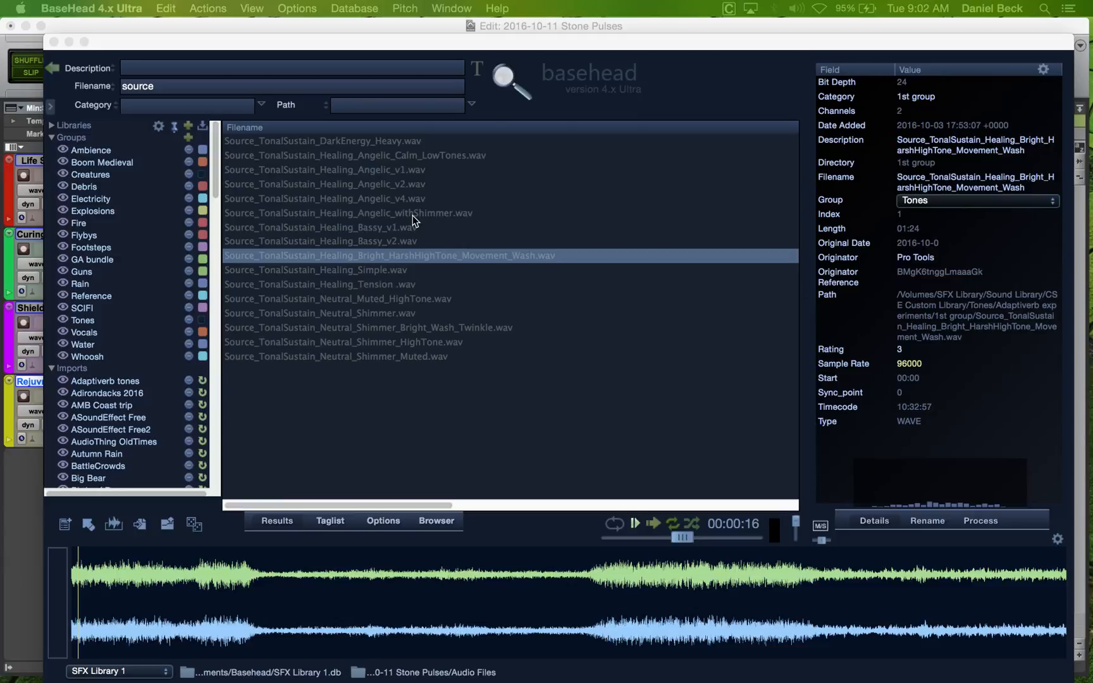
# Switch to Pro Tools and review the names and comments of the Life Stone, CuringStone, ShieldStone and RejuvntnStn tracks.
pyautogui.moveTo(859, 674)
pyautogui.click(380, 26)
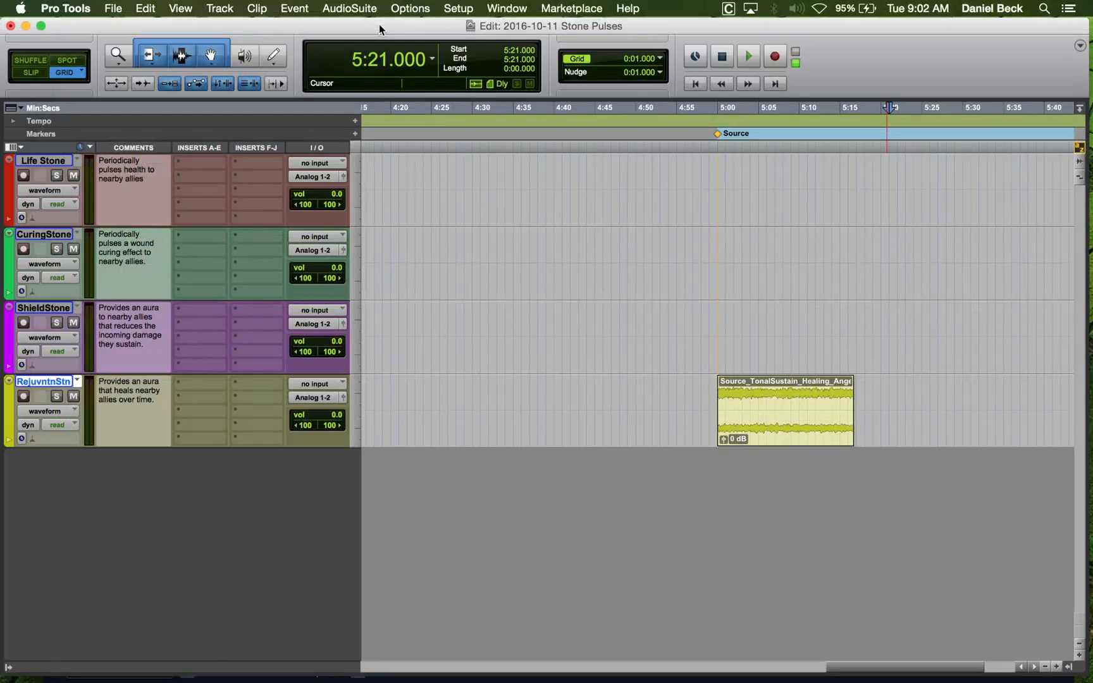
pyautogui.click(59, 161)
pyautogui.click(62, 309)
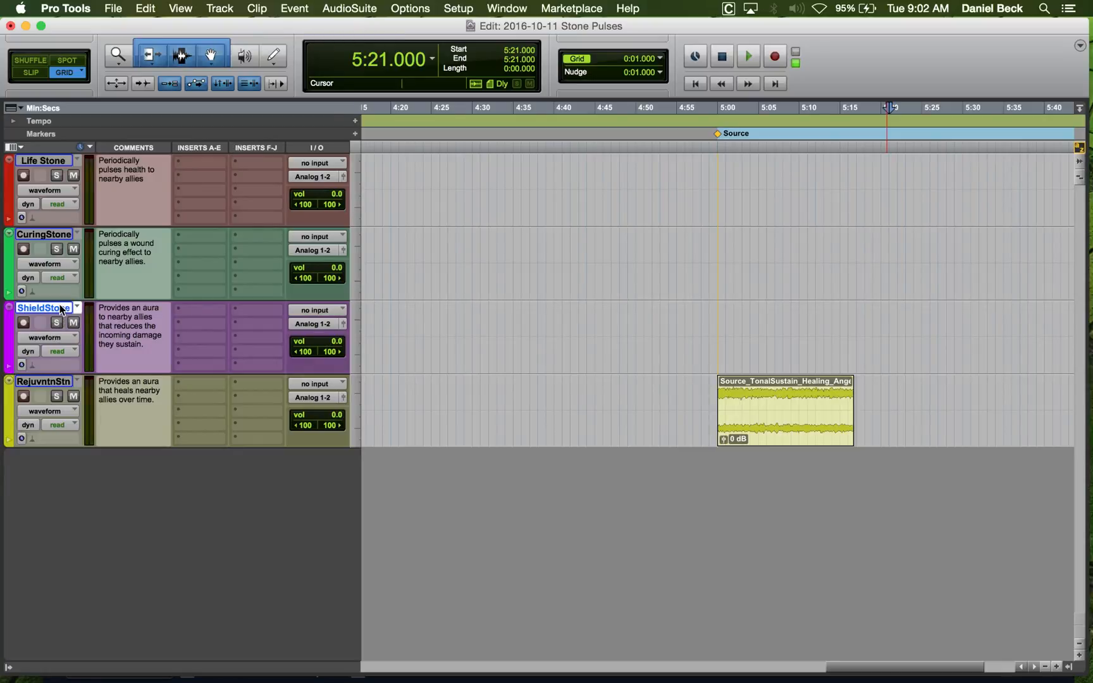
pyautogui.click(52, 384)
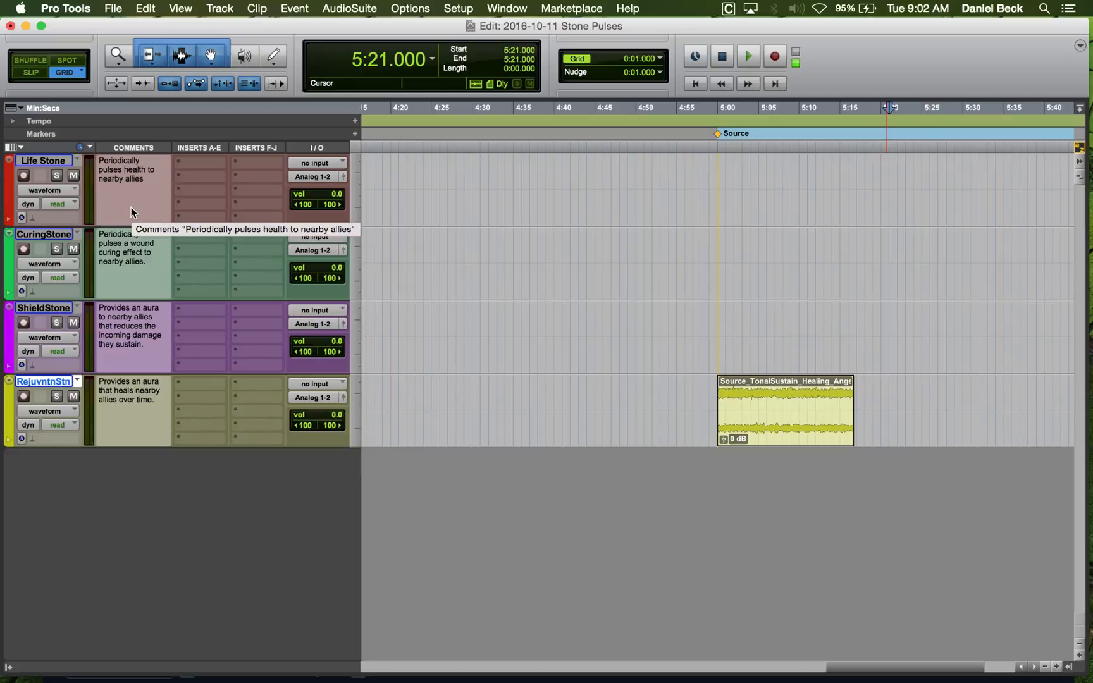
pyautogui.click(152, 181)
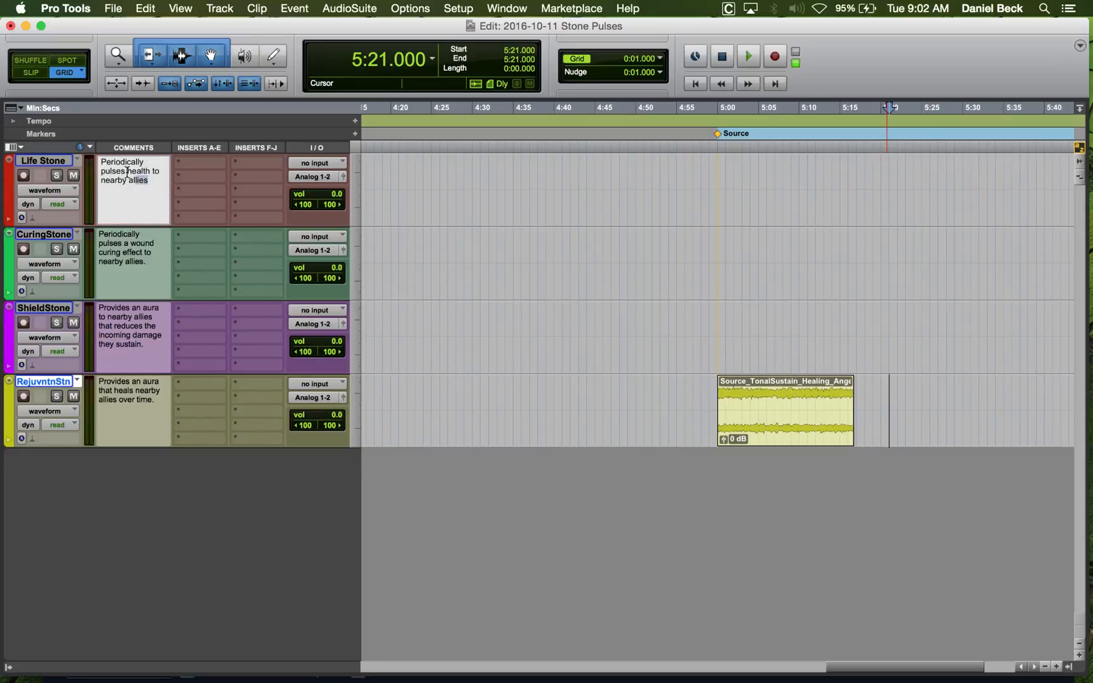
pyautogui.press('super+a')
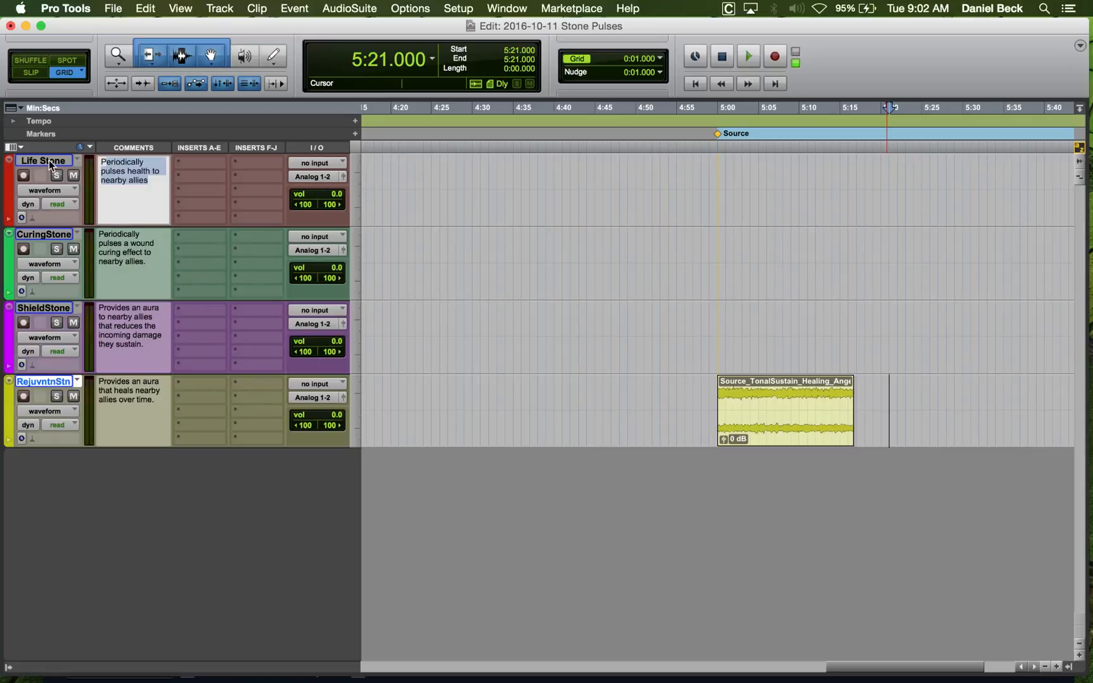
pyautogui.click(152, 181)
pyautogui.click(159, 257)
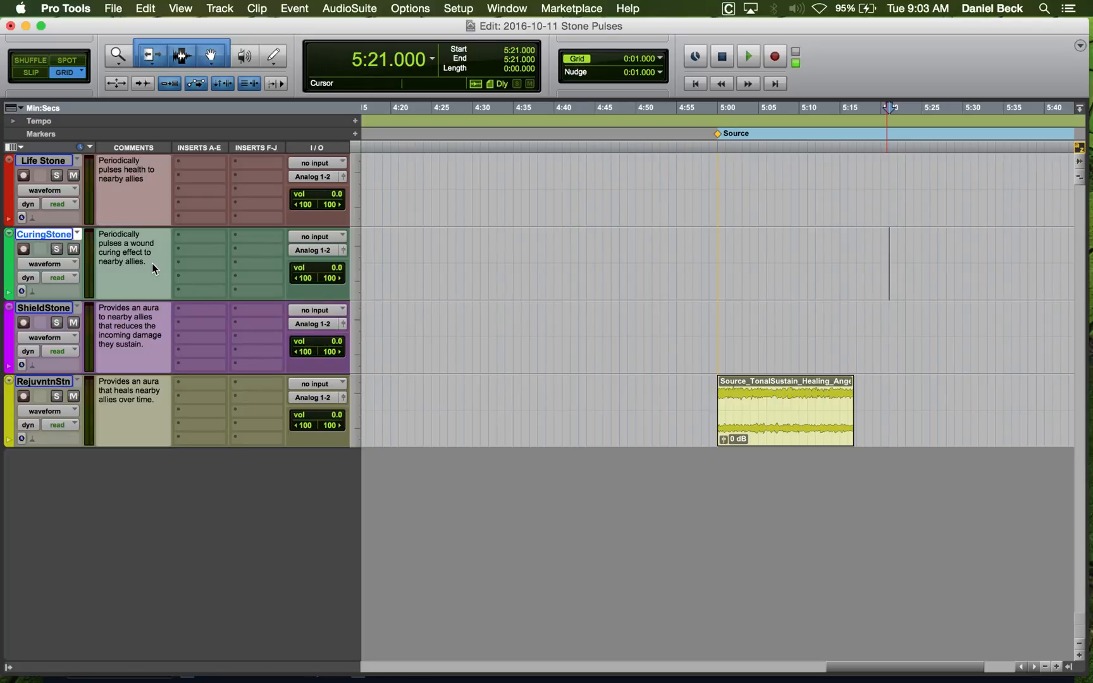
pyautogui.click(154, 259)
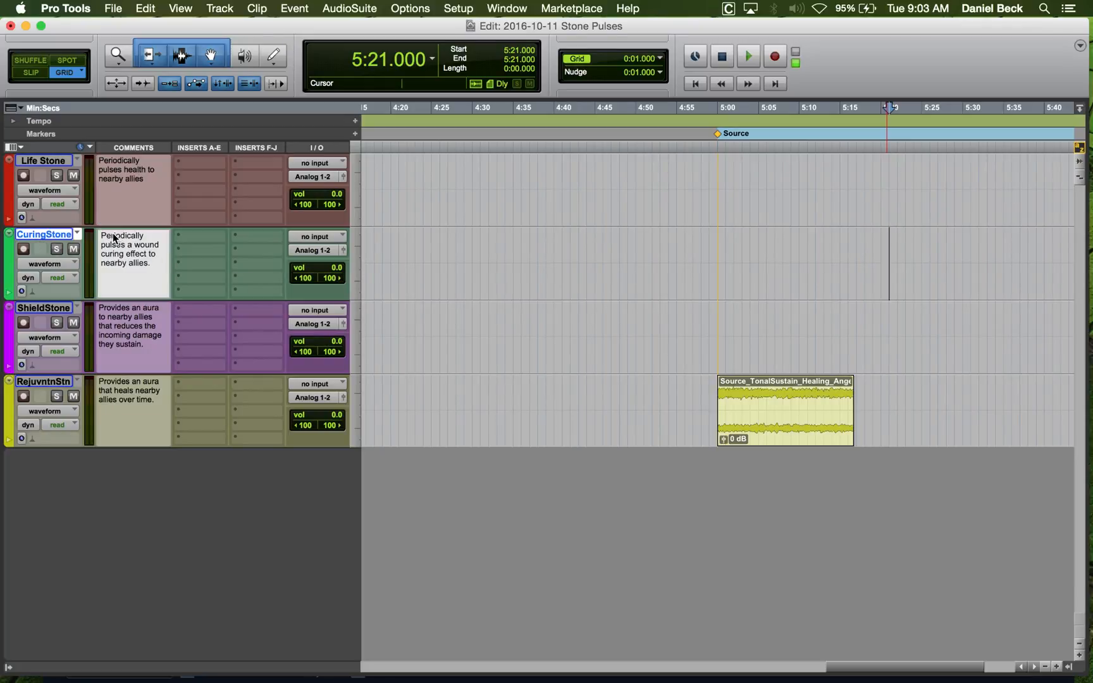
pyautogui.click(39, 310)
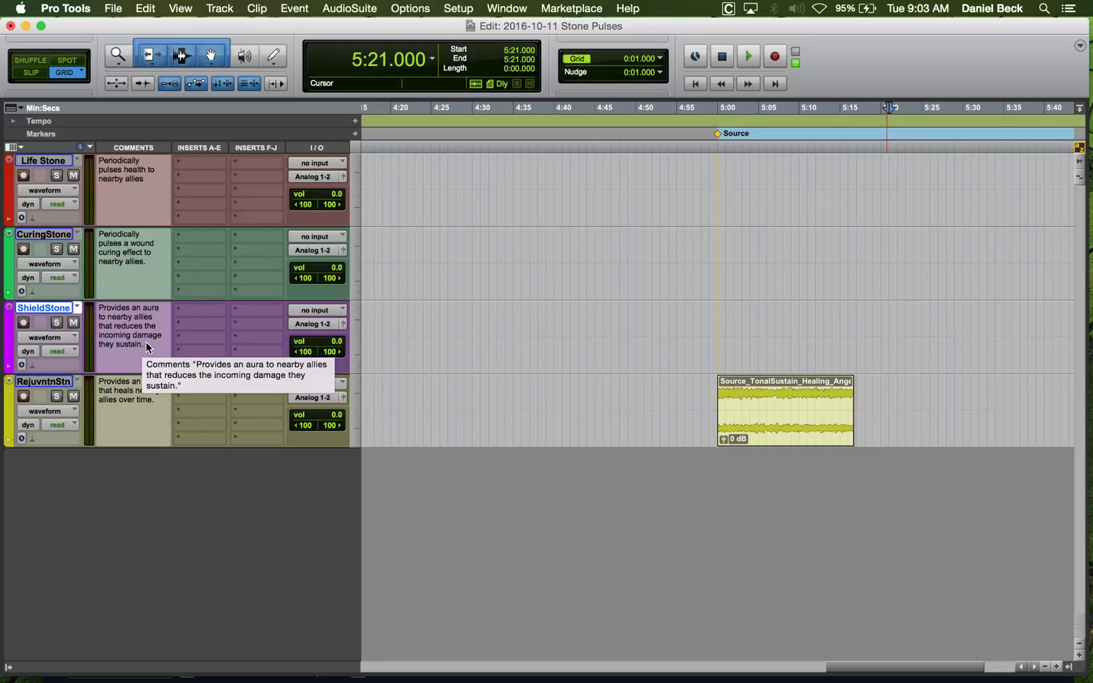
pyautogui.click(49, 383)
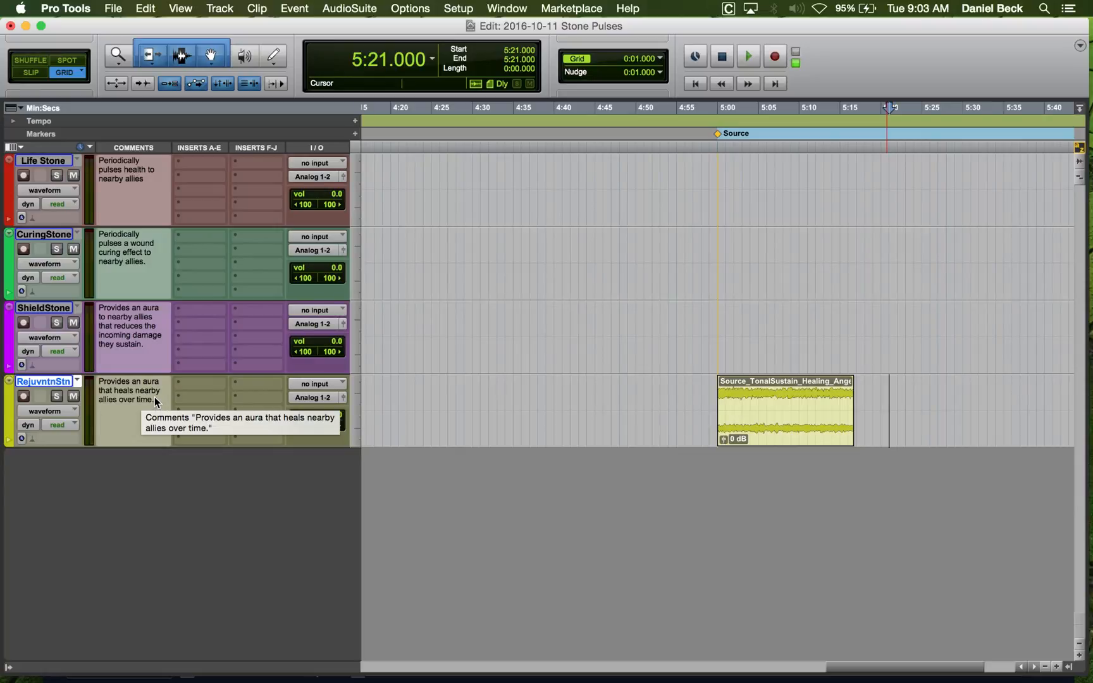
# Place the edit cursor at 5:00.000 on the Life Stone track, at the Source marker.
pyautogui.click(717, 173)
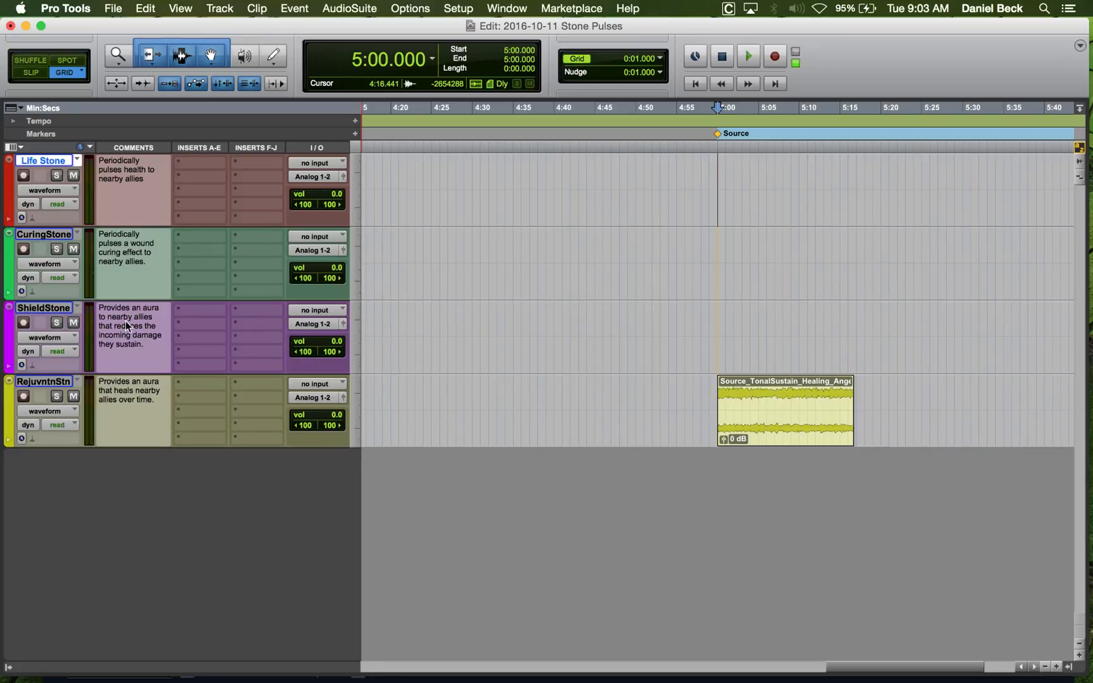
pyautogui.click(55, 310)
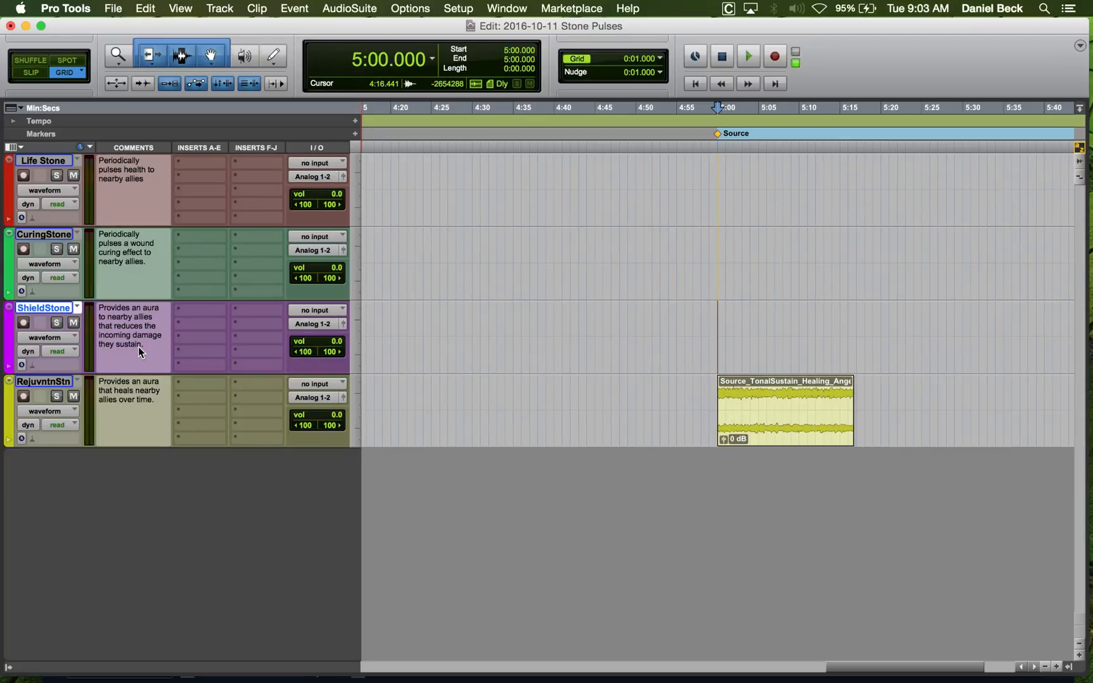
pyautogui.click(720, 170)
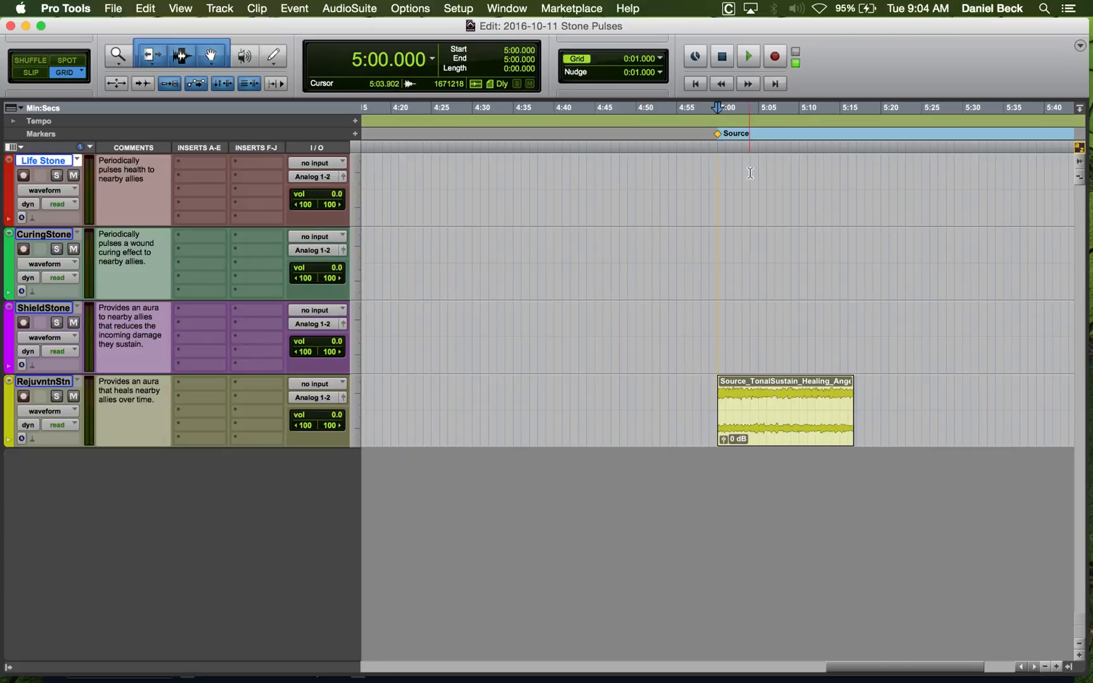
pyautogui.click(750, 172)
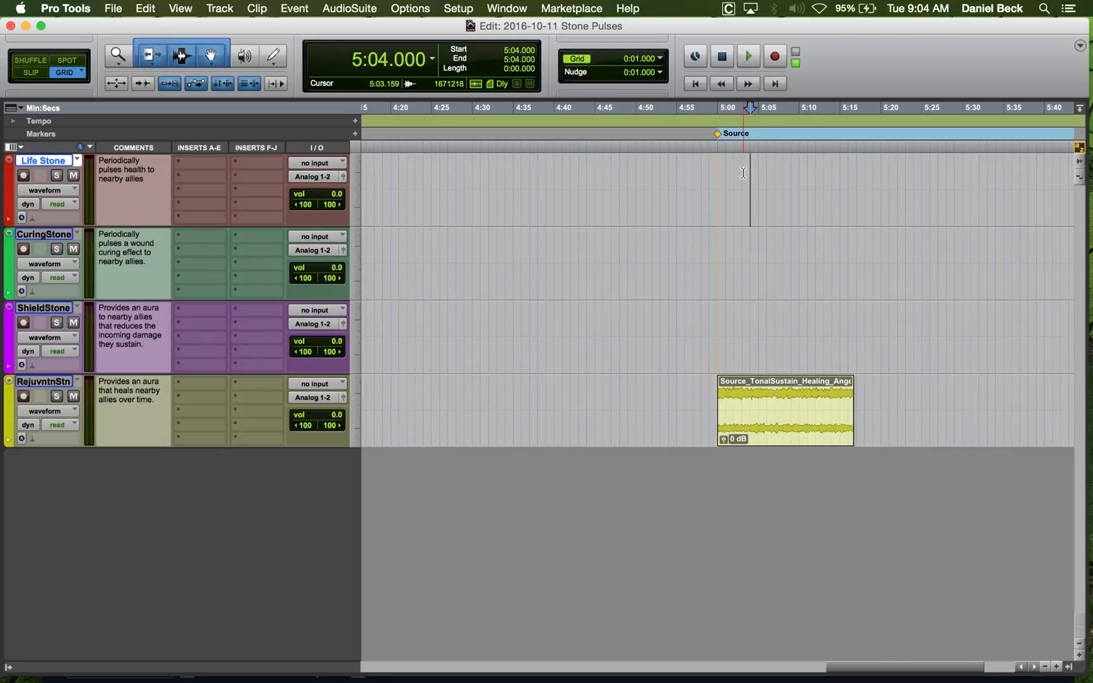
pyautogui.click(743, 174)
pyautogui.press('t')
pyautogui.press('t')
pyautogui.press('t')
pyautogui.click(593, 181)
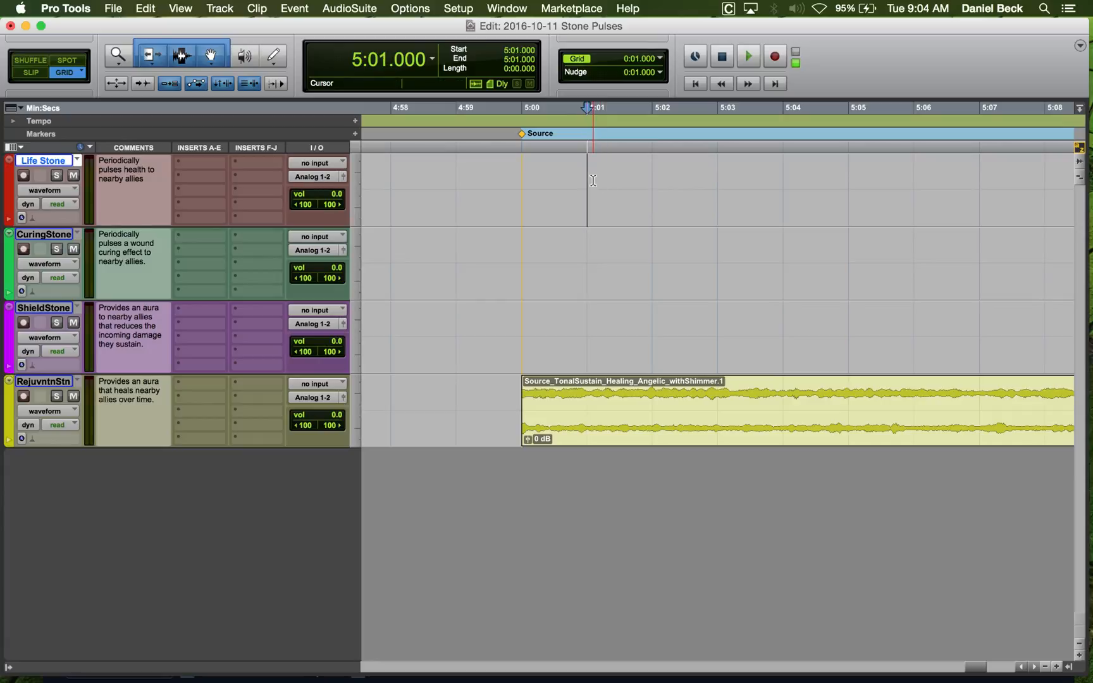
pyautogui.click(657, 178)
pyautogui.press('r')
pyautogui.press('r')
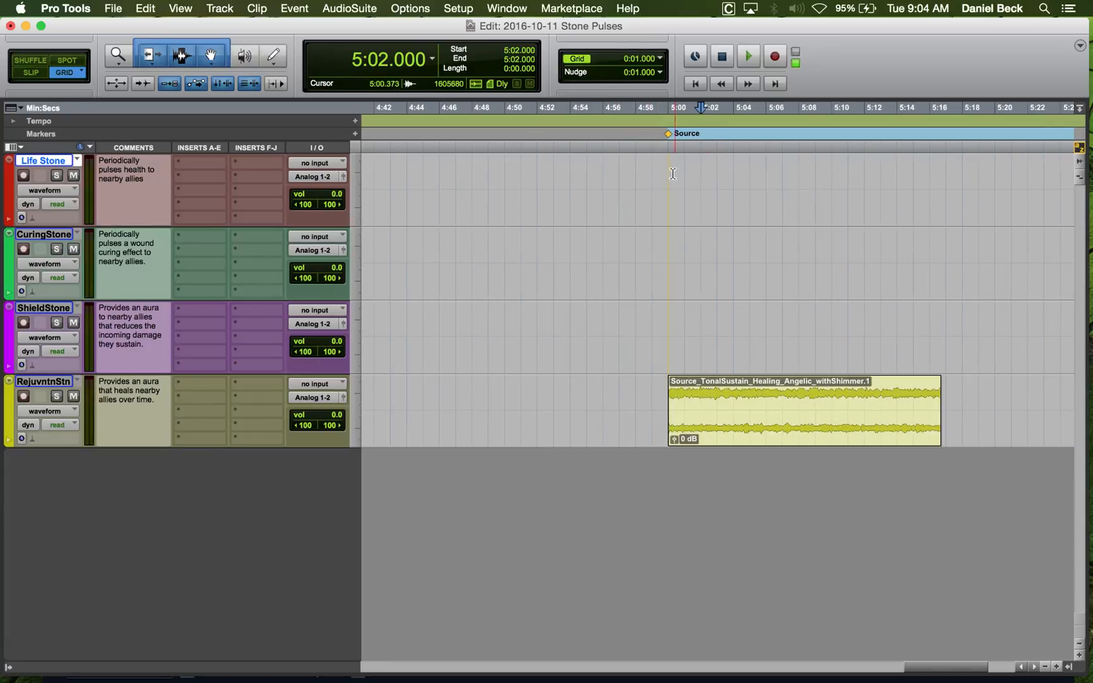
pyautogui.press('t')
pyautogui.press('t')
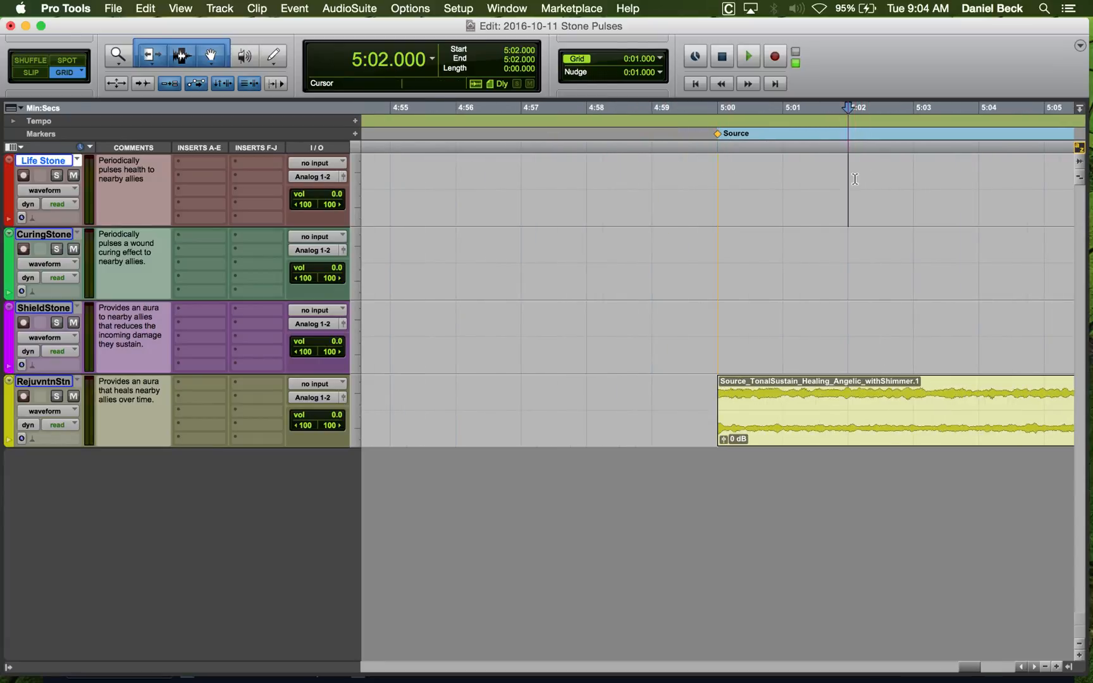
pyautogui.press('r')
pyautogui.click(848, 180)
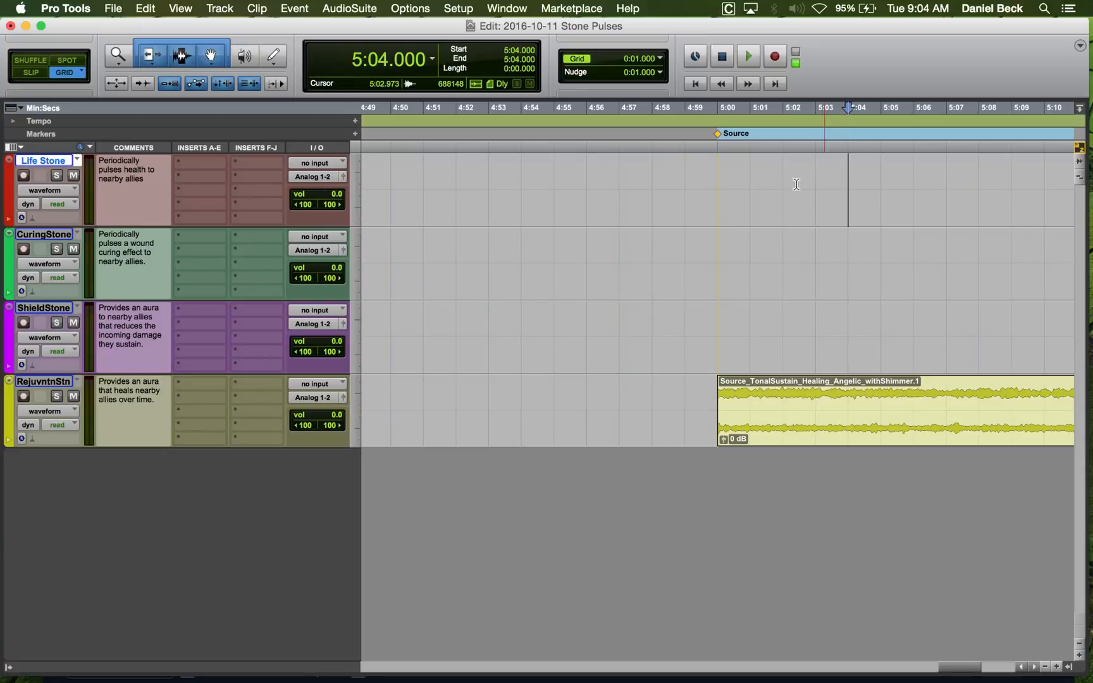
pyautogui.click(717, 179)
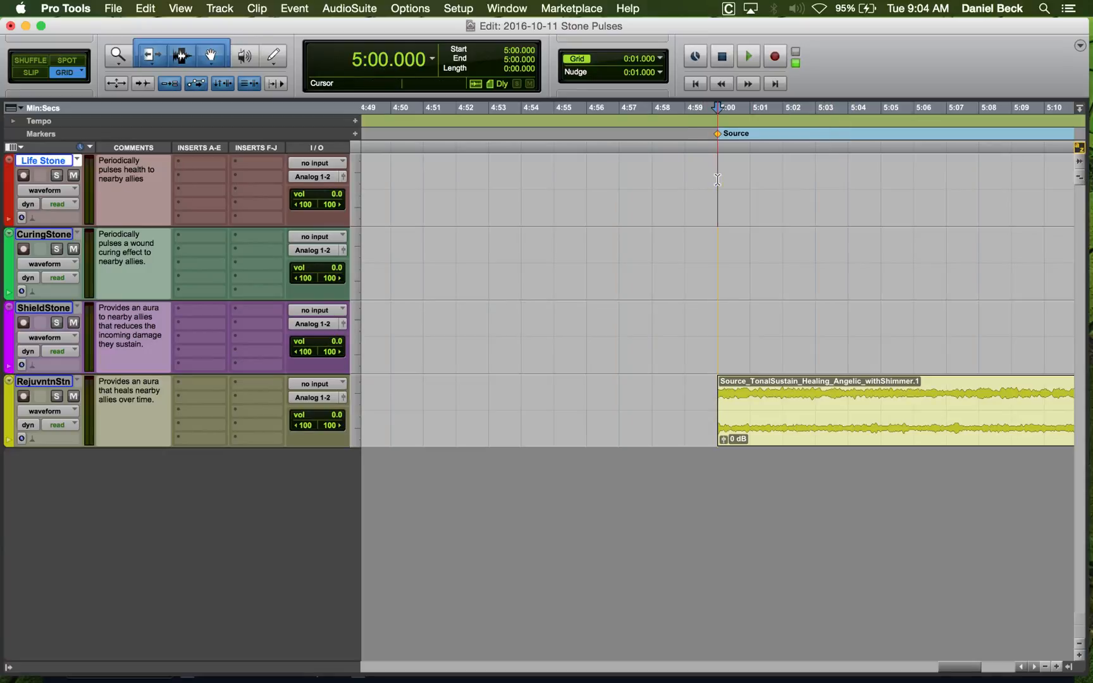
# Read the comment describing the Life Stone track's effect.
pyautogui.click(146, 183)
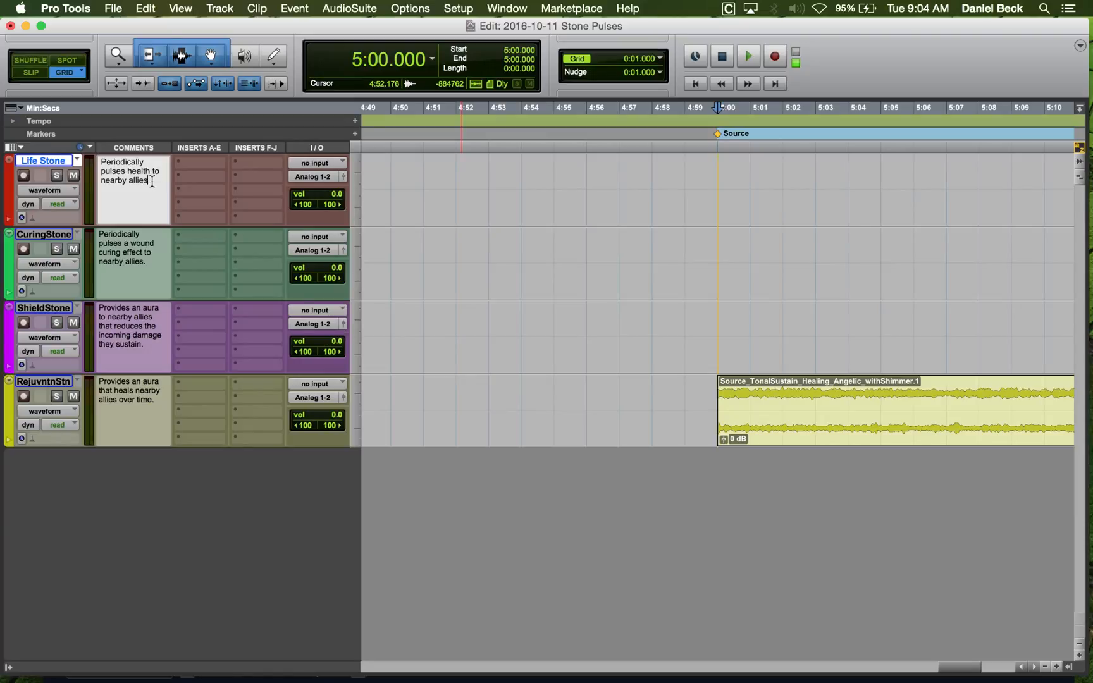
pyautogui.click(150, 415)
pyautogui.click(143, 159)
# Switch to BaseHead and audition the Healing_Angelic source sounds: Calm_LowTones, v1, v2, v4 and withShimmer.
pyautogui.press('super+Tab')
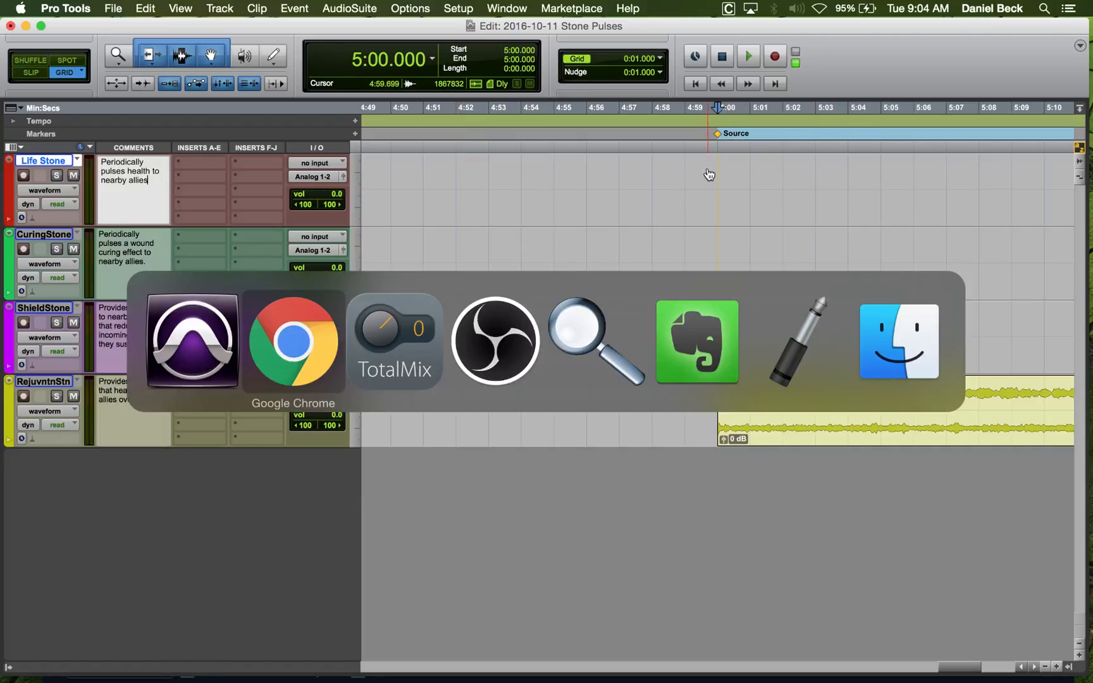
pyautogui.press('super+Tab')
pyautogui.press('super+Tab')
pyautogui.press('super+Tab')
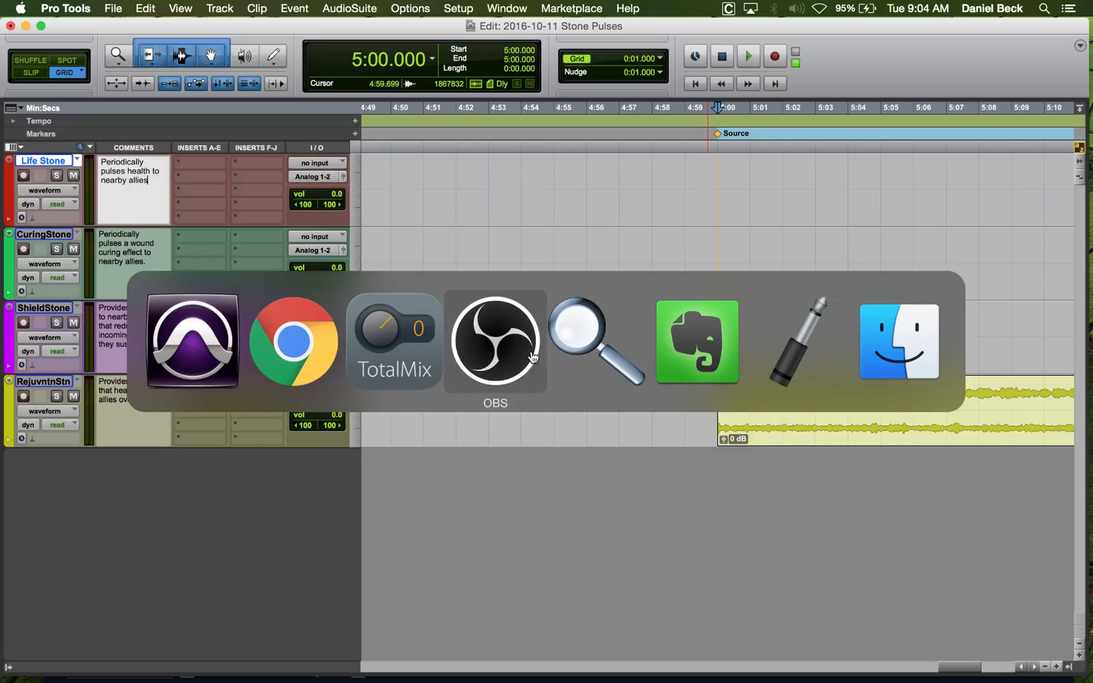
pyautogui.click(620, 366)
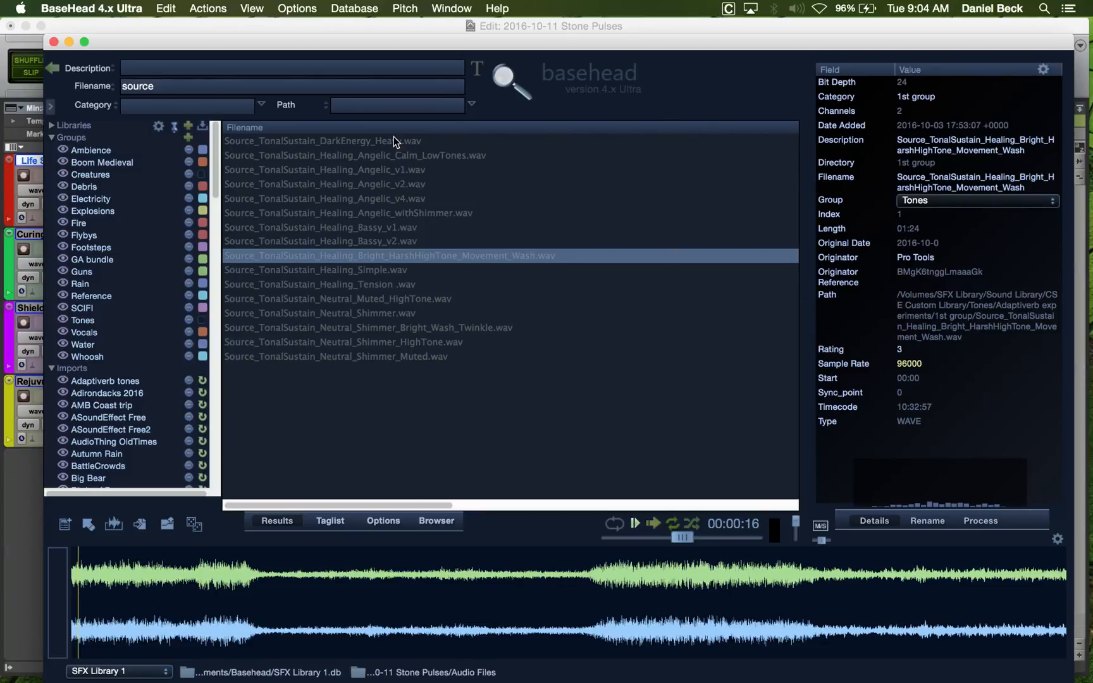
pyautogui.click(355, 157)
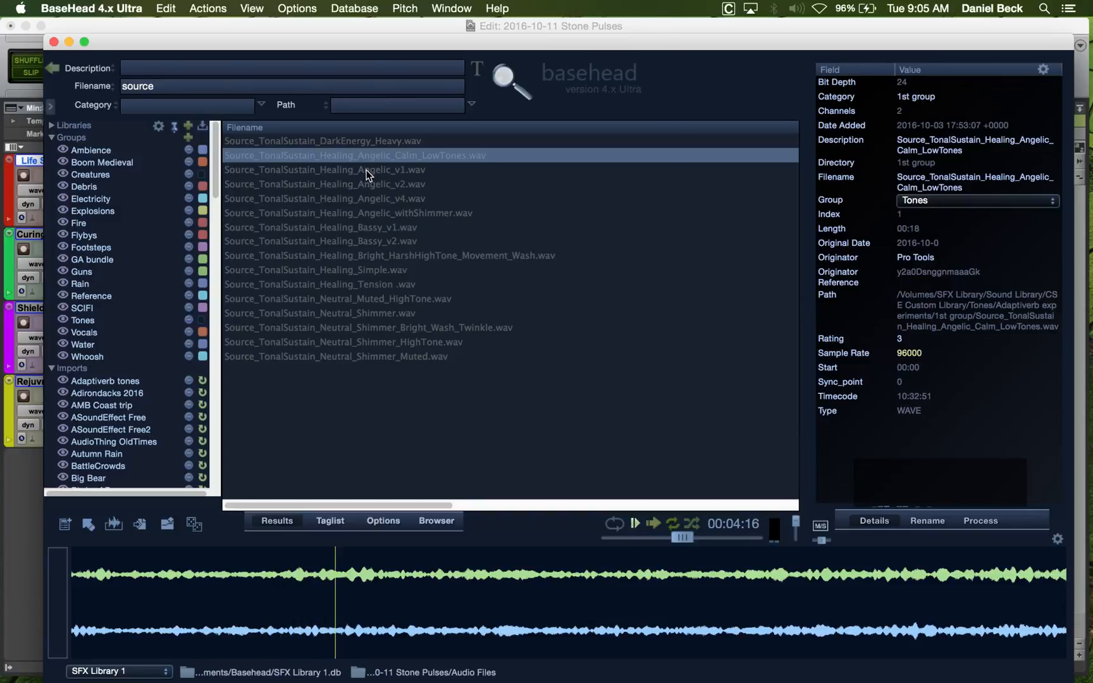
pyautogui.click(367, 170)
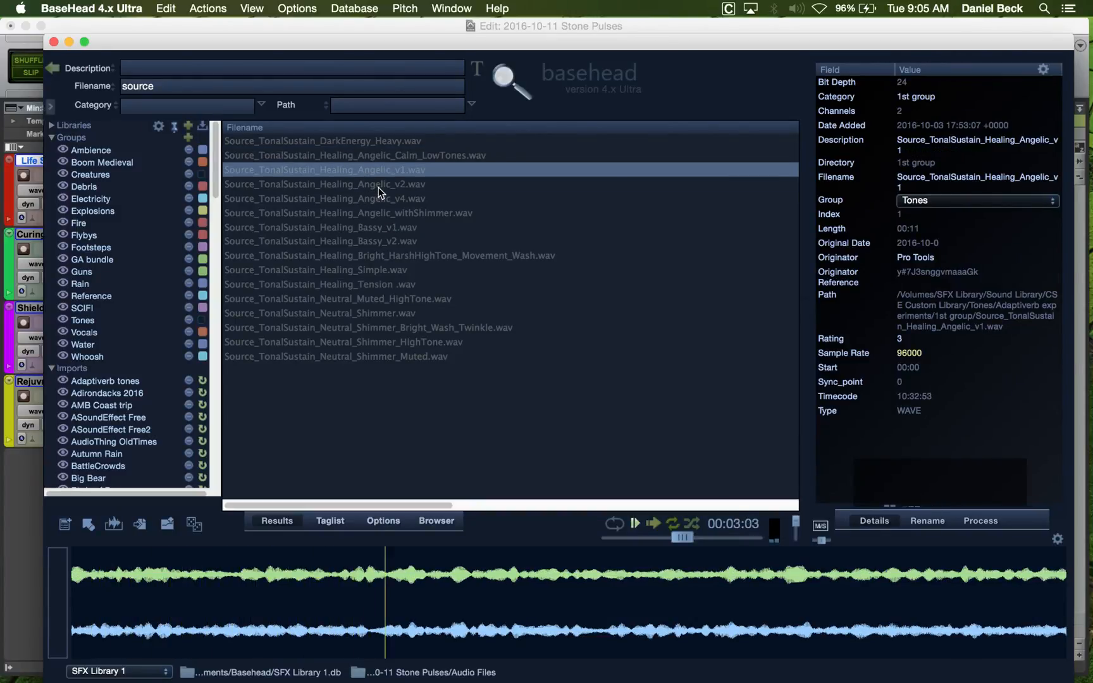
pyautogui.click(378, 185)
pyautogui.click(378, 200)
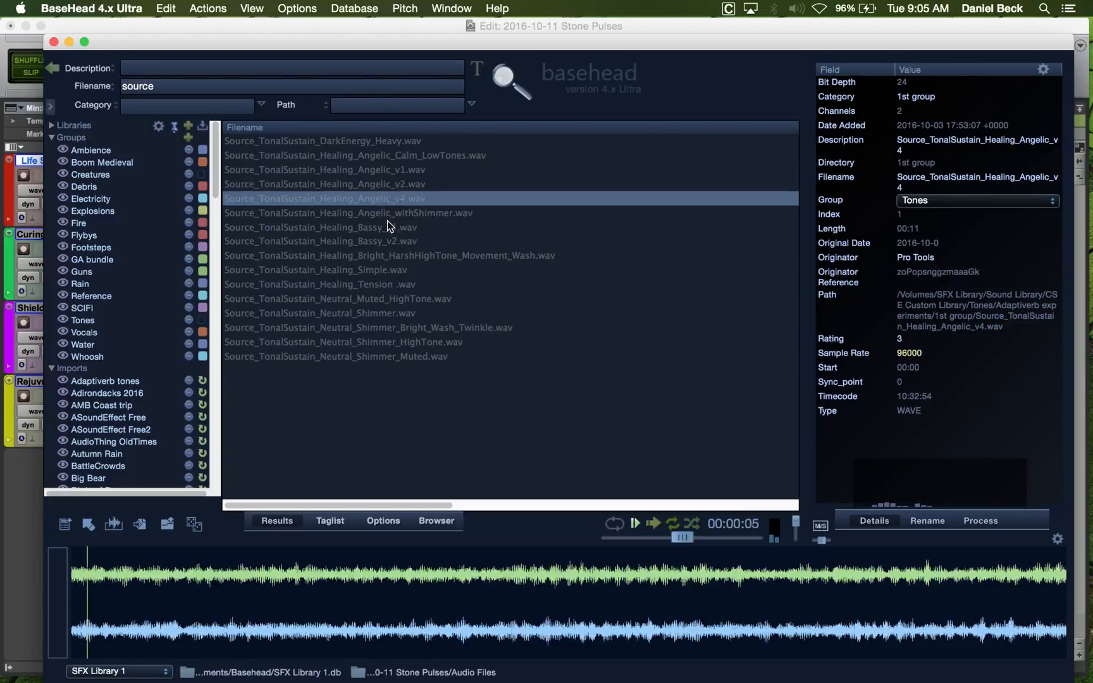
pyautogui.click(437, 213)
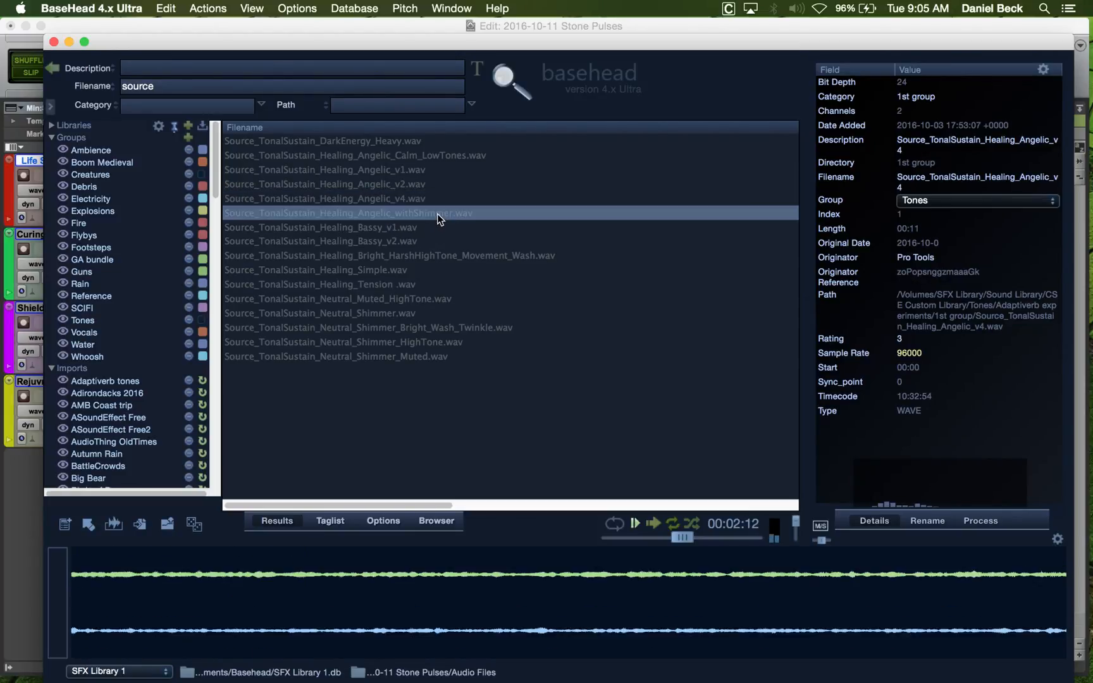
# Audition the Healing_Bassy sounds and spot Source_TonalSustain_Healing_Bassy_v1.wav to the Life Stone track at 5:00 in Pro Tools.
pyautogui.click(407, 231)
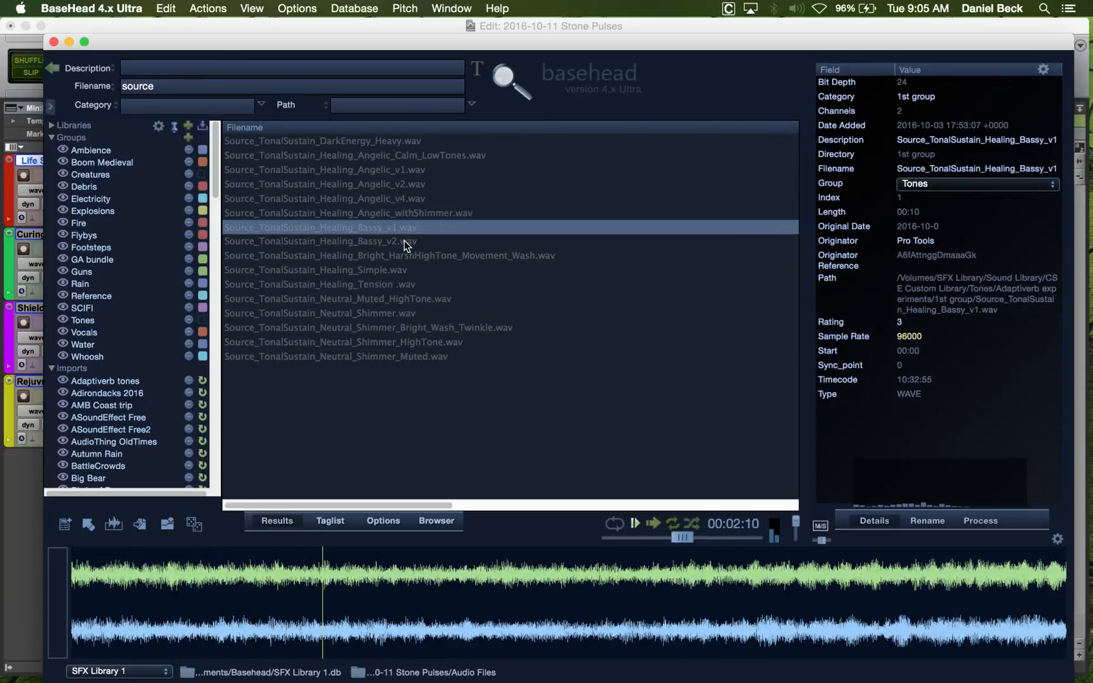
pyautogui.click(404, 239)
pyautogui.press('Up')
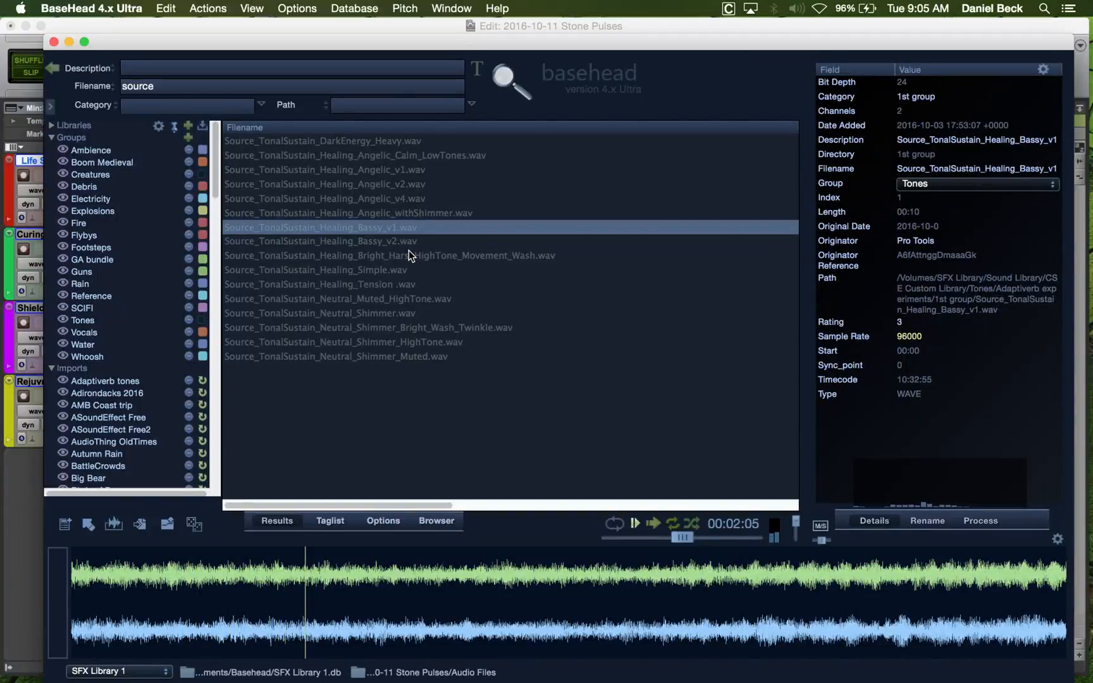
pyautogui.press('space')
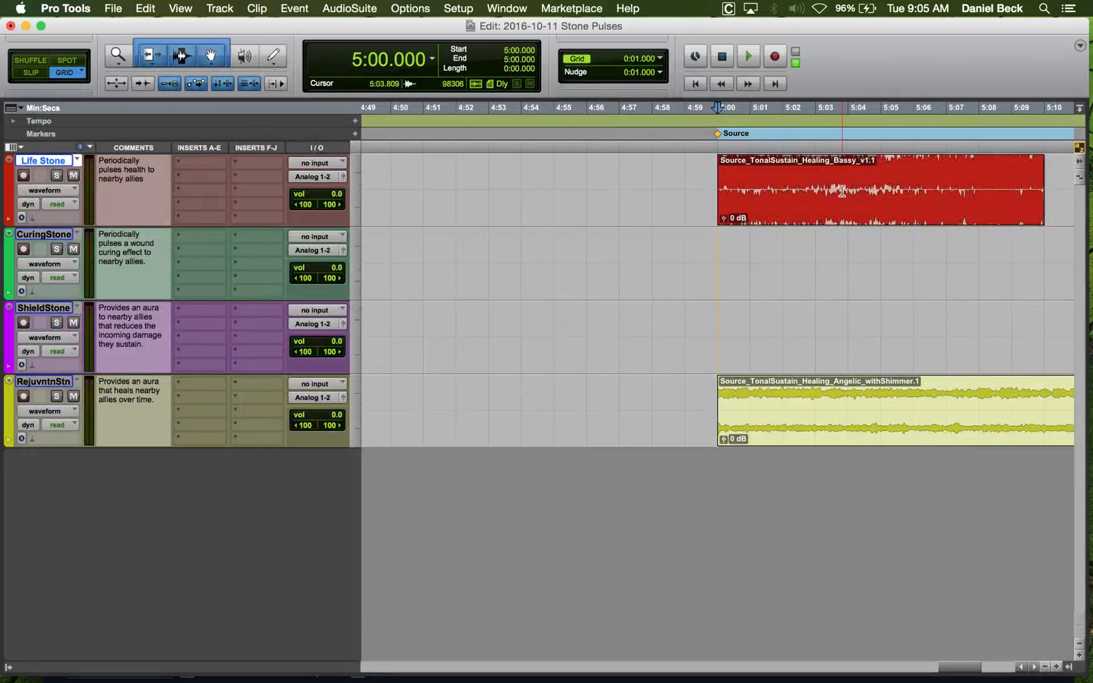
pyautogui.click(928, 166)
# Return to BaseHead and audition several passages of Source_TonalSustain_Healing_Bright_HarshHighTone_Movement_Wash.wav, including its louder sections.
pyautogui.press('super+Tab')
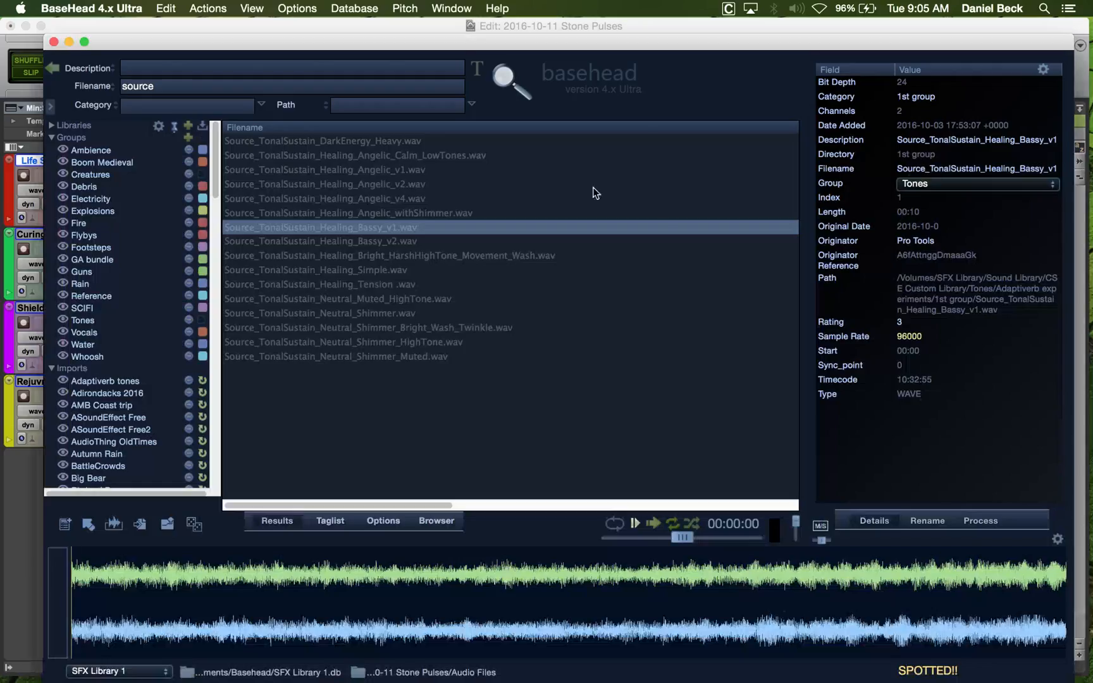
pyautogui.click(387, 256)
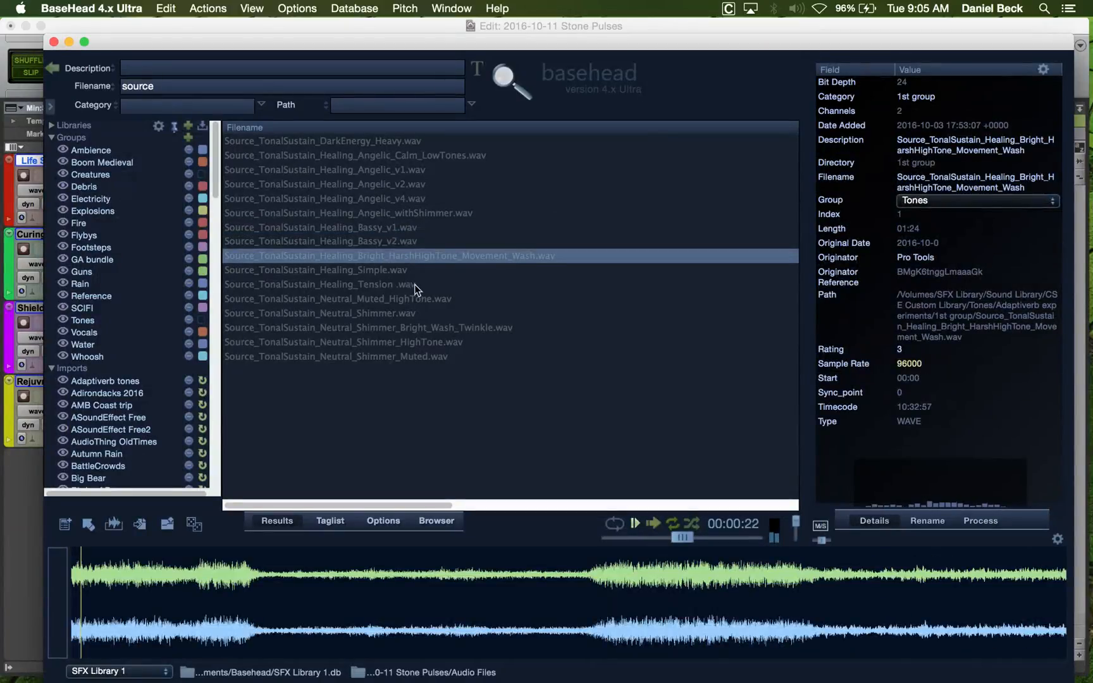
pyautogui.click(190, 592)
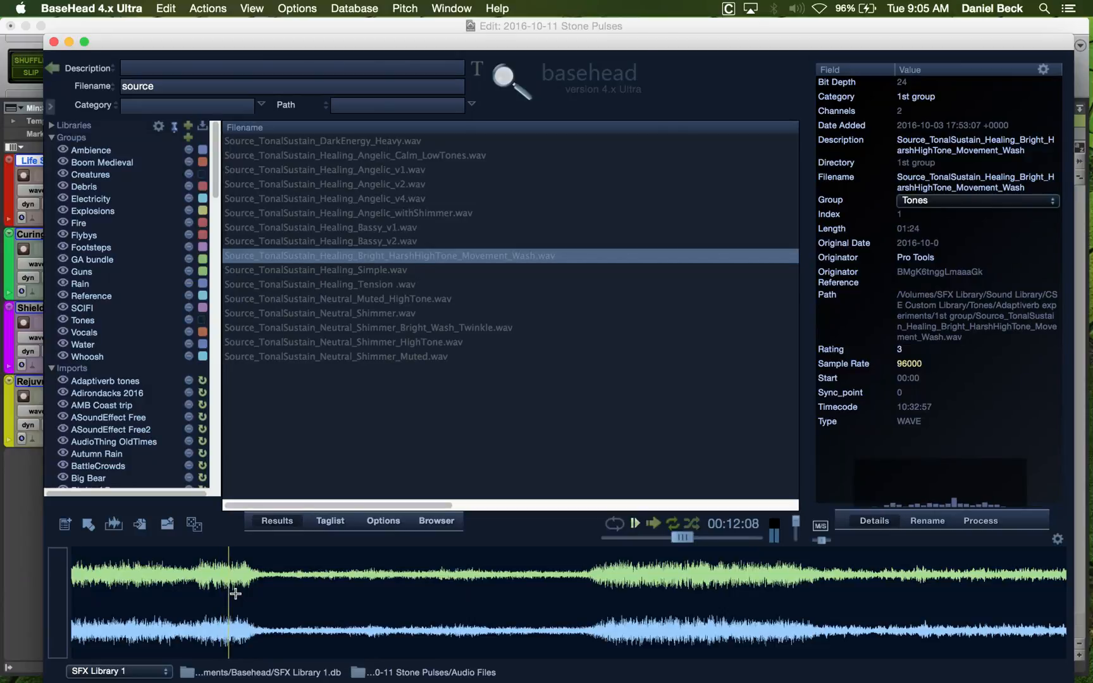
pyautogui.click(580, 594)
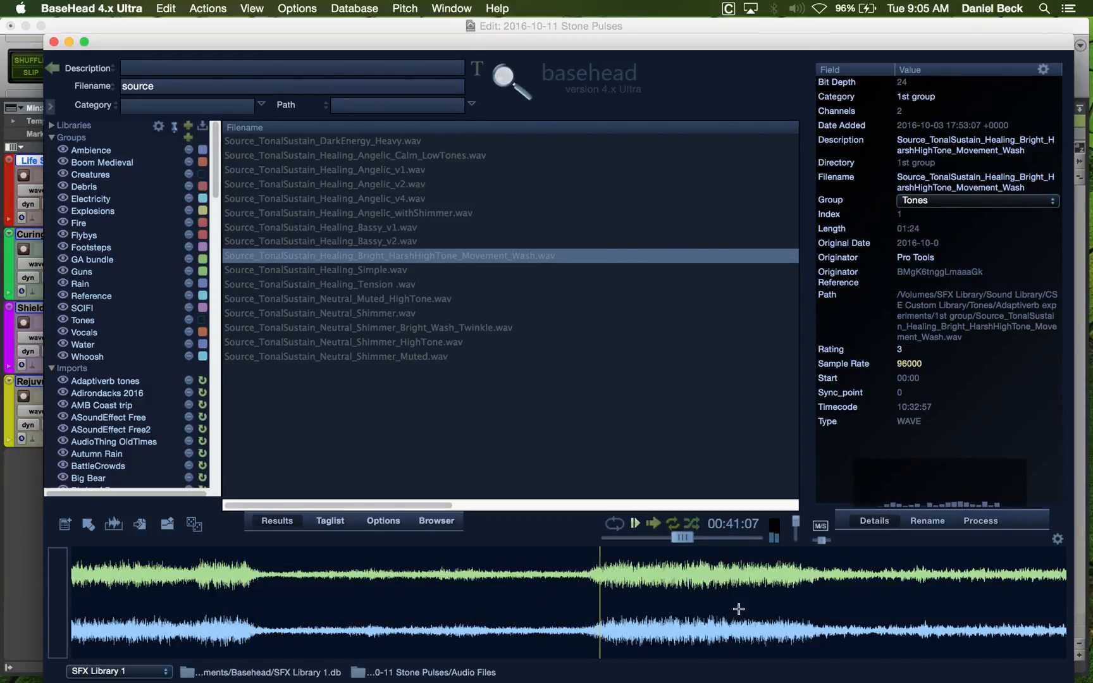
pyautogui.click(798, 588)
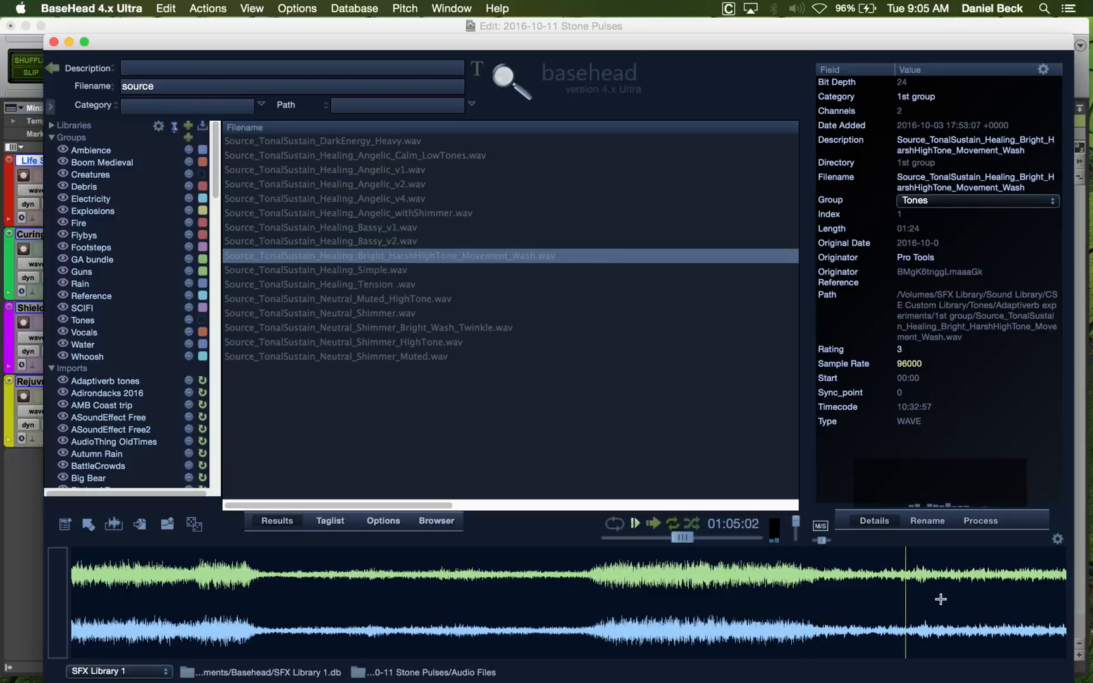
pyautogui.click(675, 602)
pyautogui.click(617, 597)
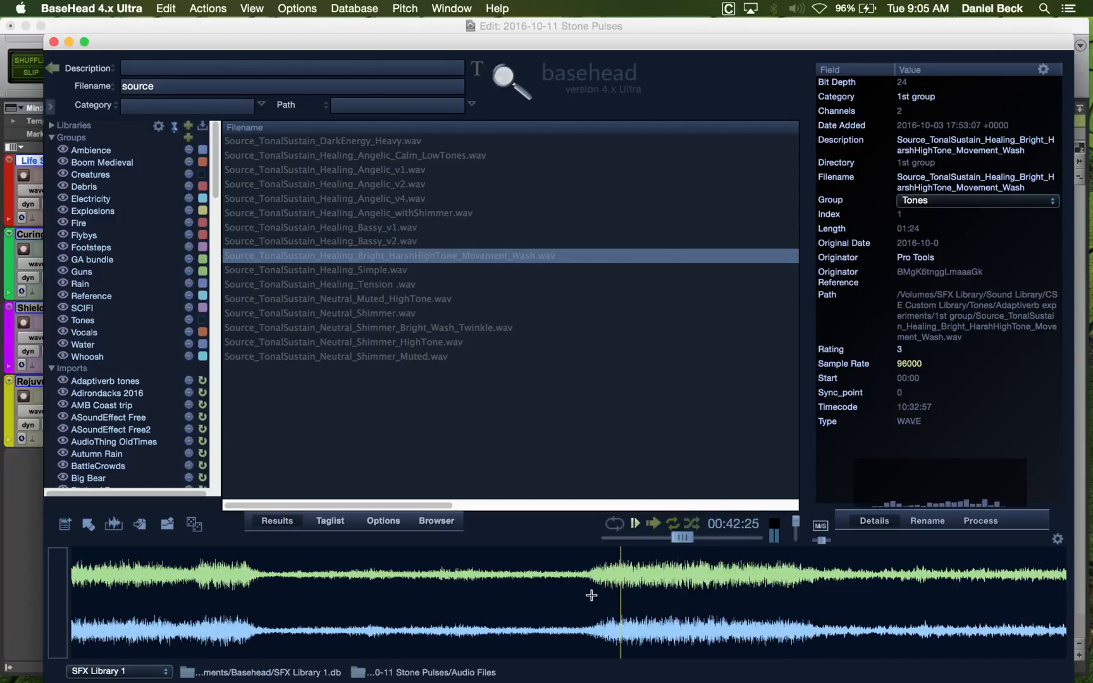
# Audition the quiet and opening passages of Source_TonalSustain_Healing_Bright_HarshHighTone_Movement_Wash.wav, and spot the file to the Life Stone track at 5:13 in Pro Tools.
pyautogui.click(425, 589)
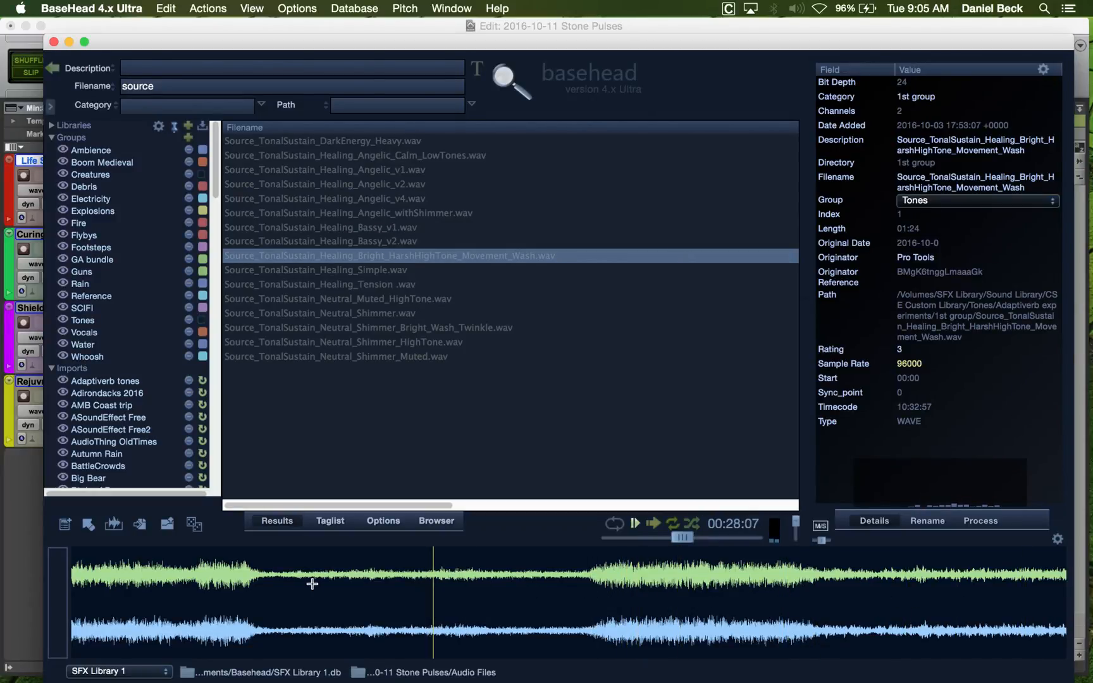
pyautogui.click(181, 589)
pyautogui.click(101, 588)
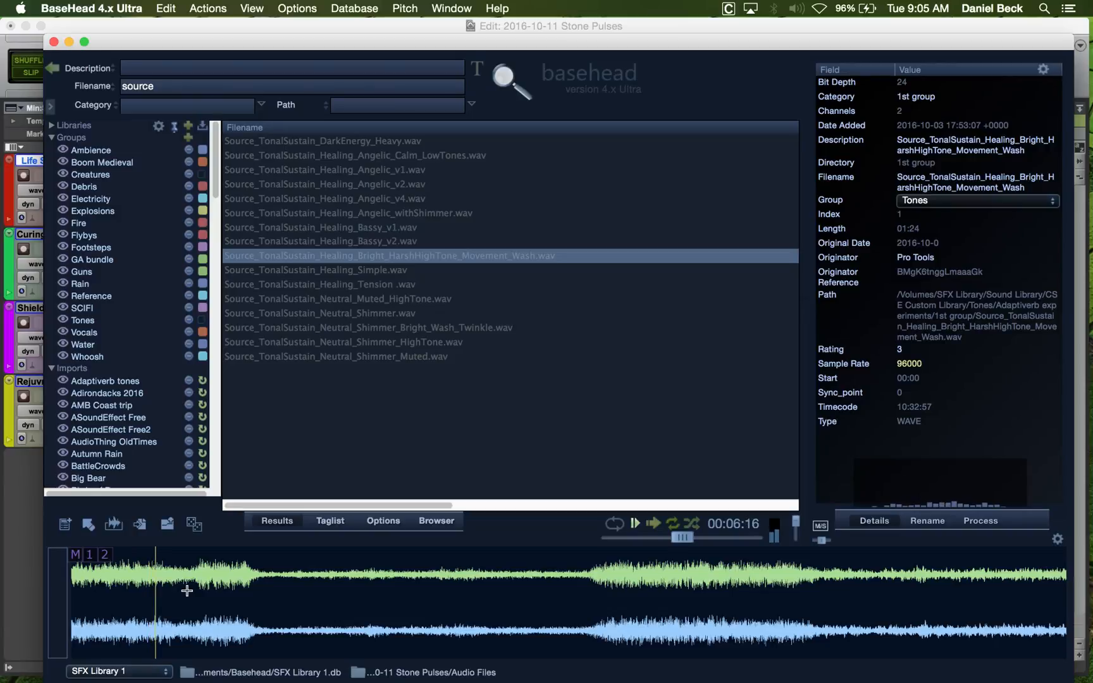
pyautogui.press('s')
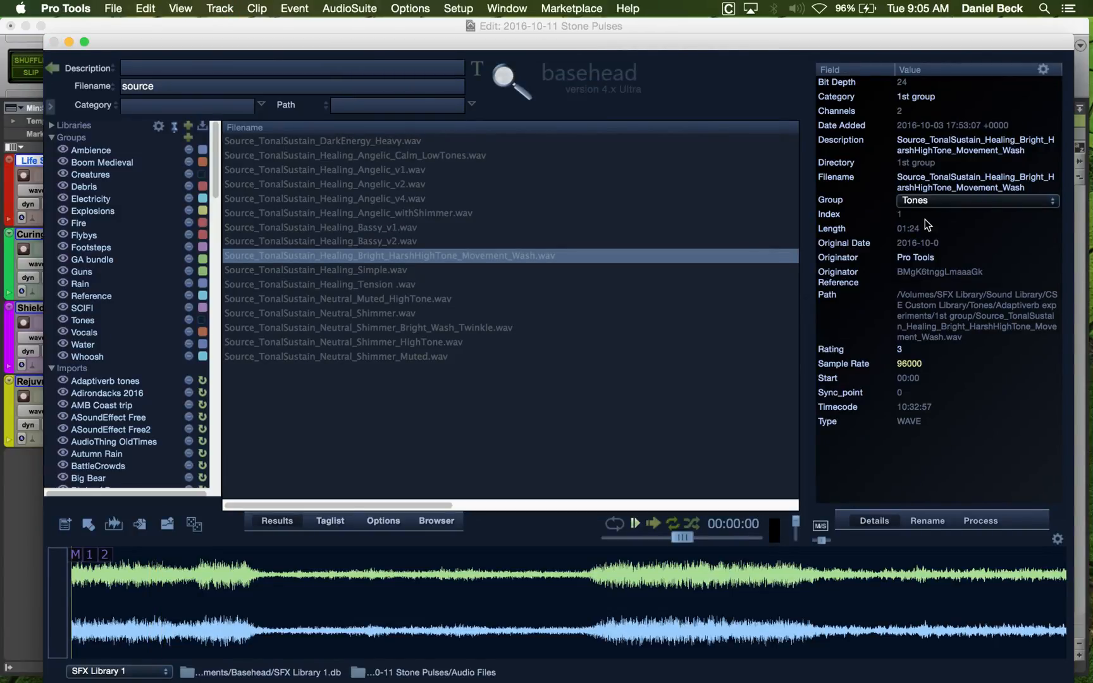
pyautogui.press('r')
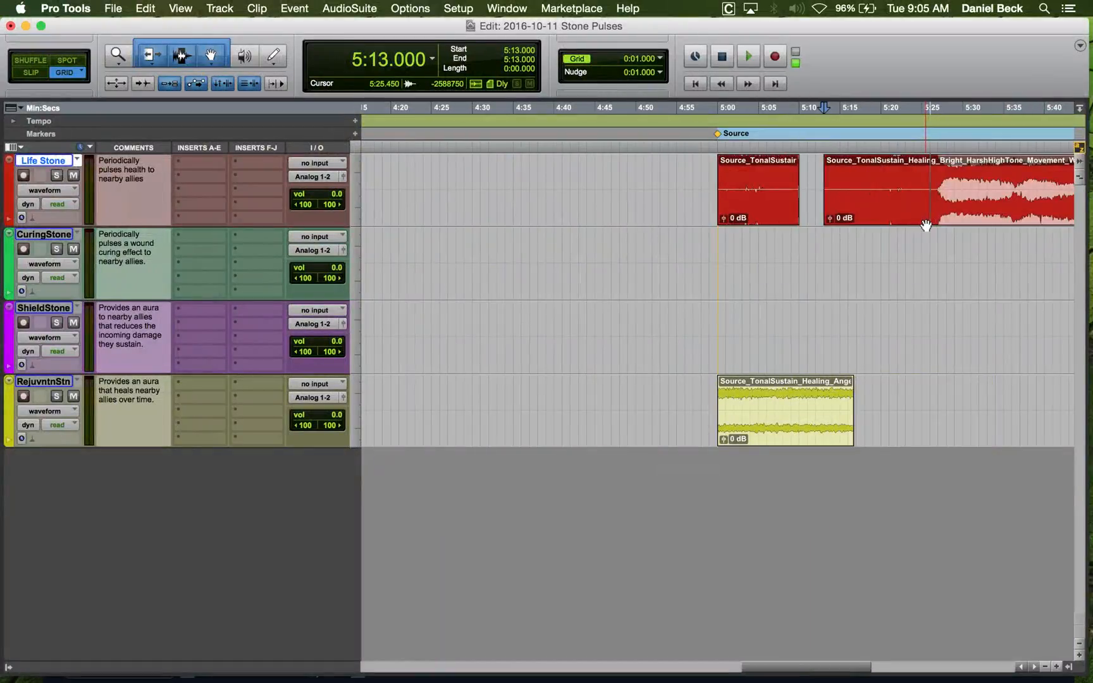
# Reduce the waveform display height and place the edit cursor after the last clip on the Life Stone track at 6:48.
pyautogui.click(945, 165)
pyautogui.press('r')
pyautogui.press('r')
pyautogui.click(947, 176)
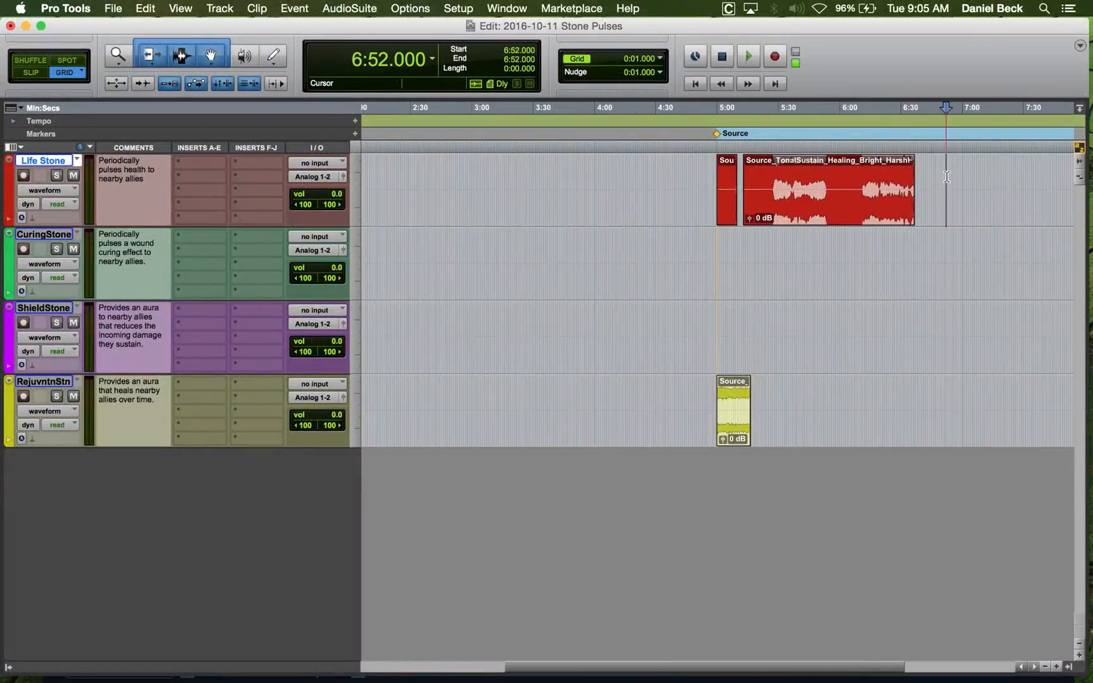
pyautogui.press('t')
pyautogui.press('super+alt+[')
pyautogui.press('super+alt+[')
pyautogui.press('super+alt+[')
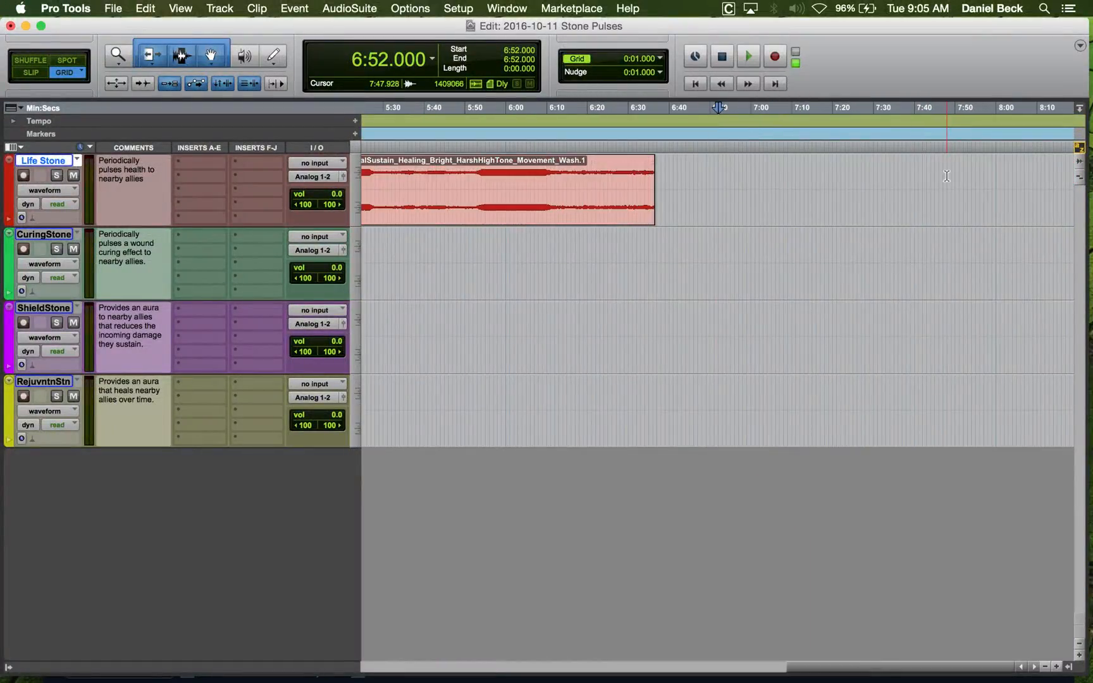
pyautogui.press('r')
pyautogui.click(716, 176)
pyautogui.press('t')
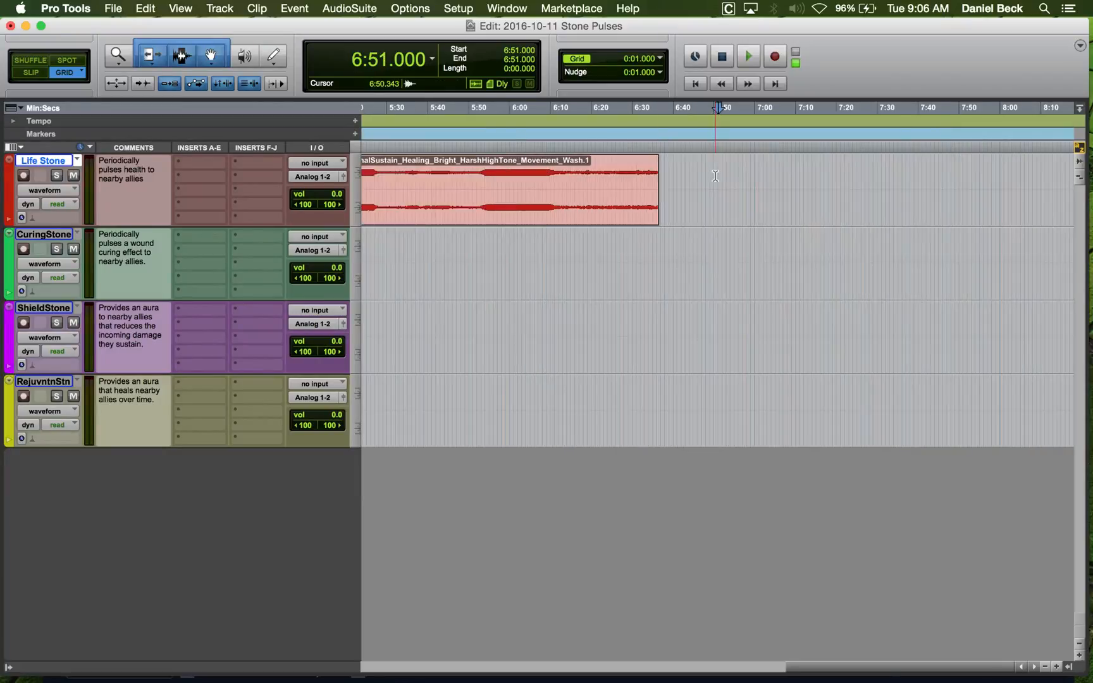
pyautogui.click(704, 173)
# Switch to BaseHead and audition several passages of Source_TonalSustain_Healing_Simple.wav.
pyautogui.press('super+Tab')
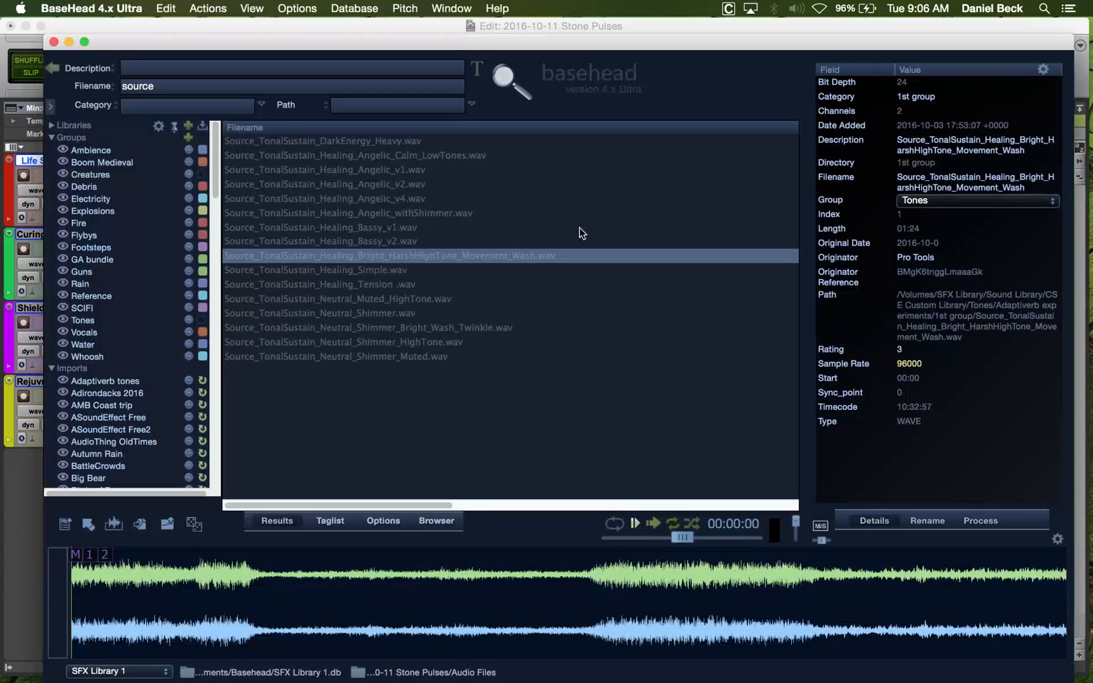
pyautogui.click(393, 271)
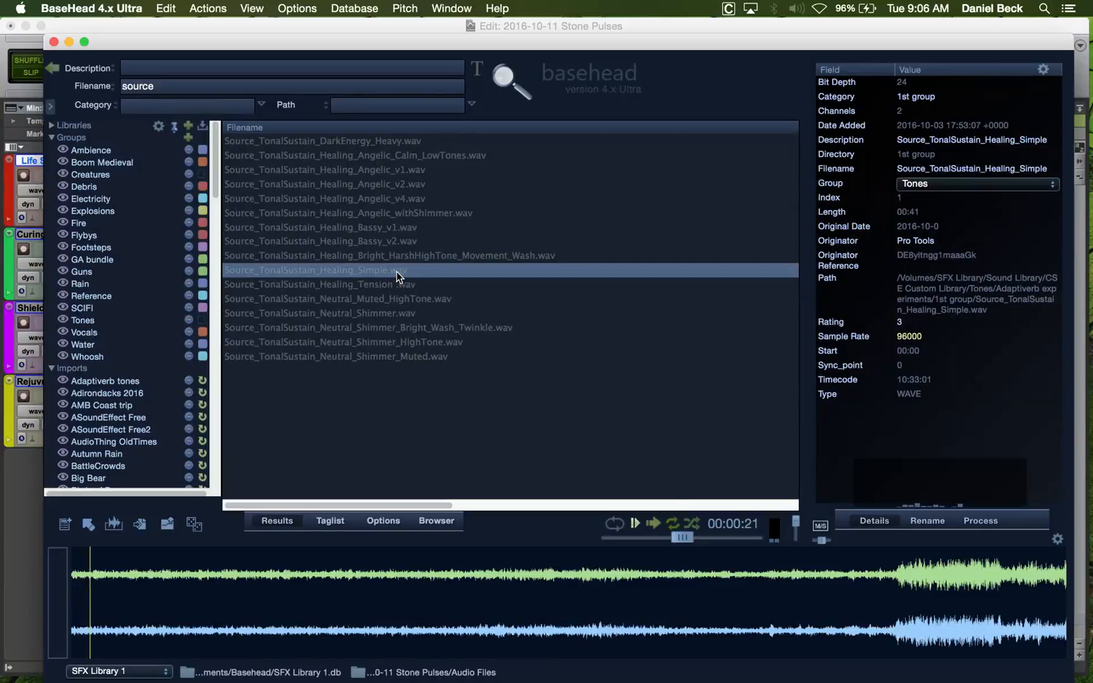
pyautogui.click(438, 598)
pyautogui.click(601, 603)
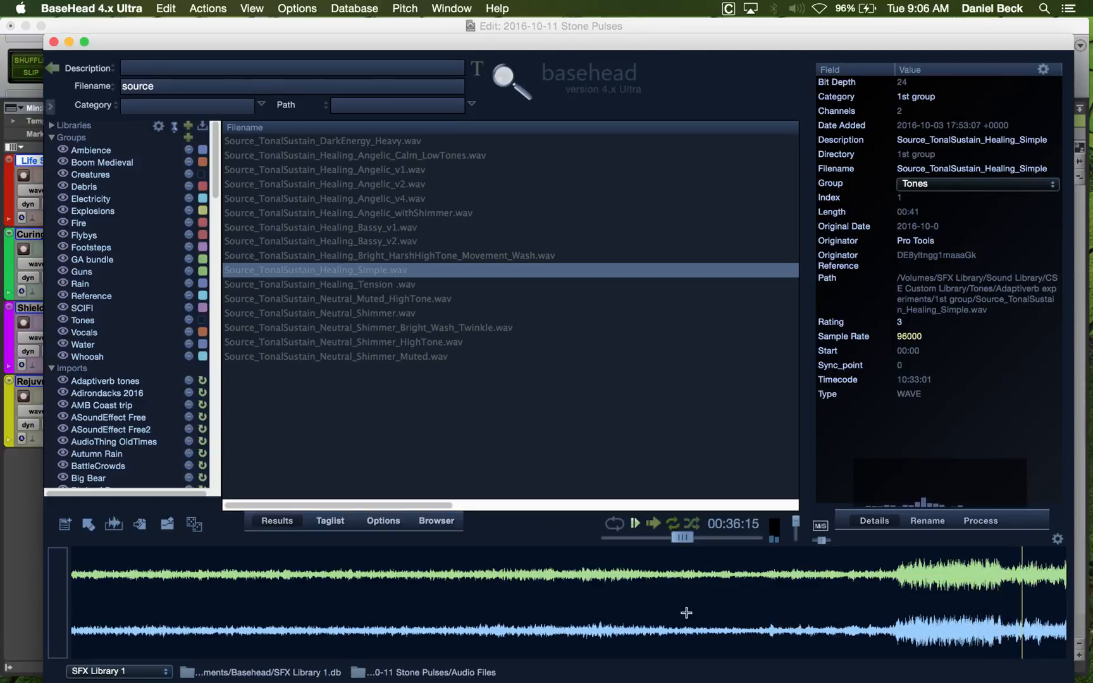
pyautogui.click(535, 614)
pyautogui.click(560, 609)
pyautogui.click(674, 608)
pyautogui.click(755, 608)
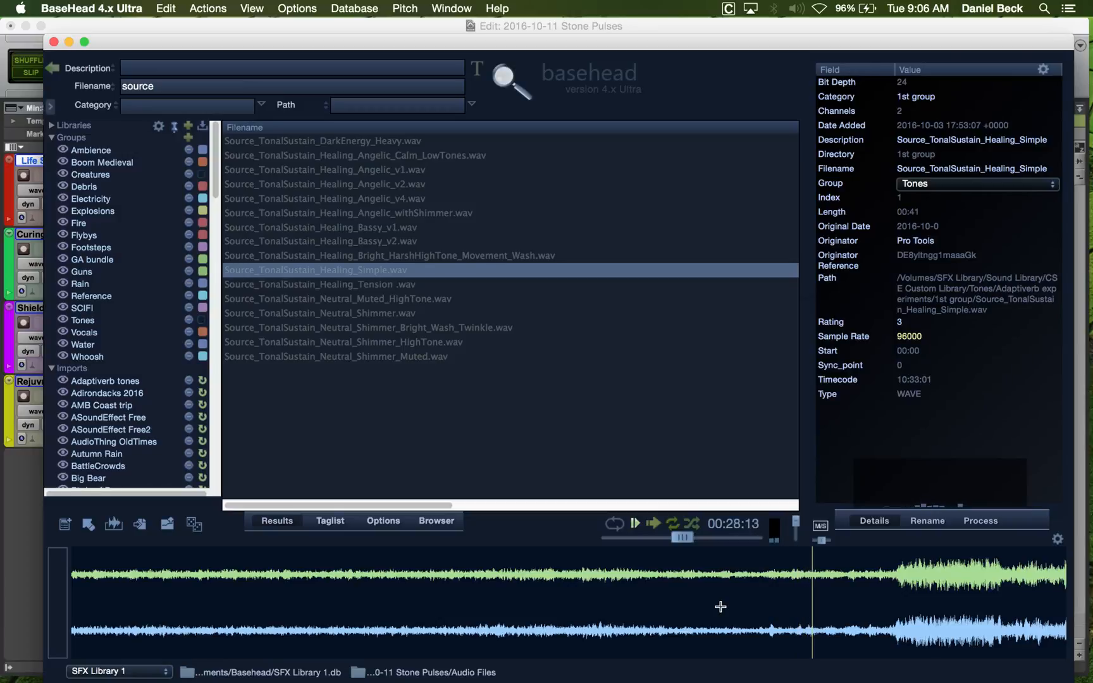
# Audition the Healing_Tension, Neutral_Muted_HighTone and Neutral_Shimmer source sounds.
pyautogui.click(415, 284)
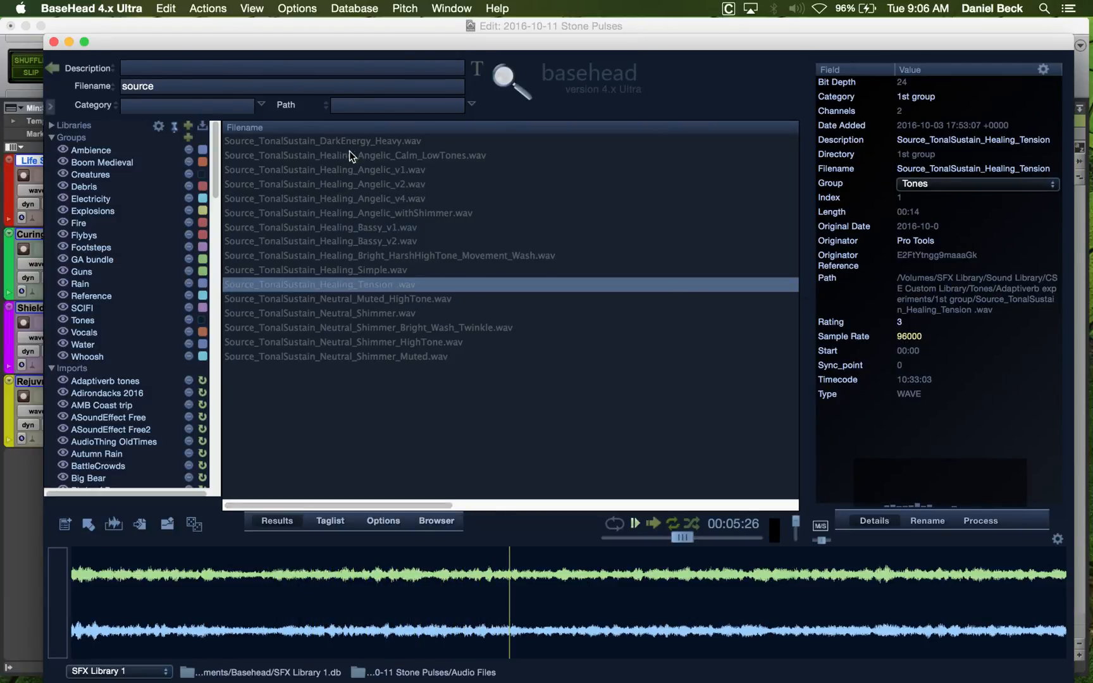
pyautogui.click(350, 300)
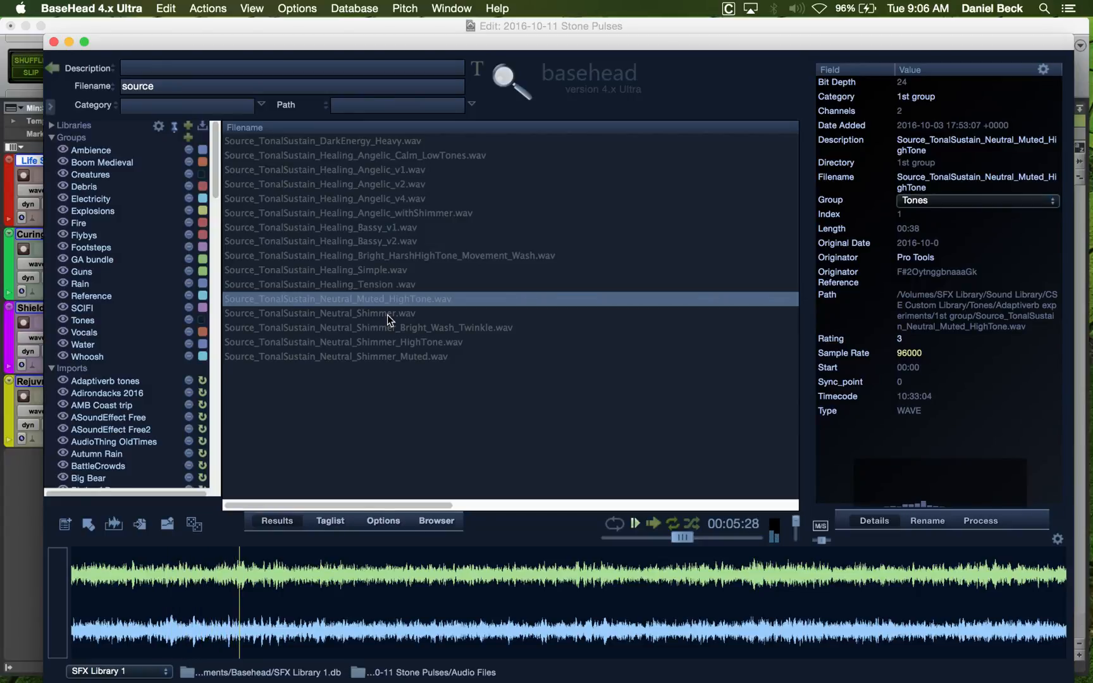
pyautogui.click(387, 315)
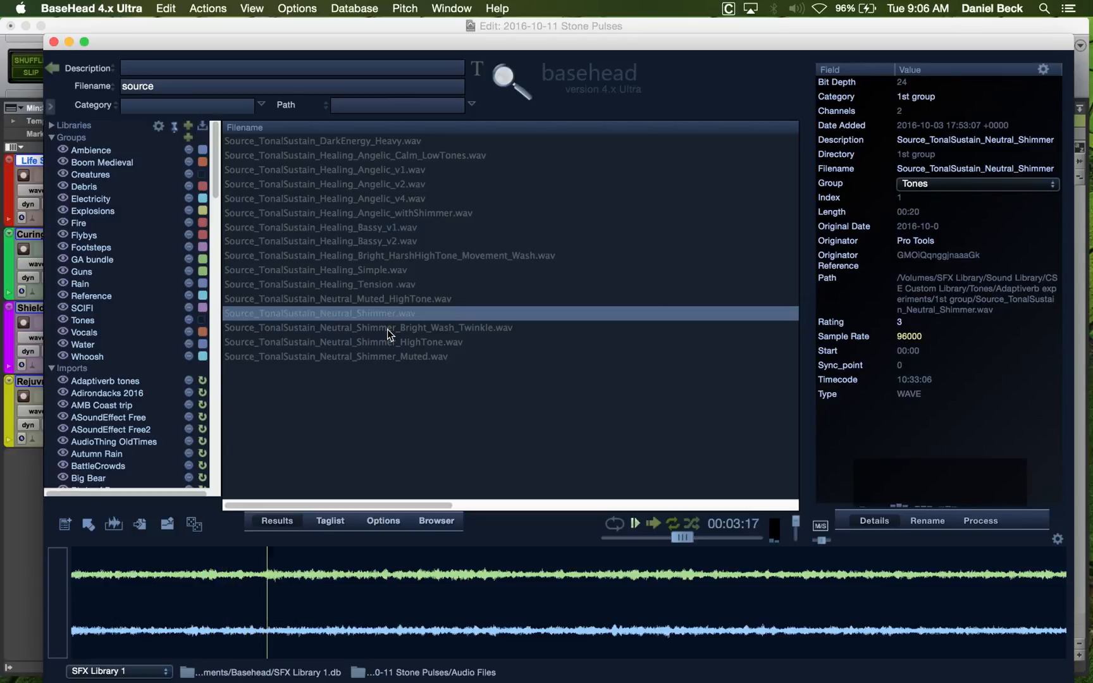
# Return to Pro Tools, select the ShieldStone track and place the edit cursor on it at 5:03.
pyautogui.press('super+Tab')
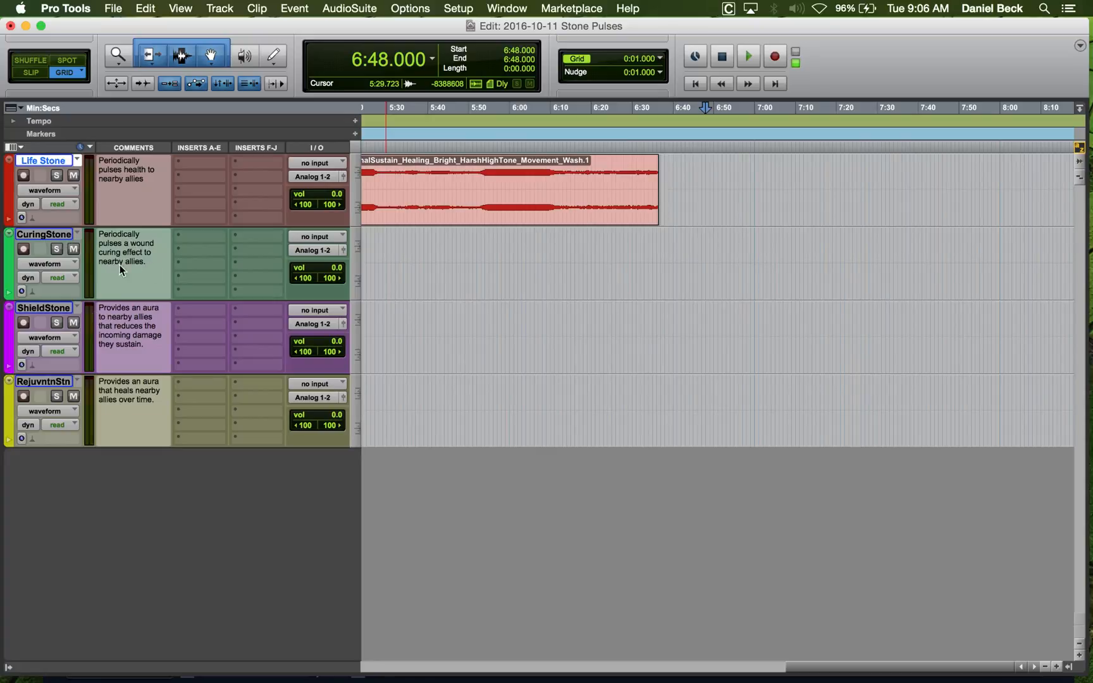
pyautogui.click(52, 236)
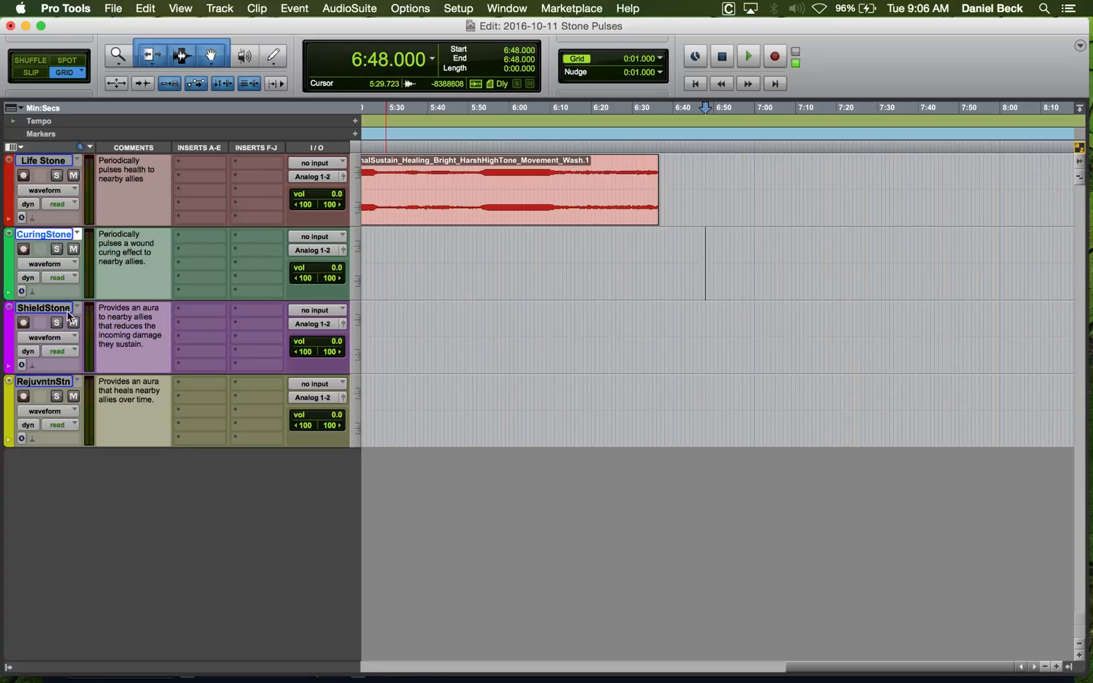
pyautogui.click(41, 306)
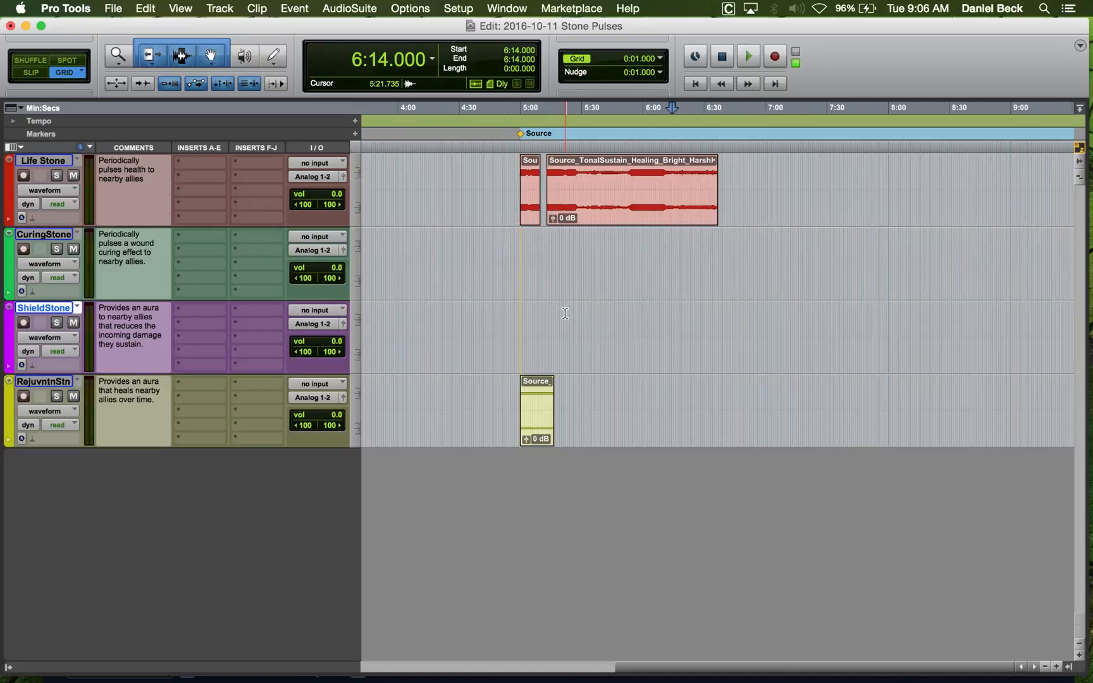
pyautogui.press('r')
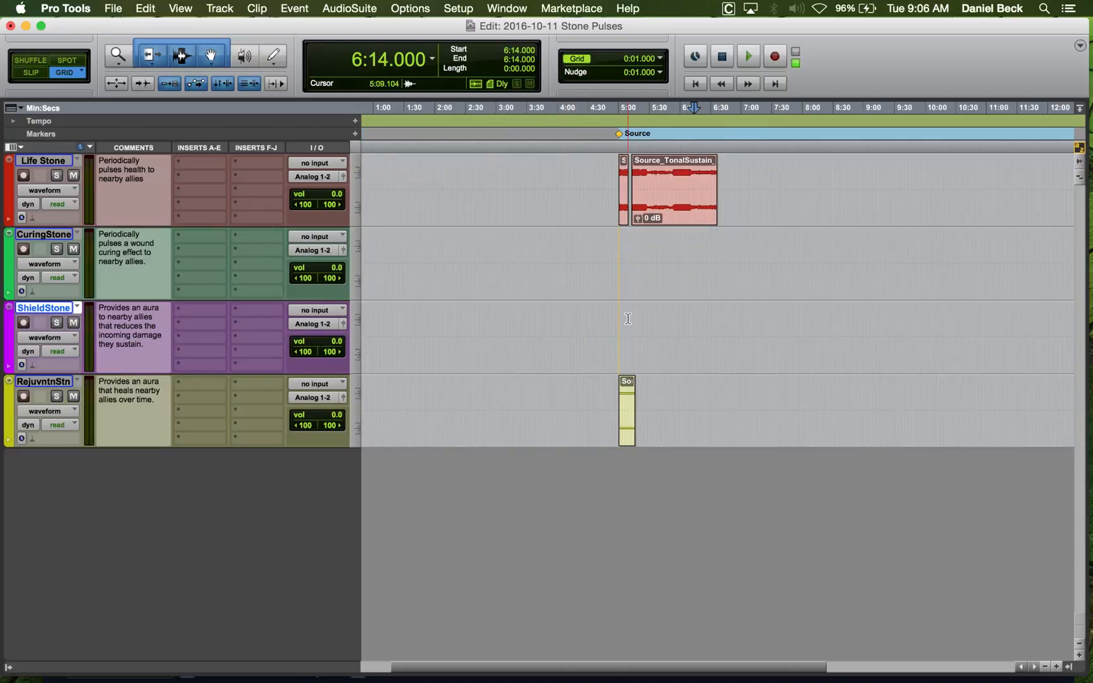
pyautogui.click(623, 311)
pyautogui.press('t')
pyautogui.press('t')
pyautogui.click(709, 319)
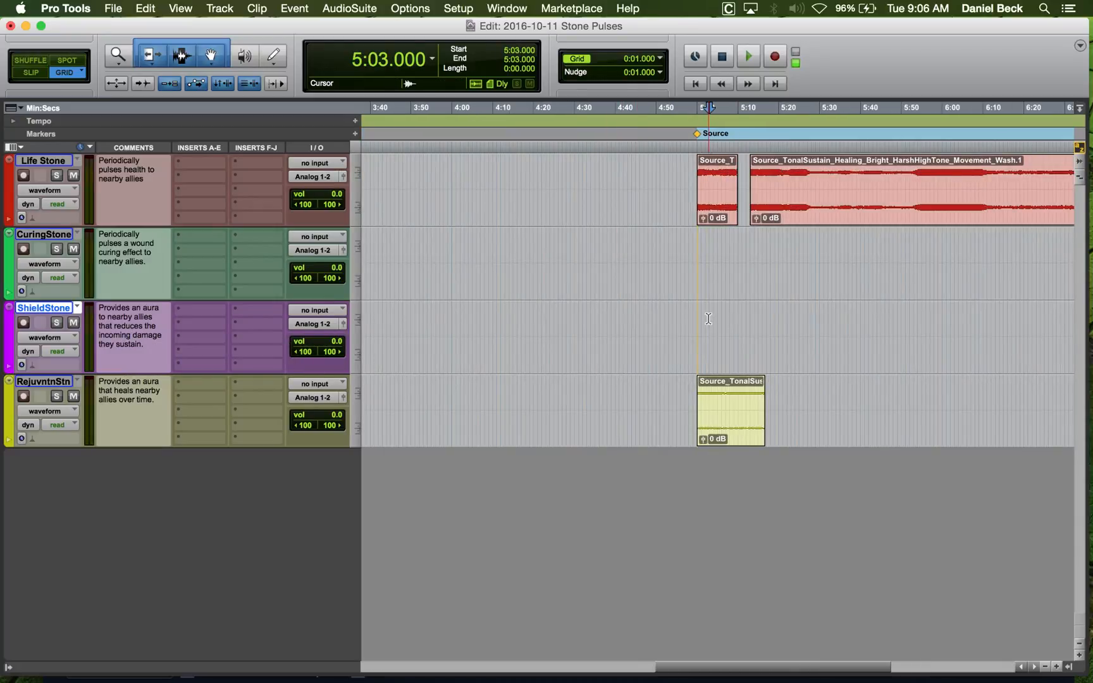
# In BaseHead, compare the neutral tones and spot Source_TonalSustain_Neutral_Shimmer_Bright_Wash_Twinkle.wav to the ShieldStone track at 5:03.
pyautogui.press('super+Tab')
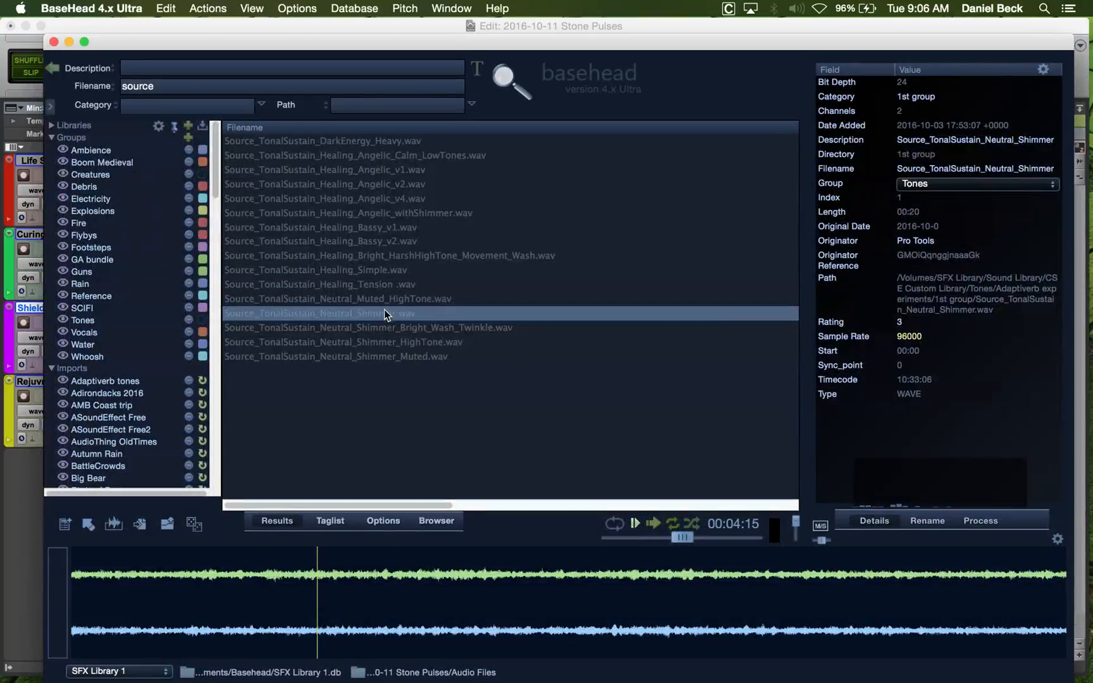
pyautogui.click(390, 298)
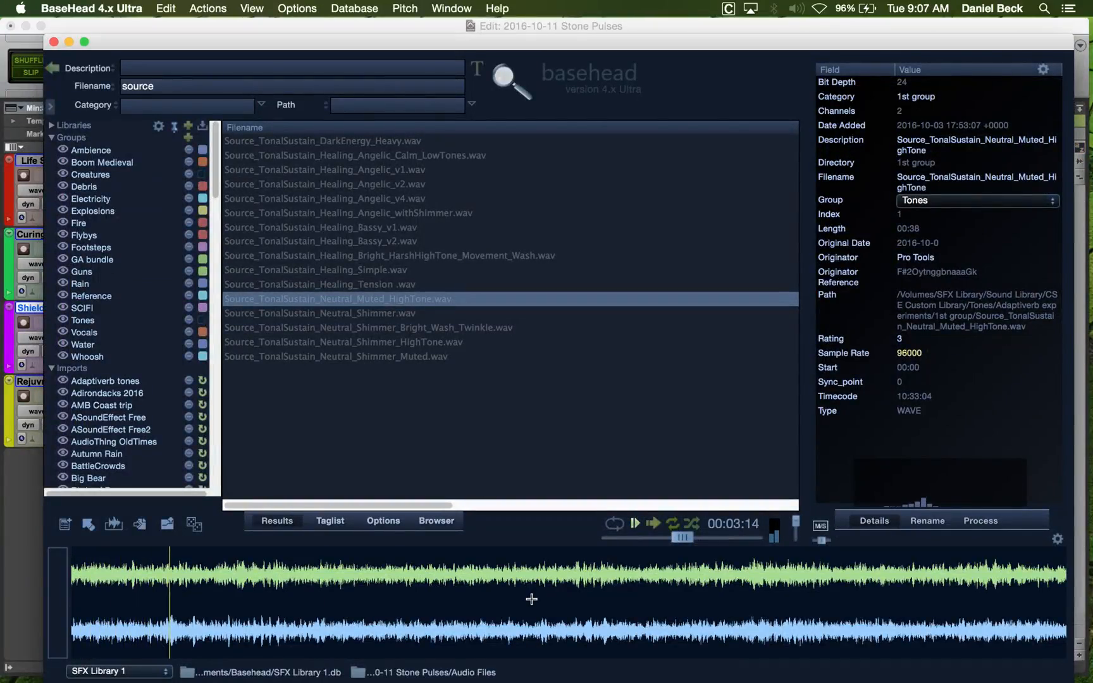
pyautogui.click(383, 314)
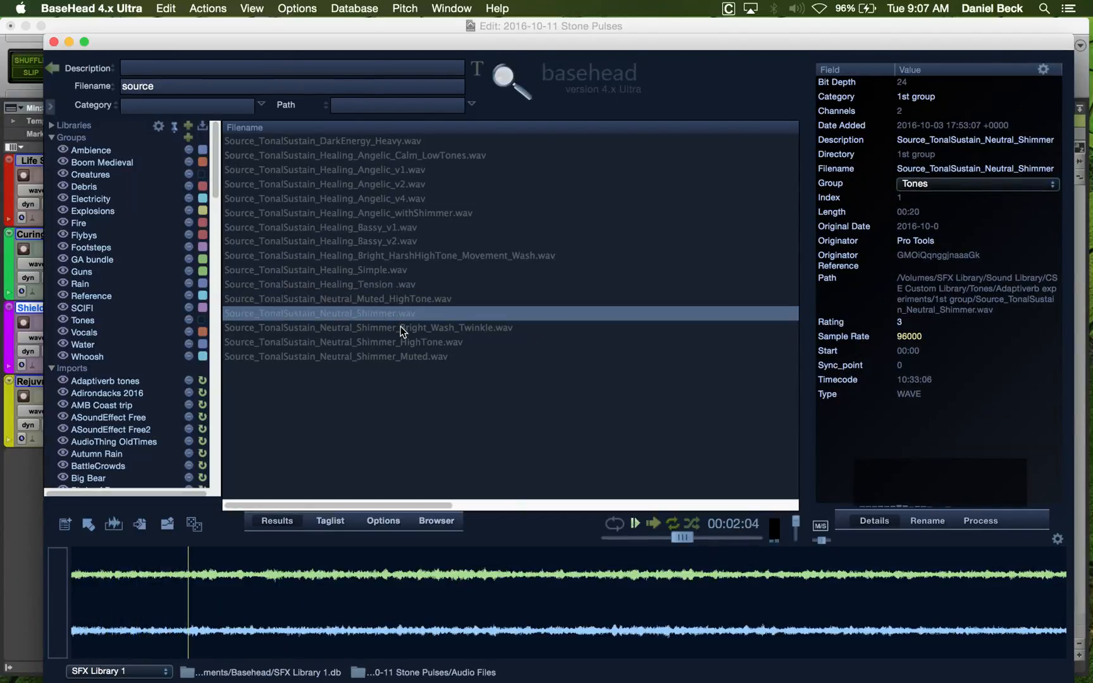
pyautogui.click(400, 327)
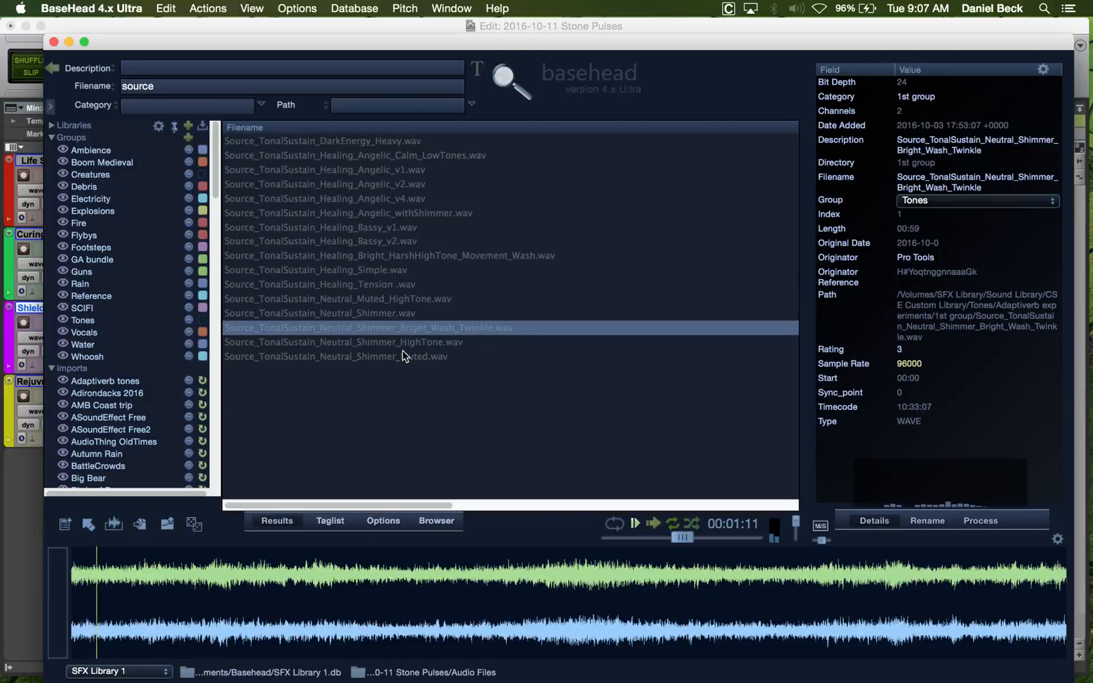
pyautogui.click(490, 589)
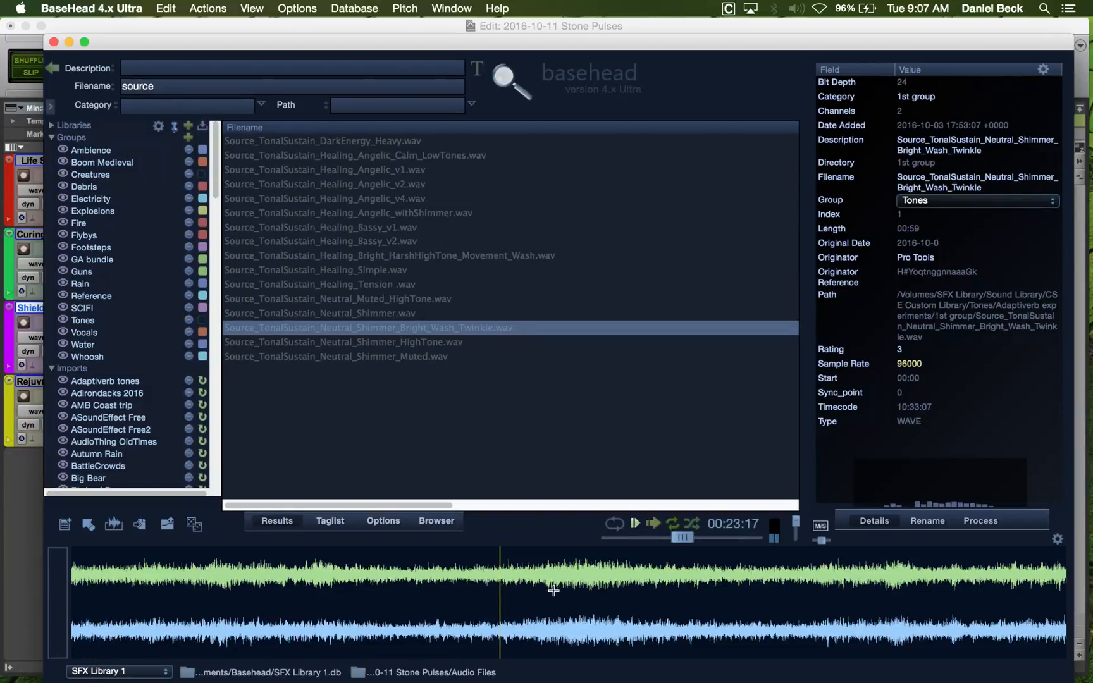
pyautogui.click(821, 593)
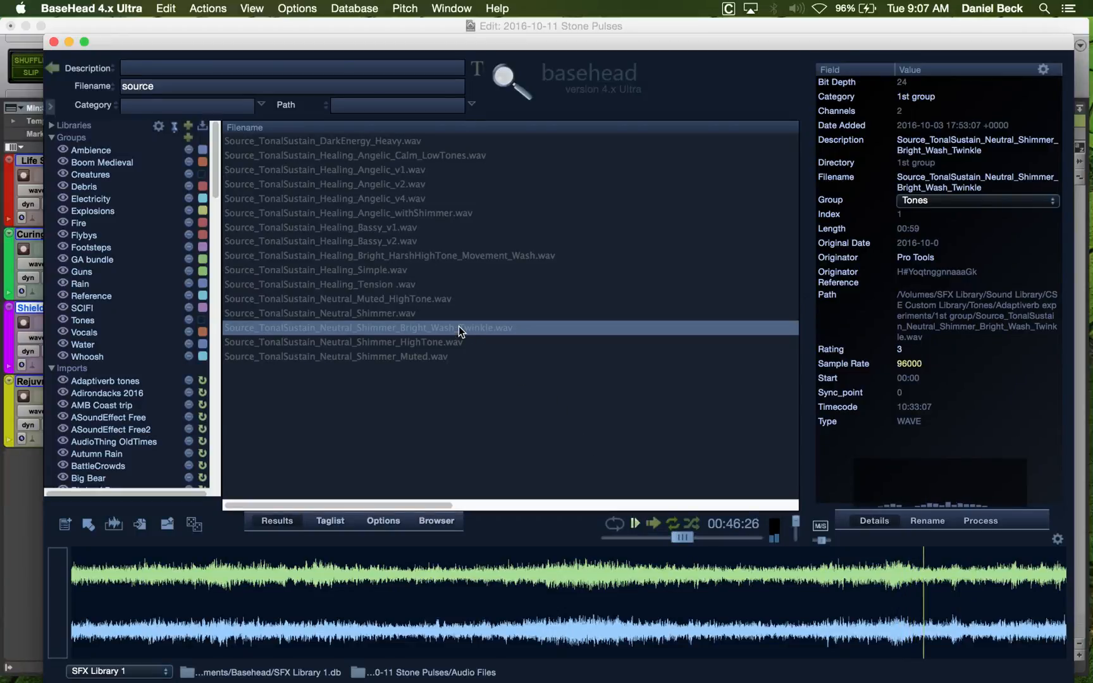
pyautogui.press('super+t')
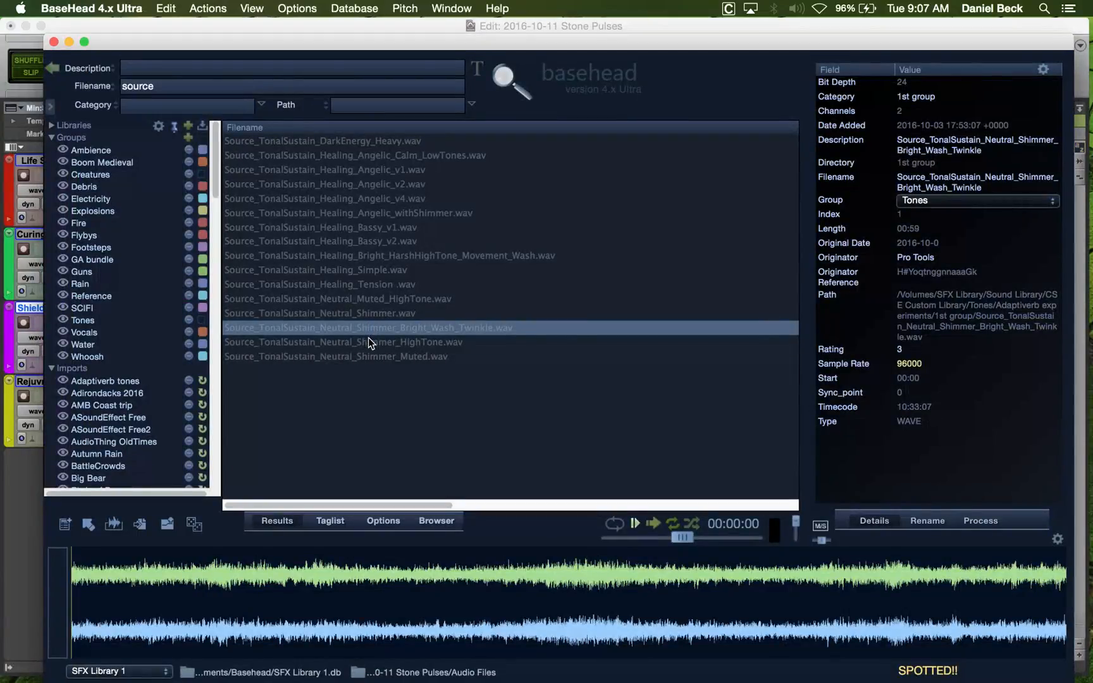
# Audition several passages of the Neutral_Shimmer_HighTone and Neutral_Shimmer_Muted source sounds.
pyautogui.click(368, 342)
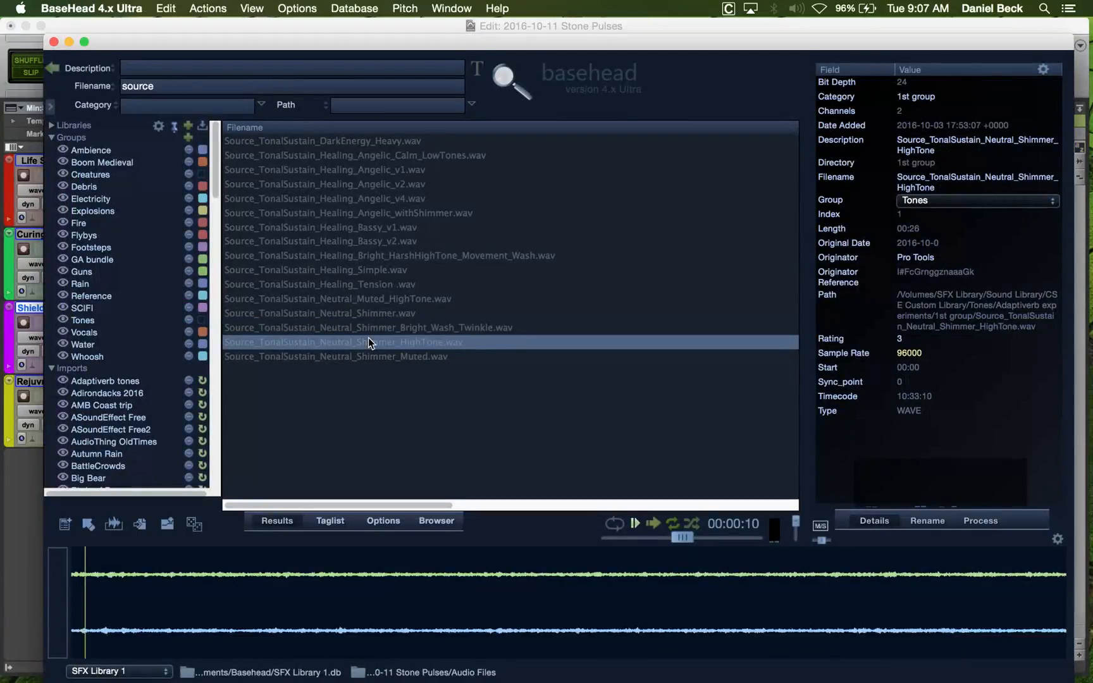
pyautogui.click(349, 601)
pyautogui.click(539, 591)
pyautogui.click(679, 592)
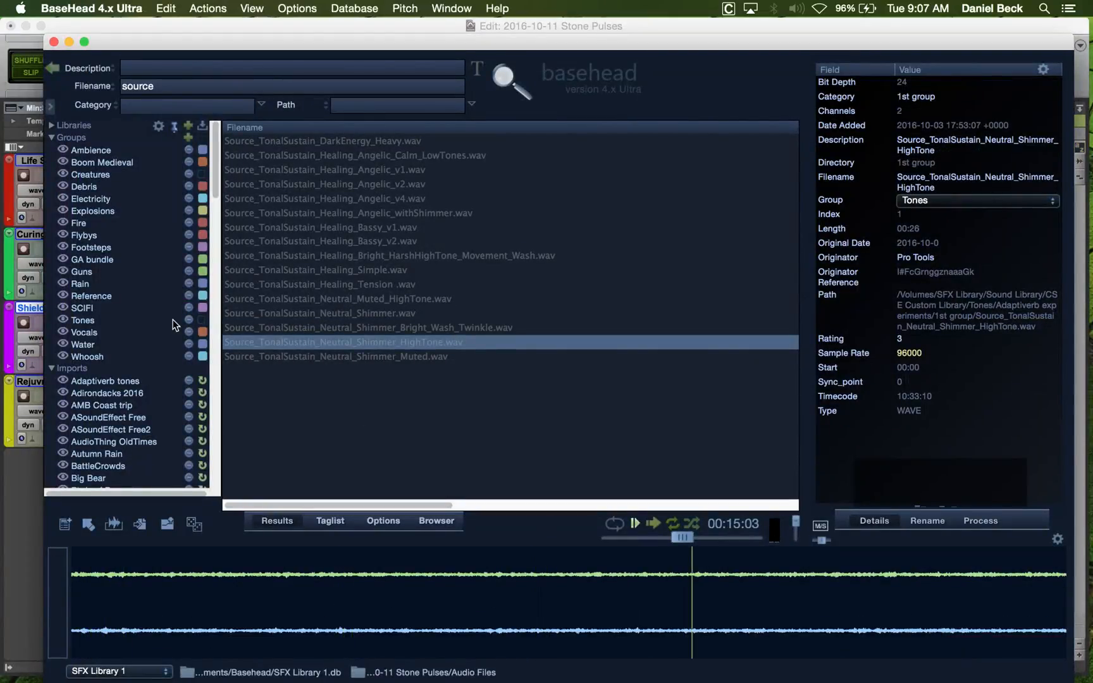
pyautogui.click(425, 358)
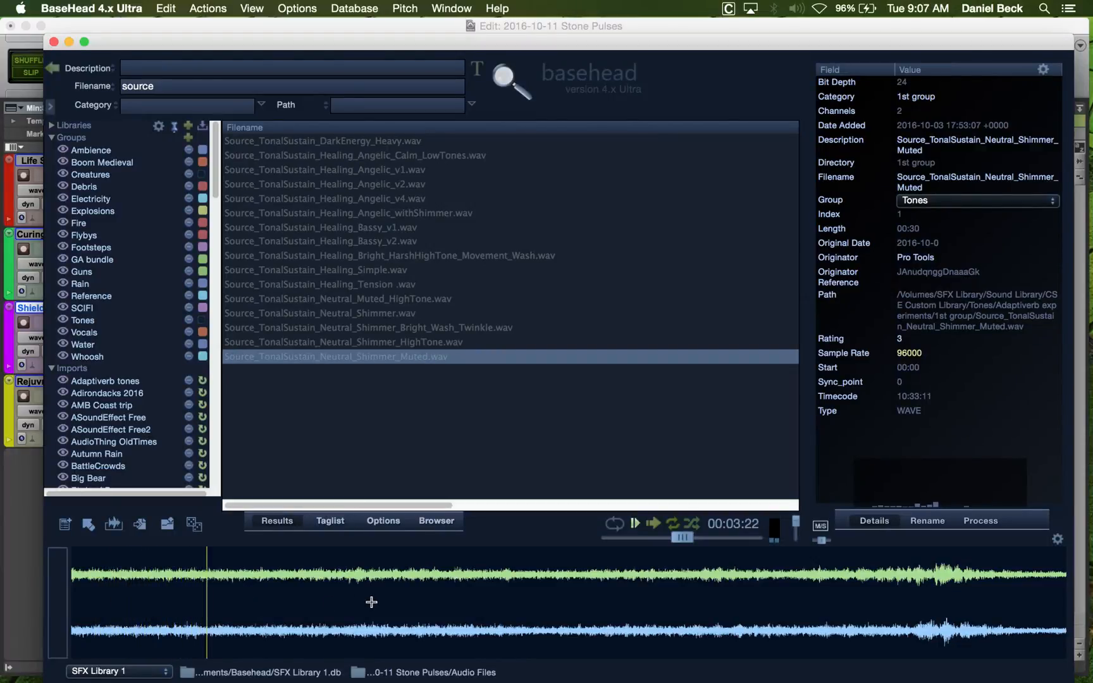
pyautogui.click(927, 597)
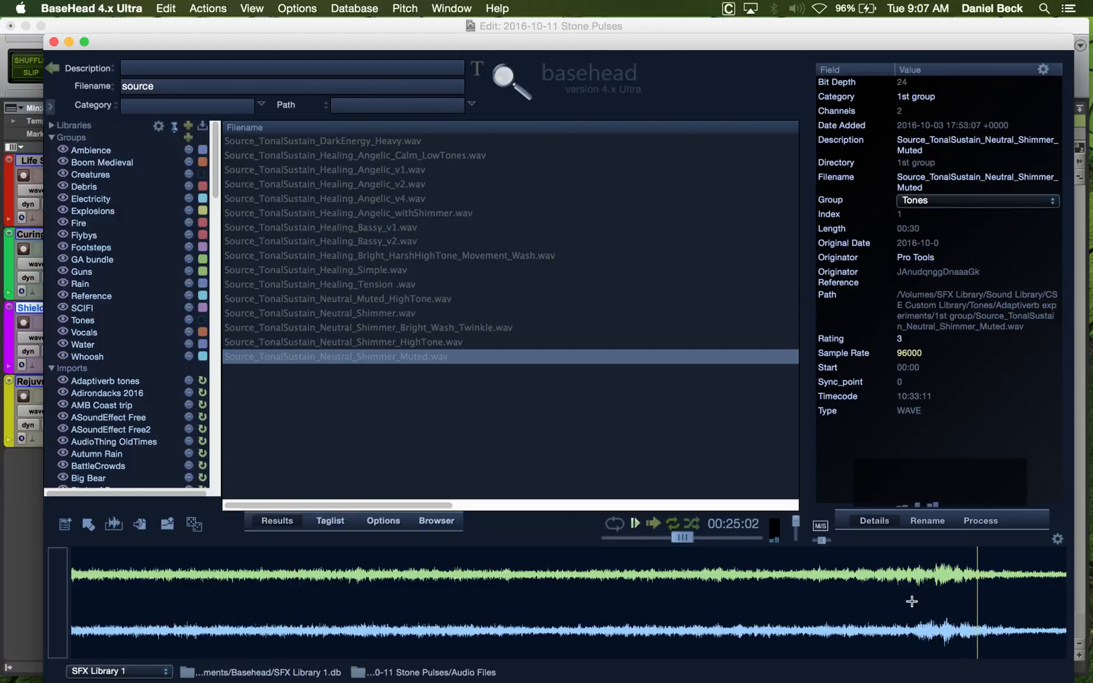
pyautogui.click(903, 598)
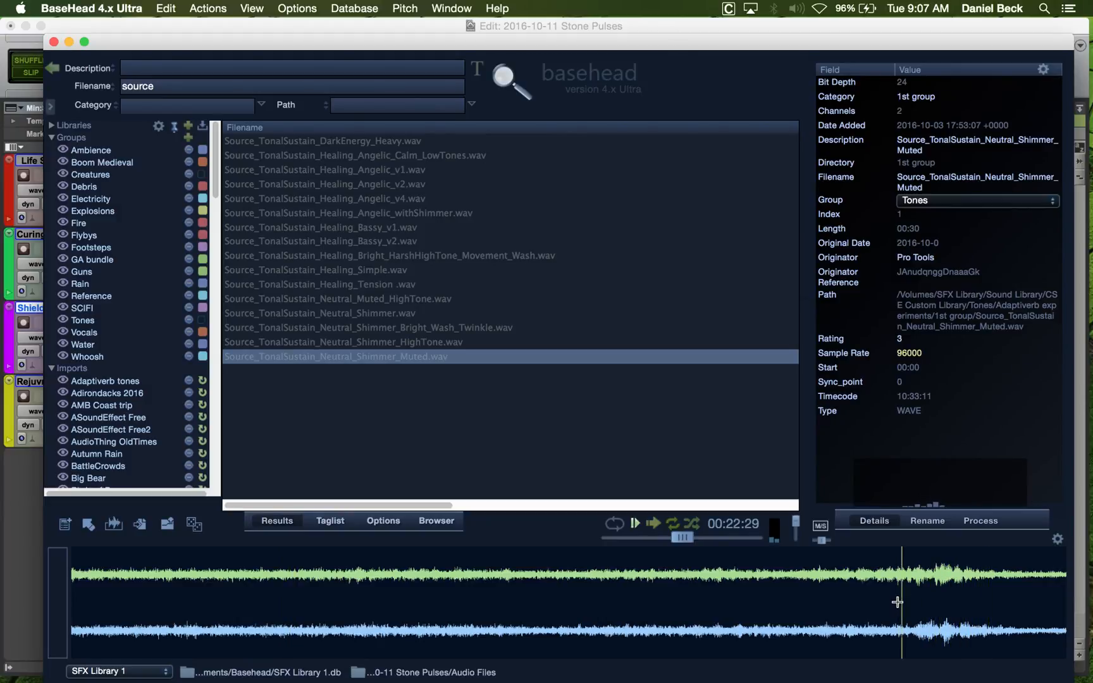
# Audition Neutral_Shimmer, Neutral_Shimmer_Bright_Wash_Twinkle and DarkEnergy_Heavy, and clear "source" from the Filename search.
pyautogui.click(390, 314)
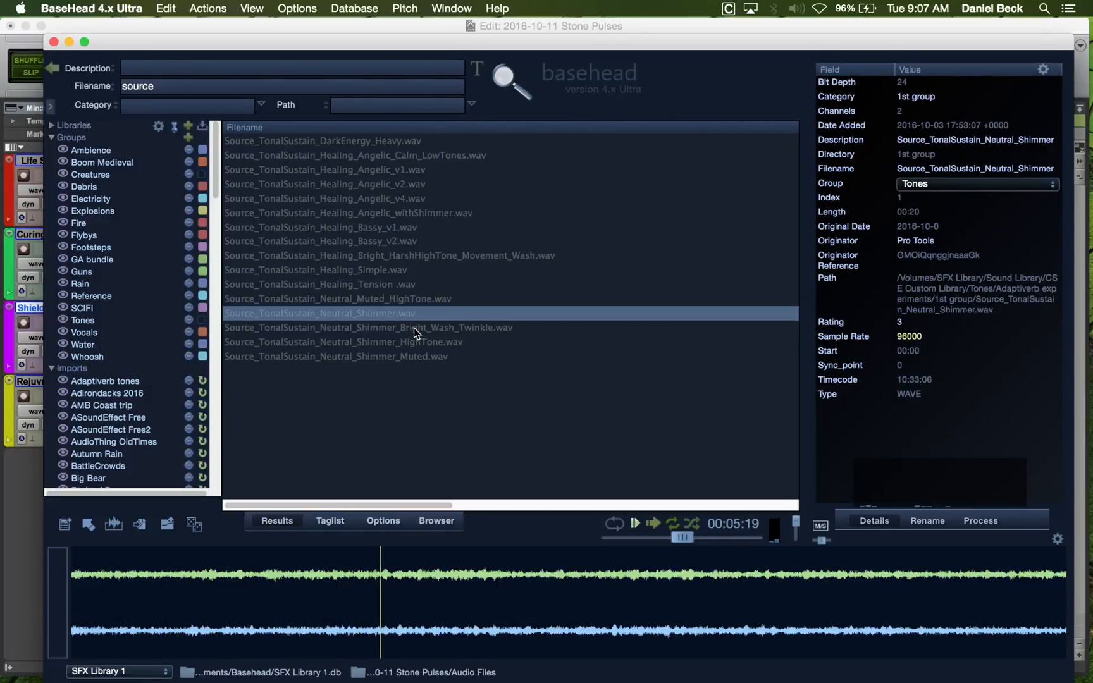
pyautogui.click(413, 328)
pyautogui.click(413, 311)
pyautogui.click(391, 145)
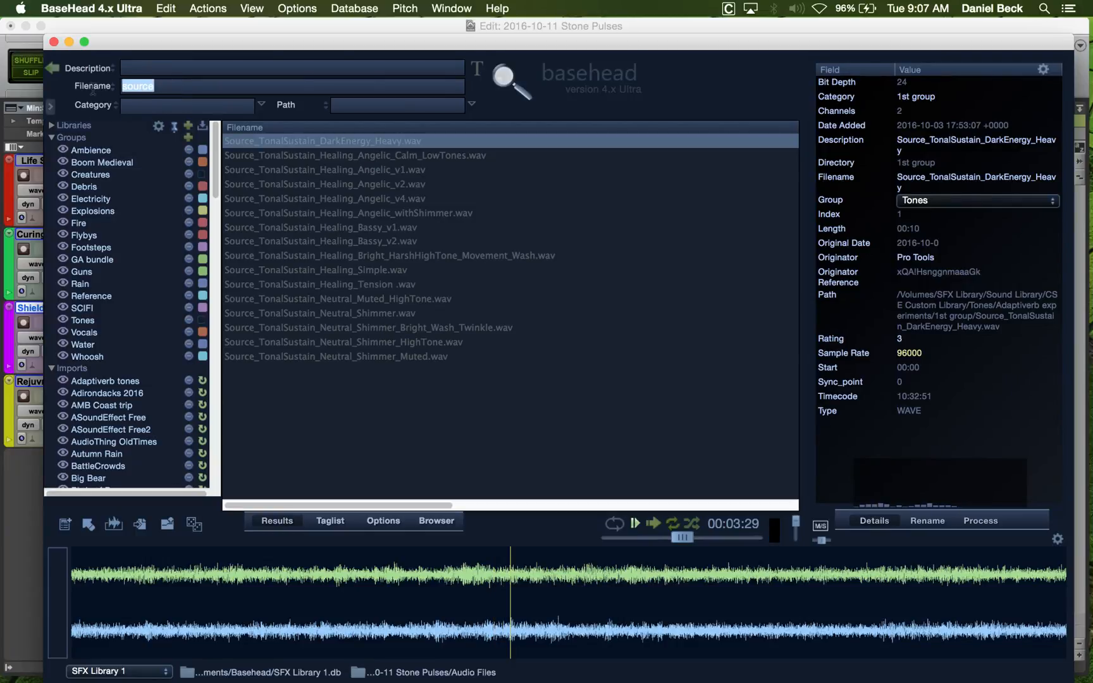
pyautogui.press('BackSpace')
# Return to Pro Tools and place the edit cursor after the last Life Stone clip at 6:45.
pyautogui.press('super+Tab')
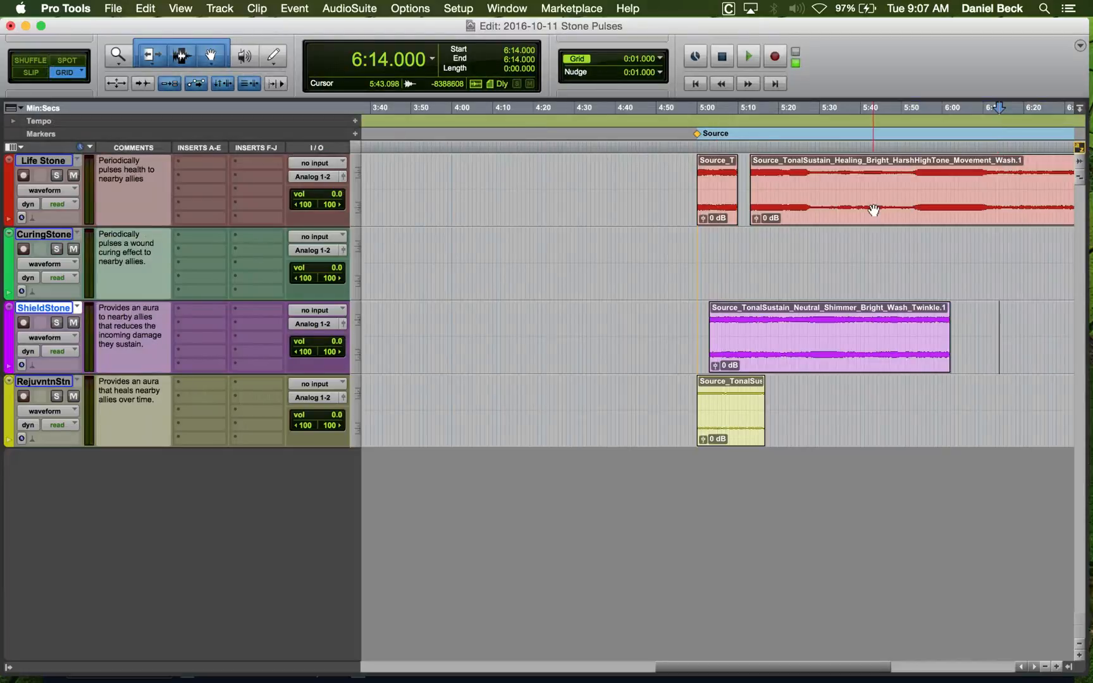
pyautogui.press('super+bracketleft')
pyautogui.click(922, 176)
pyautogui.press('super+bracketright')
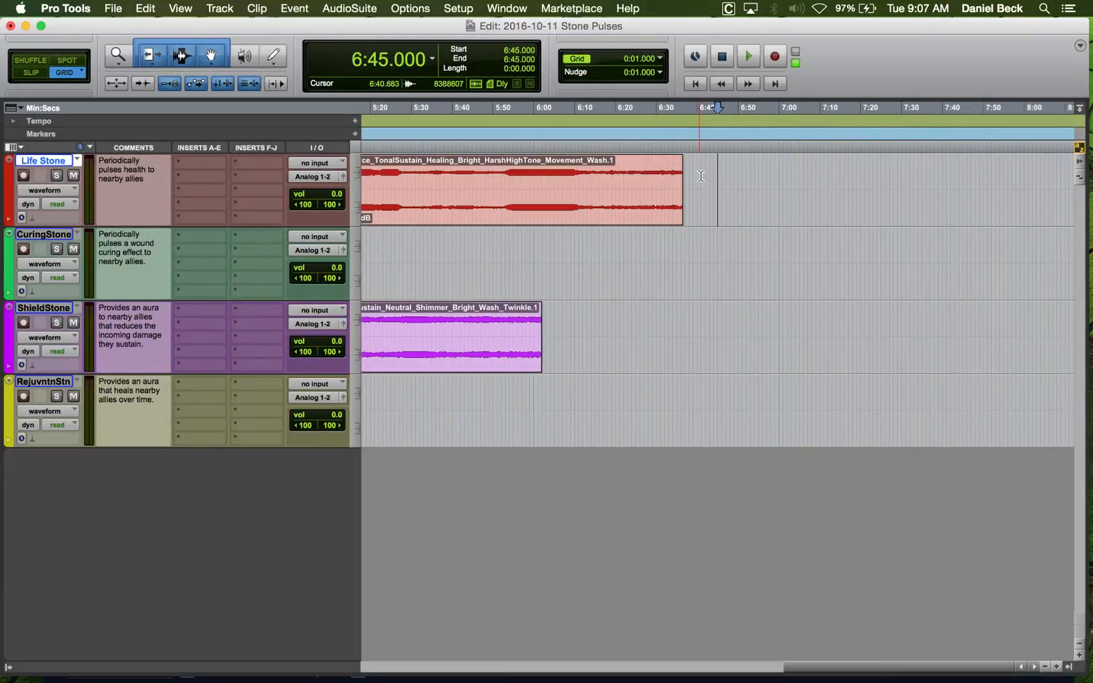
# Switch to BaseHead and search the sound descriptions for "deverb".
pyautogui.press('super+Tab')
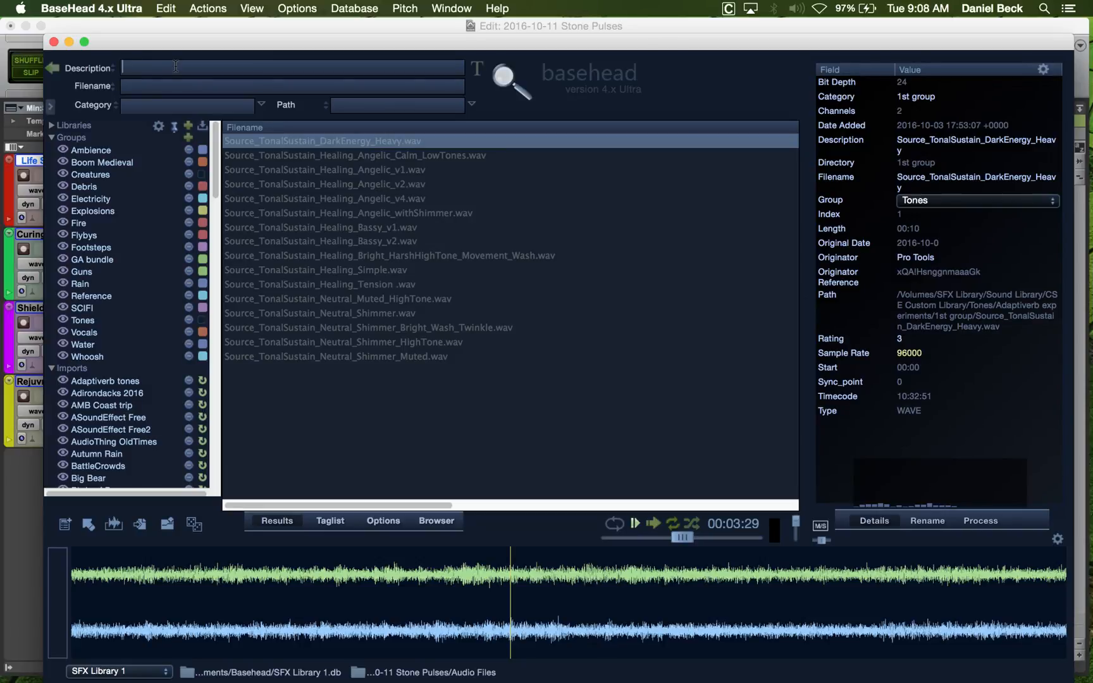
pyautogui.write('de')
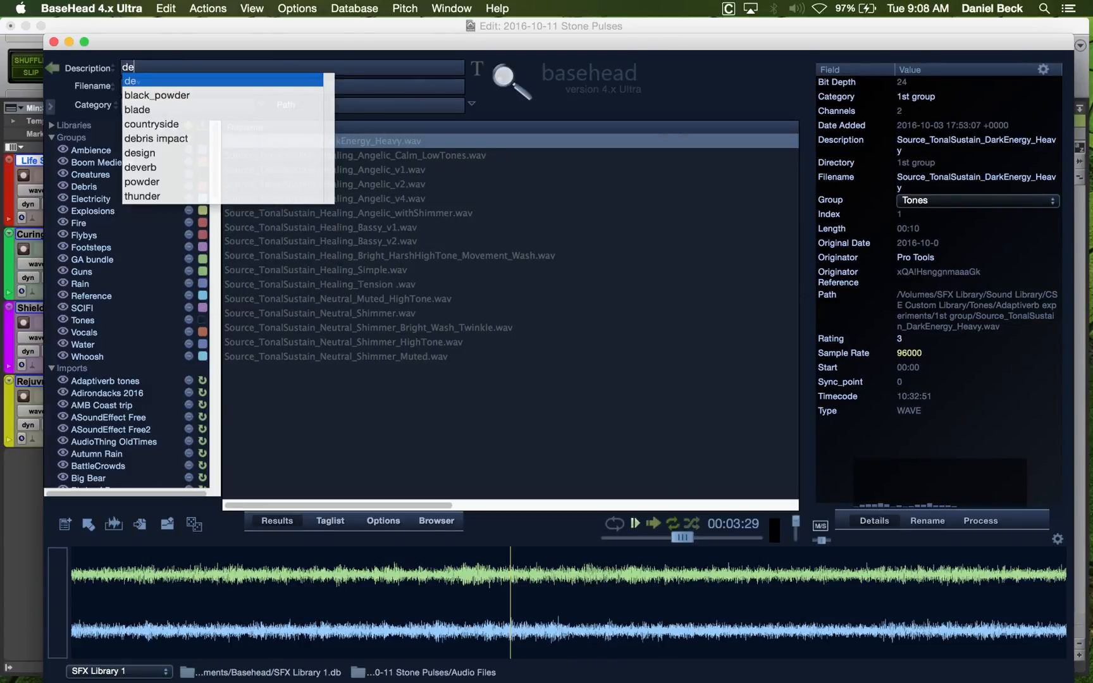
pyautogui.write('verb')
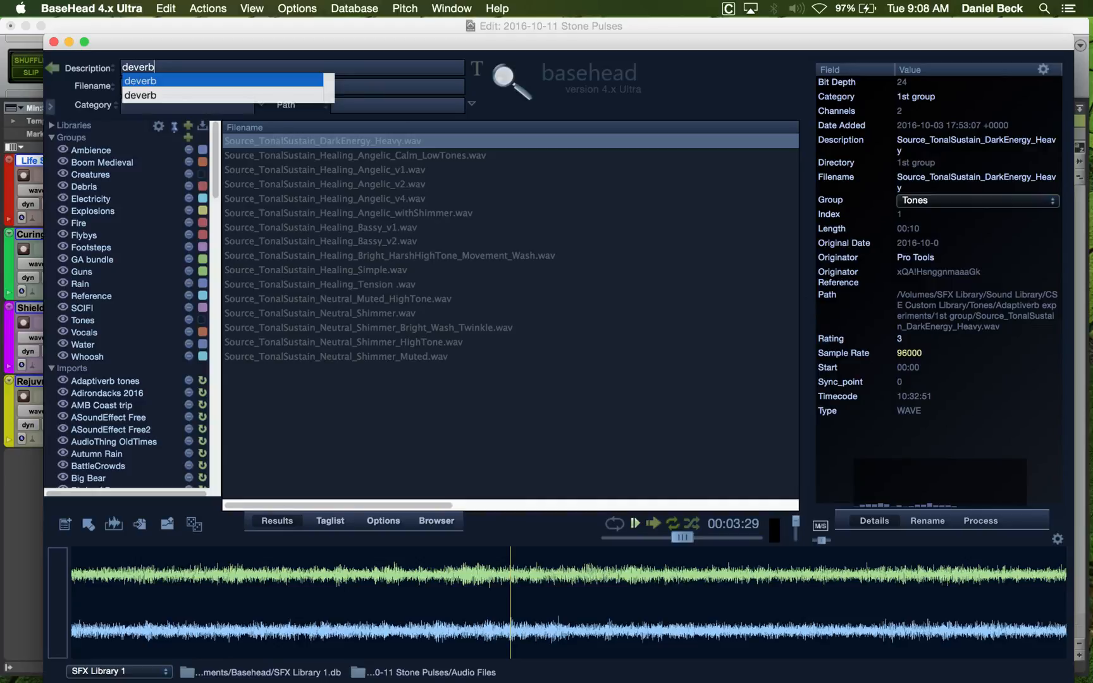
pyautogui.press('Return')
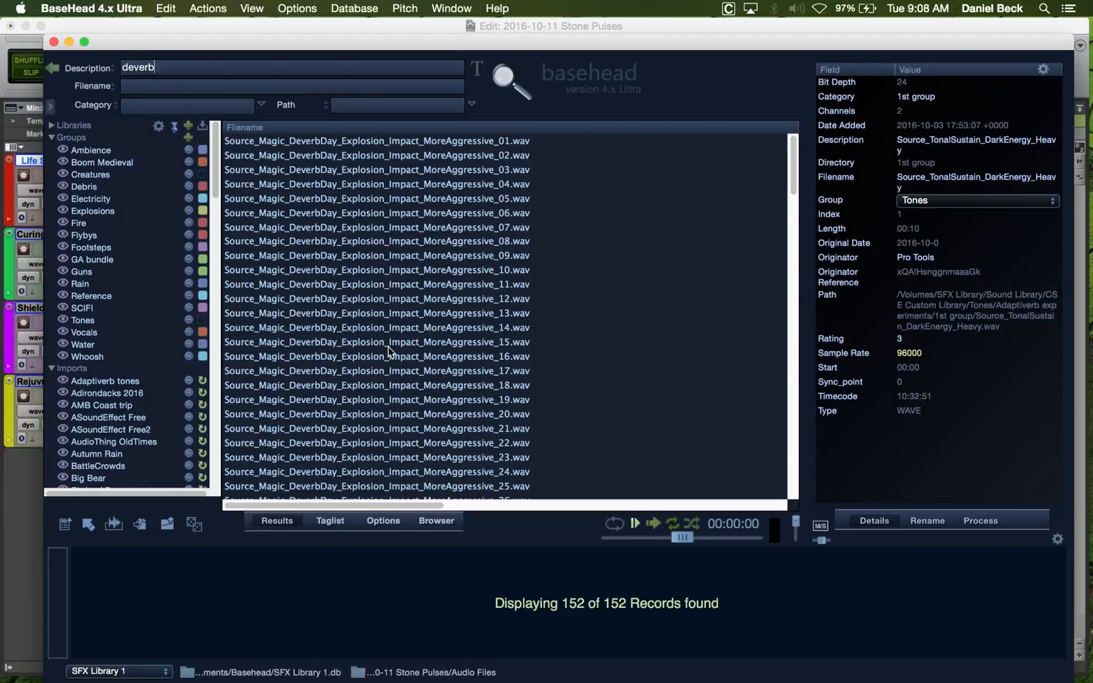
# Browse the deverb results and audition Explosion_Impact_MoreAggressive sounds 08, 12, 15, 20 and 25.
pyautogui.scroll(-10, 378, 293)
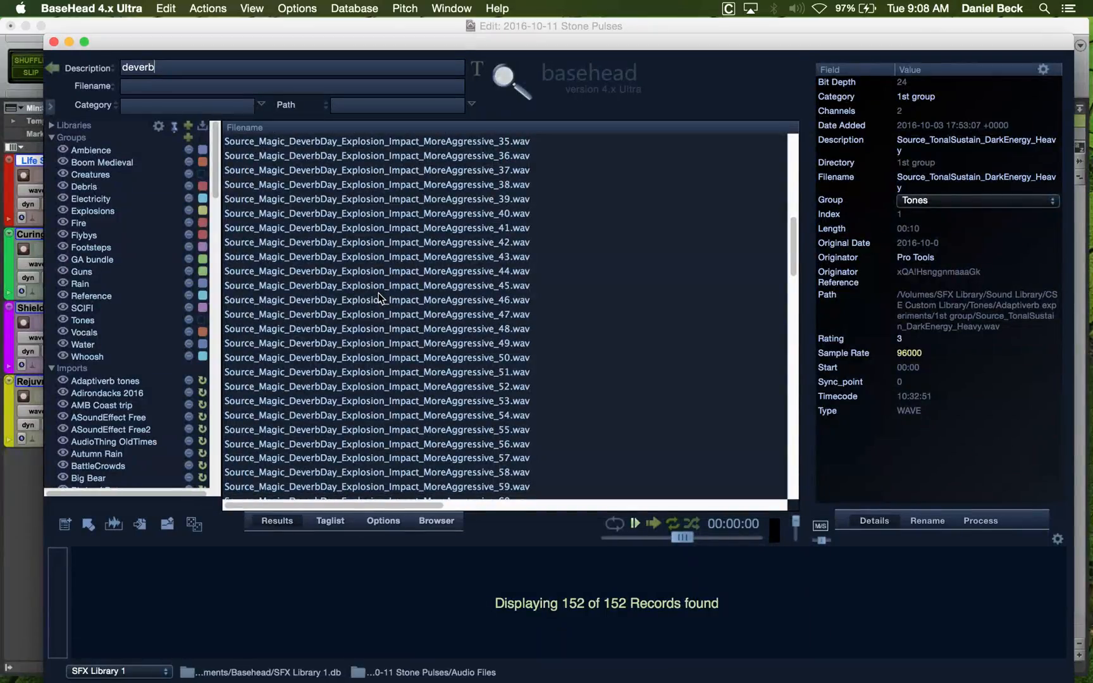
pyautogui.scroll(-10, 378, 293)
pyautogui.scroll(20, 379, 293)
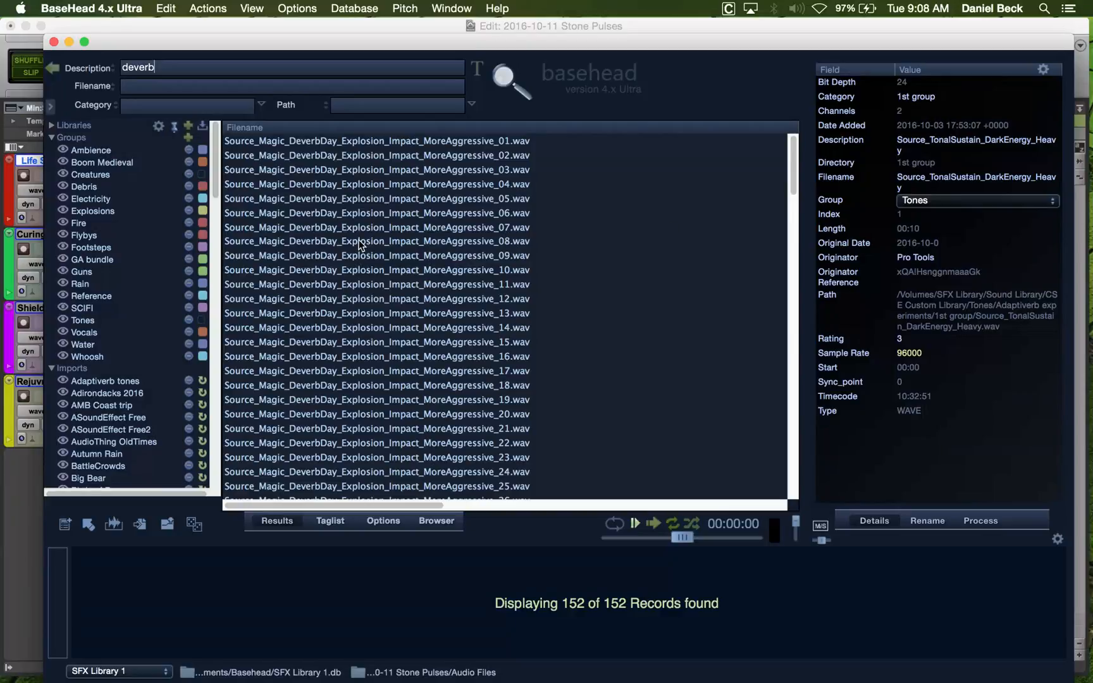
pyautogui.click(358, 241)
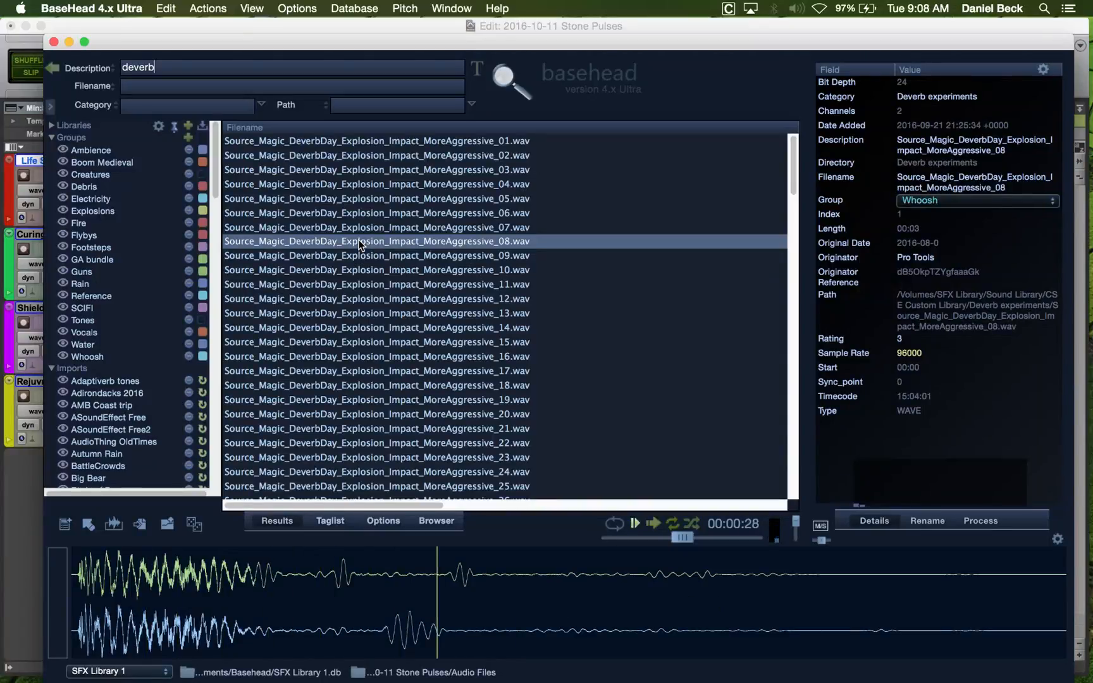
pyautogui.scroll(-1, 469, 286)
pyautogui.click(469, 286)
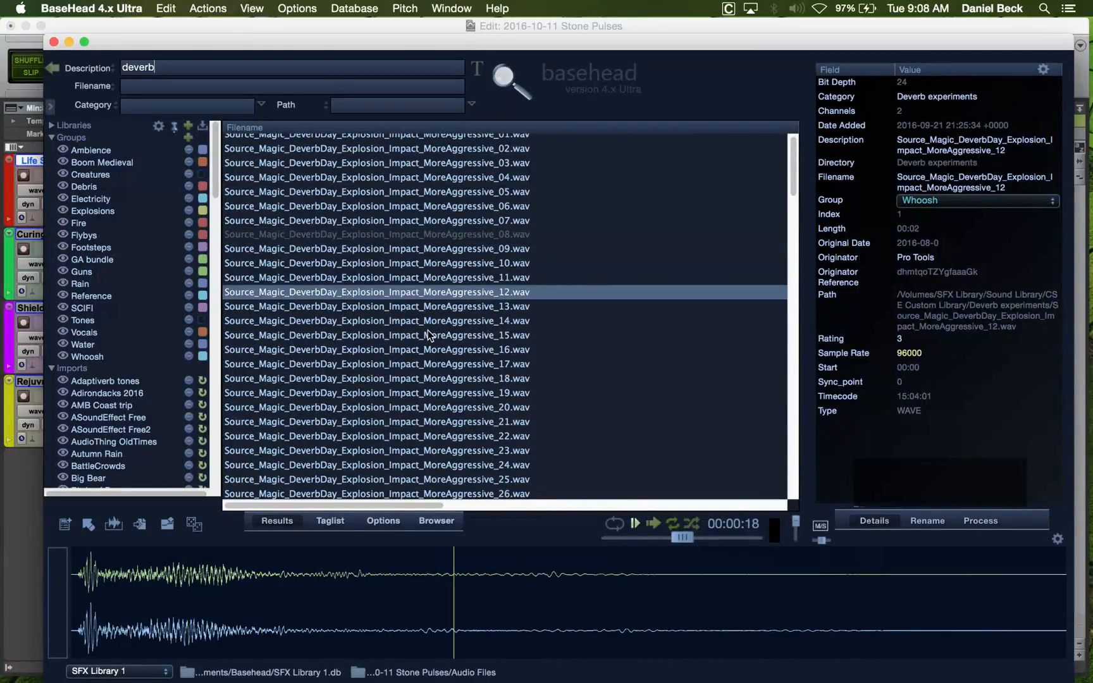
pyautogui.click(443, 334)
pyautogui.scroll(-1, 592, 377)
pyautogui.click(478, 389)
pyautogui.scroll(-4, 600, 420)
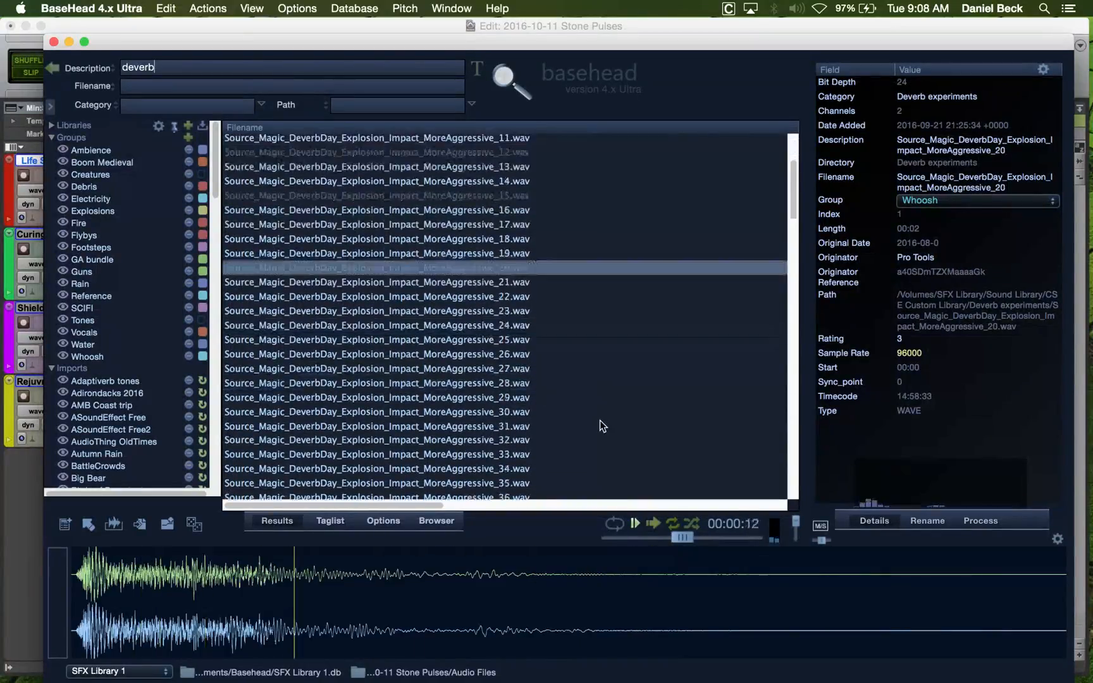
pyautogui.click(482, 342)
# Audition further Explosion_Impact_MoreAggressive sounds, sampling 31, 36, 40, 50, 57 and 63.
pyautogui.scroll(-2, 504, 373)
pyautogui.click(504, 373)
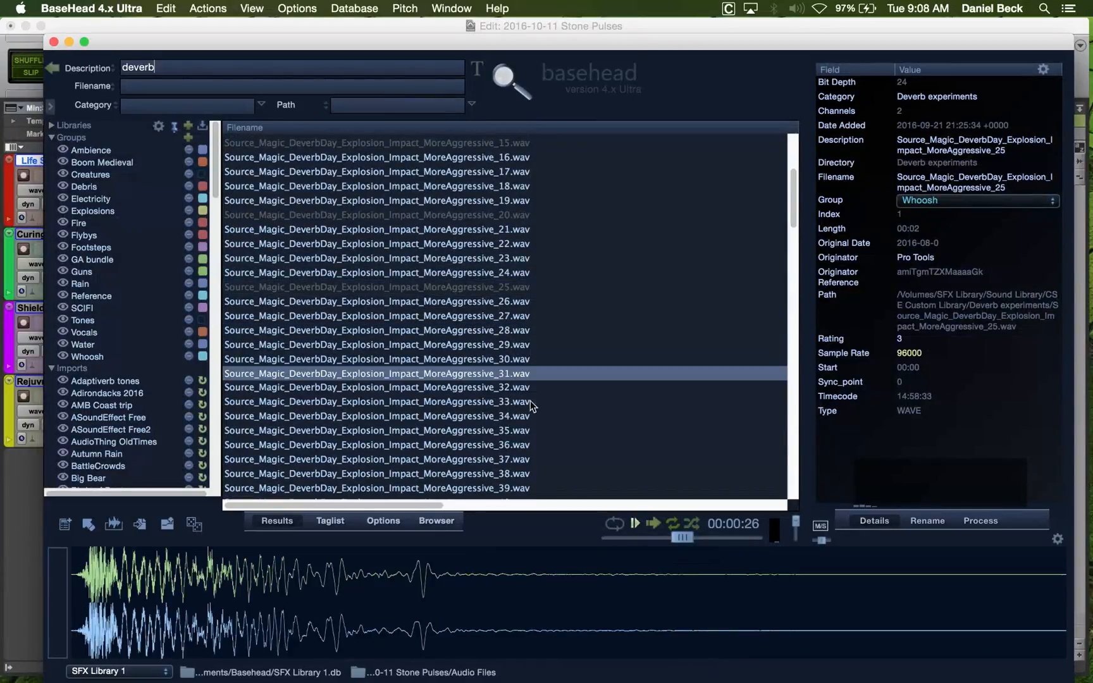
pyautogui.scroll(-1, 531, 404)
pyautogui.click(522, 410)
pyautogui.scroll(-4, 536, 412)
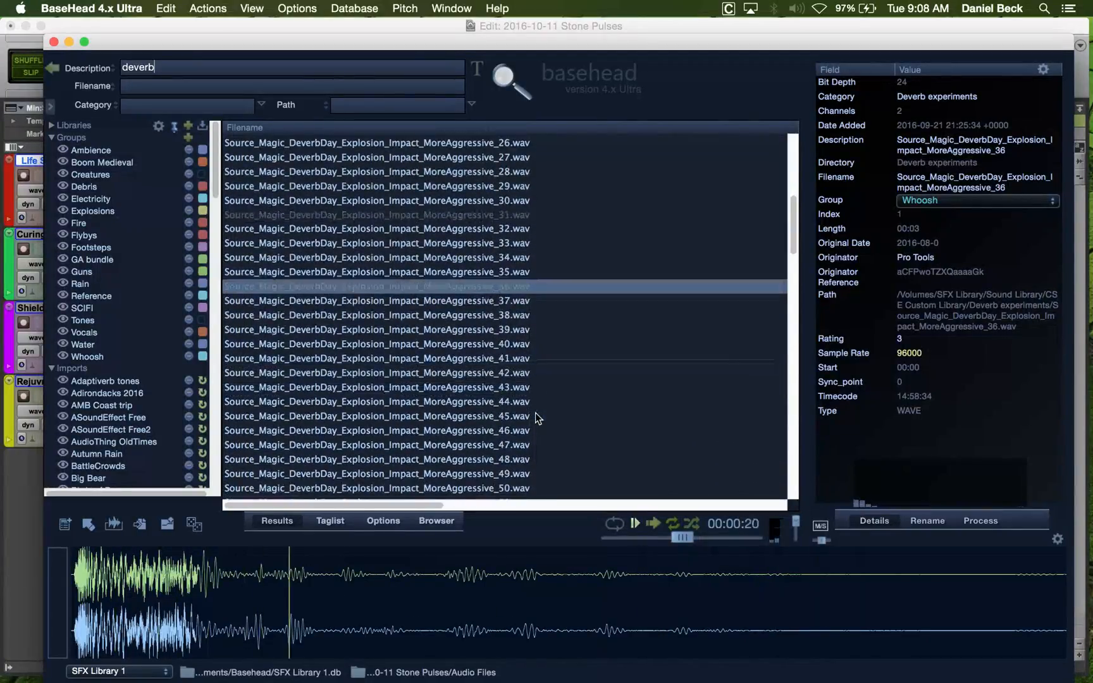
pyautogui.click(475, 343)
pyautogui.scroll(-3, 538, 434)
pyautogui.click(469, 383)
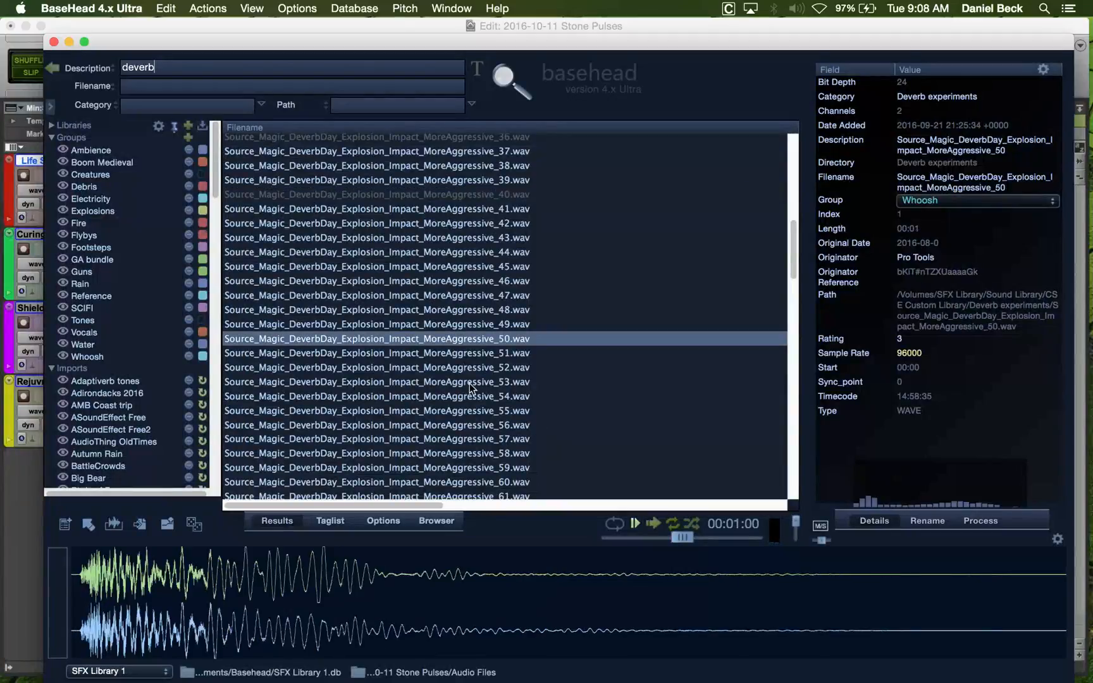
pyautogui.scroll(-2, 476, 386)
pyautogui.click(378, 423)
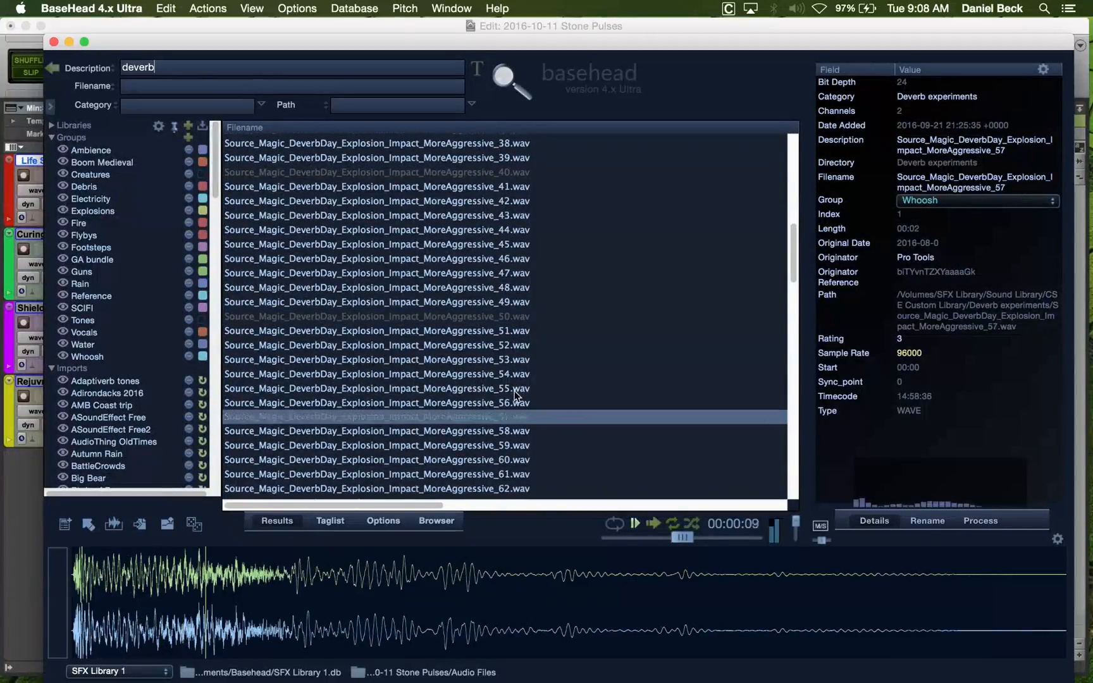
pyautogui.scroll(-7, 444, 233)
pyautogui.click(433, 256)
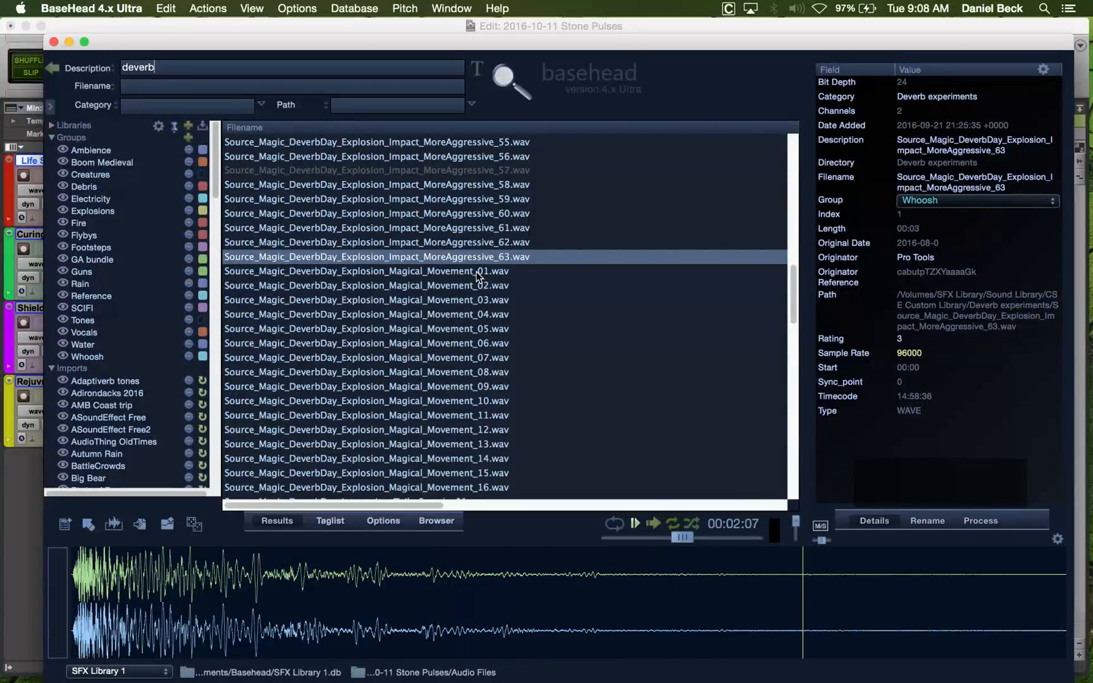
# Audition the Explosion_Magical_Movement sounds 01 through 10 one after another.
pyautogui.click(467, 272)
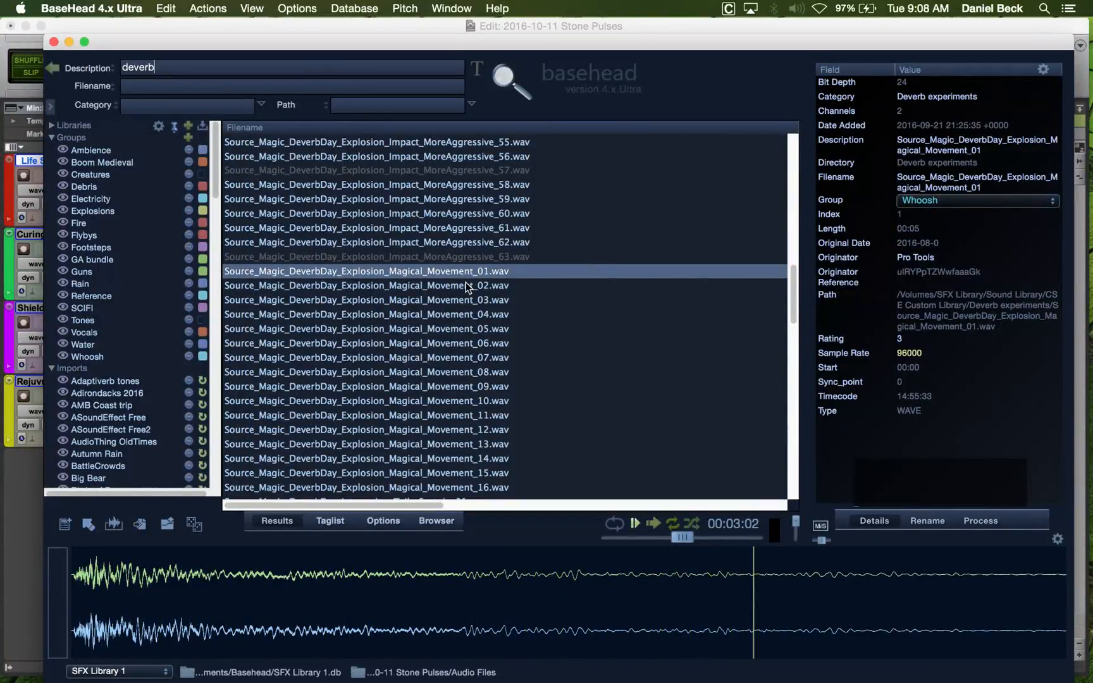
pyautogui.click(465, 282)
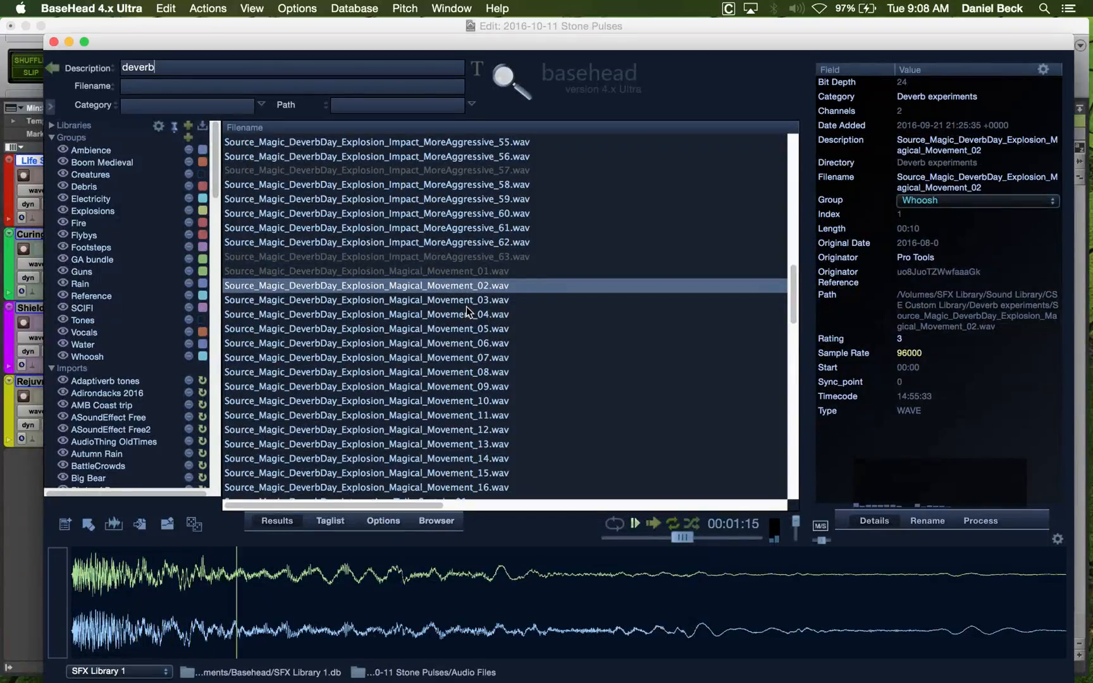
pyautogui.click(466, 302)
pyautogui.click(468, 316)
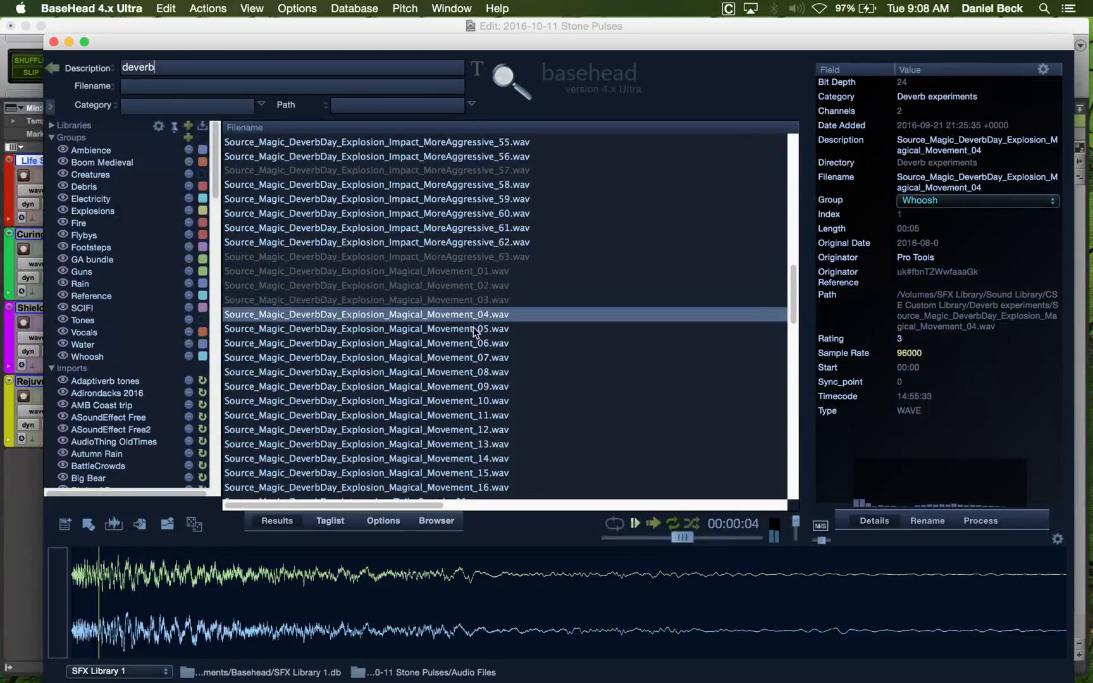
pyautogui.click(473, 329)
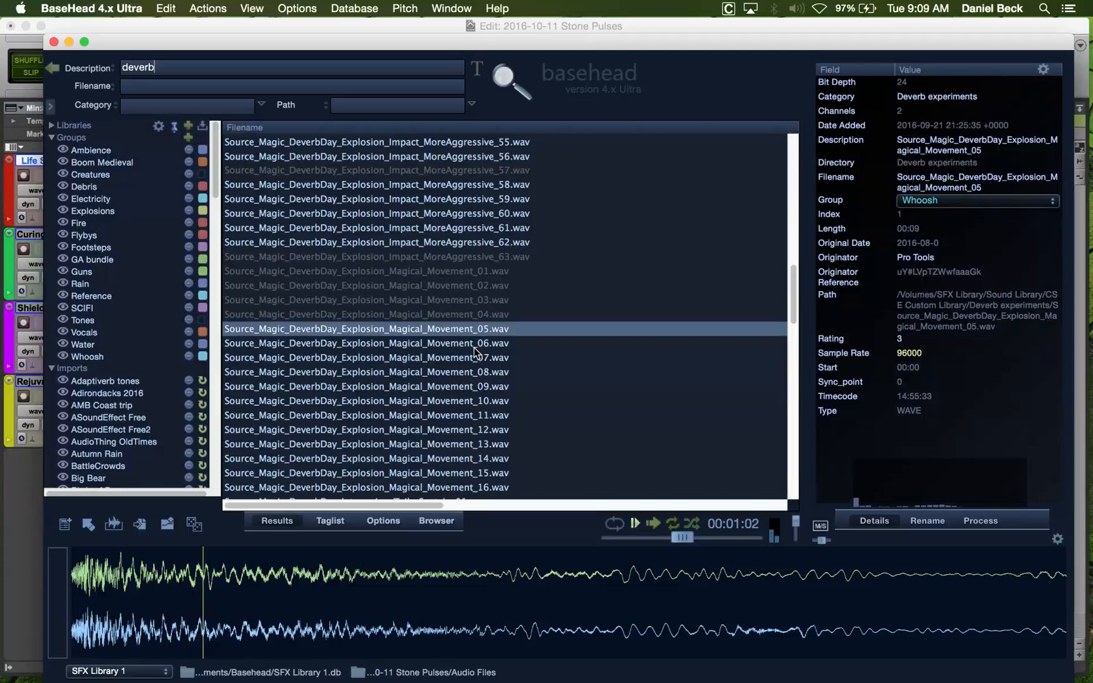
pyautogui.click(474, 345)
pyautogui.click(485, 360)
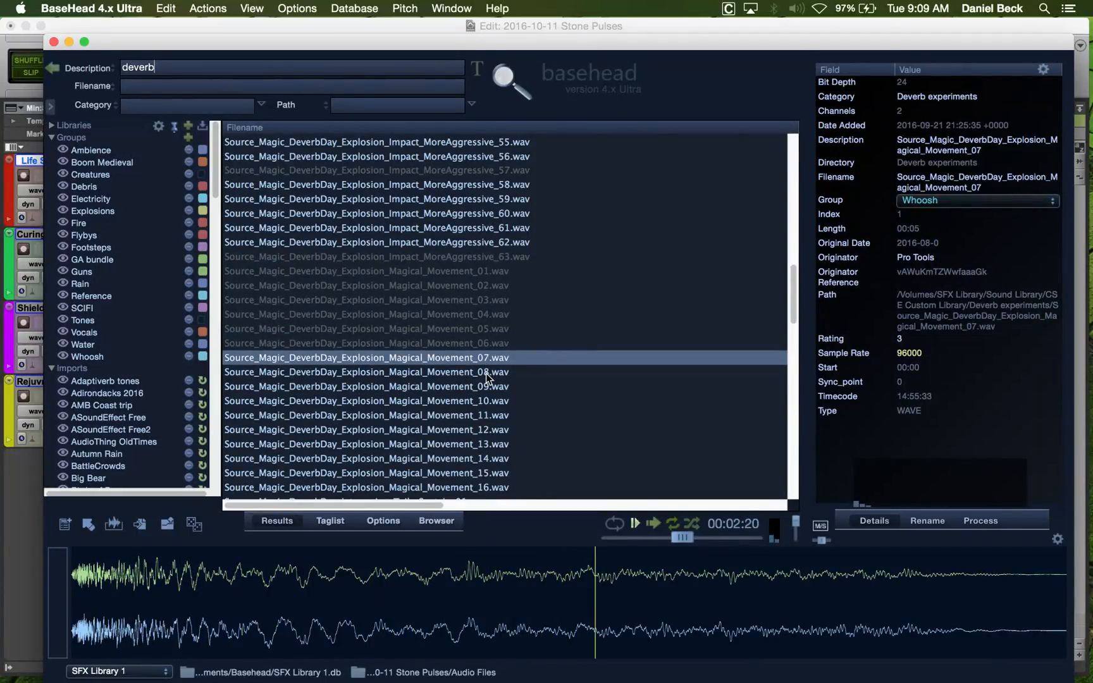
pyautogui.click(485, 373)
pyautogui.click(485, 385)
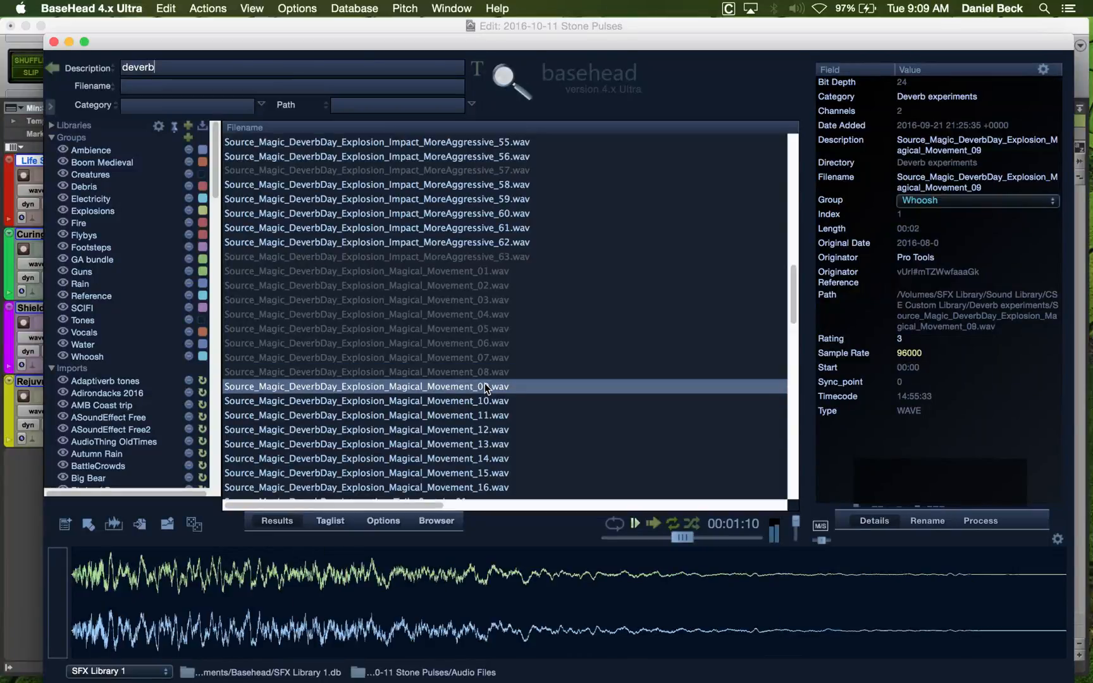
pyautogui.click(508, 398)
pyautogui.scroll(-2, 513, 392)
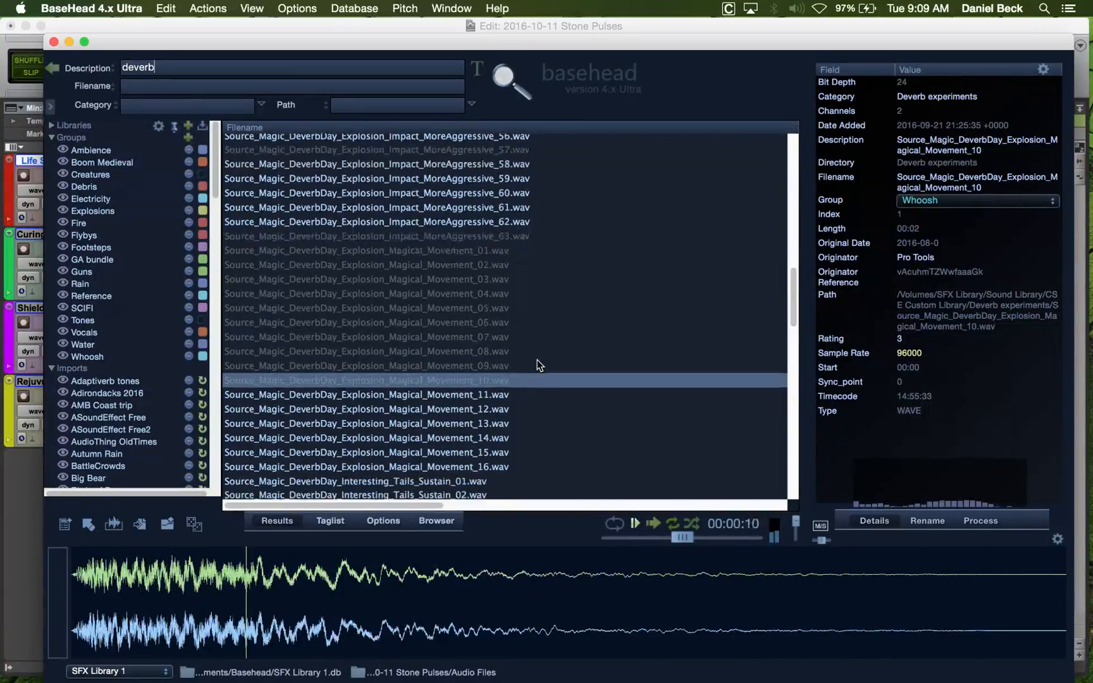
# Audition Explosion_Magical_Movement_11 with the playback pitch lowered, and reset the pitch to its default.
pyautogui.click(500, 351)
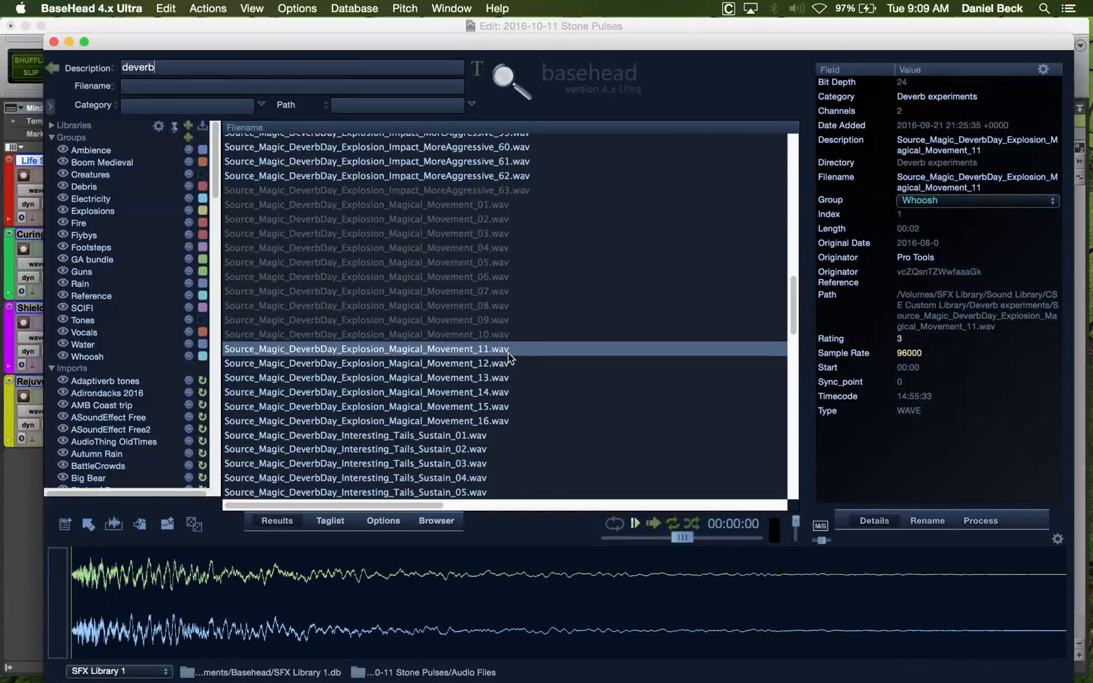
pyautogui.moveTo(687, 539); pyautogui.dragTo(652, 537)
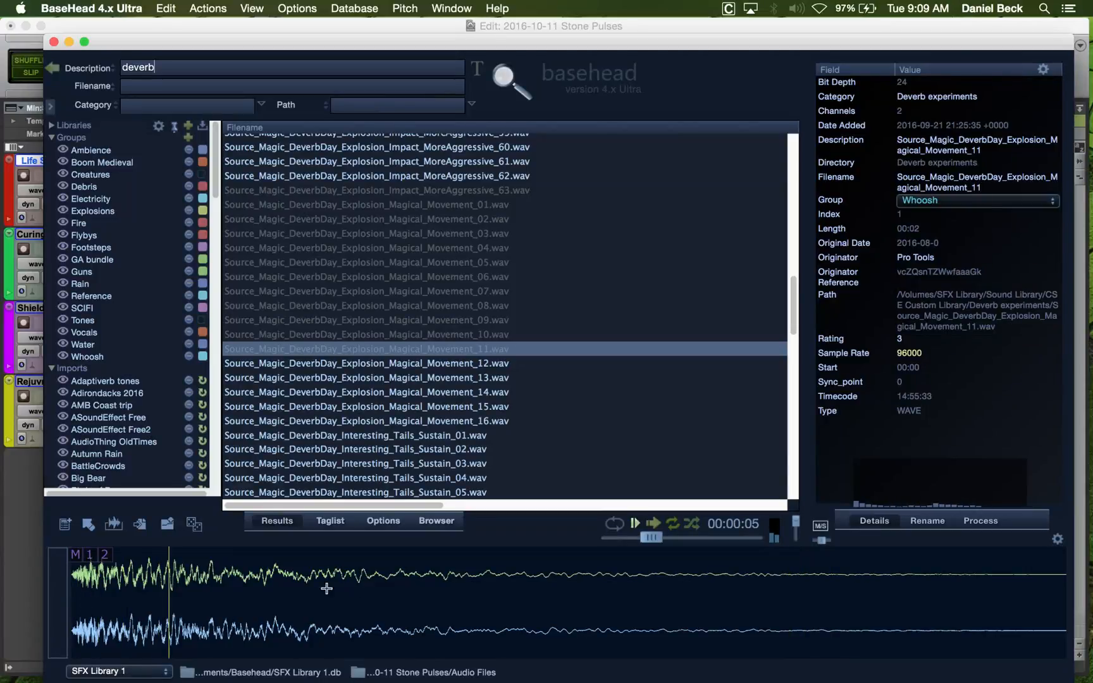
pyautogui.doubleClick(652, 541)
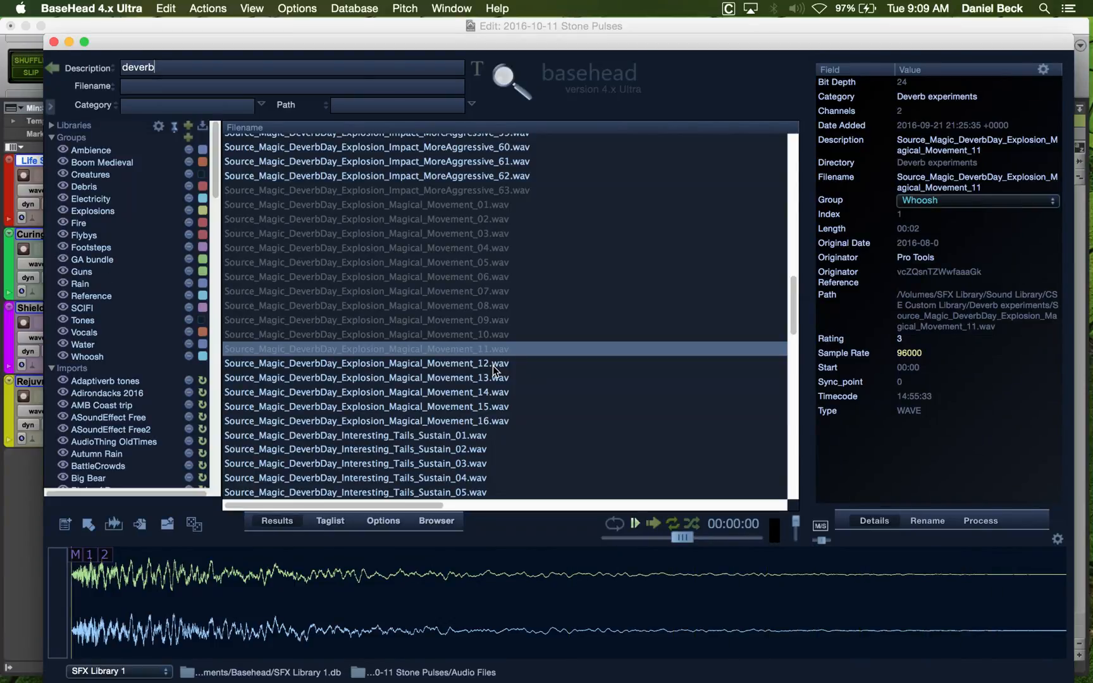
# Return to Pro Tools and add a new stereo audio track directly below the Life Stone track.
pyautogui.press('super+Tab')
pyautogui.press('r')
pyautogui.press('t')
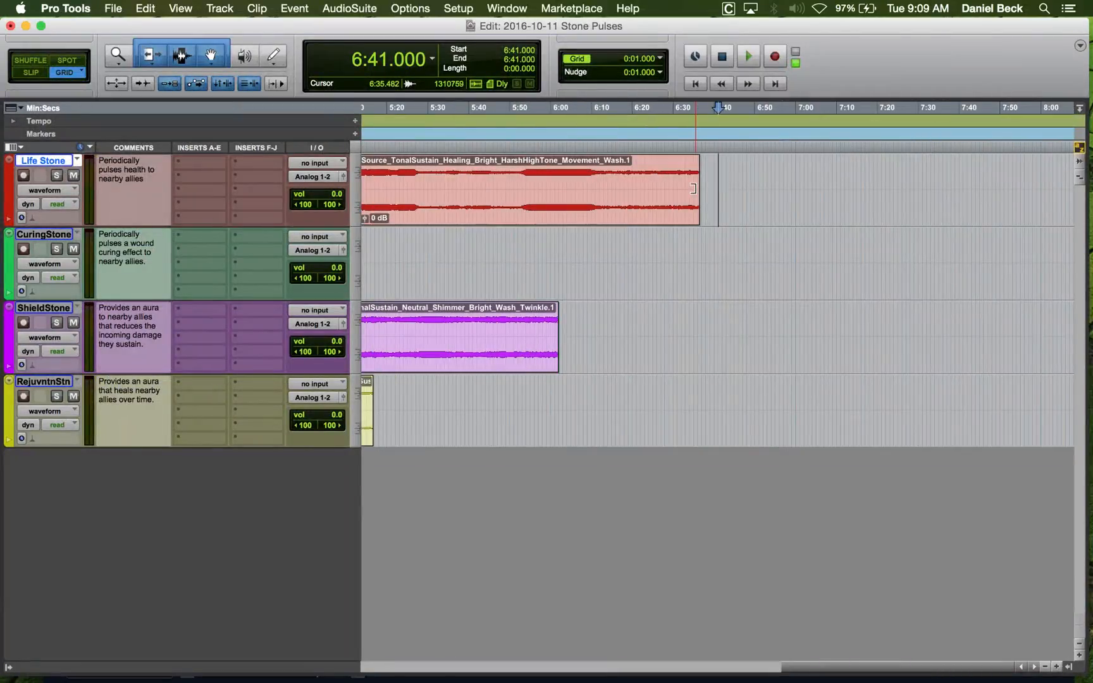
pyautogui.press('super+Tab')
pyautogui.press('super+Tab')
pyautogui.press('r')
pyautogui.press('r')
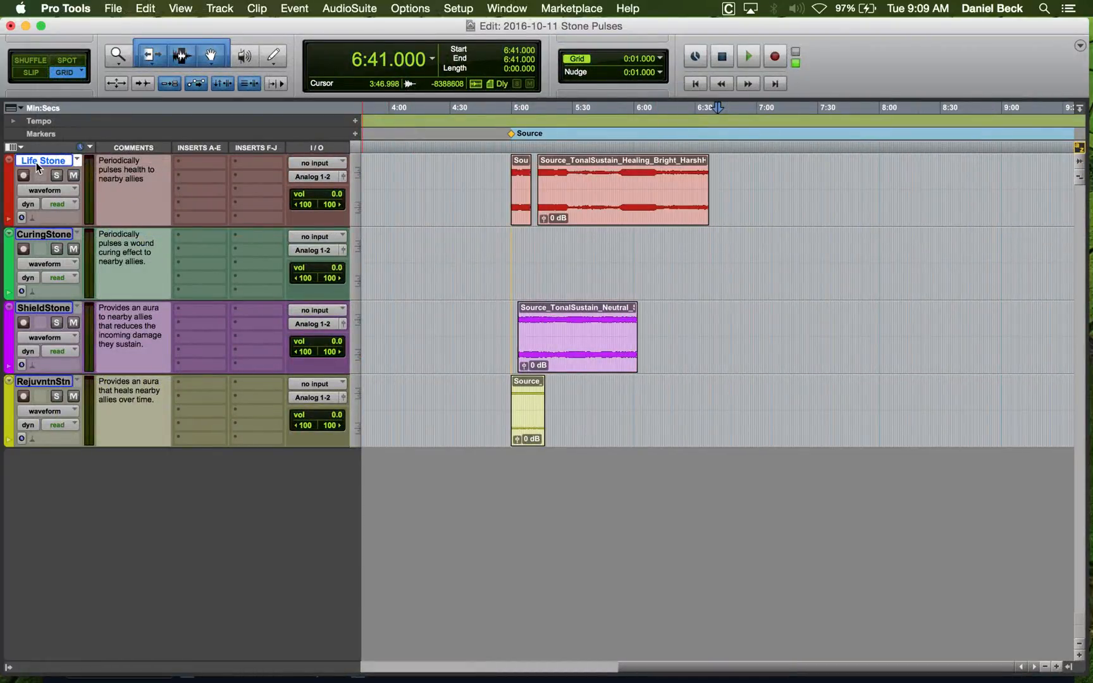
pyautogui.press('super+shift+n')
pyautogui.press('Return')
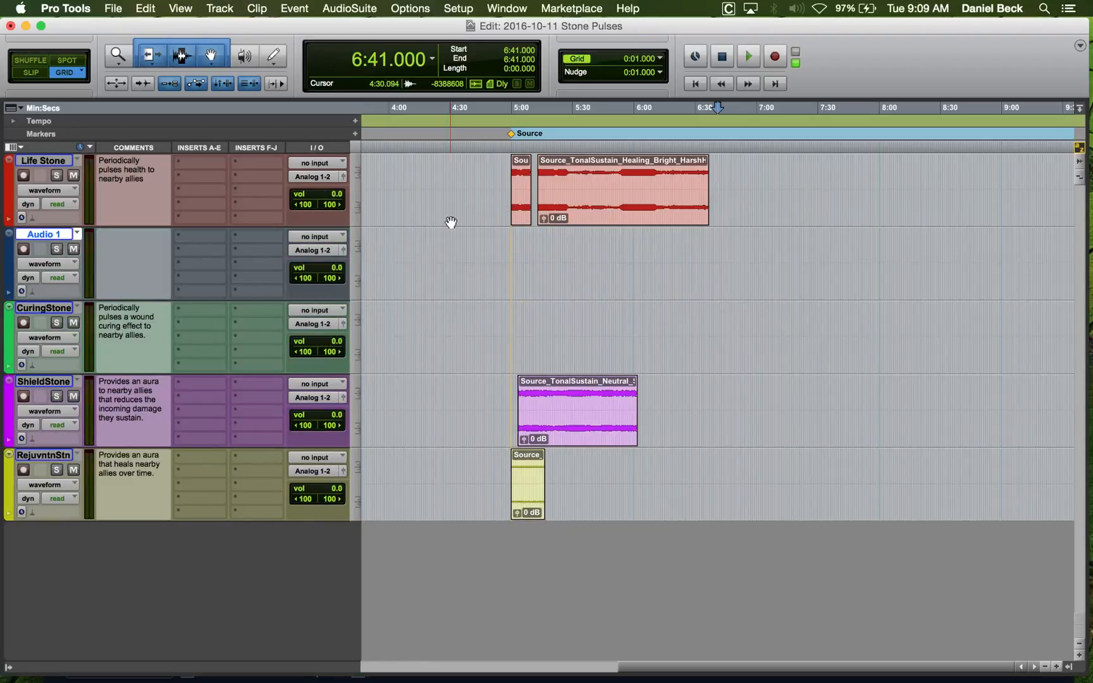
# Place the edit cursor on the new audio track at the Source marker.
pyautogui.click(520, 241)
pyautogui.press('t')
pyautogui.press('t')
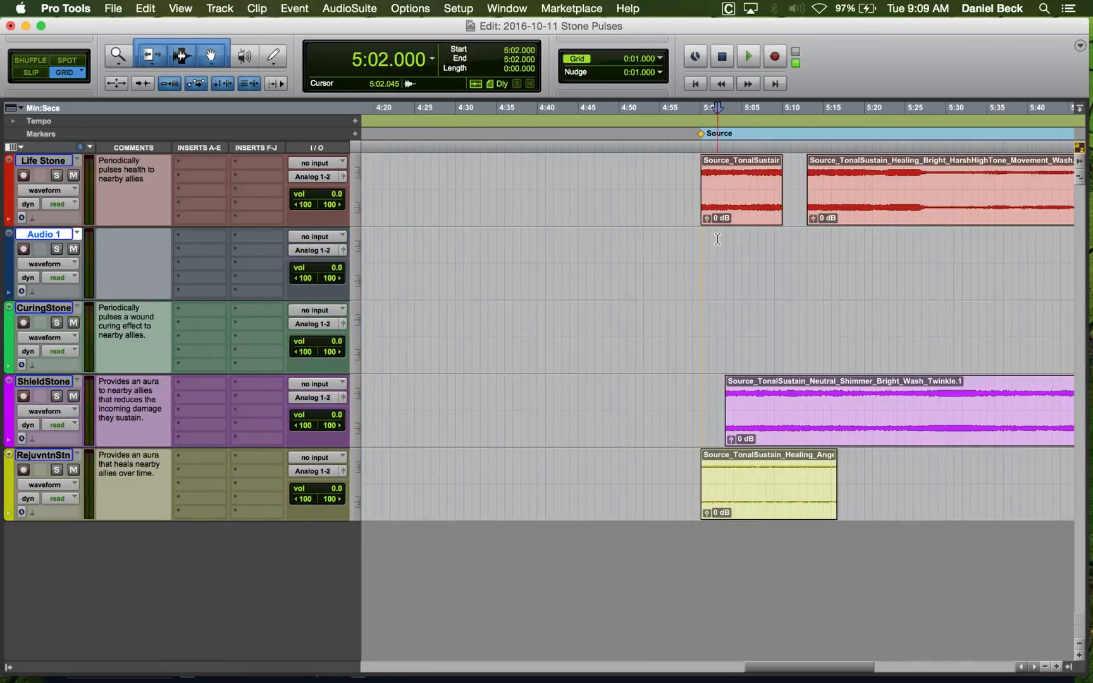
pyautogui.click(703, 244)
# In BaseHead, audition Magical_Movement sounds 11 to 13 and spot Source_Magic_DeverbDay_Explosion_Magical_Movement_13.wav to the new Pro Tools track.
pyautogui.press('super+Tab')
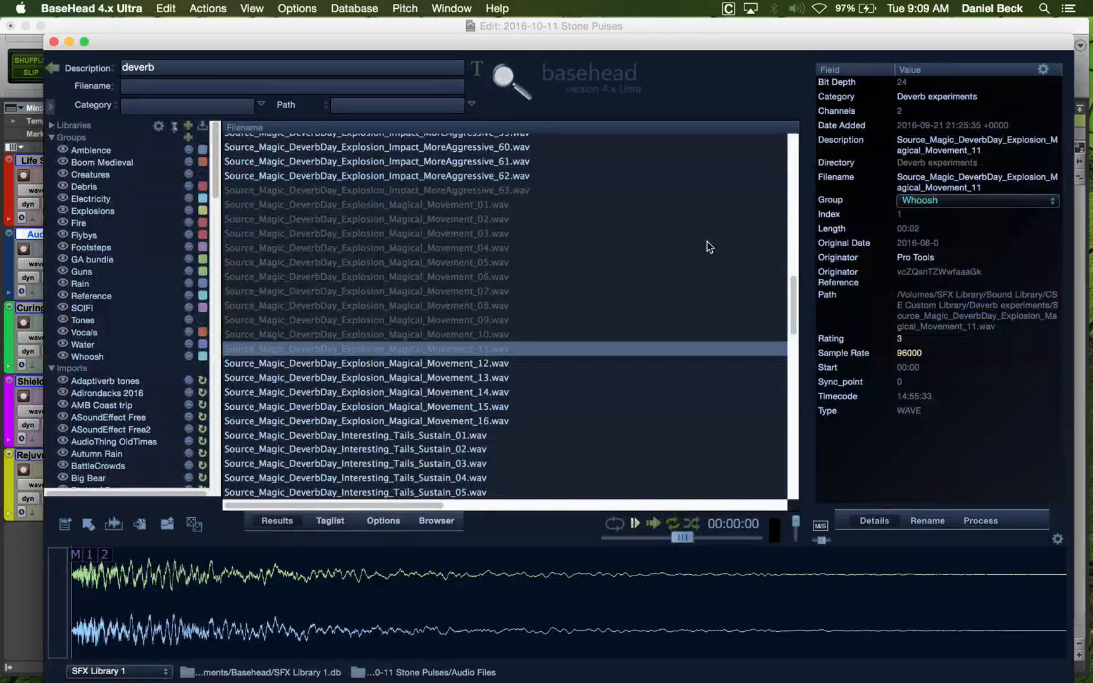
pyautogui.doubleClick(496, 349)
pyautogui.click(447, 359)
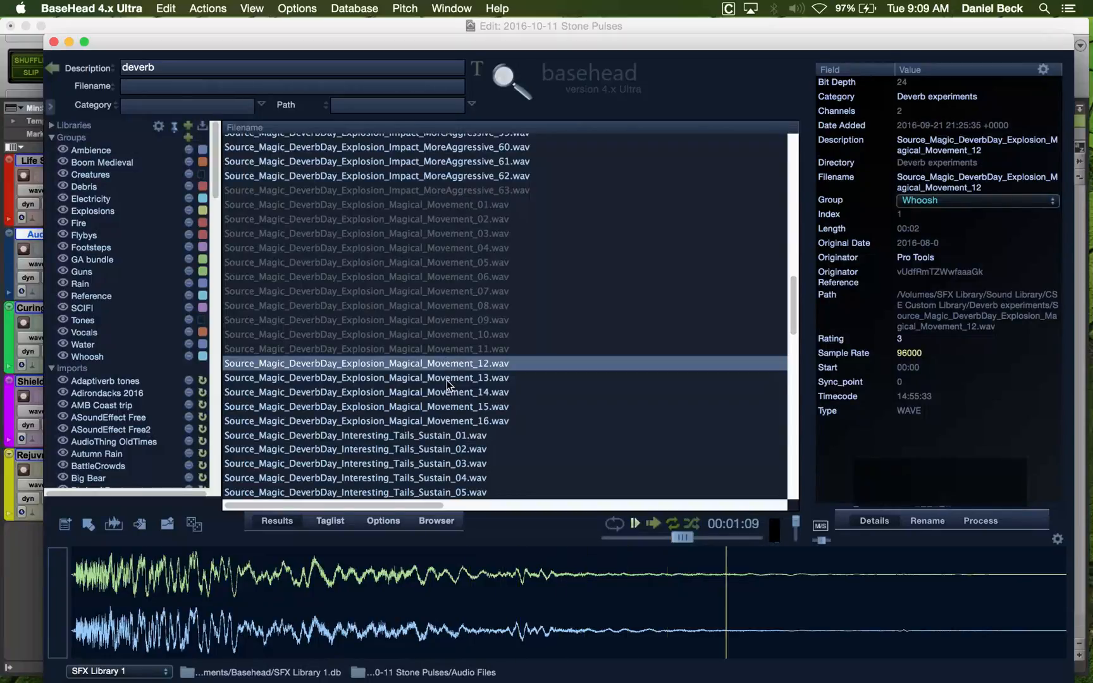
pyautogui.click(446, 380)
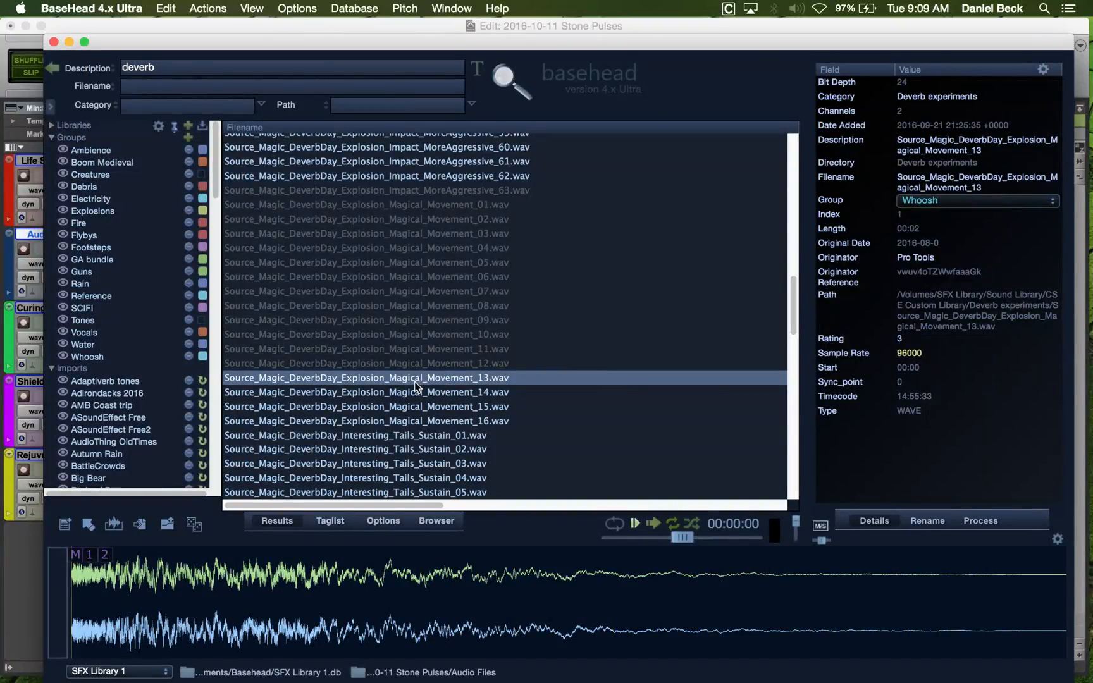
pyautogui.press('s')
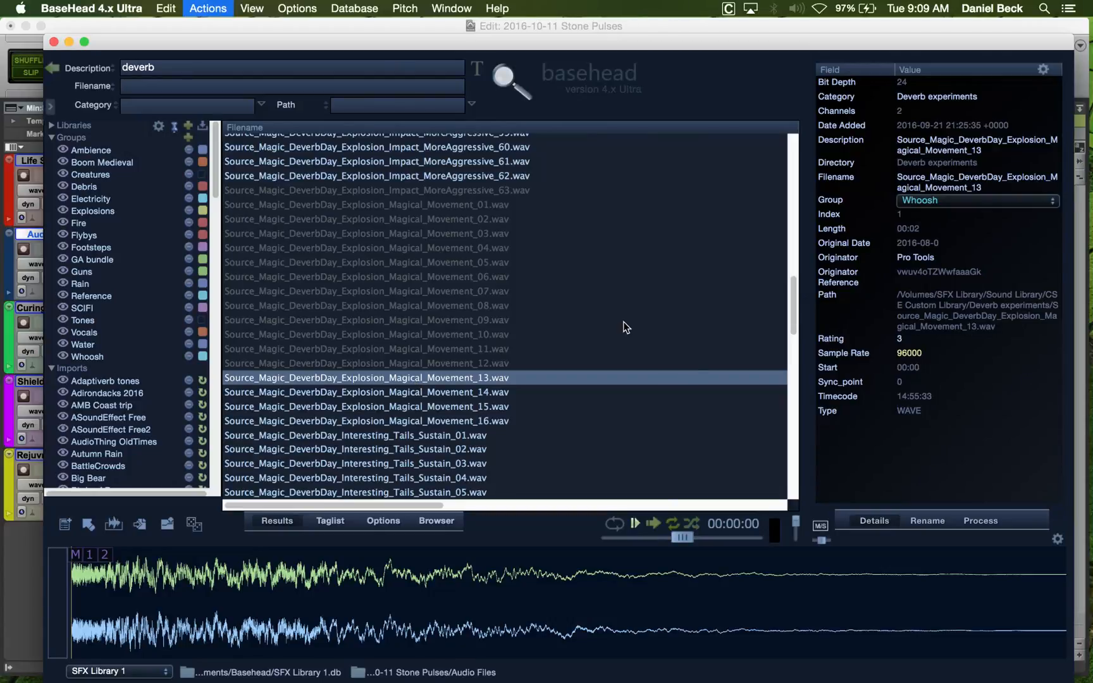
pyautogui.click(770, 247)
pyautogui.press('super+Tab')
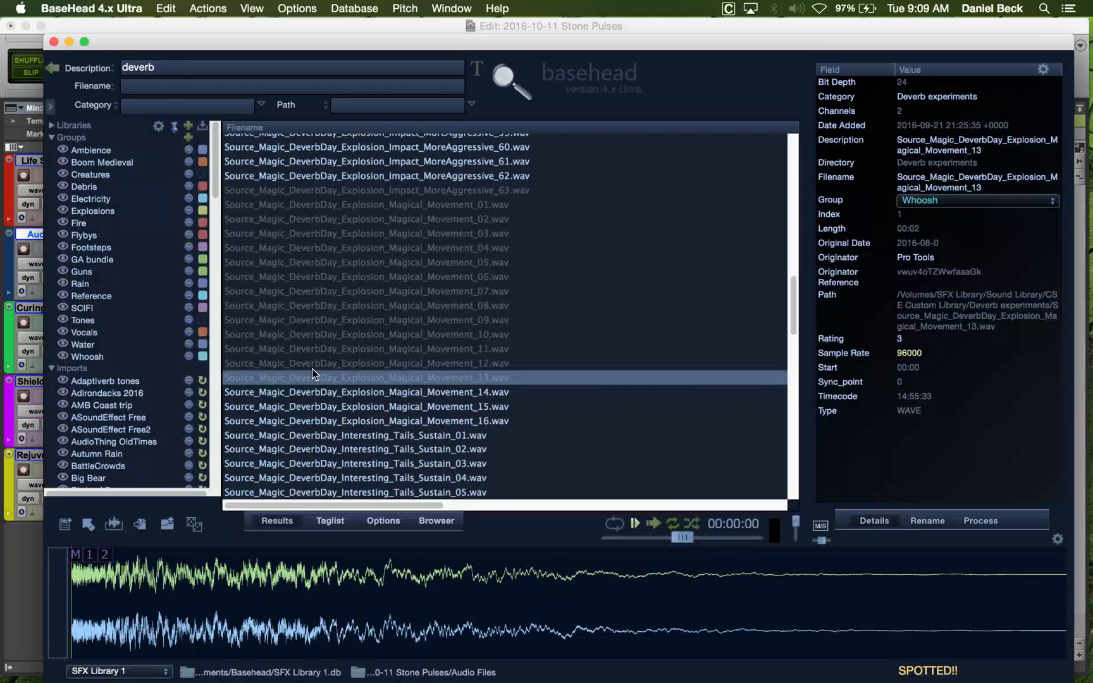
# Audition Explosion_Magical_Movement sounds 14, 15 and 16.
pyautogui.click(310, 391)
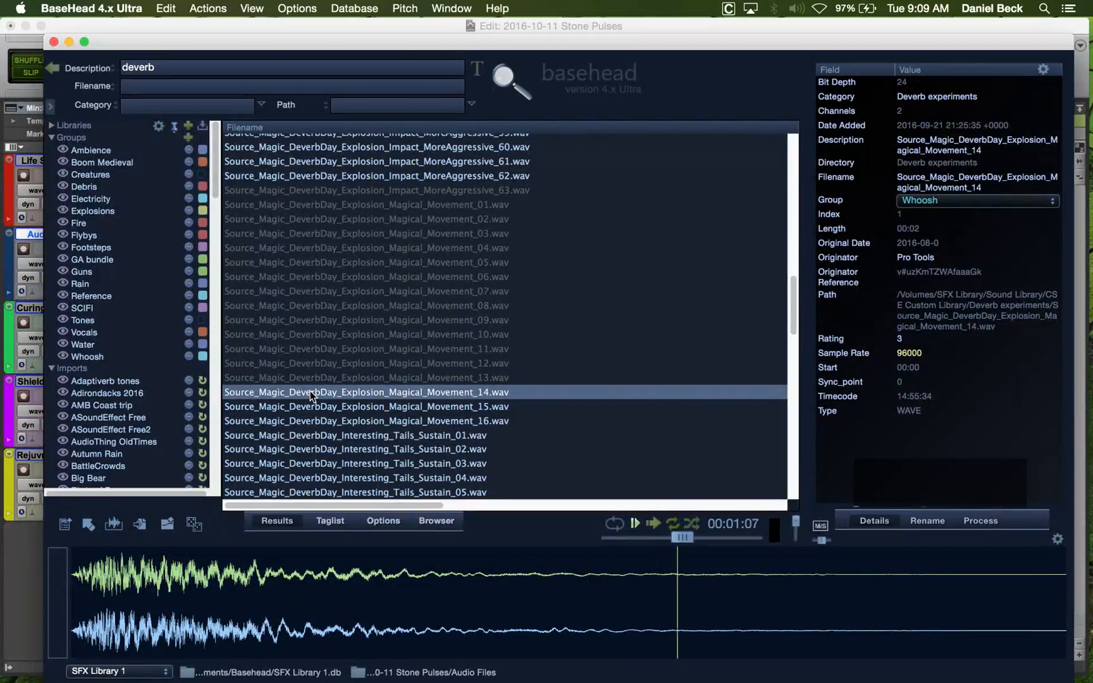
pyautogui.click(310, 405)
pyautogui.click(312, 421)
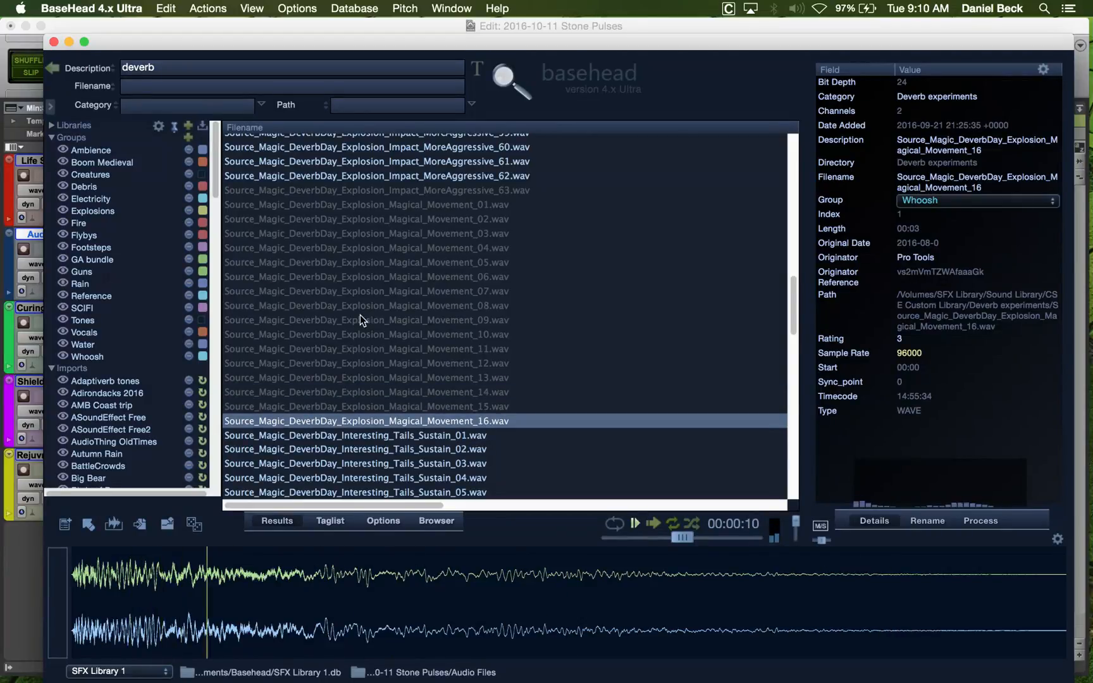
# Audition the DeverbDay Interesting_Tails_Sustain sounds 01 to 08 and spot numbers 07 and 08 to the Audio 1 track in Pro Tools.
pyautogui.scroll(-10, 359, 315)
pyautogui.scroll(5, 359, 314)
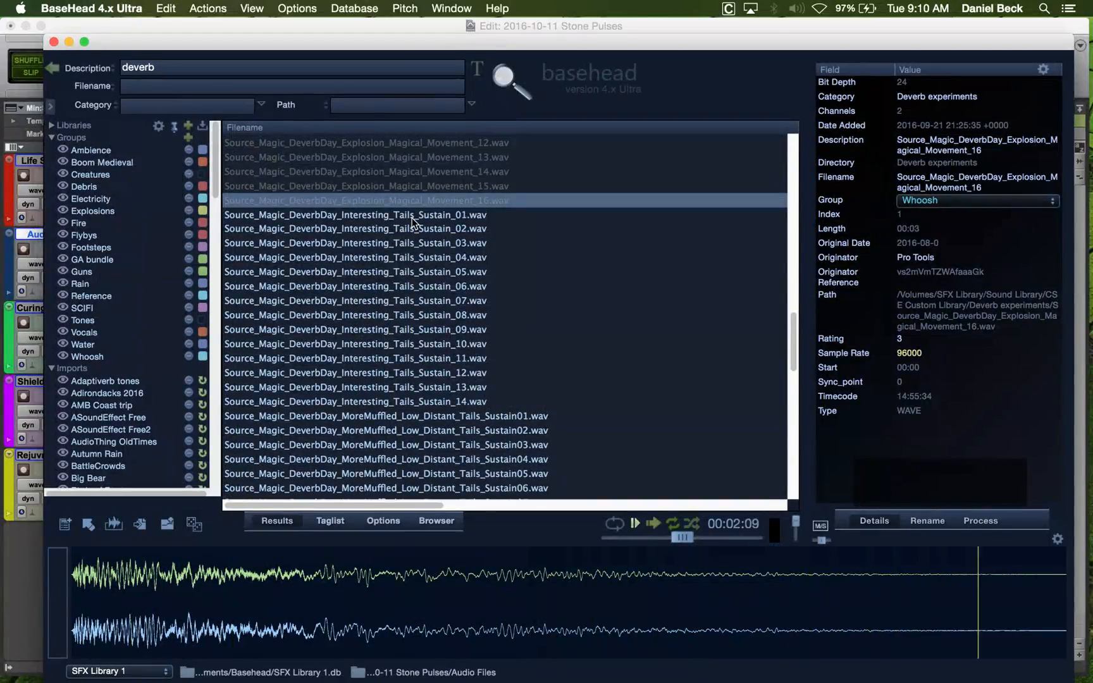
pyautogui.click(412, 218)
pyautogui.click(413, 232)
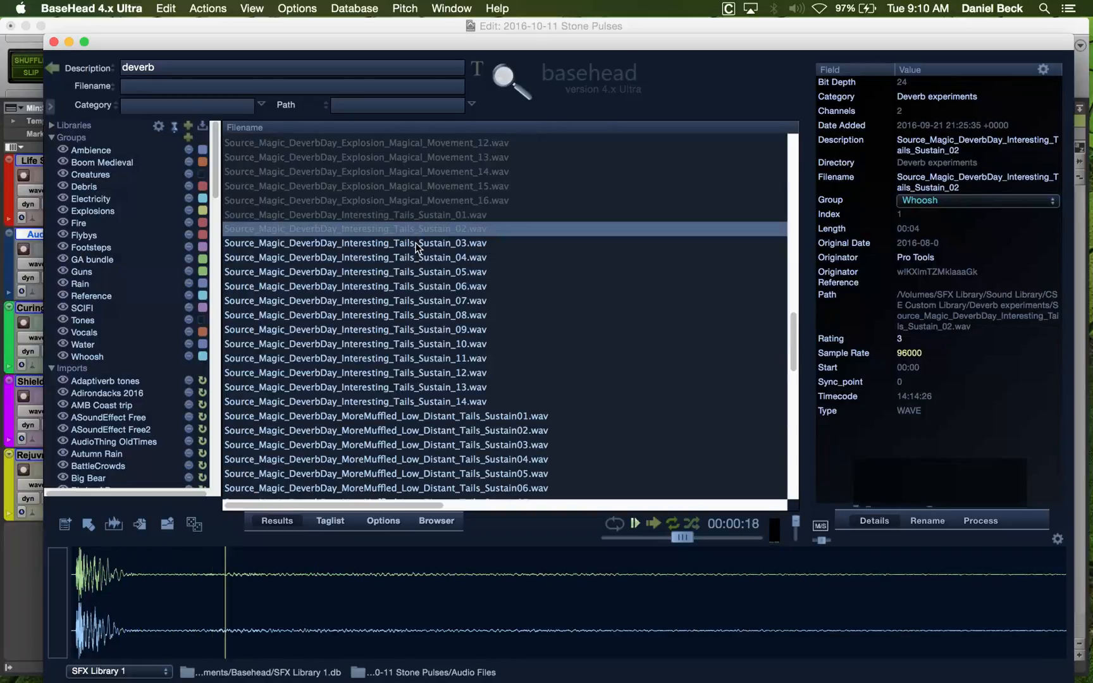
pyautogui.click(417, 246)
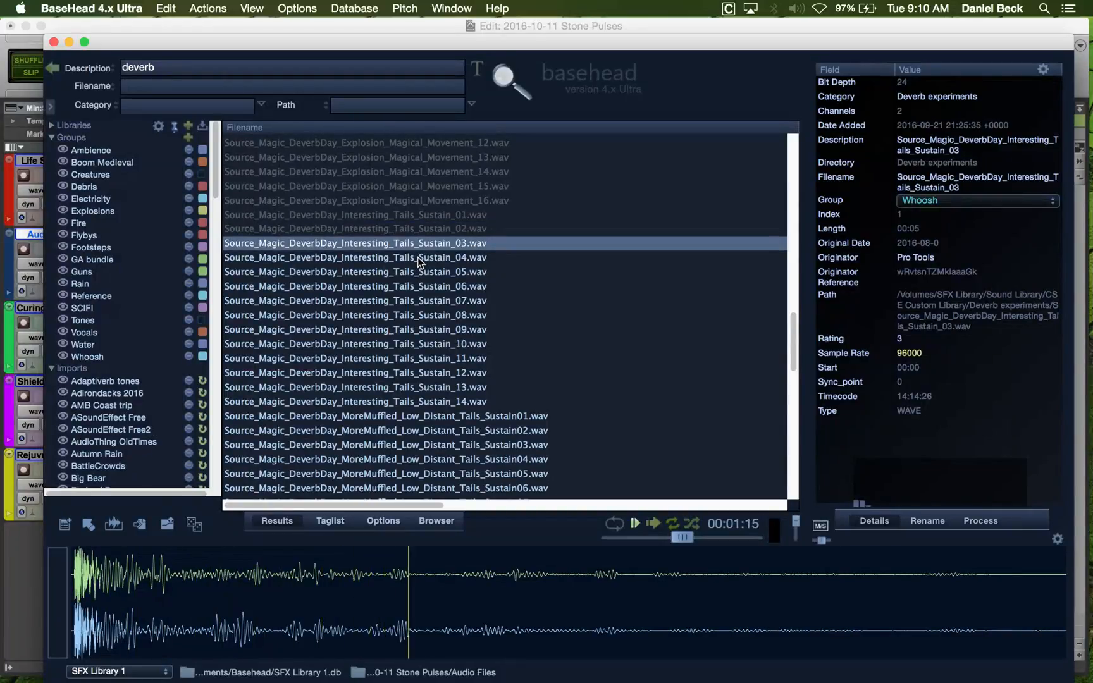
pyautogui.click(418, 257)
pyautogui.click(414, 273)
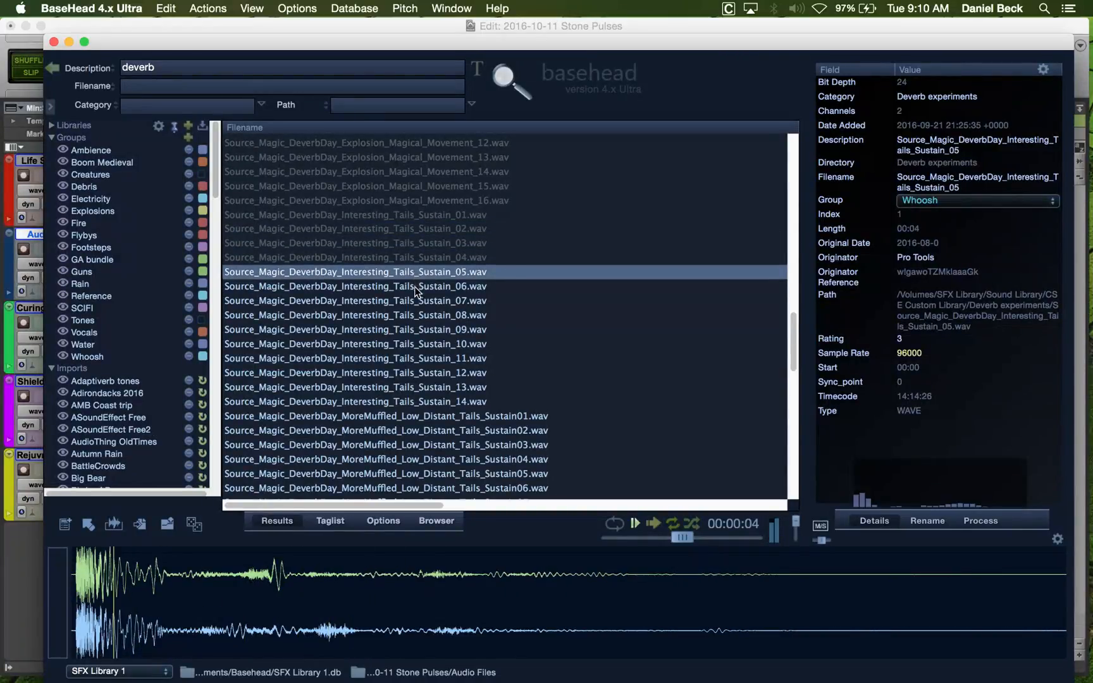
pyautogui.click(416, 287)
pyautogui.click(416, 302)
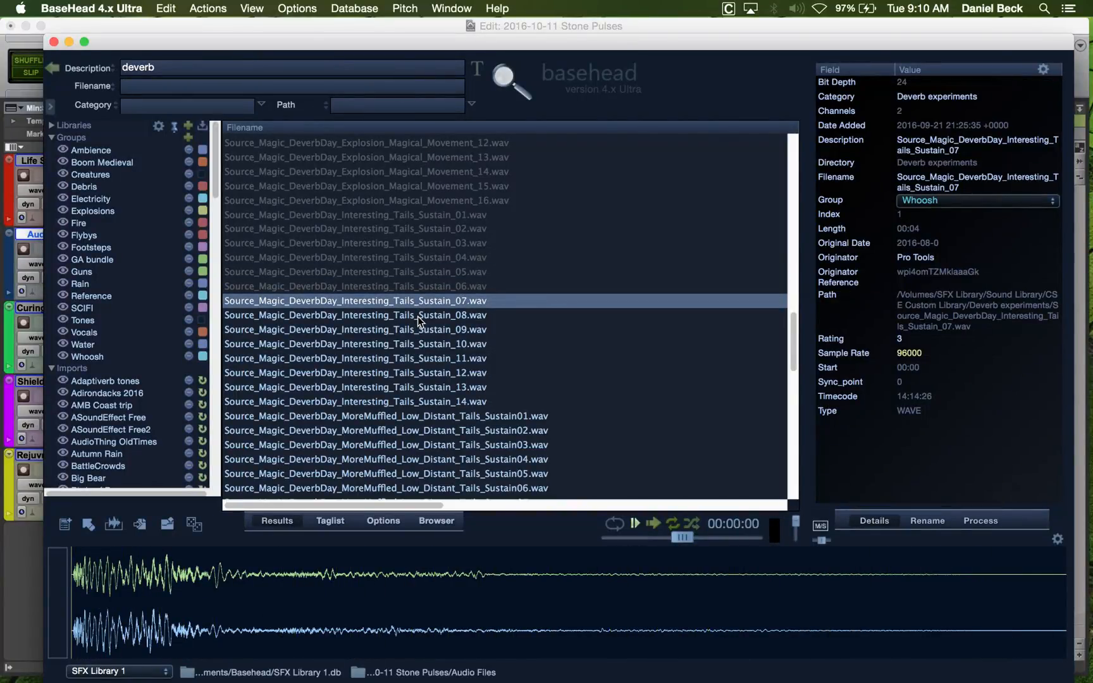
pyautogui.press('s')
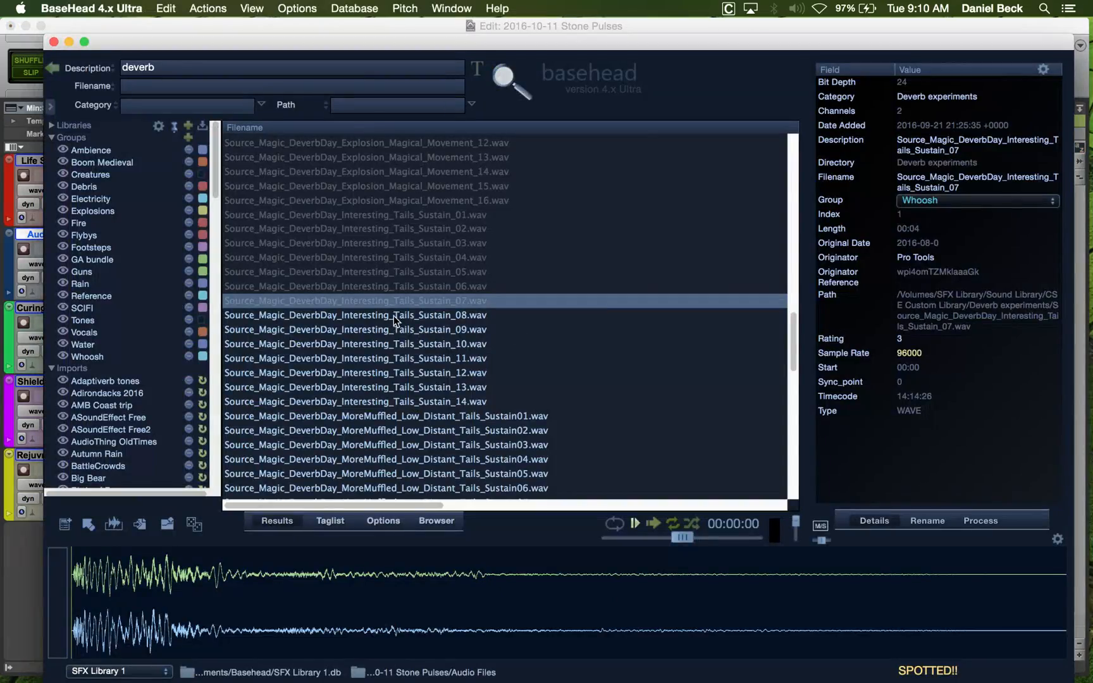
pyautogui.click(393, 316)
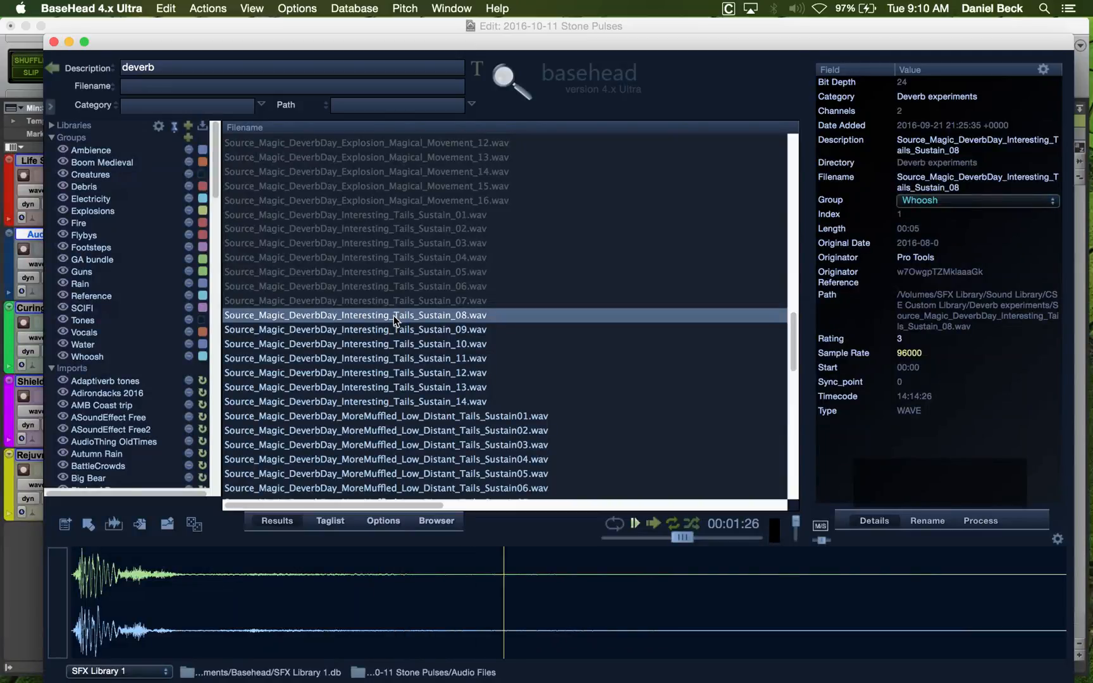
pyautogui.press('s')
# In Pro Tools, place the edit cursor on the Audio 1 track at 5:21.000, after the last spotted clip.
pyautogui.click(864, 259)
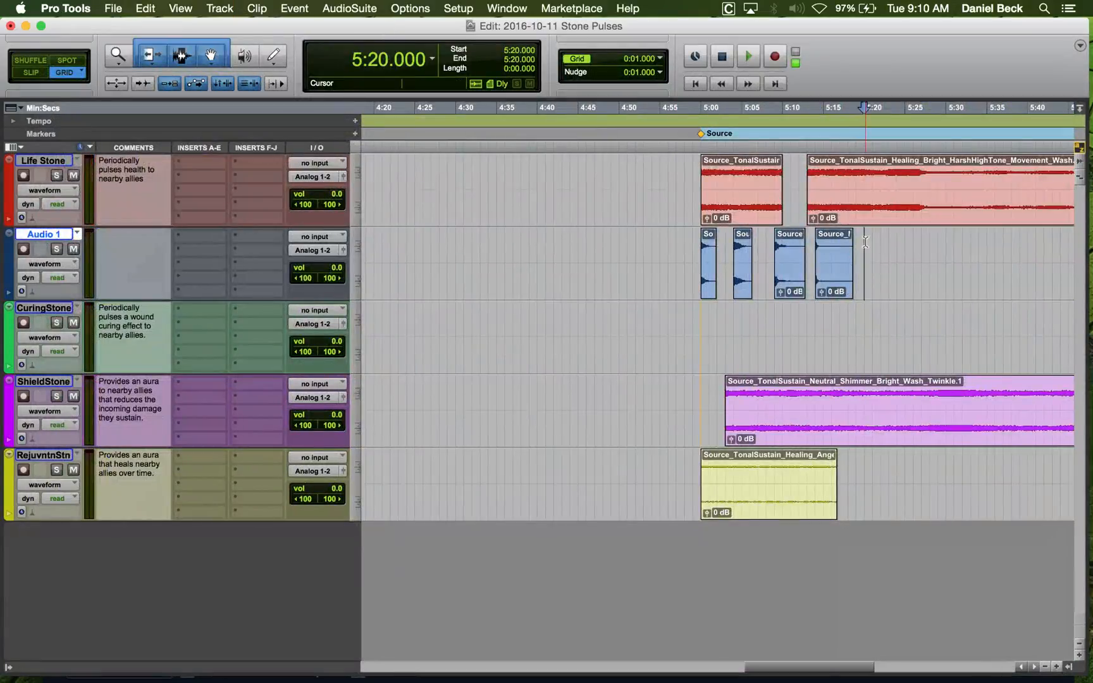
pyautogui.press('super+bracketright')
pyautogui.press('super+bracketright')
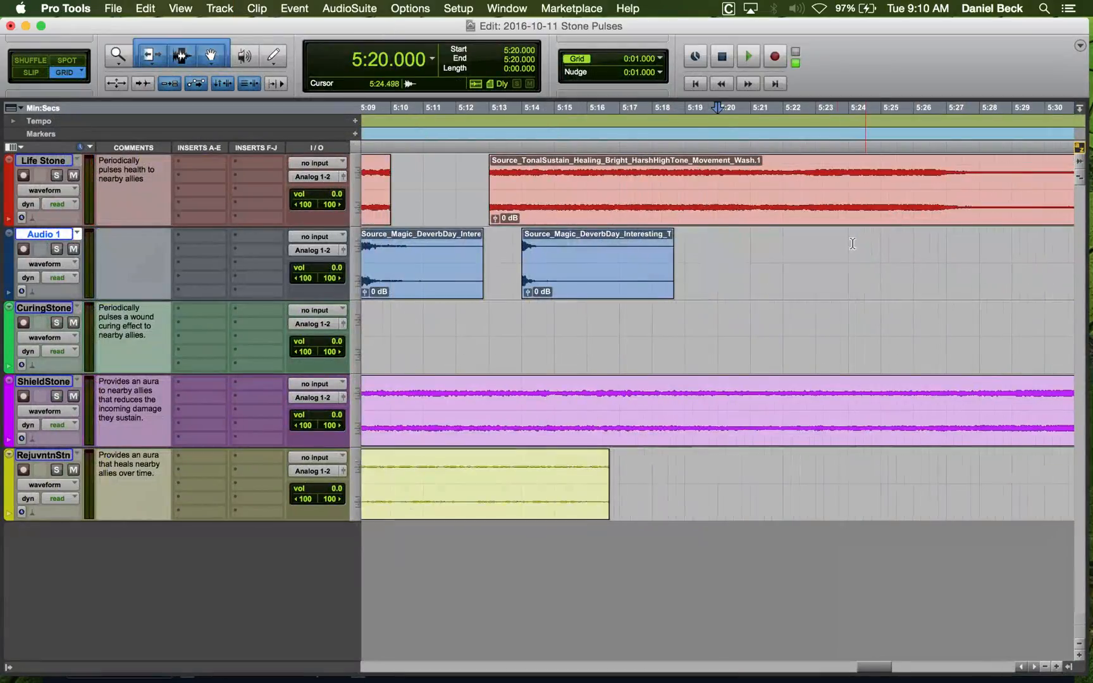
pyautogui.click(758, 255)
pyautogui.press('super+bracketleft')
pyautogui.press('super+bracketleft')
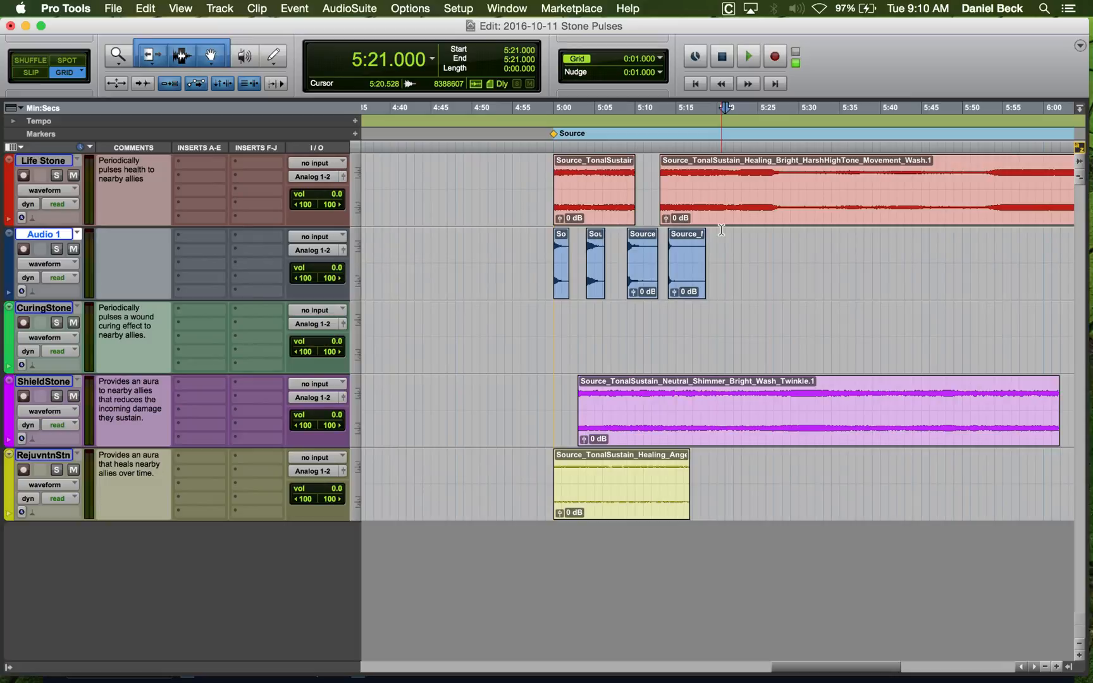
# Return to BaseHead and audition Interesting_Tails_Sustain sounds 09 to 12, replaying sound 12 from near its start.
pyautogui.press('super+Tab')
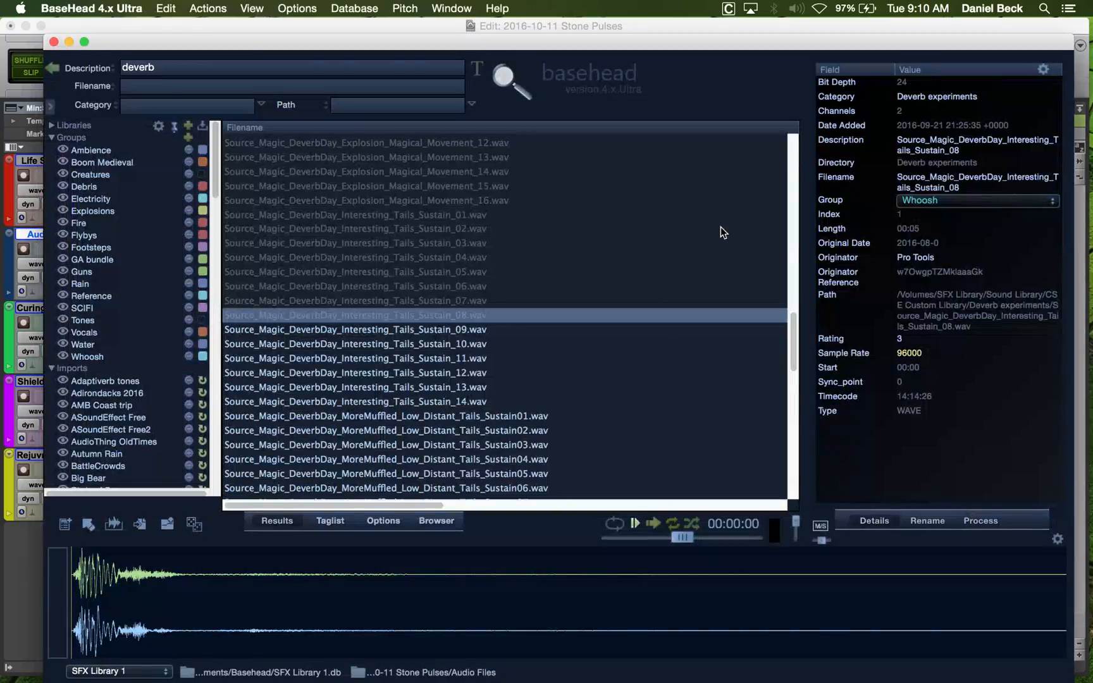
pyautogui.click(465, 330)
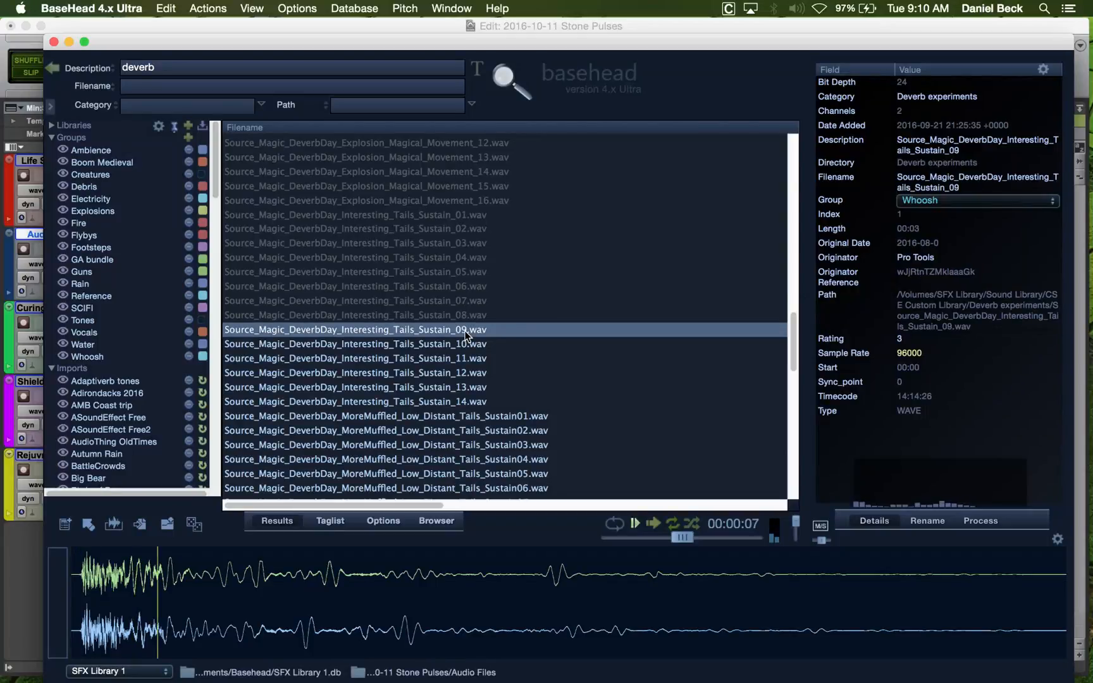
pyautogui.click(471, 345)
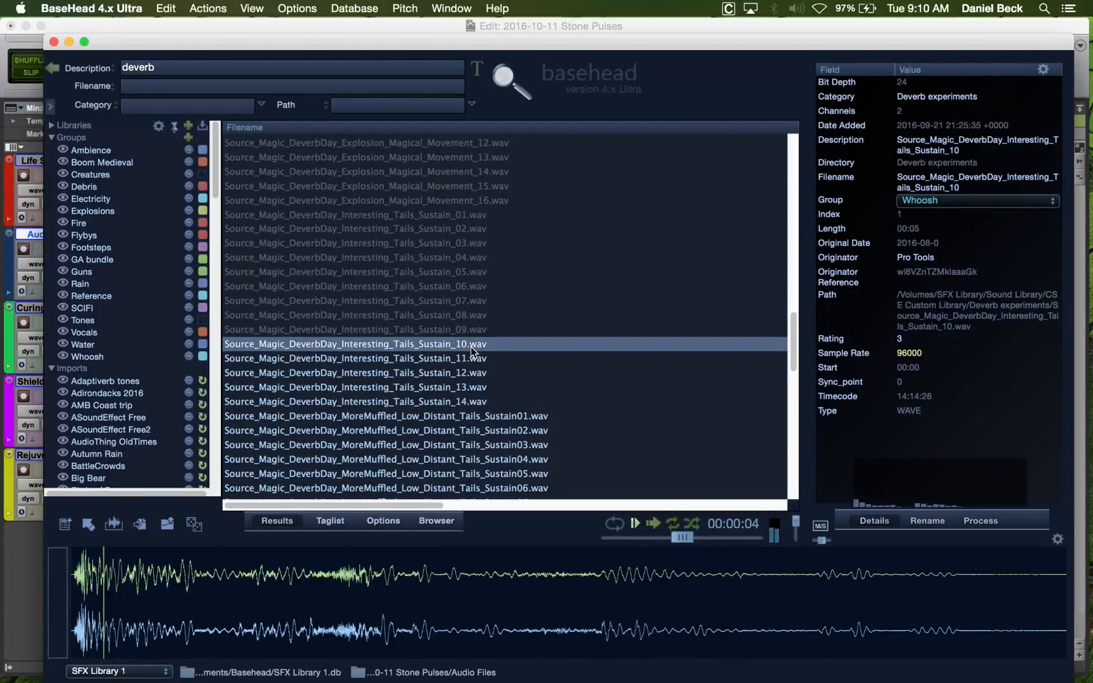
pyautogui.click(470, 357)
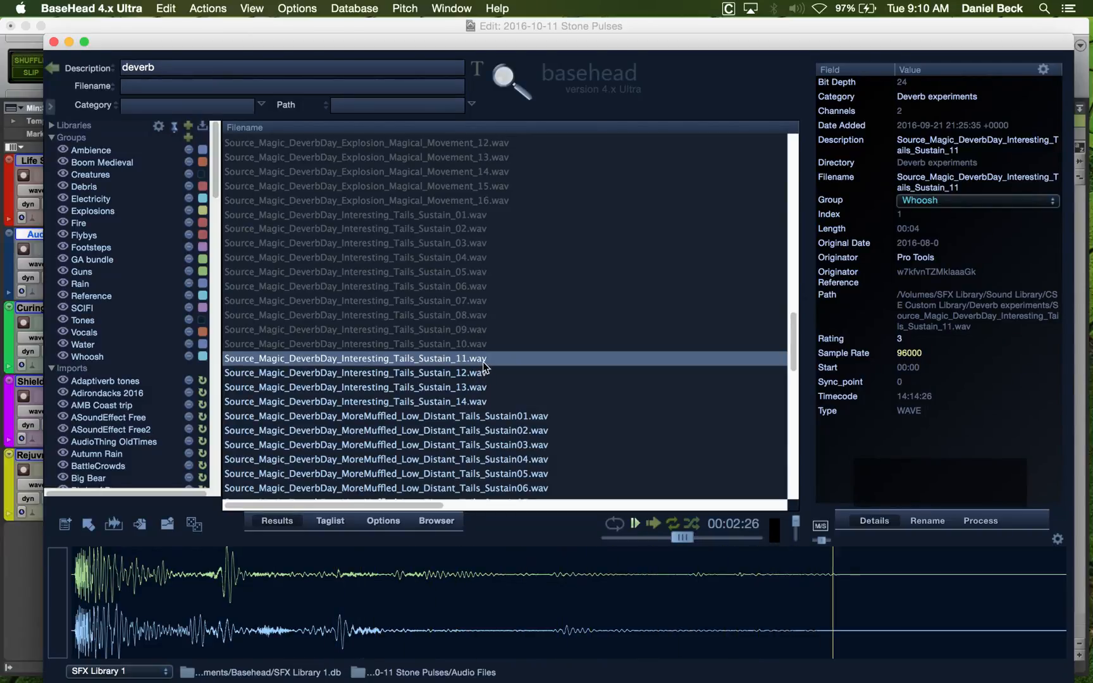
pyautogui.click(478, 371)
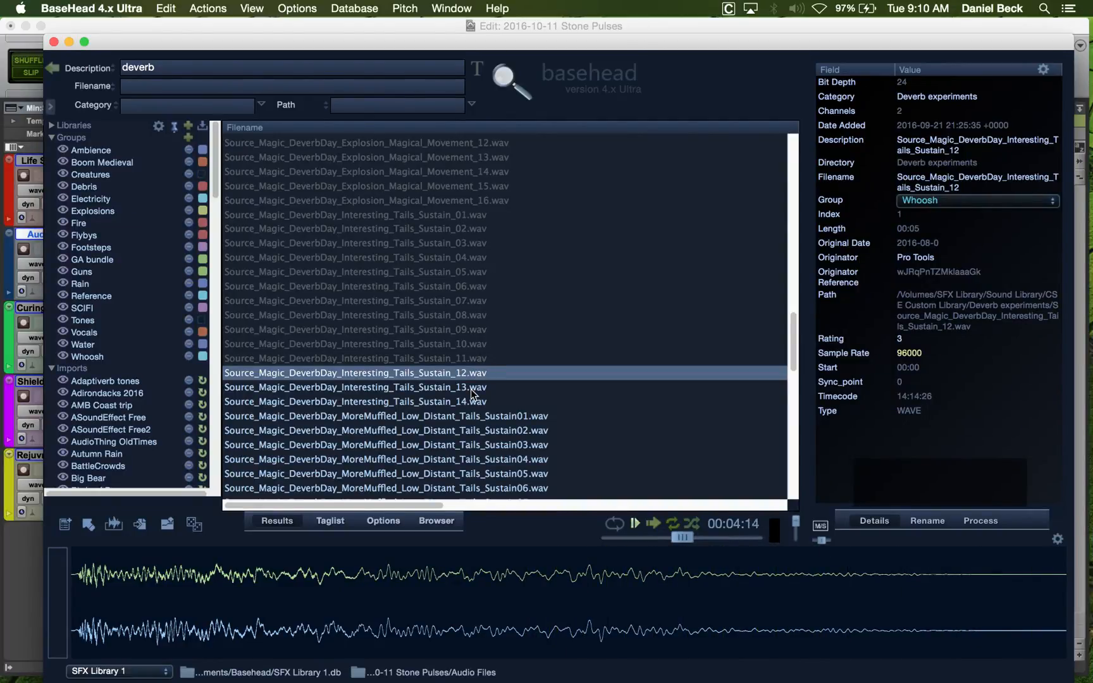
pyautogui.click(88, 593)
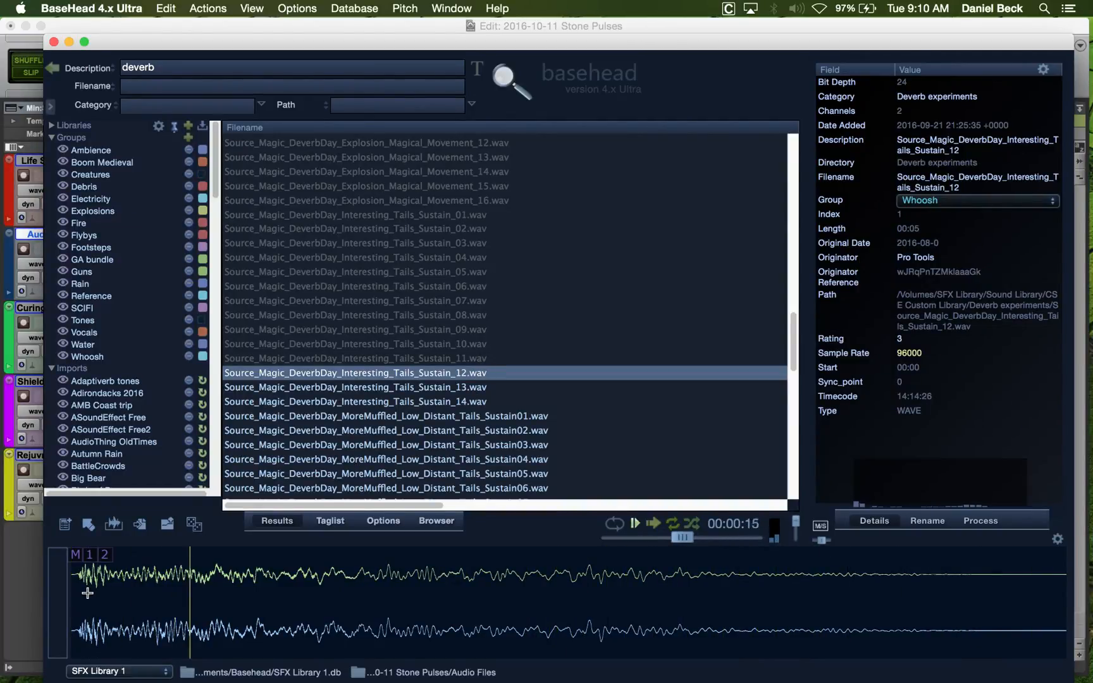
pyautogui.click(87, 593)
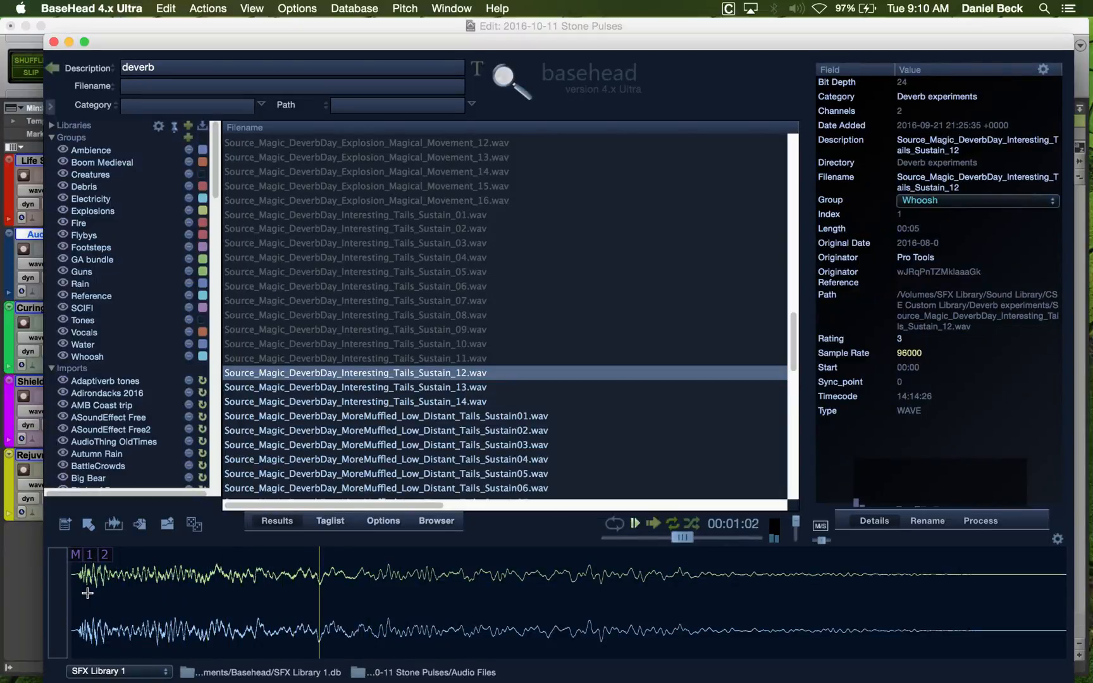
pyautogui.click(87, 593)
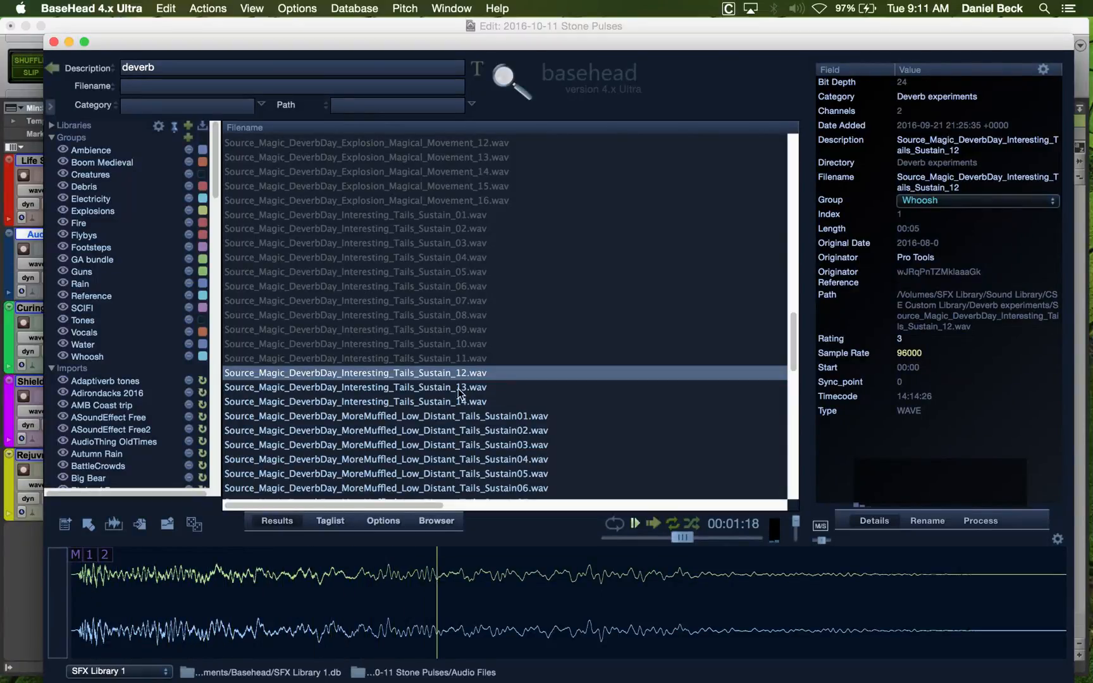
# Spot Source_Magic_DeverbDay_Interesting_Tails_Sustain_12.wav to the Audio 1 track, move the Pro Tools edit cursor past it and return to BaseHead.
pyautogui.press('s')
pyautogui.click(794, 243)
pyautogui.press('super+Tab')
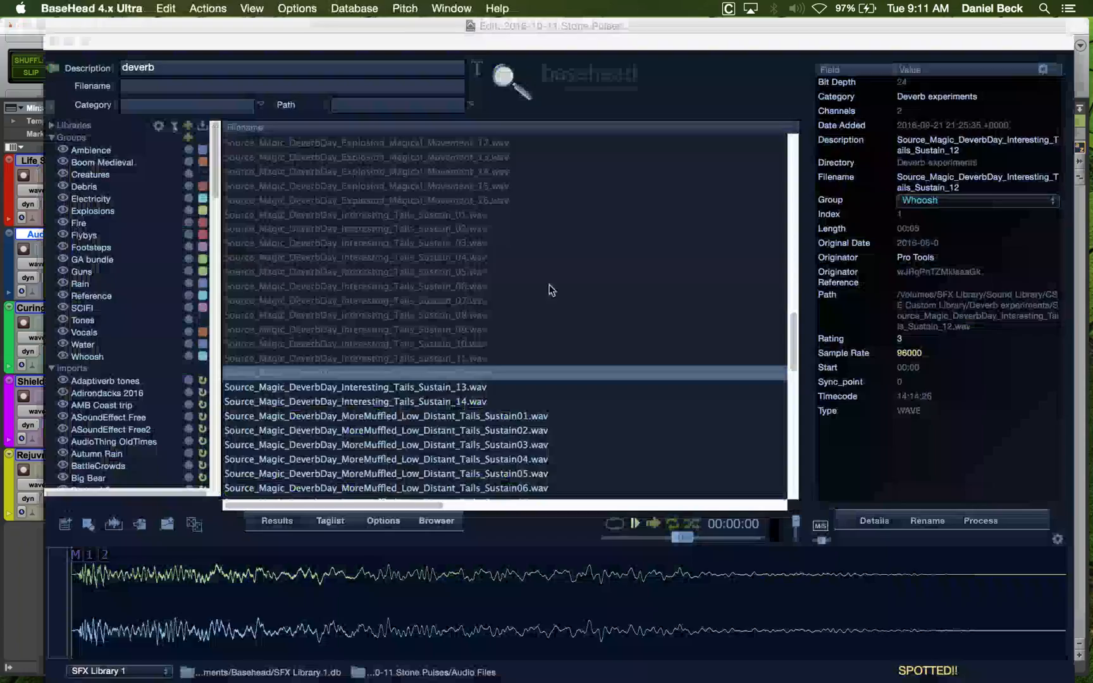
# Audition Interesting_Tails_Sustain sounds 13 and 14 and MoreMuffled_Low_Distant_Tails_Sustain sounds 01 to 07.
pyautogui.click(433, 388)
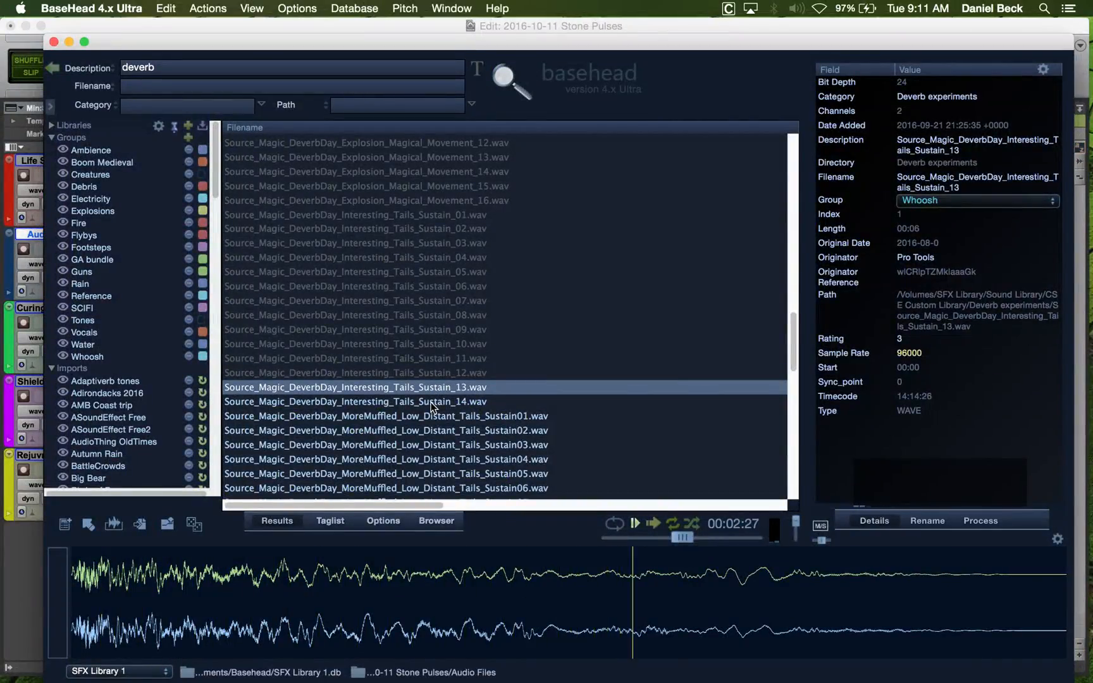
pyautogui.click(432, 402)
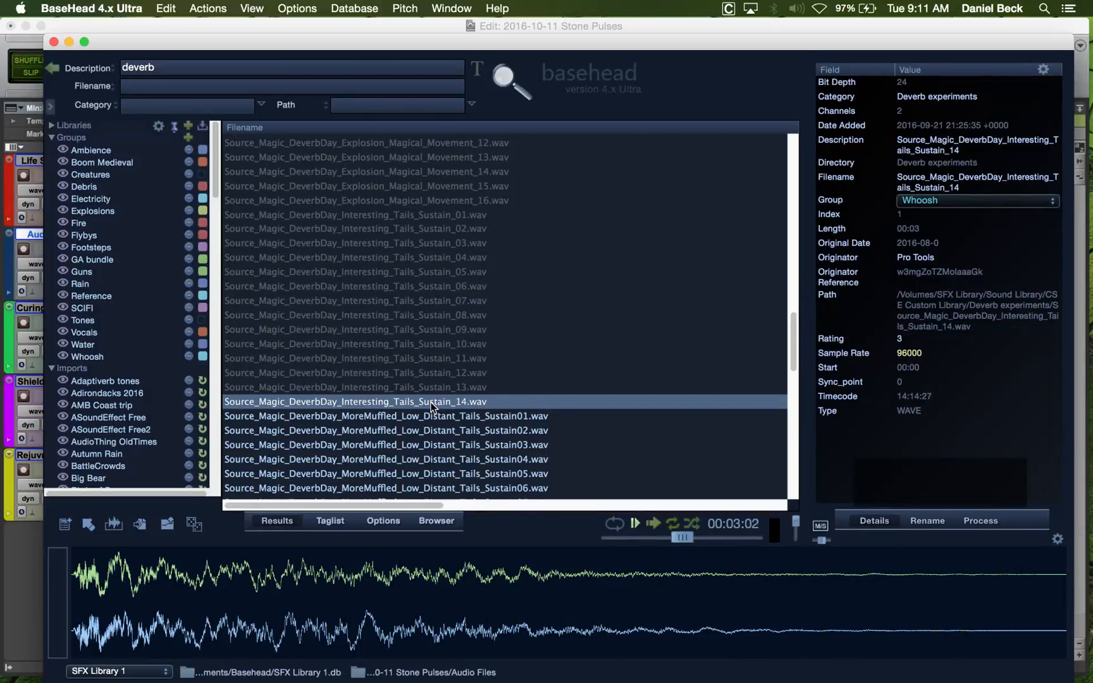
pyautogui.click(432, 416)
pyautogui.scroll(-1, 441, 403)
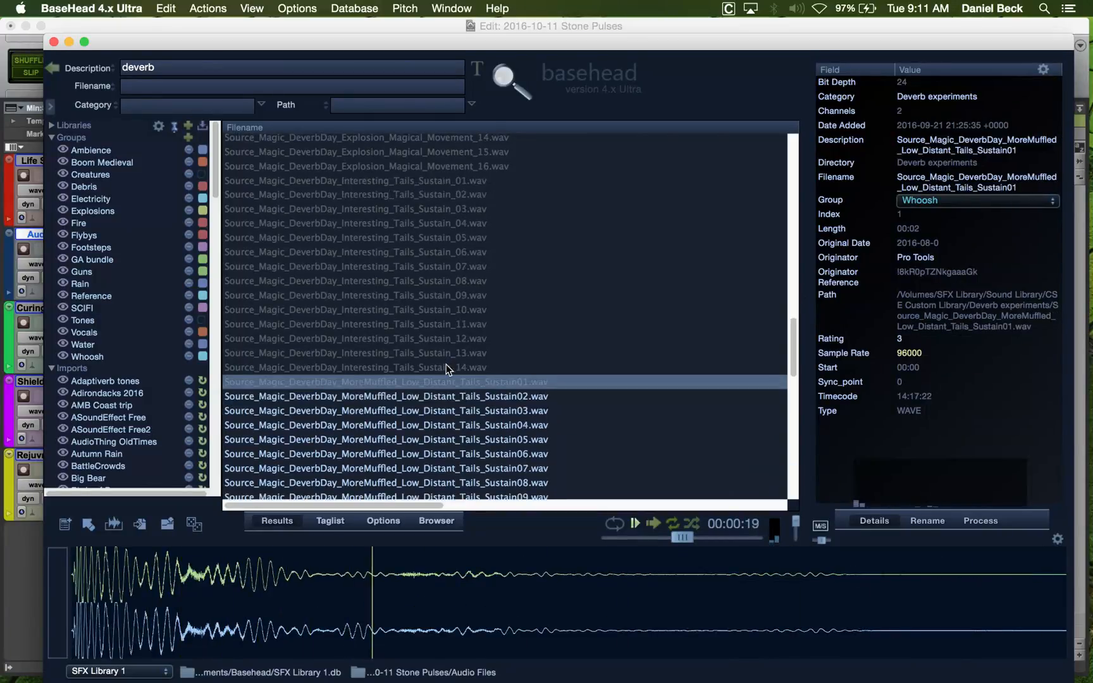
pyautogui.click(441, 403)
pyautogui.scroll(-5, 445, 394)
pyautogui.click(387, 212)
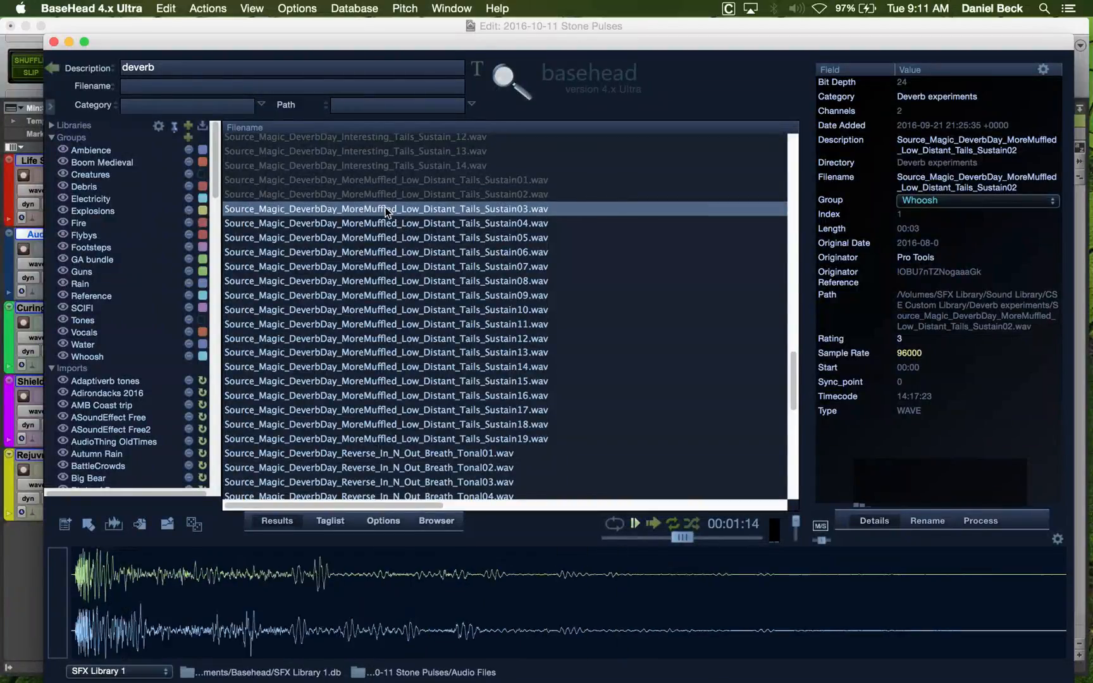
pyautogui.click(382, 223)
pyautogui.click(382, 239)
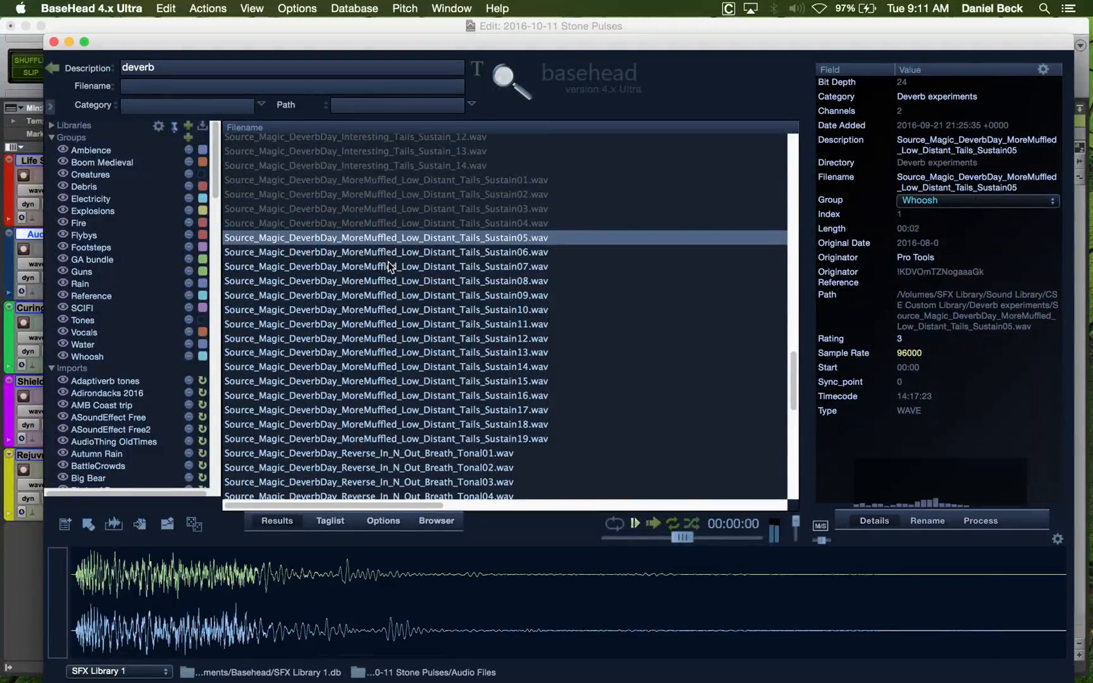
pyautogui.click(393, 253)
pyautogui.click(392, 269)
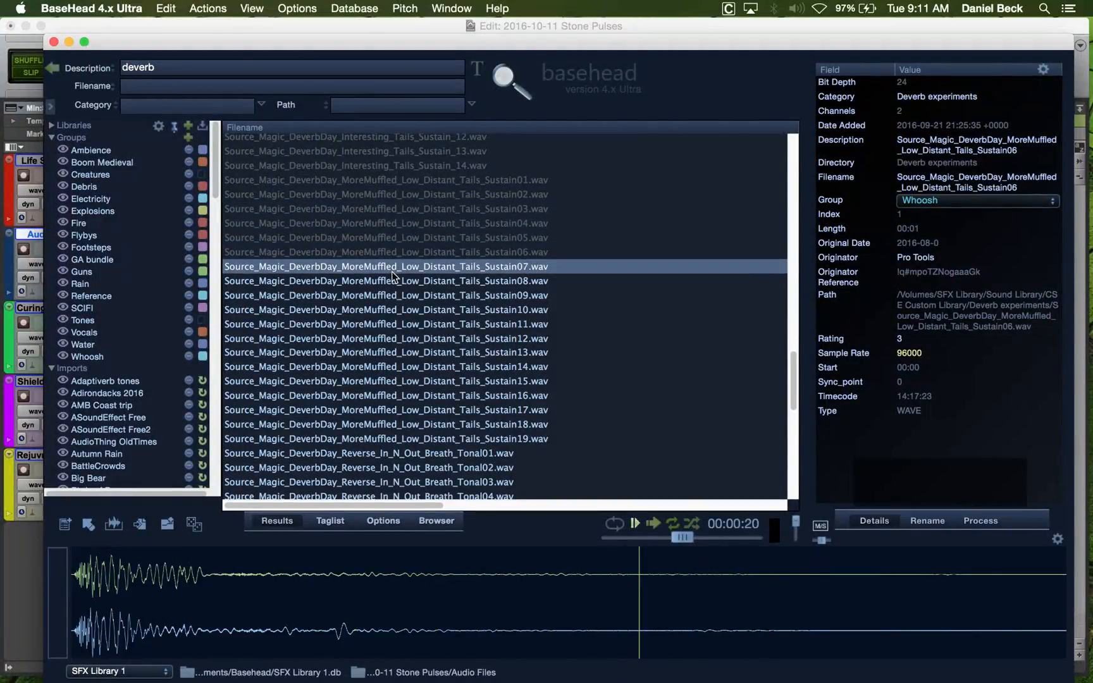
# Audition MoreMuffled_Low_Distant_Tails_Sustain sounds 08 to 16.
pyautogui.click(392, 278)
pyautogui.click(397, 295)
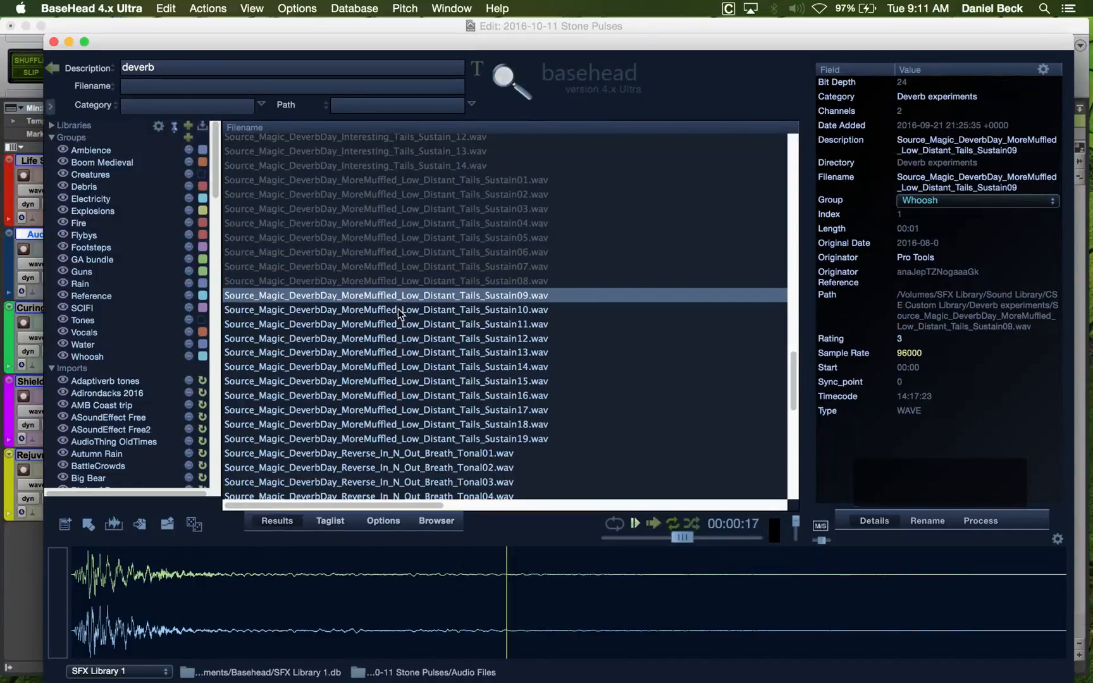
pyautogui.click(398, 310)
pyautogui.click(408, 325)
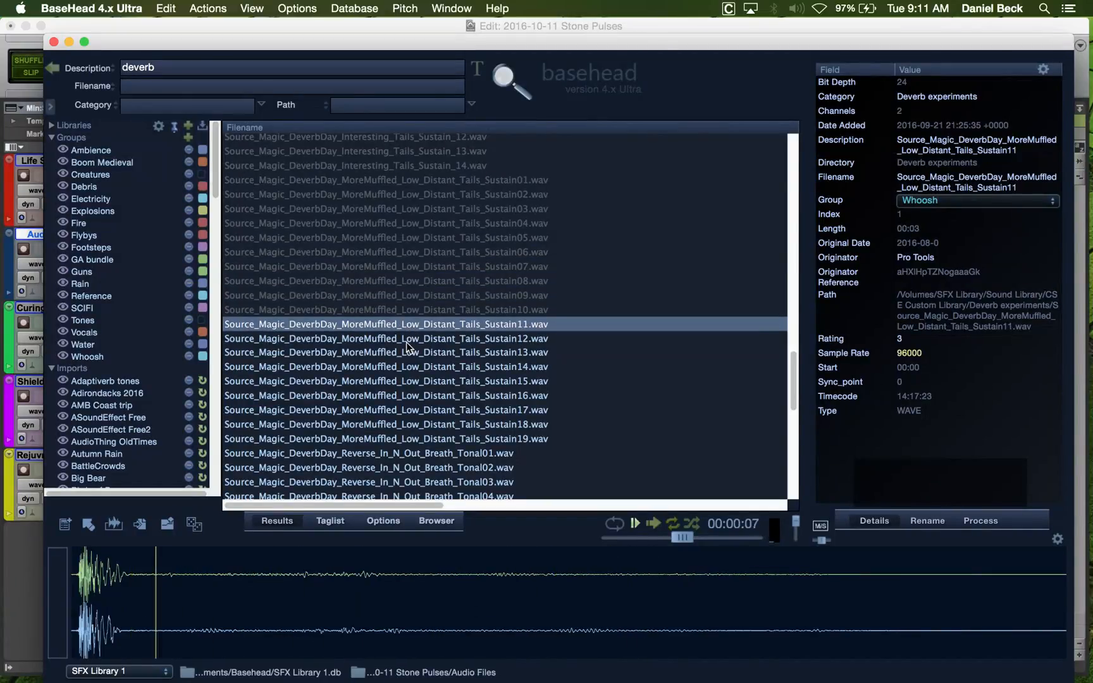
pyautogui.click(407, 340)
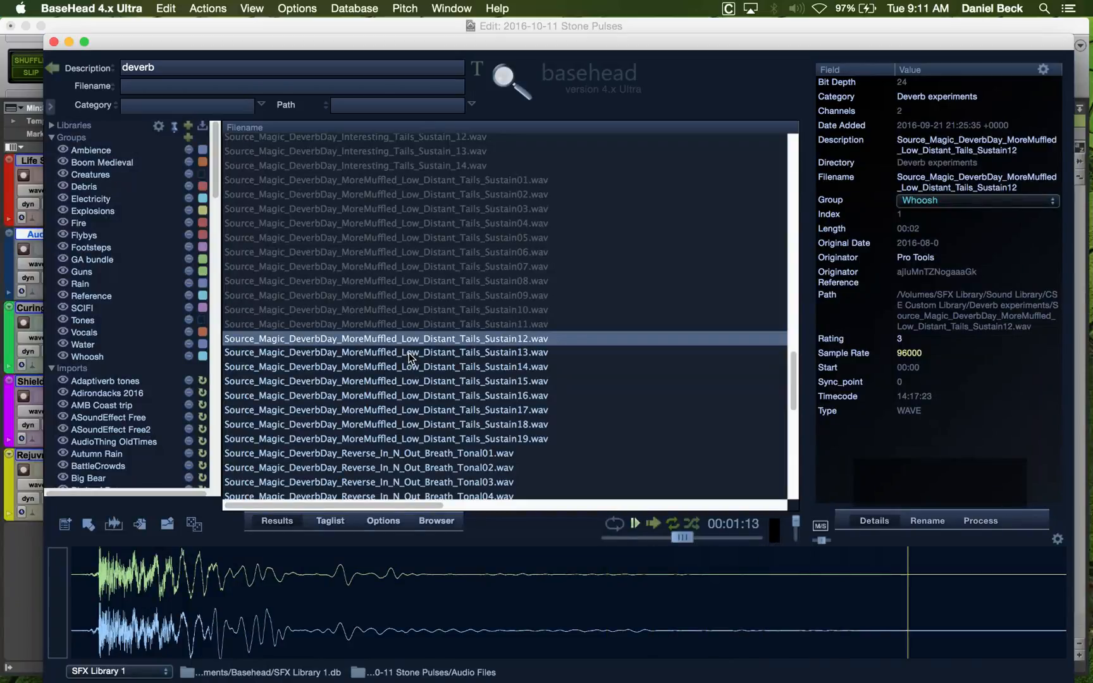
pyautogui.click(409, 353)
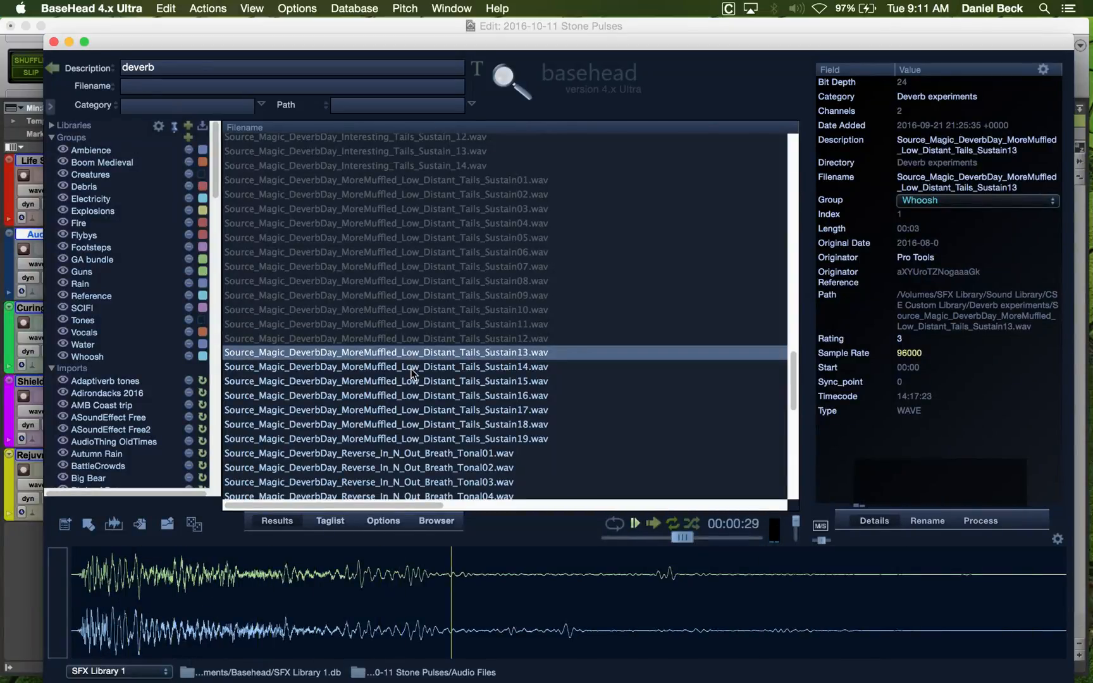
pyautogui.click(410, 369)
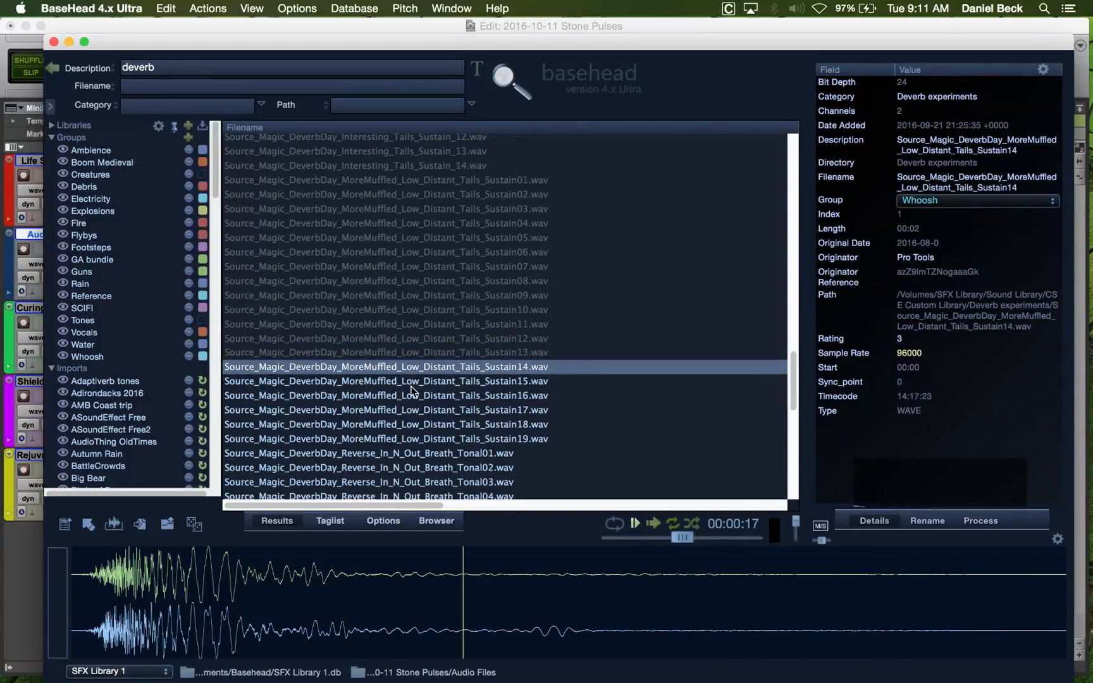
pyautogui.click(410, 383)
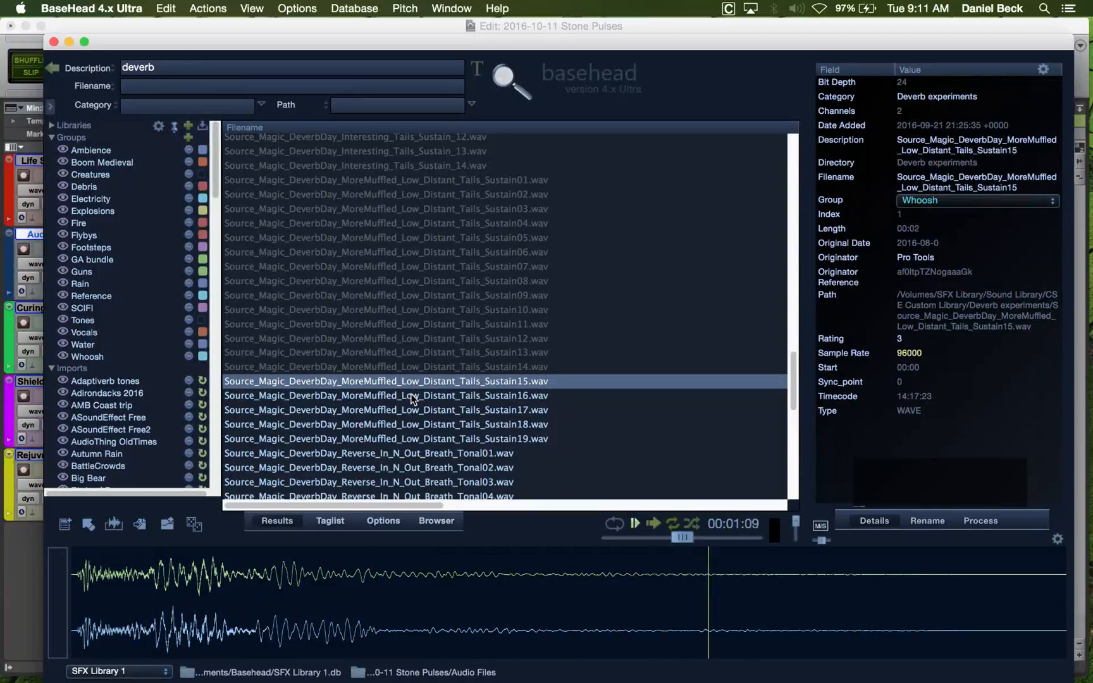
pyautogui.click(422, 397)
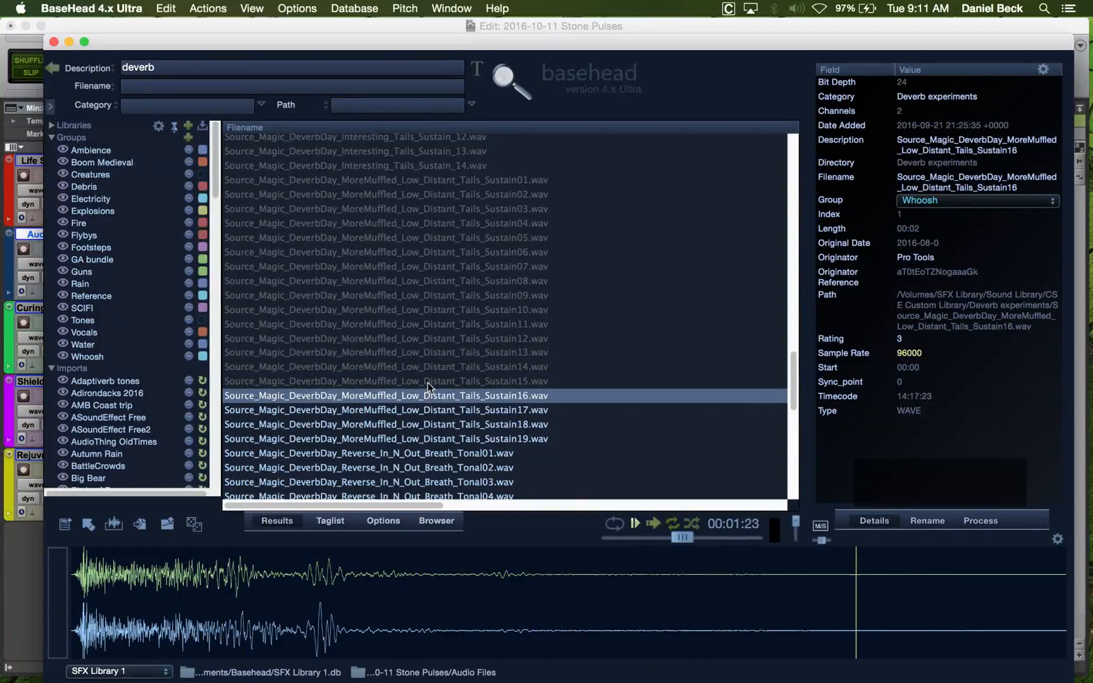
# Replay Source_Magic_DeverbDay_MoreMuffled_Low_Distant_Tails_Sustain13.wav and raise its playback pitch in two stages to nearly the maximum.
pyautogui.click(430, 355)
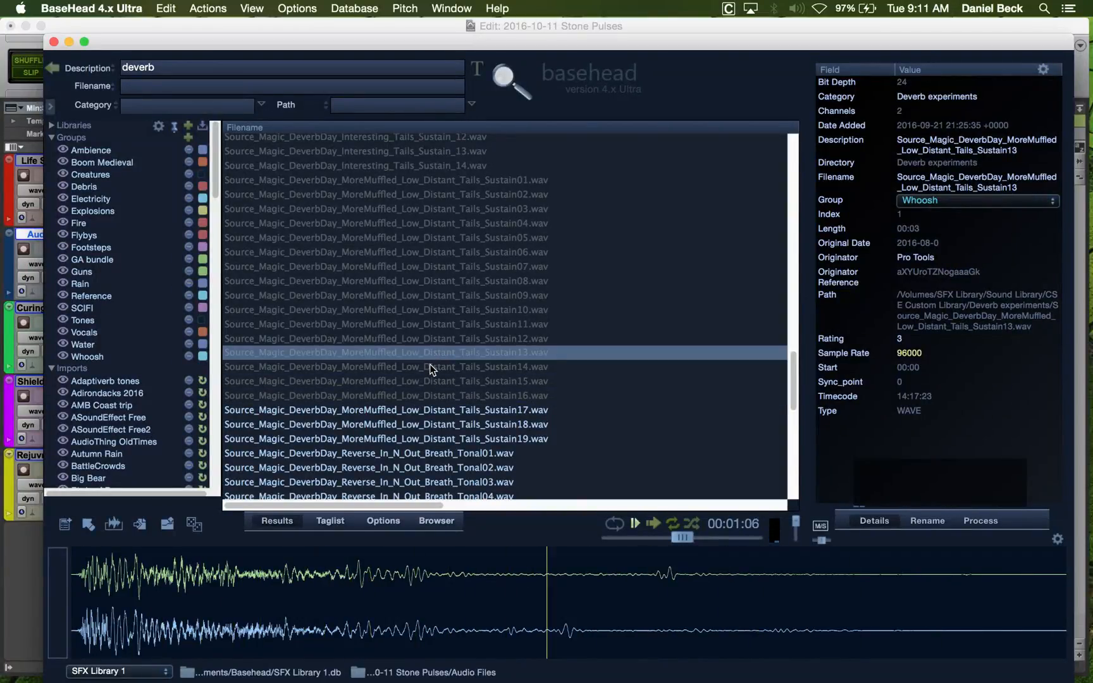
pyautogui.moveTo(682, 537); pyautogui.dragTo(717, 537)
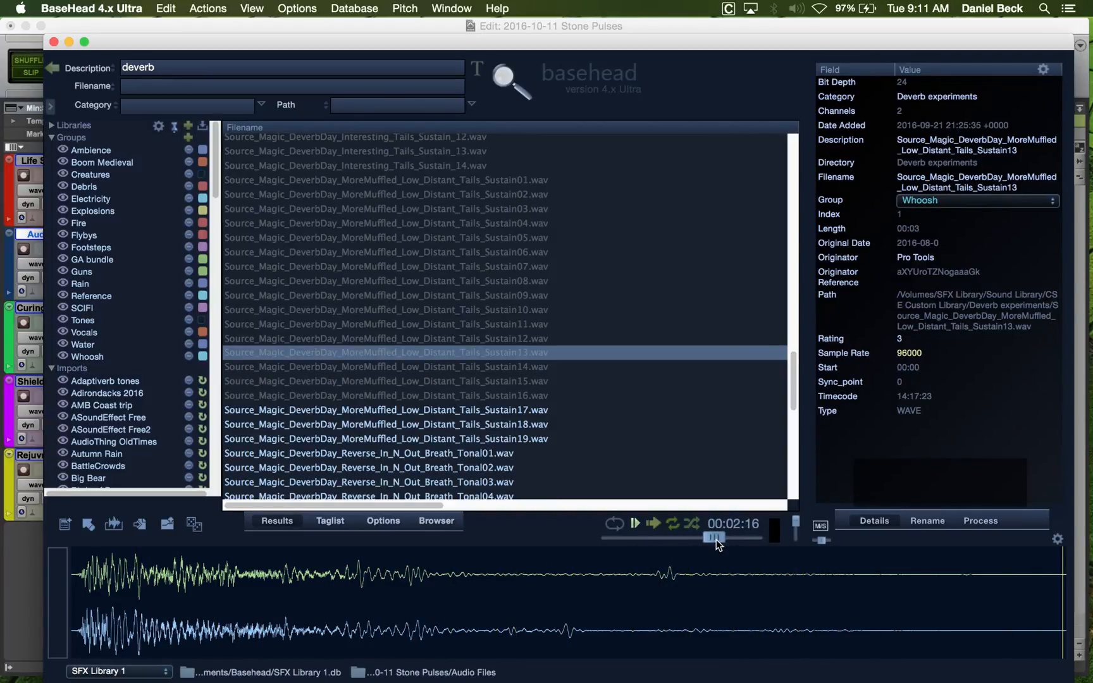
pyautogui.moveTo(717, 540); pyautogui.dragTo(752, 538)
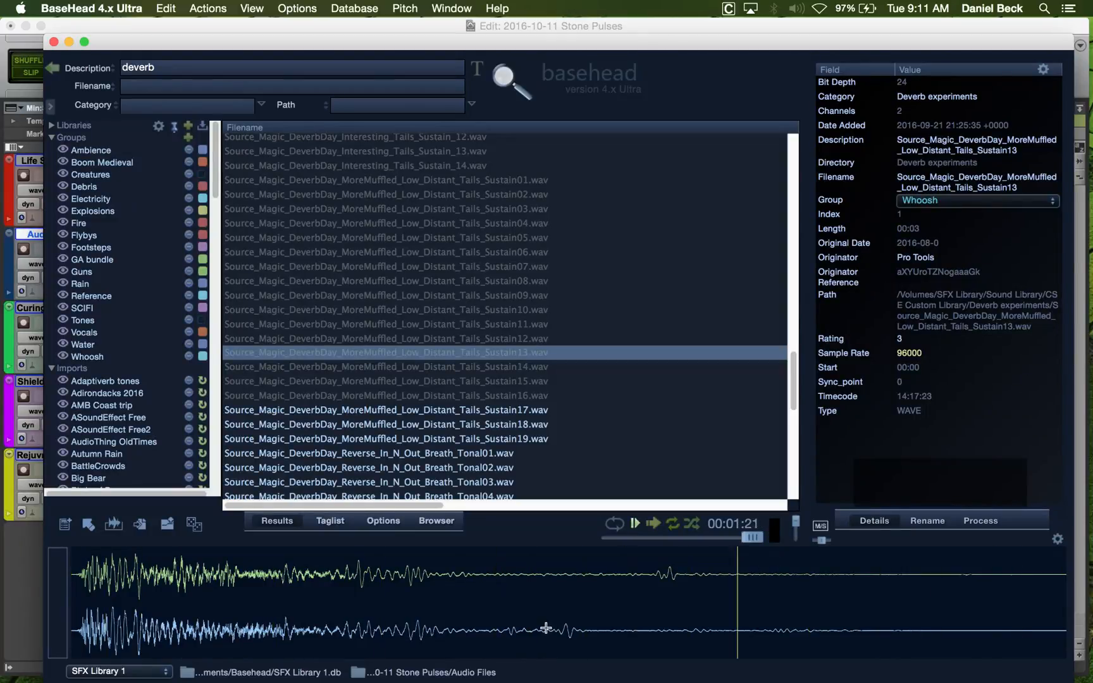
# Compare MoreMuffled_Low_Distant_Tails_Sustain14 and 15 at altered pitches, spot the pitched-up Sustain15 to the Audio 1 track in Pro Tools and return to BaseHead.
pyautogui.click(502, 367)
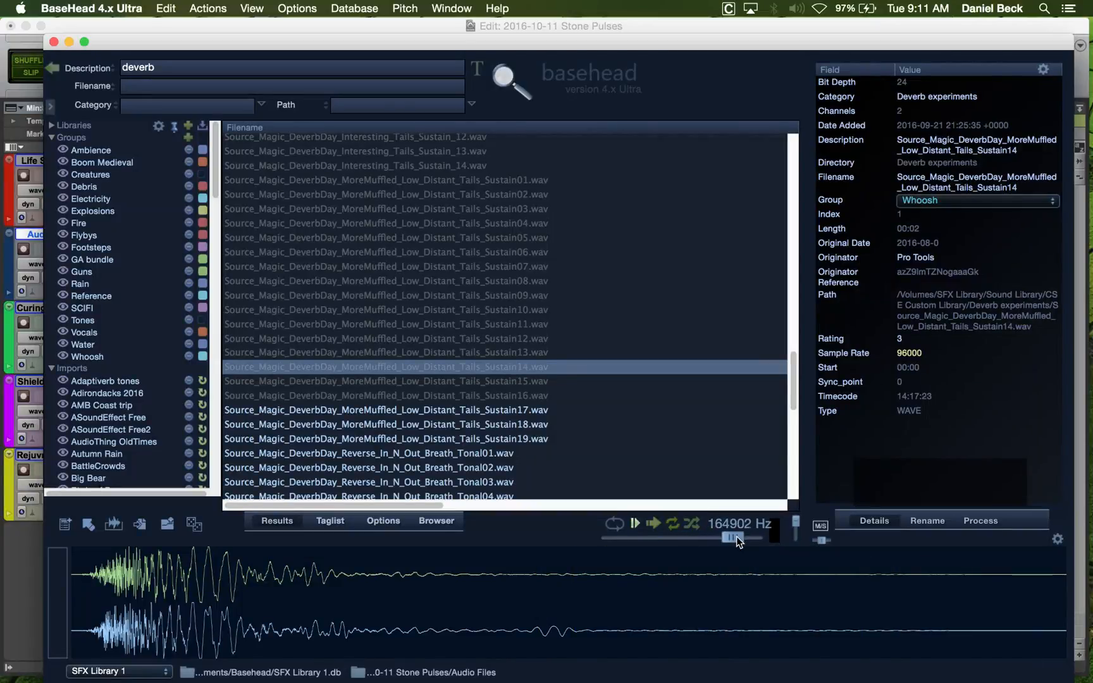
pyautogui.moveTo(735, 537); pyautogui.dragTo(671, 536)
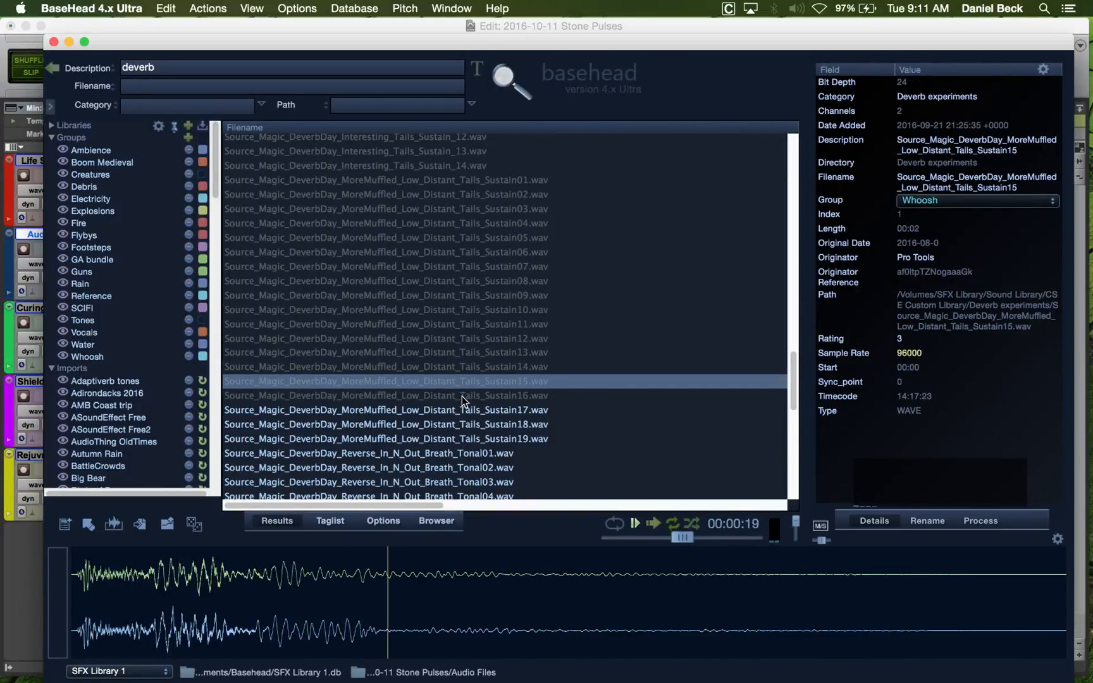
pyautogui.moveTo(683, 537); pyautogui.dragTo(703, 538)
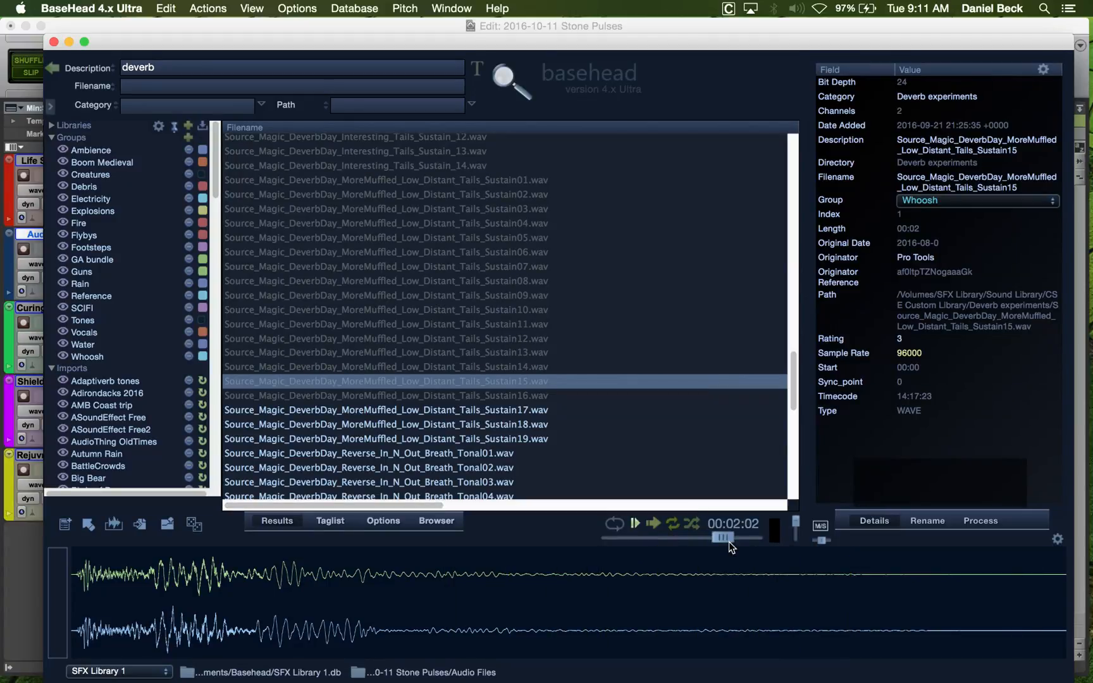
pyautogui.press('space')
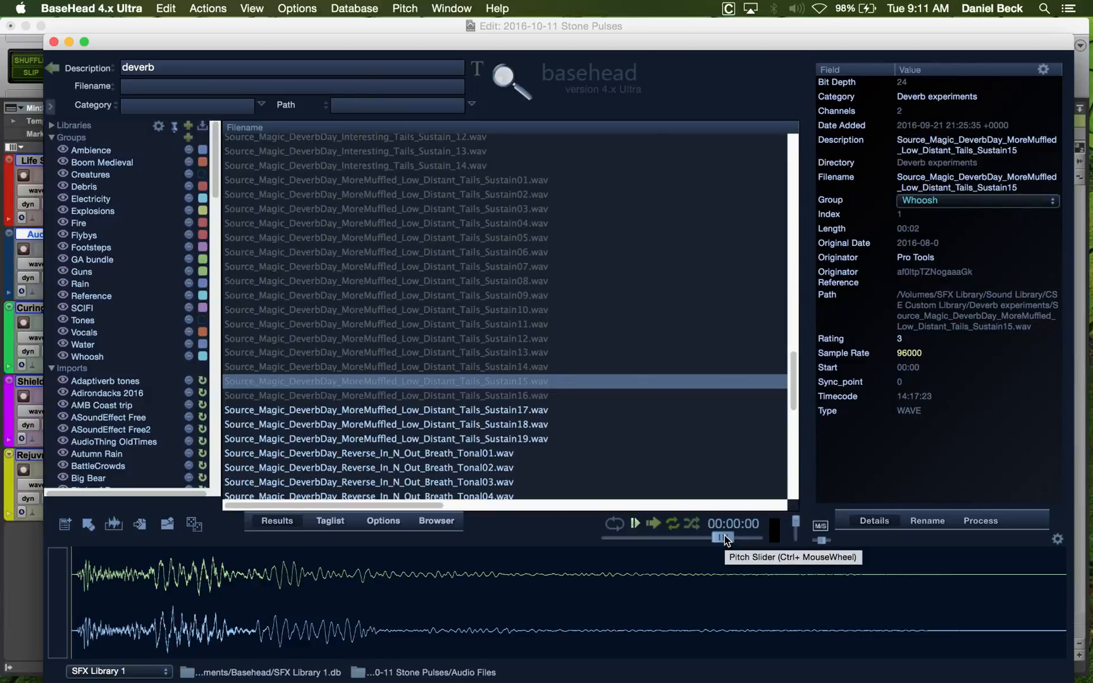
pyautogui.moveTo(725, 537); pyautogui.dragTo(723, 537)
pyautogui.press('super+Tab')
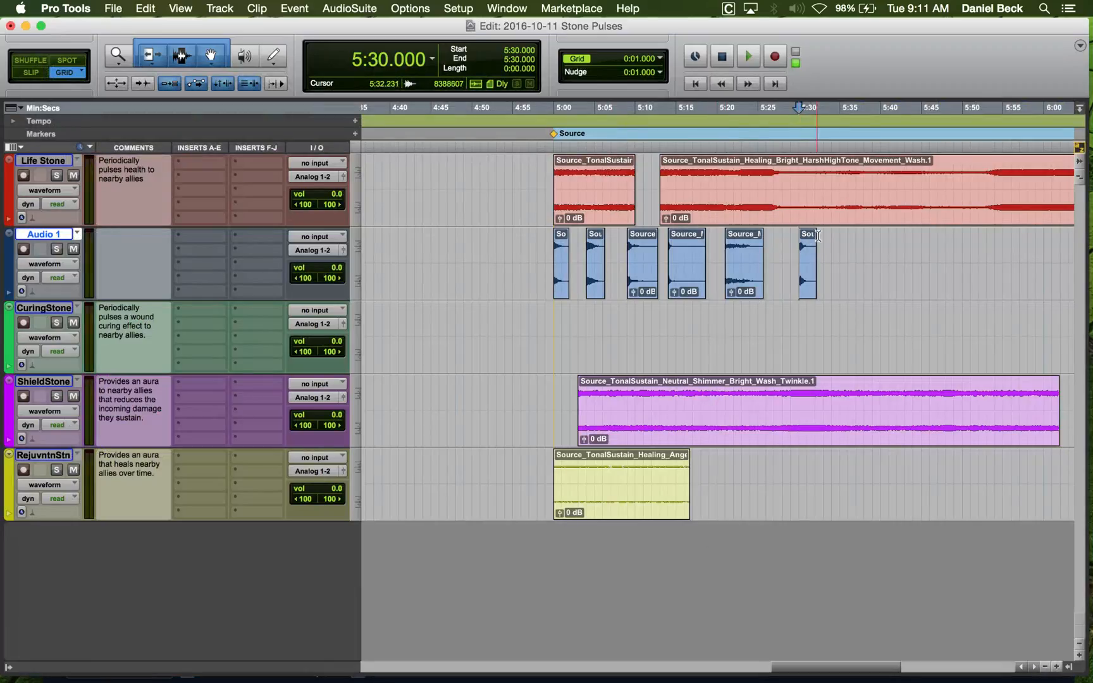
pyautogui.press('super+Tab')
# Audition MoreMuffled_Low_Distant_Tails_Sustain sounds 17 to 19.
pyautogui.click(451, 405)
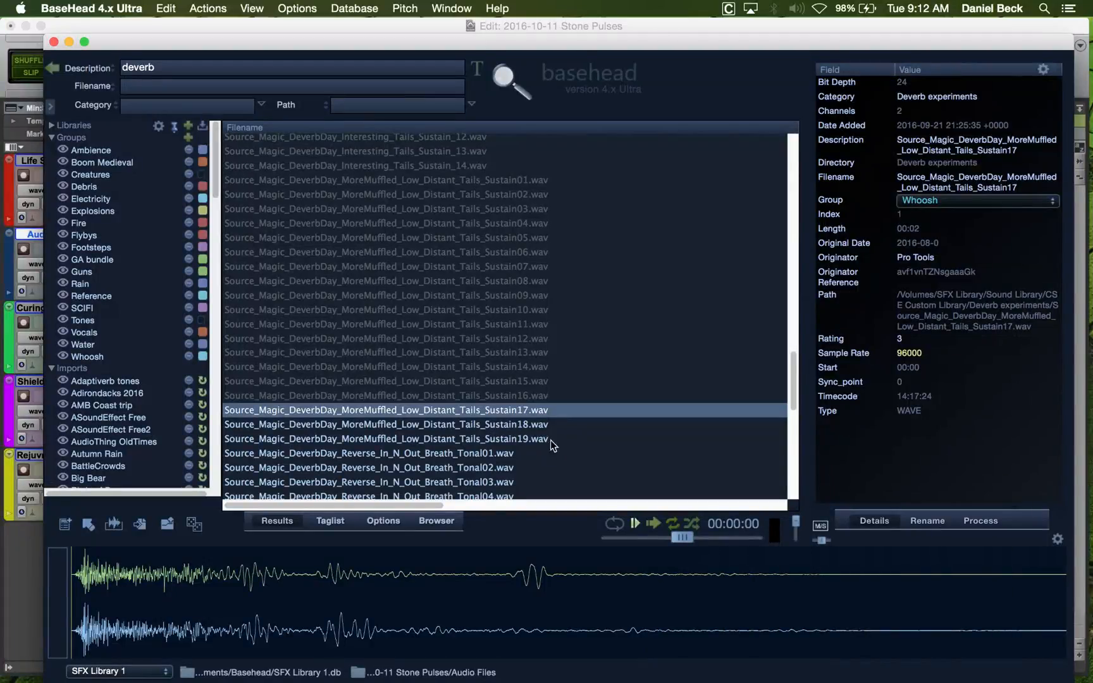
pyautogui.click(531, 422)
pyautogui.click(526, 439)
# Audition Reverse_In_N_Out_Breath_Tonal sounds 01 to 05 and spot Source_Magic_DeverbDay_Reverse_In_N_Out_Breath_Tonal01.wav to the Audio 1 track.
pyautogui.scroll(-6, 491, 341)
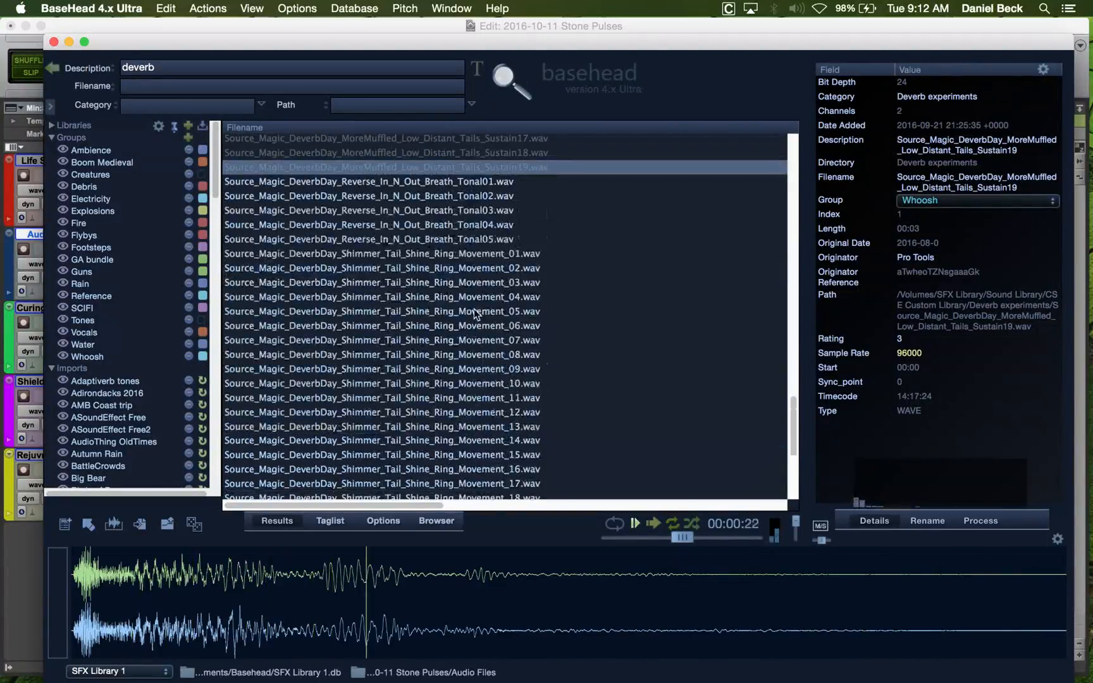
pyautogui.click(492, 182)
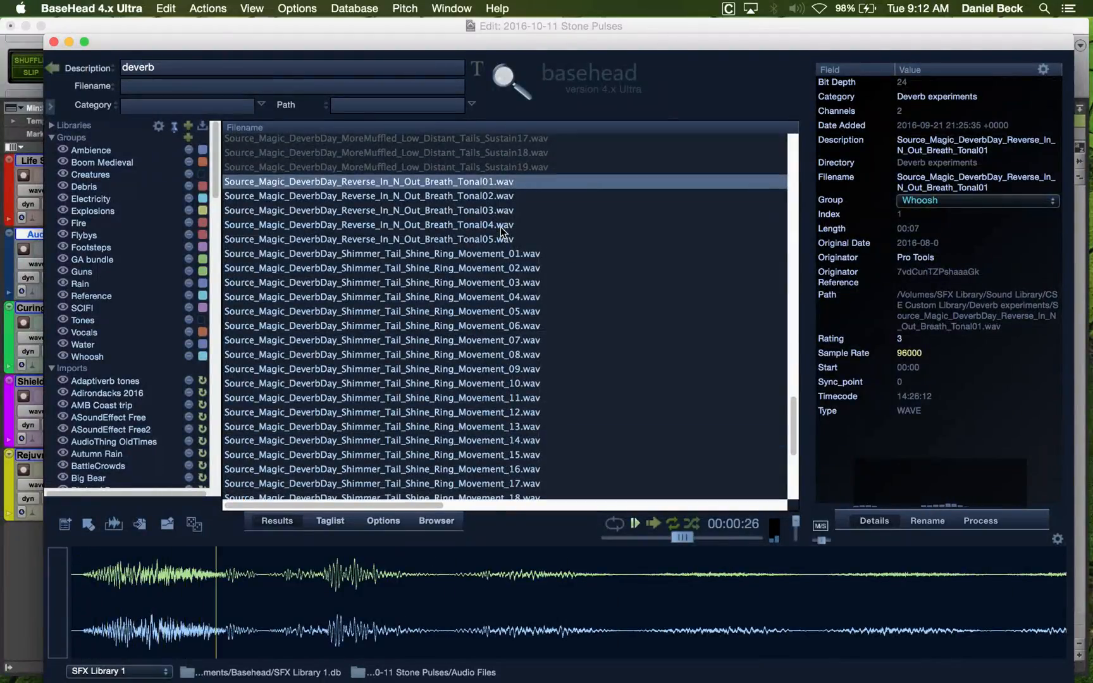
pyautogui.click(451, 197)
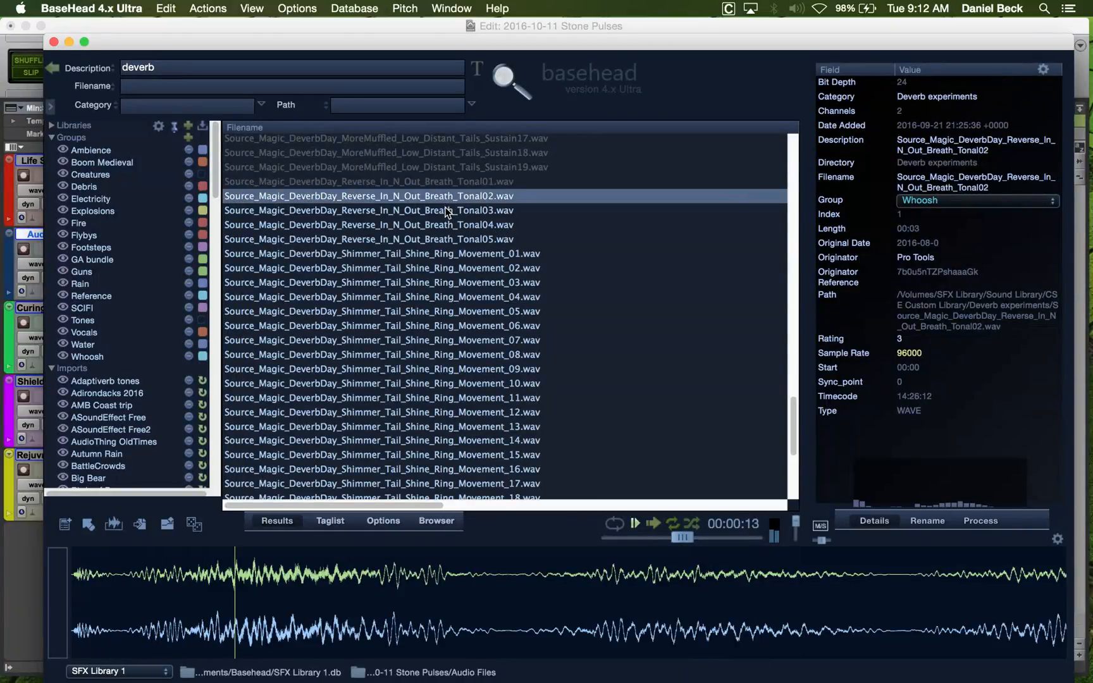
pyautogui.click(446, 212)
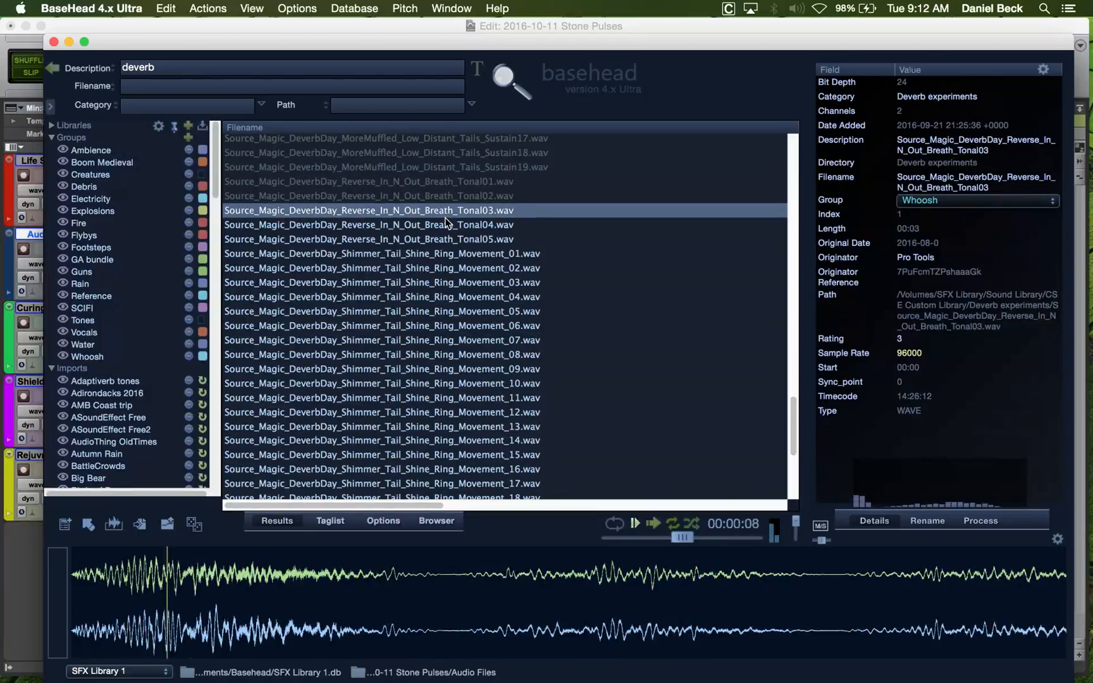
pyautogui.click(445, 224)
pyautogui.click(444, 240)
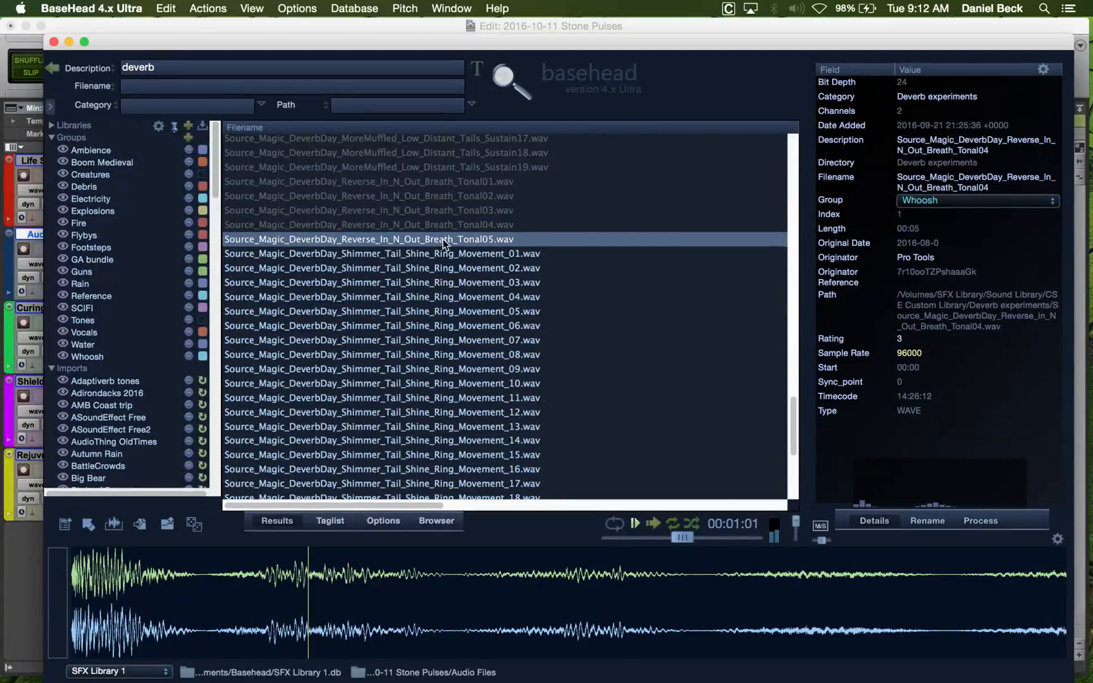
pyautogui.click(452, 181)
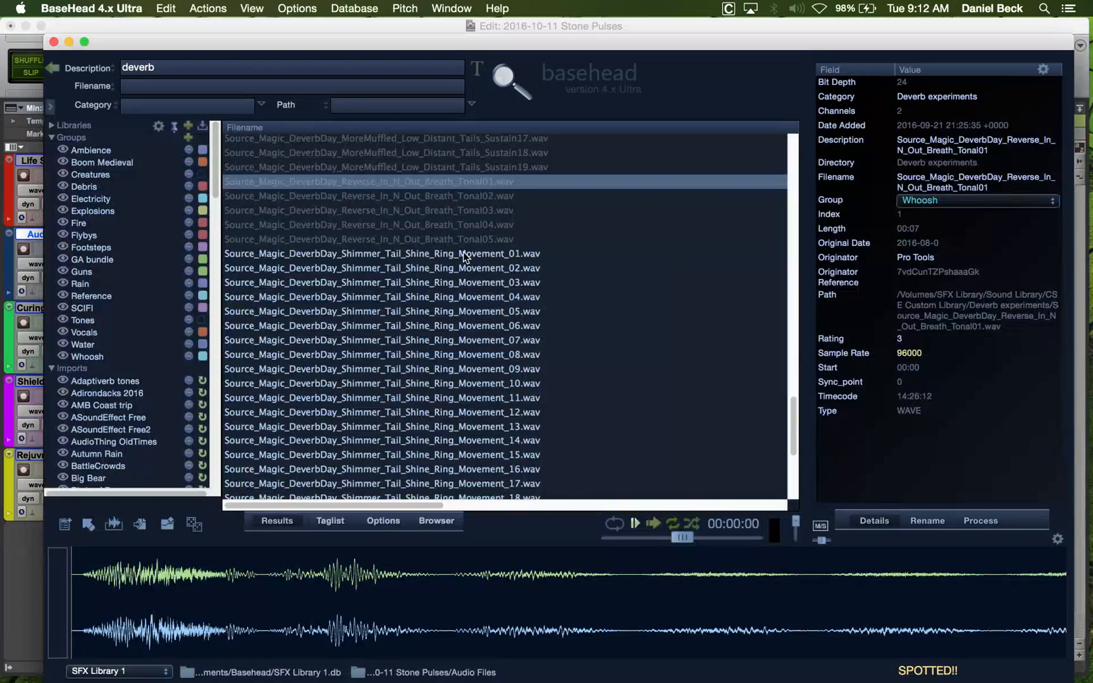
# Audition Shimmer_Tail_Shine_Ring_Movement sounds 01 to 11.
pyautogui.click(461, 253)
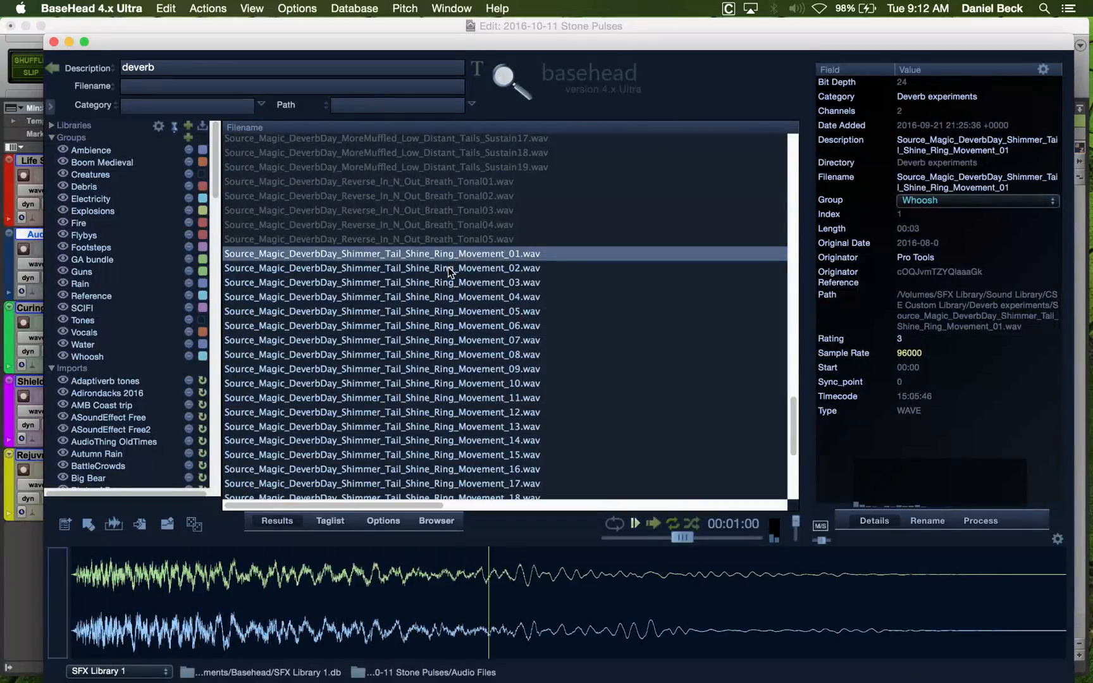
pyautogui.click(447, 268)
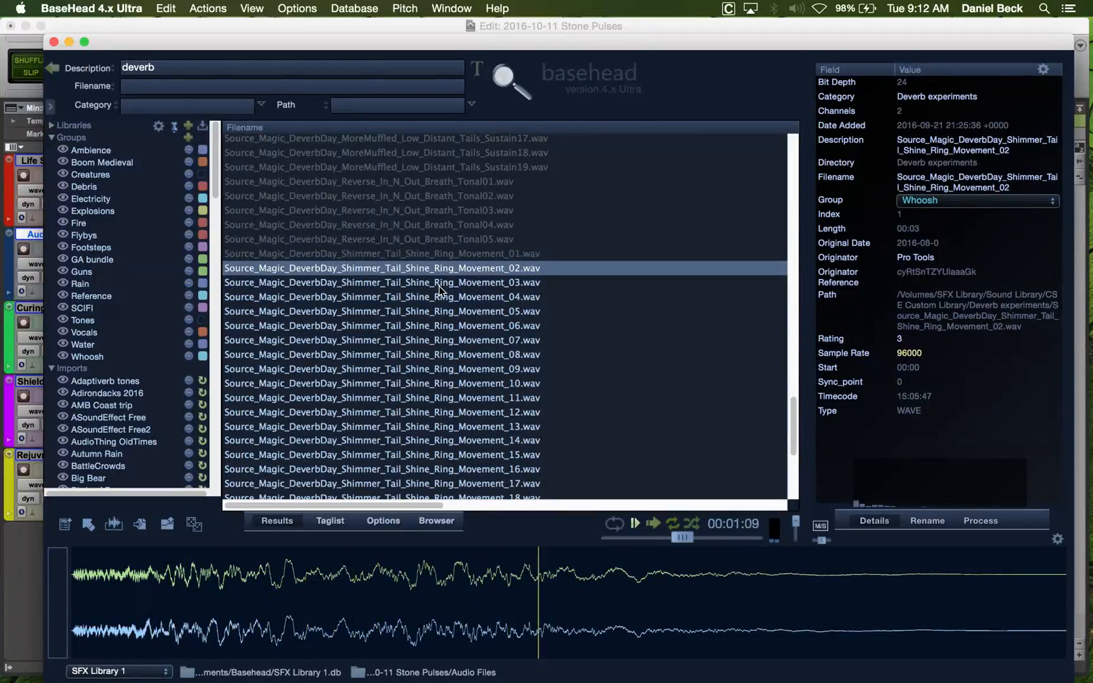
pyautogui.click(439, 286)
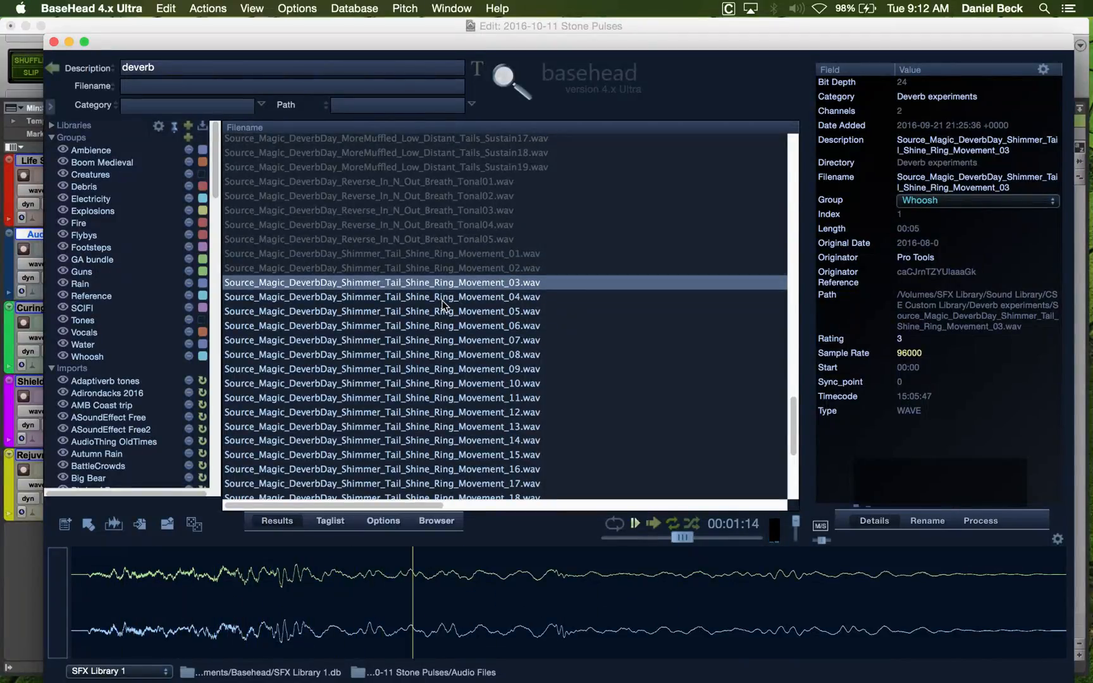
pyautogui.click(442, 301)
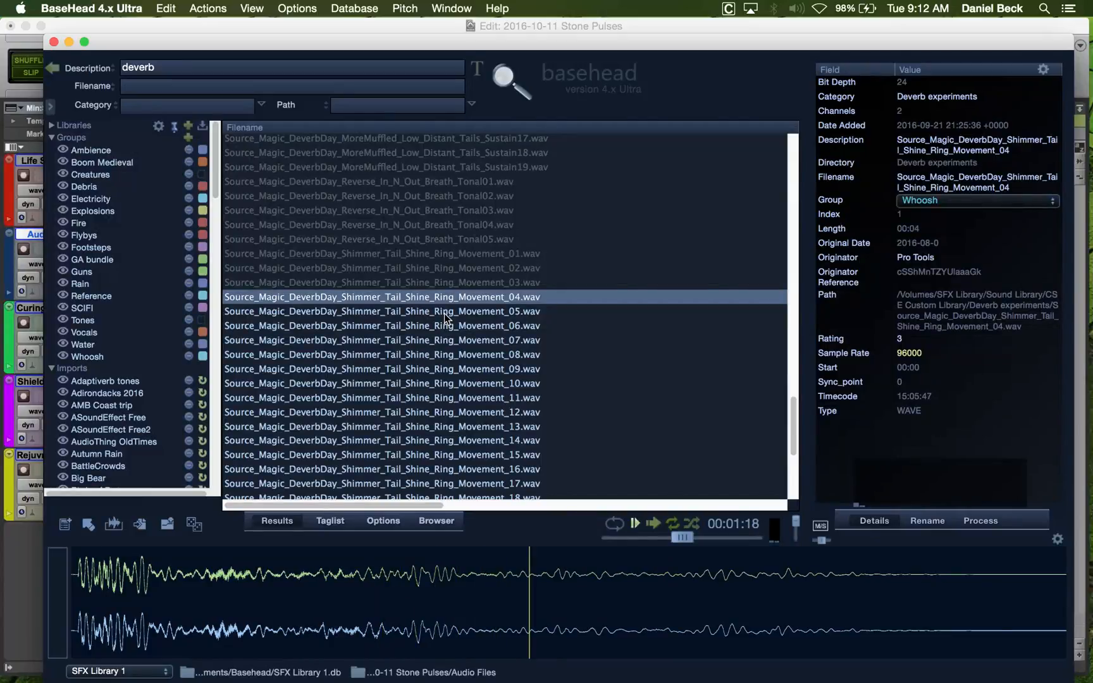
pyautogui.click(450, 313)
pyautogui.click(455, 326)
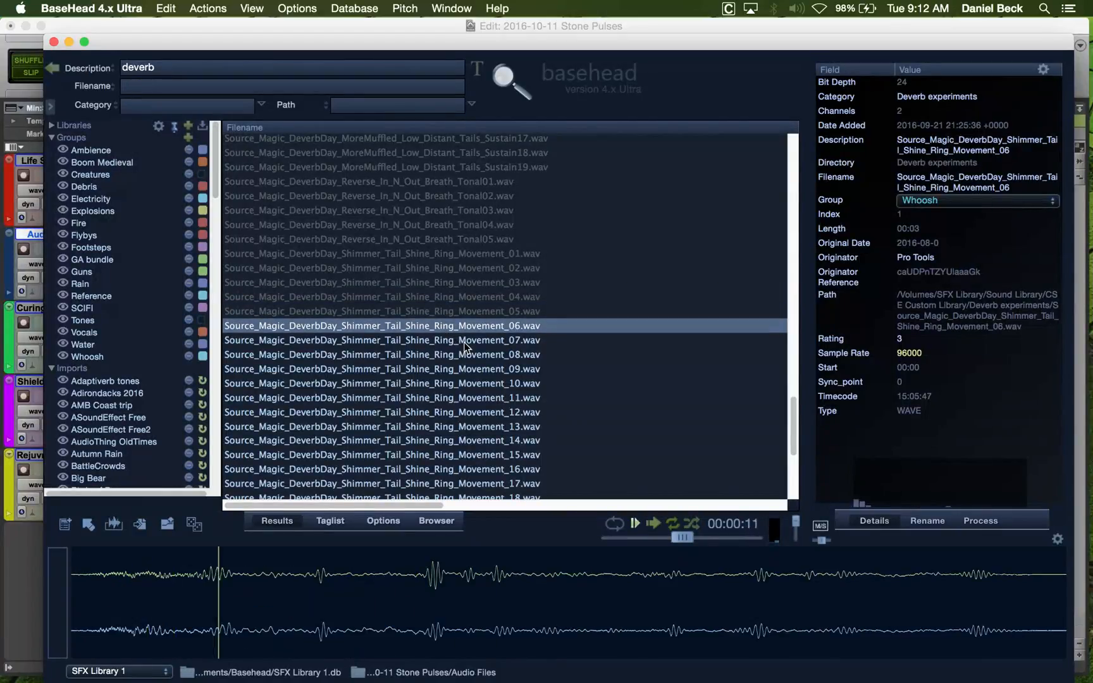
pyautogui.click(461, 340)
pyautogui.click(465, 355)
pyautogui.click(467, 369)
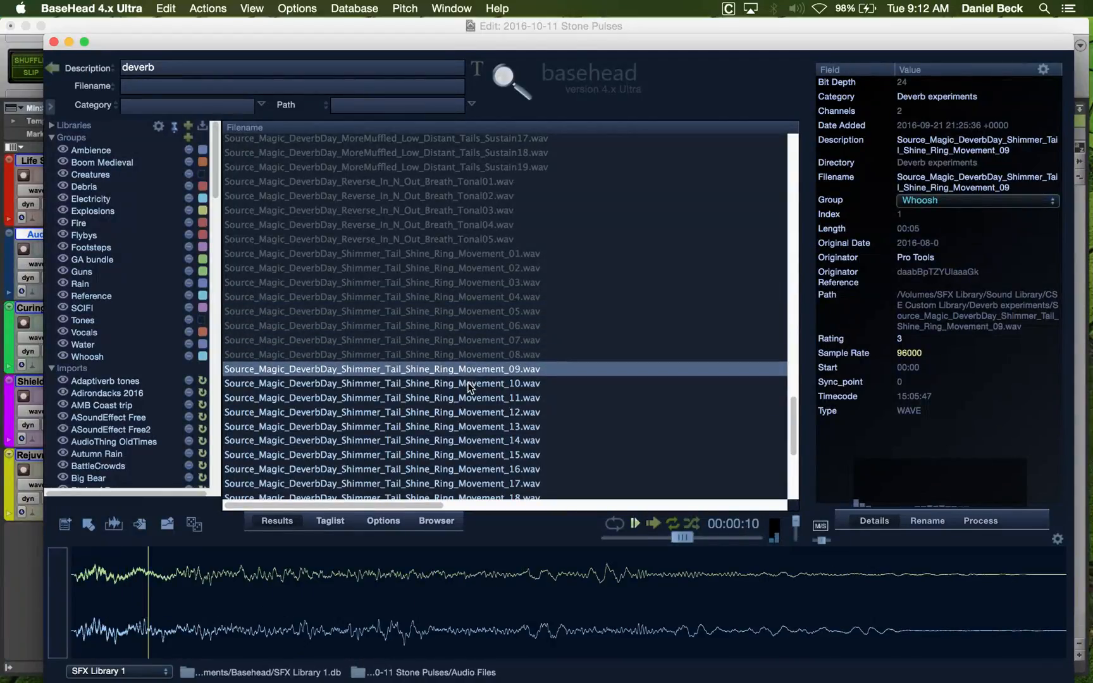
pyautogui.click(468, 384)
pyautogui.click(469, 398)
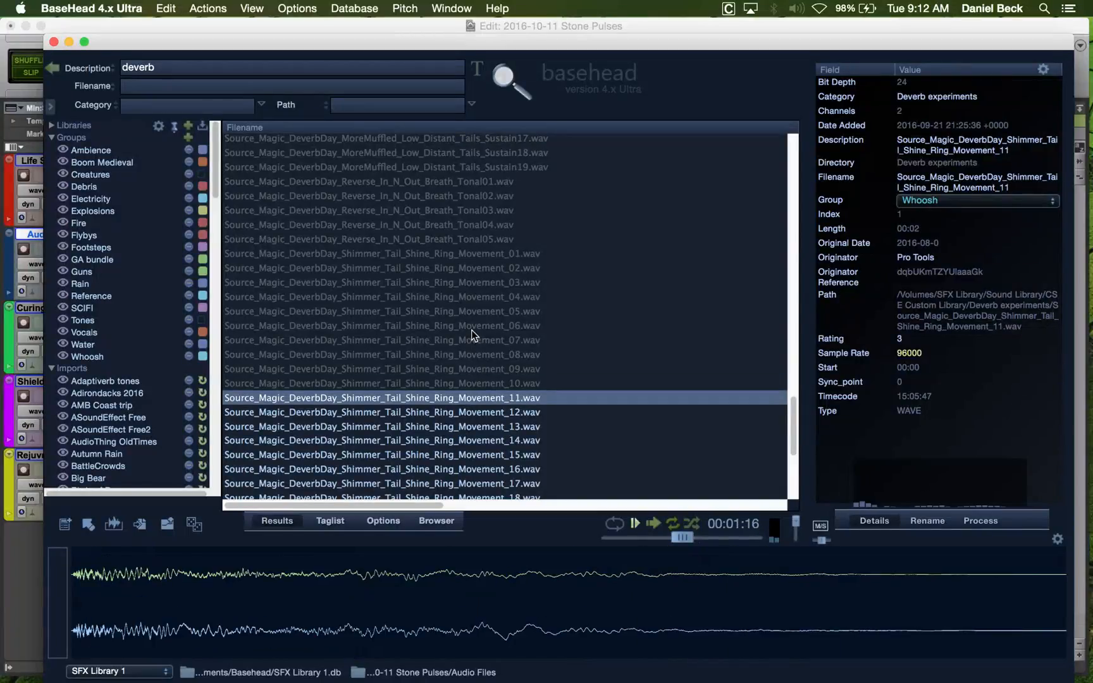
# Audition Shimmer_Tail_Shine_Ring_Movement sounds 12 to 14.
pyautogui.scroll(-5, 468, 379)
pyautogui.click(471, 251)
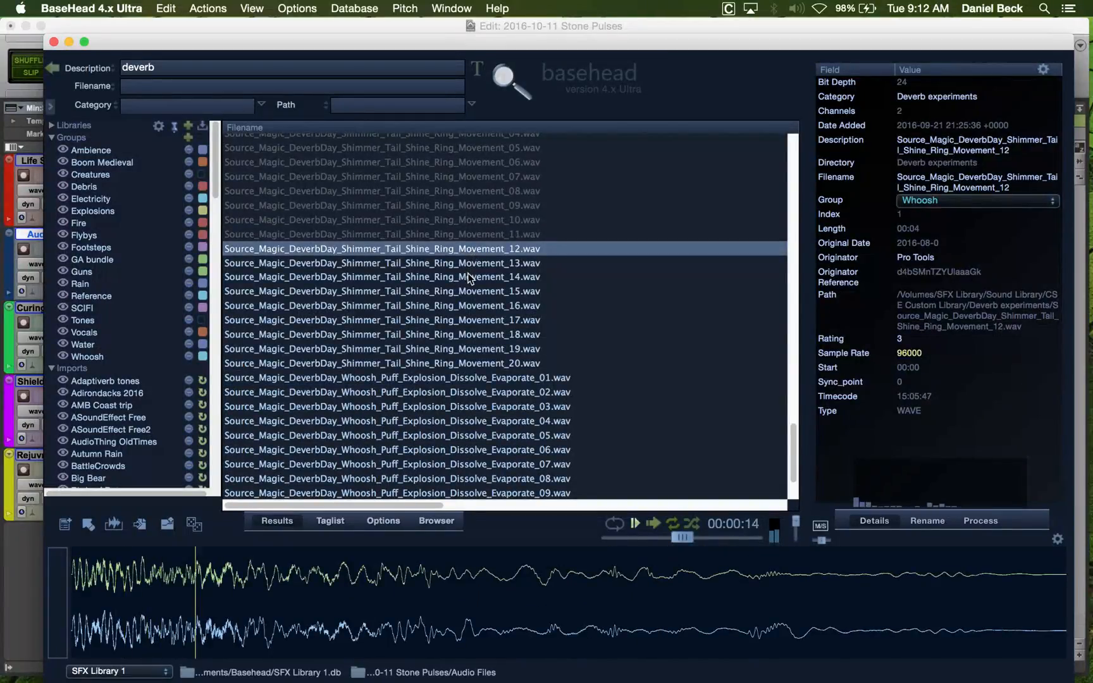
pyautogui.click(473, 269)
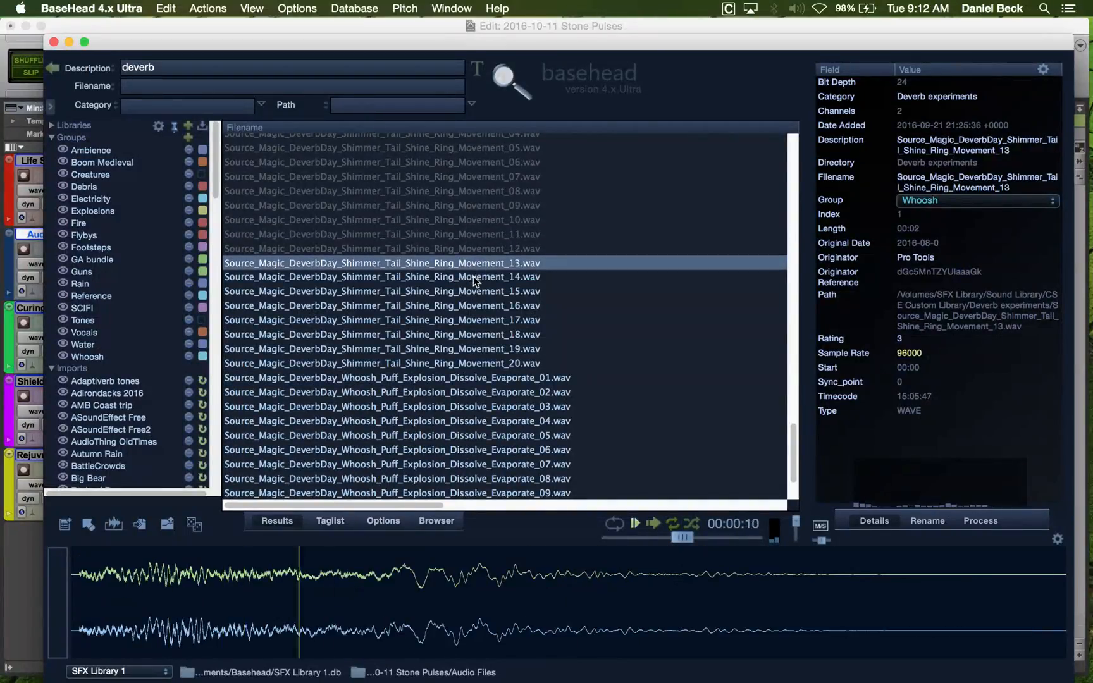
pyautogui.click(474, 277)
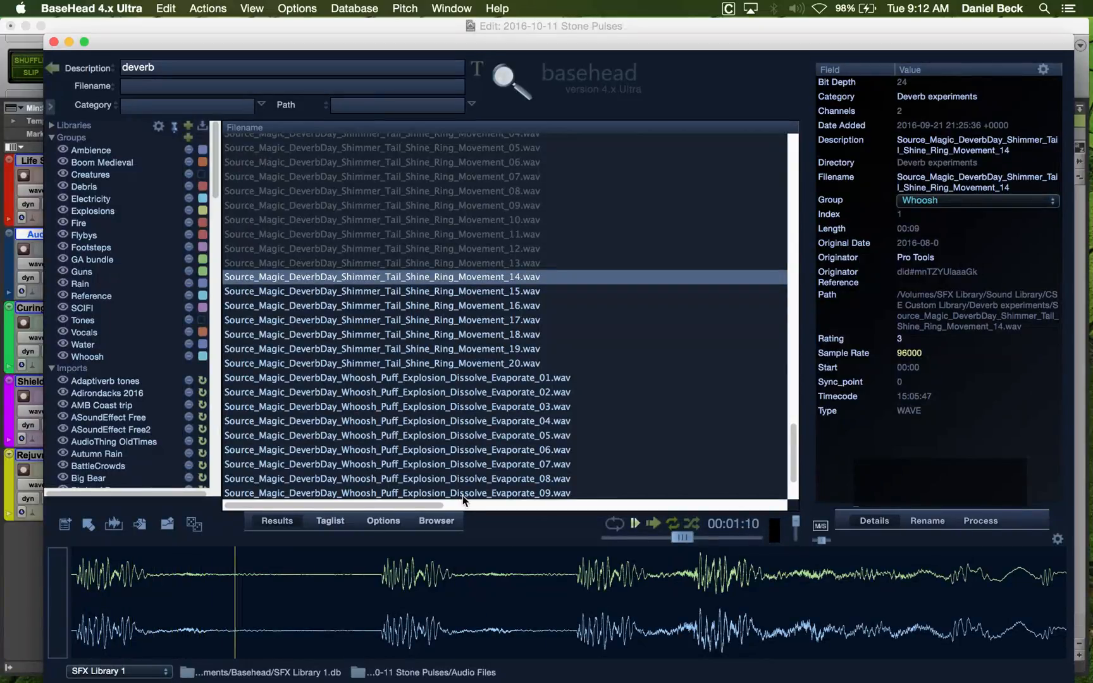
# Spot Source_Magic_DeverbDay_Shimmer_Tail_Shine_Ring_Movement_15.wav to the Audio 1 track and place the Pro Tools edit cursor past the new clip.
pyautogui.click(480, 294)
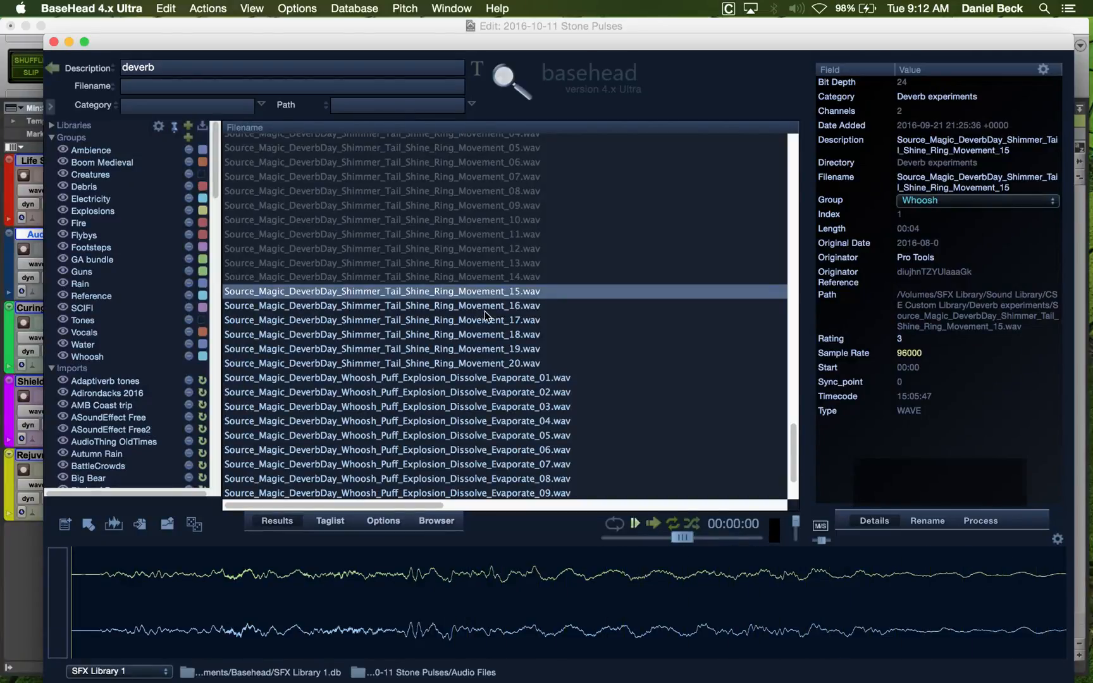
pyautogui.press('s')
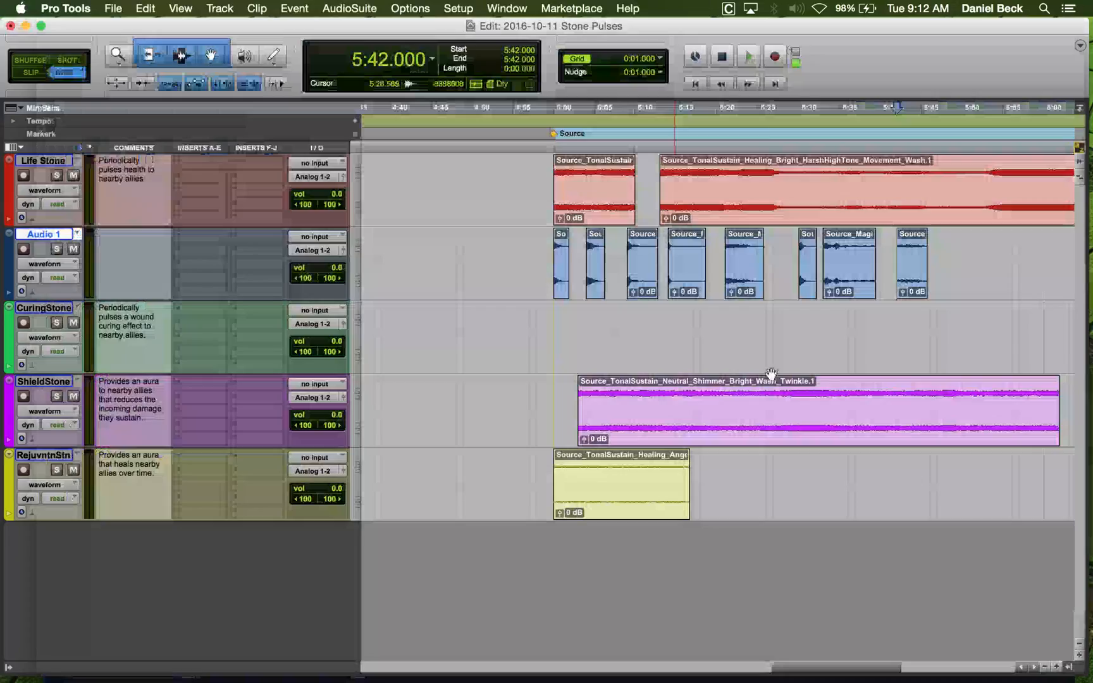
pyautogui.click(945, 255)
# Return to BaseHead, audition Source_Magic_DeverbDay_Shimmer_Tail_Shine_Ring_Movement_17.wav and spot it to the Audio 1 track.
pyautogui.press('super+Tab')
pyautogui.click(461, 315)
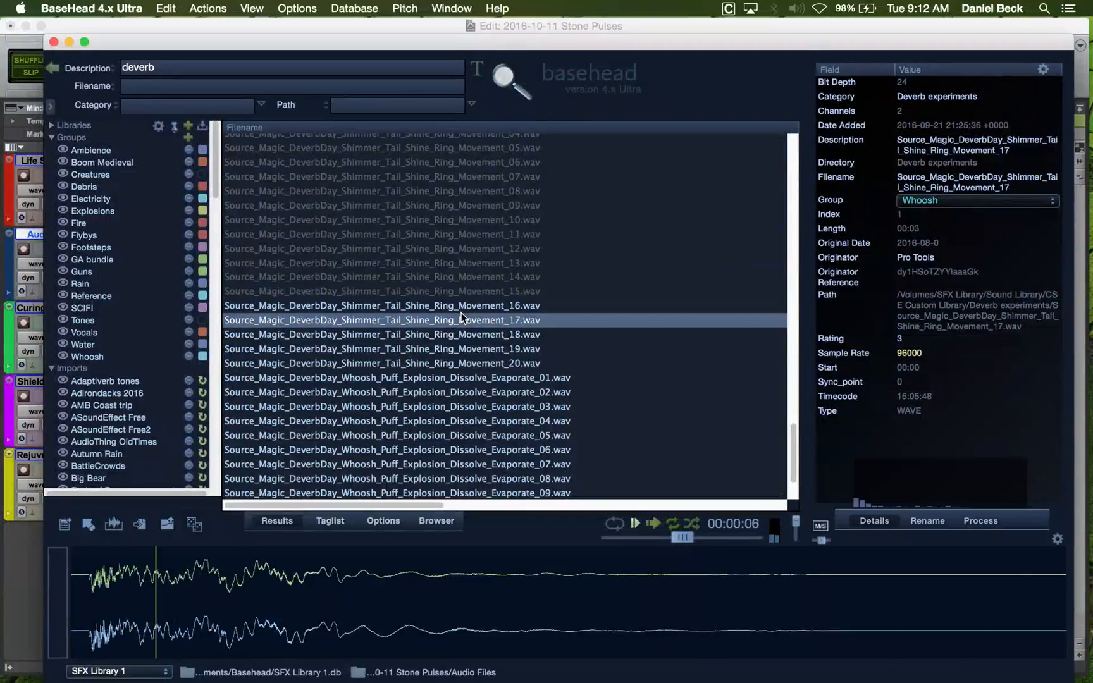
pyautogui.press('s')
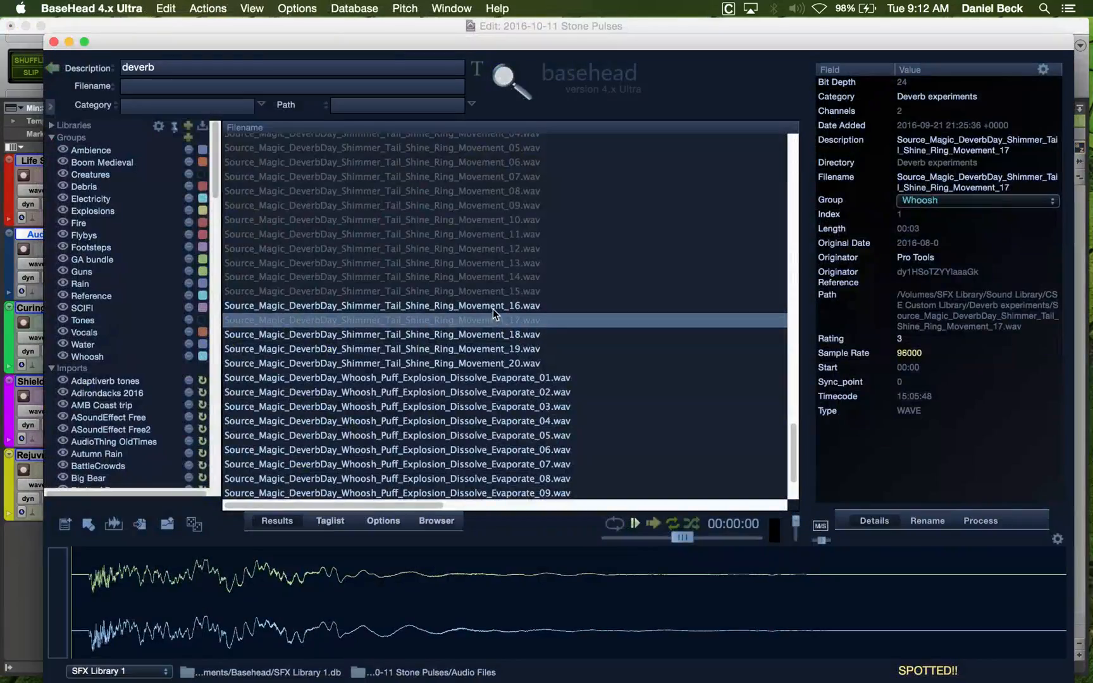
# Audition the skipped Shimmer_Tail_Shine_Ring_Movement sound 16 and sounds 18 to 20.
pyautogui.click(493, 306)
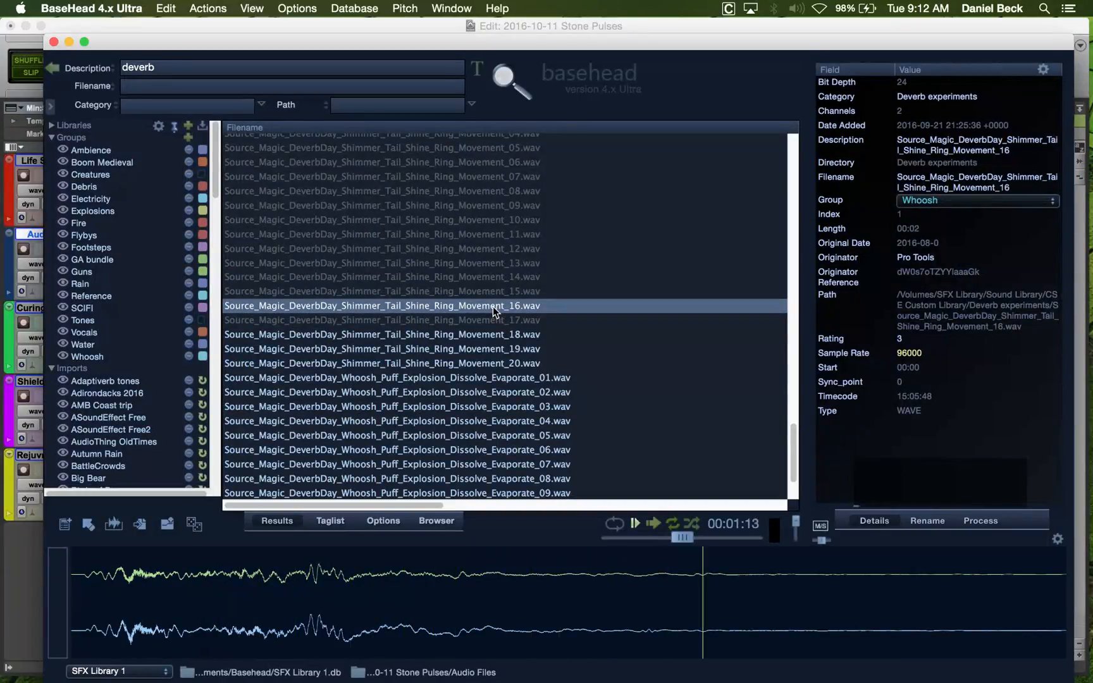
pyautogui.click(478, 336)
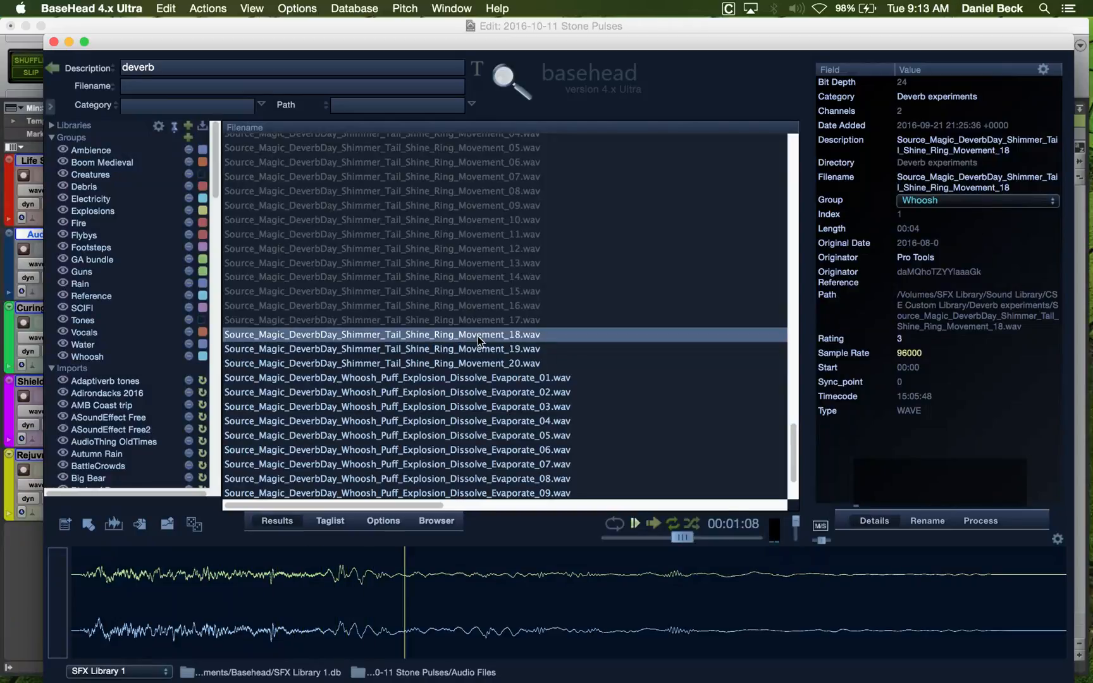
pyautogui.click(475, 348)
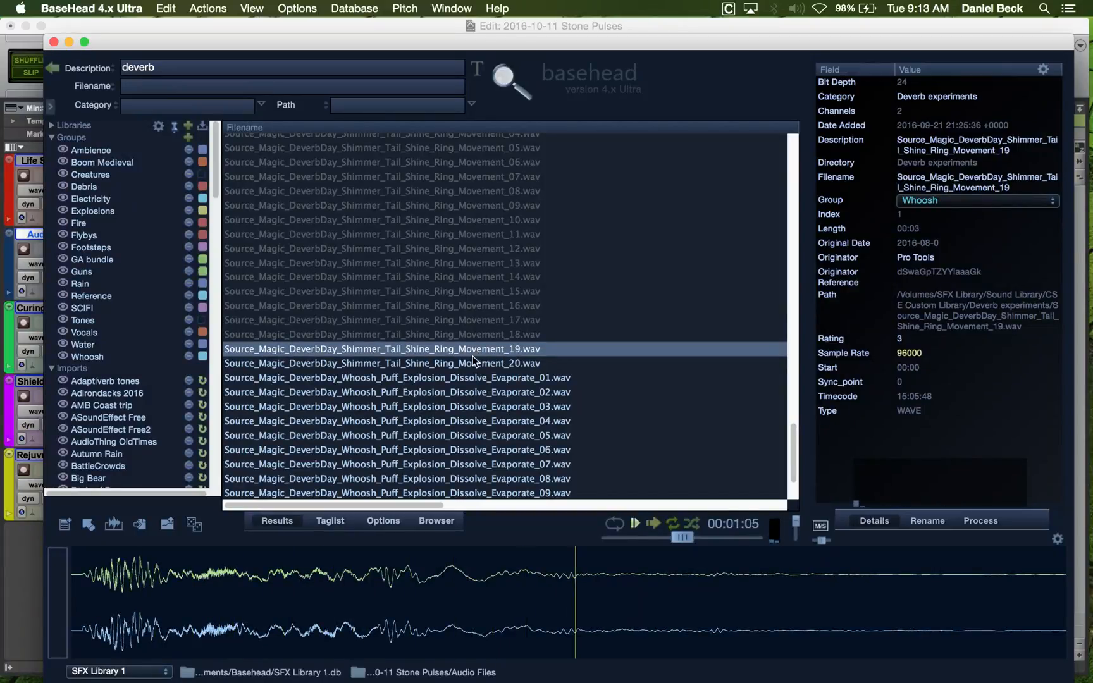
pyautogui.click(470, 360)
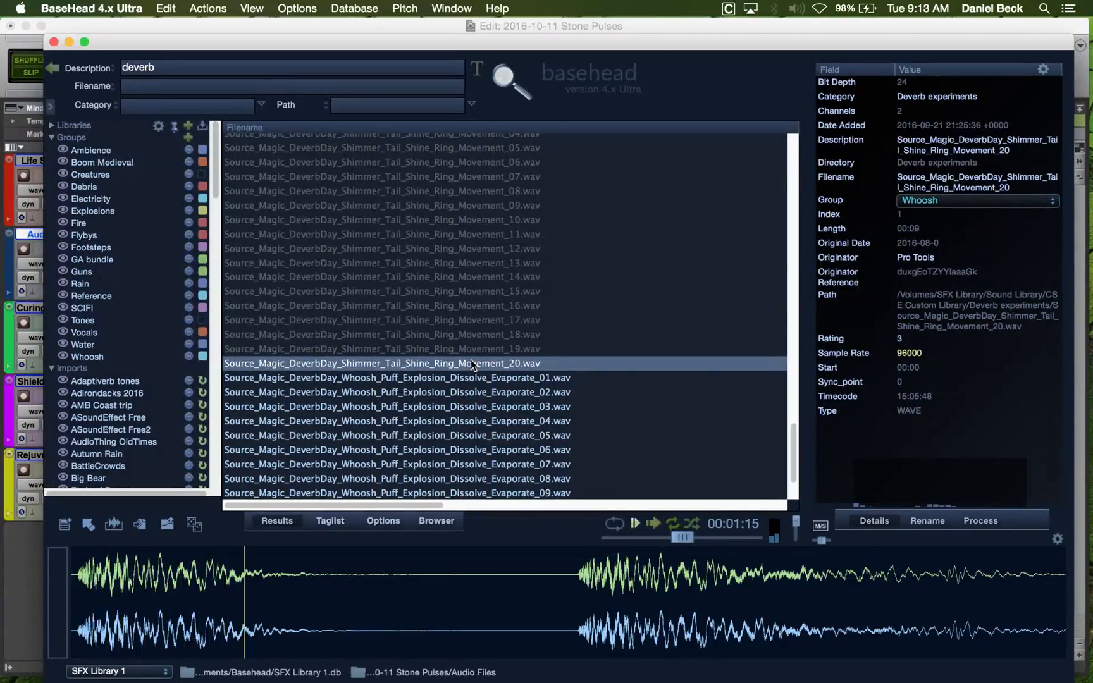
# Audition Whoosh_Puff_Explosion_Dissolve_Evaporate sounds 01 to 05.
pyautogui.click(471, 378)
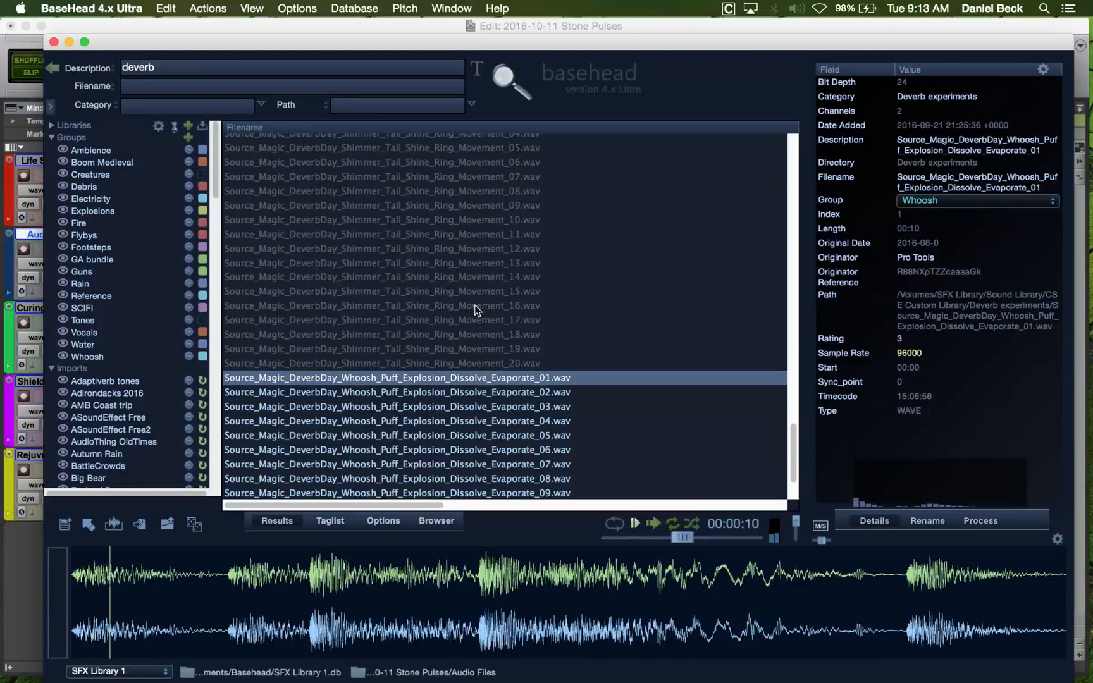
pyautogui.scroll(-3, 475, 279)
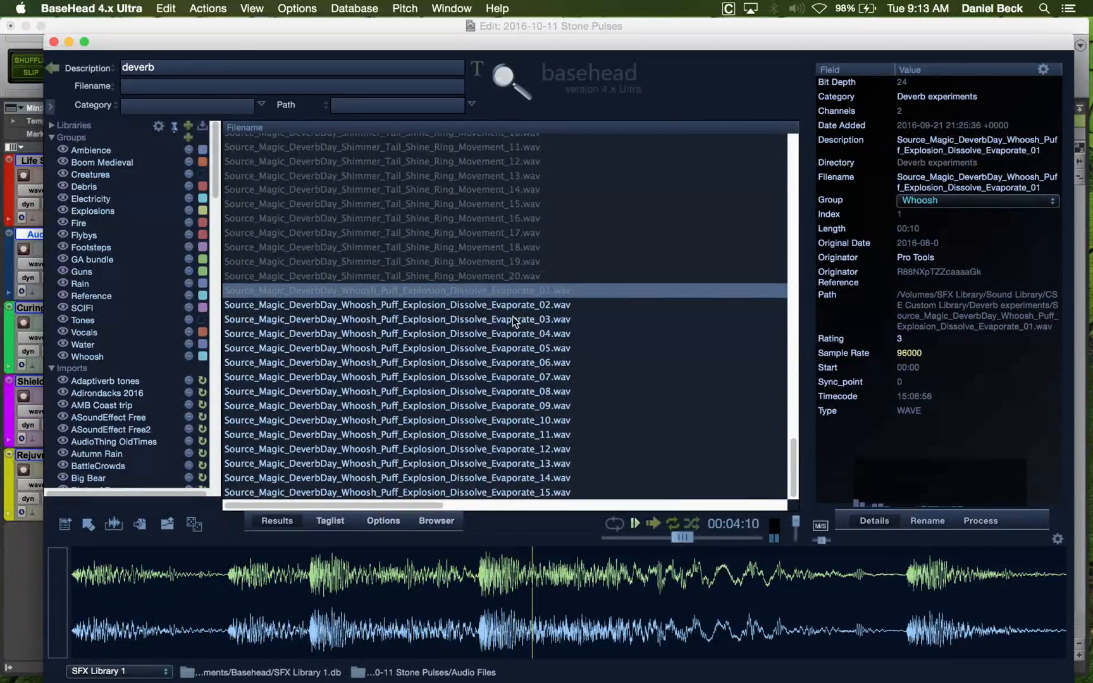
pyautogui.click(503, 303)
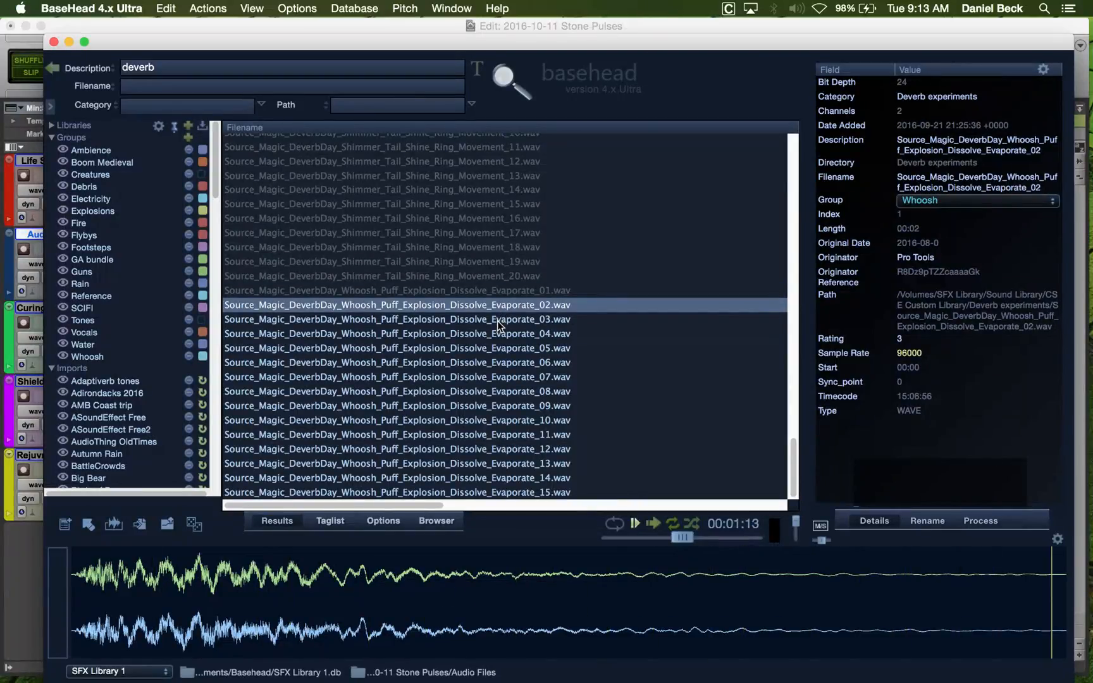
pyautogui.click(498, 321)
pyautogui.click(497, 338)
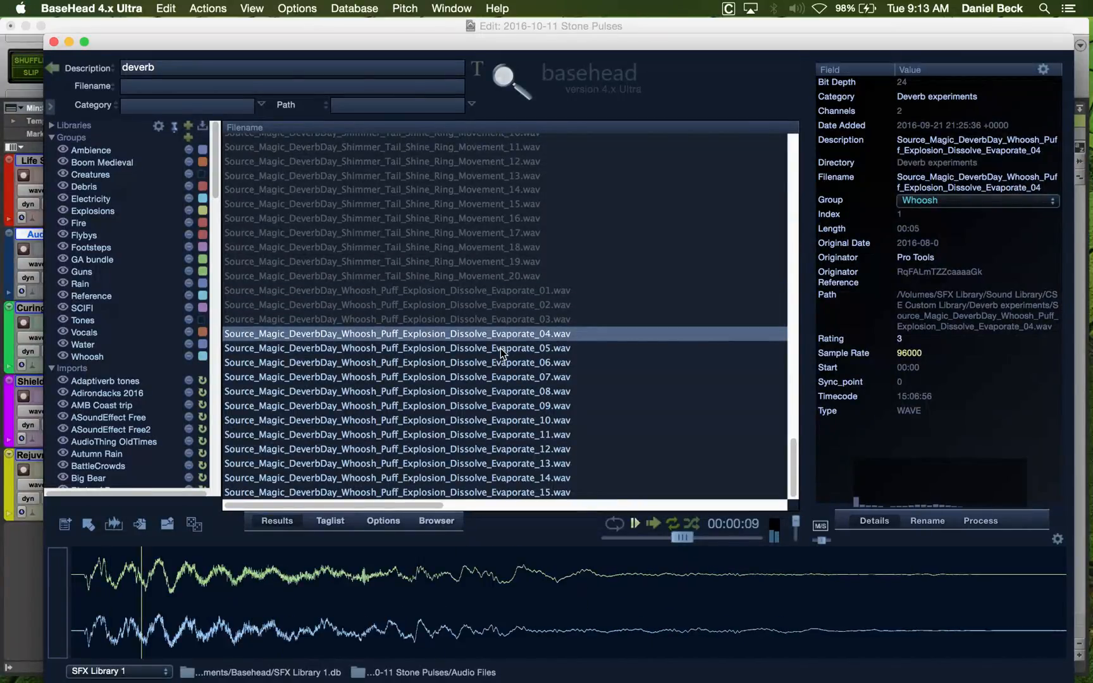
pyautogui.click(501, 347)
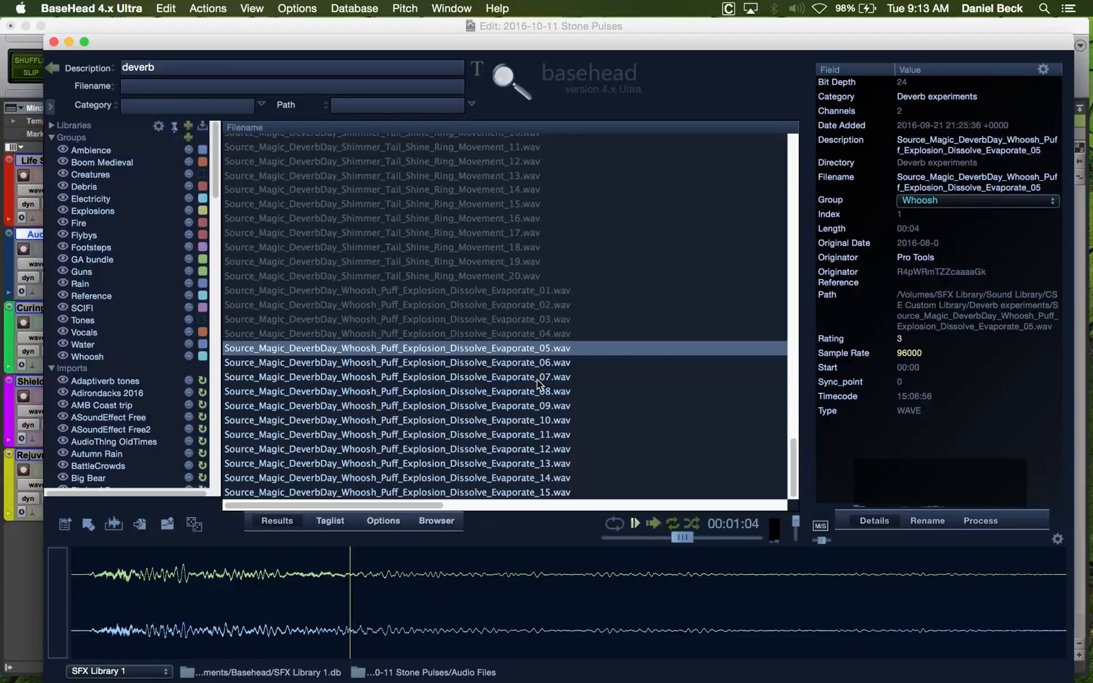
# Audition Whoosh_Puff_Explosion_Dissolve_Evaporate sounds 06 to 15.
pyautogui.click(527, 372)
pyautogui.click(520, 366)
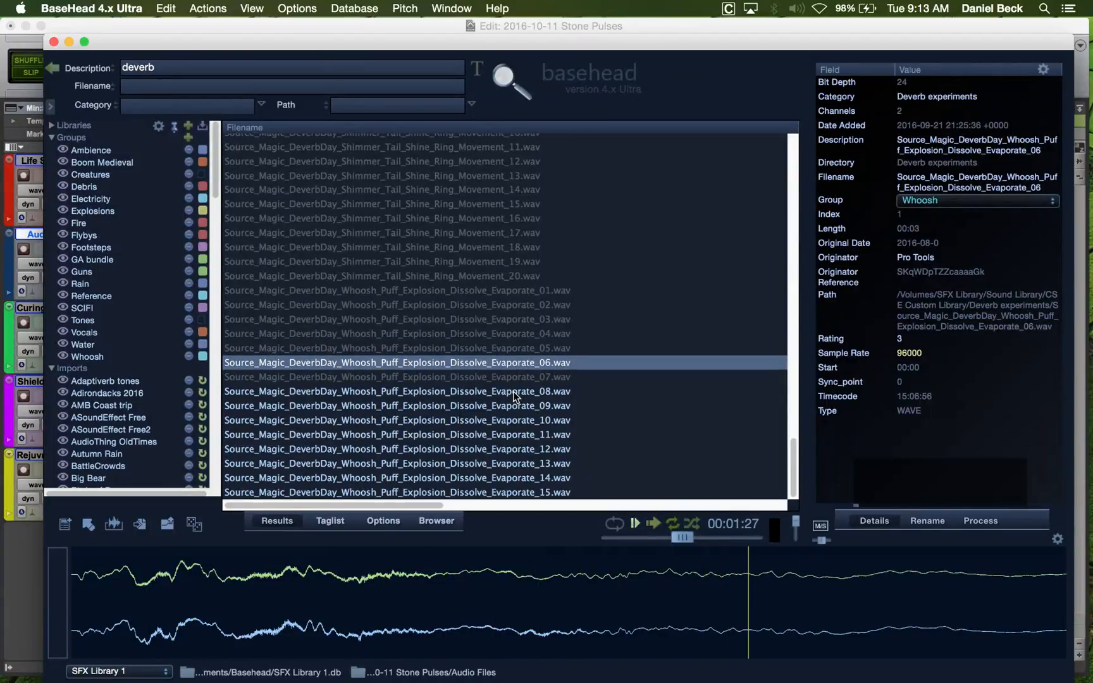
pyautogui.click(514, 393)
pyautogui.click(512, 407)
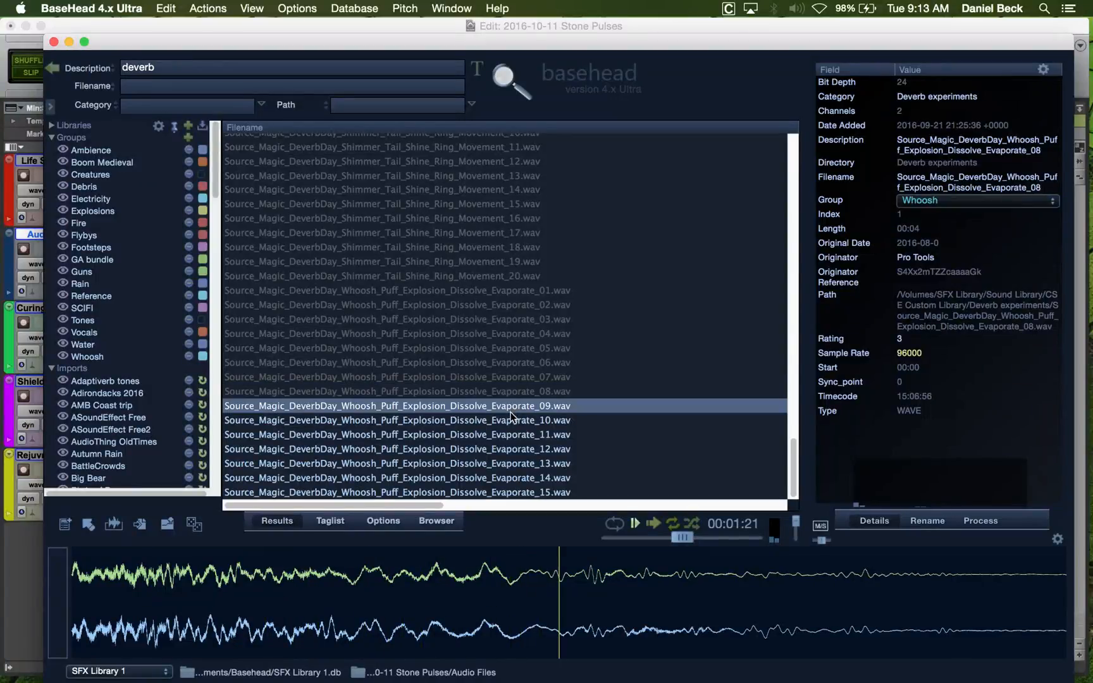
pyautogui.click(509, 421)
pyautogui.click(507, 434)
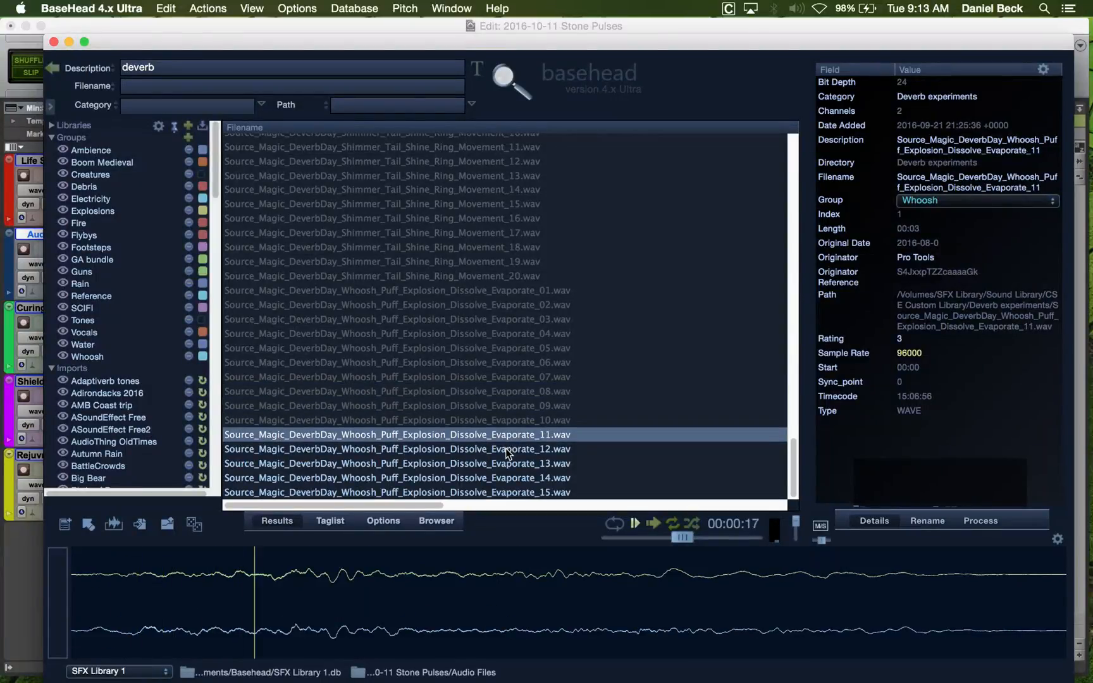
pyautogui.click(506, 448)
pyautogui.click(506, 466)
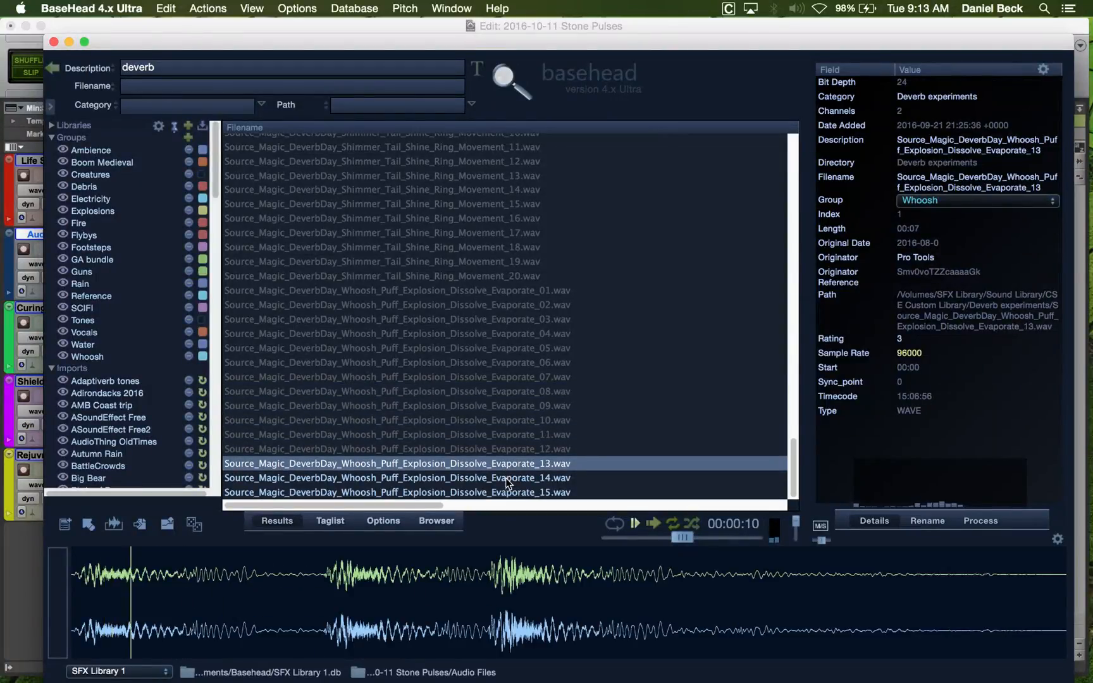
pyautogui.click(505, 479)
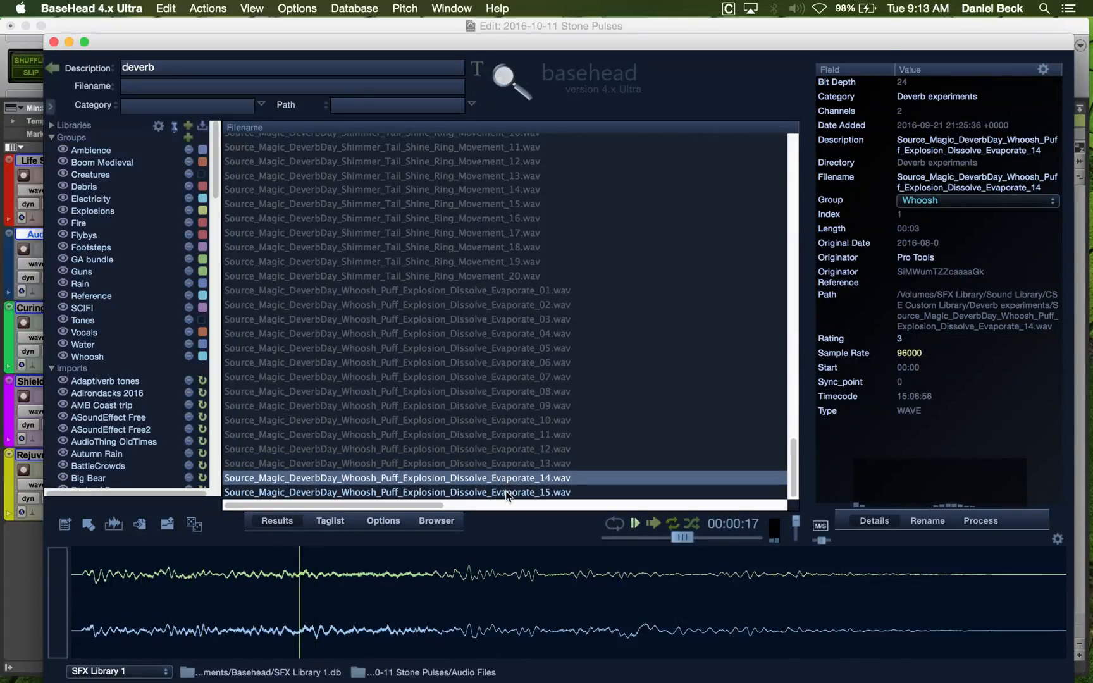
pyautogui.click(505, 491)
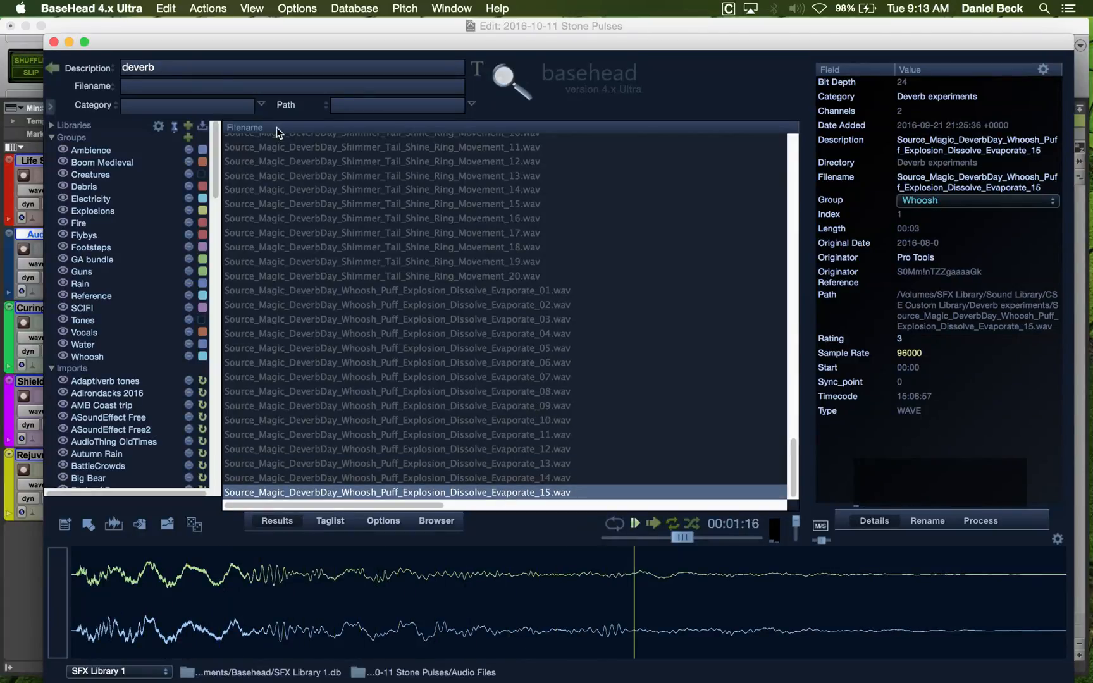
# Switch to Pro Tools, solo the Life Stone track and play its two clips from 5:04 and 5:22.
pyautogui.press('super+Tab')
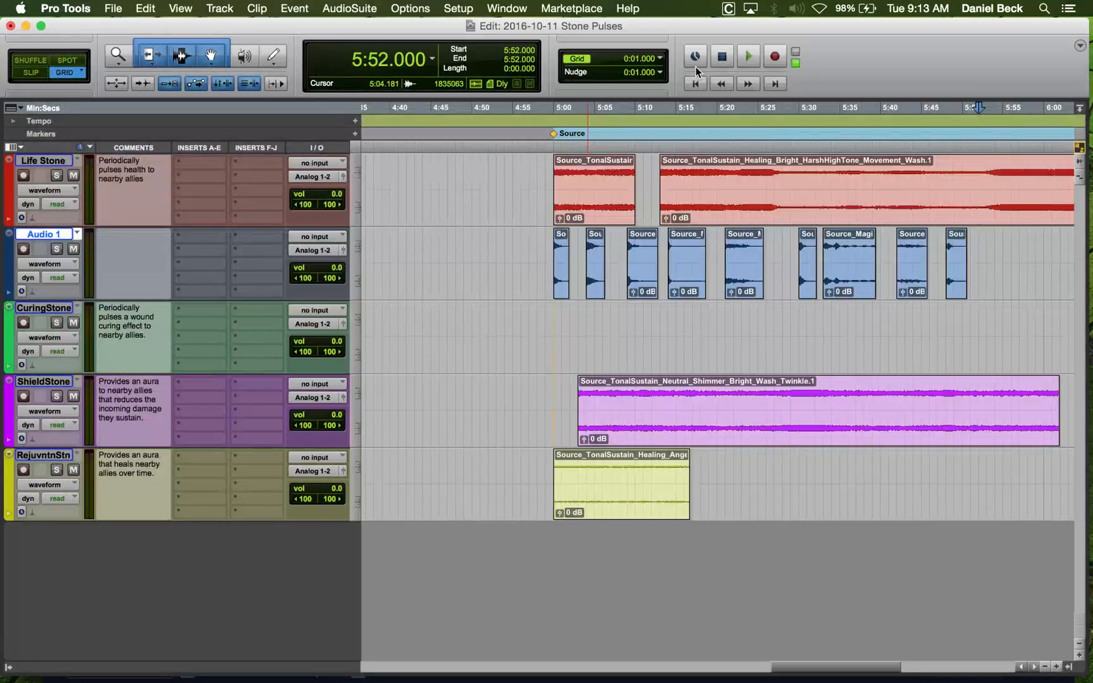
pyautogui.click(542, 169)
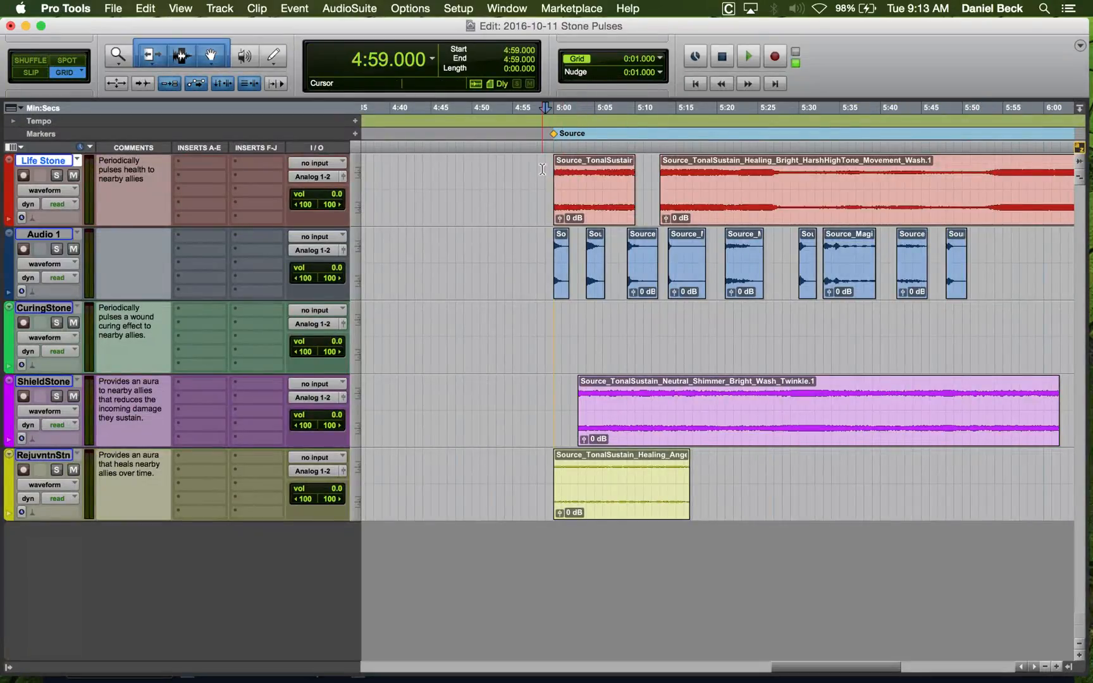
pyautogui.click(586, 169)
pyautogui.press('space')
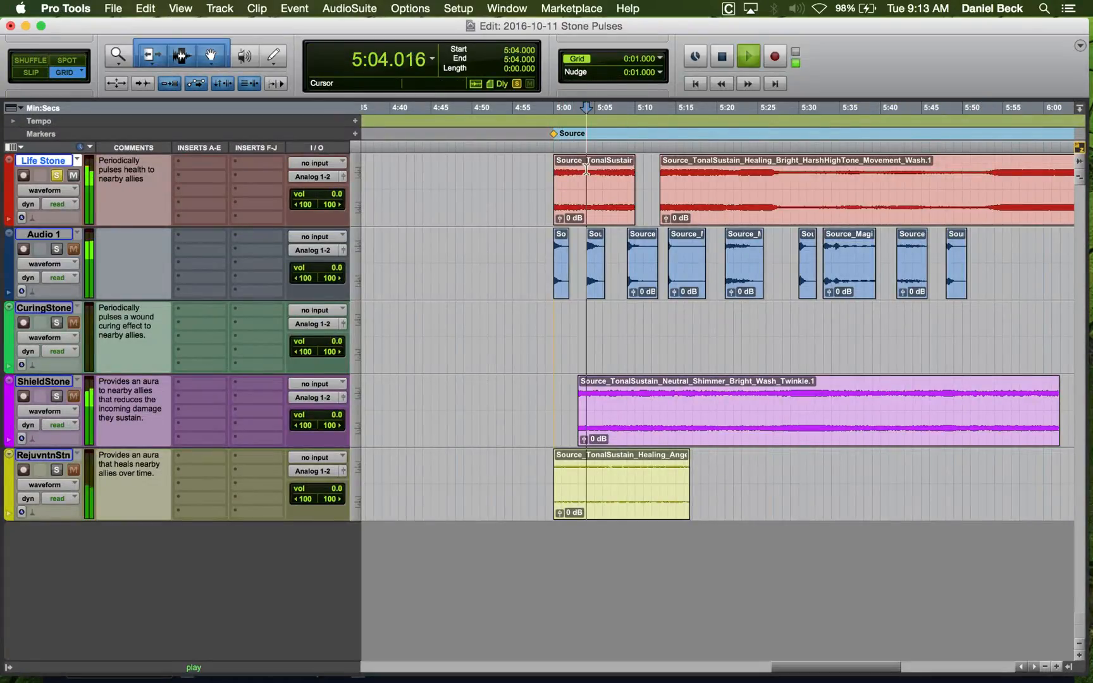
pyautogui.click(730, 176)
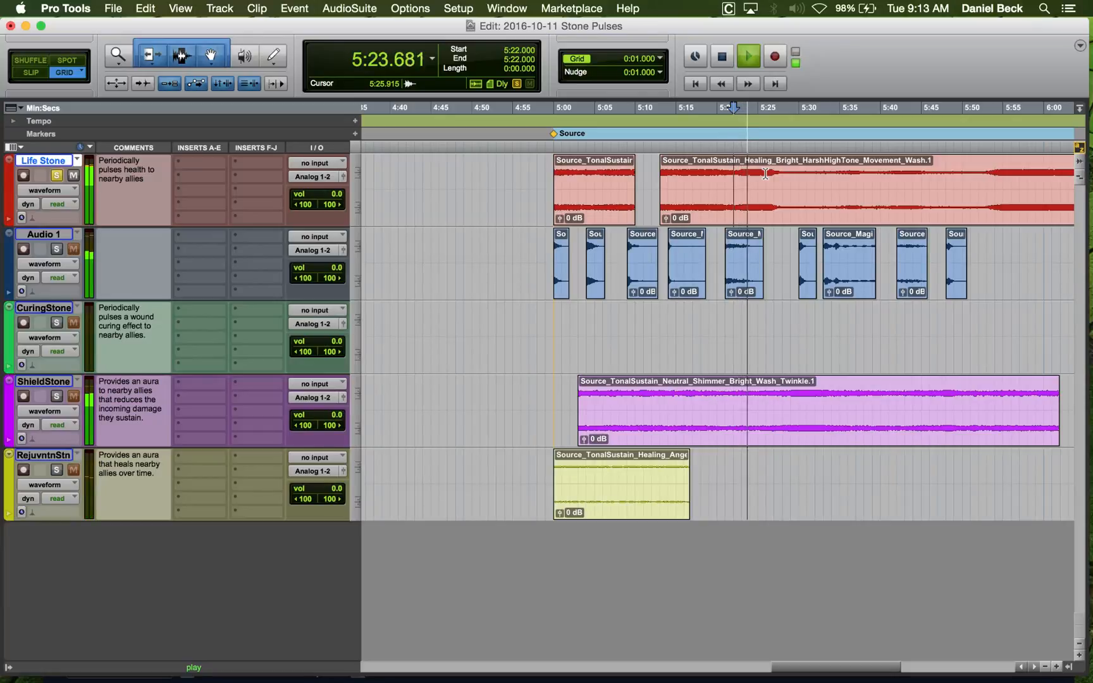
pyautogui.press('space')
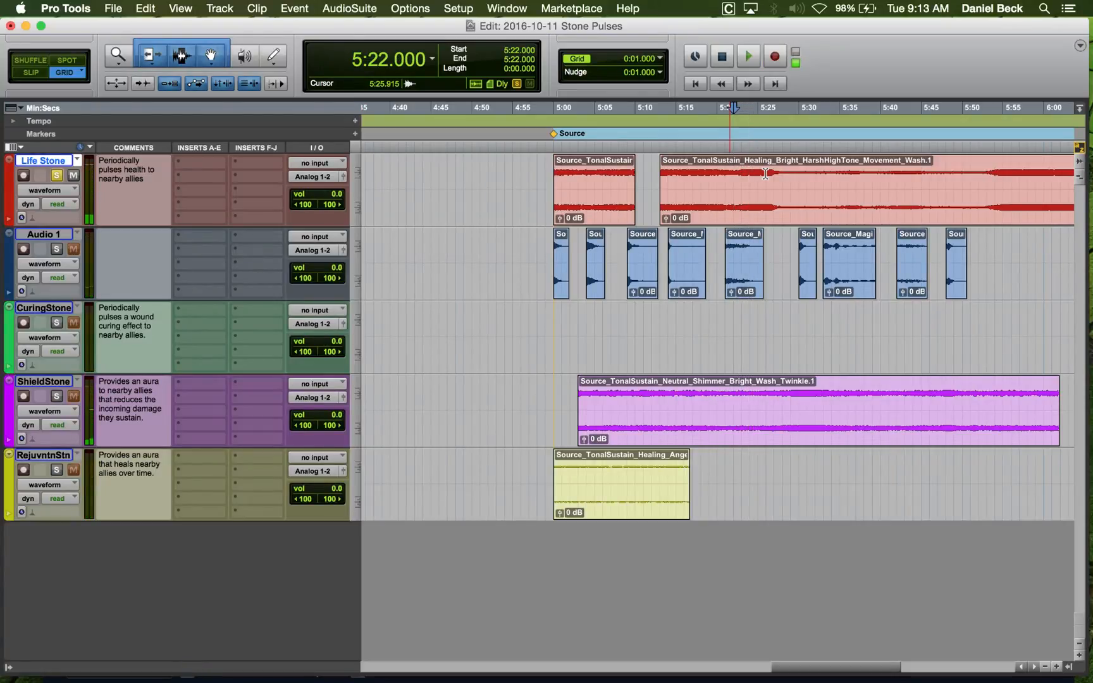
# Play the first Life Stone clip again from 5:05 and stop playback.
pyautogui.press('super+Tab')
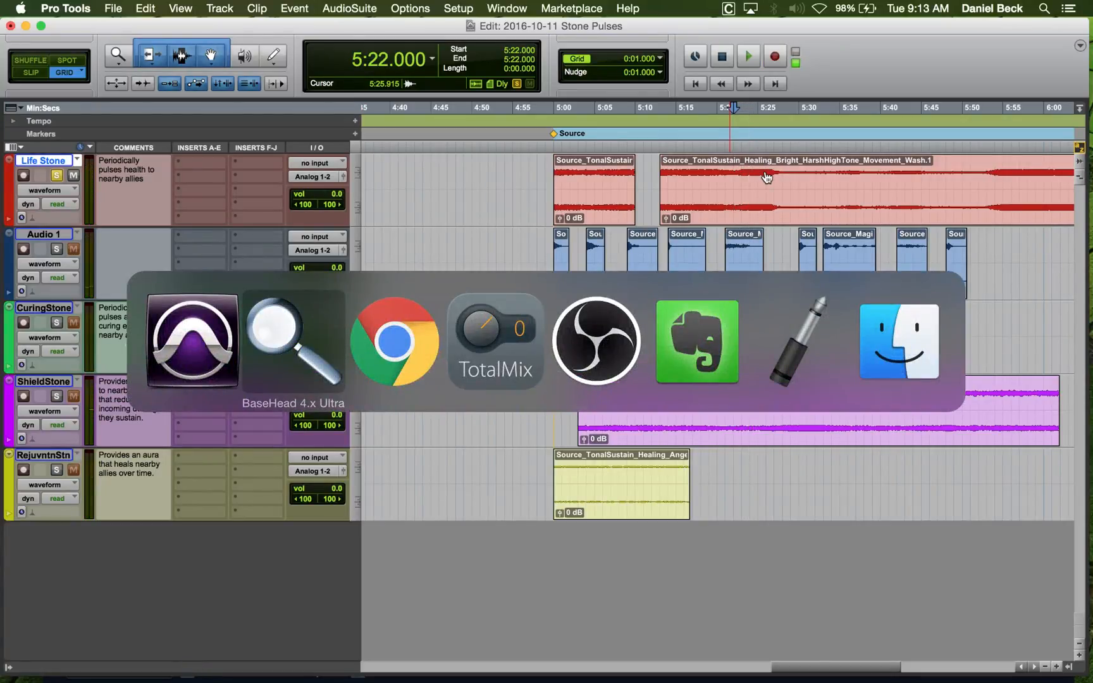
pyautogui.press('super+Tab')
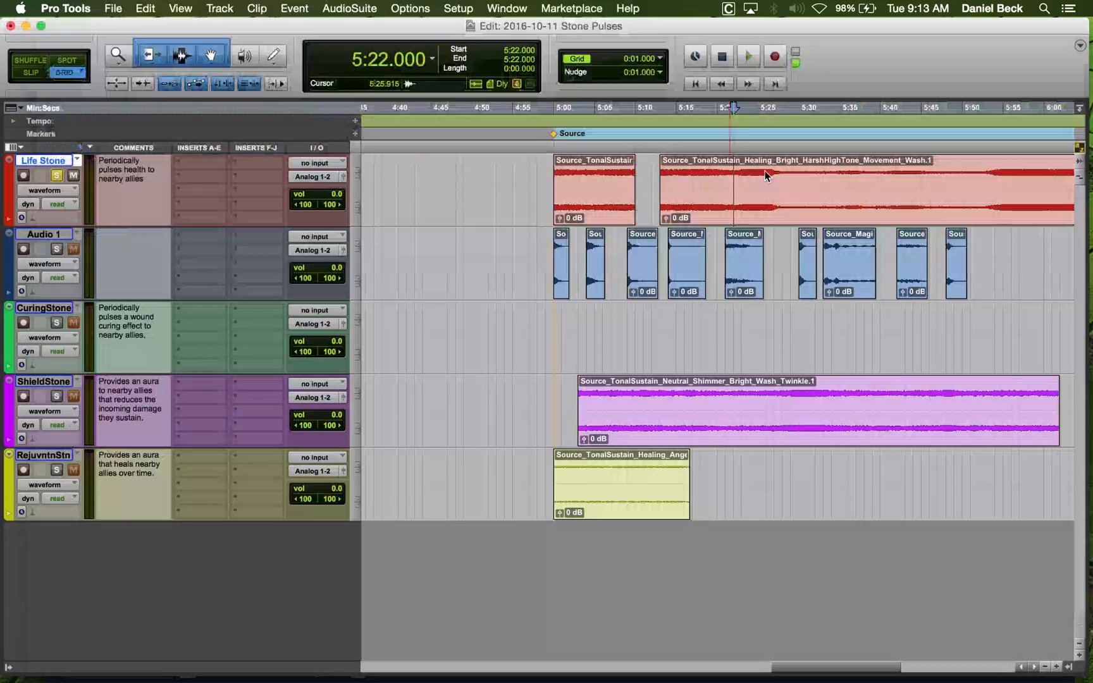
pyautogui.click(591, 178)
pyautogui.press('space')
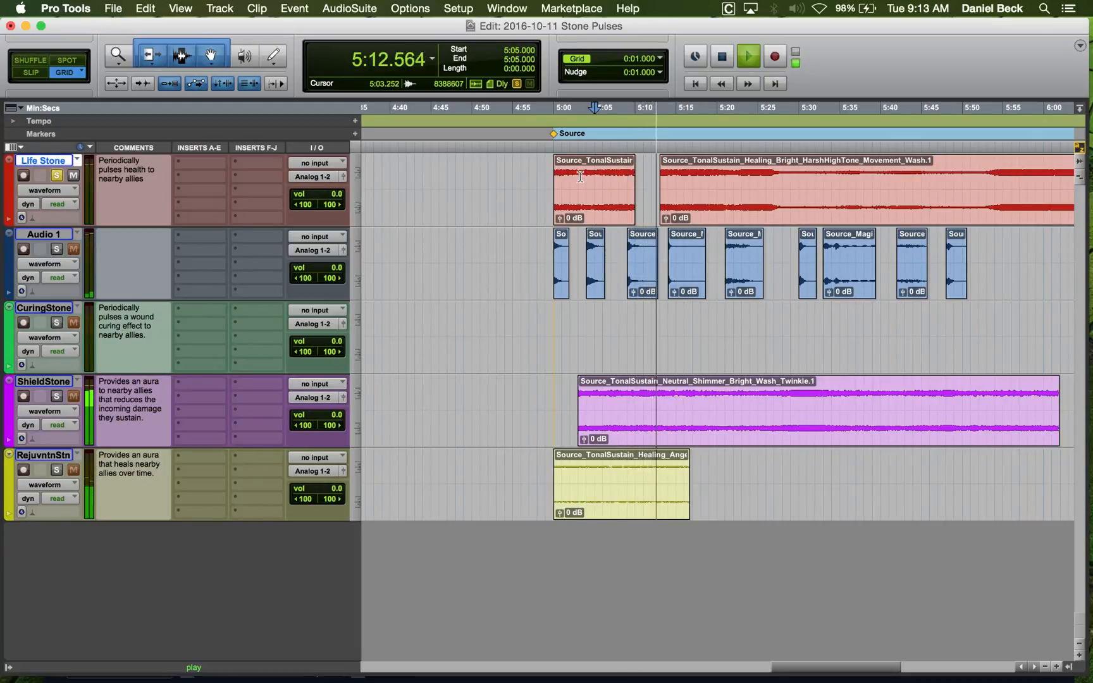
pyautogui.press('space')
# Change the playback engine to Fireface UFX, let the session save and reopen, and decline the detailed session report.
pyautogui.click(458, 9)
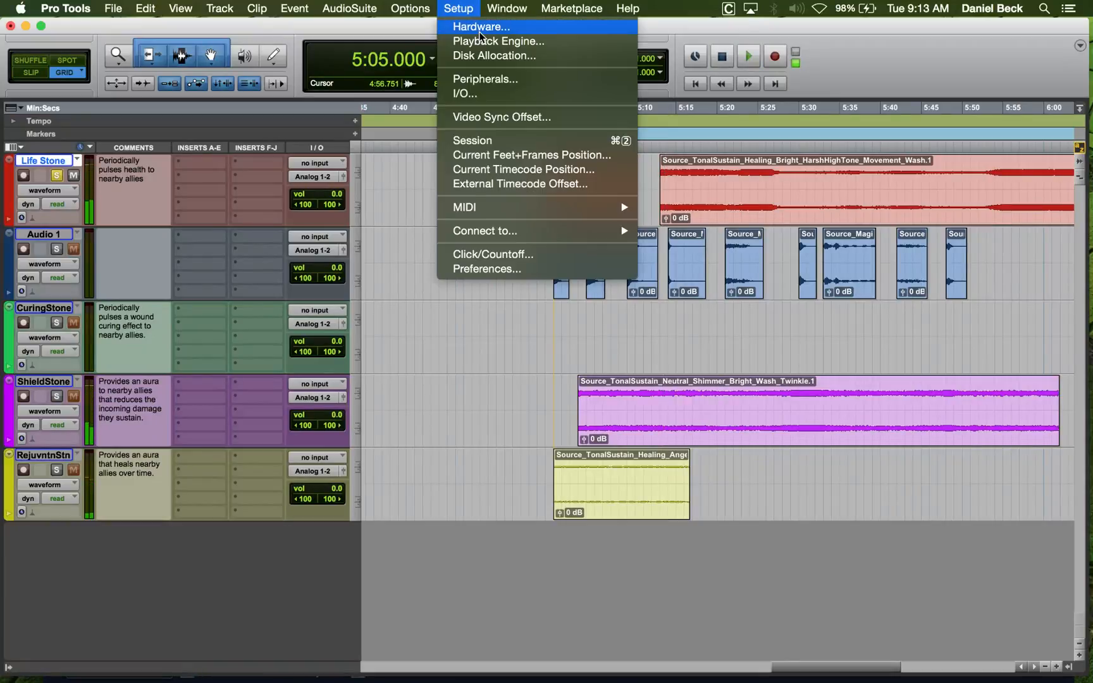
pyautogui.click(482, 42)
pyautogui.click(543, 209)
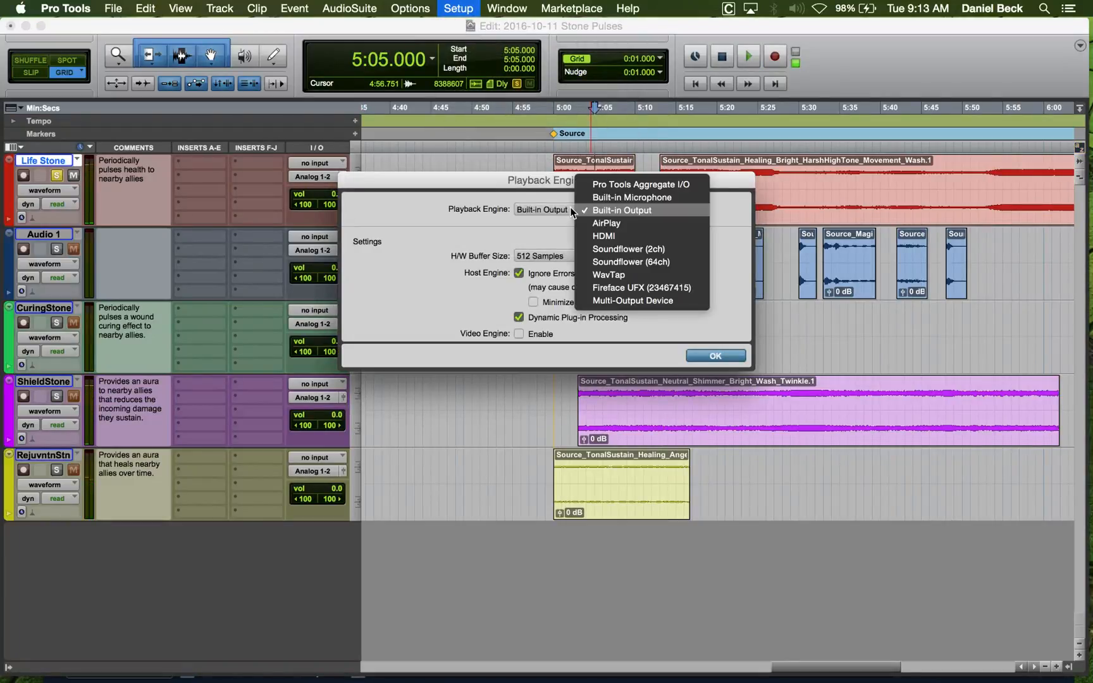
pyautogui.click(634, 288)
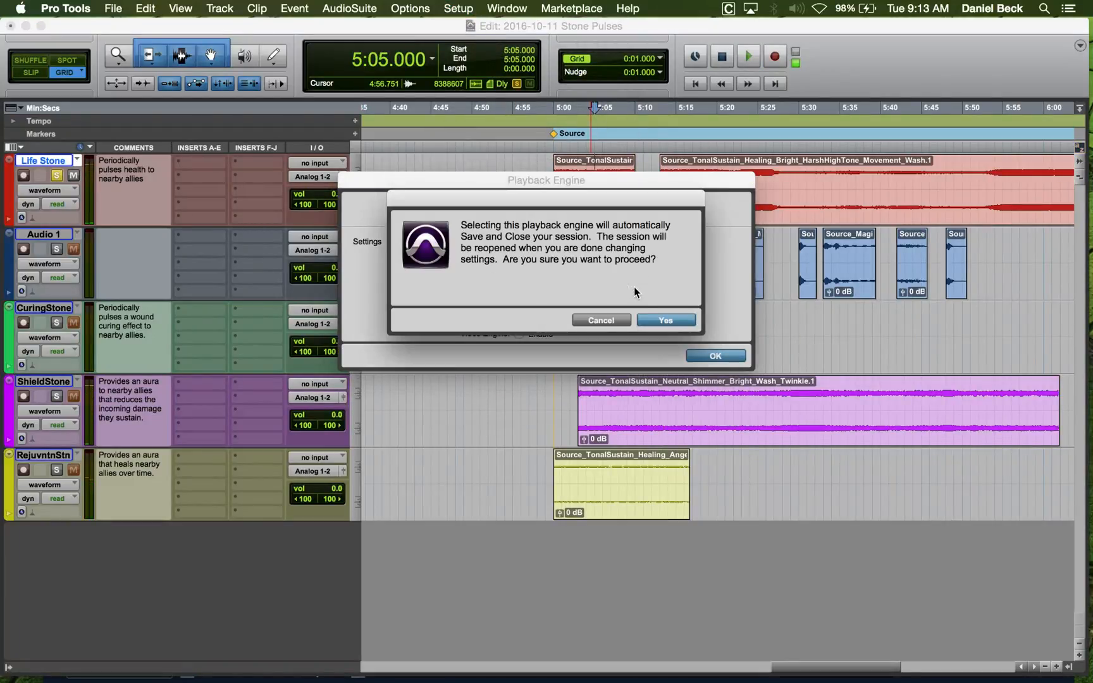
pyautogui.click(658, 320)
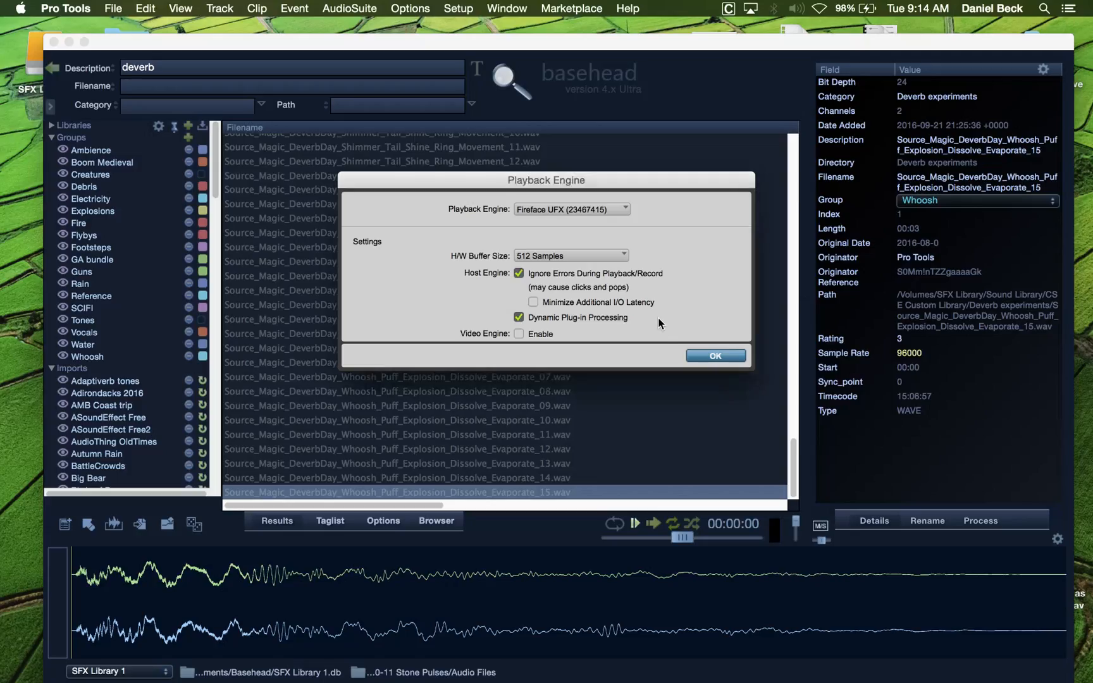
pyautogui.click(715, 356)
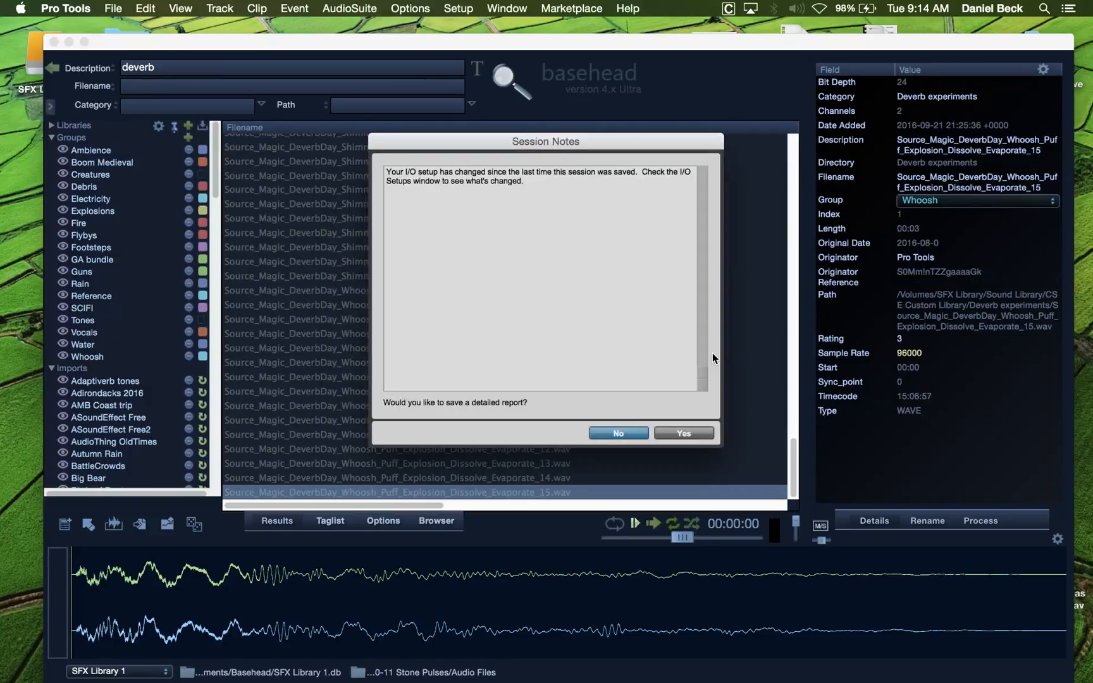
pyautogui.click(620, 431)
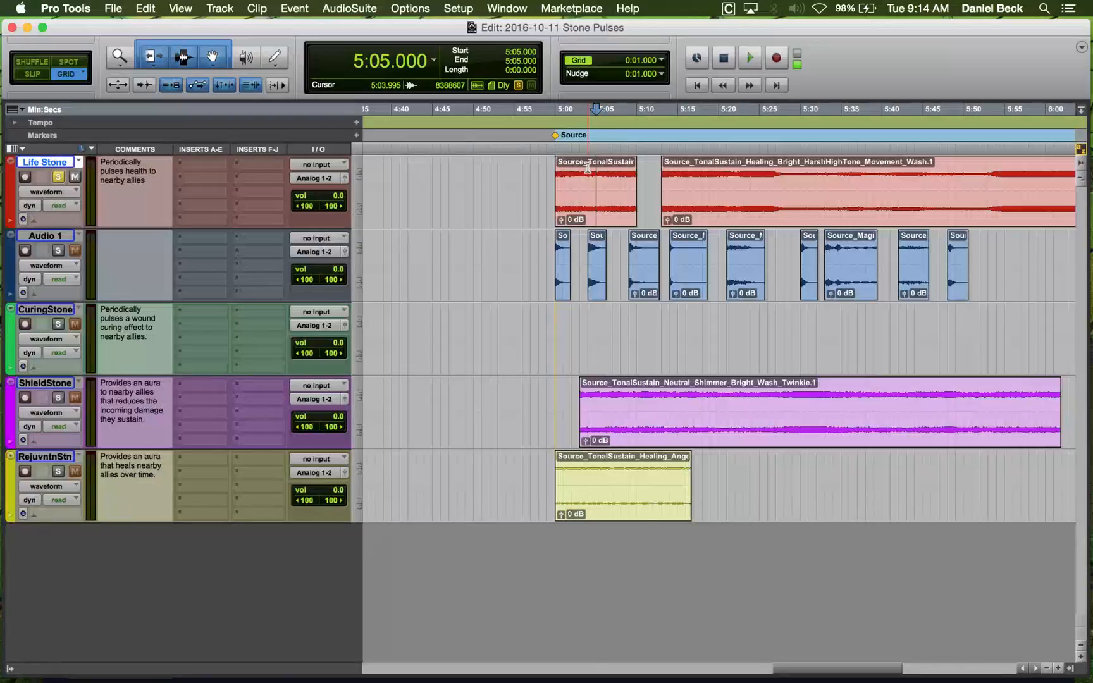
# Play the first Life Stone clip from 5:04 through the new engine, stop, and place the edit cursor at 5:05.
pyautogui.click(588, 167)
pyautogui.press('space')
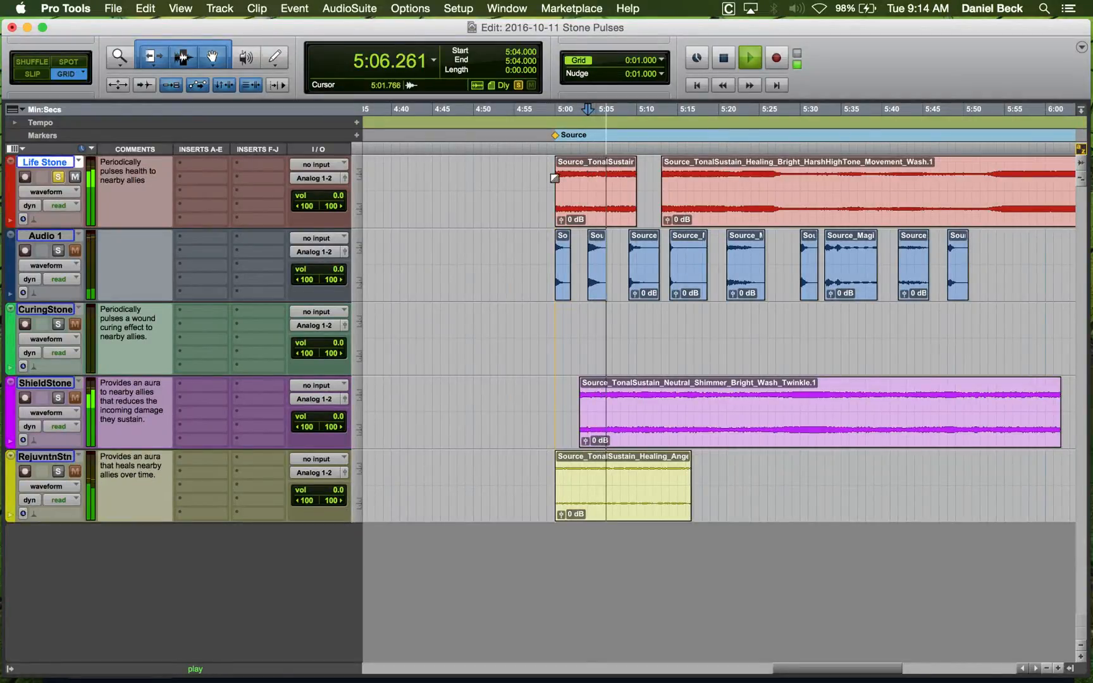
pyautogui.press('space')
pyautogui.click(596, 176)
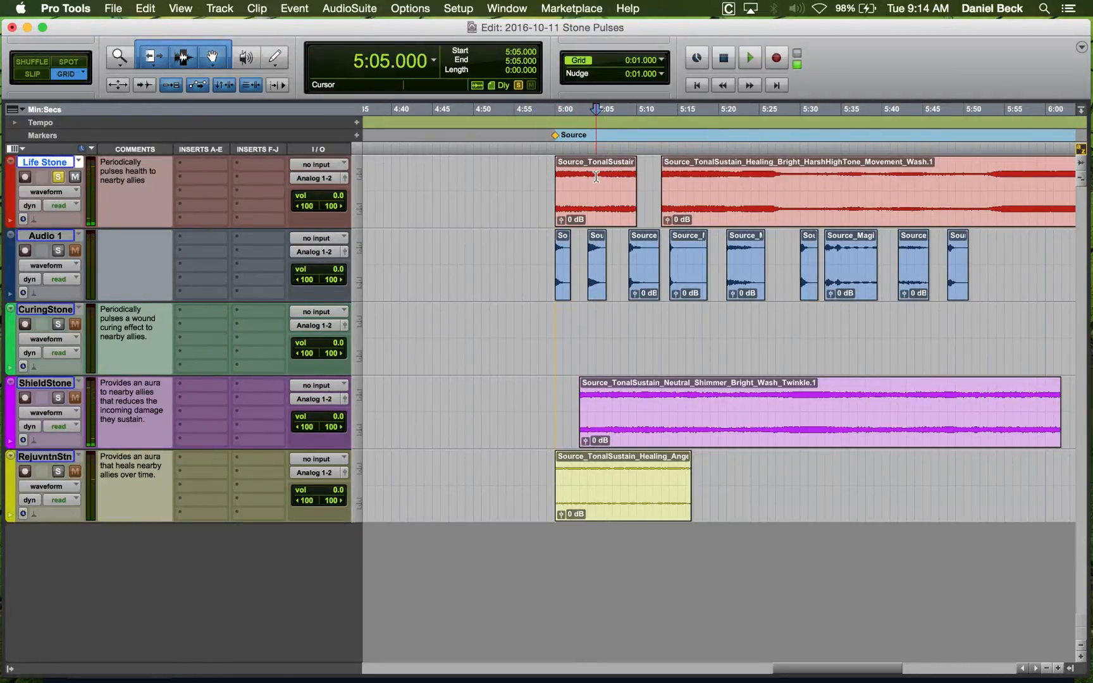
# Listen to the long Healing_Bright_HarshHighTone clip on Life Stone from 5:25 and from 5:35.
pyautogui.press('super+bracketright')
pyautogui.press('super+bracketright')
pyautogui.press('super+bracketleft')
pyautogui.press('super+bracketleft')
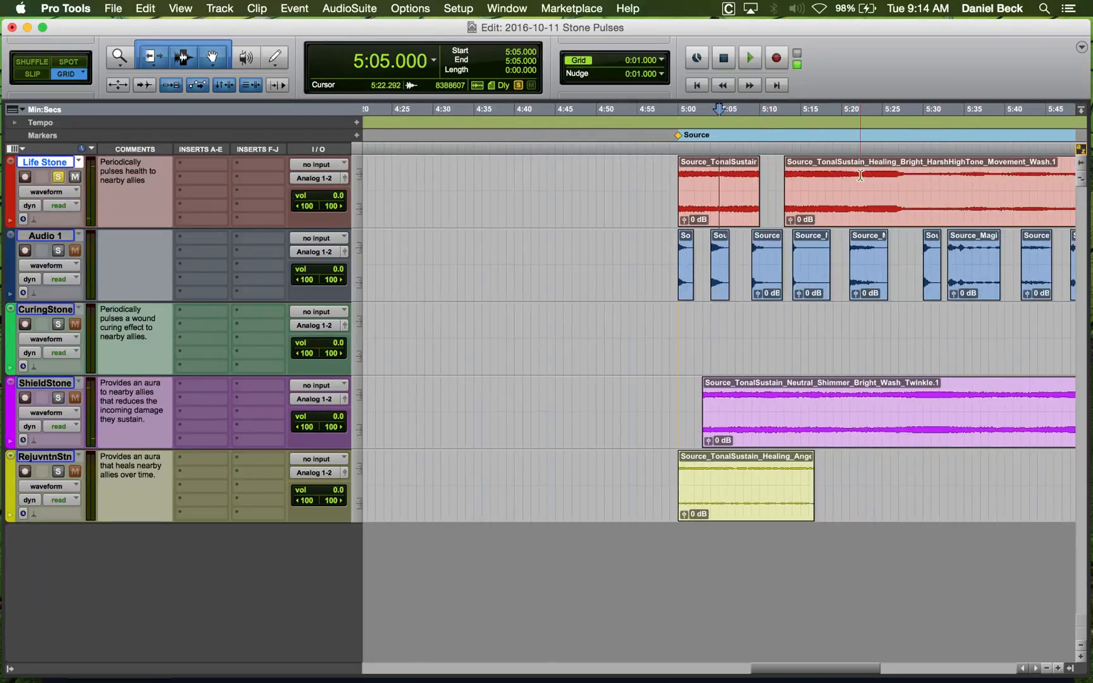
pyautogui.click(882, 175)
pyautogui.press('space')
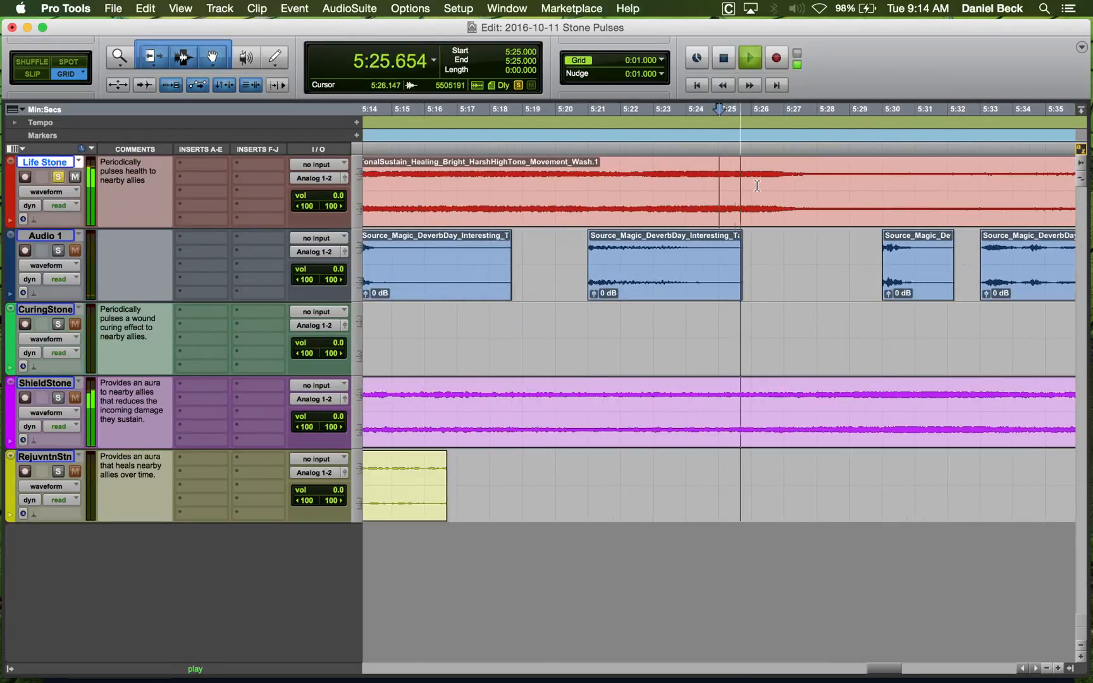
pyautogui.click(800, 187)
pyautogui.press('super+bracketright')
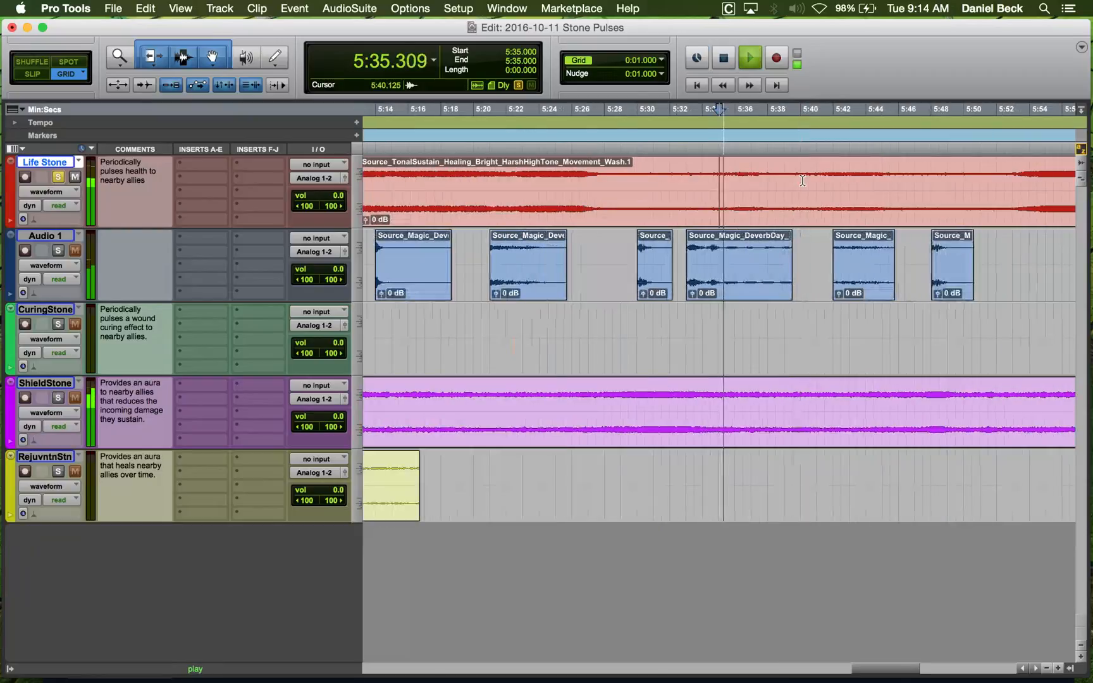
pyautogui.press('super+bracketleft')
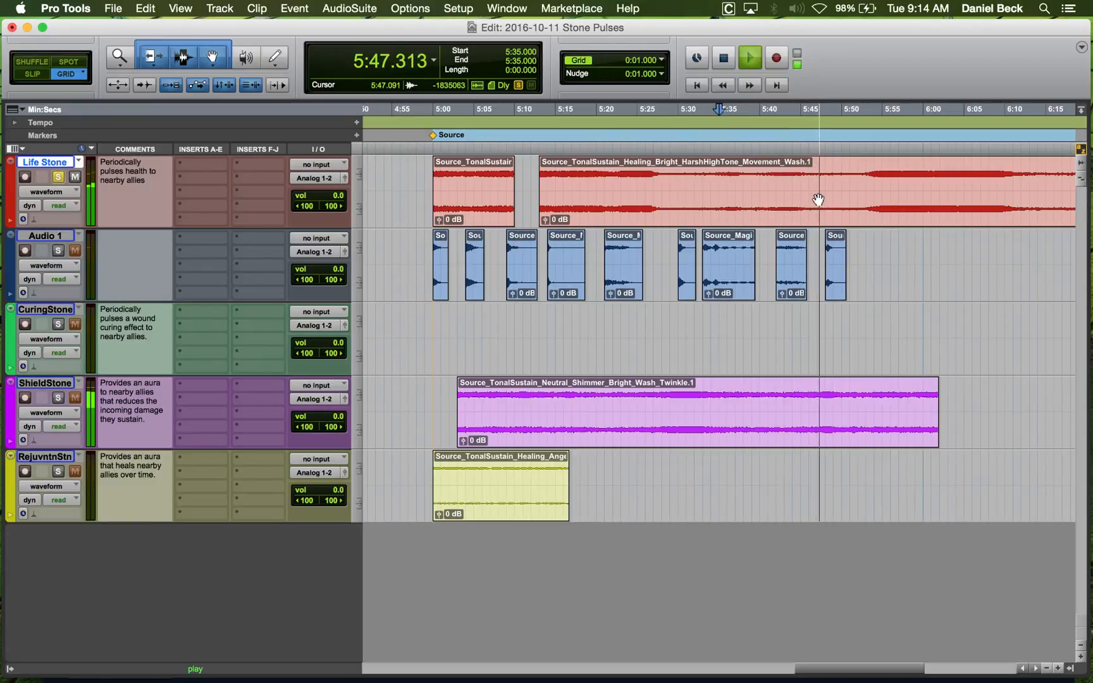
pyautogui.press('super+bracketleft')
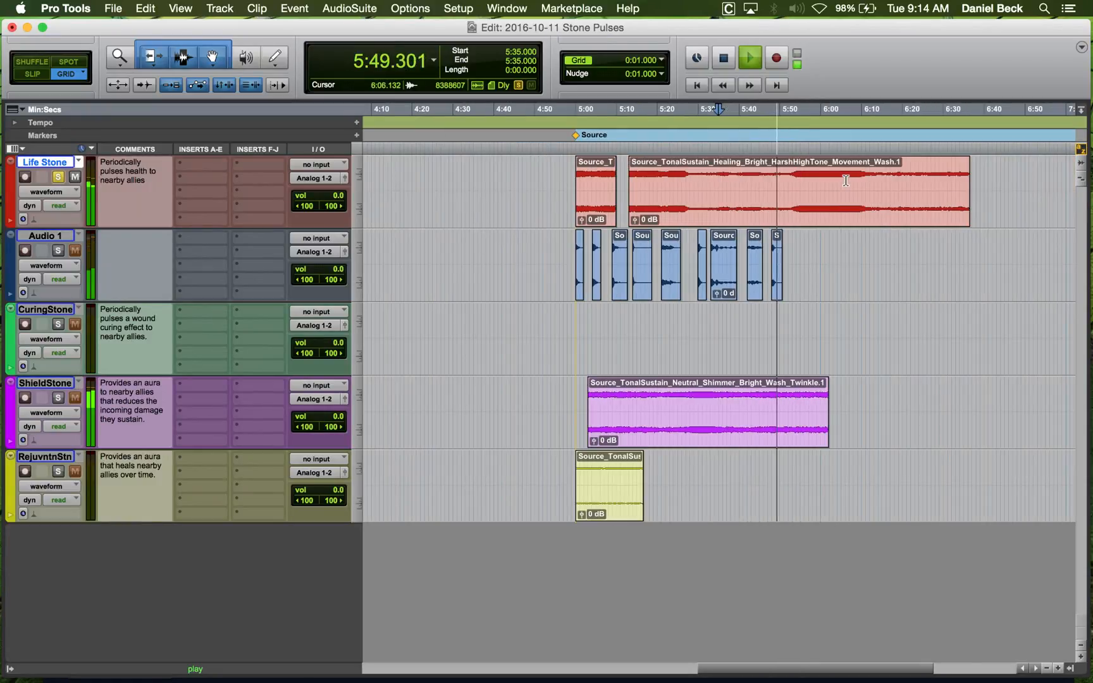
# Listen to the louder later section of the long Life Stone clip from 5:52 and from 6:10.
pyautogui.click(788, 177)
pyautogui.press('super+bracketright')
pyautogui.press('super+bracketright')
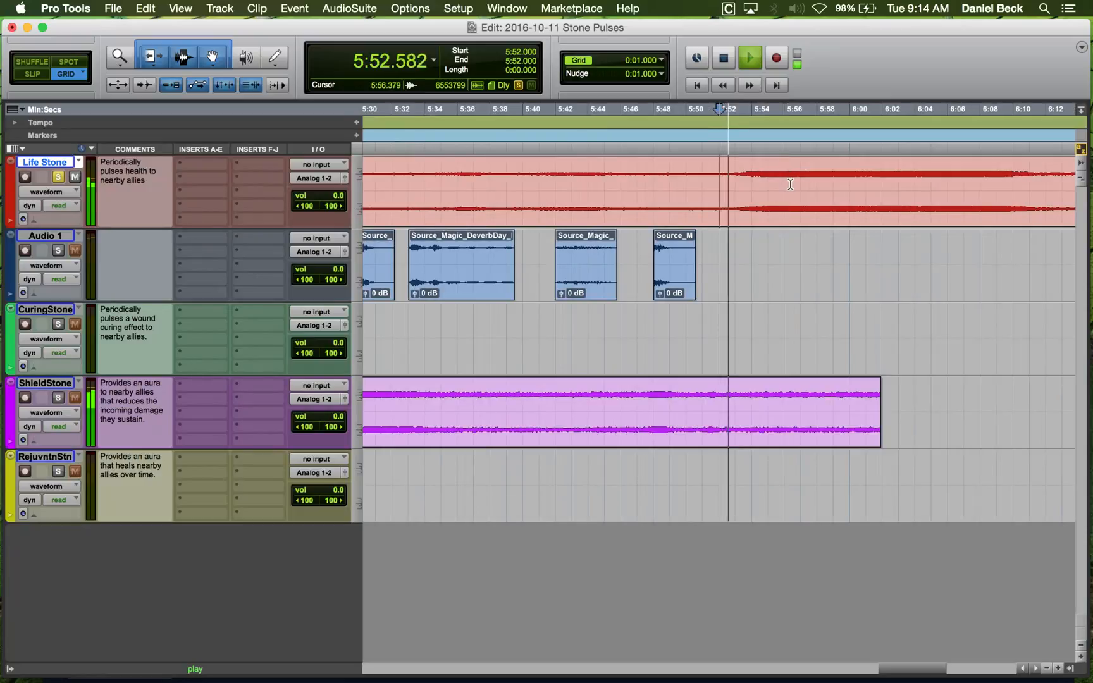
pyautogui.click(1011, 193)
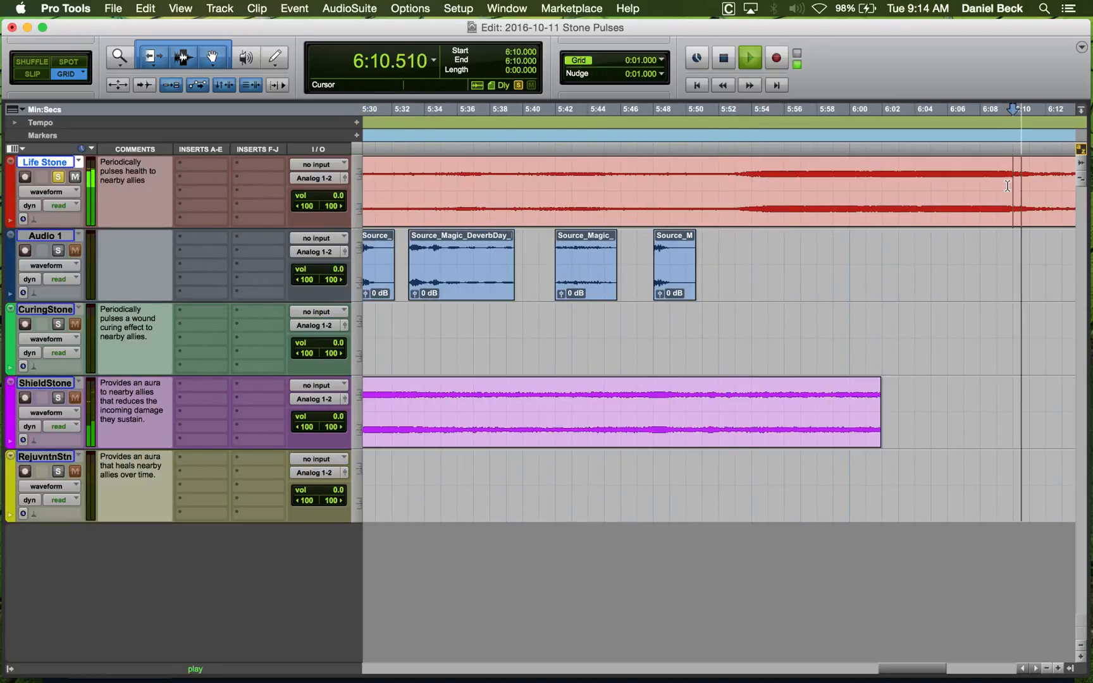
pyautogui.press('space')
# Check the quiet middle of the long Life Stone clip by selecting 5:39 to 5:47 and playing from 5:34.
pyautogui.moveTo(510, 184); pyautogui.dragTo(643, 194)
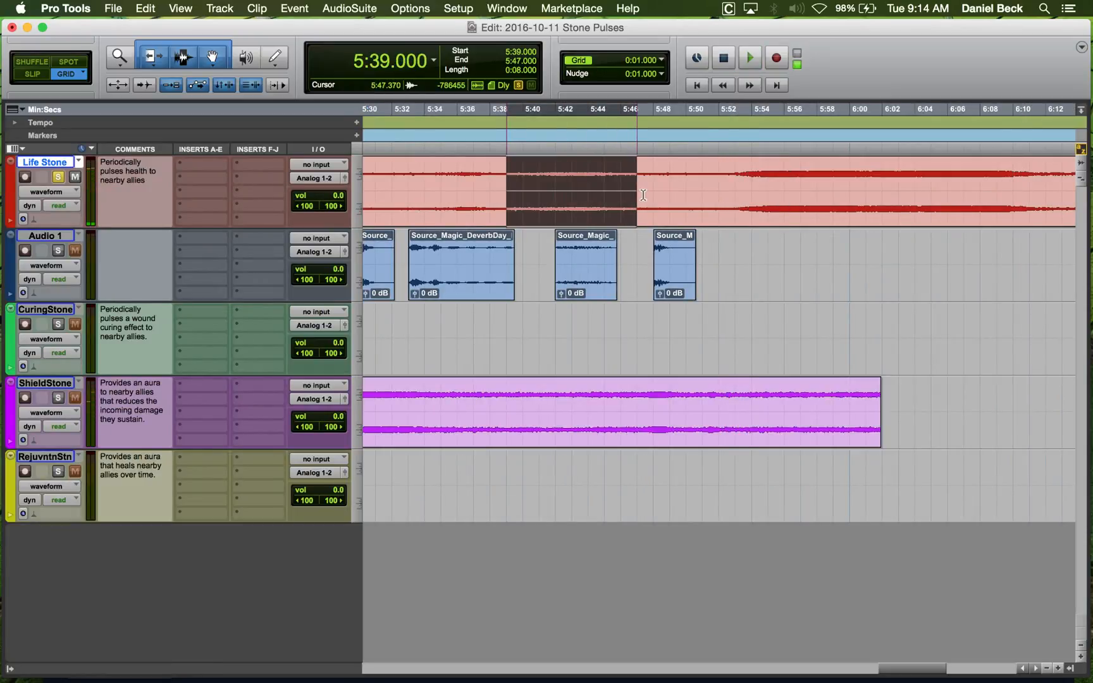
pyautogui.press('super+bracketleft')
pyautogui.click(587, 181)
pyautogui.press('space')
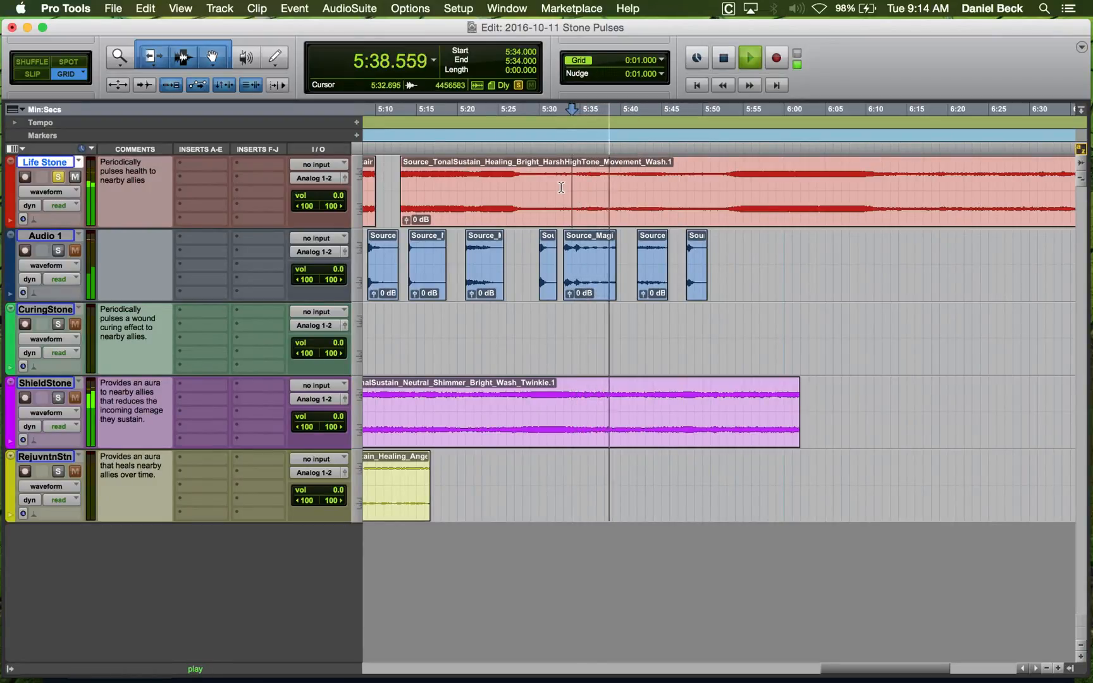
pyautogui.press('space')
# Copy the 5:31 to 5:50 section of the long Life Stone clip and paste it at 0:09 on the same track.
pyautogui.moveTo(548, 187); pyautogui.dragTo(700, 192)
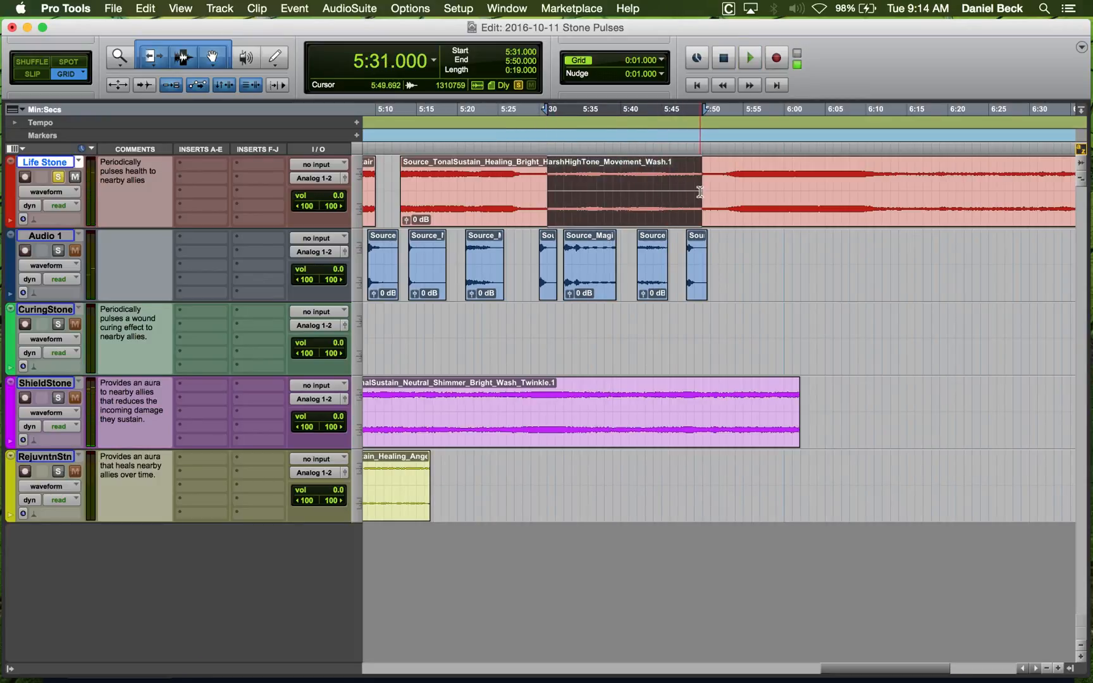
pyautogui.press('Return')
pyautogui.press('r')
pyautogui.press('r')
pyautogui.press('r')
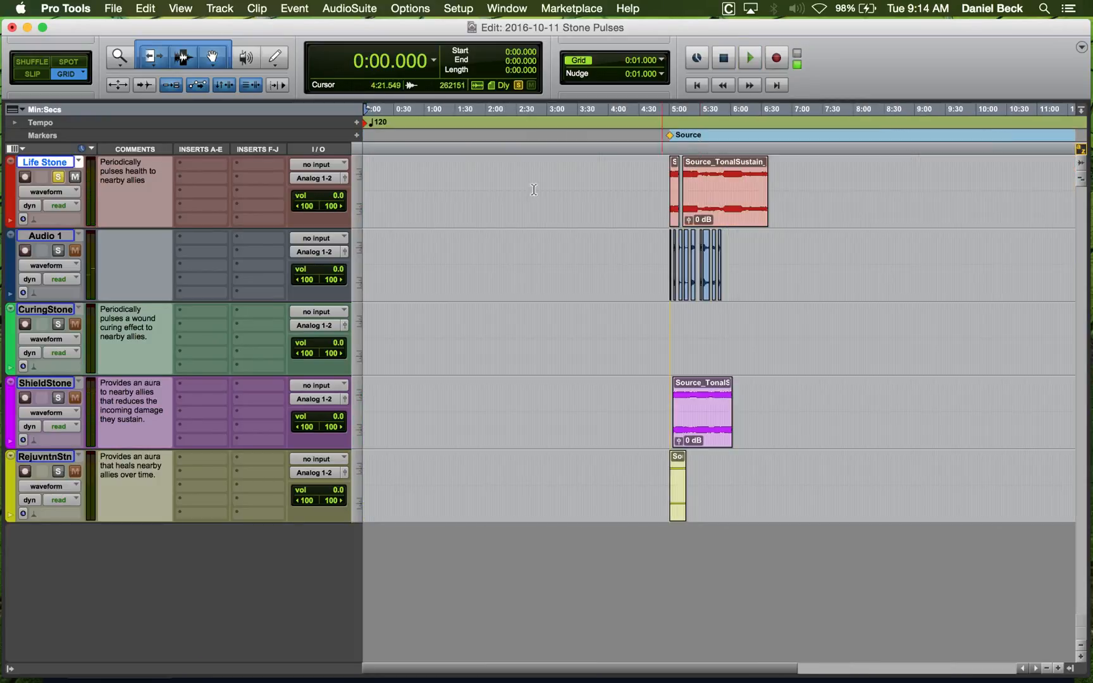
pyautogui.press('t')
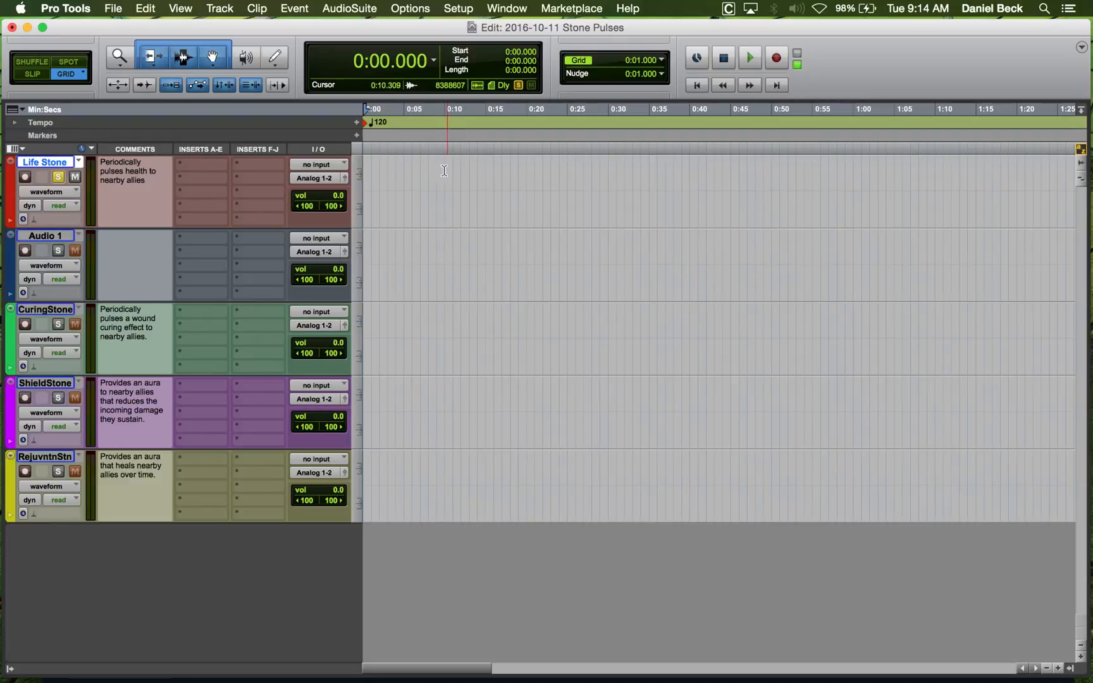
pyautogui.click(439, 173)
pyautogui.press('super+v')
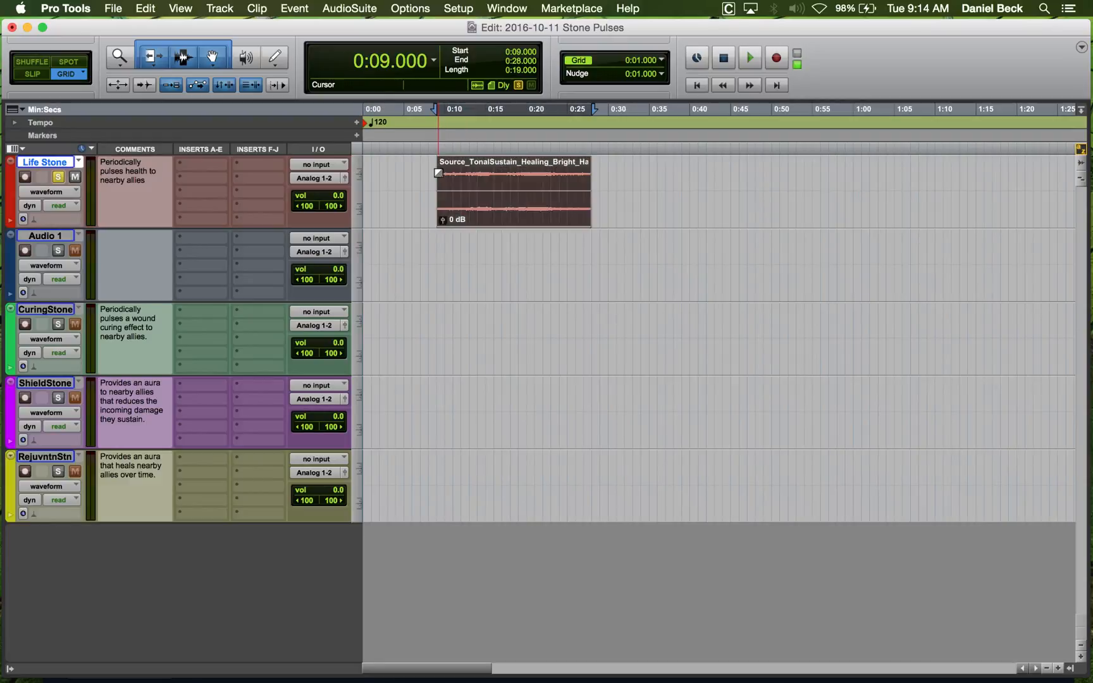
# Duplicate the Life Stone track once, without its active playlist, directly after the original.
pyautogui.rightClick(50, 166)
pyautogui.click(110, 259)
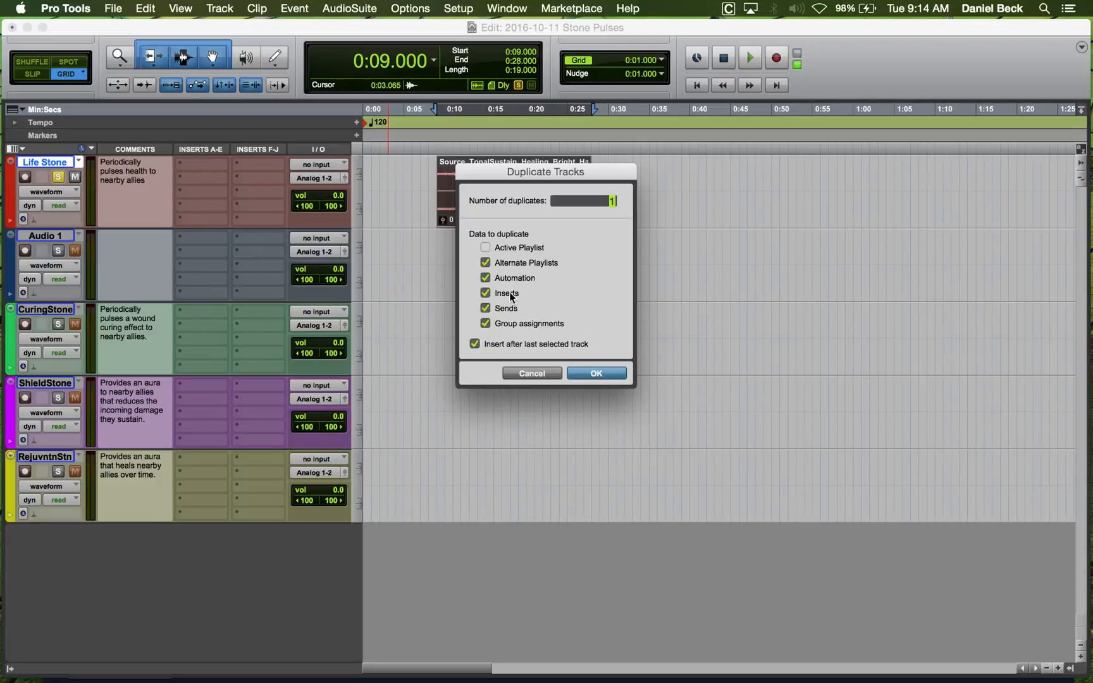
pyautogui.click(581, 371)
# Listen to the first source clip on Audio 1, starting at 5:00.
pyautogui.click(536, 172)
pyautogui.press('super+bracketleft')
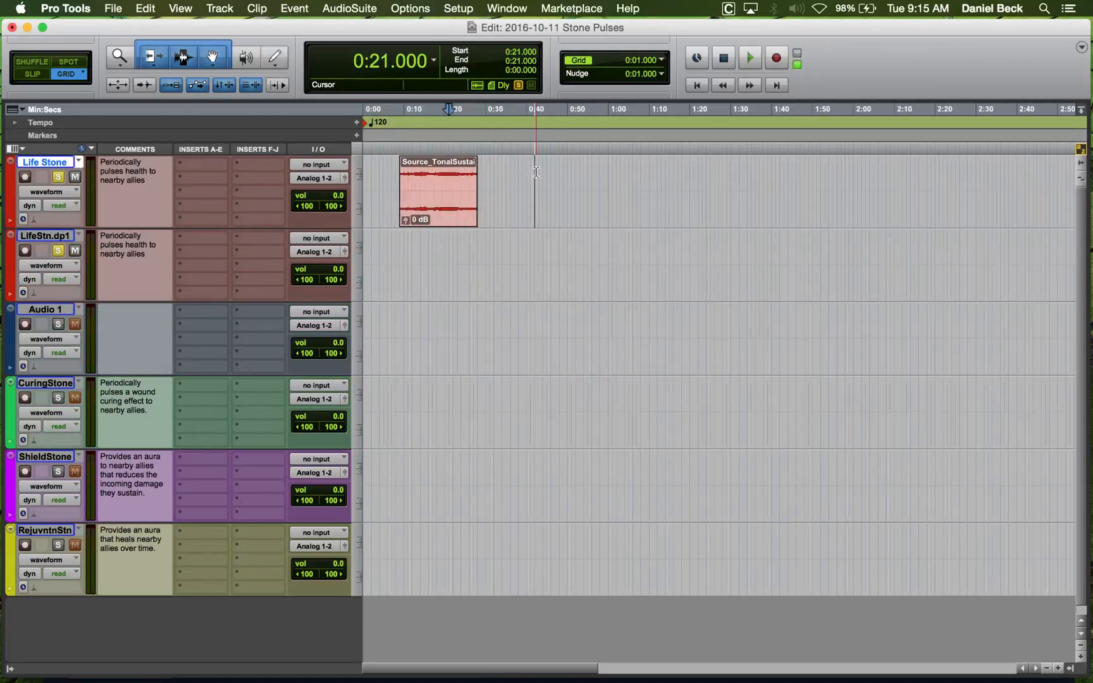
pyautogui.press('super+bracketleft')
pyautogui.press('super+bracketleft')
pyautogui.click(658, 322)
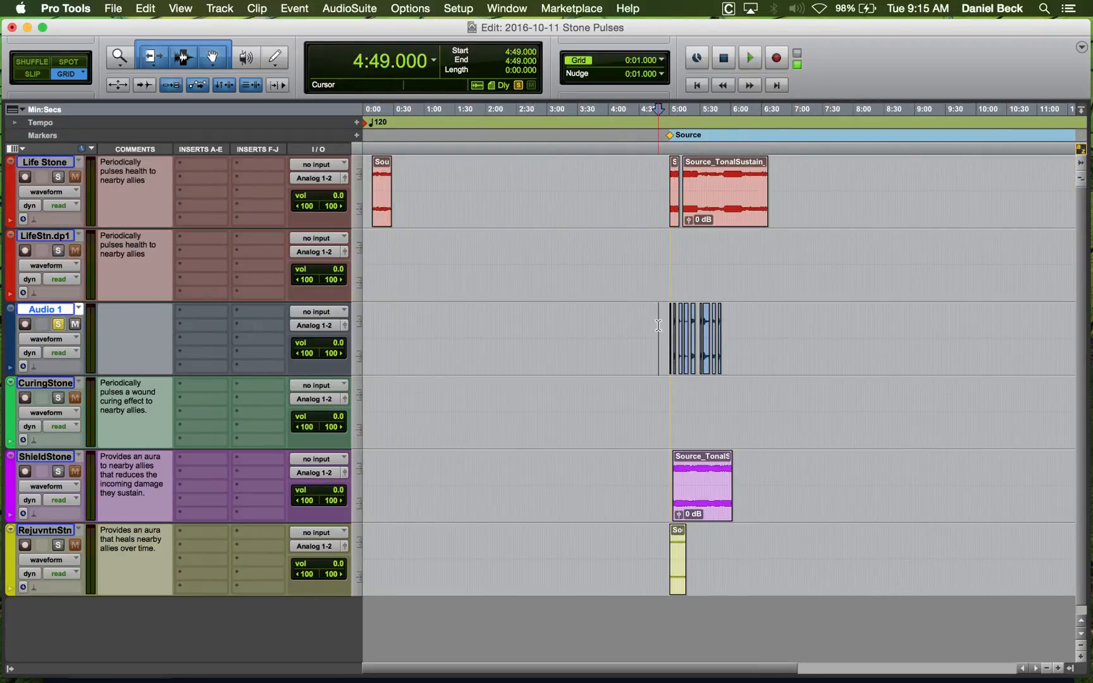
pyautogui.press('Tab')
pyautogui.press('space')
pyautogui.press('super+bracketright')
pyautogui.press('super+bracketright')
pyautogui.press('super+bracketright')
pyautogui.press('super+bracketright')
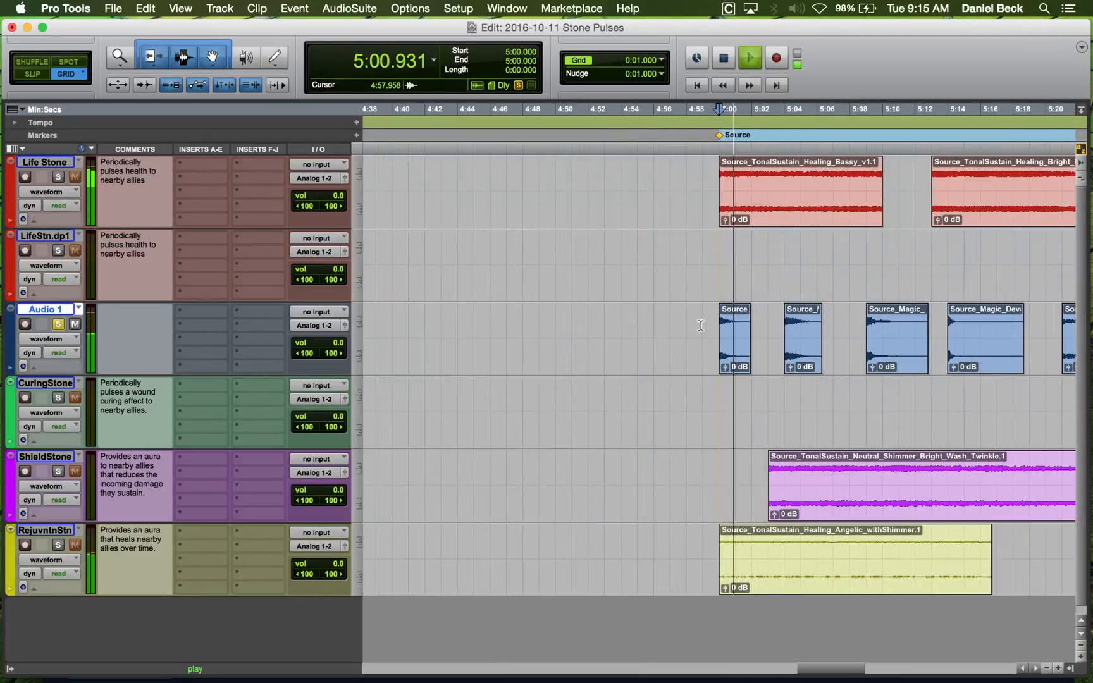
pyautogui.press('space')
# Listen to the second and third source clips on Audio 1, at 5:04 and 5:09.
pyautogui.click(782, 323)
pyautogui.press('space')
pyautogui.press('Tab')
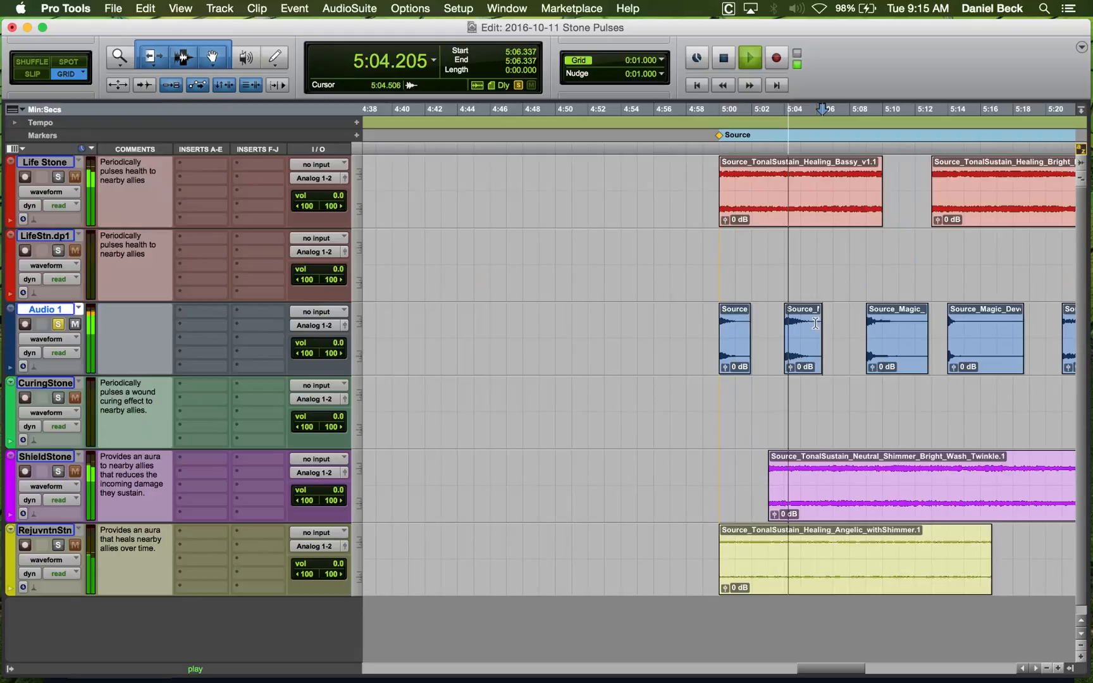
pyautogui.press('space')
pyautogui.click(859, 323)
pyautogui.press('space')
pyautogui.press('Tab')
pyautogui.press('super+bracketright')
pyautogui.press('space')
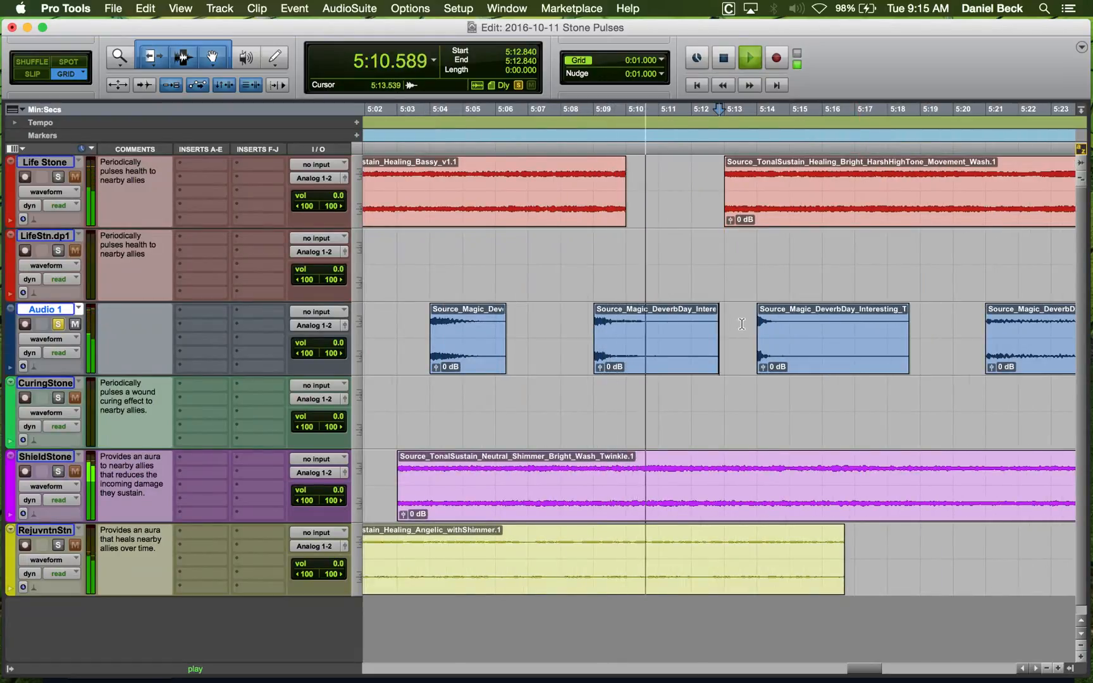
# Listen to the fourth source clip on Audio 1, starting around 5:14.
pyautogui.click(742, 324)
pyautogui.press('space')
pyautogui.press('Tab')
pyautogui.press('space')
pyautogui.press('space')
pyautogui.click(753, 324)
pyautogui.press('space')
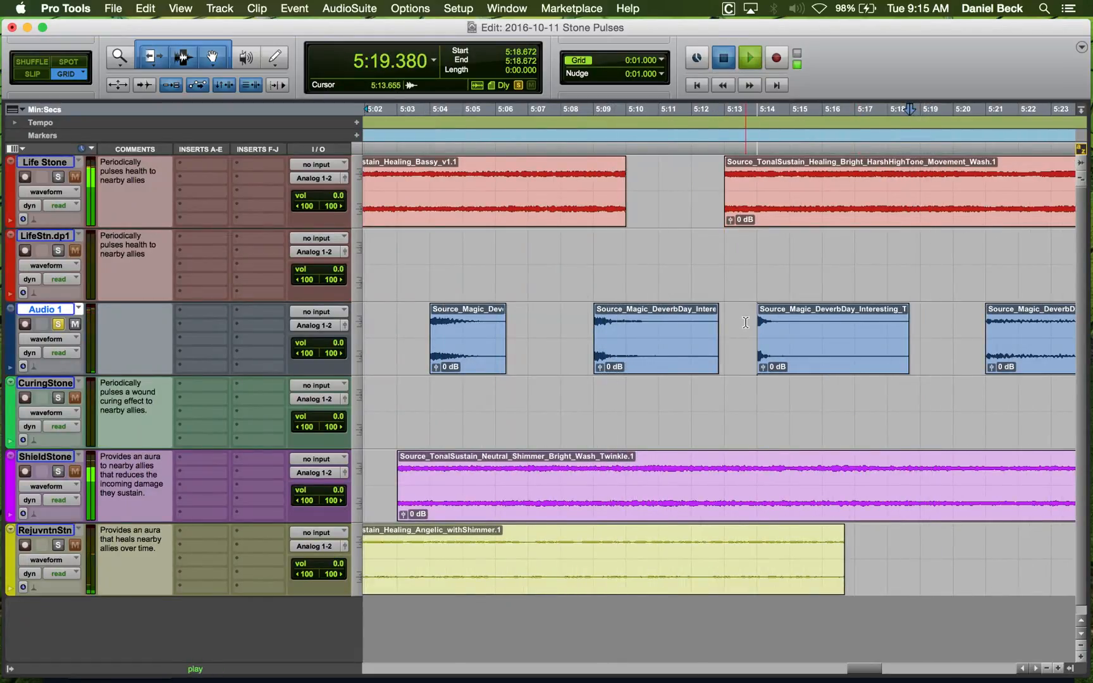
pyautogui.press('space')
# Listen to the Audio 1 source clips at 5:21 and around 5:30.
pyautogui.click(995, 327)
pyautogui.press('space')
pyautogui.press('super+bracketleft')
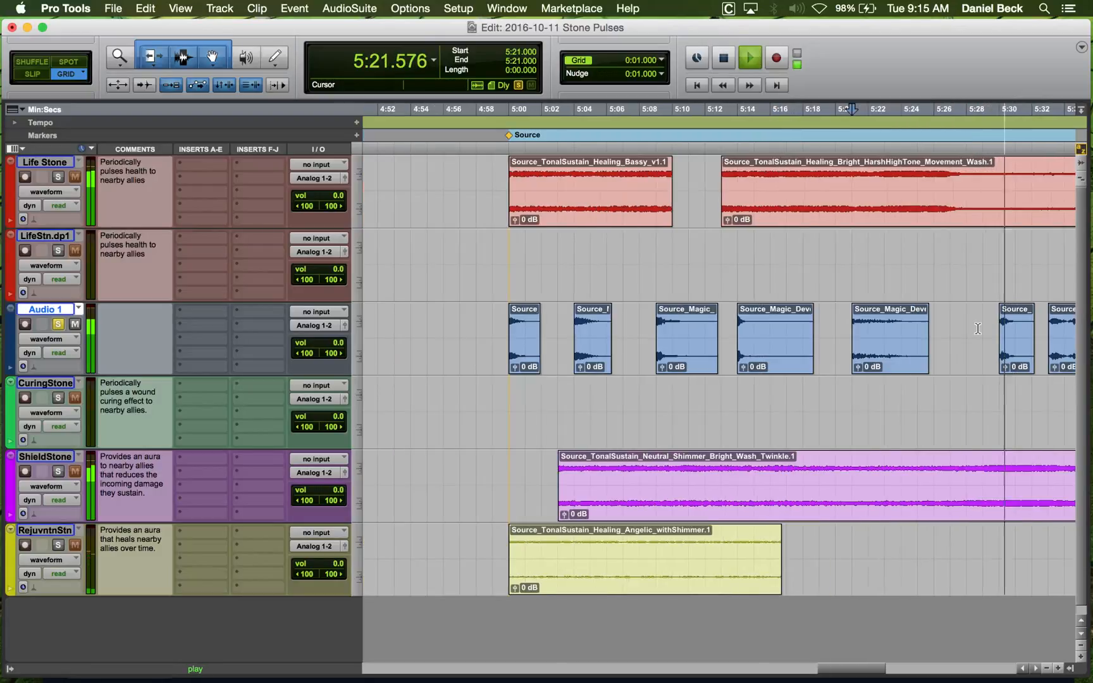
pyautogui.press('space')
pyautogui.click(991, 324)
pyautogui.press('space')
pyautogui.press('super+bracketright')
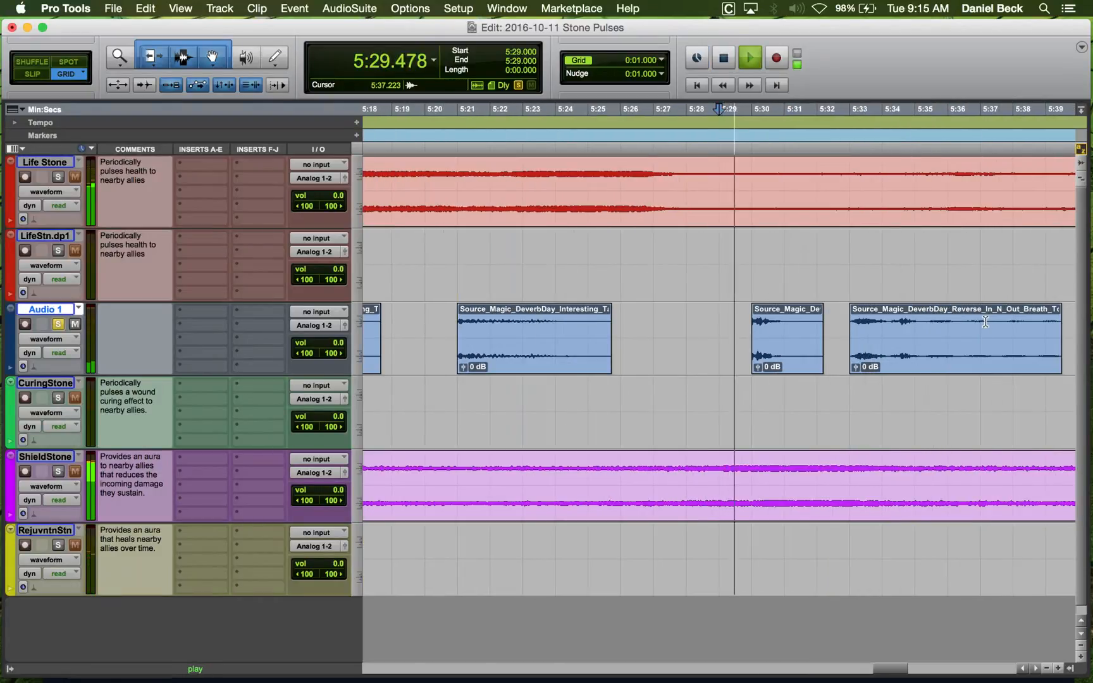
pyautogui.press('space')
# Listen to the Reverse_In_N_Out_Breath clip at 5:33 and the following Audio 1 clip from 5:41.
pyautogui.click(843, 326)
pyautogui.press('space')
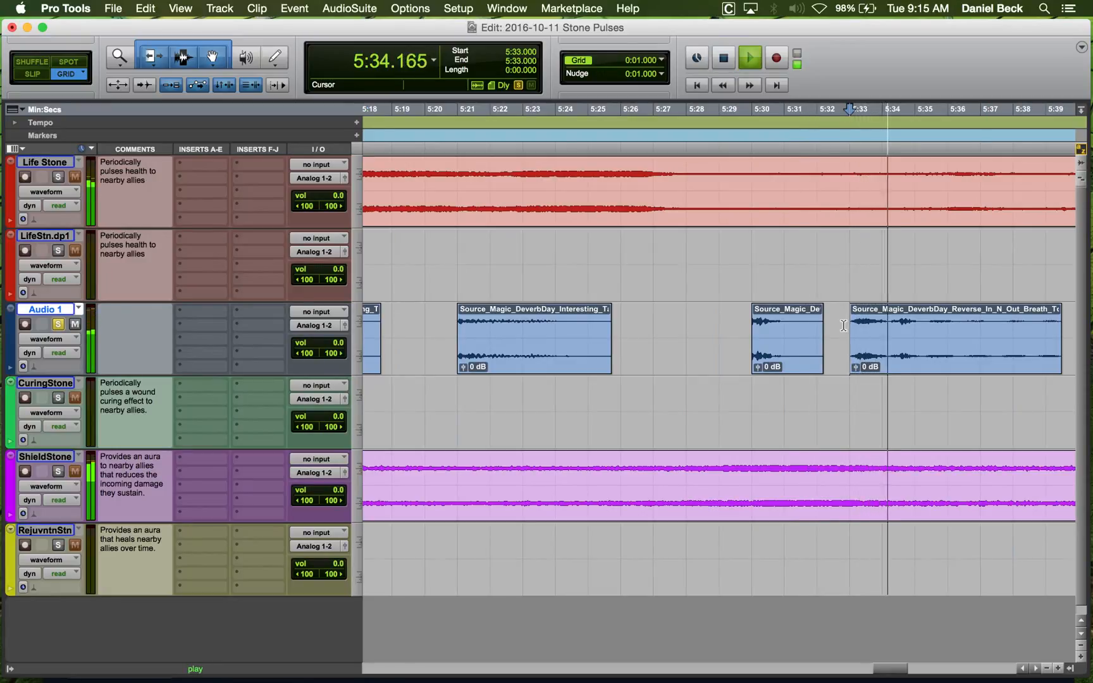
pyautogui.press('super+bracketleft')
pyautogui.press('space')
pyautogui.click(919, 324)
pyautogui.press('space')
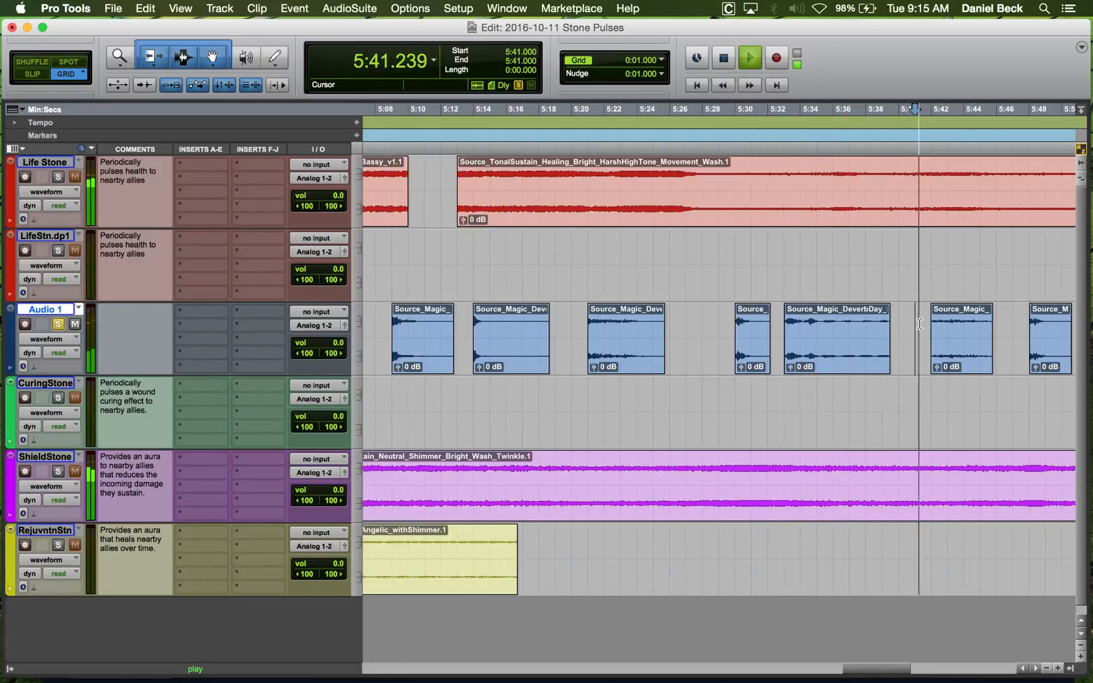
pyautogui.press('space')
# Listen to the last source clip on Audio 1 from 5:48.
pyautogui.click(1021, 320)
pyautogui.press('super+bracketleft')
pyautogui.press('space')
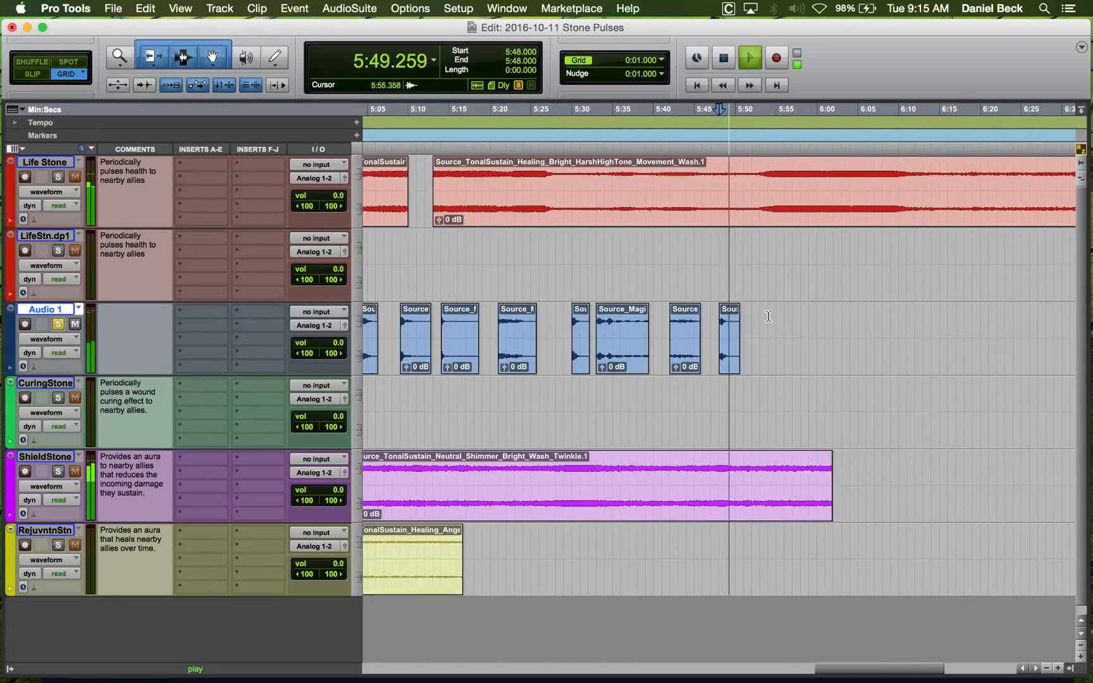
pyautogui.press('space')
# Copy the last Audio 1 source clip at 5:48 and paste it at the session start on the same track.
pyautogui.click(710, 324)
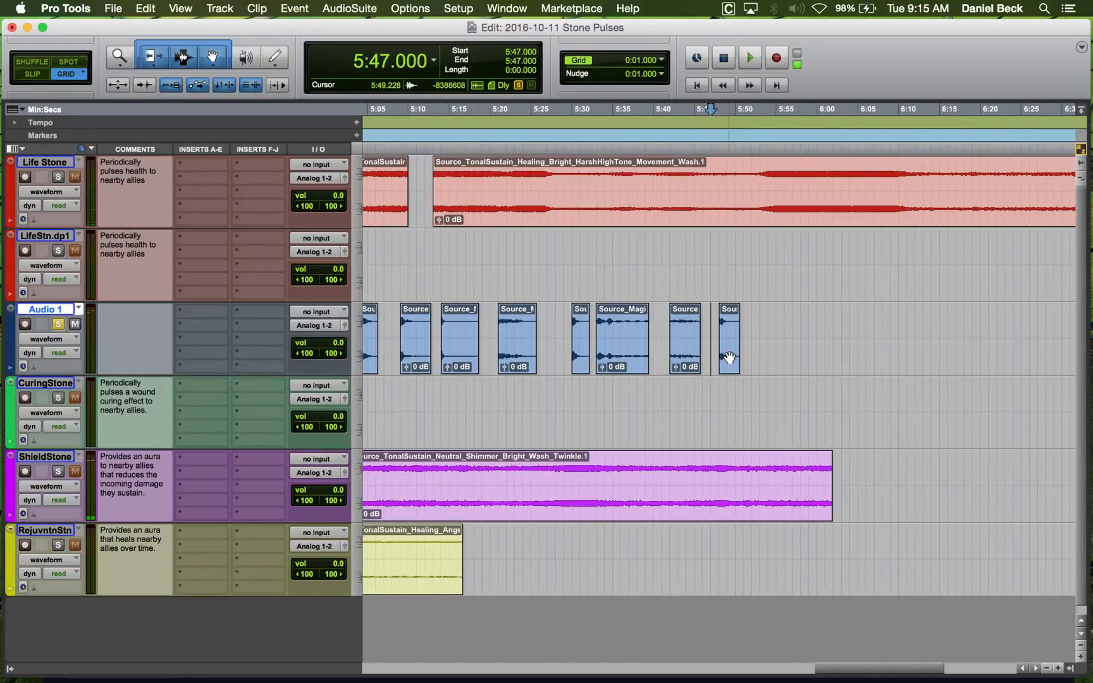
pyautogui.click(729, 357)
pyautogui.press('Return')
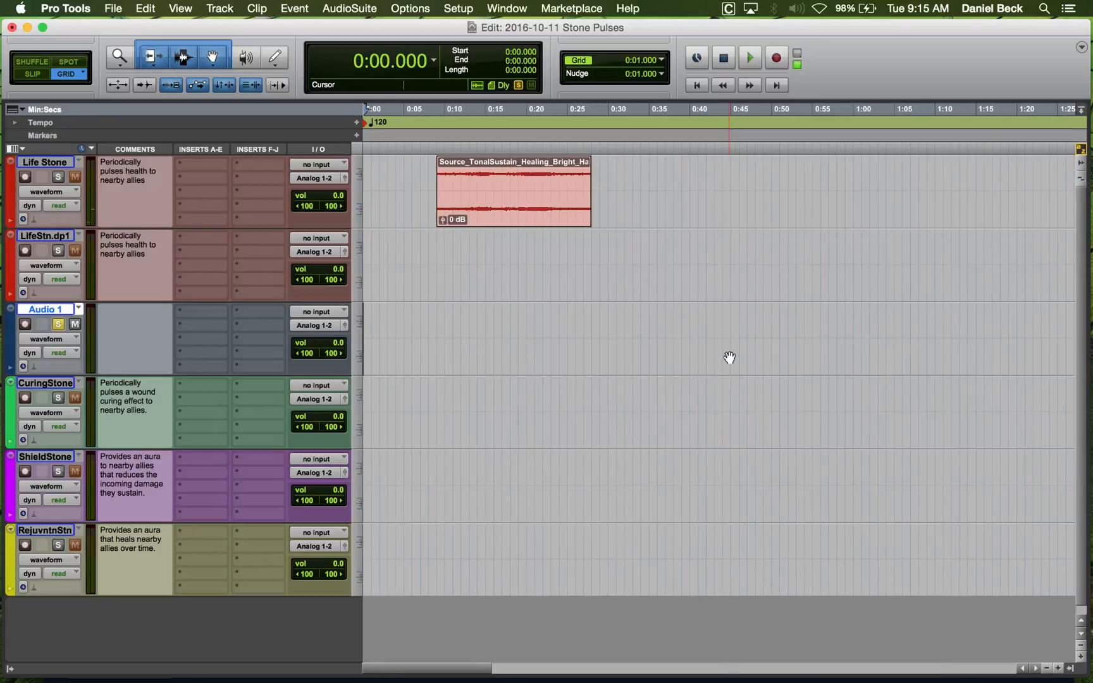
pyautogui.press('super+v')
# Move the pasted Audio 1 clip to 0:13, under the Life Stone clip, and play it.
pyautogui.press('super+bracketright')
pyautogui.press('super+bracketright')
pyautogui.press('super+bracketright')
pyautogui.press('super+bracketleft')
pyautogui.moveTo(433, 306); pyautogui.dragTo(851, 341)
pyautogui.press('space')
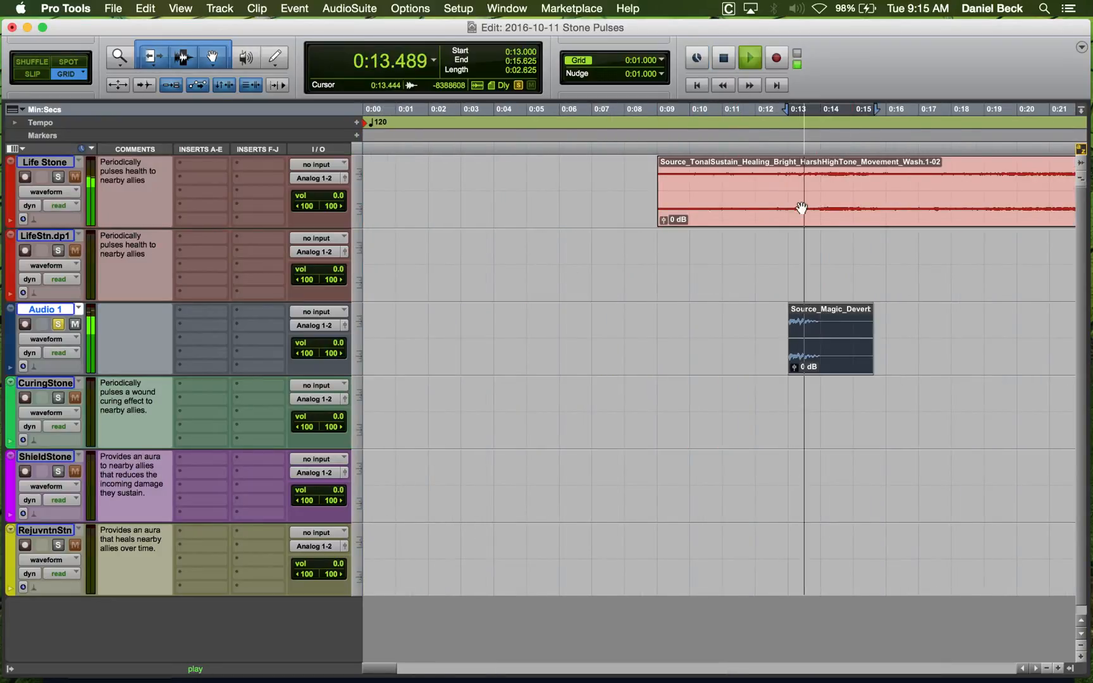
pyautogui.press('space')
# Listen from 0:13 to the shimmer tail clip together with the Life Stone clip.
pyautogui.click(788, 172)
pyautogui.press('space')
pyautogui.press('super+bracketright')
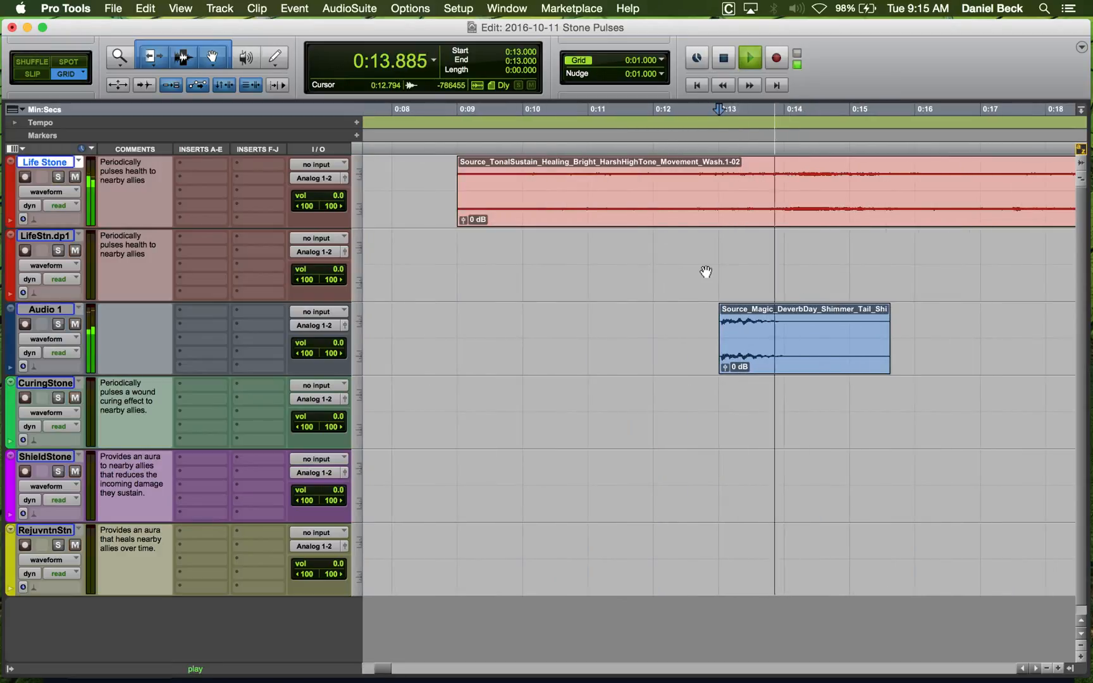
pyautogui.click(699, 319)
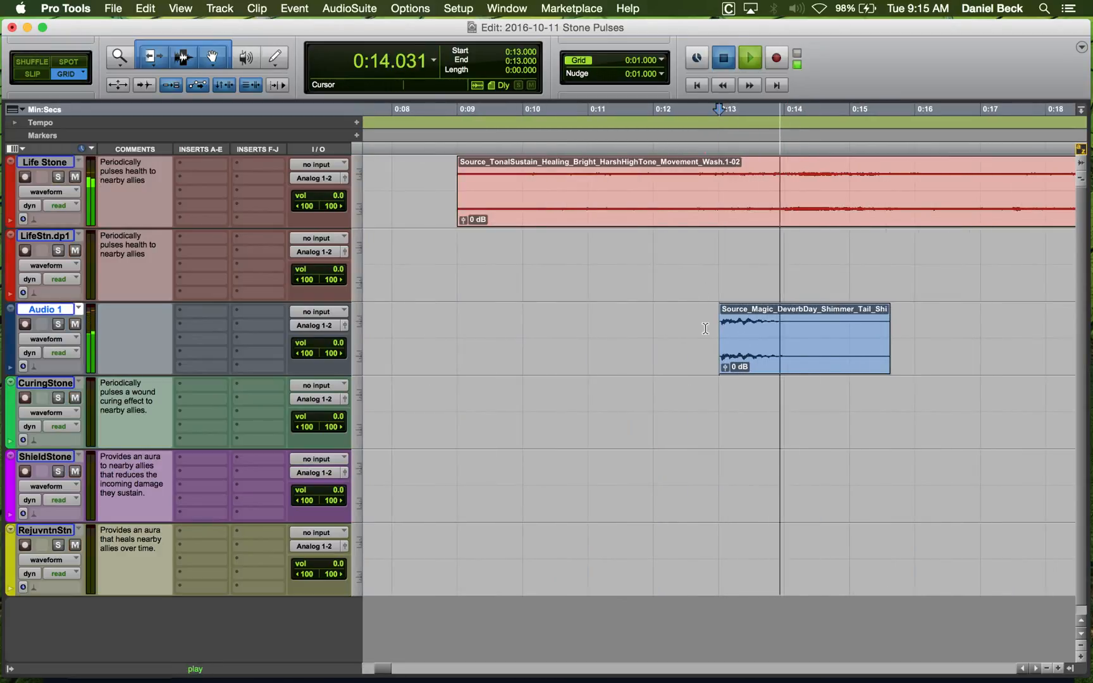
pyautogui.press('space')
pyautogui.press('space')
pyautogui.press('super+bracketleft')
pyautogui.press('space')
pyautogui.press('super+bracketleft')
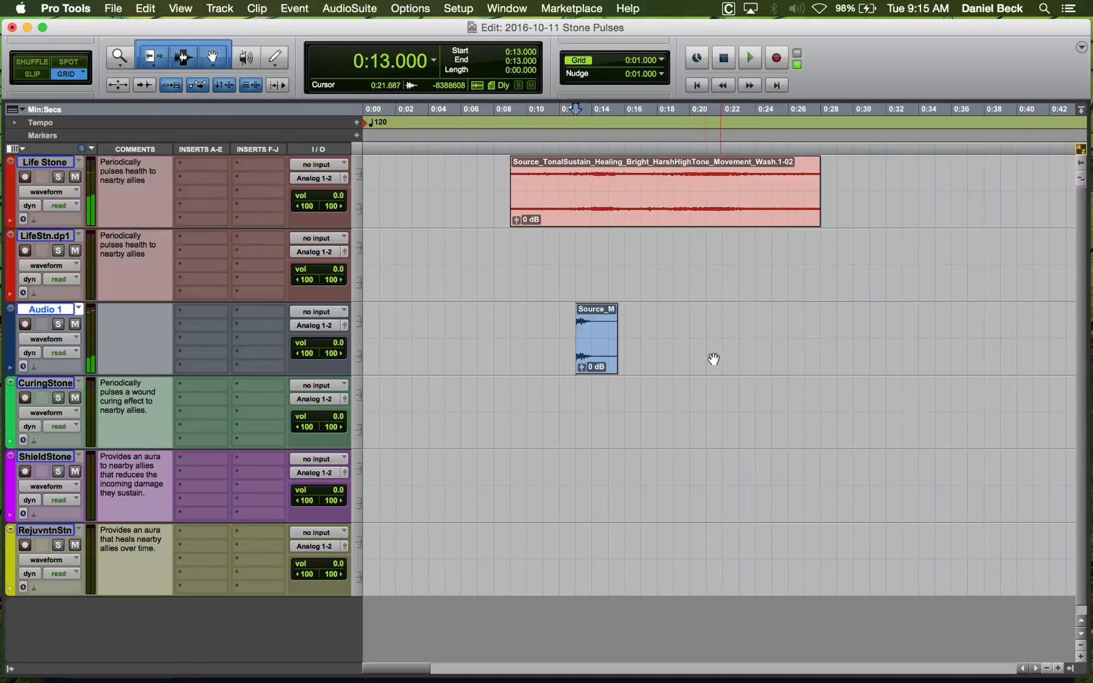
# Place the shimmer tail clip at 0:01 on Audio 1 and listen to it with the track soloed.
pyautogui.moveTo(589, 361); pyautogui.dragTo(379, 346)
pyautogui.press('super+bracketright')
pyautogui.press('super+bracketright')
pyautogui.press('super+bracketright')
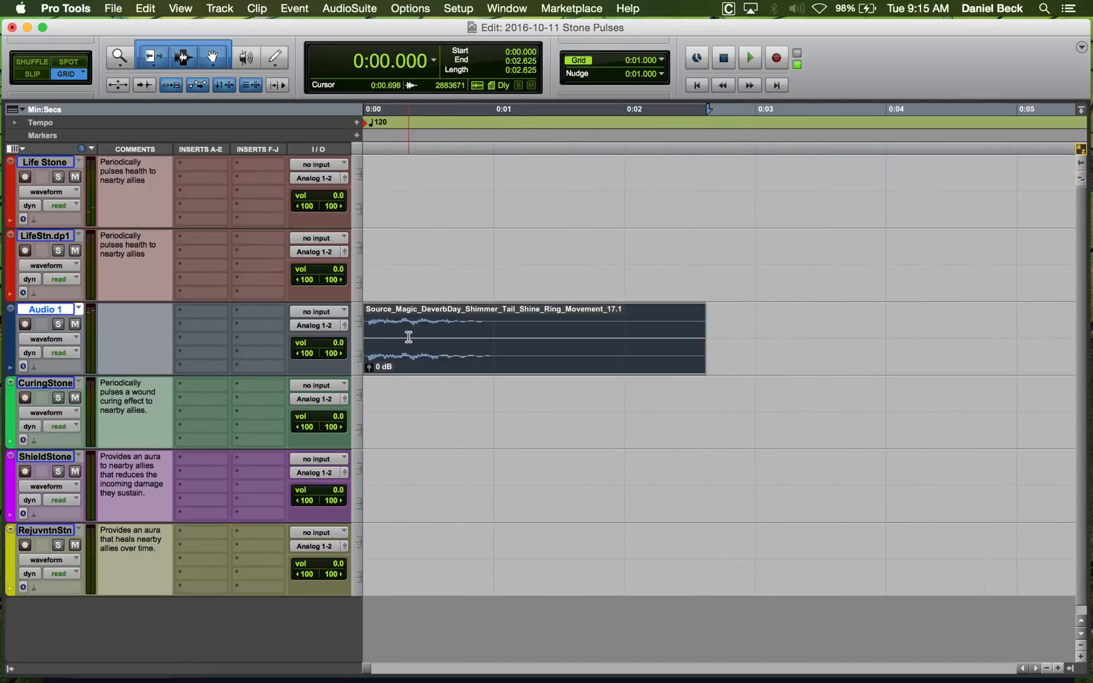
pyautogui.hotkey('shift', 's')
pyautogui.press('space')
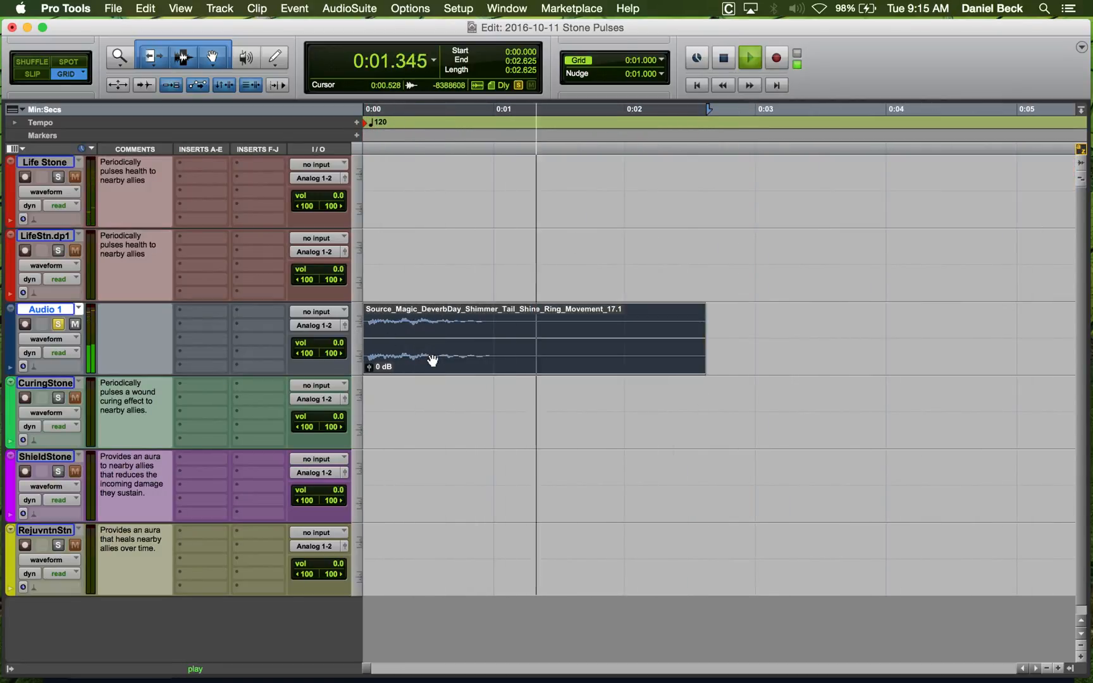
pyautogui.press('space')
pyautogui.press('.')
# Open the EQ3 7-Band AudioSuite plug-in for the shimmer tail clip and start its preview.
pyautogui.click(360, 0)
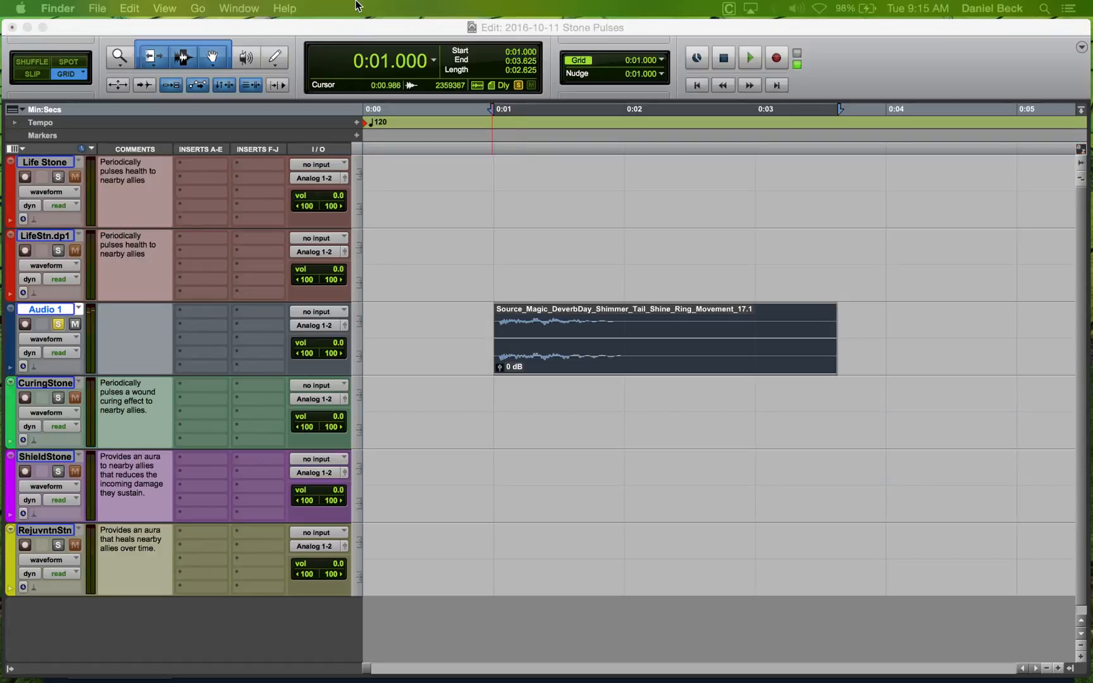
pyautogui.click(350, 25)
pyautogui.click(345, 9)
pyautogui.moveTo(363, 30)
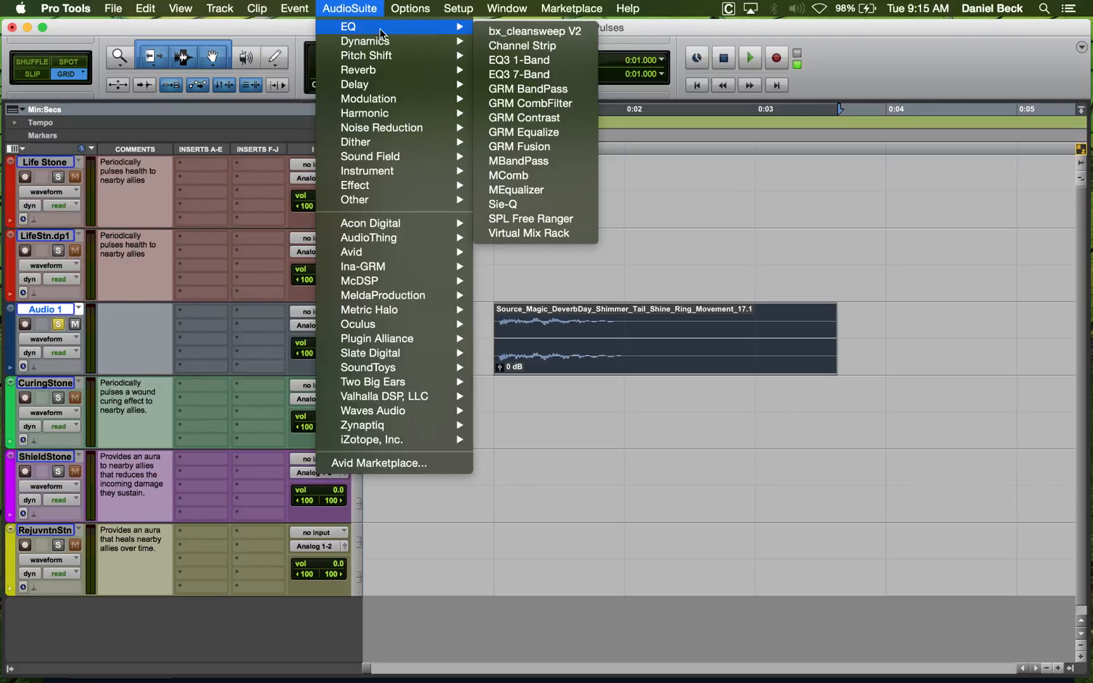
pyautogui.click(567, 76)
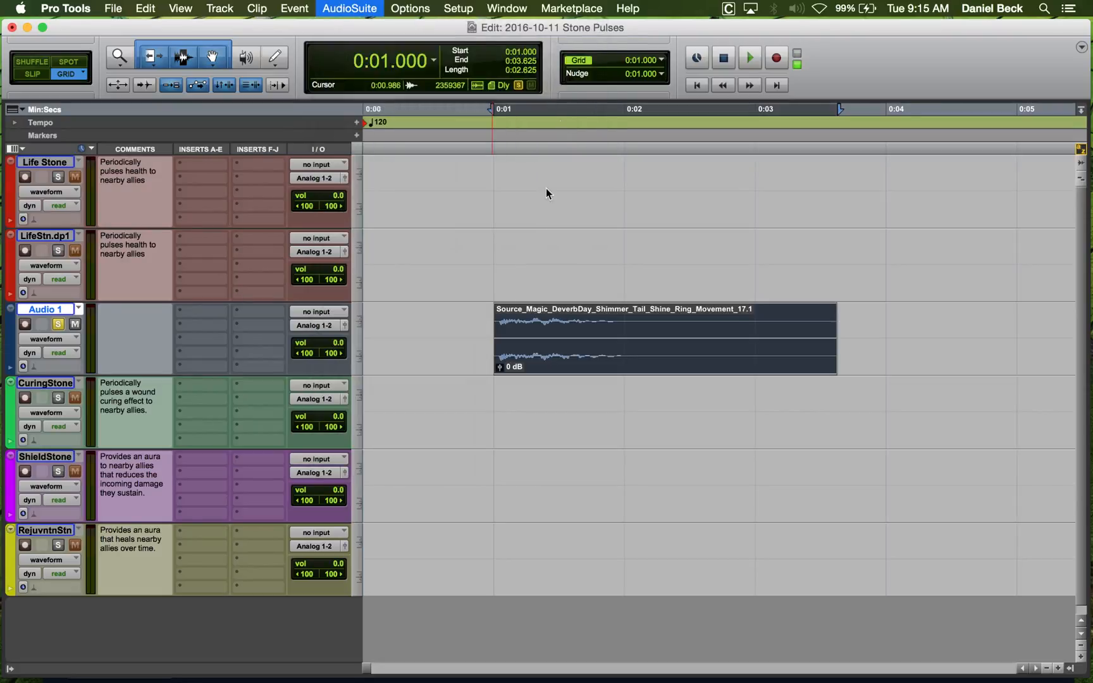
pyautogui.click(219, 446)
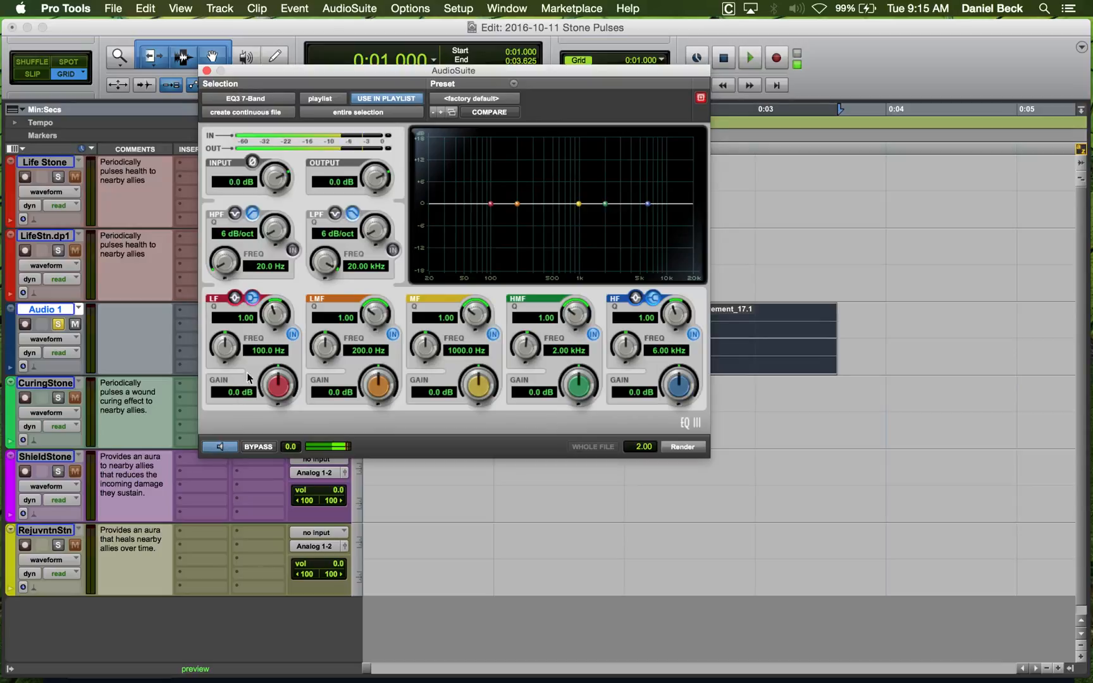
# Enable the high-pass filter with an 18 dB/oct slope at 126.2 Hz.
pyautogui.click(293, 248)
pyautogui.moveTo(278, 226); pyautogui.dragTo(292, 120)
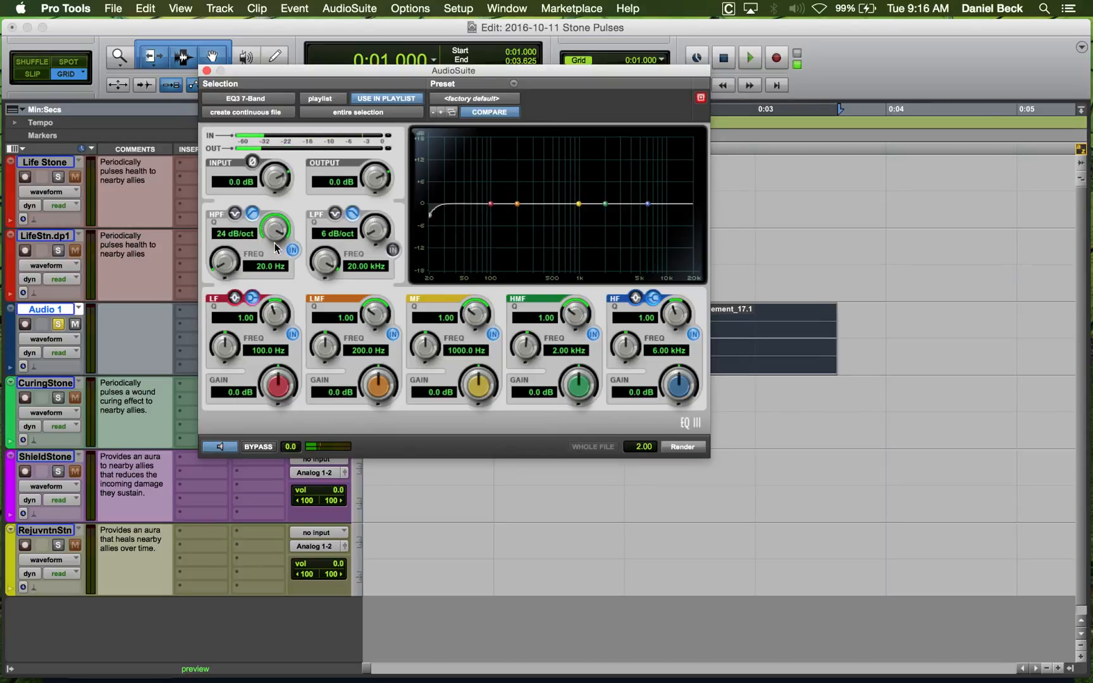
pyautogui.moveTo(224, 262); pyautogui.dragTo(222, 233)
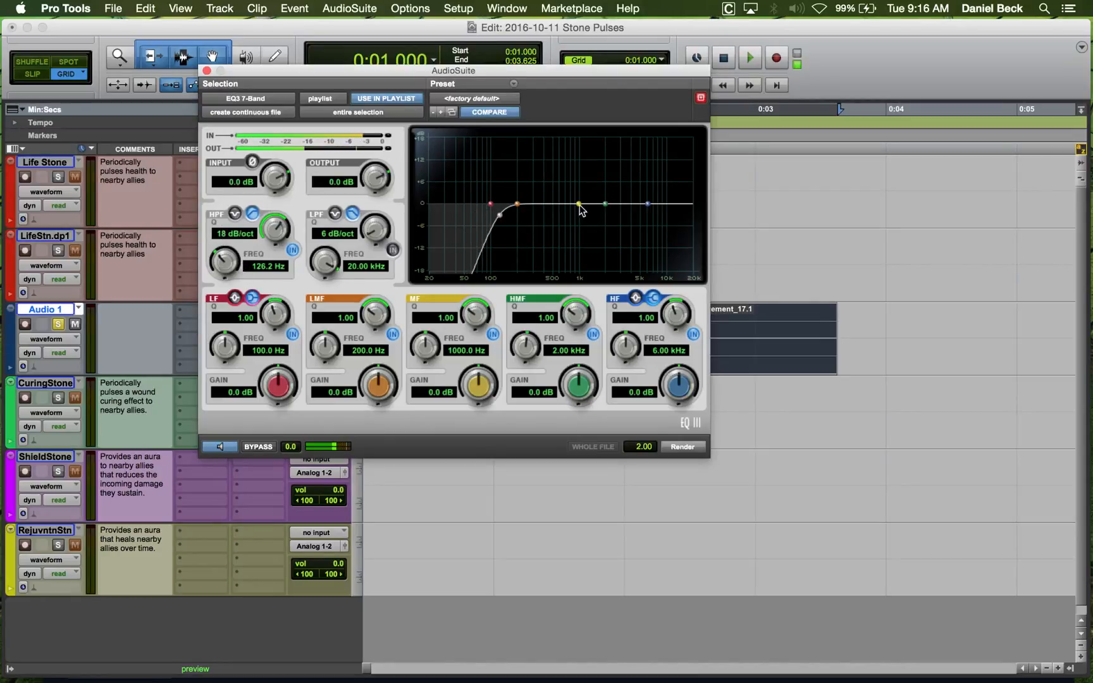
# Boost the MF band 6.9 dB at 258.9 Hz and cut the HMF band 6.9 dB at 1.04 kHz.
pyautogui.moveTo(579, 204); pyautogui.dragTo(529, 183)
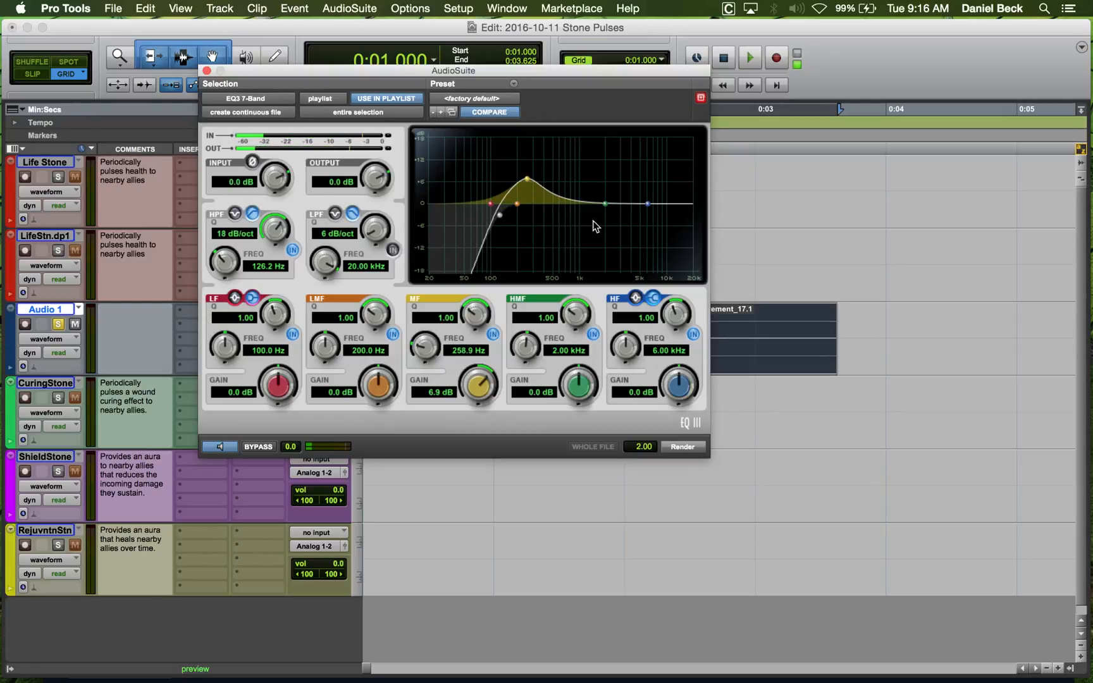
pyautogui.moveTo(607, 204); pyautogui.dragTo(582, 234)
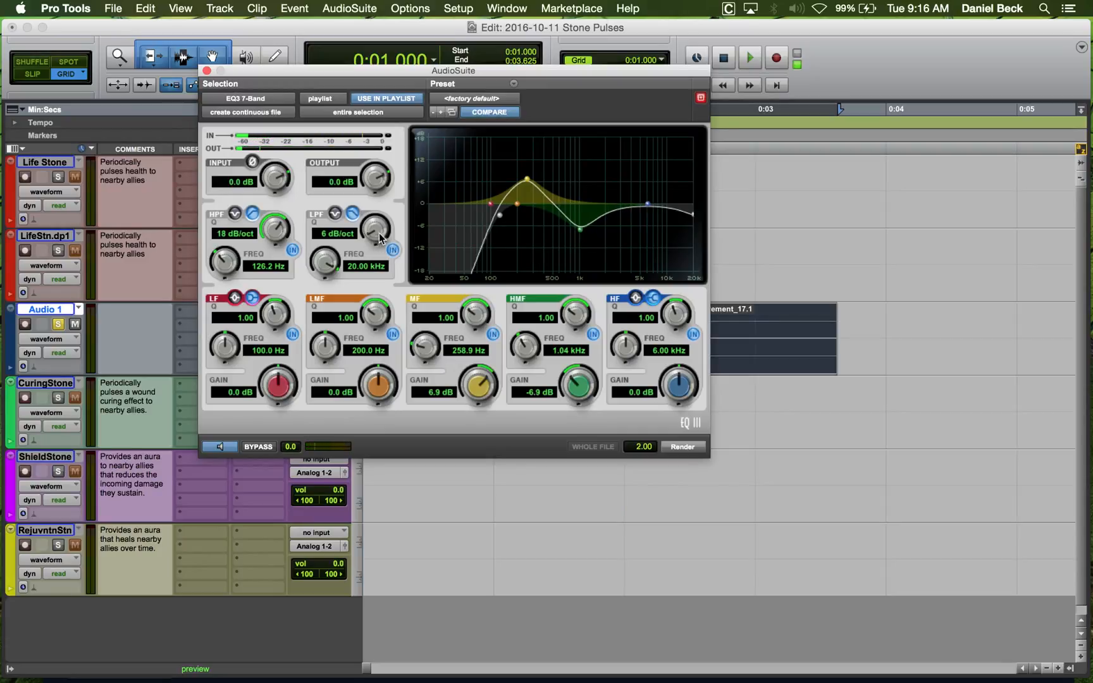
# Set the enabled low-pass filter to a 12 dB/oct slope at 2.27 kHz.
pyautogui.moveTo(379, 235); pyautogui.dragTo(389, 153)
pyautogui.moveTo(318, 276); pyautogui.dragTo(344, 417)
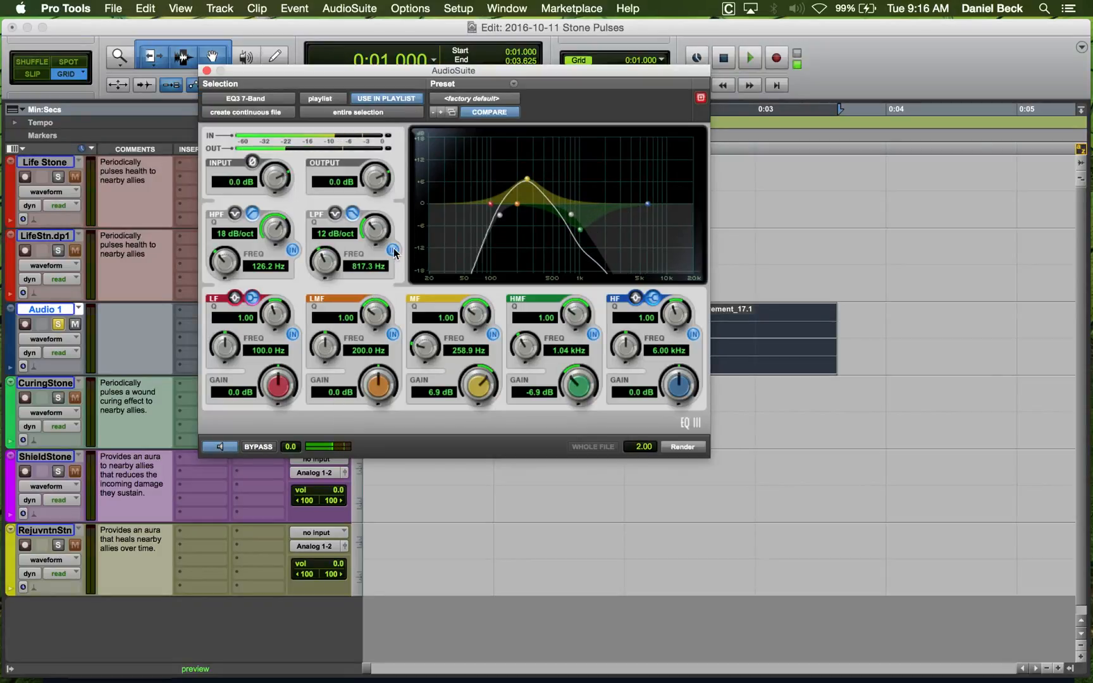
pyautogui.moveTo(333, 271); pyautogui.dragTo(301, 246)
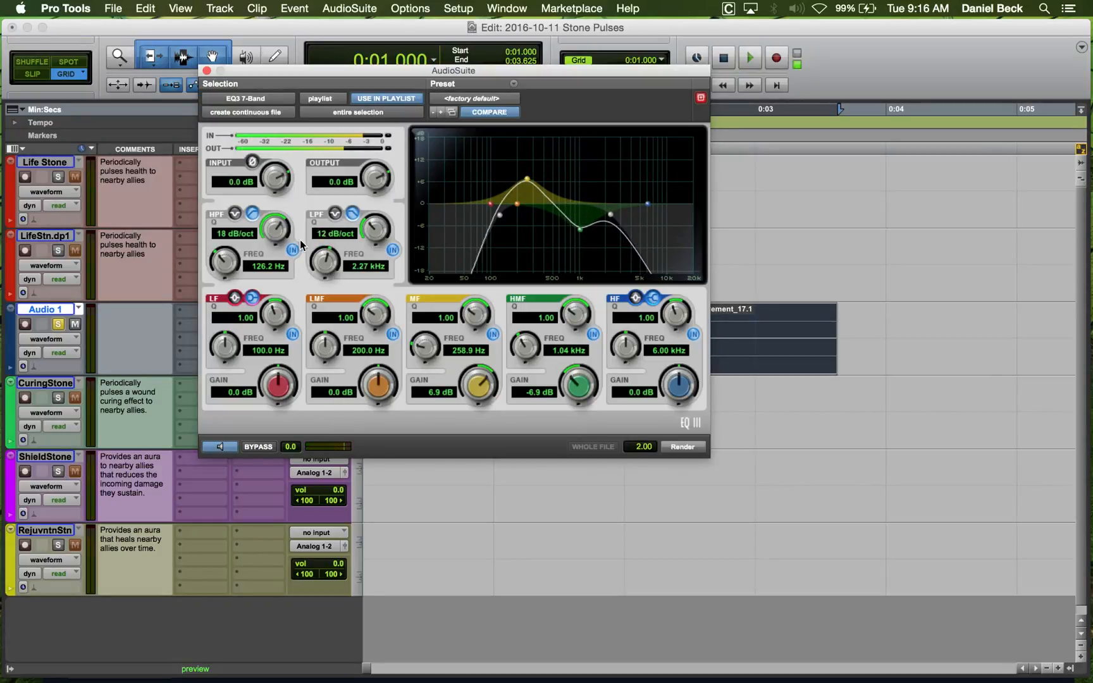
# Retune the EQ to a 95 Hz high-pass, 4.42 kHz low-pass, MF 1.3 dB at 264.1 Hz and HMF 1.7 dB at 802.6 Hz.
pyautogui.moveTo(211, 263); pyautogui.dragTo(212, 274)
pyautogui.moveTo(334, 256); pyautogui.dragTo(326, 248)
pyautogui.moveTo(580, 235); pyautogui.dragTo(528, 198)
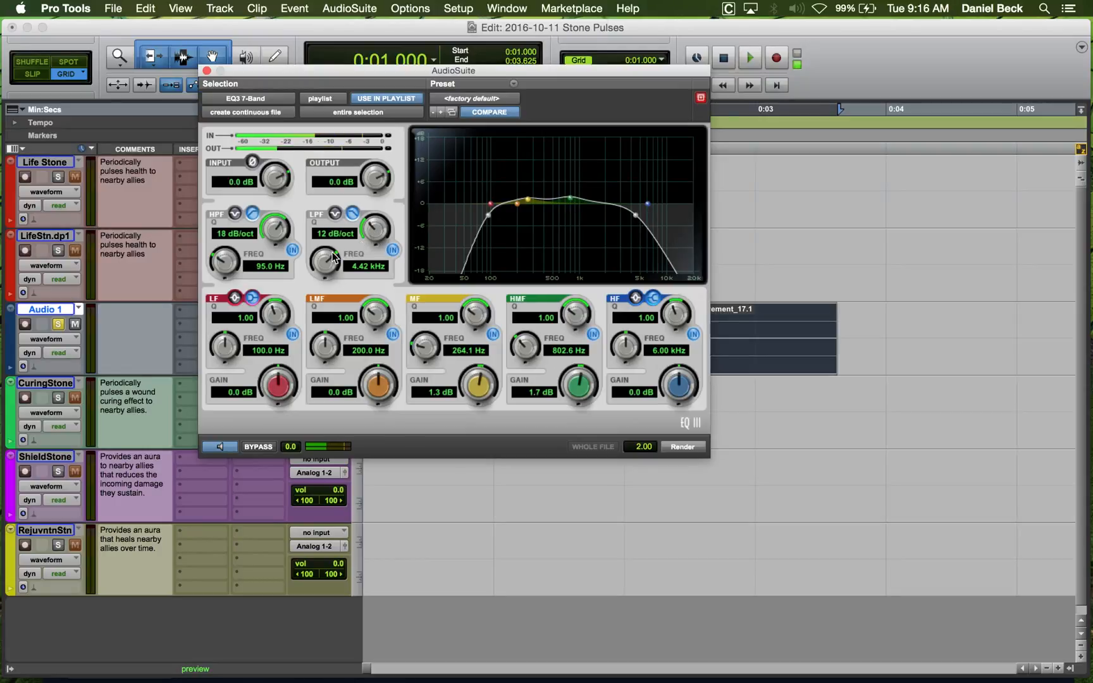
# Lower the low-pass frequency to 1.65 kHz and compare the preview with the EQ bypassed and active.
pyautogui.moveTo(334, 257); pyautogui.dragTo(329, 328)
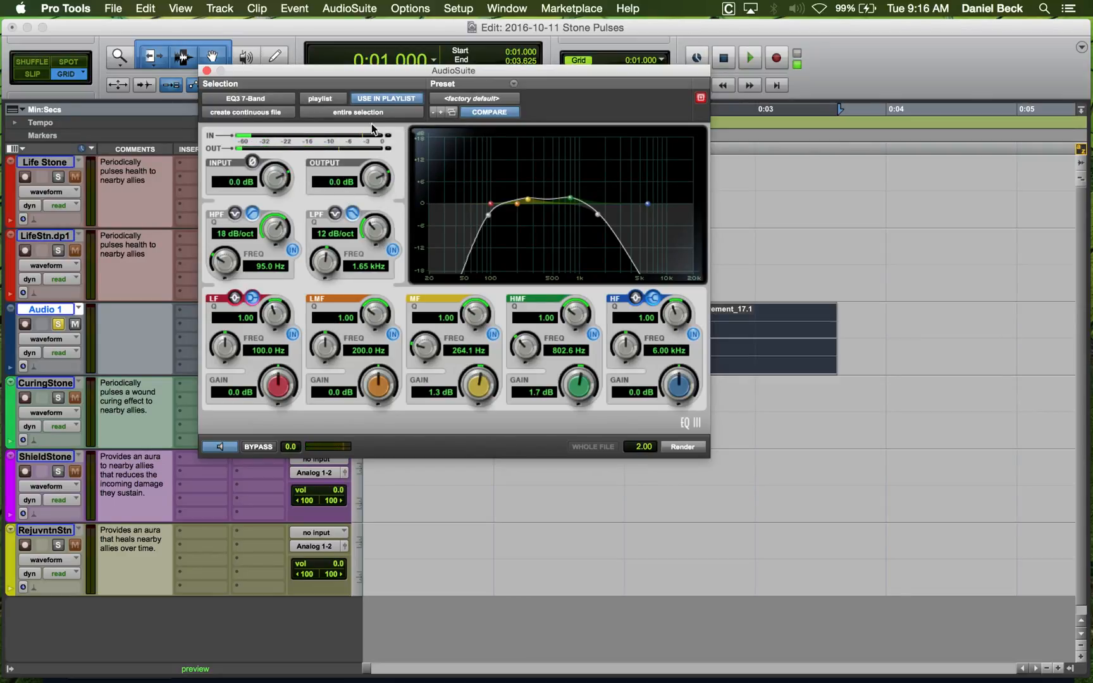
pyautogui.click(264, 447)
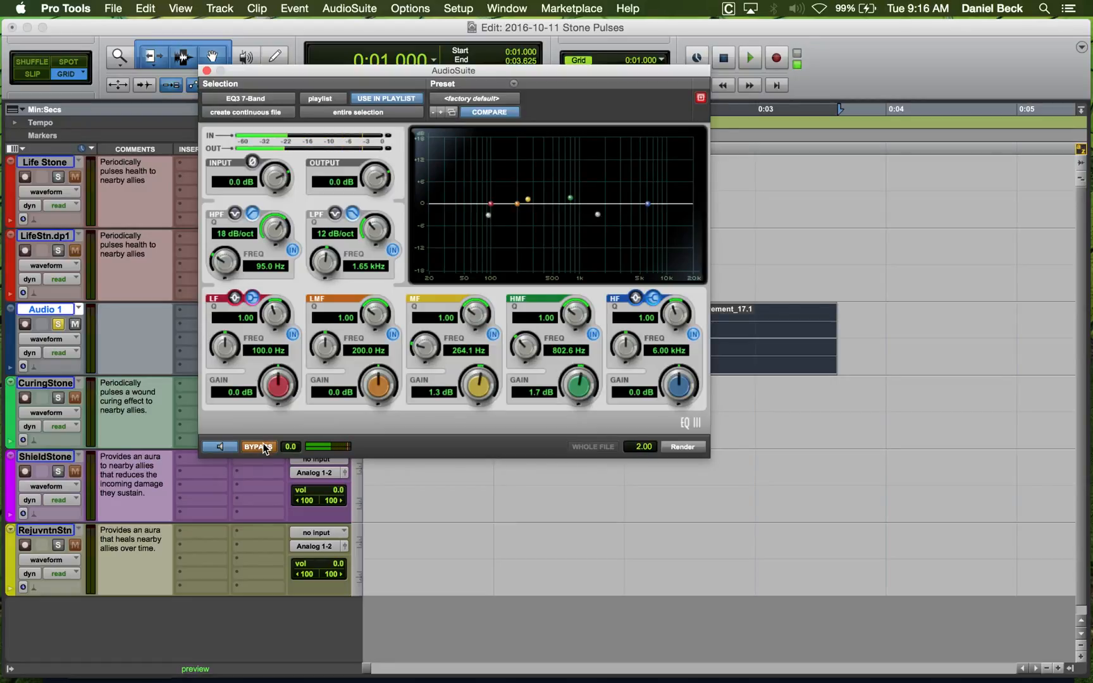
pyautogui.click(263, 446)
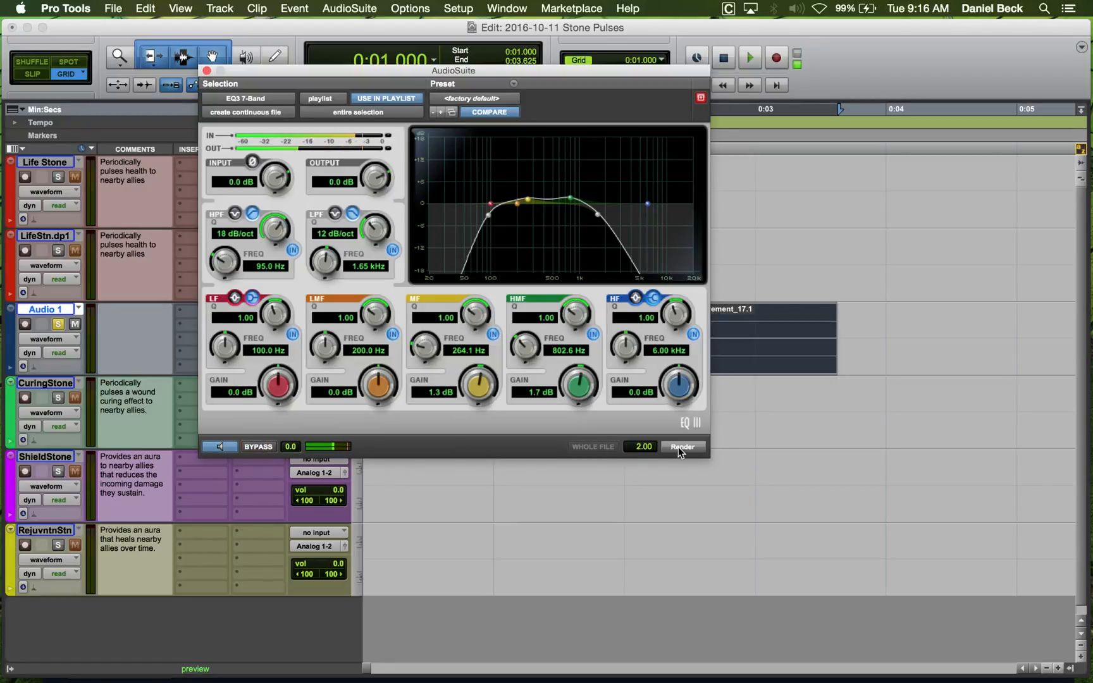
# Render the EQ onto the shimmer tail clip, close the plug-in and play the processed clip from 0:01.
pyautogui.click(206, 70)
pyautogui.click(524, 323)
pyautogui.press('super+bracketright')
pyautogui.press('space')
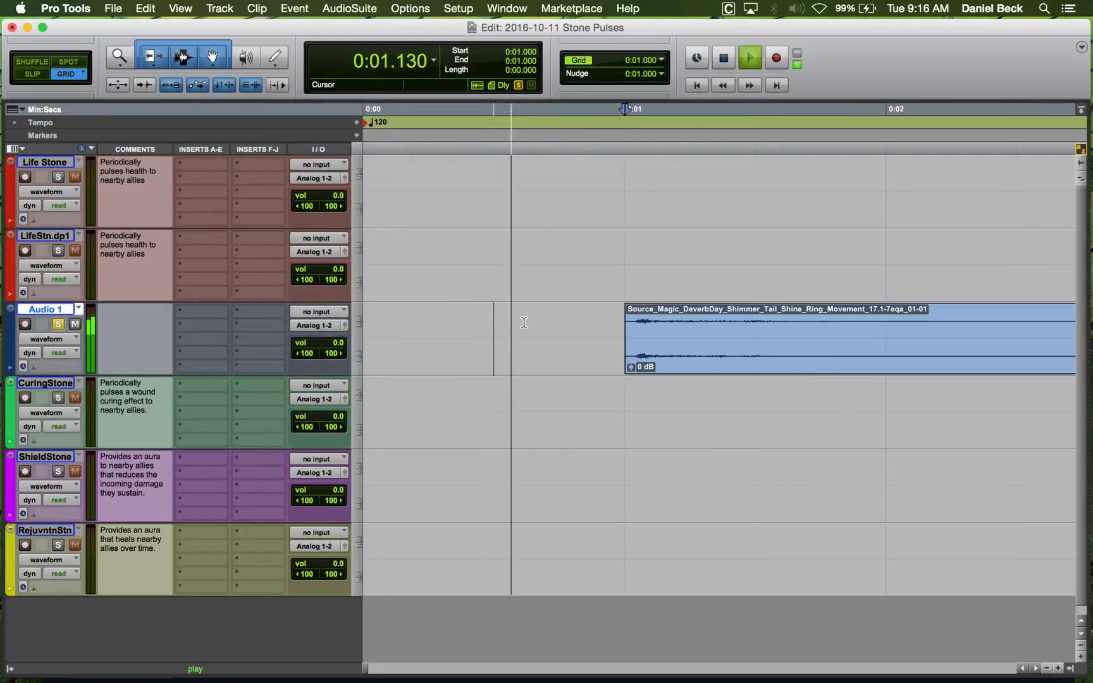
# Switch to Slip editing mode and audition the processed shimmer tail clip on Audio 1 from 0:01.172.
pyautogui.press('space')
pyautogui.press('space')
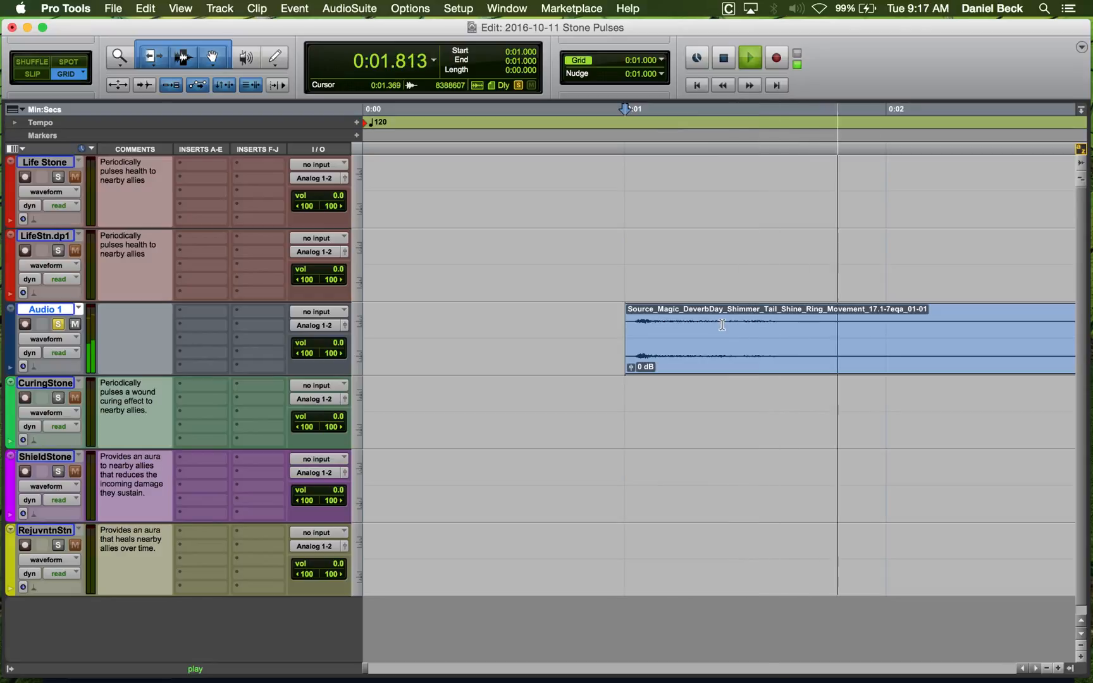
pyautogui.press('space')
pyautogui.press('F2')
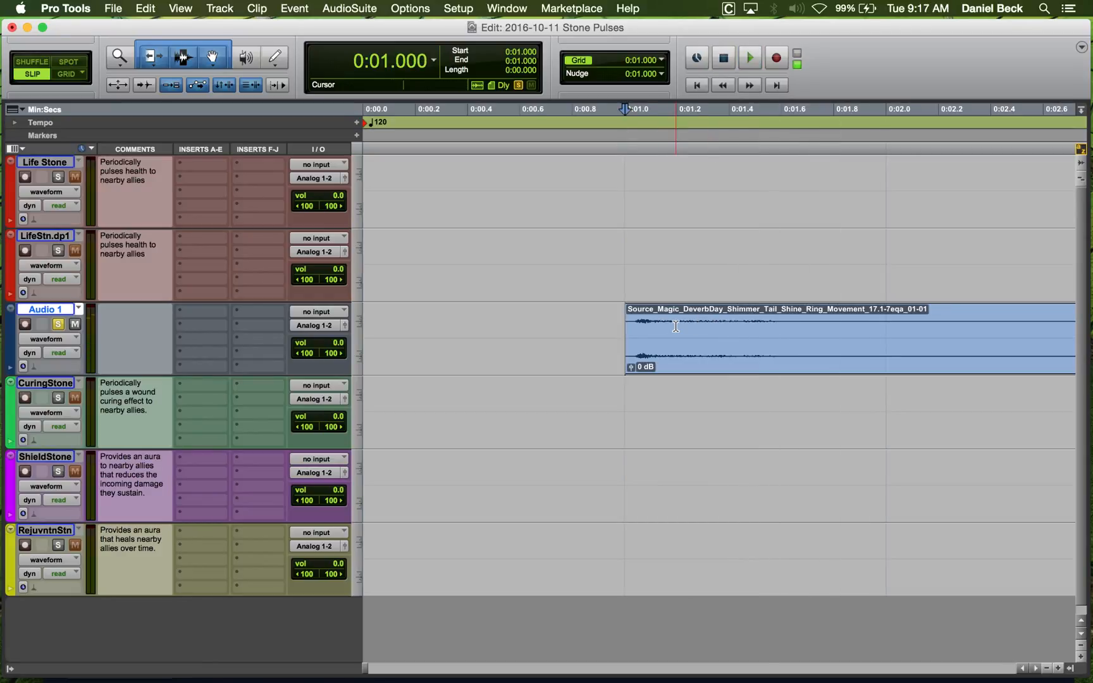
pyautogui.click(670, 325)
pyautogui.press('space')
pyautogui.press('space')
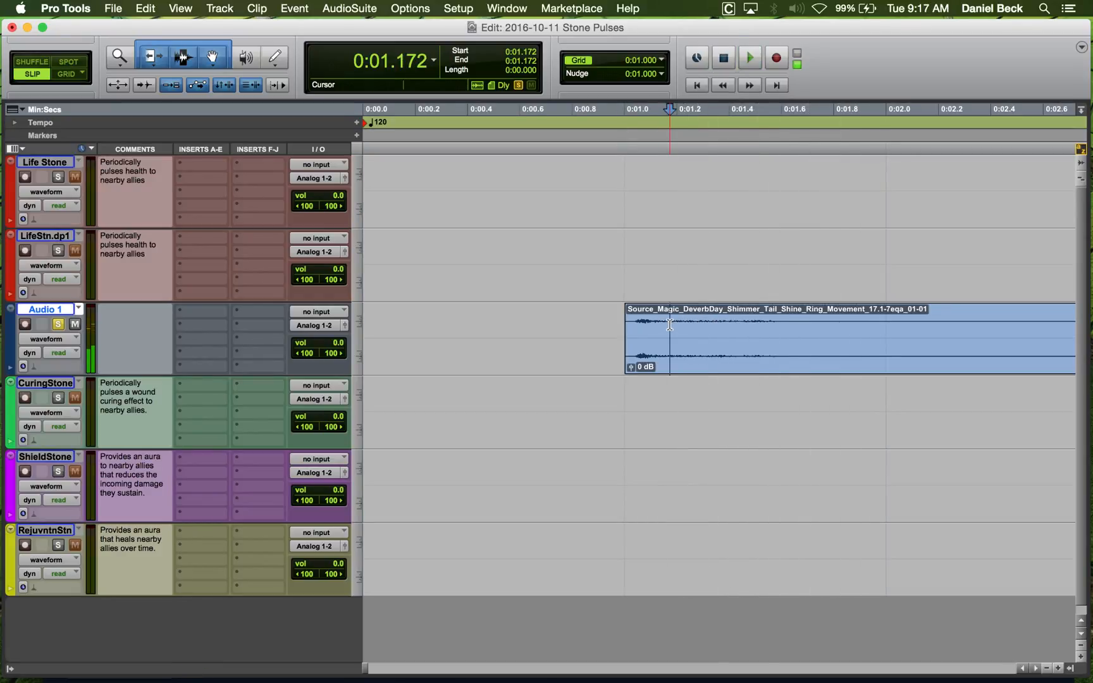
pyautogui.press('space')
pyautogui.press('space')
pyautogui.press('space')
pyautogui.press('space')
pyautogui.press('space')
pyautogui.press('space')
# Trim the shimmer tail clip's start to about 0:01.27, fade it in until about 0:01.47, and play from 0:01.114.
pyautogui.click(689, 326)
pyautogui.press('r')
pyautogui.press('r')
pyautogui.press('r')
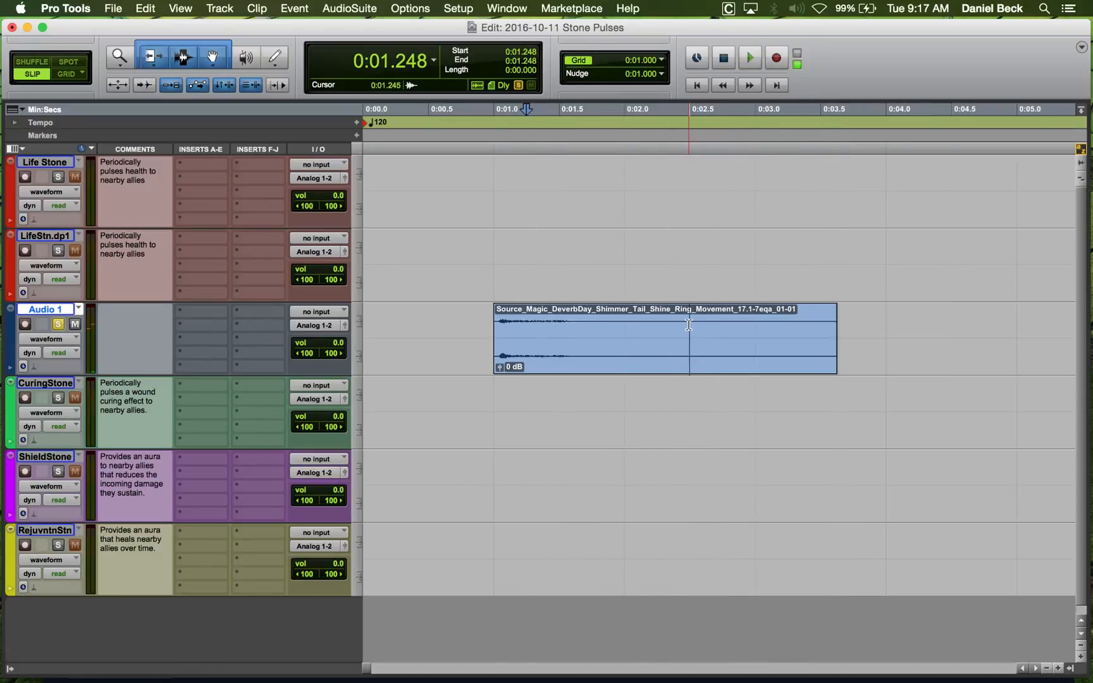
pyautogui.press('t')
pyautogui.press('t')
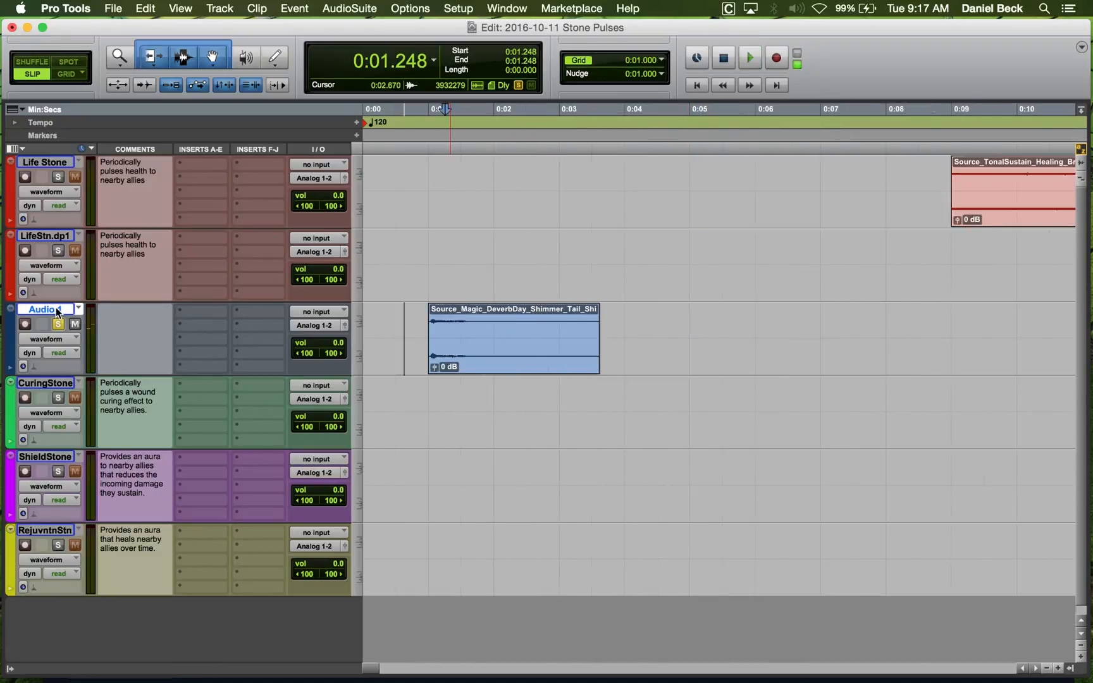
pyautogui.click(537, 322)
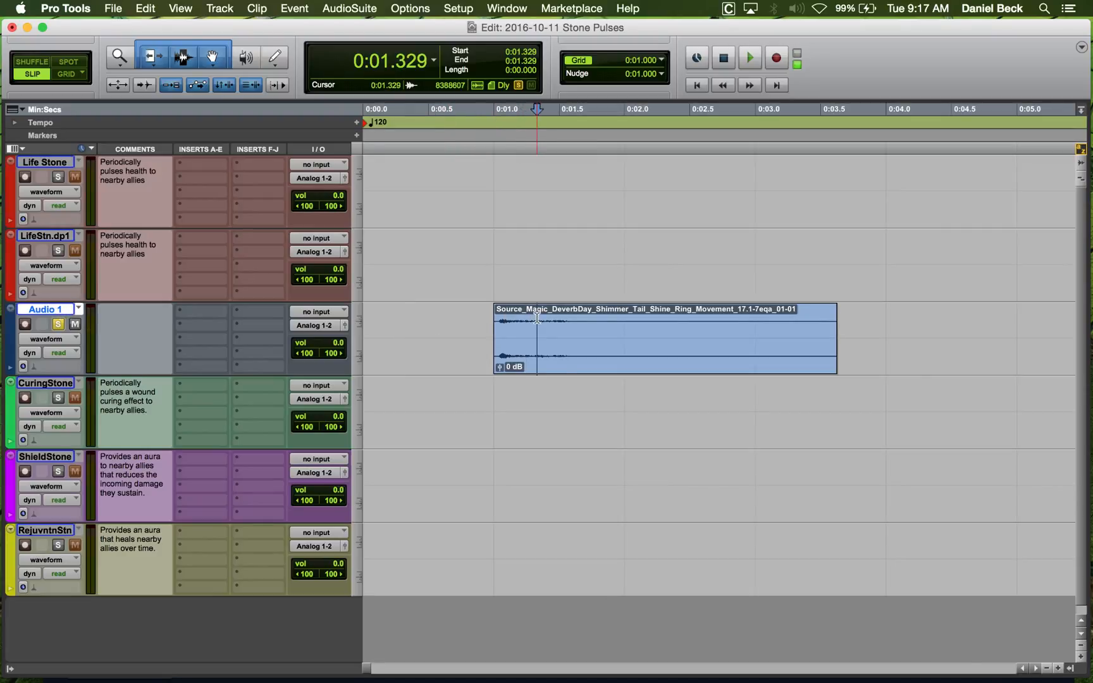
pyautogui.press('d')
pyautogui.press('t')
pyautogui.moveTo(660, 357); pyautogui.dragTo(695, 331)
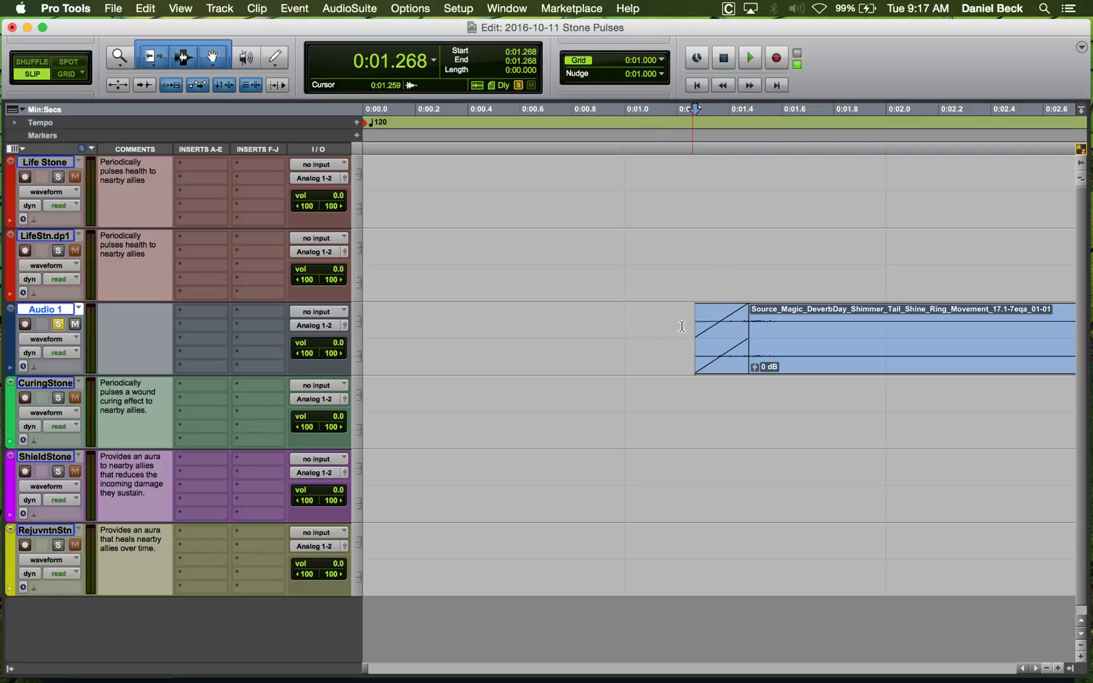
pyautogui.click(655, 326)
pyautogui.press('space')
pyautogui.press('space')
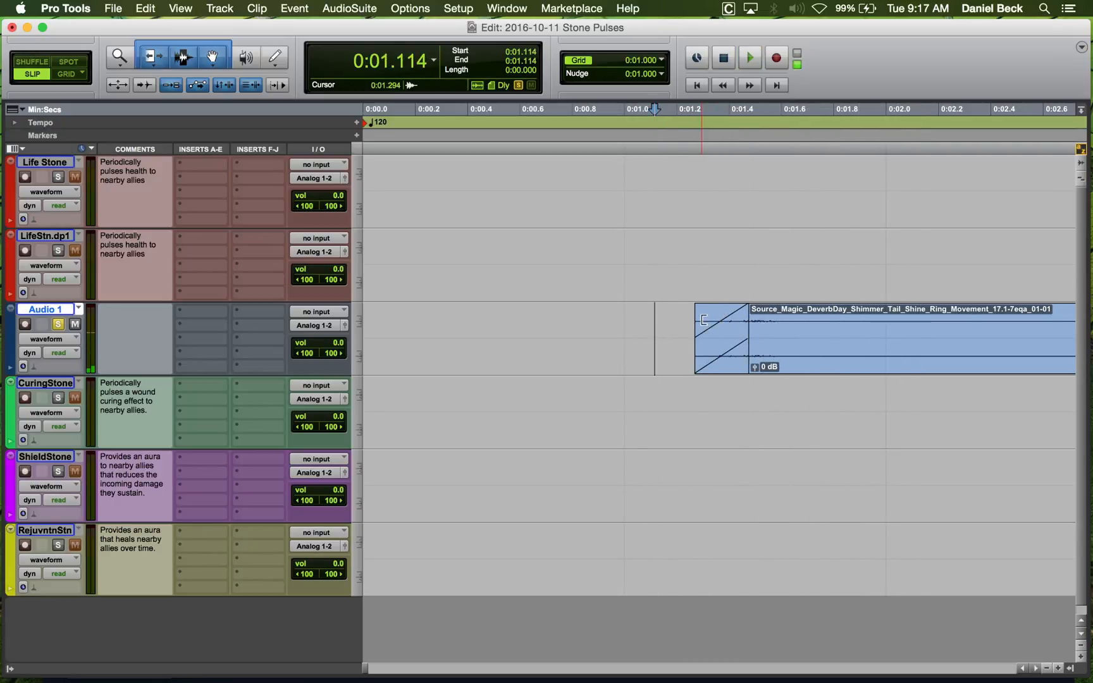
# Trim the shimmer tail clip's start to about 0:01.3, end its fade-in at 0:01.413, and play from 0:01.172.
pyautogui.moveTo(703, 320); pyautogui.dragTo(702, 319)
pyautogui.click(735, 323)
pyautogui.press('space')
pyautogui.press('space')
pyautogui.press('d')
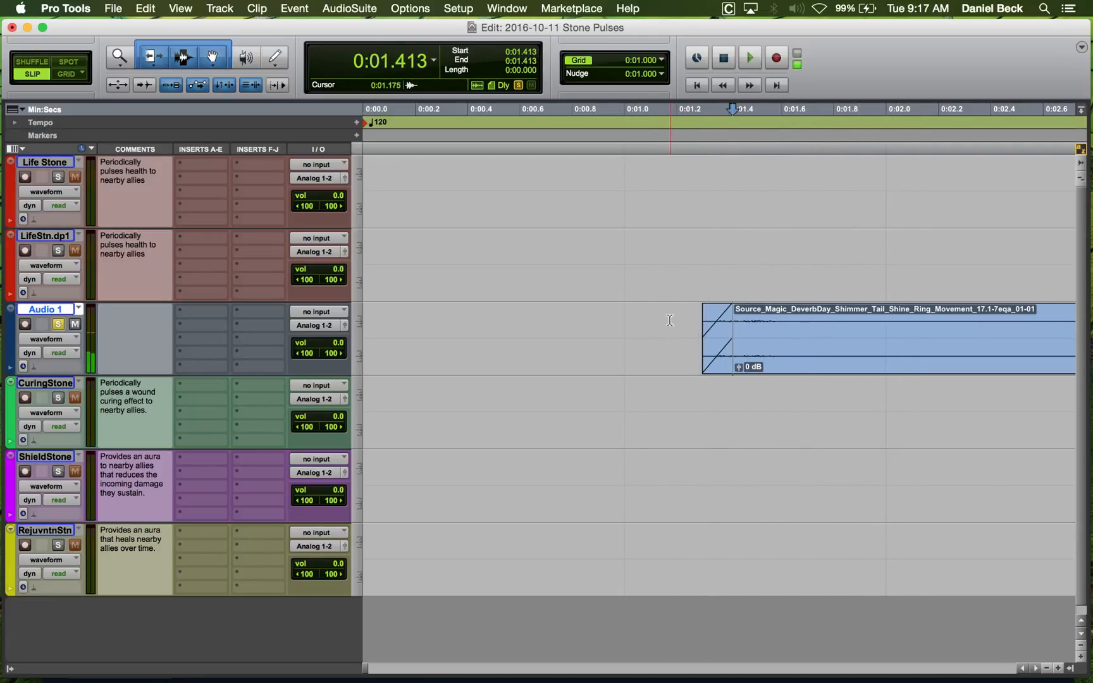
pyautogui.press('space')
pyautogui.press('r')
pyautogui.press('space')
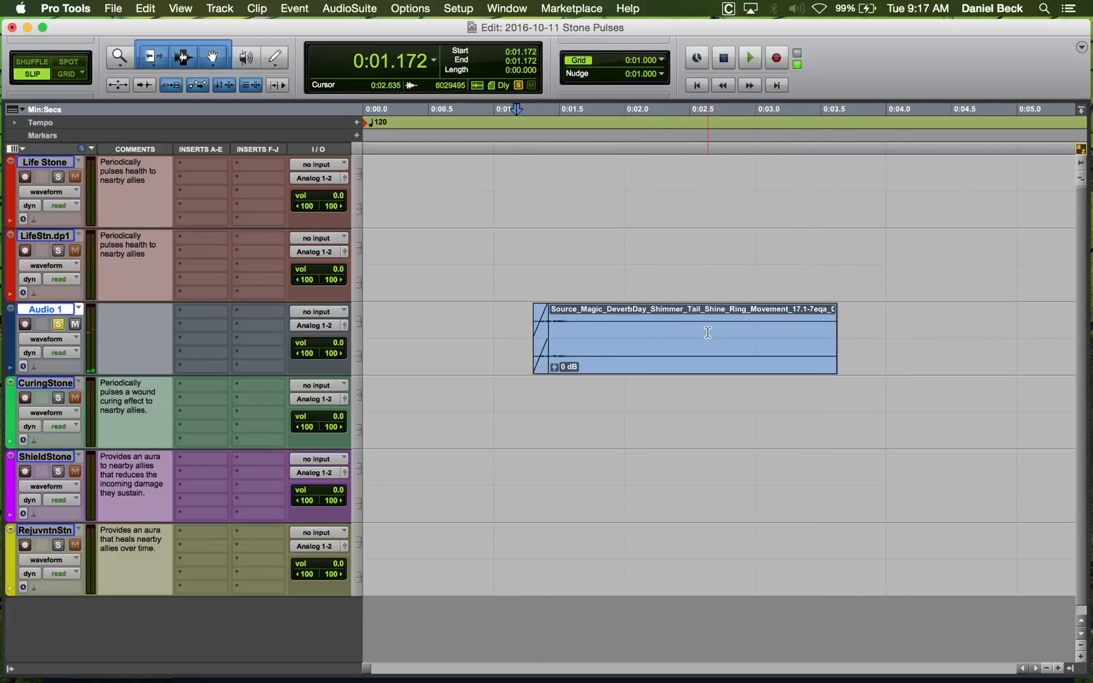
# Trim the shimmer tail clip's end to about 0:02.8, fade it out from about 0:02, and play from 0:01.184.
pyautogui.click(728, 322)
pyautogui.press('s')
pyautogui.click(625, 322)
pyautogui.press('g')
pyautogui.click(520, 323)
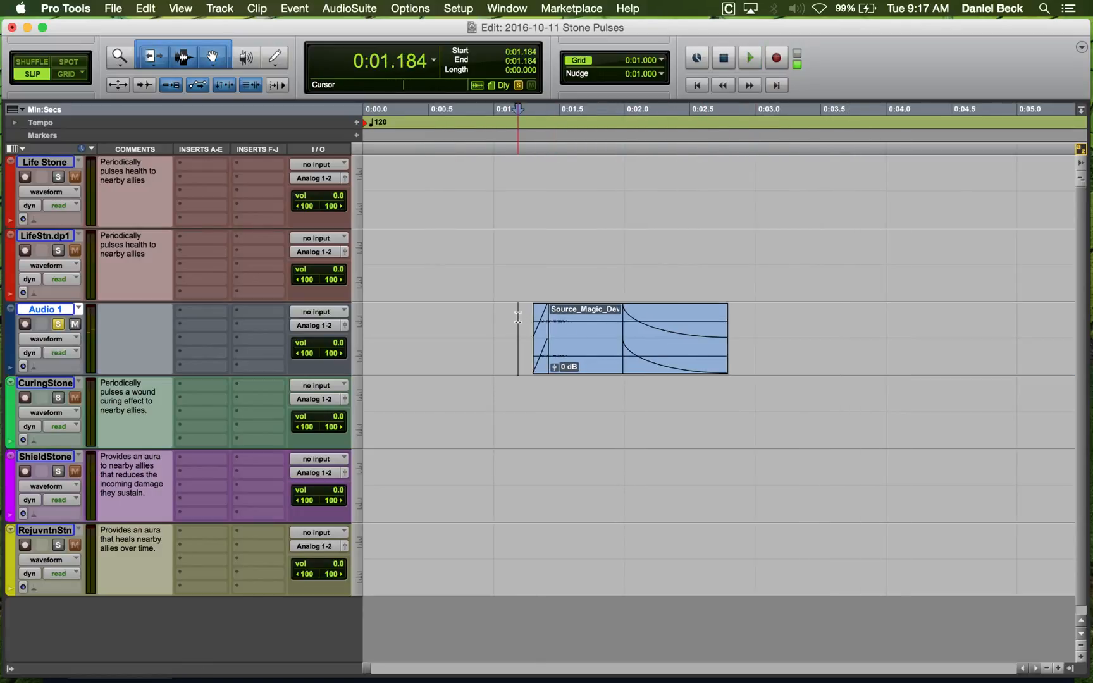
pyautogui.press('t')
pyautogui.press('space')
pyautogui.press('space')
# Audition the tonal sustain healing clip on the Life Stone track from 0:11.563 and from 0:17.832.
pyautogui.press('r')
pyautogui.press('r')
pyautogui.press('r')
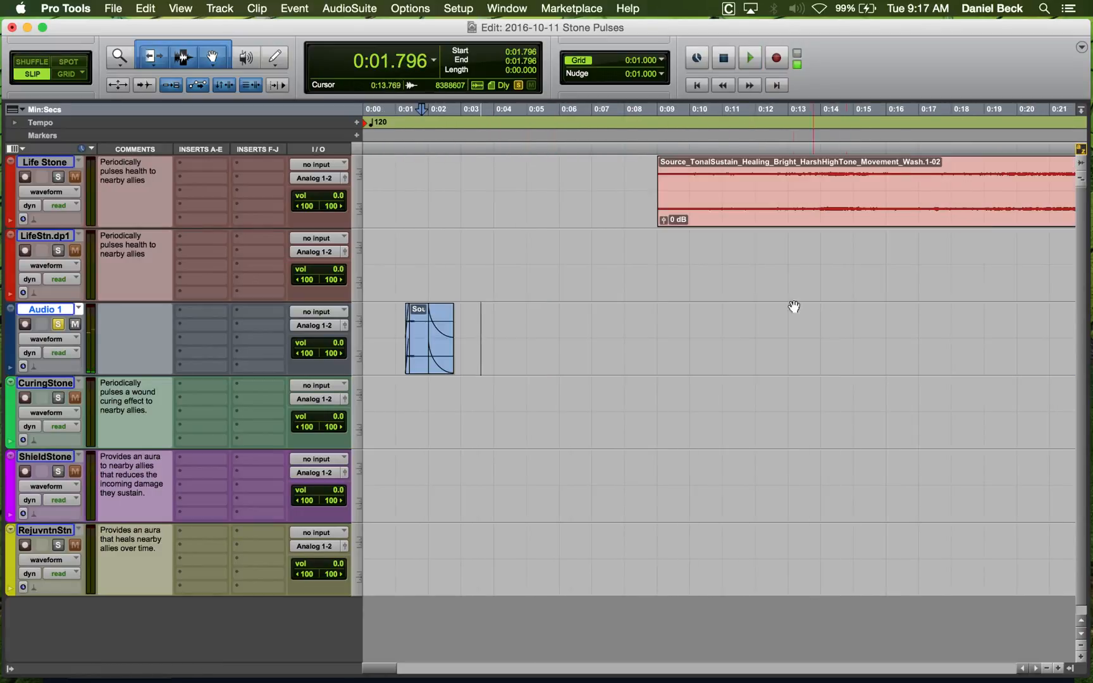
pyautogui.click(742, 170)
pyautogui.press('space')
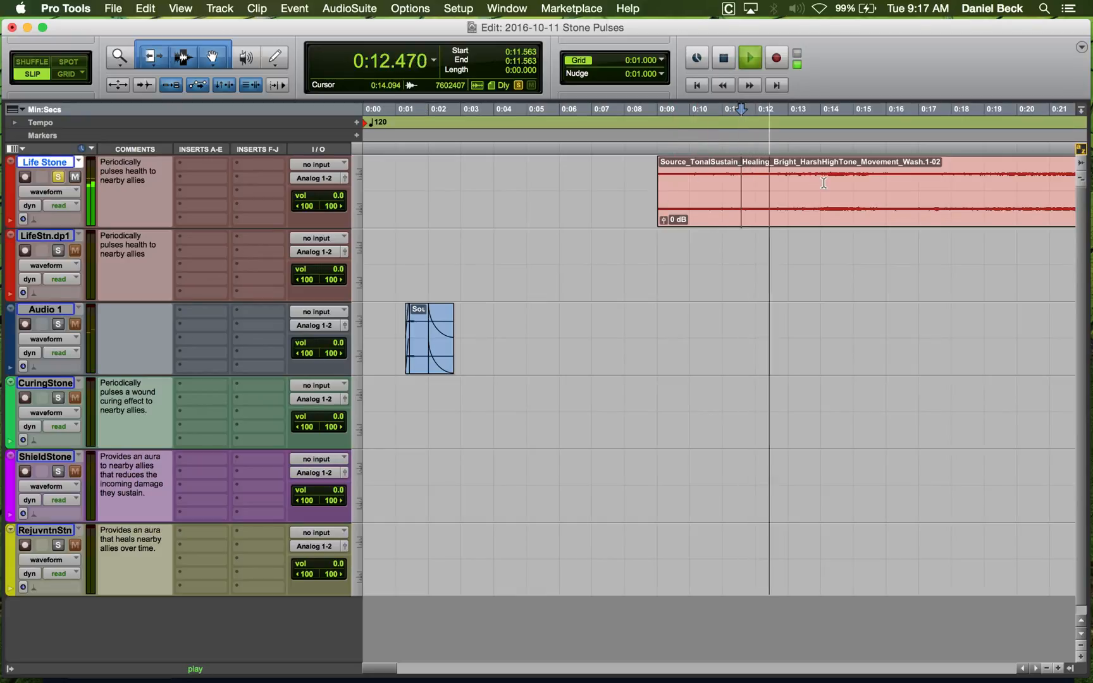
pyautogui.press('r')
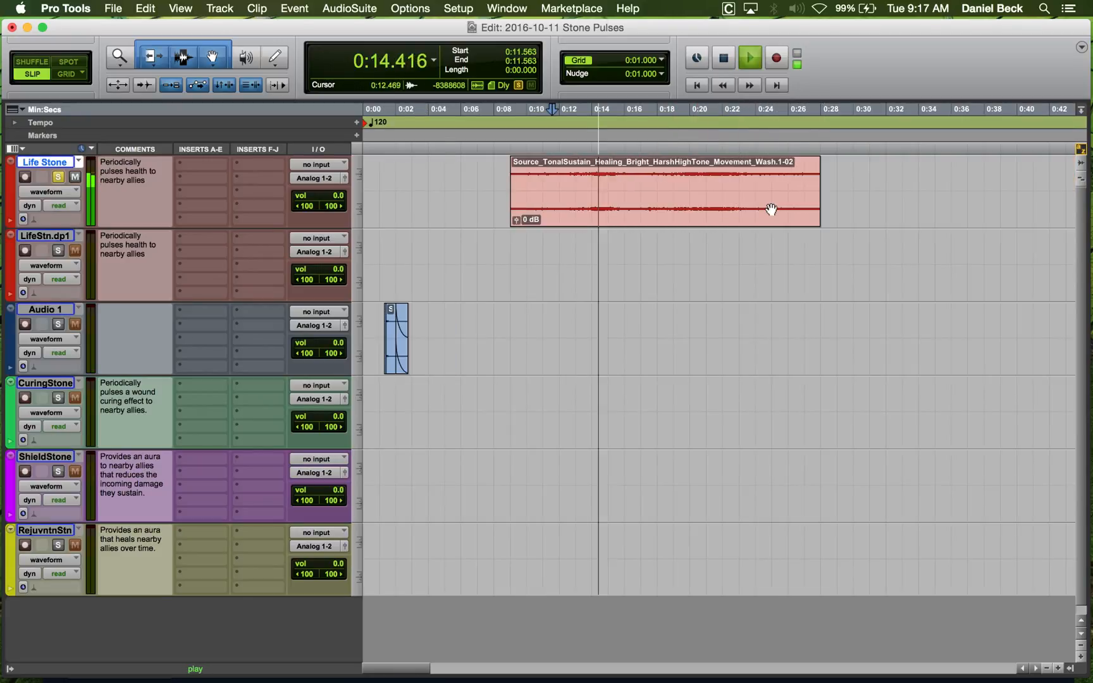
pyautogui.press('space')
pyautogui.click(655, 181)
pyautogui.press('space')
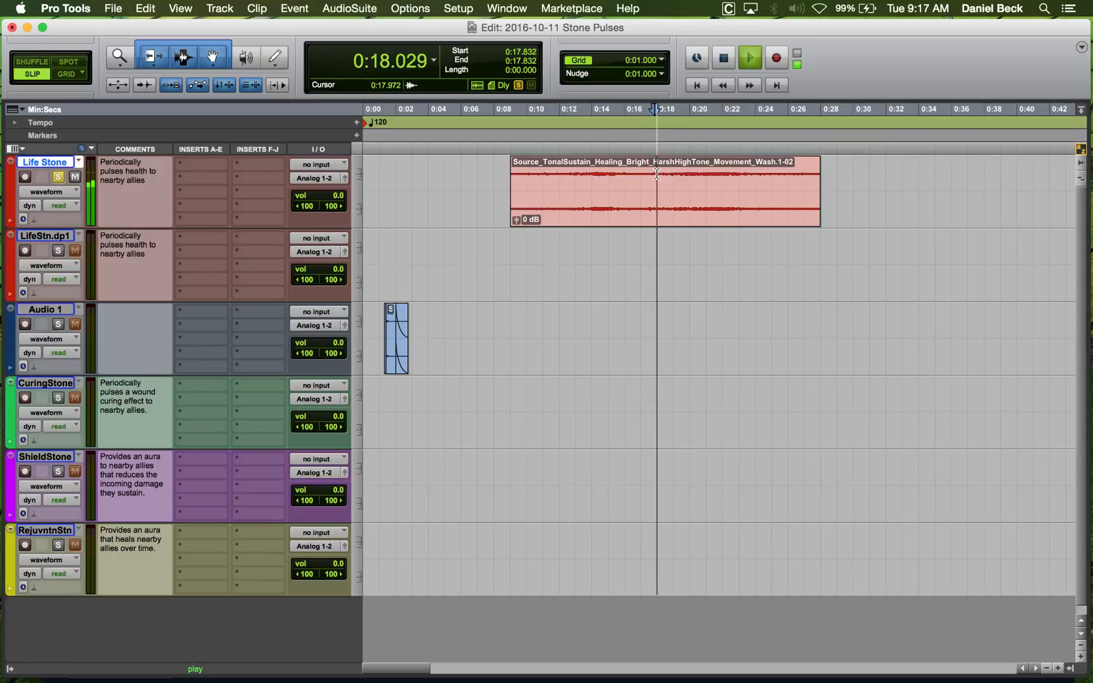
# Split the shifted tonal sustain clip at 0:22.709, moving its second part to 0:00 and its first part to 0:23.535.
pyautogui.moveTo(623, 209); pyautogui.dragTo(724, 210)
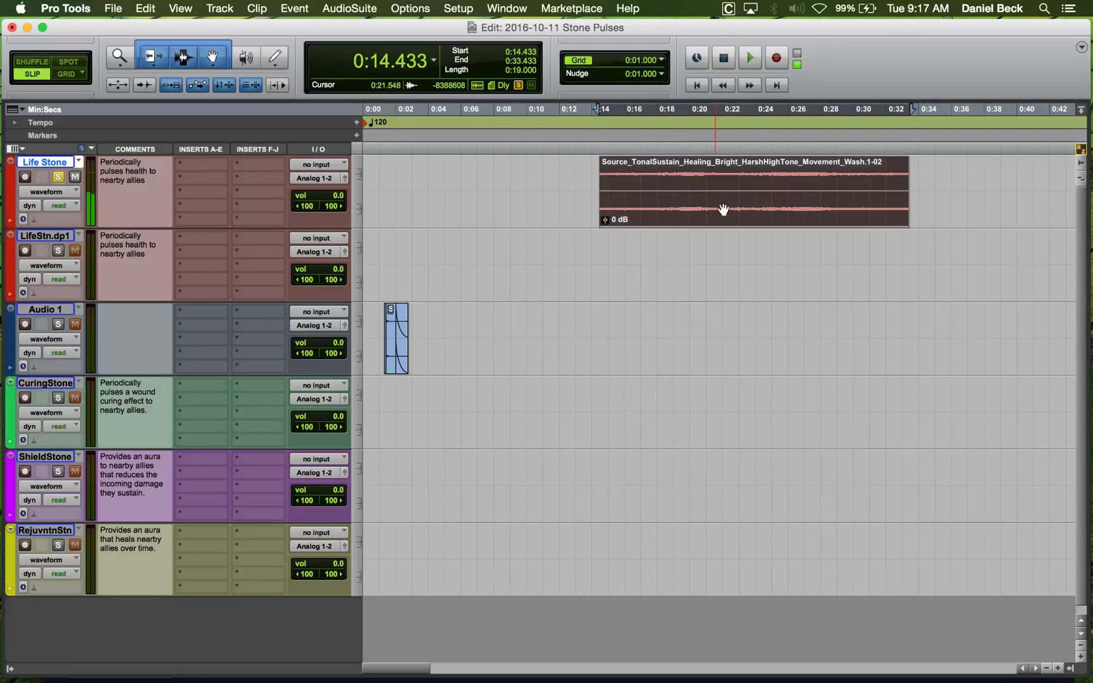
pyautogui.click(740, 167)
pyautogui.click(735, 168)
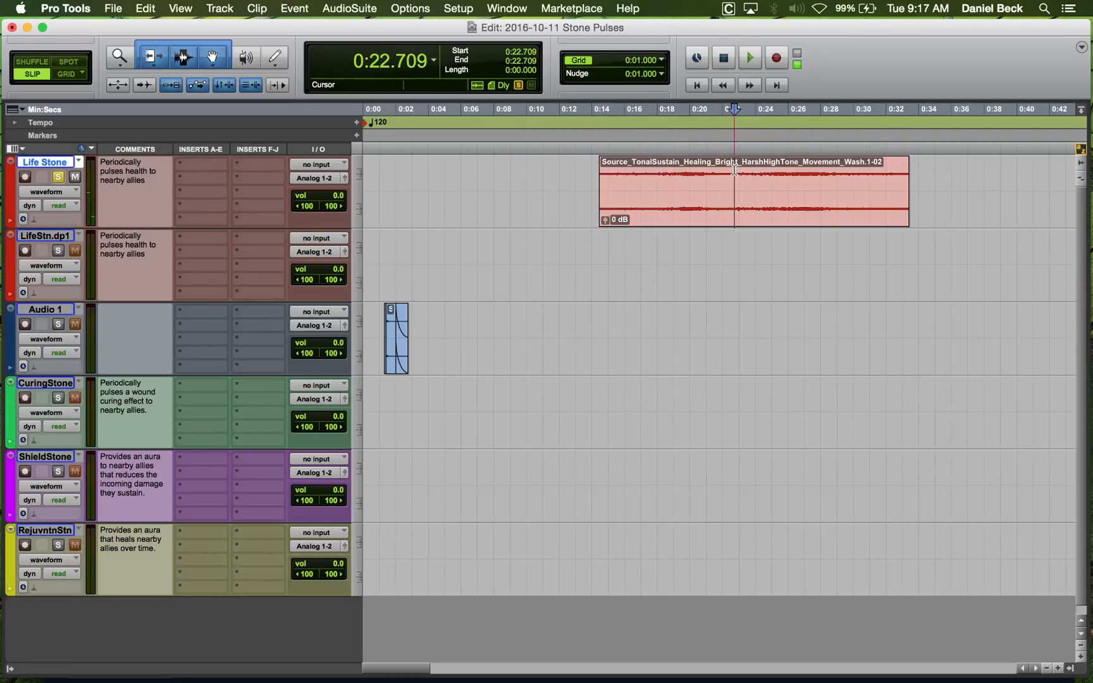
pyautogui.press('b')
pyautogui.moveTo(791, 202); pyautogui.dragTo(405, 196)
pyautogui.moveTo(641, 205); pyautogui.dragTo(791, 204)
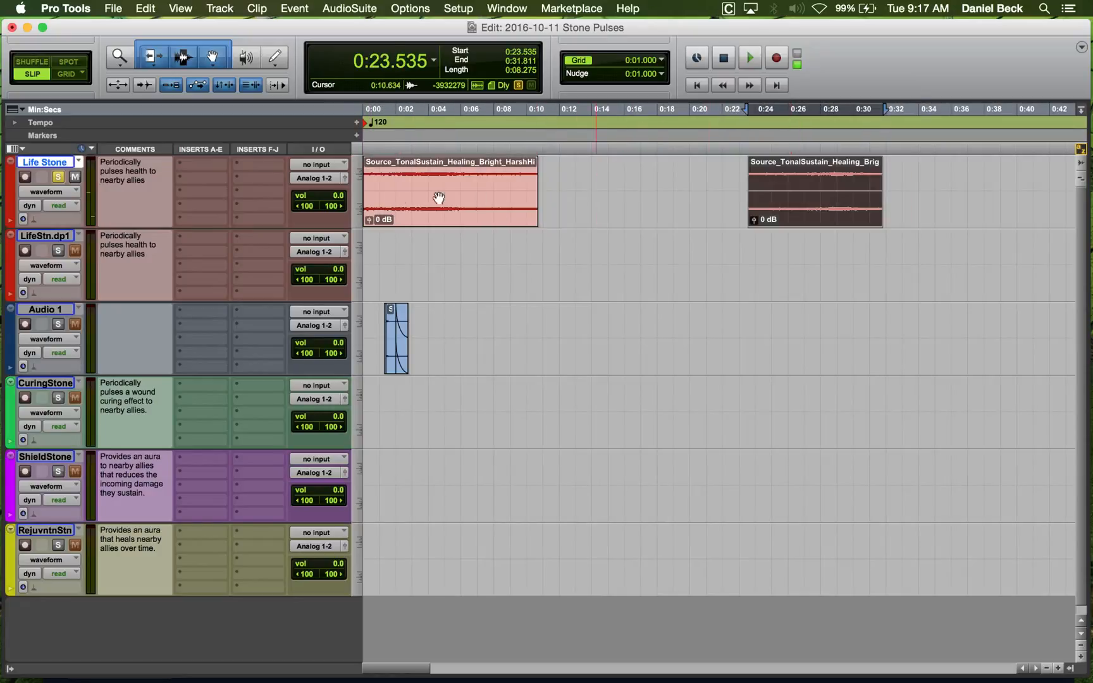
# Play the tonal sustain part at the session start from 0:00.162.
pyautogui.click(391, 174)
pyautogui.press('t')
pyautogui.press('t')
pyautogui.click(373, 172)
pyautogui.press('space')
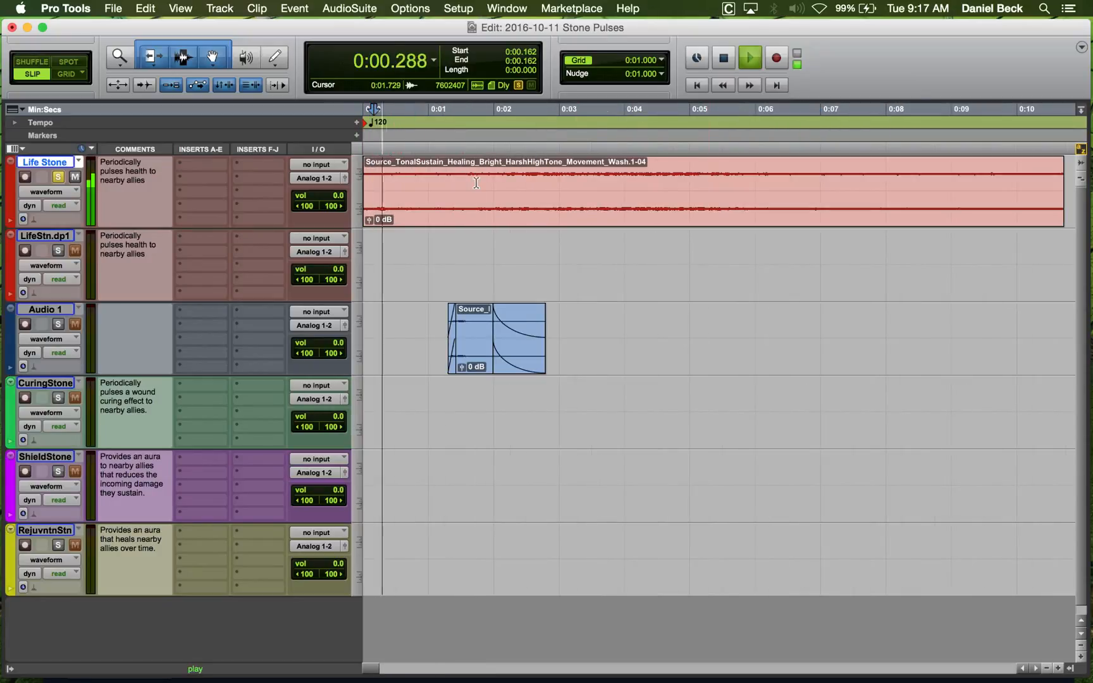
pyautogui.press('r')
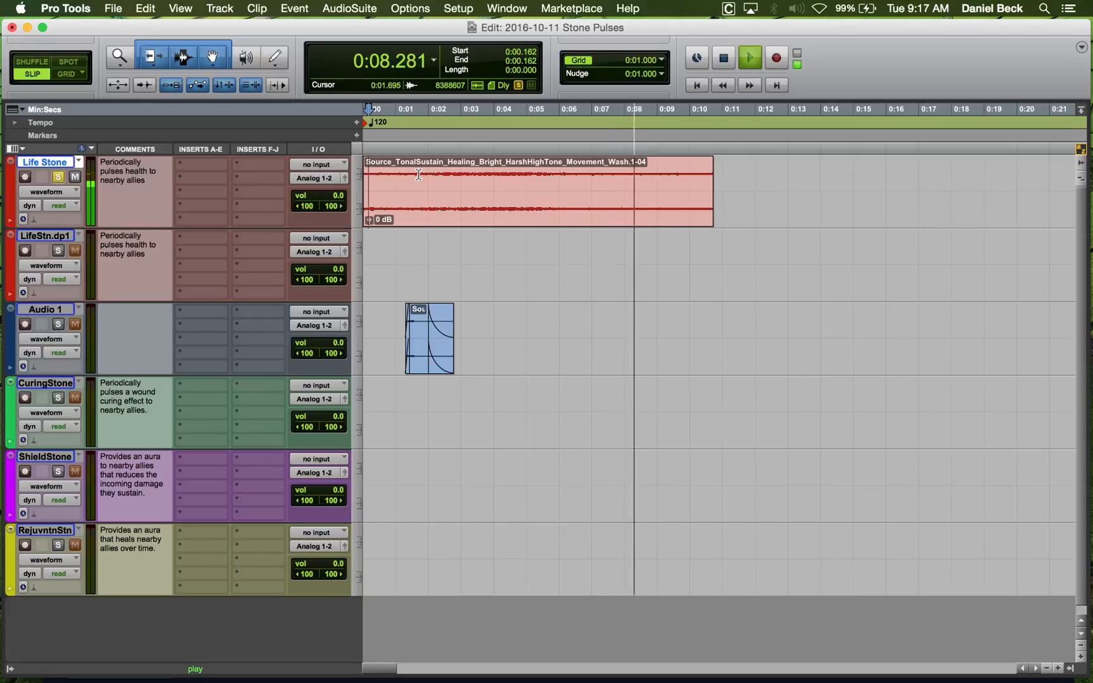
pyautogui.press('space')
# Process the tonal sustain clip with SoundShifter Parametric Stereo in Unlinked mode at a time ratio of 2.0000, previewing before rendering.
pyautogui.click(446, 208)
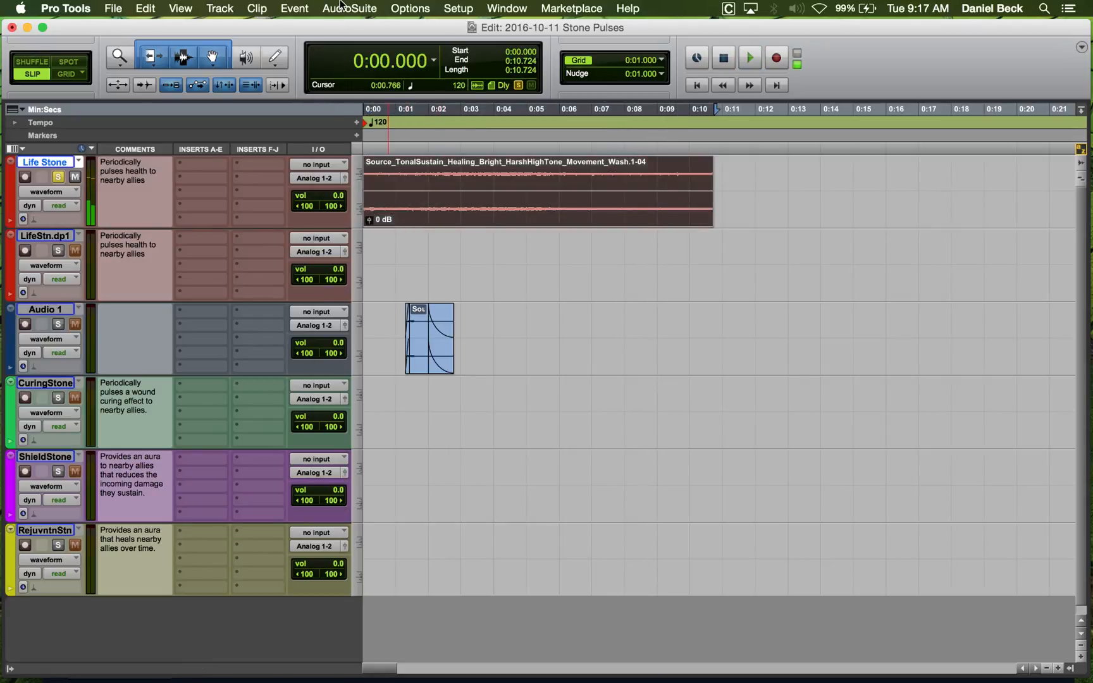
pyautogui.click(342, 7)
pyautogui.moveTo(451, 56)
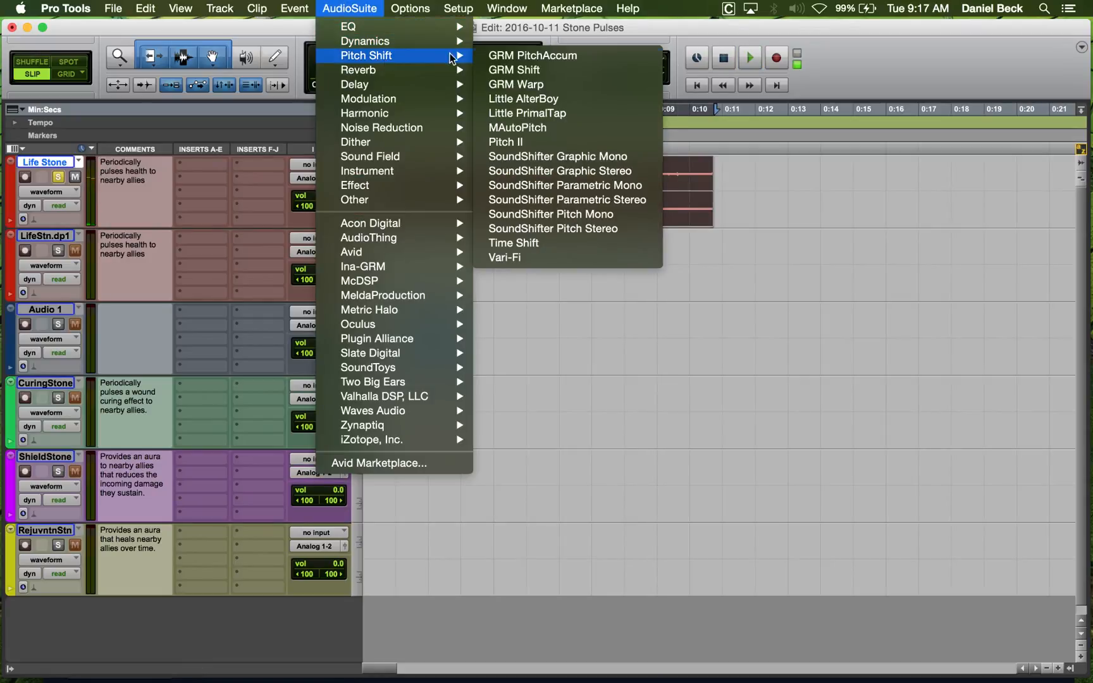
pyautogui.click(621, 201)
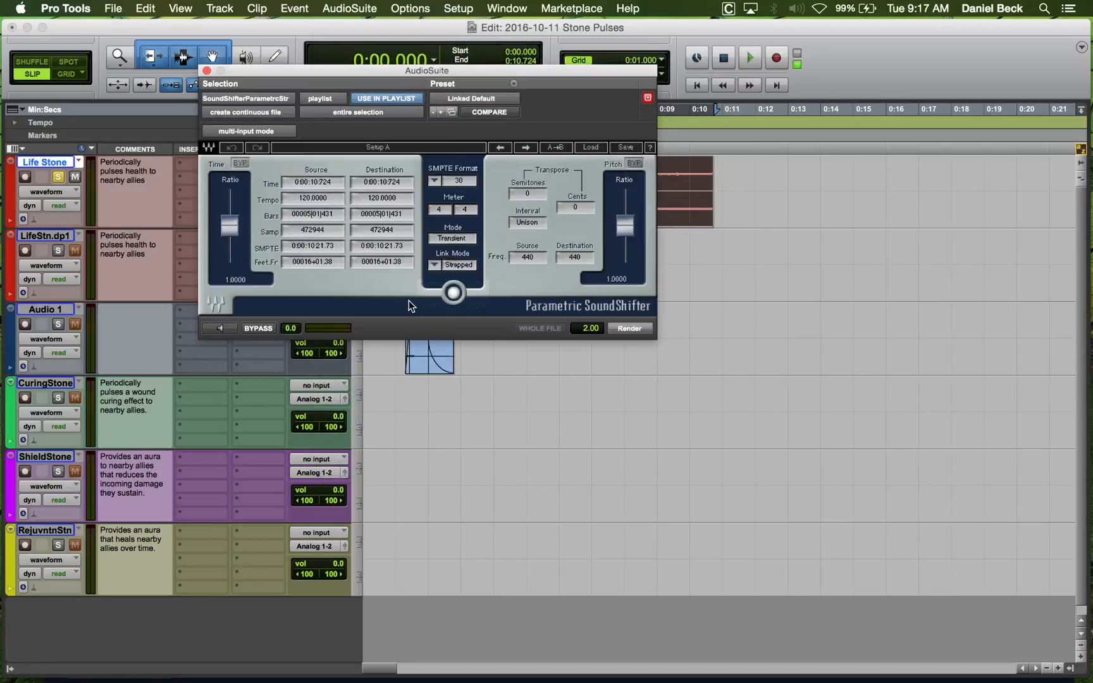
pyautogui.click(459, 264)
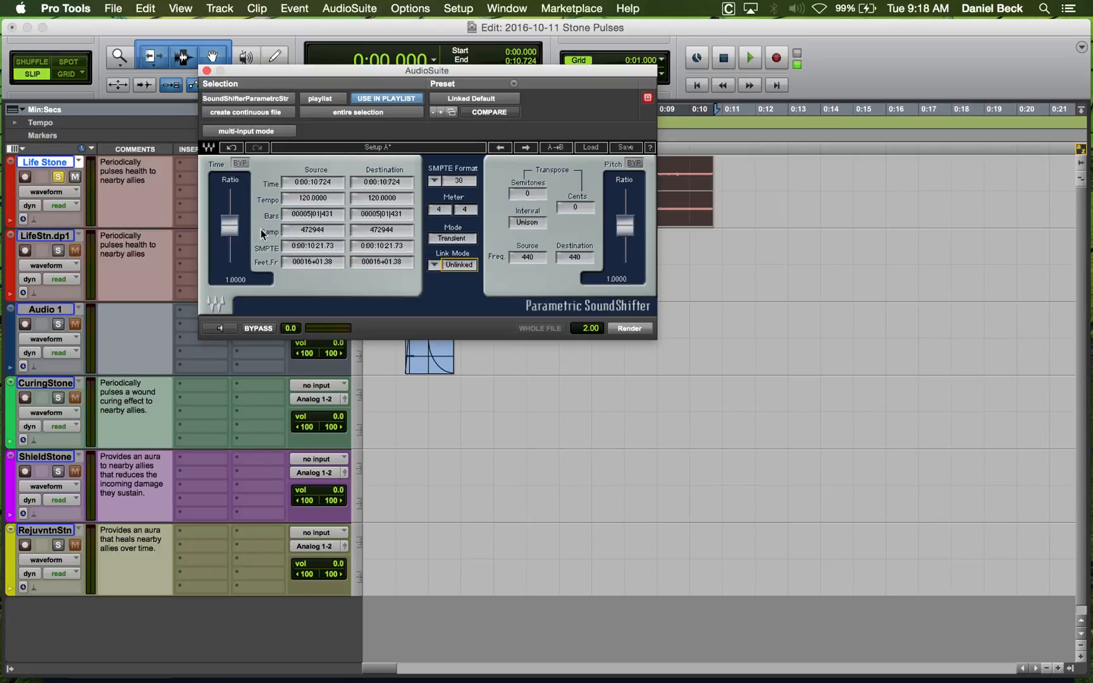
pyautogui.moveTo(229, 226); pyautogui.dragTo(229, 200)
pyautogui.click(223, 329)
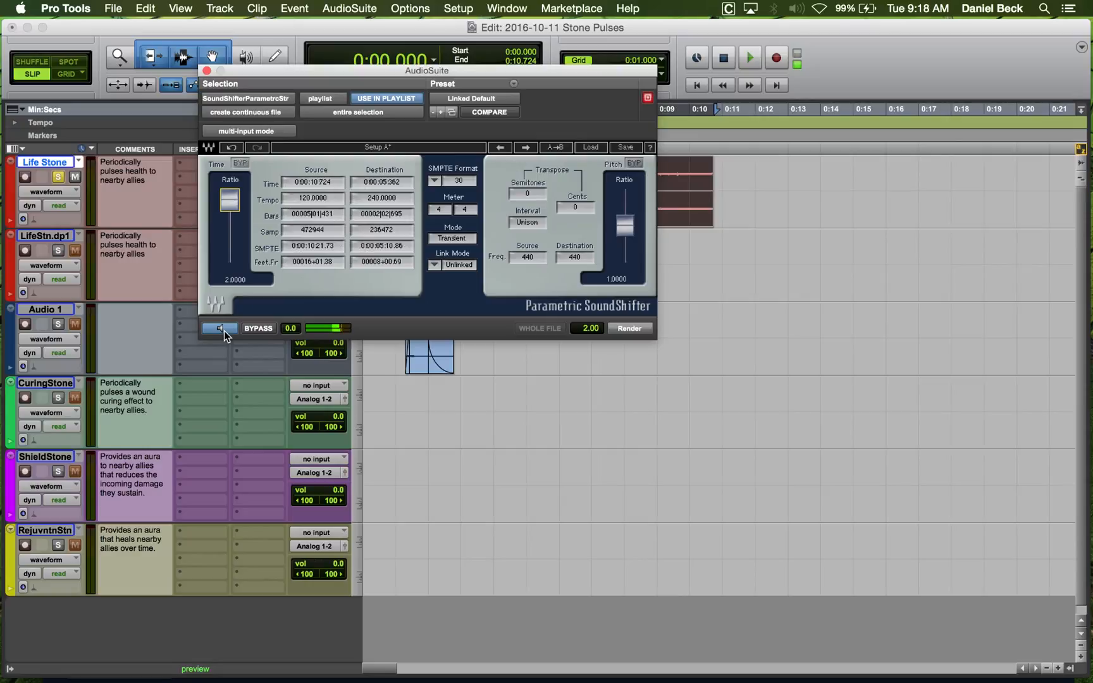
pyautogui.click(629, 330)
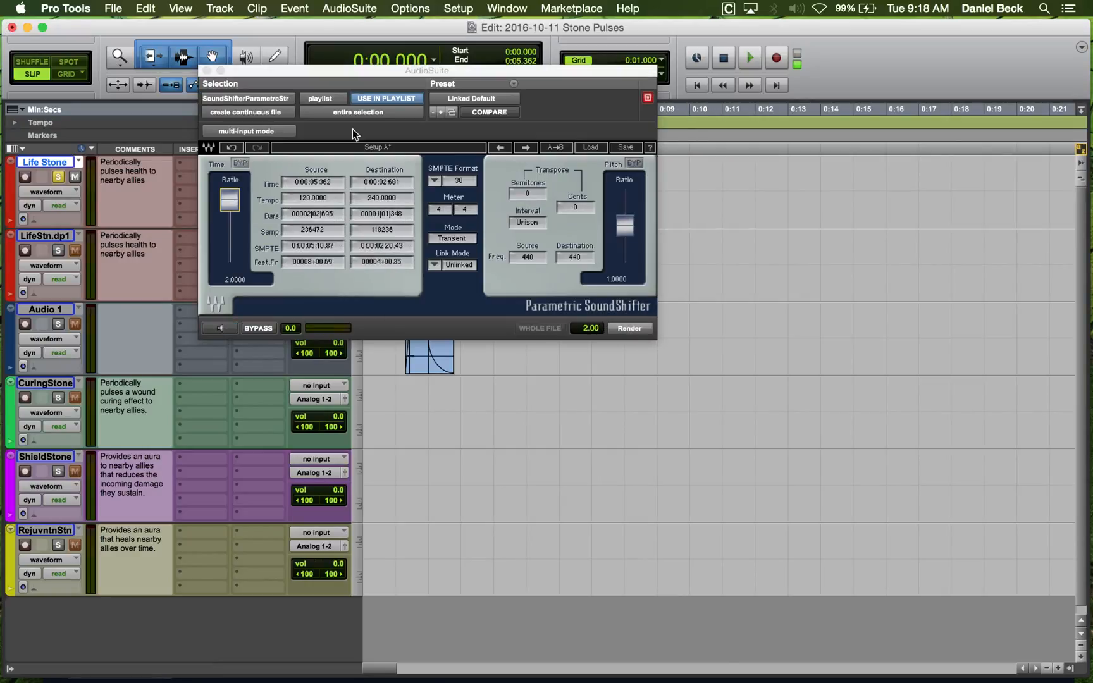
# Preview and render the same SoundShifter time ratio on the tonal sustain clip once more, and close the plug-in.
pyautogui.moveTo(341, 74); pyautogui.dragTo(629, 272)
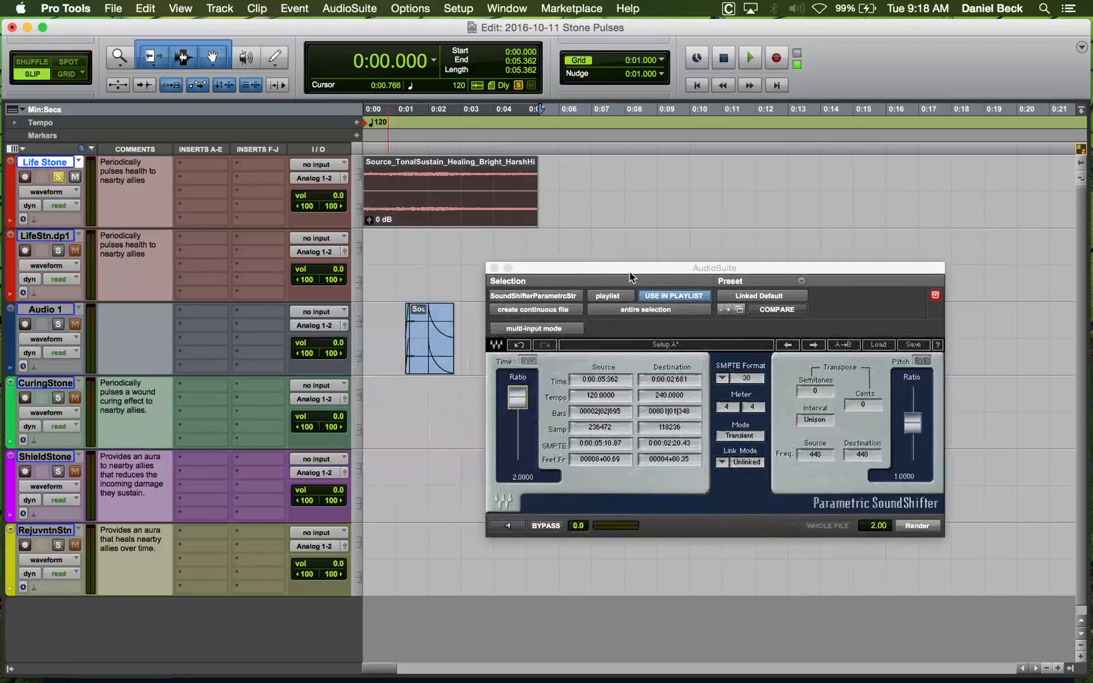
pyautogui.click(510, 525)
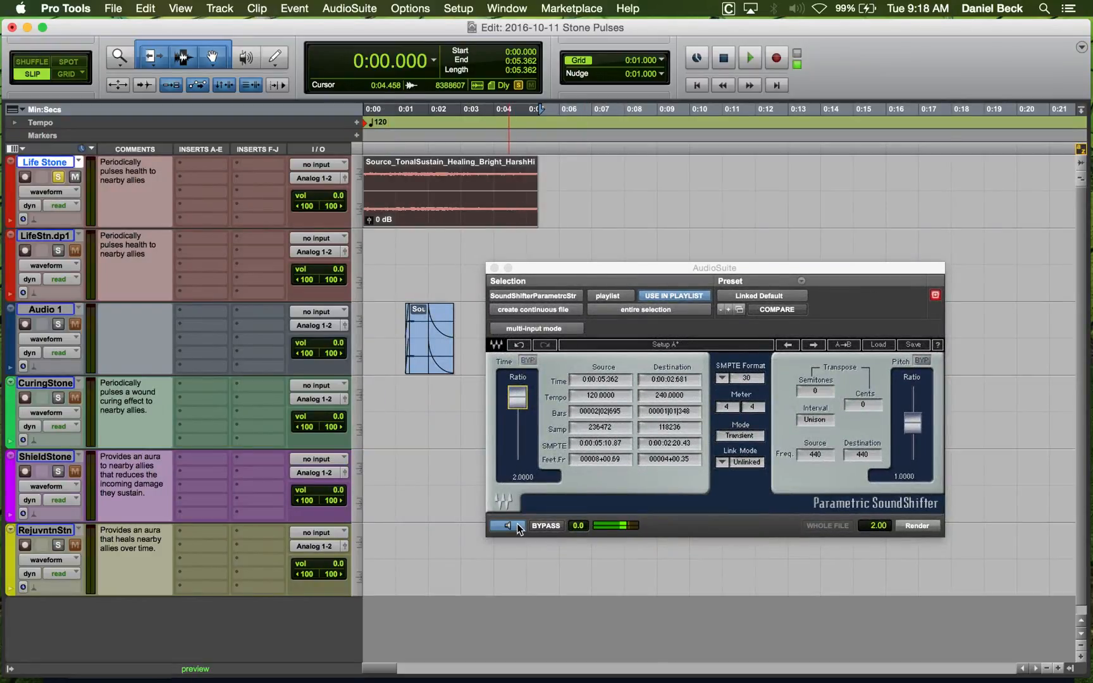
pyautogui.click(917, 526)
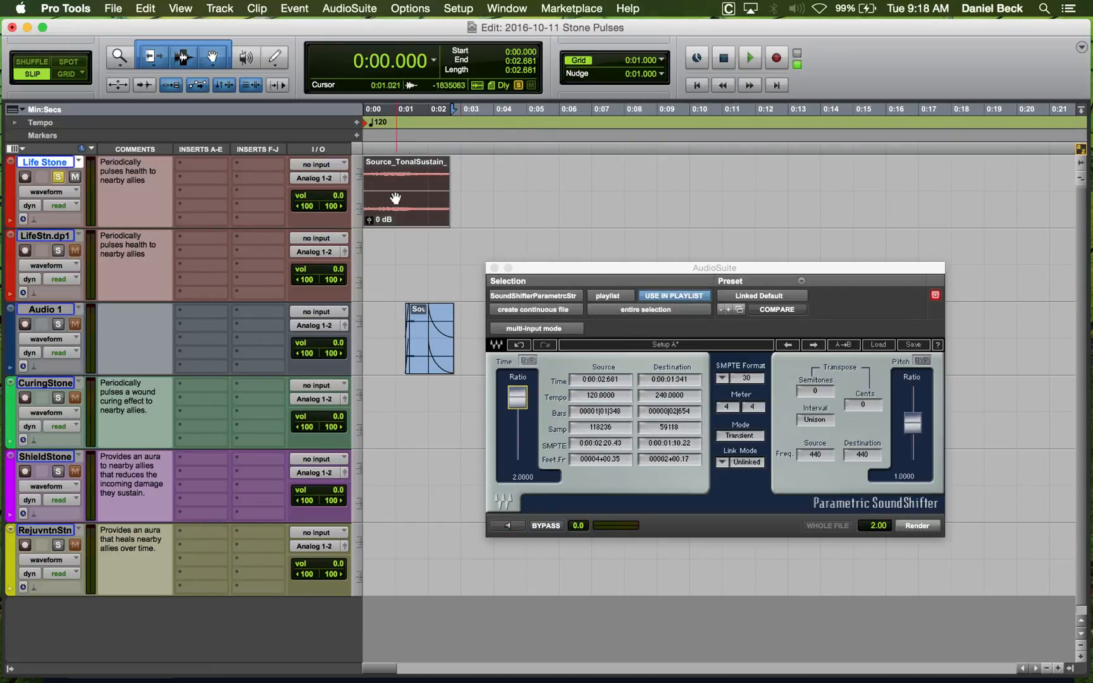
pyautogui.click(495, 268)
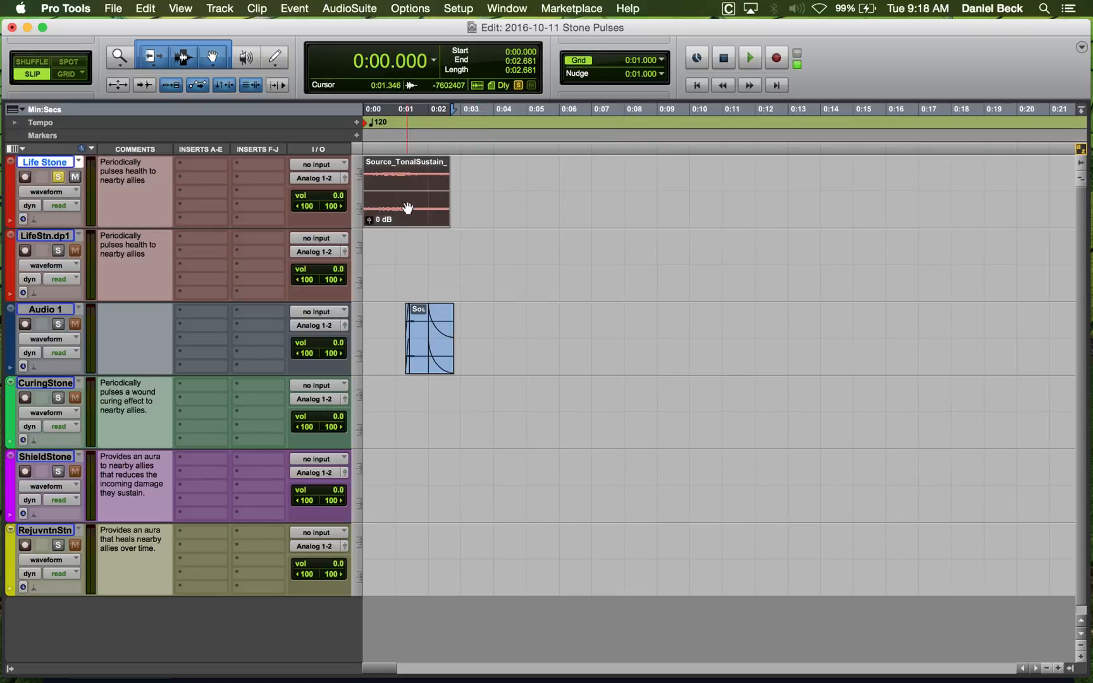
# Move the time-compressed Life Stone clip later on the timeline and trim its start to 0:00.859.
pyautogui.moveTo(407, 210); pyautogui.dragTo(427, 210)
pyautogui.click(390, 178)
pyautogui.press('t')
pyautogui.press('t')
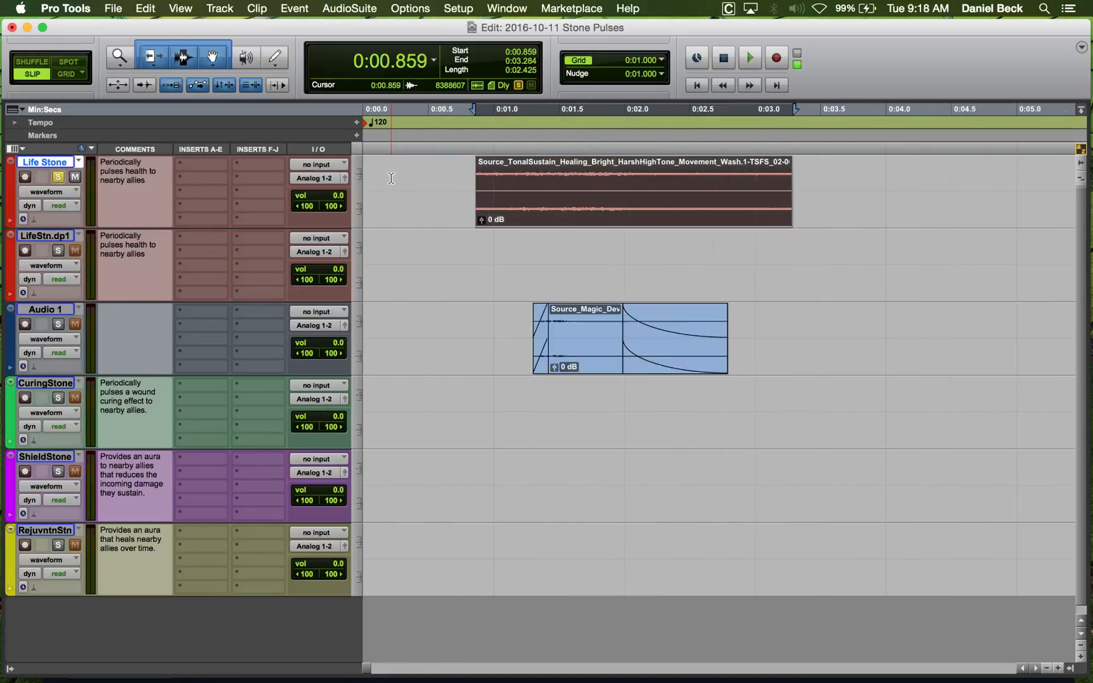
# Fade in the Life Stone clip until about 0:01.2 and play it from 0:00.824.
pyautogui.click(519, 174)
pyautogui.press('d')
pyautogui.click(470, 172)
pyautogui.press('space')
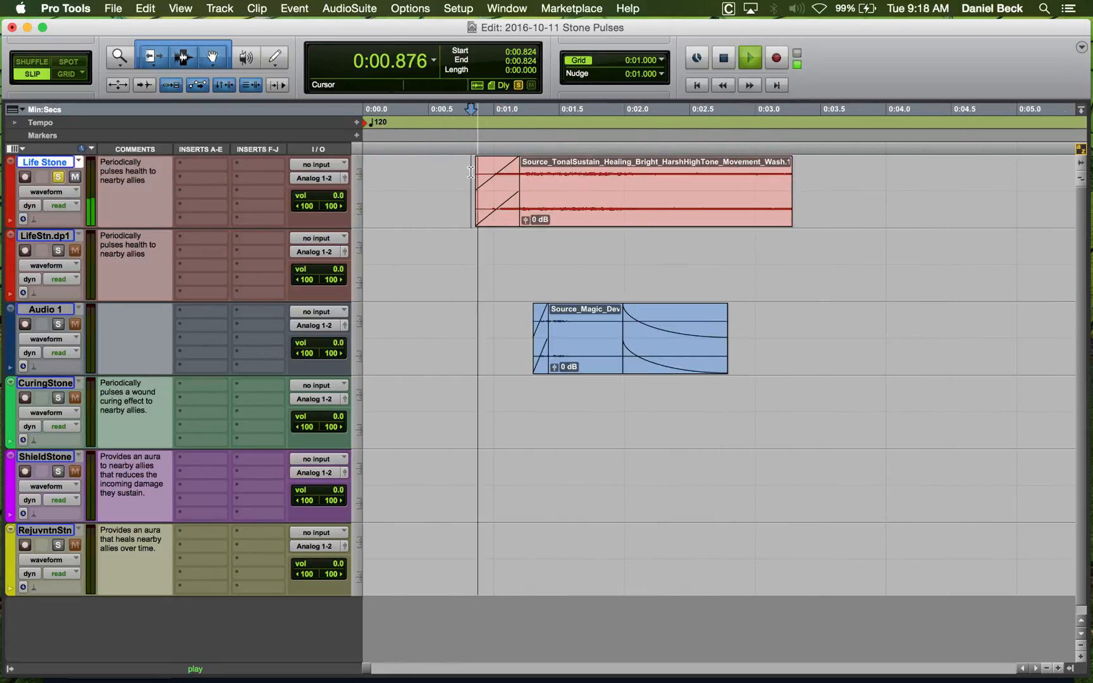
# Trim the Life Stone clip's start to 0:01.155 with a shorter fade-in ending at about 0:01.3.
pyautogui.moveTo(496, 217); pyautogui.dragTo(513, 215)
pyautogui.press('space')
pyautogui.click(514, 176)
pyautogui.press('a')
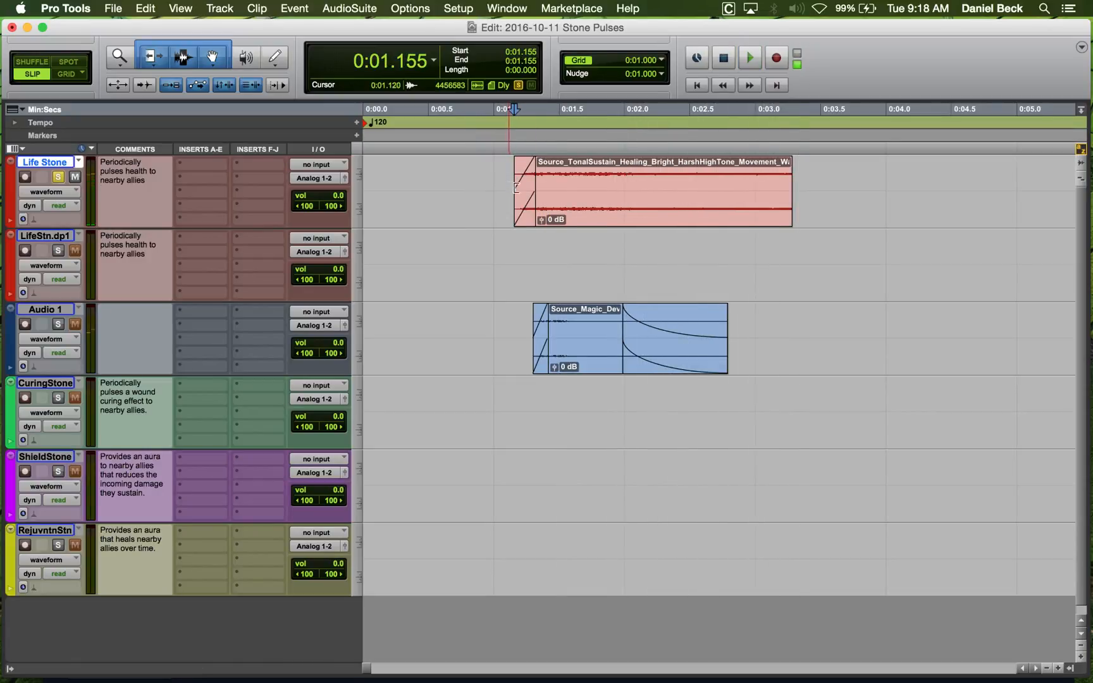
# Switch to Grid editing mode, move the Life Stone clip to 0:02.000, and place the cursor at its start.
pyautogui.press('F4')
pyautogui.moveTo(652, 208); pyautogui.dragTo(741, 208)
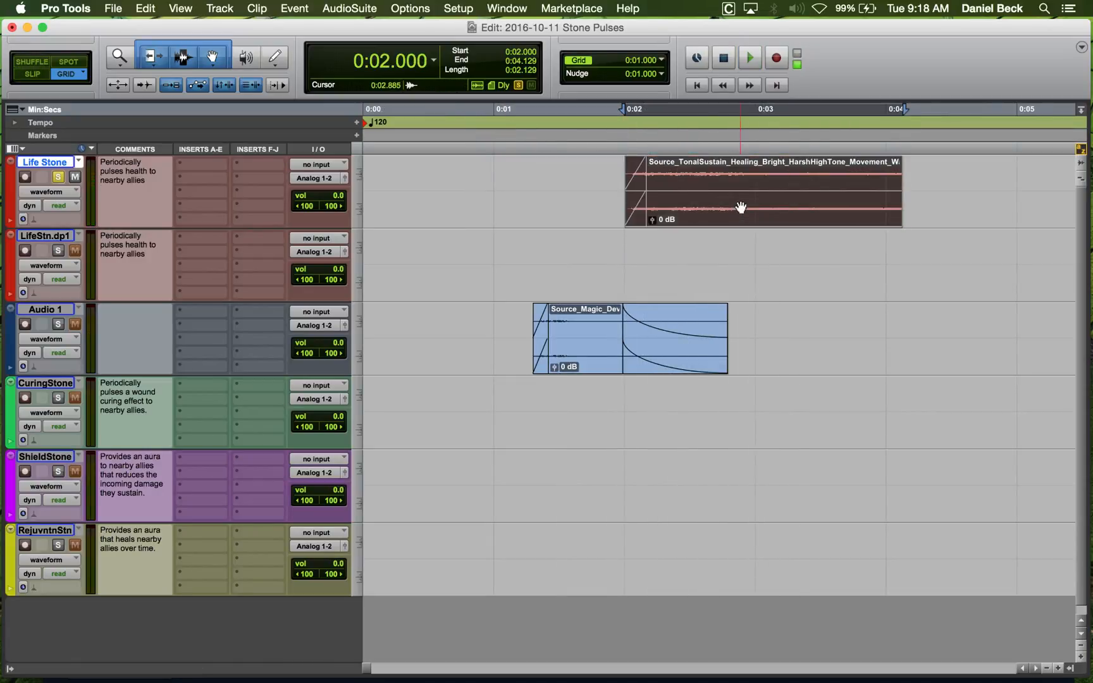
pyautogui.click(624, 172)
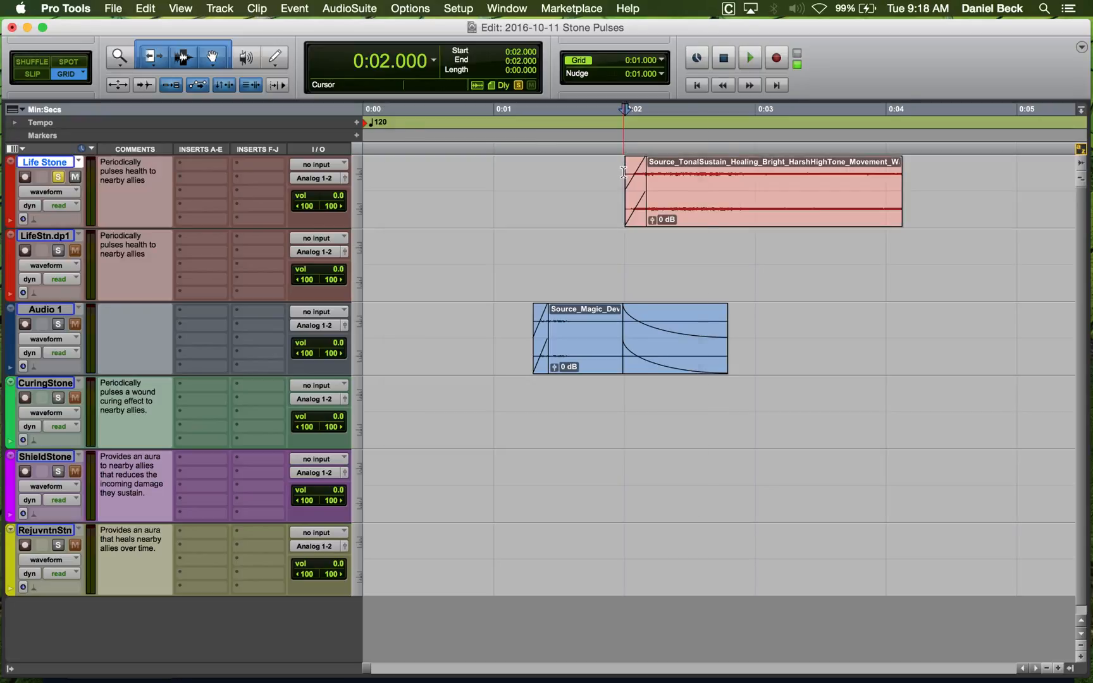
# Add a marker at 0:02.000 and shift the Audio 1 clip in Slip mode to start at about 0:01.87.
pyautogui.press('KP_Enter')
pyautogui.press('Return')
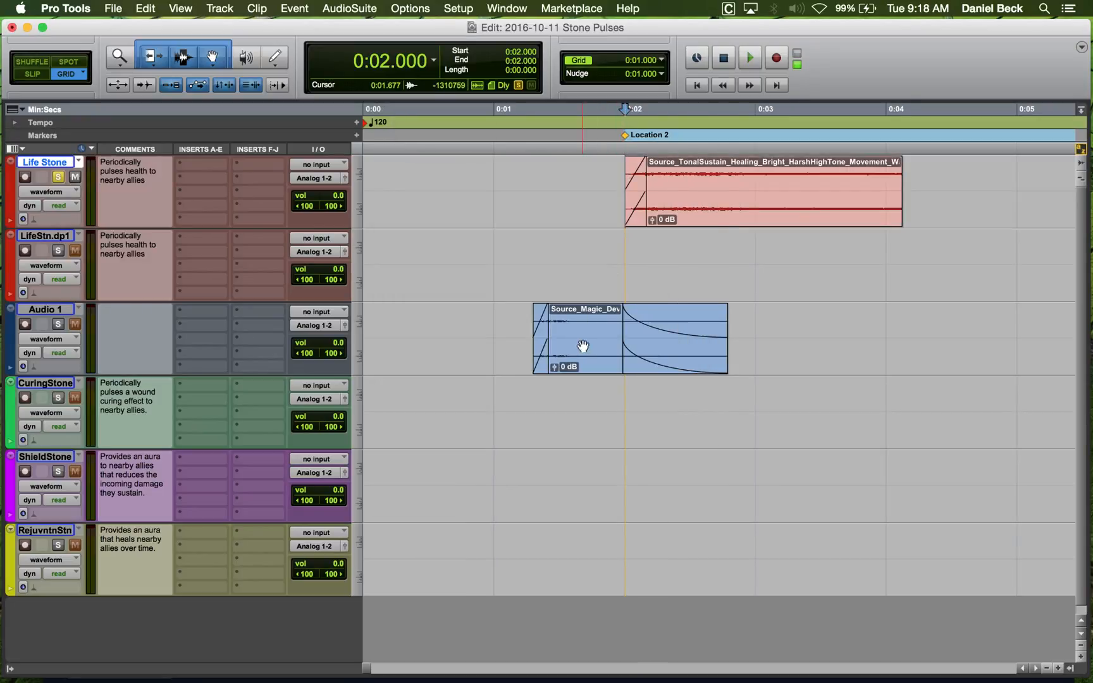
pyautogui.press('F2')
pyautogui.moveTo(581, 352); pyautogui.dragTo(655, 352)
pyautogui.click(593, 329)
pyautogui.press('space')
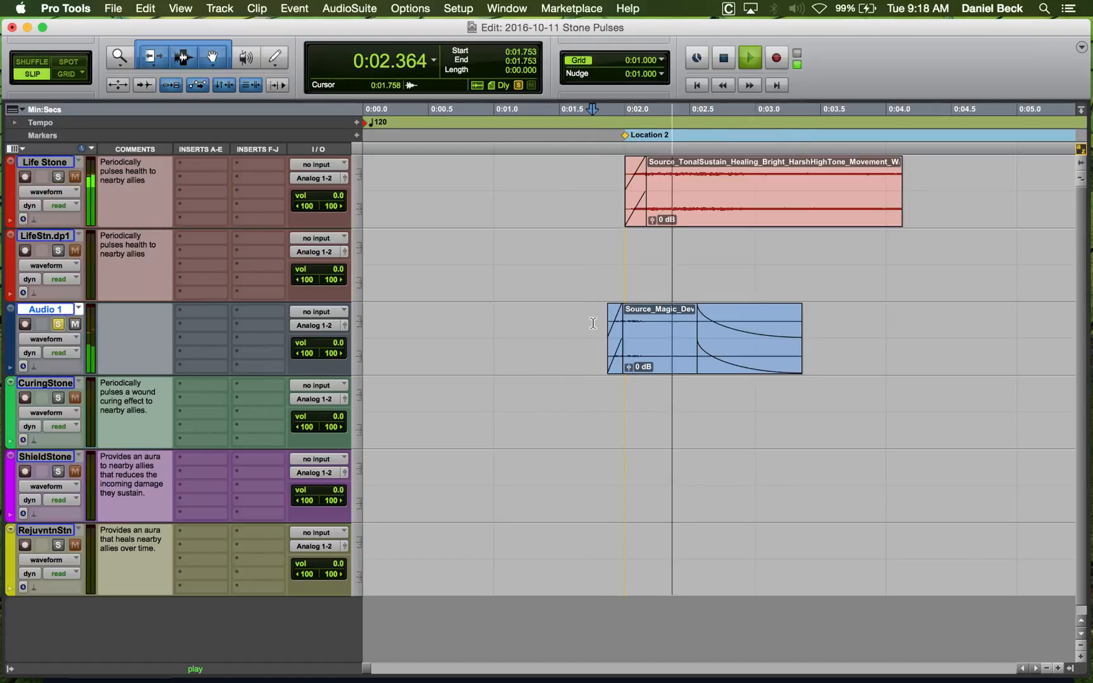
pyautogui.press('space')
# Play from 0:01.921 and fade out the Life Stone clip from about 0:02.7 to its end.
pyautogui.click(615, 184)
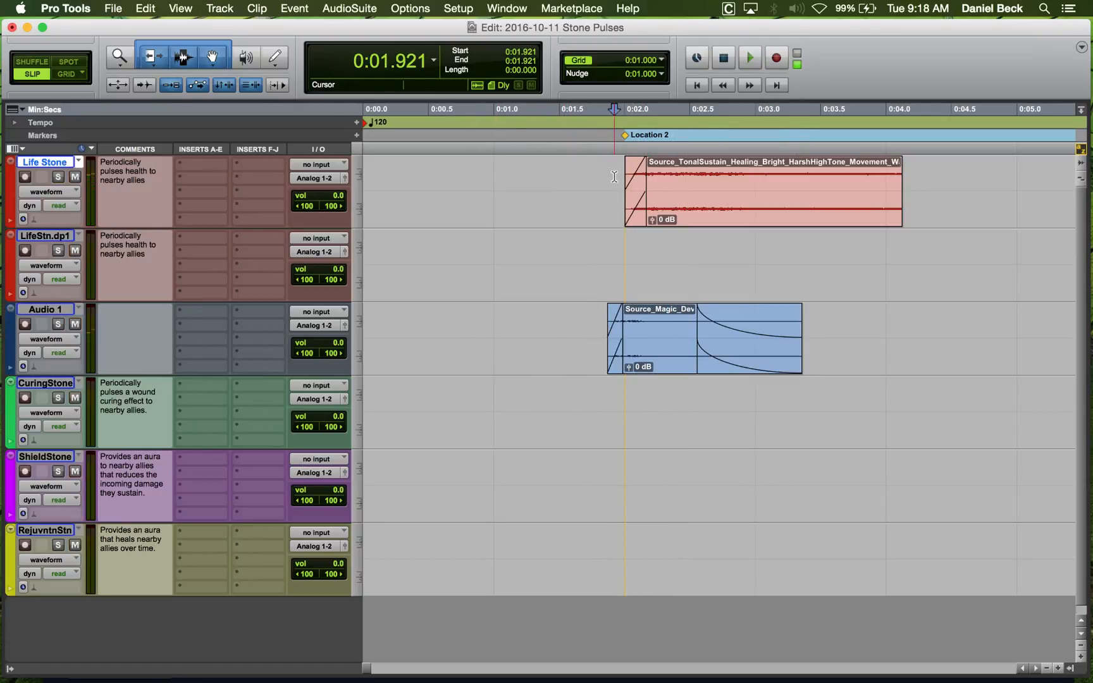
pyautogui.press('space')
pyautogui.press('space')
pyautogui.press('space')
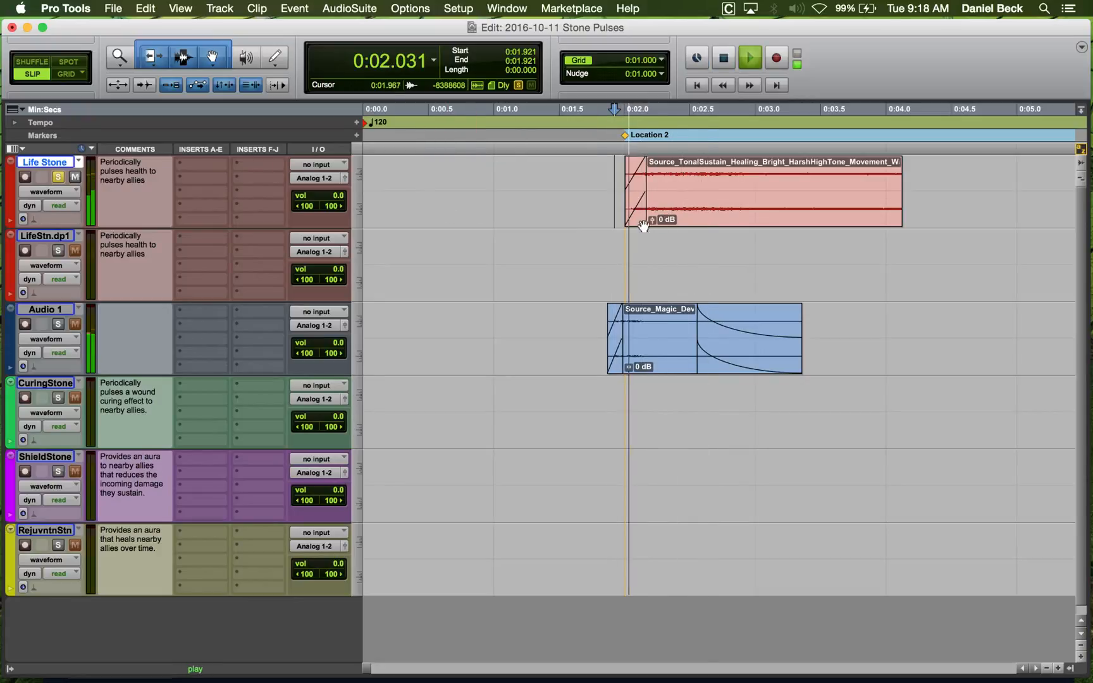
pyautogui.press('space')
pyautogui.click(718, 174)
pyautogui.press('g')
pyautogui.click(612, 172)
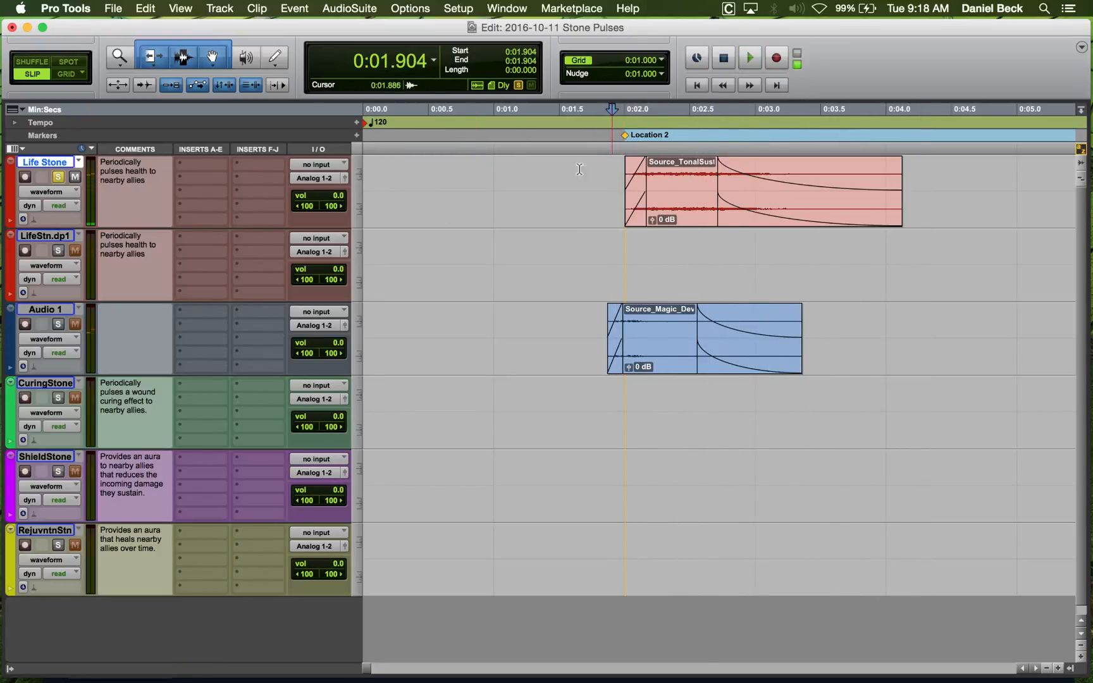
# Insert the multichannel AIR Vintage Filter on the Life Stone track and move its window clear of the transport controls.
pyautogui.click(201, 177)
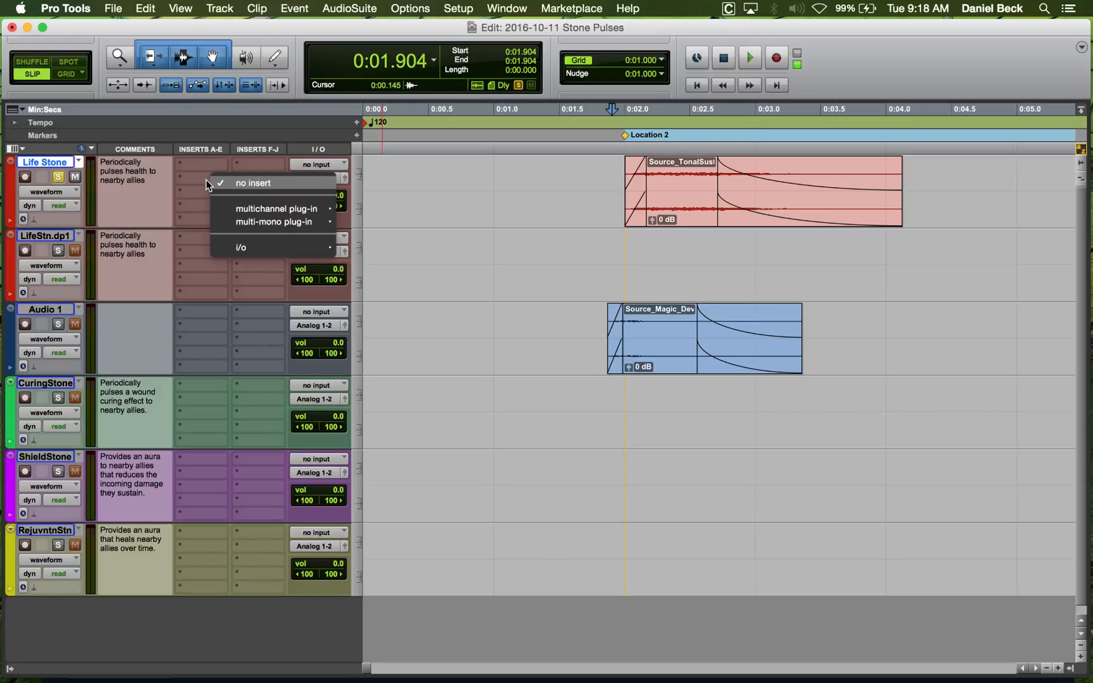
pyautogui.moveTo(248, 209)
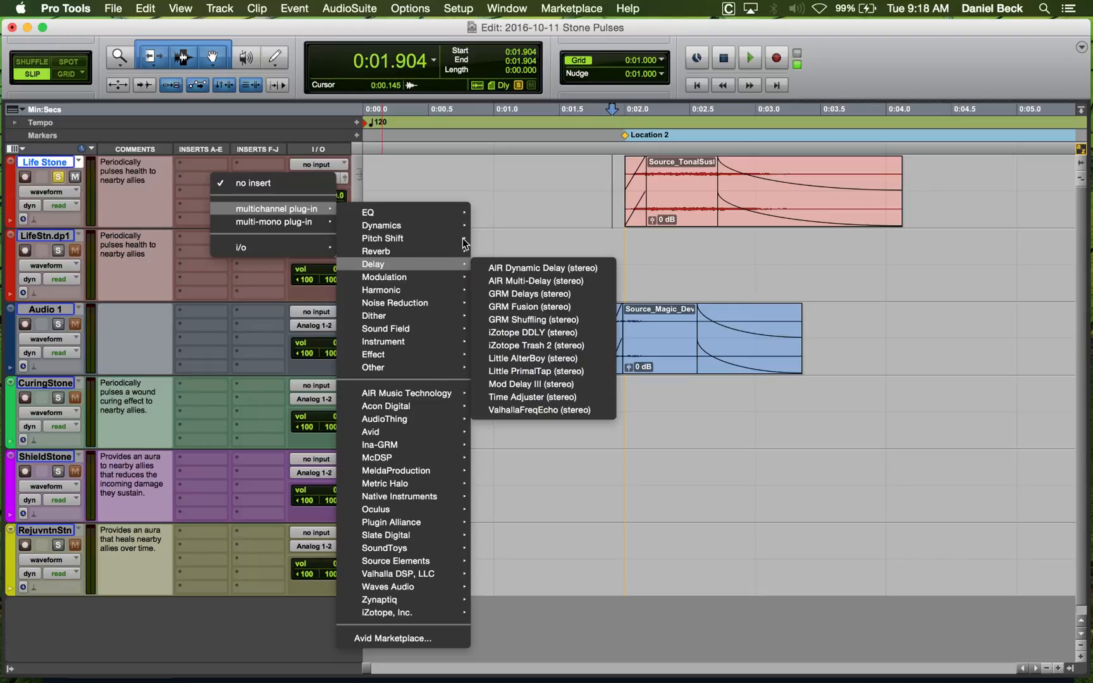
pyautogui.moveTo(428, 264)
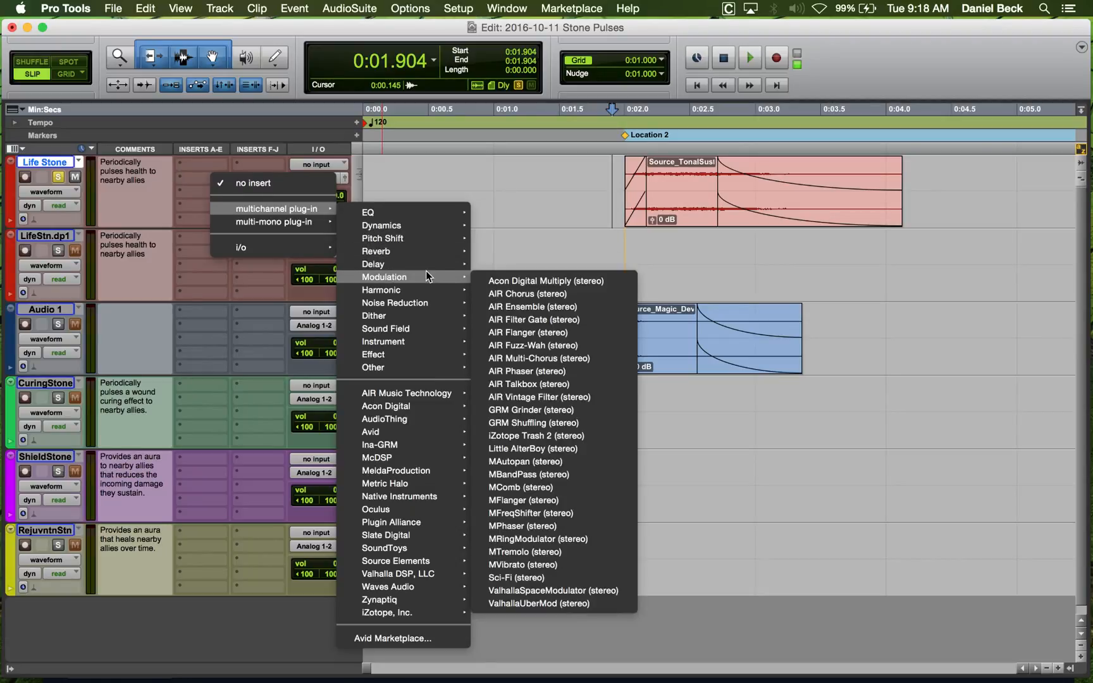
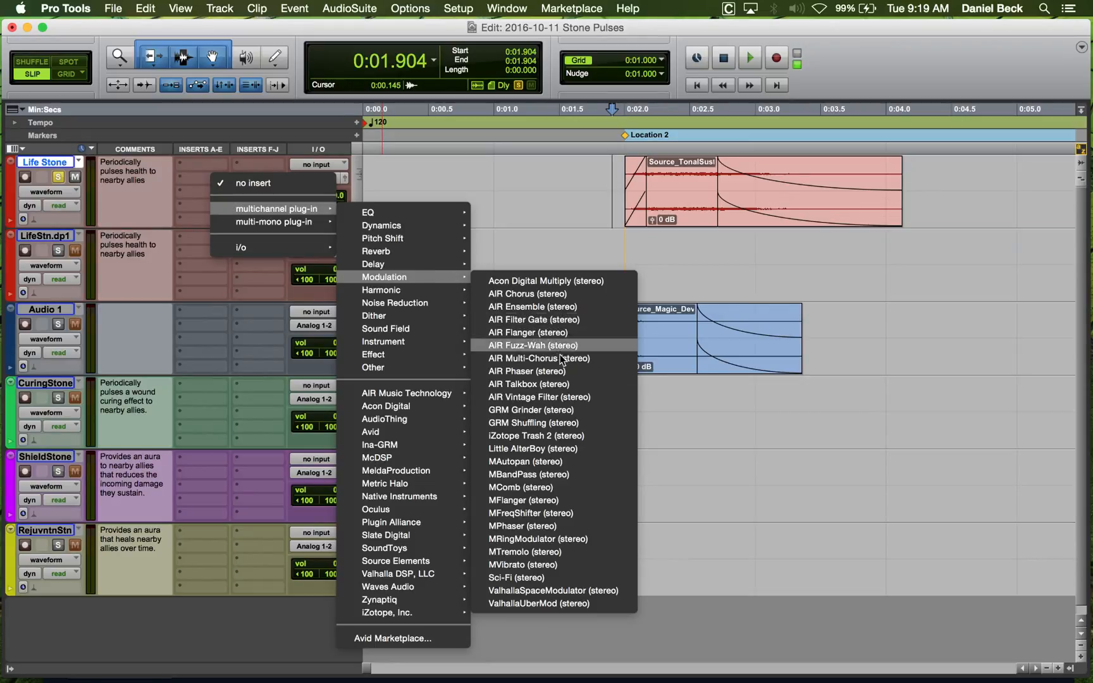
pyautogui.click(573, 397)
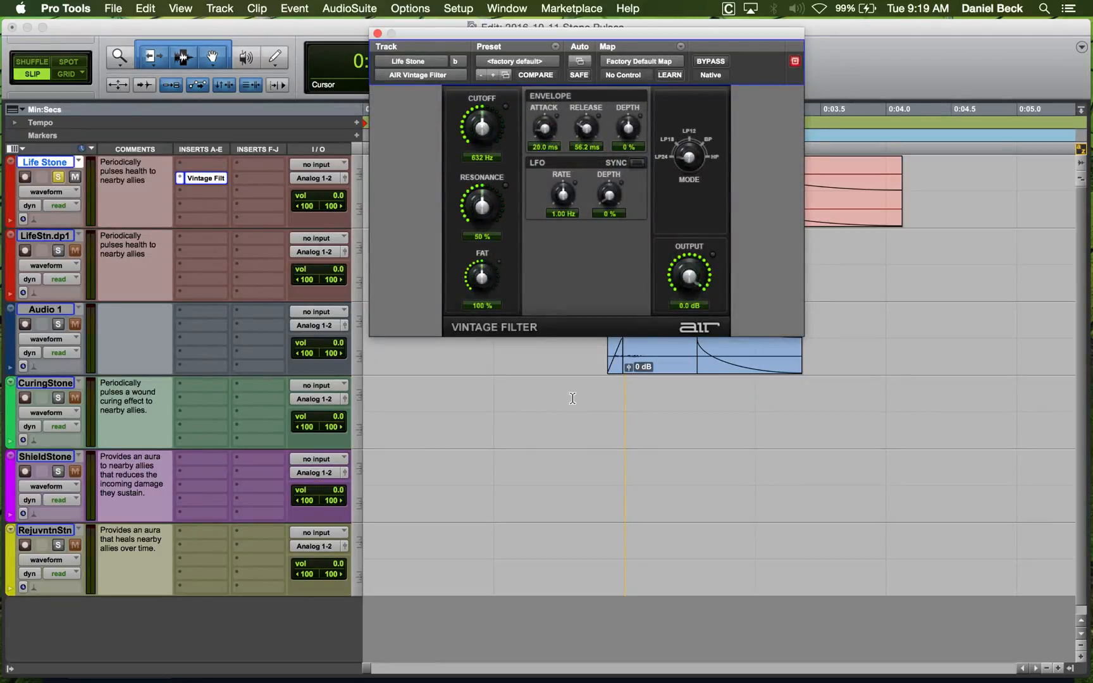
pyautogui.moveTo(591, 31); pyautogui.dragTo(599, 222)
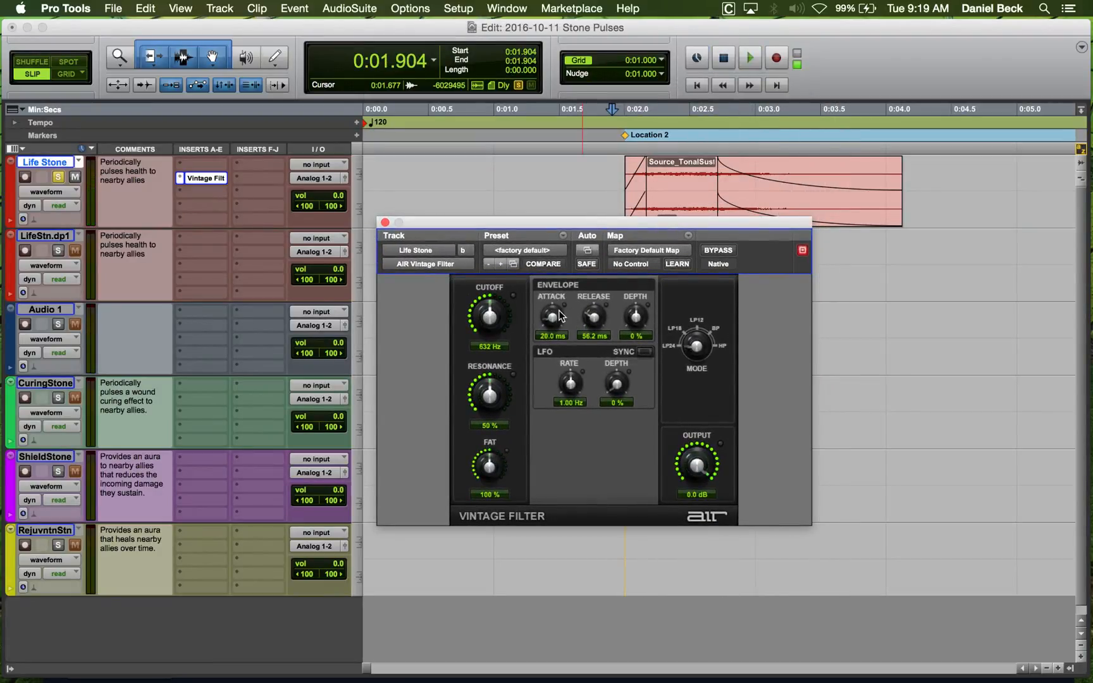
# Try negative Envelope Depth values down to -46 % on the filter while replaying the Life Stone clip.
pyautogui.moveTo(644, 318); pyautogui.dragTo(646, 256)
pyautogui.press('space')
pyautogui.moveTo(635, 318); pyautogui.dragTo(637, 367)
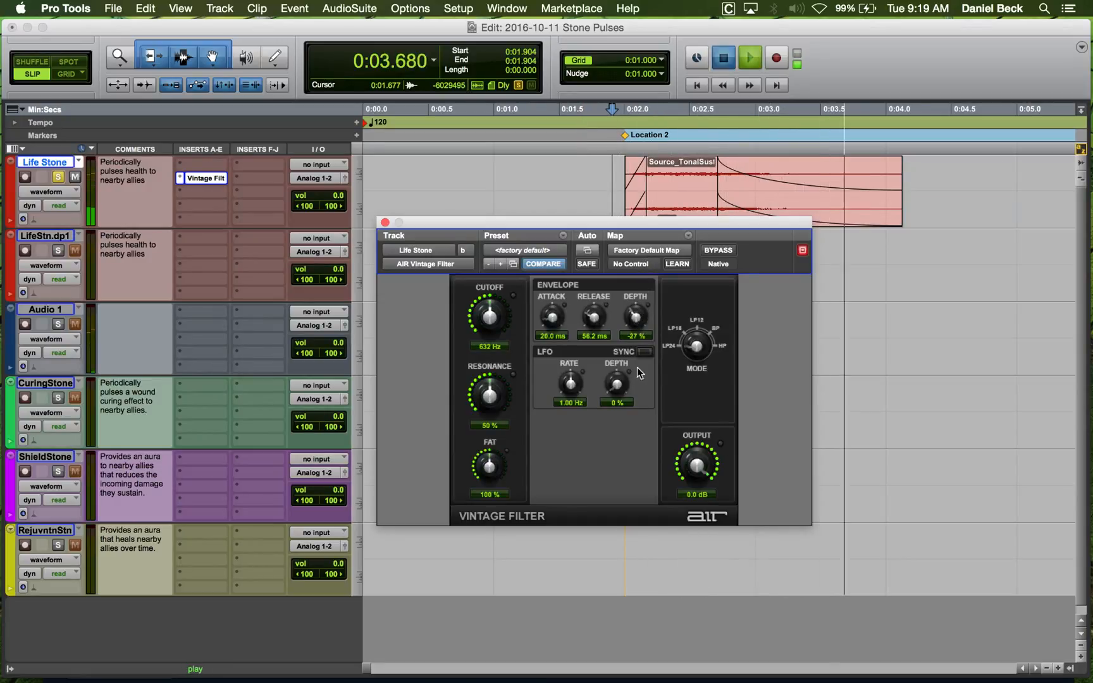
pyautogui.press('space')
pyautogui.press('space')
pyautogui.moveTo(641, 317); pyautogui.dragTo(638, 332)
pyautogui.press('space')
pyautogui.press('space')
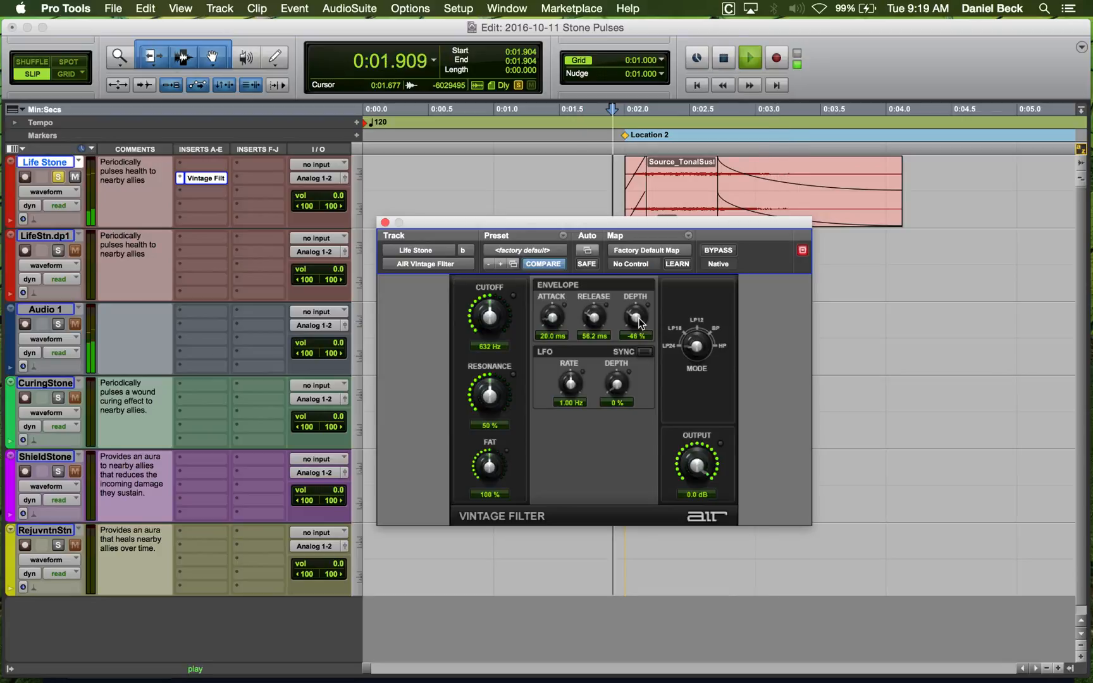
pyautogui.press('space')
pyautogui.press('space')
pyautogui.press('space')
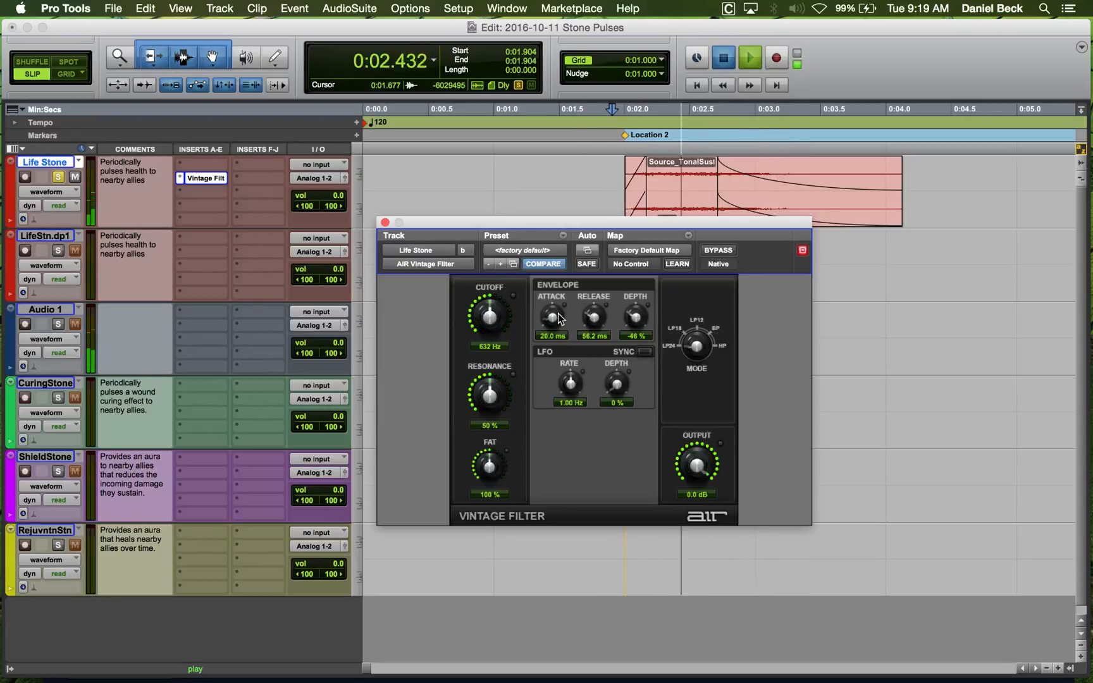
# Set the filter's Envelope Attack to 2.34 s and replay the Life Stone clip.
pyautogui.moveTo(553, 318); pyautogui.dragTo(563, 267)
pyautogui.press('space')
pyautogui.press('space')
pyautogui.moveTo(552, 313); pyautogui.dragTo(561, 288)
pyautogui.press('space')
pyautogui.press('space')
pyautogui.press('space')
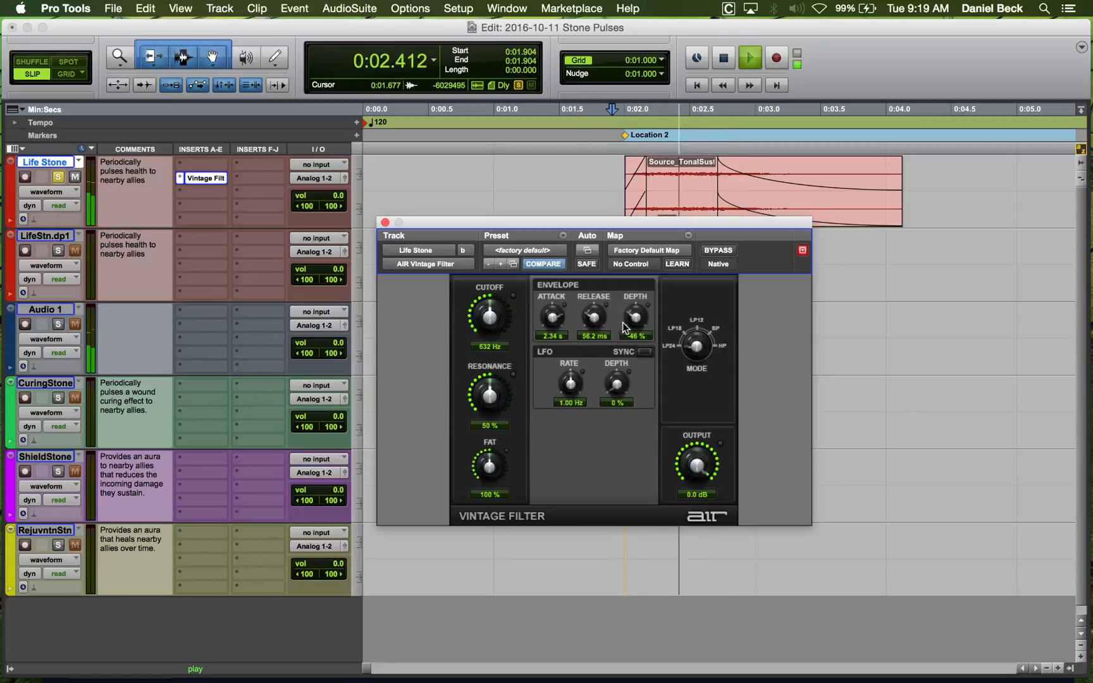
# Set the filter's Envelope Depth to +38 % and replay the clip.
pyautogui.press('space')
pyautogui.moveTo(636, 316); pyautogui.dragTo(633, 297)
pyautogui.press('space')
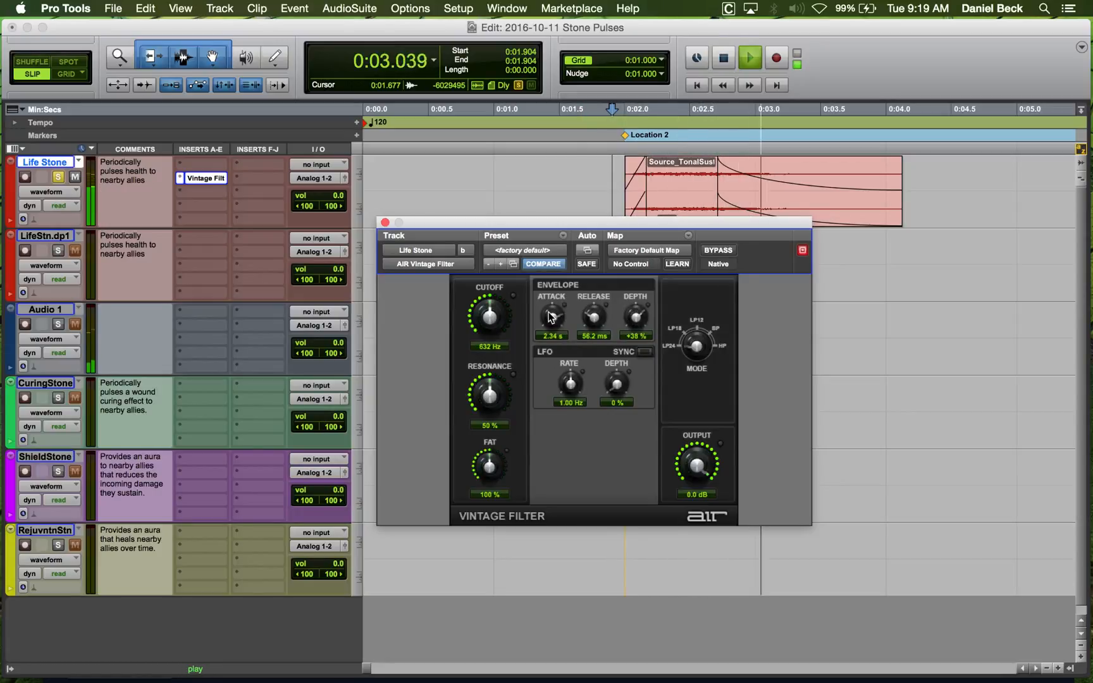
pyautogui.press('space')
pyautogui.press('space')
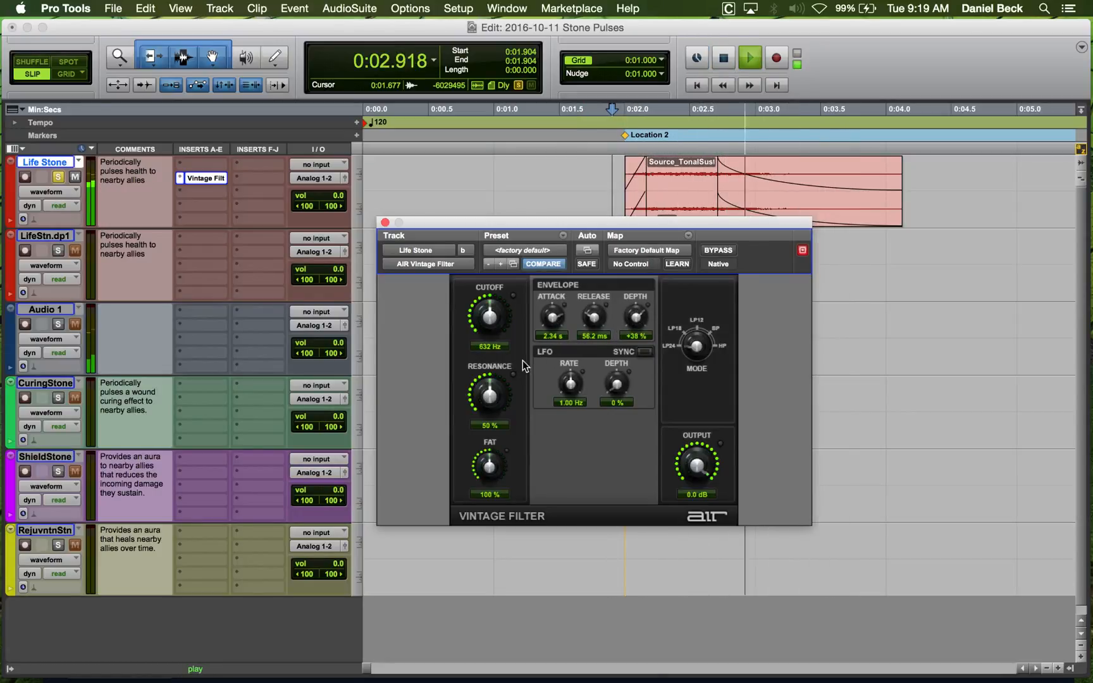
# Lower the filter's Resonance to 10 % and play the clip to check it.
pyautogui.press('space')
pyautogui.moveTo(490, 393); pyautogui.dragTo(506, 470)
pyautogui.press('space')
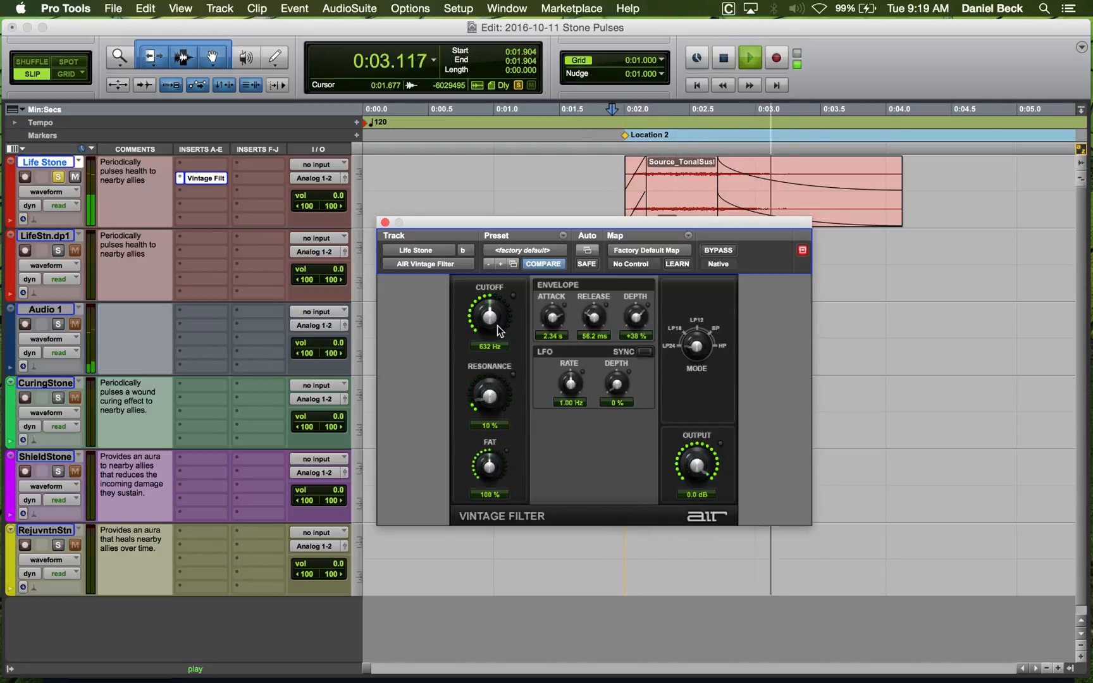
pyautogui.press('space')
# Raise the filter's Cutoff to 2.61 kHz during playback.
pyautogui.press('space')
pyautogui.moveTo(497, 324)
pyautogui.mouseDown()
pyautogui.moveTo(501, 275)
pyautogui.moveTo(486, 324)
pyautogui.mouseUp()
pyautogui.press('space')
pyautogui.press('space')
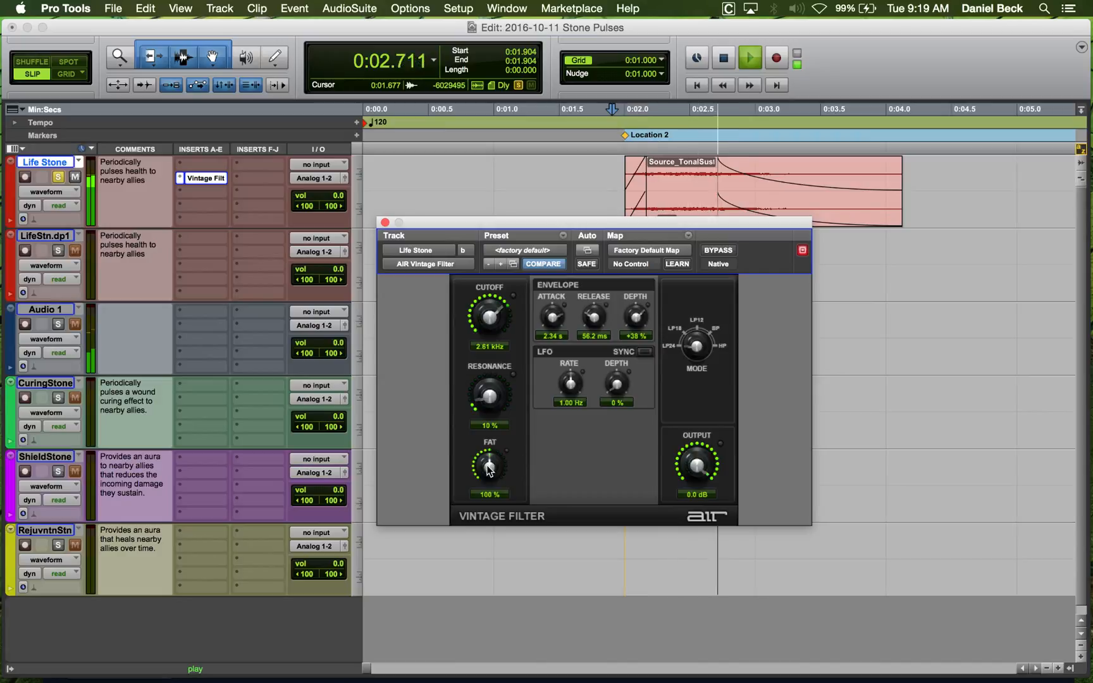
# Lower the filter's Fat amount to 31 % and replay the clip.
pyautogui.press('space')
pyautogui.moveTo(488, 470); pyautogui.dragTo(513, 513)
pyautogui.press('space')
pyautogui.press('space')
pyautogui.press('space')
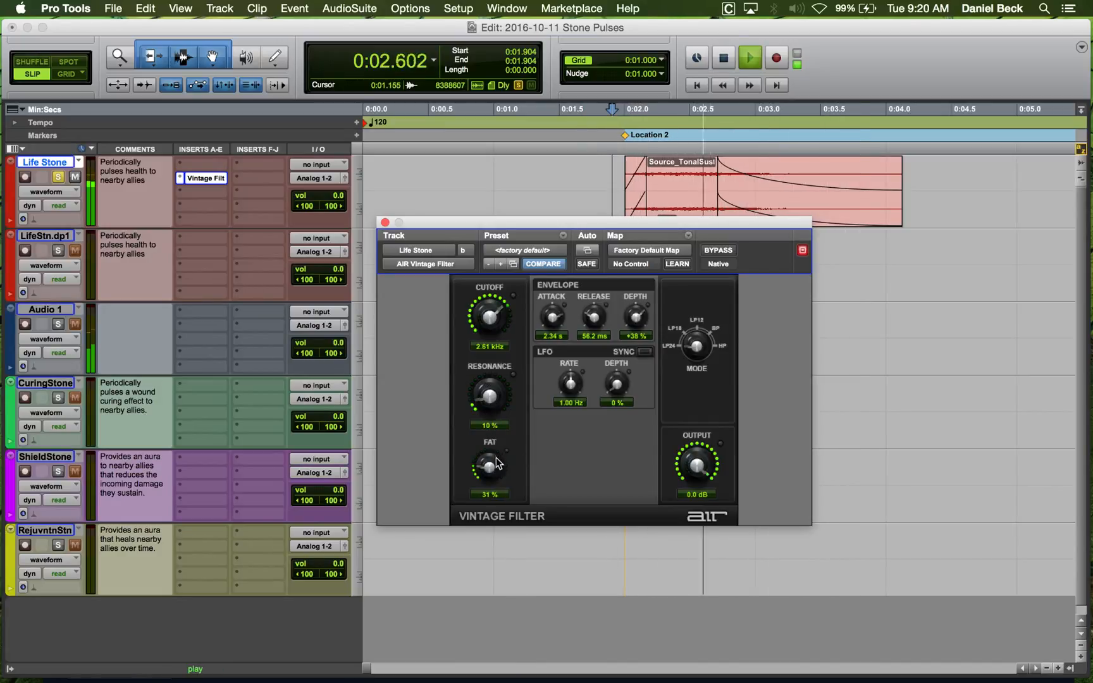
pyautogui.press('space')
# Set the filter's Cutoff to 1.18 kHz, trying values down to 805 Hz while replaying the clip.
pyautogui.press('space')
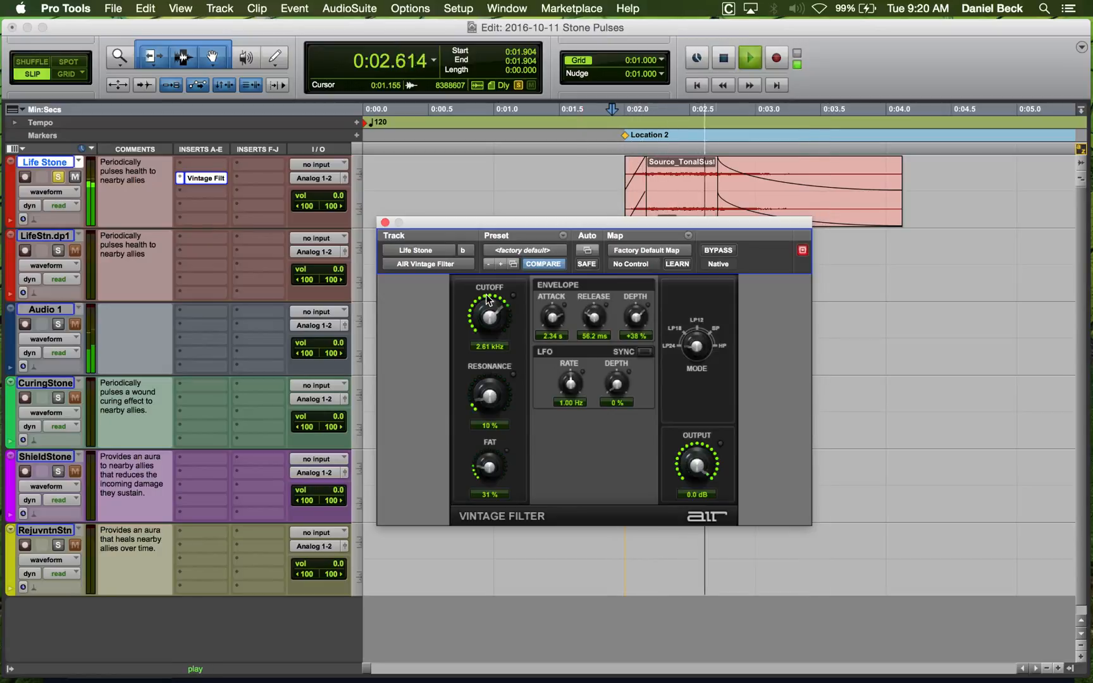
pyautogui.press('space')
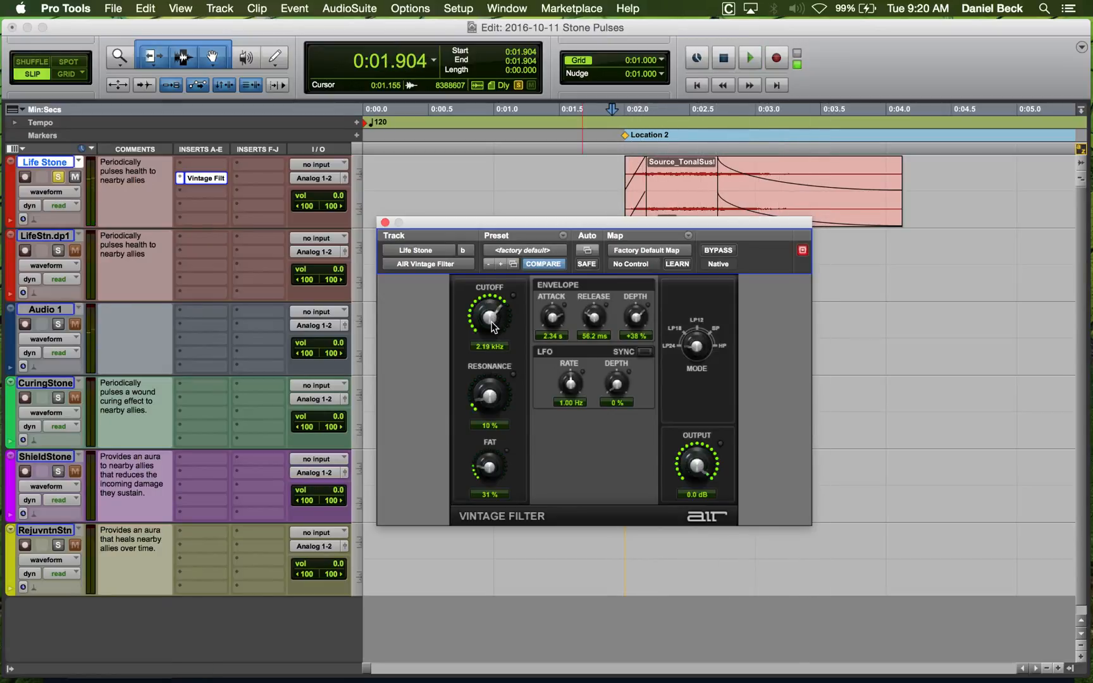
pyautogui.moveTo(492, 322); pyautogui.dragTo(492, 357)
pyautogui.press('space')
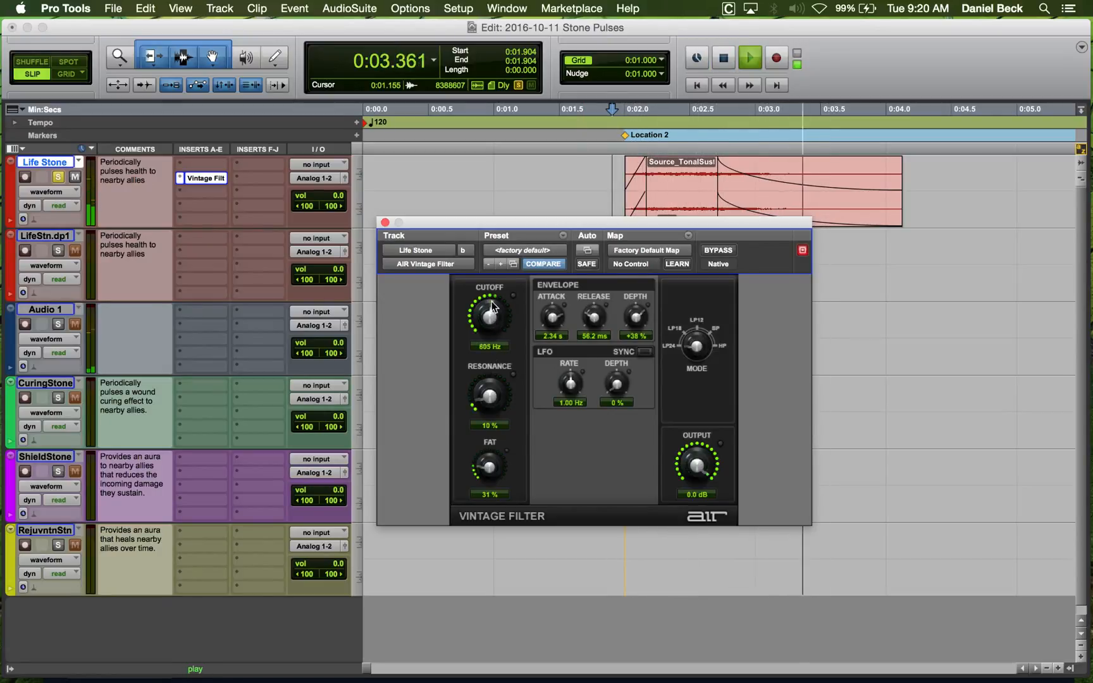
pyautogui.press('space')
pyautogui.press('space')
pyautogui.moveTo(492, 307); pyautogui.dragTo(492, 322)
pyautogui.press('space')
pyautogui.press('space')
pyautogui.press('space')
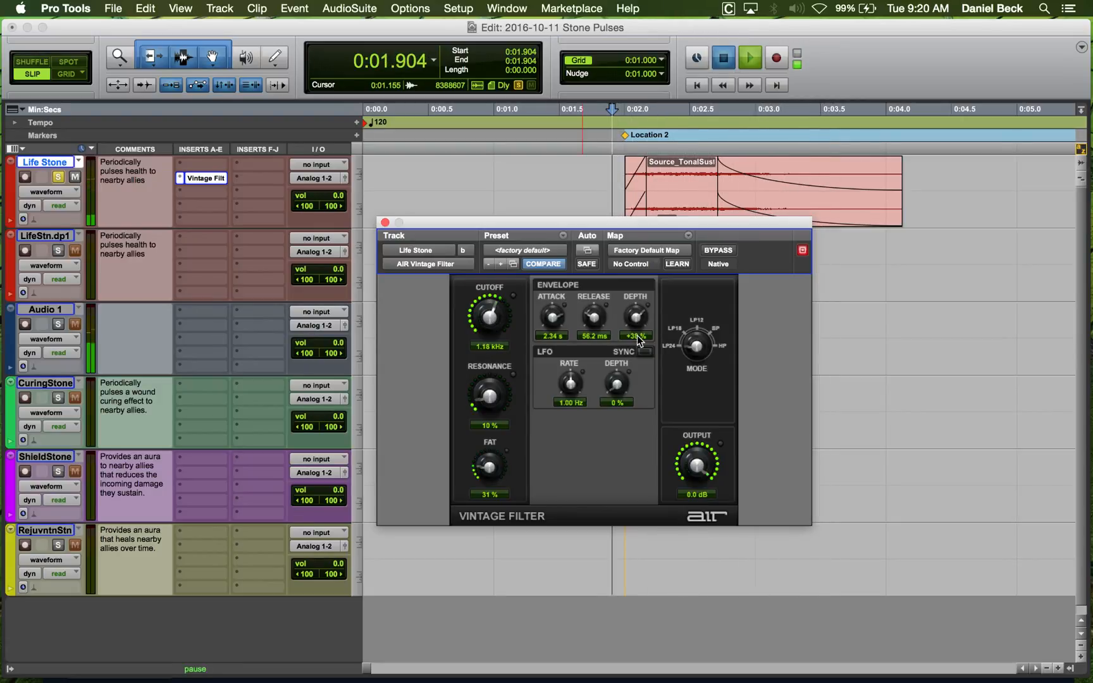
pyautogui.press('space')
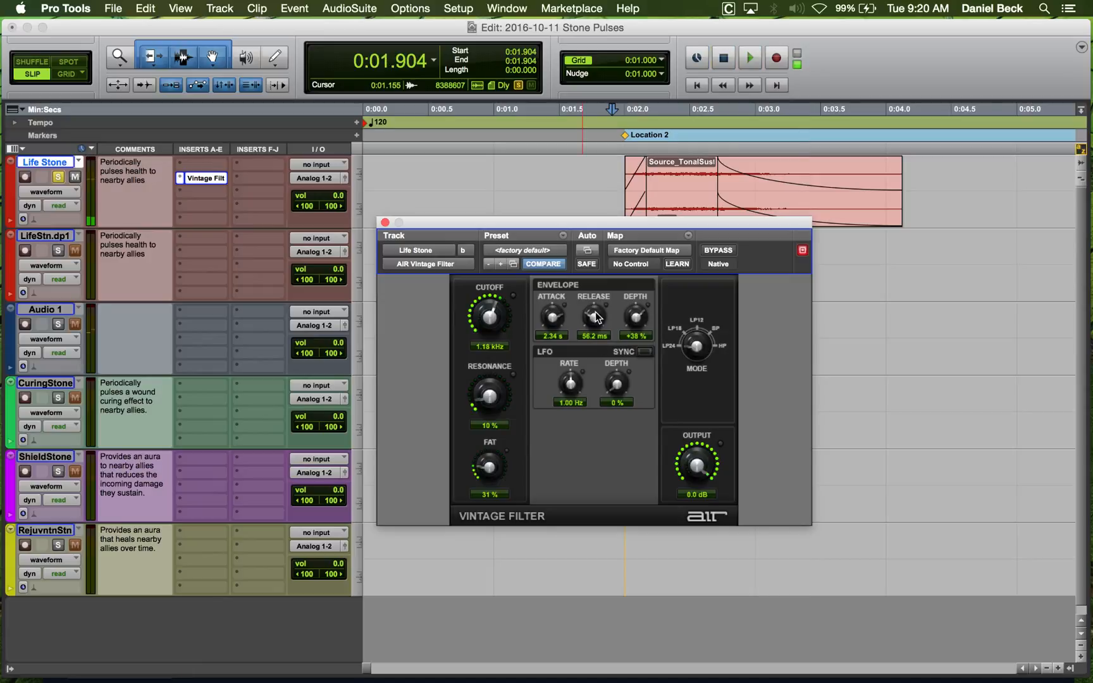
# Set the filter's Envelope Depth to +60 % and try the LP12 mode while replaying the clip.
pyautogui.press('space')
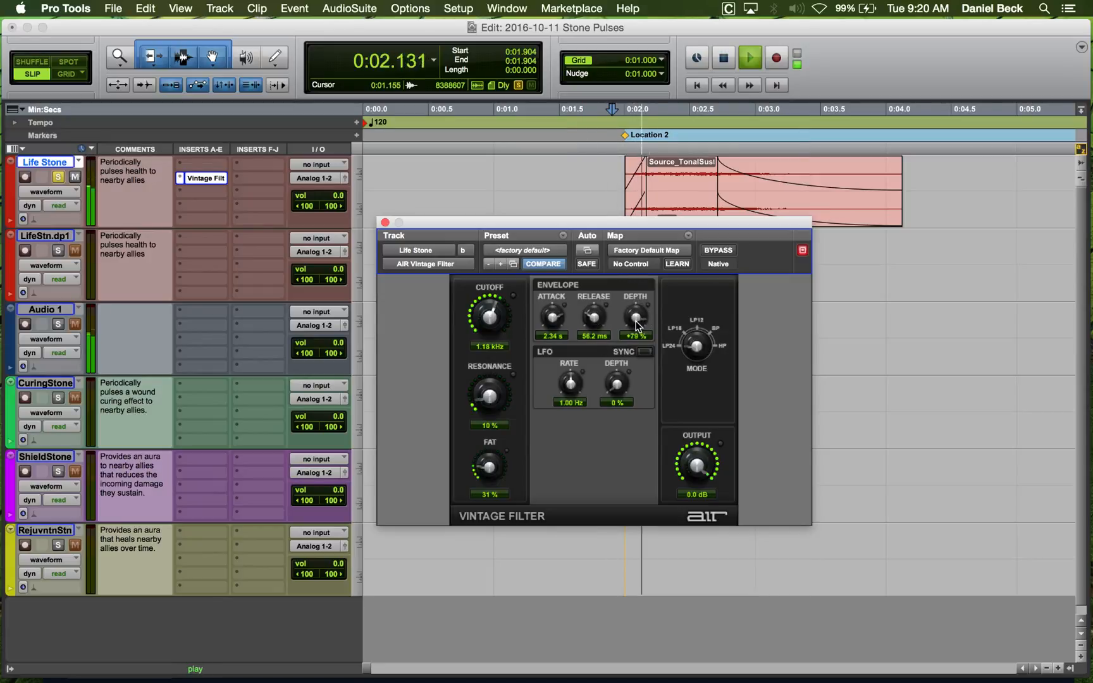
pyautogui.moveTo(636, 295); pyautogui.dragTo(637, 286)
pyautogui.press('space')
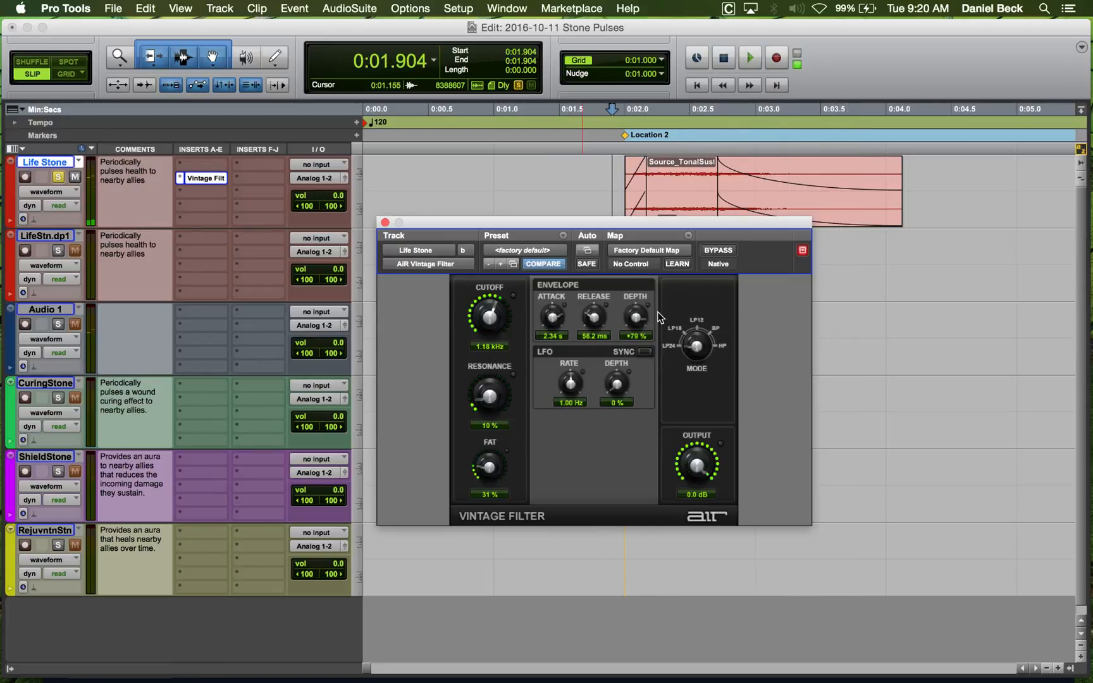
pyautogui.press('space')
pyautogui.press('space')
pyautogui.press('space')
pyautogui.press('space')
pyautogui.press('space')
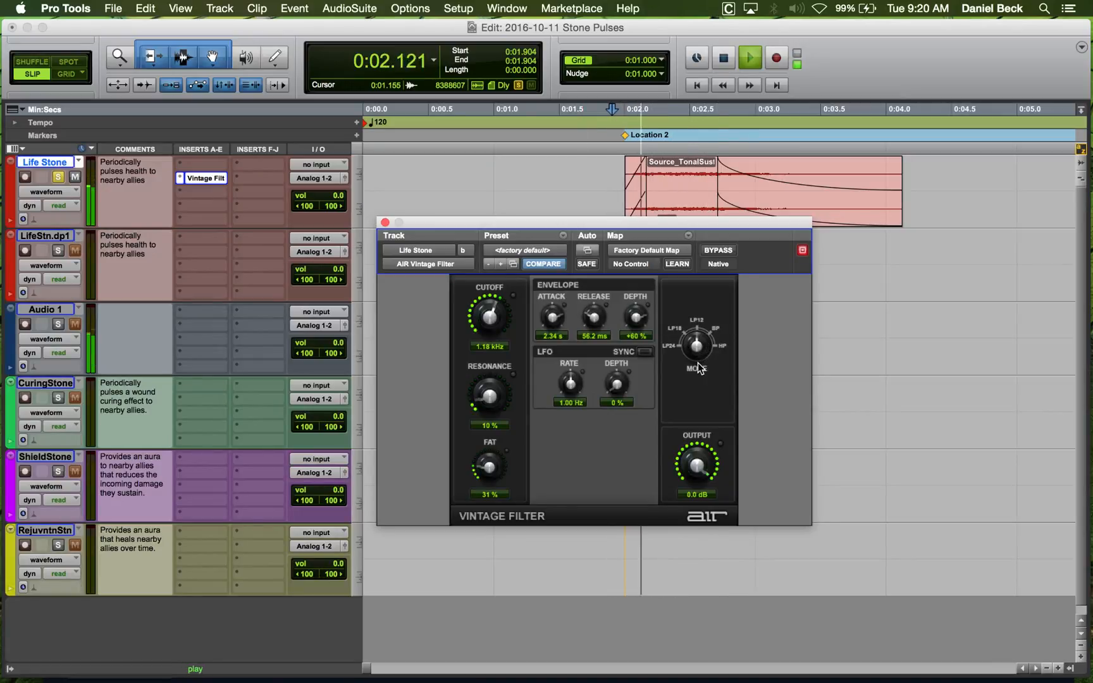
pyautogui.press('space')
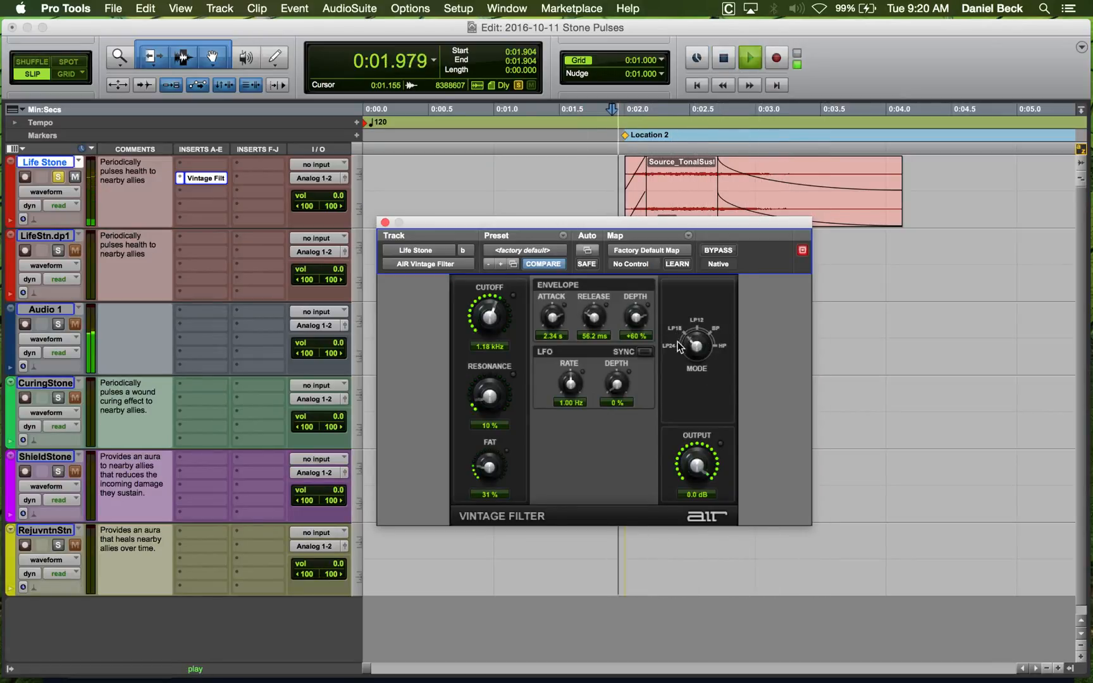
pyautogui.press('space')
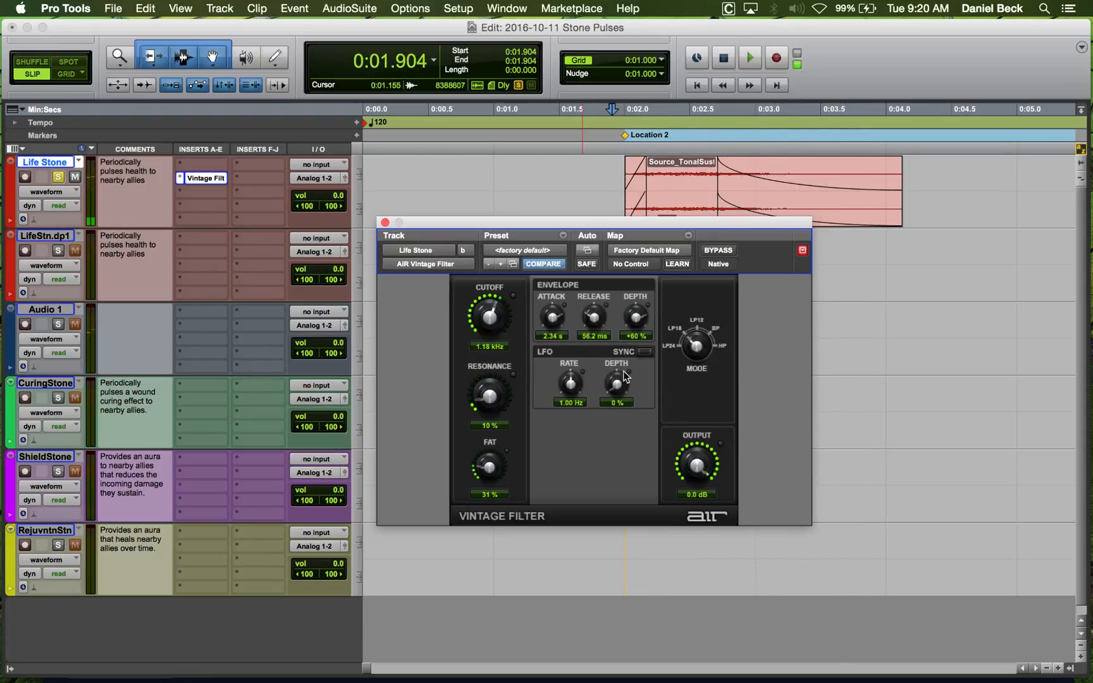
# Shorten the filter's Envelope Attack to 1.40 s and replay the Life Stone clip.
pyautogui.press('space')
pyautogui.moveTo(552, 324); pyautogui.dragTo(557, 325)
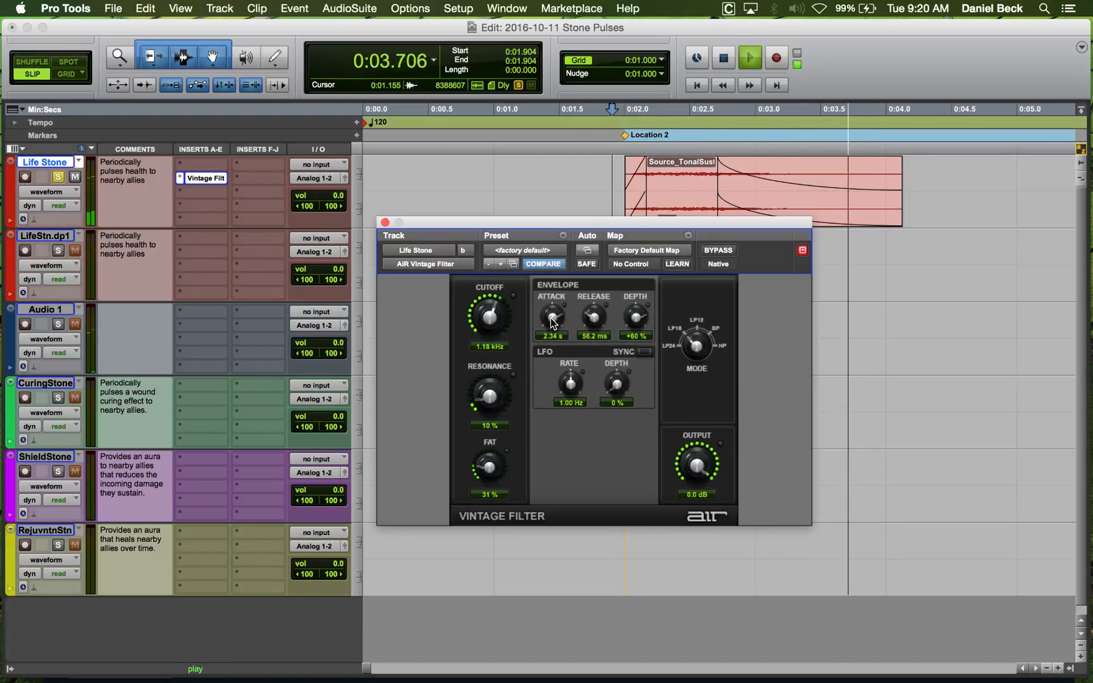
pyautogui.press('space')
pyautogui.press('space')
pyautogui.press('space')
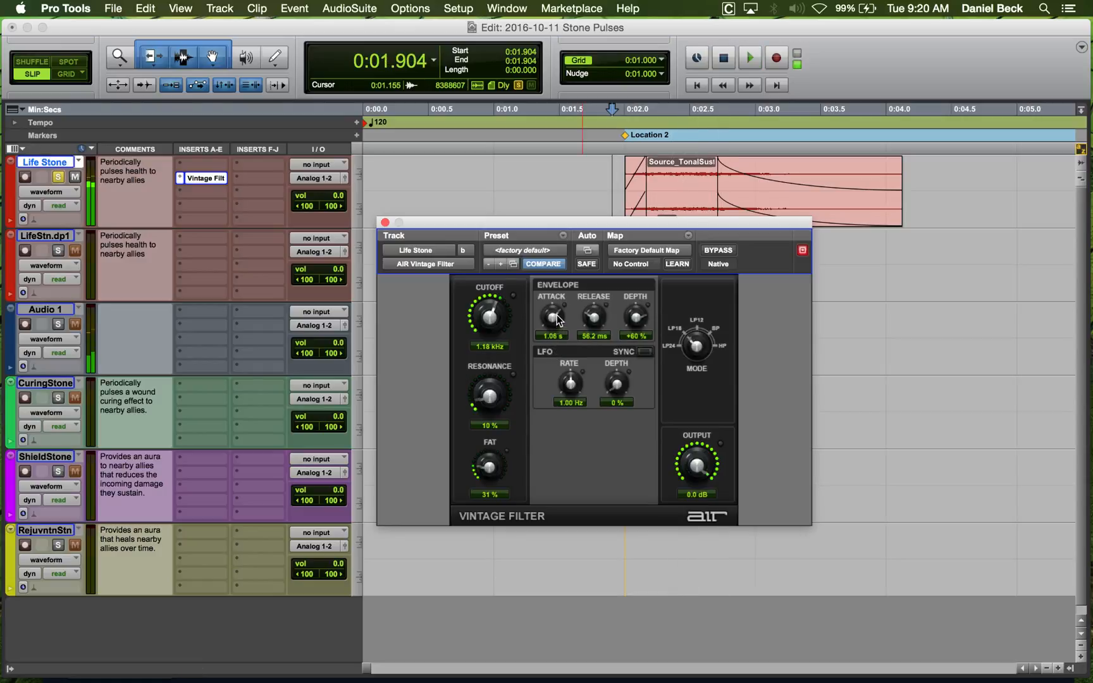
pyautogui.press('space')
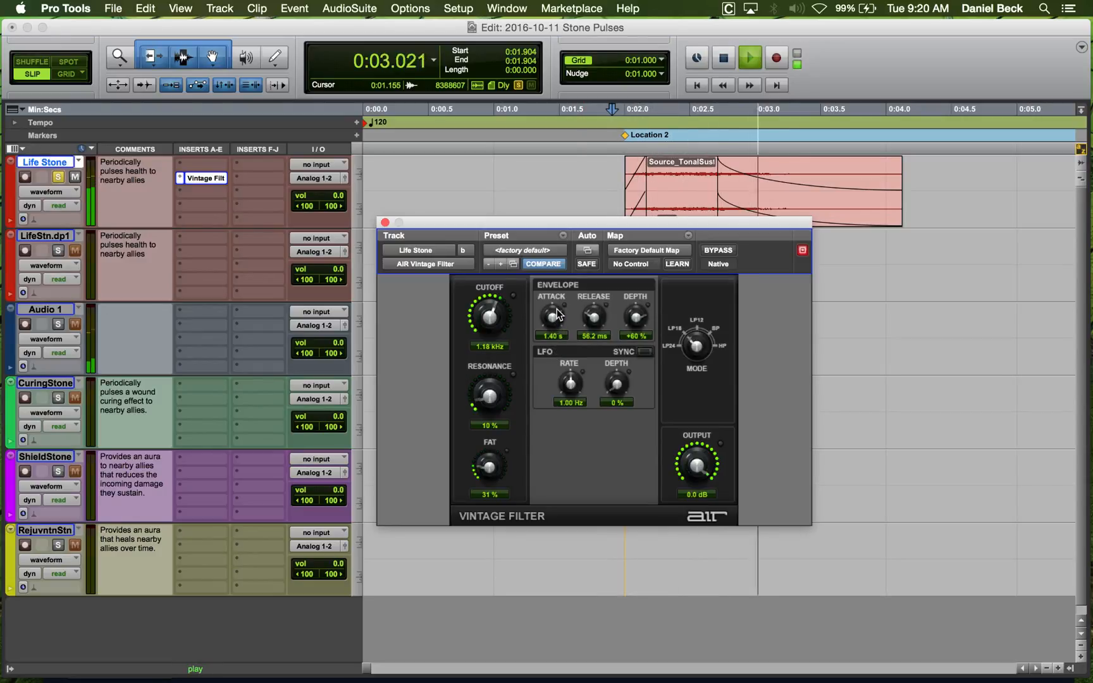
pyautogui.press('space')
pyautogui.press('space')
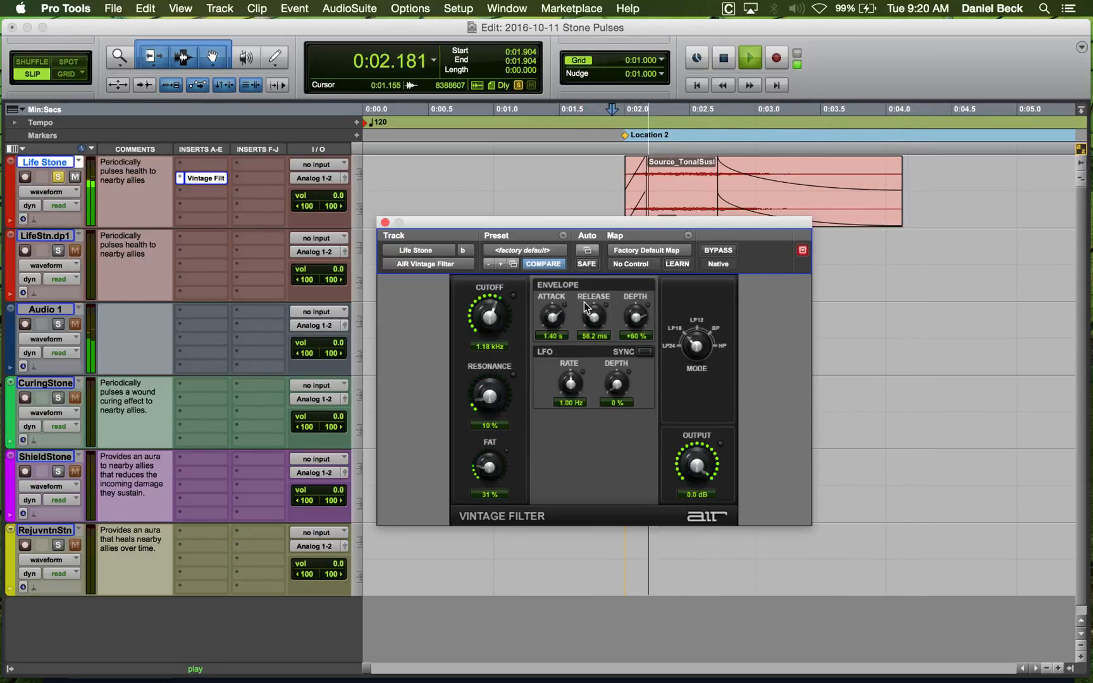
# Set the filter's Envelope Release to 148 ms and play the clip again.
pyautogui.press('space')
pyautogui.press('space')
pyautogui.moveTo(584, 302); pyautogui.dragTo(593, 312)
pyautogui.press('space')
pyautogui.press('space')
pyautogui.press('space')
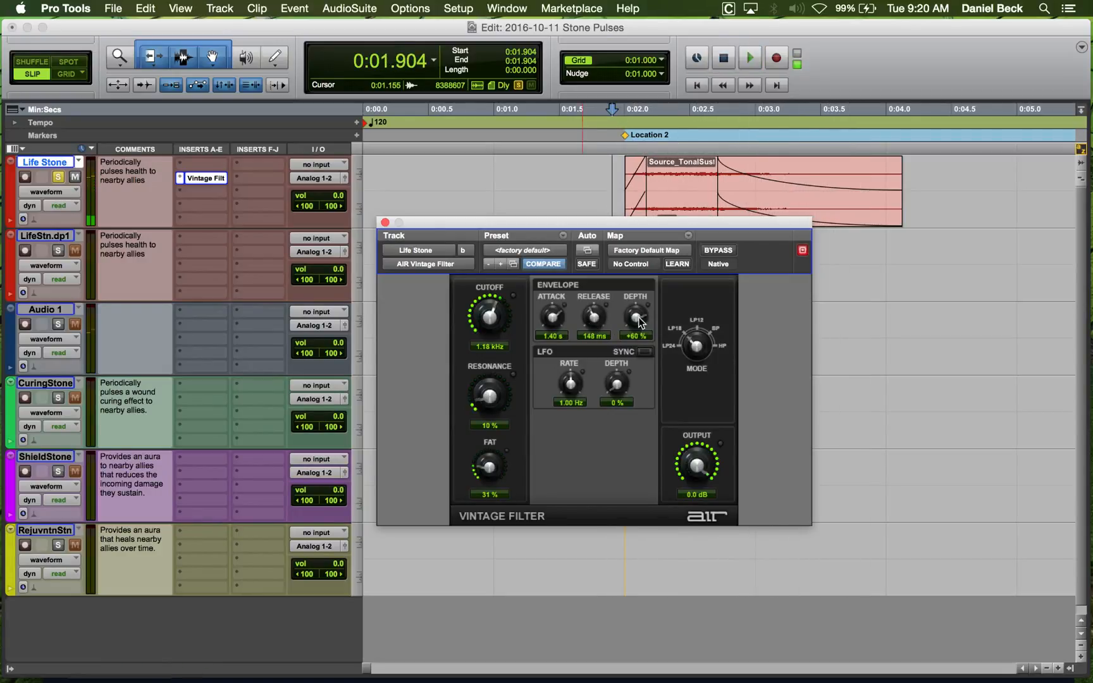
# Try a filter Envelope Depth of +85 % while replaying the Life Stone clip.
pyautogui.press('space')
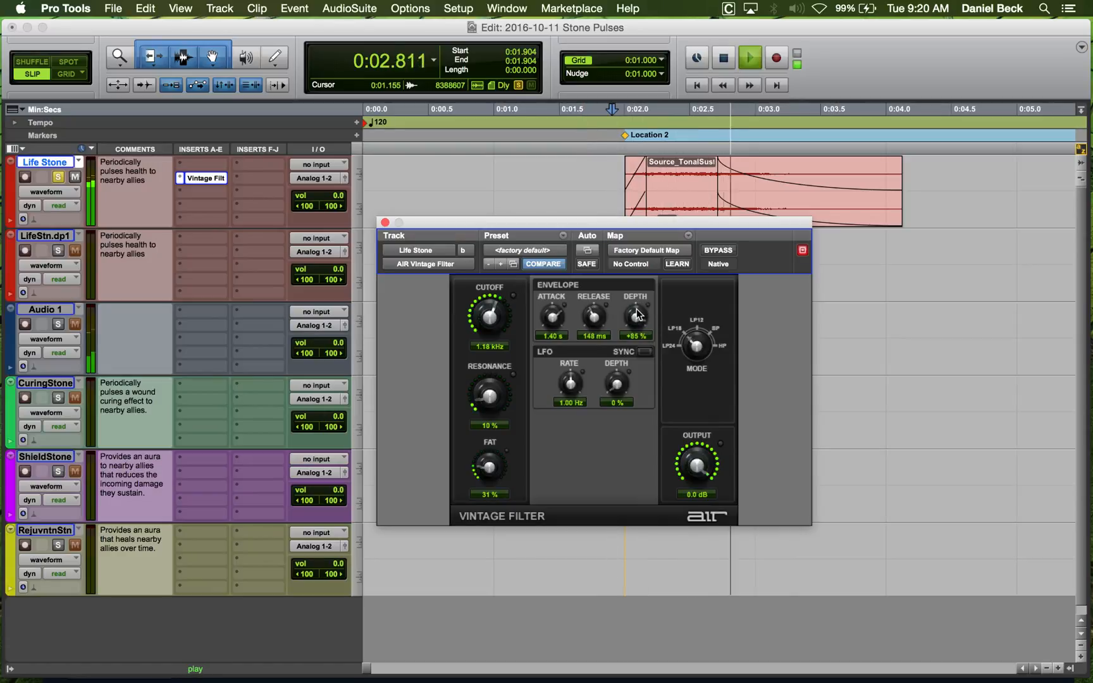
pyautogui.press('space')
pyautogui.press('space')
pyautogui.press('space')
# Set the filter's Envelope Attack to 2.88 s, trying 3.20 s while replaying the Life Stone clip.
pyautogui.moveTo(553, 316); pyautogui.dragTo(554, 302)
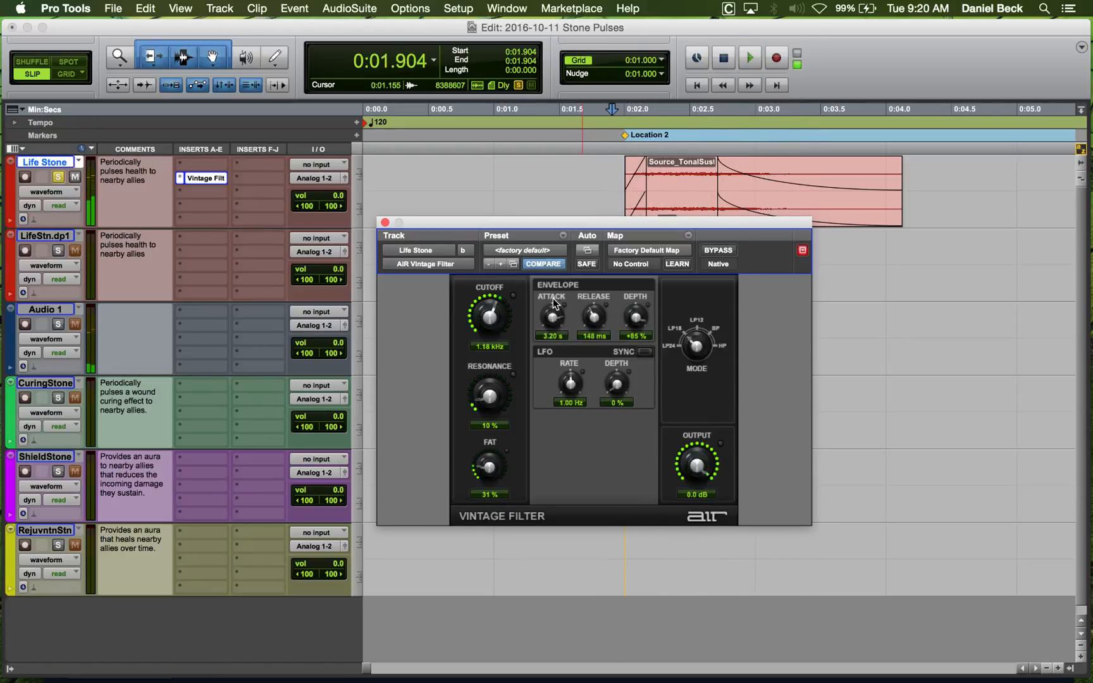
pyautogui.press('space')
pyautogui.press('space')
pyautogui.press('space')
pyautogui.press('space')
pyautogui.press('space')
pyautogui.press('space')
pyautogui.moveTo(553, 316); pyautogui.dragTo(558, 271)
pyautogui.press('space')
pyautogui.press('space')
# Lower the filter's Envelope Depth to +49 % while replaying the Life Stone clip.
pyautogui.moveTo(635, 315); pyautogui.dragTo(644, 323)
pyautogui.press('space')
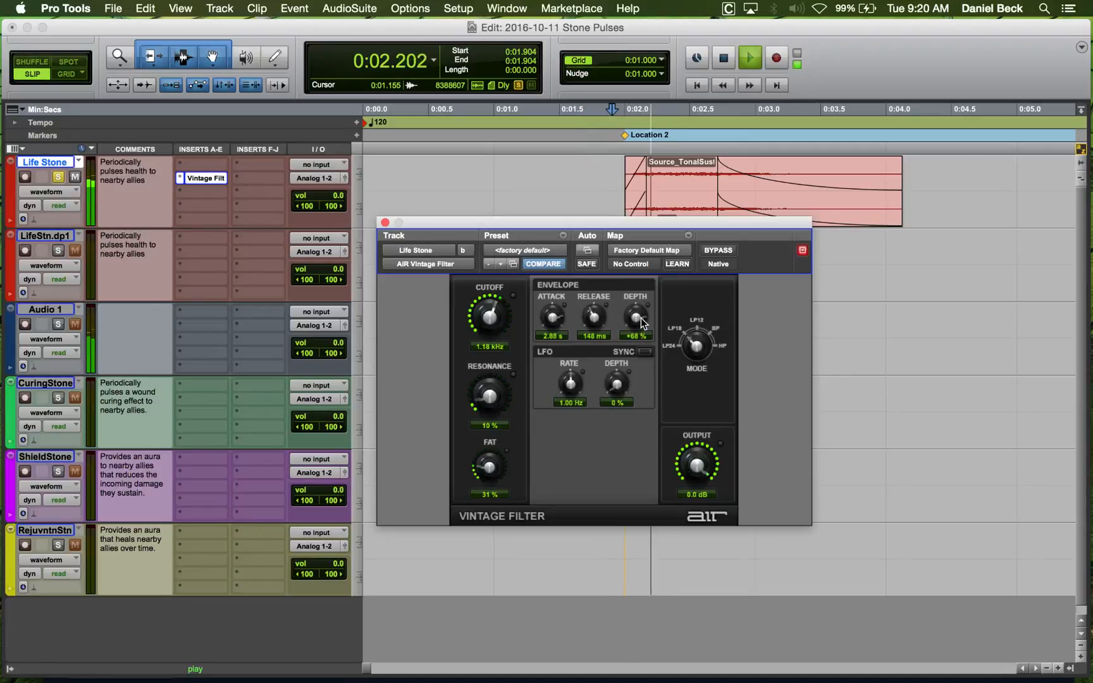
pyautogui.press('space')
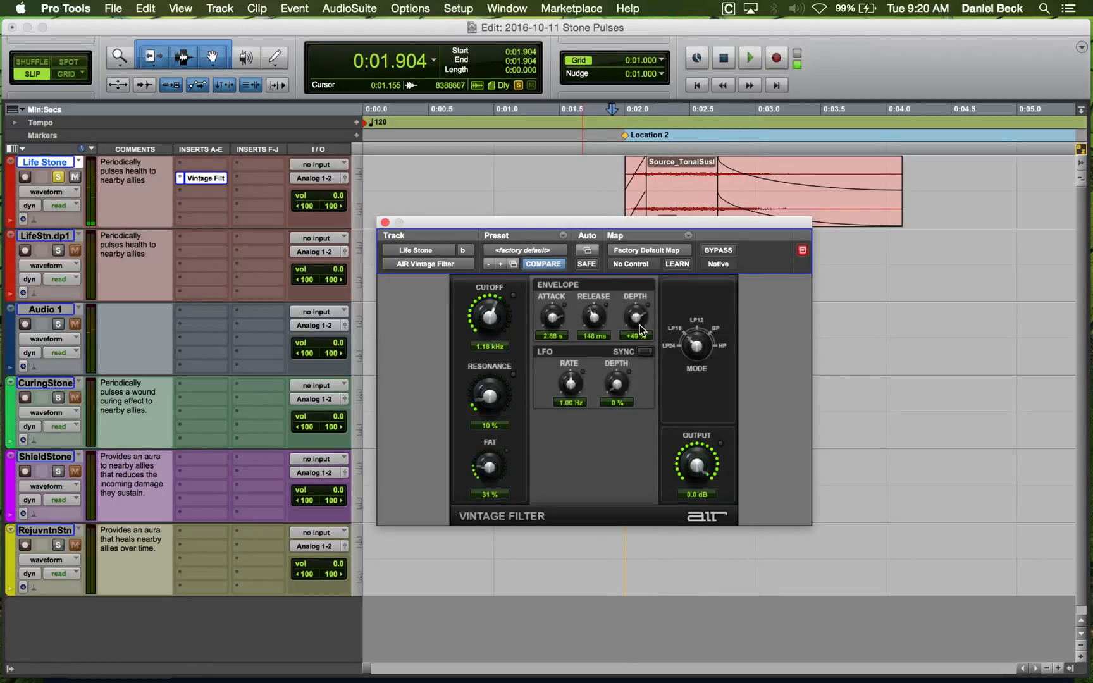
pyautogui.press('space')
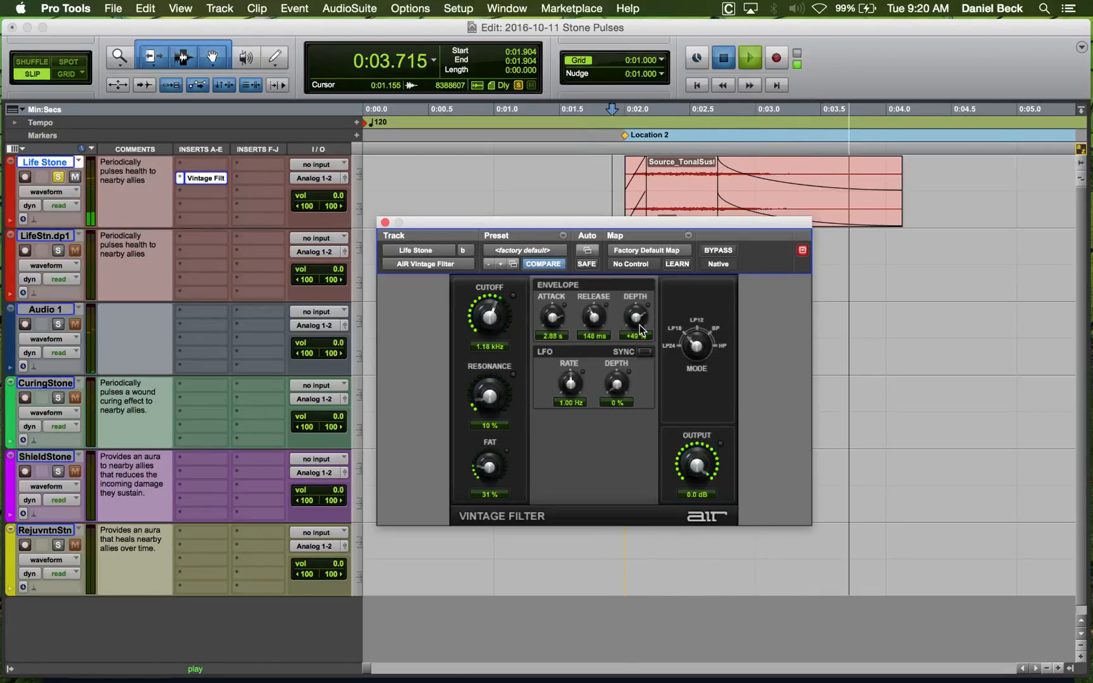
pyautogui.press('space')
# Lower the filter's Cutoff to 778 Hz while replaying the Life Stone clip.
pyautogui.press('space')
pyautogui.press('space')
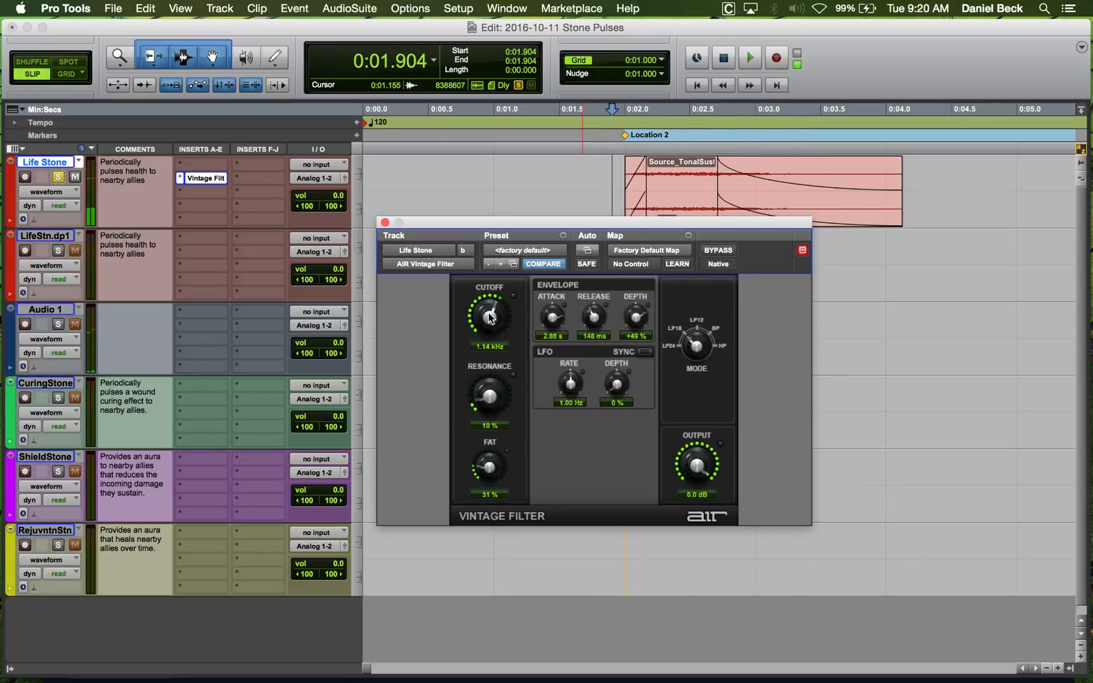
pyautogui.press('space')
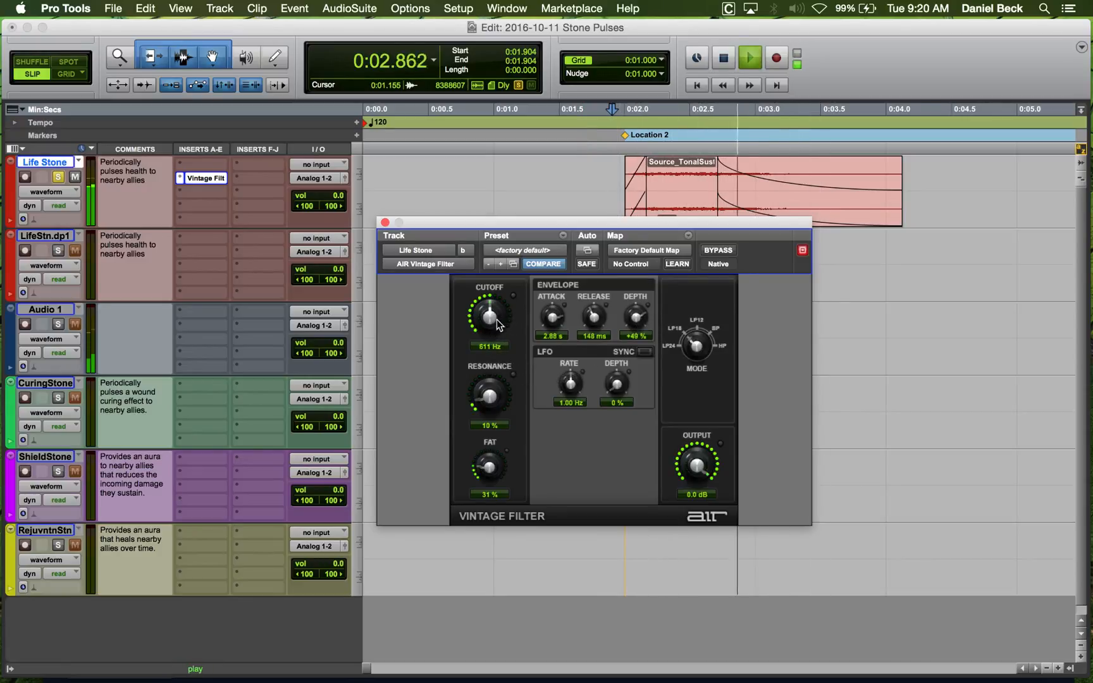
pyautogui.press('space')
pyautogui.moveTo(492, 318); pyautogui.dragTo(492, 314)
pyautogui.press('space')
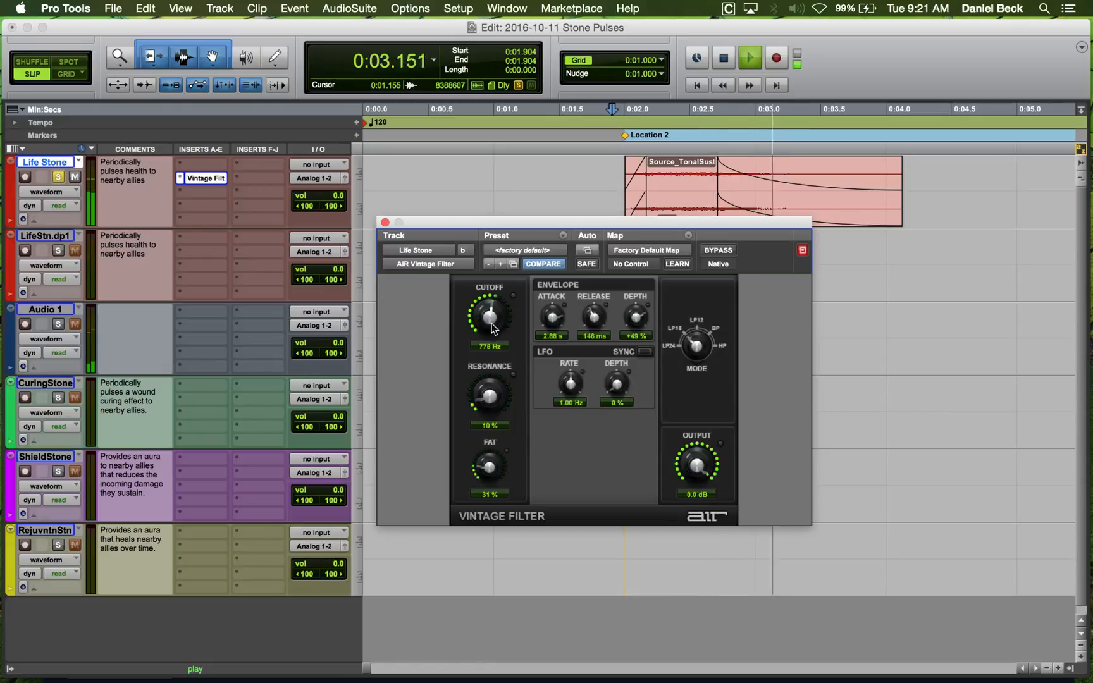
pyautogui.press('space')
# Raise the filter's Resonance to 23 %, replay the Life Stone clip and close the Vintage Filter window.
pyautogui.moveTo(496, 389)
pyautogui.mouseDown()
pyautogui.moveTo(496, 373)
pyautogui.moveTo(496, 406)
pyautogui.mouseUp()
pyautogui.press('space')
pyautogui.press('space')
pyautogui.press('space')
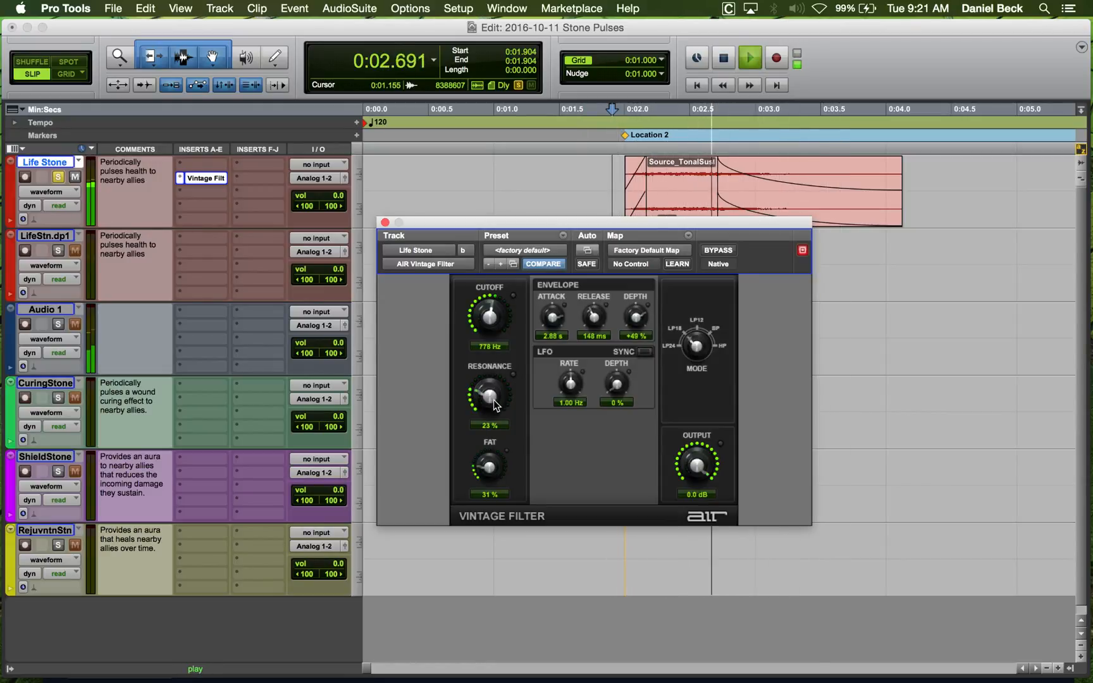
pyautogui.press('space')
pyautogui.press('space')
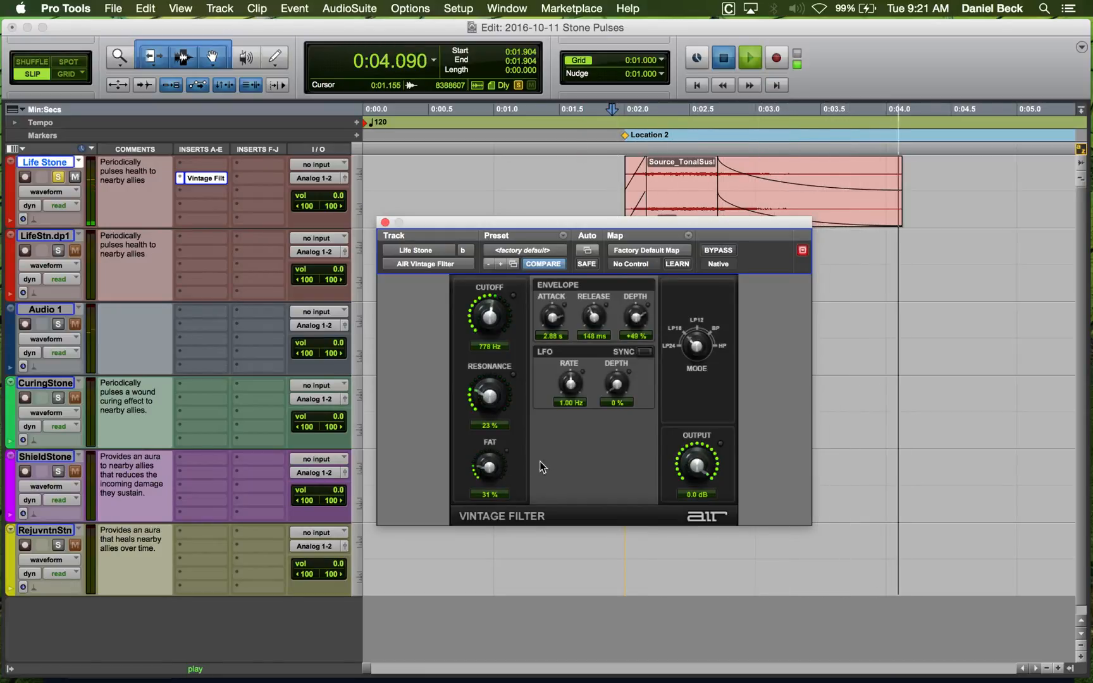
pyautogui.press('space')
pyautogui.press('space')
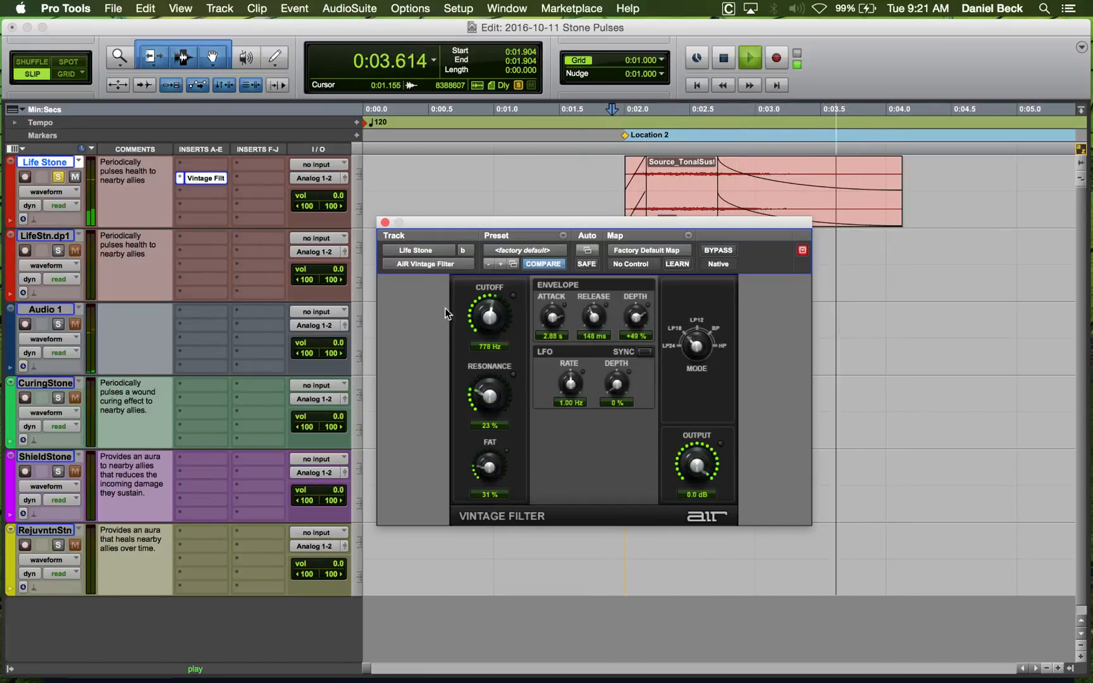
pyautogui.press('space')
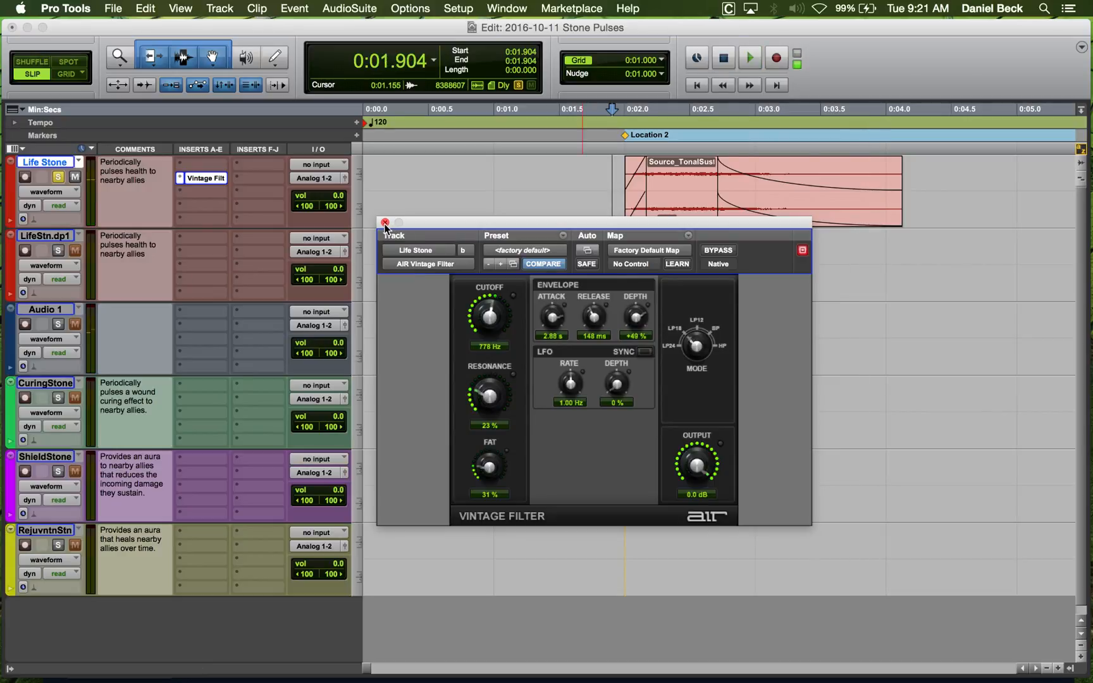
pyautogui.click(385, 222)
# Solo the Audio 1 track and play its shimmer clip.
pyautogui.click(616, 173)
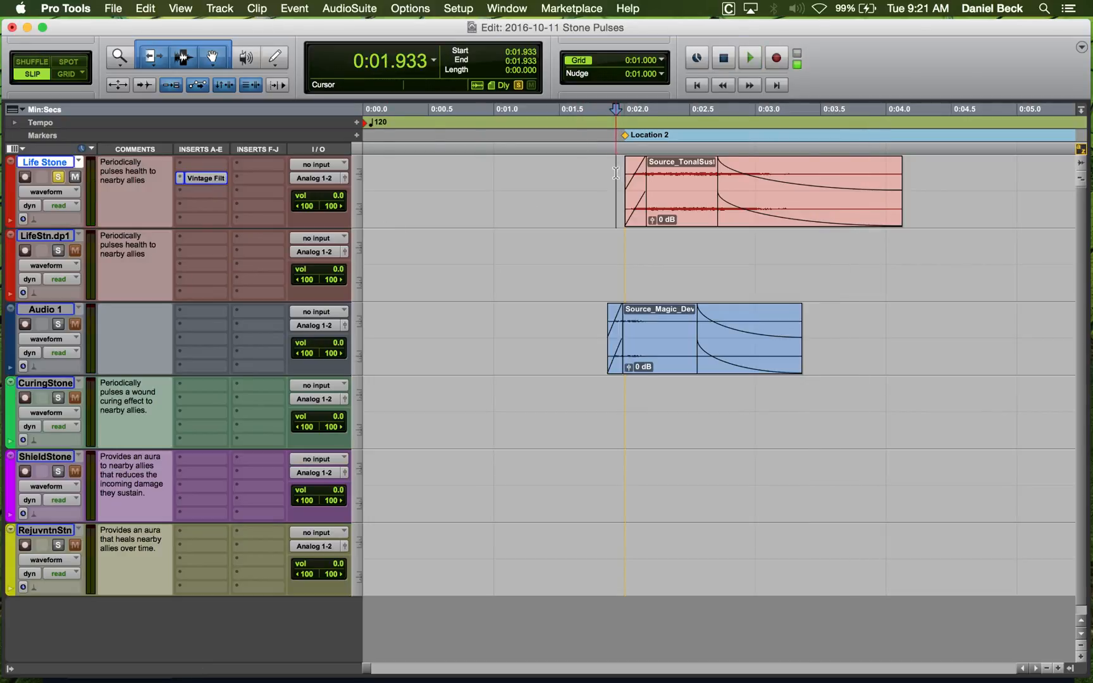
pyautogui.click(589, 319)
pyautogui.hotkey('shift', 's')
pyautogui.press('space')
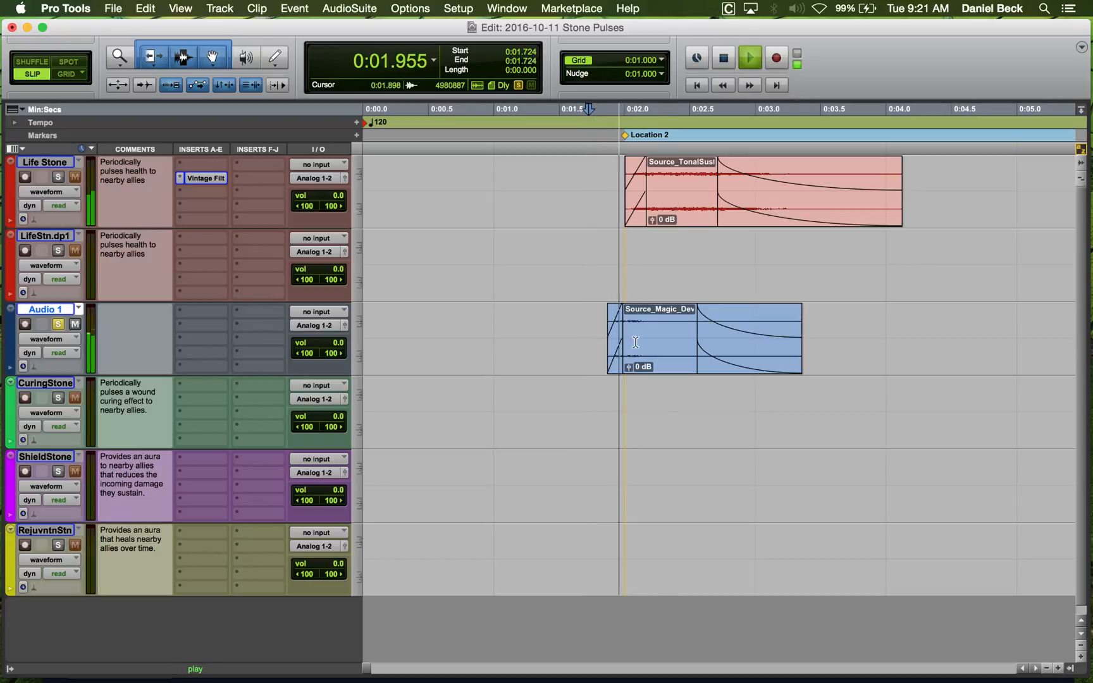
pyautogui.press('space')
# Raise the Audio 1 shimmer clip's gain to +15.0 dB and play it from just before its start.
pyautogui.press('super+bracketright')
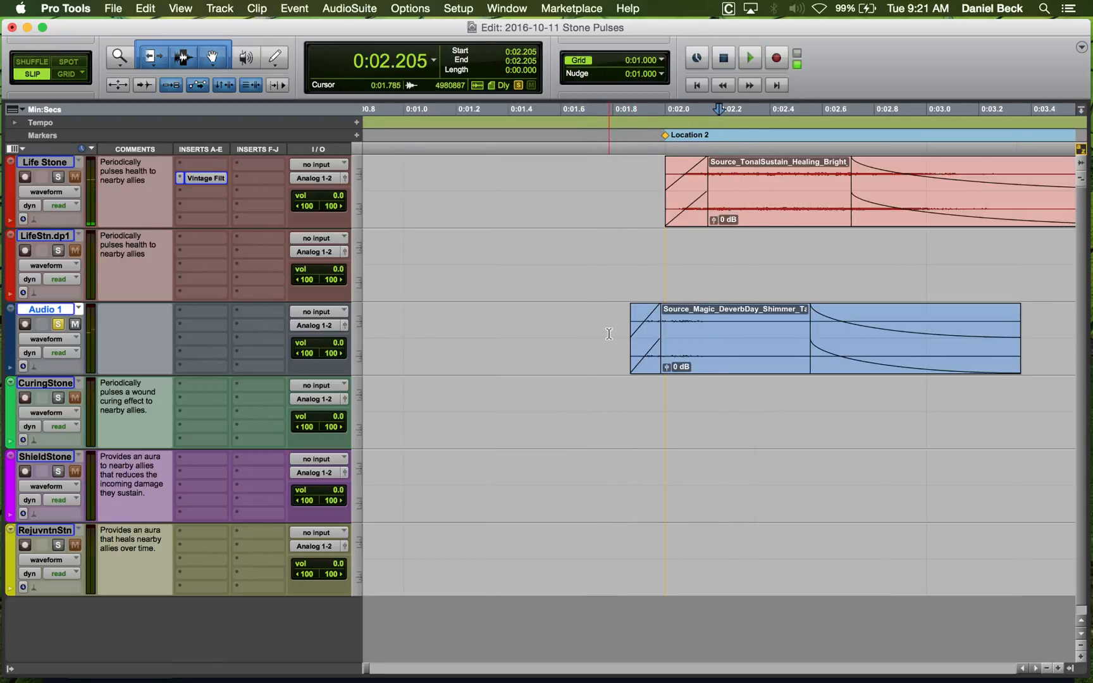
pyautogui.click(666, 367)
pyautogui.moveTo(666, 364); pyautogui.dragTo(665, 351)
pyautogui.click(610, 330)
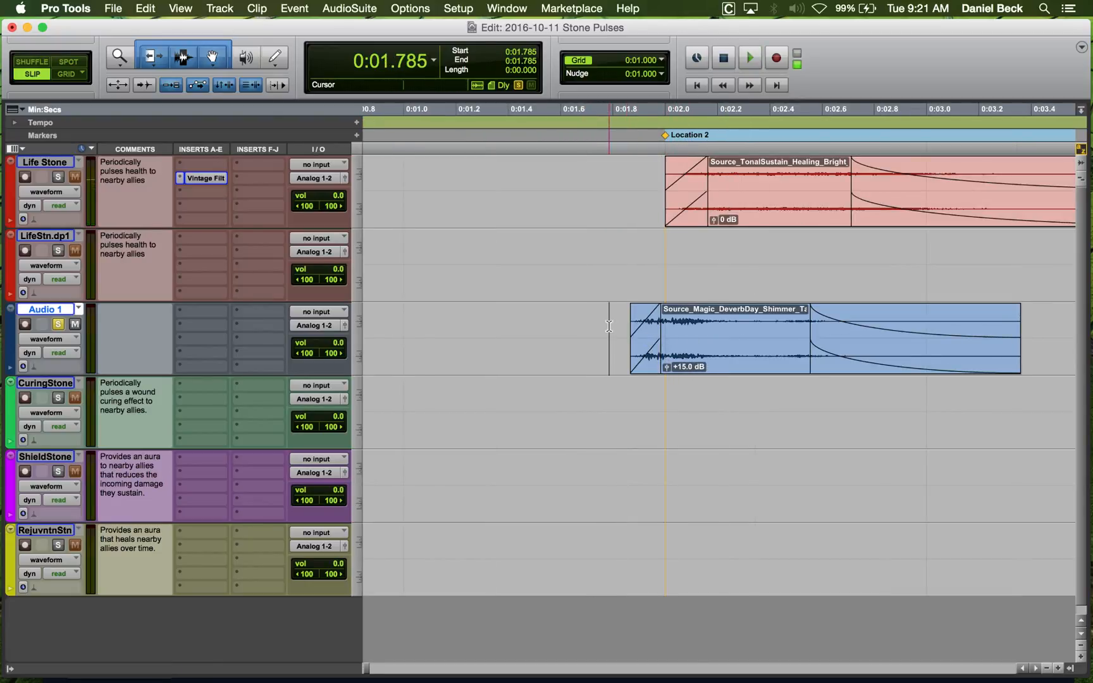
pyautogui.press('space')
pyautogui.press('space')
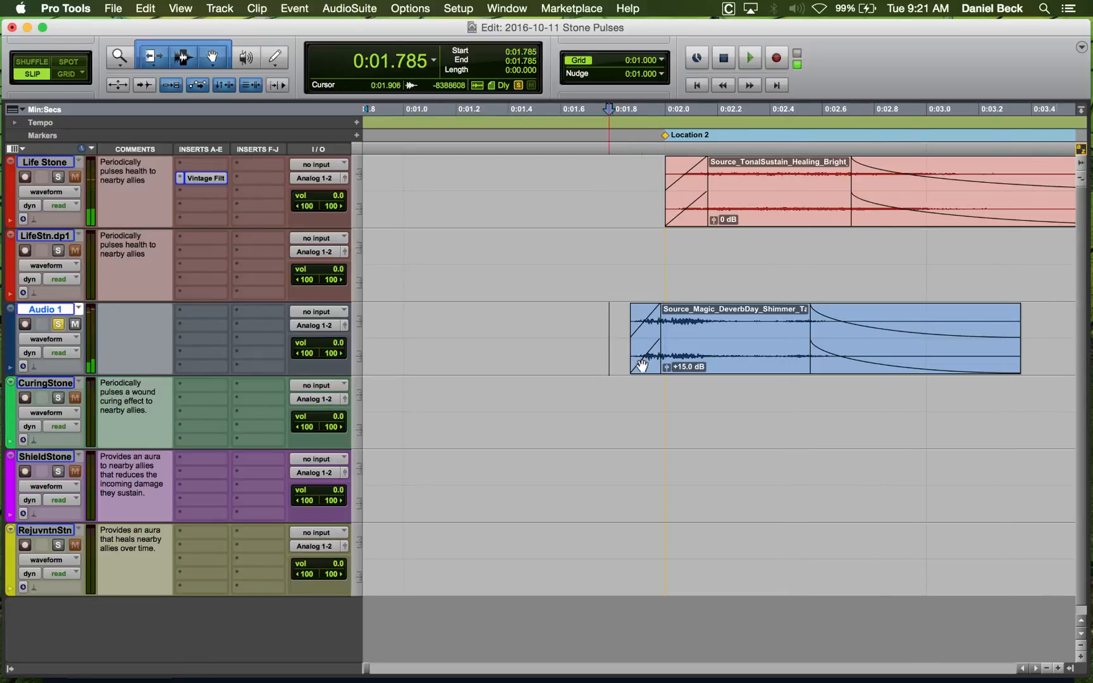
# Set the shimmer clip's gain to +13.1 dB, trim a little off its start and replay it.
pyautogui.moveTo(666, 367); pyautogui.dragTo(648, 357)
pyautogui.click(625, 323)
pyautogui.press('space')
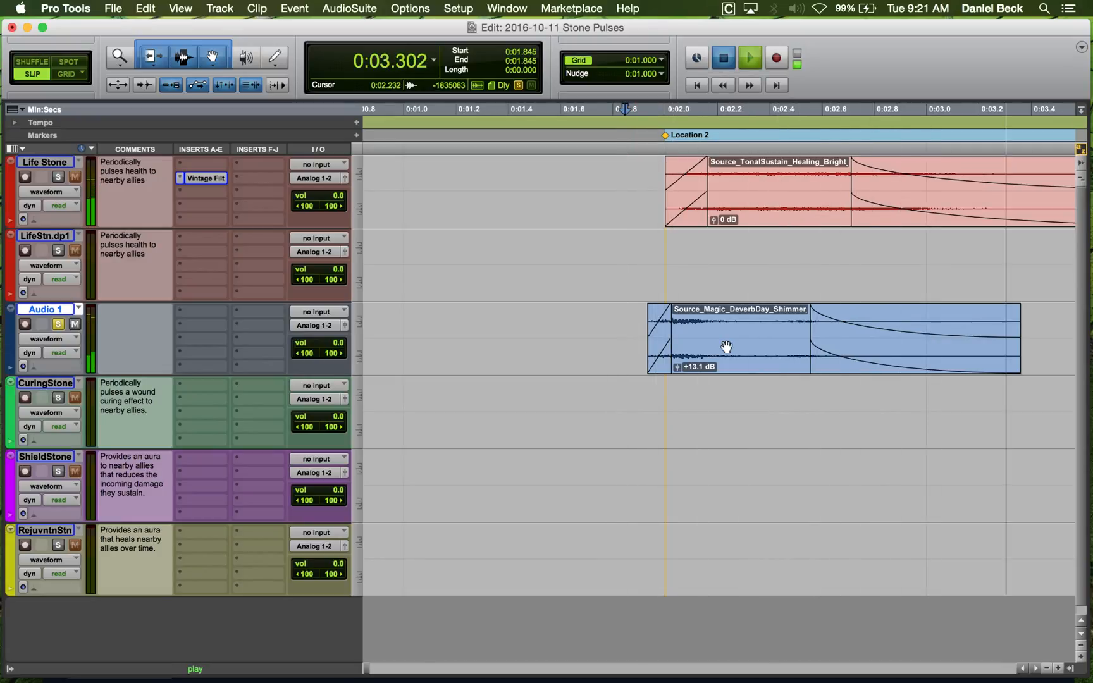
pyautogui.press('space')
pyautogui.press('space')
pyautogui.press('space')
# Move the shimmer clip earlier to start at 0:01.825, then unsolo Audio 1 and play both clips together.
pyautogui.moveTo(727, 347); pyautogui.dragTo(699, 356)
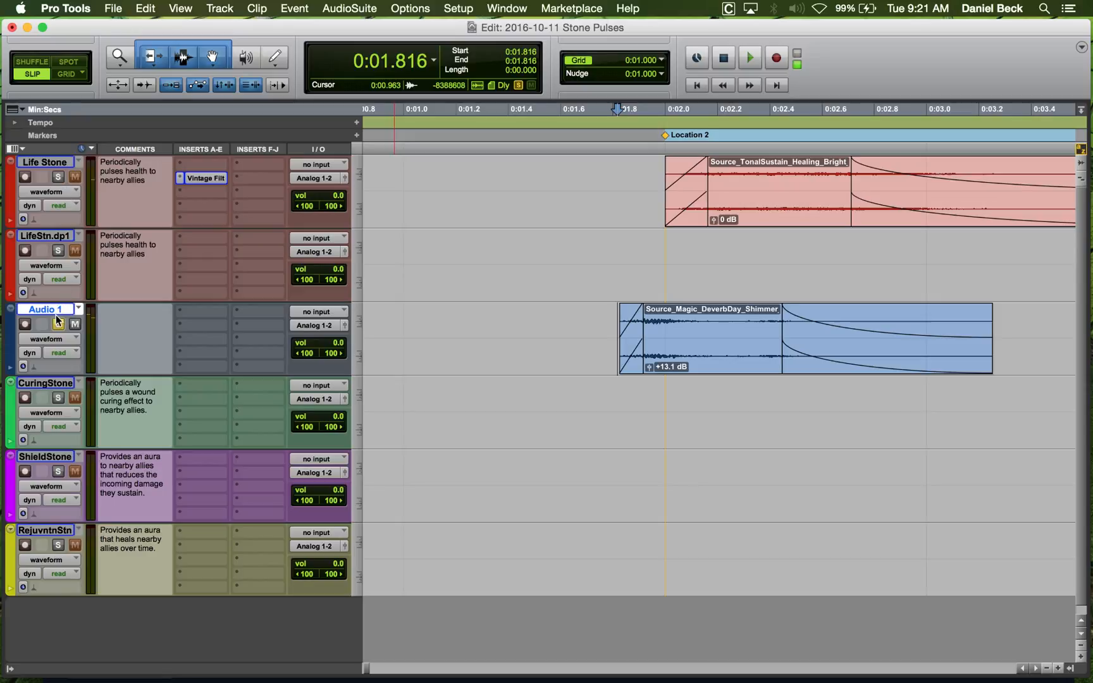
pyautogui.click(58, 324)
pyautogui.click(750, 58)
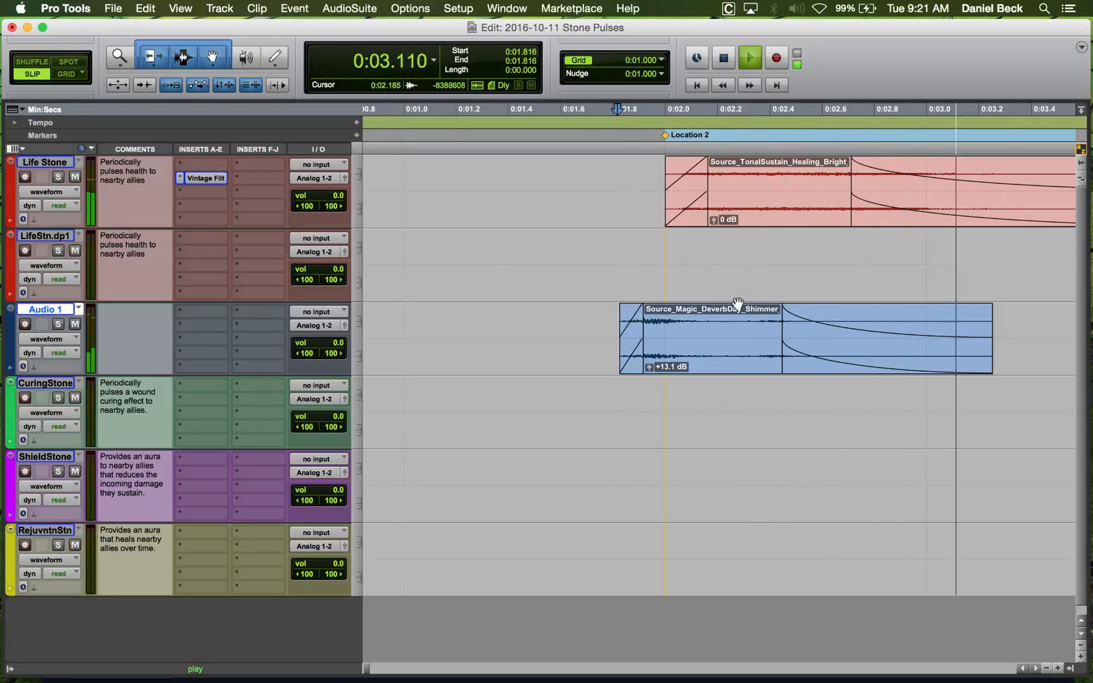
pyautogui.press('space')
pyautogui.press('space')
pyautogui.press('space')
# Move the shimmer clip later, trim its start to 0:01.973 and play it together with the Life Stone clip.
pyautogui.click(717, 361)
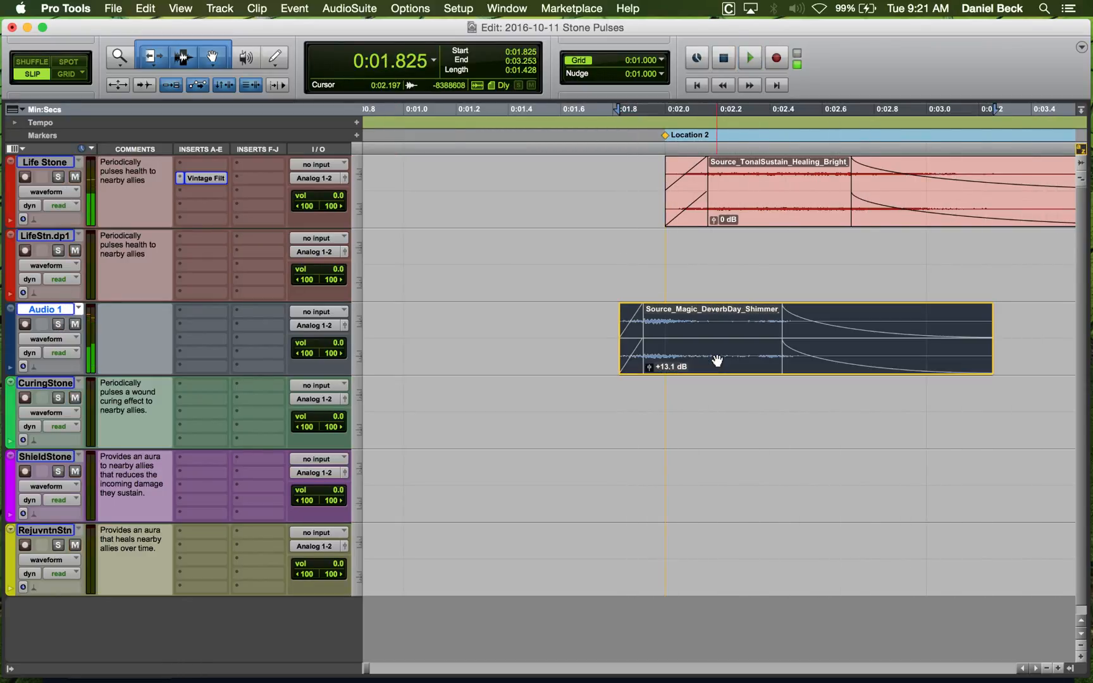
pyautogui.click(659, 327)
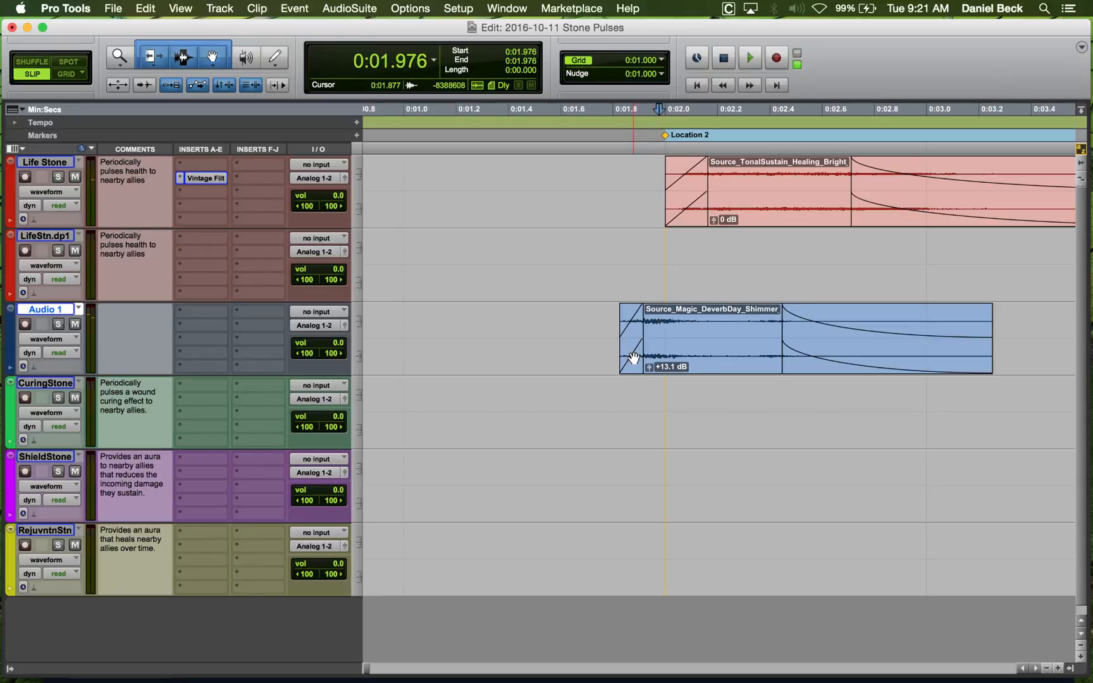
pyautogui.moveTo(633, 358); pyautogui.dragTo(696, 354)
pyautogui.click(658, 311)
pyautogui.press('a')
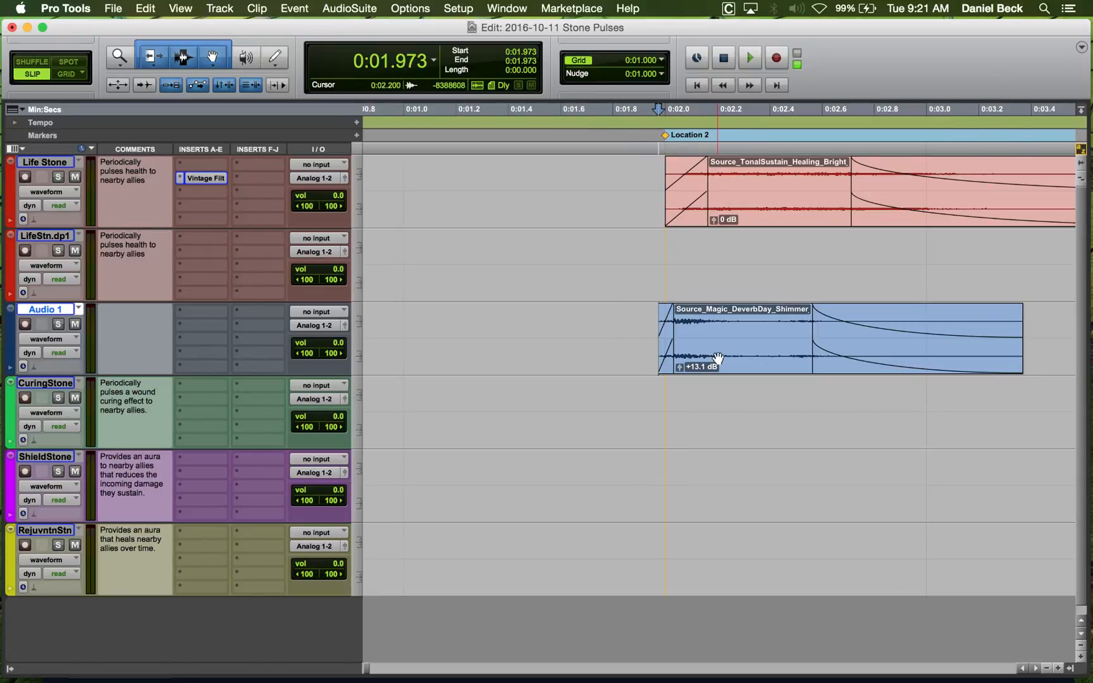
pyautogui.click(717, 361)
pyautogui.click(654, 327)
pyautogui.press('space')
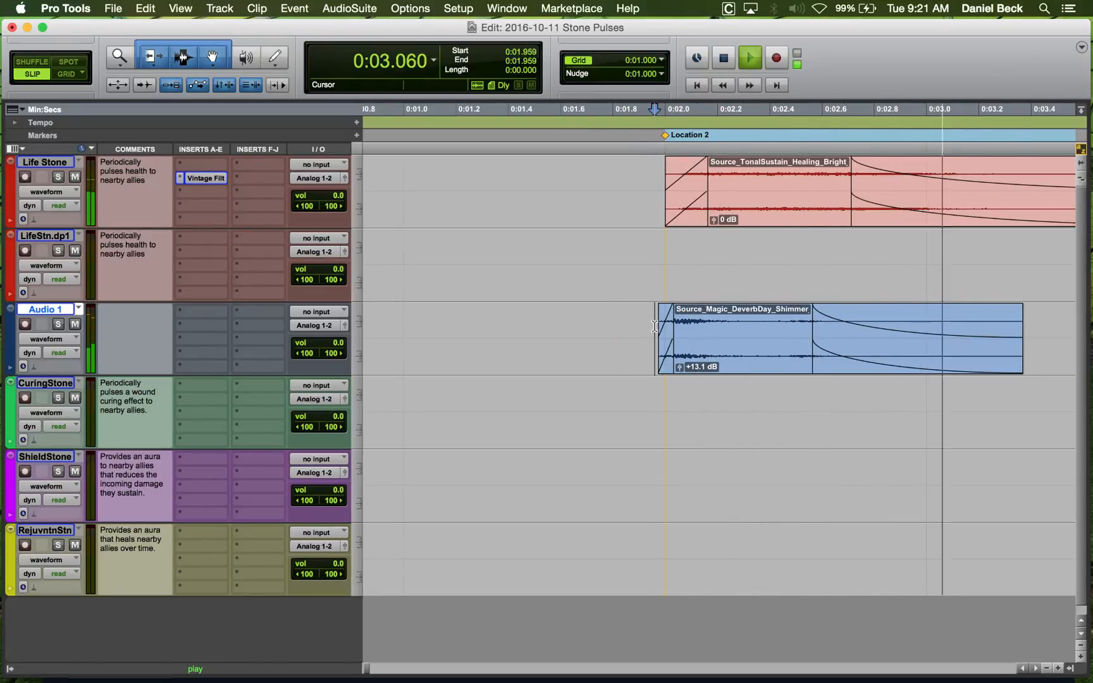
pyautogui.press('space')
pyautogui.press('space')
pyautogui.press('space')
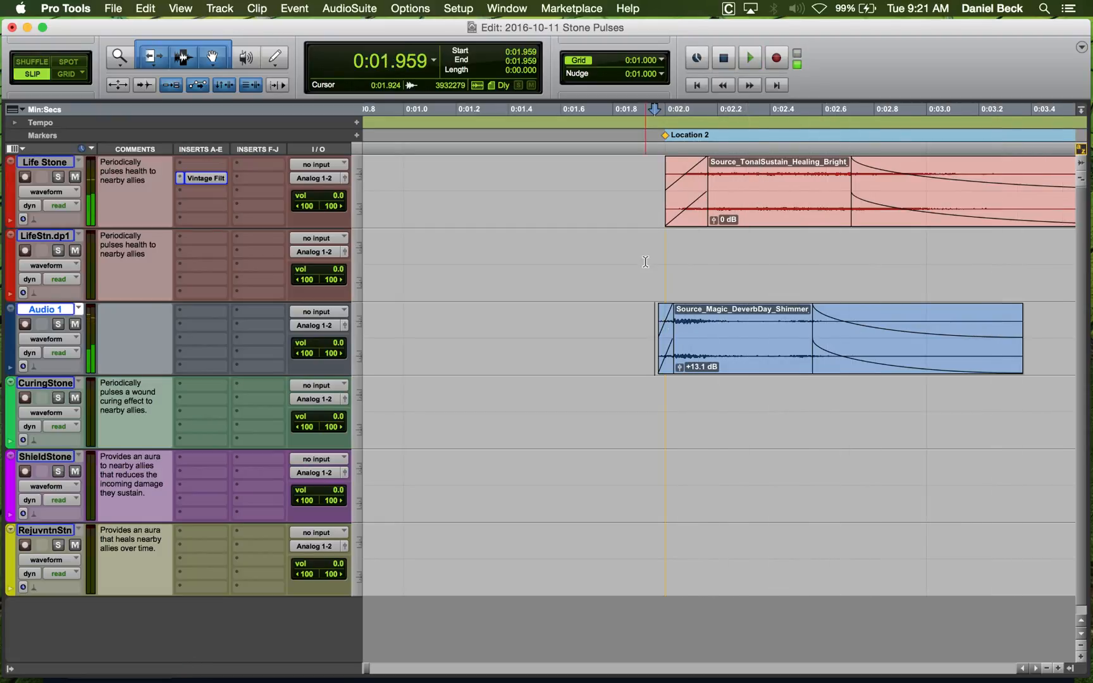
# Solo the Life Stone track and play its tonal sustain clip from 0:01.956.
pyautogui.click(646, 261)
pyautogui.click(654, 205)
pyautogui.hotkey('shift', 's')
pyautogui.press('space')
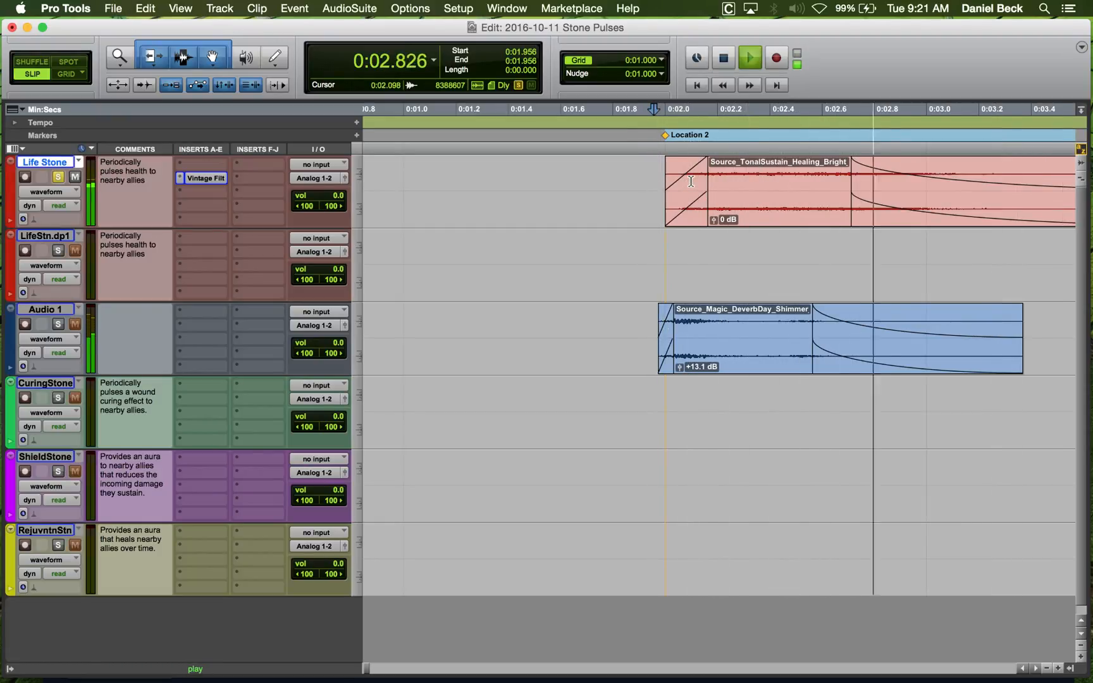
pyautogui.press('space')
# Open SoundShifter Parametric Stereo for the Life Stone tonal sustain clip and set its Link Mode to Unlinked.
pyautogui.click(775, 213)
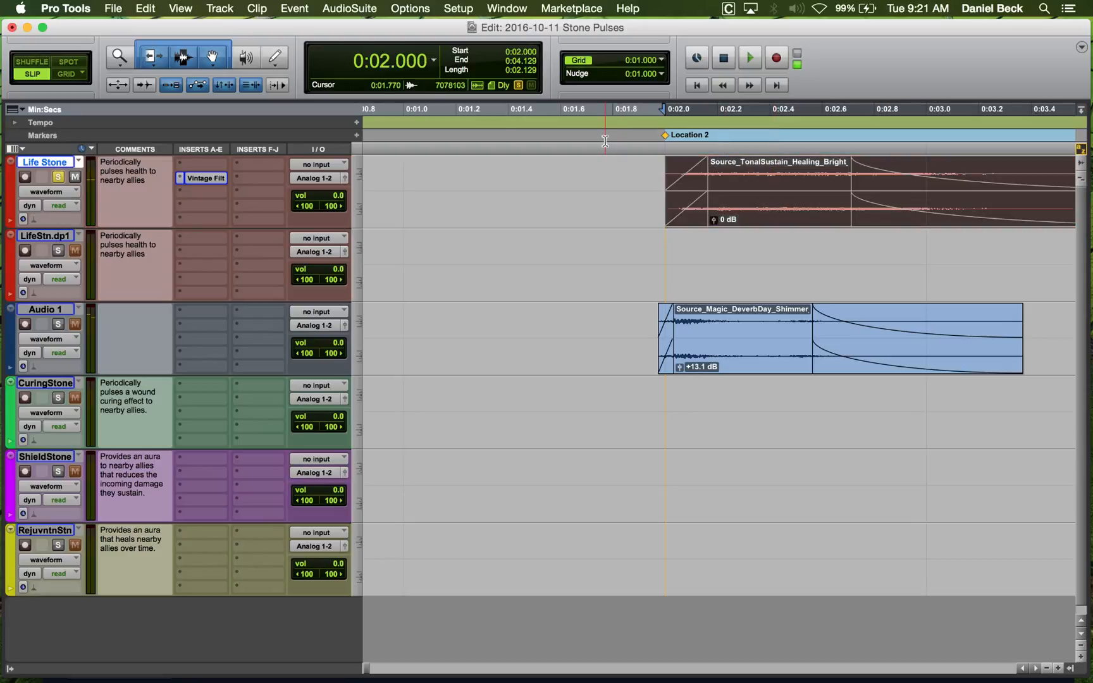
pyautogui.click(376, 9)
pyautogui.moveTo(388, 60)
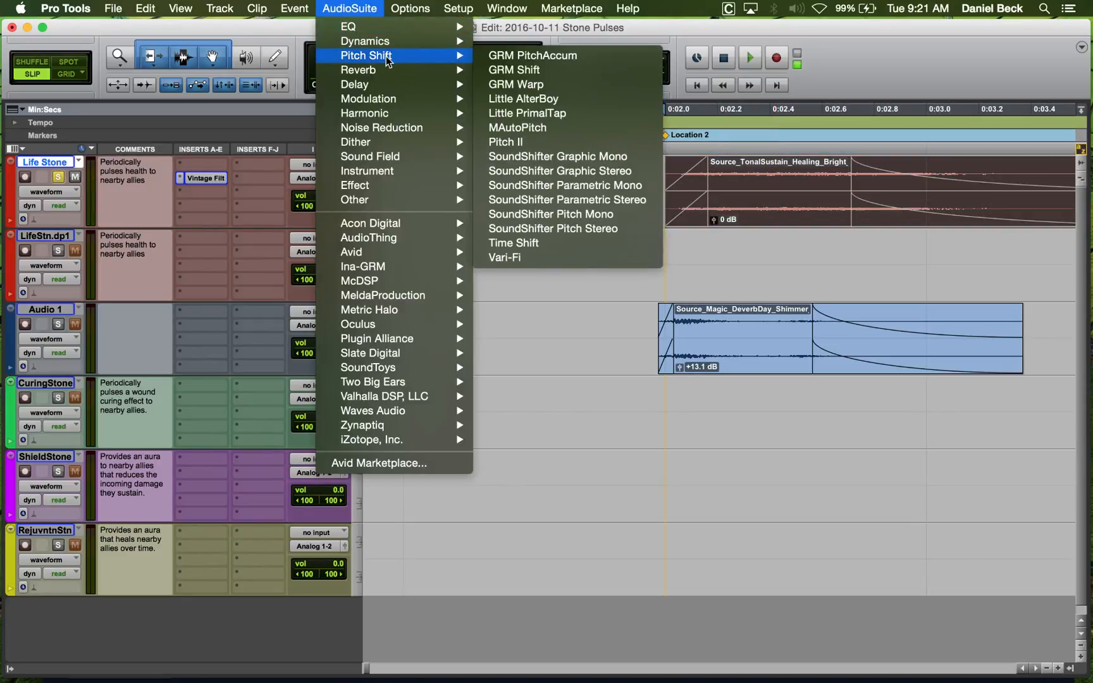
pyautogui.click(631, 200)
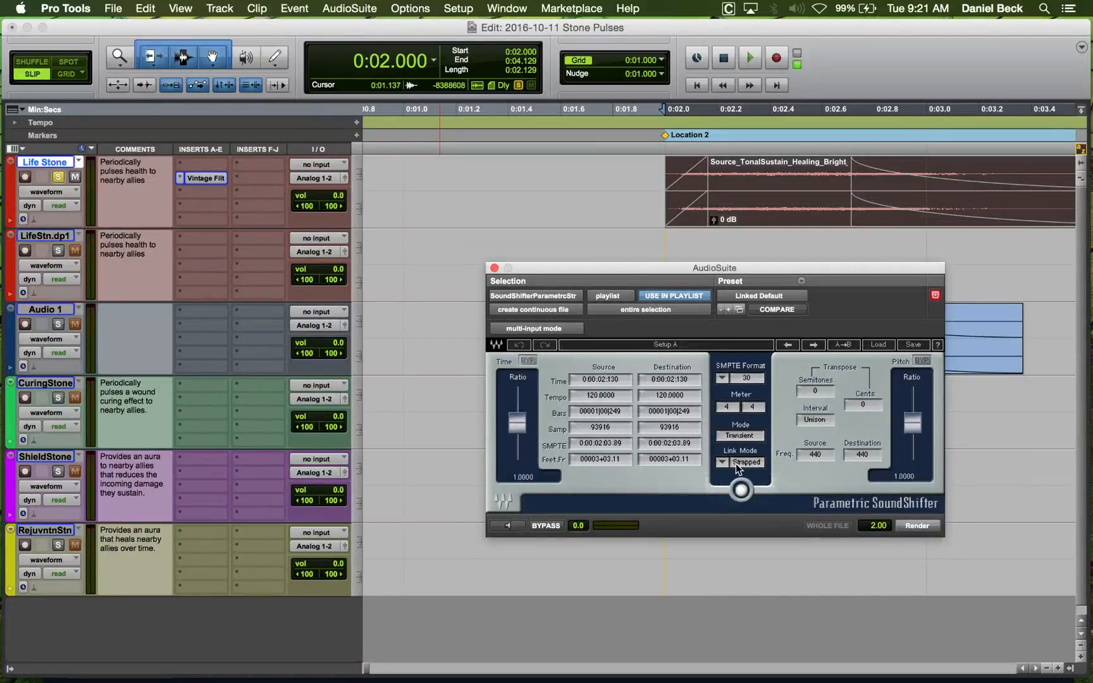
pyautogui.click(737, 465)
pyautogui.click(510, 422)
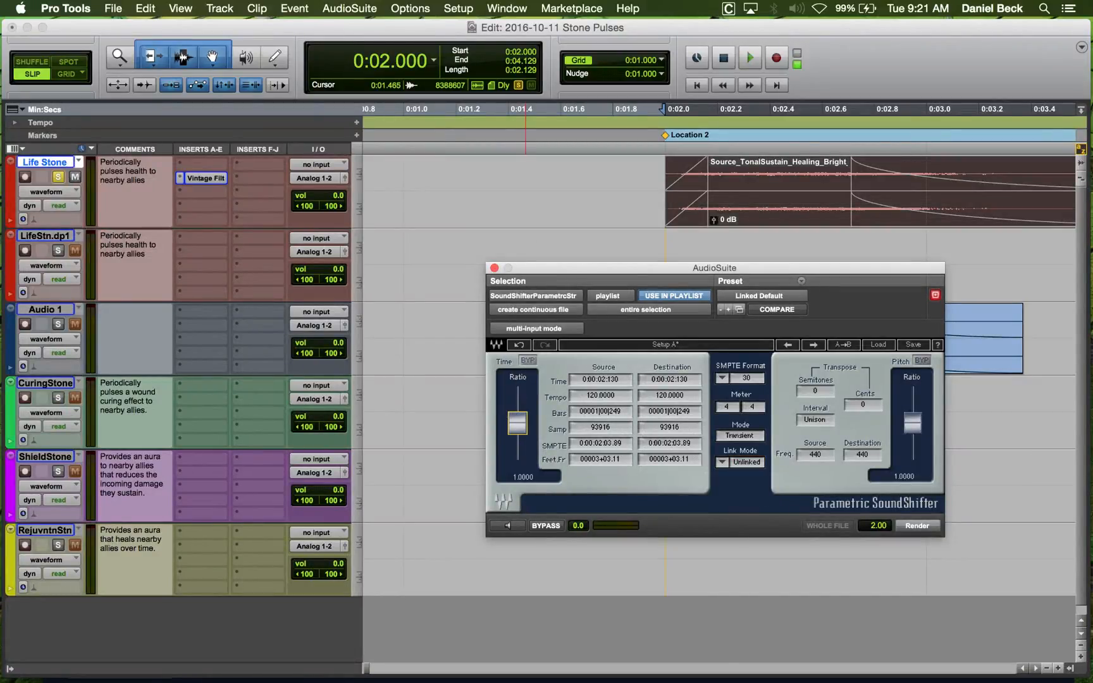
# Time-compress the Life Stone clip at a ratio of 1.5073 in Parametric SoundShifter, render it and play the result.
pyautogui.moveTo(518, 423)
pyautogui.mouseDown()
pyautogui.moveTo(517, 397)
pyautogui.moveTo(518, 406)
pyautogui.mouseUp()
pyautogui.click(512, 527)
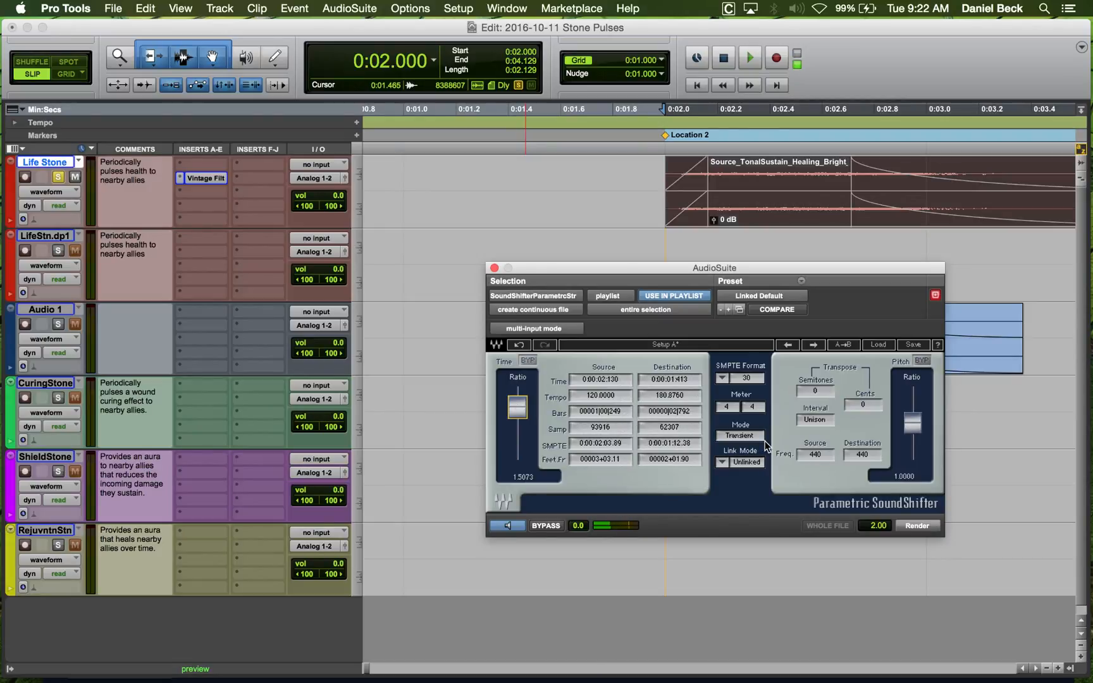
pyautogui.click(918, 526)
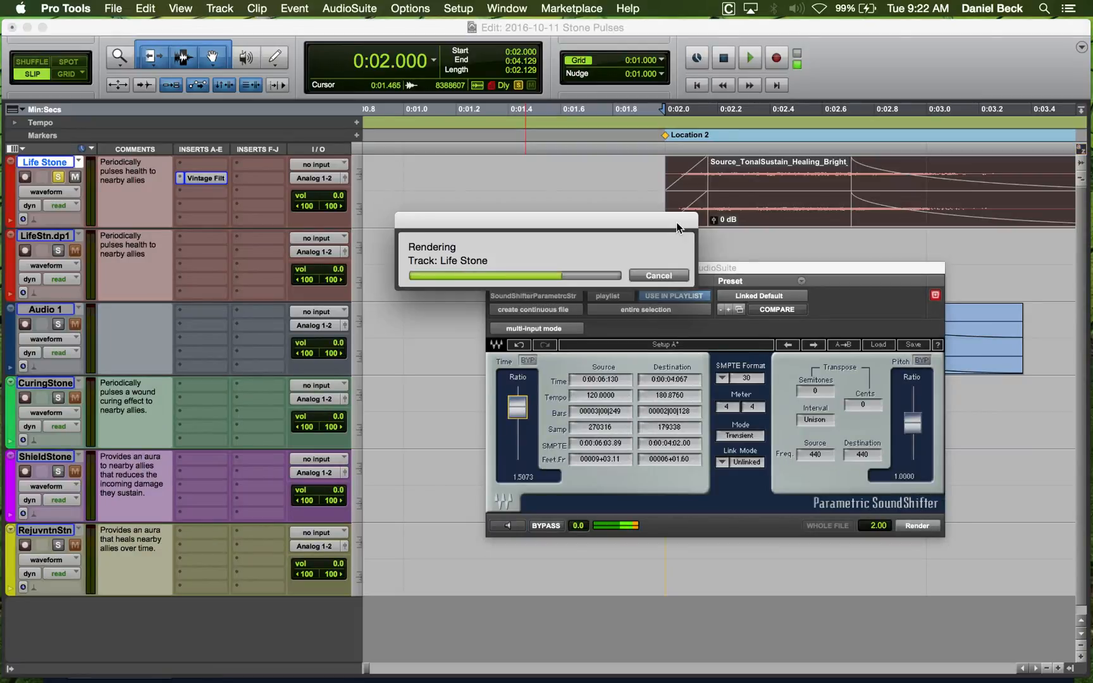
pyautogui.click(645, 170)
pyautogui.press('space')
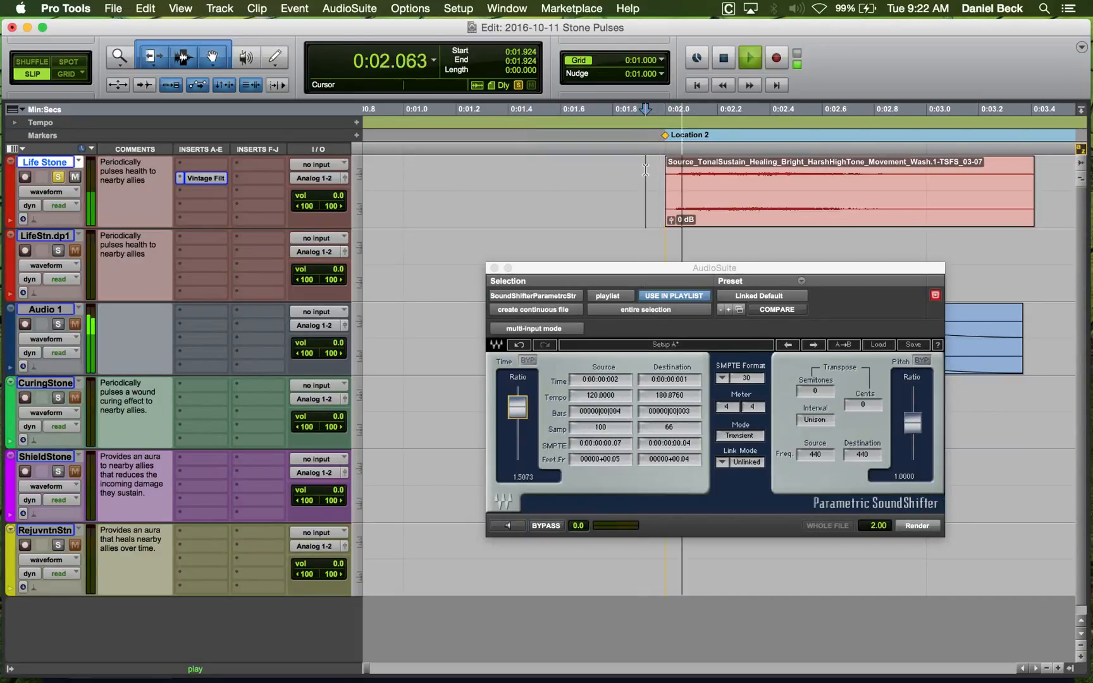
pyautogui.click(495, 267)
# Raise the Life Stone track's Vintage Filter cutoff to 1.35 kHz, audition it and save the session.
pyautogui.click(203, 178)
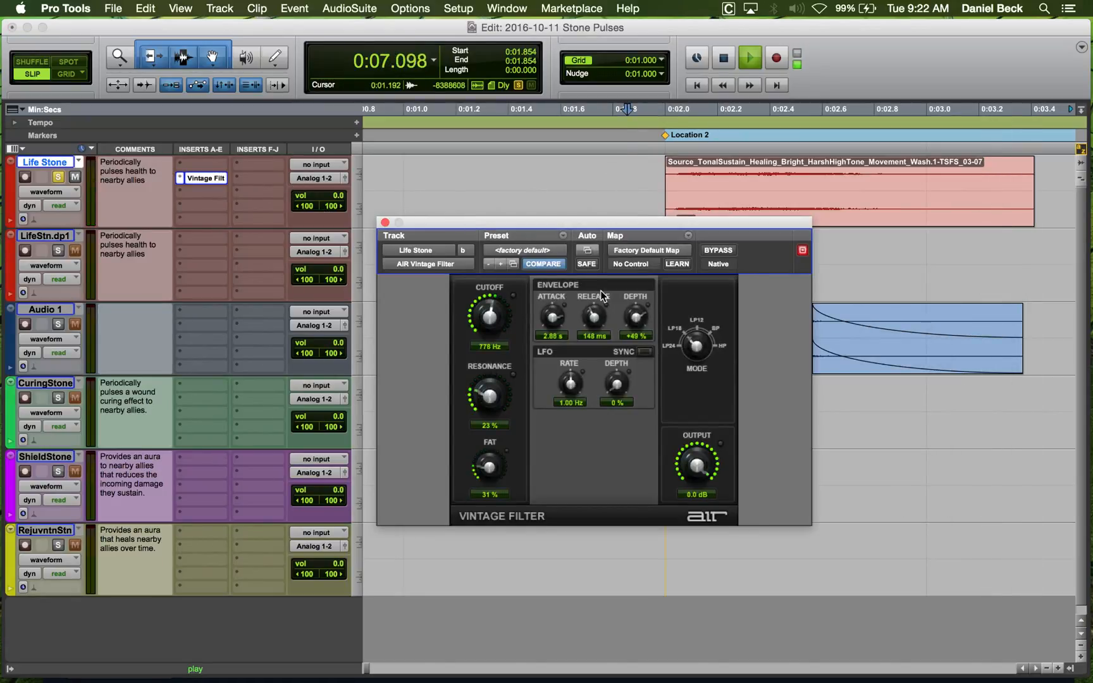
pyautogui.moveTo(492, 322); pyautogui.dragTo(495, 310)
pyautogui.press('space')
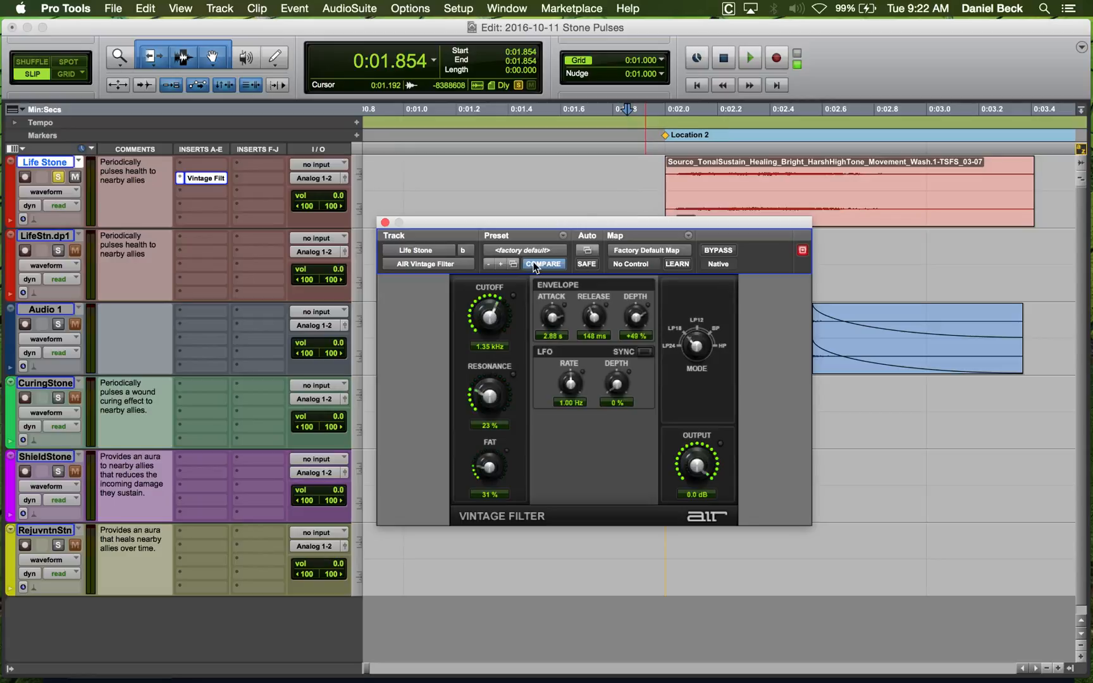
pyautogui.press('space')
pyautogui.press('space')
pyautogui.click(385, 223)
pyautogui.press('super+s')
# Place the edit cursor just before the Life Stone clip and insert the stereo Doppler plug-in ahead of the Vintage Filter.
pyautogui.click(634, 201)
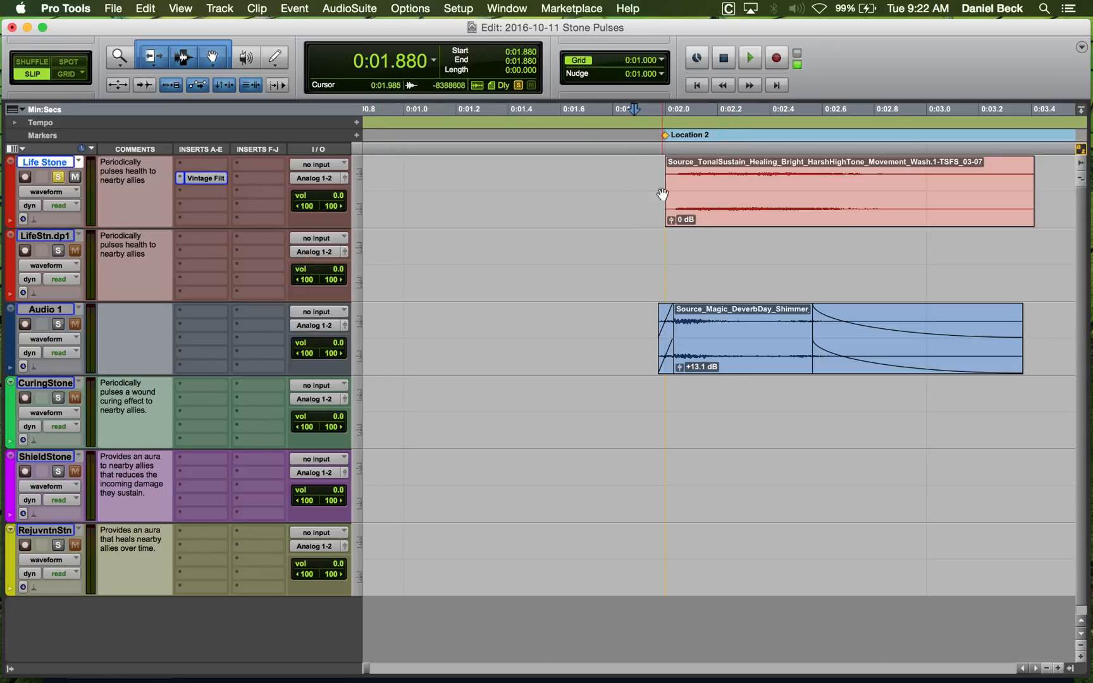
pyautogui.click(647, 164)
pyautogui.click(216, 168)
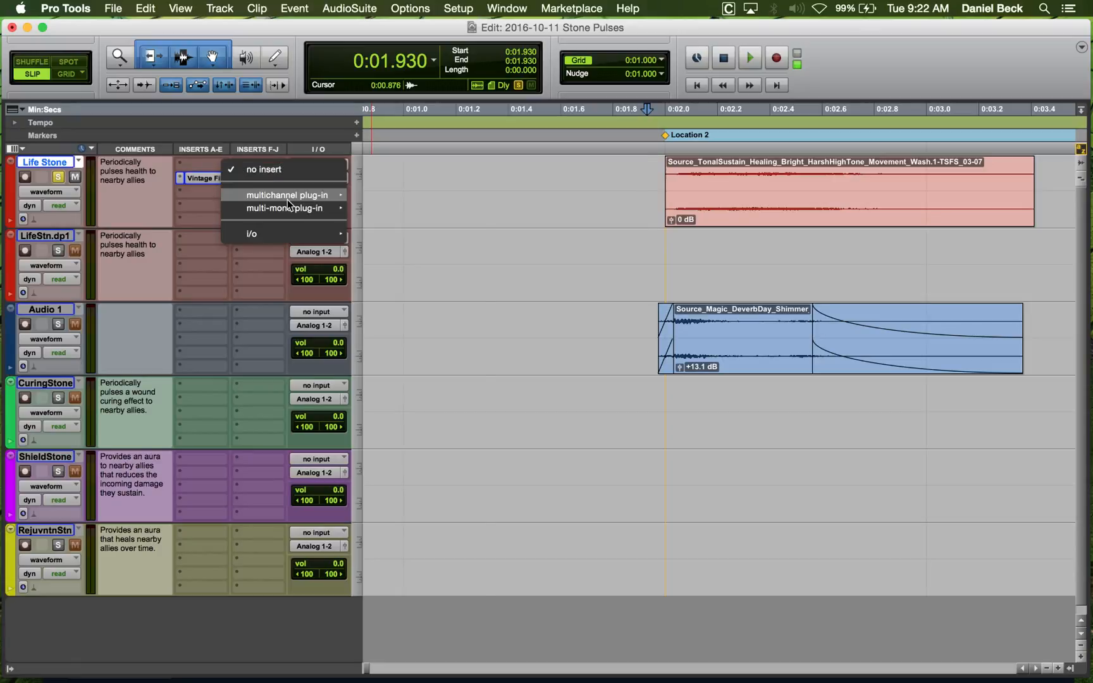
pyautogui.moveTo(288, 199)
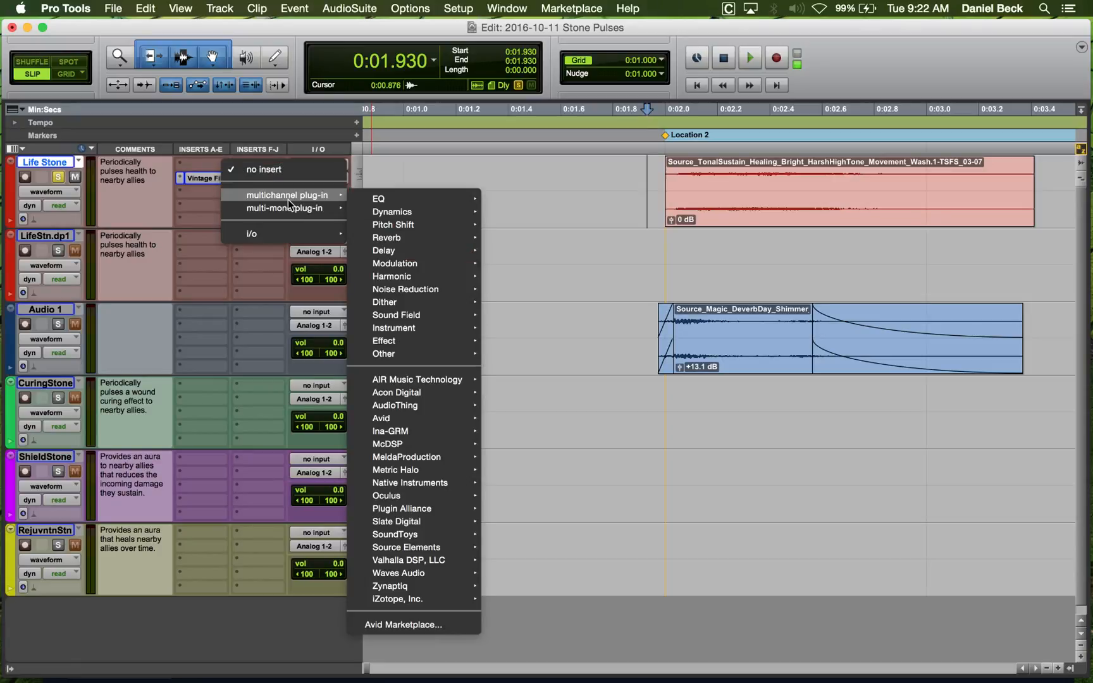
pyautogui.moveTo(456, 354)
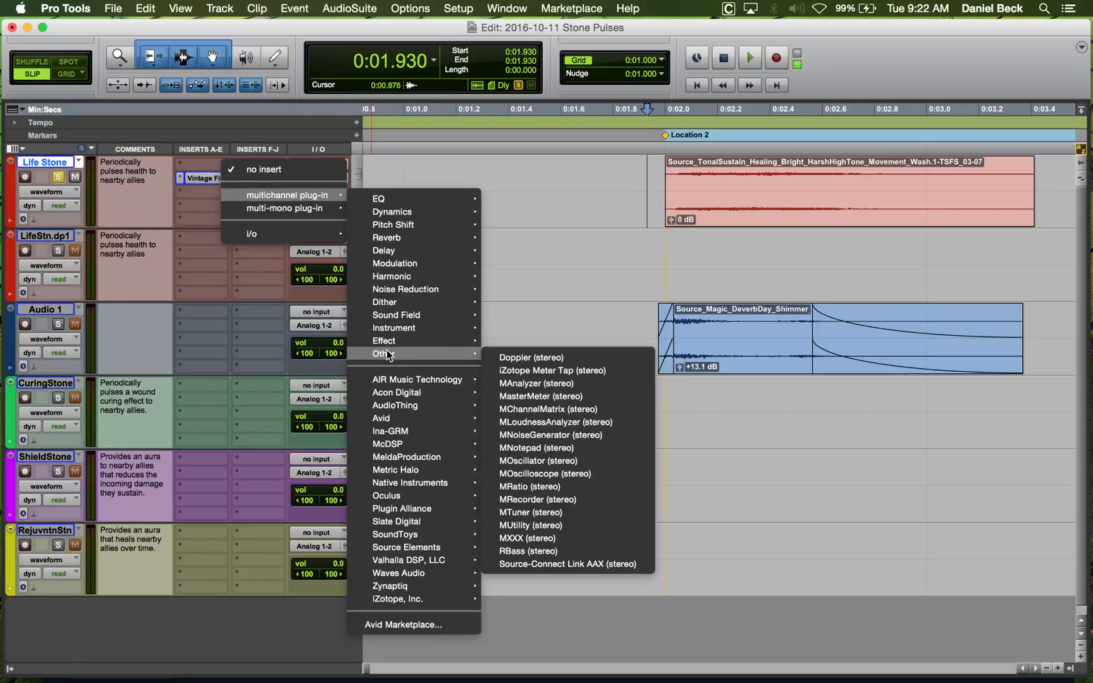
pyautogui.click(529, 357)
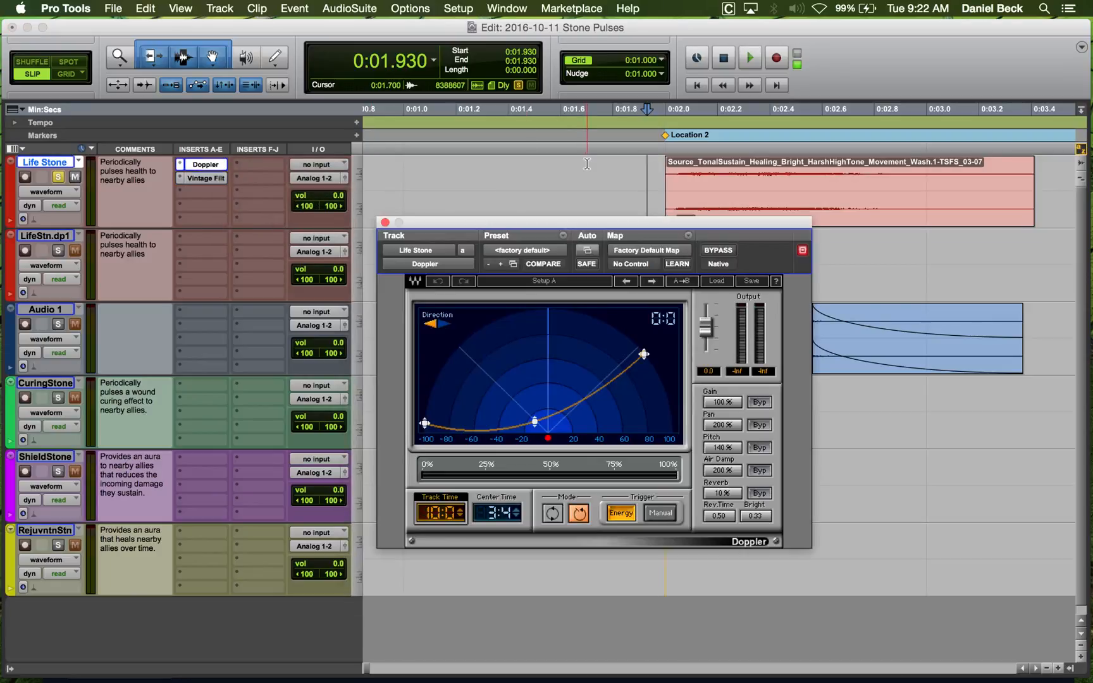
# Test the Doppler's manual trigger and toggle its energy trigger off and back on.
pyautogui.click(656, 515)
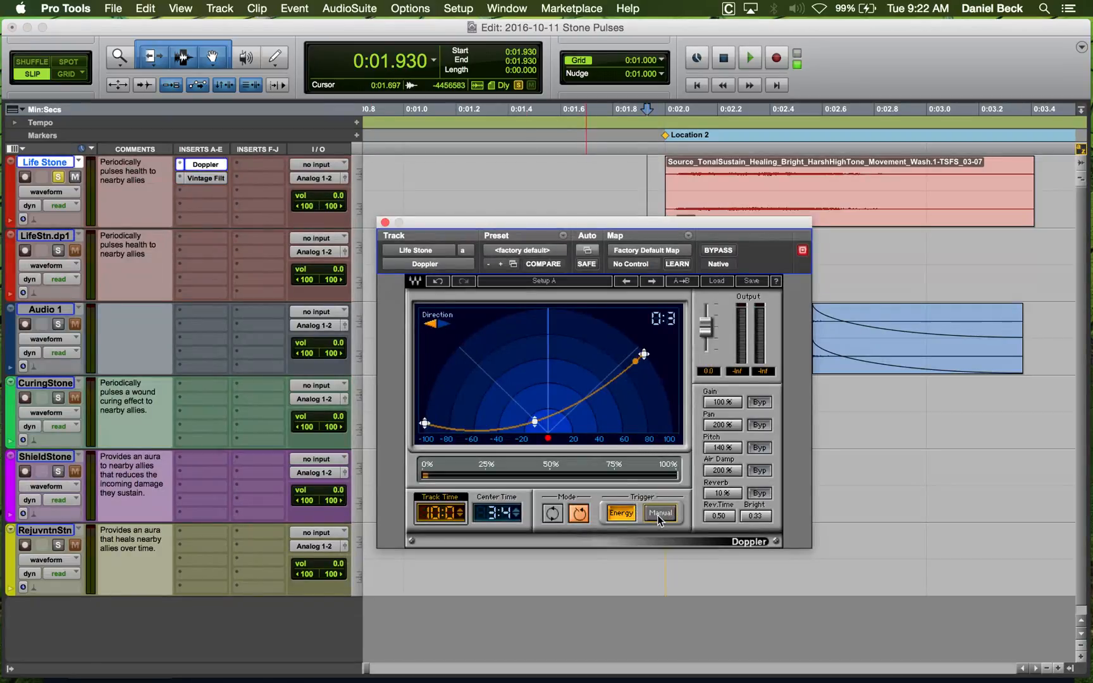
pyautogui.click(625, 514)
pyautogui.click(626, 514)
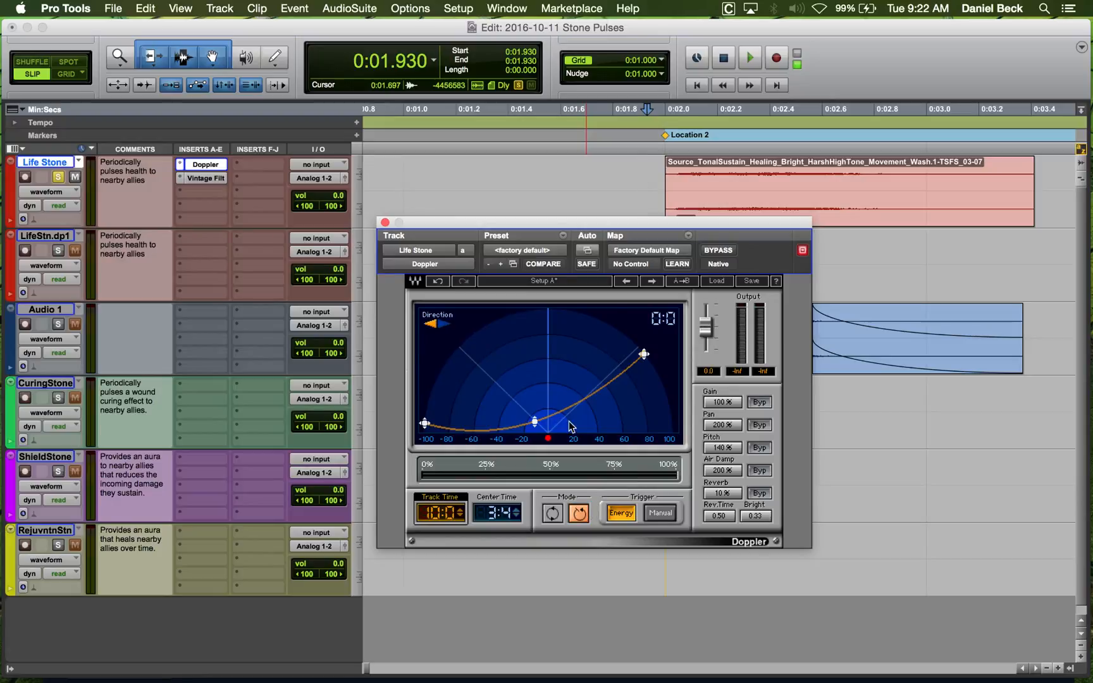
# Reshape the Doppler path into a symmetrical arc from about -55 to 55, set the track time to 1.4 and audition it.
pyautogui.click(662, 170)
pyautogui.moveTo(421, 424); pyautogui.dragTo(476, 348)
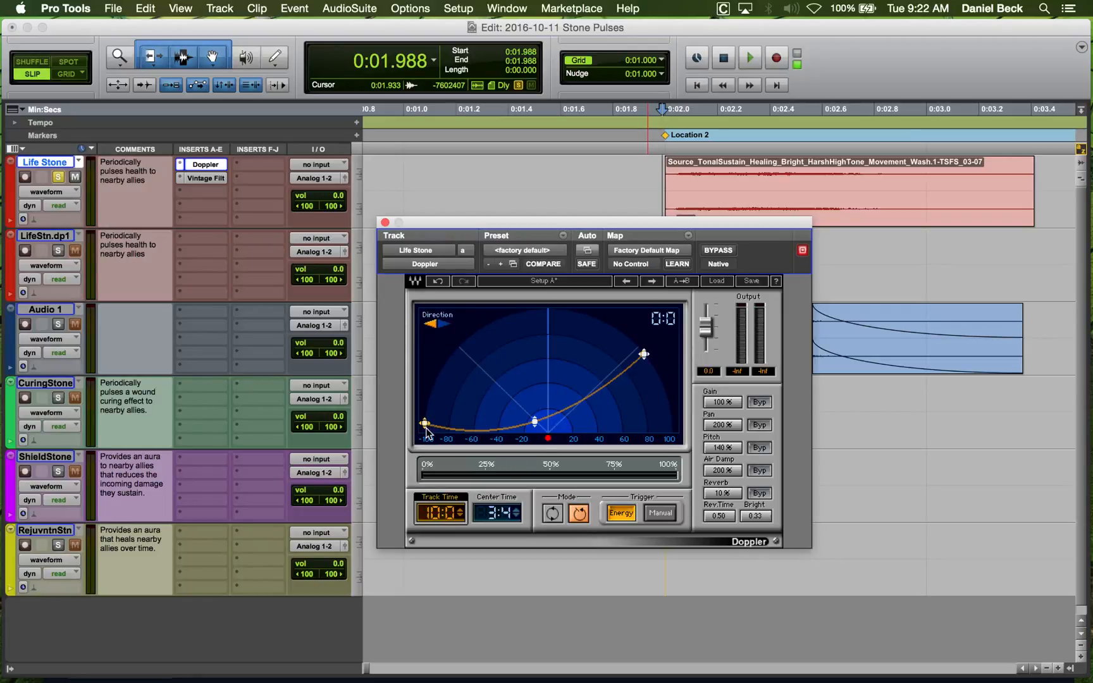
pyautogui.moveTo(425, 426); pyautogui.dragTo(478, 342)
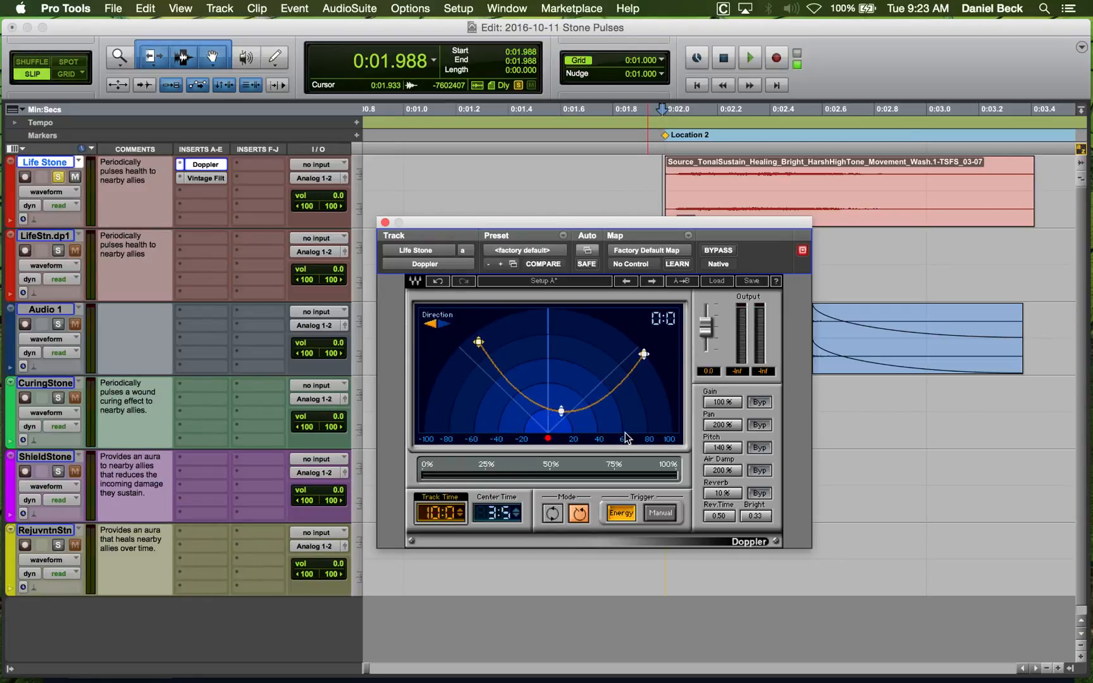
pyautogui.moveTo(644, 356); pyautogui.dragTo(619, 345)
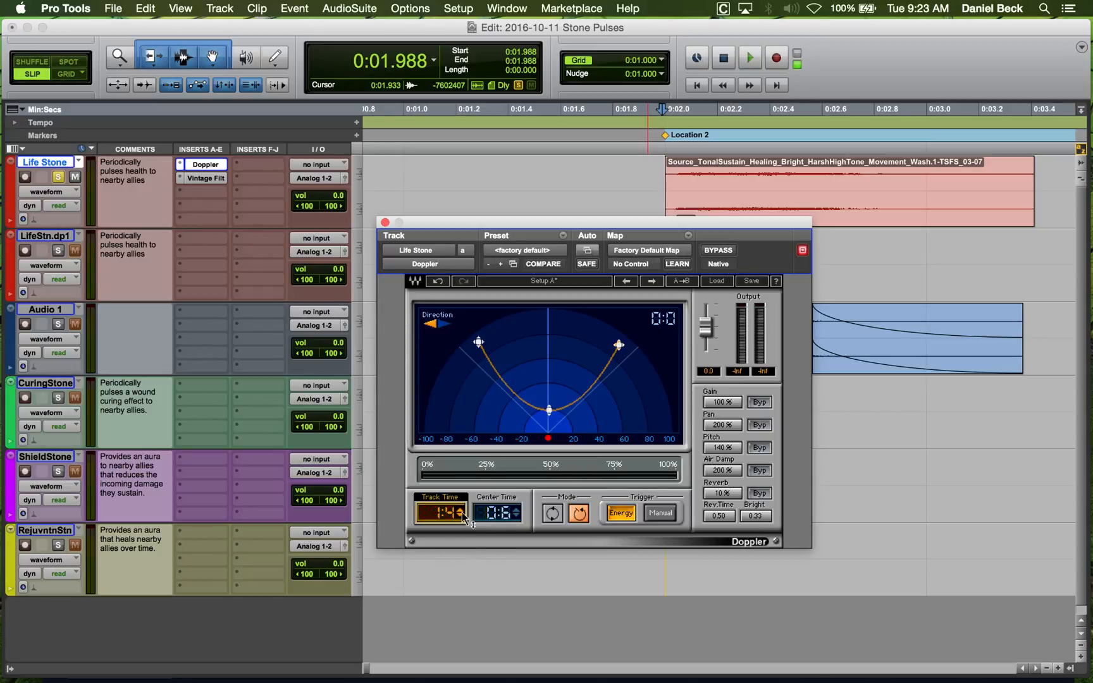
pyautogui.press('space')
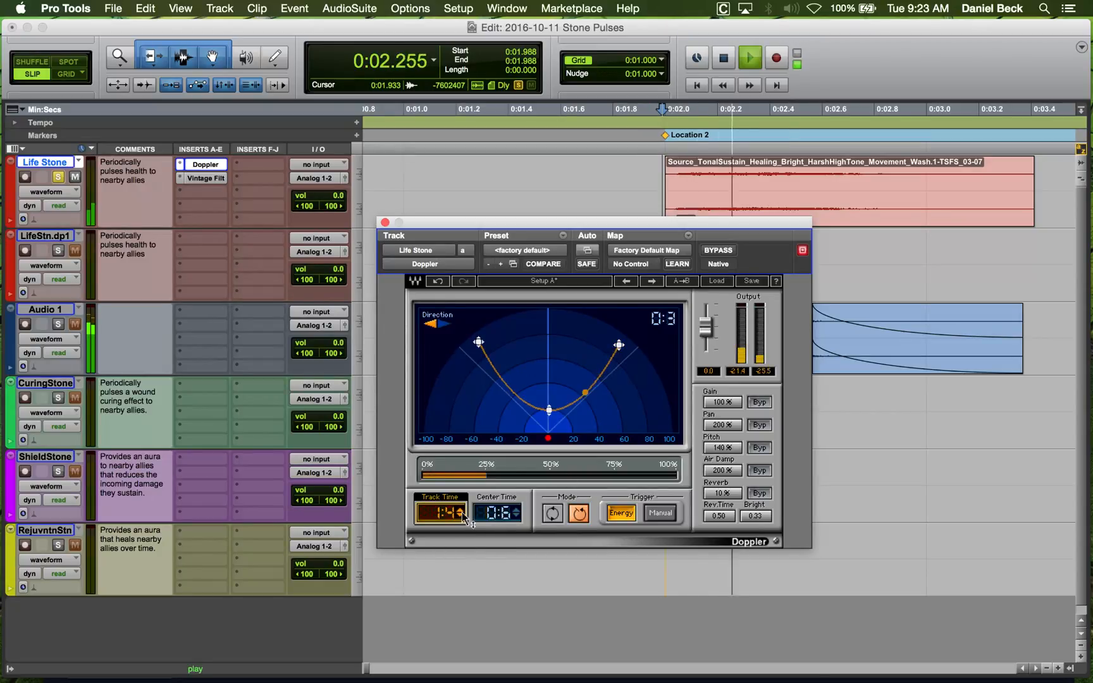
pyautogui.press('space')
# Bypass the Doppler's pitch effect and audition the Life Stone sound several times.
pyautogui.click(759, 448)
pyautogui.press('space')
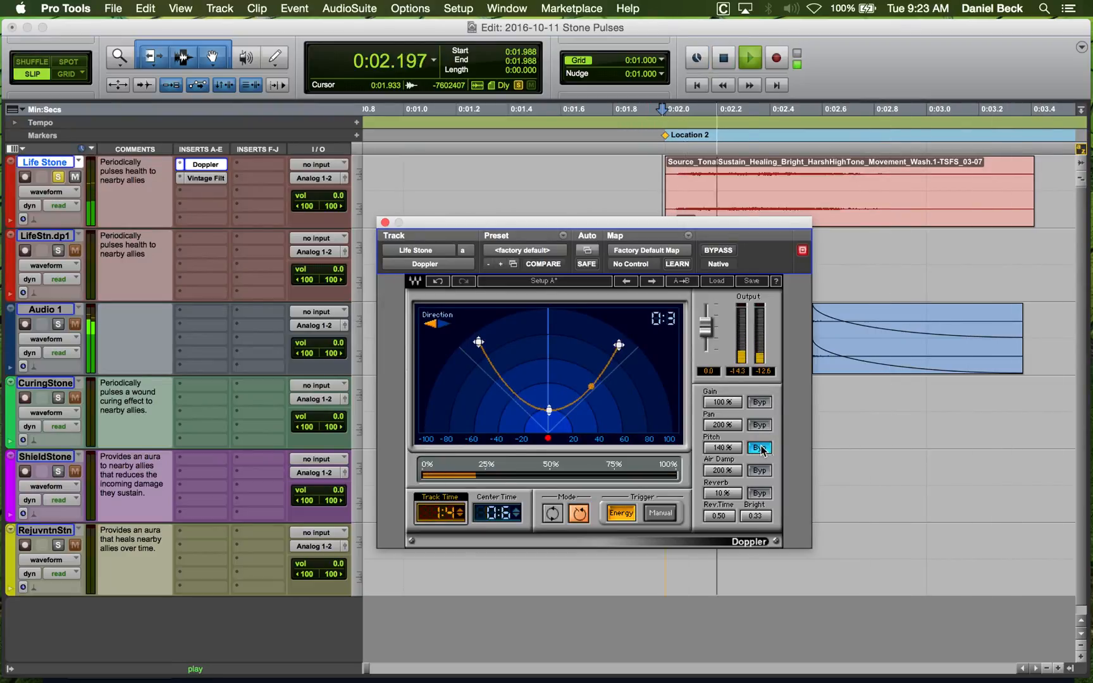
pyautogui.press('space')
pyautogui.press('space')
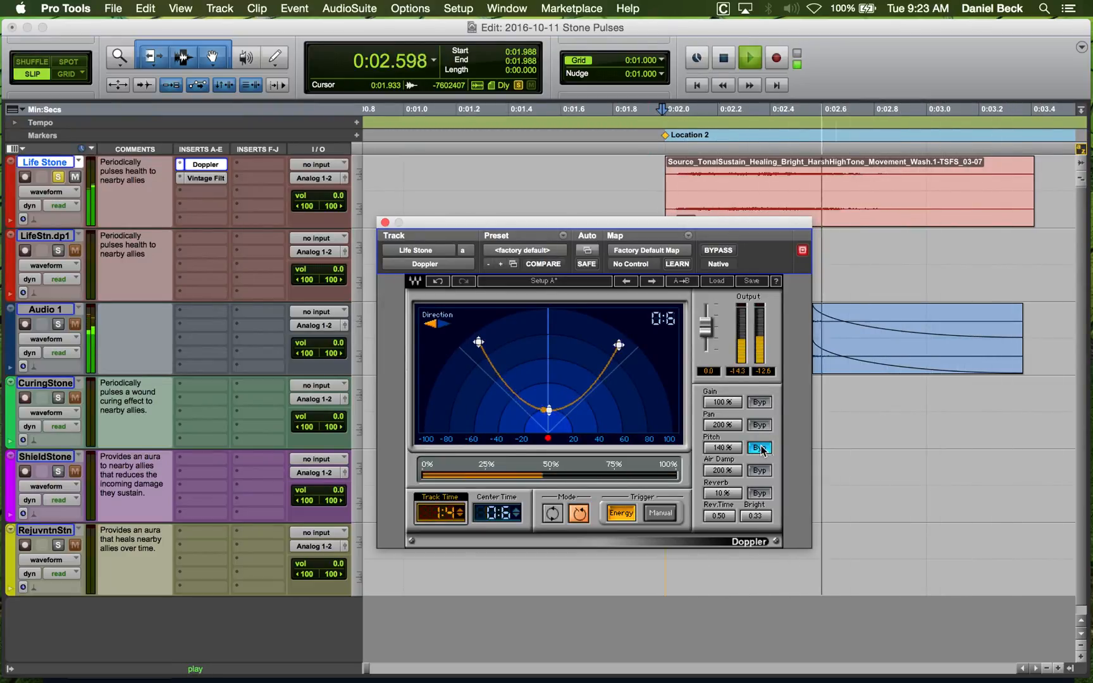
pyautogui.press('space')
pyautogui.press('space')
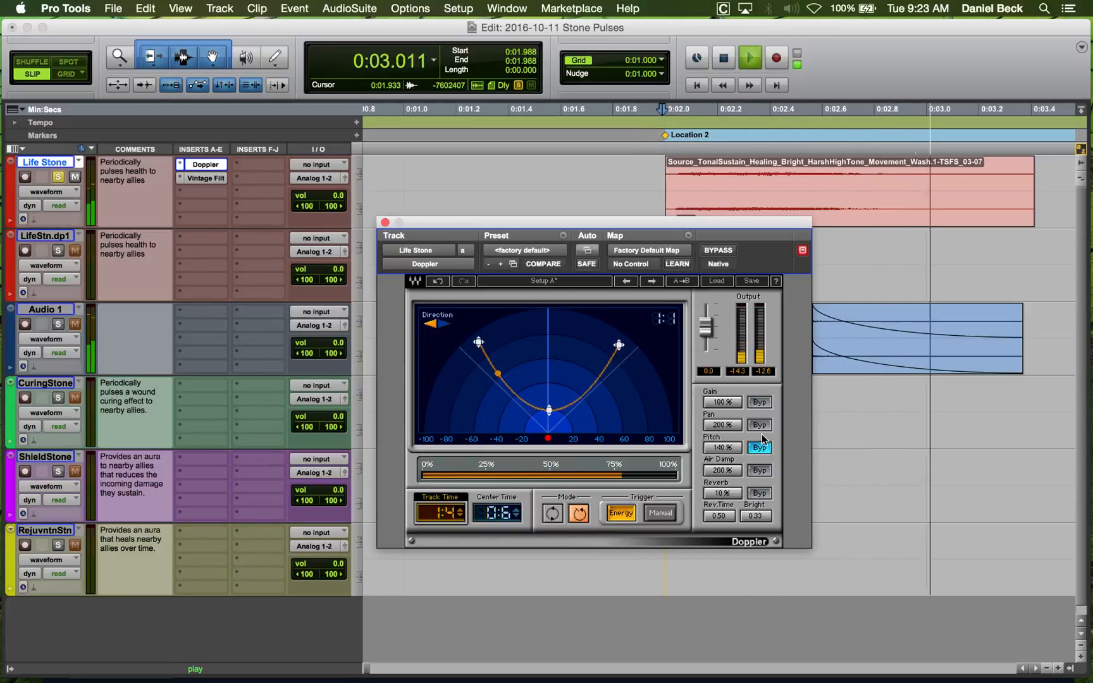
pyautogui.press('space')
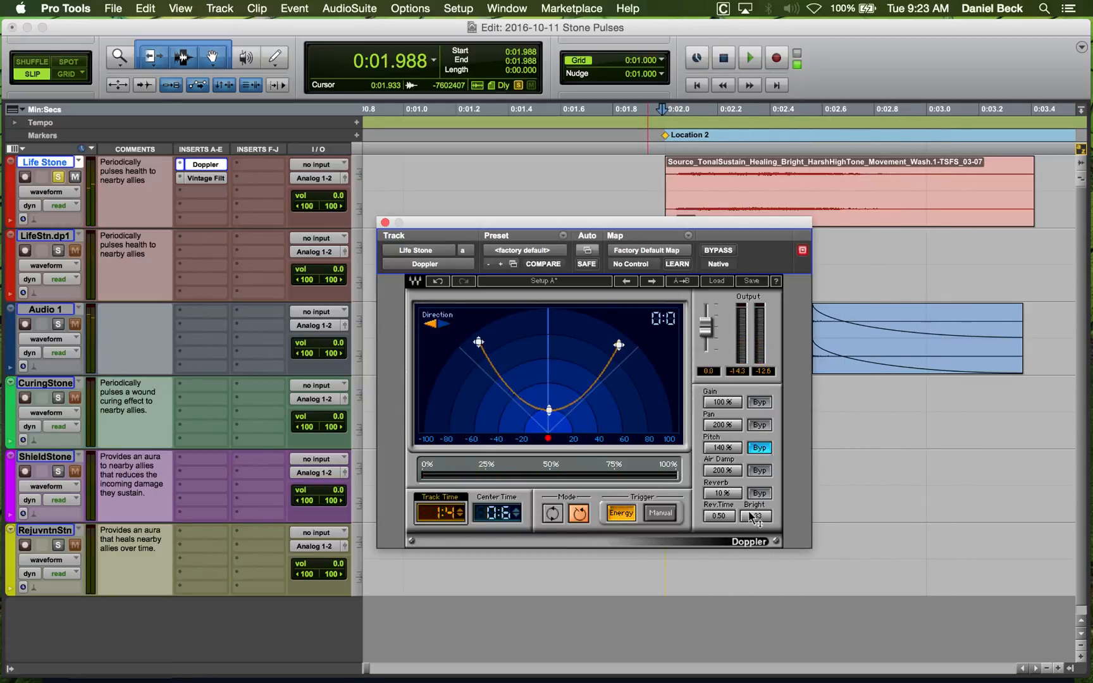
# Try a Doppler reverb time of 3.52 with brightness 1.00 while auditioning the sound.
pyautogui.moveTo(720, 515); pyautogui.dragTo(720, 500)
pyautogui.press('space')
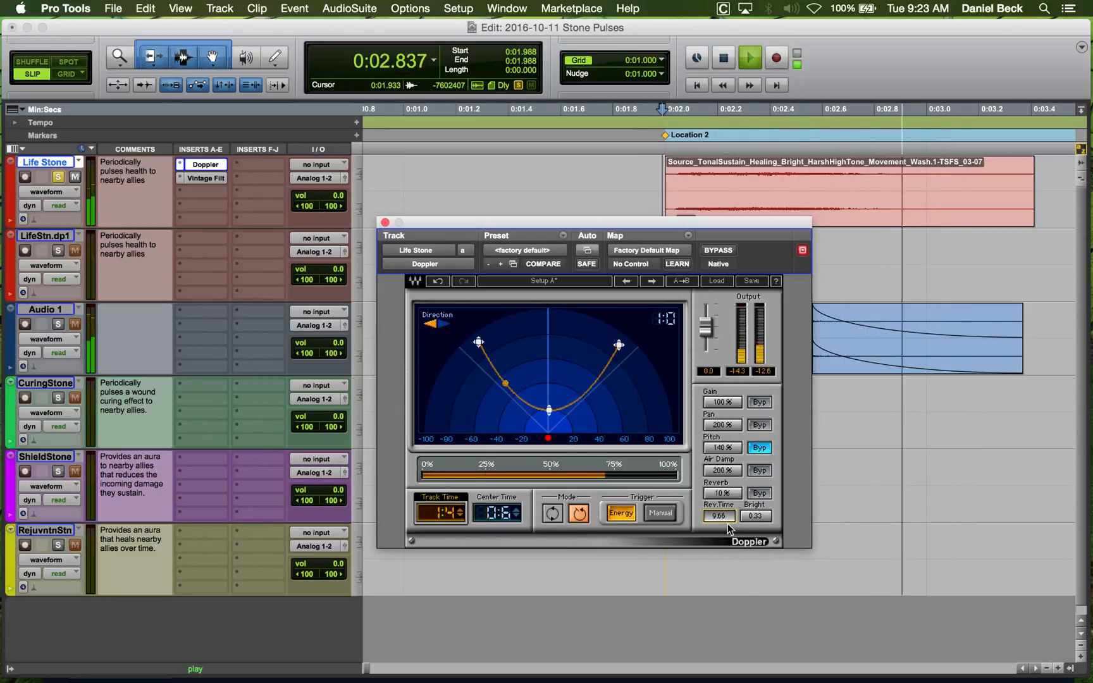
pyautogui.press('space')
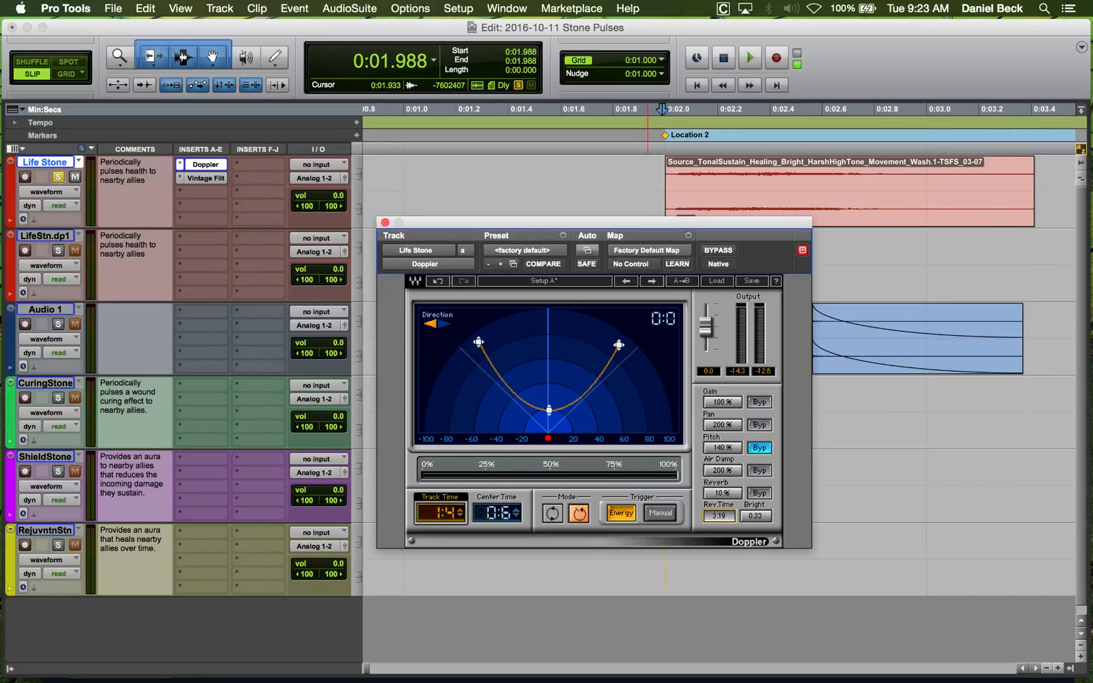
pyautogui.moveTo(769, 511); pyautogui.dragTo(768, 505)
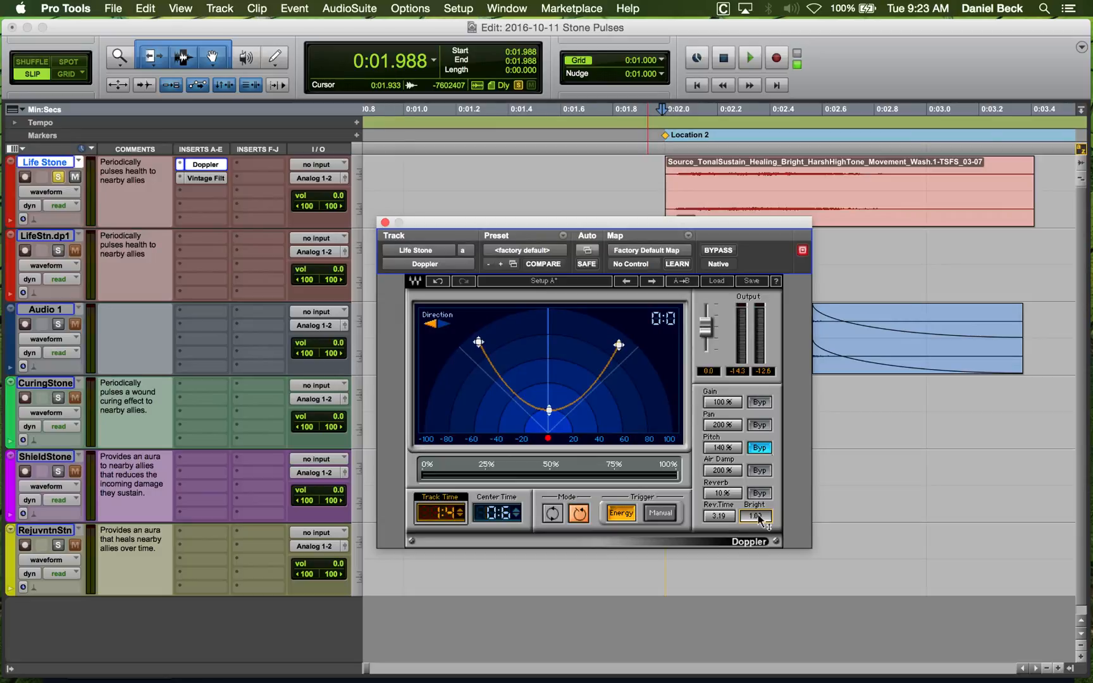
pyautogui.press('space')
pyautogui.press('space')
pyautogui.moveTo(719, 515); pyautogui.dragTo(719, 509)
pyautogui.press('space')
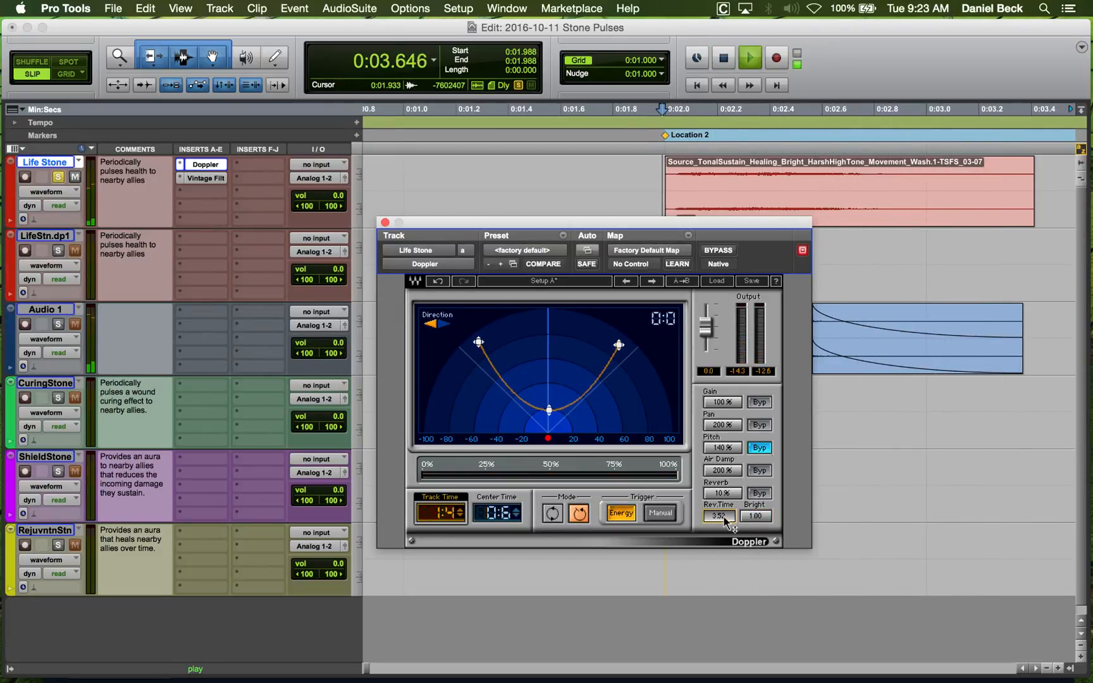
# Set the Doppler reverb to 46%, its reverb time to 4.36 and brightness to 0.85, auditioning the changes.
pyautogui.moveTo(720, 493); pyautogui.dragTo(720, 481)
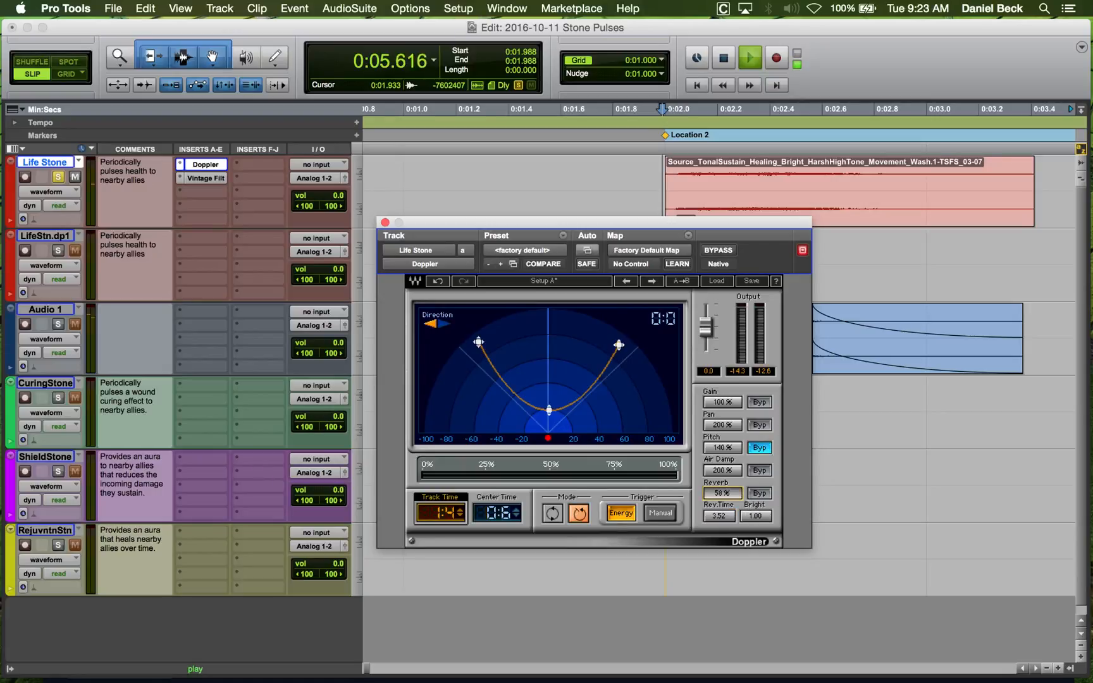
pyautogui.press('space')
pyautogui.press('space')
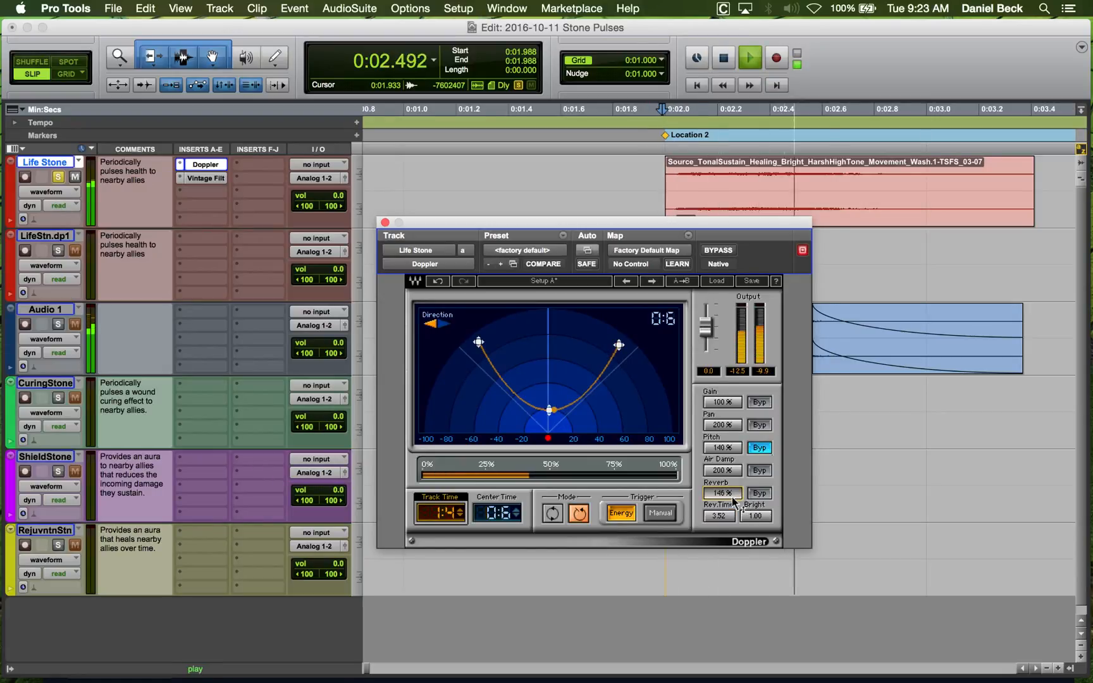
pyautogui.press('space')
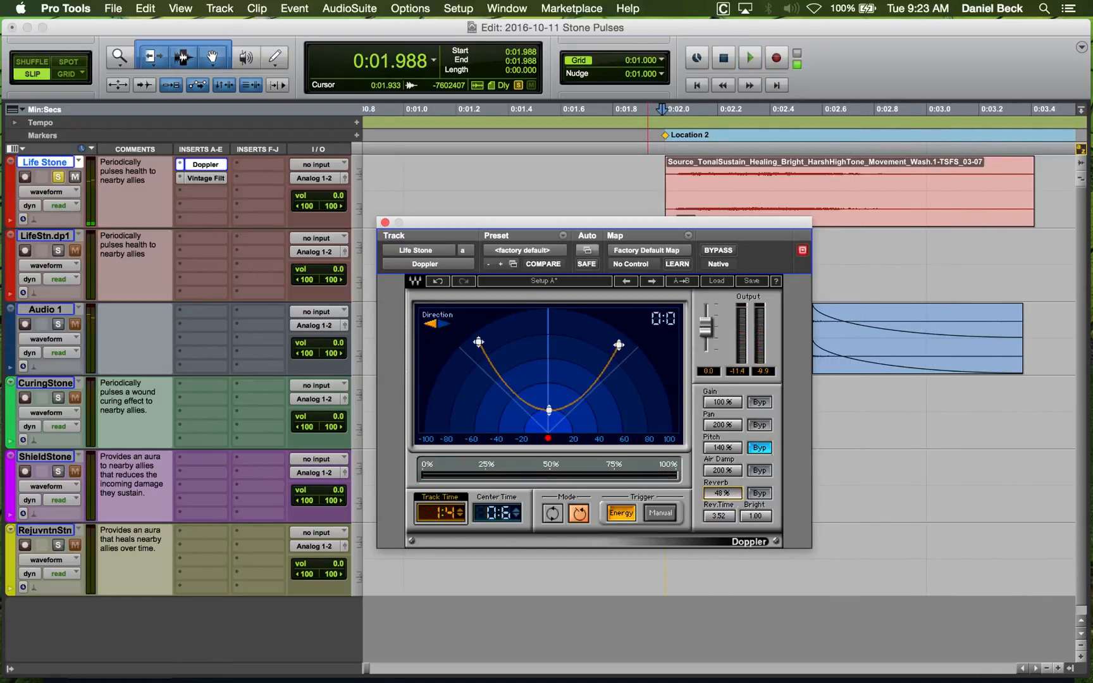
pyautogui.press('space')
pyautogui.moveTo(721, 493); pyautogui.dragTo(756, 531)
pyautogui.click(721, 515)
pyautogui.press('space')
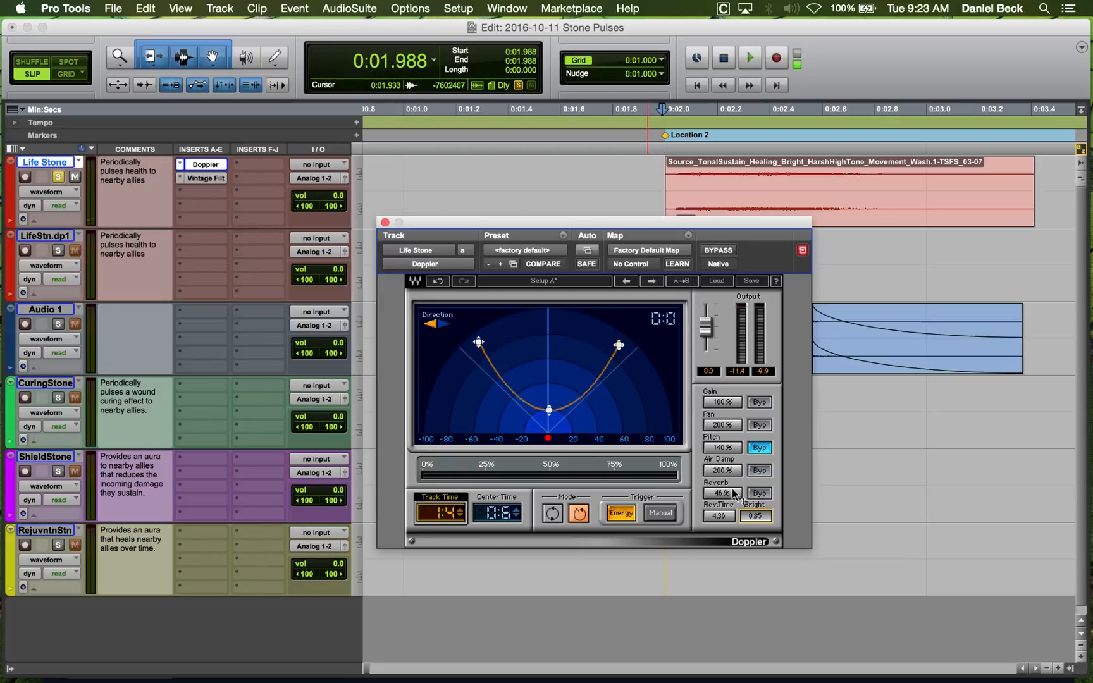
pyautogui.press('space')
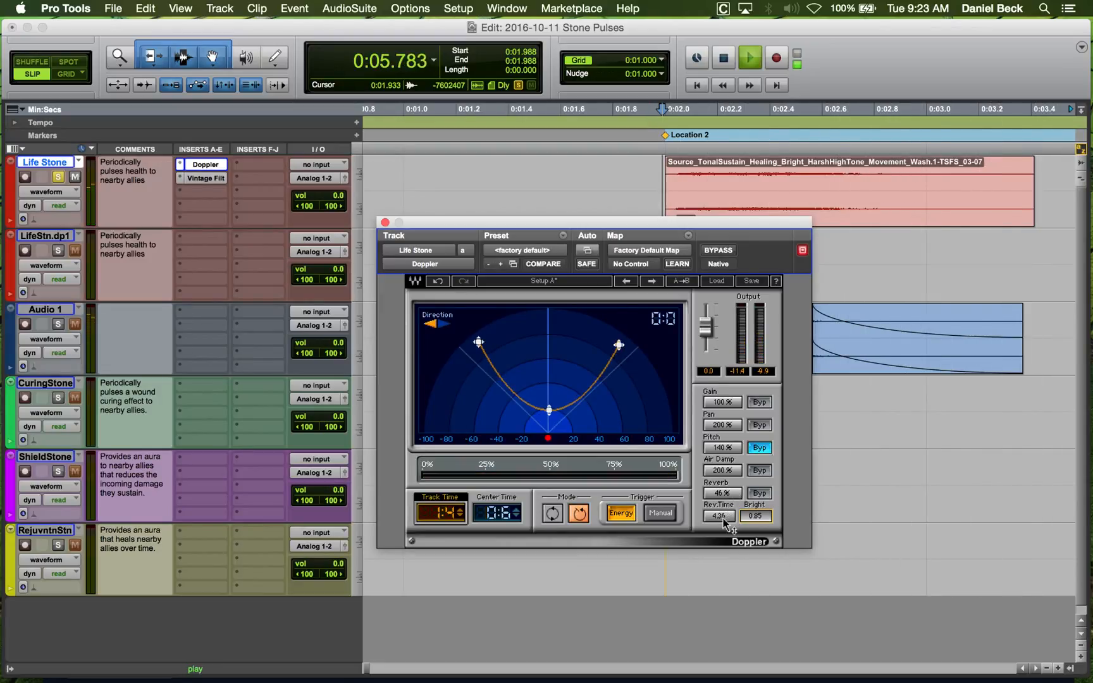
# Bypass the Doppler's reverb, audition the sound and save the session with the cursor just before the clip.
pyautogui.click(754, 494)
pyautogui.press('space')
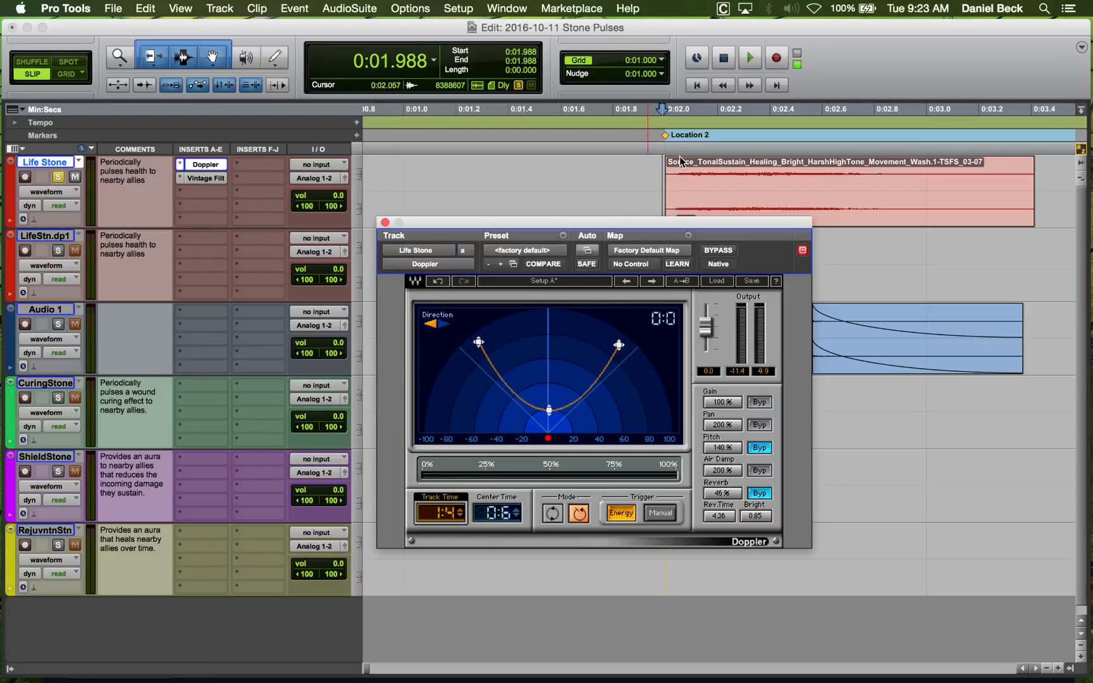
pyautogui.press('space')
pyautogui.press('space')
pyautogui.click(655, 171)
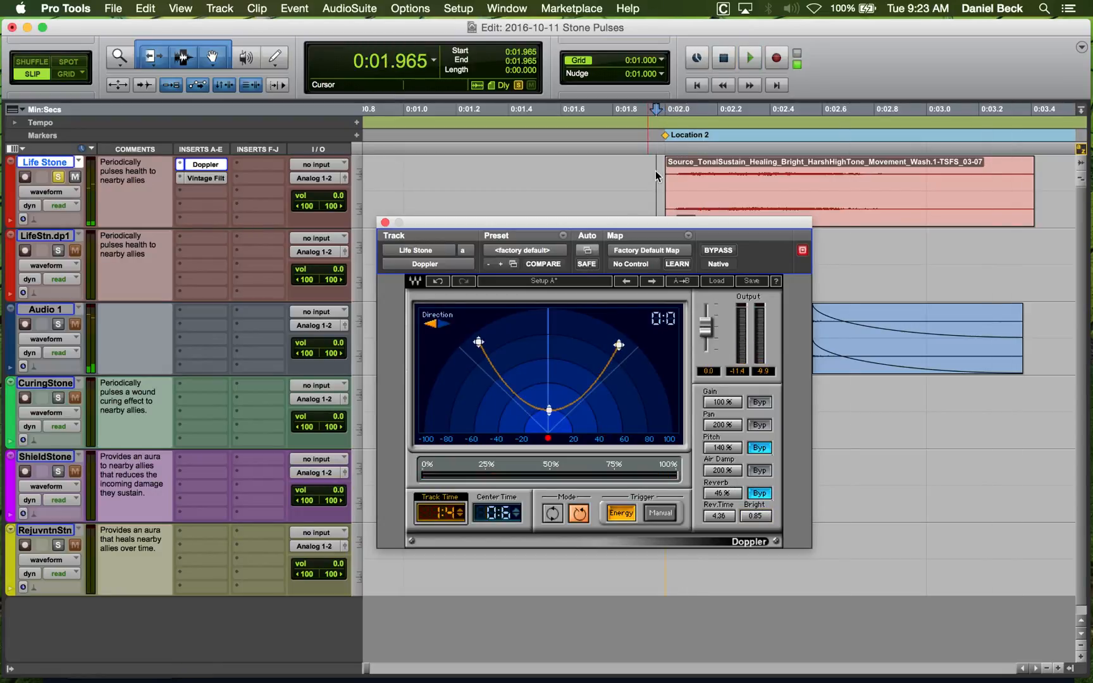
pyautogui.press('super+s')
# Play back the Life Stone sound repeatedly to judge the Doppler movement without pitch and reverb.
pyautogui.press('space')
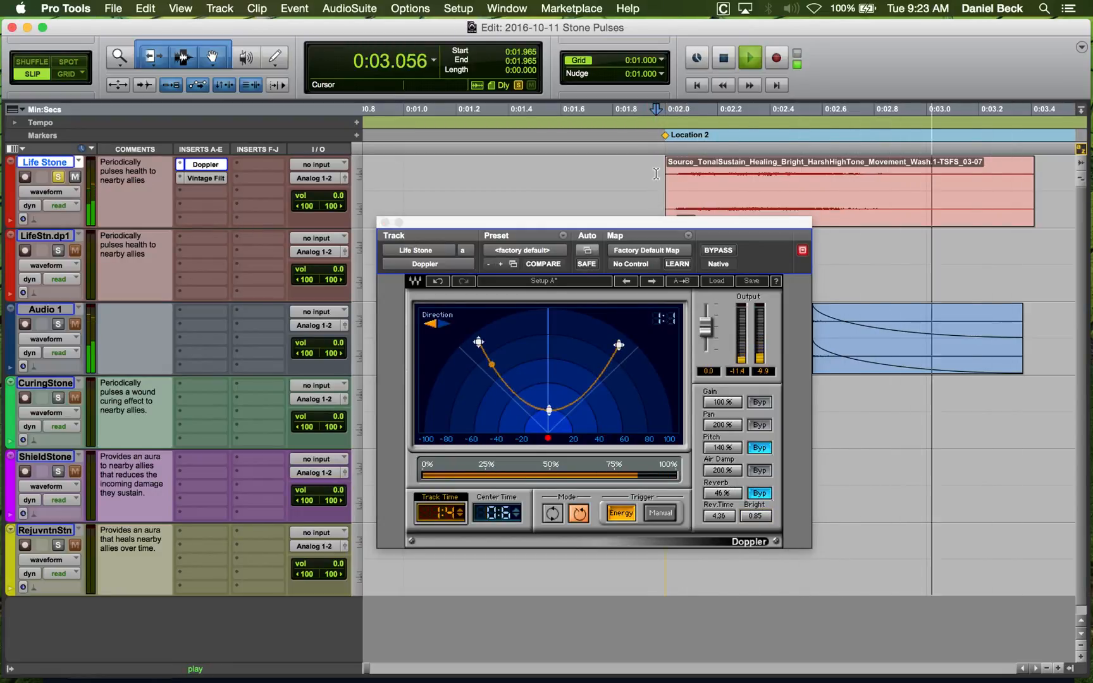
pyautogui.press('space')
pyautogui.press('space')
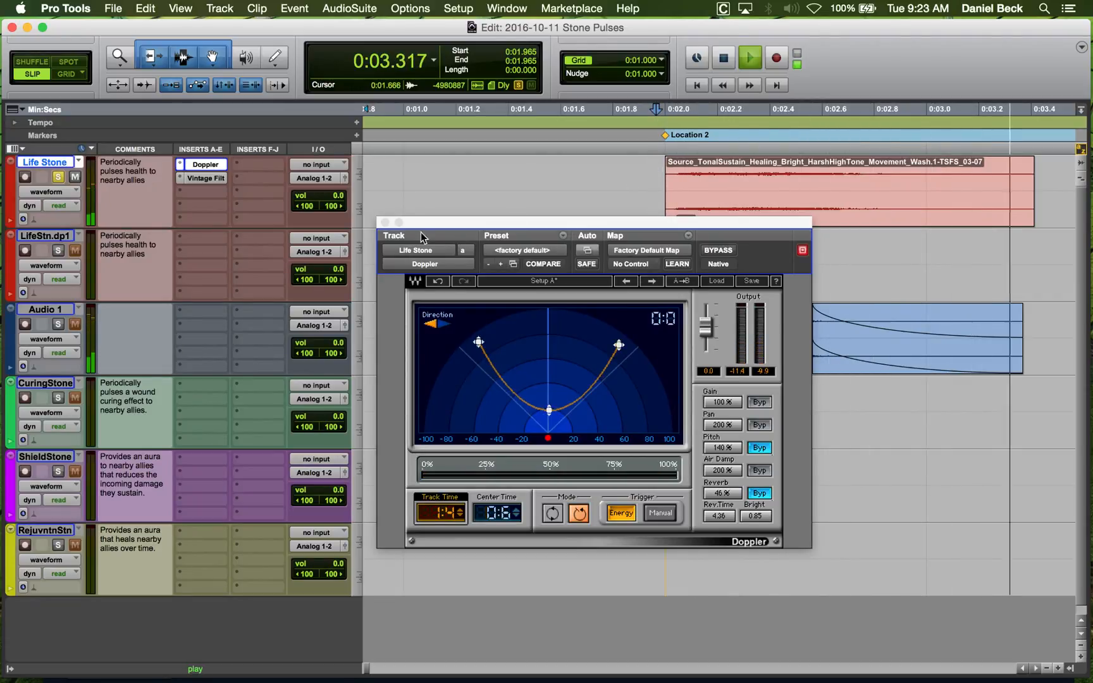
pyautogui.press('space')
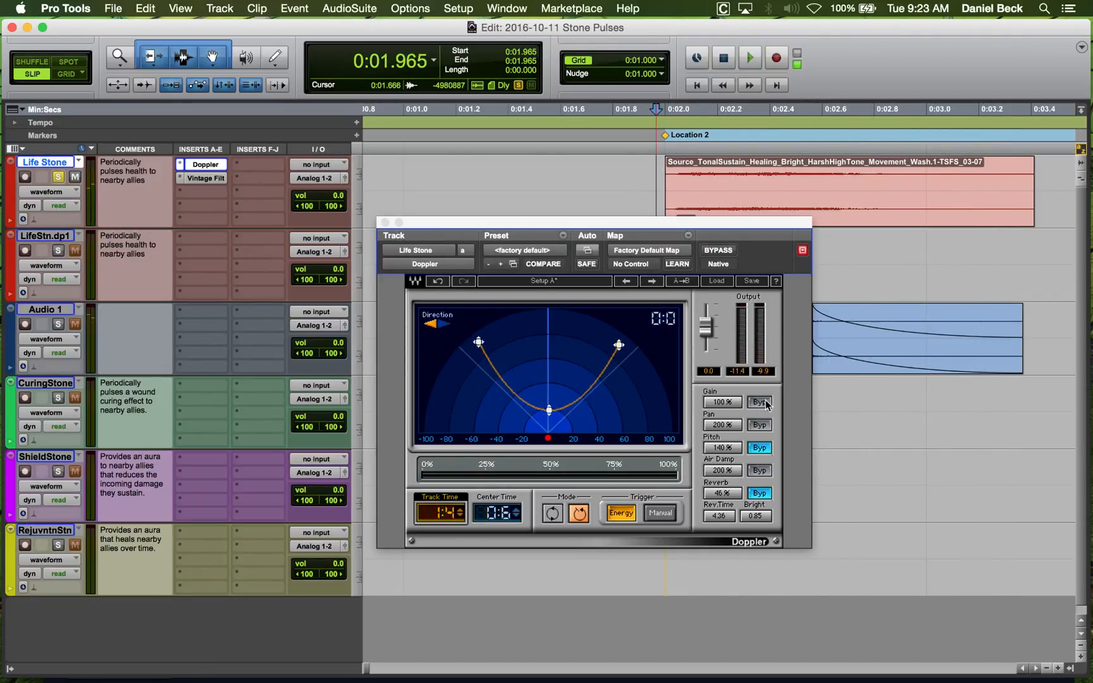
pyautogui.press('space')
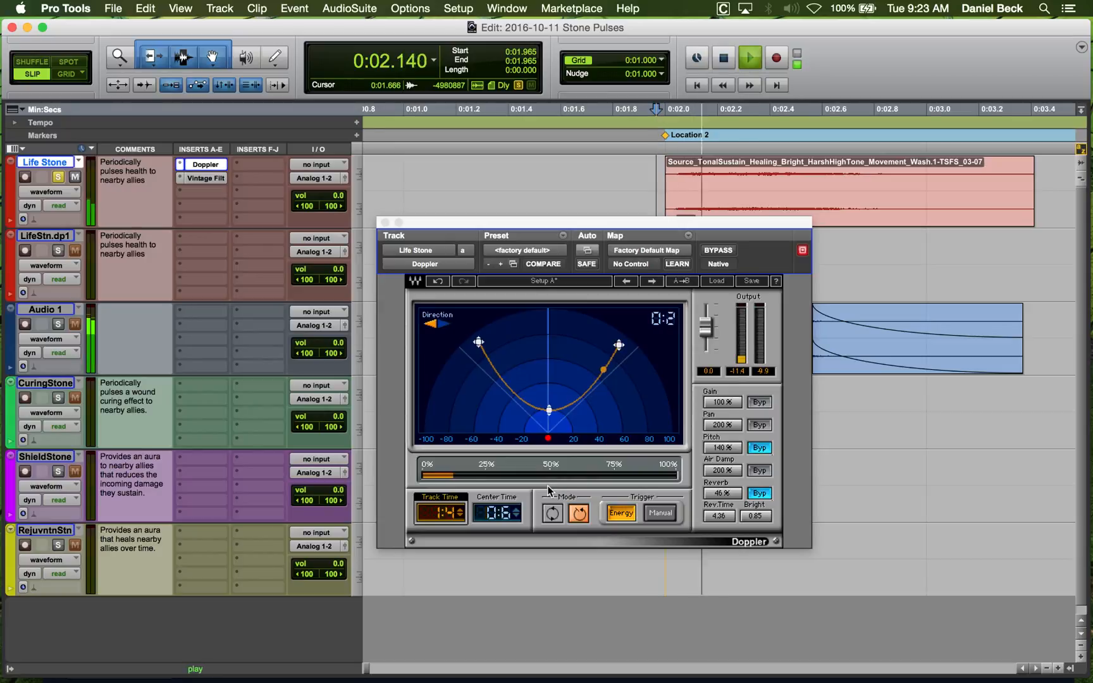
# Try a Doppler track time of 1:1 while auditioning the Life Stone sound.
pyautogui.press('space')
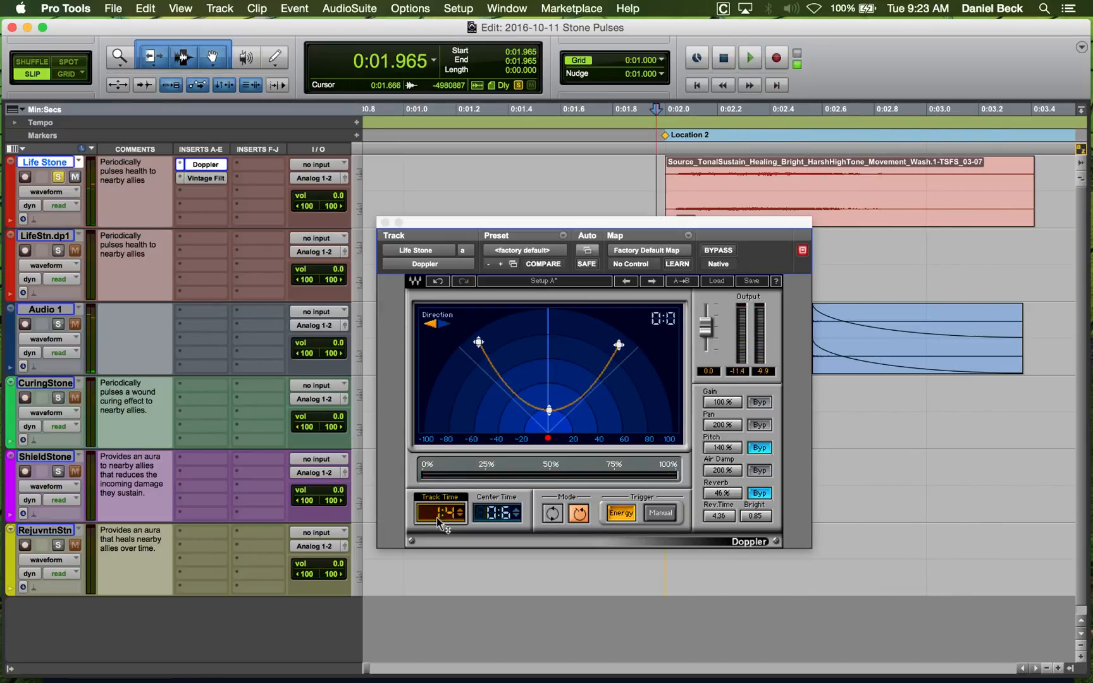
pyautogui.click(460, 515)
pyautogui.press('space')
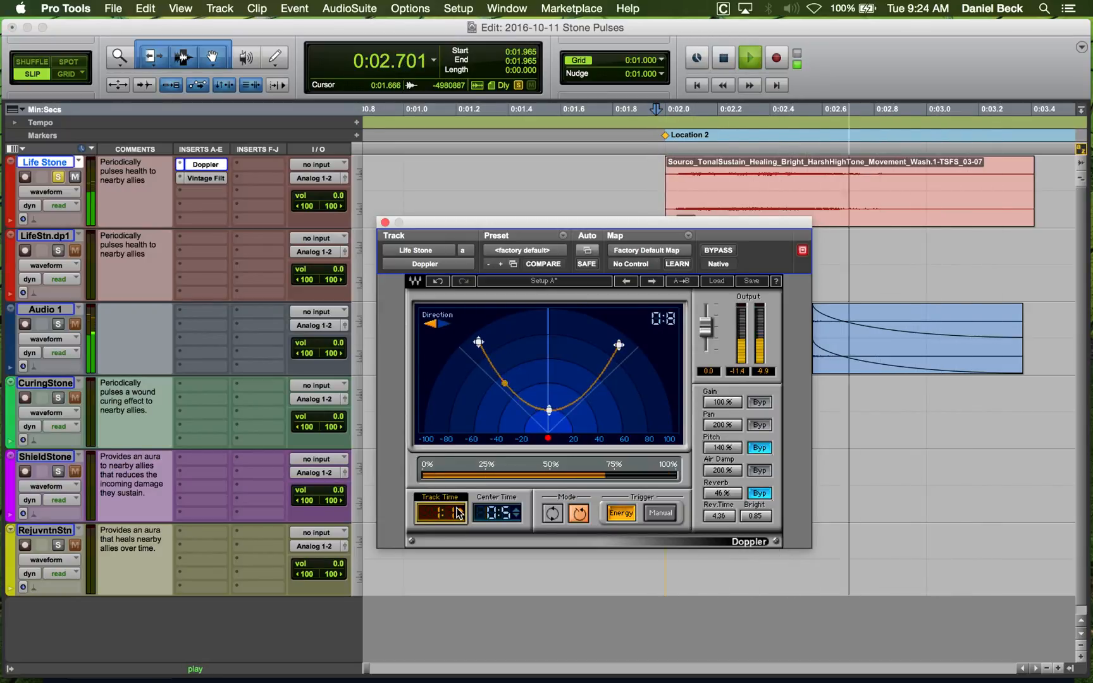
pyautogui.press('space')
pyautogui.press('space')
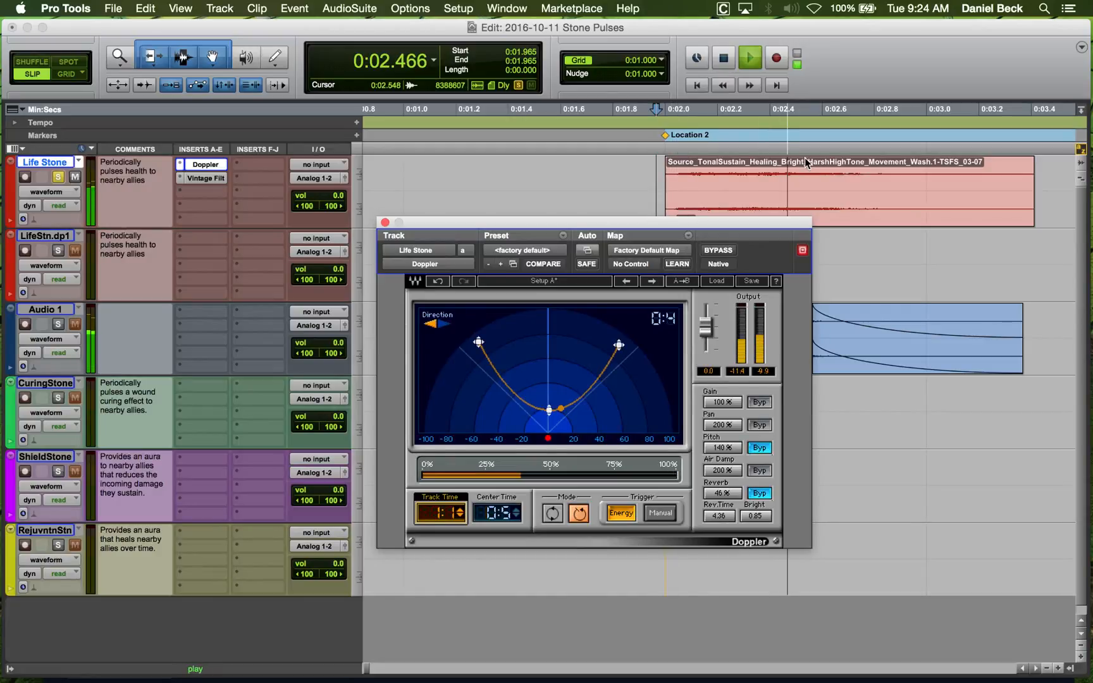
pyautogui.press('space')
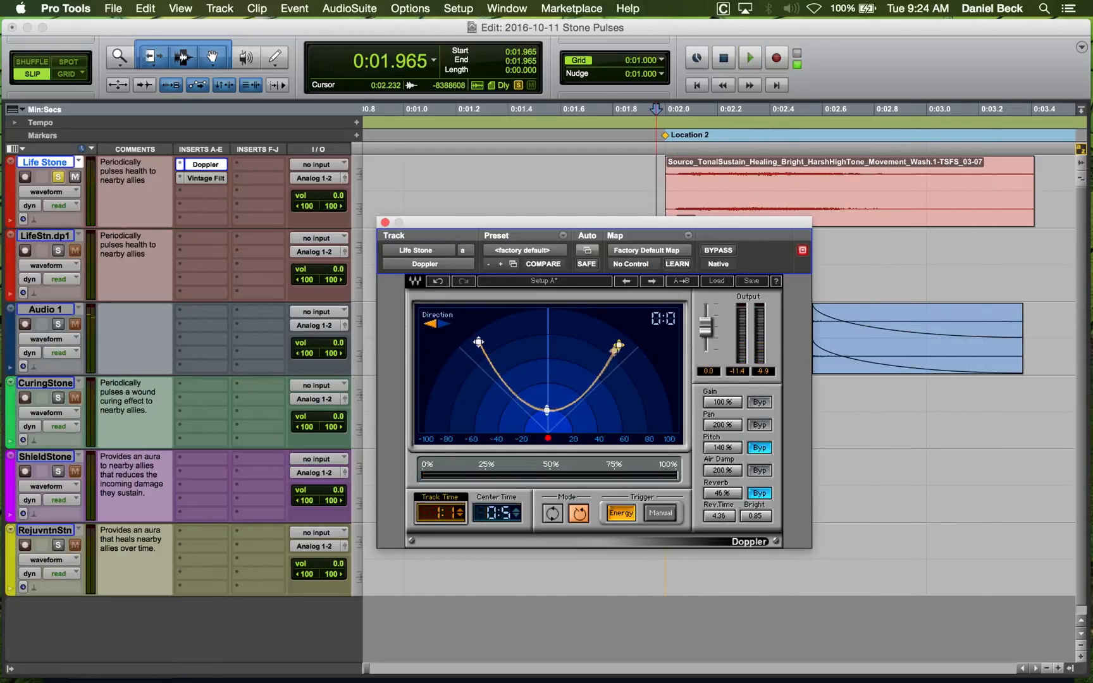
# Audition the Doppler path with its right endpoint pulled low, and move that endpoint back up level with the left one.
pyautogui.press('space')
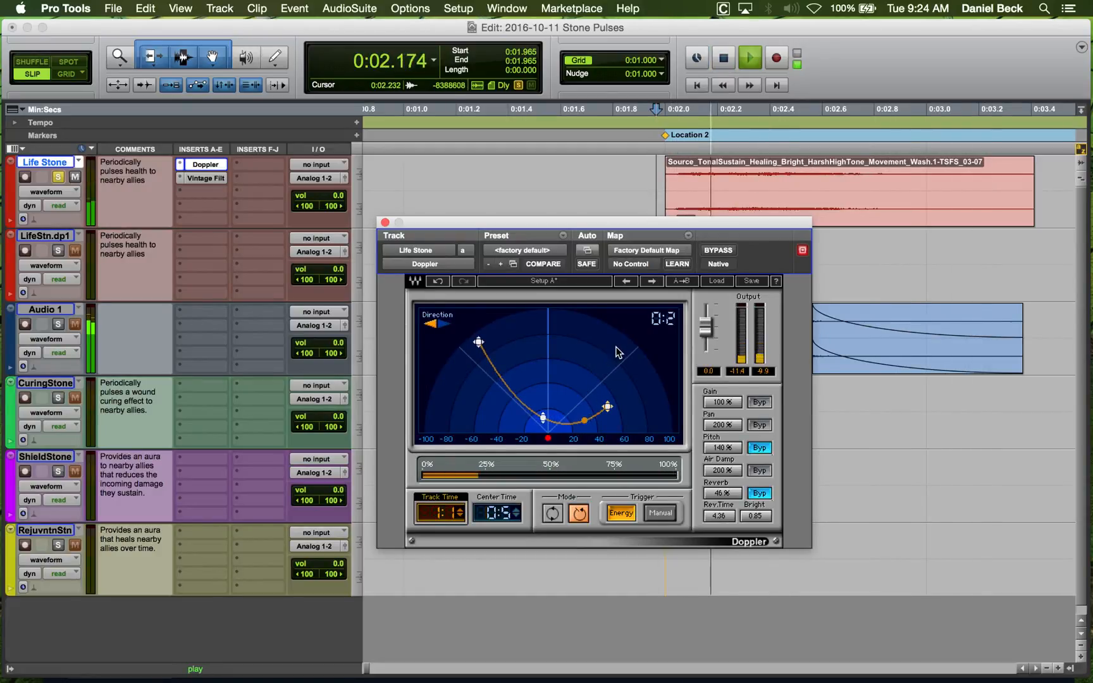
pyautogui.press('space')
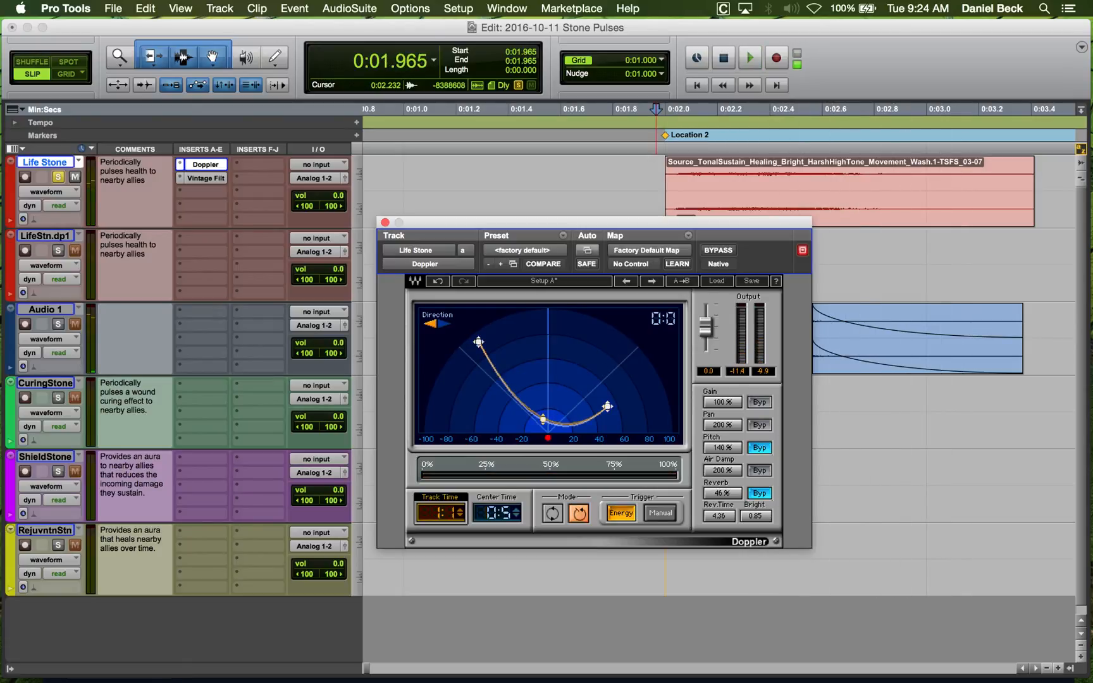
pyautogui.moveTo(543, 418); pyautogui.dragTo(543, 422)
pyautogui.moveTo(607, 407); pyautogui.dragTo(614, 343)
# Try a Doppler track time of 1:4 with a center time of 0:6 while auditioning the sound.
pyautogui.click(514, 515)
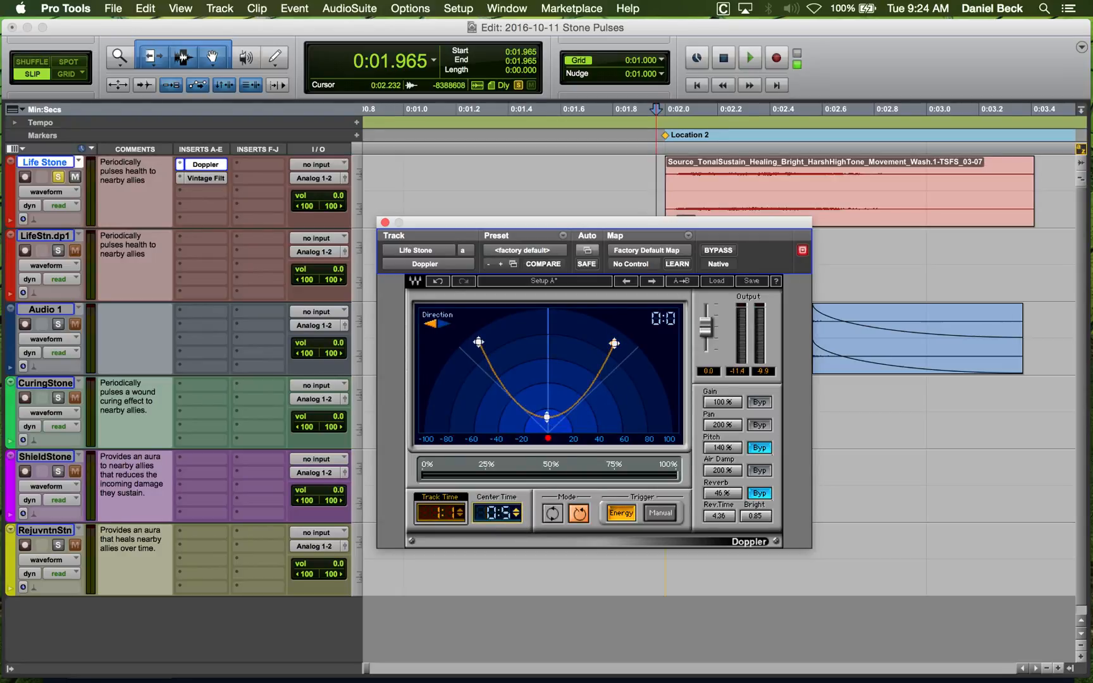
pyautogui.click(441, 513)
pyautogui.press('space')
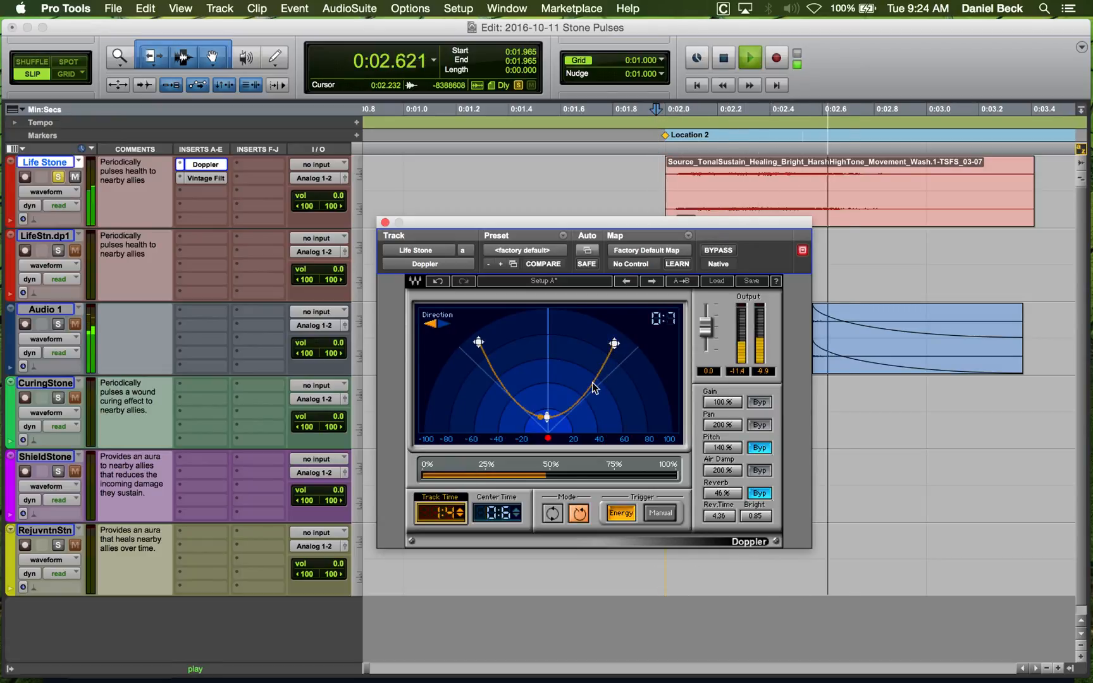
pyautogui.press('space')
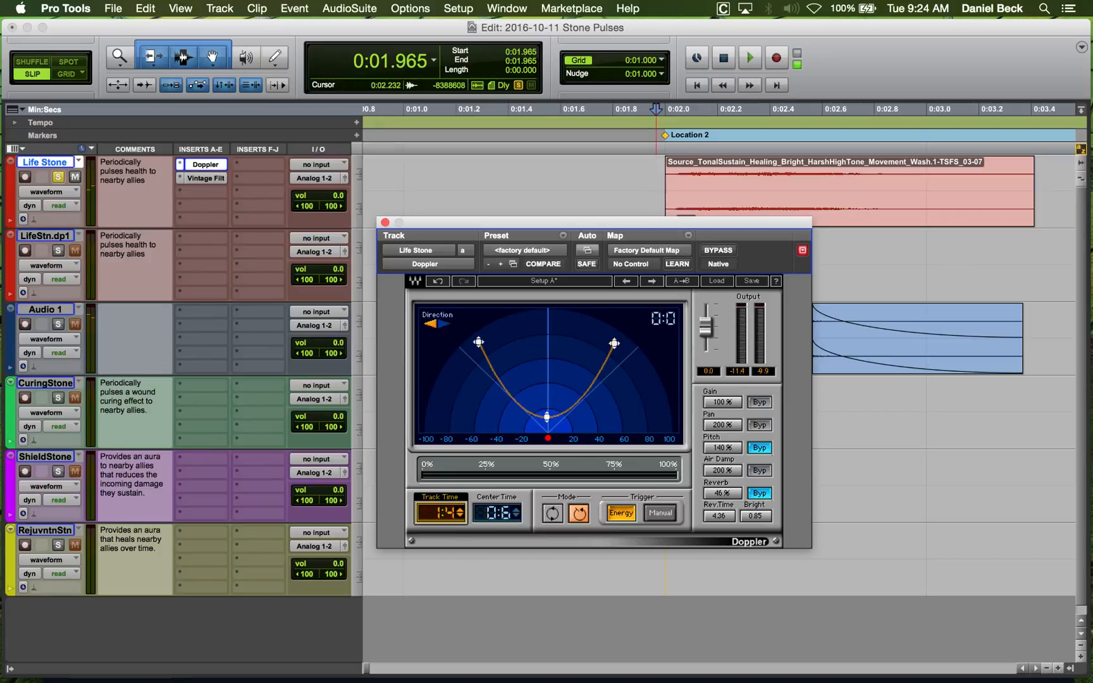
# Set the Doppler center time to 0:5 with a track time of 1:2, and audition the result.
pyautogui.click(513, 521)
pyautogui.press('space')
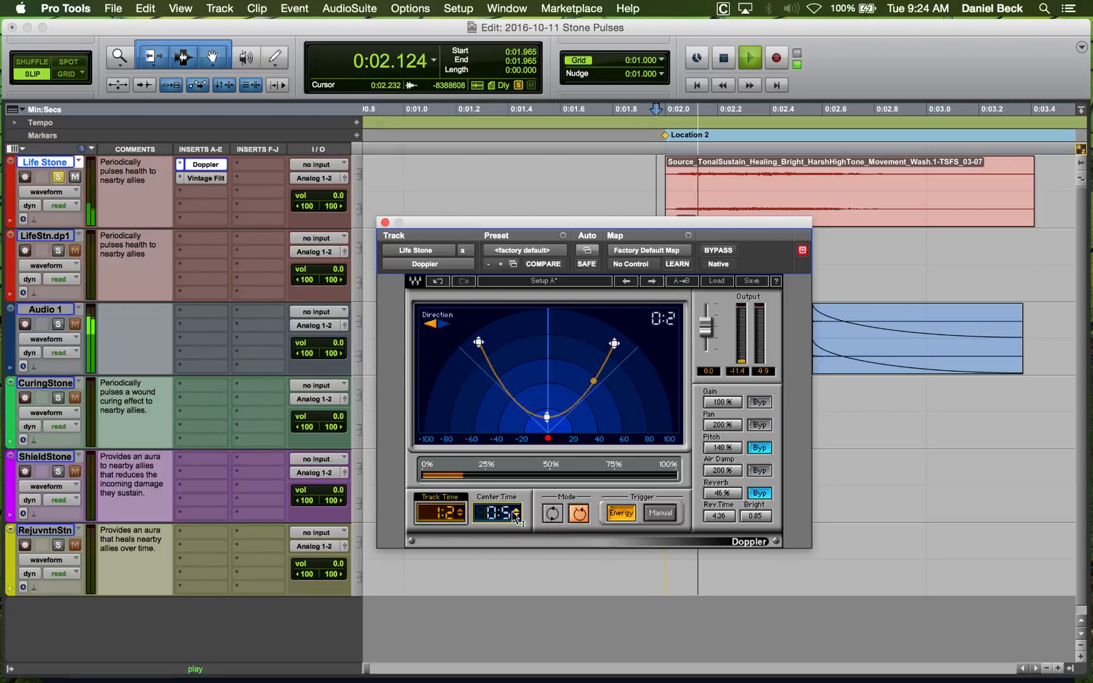
pyautogui.press('space')
pyautogui.press('space')
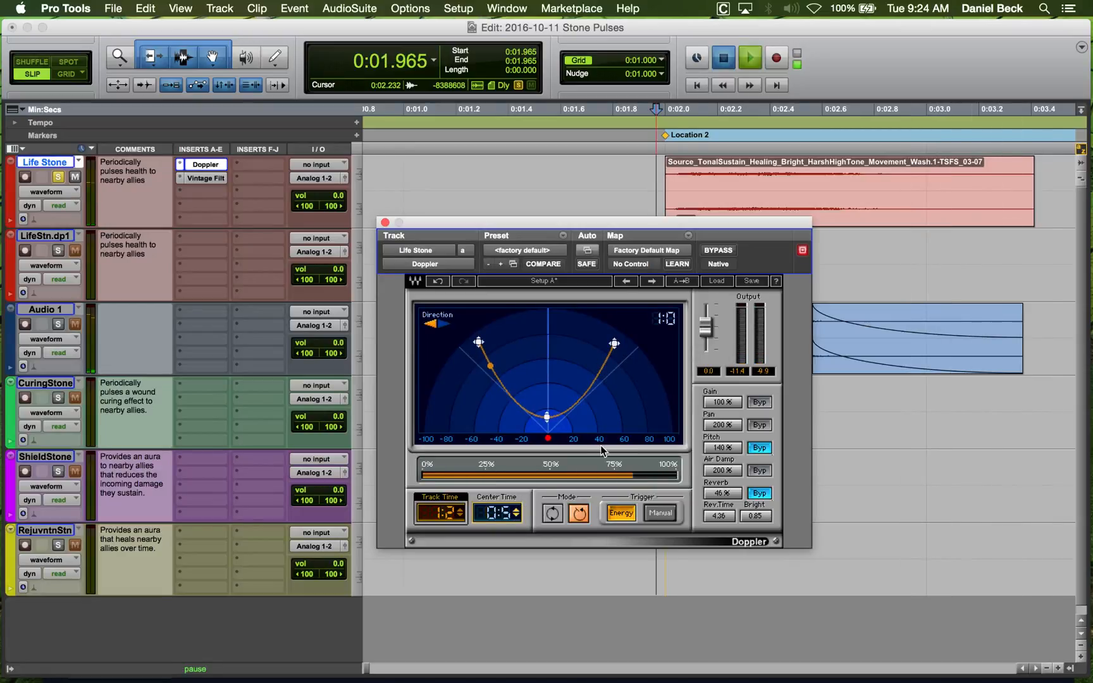
pyautogui.press('space')
# Raise the middle point of the Doppler path slightly away from the listener and audition the flatter curve repeatedly.
pyautogui.moveTo(547, 419); pyautogui.dragTo(548, 403)
pyautogui.press('space')
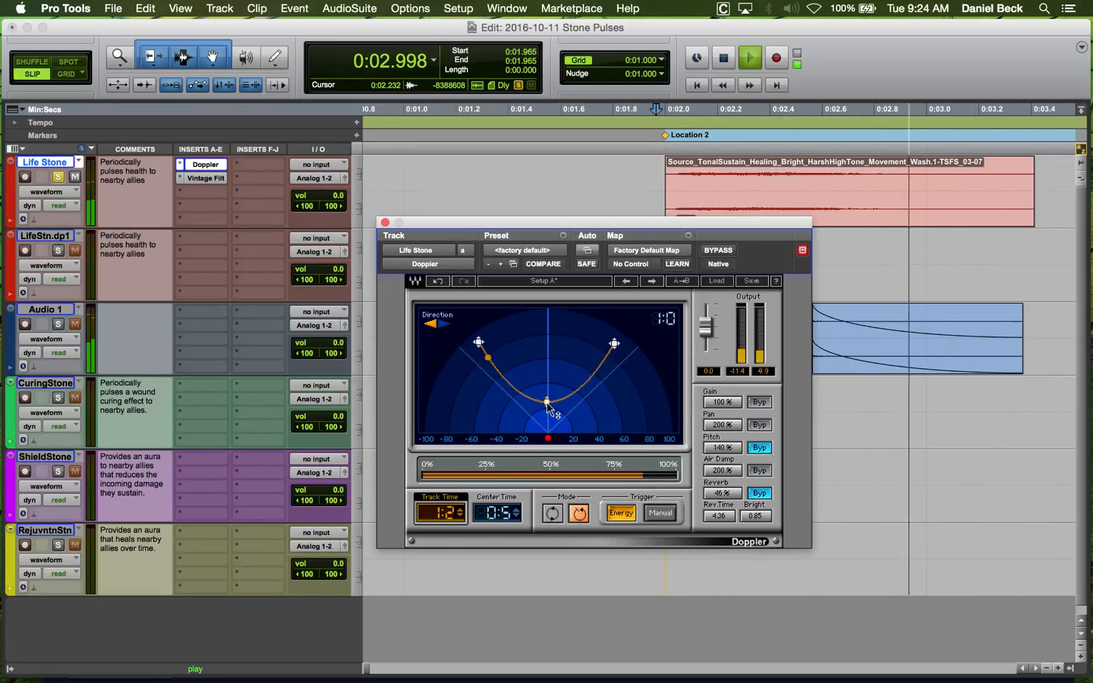
pyautogui.press('space')
pyautogui.press('space')
pyautogui.press('space')
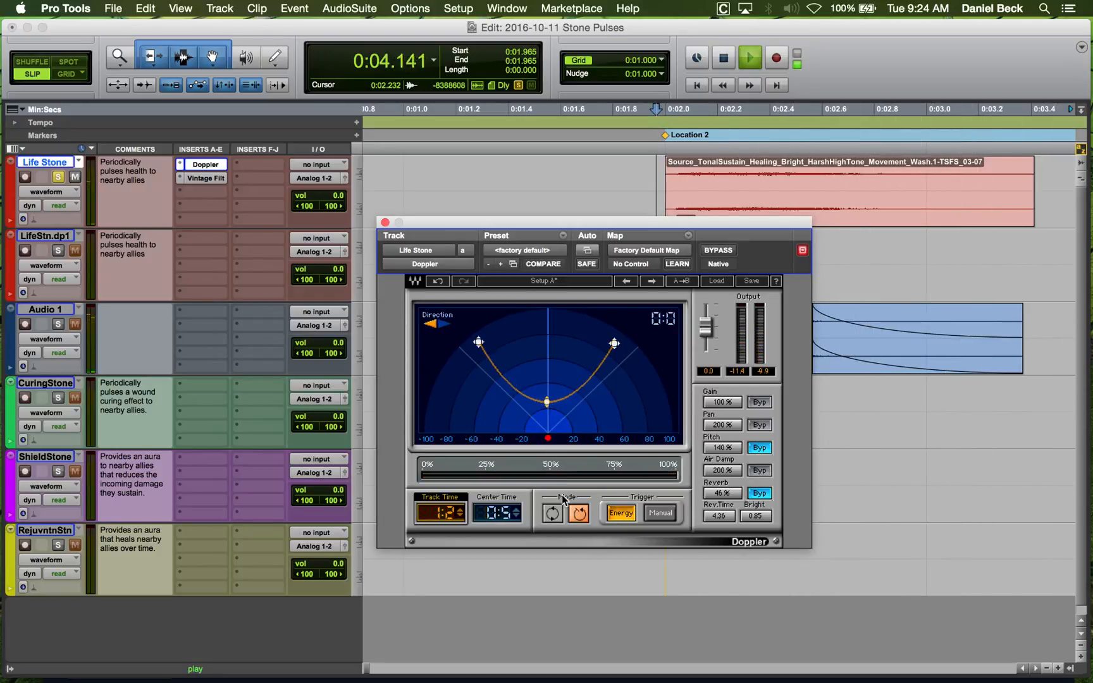
pyautogui.press('space')
pyautogui.press('space')
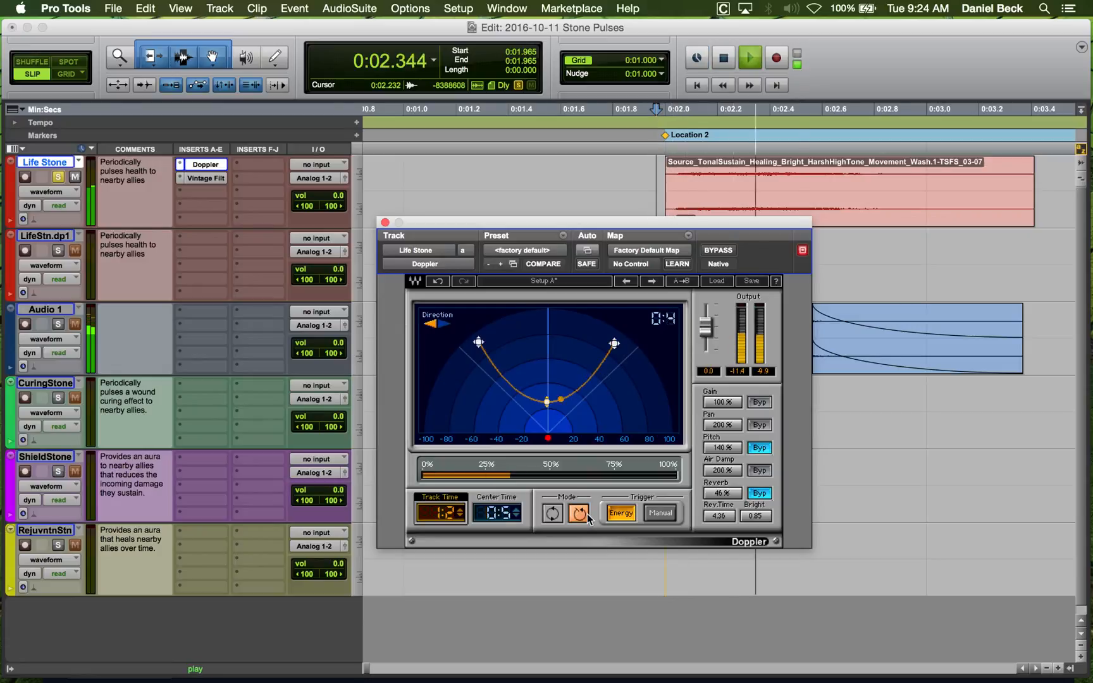
pyautogui.press('space')
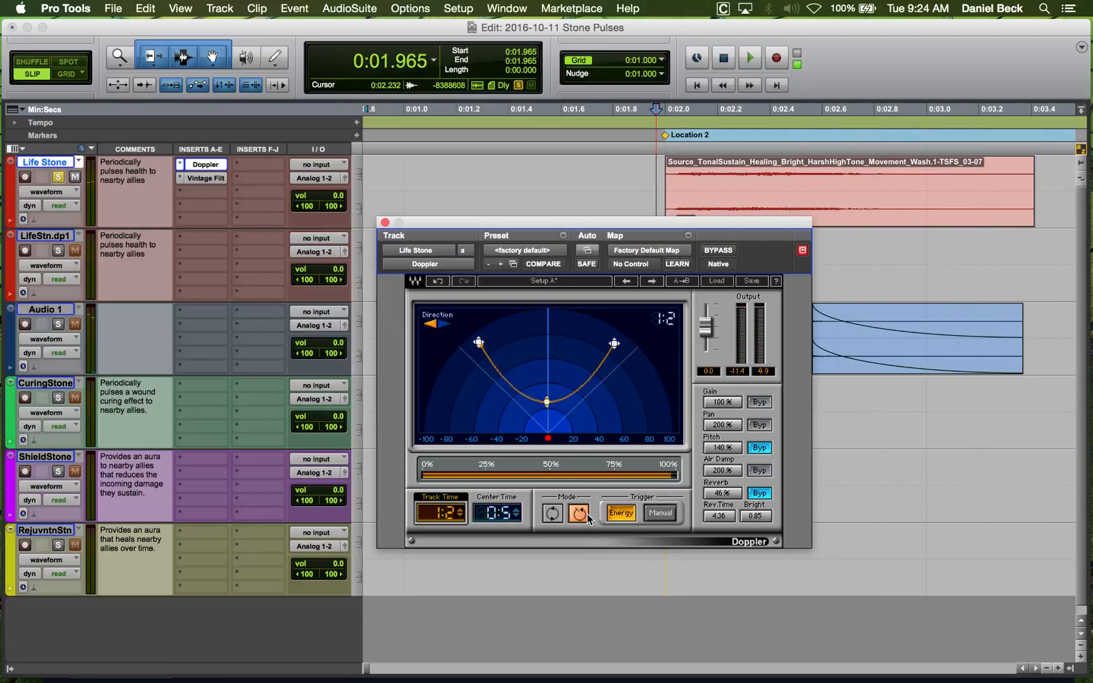
pyautogui.press('space')
pyautogui.press('space')
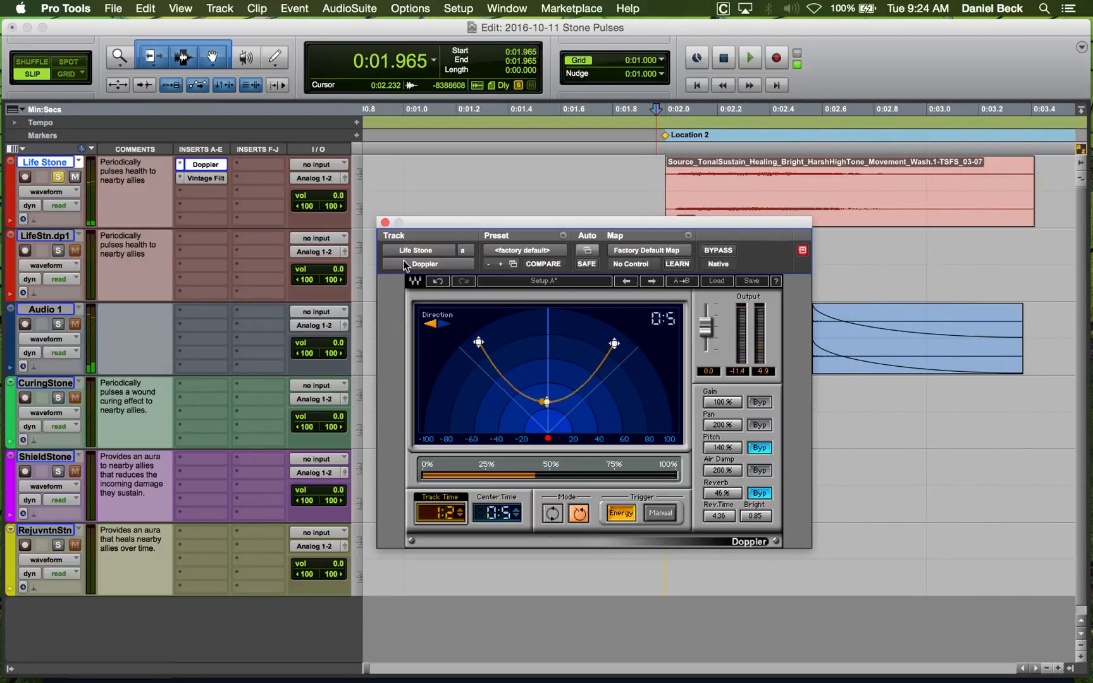
# Close the Doppler window and play the sound from just before the clips with the track solos cleared.
pyautogui.click(384, 222)
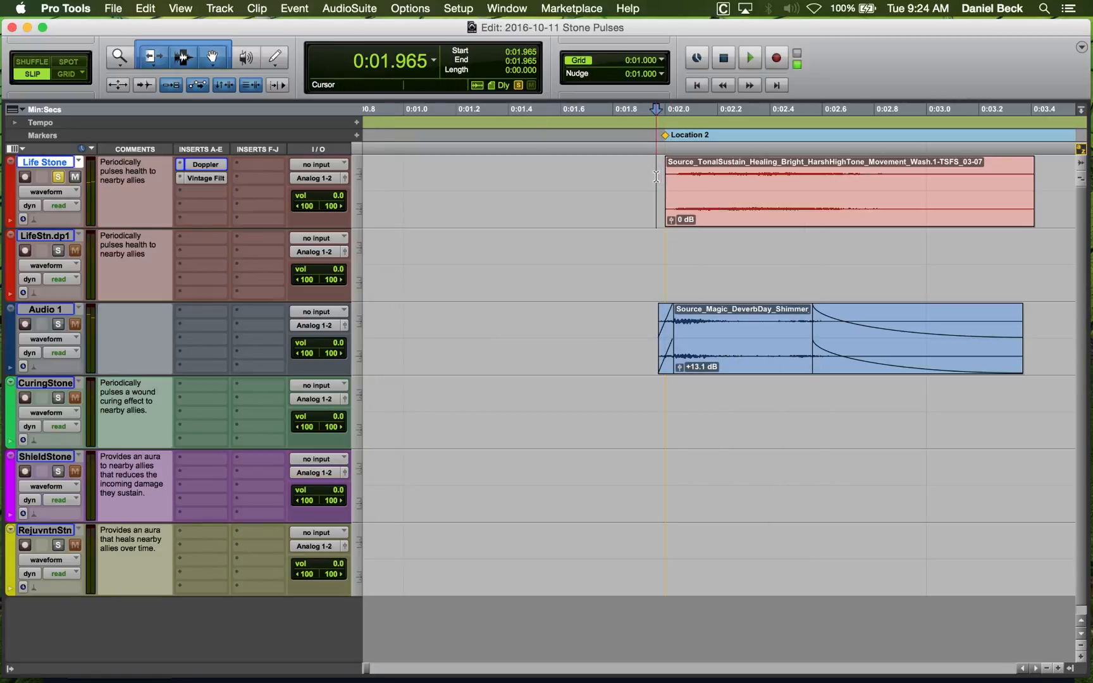
pyautogui.press('space')
pyautogui.press('space')
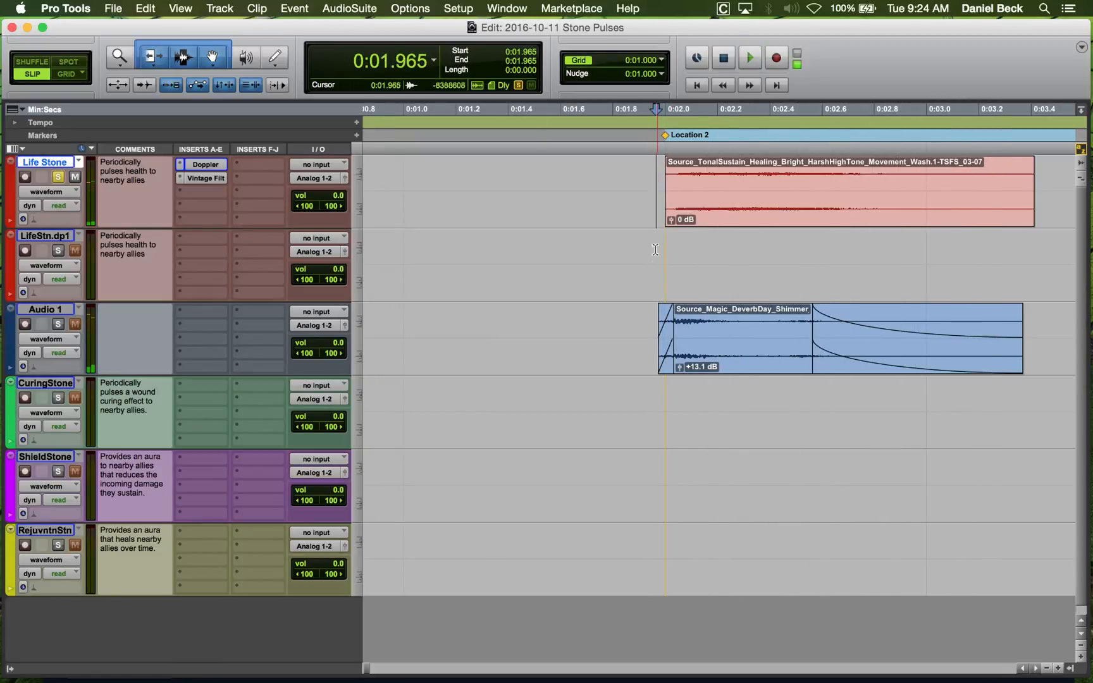
pyautogui.click(663, 248)
pyautogui.click(649, 174)
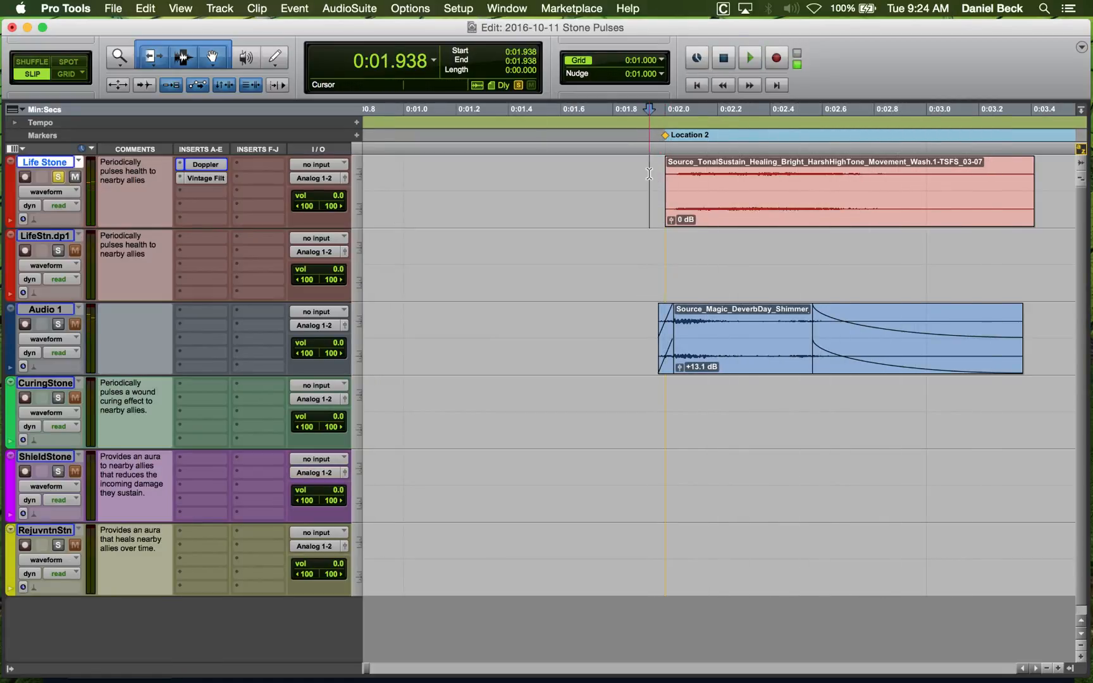
pyautogui.press('space')
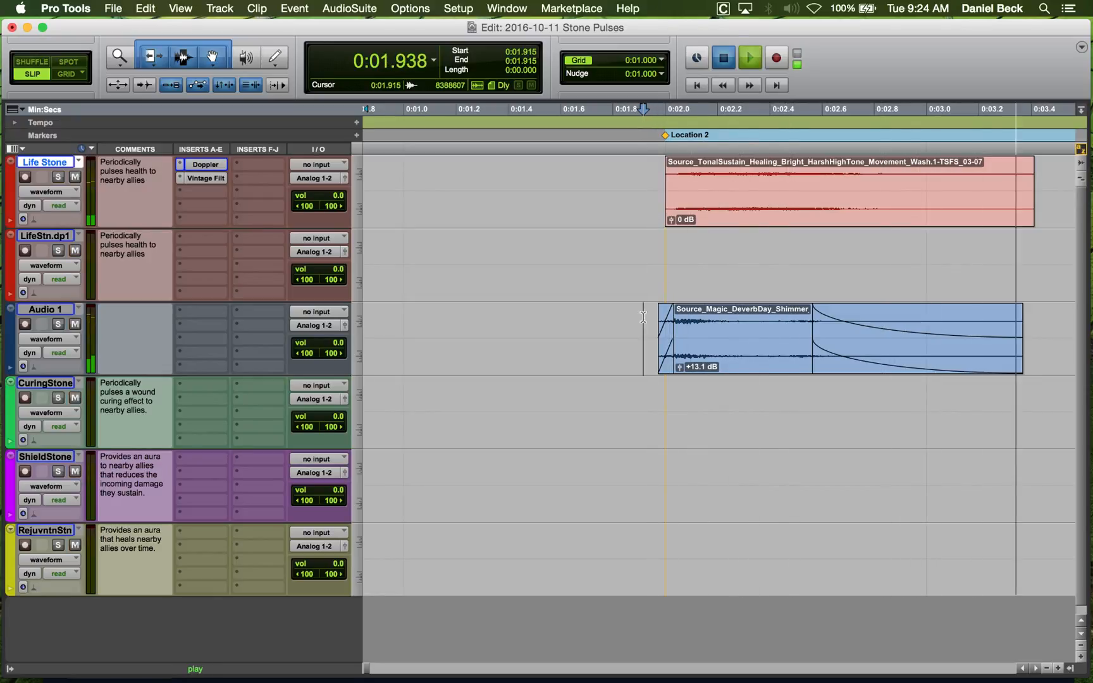
# Delete the Source_Magic_DeverbDay_Shimmer clip from the Audio 1 track.
pyautogui.click(739, 363)
pyautogui.press('BackSpace')
pyautogui.click(664, 248)
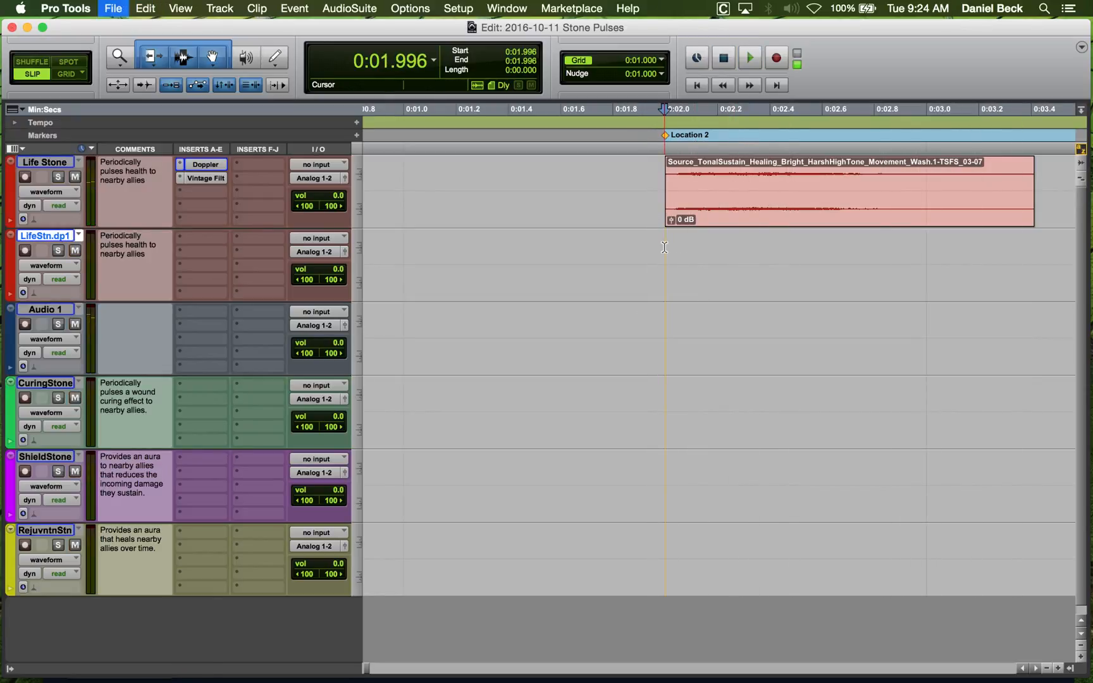
# Place the edit cursor on the Audio 1 track at 6:04.831, in the empty space past the source clips.
pyautogui.press('super+bracketleft')
pyautogui.press('super+bracketleft')
pyautogui.press('super+bracketleft')
pyautogui.press('super+bracketleft')
pyautogui.press('super+bracketleft')
pyautogui.press('super+bracketleft')
pyautogui.press('super+bracketleft')
pyautogui.press('super+bracketleft')
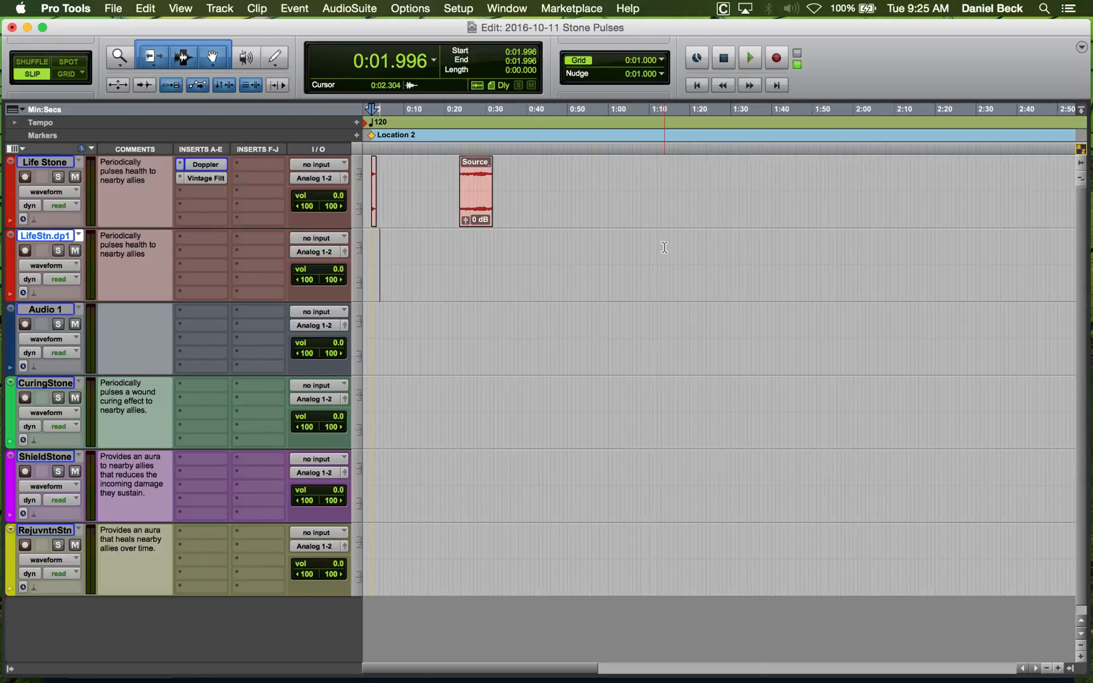
pyautogui.click(673, 248)
pyautogui.click(736, 316)
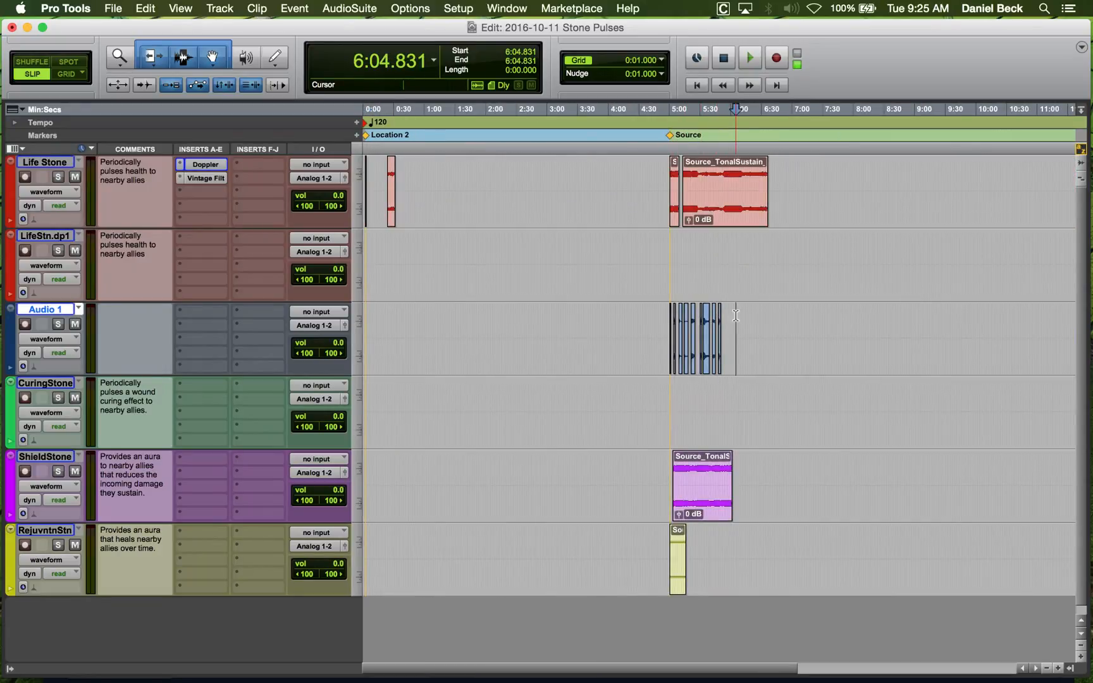
# Switch to BaseHead and search the sound library descriptions for "whoosh".
pyautogui.press('super+Tab')
pyautogui.press('super+Tab')
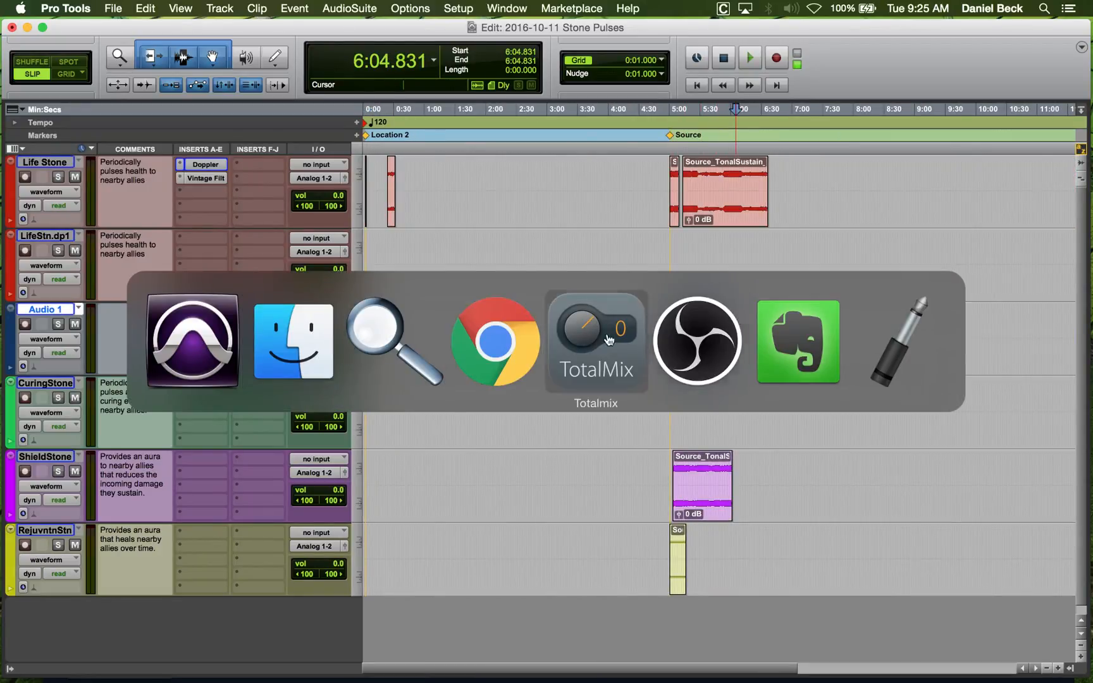
pyautogui.click(425, 352)
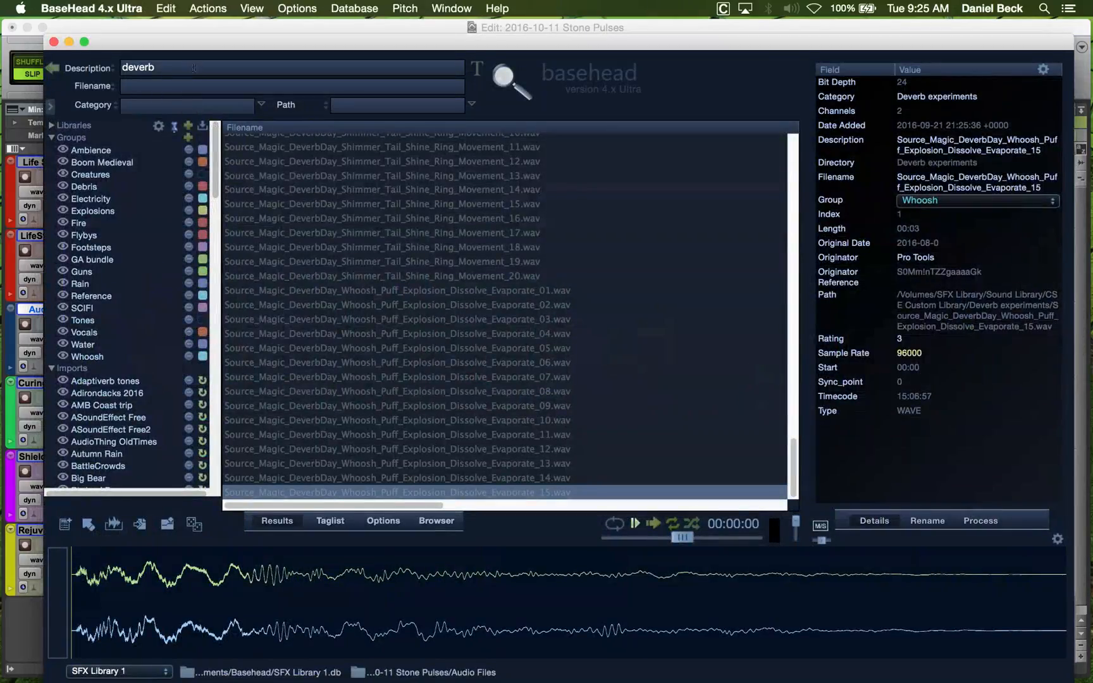
pyautogui.write('whoosh')
pyautogui.press('Return')
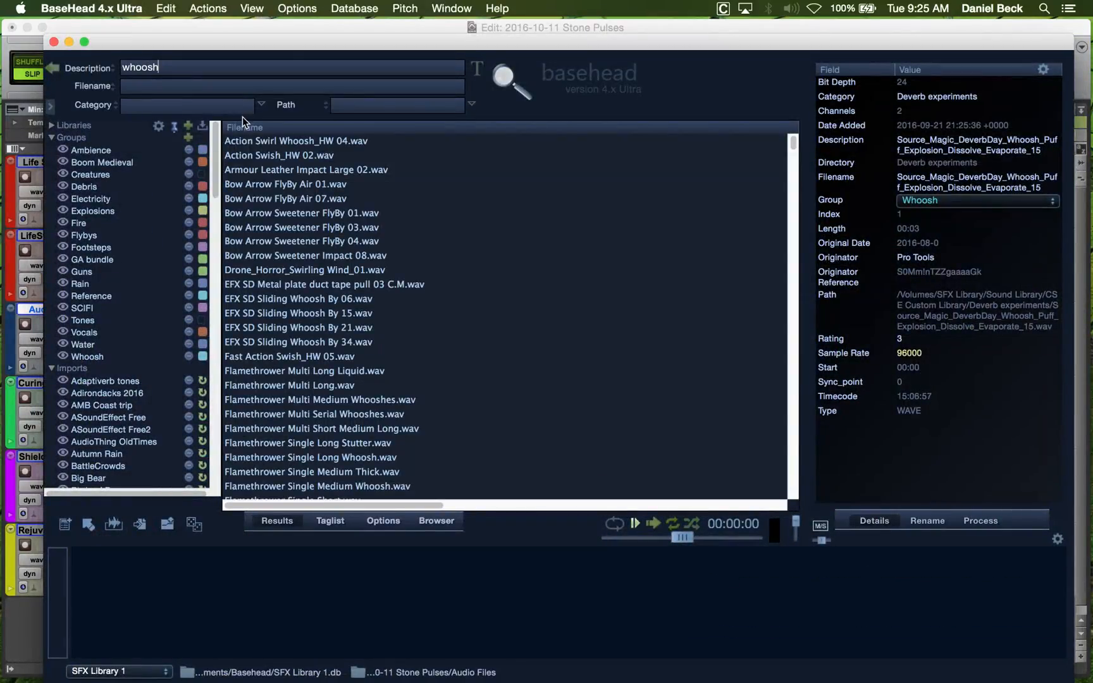
# Browse the whoosh results and audition several Low Thunder Whoosh files, including Deep A1, Deep B5 and Slams D2.
pyautogui.scroll(-20, 427, 202)
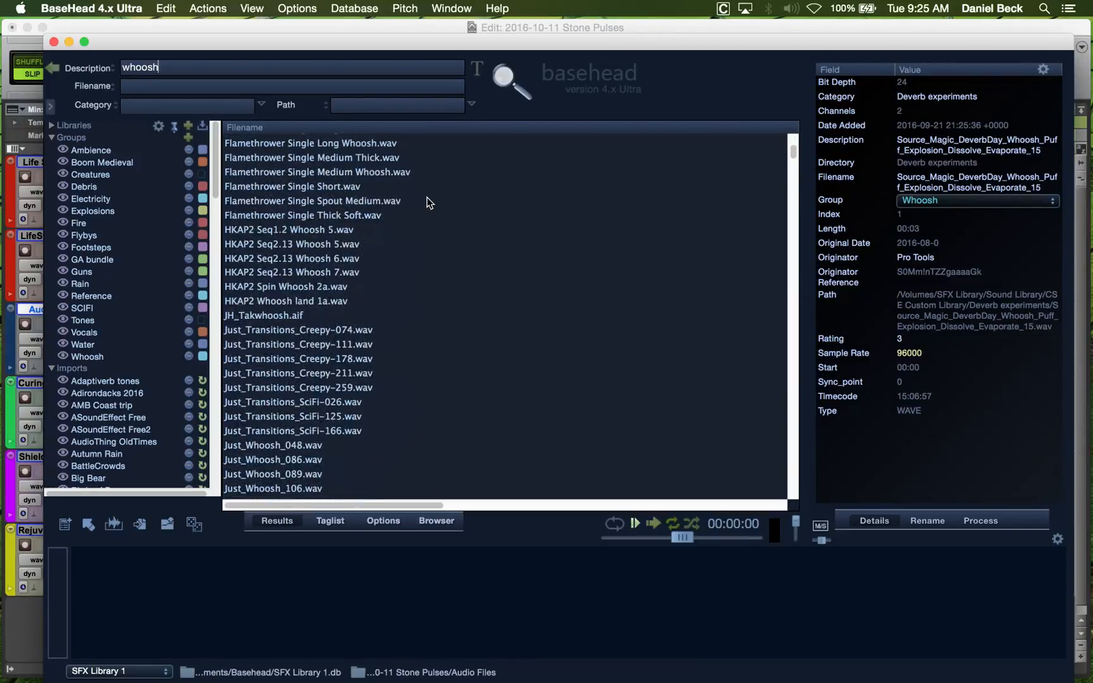
pyautogui.scroll(-7, 427, 202)
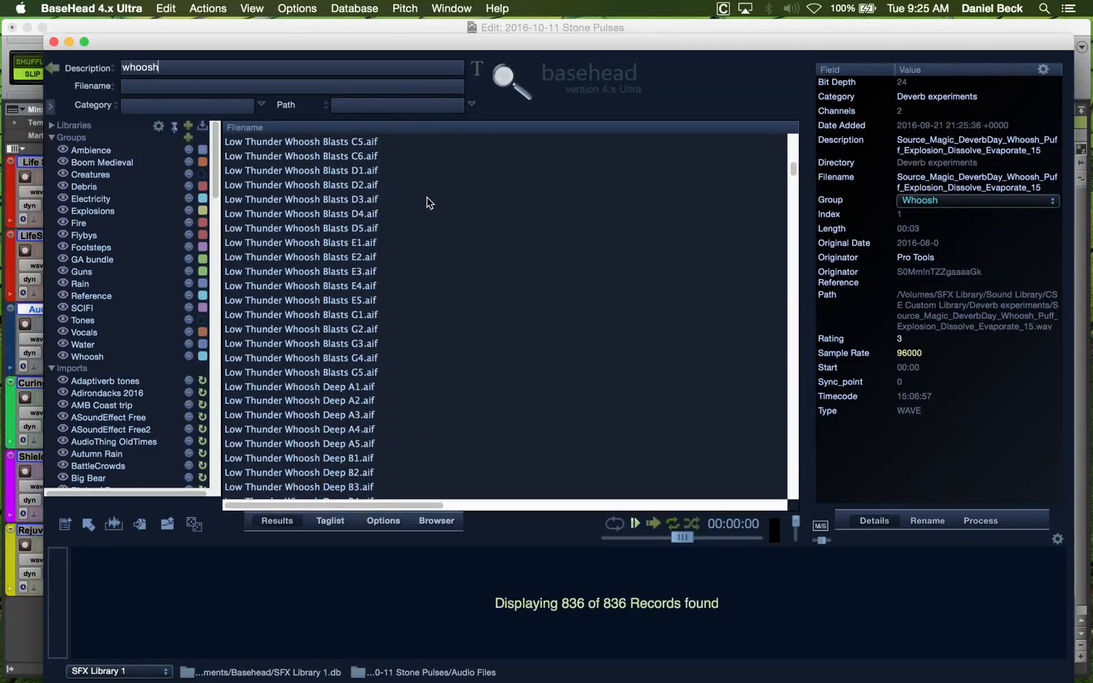
pyautogui.click(428, 200)
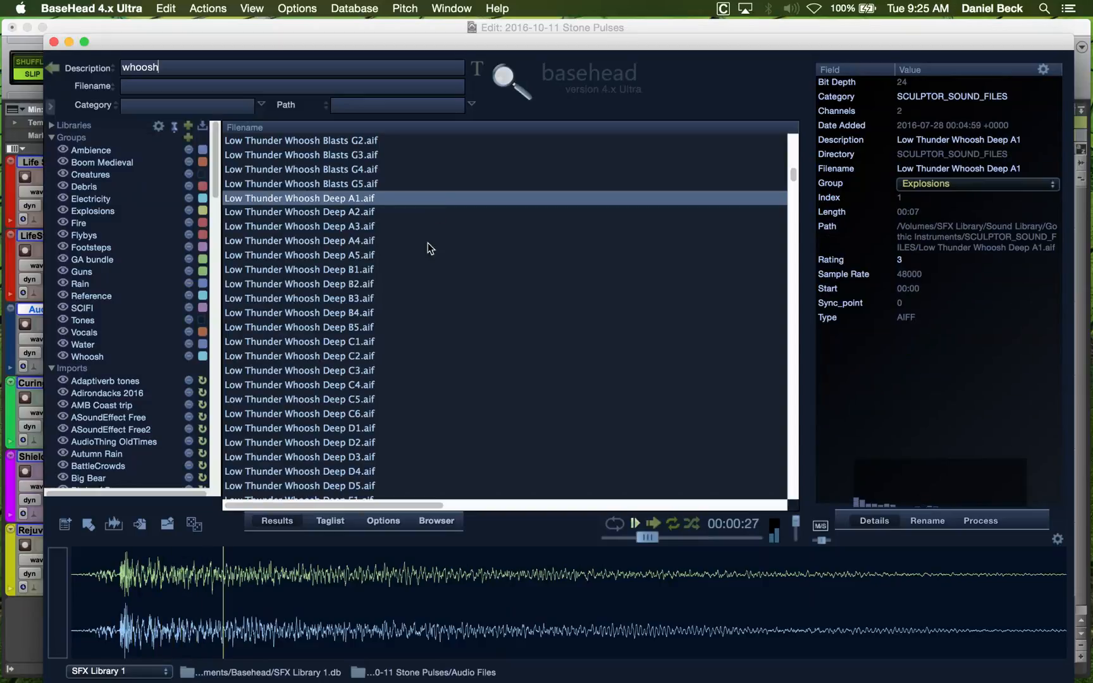
pyautogui.click(443, 256)
pyautogui.click(468, 326)
pyautogui.scroll(-2, 531, 344)
pyautogui.scroll(-12, 531, 344)
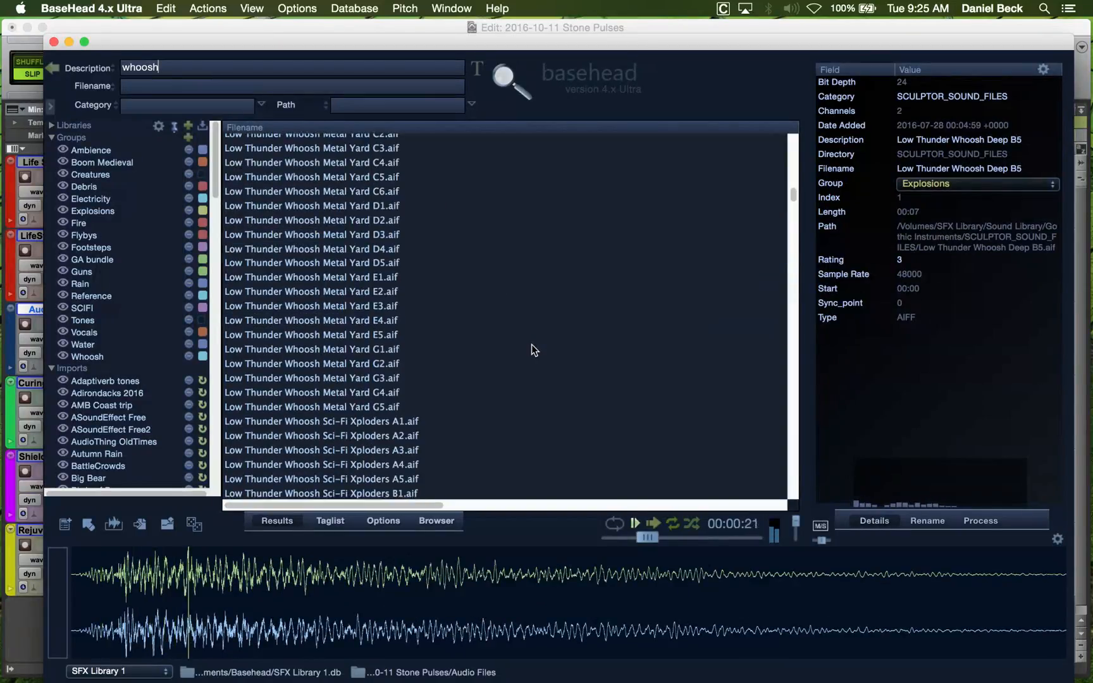
pyautogui.click(531, 345)
pyautogui.scroll(-6, 544, 355)
pyautogui.click(552, 364)
pyautogui.scroll(-10, 553, 366)
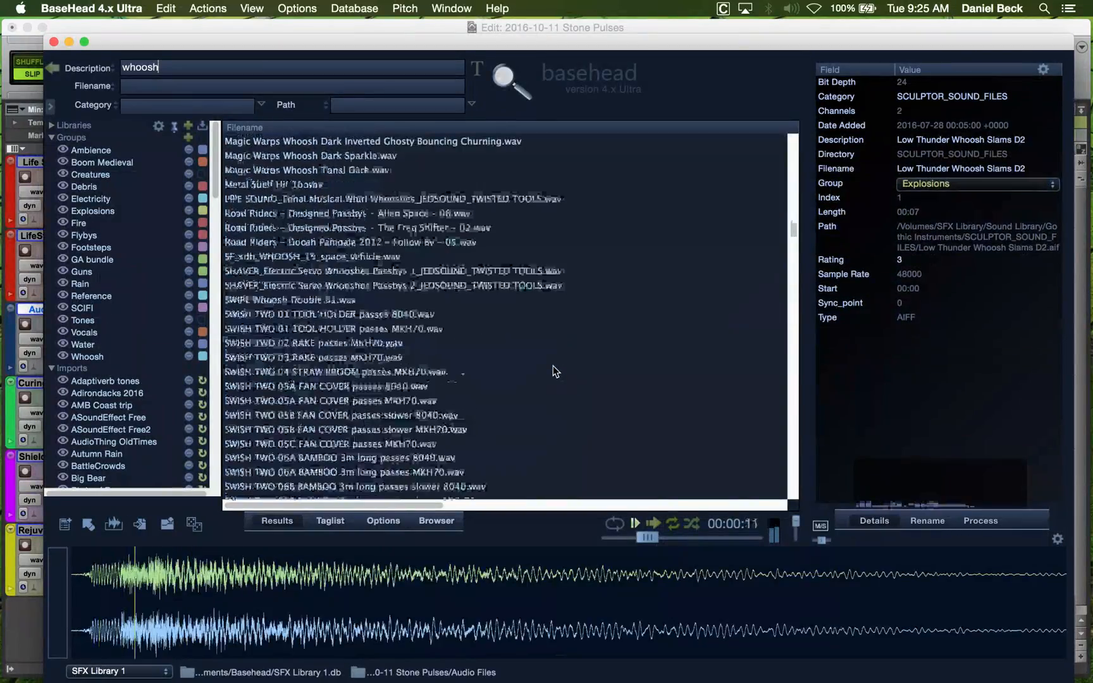
# Transfer Magic Warps Whoosh Airy Hollow Dark.wav to the Audio 1 track and switch to Pro Tools with the cursor inside the new clip.
pyautogui.scroll(9, 552, 365)
pyautogui.scroll(-2, 552, 366)
pyautogui.scroll(-3, 552, 366)
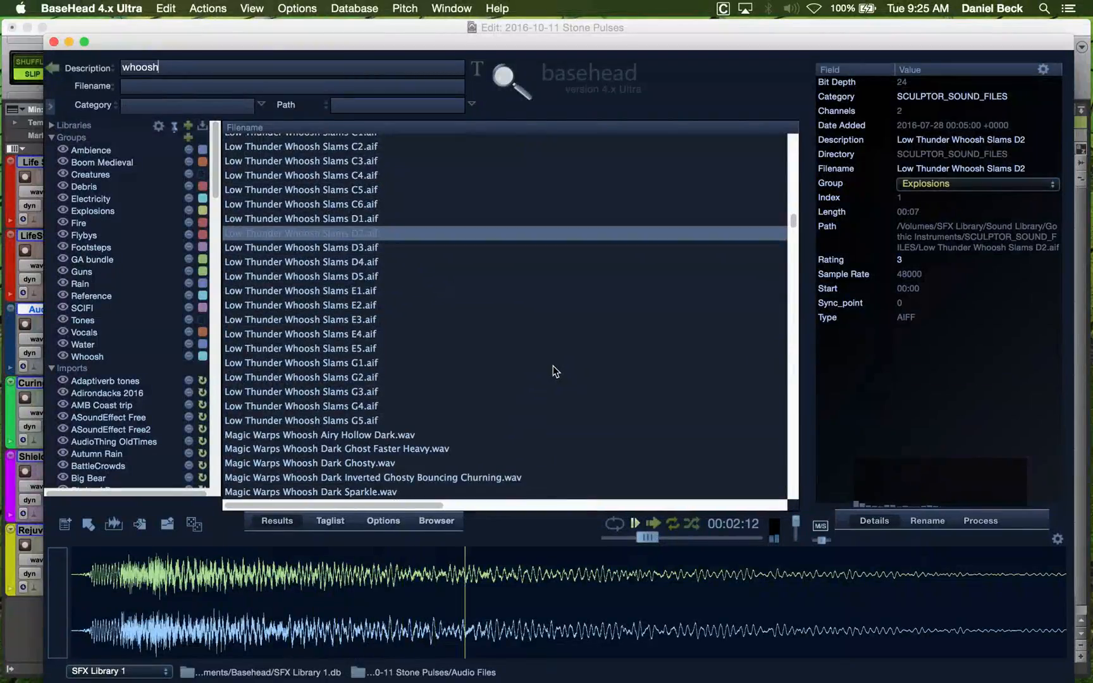
pyautogui.click(475, 370)
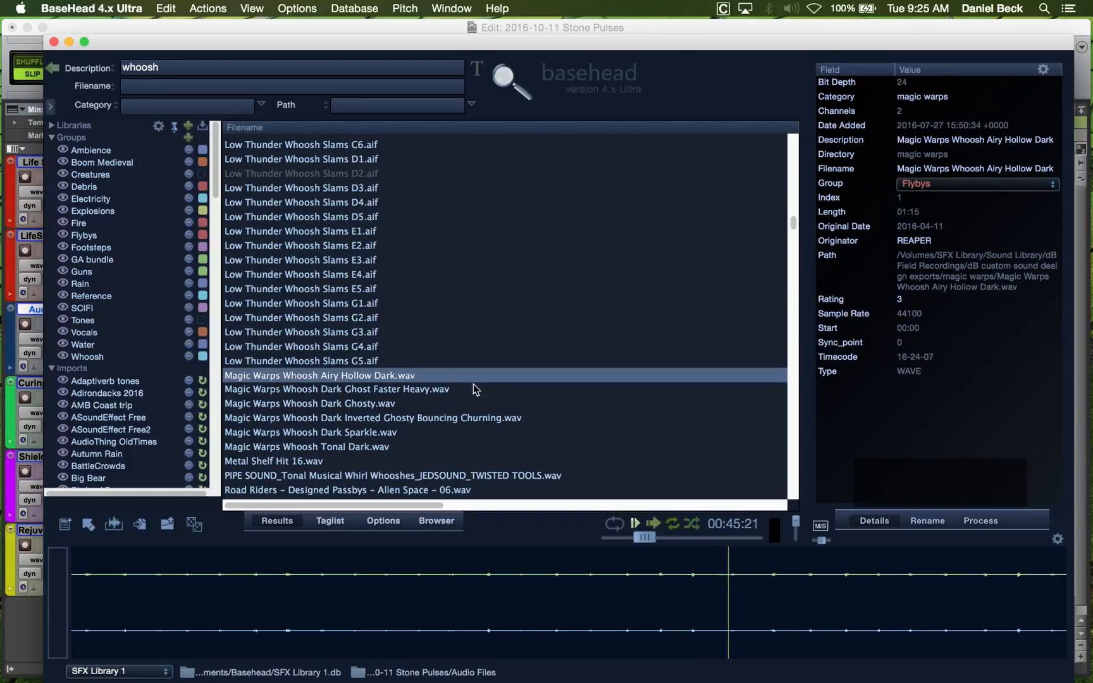
pyautogui.press('super+t')
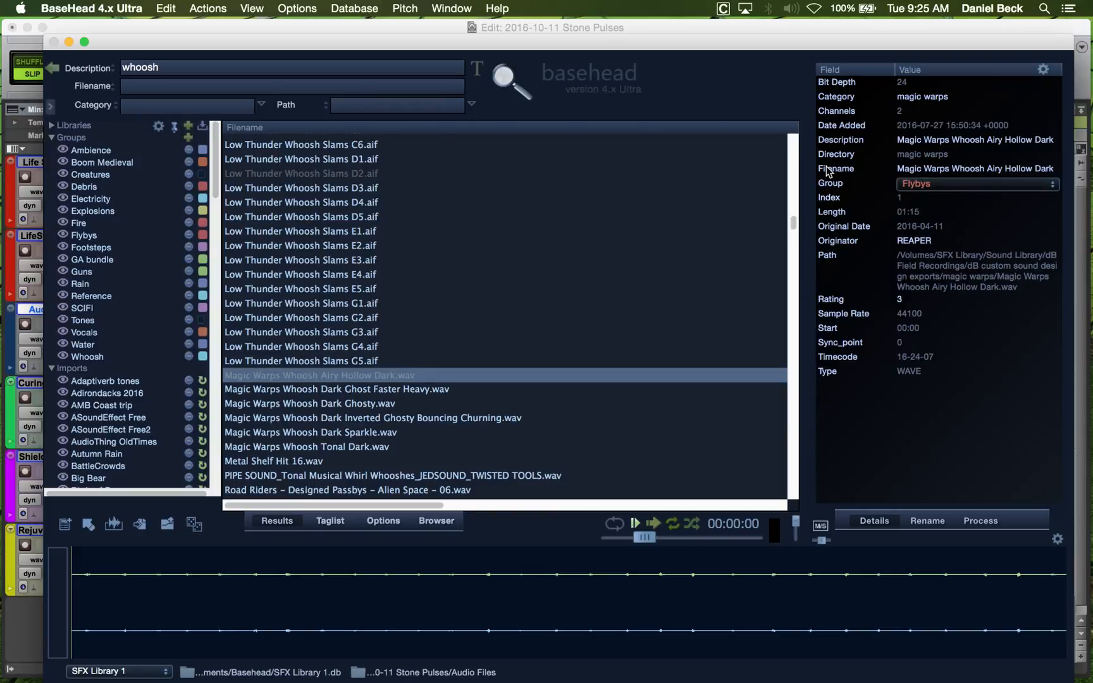
pyautogui.press('super+Tab')
pyautogui.click(753, 323)
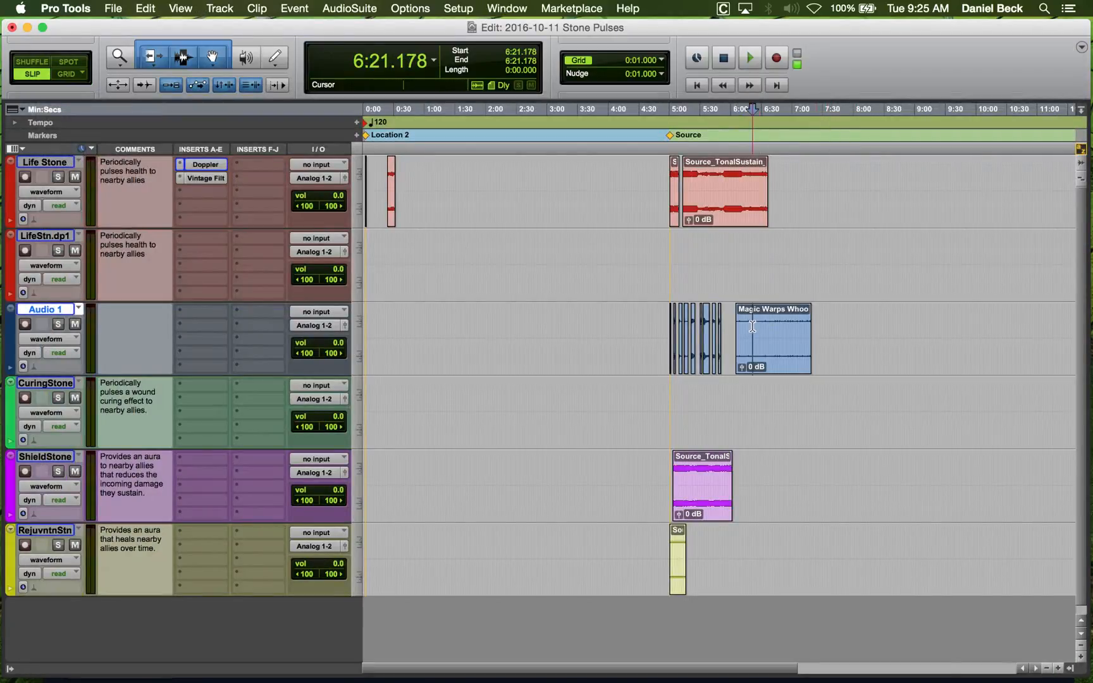
# Move the Magic Warps Whoosh clip from Audio 1 to the LifeStn.dp1 track at about 5:27 and solo that track.
pyautogui.press('t')
pyautogui.press('t')
pyautogui.press('t')
pyautogui.press('r')
pyautogui.press('r')
pyautogui.press('r')
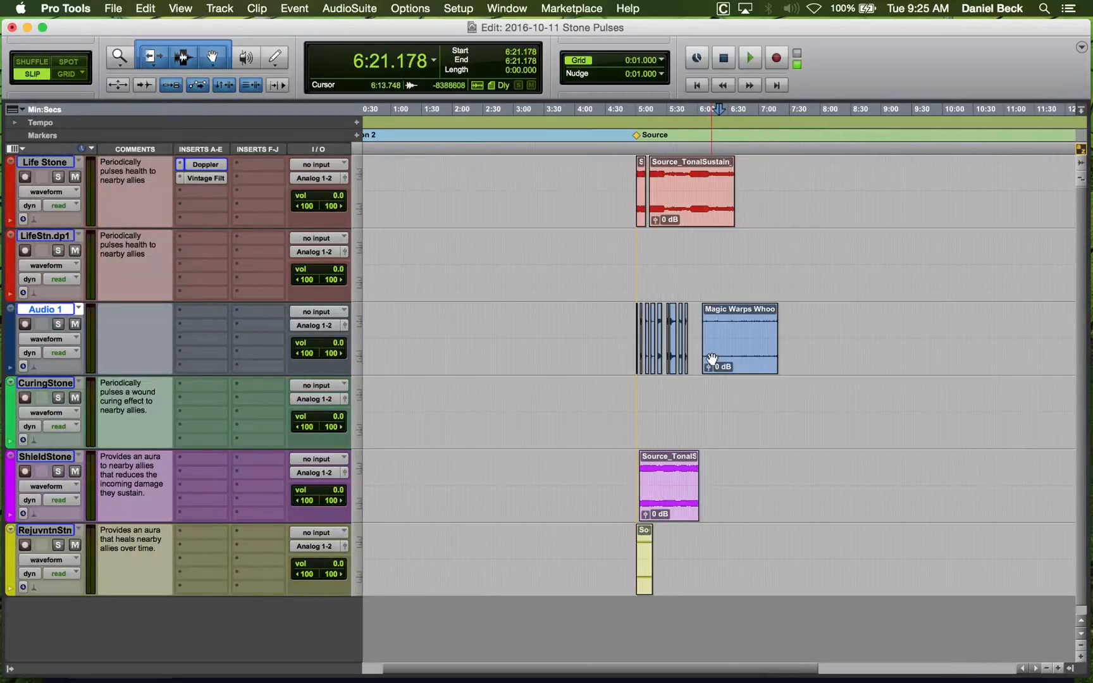
pyautogui.moveTo(715, 358); pyautogui.dragTo(678, 247)
pyautogui.press('t')
pyautogui.press('t')
pyautogui.click(819, 258)
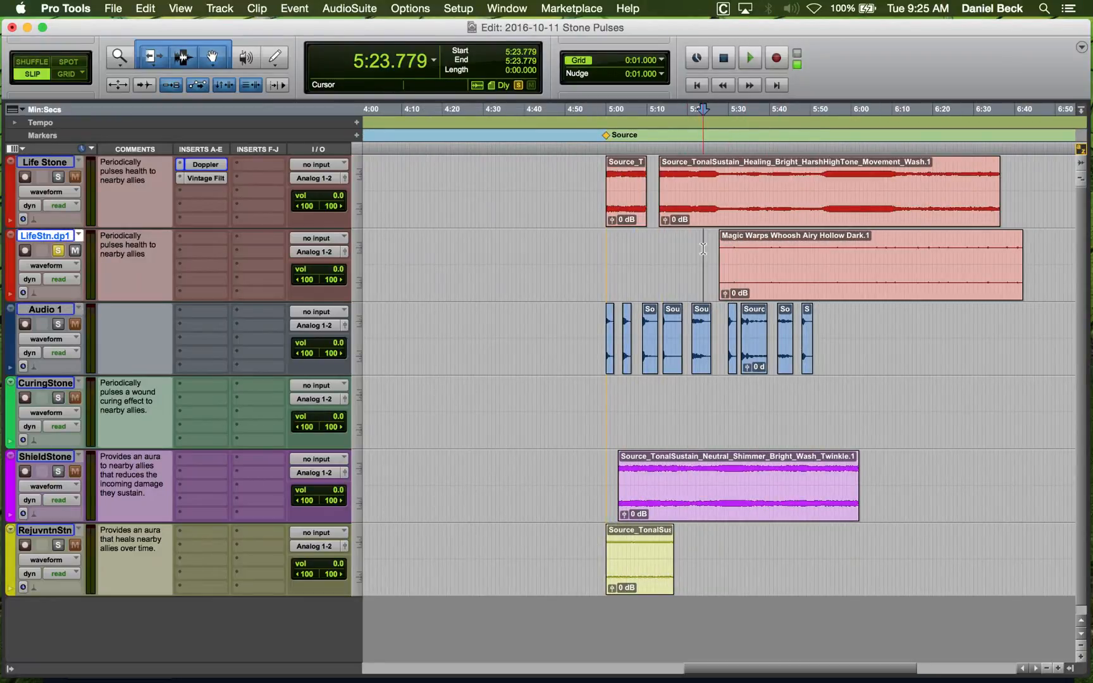
# Raise the clip gain of the Magic Warps Whoosh clip on LifeStn.dp1 to +14.0 dB.
pyautogui.press('Tab')
pyautogui.press('space')
pyautogui.press('t')
pyautogui.press('t')
pyautogui.press('t')
pyautogui.moveTo(724, 294); pyautogui.dragTo(725, 279)
# Audition the individual whooshes in the Magic Warps clip between about 5:33 and 5:50.
pyautogui.press('space')
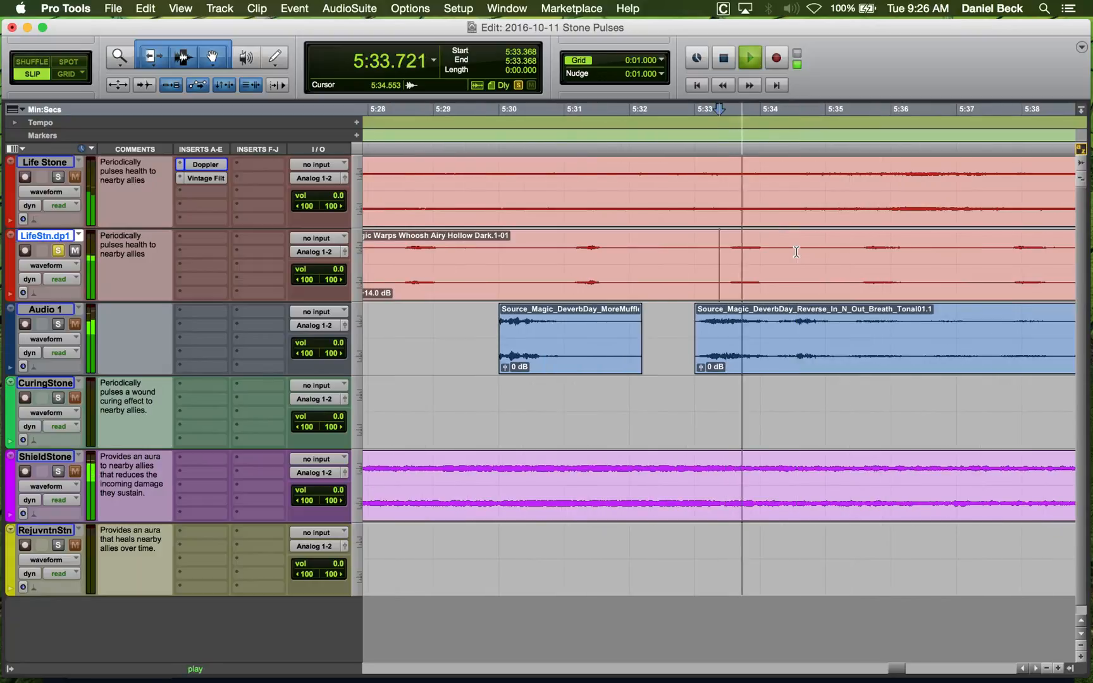
pyautogui.press('r')
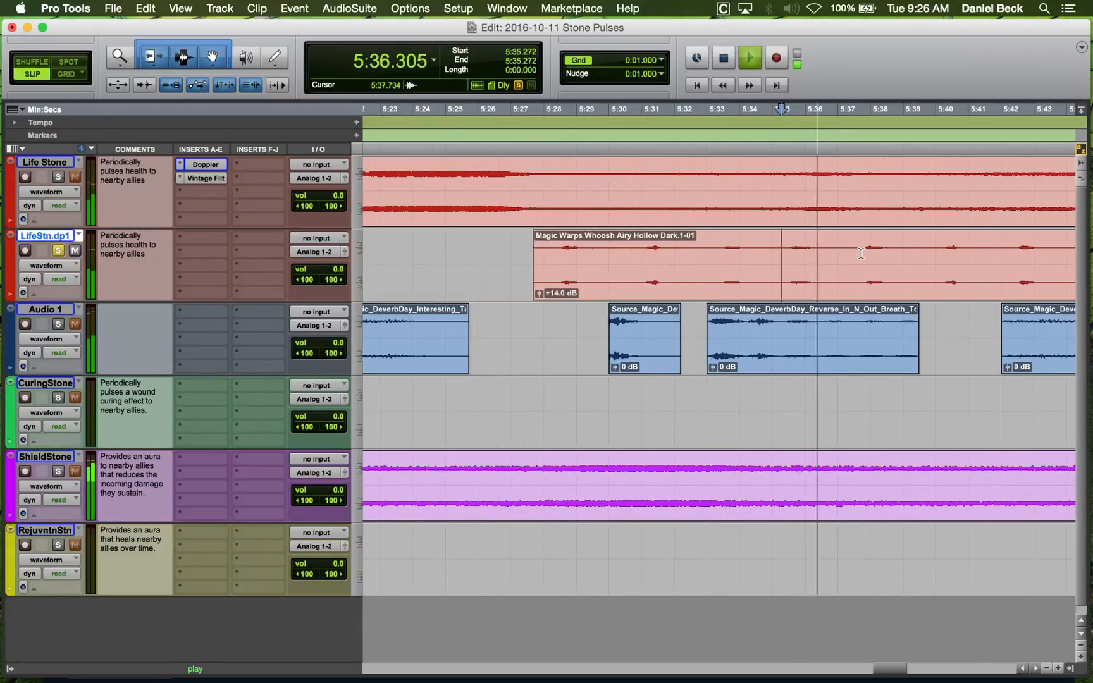
pyautogui.press('t')
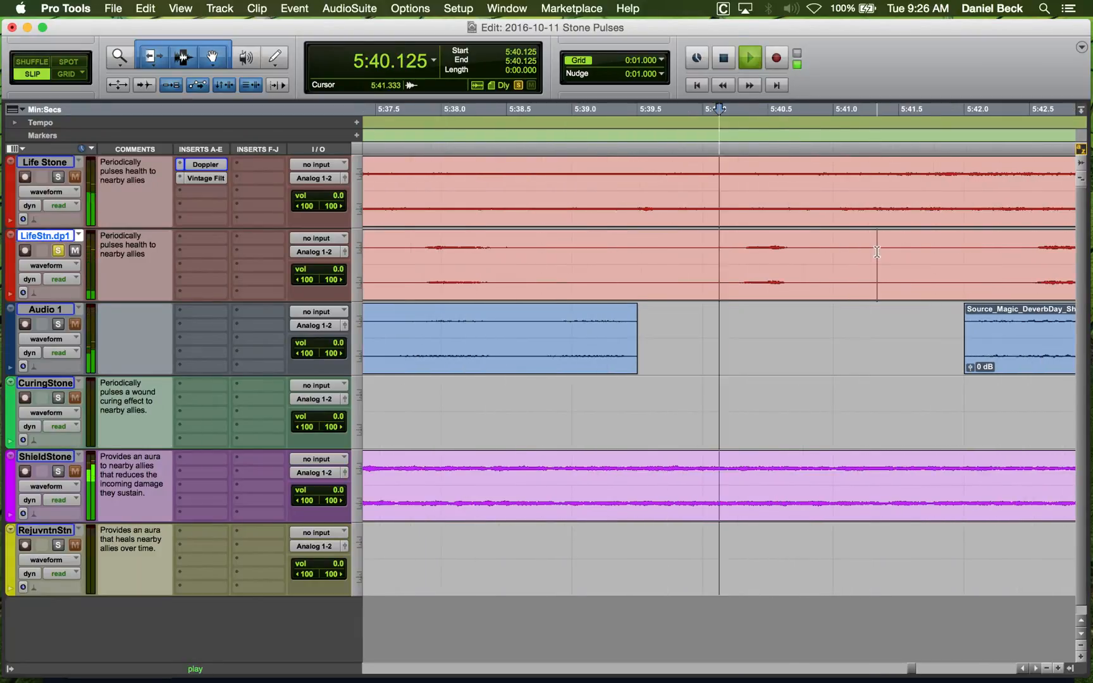
pyautogui.press('r')
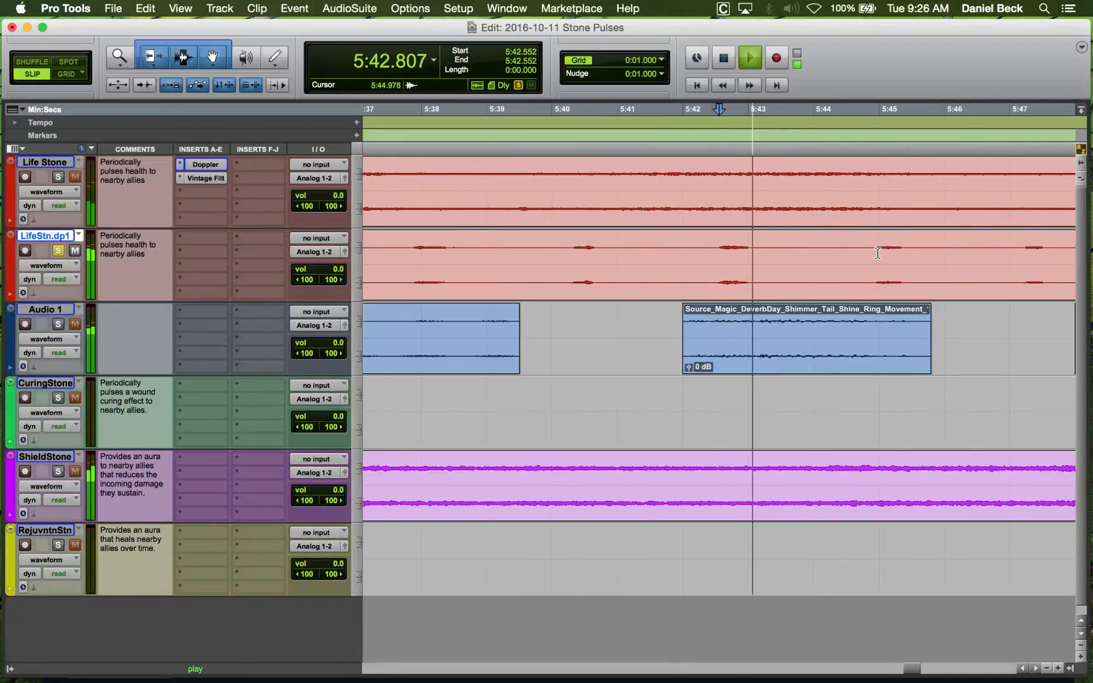
pyautogui.press('r')
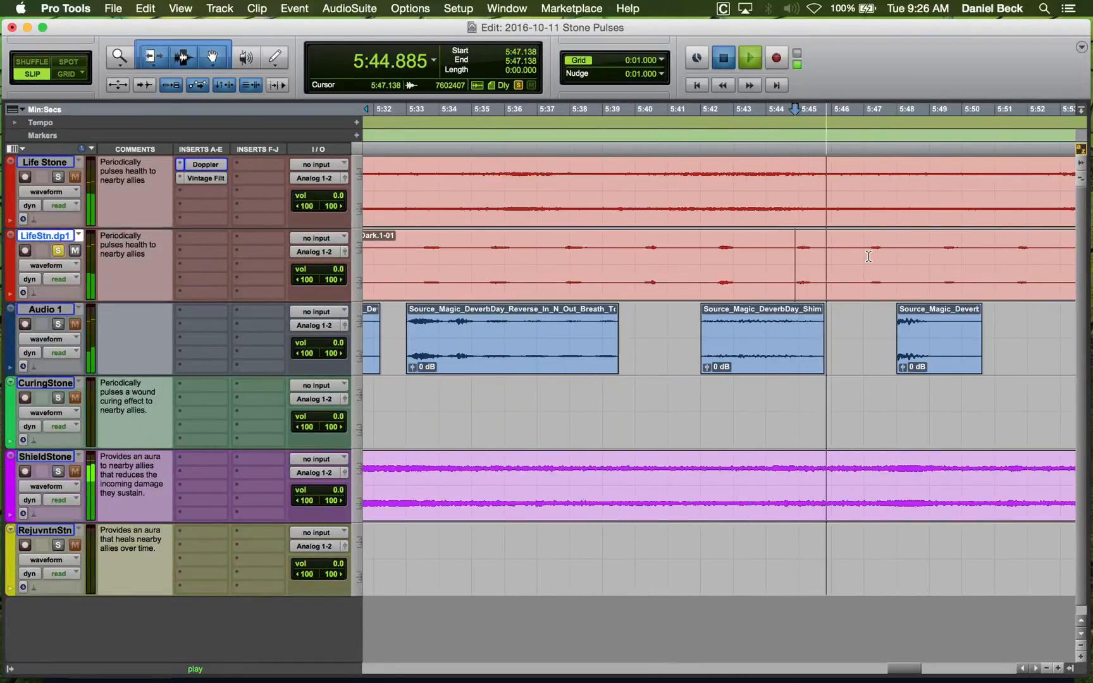
pyautogui.click(936, 255)
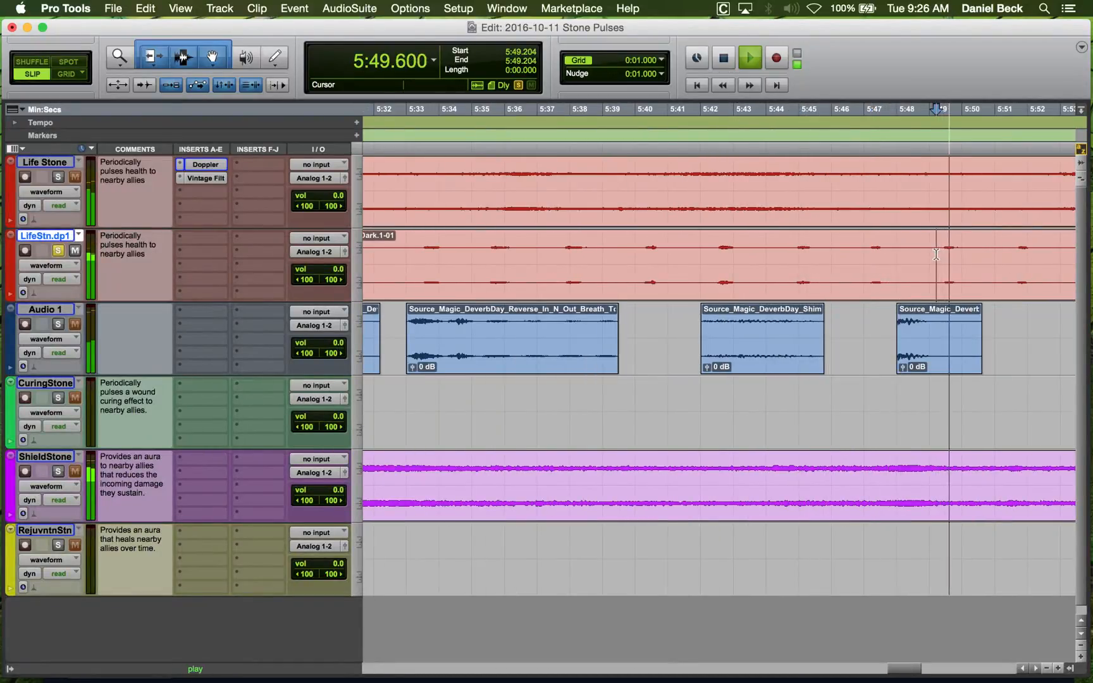
pyautogui.click(875, 253)
pyautogui.press('t')
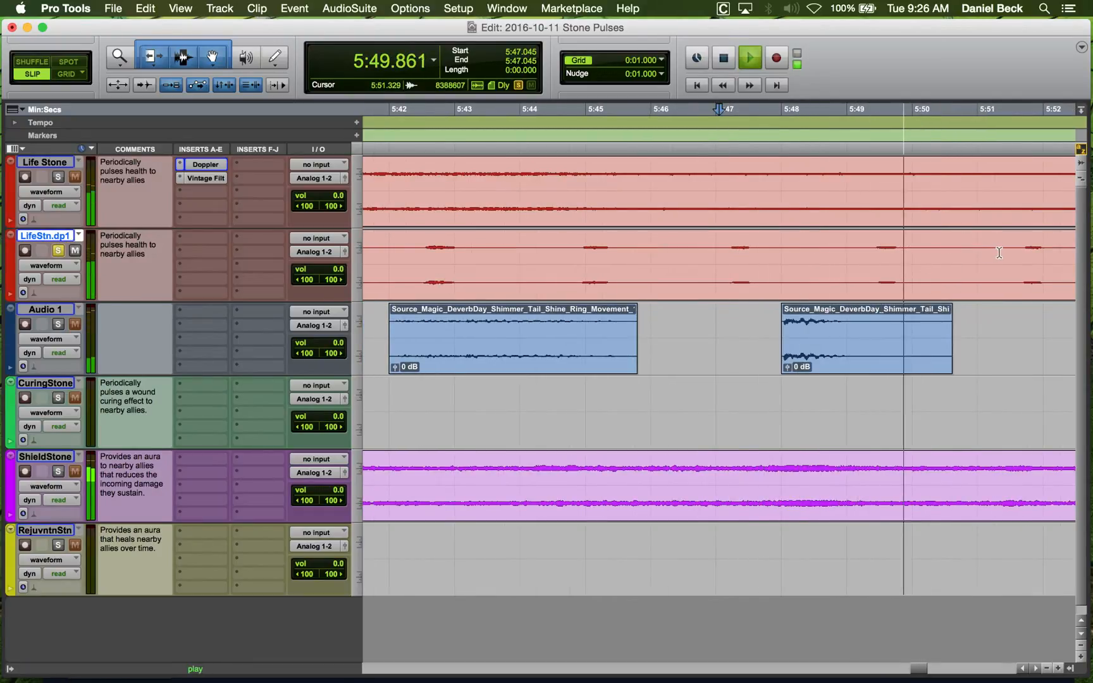
pyautogui.press('r')
pyautogui.press('space')
# Continue auditioning single whooshes in the Magic Warps clip from about 5:53 to 6:06.
pyautogui.click(936, 254)
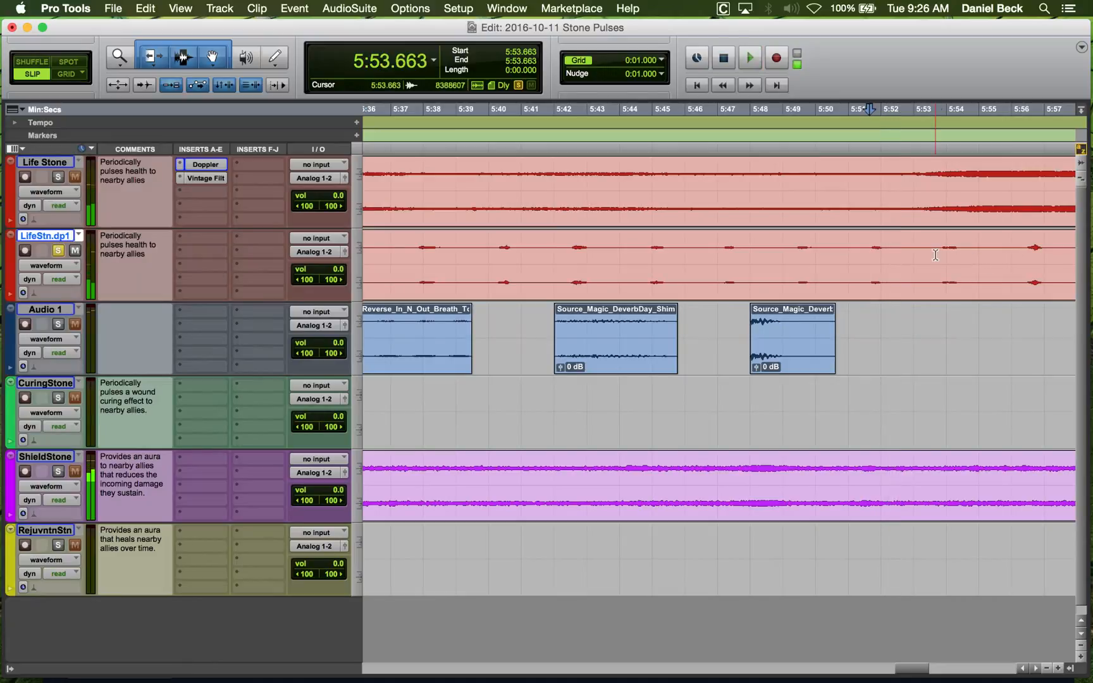
pyautogui.press('space')
pyautogui.press('space')
pyautogui.click(1021, 255)
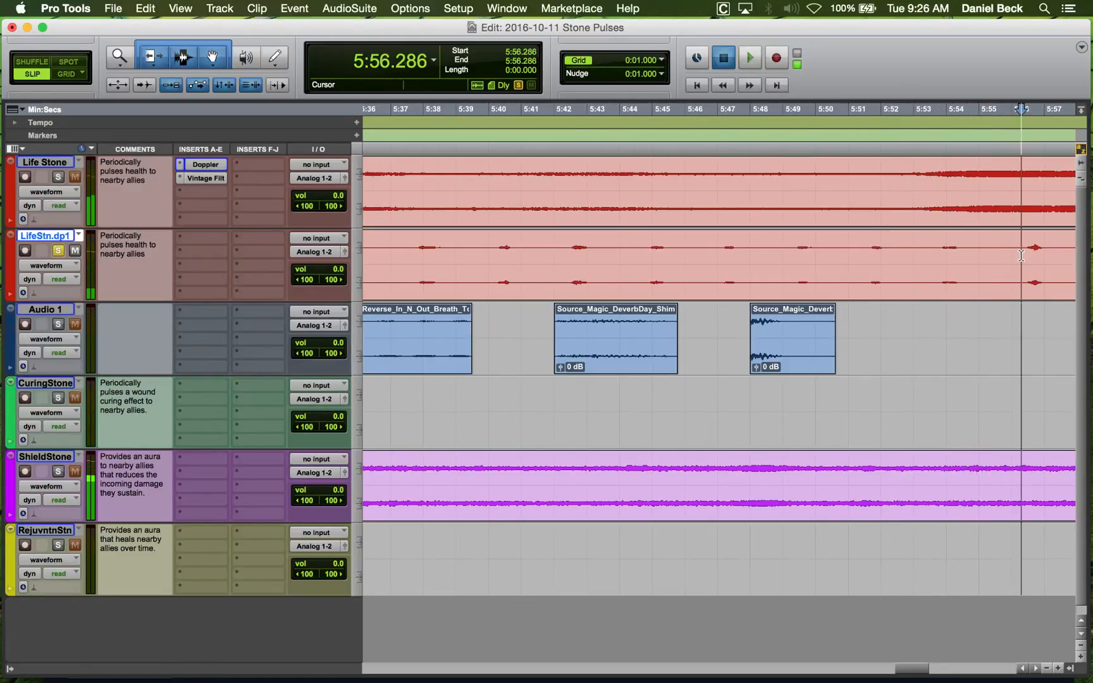
pyautogui.press('t')
pyautogui.press('space')
pyautogui.press('space')
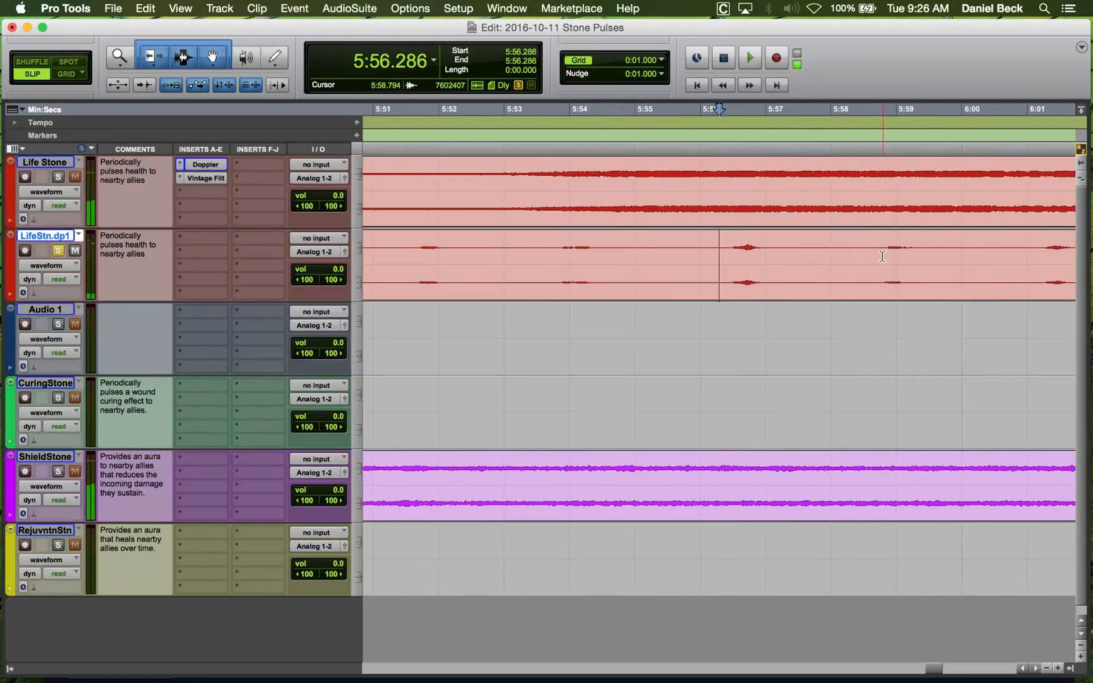
pyautogui.press('space')
pyautogui.click(1026, 254)
pyautogui.press('r')
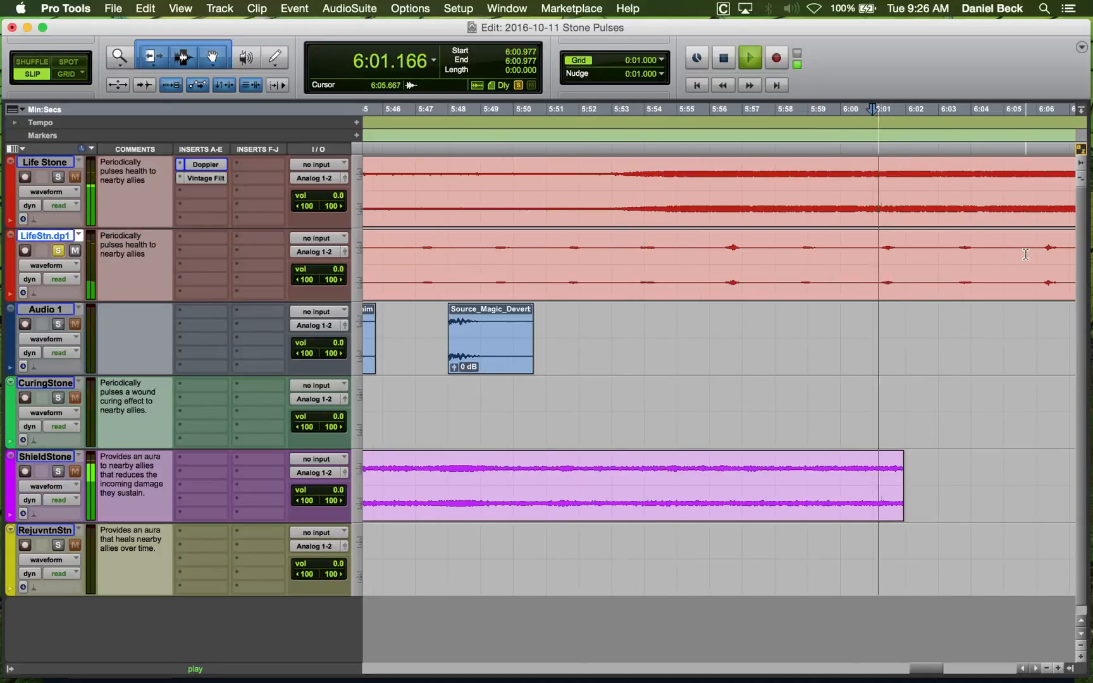
pyautogui.click(956, 254)
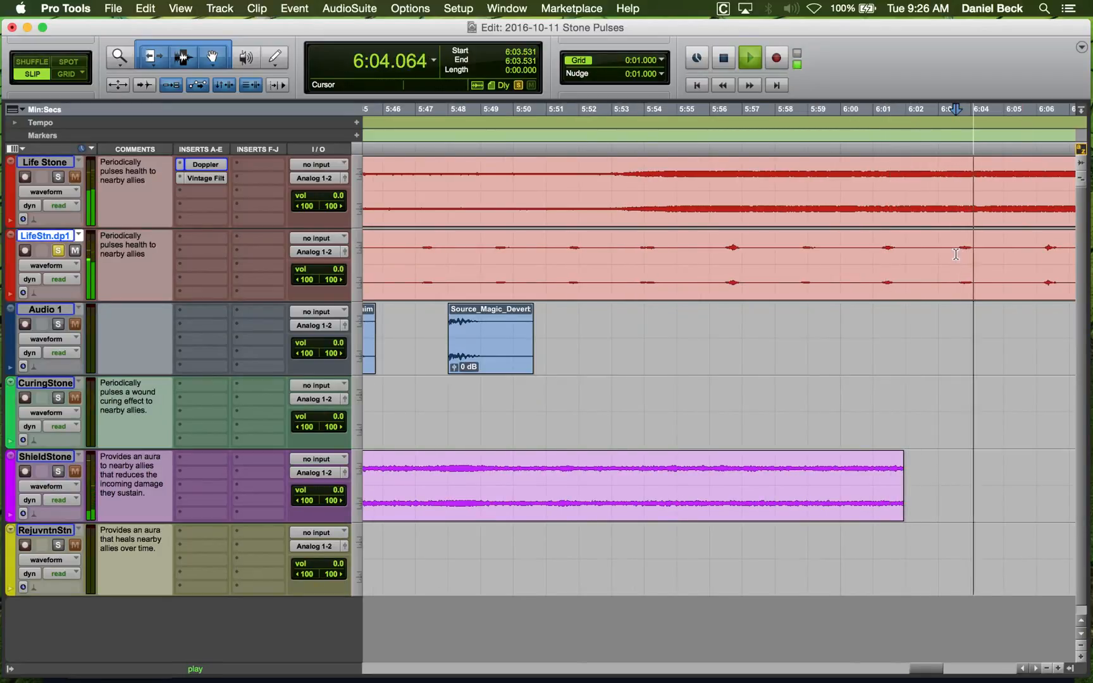
pyautogui.click(1041, 254)
pyautogui.press('r')
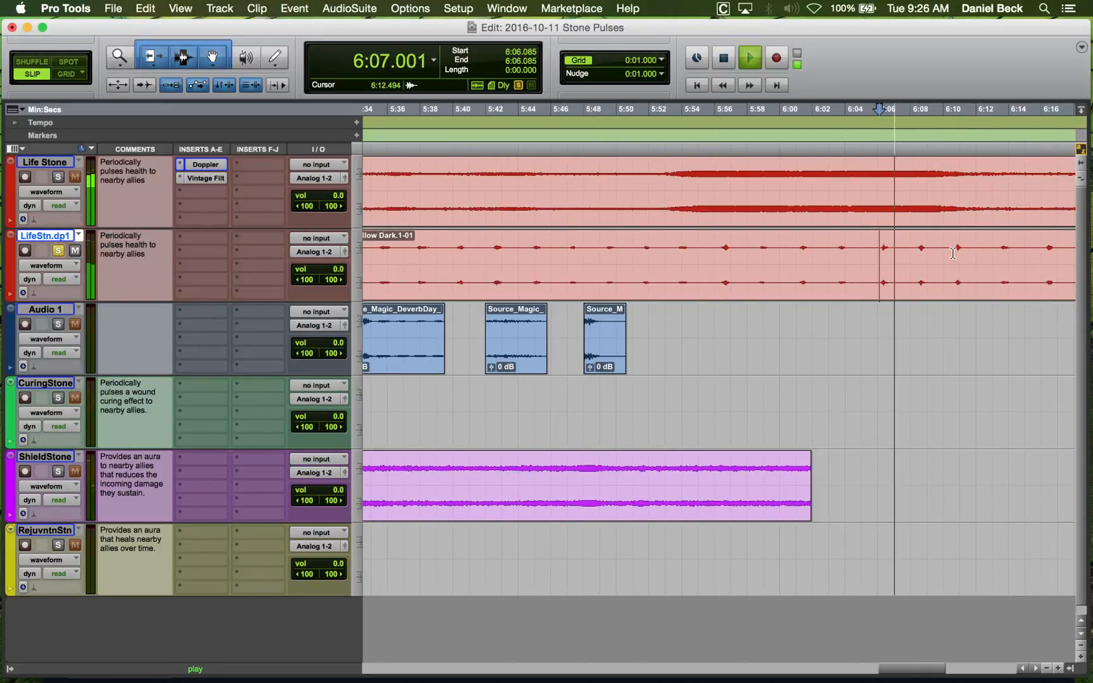
# Compare the remaining Magic Warps whooshes by playing each one between about 6:08 and 6:23.
pyautogui.click(917, 255)
pyautogui.press('t')
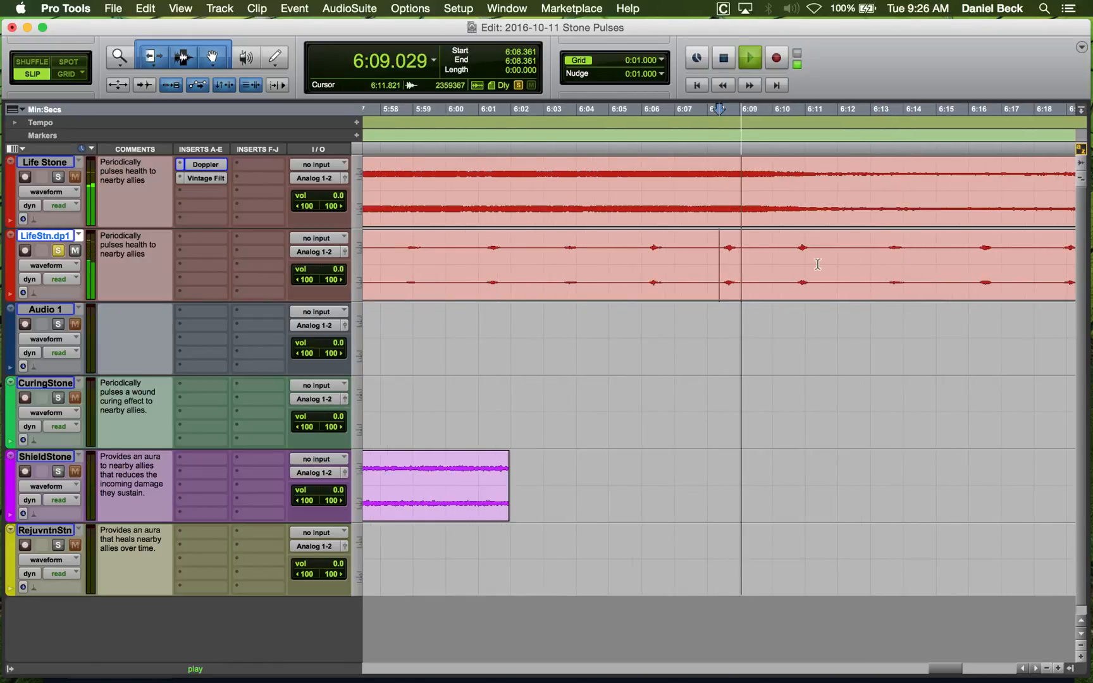
pyautogui.click(889, 260)
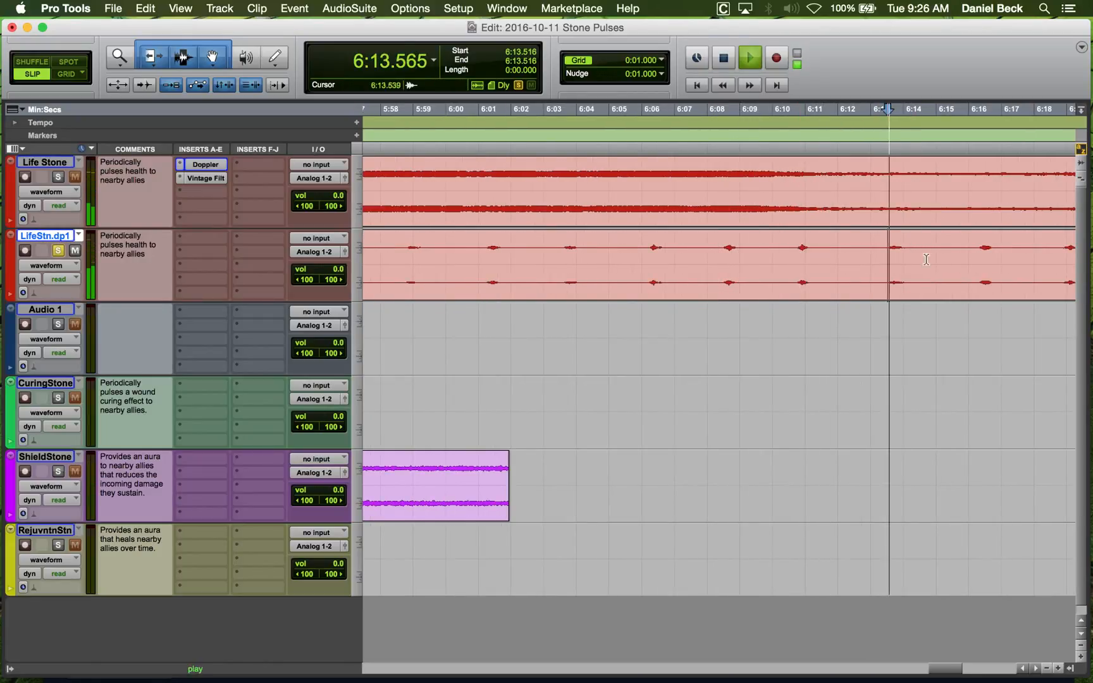
pyautogui.click(975, 255)
pyautogui.press('r')
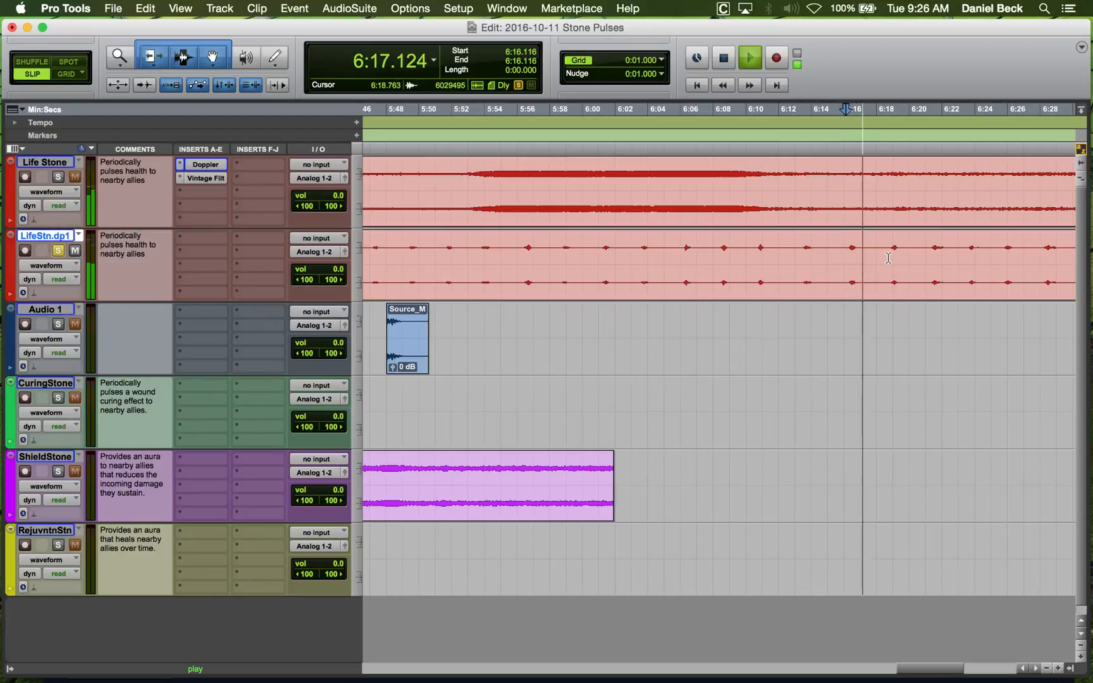
pyautogui.click(889, 257)
pyautogui.press('t')
pyautogui.press('space')
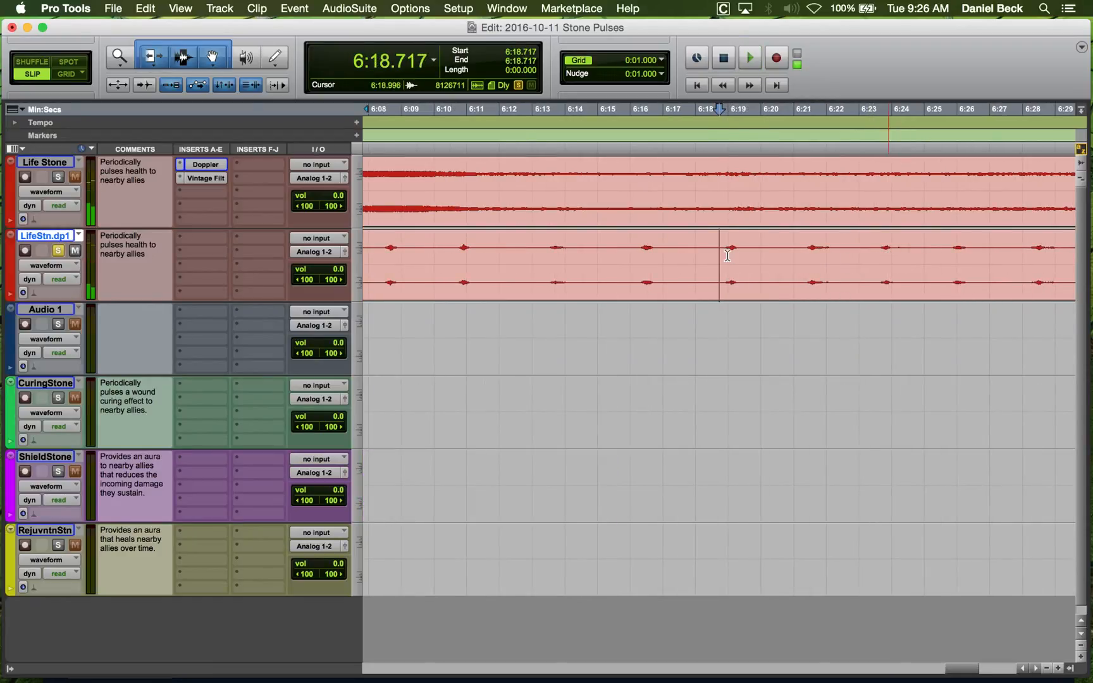
pyautogui.click(793, 257)
pyautogui.press('space')
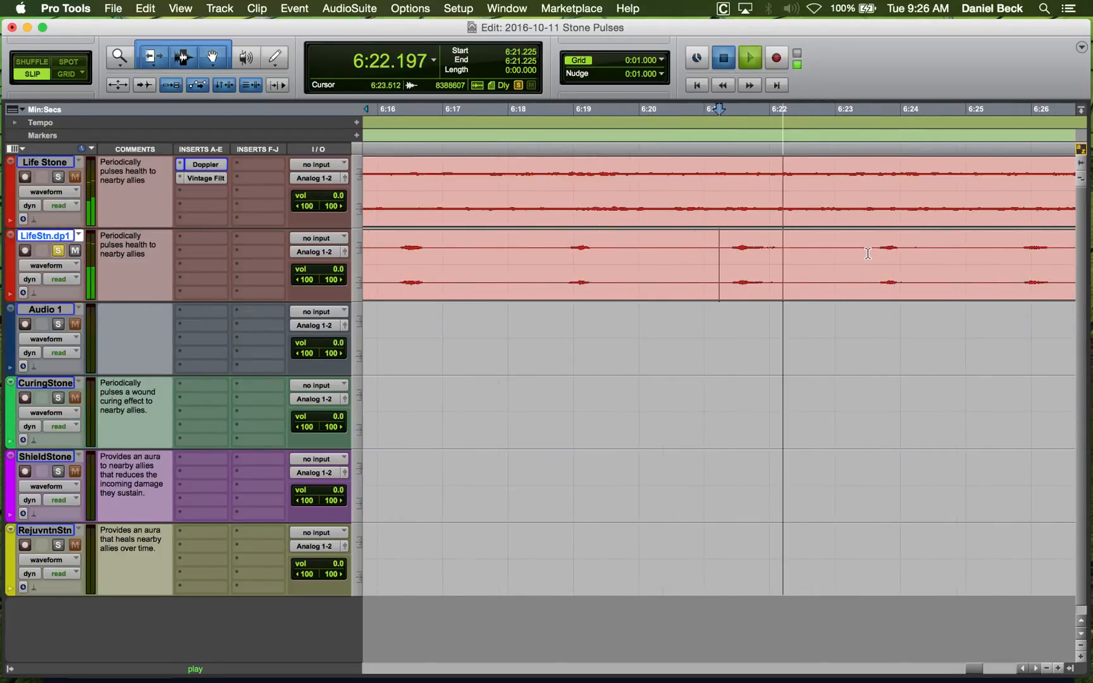
pyautogui.press('t')
pyautogui.click(868, 253)
pyautogui.press('r')
pyautogui.press('space')
# Copy the whoosh at 6:18.717, about 1.76 s long, and paste it on LifeStn.dp1 near the Location 2 marker.
pyautogui.moveTo(637, 261); pyautogui.dragTo(695, 265)
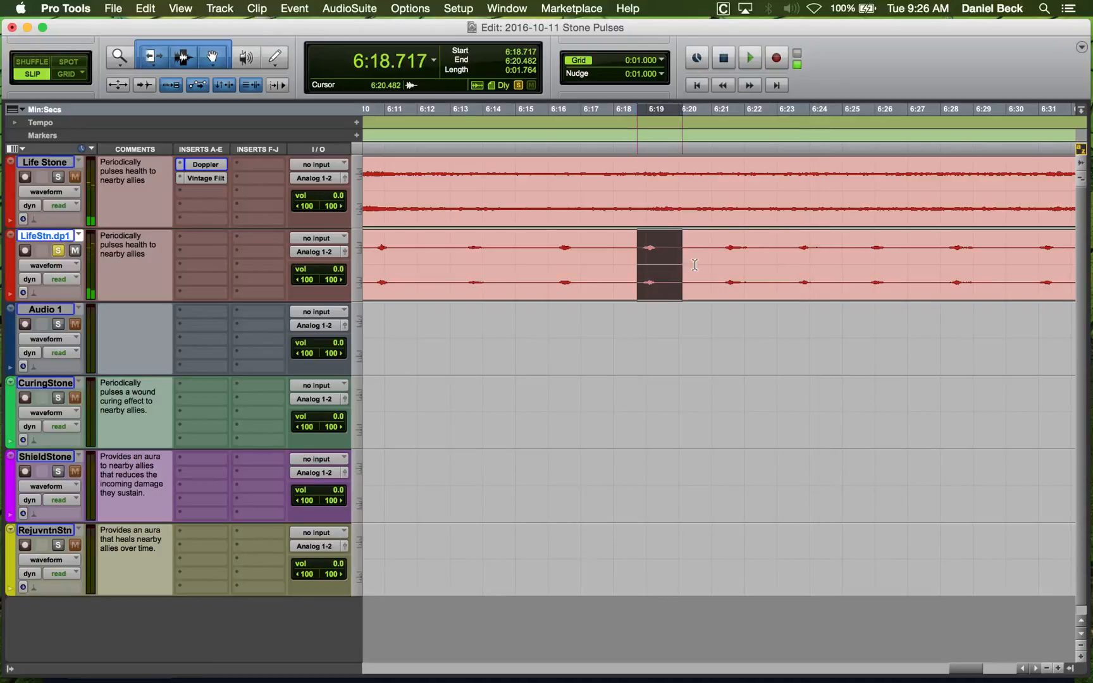
pyautogui.press('r')
pyautogui.press('r')
pyautogui.press('Return')
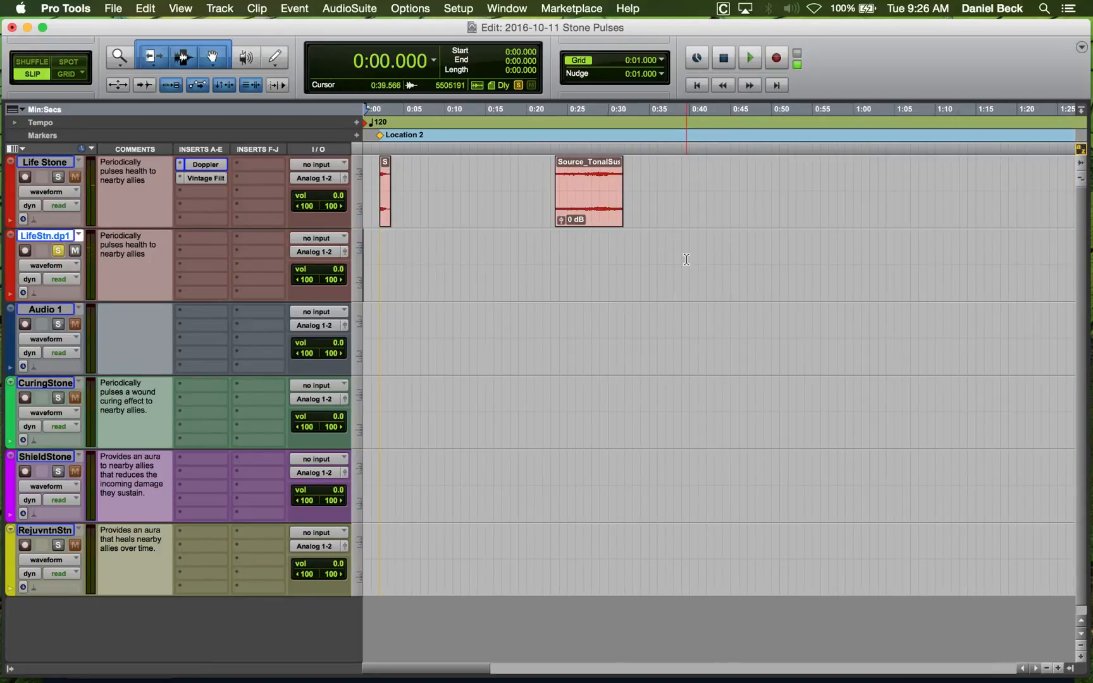
pyautogui.click(385, 237)
pyautogui.press('t')
pyautogui.press('t')
pyautogui.press('t')
pyautogui.press('t')
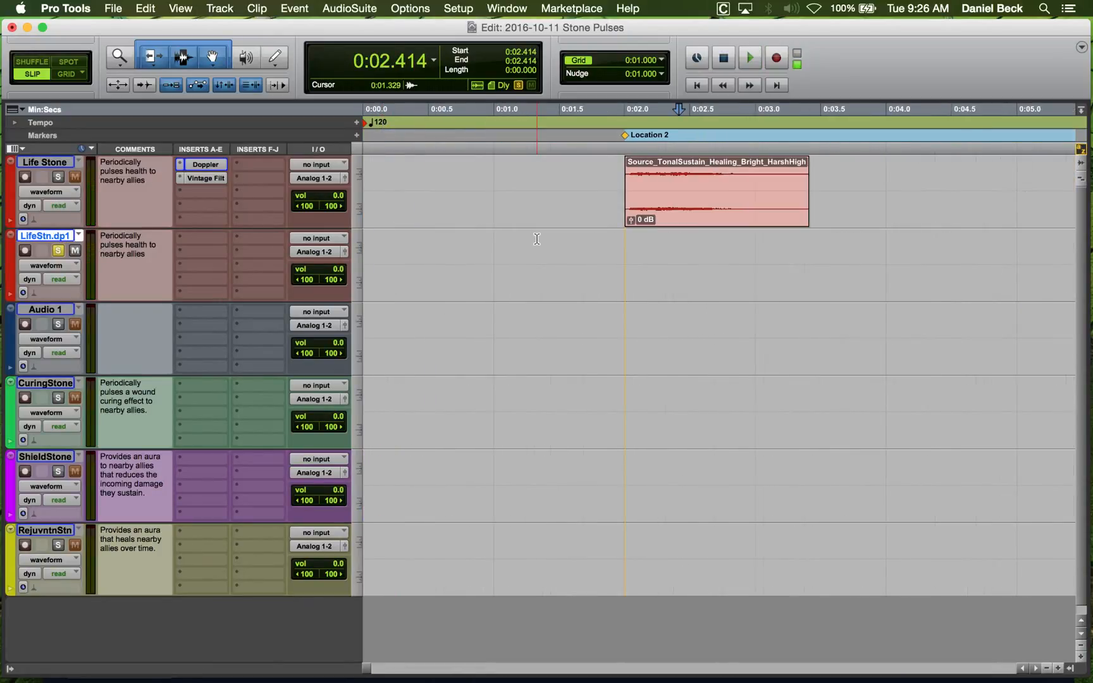
pyautogui.moveTo(615, 241); pyautogui.dragTo(615, 241)
pyautogui.press('t')
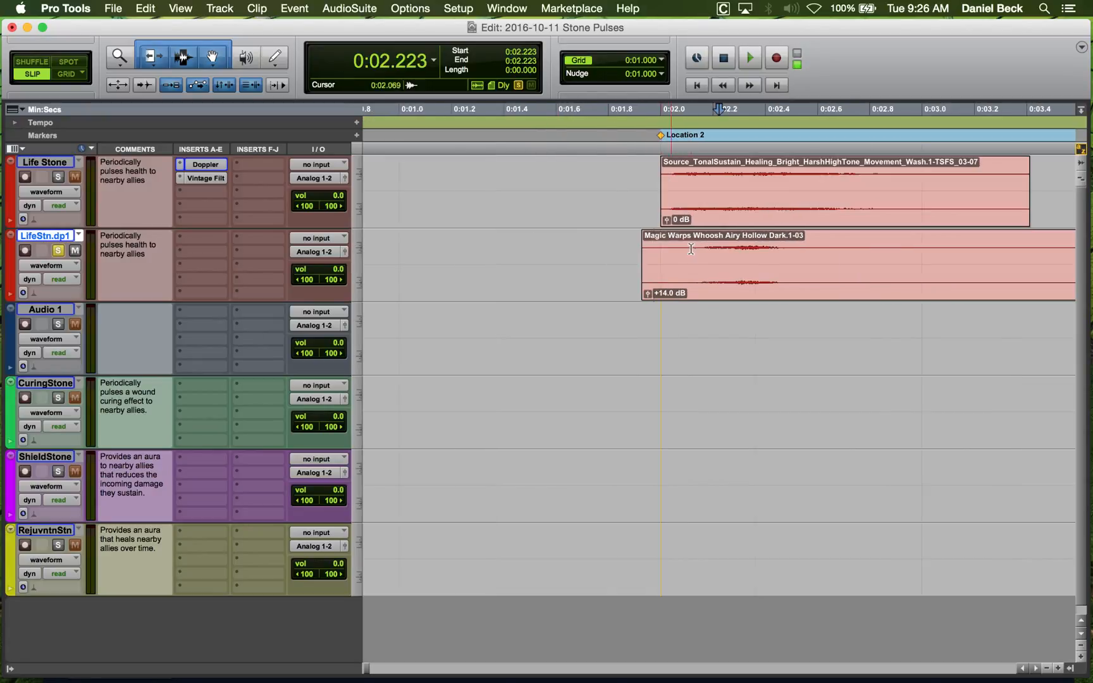
# Trim the silence before the pasted whoosh, move the clip to start just before Location 2, and play it.
pyautogui.press('a')
pyautogui.moveTo(754, 278); pyautogui.dragTo(707, 276)
pyautogui.click(610, 254)
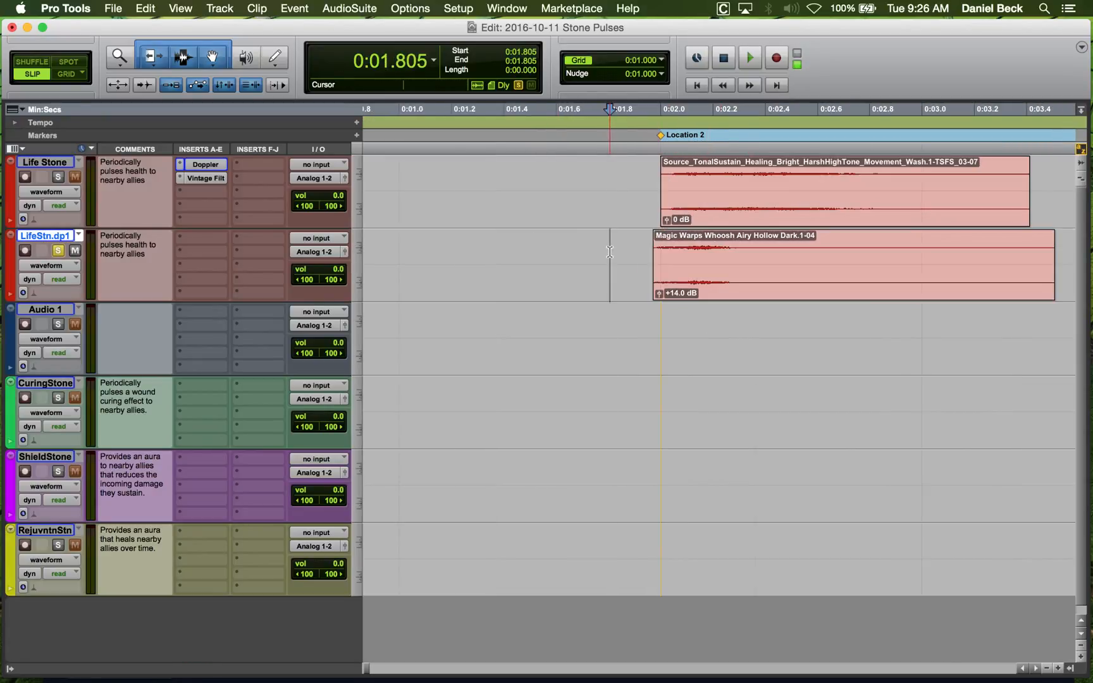
pyautogui.press('space')
pyautogui.press('space')
# Add a fade-in of about 0.05 s to the whoosh clip and shift it earlier to start at 0:01.908.
pyautogui.click(686, 258)
pyautogui.press('t')
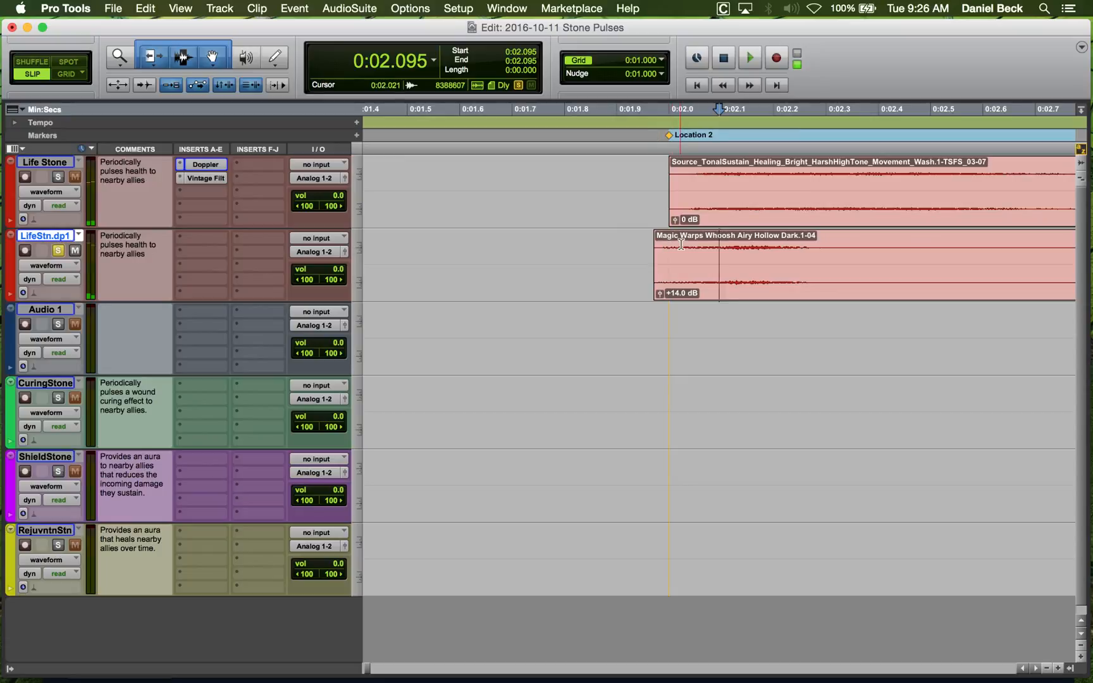
pyautogui.click(681, 245)
pyautogui.press('d')
pyautogui.moveTo(663, 277); pyautogui.dragTo(734, 296)
pyautogui.click(650, 240)
pyautogui.press('space')
pyautogui.press('space')
pyautogui.click(746, 278)
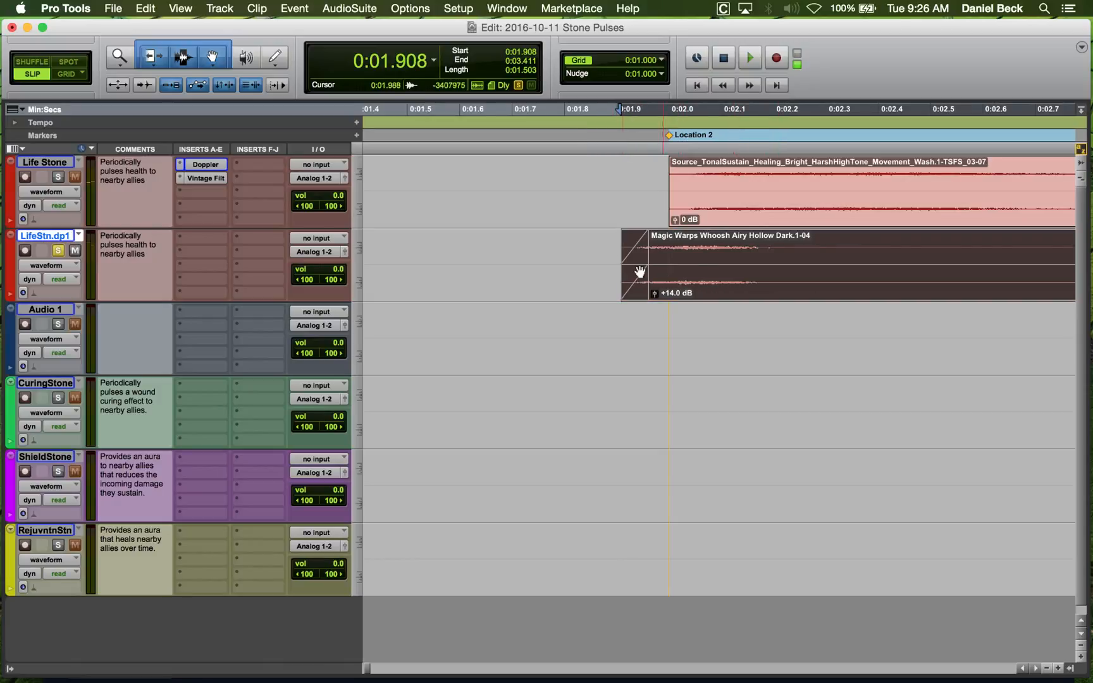
# Unsolo LifeStn.dp1 and audition the whoosh together with the Life Stone clip from just before Location 2.
pyautogui.click(588, 260)
pyautogui.press('space')
pyautogui.press('space')
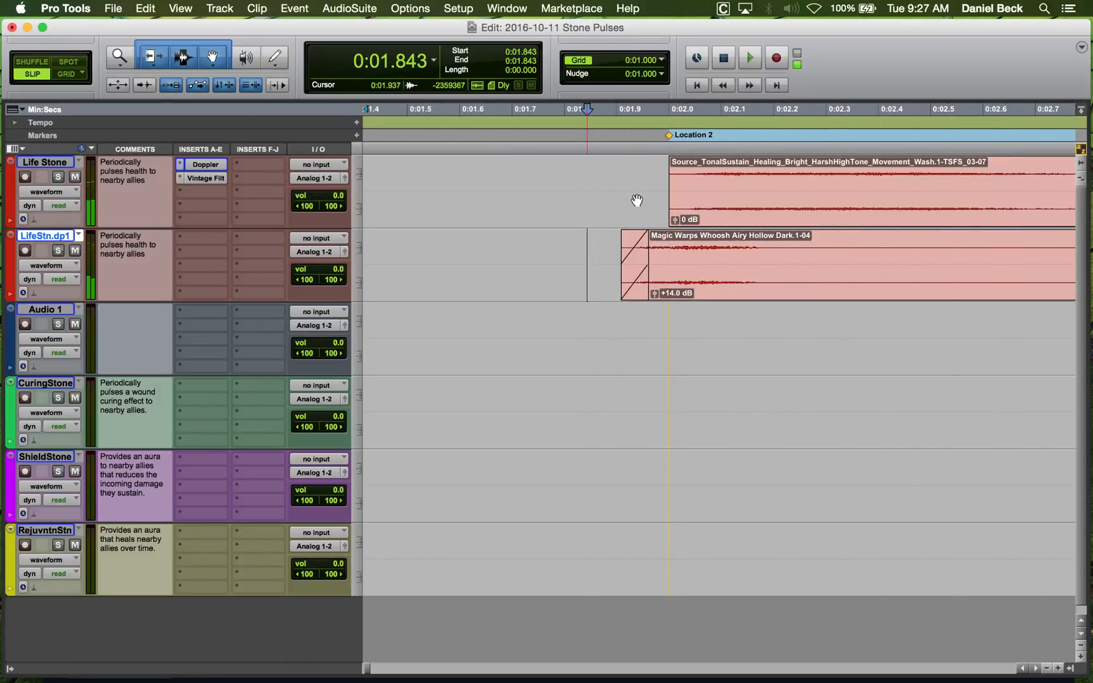
pyautogui.press('super+bracketleft')
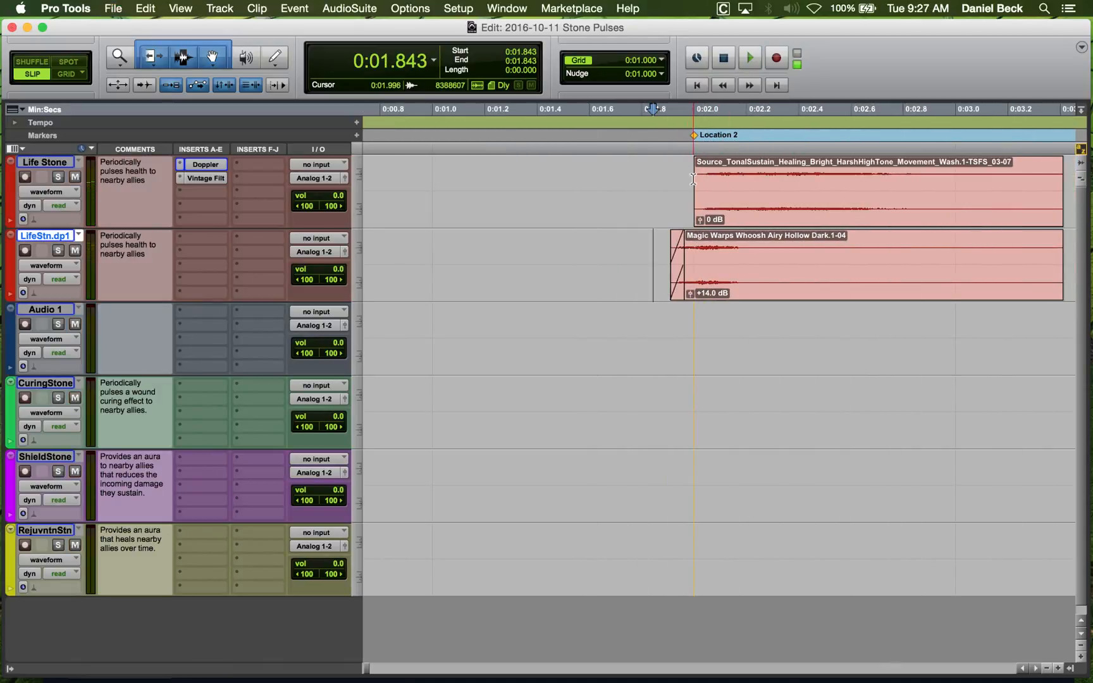
pyautogui.click(688, 180)
pyautogui.press('super+bracketright')
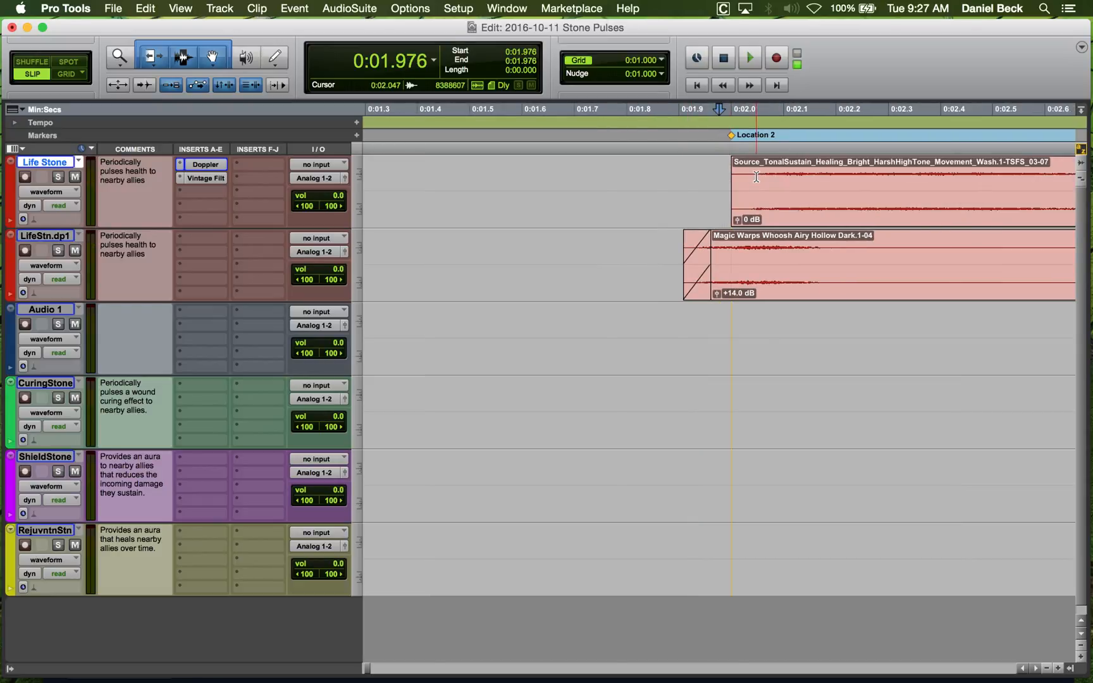
pyautogui.click(668, 236)
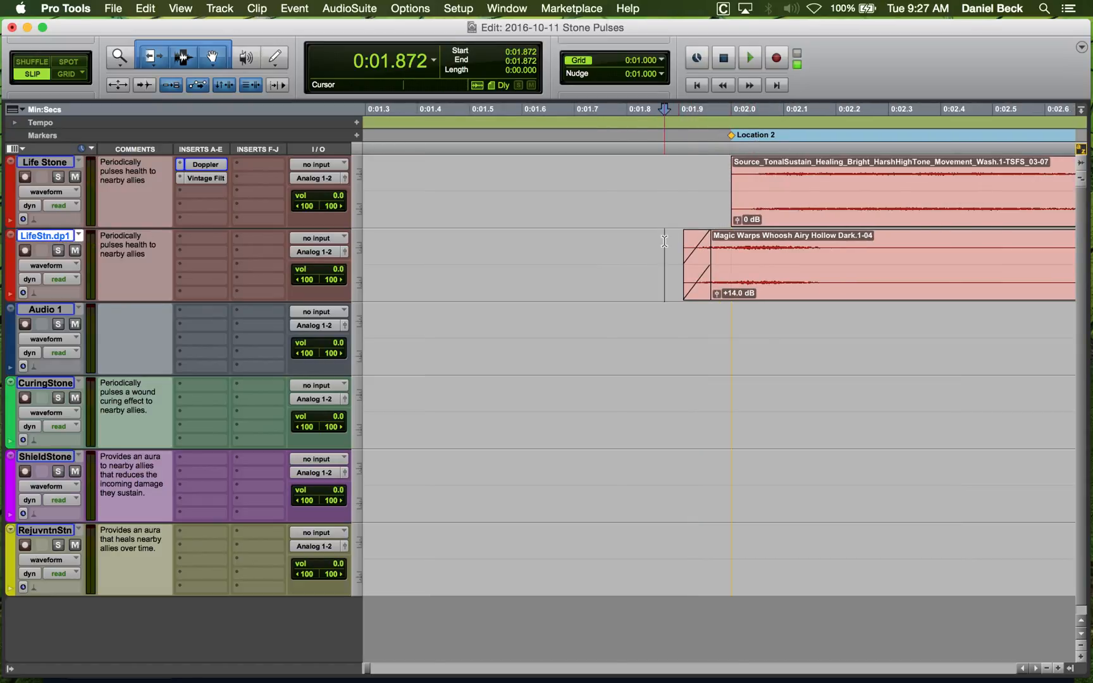
pyautogui.press('super+bracketleft')
pyautogui.press('super+bracketleft')
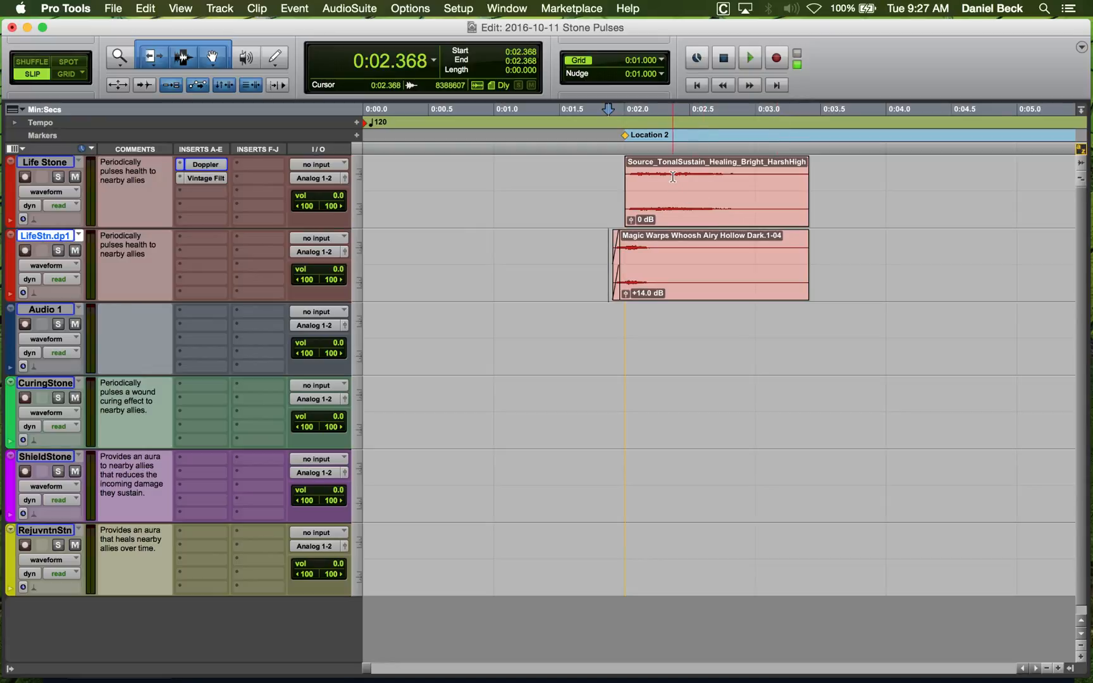
# Audition the Life Stone clip in solo from just before Location 2, then turn its solo off.
pyautogui.press('super+bracketright')
pyautogui.press('super+bracketright')
pyautogui.hotkey('shift', 's')
pyautogui.press('space')
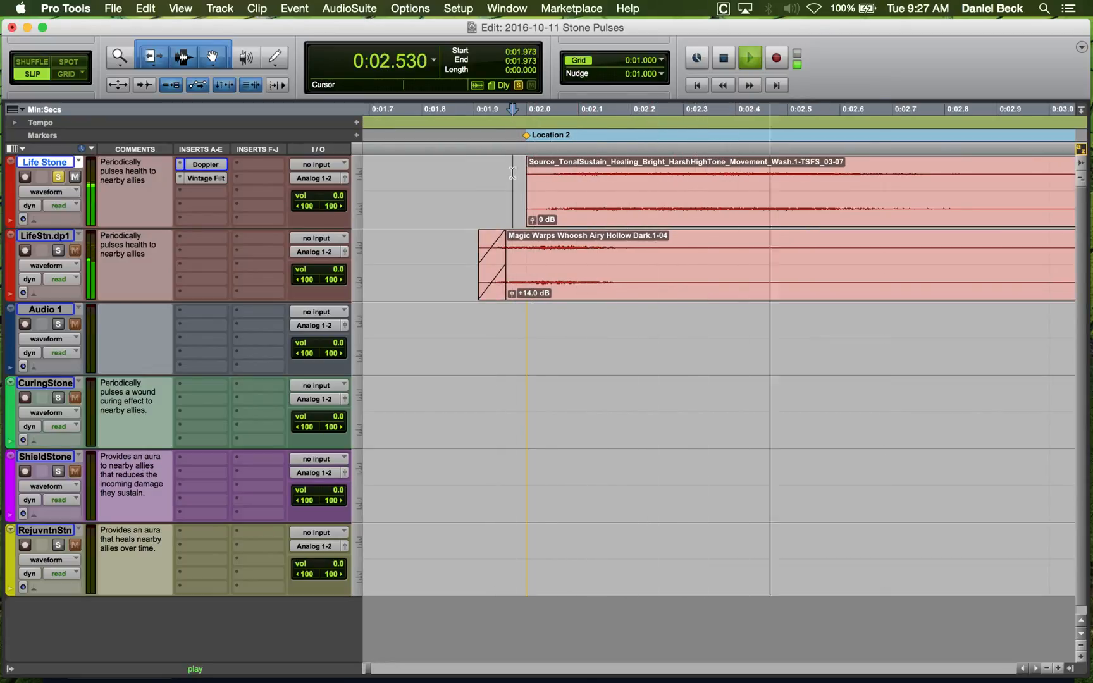
pyautogui.press('space')
pyautogui.click(511, 174)
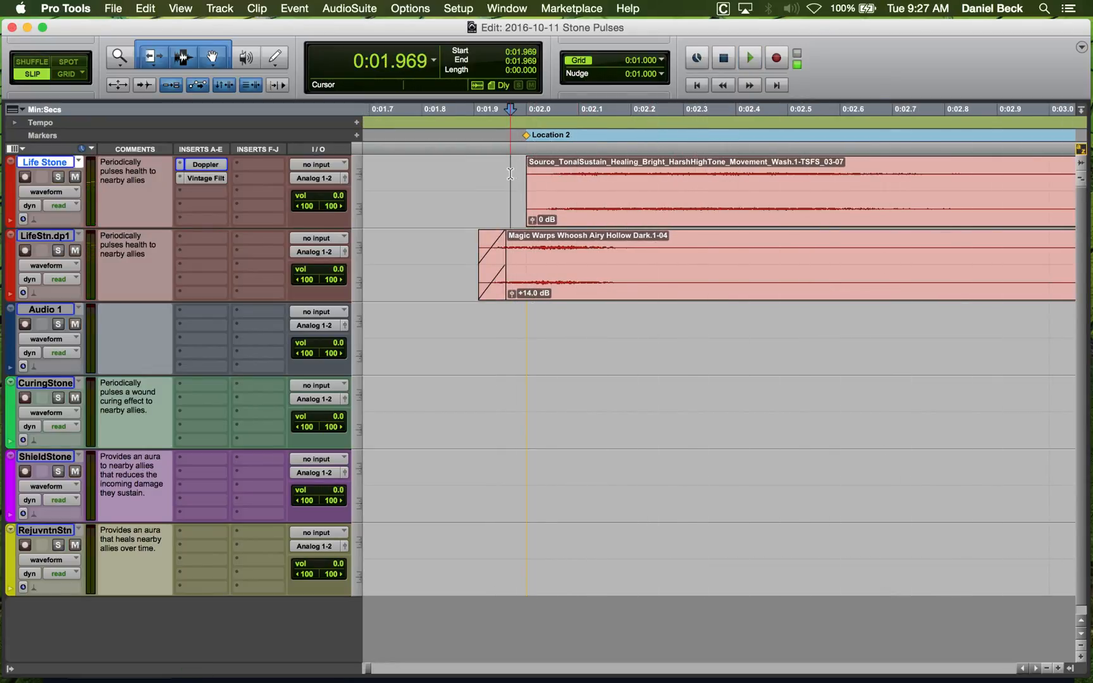
# Audition LifeStn.dp1 from 0:01.882 in solo, then together with the Life Stone clip.
pyautogui.click(465, 240)
pyautogui.press('space')
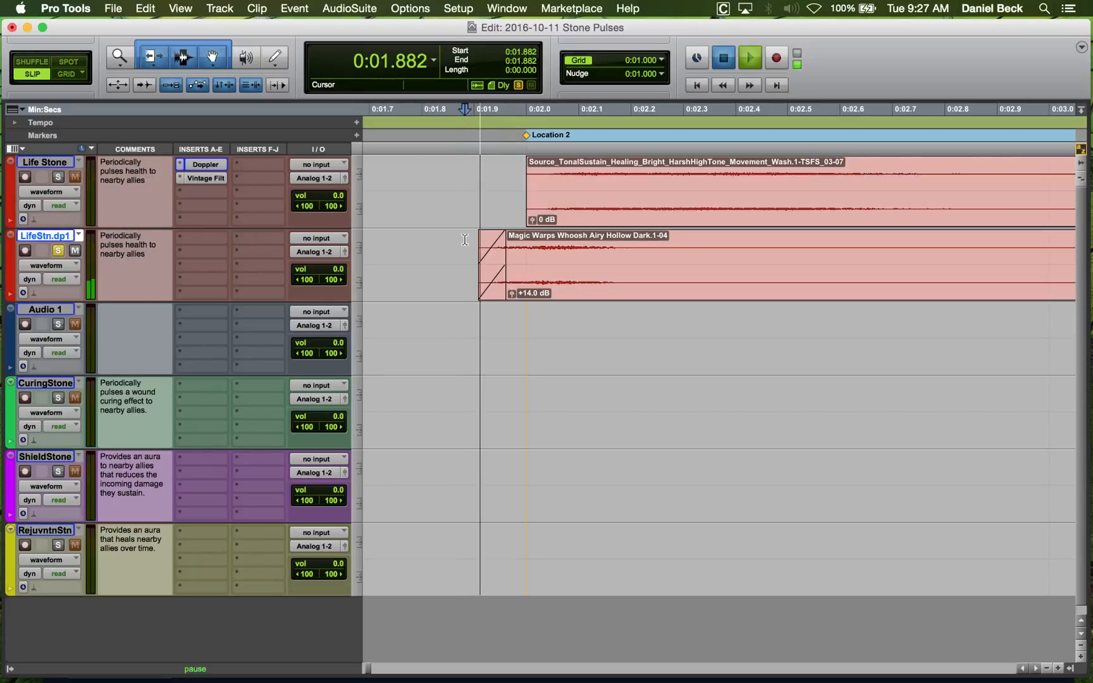
pyautogui.press('space')
pyautogui.press('space')
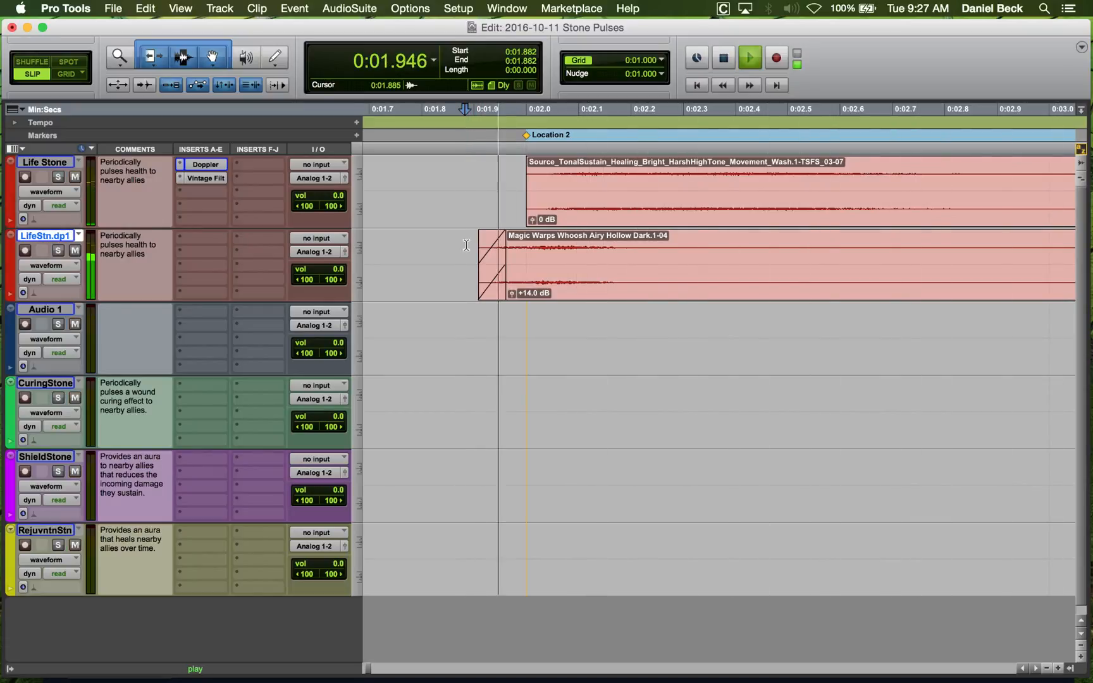
pyautogui.press('space')
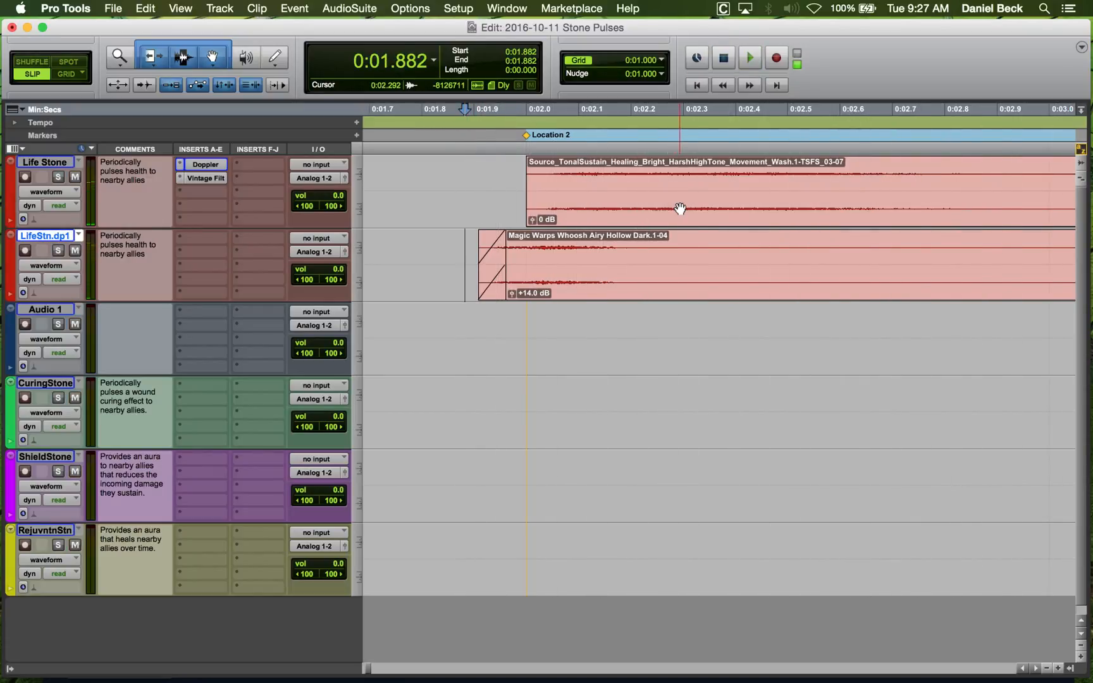
pyautogui.press('space')
pyautogui.press('space')
# Solo the Life Stone track, bypass its Doppler insert, and play the track from 0:01.927.
pyautogui.click(488, 173)
pyautogui.hotkey('shift', 's')
pyautogui.press('space')
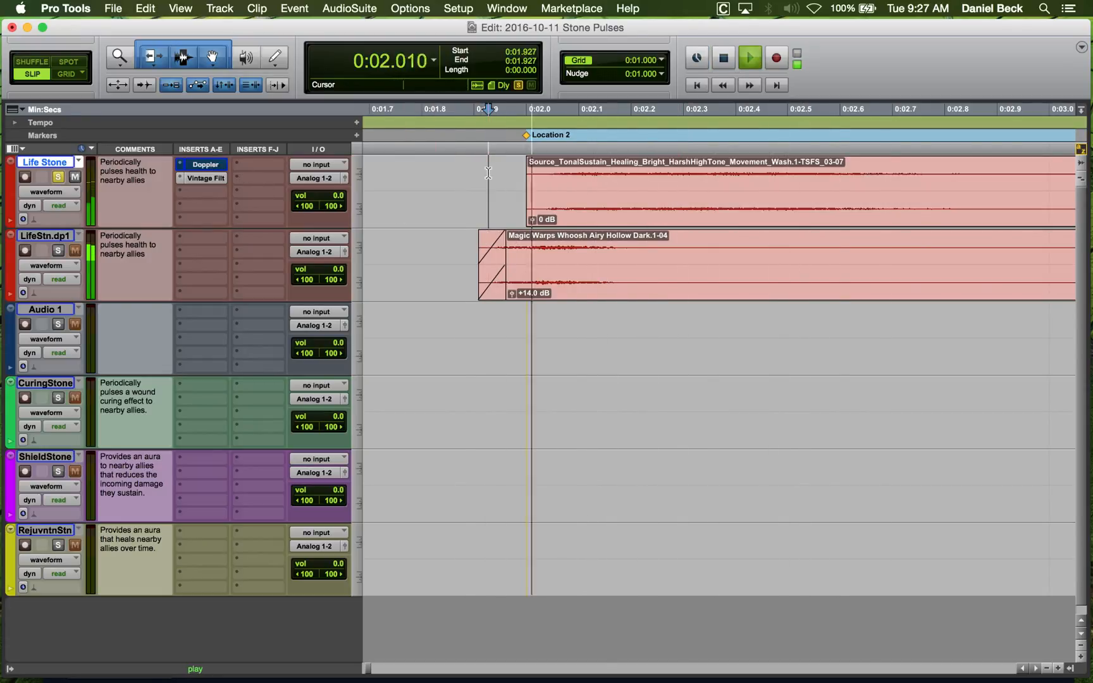
pyautogui.press('space')
pyautogui.press('space')
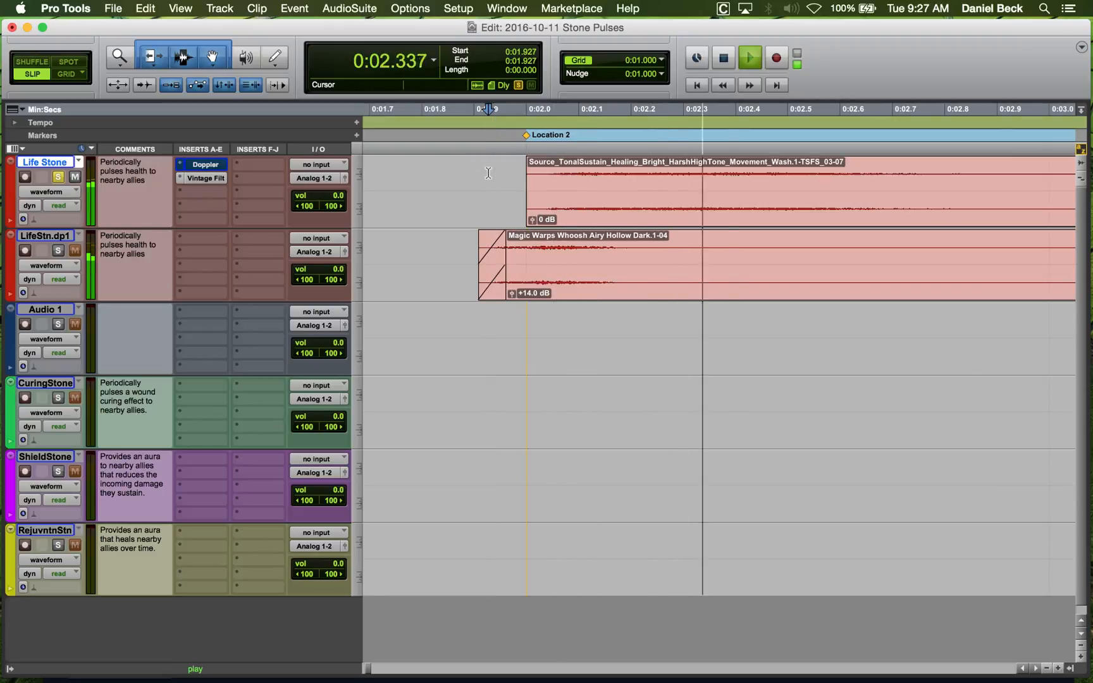
pyautogui.press('space')
# Insert the stereo ValhallaShimmer reverb after Vintage Filter on Life Stone and play the track from 0:01.979.
pyautogui.click(199, 190)
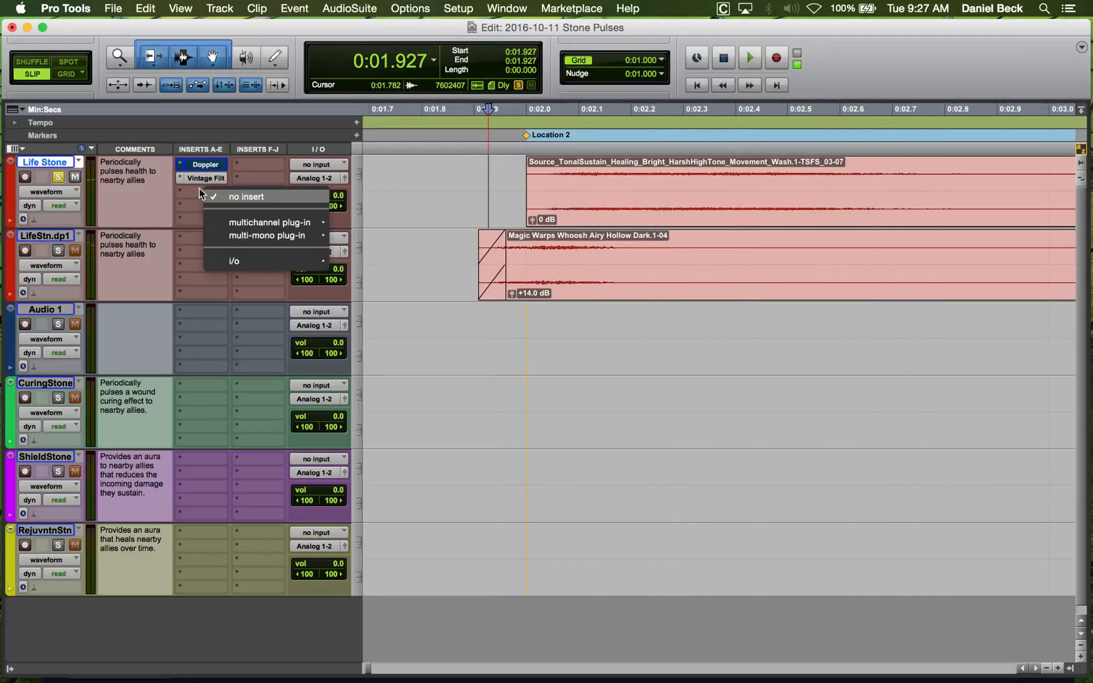
pyautogui.moveTo(261, 220)
pyautogui.moveTo(377, 268)
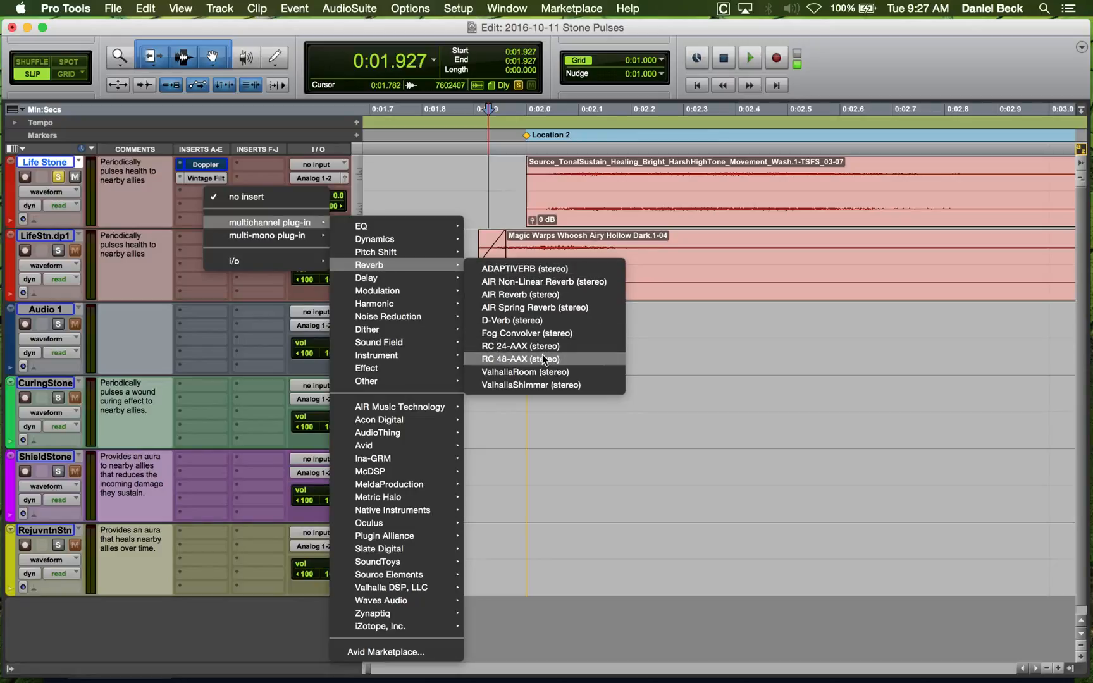
pyautogui.click(544, 383)
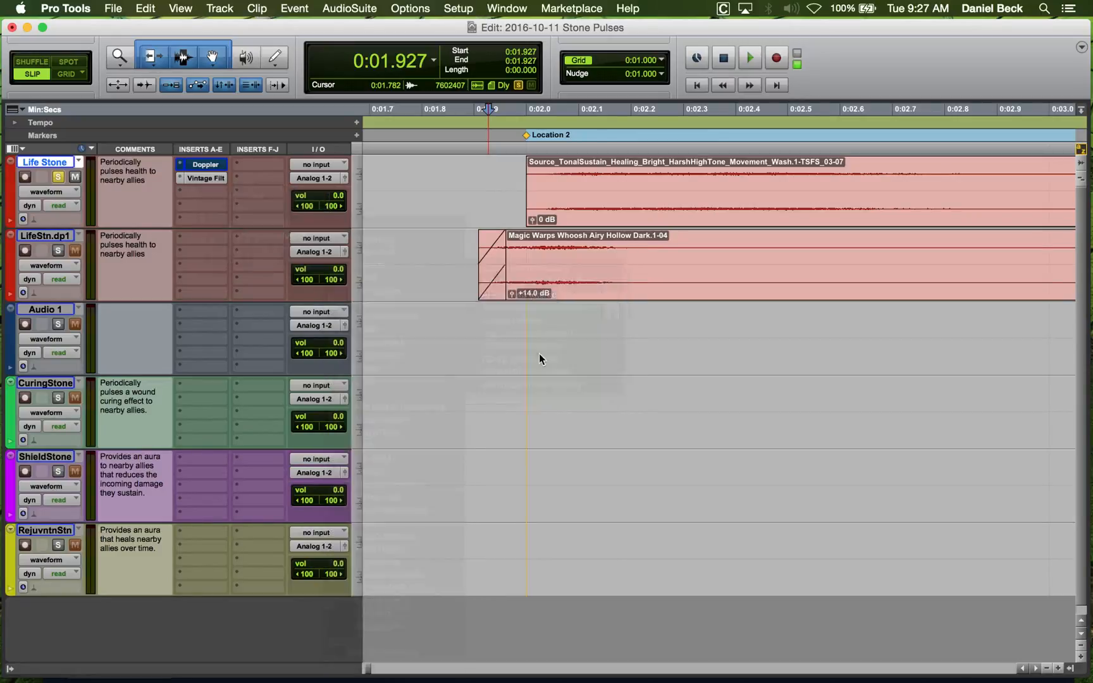
pyautogui.click(515, 175)
pyautogui.press('space')
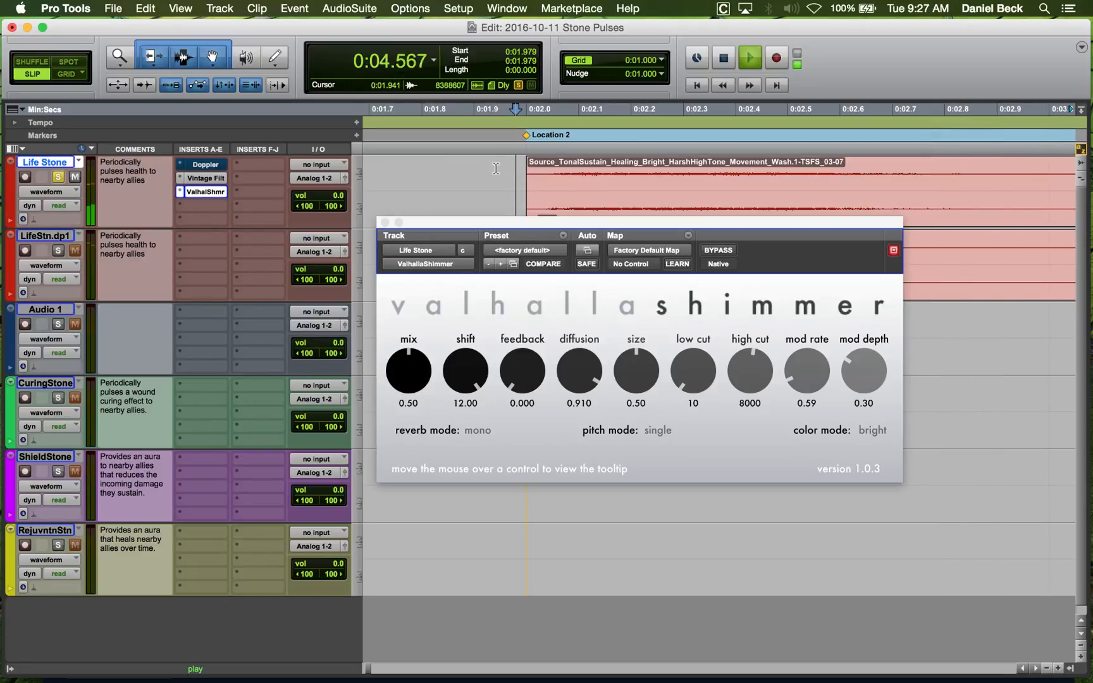
pyautogui.press('space')
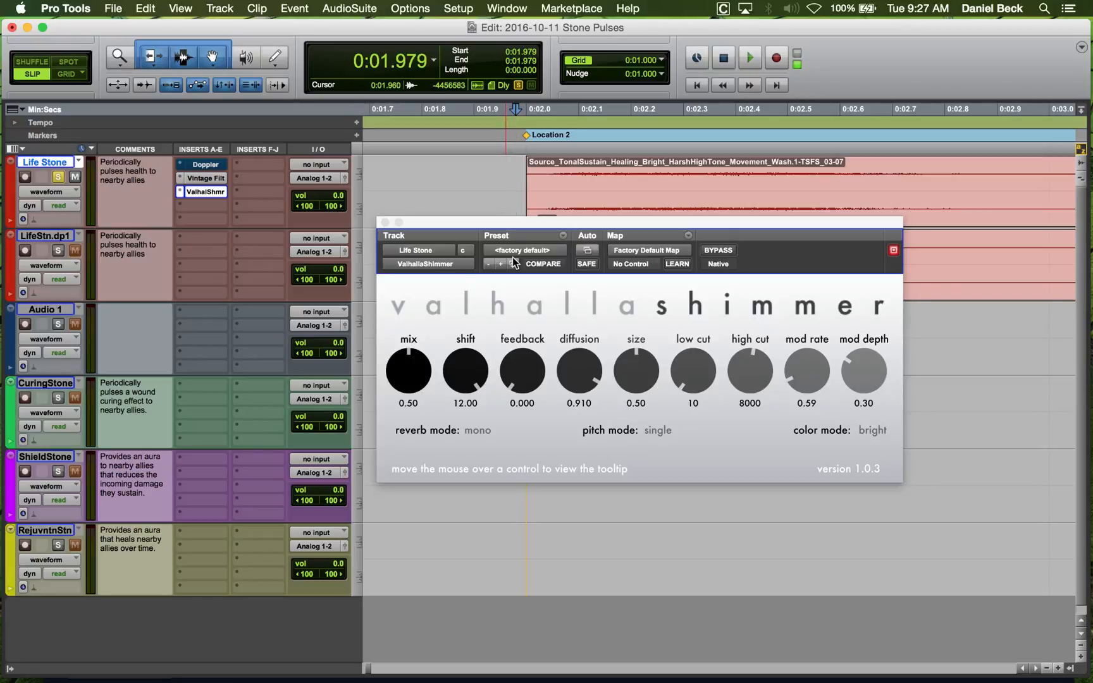
# Reduce the ValhallaShimmer size to 0.12 and diffusion to 0.233 while auditioning the Life Stone clip.
pyautogui.press('space')
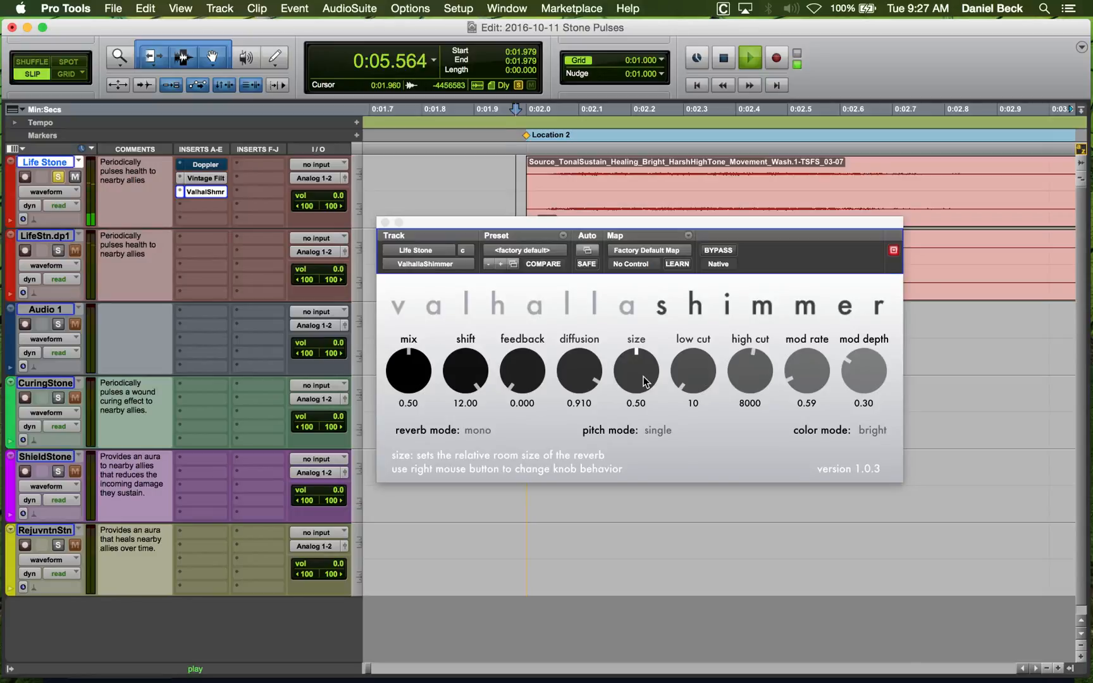
pyautogui.press('space')
pyautogui.moveTo(631, 371); pyautogui.dragTo(636, 418)
pyautogui.press('space')
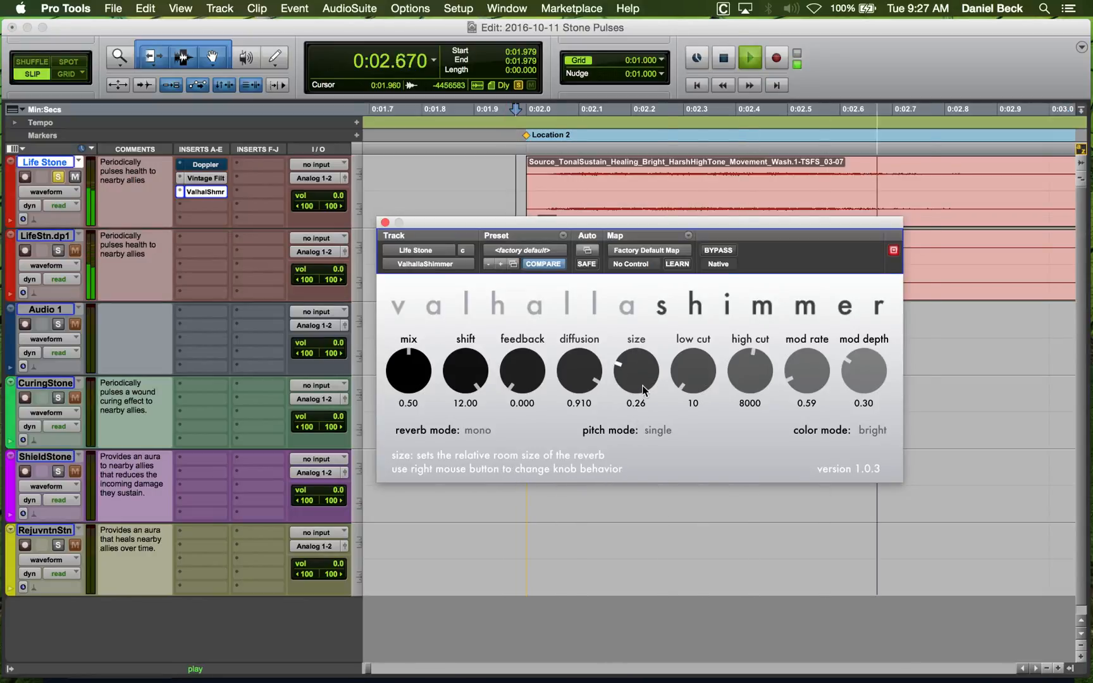
pyautogui.press('space')
pyautogui.moveTo(637, 376); pyautogui.dragTo(594, 487)
pyautogui.press('space')
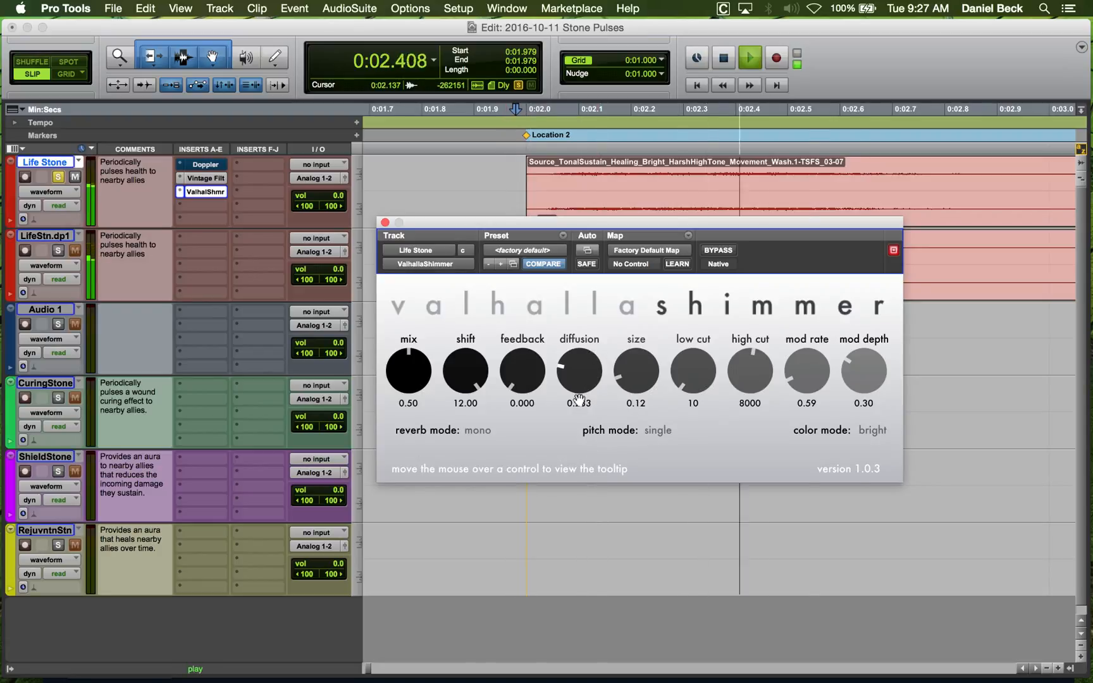
pyautogui.press('space')
pyautogui.press('space')
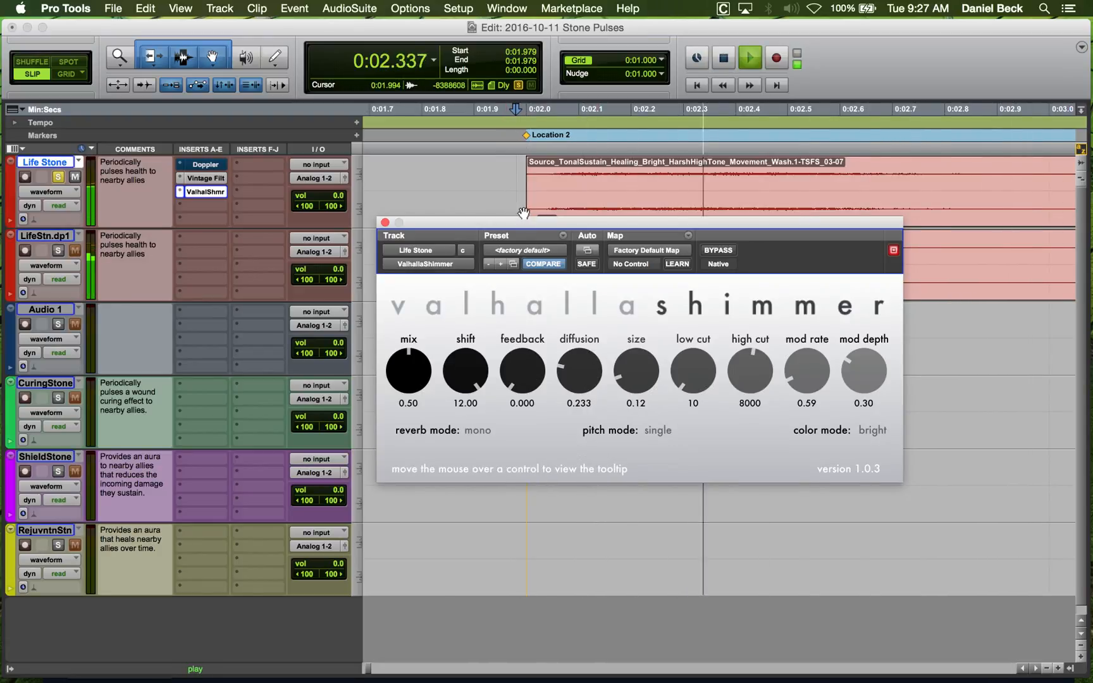
# Compare the reverberated Life Stone clip with the Vintage Filter insert bypassed and active.
pyautogui.press('space')
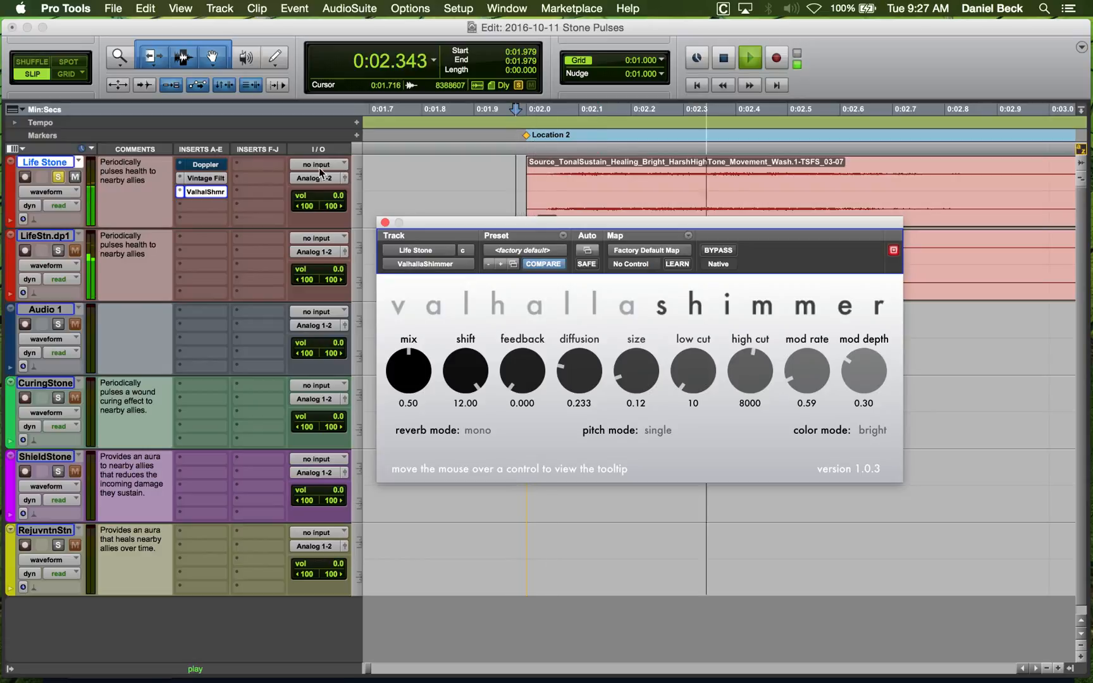
pyautogui.press('space')
pyautogui.press('space')
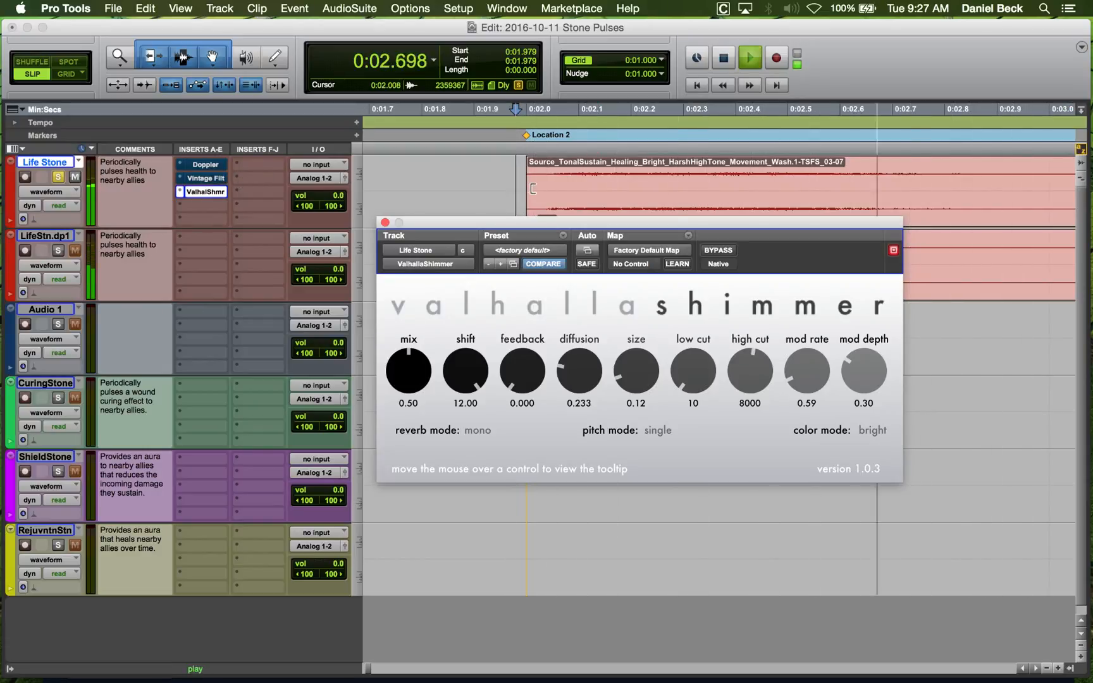
pyautogui.press('space')
pyautogui.press('space')
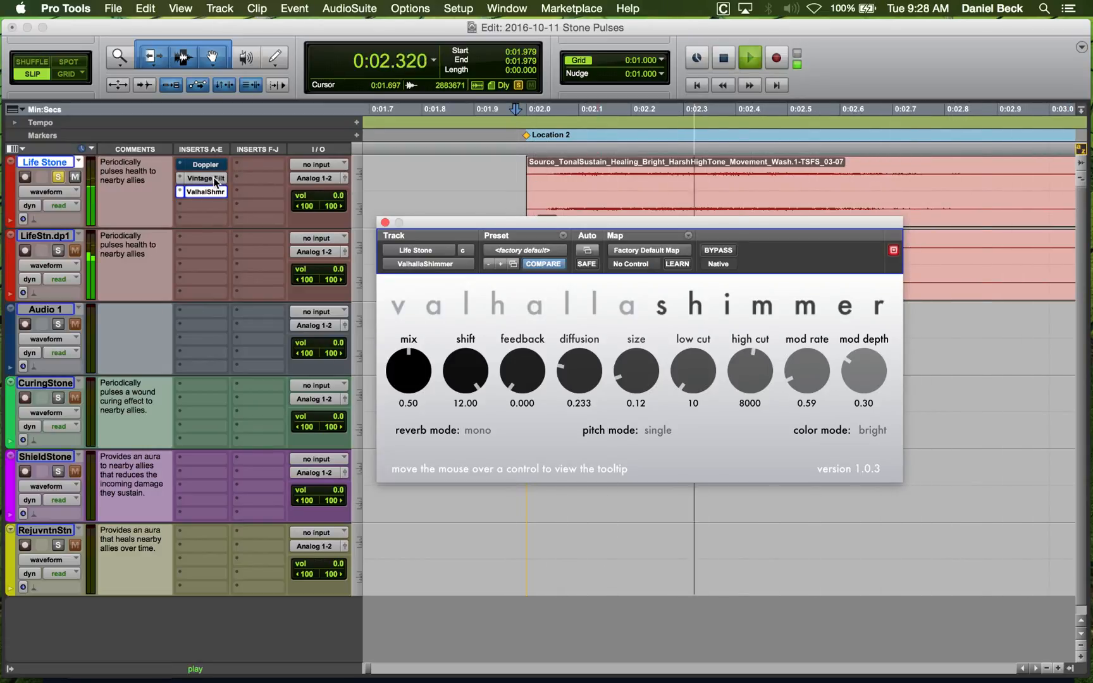
pyautogui.press('space')
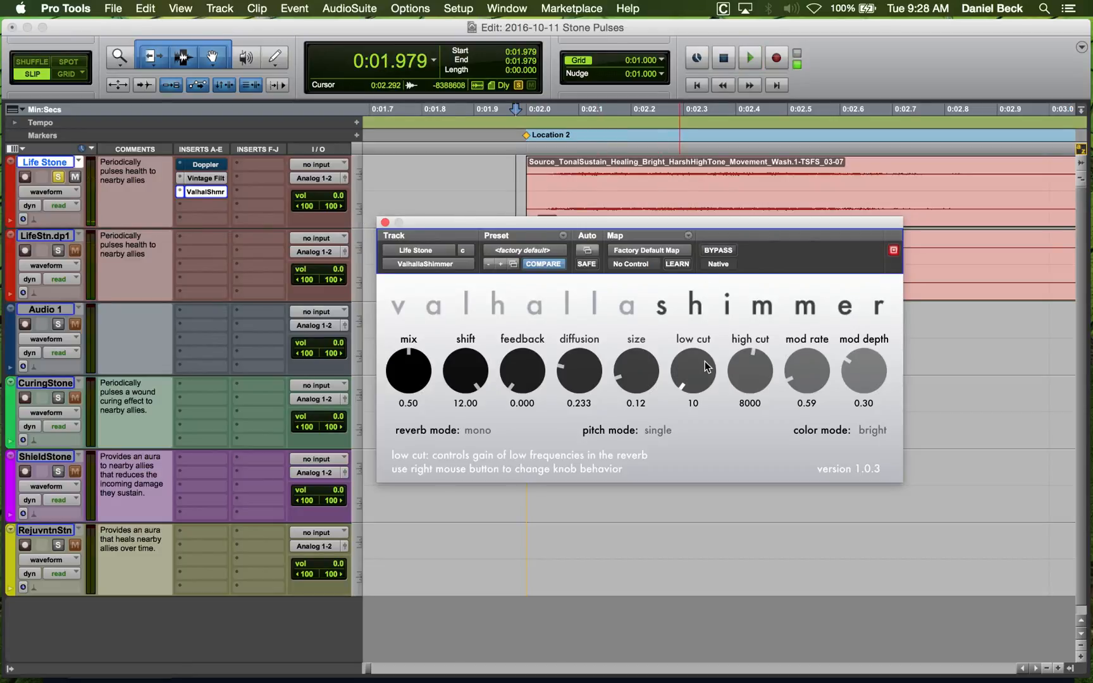
# Set the ValhallaShimmer mix to 1.00 and audition the Life Stone clip from 0:01.970.
pyautogui.click(511, 174)
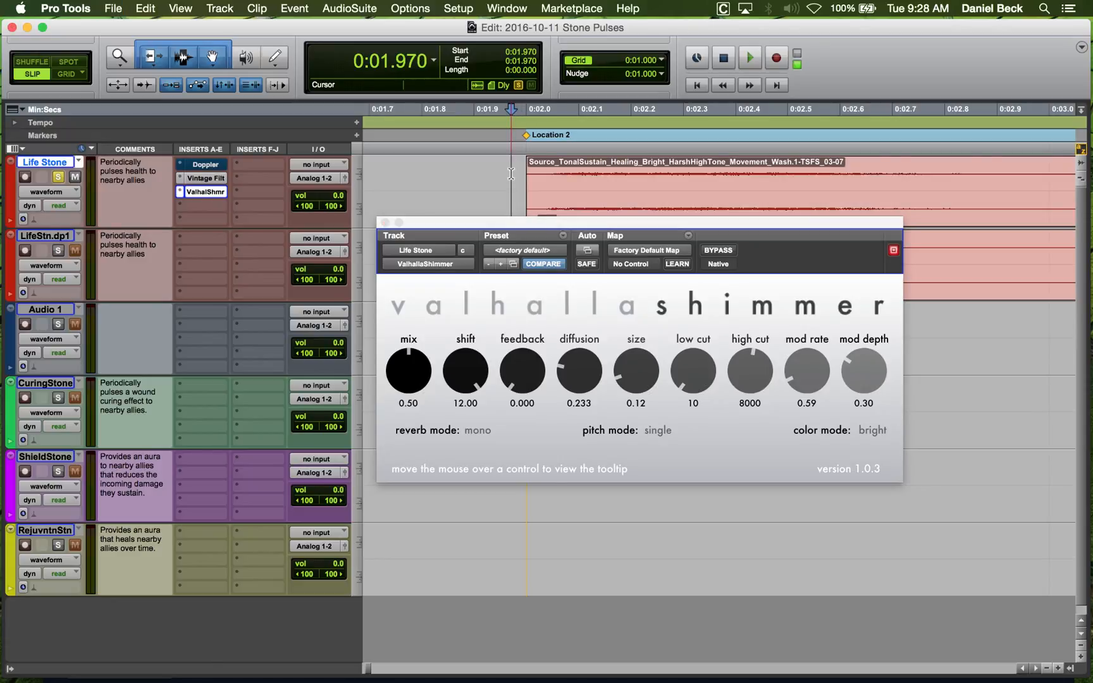
pyautogui.press('space')
pyautogui.press('space')
pyautogui.moveTo(409, 373); pyautogui.dragTo(410, 341)
pyautogui.press('space')
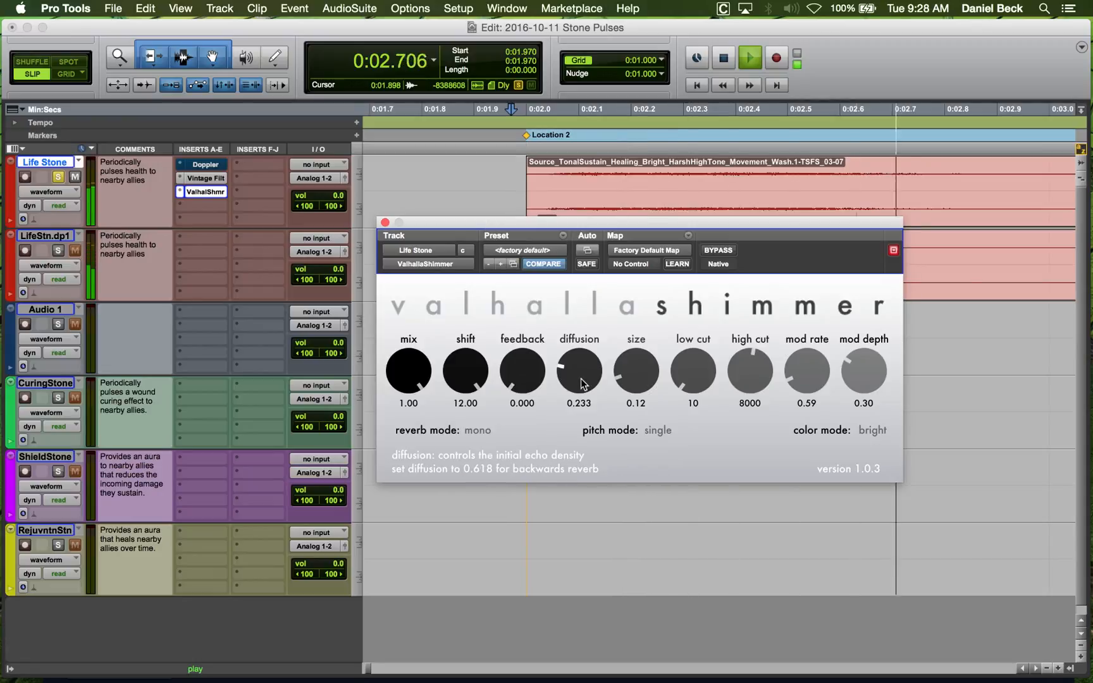
# Try a ValhallaShimmer size of 0.40 with diffusion at 0.161 during playback.
pyautogui.moveTo(593, 363)
pyautogui.mouseDown()
pyautogui.moveTo(593, 297)
pyautogui.moveTo(595, 364)
pyautogui.mouseUp()
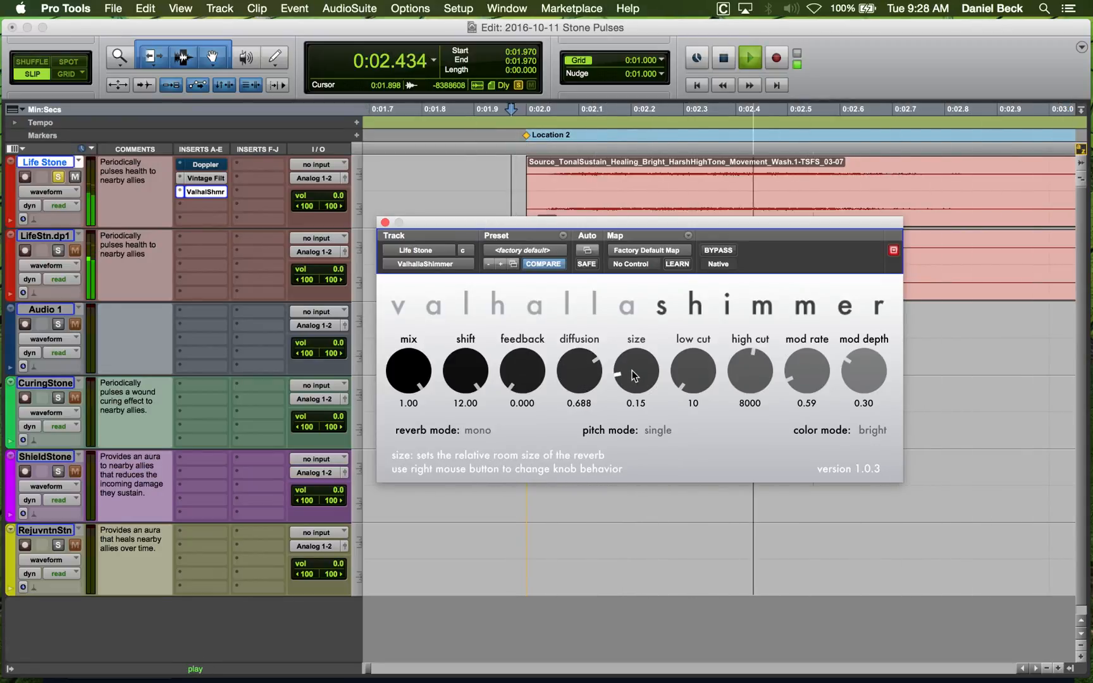
pyautogui.moveTo(635, 377); pyautogui.dragTo(637, 327)
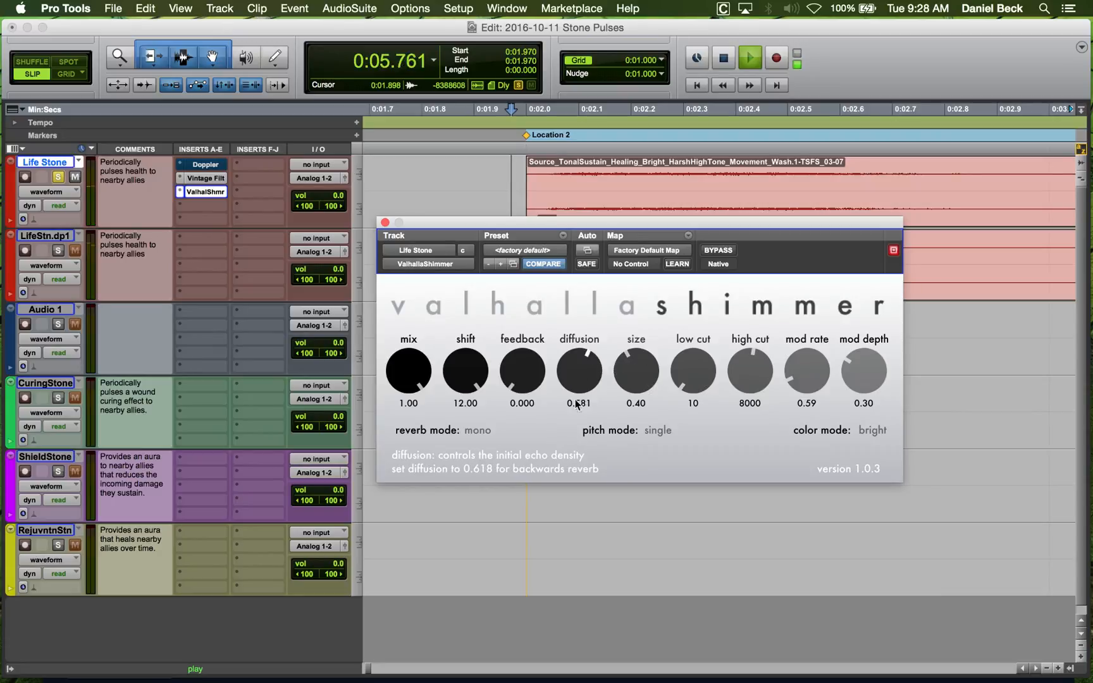
pyautogui.moveTo(576, 402); pyautogui.dragTo(578, 467)
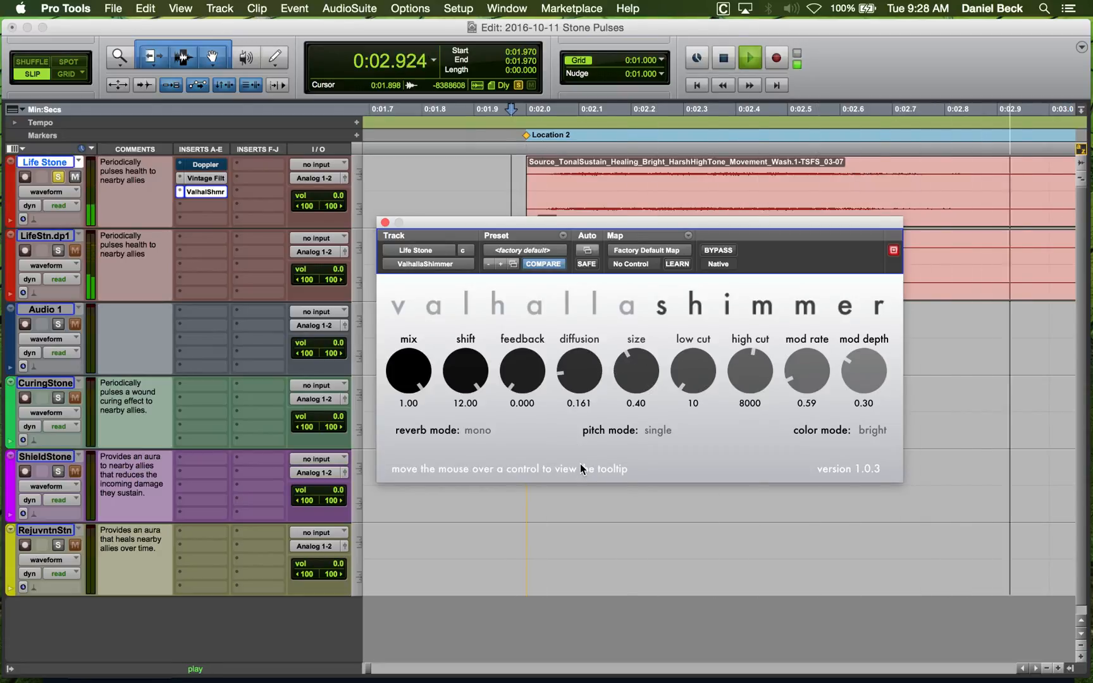
pyautogui.press('space')
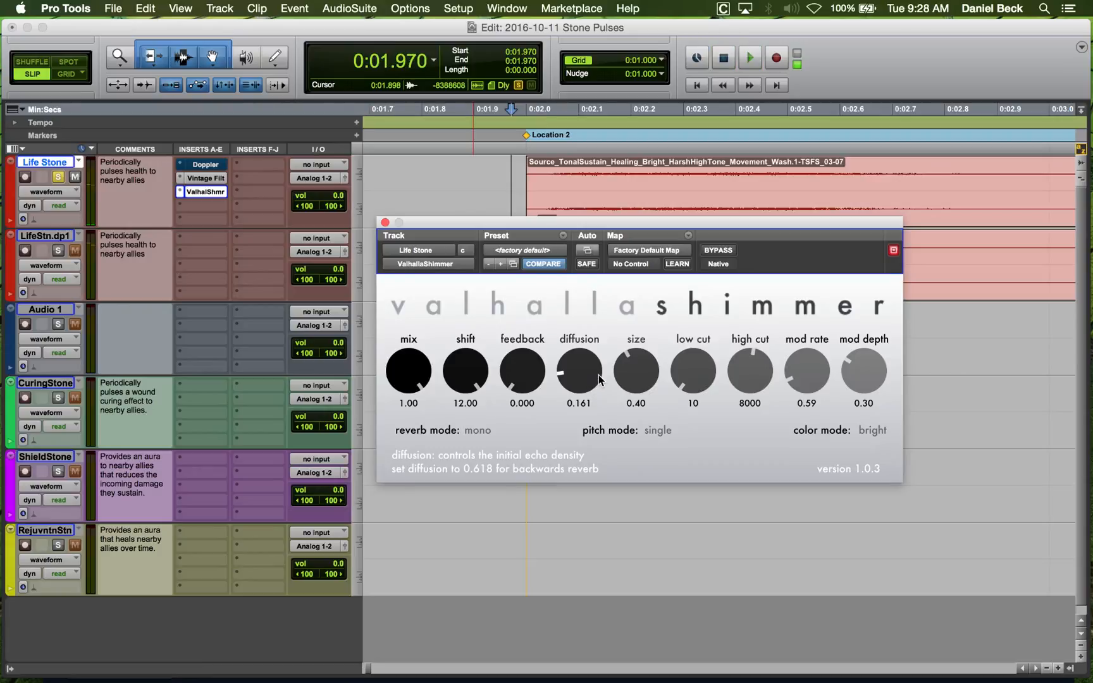
# Set the ValhallaShimmer diffusion to 0.339 and size to 0.48, replaying the clip to check the reverb.
pyautogui.moveTo(600, 378); pyautogui.dragTo(597, 345)
pyautogui.press('space')
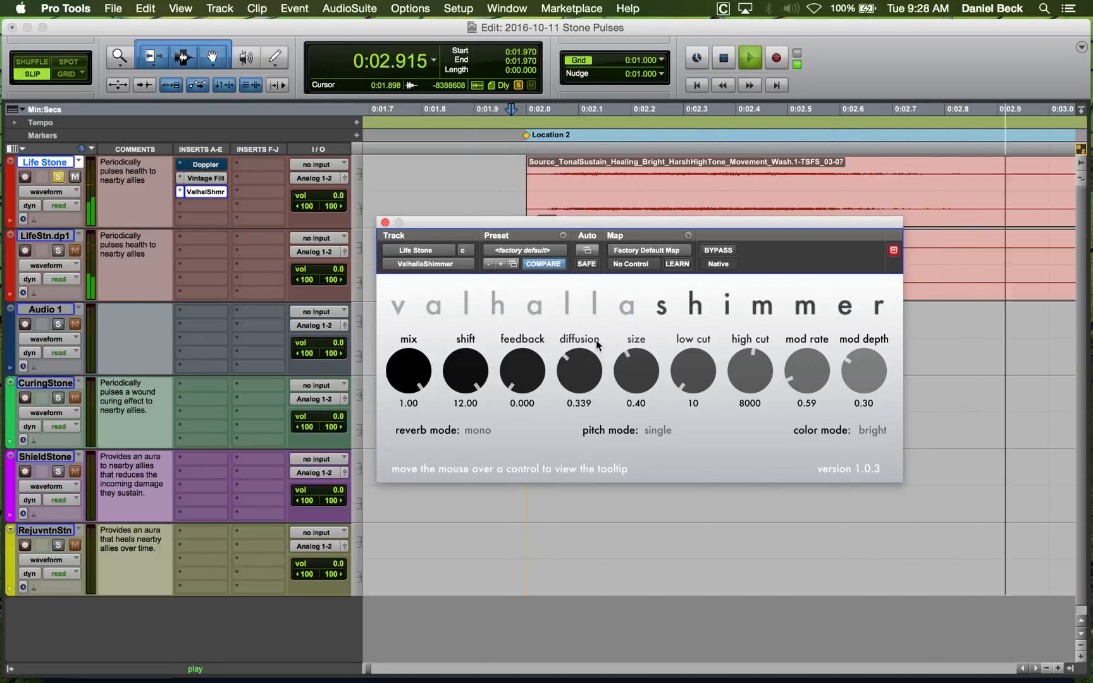
pyautogui.press('space')
pyautogui.press('space')
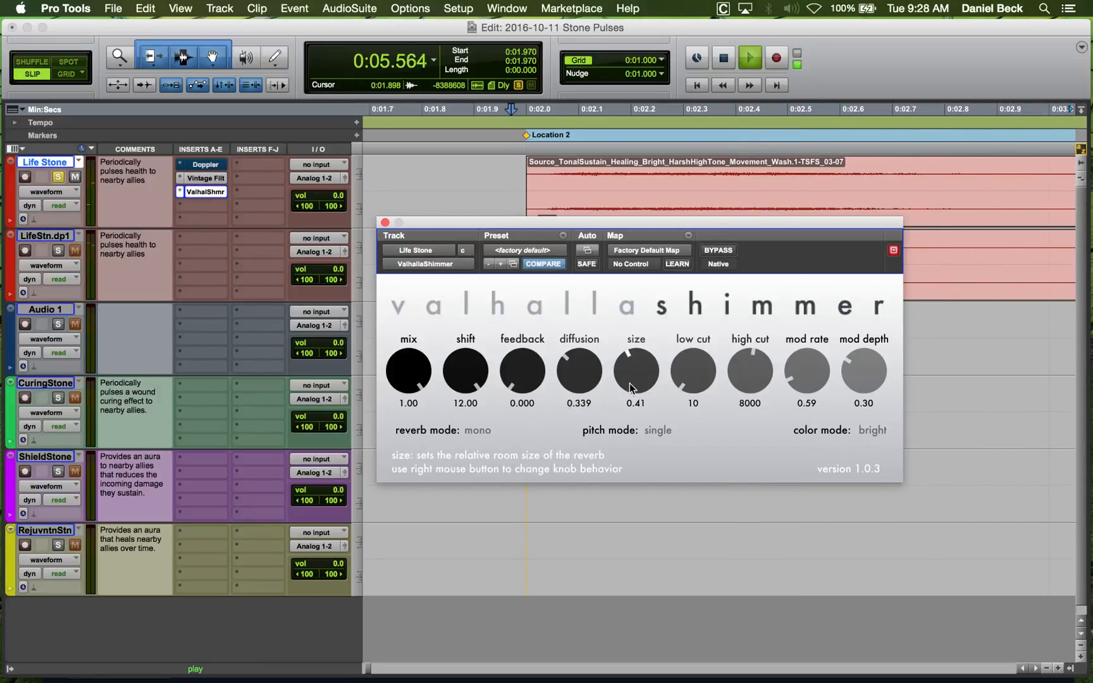
pyautogui.press('space')
pyautogui.press('space')
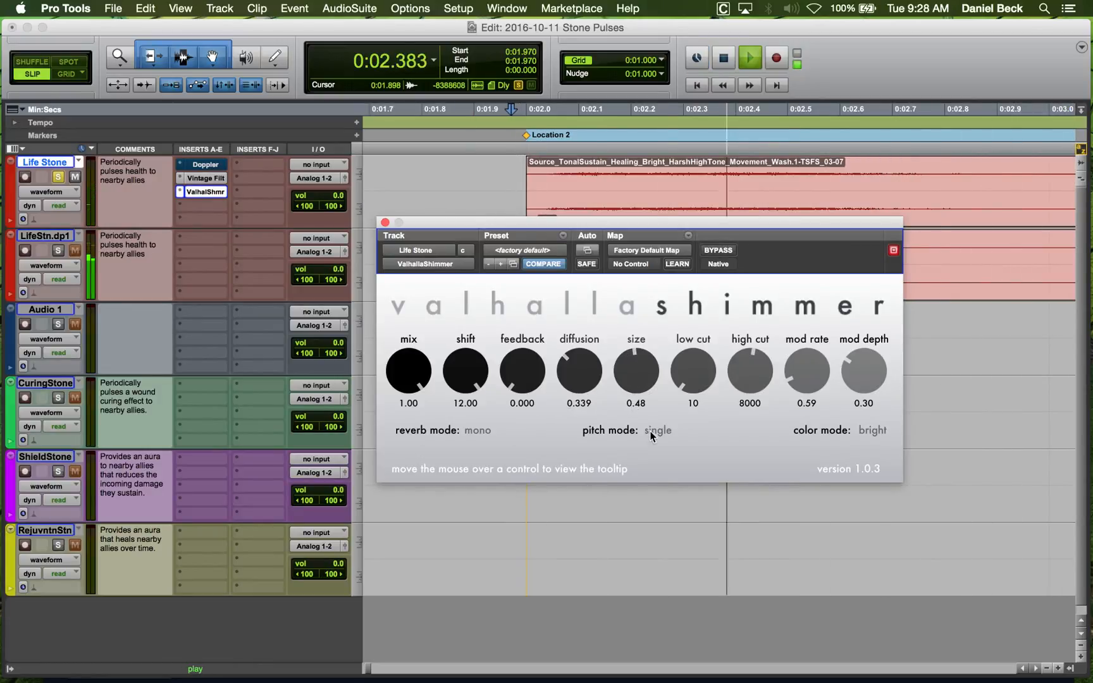
# Try the singleReverse pitch mode in ValhallaShimmer and replay the clip.
pyautogui.click(651, 431)
pyautogui.click(681, 477)
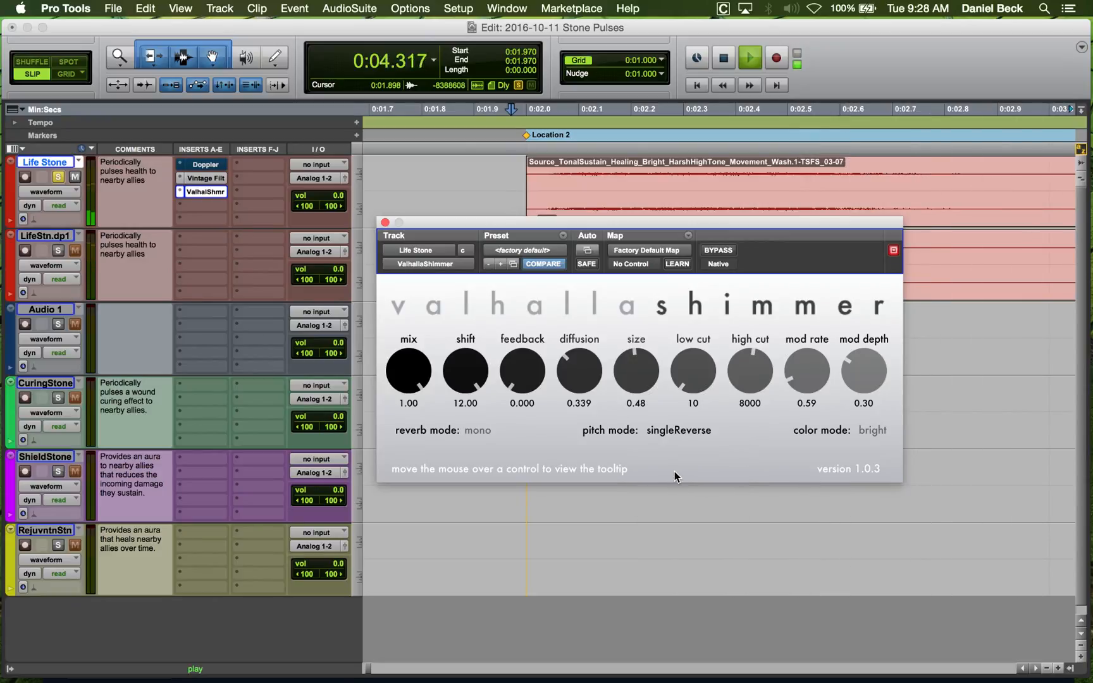
pyautogui.press('space')
pyautogui.press('space')
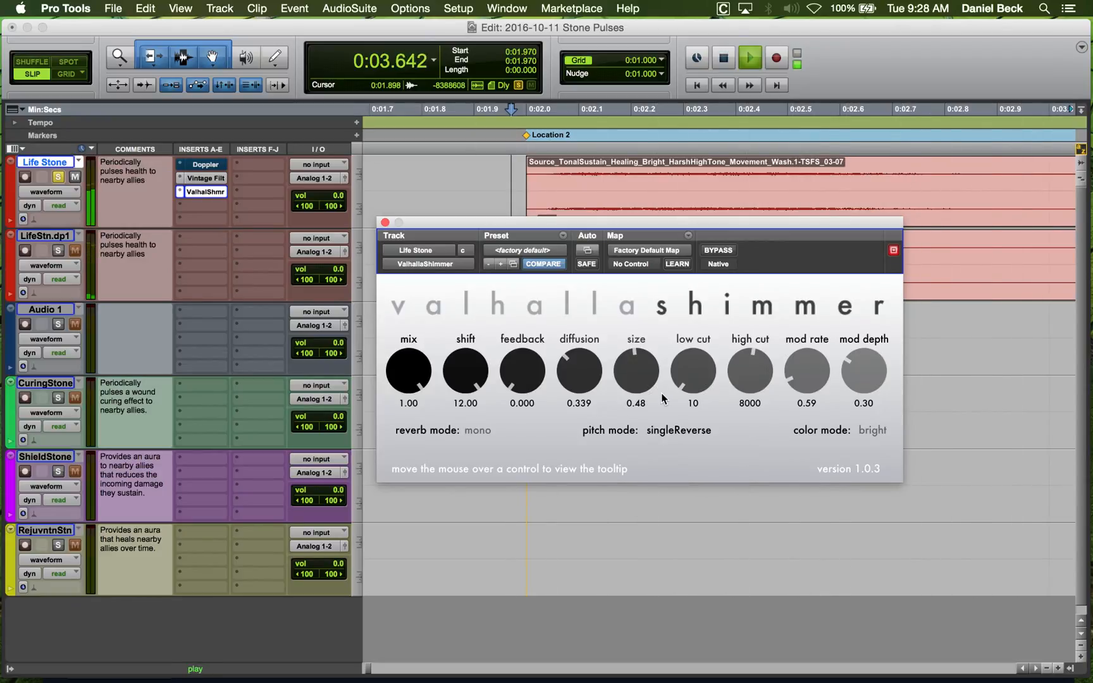
# Set the ValhallaShimmer pitch mode to dual and replay the clip.
pyautogui.click(664, 432)
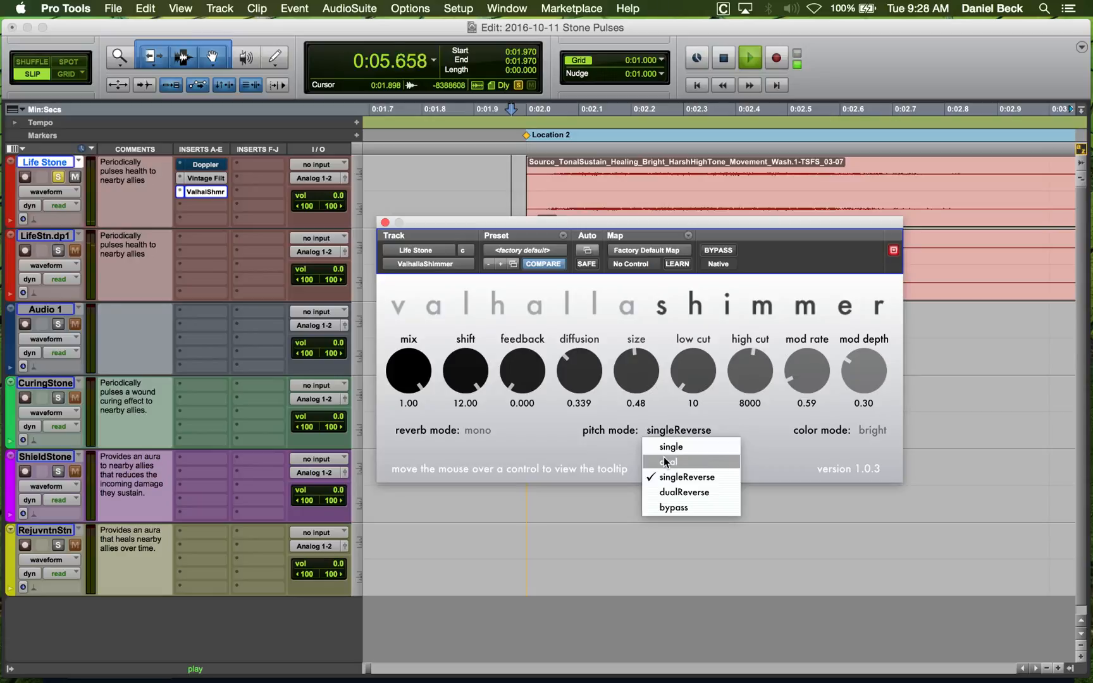
pyautogui.click(665, 462)
pyautogui.press('space')
pyautogui.press('space')
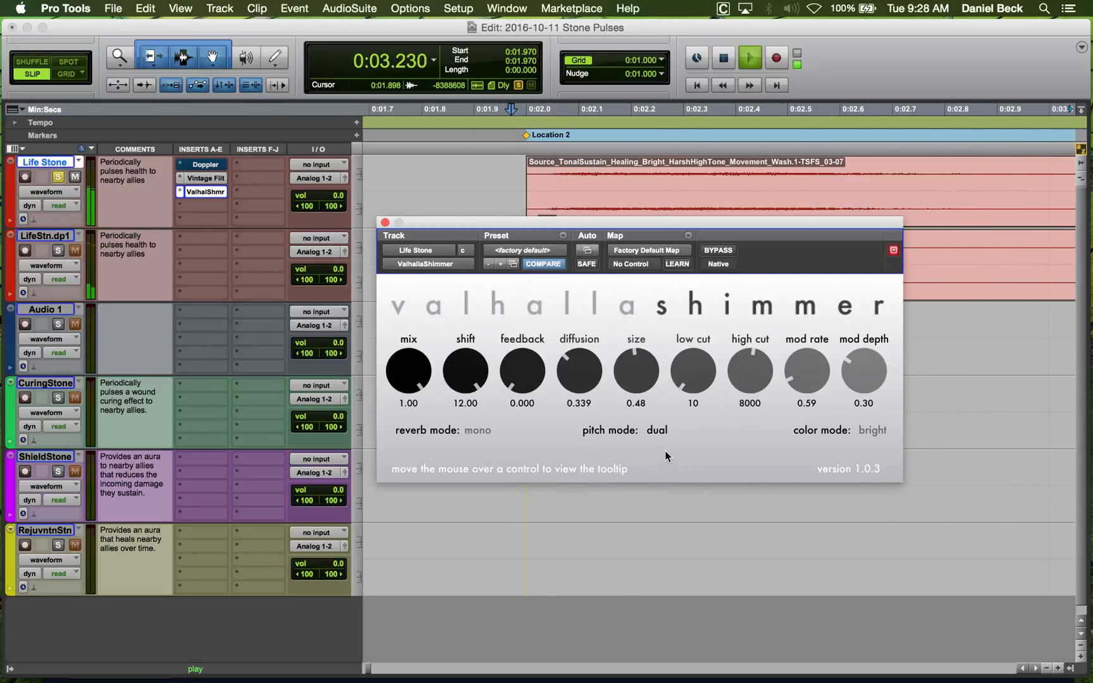
# Raise the ValhallaShimmer high cut to 13010 and replay the clip.
pyautogui.moveTo(750, 370); pyautogui.dragTo(756, 310)
pyautogui.press('space')
pyautogui.press('space')
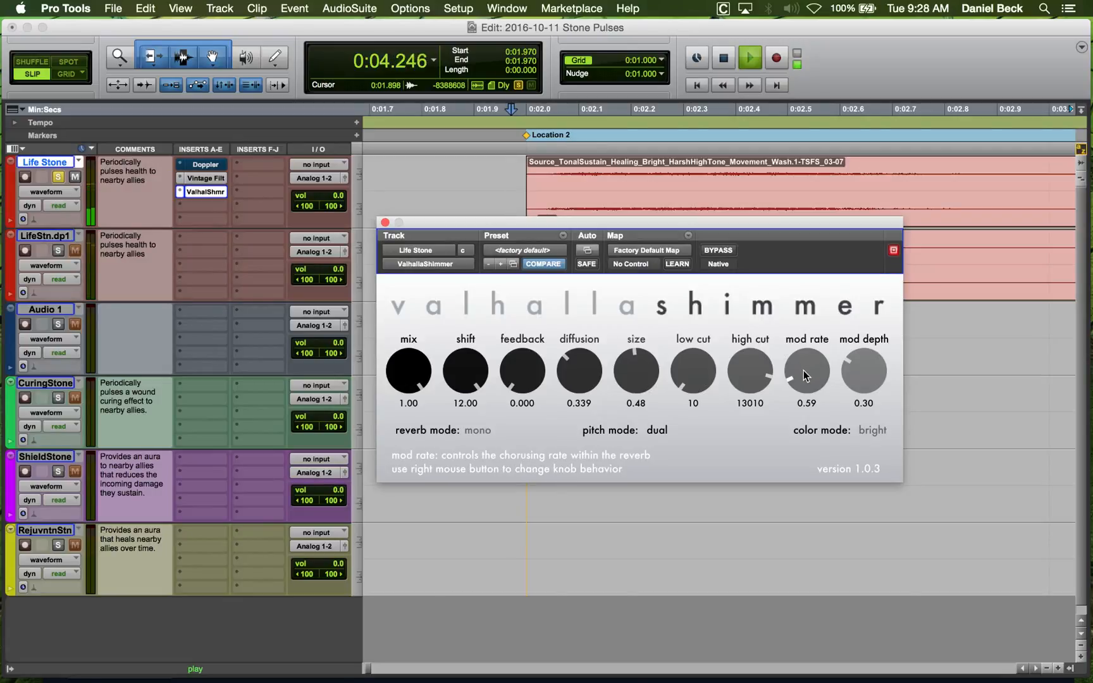
# Set the ValhallaShimmer mod rate to 1.32 and mod depth to 0.81, then audition the clip again.
pyautogui.moveTo(803, 370); pyautogui.dragTo(812, 328)
pyautogui.press('space')
pyautogui.press('space')
pyautogui.press('space')
pyautogui.press('space')
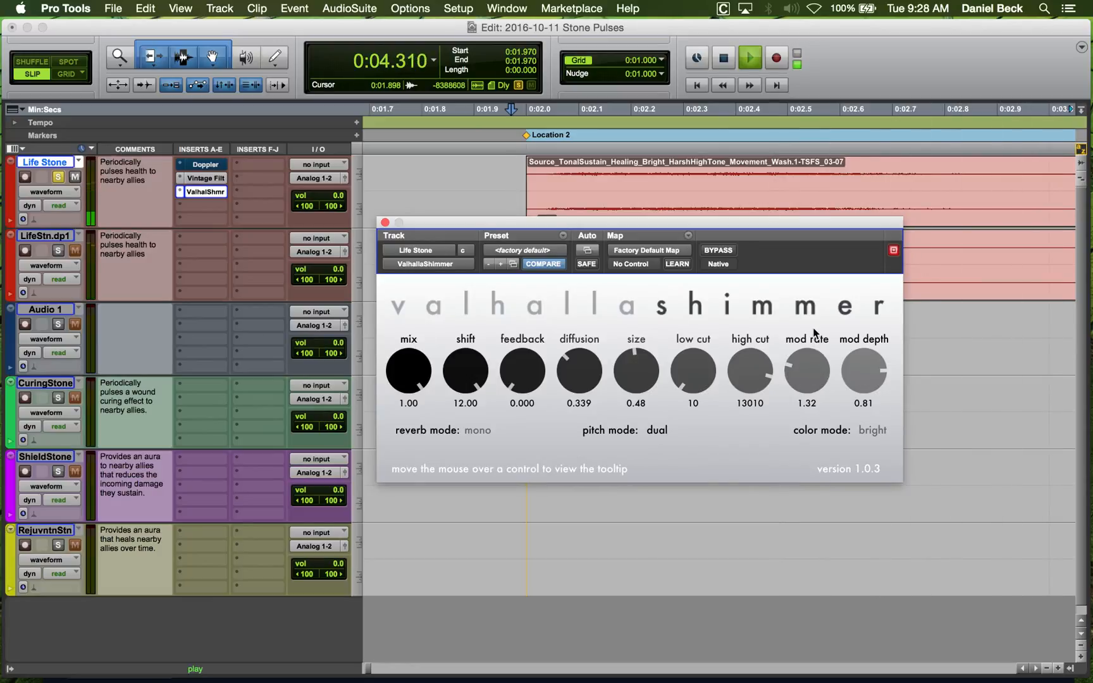
# Replay the clip, lower the ValhallaShimmer mod depth to 0.00 and audition the result.
pyautogui.press('space')
pyautogui.press('space')
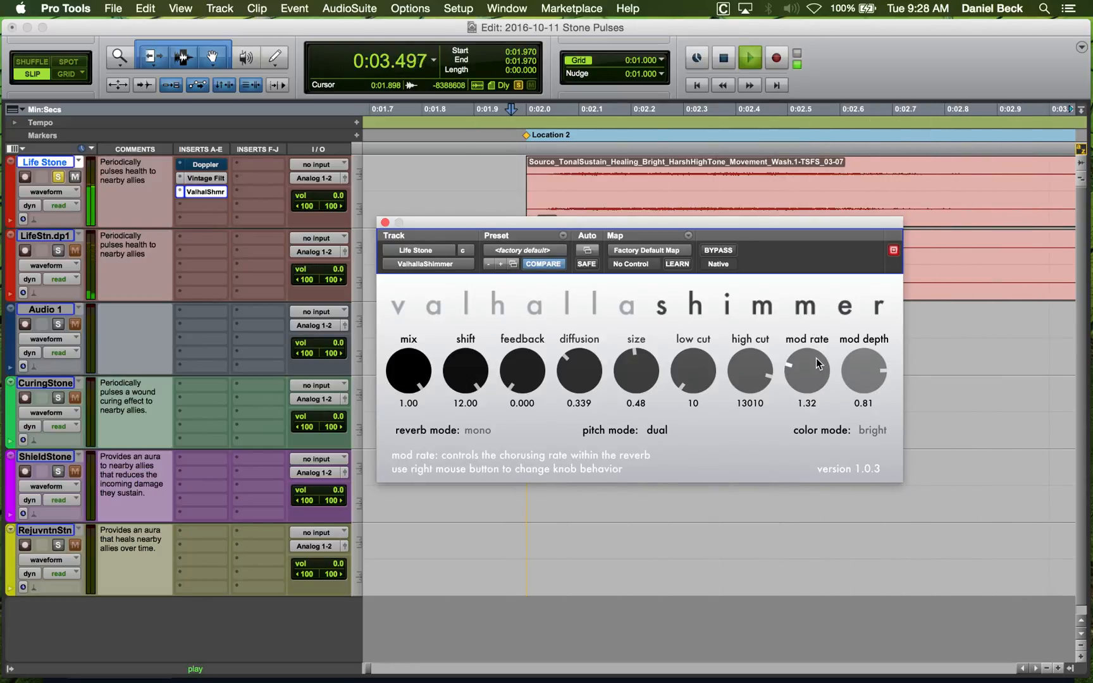
pyautogui.press('space')
pyautogui.moveTo(860, 364); pyautogui.dragTo(868, 589)
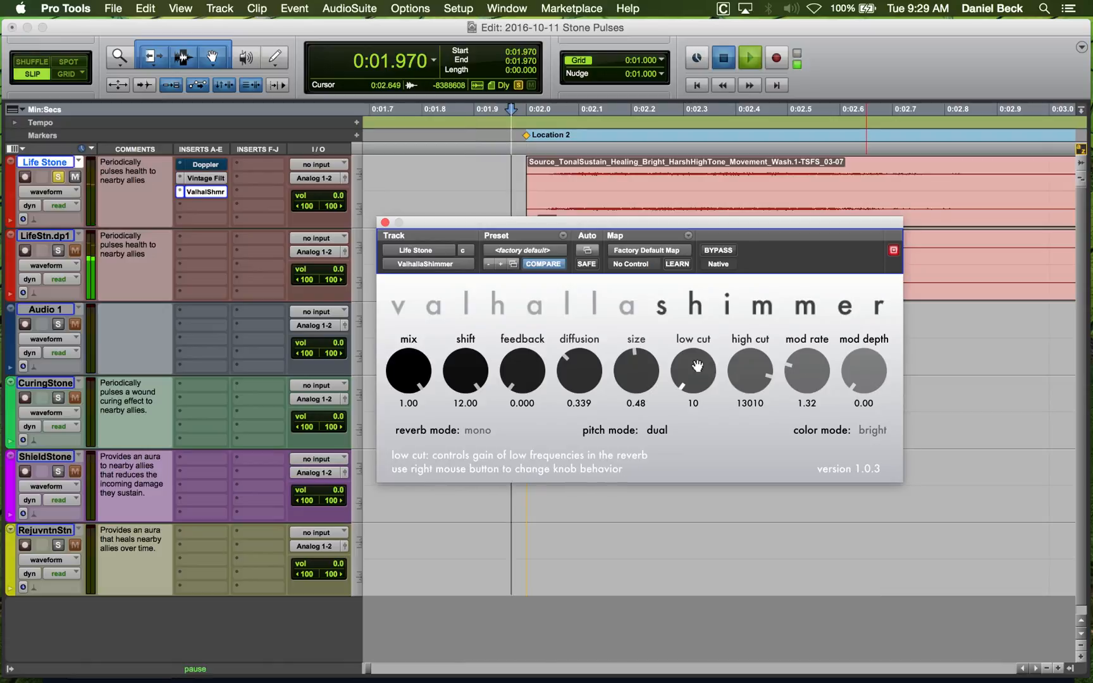
pyautogui.press('space')
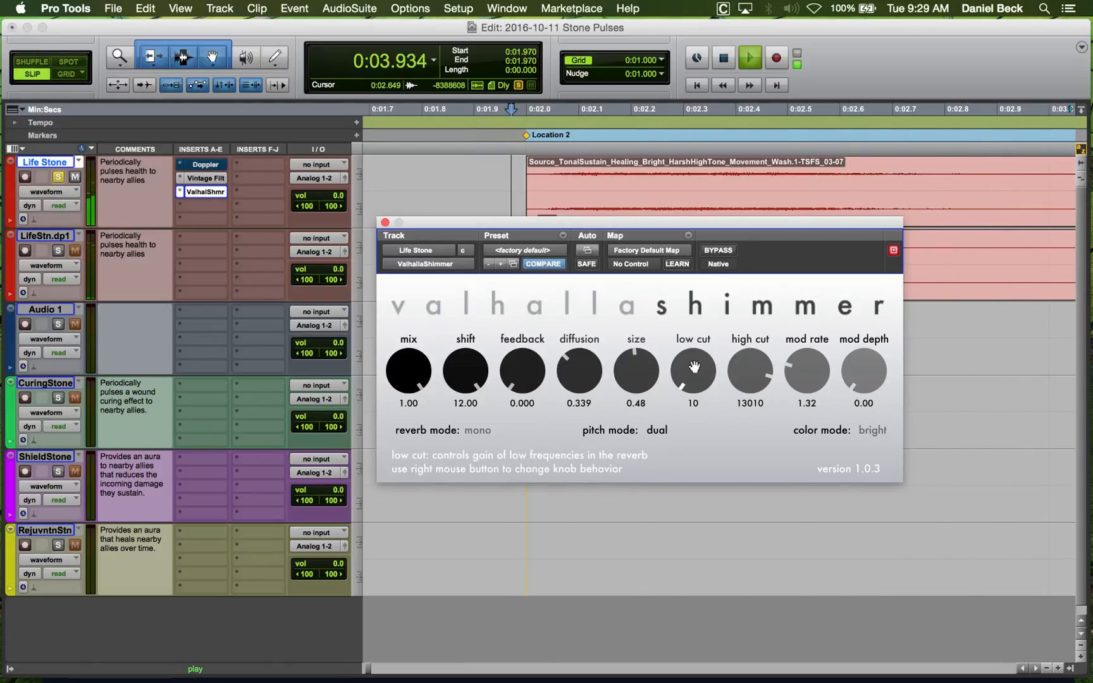
# Raise the ValhallaShimmer low cut to 280 and replay the clip.
pyautogui.press('space')
pyautogui.moveTo(688, 352); pyautogui.dragTo(690, 336)
pyautogui.press('space')
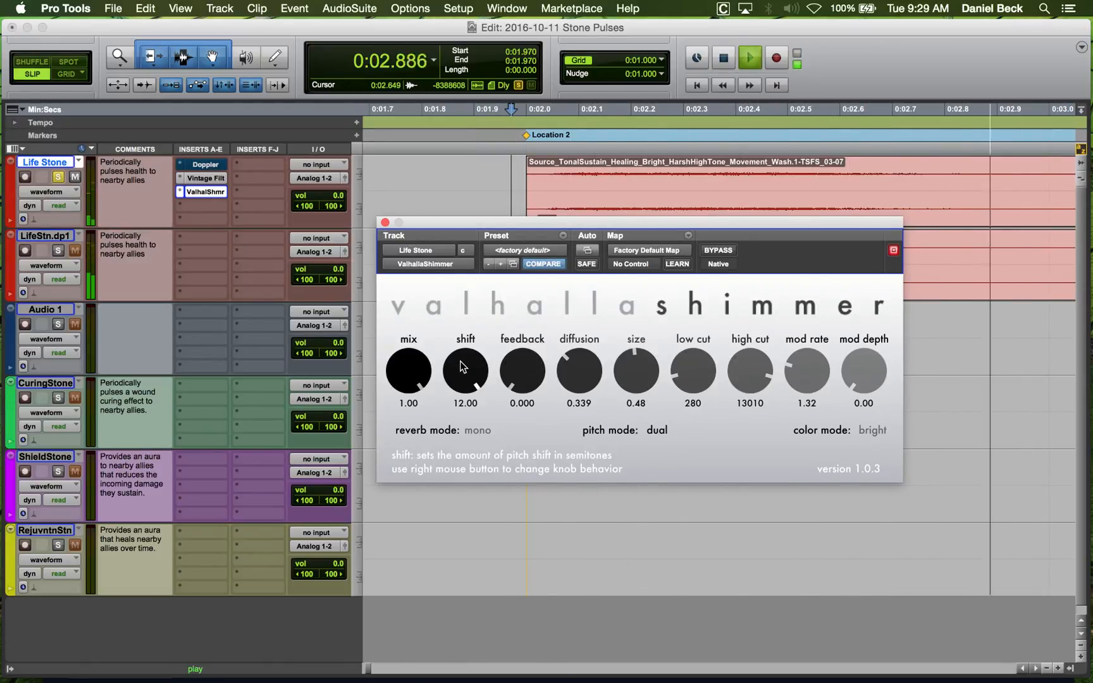
# Try a ValhallaShimmer pitch shift of -12.00 semitones and replay the clip.
pyautogui.moveTo(459, 362); pyautogui.dragTo(501, 546)
pyautogui.press('space')
pyautogui.press('space')
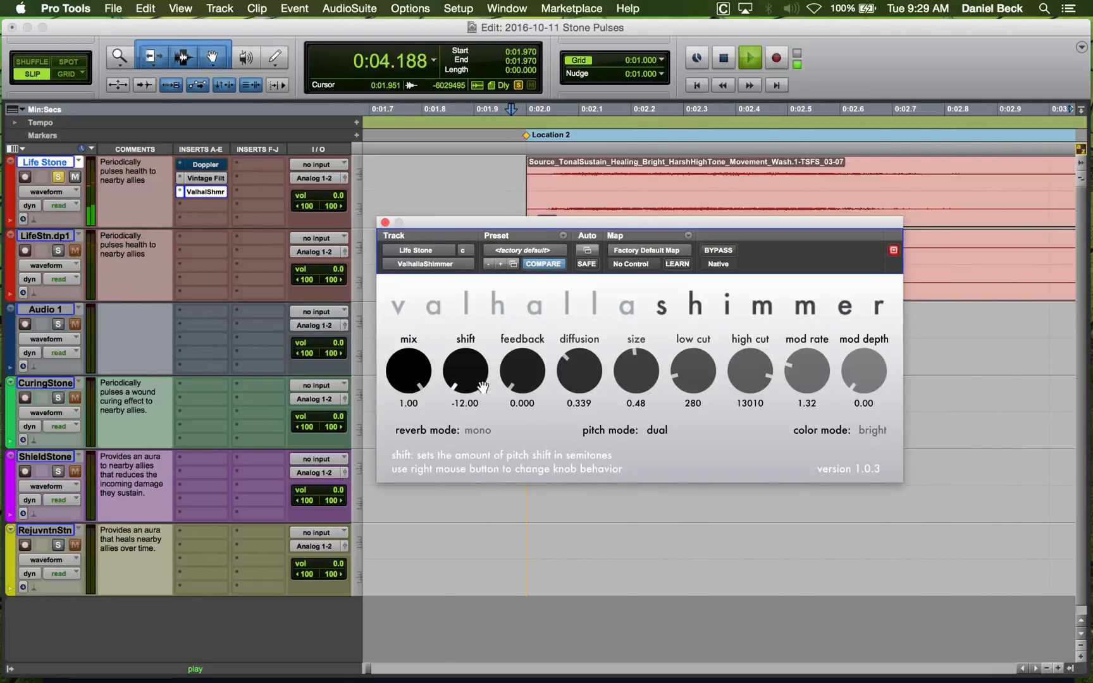
pyautogui.press('space')
pyautogui.press('space')
# Try a ValhallaShimmer feedback of 0.544 and audition the clip repeatedly.
pyautogui.moveTo(521, 364); pyautogui.dragTo(527, 270)
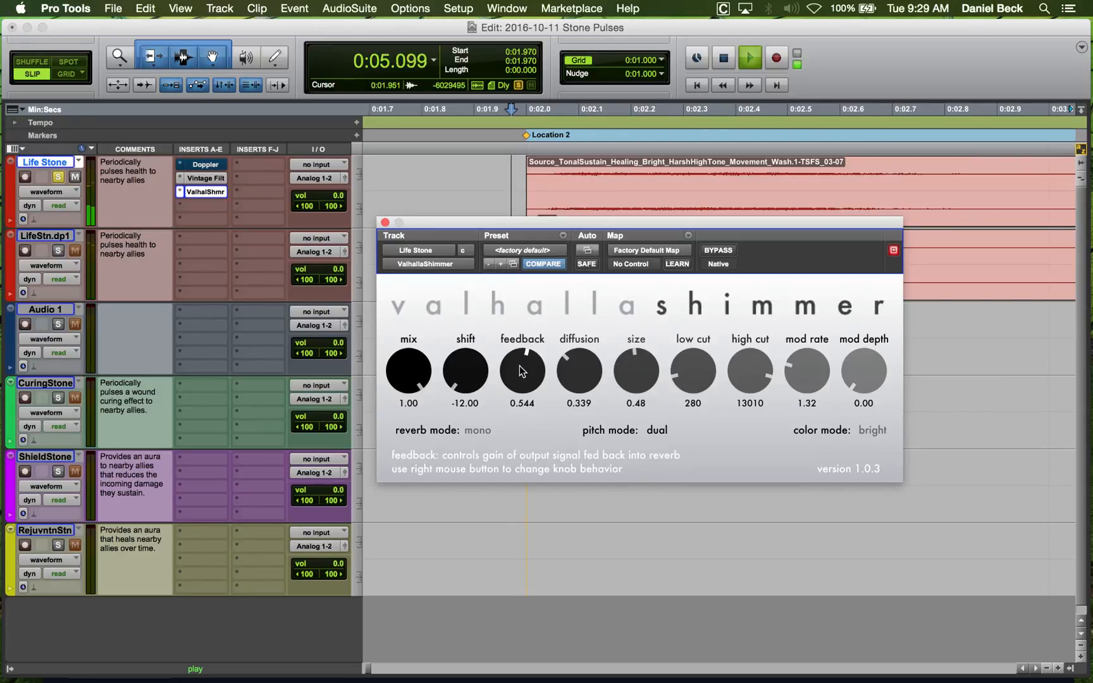
pyautogui.press('space')
pyautogui.press('space')
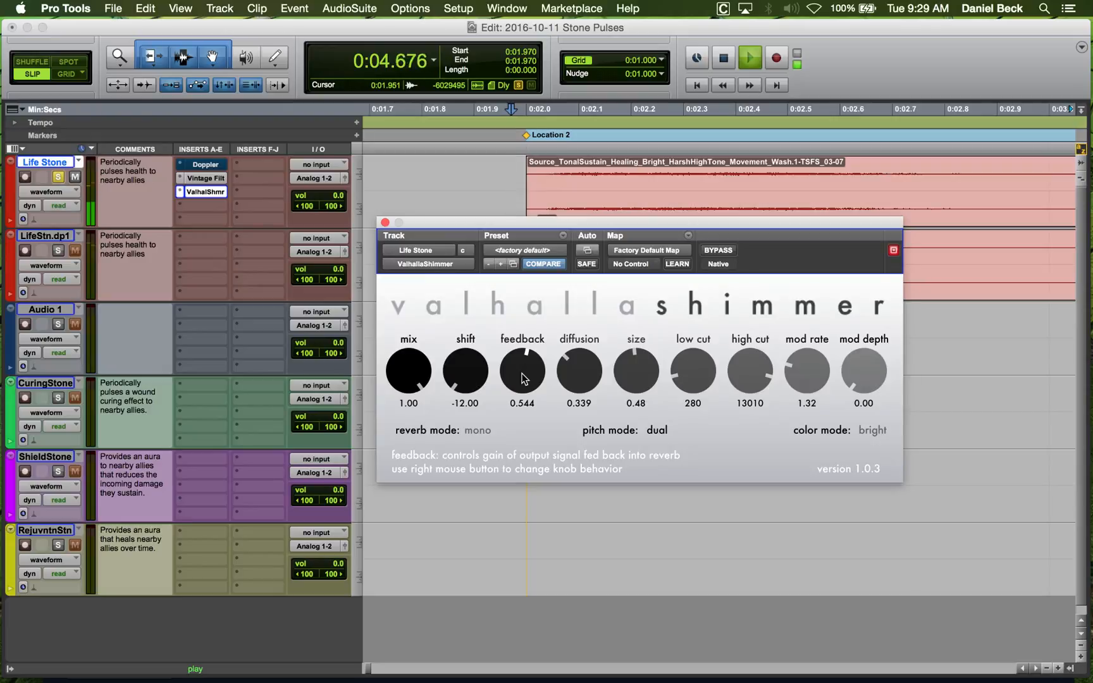
pyautogui.press('space')
pyautogui.press('space')
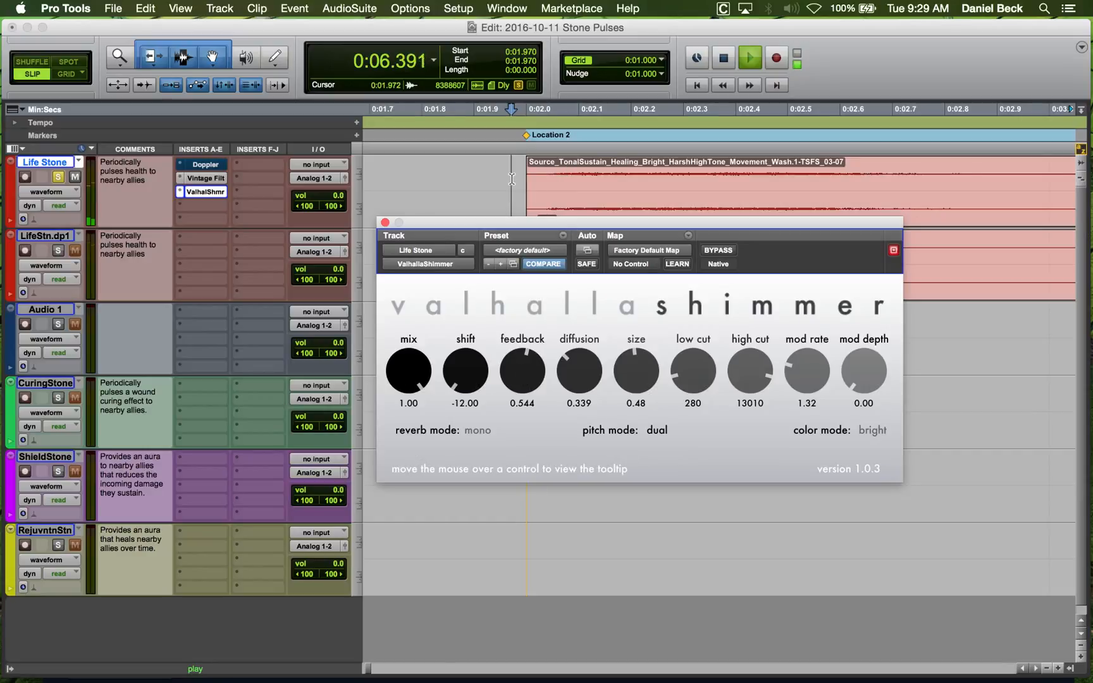
# Set the ValhallaShimmer pitch shift back to 12.00 semitones and replay the clip.
pyautogui.press('space')
pyautogui.moveTo(468, 374); pyautogui.dragTo(504, 24)
pyautogui.press('space')
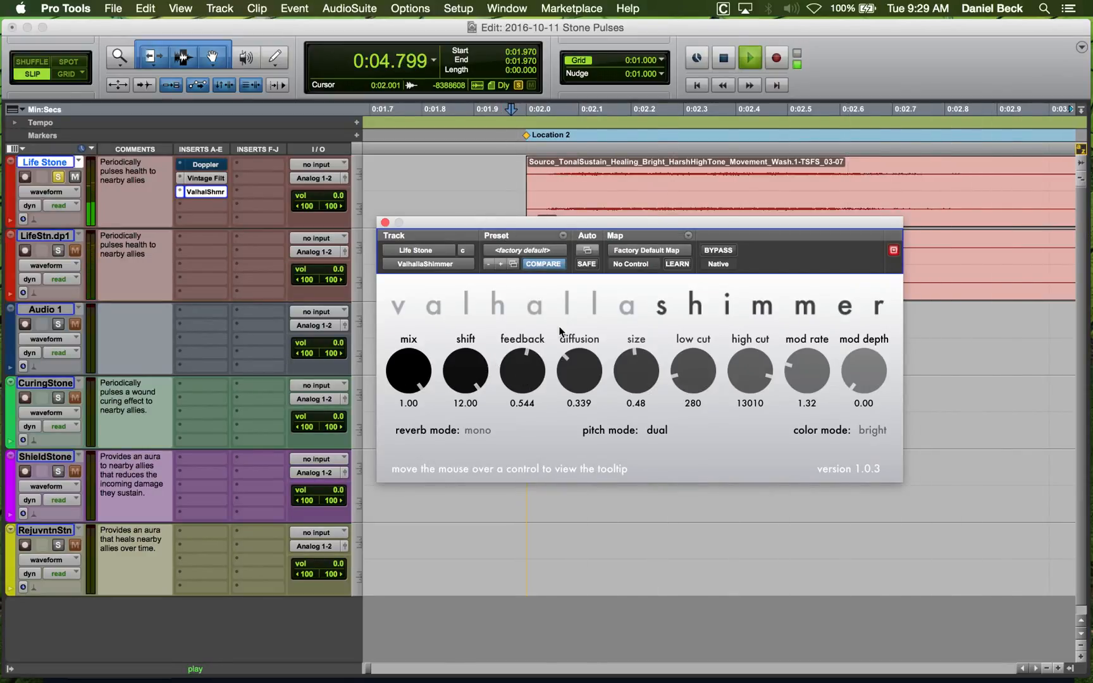
pyautogui.press('space')
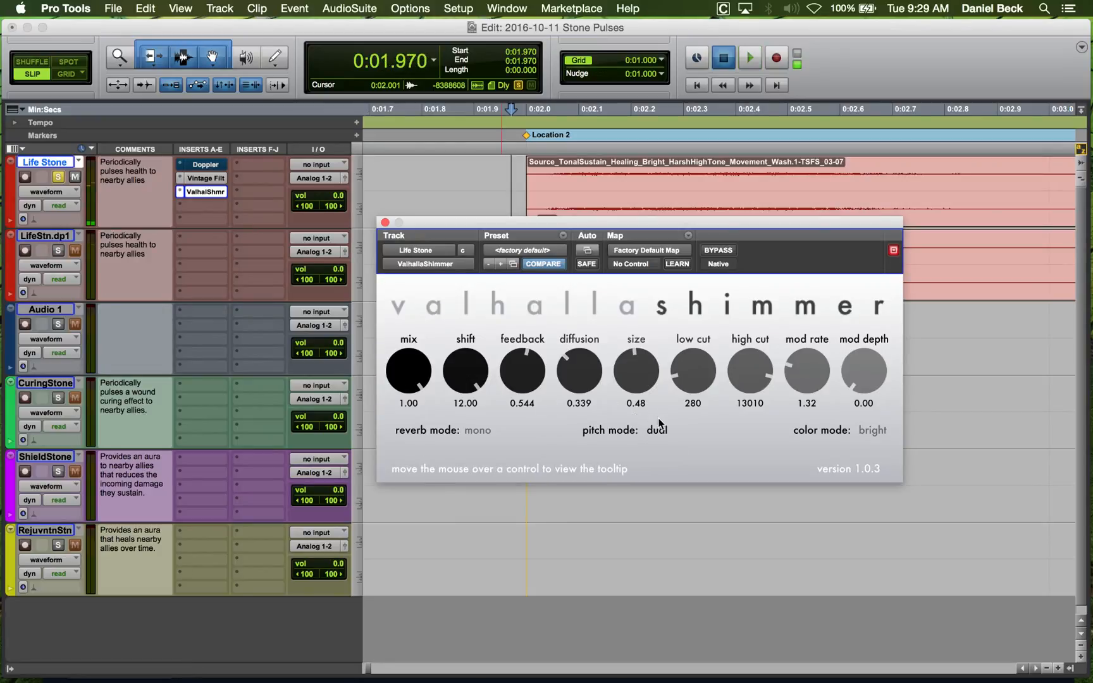
# Try the singleReverse and dualReverse pitch modes in ValhallaShimmer, auditioning the clip with each.
pyautogui.click(659, 429)
pyautogui.click(674, 483)
pyautogui.press('space')
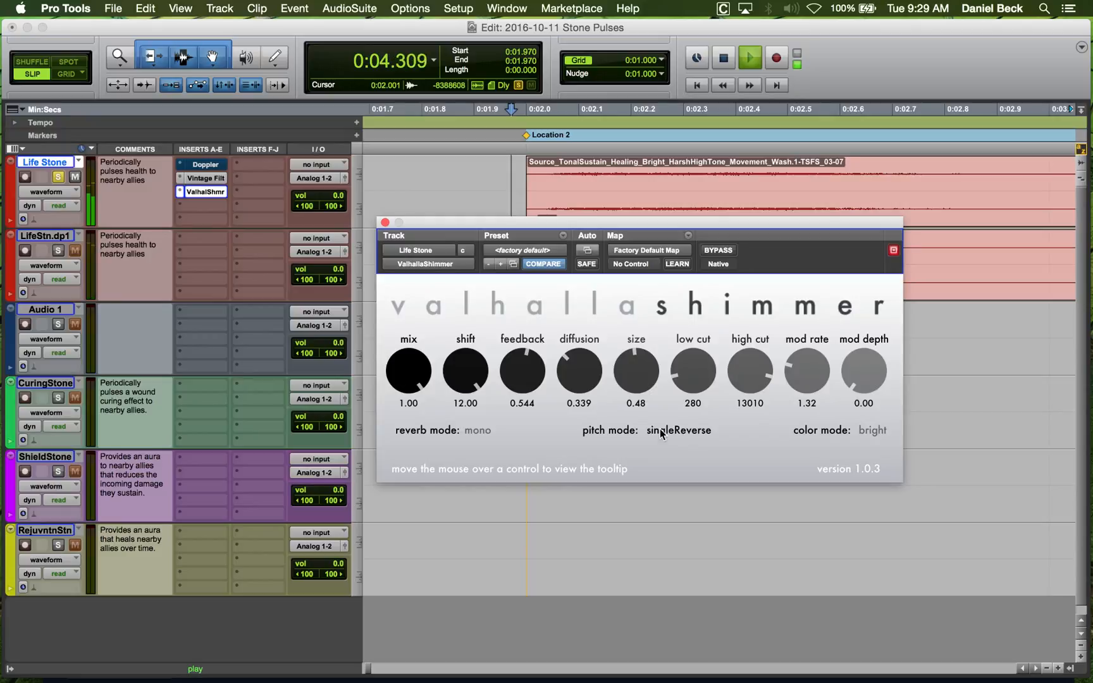
pyautogui.click(662, 433)
pyautogui.click(675, 489)
pyautogui.press('space')
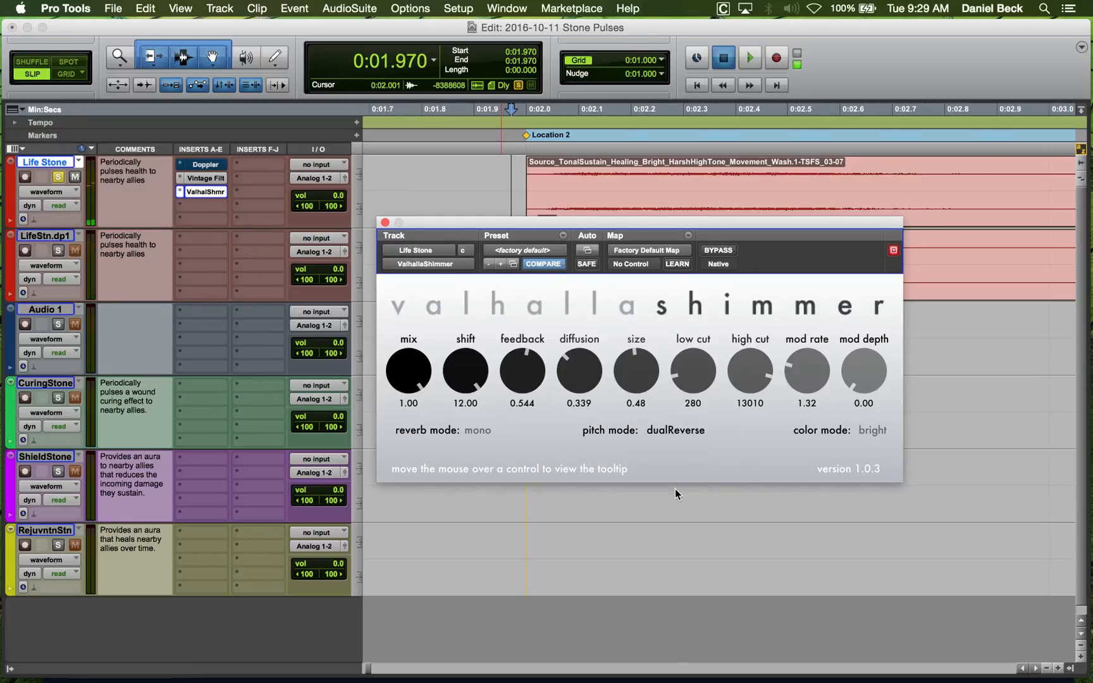
pyautogui.press('space')
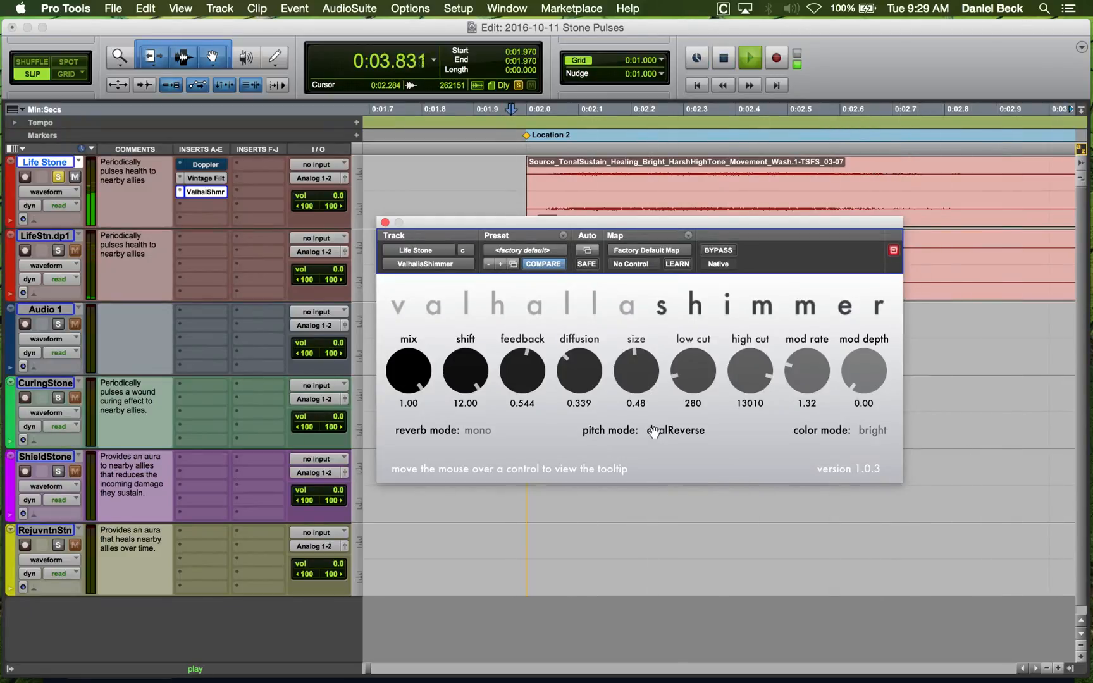
# Try the single pitch mode in ValhallaShimmer and replay the clip.
pyautogui.click(654, 433)
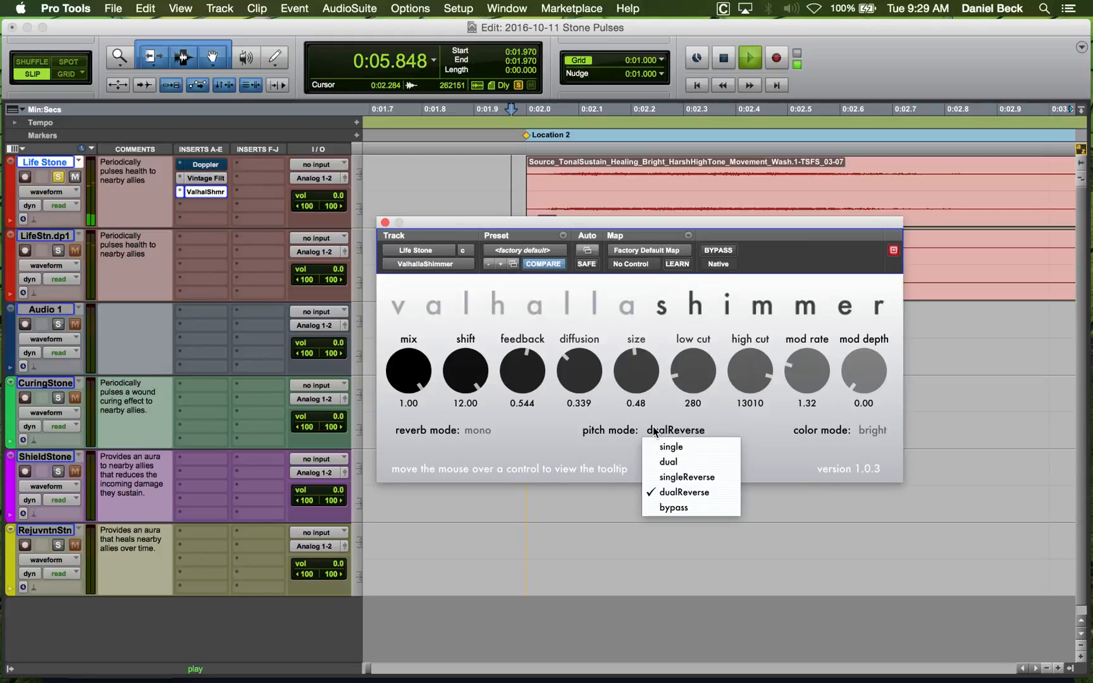
pyautogui.click(655, 439)
pyautogui.press('space')
pyautogui.press('space')
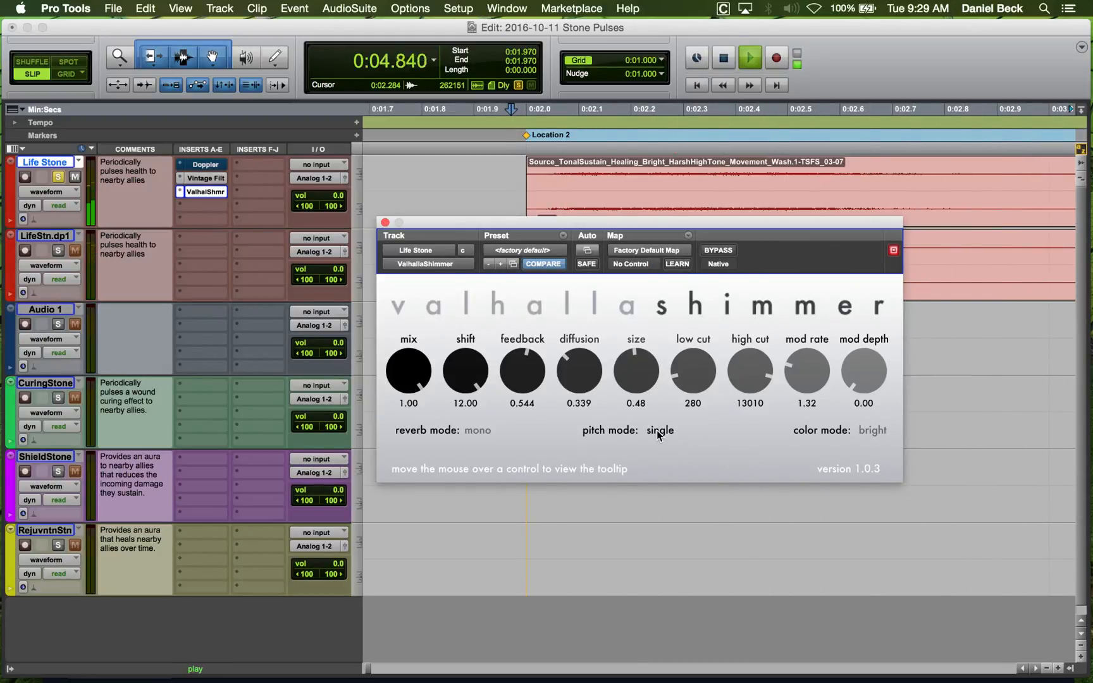
# Return the ValhallaShimmer pitch mode to dual and audition the clip.
pyautogui.click(658, 434)
pyautogui.click(658, 453)
pyautogui.press('space')
pyautogui.press('space')
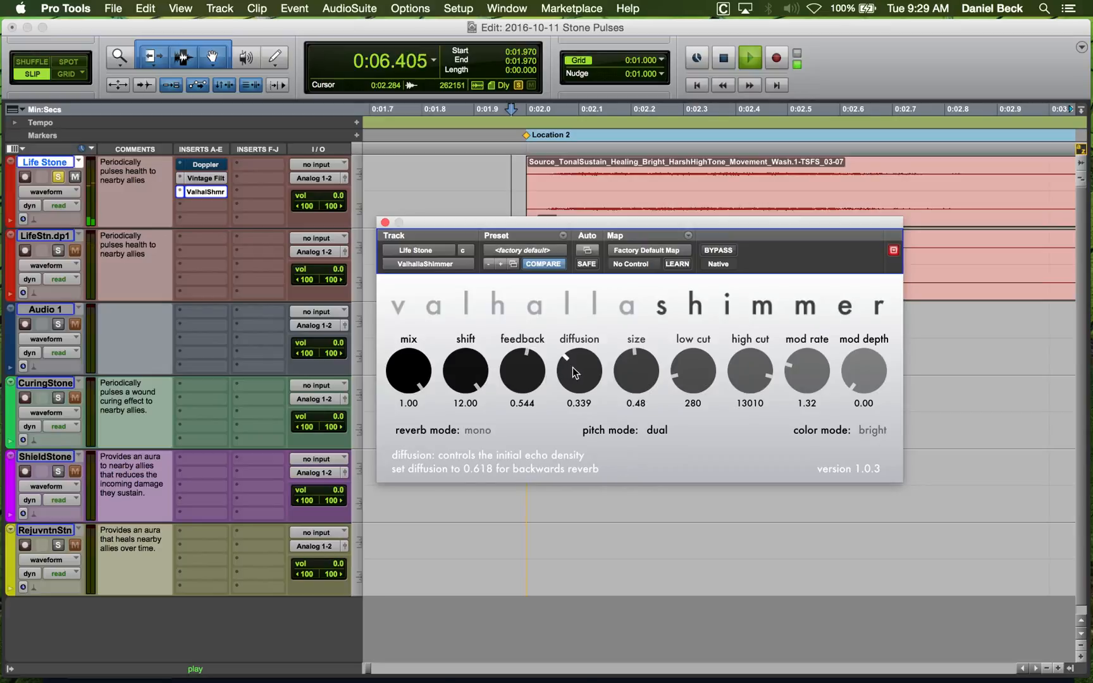
# Try a ValhallaShimmer diffusion of 0.141 and replay the clip.
pyautogui.moveTo(579, 363); pyautogui.dragTo(577, 380)
pyautogui.press('space')
pyautogui.press('space')
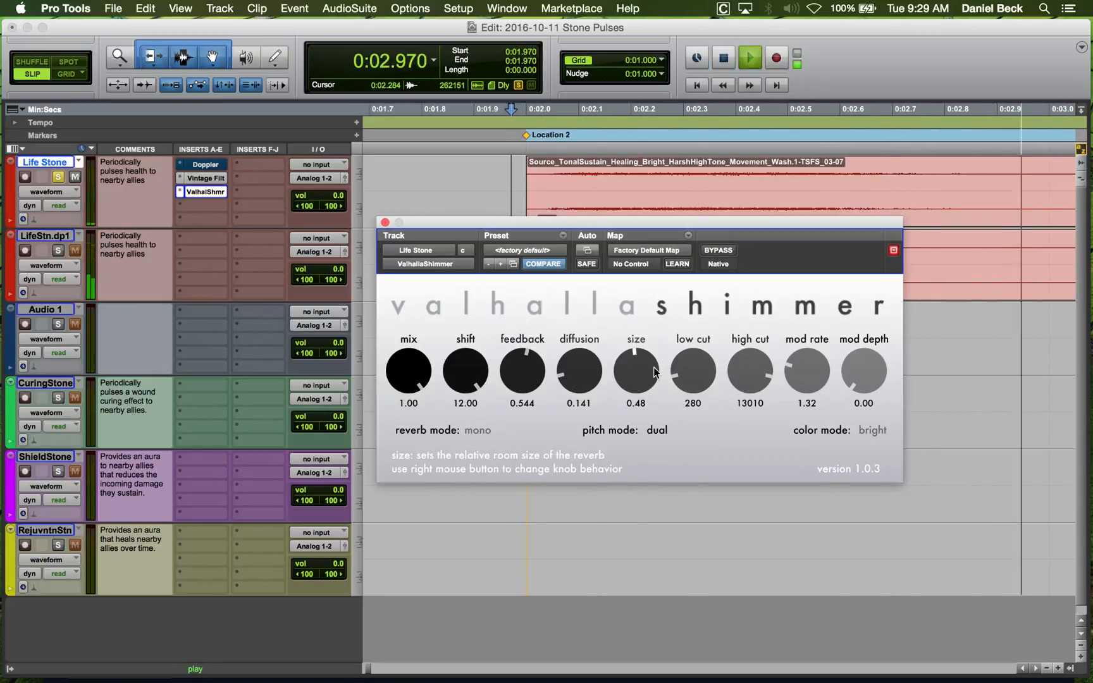
# Reduce the ValhallaShimmer size to 0.10, then raise it to 0.19 while auditioning the clip.
pyautogui.press('space')
pyautogui.moveTo(655, 372); pyautogui.dragTo(637, 434)
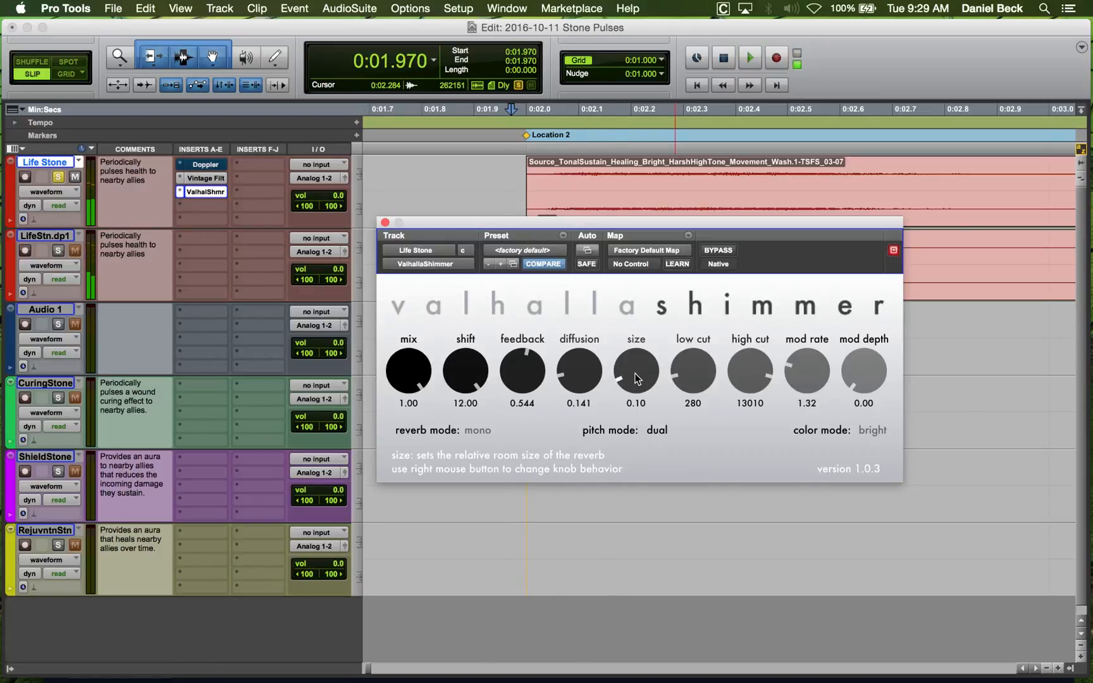
pyautogui.press('space')
pyautogui.moveTo(633, 378); pyautogui.dragTo(634, 362)
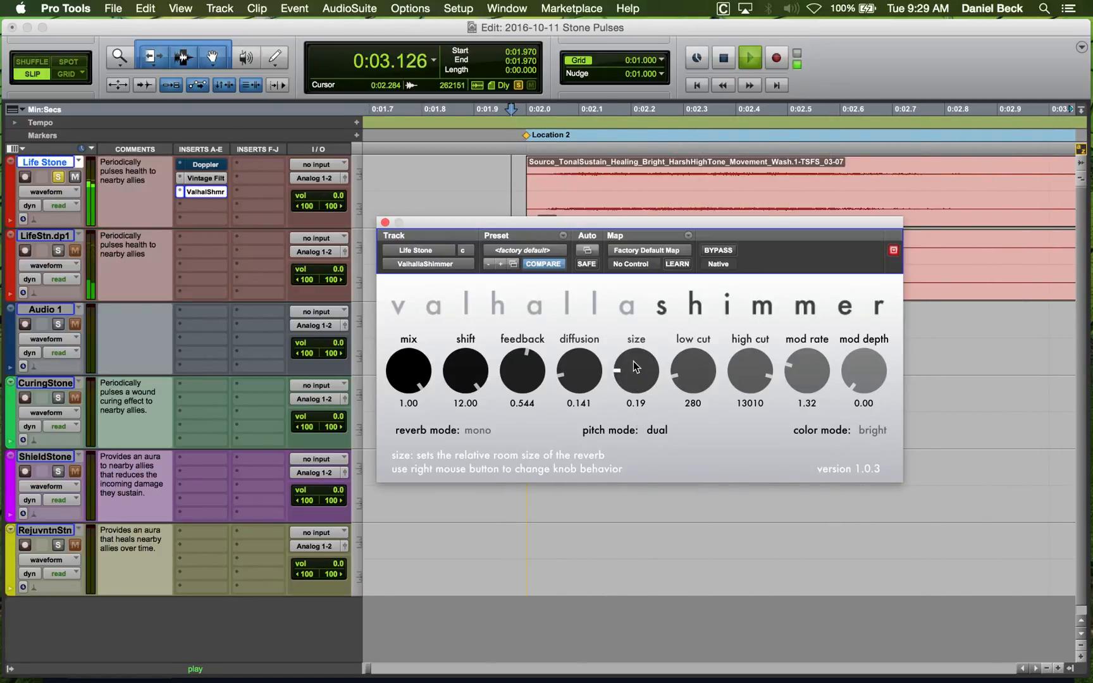
pyautogui.press('space')
pyautogui.press('space')
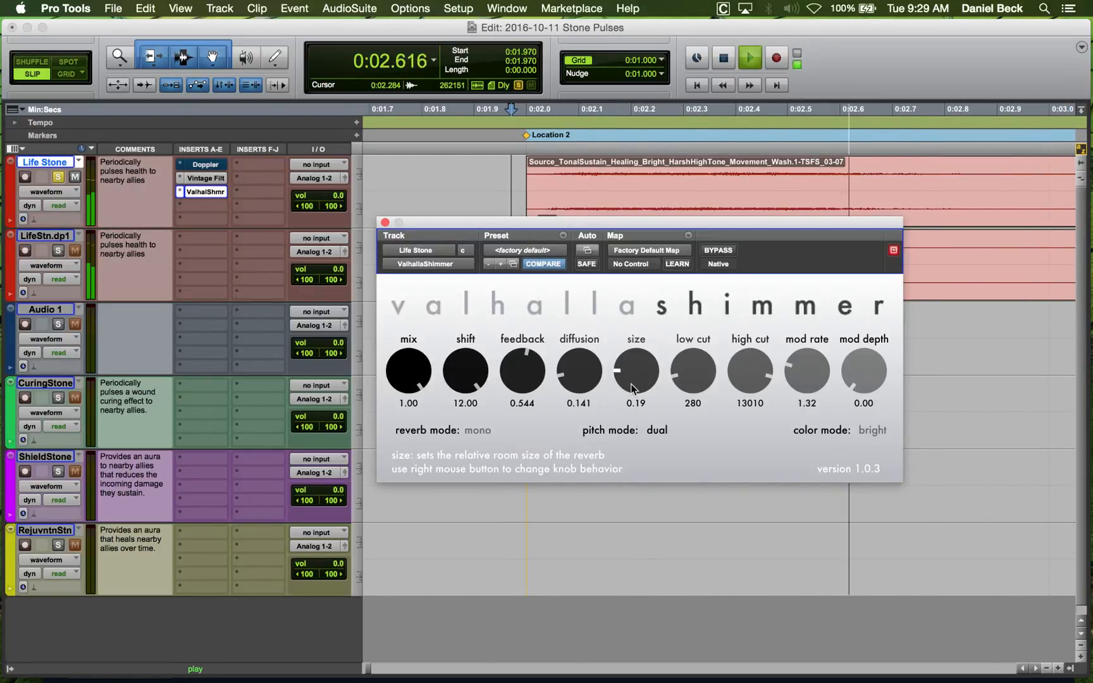
# Raise the ValhallaShimmer diffusion to 0.335 and replay the clip.
pyautogui.moveTo(589, 375); pyautogui.dragTo(591, 353)
pyautogui.press('space')
pyautogui.press('space')
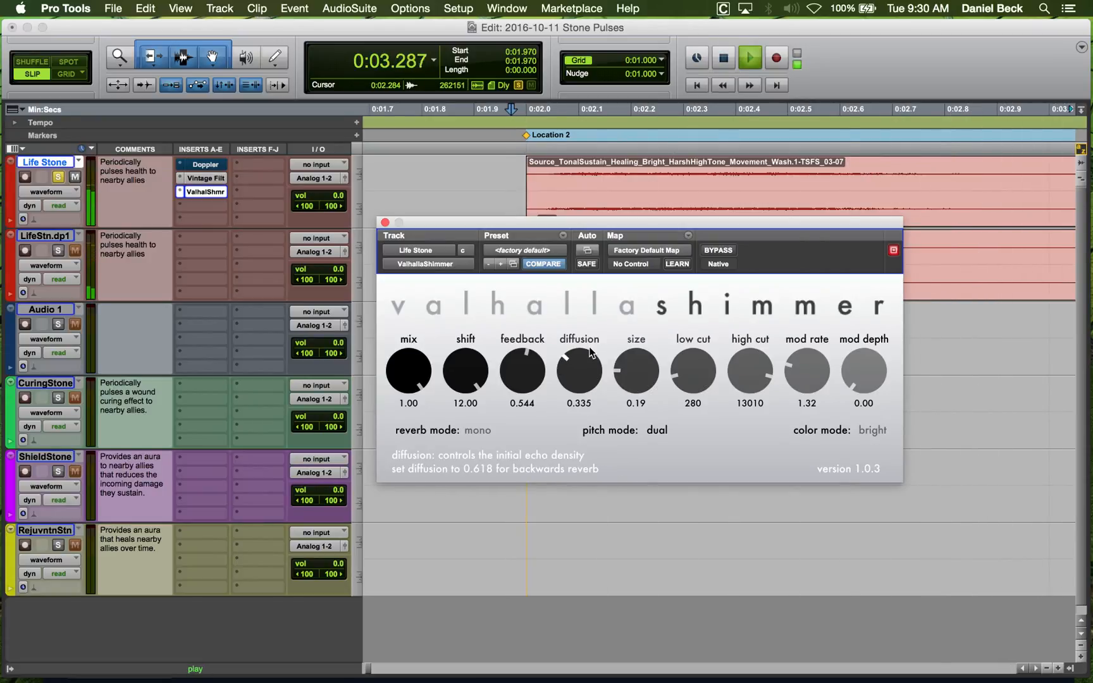
# Lower the ValhallaShimmer feedback to 0.376 and replay the clip.
pyautogui.press('space')
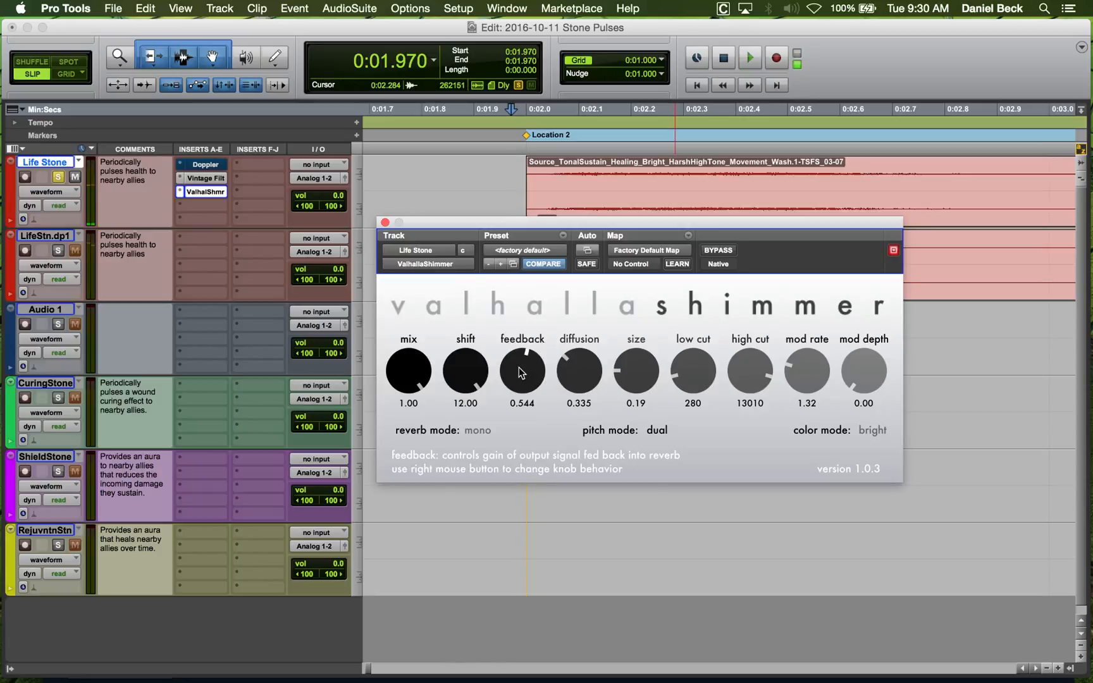
pyautogui.moveTo(520, 394); pyautogui.dragTo(520, 400)
pyautogui.press('space')
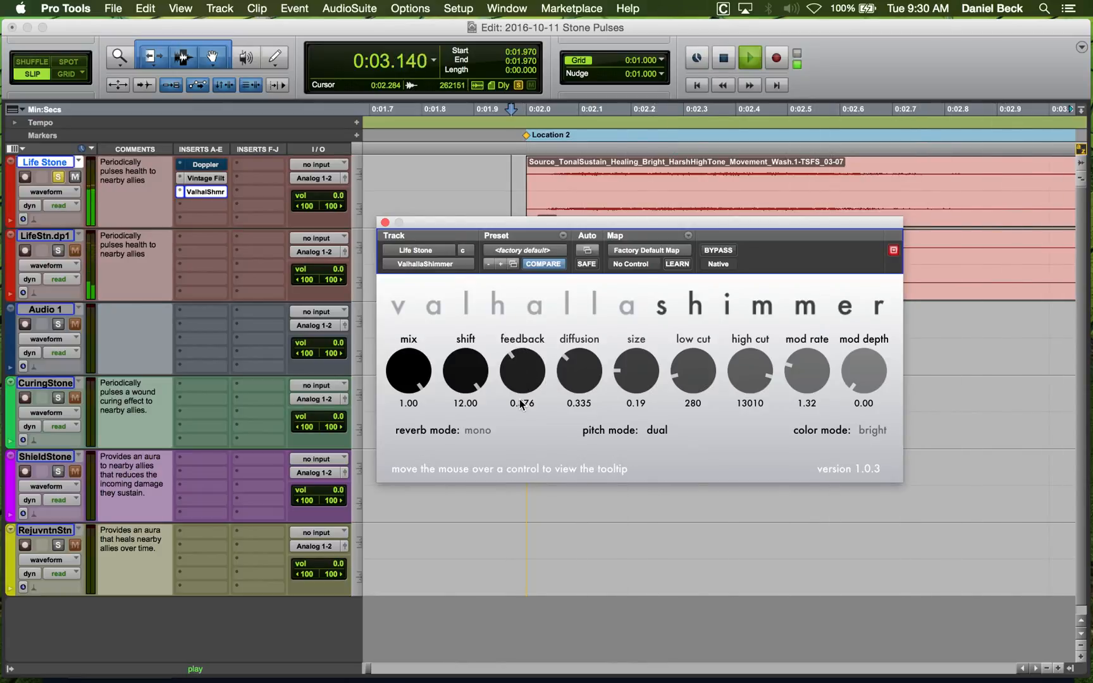
# Set the ValhallaShimmer pitch shift to -12.00 semitones and audition the clip.
pyautogui.press('space')
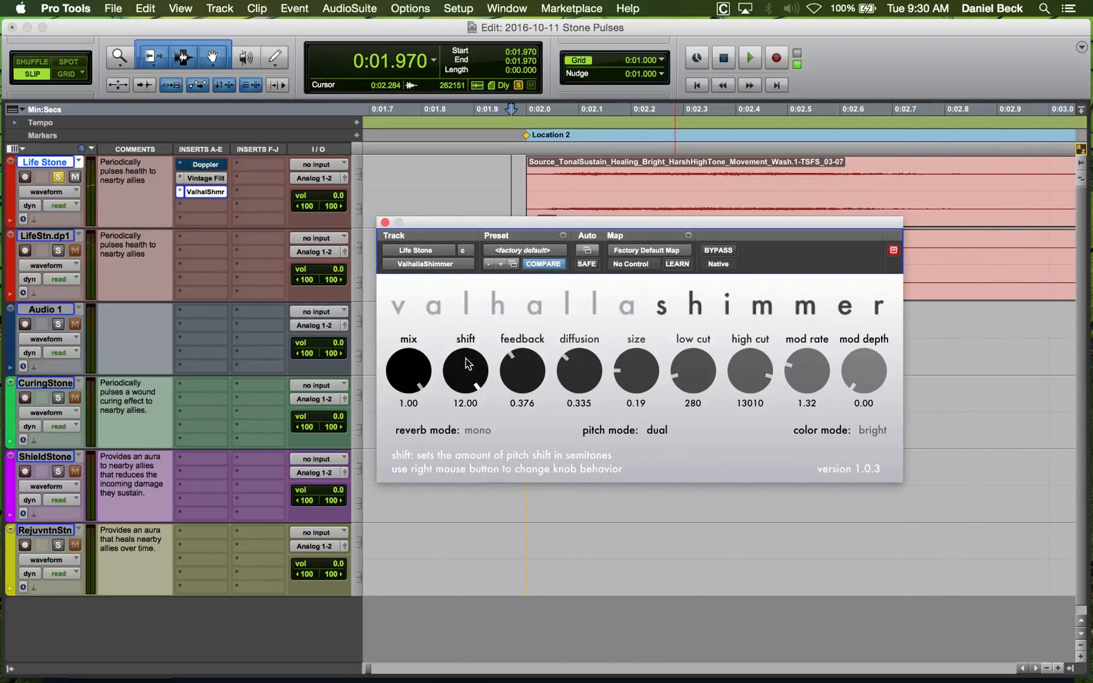
pyautogui.moveTo(466, 372); pyautogui.dragTo(508, 616)
pyautogui.press('space')
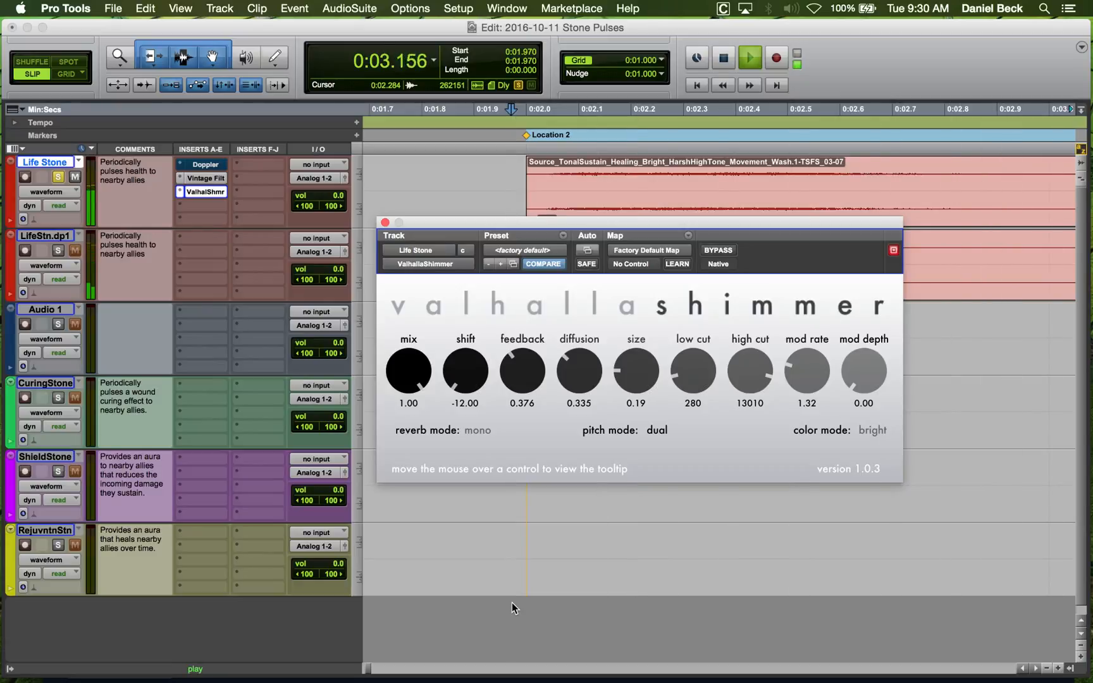
# Close the ValhallaShimmer window and audition the Life Stone layers from just before the whoosh clip.
pyautogui.click(385, 223)
pyautogui.click(570, 179)
pyautogui.press('r')
pyautogui.press('r')
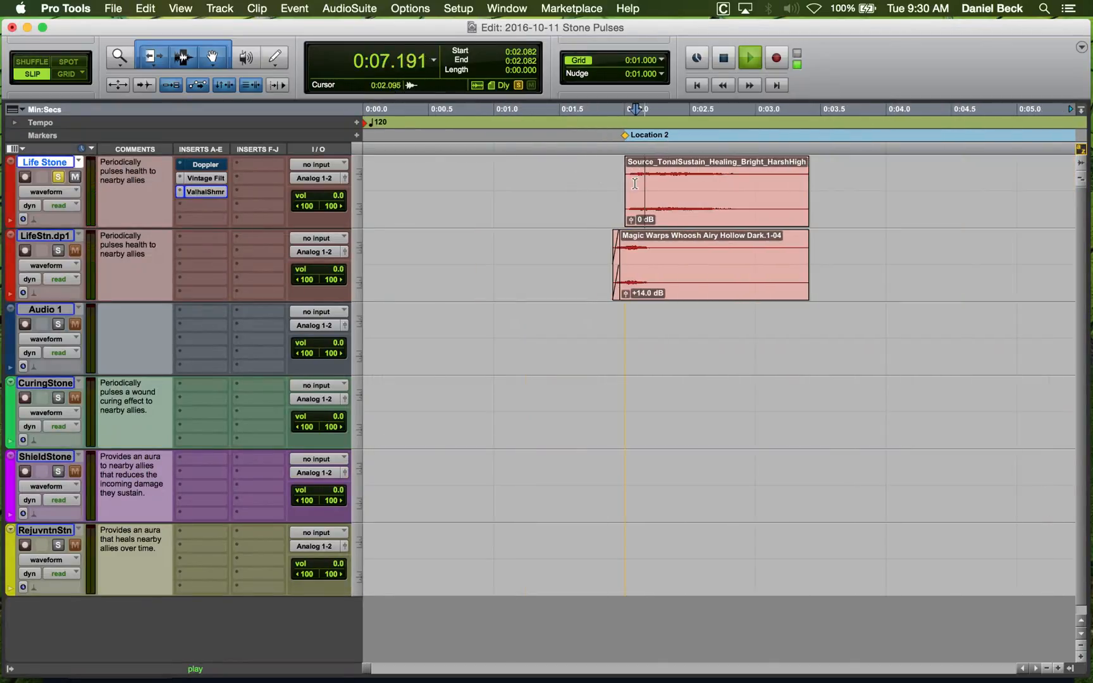
pyautogui.click(601, 249)
pyautogui.press('space')
pyautogui.press('space')
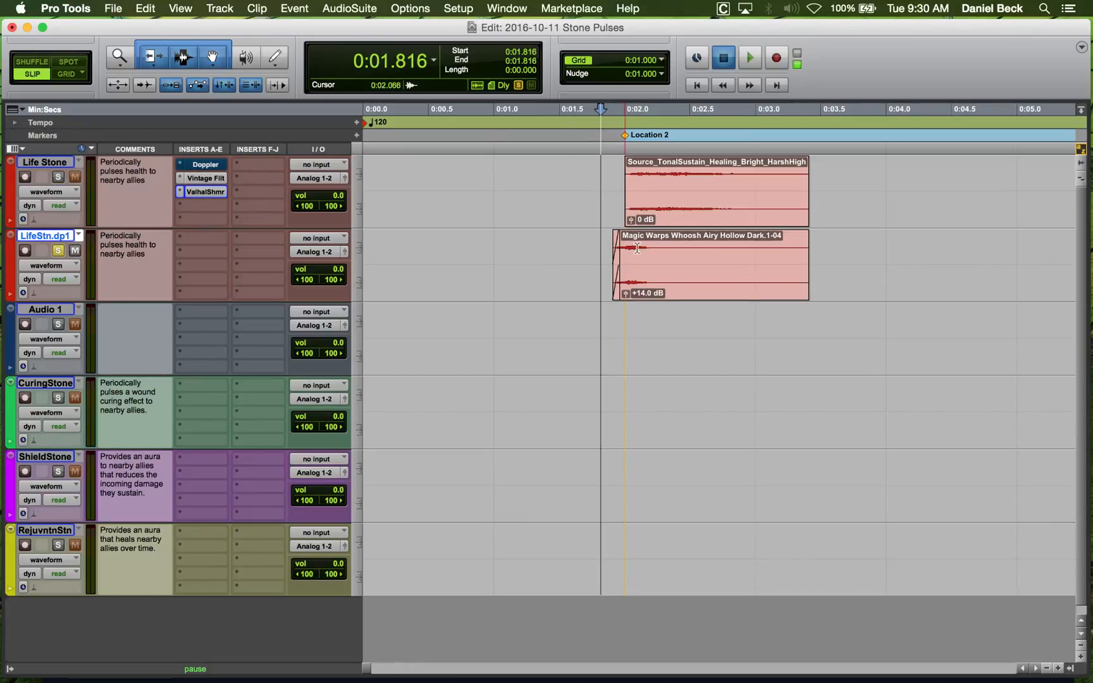
# Move the Magic Warps Whoosh clip to start together with the source clip at Location 2, then audition both layers.
pyautogui.press('t')
pyautogui.press('t')
pyautogui.press('space')
pyautogui.moveTo(674, 279); pyautogui.dragTo(728, 288)
pyautogui.click(595, 248)
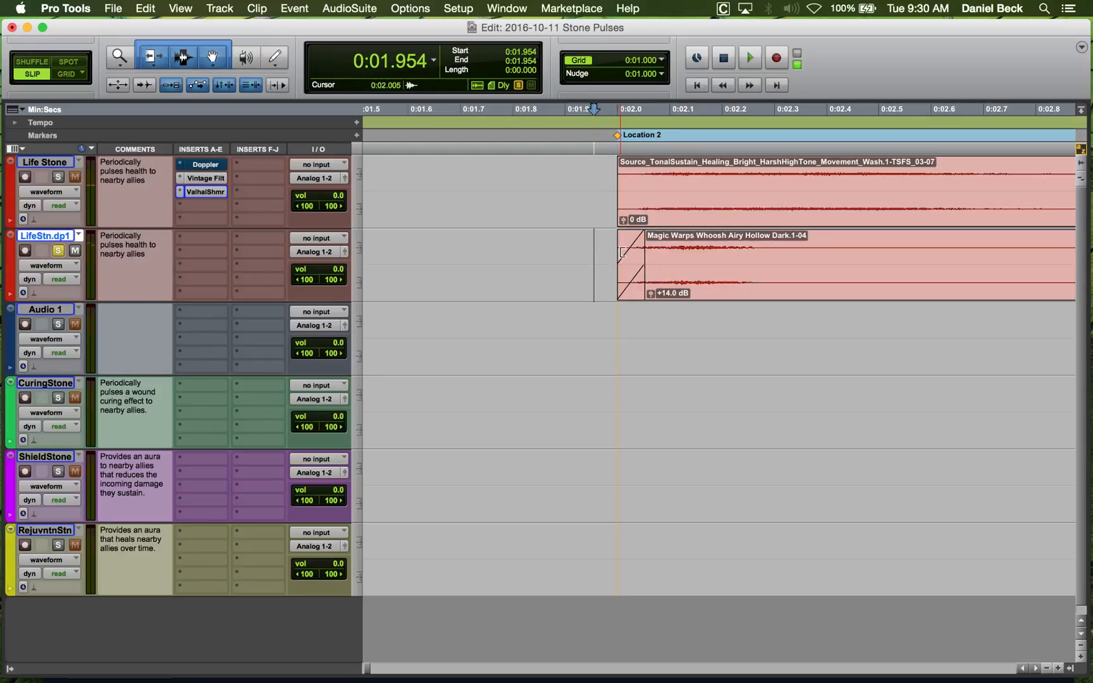
pyautogui.click(604, 249)
pyautogui.press('space')
pyautogui.press('space')
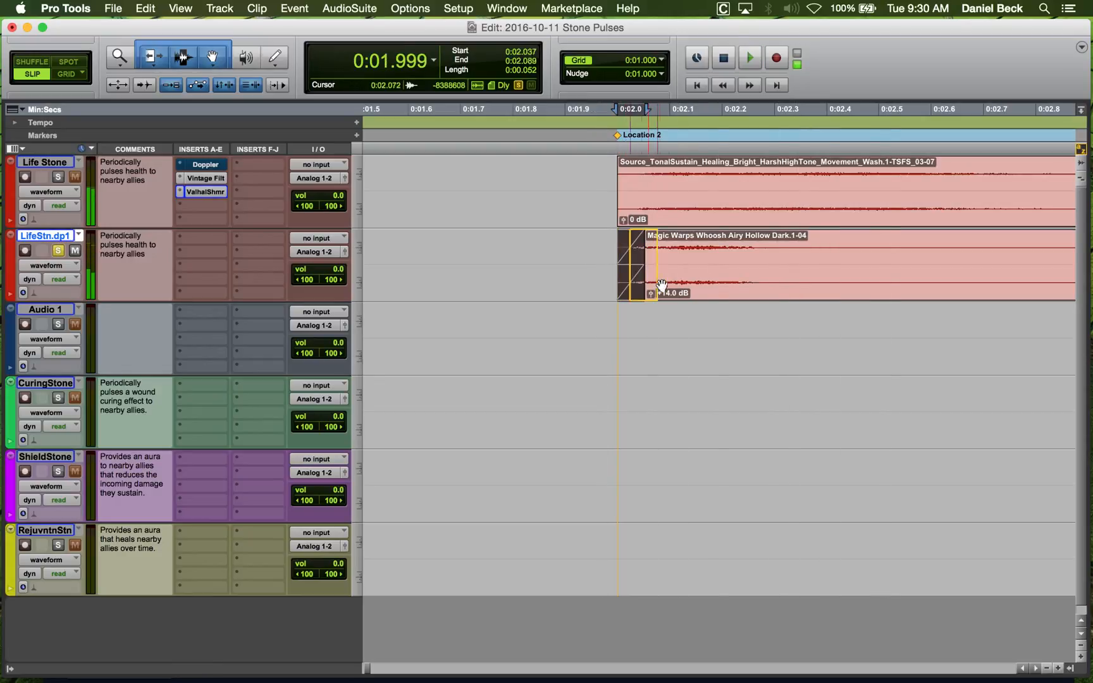
# Try starting the Magic Warps Whoosh clip about 0.1 s after Location 2 with a fade-in, audition it, then undo the edit.
pyautogui.moveTo(672, 281); pyautogui.dragTo(698, 281)
pyautogui.press('f')
pyautogui.press('space')
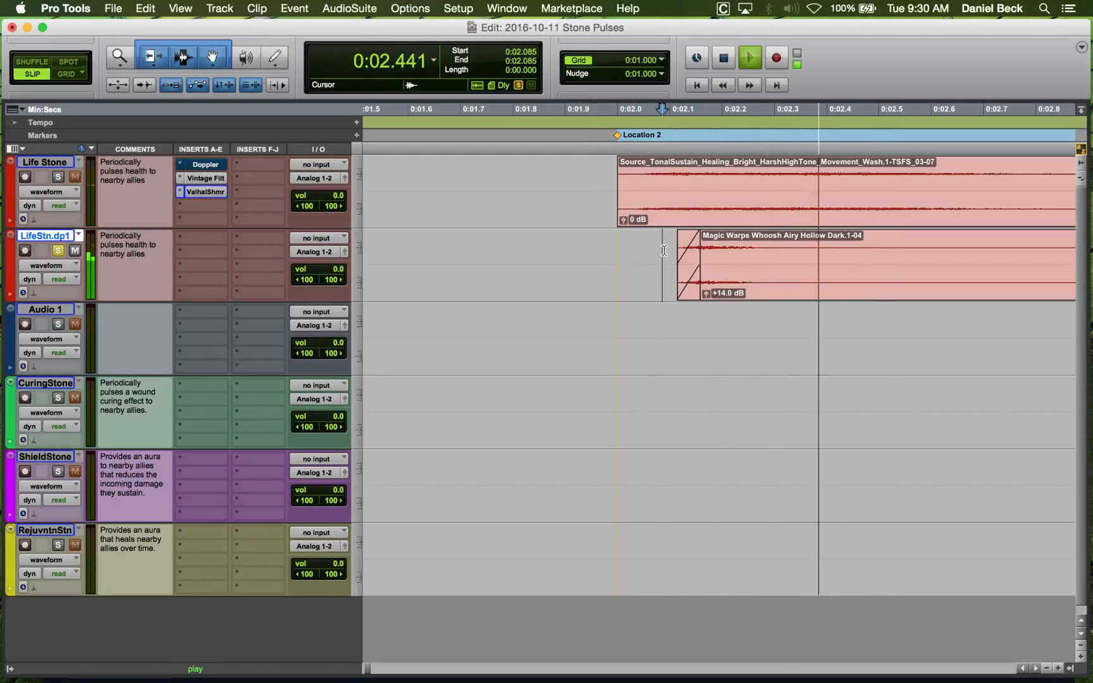
pyautogui.press('space')
pyautogui.press('space')
pyautogui.press('space')
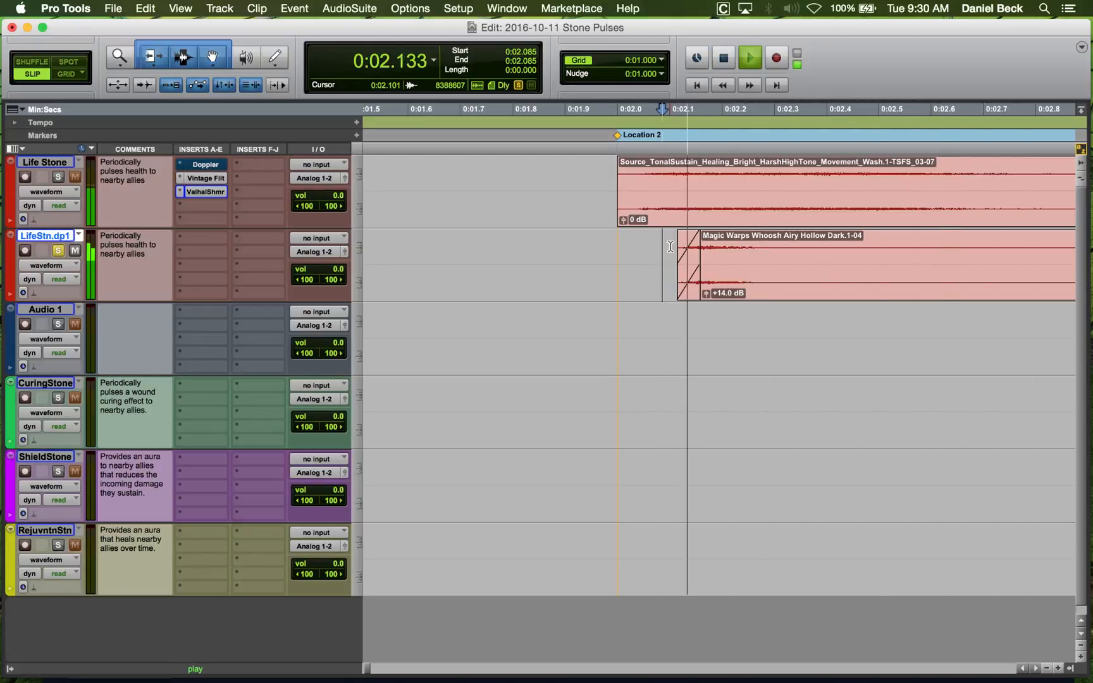
pyautogui.press('space')
pyautogui.press('space')
pyautogui.press('space')
pyautogui.press('super+z')
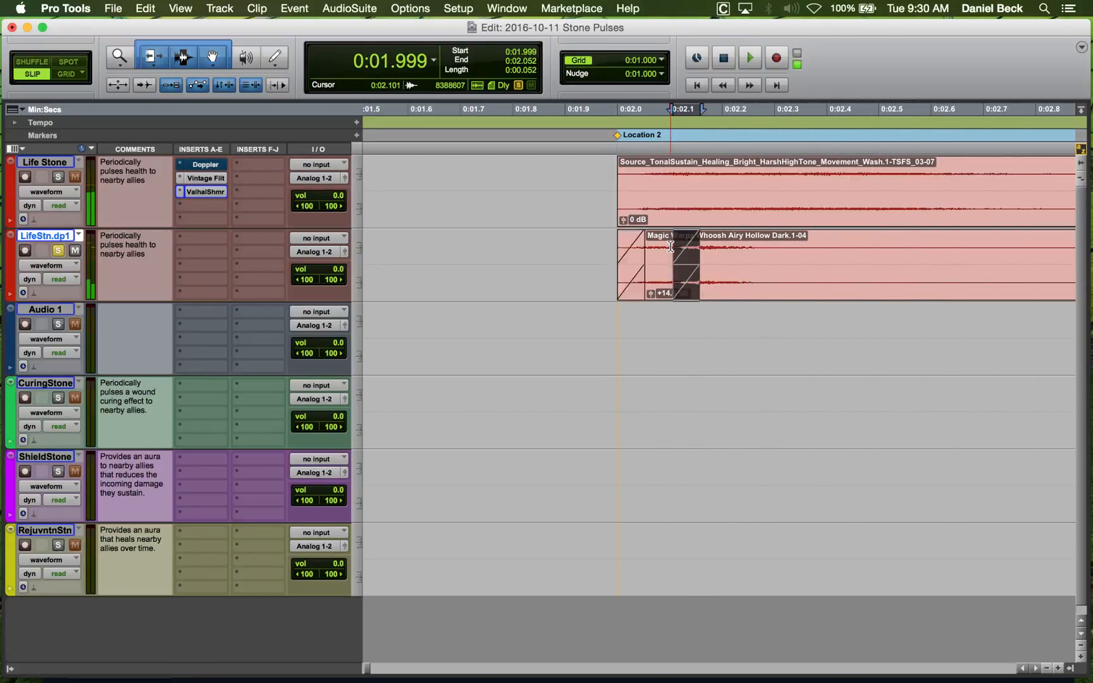
# Replay both Life Stone layers several times from just before Location 2.
pyautogui.click(589, 243)
pyautogui.press('space')
pyautogui.press('space')
pyautogui.press('space')
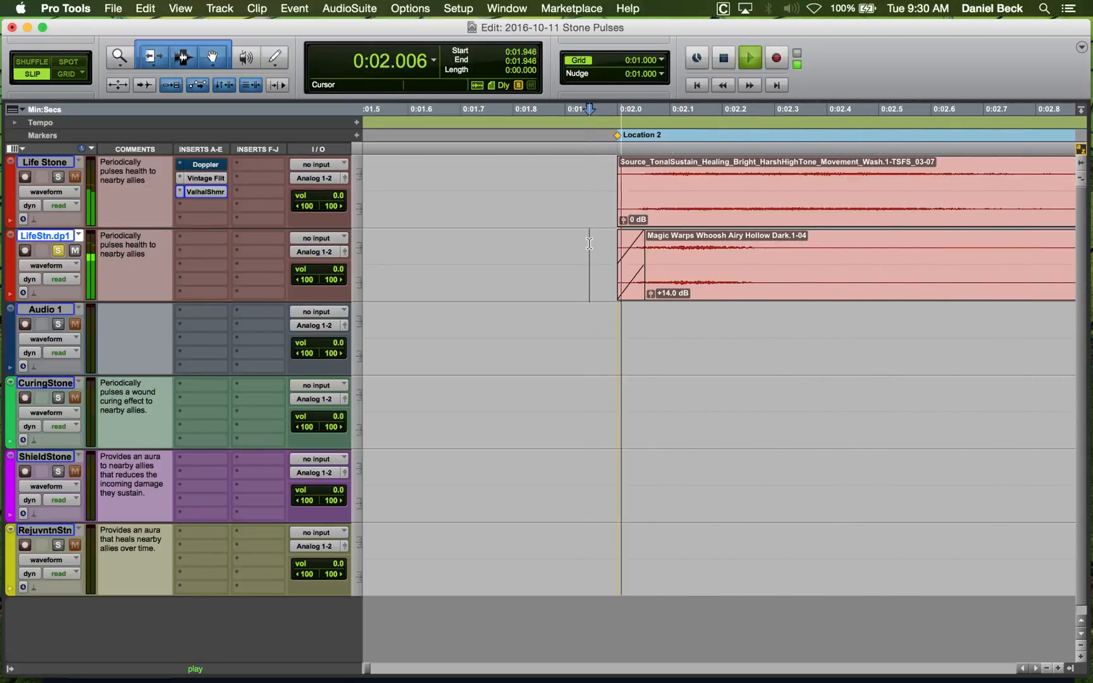
pyautogui.press('space')
pyautogui.press('space')
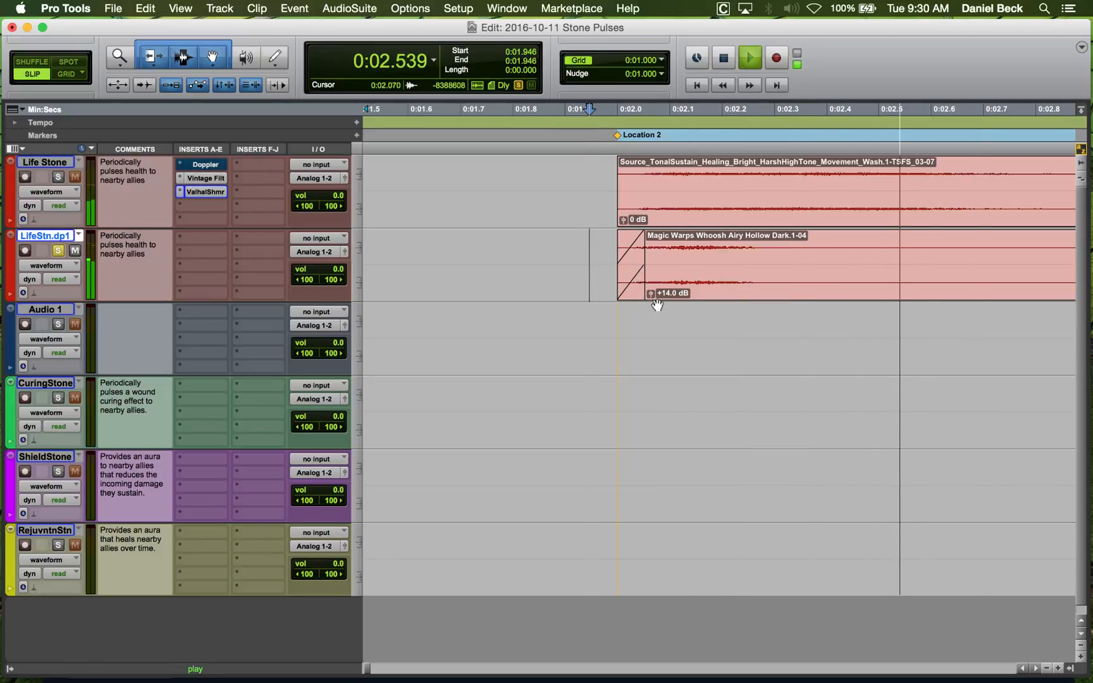
# Set the Magic Warps Whoosh clip gain to +6.0 dB and replay from just before Location 2.
pyautogui.press('space')
pyautogui.moveTo(654, 293); pyautogui.dragTo(652, 296)
pyautogui.click(577, 251)
pyautogui.press('space')
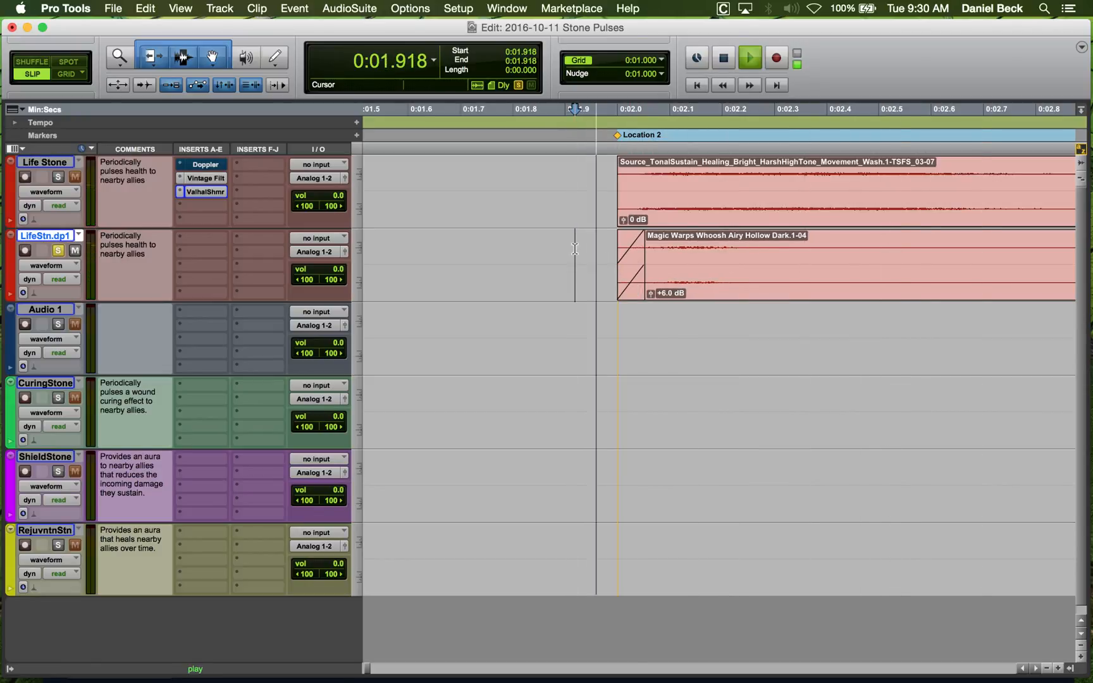
# Raise the Magic Warps Whoosh clip gain to +13.1 dB and replay from just before Location 2.
pyautogui.press('space')
pyautogui.press('space')
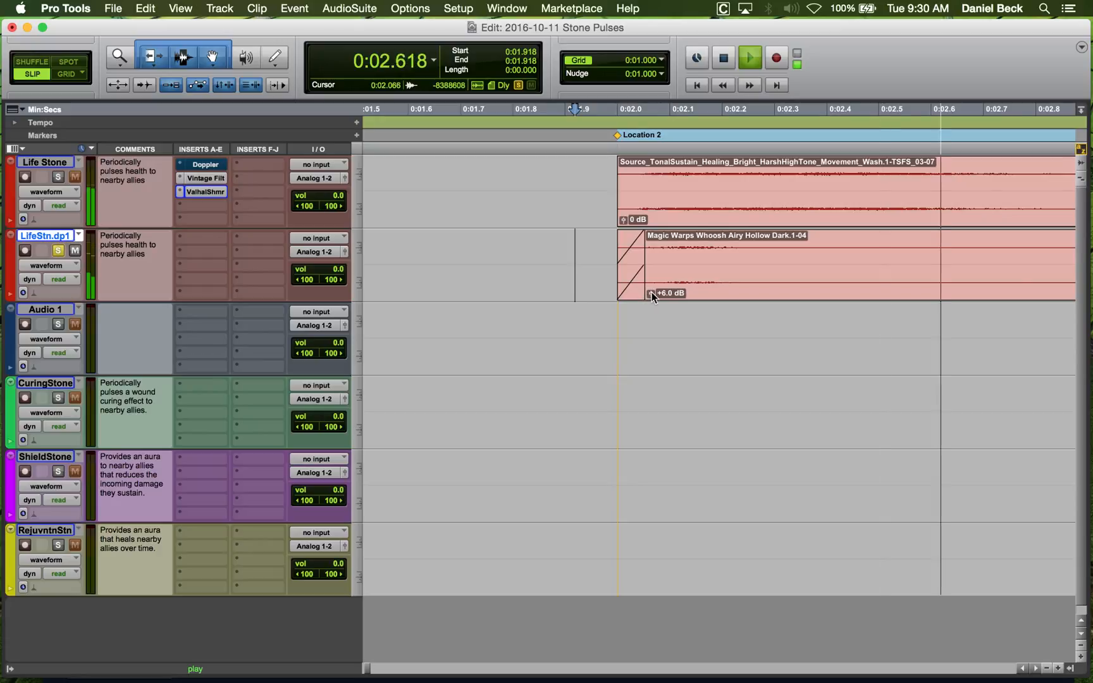
pyautogui.moveTo(652, 292); pyautogui.dragTo(653, 284)
pyautogui.press('space')
pyautogui.click(589, 239)
pyautogui.press('space')
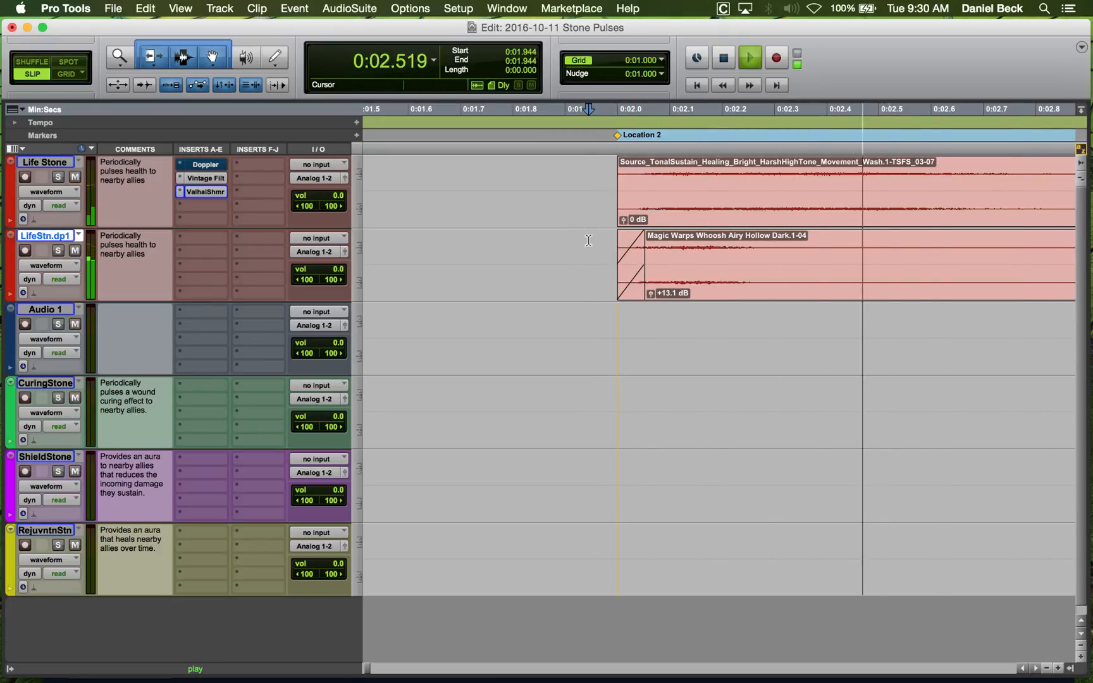
pyautogui.press('space')
# Solo the Life Stone track and look over its ValhallaShimmer settings.
pyautogui.click(588, 190)
pyautogui.click(58, 177)
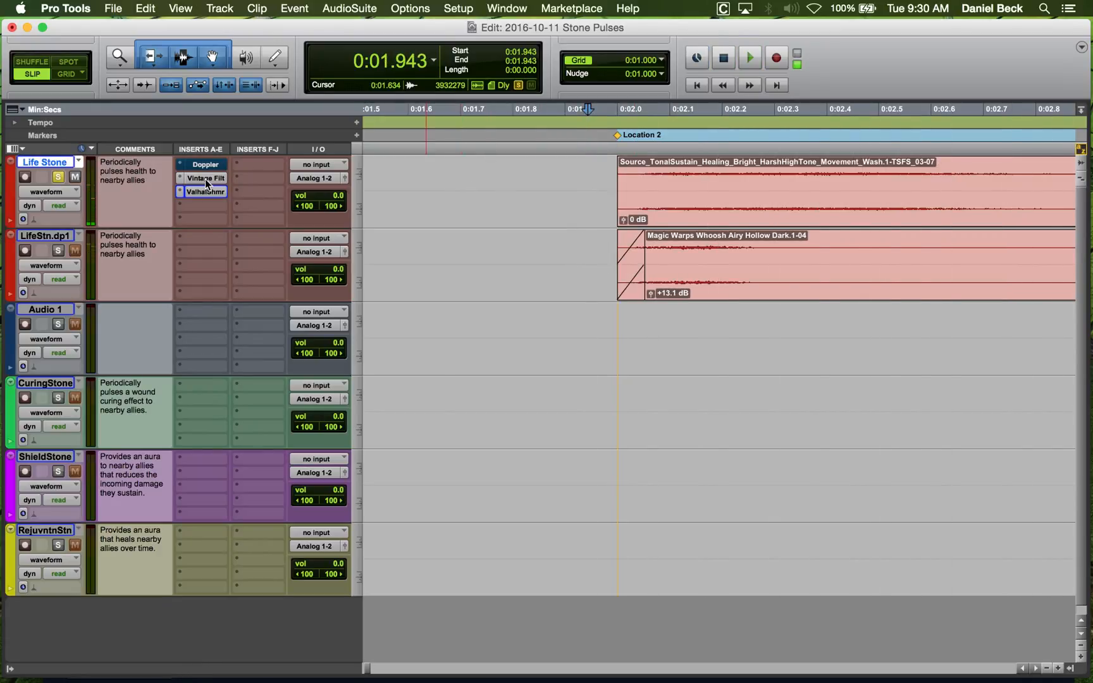
pyautogui.click(205, 191)
pyautogui.click(593, 171)
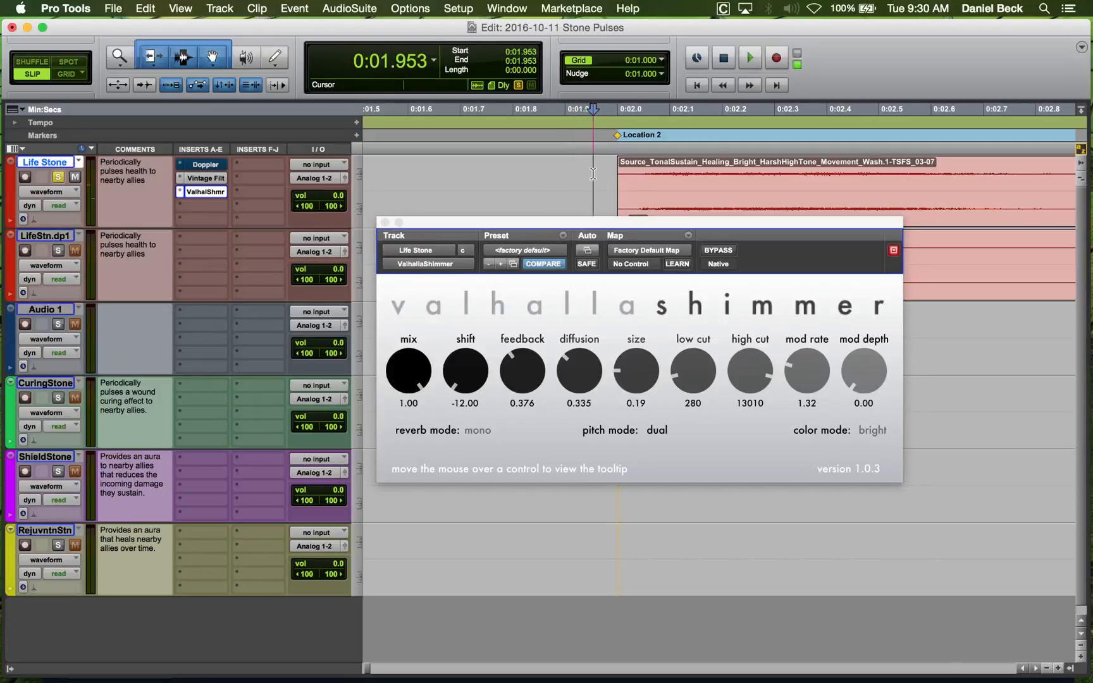
pyautogui.click(385, 222)
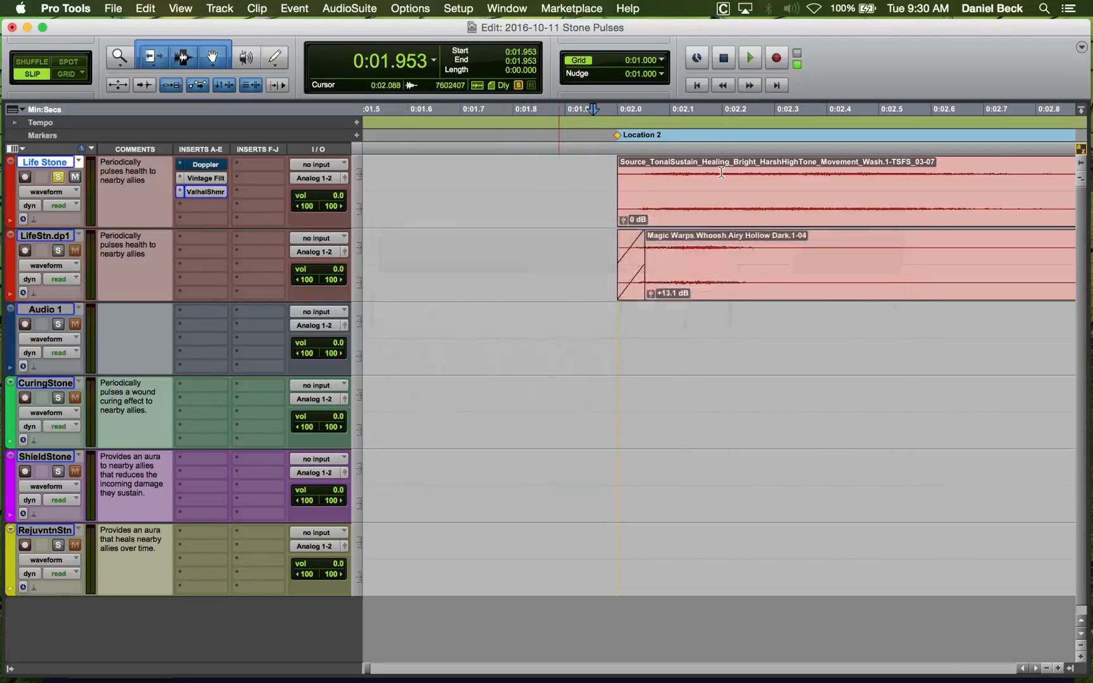
# Try starting the Life Stone source clip about 0.3 s before Location 2 and audition it with the whoosh.
pyautogui.press('super+bracketleft')
pyautogui.click(712, 200)
pyautogui.moveTo(713, 200); pyautogui.dragTo(583, 209)
pyautogui.click(563, 173)
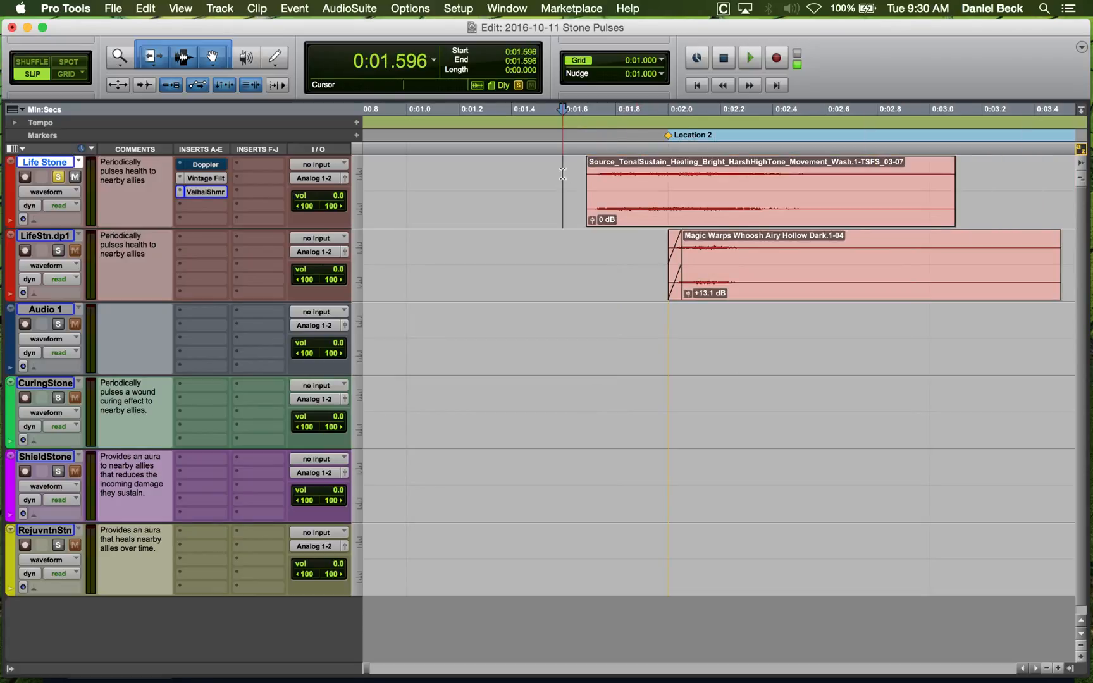
pyautogui.press('space')
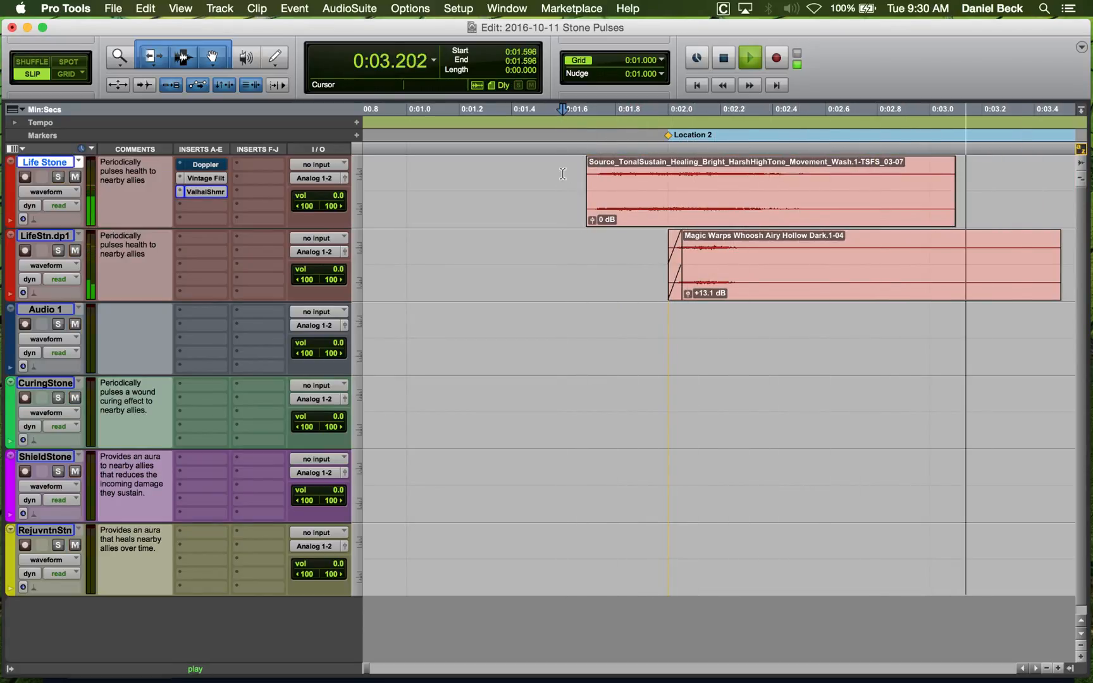
pyautogui.press('space')
# Shift the Life Stone source clip slightly earlier, to about 0.36 s before Location 2, and audition both layers twice.
pyautogui.click(626, 214)
pyautogui.click(525, 170)
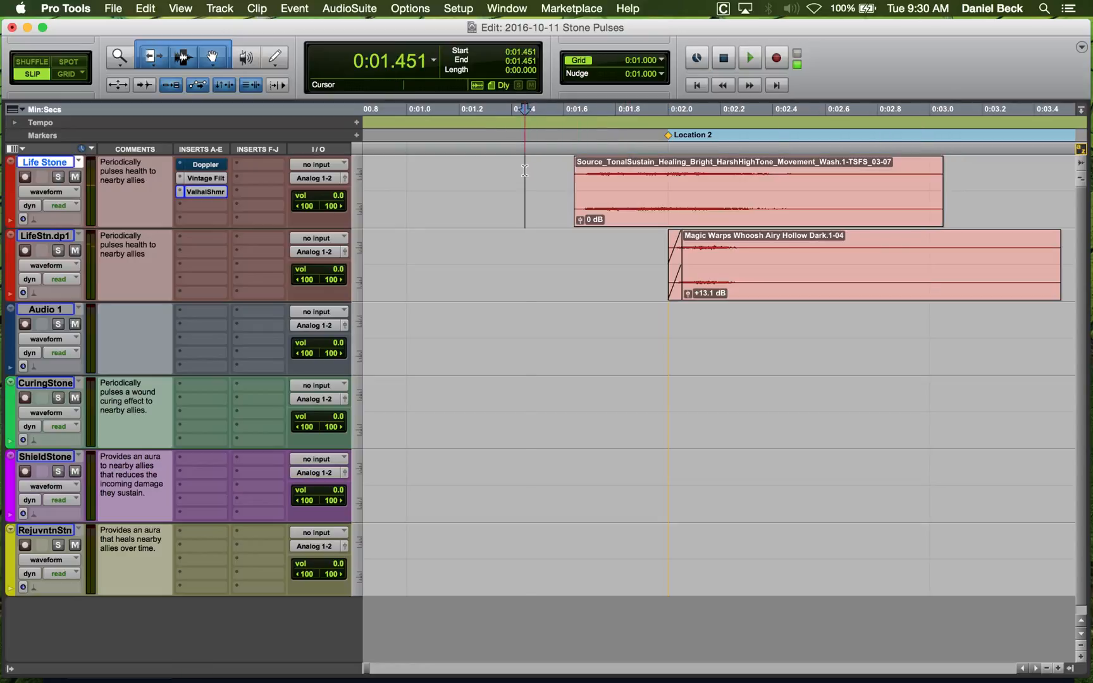
pyautogui.press('space')
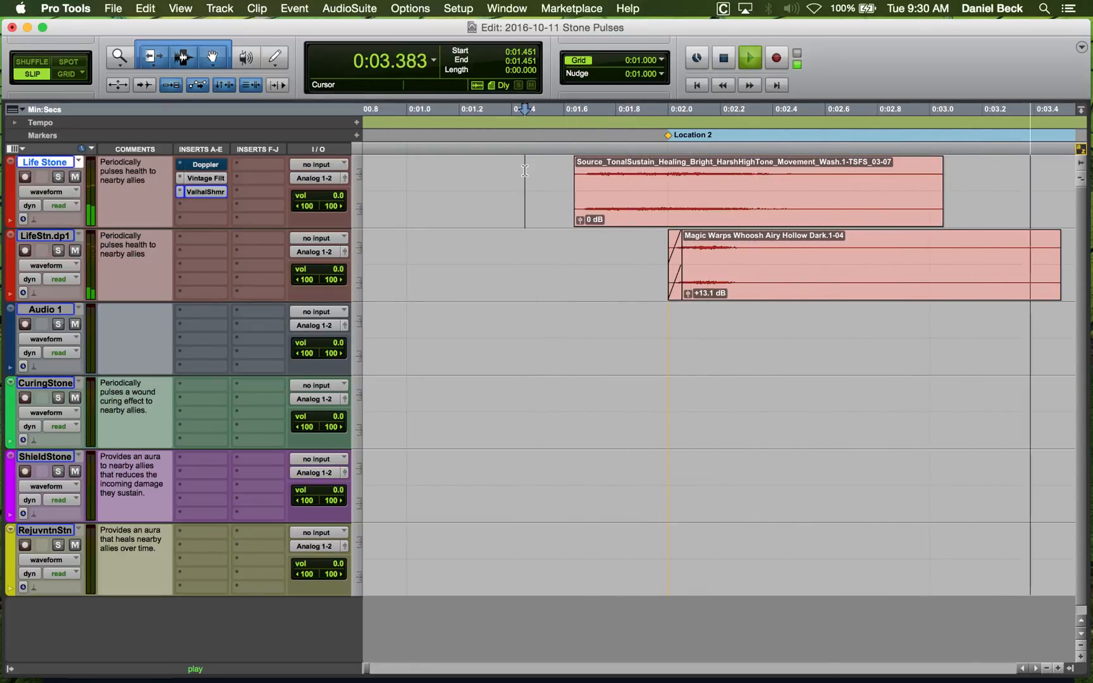
pyautogui.press('space')
pyautogui.press('space')
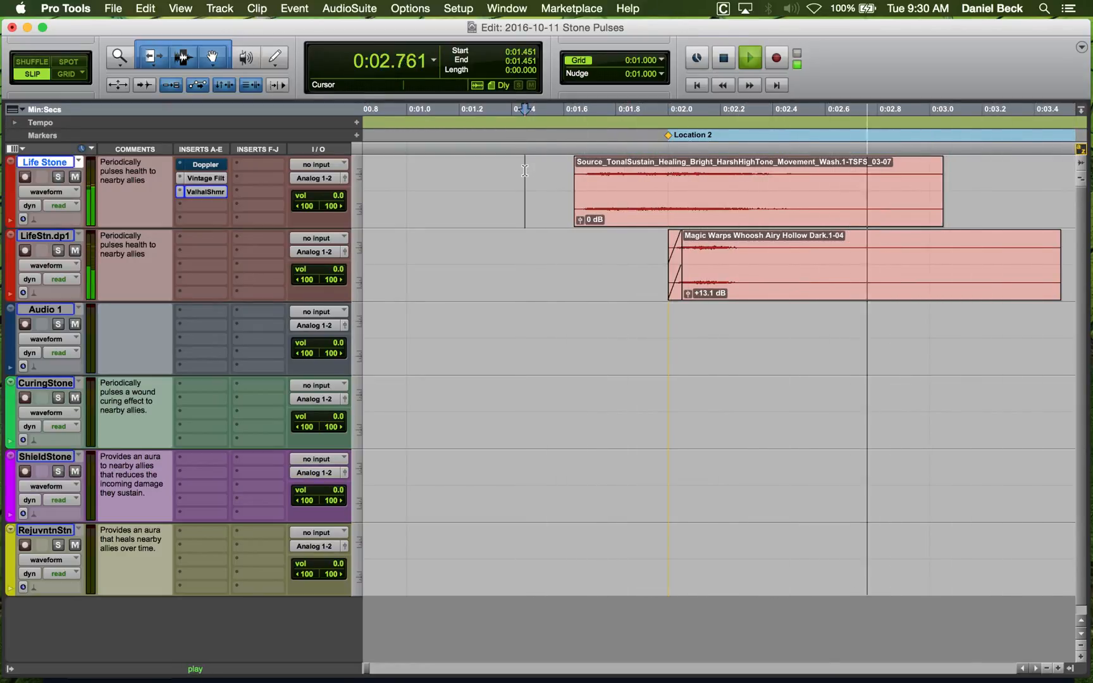
pyautogui.press('space')
# Save the session and replay both Life Stone layers from just before the source clip.
pyautogui.click(623, 242)
pyautogui.press('super+s')
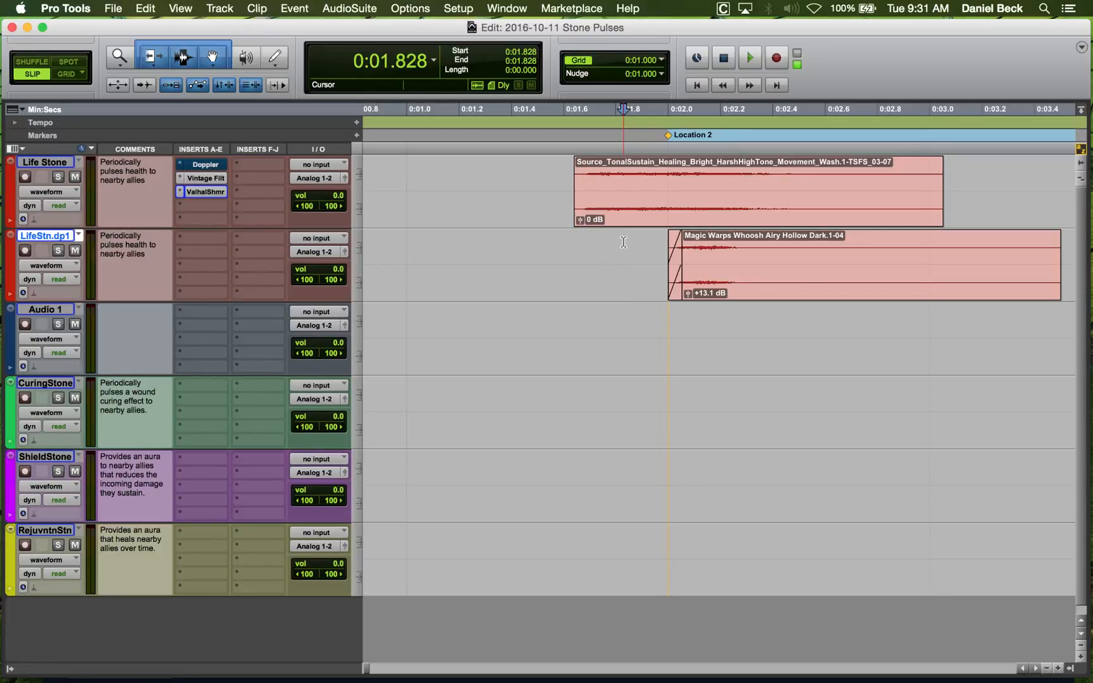
pyautogui.click(539, 175)
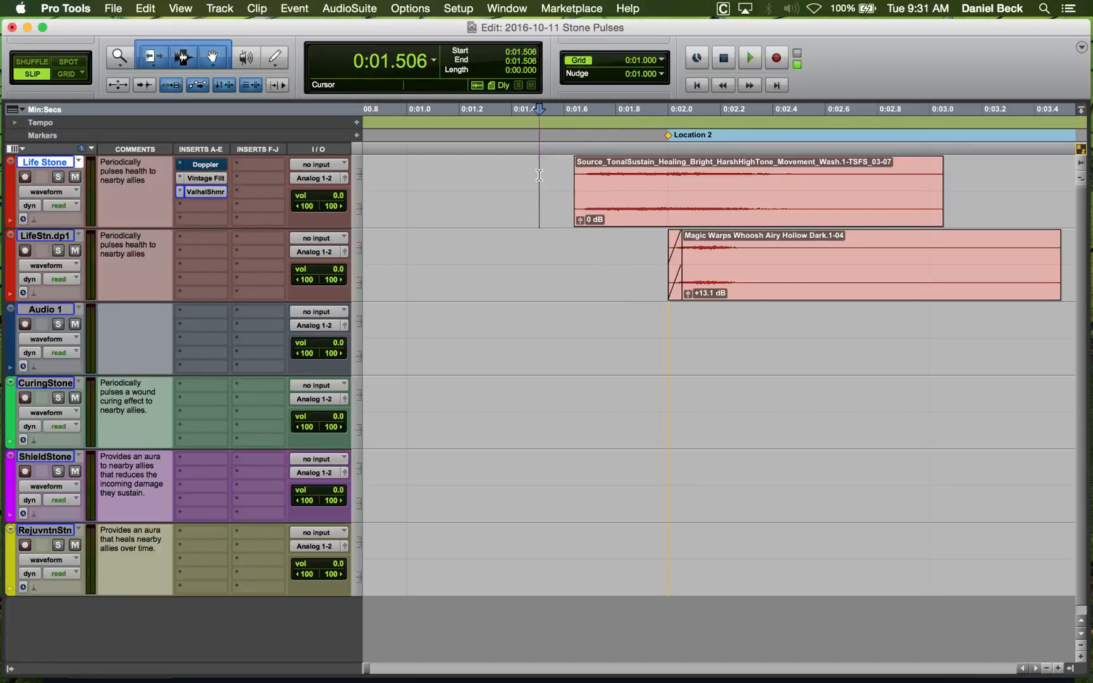
pyautogui.press('space')
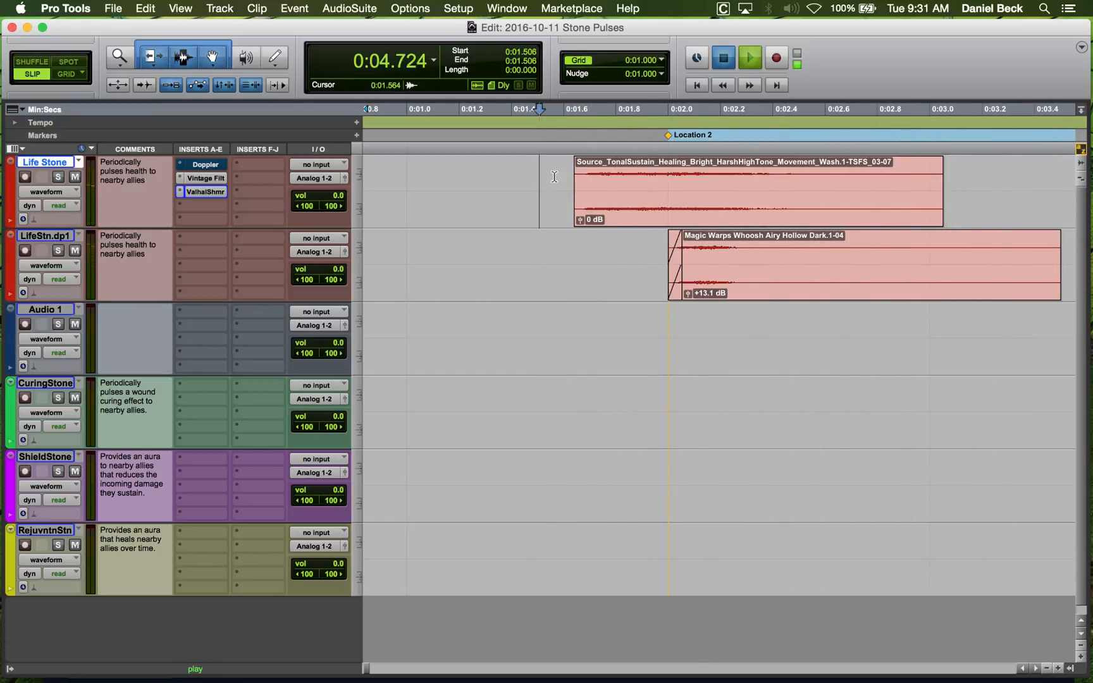
pyautogui.press('space')
pyautogui.click(554, 176)
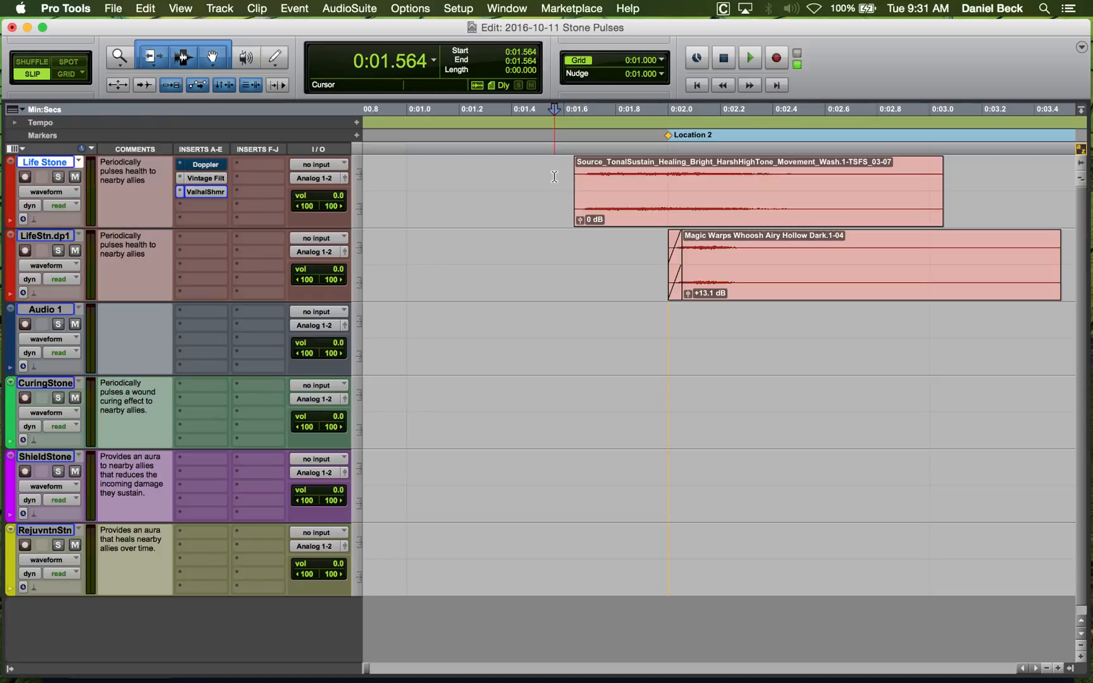
# Bypass ValhallaShimmer on the Life Stone track and audition both layers without it.
pyautogui.click(204, 193)
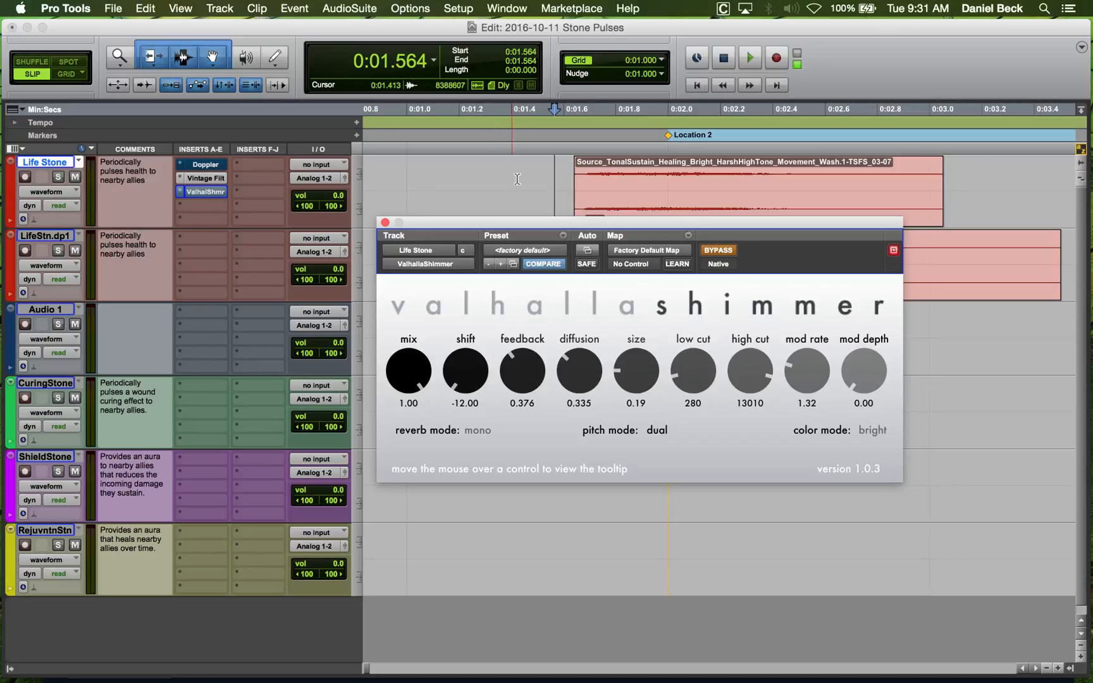
pyautogui.click(544, 177)
pyautogui.press('space')
pyautogui.click(386, 223)
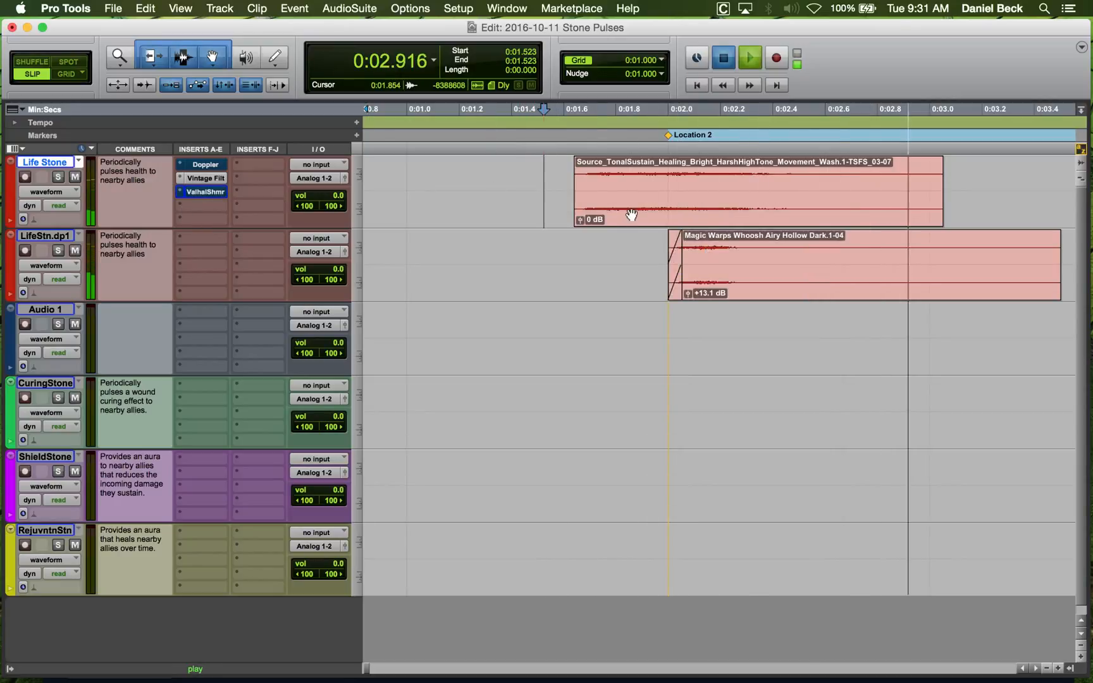
# Move the Life Stone source clip back to start at Location 2, aligned with the whoosh, and audition both layers.
pyautogui.moveTo(632, 214); pyautogui.dragTo(727, 210)
pyautogui.click(598, 180)
pyautogui.press('space')
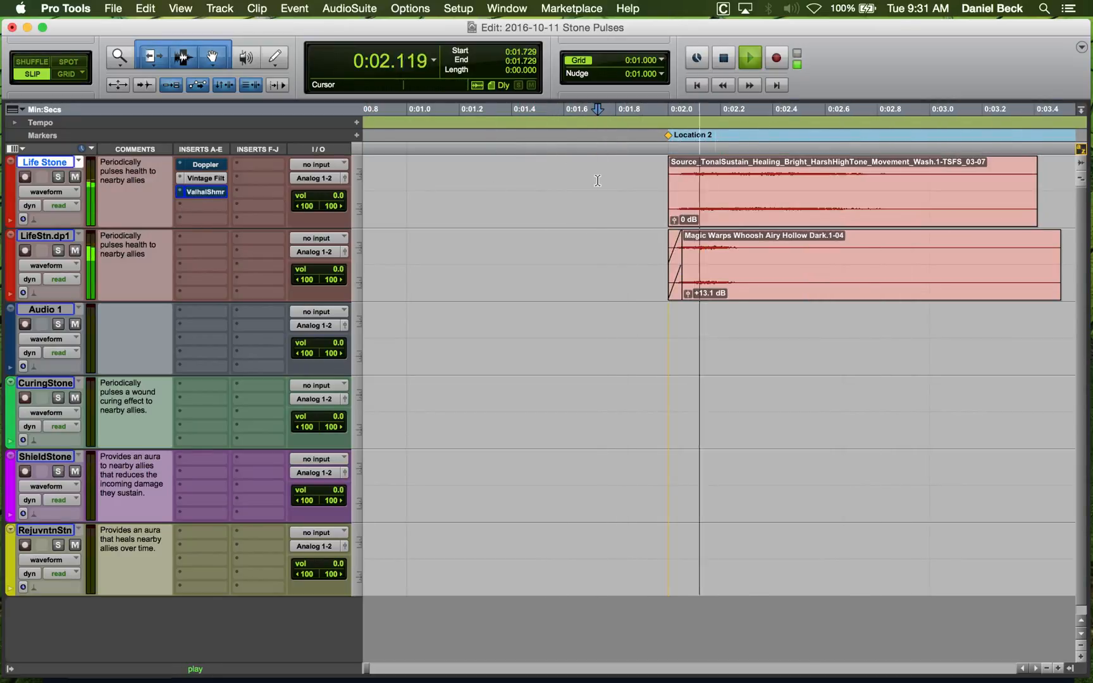
pyautogui.press('space')
pyautogui.click(650, 248)
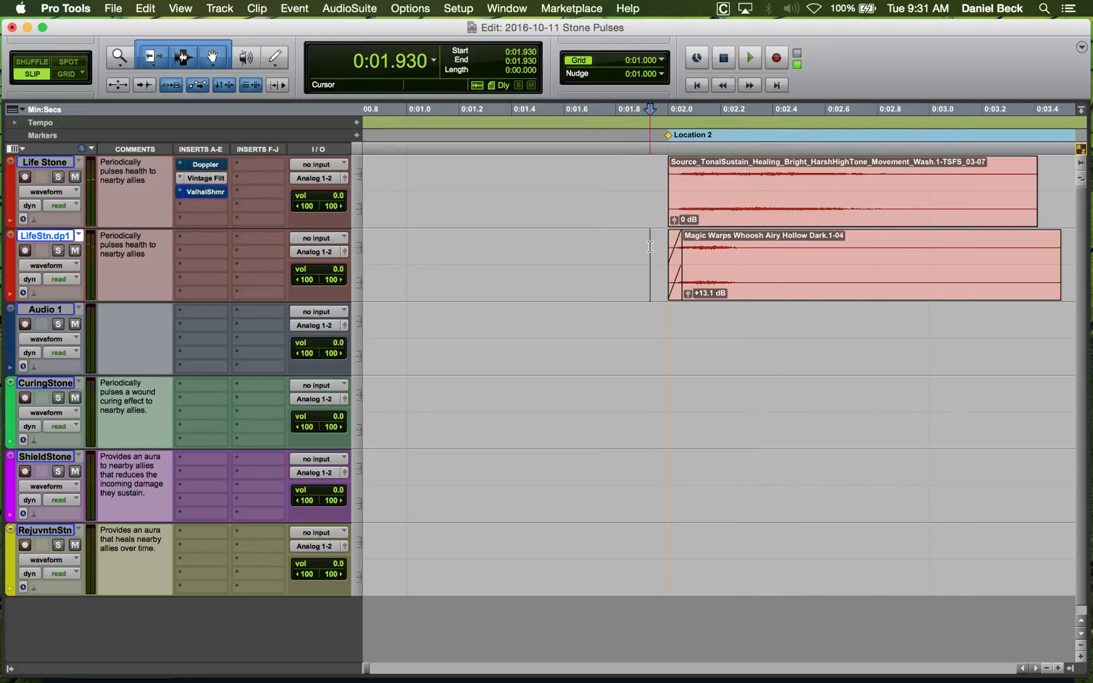
# Solo the LifeStn.dp1 whoosh track and replay it repeatedly from just before Location 2.
pyautogui.press('super+bracketleft')
pyautogui.press('super+bracketleft')
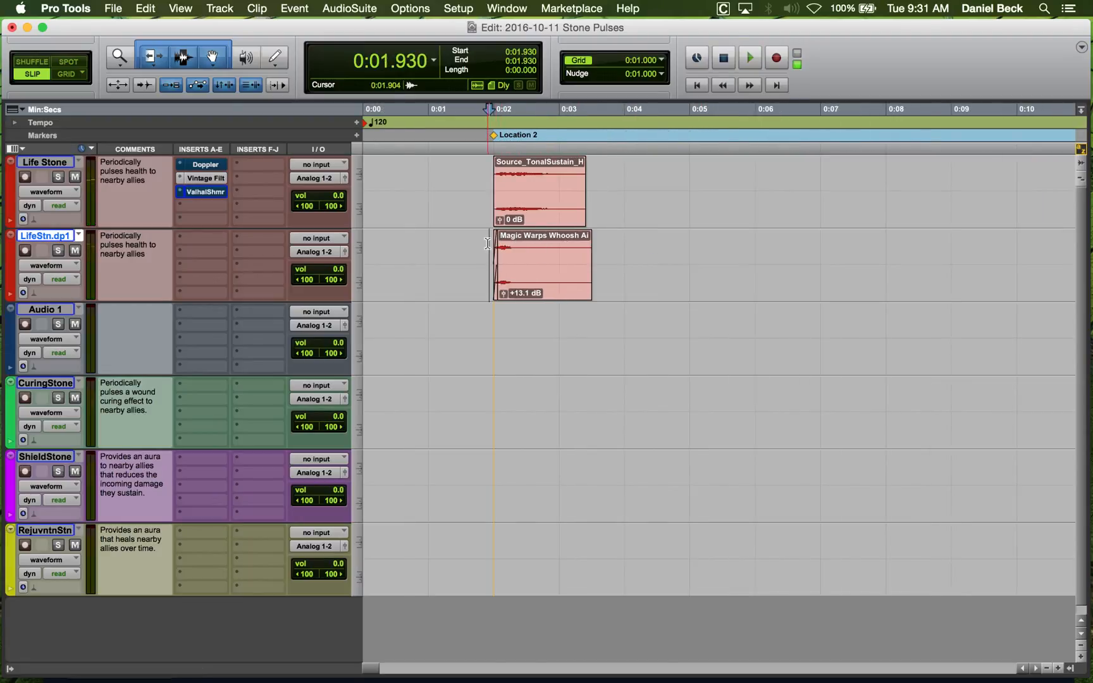
pyautogui.click(488, 243)
pyautogui.hotkey('shift', 's')
pyautogui.press('super+bracketright')
pyautogui.press('super+bracketright')
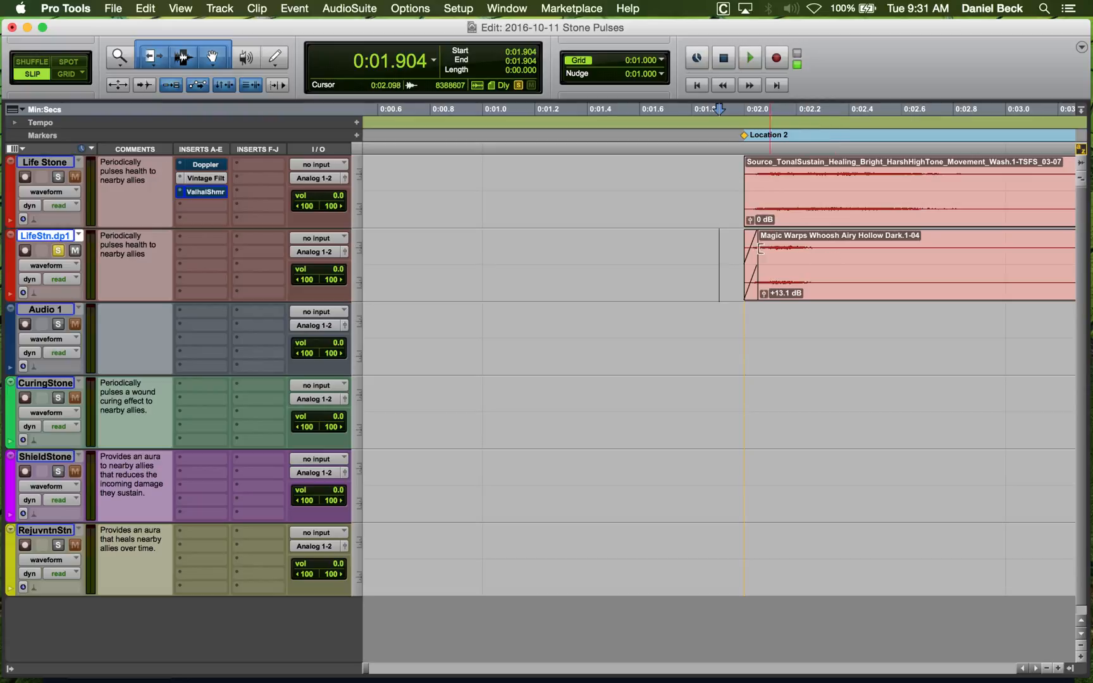
pyautogui.click(713, 232)
pyautogui.press('space')
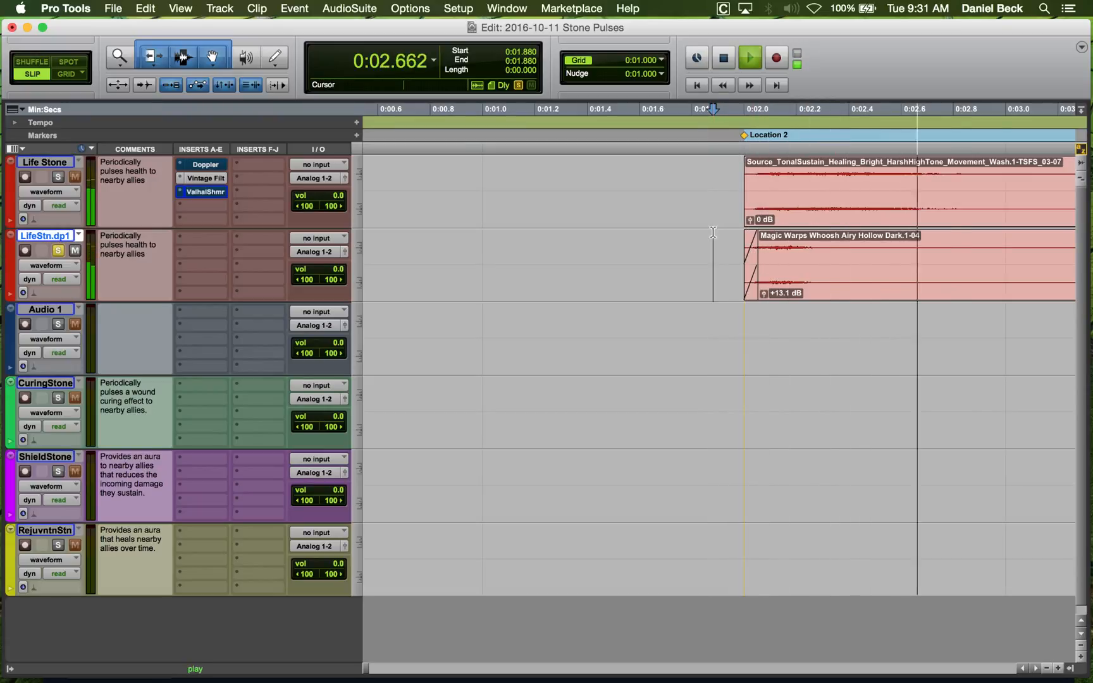
pyautogui.press('space')
pyautogui.press('space')
pyautogui.press('space')
pyautogui.press('space')
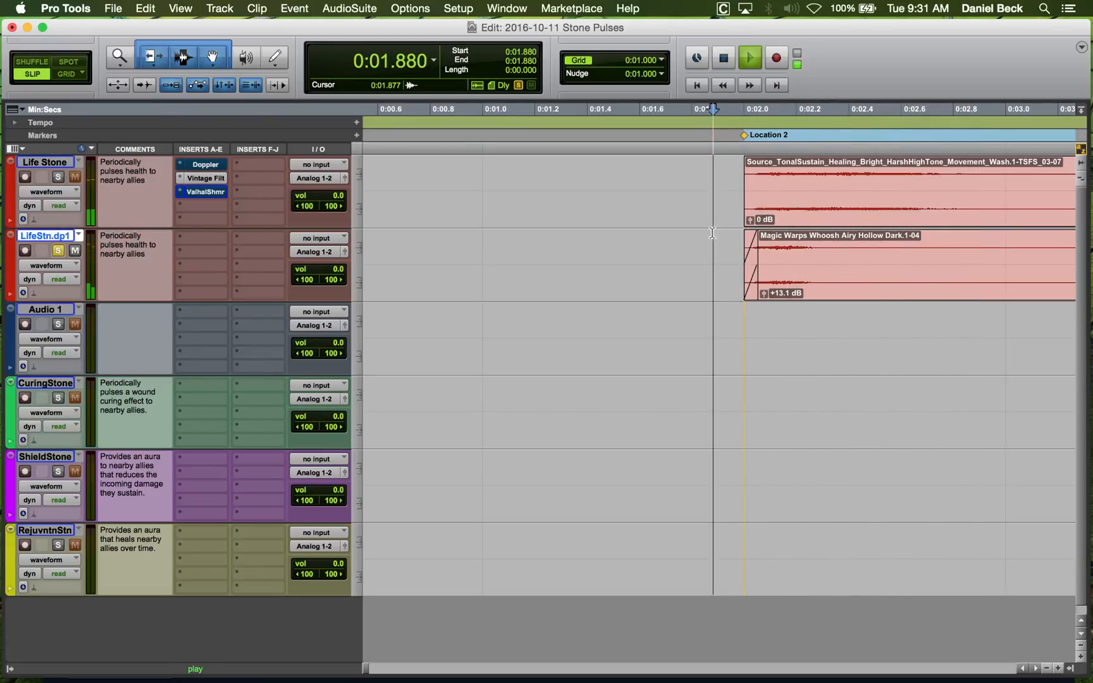
pyautogui.press('space')
pyautogui.press('space')
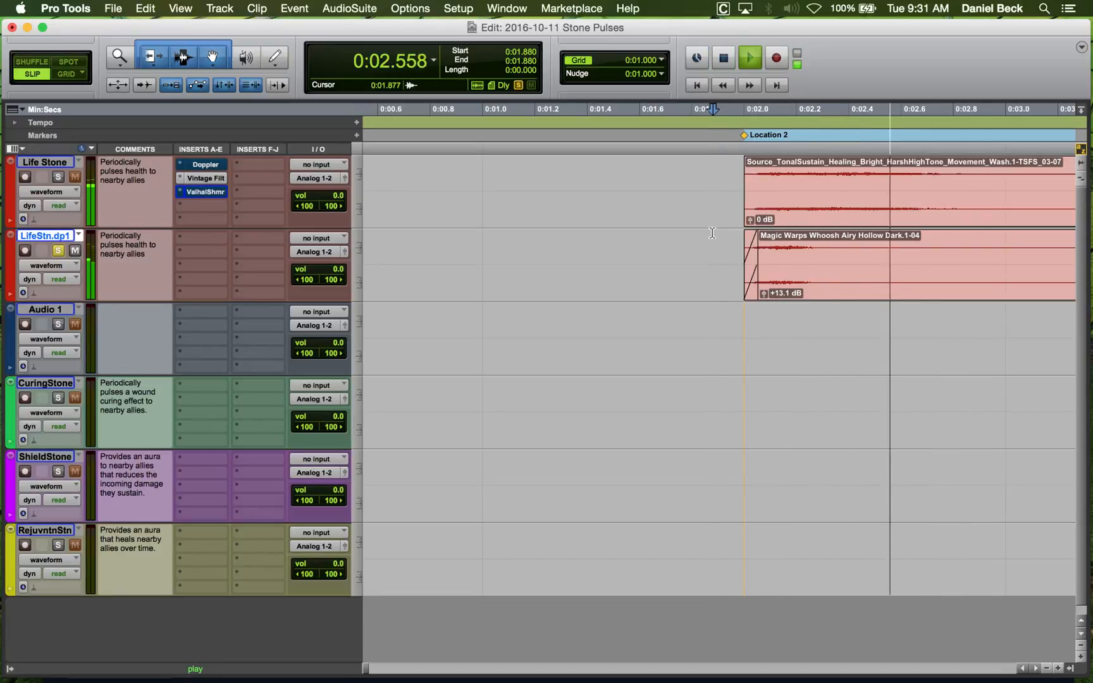
pyautogui.press('space')
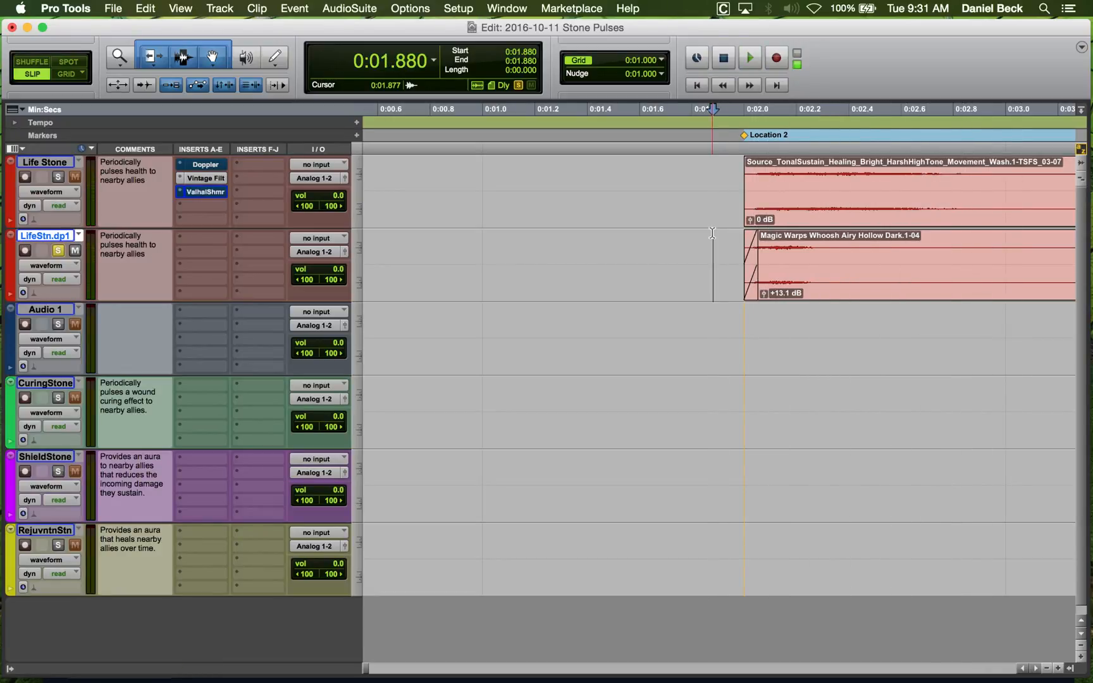
pyautogui.press('space')
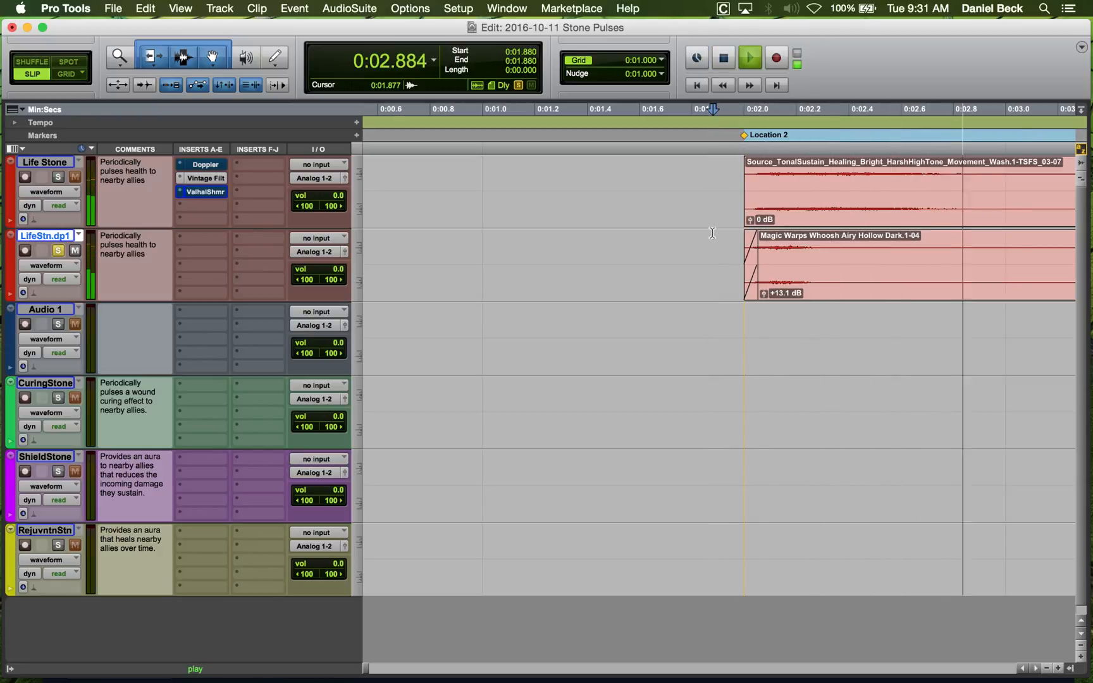
pyautogui.press('space')
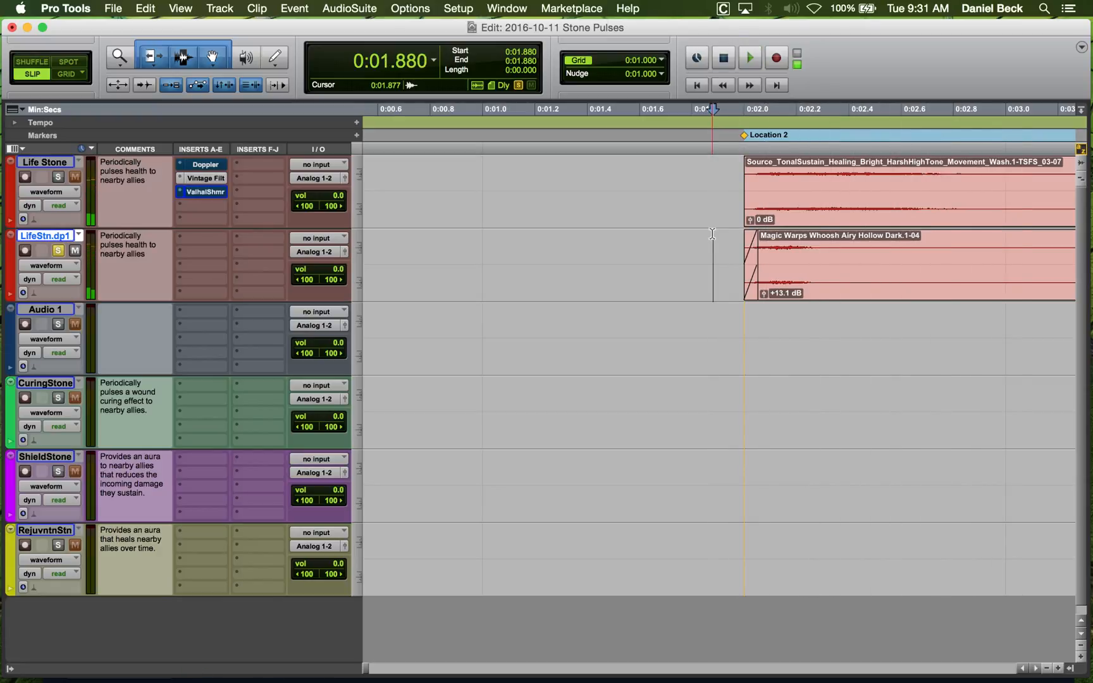
# Find the full Magic Warps Whoosh clip after the Source marker and audition it from about 6:05.
pyautogui.click(849, 284)
pyautogui.press('r')
pyautogui.press('r')
pyautogui.press('r')
pyautogui.press('r')
pyautogui.press('r')
pyautogui.press('r')
pyautogui.press('r')
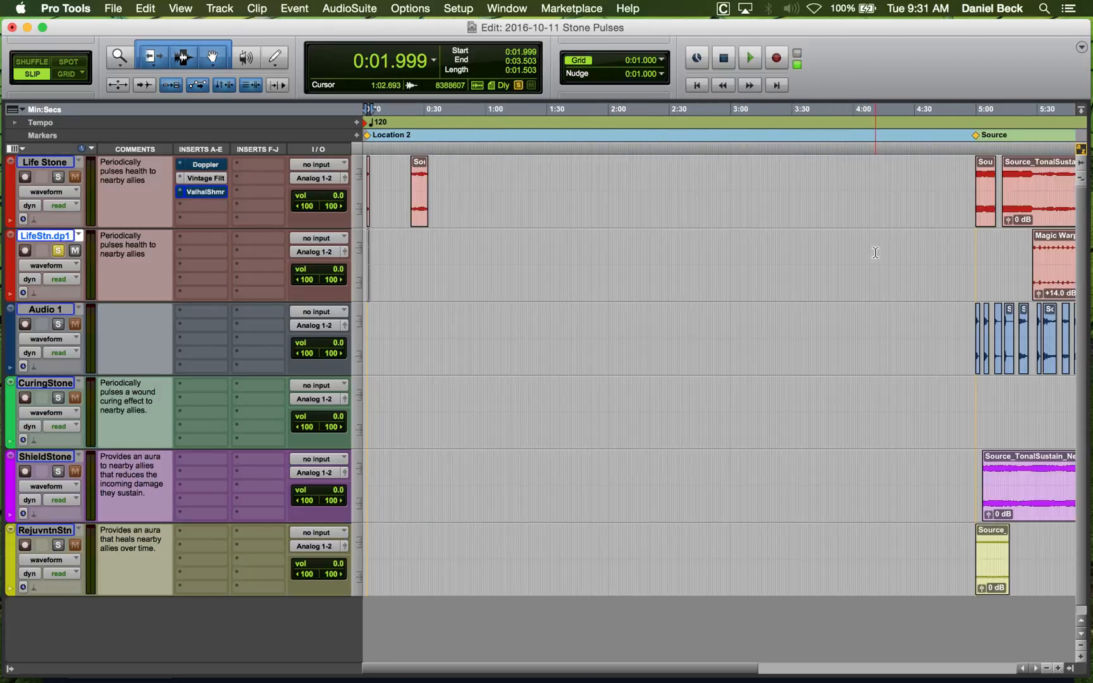
pyautogui.press('r')
pyautogui.click(738, 254)
pyautogui.press('t')
pyautogui.press('t')
pyautogui.press('space')
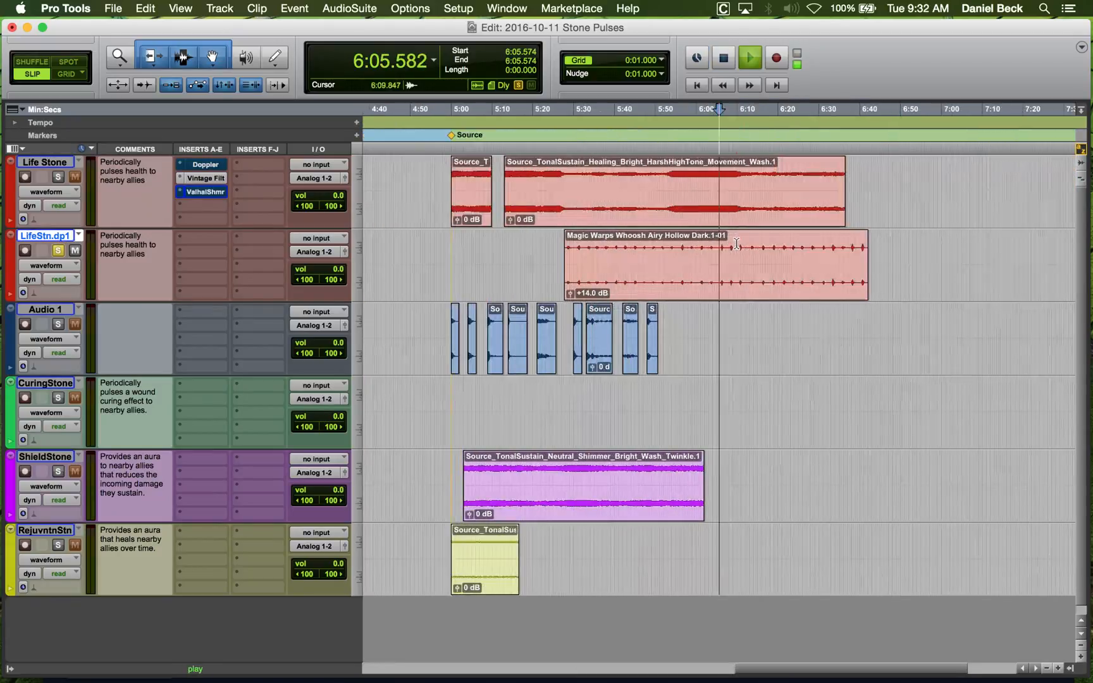
pyautogui.press('t')
pyautogui.press('space')
# Audition other whooshes toward the end of the full Magic Warps Whoosh clip, from about 6:20 onward.
pyautogui.click(845, 255)
pyautogui.press('space')
pyautogui.press('t')
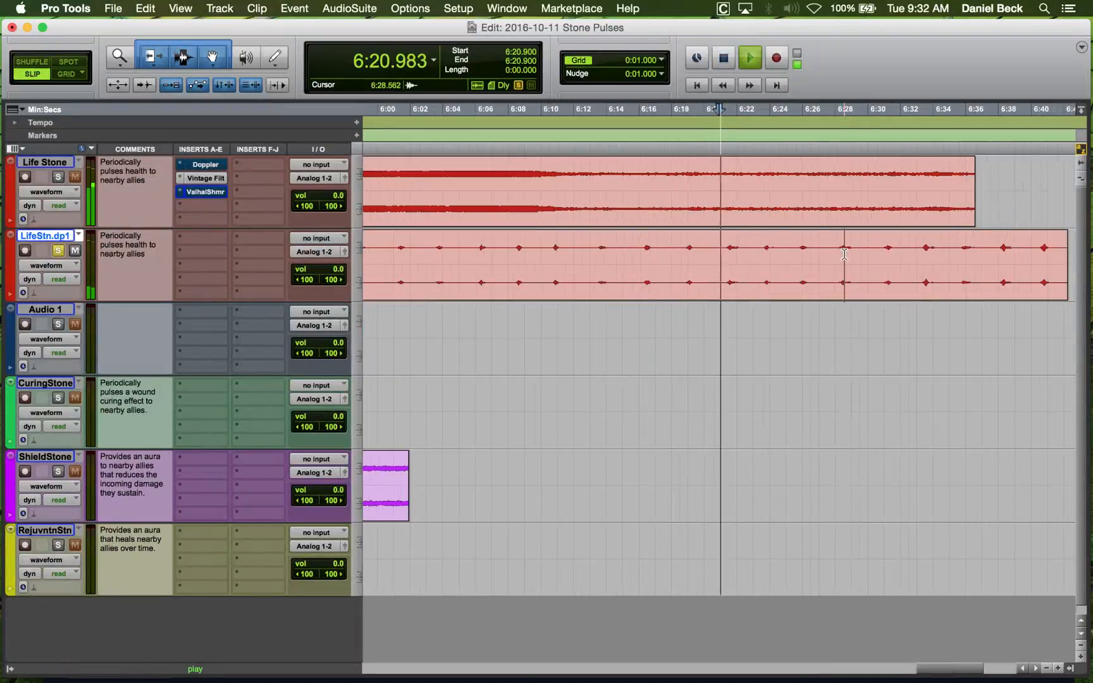
pyautogui.click(926, 254)
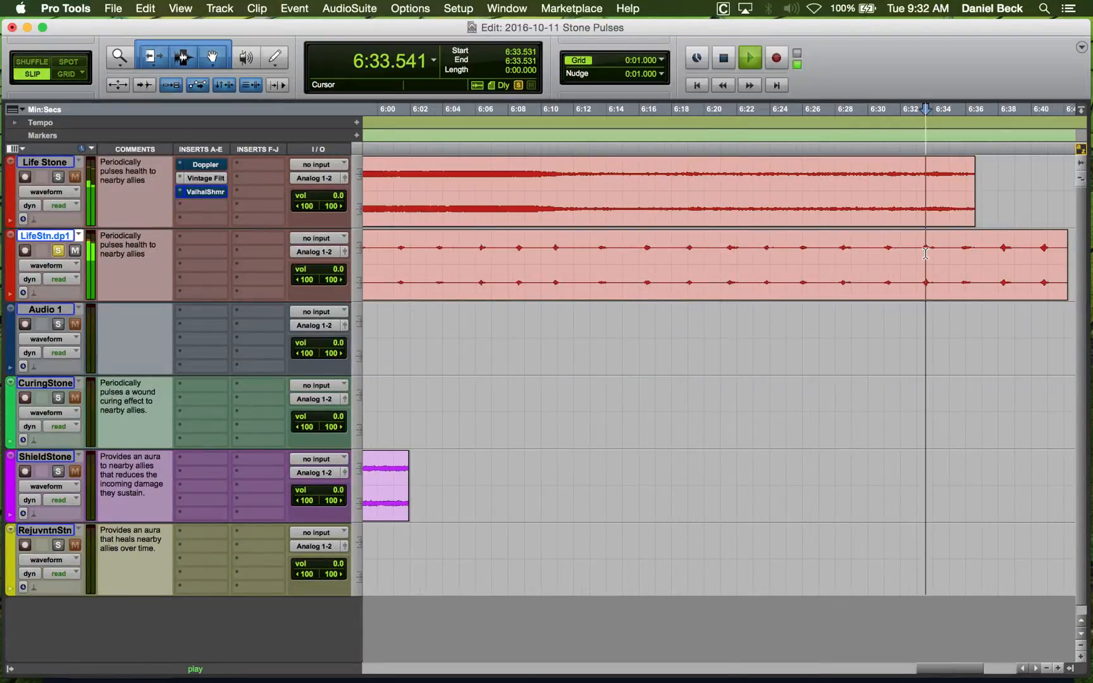
pyautogui.click(1001, 255)
pyautogui.press('r')
pyautogui.press('space')
pyautogui.click(912, 256)
# Switch to BaseHead and audition Source_Magic_DeverbDay_Whoosh_Puff_Explosion_Dissolve_Evaporate files 08, 01 and 03 in the whoosh results.
pyautogui.press('super+Tab')
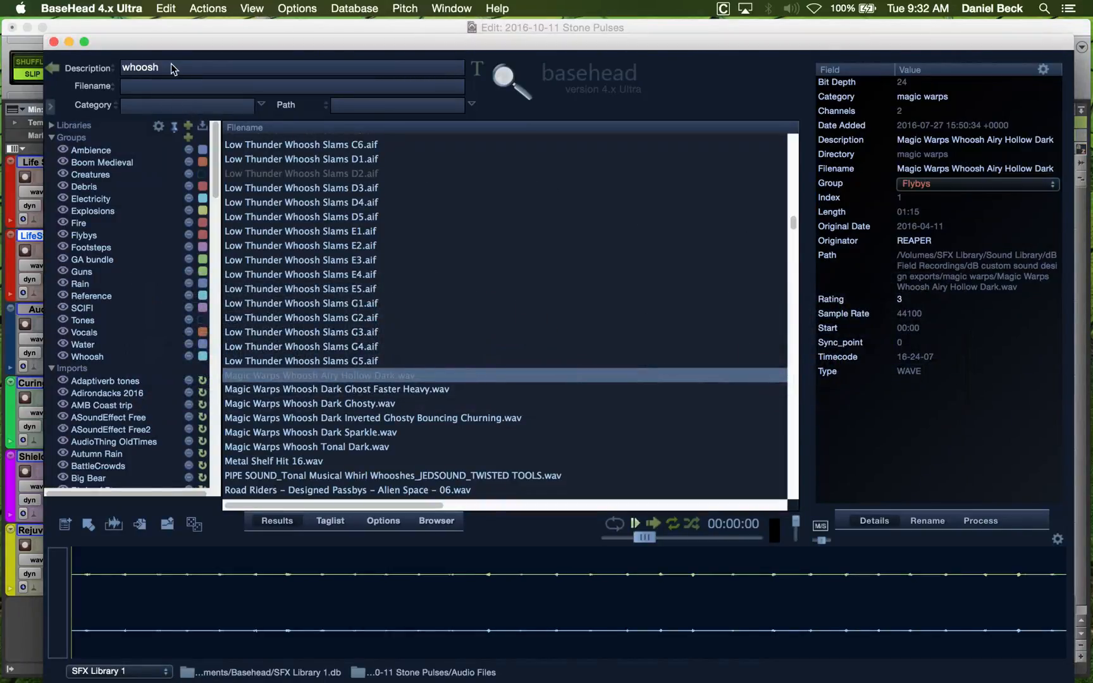
pyautogui.scroll(-4, 310, 219)
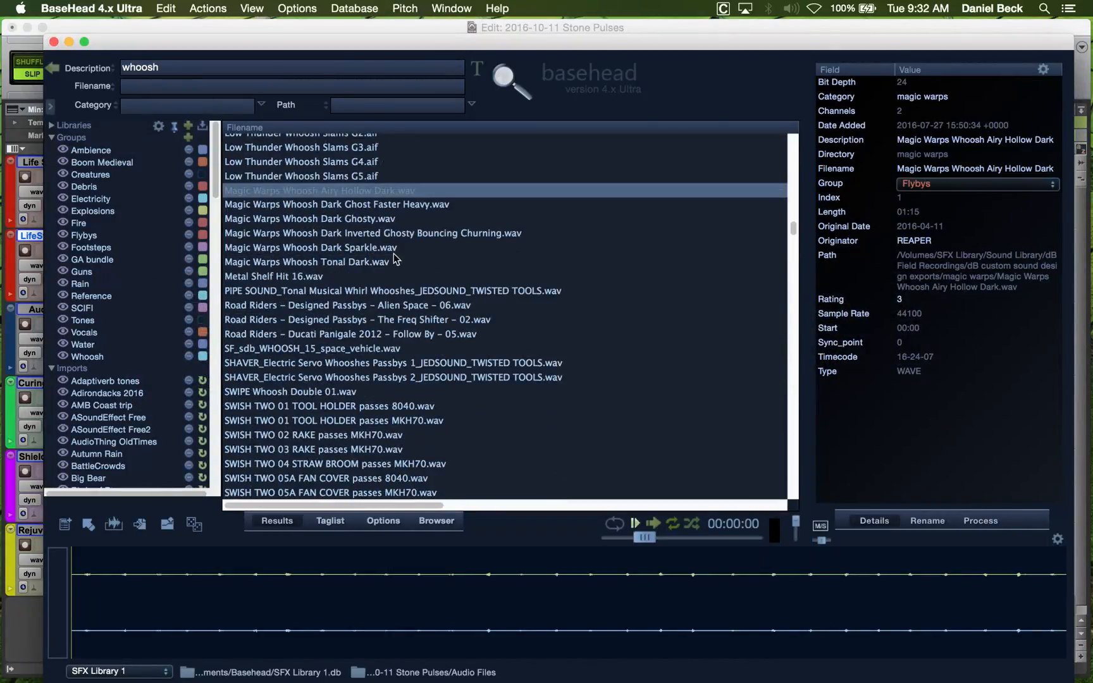
pyautogui.scroll(-1, 401, 262)
pyautogui.scroll(-20, 411, 277)
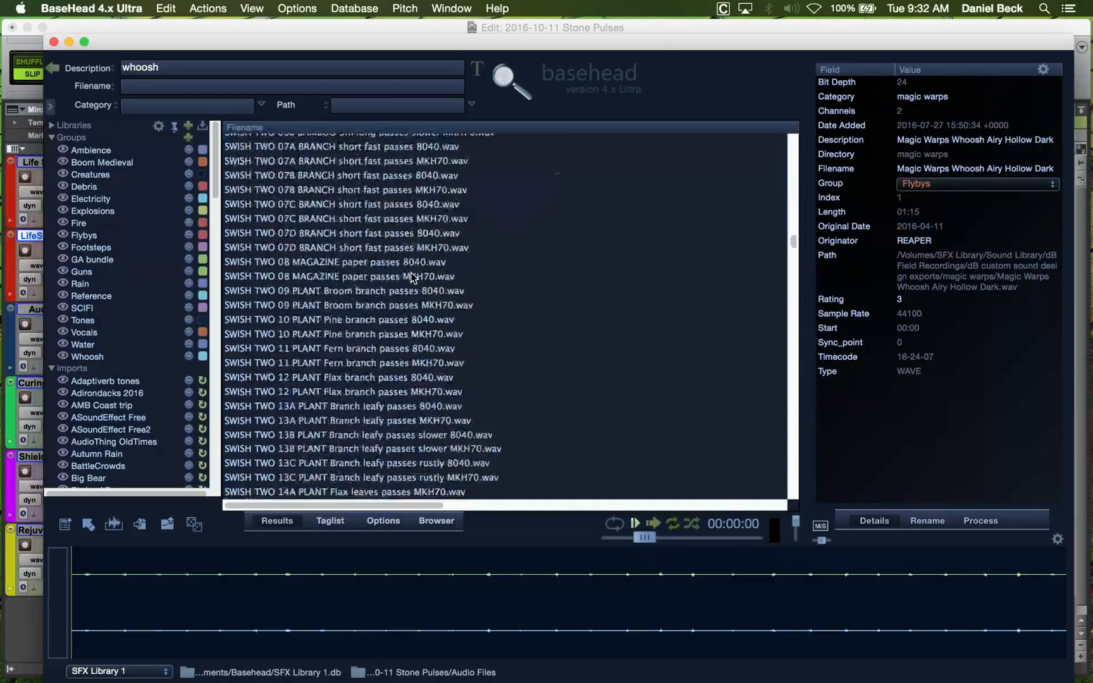
pyautogui.scroll(-20, 411, 277)
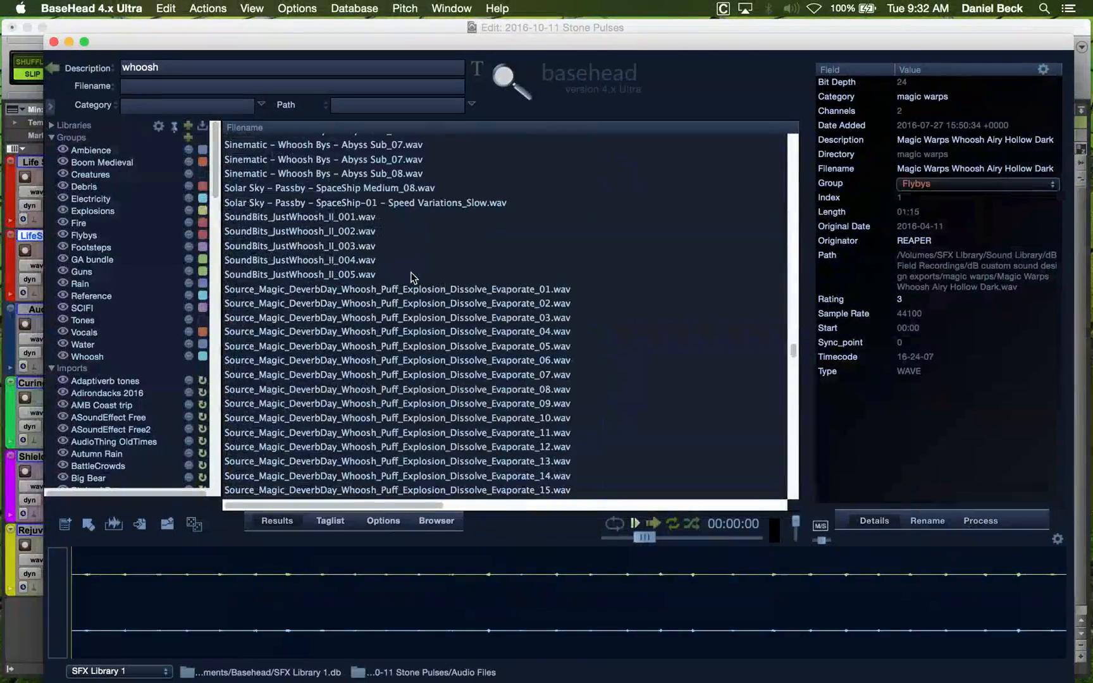
pyautogui.scroll(-5, 412, 276)
pyautogui.scroll(-2, 412, 276)
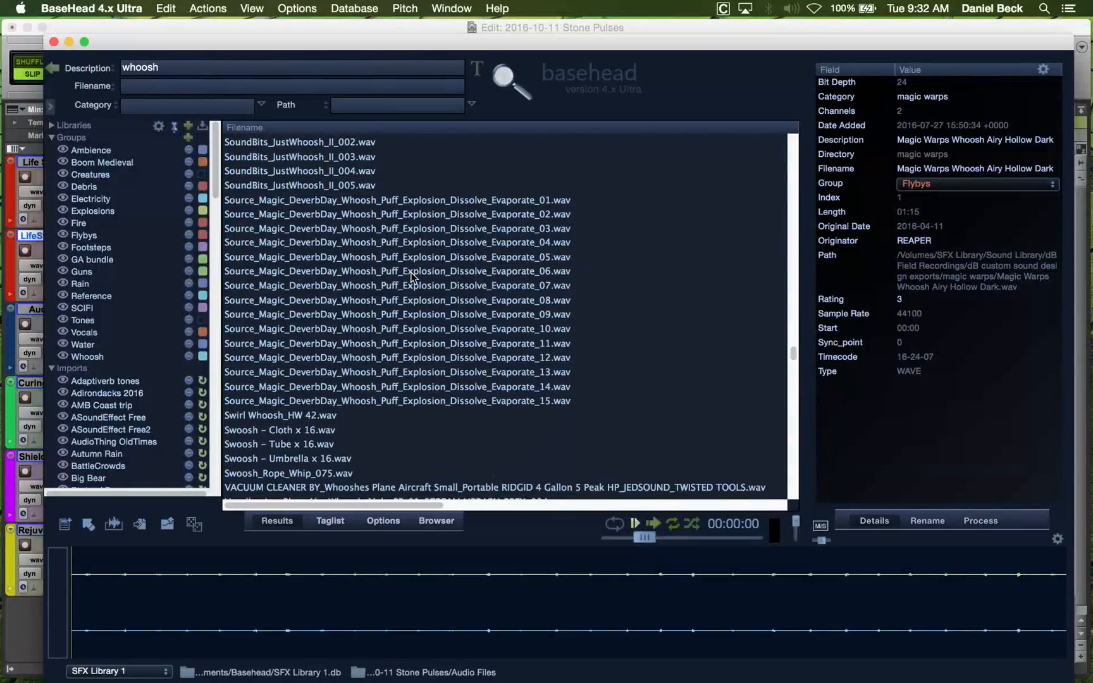
pyautogui.click(411, 279)
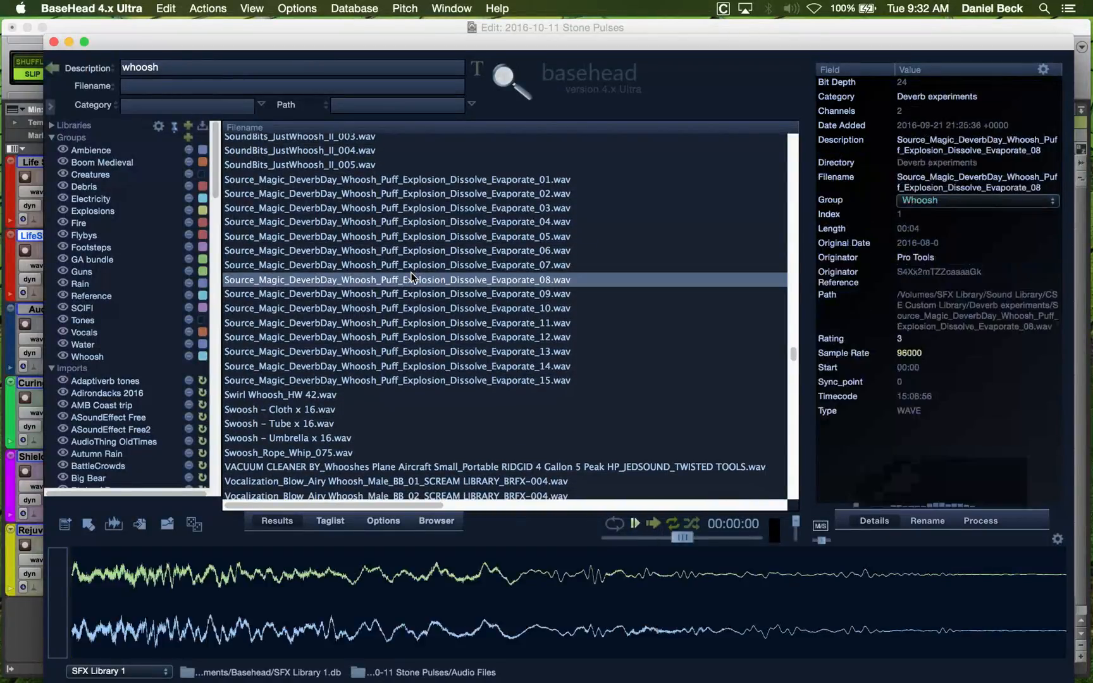
pyautogui.click(437, 181)
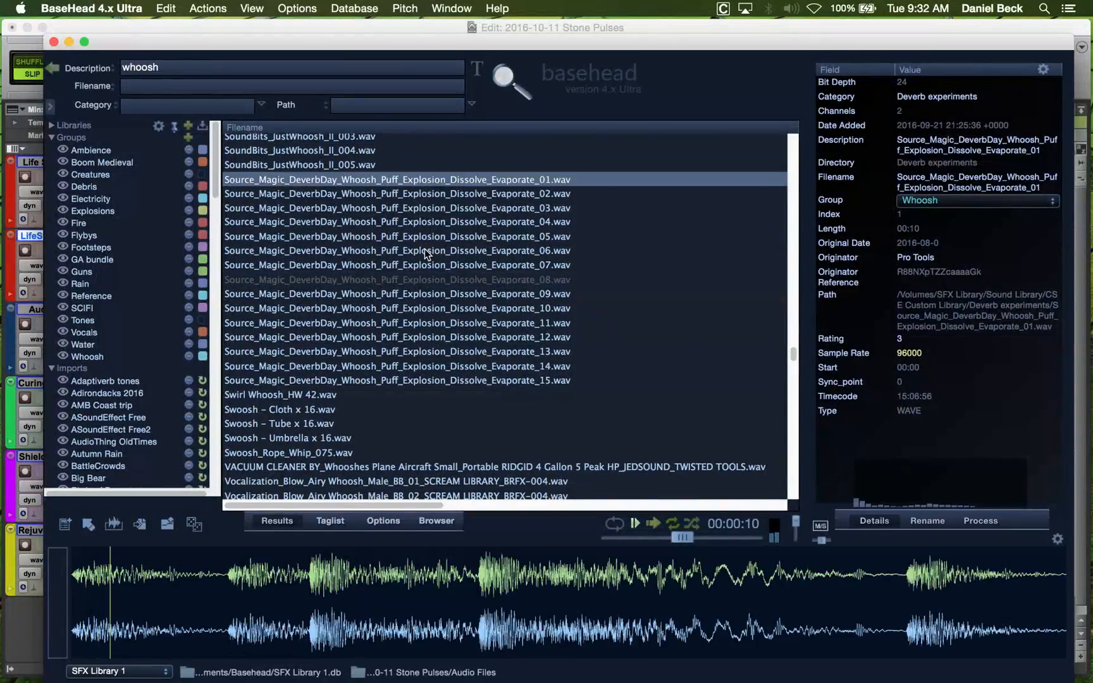
pyautogui.click(442, 213)
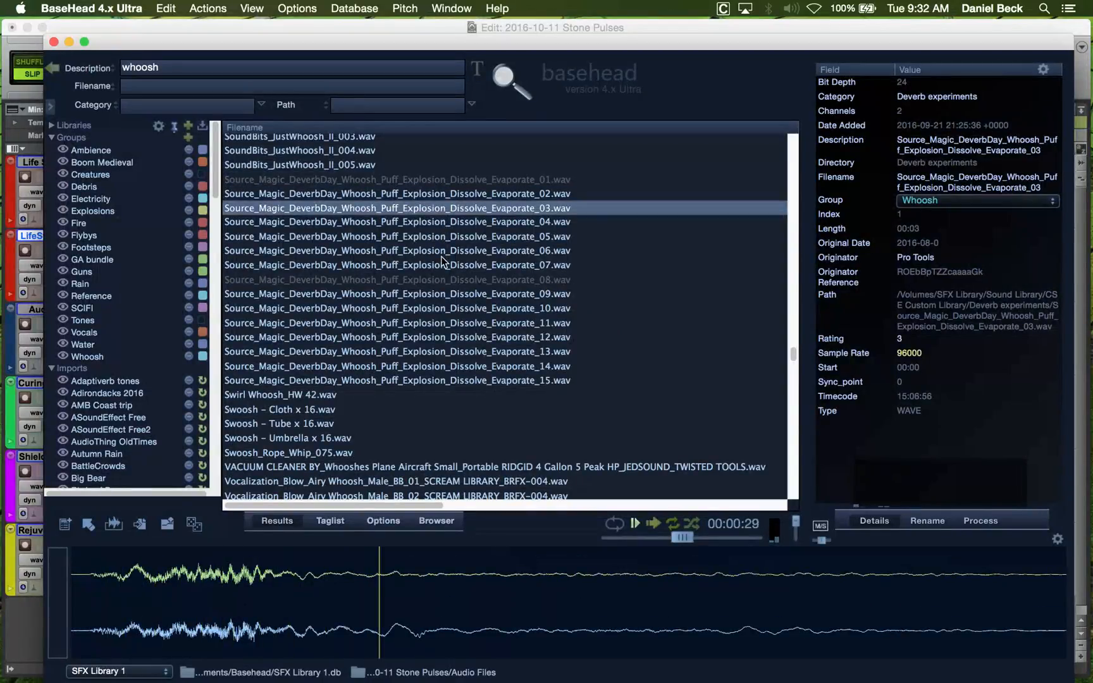
# Audition further DeverbDay Whoosh Puff variations, including files 05, 11, 07 and 09.
pyautogui.moveTo(441, 257); pyautogui.dragTo(437, 272)
pyautogui.press('Up')
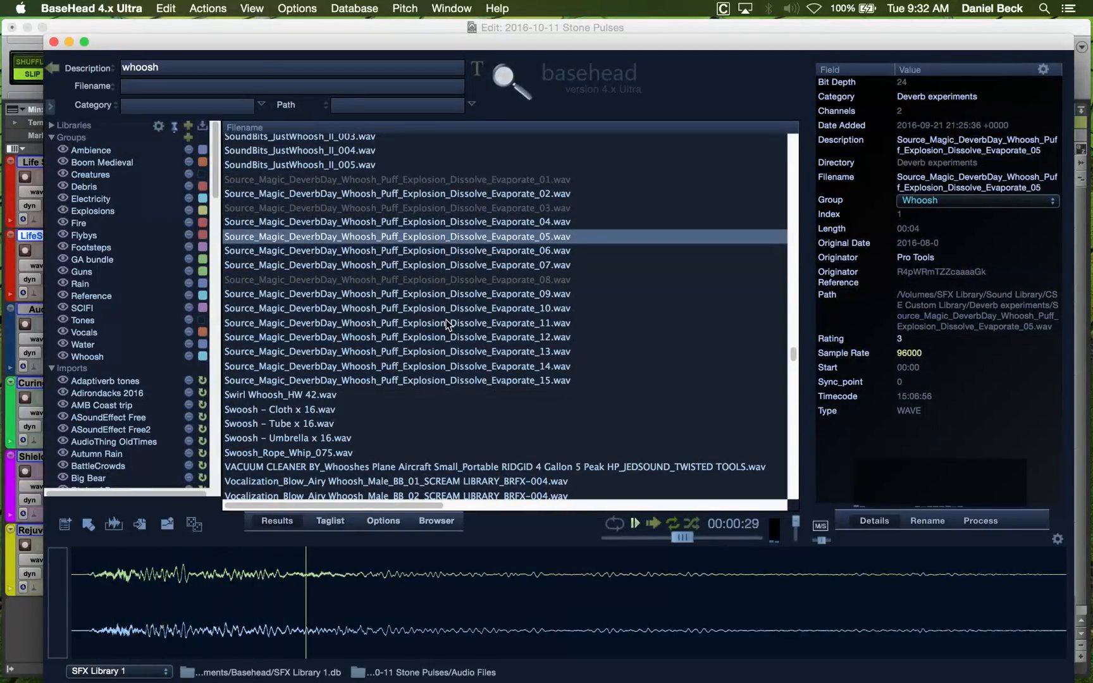
pyautogui.click(446, 323)
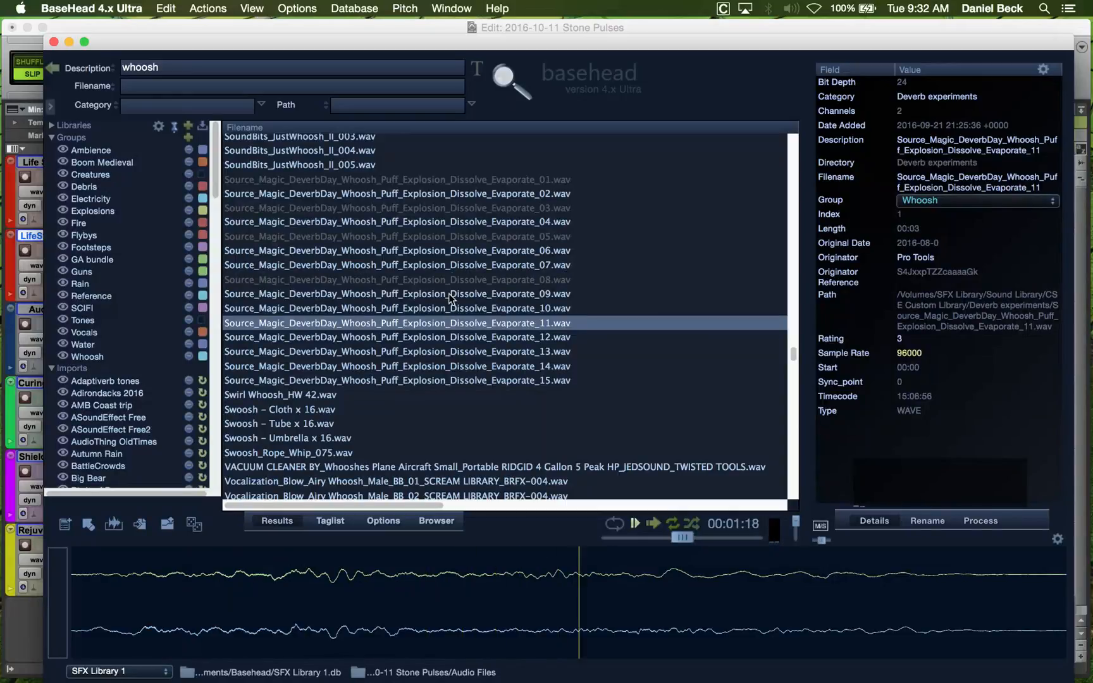
pyautogui.click(453, 261)
pyautogui.click(444, 298)
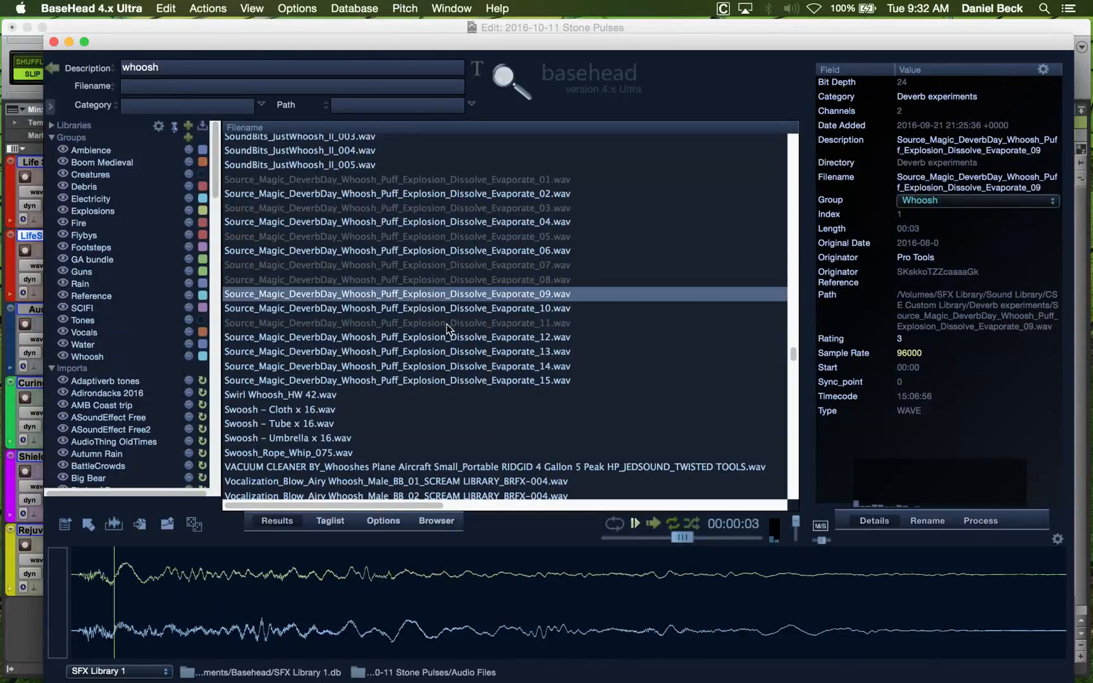
# Audition Whoosh Blasts A3 and Whoosh Blasts B5 further down the whoosh results.
pyautogui.scroll(-5, 446, 316)
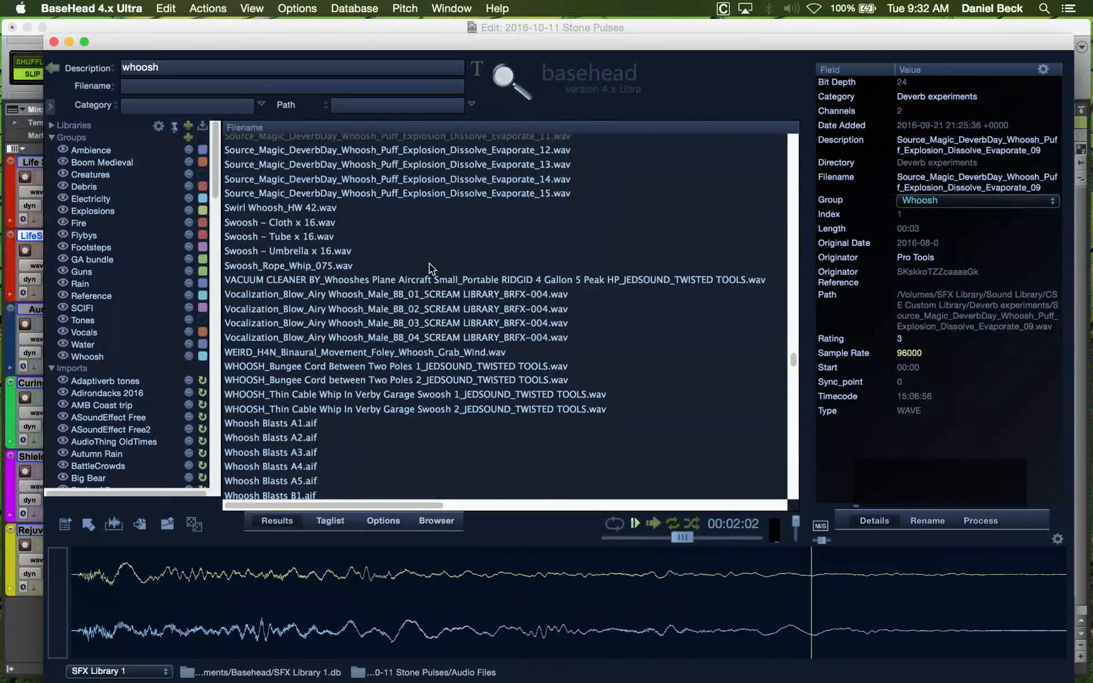
pyautogui.scroll(-4, 429, 259)
pyautogui.click(403, 313)
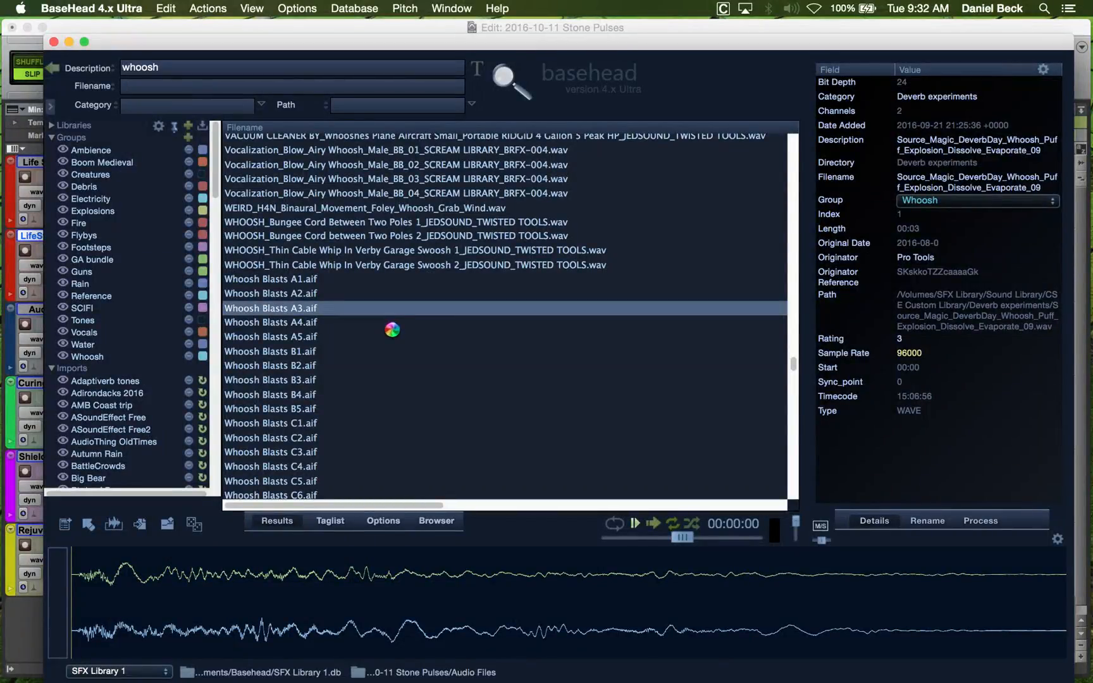
pyautogui.scroll(-2, 383, 335)
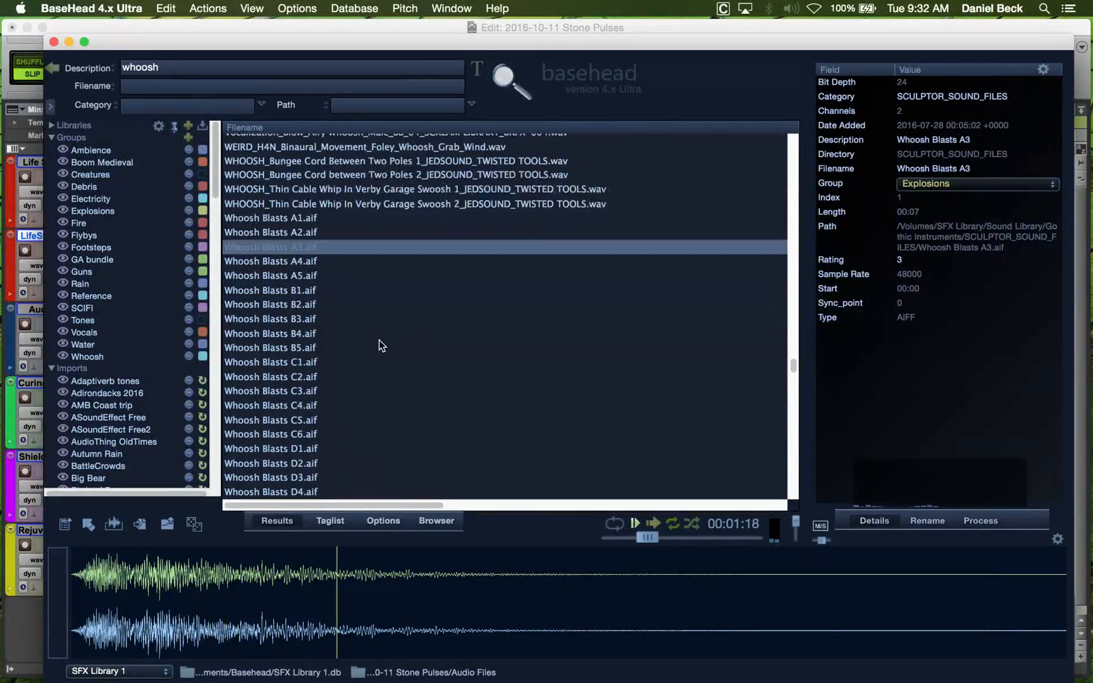
pyautogui.click(380, 342)
pyautogui.scroll(-2, 392, 361)
pyautogui.scroll(-8, 401, 373)
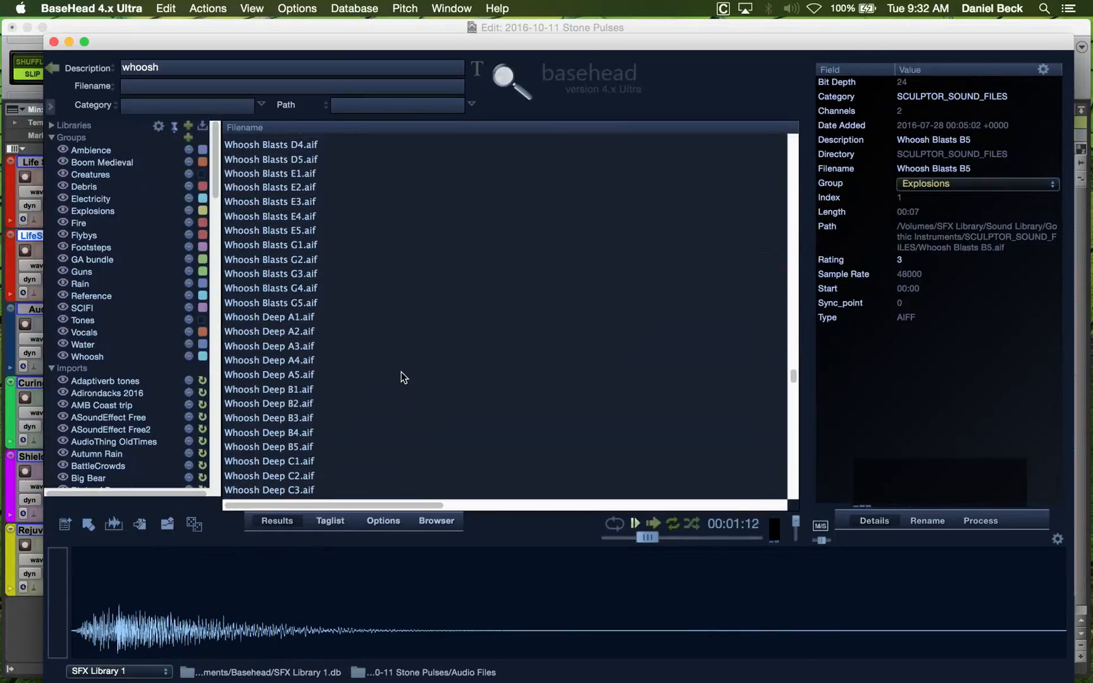
# Audition Whoosh Deep A4, Whoosh Blasts G1 and Whoosh Blasts E2, replaying E2 at different preview pitches.
pyautogui.click(402, 356)
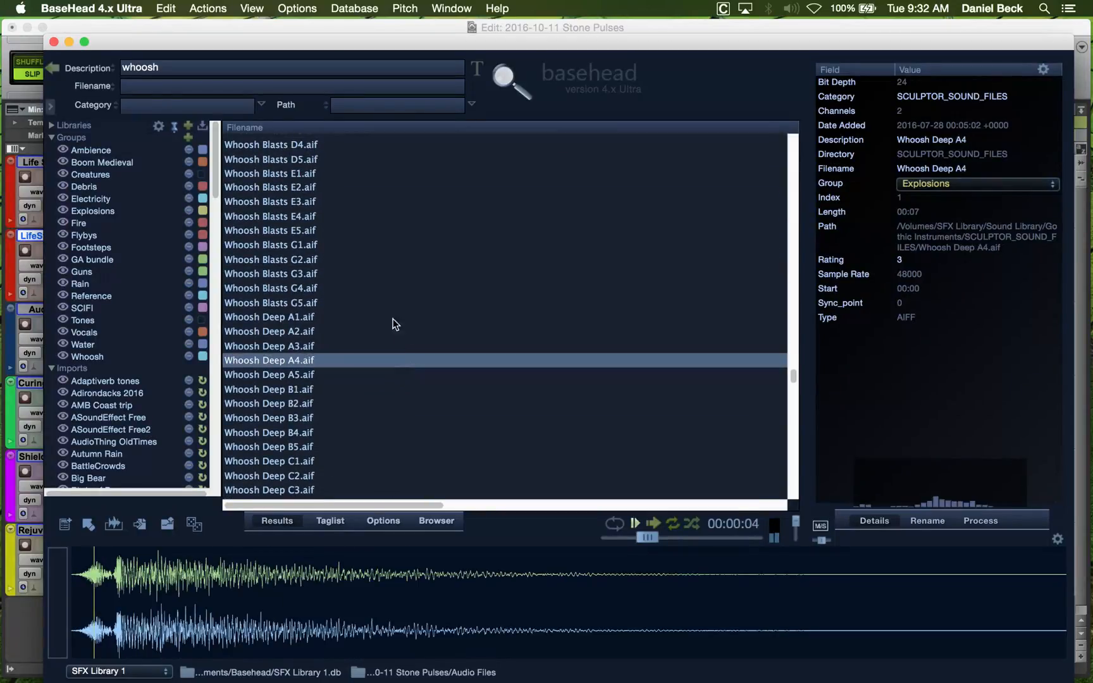
pyautogui.click(379, 246)
pyautogui.click(364, 192)
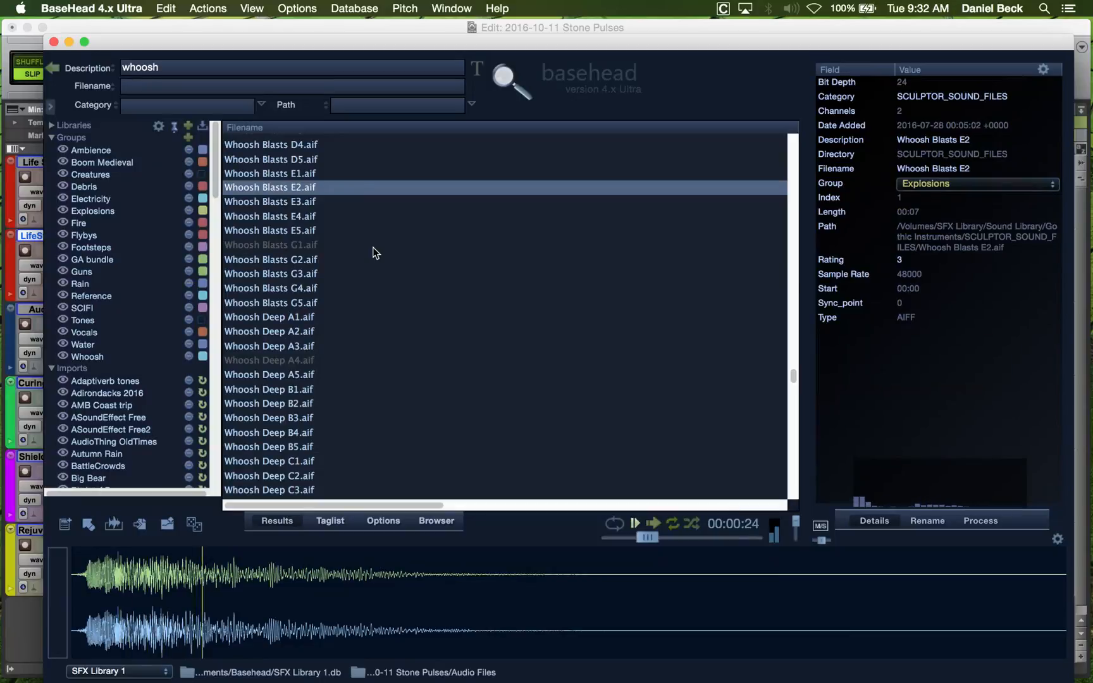
pyautogui.moveTo(647, 537); pyautogui.dragTo(727, 538)
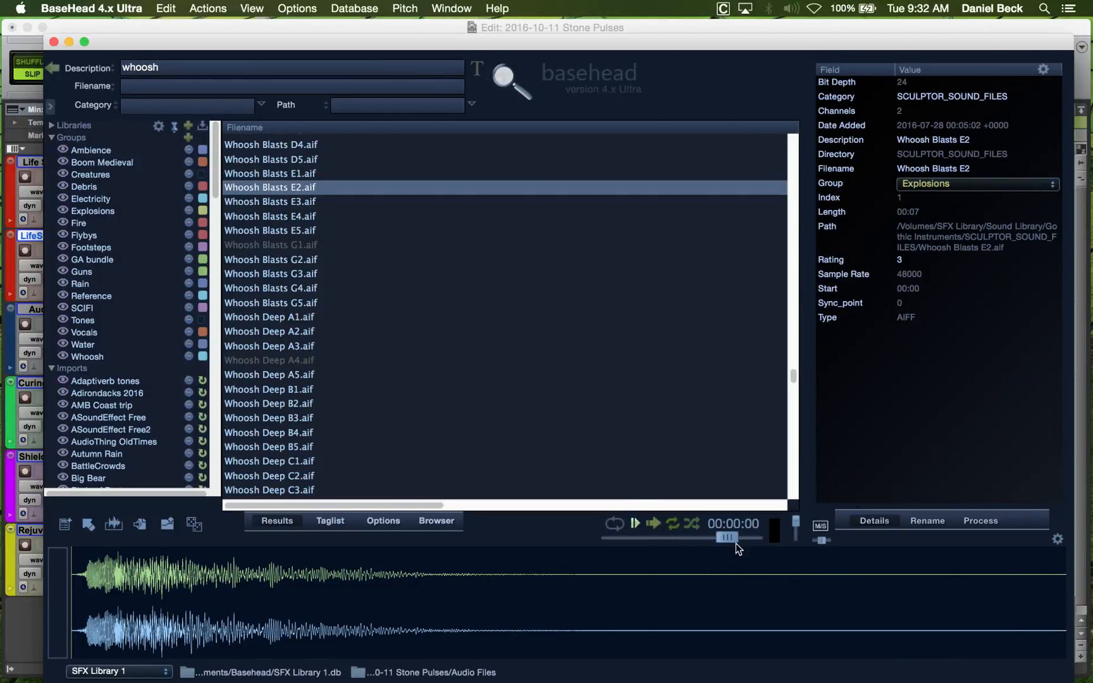
pyautogui.moveTo(729, 538); pyautogui.dragTo(691, 537)
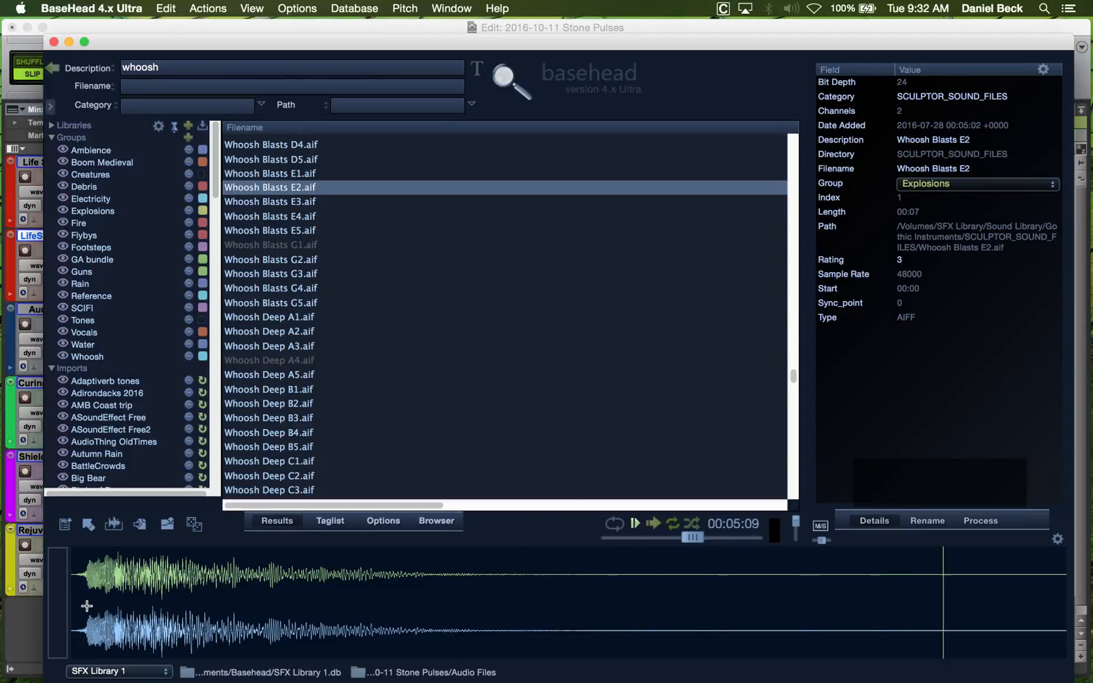
# Compare Whoosh Deep C6 with Whoosh Deep C4 and transfer Whoosh Deep C6 into the Pro Tools session.
pyautogui.scroll(-5, 297, 368)
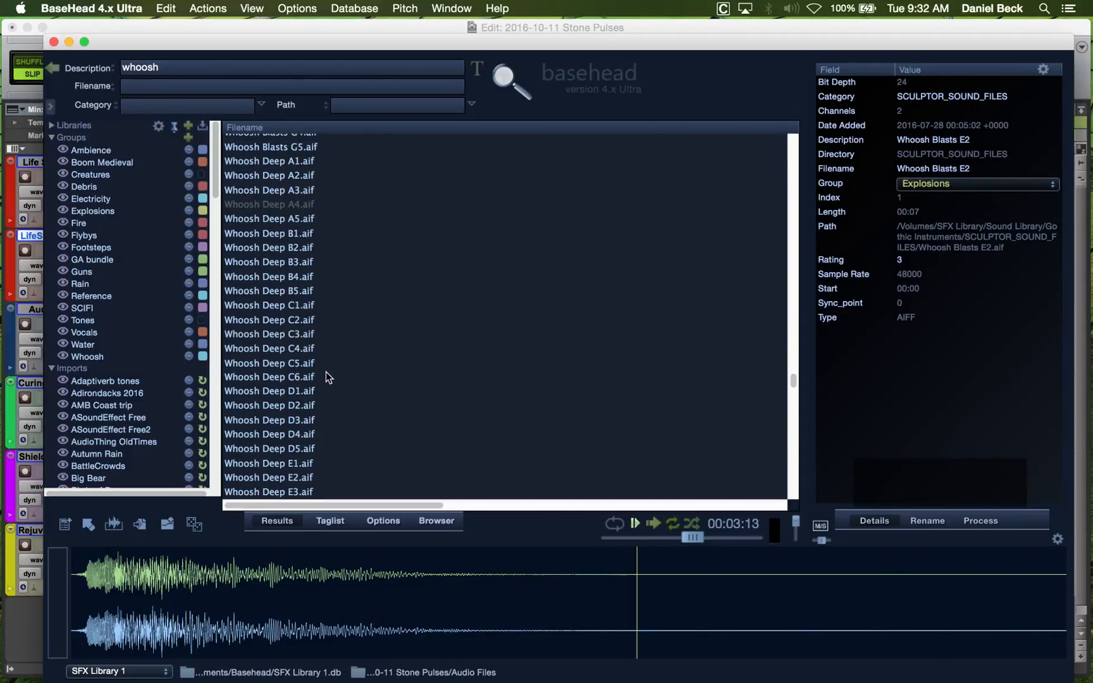
pyautogui.click(331, 377)
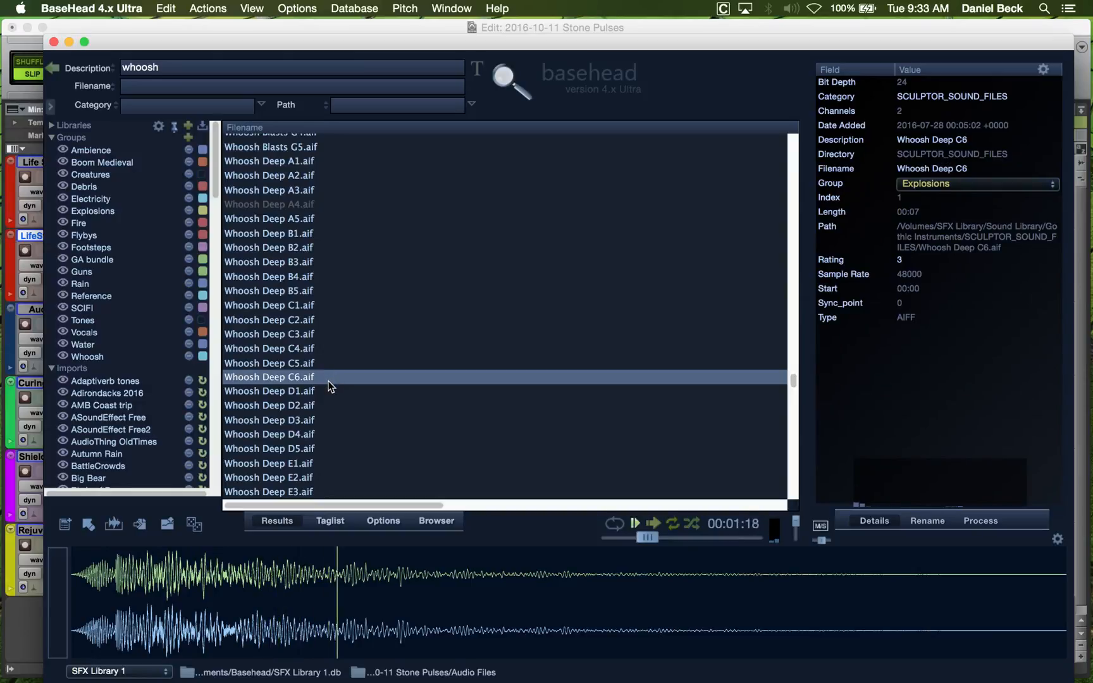
pyautogui.click(334, 348)
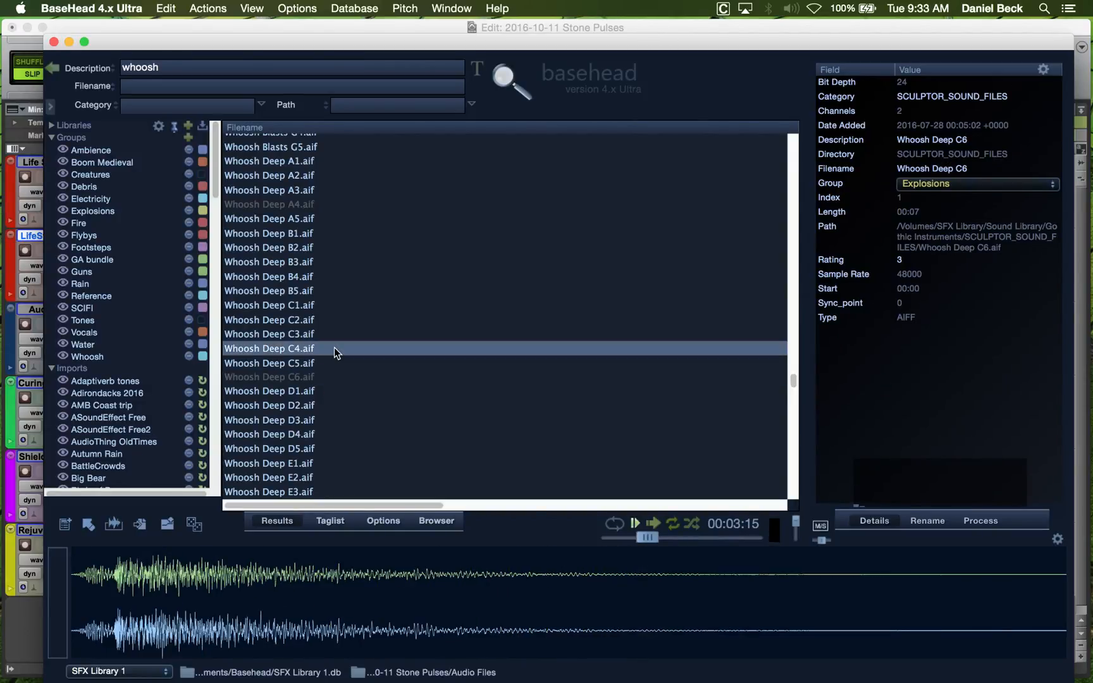
pyautogui.click(327, 378)
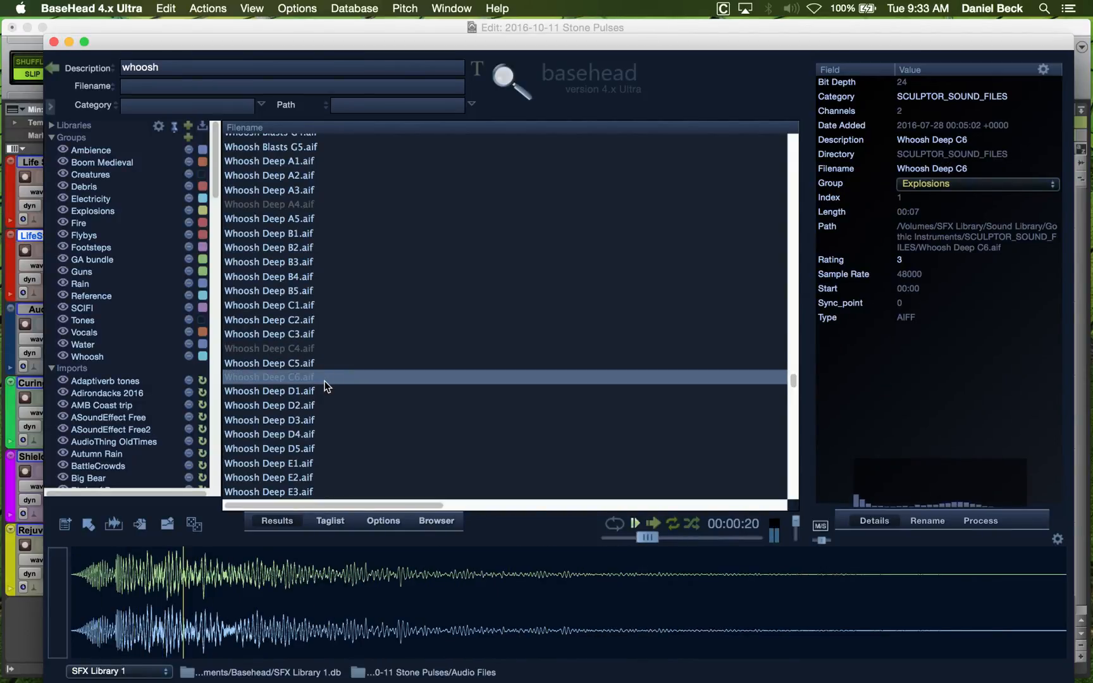
pyautogui.press('s')
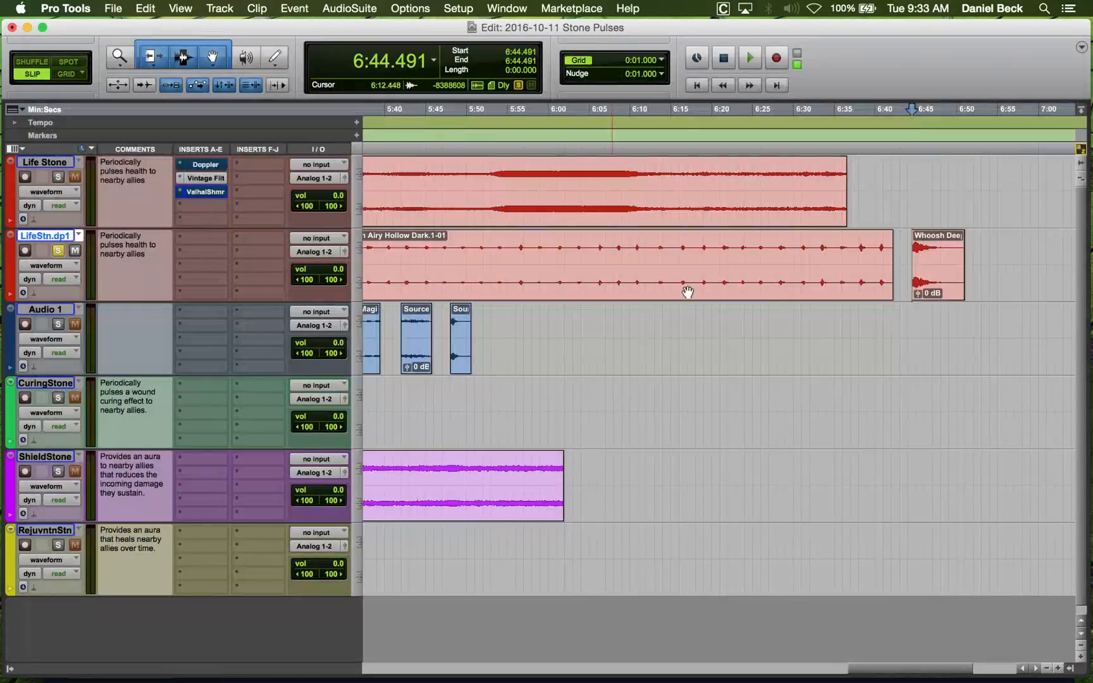
# Select the imported Whoosh Deep C6 clip for pasting, then duplicate the LifeStn.dp1 track once without its active playlist.
pyautogui.click(935, 291)
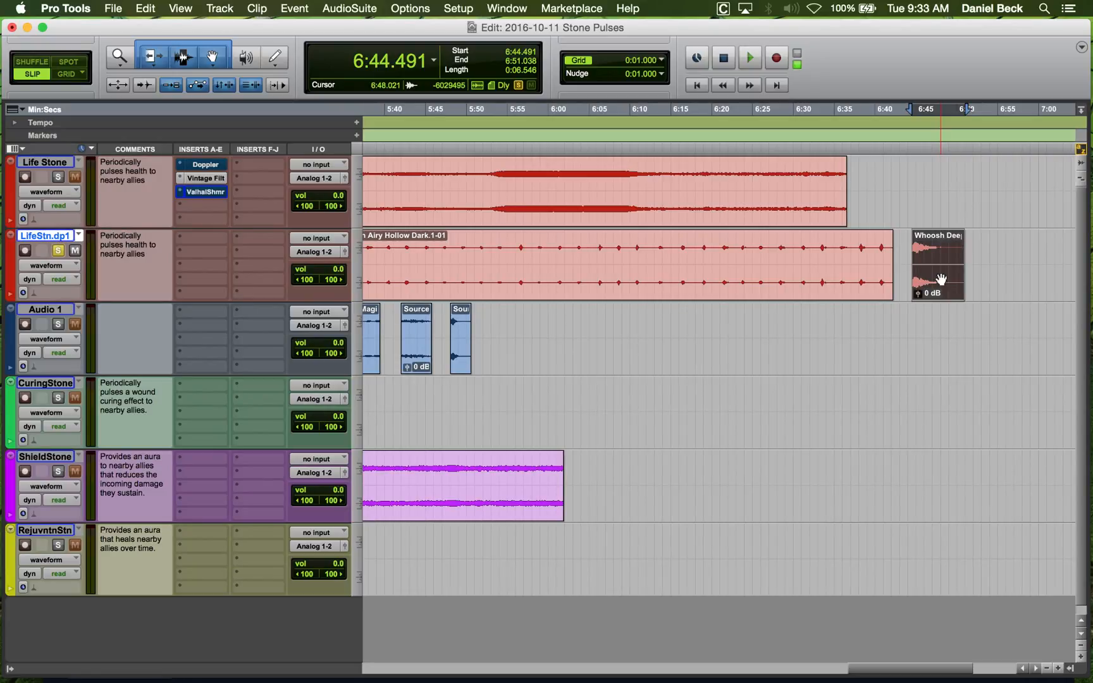
pyautogui.press('Return')
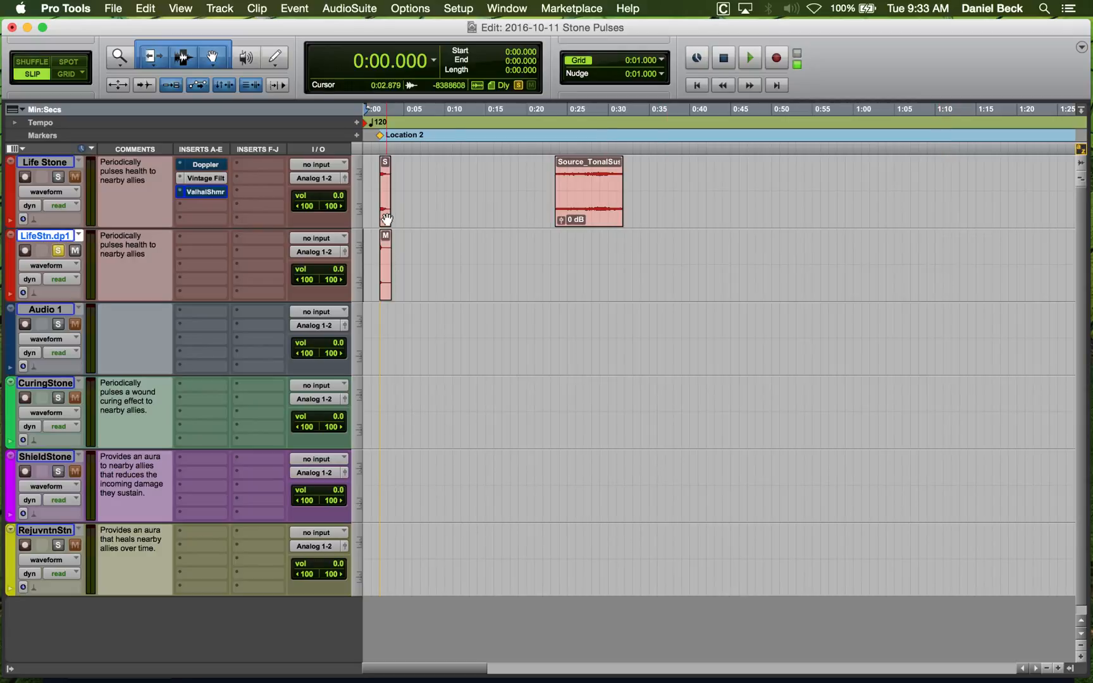
pyautogui.rightClick(50, 234)
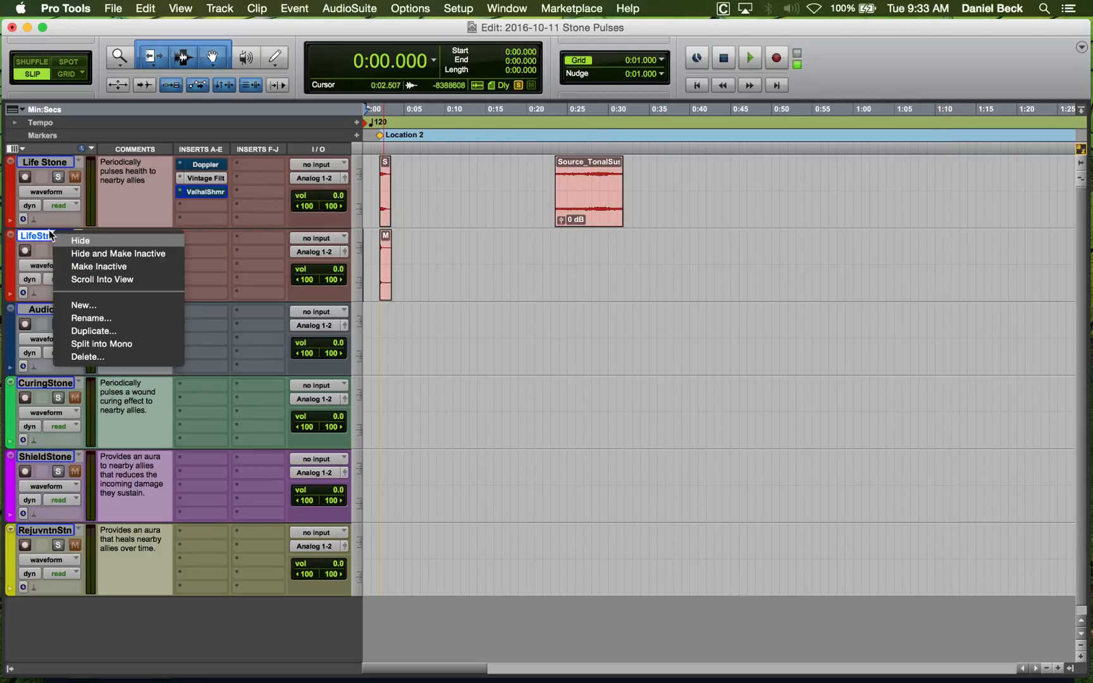
pyautogui.click(110, 328)
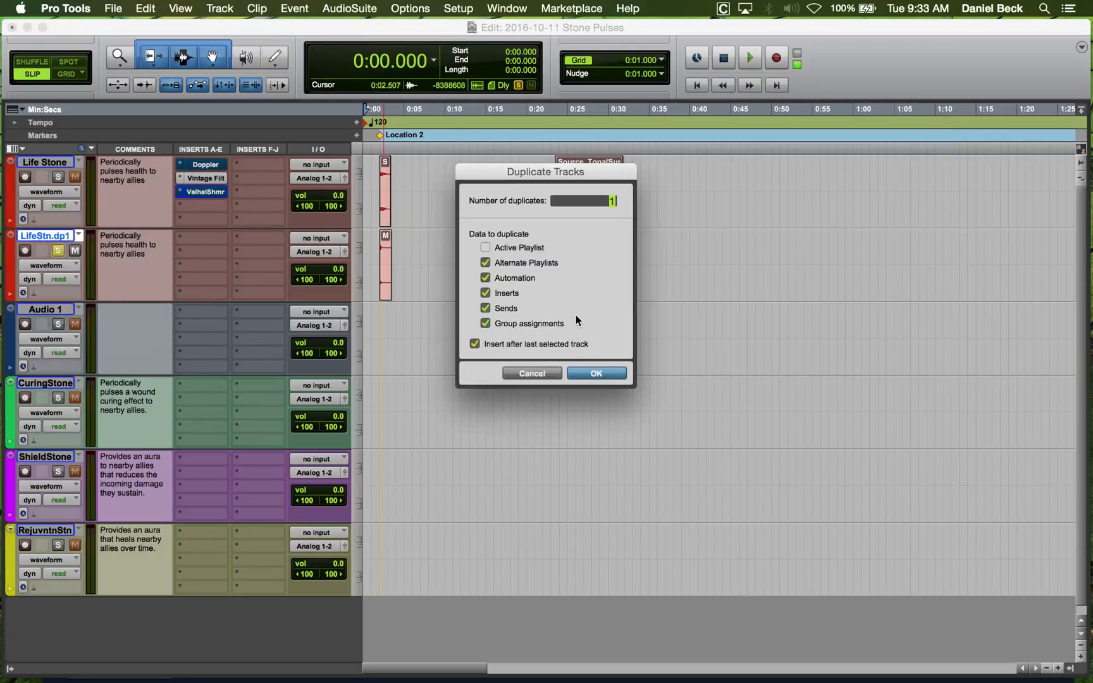
pyautogui.click(574, 370)
# Paste the Whoosh Deep C6 clip onto the LifeStn.dp2 track at about 2.194 s, just after Location 2.
pyautogui.click(383, 318)
pyautogui.press('super+bracketright')
pyautogui.press('super+bracketright')
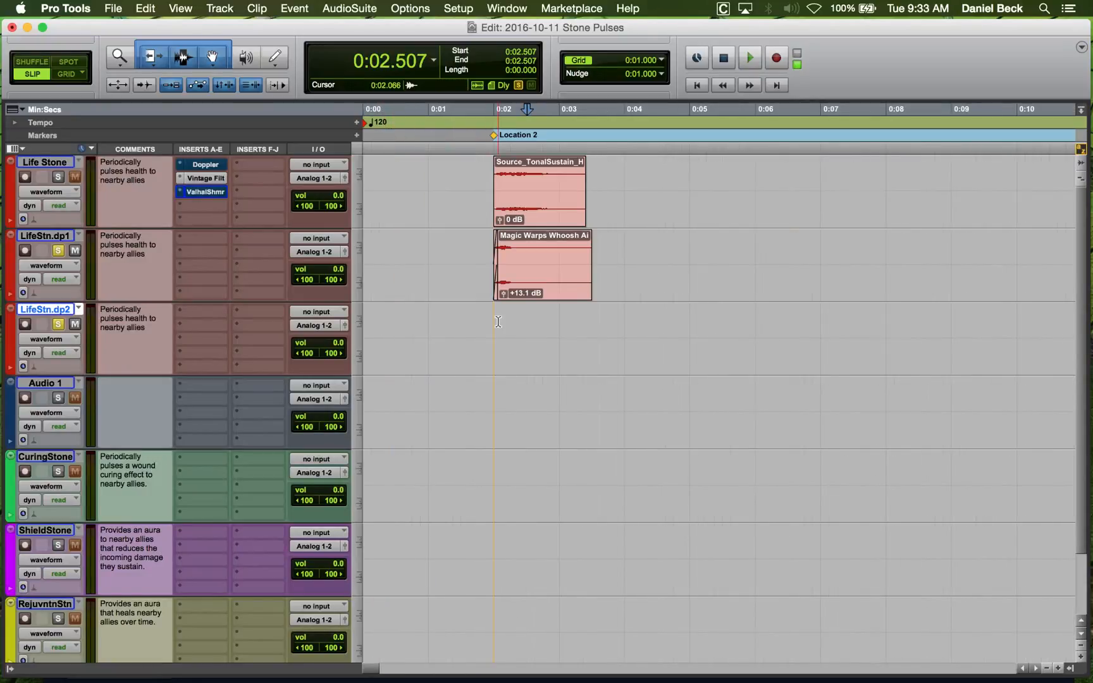
pyautogui.click(507, 321)
pyautogui.press('super+v')
pyautogui.press('super+bracketright')
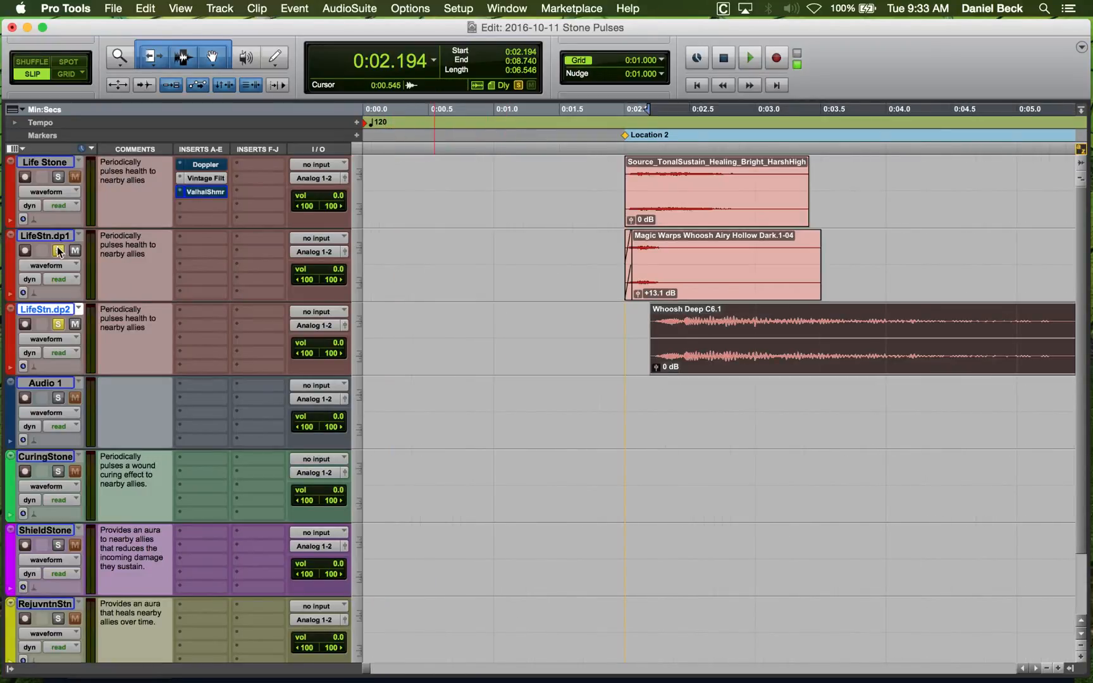
# Unsolo LifeStn.dp1, audition the layers, and trim the start of the Whoosh Deep C6 clip to about 2.432 s.
pyautogui.click(638, 321)
pyautogui.press('space')
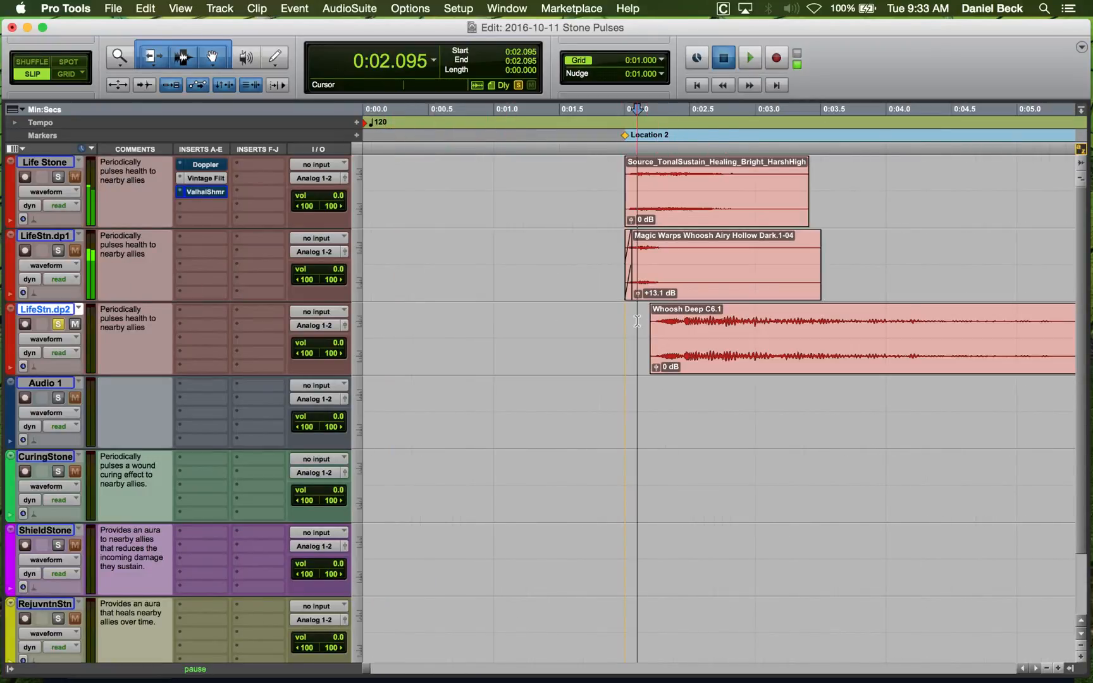
pyautogui.press('super+bracketright')
pyautogui.press('space')
pyautogui.click(807, 322)
pyautogui.press('a')
pyautogui.press('space')
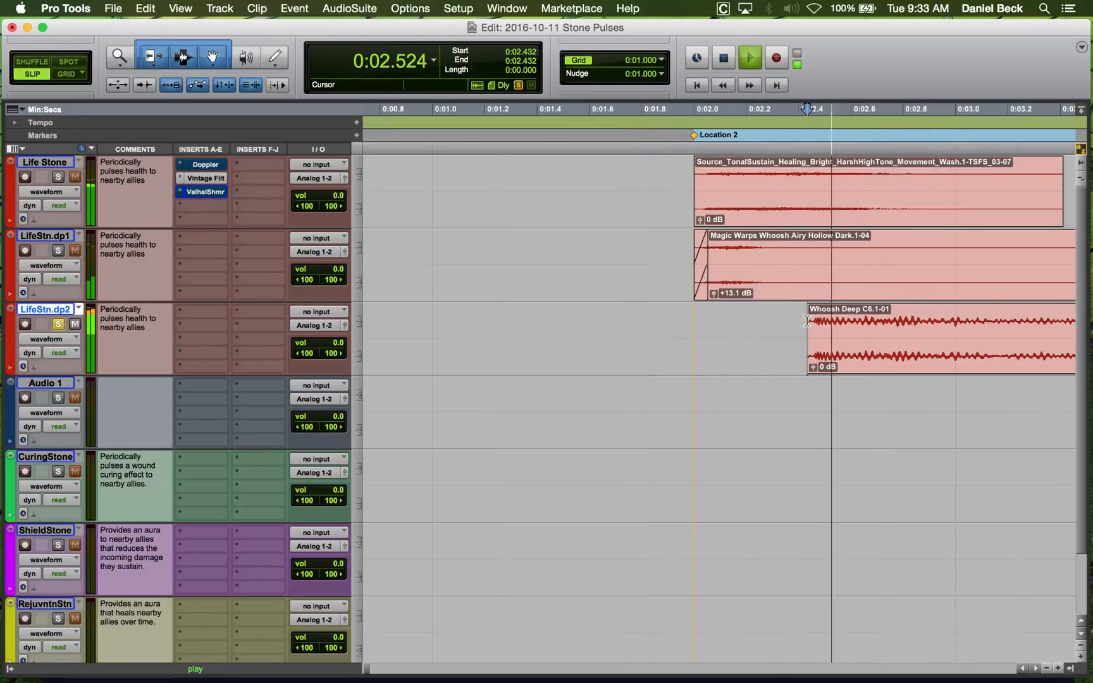
# Fade in the trimmed Whoosh Deep C6 clip from its start to about 2.478 s.
pyautogui.press('space')
pyautogui.click(791, 321)
pyautogui.click(820, 321)
pyautogui.press('d')
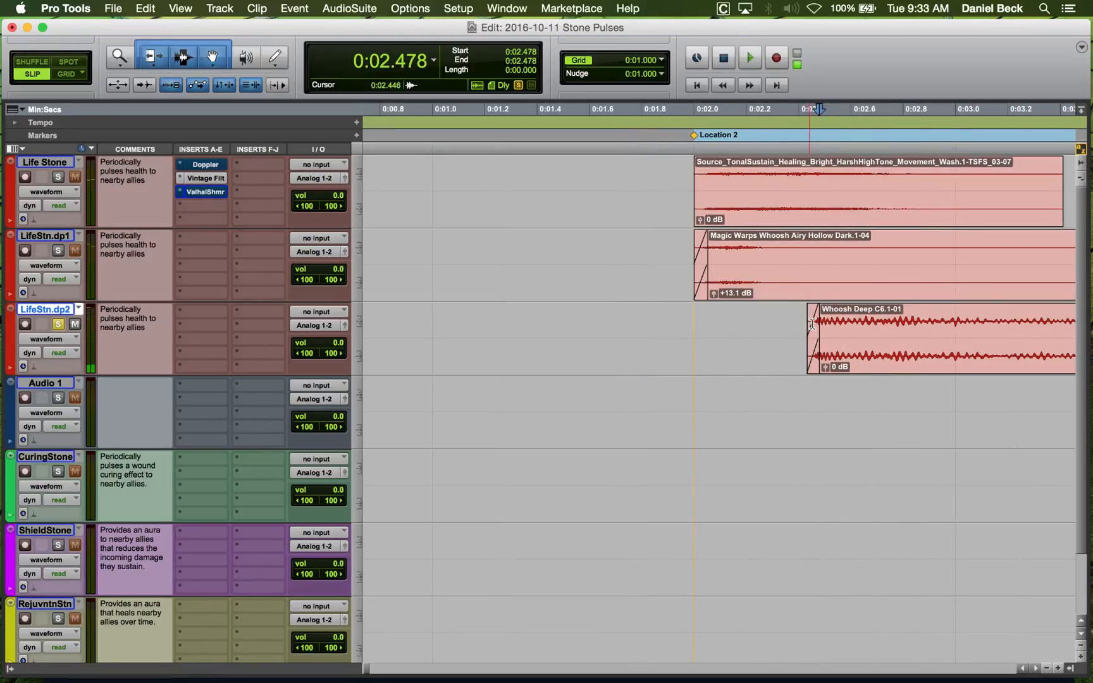
# Insert the stereo Solid EQ-AAX on LifeStn.dp2 and set its low-pass filter to 3.0 kHz, checking by ear.
pyautogui.click(201, 313)
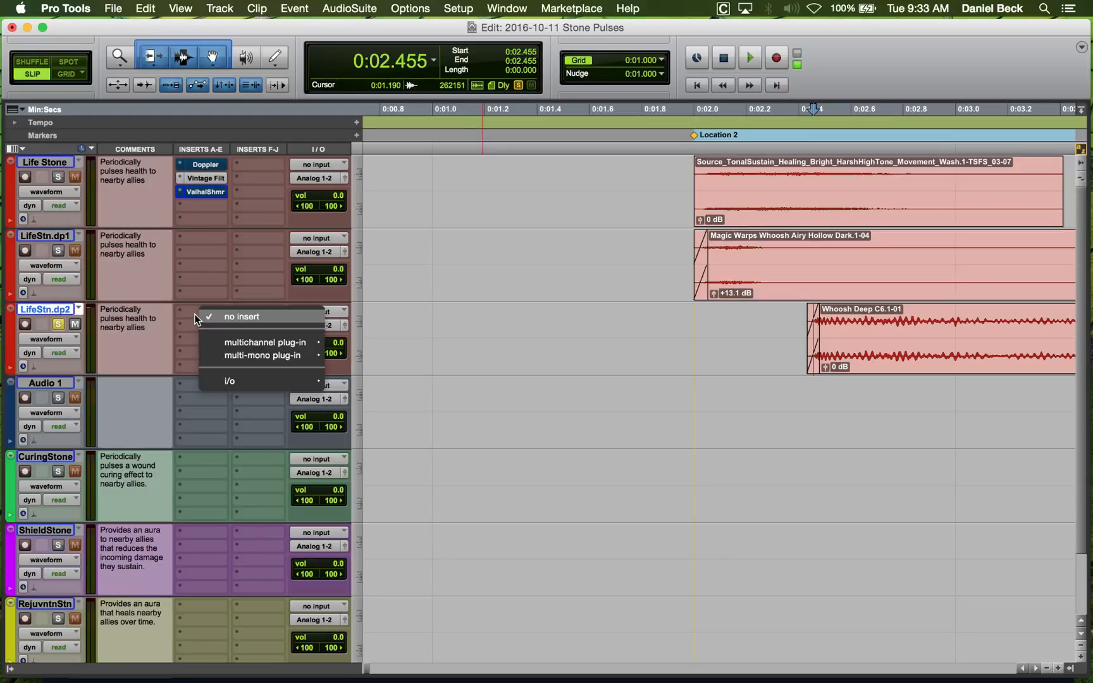
pyautogui.moveTo(239, 344)
pyautogui.moveTo(386, 252)
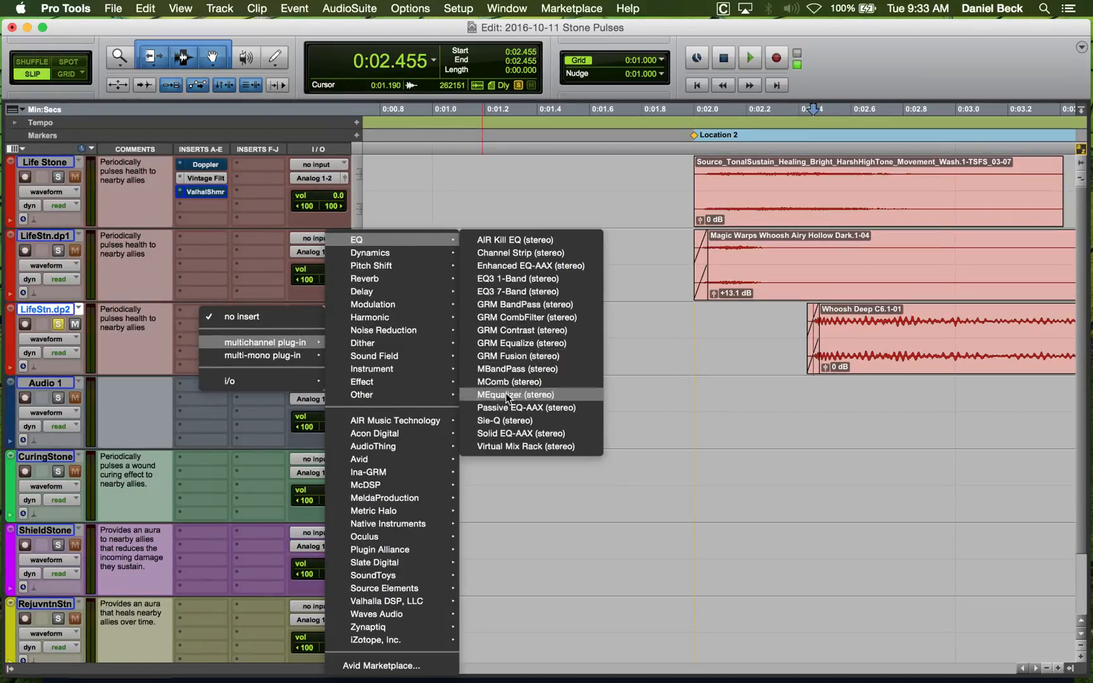
pyautogui.press('Escape')
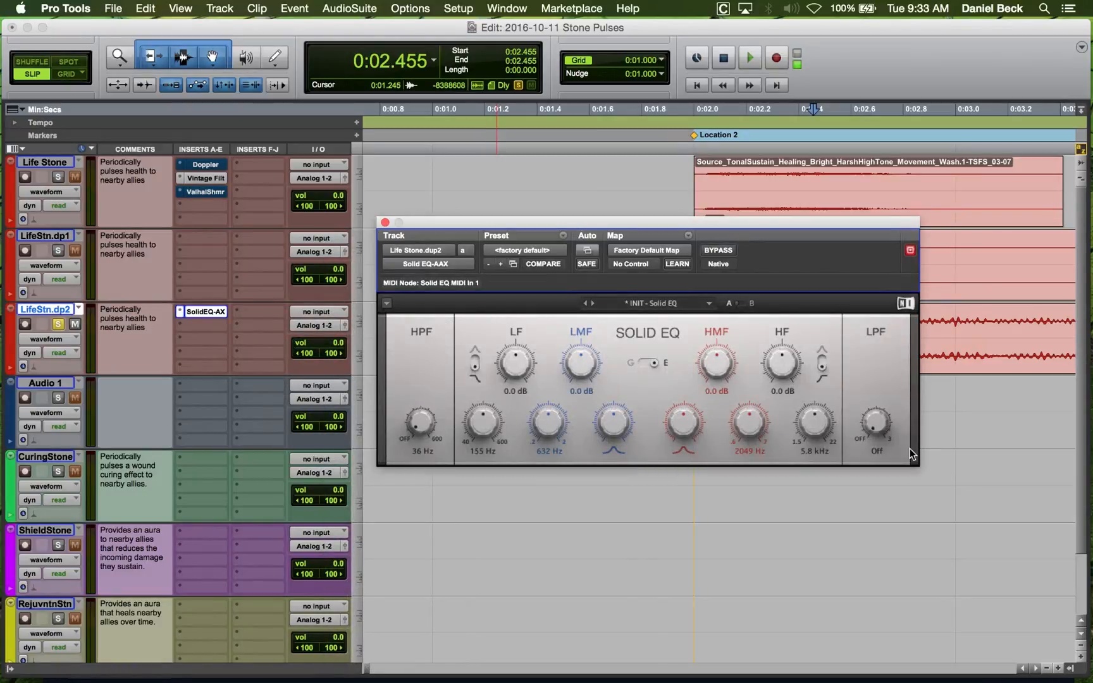
pyautogui.moveTo(882, 433); pyautogui.dragTo(880, 412)
pyautogui.press('space')
pyautogui.press('space')
pyautogui.press('space')
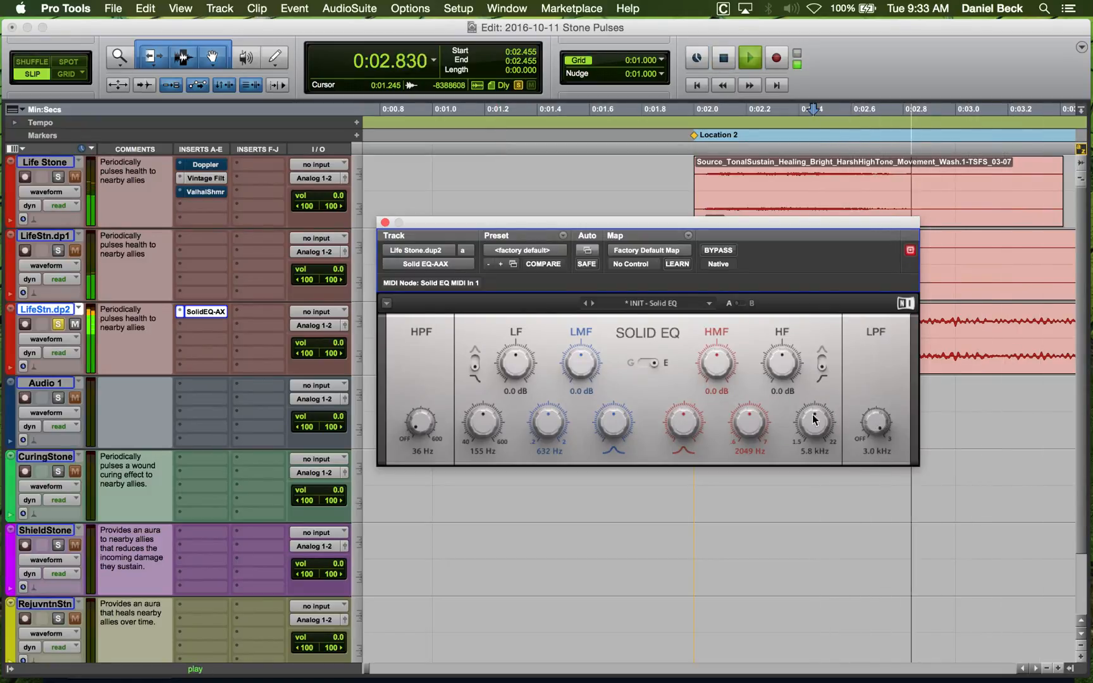
pyautogui.press('space')
# Cut the Solid EQ's HF band to -20 dB at 3.9 kHz and its HMF band to -20 dB while auditioning.
pyautogui.moveTo(783, 356); pyautogui.dragTo(816, 436)
pyautogui.press('space')
pyautogui.press('space')
pyautogui.press('space')
pyautogui.press('space')
pyautogui.moveTo(720, 370); pyautogui.dragTo(720, 405)
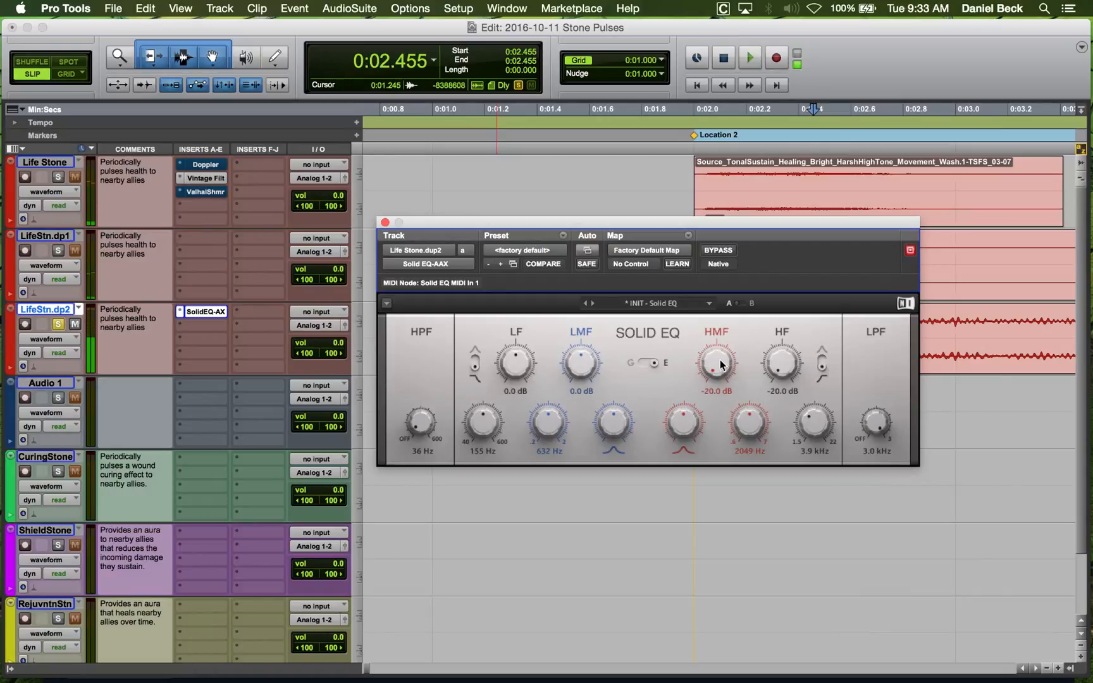
pyautogui.press('space')
pyautogui.press('space')
# Compare the Solid EQ's G and E modes during playback and return it to E.
pyautogui.click(649, 362)
pyautogui.press('space')
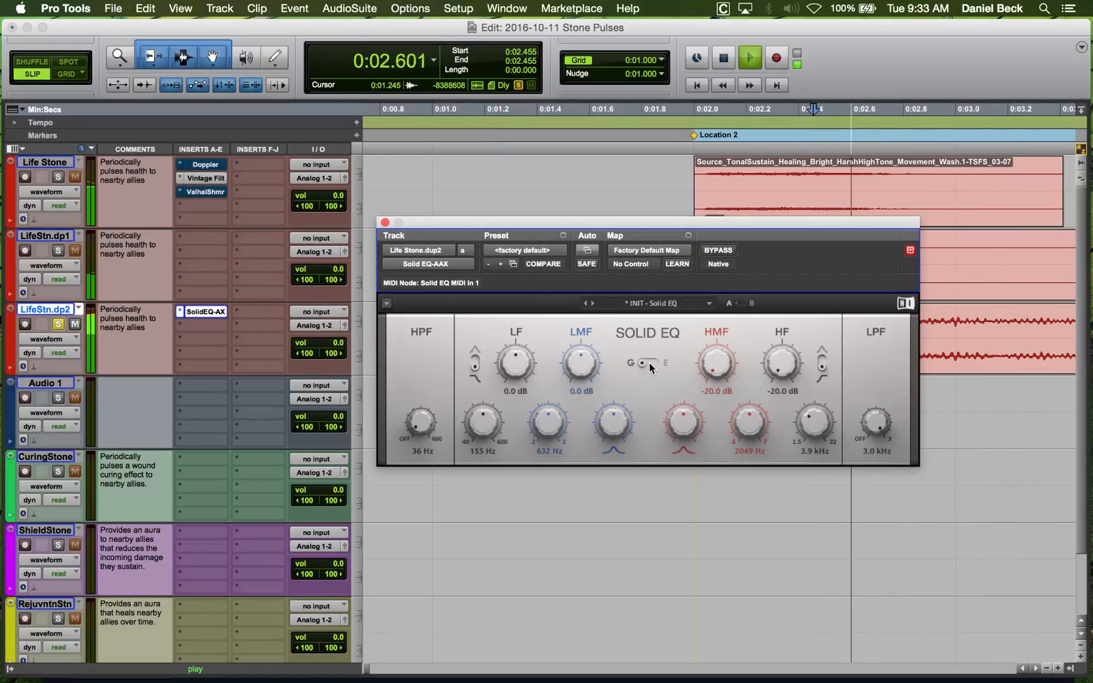
pyautogui.press('space')
pyautogui.press('space')
pyautogui.press('space')
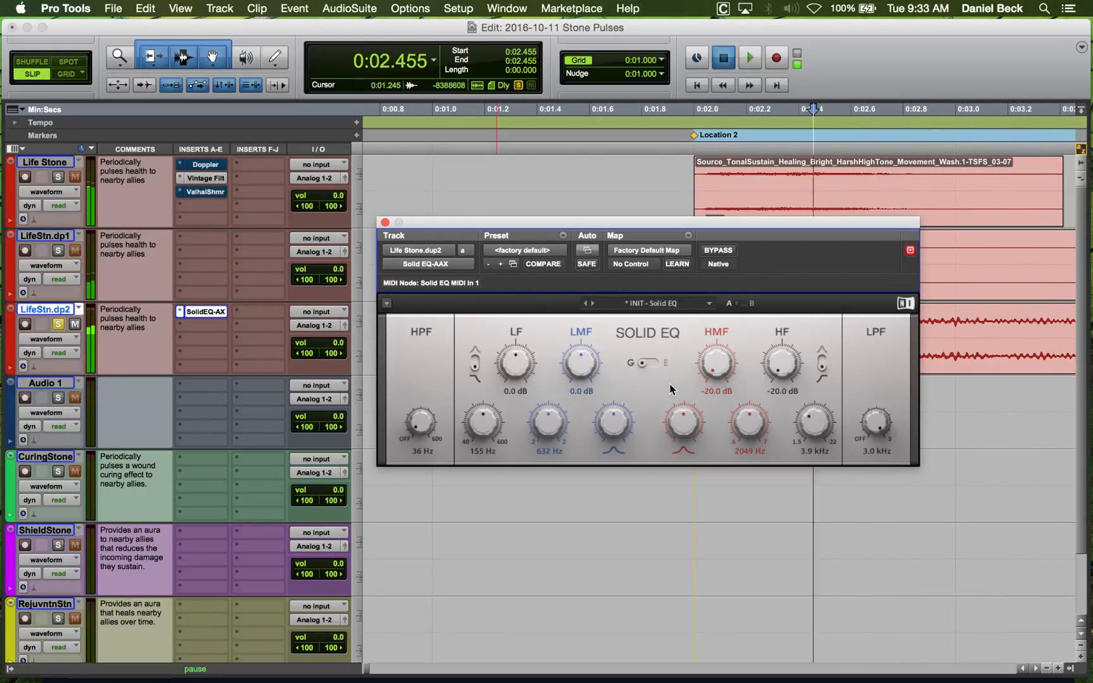
pyautogui.press('space')
pyautogui.click(649, 360)
pyautogui.press('space')
pyautogui.press('space')
pyautogui.press('space')
pyautogui.press('space')
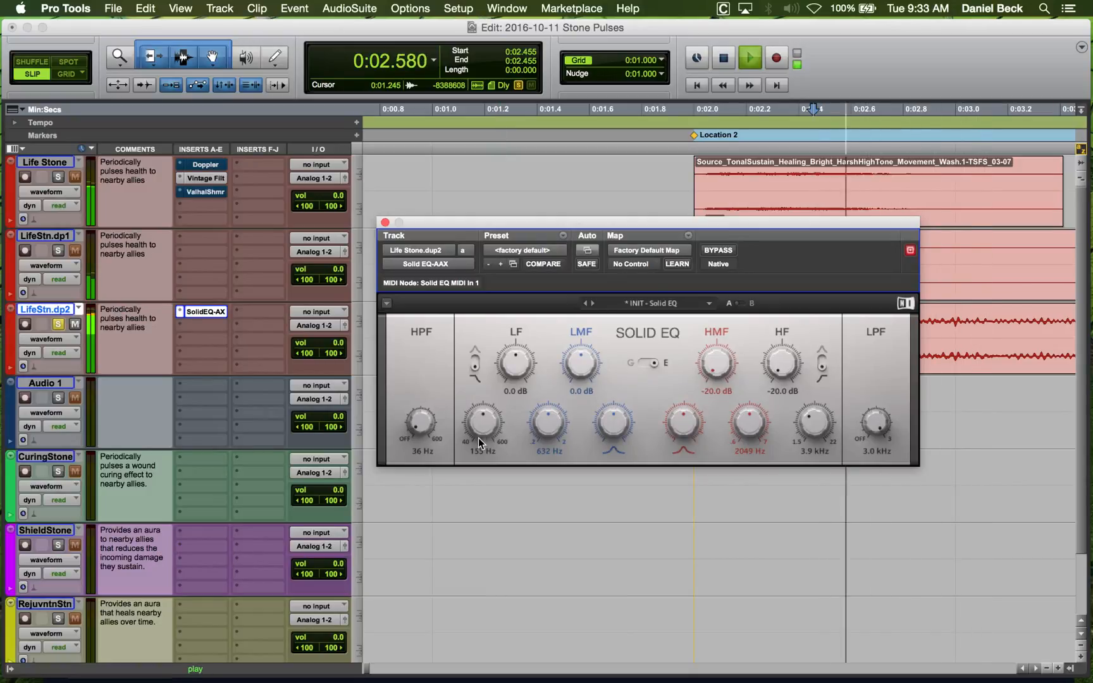
pyautogui.press('space')
pyautogui.press('space')
# Raise the Solid EQ's high-pass filter to 87 Hz and audition the LifeStn.dp2 layer repeatedly.
pyautogui.moveTo(420, 433)
pyautogui.mouseDown()
pyautogui.moveTo(425, 419)
pyautogui.moveTo(424, 430)
pyautogui.mouseUp()
pyautogui.press('space')
pyautogui.press('space')
pyautogui.press('space')
pyautogui.press('space')
pyautogui.press('space')
pyautogui.press('space')
pyautogui.press('space')
pyautogui.press('space')
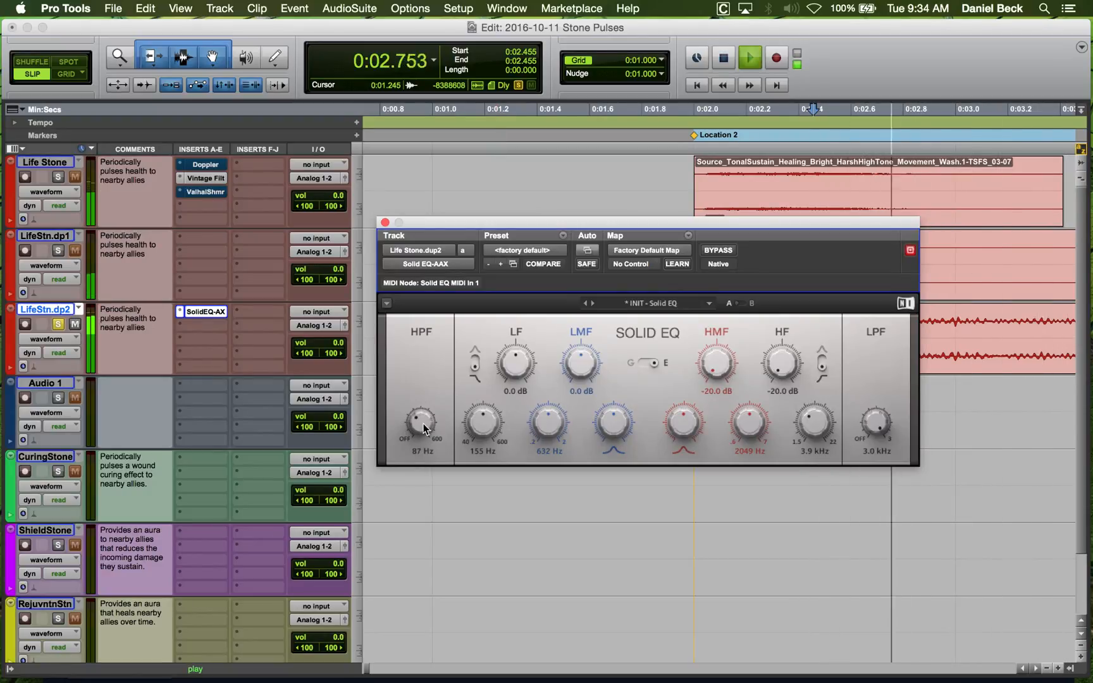
# Set the HMF frequency to 2289 Hz and cut the LMF band to -20 dB at 873 Hz.
pyautogui.press('space')
pyautogui.press('space')
pyautogui.press('space')
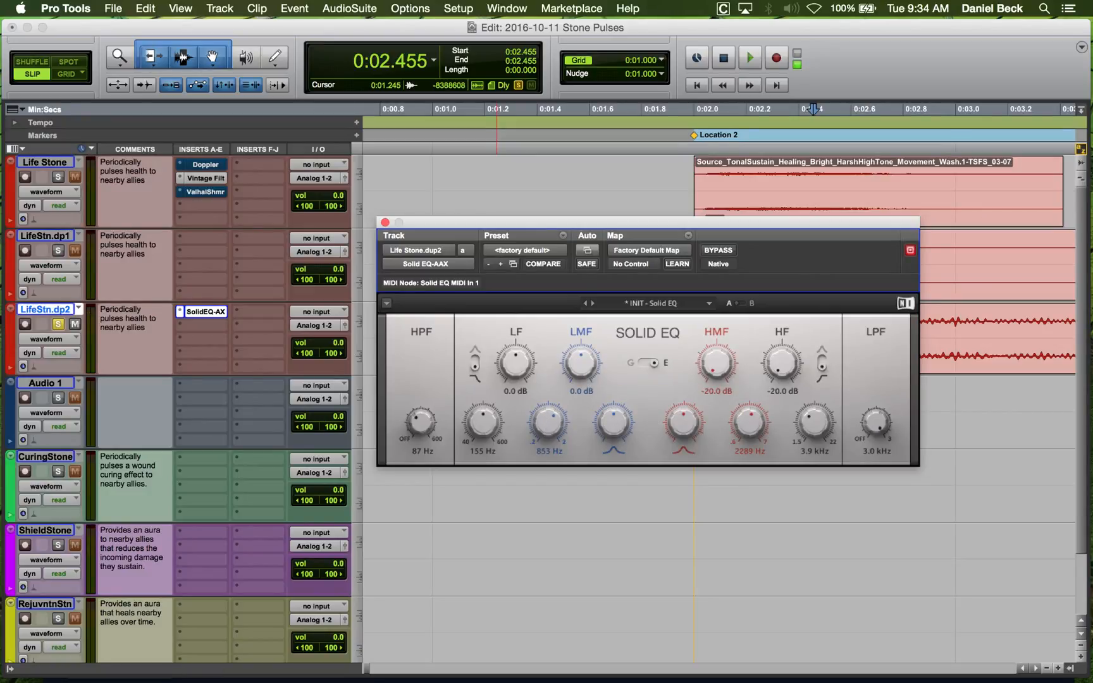
pyautogui.moveTo(580, 363); pyautogui.dragTo(576, 375)
pyautogui.press('space')
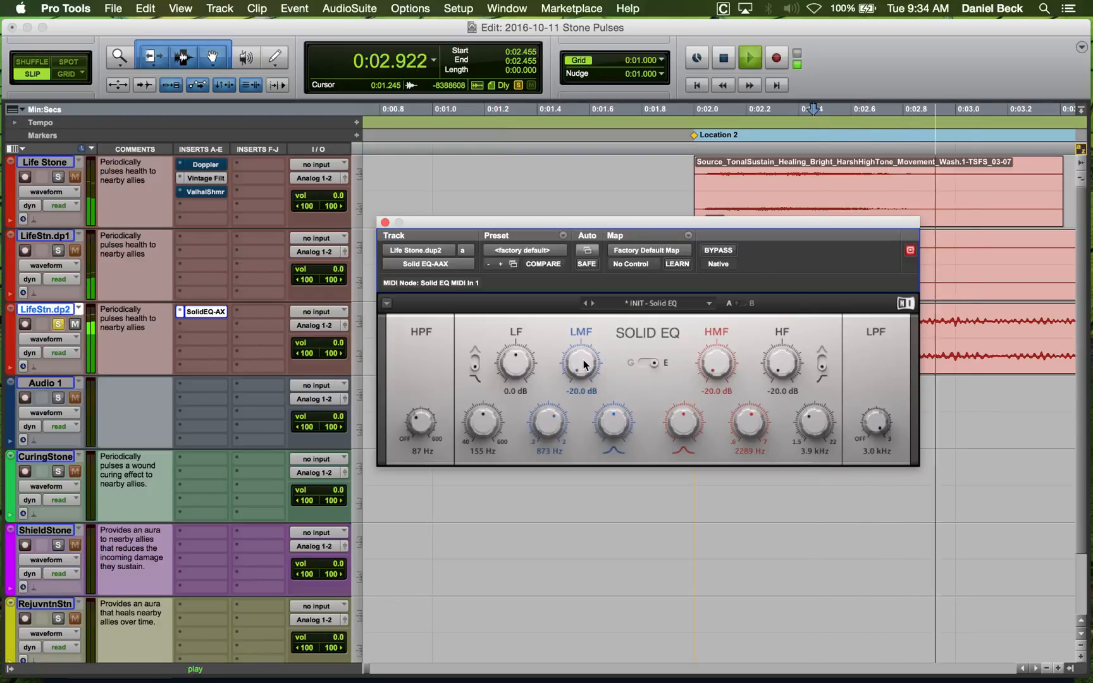
pyautogui.press('space')
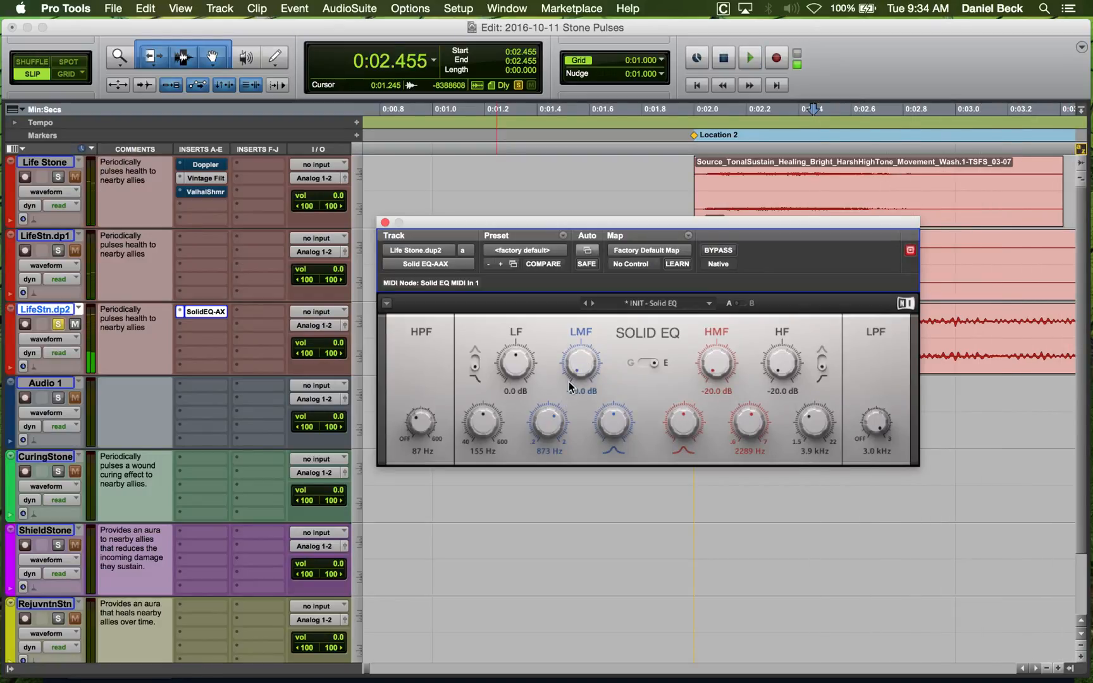
# Fine-tune the Solid EQ's LMF frequency by ear and close the plug-in window.
pyautogui.moveTo(552, 408); pyautogui.dragTo(551, 417)
pyautogui.press('space')
pyautogui.press('space')
pyautogui.press('space')
pyautogui.press('space')
pyautogui.press('space')
pyautogui.press('space')
pyautogui.click(384, 223)
# Fade out the Whoosh Deep C6 clip from about 2.554 s and trim its end to about 3.5 s.
pyautogui.press('r')
pyautogui.press('r')
pyautogui.click(578, 339)
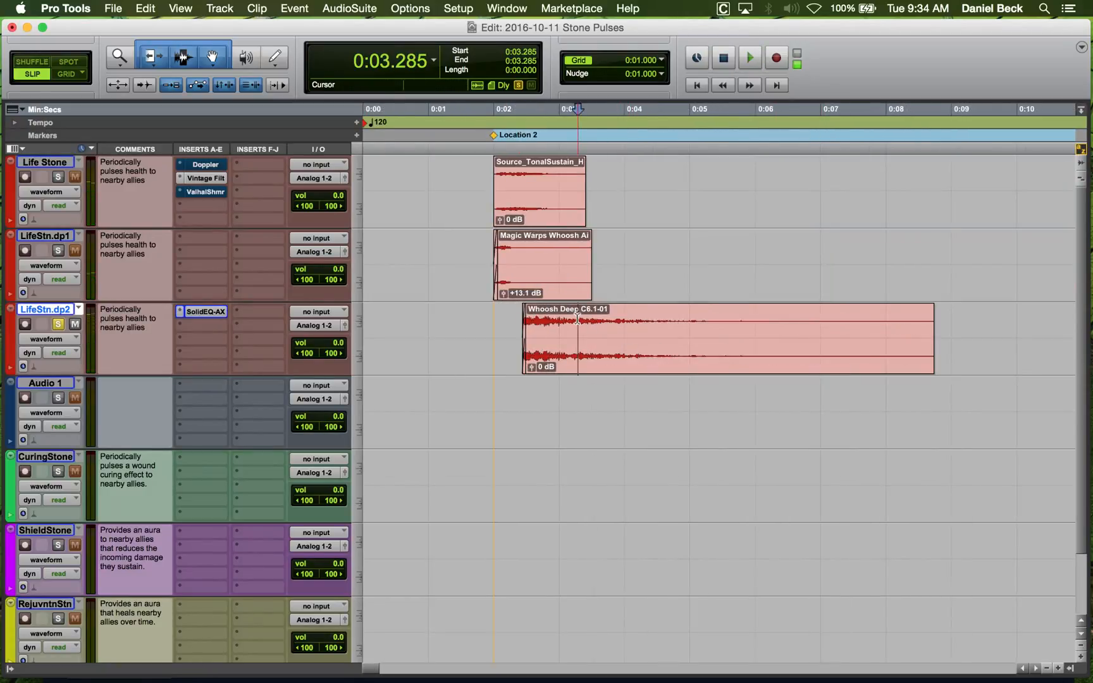
pyautogui.press('t')
pyautogui.press('t')
pyautogui.moveTo(529, 319); pyautogui.dragTo(642, 320)
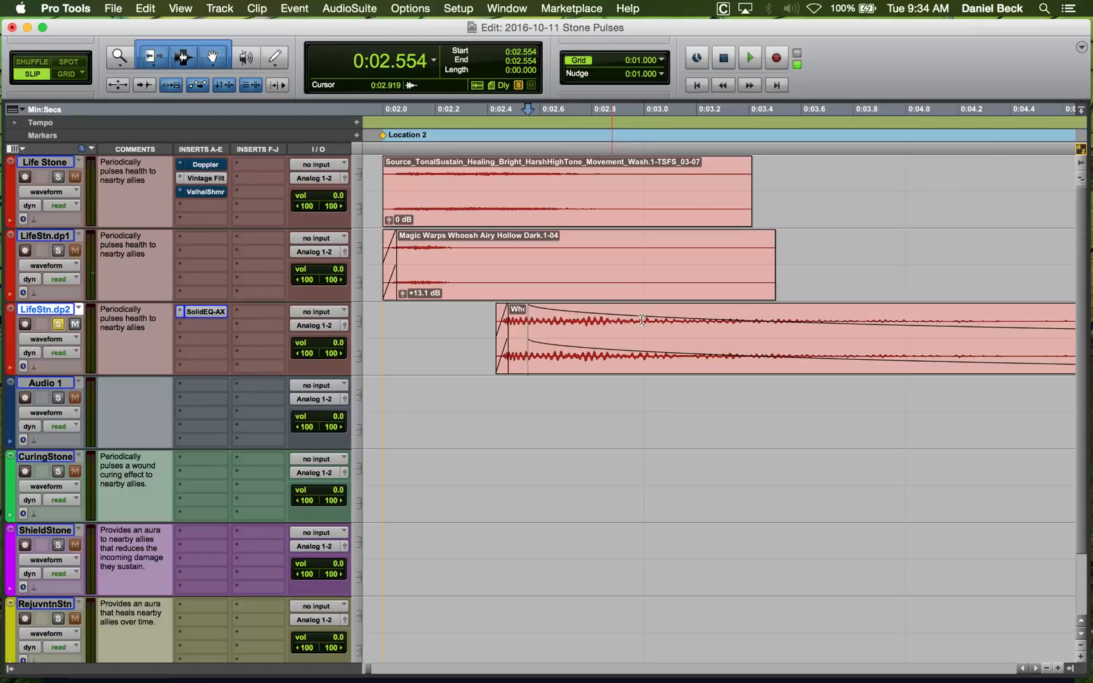
pyautogui.click(772, 323)
pyautogui.press('s')
# Audition the faded Whoosh Deep C6 clip and move it earlier to start at about 2.02 s, just after Location 2.
pyautogui.click(496, 323)
pyautogui.press('space')
pyautogui.press('space')
pyautogui.moveTo(519, 348); pyautogui.dragTo(406, 332)
pyautogui.press('t')
pyautogui.press('t')
# Trim the Whoosh Deep C6 clip's start to about 2.043 s and align the trimmed clip with Location 2.
pyautogui.click(741, 321)
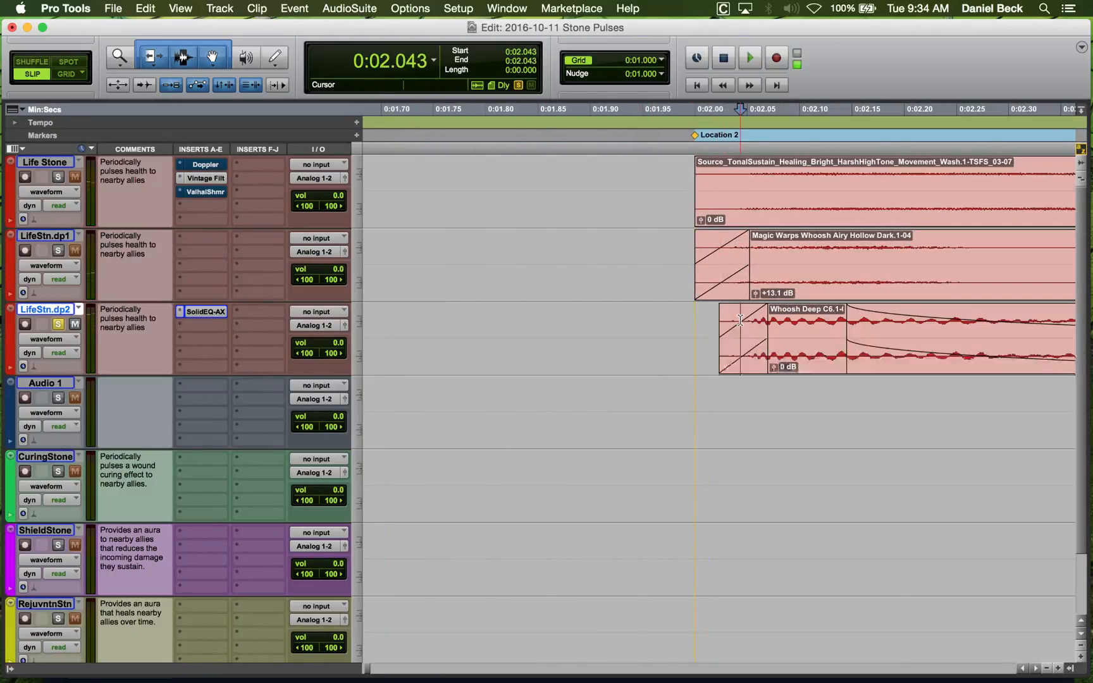
pyautogui.press('a')
pyautogui.moveTo(792, 353); pyautogui.dragTo(747, 355)
# Audition the aligned Whoosh Deep C6 clip and trim its end to about 2.658 s.
pyautogui.click(651, 320)
pyautogui.press('space')
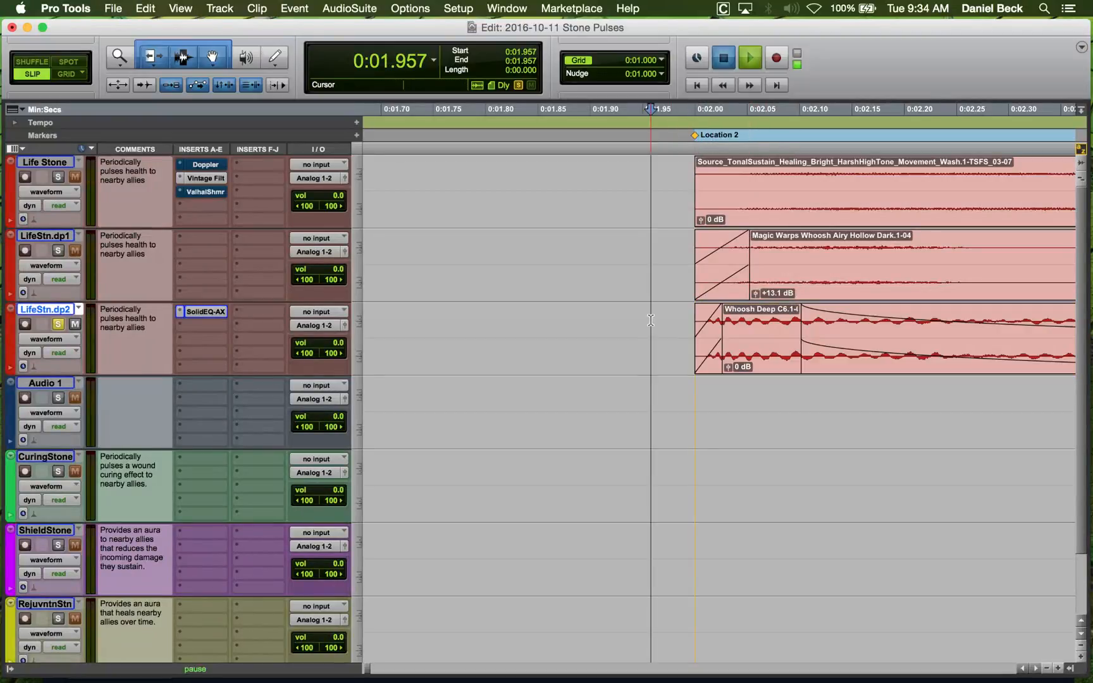
pyautogui.press('r')
pyautogui.press('space')
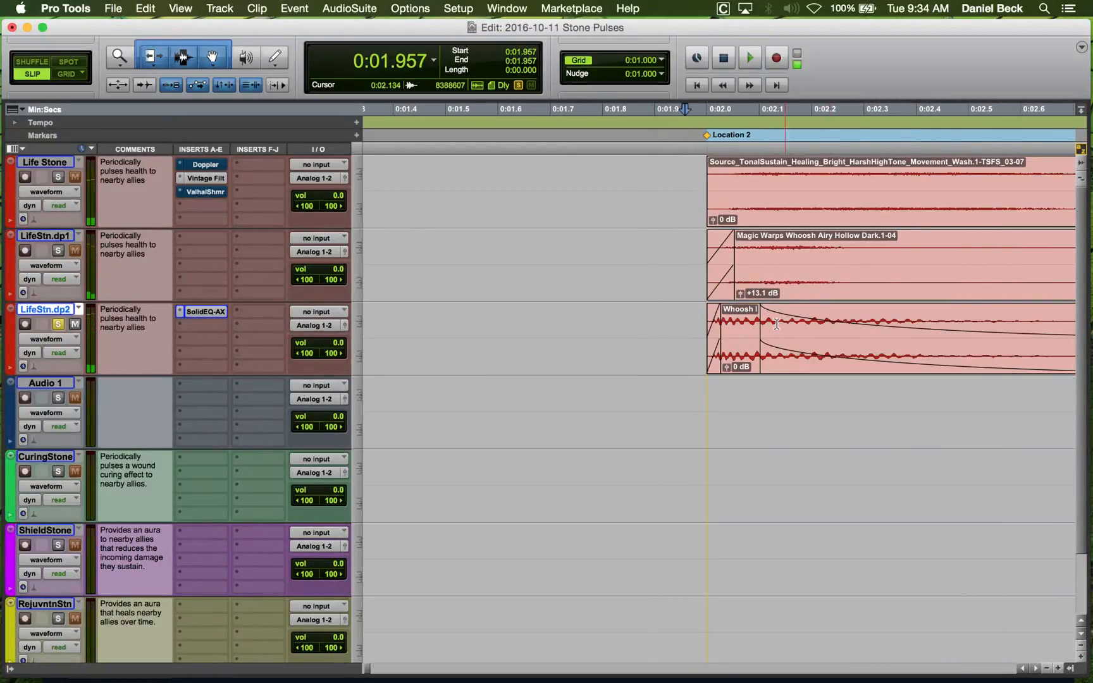
pyautogui.press('r')
pyautogui.press('space')
pyautogui.press('space')
pyautogui.press('s')
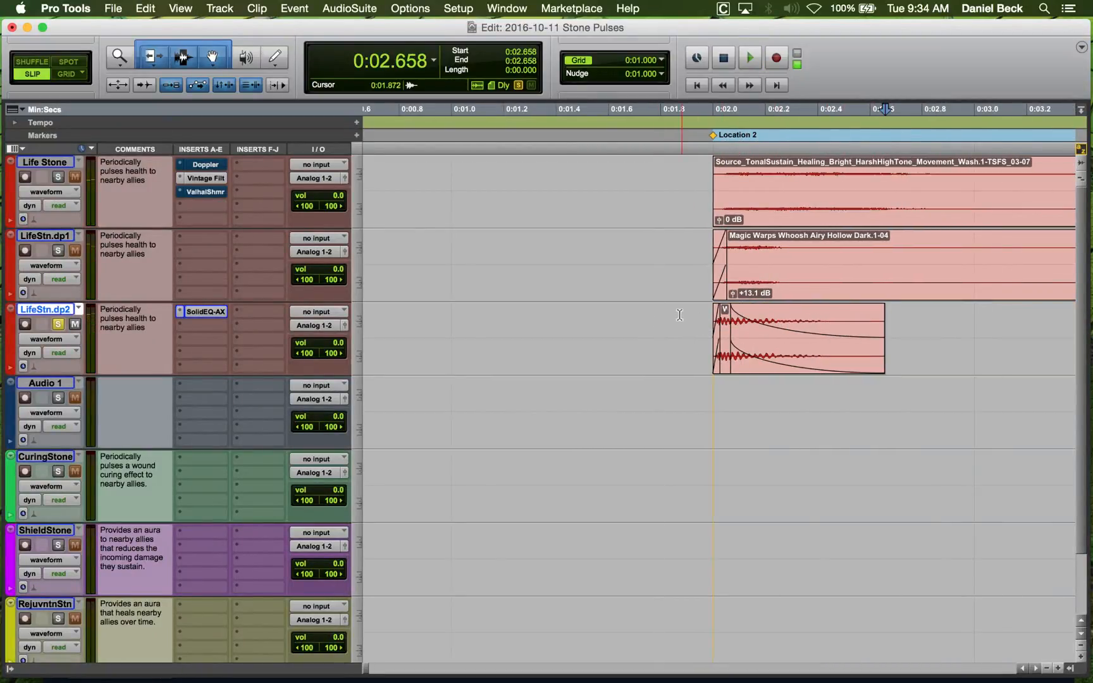
# Unsolo LifeStn.dp2 and audition all three Life Stone layers together from about 1.872 s.
pyautogui.click(680, 315)
pyautogui.press('space')
pyautogui.press('space')
pyautogui.press('space')
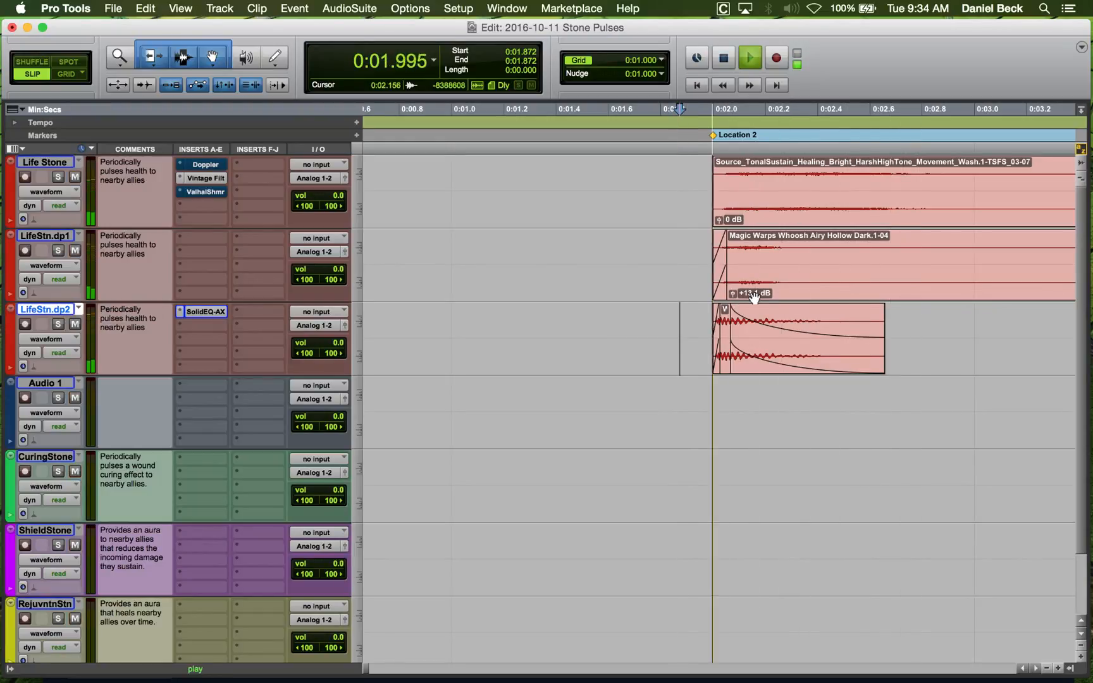
pyautogui.press('space')
pyautogui.press('space')
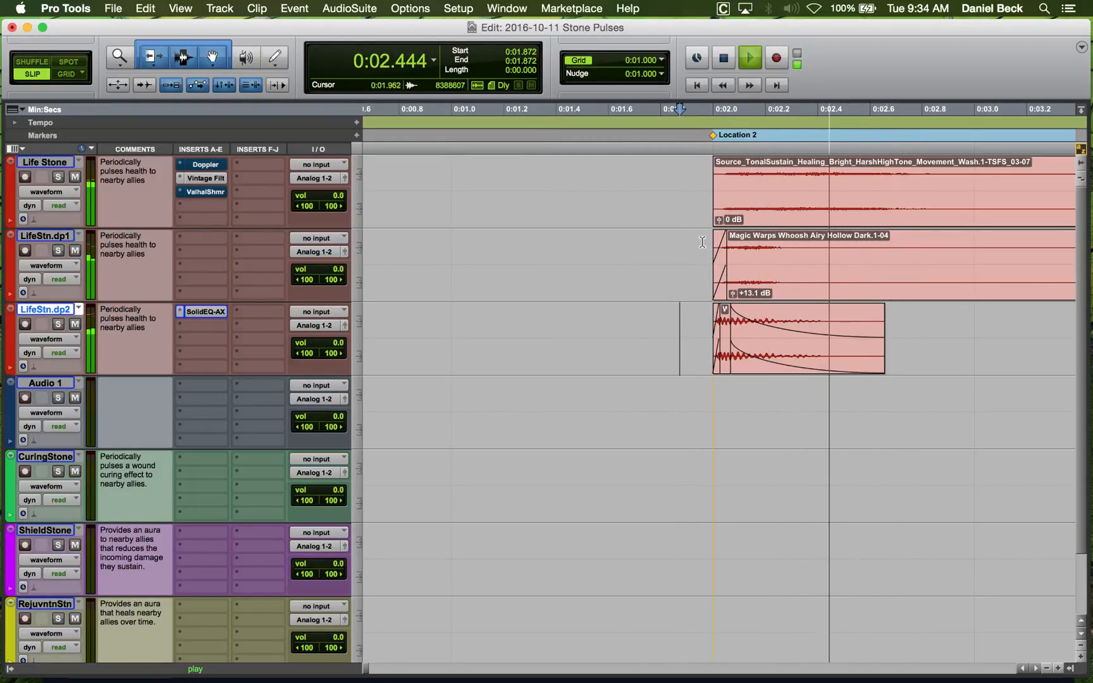
pyautogui.press('space')
# Solo LifeStn.dp1 and trim the start of its Magic Warps Whoosh clip to about 2.040 s.
pyautogui.click(702, 241)
pyautogui.hotkey('shift', 's')
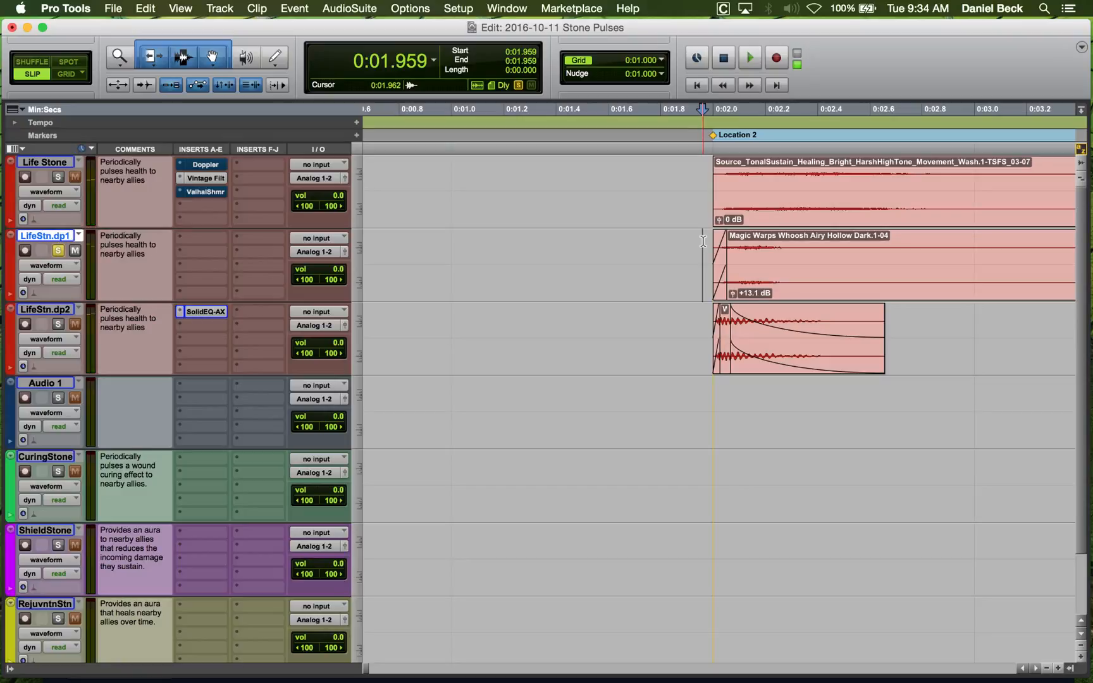
pyautogui.scroll(2, 703, 241)
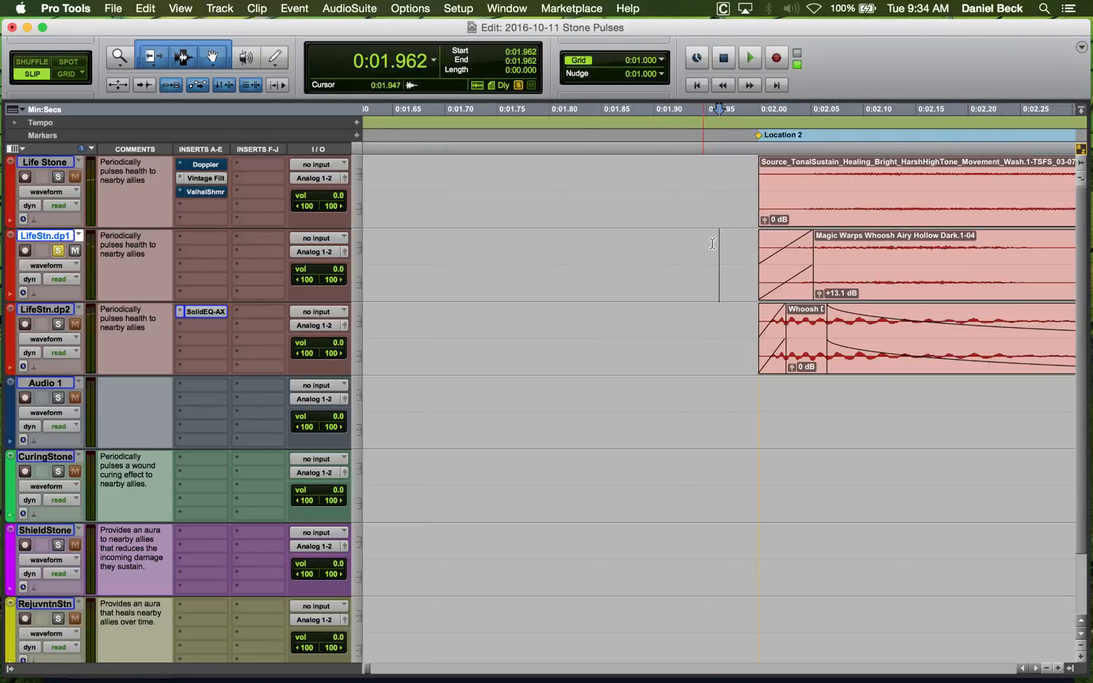
pyautogui.press('a')
pyautogui.click(803, 248)
pyautogui.press('a')
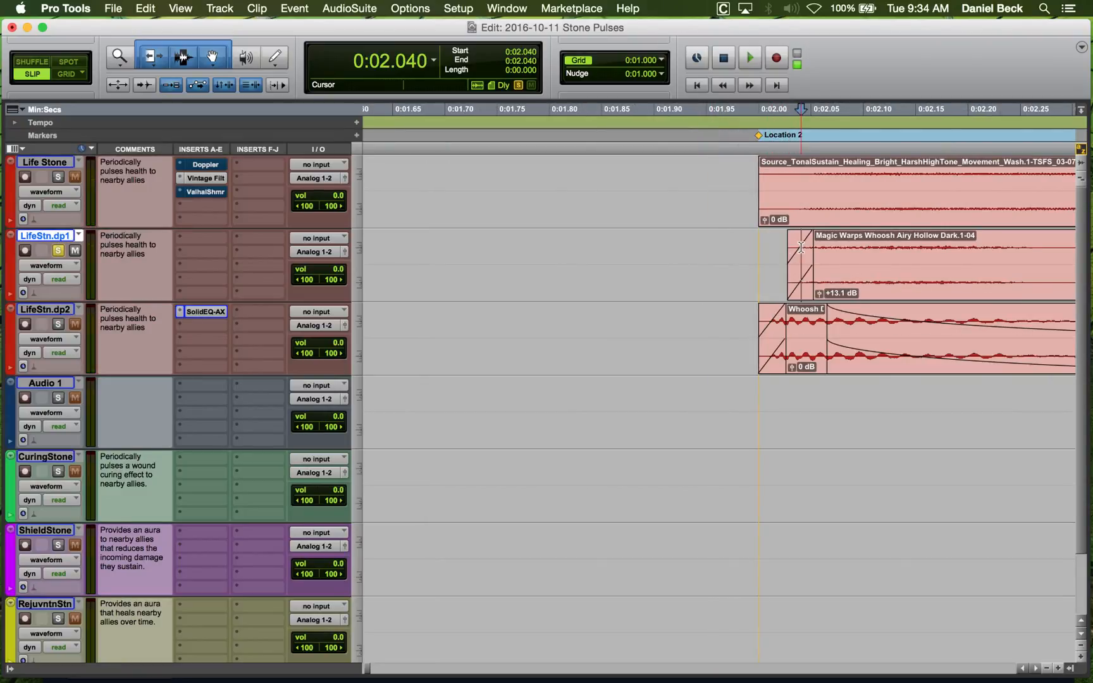
# Move the trimmed Magic Warps Whoosh clip back to start at Location 2, unsolo its track and audition the layers.
pyautogui.press('t')
pyautogui.click(764, 276)
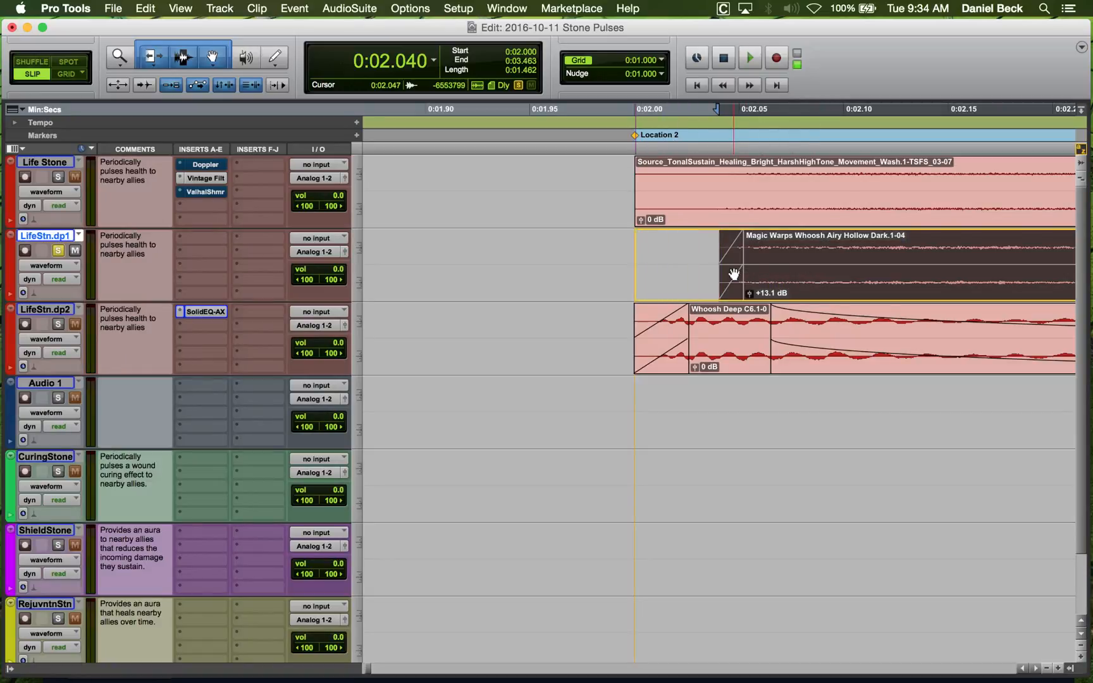
pyautogui.moveTo(734, 274); pyautogui.dragTo(651, 274)
pyautogui.click(594, 272)
pyautogui.press('space')
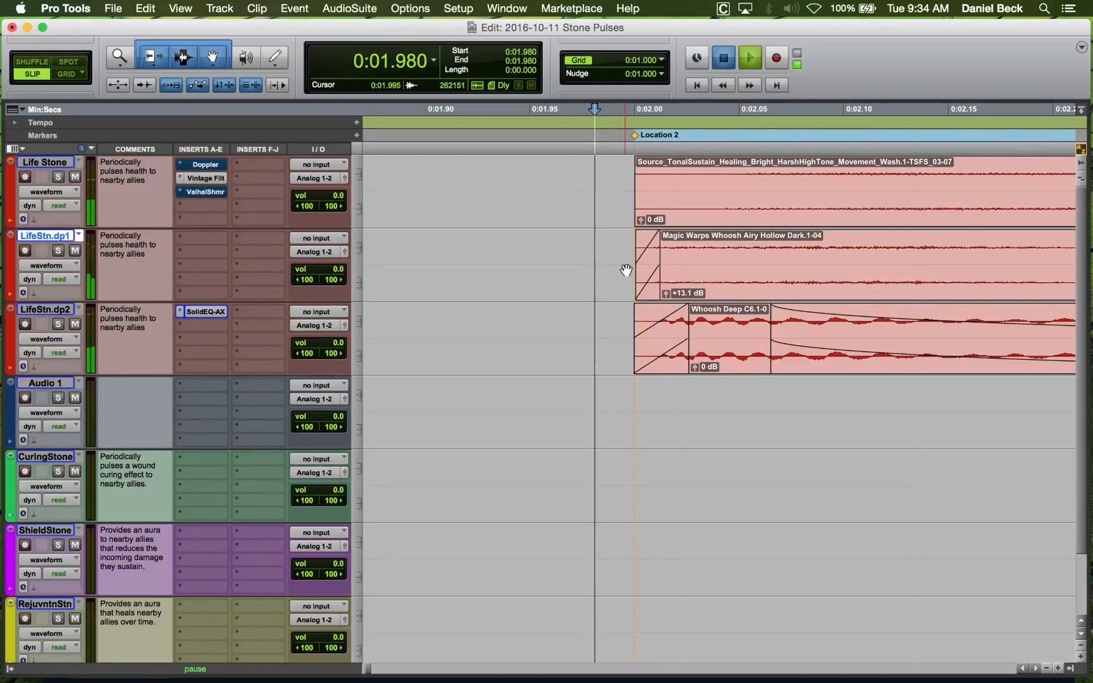
pyautogui.press('space')
# Solo LifeStn.dp1 and LifeStn.dp2 and audition how the two whoosh layers line up from about 1.992 s.
pyautogui.hotkey('shift', 's')
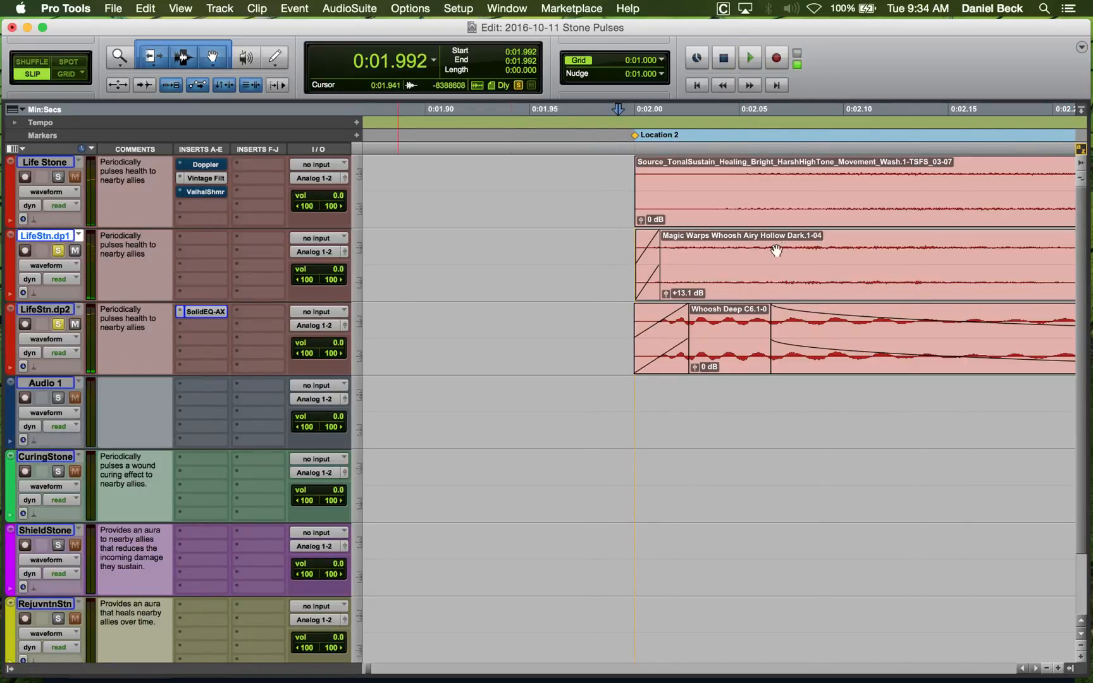
pyautogui.press('space')
pyautogui.press('space')
pyautogui.press('space')
pyautogui.press('space')
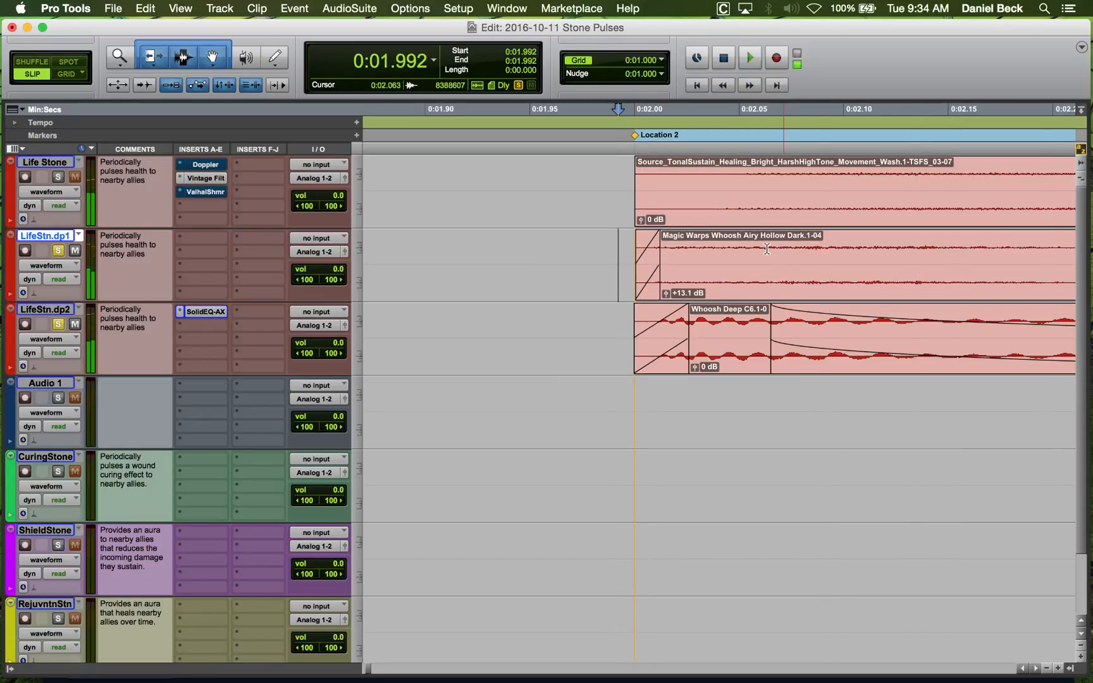
pyautogui.press('space')
pyautogui.press('super+bracketleft')
pyautogui.press('super+bracketleft')
pyautogui.press('space')
pyautogui.press('space')
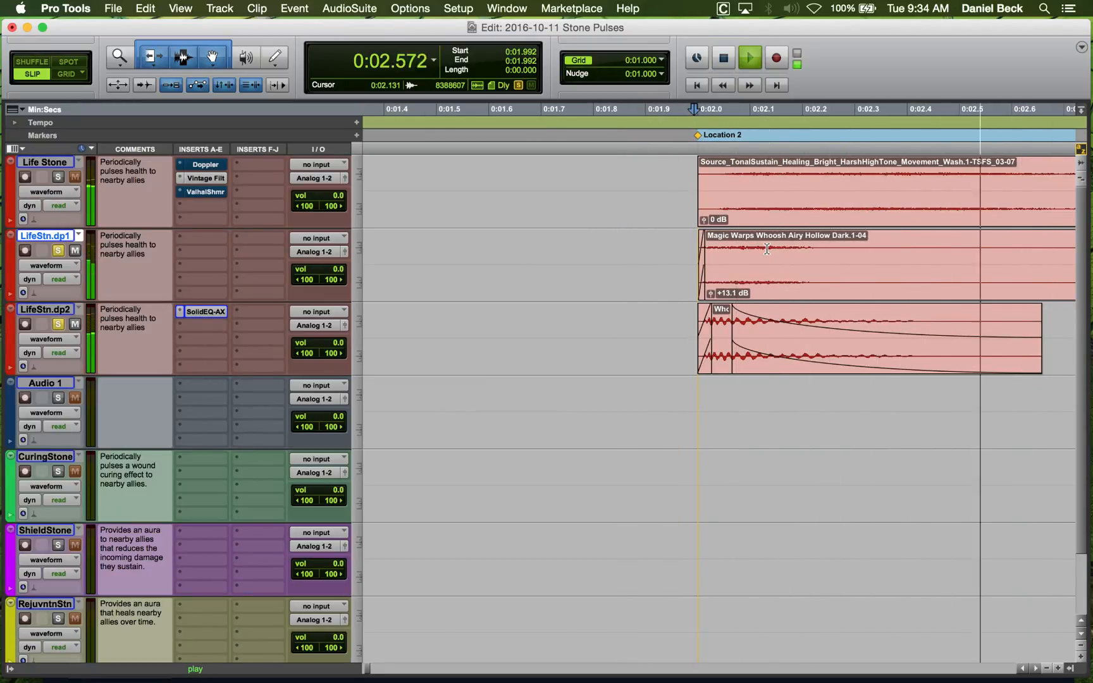
pyautogui.press('space')
# Shift the Magic Warps Whoosh clip to start at about 2.002 s and audition it with the Whoosh Deep C6 layer.
pyautogui.click(691, 250)
pyautogui.press('super+bracketright')
pyautogui.moveTo(767, 286); pyautogui.dragTo(838, 276)
pyautogui.press('space')
pyautogui.press('space')
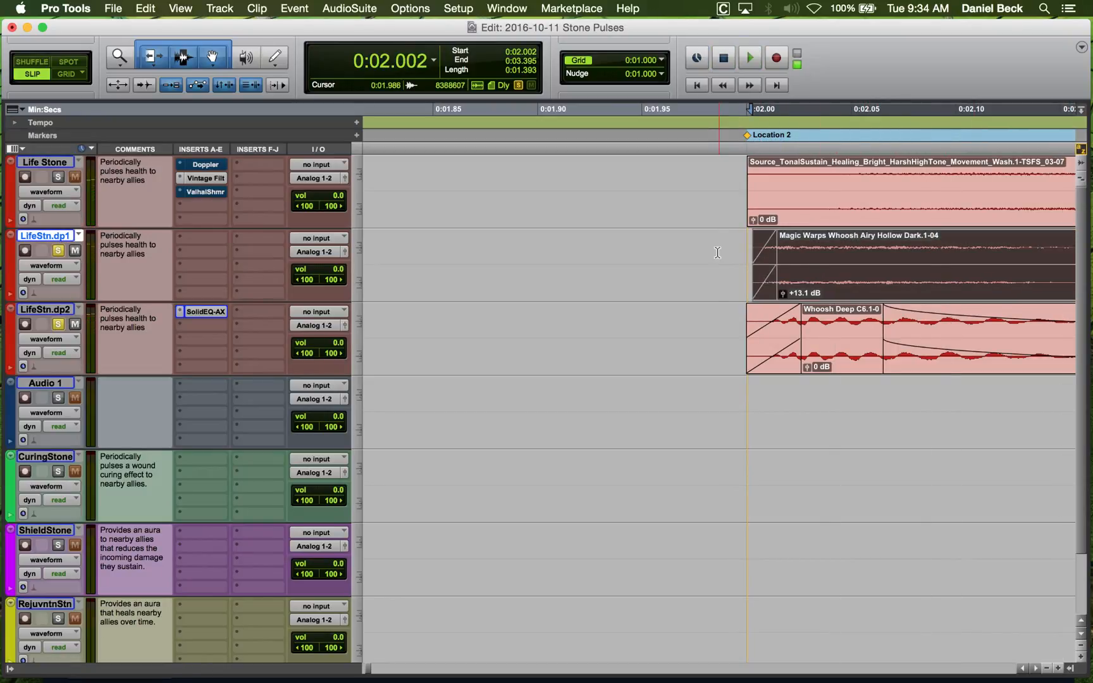
pyautogui.press('space')
pyautogui.click(718, 253)
pyautogui.press('space')
pyautogui.press('r')
pyautogui.press('r')
pyautogui.press('r')
pyautogui.press('r')
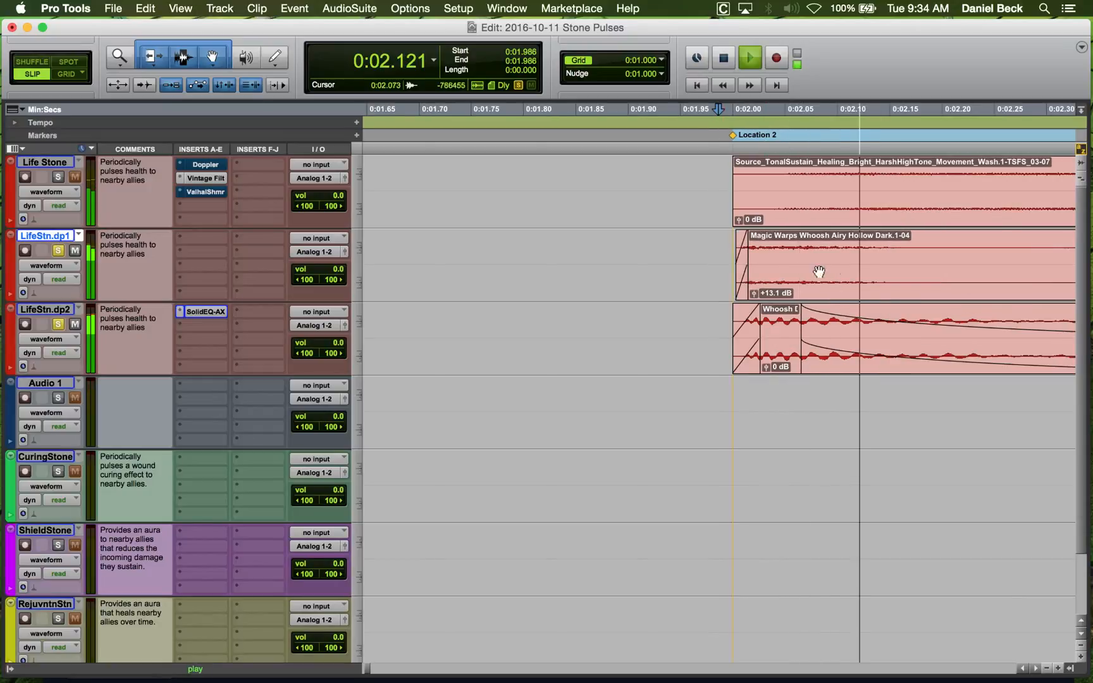
pyautogui.press('space')
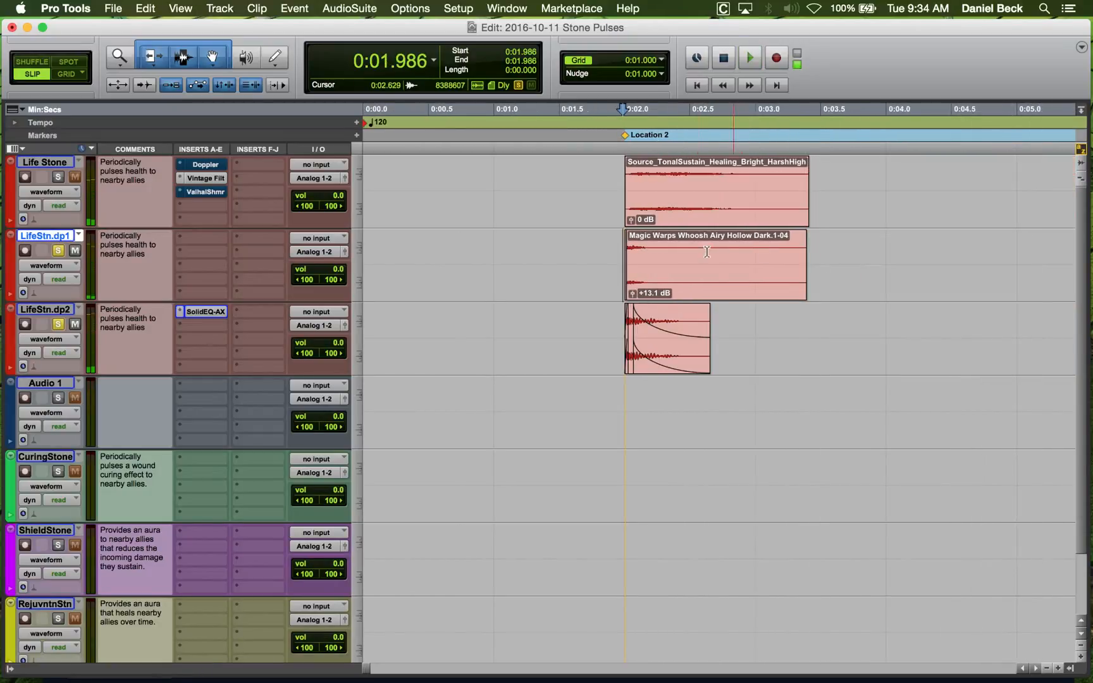
# Fade out the Magic Warps Whoosh clip from about 2.19 s, shorten its end to about 2.92 s and play it.
pyautogui.click(649, 247)
pyautogui.press('t')
pyautogui.click(669, 248)
pyautogui.press('space')
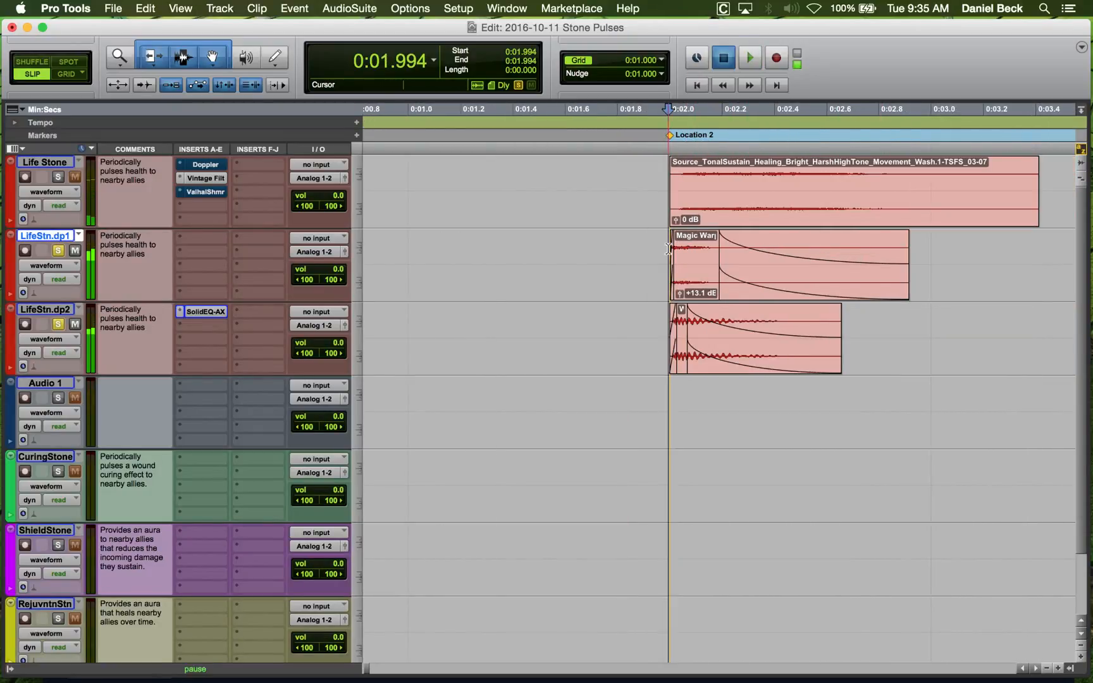
# Unsolo LifeStn.dp1 and LifeStn.dp2 and audition the full three-layer pulse from just before Location 2.
pyautogui.press('t')
pyautogui.click(702, 306)
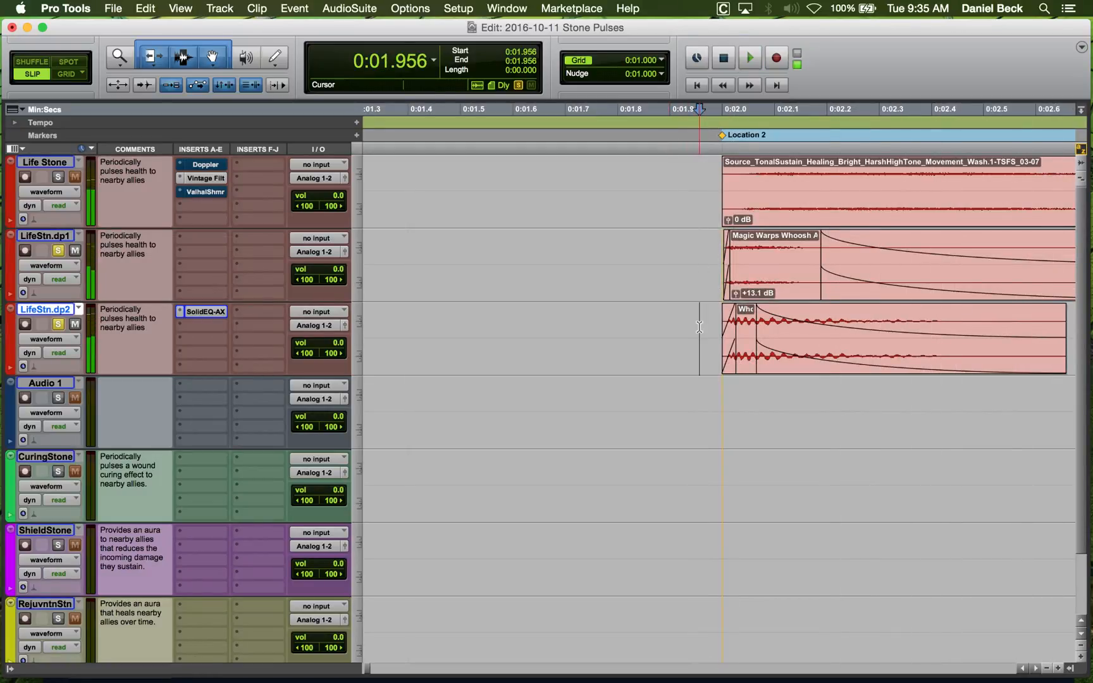
pyautogui.press('space')
pyautogui.hotkey('shift', 's')
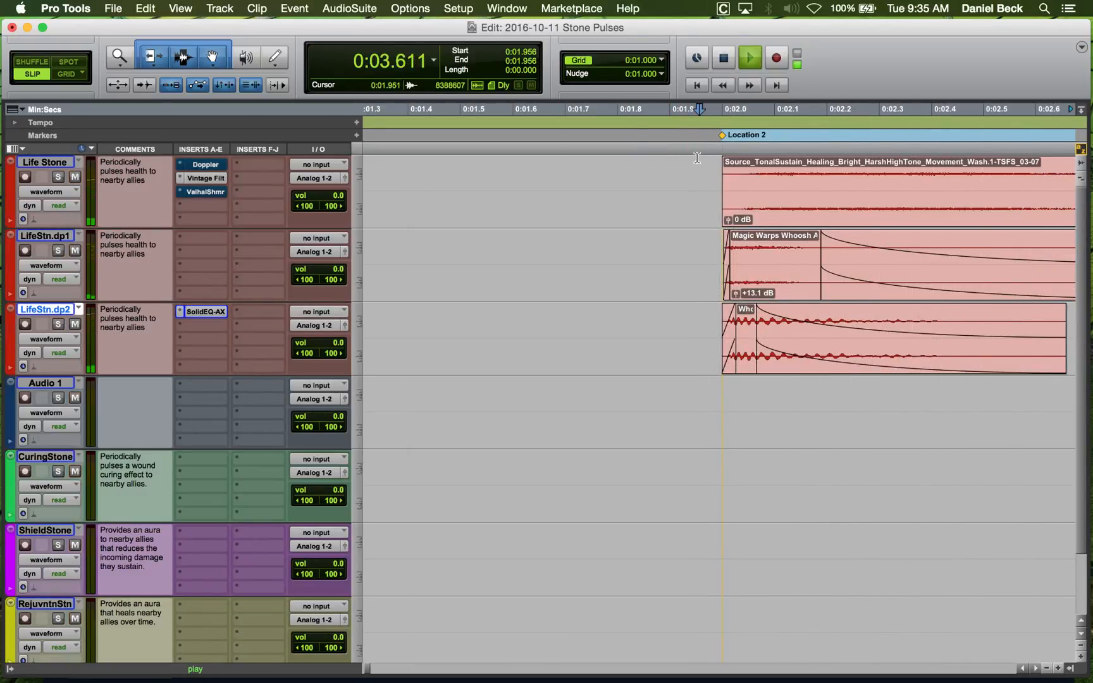
pyautogui.click(705, 177)
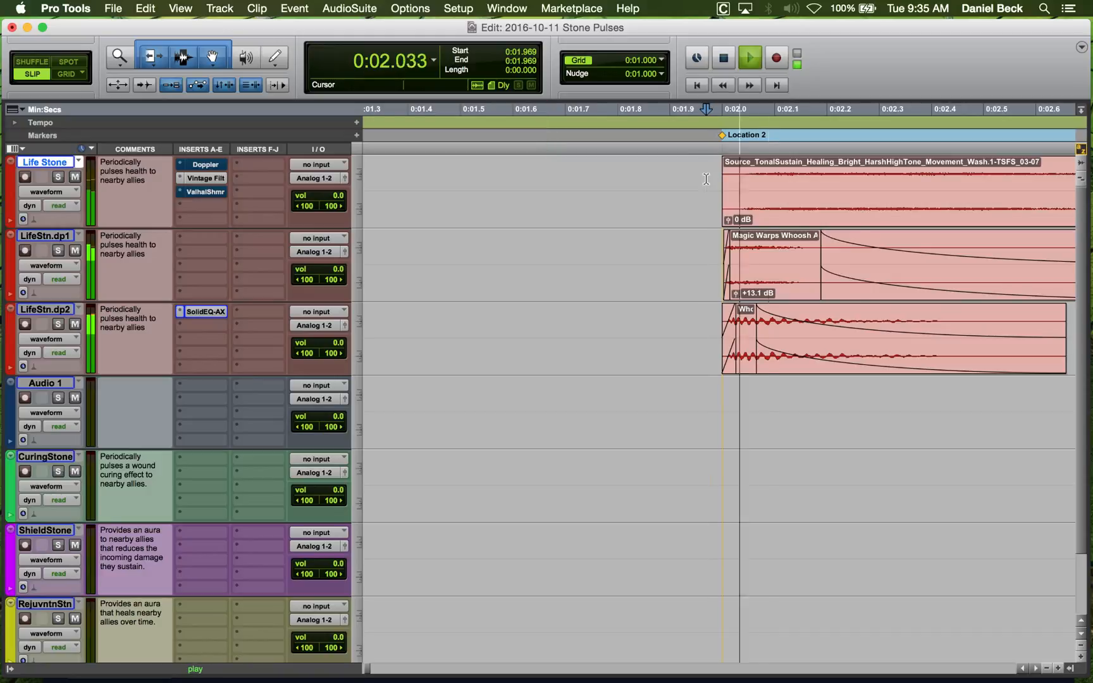
# Audition the full three-layer pulse from about 1.969 s, then its tail from about 2.229 s.
pyautogui.press('space')
pyautogui.press('space')
pyautogui.press('r')
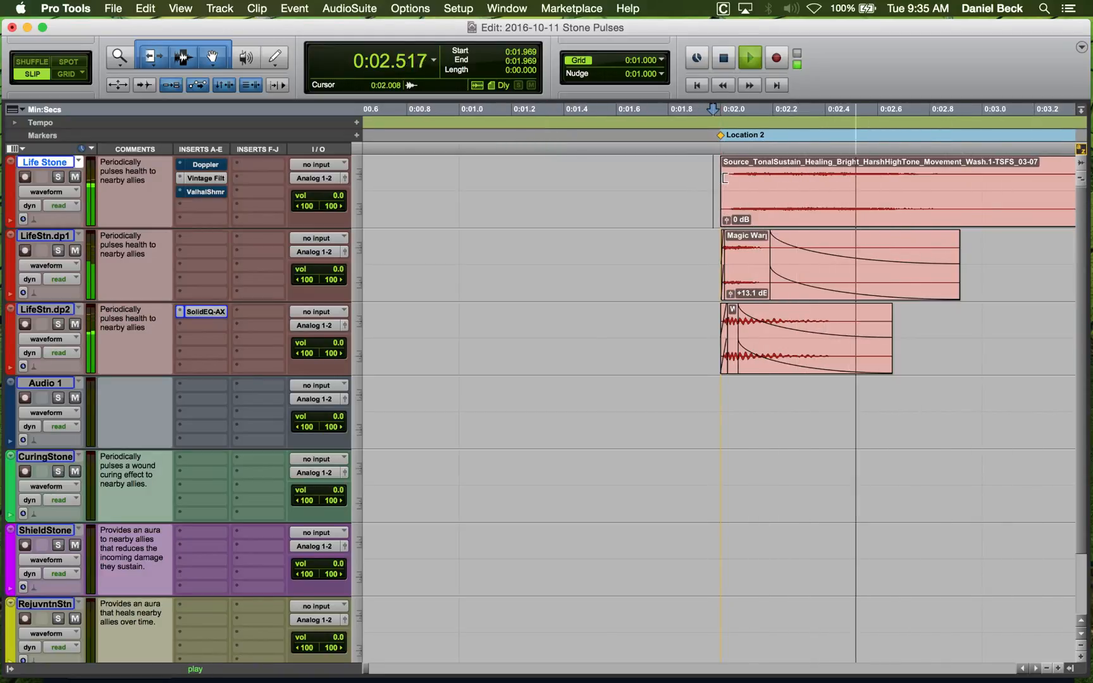
pyautogui.press('space')
pyautogui.click(781, 180)
pyautogui.press('t')
pyautogui.press('space')
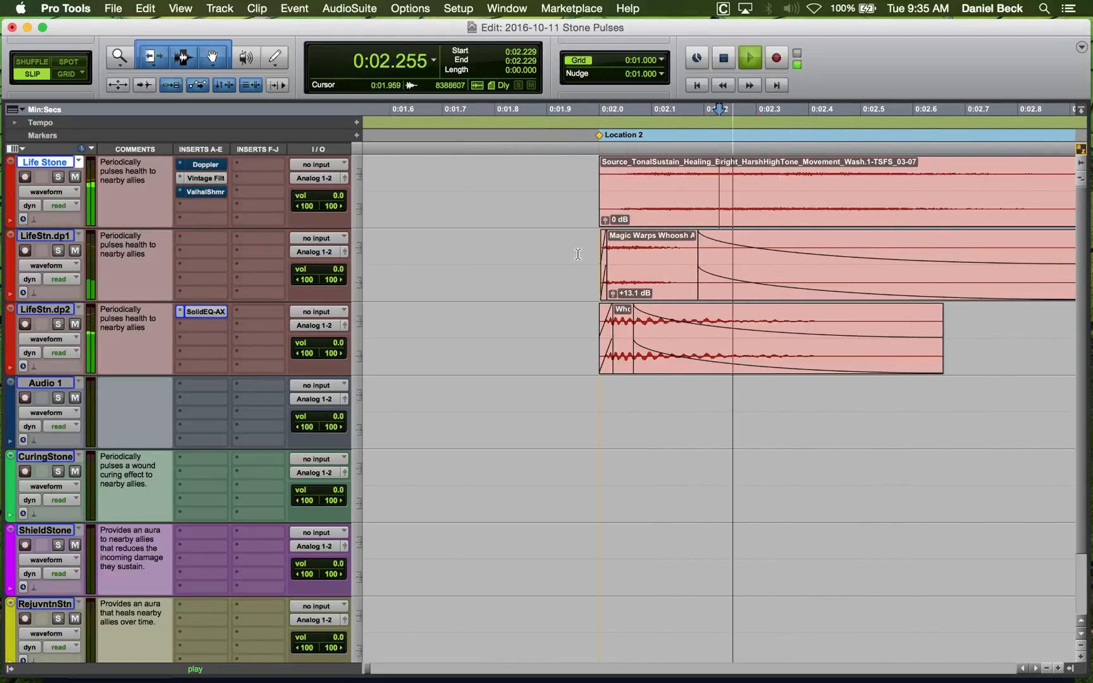
# Solo LifeStn.dp1 and audition the Magic Warps Whoosh clip alone from about 1.969 s.
pyautogui.press('space')
pyautogui.click(583, 253)
pyautogui.hotkey('shift', 's')
pyautogui.press('space')
pyautogui.press('space')
pyautogui.press('space')
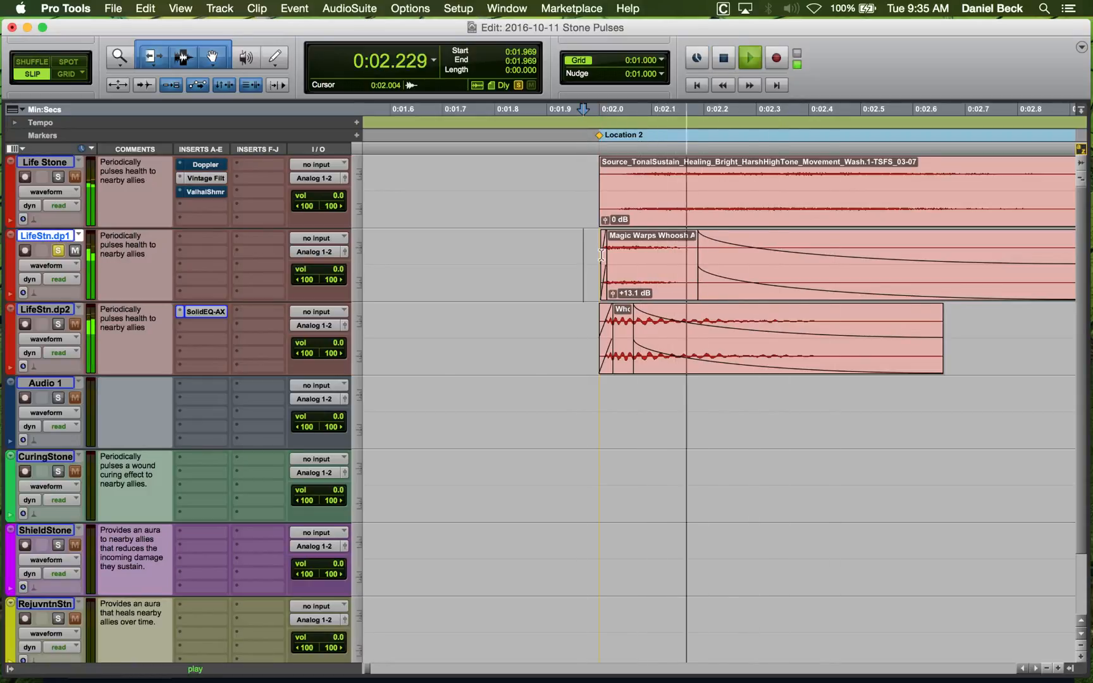
pyautogui.press('space')
pyautogui.press('space')
# Reposition the Magic Warps Whoosh clip on LifeStn.dp1 so it starts at Location 2, and play it.
pyautogui.press('t')
pyautogui.press('space')
pyautogui.moveTo(762, 289); pyautogui.dragTo(848, 283)
pyautogui.click(638, 264)
pyautogui.press('space')
pyautogui.press('space')
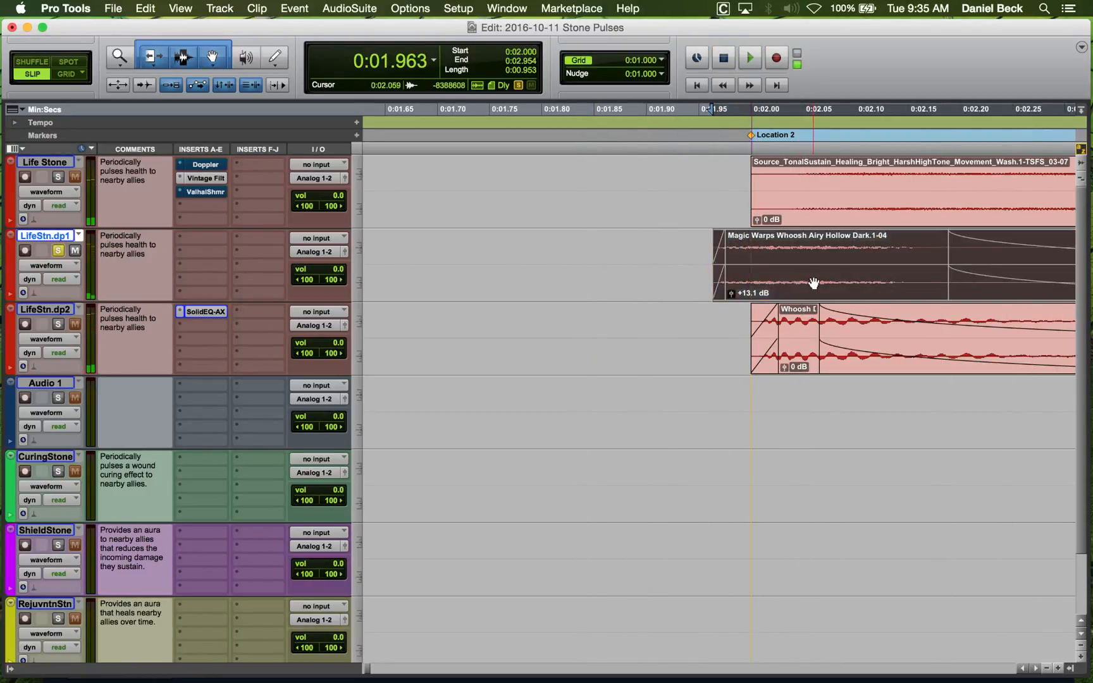
# Unsolo LifeStn.dp1 and audition all three pulse layers from about 1.958 s.
pyautogui.click(708, 244)
pyautogui.press('space')
pyautogui.press('space')
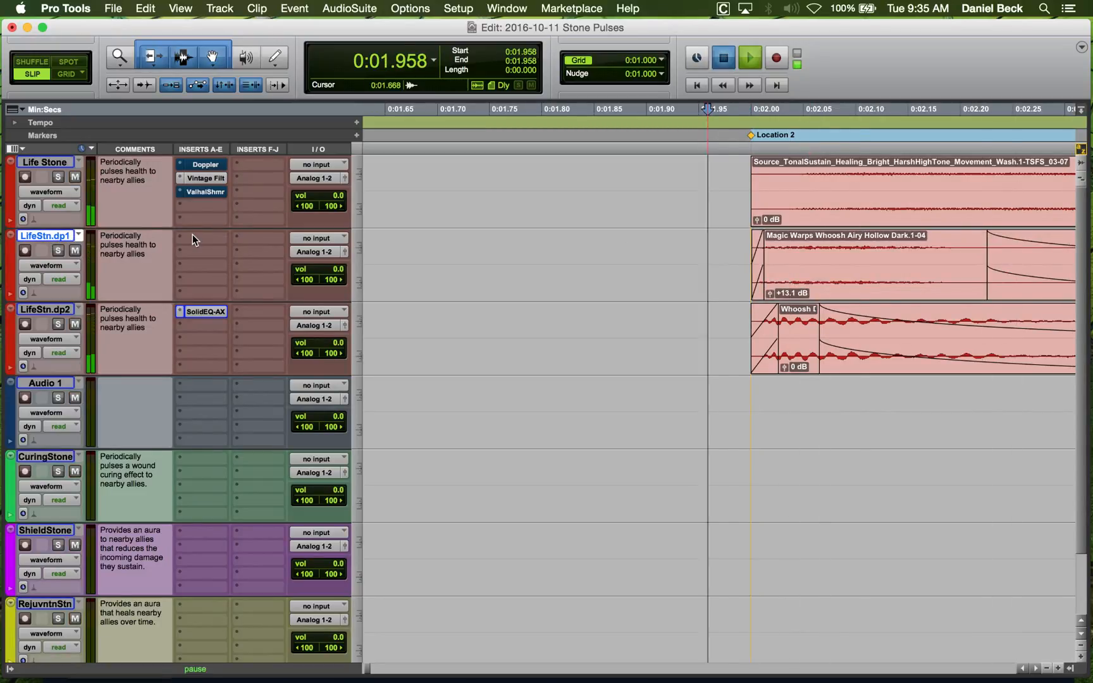
pyautogui.press('space')
pyautogui.press('space')
# Solo LifeStn.dp1 and LifeStn.dp2, audition the two whoosh layers together from about 1.958 s, and unsolo them.
pyautogui.moveTo(63, 252); pyautogui.dragTo(61, 324)
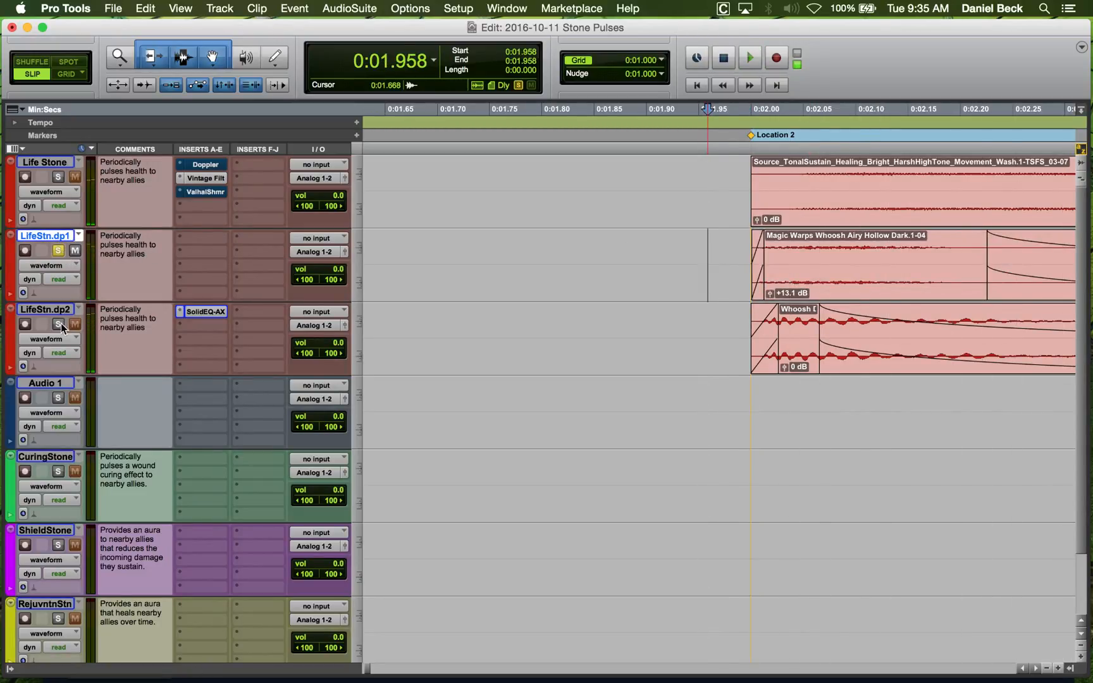
pyautogui.press('space')
pyautogui.press('space')
pyautogui.press('space')
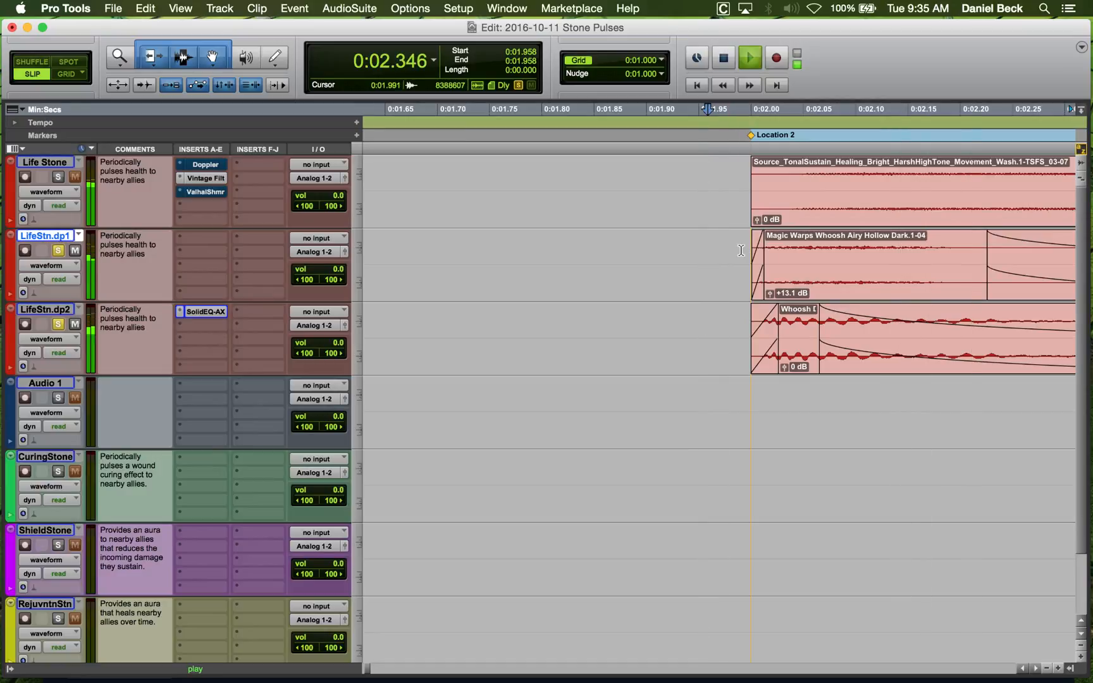
pyautogui.press('space')
pyautogui.click(739, 251)
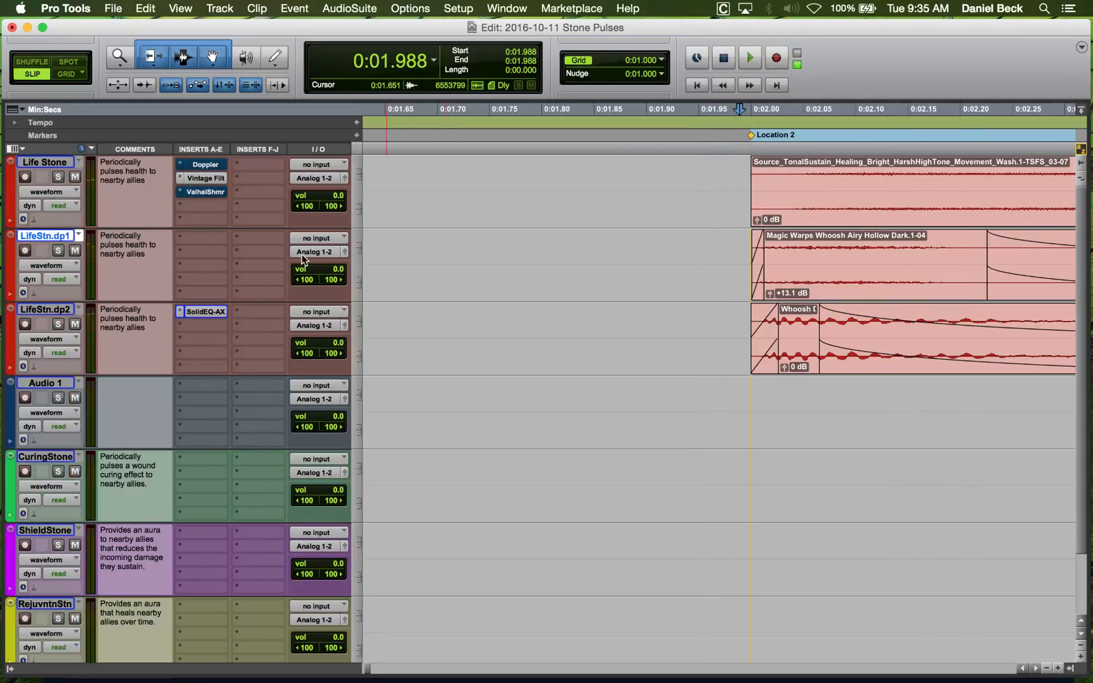
# Duplicate the LifeStn.dp2 track once without its active playlist, inserting the copy after the selected track.
pyautogui.click(46, 310)
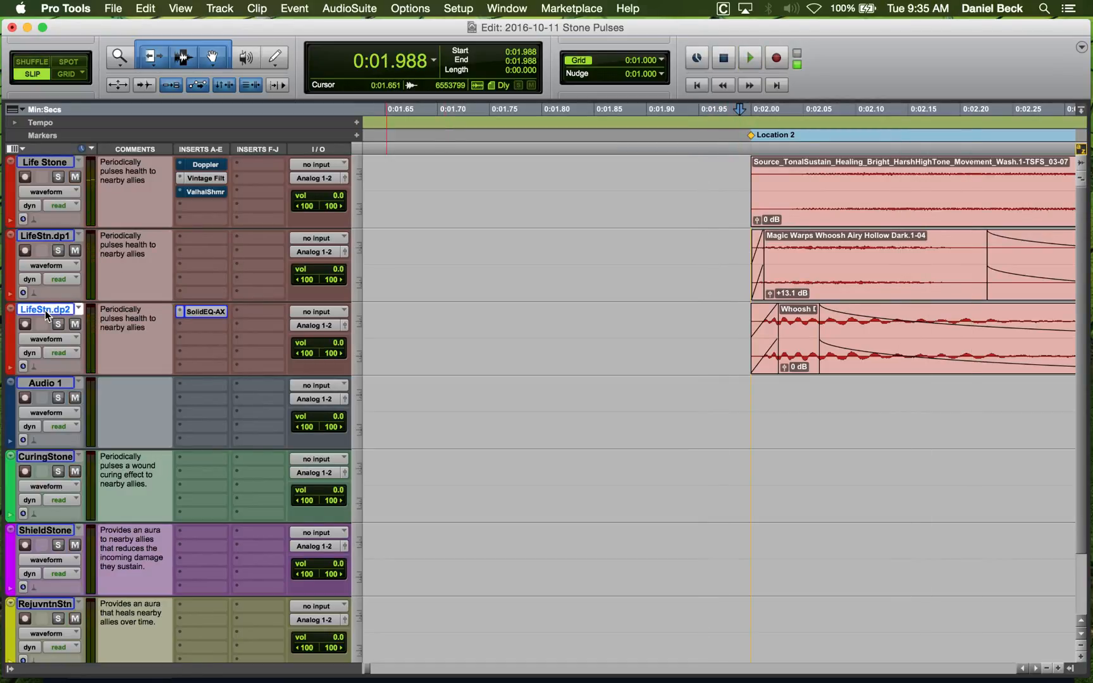
pyautogui.rightClick(46, 310)
pyautogui.click(150, 398)
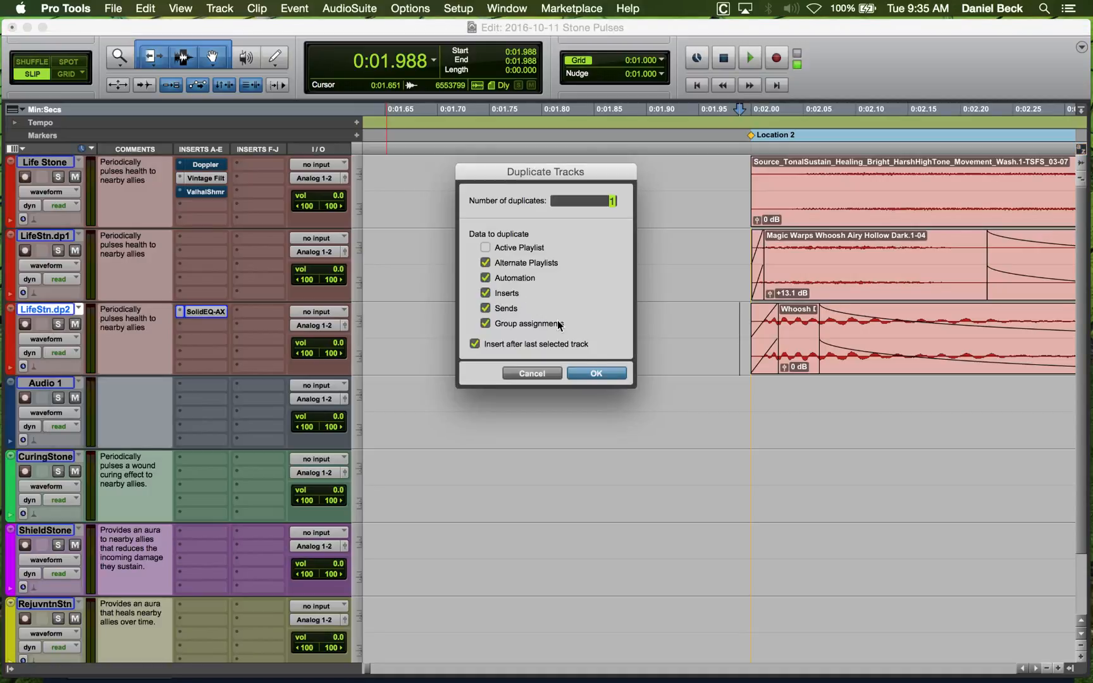
pyautogui.click(589, 375)
# Place the edit cursor on LifeStn.dp3 near the Source marker, at about 5:00.930.
pyautogui.press('r')
pyautogui.press('r')
pyautogui.press('r')
pyautogui.press('r')
pyautogui.press('r')
pyautogui.press('r')
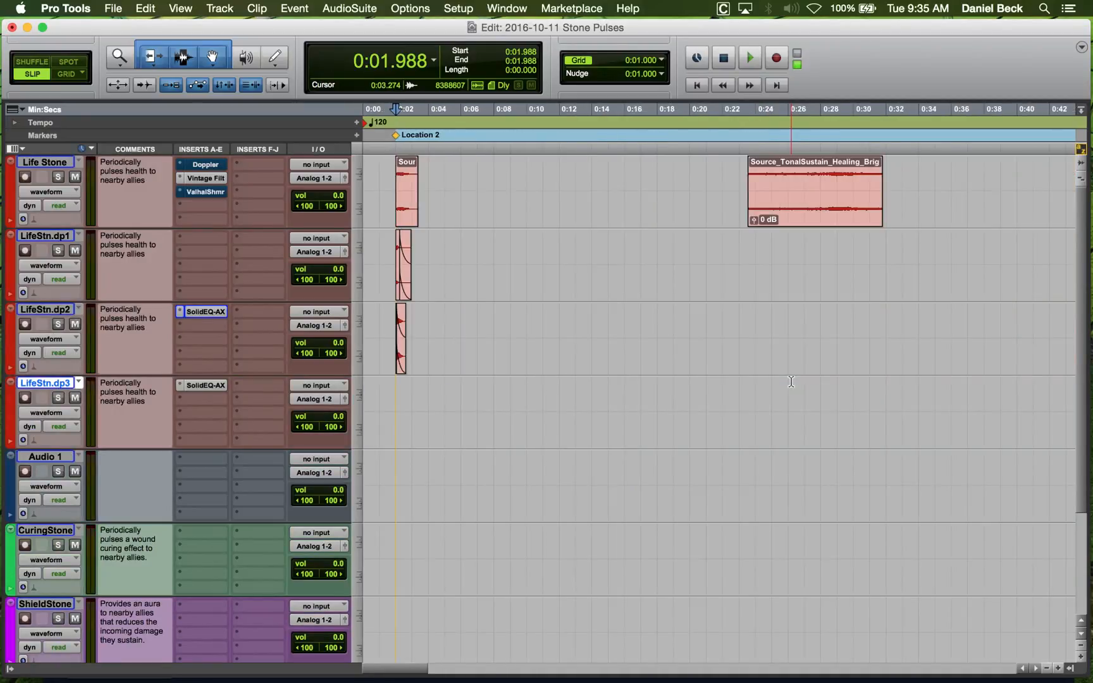
pyautogui.press('r')
pyautogui.press('r')
pyautogui.press('r')
pyautogui.click(976, 392)
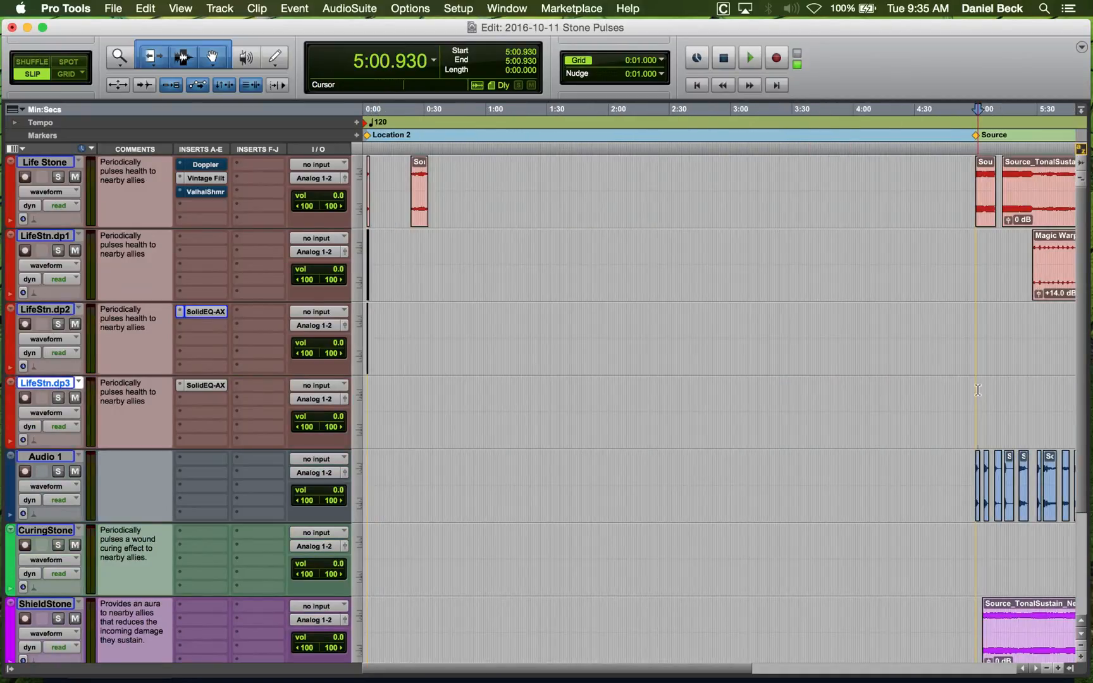
# Switch to BaseHead and search the sound library descriptions for "sparkle".
pyautogui.press('super+Tab')
pyautogui.doubleClick(172, 66)
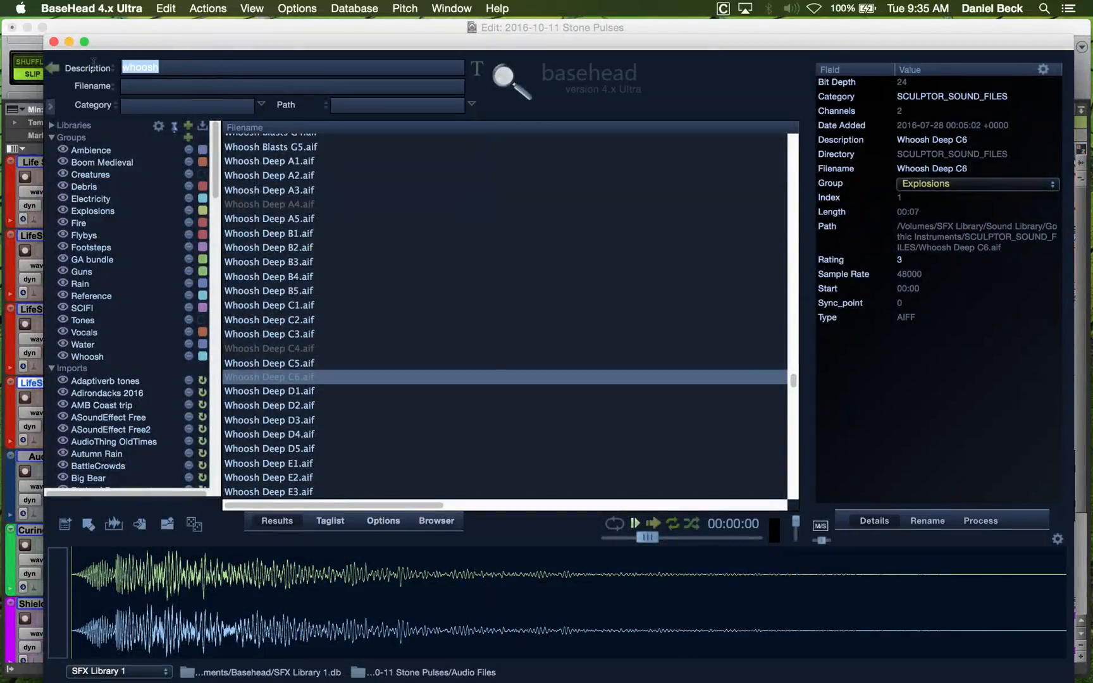
pyautogui.write('sparkle')
pyautogui.press('Return')
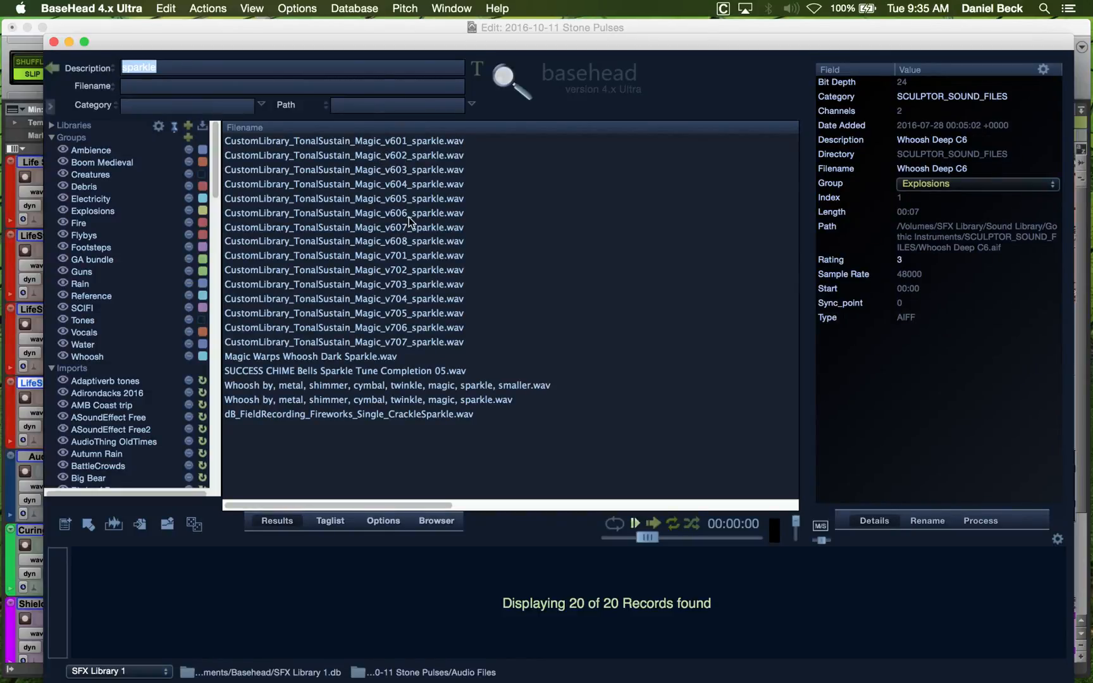
# Audition several spots in "Whoosh by, metal, shimmer, cymbal, twinkle, magic, sparkle, smaller.wav".
pyautogui.click(402, 386)
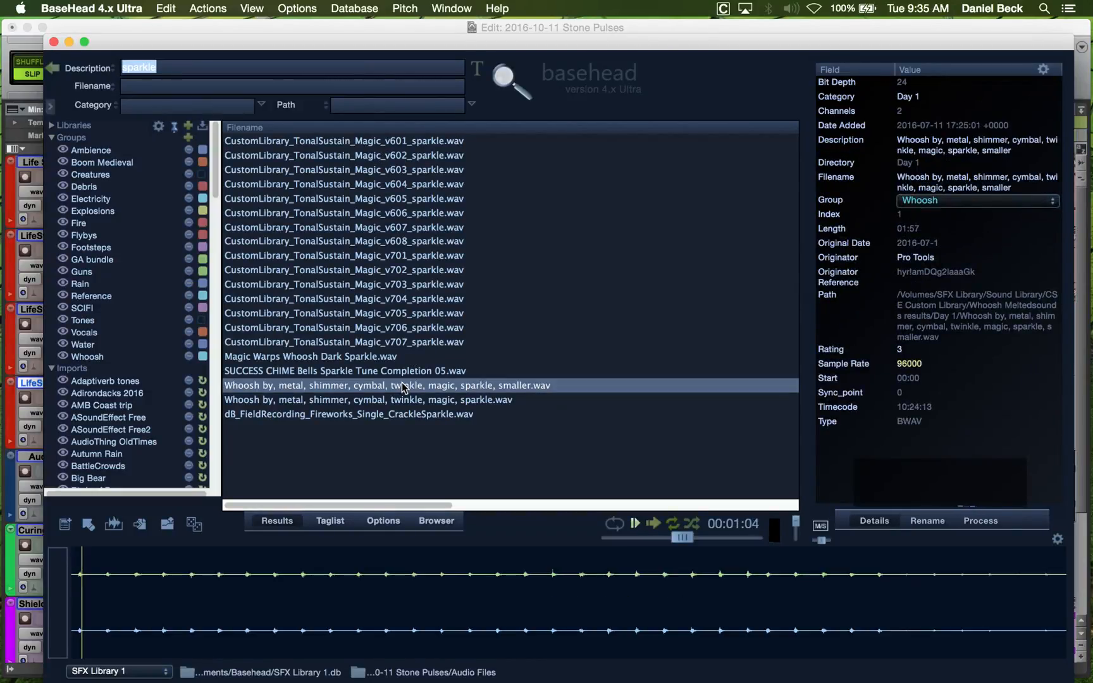
pyautogui.click(302, 585)
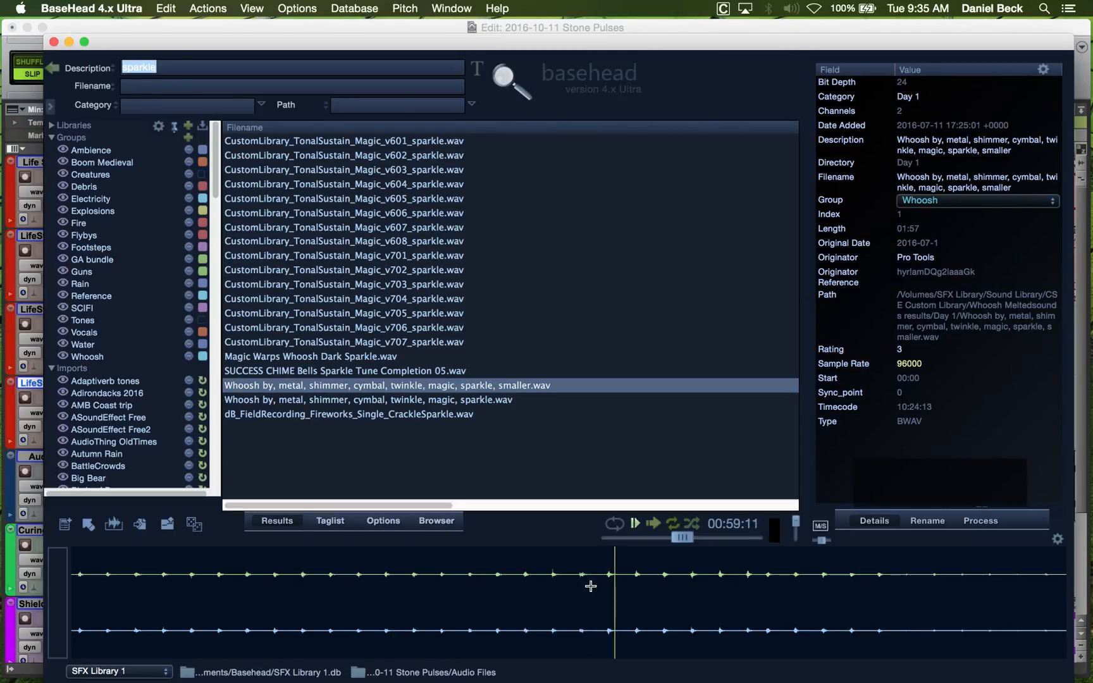
pyautogui.click(661, 581)
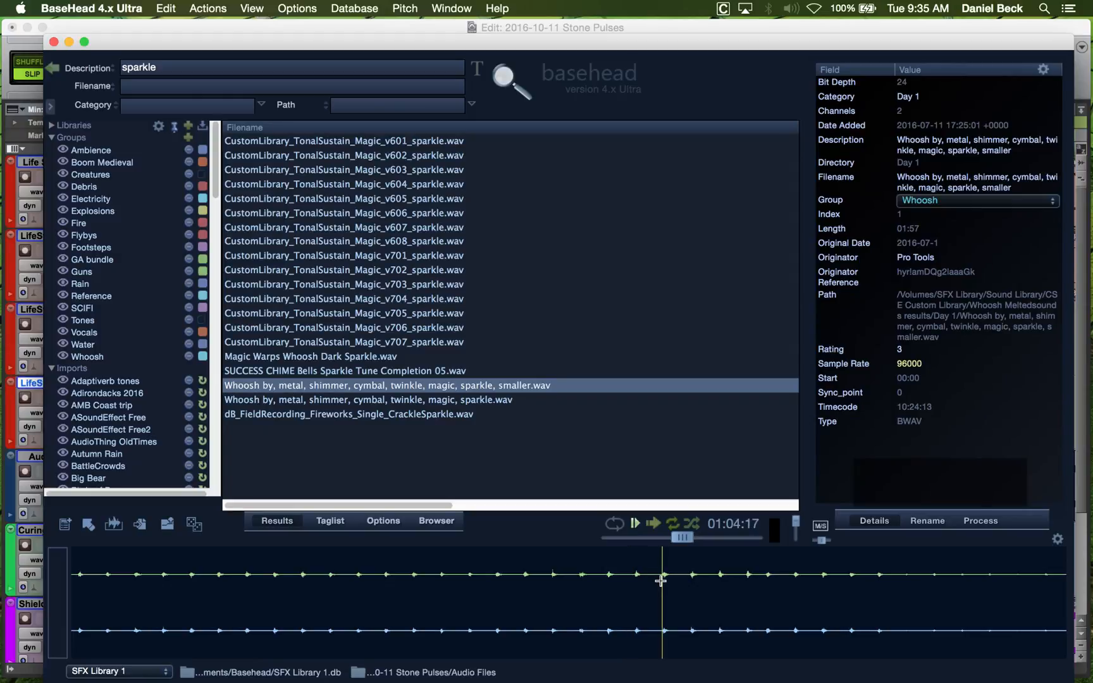
# Audition several spots in "Whoosh by, metal, shimmer, cymbal, twinkle, magic, sparkle.wav", mainly in its second half.
pyautogui.click(378, 400)
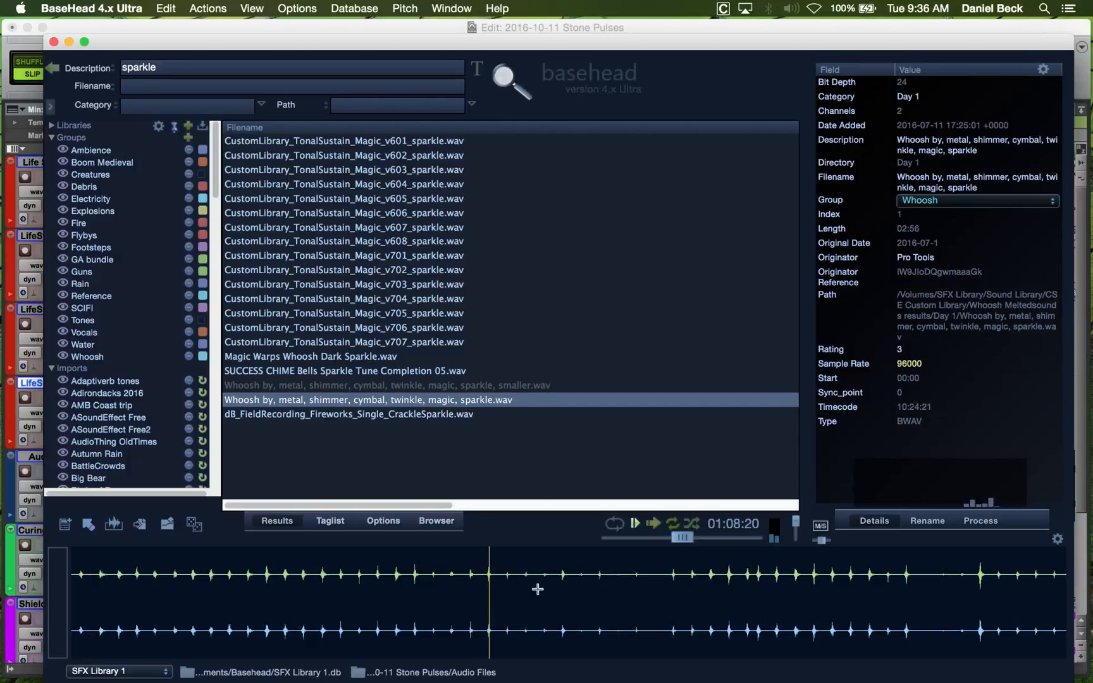
pyautogui.click(724, 589)
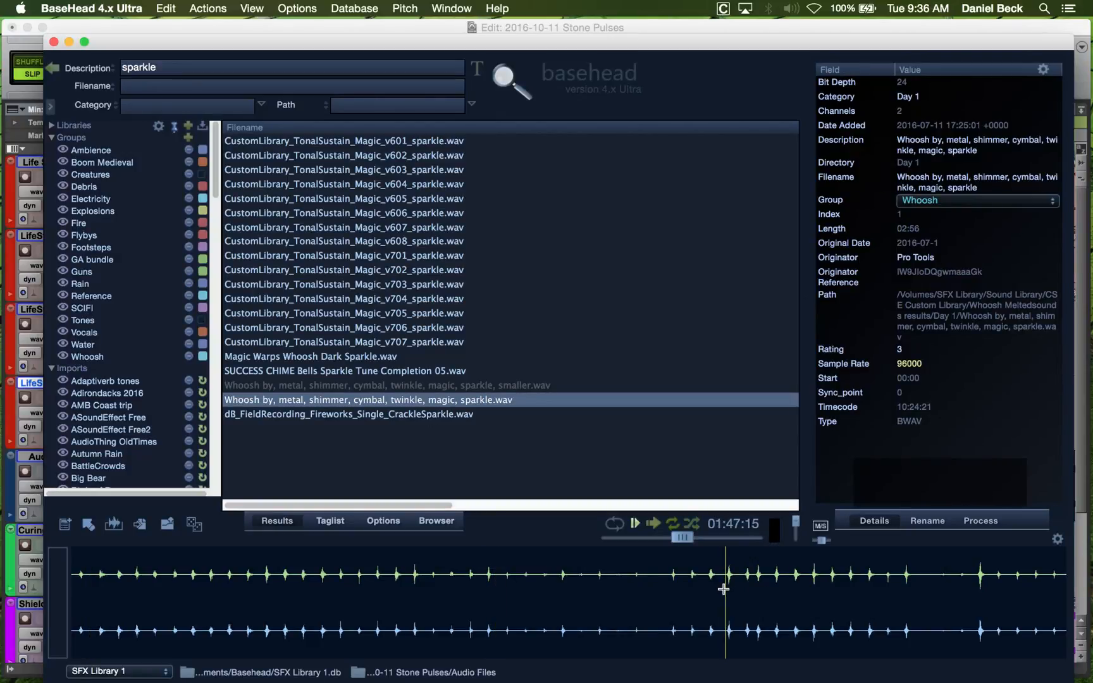
pyautogui.click(773, 583)
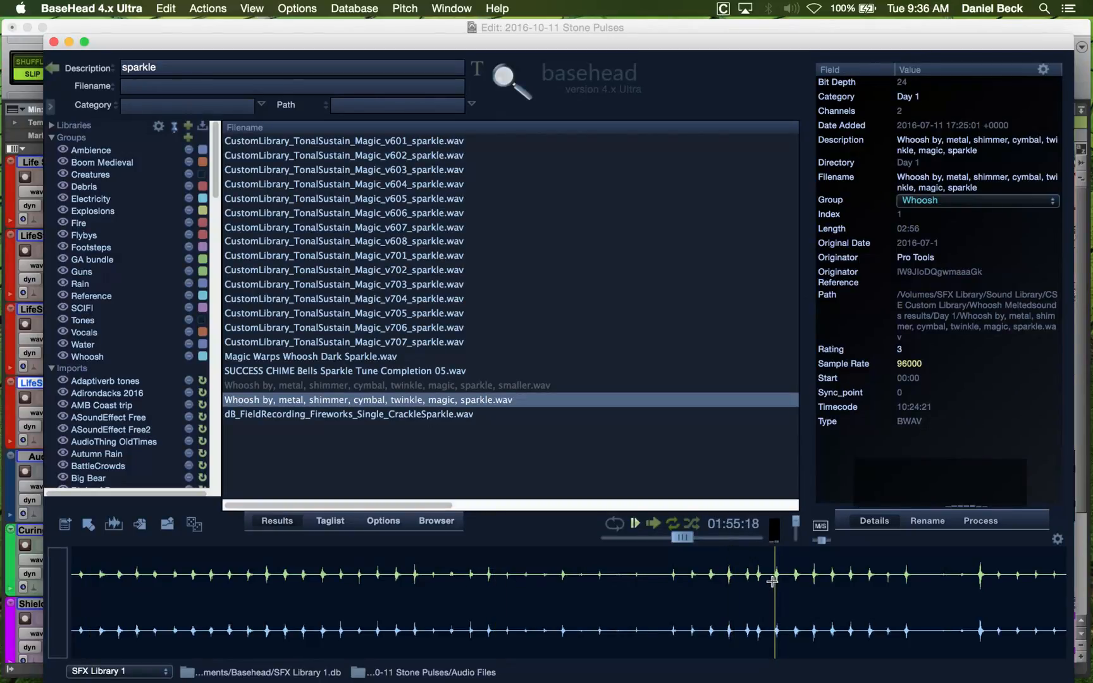
pyautogui.click(816, 584)
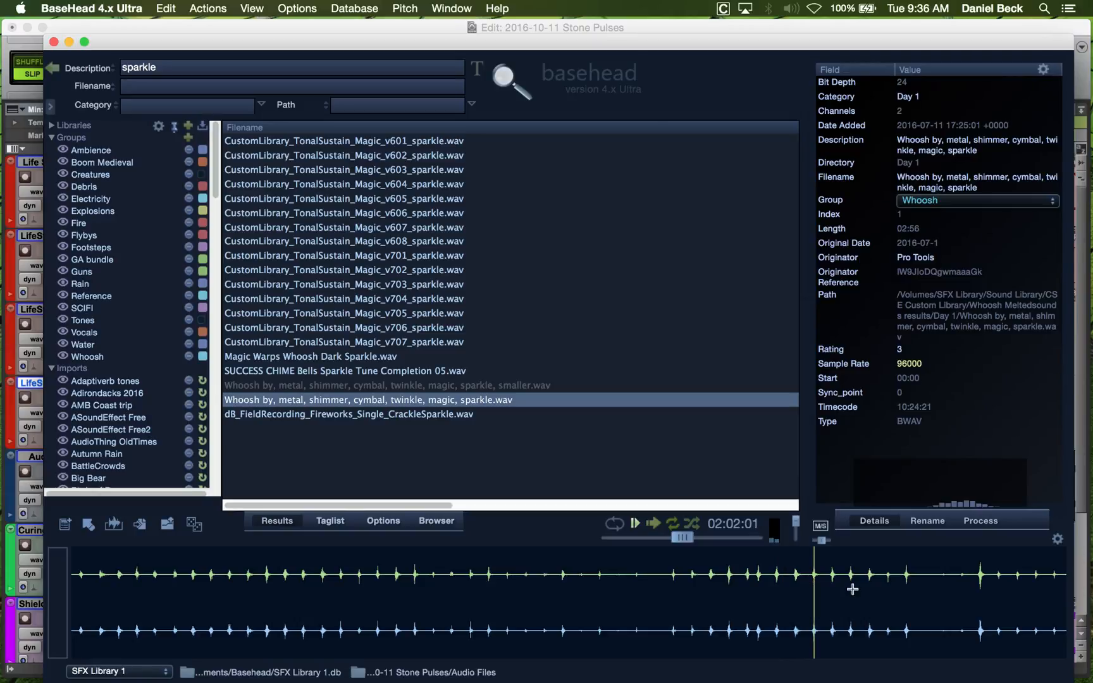
pyautogui.click(906, 585)
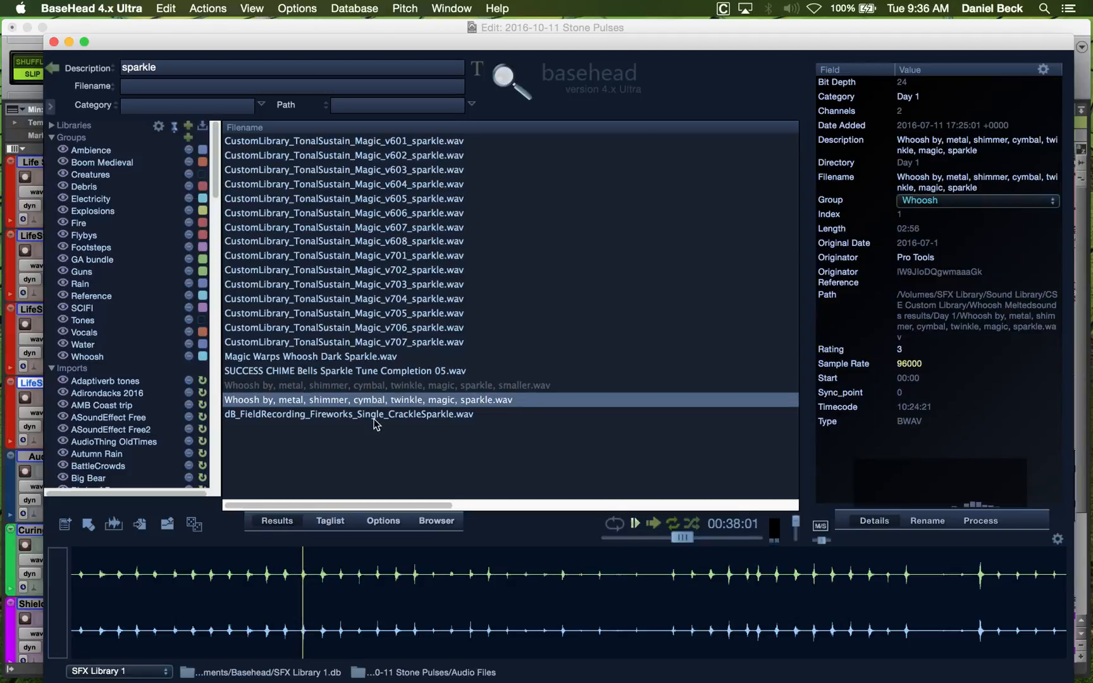
# Audition the successive whooshes throughout "Magic Warps Whoosh Dark Sparkle.wav".
pyautogui.click(380, 357)
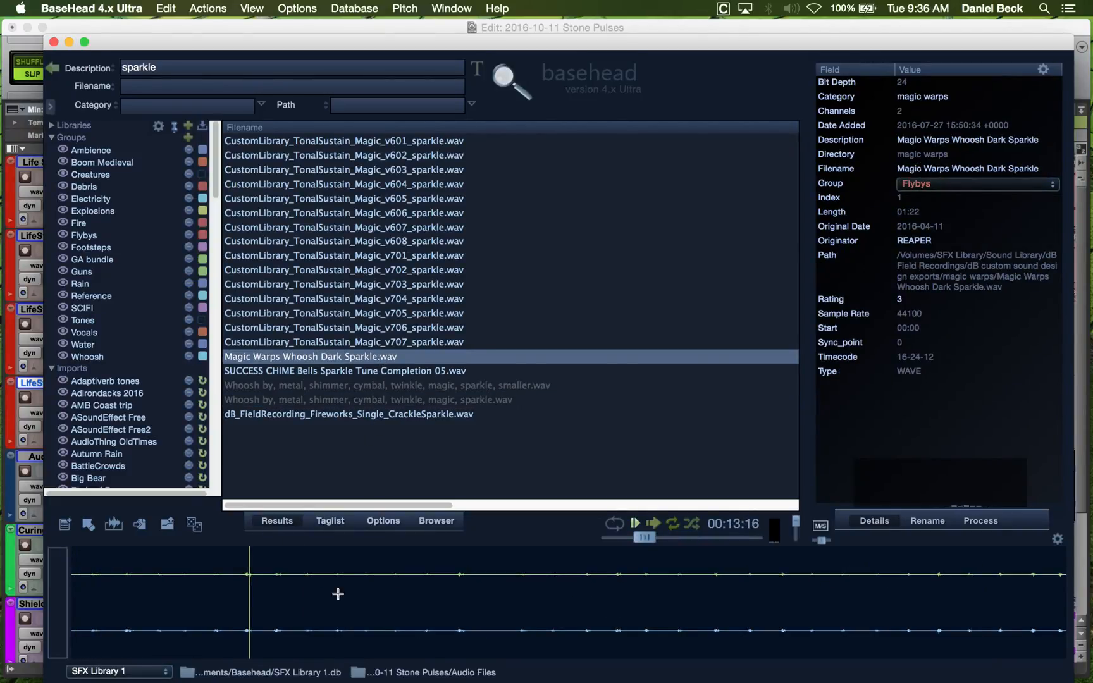
pyautogui.click(454, 586)
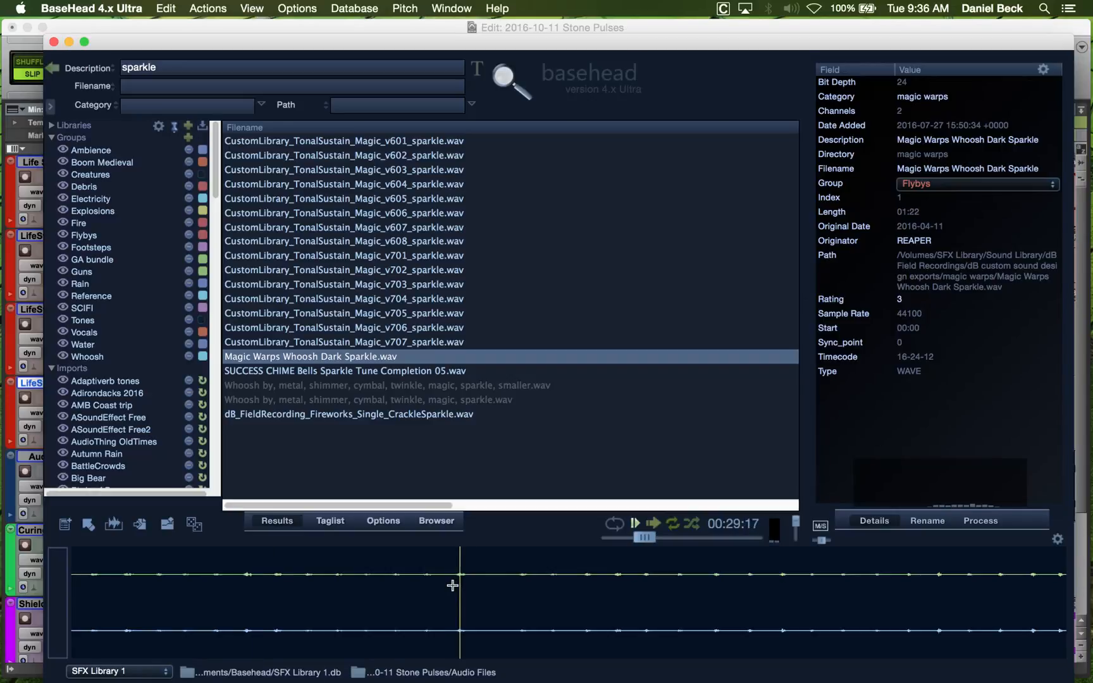
pyautogui.click(519, 587)
pyautogui.click(586, 588)
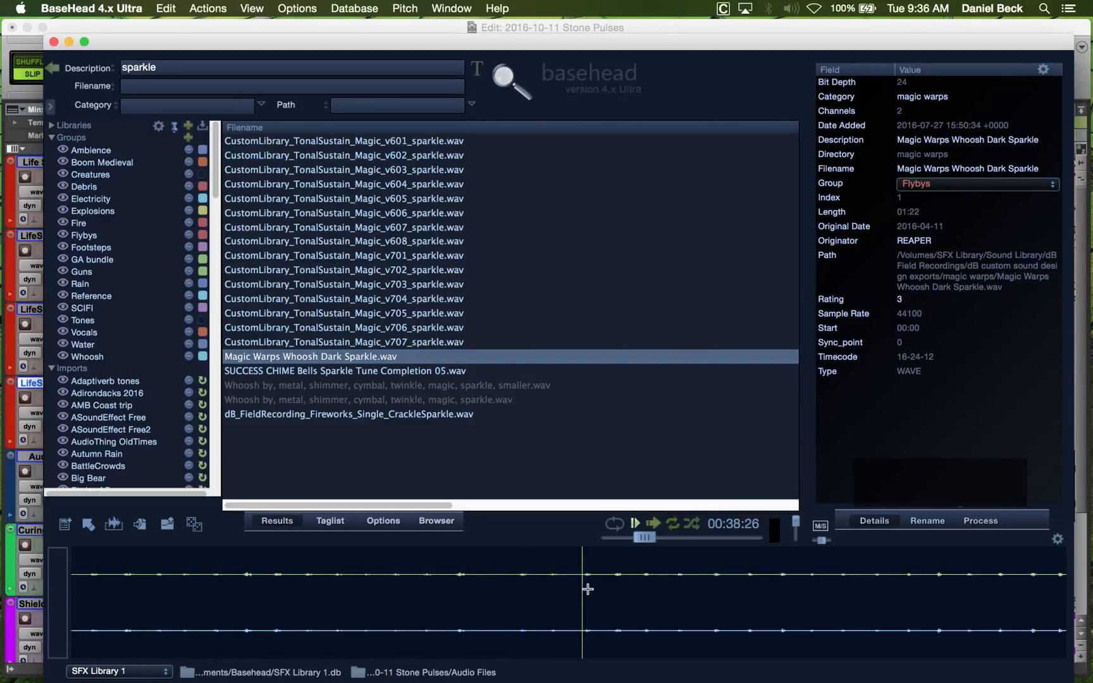
pyautogui.click(617, 586)
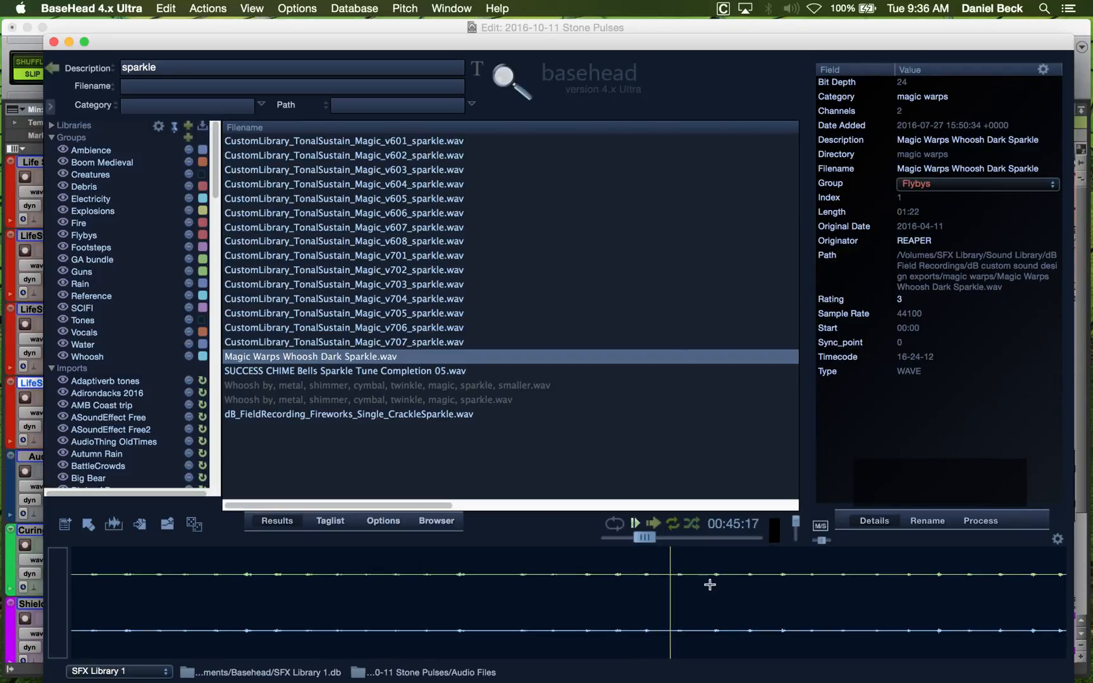
pyautogui.click(740, 587)
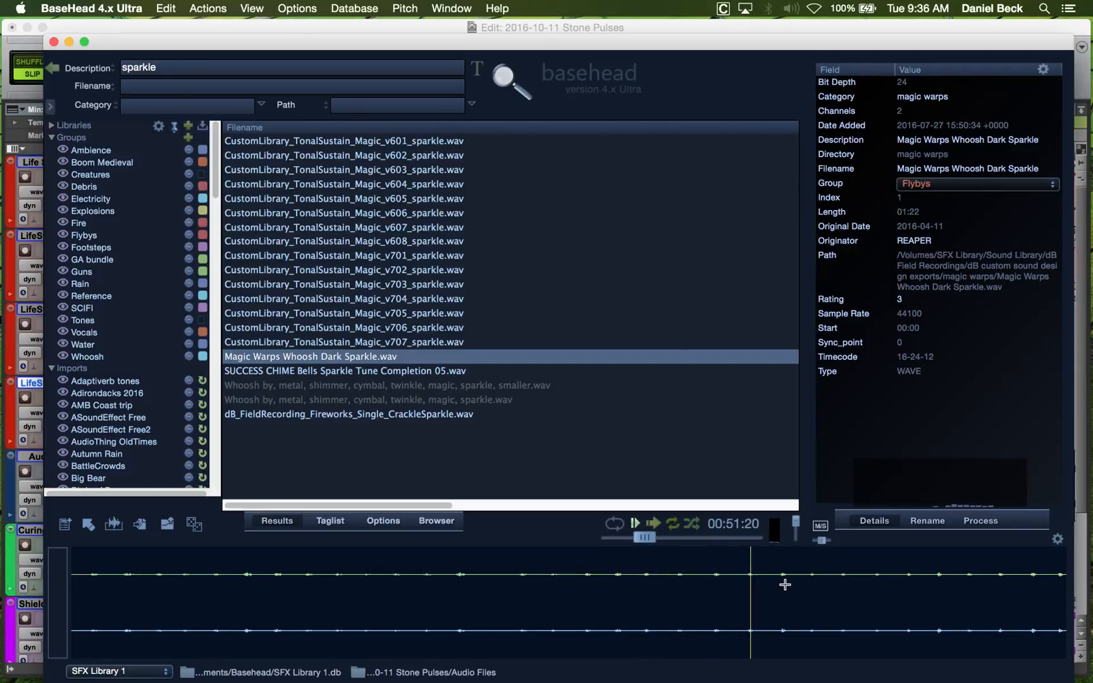
pyautogui.click(933, 582)
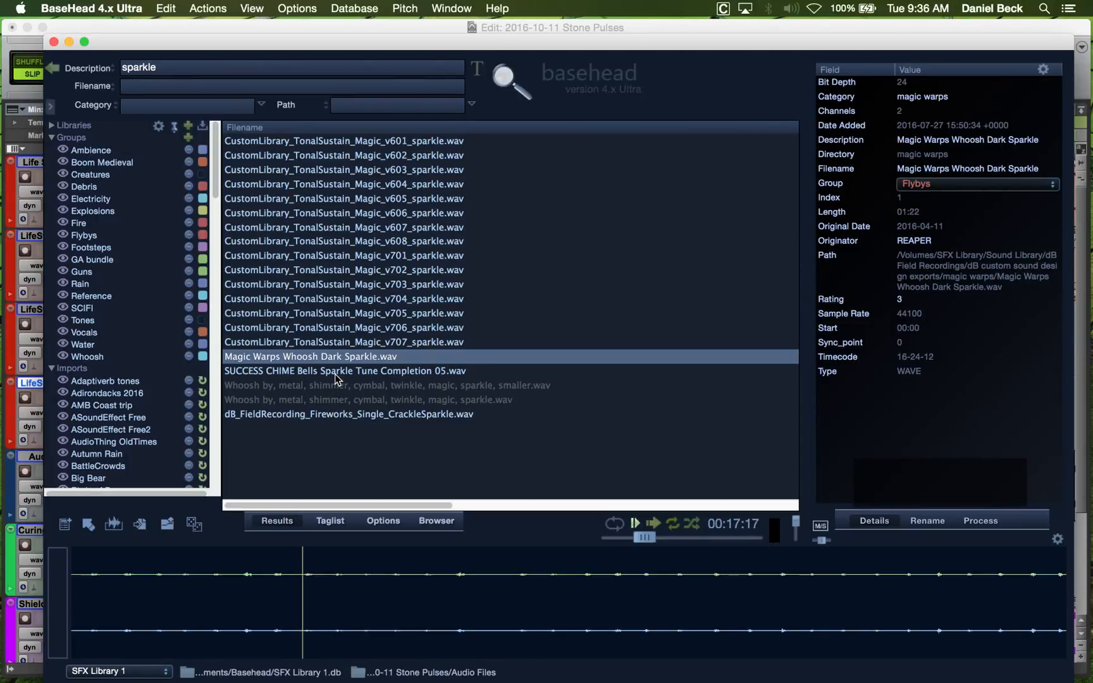
# Audition the CustomLibrary_TonalSustain_Magic sparkle files in the v707 to v701 range.
pyautogui.click(345, 347)
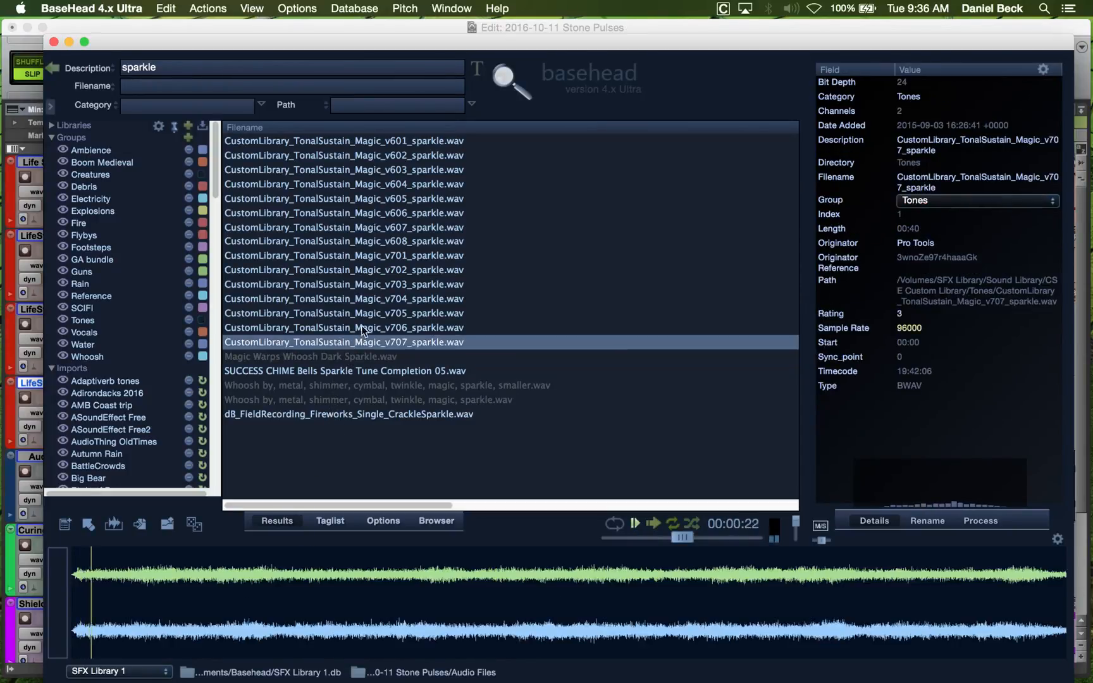
pyautogui.click(363, 318)
pyautogui.click(367, 327)
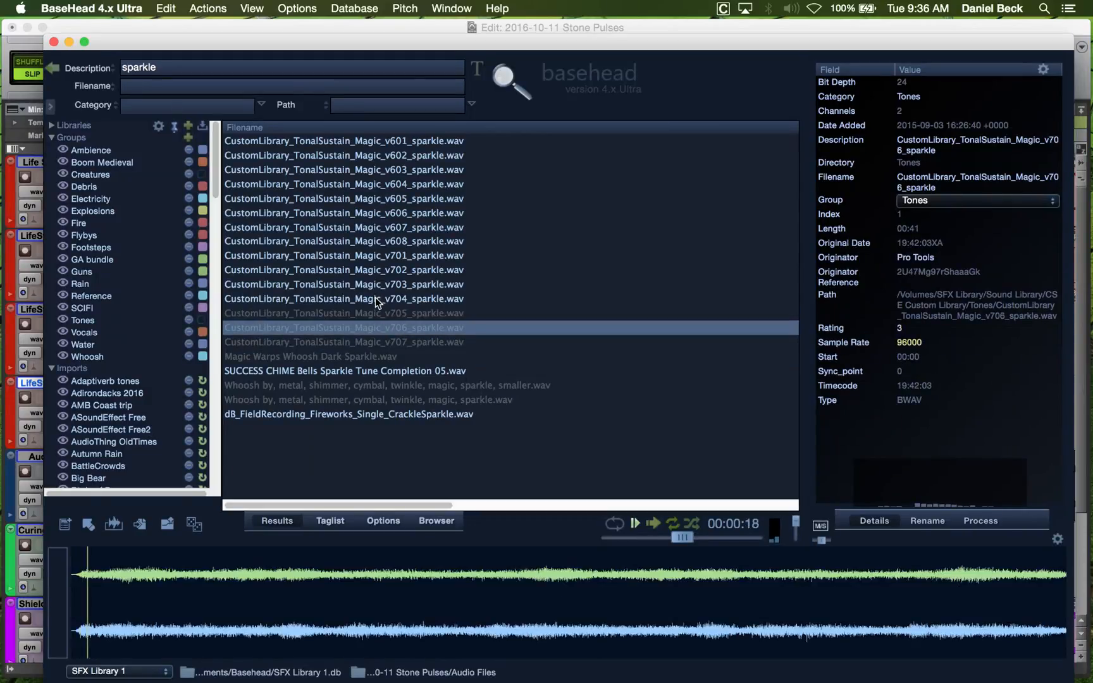
pyautogui.click(375, 298)
pyautogui.click(384, 284)
pyautogui.click(404, 266)
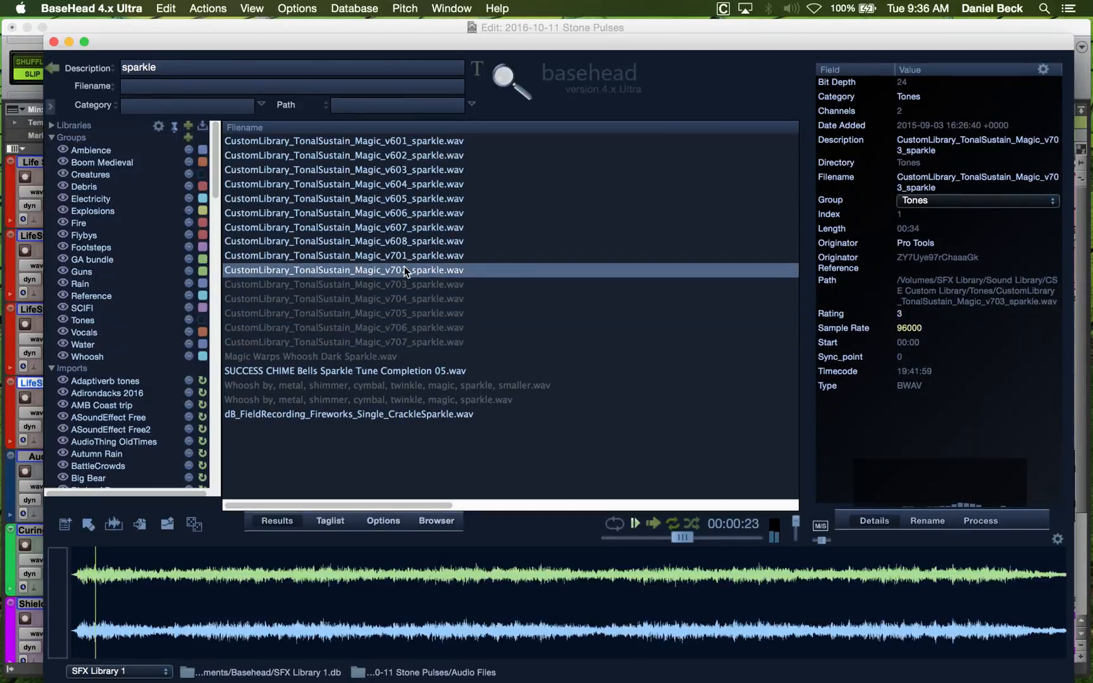
pyautogui.click(427, 255)
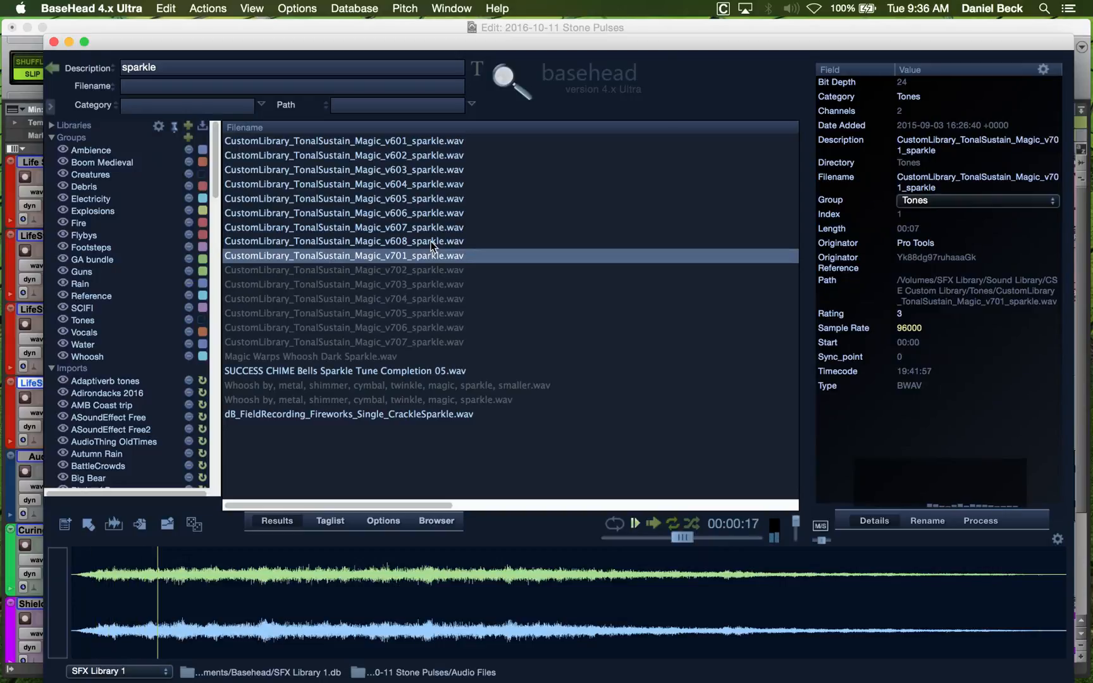
# Audition the CustomLibrary_TonalSustain_Magic sparkle files from v608 back to v601.
pyautogui.click(432, 241)
pyautogui.click(435, 228)
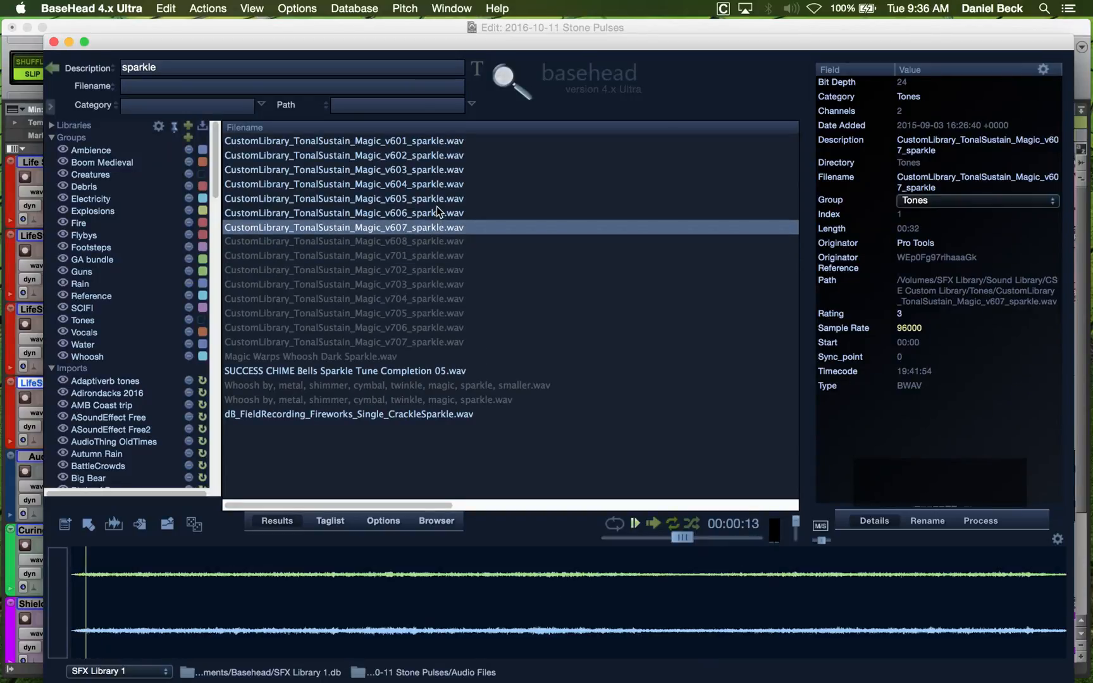
pyautogui.click(438, 210)
pyautogui.click(443, 198)
pyautogui.click(449, 184)
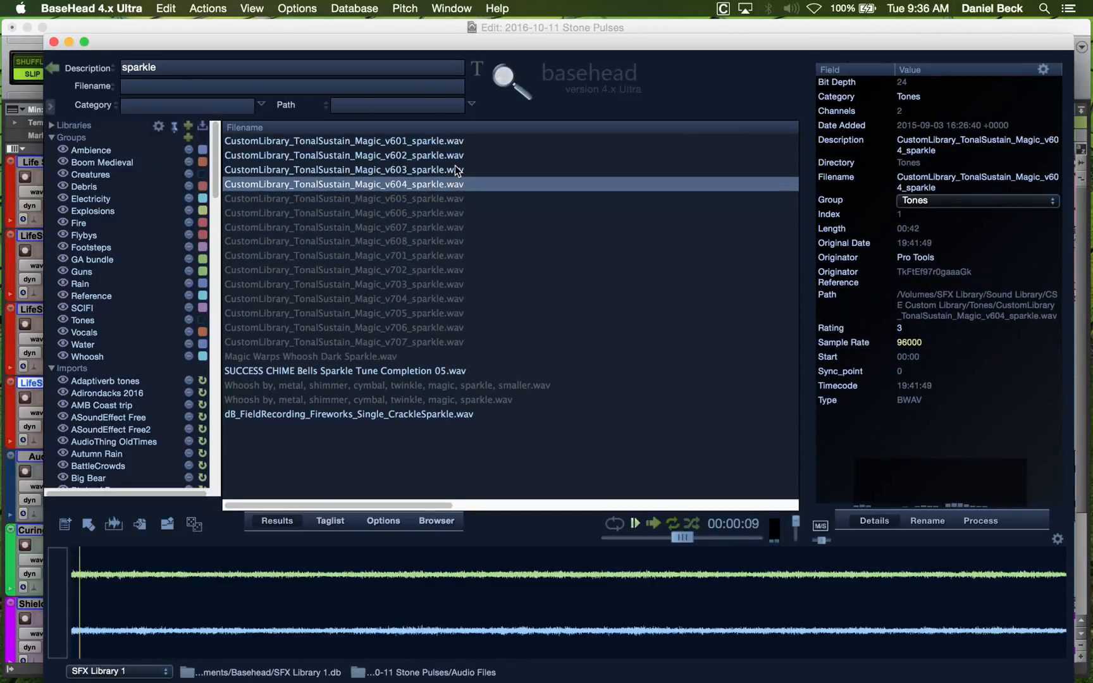
pyautogui.click(456, 169)
pyautogui.click(459, 156)
pyautogui.click(462, 141)
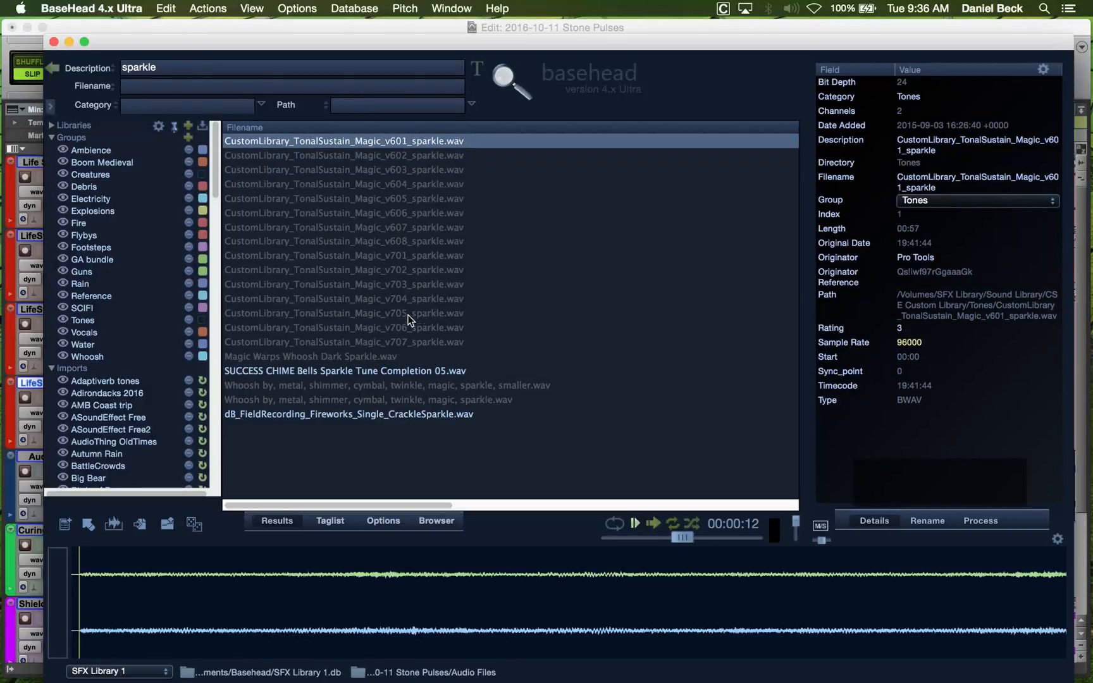
# Audition "Magic Warps Whoosh Dark Sparkle.wav" and send it to the LifeStn.dp3 track in Pro Tools.
pyautogui.click(405, 357)
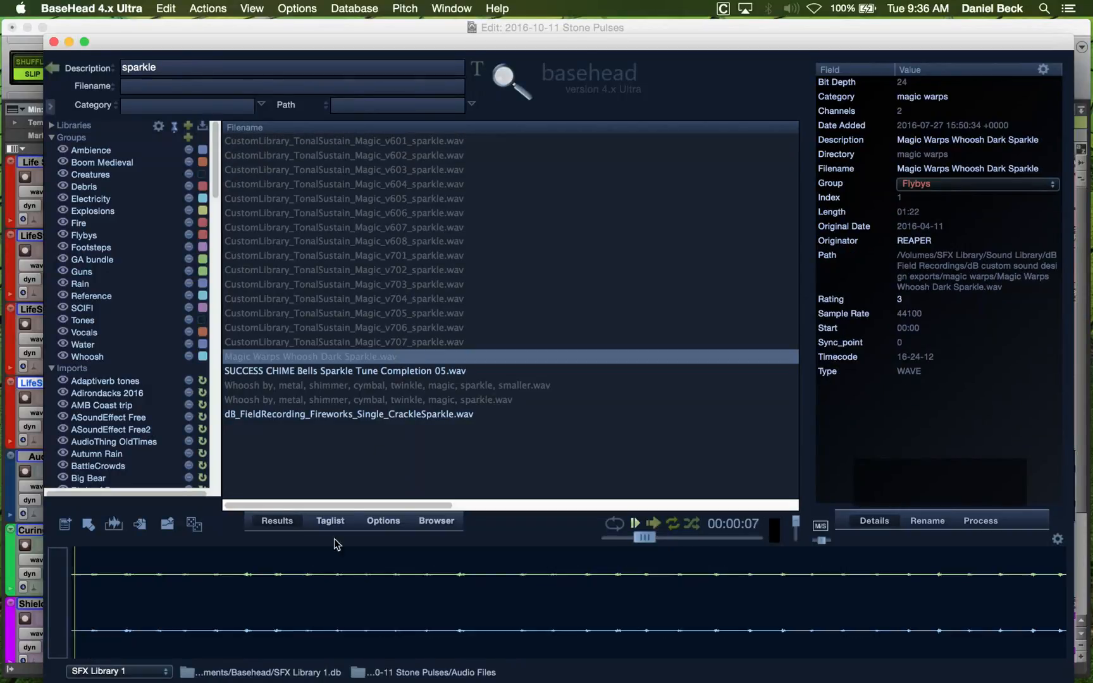
pyautogui.click(272, 602)
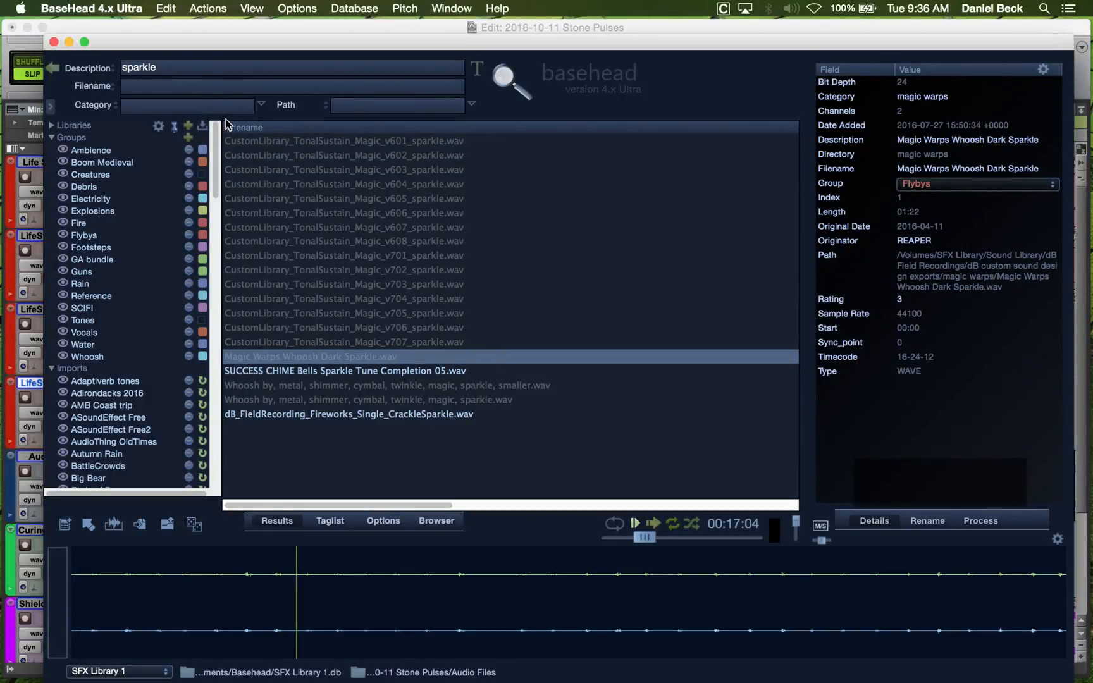
pyautogui.press('s')
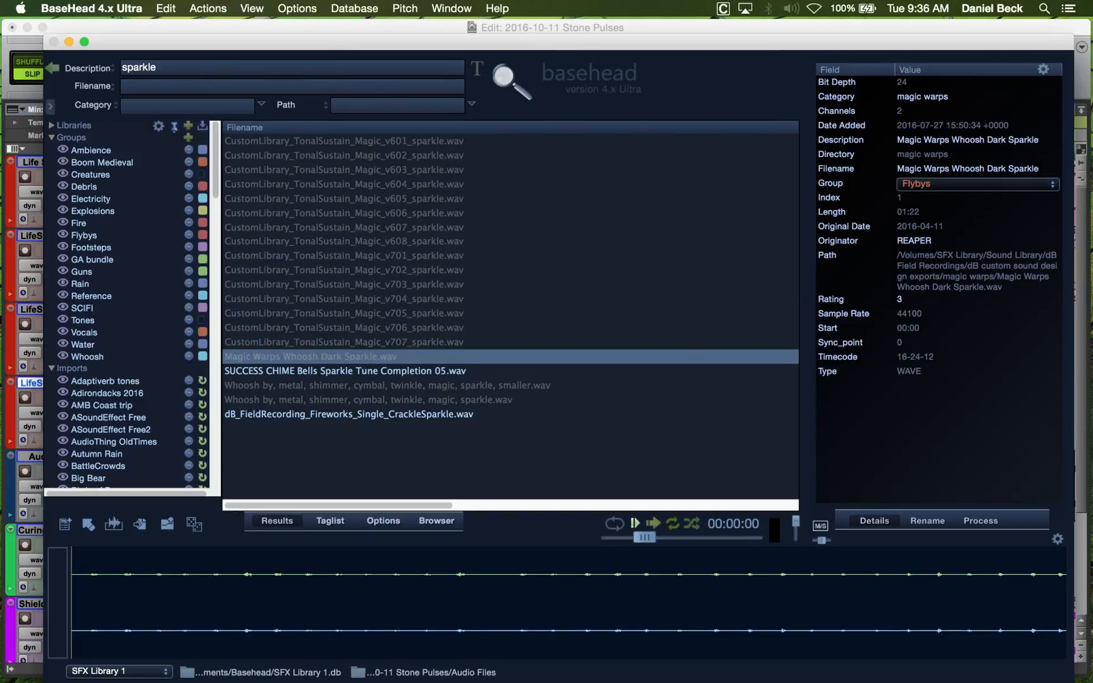
pyautogui.press('super+bracketright')
pyautogui.press('super+bracketright')
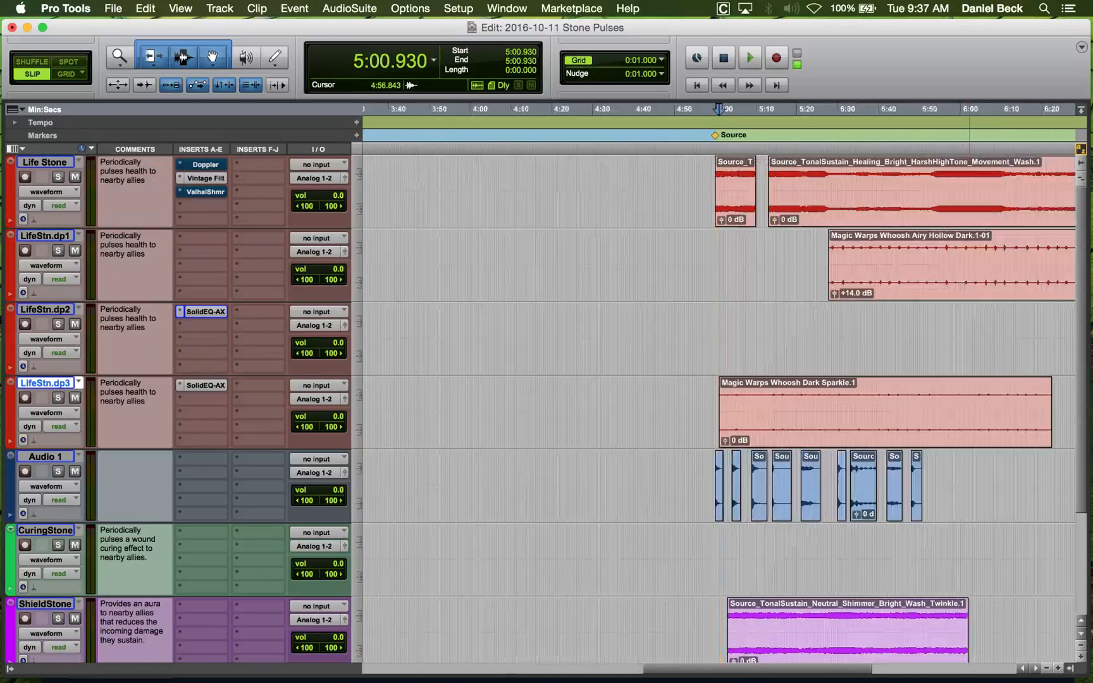
# Shift the Magic Warps Whoosh Dark Sparkle clip on LifeStn.dp3 to start at about 5:02.416 in the Source area.
pyautogui.press('space')
pyautogui.press('space')
pyautogui.press('super+bracketleft')
pyautogui.press('super+bracketleft')
pyautogui.press('super+bracketleft')
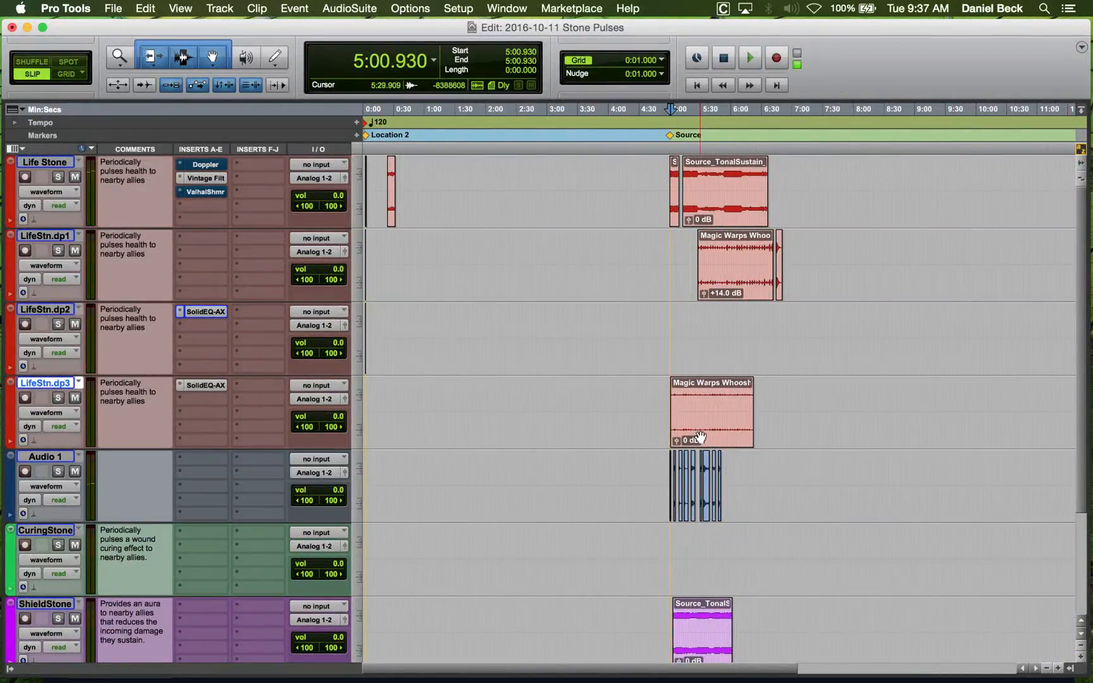
pyautogui.moveTo(700, 437); pyautogui.dragTo(728, 436)
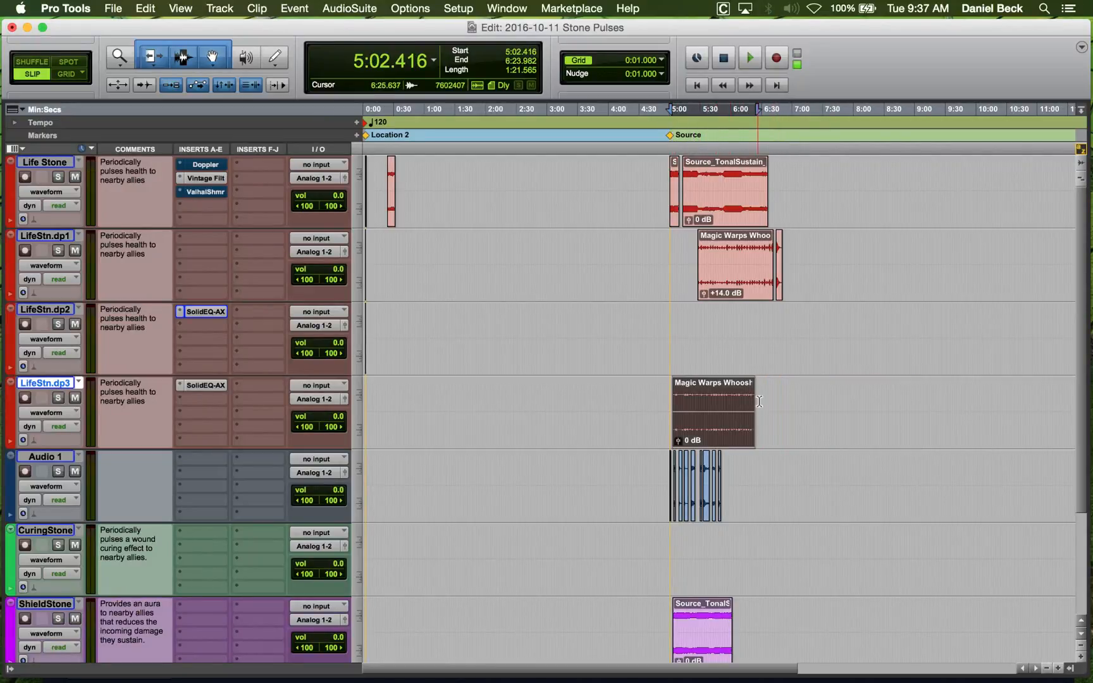
# Switch to BaseHead, search the descriptions for "chime", and look through the listed files.
pyautogui.press('super+Tab')
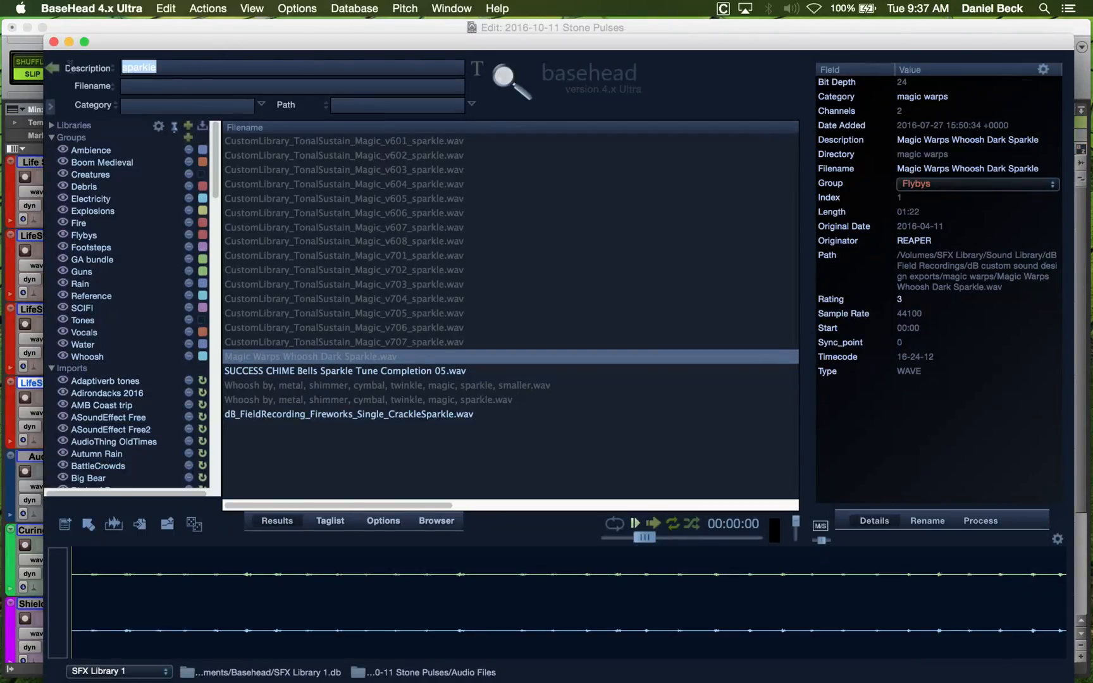
pyautogui.write('chime')
pyautogui.press('Return')
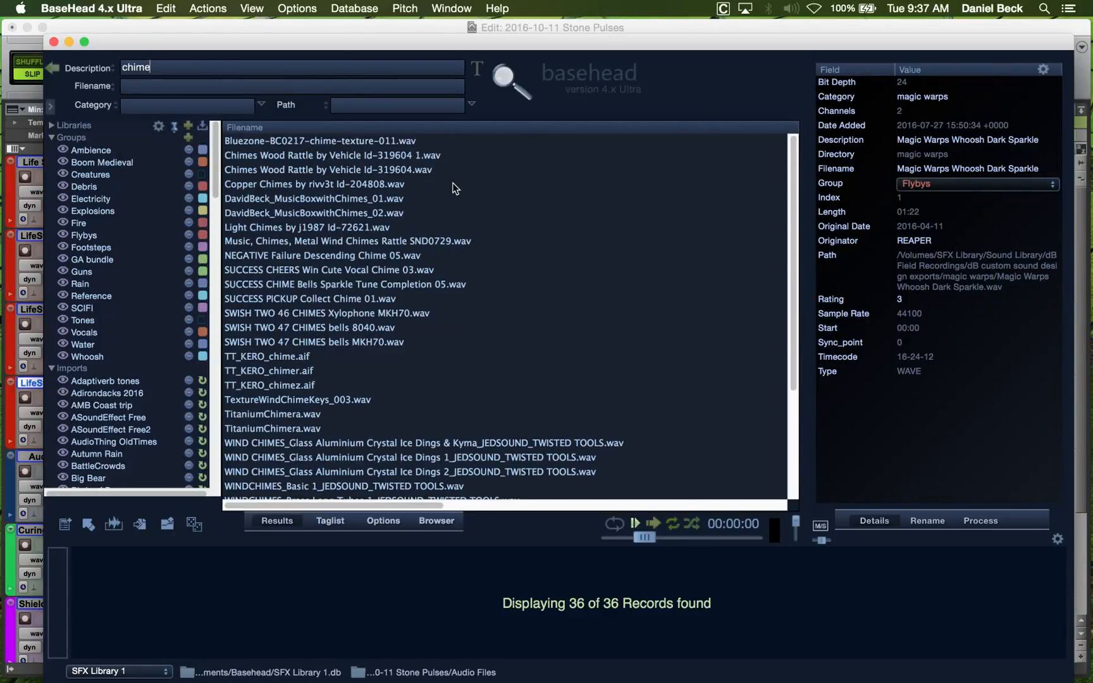
pyautogui.scroll(-1, 453, 188)
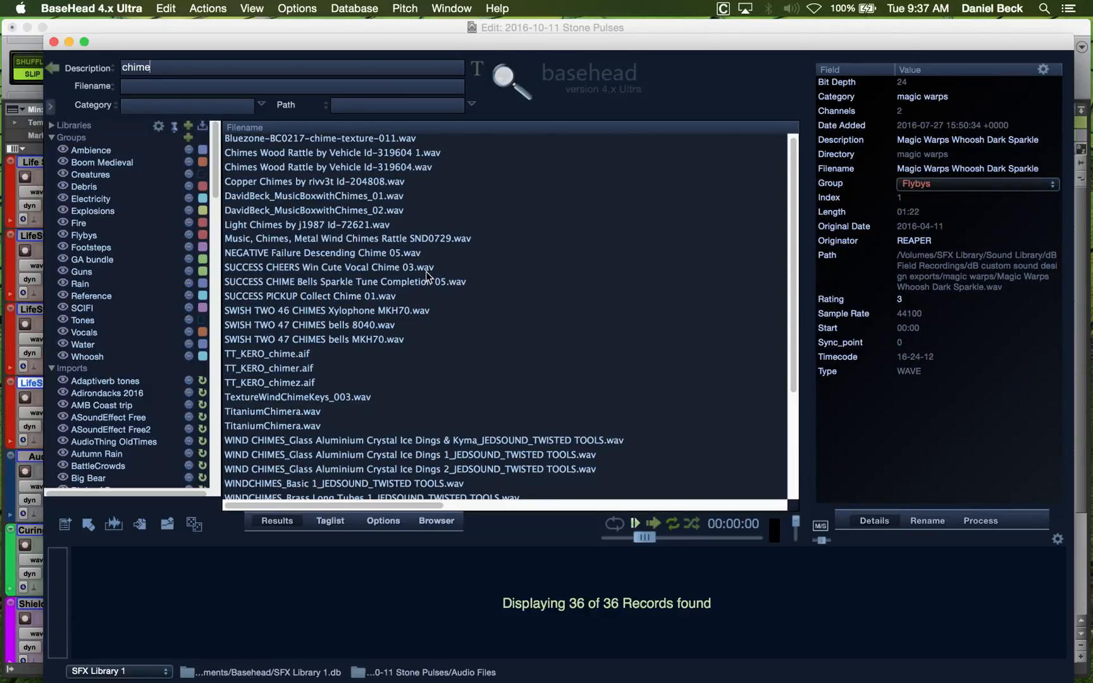
pyautogui.scroll(-5, 427, 278)
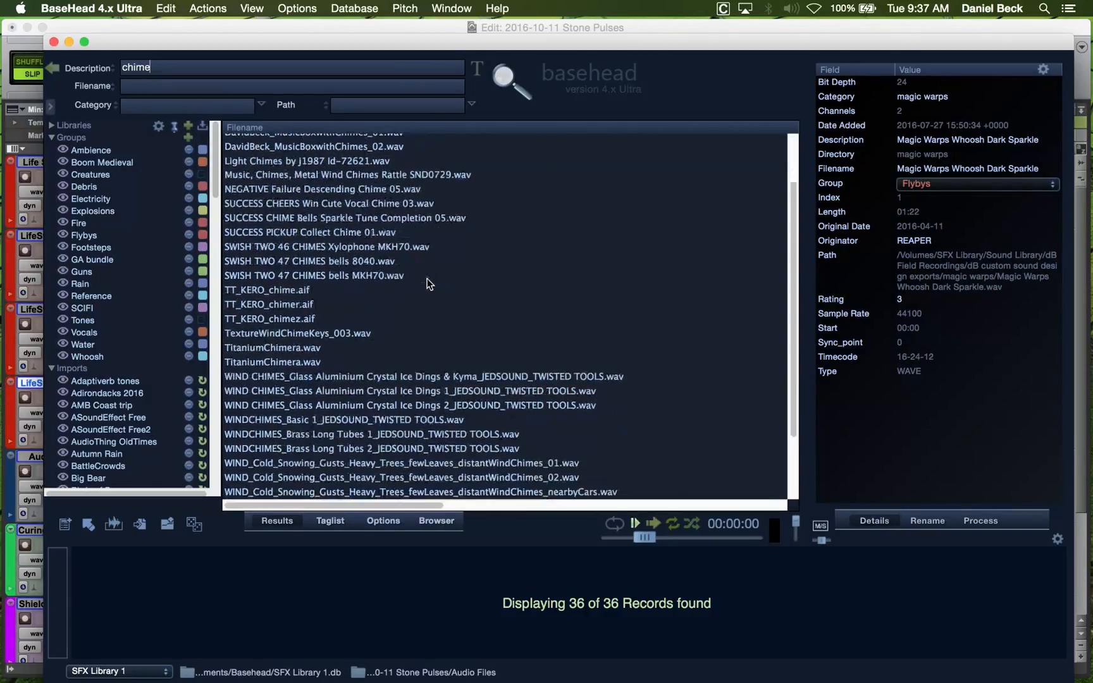
pyautogui.scroll(-6, 427, 278)
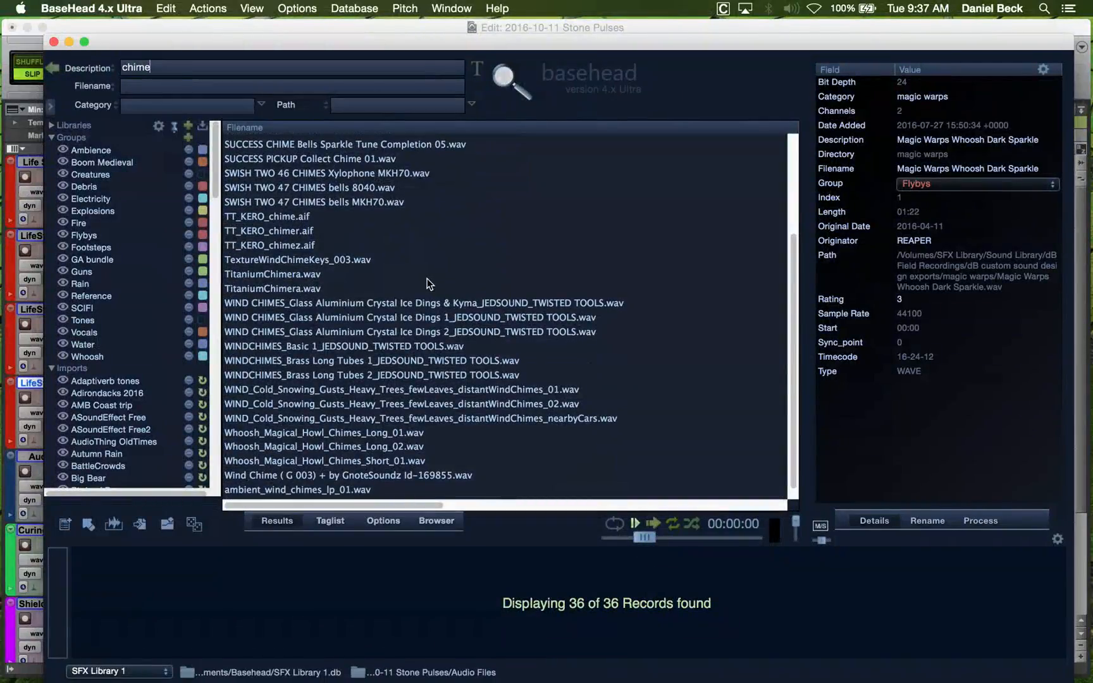
# Audition the Whoosh_Magical_Howl_Chimes files, the Wind Chime ( G 003) file, and both ambient_wind_chimes_lp files.
pyautogui.click(413, 420)
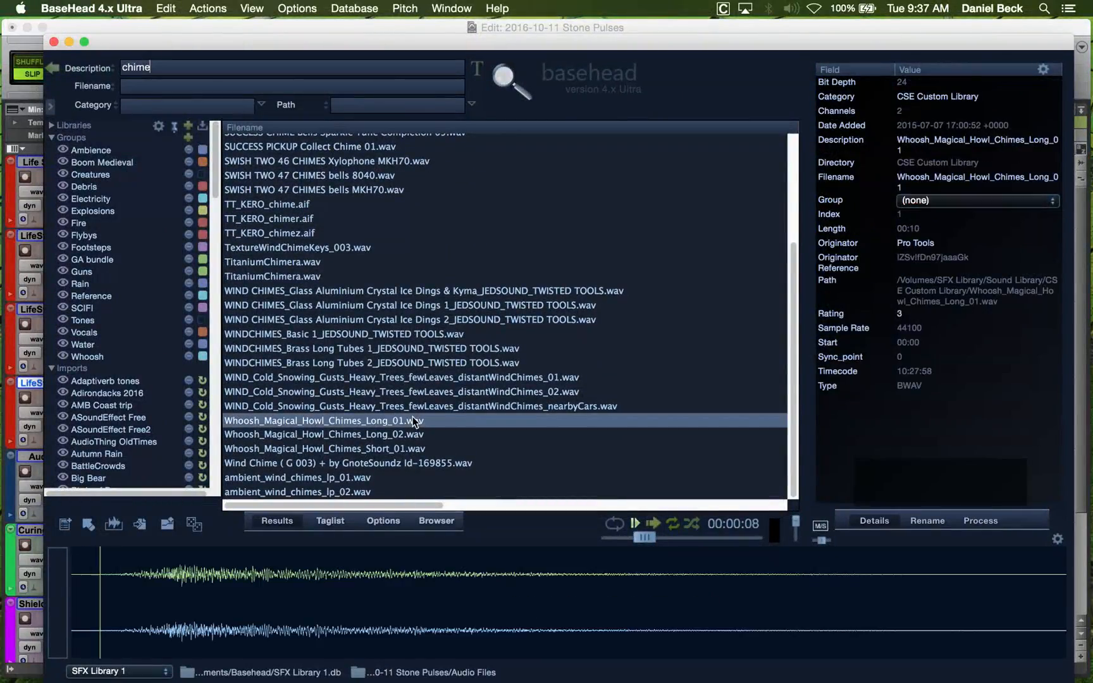
pyautogui.click(409, 435)
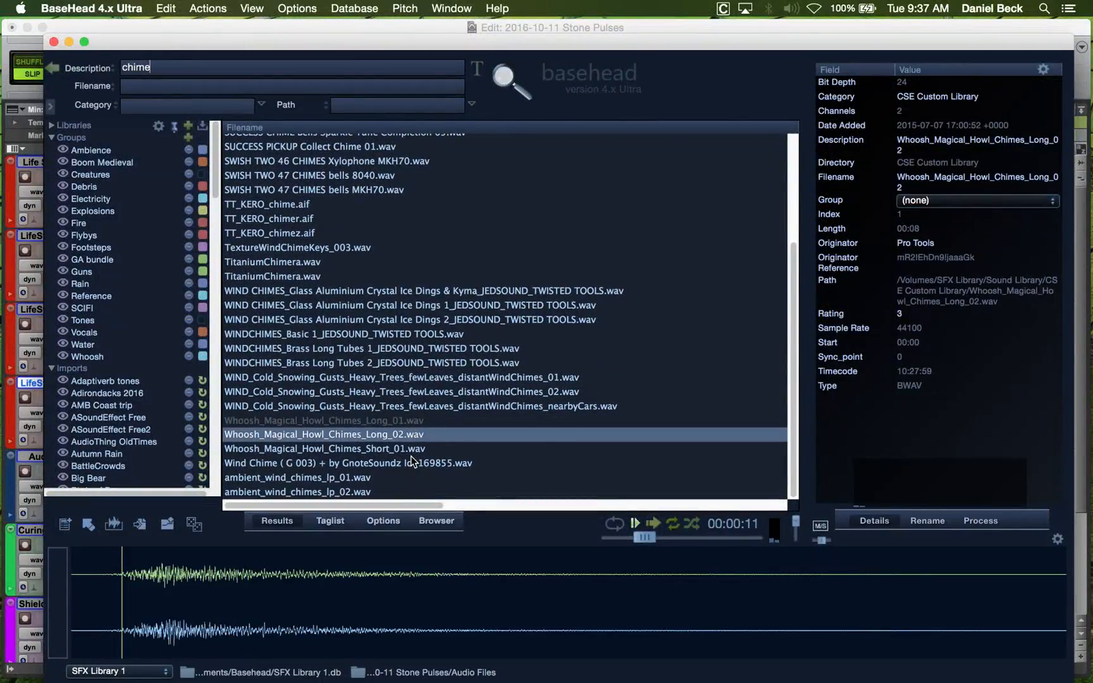
pyautogui.click(412, 451)
pyautogui.click(405, 463)
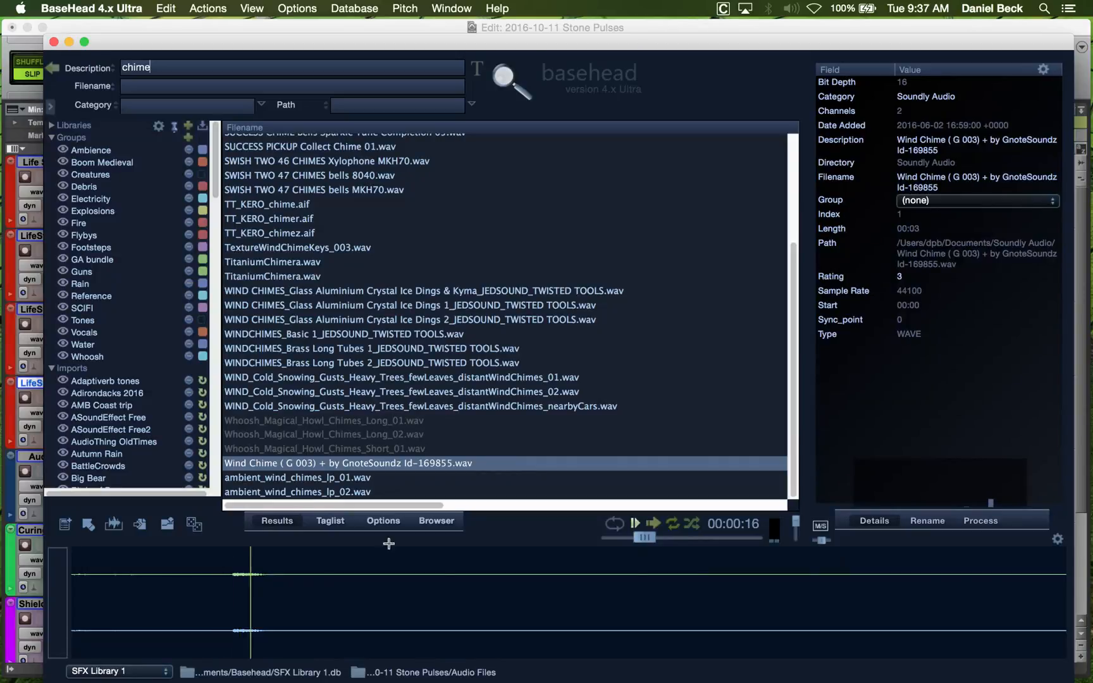
pyautogui.click(369, 482)
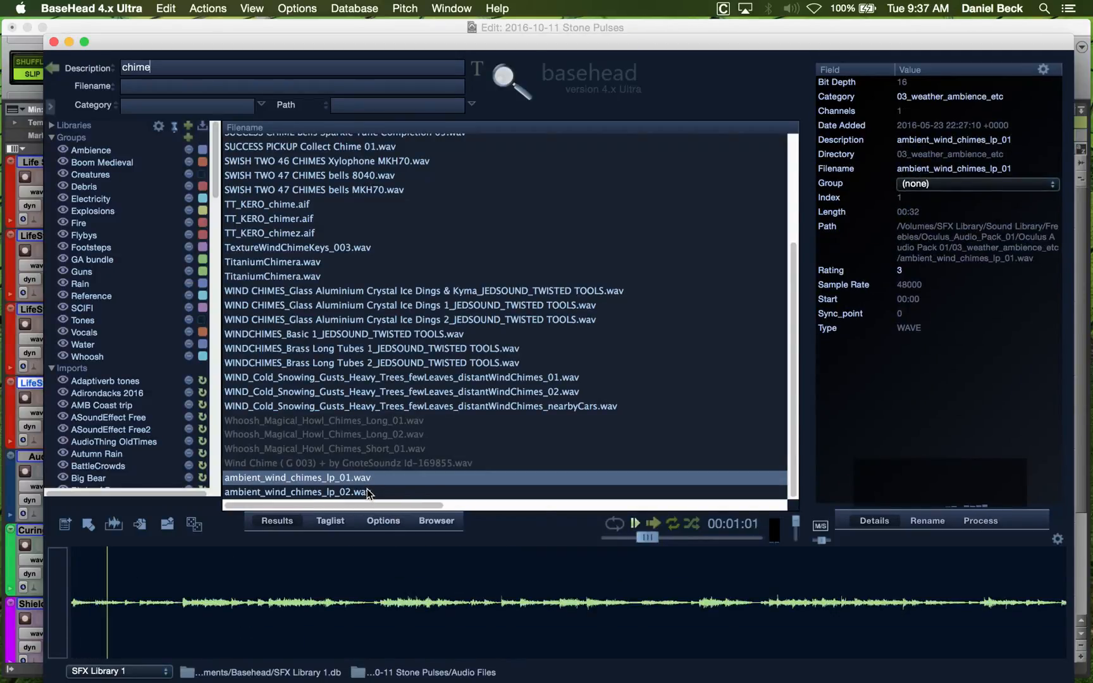
pyautogui.click(369, 492)
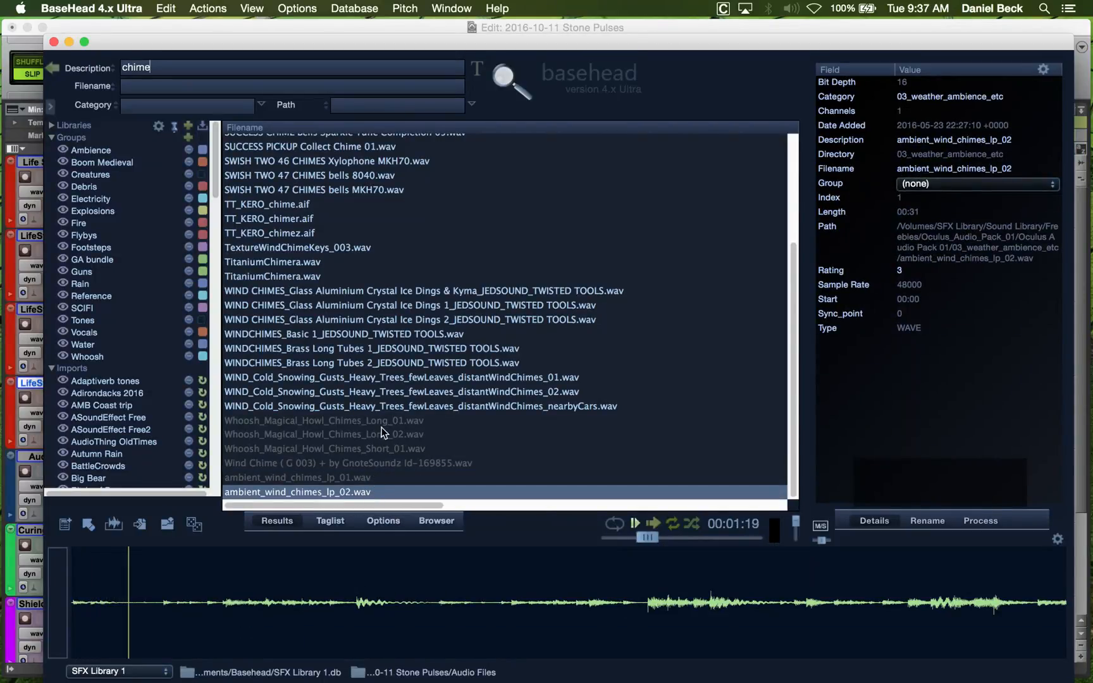
# Send the Wind Chime ( G 003) file to LifeStn.dp3 in Pro Tools and paste a copy at about 0:02.089.
pyautogui.click(382, 461)
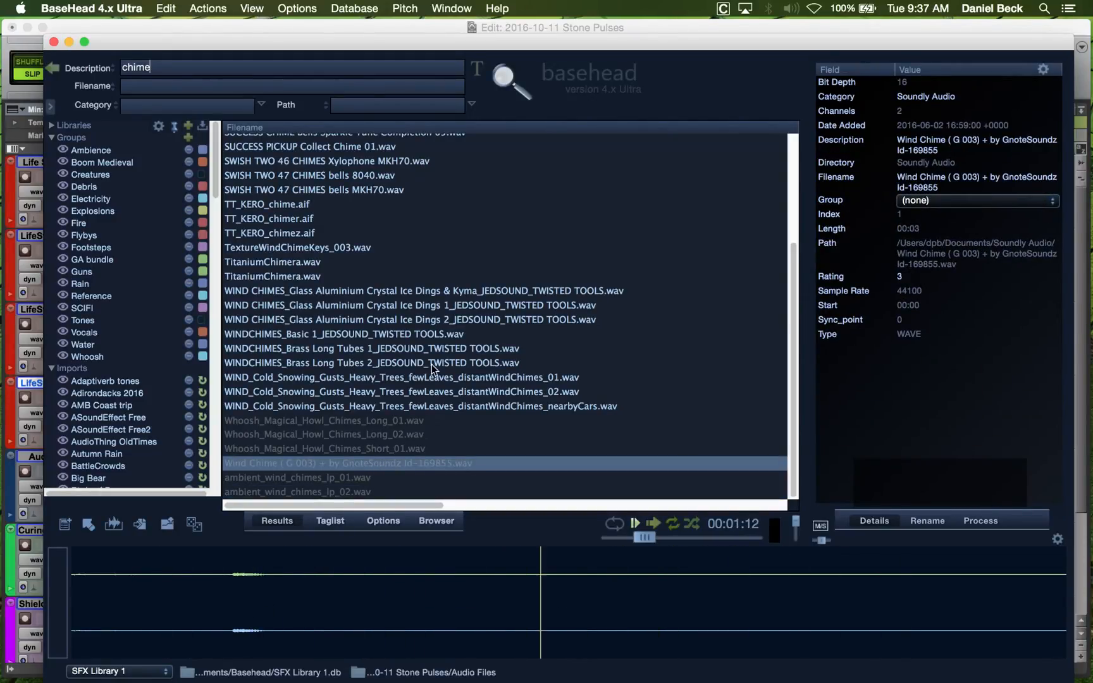
pyautogui.press('super+s')
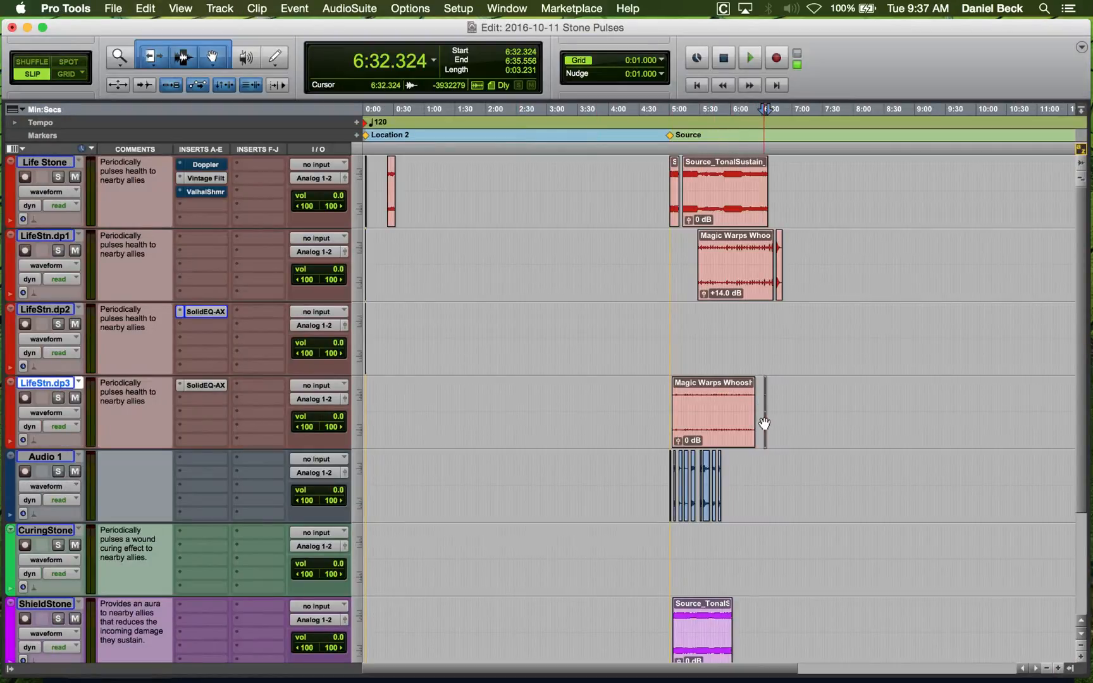
pyautogui.press('Return')
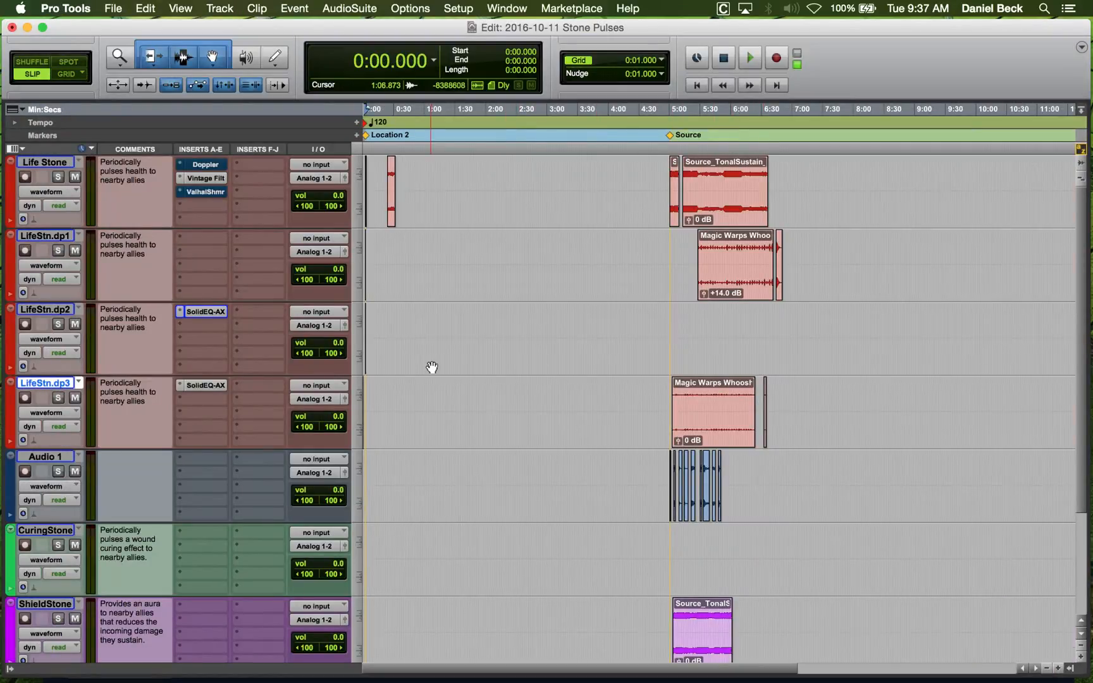
pyautogui.press('t')
pyautogui.press('t')
pyautogui.press('t')
pyautogui.press('t')
pyautogui.press('t')
pyautogui.click(432, 392)
pyautogui.press('super+v')
pyautogui.press('t')
pyautogui.press('t')
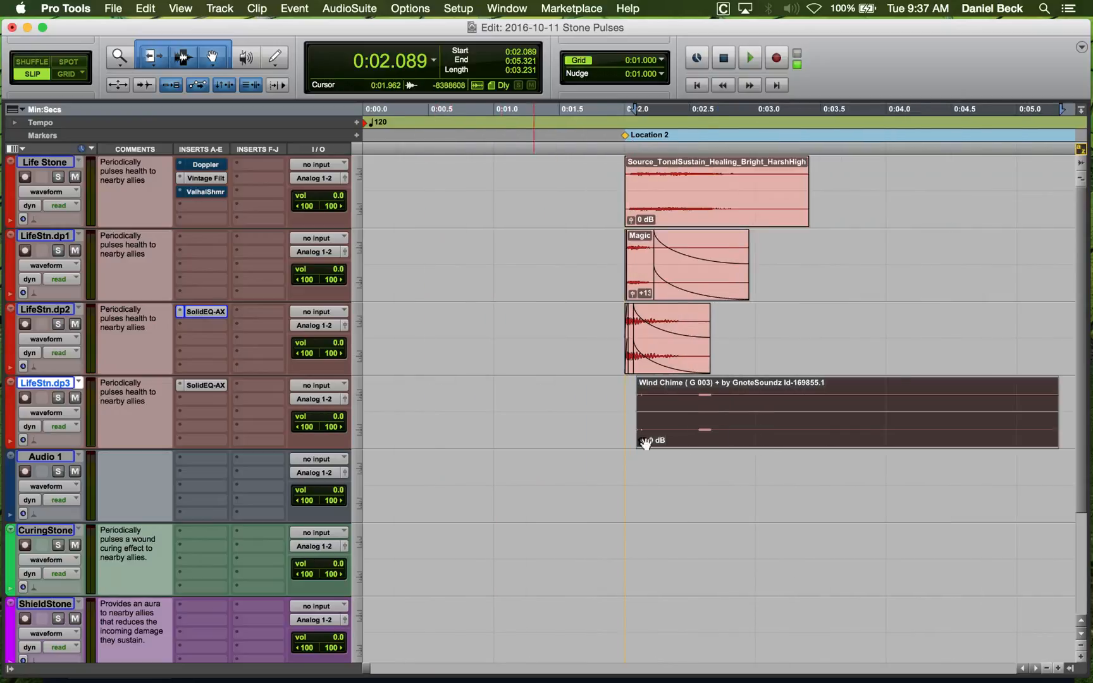
# Solo LifeStn.dp3 and play the wind chime clip from its louder hit and from just before its start.
pyautogui.press('t')
pyautogui.click(840, 396)
pyautogui.hotkey('shift', 's')
pyautogui.press('space')
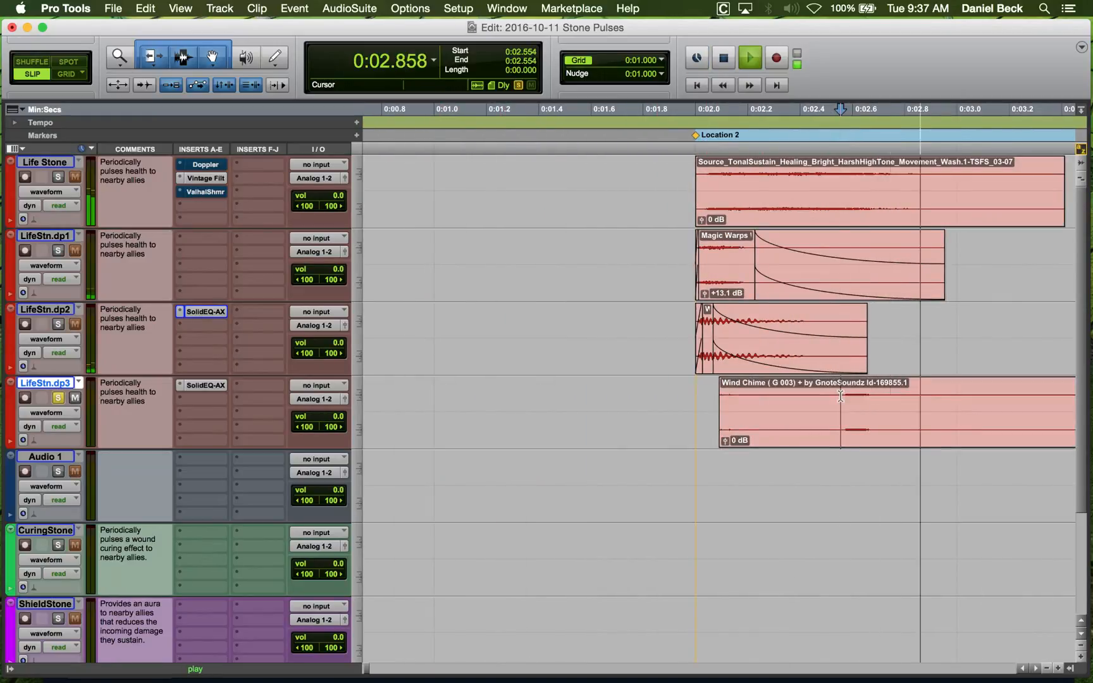
pyautogui.press('space')
pyautogui.press('space')
pyautogui.press('space')
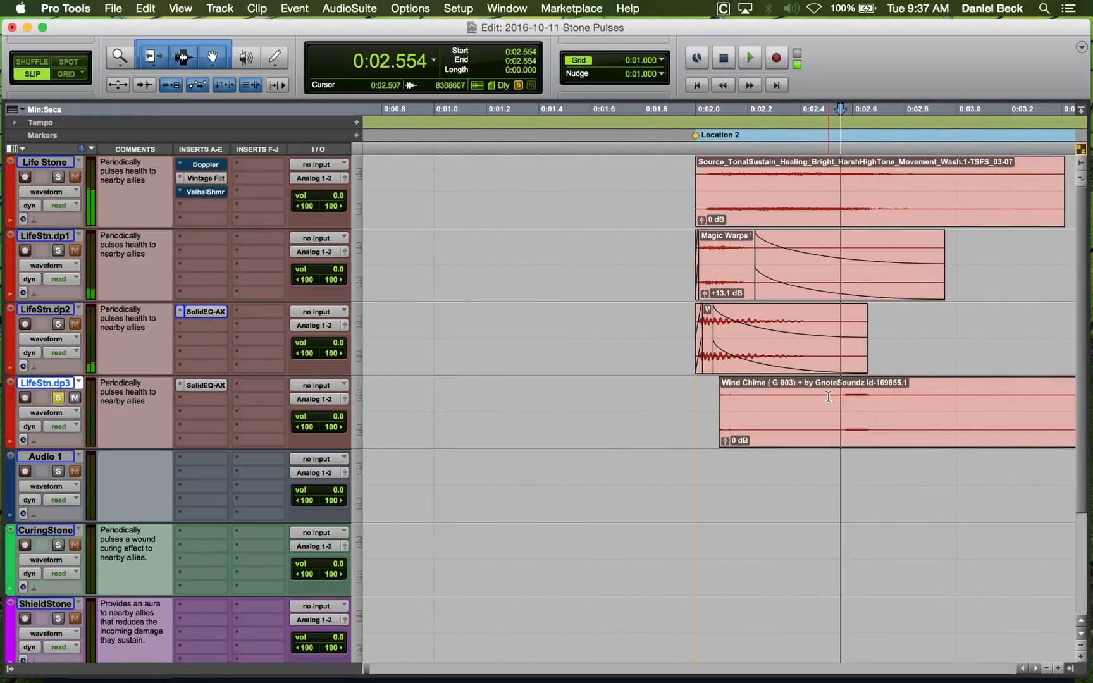
pyautogui.press('space')
pyautogui.press('space')
pyautogui.click(709, 421)
pyautogui.press('space')
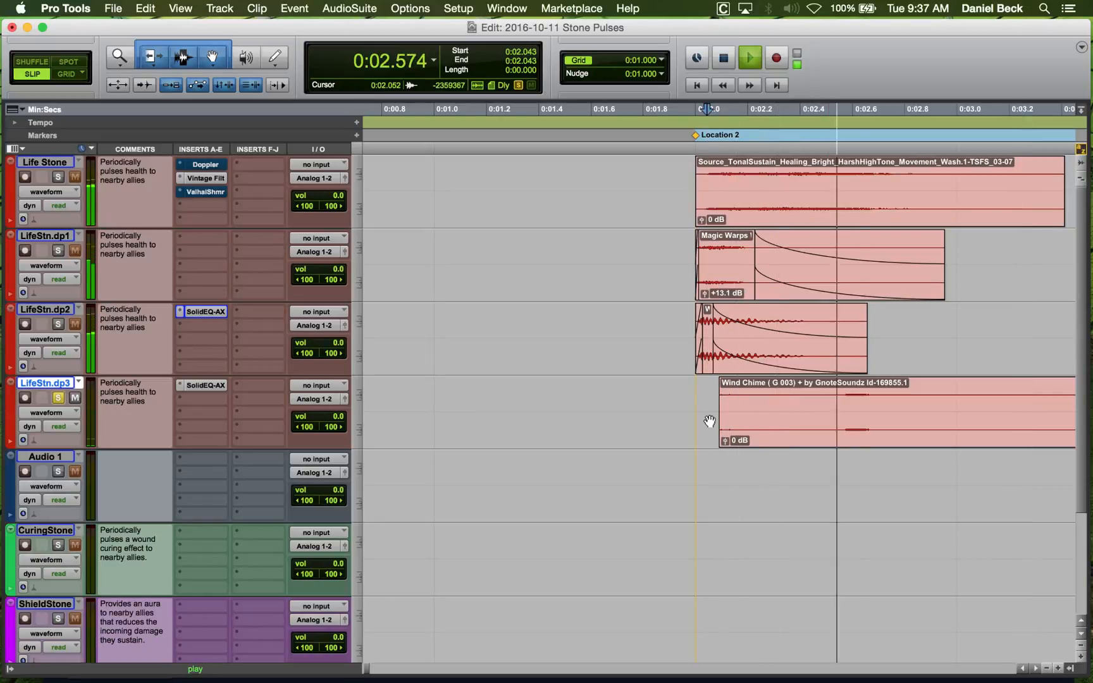
pyautogui.press('space')
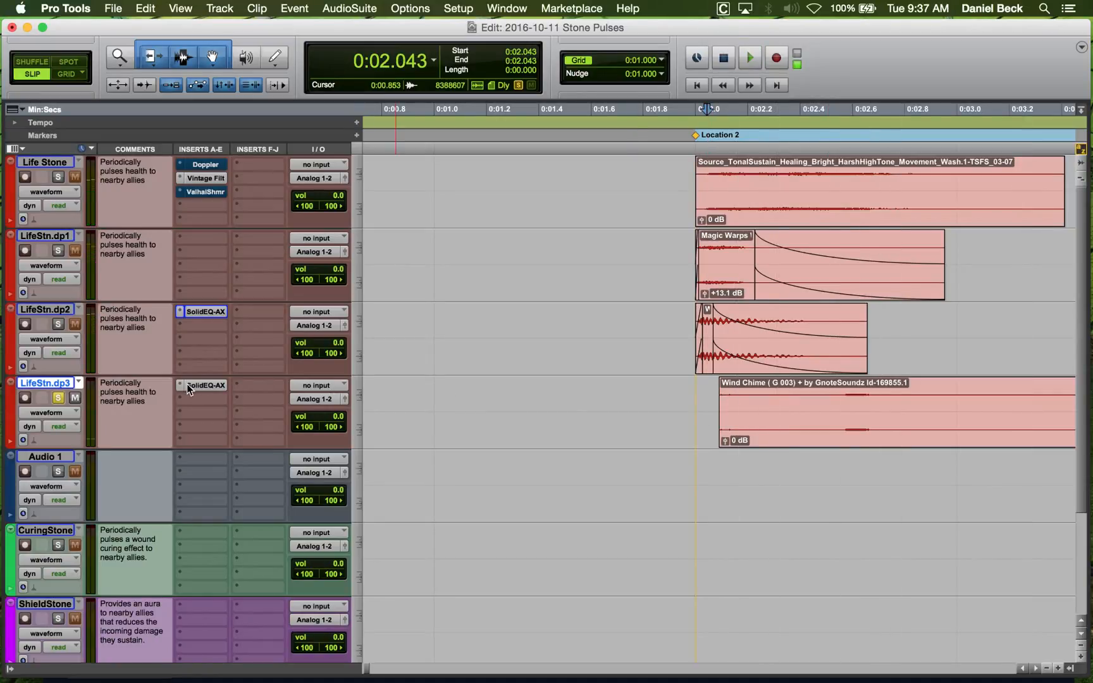
# Remove the SolidEQ insert from LifeStn.dp3 and raise the wind chime clip's gain to +13.1 dB.
pyautogui.click(187, 385)
pyautogui.click(210, 353)
pyautogui.press('space')
pyautogui.press('space')
pyautogui.moveTo(725, 440); pyautogui.dragTo(725, 426)
pyautogui.press('space')
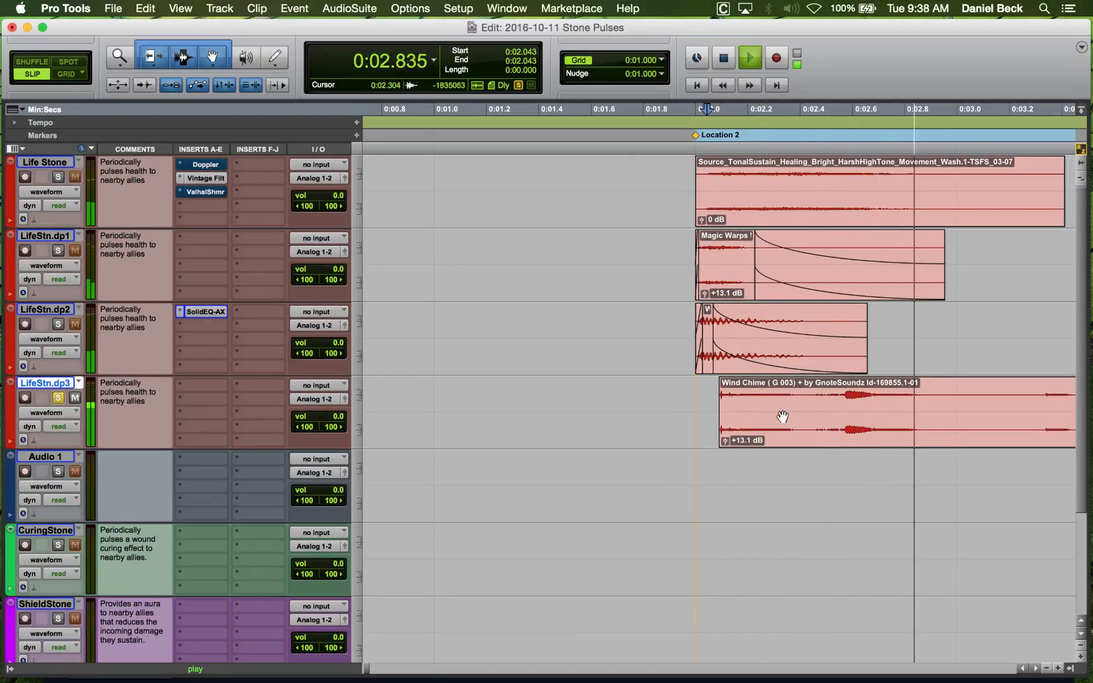
pyautogui.press('space')
# Trim the wind chime clip's start to its loud hit and align the clip with the other layers at Location 2.
pyautogui.click(848, 393)
pyautogui.keyDown('ctrl'); pyautogui.click(866, 429); pyautogui.keyUp('ctrl')
pyautogui.press('space')
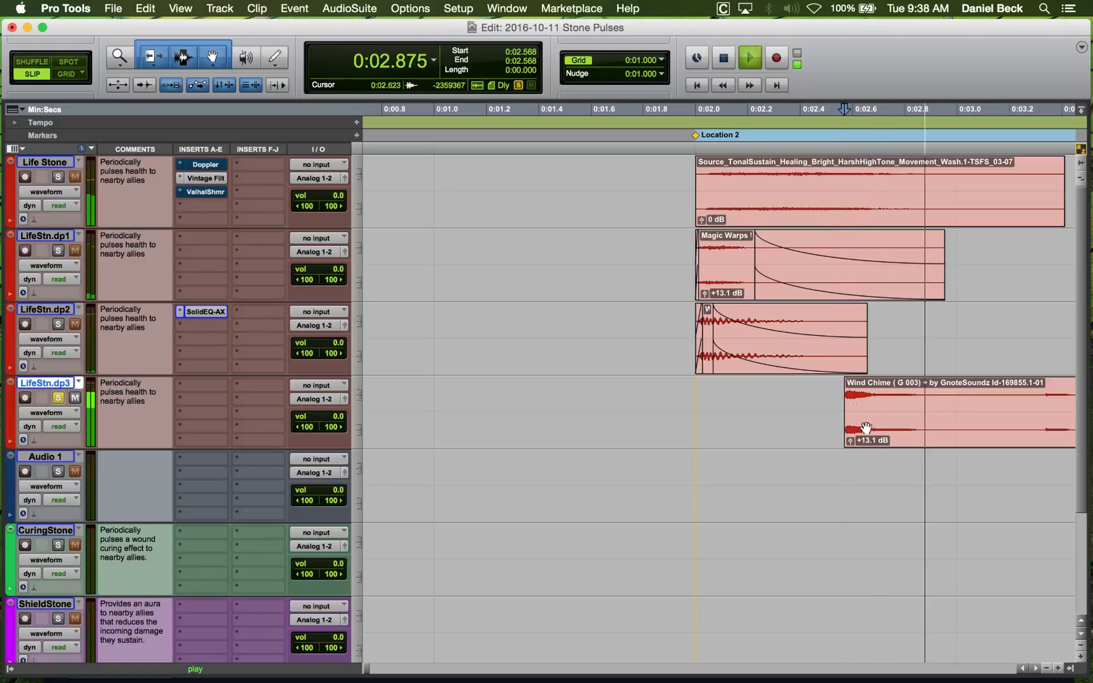
pyautogui.press('space')
pyautogui.moveTo(866, 428); pyautogui.dragTo(721, 418)
pyautogui.hotkey('ctrl', '[')
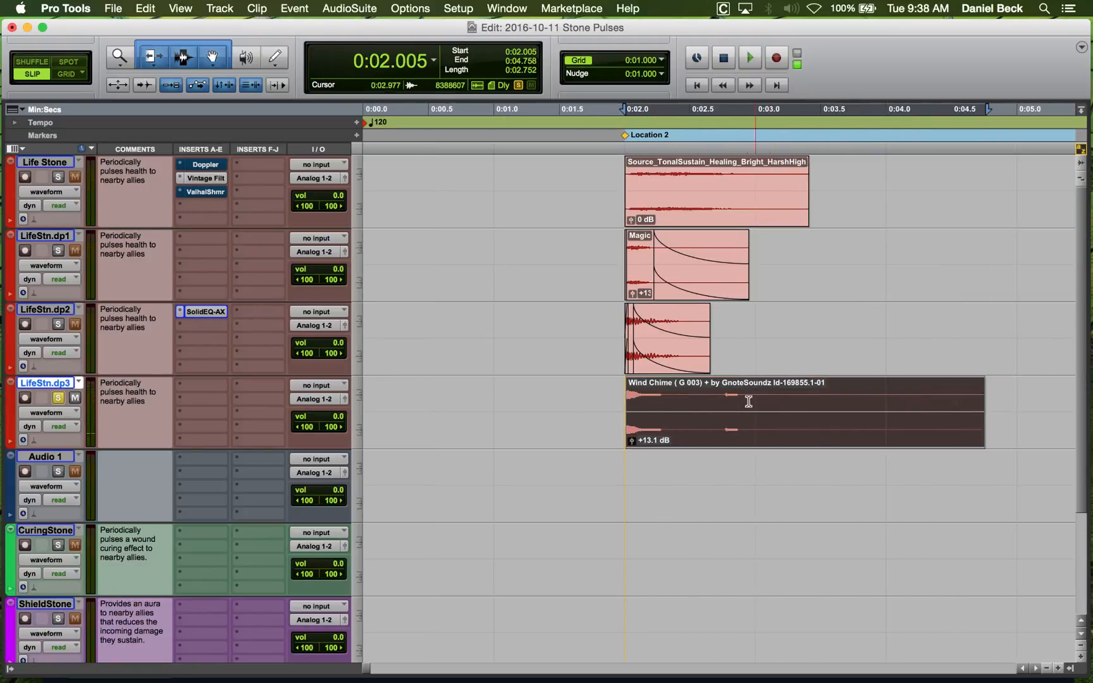
# Trim the wind chime clip's end to about 0:02.7 and add a fade-out over its tail.
pyautogui.click(722, 397)
pyautogui.press('s')
pyautogui.click(645, 395)
pyautogui.press('g')
# Play back the trimmed wind chime layer from 0:01.863, just before Location 2.
pyautogui.click(606, 395)
pyautogui.press('space')
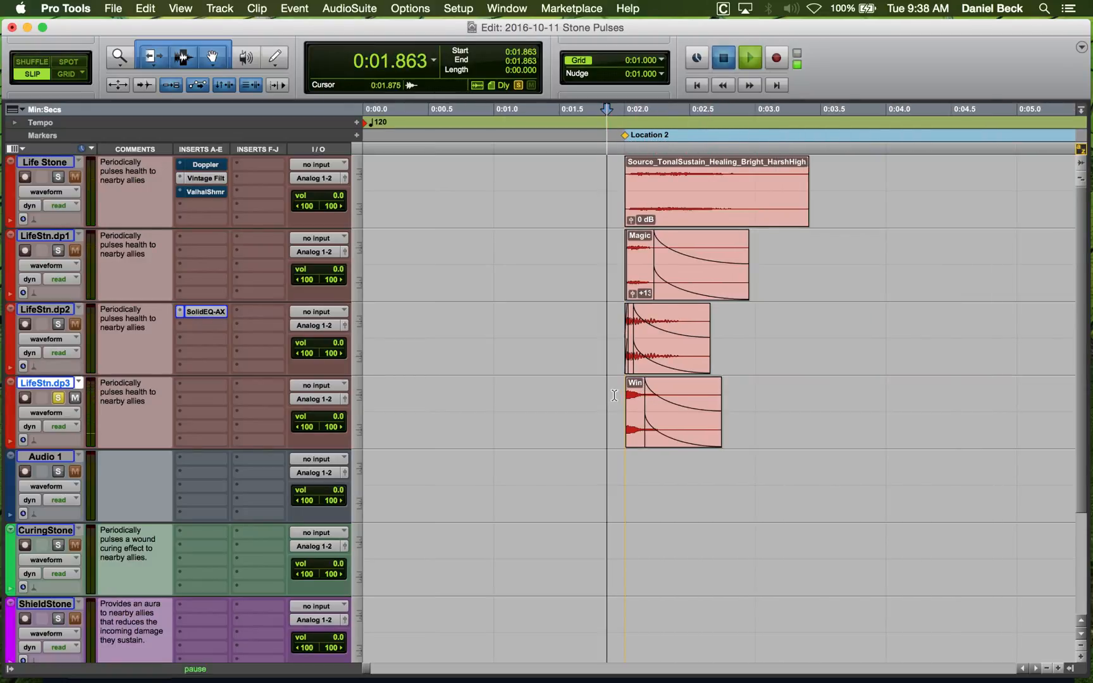
pyautogui.hotkey('ctrl', ']')
pyautogui.press('space')
pyautogui.press('space')
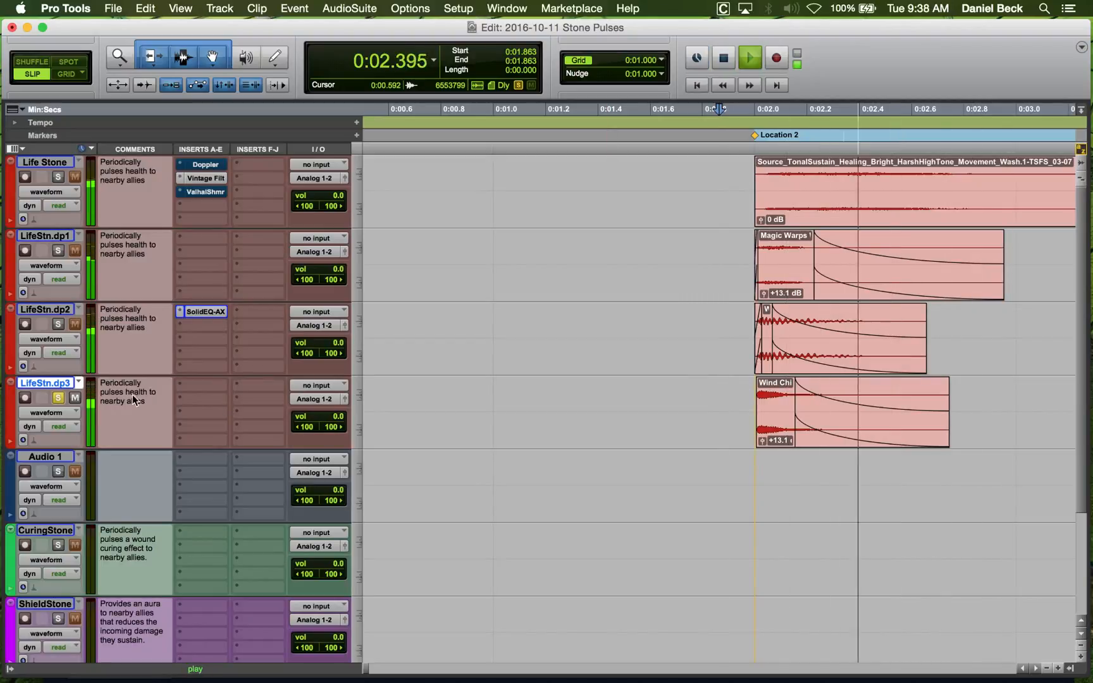
pyautogui.press('space')
# Route the Life Stone track and its three duplicates to a new stereo Aux Input track named Life Stone Aux.
pyautogui.keyDown('shift'); pyautogui.click(58, 166); pyautogui.keyUp('shift')
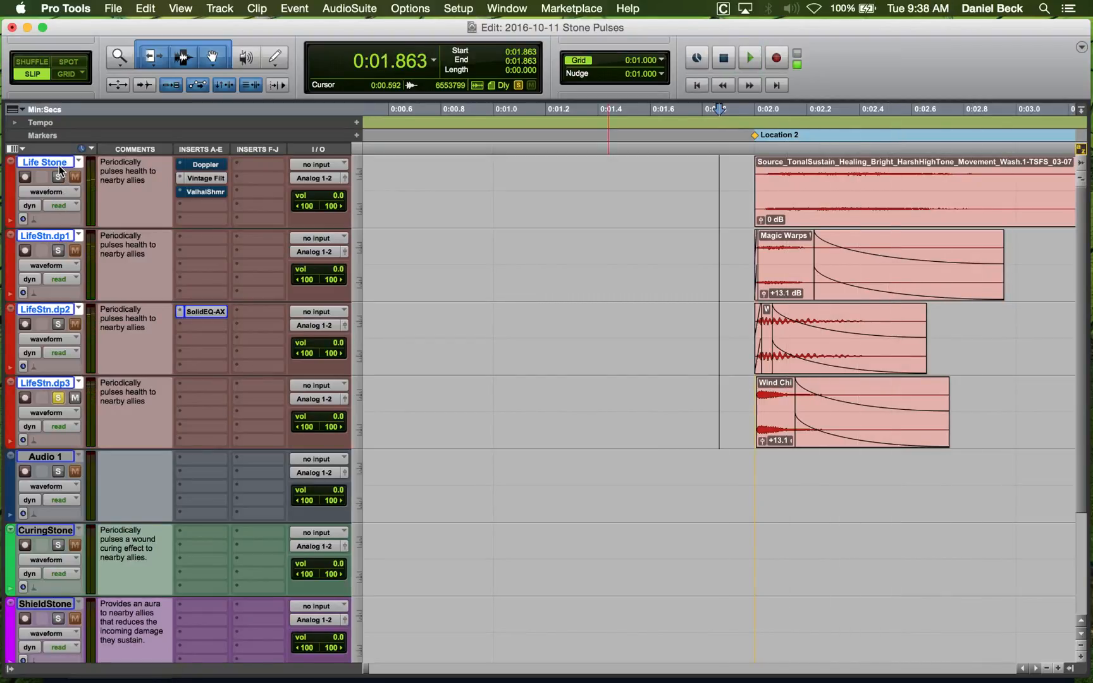
pyautogui.keyDown('shift'); pyautogui.click(59, 166); pyautogui.keyUp('shift')
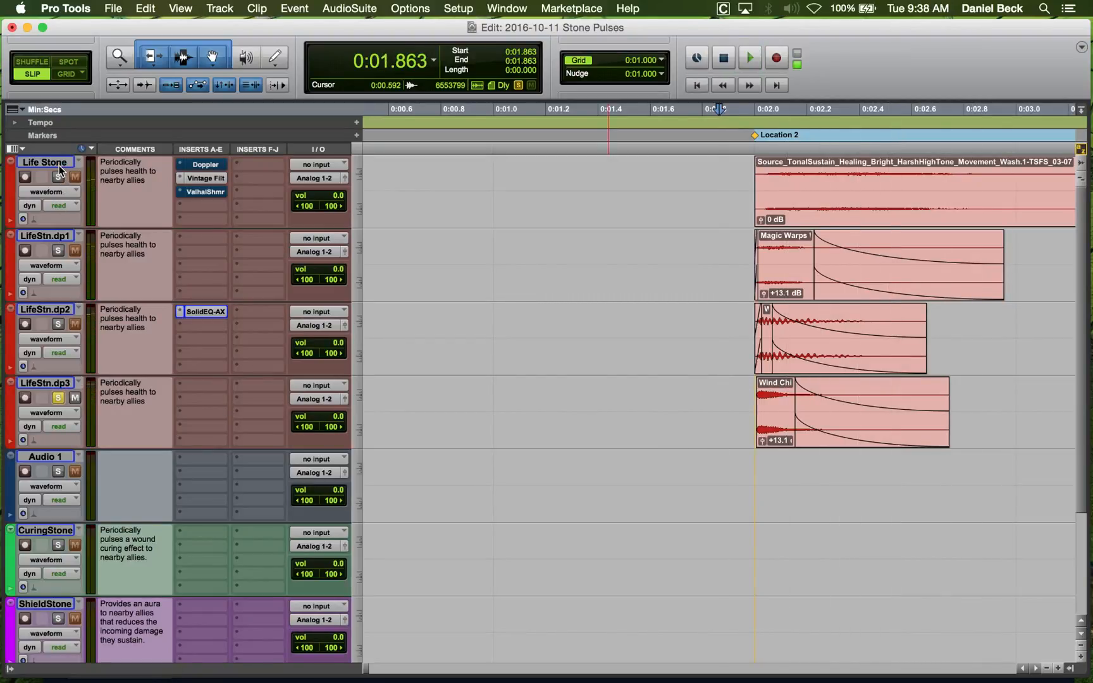
pyautogui.keyDown('shift'); pyautogui.click(55, 383); pyautogui.keyUp('shift')
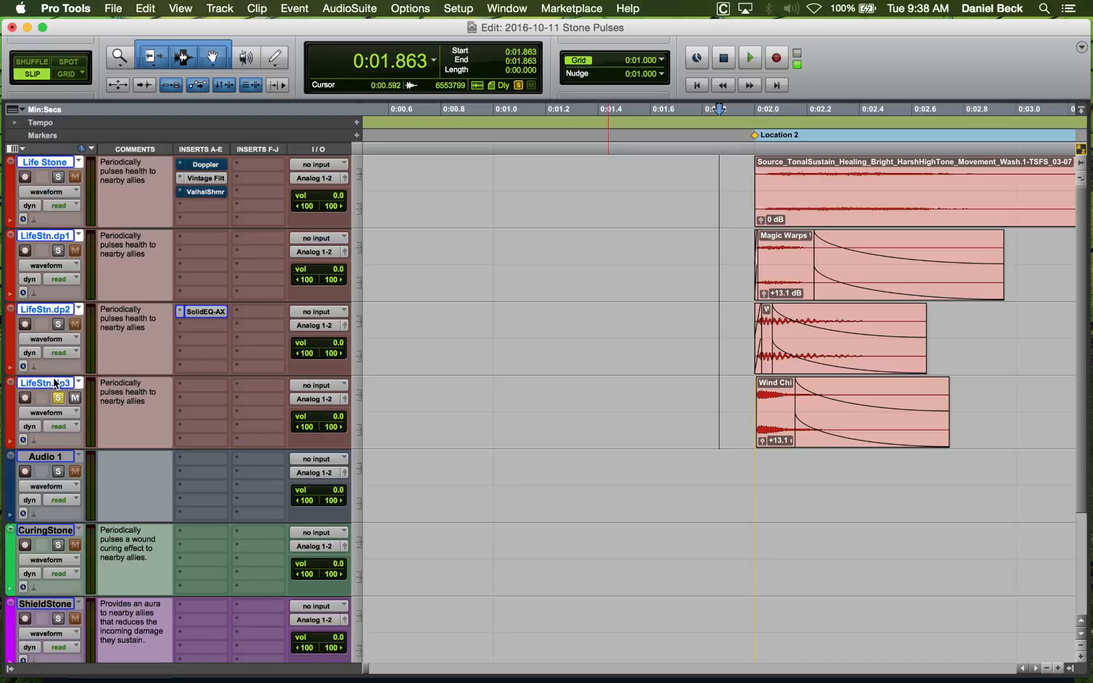
pyautogui.click(314, 403)
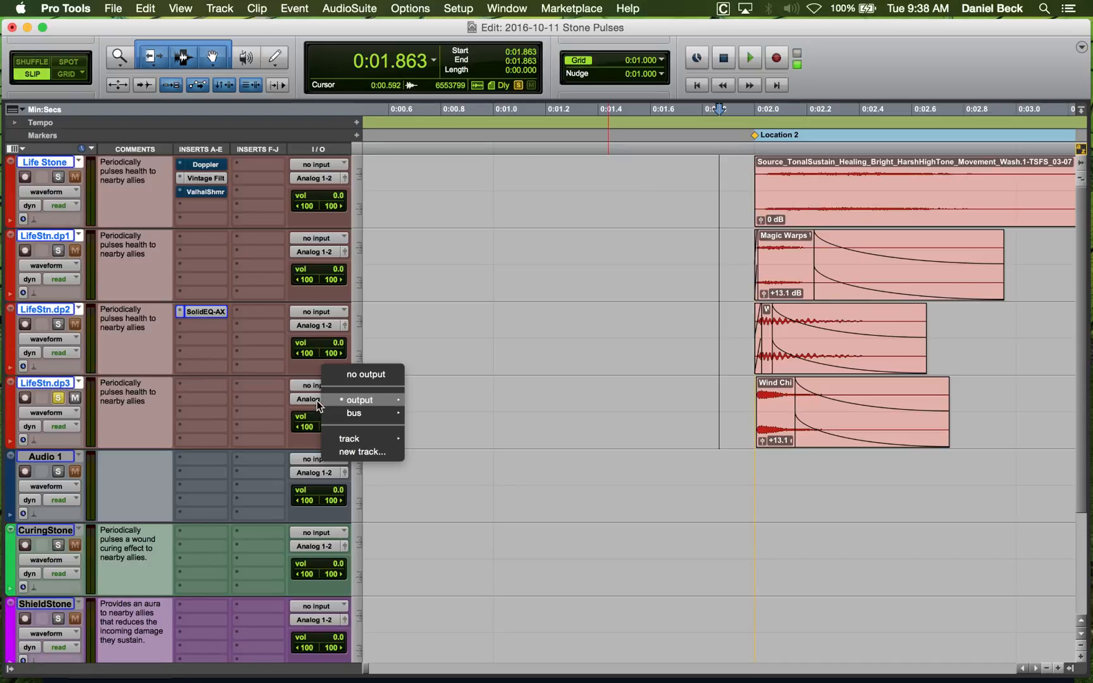
pyautogui.click(367, 451)
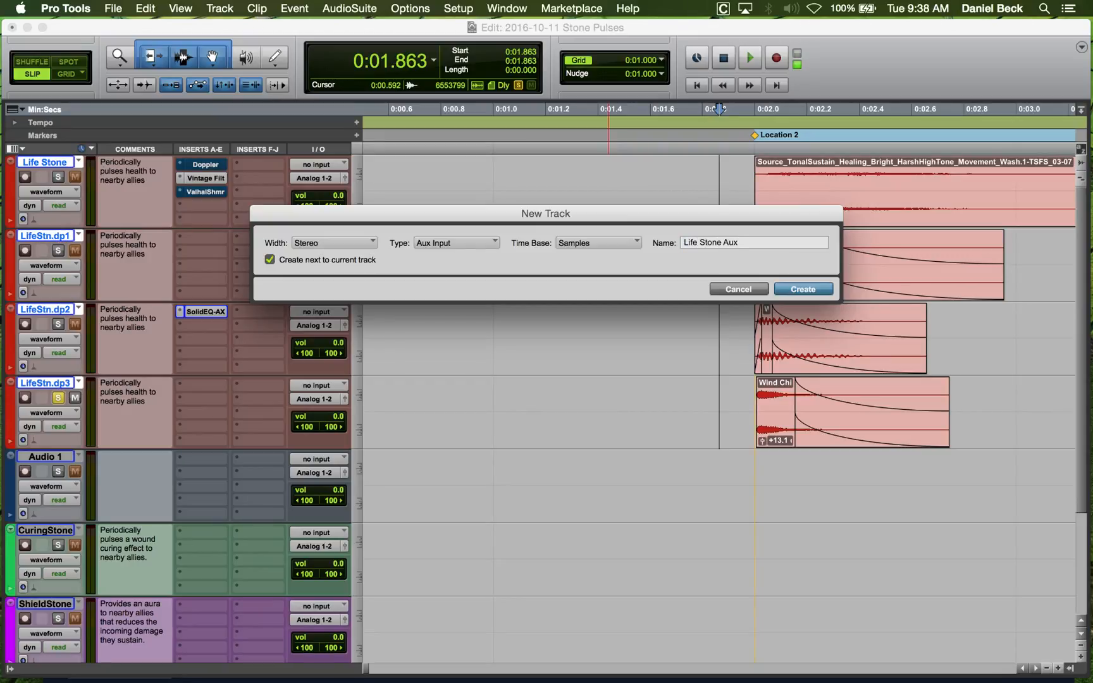
pyautogui.press('Return')
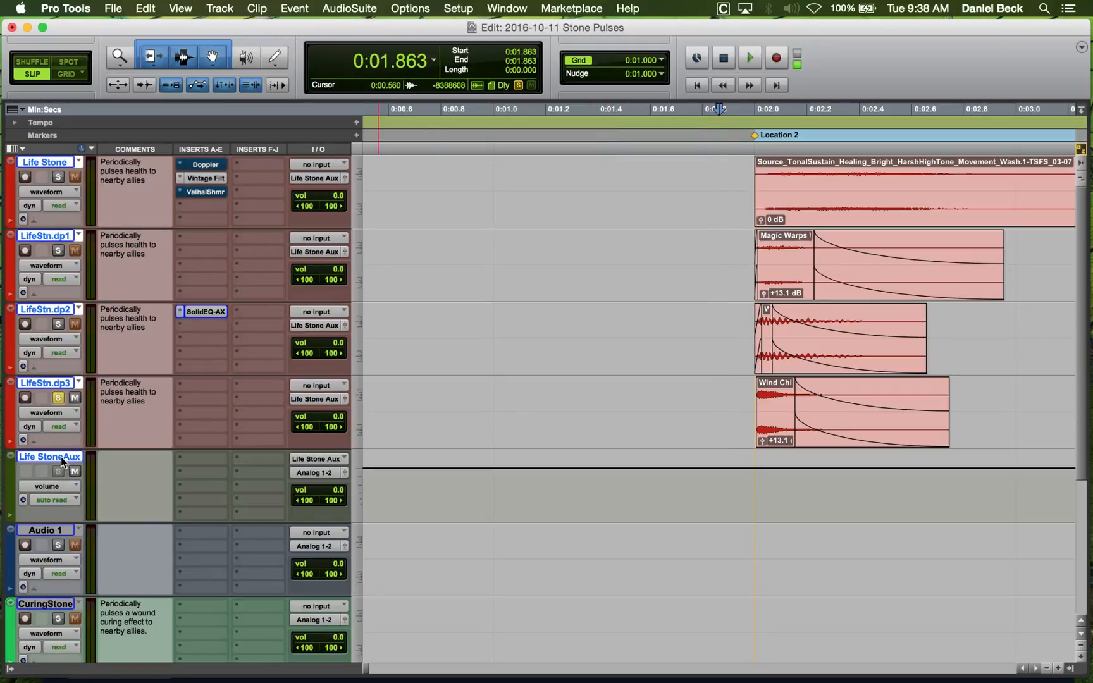
# Insert the stereo Solid Bus Comp-AAX plug-in on the Life Stone Aux track and play the pulse through it.
pyautogui.click(212, 471)
pyautogui.moveTo(329, 504)
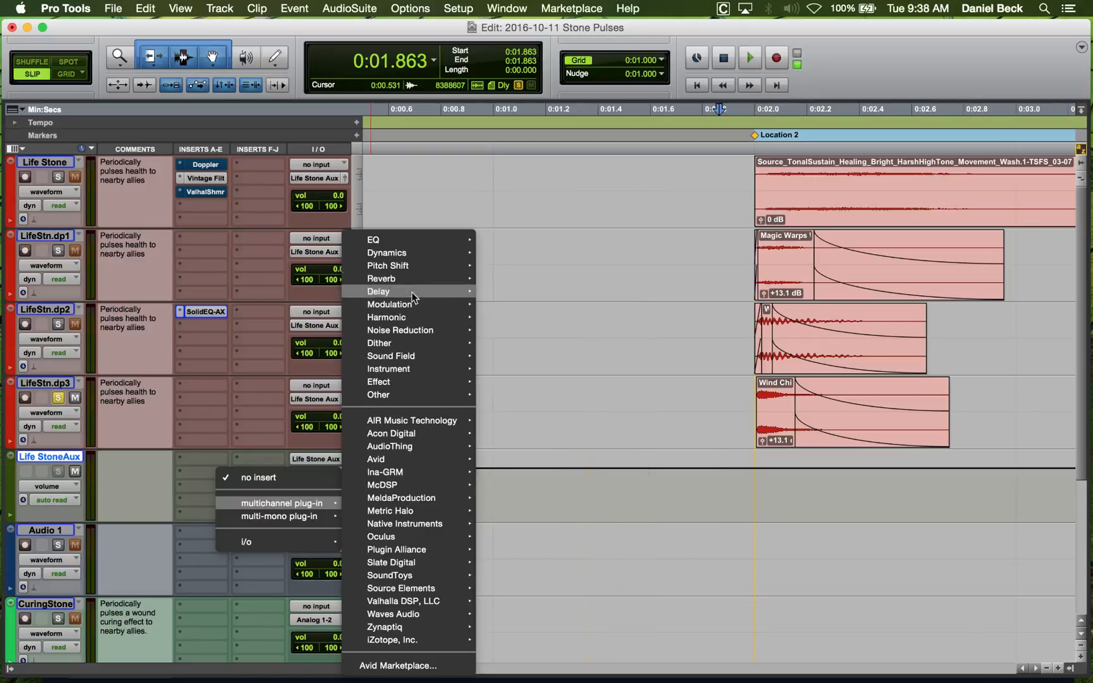
pyautogui.moveTo(417, 256)
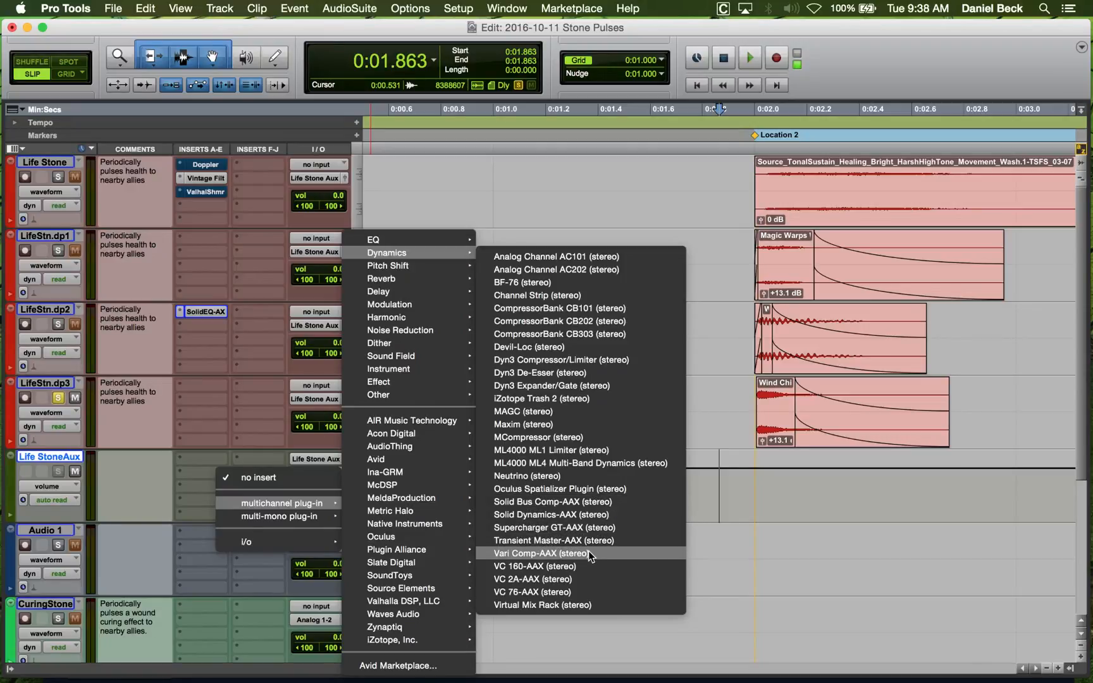
pyautogui.click(587, 501)
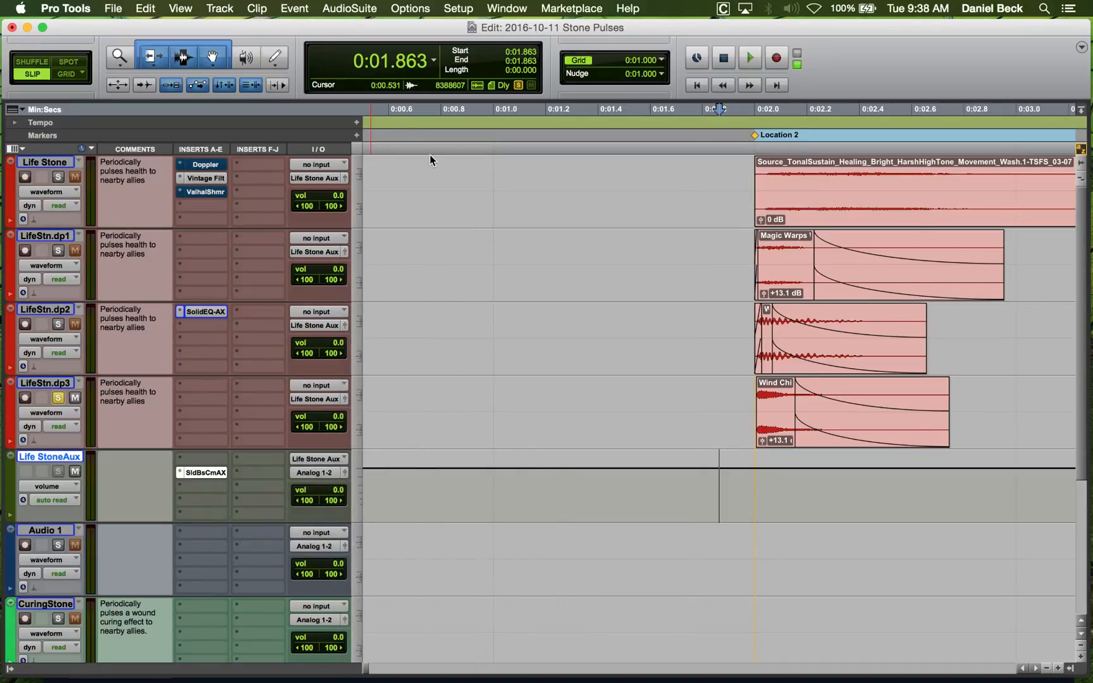
pyautogui.moveTo(507, 218); pyautogui.dragTo(277, 111)
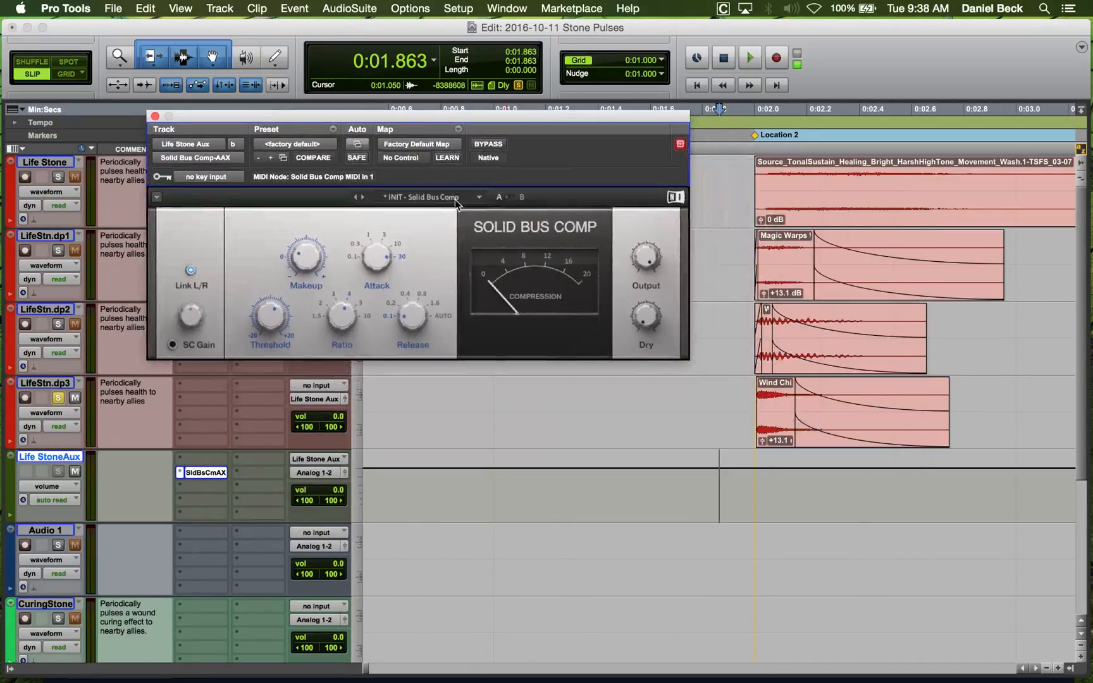
pyautogui.press('space')
pyautogui.press('space')
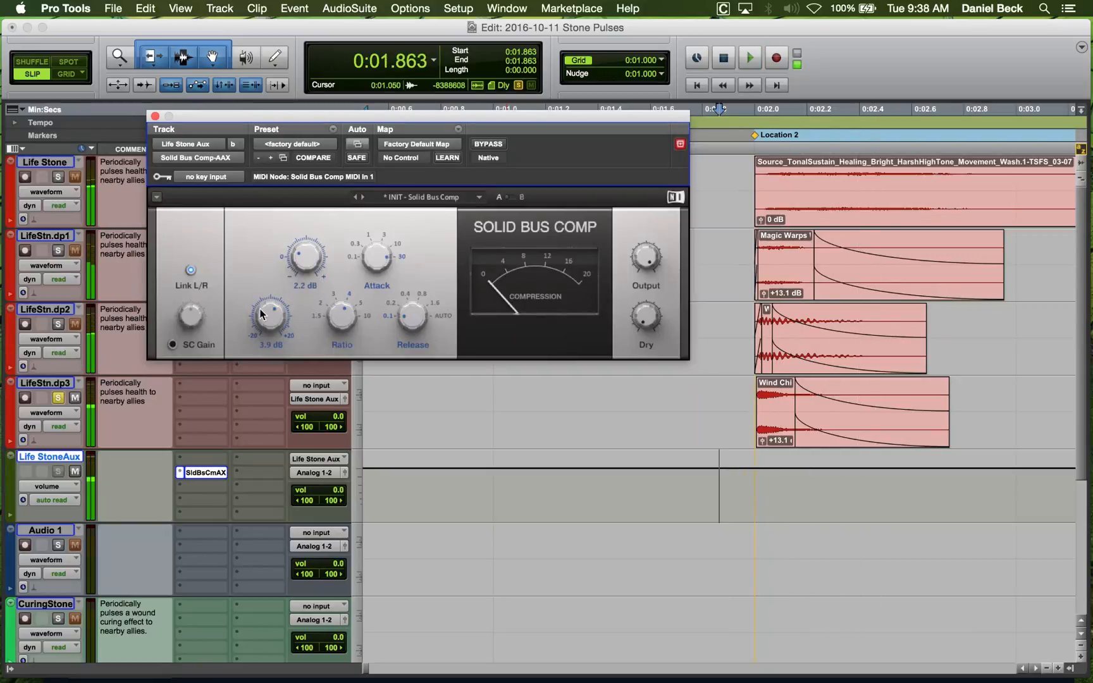
# Take LifeStn.dp3 out of solo and play all the Life Stone layers together.
pyautogui.click(59, 399)
pyautogui.press('space')
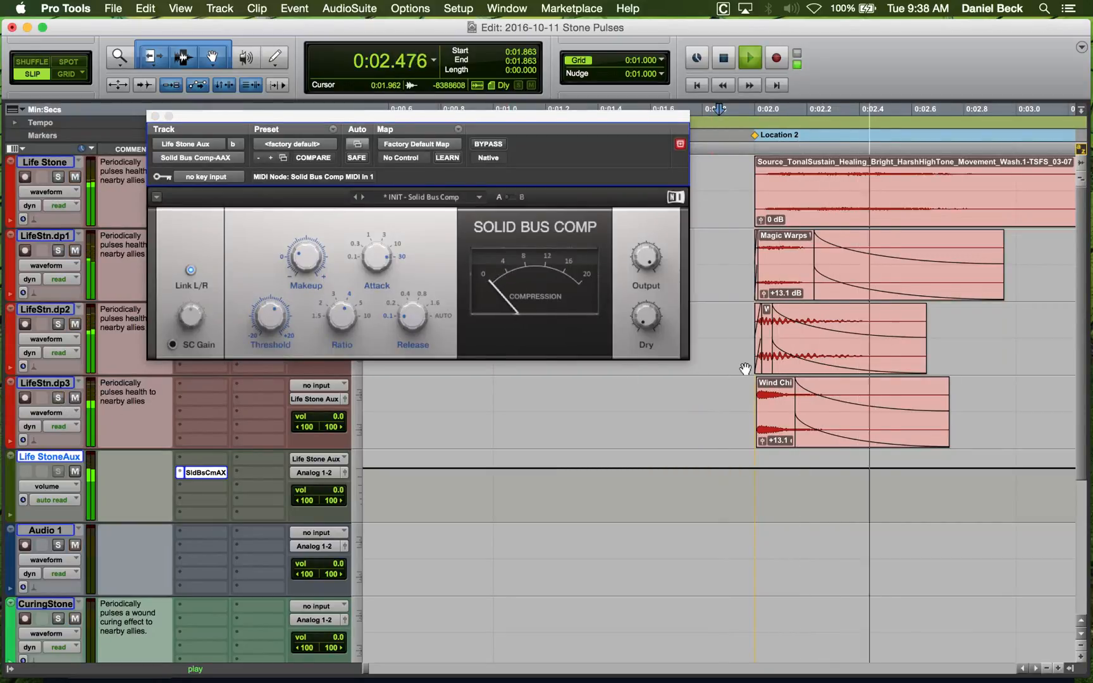
pyautogui.press('space')
pyautogui.press('space')
pyautogui.press('space')
# Solo LifeStn.dp3 again and play it from just before the Wind Chime clip.
pyautogui.click(749, 405)
pyautogui.click(57, 397)
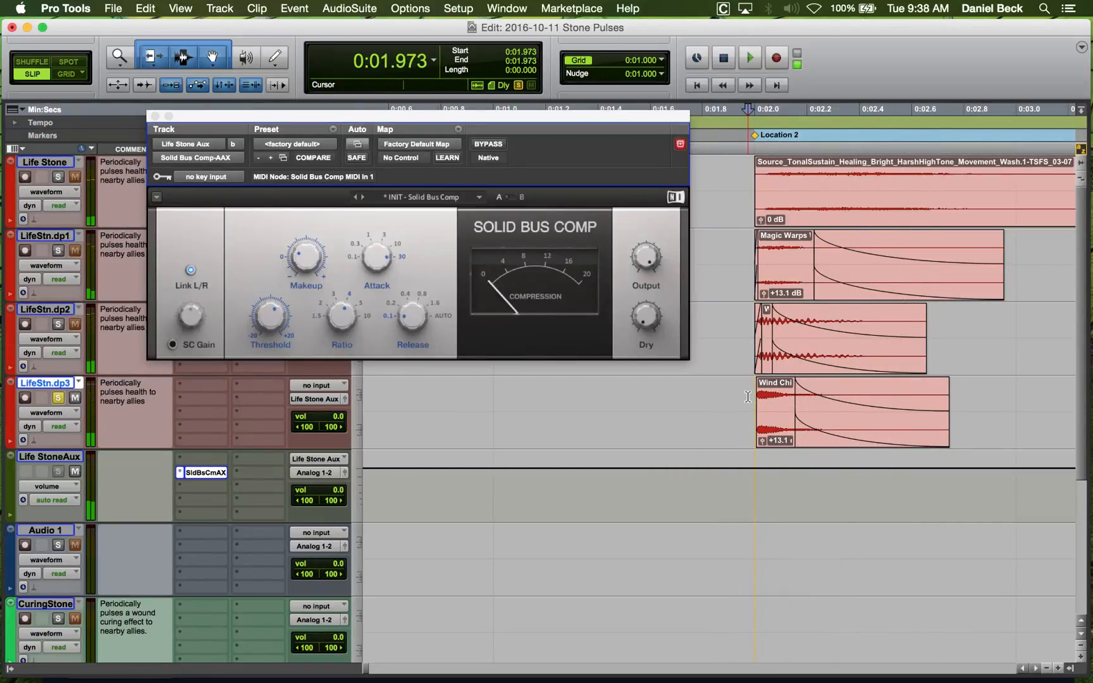
pyautogui.press('space')
pyautogui.press('space')
# Insert the stereo RC 48 reverb on LifeStn.dp3 and move its window so the track inserts stay visible.
pyautogui.click(204, 403)
pyautogui.moveTo(253, 429)
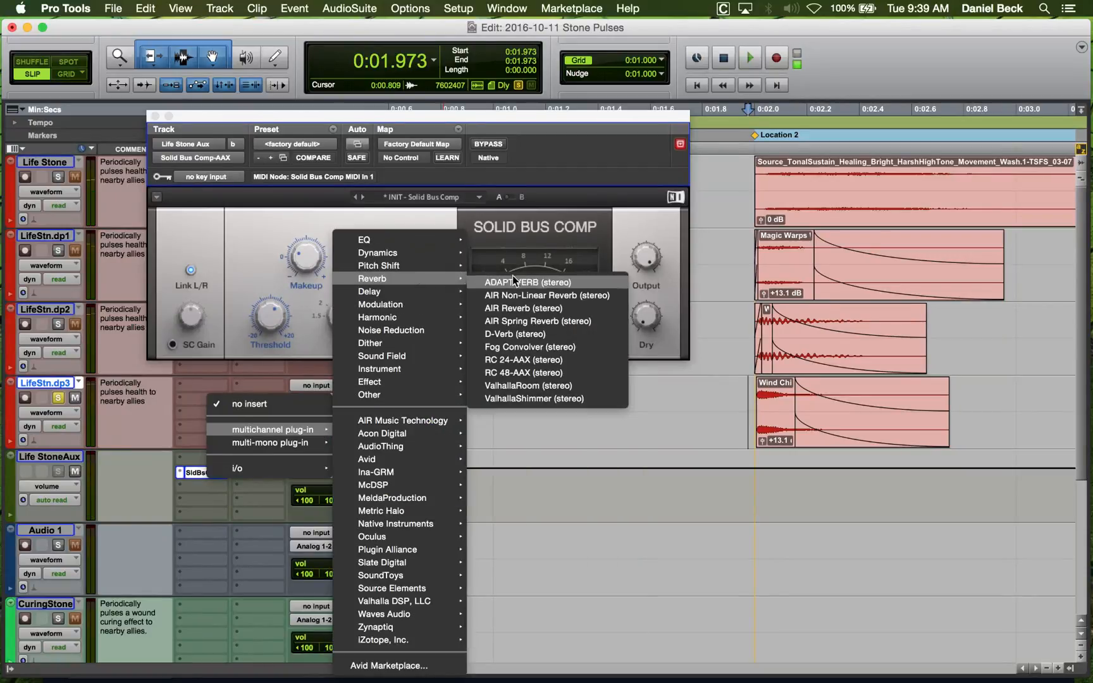
pyautogui.click(528, 372)
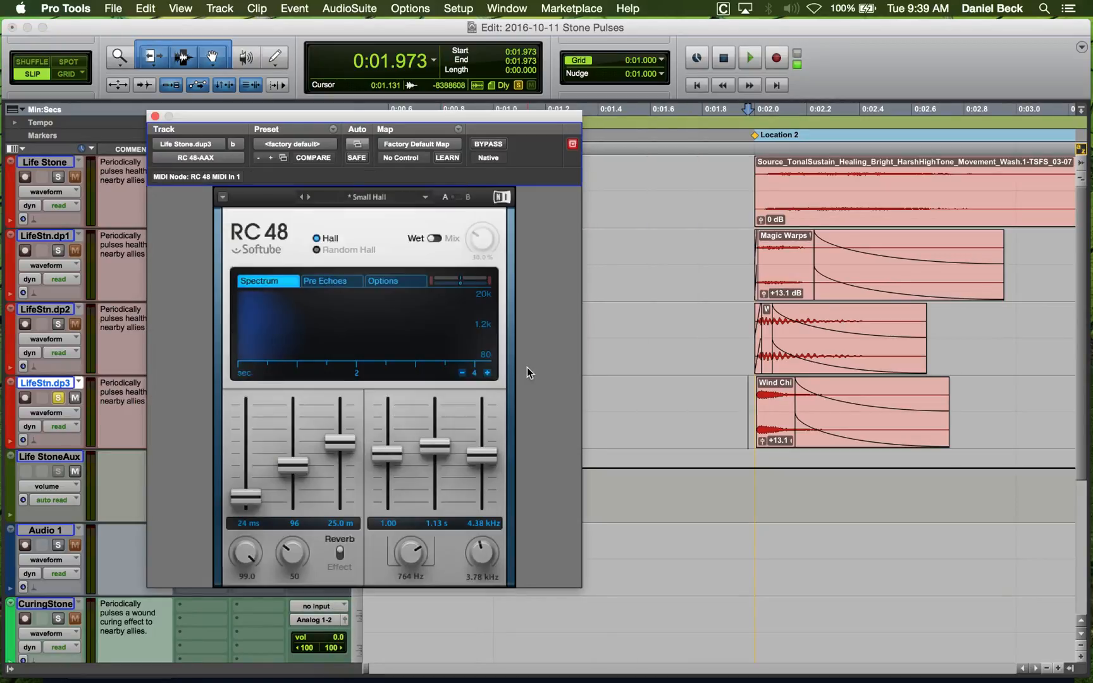
pyautogui.moveTo(287, 130); pyautogui.dragTo(367, 47)
# Audition the RC 48 hall and church presets against the wind chime, settle on Small Church and close the plug-in window.
pyautogui.press('space')
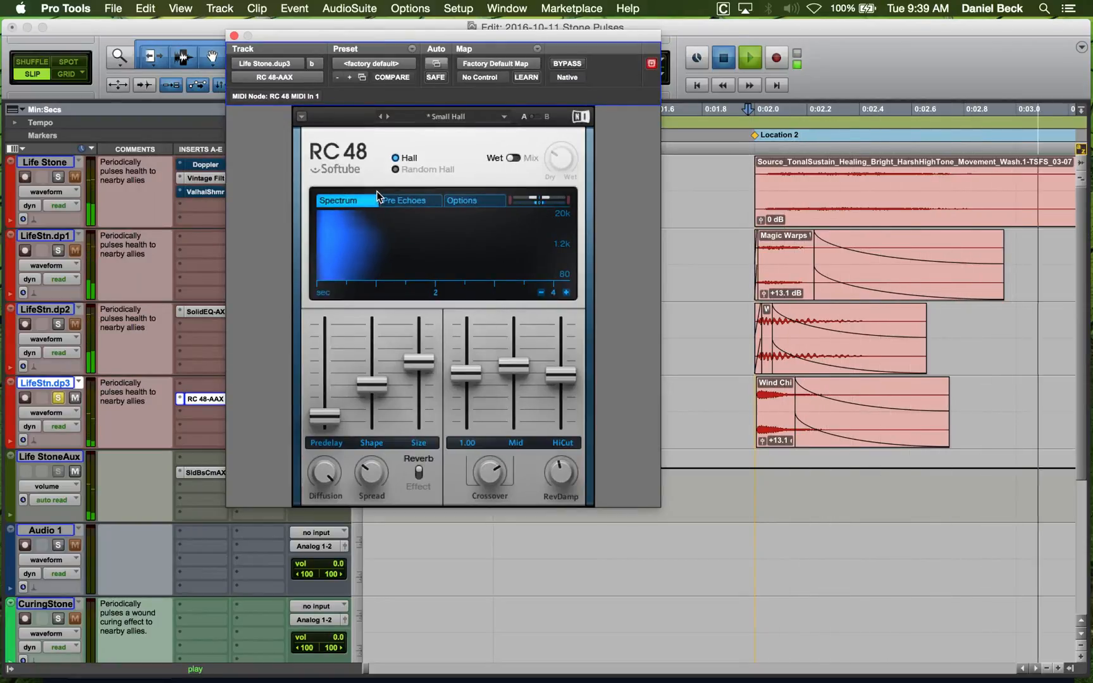
pyautogui.press('space')
pyautogui.click(390, 116)
pyautogui.press('space')
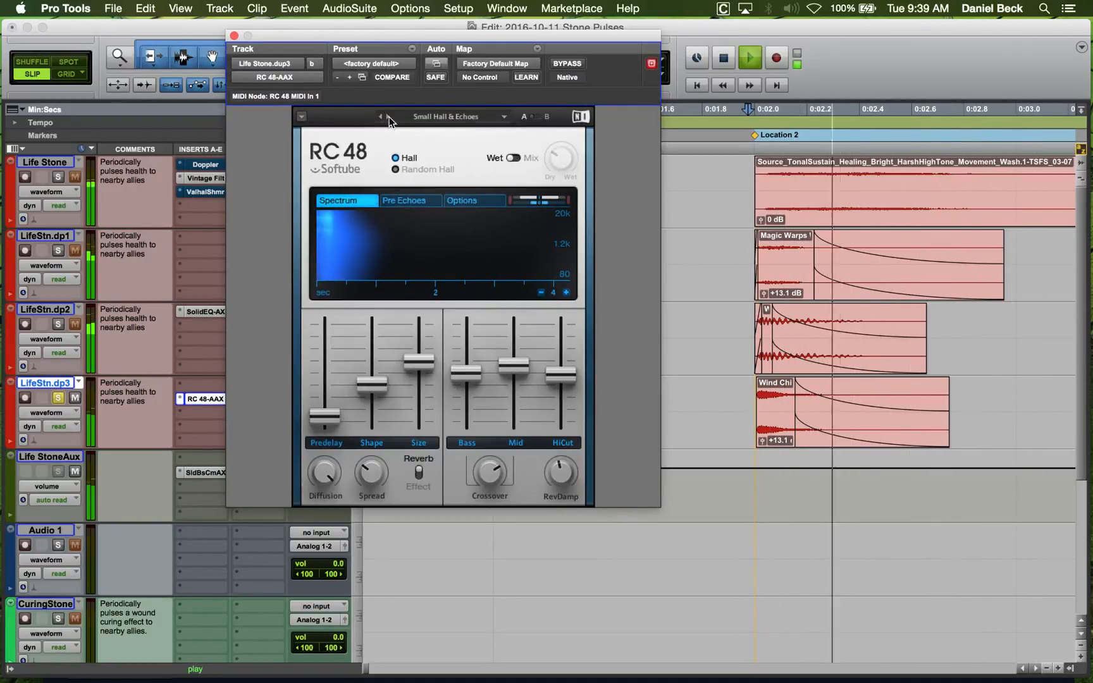
pyautogui.click(388, 117)
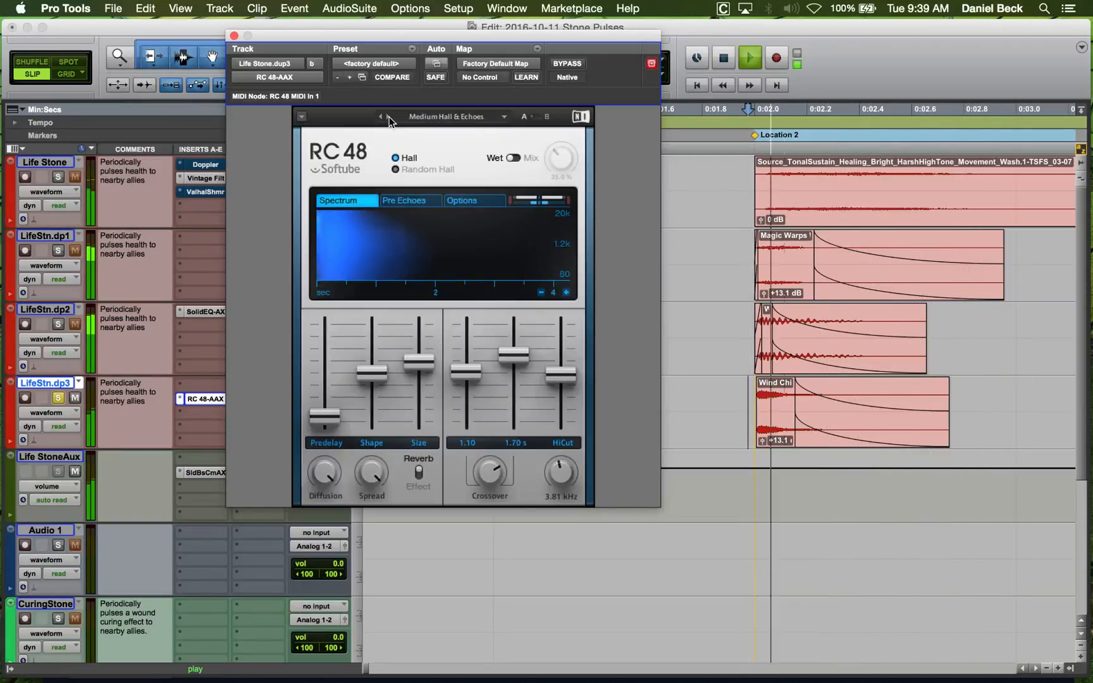
pyautogui.click(388, 116)
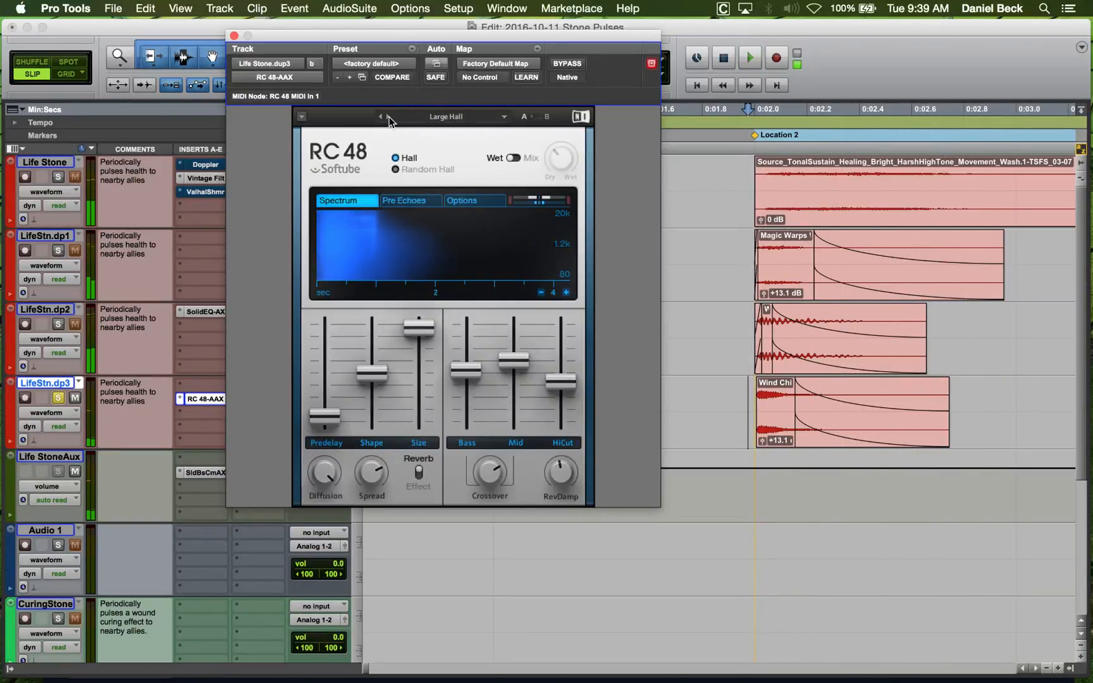
pyautogui.press('space')
pyautogui.click(389, 117)
pyautogui.click(389, 117)
pyautogui.press('space')
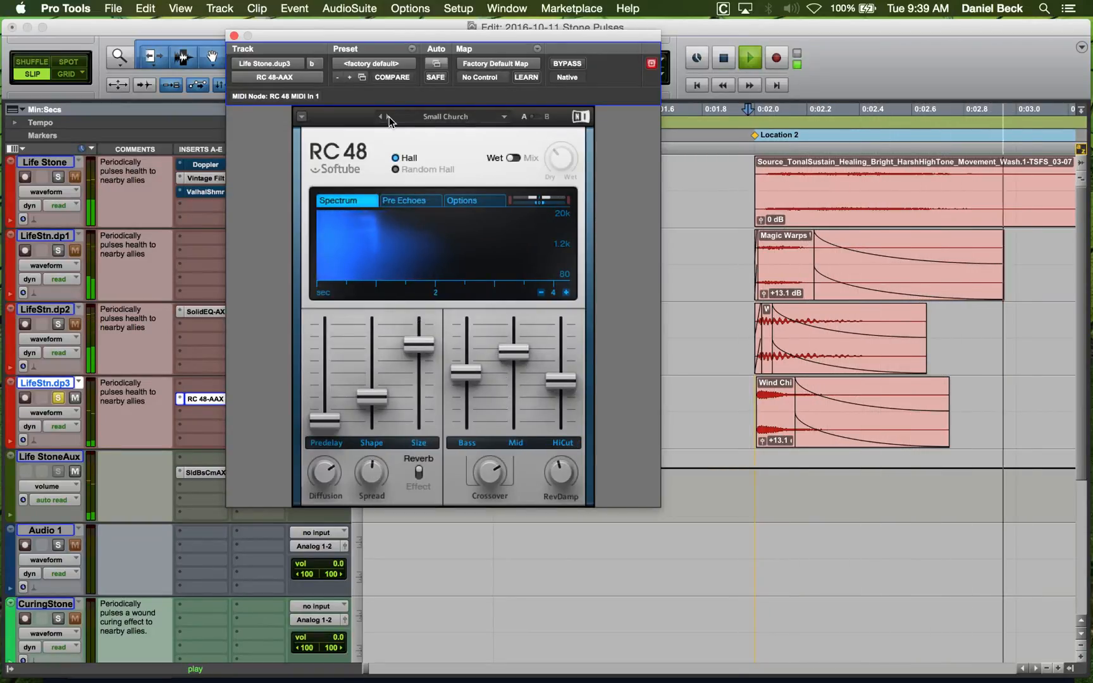
pyautogui.click(388, 117)
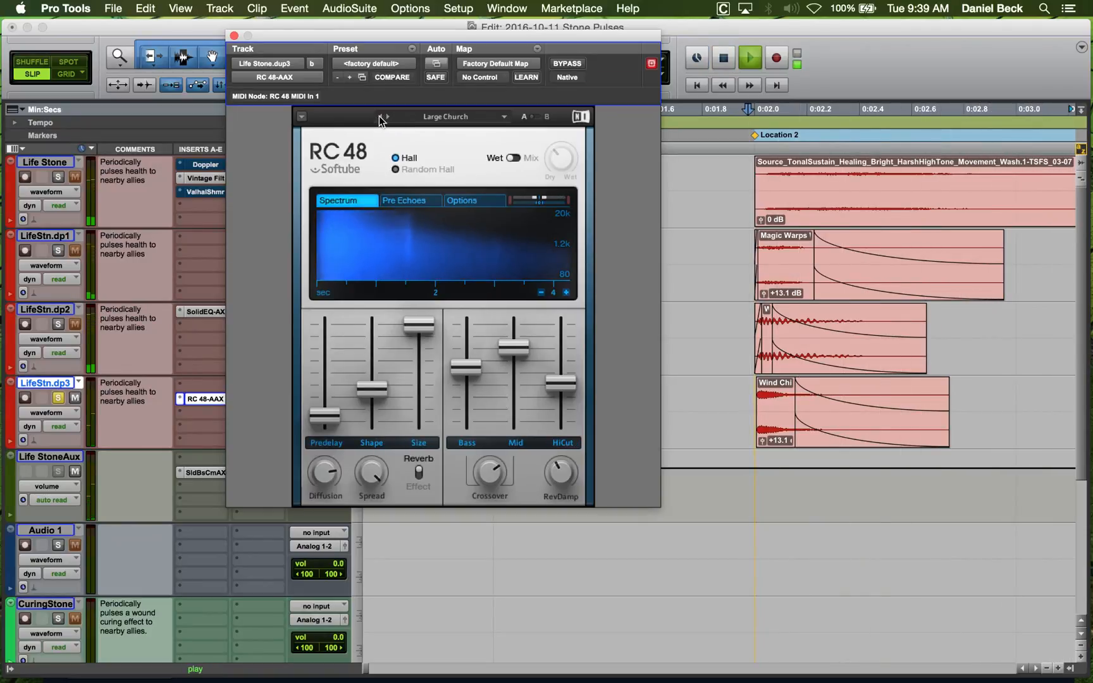
pyautogui.click(380, 117)
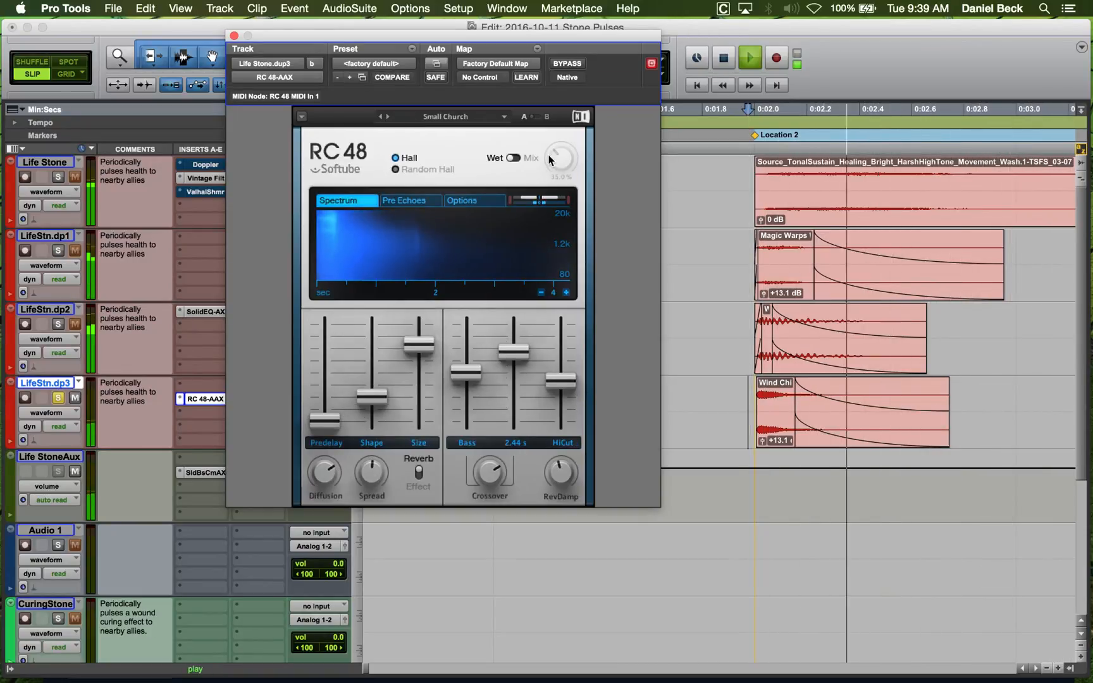
pyautogui.click(234, 36)
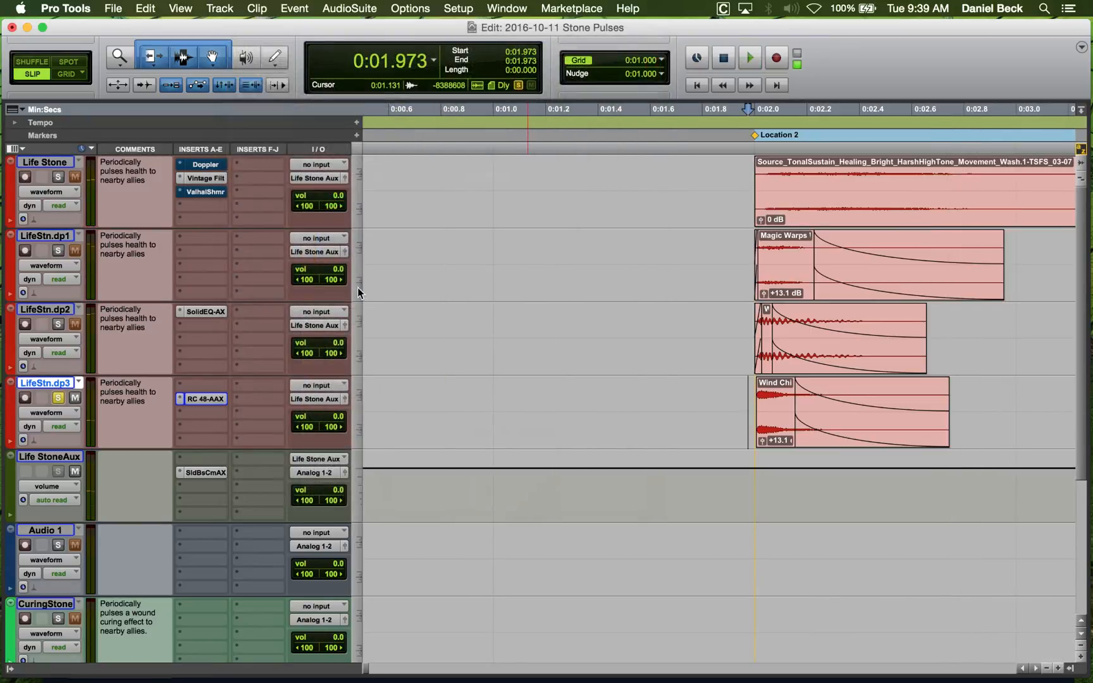
# Raise LifeStn.dp3's volume to +7.8 dB and narrow its panning to 24 left and 38 right while auditioning it.
pyautogui.press('space')
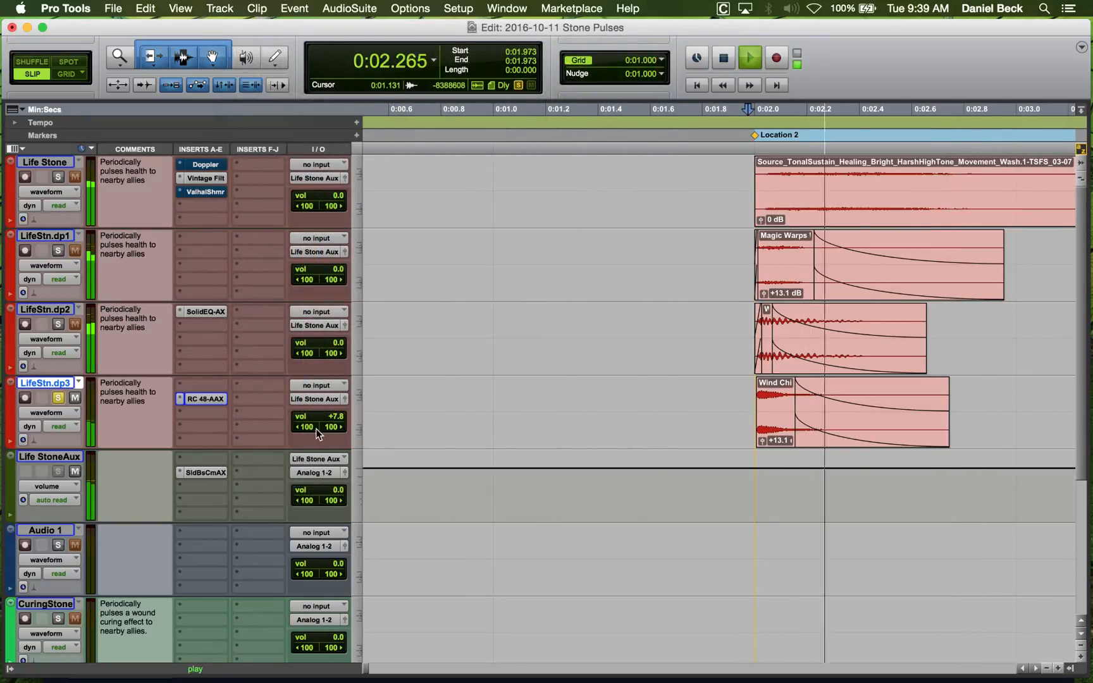
pyautogui.moveTo(308, 427)
pyautogui.mouseDown()
pyautogui.moveTo(326, 427)
pyautogui.moveTo(306, 430)
pyautogui.mouseUp()
pyautogui.press('space')
pyautogui.press('space')
pyautogui.press('space')
pyautogui.press('space')
pyautogui.press('space')
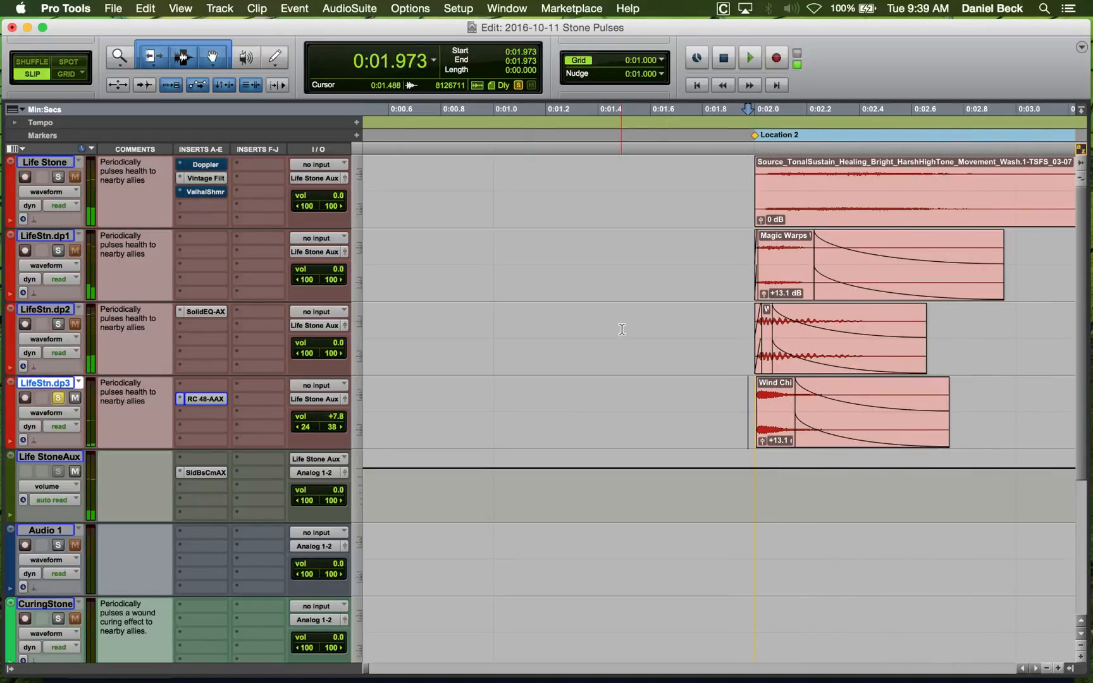
pyautogui.press('space')
pyautogui.press('space')
# Solo LifeStn.dp2 and narrow its panning to 8 and 3, playing it back to check the width.
pyautogui.click(745, 317)
pyautogui.press('space')
pyautogui.press('space')
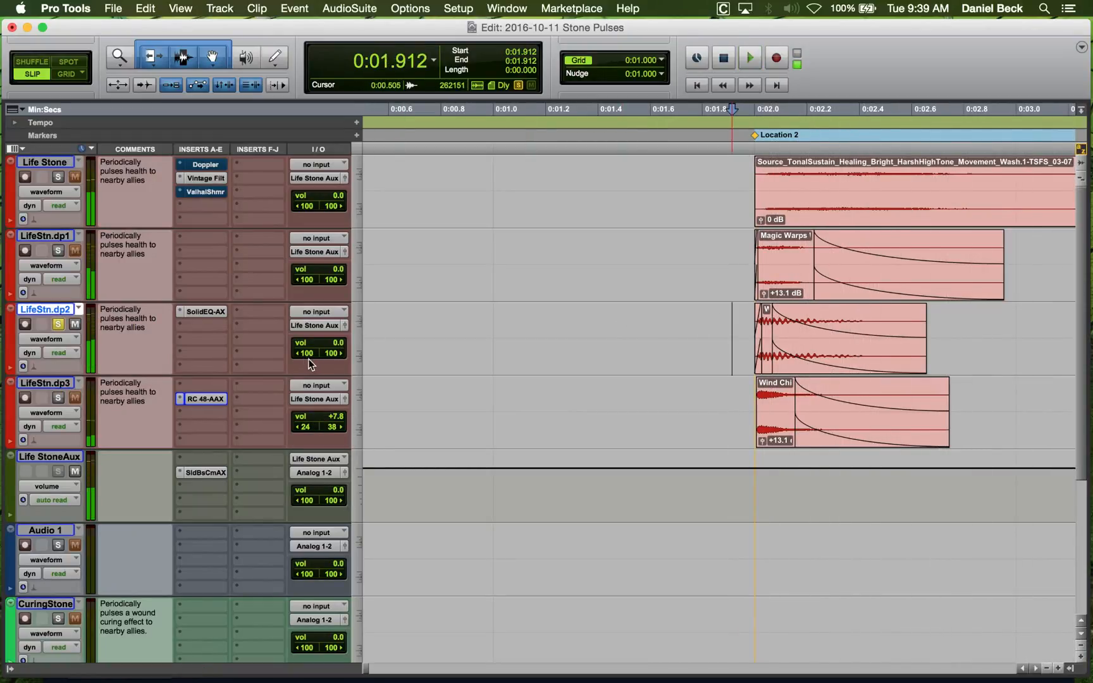
pyautogui.moveTo(322, 355)
pyautogui.mouseDown()
pyautogui.moveTo(336, 358)
pyautogui.moveTo(311, 351)
pyautogui.moveTo(317, 358)
pyautogui.mouseUp()
pyautogui.press('space')
pyautogui.press('space')
pyautogui.press('space')
pyautogui.press('space')
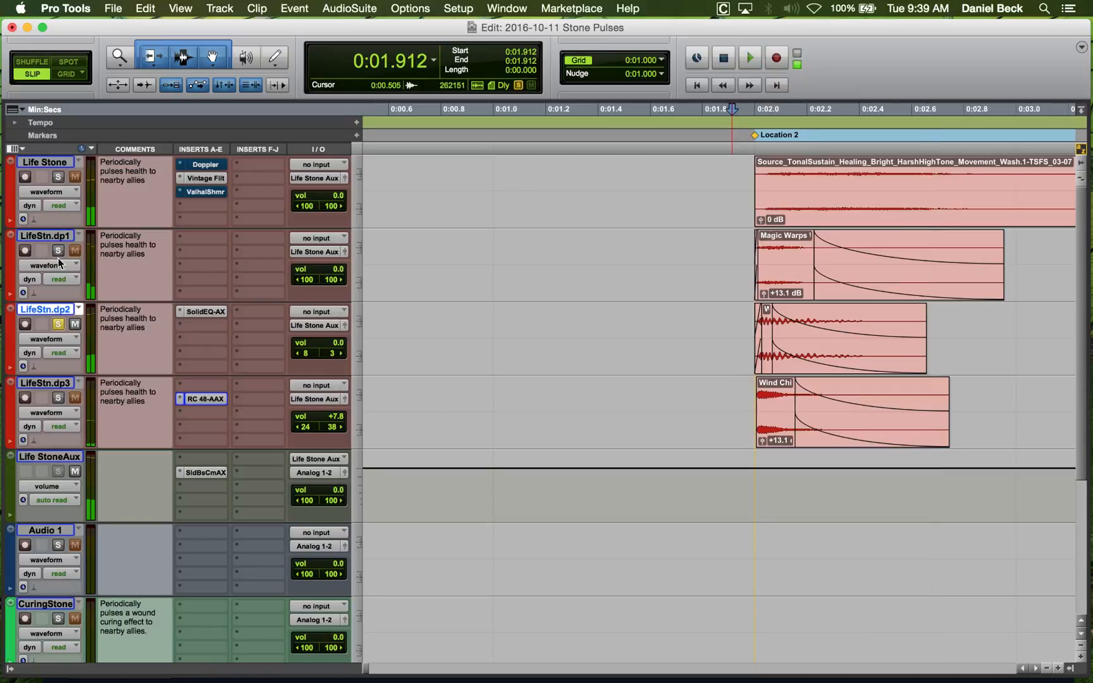
# Solo LifeStn.dp1 and play its Magic Warps clip on its own.
pyautogui.press('space')
pyautogui.press('space')
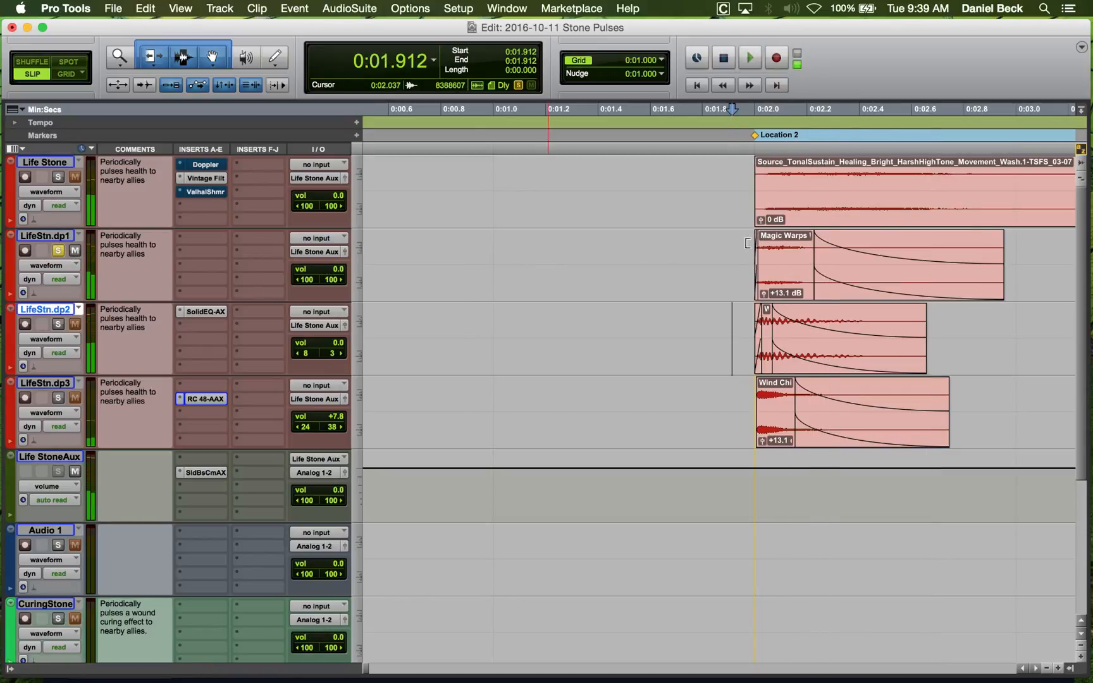
pyautogui.press('space')
pyautogui.press('space')
pyautogui.press('space')
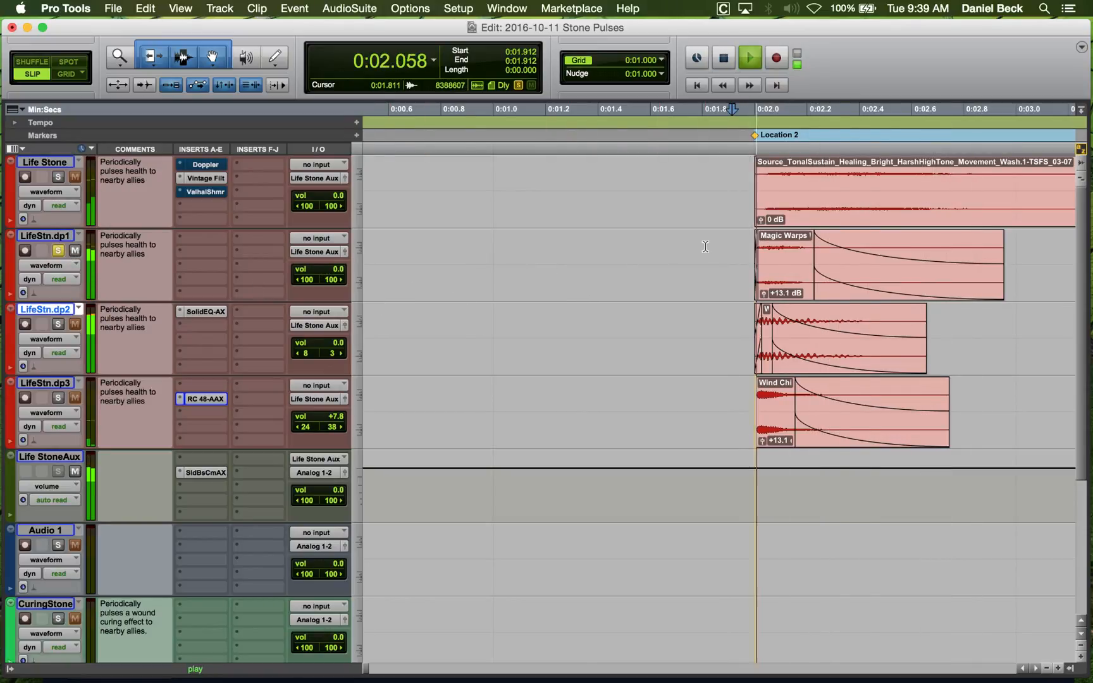
pyautogui.press('space')
# Clear the solo from LifeStn.dp1 and play the full layered sound from just before the clips.
pyautogui.click(747, 254)
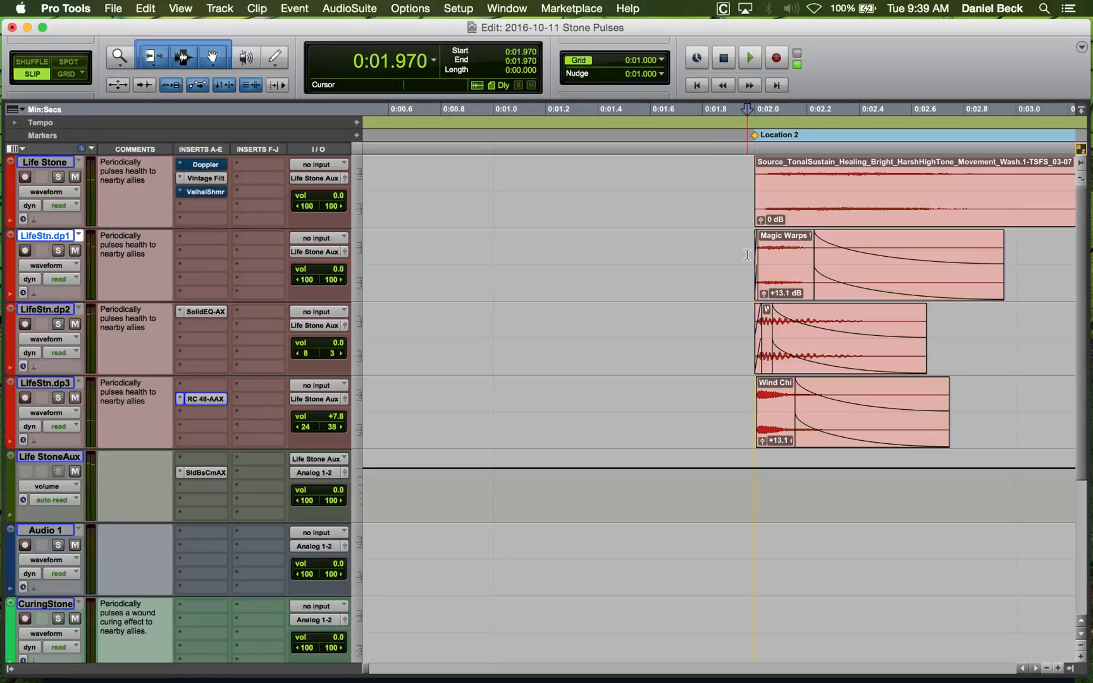
pyautogui.press('space')
pyautogui.press('space')
pyautogui.click(751, 248)
pyautogui.press('space')
pyautogui.press('super+bracketright')
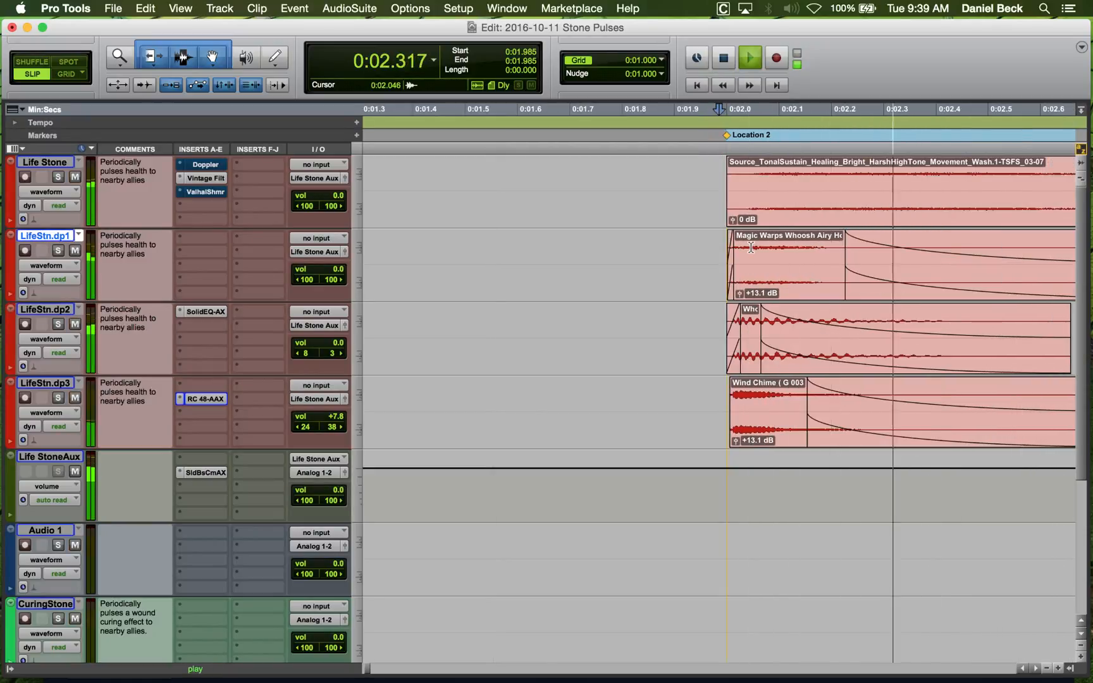
pyautogui.press('space')
# Solo LifeStn.dp3 and listen to the reverberated wind chime from about 0:01.950.
pyautogui.click(701, 405)
pyautogui.press('space')
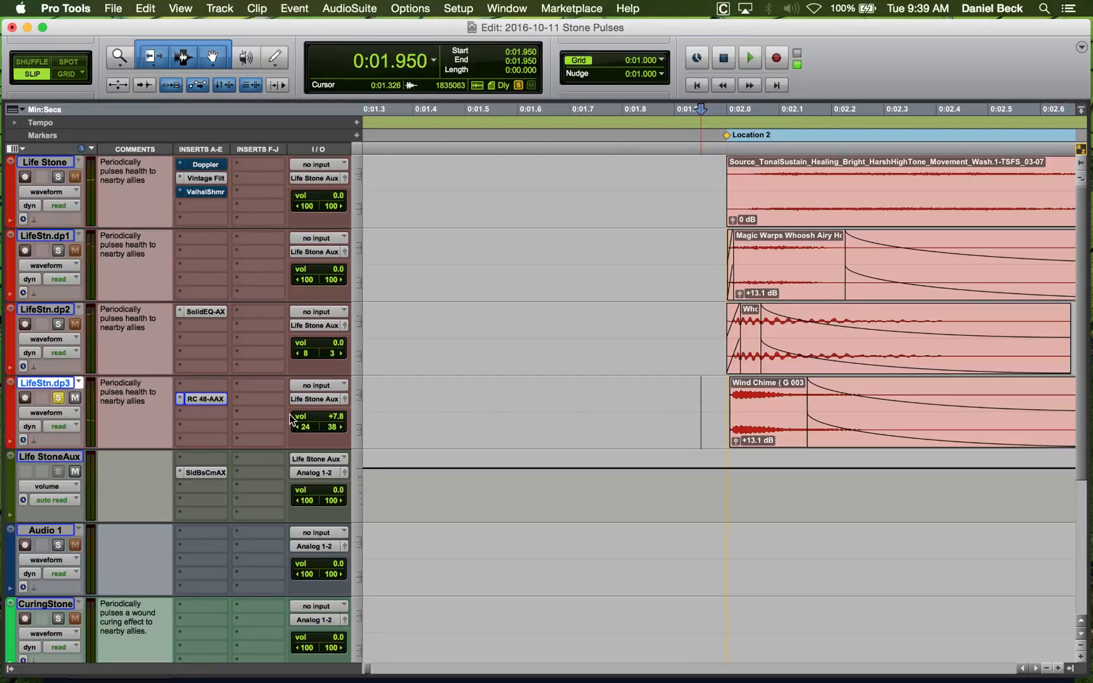
pyautogui.press('space')
pyautogui.press('space')
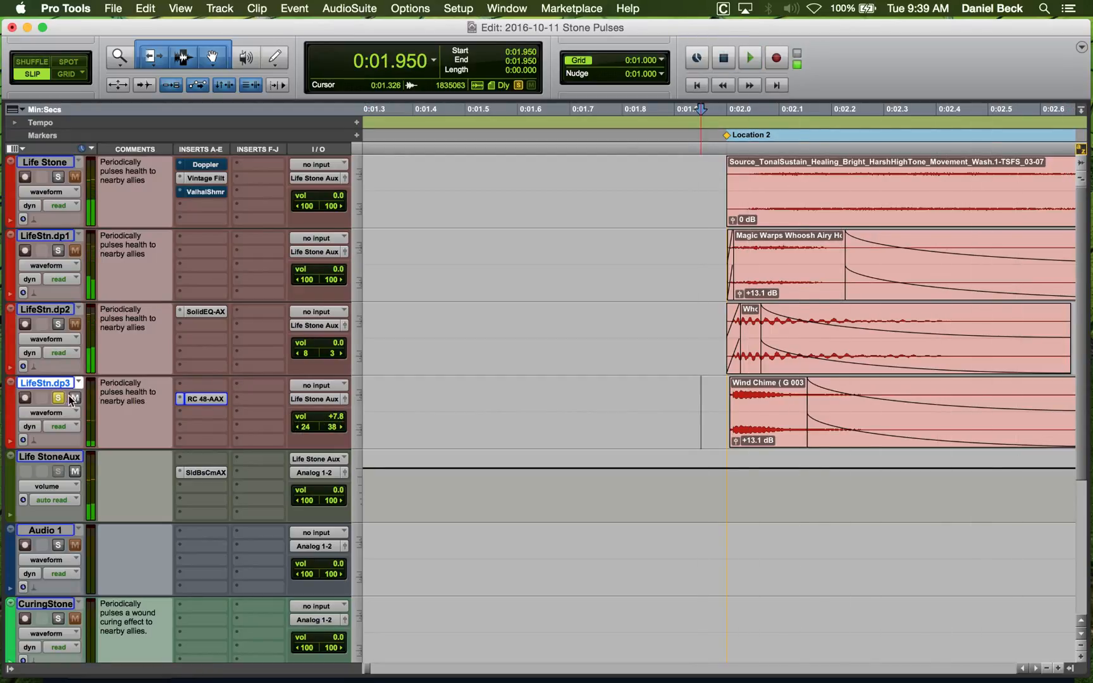
# Solo the Life Stone track in place of LifeStn.dp3 and play it from about 0:01.930.
pyautogui.click(690, 177)
pyautogui.hotkey('shift', 's')
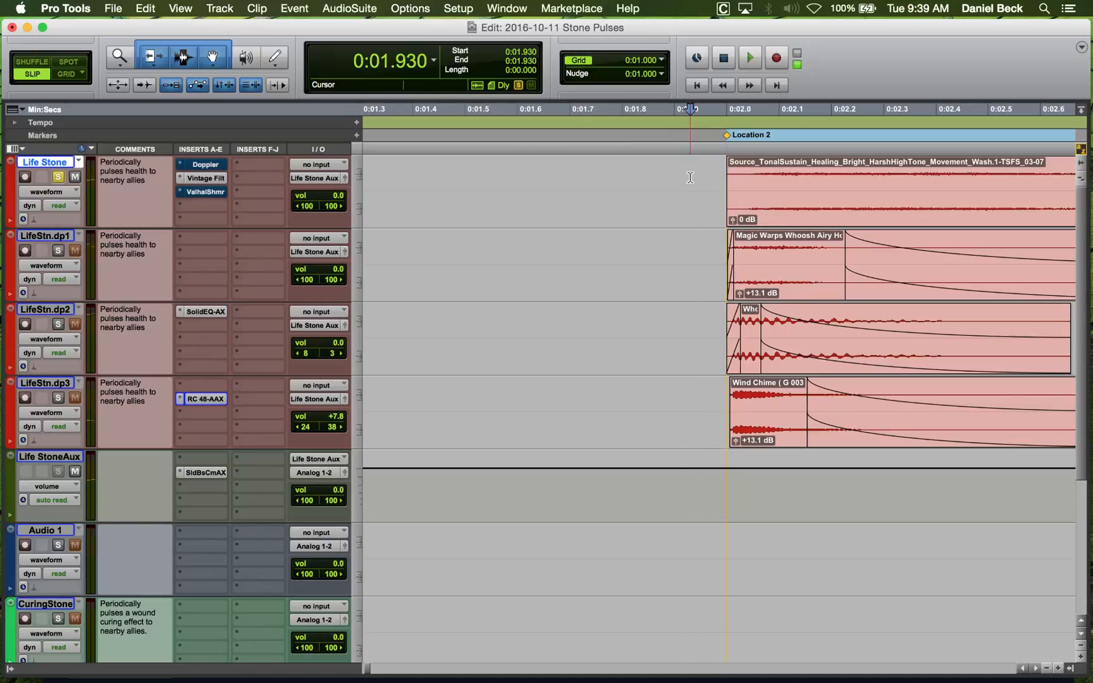
pyautogui.press('space')
pyautogui.press('super+bracketleft')
pyautogui.press('space')
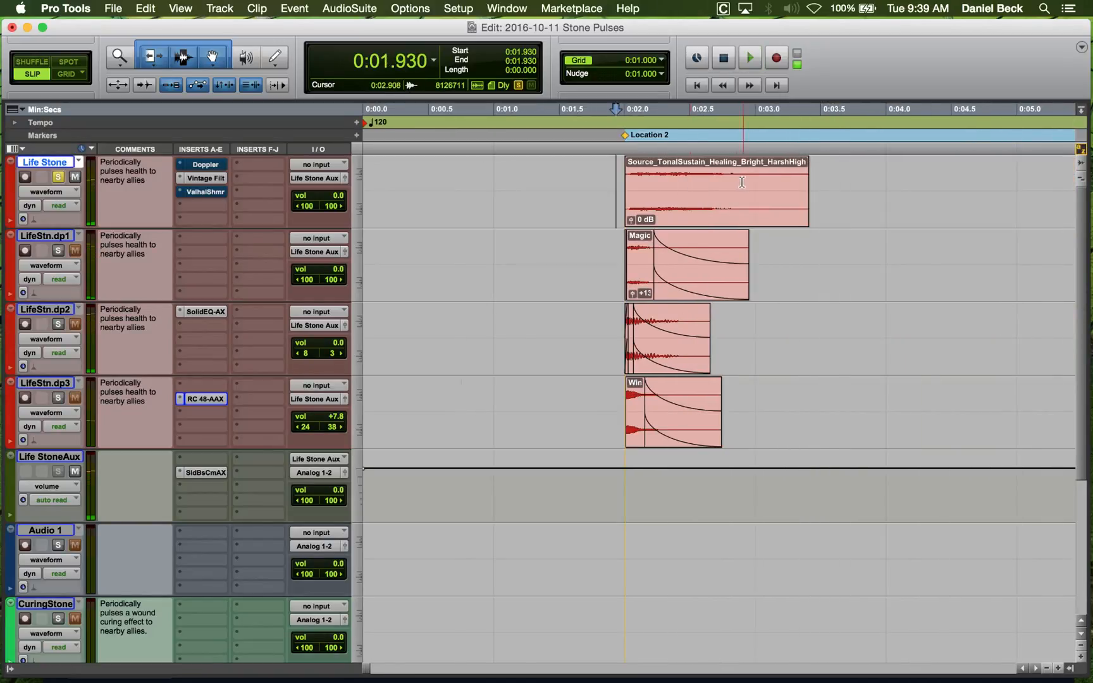
# Open the AIR Vintage Filter on the Life Stone track and move its window clear of the clips.
pyautogui.click(672, 181)
pyautogui.press('super+bracketright')
pyautogui.click(207, 179)
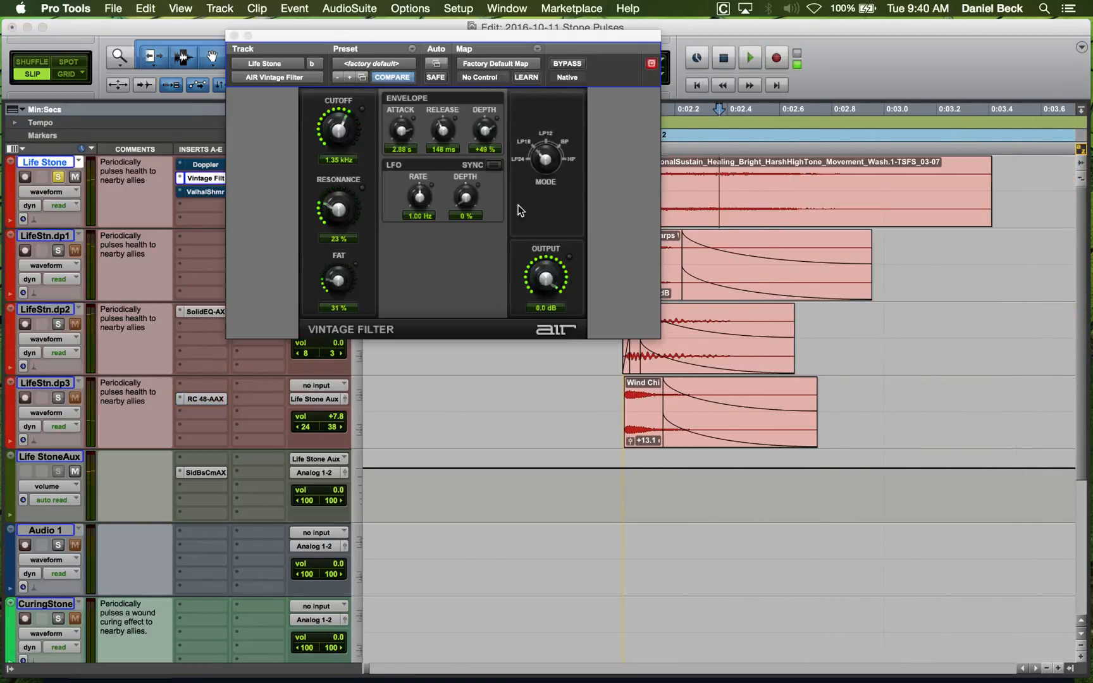
pyautogui.press('space')
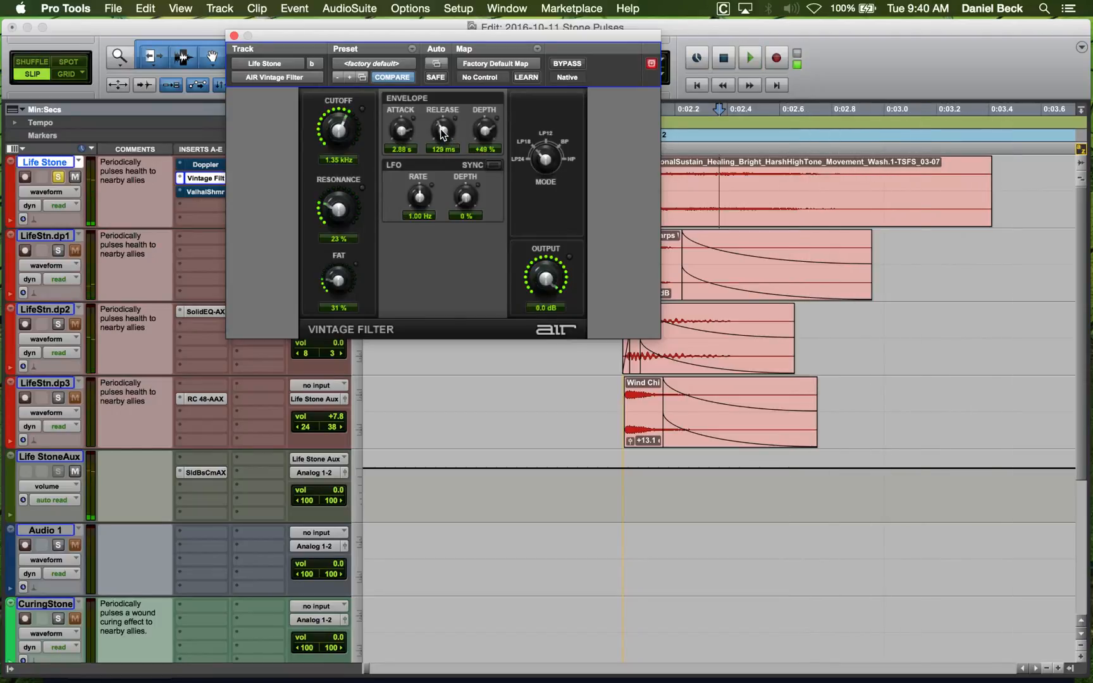
pyautogui.moveTo(524, 35); pyautogui.dragTo(391, 36)
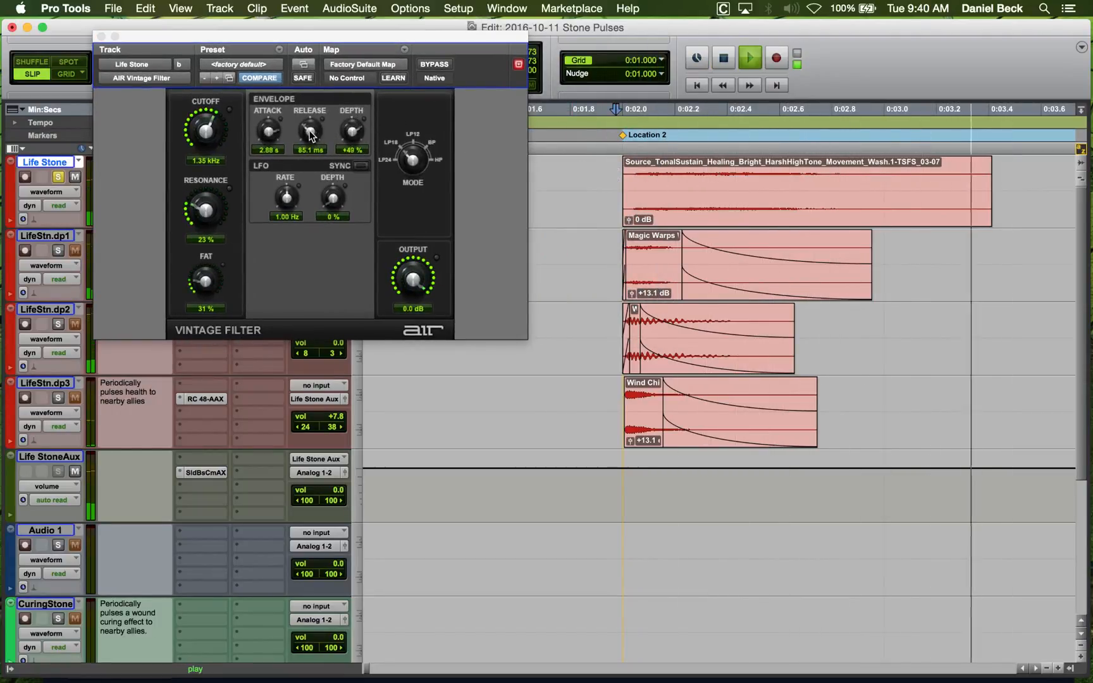
# Set the Vintage Filter's envelope release to 1.14 s, auditioning the Life Stone clip between adjustments.
pyautogui.press('space')
pyautogui.moveTo(306, 131); pyautogui.dragTo(315, 68)
pyautogui.press('space')
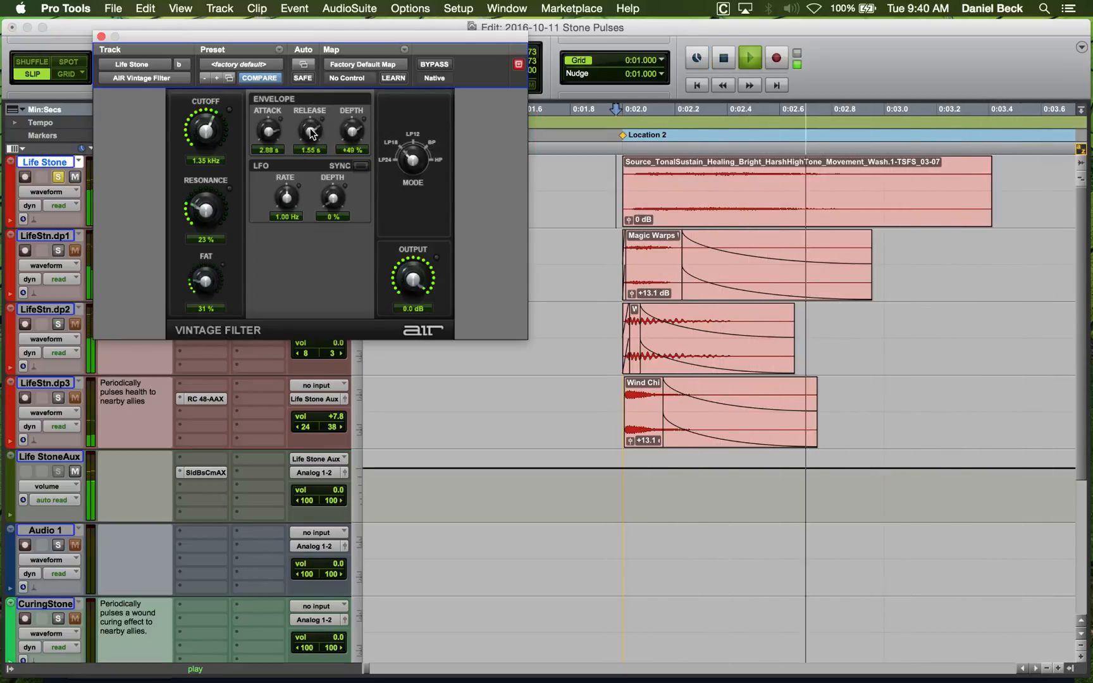
pyautogui.press('space')
pyautogui.moveTo(311, 132)
pyautogui.mouseDown()
pyautogui.moveTo(312, 149)
pyautogui.moveTo(311, 120)
pyautogui.mouseUp()
pyautogui.press('space')
pyautogui.press('space')
pyautogui.press('space')
# Try low and high Vintage Filter resonance amounts during playback and settle on 20 %.
pyautogui.moveTo(227, 200); pyautogui.dragTo(246, 330)
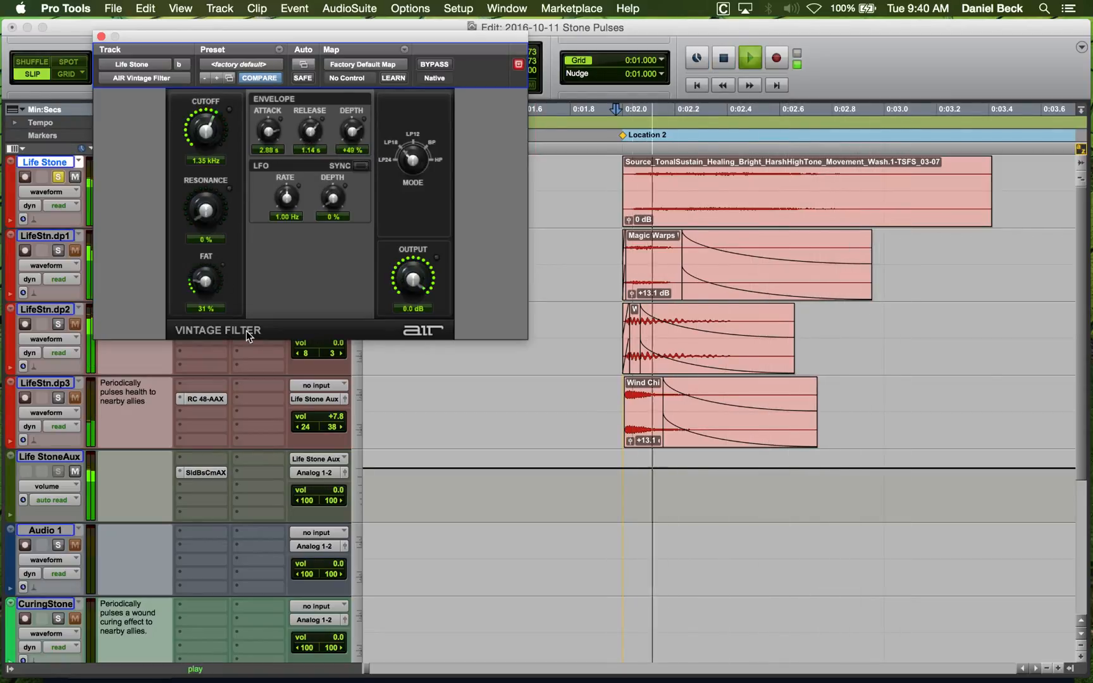
pyautogui.press('space')
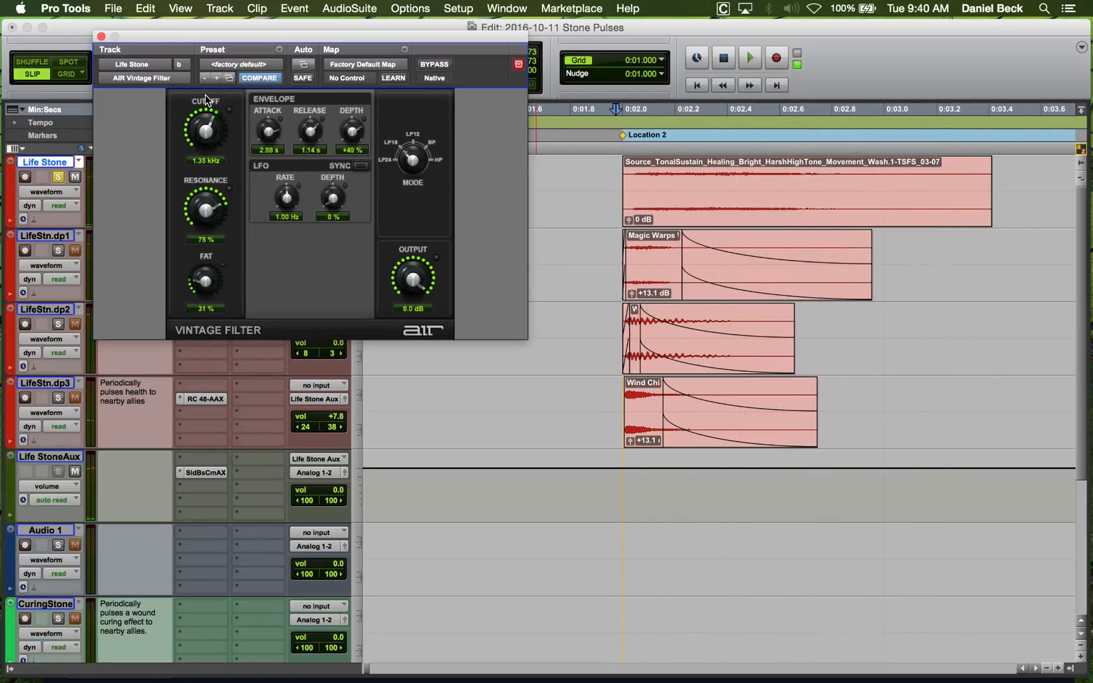
pyautogui.press('space')
pyautogui.press('space')
pyautogui.moveTo(204, 214); pyautogui.dragTo(202, 288)
pyautogui.press('space')
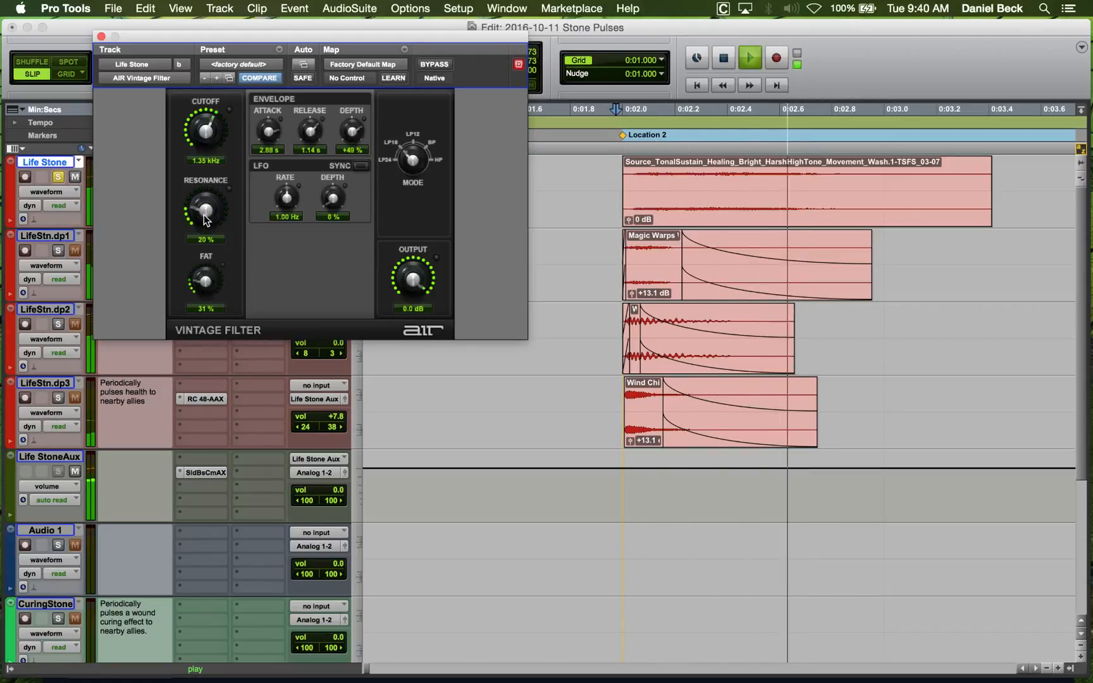
pyautogui.press('space')
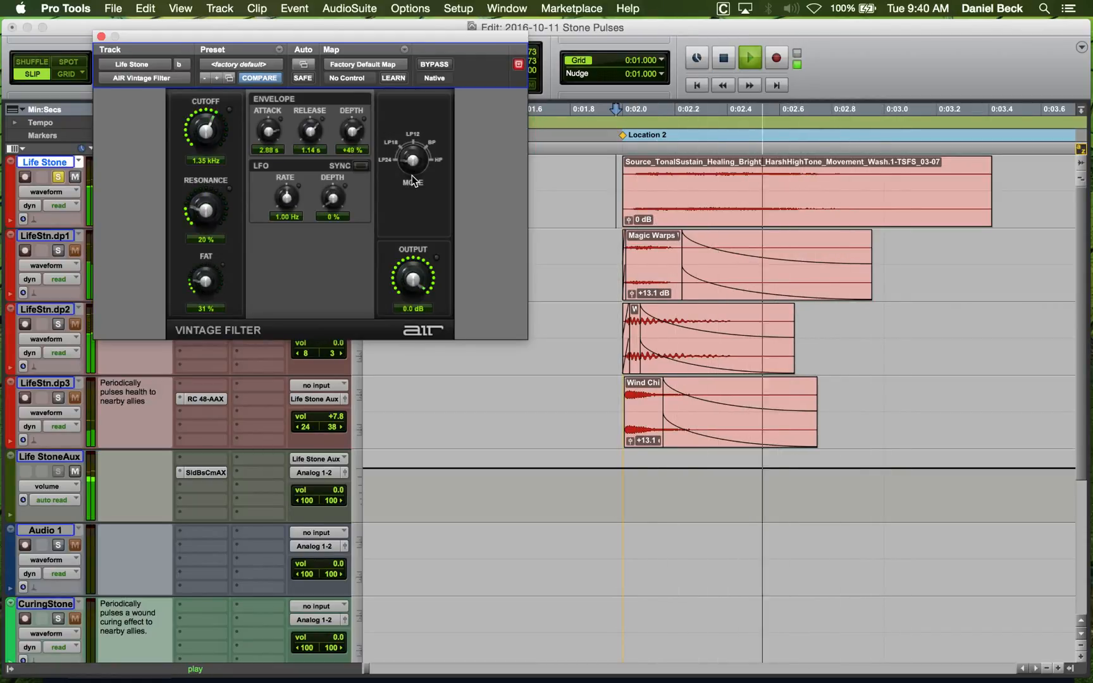
# Raise the Vintage Filter's cutoff to 2.27 kHz and play the Life Stone clip to check it.
pyautogui.press('space')
pyautogui.press('space')
pyautogui.moveTo(206, 130)
pyautogui.mouseDown()
pyautogui.moveTo(207, 144)
pyautogui.moveTo(209, 114)
pyautogui.mouseUp()
pyautogui.press('space')
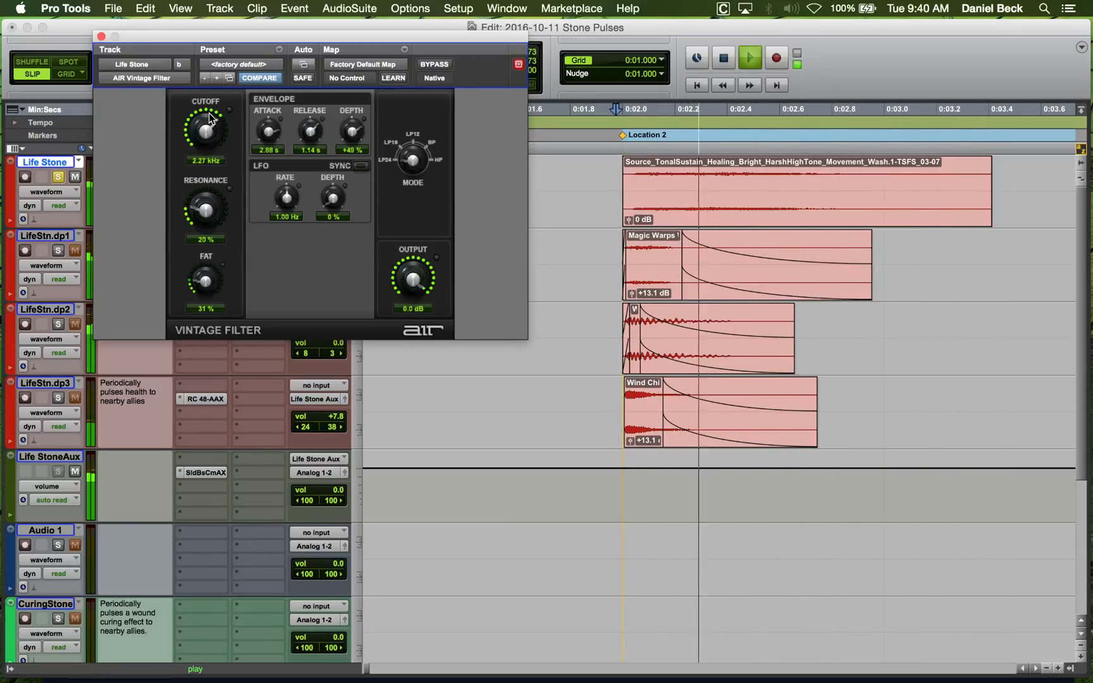
pyautogui.press('space')
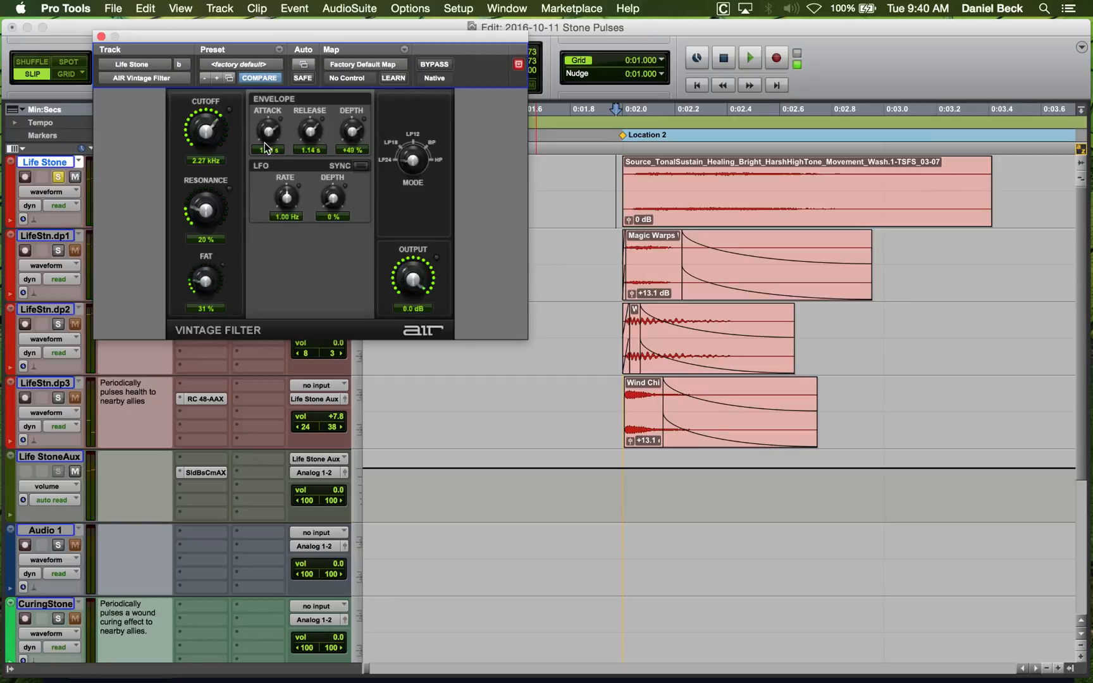
# Set the Vintage Filter's envelope attack to 2.11 s and audition the Life Stone clip repeatedly.
pyautogui.moveTo(266, 147); pyautogui.dragTo(278, 110)
pyautogui.press('space')
pyautogui.press('space')
pyautogui.press('space')
pyautogui.press('space')
pyautogui.press('space')
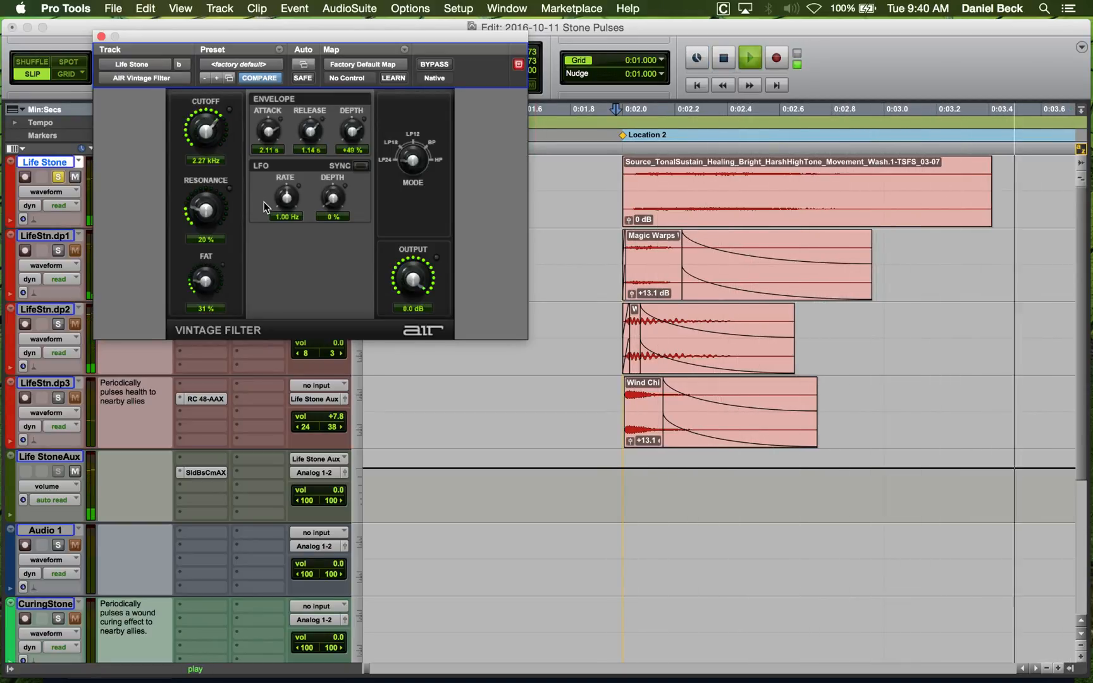
# Audition the Life Stone clip from just before its start and close the Vintage Filter window.
pyautogui.press('space')
pyautogui.click(603, 175)
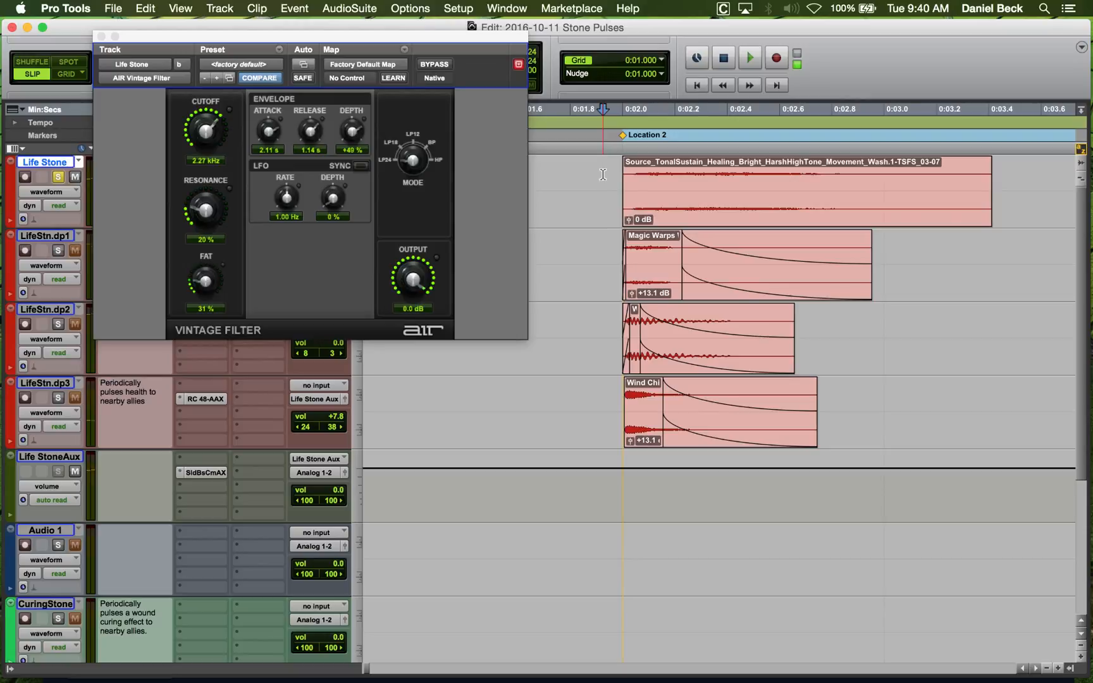
pyautogui.press('space')
pyautogui.press('space')
pyautogui.click(102, 36)
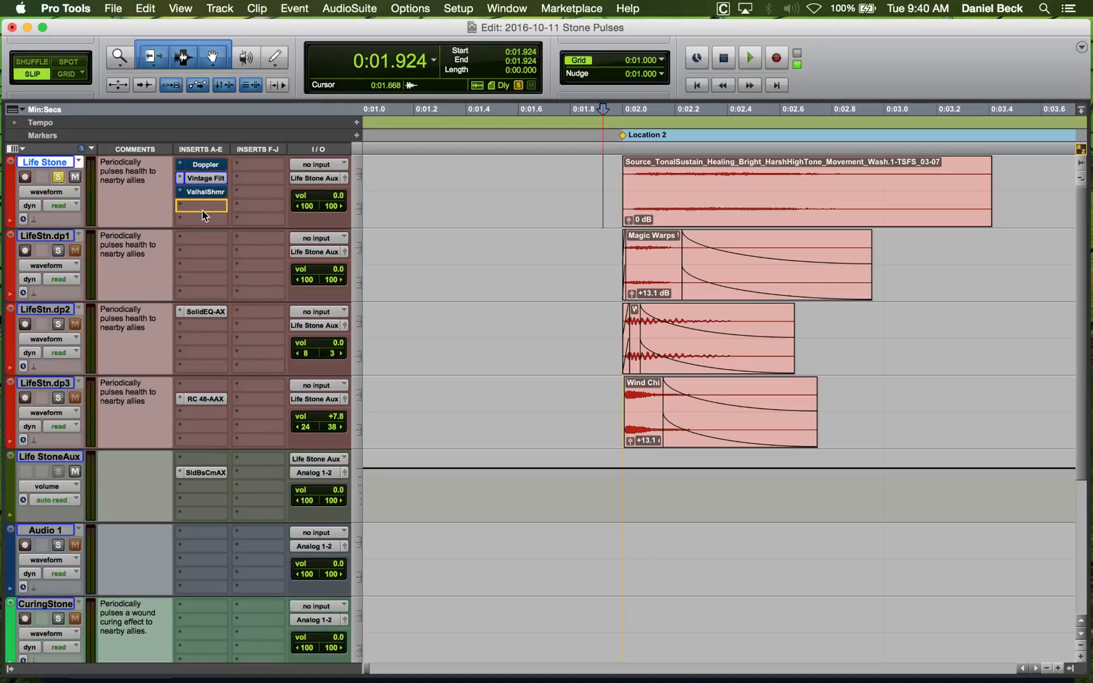
# Remove the Doppler and Valhalla Shimmer inserts from the Life Stone track.
pyautogui.click(182, 206)
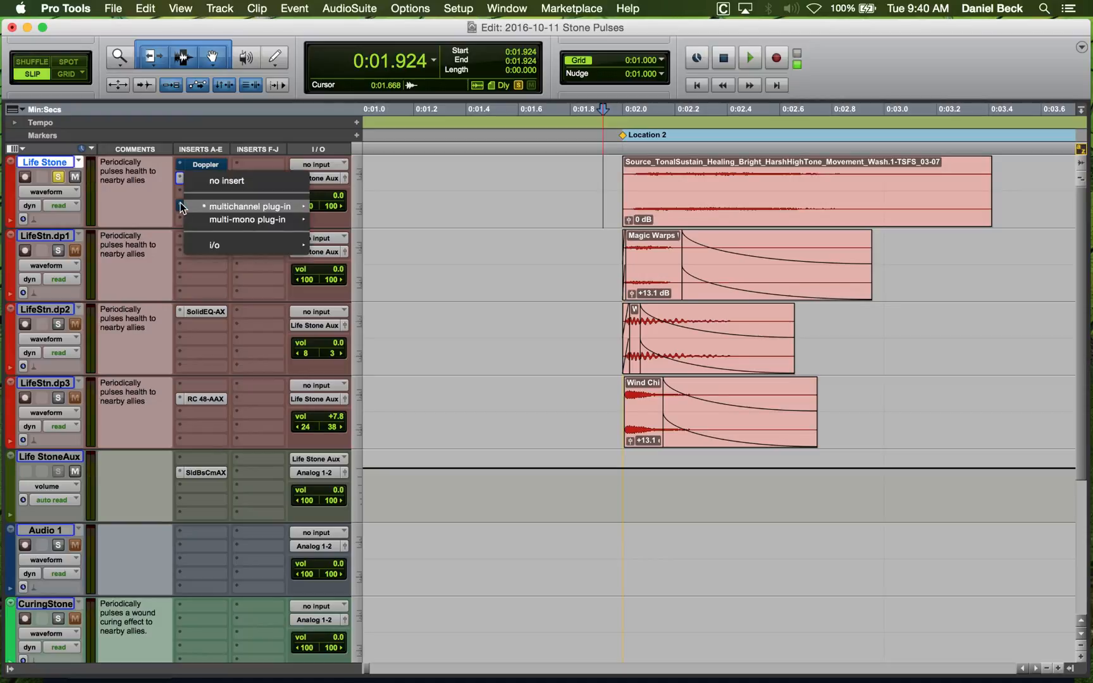
pyautogui.click(185, 170)
pyautogui.click(180, 166)
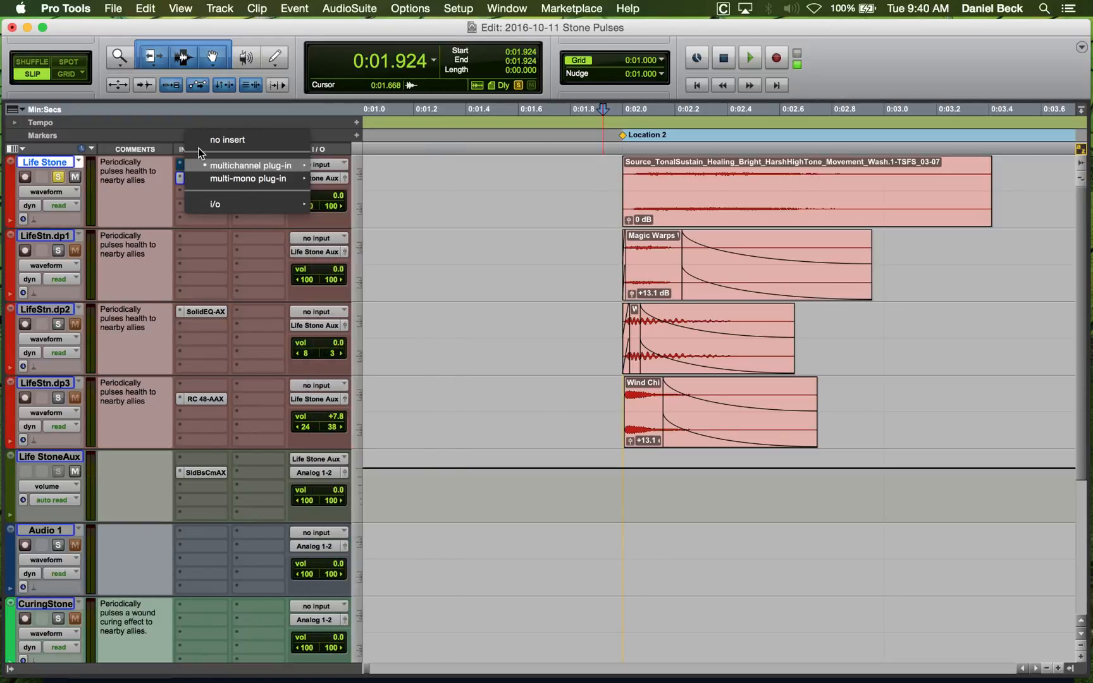
pyautogui.click(201, 142)
# Insert the stereo AIR Fuzz-Wah below the Vintage Filter on the Life Stone track and play the sound.
pyautogui.click(182, 189)
pyautogui.moveTo(228, 222)
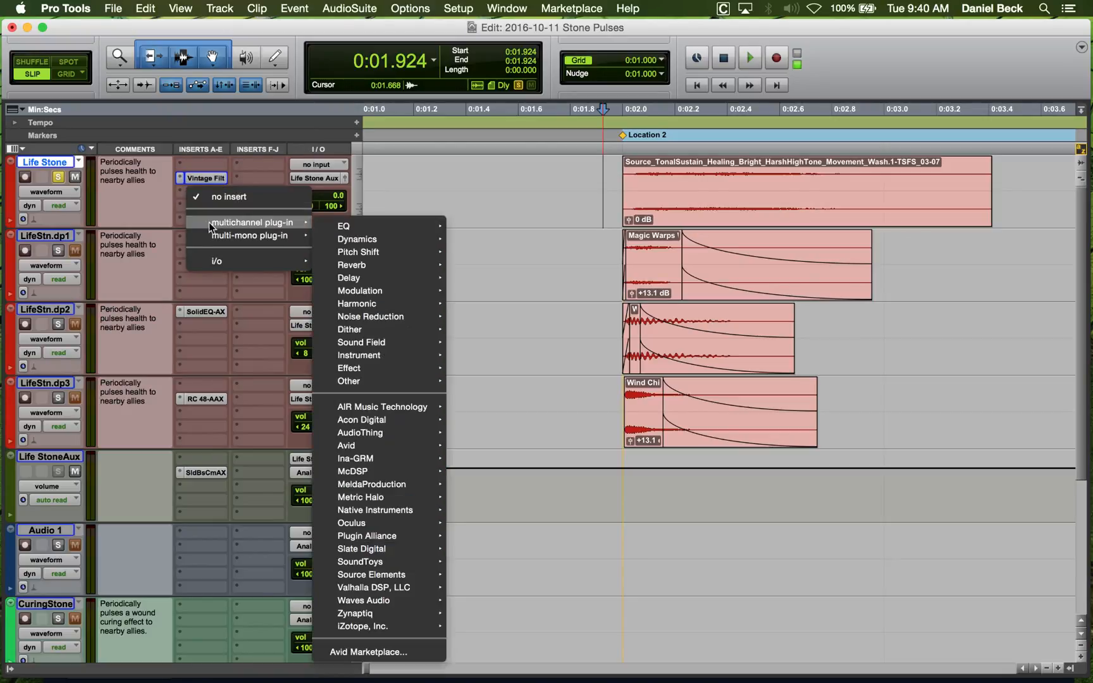
pyautogui.moveTo(390, 290)
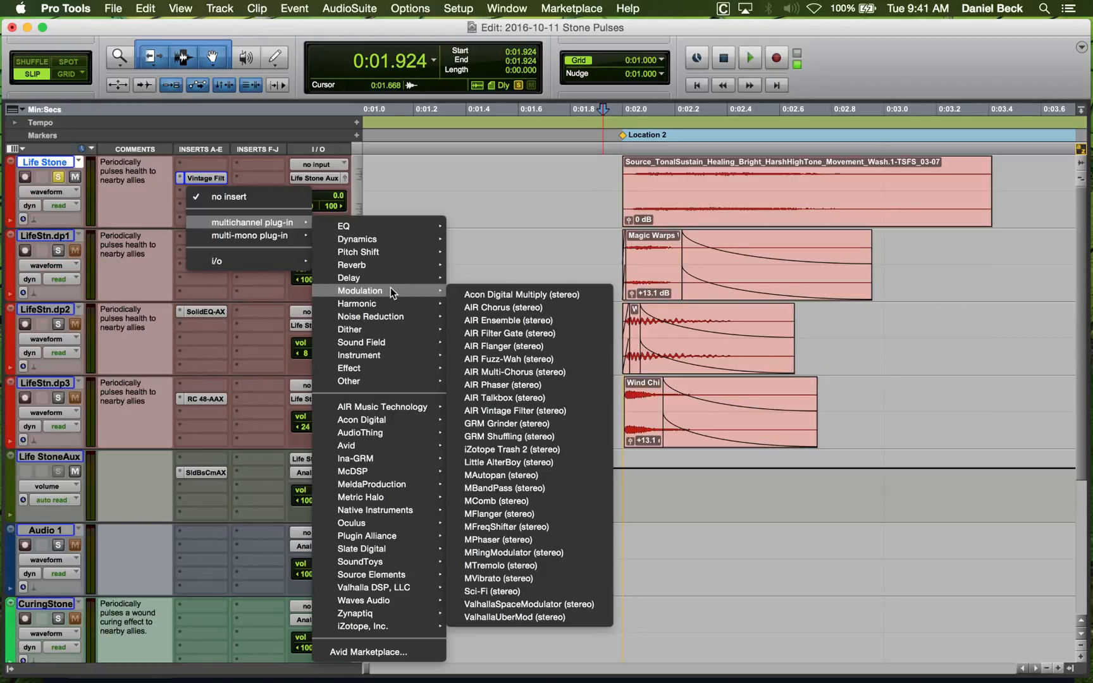
pyautogui.click(526, 356)
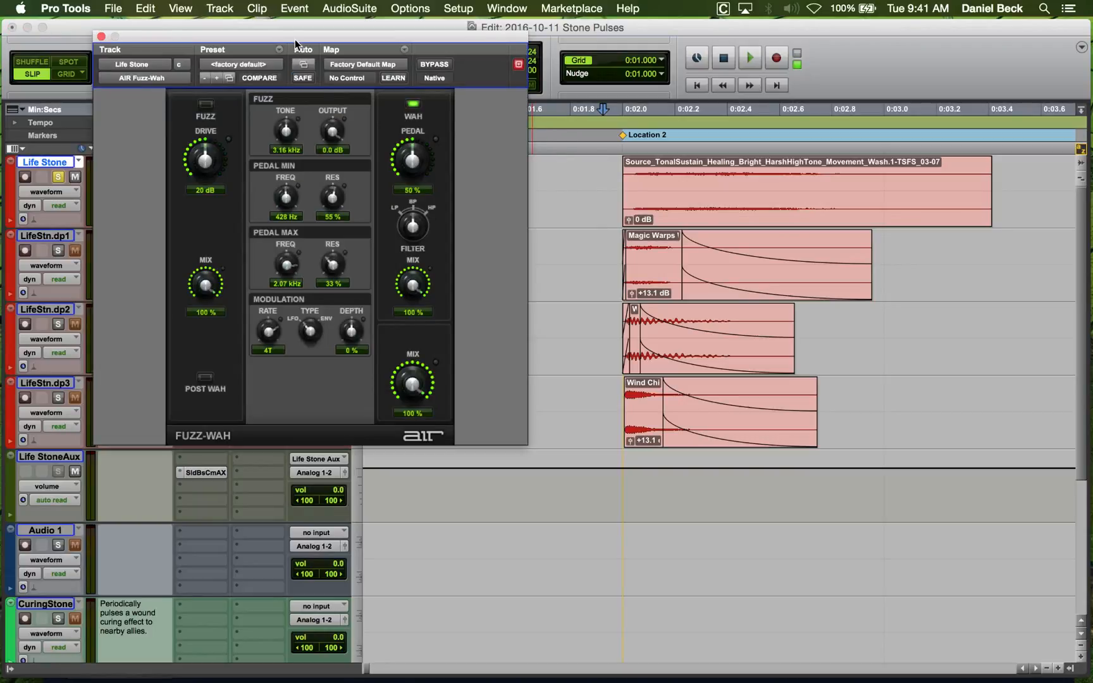
pyautogui.moveTo(295, 39); pyautogui.dragTo(455, 147)
pyautogui.press('space')
pyautogui.press('space')
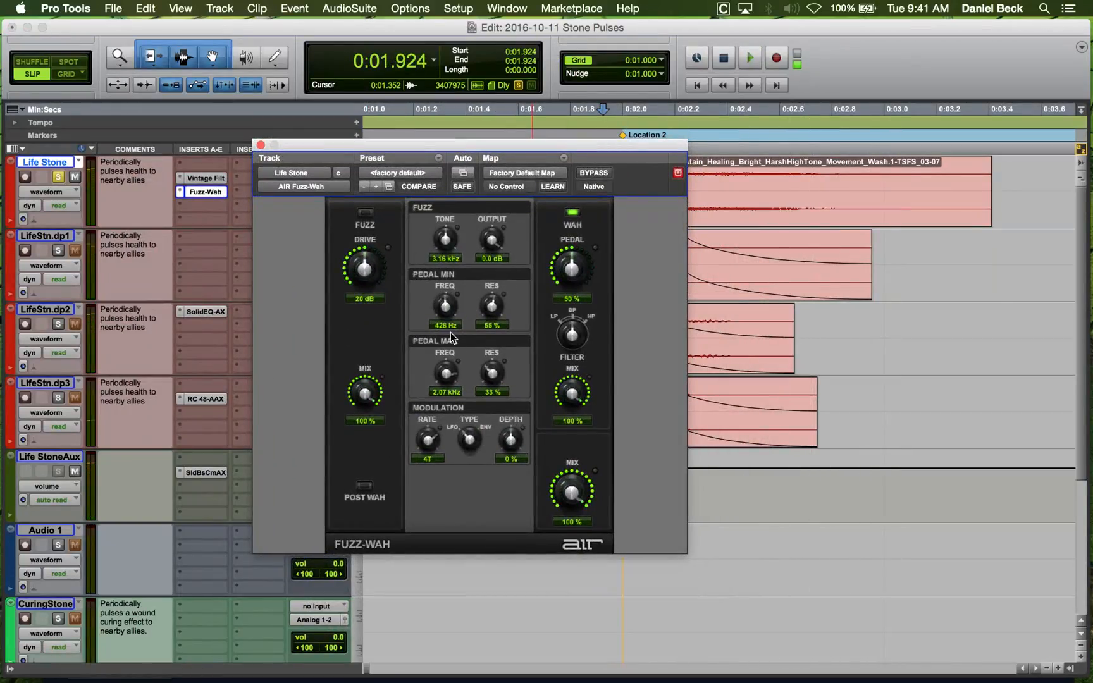
# Switch the Fuzz-Wah's modulation type to ENV and audition the Life Stone clip from just before Location 2.
pyautogui.moveTo(471, 446); pyautogui.dragTo(469, 396)
pyautogui.press('space')
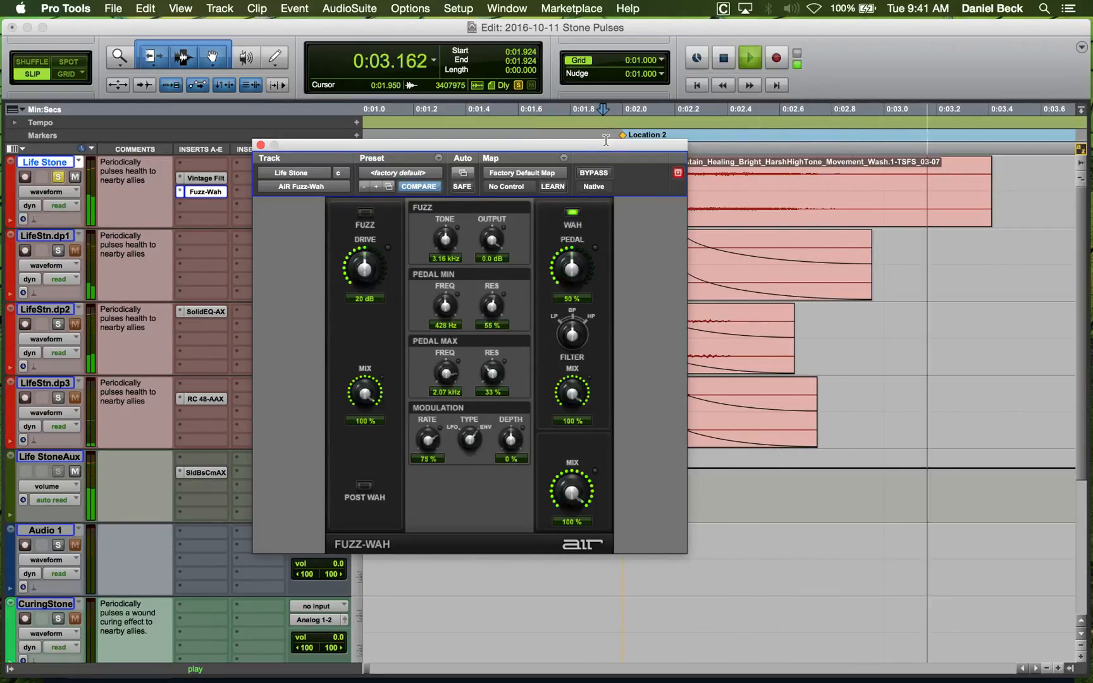
pyautogui.press('space')
pyautogui.moveTo(633, 145); pyautogui.dragTo(547, 135)
pyautogui.click(616, 171)
pyautogui.press('space')
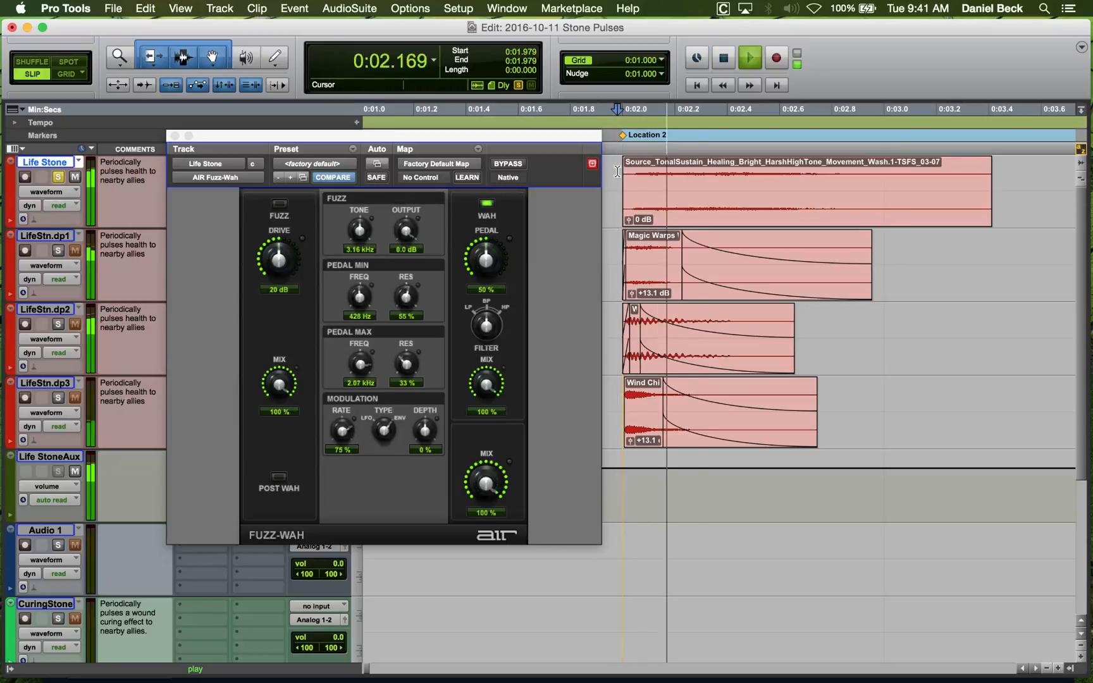
pyautogui.press('space')
# Enable the Fuzz-Wah's Post Wah option and compare the sound with the fuzz on and off, leaving fuzz off.
pyautogui.click(279, 477)
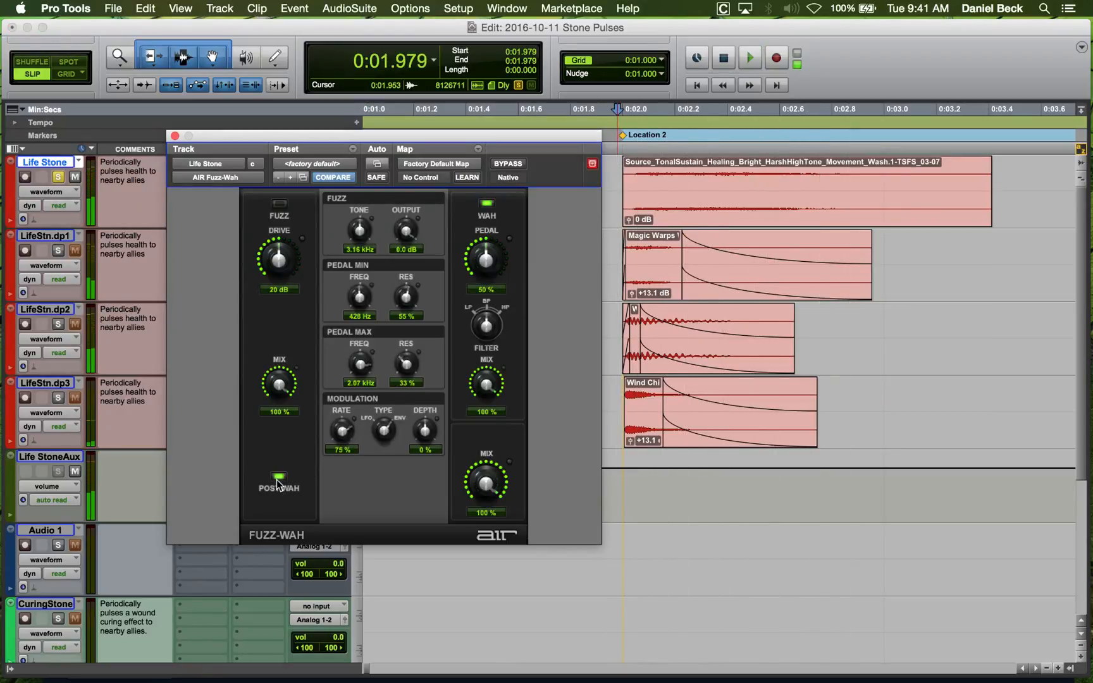
pyautogui.press('space')
pyautogui.press('space')
pyautogui.click(279, 203)
pyautogui.press('space')
pyautogui.click(279, 203)
pyautogui.press('space')
pyautogui.press('space')
# Set the wah filter to LP and its pedal to 71 %, auditioning the clip between adjustments.
pyautogui.moveTo(496, 256); pyautogui.dragTo(498, 260)
pyautogui.press('space')
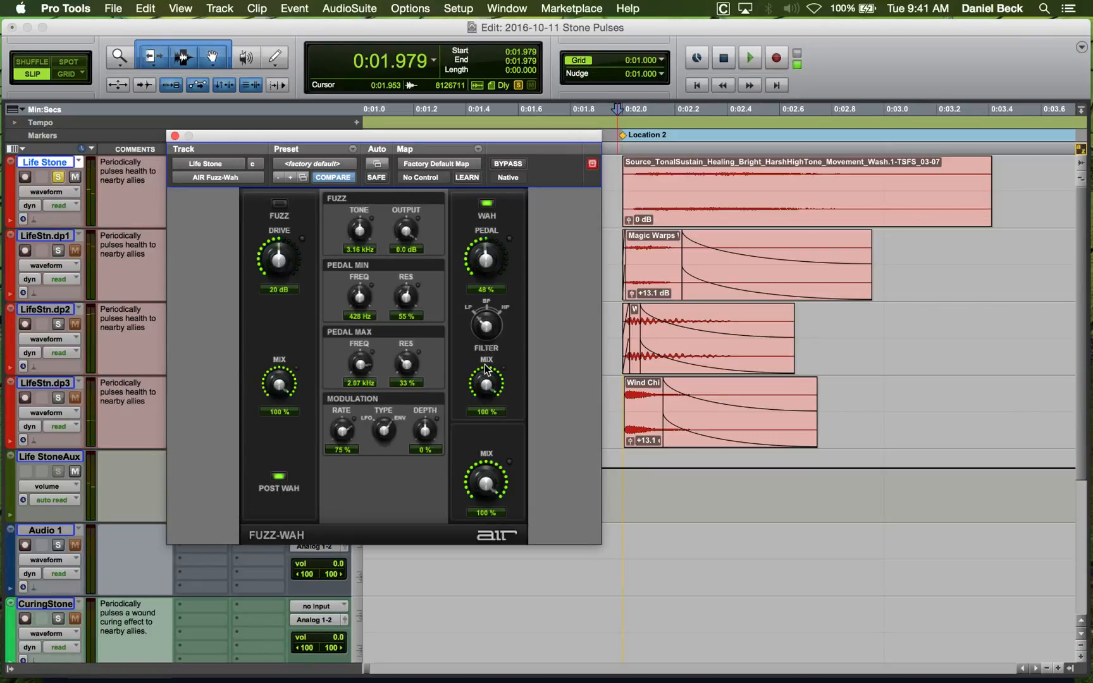
pyautogui.press('space')
pyautogui.press('space')
pyautogui.press('space')
pyautogui.moveTo(487, 260)
pyautogui.mouseDown()
pyautogui.moveTo(487, 235)
pyautogui.moveTo(490, 262)
pyautogui.mouseUp()
pyautogui.press('space')
# Try positive Fuzz-Wah modulation depths of +100 % and +63 % during playback.
pyautogui.moveTo(433, 416); pyautogui.dragTo(439, 359)
pyautogui.press('space')
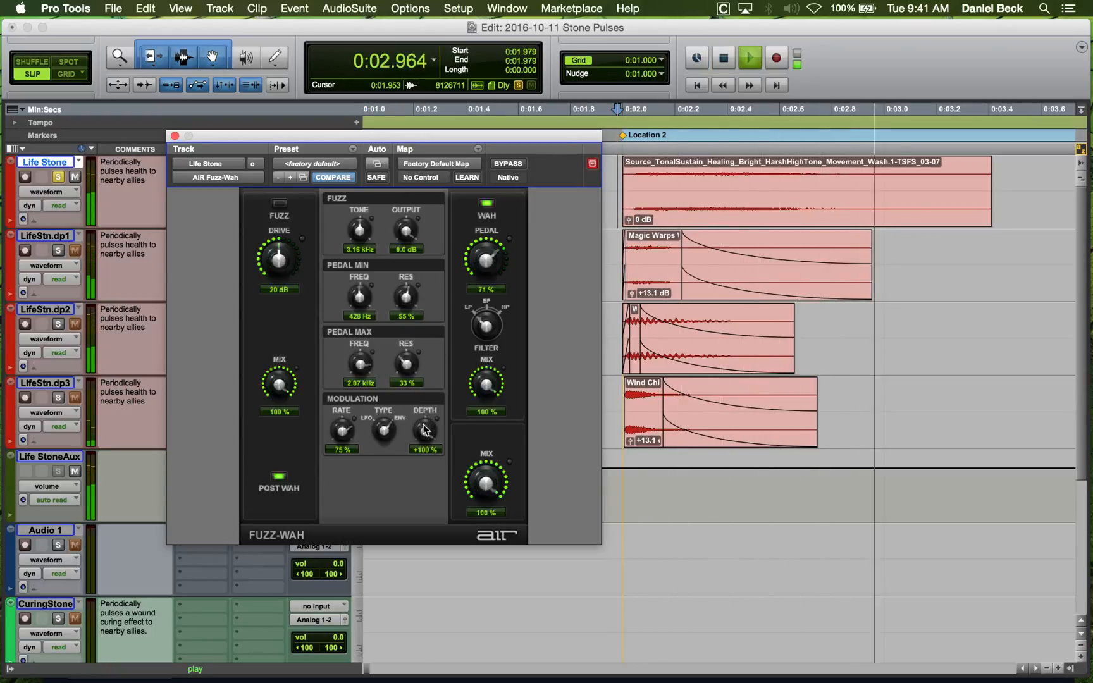
pyautogui.press('space')
pyautogui.press('space')
pyautogui.press('space')
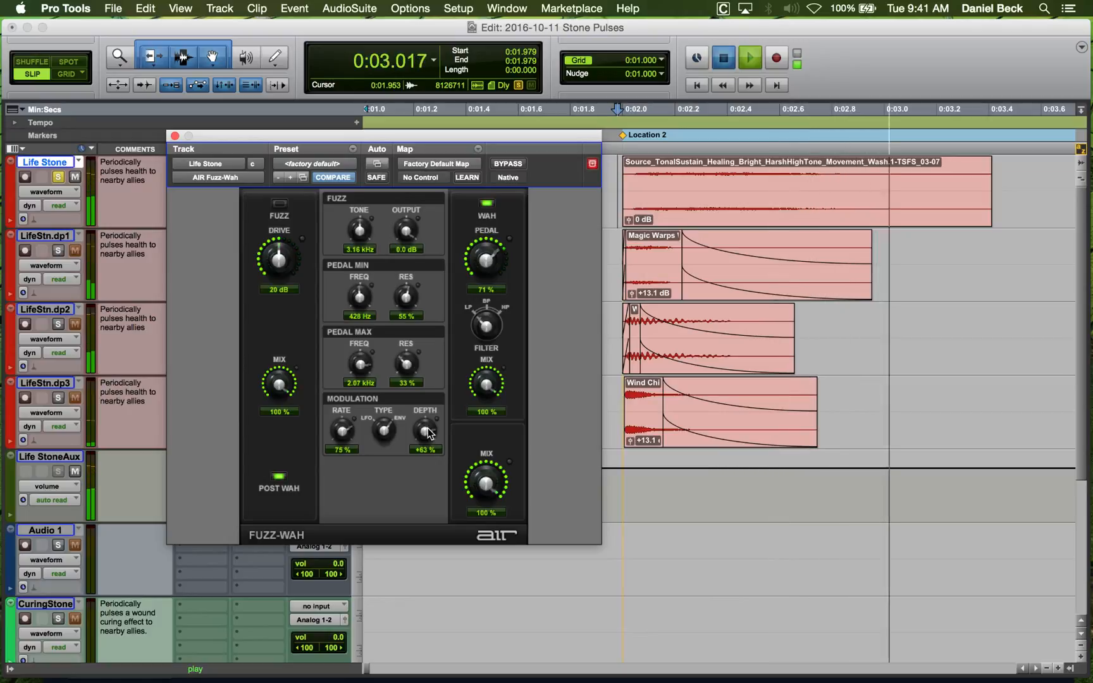
# Try negative Fuzz-Wah modulation depths of -91 % and -61 % while replaying the clip.
pyautogui.moveTo(429, 431); pyautogui.dragTo(424, 490)
pyautogui.press('space')
pyautogui.press('space')
pyautogui.press('space')
pyautogui.moveTo(422, 446); pyautogui.dragTo(422, 478)
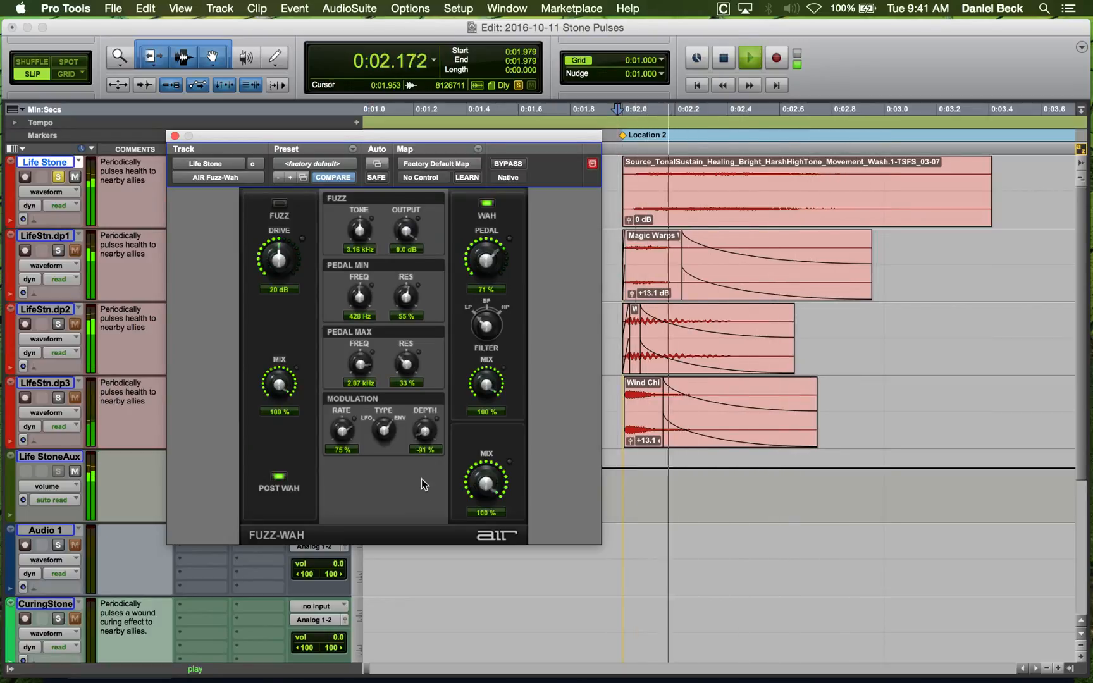
pyautogui.press('space')
pyautogui.press('space')
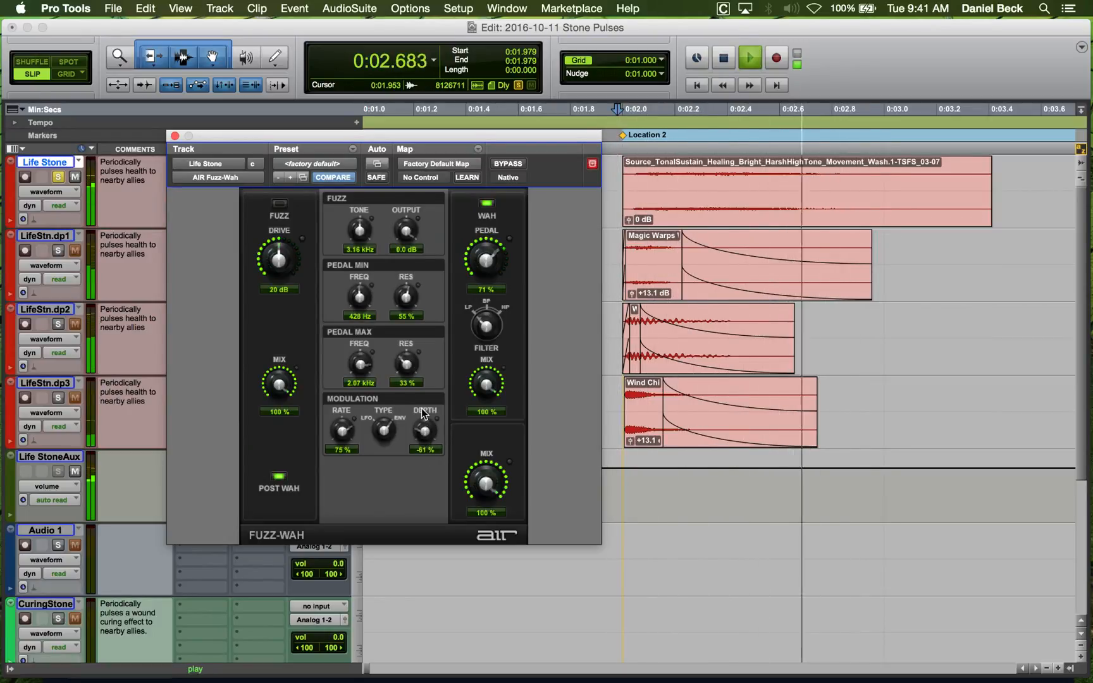
# Try a modulation depth of -44 %, settle on -60 %, and audition the Life Stone clip.
pyautogui.press('space')
pyautogui.moveTo(423, 428); pyautogui.dragTo(422, 413)
pyautogui.press('space')
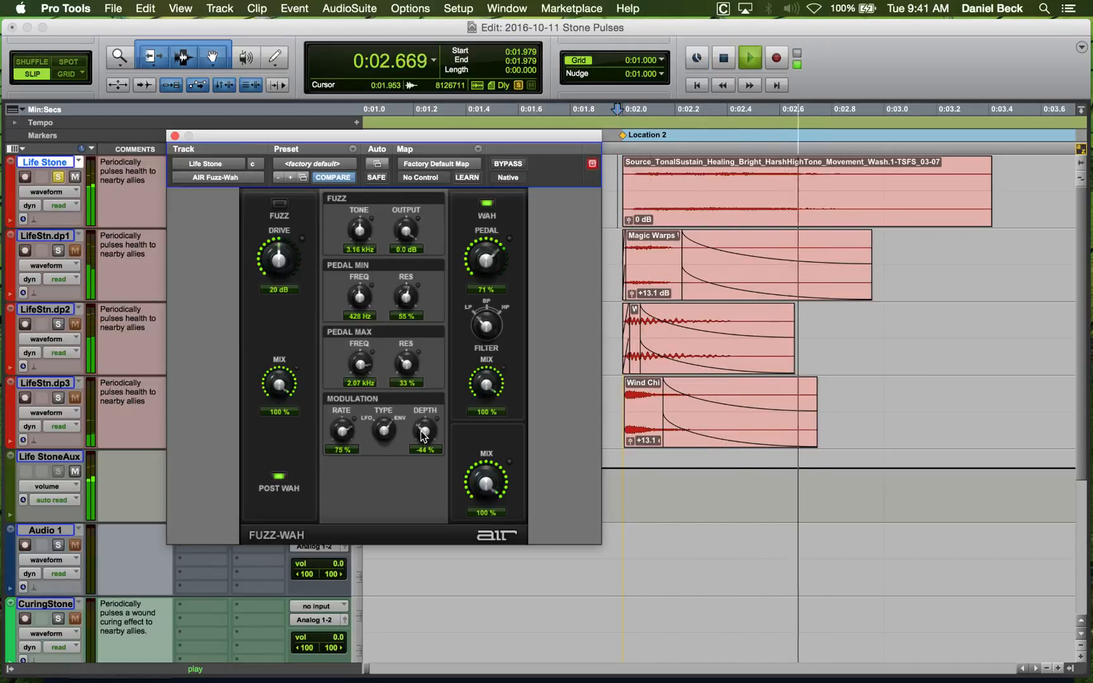
pyautogui.press('space')
pyautogui.press('space')
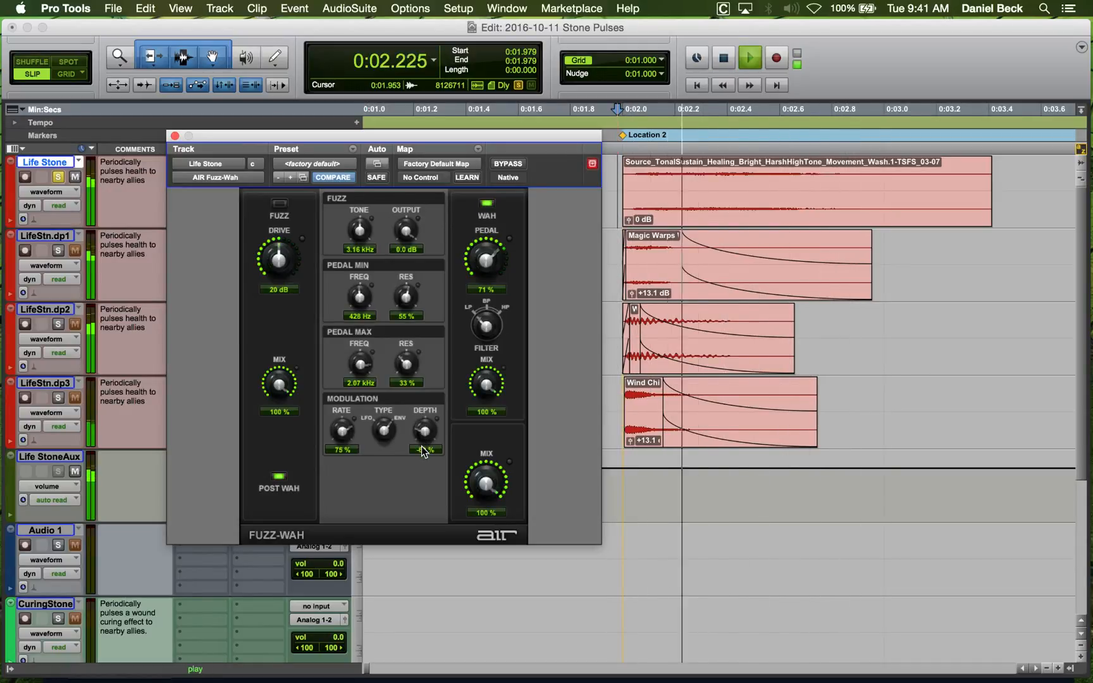
pyautogui.press('space')
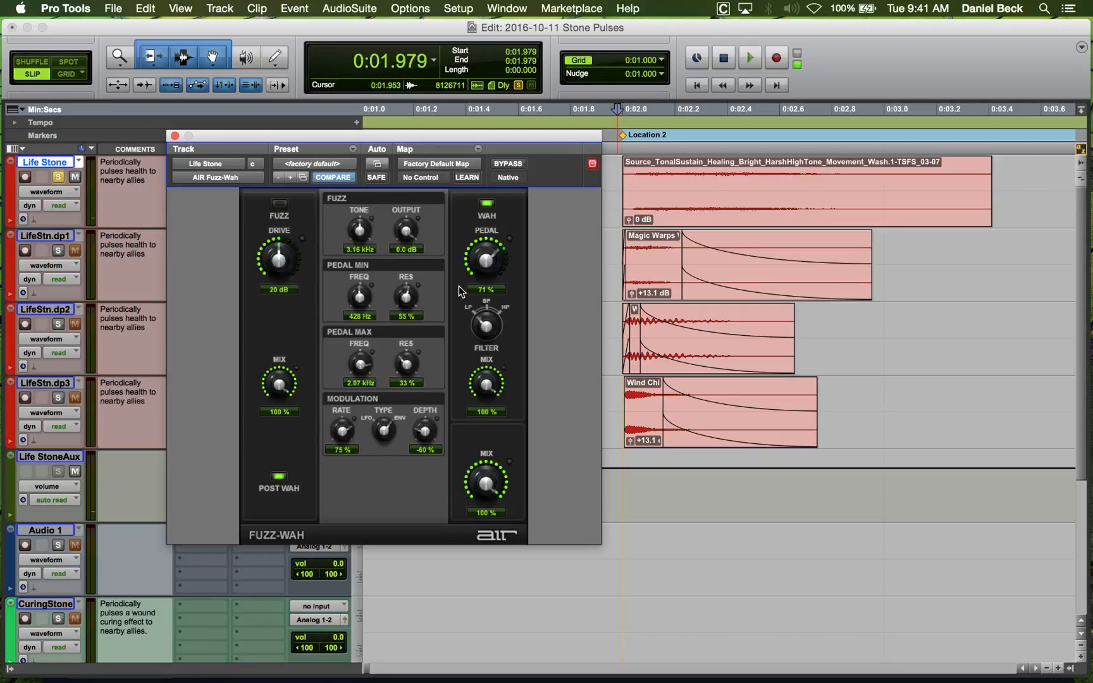
pyautogui.press('space')
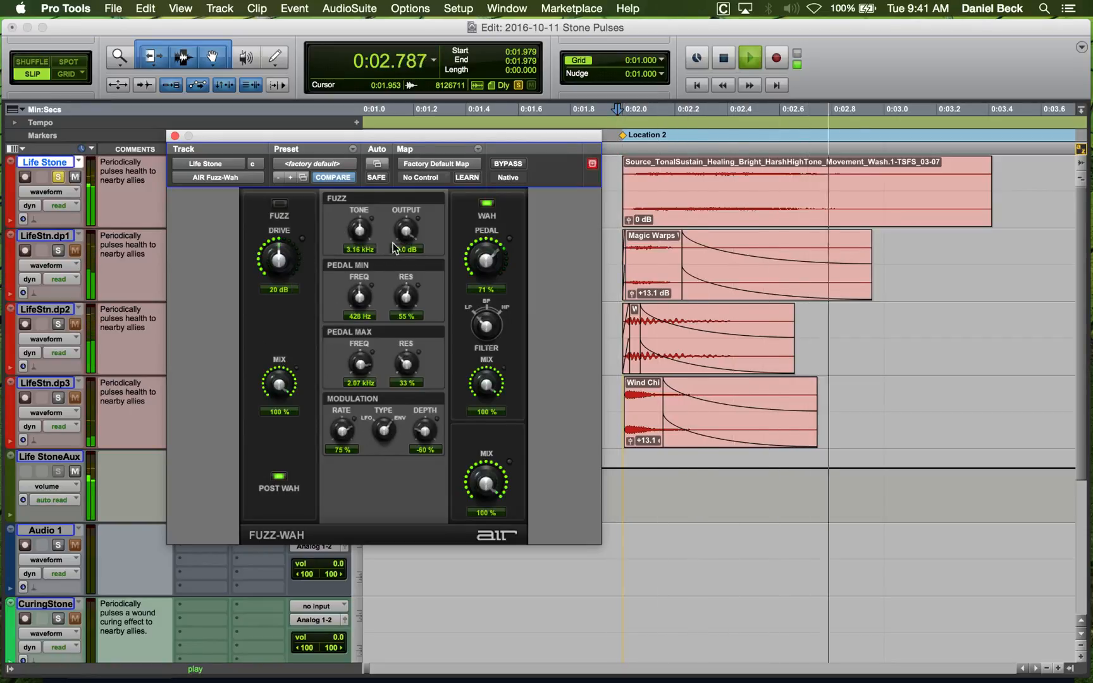
pyautogui.press('space')
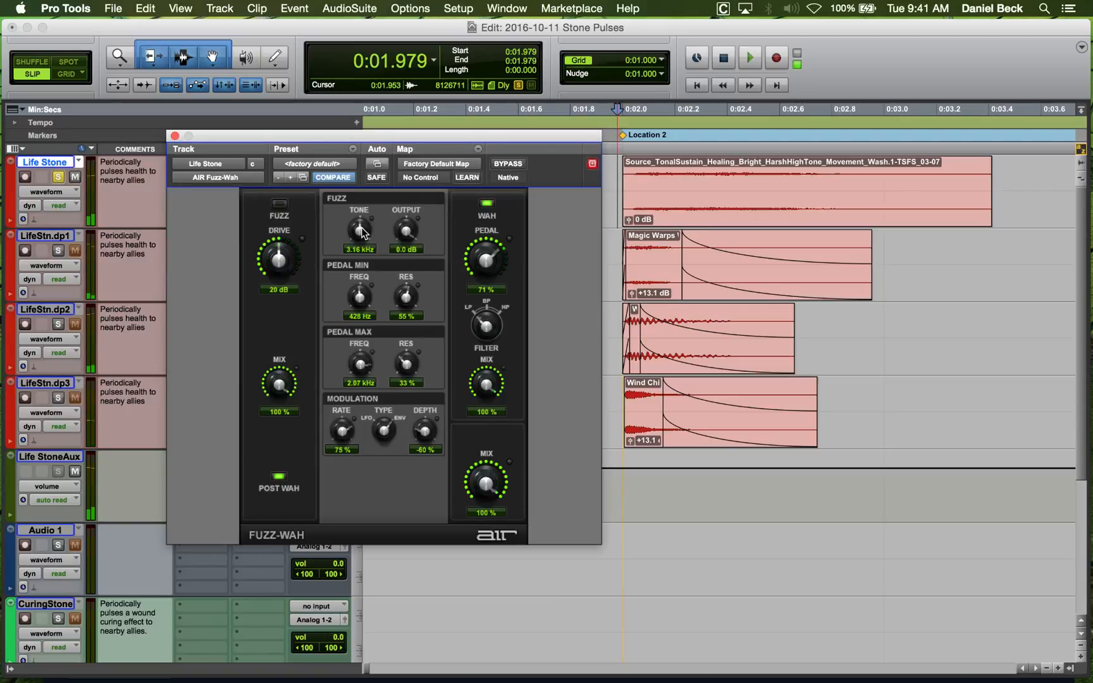
# Try a fuzz tone of 2.51 kHz and set it to 10.0 kHz, playing the clip after each change.
pyautogui.click(378, 217)
pyautogui.moveTo(363, 226); pyautogui.dragTo(365, 245)
pyautogui.press('space')
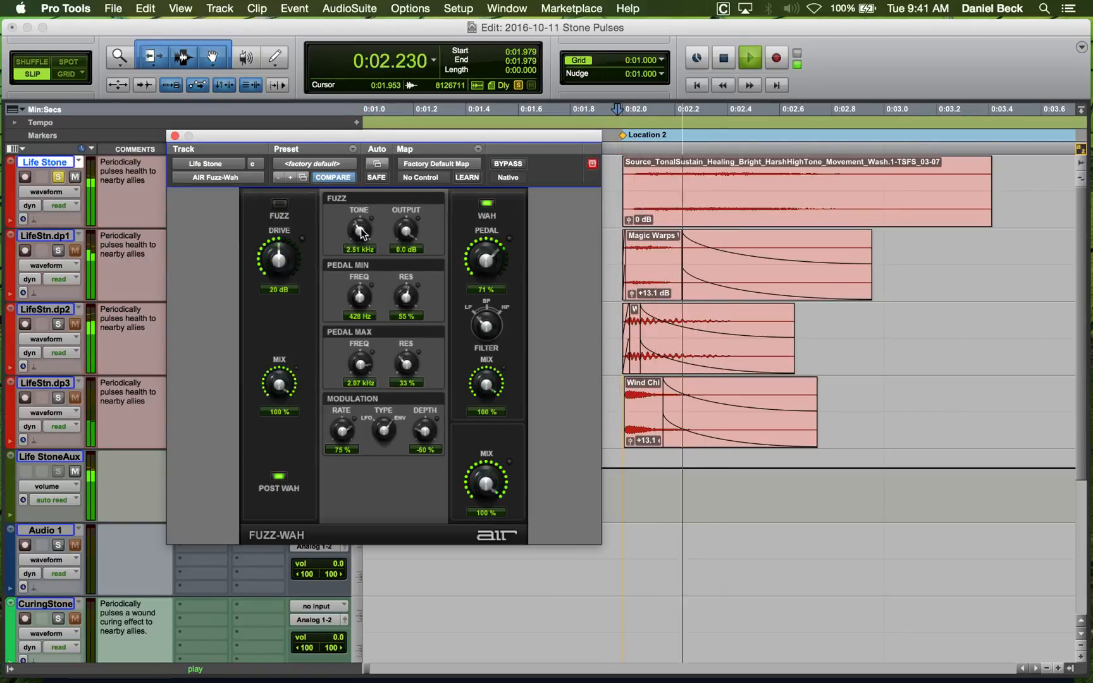
pyautogui.press('space')
pyautogui.press('space')
pyautogui.press('space')
pyautogui.moveTo(361, 232); pyautogui.dragTo(409, 205)
pyautogui.press('space')
pyautogui.press('space')
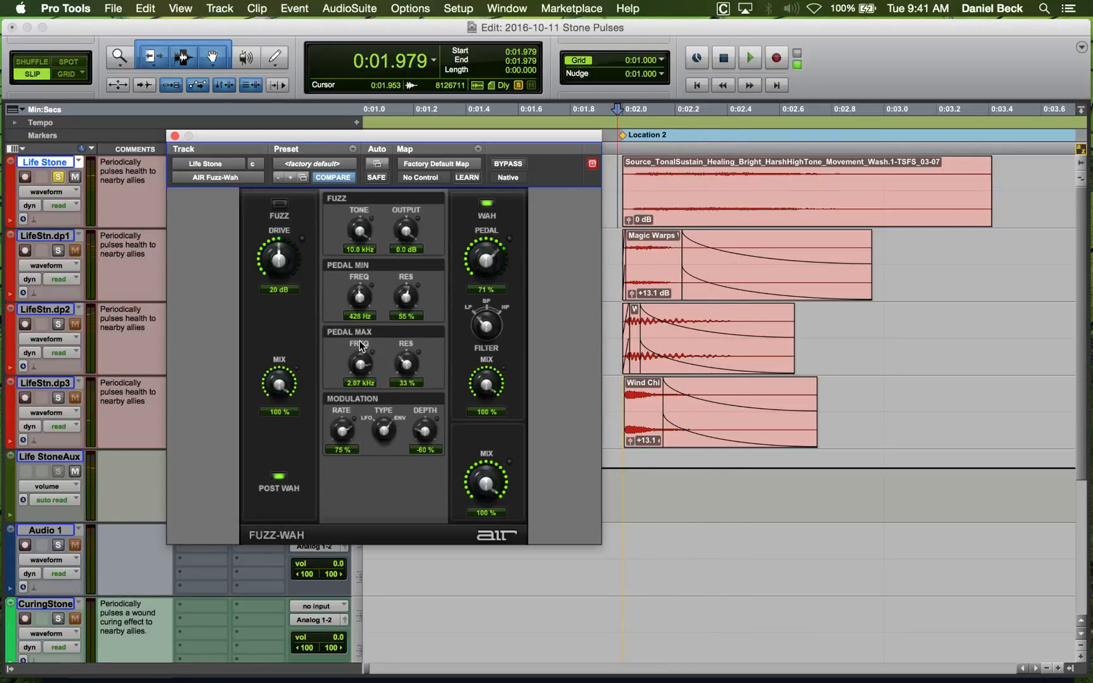
# Set the Fuzz-Wah's pedal minimum frequency to 203 Hz and audition the clip repeatedly.
pyautogui.moveTo(363, 301); pyautogui.dragTo(363, 329)
pyautogui.press('space')
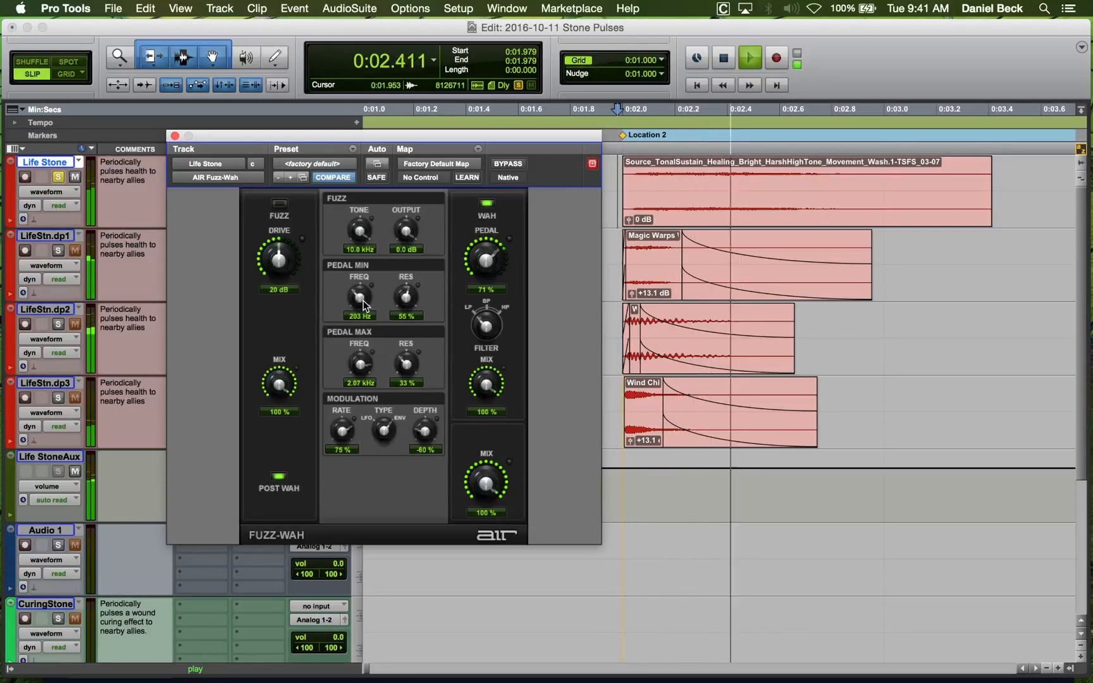
pyautogui.press('space')
pyautogui.press('space')
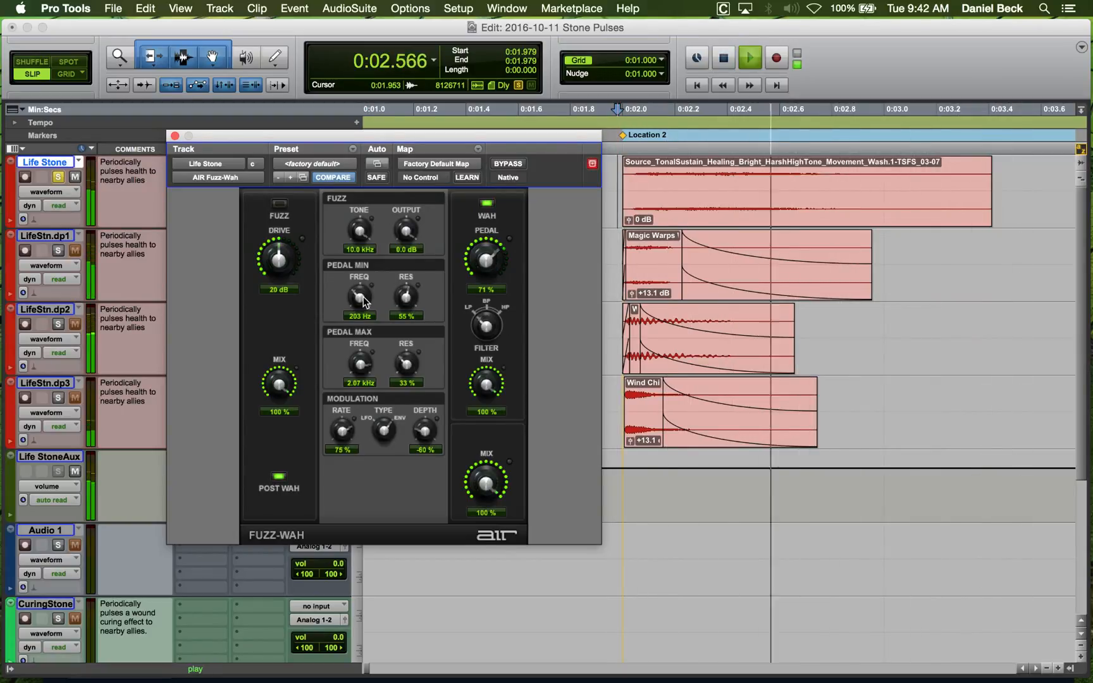
pyautogui.press('space')
pyautogui.press('space')
pyautogui.press('space')
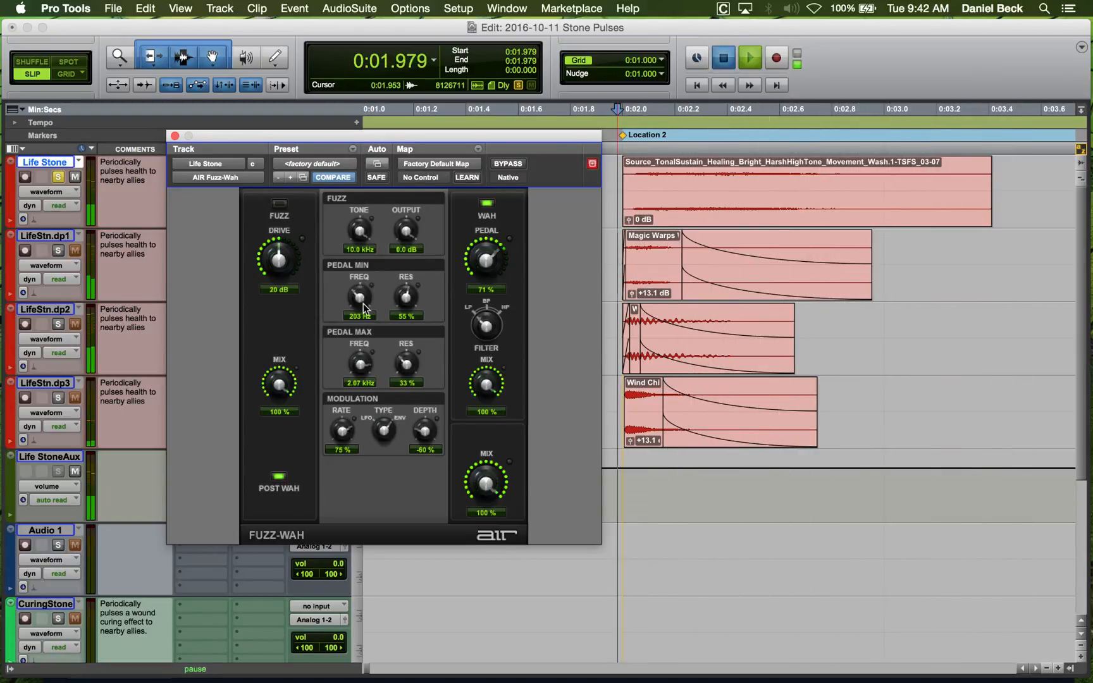
pyautogui.press('space')
pyautogui.press('space')
pyautogui.press('space')
pyautogui.press('space')
# Lower the pedal minimum resonance to 36 % and play the clip to check it.
pyautogui.moveTo(404, 304); pyautogui.dragTo(405, 326)
pyautogui.press('space')
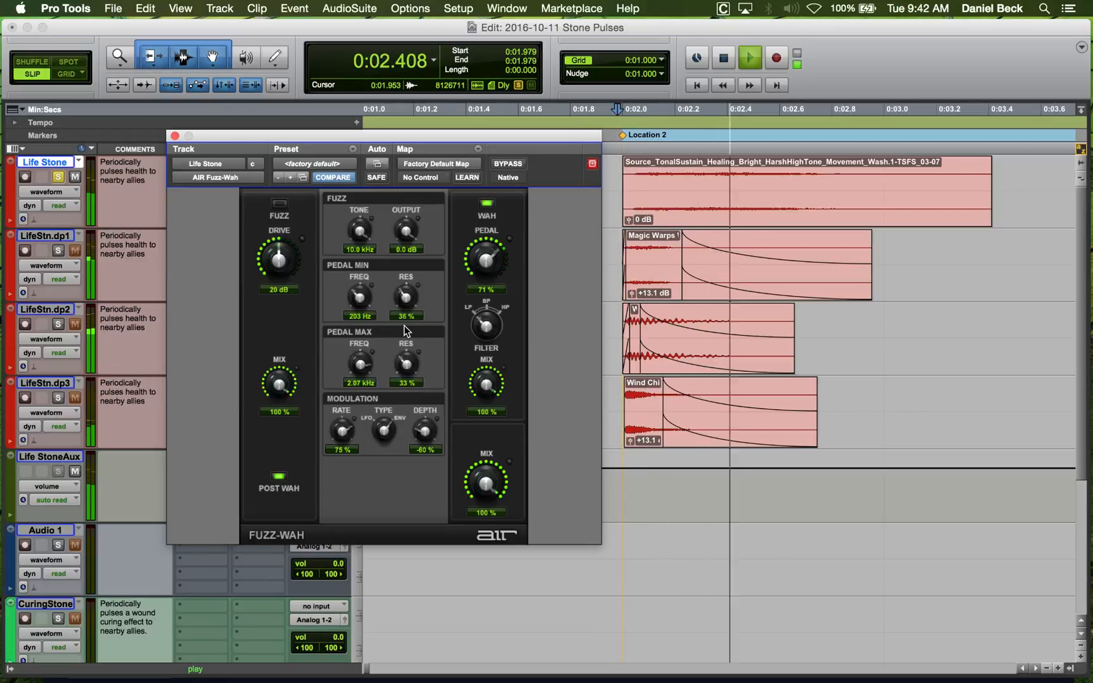
pyautogui.press('space')
pyautogui.press('space')
# Raise the Fuzz-Wah's pedal maximum frequency to 4.00 kHz and audition the Life Stone clip repeatedly.
pyautogui.moveTo(364, 369); pyautogui.dragTo(364, 344)
pyautogui.press('space')
pyautogui.press('space')
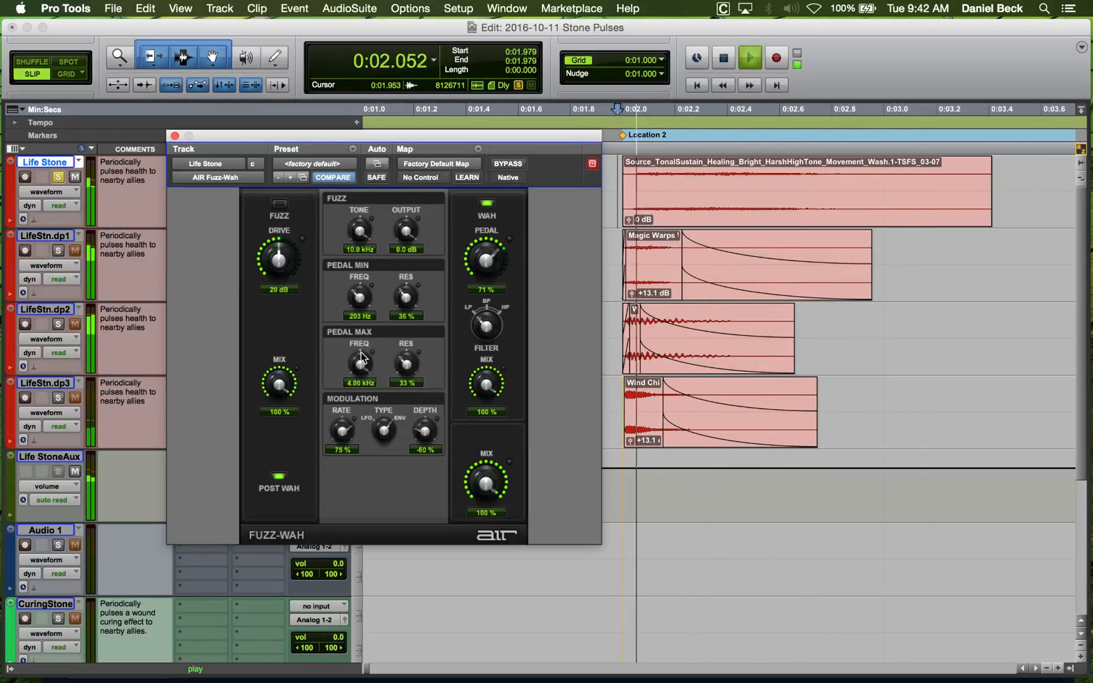
pyautogui.press('space')
pyautogui.press('space')
pyautogui.press('space')
pyautogui.press('space')
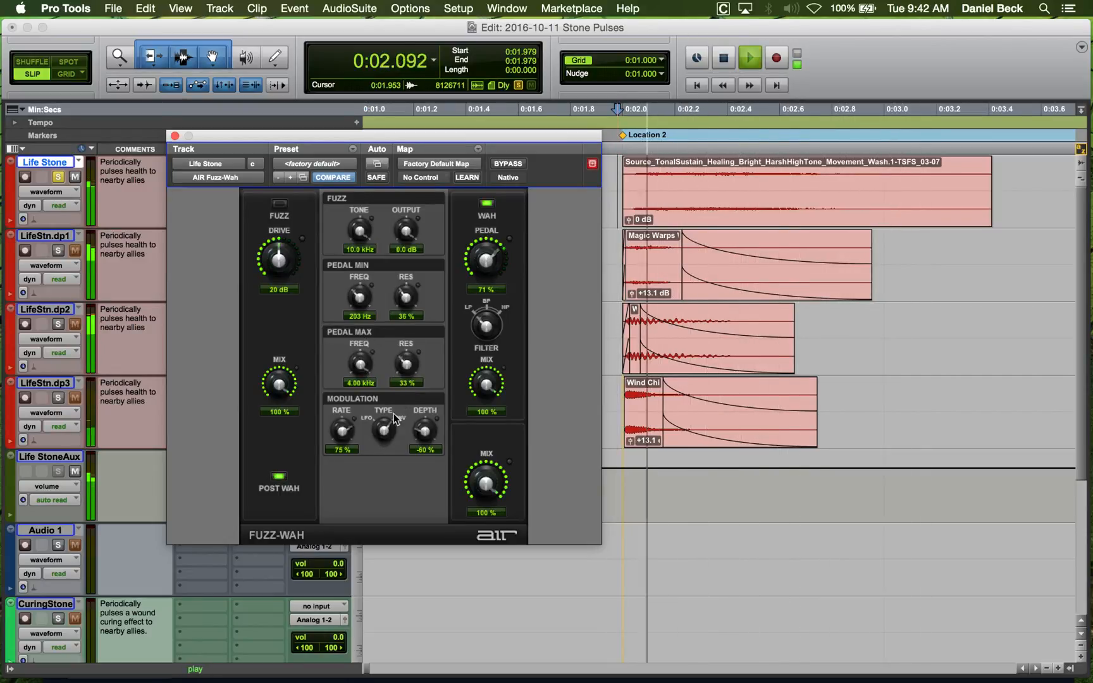
pyautogui.press('space')
# Set the Fuzz-Wah's modulation rate to 36 % and replay the clip several times to judge it.
pyautogui.moveTo(342, 436); pyautogui.dragTo(343, 492)
pyautogui.press('space')
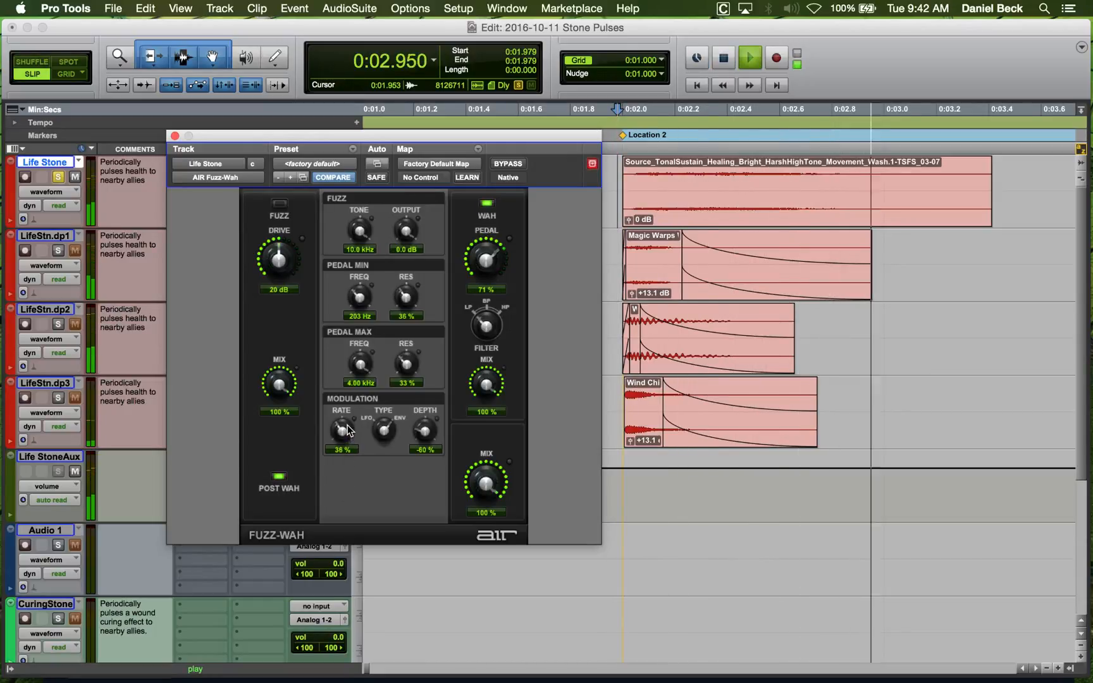
pyautogui.press('space')
pyautogui.press('space')
pyautogui.press('space')
pyautogui.press('space')
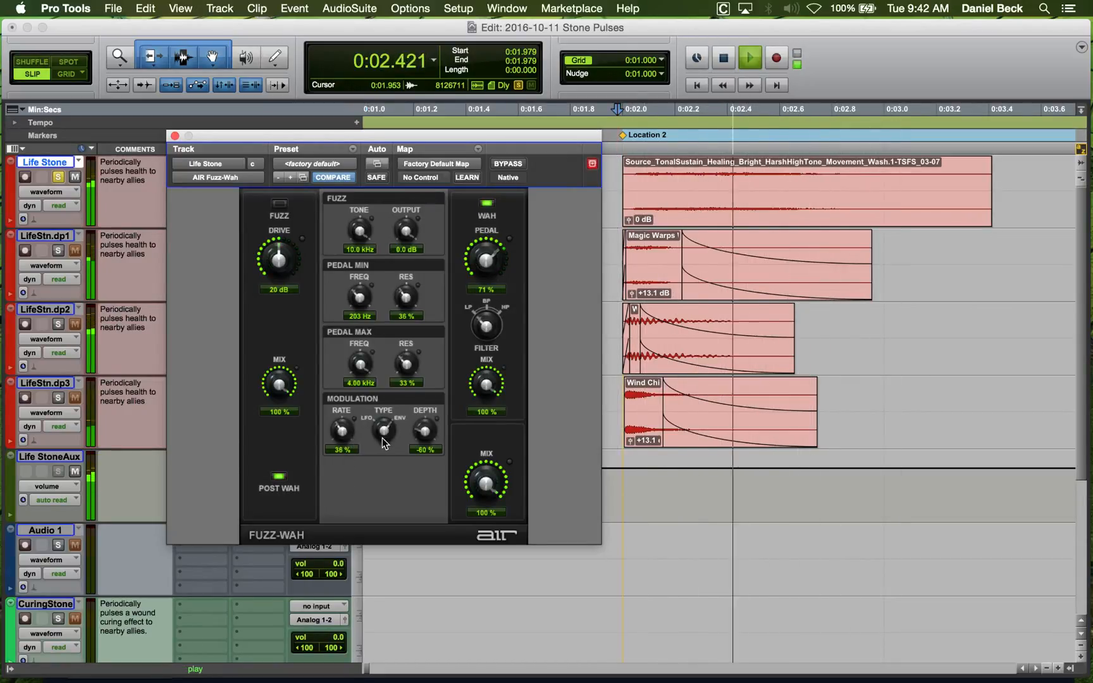
pyautogui.press('space')
pyautogui.press('space')
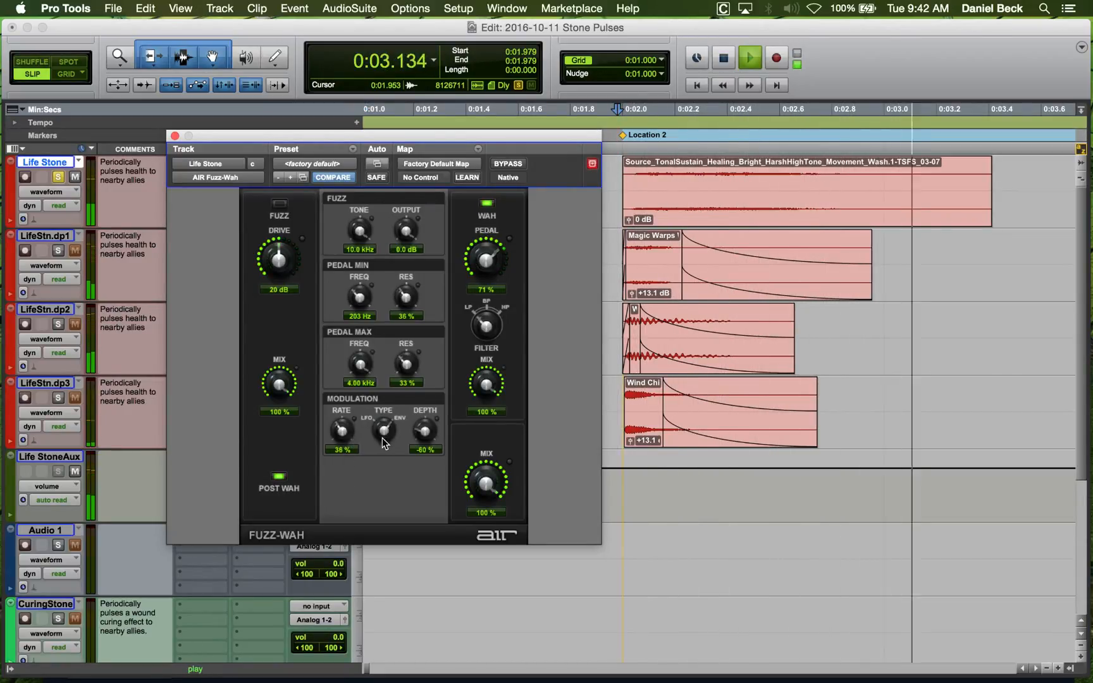
pyautogui.press('space')
pyautogui.press('space')
pyautogui.press('space')
# Try strongly positive and strongly negative Fuzz-Wah modulation depths while auditioning the clip.
pyautogui.moveTo(426, 431); pyautogui.dragTo(427, 311)
pyautogui.press('space')
pyautogui.press('space')
pyautogui.moveTo(424, 431); pyautogui.dragTo(425, 528)
pyautogui.press('space')
pyautogui.press('space')
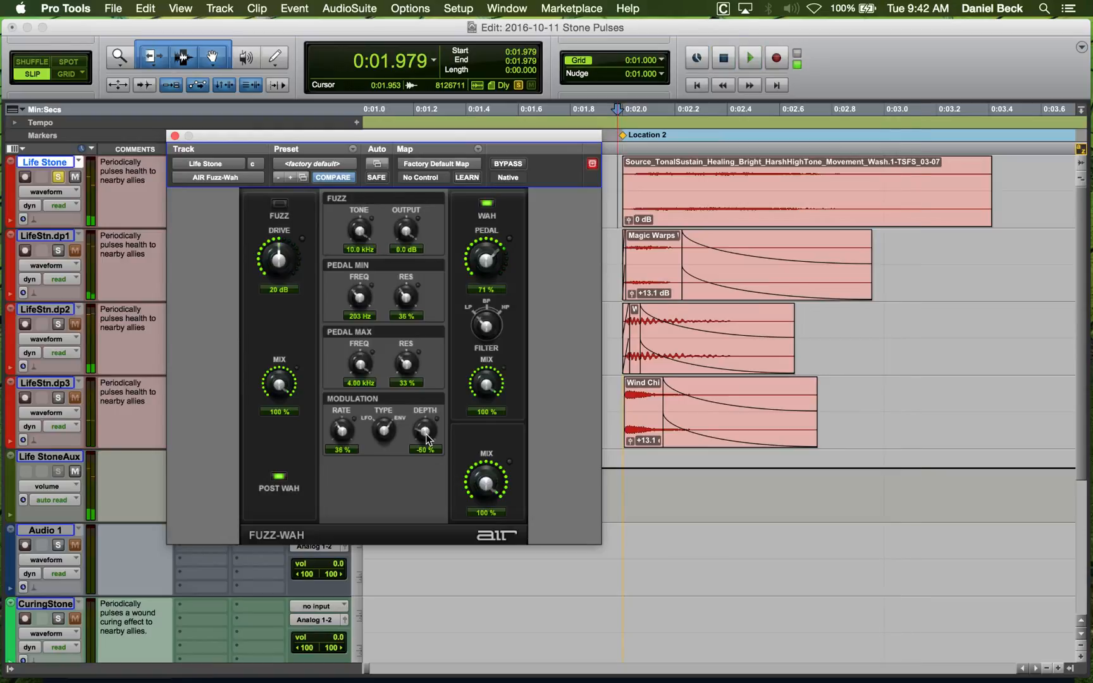
pyautogui.press('space')
# Set the Fuzz-Wah's modulation depth to -78 % and audition the Life Stone clip repeatedly.
pyautogui.moveTo(427, 432); pyautogui.dragTo(428, 446)
pyautogui.press('space')
pyautogui.press('space')
pyautogui.press('space')
pyautogui.press('space')
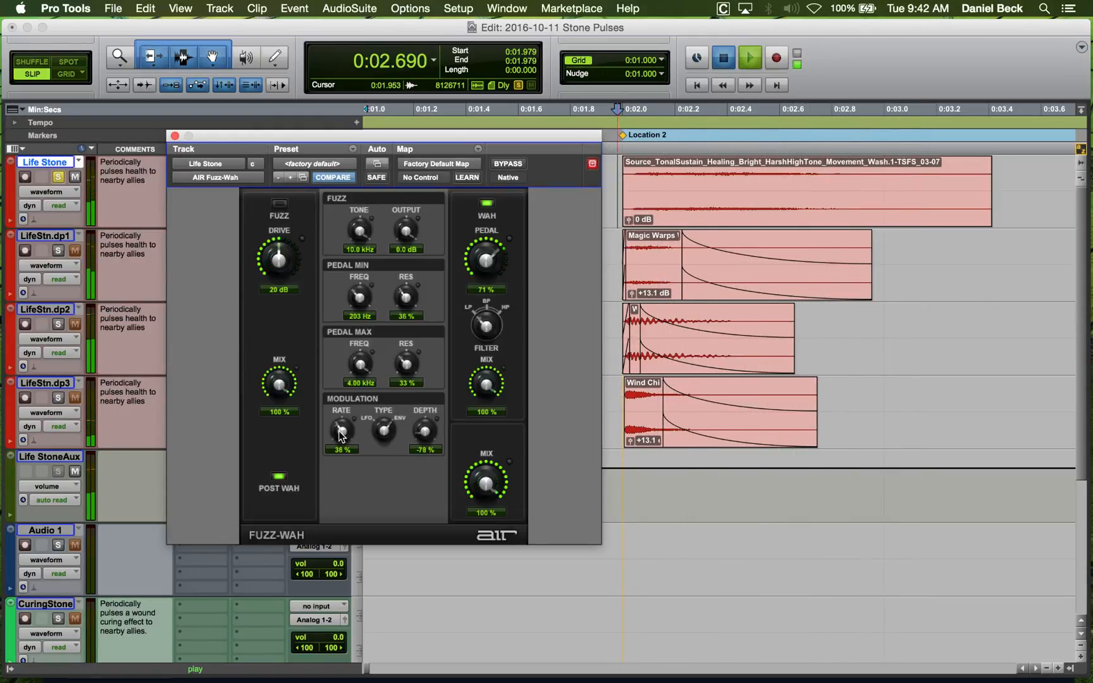
pyautogui.press('space')
pyautogui.press('space')
pyautogui.press('space')
pyautogui.press('space')
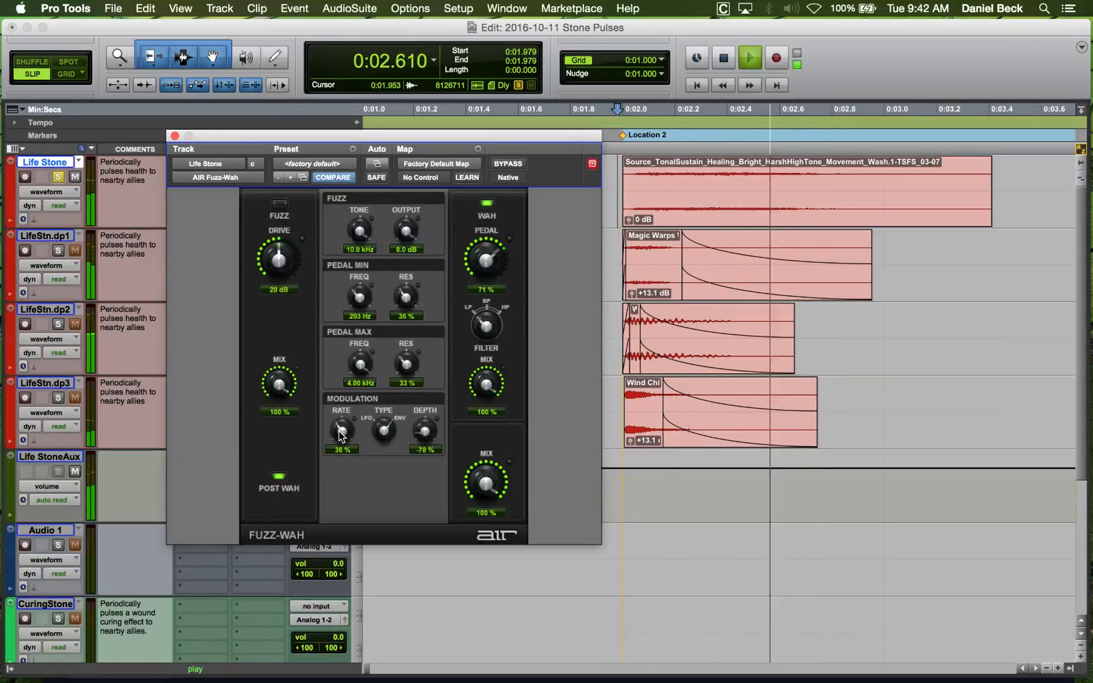
# Lower the Fuzz-Wah's modulation rate to 21 % and replay the Life Stone clip several times to judge it.
pyautogui.press('space')
pyautogui.press('space')
pyautogui.press('space')
pyautogui.moveTo(340, 435)
pyautogui.mouseDown()
pyautogui.moveTo(342, 417)
pyautogui.moveTo(345, 434)
pyautogui.mouseUp()
pyautogui.press('space')
pyautogui.press('space')
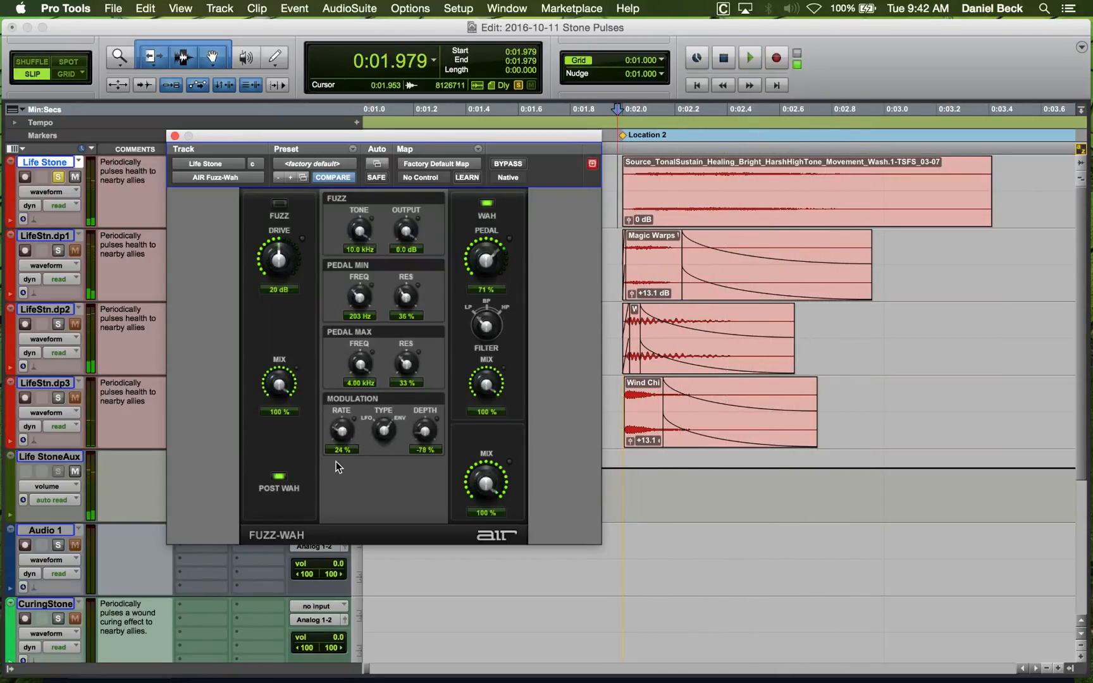
pyautogui.press('space')
pyautogui.press('space')
pyautogui.press('space')
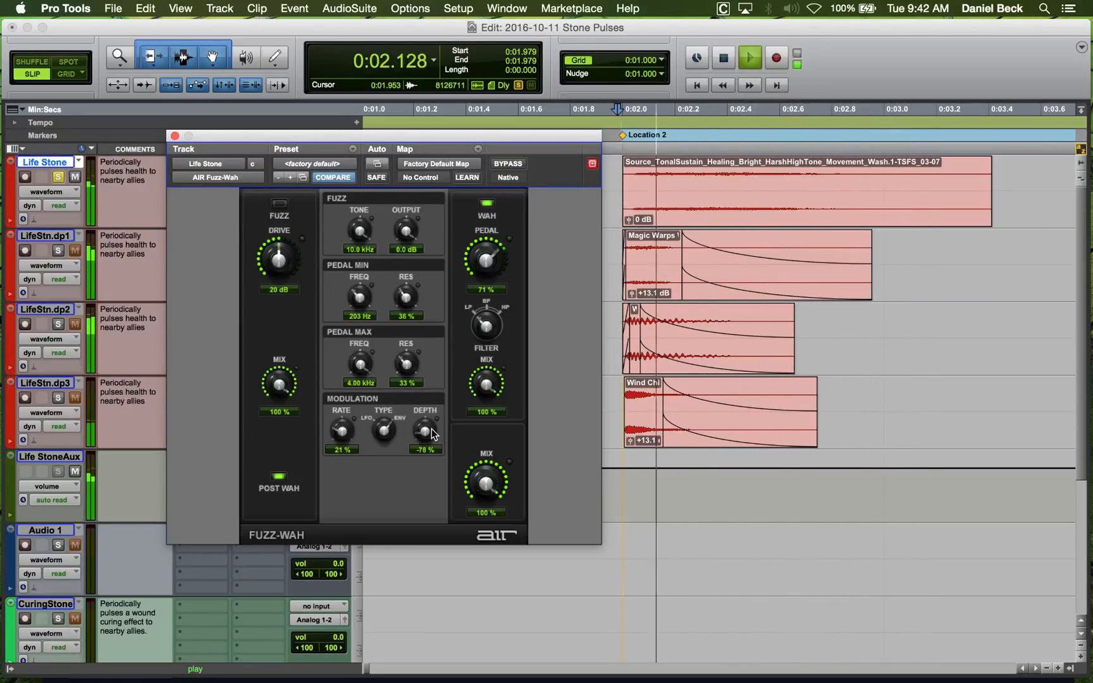
pyautogui.press('space')
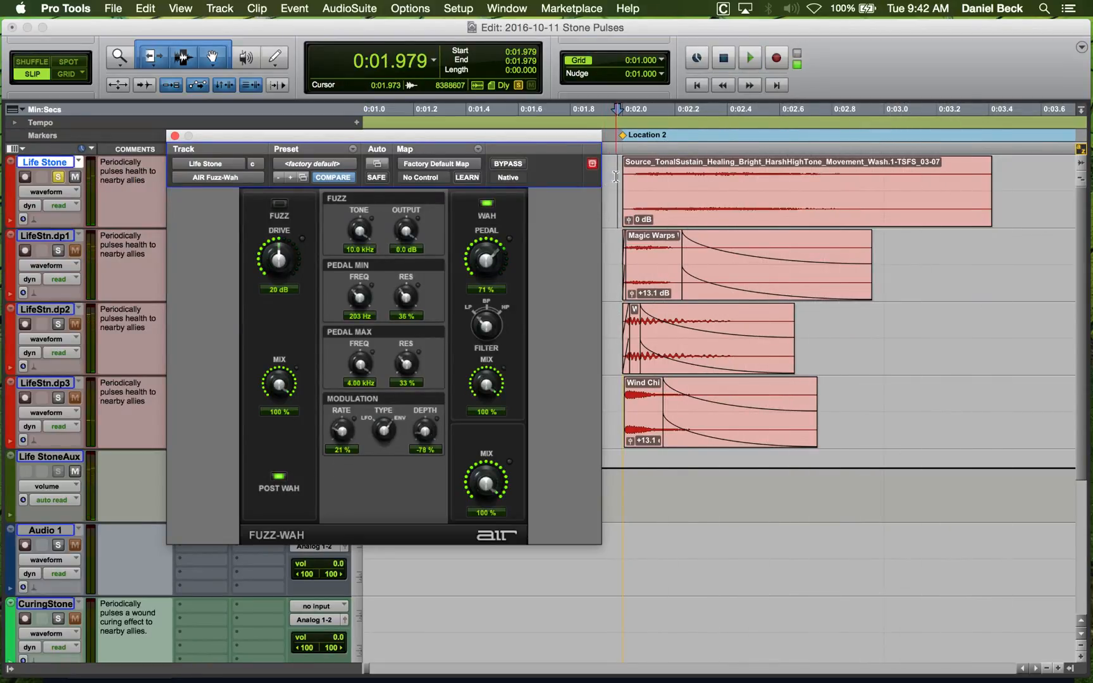
# Try the Fuzz-Wah's wah pedal at 46 % while auditioning the Life Stone clip from just before its start.
pyautogui.click(617, 179)
pyautogui.moveTo(487, 254); pyautogui.dragTo(478, 346)
pyautogui.press('space')
pyautogui.press('space')
pyautogui.press('space')
pyautogui.press('space')
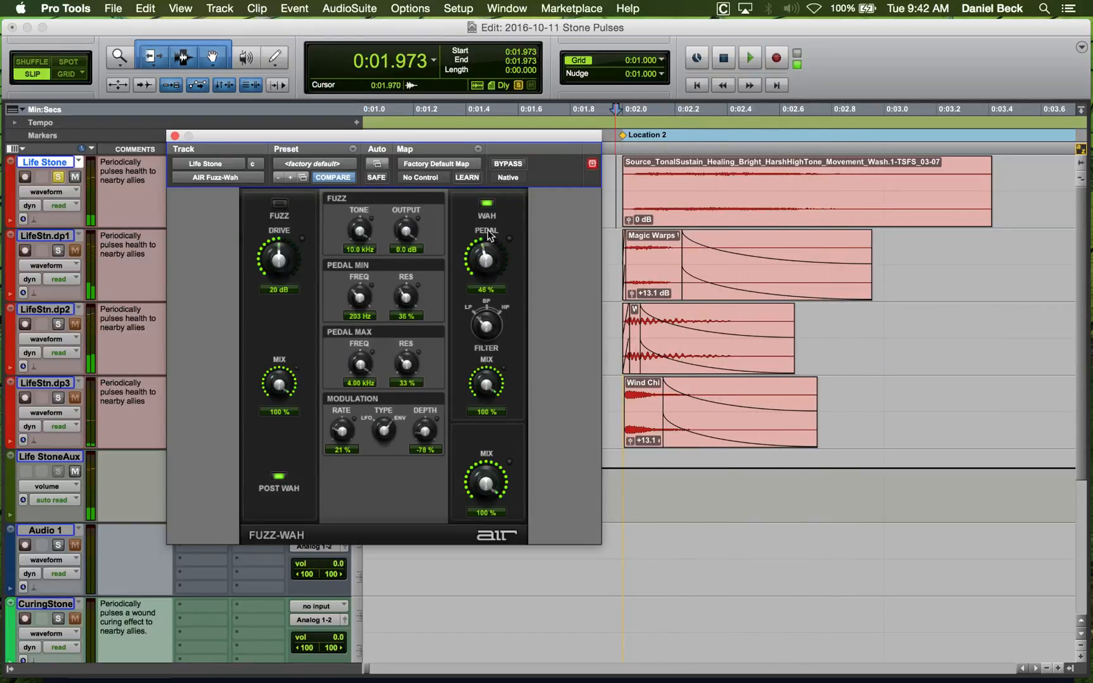
pyautogui.press('space')
# Try the Fuzz-Wah's wah pedal at 67 % and audition the soloed Life Stone clip repeatedly.
pyautogui.moveTo(486, 256)
pyautogui.mouseDown()
pyautogui.moveTo(492, 231)
pyautogui.moveTo(489, 252)
pyautogui.mouseUp()
pyautogui.press('space')
pyautogui.press('space')
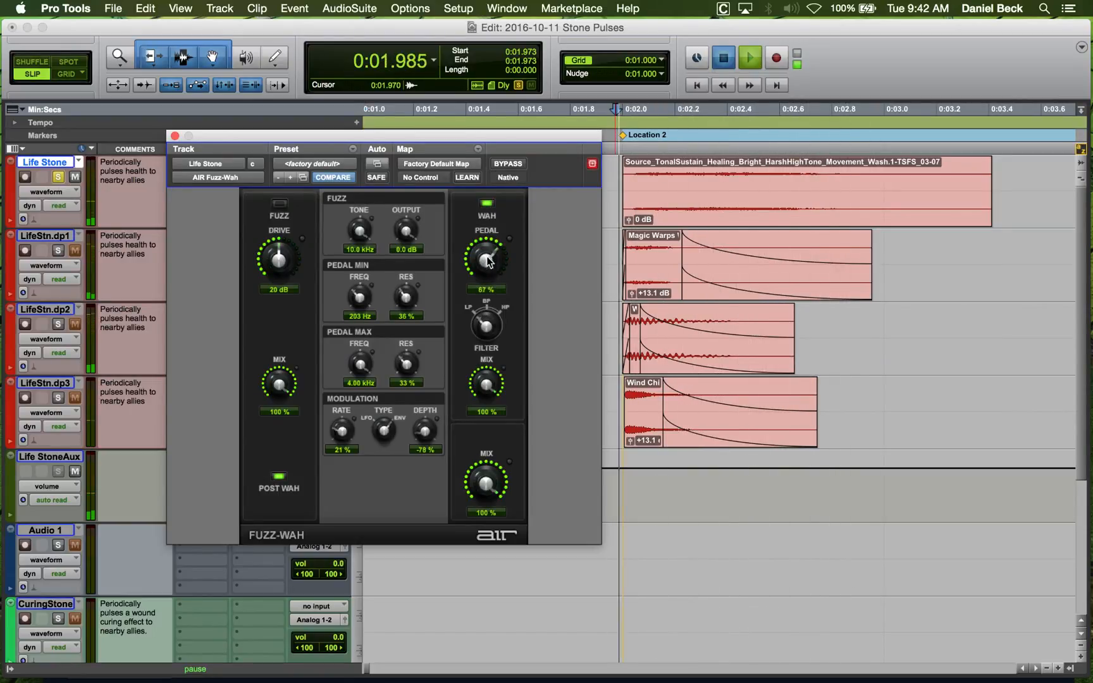
pyautogui.press('space')
pyautogui.press('space')
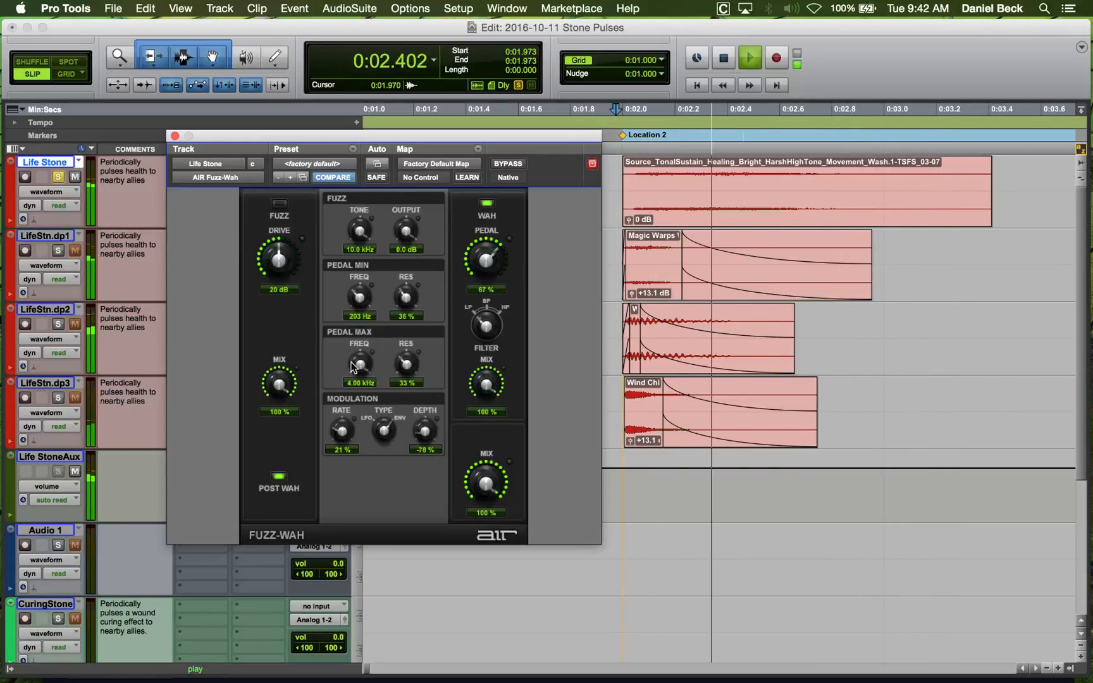
pyautogui.press('space')
pyautogui.press('space')
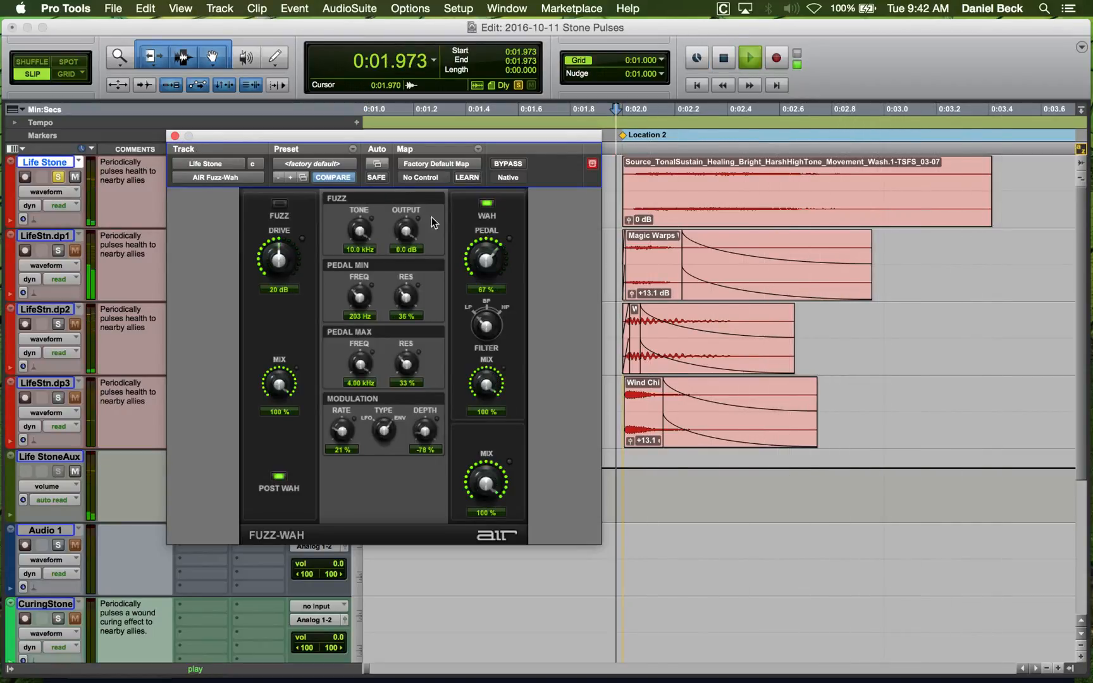
pyautogui.press('space')
# Raise the Fuzz-Wah's wah pedal to 84 % and replay the Life Stone clip to judge the sweep.
pyautogui.moveTo(491, 264); pyautogui.dragTo(490, 244)
pyautogui.press('space')
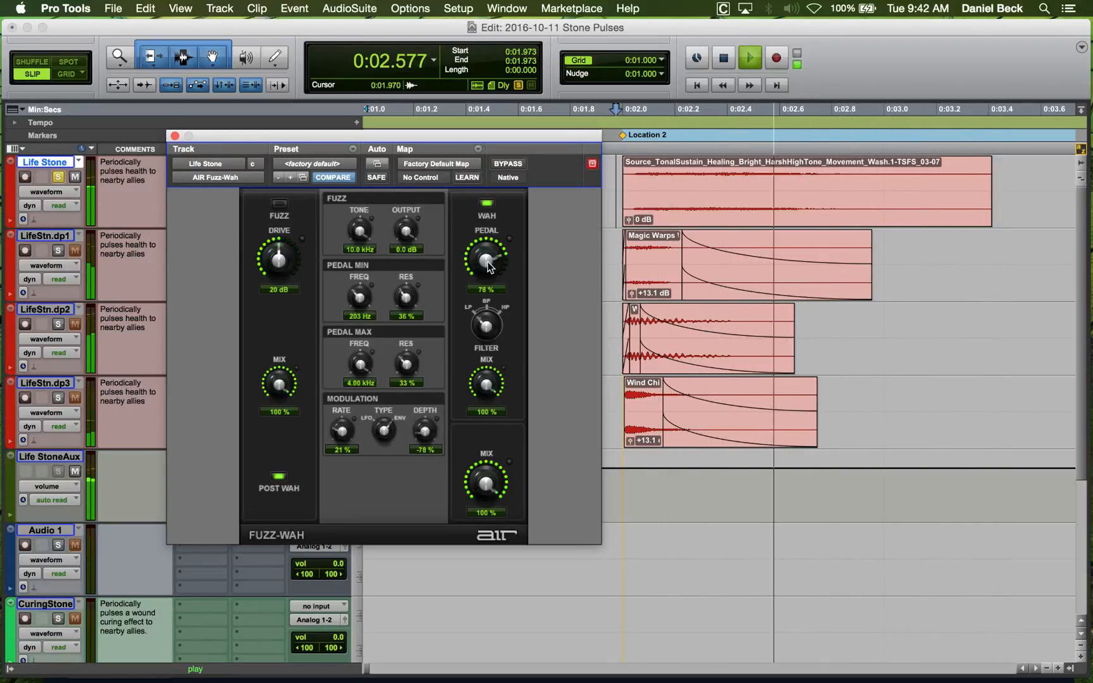
pyautogui.press('space')
pyautogui.press('space')
pyautogui.press('space')
pyautogui.press('space')
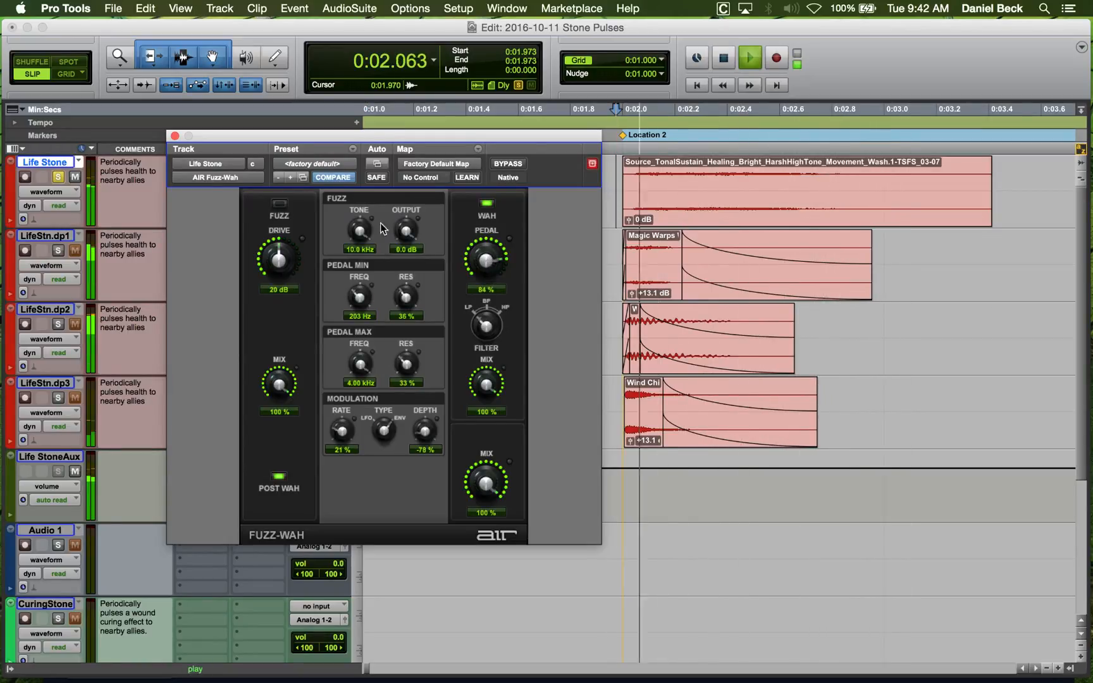
# Close the Fuzz-Wah window, unsolo the Life Stone track and play all layers from just before the clips, dismissing any playback error.
pyautogui.click(175, 136)
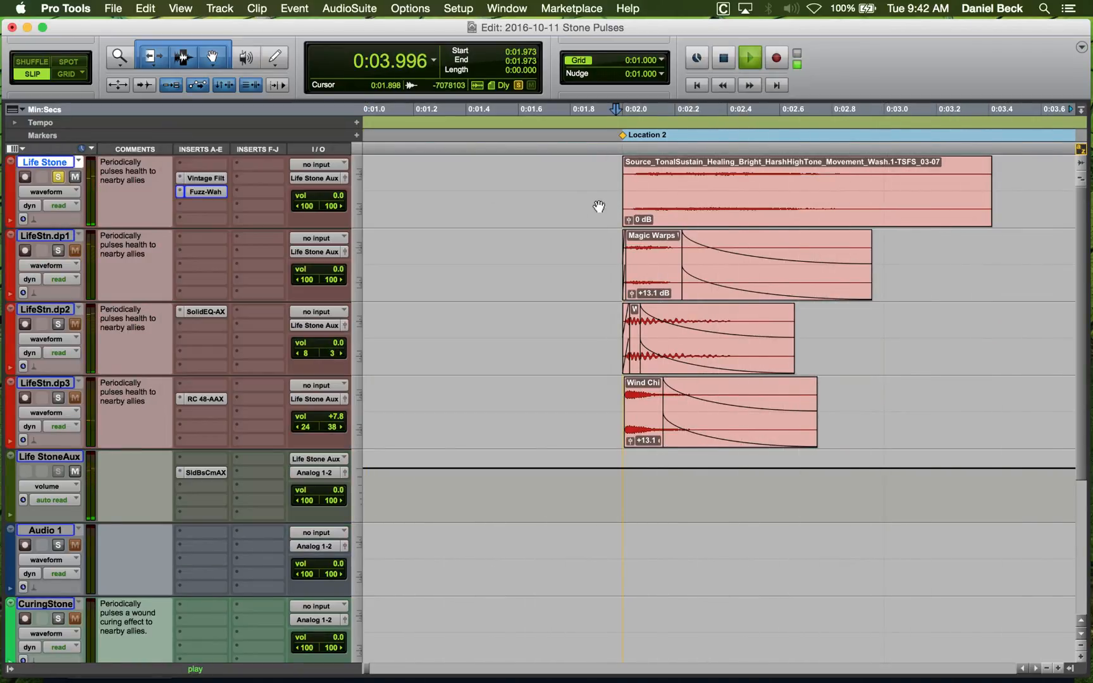
pyautogui.click(603, 179)
pyautogui.press('space')
pyautogui.press('space')
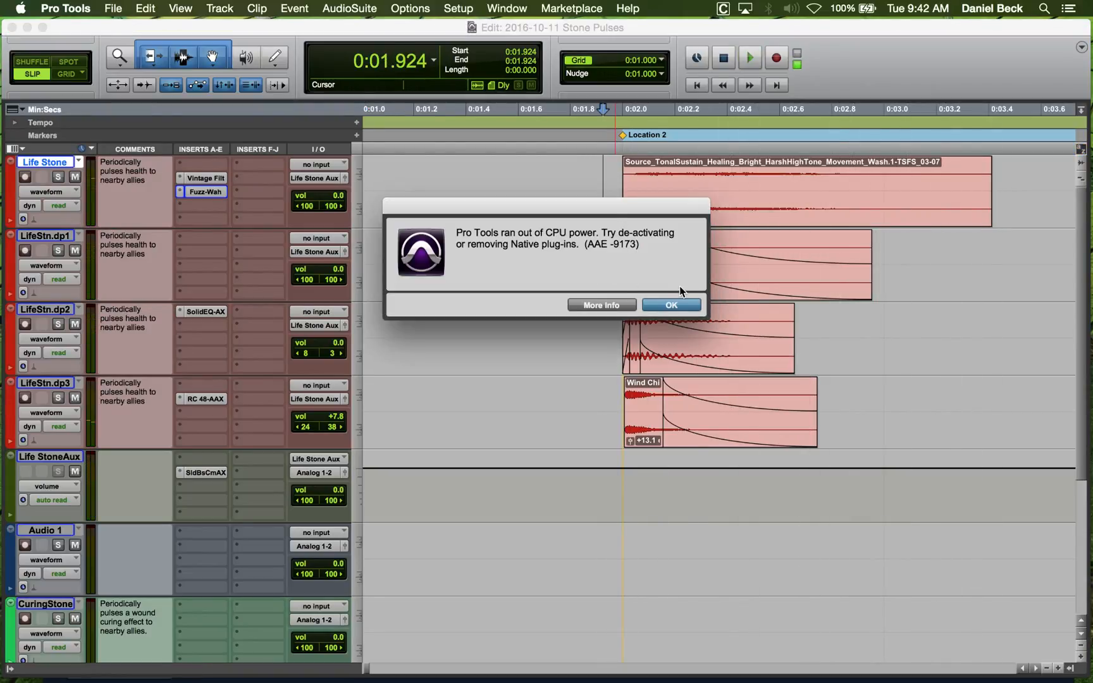
pyautogui.click(672, 305)
# Set the playback engine's hardware buffer size to 1024 samples.
pyautogui.click(609, 189)
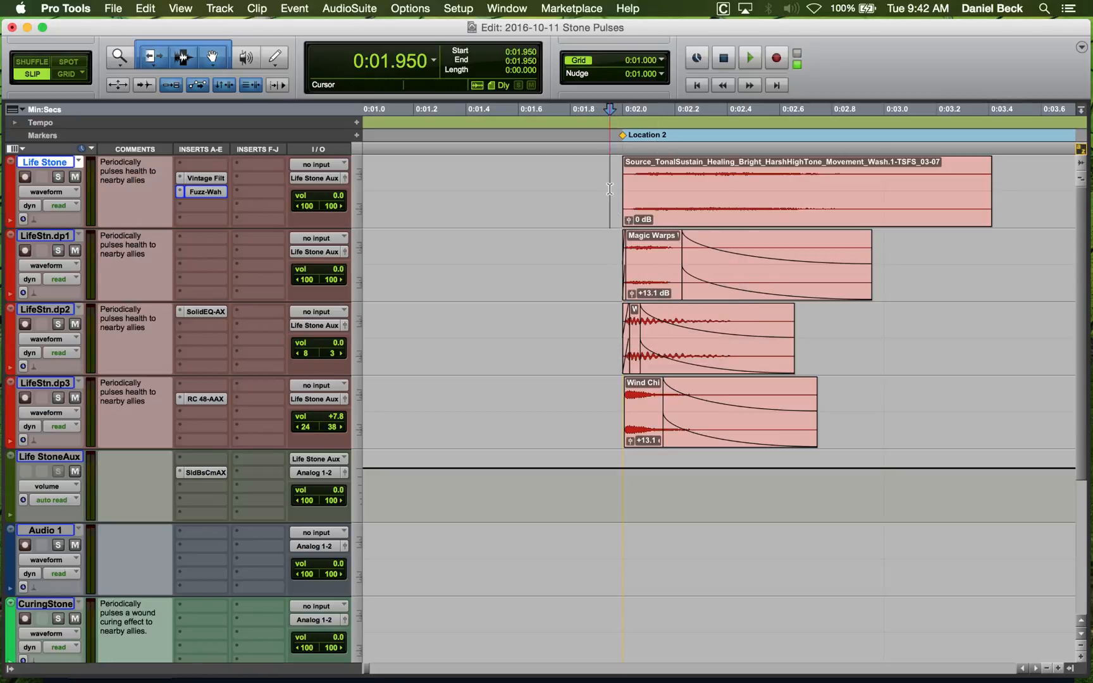
pyautogui.click(612, 188)
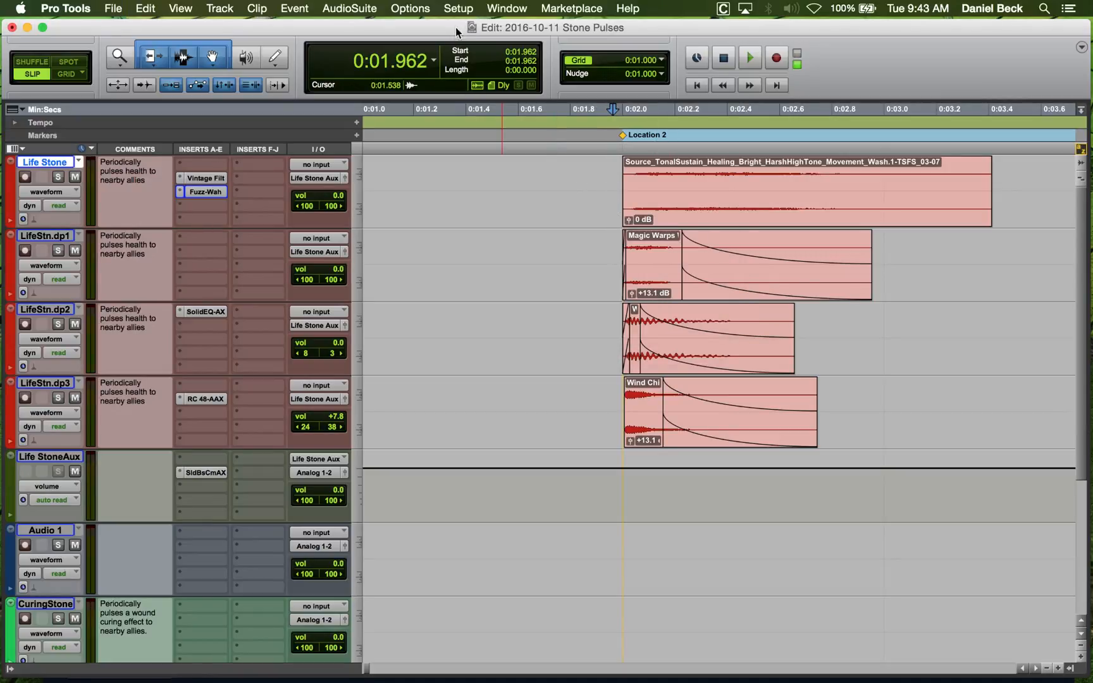
pyautogui.click(459, 8)
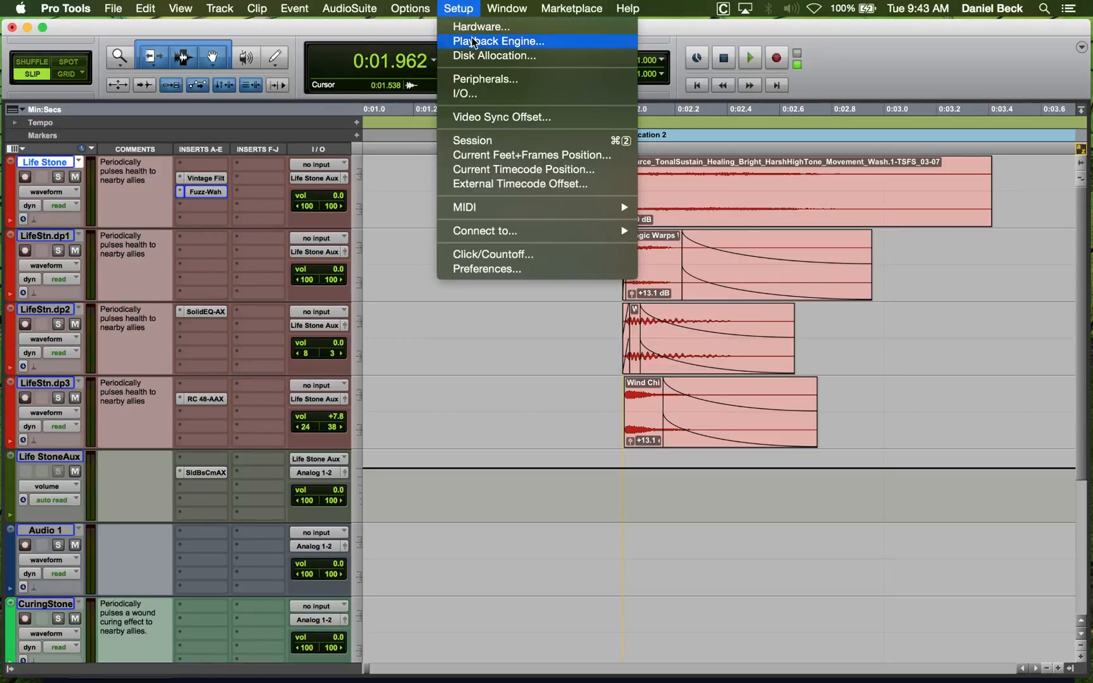
pyautogui.click(472, 38)
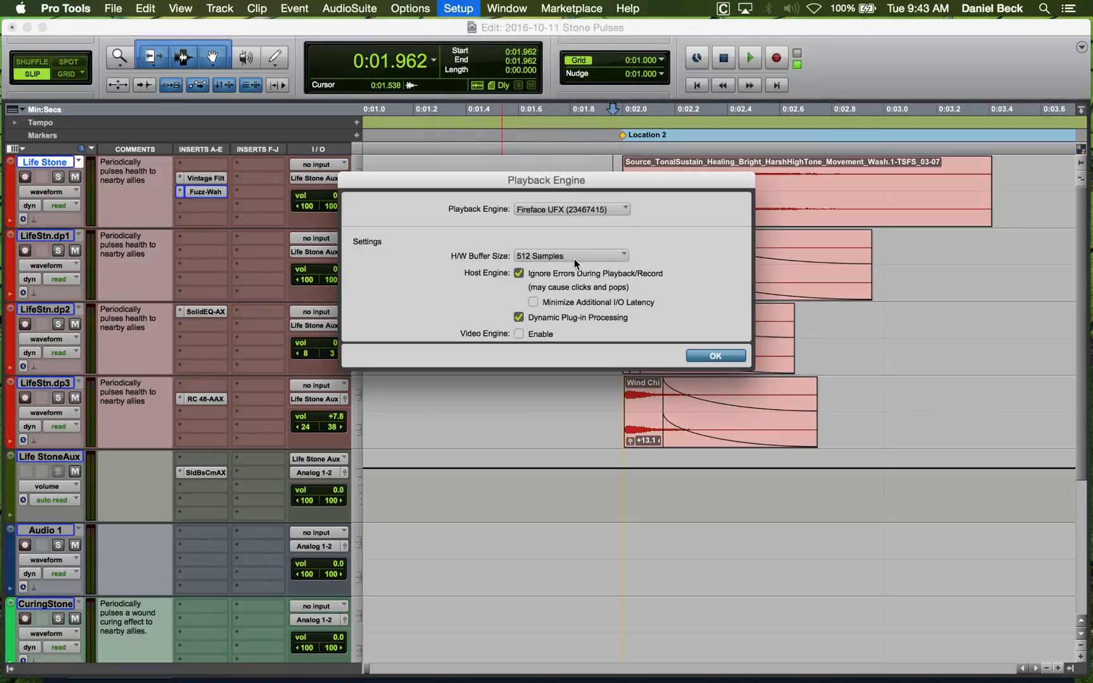
pyautogui.click(573, 257)
pyautogui.click(612, 268)
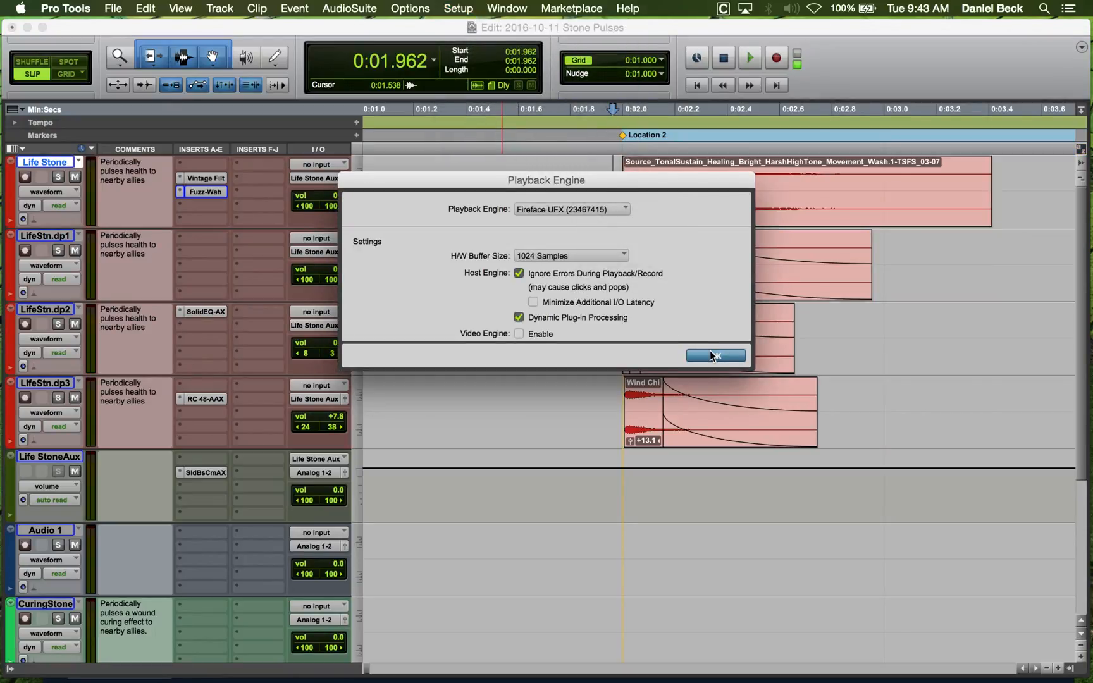
pyautogui.press('Return')
# Audition the full layered Life Stone pulse repeatedly from just before the clips with all tracks unsoloed.
pyautogui.click(608, 178)
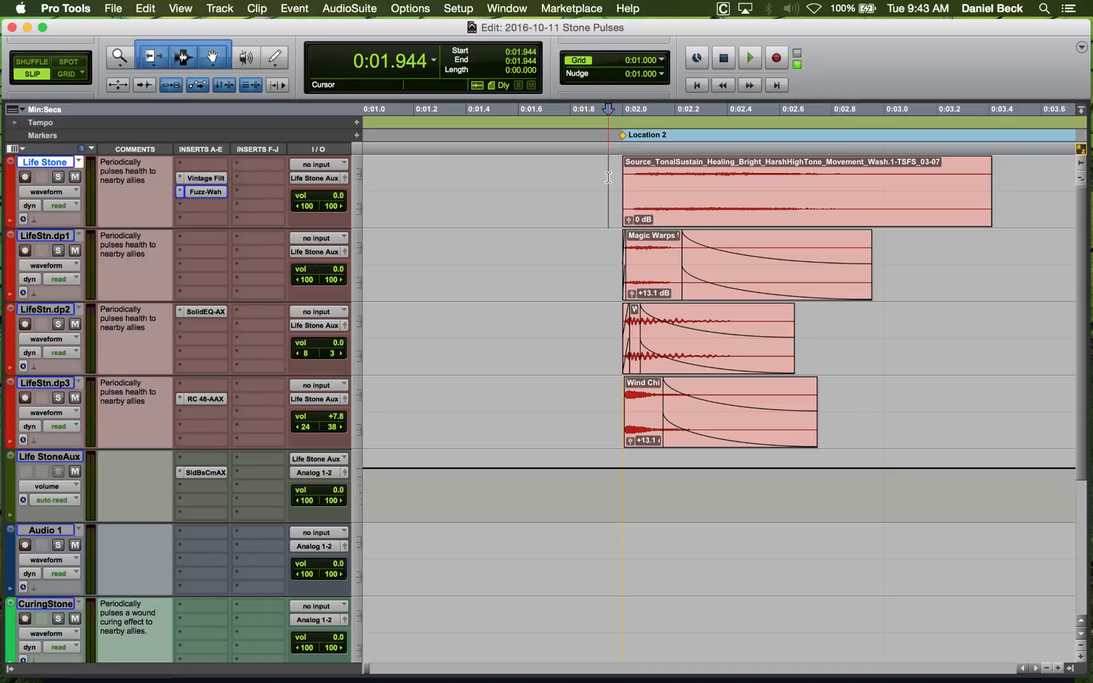
pyautogui.press('space')
pyautogui.press('space')
pyautogui.press('space')
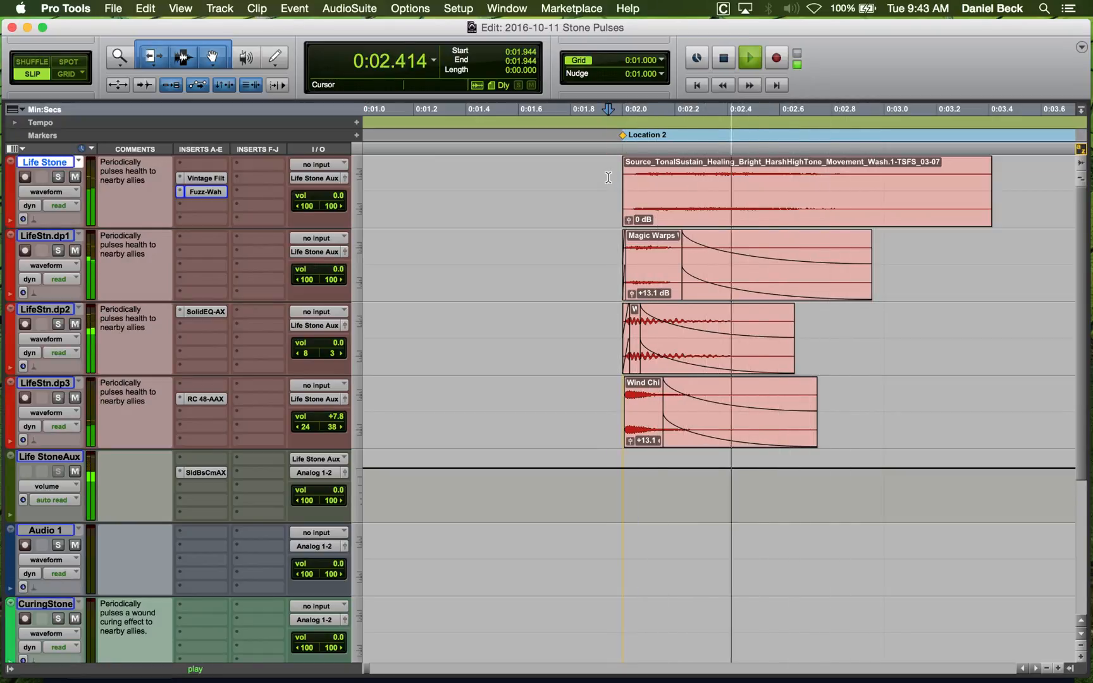
pyautogui.press('space')
pyautogui.press('space')
pyautogui.press('space')
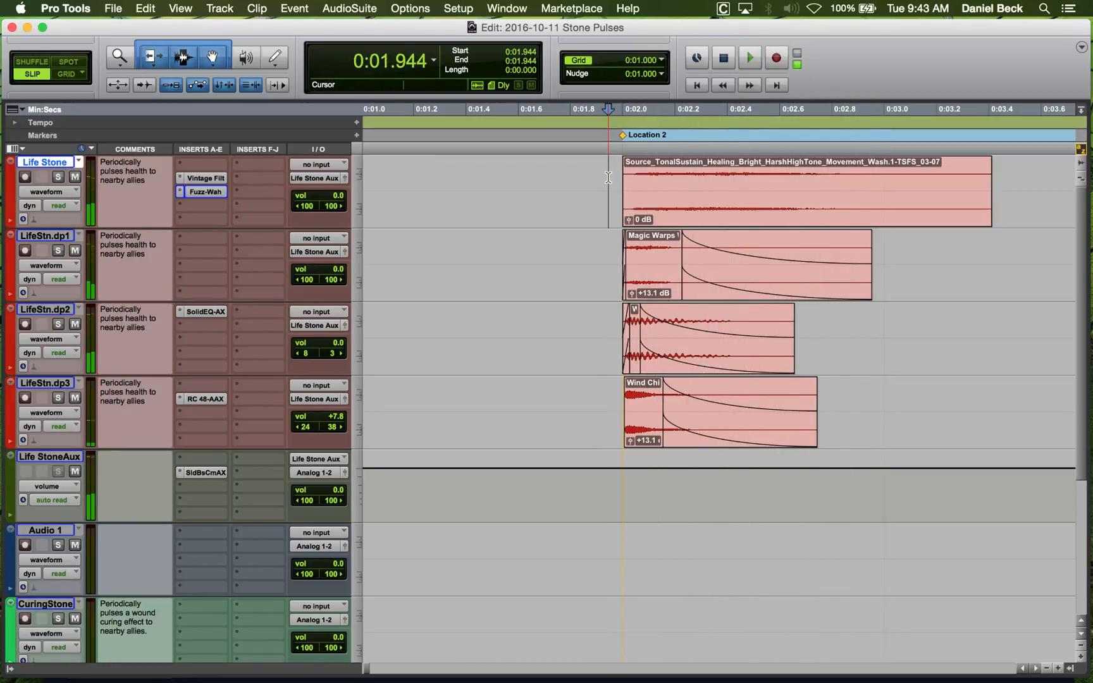
pyautogui.press('space')
pyautogui.press('space')
pyautogui.press('space')
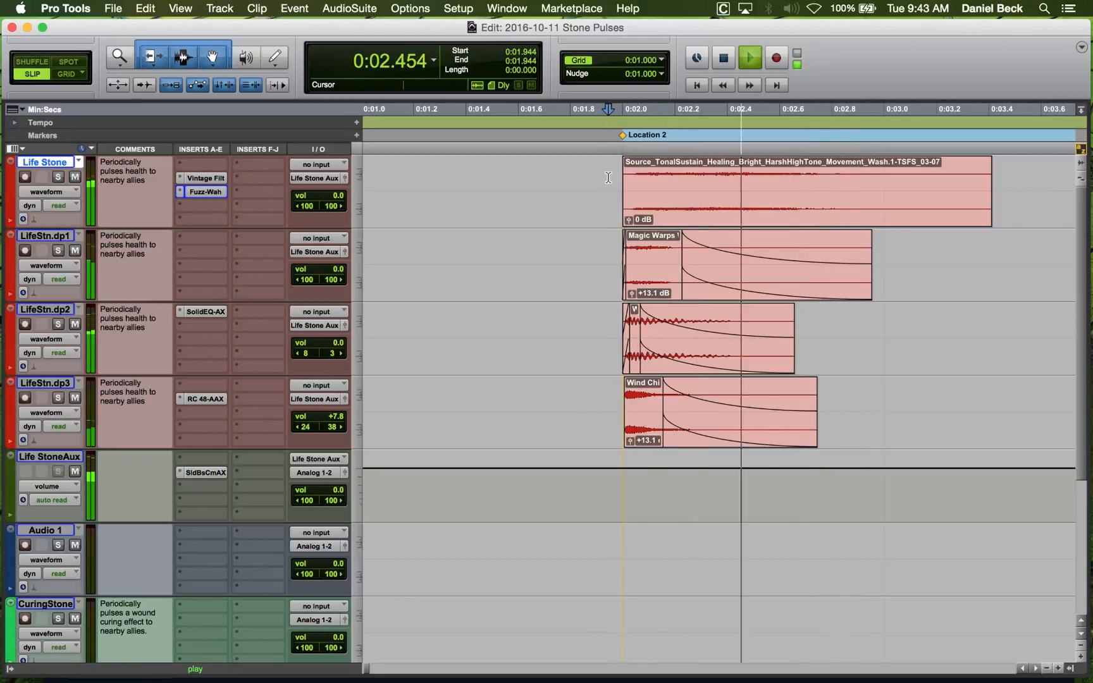
pyautogui.press('space')
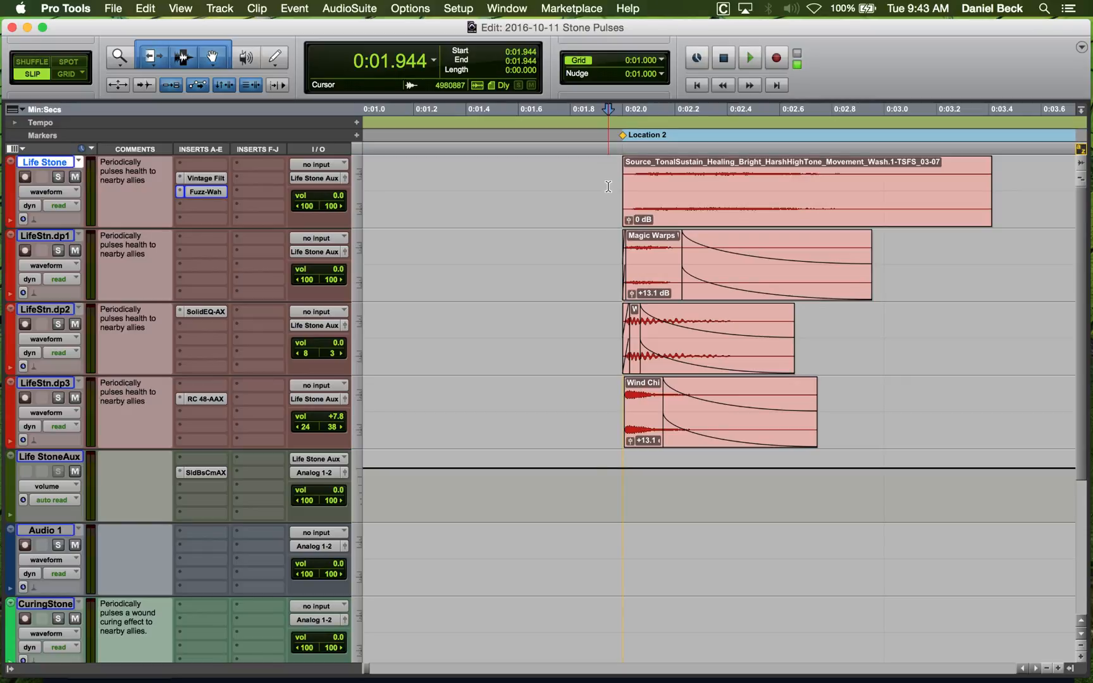
pyautogui.press('space')
pyautogui.press('space')
# Examine the start of the Life Stone layers up close and replay the pulse from just before Location 2.
pyautogui.click(616, 180)
pyautogui.press('super+bracketright')
pyautogui.press('super+bracketright')
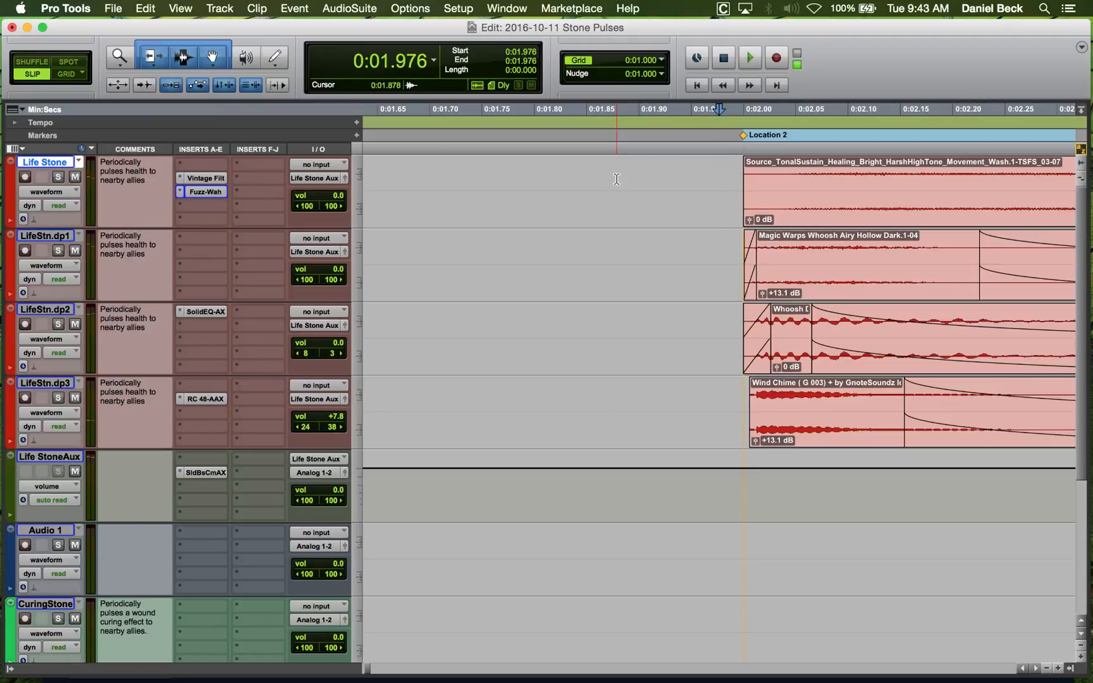
pyautogui.press('super+bracketleft')
pyautogui.press('super+bracketleft')
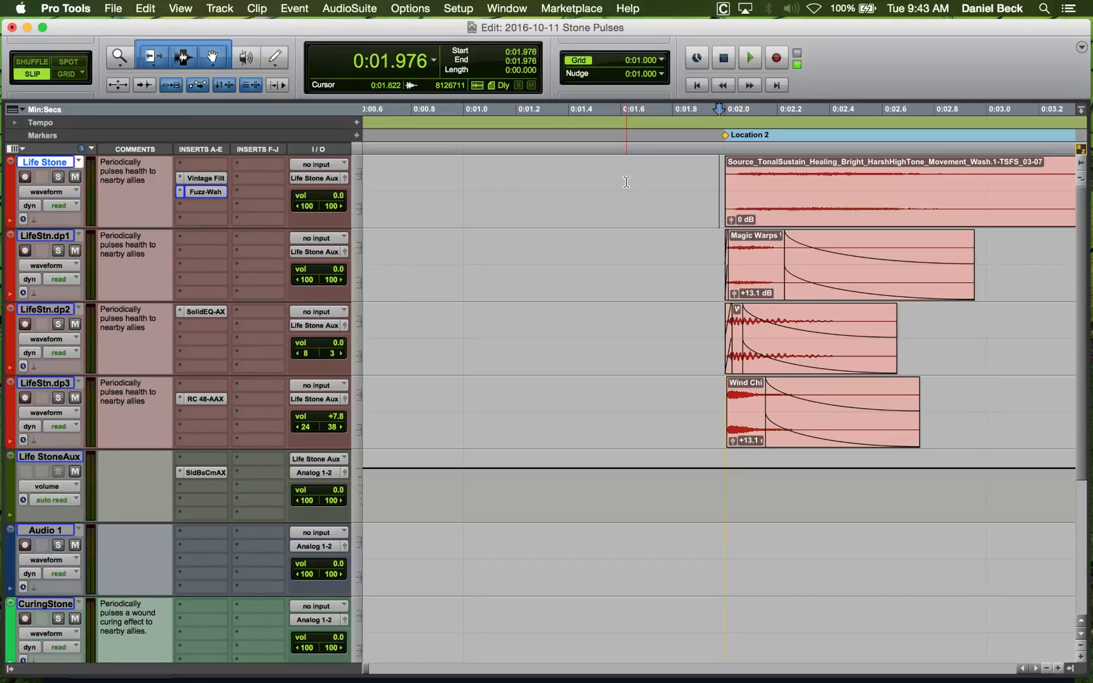
pyautogui.click(716, 182)
pyautogui.press('space')
pyautogui.press('space')
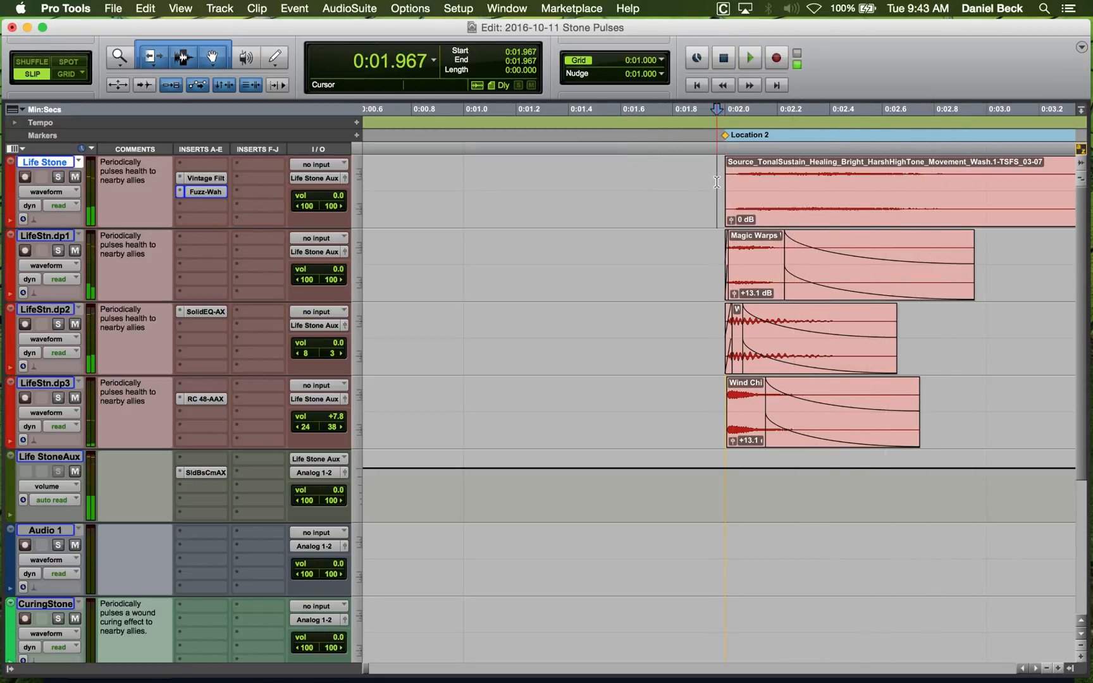
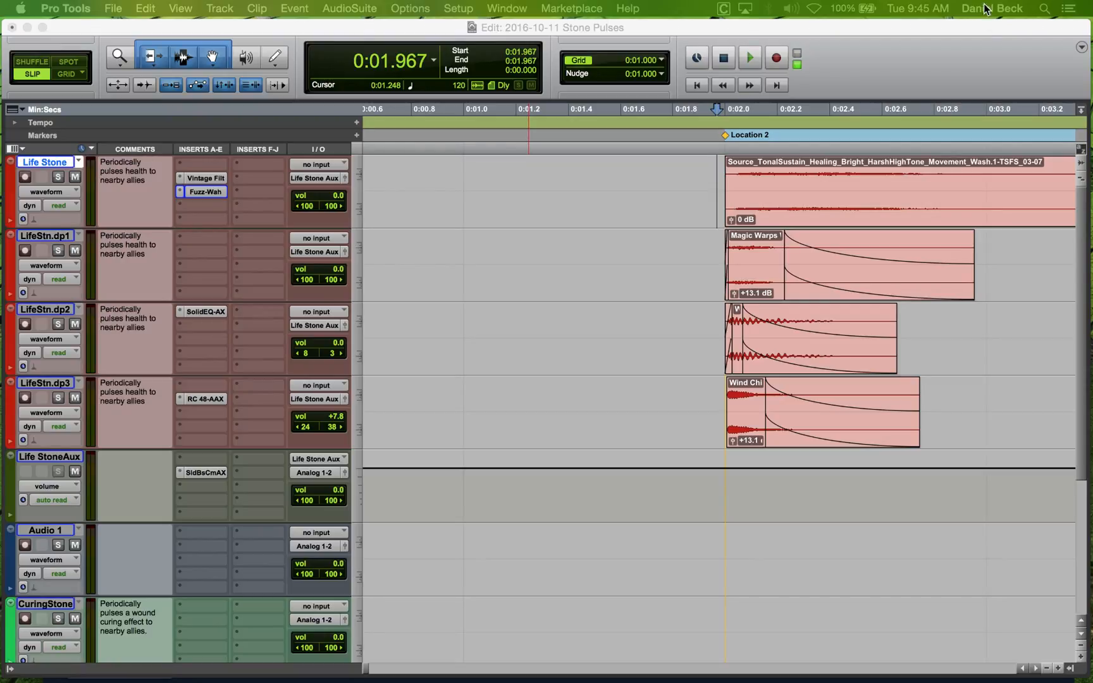
# Return to the session's edit window and play the combined Life Stone layers twice from just before the clips.
pyautogui.click(743, 28)
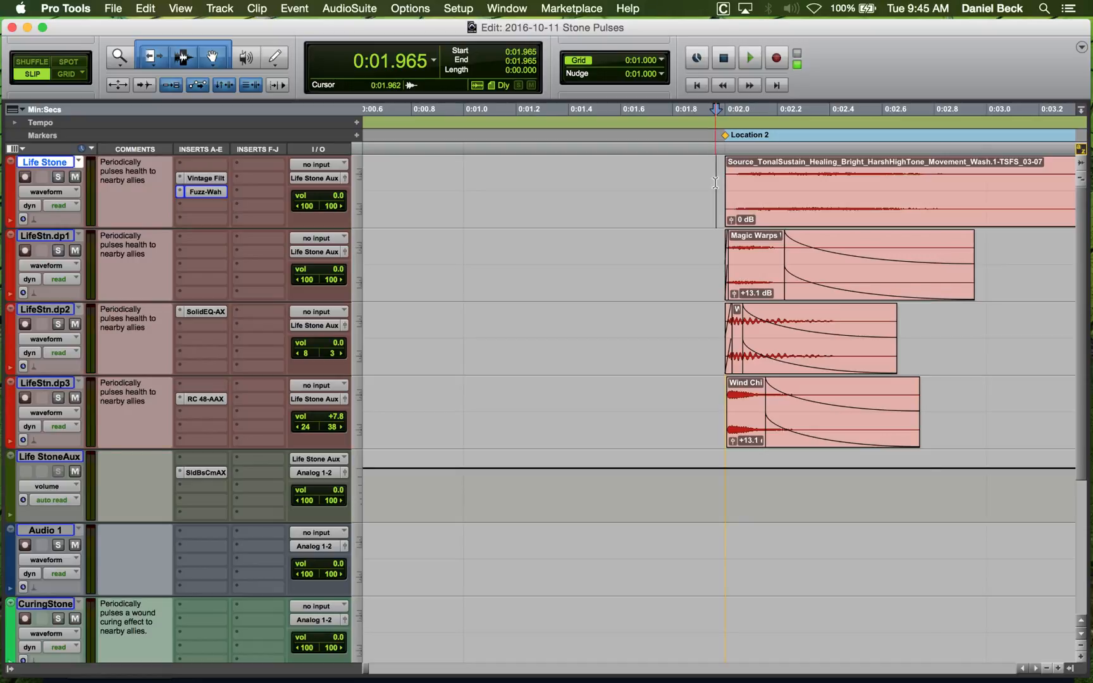
pyautogui.press('space')
pyautogui.press('space')
pyautogui.click(718, 240)
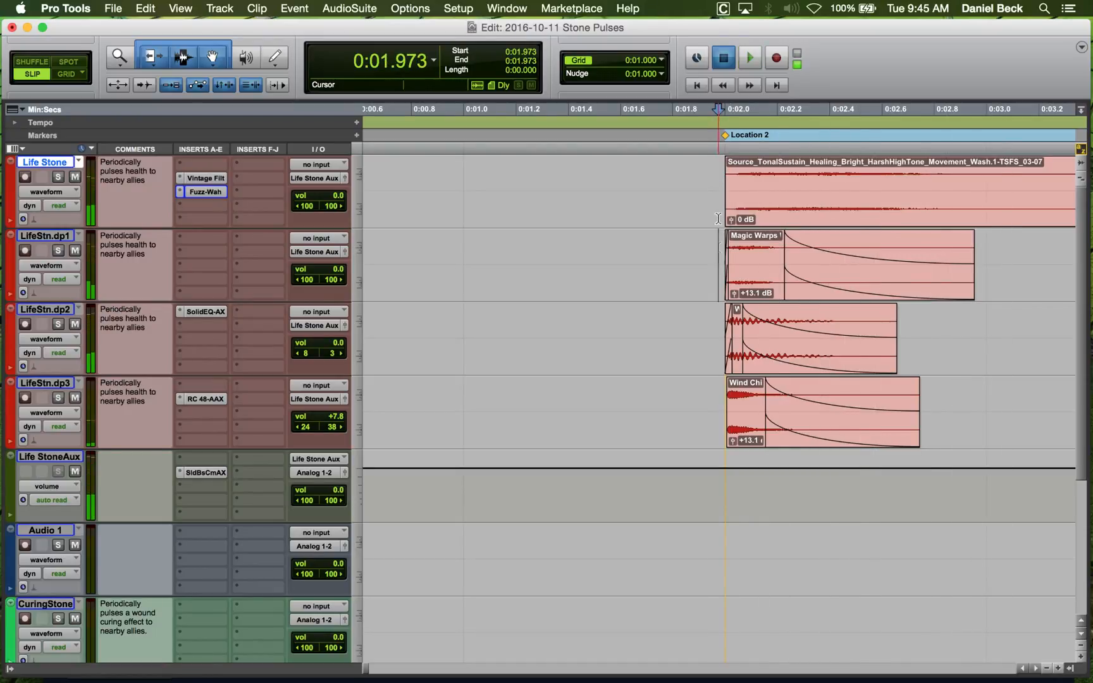
pyautogui.click(720, 164)
pyautogui.press('space')
pyautogui.press('space')
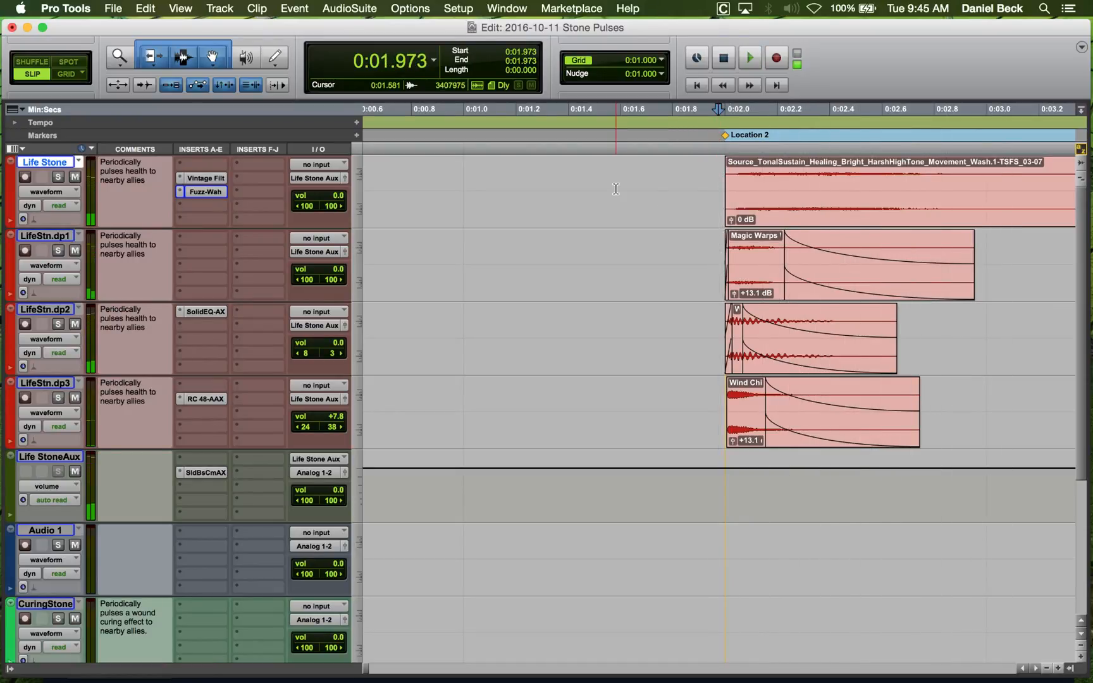
# Open the Life Stone track's Fuzz-Wah and compare the layered pulse with the effect bypassed and active.
pyautogui.click(214, 191)
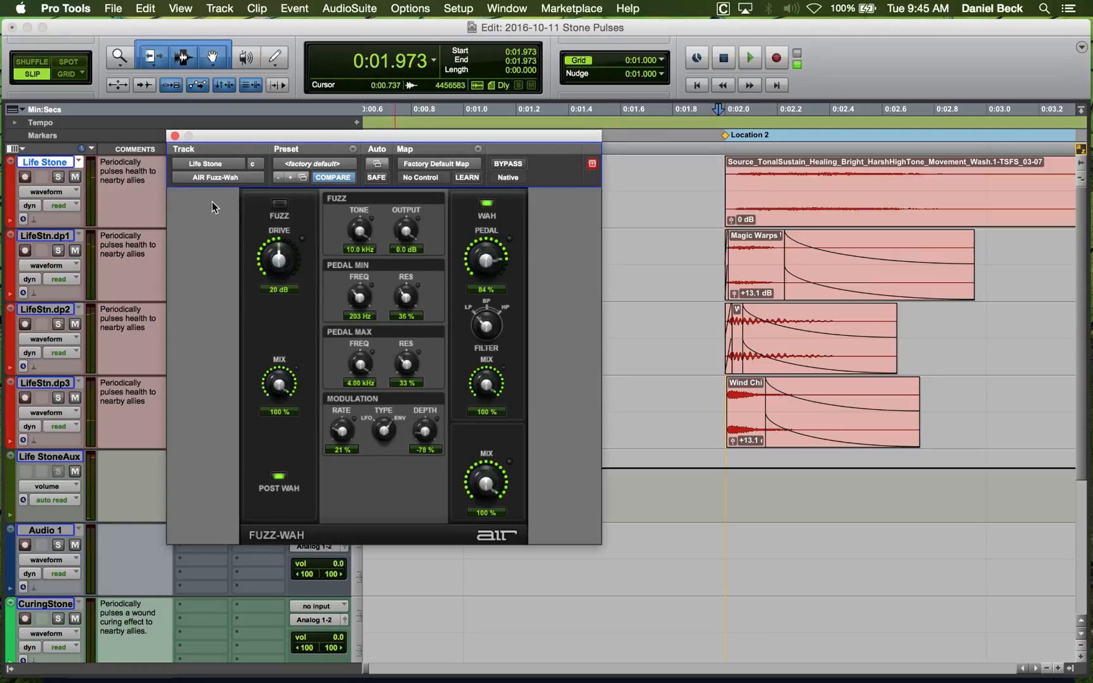
pyautogui.click(500, 163)
pyautogui.press('space')
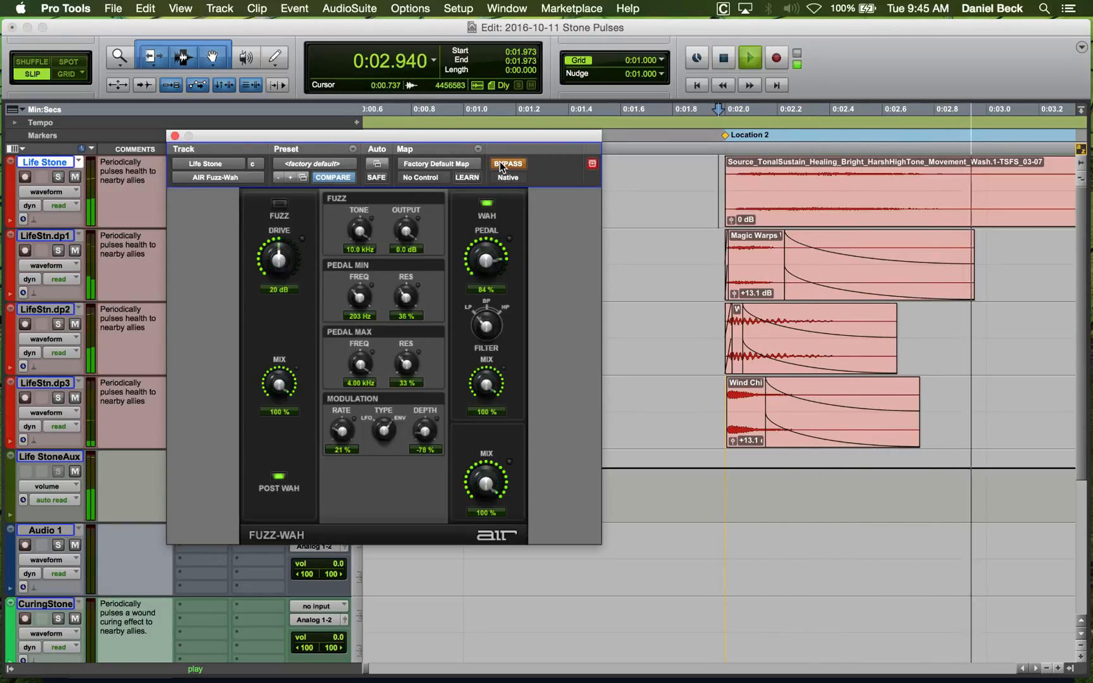
pyautogui.press('space')
pyautogui.press('space')
pyautogui.press('space')
pyautogui.click(500, 162)
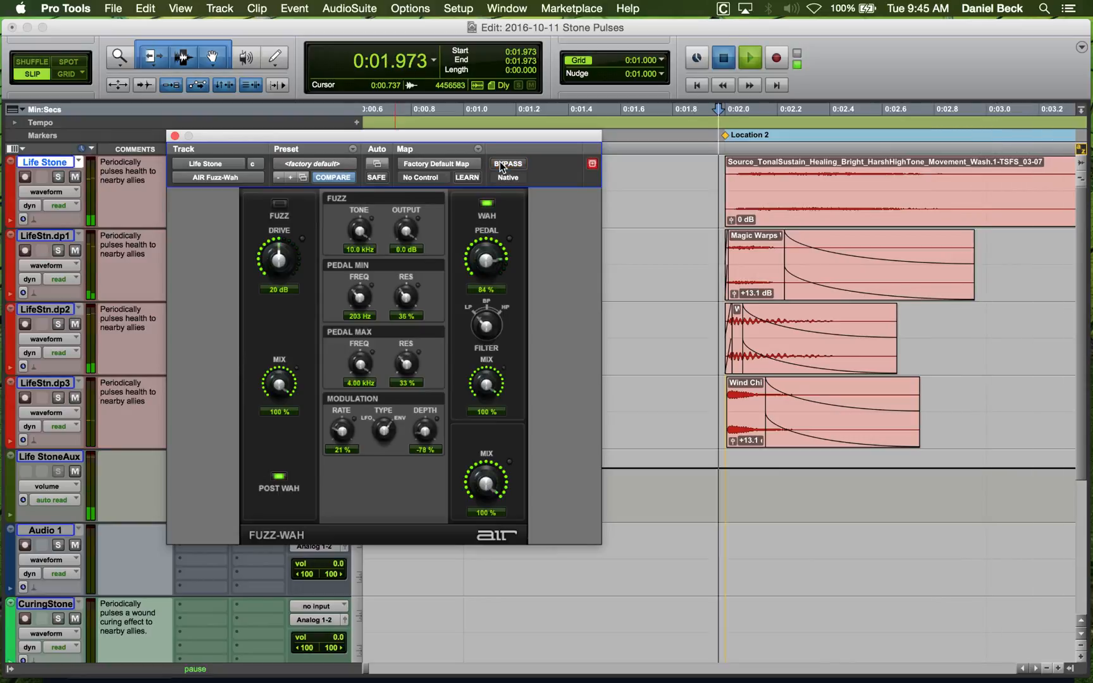
pyautogui.press('space')
pyautogui.press('space')
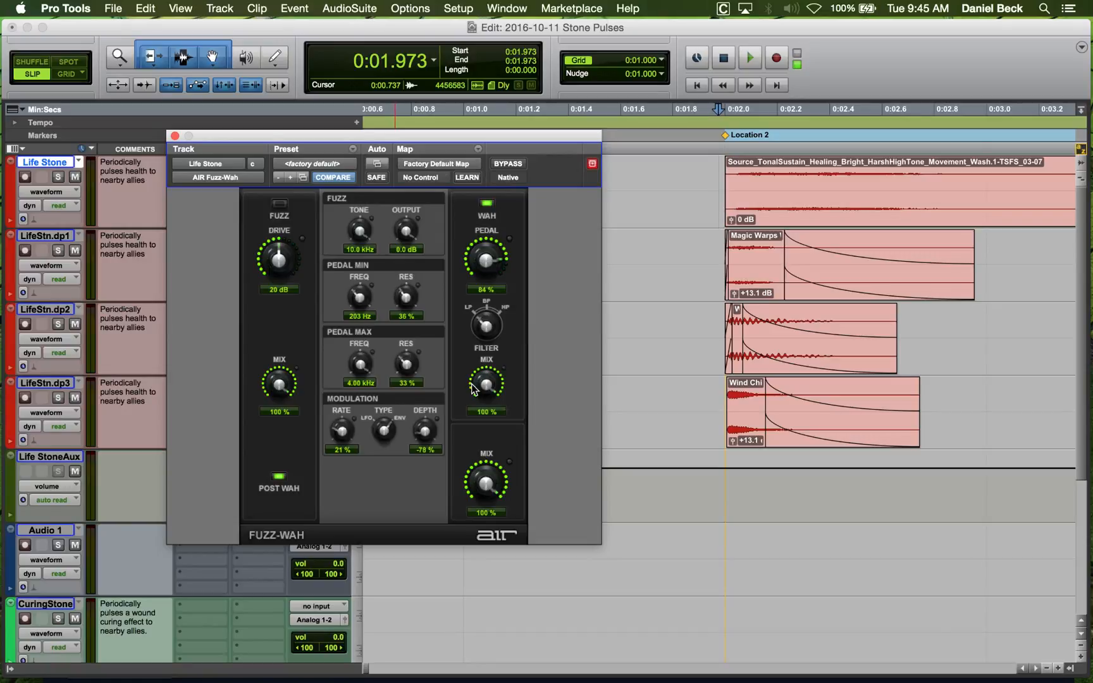
# Try a Fuzz-Wah pedal maximum resonance of 2 % while auditioning the layered pulse.
pyautogui.press('space')
pyautogui.press('space')
pyautogui.moveTo(421, 365); pyautogui.dragTo(404, 413)
pyautogui.press('space')
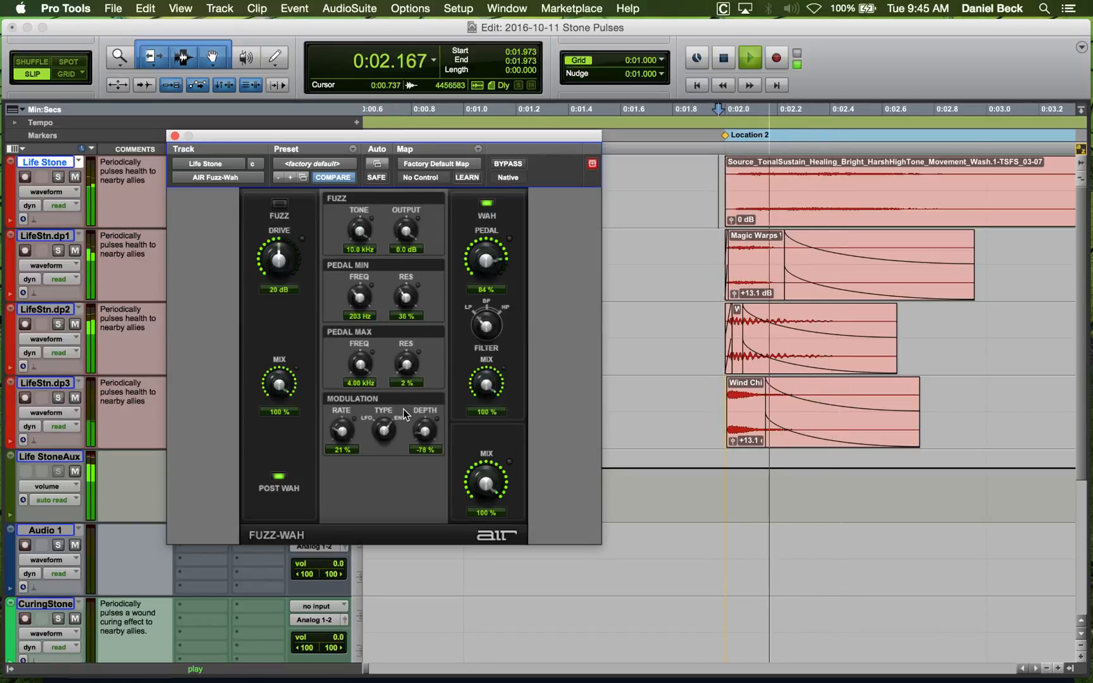
pyautogui.press('space')
pyautogui.press('space')
pyautogui.press('space')
# Set the Fuzz-Wah's pedal minimum resonance to 22 % and try a pedal maximum resonance of 83 % during repeated playback.
pyautogui.moveTo(407, 362); pyautogui.dragTo(417, 285)
pyautogui.press('space')
pyautogui.press('space')
pyautogui.press('space')
pyautogui.press('space')
pyautogui.press('space')
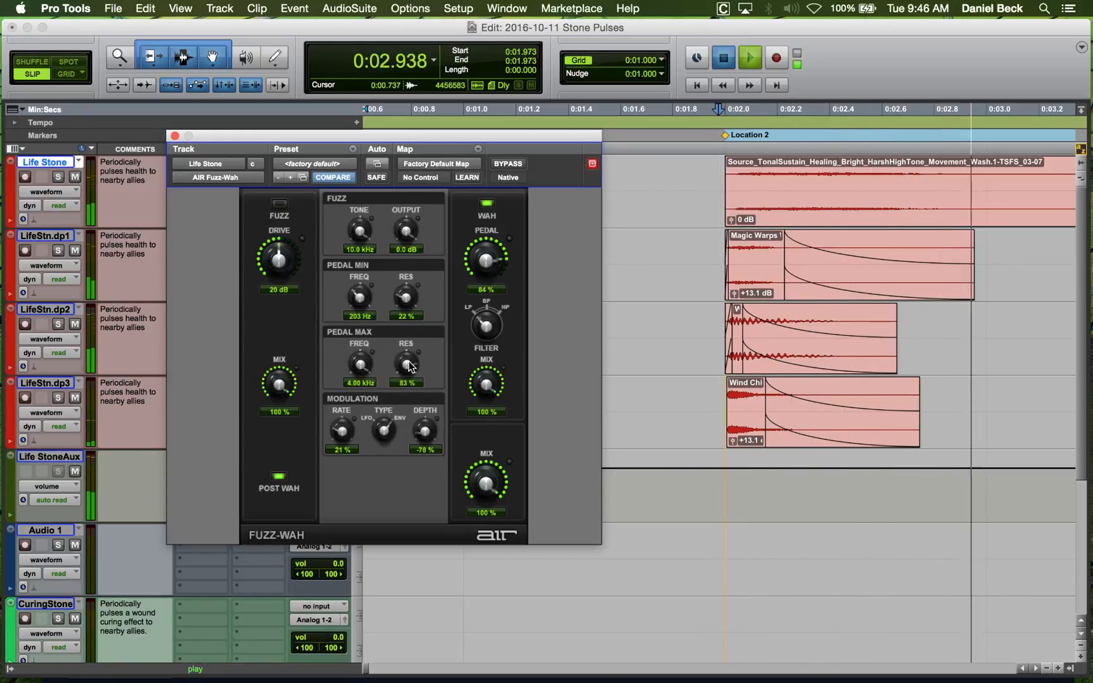
pyautogui.press('space')
# Set the Fuzz-Wah's pedal maximum resonance to 23 % and audition the layered pulse.
pyautogui.moveTo(410, 362); pyautogui.dragTo(406, 449)
pyautogui.press('space')
pyautogui.press('space')
pyautogui.press('space')
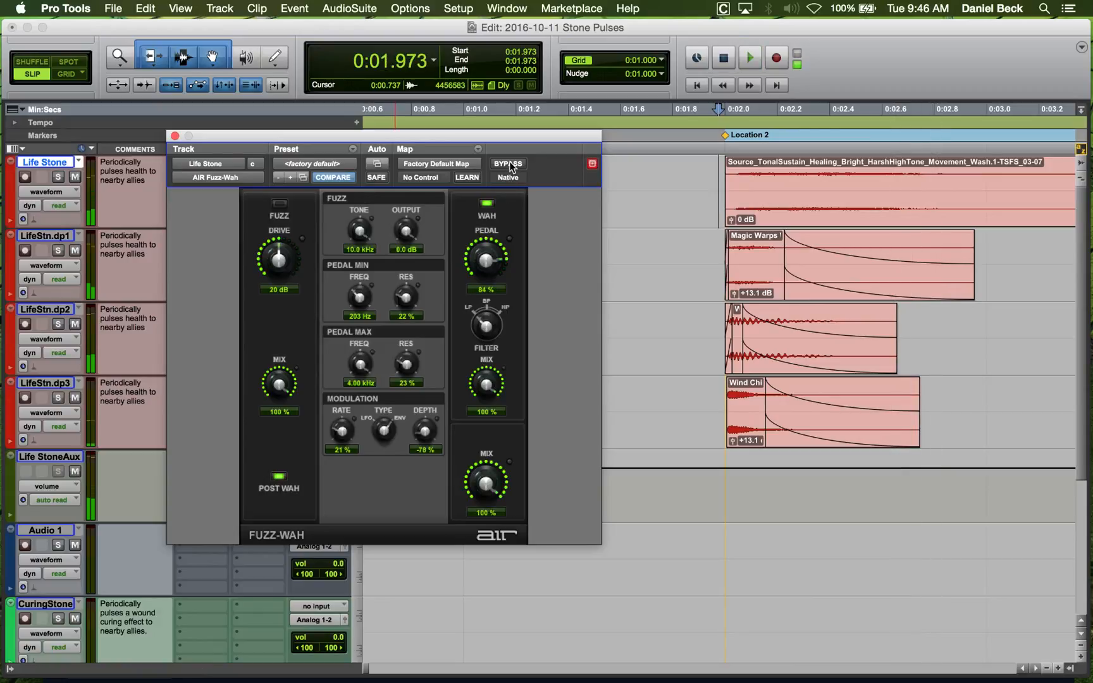
# Bypass the Life Stone track's Fuzz-Wah, close its window and audition the layered pulse without the effect.
pyautogui.click(509, 163)
pyautogui.press('space')
pyautogui.press('space')
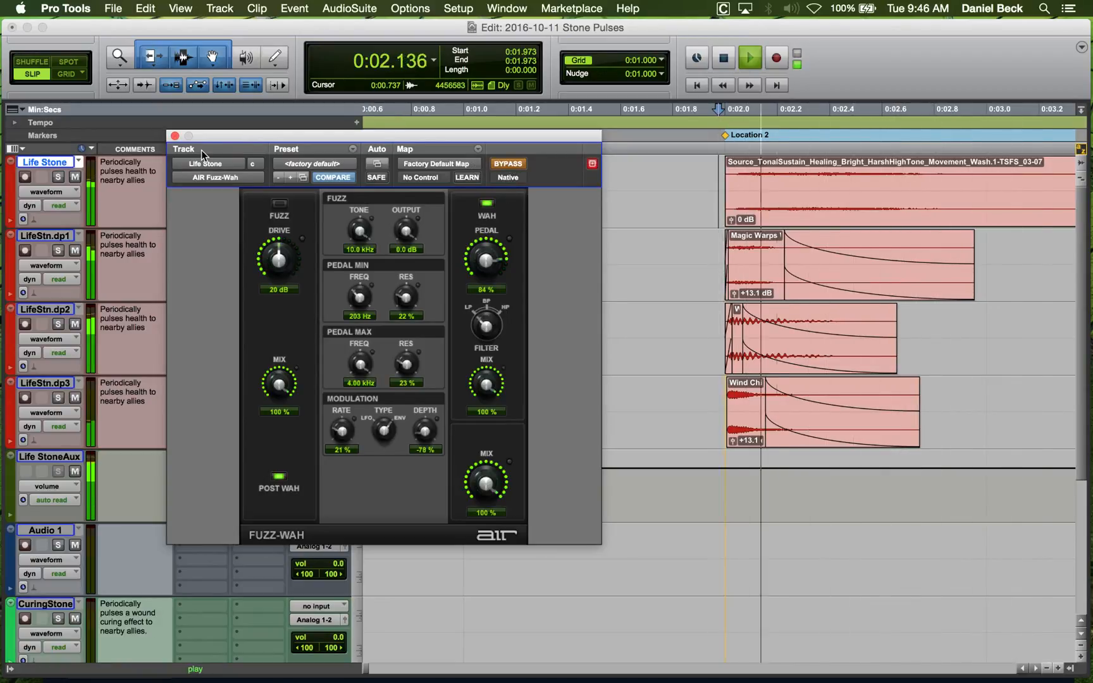
pyautogui.click(175, 136)
pyautogui.press('space')
pyautogui.click(704, 176)
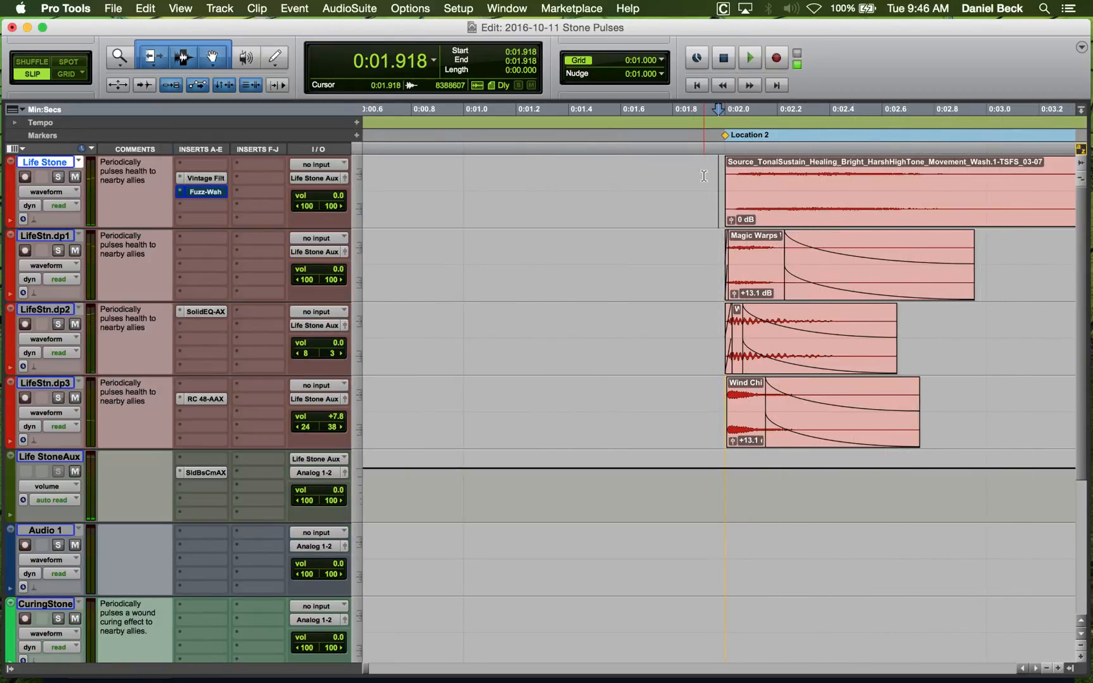
pyautogui.press('space')
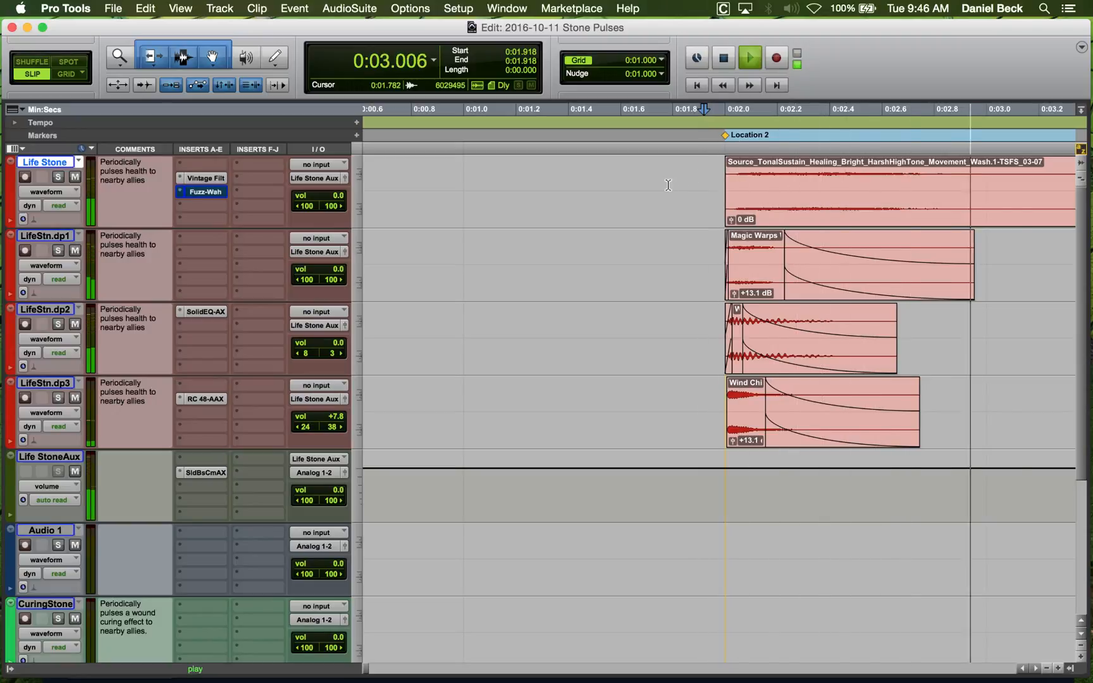
pyautogui.press('space')
pyautogui.moveTo(692, 180); pyautogui.dragTo(687, 180)
# Insert the stereo RC 24-AAX reverb below the Fuzz-Wah on the Life Stone track and audition the pulse.
pyautogui.click(221, 206)
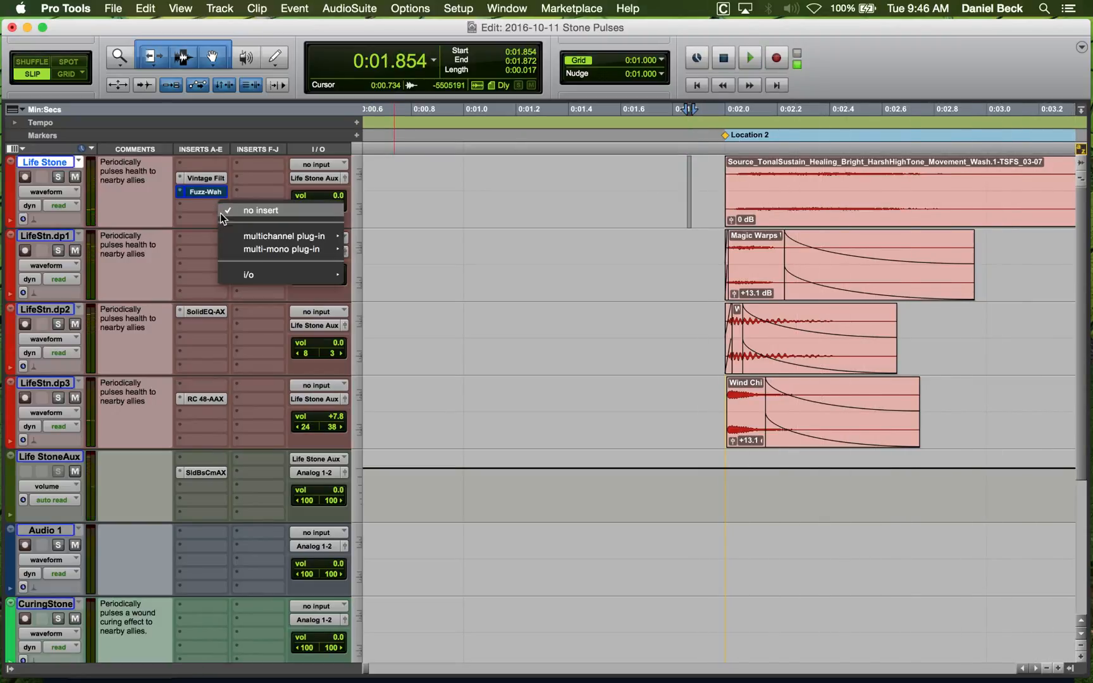
pyautogui.moveTo(284, 236)
pyautogui.moveTo(383, 283)
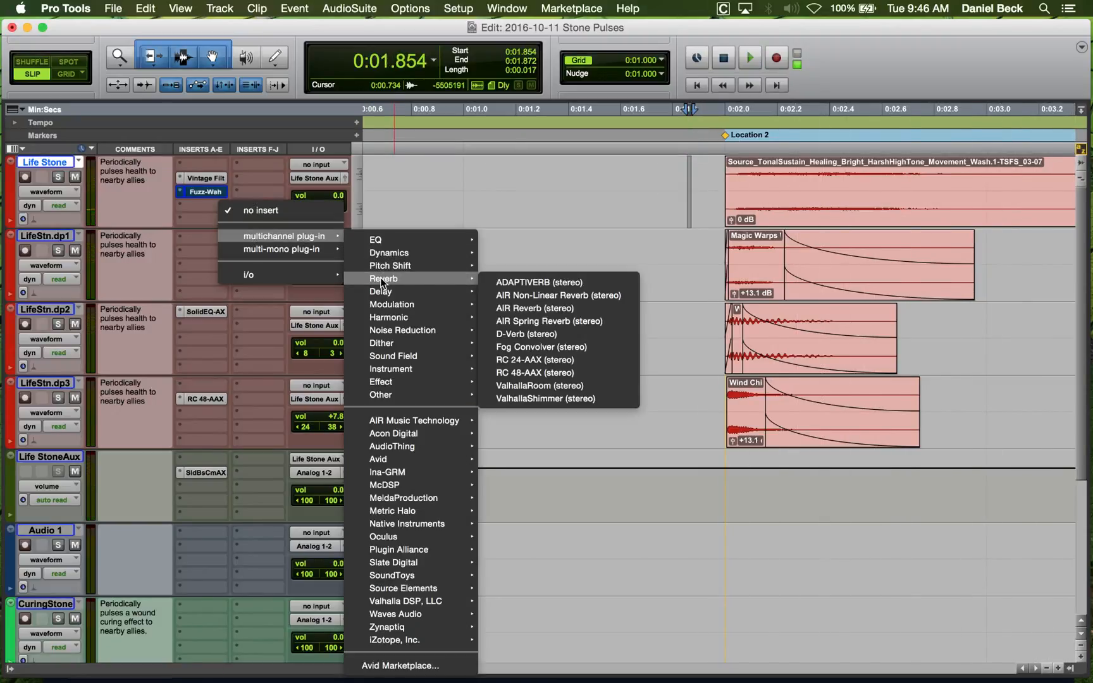
pyautogui.click(537, 358)
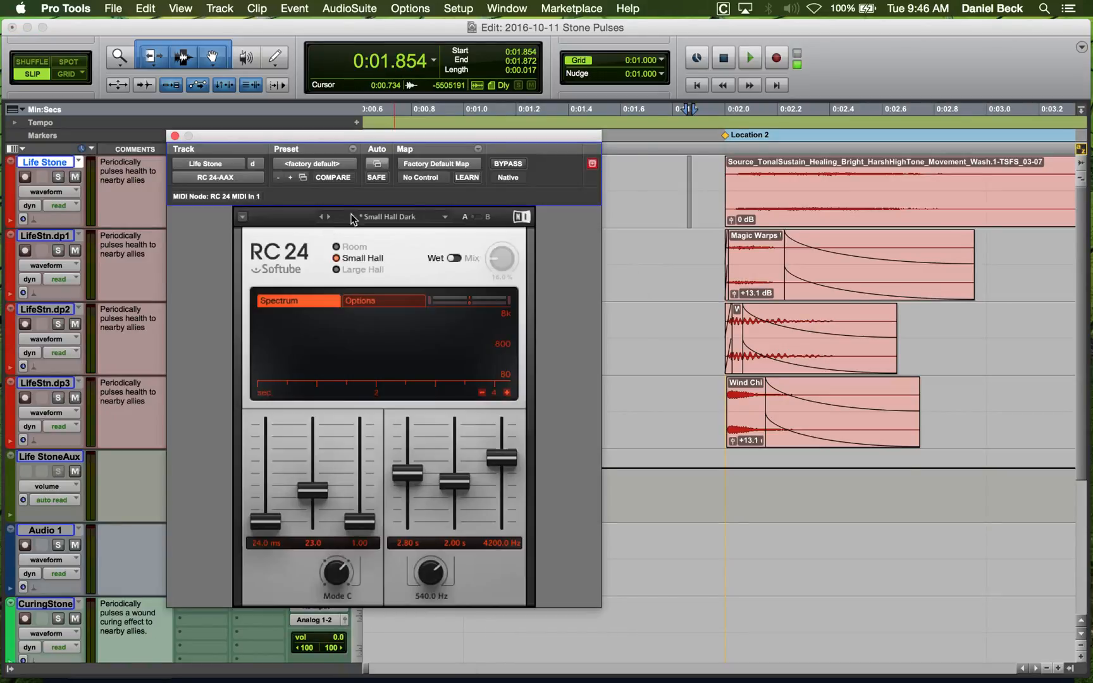
pyautogui.click(704, 182)
pyautogui.press('space')
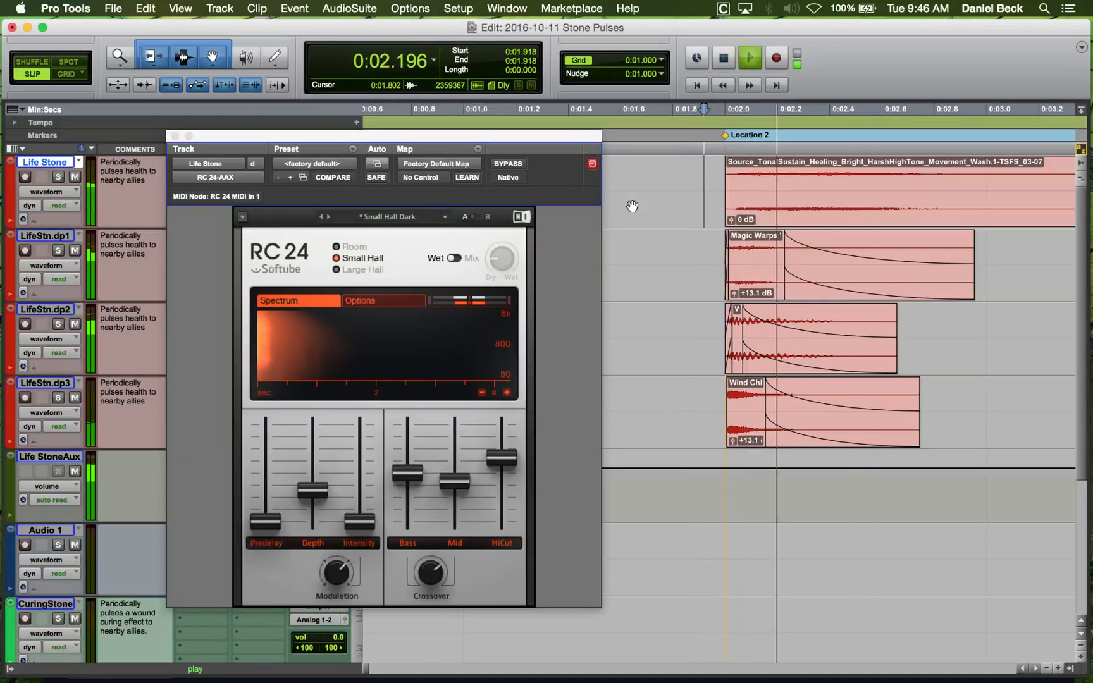
# Solo the Life Stone track and set the RC 24 reverb to Room with modulation Mode D while auditioning.
pyautogui.click(58, 179)
pyautogui.press('space')
pyautogui.press('space')
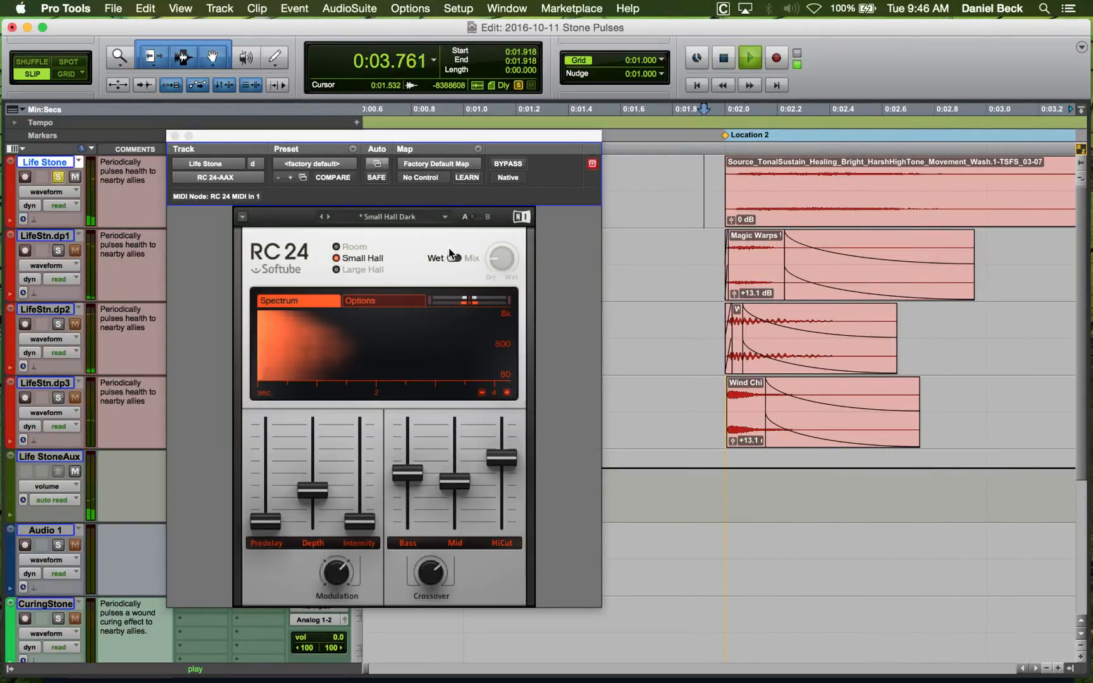
pyautogui.click(336, 247)
pyautogui.press('space')
pyautogui.press('space')
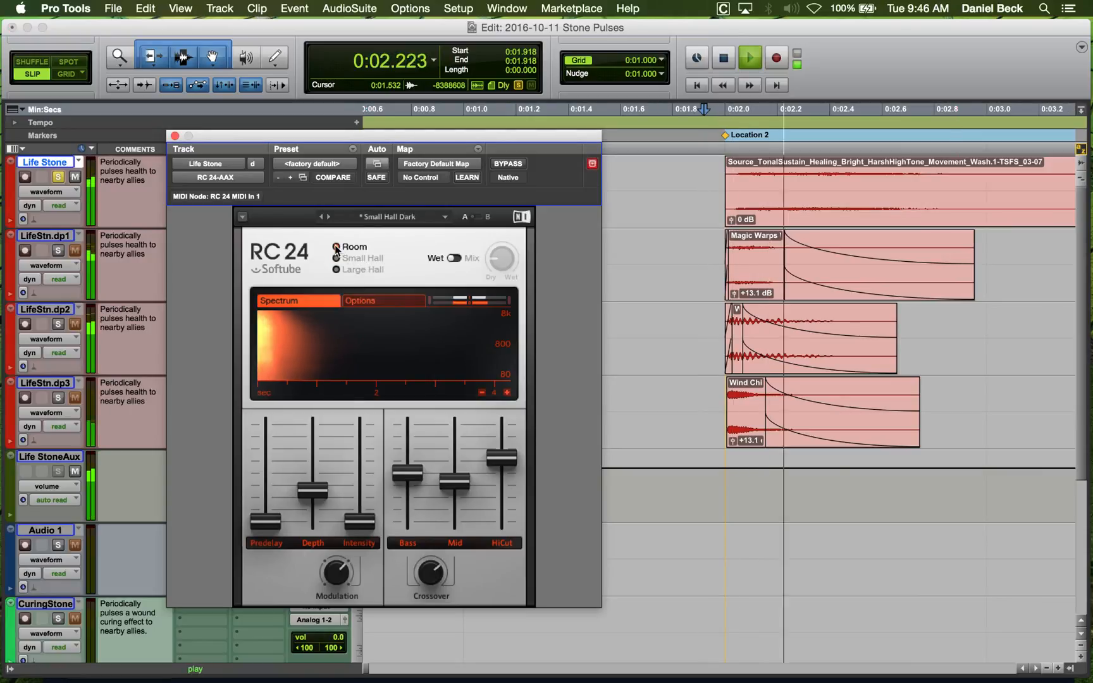
pyautogui.press('space')
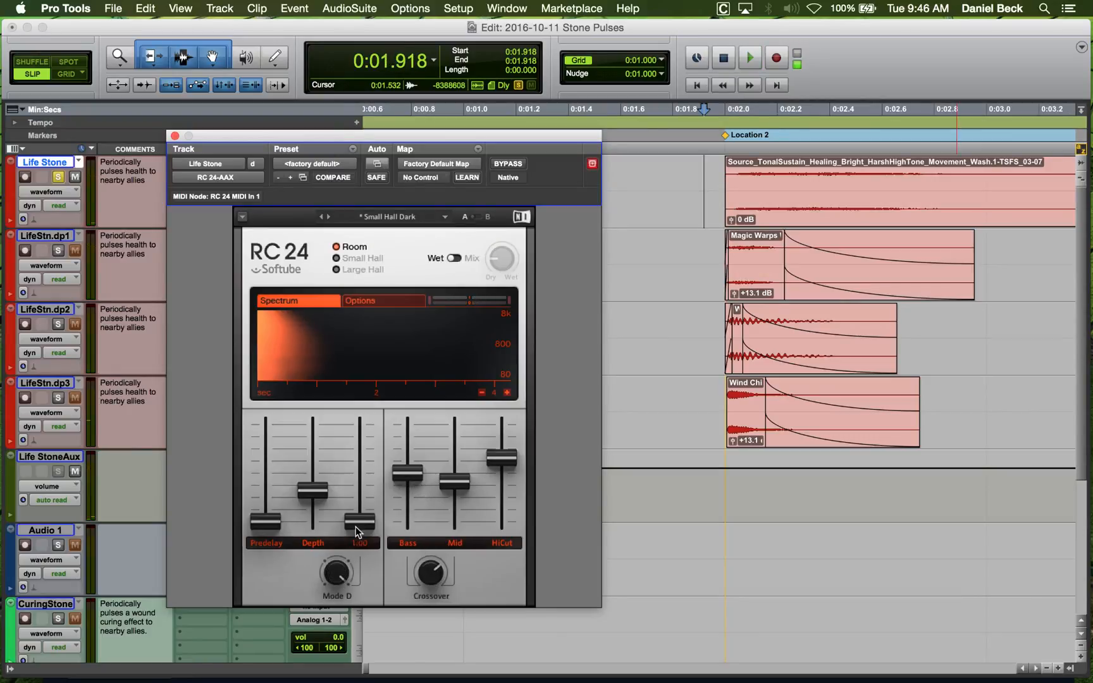
# Raise the RC 24's modulation intensity to about a third of its range and set depth to 50.0 during repeated playback.
pyautogui.moveTo(356, 527); pyautogui.dragTo(310, 457)
pyautogui.press('space')
pyautogui.press('space')
pyautogui.press('space')
pyautogui.press('space')
pyautogui.press('space')
pyautogui.press('space')
pyautogui.press('space')
pyautogui.press('space')
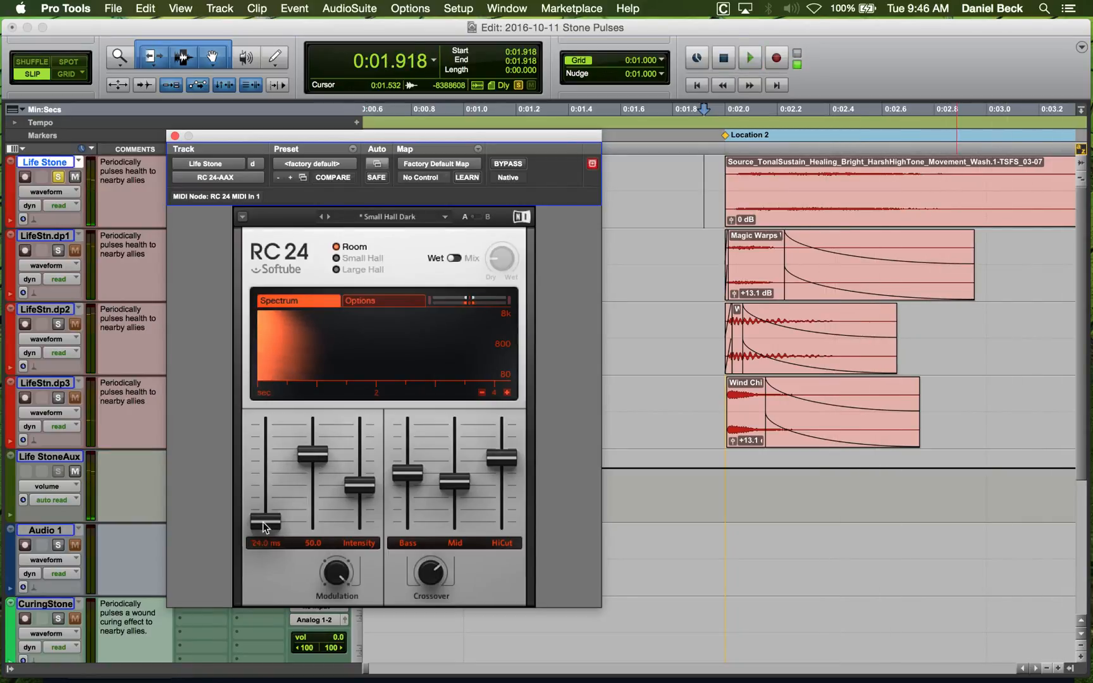
# Raise the RC 24's predelay slightly and audition the reverb.
pyautogui.moveTo(264, 529); pyautogui.dragTo(264, 520)
pyautogui.press('space')
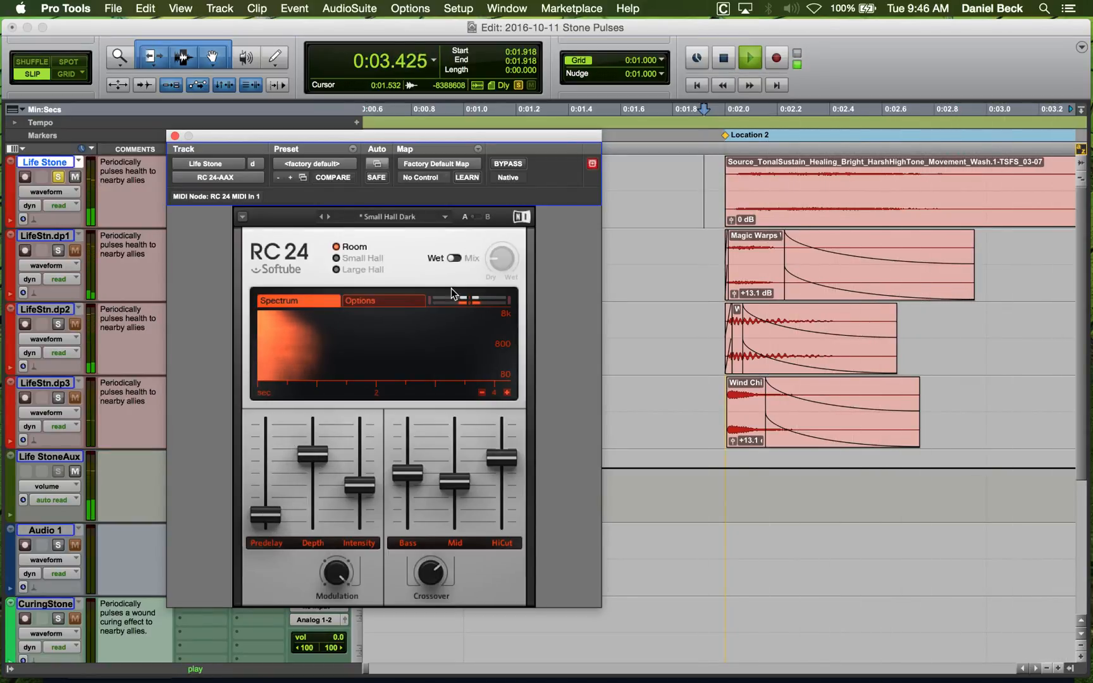
pyautogui.press('space')
# Switch the RC 24 from Wet to Mix and set the dry/wet mix to 50.0 % while auditioning.
pyautogui.click(454, 257)
pyautogui.press('space')
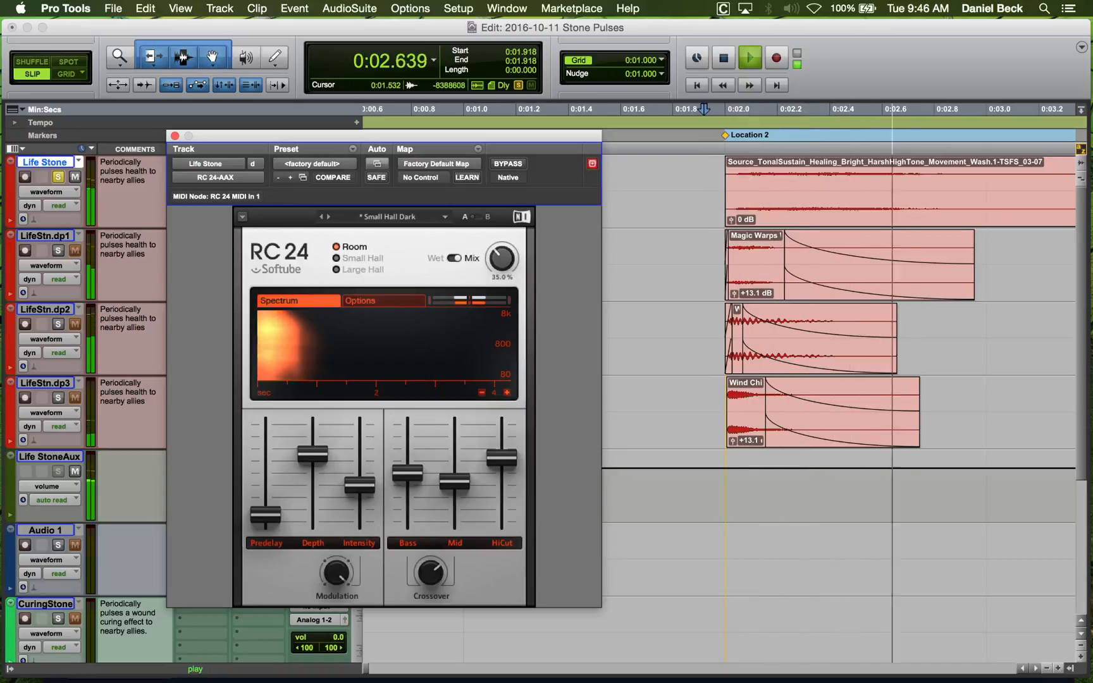
pyautogui.press('space')
pyautogui.press('space')
pyautogui.moveTo(502, 258); pyautogui.dragTo(501, 244)
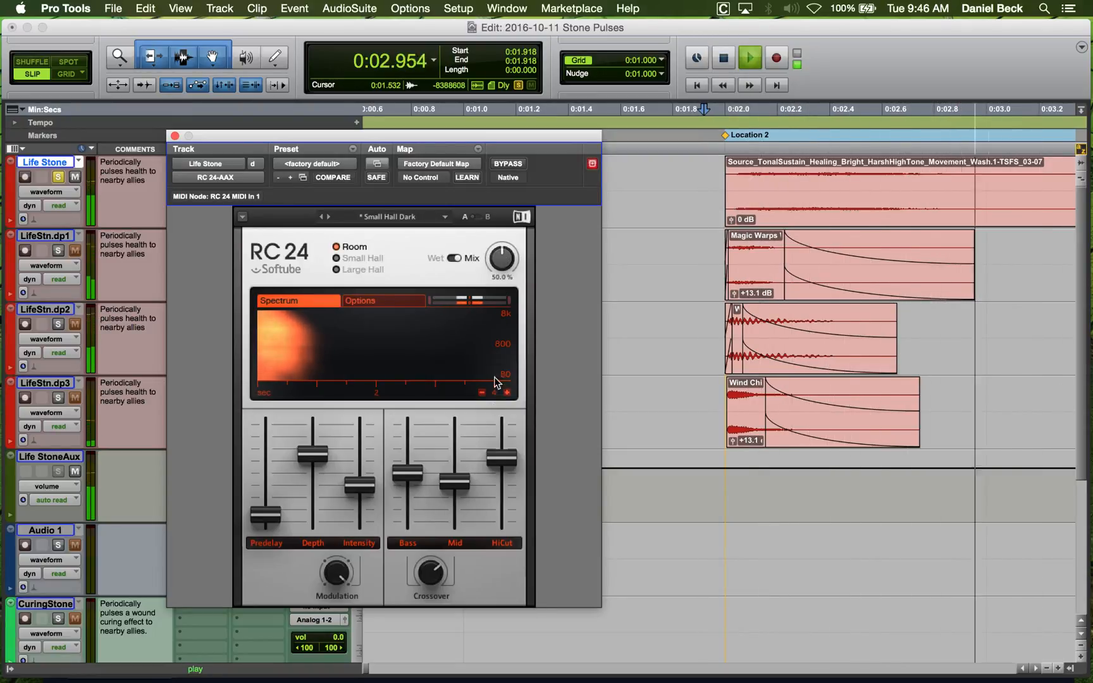
# Set the RC 24's bass decay to 2.05 s and mid decay to 2.85 s, auditioning the pulse.
pyautogui.press('space')
pyautogui.moveTo(410, 479); pyautogui.dragTo(456, 472)
pyautogui.press('space')
pyautogui.press('space')
pyautogui.press('space')
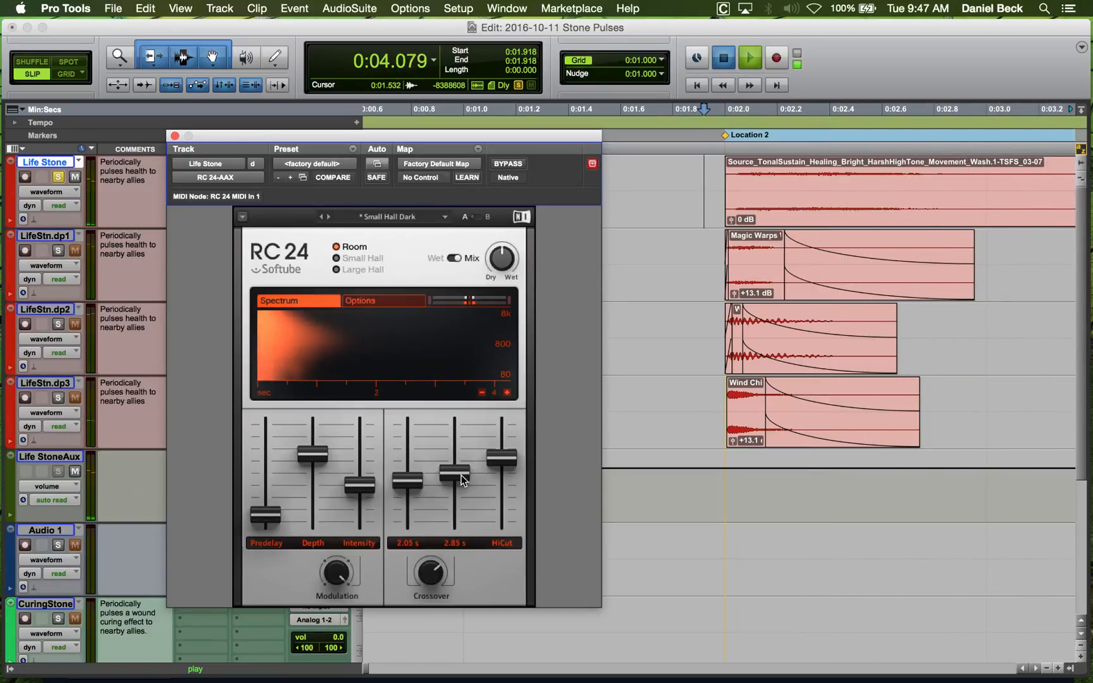
pyautogui.press('space')
pyautogui.press('space')
# Set the RC 24's mid decay to 3.00 s and HiCut to 10900 Hz, and audition the brighter reverb.
pyautogui.moveTo(461, 476); pyautogui.dragTo(497, 428)
pyautogui.press('space')
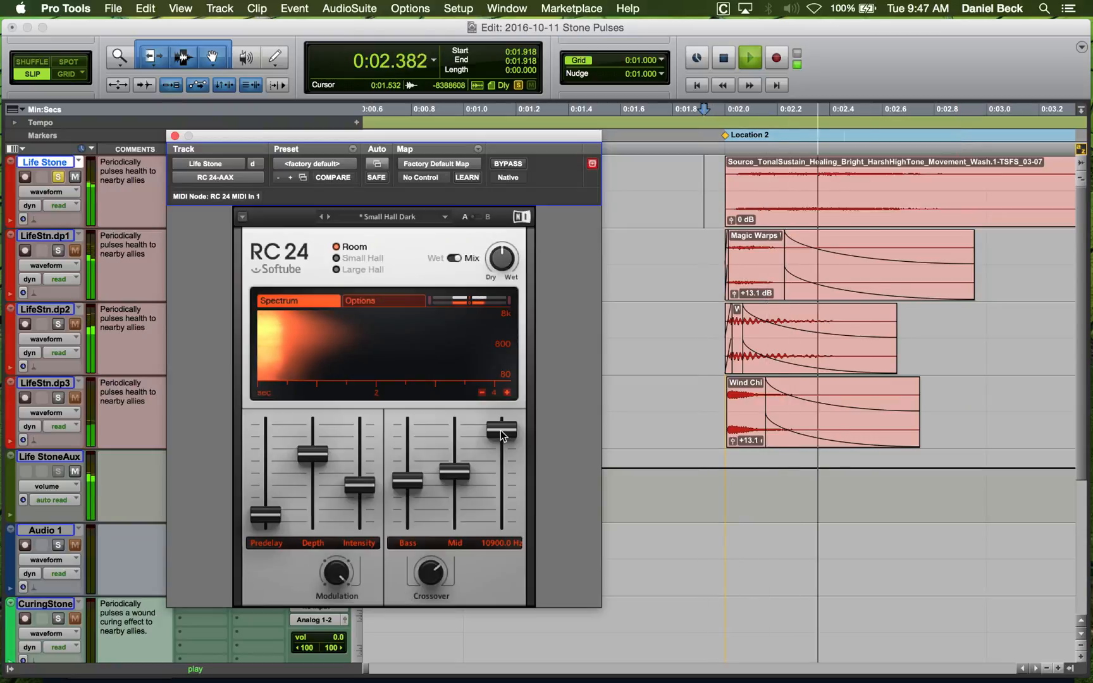
pyautogui.press('space')
# Switch the RC 24 back to Wet and audition the fully wet reverb.
pyautogui.click(454, 258)
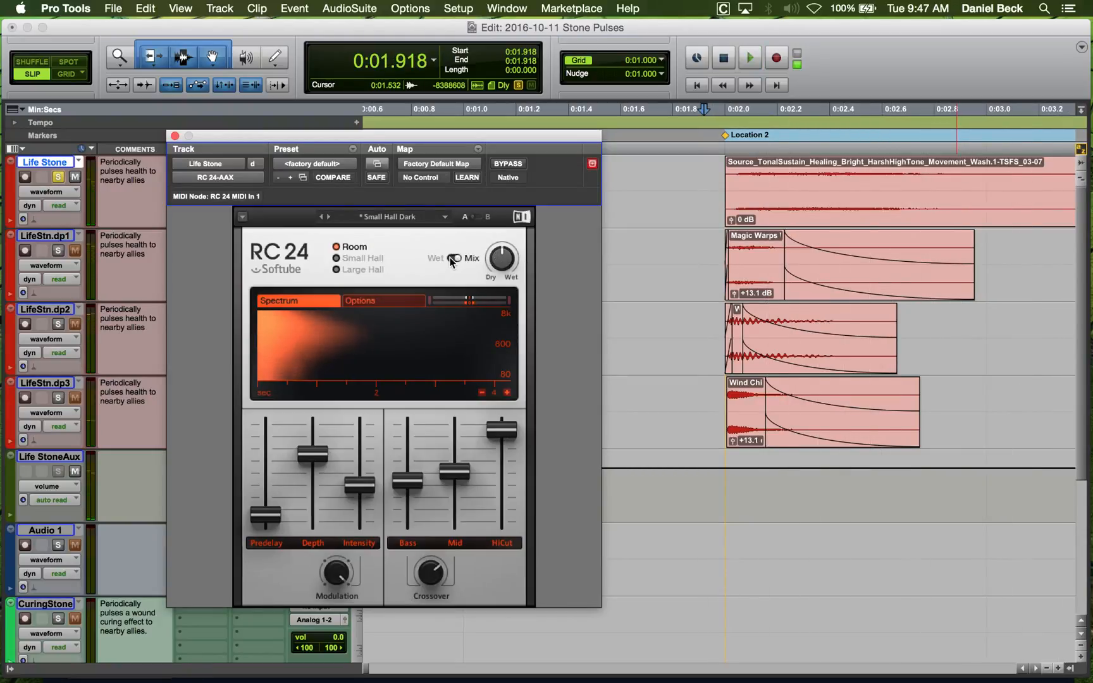
pyautogui.press('space')
pyautogui.press('space')
pyautogui.press('space')
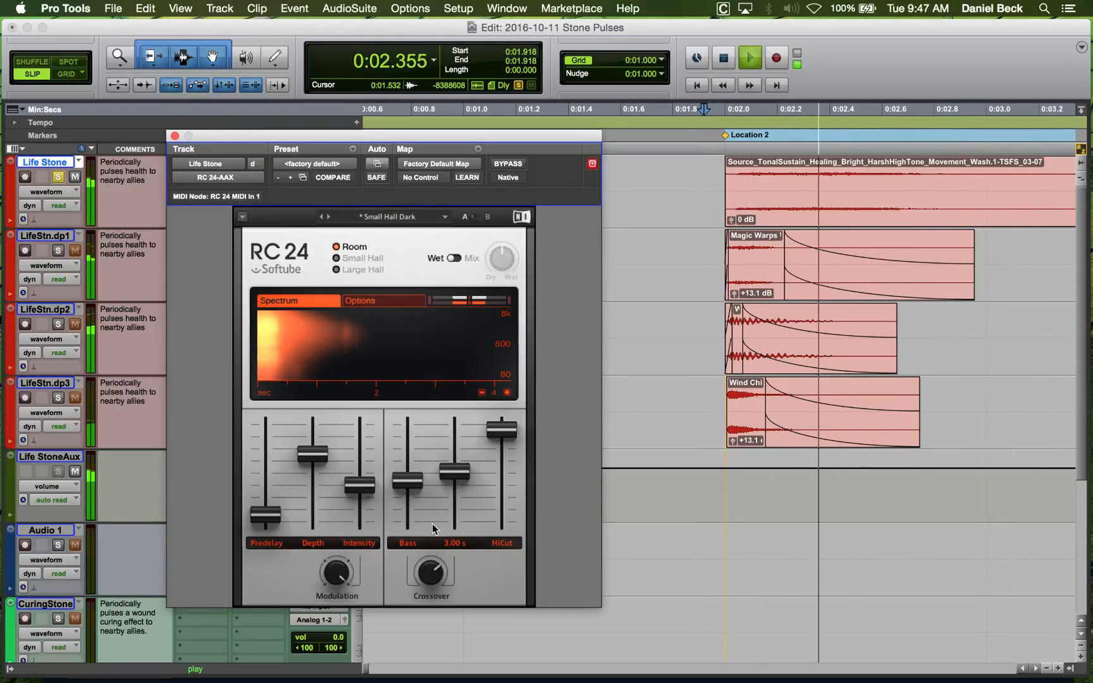
# Try RC 24 crossover frequencies of 1830 Hz and 3850 Hz during repeated playback.
pyautogui.moveTo(436, 578)
pyautogui.press('space')
pyautogui.press('space')
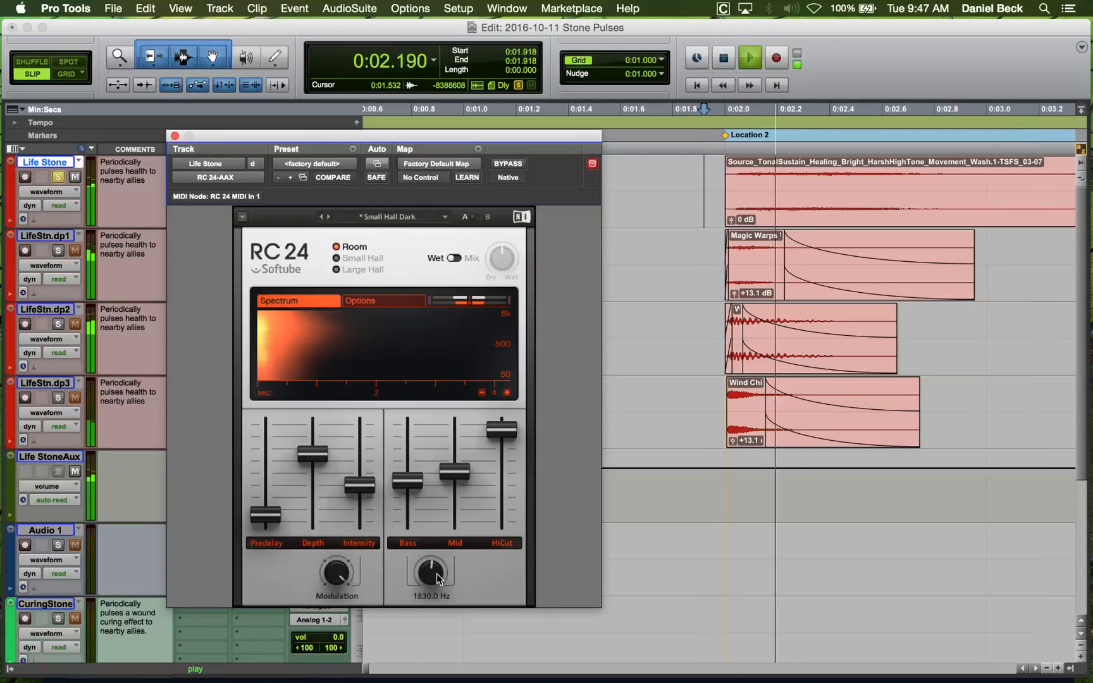
pyautogui.scroll(5, 437, 578)
pyautogui.press('space')
pyautogui.press('space')
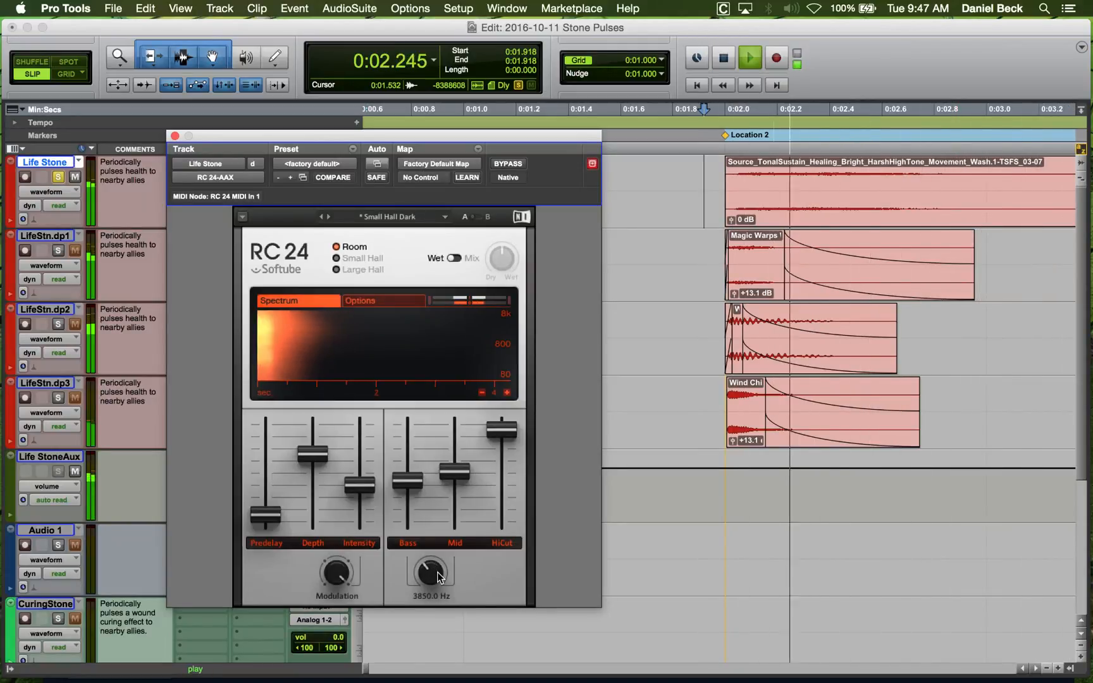
# Try an RC 24 mid decay of 43.75 s while auditioning the pulse.
pyautogui.moveTo(454, 471); pyautogui.dragTo(454, 439)
pyautogui.press('space')
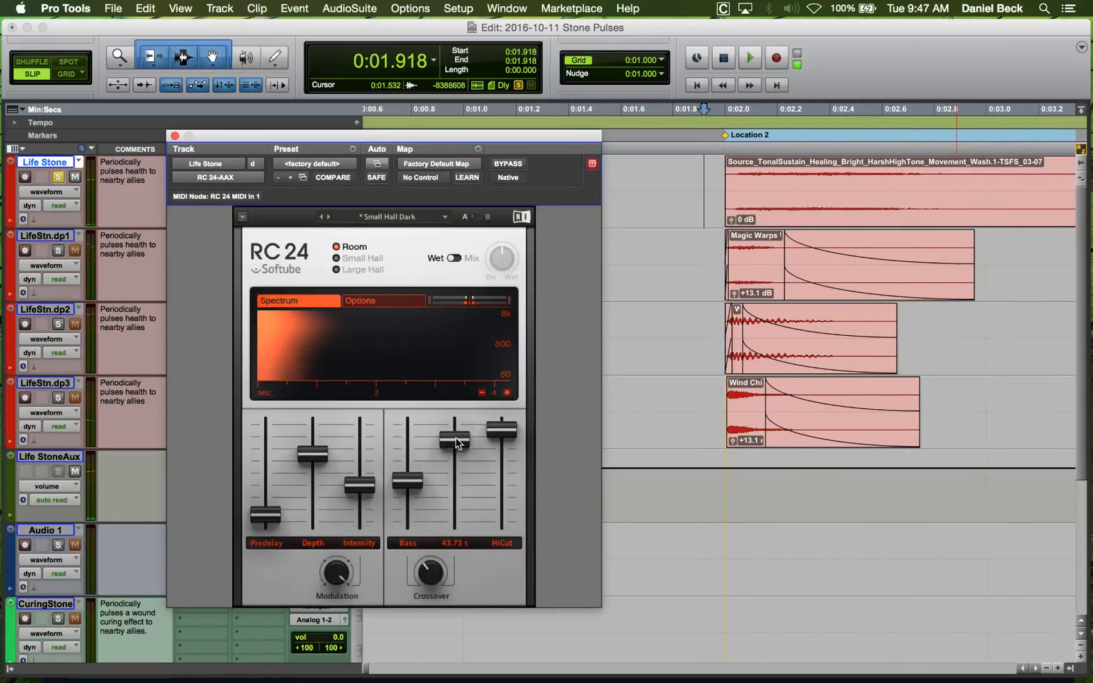
pyautogui.press('space')
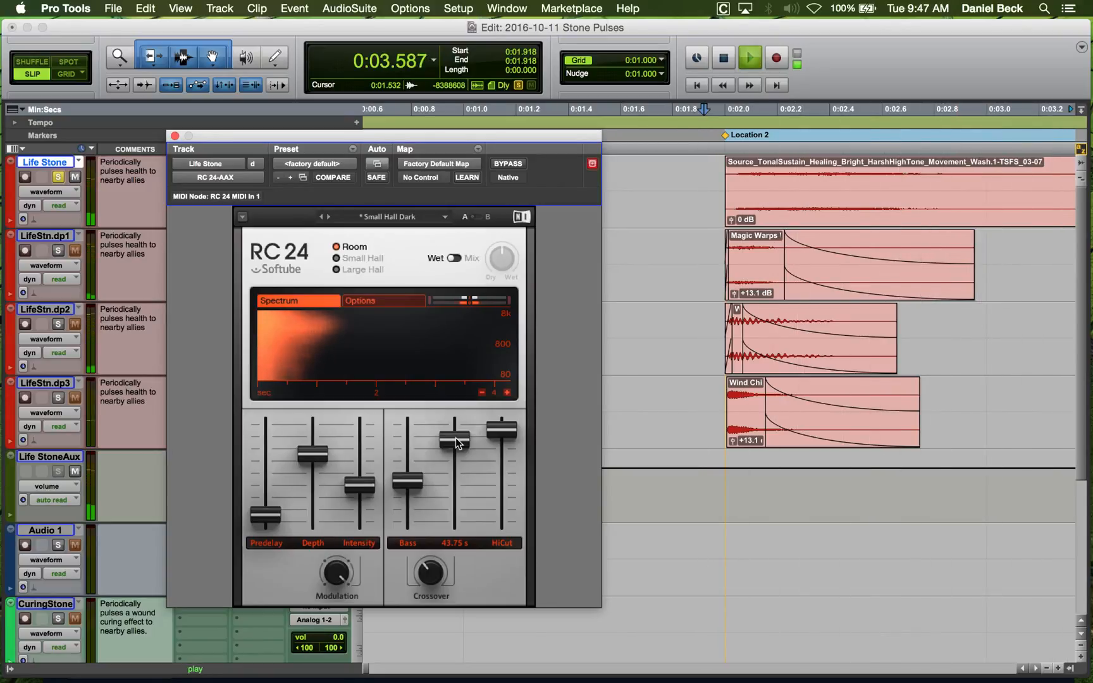
# Try an RC 24 mid decay of 11.50 s with the crossover at 1350 Hz during playback.
pyautogui.moveTo(456, 438); pyautogui.dragTo(456, 453)
pyautogui.press('space')
pyautogui.press('space')
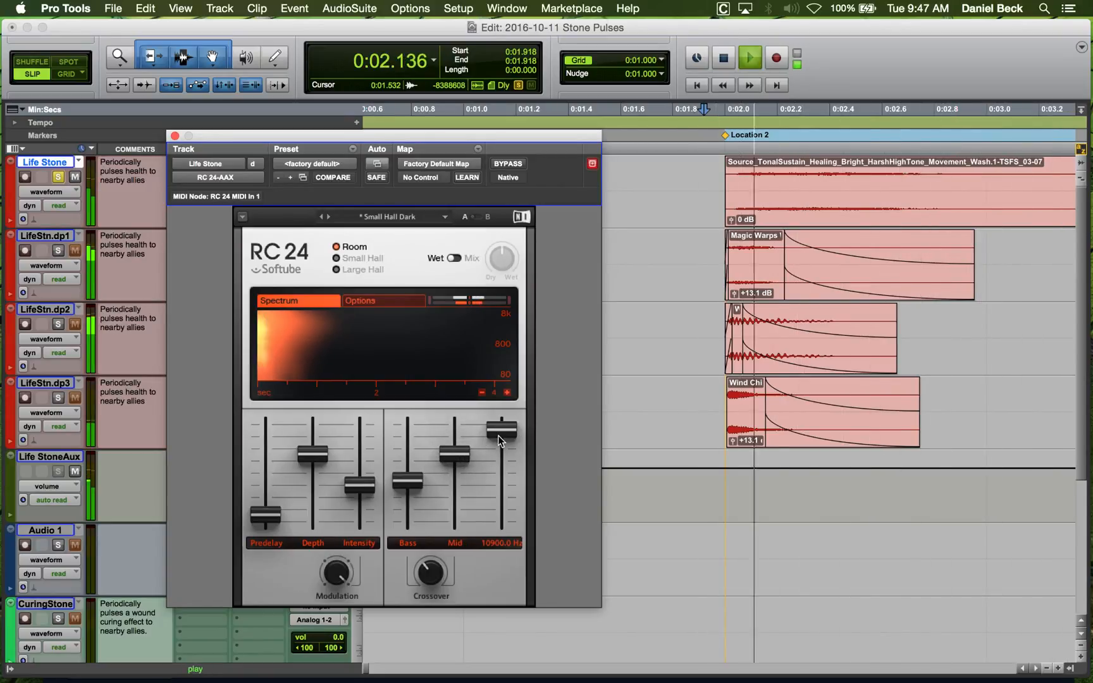
pyautogui.moveTo(454, 454); pyautogui.dragTo(451, 447)
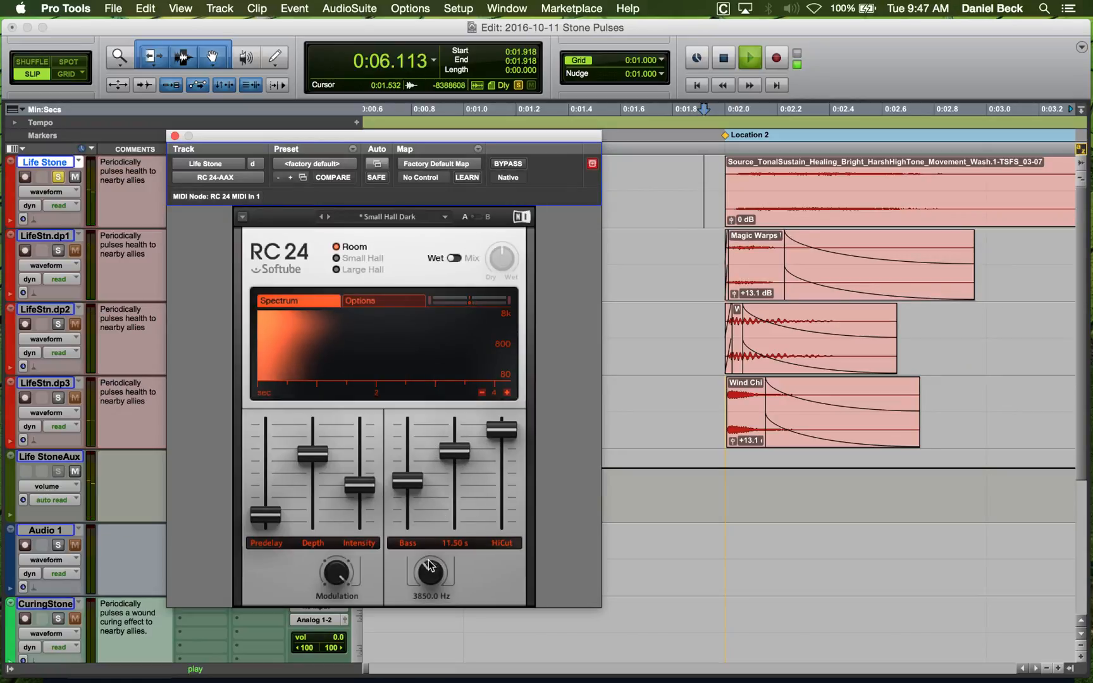
pyautogui.press('space')
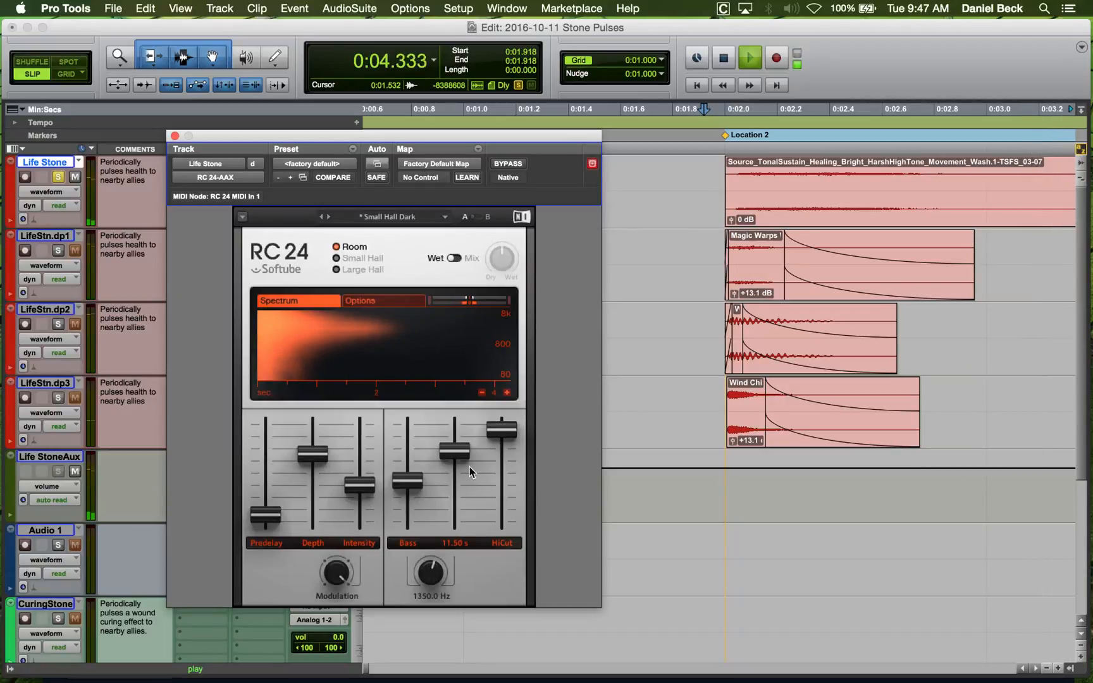
# Set the RC 24's mid decay to 8.25 s and audition the reverb tail.
pyautogui.moveTo(462, 453); pyautogui.dragTo(462, 456)
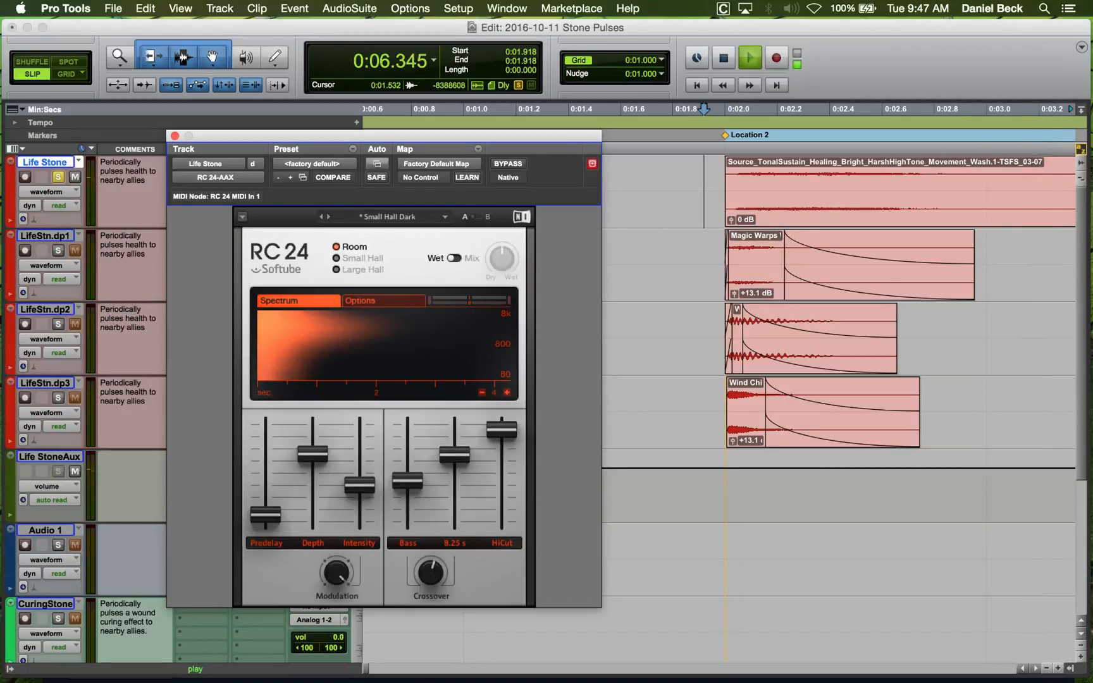
pyautogui.press('space')
pyautogui.press('space')
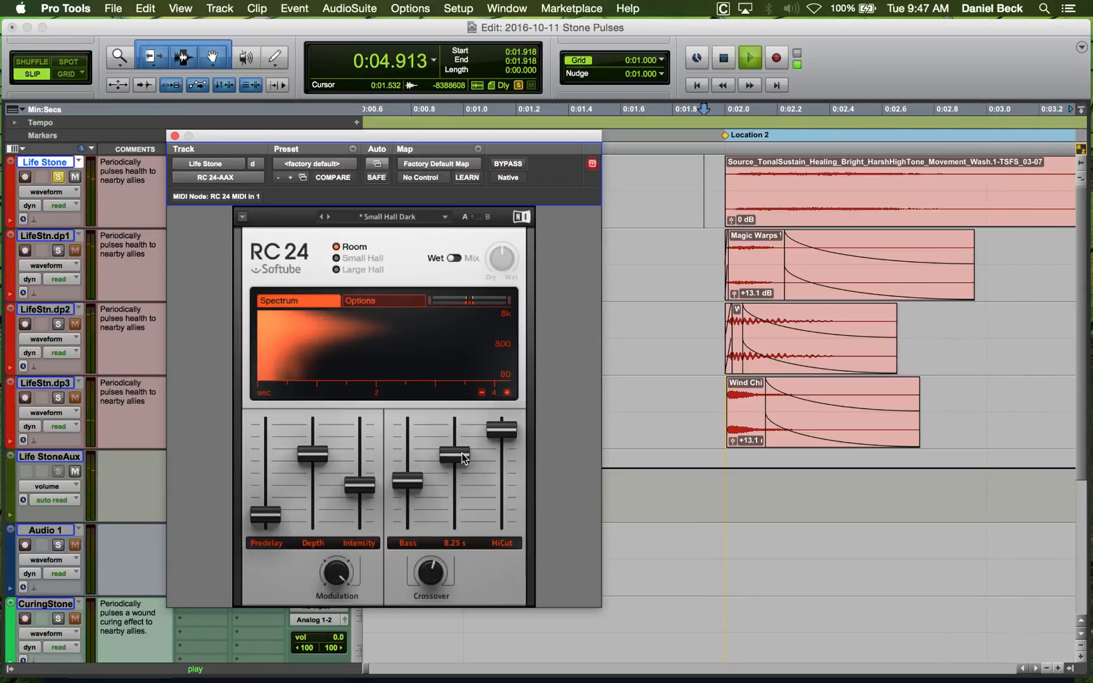
pyautogui.press('space')
pyautogui.press('space')
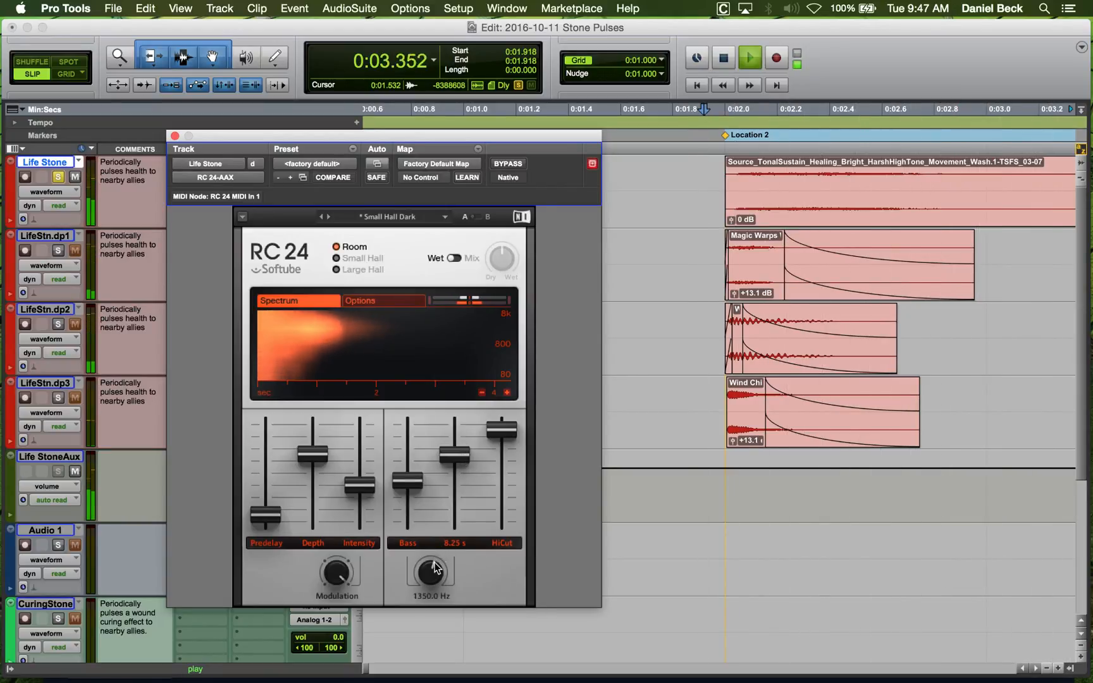
# Set the RC 24's crossover frequency to 2400 Hz and audition the reverb.
pyautogui.moveTo(443, 566); pyautogui.dragTo(443, 569)
pyautogui.press('space')
pyautogui.press('space')
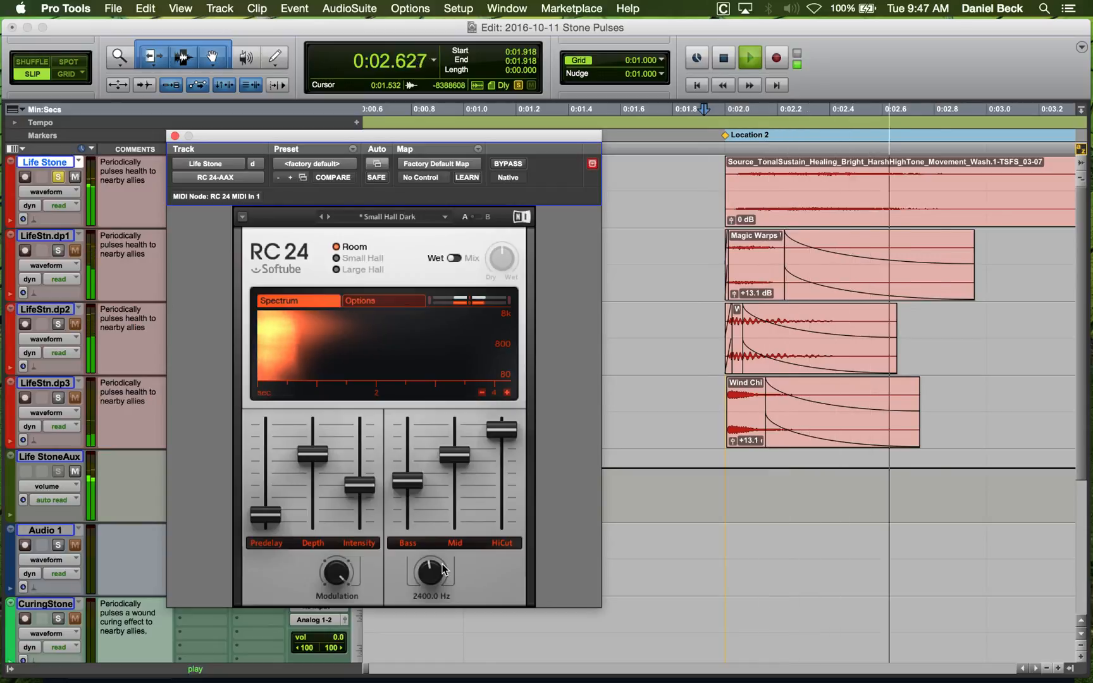
pyautogui.press('space')
pyautogui.press('space')
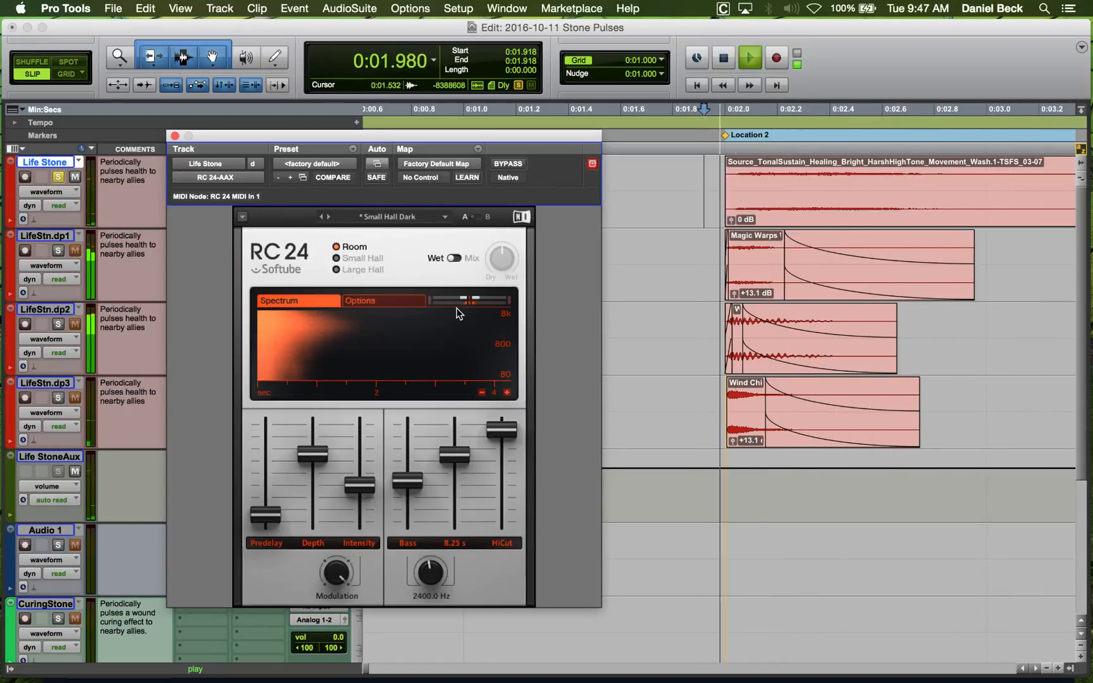
# Close the RC 24 window, unsolo the Life Stone track and audition the full layered pulse.
pyautogui.click(174, 135)
pyautogui.click(56, 178)
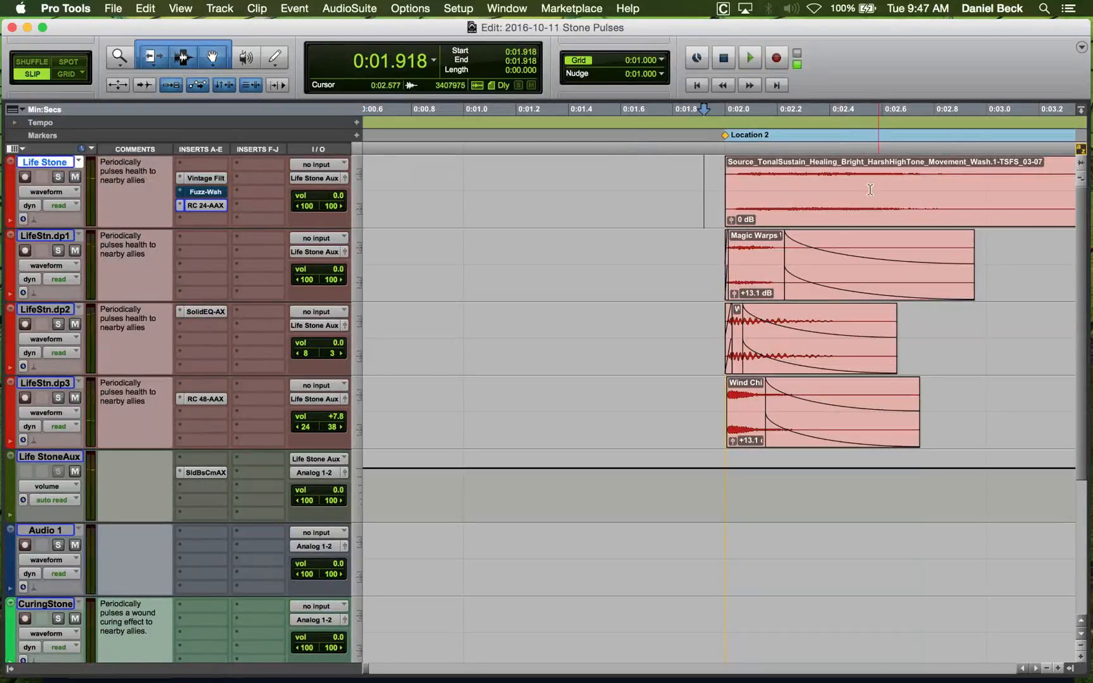
pyautogui.press('space')
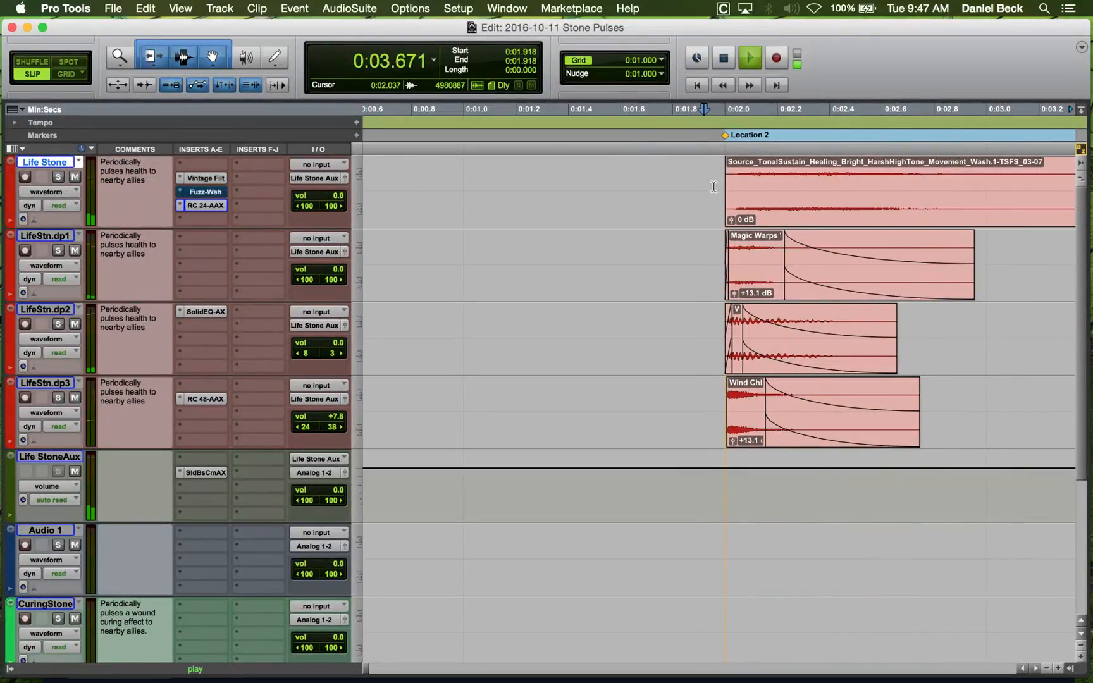
pyautogui.click(715, 177)
pyautogui.press('space')
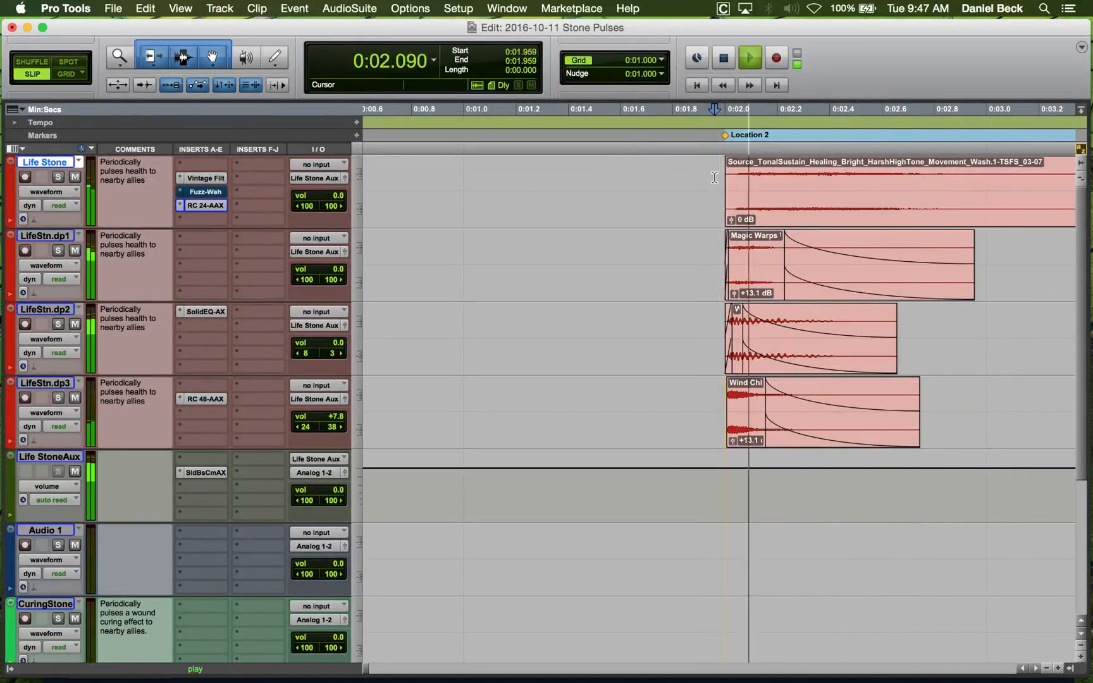
pyautogui.press('space')
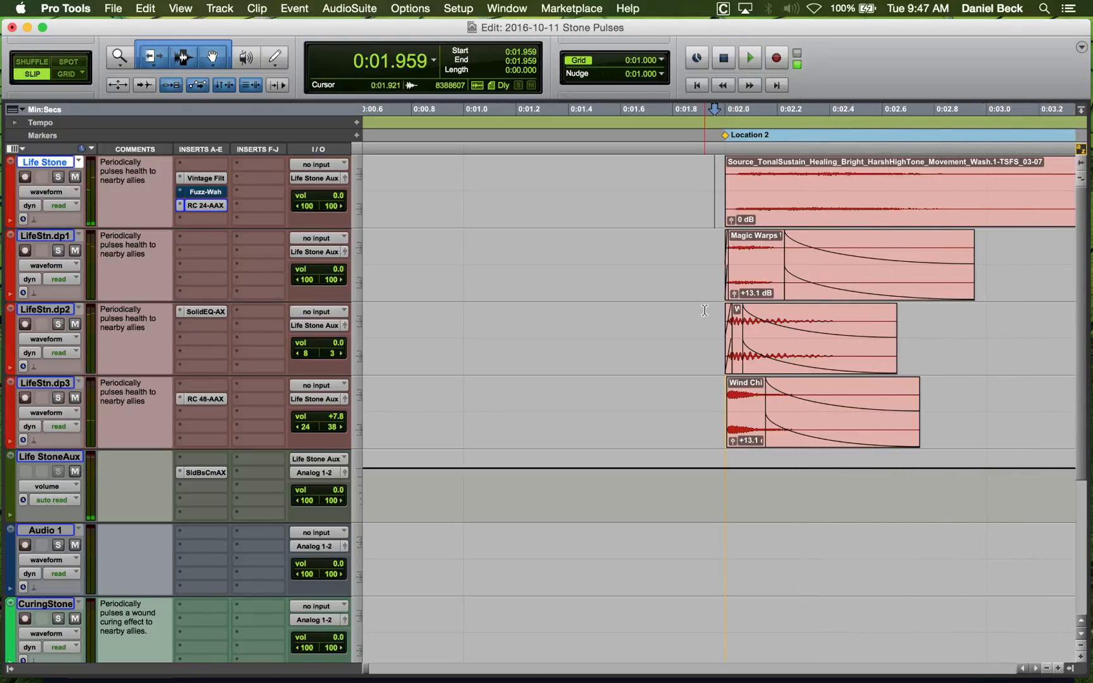
# Solo the LifeStn.dp1 whoosh layer and audition it.
pyautogui.click(716, 260)
pyautogui.press('super+bracketright')
pyautogui.press('space')
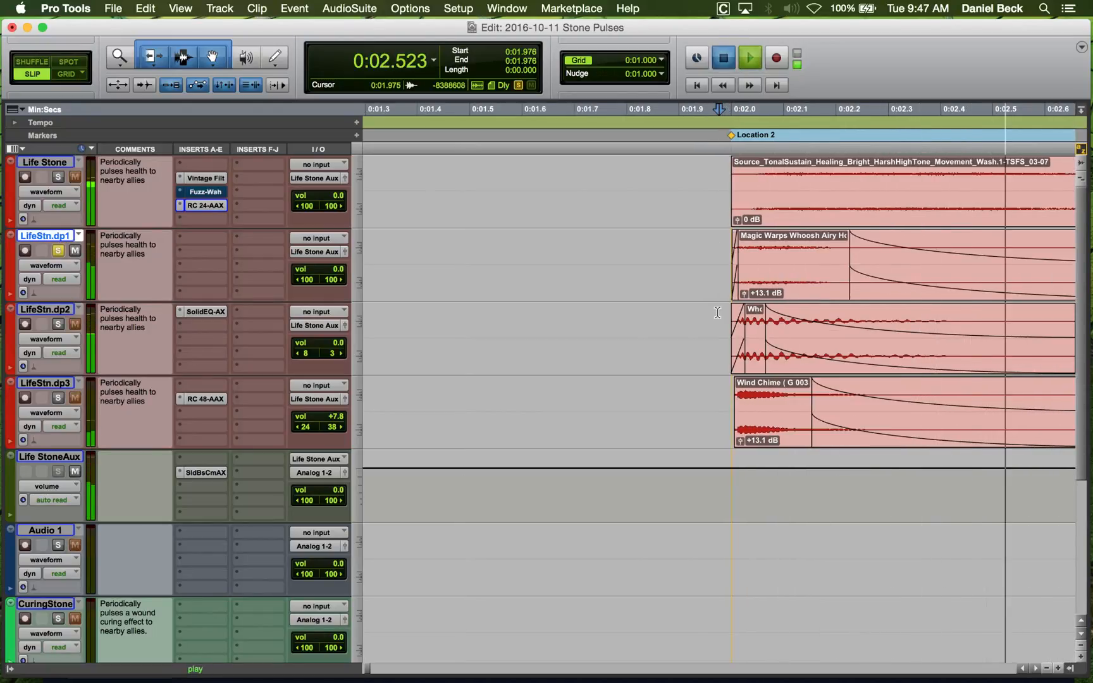
# Solo the LifeStn.dp2 layer and lower its volume, trying -12.5 dB before settling on -8.6 dB by ear.
pyautogui.click(717, 312)
pyautogui.hotkey('shift', 's')
pyautogui.press('space')
pyautogui.press('space')
pyautogui.moveTo(338, 342); pyautogui.dragTo(338, 354)
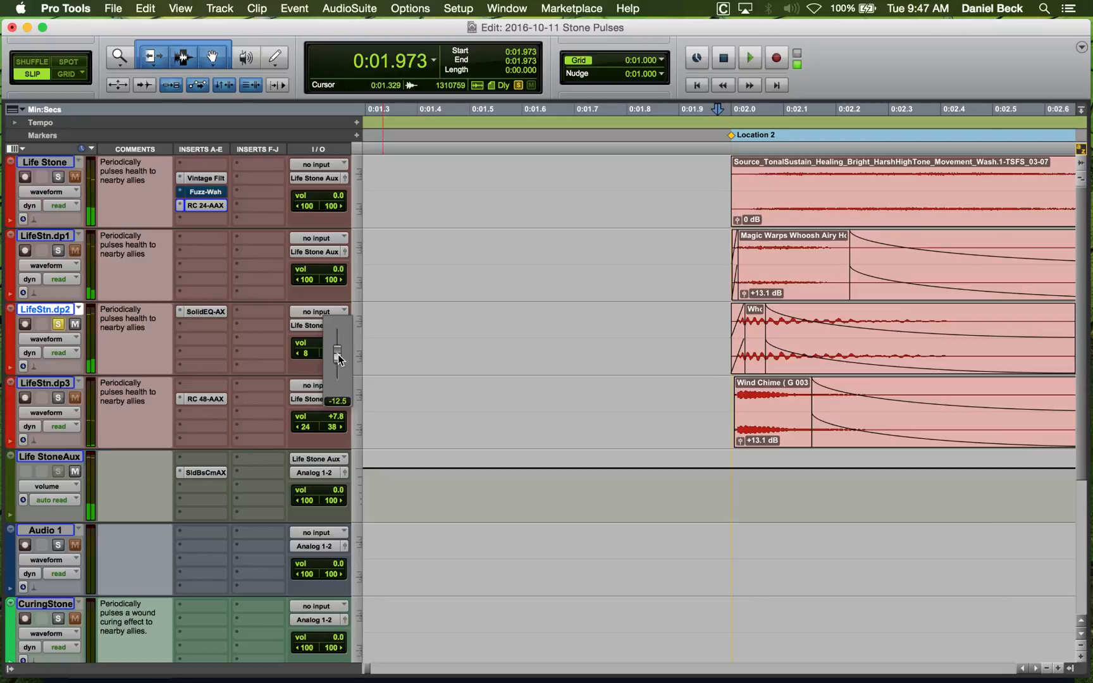
pyautogui.press('space')
pyautogui.press('space')
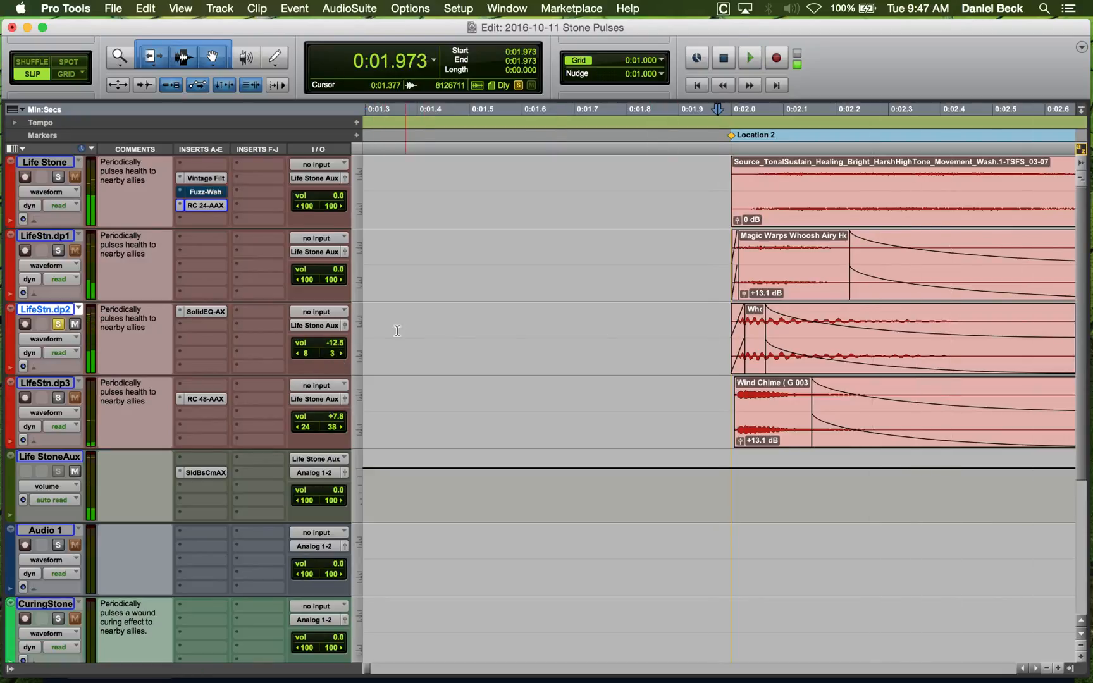
pyautogui.moveTo(340, 342); pyautogui.dragTo(339, 338)
pyautogui.press('space')
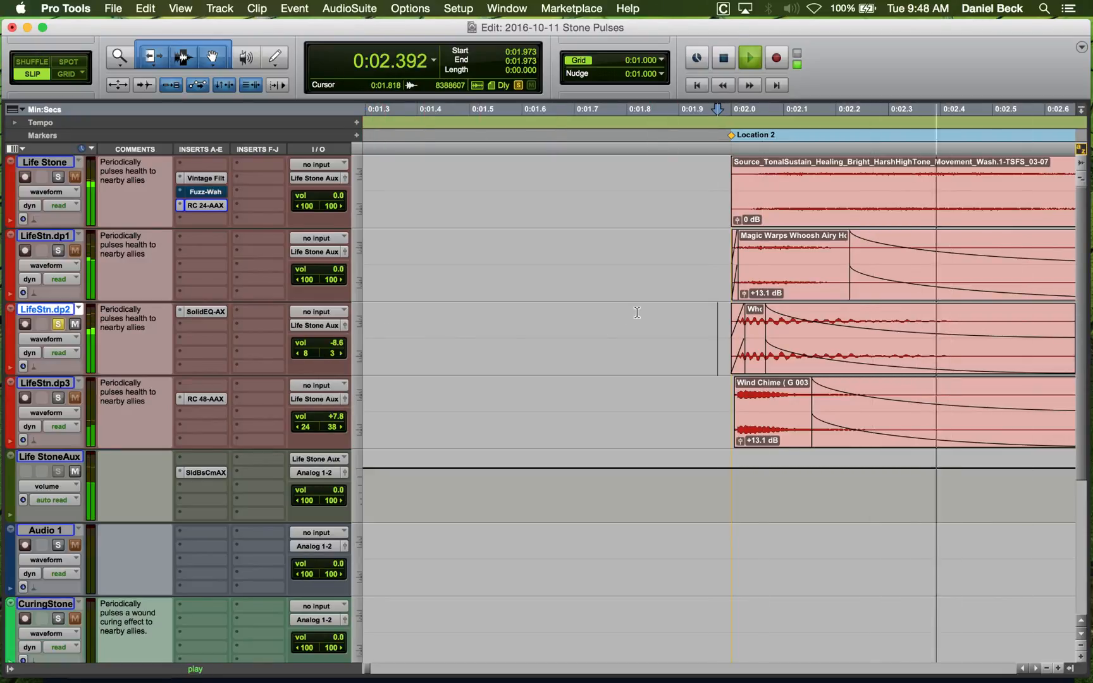
pyautogui.press('space')
# Unsolo LifeStn.dp2 and audition the full layered pulse from just before the Location 2 marker.
pyautogui.click(672, 315)
pyautogui.hotkey('shift', 's')
pyautogui.press('space')
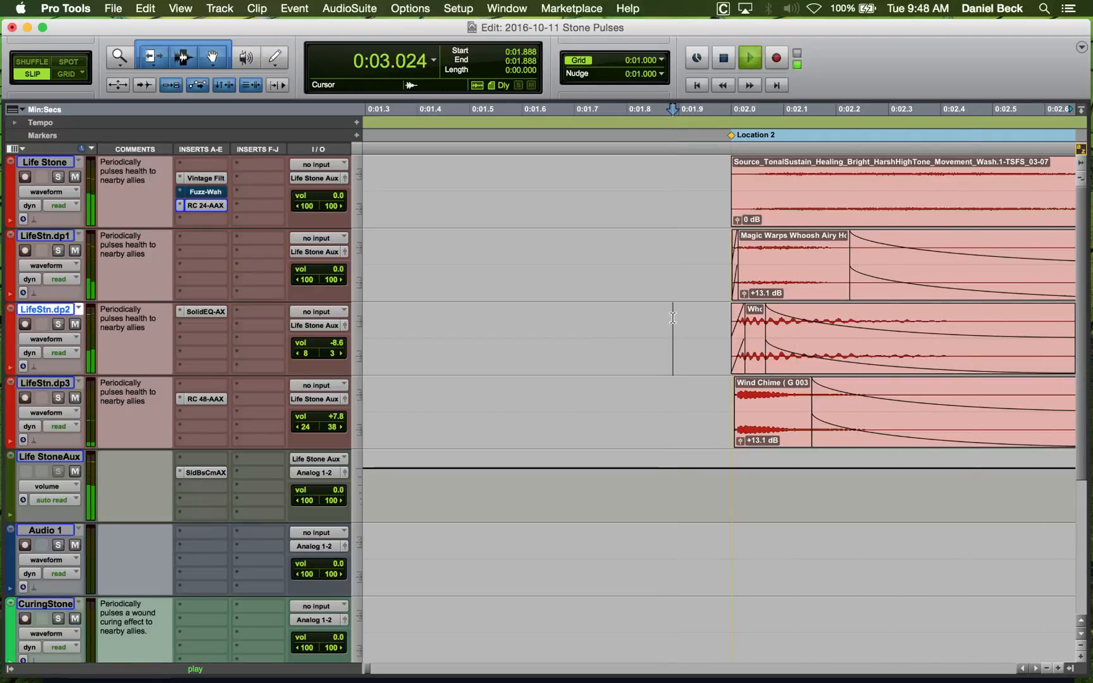
pyautogui.press('space')
pyautogui.press('space')
pyautogui.press('space')
# Place the playback start just before the LifeStn.dp1 clip and audition that track in solo.
pyautogui.click(712, 239)
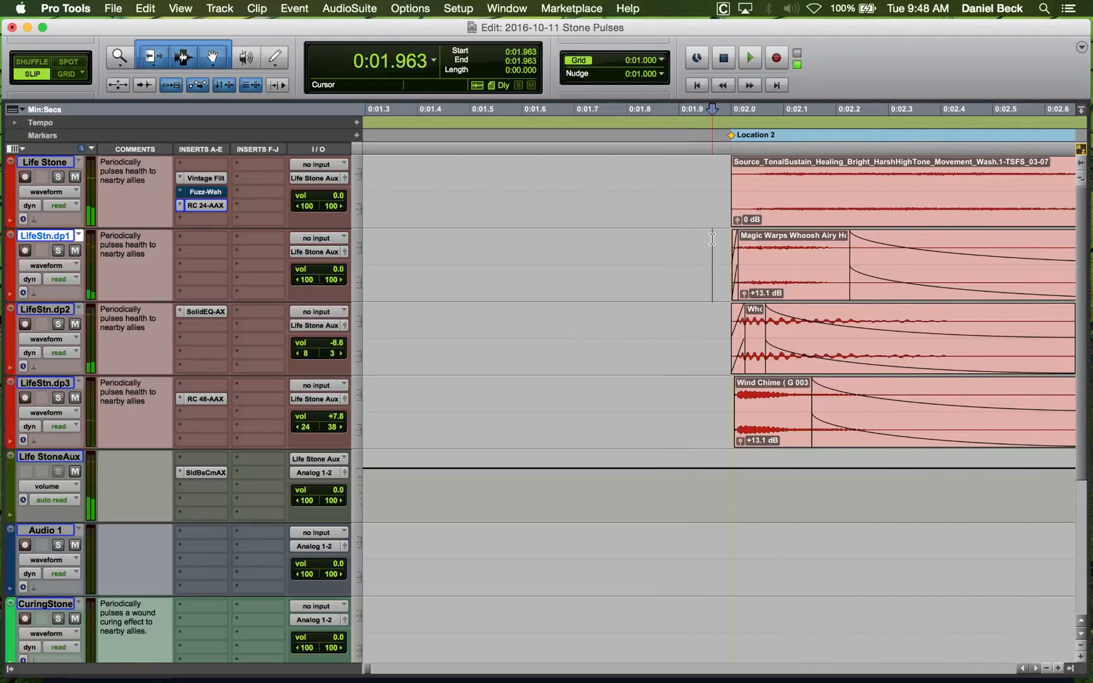
pyautogui.hotkey('shift', 's')
pyautogui.press('space')
pyautogui.press('space')
# Extend the start of the LifeStn.dp1 whoosh clip to a length of 1.071 s and align it to the Location 2 marker.
pyautogui.press('super+bracketright')
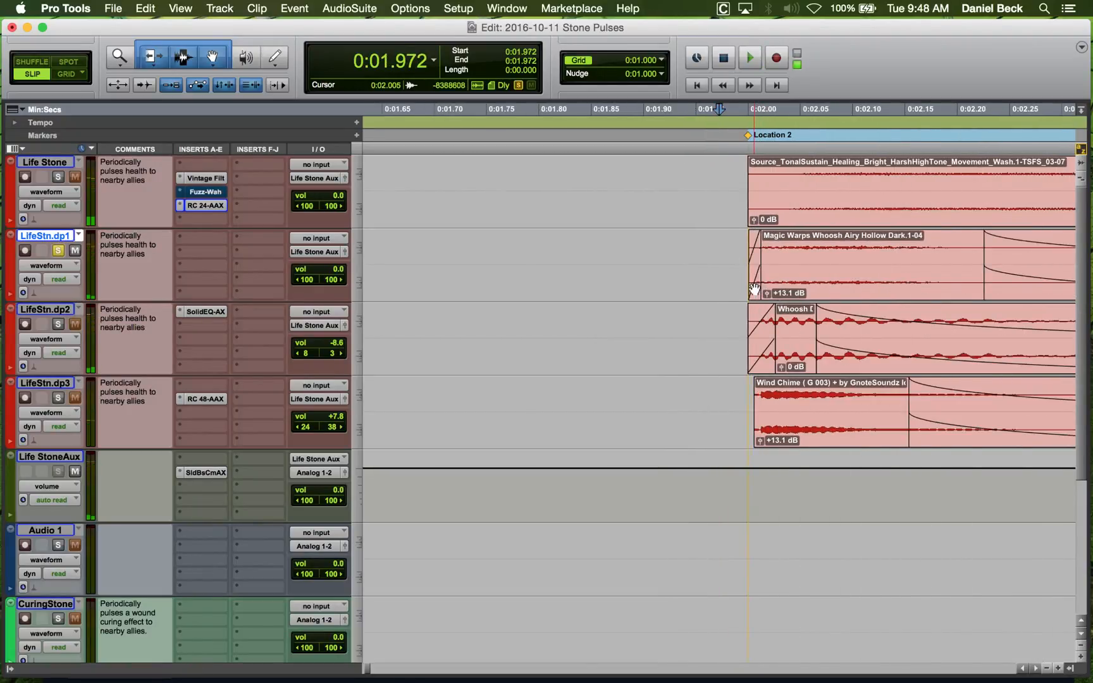
pyautogui.moveTo(755, 289); pyautogui.dragTo(633, 290)
pyautogui.click(885, 284)
pyautogui.press('super+z')
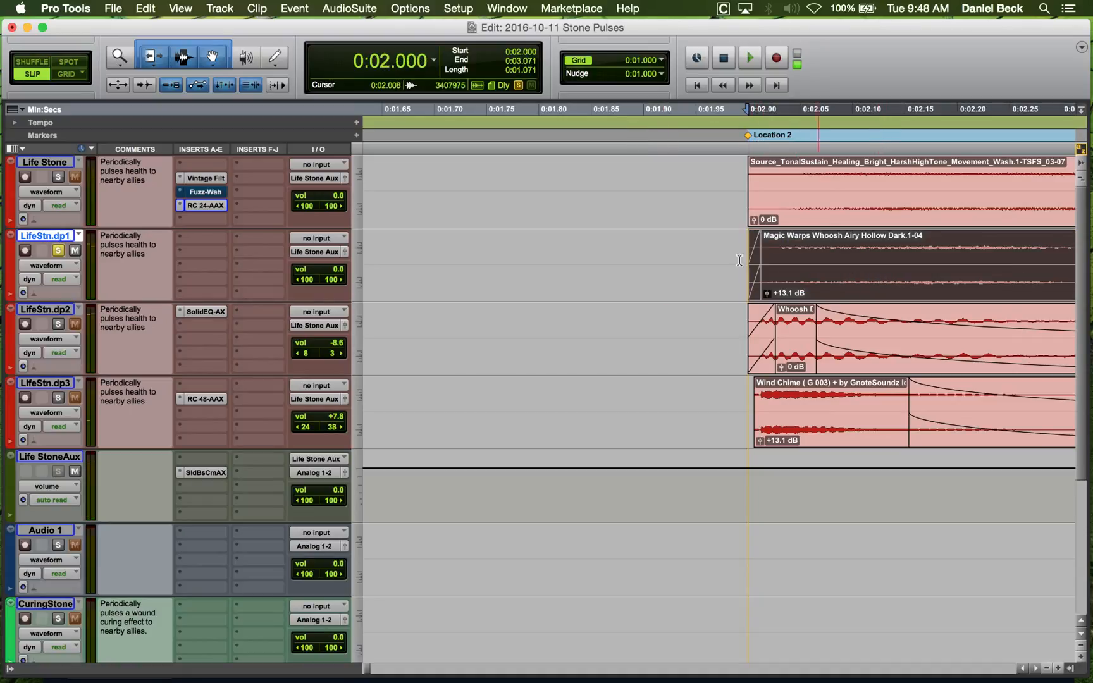
# Unsolo LifeStn.dp1 and audition the complete pulse several times with the adjusted whoosh clip.
pyautogui.click(691, 256)
pyautogui.hotkey('shift', 's')
pyautogui.press('space')
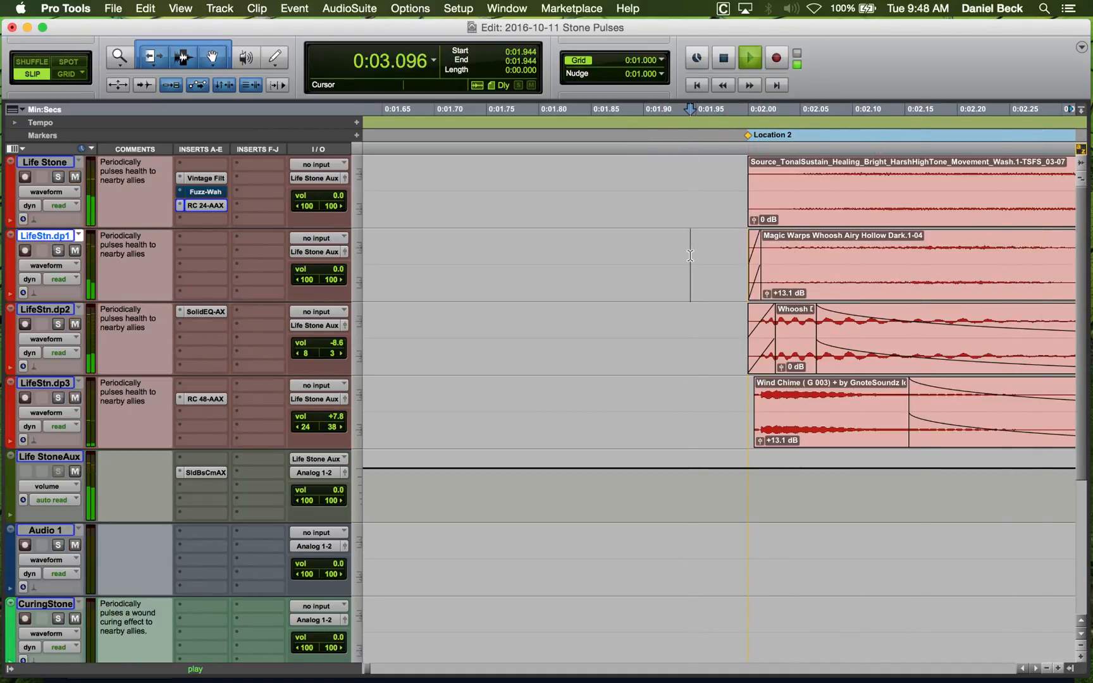
pyautogui.press('space')
pyautogui.press('space')
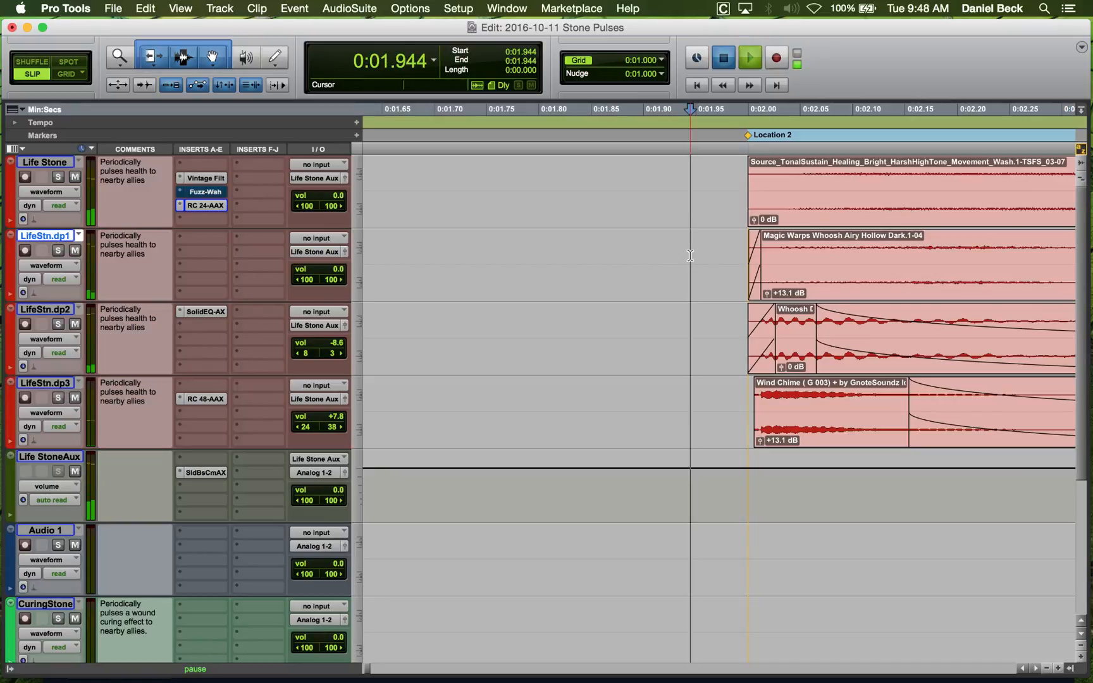
pyautogui.press('space')
pyautogui.press('super+bracketleft')
pyautogui.press('super+bracketleft')
pyautogui.press('super+bracketleft')
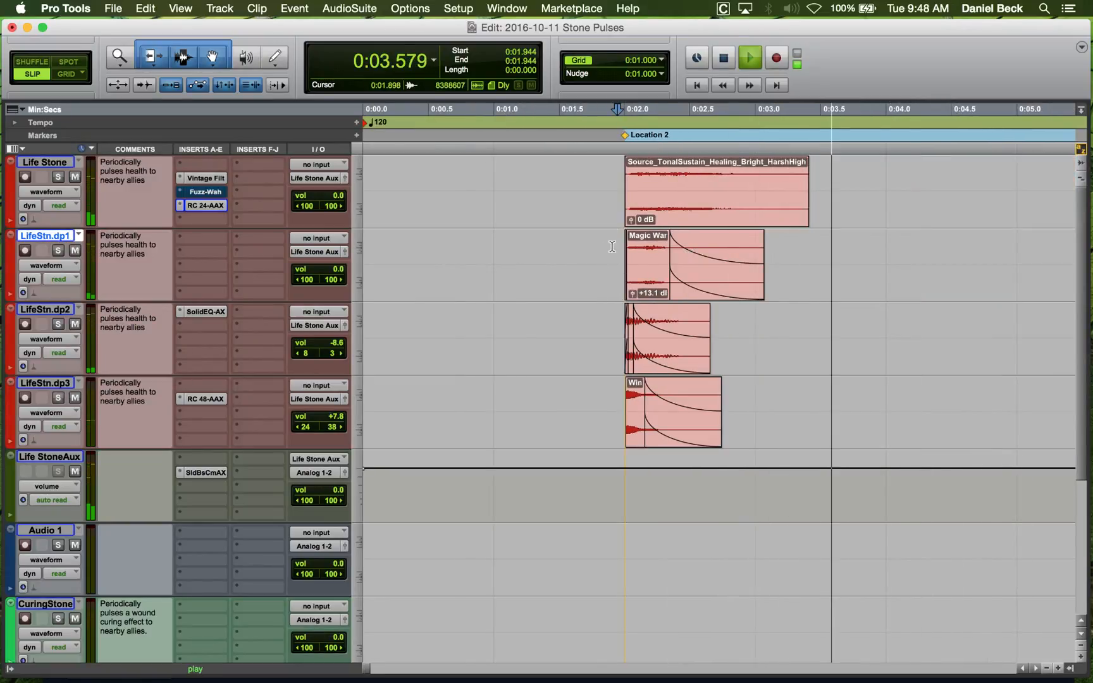
pyautogui.press('space')
pyautogui.press('space')
pyautogui.press('space')
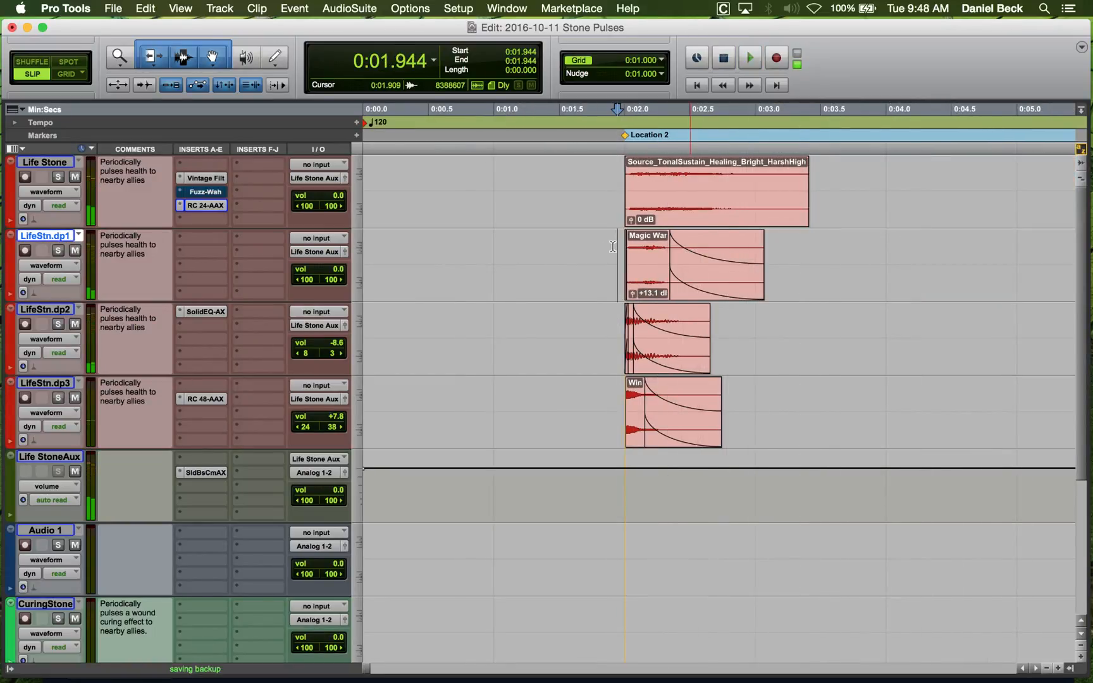
pyautogui.press('space')
pyautogui.press('space')
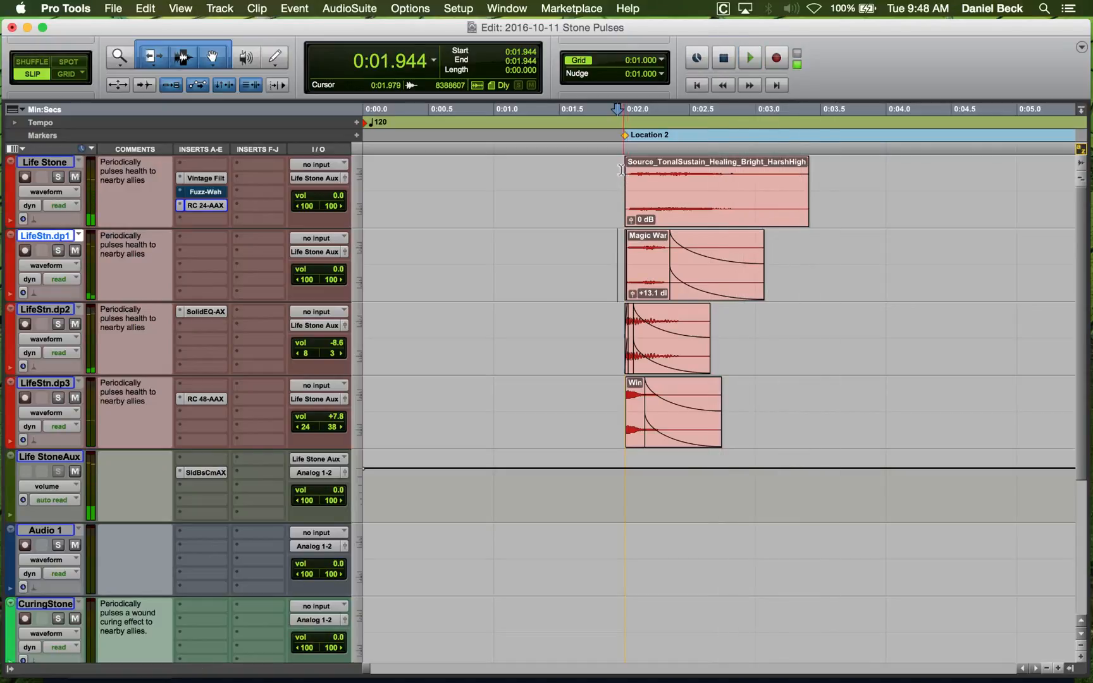
# Audition the Life Stone track in solo, switch the solo to LifeStn.dp1 and audition that layer.
pyautogui.click(617, 172)
pyautogui.hotkey('shift', 's')
pyautogui.press('space')
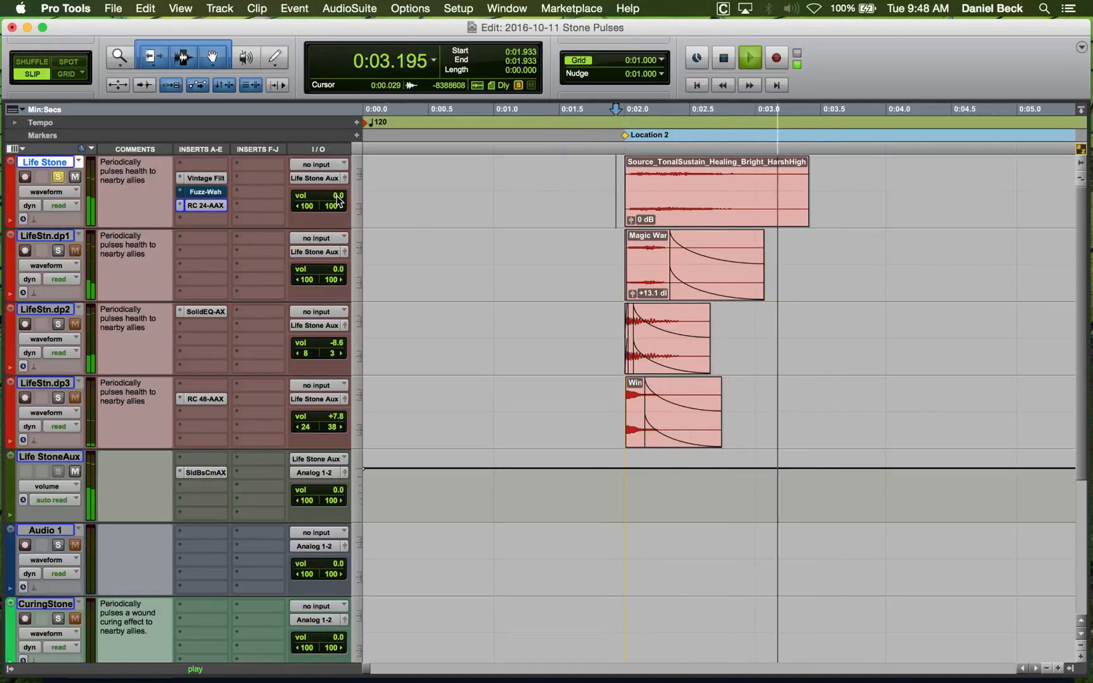
pyautogui.click(59, 251)
pyautogui.press('space')
pyautogui.press('space')
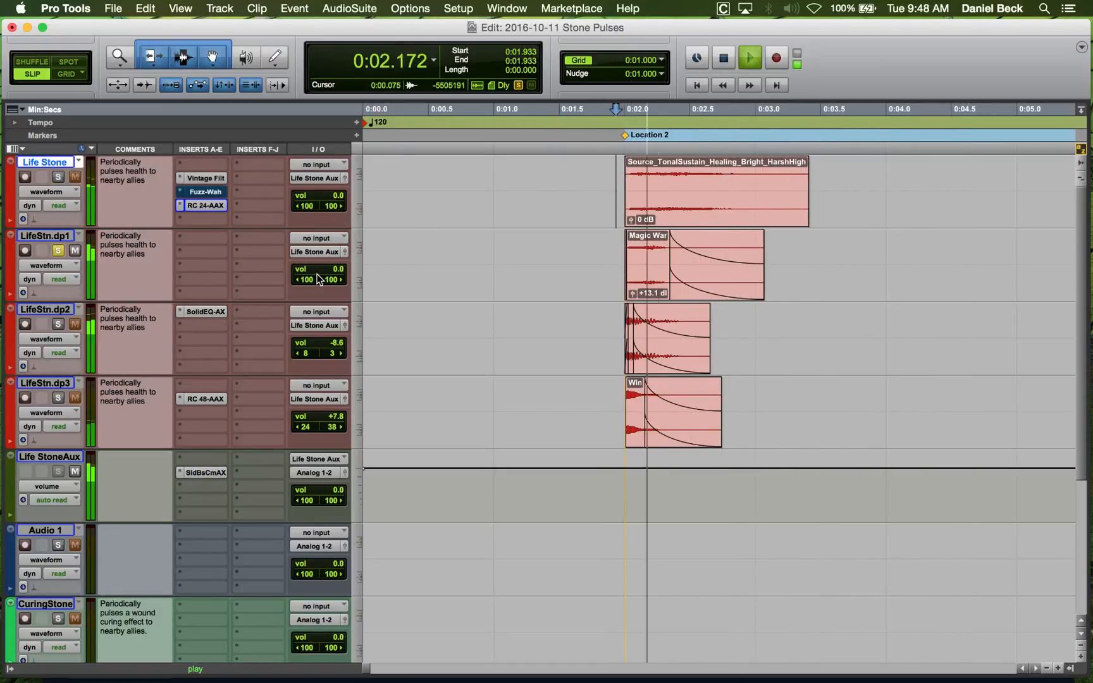
pyautogui.press('space')
pyautogui.press('space')
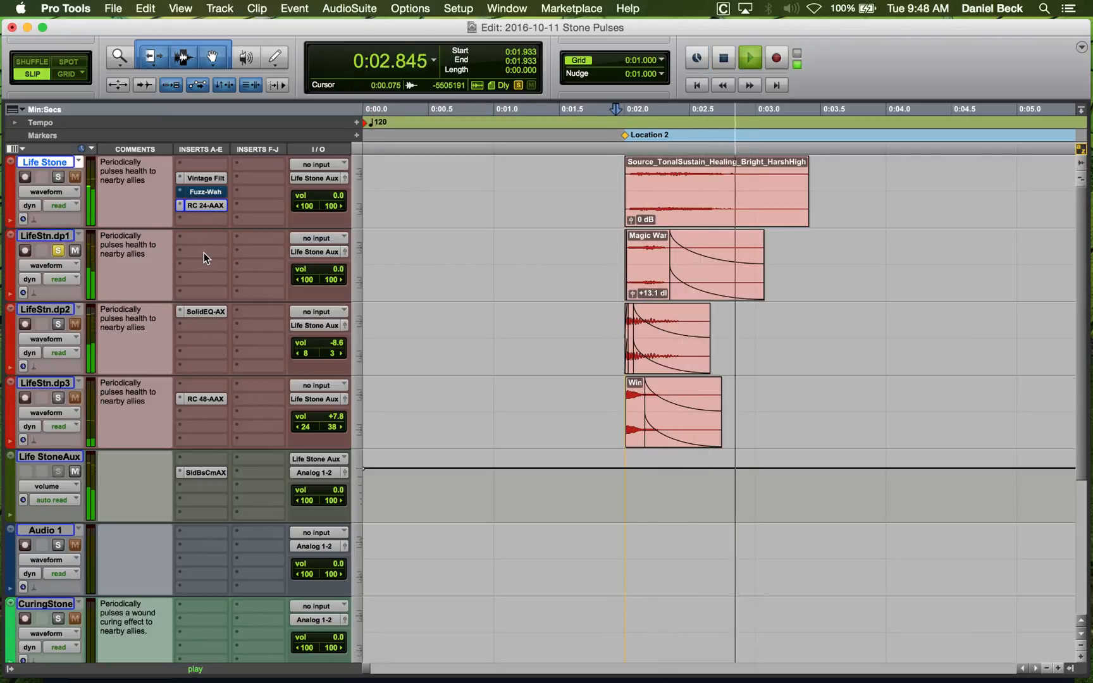
pyautogui.press('space')
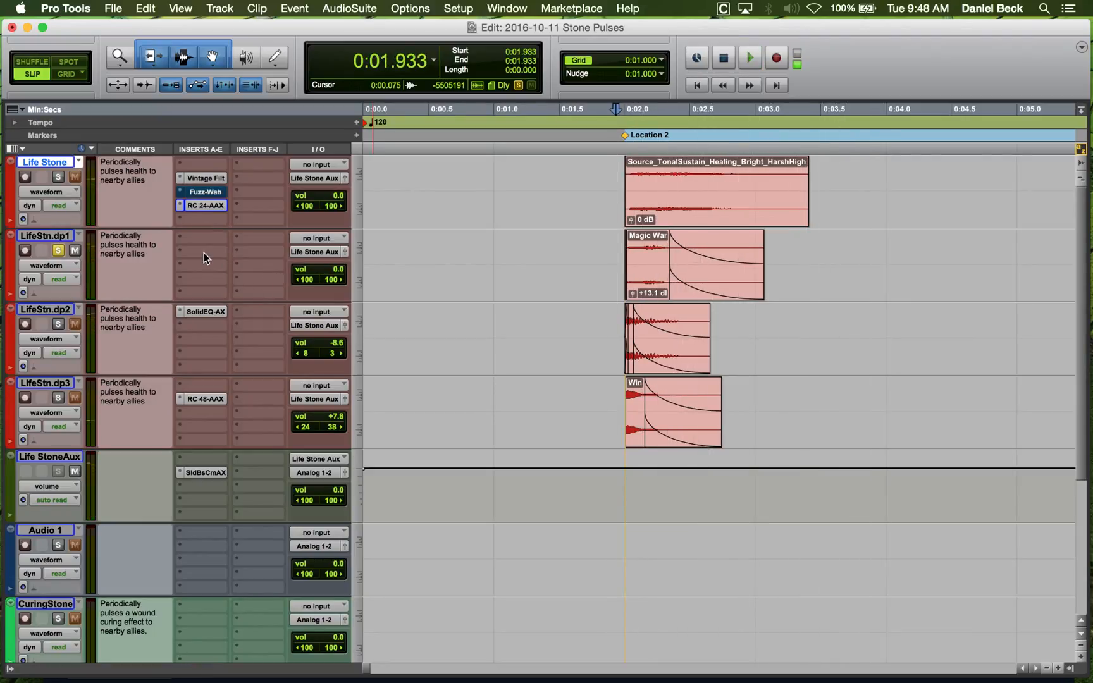
# Insert the stereo D-Verb reverb after the compressor on the Life Stone Aux track.
pyautogui.click(198, 484)
pyautogui.moveTo(250, 517)
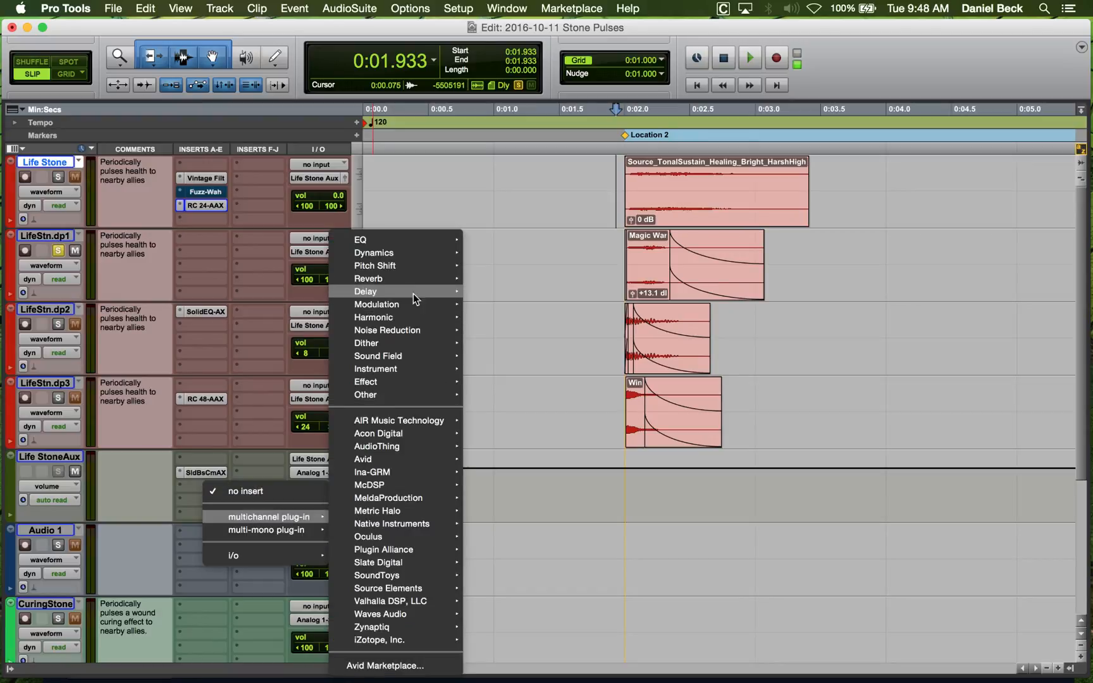
pyautogui.moveTo(415, 280)
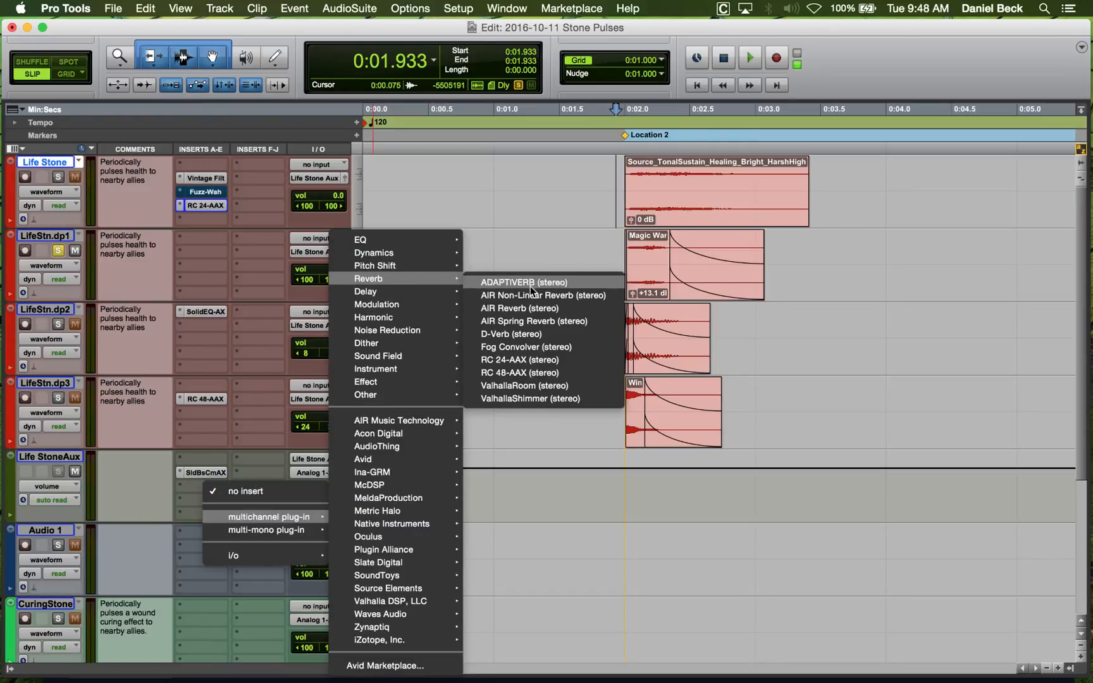
pyautogui.click(546, 330)
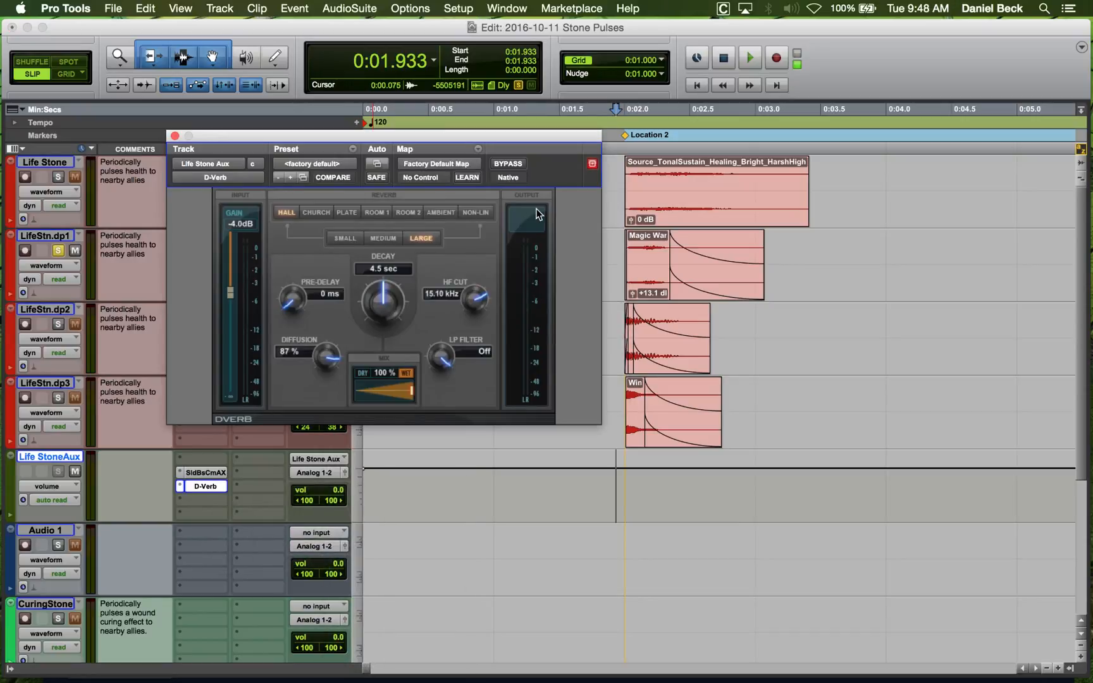
# Set the D-Verb mix to 47% and its input gain to 0.0 dB during playback.
pyautogui.press('space')
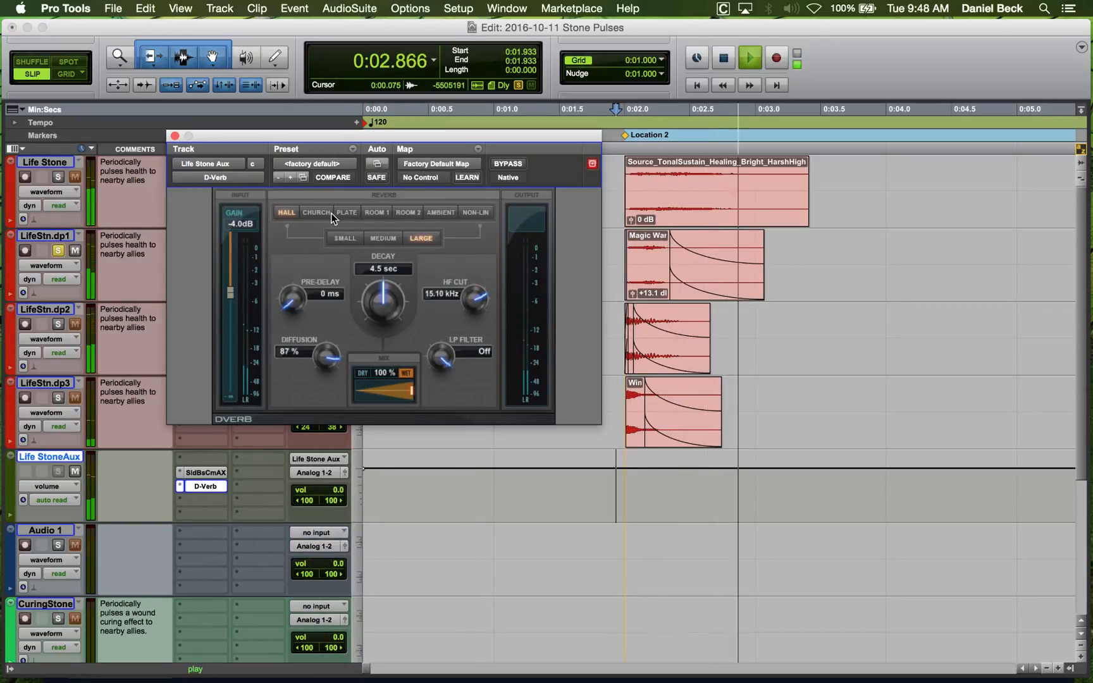
pyautogui.moveTo(379, 390)
pyautogui.mouseDown()
pyautogui.moveTo(367, 390)
pyautogui.moveTo(380, 390)
pyautogui.mouseUp()
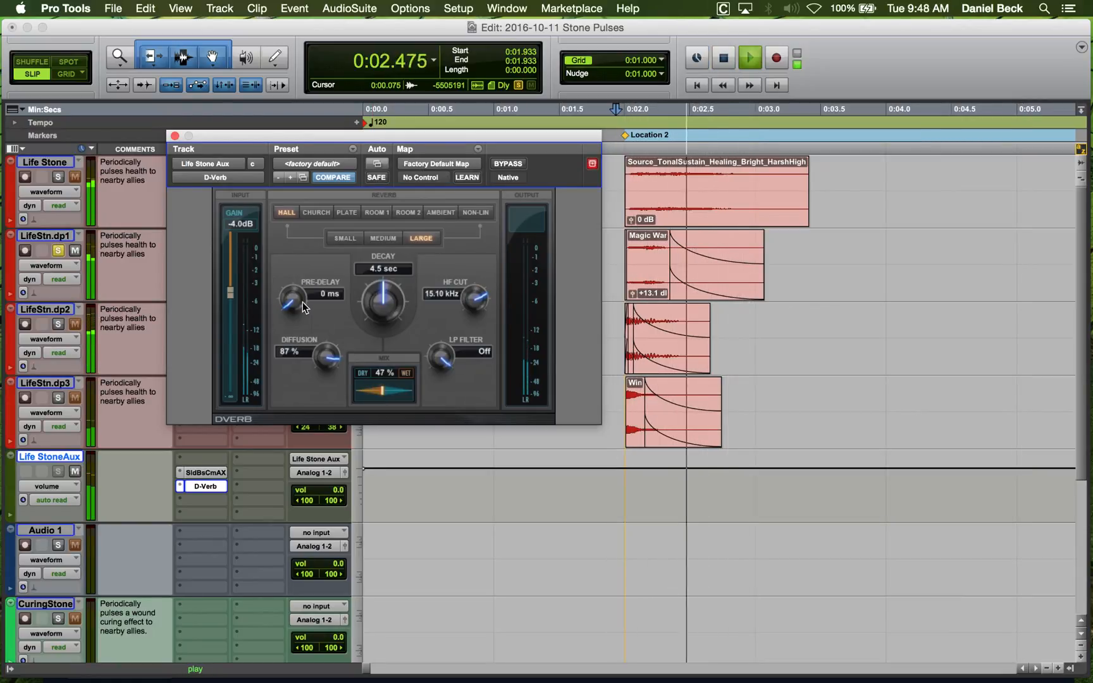
pyautogui.moveTo(232, 293); pyautogui.dragTo(238, 172)
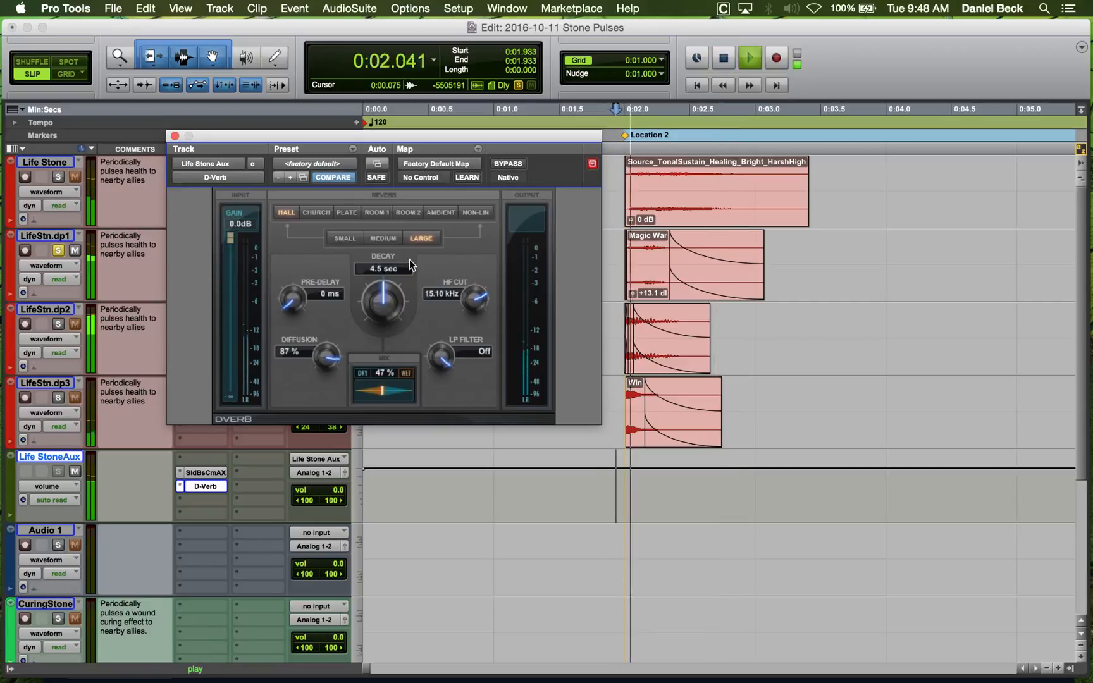
# Try the Medium and Small sizes of the D-Verb Hall algorithm and audition the Small setting.
pyautogui.click(386, 238)
pyautogui.click(345, 239)
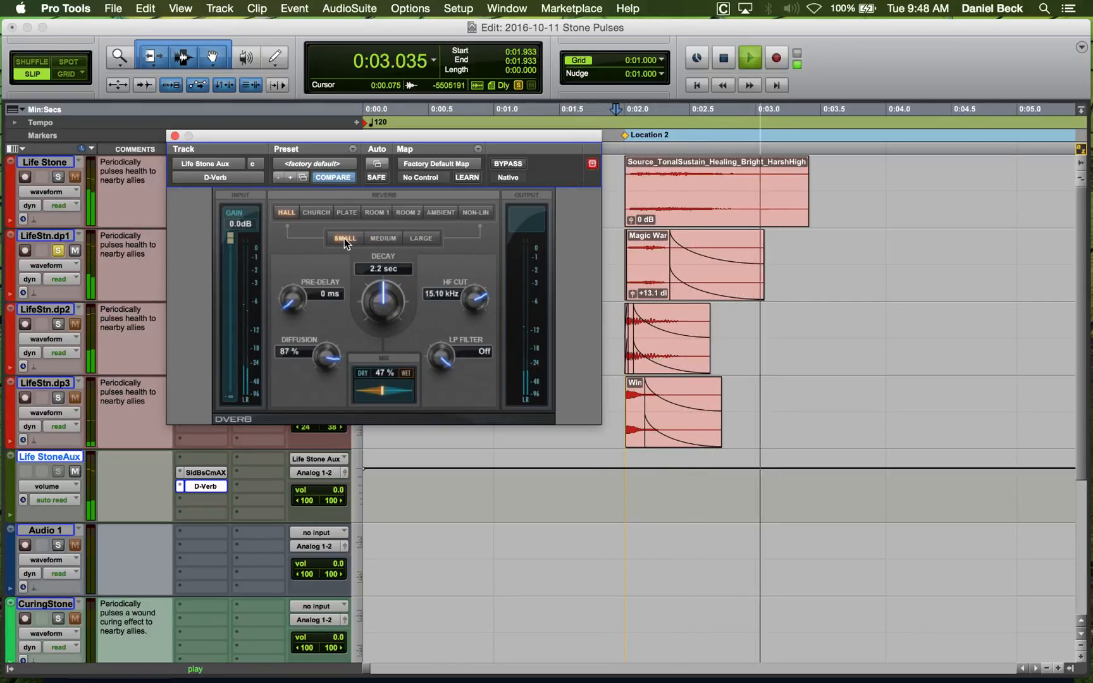
pyautogui.press('space')
pyautogui.press('space')
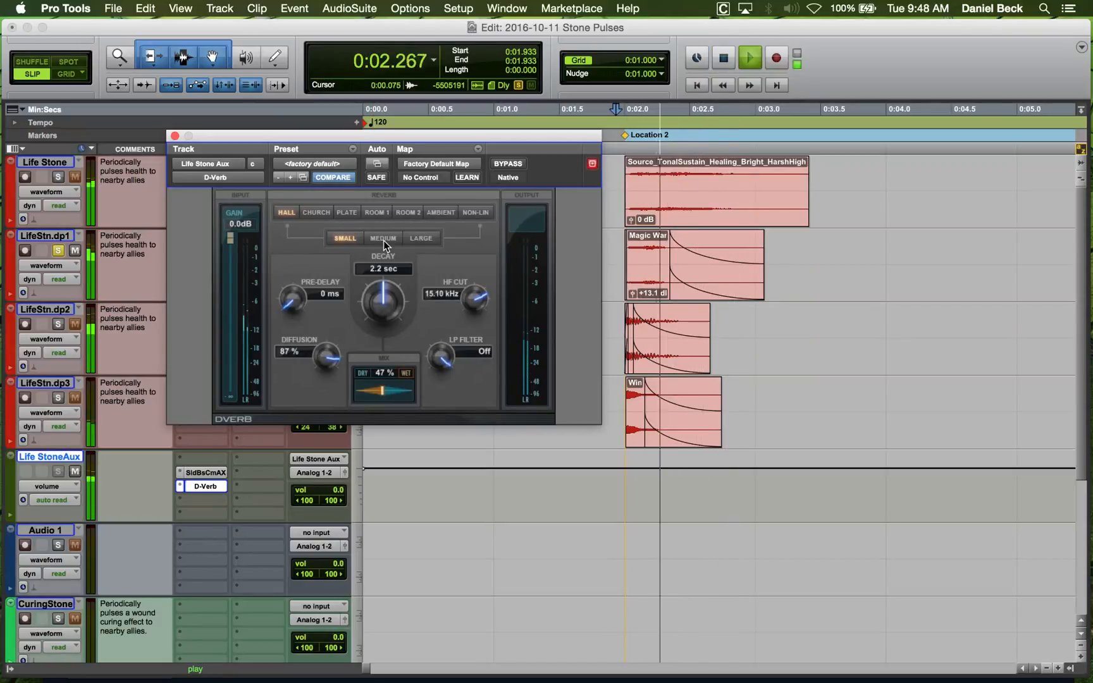
pyautogui.press('space')
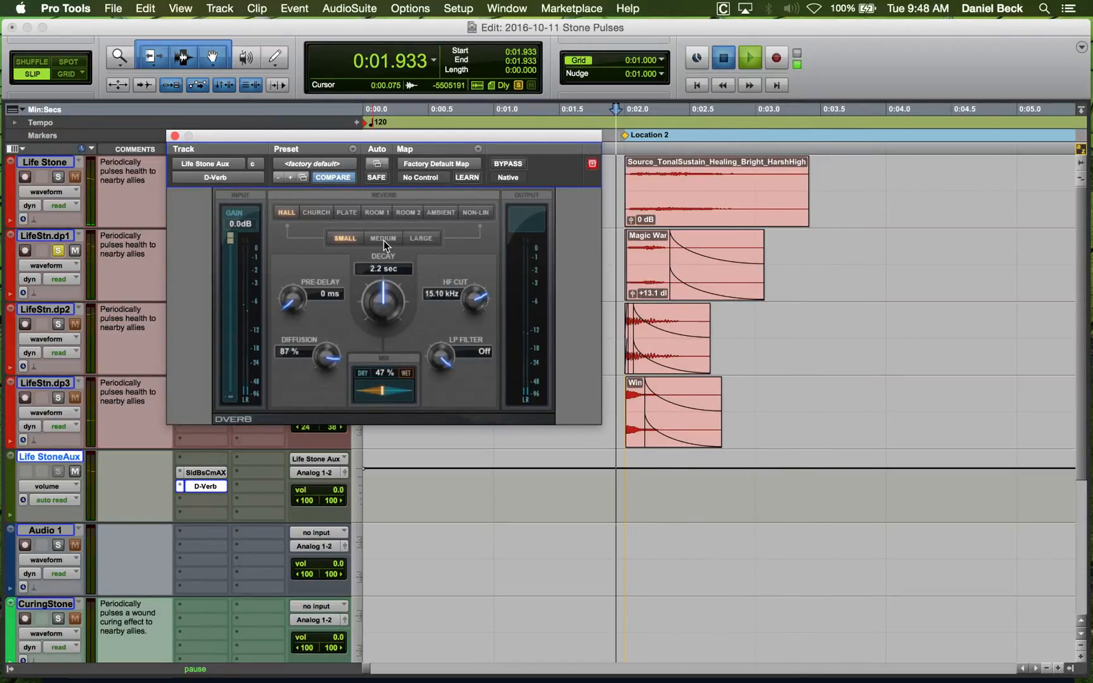
pyautogui.press('space')
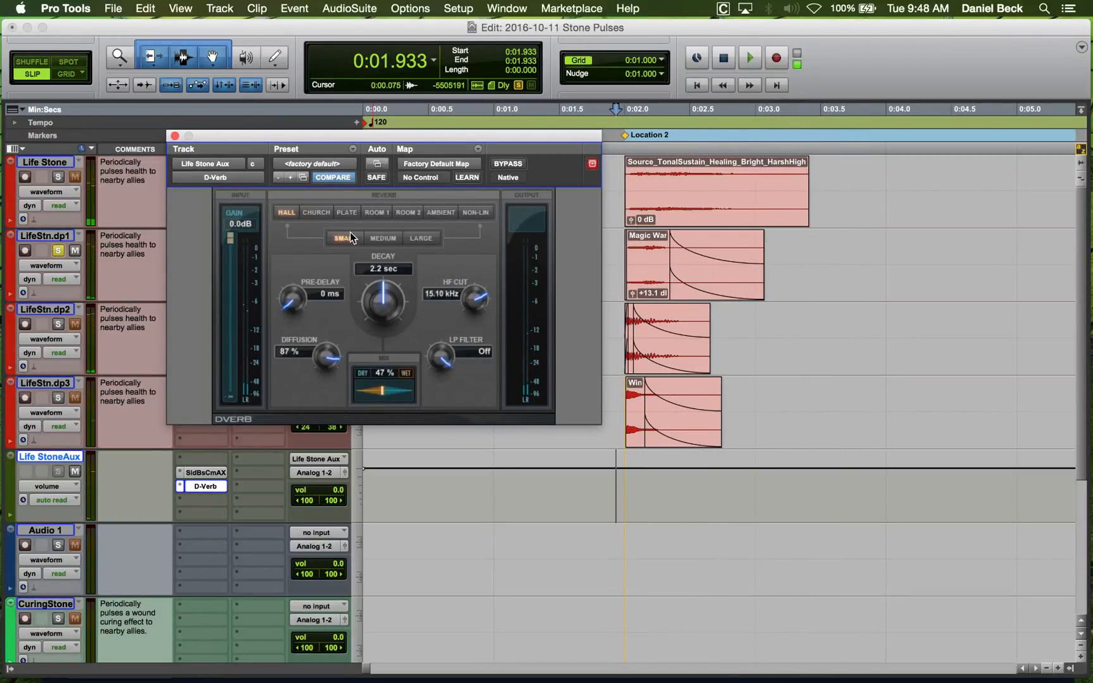
# Try the D-Verb Church algorithm at the Small size during playback.
pyautogui.click(322, 212)
pyautogui.press('space')
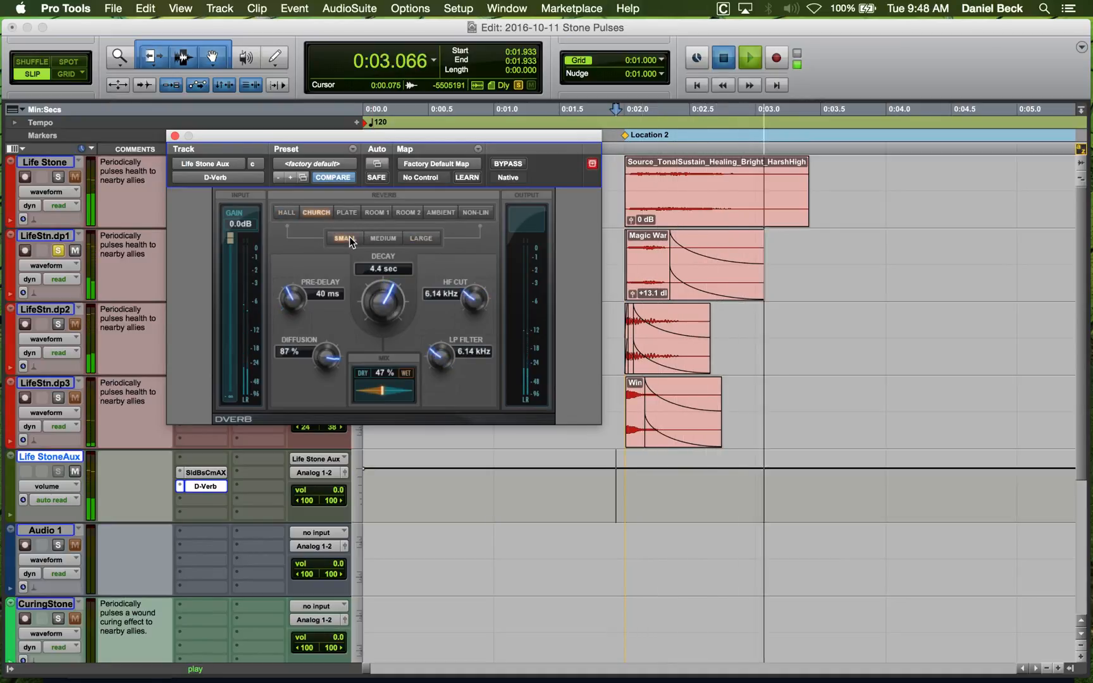
pyautogui.press('space')
# Switch D-Verb back to the Large Hall algorithm with a 4.5 sec decay and audition the tail.
pyautogui.click(288, 213)
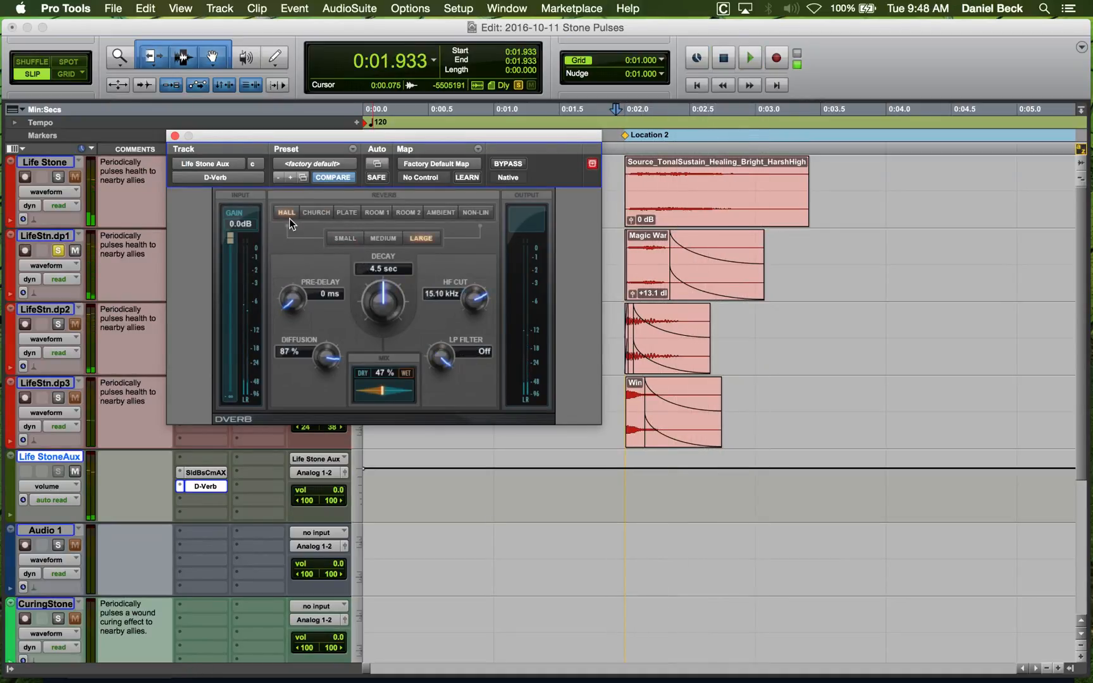
pyautogui.press('space')
pyautogui.press('space')
pyautogui.press('space')
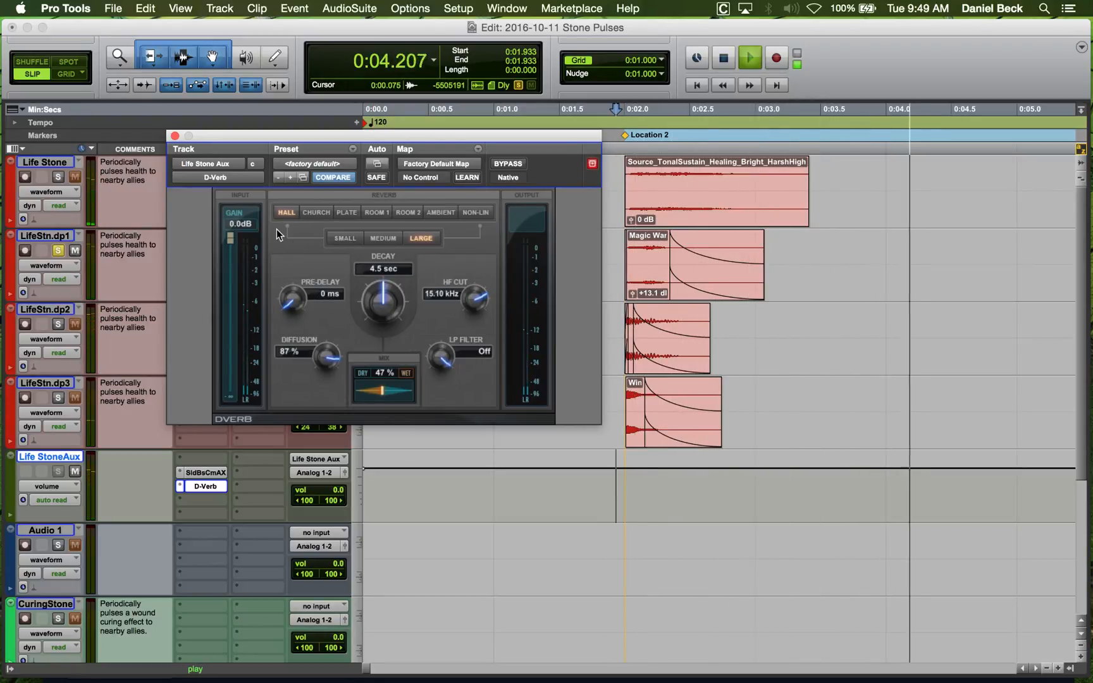
pyautogui.press('space')
# Unsolo LifeStn.dp1, audition the full pulse through D-Verb and close the reverb window.
pyautogui.click(64, 251)
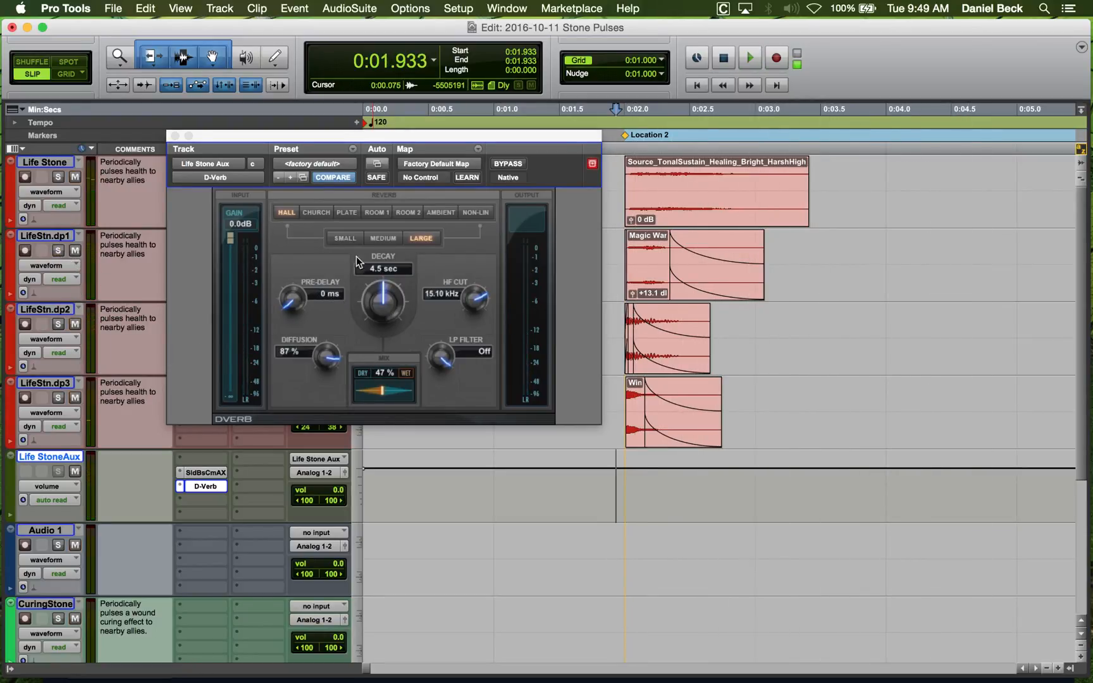
pyautogui.press('space')
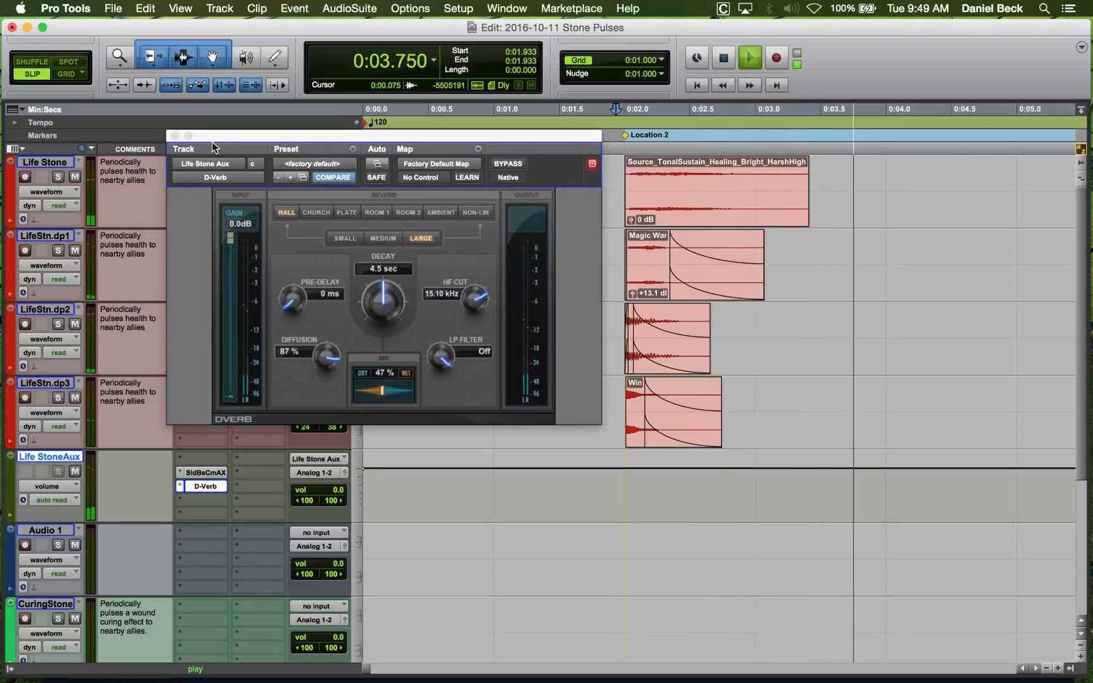
pyautogui.click(174, 136)
pyautogui.press('space')
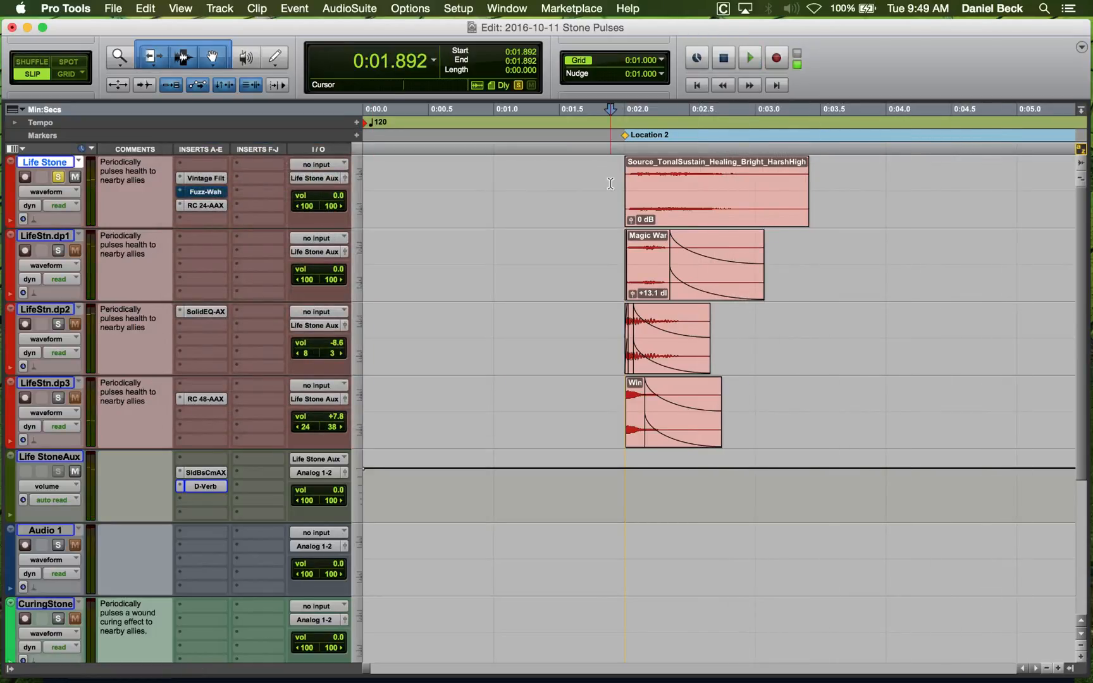
# Audition the Life Stone track in solo from just before the Location 2 marker.
pyautogui.press('space')
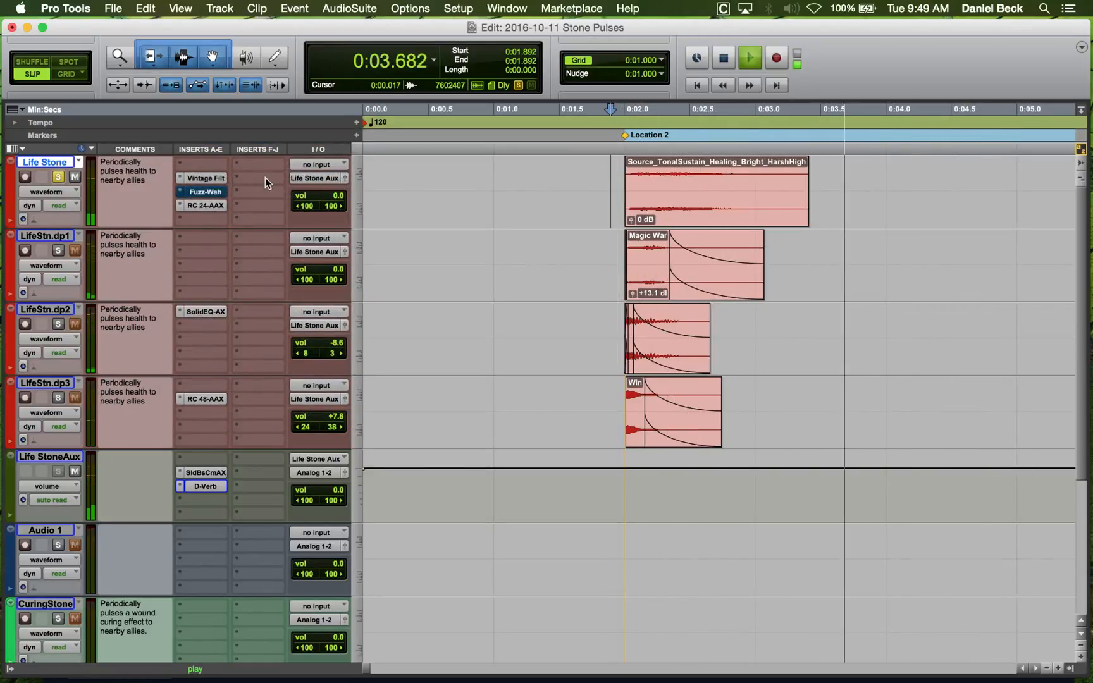
pyautogui.press('space')
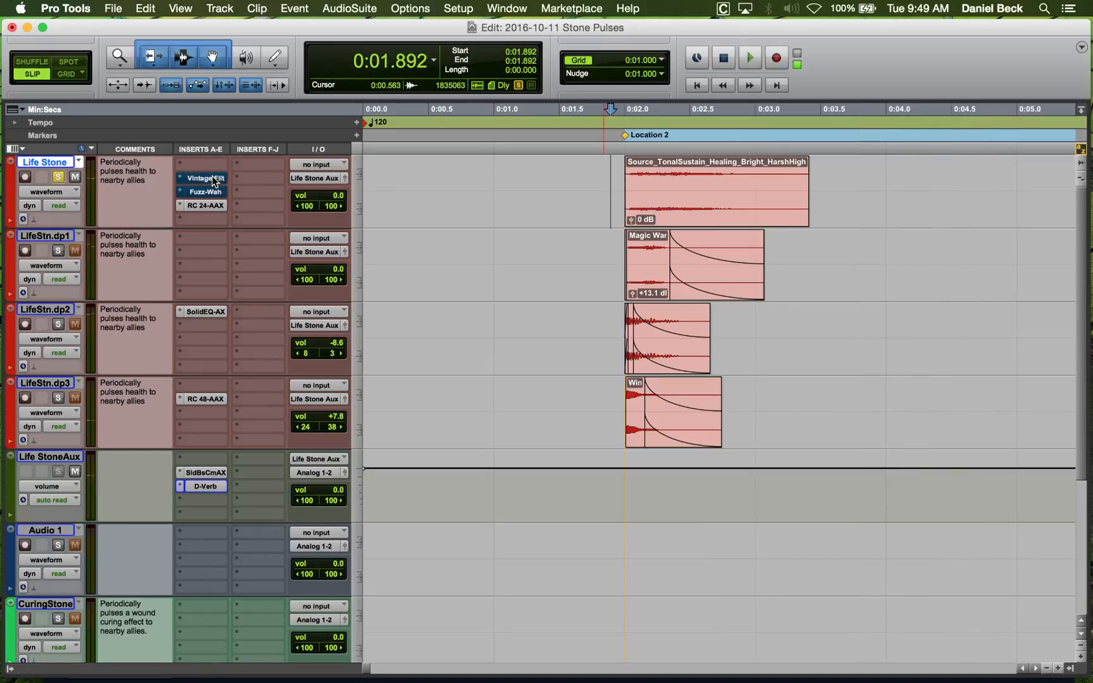
# Re-enable the Vintage Filter insert on the Life Stone track and audition the track in solo.
pyautogui.press('space')
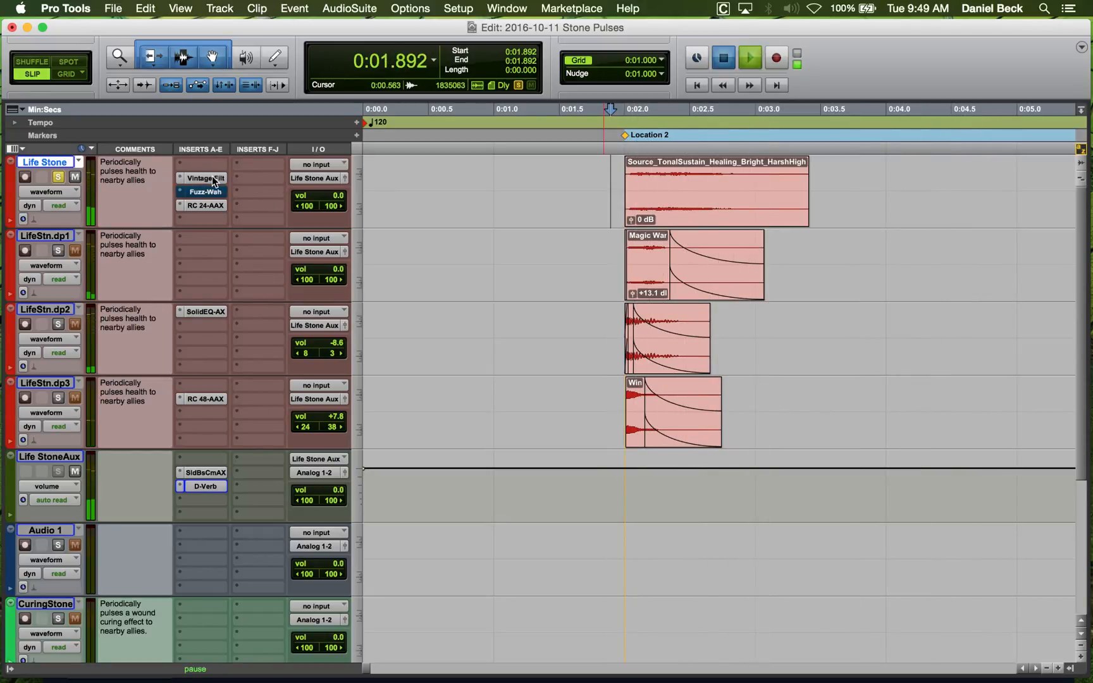
pyautogui.press('space')
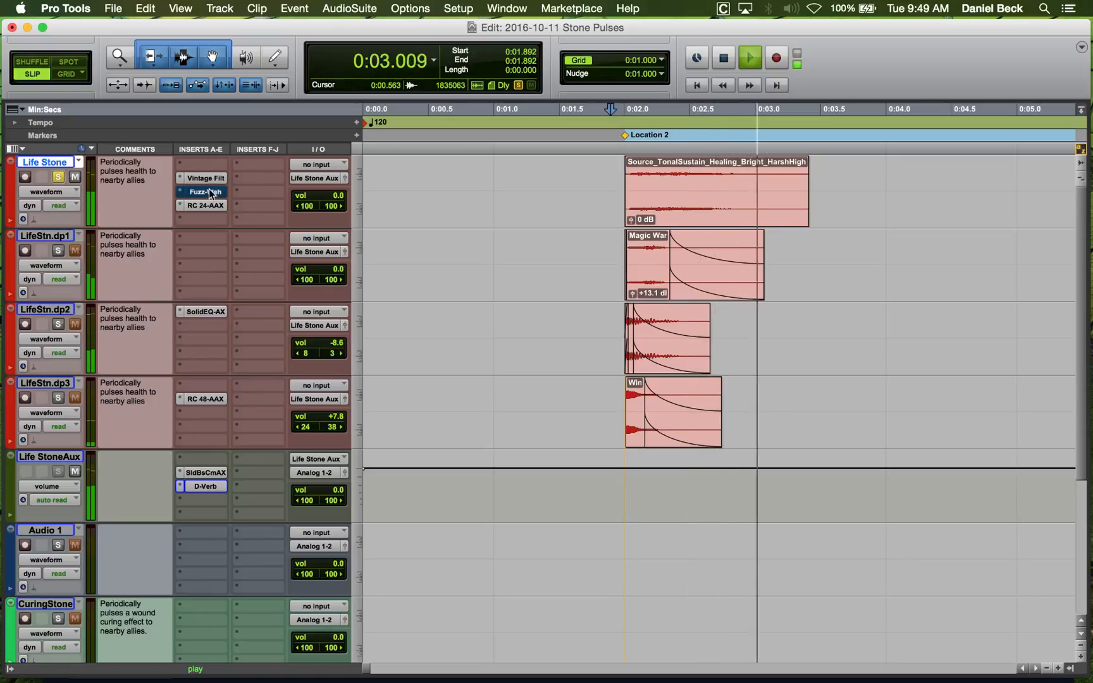
pyautogui.press('space')
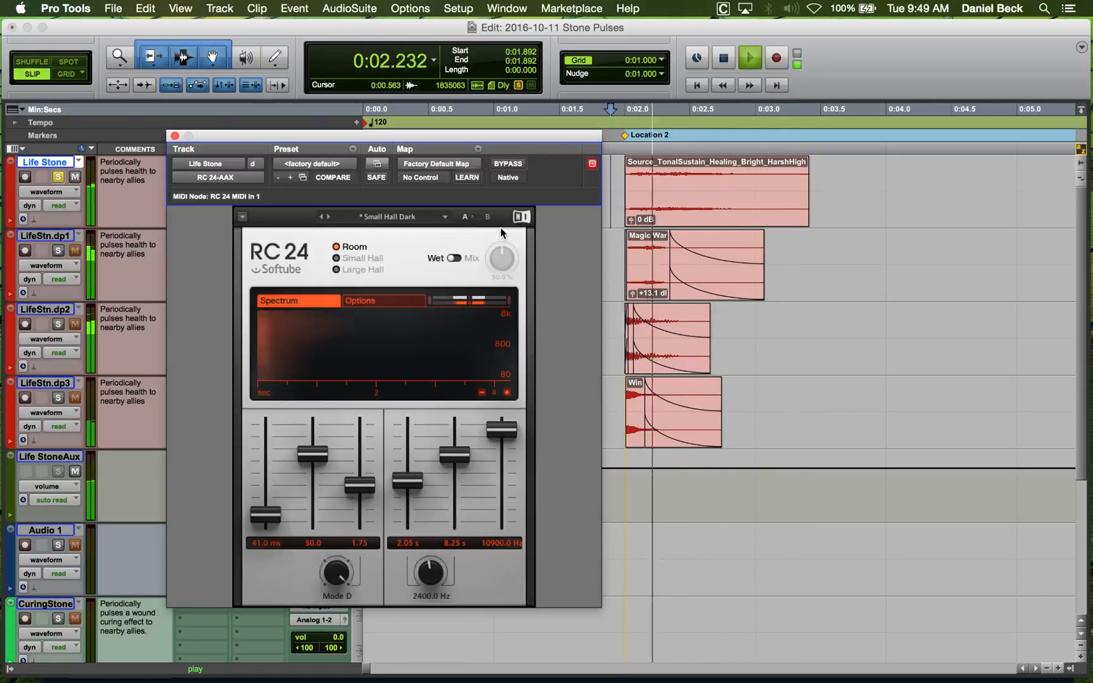
# Switch the Life Stone track's RC 24 reverb from Wet to Mix, audition it, and close the plug-in window.
pyautogui.press('space')
pyautogui.click(458, 258)
pyautogui.press('space')
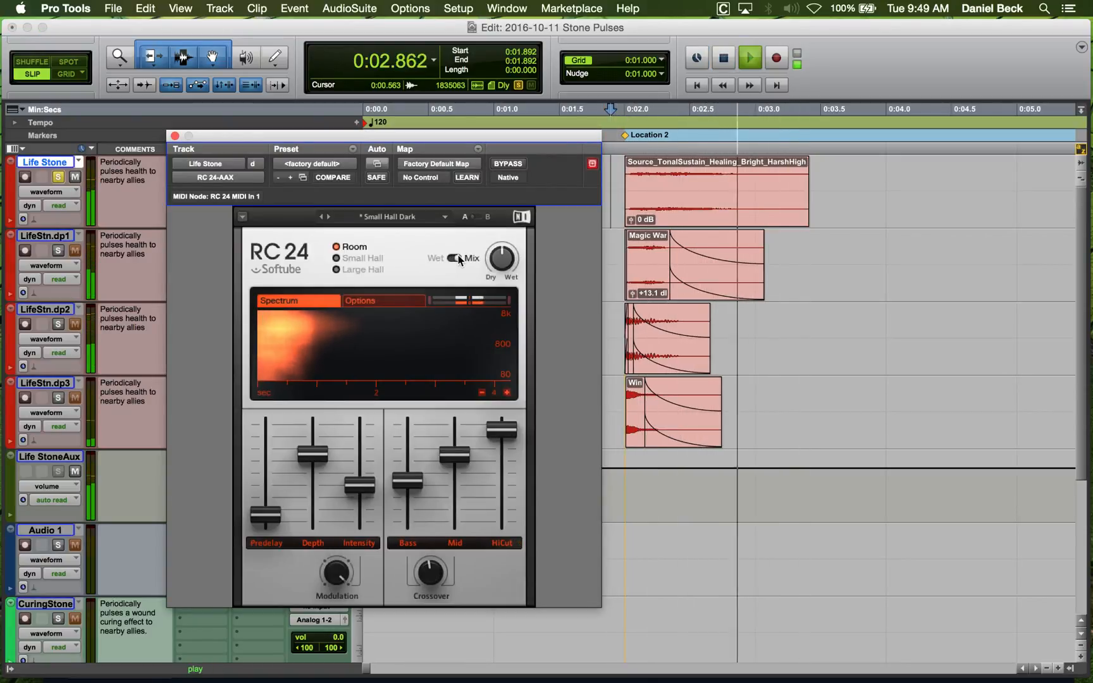
pyautogui.press('space')
pyautogui.press('space')
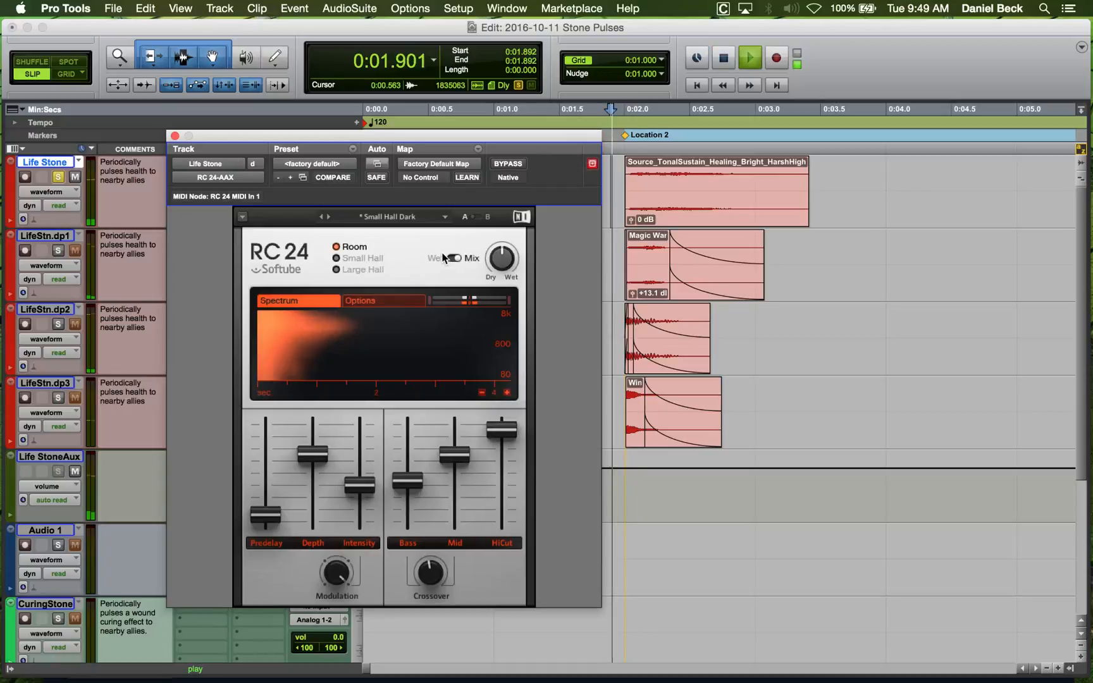
pyautogui.click(175, 135)
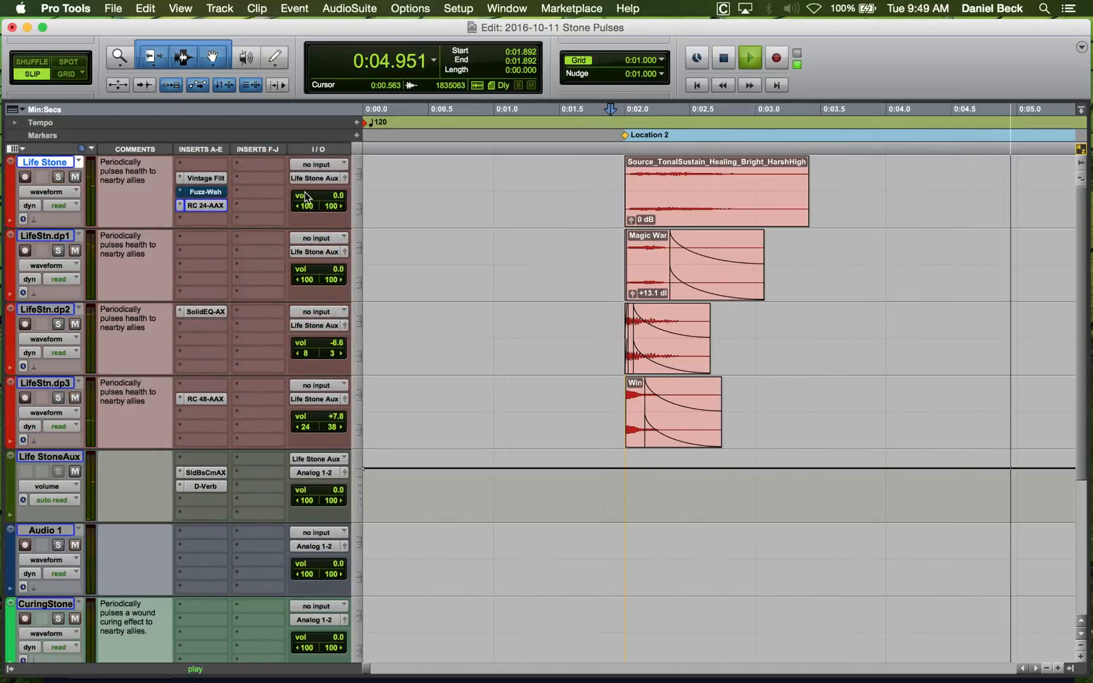
# Lower the Life Stone track's volume to -6.6 dB and audition the unsoloed pulse from just before Location 2.
pyautogui.moveTo(338, 197); pyautogui.dragTo(338, 202)
pyautogui.click(595, 167)
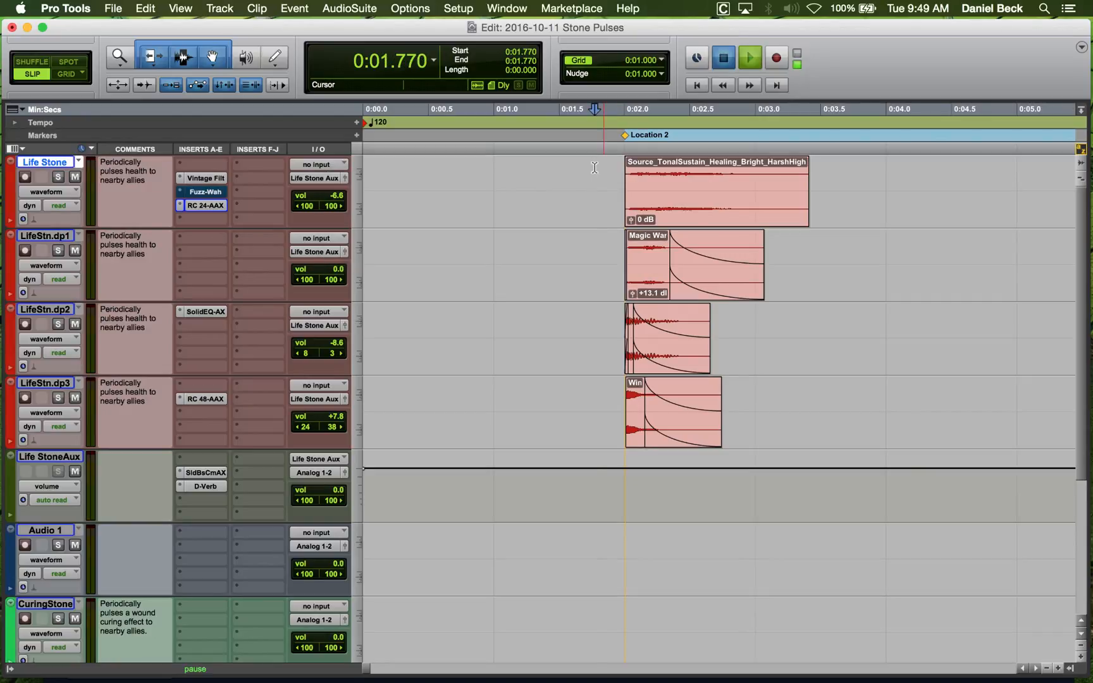
pyautogui.press('space')
pyautogui.press('space')
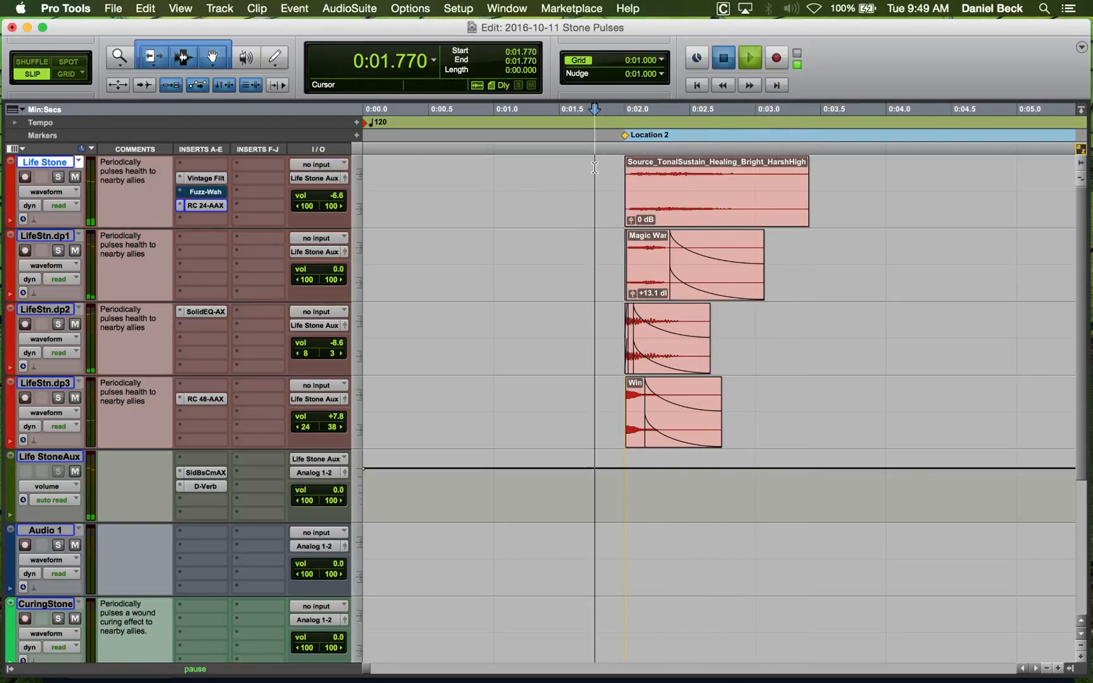
pyautogui.press('space')
pyautogui.press('space')
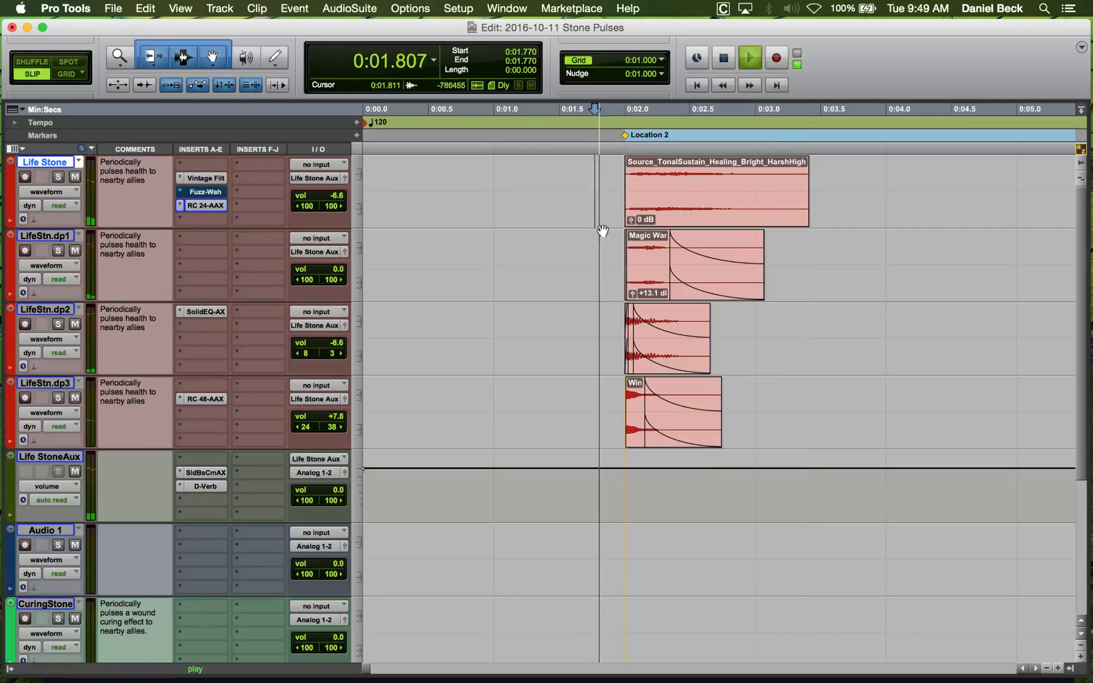
pyautogui.press('space')
# Reduce the D-Verb mix on Life Stone Aux to 21% while auditioning the pulse, and close the reverb window.
pyautogui.click(612, 392)
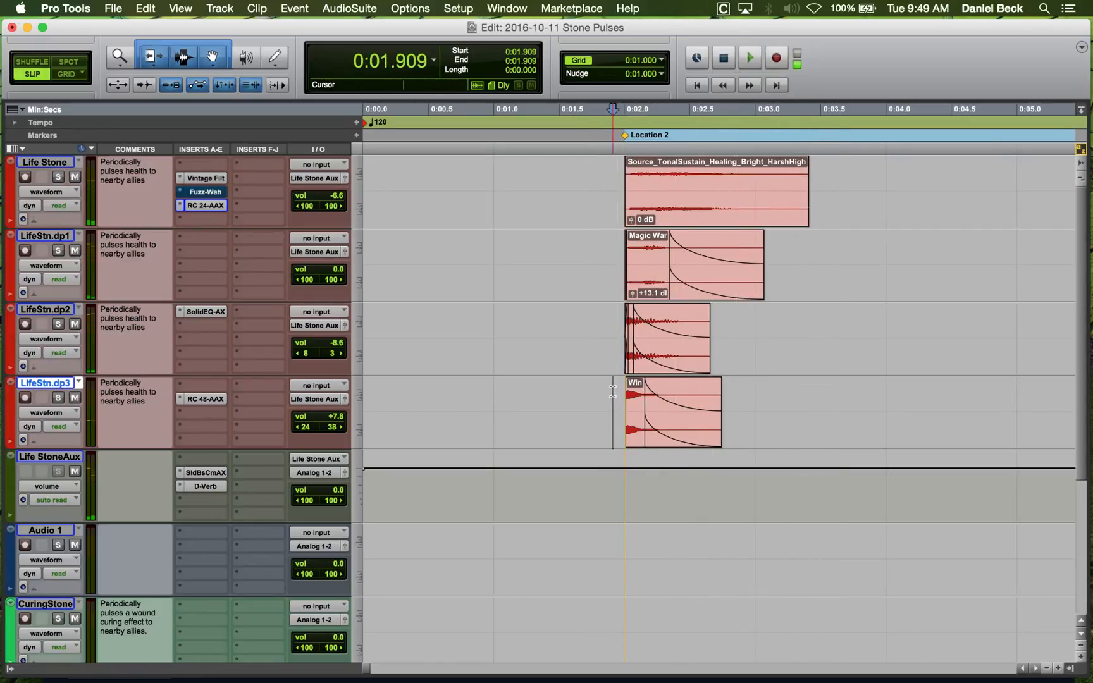
pyautogui.click(209, 486)
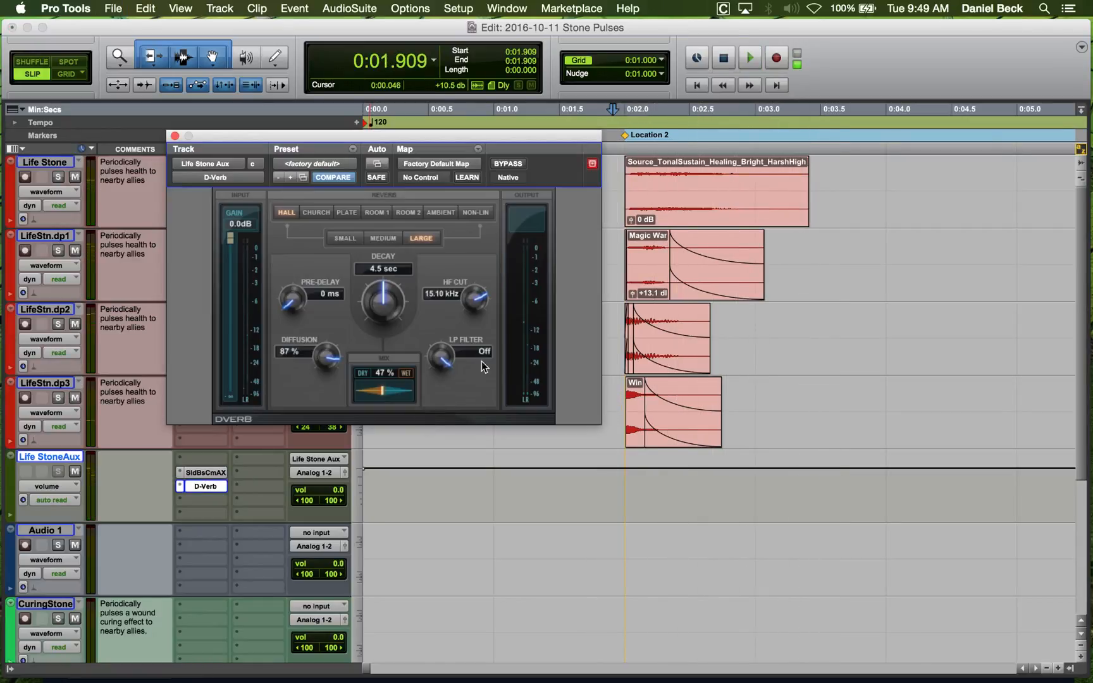
pyautogui.press('space')
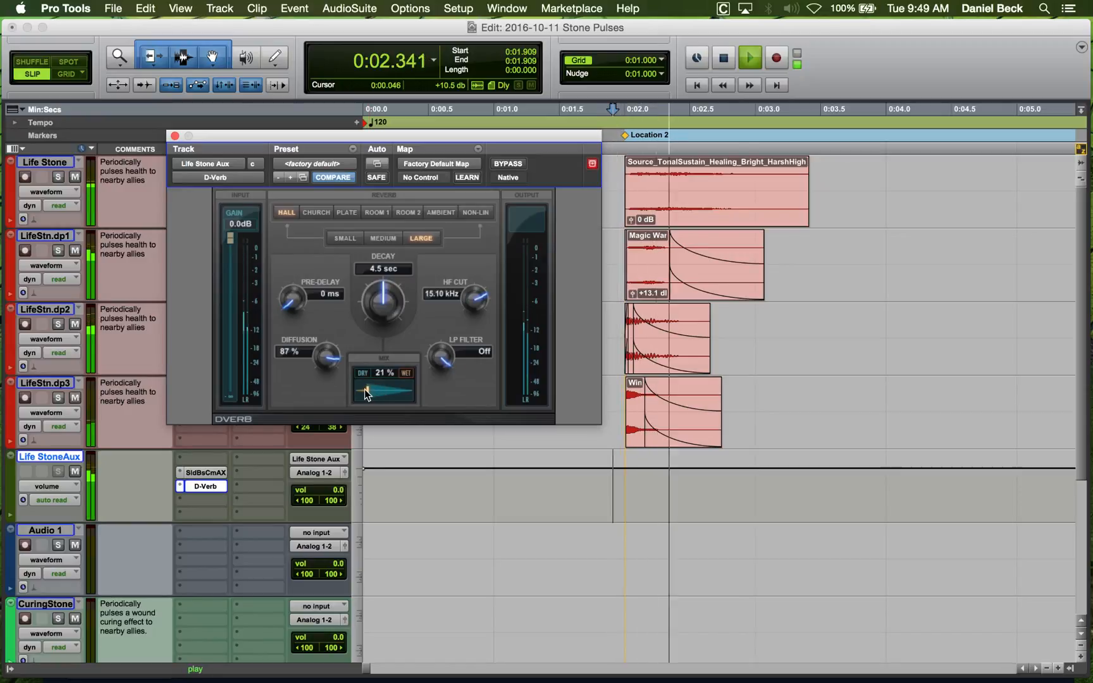
pyautogui.press('space')
pyautogui.press('space')
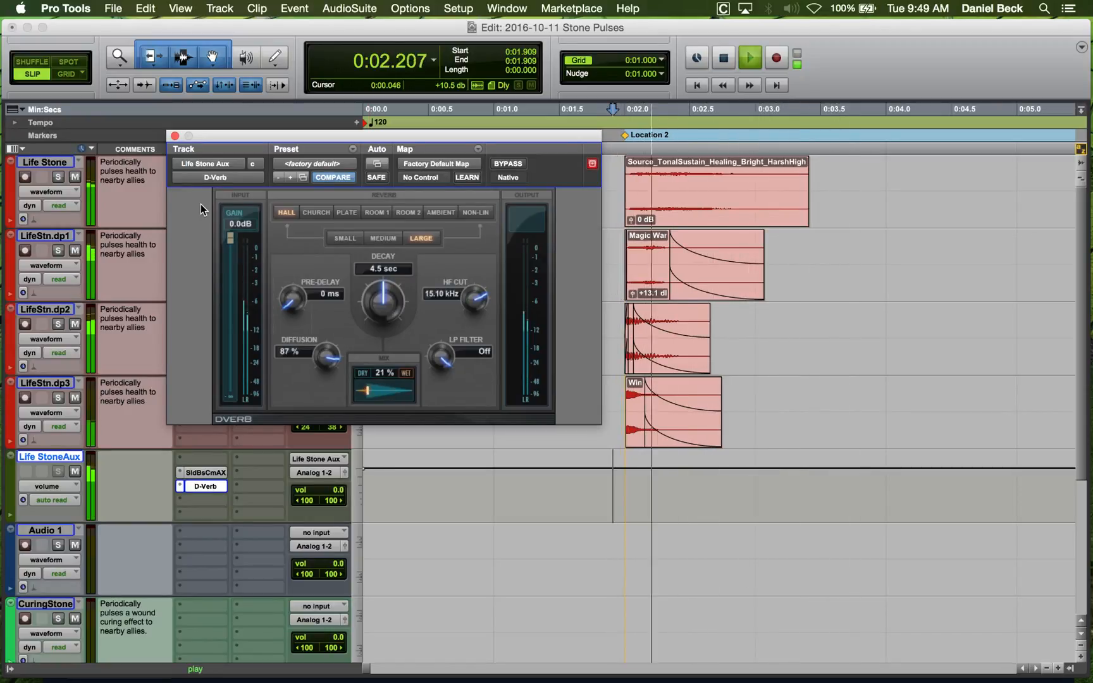
pyautogui.click(175, 136)
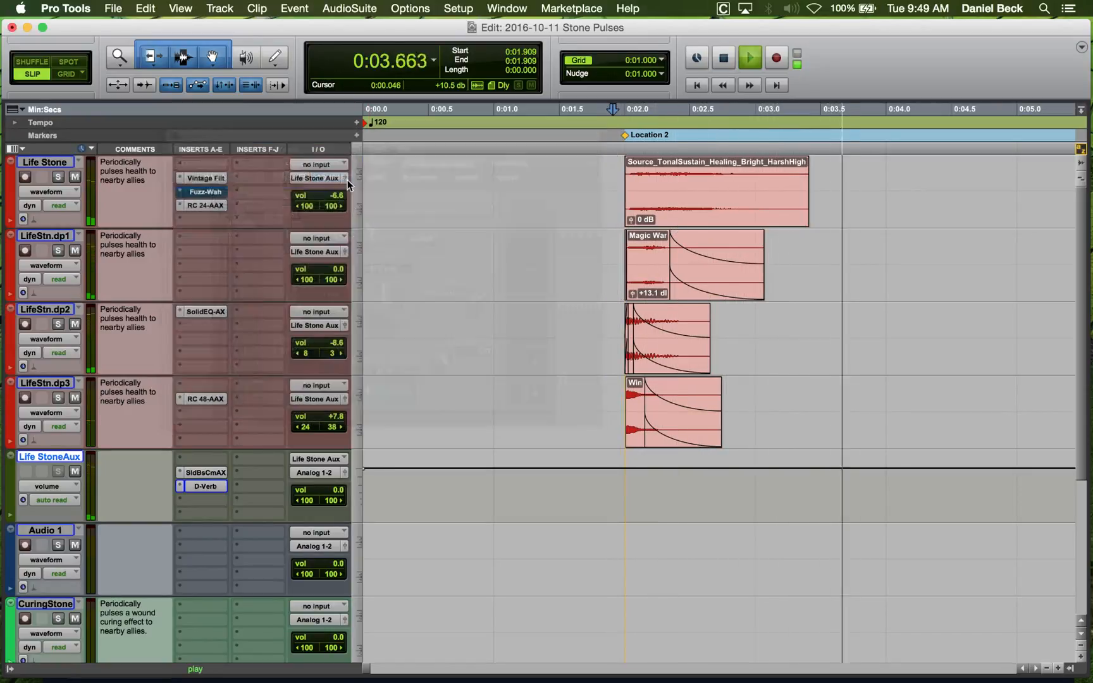
# Audition the complete Life Stone pulse with the reduced D-Verb mix from just before Location 2.
pyautogui.press('space')
pyautogui.click(609, 246)
pyautogui.press('space')
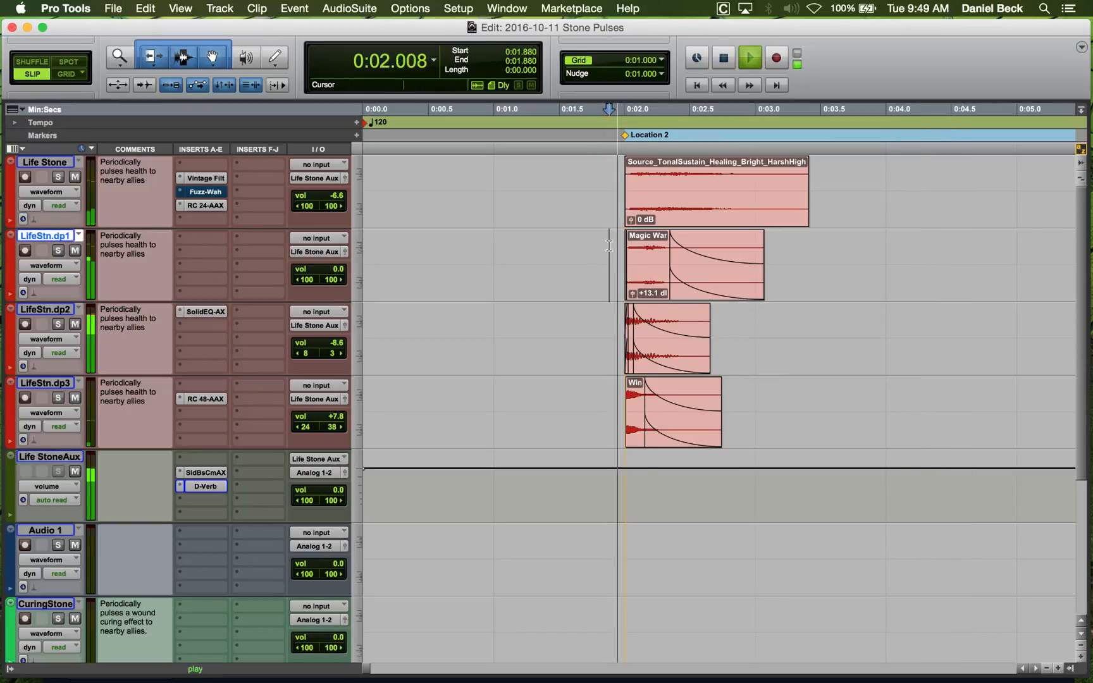
pyautogui.click(714, 190)
pyautogui.press('t')
pyautogui.press('space')
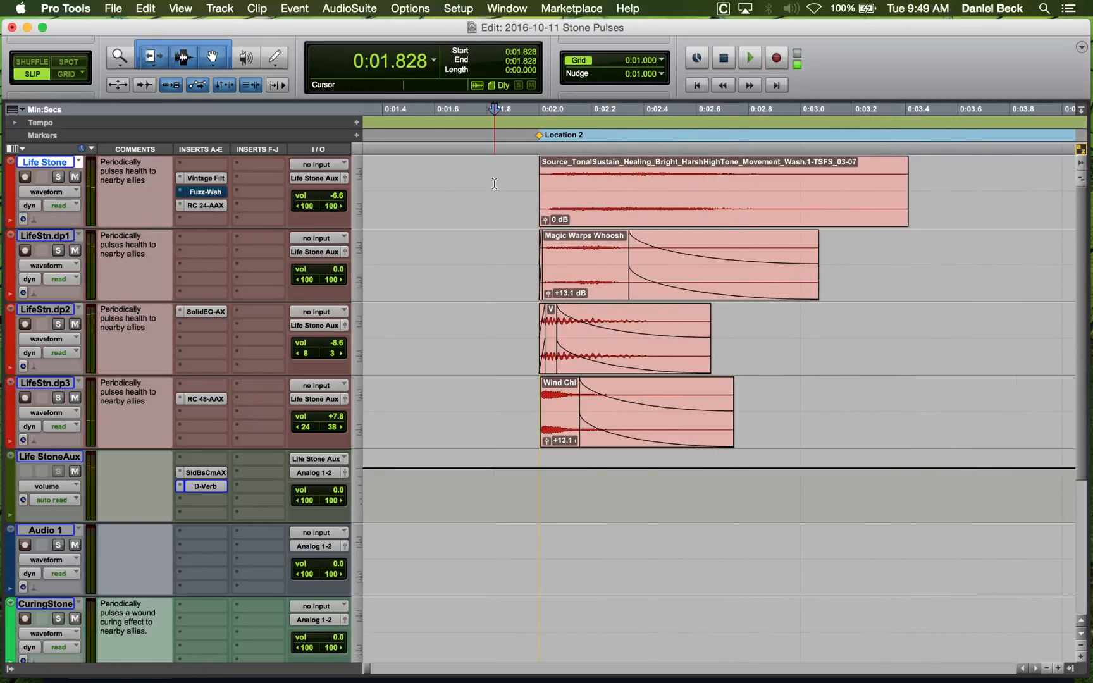
pyautogui.press('r')
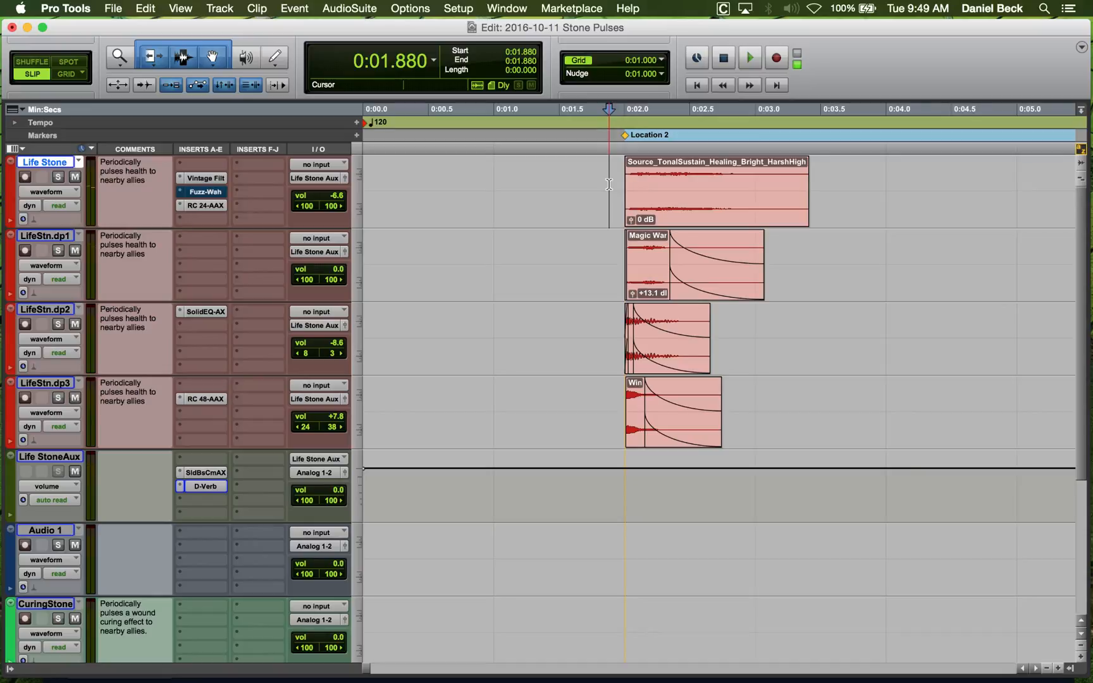
# Solo LifeStn.dp2 and audition its layer from just before Location 2.
pyautogui.click(619, 317)
pyautogui.hotkey('shift', 's')
pyautogui.press('space')
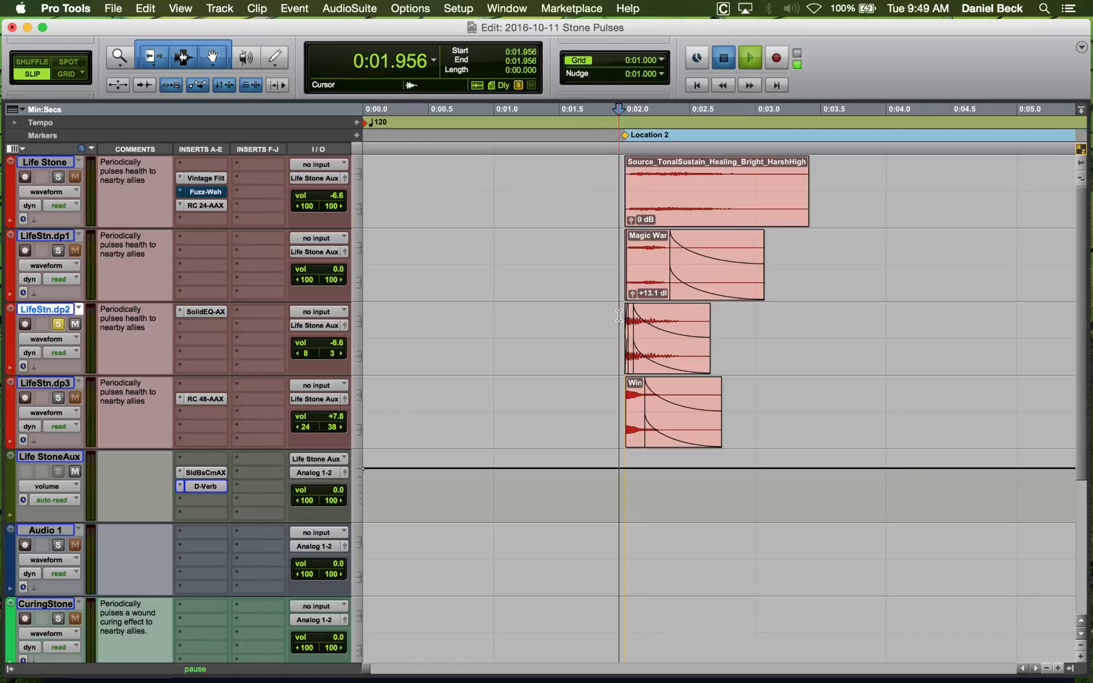
pyautogui.press('space')
# Unsolo LifeStn.dp2 and replay all the layers together from just before the Location 2 marker.
pyautogui.click(614, 243)
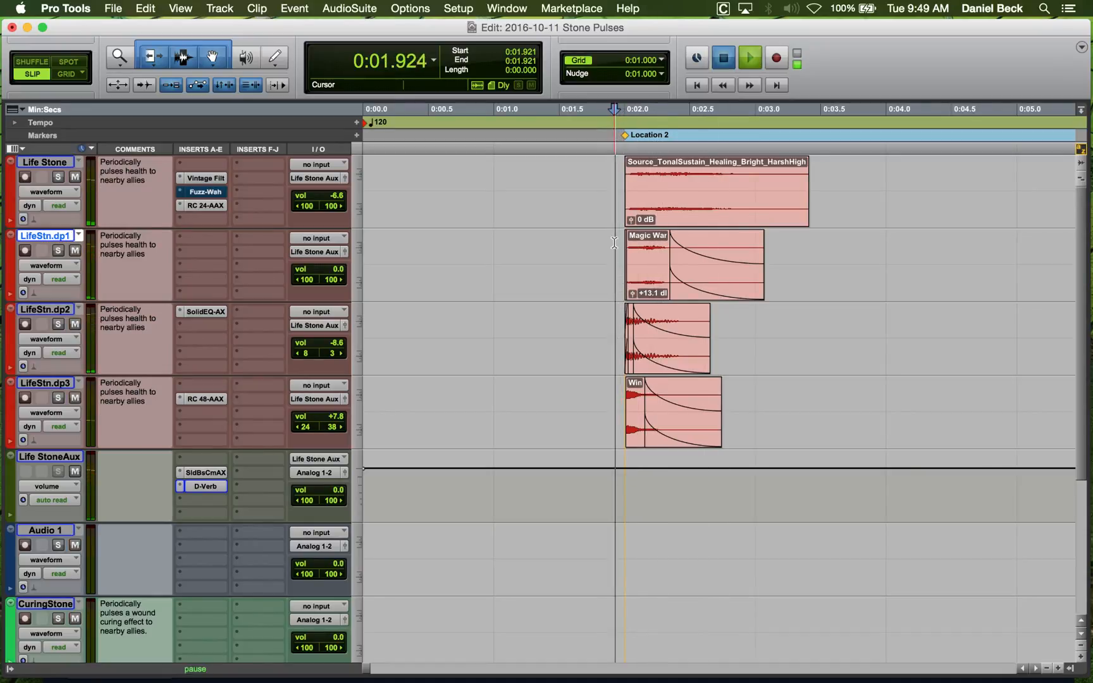
pyautogui.press('space')
pyautogui.press('space')
pyautogui.press('space')
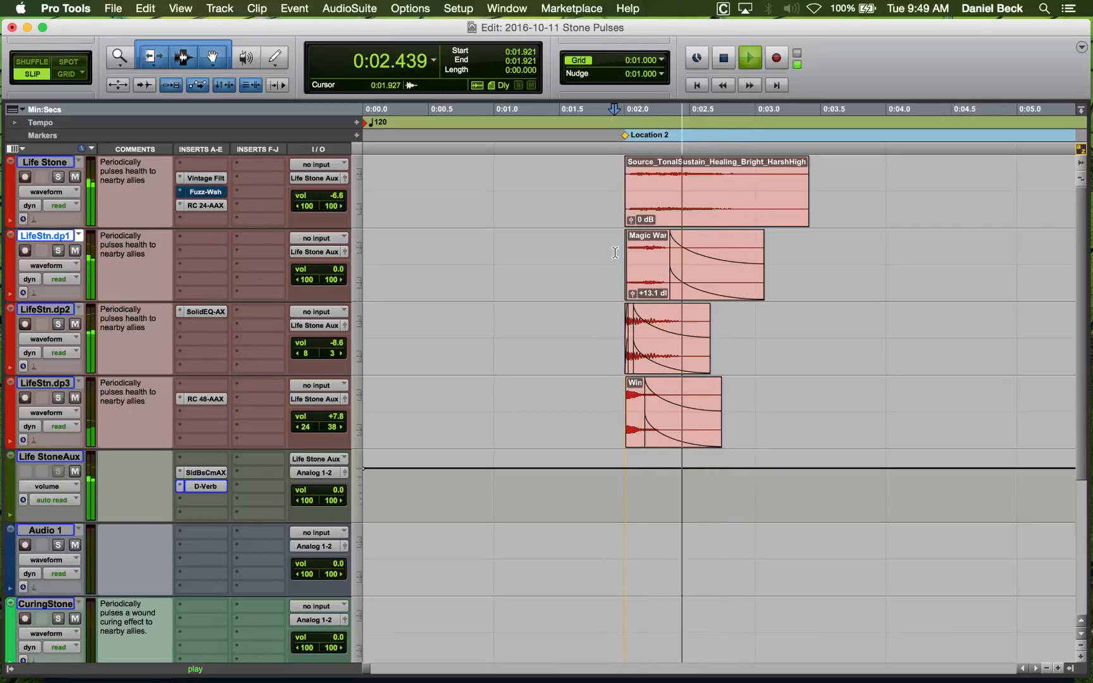
pyautogui.press('space')
pyautogui.click(674, 184)
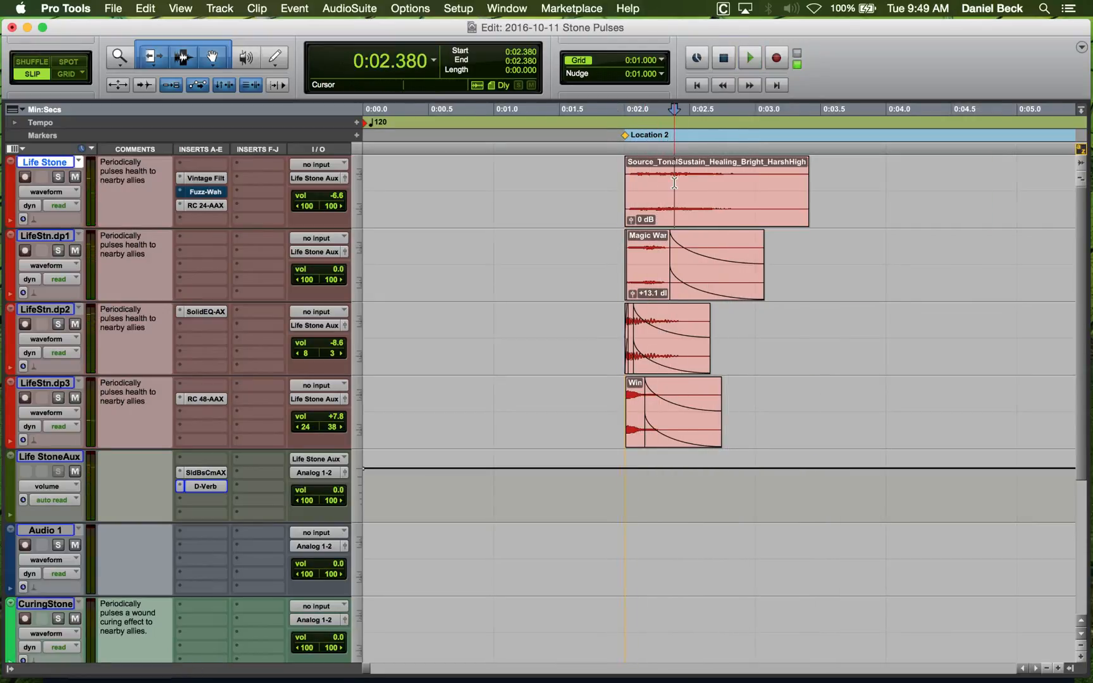
pyautogui.press('super+bracketright')
pyautogui.click(606, 181)
pyautogui.press('space')
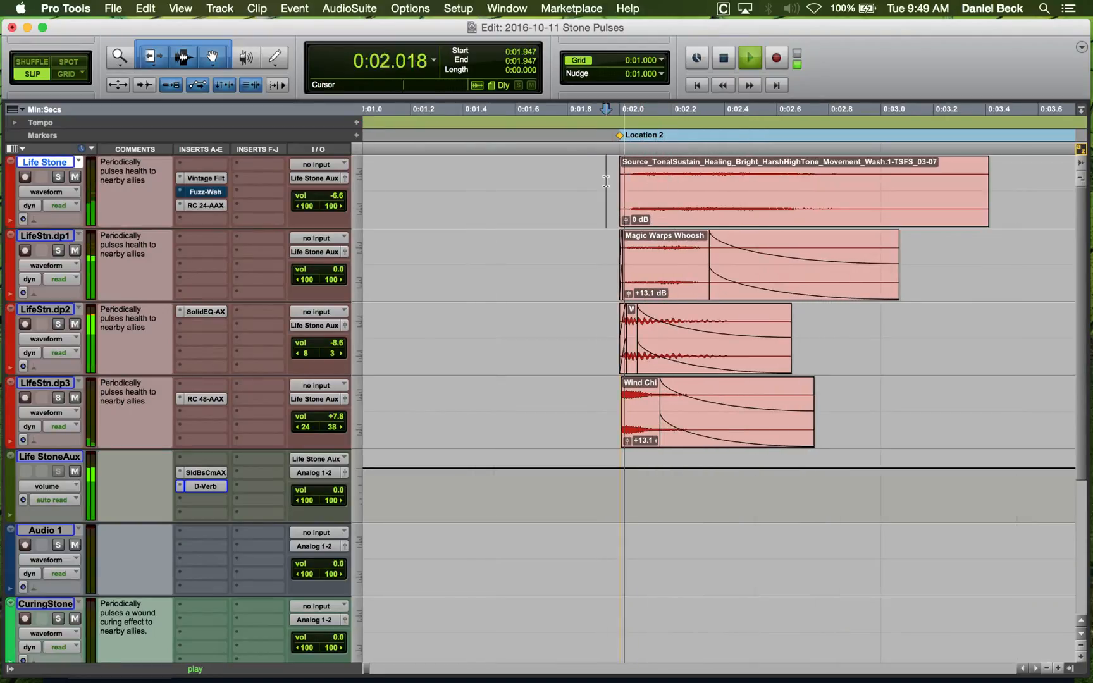
pyautogui.press('space')
# Solo LifeStn.dp1 and repeatedly audition the start of its Magic Warps Whoosh clip.
pyautogui.click(613, 245)
pyautogui.press('space')
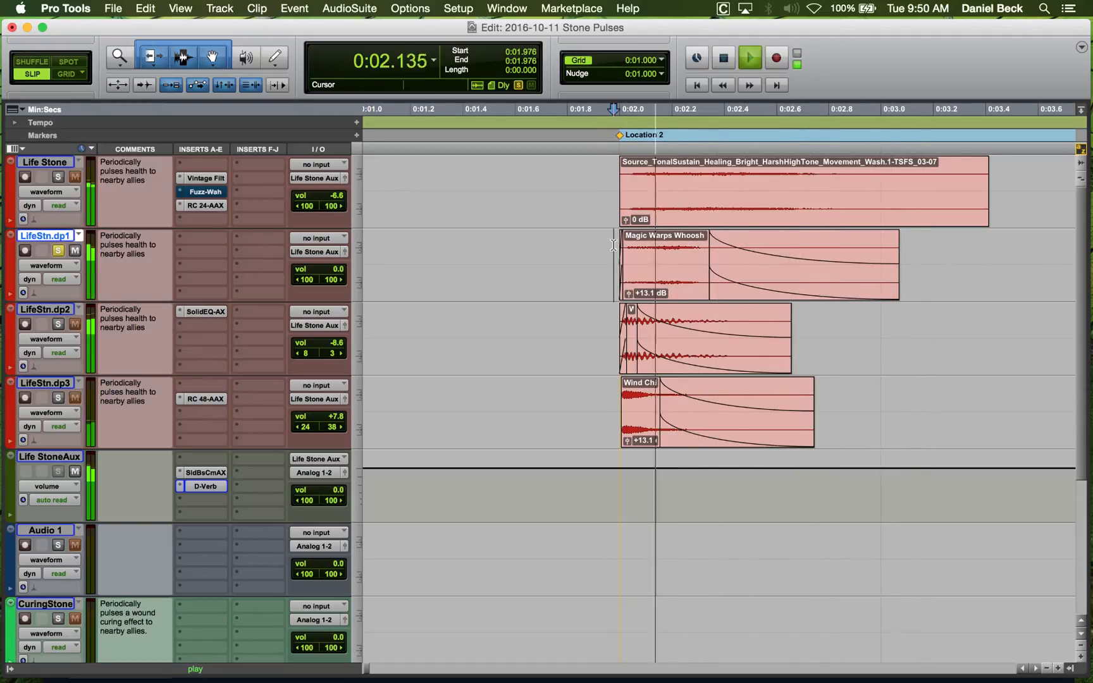
pyautogui.press('space')
pyautogui.hotkey('shift', 's')
pyautogui.press('space')
pyautogui.press('space')
pyautogui.press('space')
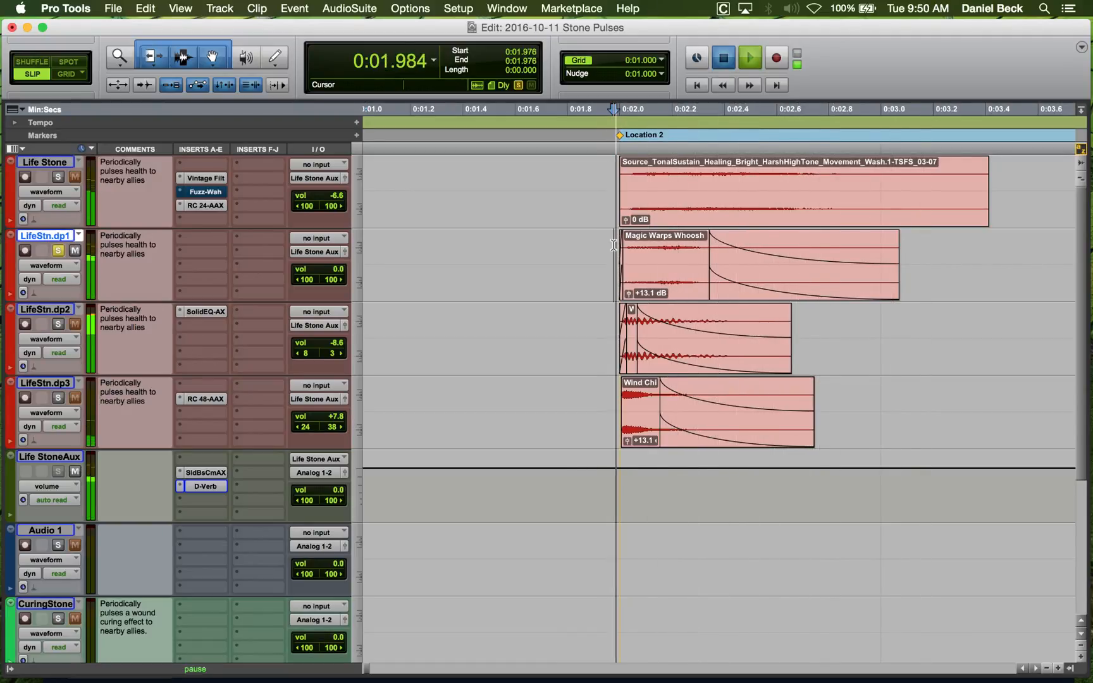
pyautogui.press('space')
pyautogui.press('space')
pyautogui.press('space')
pyautogui.press('space')
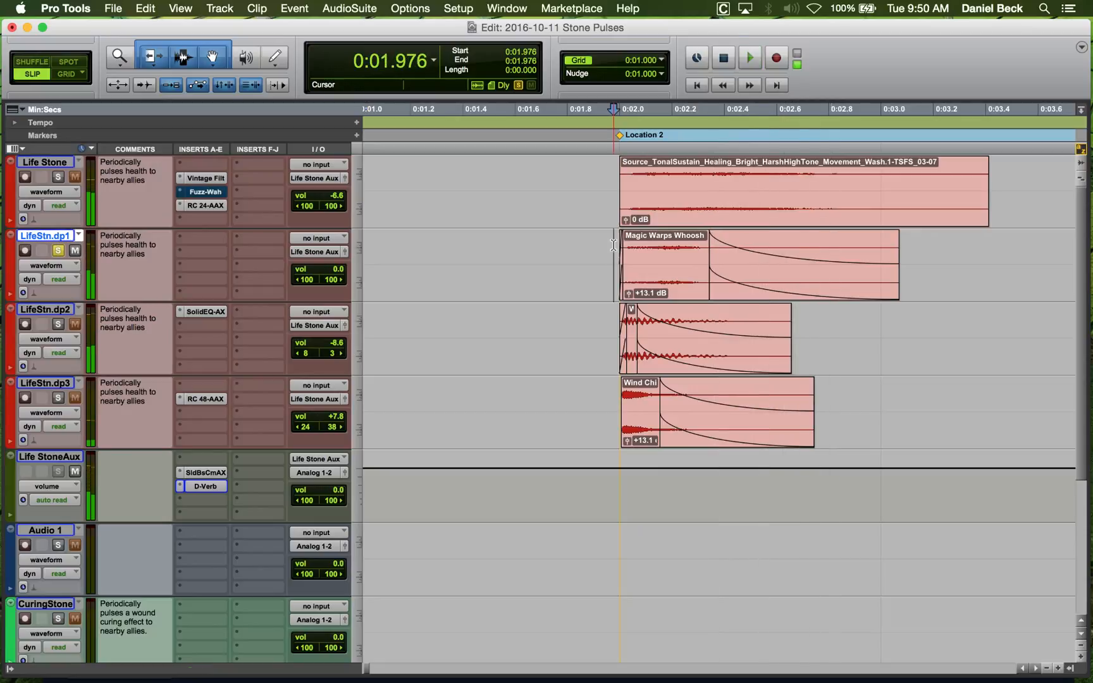
# Audition the full pulse without solo and compare it with LifeStn.dp1 in solo.
pyautogui.press('space')
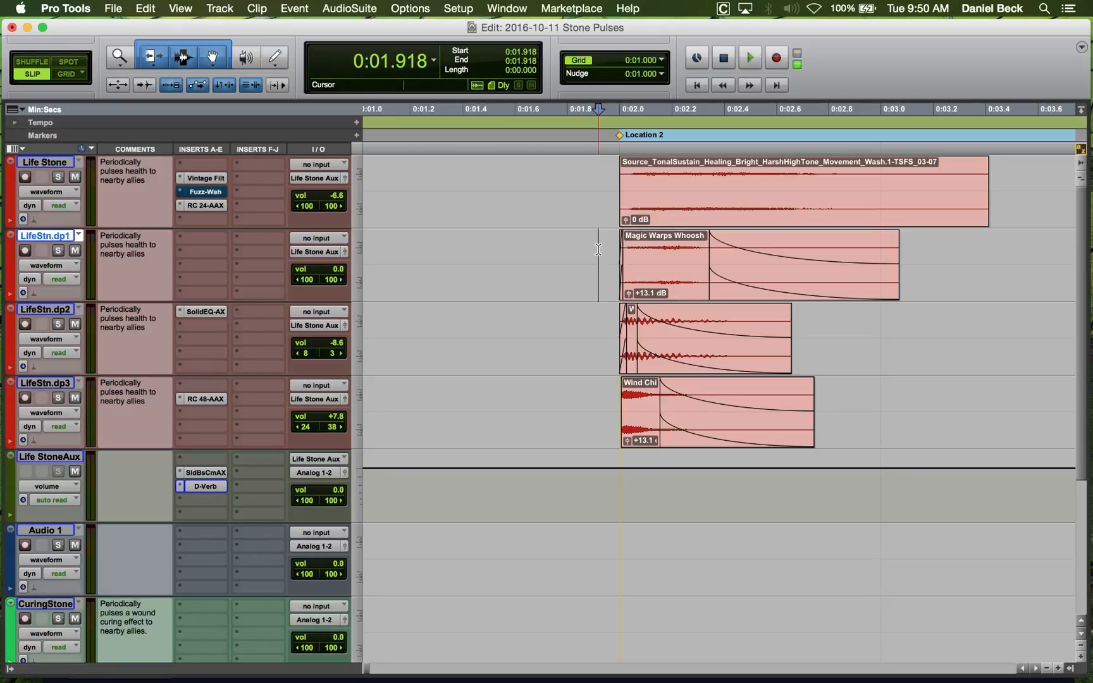
pyautogui.press('space')
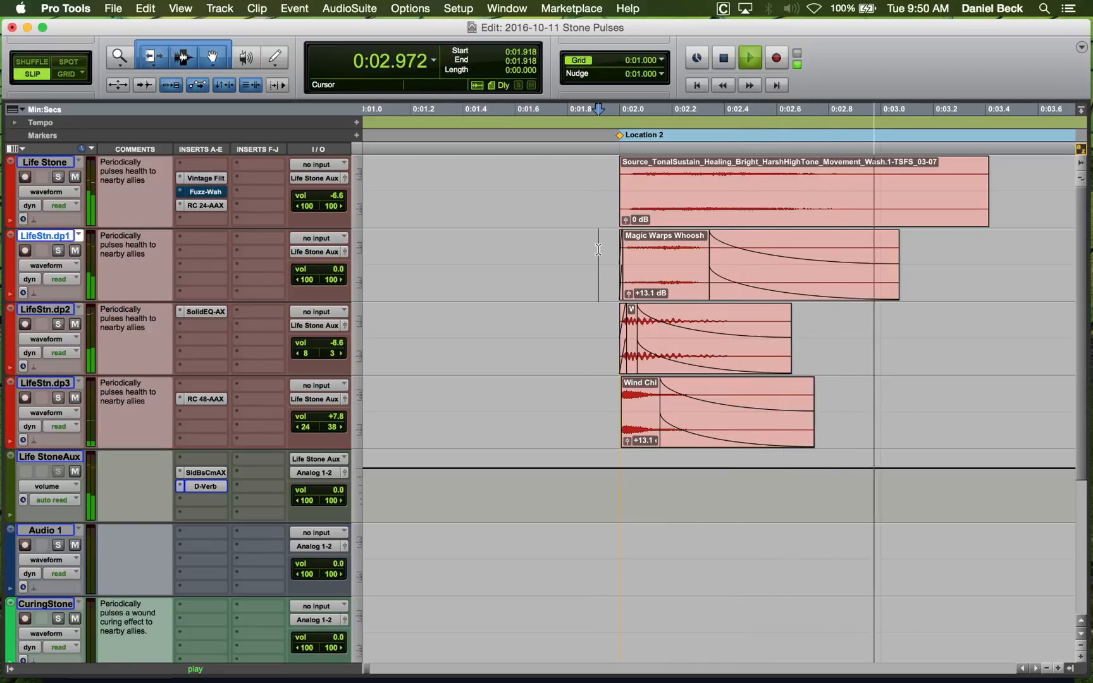
pyautogui.press('space')
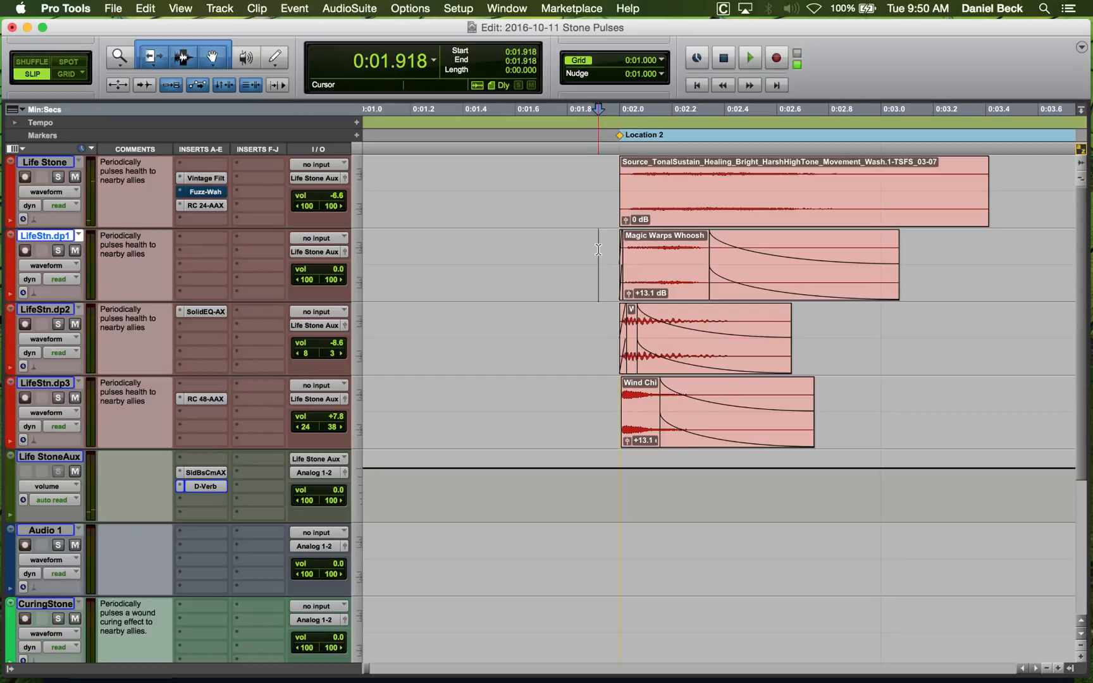
pyautogui.press('space')
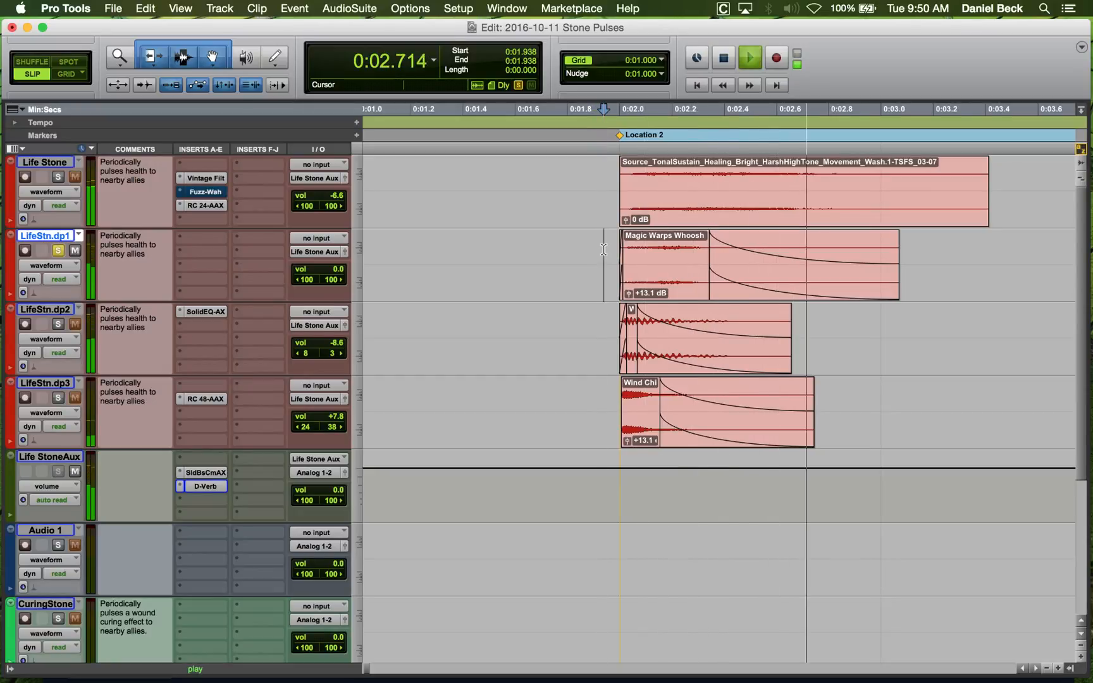
pyautogui.press('space')
# Audition the Magic Warps Whoosh Airy Hollow Dark source clip on LifeStn.dp1 near 5:28 for an alternative whoosh.
pyautogui.press('super+bracketleft')
pyautogui.press('super+bracketleft')
pyautogui.press('super+bracketleft')
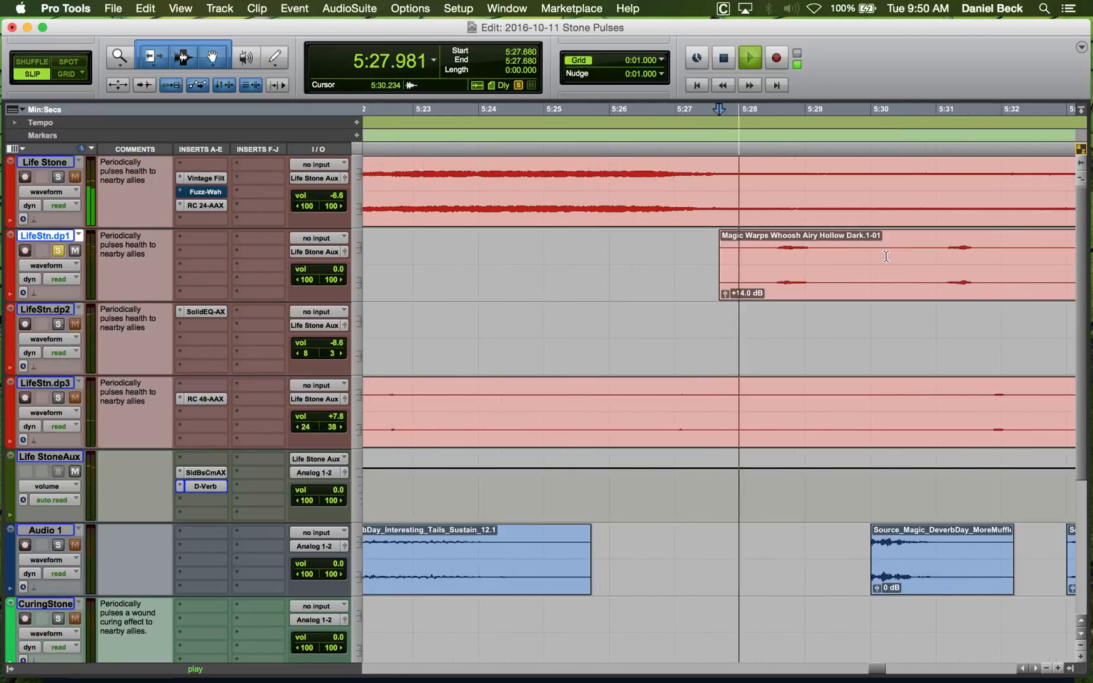
pyautogui.press('super+bracketleft')
pyautogui.press('super+bracketleft')
pyautogui.press('super+bracketleft')
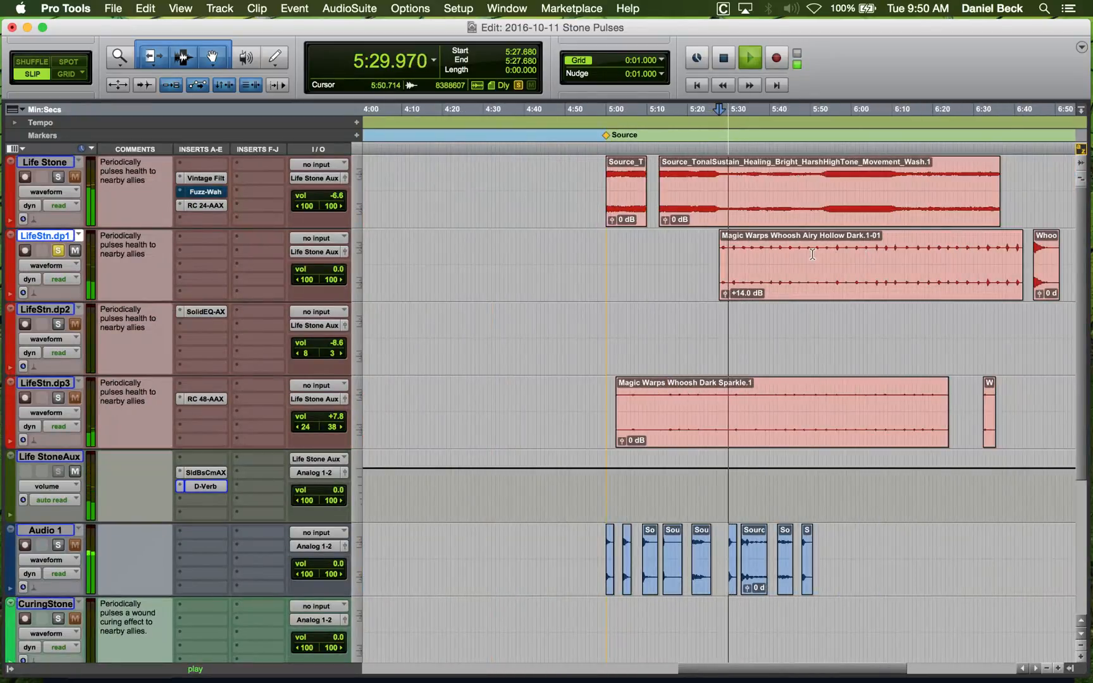
pyautogui.press('super+bracketright')
pyautogui.press('super+bracketright')
pyautogui.press('super+bracketright')
pyautogui.press('space')
pyautogui.click(744, 251)
pyautogui.press('space')
pyautogui.press('super+bracketright')
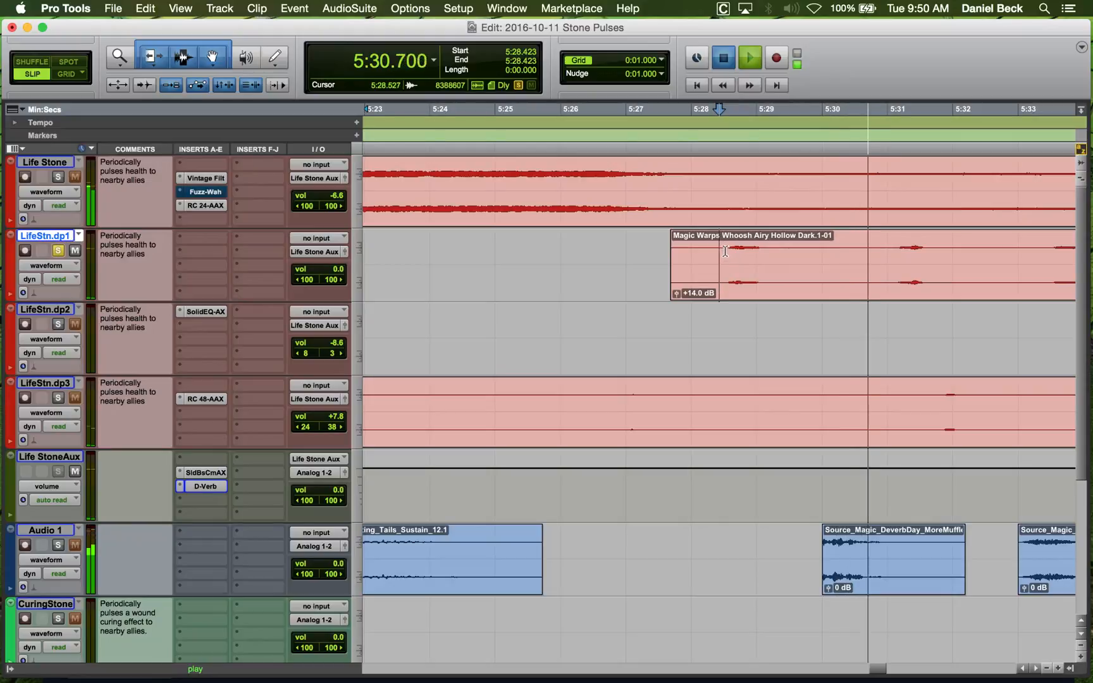
pyautogui.press('space')
# Paste a 1.010 s section of the whoosh source from 5:28.481 onto LifeStn.dp1 at Location 2 and delete the old clip's leftover tail.
pyautogui.moveTo(724, 254); pyautogui.dragTo(789, 251)
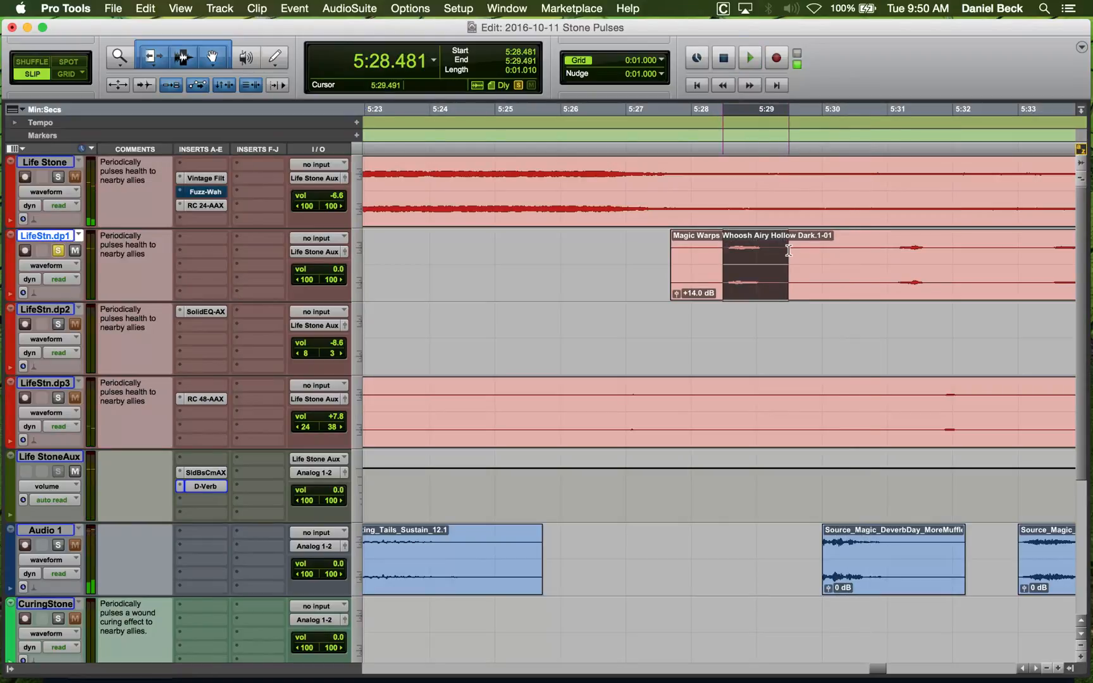
pyautogui.click(618, 248)
pyautogui.press('Return')
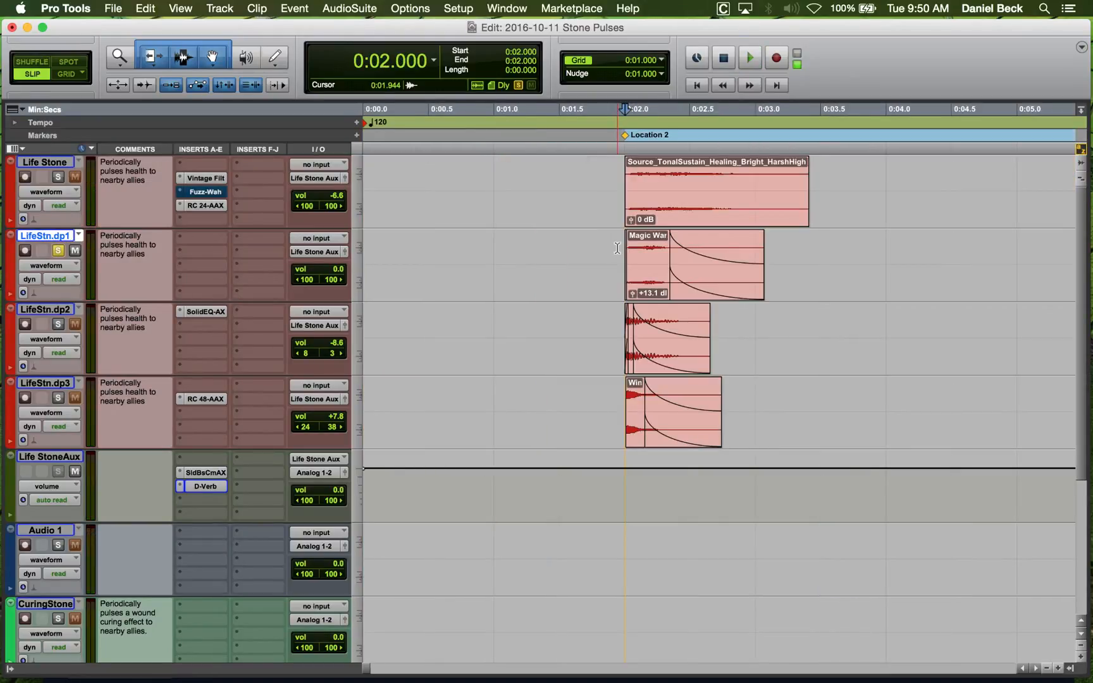
pyautogui.press('super+v')
pyautogui.press('super+bracketright')
pyautogui.click(990, 286)
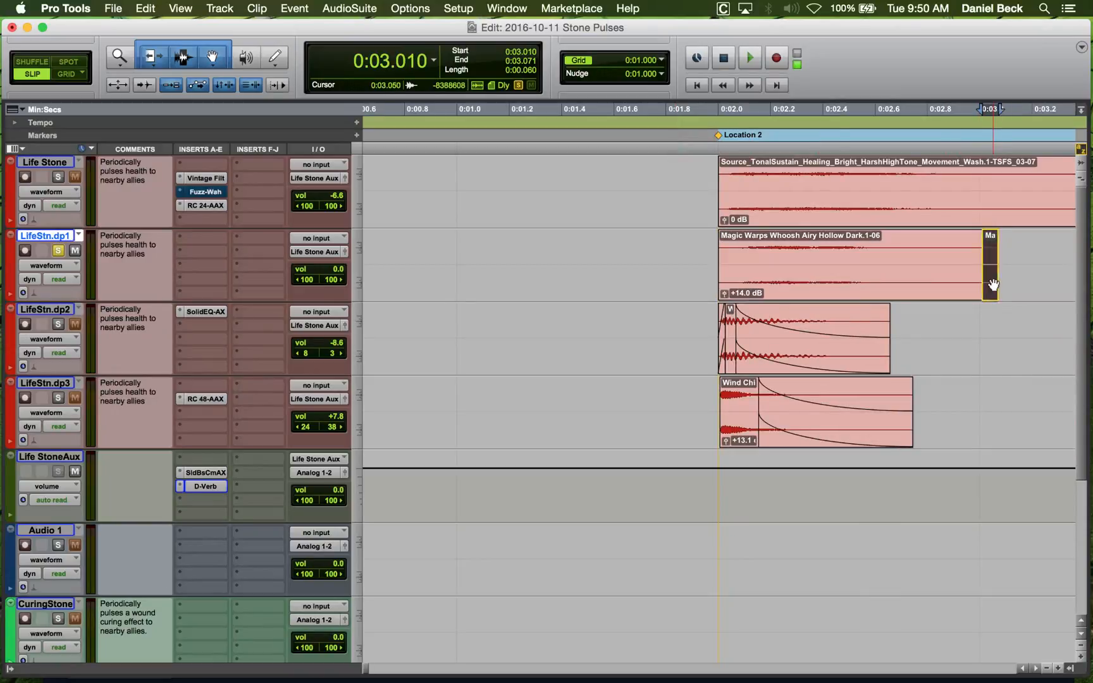
# Trim the start of the pasted Magic Warps Whoosh clip to about 0:02.097 and move the clip back to about 0:02.002.
pyautogui.click(735, 247)
pyautogui.press('super+bracketright')
pyautogui.press('super+bracketright')
pyautogui.press('space')
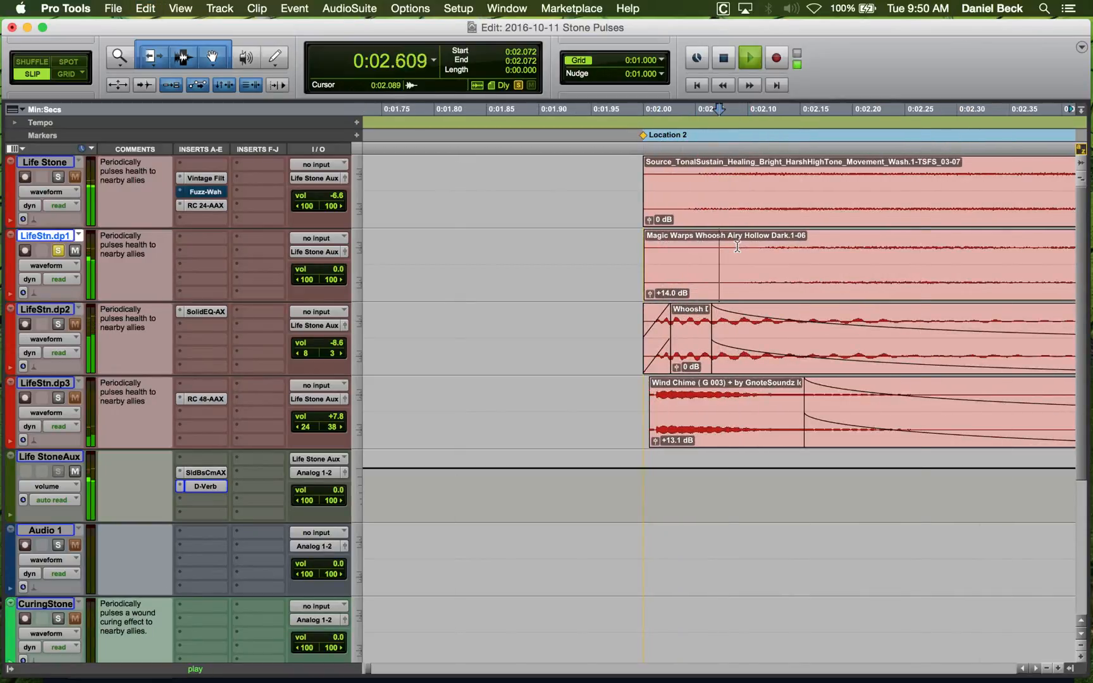
pyautogui.press('a')
pyautogui.click(745, 251)
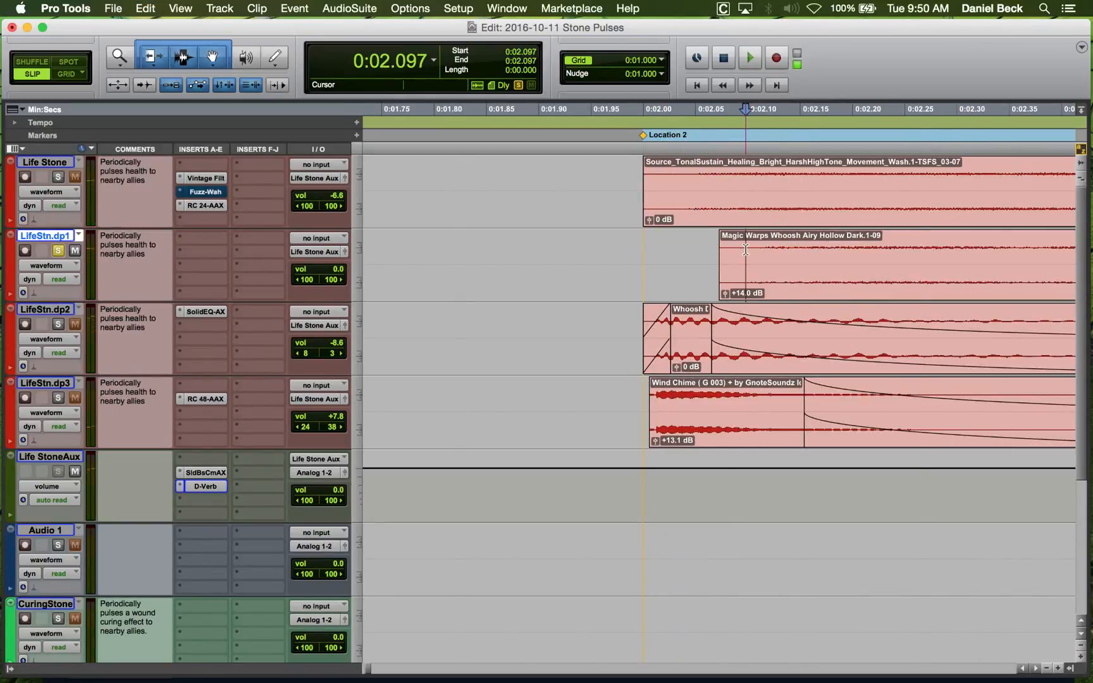
pyautogui.press('a')
pyautogui.moveTo(801, 284); pyautogui.dragTo(775, 286)
pyautogui.moveTo(704, 277); pyautogui.dragTo(702, 276)
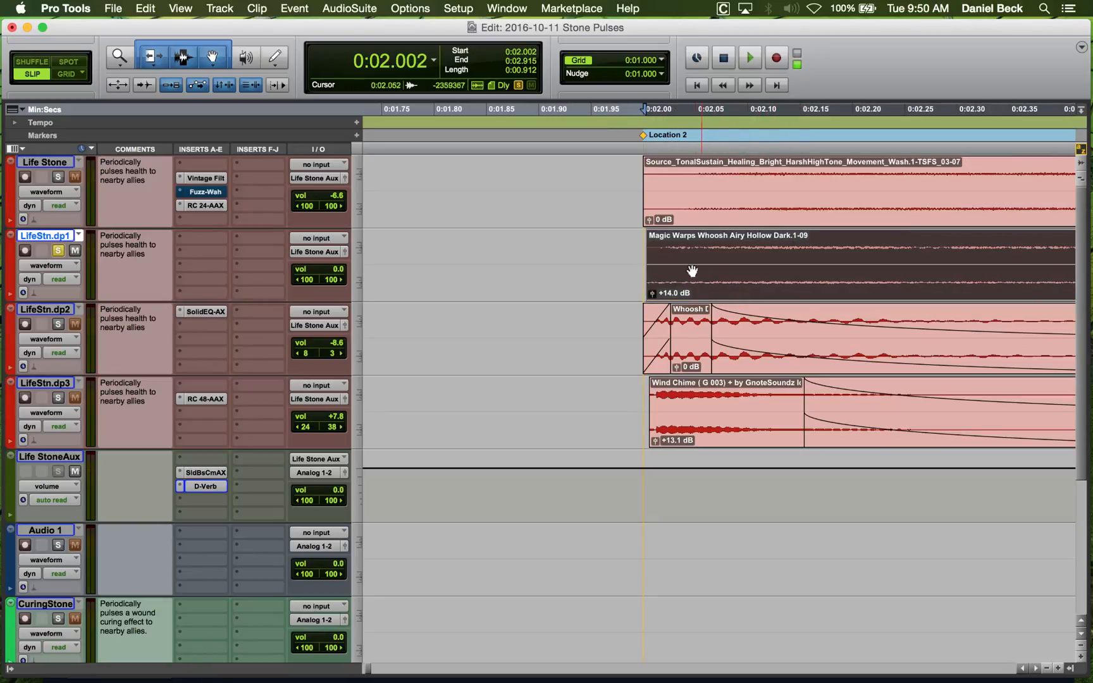
# Audition the shortened whoosh on LifeStn.dp1 and give it a short fade-in and a long fade-out starting at about 0:02.4.
pyautogui.click(613, 256)
pyautogui.press('space')
pyautogui.press('r')
pyautogui.press('r')
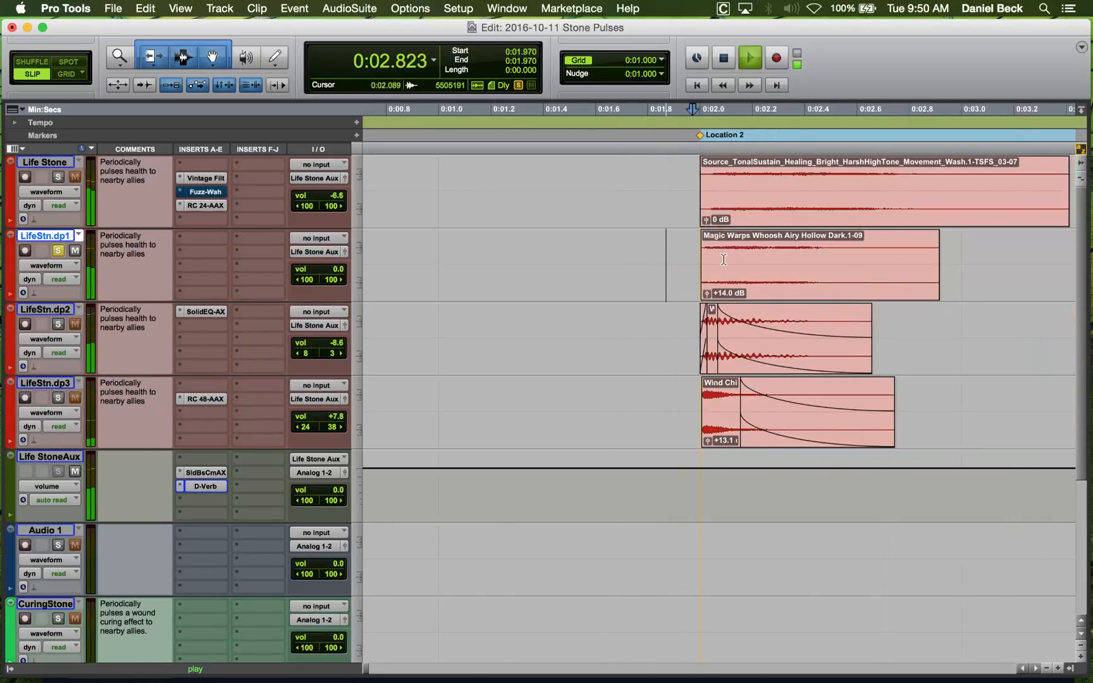
pyautogui.press('space')
pyautogui.click(808, 253)
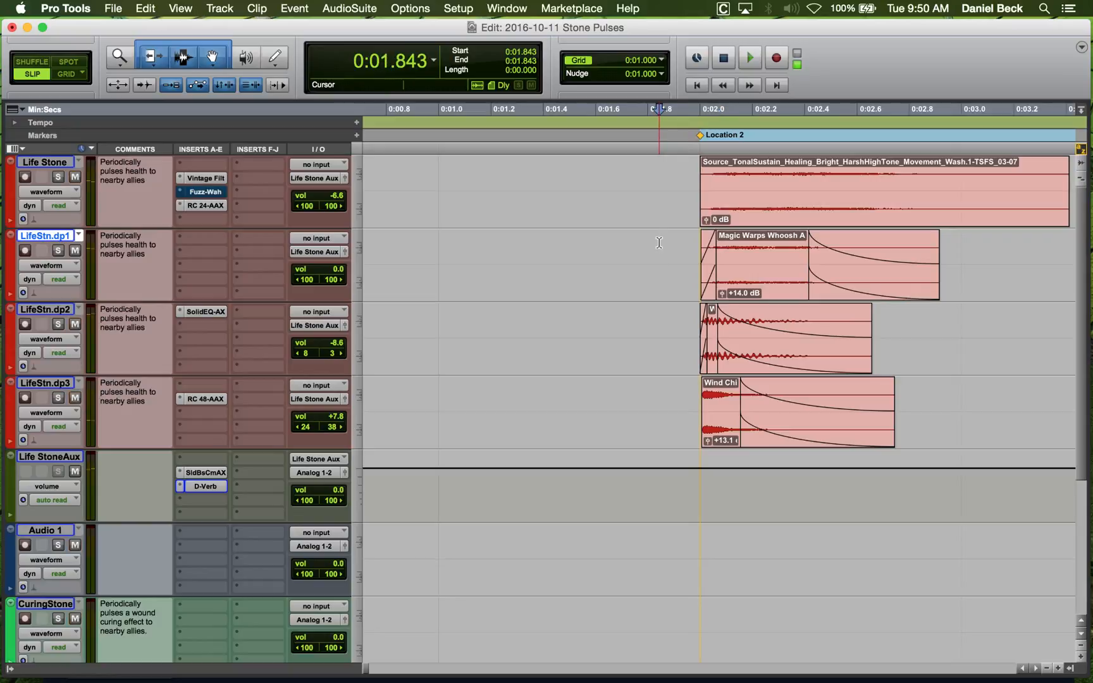
# Unsolo LifeStn.dp1 and repeatedly audition the full pulse from 0:01.843 with the new whoosh layer.
pyautogui.press('space')
pyautogui.press('space')
pyautogui.press('space')
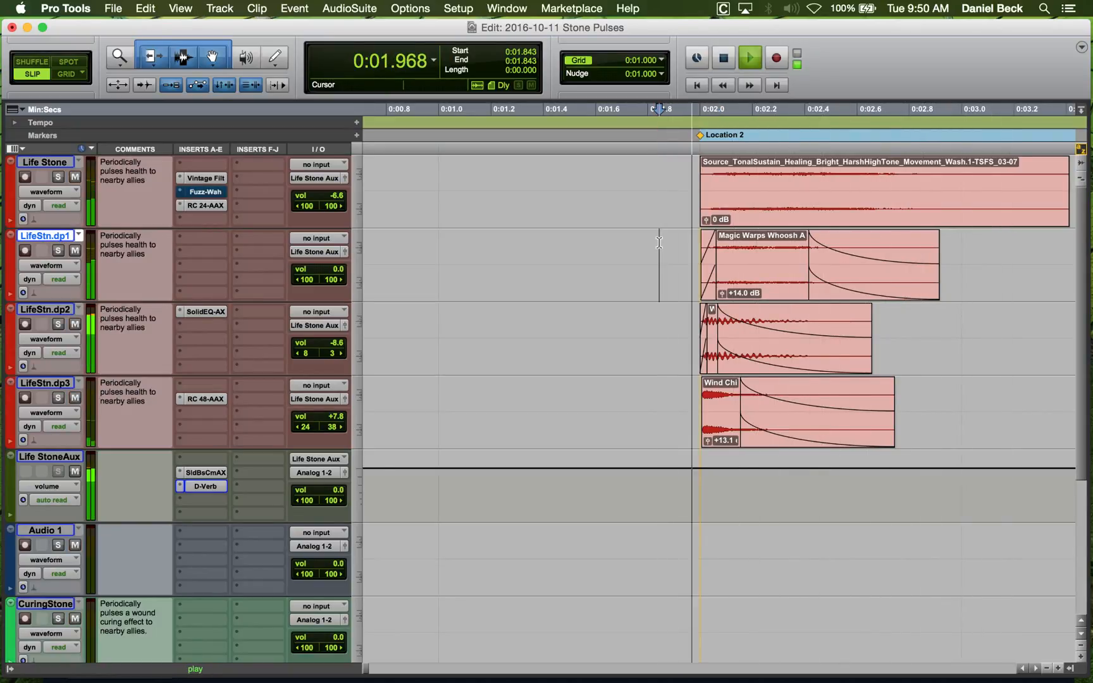
pyautogui.press('space')
pyautogui.press('space')
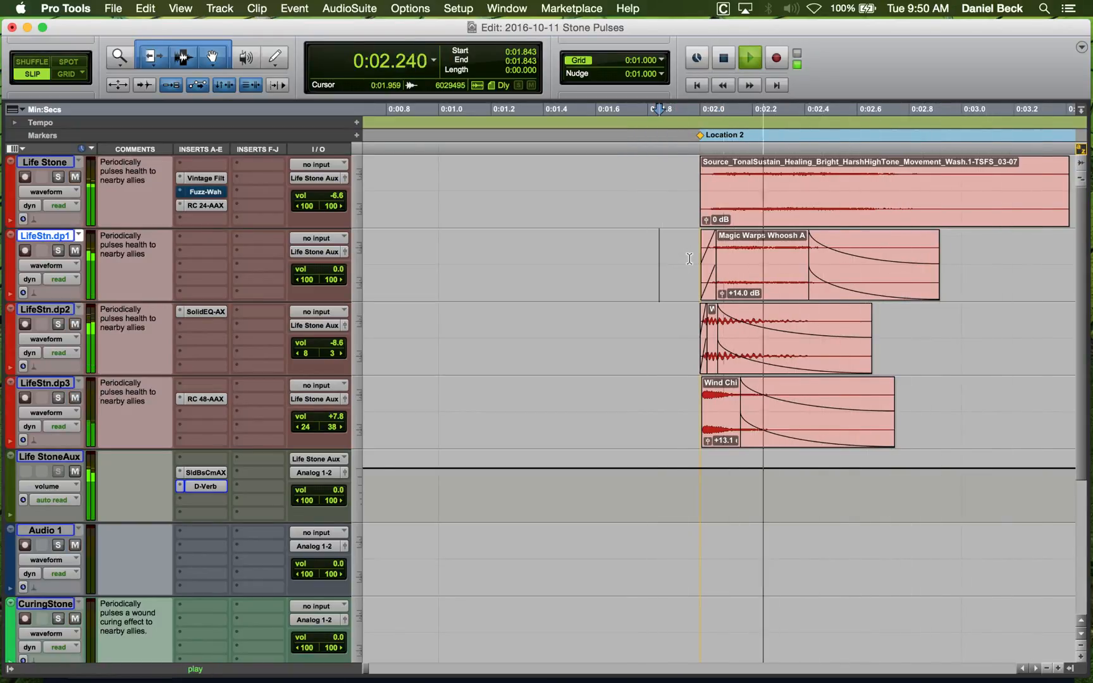
pyautogui.press('space')
# Solo LifeStn.dp1 and audition its whoosh clip from 0:01.935.
pyautogui.click(687, 253)
pyautogui.press('super+bracketright')
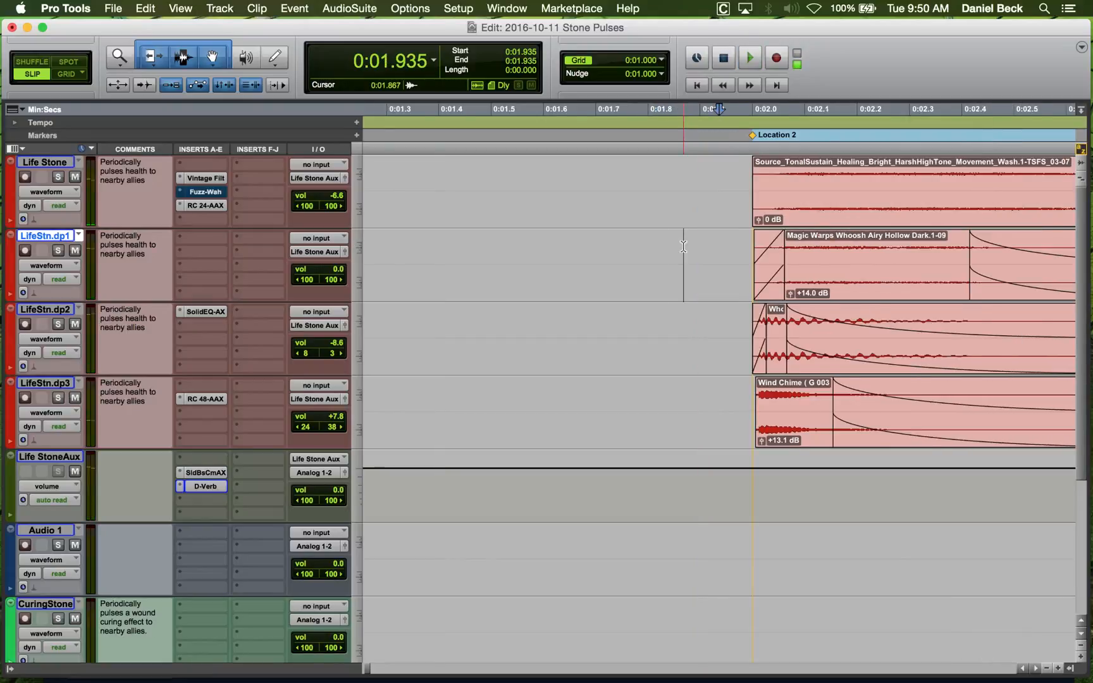
pyautogui.press('super+bracketright')
pyautogui.press('space')
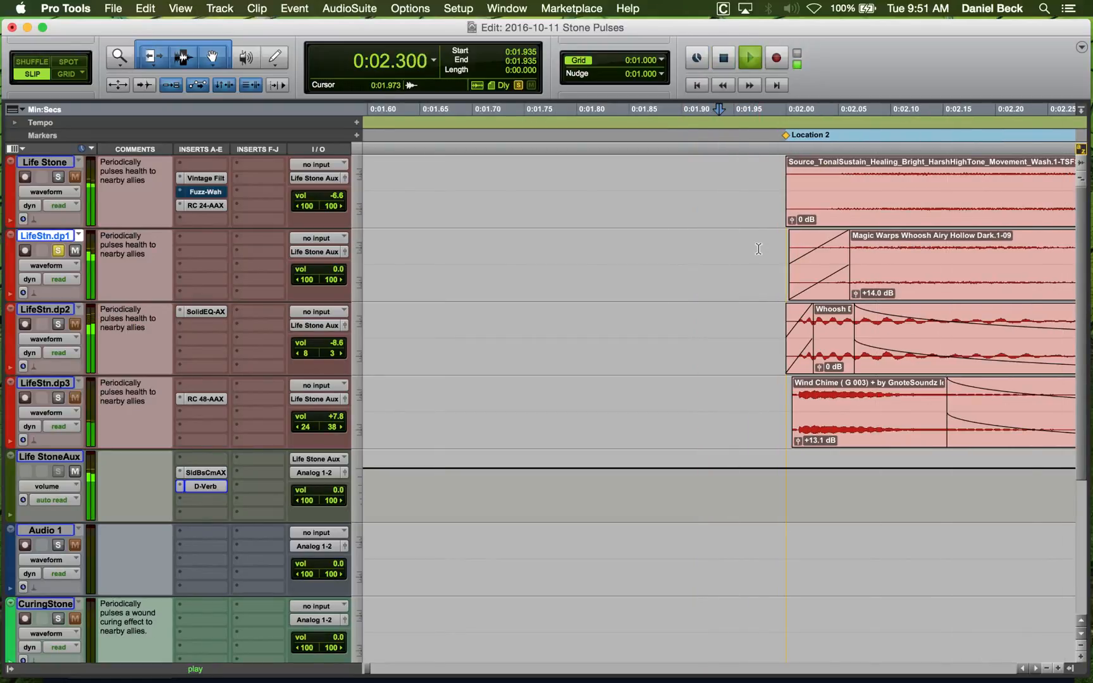
pyautogui.press('space')
pyautogui.press('space')
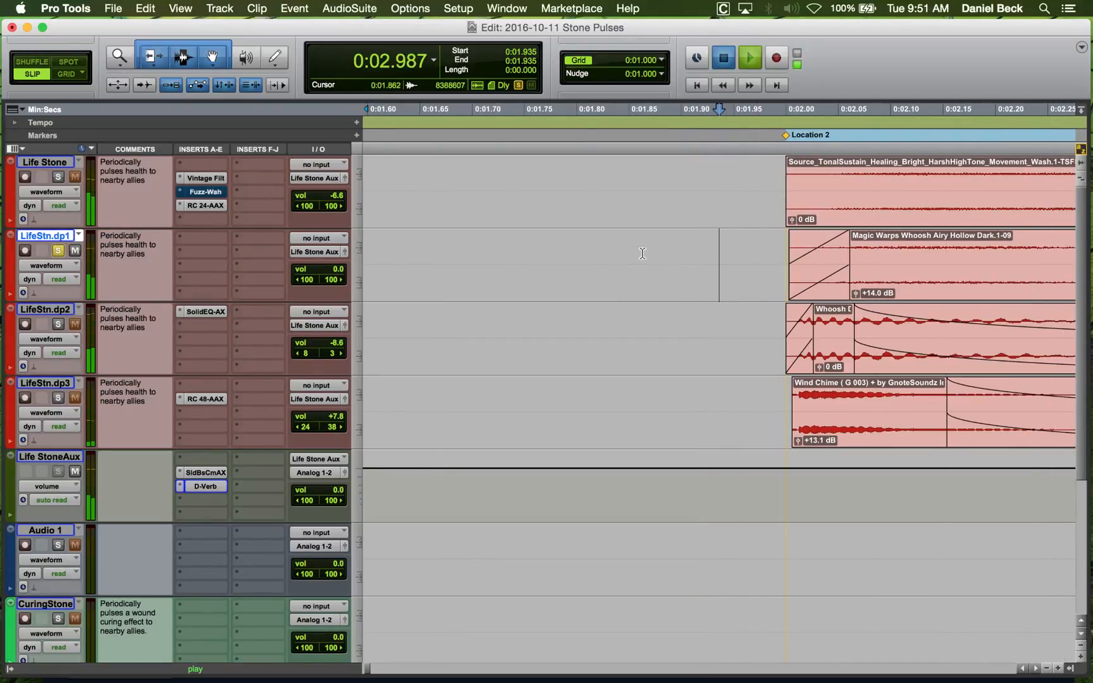
# Insert the stereo Passive EQ-AAX plug-in on LifeStn.dp1.
pyautogui.click(217, 253)
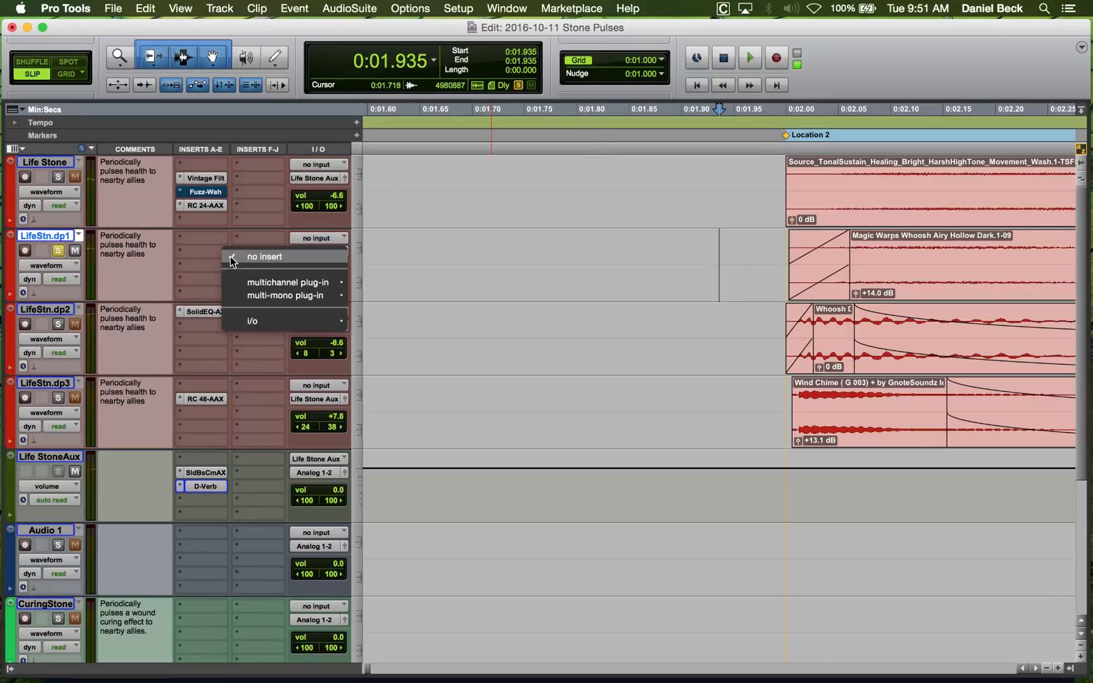
pyautogui.moveTo(261, 280)
pyautogui.moveTo(405, 243)
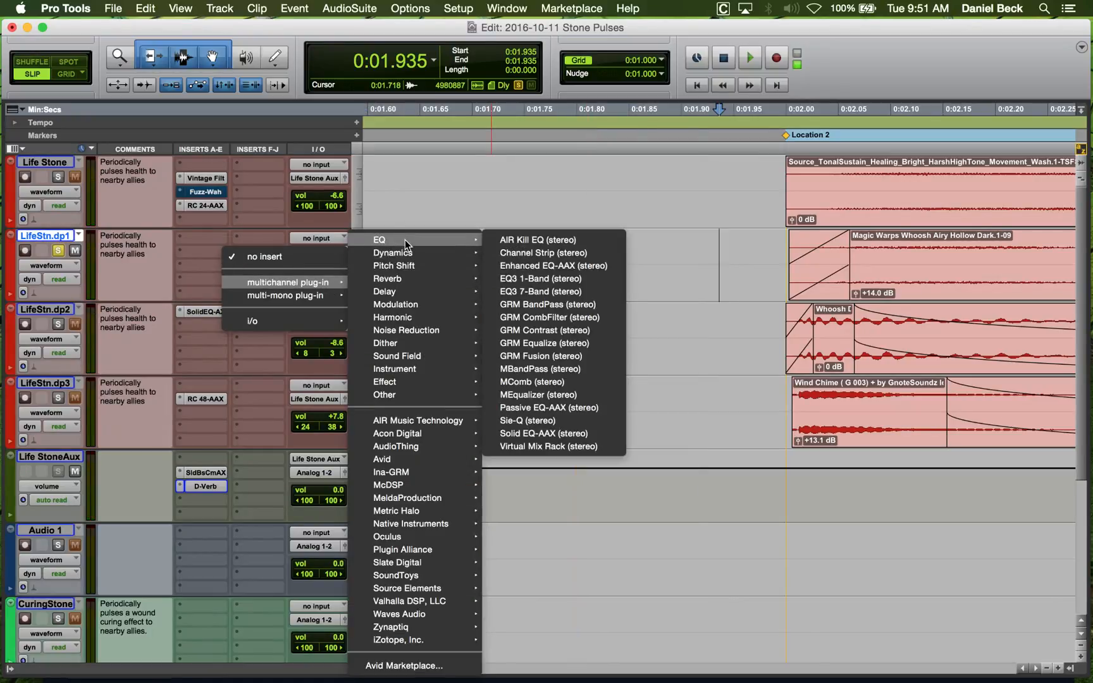
pyautogui.click(547, 408)
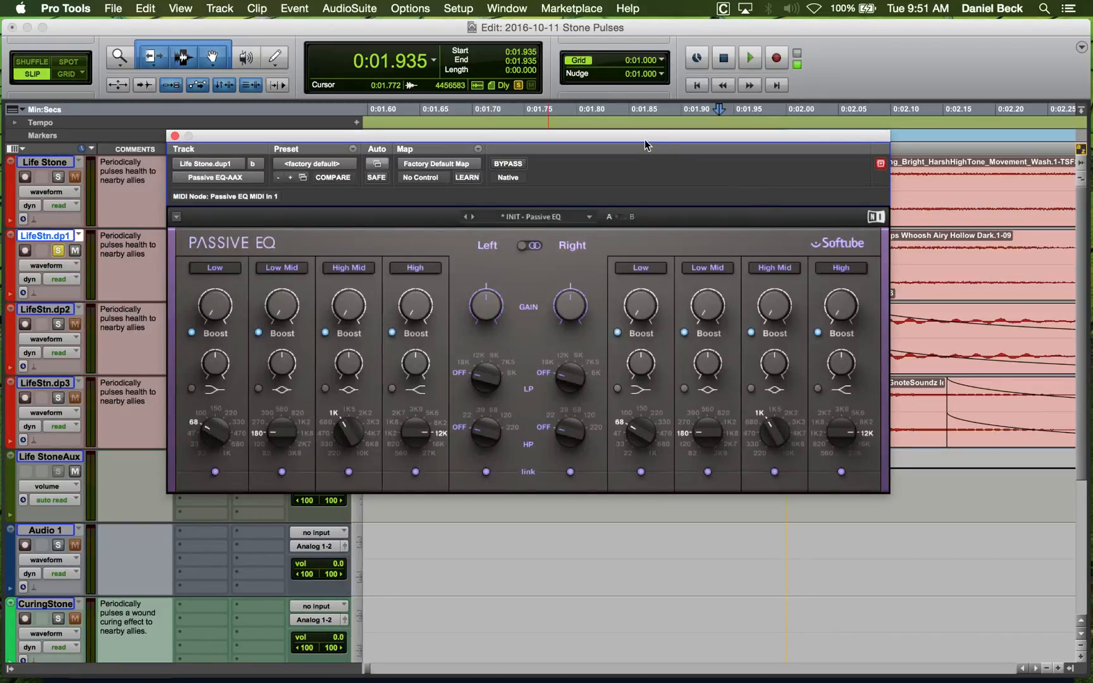
pyautogui.moveTo(646, 146); pyautogui.dragTo(542, 181)
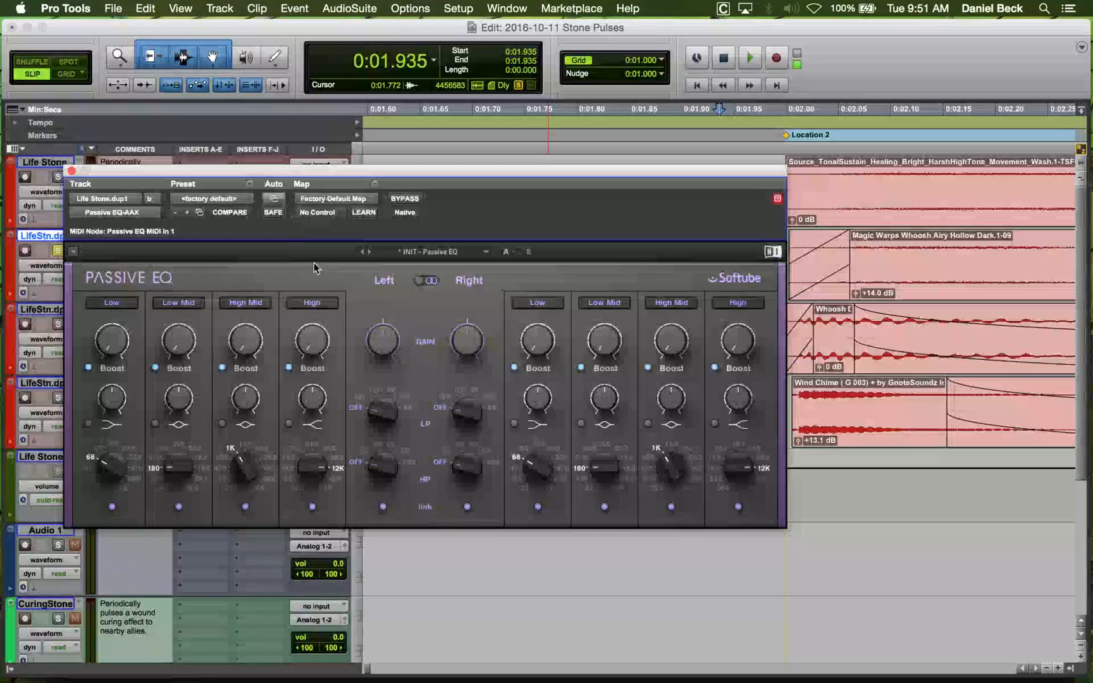
# Switch the EQ insert on LifeStn.dp1 to the stereo Solid EQ-AAX and set its HPF to 76 Hz while auditioning.
pyautogui.click(154, 214)
pyautogui.moveTo(196, 213)
pyautogui.moveTo(356, 215)
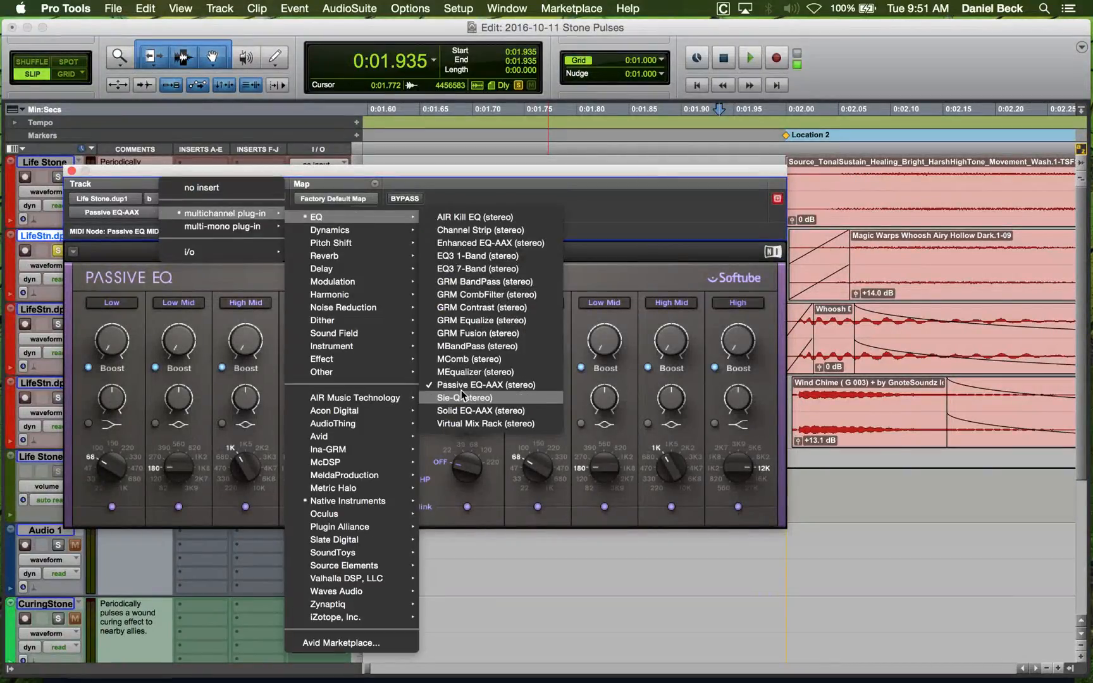
pyautogui.click(466, 411)
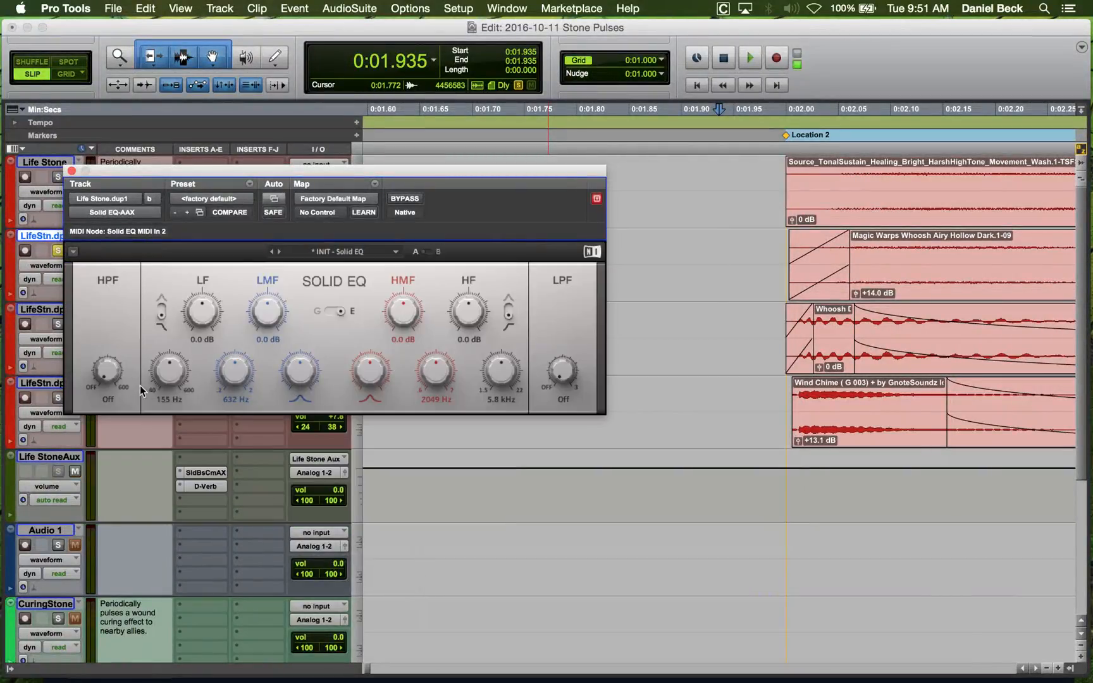
pyautogui.press('space')
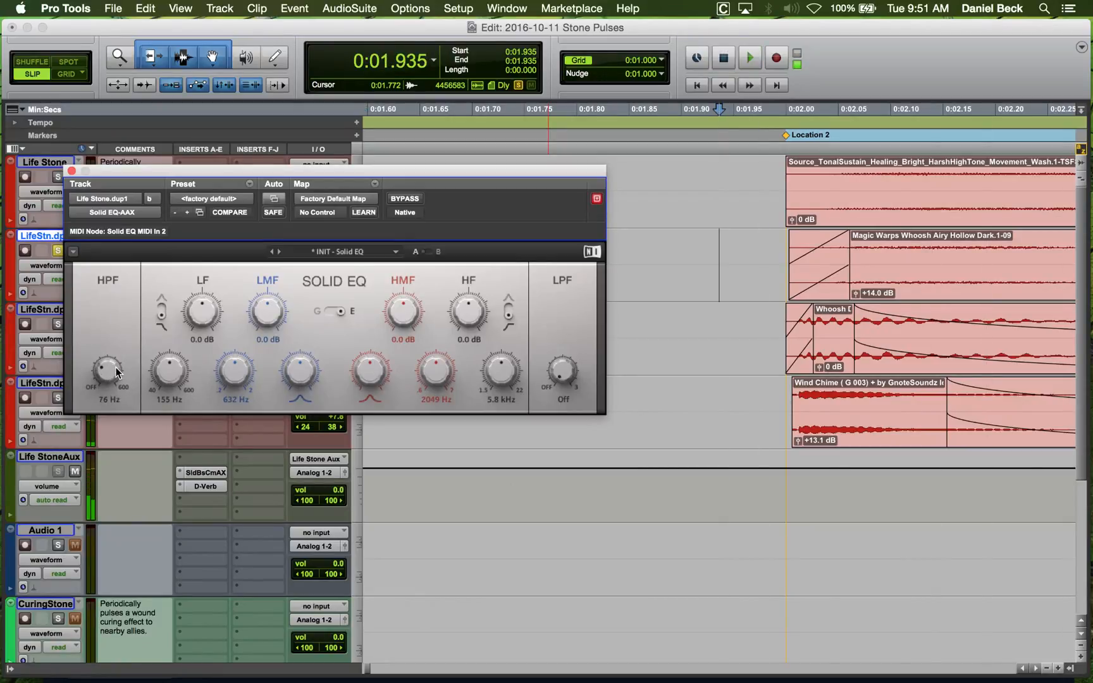
pyautogui.press('space')
pyautogui.press('space')
# Narrow the LifeStn.dp1 panning to 30 on both sides and audition the whoosh.
pyautogui.moveTo(181, 184); pyautogui.dragTo(295, 331)
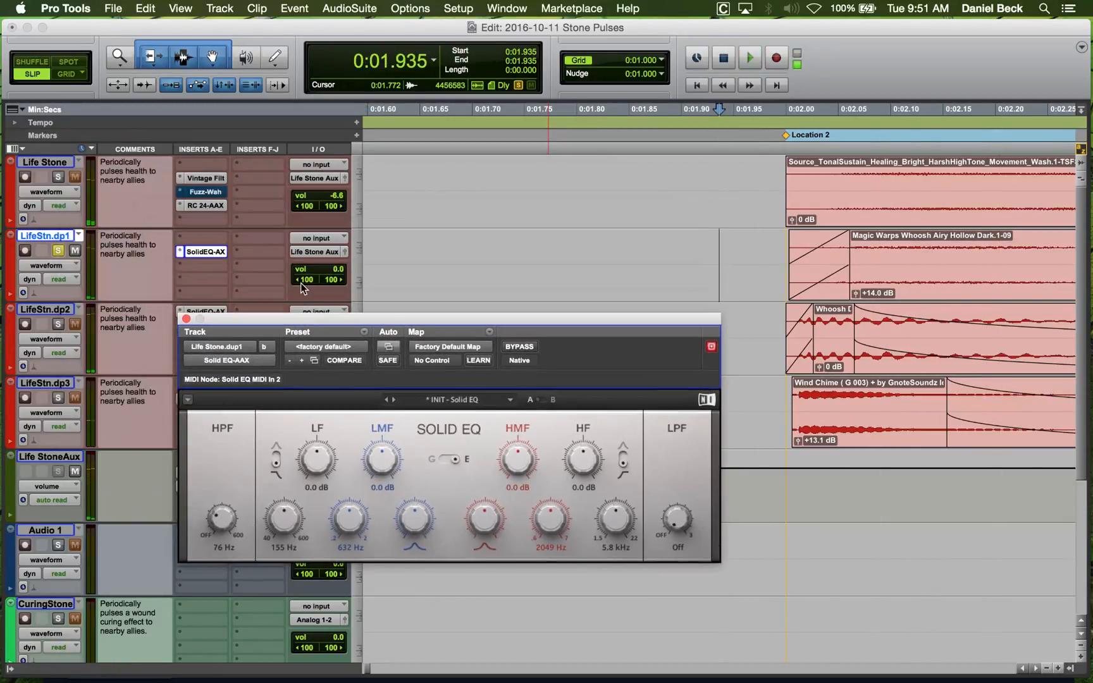
pyautogui.moveTo(301, 283); pyautogui.dragTo(320, 283)
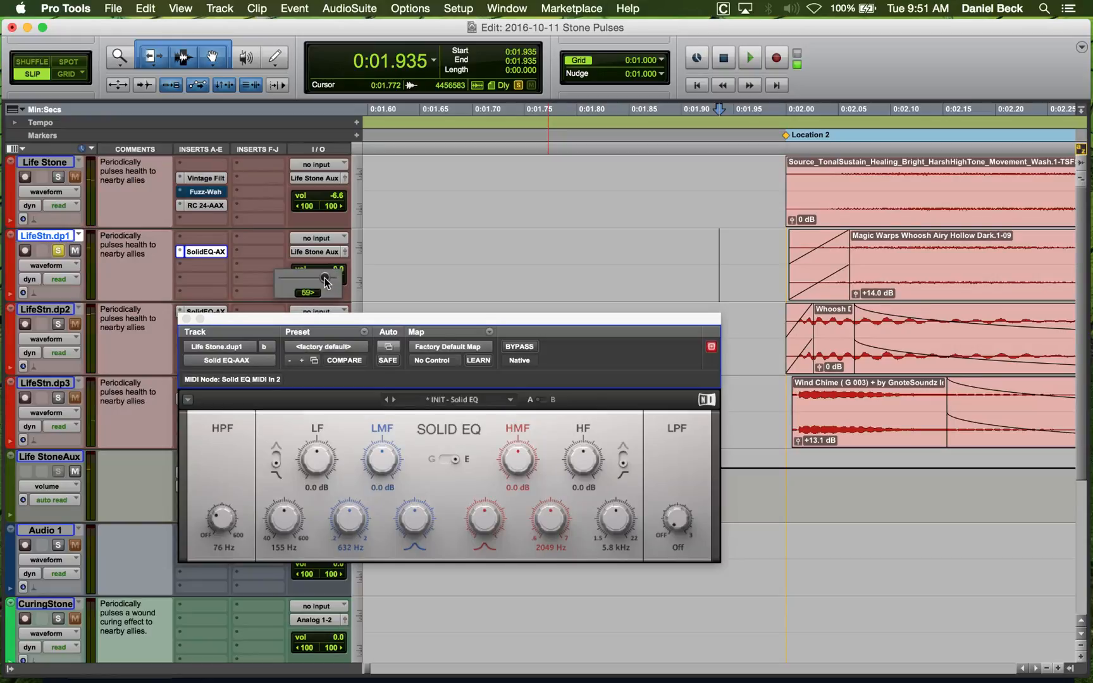
pyautogui.press('space')
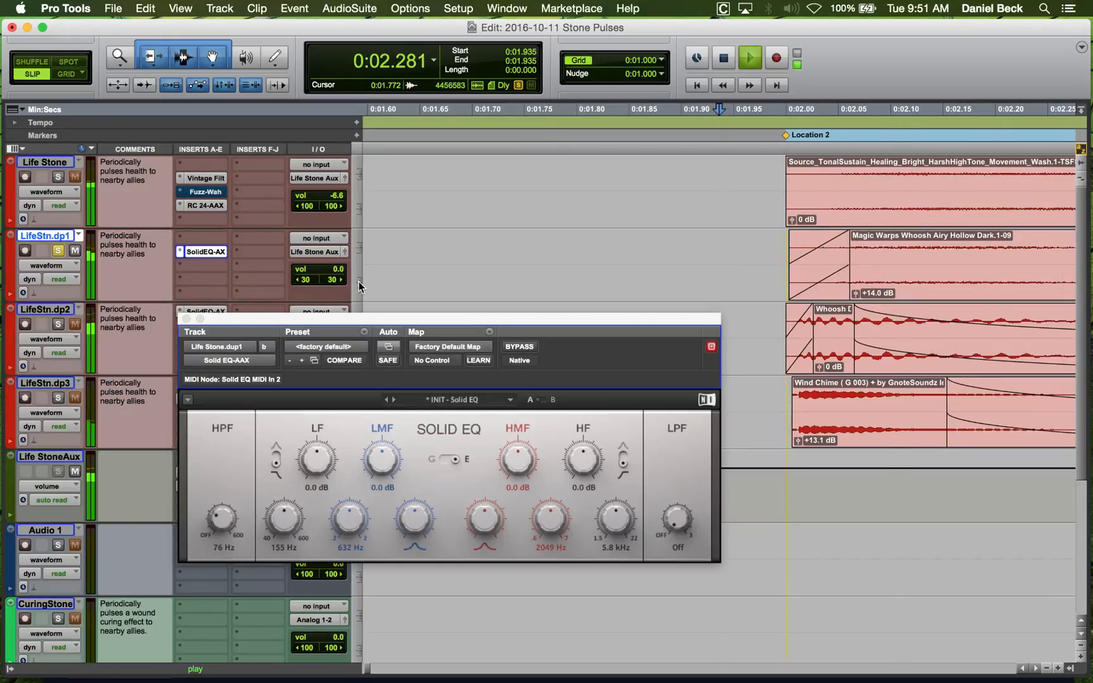
pyautogui.press('space')
pyautogui.press('space')
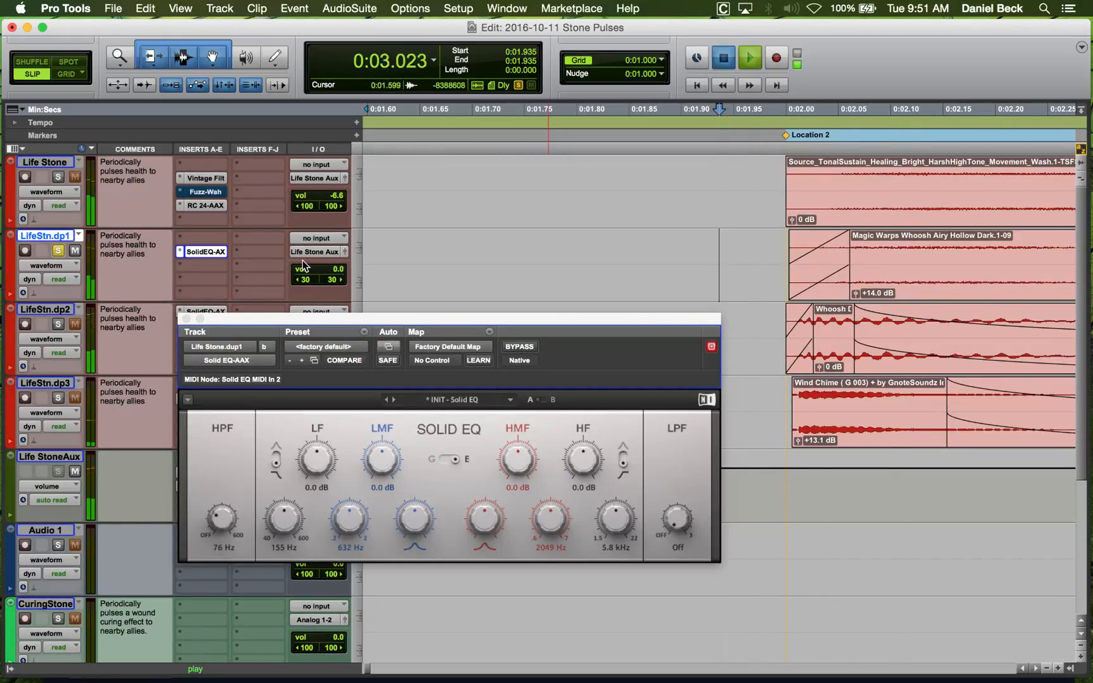
# Raise the HPF in the LifeStn.dp1 Solid EQ to 95 Hz and audition the change.
pyautogui.moveTo(418, 319); pyautogui.dragTo(369, 163)
pyautogui.press('space')
pyautogui.press('space')
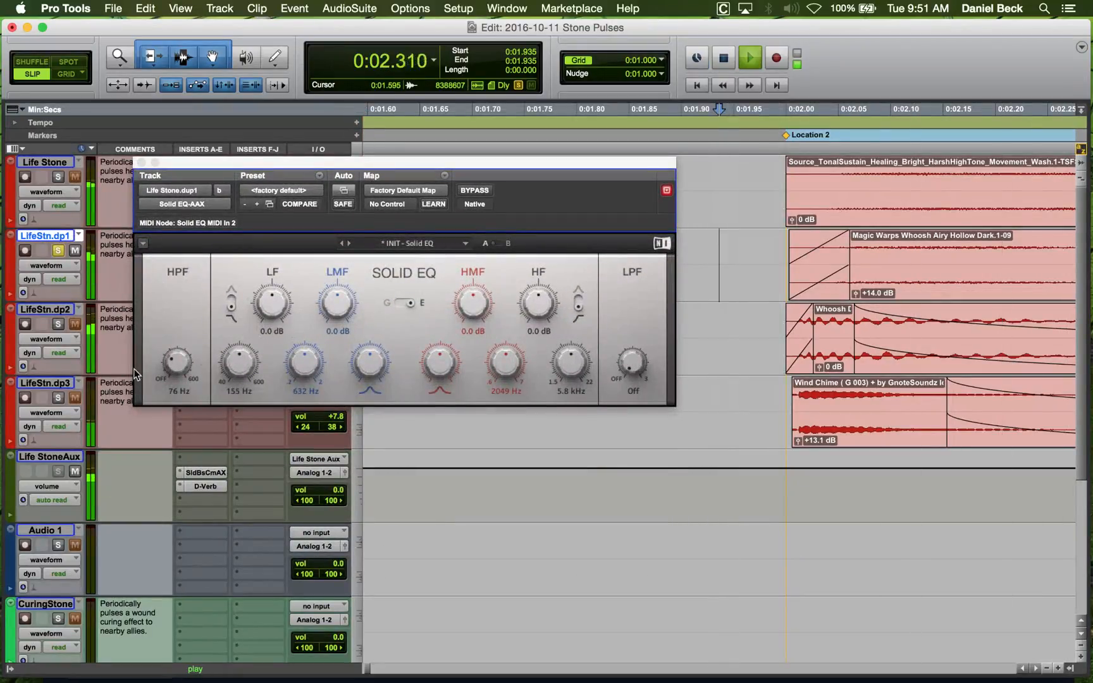
pyautogui.press('space')
pyautogui.moveTo(177, 364); pyautogui.dragTo(177, 356)
pyautogui.press('space')
pyautogui.press('space')
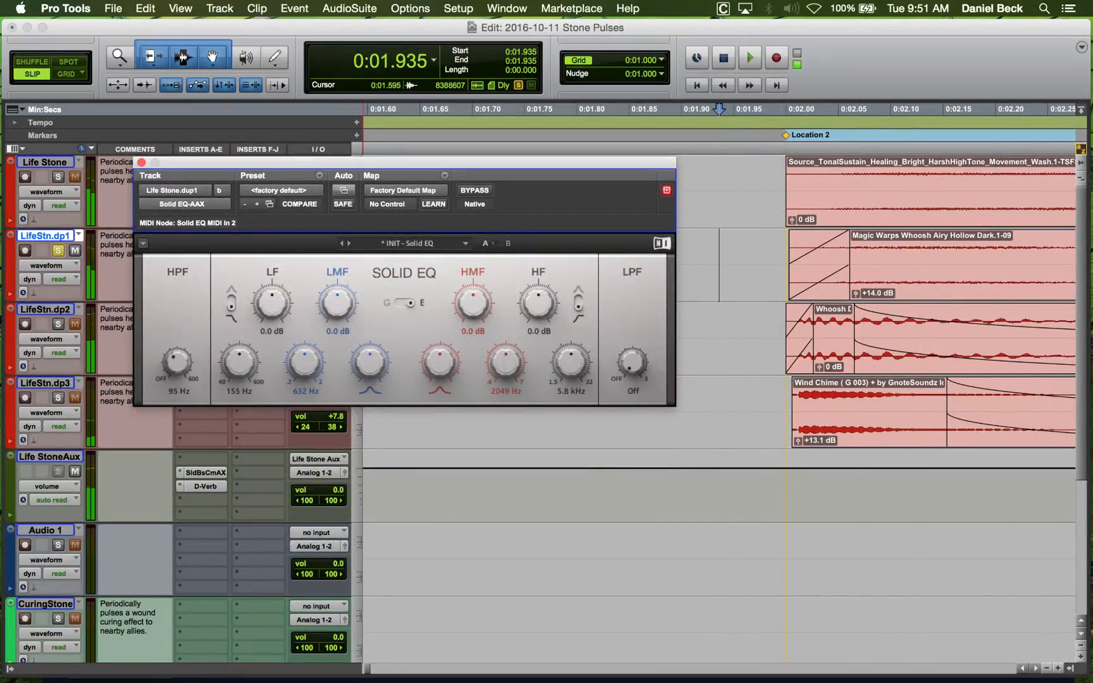
pyautogui.press('space')
# Cut the LF gain in the Solid EQ to -20.0 dB and repeatedly audition the whoosh.
pyautogui.moveTo(272, 303); pyautogui.dragTo(275, 311)
pyautogui.press('space')
pyautogui.press('space')
pyautogui.press('space')
pyautogui.press('space')
pyautogui.press('space')
pyautogui.press('space')
pyautogui.press('space')
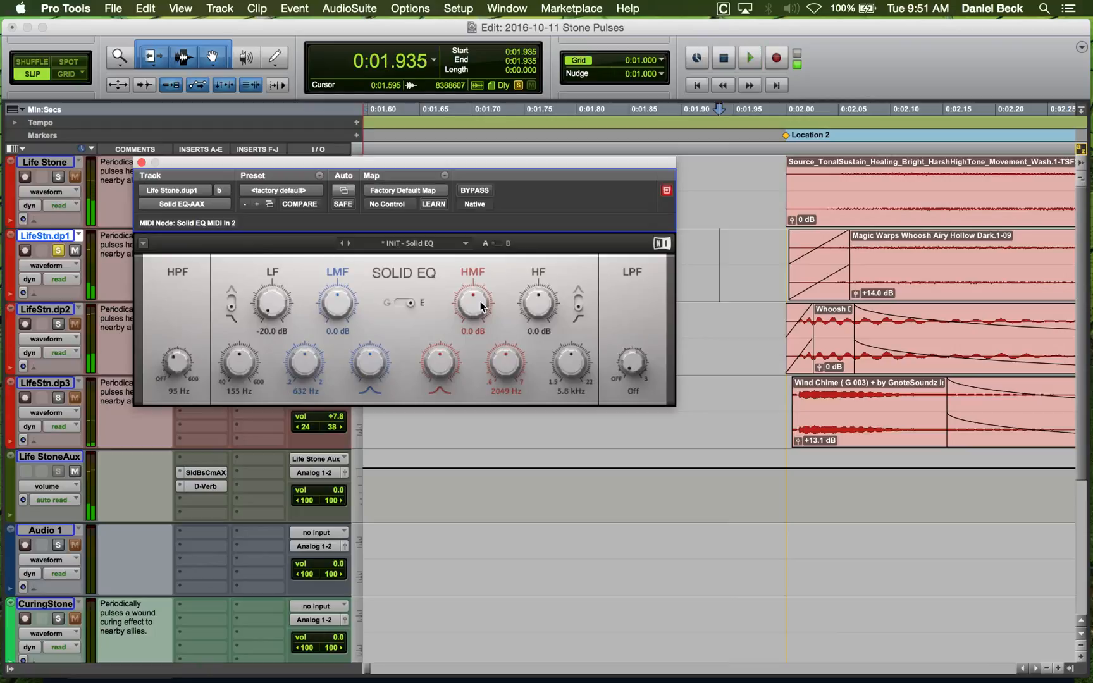
# Try adjusting the HMF gain and boosting the HF gain to 10.3 dB, resetting the HMF to 0.0 dB.
pyautogui.moveTo(481, 308); pyautogui.dragTo(475, 300)
pyautogui.press('space')
pyautogui.press('space')
pyautogui.press('space')
pyautogui.moveTo(549, 317); pyautogui.dragTo(540, 286)
pyautogui.press('space')
pyautogui.press('space')
pyautogui.doubleClick(478, 303)
pyautogui.press('space')
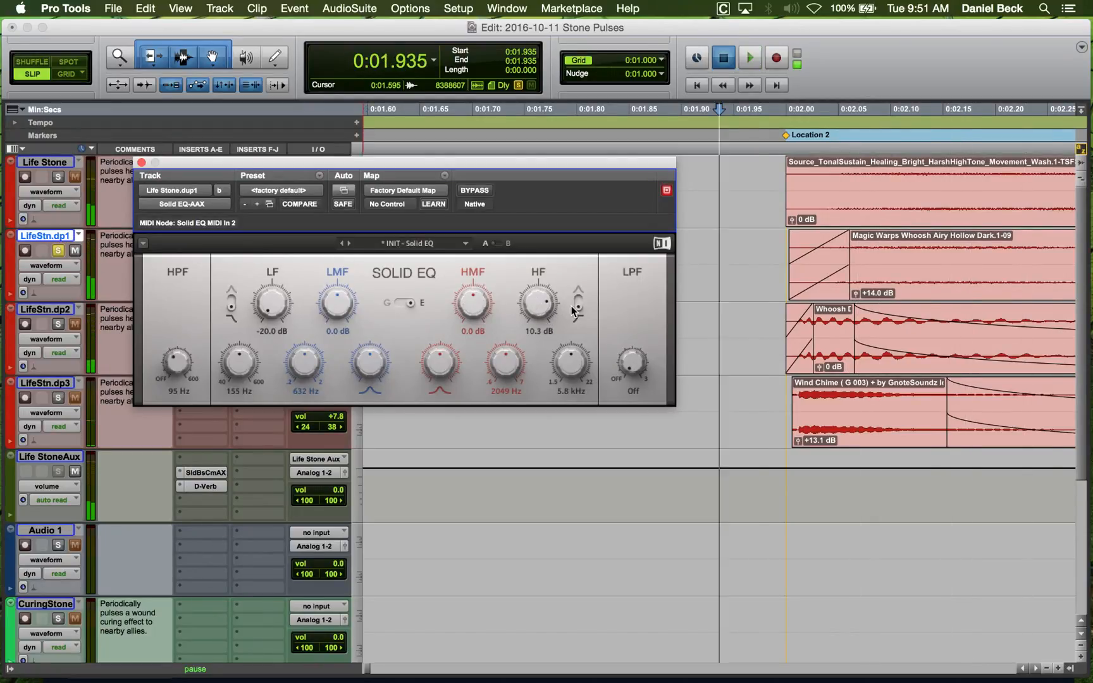
# Audition the HF boost, reset the HF gain to 0.0 dB and replay the whoosh.
pyautogui.press('space')
pyautogui.press('space')
pyautogui.doubleClick(538, 303)
pyautogui.press('space')
pyautogui.press('space')
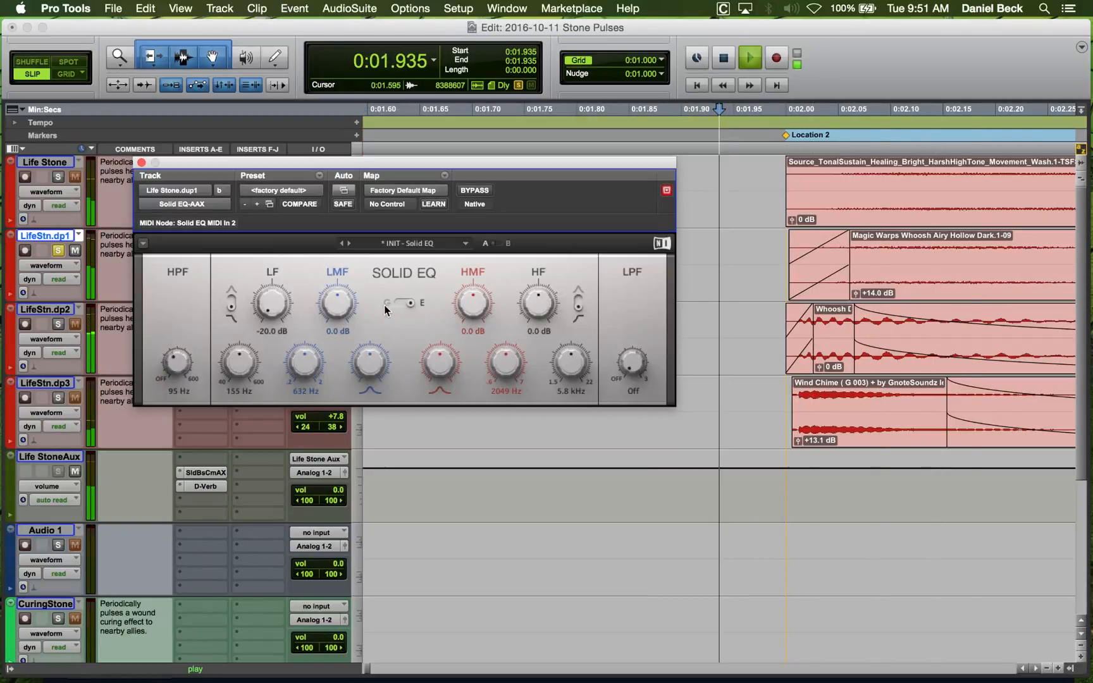
pyautogui.press('space')
pyautogui.press('space')
# Unsolo LifeStn.dp1, close its Solid EQ window and replay all the layers from just before Location 2.
pyautogui.click(67, 248)
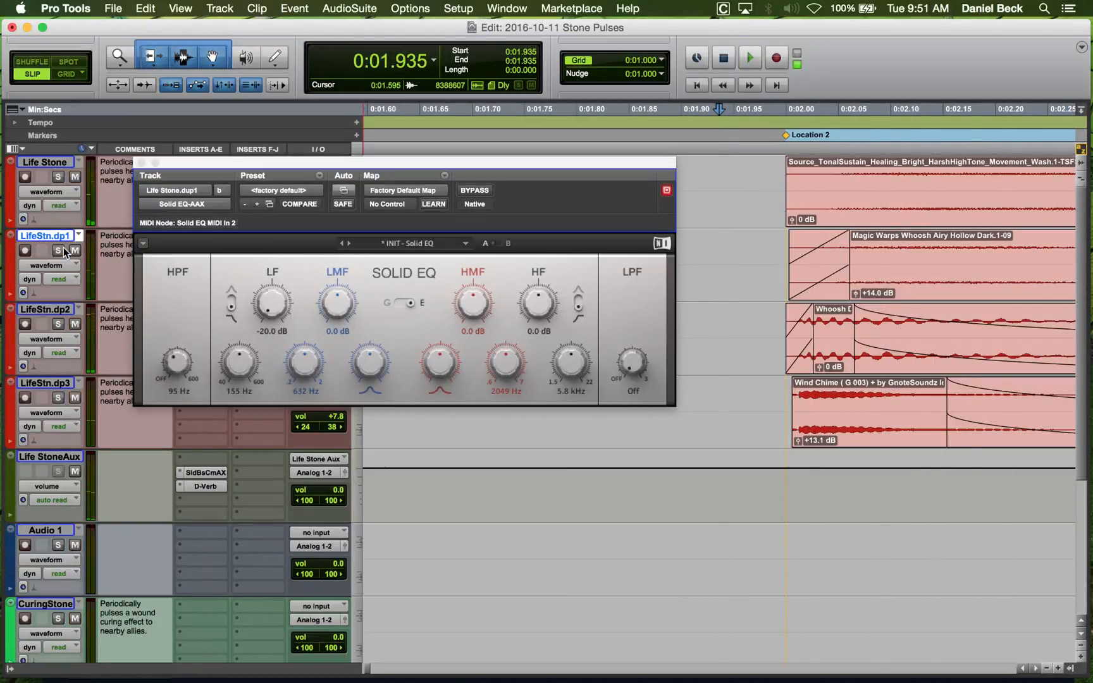
pyautogui.press('space')
pyautogui.press('space')
pyautogui.press('space')
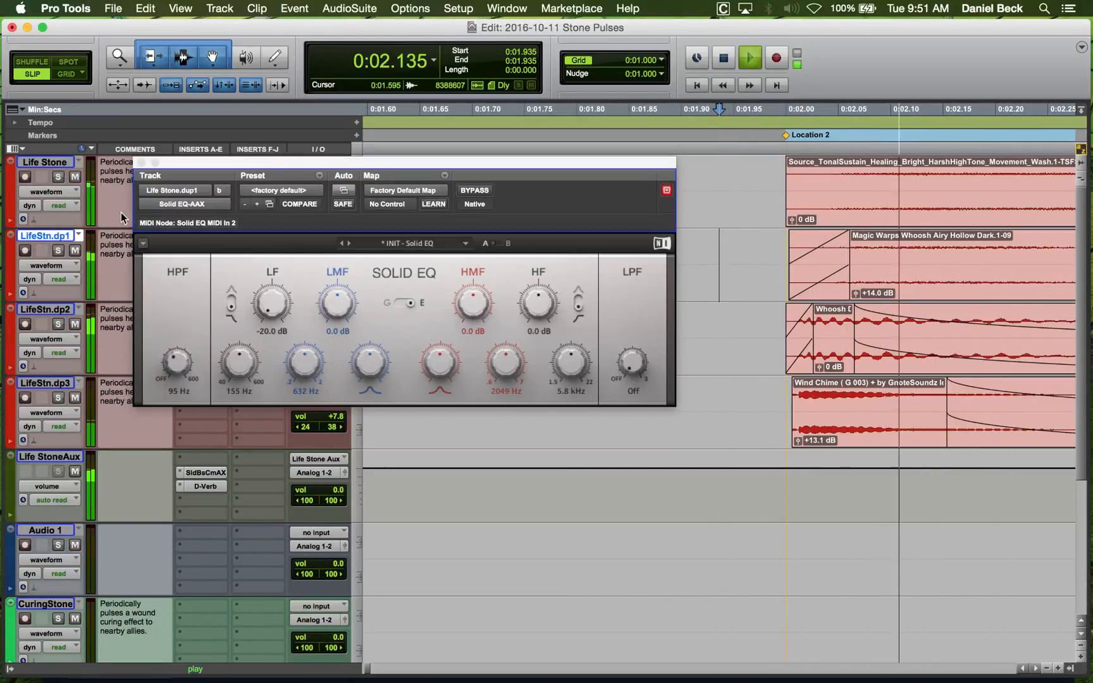
pyautogui.press('space')
pyautogui.press('space')
pyautogui.click(142, 162)
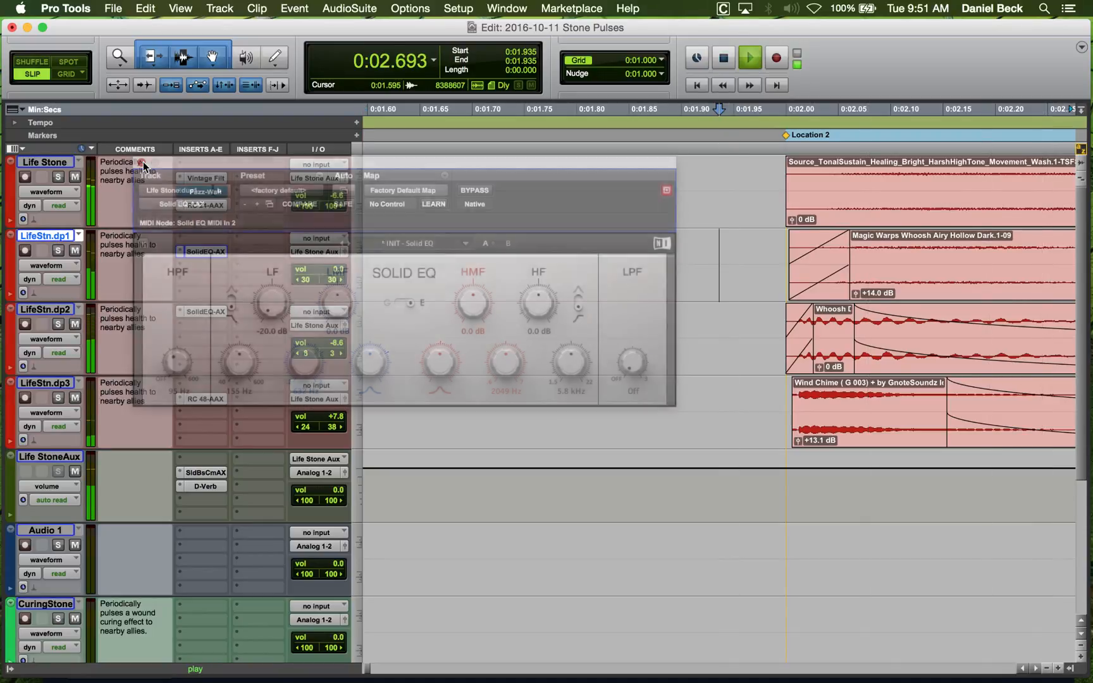
pyautogui.press('space')
pyautogui.click(783, 248)
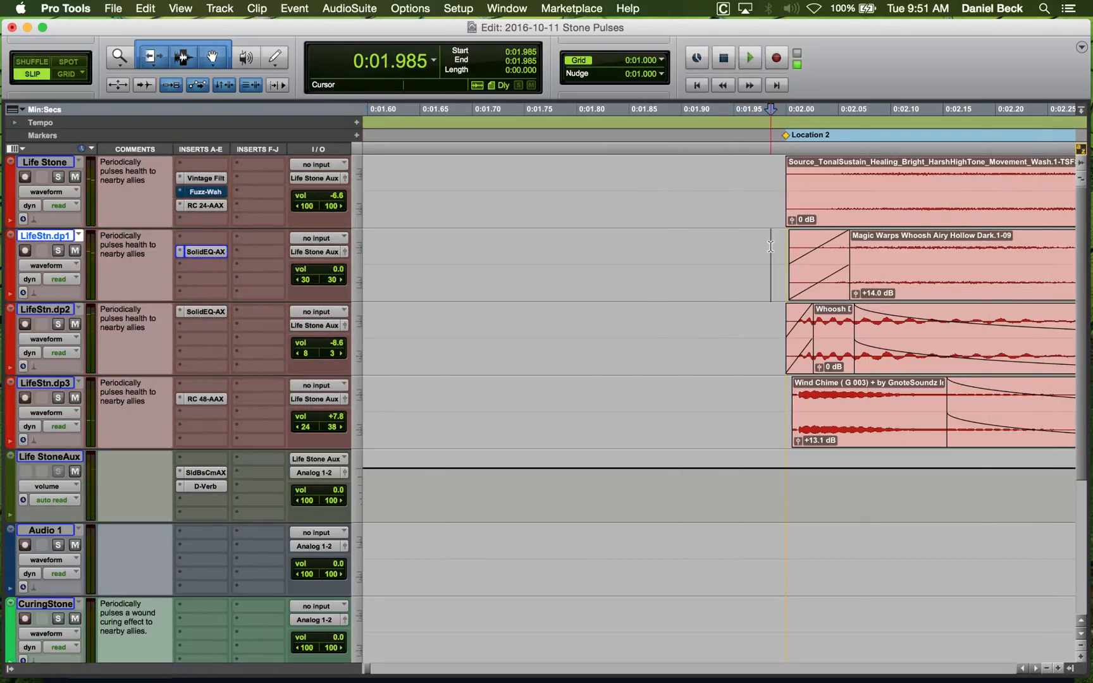
pyautogui.press('space')
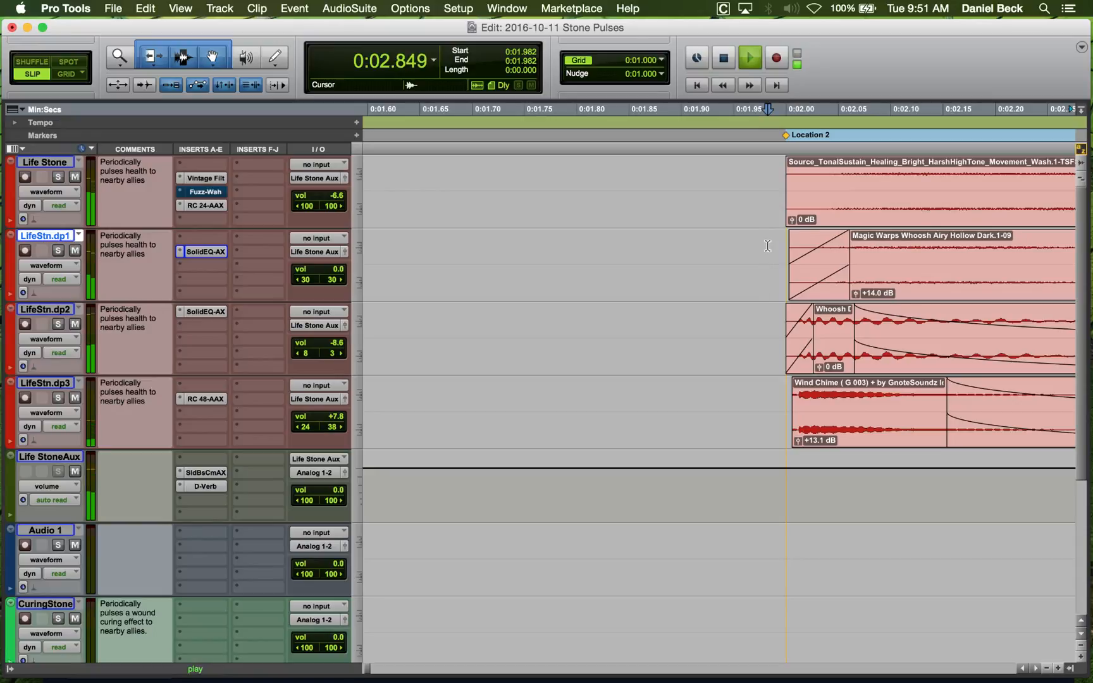
pyautogui.press('space')
# Solo LifeStn.dp2 and audition its whoosh from just before Location 2.
pyautogui.click(802, 322)
pyautogui.hotkey('shift', 's')
pyautogui.press('space')
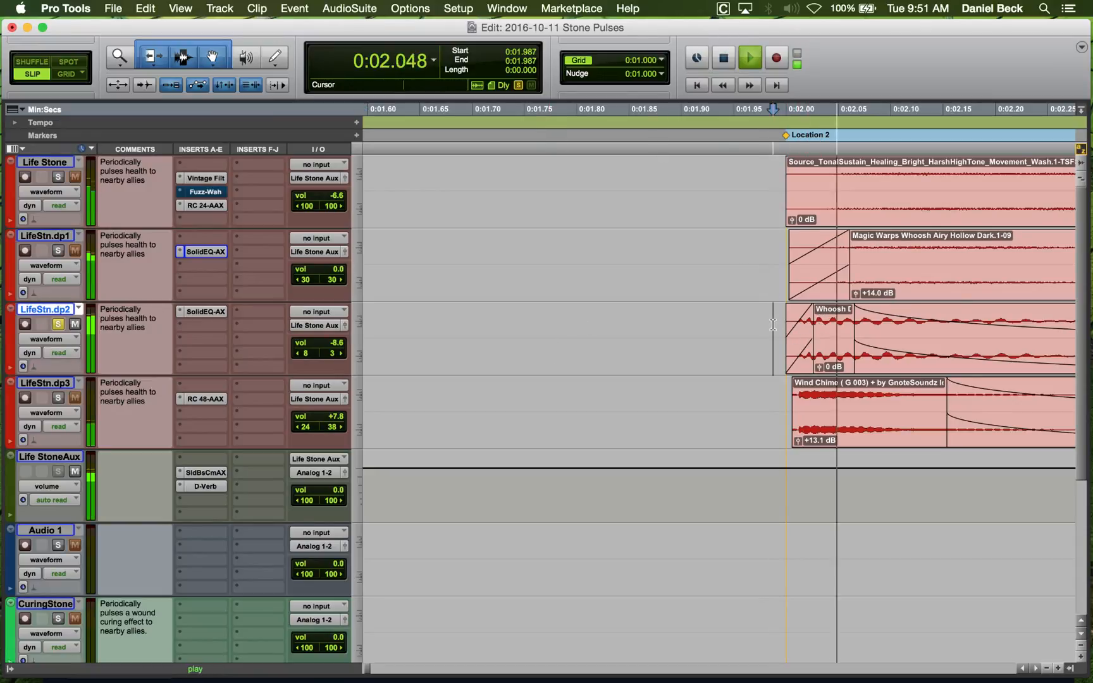
pyautogui.press('space')
# Trim the beginning of the Whoosh Deep clip on LifeStn.dp2 and shift the clip earlier to start just after Location 2.
pyautogui.press('super+bracketright')
pyautogui.press('super+bracketright')
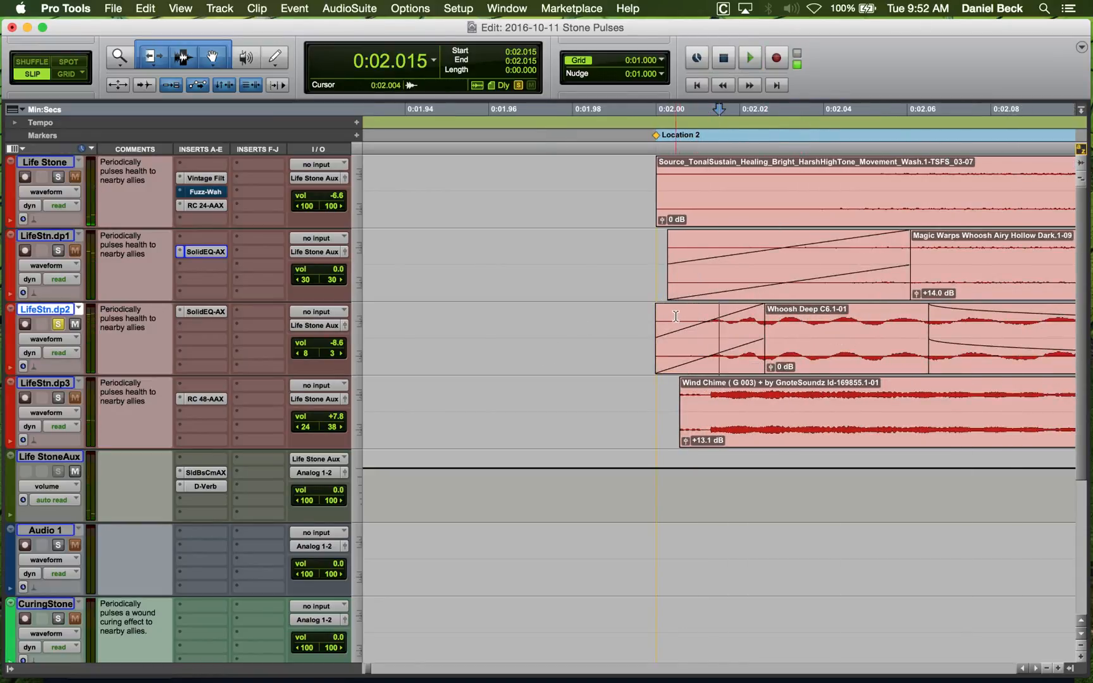
pyautogui.press('a')
pyautogui.click(649, 314)
pyautogui.click(805, 363)
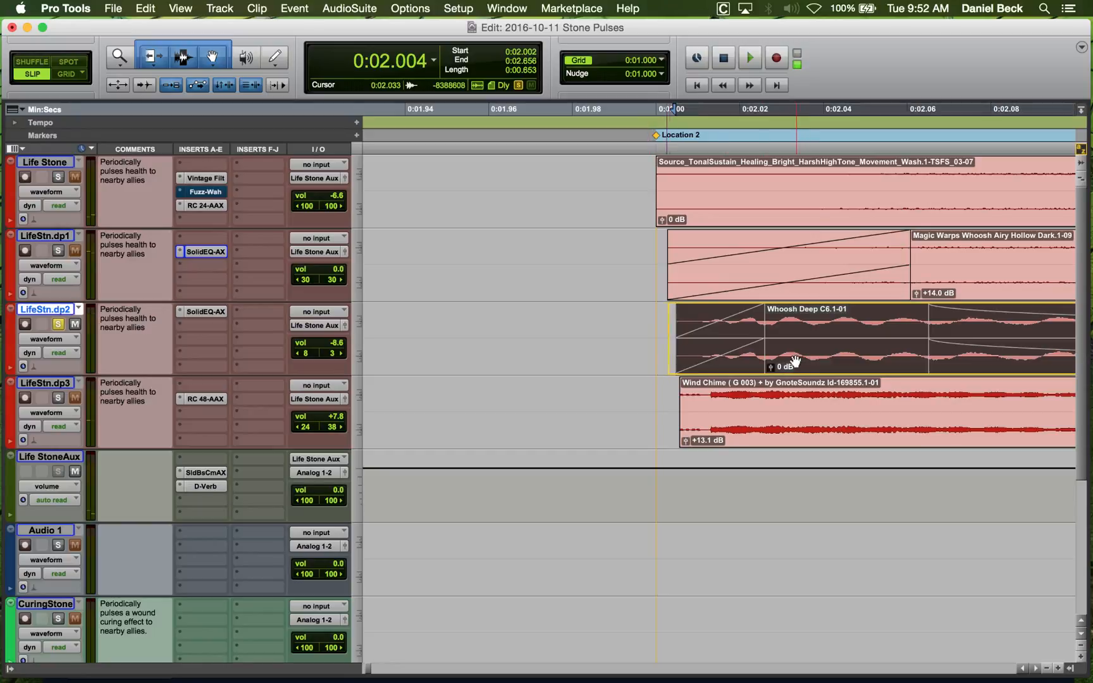
pyautogui.moveTo(794, 361); pyautogui.dragTo(793, 361)
# Audition the trimmed whoosh on its own twice from about 0:01.988.
pyautogui.click(609, 318)
pyautogui.press('space')
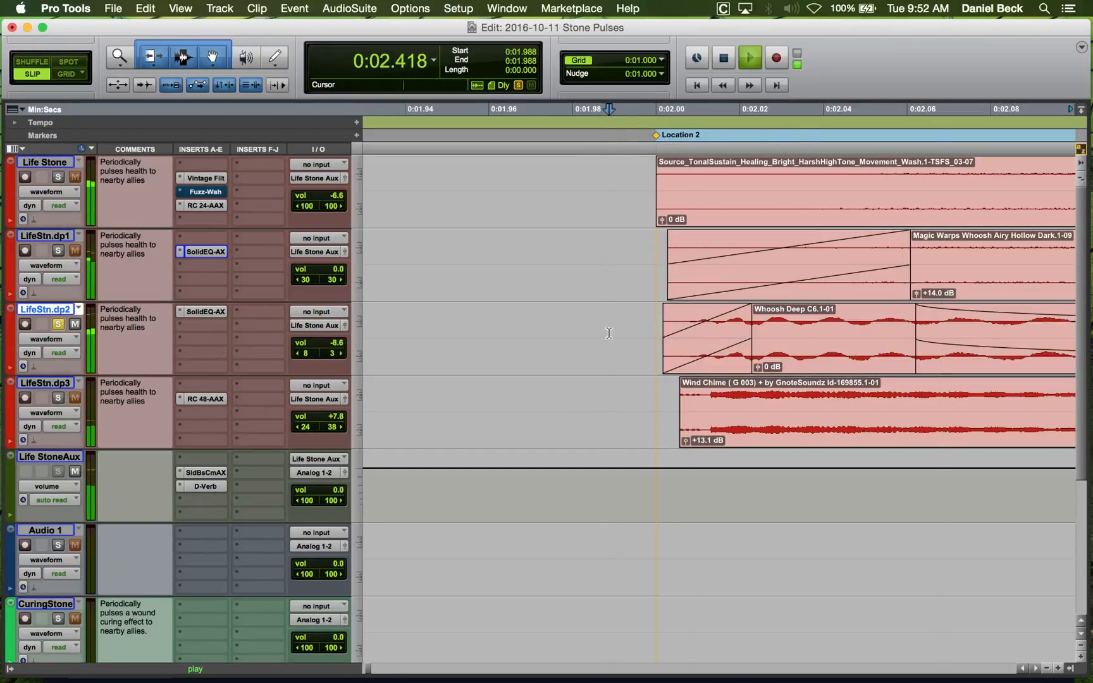
pyautogui.press('space')
pyautogui.click(611, 319)
pyautogui.press('space')
pyautogui.press('space')
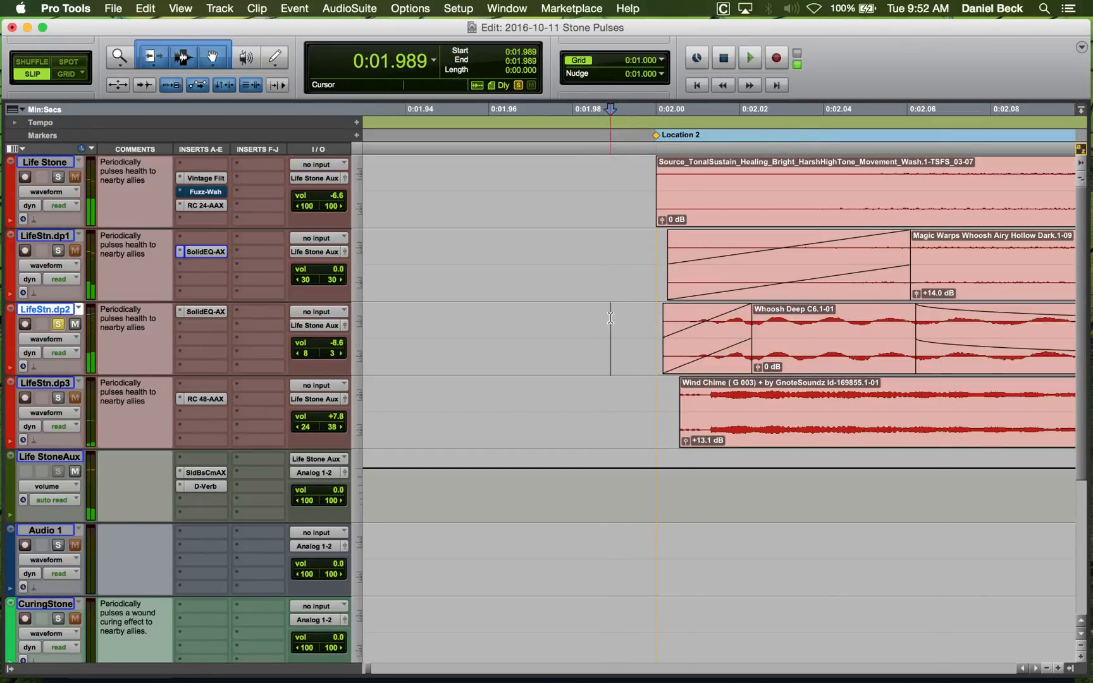
# Add a fade-in up to 0:02.011 on the Wind Chime clip of LifeStn.dp3, and unsolo LifeStn.dp2.
pyautogui.click(703, 392)
pyautogui.press('d')
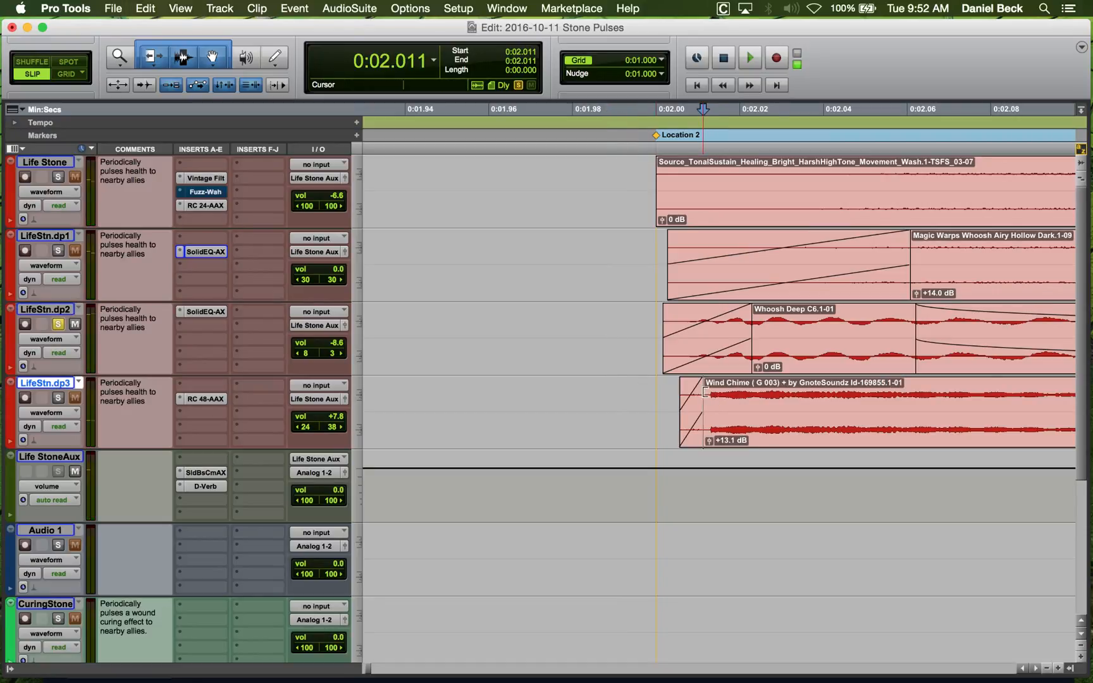
pyautogui.click(601, 380)
pyautogui.click(618, 337)
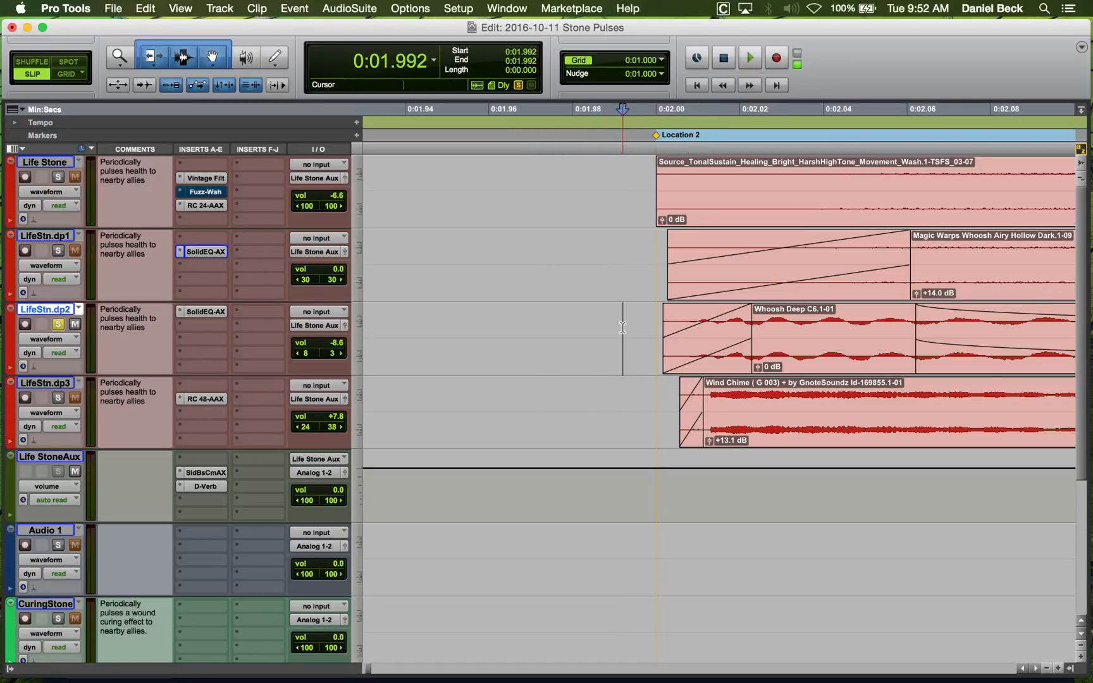
pyautogui.hotkey('shift', 's')
# Replay all the Life Stone layers together from 0:01.992 several times.
pyautogui.press('space')
pyautogui.press('space')
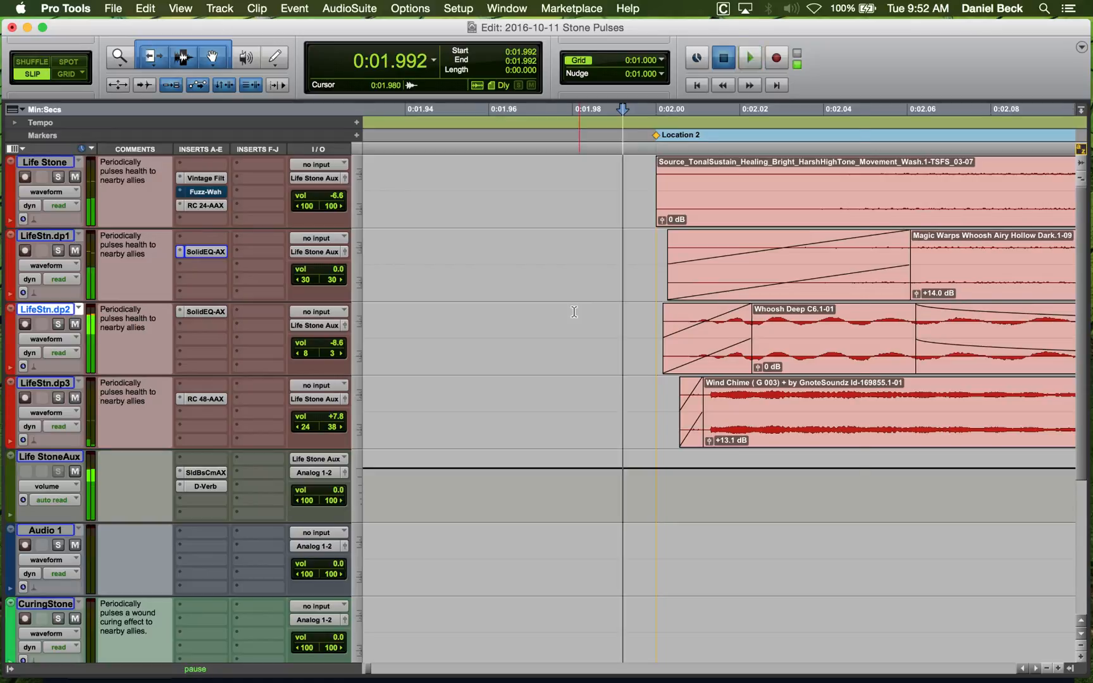
pyautogui.press('space')
pyautogui.press('space')
pyautogui.press('space')
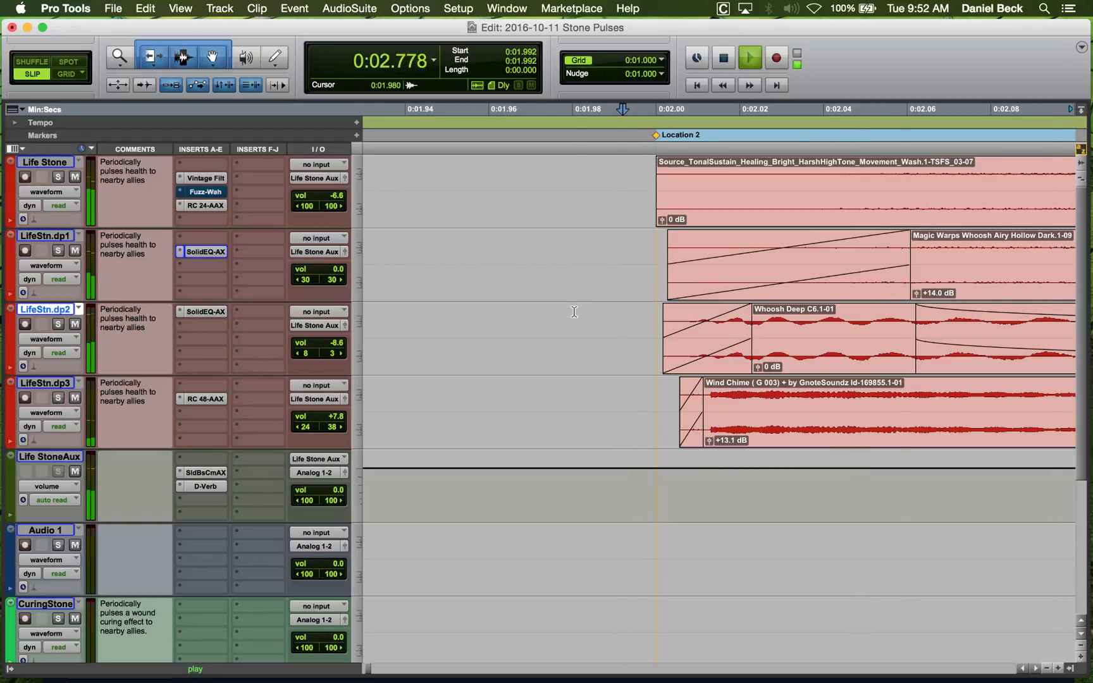
pyautogui.press('space')
pyautogui.press('space')
# Solo the Life Stone track, audition its tonal layer from 0:01.994 and unsolo it.
pyautogui.click(631, 173)
pyautogui.press('space')
pyautogui.hotkey('shift', 's')
pyautogui.press('space')
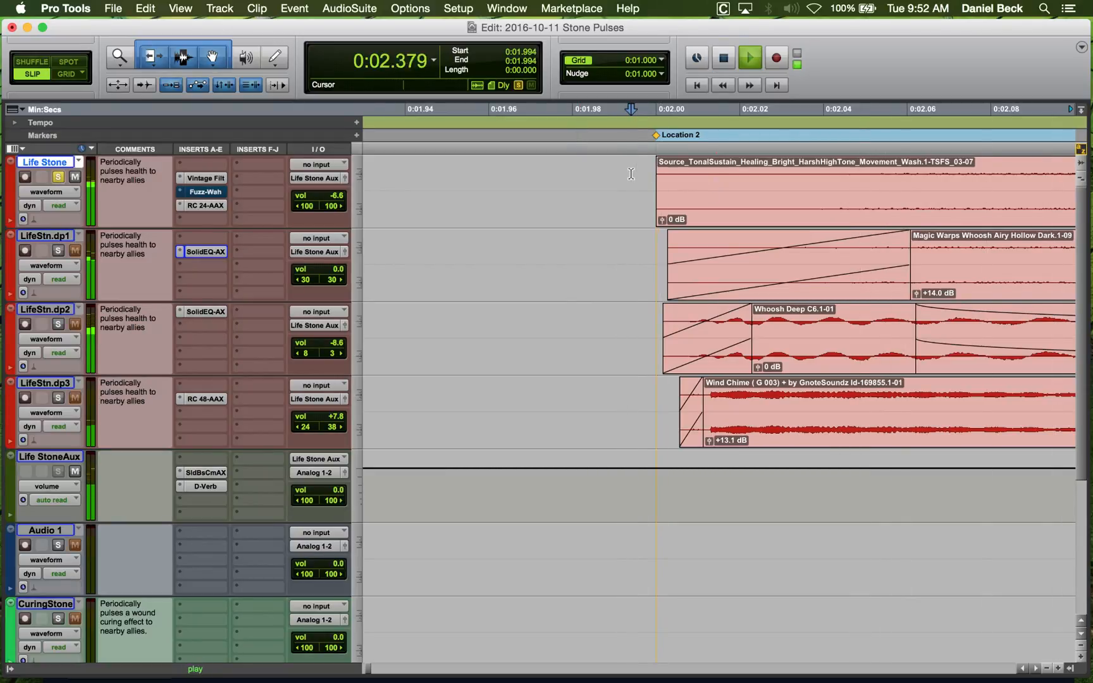
pyautogui.press('space')
pyautogui.hotkey('shift', 's')
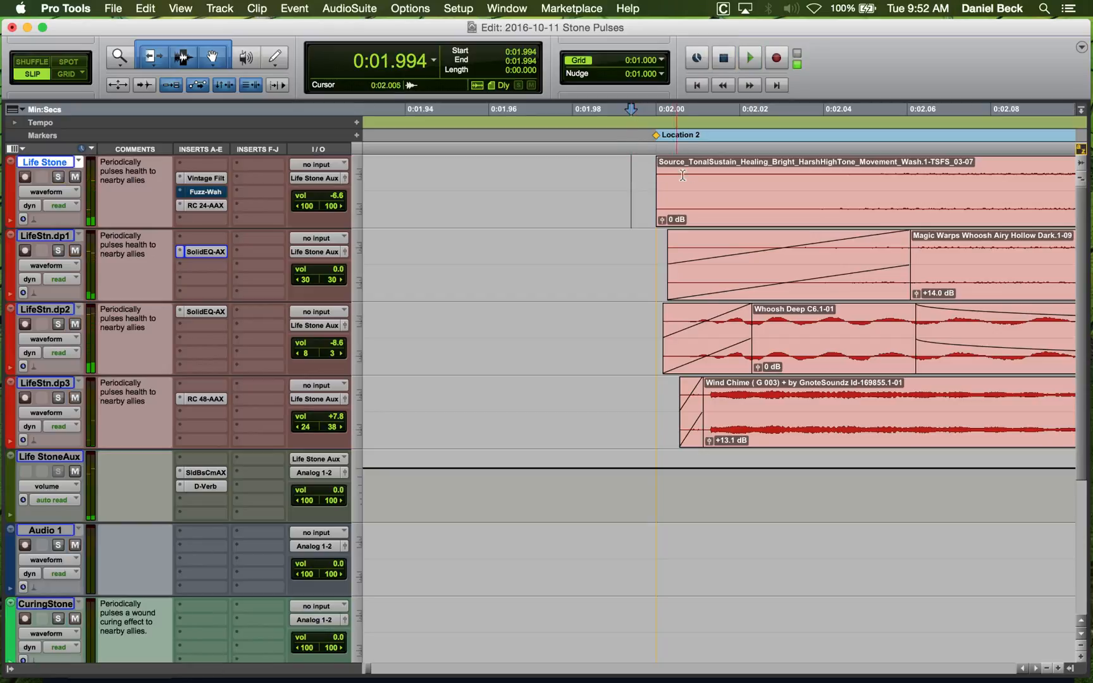
# Add a fade-in up to 0:02.039 on the Life Stone tonal clip and move the clip about 0.018 s later.
pyautogui.click(823, 186)
pyautogui.press('d')
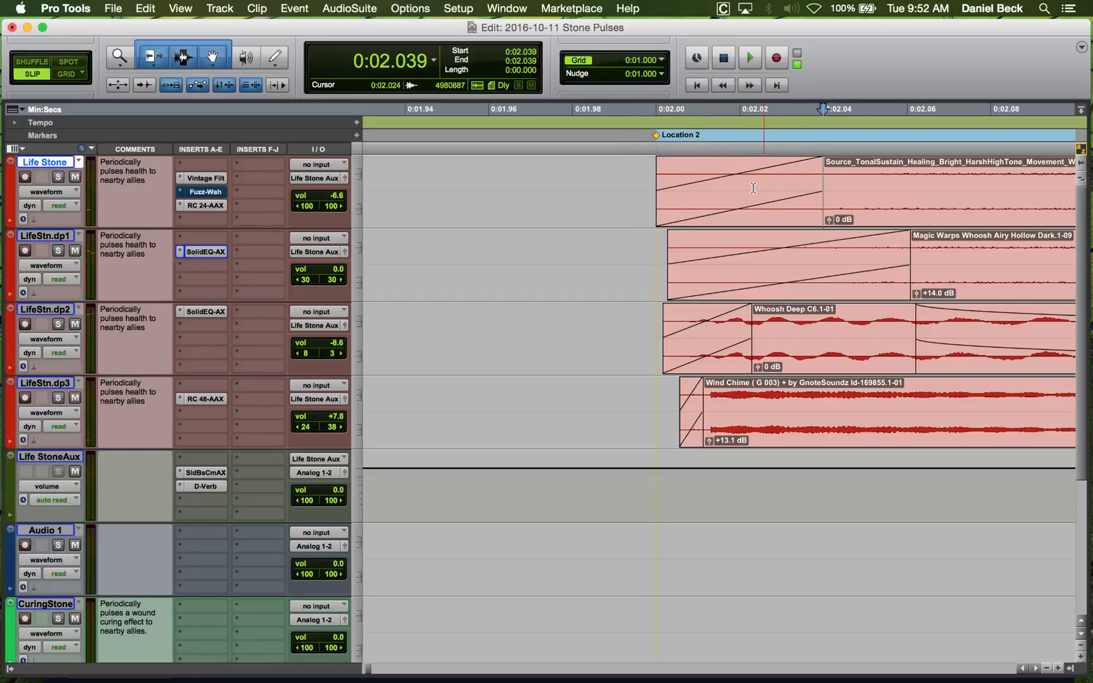
pyautogui.moveTo(746, 184); pyautogui.dragTo(799, 185)
pyautogui.moveTo(761, 217); pyautogui.dragTo(835, 220)
# Toggle the Life Stone solo on and off, and play all the layers from 0:01.976.
pyautogui.click(543, 166)
pyautogui.hotkey('shift', 's')
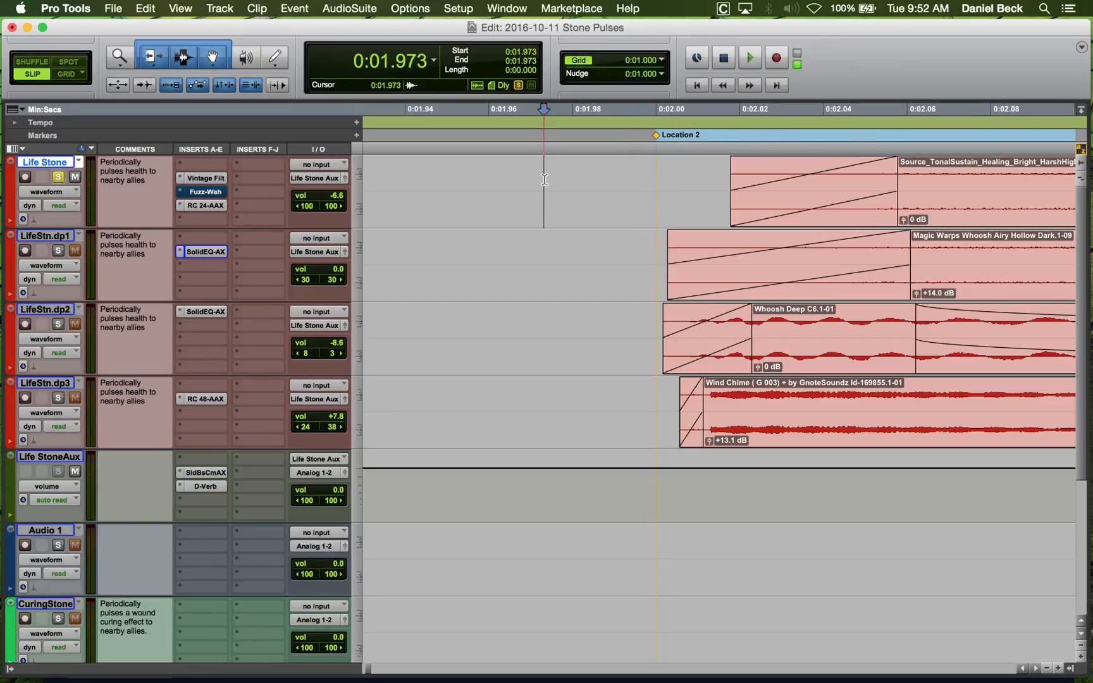
pyautogui.hotkey('shift', 's')
pyautogui.click(556, 182)
pyautogui.press('space')
pyautogui.press('space')
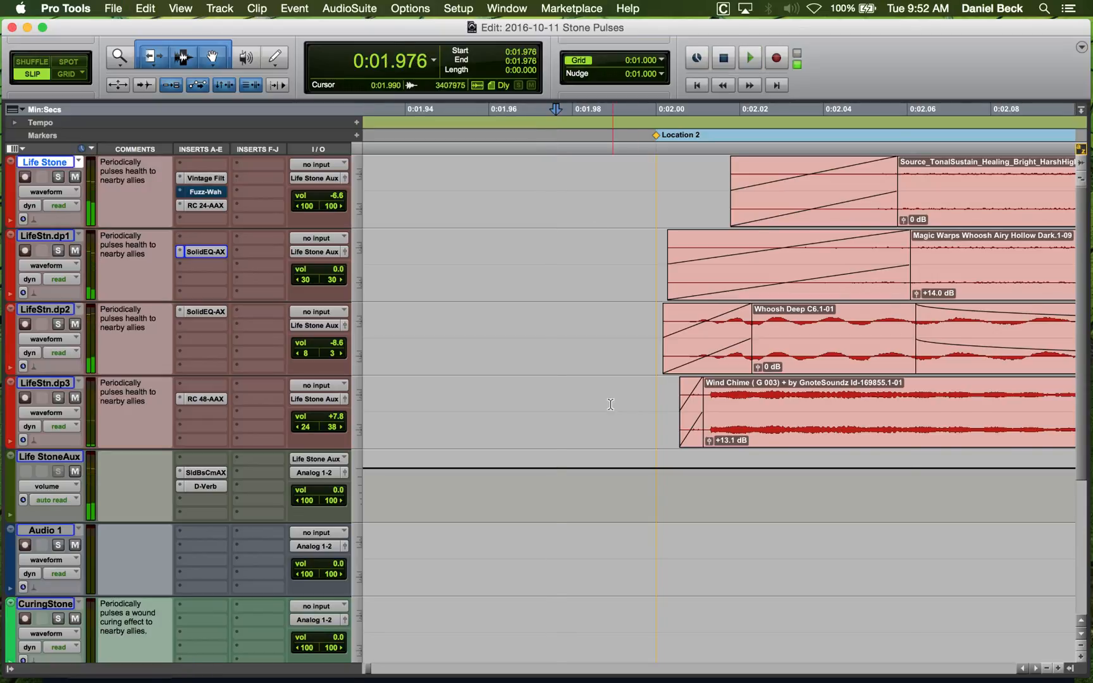
# Solo LifeStn.dp3, audition the wind chime from 0:01.988 and unsolo the track.
pyautogui.click(610, 402)
pyautogui.hotkey('shift', 's')
pyautogui.press('space')
pyautogui.press('space')
pyautogui.hotkey('shift', 's')
# Replay the full layered pulse from 0:01.988 repeatedly to judge the new fades and timing.
pyautogui.press('space')
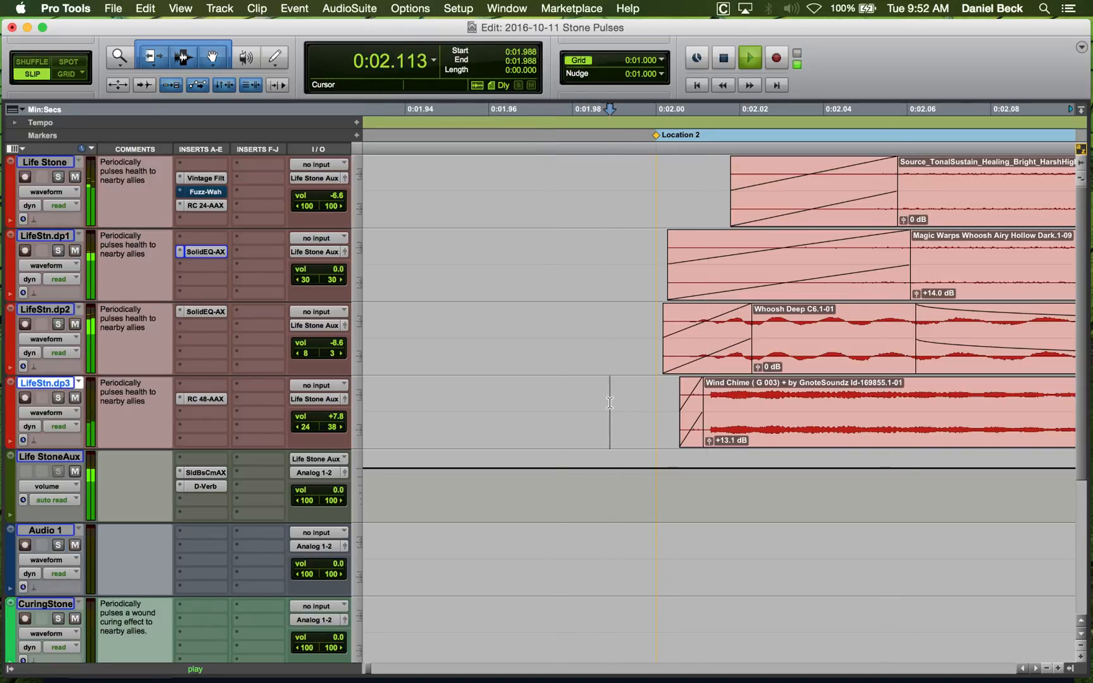
pyautogui.press('space')
pyautogui.press('space')
pyautogui.press('r')
pyautogui.press('r')
pyautogui.press('r')
pyautogui.press('space')
pyautogui.press('space')
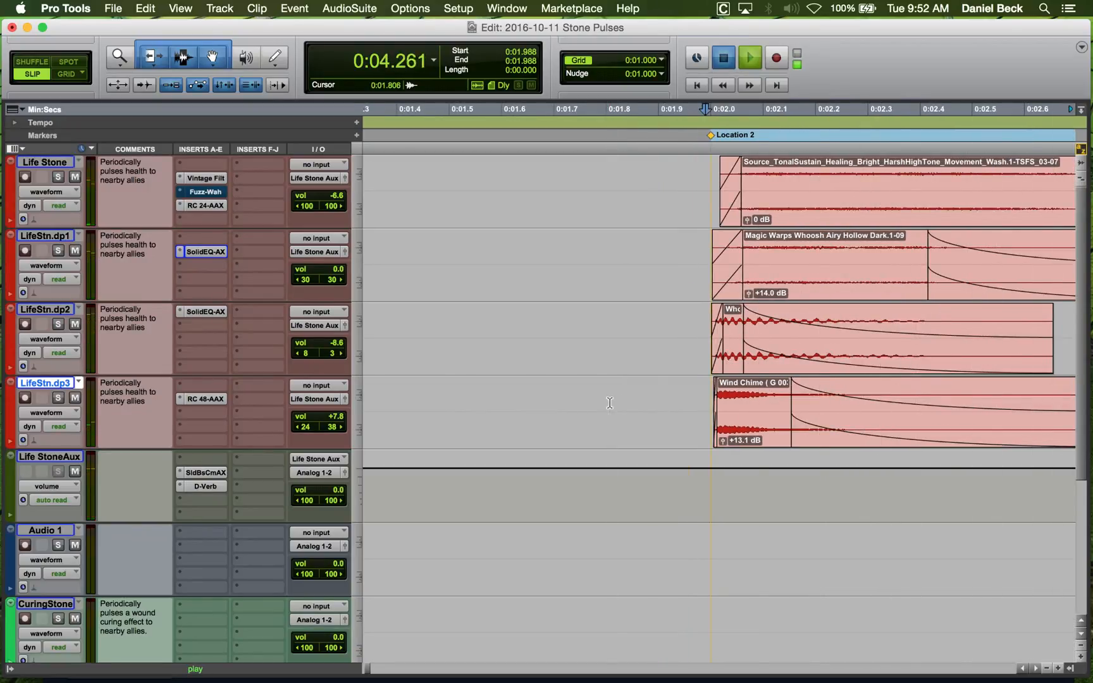
pyautogui.press('space')
pyautogui.press('space')
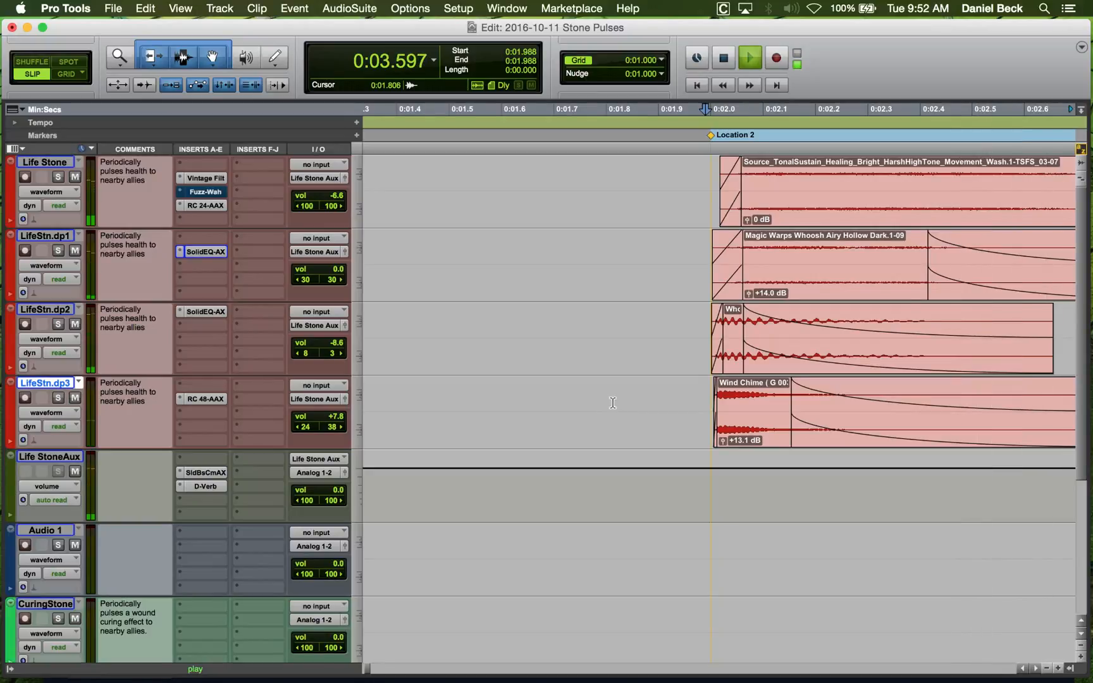
pyautogui.press('space')
# Open the Solid Bus Comp on Life Stone Aux, reset its Makeup to 0.0 dB and audition from 0:01.882.
pyautogui.click(649, 399)
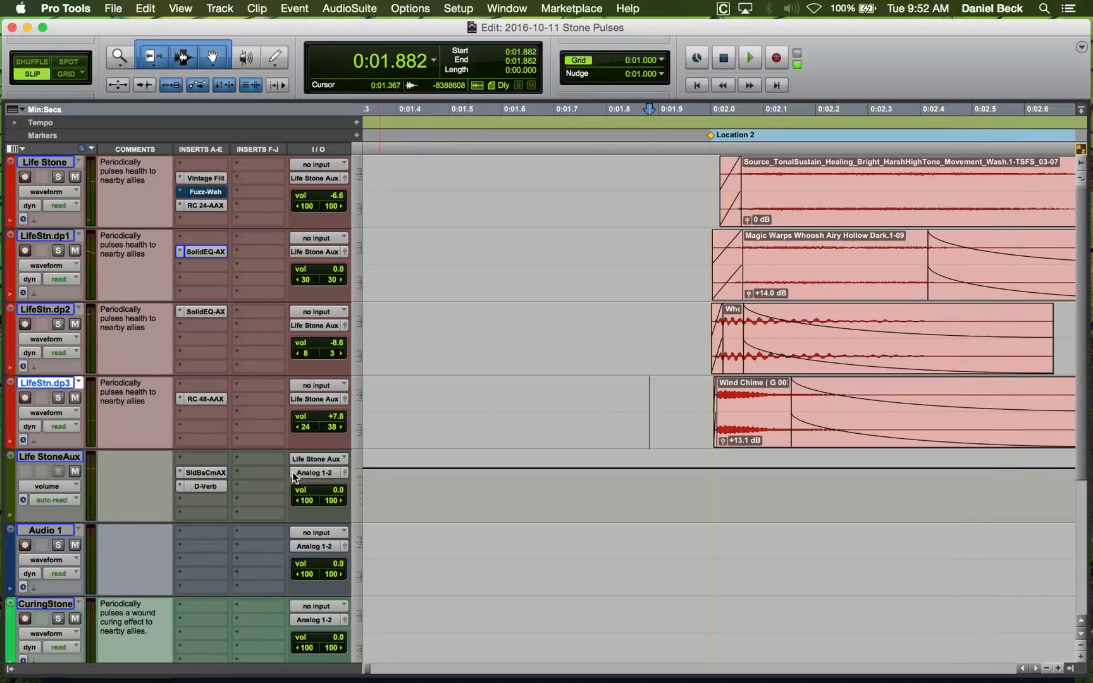
pyautogui.click(206, 474)
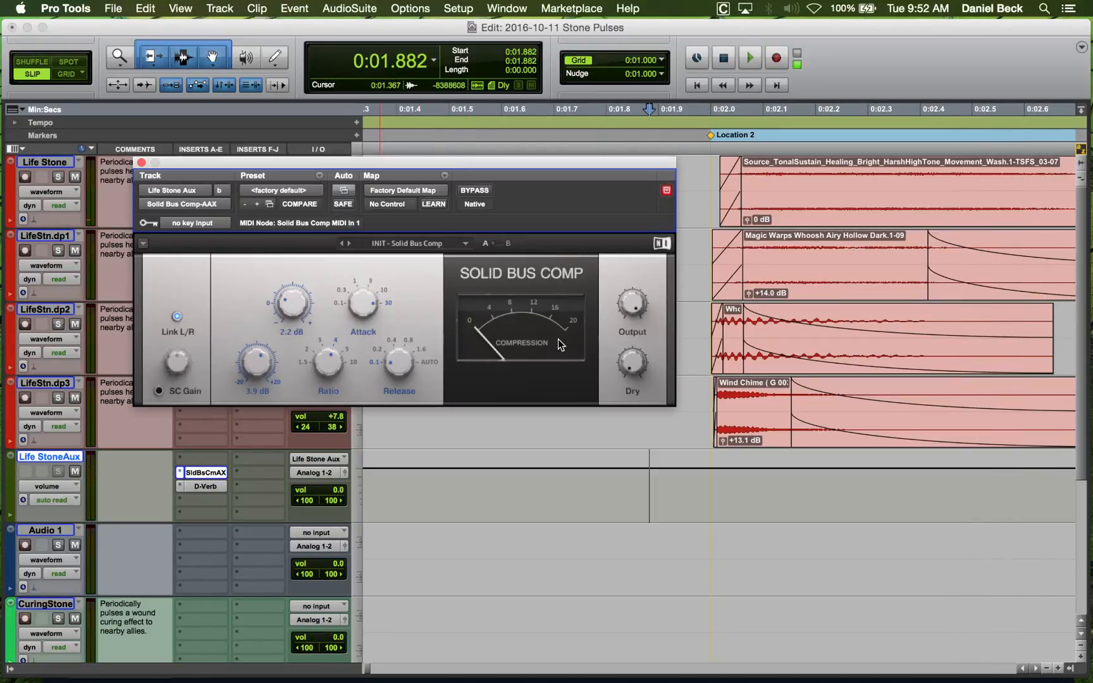
pyautogui.press('space')
pyautogui.press('space')
pyautogui.press('space')
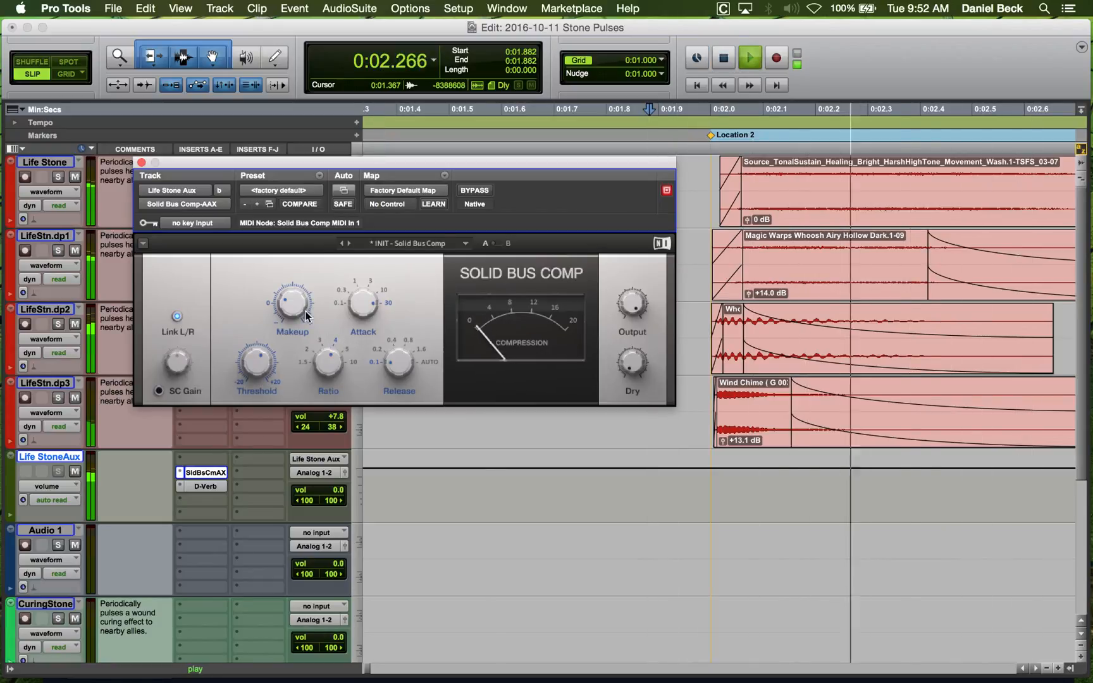
pyautogui.moveTo(294, 309)
pyautogui.press('space')
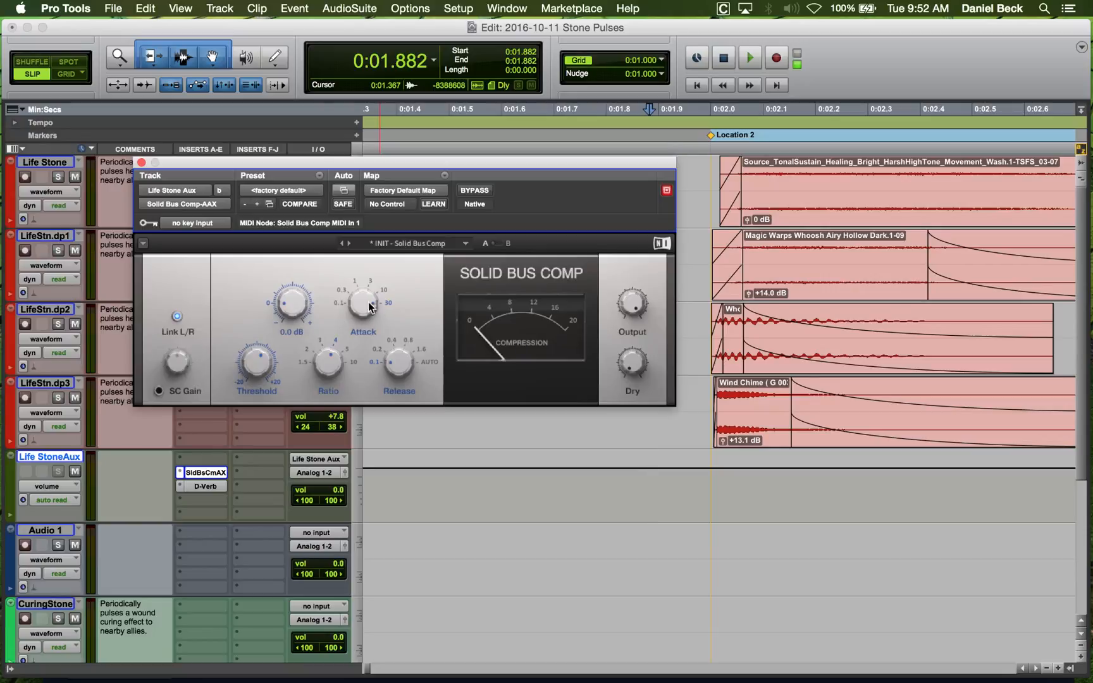
# Set the bus compressor's Attack to 1 and replay the layers.
pyautogui.press('space')
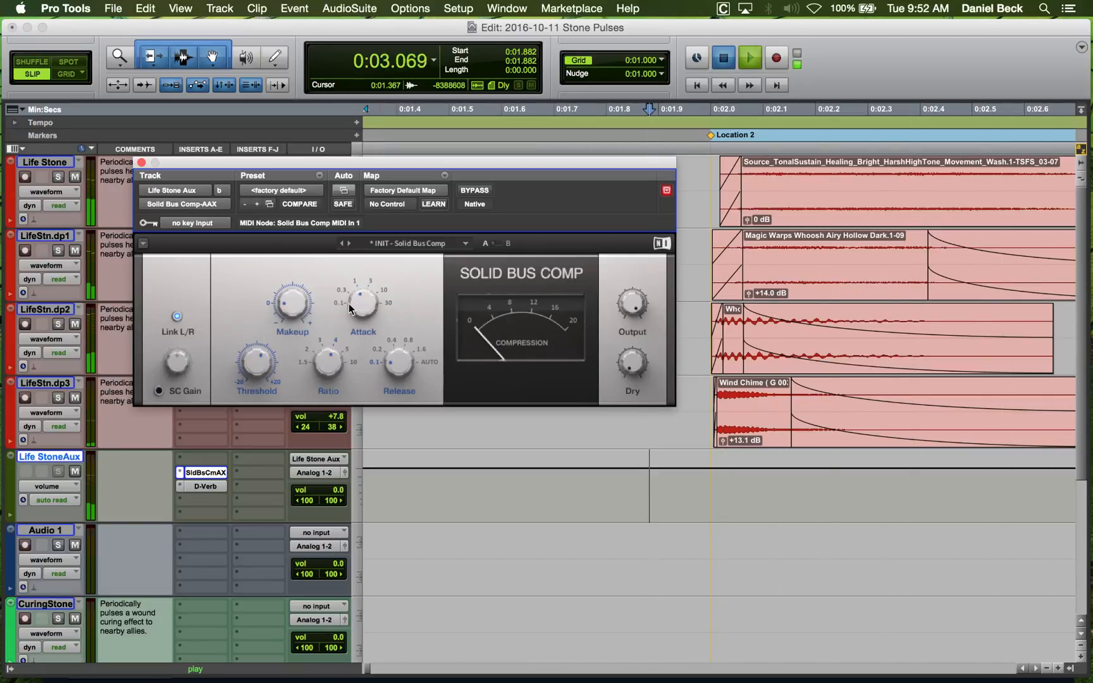
pyautogui.press('space')
pyautogui.press('space')
# Try the compressor's Makeup at 4.0 dB, replaying the layers.
pyautogui.moveTo(296, 307); pyautogui.dragTo(295, 296)
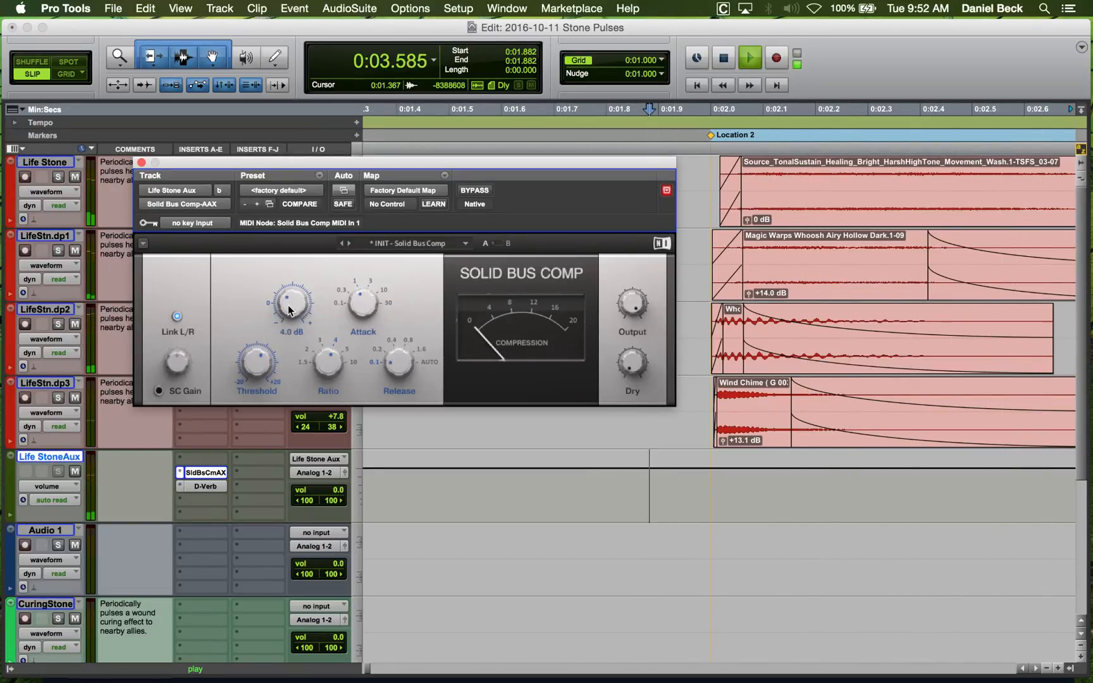
pyautogui.press('space')
pyautogui.press('space')
pyautogui.press('space')
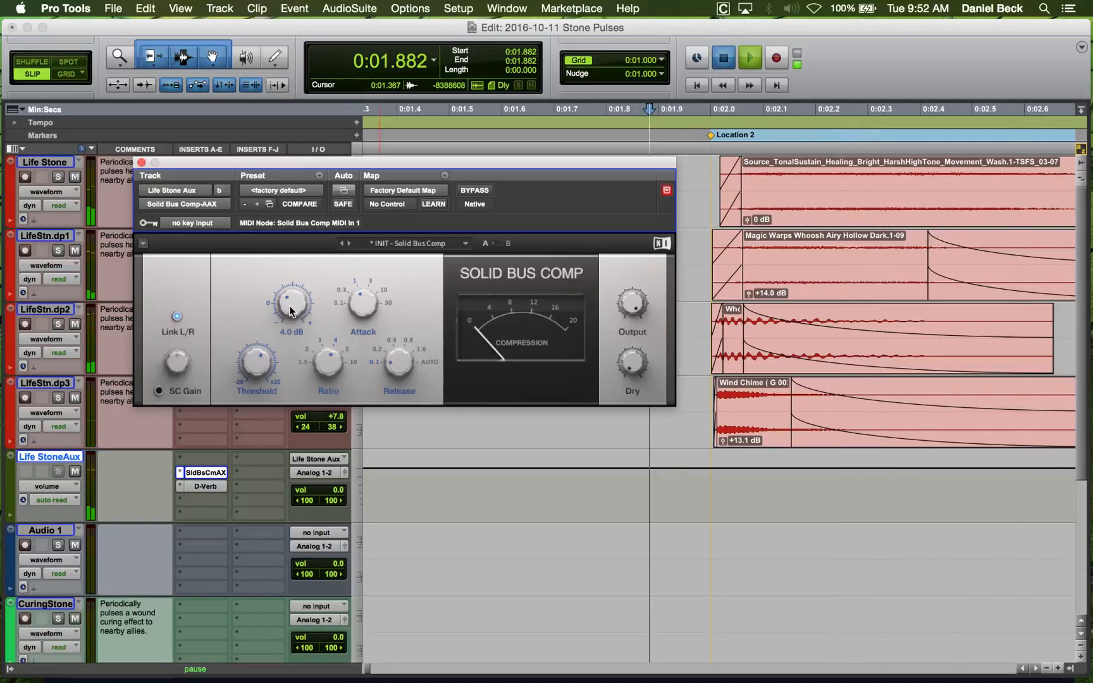
pyautogui.press('space')
pyautogui.press('space')
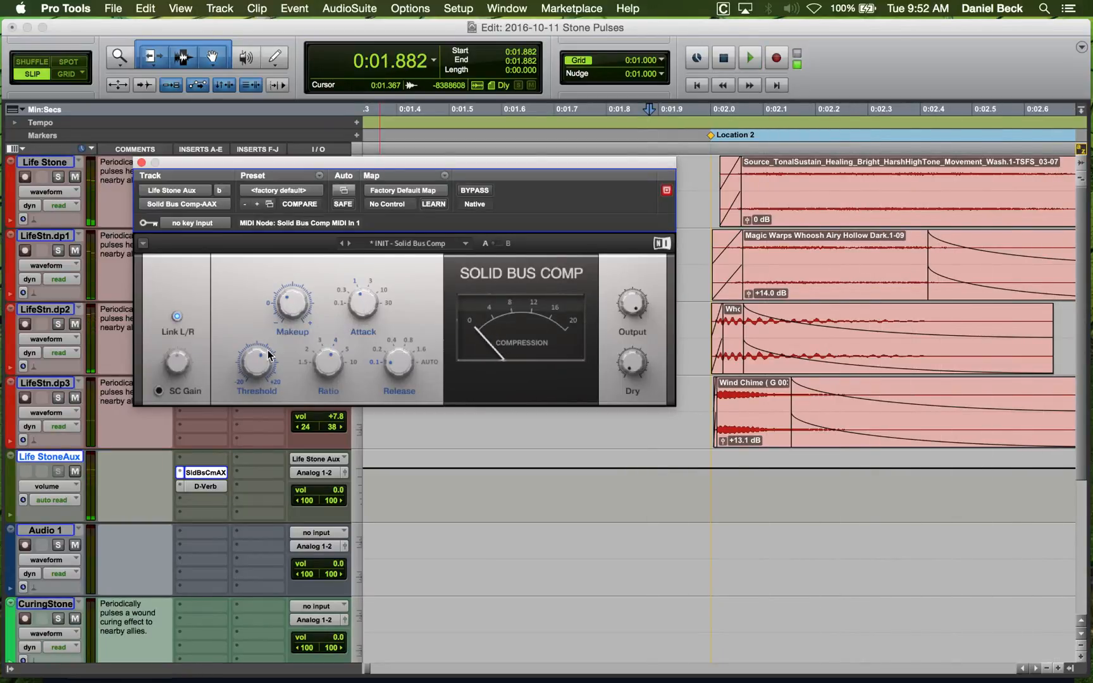
# Lower the compressor's Threshold to -3.9 dB and audition the compression.
pyautogui.press('space')
pyautogui.moveTo(258, 355); pyautogui.dragTo(258, 362)
pyautogui.press('space')
pyautogui.press('space')
pyautogui.press('space')
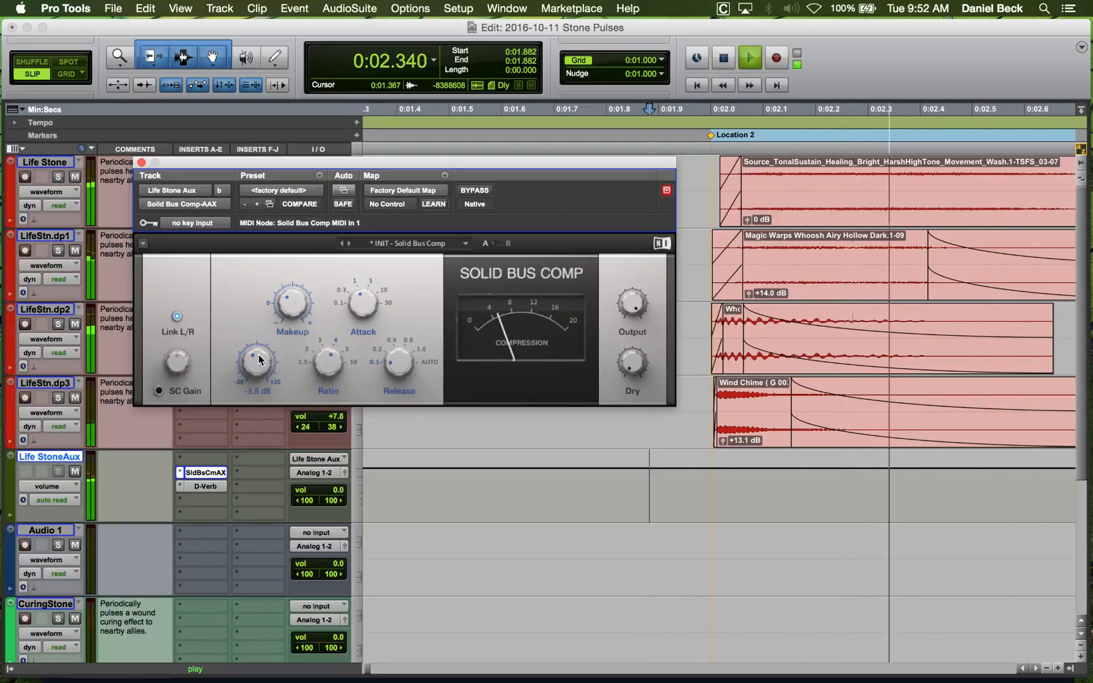
pyautogui.press('space')
# Raise the compressor's Makeup in stages to 8.4 dB, replaying the layers after each change.
pyautogui.press('space')
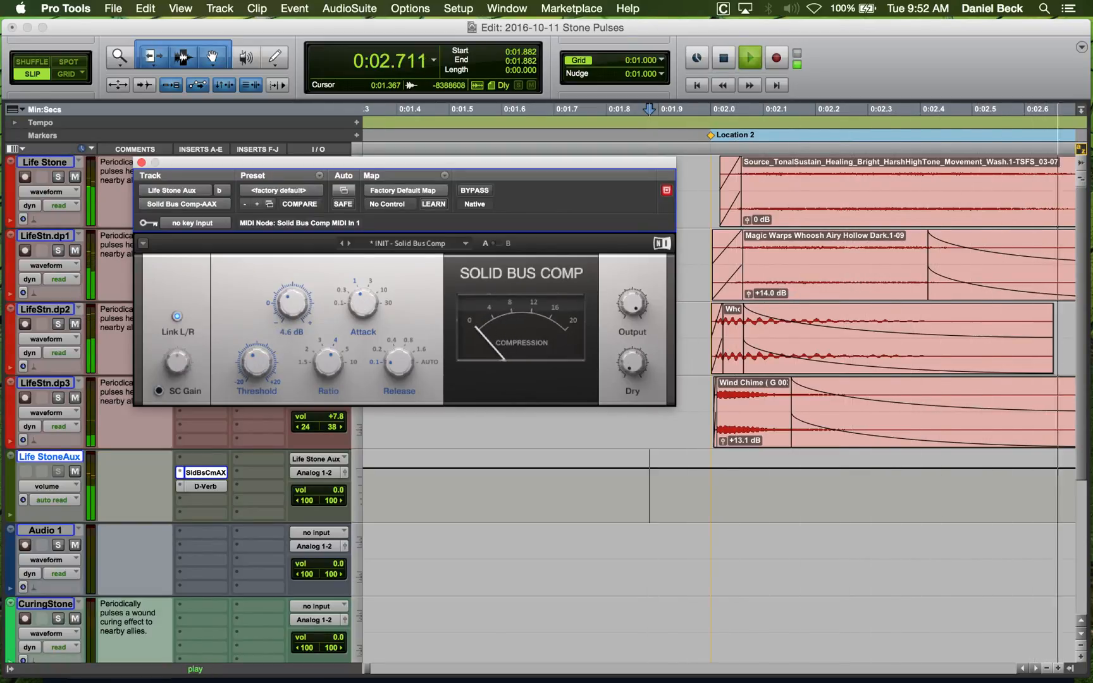
pyautogui.press('space')
pyautogui.press('space')
pyautogui.moveTo(294, 318)
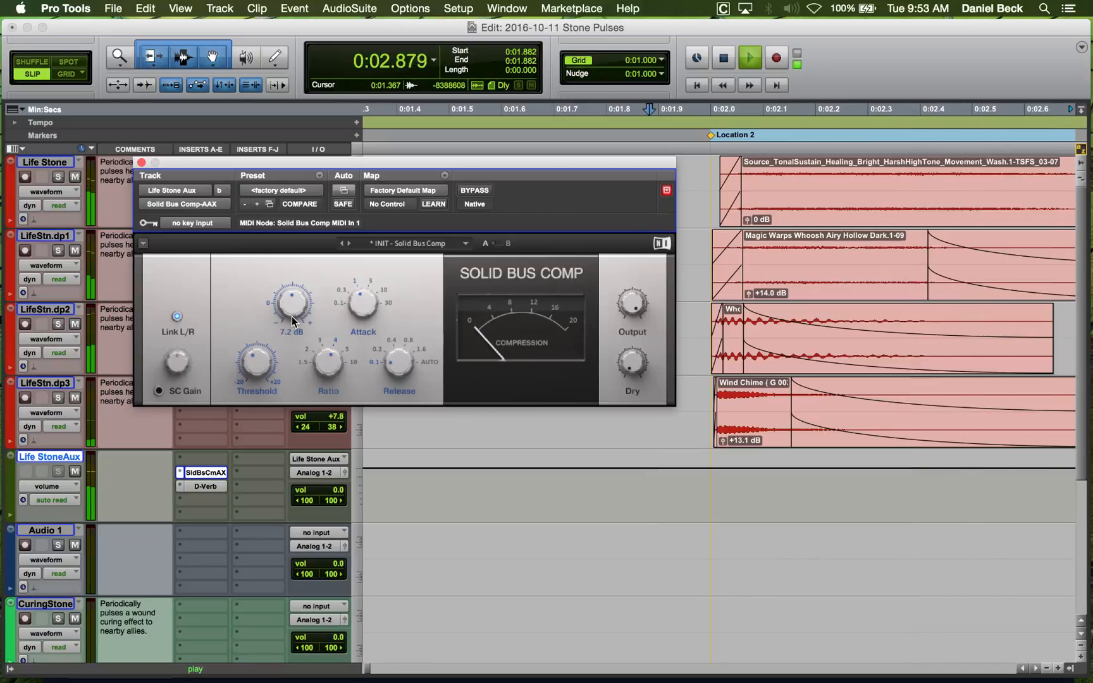
pyautogui.press('space')
pyautogui.press('space')
pyautogui.press('space')
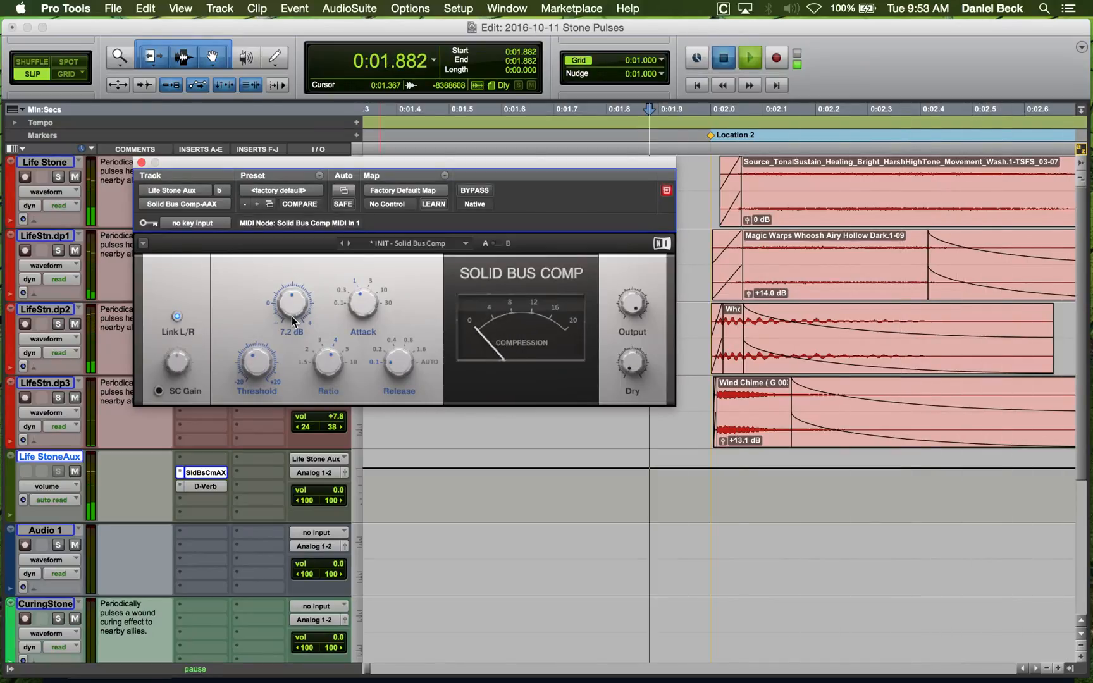
pyautogui.press('space')
pyautogui.press('space')
pyautogui.press('space')
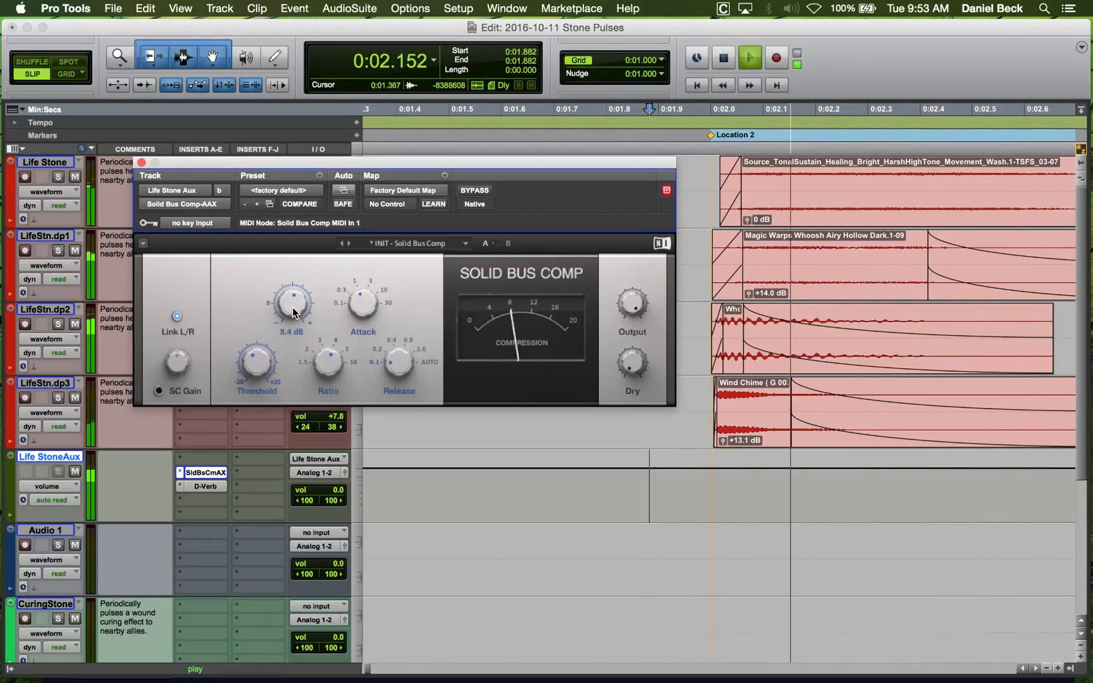
pyautogui.press('space')
pyautogui.press('space')
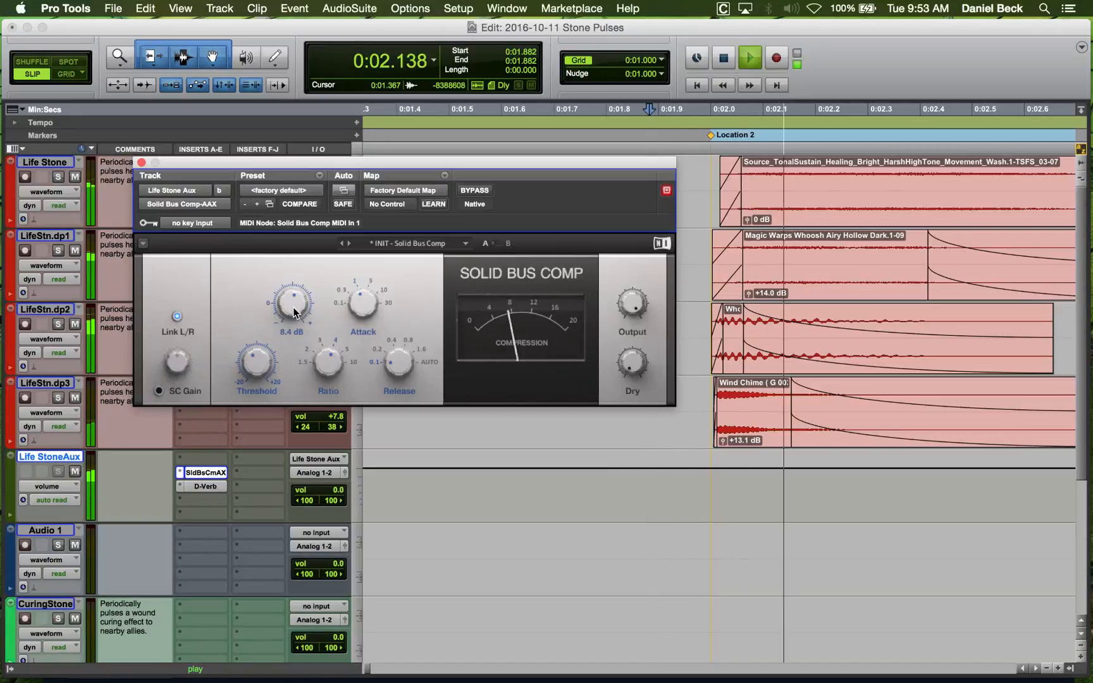
pyautogui.press('space')
# Bypass the Solid Bus Comp for one playback, re-enable it and replay to compare the sound.
pyautogui.click(475, 190)
pyautogui.press('space')
pyautogui.press('space')
pyautogui.click(476, 192)
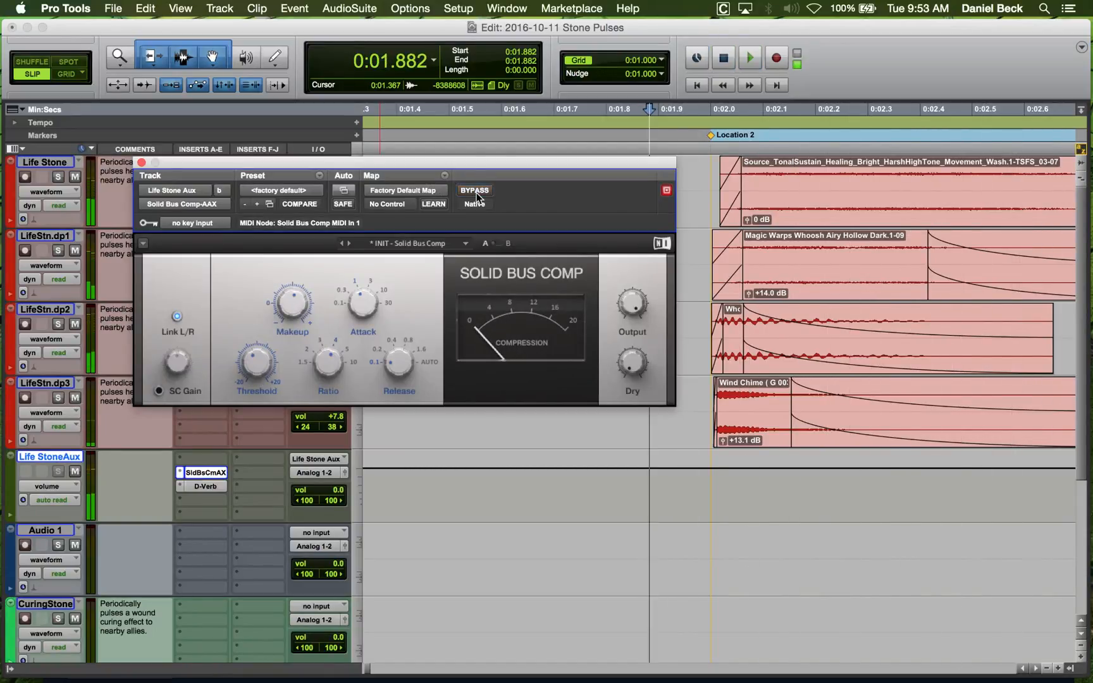
pyautogui.press('space')
# Step the compressor's Release through 0.2 and 0.4 to AUTO, replaying the layers at each setting.
pyautogui.press('space')
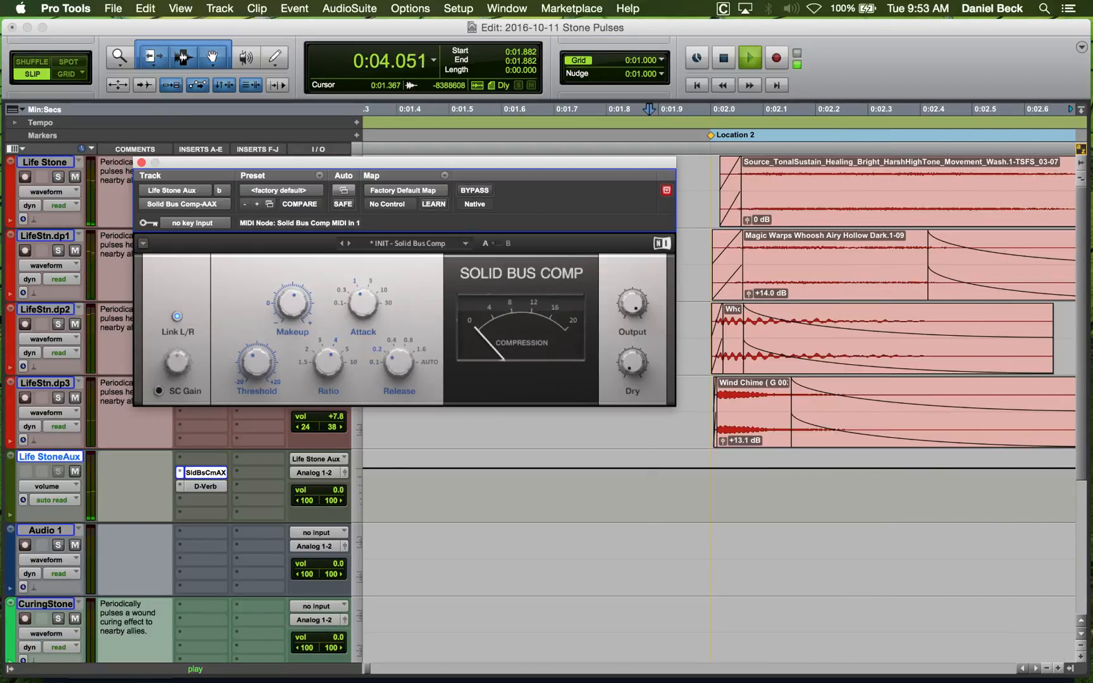
pyautogui.press('space')
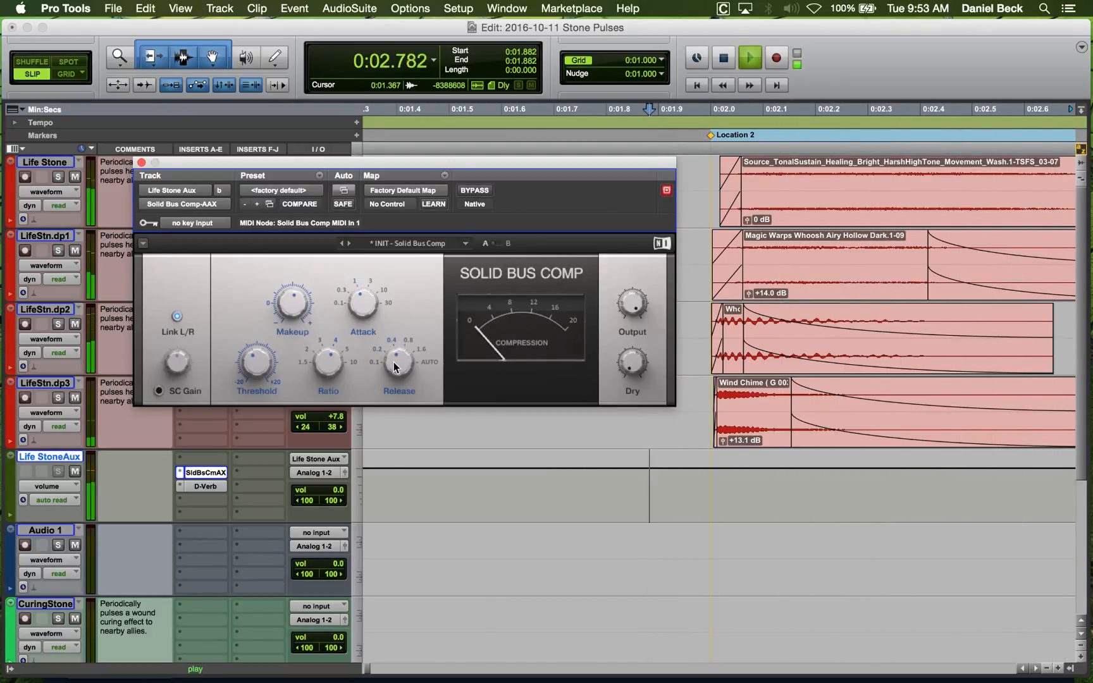
pyautogui.press('space')
pyautogui.press('space')
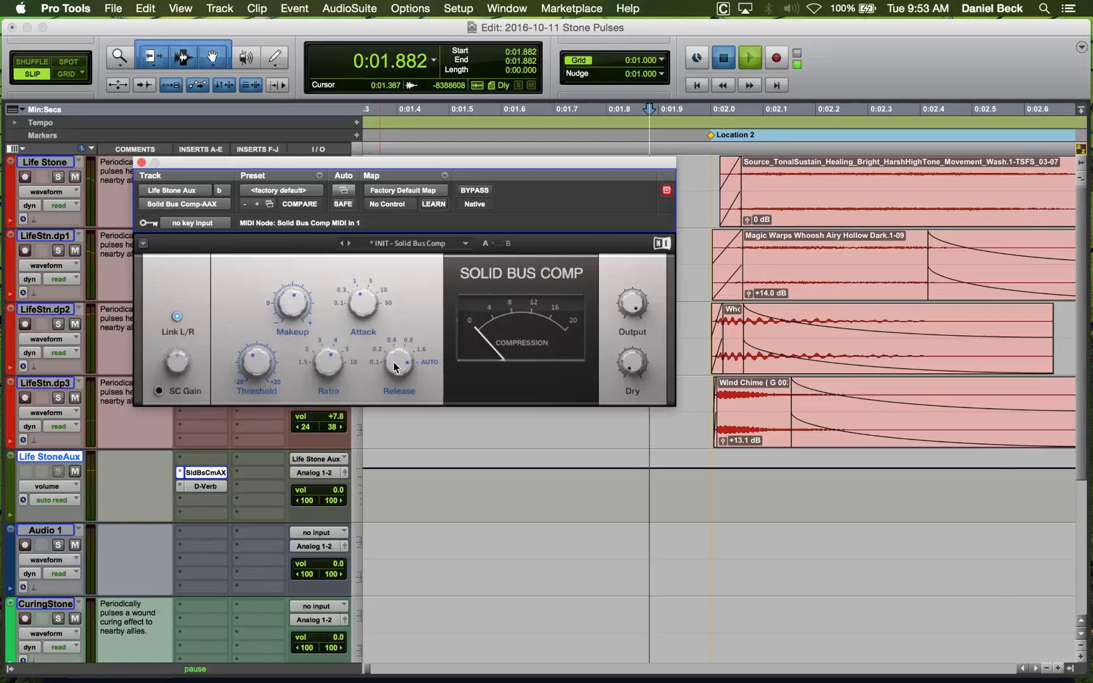
# Replay the layers several times through the Solid Bus Comp to judge the compression and close the plug-in window.
pyautogui.press('space')
pyautogui.press('space')
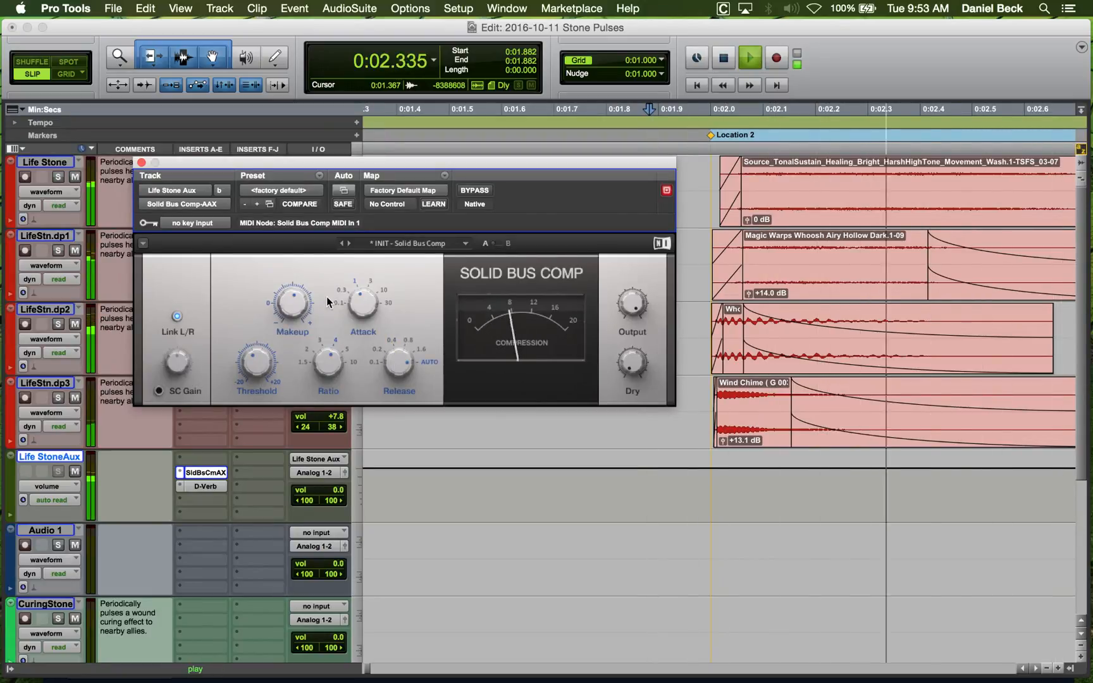
pyautogui.moveTo(260, 365)
pyautogui.press('space')
pyautogui.press('space')
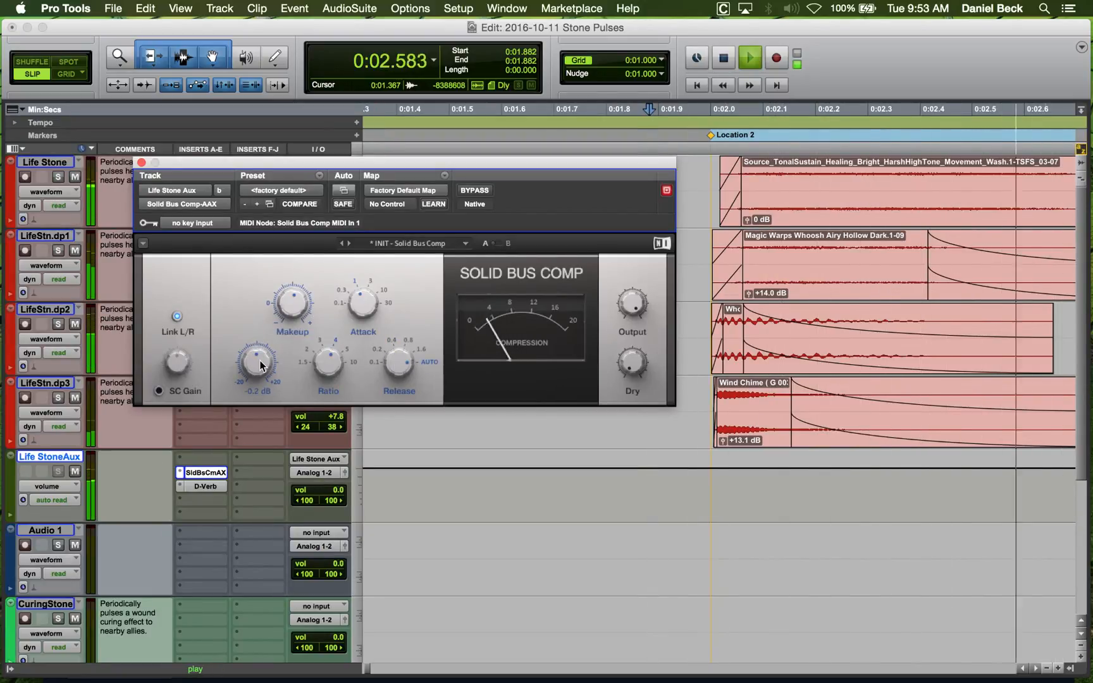
pyautogui.press('space')
pyautogui.press('space')
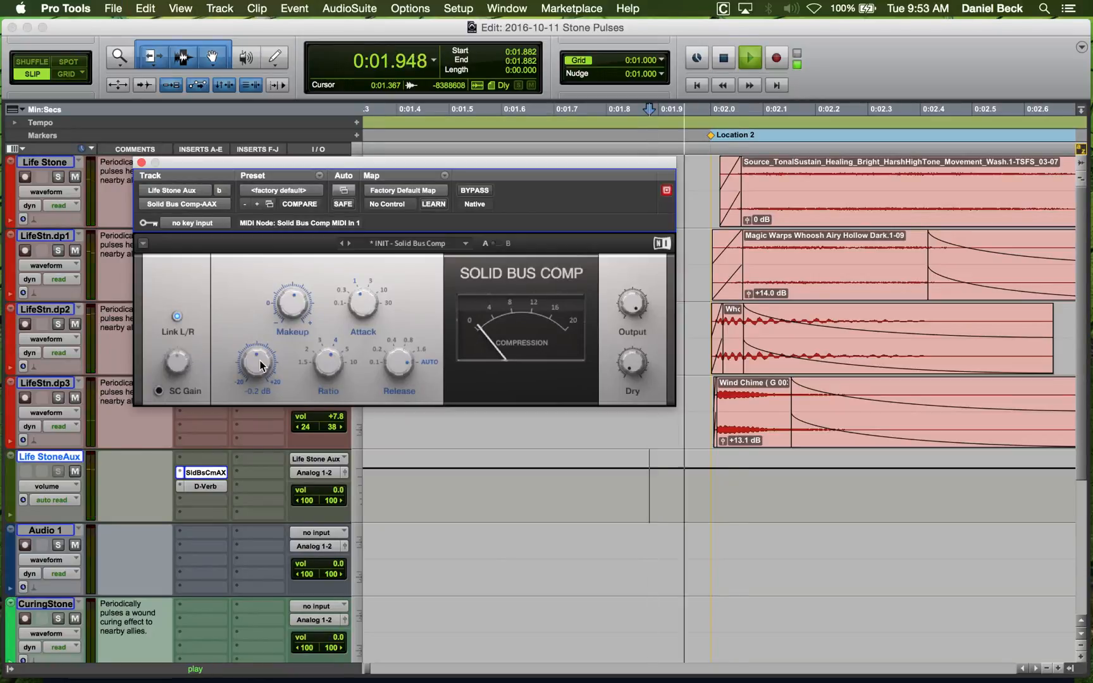
pyautogui.press('space')
pyautogui.press('space')
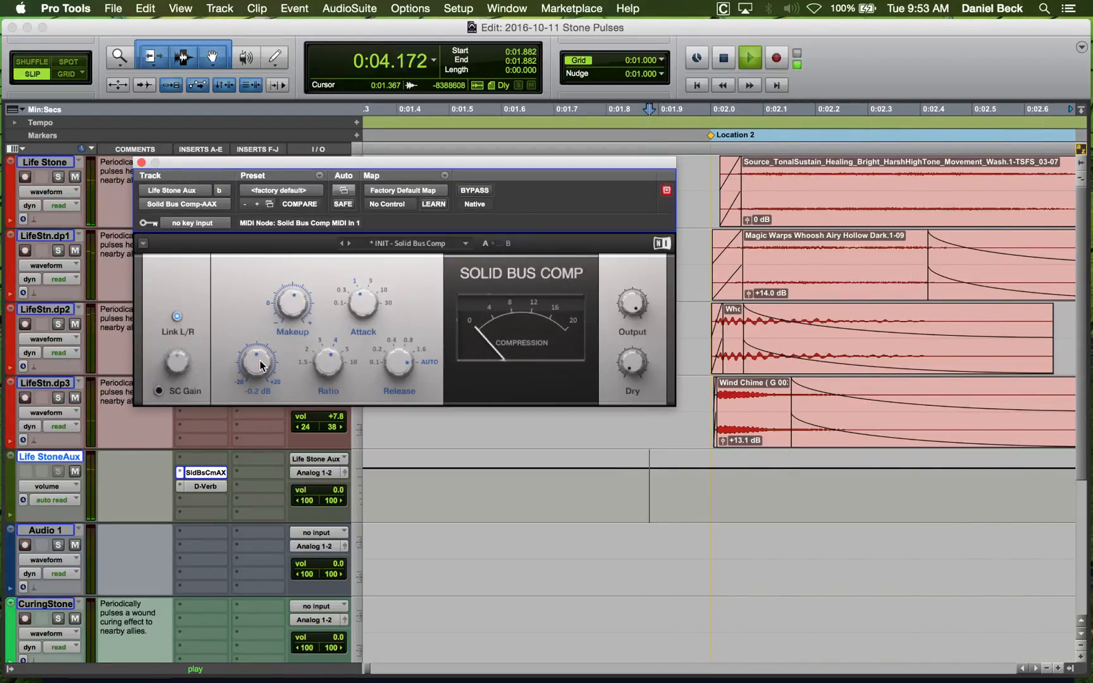
pyautogui.press('space')
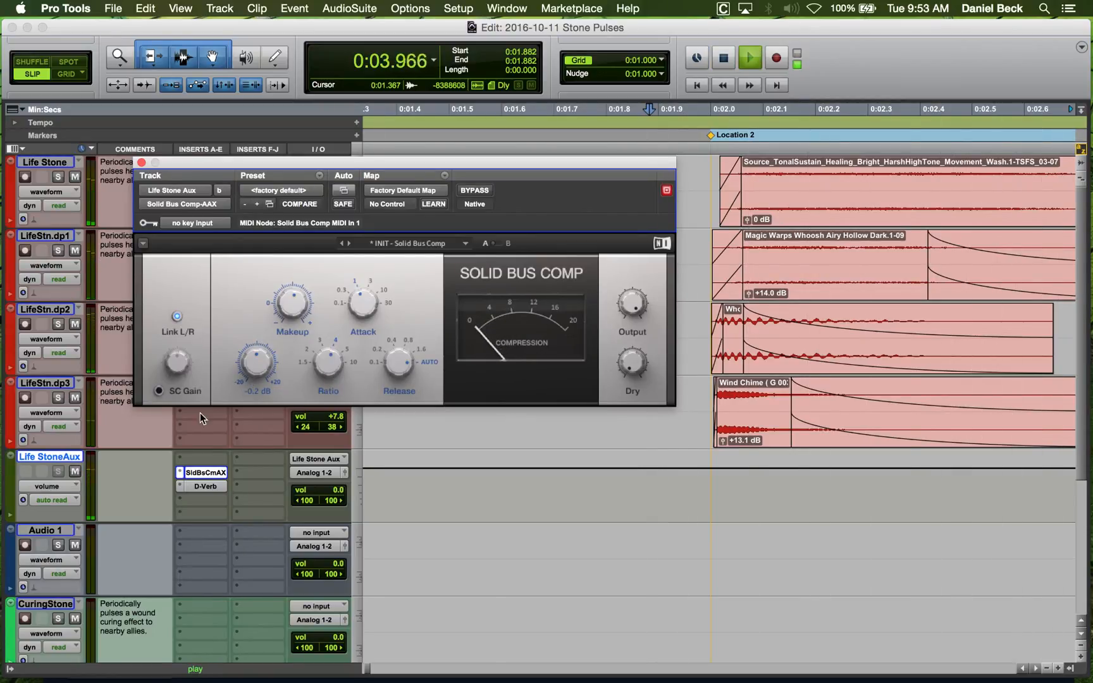
pyautogui.click(143, 163)
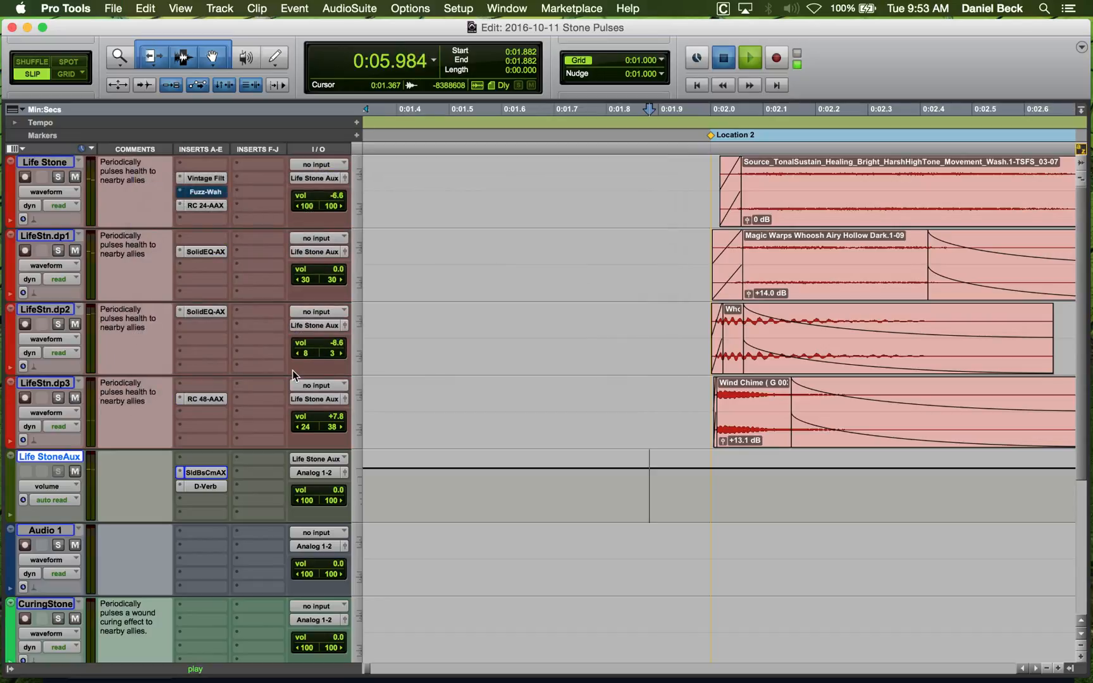
# Place the playback start at about 0:01.969 on LifeStn.dp3 and replay the full Life Stone pulse.
pyautogui.press('space')
pyautogui.press('space')
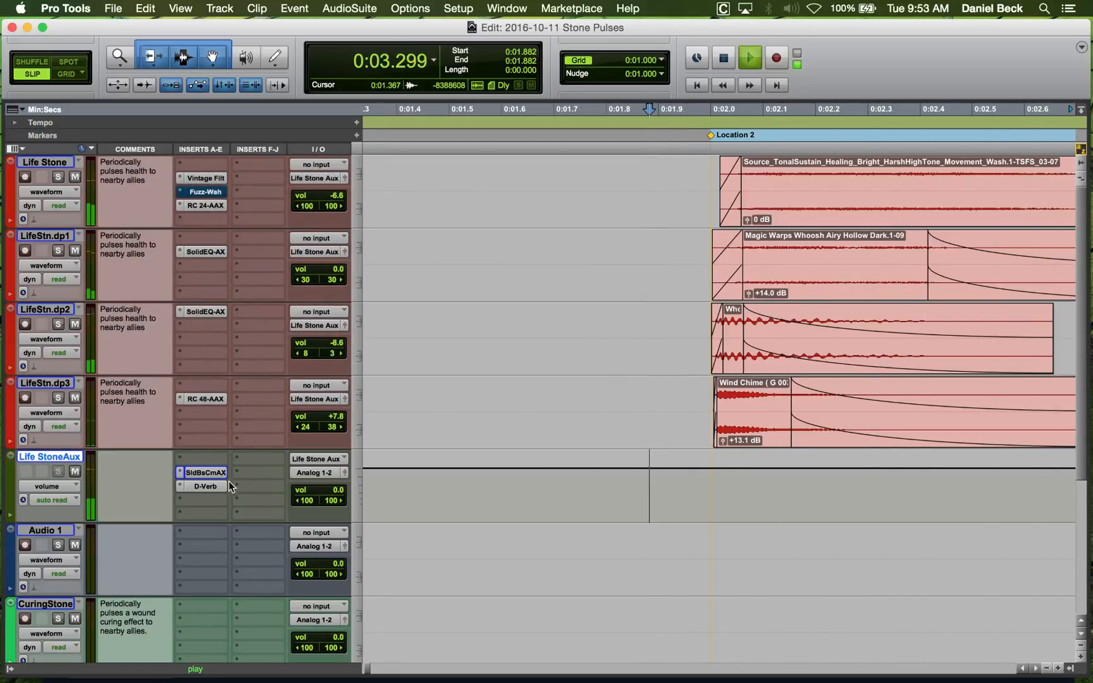
pyautogui.click(694, 395)
pyautogui.press('r')
pyautogui.press('r')
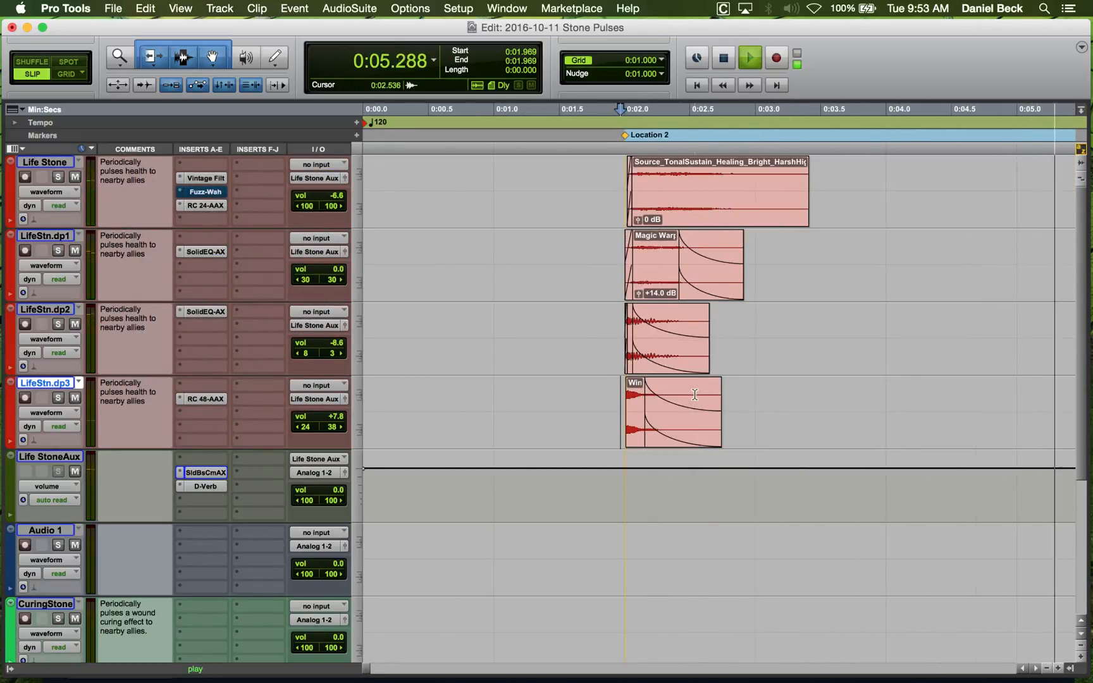
pyautogui.press('space')
pyautogui.press('space')
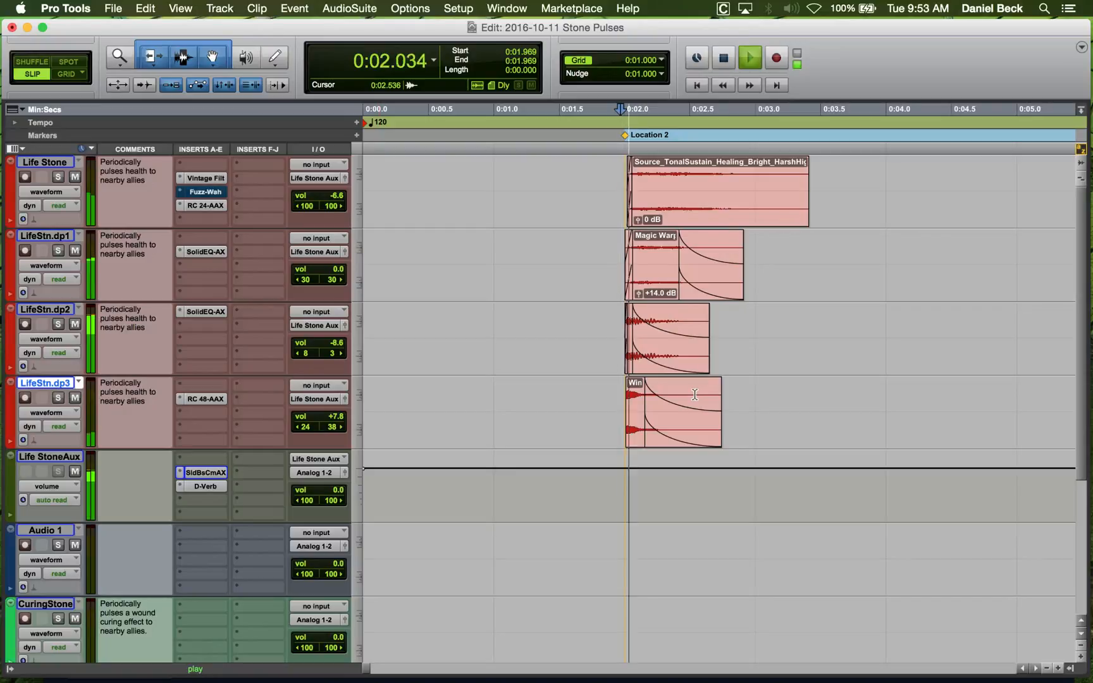
pyautogui.press('space')
# Set the playback start to 0:01.995 on Life Stone, just before the clips, and audition the pulse repeatedly.
pyautogui.click(610, 395)
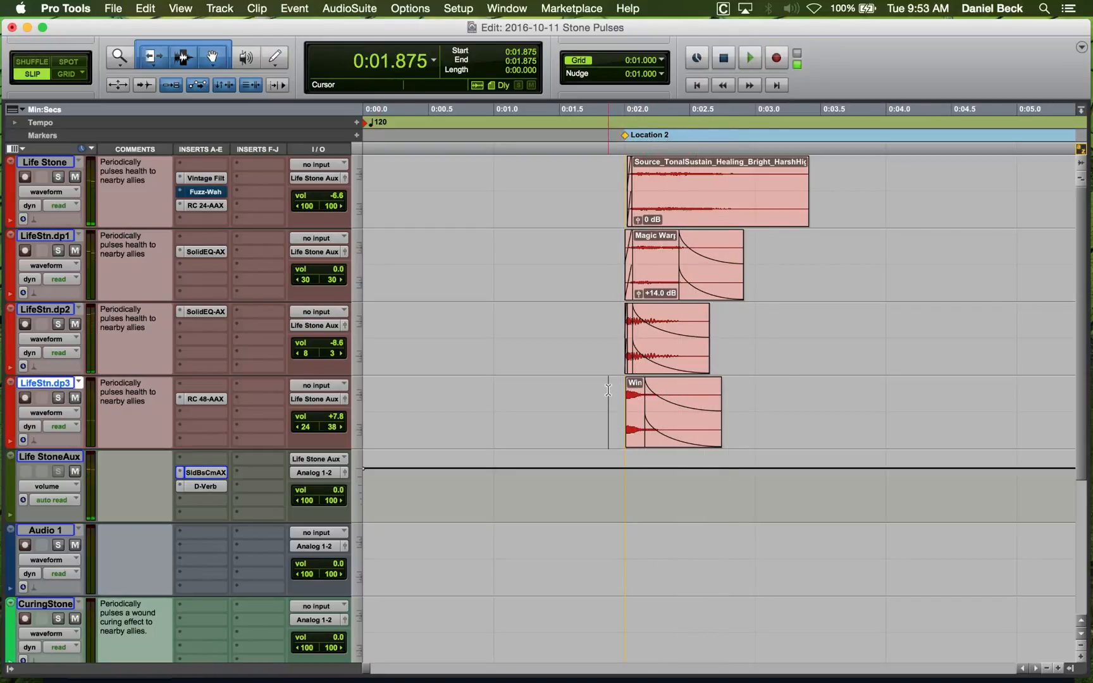
pyautogui.press('t')
pyautogui.press('t')
pyautogui.click(870, 200)
pyautogui.press('r')
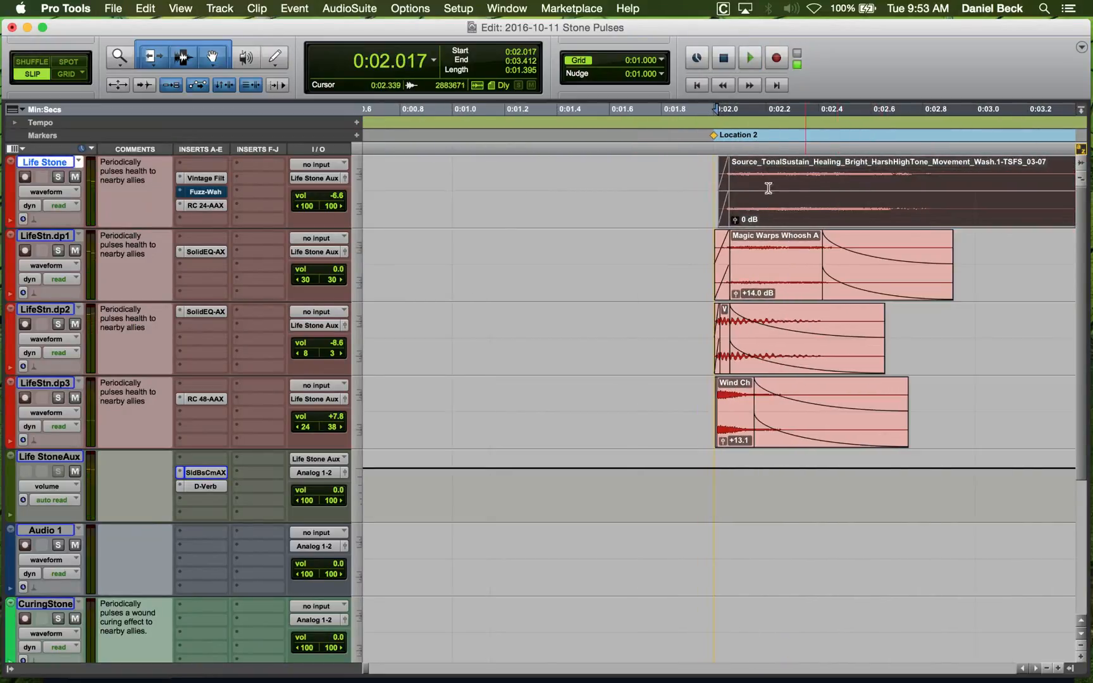
pyautogui.click(704, 169)
pyautogui.press('t')
pyautogui.press('t')
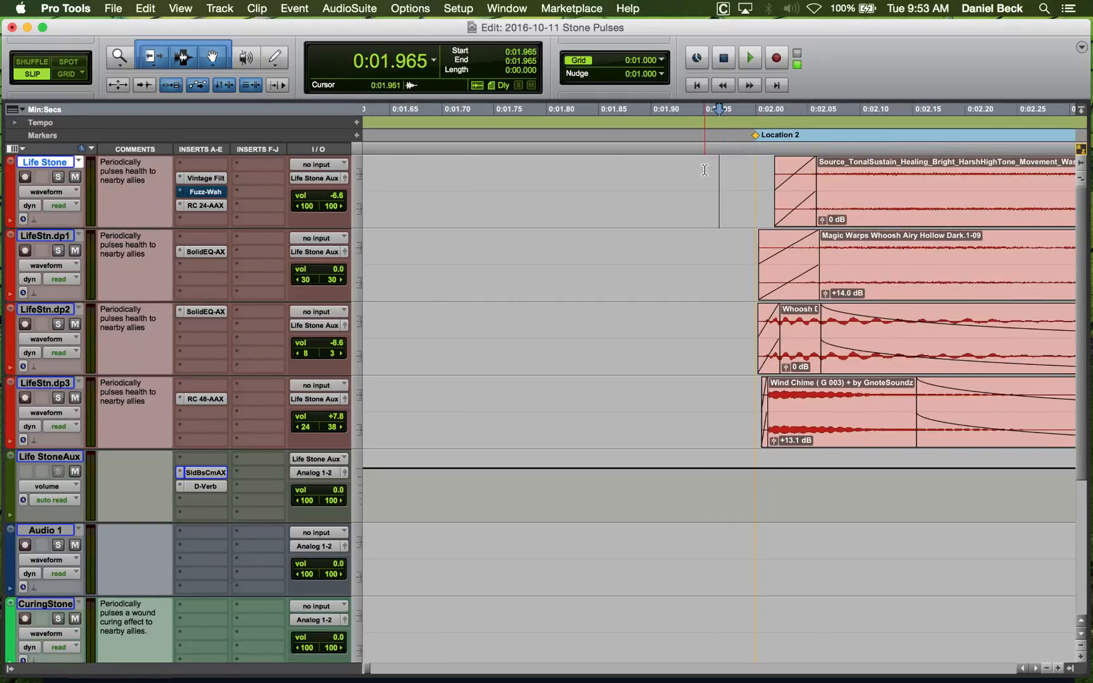
pyautogui.click(751, 172)
pyautogui.press('space')
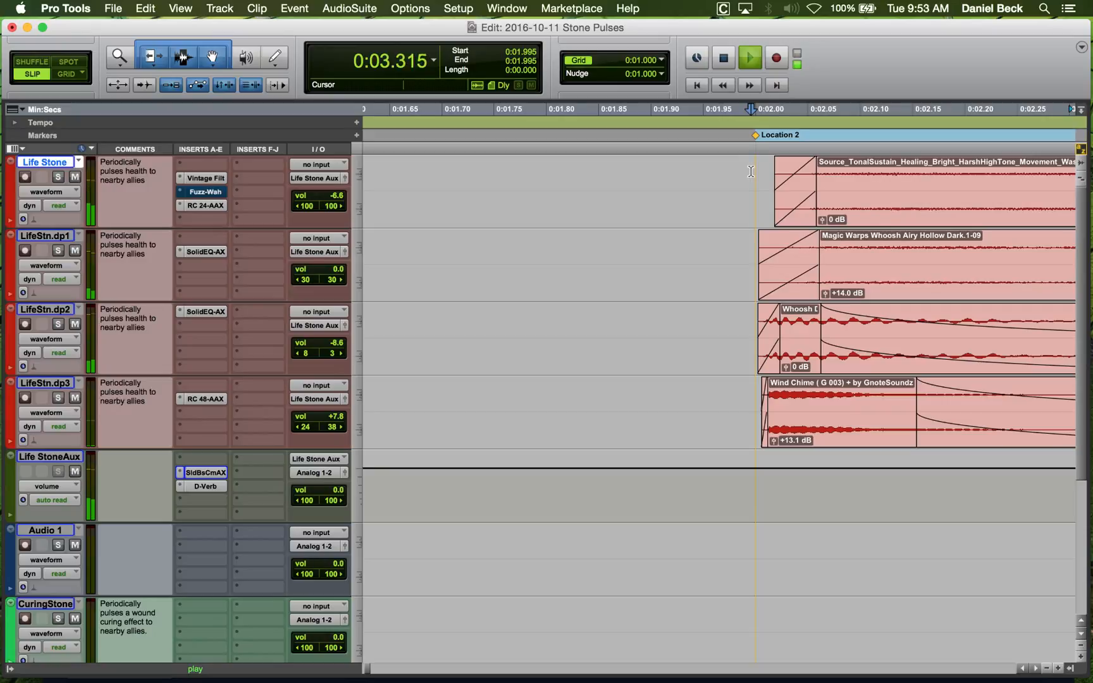
pyautogui.press('space')
pyautogui.press('space')
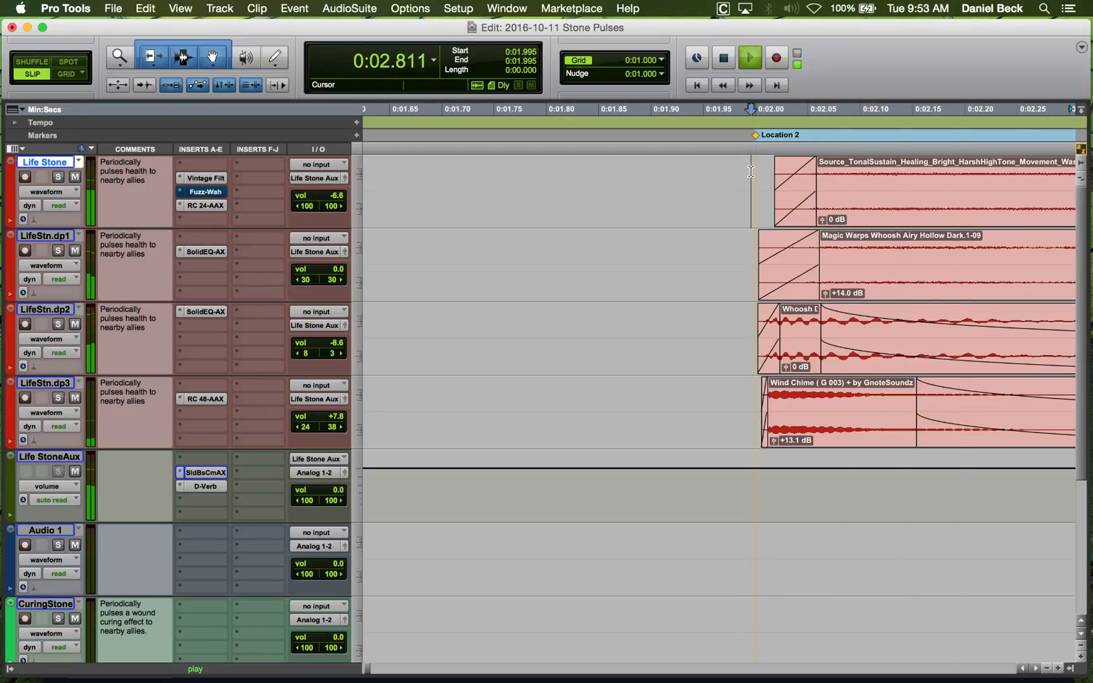
pyautogui.press('space')
pyautogui.press('space')
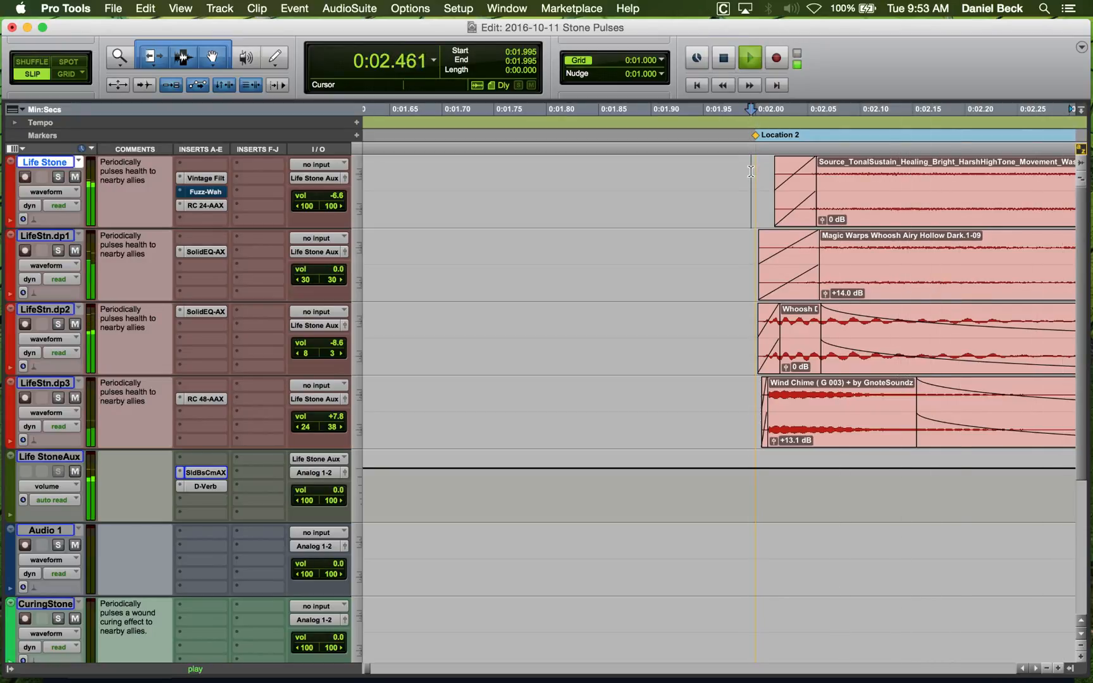
pyautogui.press('space')
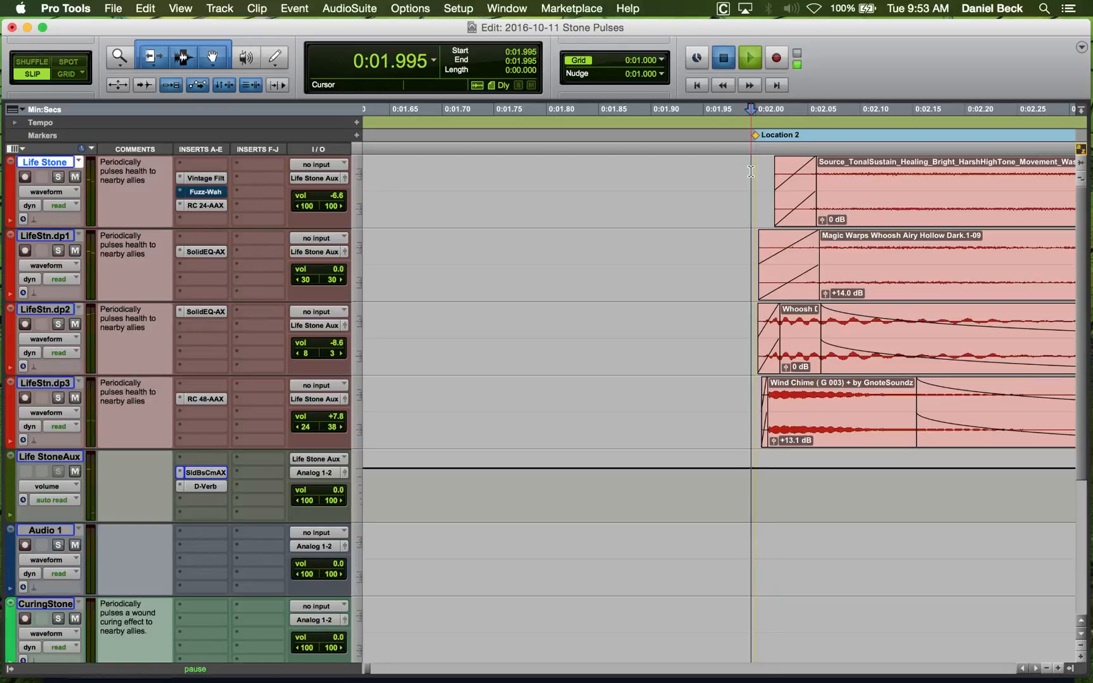
pyautogui.press('space')
pyautogui.press('space')
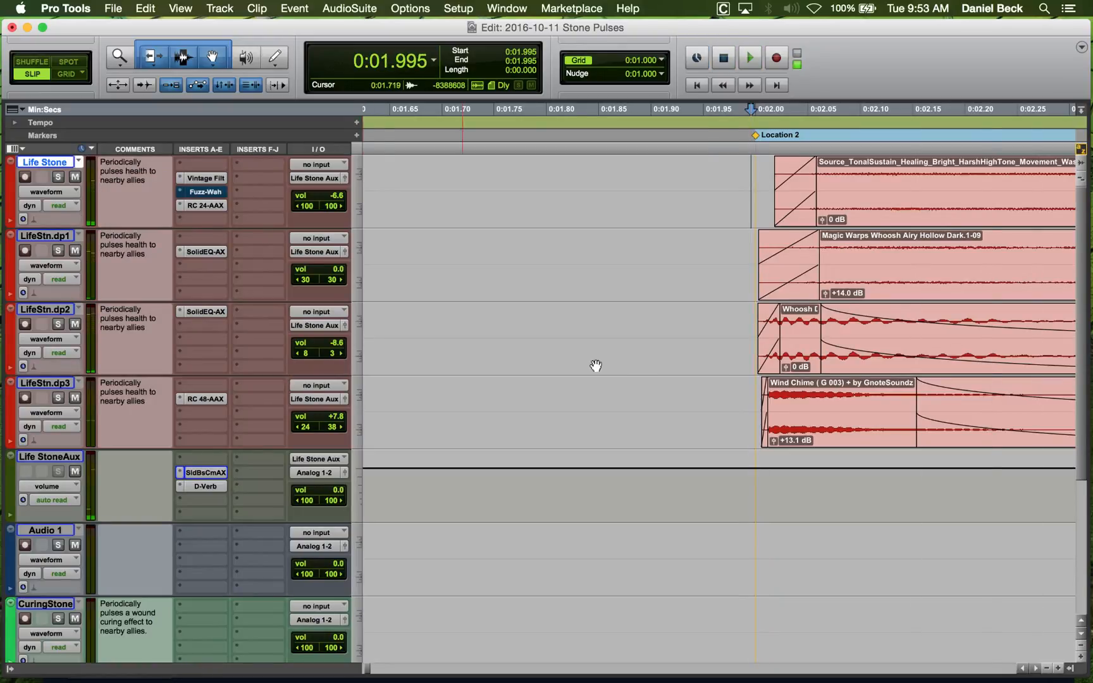
# Solo LifeStn.dp2 for a playback, lower its volume to -10.6 dB with both pans at 0, and unsolo it.
pyautogui.click(743, 325)
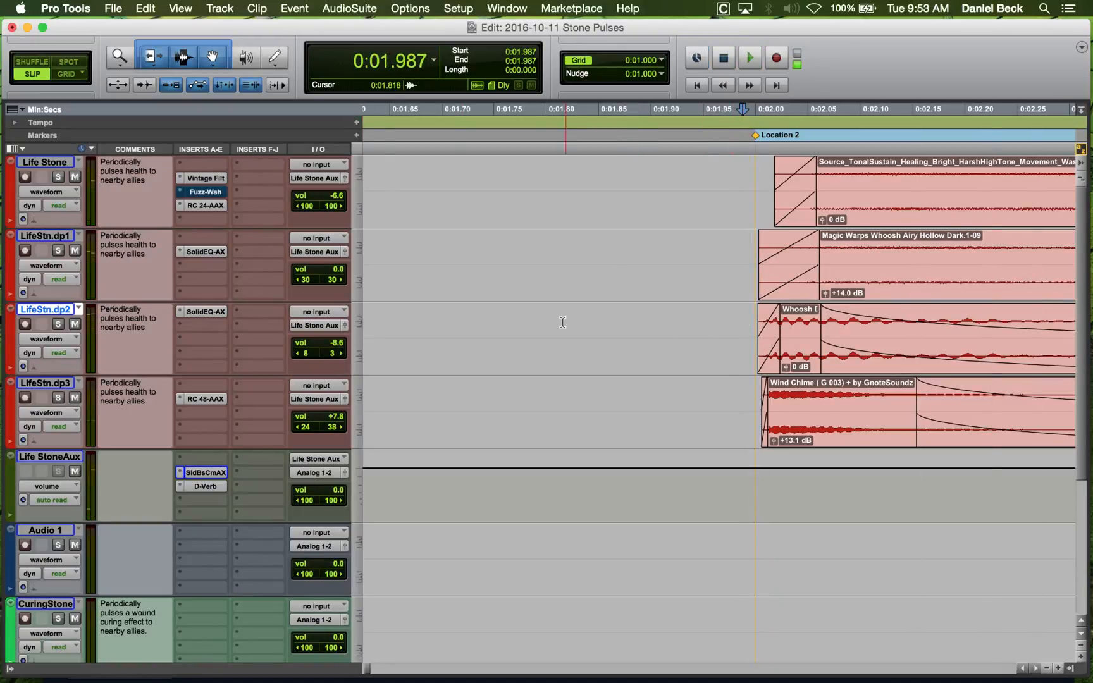
pyautogui.hotkey('shift', 's')
pyautogui.press('space')
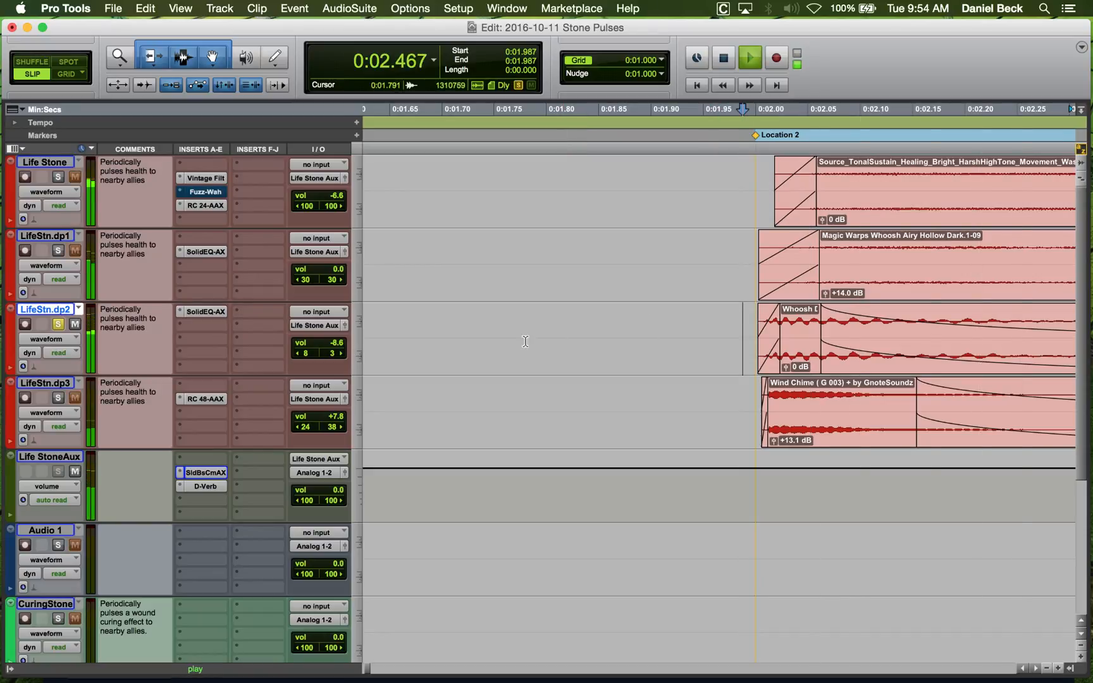
pyautogui.press('space')
pyautogui.moveTo(340, 348); pyautogui.dragTo(332, 355)
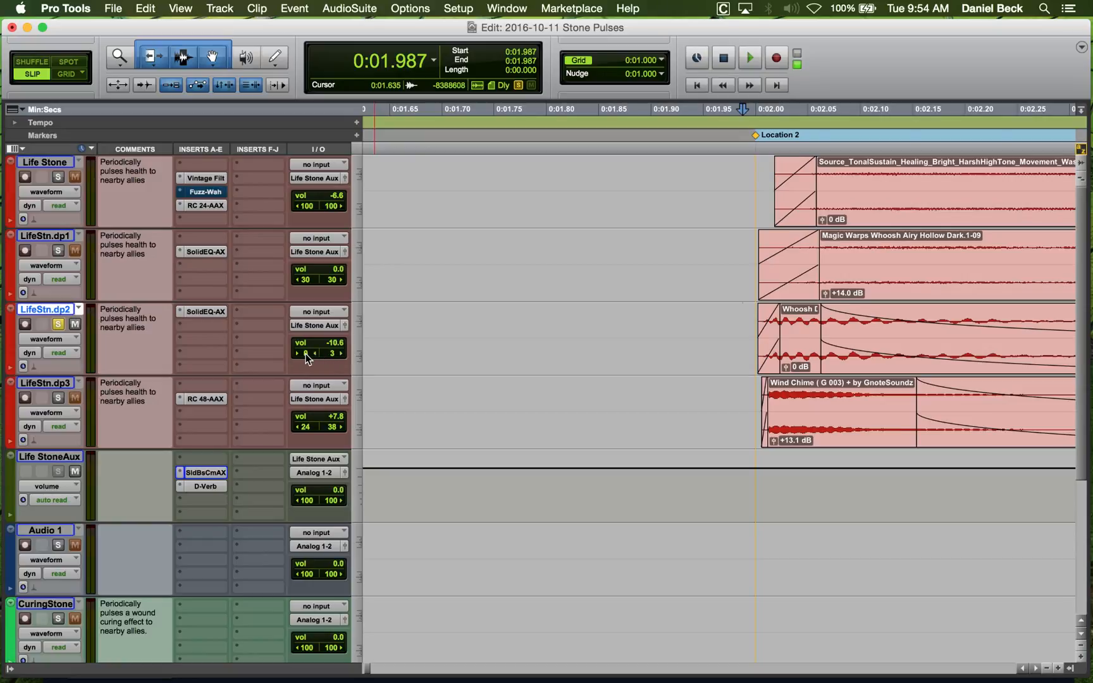
pyautogui.click(725, 317)
pyautogui.hotkey('shift', 's')
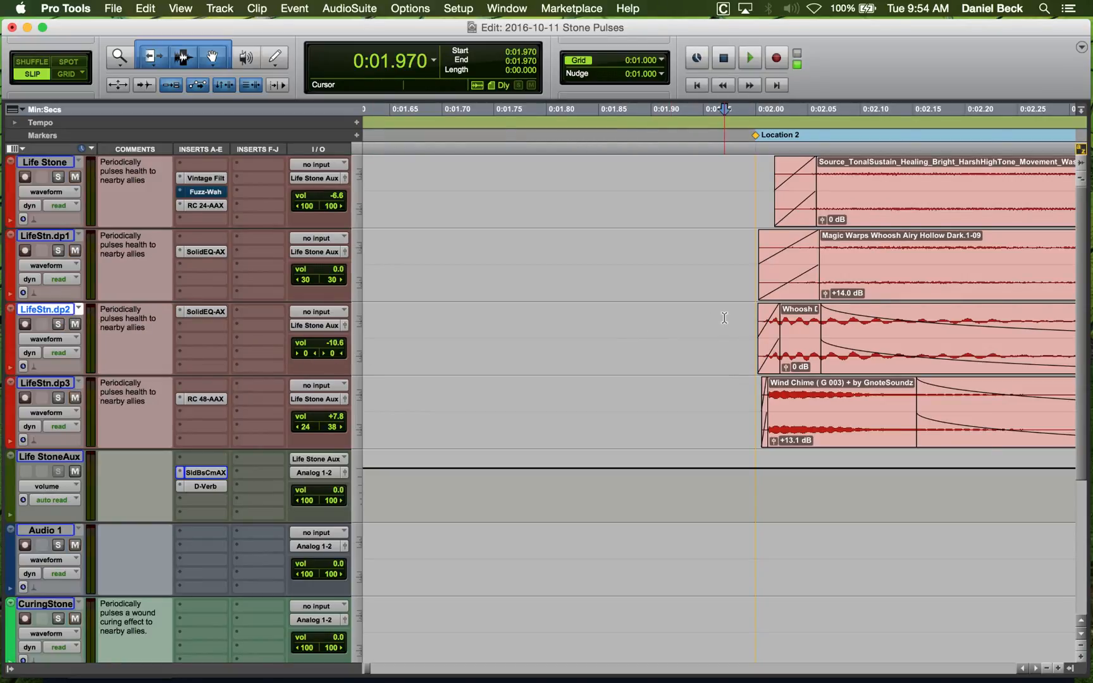
# Replay all Life Stone layers from just before Location 2 to judge the new LifeStn.dp2 level and panning.
pyautogui.press('space')
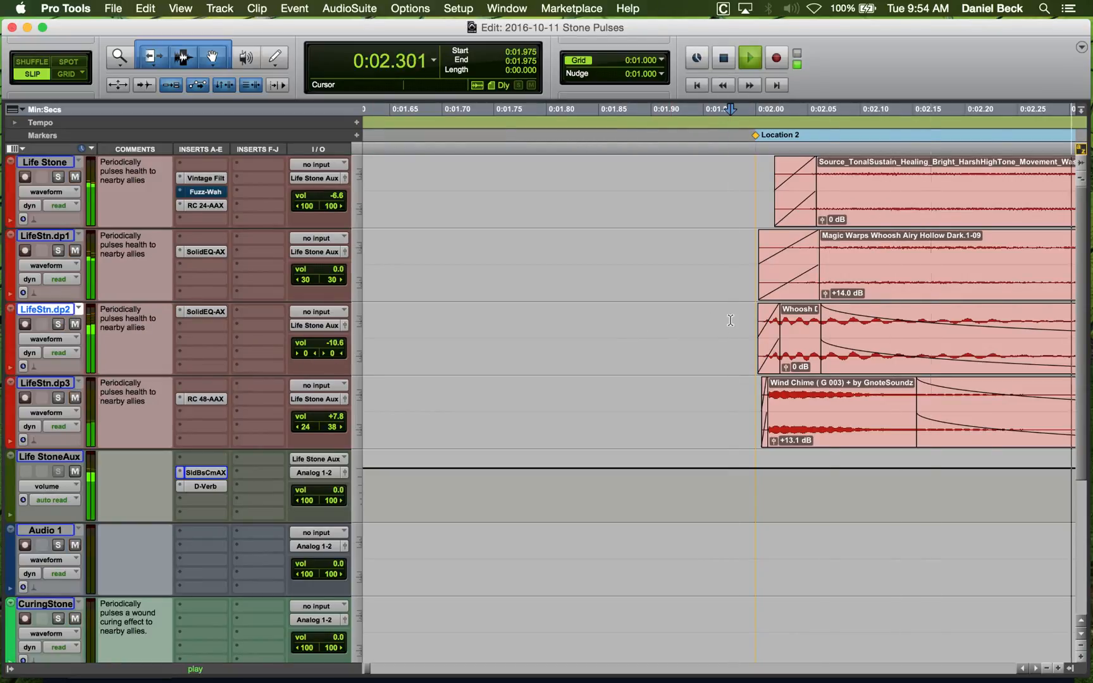
pyautogui.press('space')
pyautogui.click(744, 321)
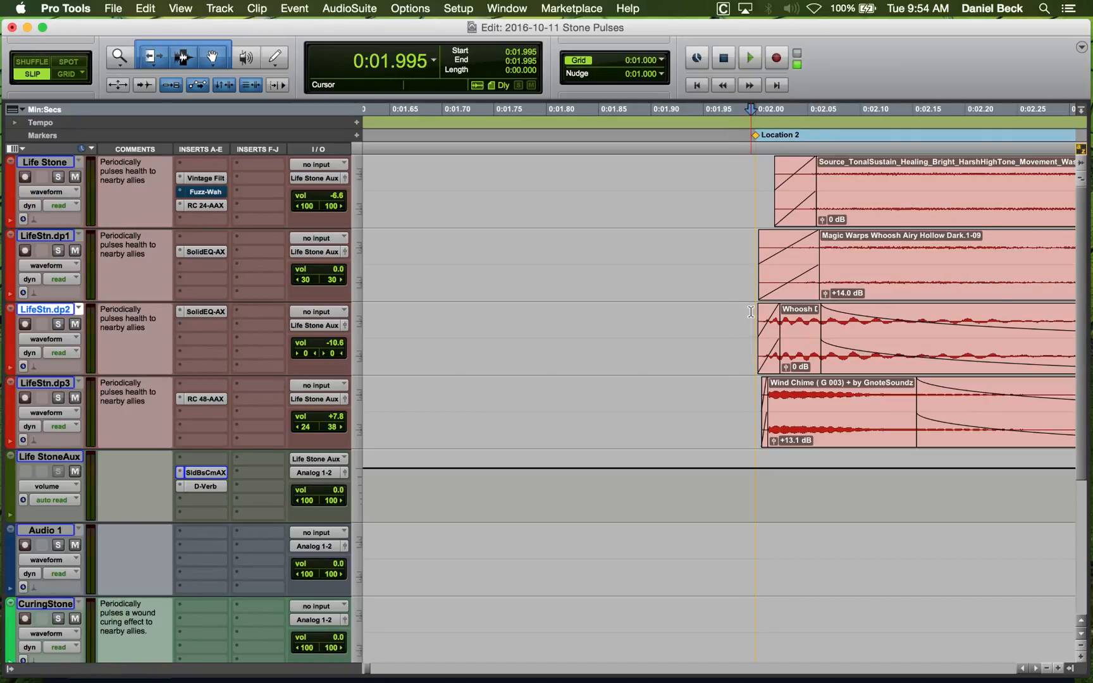
pyautogui.press('space')
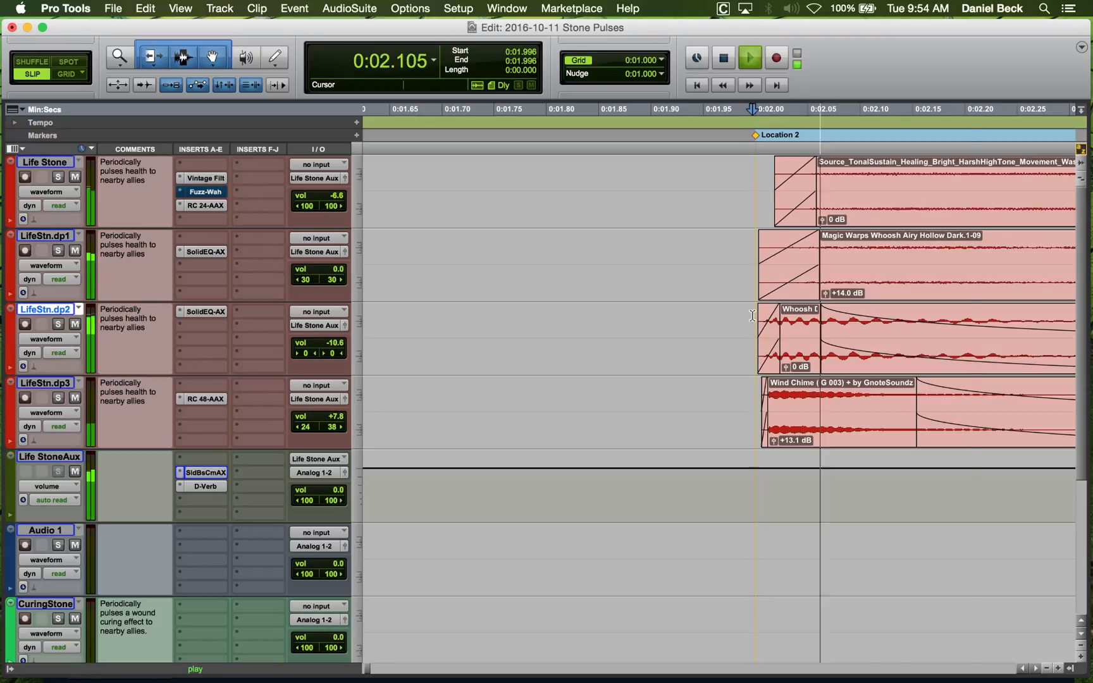
pyautogui.press('space')
pyautogui.press('space')
pyautogui.press('r')
pyautogui.press('r')
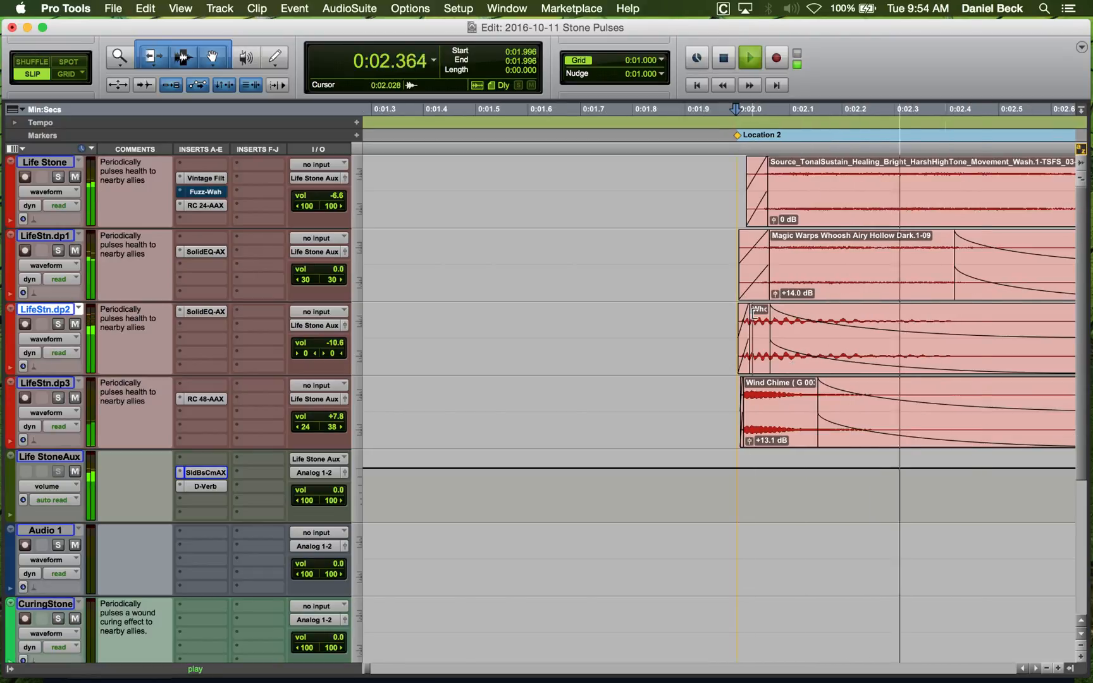
pyautogui.press('space')
pyautogui.press('space')
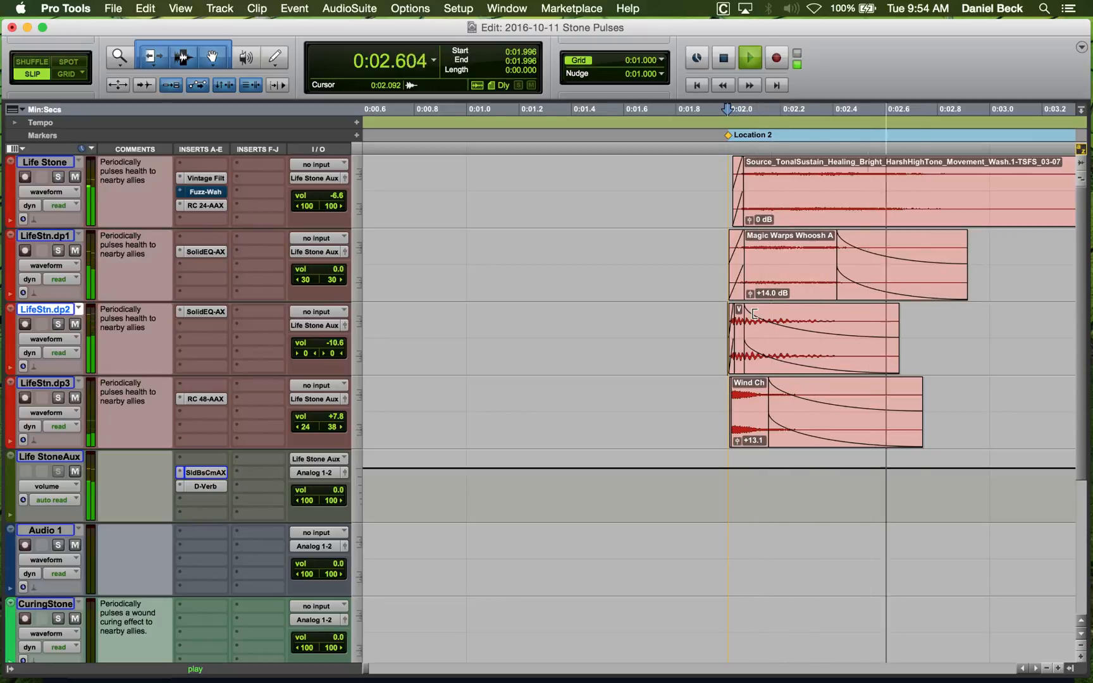
pyautogui.press('space')
pyautogui.press('space')
pyautogui.press('space')
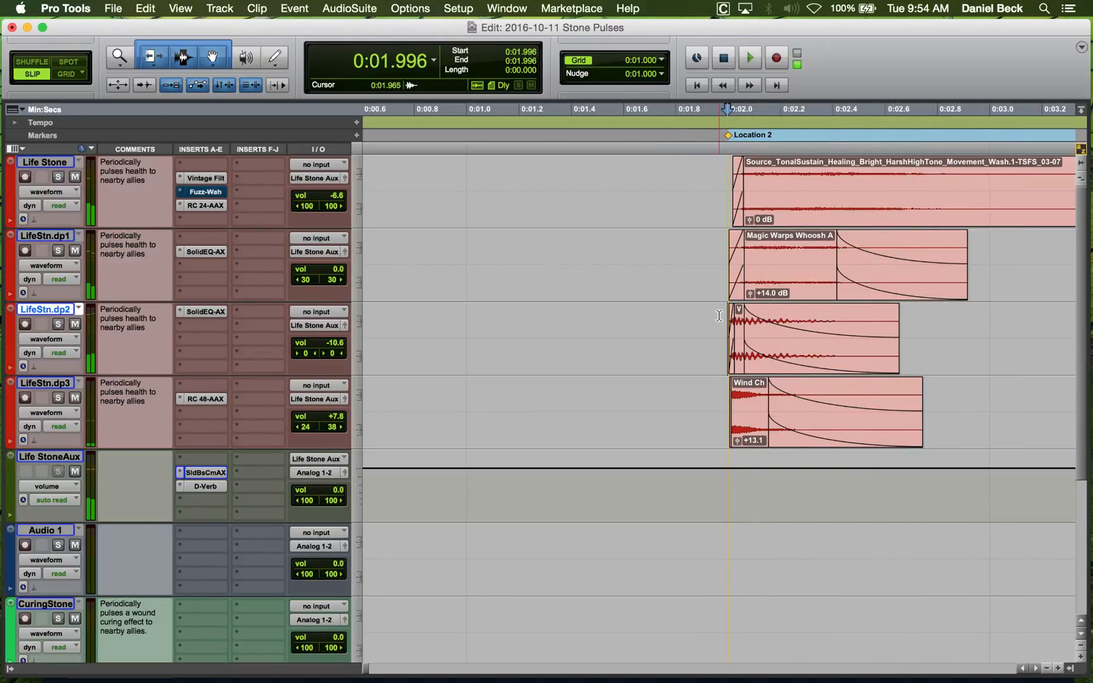
# Examine the starting points and overall lengths of the Life Stone layers around Location 2.
pyautogui.click(720, 315)
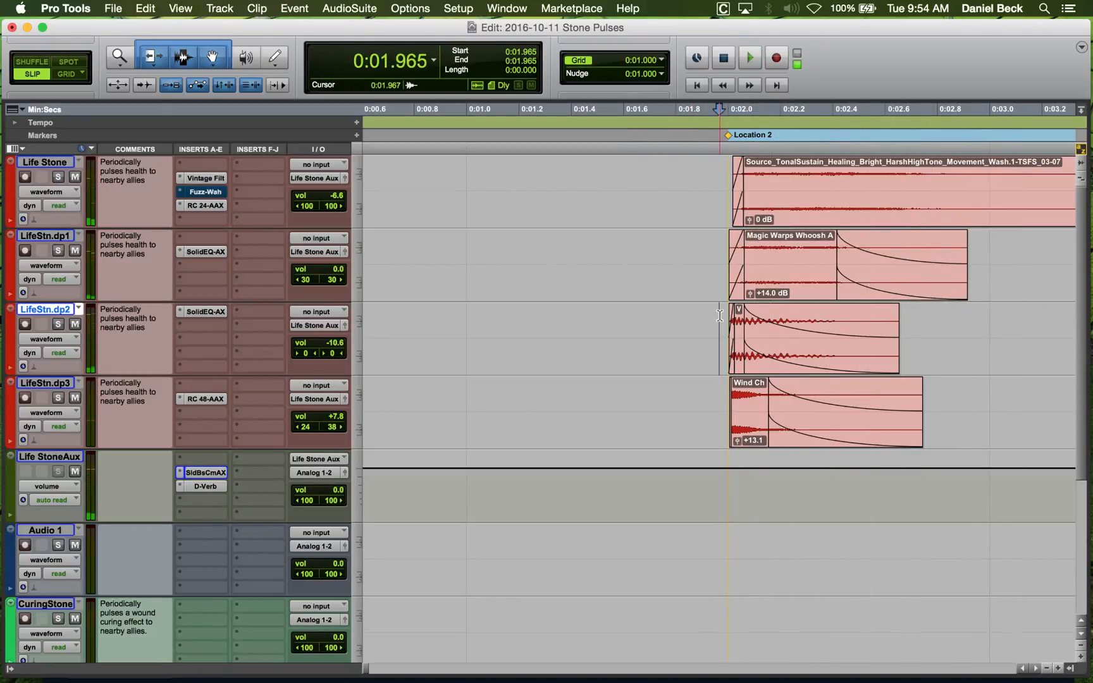
pyautogui.click(724, 238)
pyautogui.press('t')
pyautogui.press('t')
pyautogui.press('r')
pyautogui.press('r')
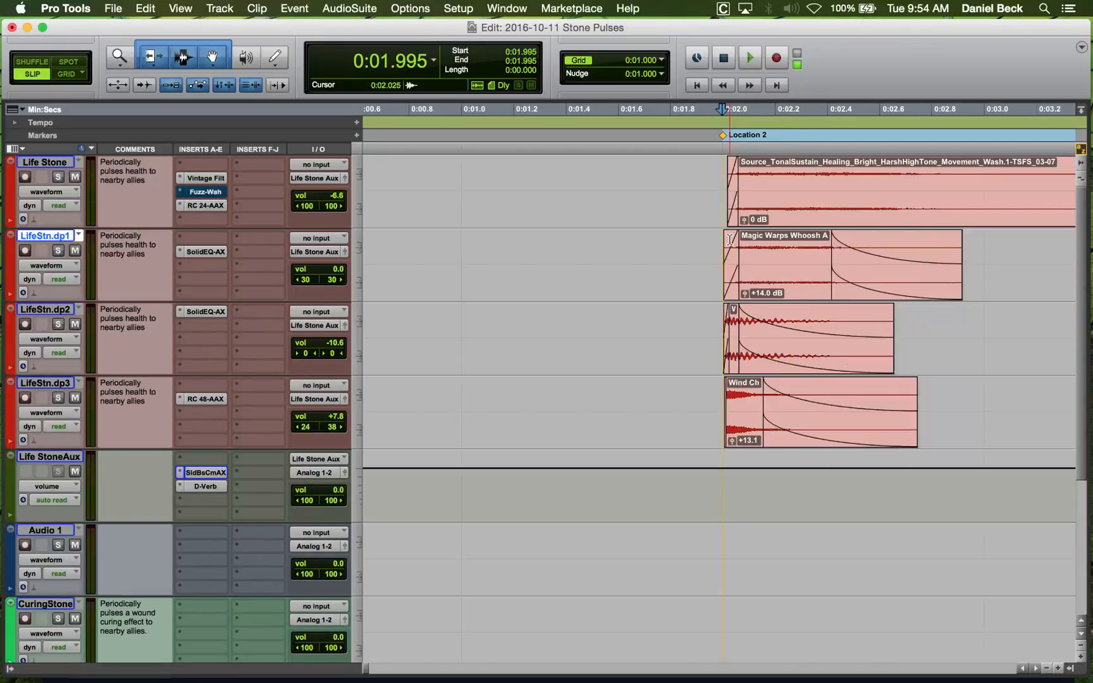
pyautogui.press('r')
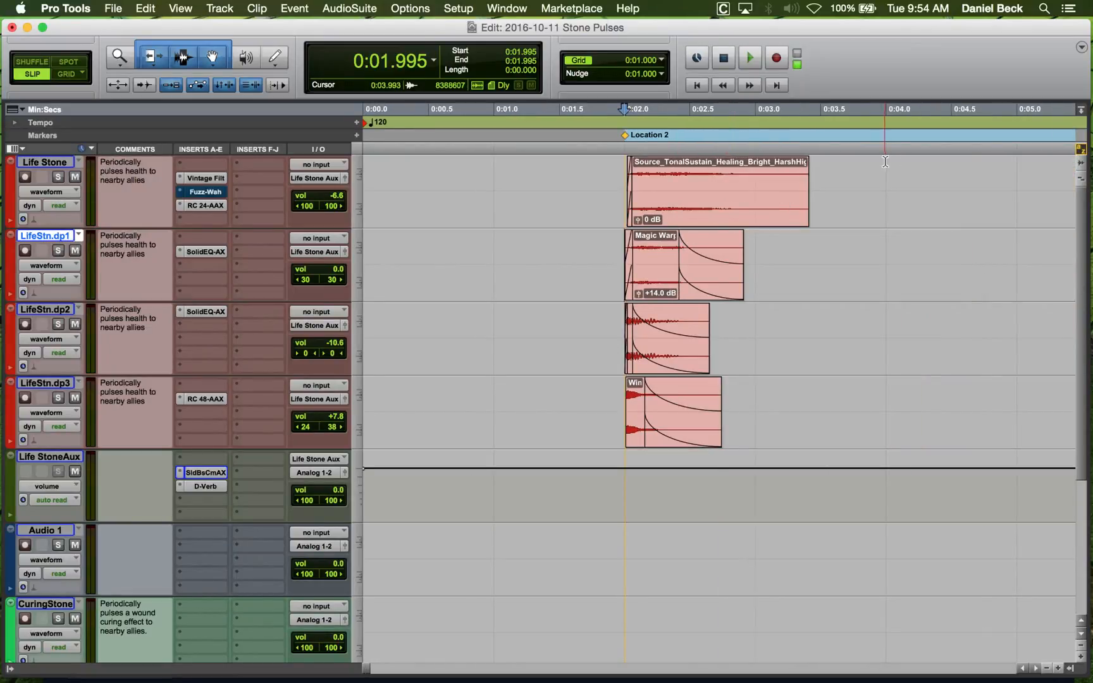
pyautogui.click(969, 162)
pyautogui.press('r')
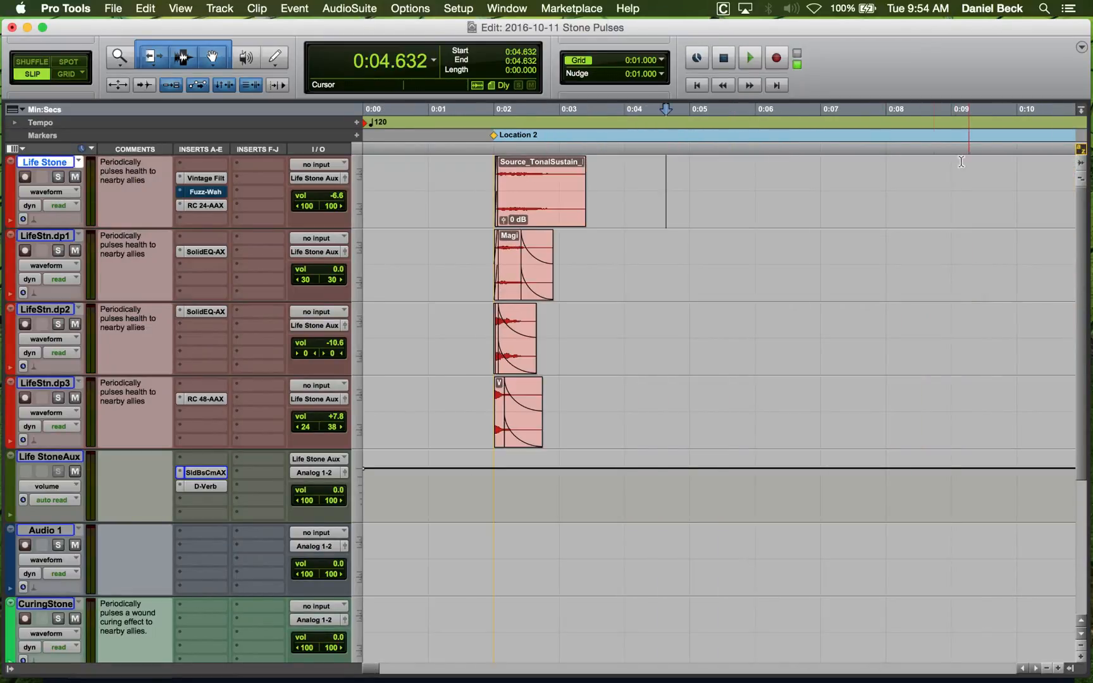
pyautogui.click(559, 163)
pyautogui.press('t')
pyautogui.press('t')
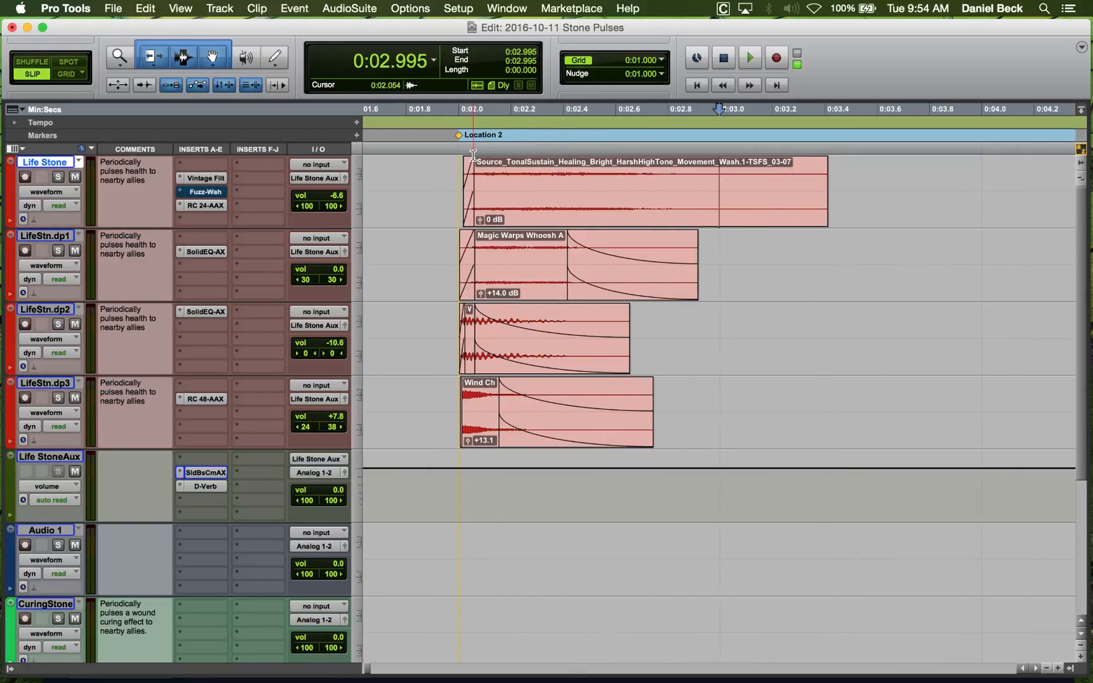
# Select 0:02.000 to 0:03.000 on Life Stone in Grid mode, and in Slip mode select and play 0:01.953 to 0:02.986 on LifeStn.dp1.
pyautogui.press('F4')
pyautogui.moveTo(463, 180); pyautogui.dragTo(725, 185)
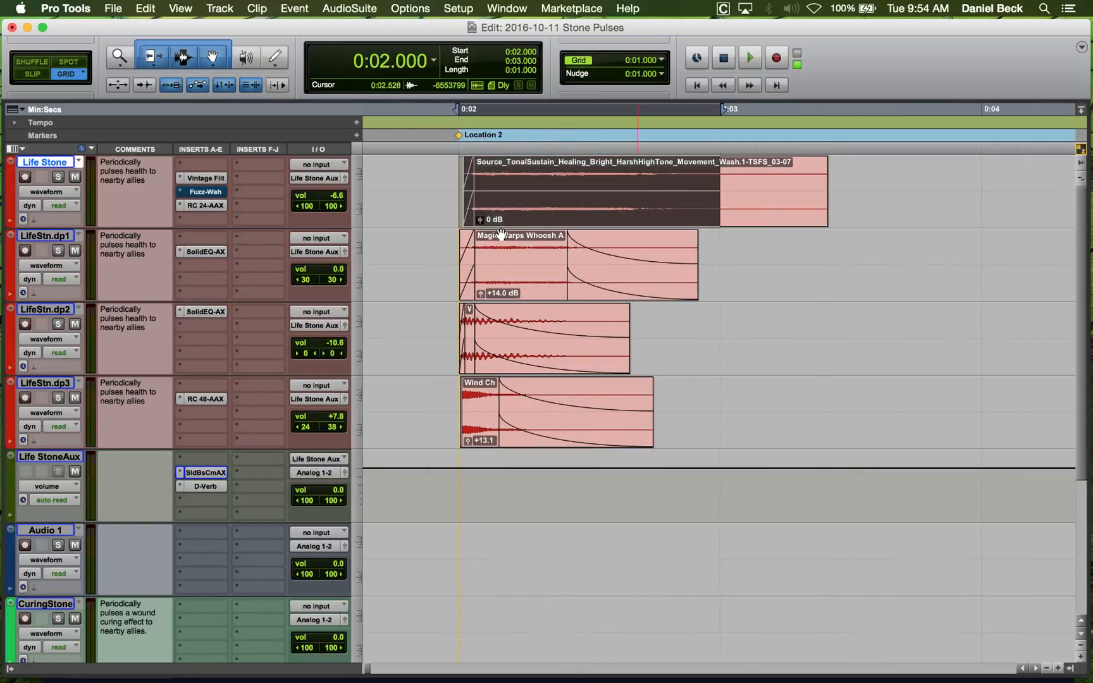
pyautogui.click(447, 252)
pyautogui.press('F3')
pyautogui.moveTo(446, 252); pyautogui.dragTo(717, 254)
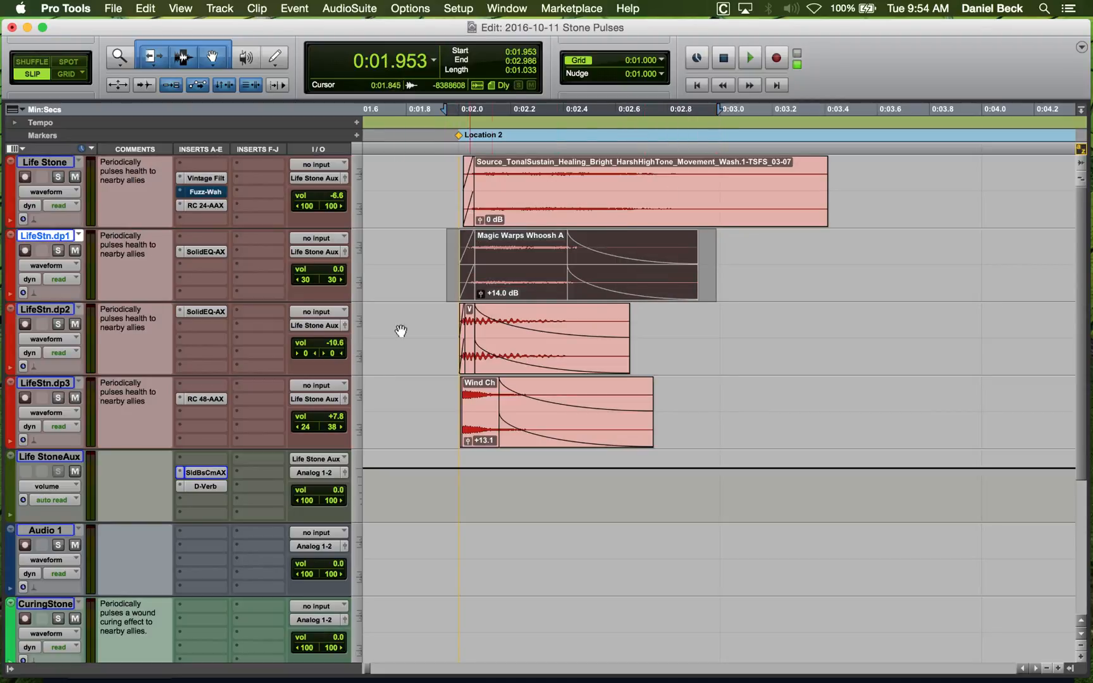
pyautogui.click(751, 59)
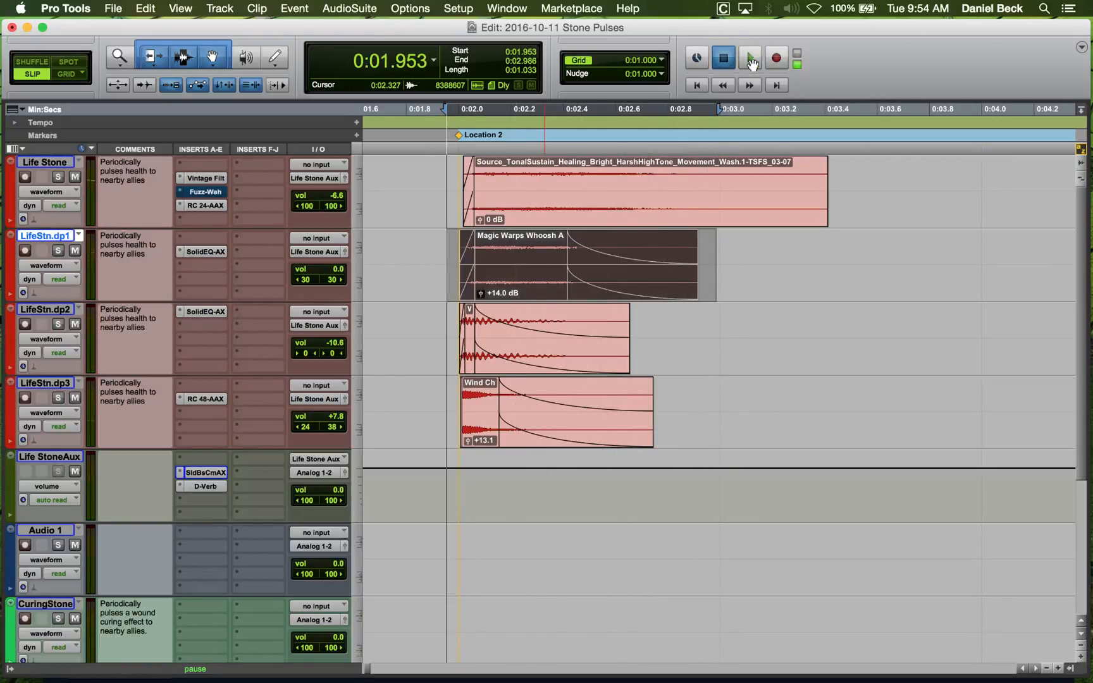
# Replay all Life Stone layers several times from just before Location 2, from 0:01.953 and from 0:01.988, to judge the mix.
pyautogui.click(719, 58)
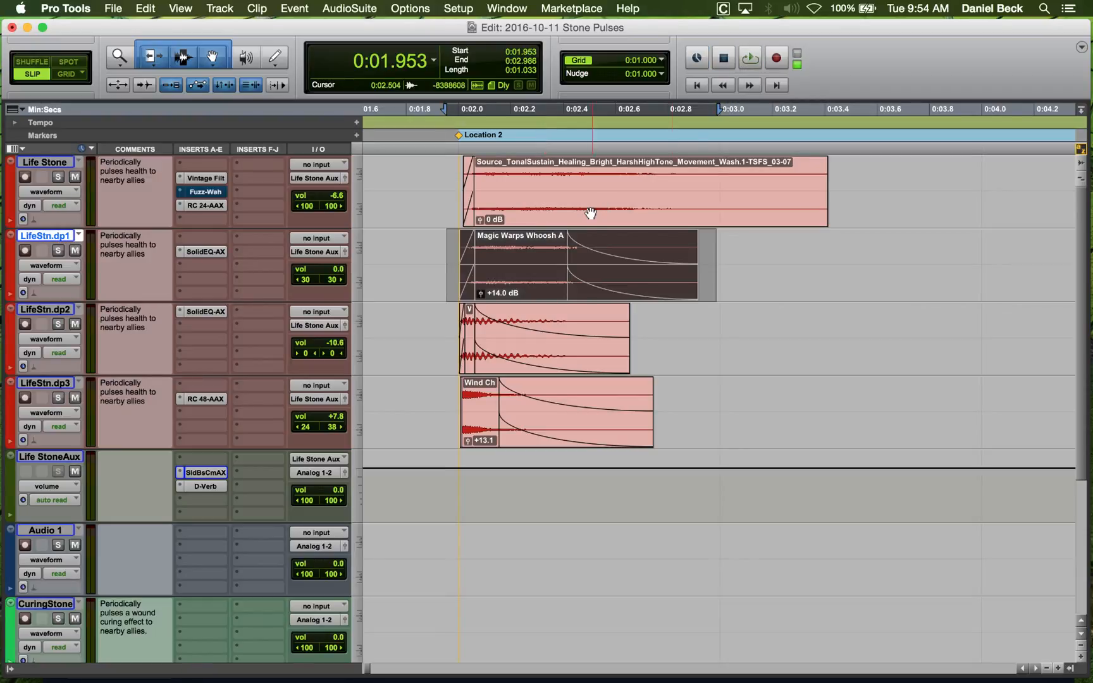
pyautogui.press('space')
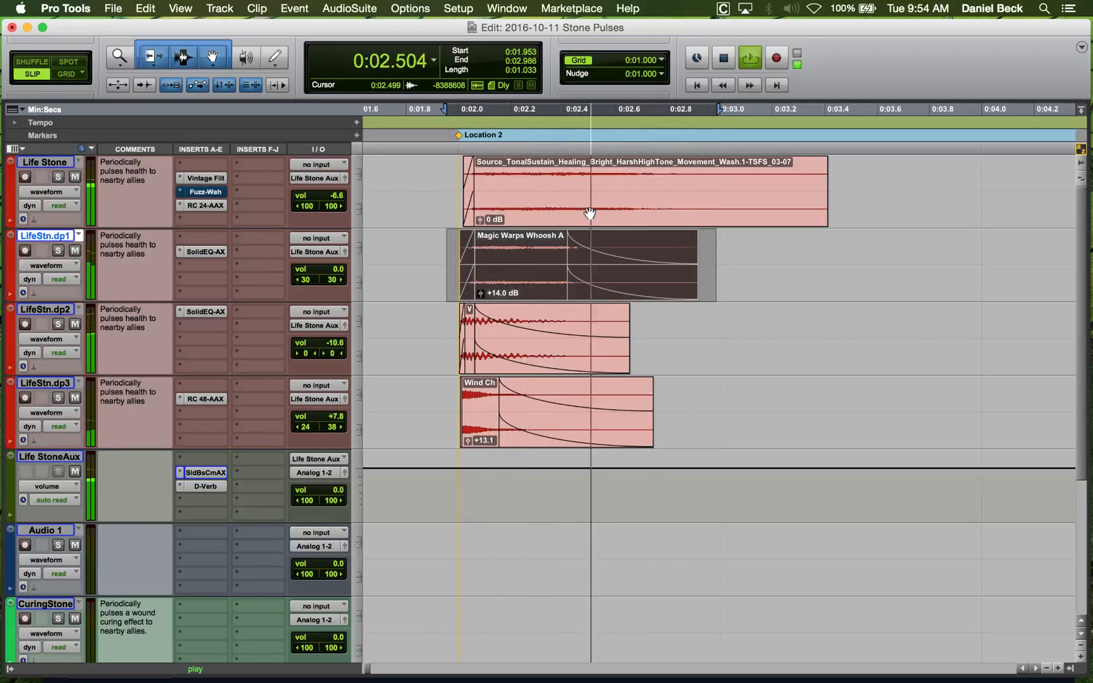
pyautogui.press('space')
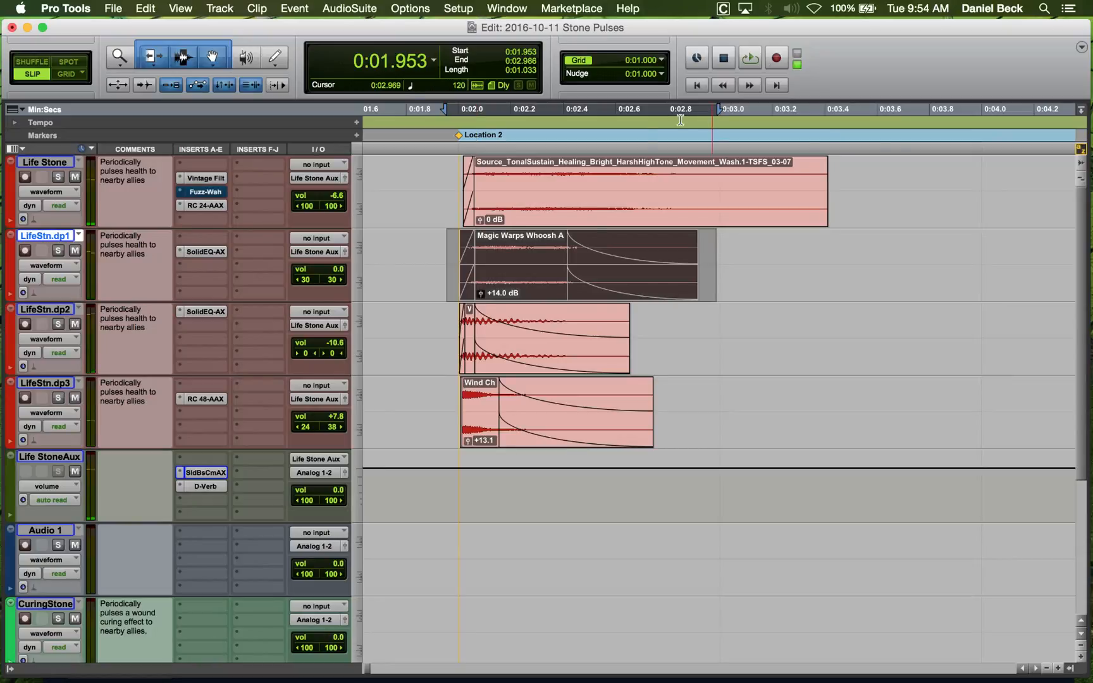
pyautogui.click(449, 248)
pyautogui.click(455, 250)
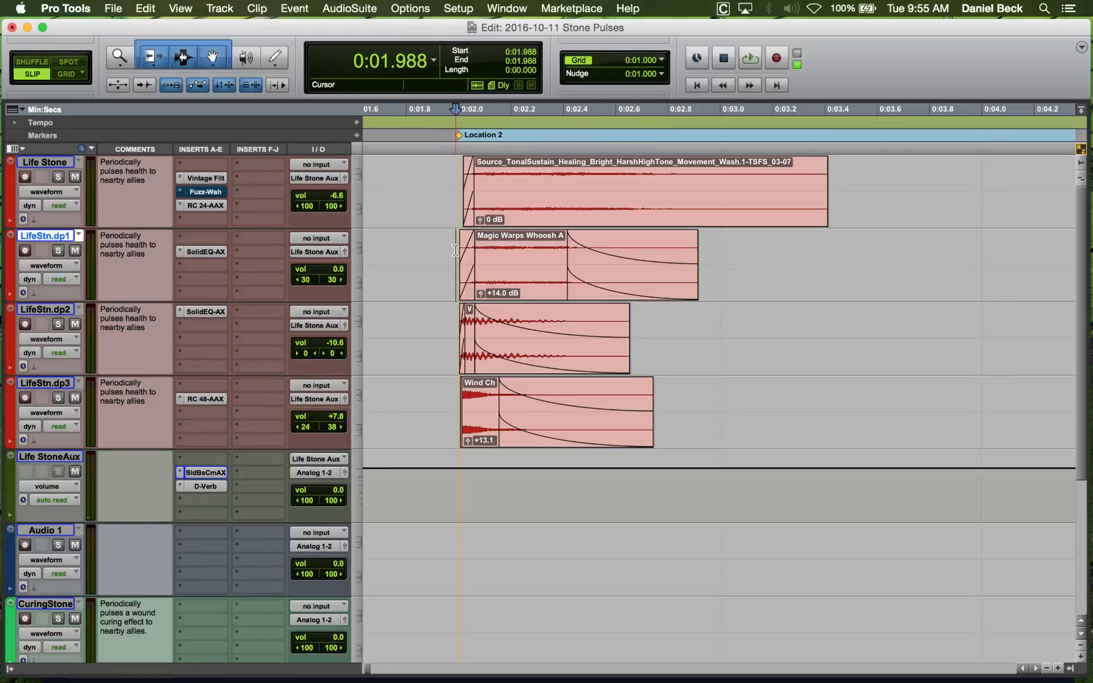
pyautogui.press('space')
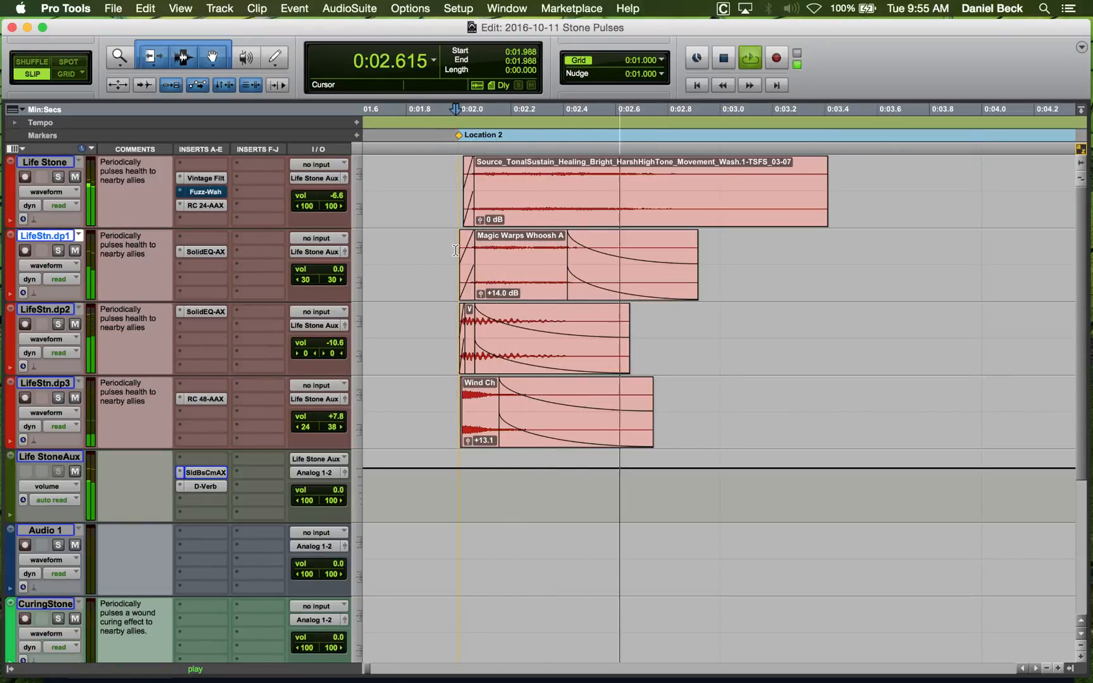
pyautogui.press('space')
pyautogui.press('space')
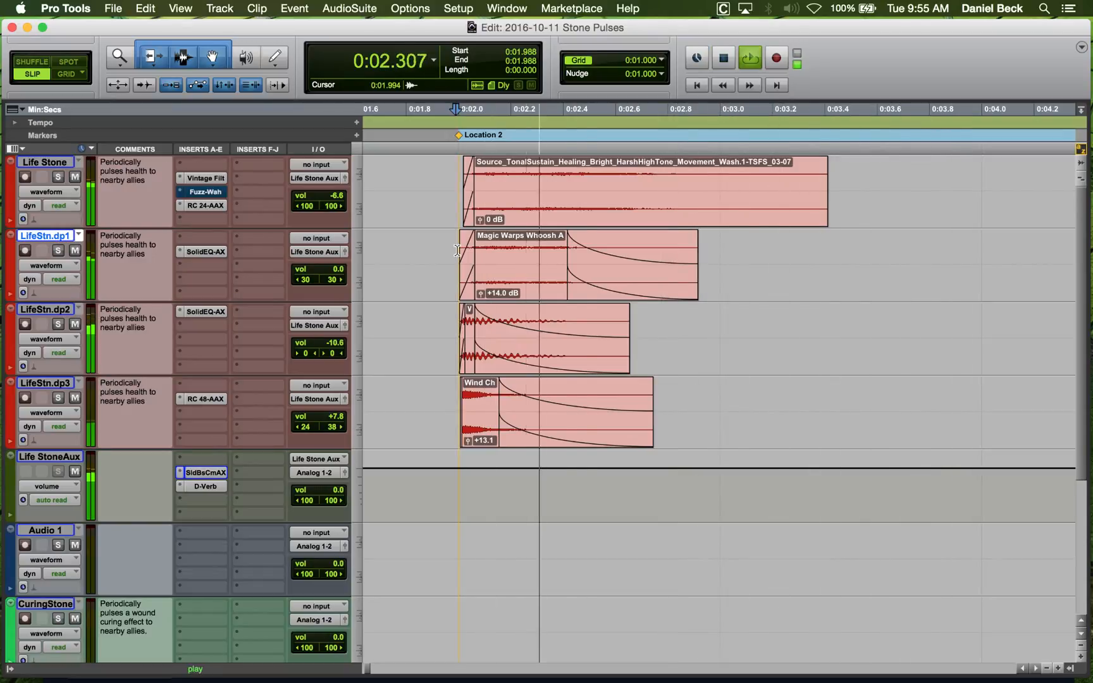
pyautogui.press('space')
# Save the session and replay the Life Stone layers from 0:01.996.
pyautogui.click(457, 250)
pyautogui.press('super+s')
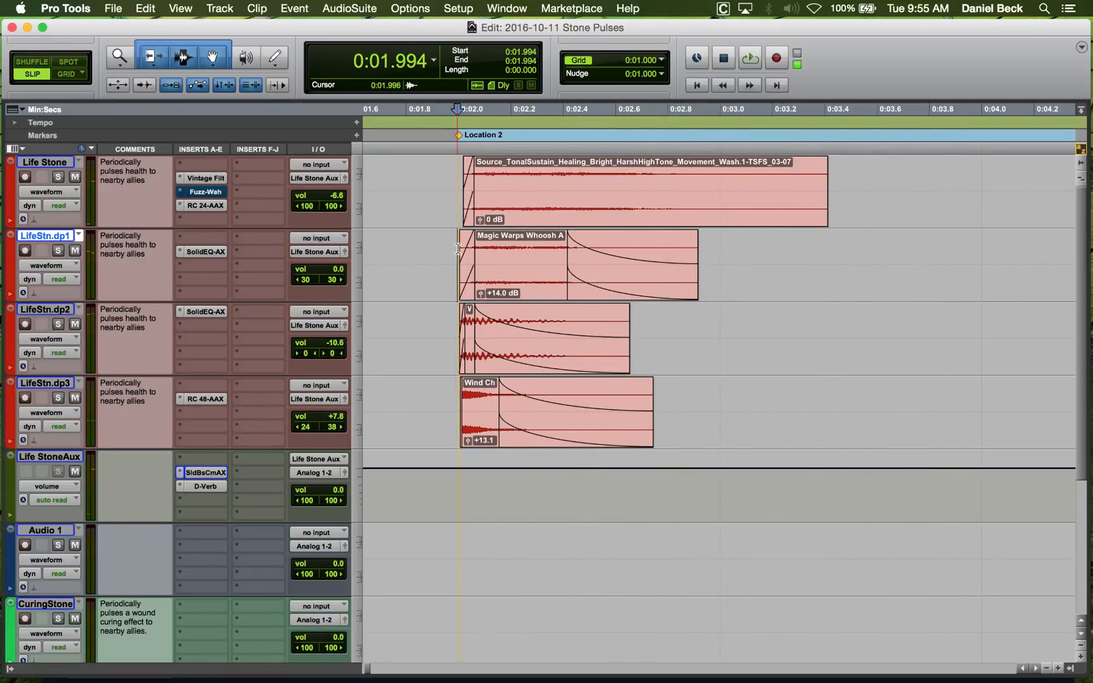
pyautogui.click(458, 248)
pyautogui.press('space')
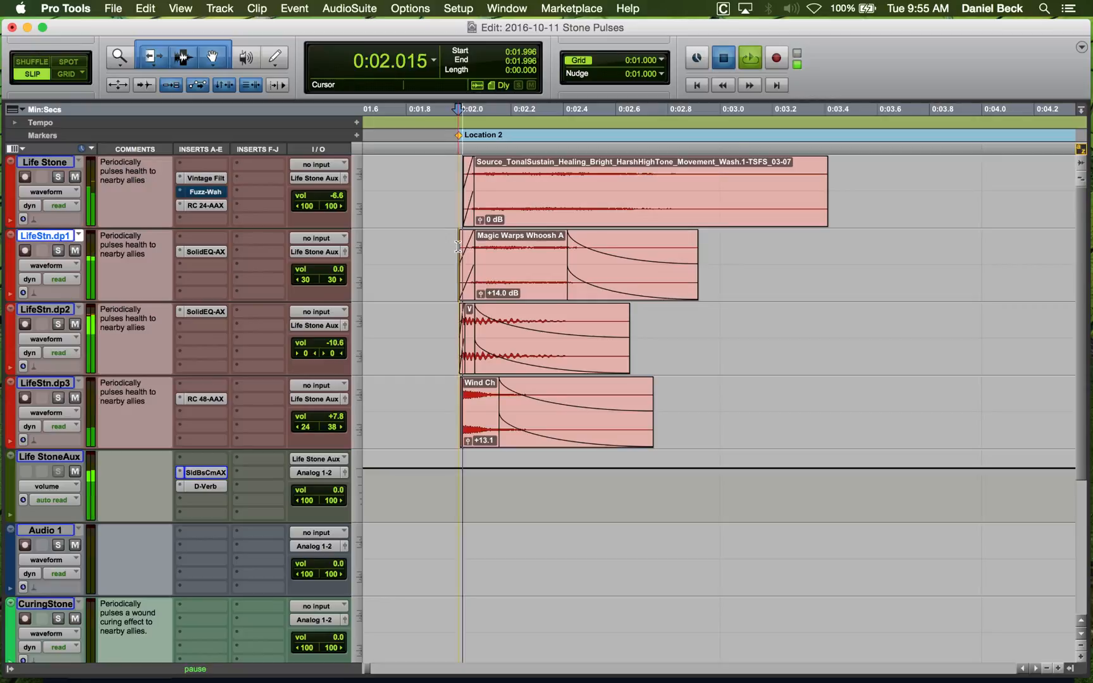
pyautogui.press('space')
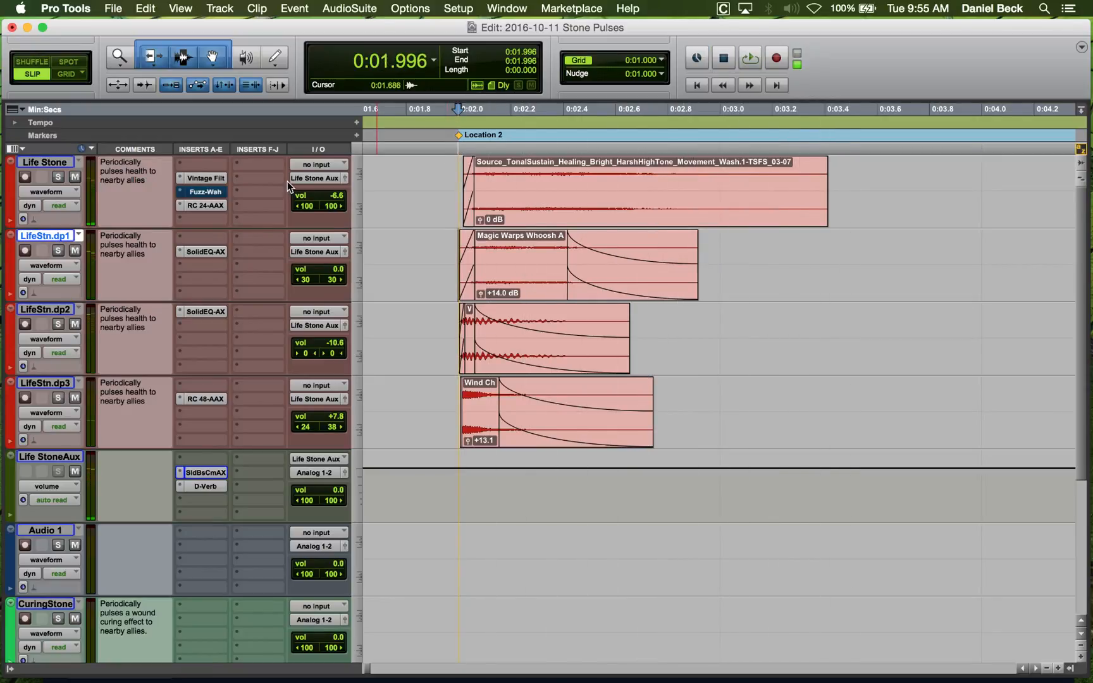
pyautogui.click(456, 266)
# Duplicate the CuringStone track twice without its active playlist, inserting the copies directly after it.
pyautogui.scroll(-5, 418, 307)
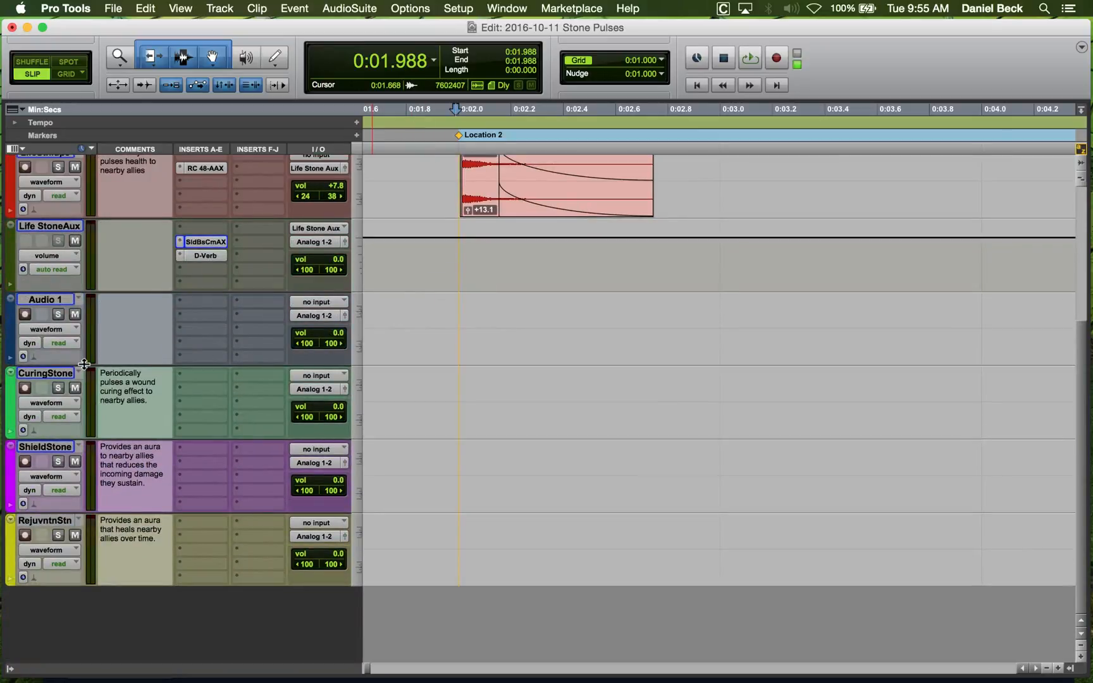
pyautogui.click(53, 375)
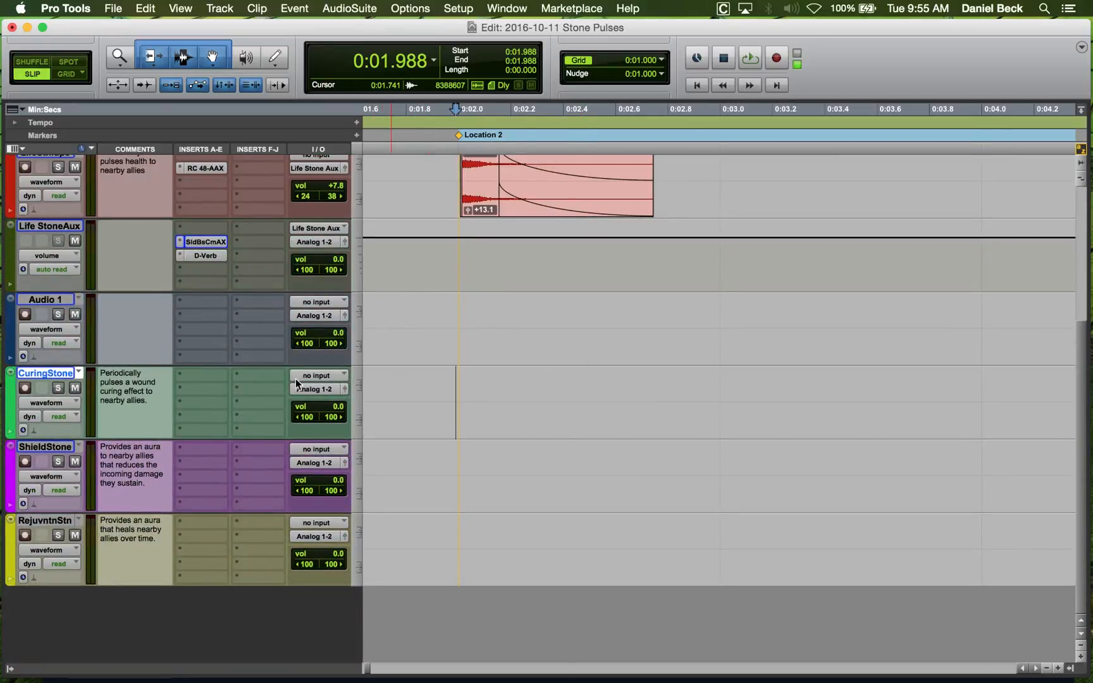
pyautogui.rightClick(42, 376)
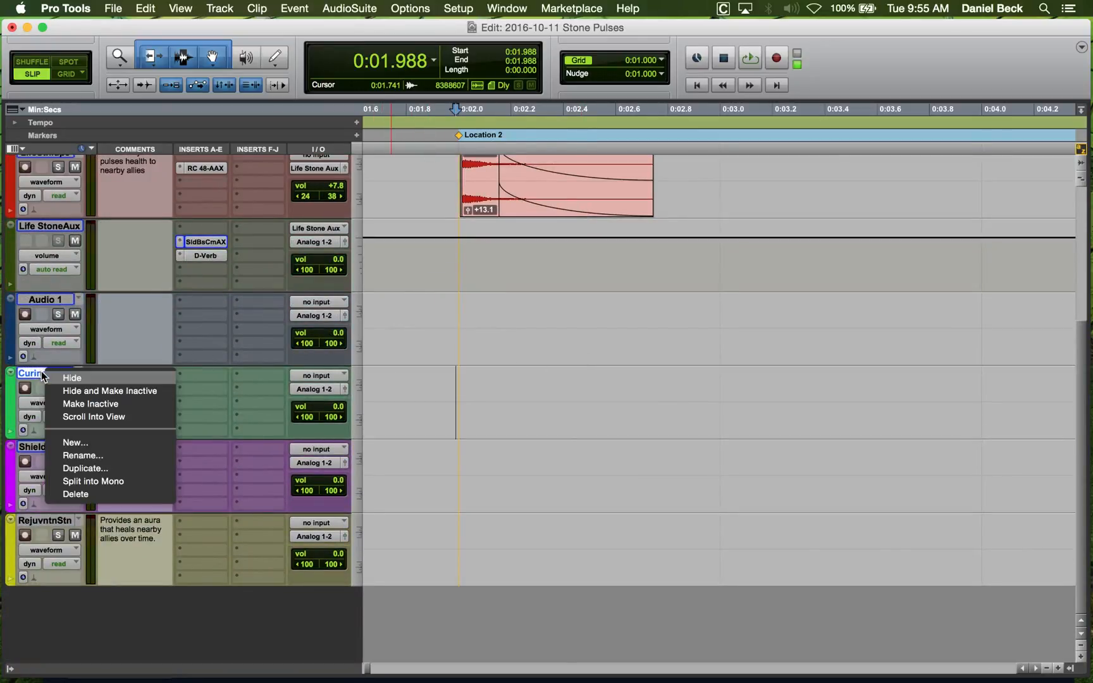
pyautogui.click(96, 471)
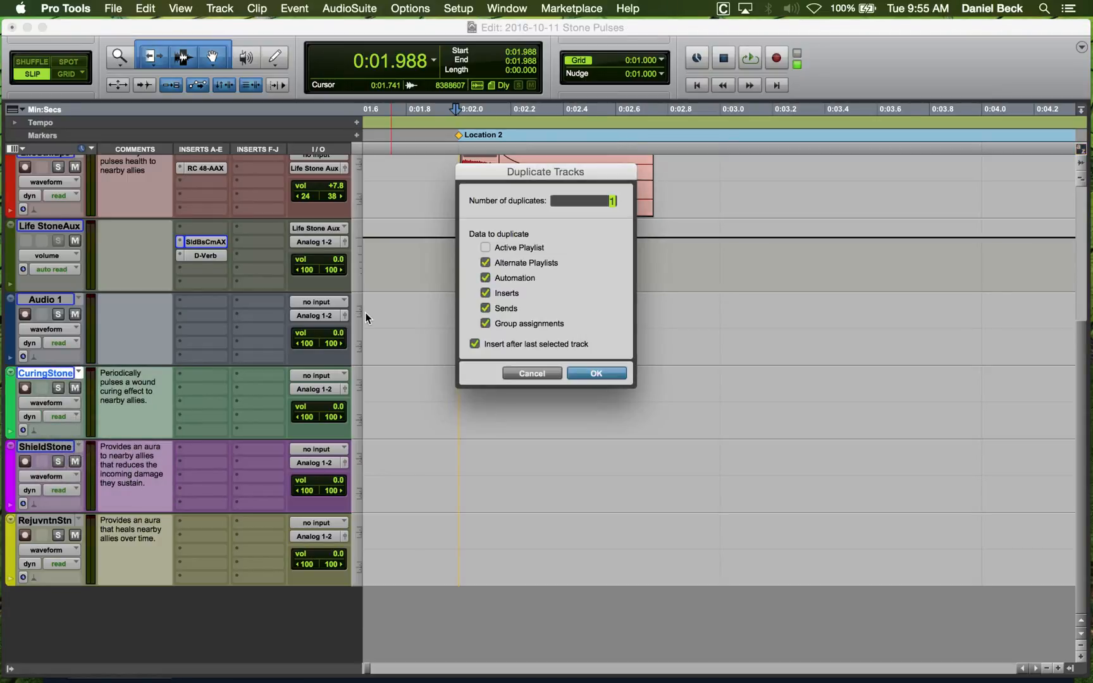
pyautogui.click(596, 373)
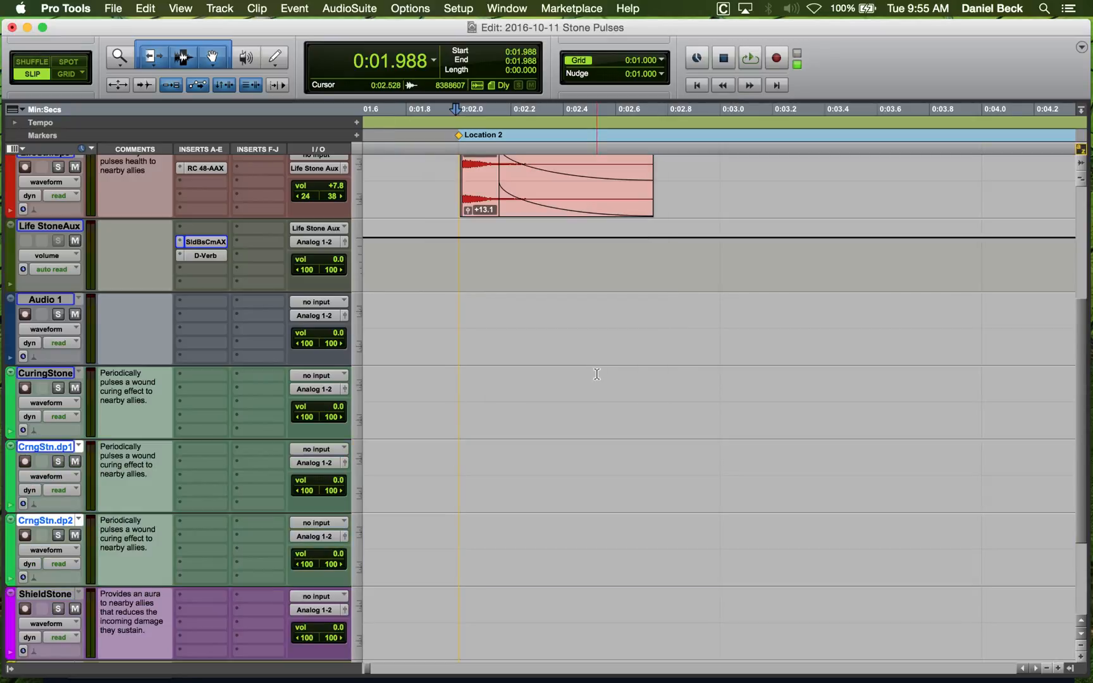
# In Grid mode, add a memory location marker with its default name at 0:04.000.
pyautogui.press('F4')
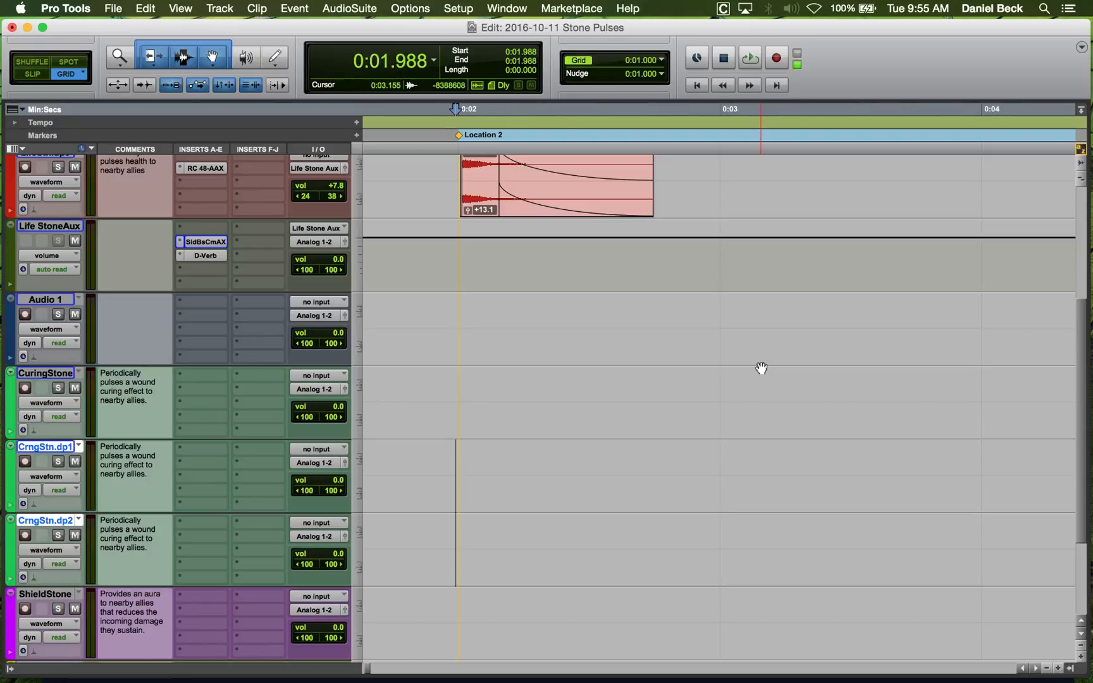
pyautogui.click(979, 398)
pyautogui.press('super+bracketleft')
pyautogui.press('super+bracketleft')
pyautogui.press('super+bracketleft')
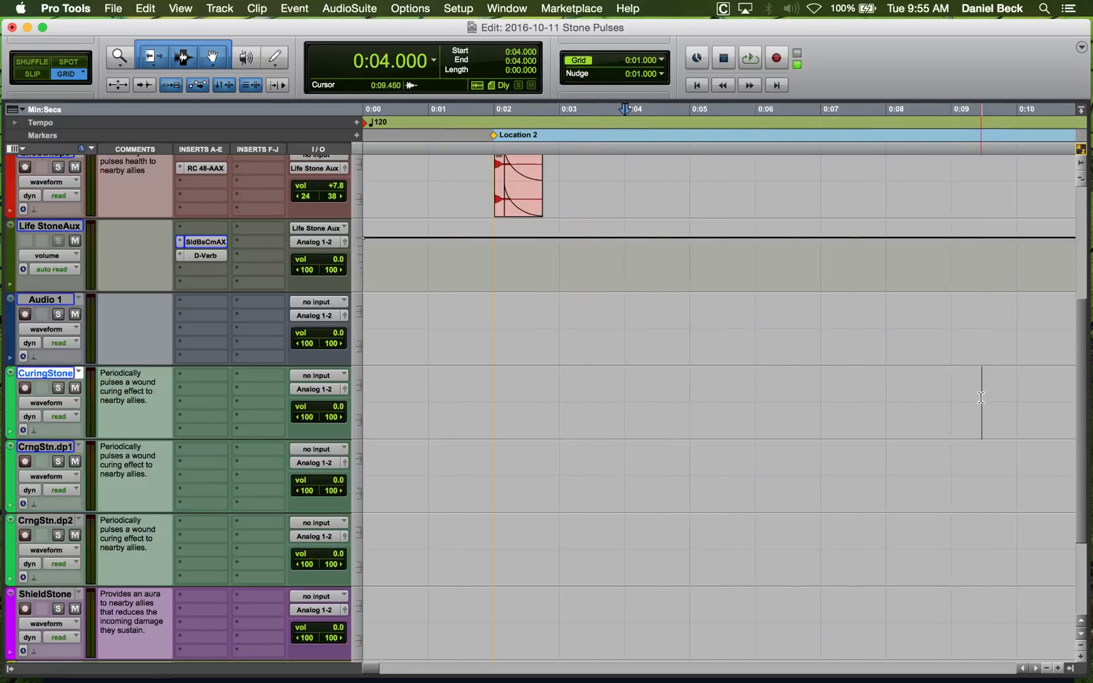
pyautogui.press('super+bracketright')
pyautogui.press('super+bracketright')
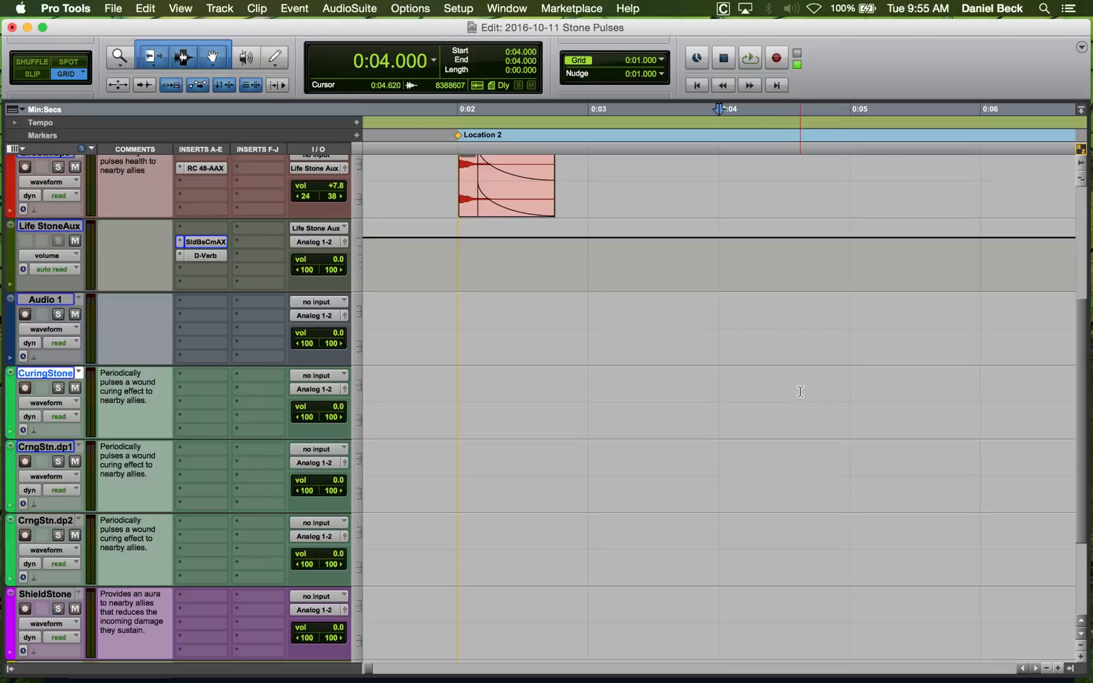
pyautogui.press('KP_Enter')
pyautogui.press('Return')
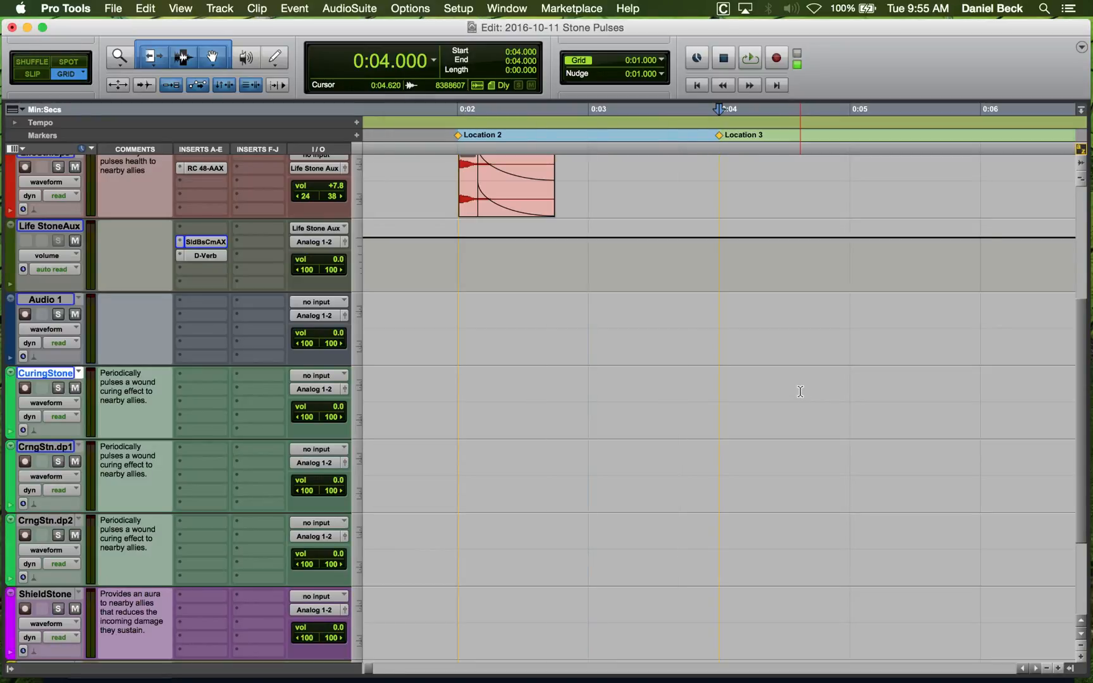
# Solo LifeStn.dp2, play it from 0:02.000, and in Slip mode trim the end of its clip to 0:02.468.
pyautogui.scroll(5, 689, 361)
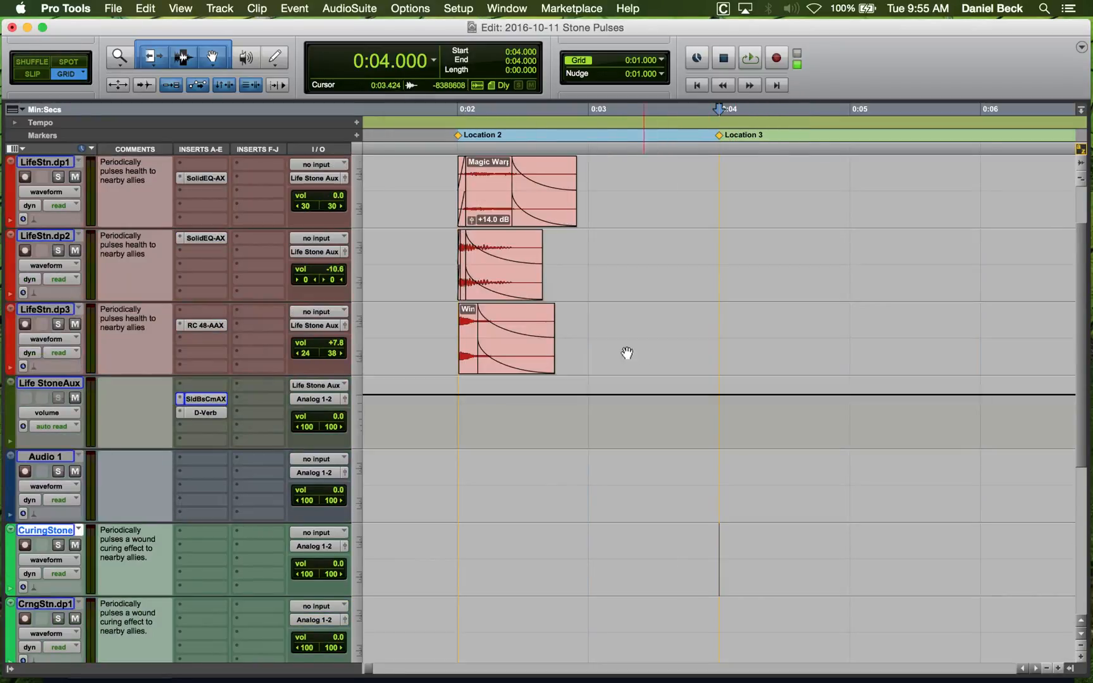
pyautogui.click(460, 264)
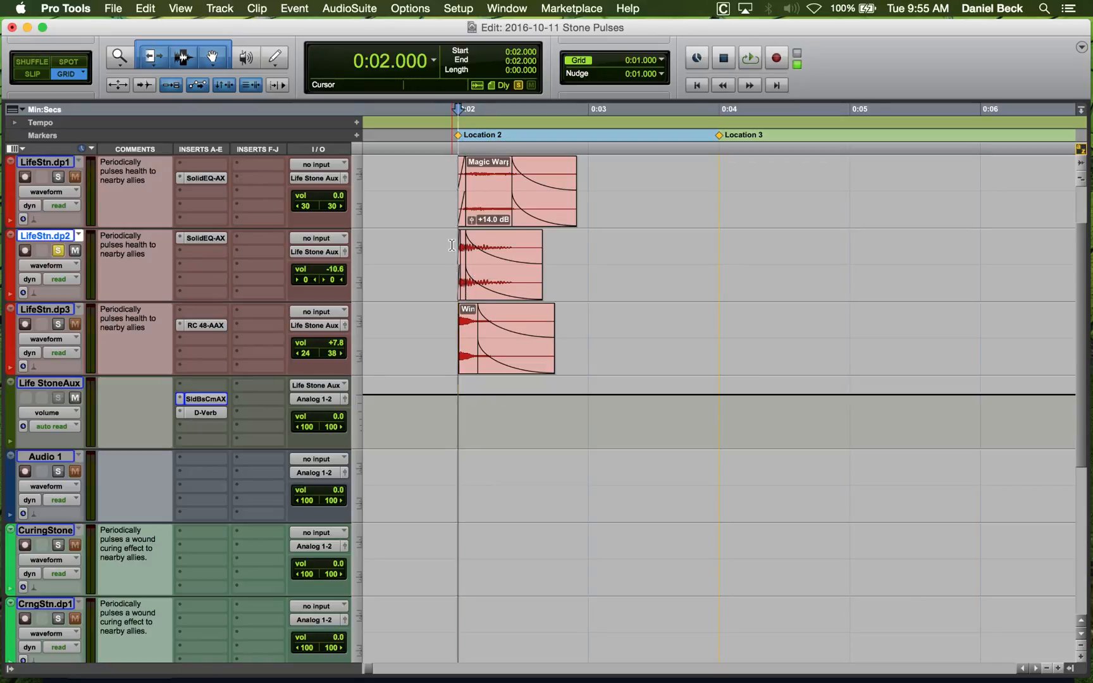
pyautogui.hotkey('shift', 's')
pyautogui.press('space')
pyautogui.press('space')
pyautogui.press('super+bracketright')
pyautogui.press('super+bracketright')
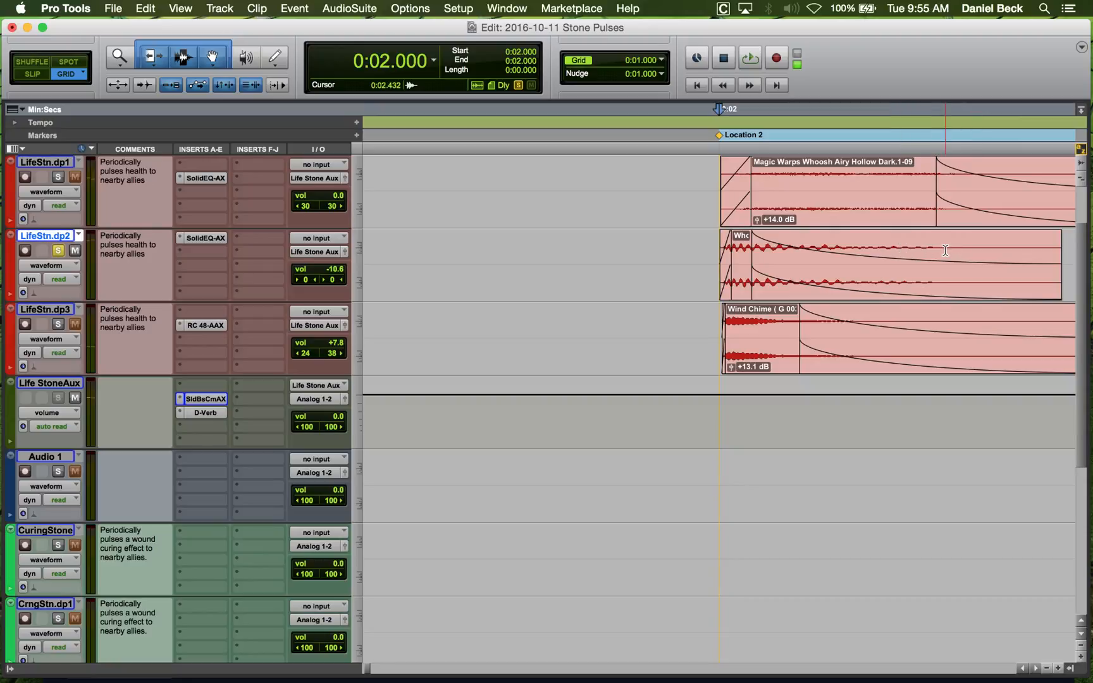
pyautogui.press('F2')
pyautogui.click(964, 251)
pyautogui.press('s')
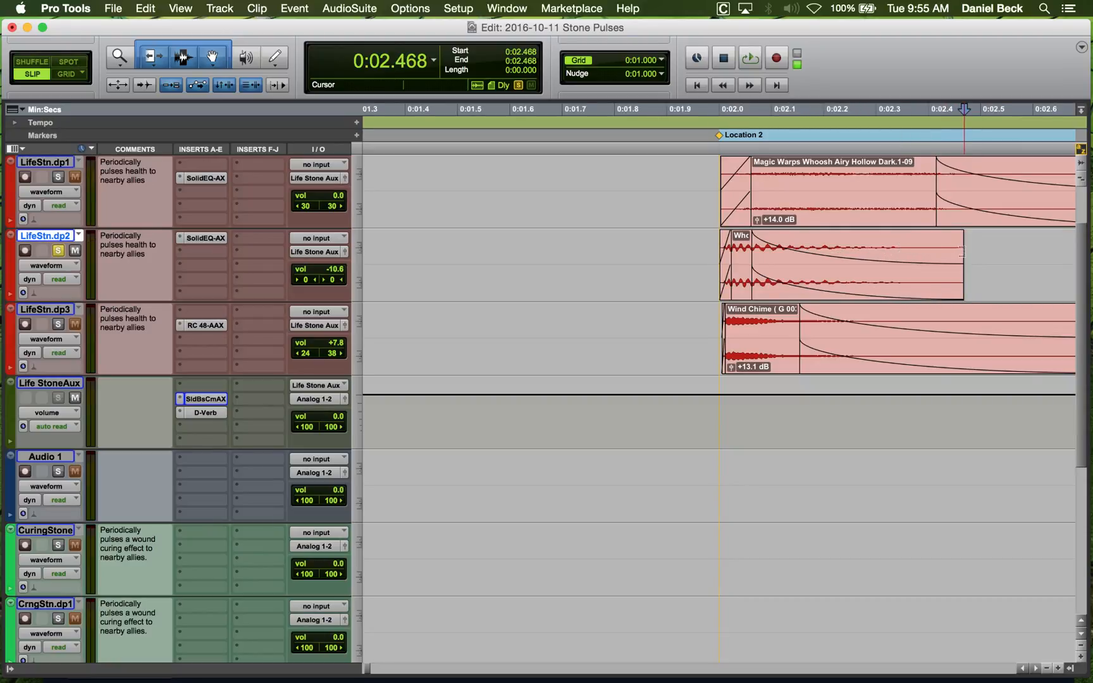
# Play the LifeStn.dp2 clip again and trim its end to 0:02.340, and further to 0:02.229.
pyautogui.click(695, 253)
pyautogui.press('space')
pyautogui.press('space')
pyautogui.click(897, 254)
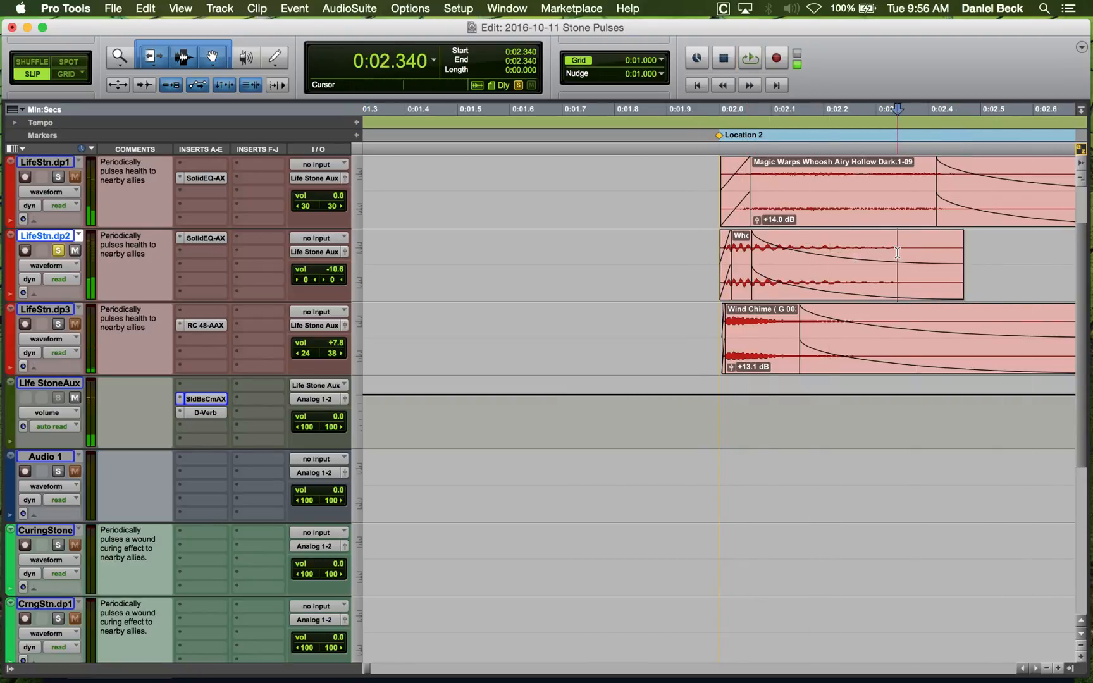
pyautogui.press('s')
pyautogui.click(838, 251)
pyautogui.press('s')
# Replay the shortened LifeStn.dp2 clip repeatedly from 0:01.962.
pyautogui.click(699, 247)
pyautogui.press('space')
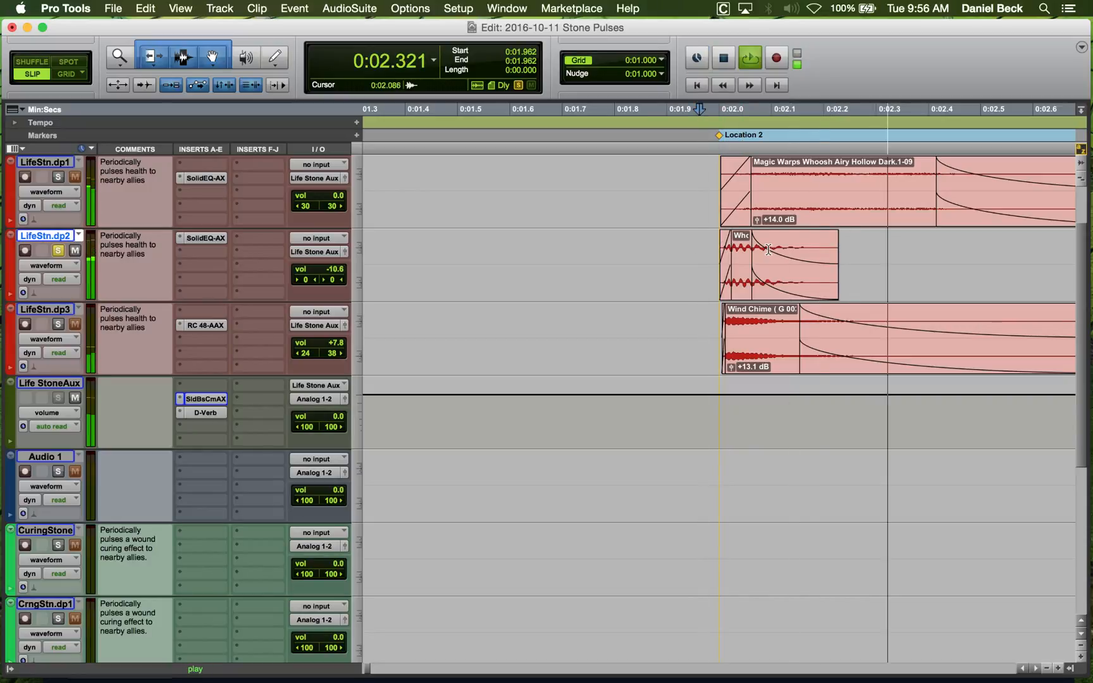
pyautogui.press('space')
pyautogui.press('space')
pyautogui.press('space')
pyautogui.press('space')
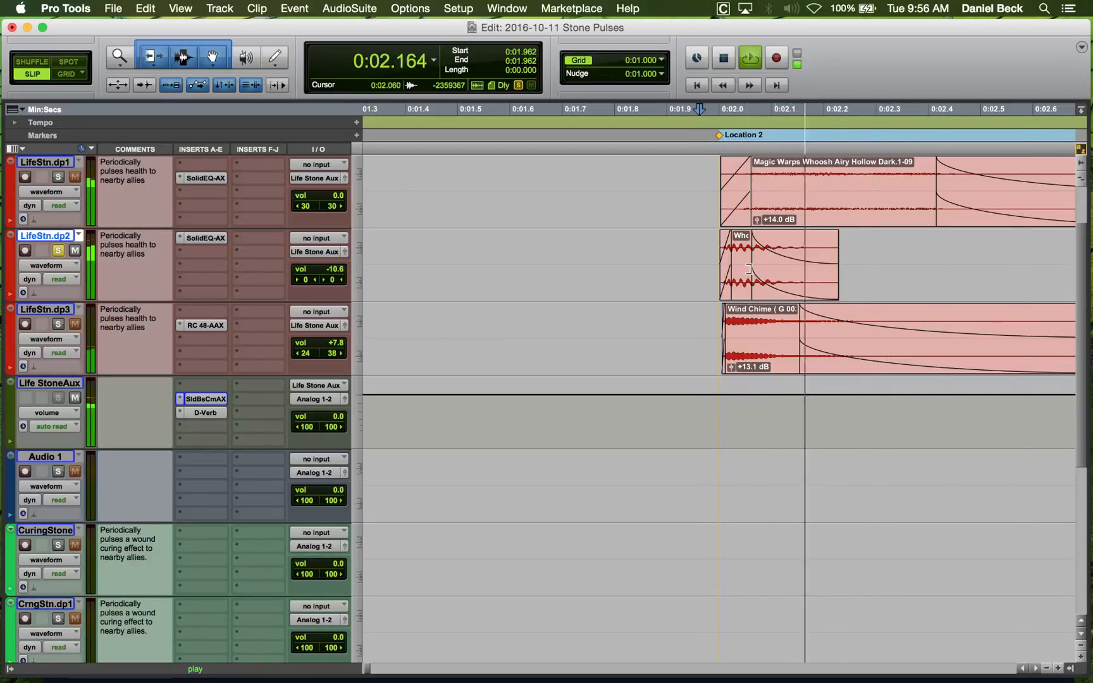
pyautogui.press('space')
# Copy the trimmed LifeStn.dp2 clip to Location 3 at 0:04.000 on the same track, using Grid mode.
pyautogui.click(744, 284)
pyautogui.press('r')
pyautogui.press('r')
pyautogui.press('r')
pyautogui.press('r')
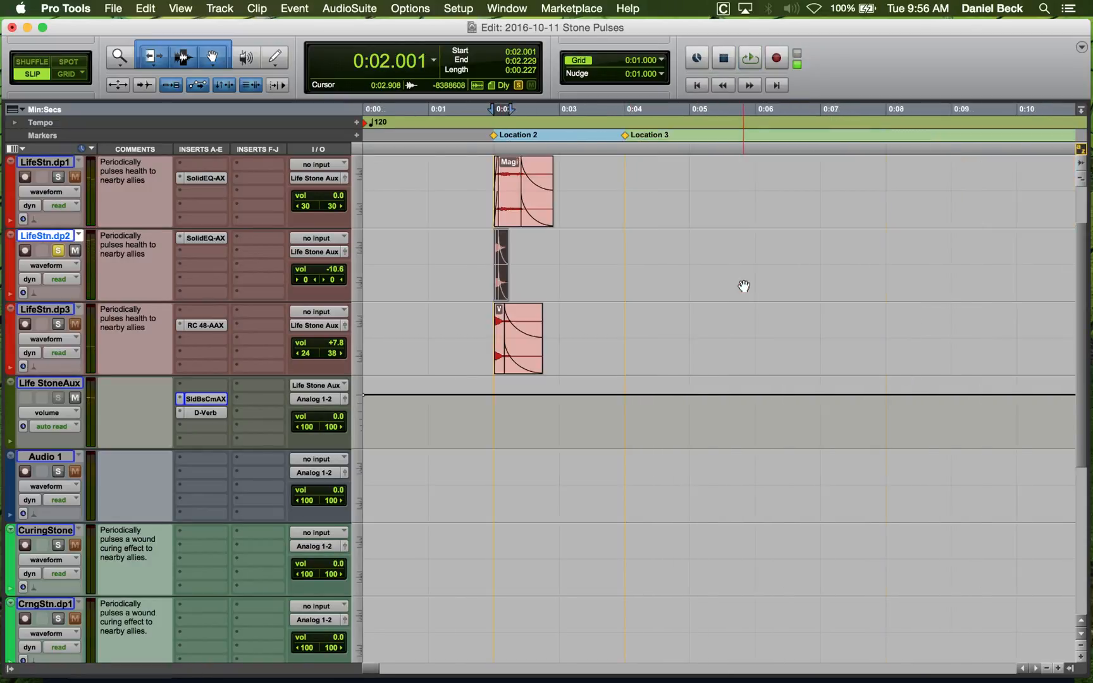
pyautogui.press('t')
pyautogui.press('F4')
pyautogui.click(628, 240)
pyautogui.press('t')
pyautogui.press('t')
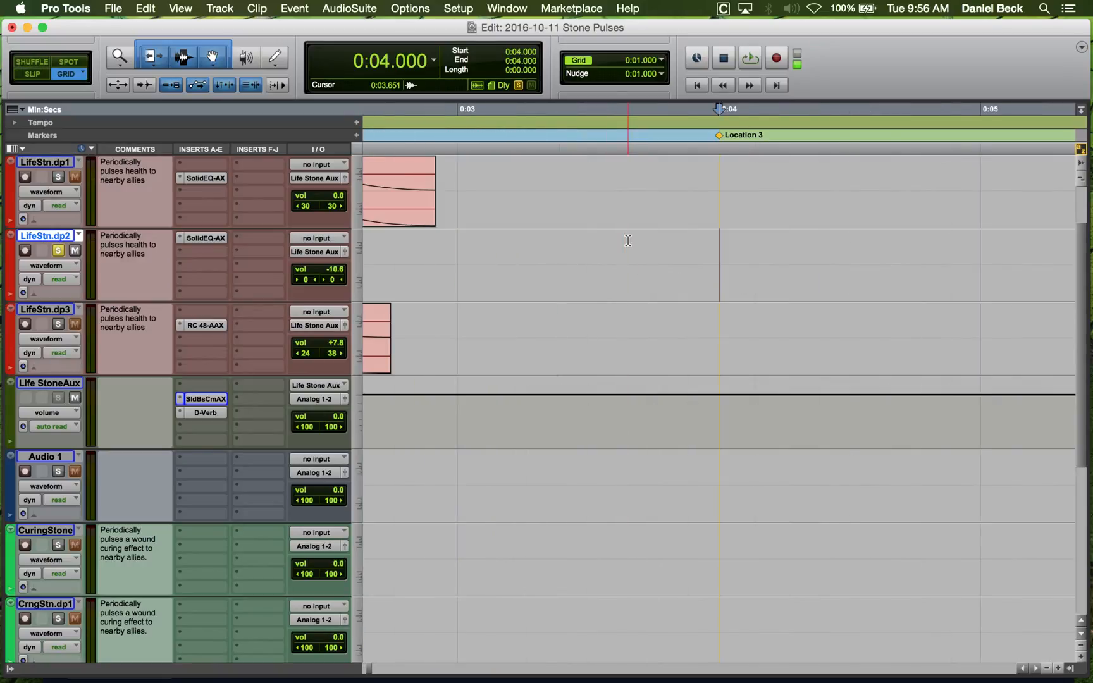
pyautogui.press('super+v')
pyautogui.click(732, 239)
pyautogui.press('r')
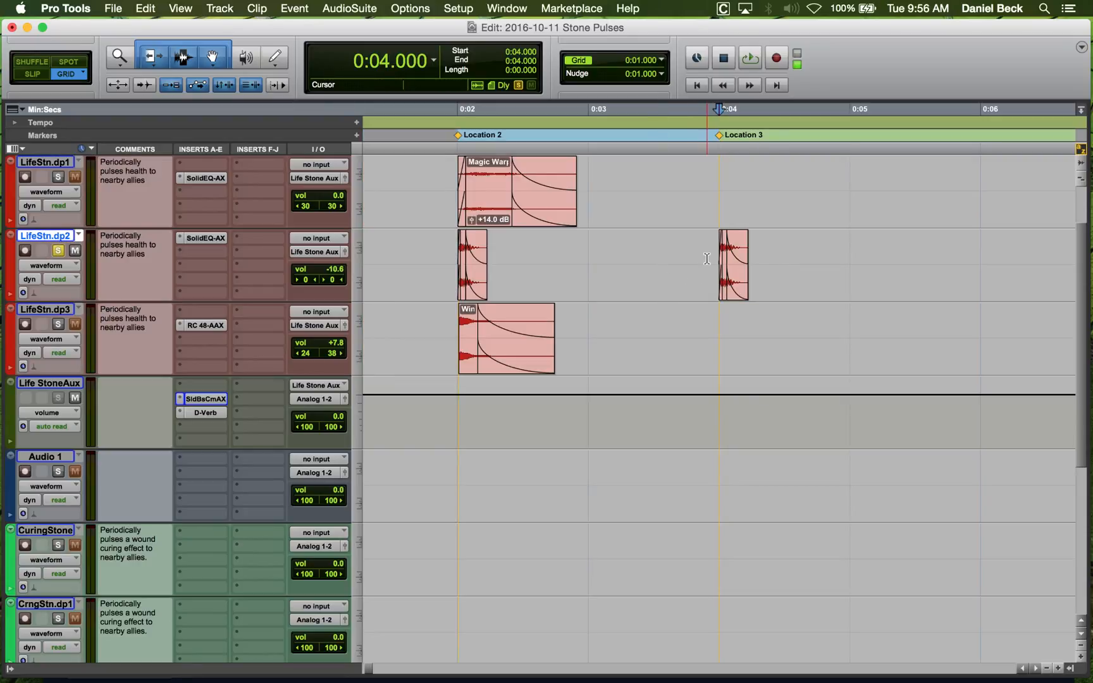
# Solo LifeStn.dp1 and replay its clip several times from 0:02.000.
pyautogui.click(447, 165)
pyautogui.hotkey('shift', 's')
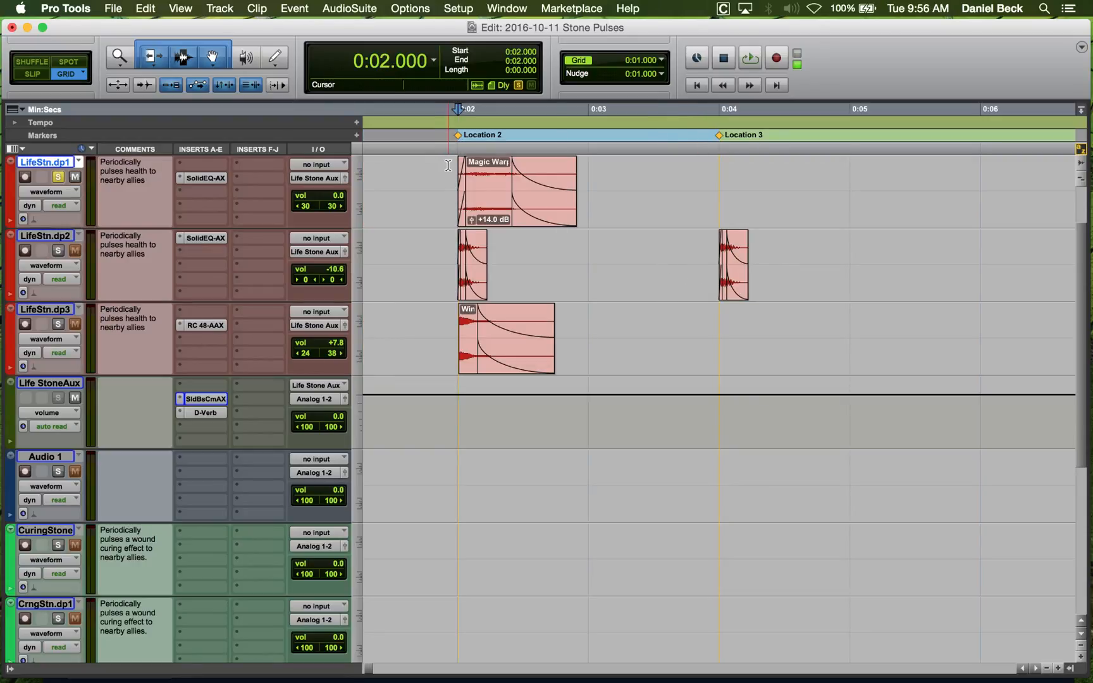
pyautogui.press('space')
pyautogui.press('space')
pyautogui.press('space')
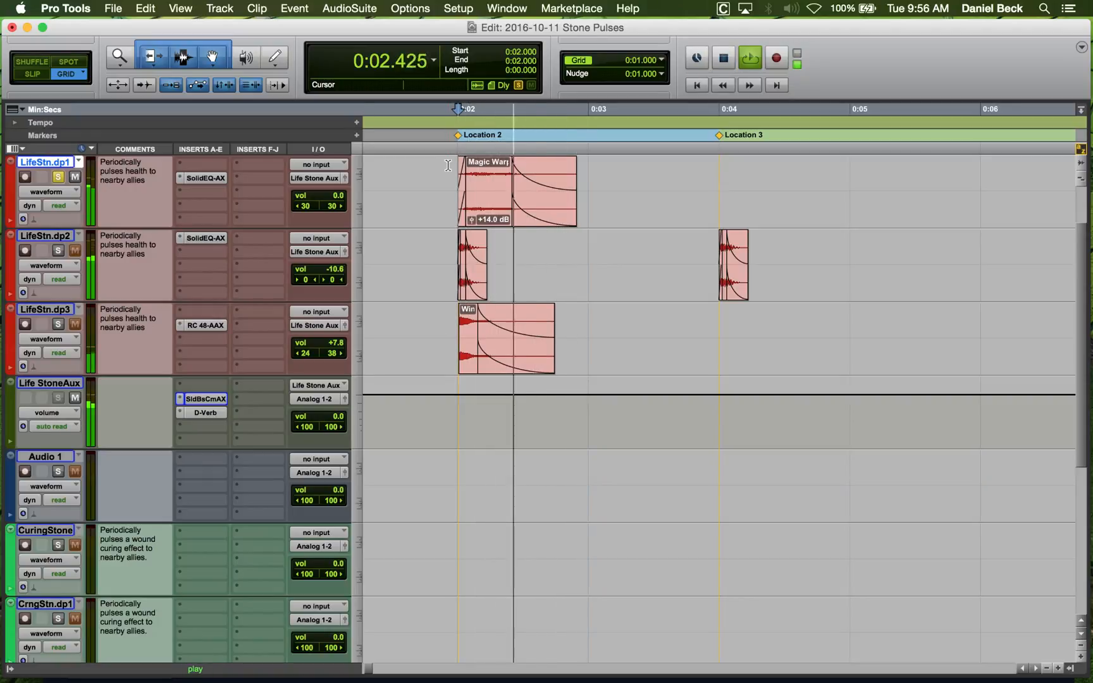
pyautogui.press('space')
pyautogui.press('space')
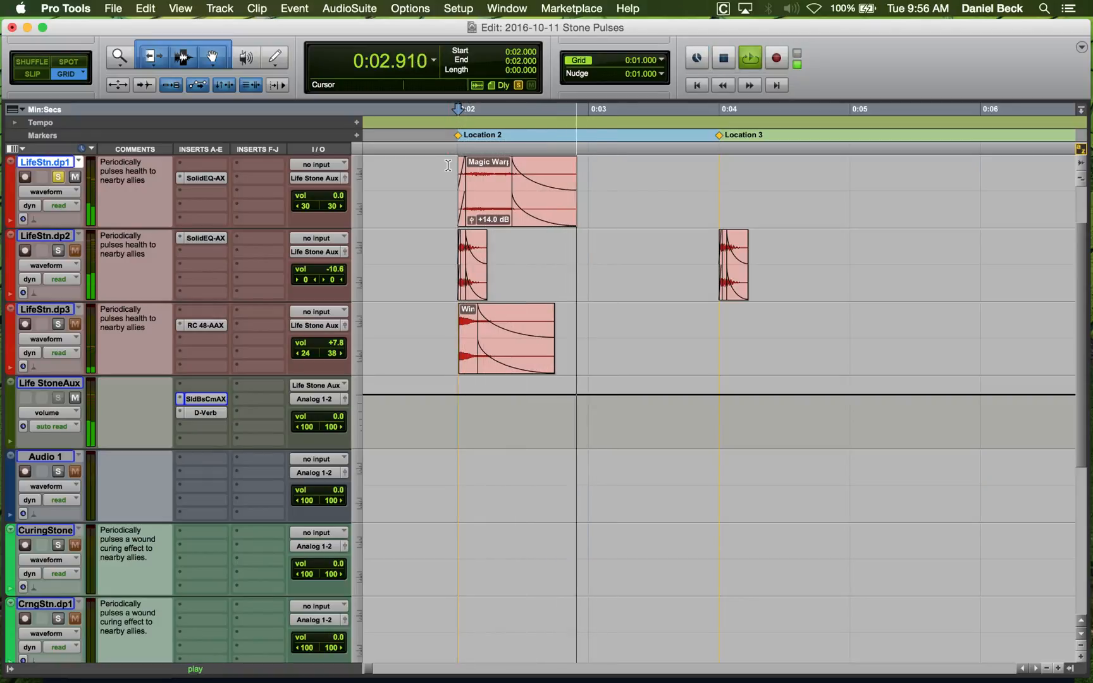
pyautogui.press('space')
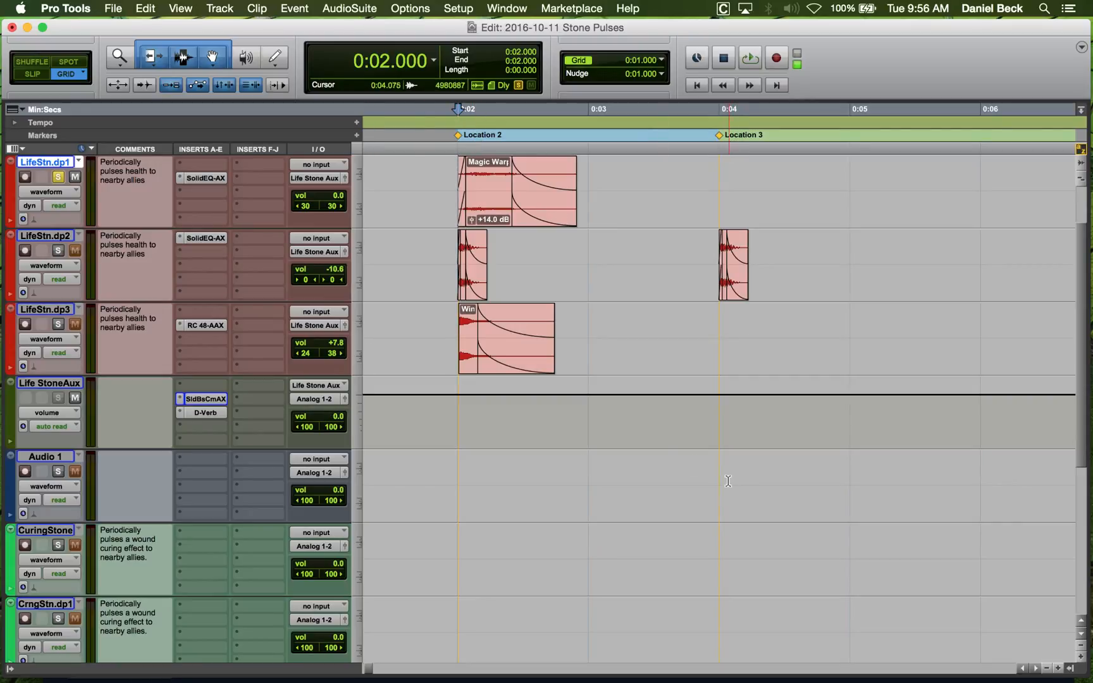
# Place the edit cursor at 0:04.000 on CuringStone, solo that track, and show the whole session timeline.
pyautogui.click(709, 544)
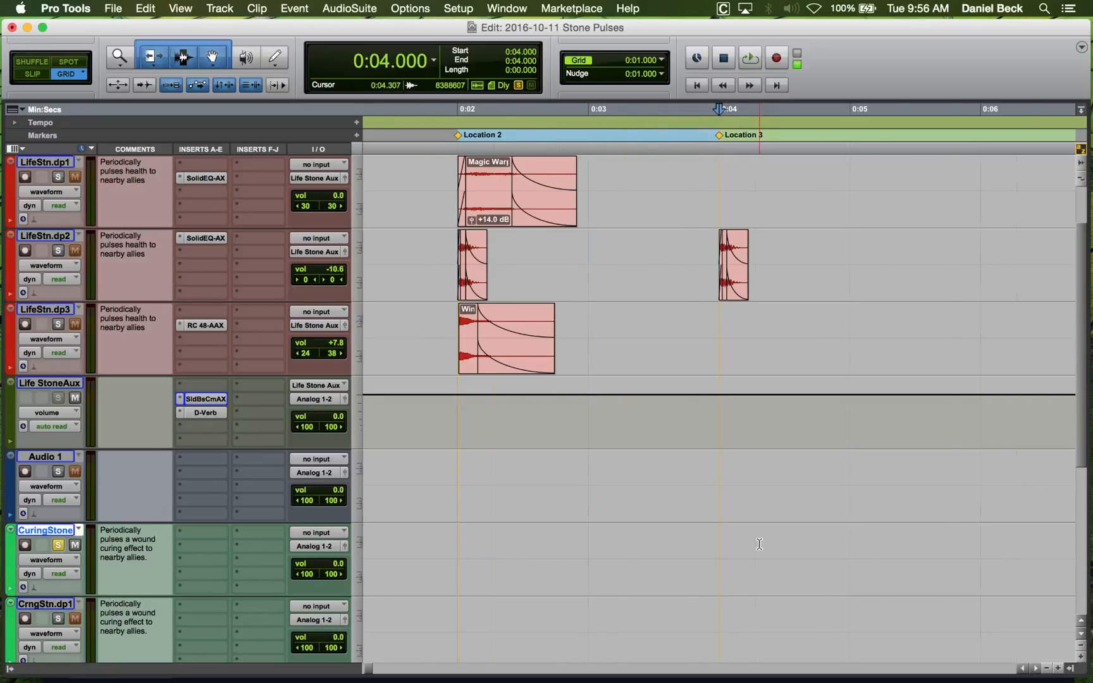
pyautogui.press('r')
pyautogui.press('r')
pyautogui.press('r')
pyautogui.press('r')
pyautogui.press('r')
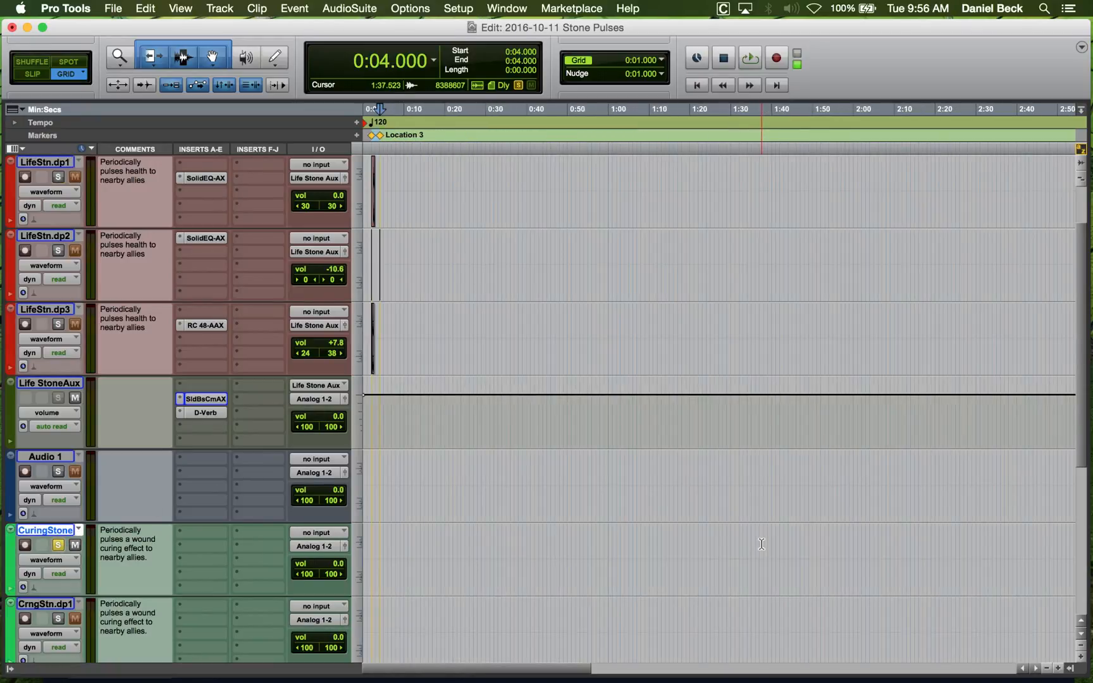
# Place the edit cursor at 5:03 on the CuringStone track and search for "stone impact" in BaseHead.
pyautogui.press('r')
pyautogui.click(983, 544)
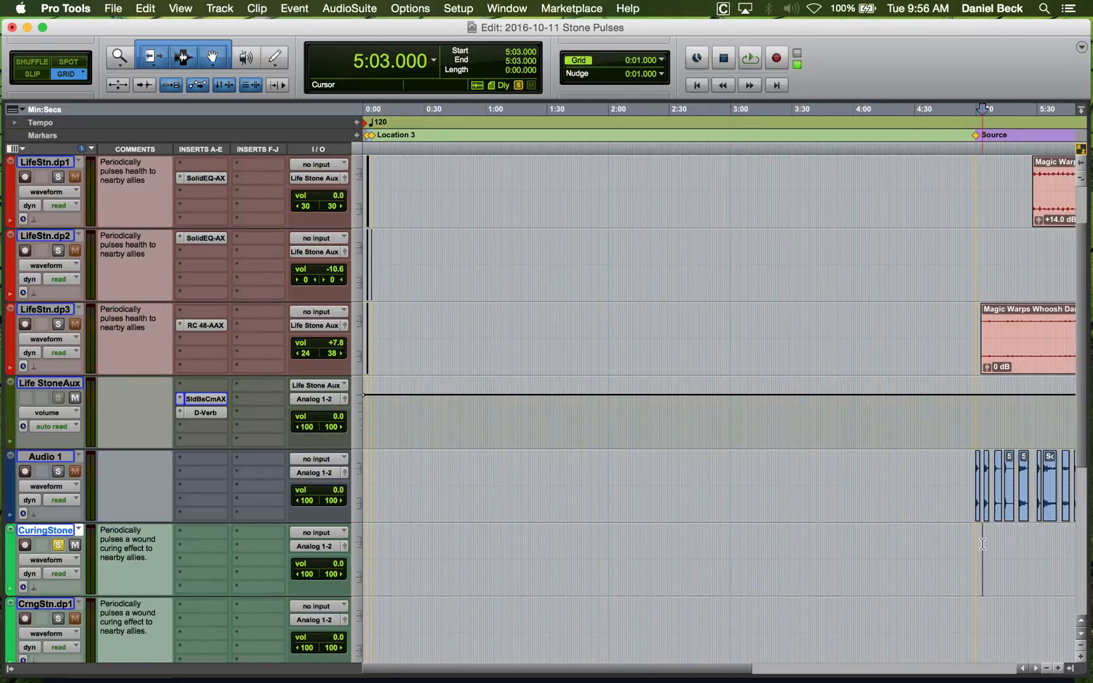
pyautogui.press('super+Tab')
pyautogui.press('super+Tab')
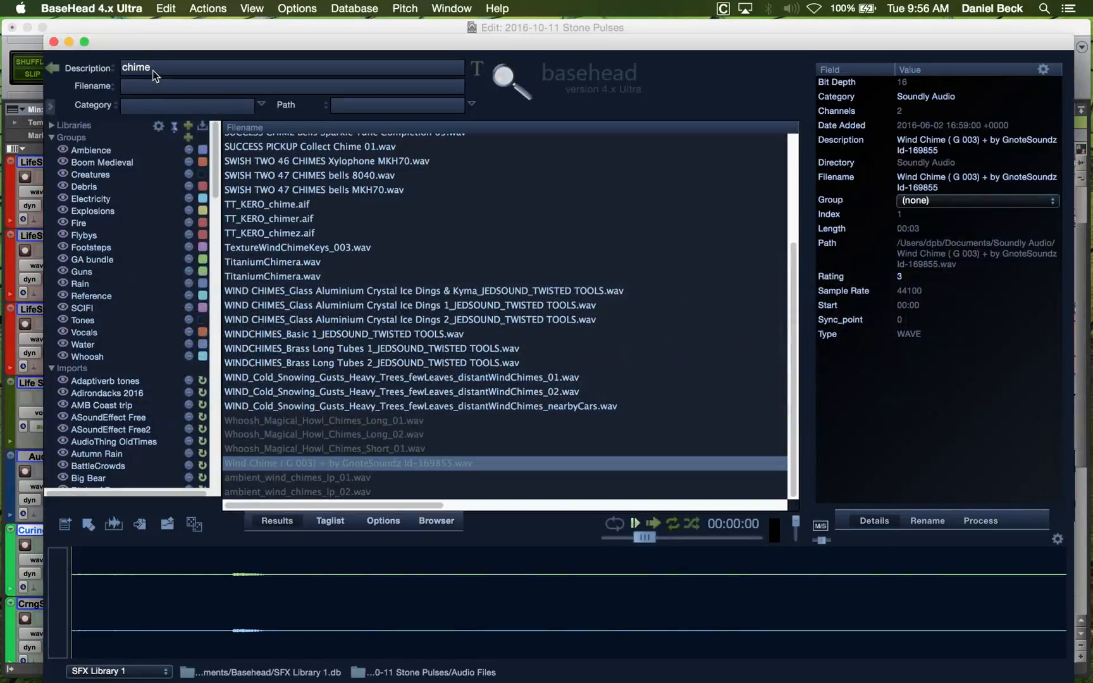
pyautogui.write('stone impact')
pyautogui.press('Return')
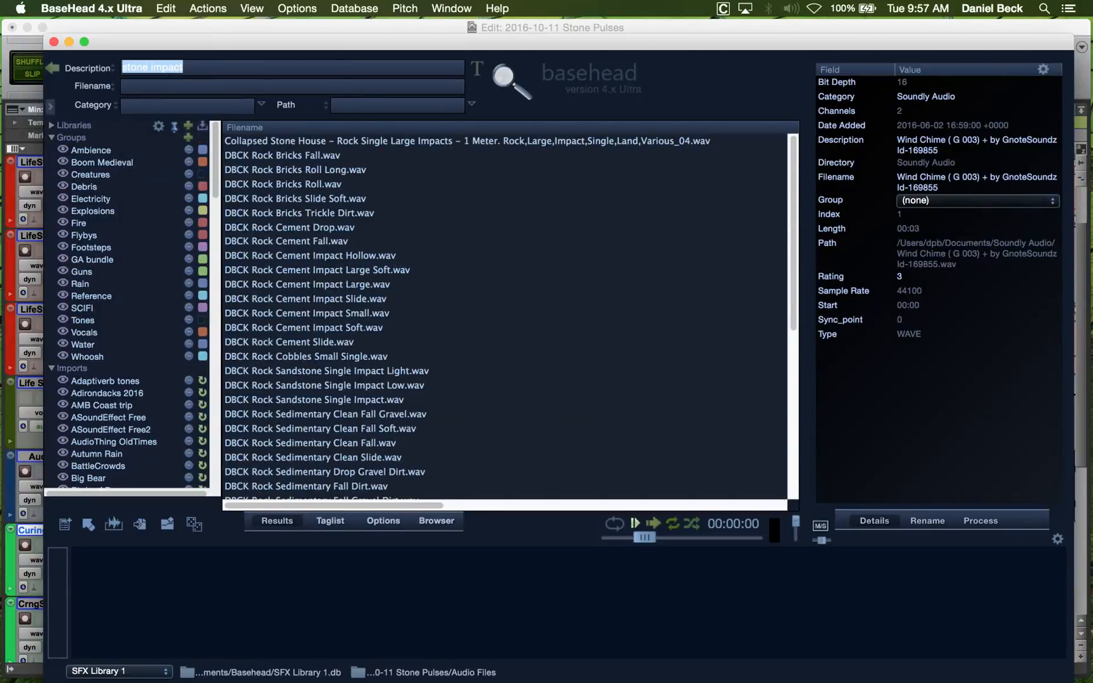
# Browse the results and audition the DBCK Rock Cement Impact Large, Slide and Large Soft recordings.
pyautogui.scroll(-5, 428, 207)
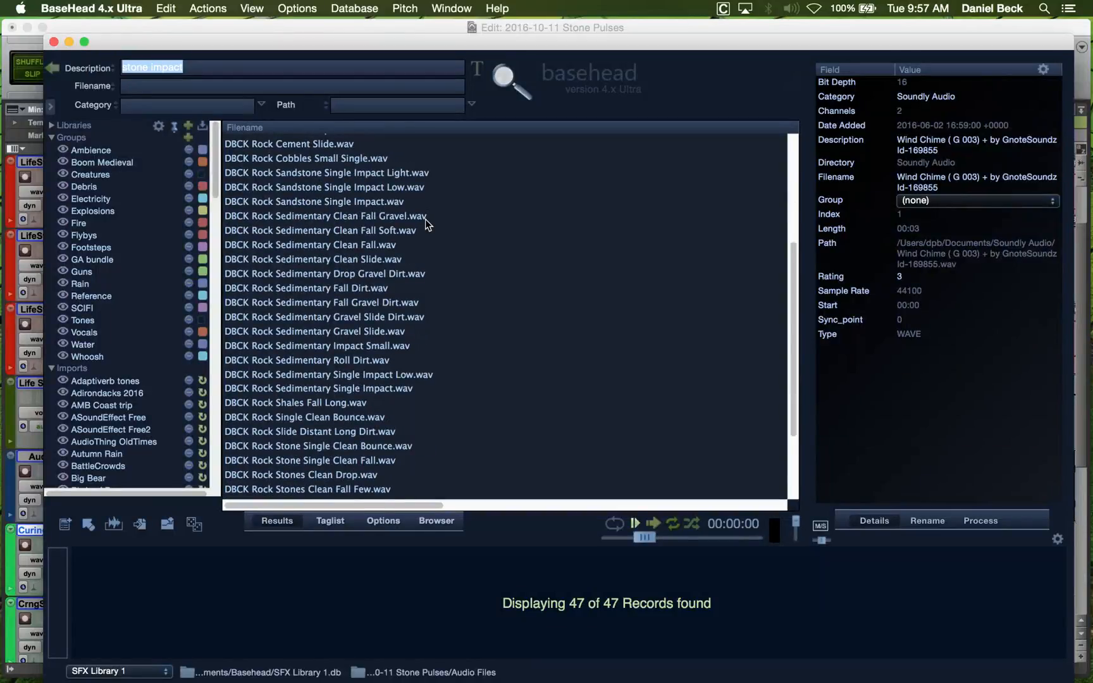
pyautogui.scroll(-4, 425, 219)
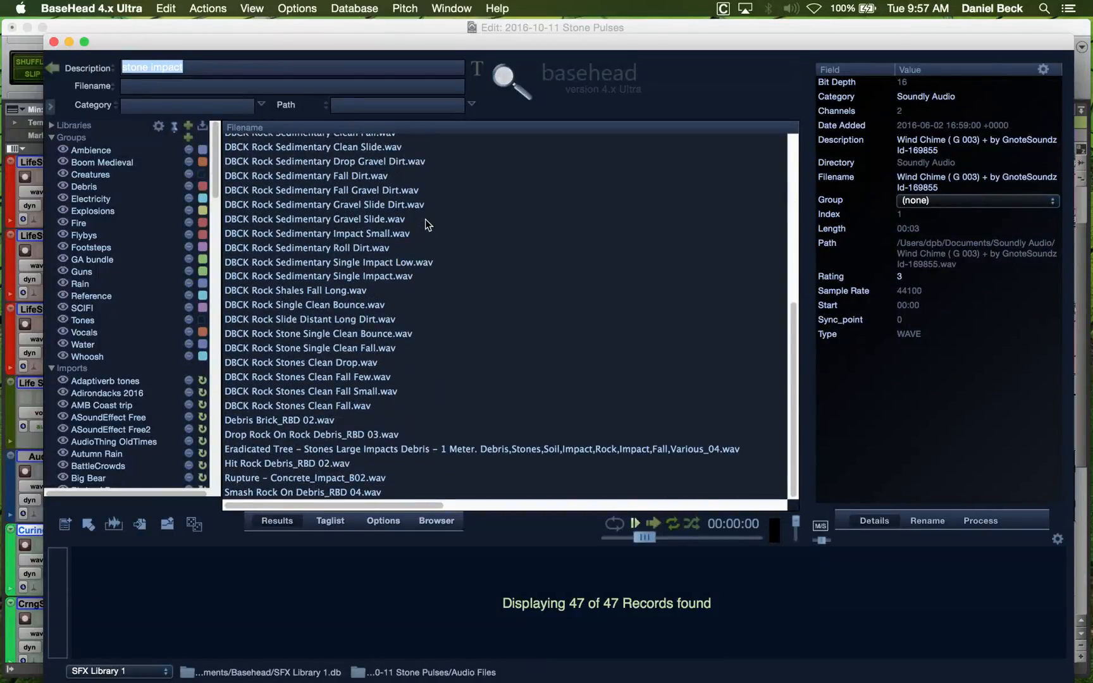
pyautogui.scroll(5, 416, 354)
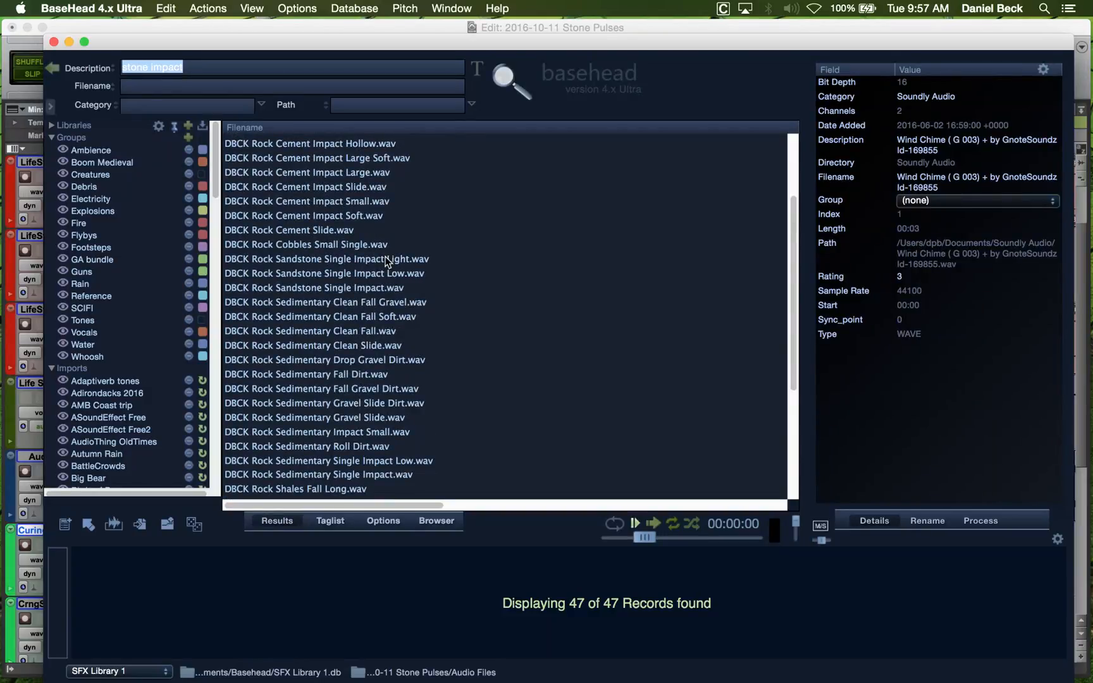
pyautogui.scroll(2, 386, 263)
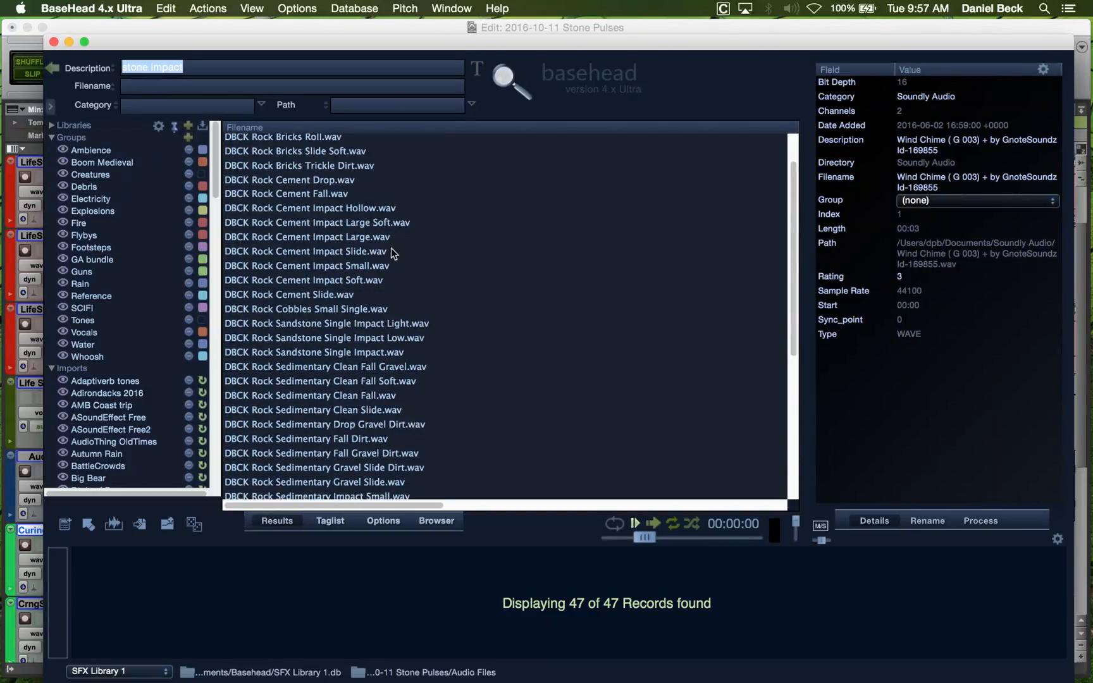
pyautogui.click(398, 238)
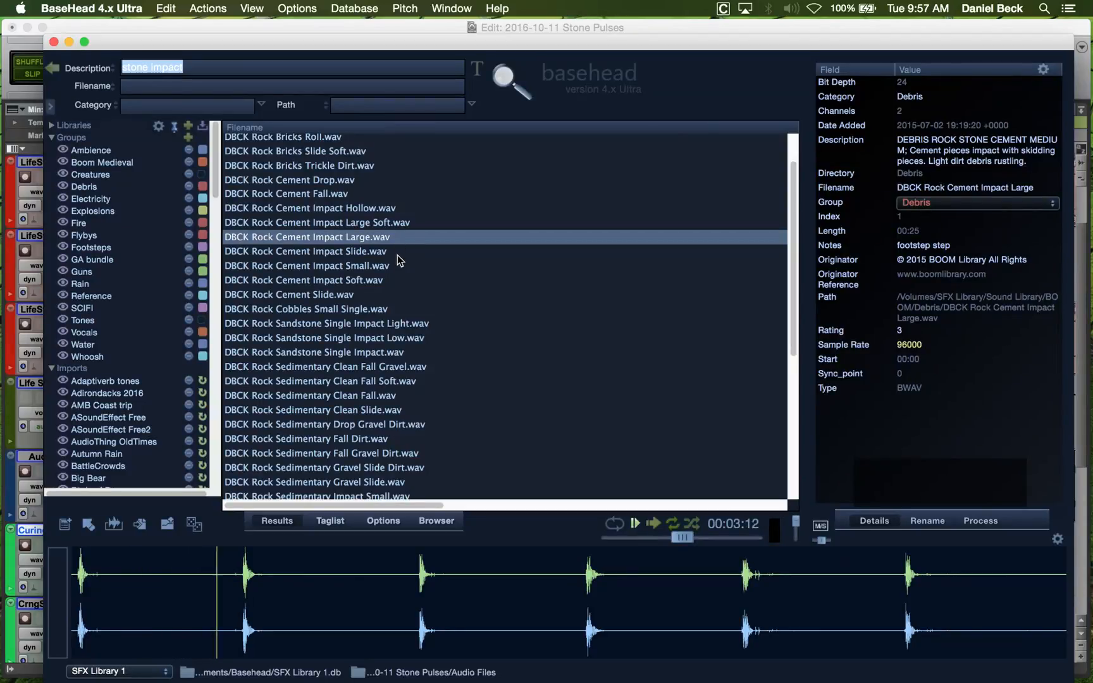
pyautogui.click(393, 252)
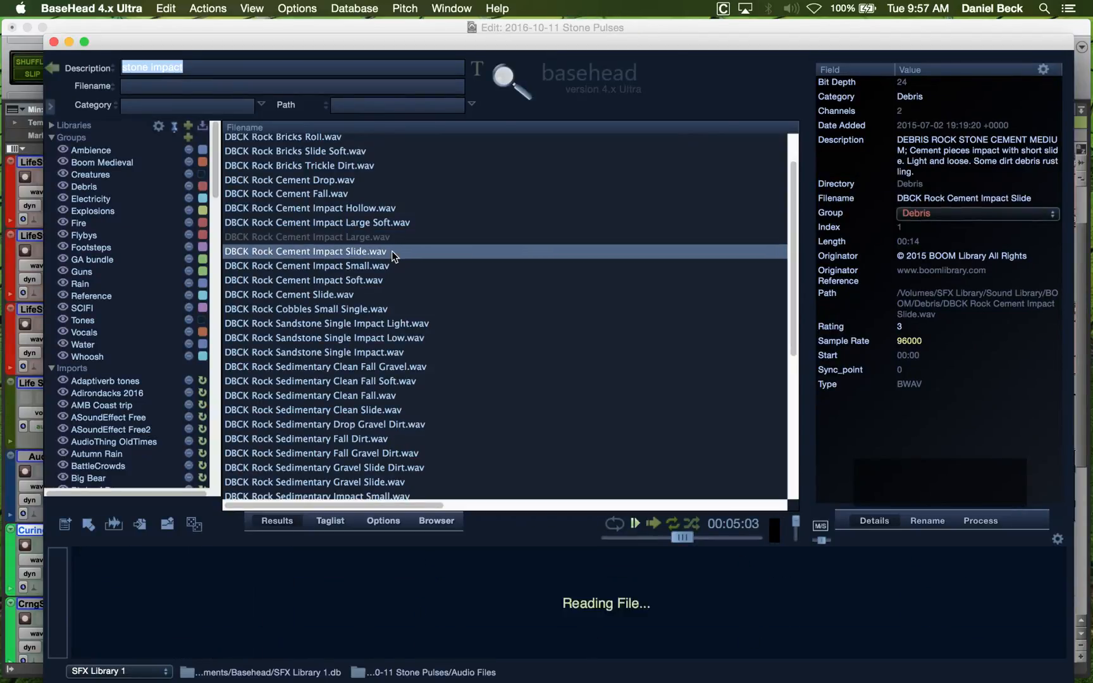
pyautogui.click(394, 223)
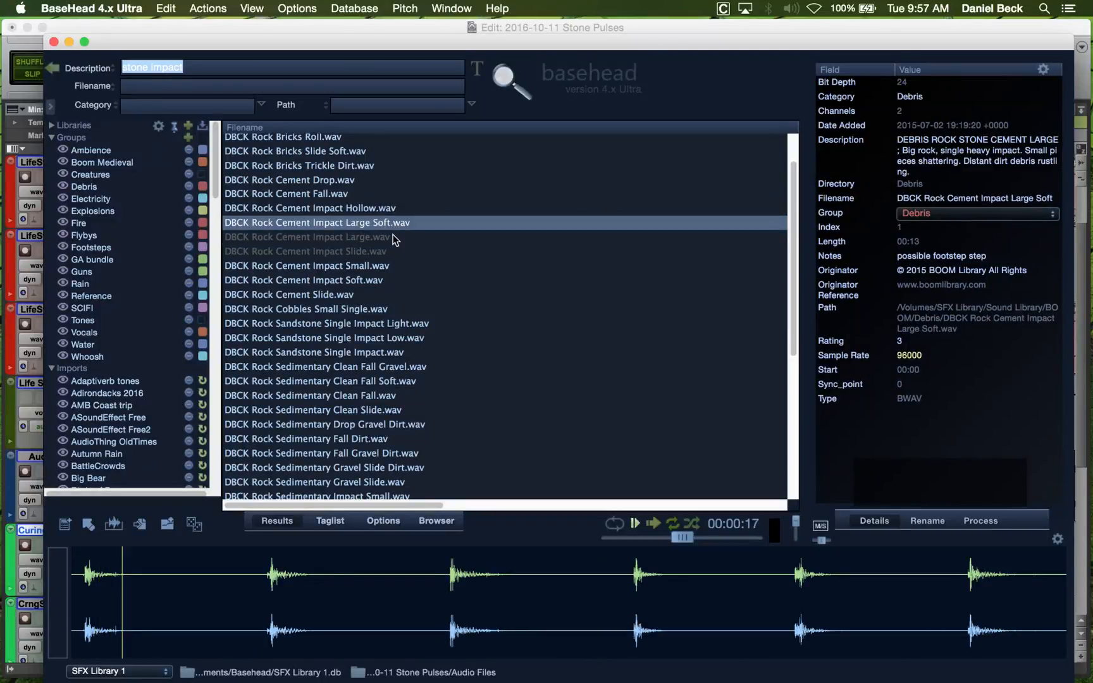
# Audition the individual hits in DBCK Rock Cement Impact Large.wav and send the recording to the CuringStone track in Pro Tools.
pyautogui.click(393, 237)
pyautogui.click(413, 604)
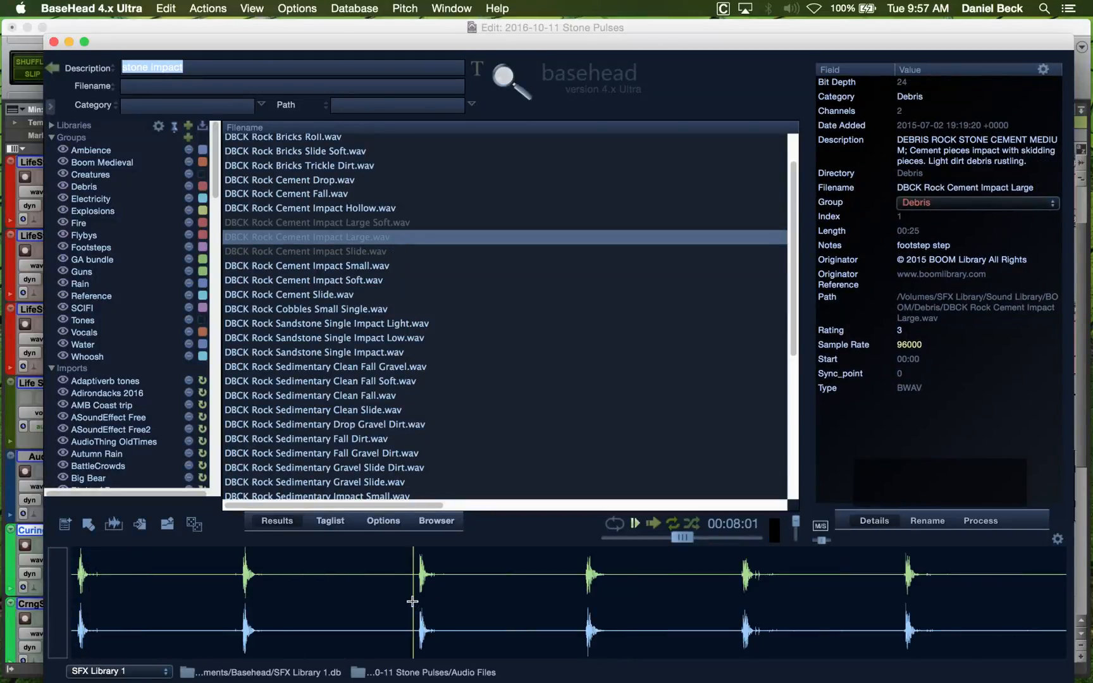
pyautogui.click(413, 605)
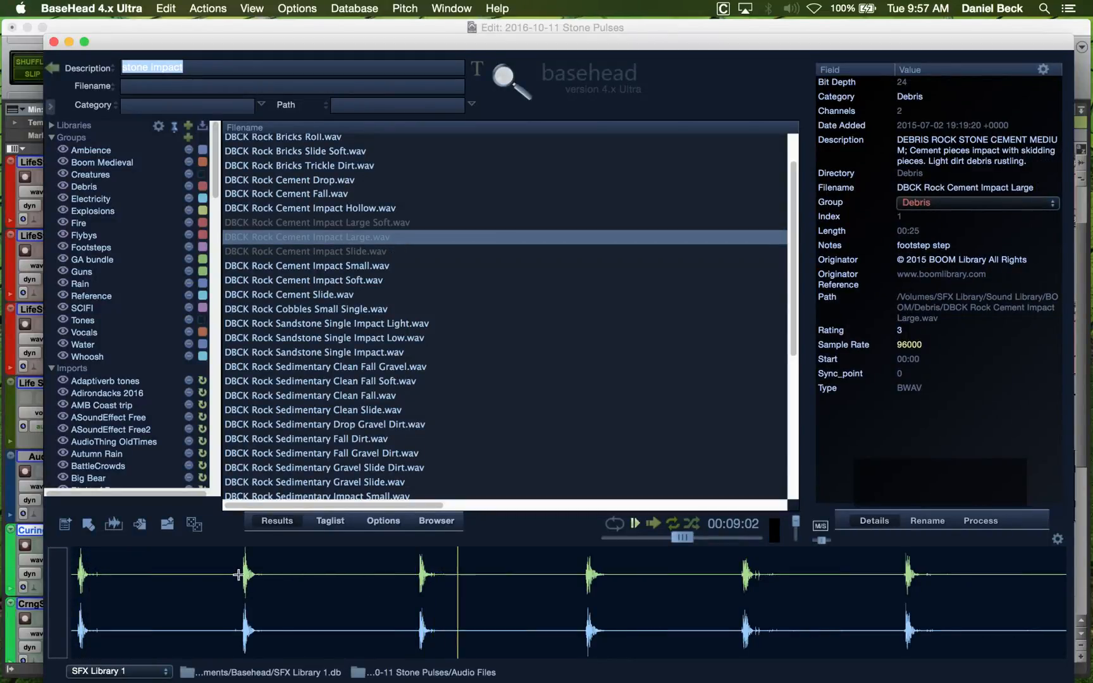
pyautogui.click(251, 585)
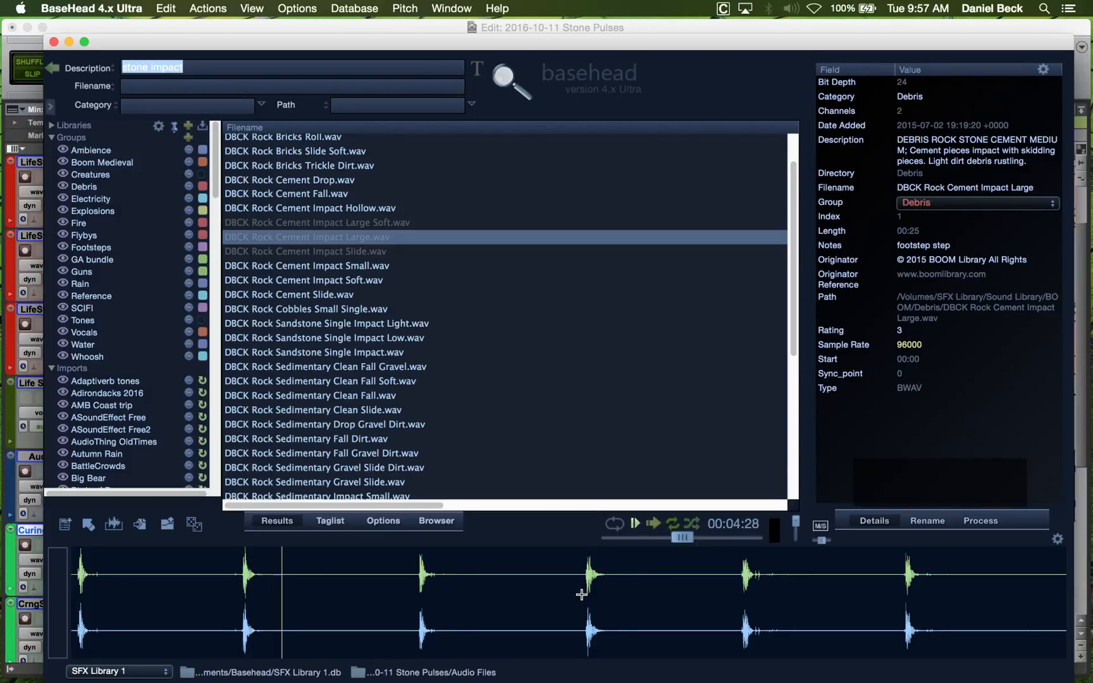
pyautogui.click(584, 589)
pyautogui.click(740, 586)
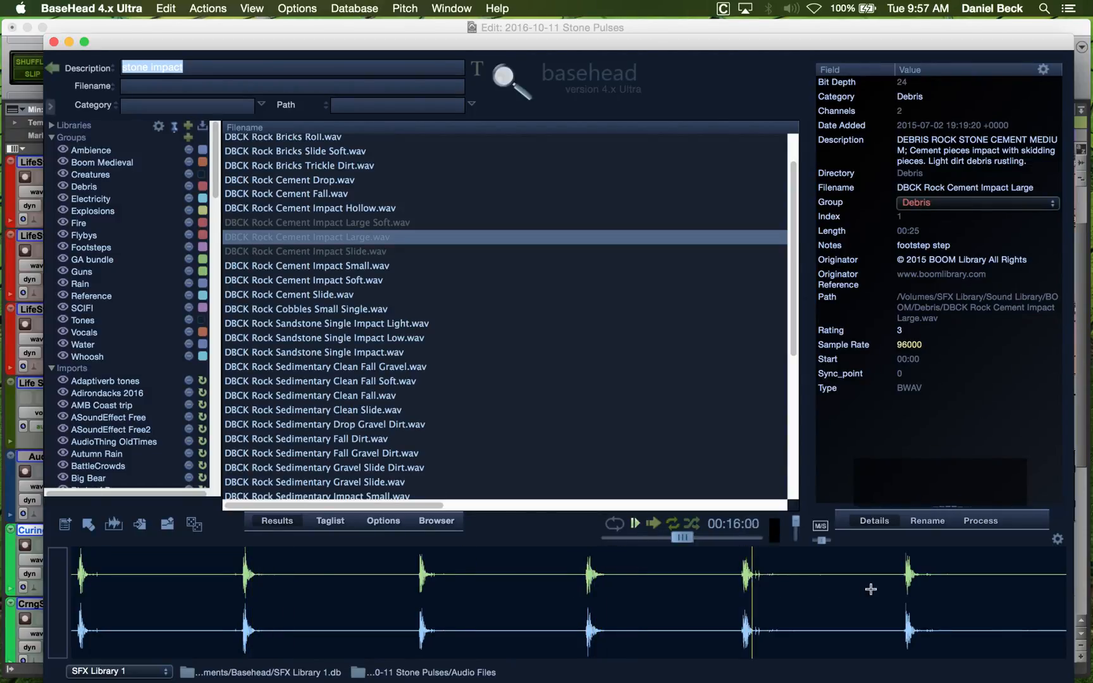
pyautogui.click(905, 586)
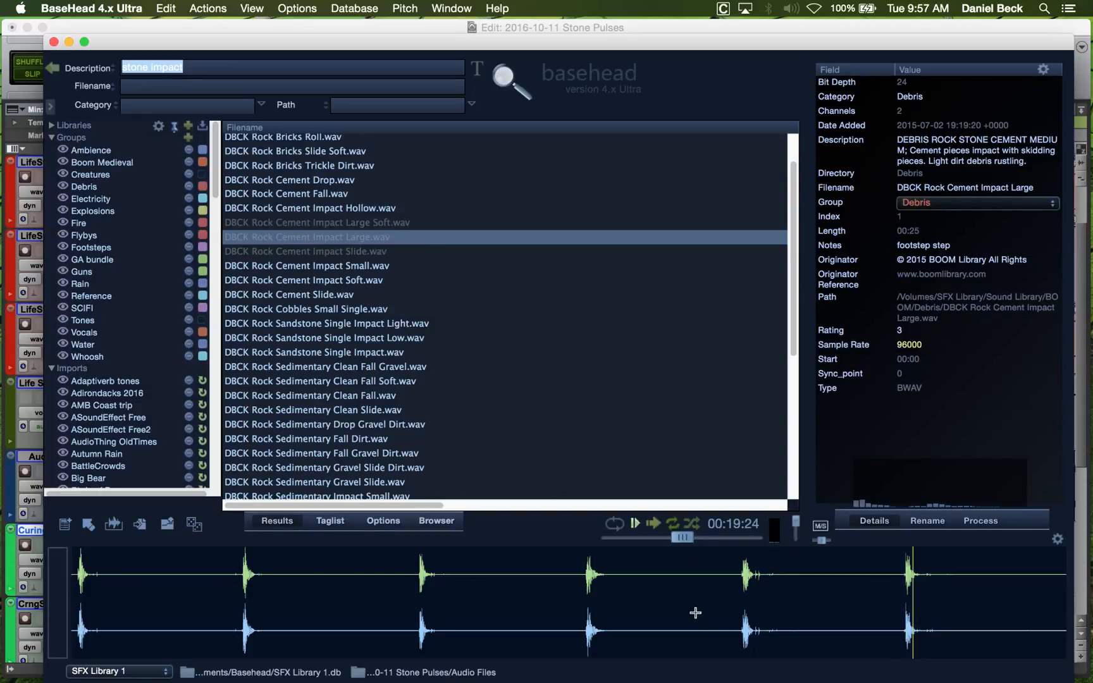
pyautogui.click(240, 586)
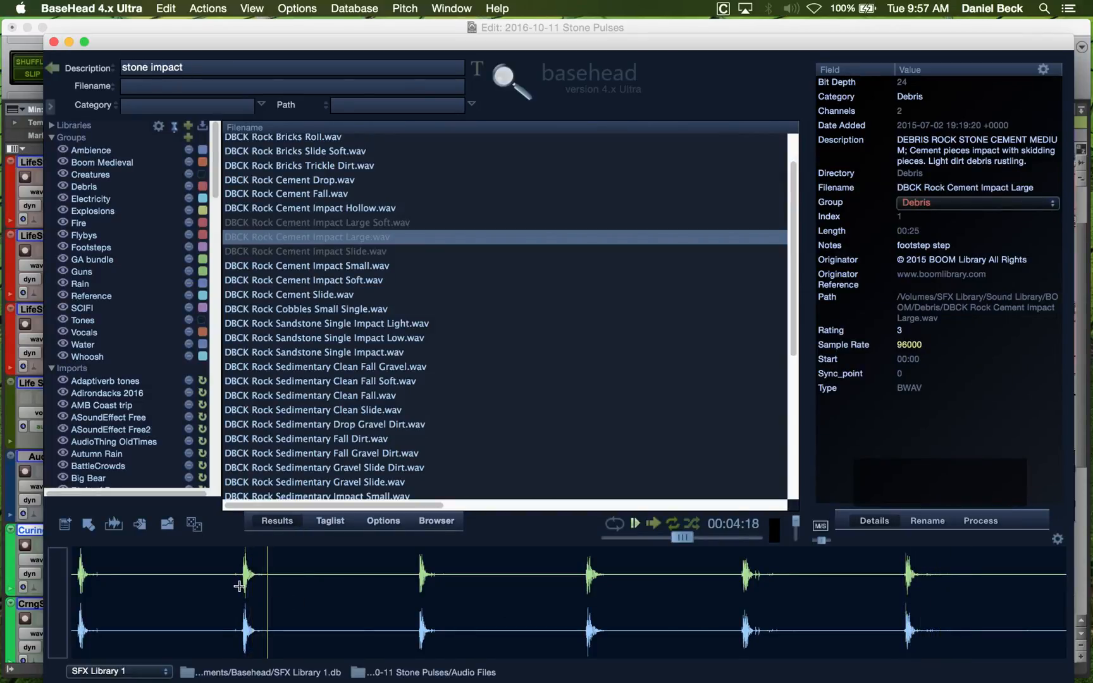
pyautogui.press('s')
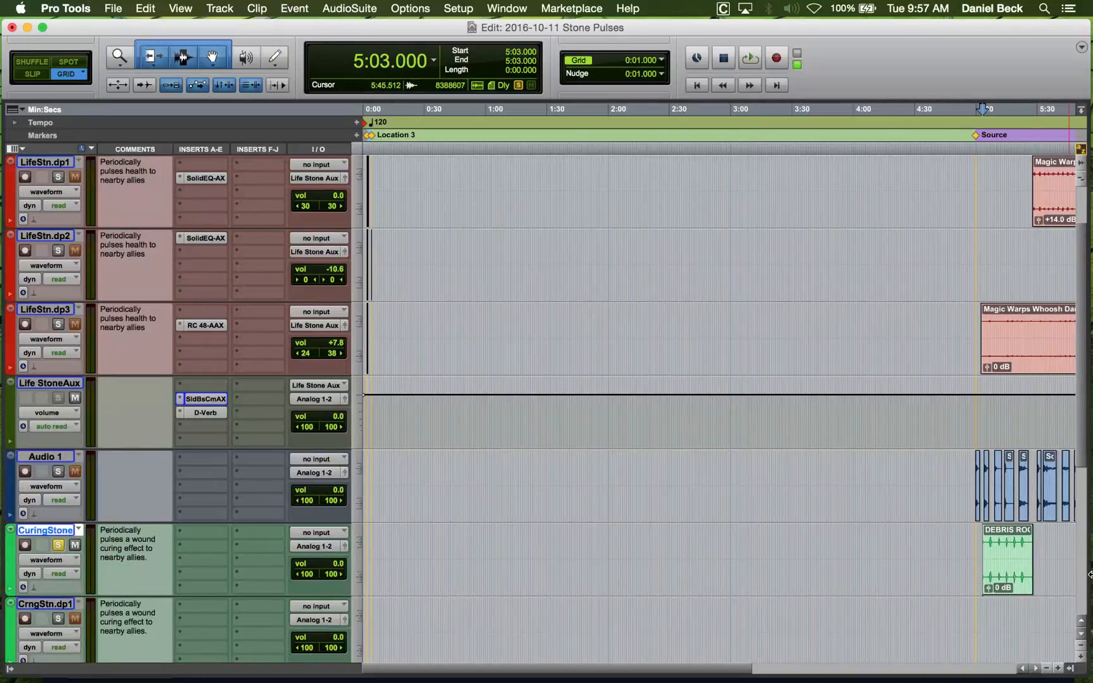
# Play the start of the imported debris clip on the CuringStone track from 5:02.
pyautogui.click(980, 538)
pyautogui.press('space')
pyautogui.press('t')
pyautogui.press('t')
pyautogui.press('t')
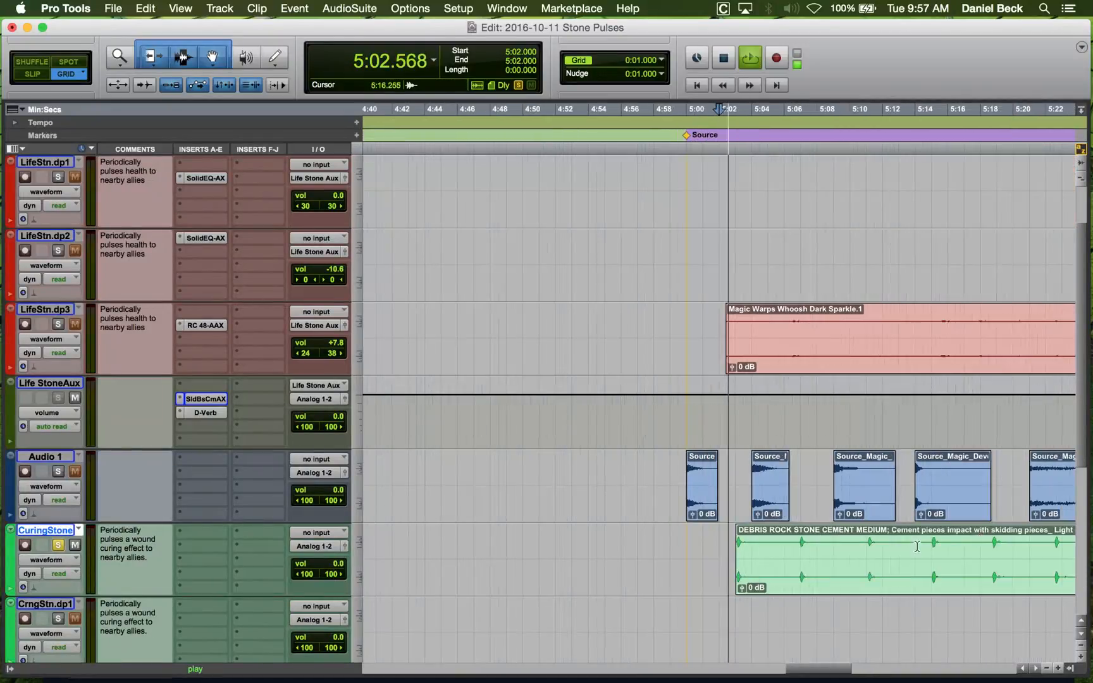
pyautogui.press('space')
# Switch to Slip mode and separate the first impact of the debris clip at 5:04.692.
pyautogui.press('F2')
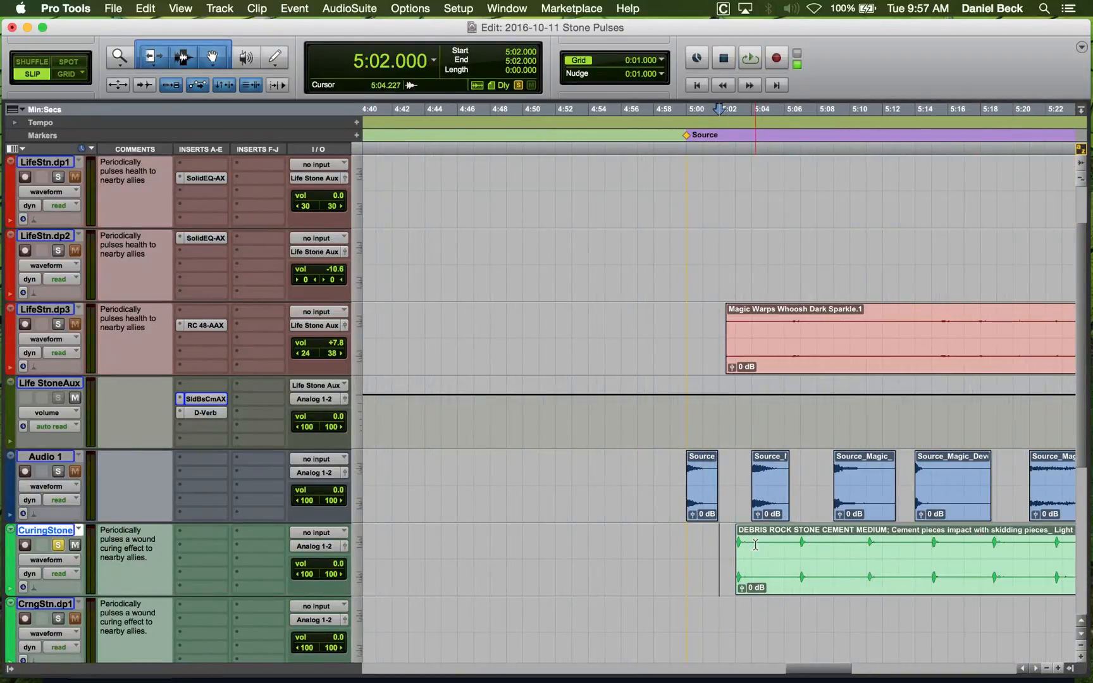
pyautogui.click(764, 560)
pyautogui.press('b')
pyautogui.click(752, 579)
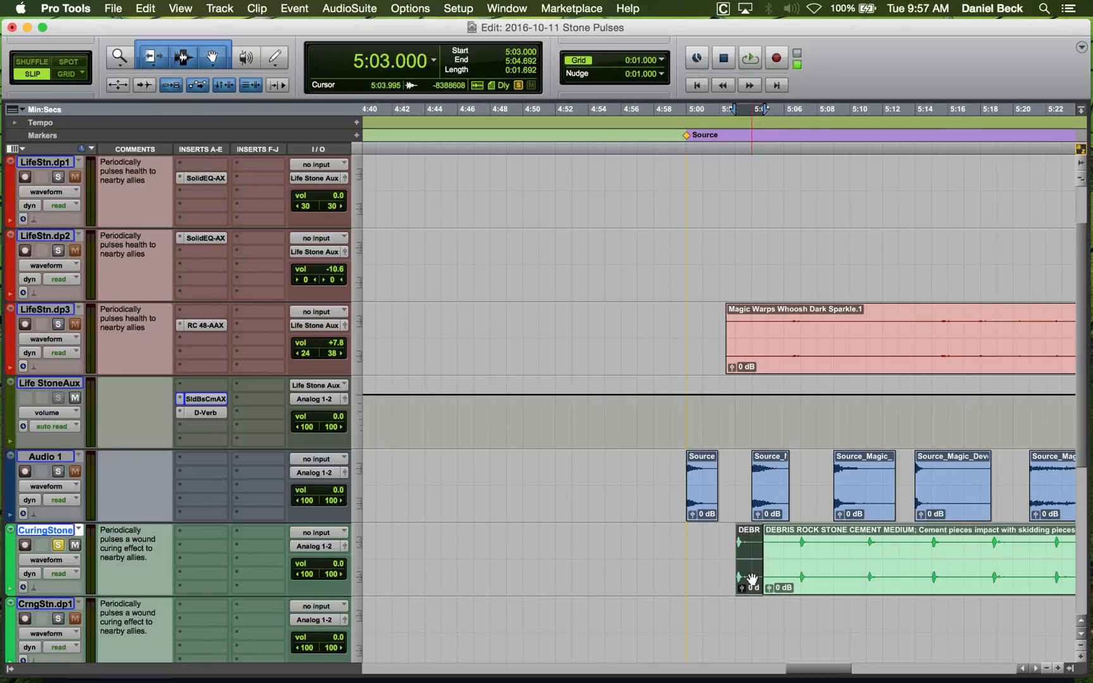
# Move the separated first impact to 0:03.947 on the CuringStone track, near the Location 3 marker.
pyautogui.hotkey('shift', 'Return')
pyautogui.press('Return')
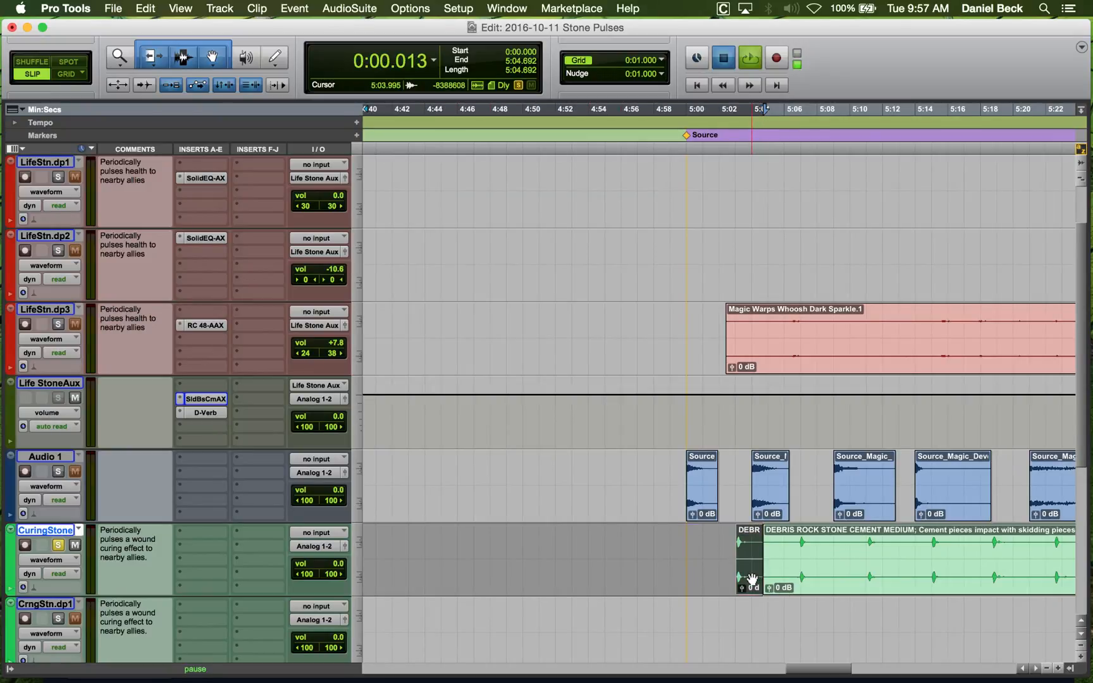
pyautogui.click(441, 534)
pyautogui.press('super+bracketright')
pyautogui.press('super+bracketright')
pyautogui.press('super+bracketright')
pyautogui.press('super+bracketright')
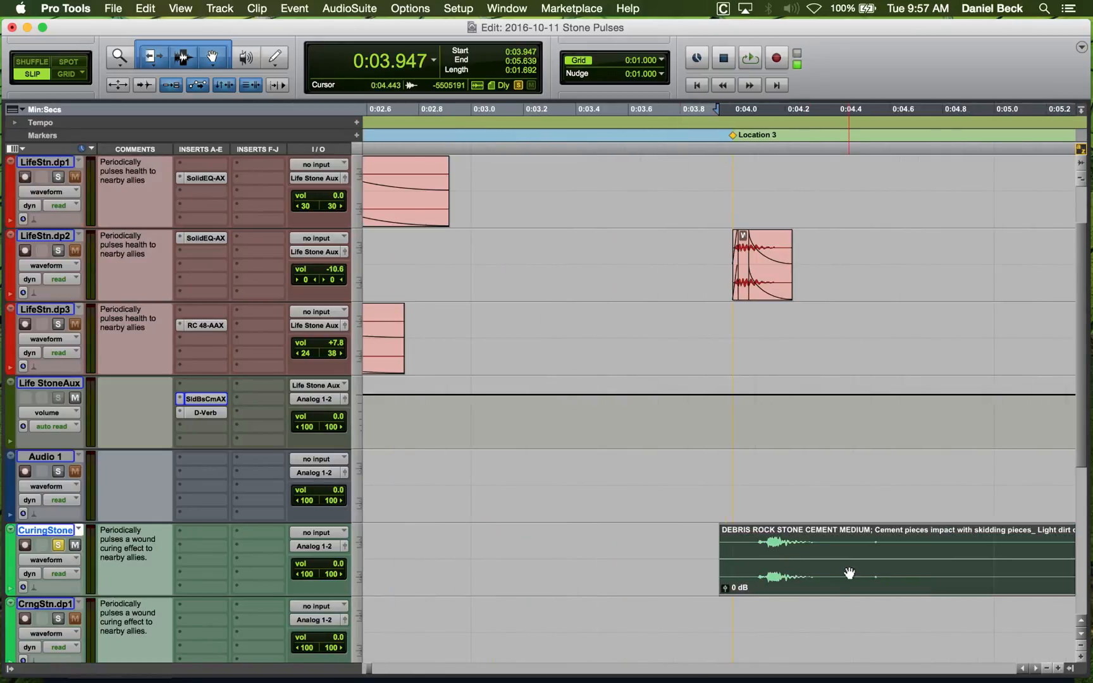
# Trim the start of the impact clip to its loud attack near 0:04.127 and add a short fade-in.
pyautogui.click(767, 545)
pyautogui.press('super+bracketright')
pyautogui.press('super+bracketright')
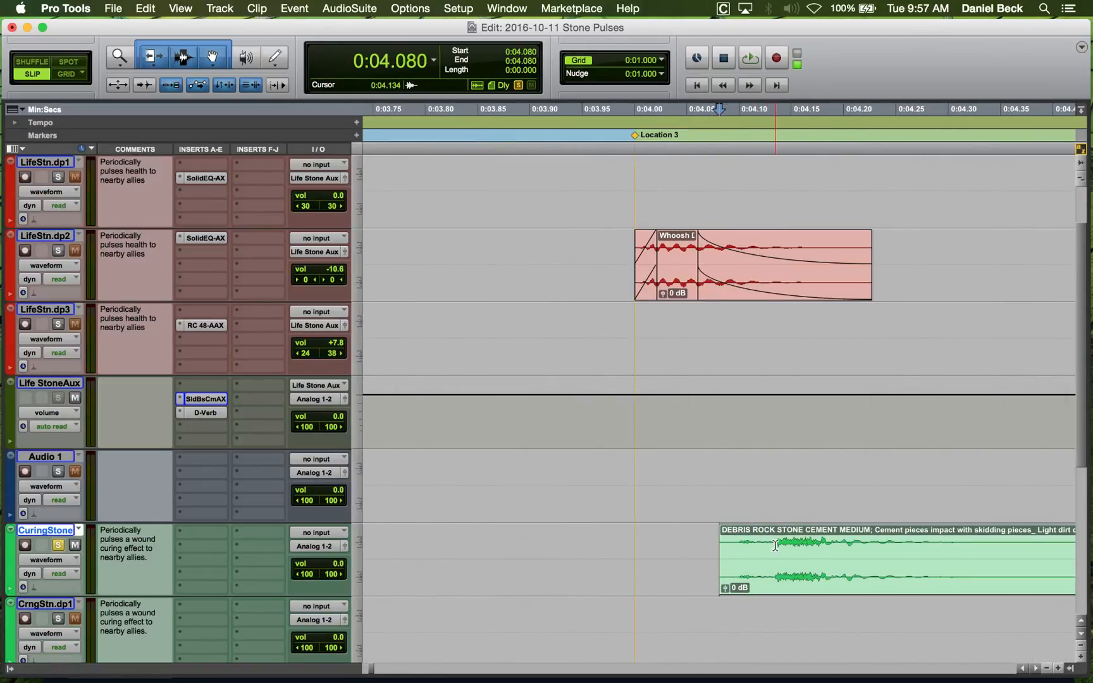
pyautogui.click(771, 546)
pyautogui.press('a')
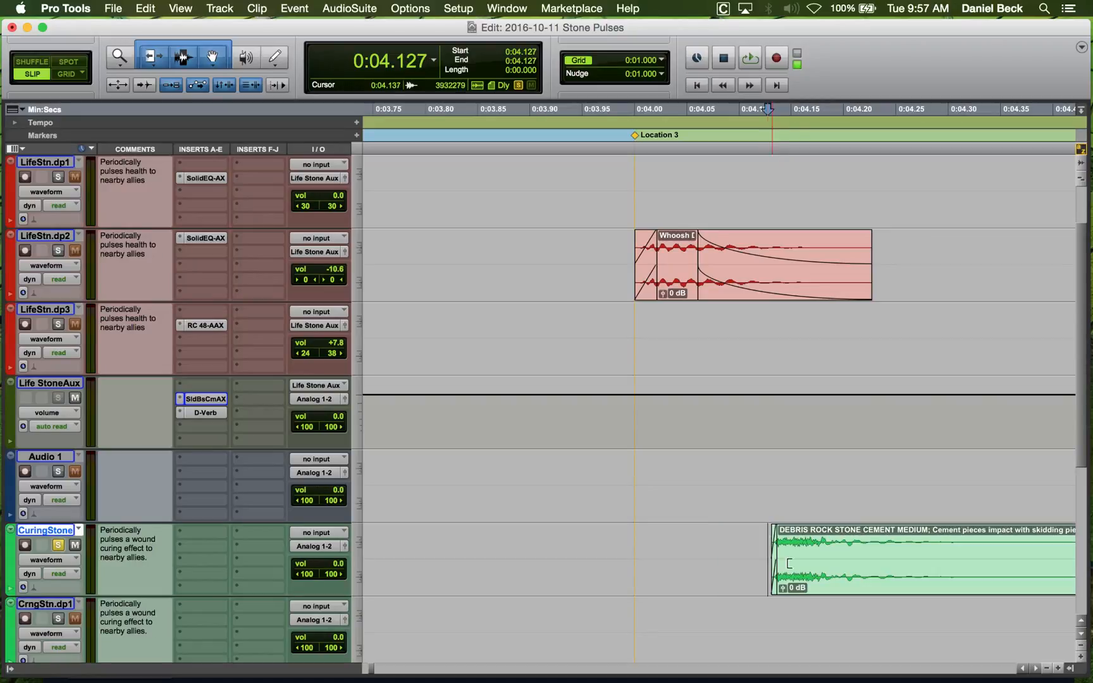
# Align the impact clip's start with the Location 3 marker at 0:04.001 and play it back.
pyautogui.moveTo(789, 563); pyautogui.dragTo(631, 544)
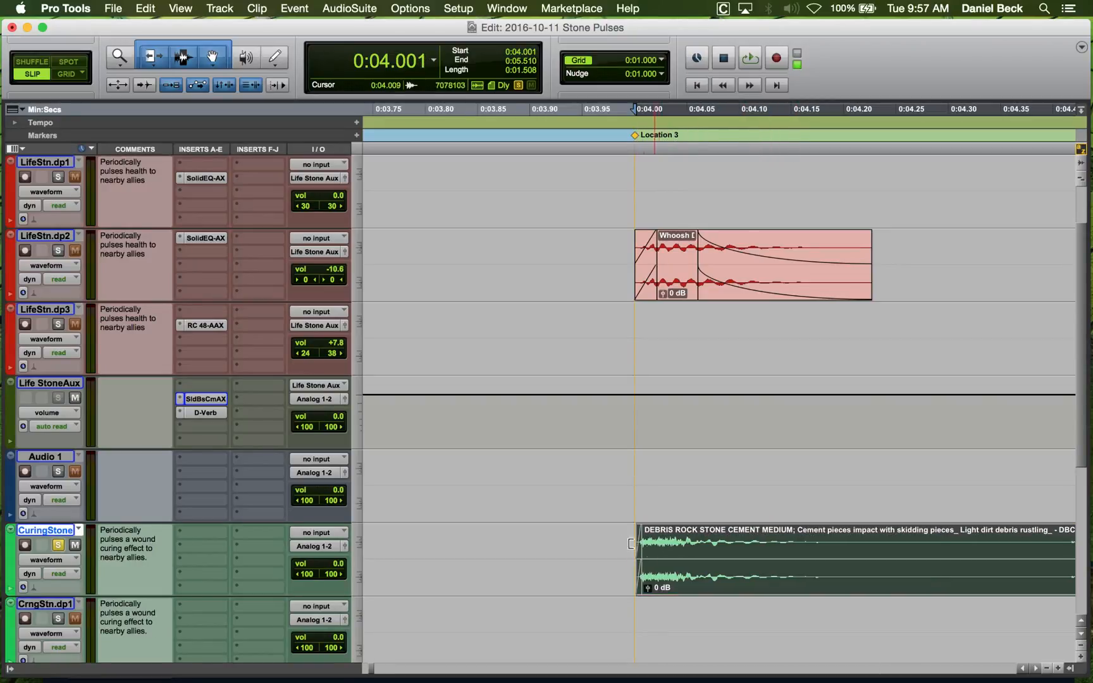
pyautogui.click(621, 536)
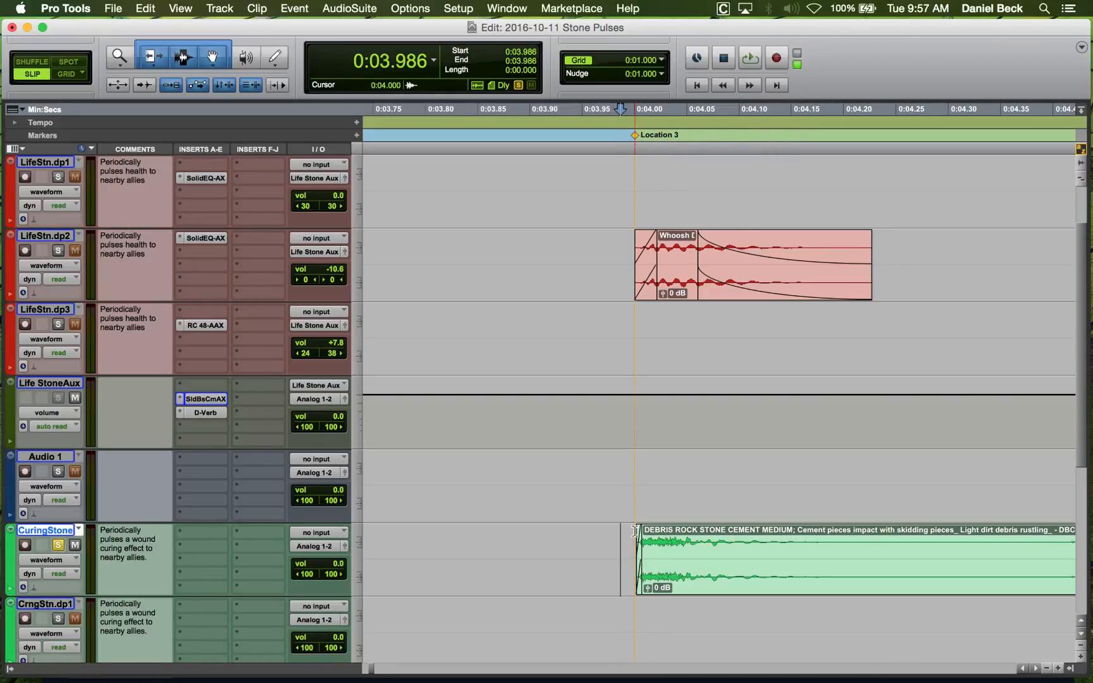
pyautogui.press('space')
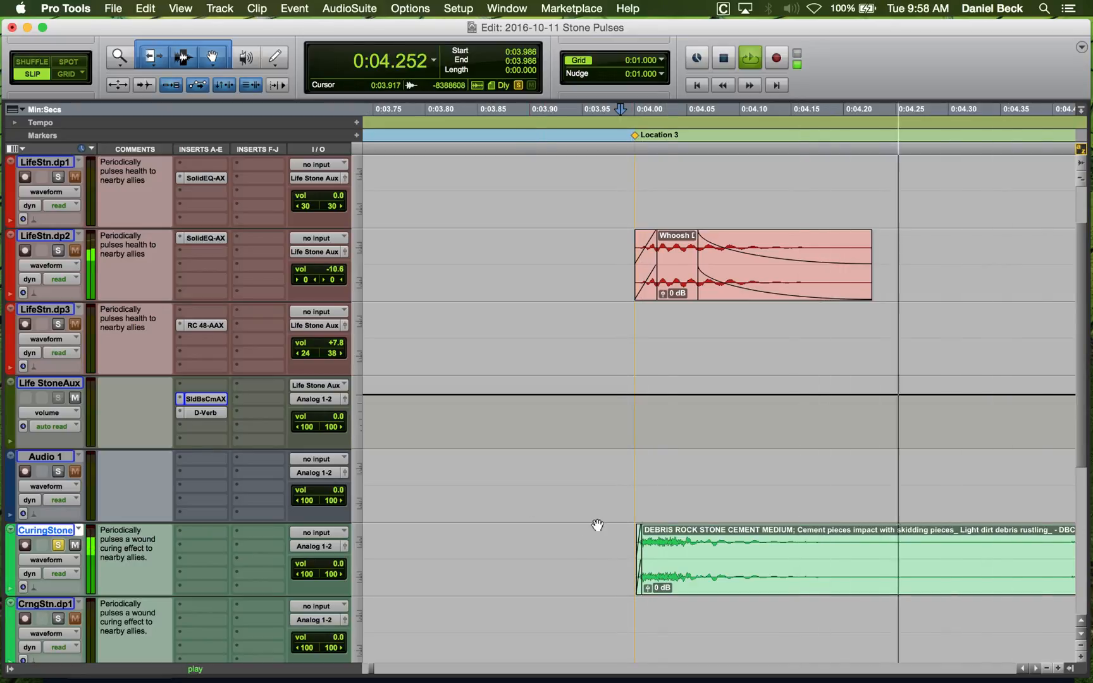
pyautogui.press('space')
pyautogui.press('super+bracketleft')
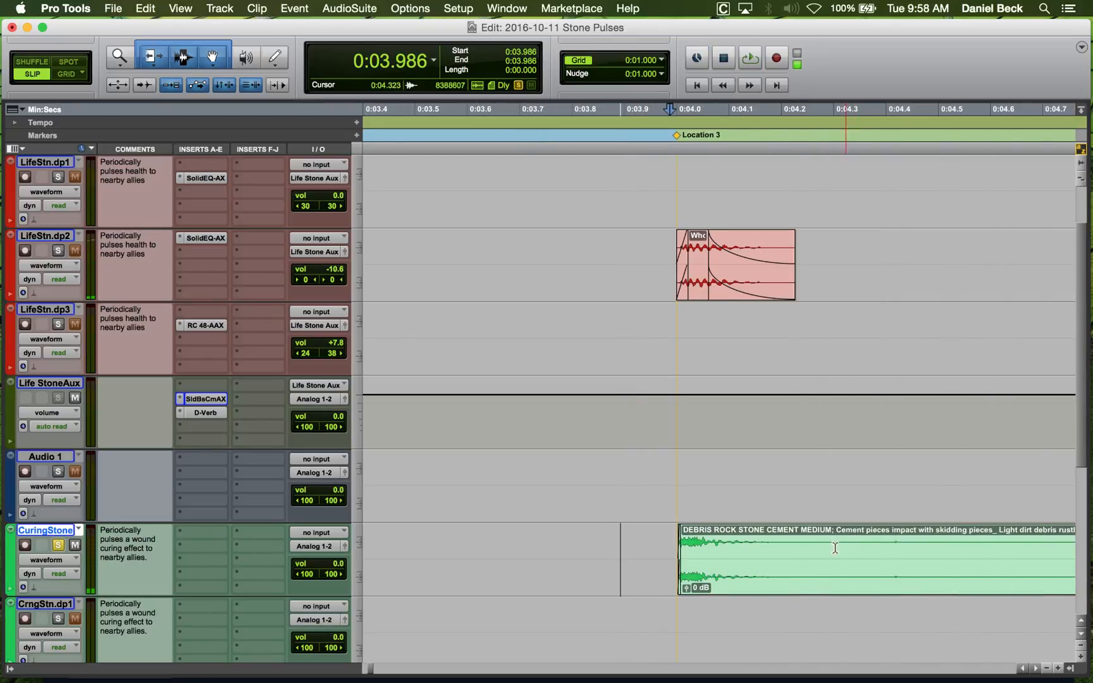
# Trim the impact clip's tail to about 0:04.39 and fade it out from 0:04.075.
pyautogui.click(882, 547)
pyautogui.press('s')
pyautogui.click(716, 543)
pyautogui.press('g')
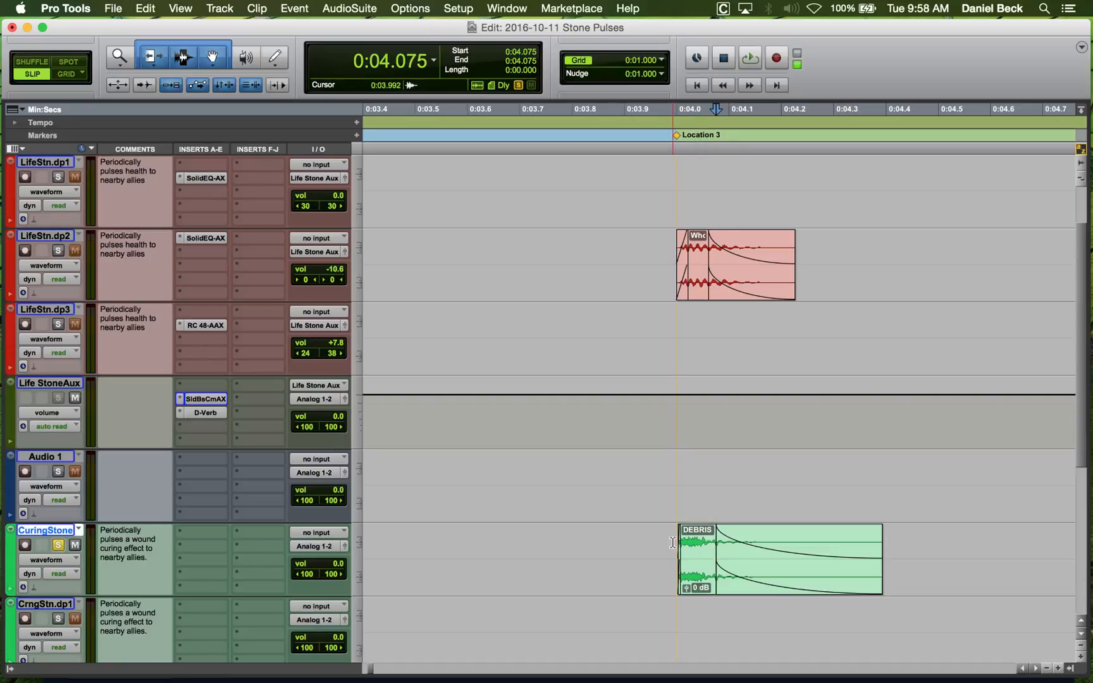
# Save the session and play the trimmed impact clip repeatedly from 0:03.995.
pyautogui.click(672, 543)
pyautogui.press('super+bracketright')
pyautogui.press('super+s')
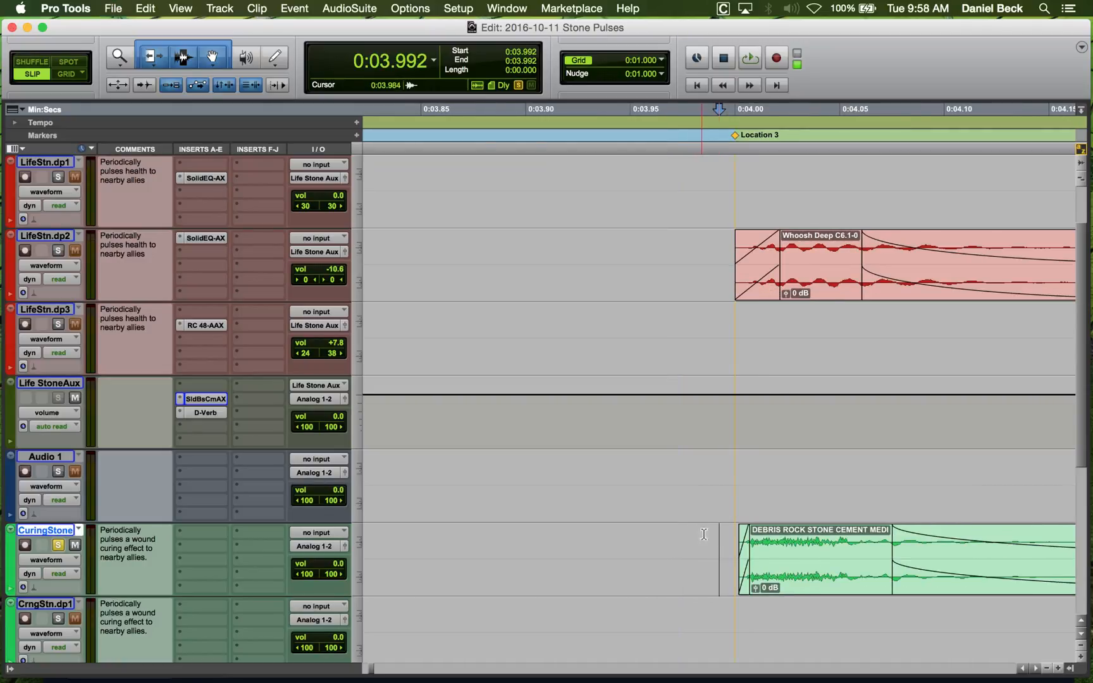
pyautogui.click(722, 544)
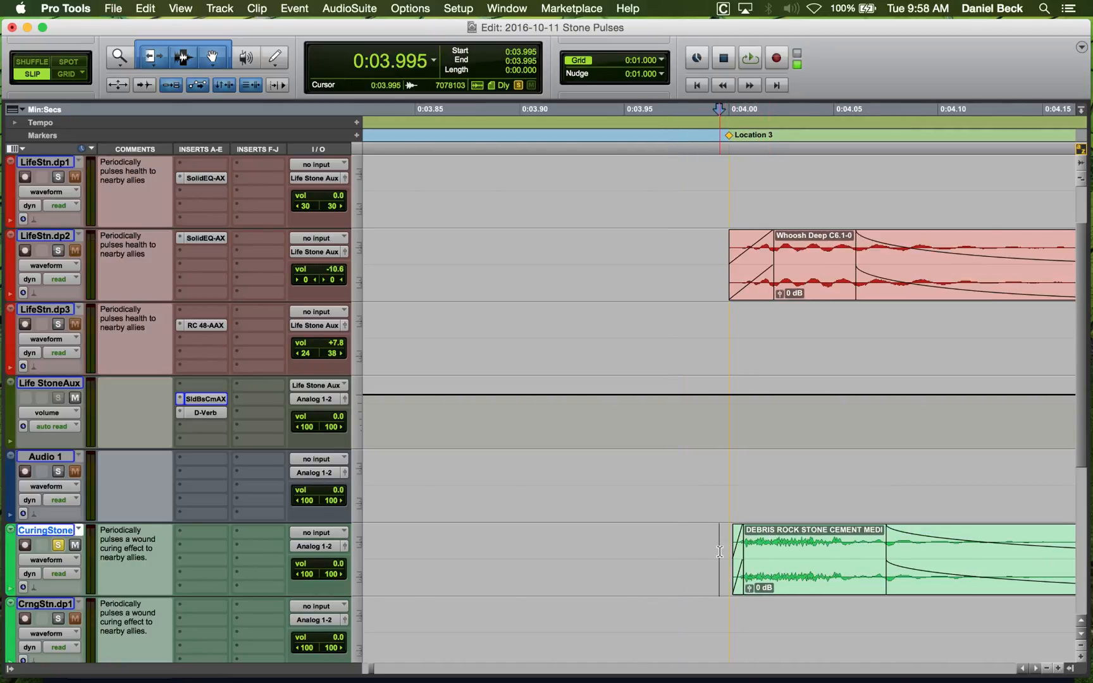
pyautogui.press('space')
pyautogui.press('space')
pyautogui.press('space')
pyautogui.press('space')
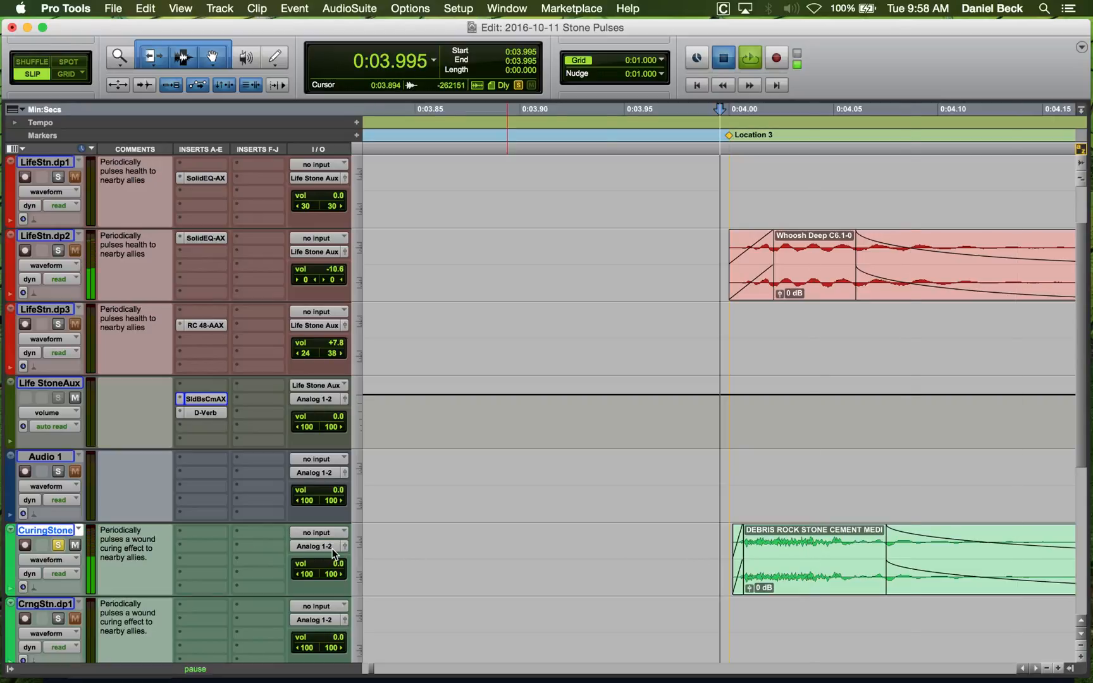
# Set the CuringStone track volume to -10.6 dB, then unsolo the track and play it back.
pyautogui.press('space')
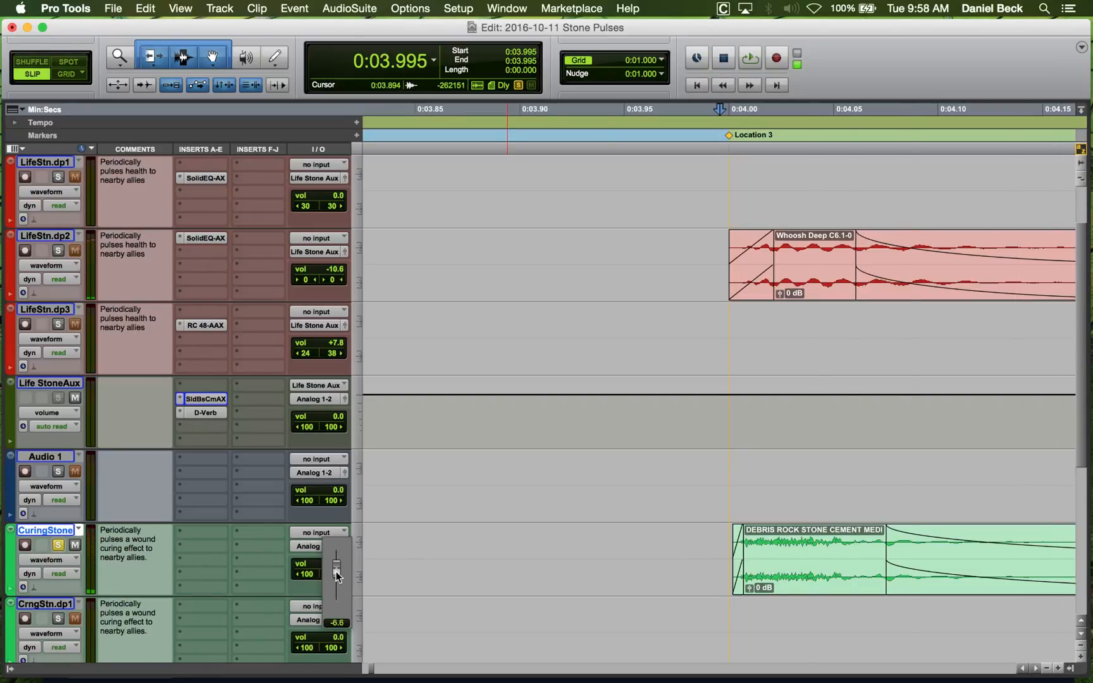
pyautogui.press('space')
pyautogui.click(57, 545)
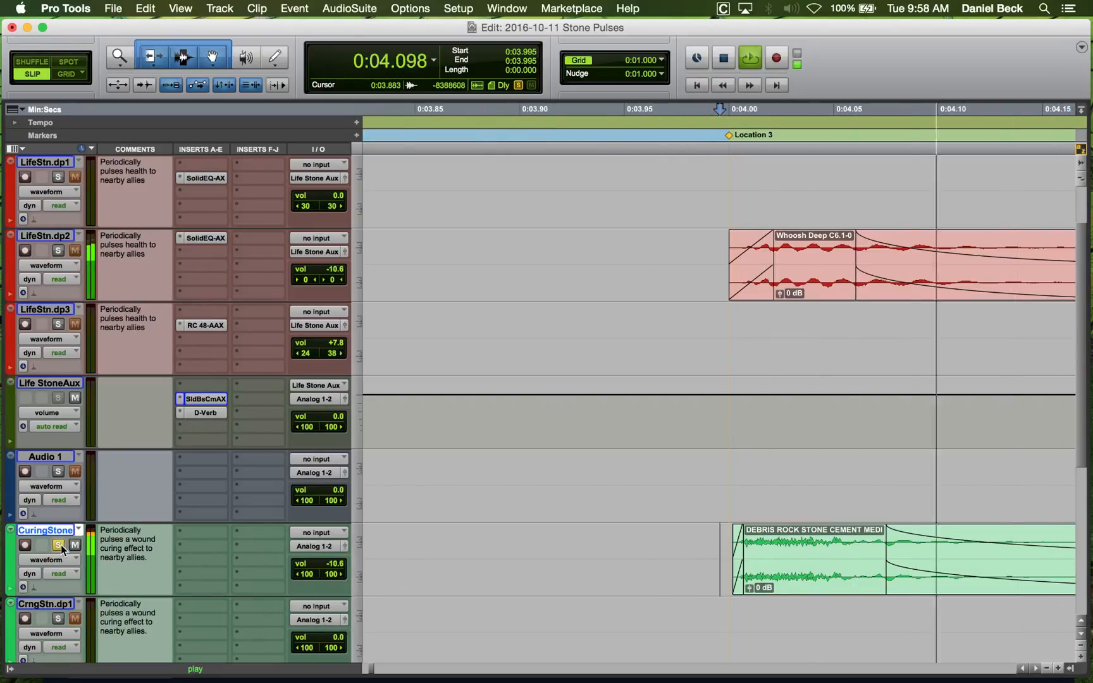
pyautogui.press('space')
pyautogui.press('r')
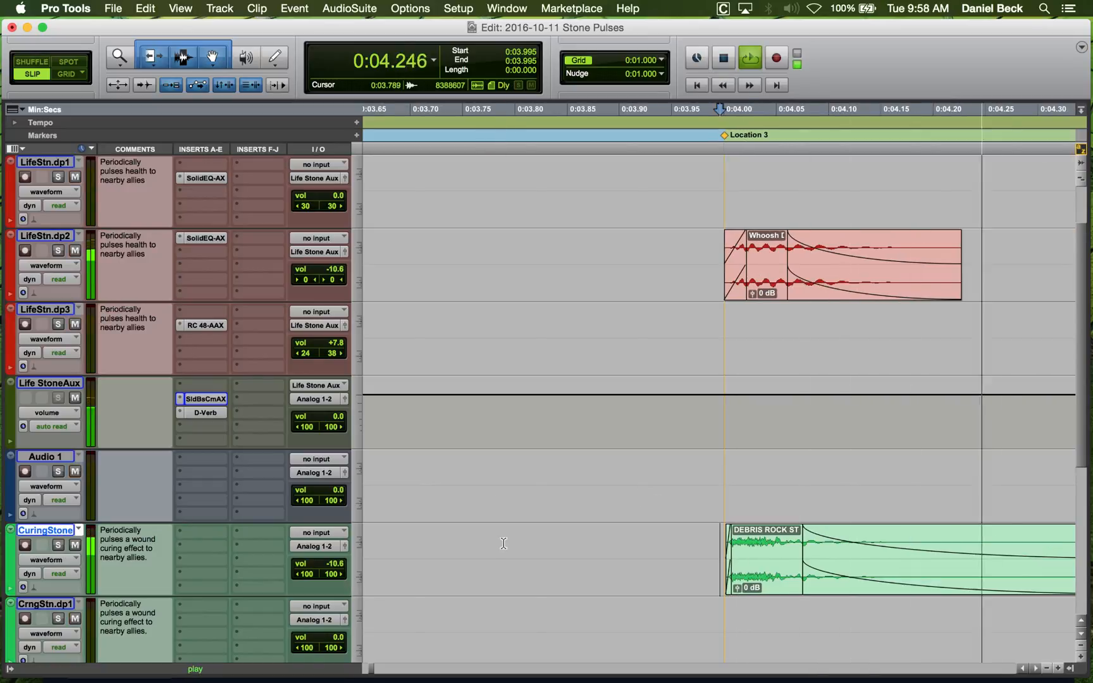
# Play the impact clip repeatedly from 0:03.995, toggling the mute on the LifeStn.dp2 track to compare the layers.
pyautogui.press('space')
pyautogui.press('r')
pyautogui.press('space')
pyautogui.press('space')
pyautogui.press('space')
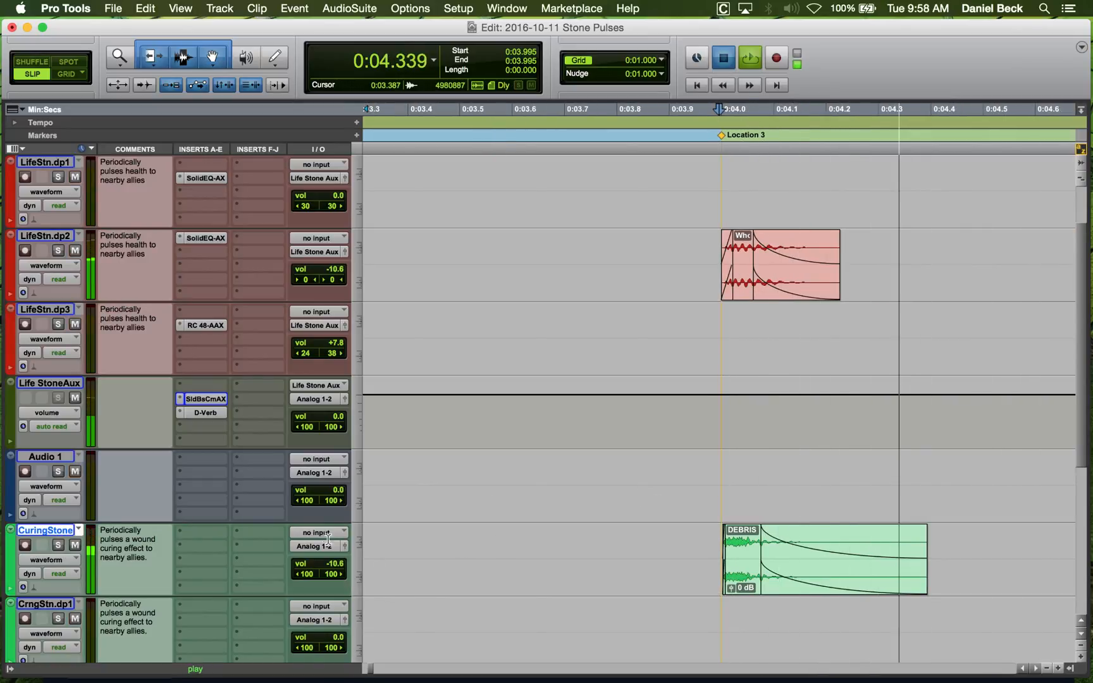
pyautogui.click(76, 251)
pyautogui.click(75, 251)
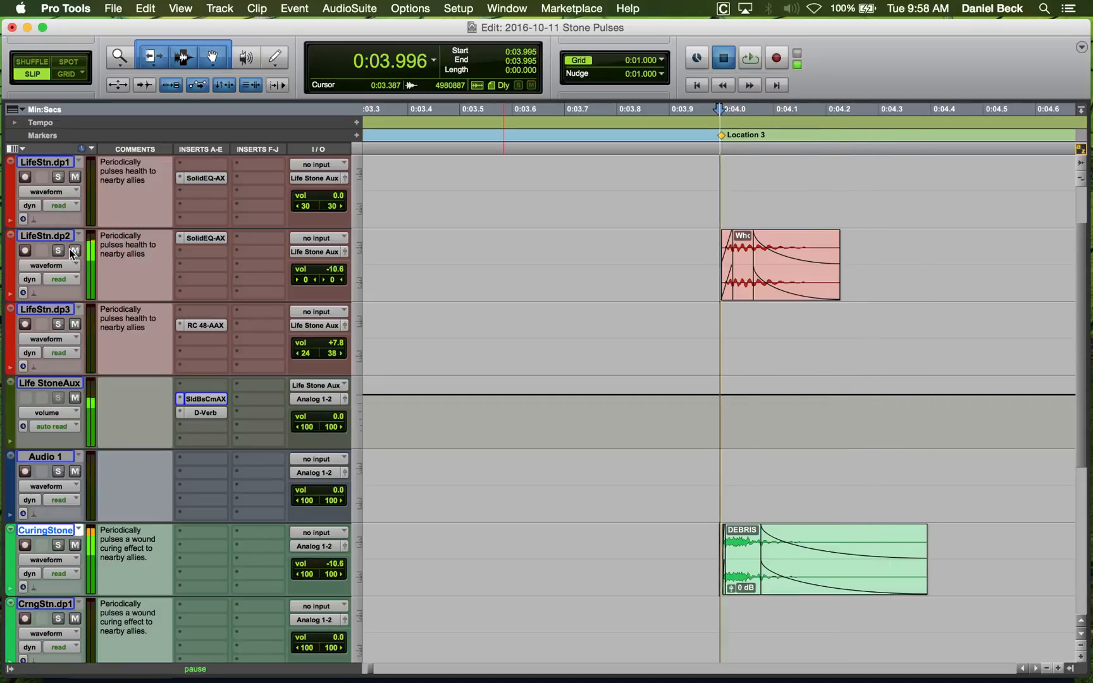
pyautogui.press('space')
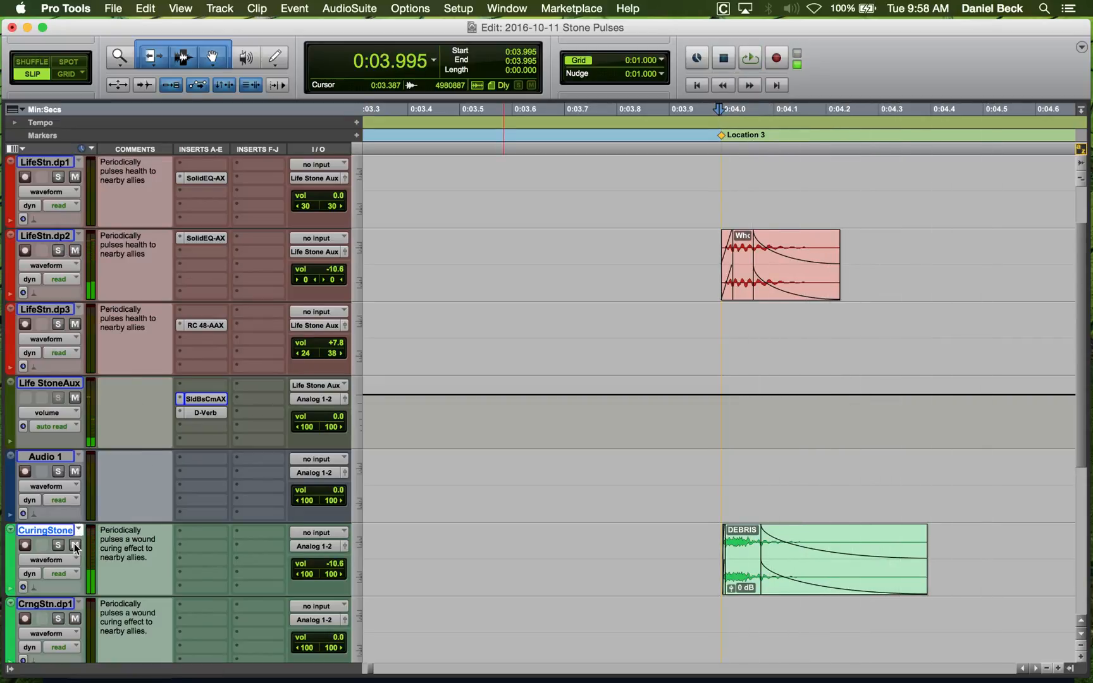
# Set the CuringStone track volume to -13.9 dB and play it back from 0:03.995.
pyautogui.moveTo(335, 563); pyautogui.dragTo(336, 567)
pyautogui.press('space')
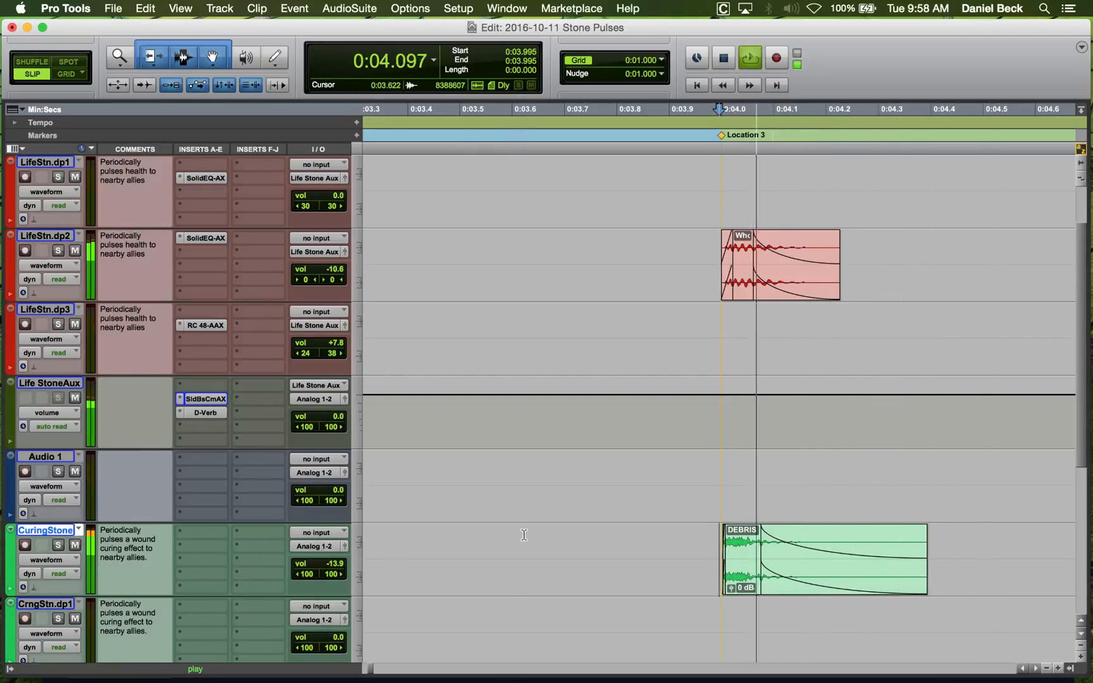
pyautogui.press('space')
# Solo the Life Stone track and play its pulse clip from the Location 2 marker.
pyautogui.press('super+bracketleft')
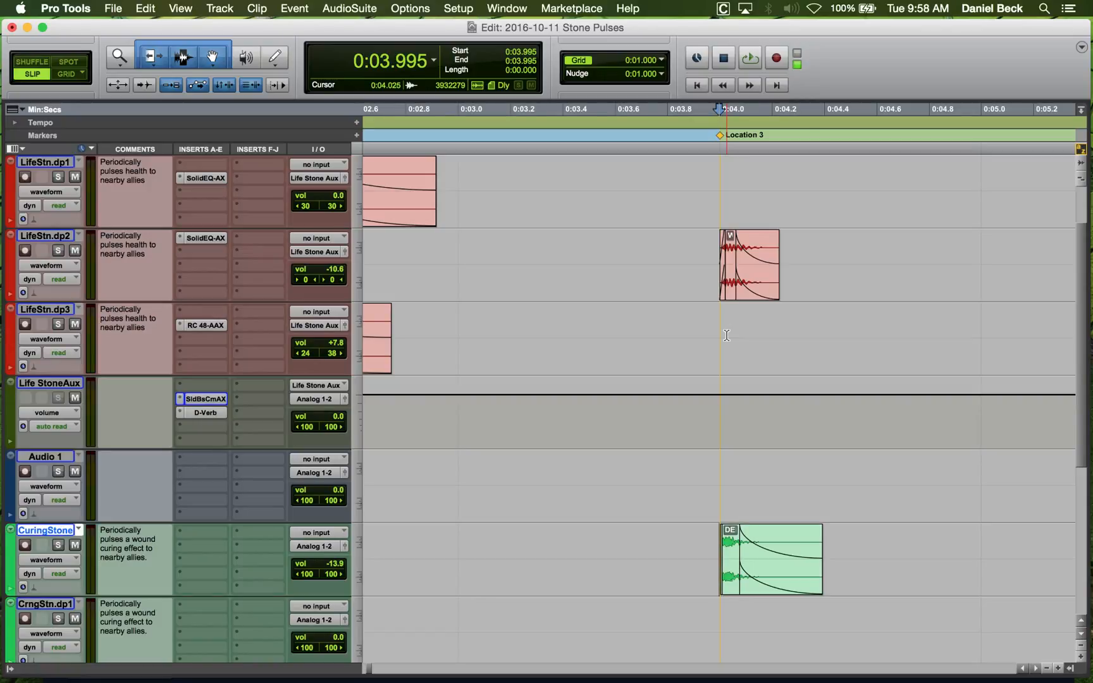
pyautogui.press('r')
pyautogui.press('r')
pyautogui.press('r')
pyautogui.press('r')
pyautogui.press('r')
pyautogui.press('r')
pyautogui.press('r')
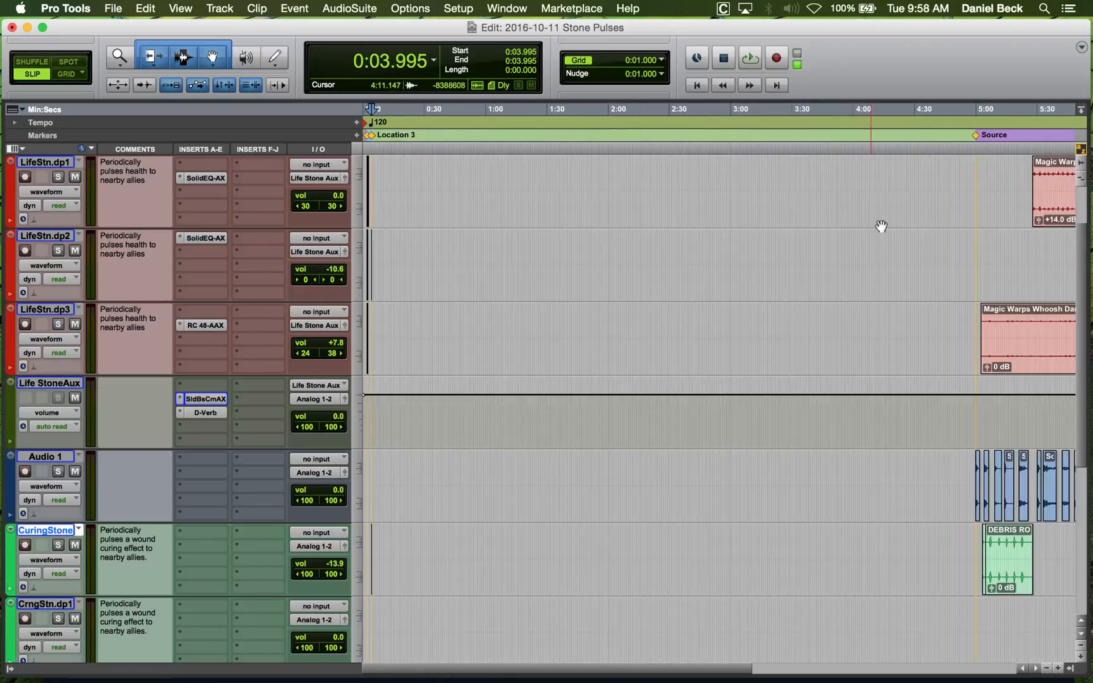
pyautogui.scroll(3, 578, 231)
pyautogui.press('r')
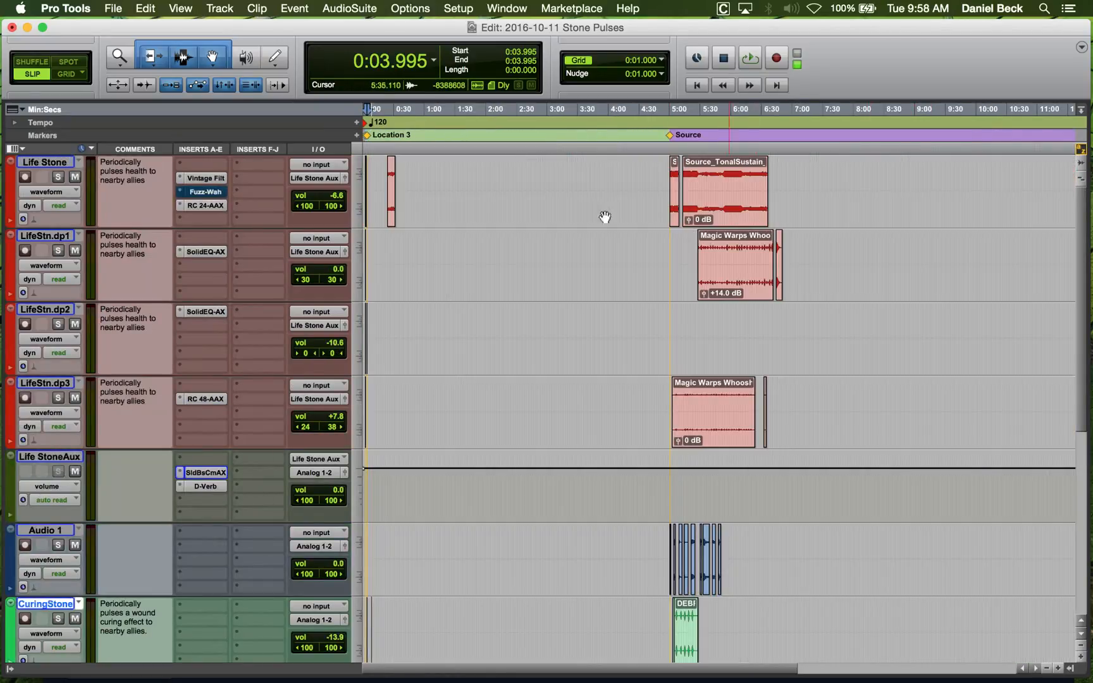
pyautogui.press('t')
pyautogui.press('t')
pyautogui.press('t')
pyautogui.press('t')
pyautogui.click(389, 182)
pyautogui.hotkey('shift', 's')
pyautogui.press('Tab')
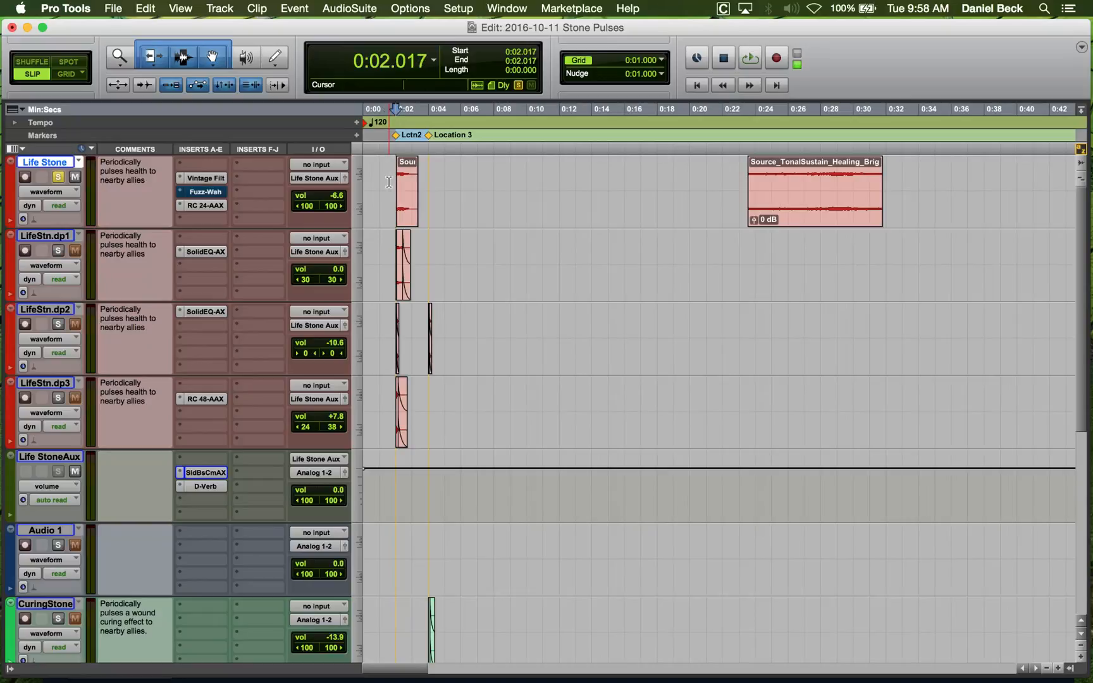
pyautogui.press('space')
# Audition the Life Stone track's bright tonal sustain clips from 0:29.350, 6:01.859 and 5:26.008.
pyautogui.click(853, 180)
pyautogui.press('r')
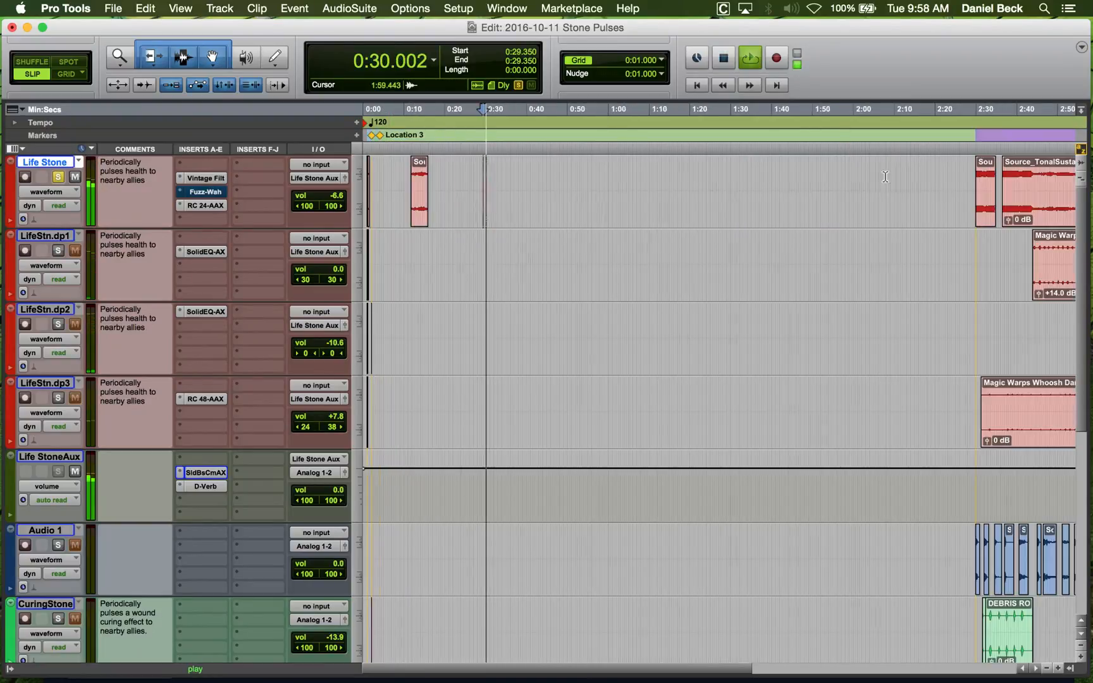
pyautogui.press('r')
pyautogui.press('r')
pyautogui.press('space')
pyautogui.click(739, 179)
pyautogui.press('t')
pyautogui.press('t')
pyautogui.press('space')
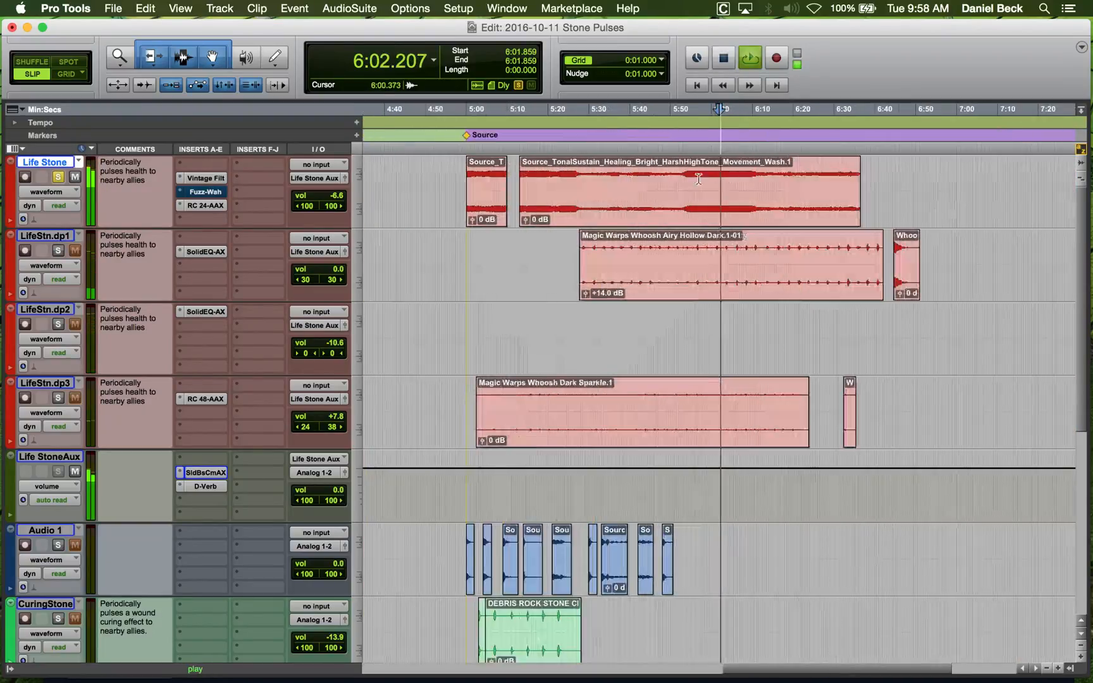
pyautogui.press('space')
pyautogui.click(573, 184)
pyautogui.press('space')
pyautogui.press('t')
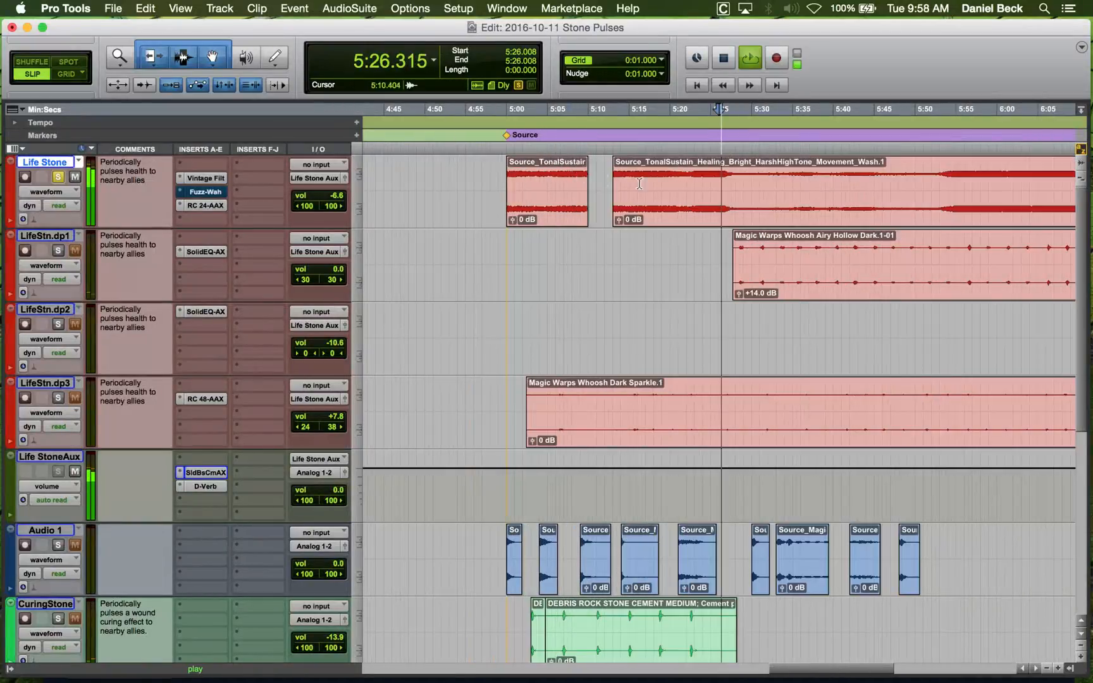
pyautogui.press('space')
# Play the first tonal sustain clip in the Life Stone track's Source section from 5:04.552.
pyautogui.click(545, 181)
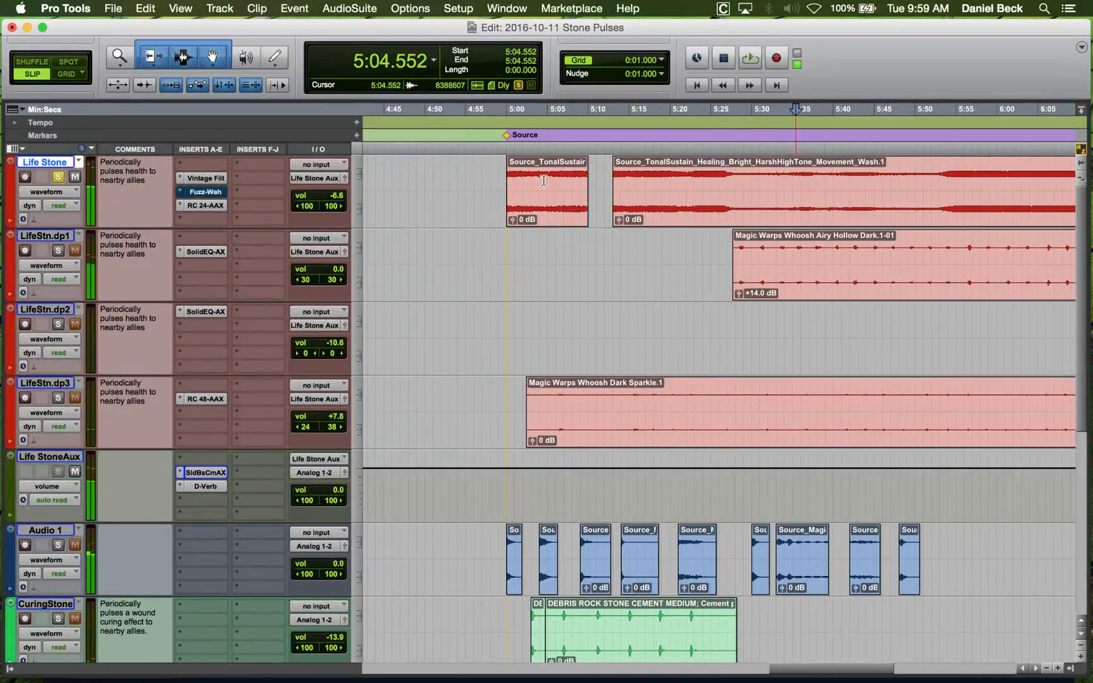
pyautogui.press('space')
pyautogui.press('space')
pyautogui.press('space')
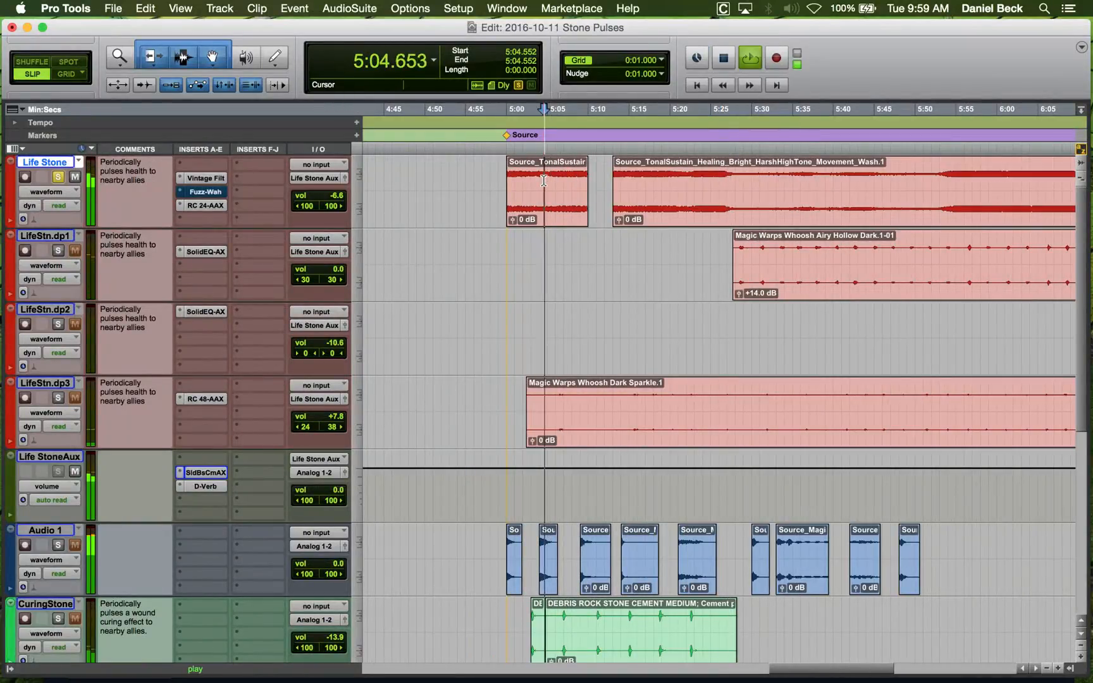
pyautogui.press('space')
# Copy the Life Stone track's tonal sustain clip that spans 5:00.000 to 5:10.013.
pyautogui.click(543, 215)
pyautogui.press('r')
pyautogui.press('r')
pyautogui.press('r')
pyautogui.press('r')
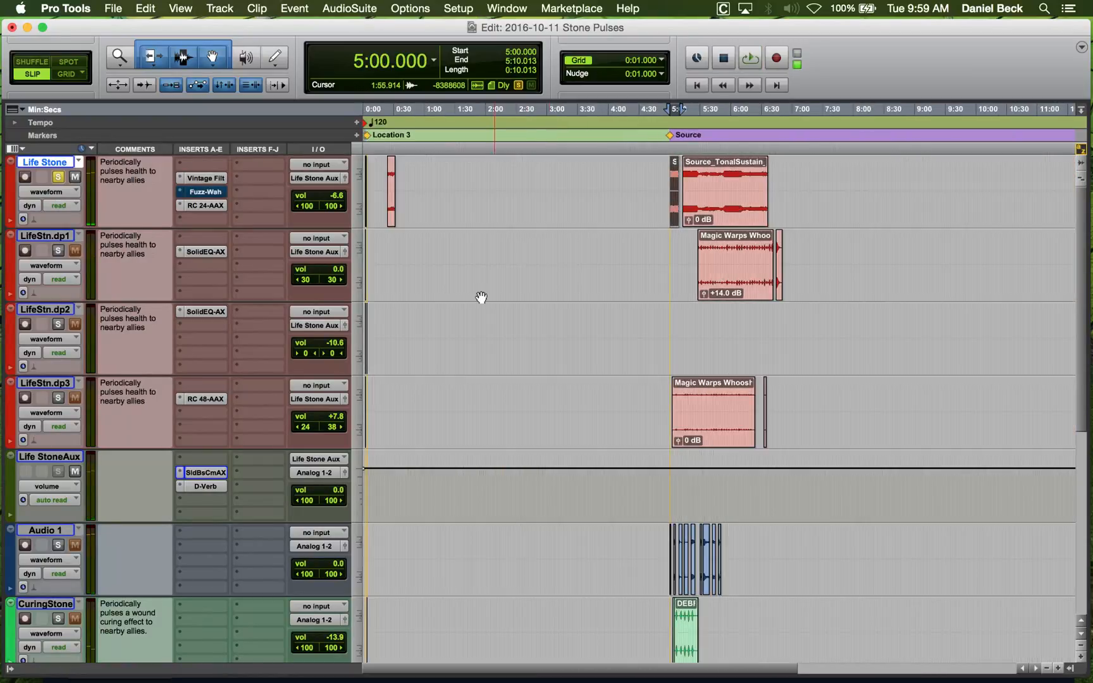
# Paste the tonal sustain clip onto the CrngStn.dp1 track at 0:03.999, beside the Location 3 marker.
pyautogui.click(368, 393)
pyautogui.press('t')
pyautogui.press('t')
pyautogui.press('t')
pyautogui.press('t')
pyautogui.scroll(-4, 380, 417)
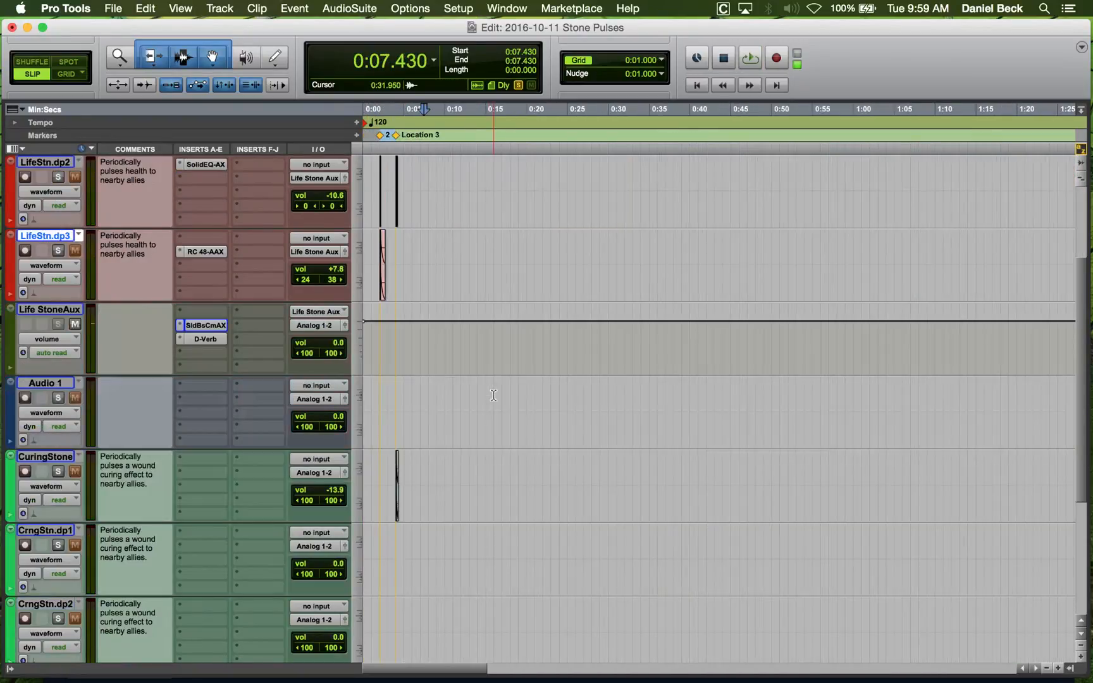
pyautogui.click(400, 525)
pyautogui.press('t')
pyautogui.press('t')
pyautogui.press('t')
pyautogui.press('t')
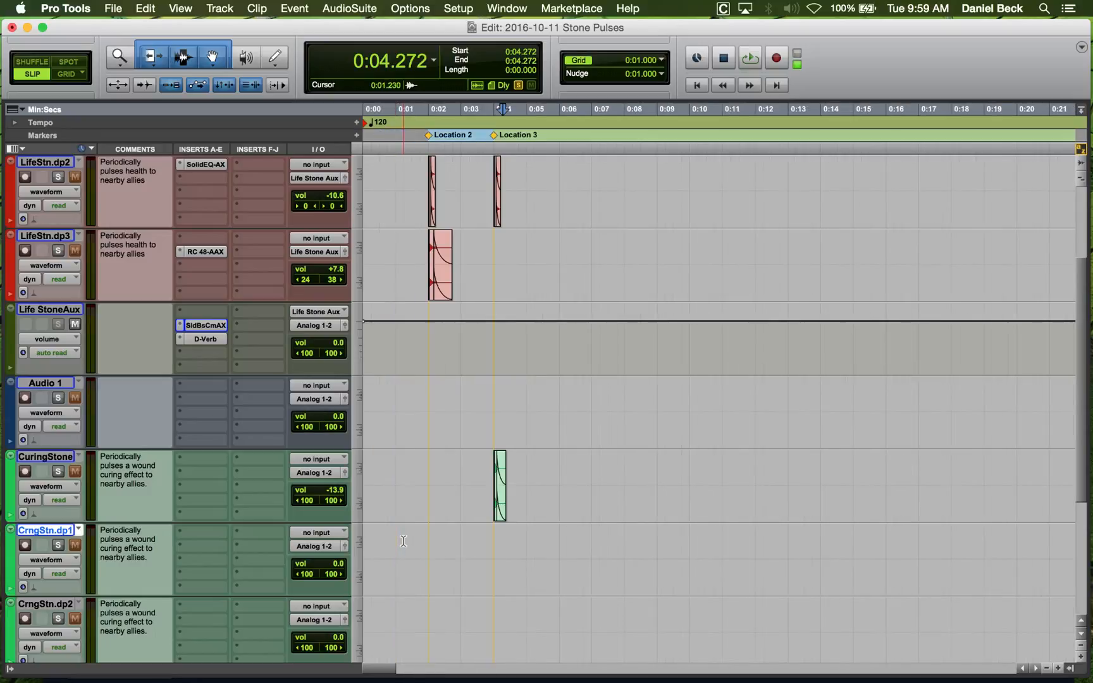
pyautogui.click(684, 537)
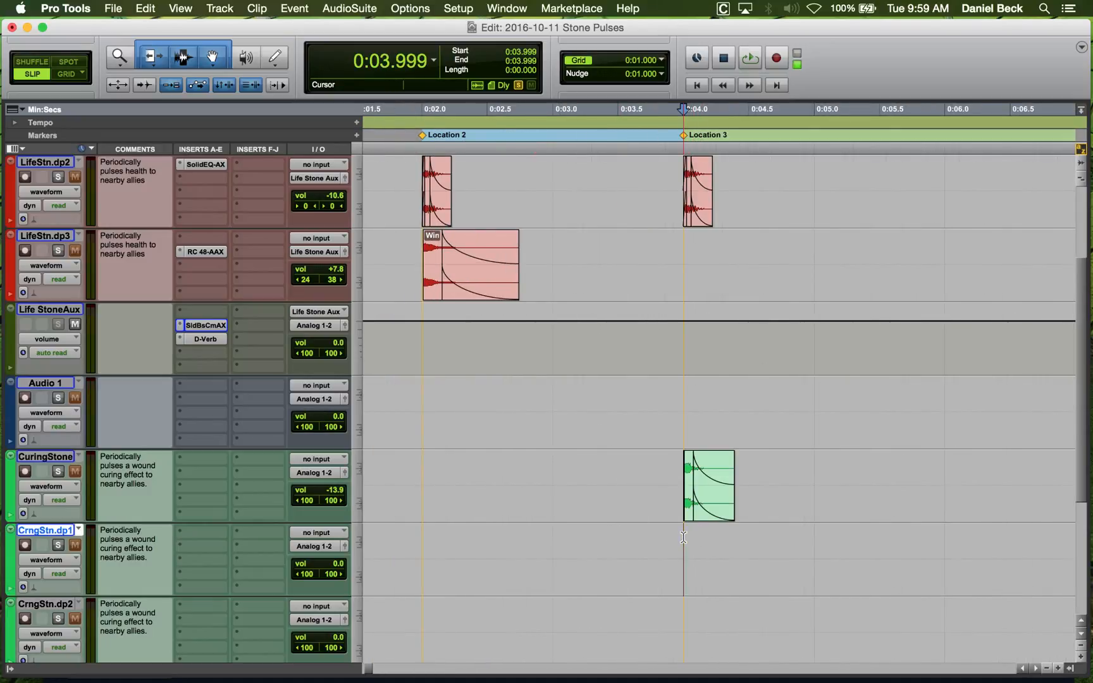
pyautogui.hotkey('ctrl', 'v')
# Play the pasted tonal clip together with the impact layer repeatedly from 0:03.802.
pyautogui.click(658, 542)
pyautogui.press('space')
pyautogui.press('space')
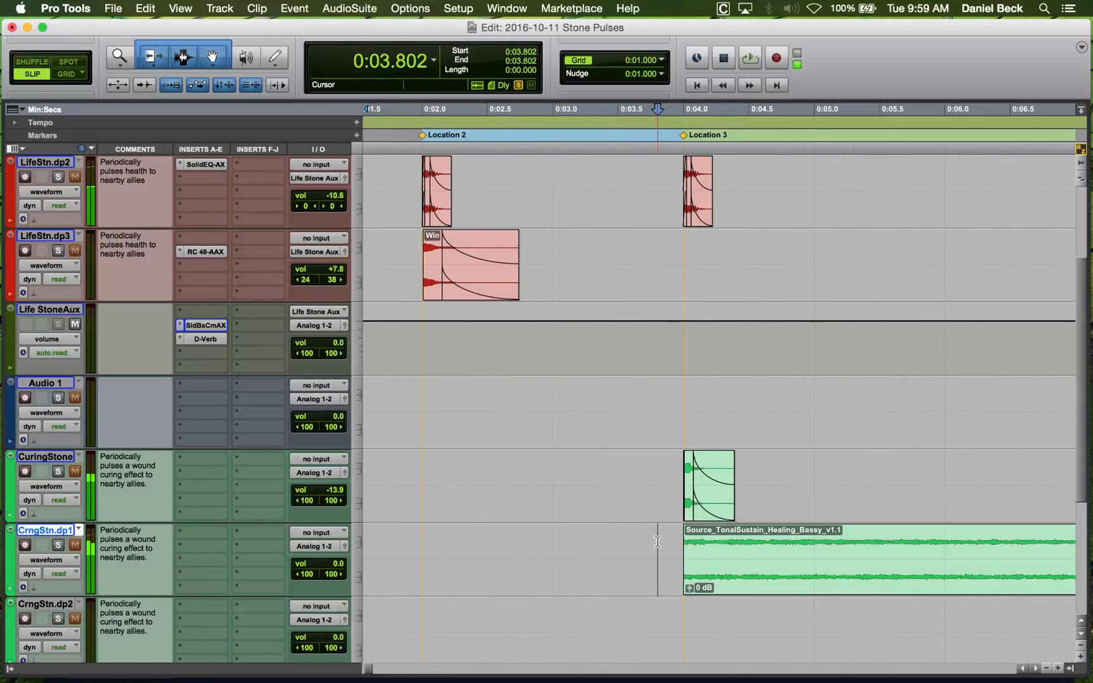
pyautogui.press('space')
pyautogui.press('space')
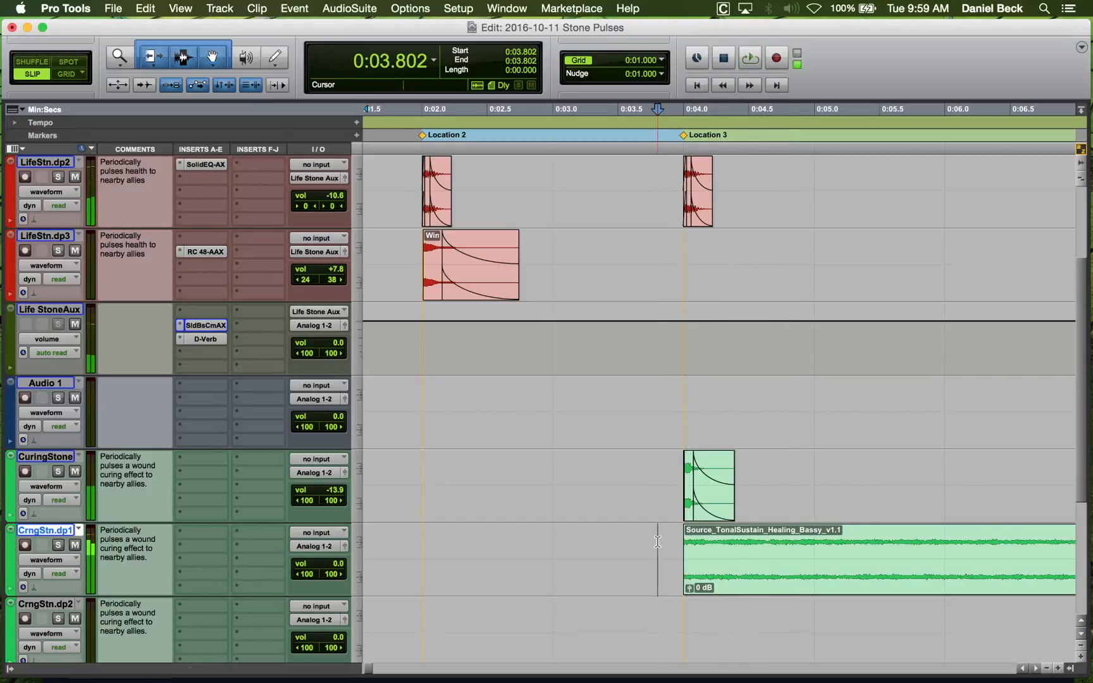
pyautogui.press('space')
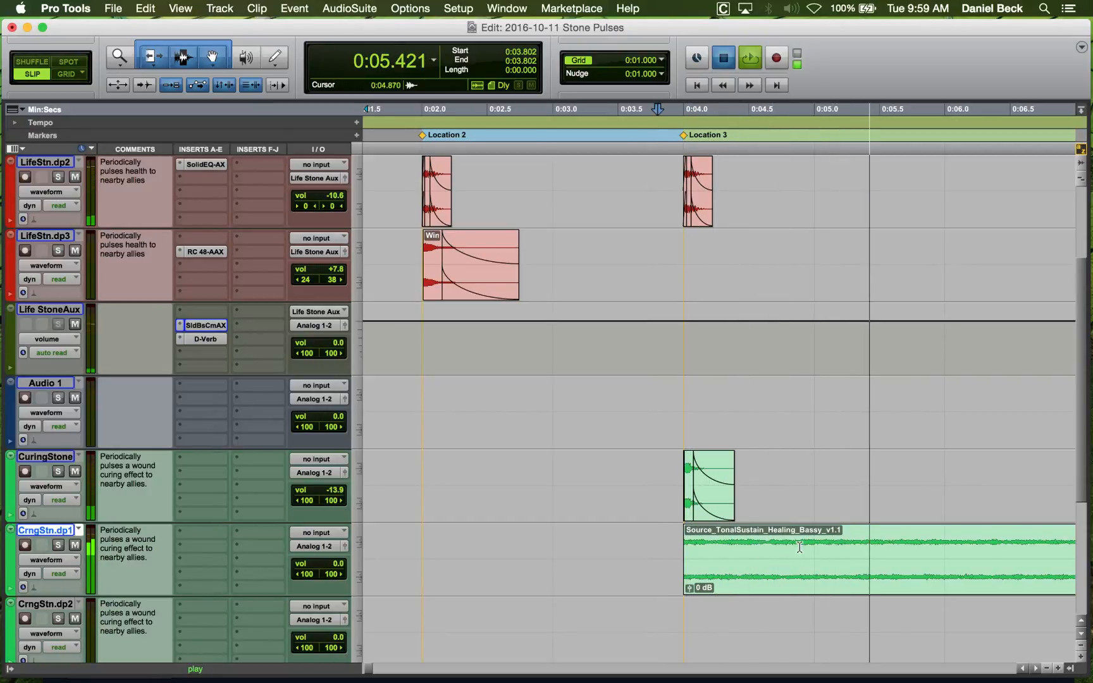
pyautogui.press('space')
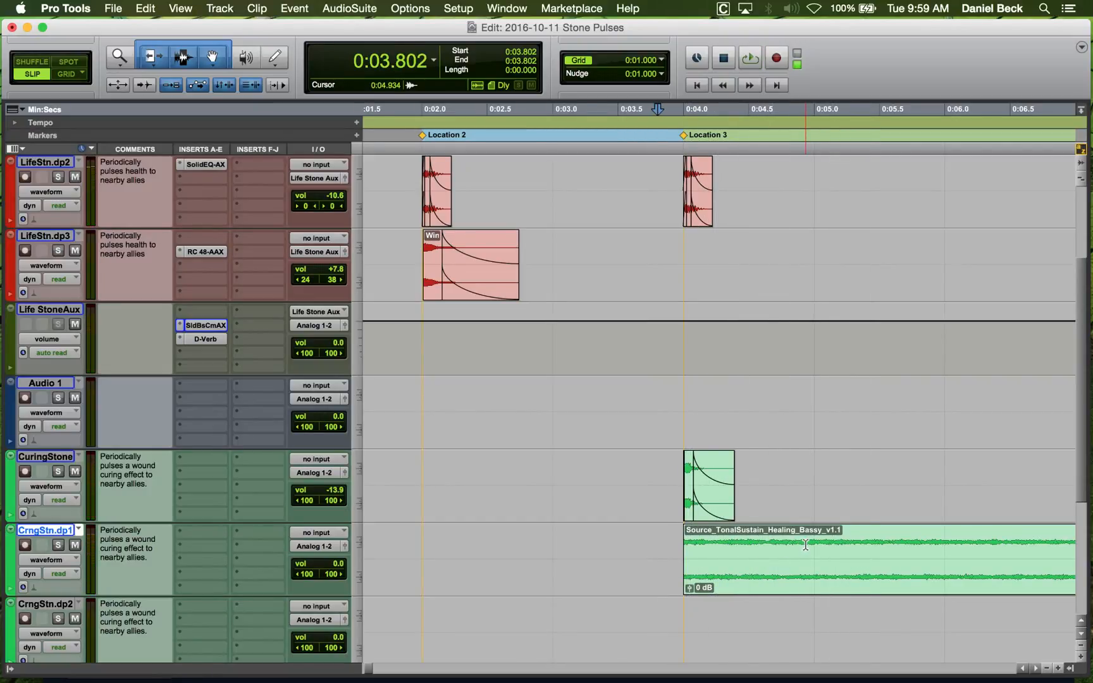
# Trim the CrngStn.dp1 tonal clip to about 0:04.65–0:05.31 and move its start to about 0:04.01, just after Location 3.
pyautogui.click(785, 546)
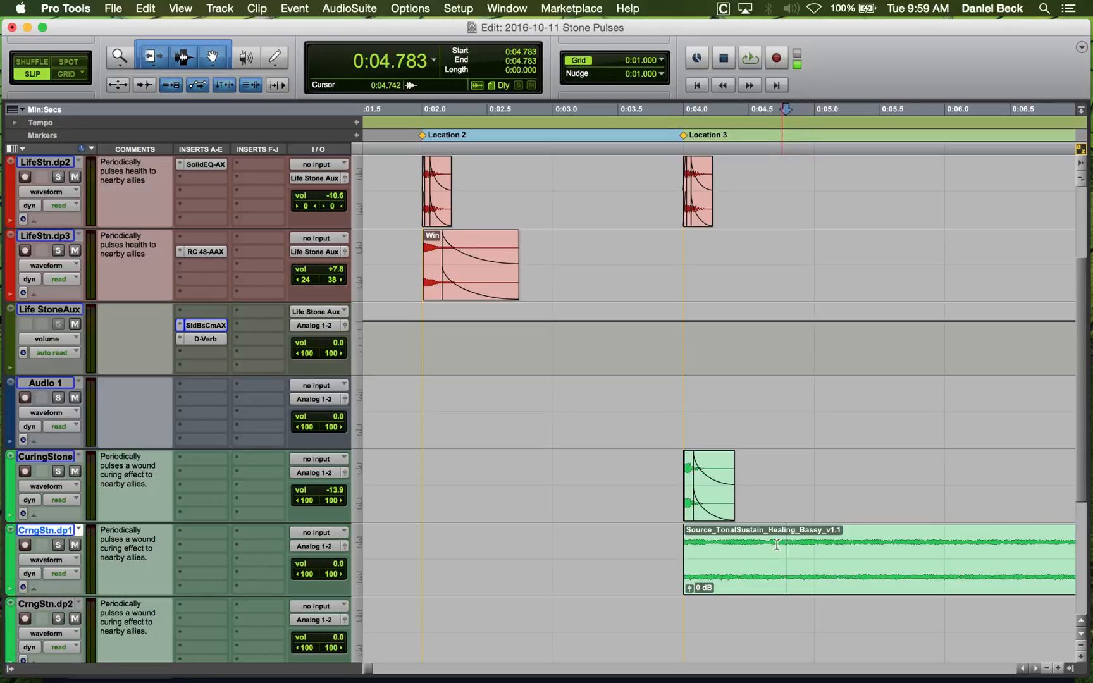
pyautogui.click(768, 548)
pyautogui.press('a')
pyautogui.click(854, 550)
pyautogui.press('s')
pyautogui.moveTo(822, 566); pyautogui.dragTo(737, 567)
# Fade in the tonal clip from its start to about 0:04.027 and play it back from 0:03.990.
pyautogui.click(720, 548)
pyautogui.press('t')
pyautogui.press('t')
pyautogui.press('t')
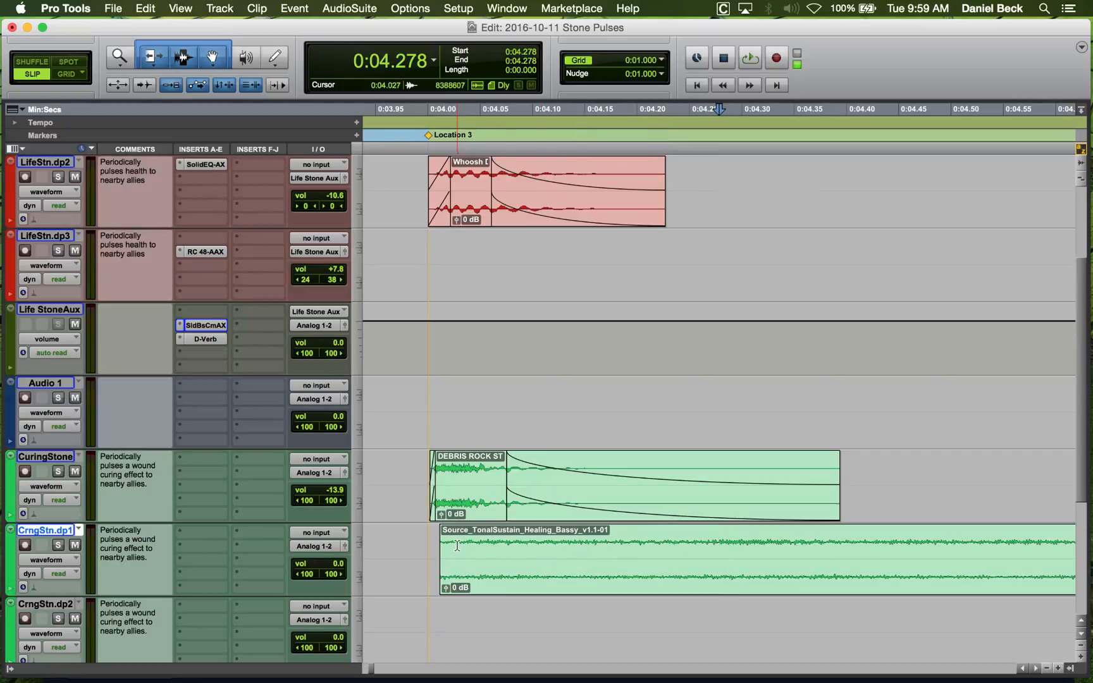
pyautogui.click(456, 542)
pyautogui.press('d')
pyautogui.click(419, 539)
pyautogui.press('space')
pyautogui.press('space')
# Fade out the tonal clip from about 0:04.09 and trim its end to about 0:04.43.
pyautogui.press('r')
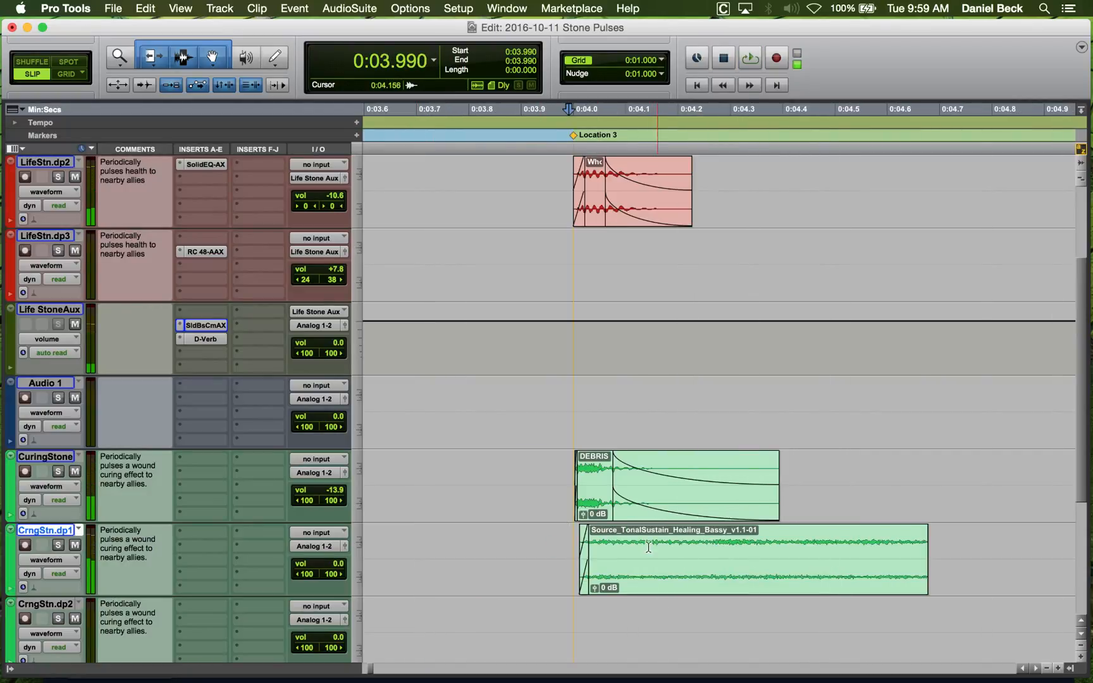
pyautogui.click(620, 546)
pyautogui.press('g')
pyautogui.click(797, 546)
pyautogui.press('s')
# Play the faded tonal clip with the other layers repeatedly from 0:03.945.
pyautogui.click(546, 534)
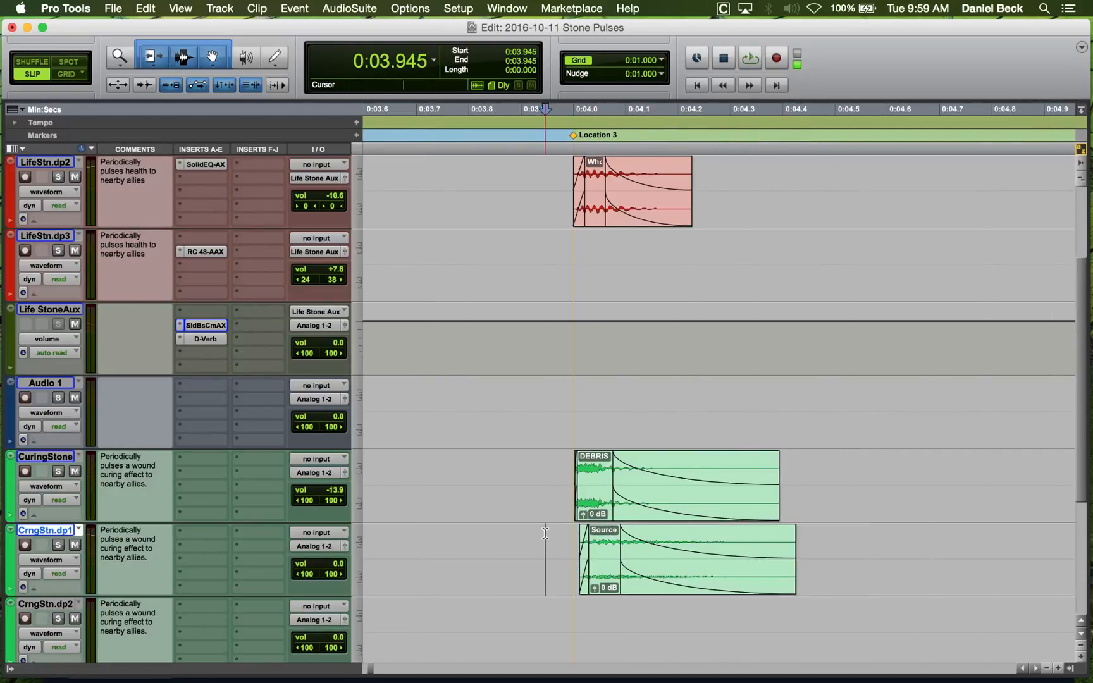
pyautogui.press('space')
pyautogui.press('space')
pyautogui.press('space')
pyautogui.press('space')
# Extend the tonal clip so its fade-out ends at about 0:04.55 and play it back from 0:03.943.
pyautogui.moveTo(692, 582); pyautogui.dragTo(758, 581)
pyautogui.click(561, 547)
pyautogui.press('space')
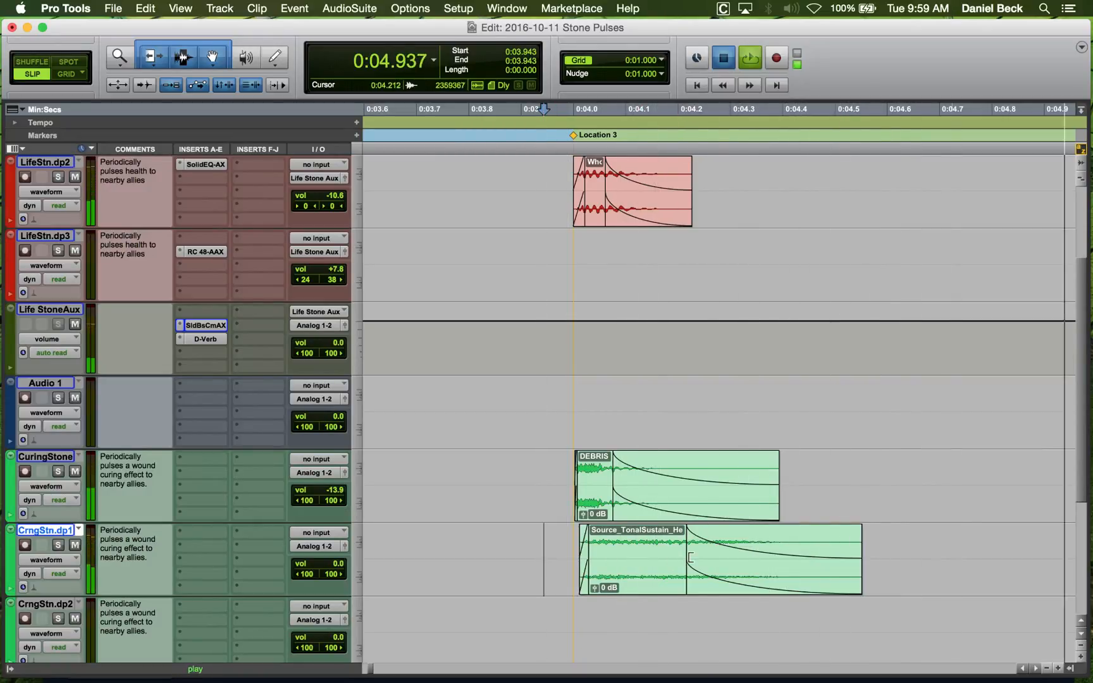
pyautogui.press('space')
# Start the tonal clip's fade-out earlier, at about 0:04.15, and play the layers repeatedly from 0:03.915.
pyautogui.click(652, 548)
pyautogui.press('g')
pyautogui.click(529, 543)
pyautogui.press('space')
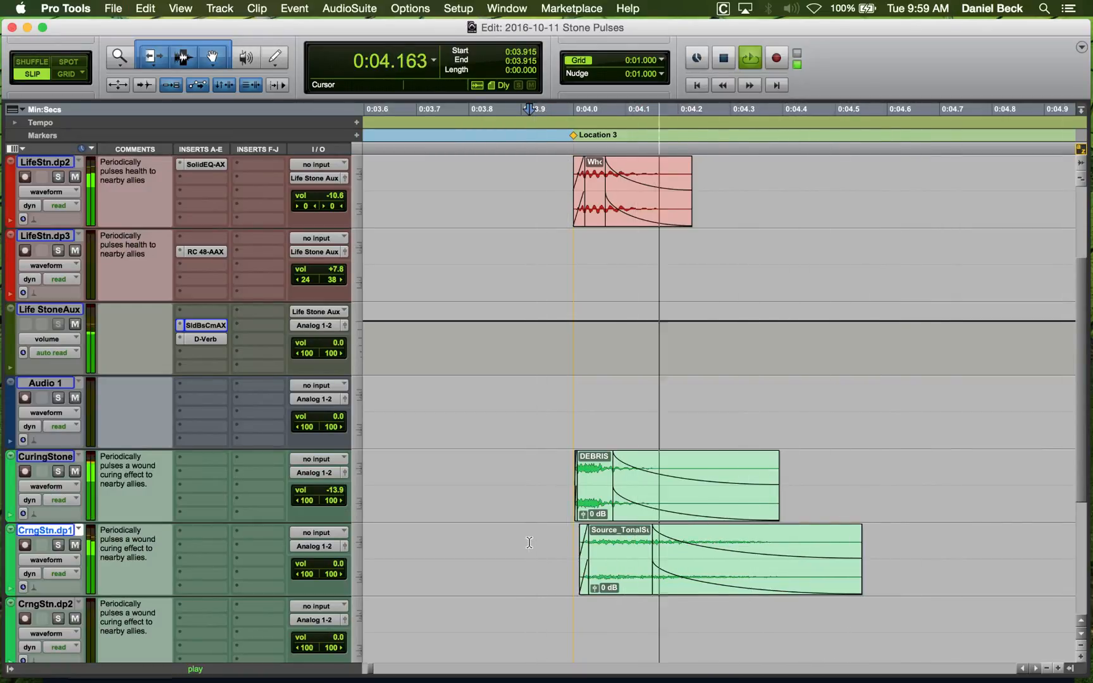
pyautogui.press('space')
pyautogui.press('space')
pyautogui.press('space')
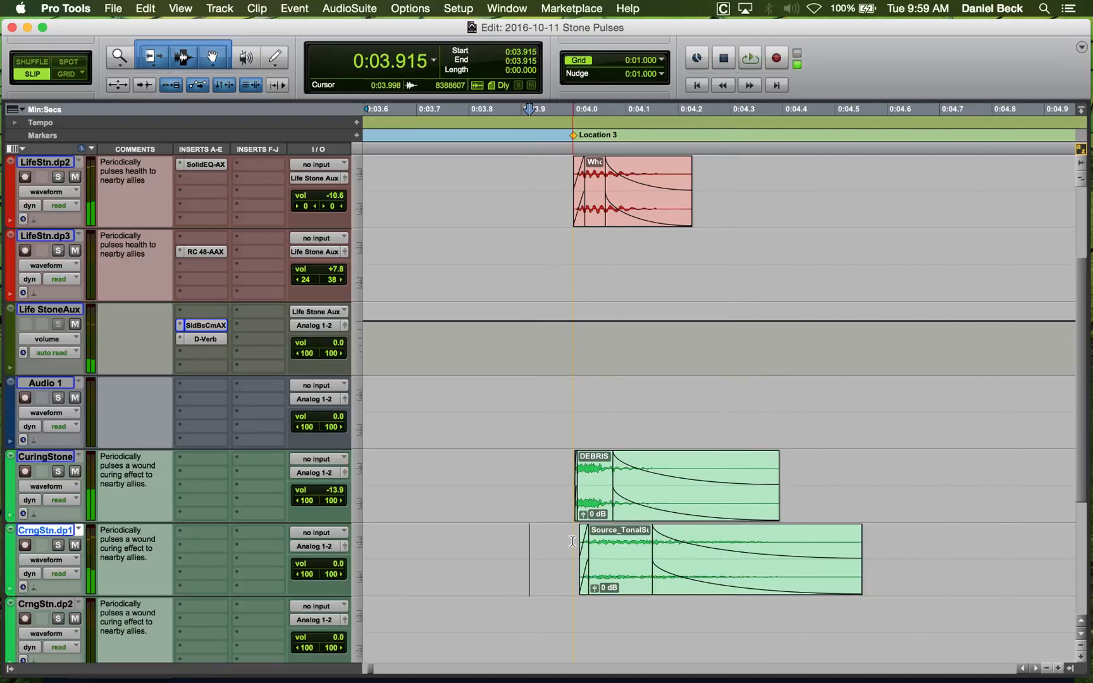
pyautogui.press('space')
pyautogui.press('space')
# Play the layered impact and tonal clips from 0:03.990.
pyautogui.click(569, 539)
pyautogui.press('space')
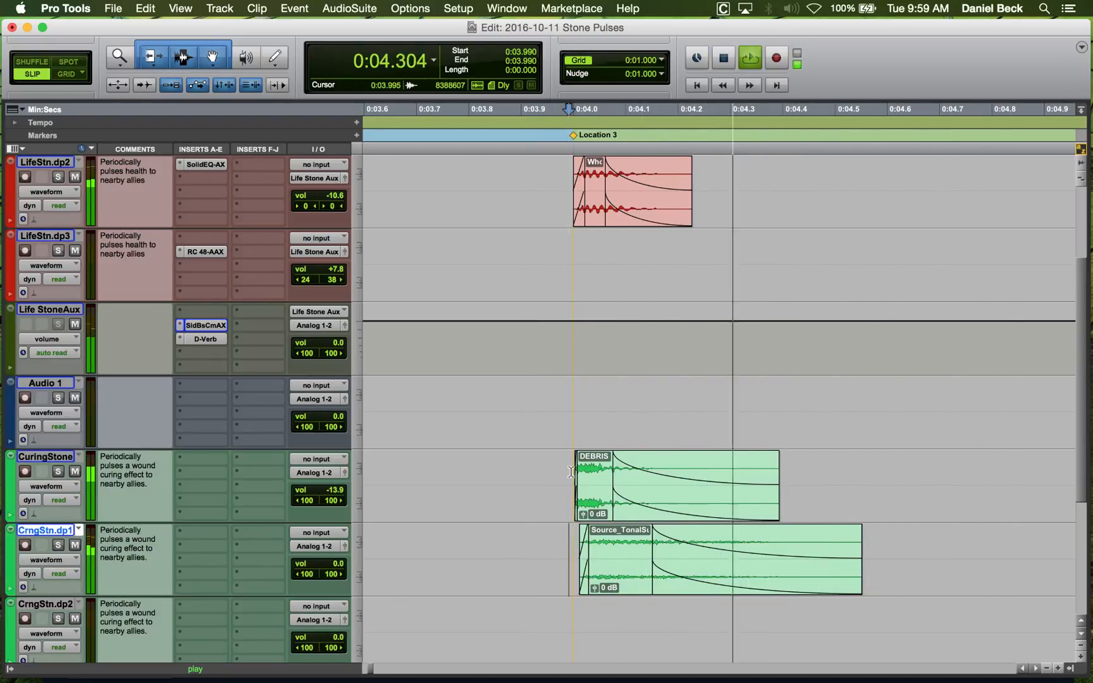
pyautogui.press('space')
pyautogui.click(572, 493)
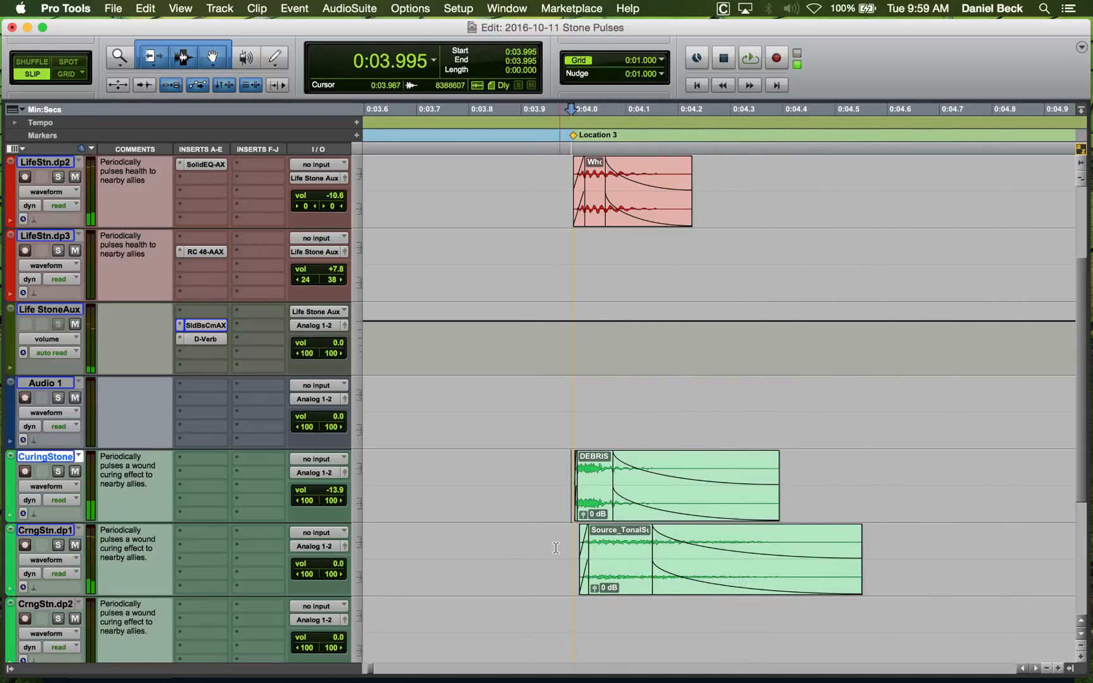
# Mute the CuringStone track and play the remaining layers repeatedly from 0:03.988.
pyautogui.click(562, 469)
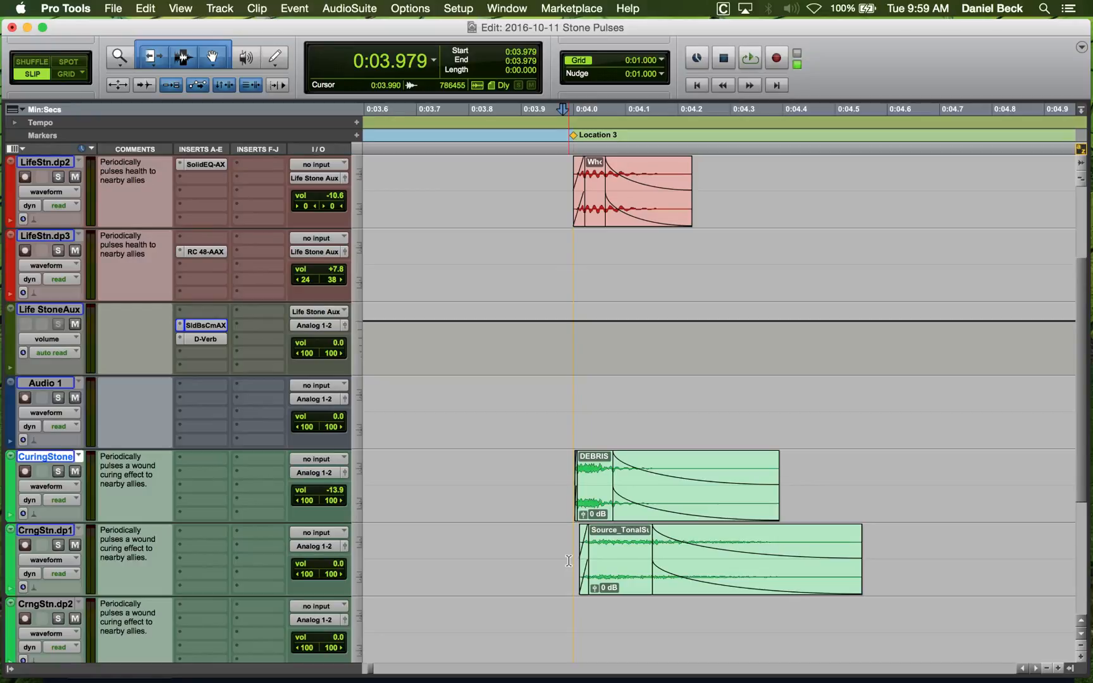
pyautogui.click(561, 469)
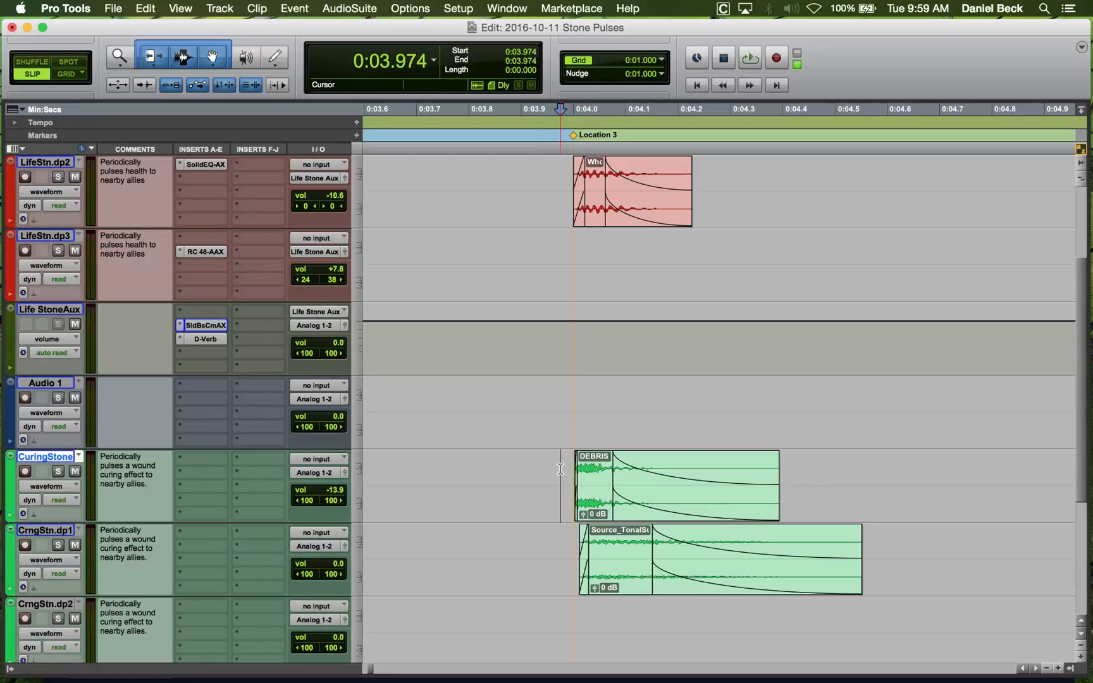
pyautogui.hotkey('shift', 'm')
pyautogui.click(568, 462)
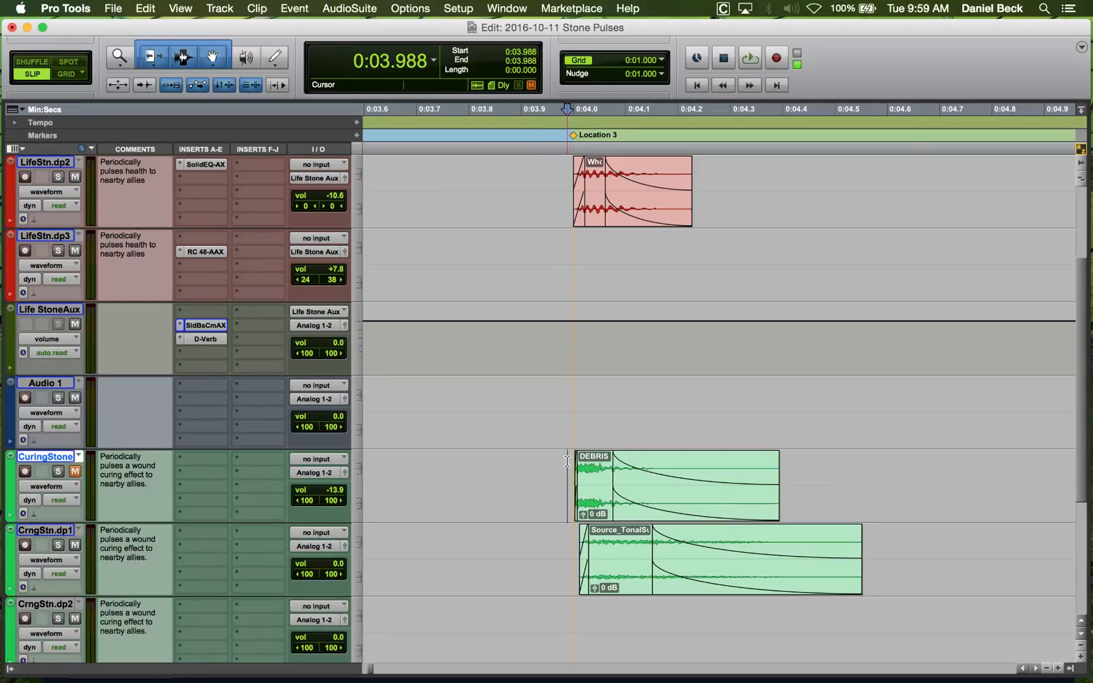
pyautogui.press('space')
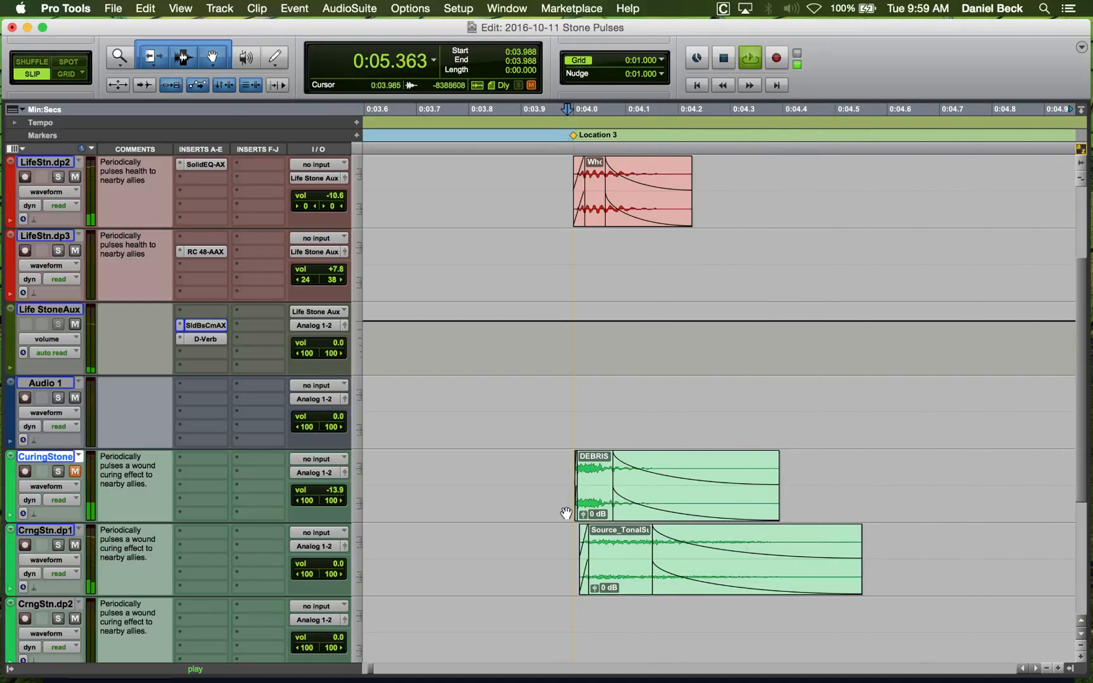
pyautogui.press('space')
pyautogui.press('space')
pyautogui.press('space')
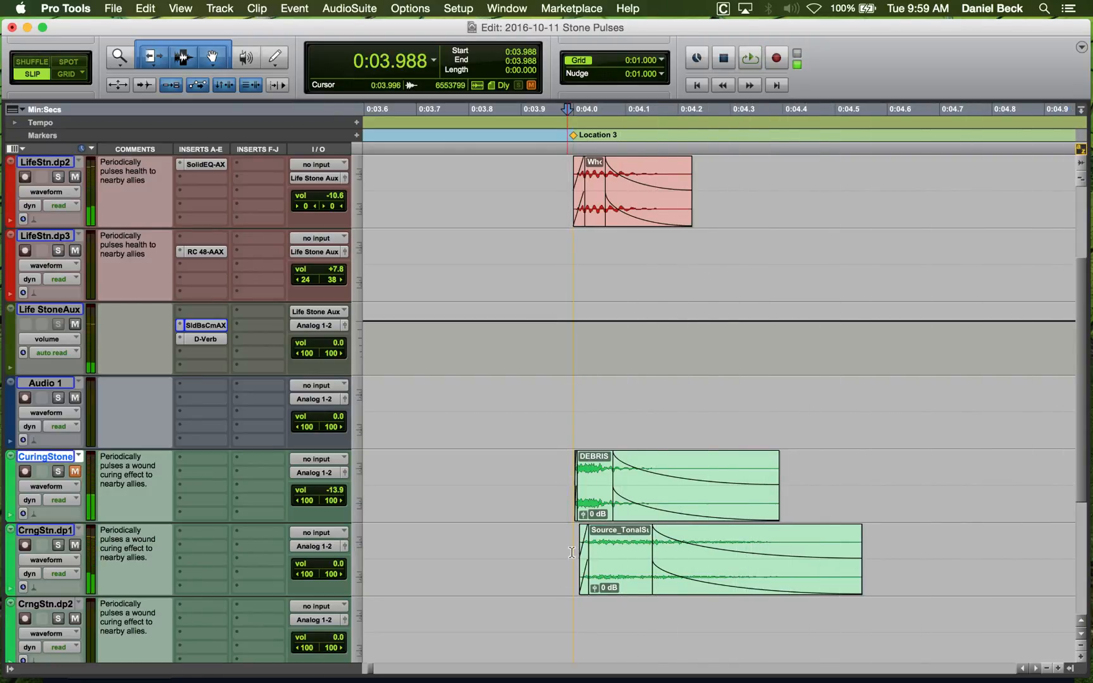
# Insert the stereo Fog Convolver reverb on the CrngStn.dp1 track and place its window clear of the track controls.
pyautogui.click(572, 553)
pyautogui.click(223, 545)
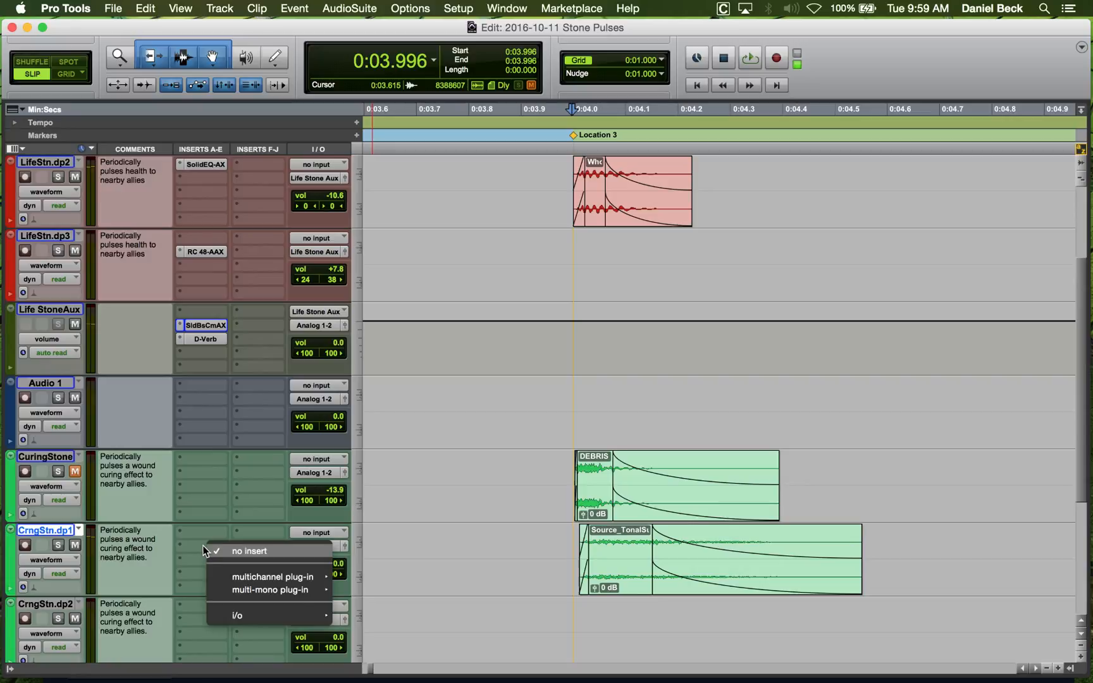
pyautogui.moveTo(323, 577)
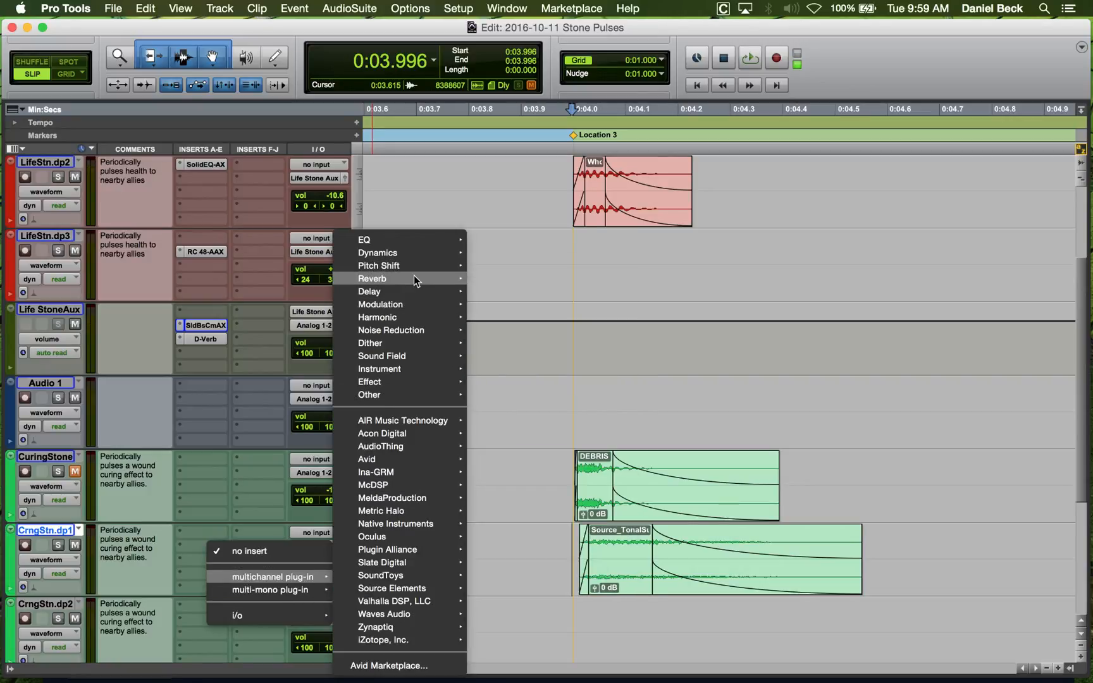
pyautogui.moveTo(413, 279)
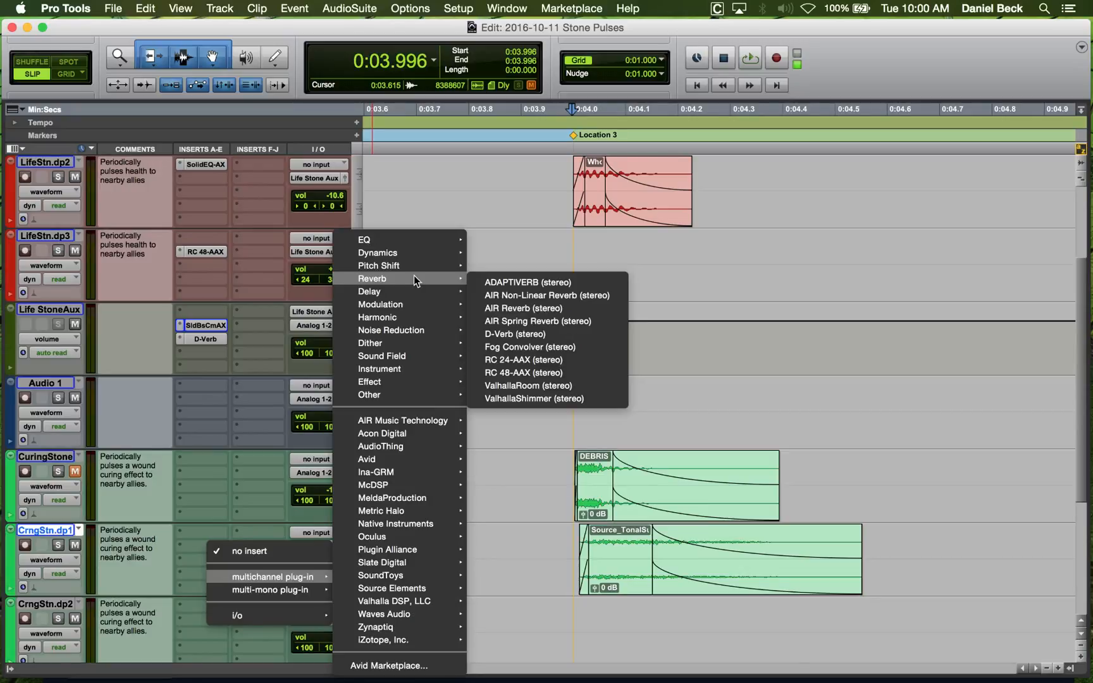
pyautogui.click(557, 347)
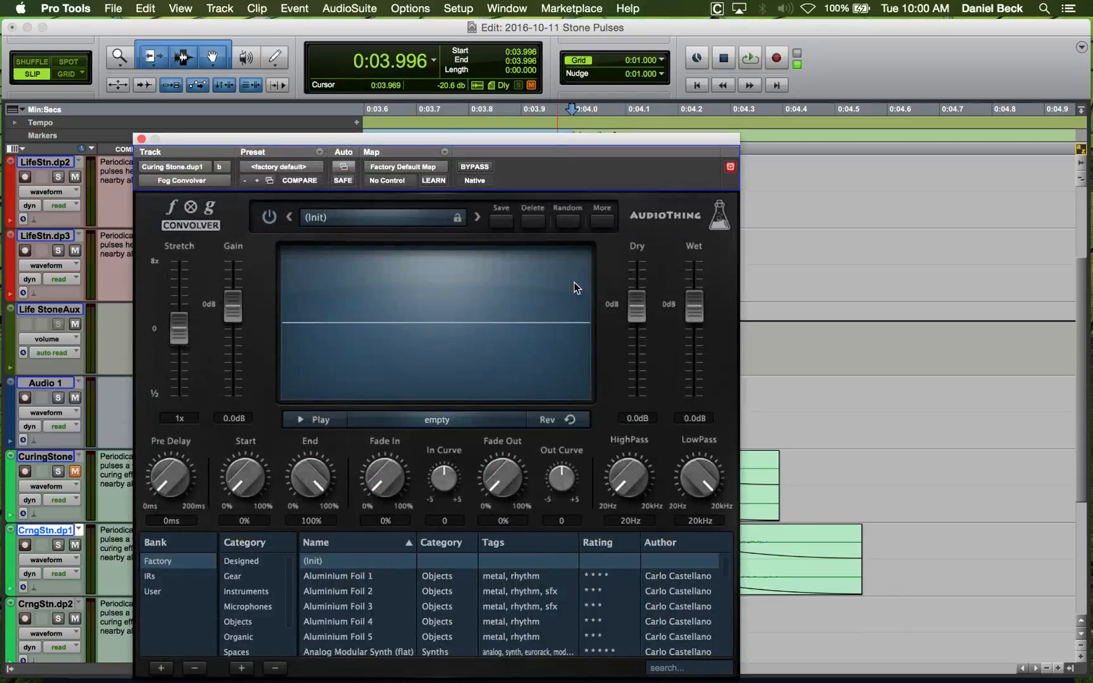
pyautogui.moveTo(515, 139); pyautogui.dragTo(606, 42)
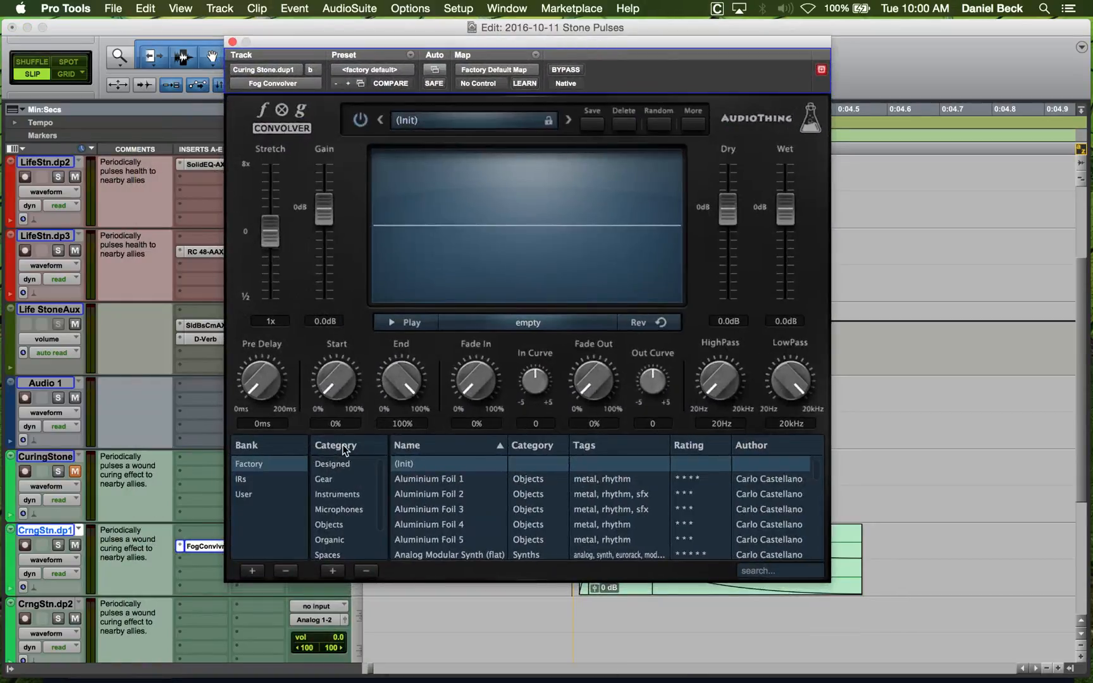
# Try the user preset dB Low Muffled Smear in Fog Convolver by playing the layers through it.
pyautogui.click(268, 493)
pyautogui.click(437, 479)
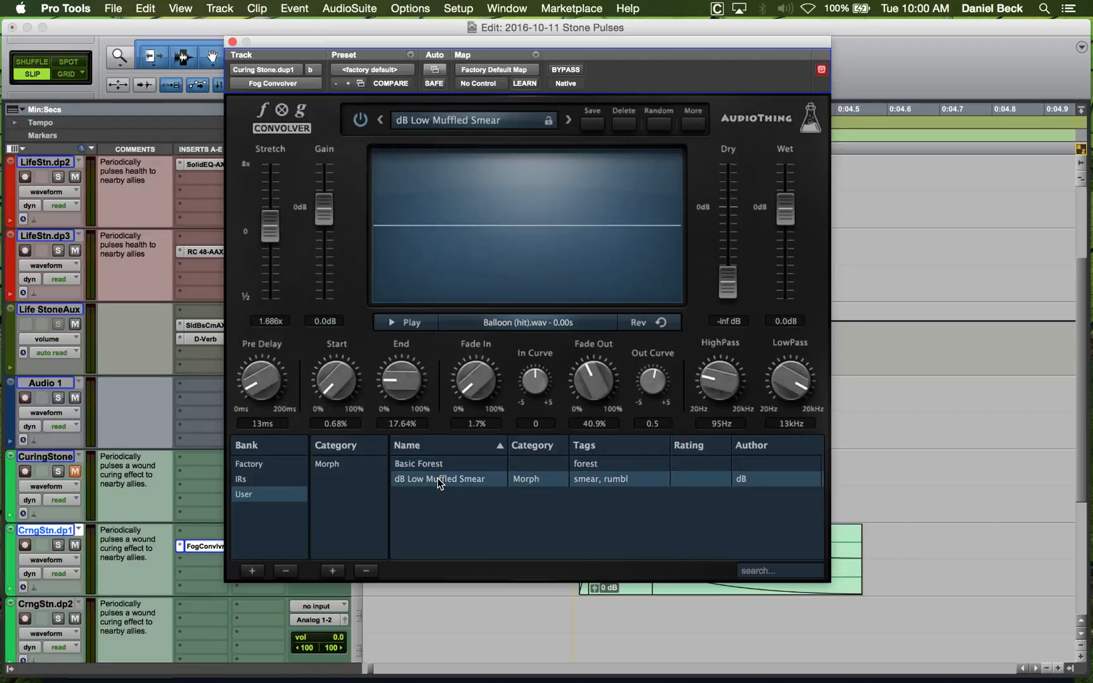
pyautogui.press('space')
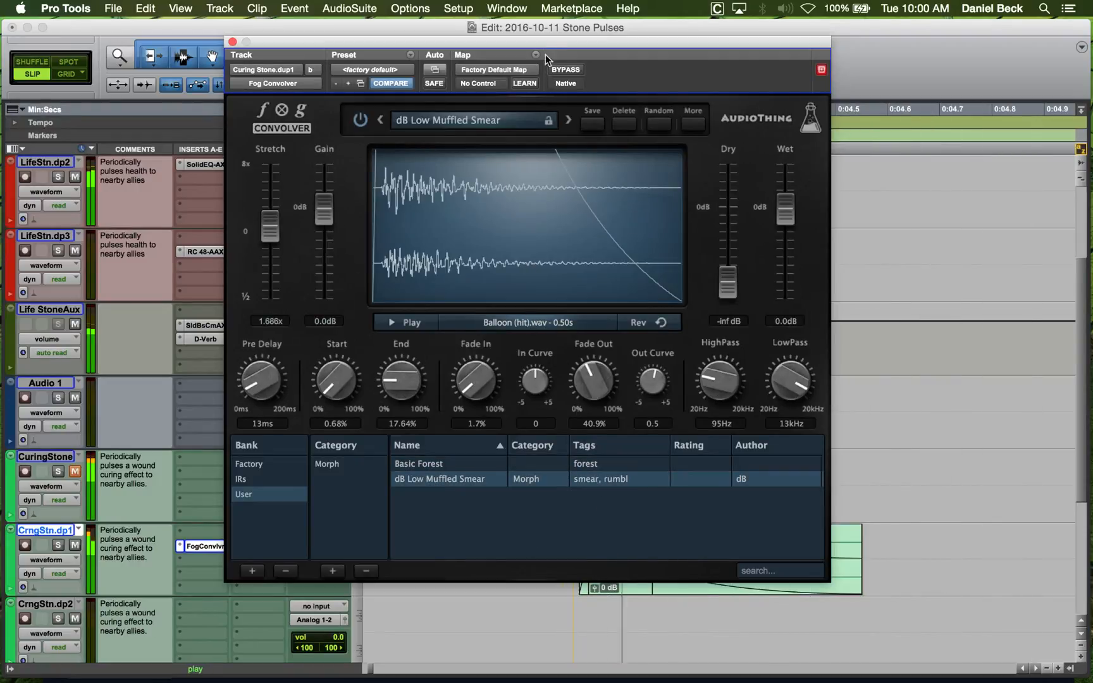
pyautogui.moveTo(541, 43); pyautogui.dragTo(729, 25)
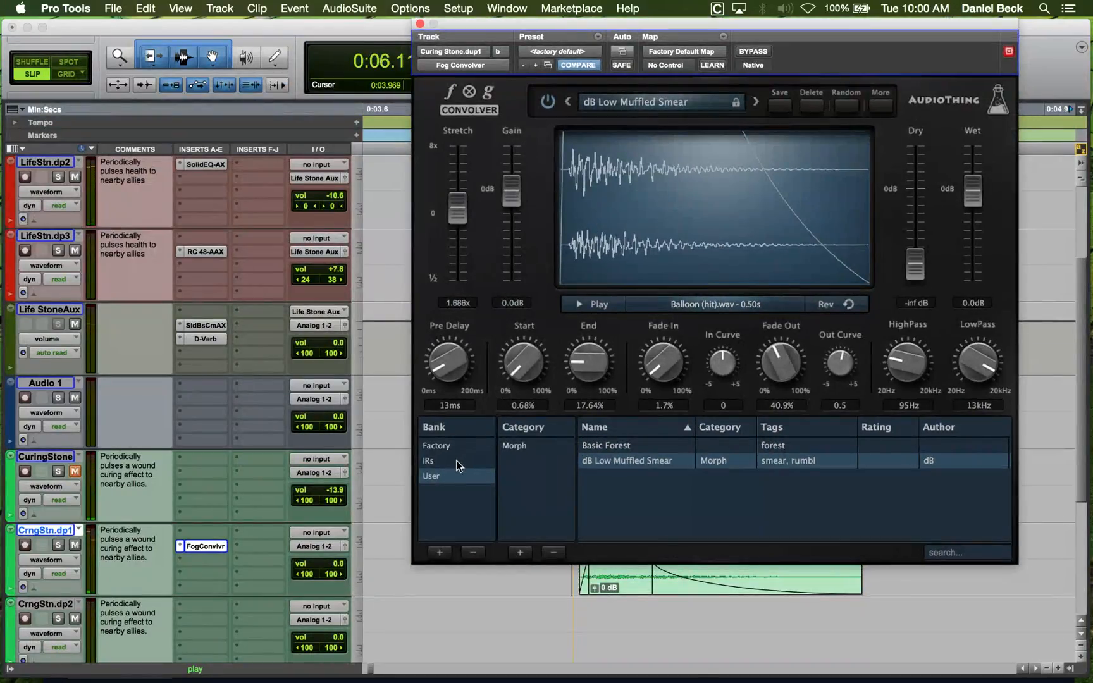
# Try the factory preset Aluminium Foil 3 in Fog Convolver and play the layers from just before Location 3.
pyautogui.click(458, 447)
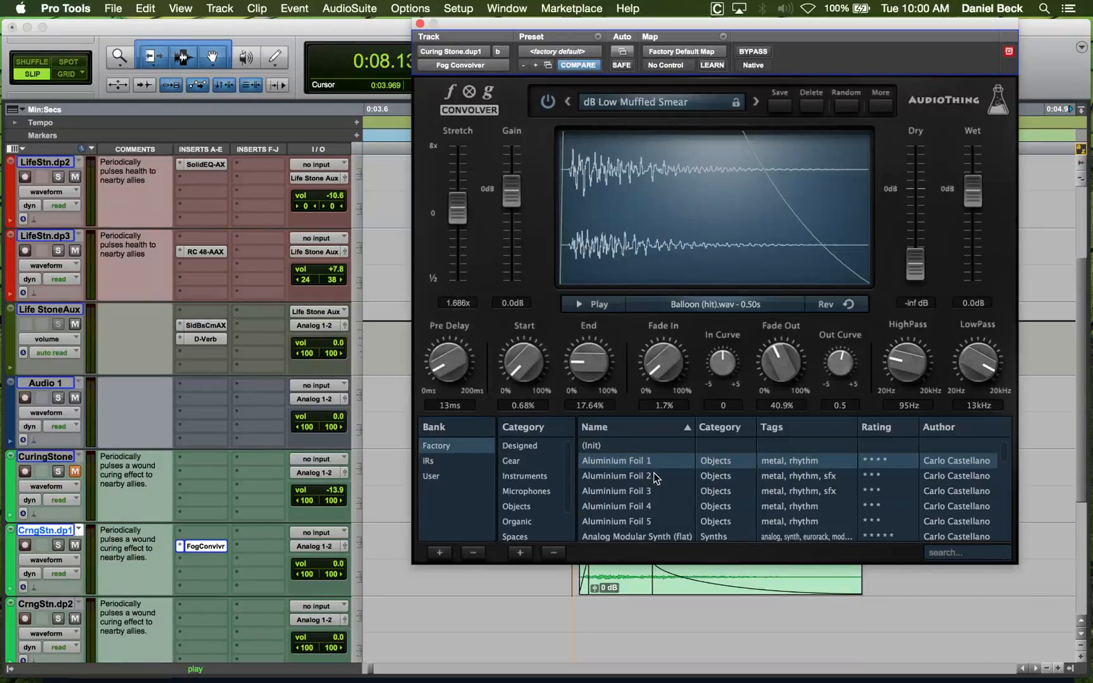
pyautogui.click(651, 490)
pyautogui.press('space')
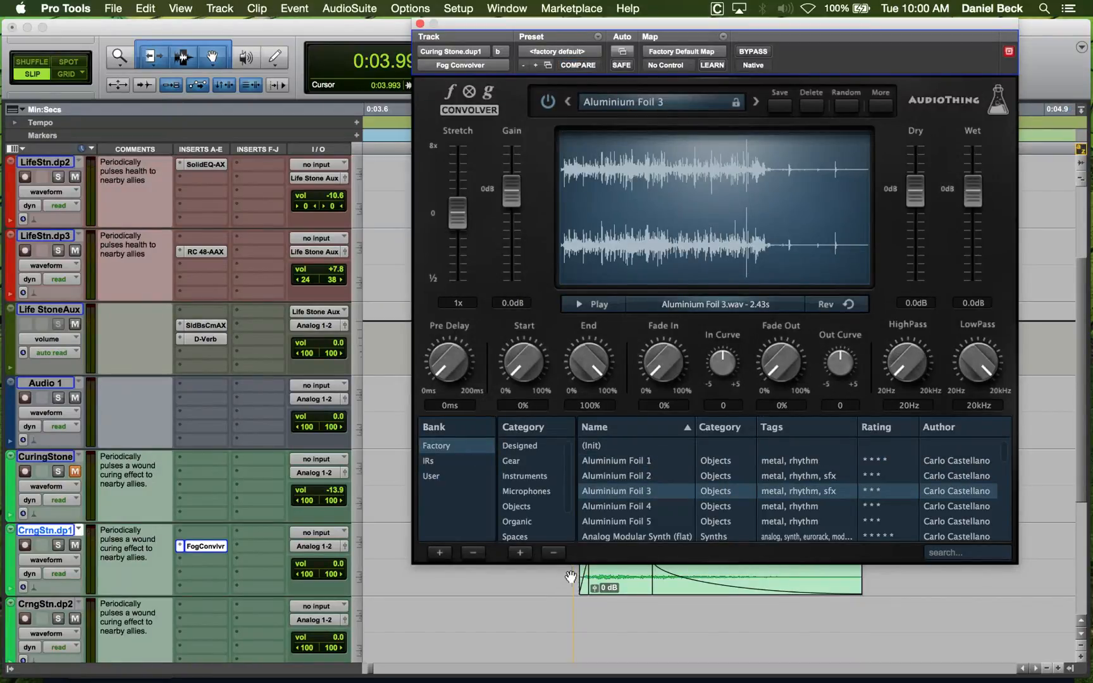
pyautogui.click(572, 575)
pyautogui.press('space')
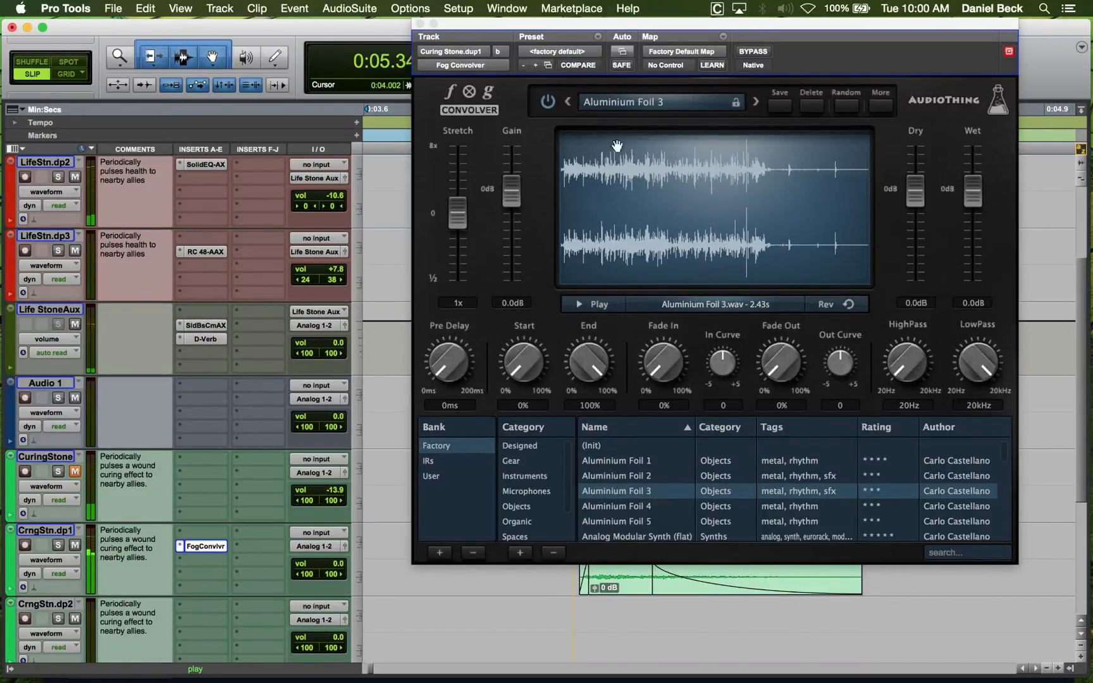
pyautogui.press('space')
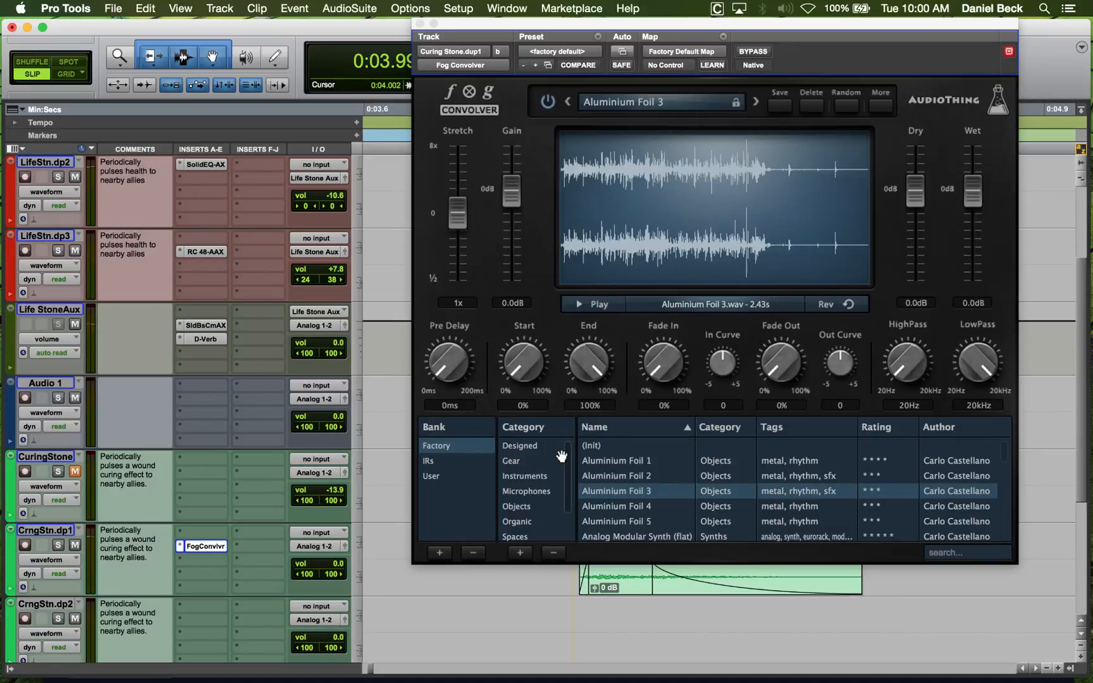
# Audition the factory preset Analog Modular Synth (flat) on the tonal layer.
pyautogui.scroll(-1, 629, 488)
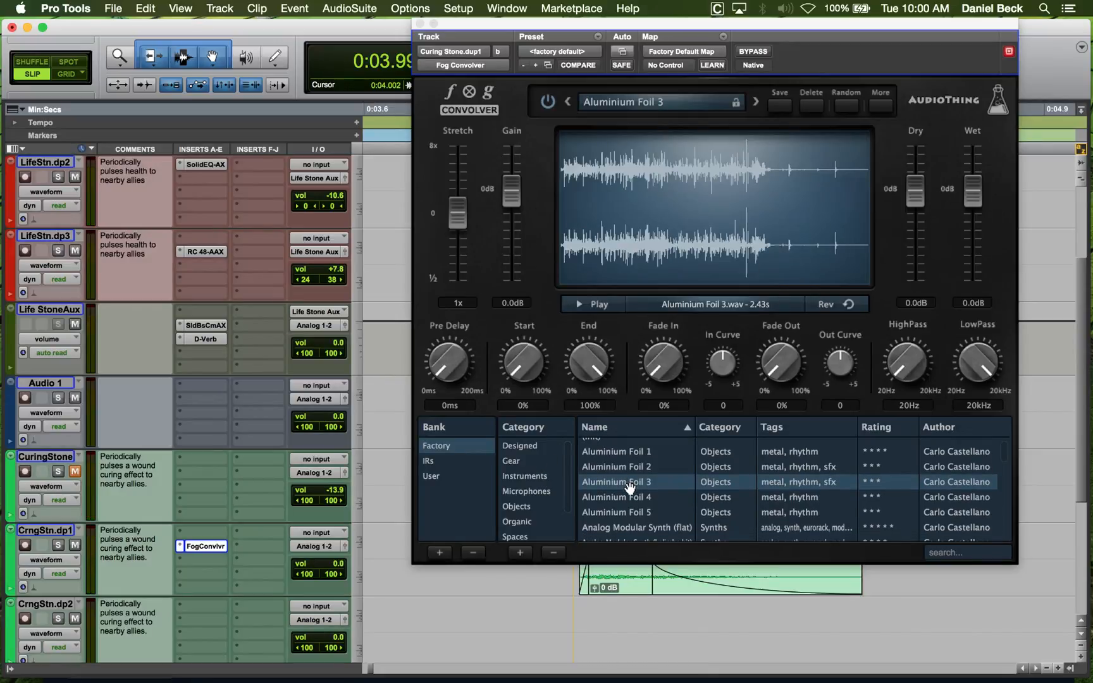
pyautogui.click(631, 520)
pyautogui.press('space')
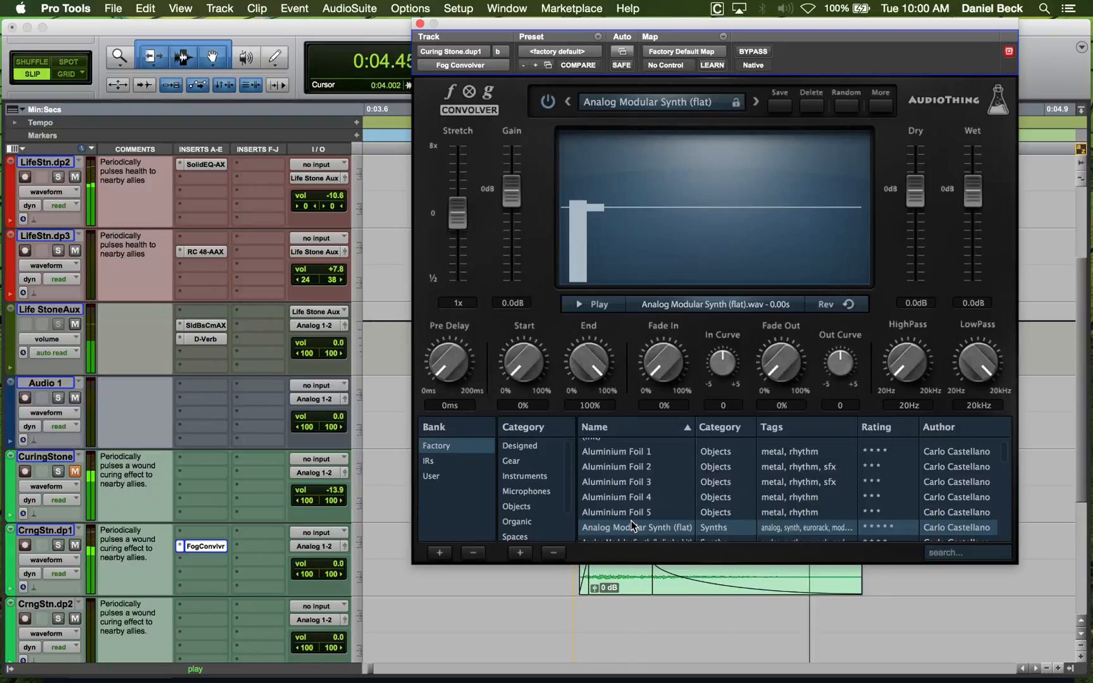
pyautogui.press('space')
# Load the factory preset Analog Modular Synth (kalimba hit) and play the layers through it.
pyautogui.scroll(-1, 634, 505)
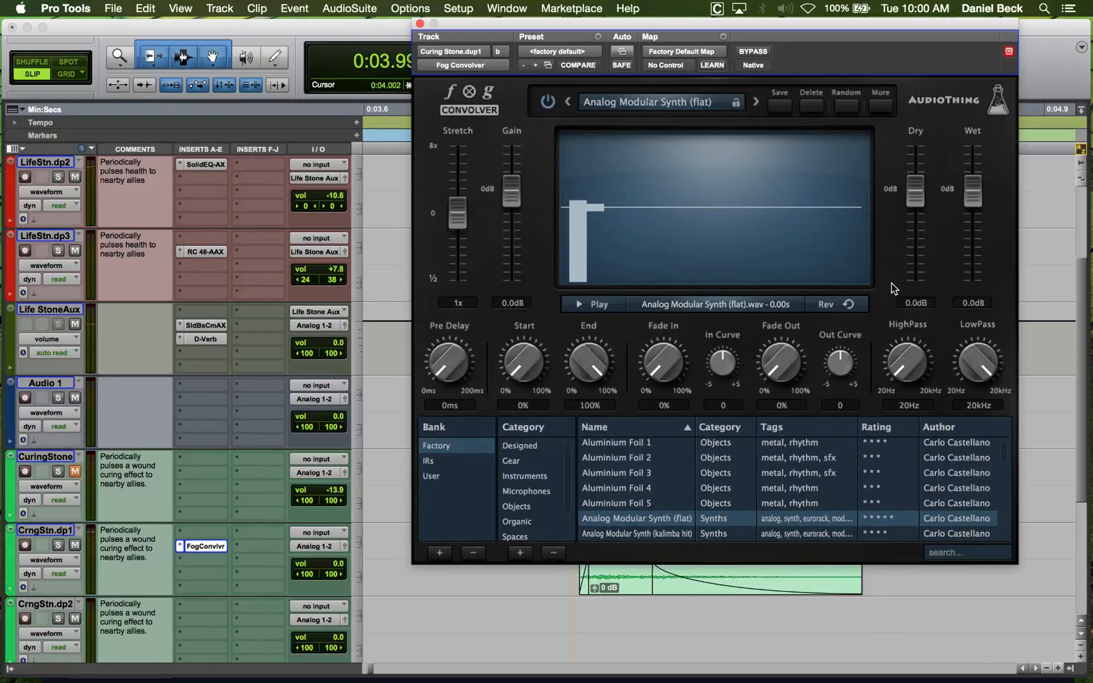
pyautogui.click(649, 538)
pyautogui.press('space')
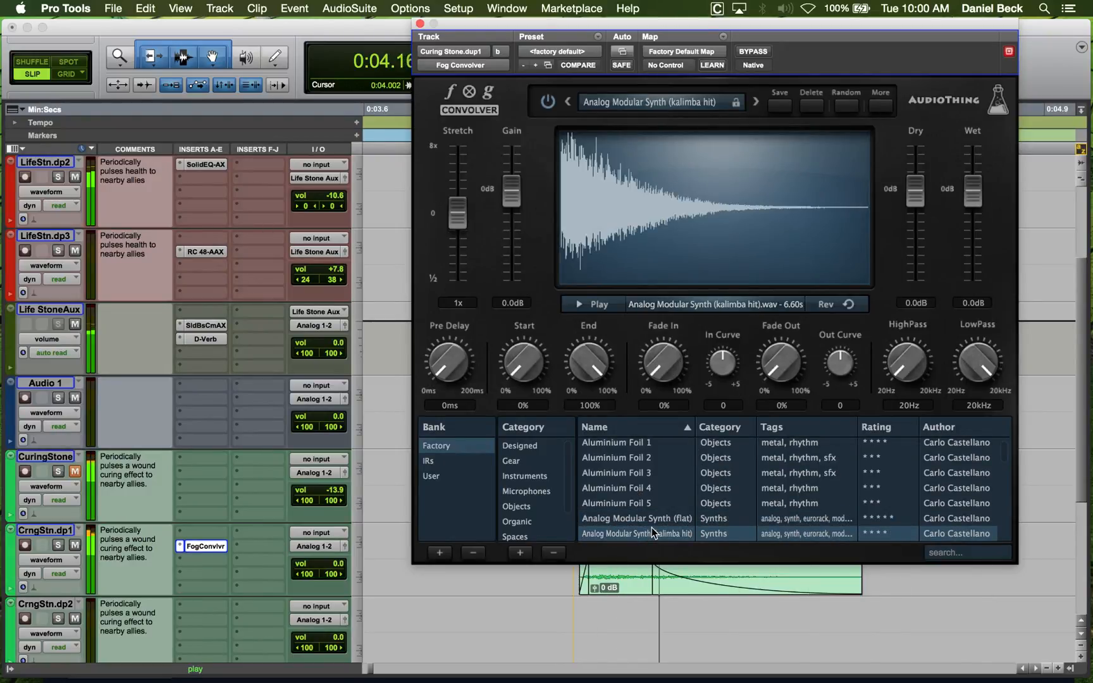
# Reverse the kalimba impulse and set its end to 60.3%, fade-in to 9.5% and fade-out to 19.7%.
pyautogui.click(831, 303)
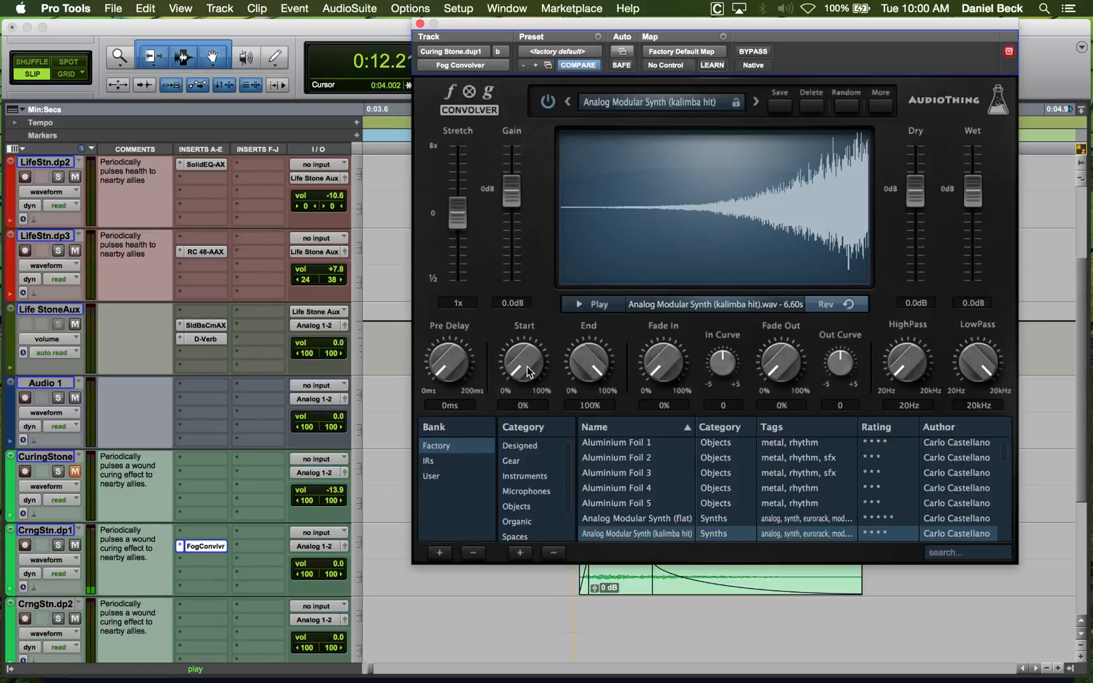
pyautogui.moveTo(529, 371); pyautogui.dragTo(594, 381)
pyautogui.moveTo(679, 365); pyautogui.dragTo(778, 325)
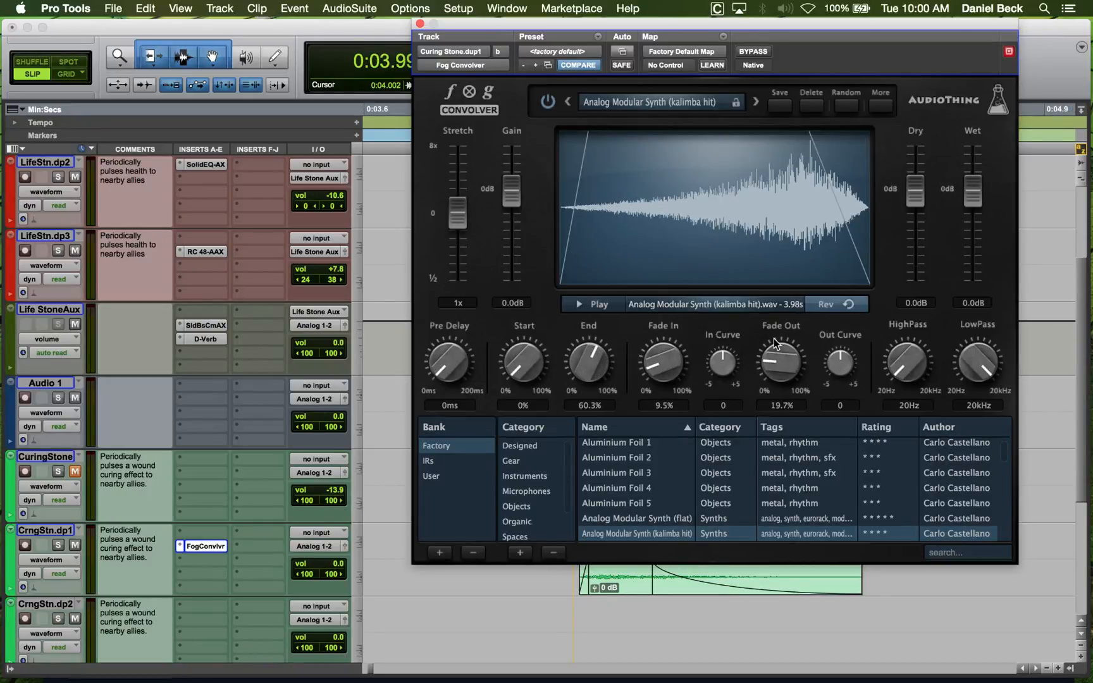
# Set the impulse stretch to 0.5x and play the layers from about 0:04.00.
pyautogui.press('space')
pyautogui.moveTo(462, 219); pyautogui.dragTo(463, 310)
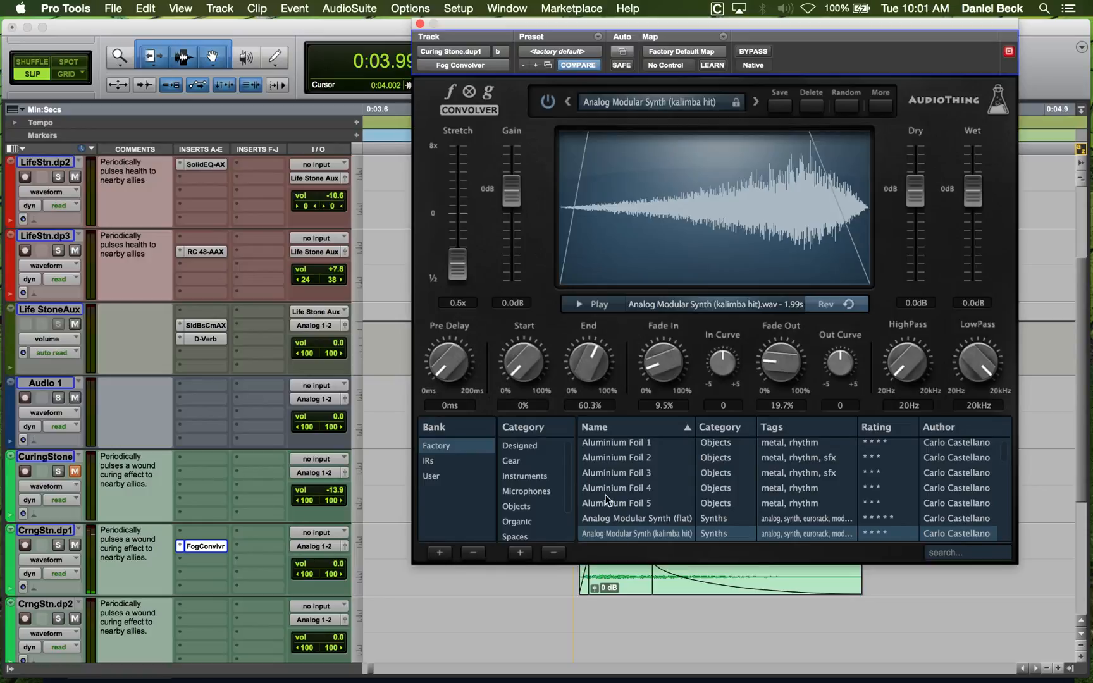
pyautogui.click(568, 581)
pyautogui.click(577, 631)
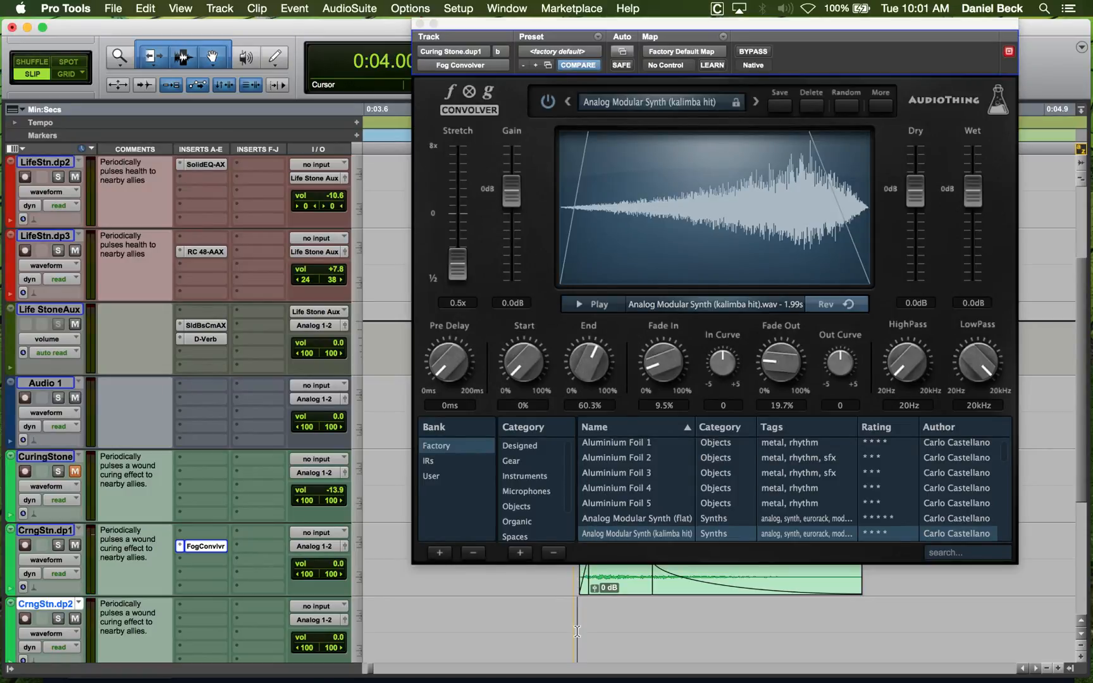
pyautogui.press('space')
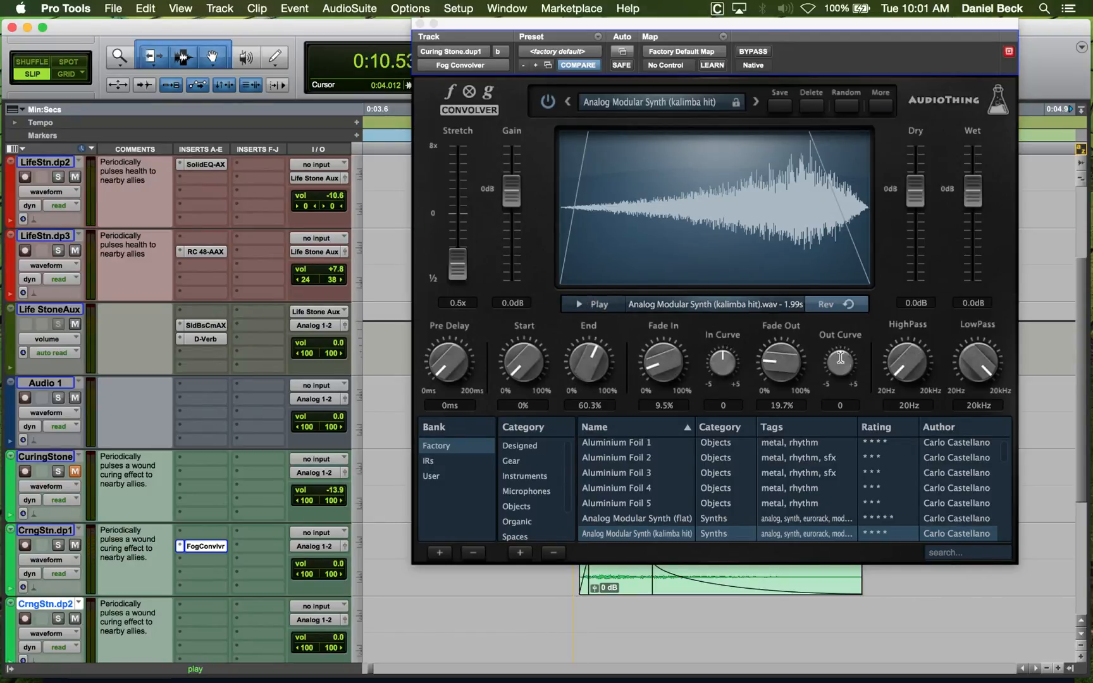
# Set the convolver's high-pass to 366 Hz and the impulse end to 37.77%, and replay the layers.
pyautogui.moveTo(910, 367); pyautogui.dragTo(913, 294)
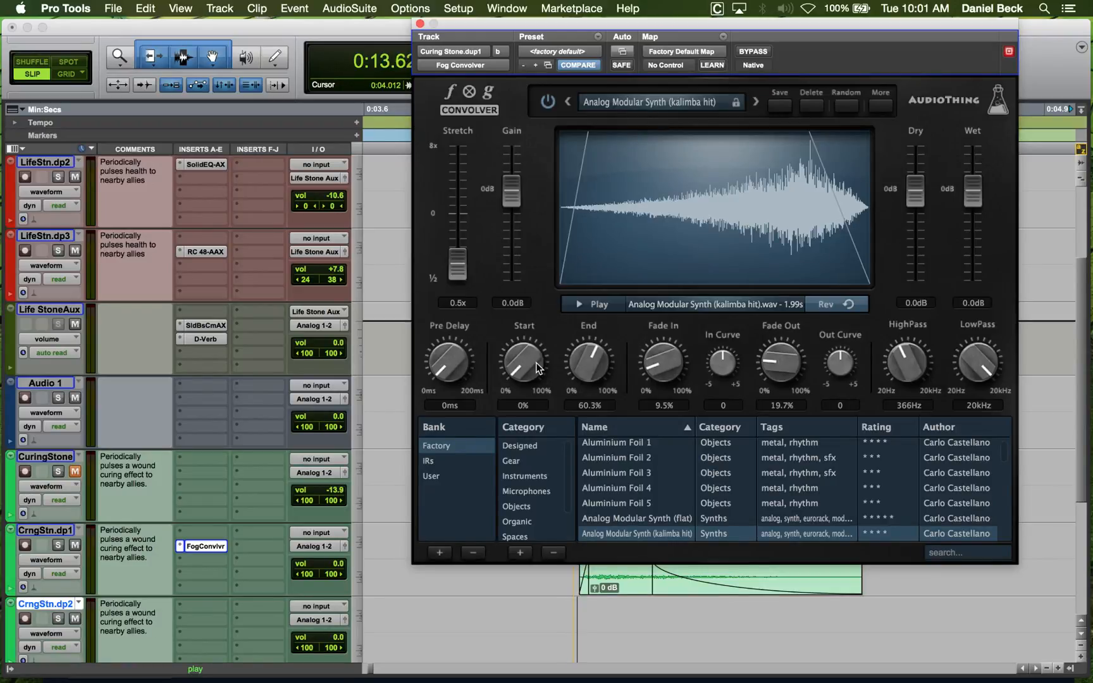
pyautogui.moveTo(536, 362); pyautogui.dragTo(577, 307)
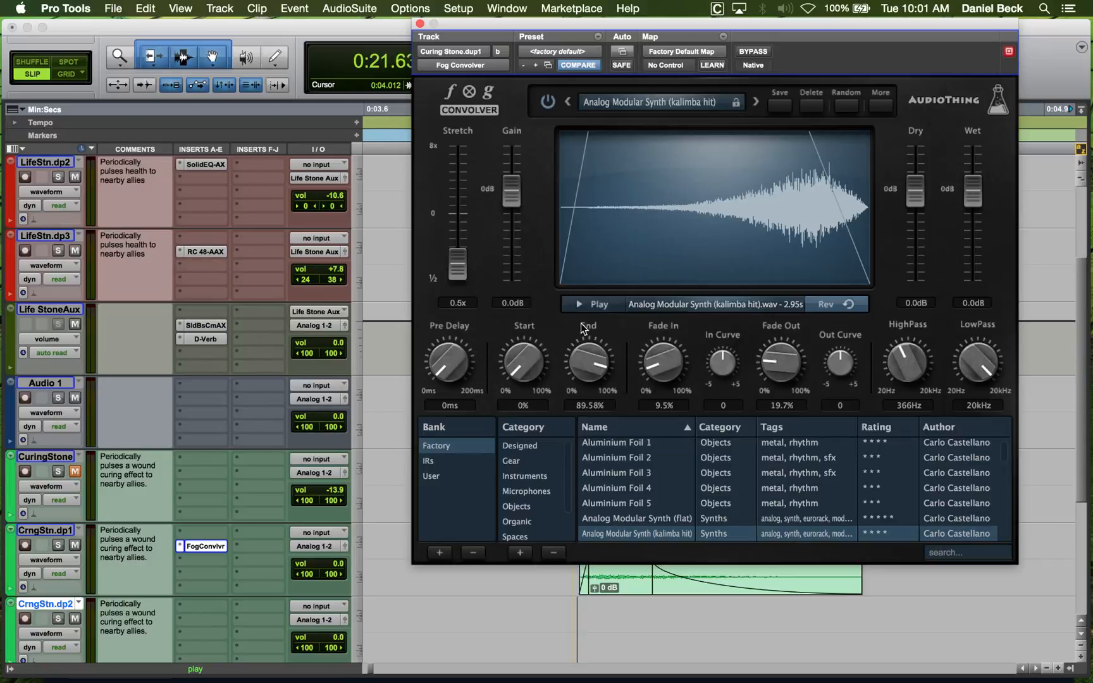
pyautogui.moveTo(582, 378); pyautogui.dragTo(584, 449)
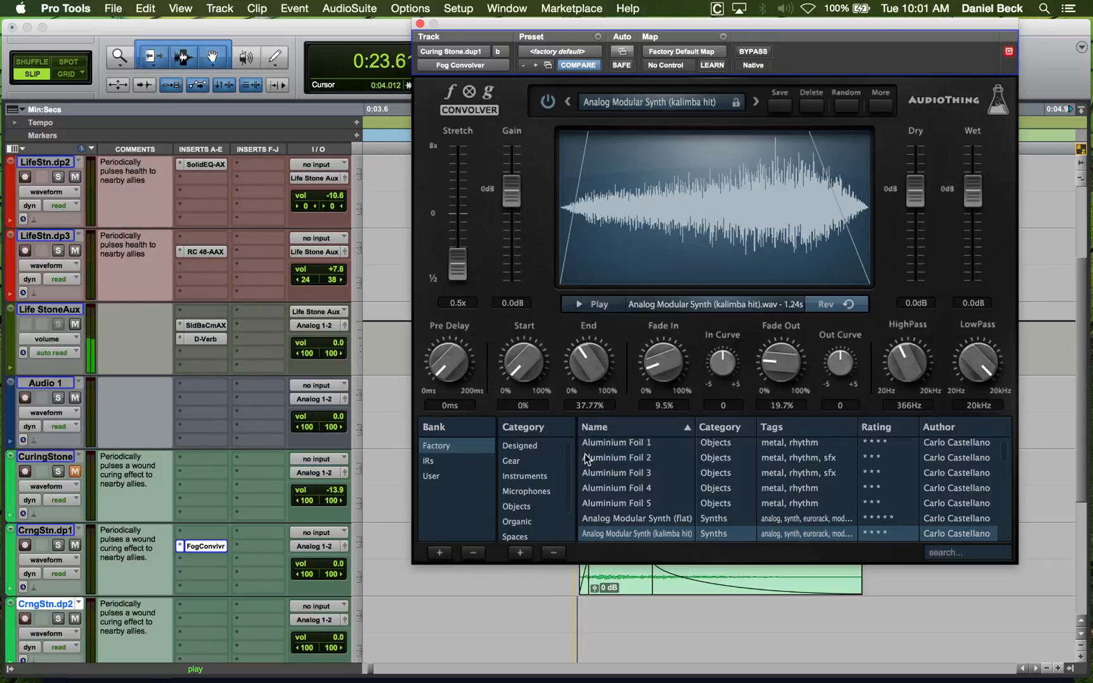
pyautogui.press('space')
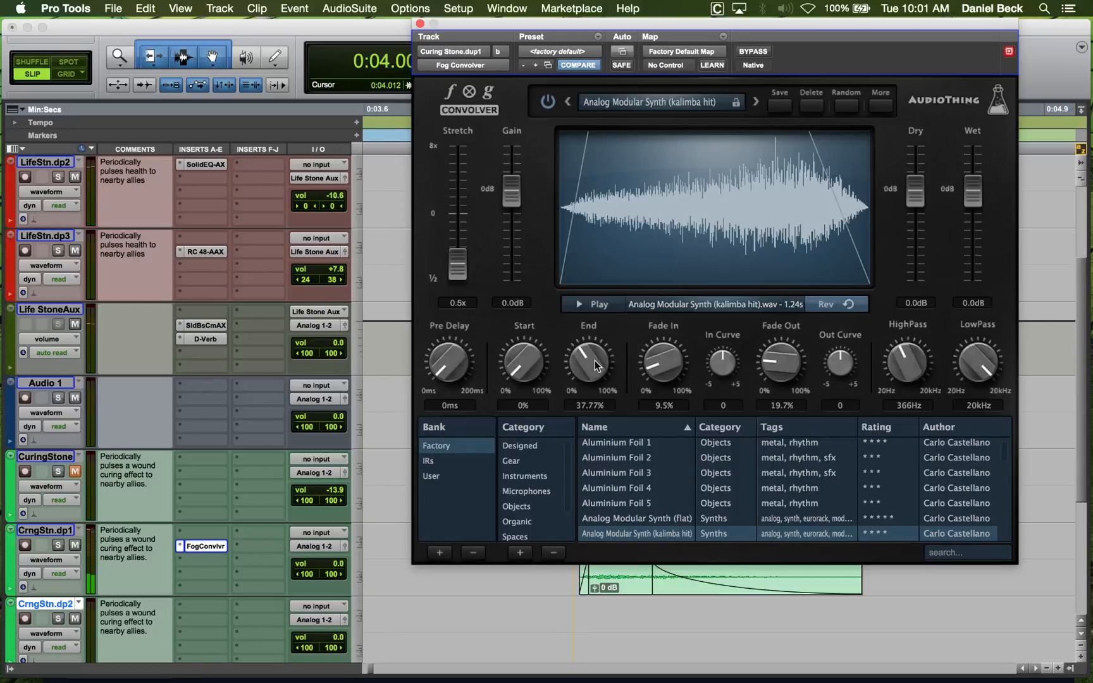
pyautogui.press('space')
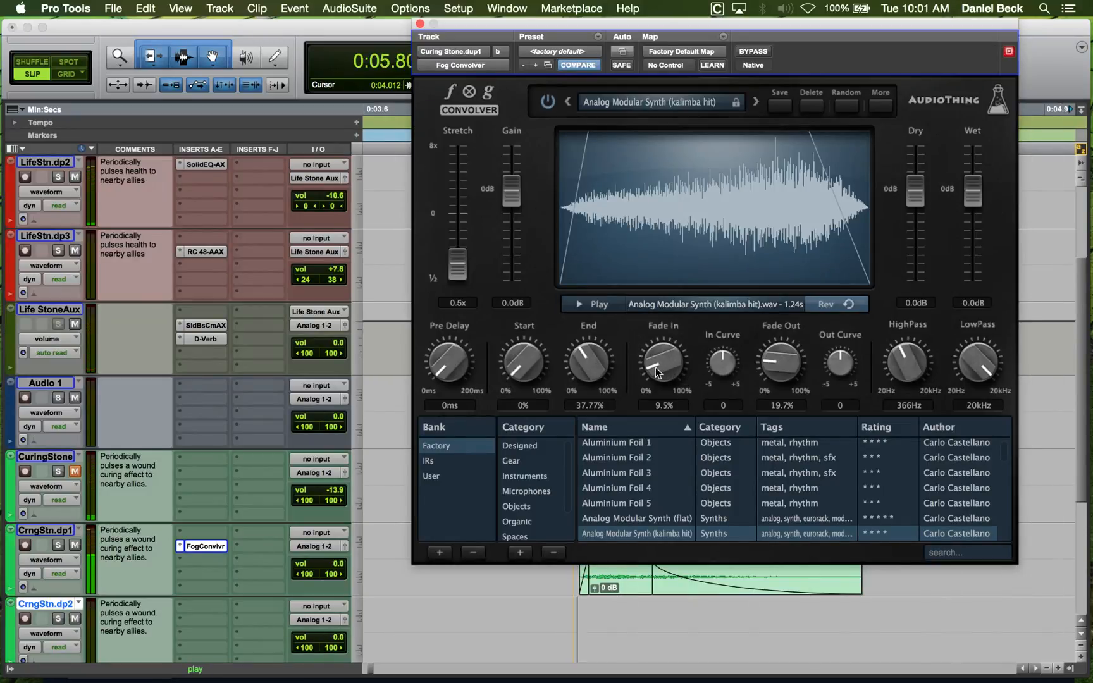
# Narrow the impulse to a start of 20.32% and an end of 31.83% while auditioning the layers.
pyautogui.moveTo(524, 362); pyautogui.dragTo(581, 390)
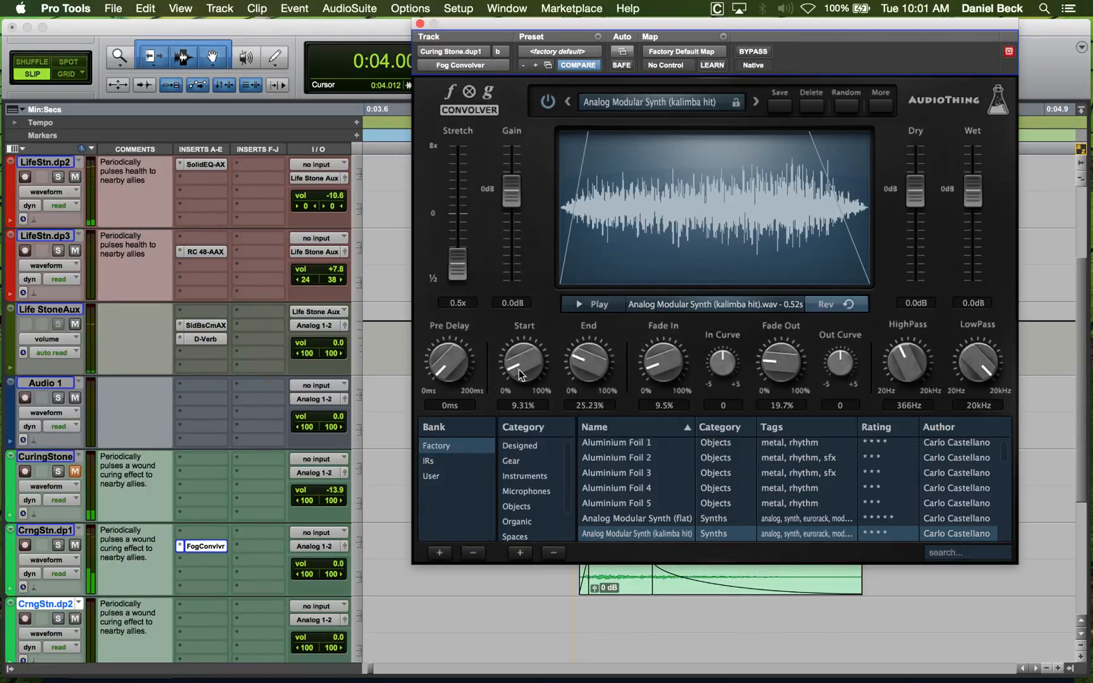
pyautogui.moveTo(518, 372)
pyautogui.mouseDown()
pyautogui.moveTo(519, 330)
pyautogui.moveTo(520, 373)
pyautogui.mouseUp()
pyautogui.press('space')
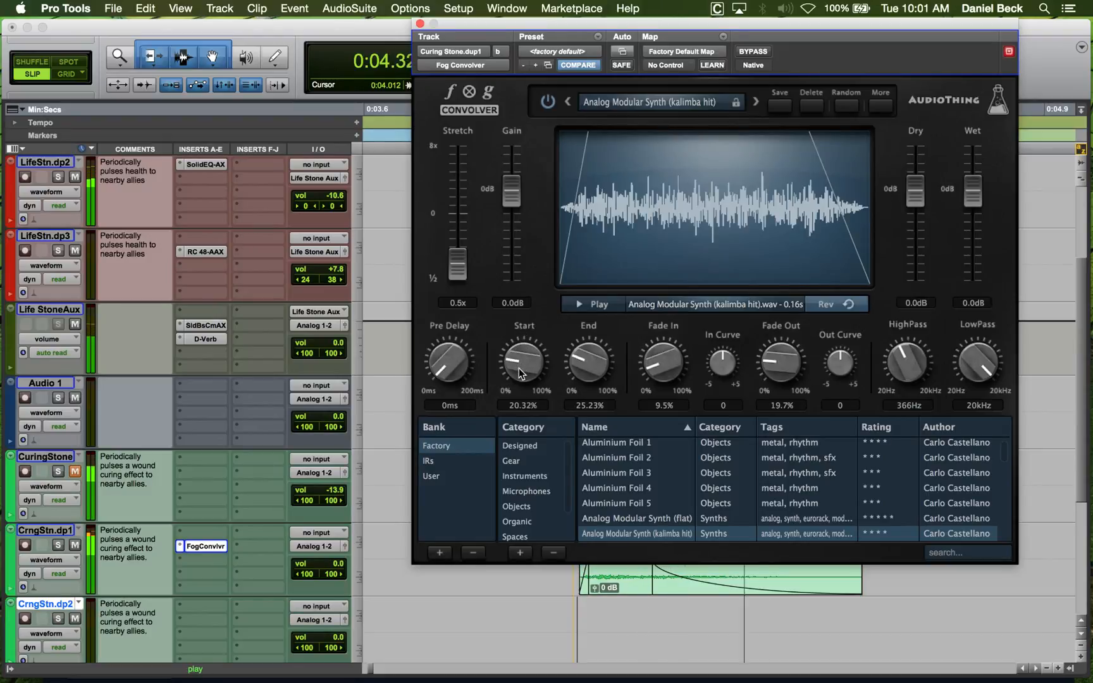
pyautogui.moveTo(595, 372); pyautogui.dragTo(596, 355)
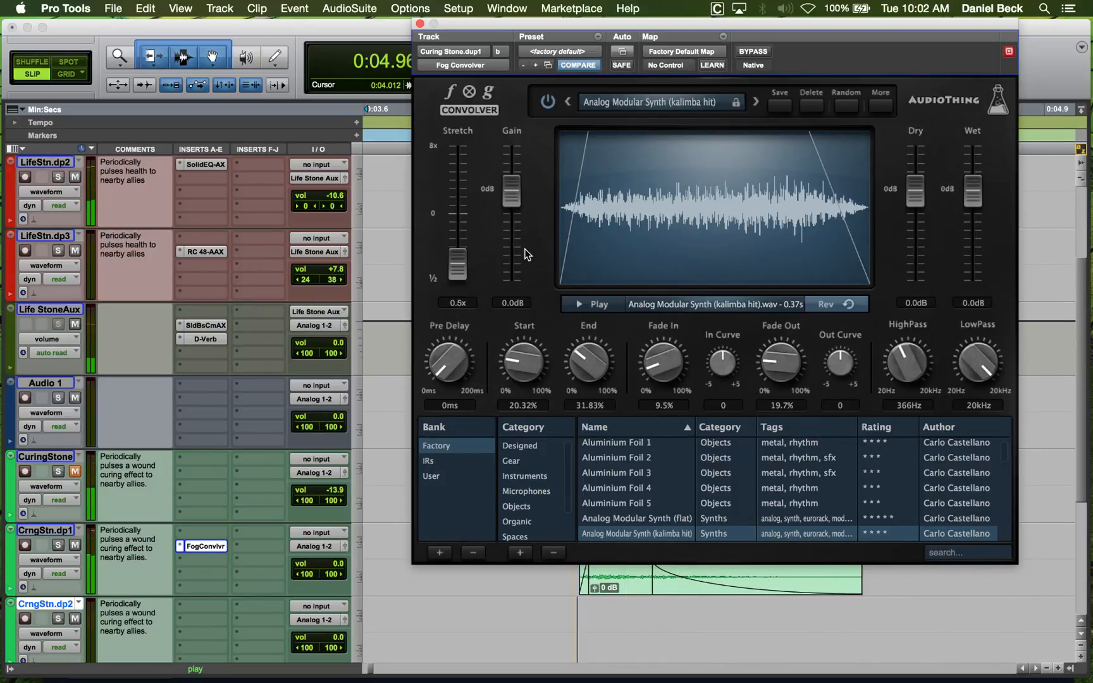
# Try impulse stretches of 2.652x and 0.672x during playback and return the stretch to 0.5x.
pyautogui.moveTo(462, 268); pyautogui.dragTo(464, 163)
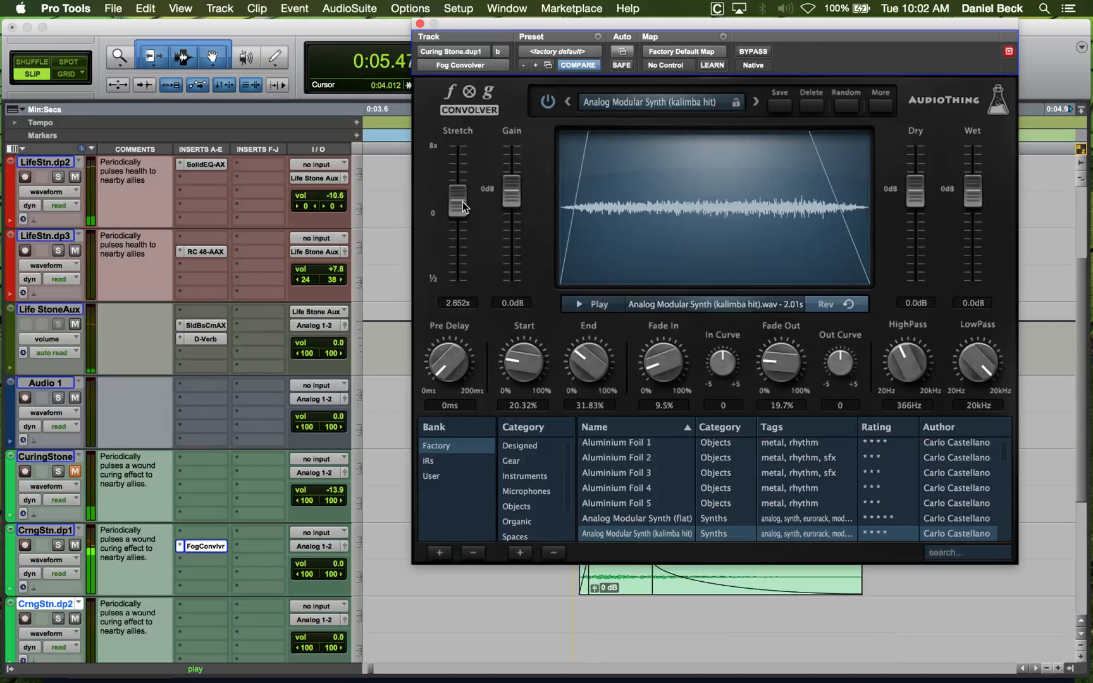
pyautogui.moveTo(462, 202); pyautogui.dragTo(463, 256)
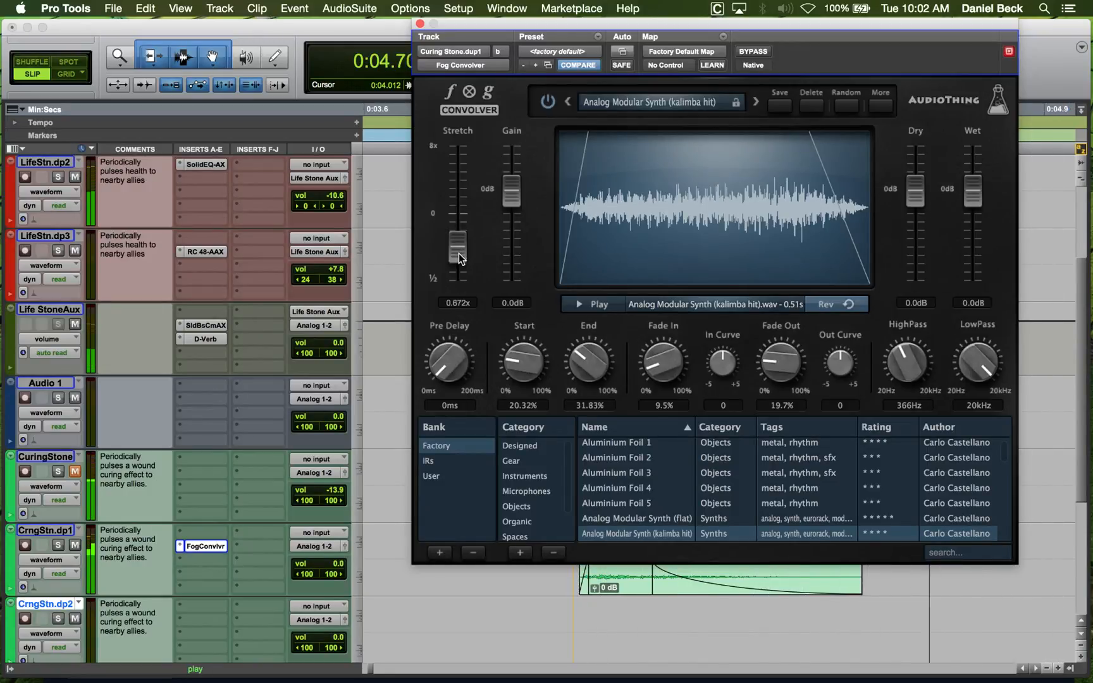
pyautogui.moveTo(459, 253); pyautogui.dragTo(456, 290)
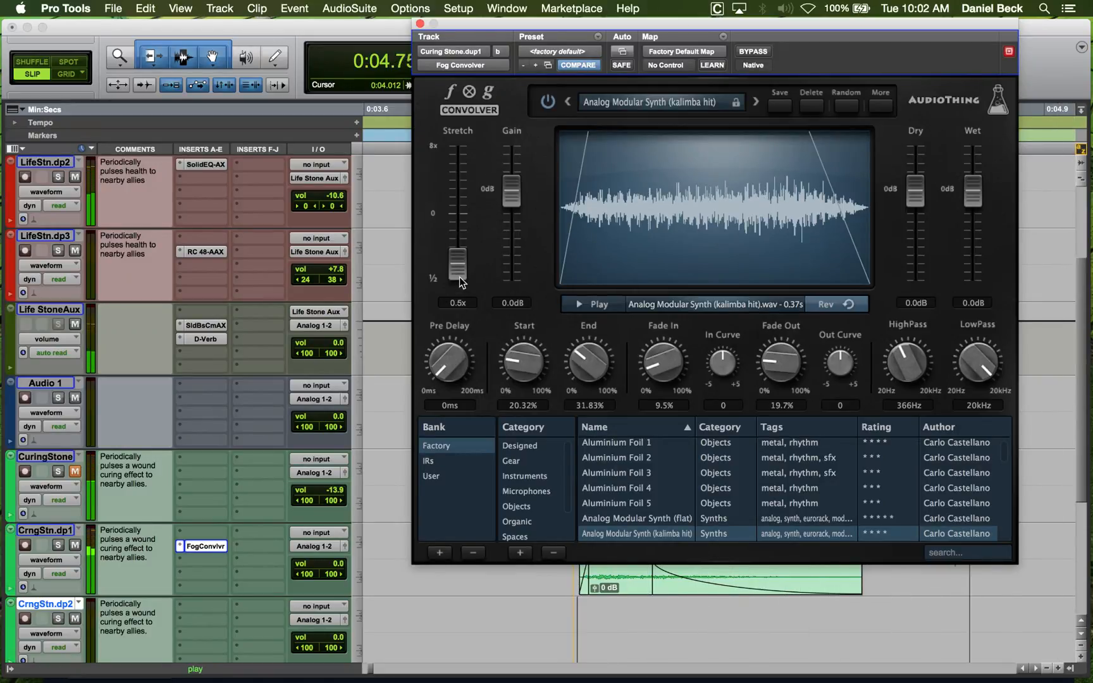
pyautogui.press('space')
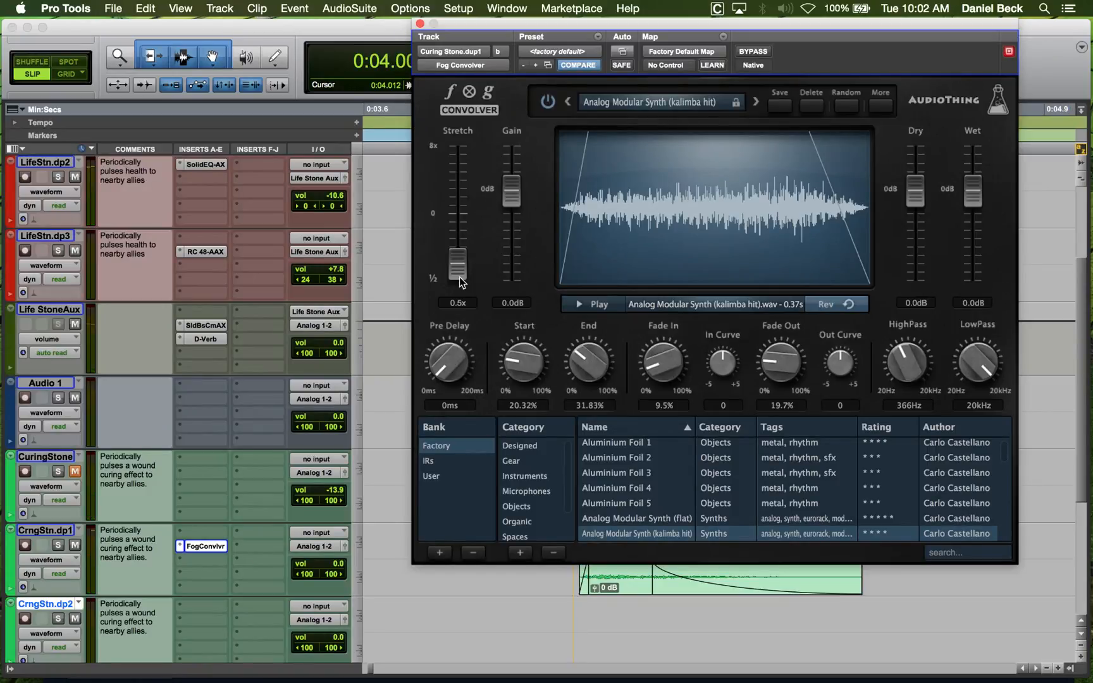
# Set the impulse start to 19.34% and lower the wet level to -4.0 dB while replaying the layers.
pyautogui.press('space')
pyautogui.press('space')
pyautogui.moveTo(529, 358)
pyautogui.mouseDown()
pyautogui.moveTo(529, 347)
pyautogui.moveTo(526, 372)
pyautogui.moveTo(527, 362)
pyautogui.mouseUp()
pyautogui.press('space')
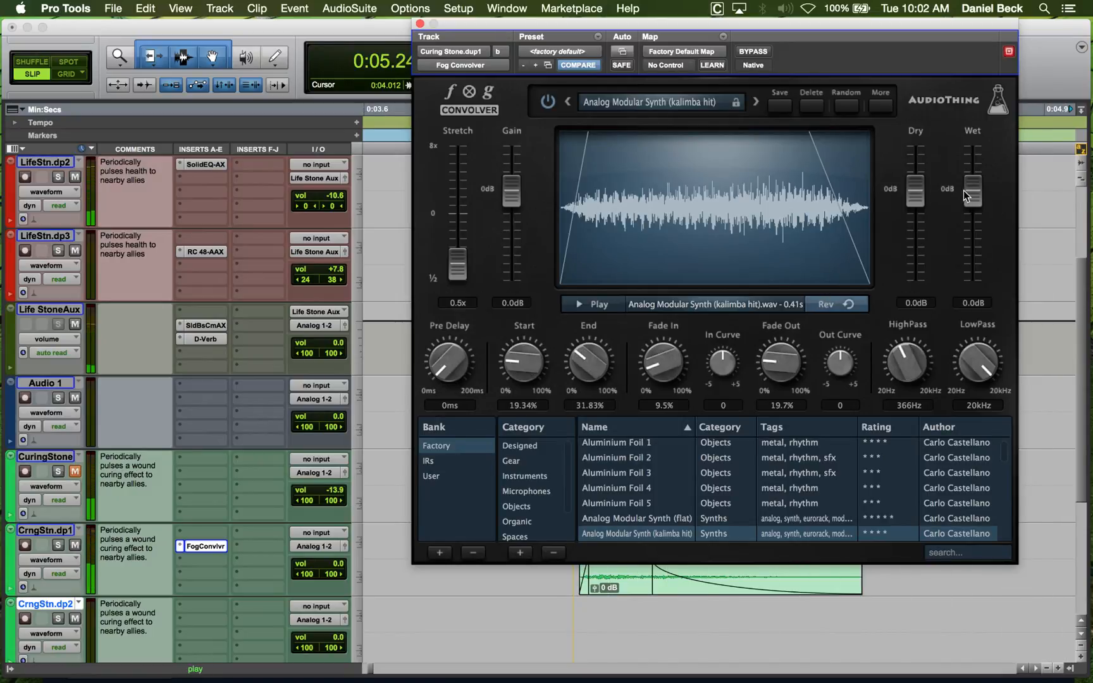
pyautogui.moveTo(965, 193); pyautogui.dragTo(967, 215)
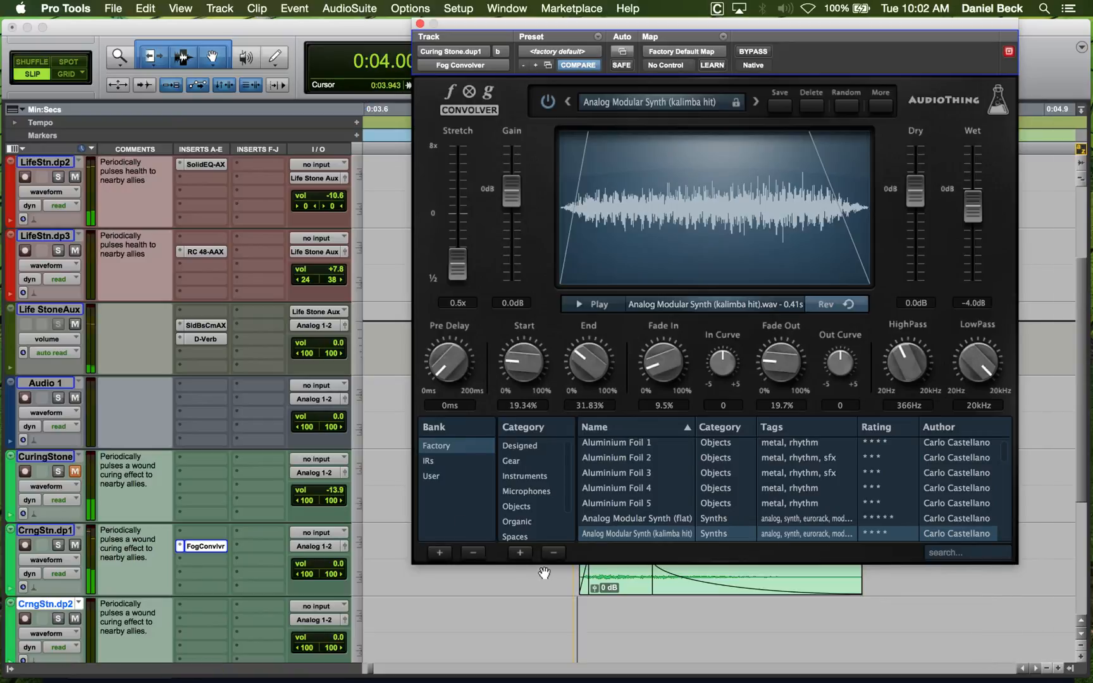
# Insert the stereo ValhallaFreqEcho plug-in after Fog Convolver on CrngStn.dp1 and place the playback start just before the clips.
pyautogui.click(211, 563)
pyautogui.moveTo(262, 593)
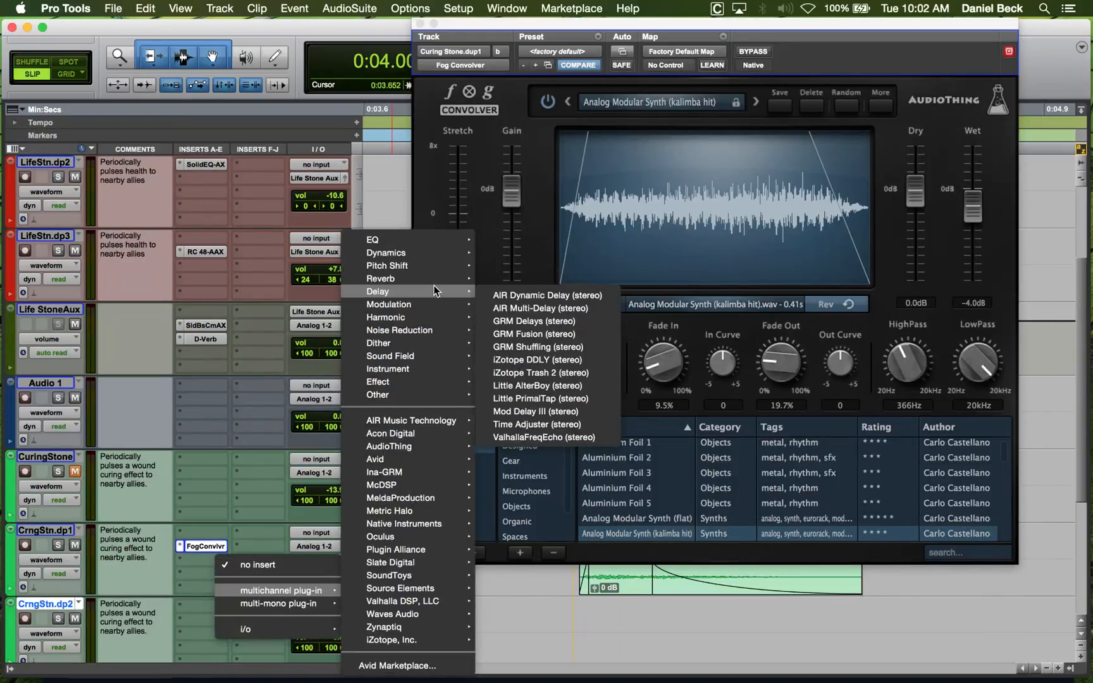
pyautogui.moveTo(427, 307)
pyautogui.moveTo(424, 285)
pyautogui.click(545, 437)
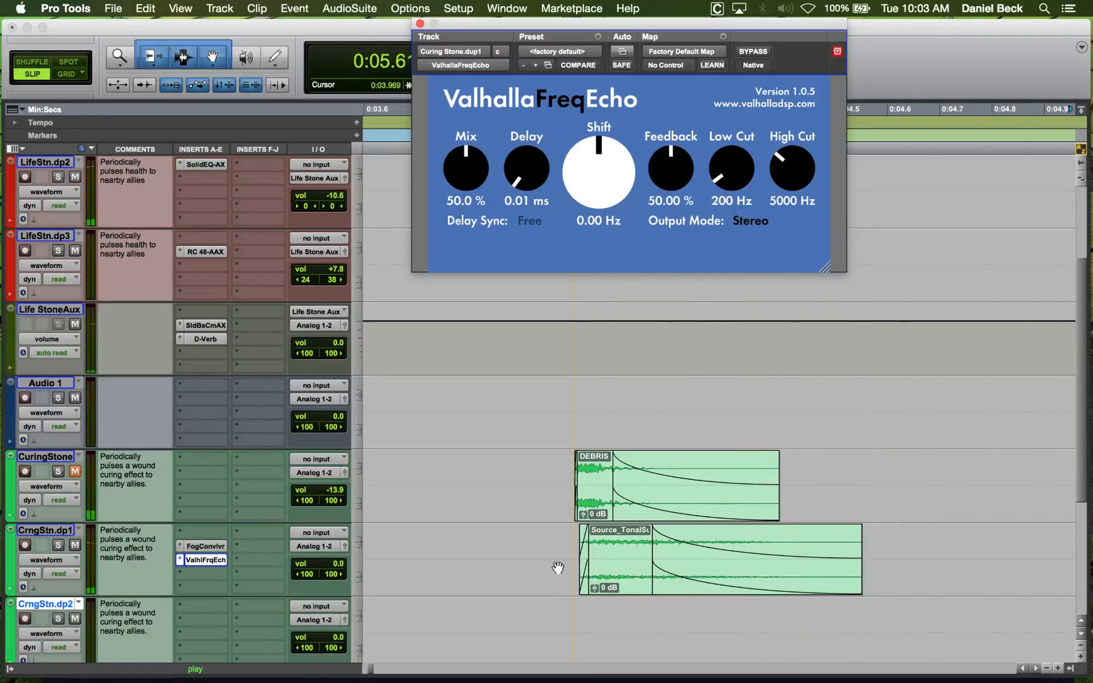
pyautogui.click(573, 543)
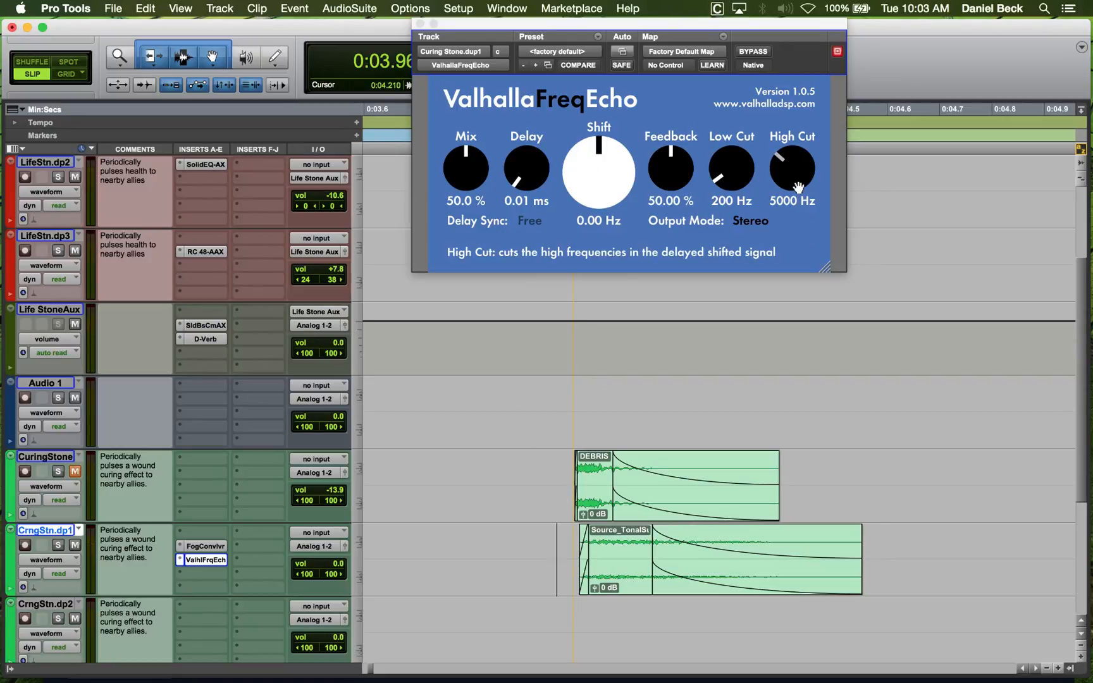
# Set the echo's high cut to 13490 Hz and low cut to 790 Hz while replaying the layers.
pyautogui.moveTo(796, 184); pyautogui.dragTo(814, 129)
pyautogui.press('space')
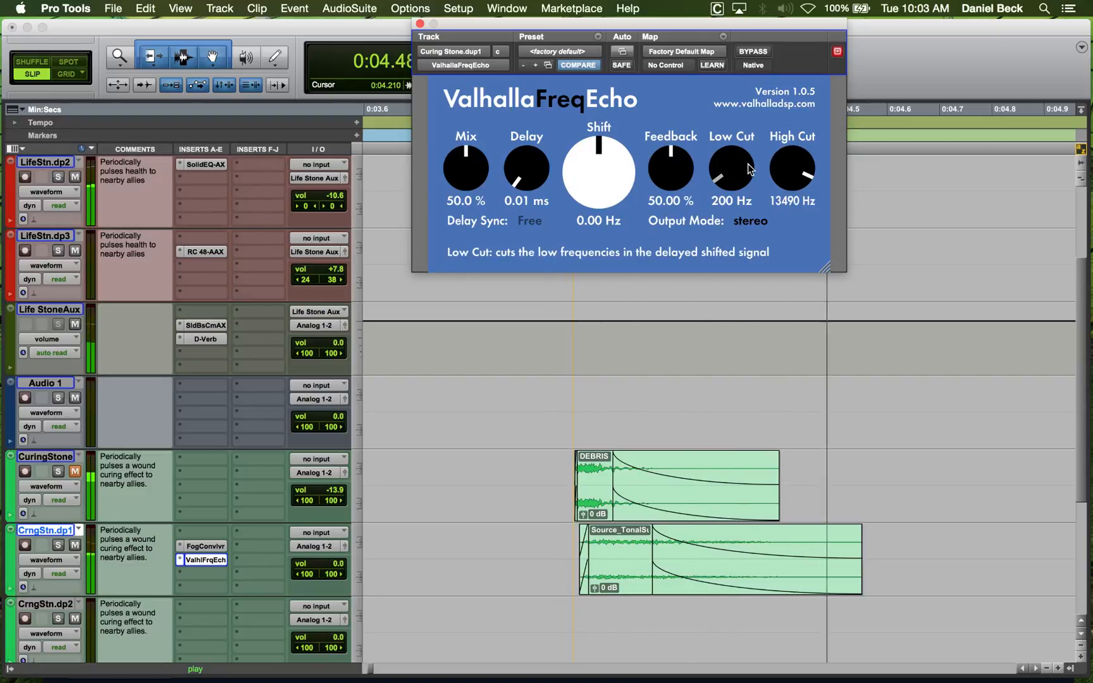
pyautogui.moveTo(746, 173); pyautogui.dragTo(726, 130)
pyautogui.press('space')
pyautogui.press('space')
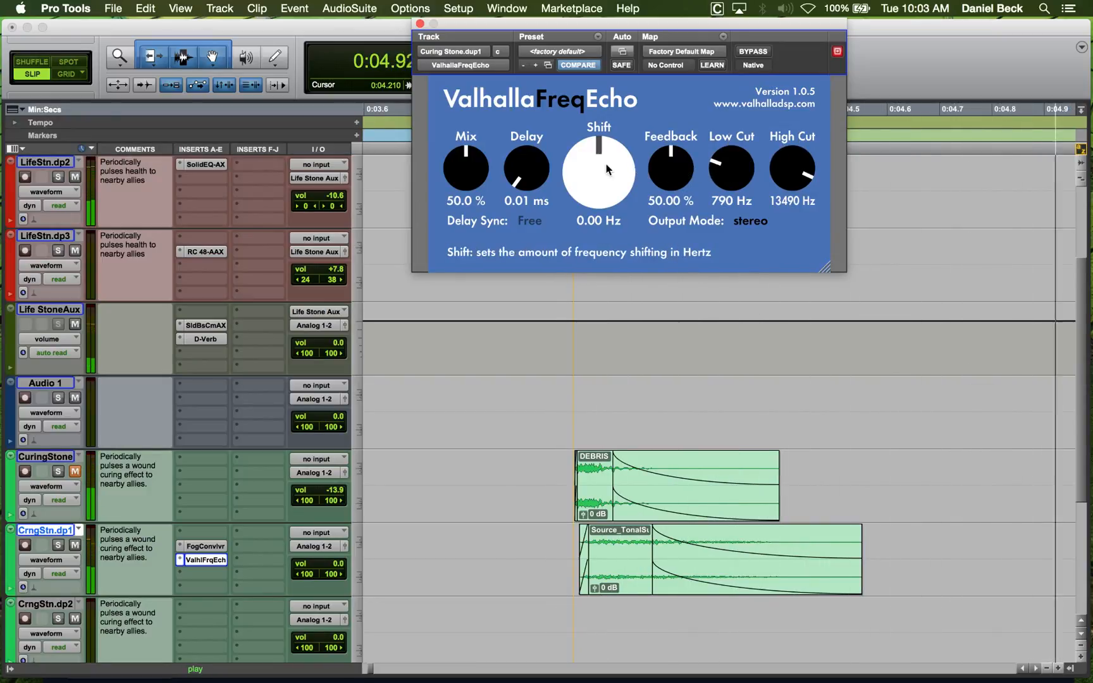
# Set the echo's shift to -0.67 Hz, feedback to 25.20% and delay to 2.14 ms during playback.
pyautogui.moveTo(598, 190); pyautogui.dragTo(597, 155)
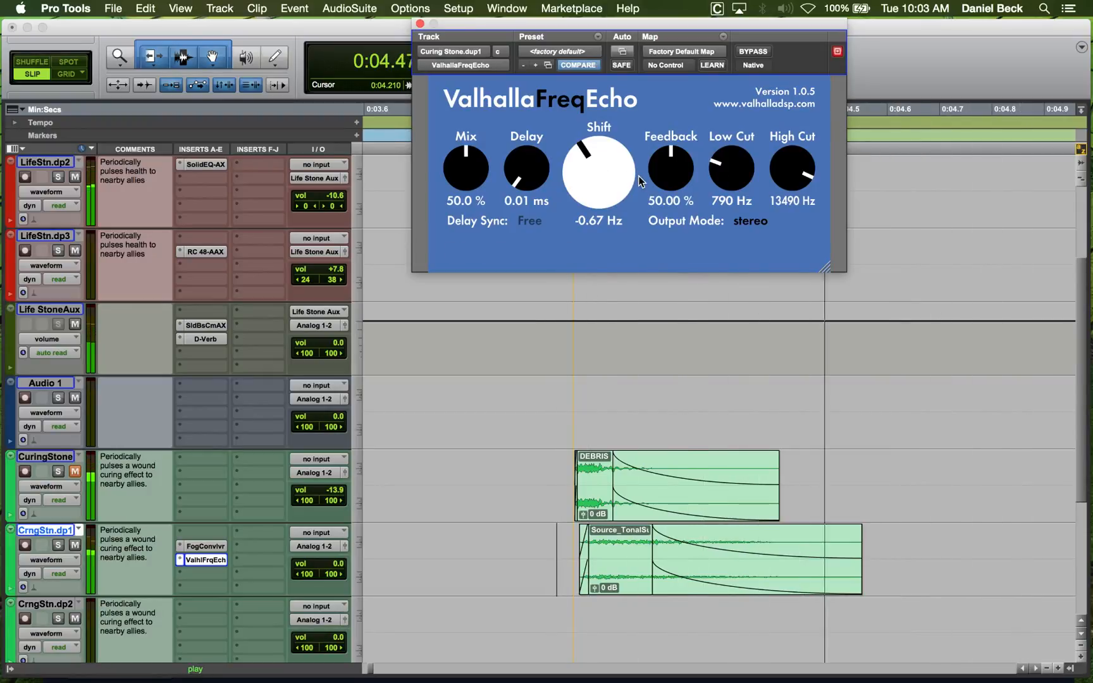
pyautogui.moveTo(668, 141); pyautogui.dragTo(669, 235)
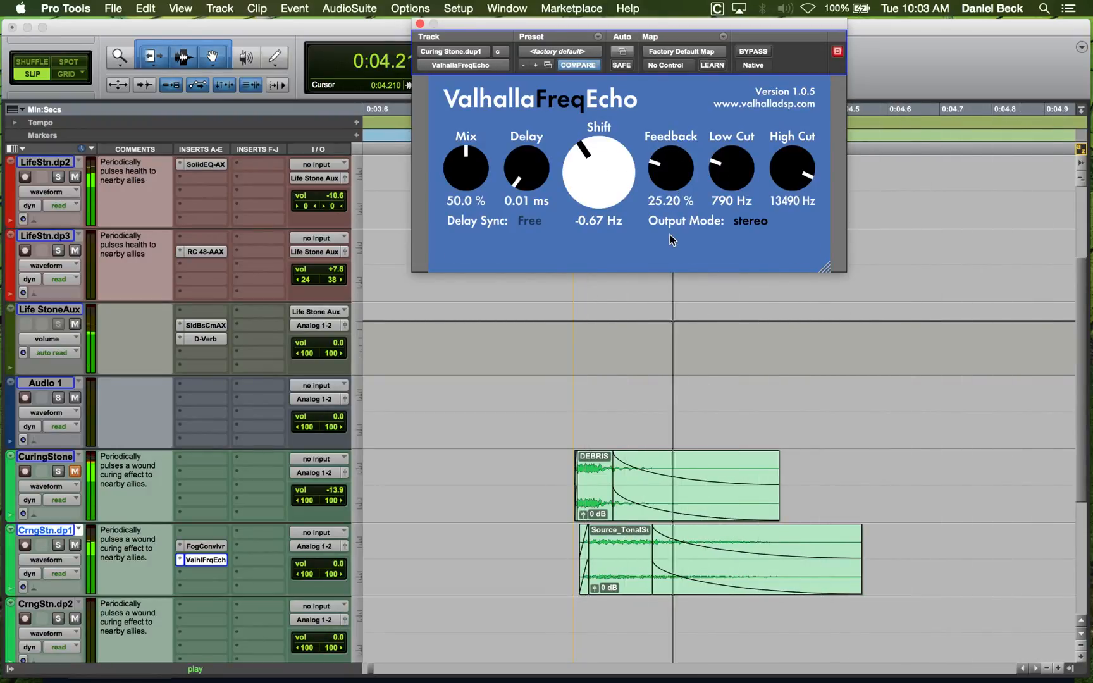
pyautogui.moveTo(524, 166); pyautogui.dragTo(492, 28)
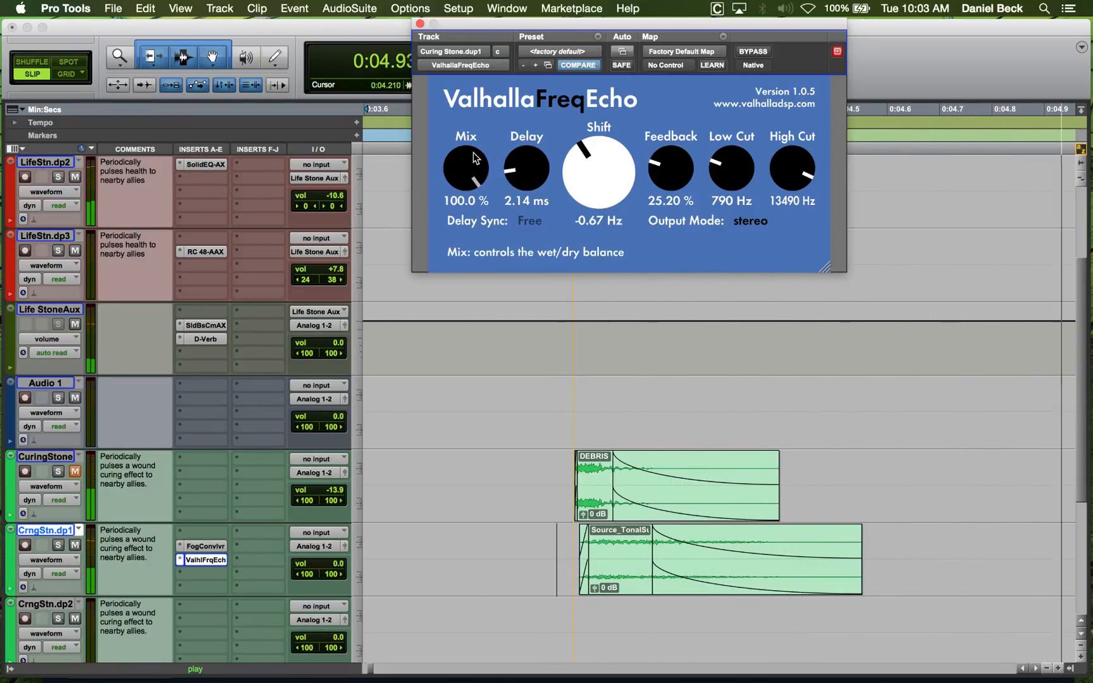
# Set the echo's mix to 50.8% and its high cut to 15000 Hz, and replay the layers from before the clips.
pyautogui.moveTo(464, 166); pyautogui.dragTo(470, 183)
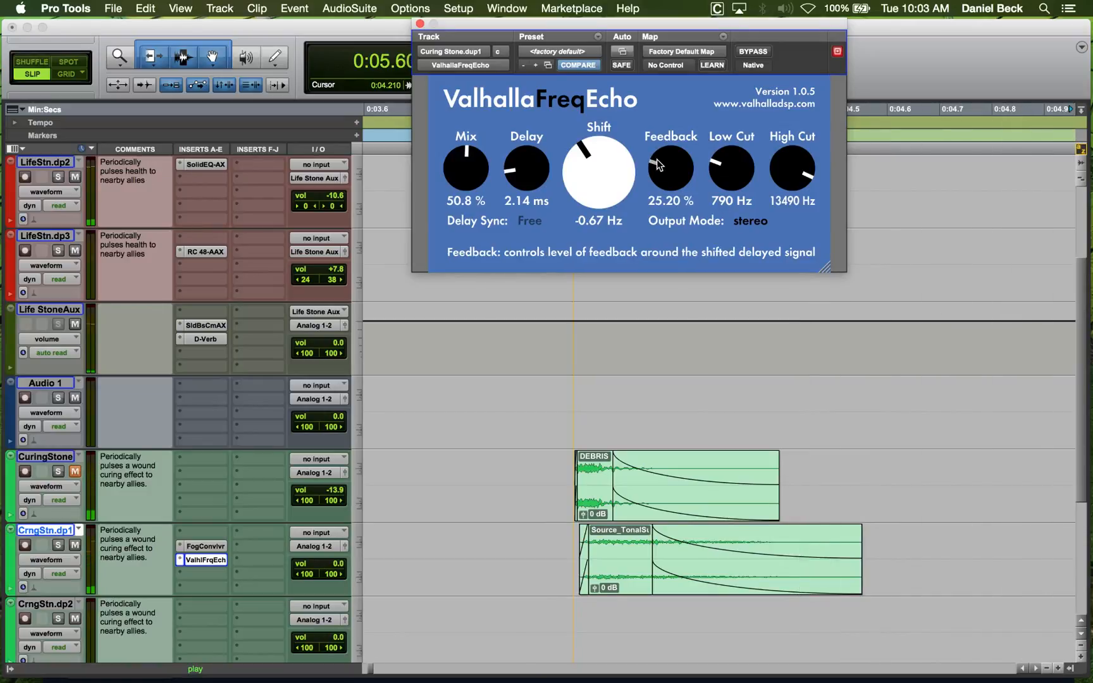
pyautogui.click(578, 450)
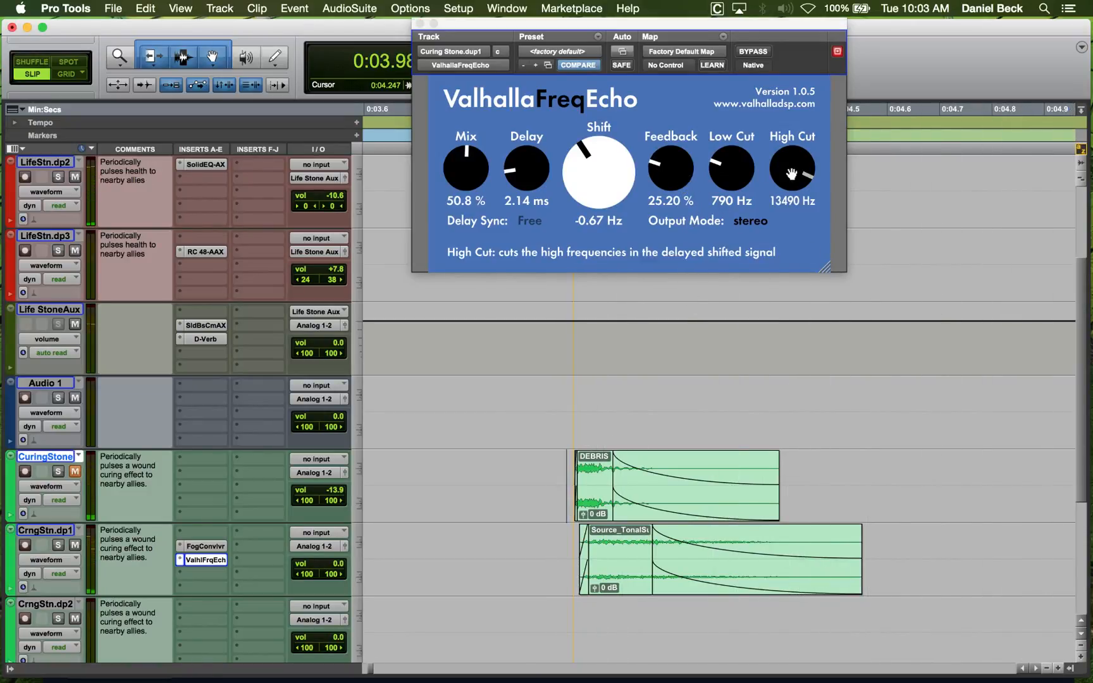
pyautogui.moveTo(791, 174); pyautogui.dragTo(792, 156)
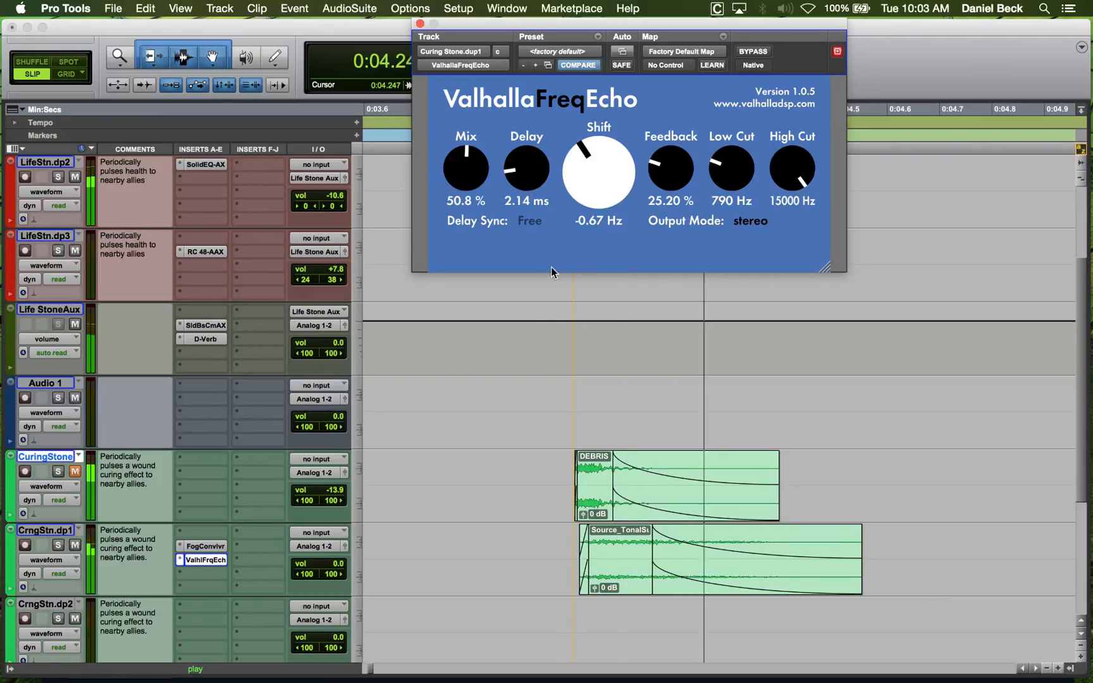
# Insert the stereo Little PrimalTap delay after ValhallaFreqEcho on CrngStn.dp1 and move its window lower over the timeline.
pyautogui.click(206, 576)
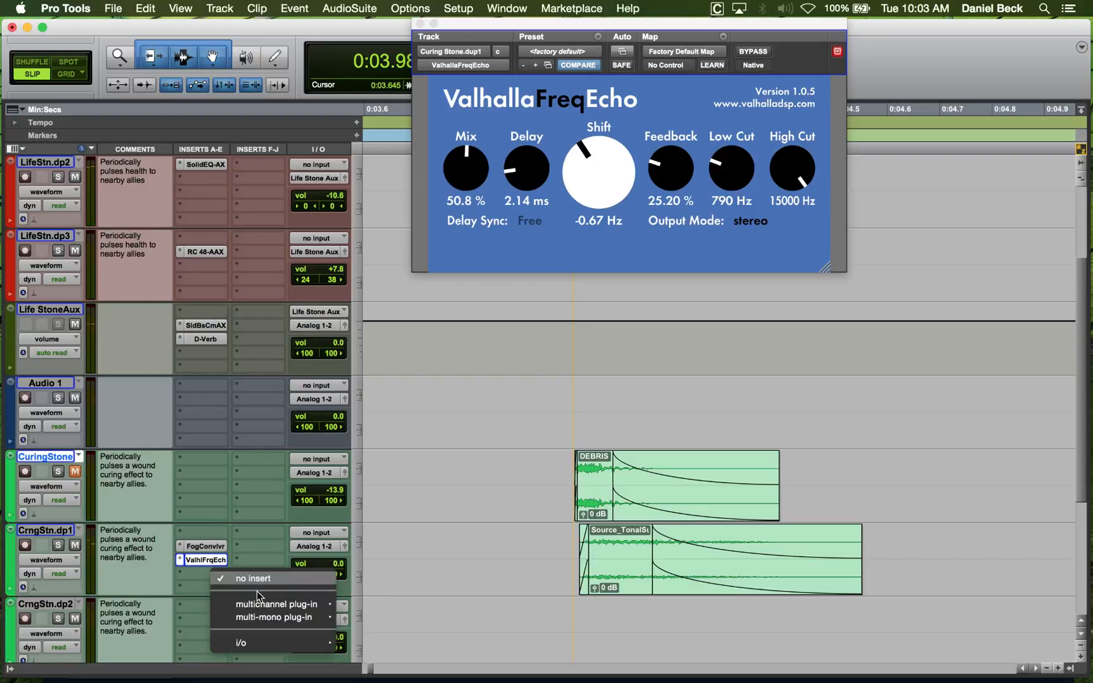
pyautogui.moveTo(298, 604)
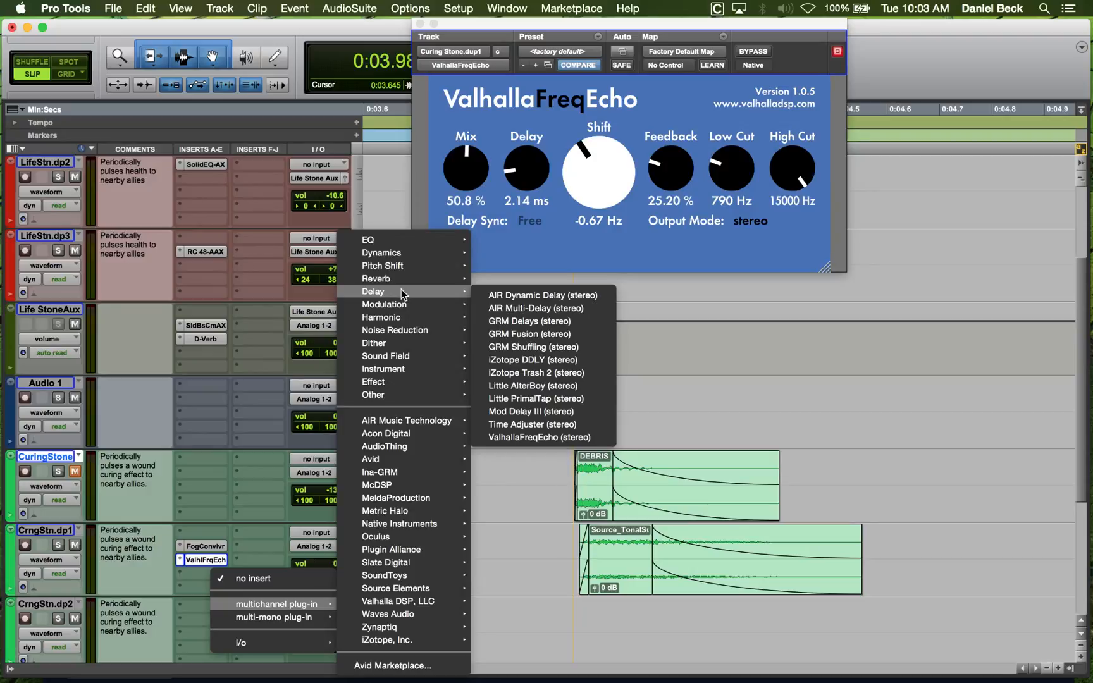
pyautogui.click(547, 398)
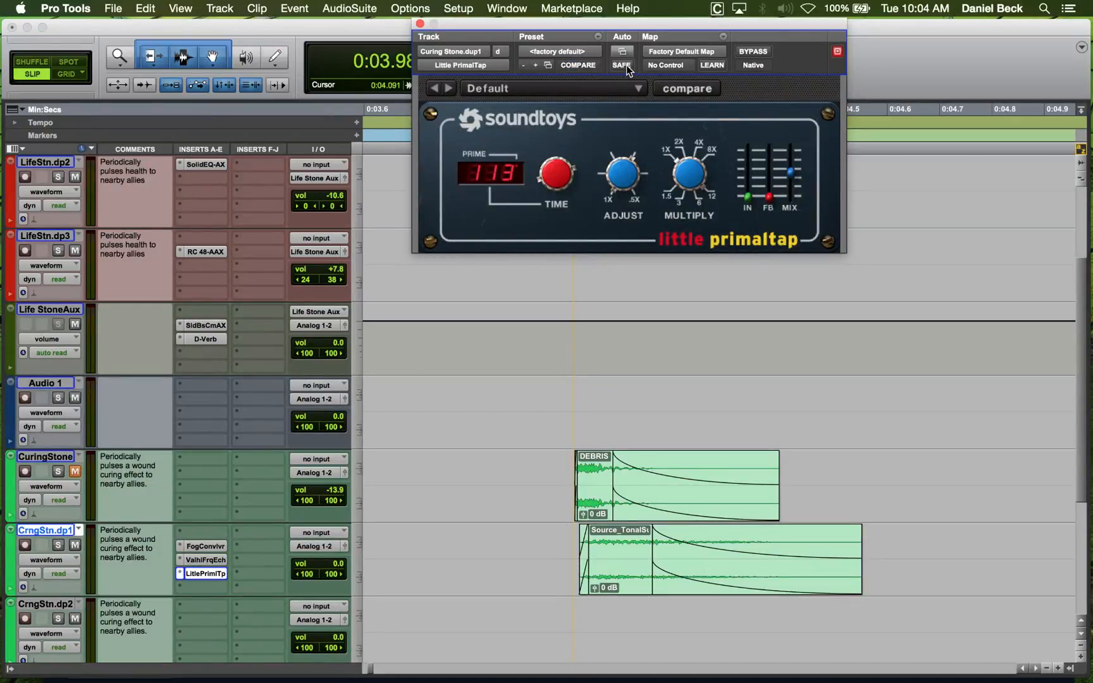
pyautogui.moveTo(603, 35); pyautogui.dragTo(571, 185)
# Try a prime time of 220 in Little PrimalTap while replaying the layers.
pyautogui.press('space')
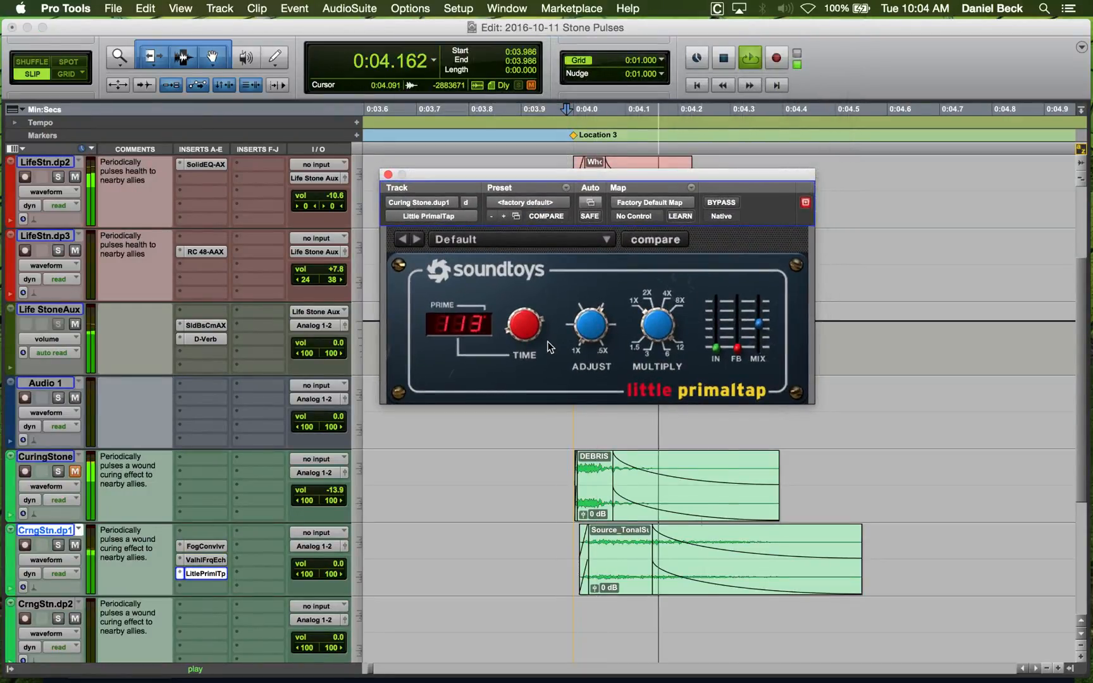
pyautogui.moveTo(535, 347); pyautogui.dragTo(535, 327)
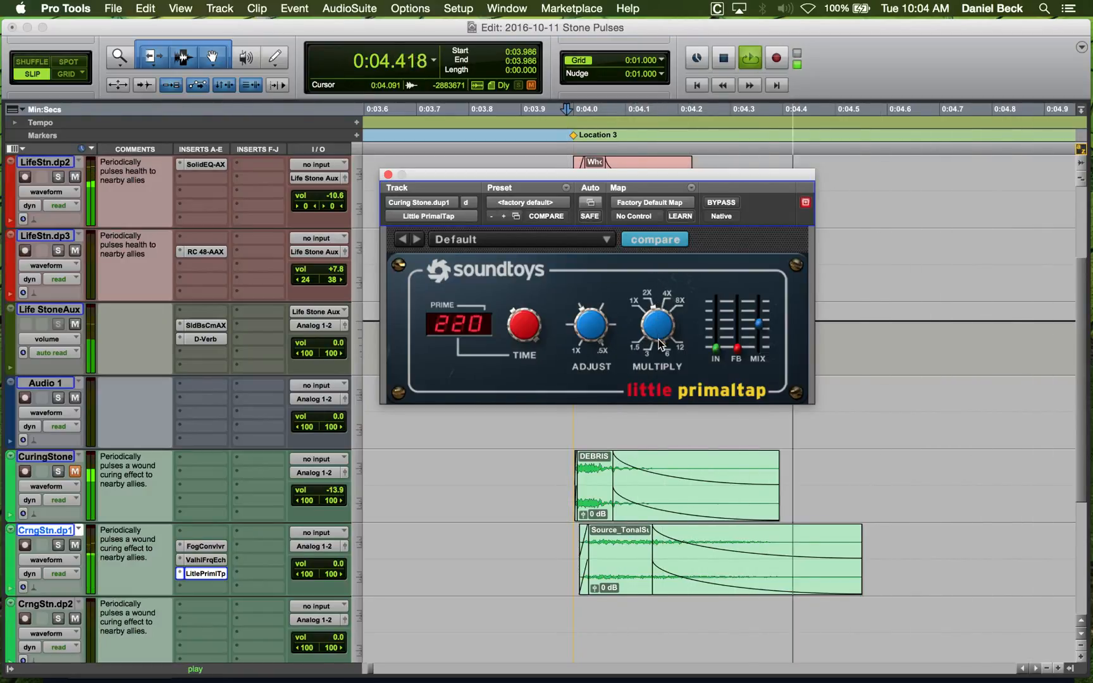
pyautogui.press('space')
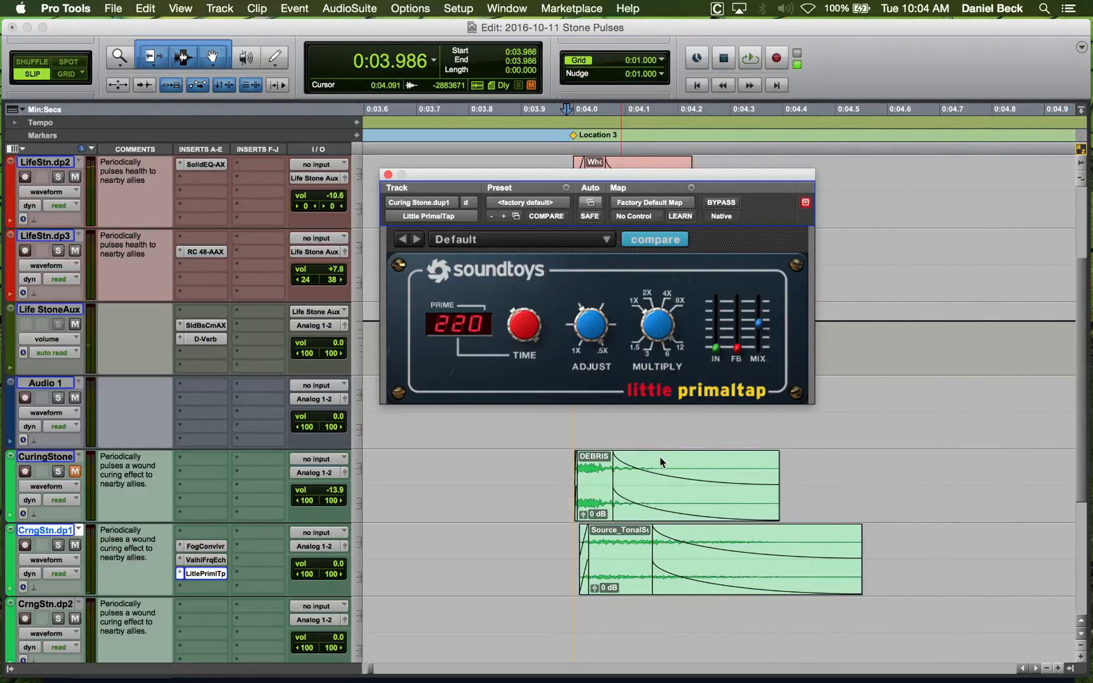
pyautogui.press('space')
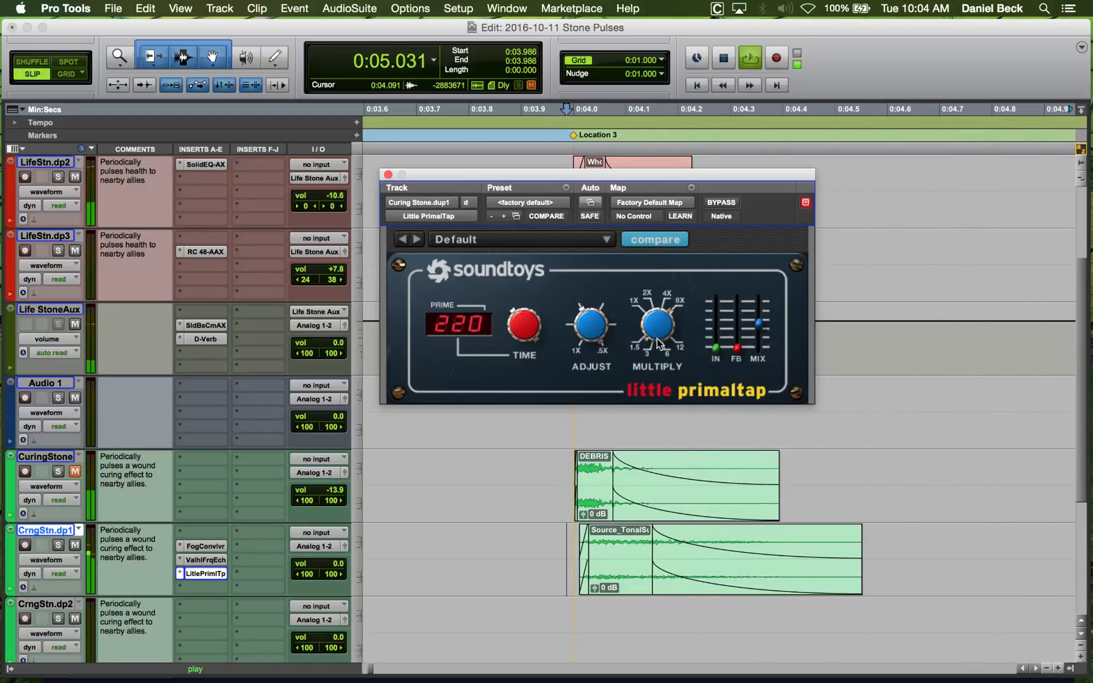
pyautogui.press('space')
pyautogui.press('space')
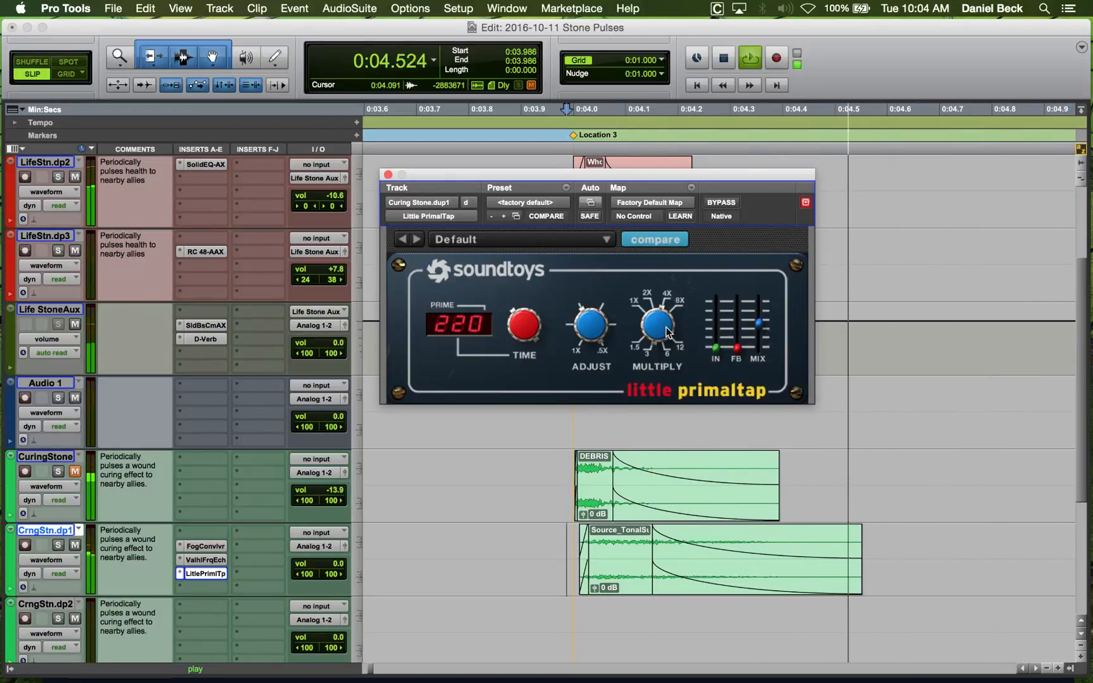
pyautogui.press('space')
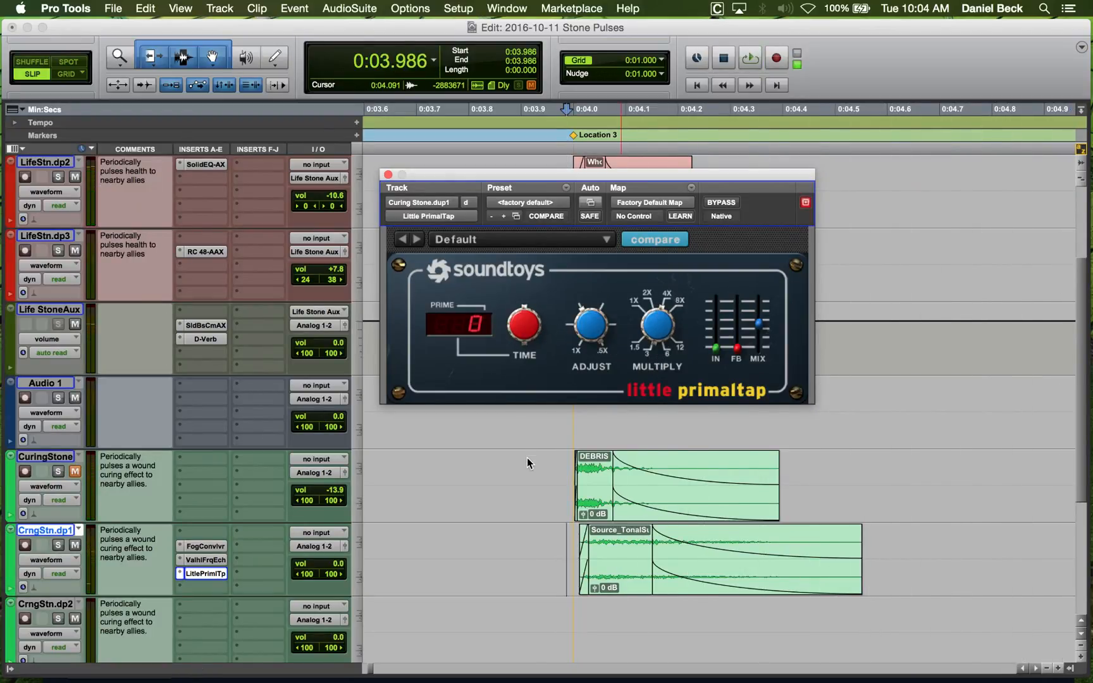
# Set Little PrimalTap's prime time to 22 with the input level at minimum, and audition the layers.
pyautogui.moveTo(523, 336)
pyautogui.mouseDown()
pyautogui.moveTo(522, 298)
pyautogui.moveTo(523, 355)
pyautogui.mouseUp()
pyautogui.press('space')
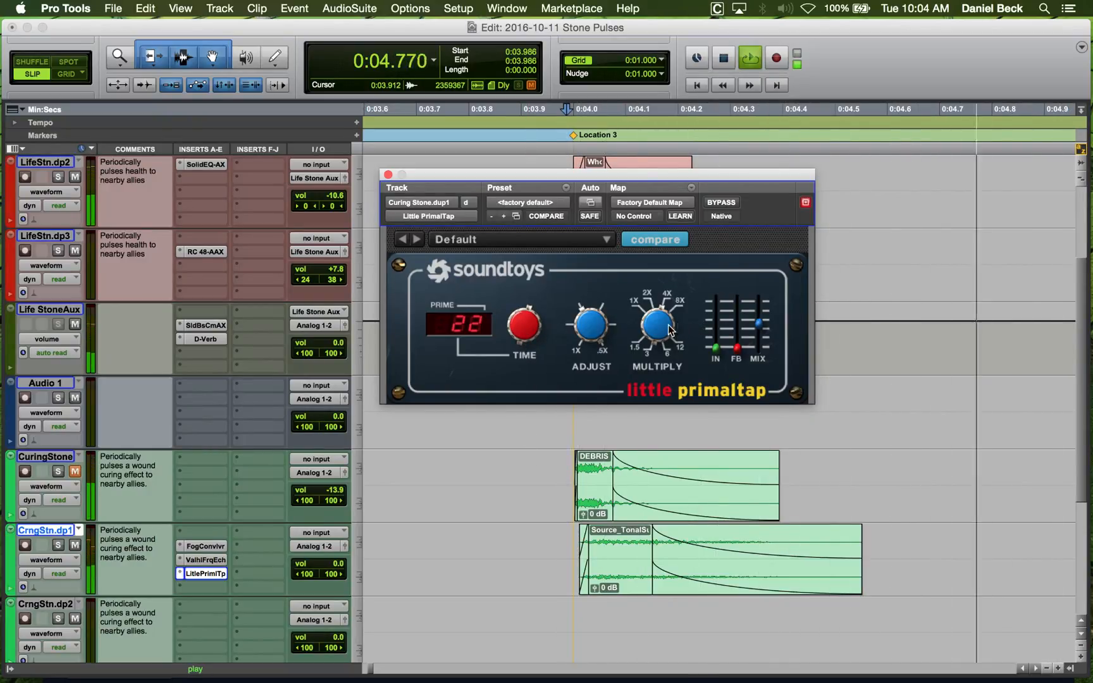
pyautogui.moveTo(716, 347); pyautogui.dragTo(723, 414)
pyautogui.press('space')
pyautogui.press('space')
# Try a high and a slightly below-middle feedback level in Little PrimalTap while auditioning the layers.
pyautogui.moveTo(739, 349); pyautogui.dragTo(736, 312)
pyautogui.press('space')
pyautogui.press('space')
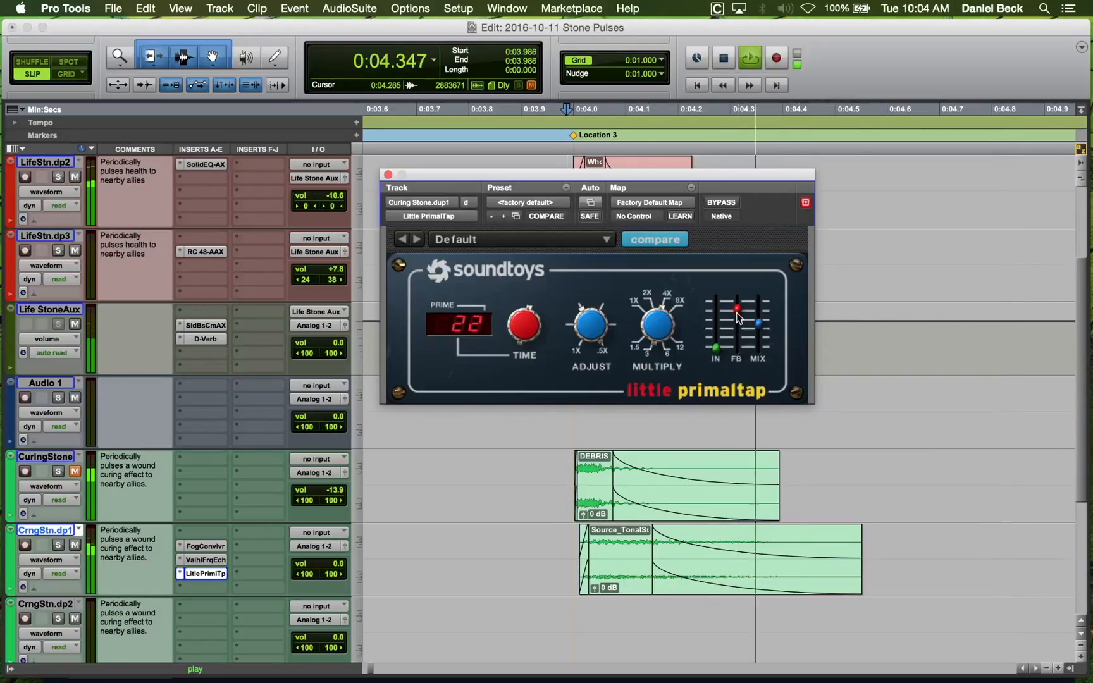
pyautogui.press('space')
pyautogui.press('space')
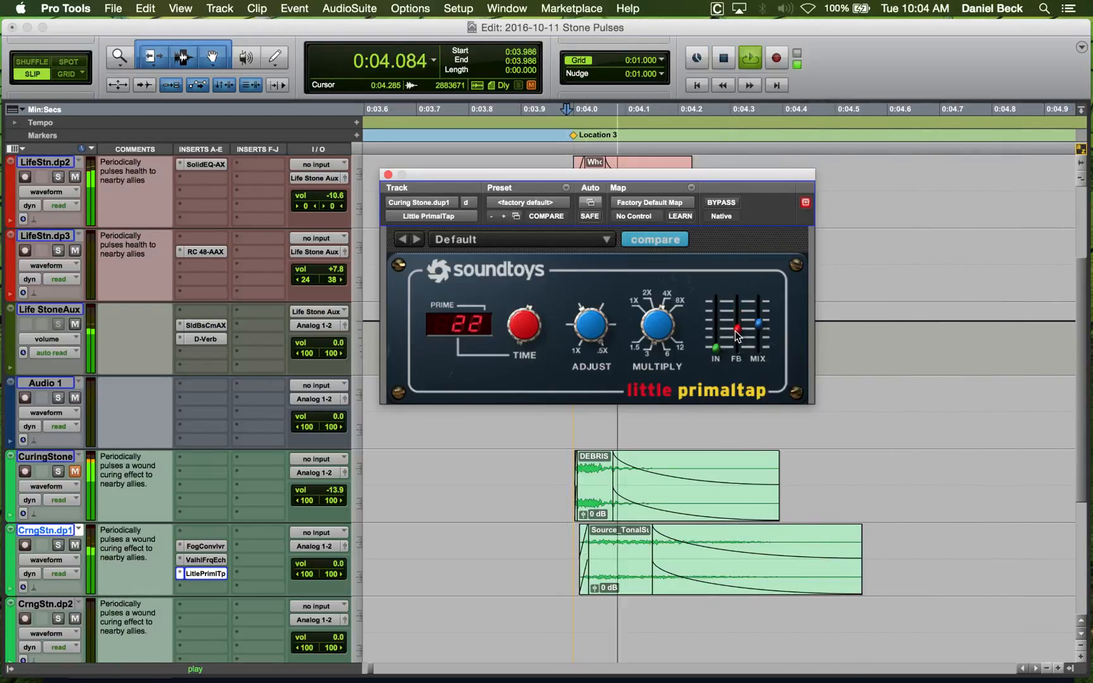
pyautogui.press('space')
# Set Little PrimalTap's feedback slightly above the middle and lower the mix to minimum while auditioning the layers.
pyautogui.moveTo(735, 331); pyautogui.dragTo(761, 337)
pyautogui.press('space')
pyautogui.press('space')
pyautogui.press('space')
pyautogui.press('space')
pyautogui.press('space')
pyautogui.press('space')
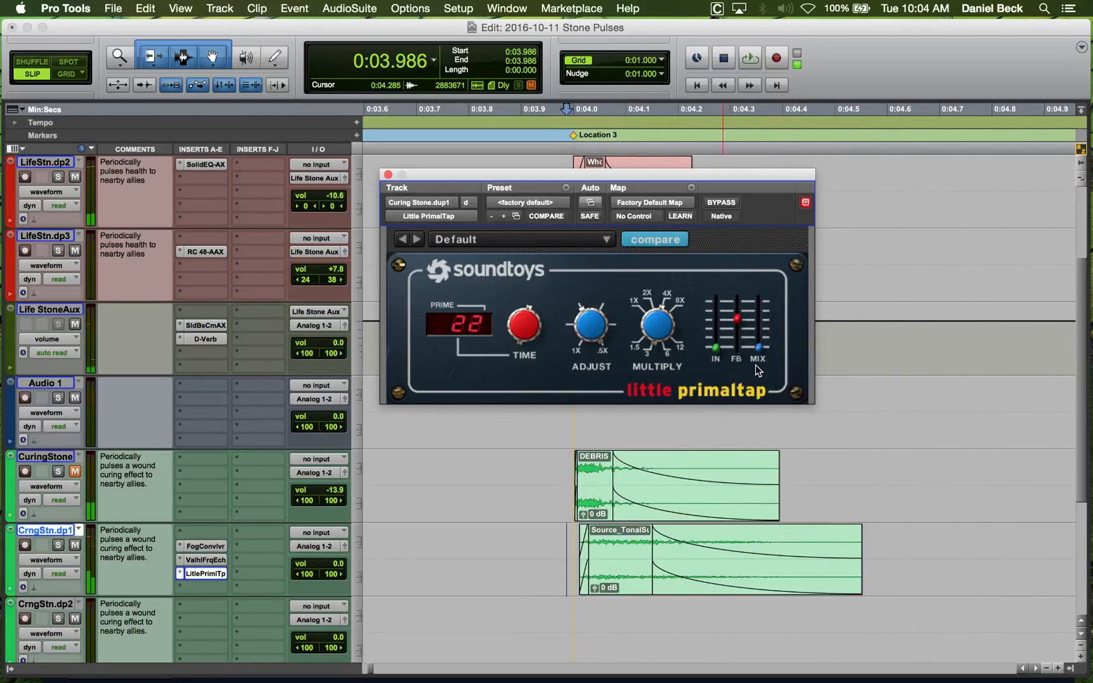
# Raise Little PrimalTap's mix to slightly below the middle while replaying the layers.
pyautogui.press('space')
pyautogui.press('space')
pyautogui.press('space')
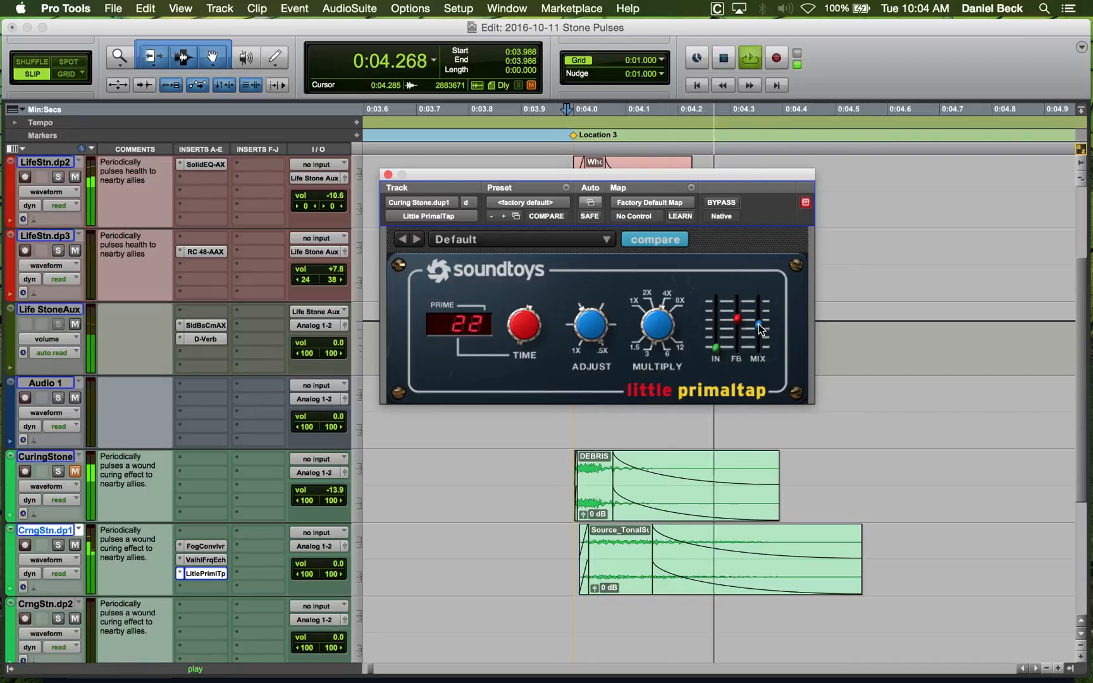
pyautogui.press('space')
pyautogui.press('space')
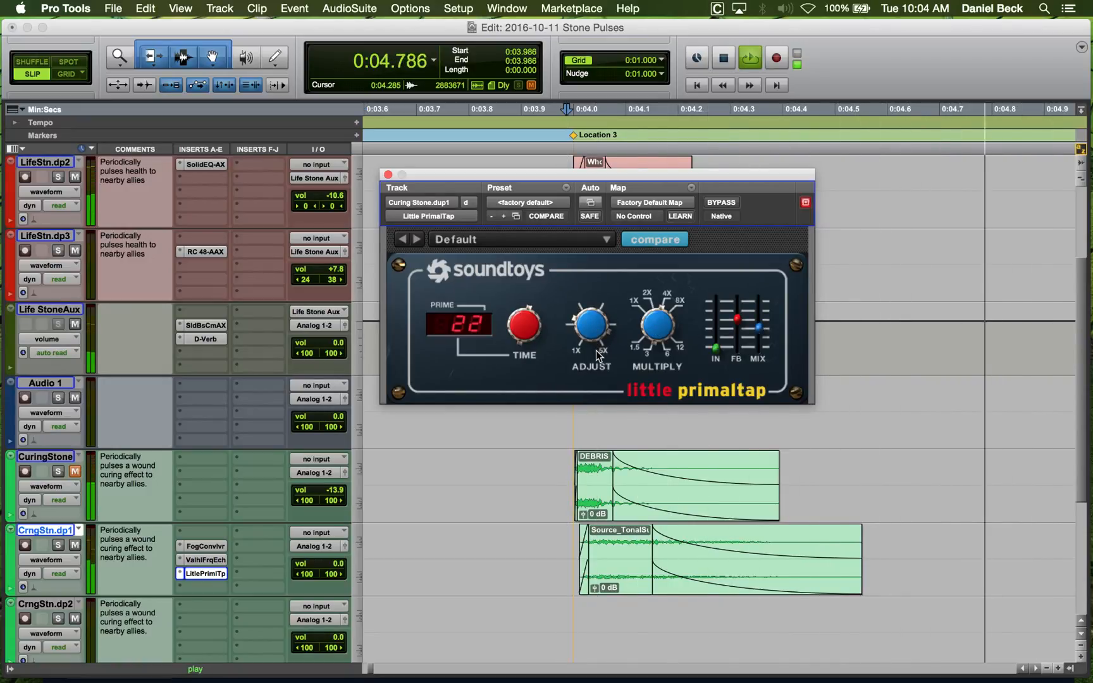
# Audition the layered pulse repeatedly with the current Little PrimalTap settings.
pyautogui.press('space')
pyautogui.press('space')
pyautogui.press('space')
pyautogui.press('space')
pyautogui.press('space')
pyautogui.press('space')
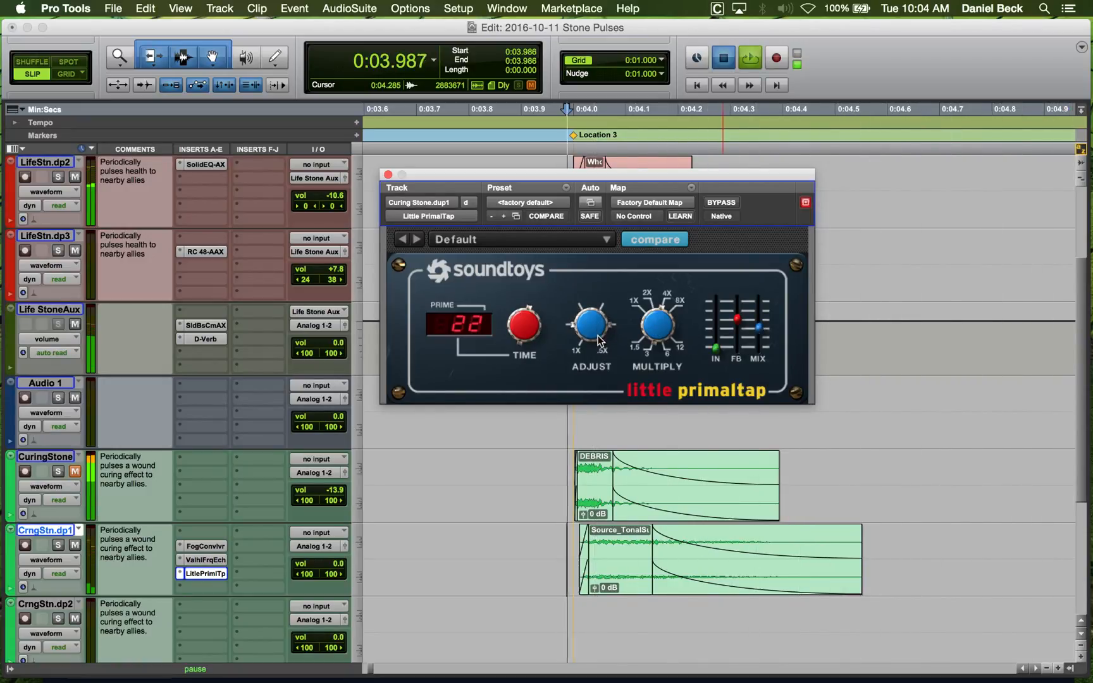
pyautogui.press('space')
pyautogui.press('space')
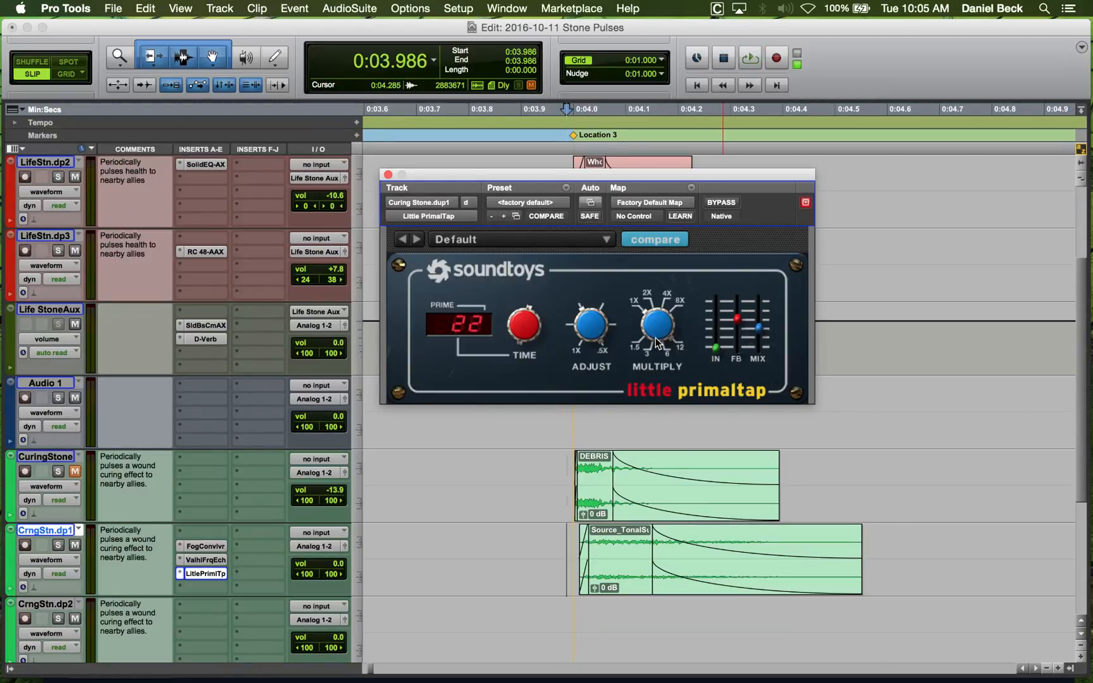
pyautogui.press('space')
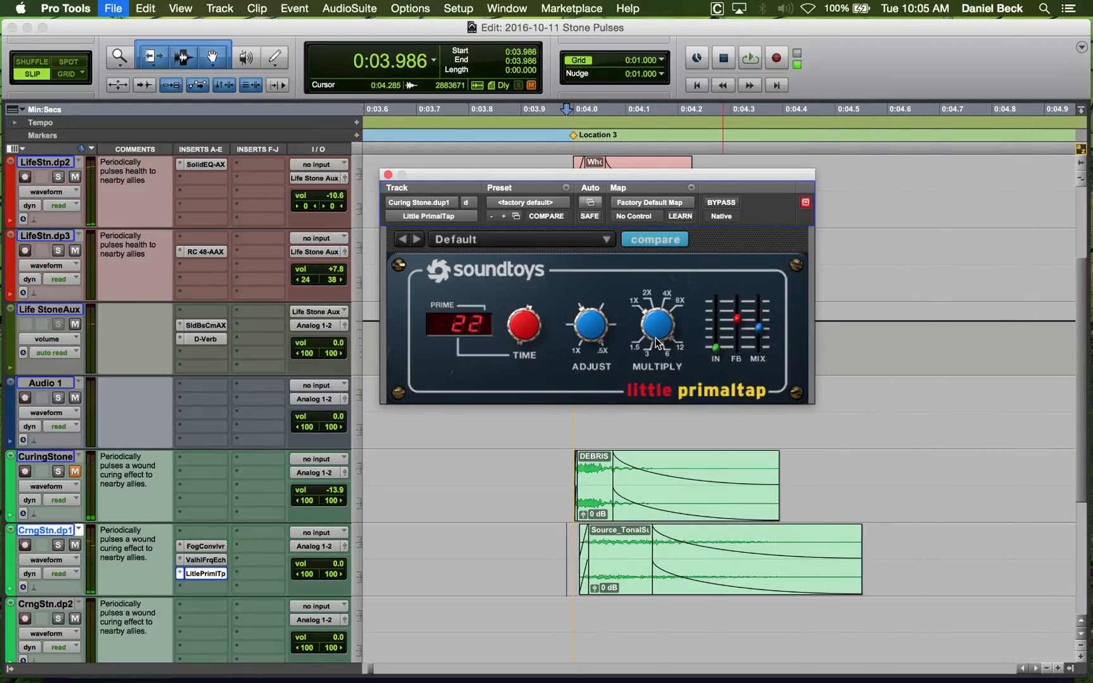
pyautogui.press('space')
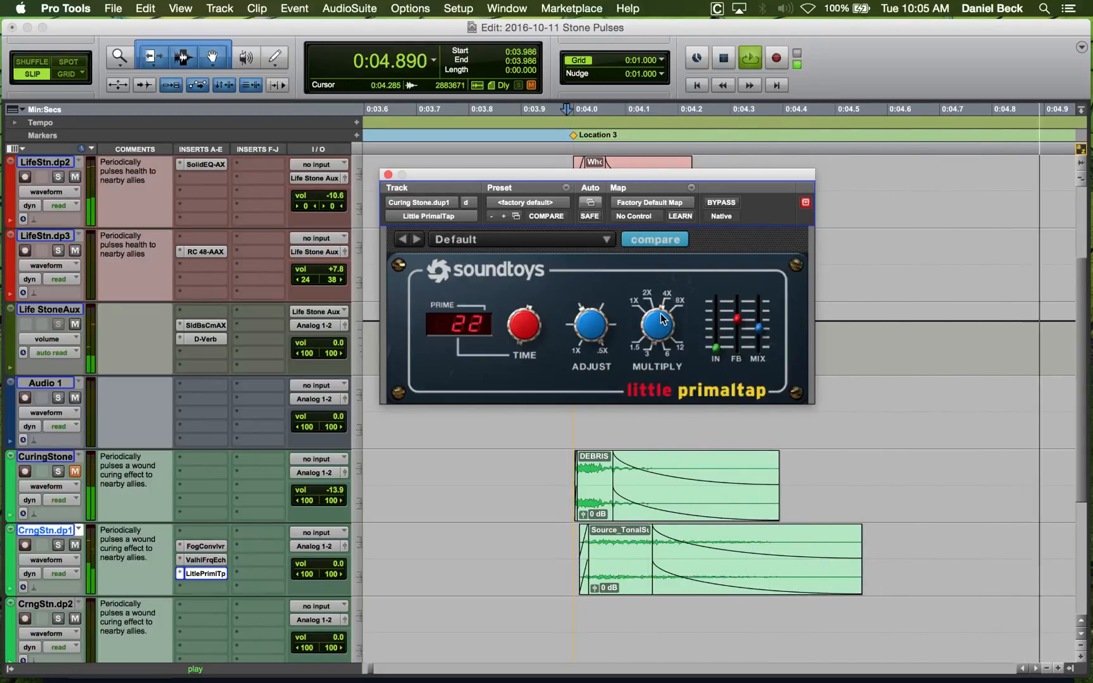
pyautogui.press('space')
pyautogui.press('space')
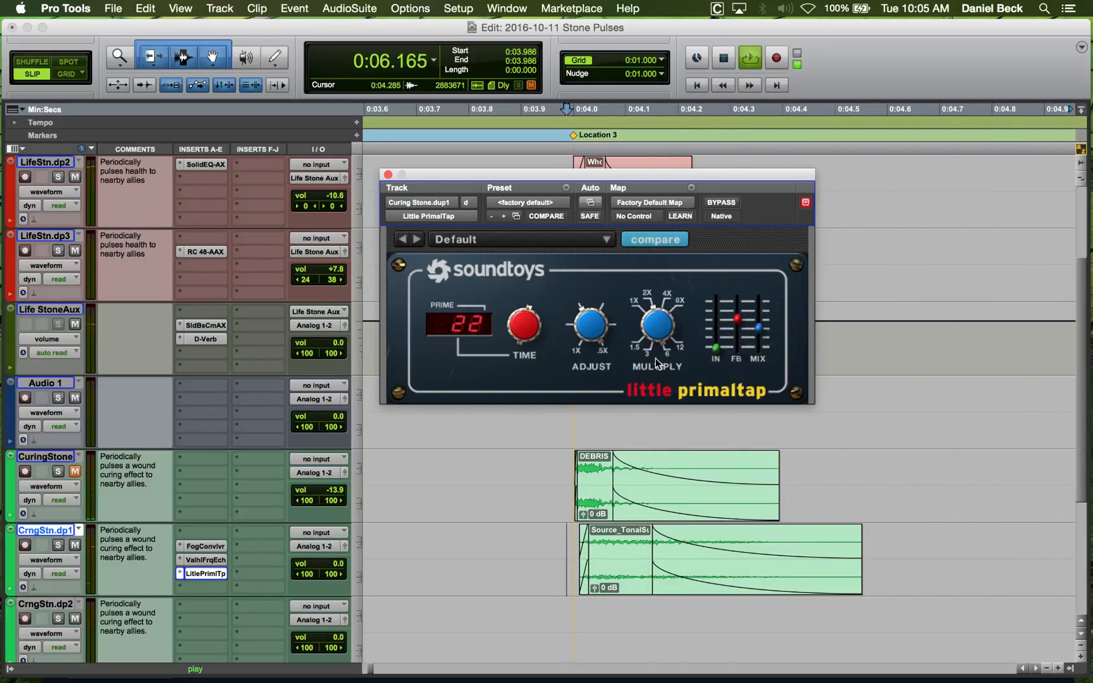
pyautogui.press('space')
pyautogui.press('space')
pyautogui.press('space')
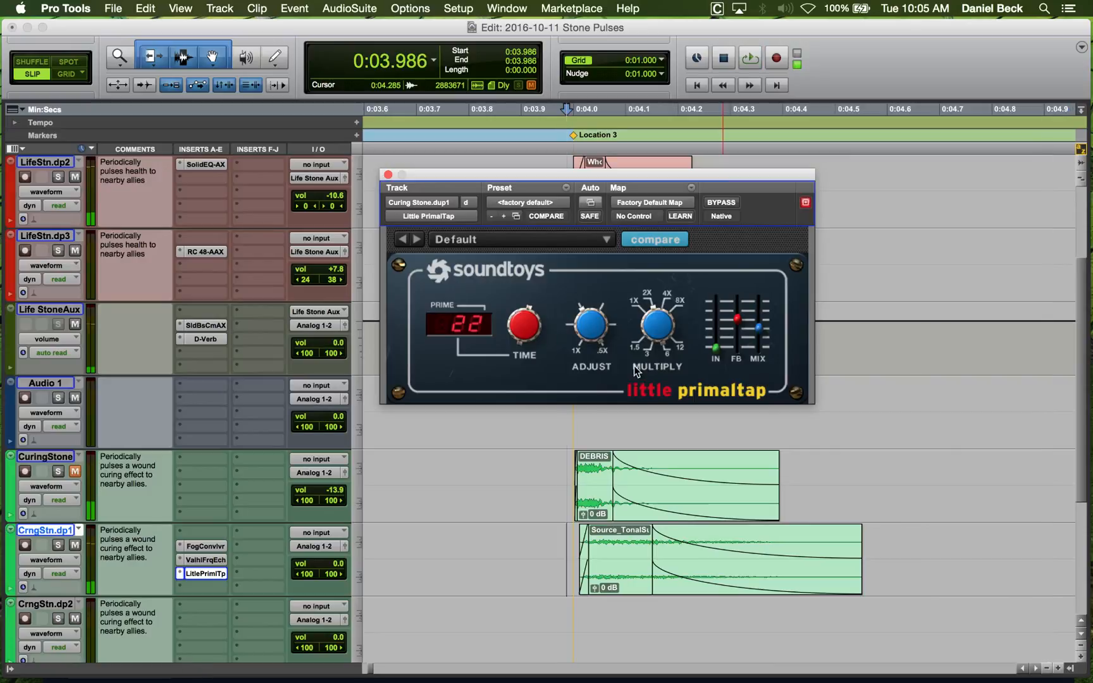
# Compare the layered pulse with Little PrimalTap bypassed and active during playback.
pyautogui.press('space')
pyautogui.press('space')
pyautogui.click(720, 202)
pyautogui.press('space')
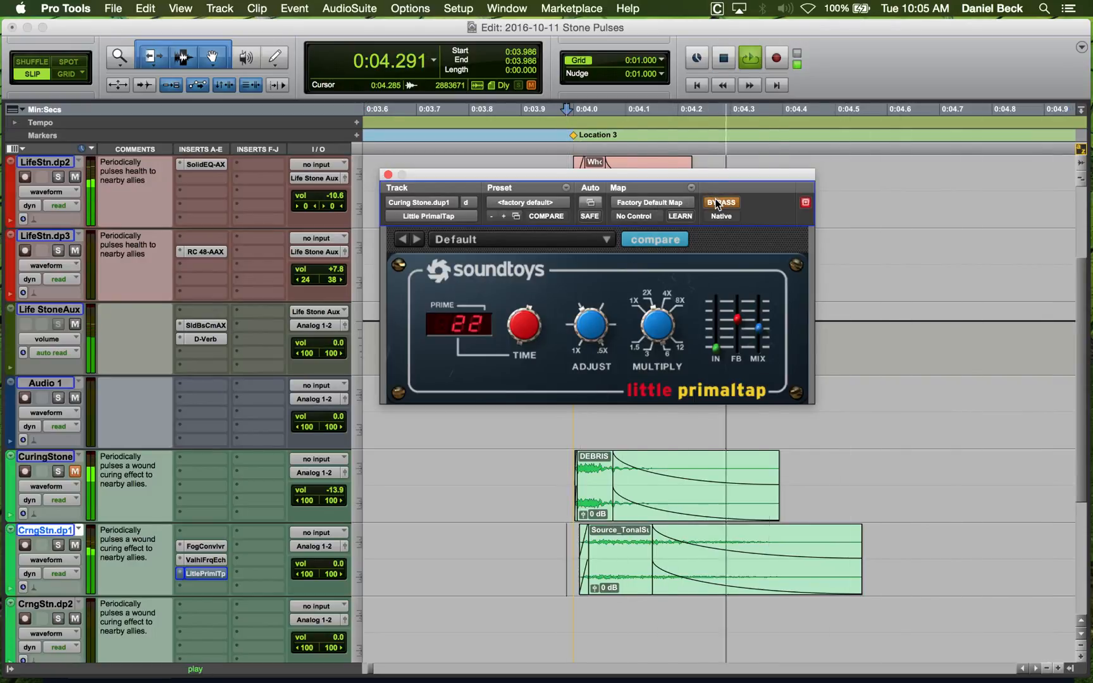
pyautogui.click(718, 202)
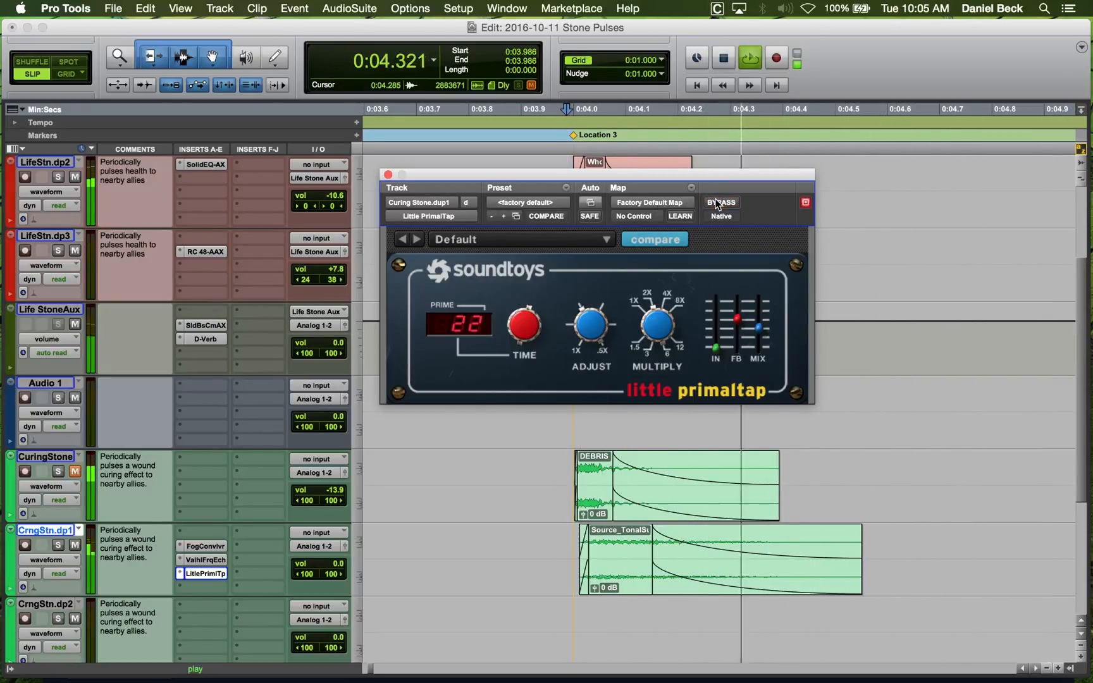
pyautogui.click(717, 203)
pyautogui.click(717, 202)
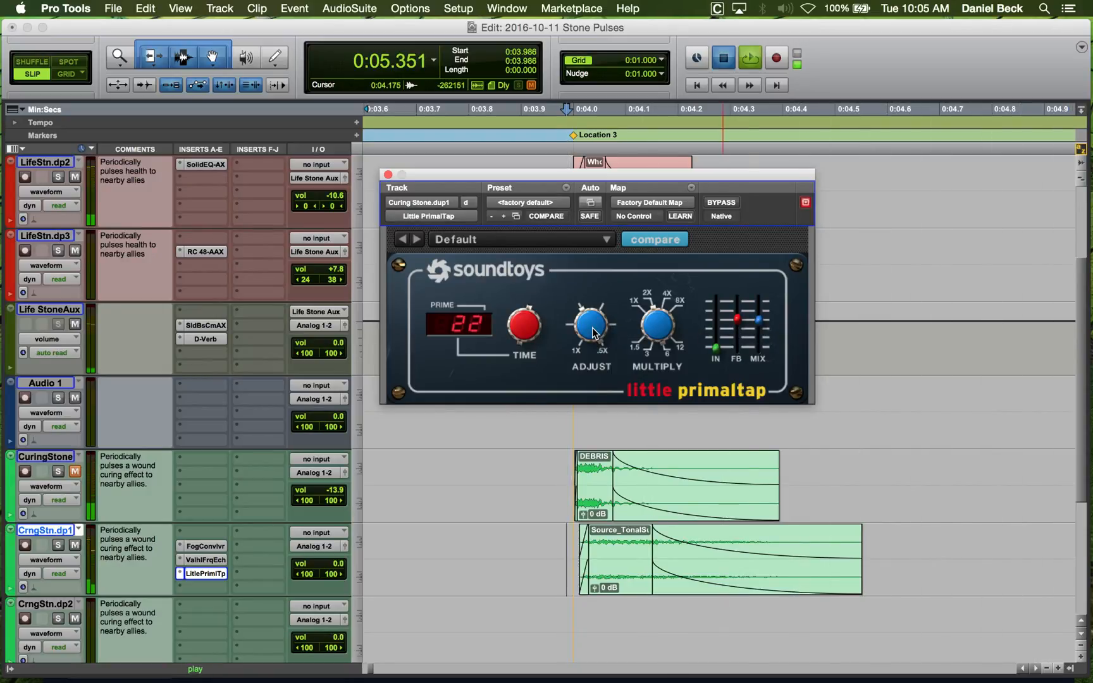
# Replay the layered pulse several times to judge Little PrimalTap's contribution with the raised mix.
pyautogui.press('space')
pyautogui.press('space')
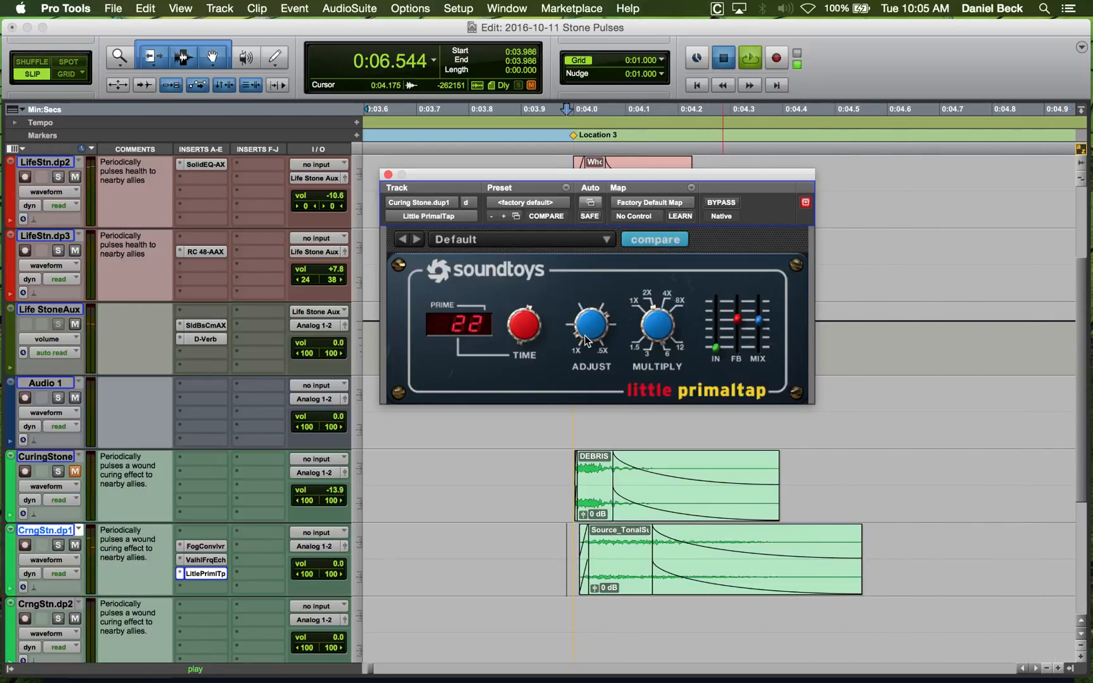
pyautogui.press('space')
pyautogui.press('space')
pyautogui.press('space')
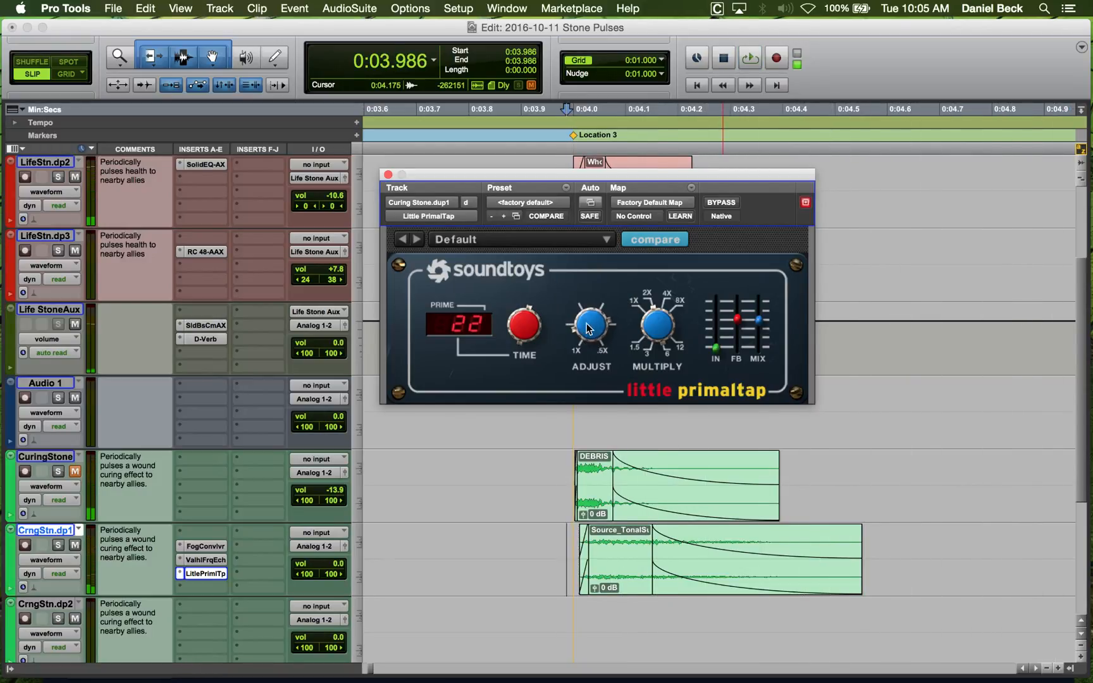
pyautogui.press('space')
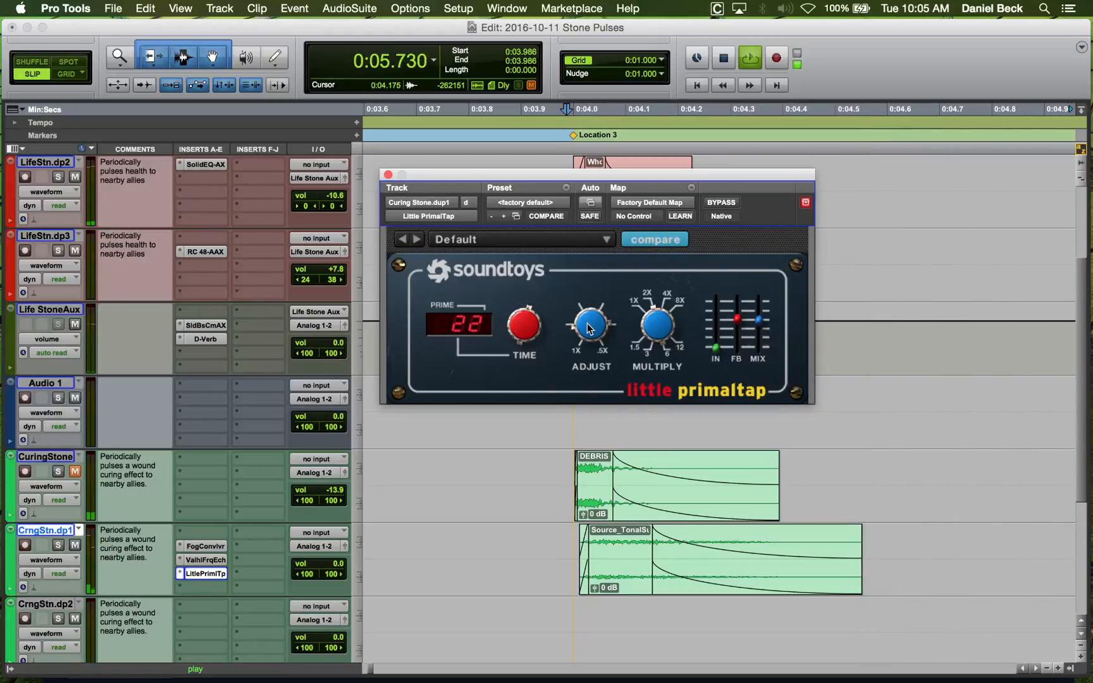
pyautogui.press('space')
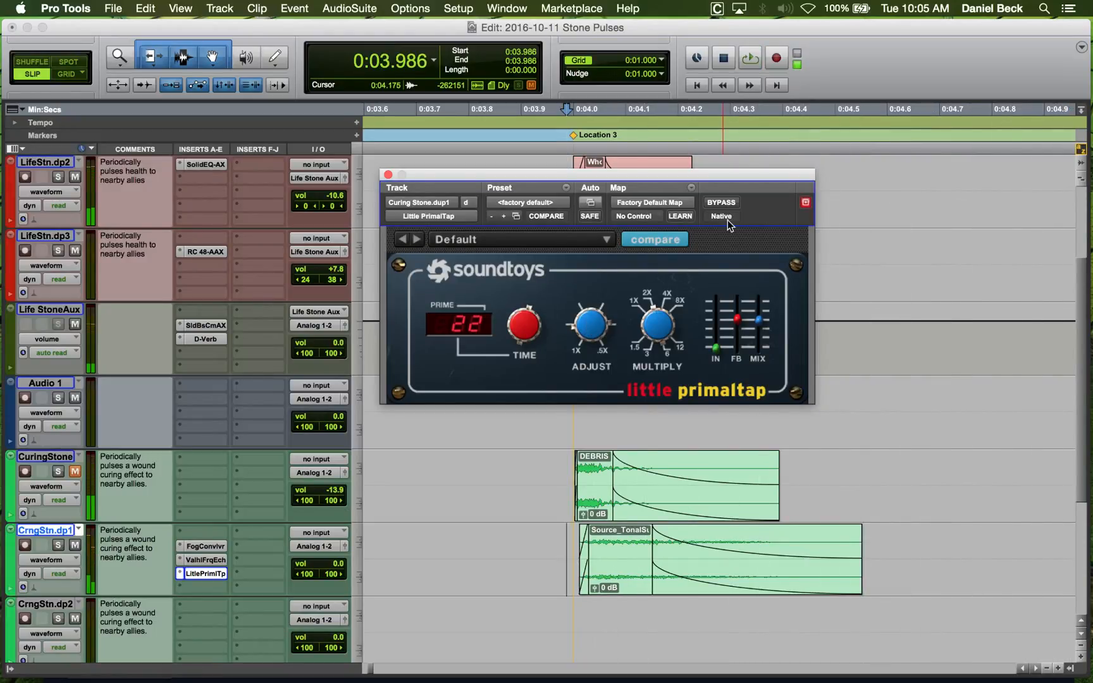
pyautogui.press('space')
# Play the pulse with Little PrimalTap bypassed and reactivate the plug-in.
pyautogui.click(723, 201)
pyautogui.press('space')
pyautogui.press('space')
pyautogui.press('space')
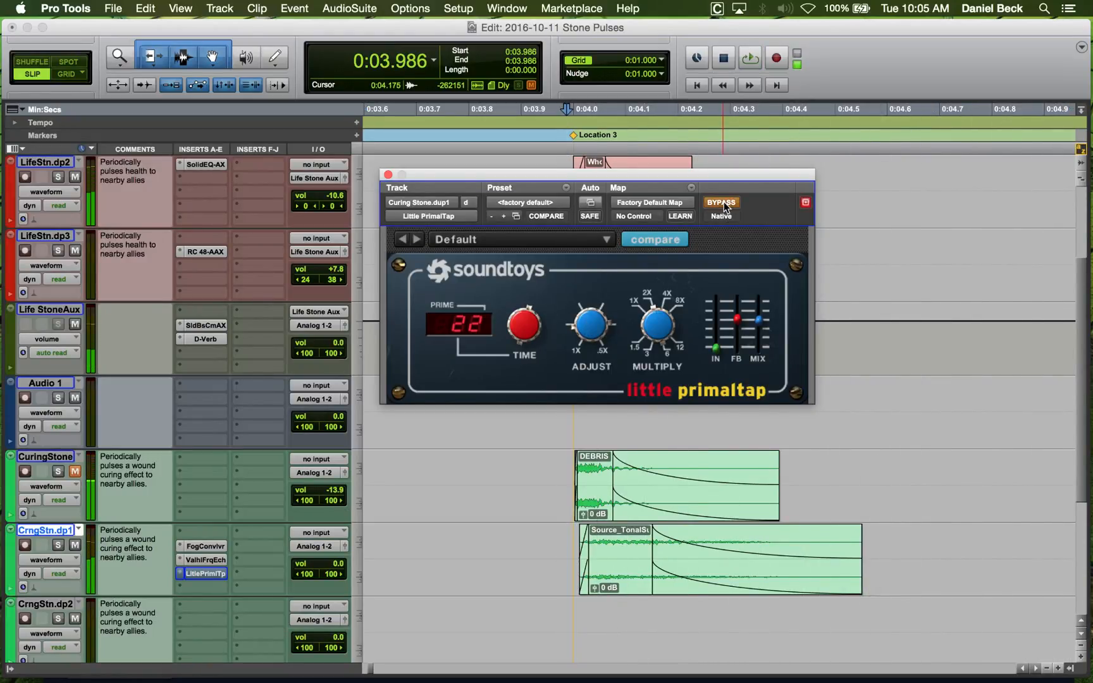
pyautogui.click(724, 202)
# Try Little PrimalTap's Adjust control while replaying the layered pulse.
pyautogui.press('space')
pyautogui.press('space')
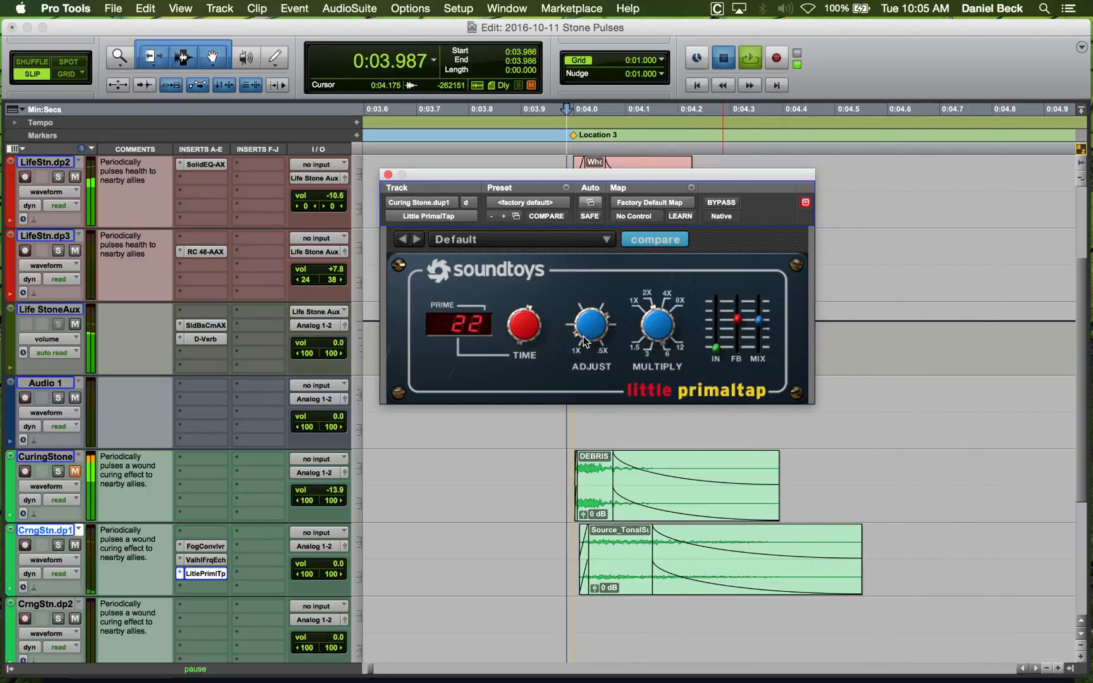
pyautogui.press('space')
pyautogui.moveTo(583, 336); pyautogui.dragTo(586, 310)
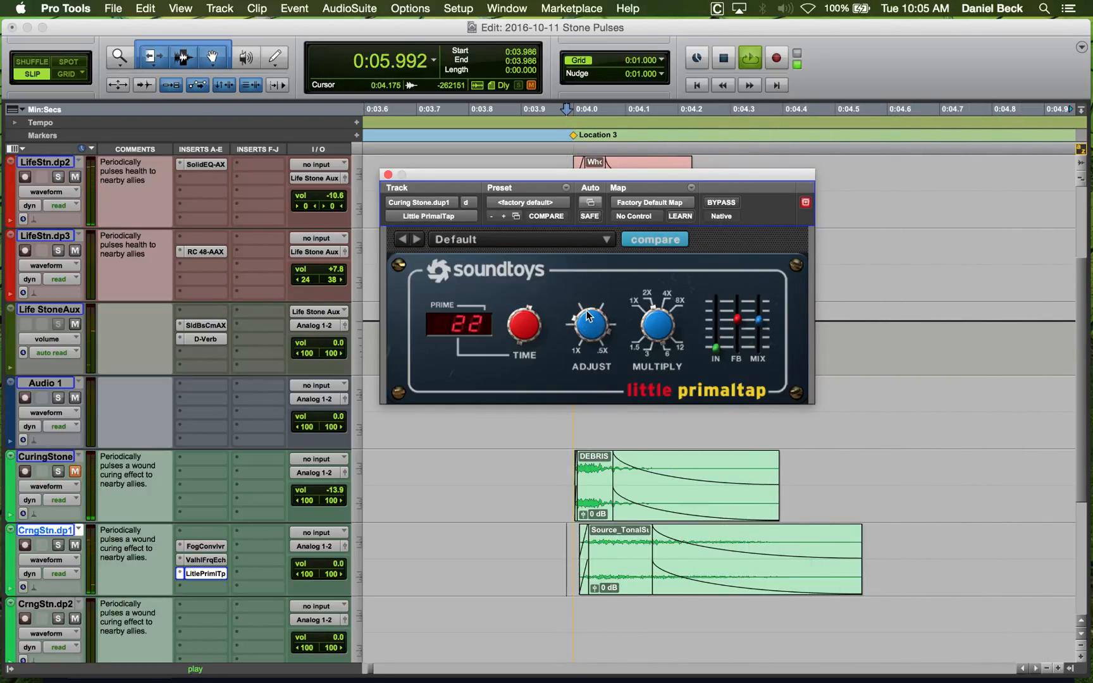
pyautogui.press('space')
pyautogui.press('space')
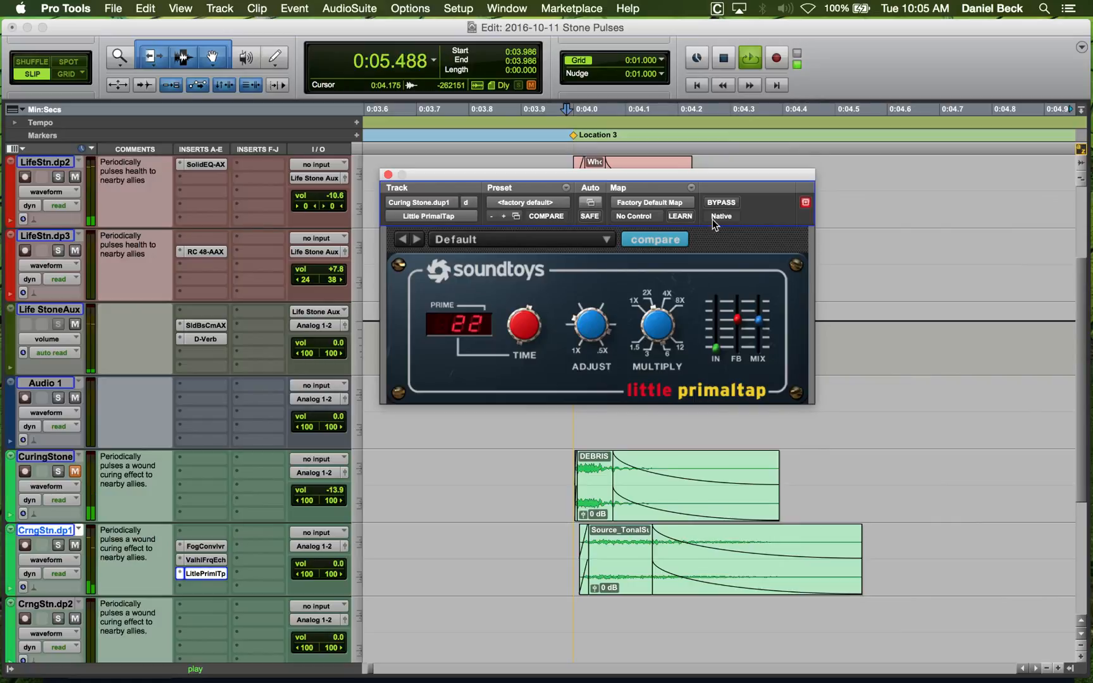
pyautogui.press('space')
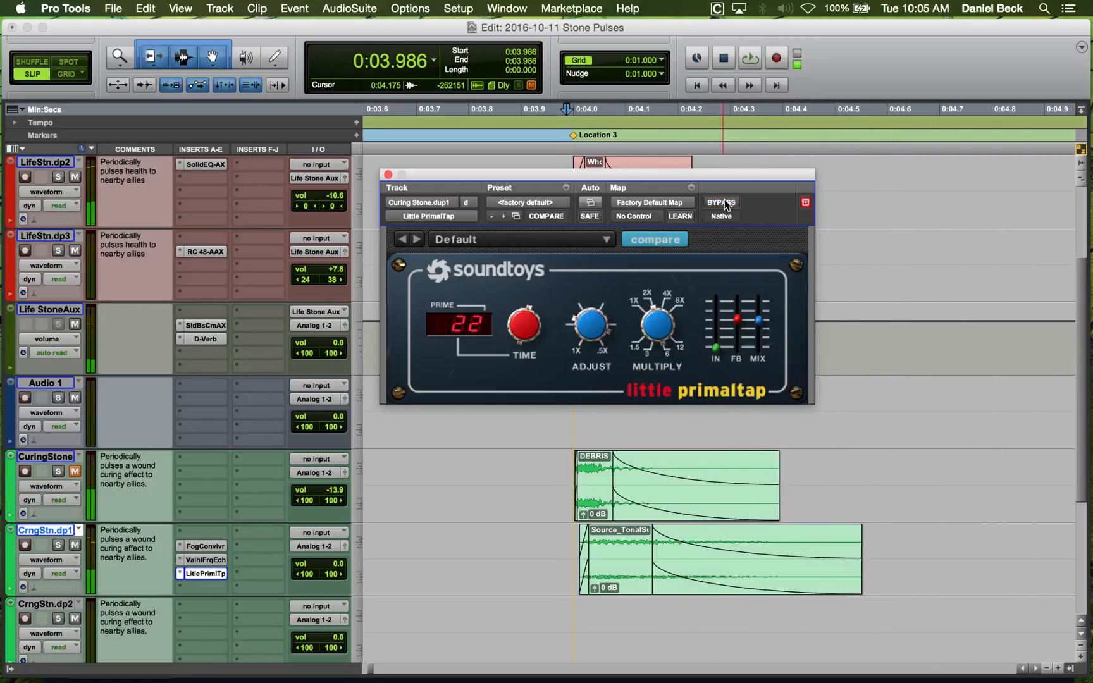
# Raise Little PrimalTap's mix to maximum and replay the pulse.
pyautogui.moveTo(766, 314); pyautogui.dragTo(758, 260)
pyautogui.press('space')
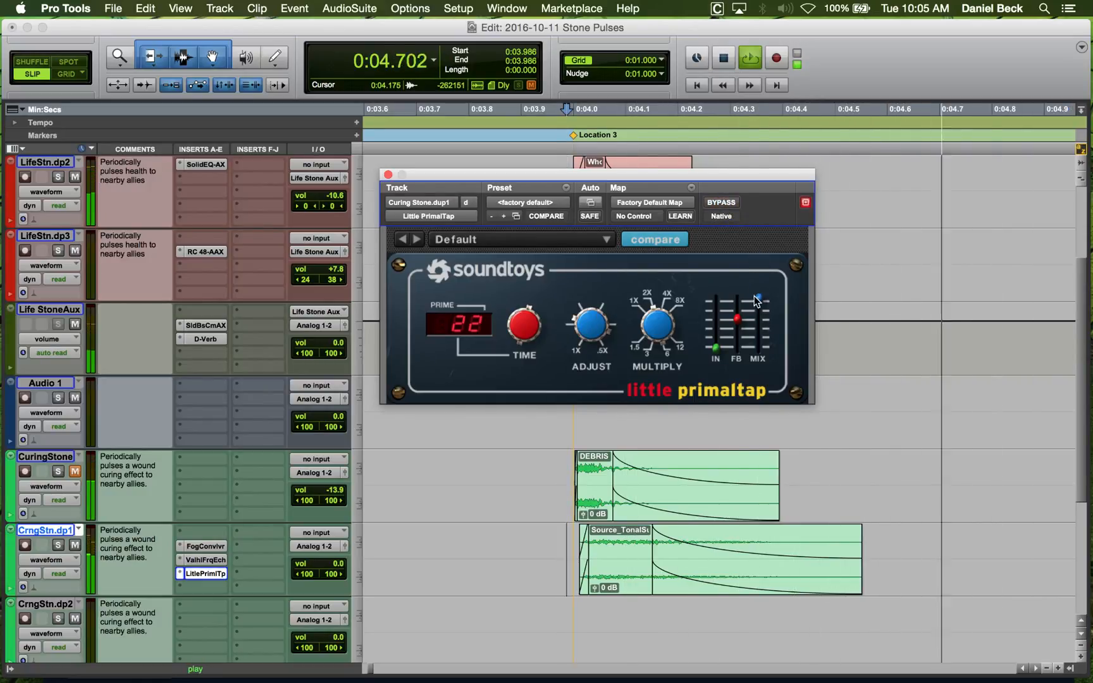
pyautogui.press('space')
pyautogui.press('space')
# Compare the full-mix Little PrimalTap bypassed and active, and place the playback start slightly before the Curing Stone clips.
pyautogui.click(725, 202)
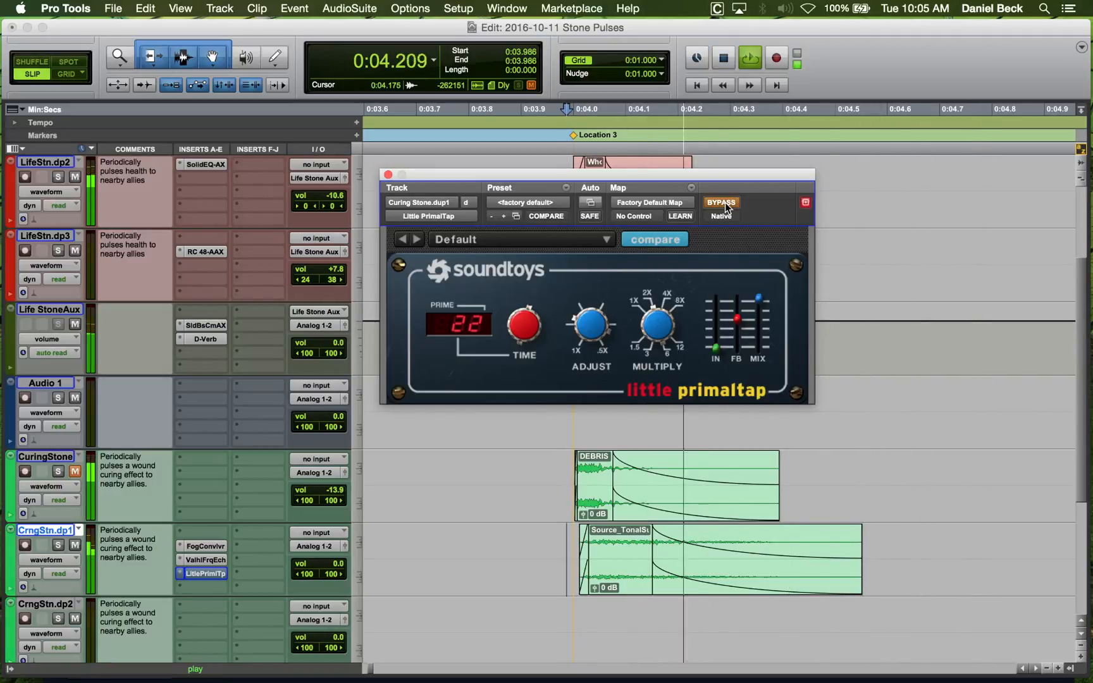
pyautogui.click(725, 203)
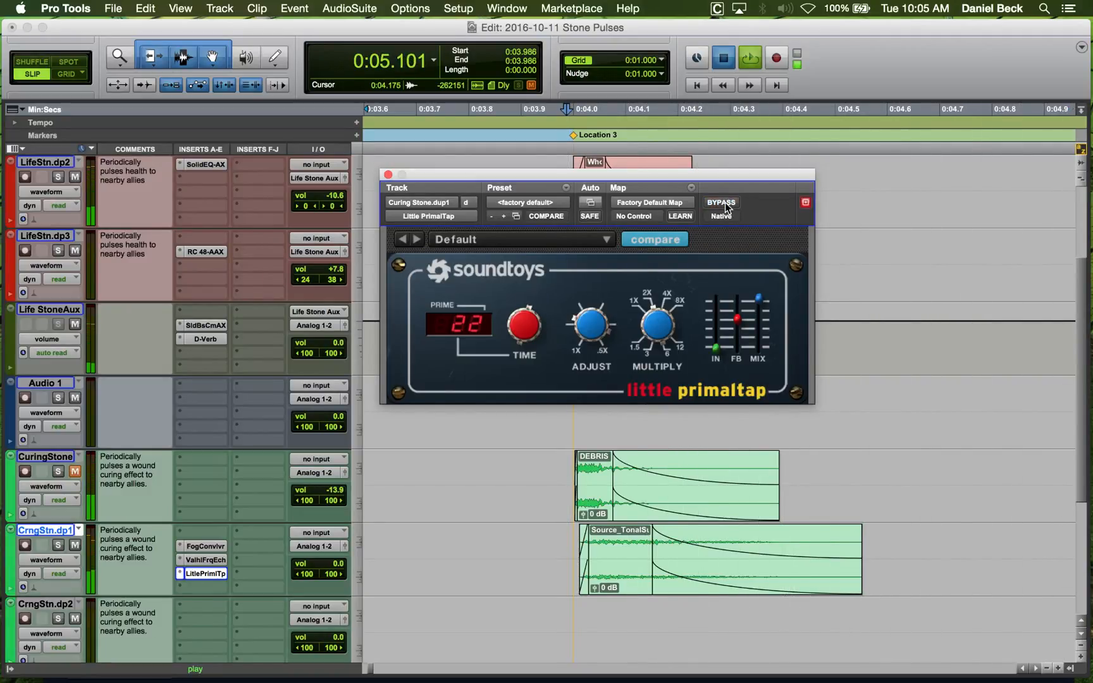
pyautogui.click(554, 537)
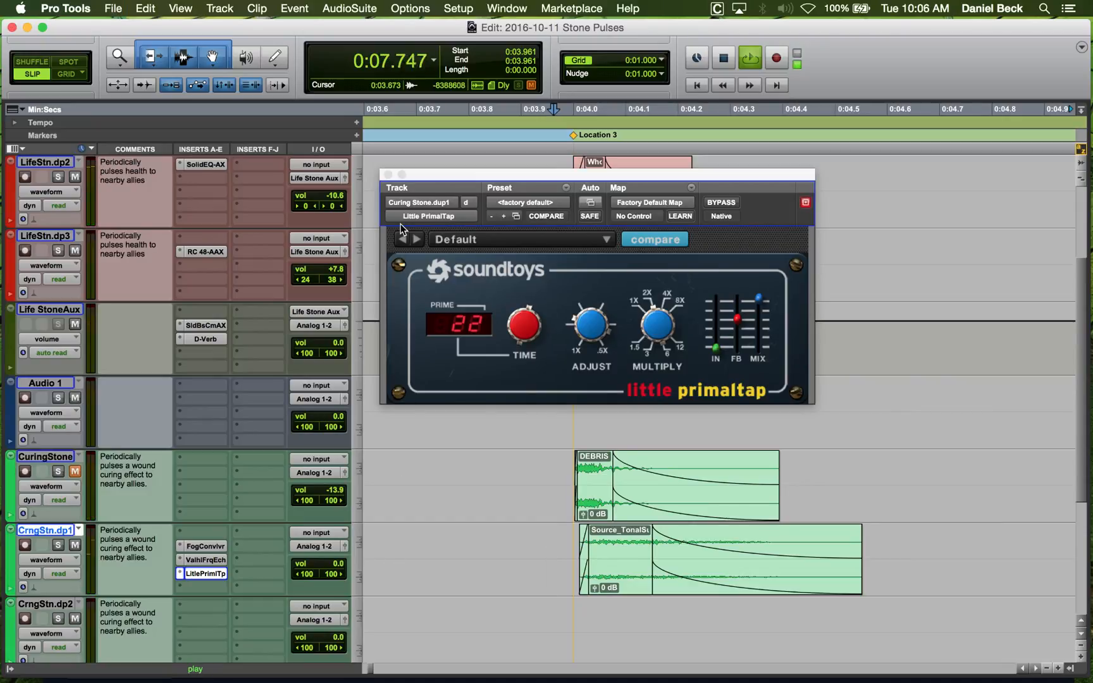
# Close Little PrimalTap and insert the stereo iZotope Trash 2 after it on the Curing Stone.dup1 track, moving its window fully into view.
pyautogui.click(389, 174)
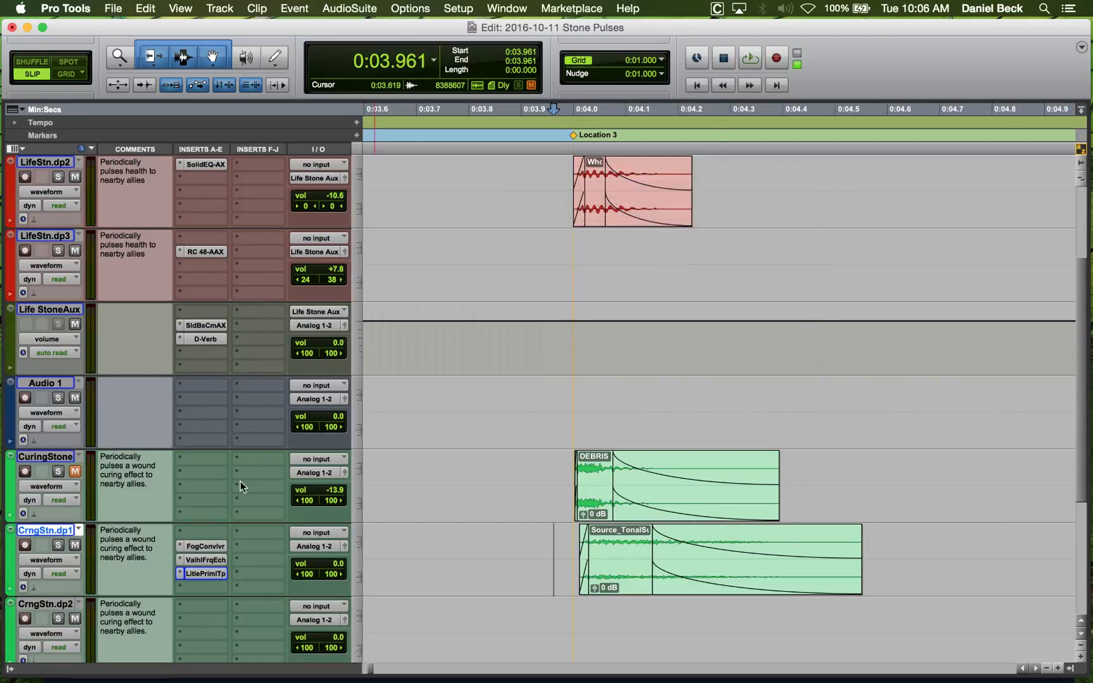
pyautogui.click(180, 586)
pyautogui.moveTo(249, 616)
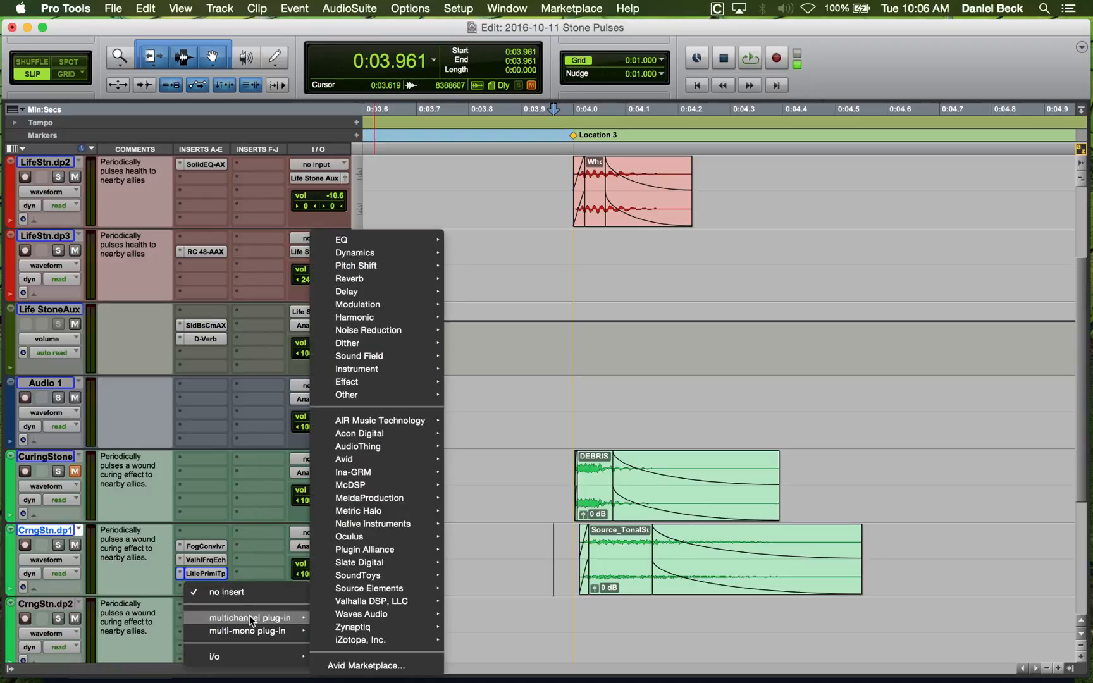
pyautogui.moveTo(388, 291)
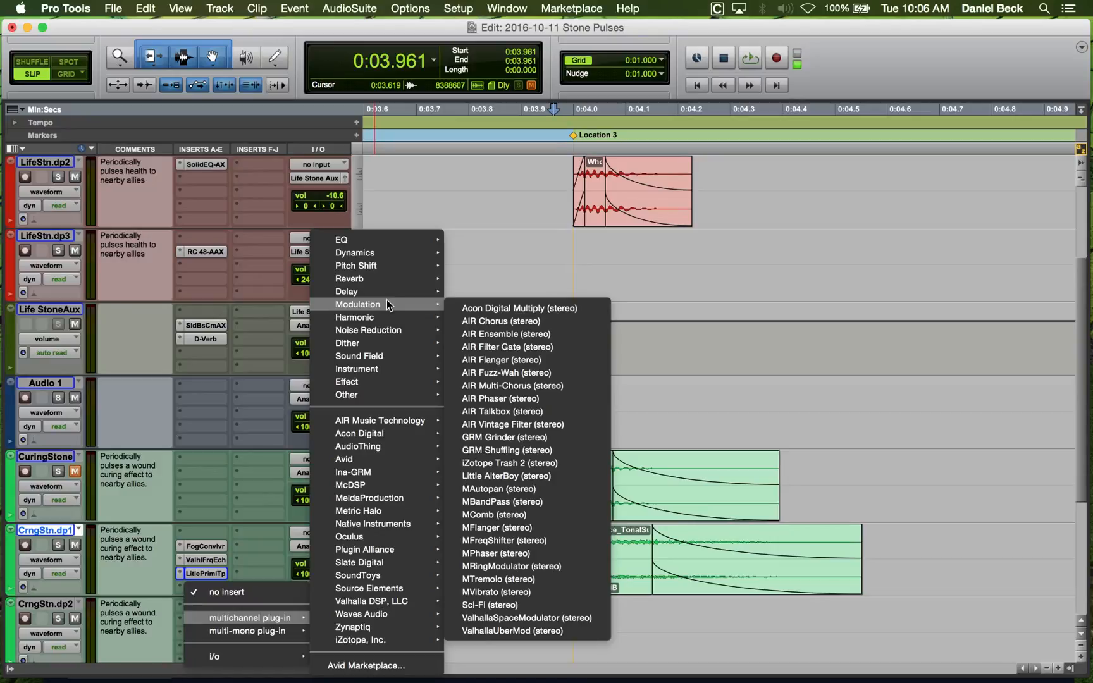
pyautogui.click(513, 464)
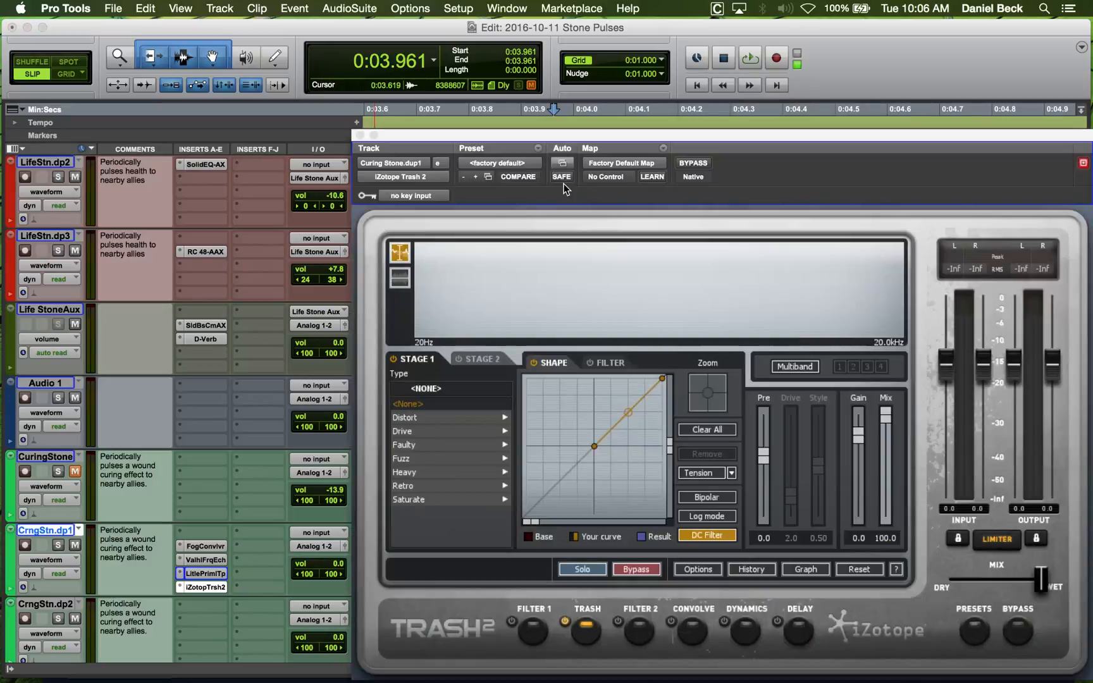
pyautogui.click(465, 112)
pyautogui.moveTo(465, 113); pyautogui.dragTo(446, 93)
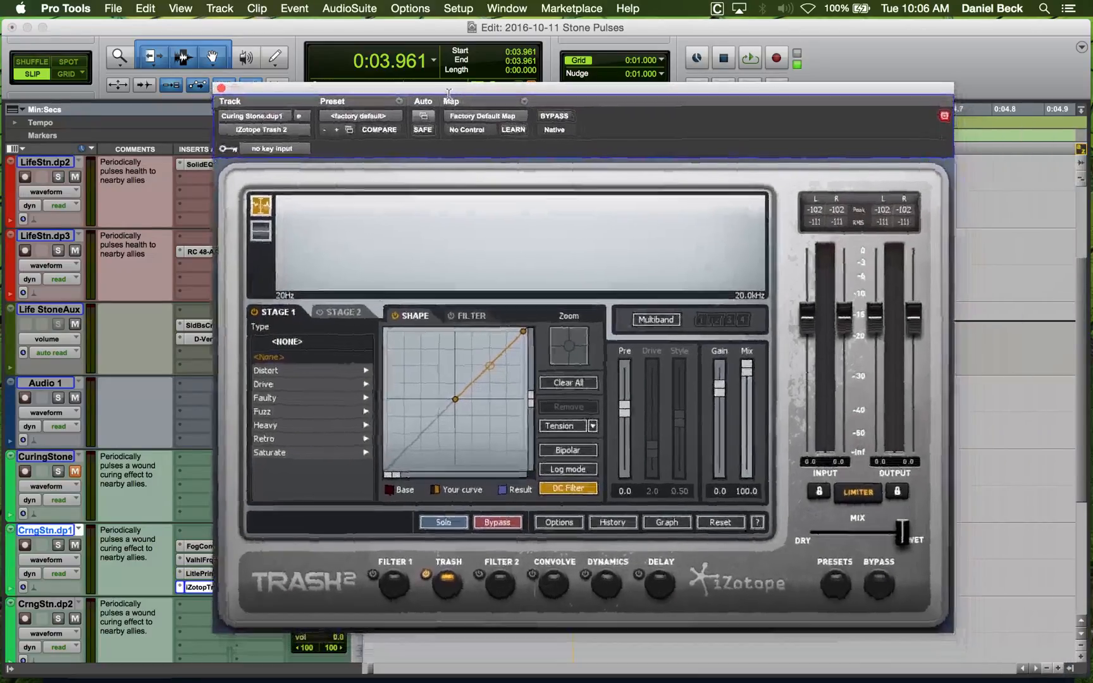
# Enable multiband processing in Trash 2 and set the crossovers to 258 Hz and 1.52 kHz.
pyautogui.click(652, 320)
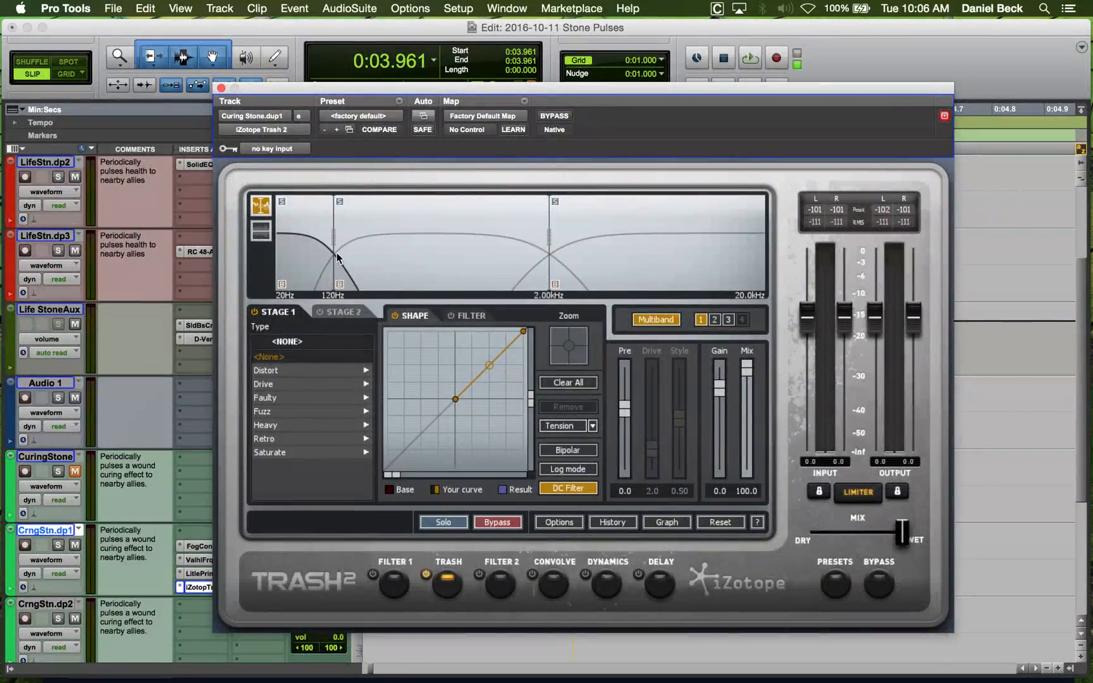
pyautogui.moveTo(333, 236); pyautogui.dragTo(380, 238)
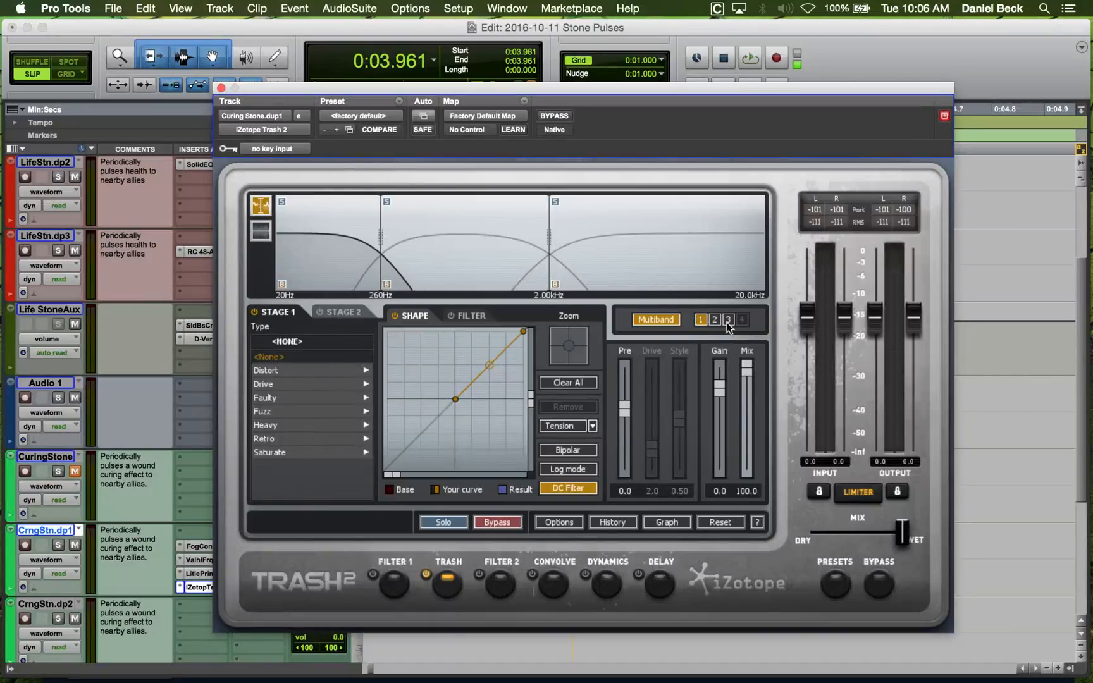
pyautogui.press('space')
pyautogui.press('space')
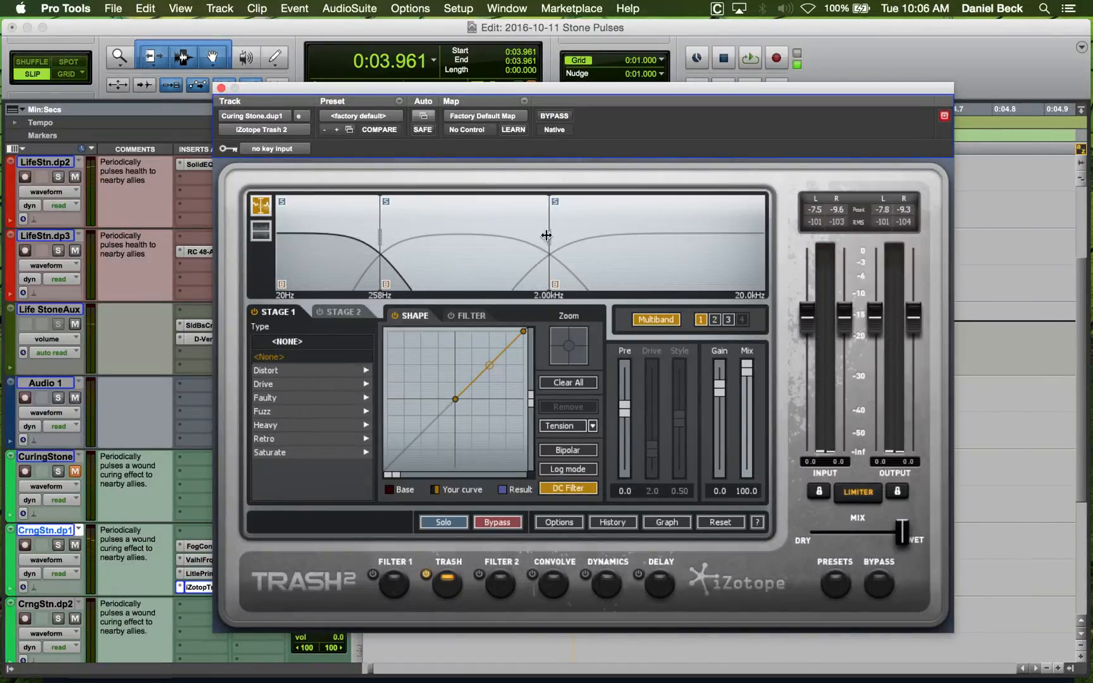
pyautogui.moveTo(547, 236); pyautogui.dragTo(522, 234)
pyautogui.press('space')
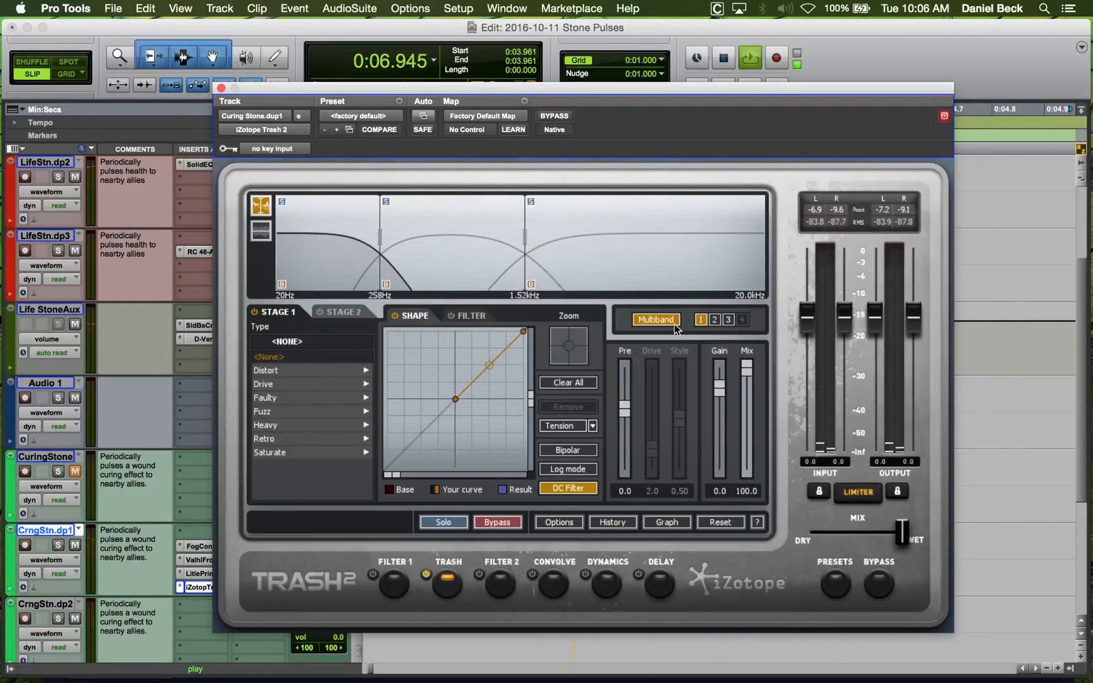
# Select band 2, apply the Fuzz type Negative to stage 1 and bend its shape curve below the diagonal.
pyautogui.click(715, 320)
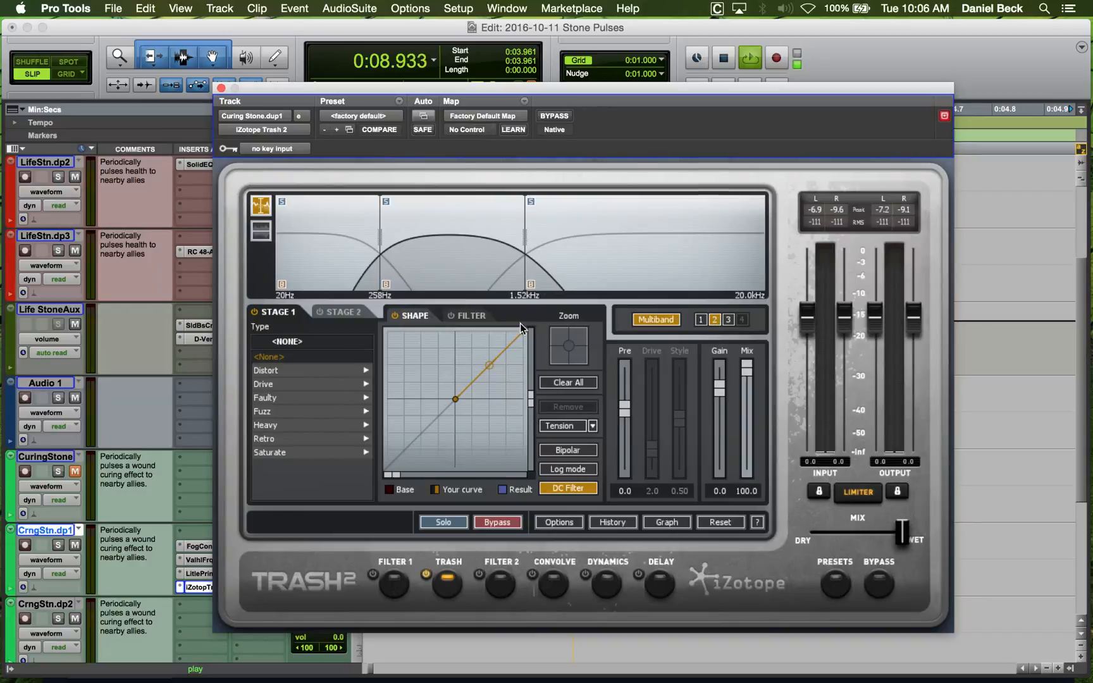
pyautogui.click(273, 412)
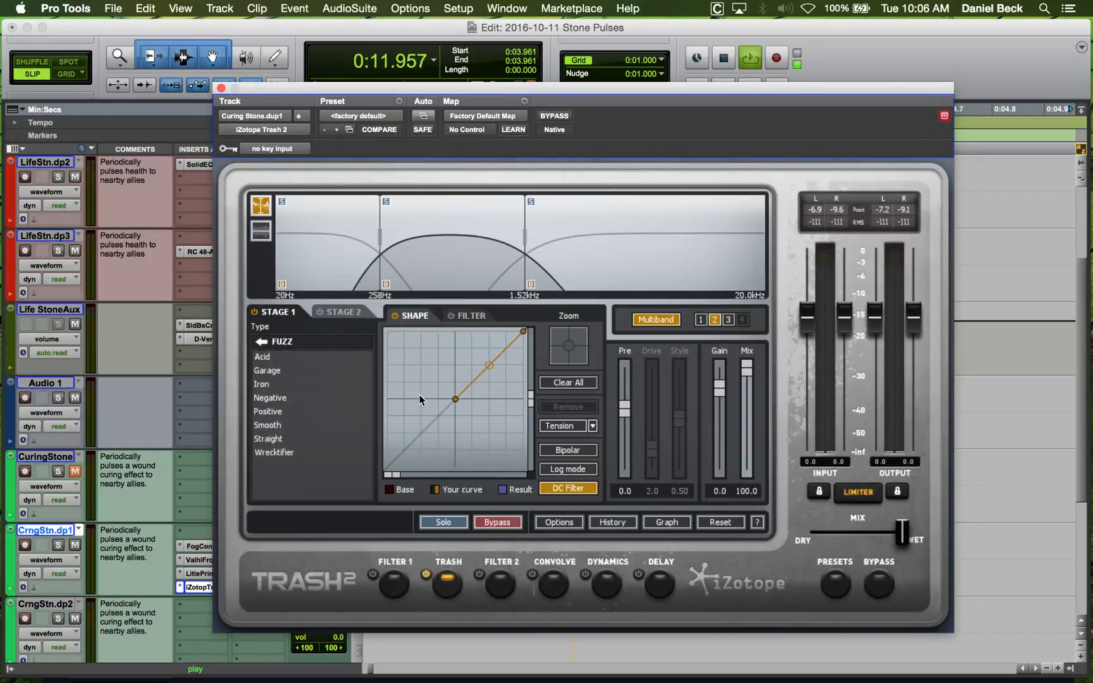
pyautogui.click(300, 397)
pyautogui.press('space')
pyautogui.press('space')
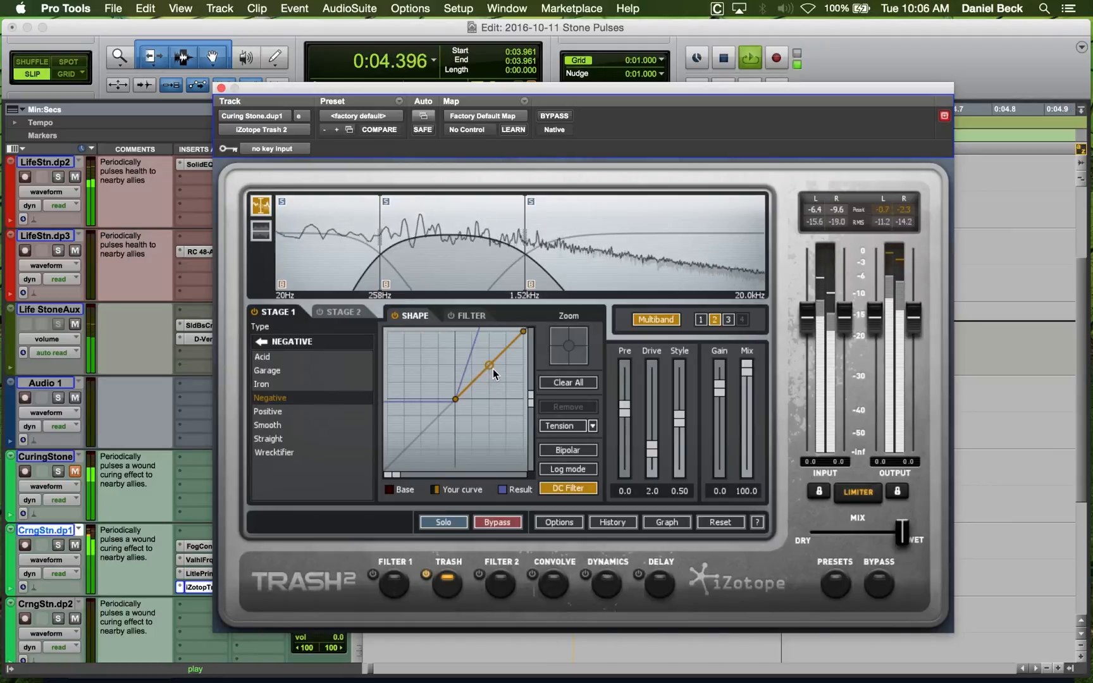
pyautogui.press('space')
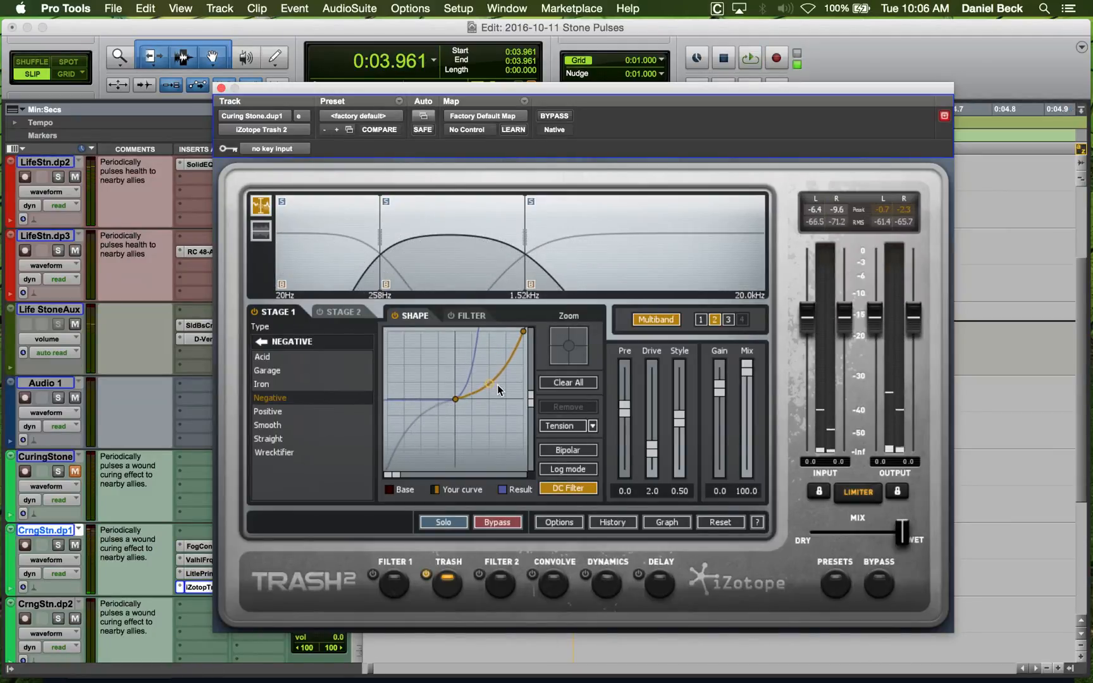
pyautogui.press('space')
# Bend band 2's shape curve above the diagonal and try the Garage fuzz type during playback.
pyautogui.moveTo(493, 383); pyautogui.dragTo(475, 355)
pyautogui.press('space')
pyautogui.press('space')
pyautogui.click(279, 369)
pyautogui.press('space')
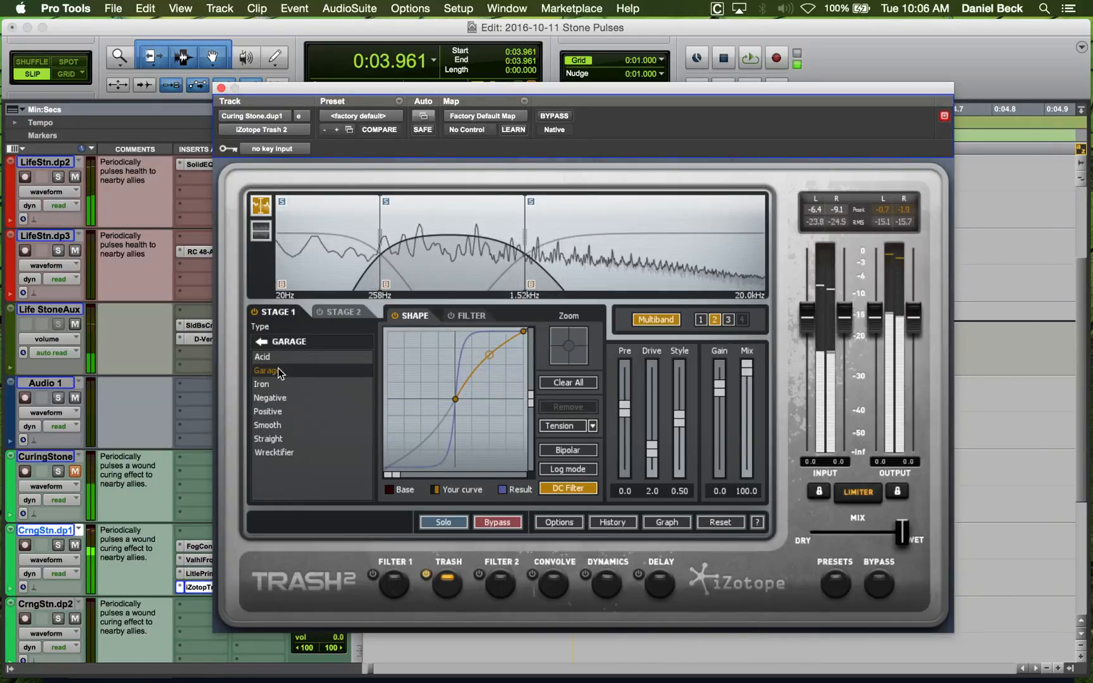
pyautogui.press('space')
pyautogui.press('space')
# Bend band 2's shape curve back below the diagonal and audition the result.
pyautogui.moveTo(492, 353); pyautogui.dragTo(493, 385)
pyautogui.press('space')
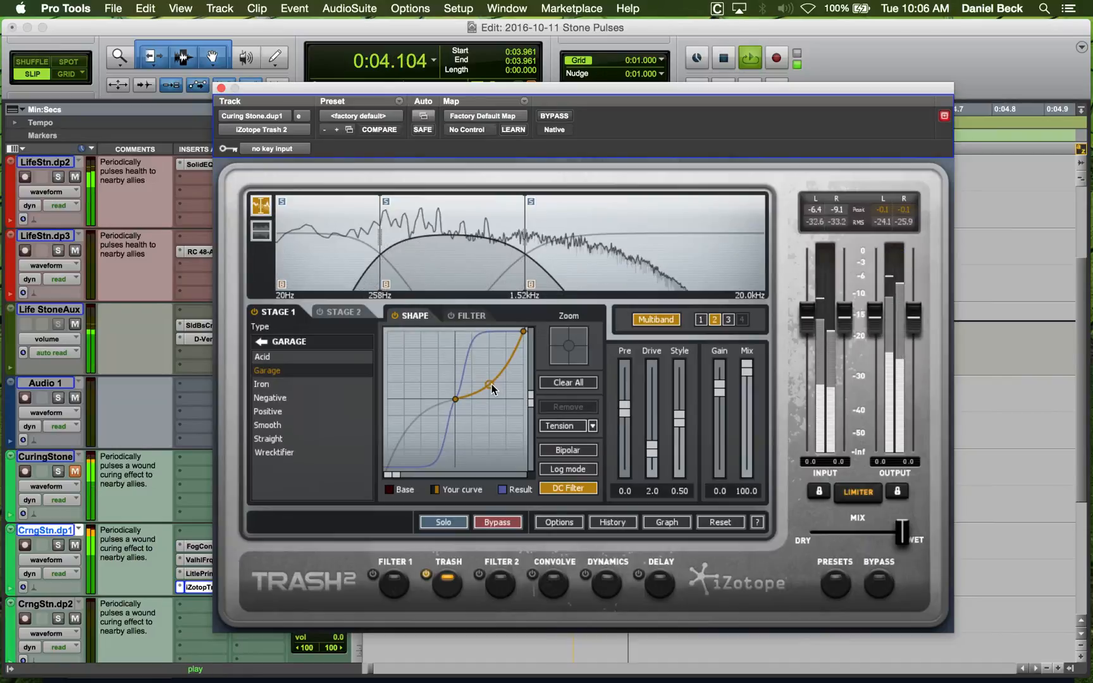
pyautogui.press('space')
# Change band 2's distortion type to Amp Drainer from the Distort category and audition the pulse repeatedly.
pyautogui.click(278, 342)
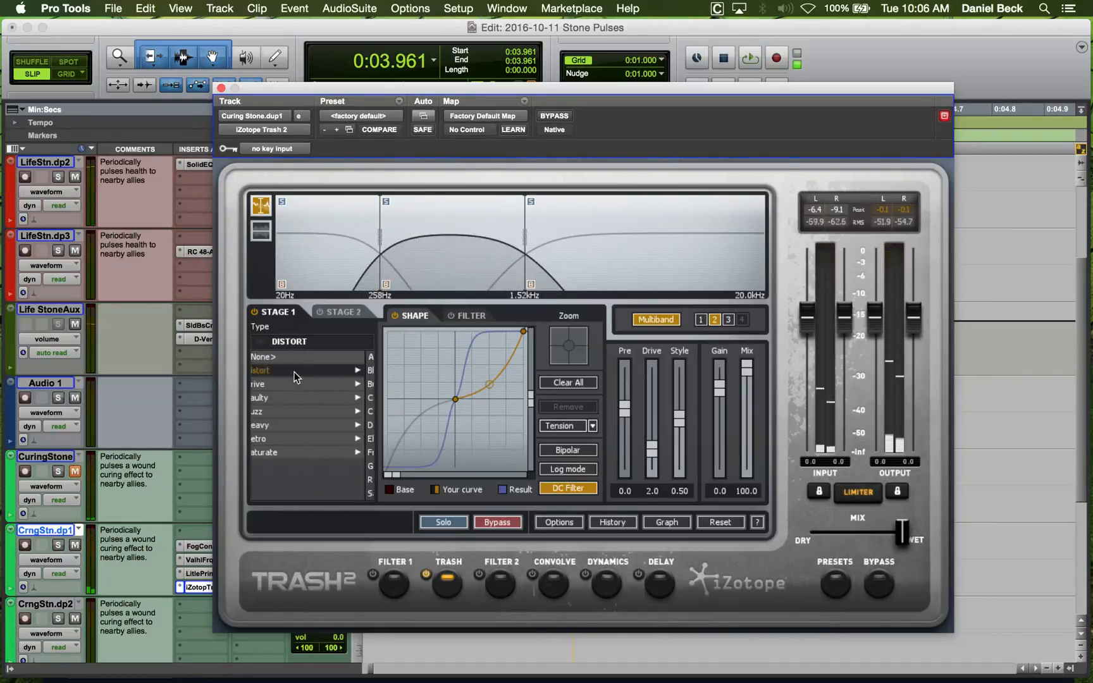
pyautogui.click(293, 370)
pyautogui.click(293, 358)
pyautogui.press('space')
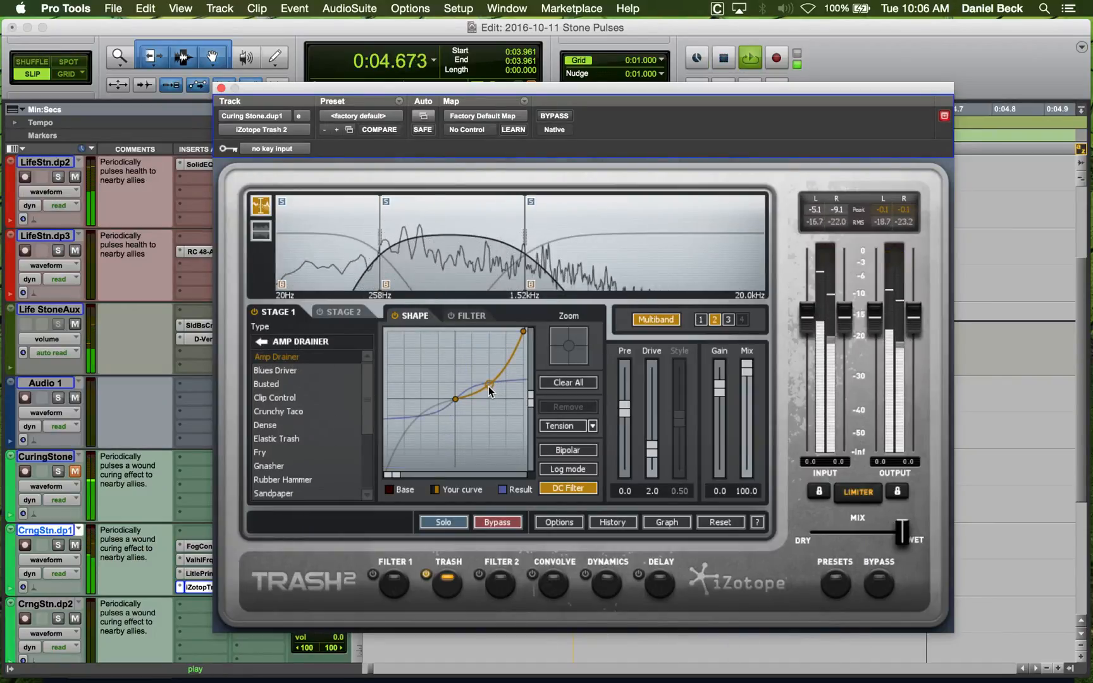
pyautogui.press('space')
pyautogui.press('space')
pyautogui.press('space')
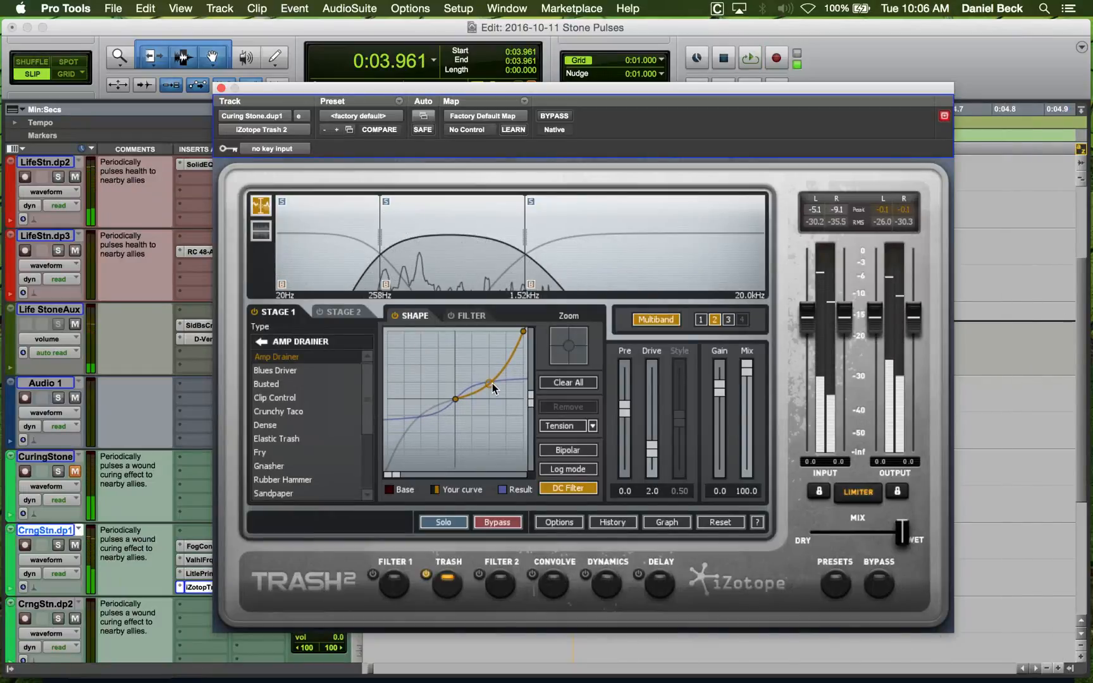
pyautogui.press('space')
pyautogui.press('space')
pyautogui.press('space')
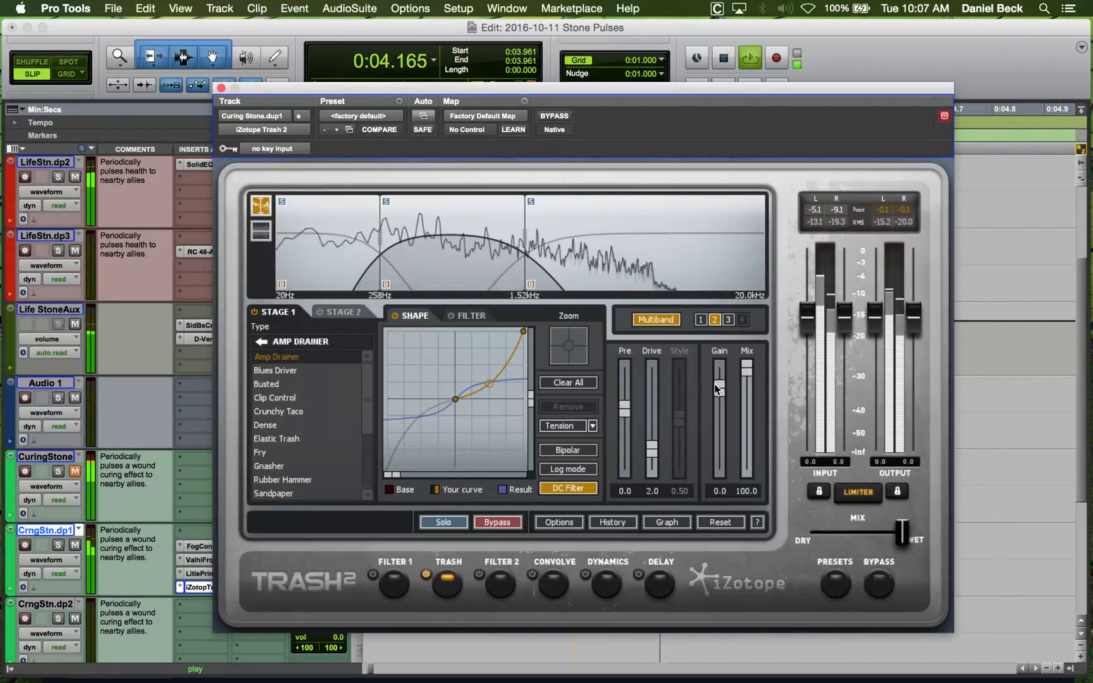
# Lower band 2's mix to 73.9 while replaying the pulse.
pyautogui.moveTo(746, 368); pyautogui.dragTo(747, 395)
pyautogui.press('space')
pyautogui.press('space')
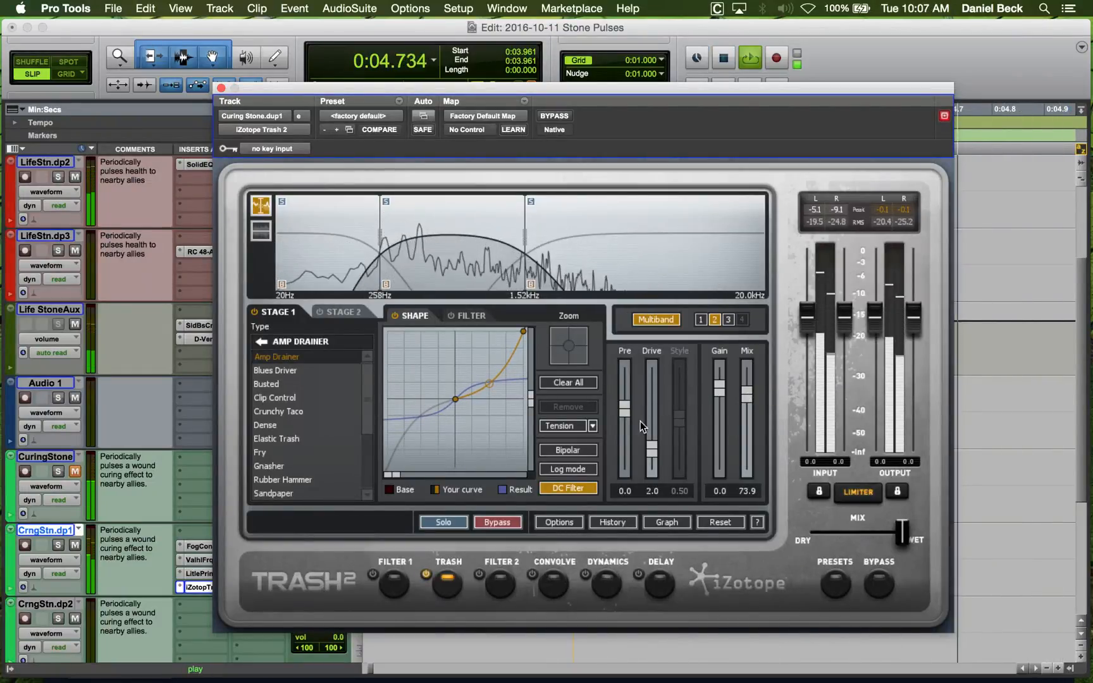
# Audition the distorted pulse repeatedly with band 2's drive at 2.0.
pyautogui.moveTo(652, 449)
pyautogui.mouseDown()
pyautogui.moveTo(649, 421)
pyautogui.moveTo(651, 447)
pyautogui.mouseUp()
pyautogui.press('space')
pyautogui.press('space')
pyautogui.press('space')
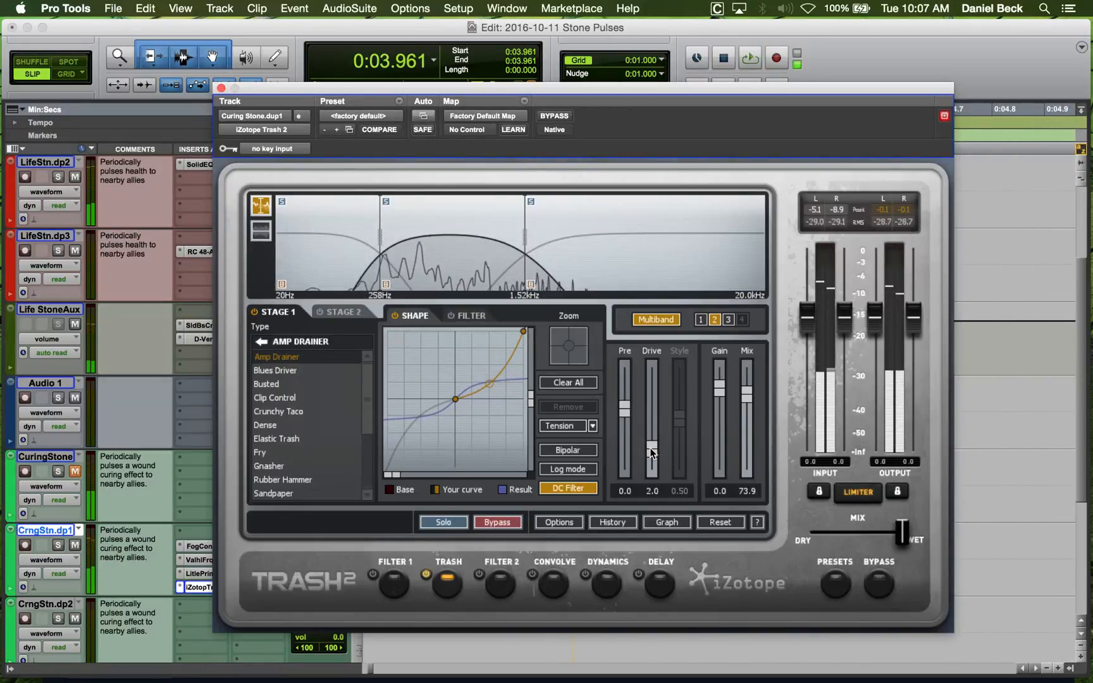
pyautogui.press('space')
pyautogui.press('space')
pyautogui.press('space')
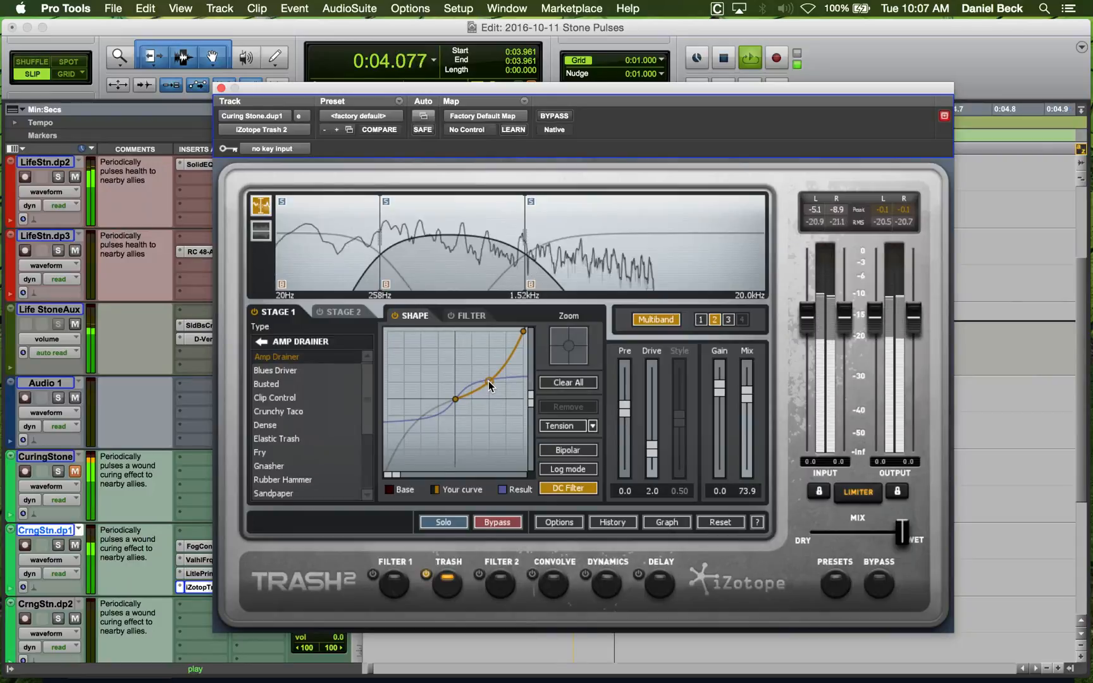
# Lower band 2's mix to 57.5 and audition the pulse before and after the change.
pyautogui.press('space')
pyautogui.press('space')
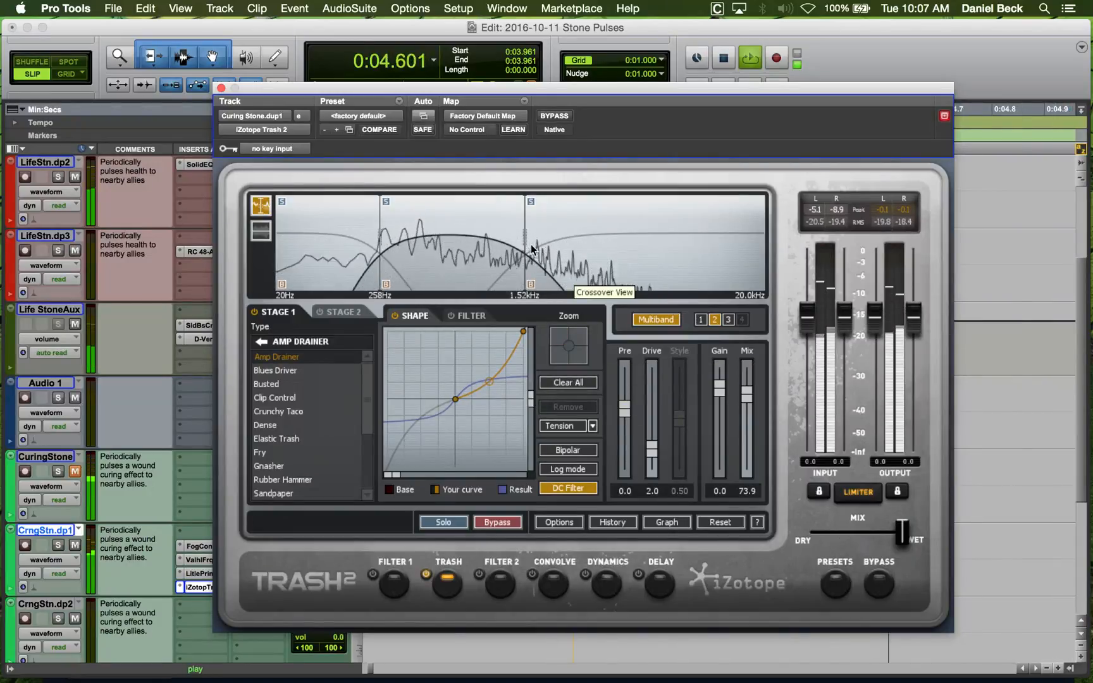
pyautogui.press('space')
pyautogui.press('space')
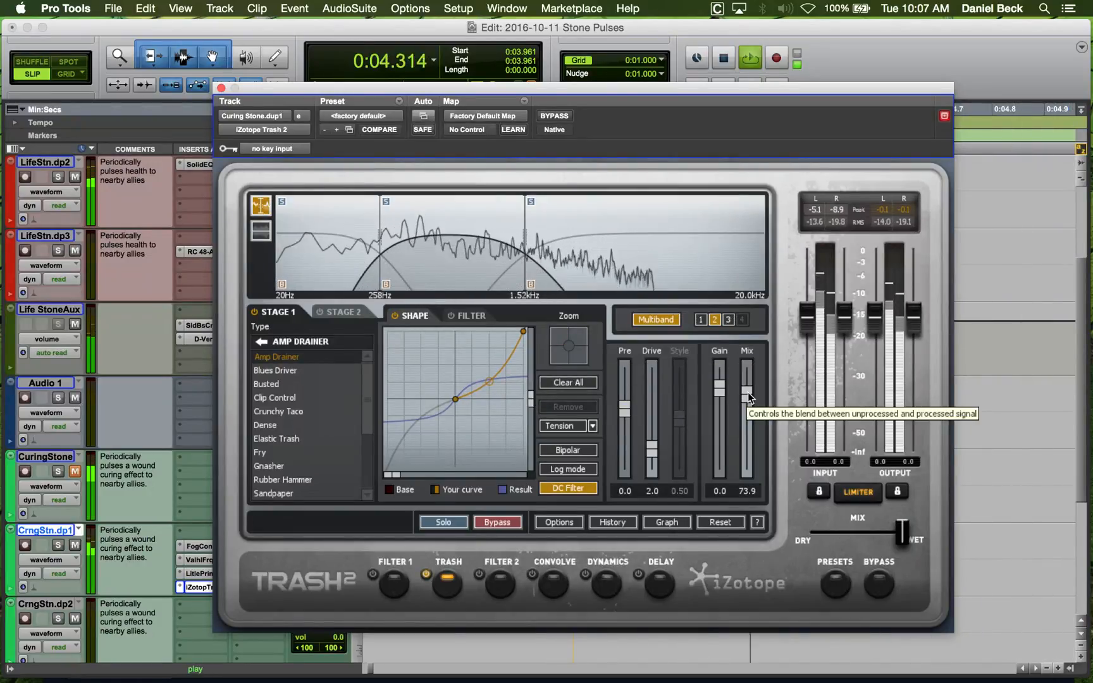
pyautogui.press('space')
pyautogui.moveTo(749, 392)
pyautogui.mouseDown()
pyautogui.moveTo(748, 375)
pyautogui.moveTo(743, 414)
pyautogui.mouseUp()
pyautogui.press('space')
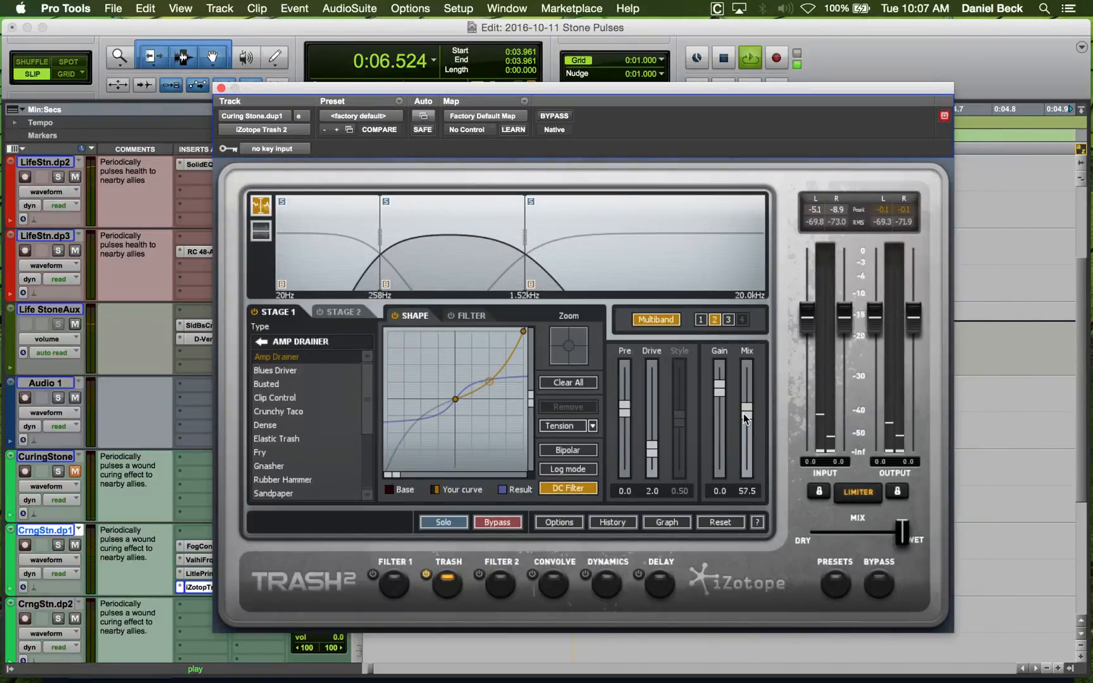
pyautogui.press('space')
pyautogui.press('space')
pyautogui.press('space')
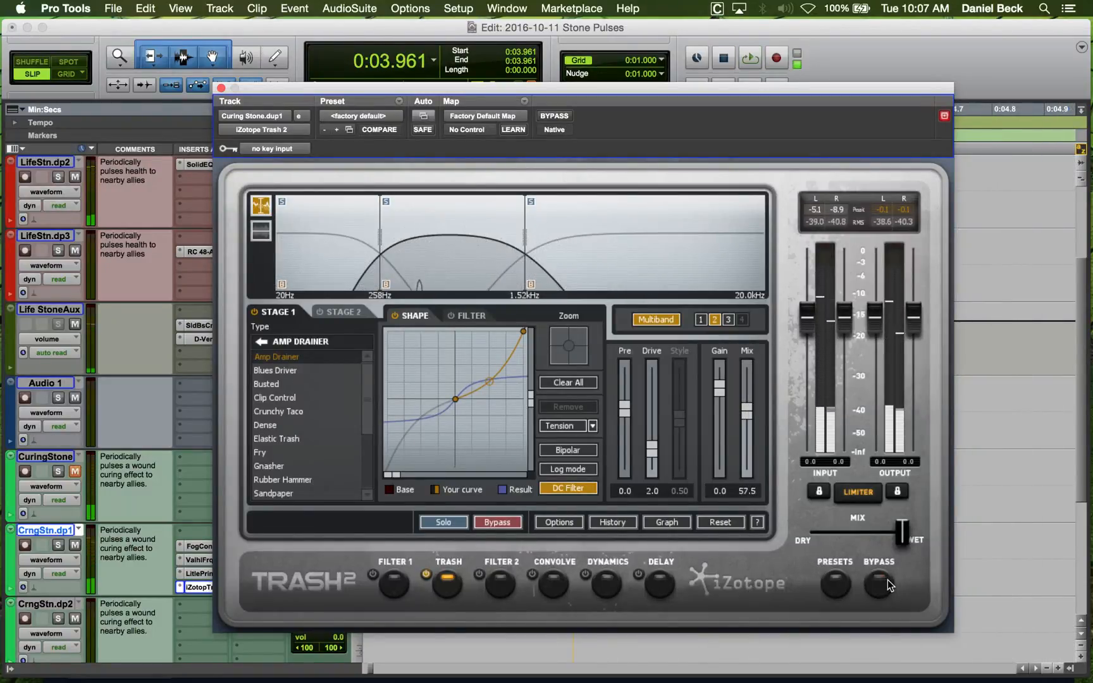
# Compare the pulse with the whole Trash 2 plug-in bypassed and active by toggling the bypass between playbacks.
pyautogui.click(879, 584)
pyautogui.press('space')
pyautogui.press('space')
pyautogui.click(883, 585)
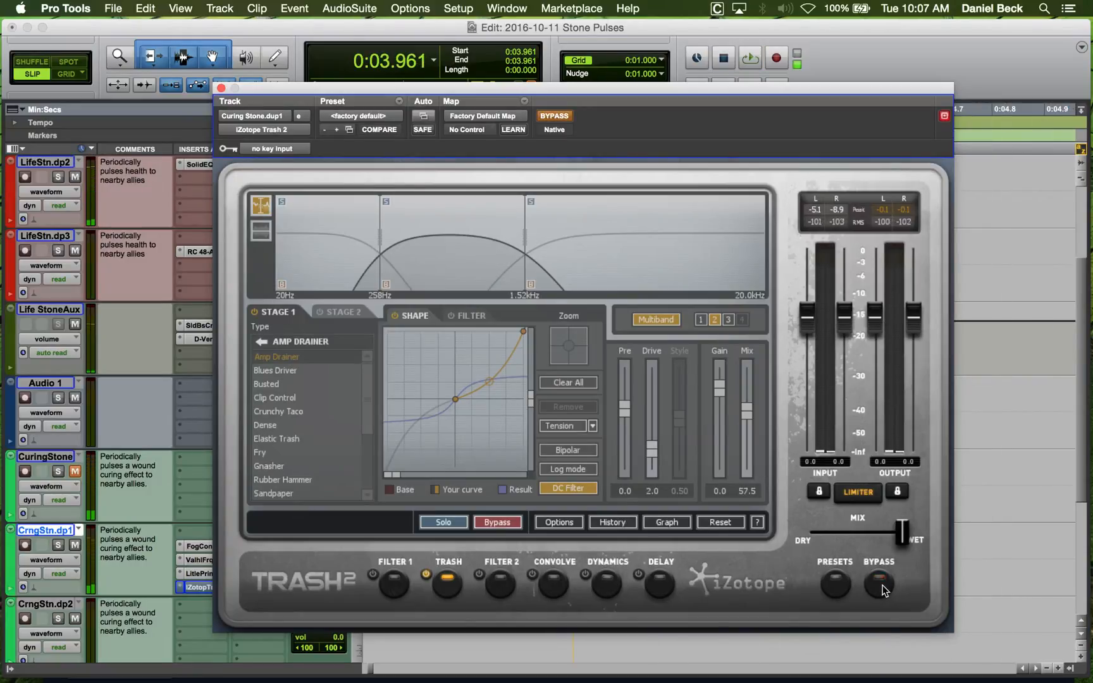
pyautogui.press('space')
pyautogui.press('space')
pyautogui.click(883, 585)
pyautogui.press('space')
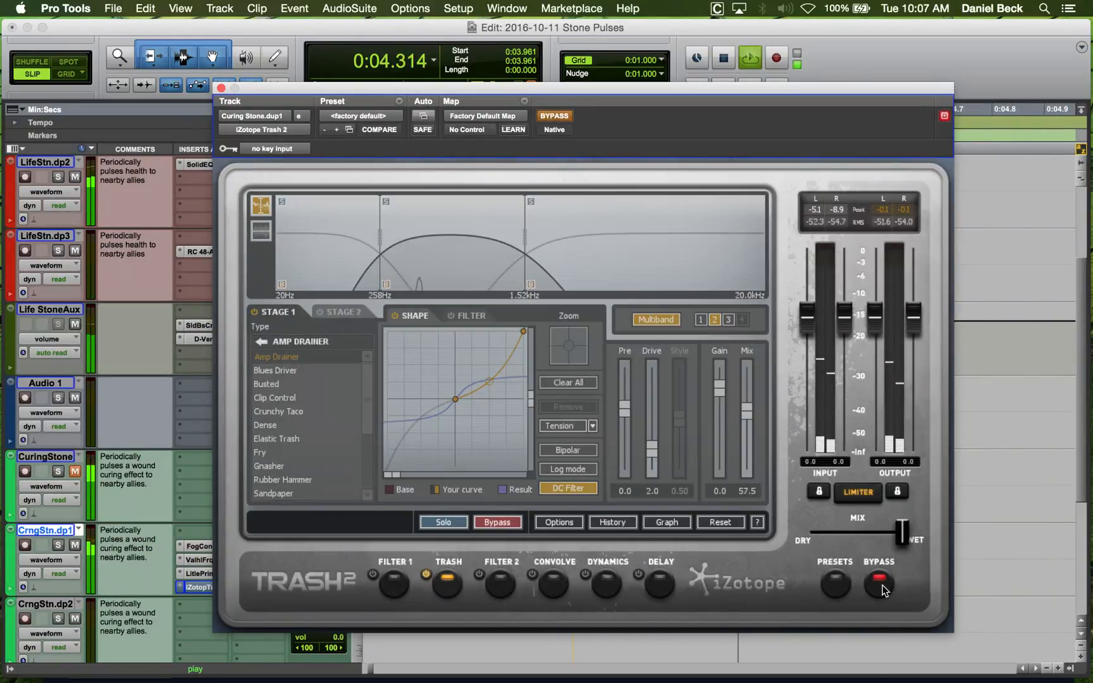
pyautogui.press('space')
pyautogui.press('space')
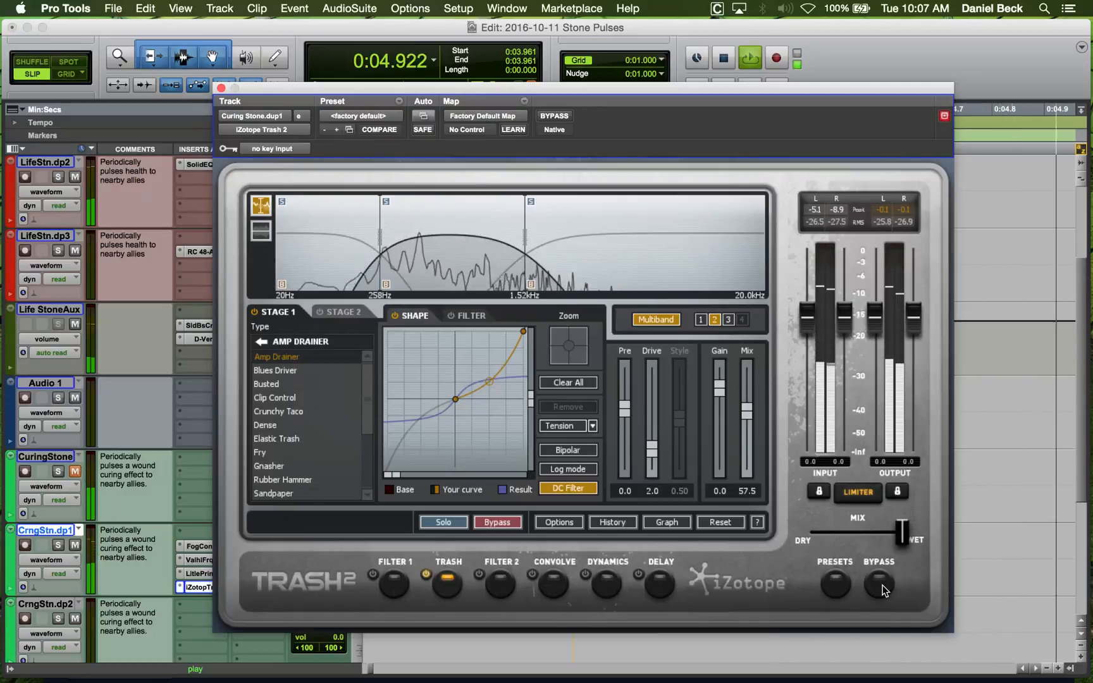
pyautogui.press('space')
pyautogui.click(882, 585)
pyautogui.press('space')
pyautogui.press('space')
pyautogui.press('space')
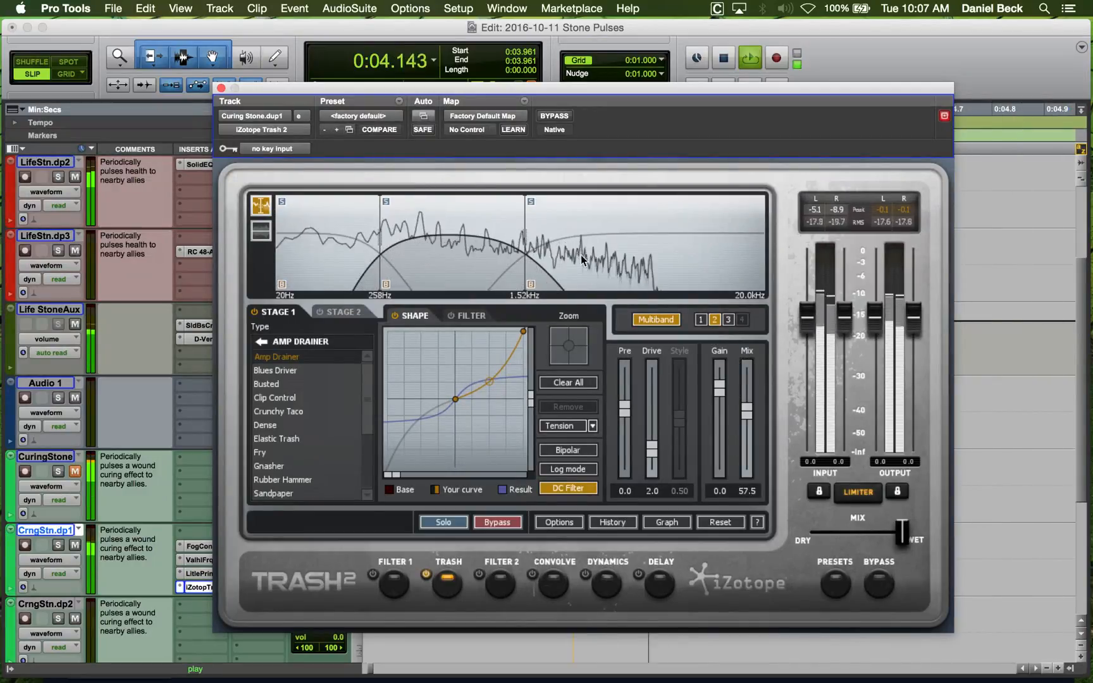
# Raise band 2's drive to 3.0 and audition the pulse.
pyautogui.press('space')
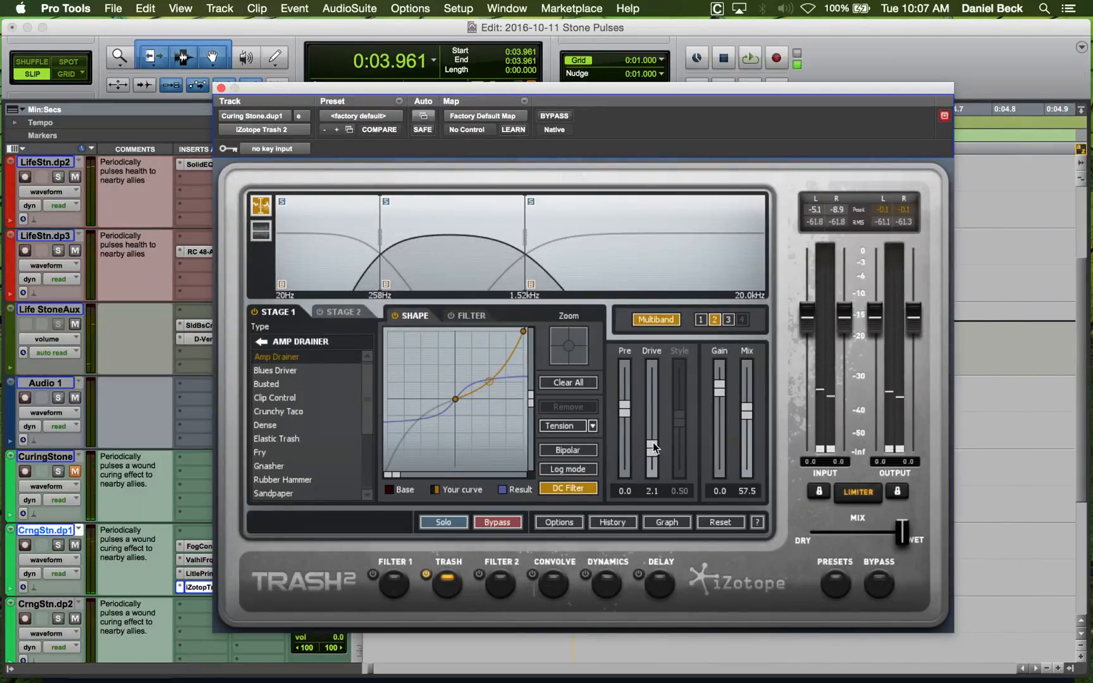
pyautogui.moveTo(652, 442); pyautogui.dragTo(652, 434)
pyautogui.press('space')
pyautogui.press('space')
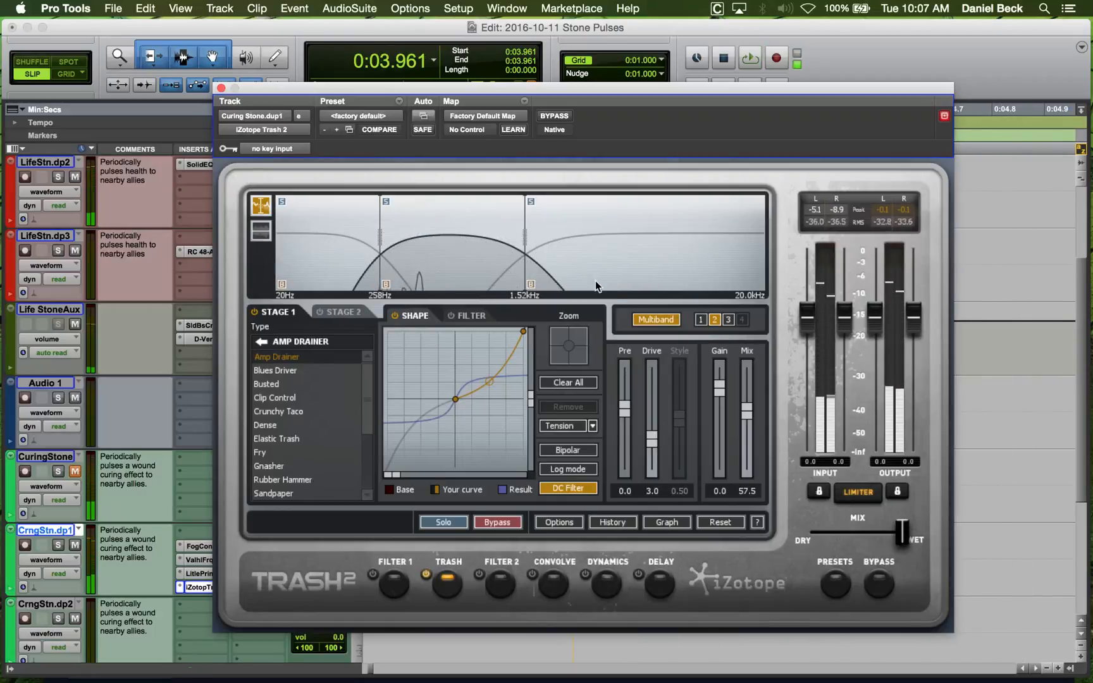
# Bend band 3's shape curve slightly above the diagonal and move the upper crossover to 1.62 kHz.
pyautogui.click(728, 321)
pyautogui.press('space')
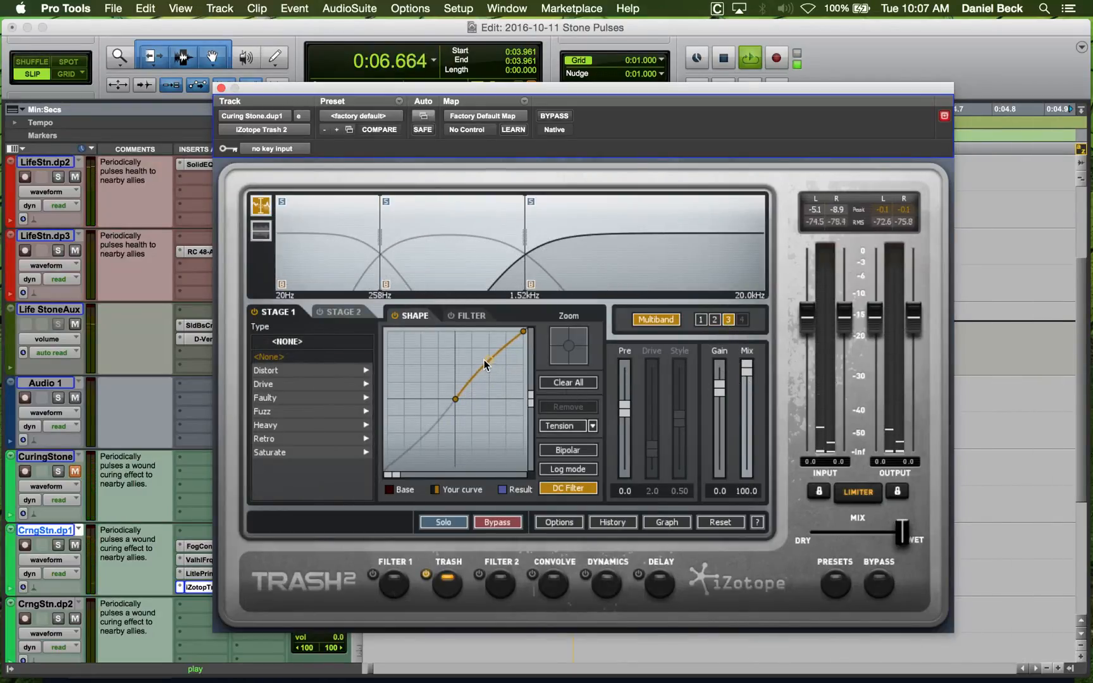
pyautogui.press('space')
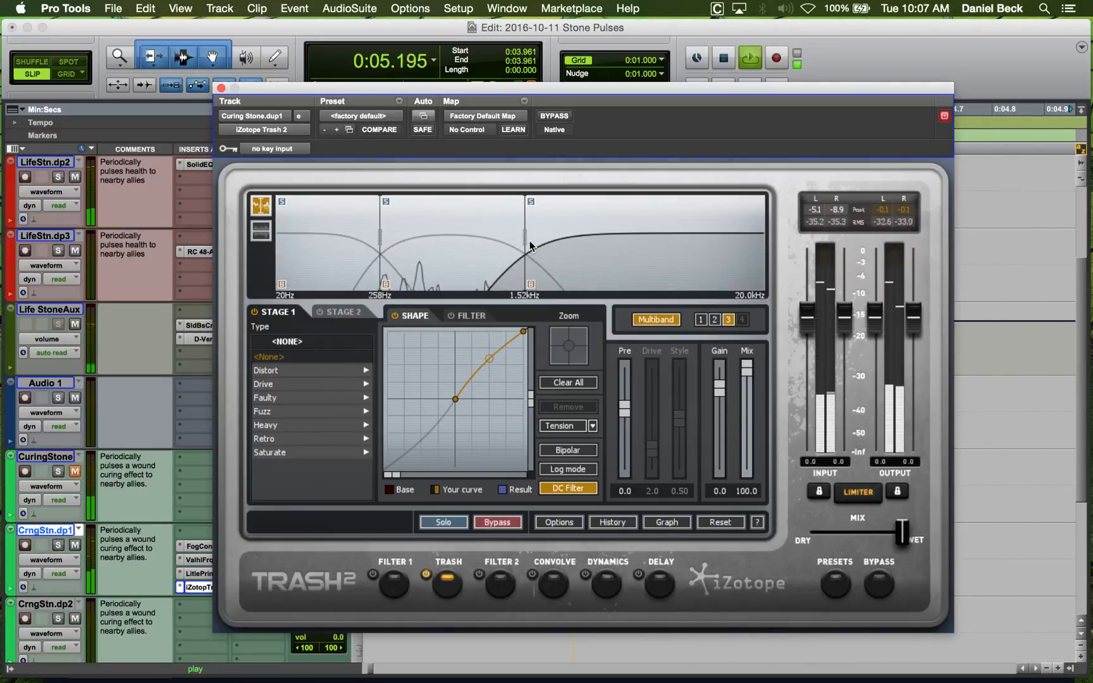
pyautogui.moveTo(525, 239); pyautogui.dragTo(530, 239)
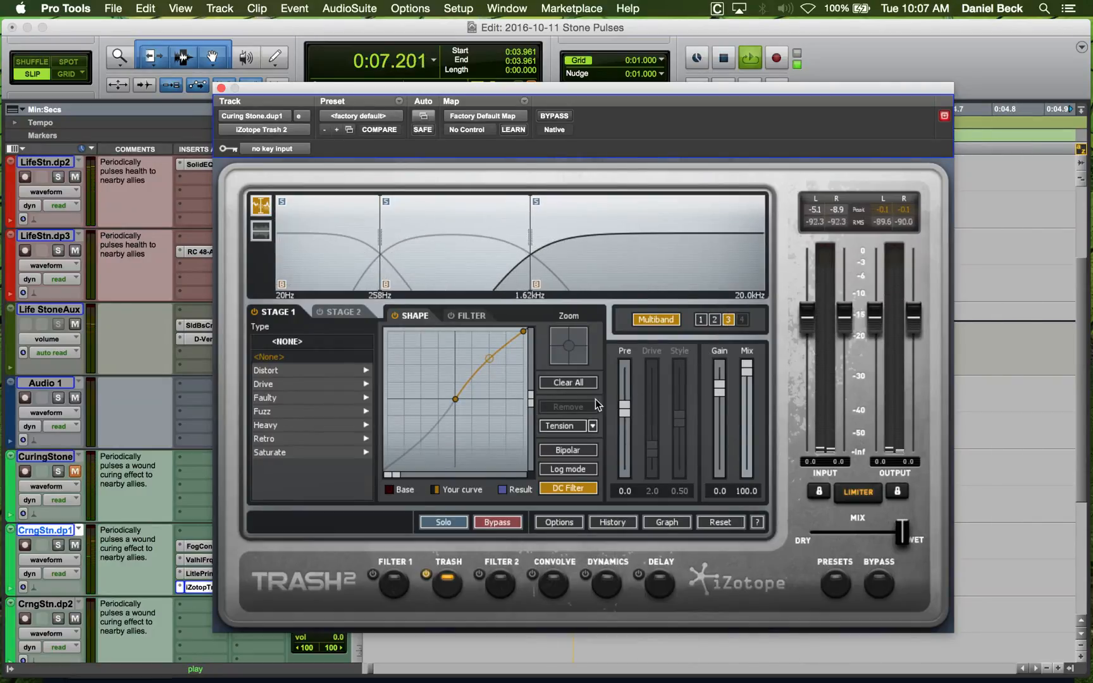
# Set band 3's distortion type to Blues Driver from the Distort category and replay the pulse.
pyautogui.click(307, 370)
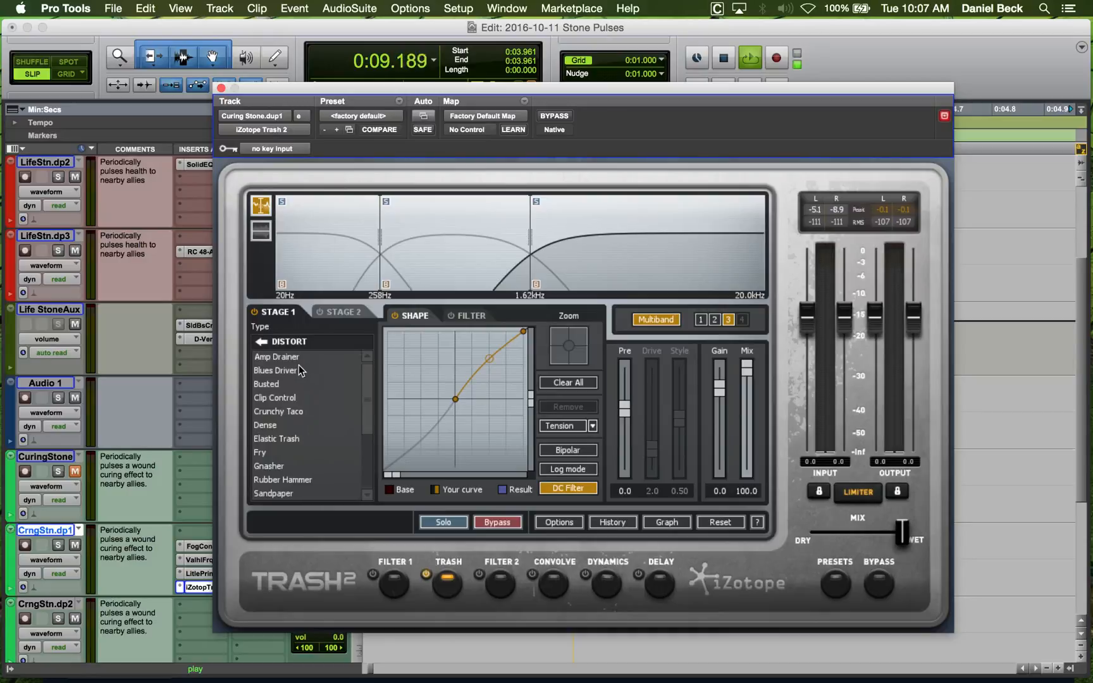
pyautogui.click(298, 368)
pyautogui.press('space')
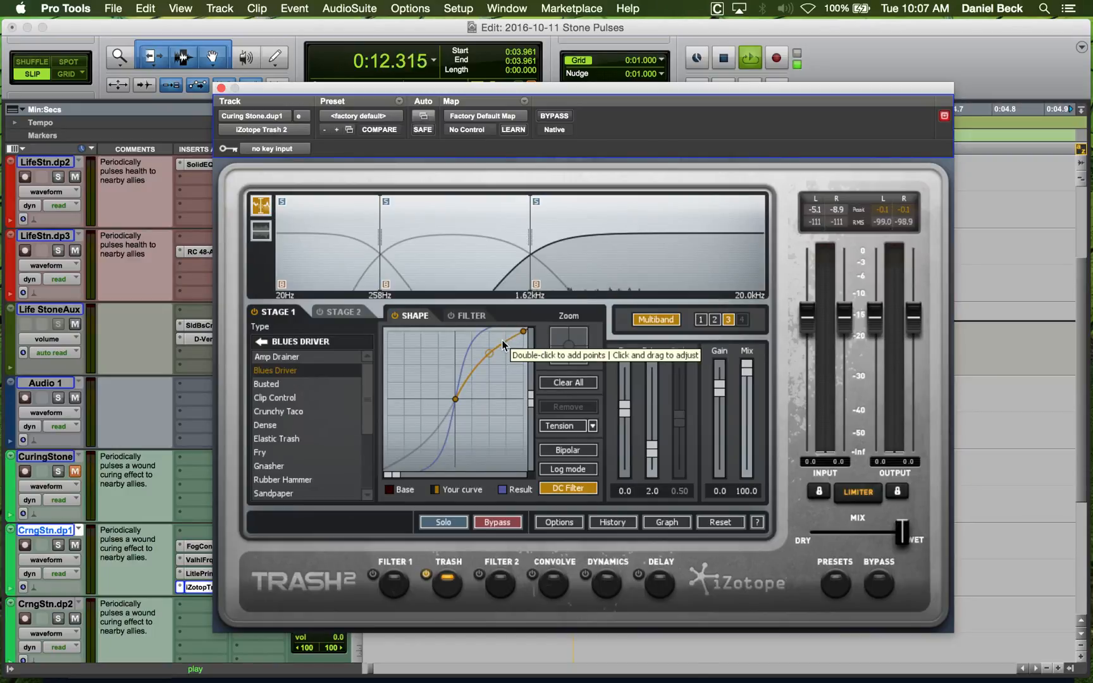
pyautogui.press('space')
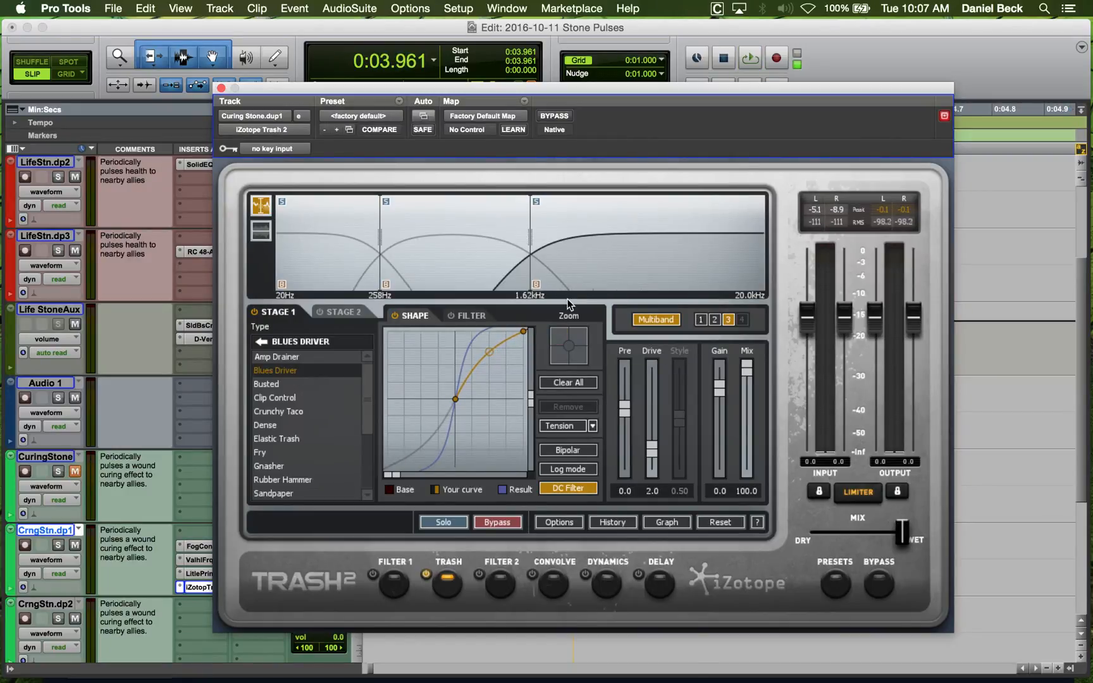
# Audition the pulse repeatedly with Blues Driver on band 3.
pyautogui.press('space')
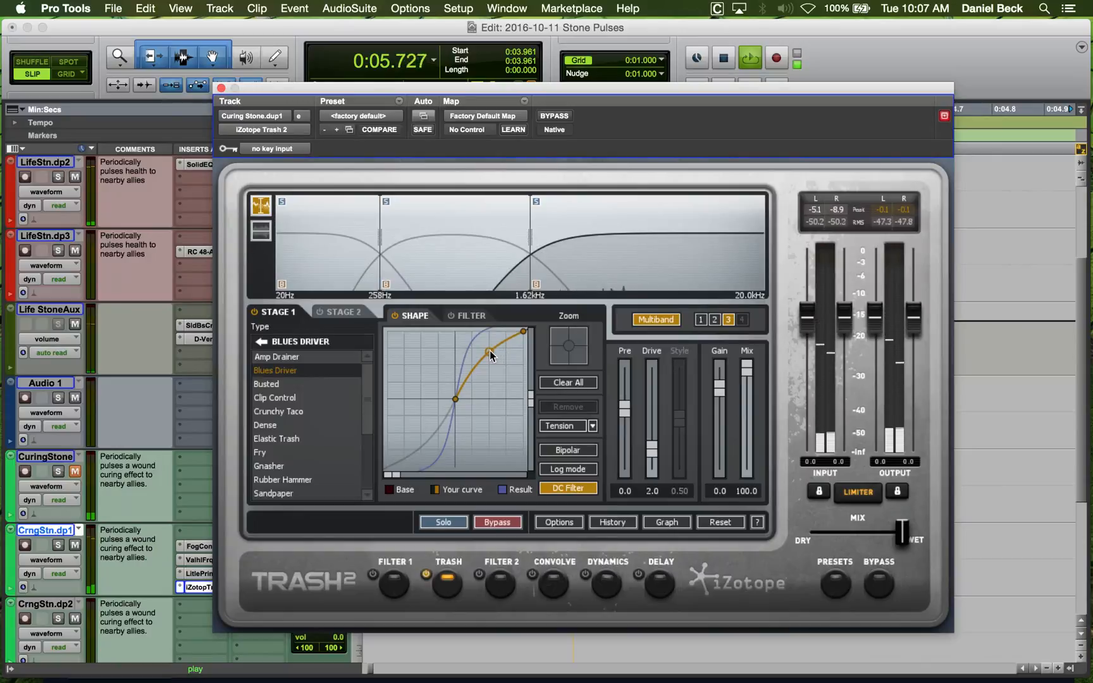
pyautogui.press('space')
pyautogui.press('space')
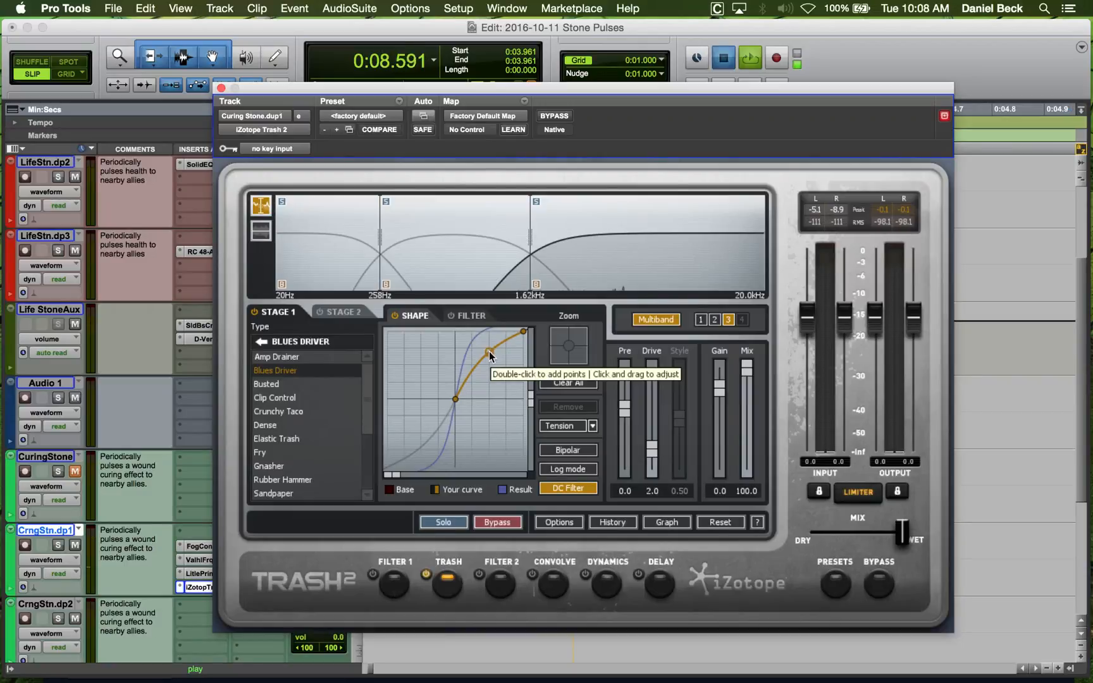
pyautogui.press('space')
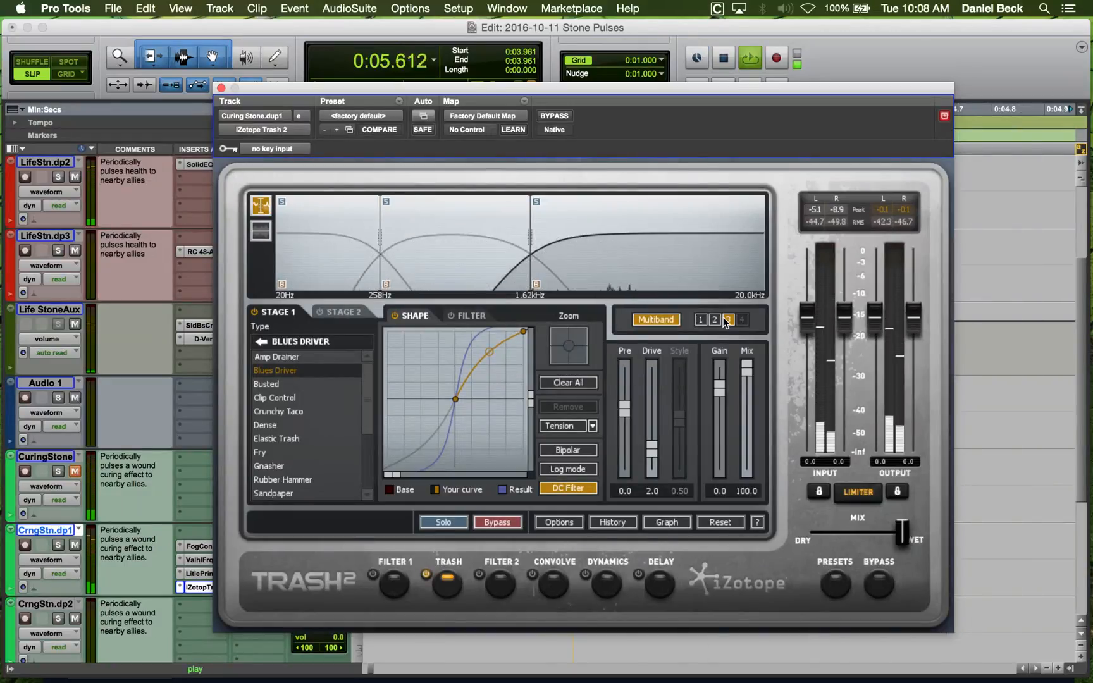
pyautogui.press('space')
pyautogui.press('space')
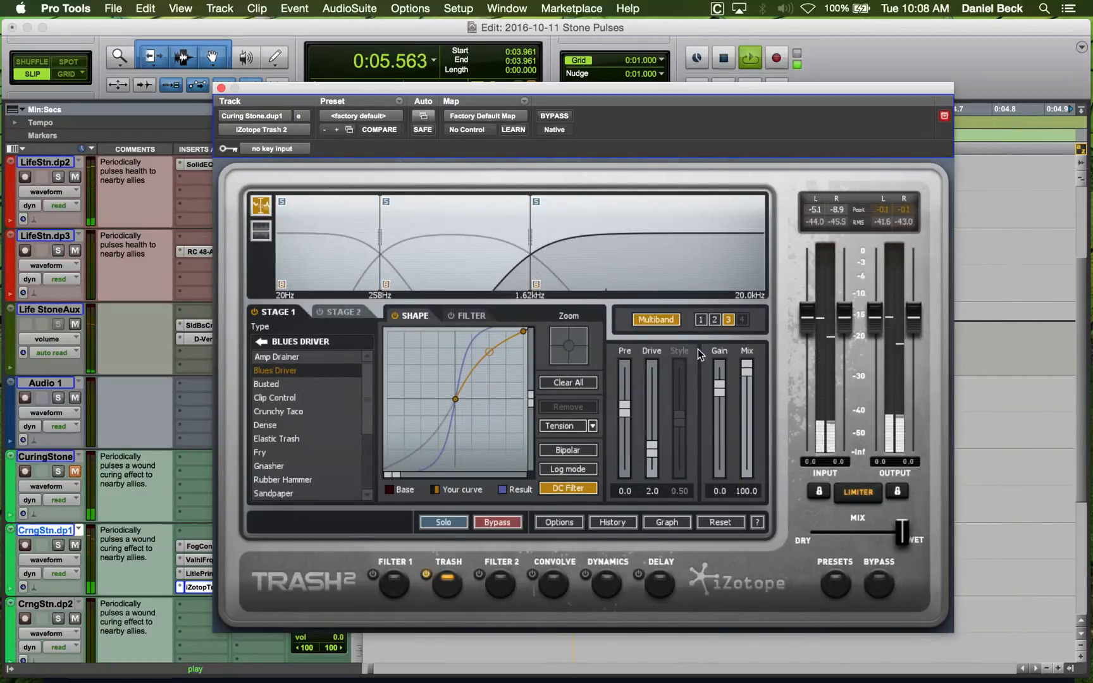
pyautogui.press('space')
pyautogui.press('space')
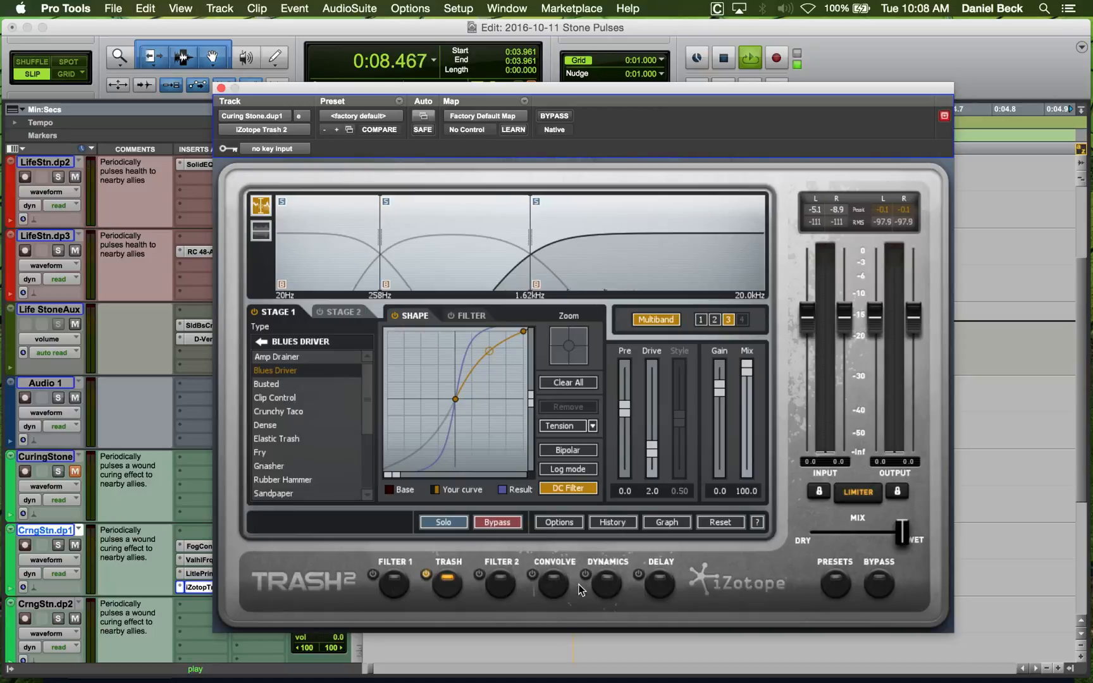
# Enable the Convolve module and audition the Aluminum Dust impulse response from the FX category.
pyautogui.click(557, 586)
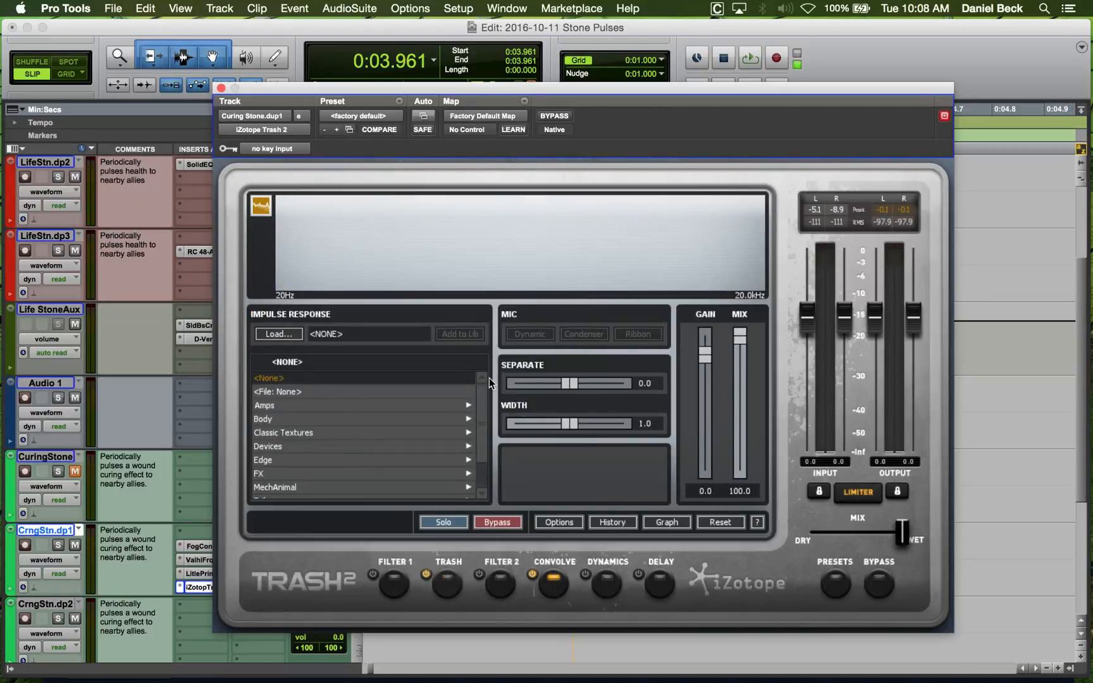
pyautogui.press('space')
pyautogui.click(303, 404)
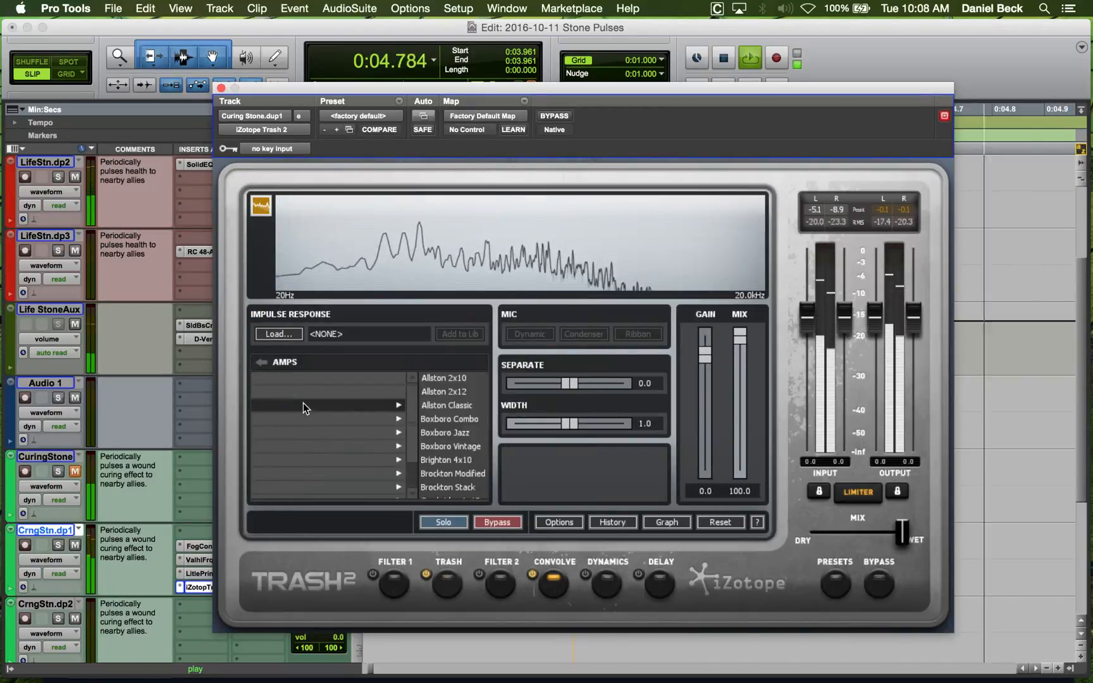
pyautogui.click(261, 363)
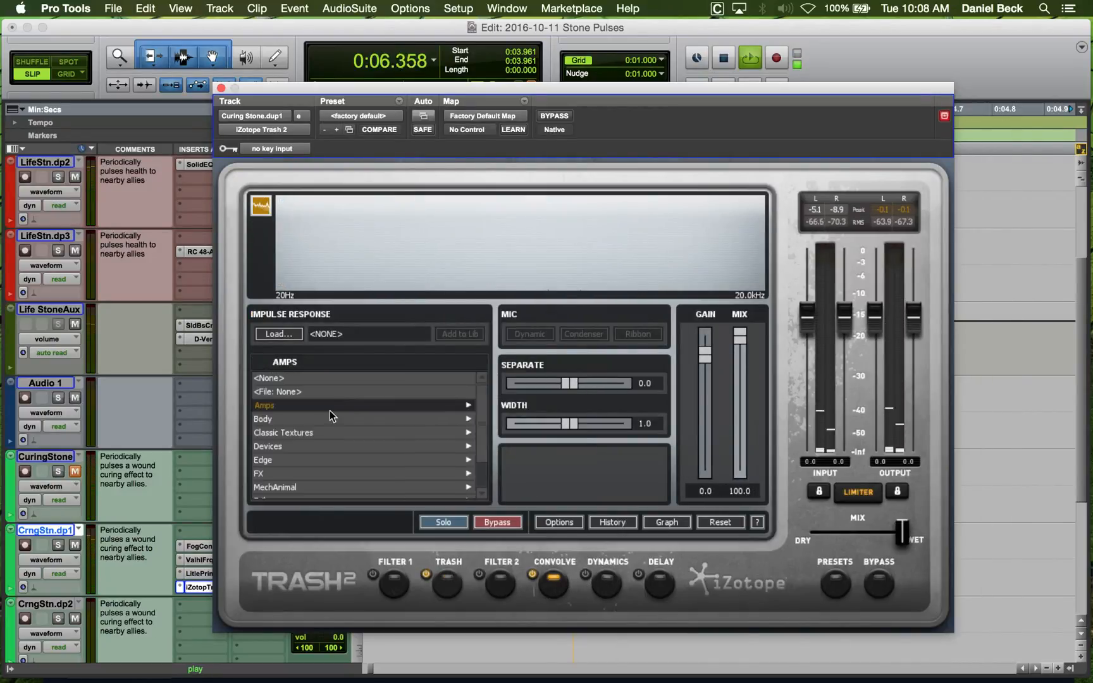
pyautogui.click(290, 469)
pyautogui.click(289, 379)
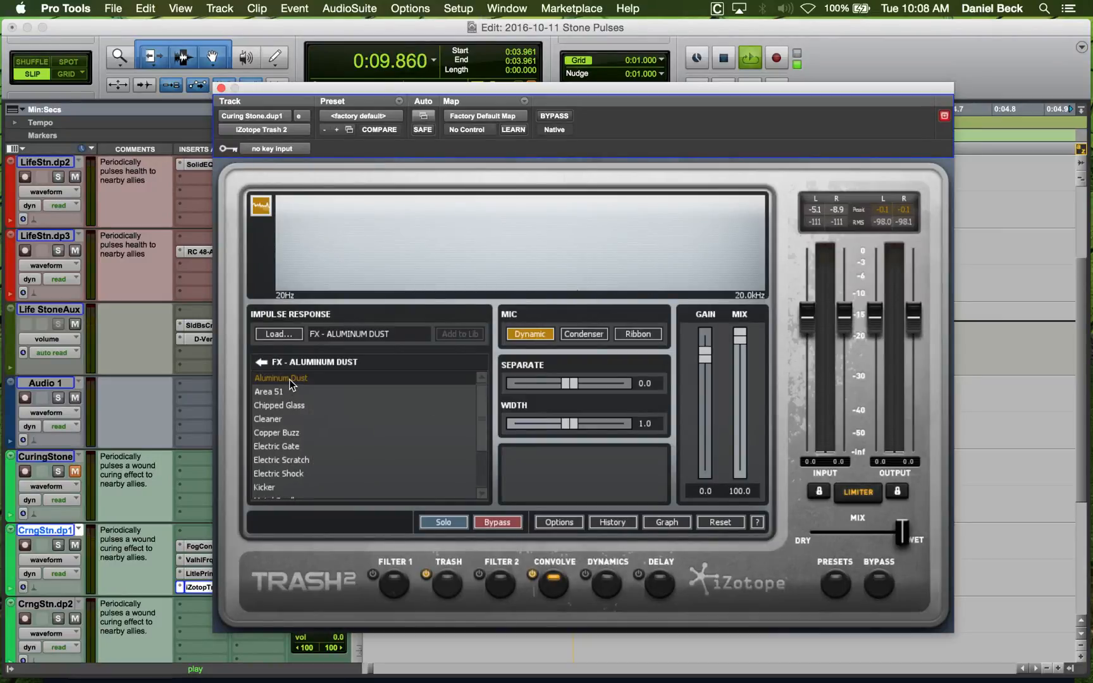
pyautogui.press('space')
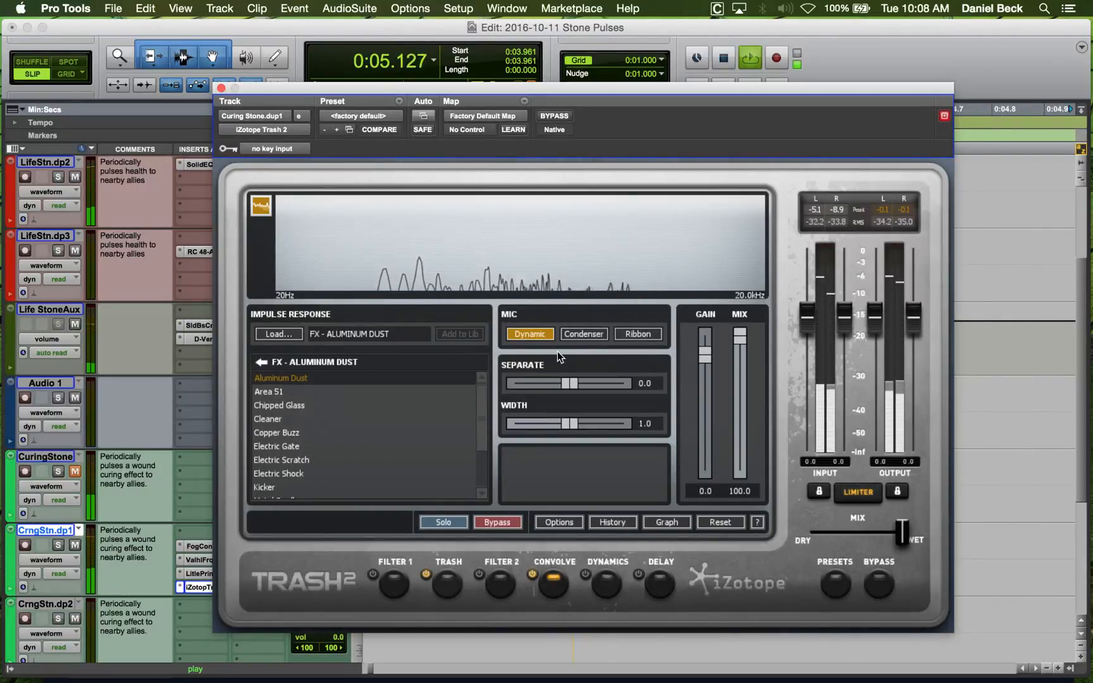
# Switch the convolution mic to Condenser and try the Area 51, Chipped Glass and Cleaner impulse responses.
pyautogui.click(583, 334)
pyautogui.press('space')
pyautogui.click(296, 392)
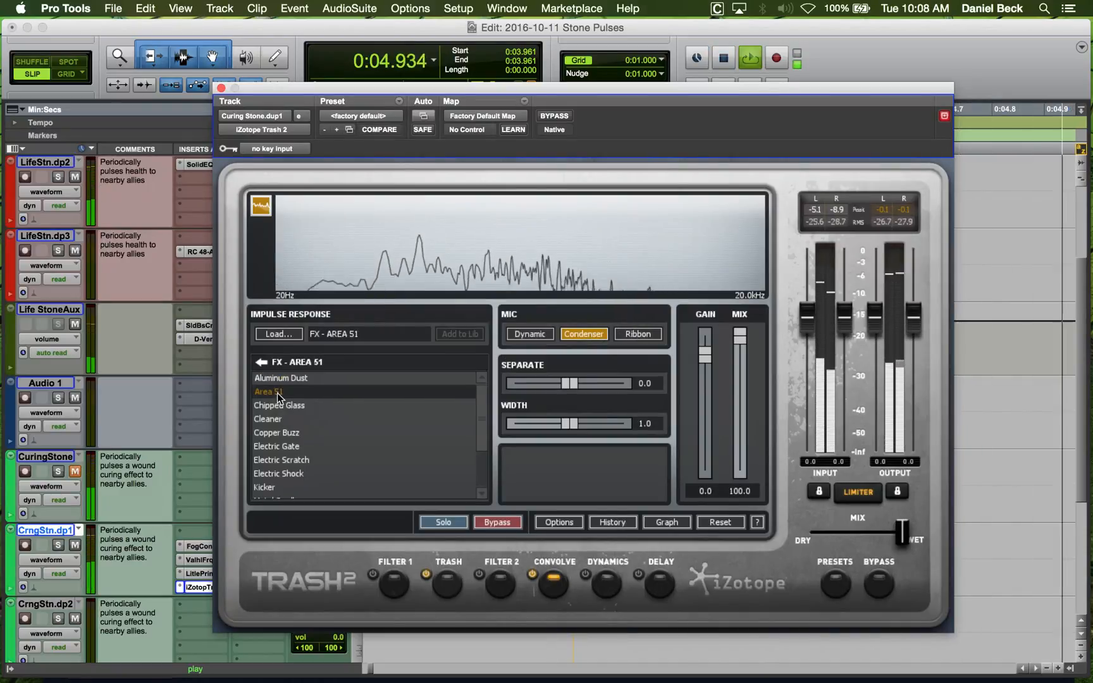
pyautogui.click(300, 408)
pyautogui.press('space')
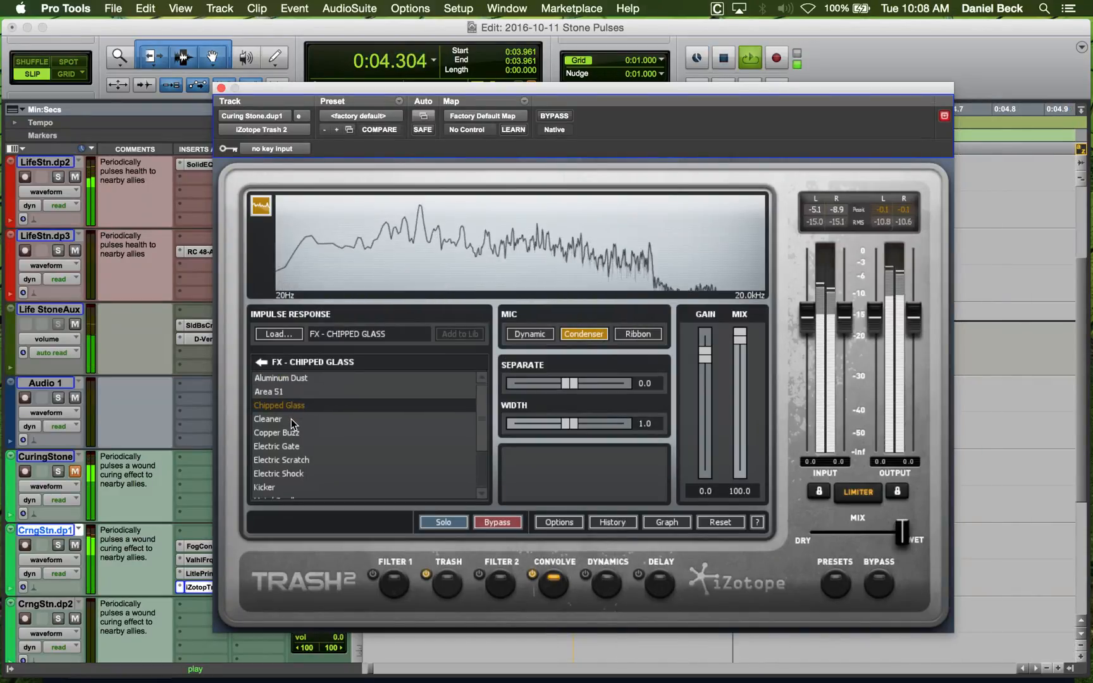
pyautogui.click(295, 420)
pyautogui.press('space')
# Try the Copper Buzz and Electric Gate impulse responses on the pulse.
pyautogui.click(294, 434)
pyautogui.press('space')
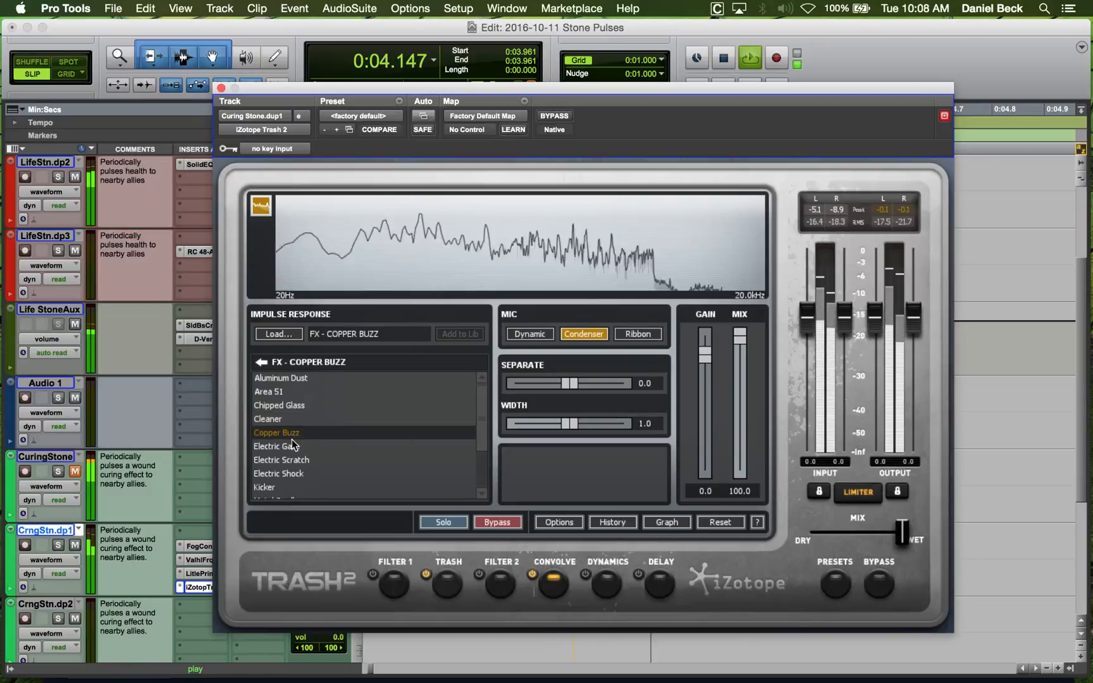
pyautogui.press('space')
pyautogui.click(293, 447)
pyautogui.press('space')
# Try the Electric Scratch and Electric Shock impulse responses on the pulse.
pyautogui.scroll(-2, 337, 419)
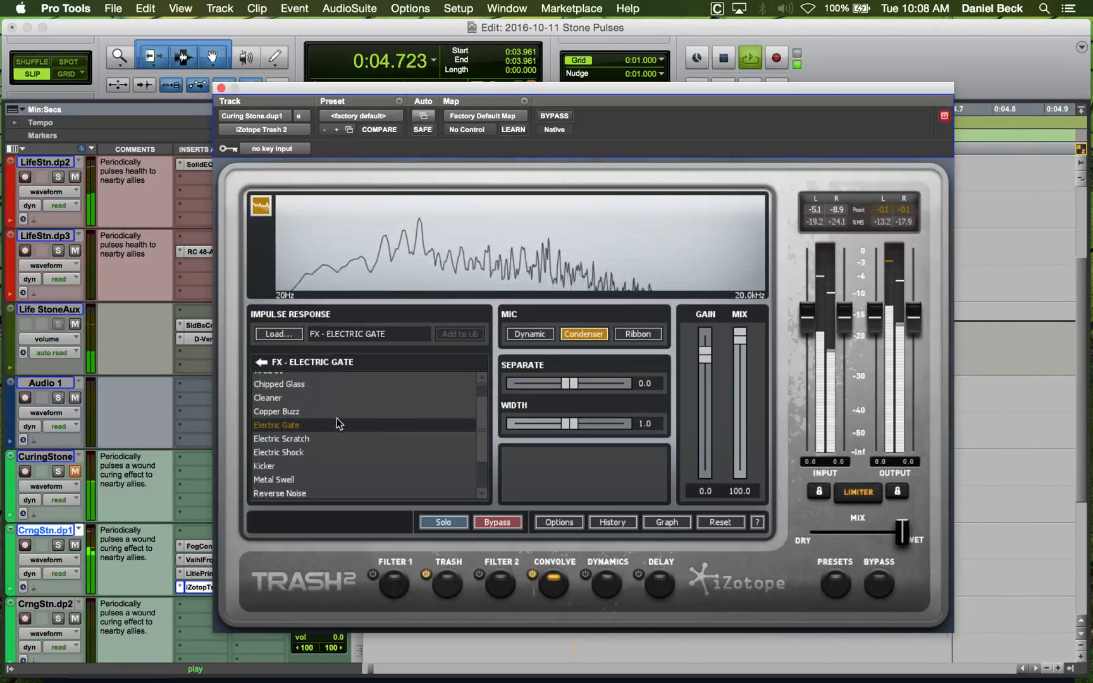
pyautogui.press('space')
pyautogui.click(342, 438)
pyautogui.press('space')
pyautogui.click(310, 451)
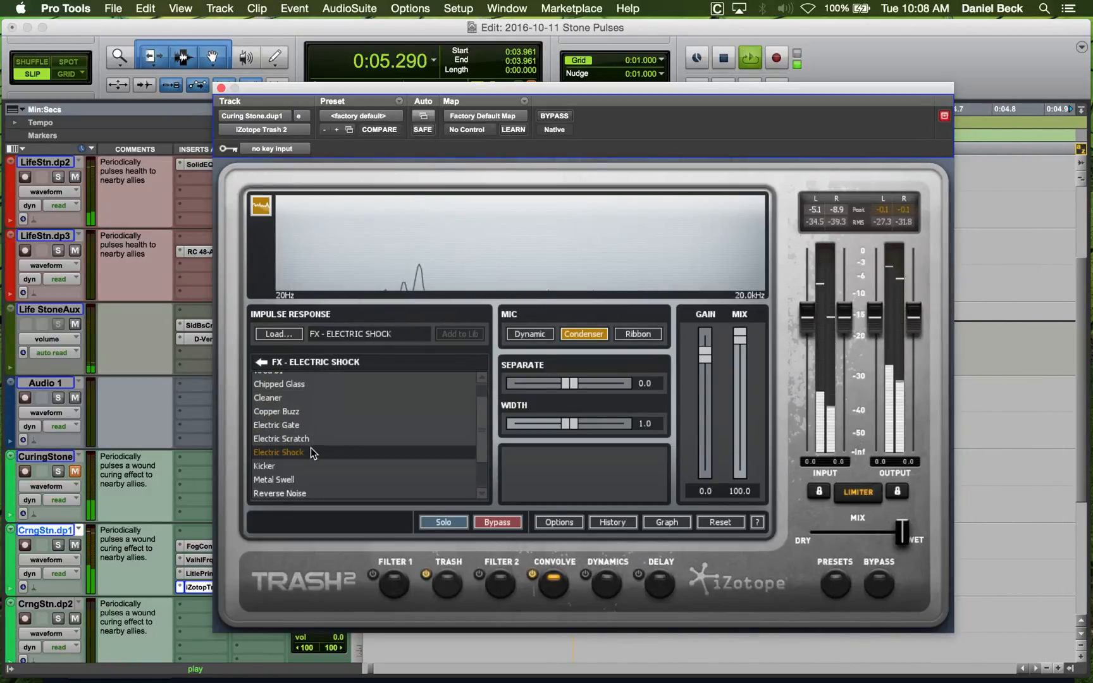
pyautogui.press('space')
pyautogui.press('space')
# Return to the Electric Scratch impulse response, switch the mic to Ribbon and audition the pulse.
pyautogui.click(312, 442)
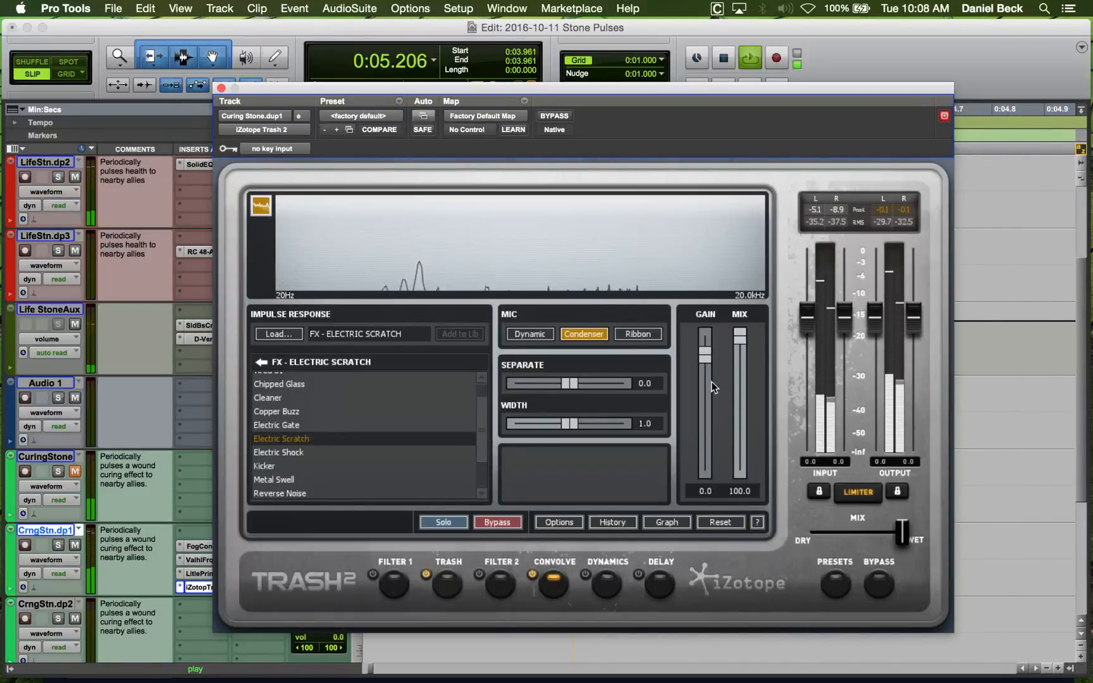
pyautogui.press('space')
pyautogui.press('space')
pyautogui.click(646, 339)
pyautogui.press('space')
pyautogui.press('space')
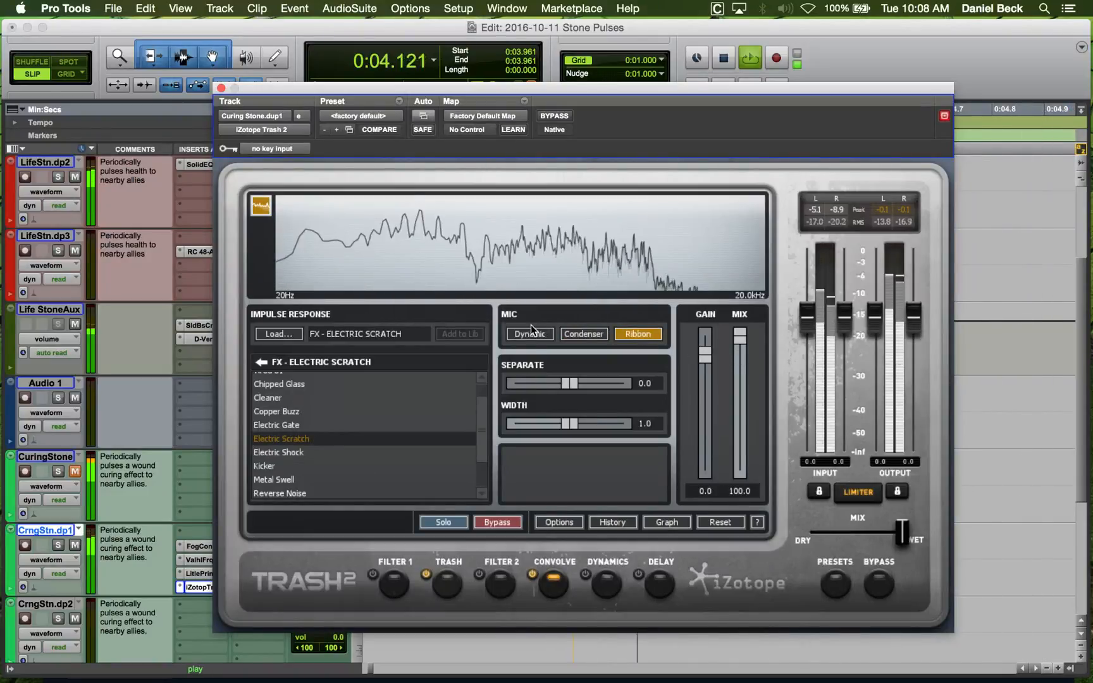
# Audition the Reverse Noise and Electric Shock impulse responses, ending with Kicker loaded.
pyautogui.click(311, 492)
pyautogui.press('space')
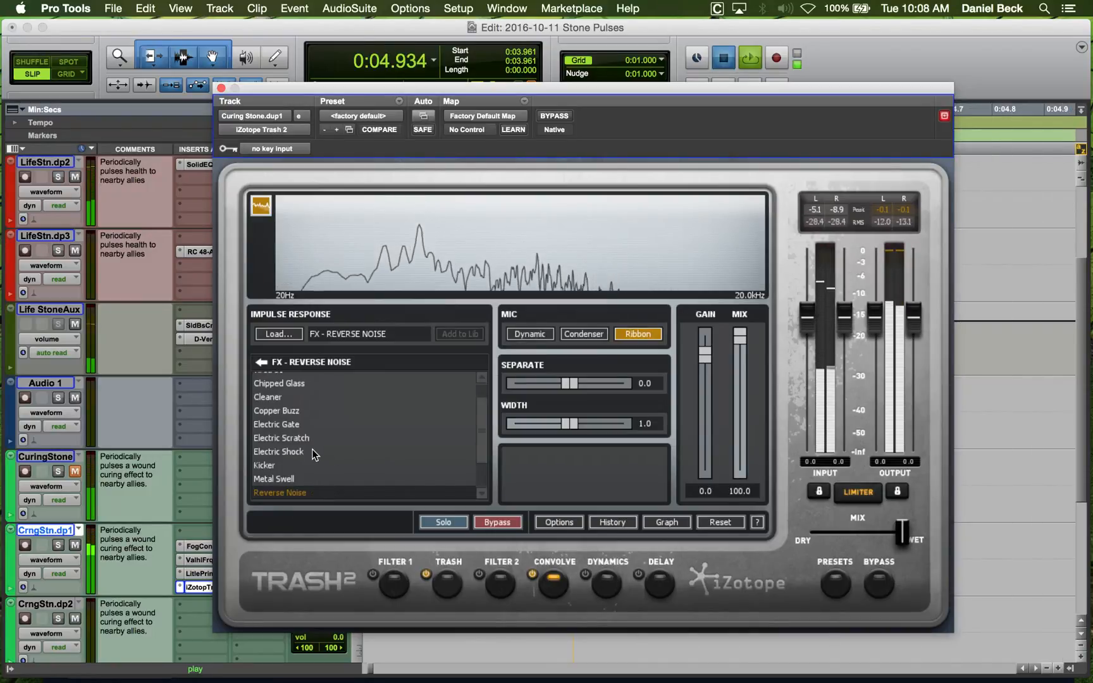
pyautogui.click(312, 452)
pyautogui.press('space')
pyautogui.press('space')
pyautogui.press('space')
pyautogui.press('space')
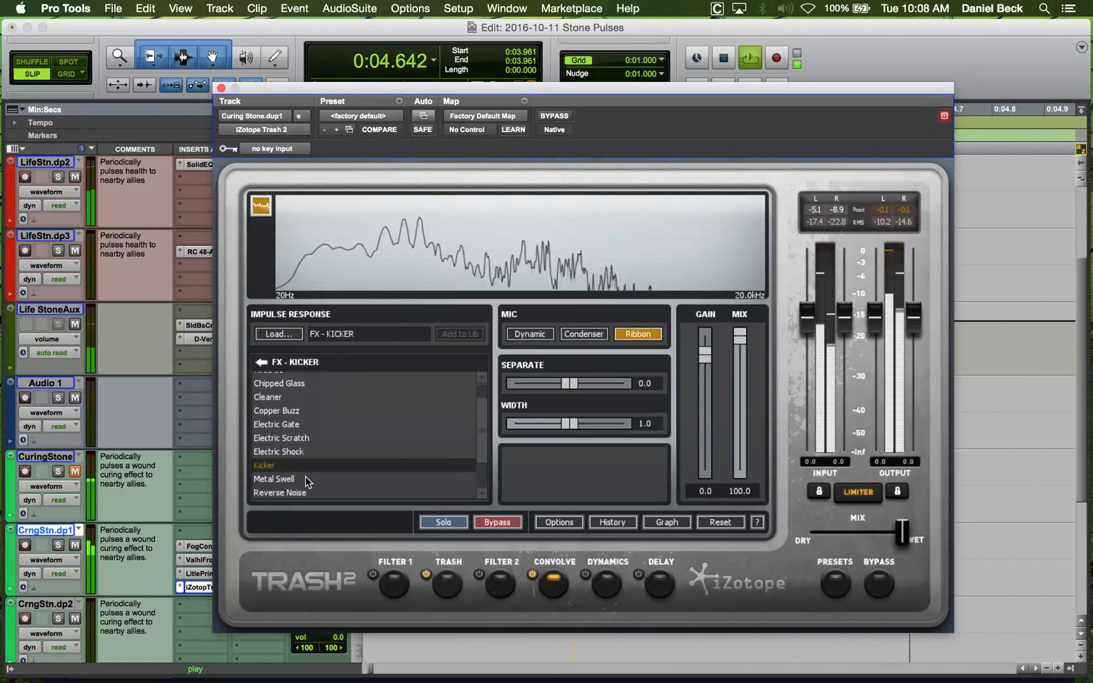
# Audition the Metal Swell, Sweep and Sweeper impulse responses on the pulse.
pyautogui.click(288, 479)
pyautogui.press('space')
pyautogui.press('space')
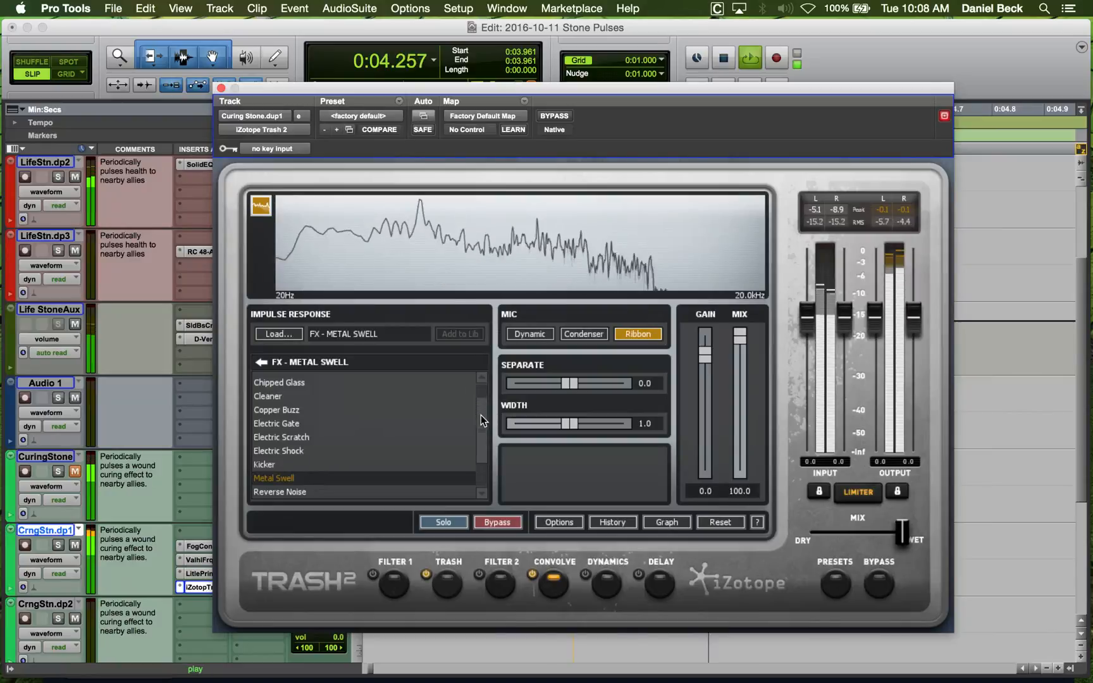
pyautogui.moveTo(480, 419); pyautogui.dragTo(481, 447)
pyautogui.click(304, 461)
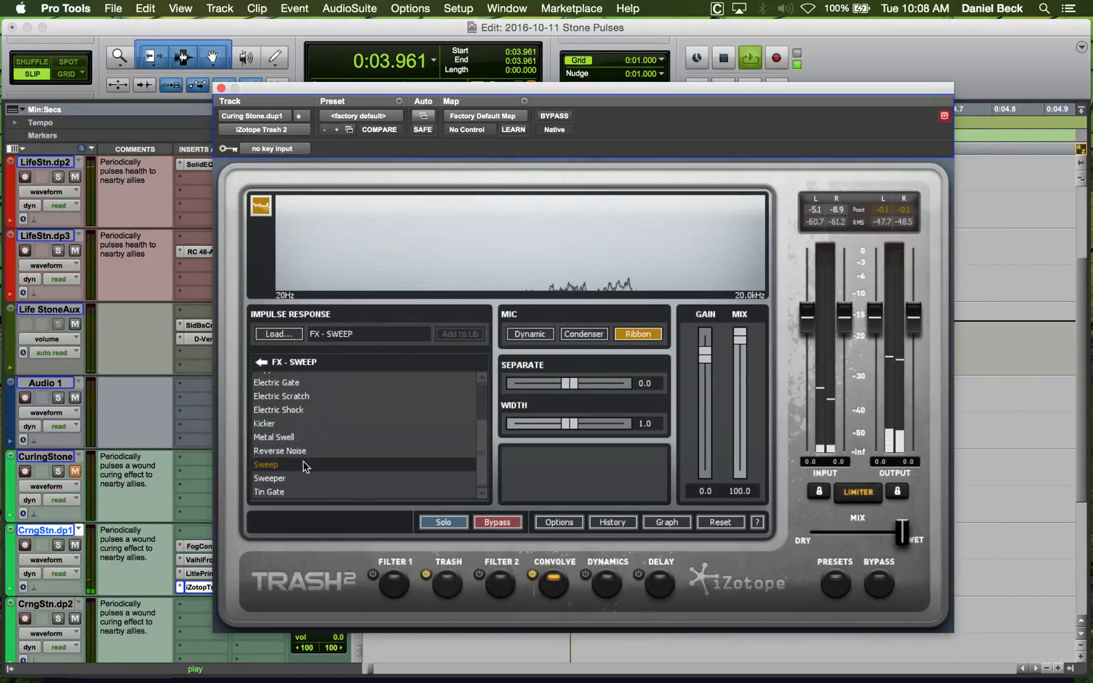
pyautogui.click(301, 478)
pyautogui.press('space')
pyautogui.press('space')
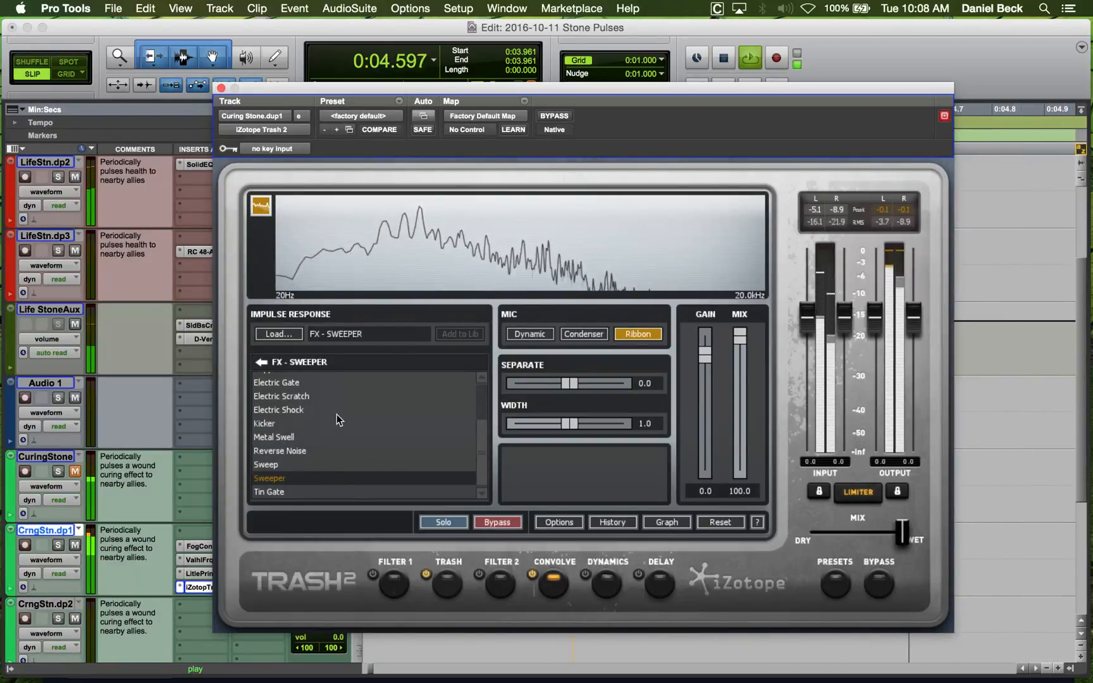
# Compare the Copper Buzz and Electric Gate impulse responses during playback, ending with Copper Buzz loaded.
pyautogui.scroll(1, 325, 405)
pyautogui.click(310, 382)
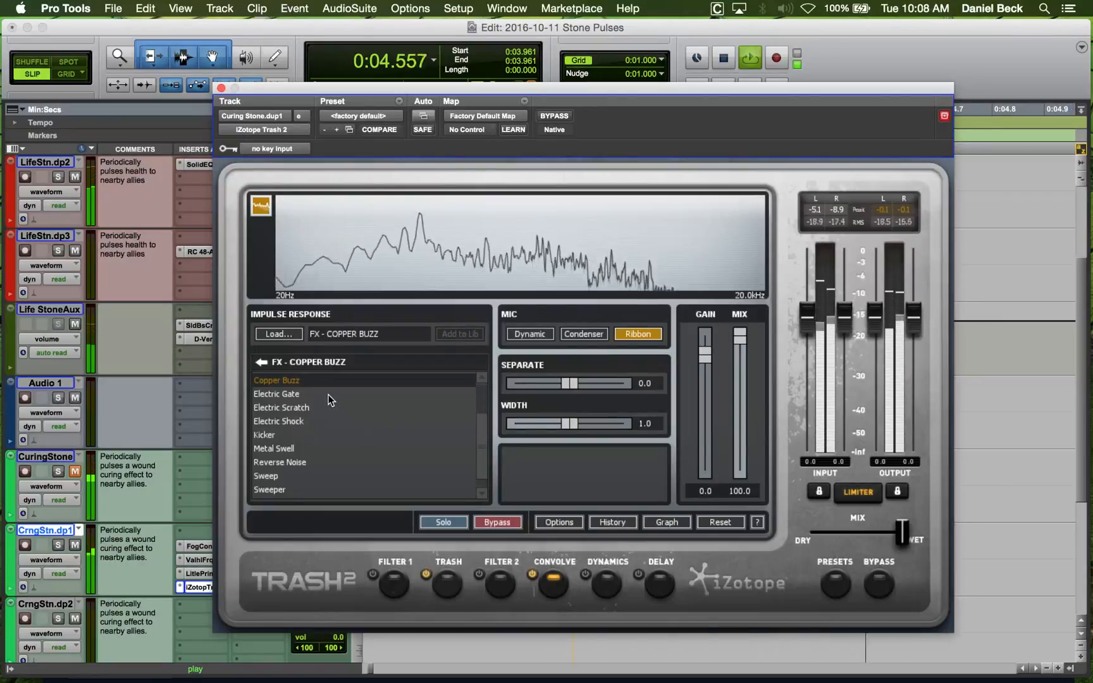
pyautogui.click(328, 395)
pyautogui.scroll(3, 327, 405)
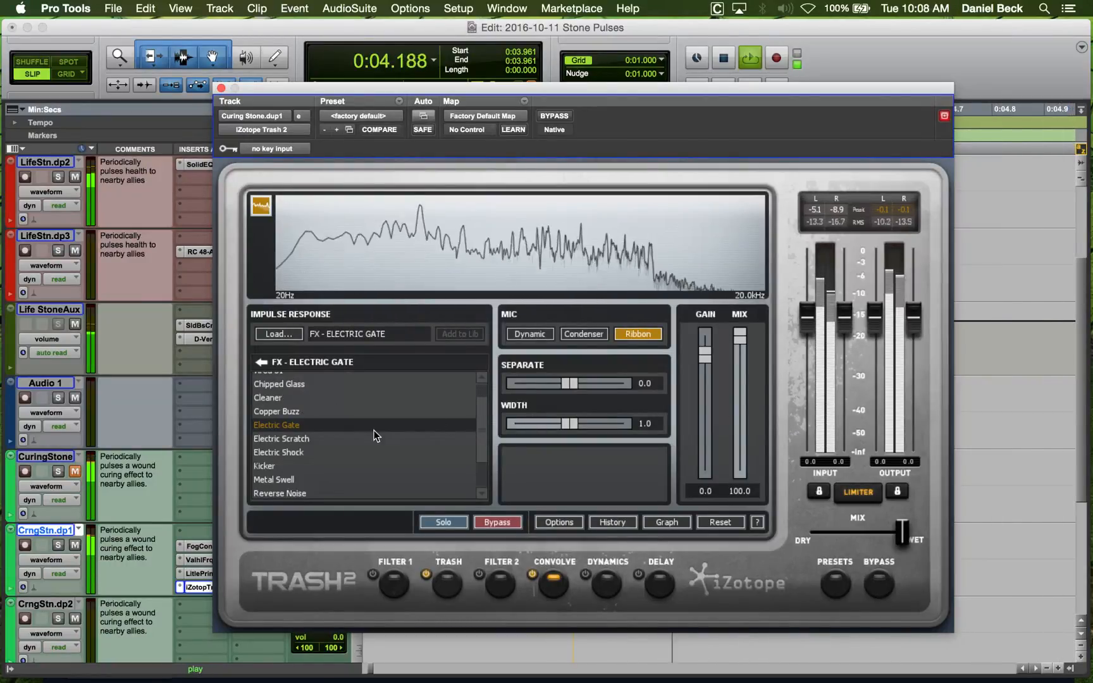
pyautogui.click(352, 414)
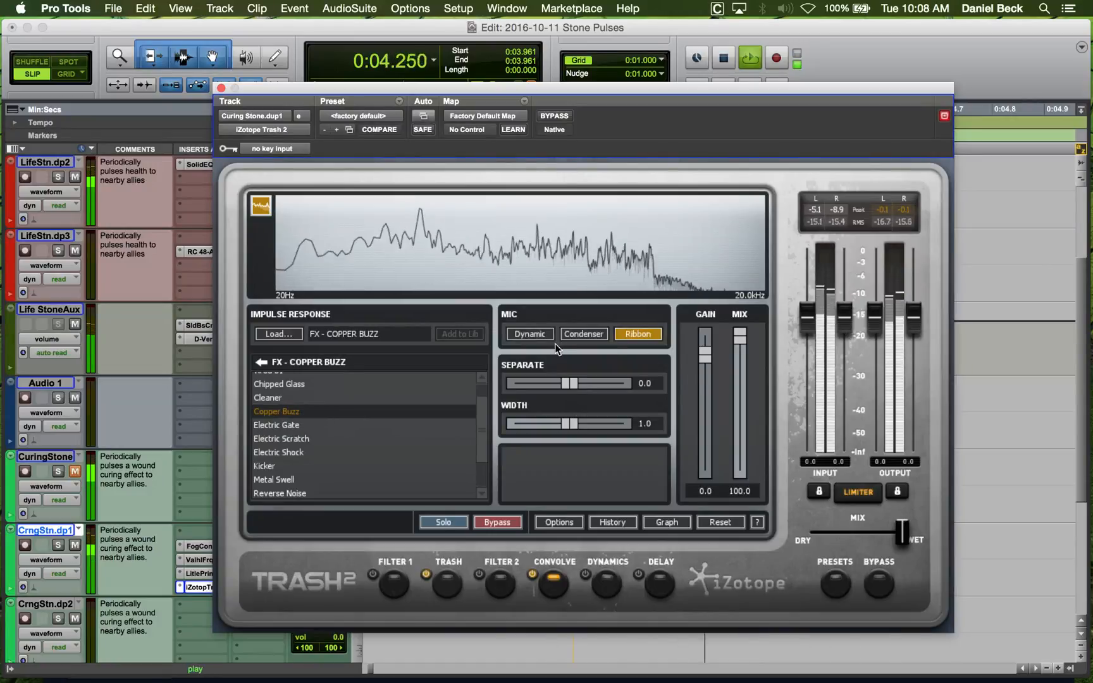
# Try the Dynamic mic with Separate at 23.3, resetting Separate to 0.0 after the audition.
pyautogui.click(531, 334)
pyautogui.press('space')
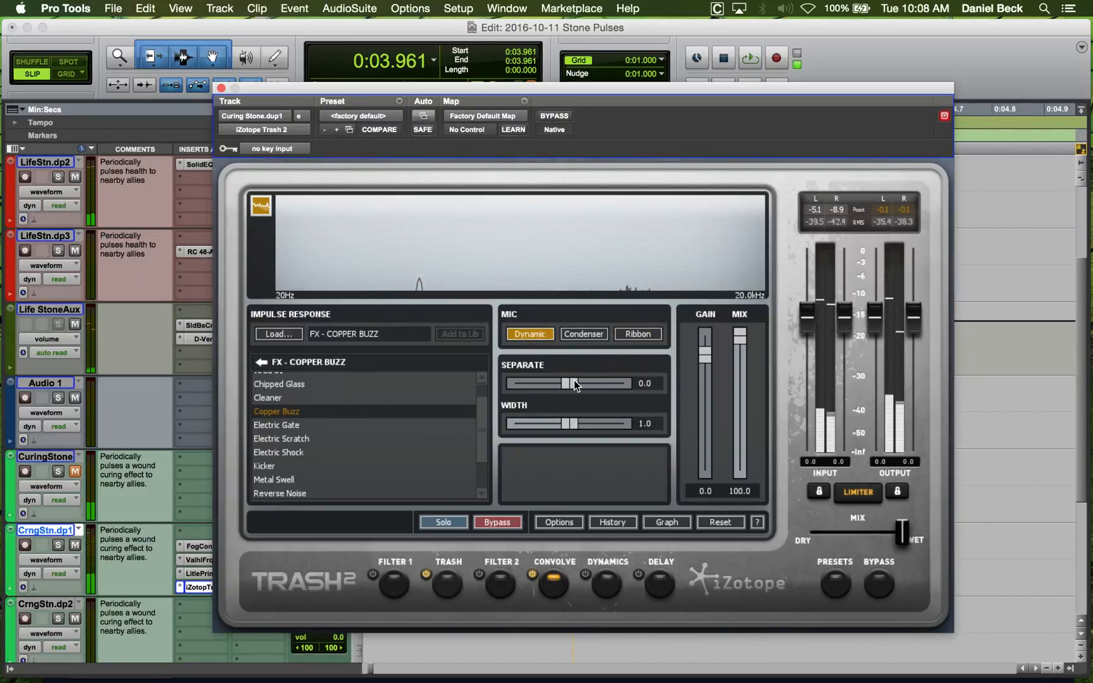
pyautogui.moveTo(573, 383); pyautogui.dragTo(615, 384)
pyautogui.press('space')
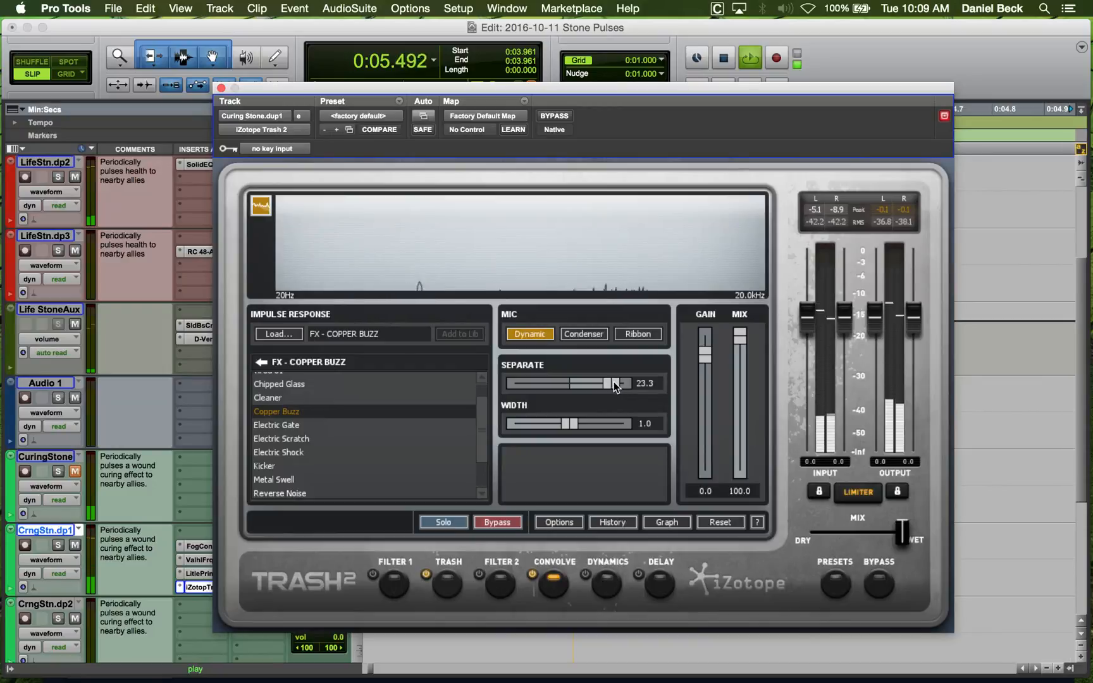
pyautogui.keyDown('alt'); pyautogui.click(614, 383); pyautogui.keyUp('alt')
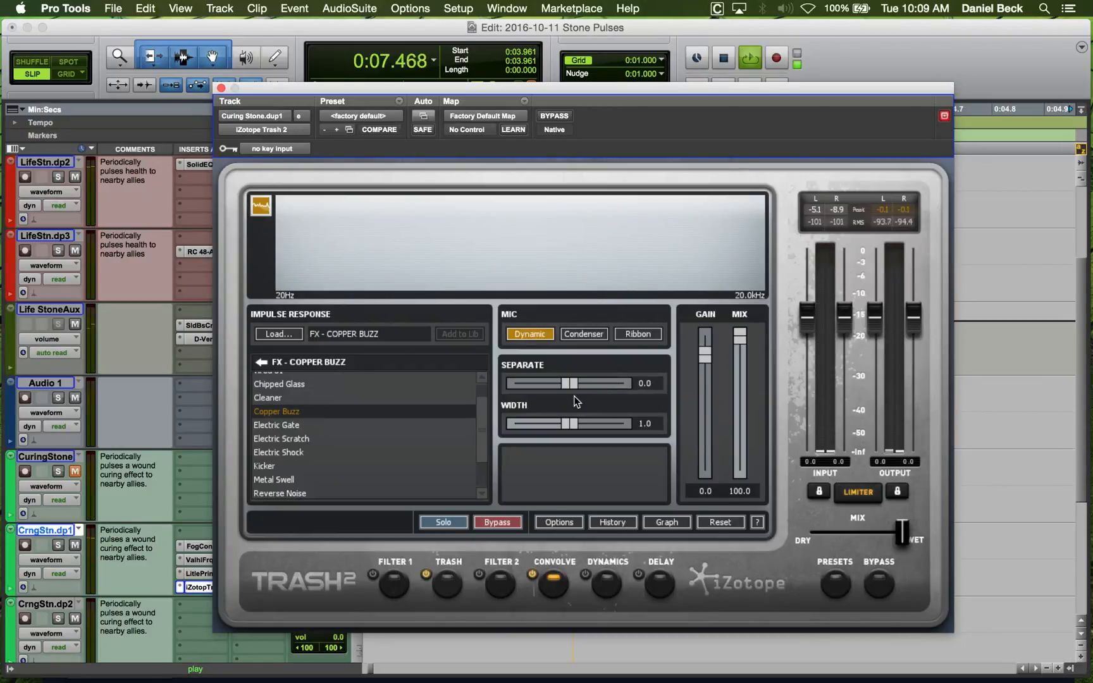
pyautogui.press('space')
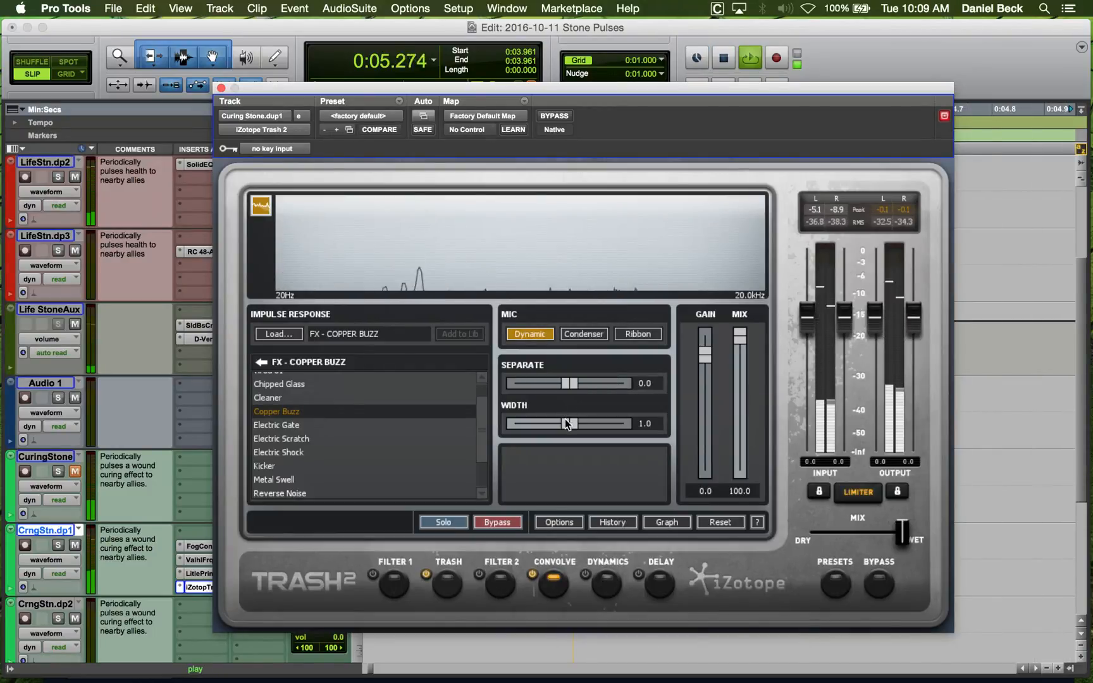
# Narrow the convolution Width to 0.7, switch the mic to Condenser and audition the pulse.
pyautogui.press('space')
pyautogui.moveTo(564, 421)
pyautogui.mouseDown()
pyautogui.moveTo(587, 423)
pyautogui.moveTo(549, 421)
pyautogui.mouseUp()
pyautogui.press('space')
pyautogui.press('space')
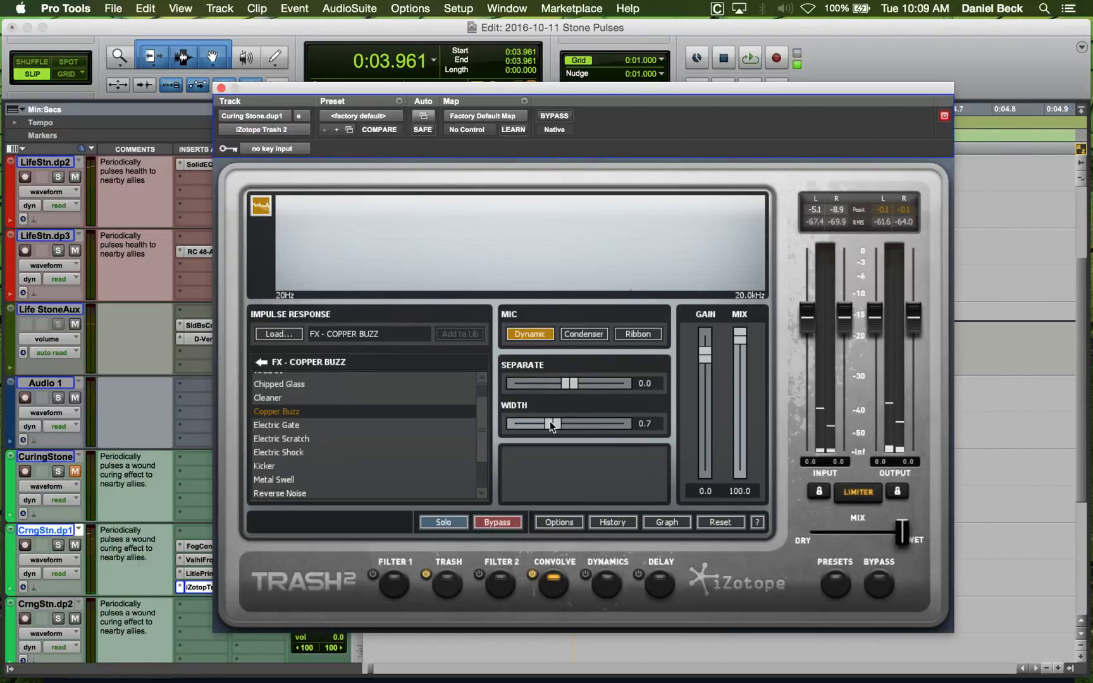
pyautogui.press('space')
pyautogui.click(584, 334)
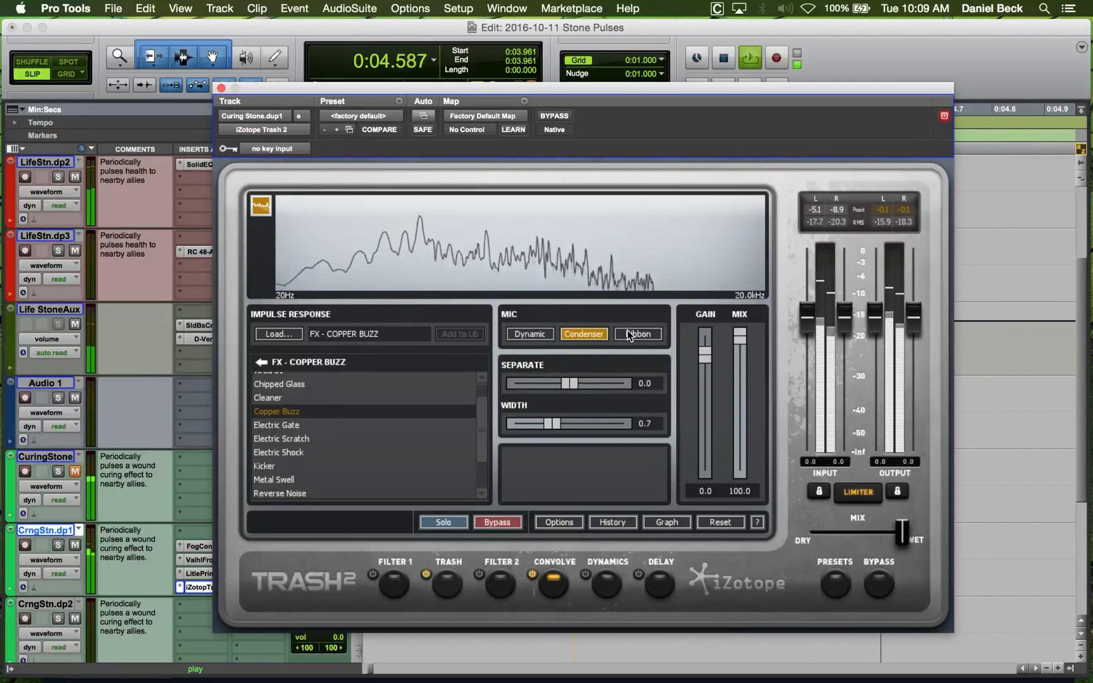
pyautogui.press('space')
pyautogui.press('space')
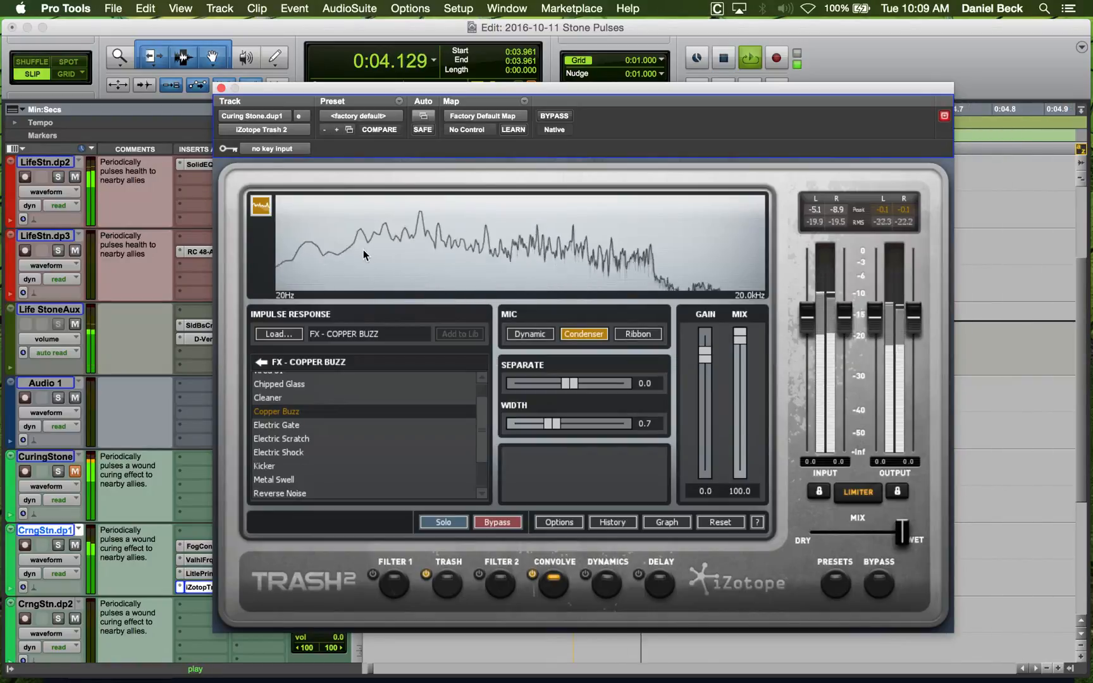
# Close Trash 2, insert the stereo ValhallaUberMod in the next free slot of the Curing Stone.dup1 track and audition it.
pyautogui.click(221, 88)
pyautogui.press('space')
pyautogui.click(250, 534)
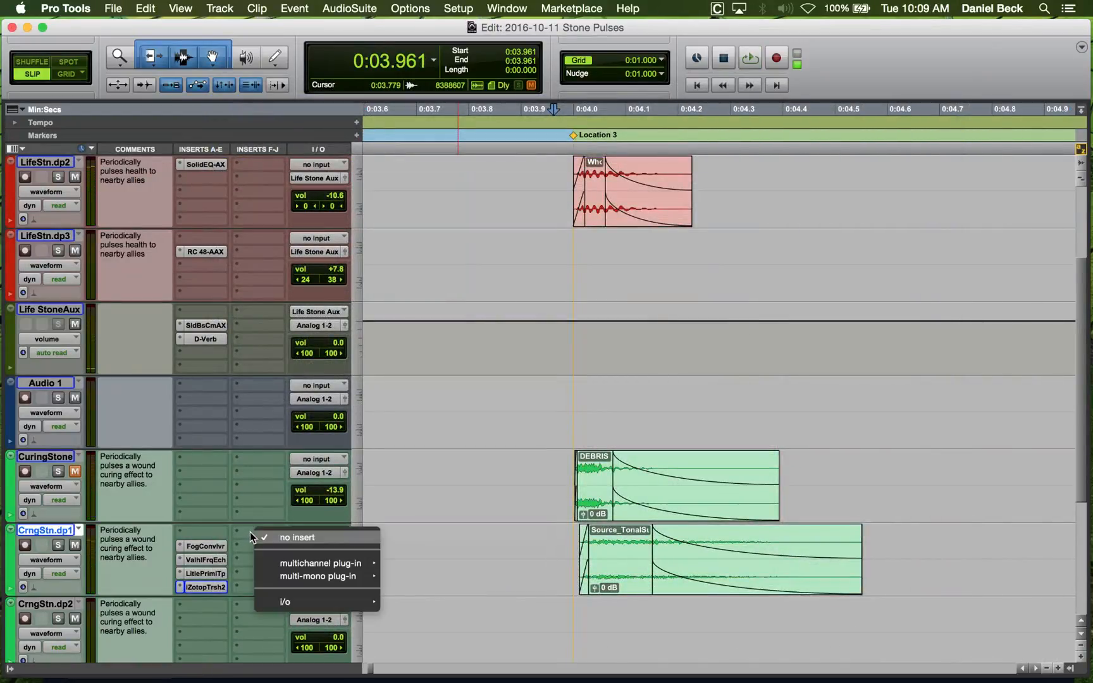
pyautogui.moveTo(311, 560)
pyautogui.moveTo(435, 282)
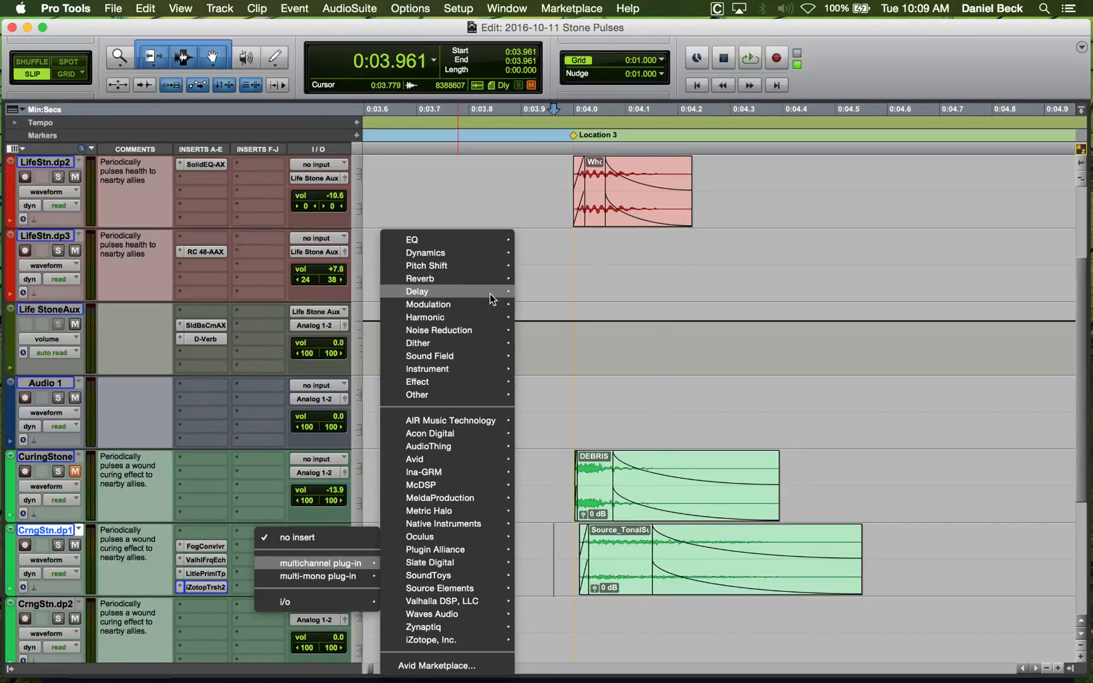
pyautogui.moveTo(478, 304)
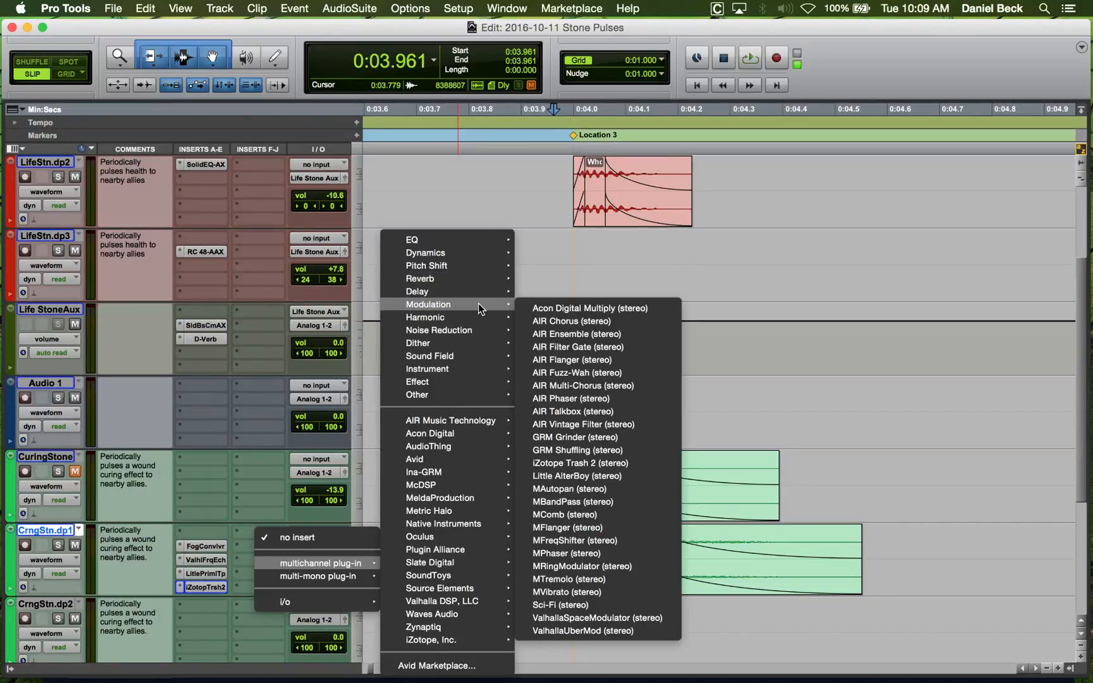
pyautogui.click(588, 630)
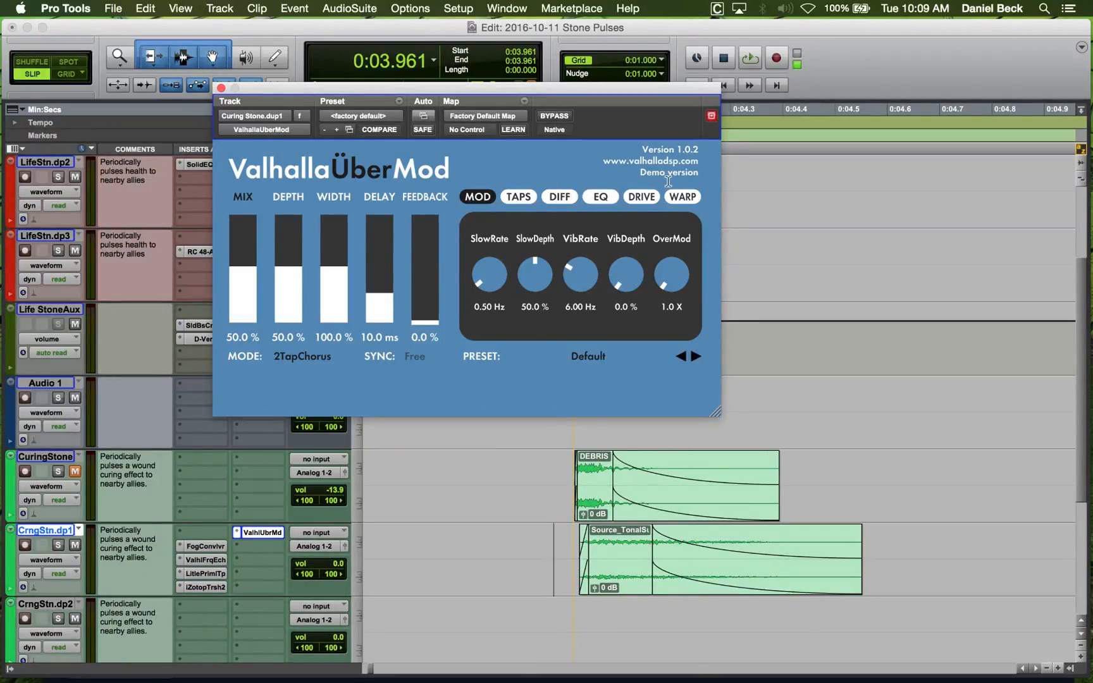
pyautogui.press('space')
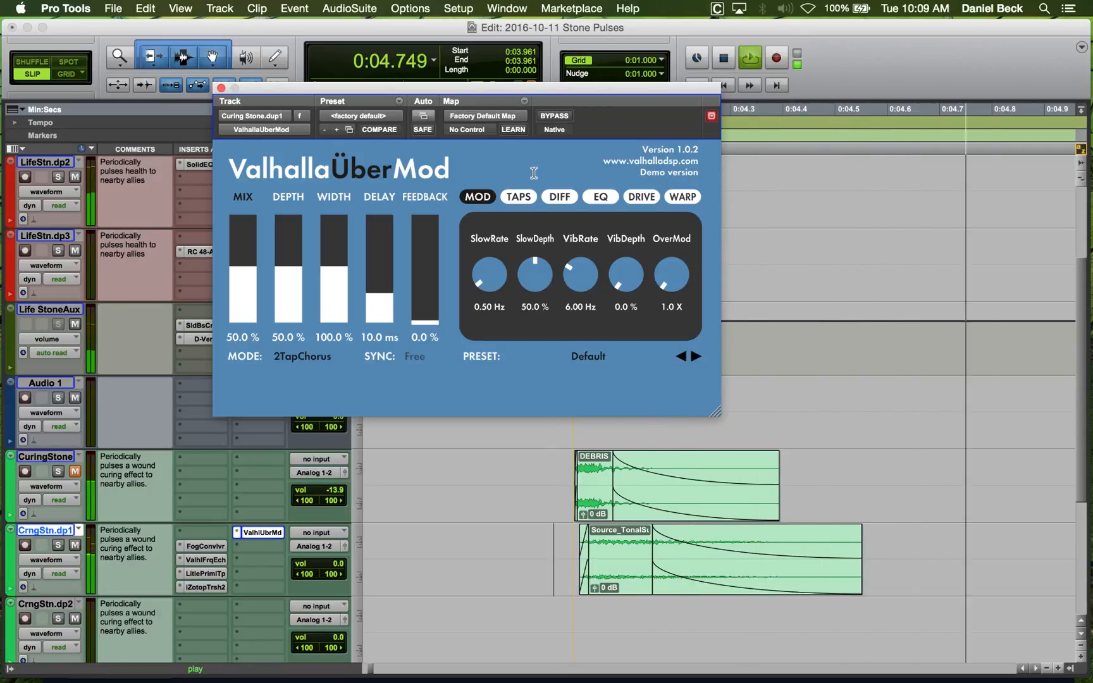
pyautogui.press('space')
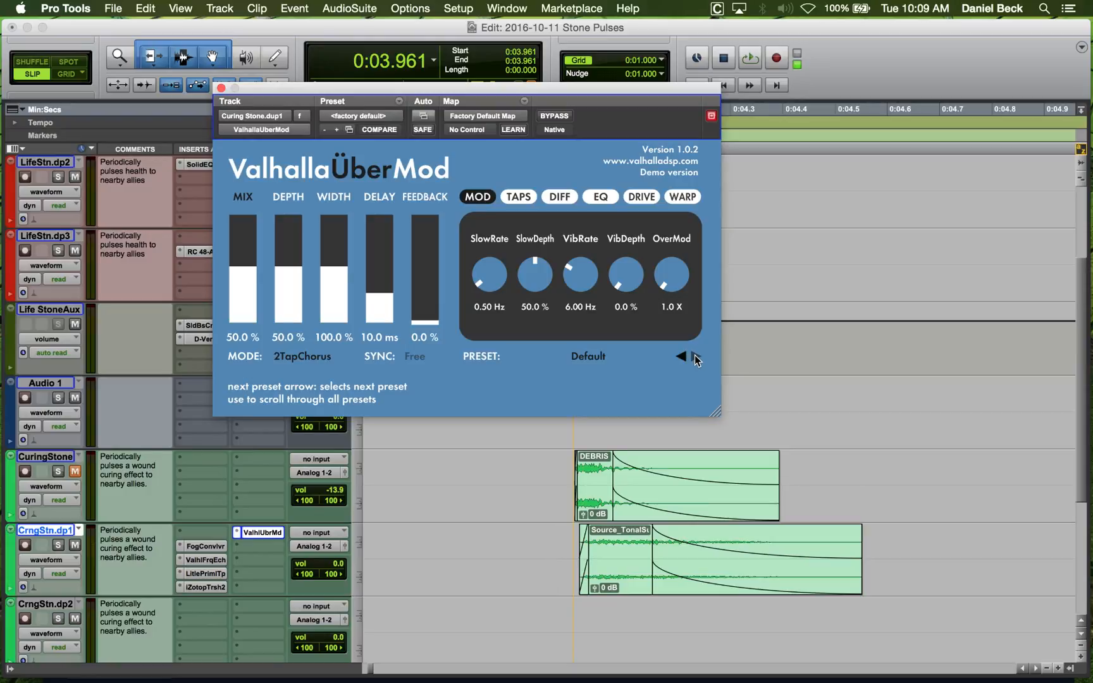
# Set the chorus mode to 4TapEnsemble and raise Depth to 85.9% while auditioning.
pyautogui.click(313, 357)
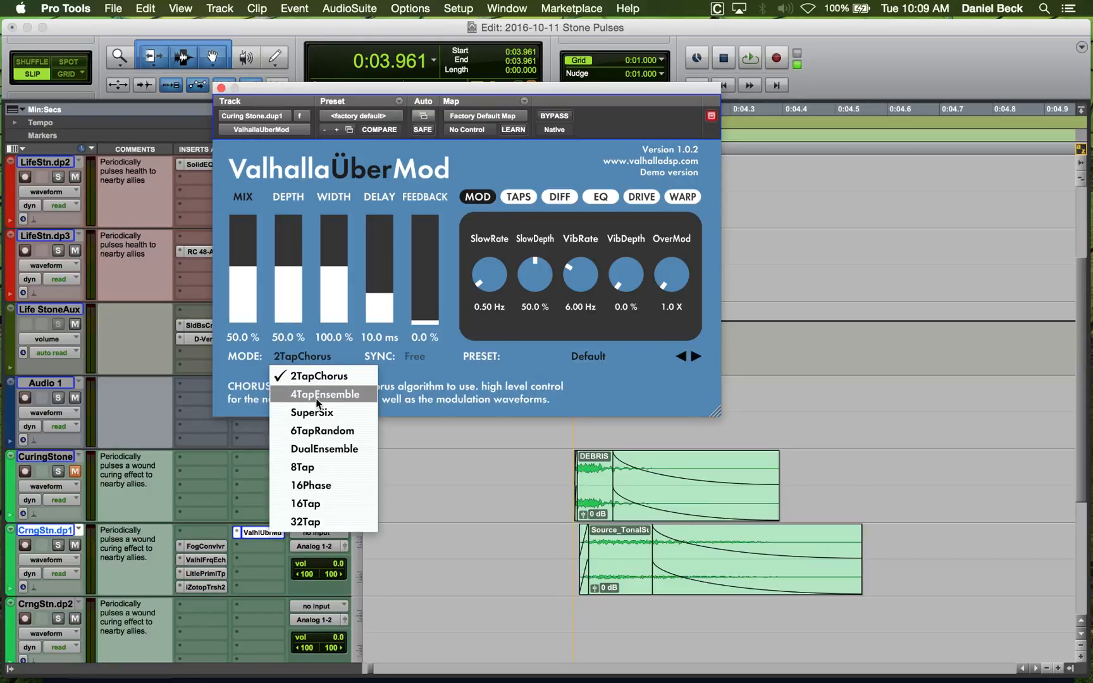
pyautogui.click(318, 398)
pyautogui.press('space')
pyautogui.press('space')
pyautogui.click(296, 231)
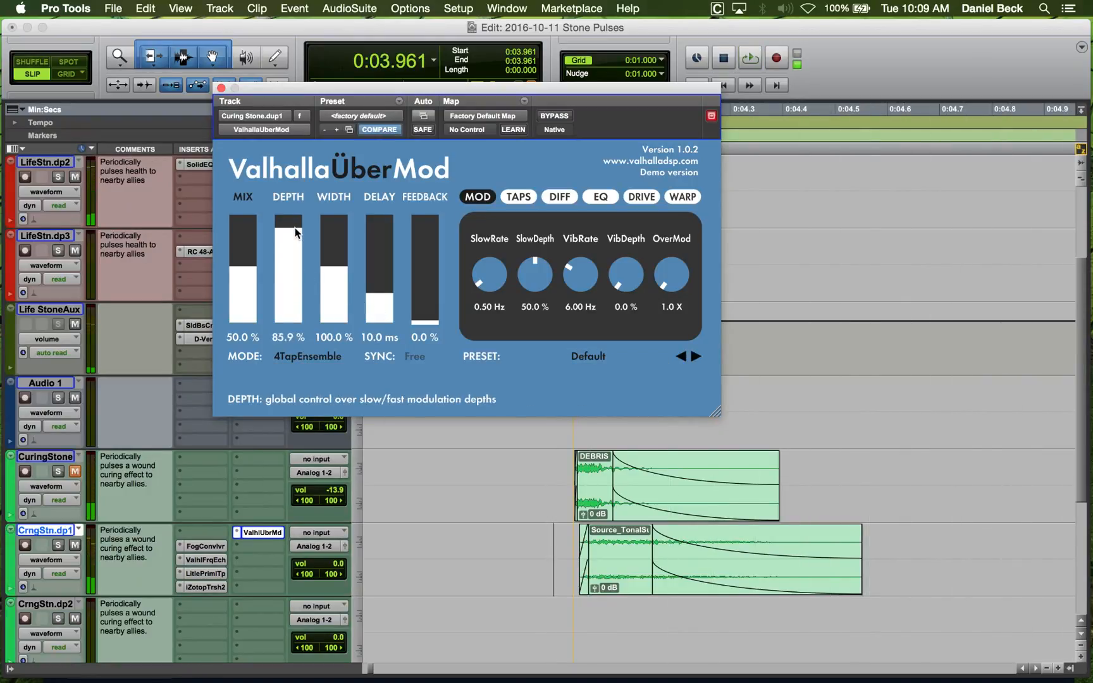
pyautogui.press('space')
# Fine-tune the chorus to 88.0% Depth and 49.3% Mix between playbacks.
pyautogui.moveTo(296, 232); pyautogui.dragTo(252, 270)
pyautogui.press('space')
pyautogui.click(250, 238)
pyautogui.press('space')
pyautogui.press('space')
pyautogui.press('space')
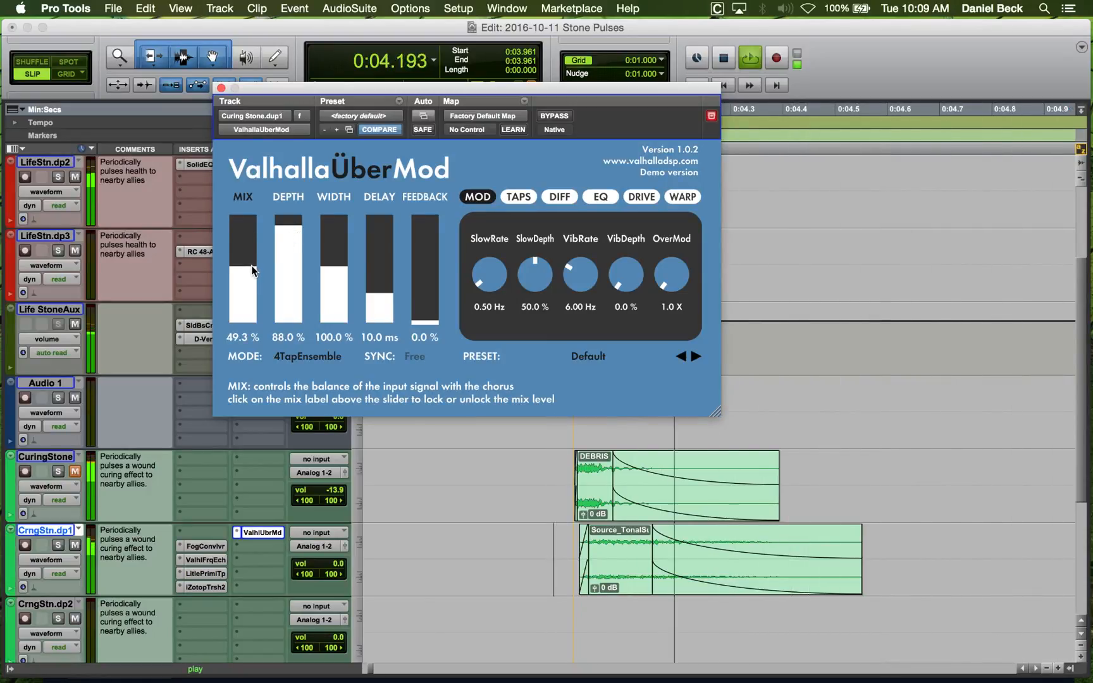
pyautogui.press('space')
# Set SlowRate to 1.42 Hz and SlowDepth to 22.0%, auditioning the pulse repeatedly.
pyautogui.moveTo(507, 279); pyautogui.dragTo(538, 329)
pyautogui.press('space')
pyautogui.press('space')
pyautogui.press('space')
pyautogui.press('space')
pyautogui.press('space')
pyautogui.press('space')
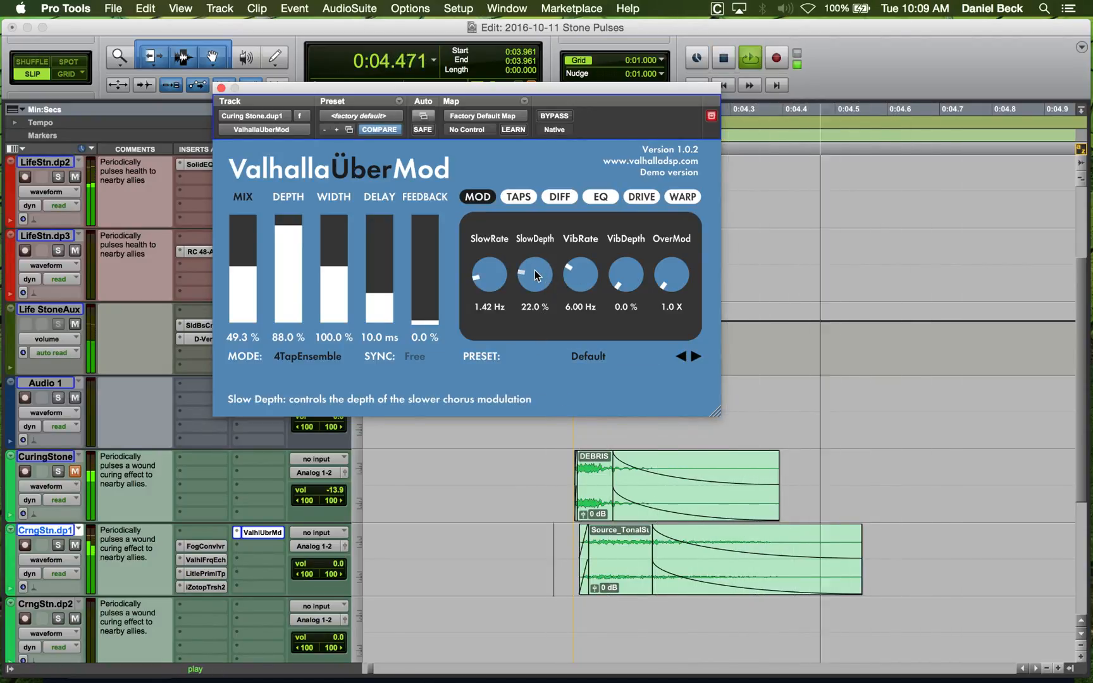
# Turn SlowDepth down to 0.0% and audition the pulse.
pyautogui.moveTo(536, 276); pyautogui.dragTo(537, 371)
pyautogui.press('space')
pyautogui.press('space')
pyautogui.press('space')
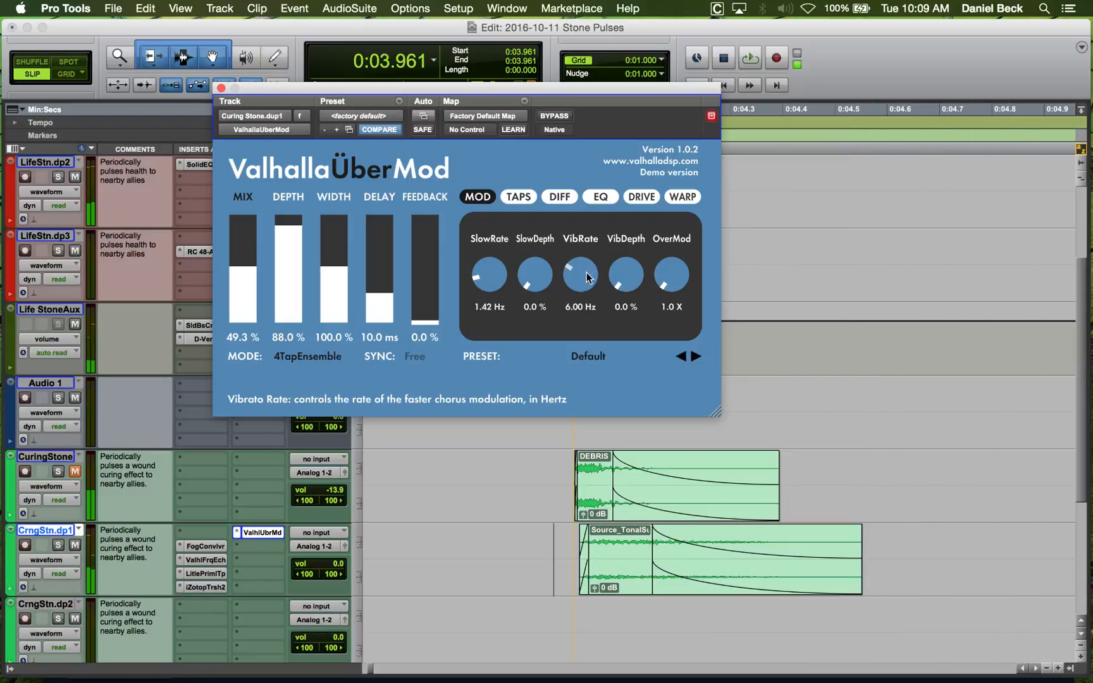
# Try VibDepth at 42.8% on the pulse and return it to 0.0%.
pyautogui.moveTo(629, 283); pyautogui.dragTo(641, 200)
pyautogui.press('space')
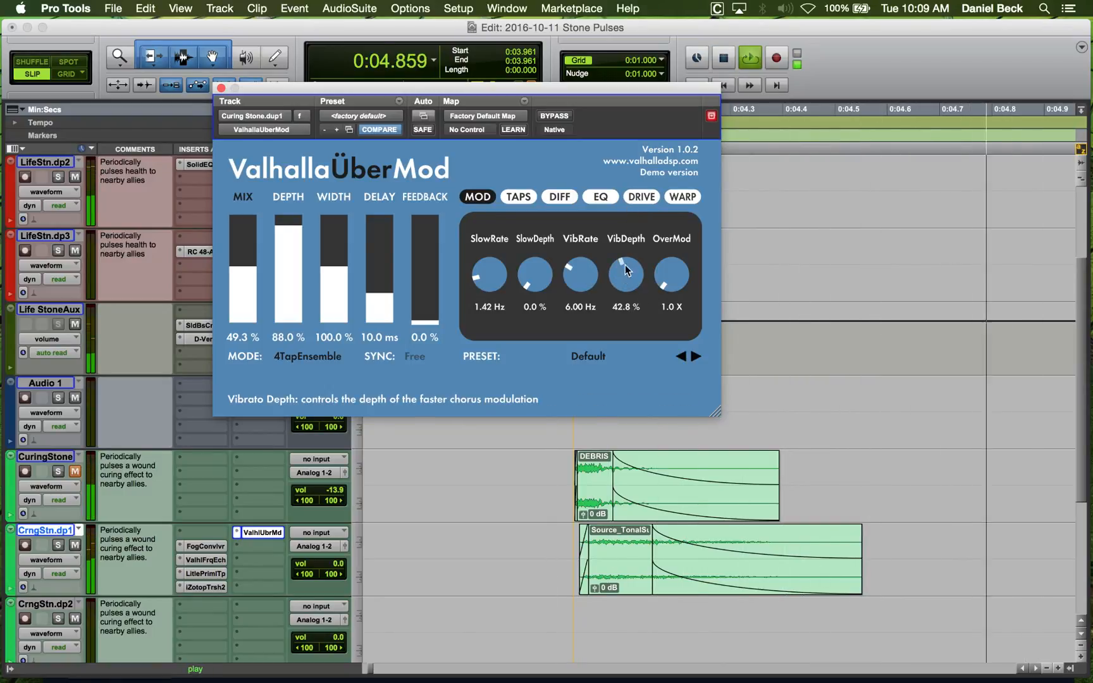
pyautogui.press('space')
pyautogui.moveTo(625, 266); pyautogui.dragTo(647, 360)
pyautogui.press('space')
pyautogui.press('space')
# Raise OverMod to 48.5X and SlowDepth to 18.8% while auditioning the pulse.
pyautogui.moveTo(672, 285); pyautogui.dragTo(672, 252)
pyautogui.press('space')
pyautogui.press('space')
pyautogui.press('space')
pyautogui.press('space')
pyautogui.moveTo(520, 274); pyautogui.dragTo(530, 254)
pyautogui.press('space')
pyautogui.press('space')
pyautogui.press('space')
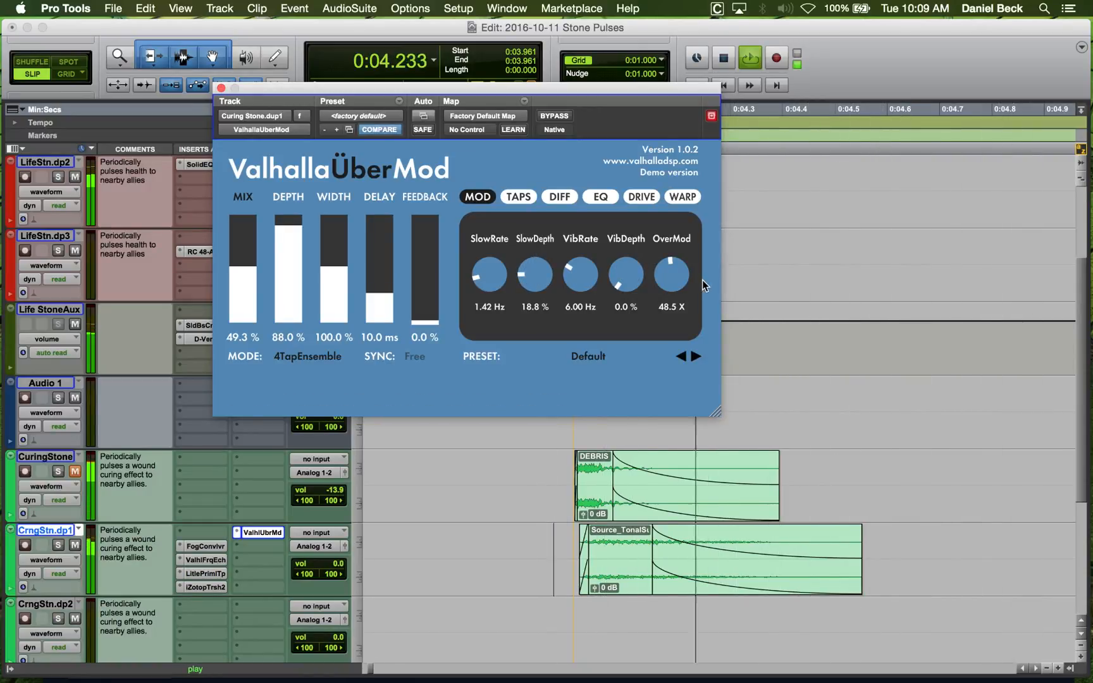
# Set OverMod to 20.4X, SlowDepth to 30.4% and SlowRate to 1.86 Hz, replaying the pulse between changes.
pyautogui.moveTo(672, 268); pyautogui.dragTo(672, 295)
pyautogui.press('space')
pyautogui.press('space')
pyautogui.moveTo(537, 283); pyautogui.dragTo(487, 274)
pyautogui.press('space')
pyautogui.press('space')
pyautogui.press('space')
pyautogui.press('space')
pyautogui.press('space')
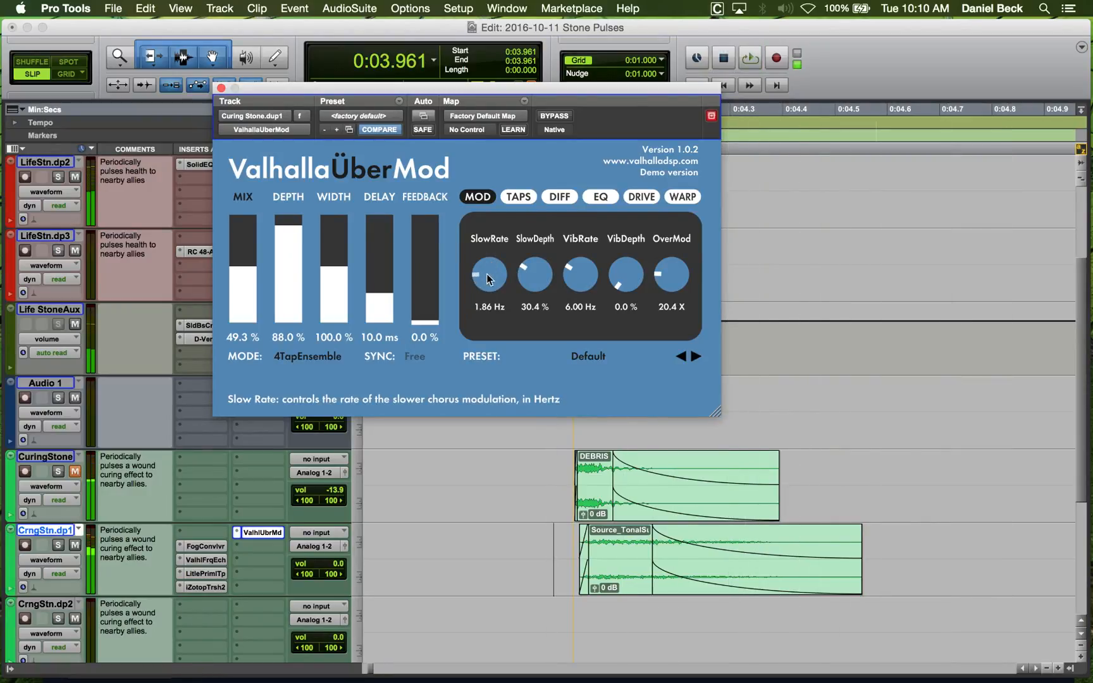
pyautogui.press('space')
pyautogui.press('space')
# Reduce the chorus Delay to 0.0 ms and audition the pulse.
pyautogui.moveTo(380, 296); pyautogui.dragTo(379, 329)
pyautogui.press('space')
pyautogui.press('space')
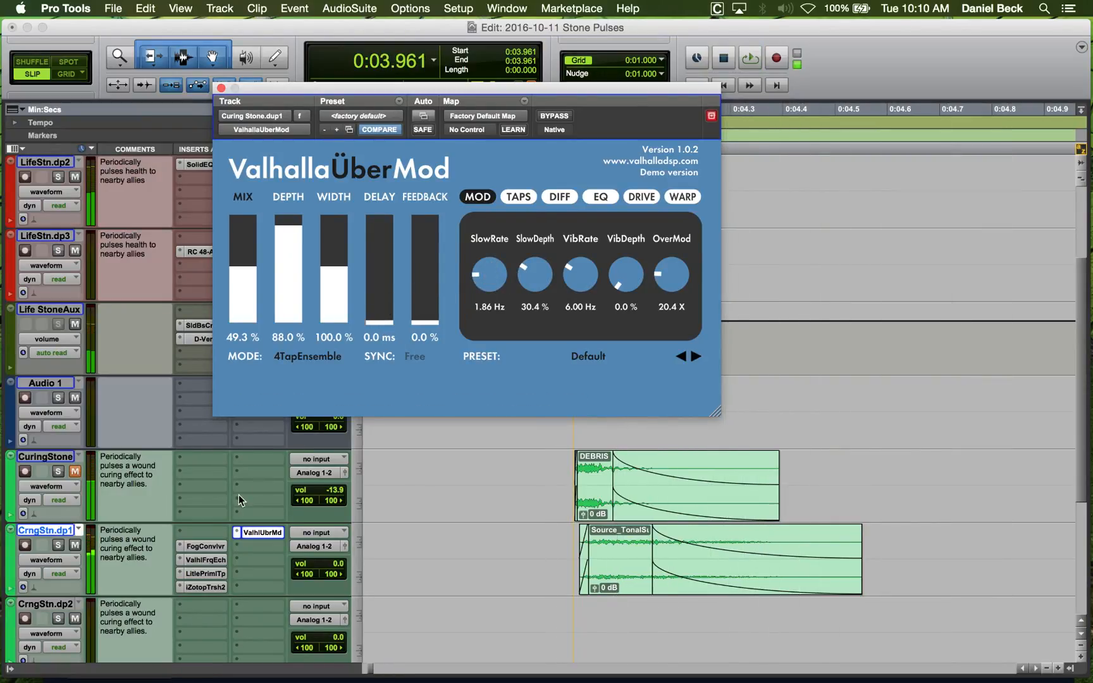
# Replace ValhallaUberMod on the Curing Stone.dup1 track with the stereo AIR Reverb.
pyautogui.click(235, 532)
pyautogui.moveTo(354, 534)
pyautogui.moveTo(435, 309)
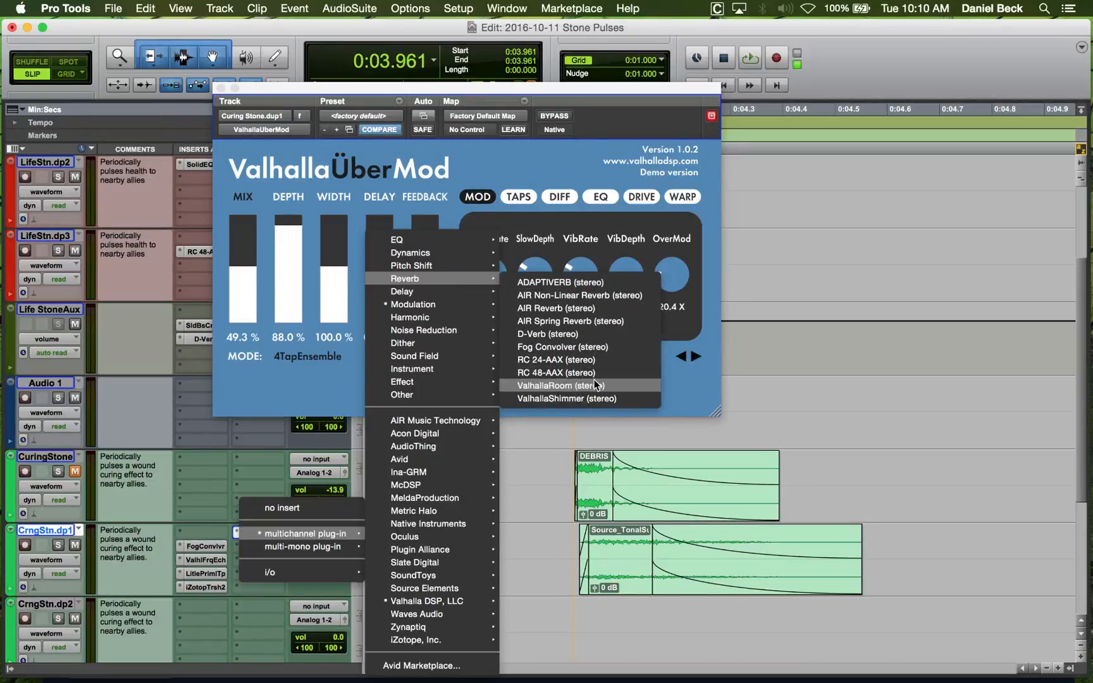
pyautogui.click(596, 308)
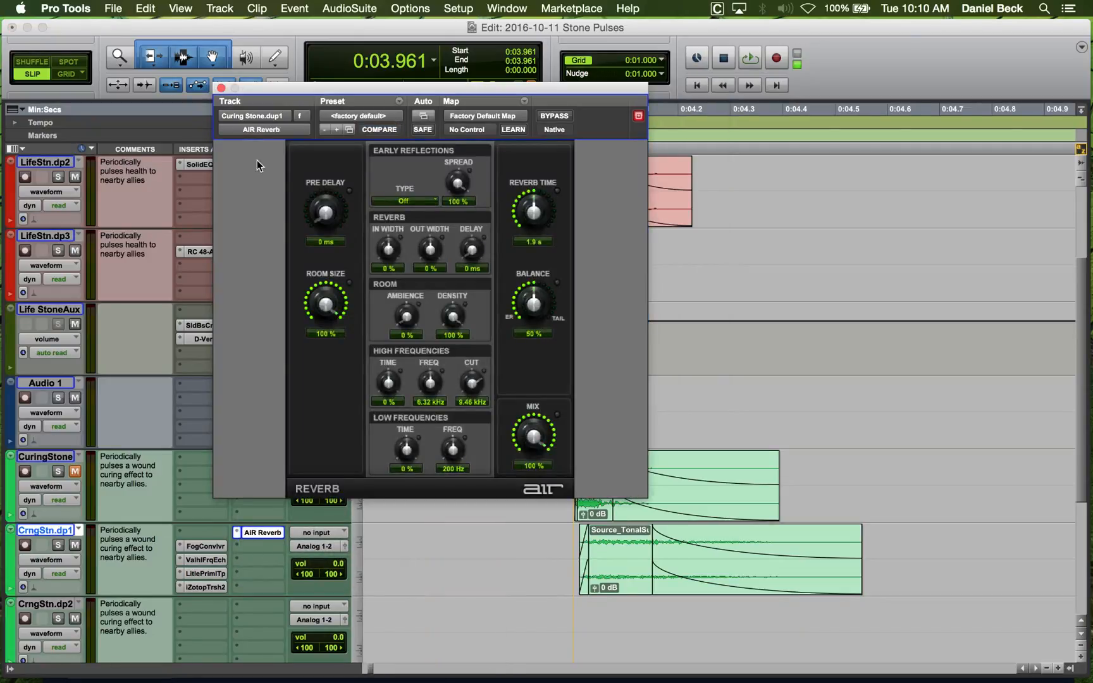
# Replace the AIR Reverb insert with the stereo AIR Non-Linear Reverb, lower its Mix to 51% and audition the pulse.
pyautogui.click(260, 131)
pyautogui.moveTo(312, 135)
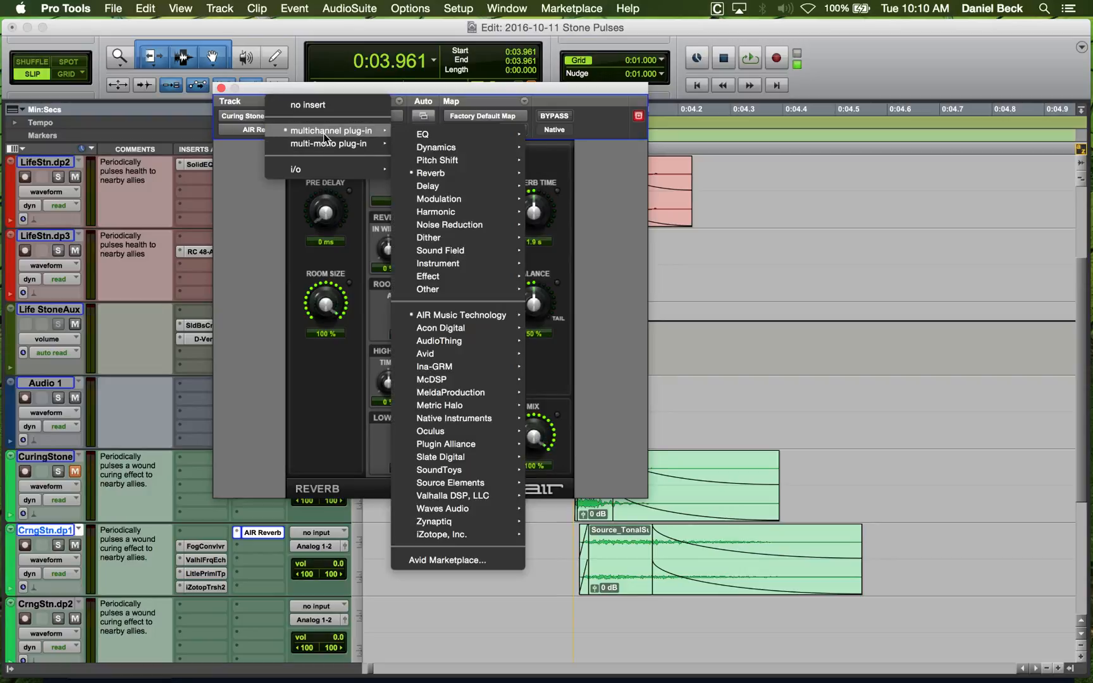
pyautogui.moveTo(510, 173)
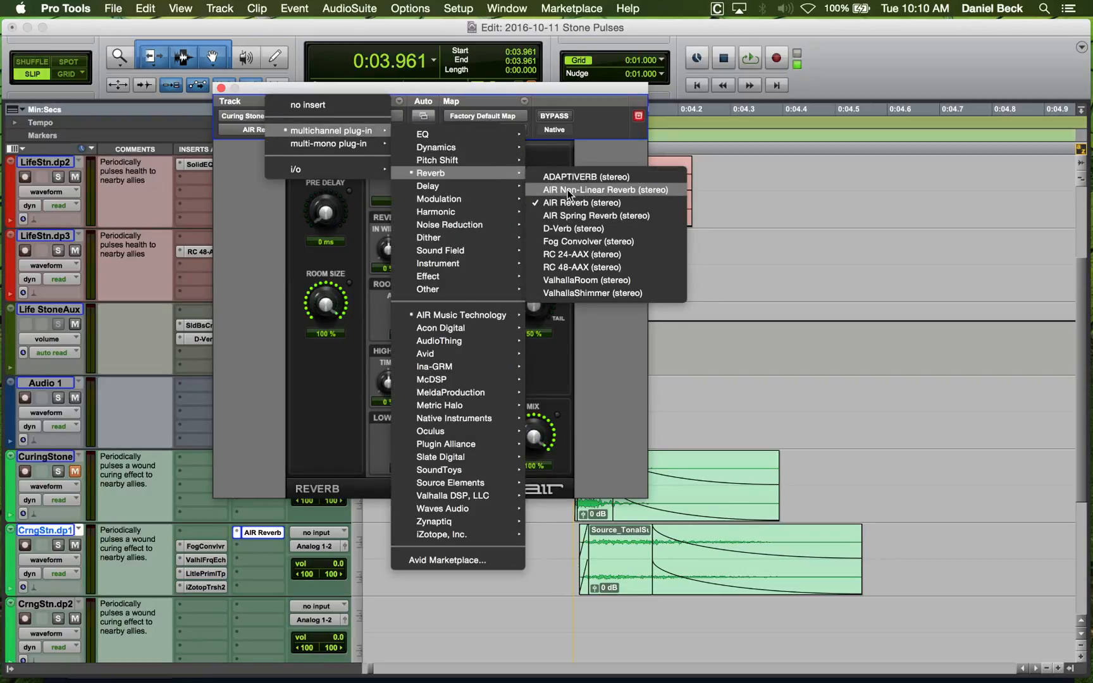
pyautogui.click(557, 202)
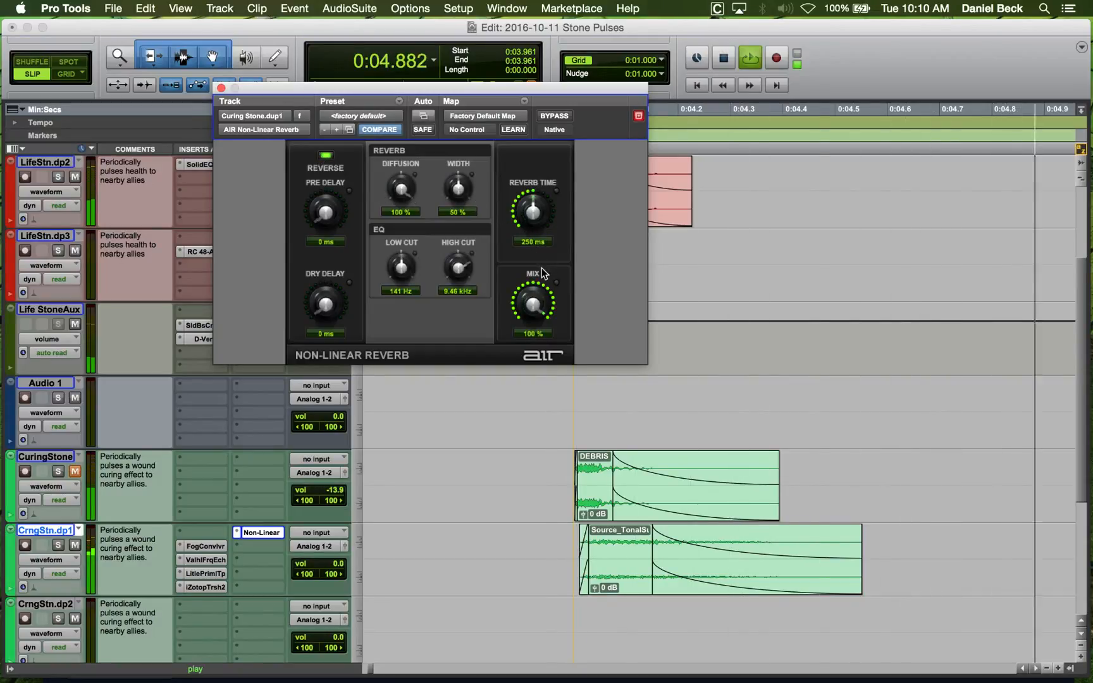
pyautogui.press('space')
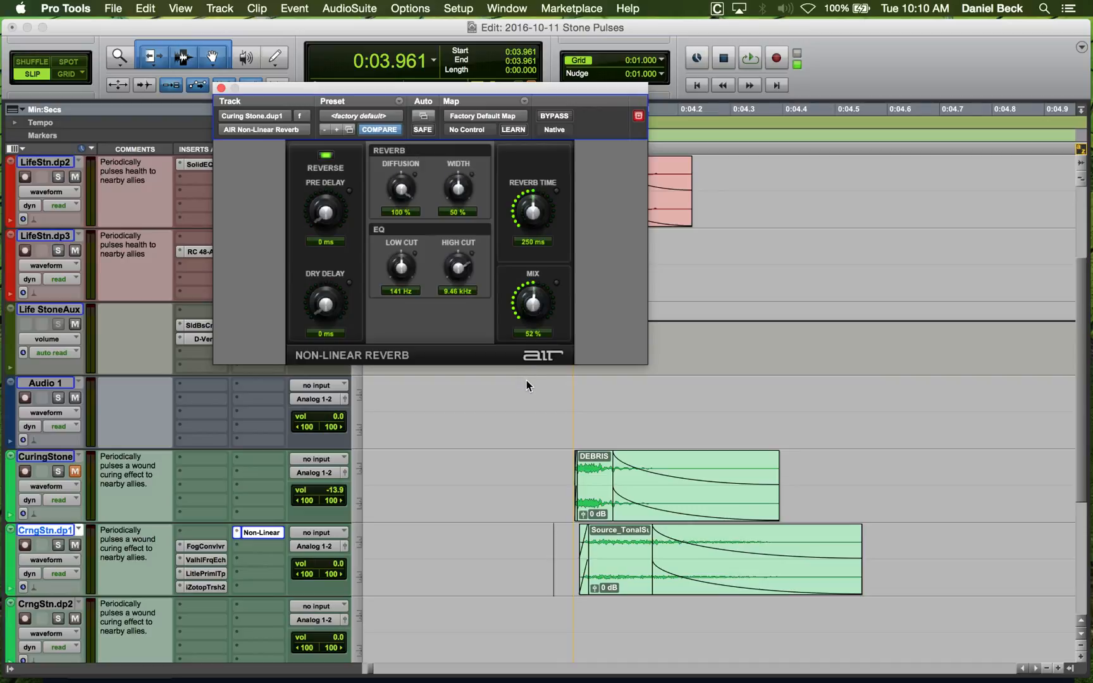
pyautogui.press('space')
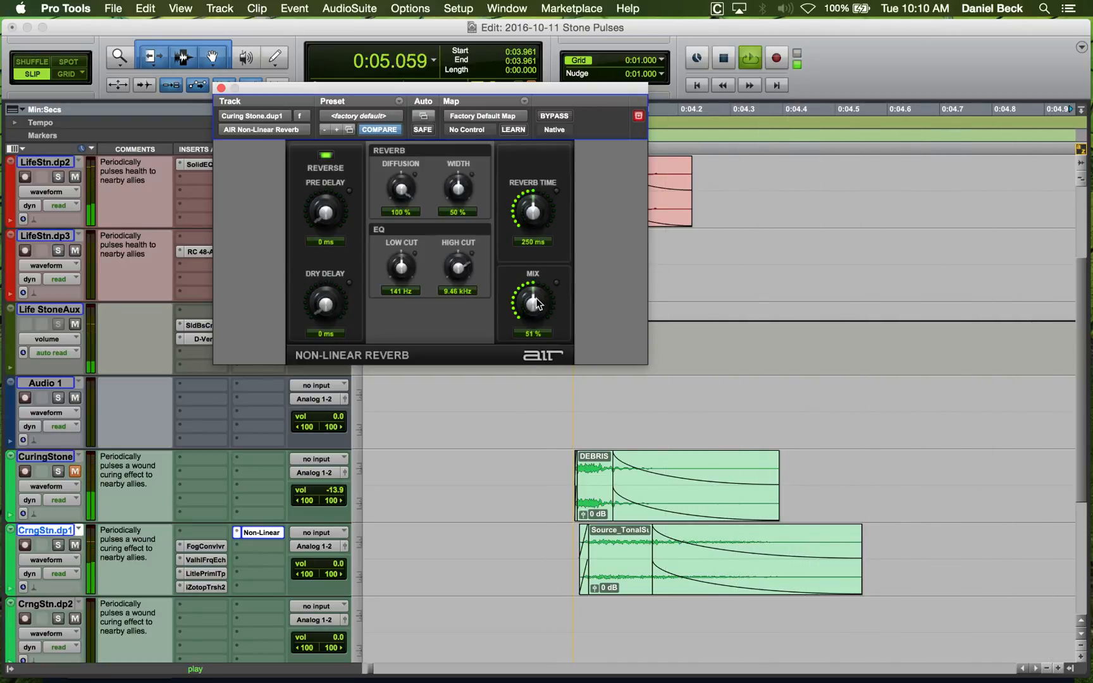
# Try a Reverb Time of 681 ms, reduce it to 96 ms and replay the pulse after each change.
pyautogui.moveTo(534, 202); pyautogui.dragTo(535, 157)
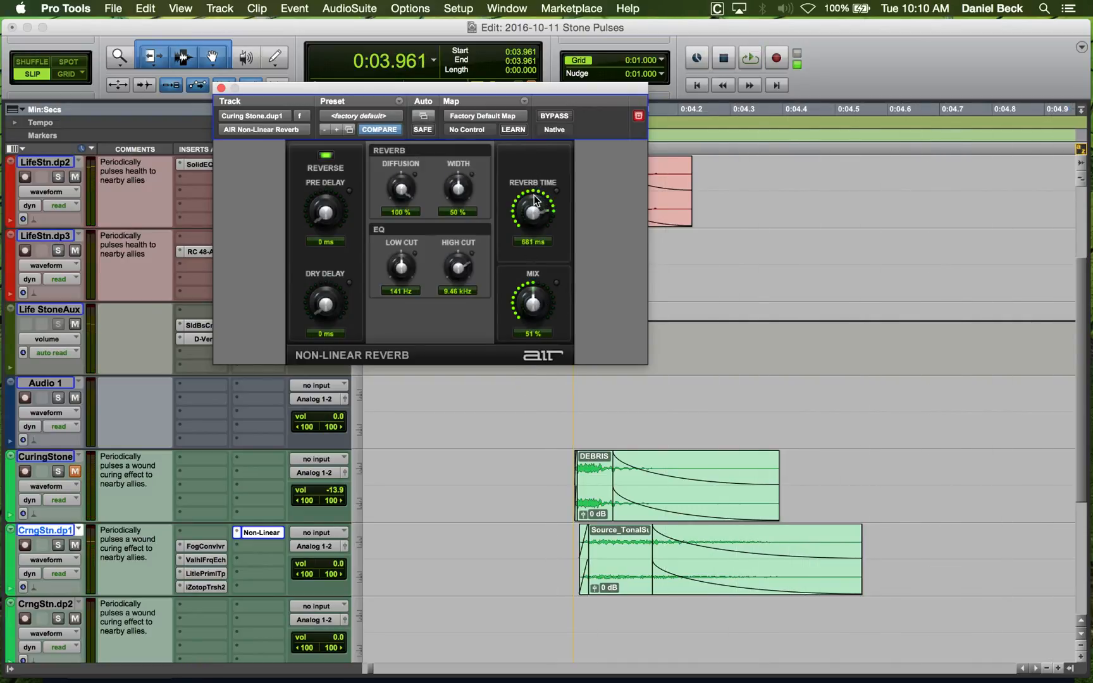
pyautogui.press('space')
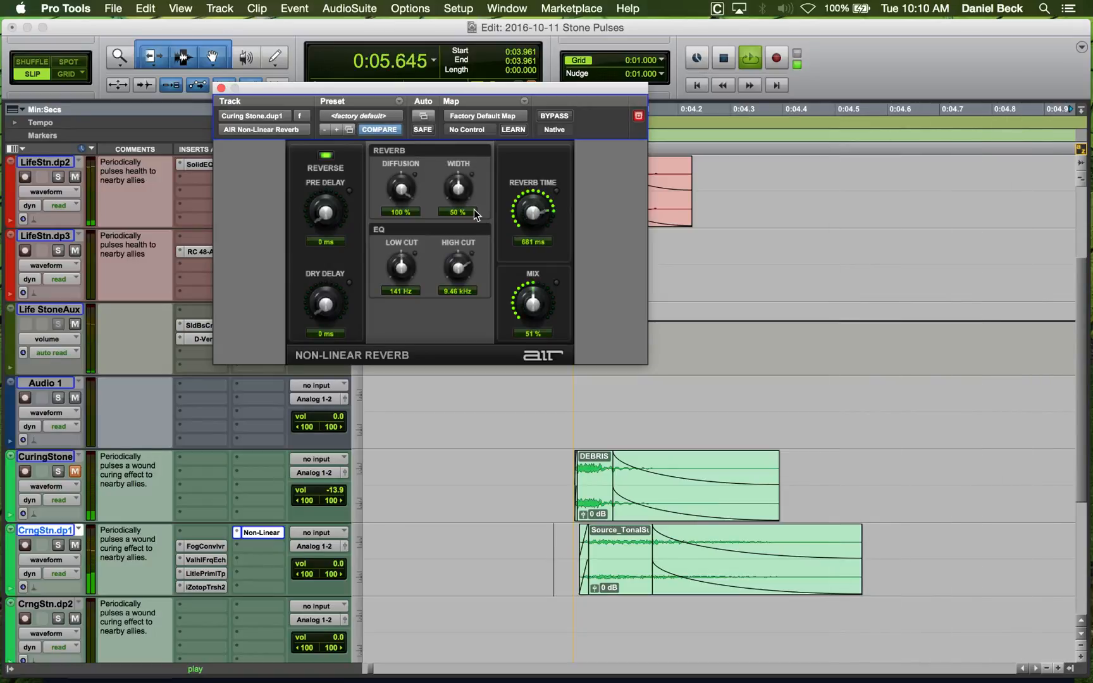
pyautogui.press('space')
pyautogui.moveTo(530, 224)
pyautogui.mouseDown()
pyautogui.moveTo(530, 186)
pyautogui.moveTo(530, 222)
pyautogui.moveTo(533, 204)
pyautogui.mouseUp()
pyautogui.press('space')
pyautogui.press('space')
pyautogui.press('space')
pyautogui.press('space')
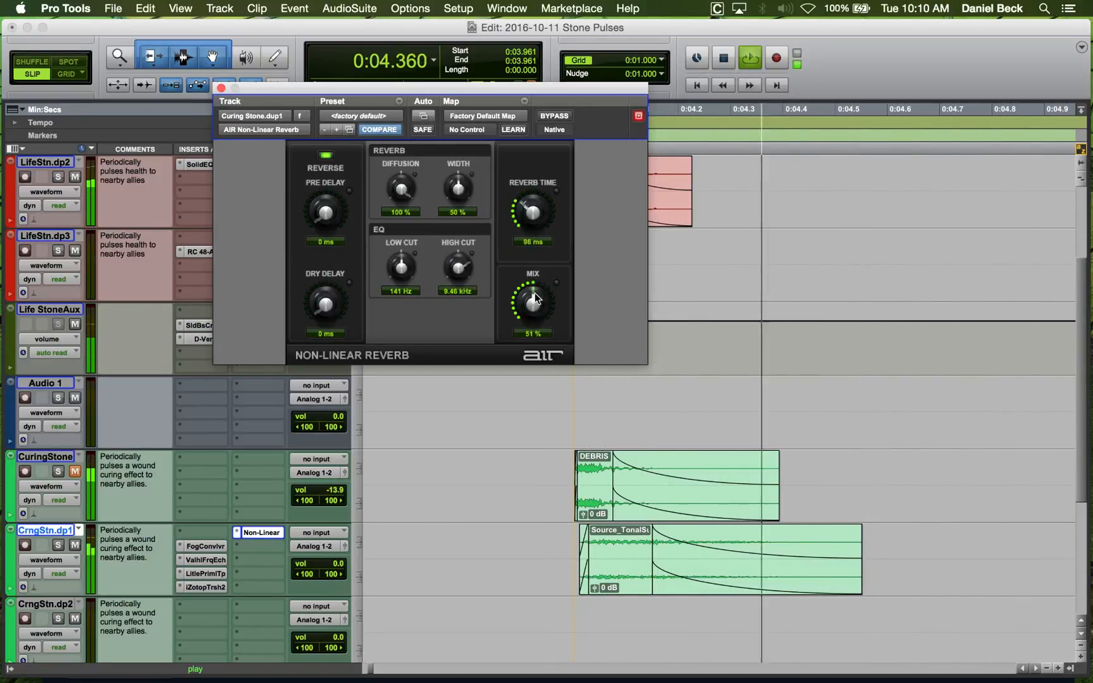
# Raise the reverb Mix to 100% and audition the pulse.
pyautogui.moveTo(533, 302); pyautogui.dragTo(547, 252)
pyautogui.press('space')
pyautogui.press('space')
pyautogui.press('space')
pyautogui.press('space')
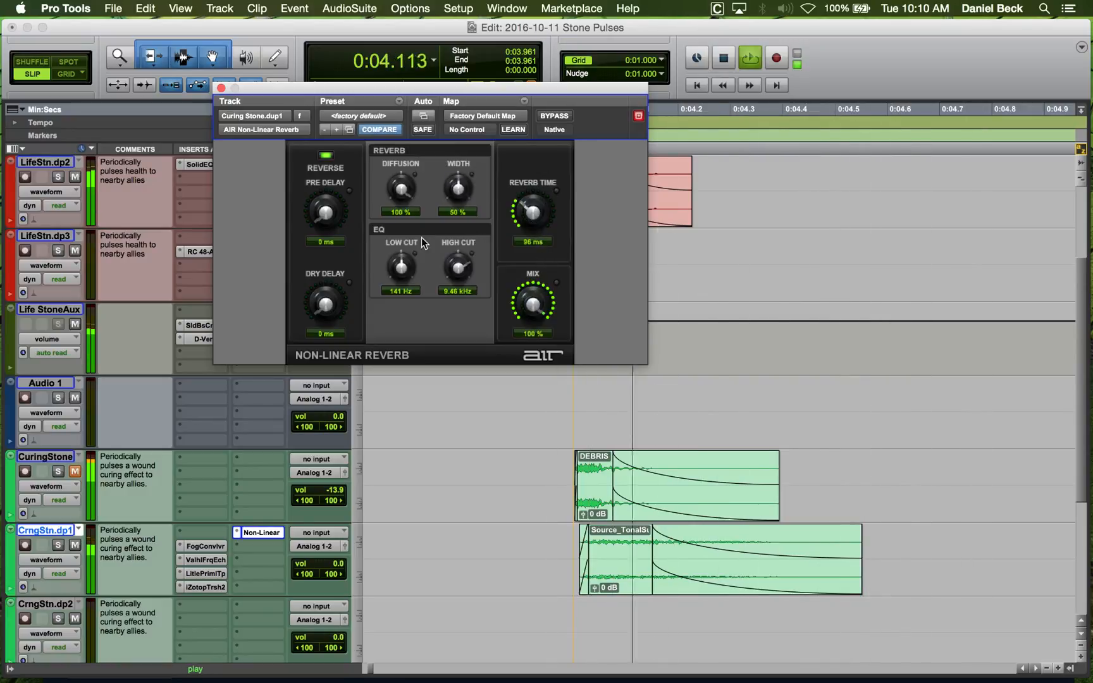
# Set the reverb Width to 100% and Diffusion to 91%, replaying the pulse between changes.
pyautogui.moveTo(464, 191); pyautogui.dragTo(462, 104)
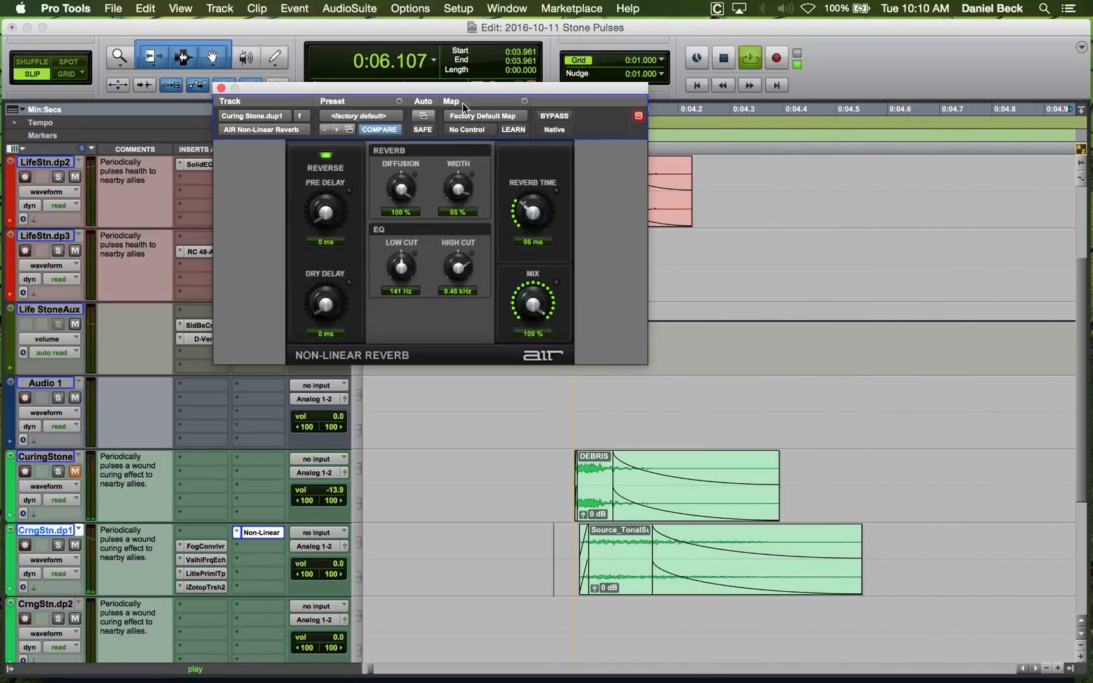
pyautogui.press('space')
pyautogui.press('space')
pyautogui.press('space')
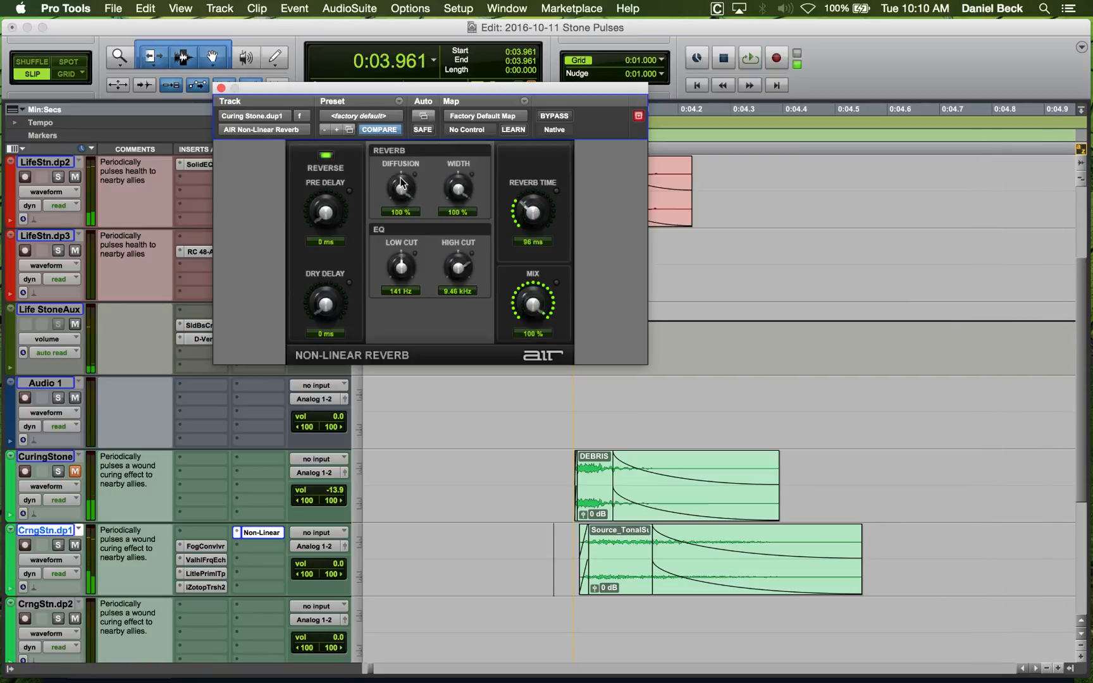
pyautogui.press('space')
pyautogui.moveTo(407, 180); pyautogui.dragTo(404, 157)
pyautogui.press('space')
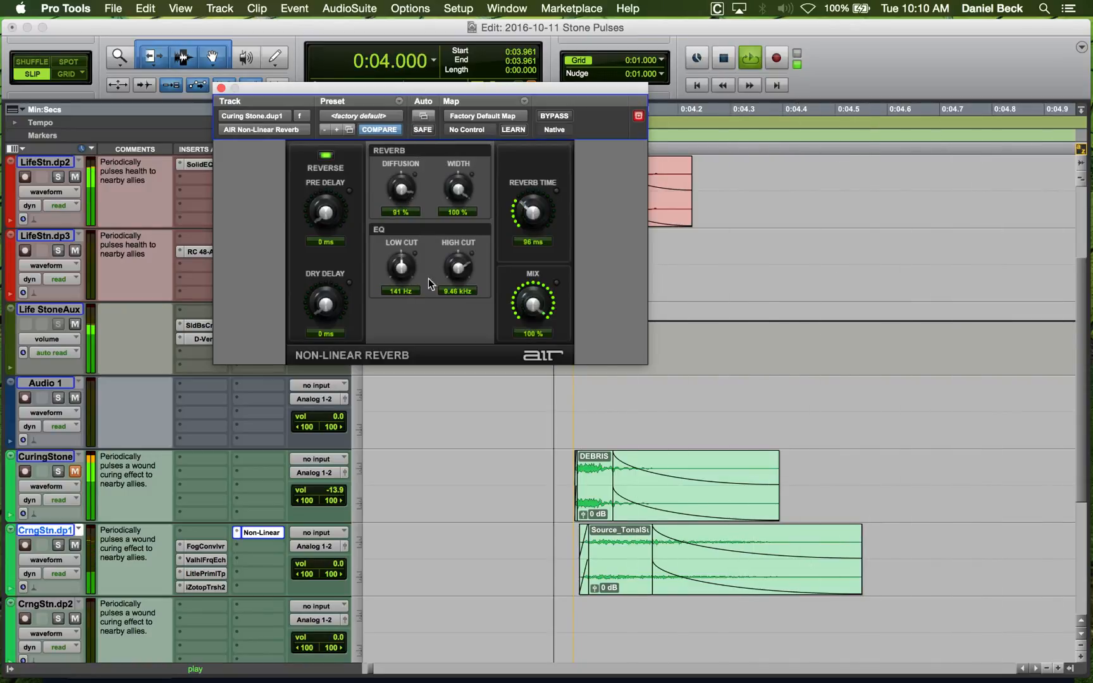
# Open the reverb's High Cut to 20.0 kHz and raise Low Cut to 292 Hz, auditioning both changes.
pyautogui.moveTo(459, 267); pyautogui.dragTo(461, 232)
pyautogui.press('space')
pyautogui.press('space')
pyautogui.moveTo(407, 271); pyautogui.dragTo(404, 236)
pyautogui.press('space')
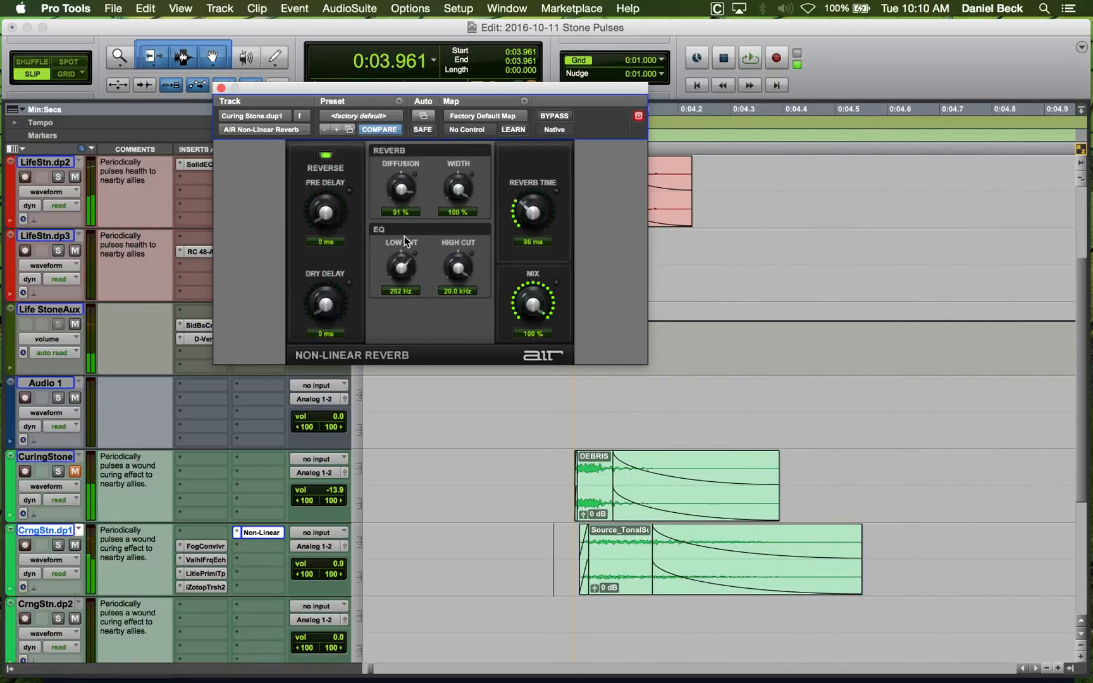
pyautogui.press('space')
pyautogui.press('space')
# Set the reverb Pre Delay to 61 ms and audition the pulse.
pyautogui.moveTo(329, 222); pyautogui.dragTo(334, 196)
pyautogui.press('space')
pyautogui.press('space')
pyautogui.press('space')
pyautogui.press('space')
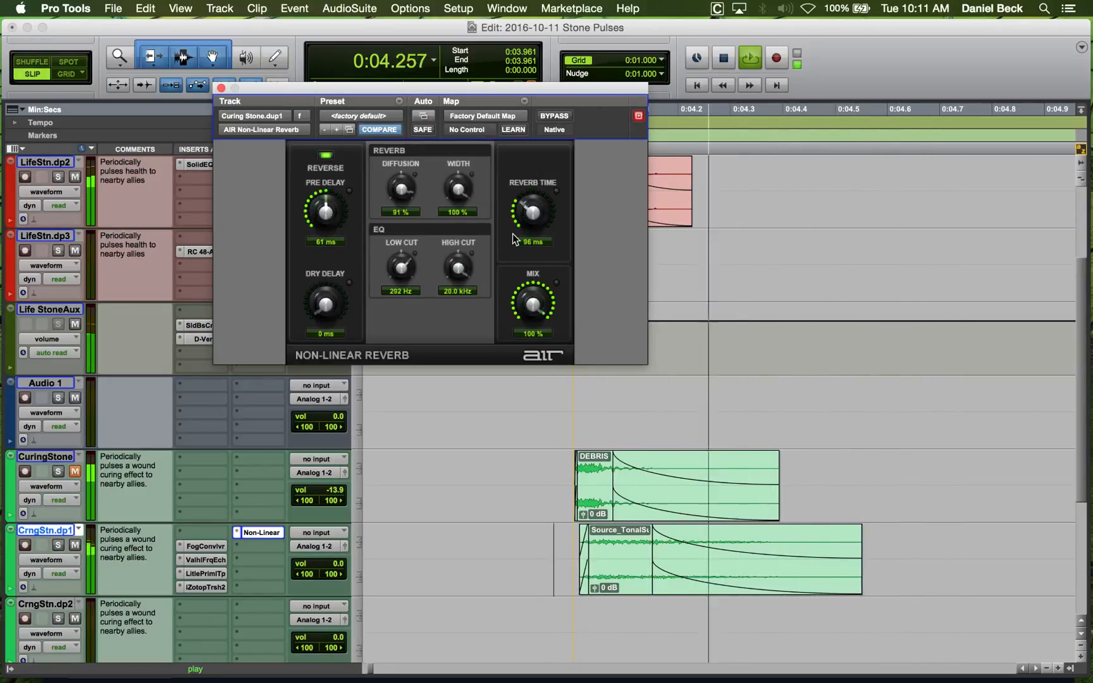
# Audition the pulse with Mix at 47%, and raise the Mix to about 66%.
pyautogui.moveTo(530, 302); pyautogui.dragTo(529, 380)
pyautogui.press('space')
pyautogui.press('space')
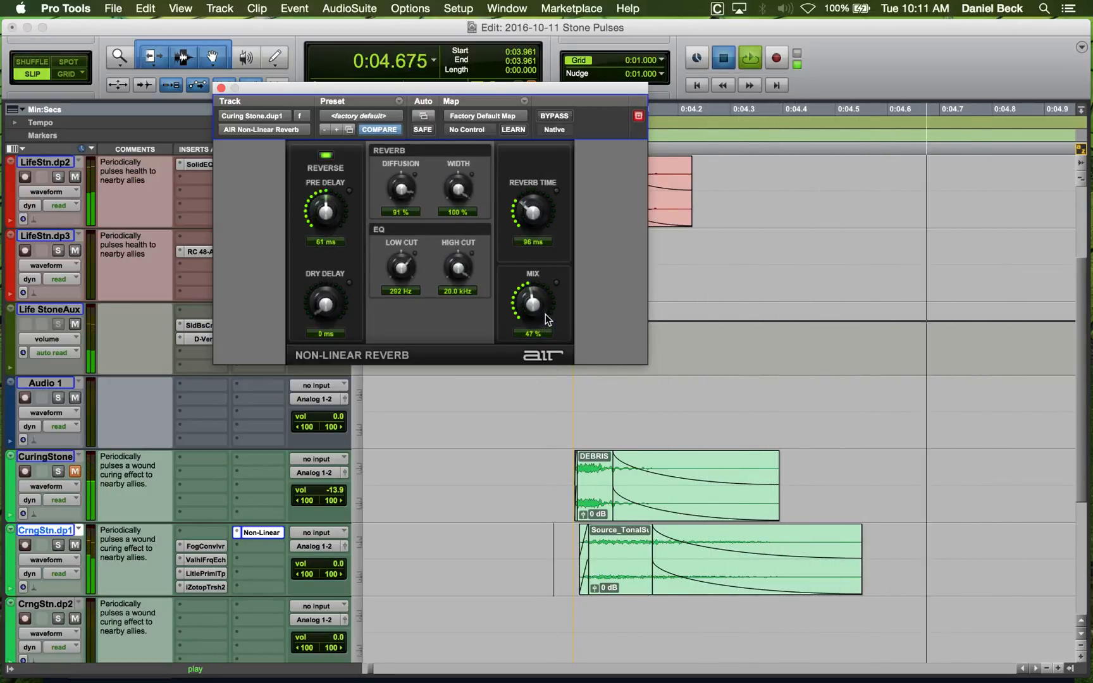
pyautogui.press('space')
pyautogui.press('space')
pyautogui.moveTo(537, 304); pyautogui.dragTo(536, 276)
pyautogui.press('space')
pyautogui.press('space')
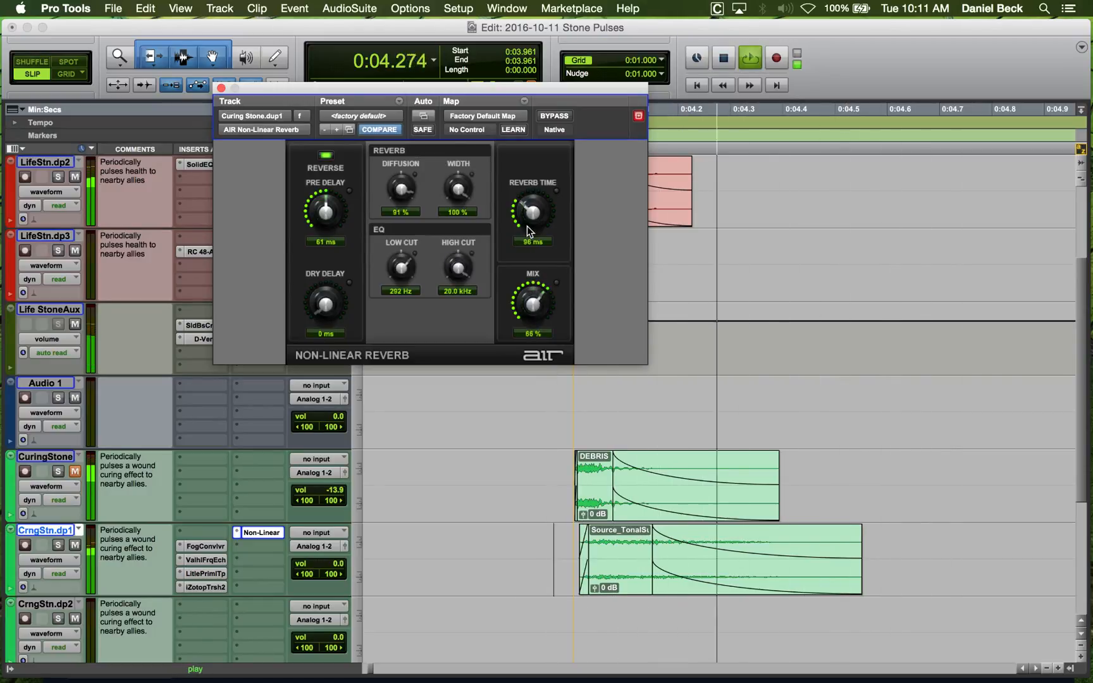
# Audition longer Reverb Times up to about 482 ms and settle on about 156 ms.
pyautogui.moveTo(527, 225); pyautogui.dragTo(537, 179)
pyautogui.press('space')
pyautogui.press('space')
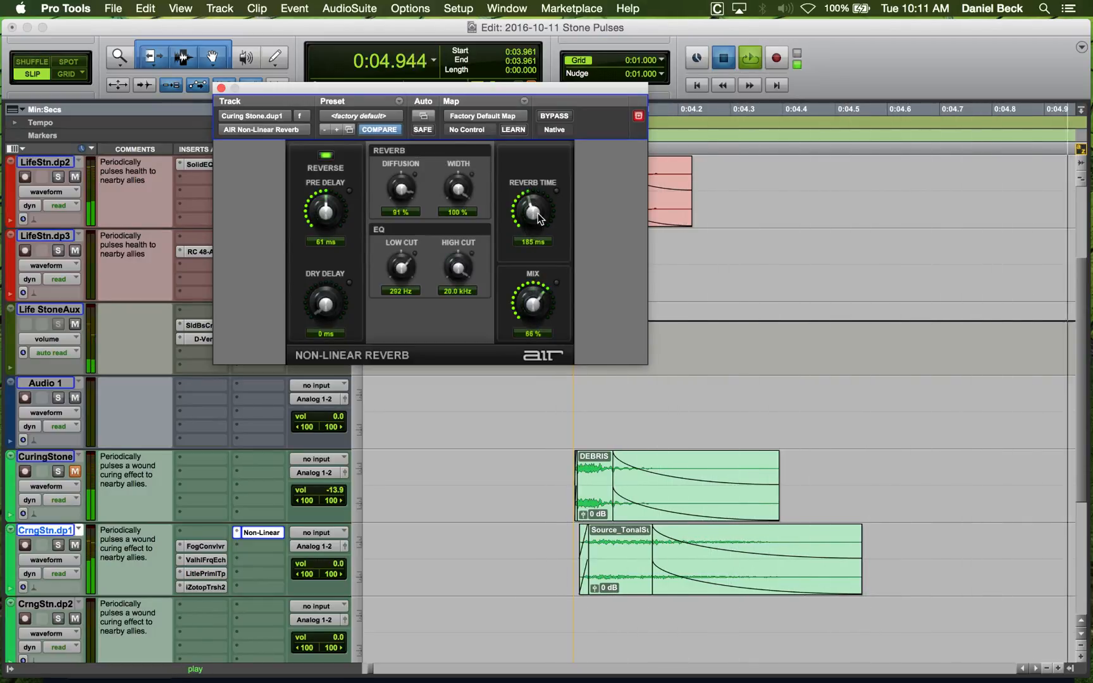
pyautogui.press('space')
pyautogui.press('space')
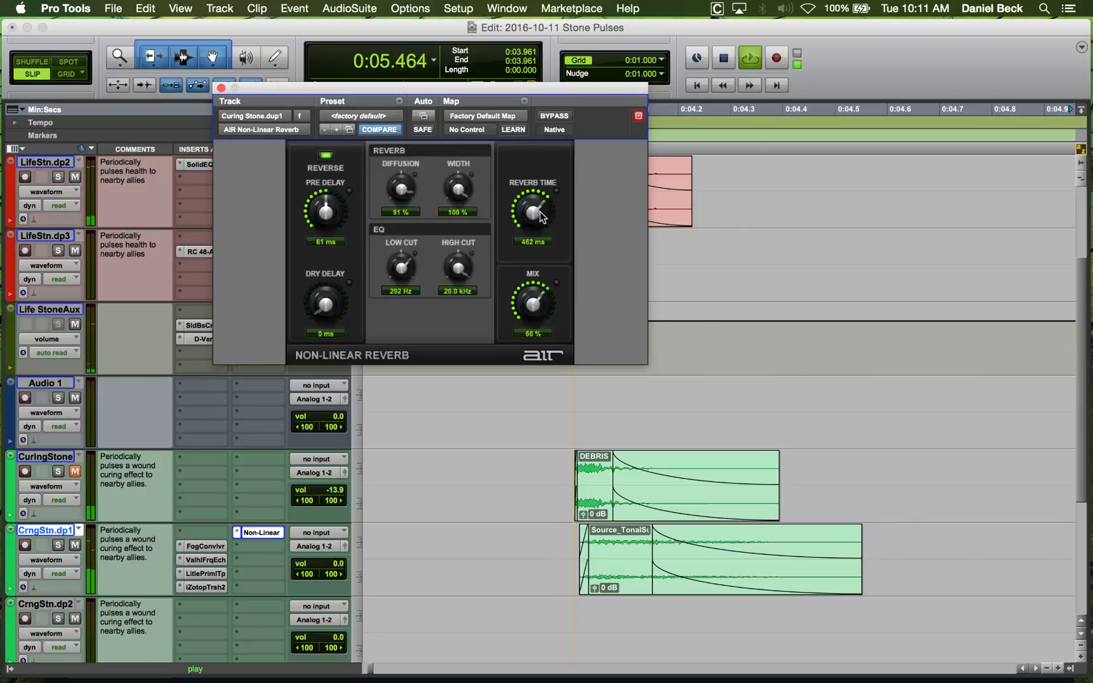
pyautogui.moveTo(541, 215); pyautogui.dragTo(538, 254)
pyautogui.press('space')
pyautogui.press('space')
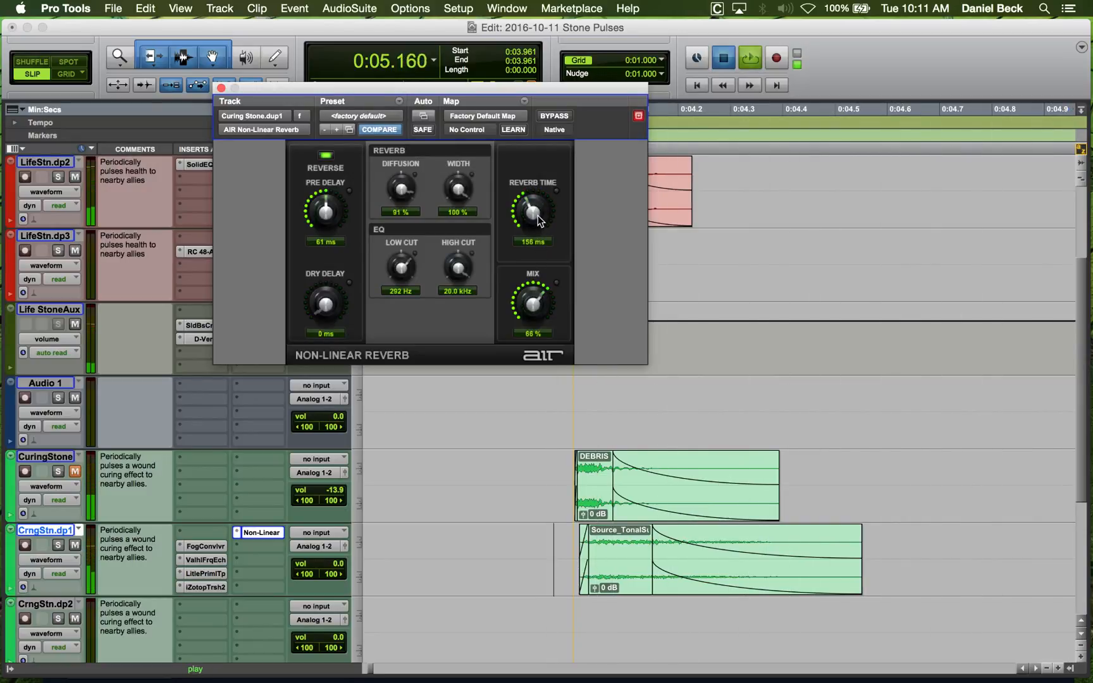
pyautogui.press('space')
pyautogui.press('space')
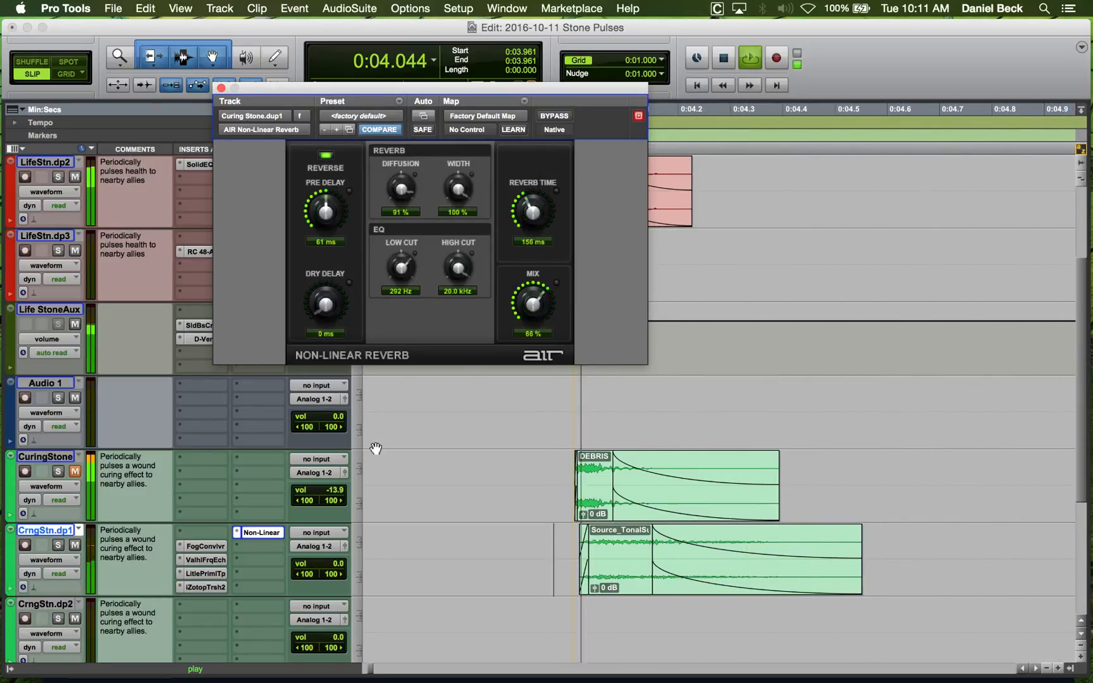
# Close the reverb window, solo the CrngStn.dp1 track and save the session with the cursor just before the DEBRIS clip.
pyautogui.click(222, 88)
pyautogui.hotkey('shift', 's')
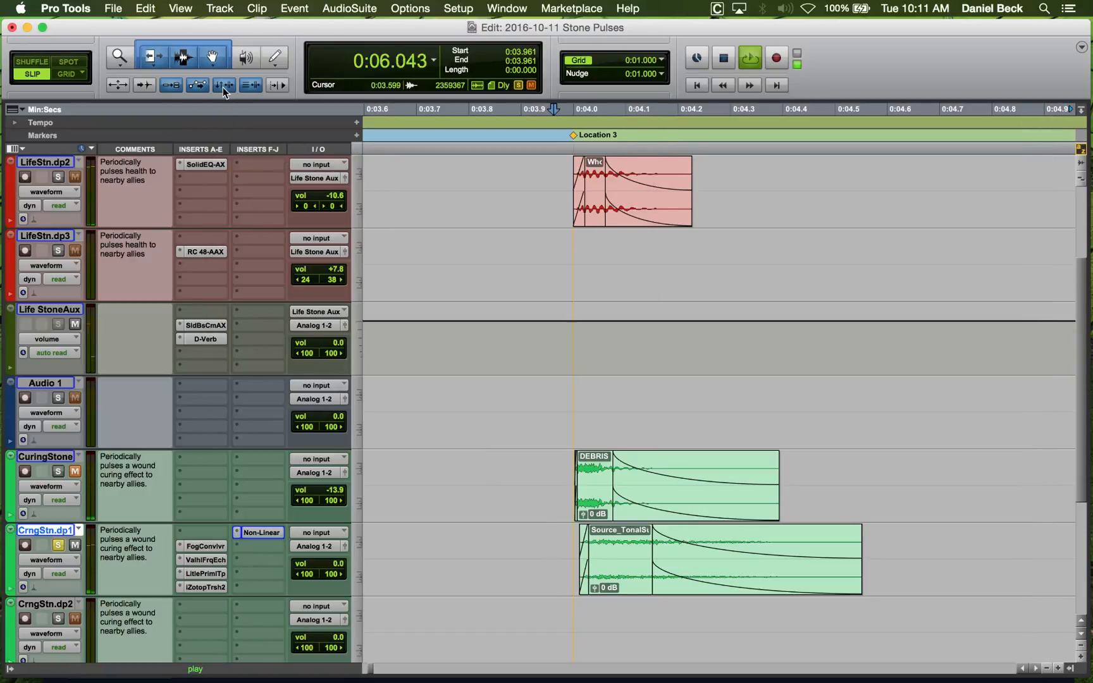
pyautogui.click(568, 482)
pyautogui.press('super+s')
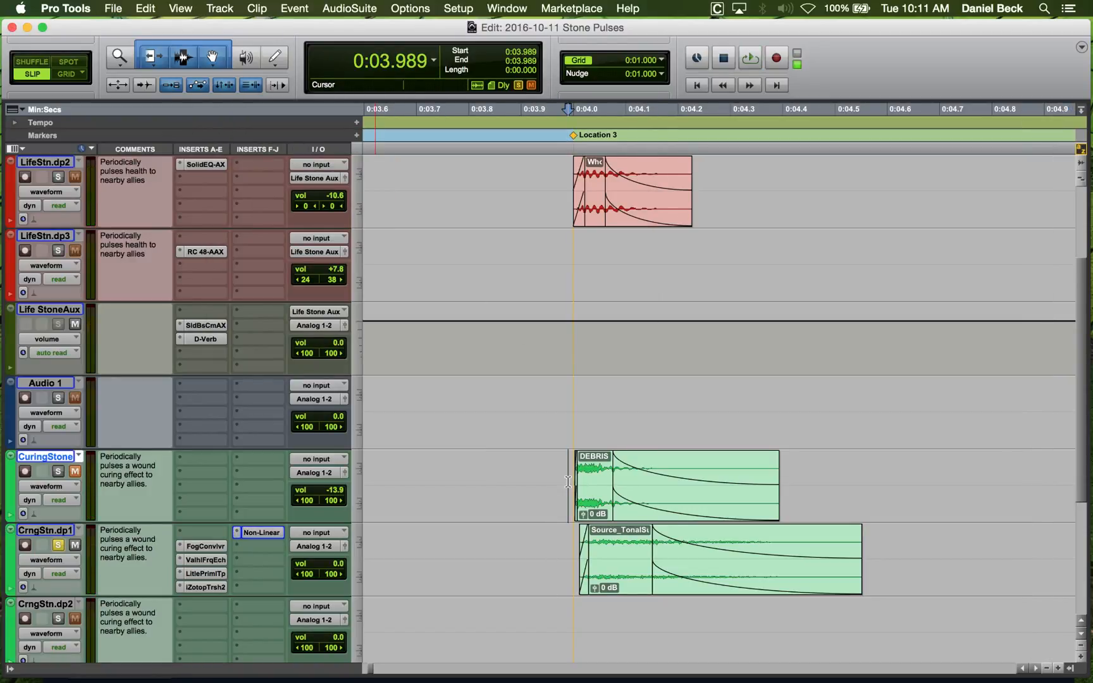
# Play the pulse from the start of the LifeStn.dp2 clip, comparing it with that track soloed, and clear the solo.
pyautogui.scroll(-5, 549, 538)
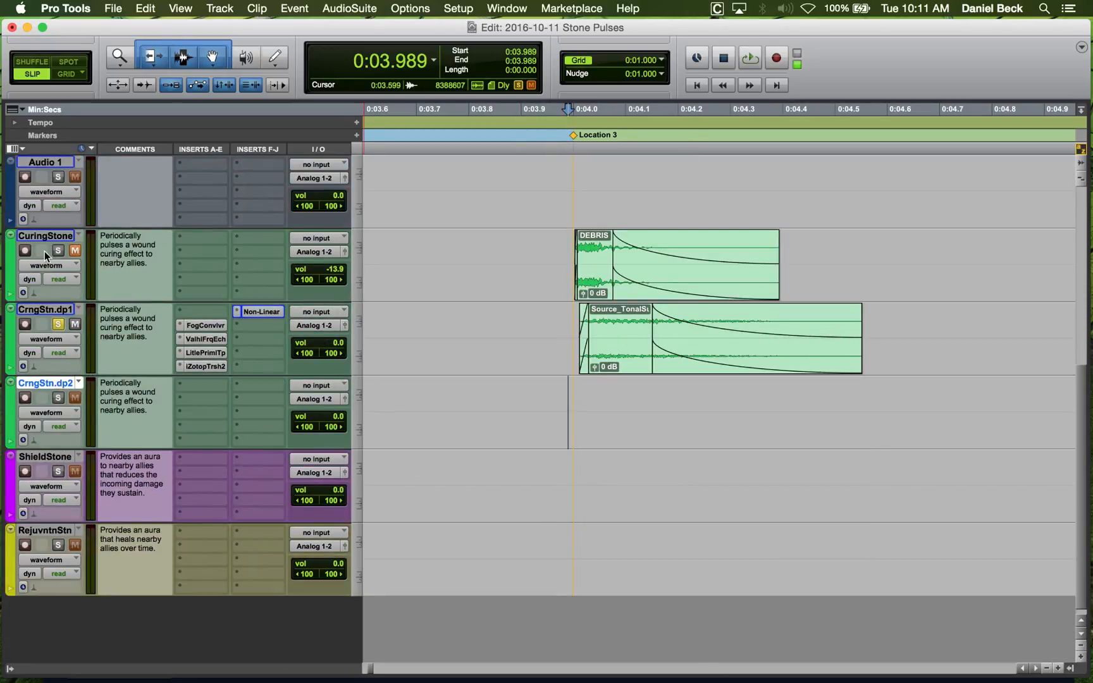
pyautogui.scroll(5, 332, 286)
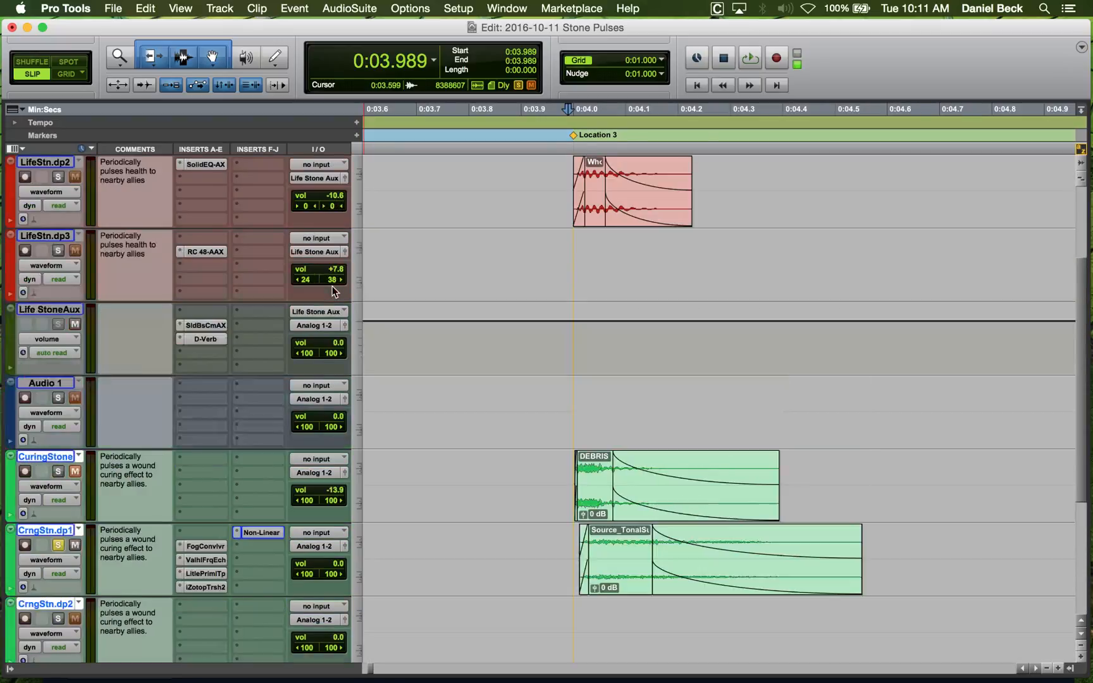
pyautogui.click(572, 165)
pyautogui.press('space')
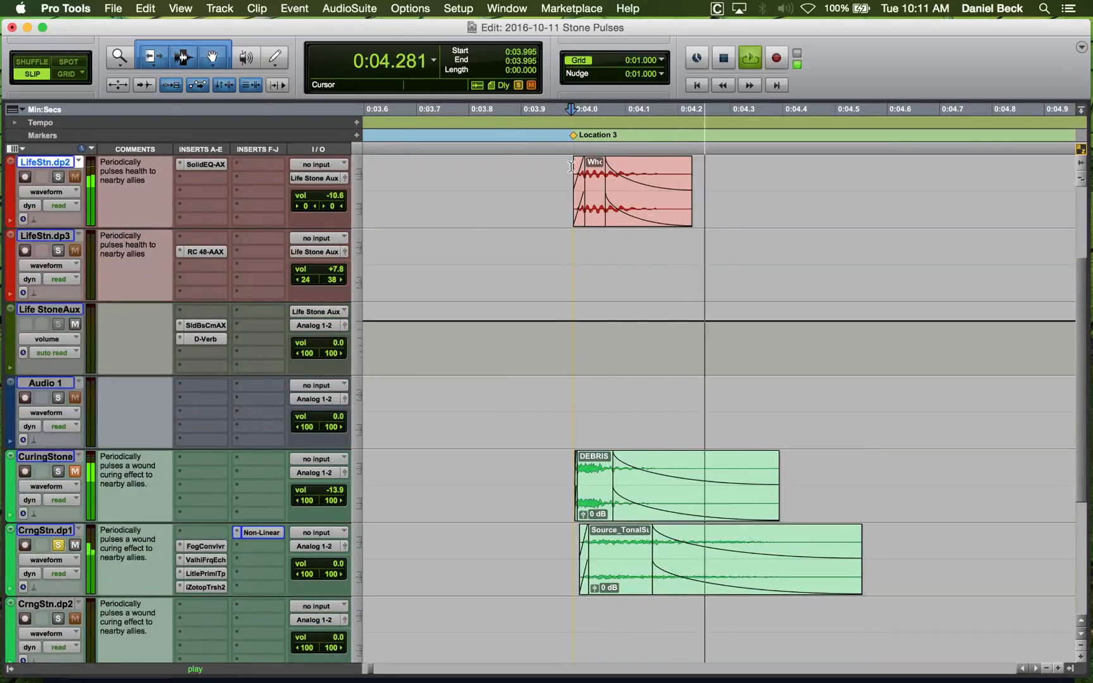
pyautogui.press('space')
pyautogui.press('space')
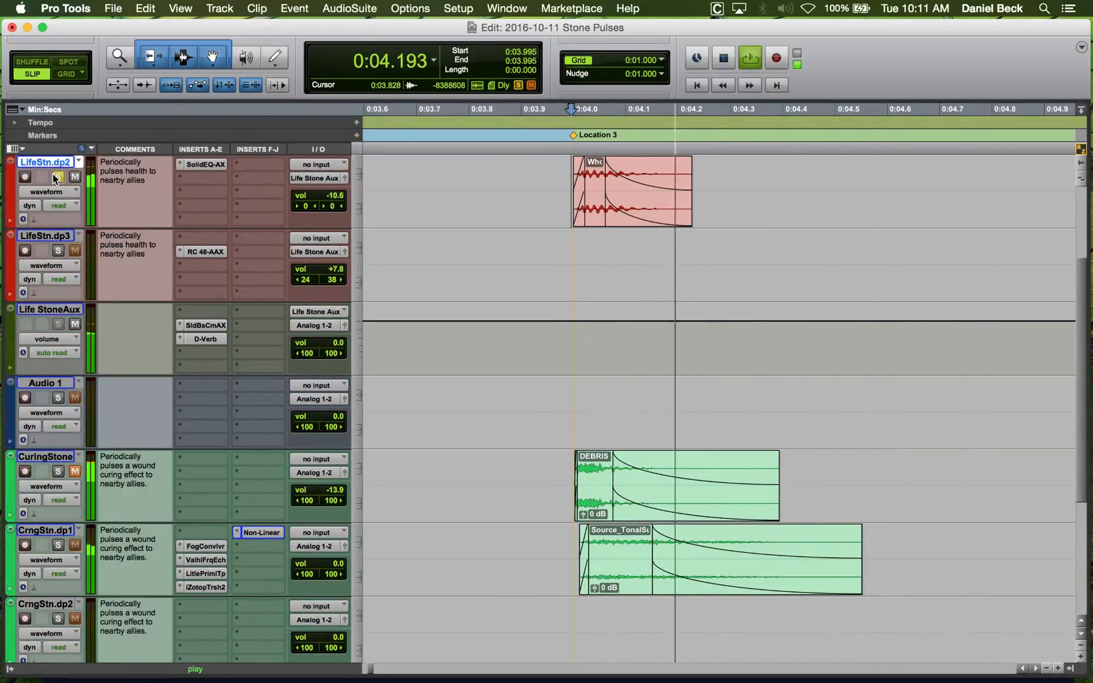
pyautogui.press('space')
pyautogui.press('space')
pyautogui.press('space')
pyautogui.click(56, 177)
# Route the outputs of the three Curing Stone tracks to a new stereo Aux Input track named Curing Stone Aux.
pyautogui.scroll(-2, 298, 437)
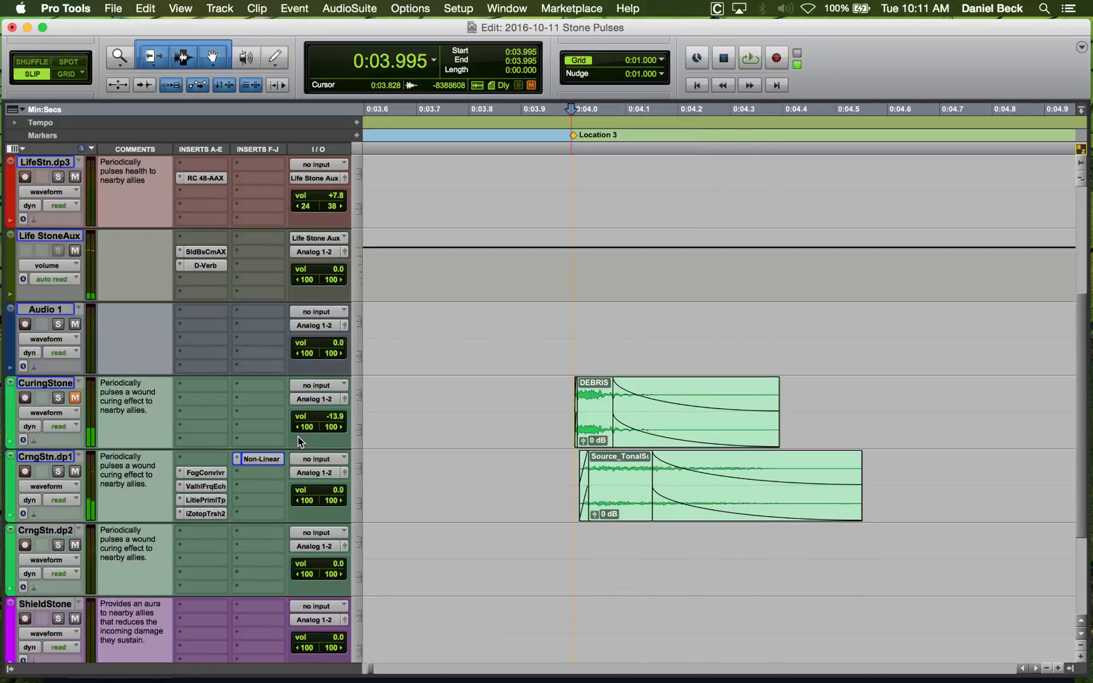
pyautogui.keyDown('shift'); pyautogui.click(48, 530); pyautogui.keyUp('shift')
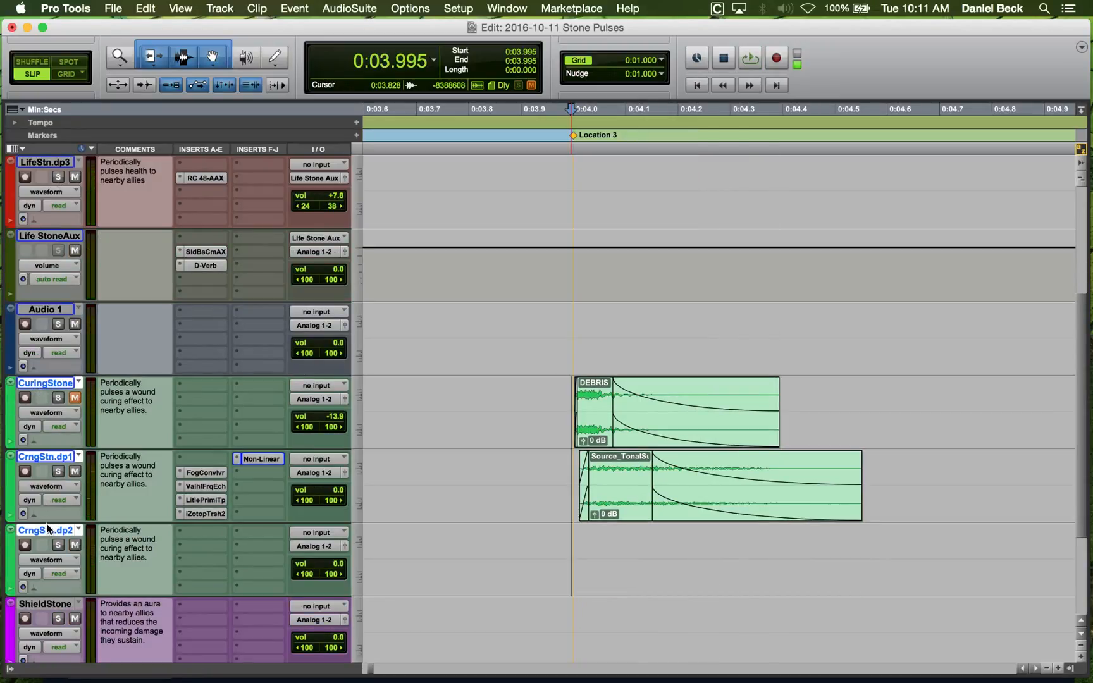
pyautogui.click(328, 546)
pyautogui.click(357, 597)
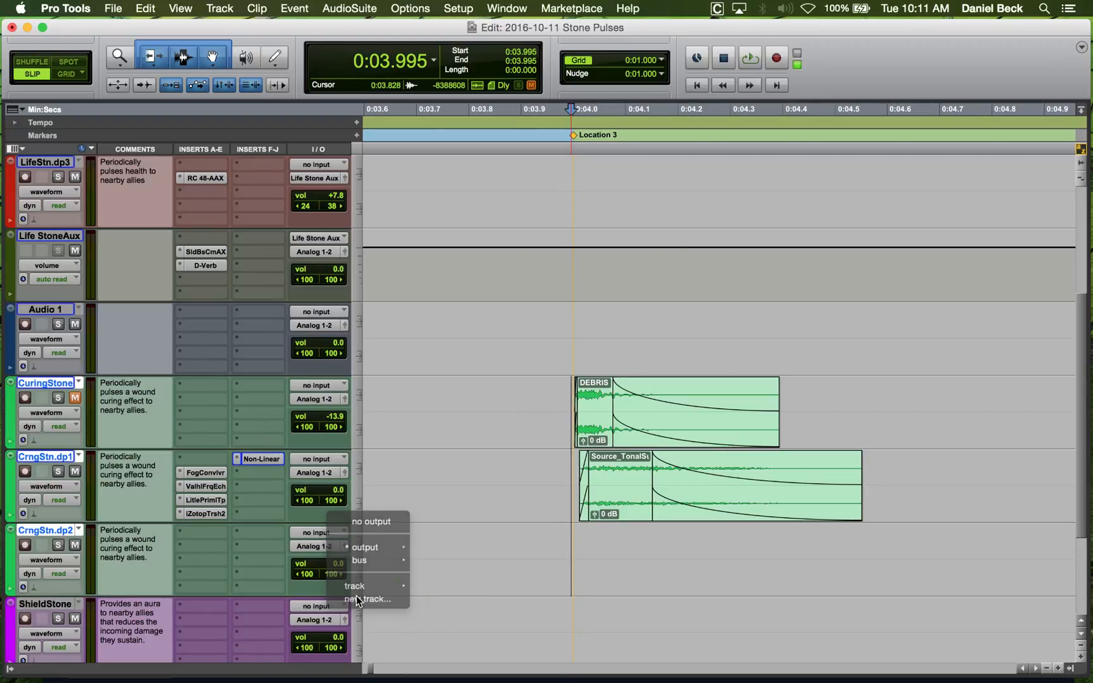
pyautogui.write('Curing ')
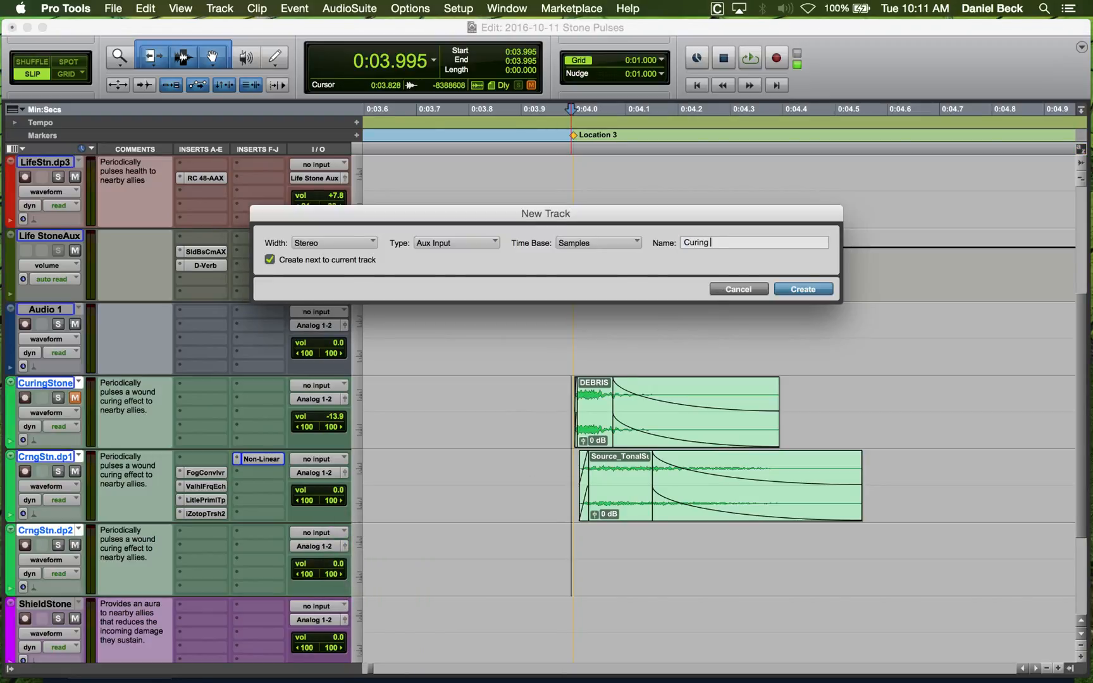
pyautogui.write('Stone Aux')
pyautogui.press('Return')
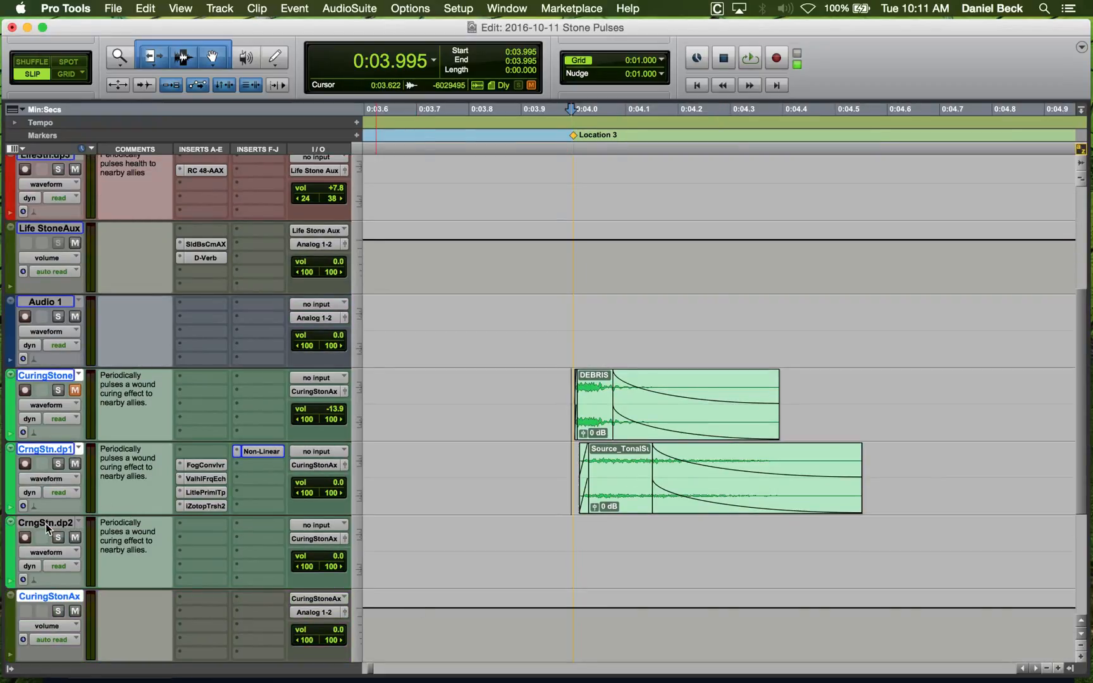
# Make the new Curing Stone aux track solo-safe and audition the pulse through it.
pyautogui.click(61, 595)
pyautogui.click(559, 481)
pyautogui.press('space')
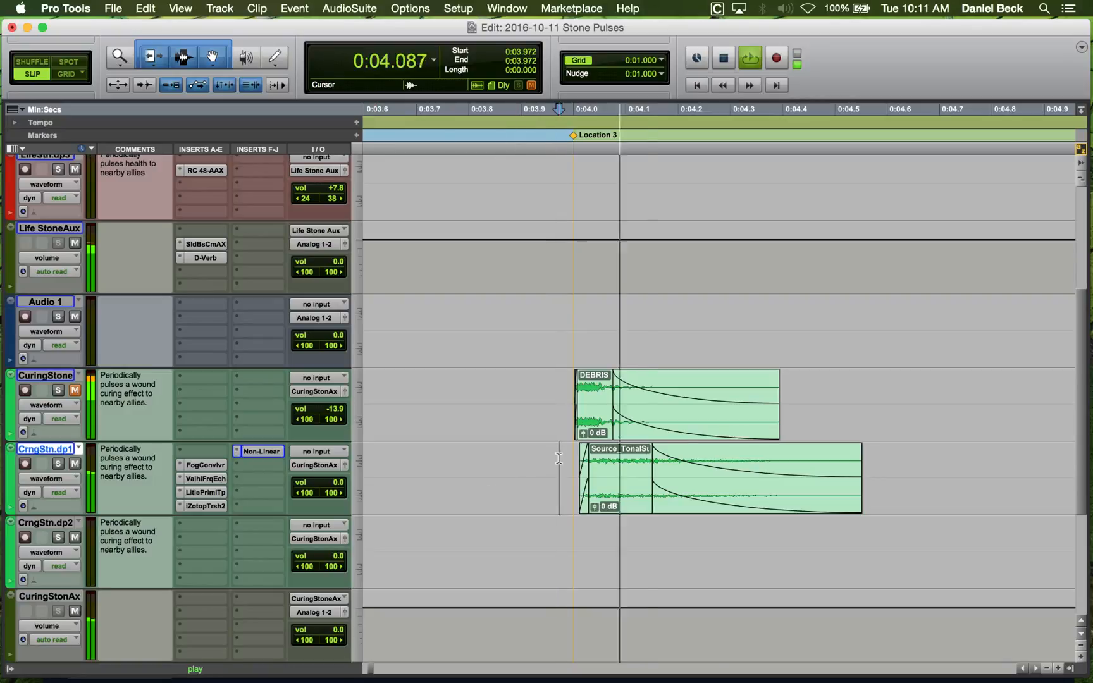
pyautogui.scroll(-3, 586, 310)
pyautogui.press('space')
# Solo the CrngStn.dp1 track and play it from just before its tonal clip.
pyautogui.click(559, 314)
pyautogui.hotkey('shift', 's')
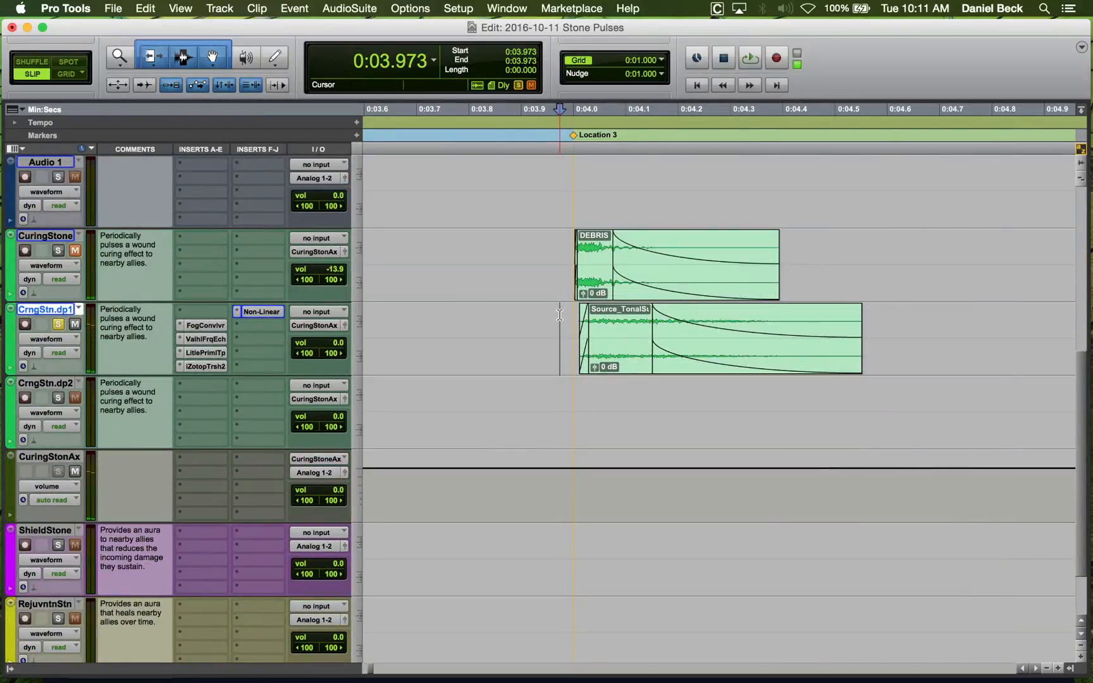
pyautogui.press('space')
pyautogui.press('space')
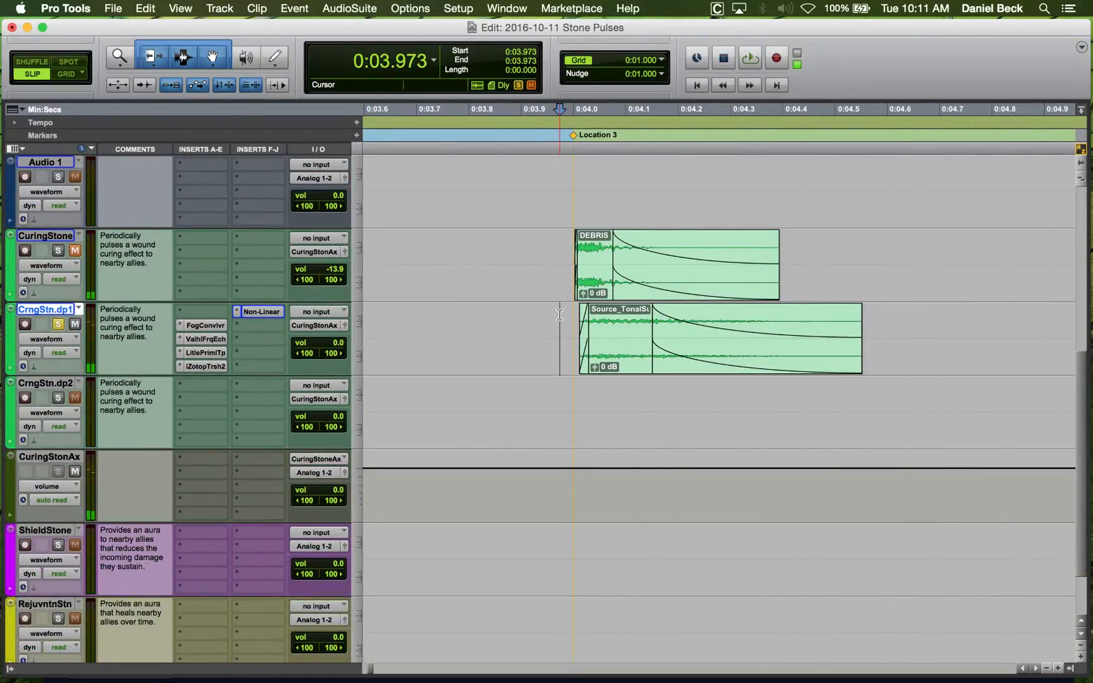
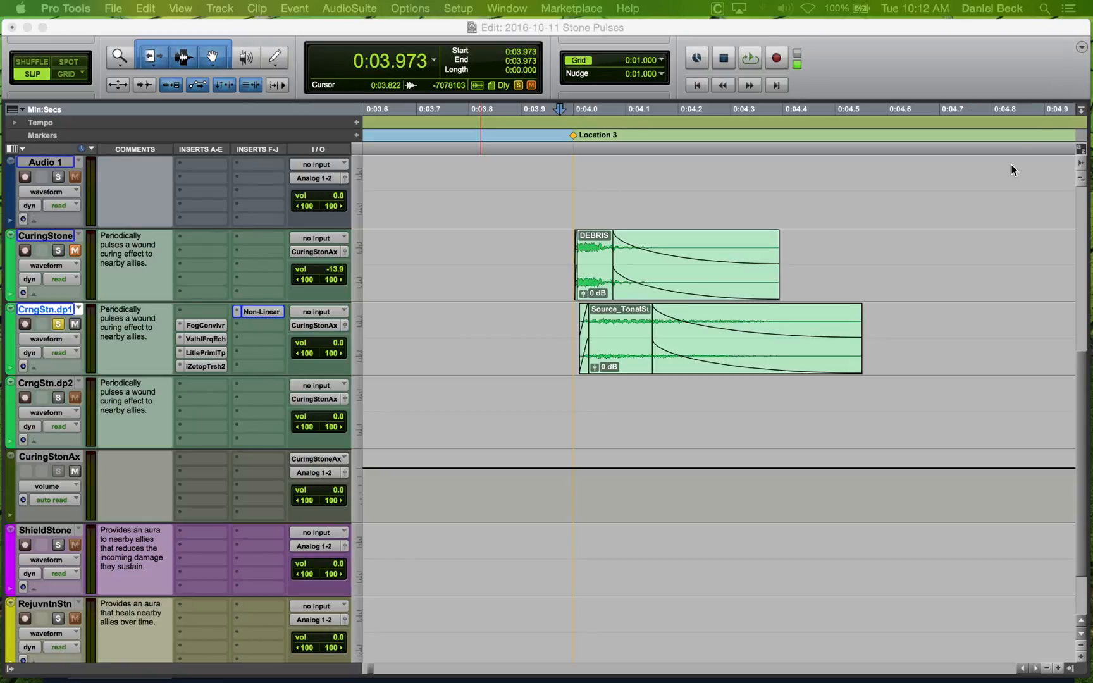
# Clear the solo on CrngStn.dp1 and audition the full pulse from just before the clips.
pyautogui.click(567, 253)
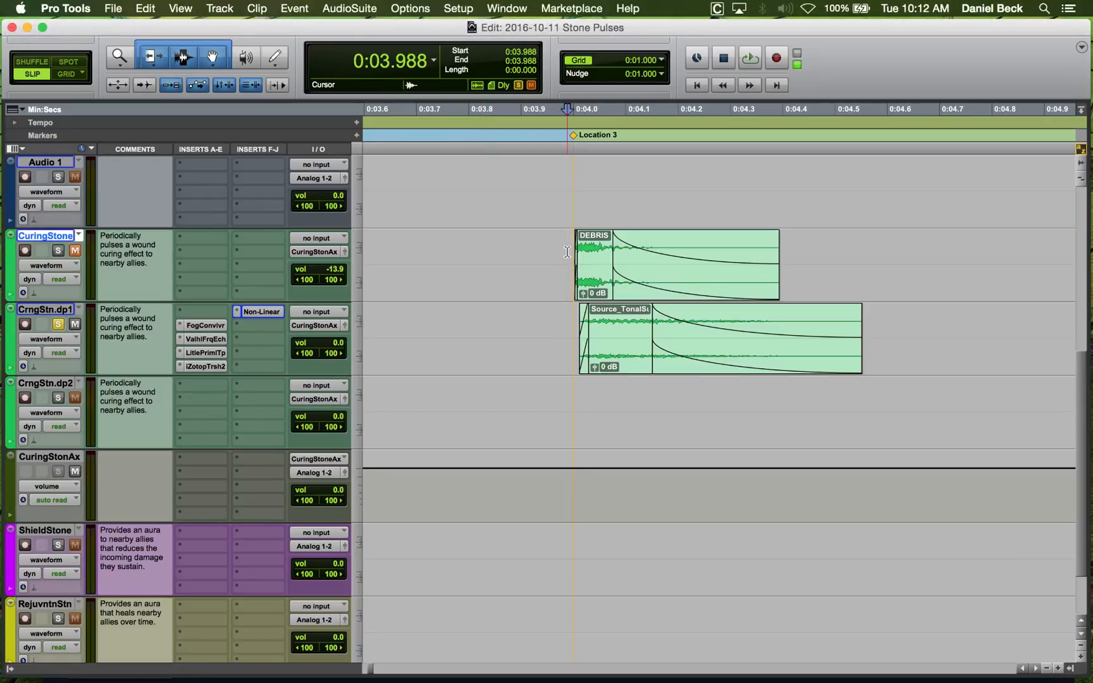
pyautogui.press('space')
pyautogui.press('space')
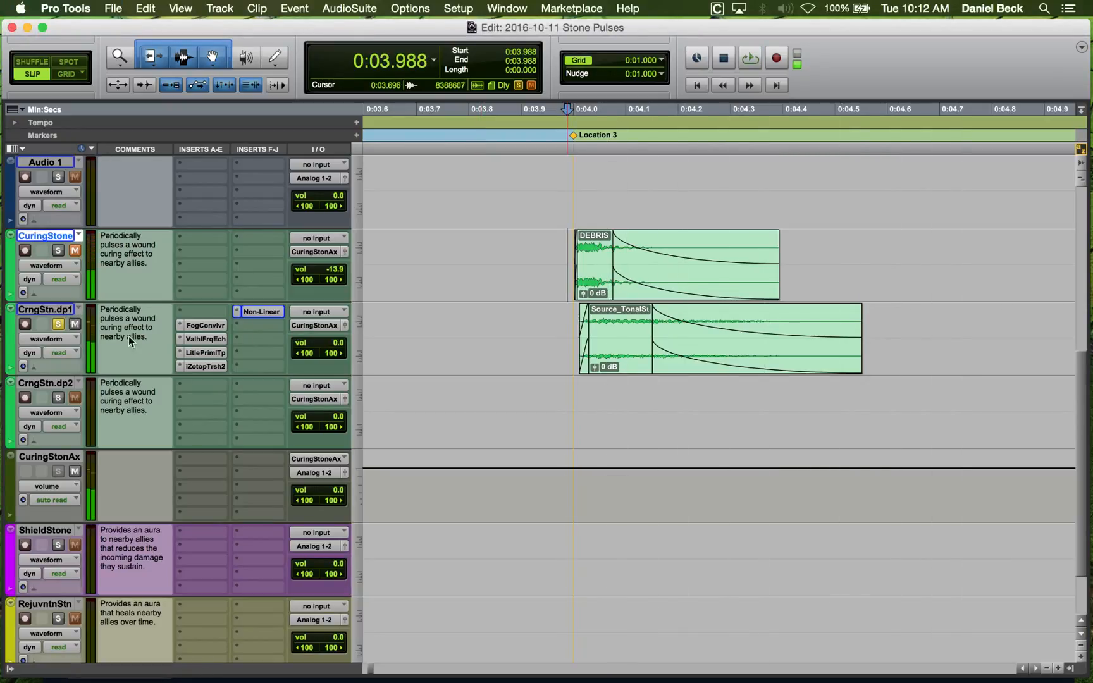
pyautogui.click(58, 324)
pyautogui.press('space')
pyautogui.click(555, 323)
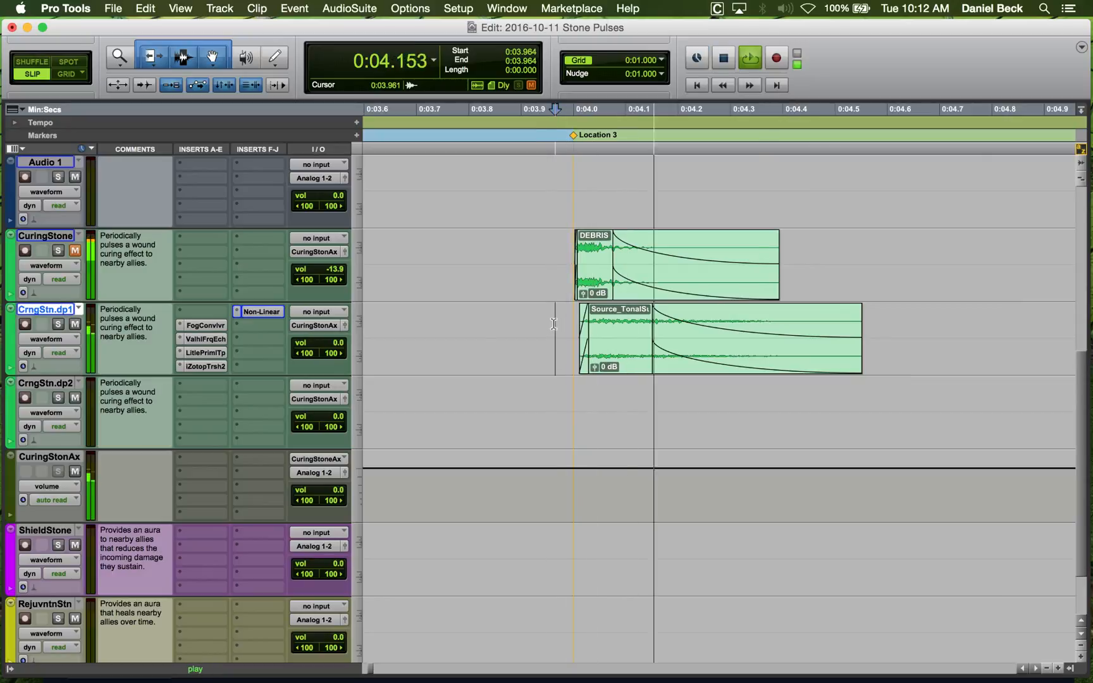
pyautogui.press('space')
# Insert the stereo multichannel Fog Convolver reverb on CrngStn.dp1, in the slot directly after Non-Linear.
pyautogui.click(259, 325)
pyautogui.moveTo(310, 357)
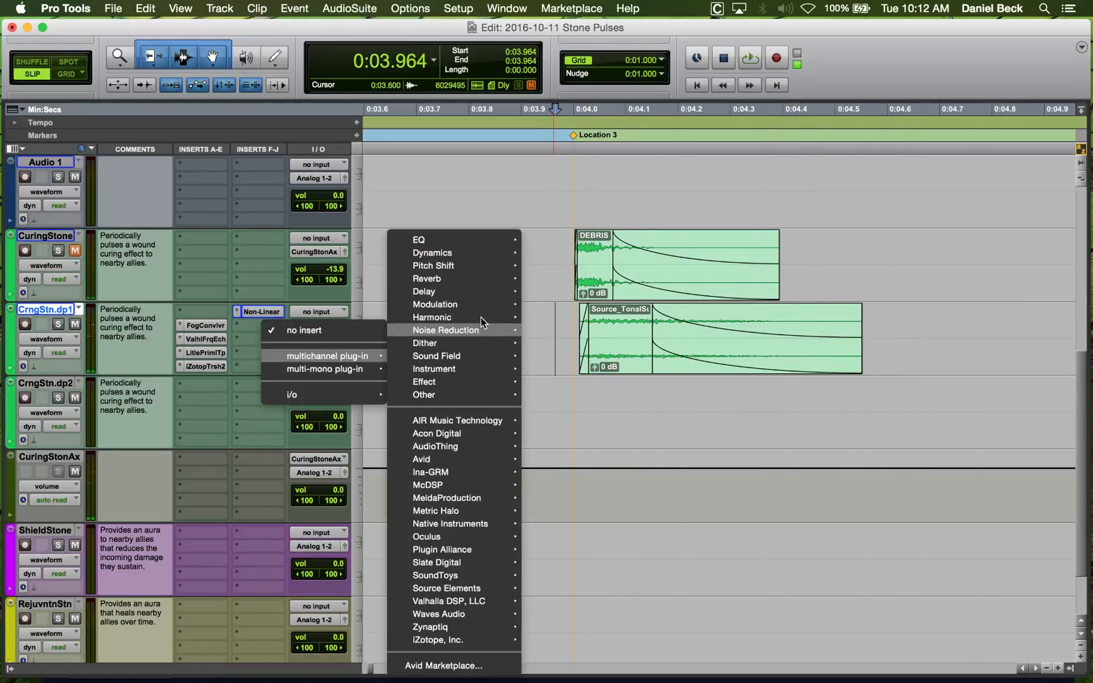
pyautogui.moveTo(477, 279)
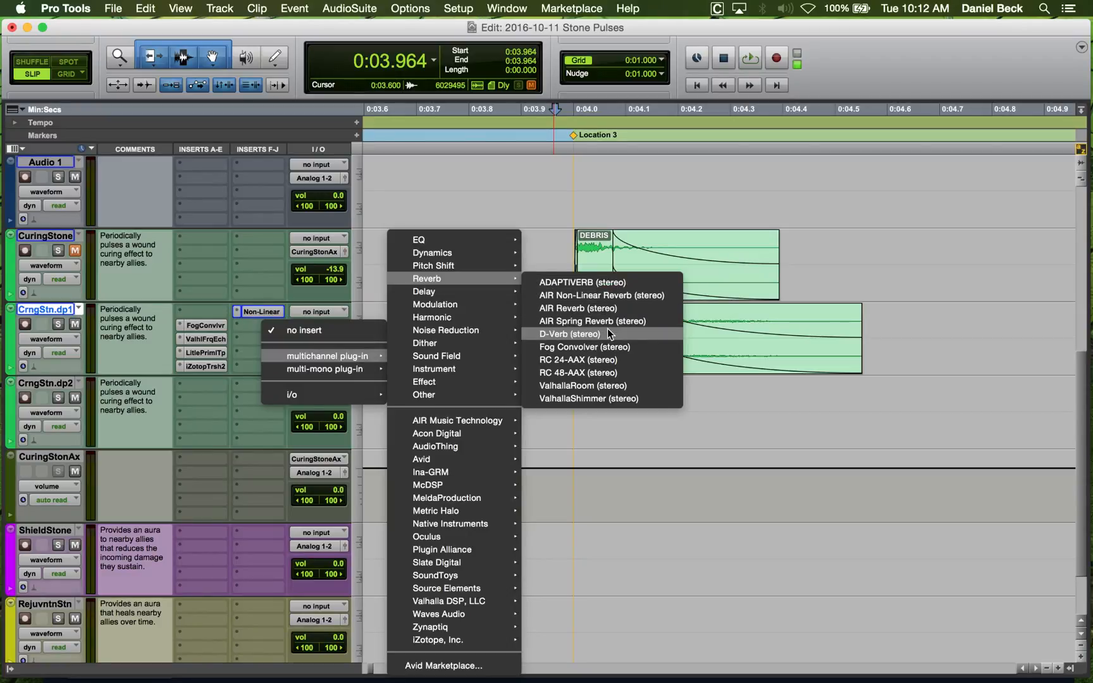
pyautogui.click(603, 346)
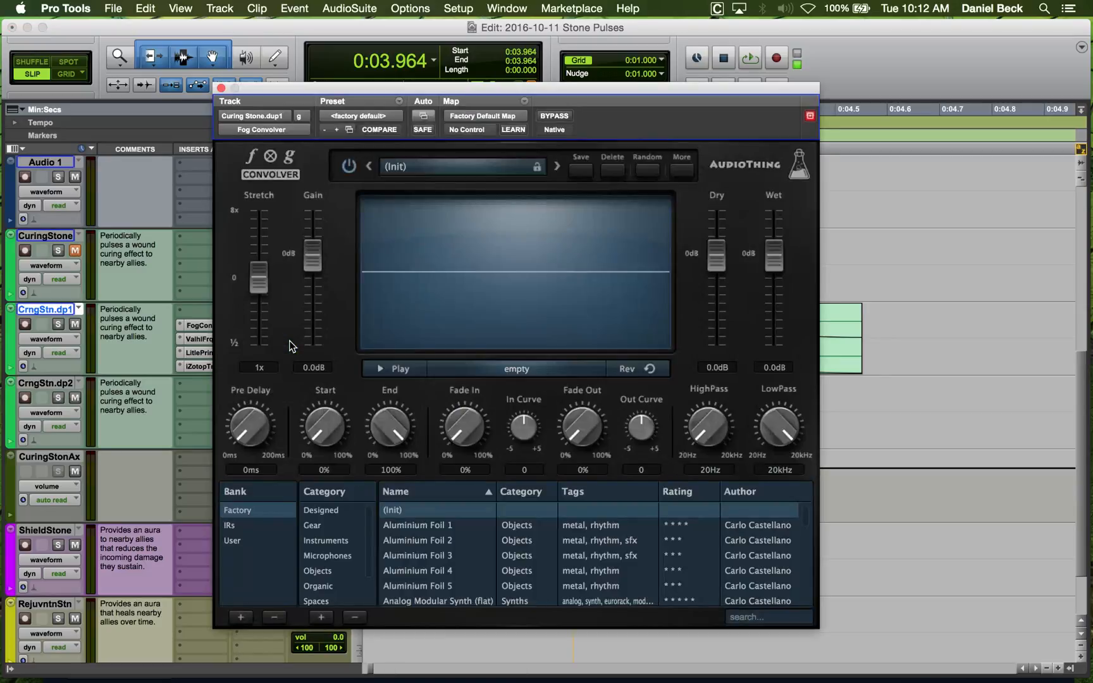
pyautogui.moveTo(451, 94); pyautogui.dragTo(487, 66)
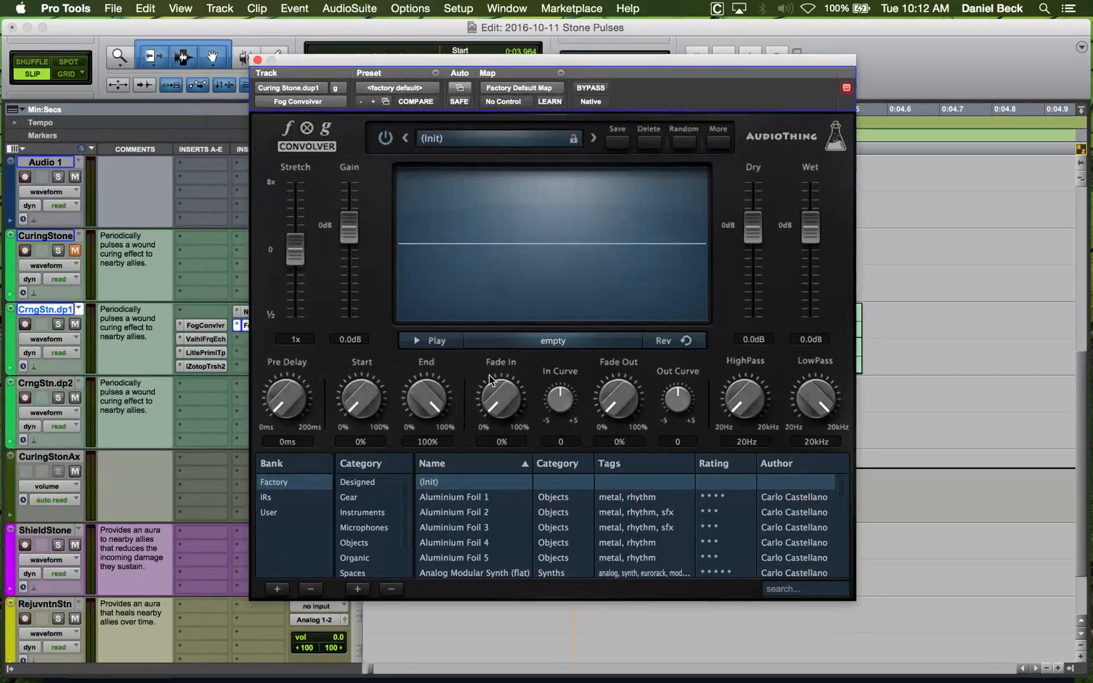
# Audition several factory Spaces presets in Fog Convolver during playback and load Temple of Mercury.
pyautogui.scroll(-1, 376, 541)
pyautogui.click(371, 551)
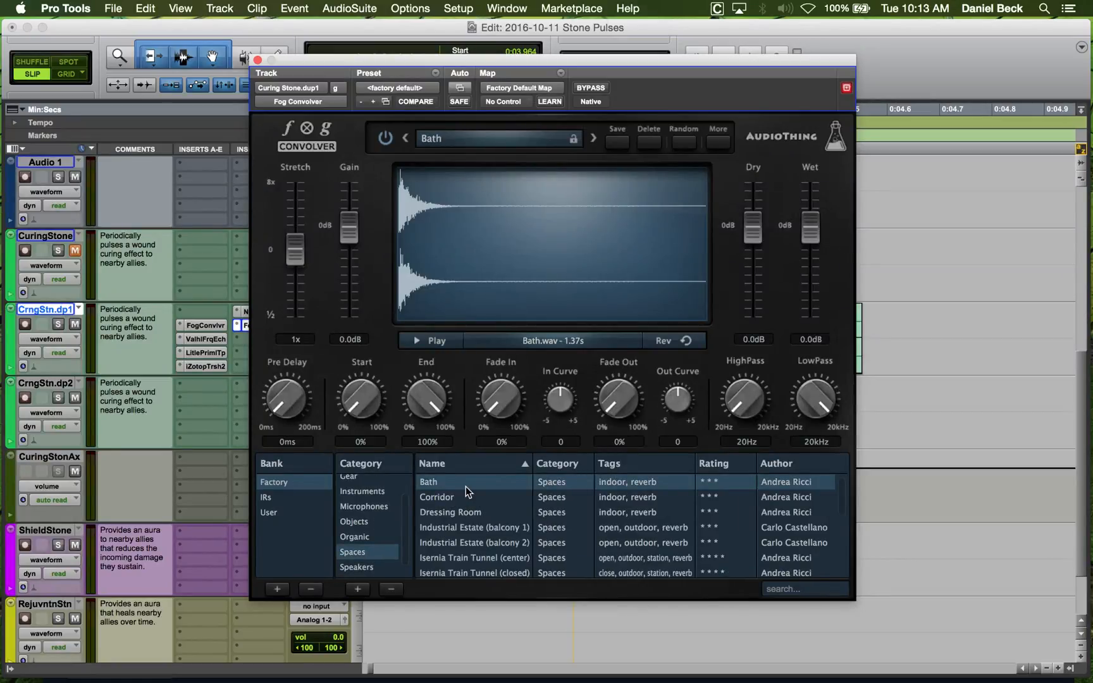
pyautogui.press('space')
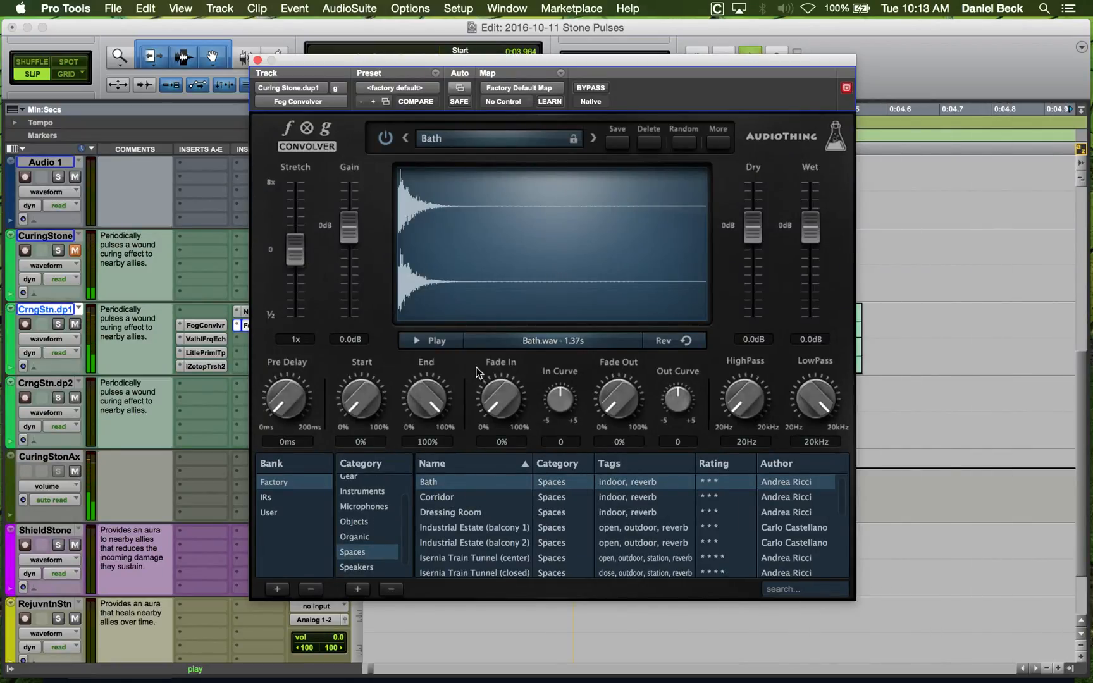
pyautogui.click(469, 496)
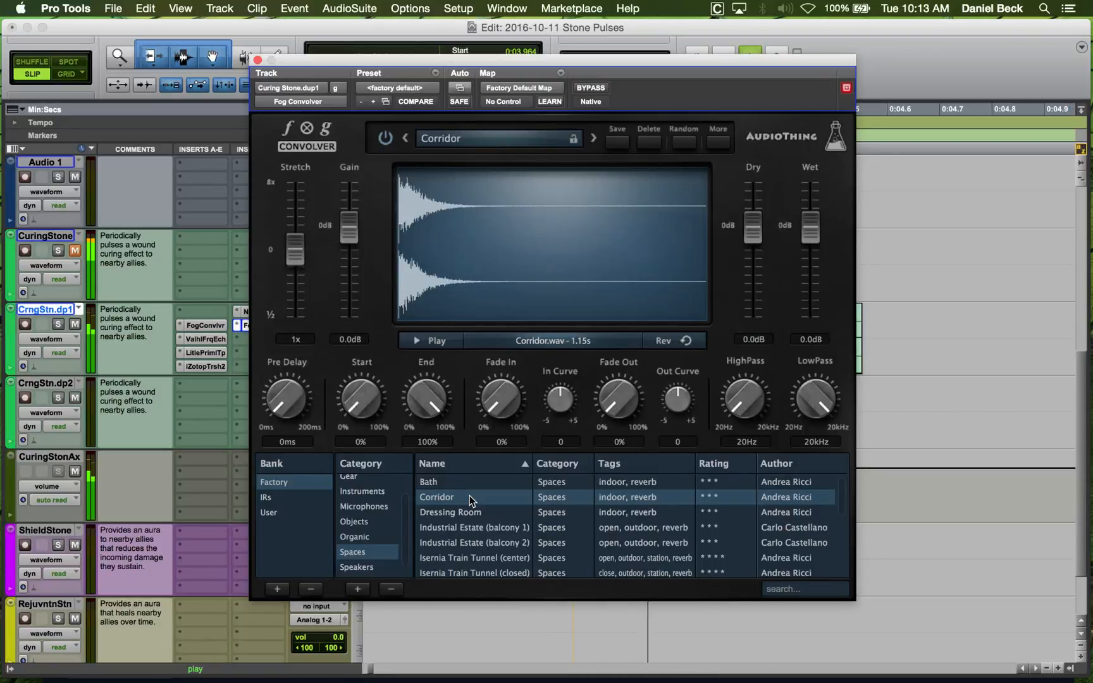
pyautogui.click(473, 528)
pyautogui.scroll(-5, 478, 497)
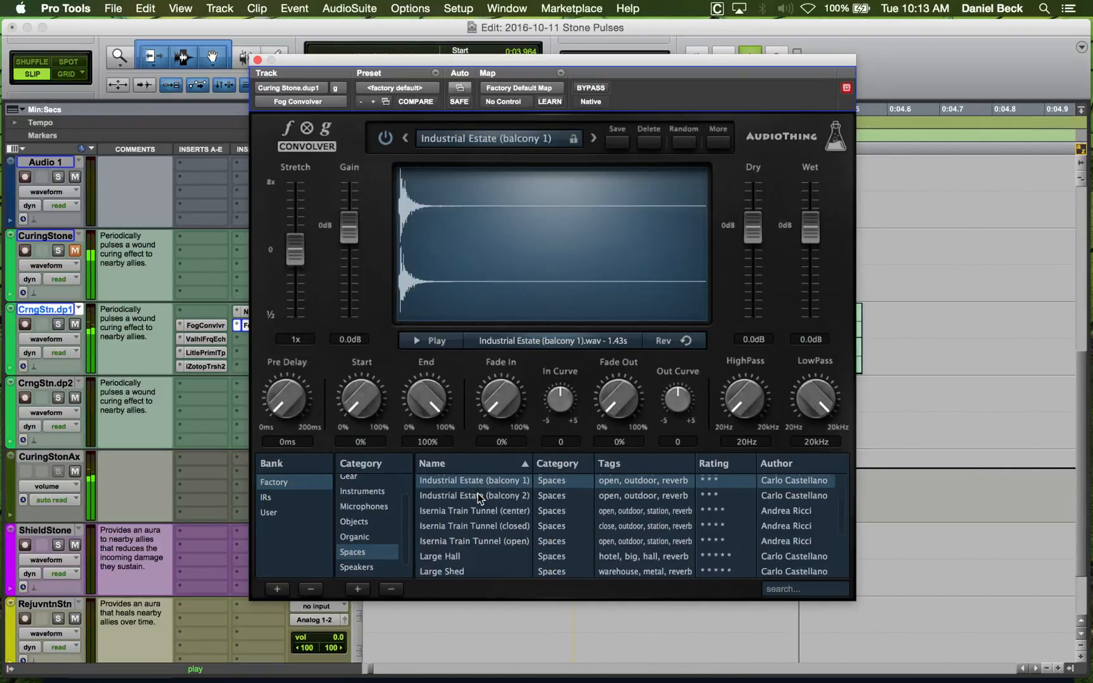
pyautogui.click(481, 517)
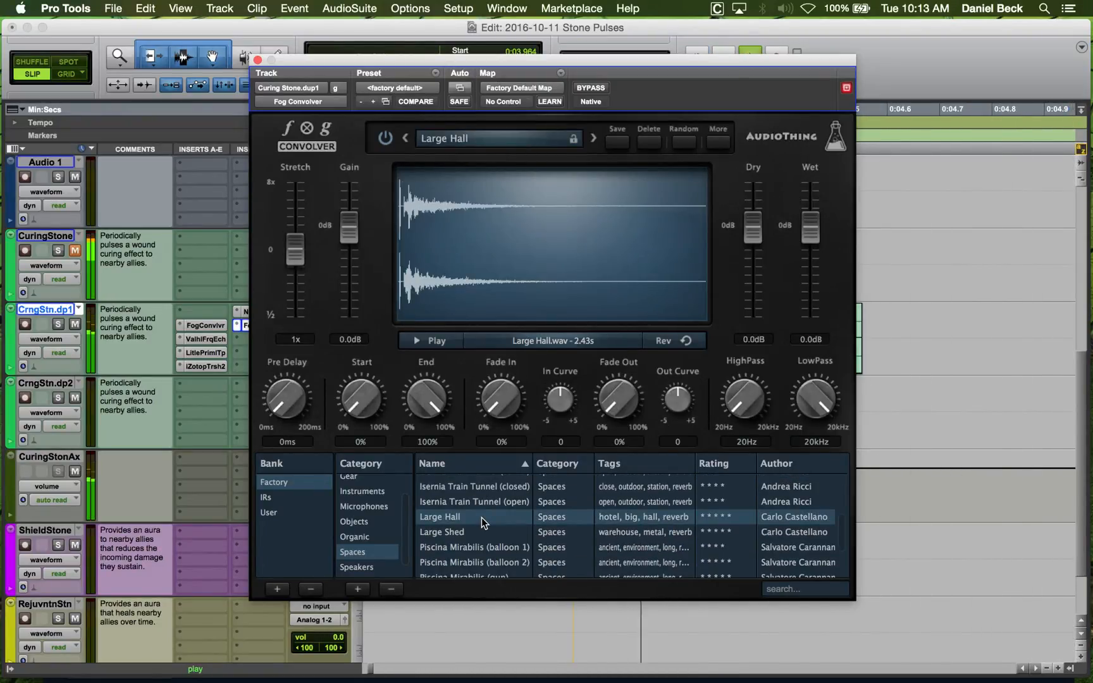
pyautogui.scroll(-1, 482, 517)
pyautogui.click(482, 525)
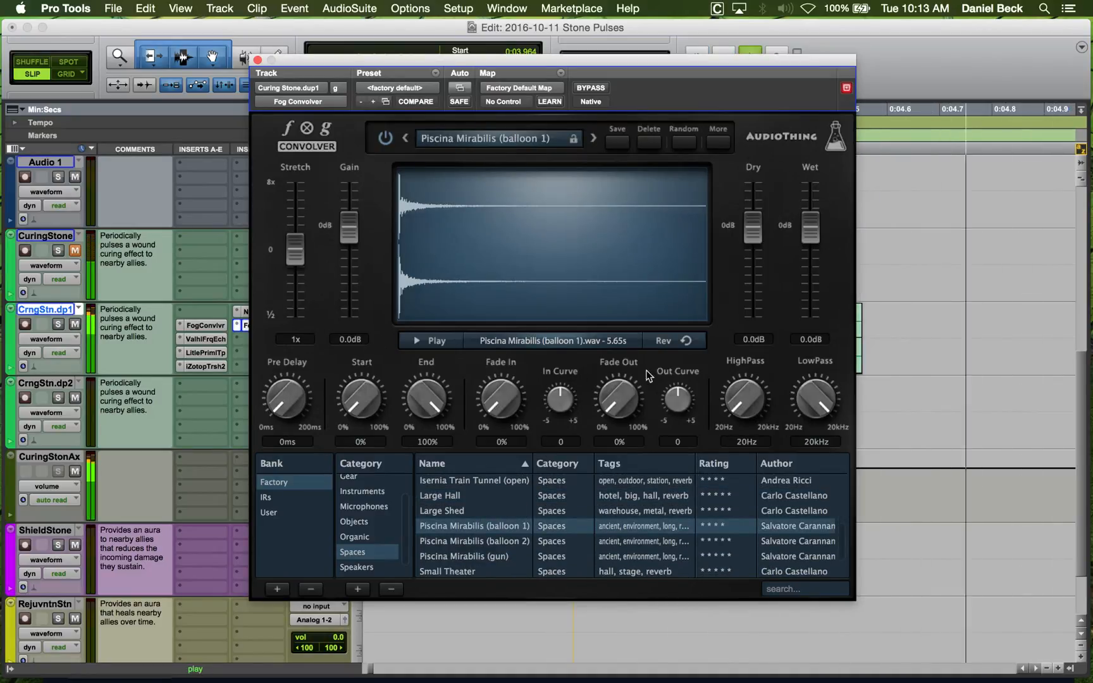
pyautogui.scroll(-2, 454, 510)
pyautogui.click(459, 524)
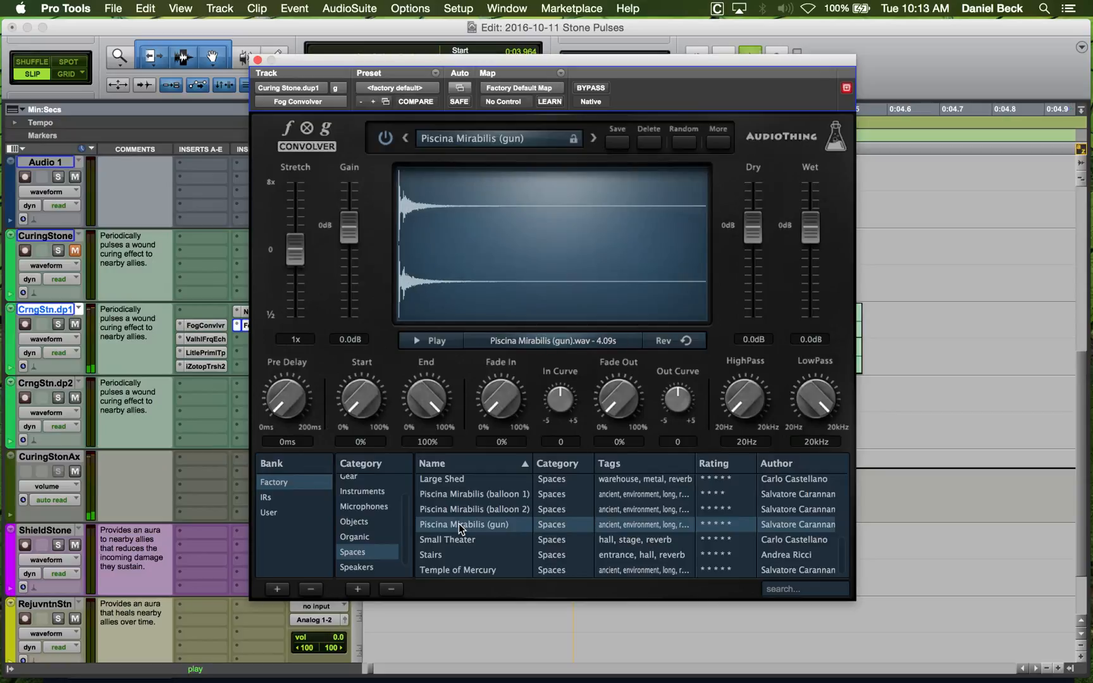
pyautogui.click(458, 568)
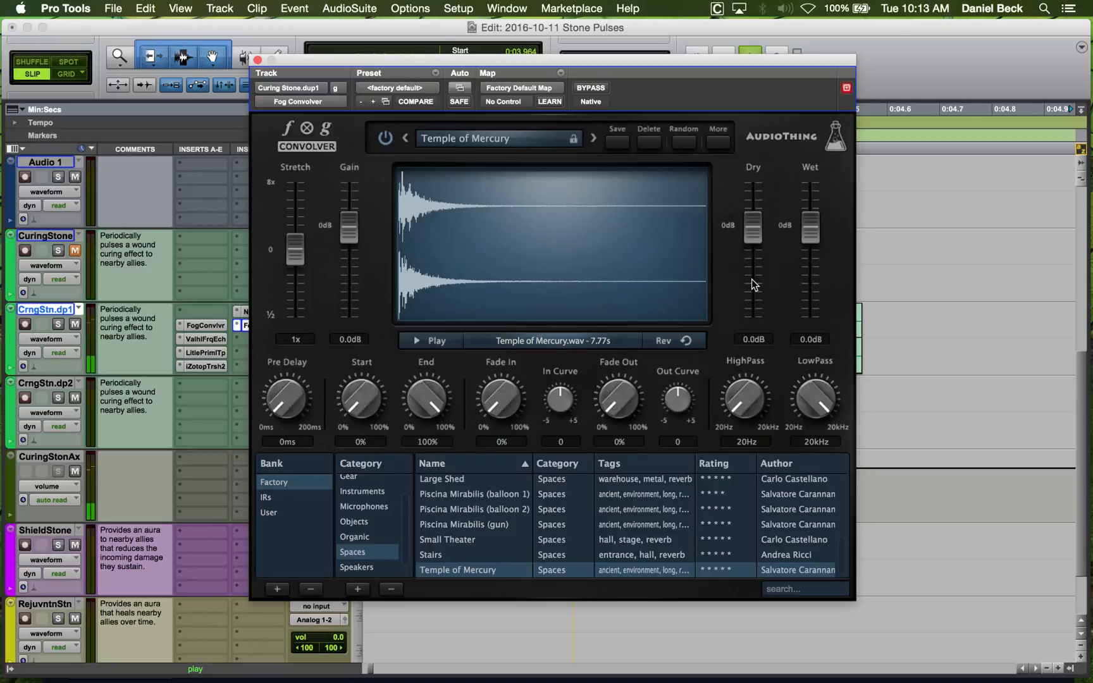
# Set Fog Convolver's Stretch to 0.5x, Wet to 3.3 dB, Fade Out to 8.3% and End to 34.5%, and play the pulse.
pyautogui.moveTo(297, 247); pyautogui.dragTo(297, 304)
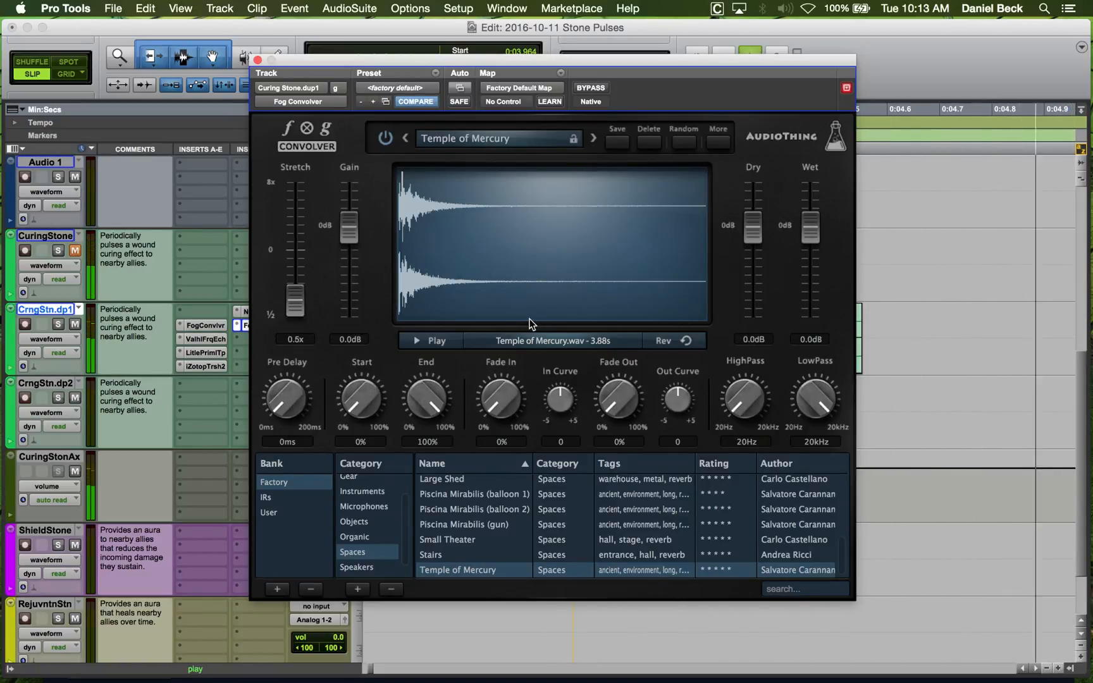
pyautogui.moveTo(815, 235); pyautogui.dragTo(817, 212)
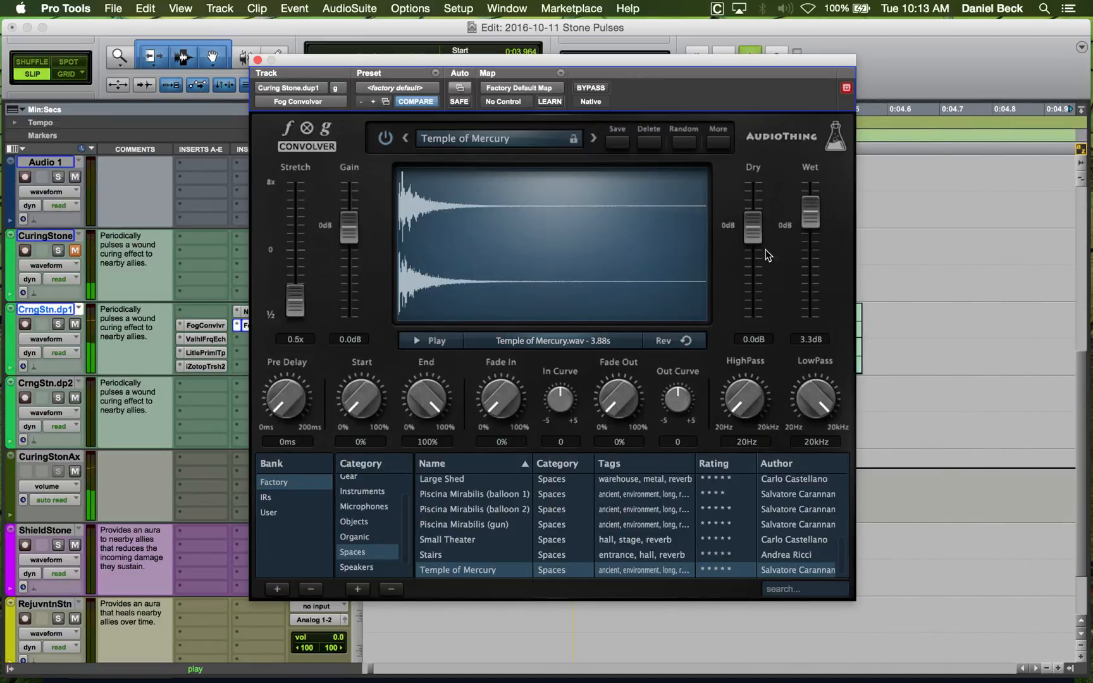
pyautogui.moveTo(623, 398); pyautogui.dragTo(617, 383)
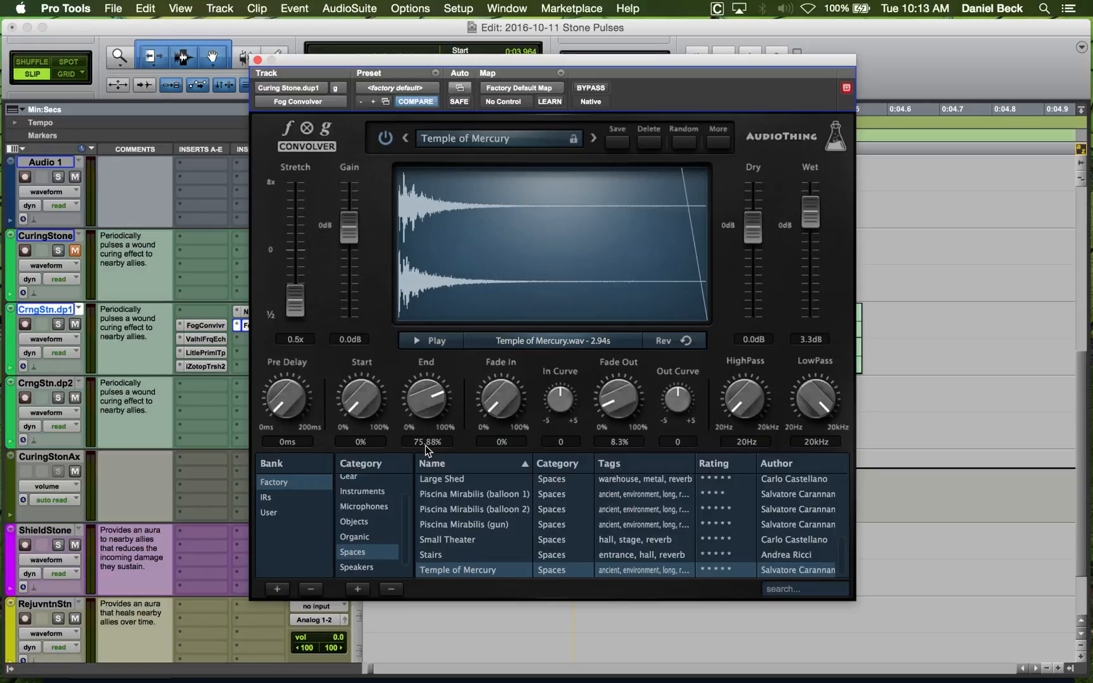
pyautogui.moveTo(426, 445); pyautogui.dragTo(429, 422)
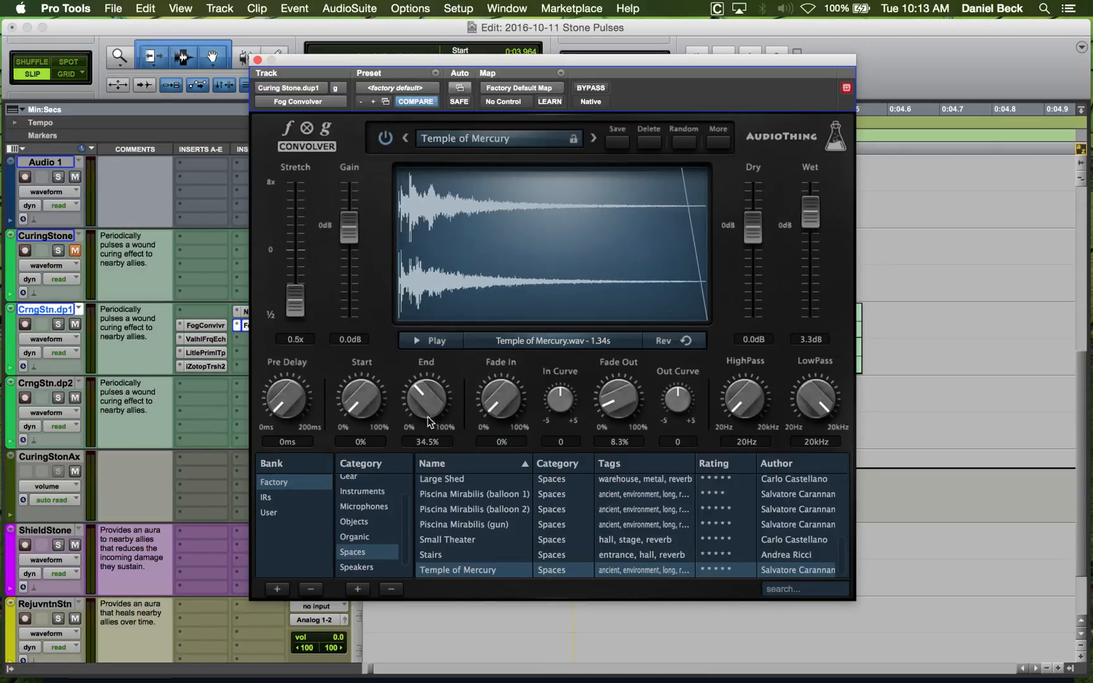
pyautogui.press('space')
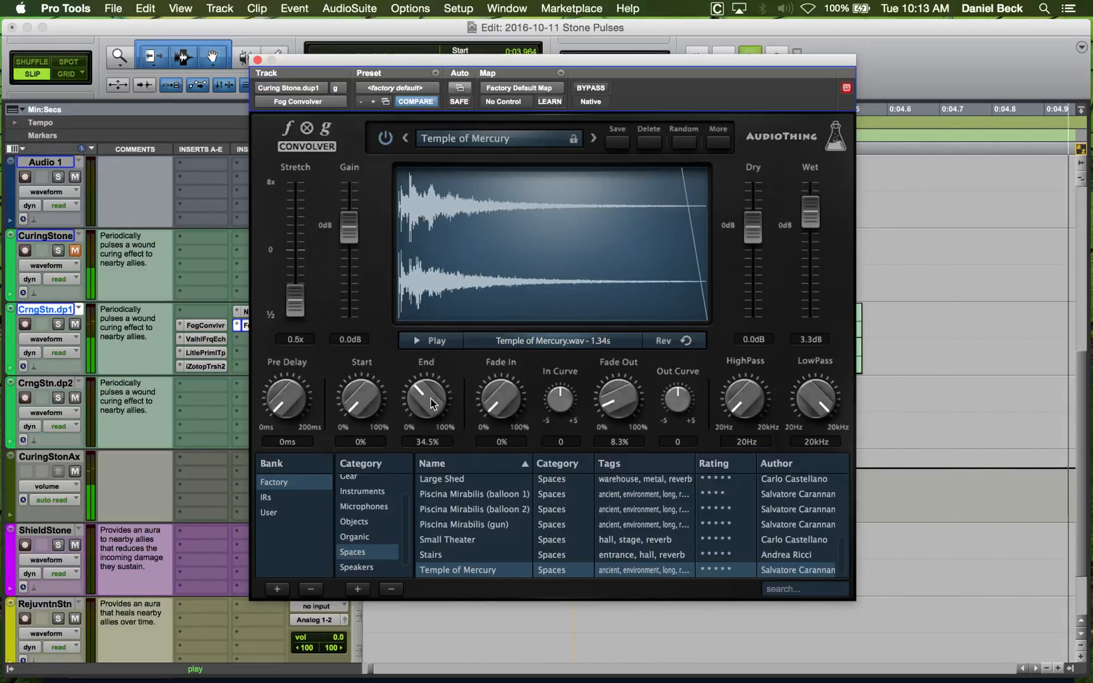
# Try a 1 kHz LowPass on the reverb, return it to 20 kHz, and set the HighPass to 1 kHz.
pyautogui.moveTo(747, 395); pyautogui.dragTo(748, 390)
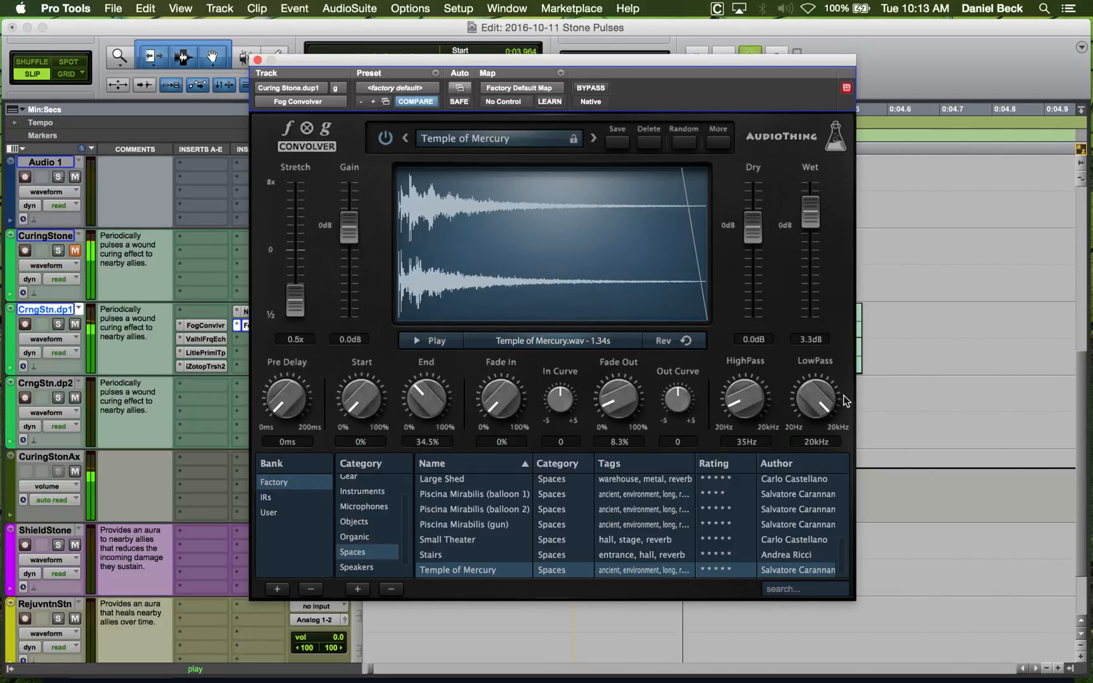
pyautogui.moveTo(814, 405); pyautogui.dragTo(813, 482)
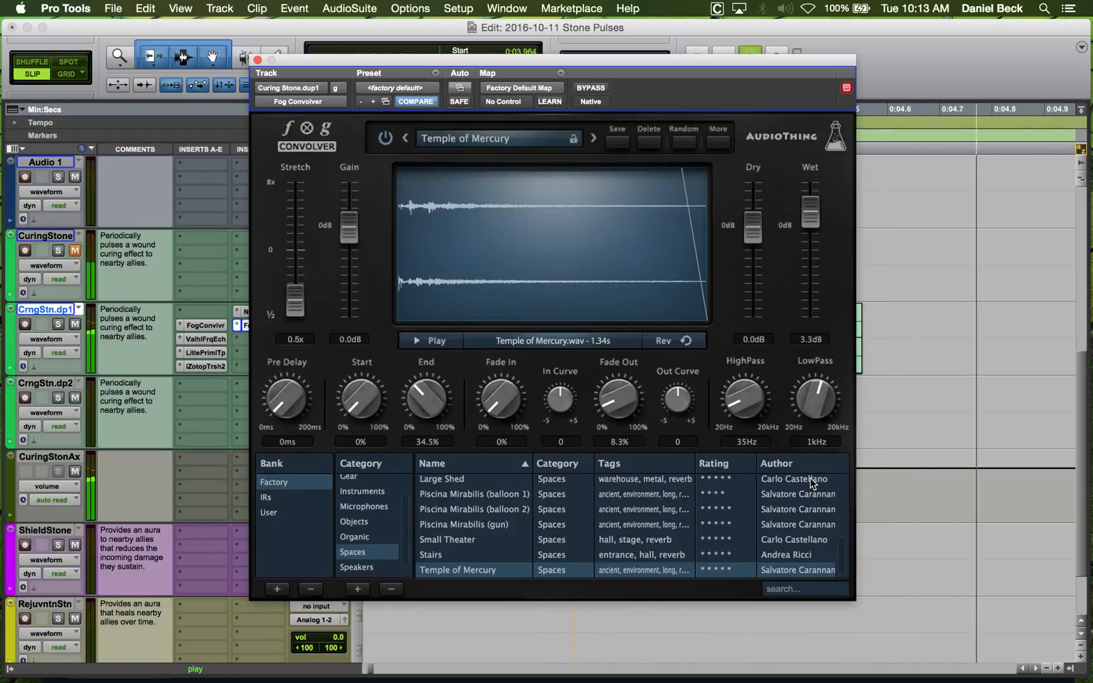
pyautogui.moveTo(812, 411); pyautogui.dragTo(828, 245)
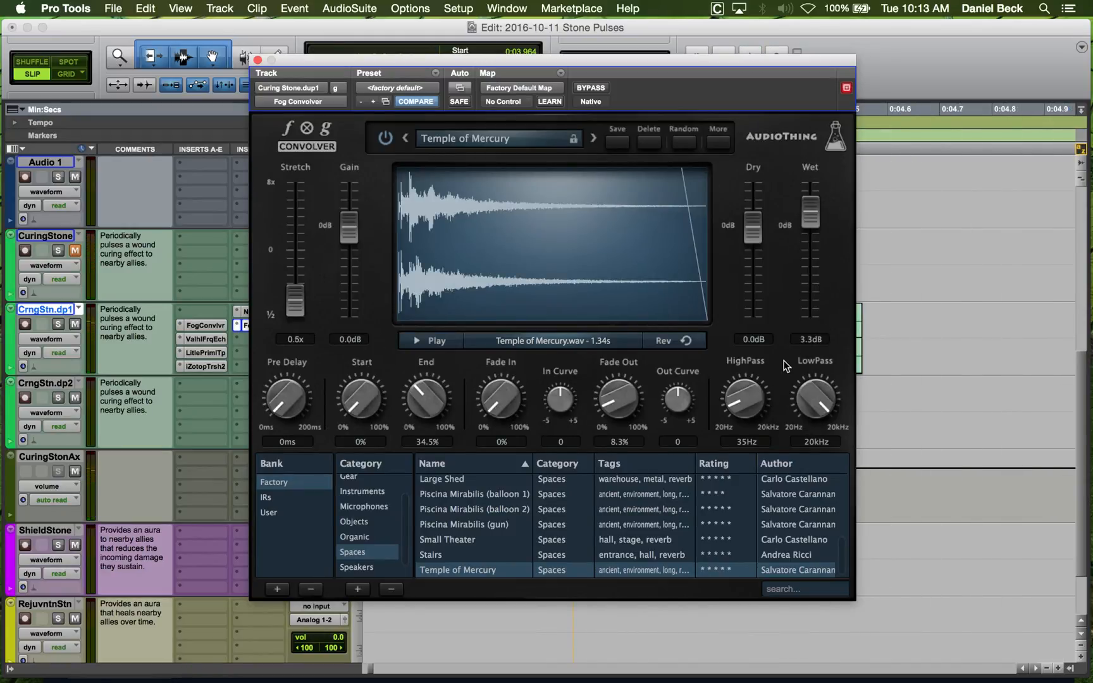
pyautogui.moveTo(748, 388); pyautogui.dragTo(759, 305)
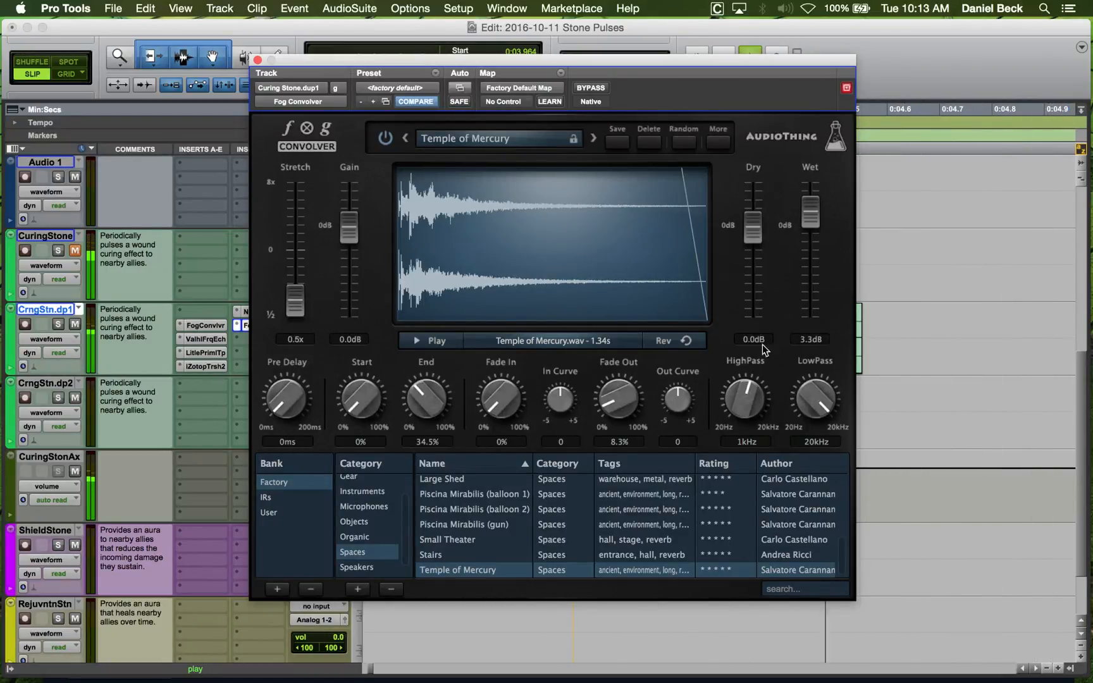
pyautogui.scroll(3, 750, 395)
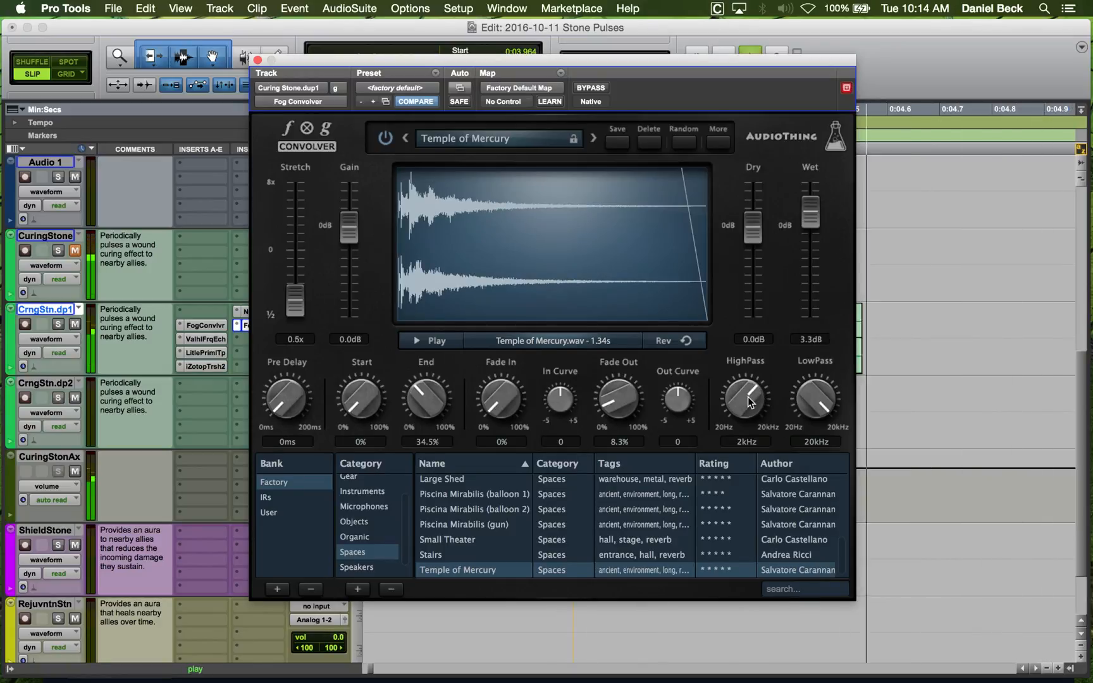
pyautogui.moveTo(748, 396)
pyautogui.mouseDown()
pyautogui.moveTo(744, 416)
pyautogui.moveTo(748, 406)
pyautogui.mouseUp()
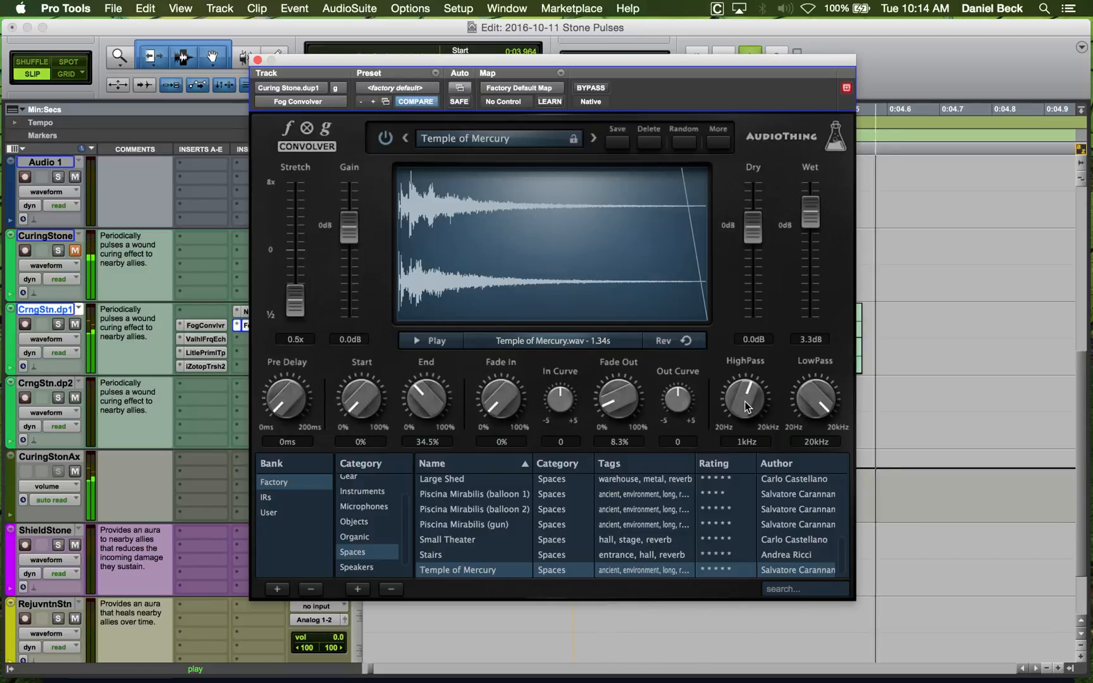
# Set Fog Convolver's Dry level to -4.0 dB, audition the pulse, and close the plug-in window.
pyautogui.press('space')
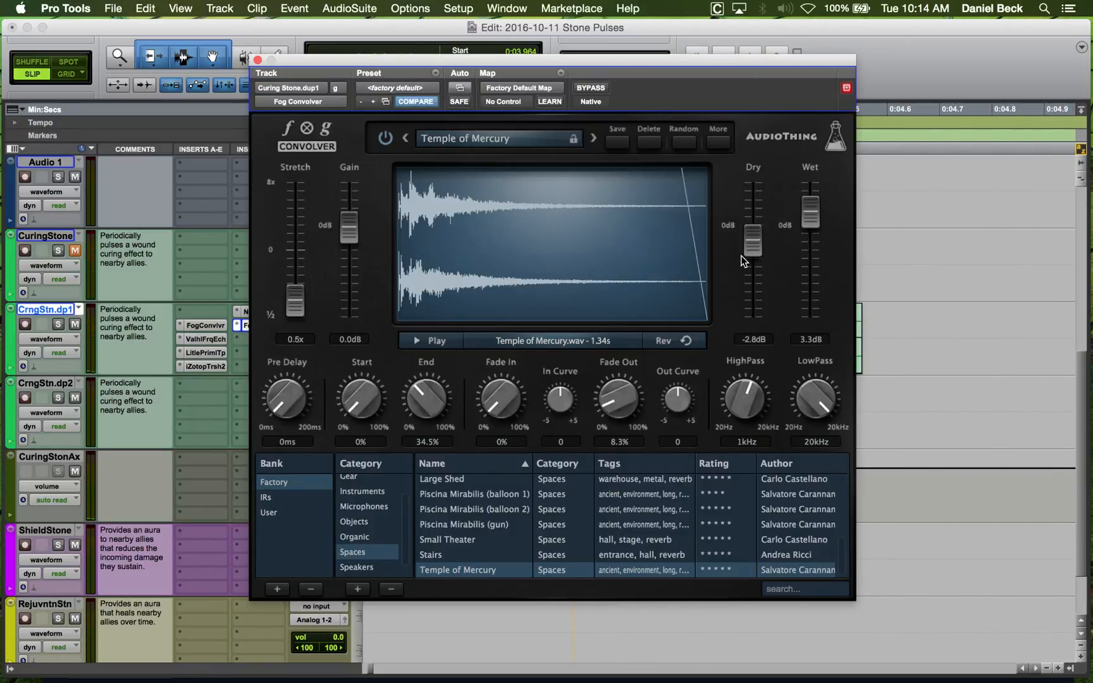
pyautogui.moveTo(742, 261); pyautogui.dragTo(742, 265)
pyautogui.press('space')
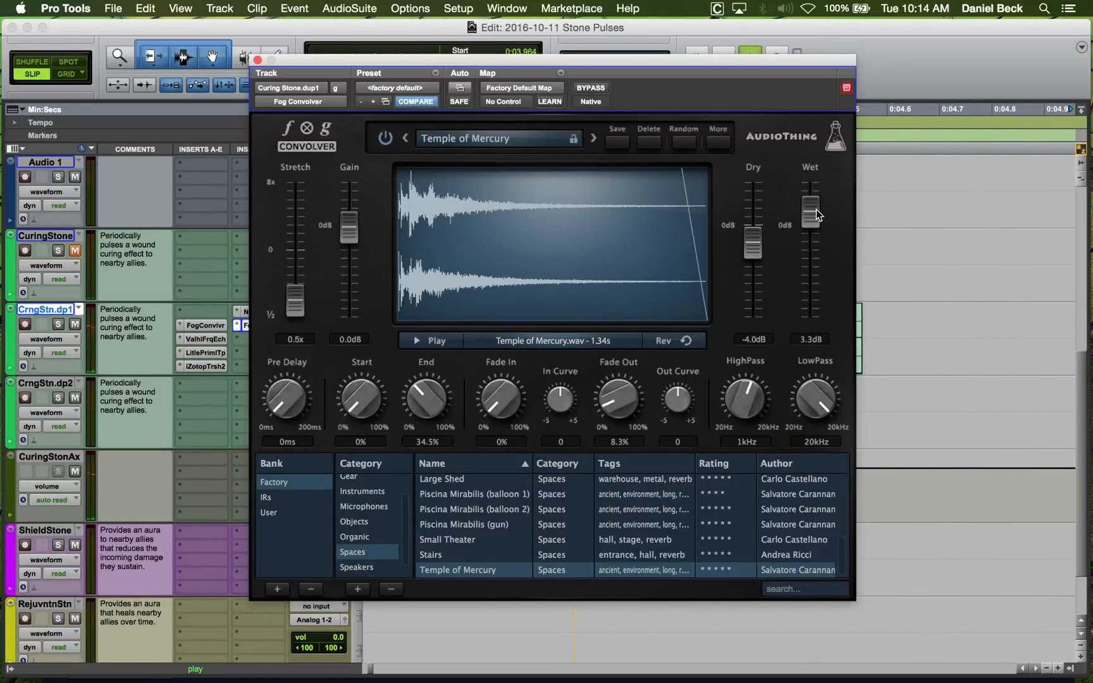
pyautogui.click(258, 60)
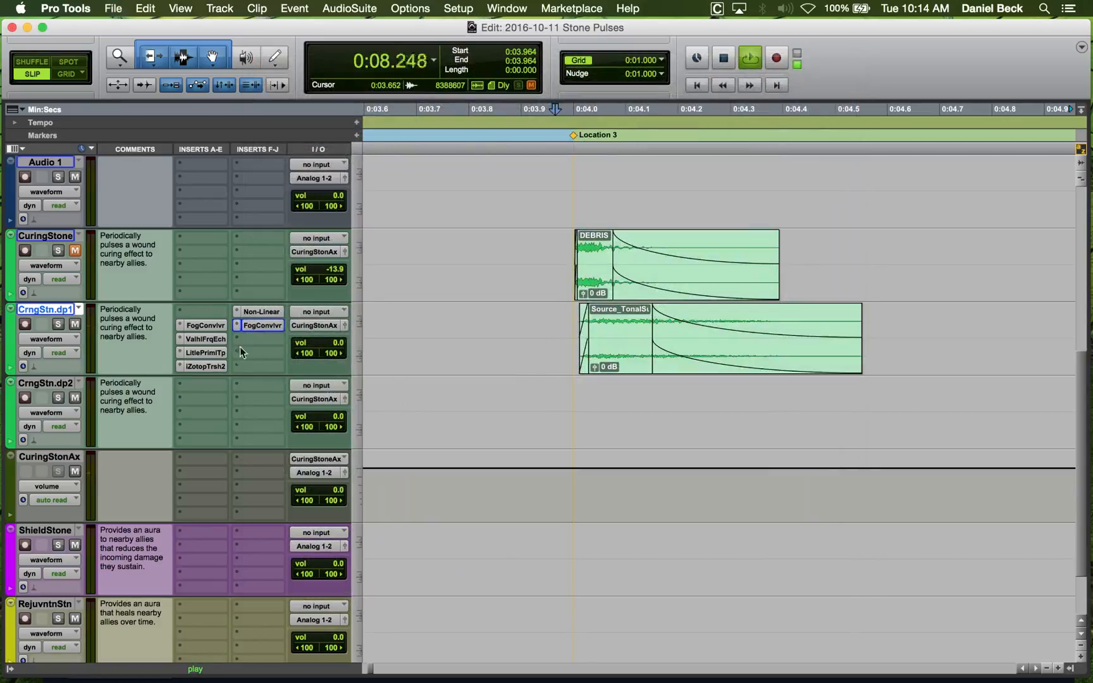
# Move the new Fog Convolver on CrngStn.dp1 down to insert slot I and audition the pulse.
pyautogui.moveTo(257, 345); pyautogui.dragTo(258, 347)
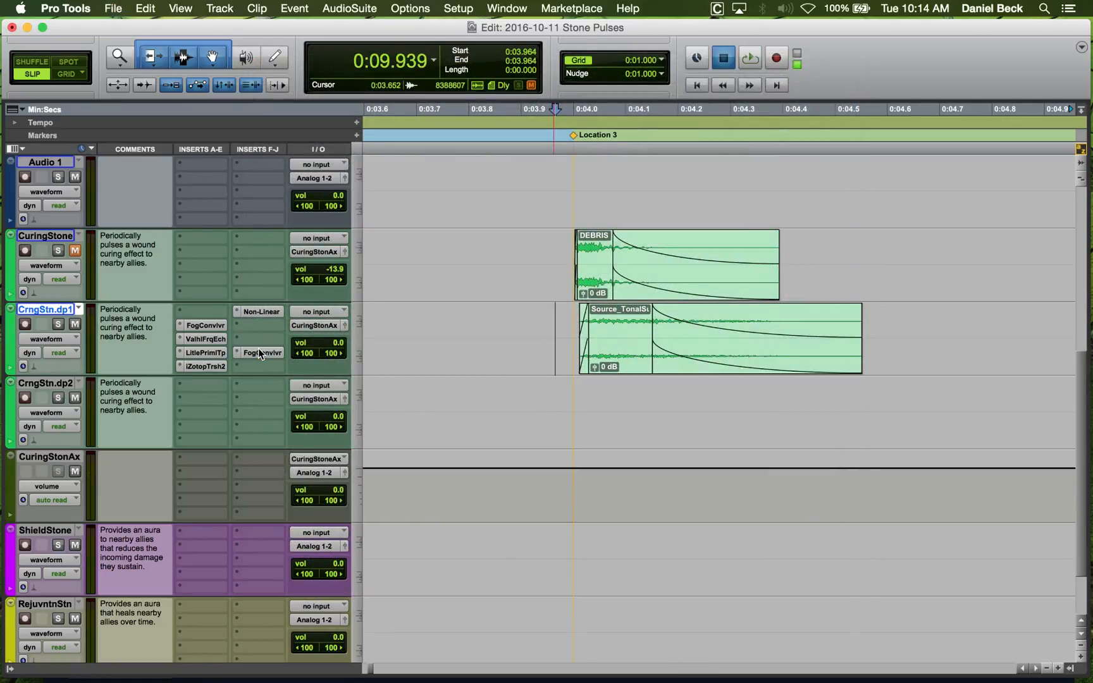
pyautogui.press('space')
pyautogui.press('space')
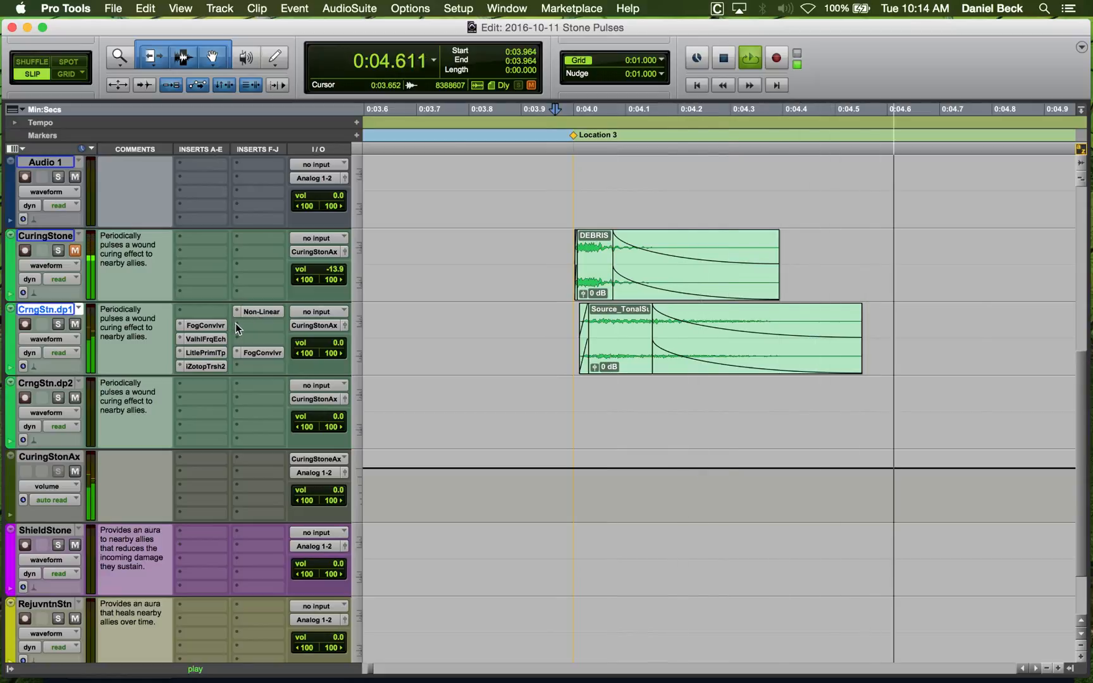
pyautogui.press('space')
pyautogui.press('space')
pyautogui.press('space')
# Reopen the moved Fog Convolver, solo CrngStn.dp1 during playback, and set the Dry level to -2.2 dB.
pyautogui.click(261, 352)
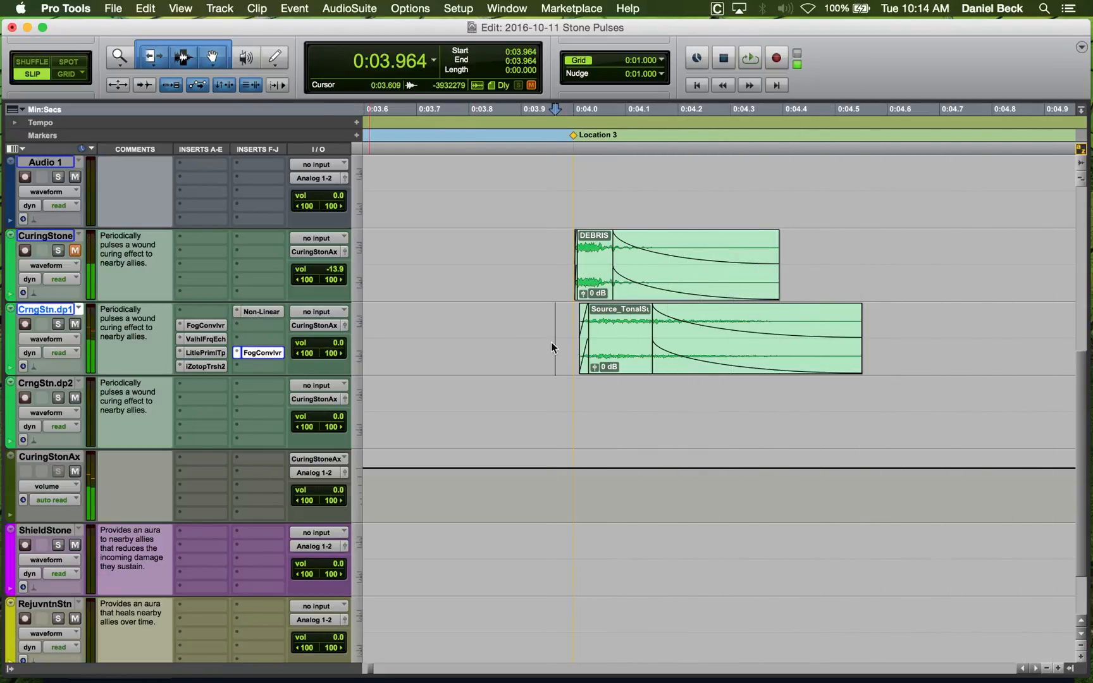
pyautogui.press('space')
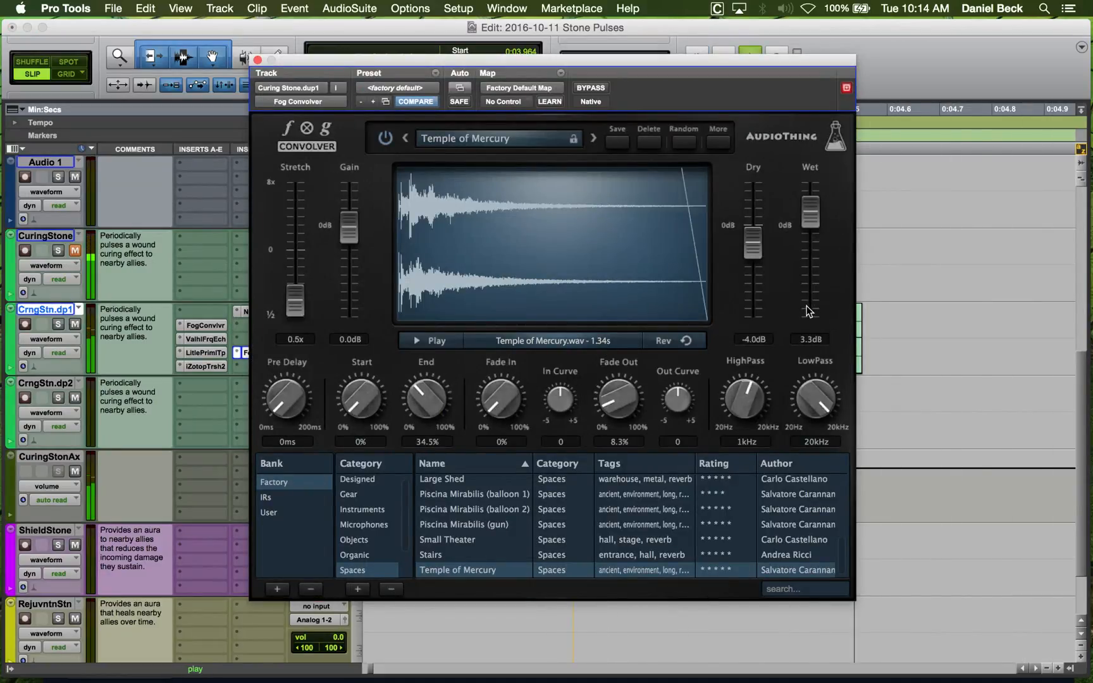
pyautogui.click(59, 324)
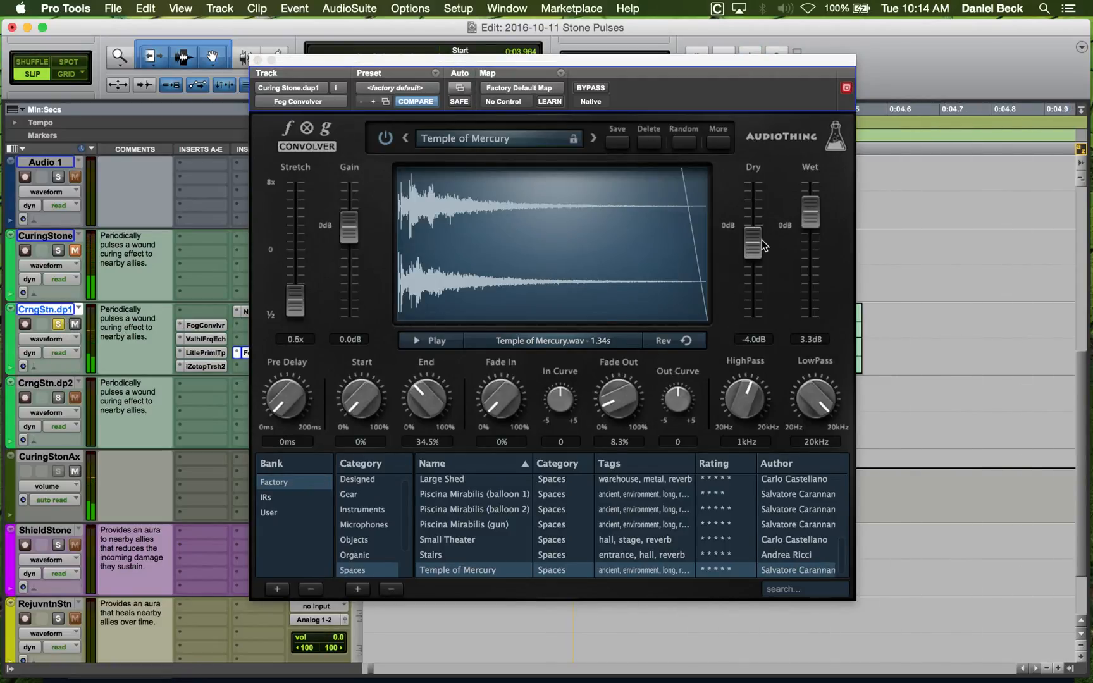
pyautogui.moveTo(761, 241); pyautogui.dragTo(762, 234)
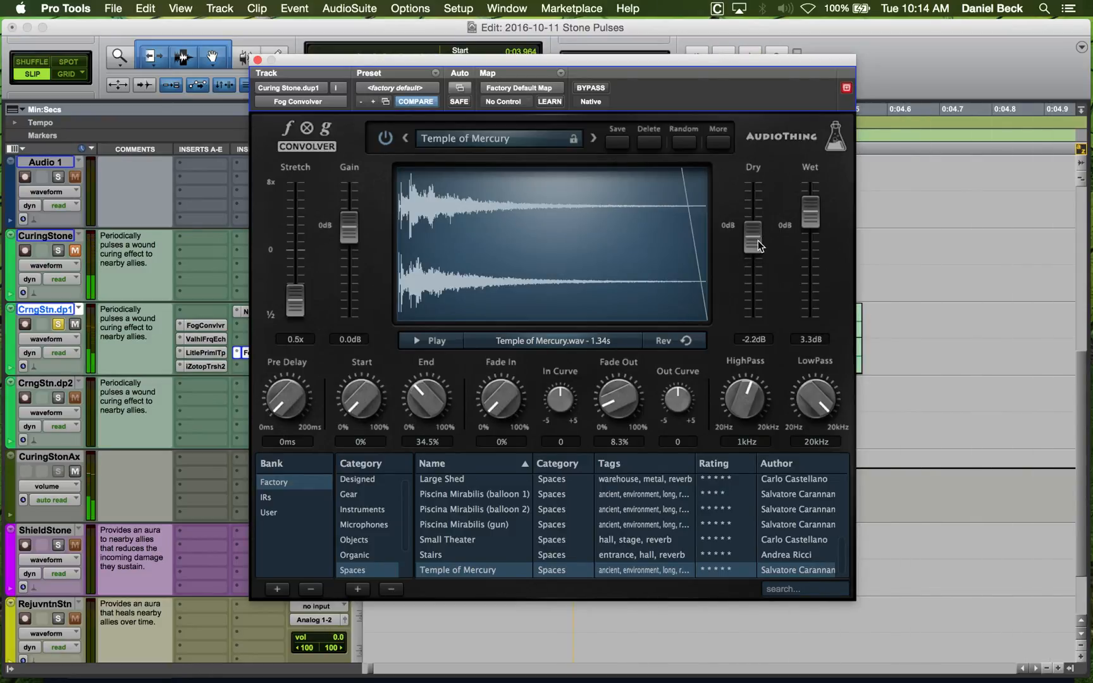
# Compare the pulse with Fog Convolver bypassed and active, and set its End to 35.05%.
pyautogui.click(601, 89)
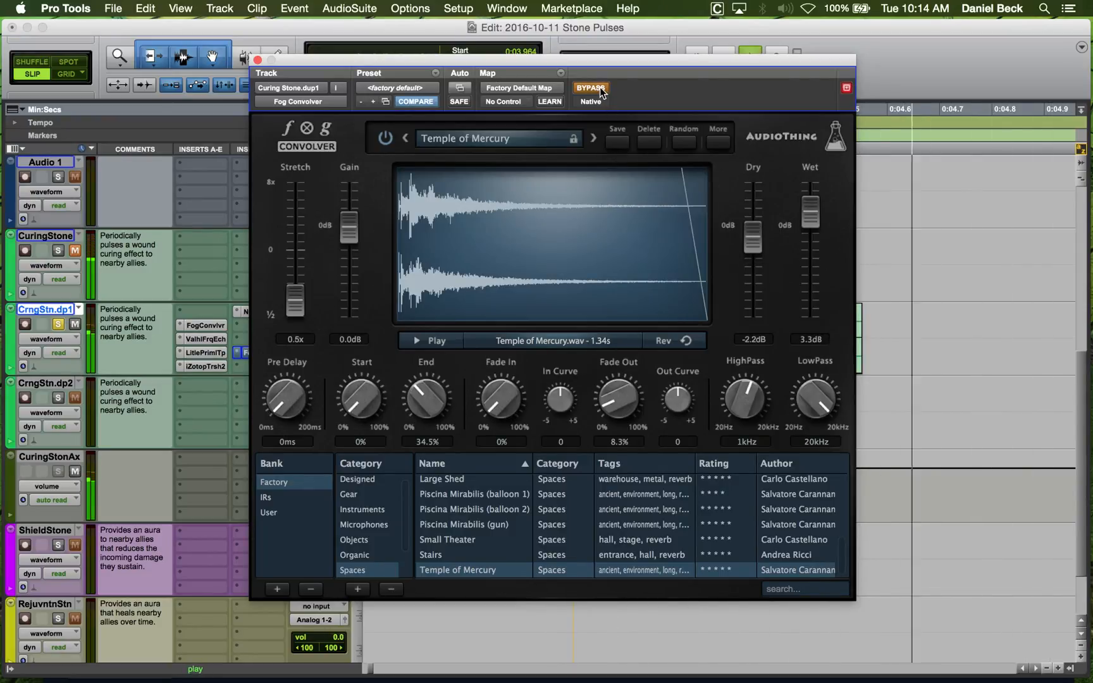
pyautogui.click(601, 88)
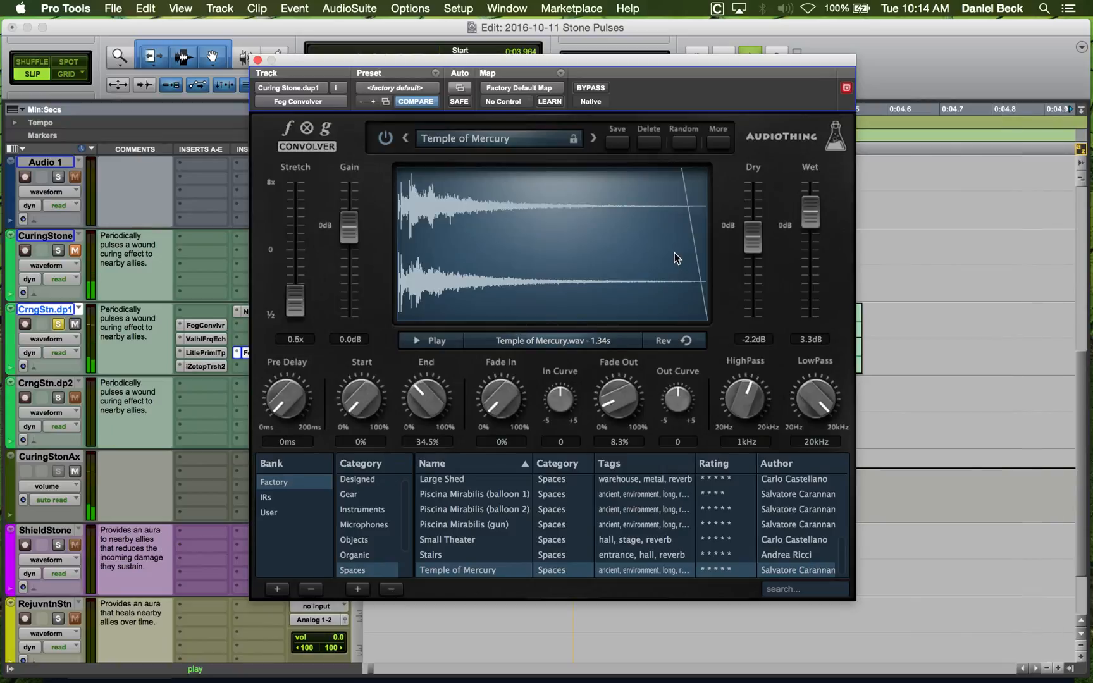
pyautogui.moveTo(433, 396); pyautogui.dragTo(432, 394)
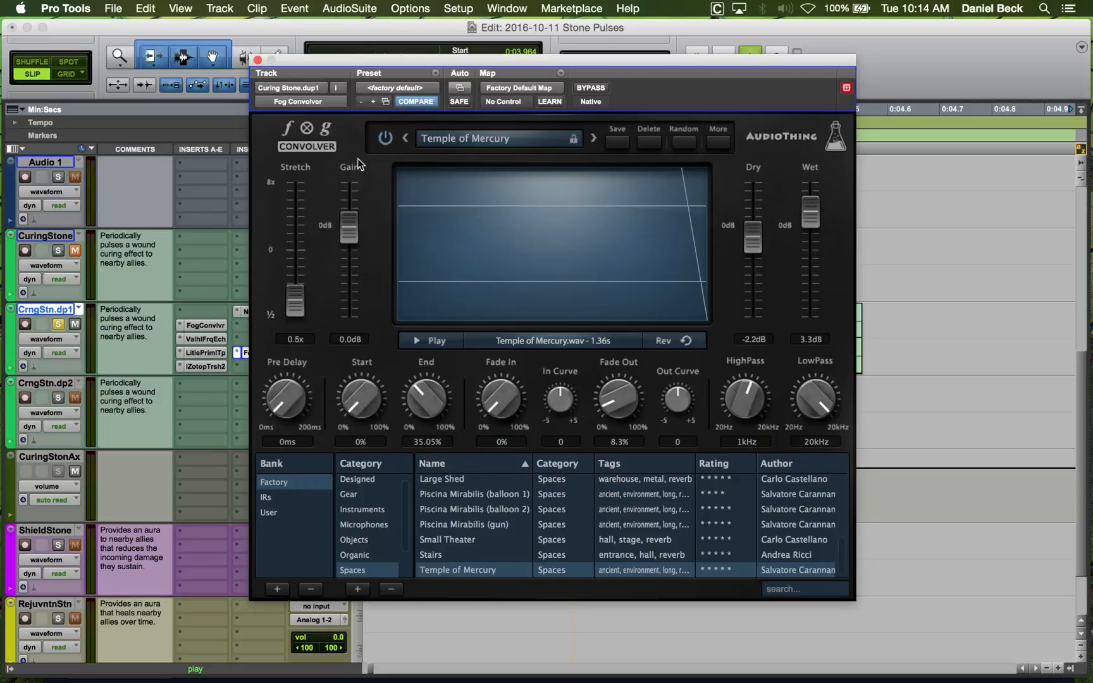
pyautogui.moveTo(348, 66); pyautogui.dragTo(466, 107)
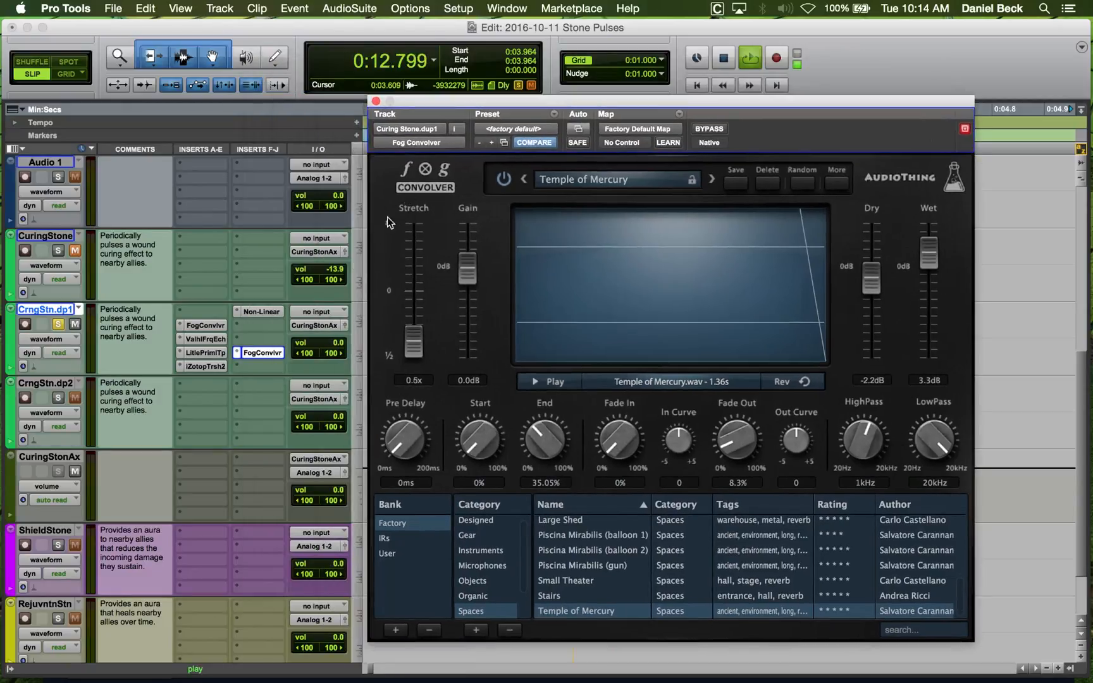
# Make the Fog Convolver in insert I of CrngStn.dp1 inactive, reactivate it, and play the pulse.
pyautogui.keyDown('ctrl'); pyautogui.keyDown('super'); pyautogui.click(256, 353); pyautogui.keyUp('super'); pyautogui.keyUp('ctrl')
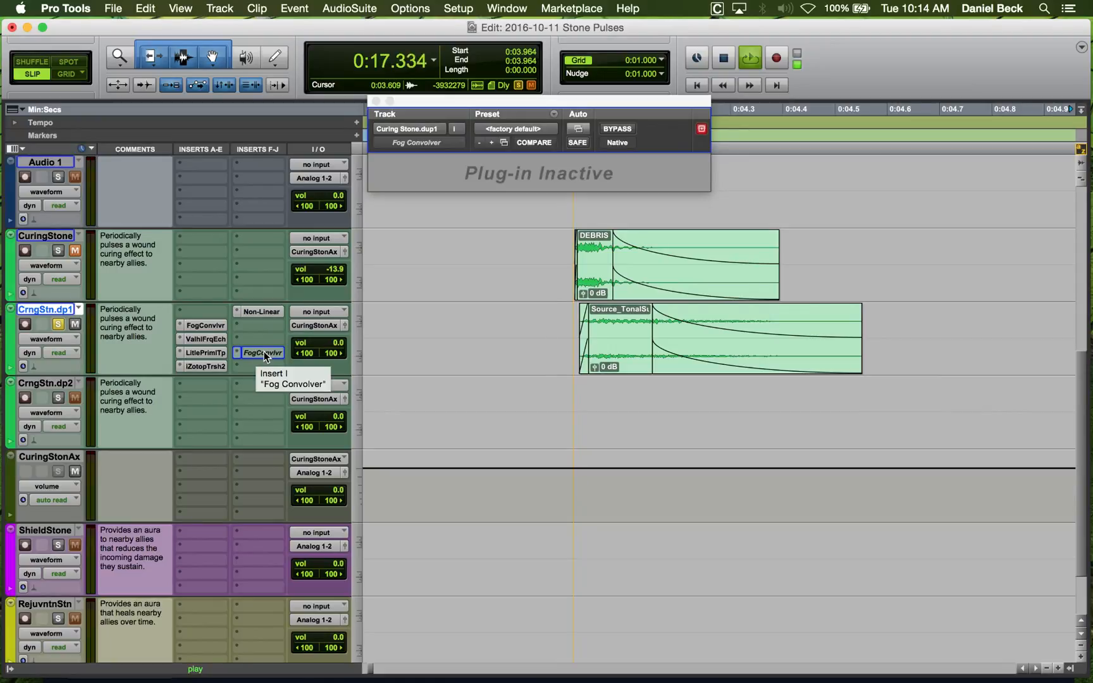
pyautogui.press('space')
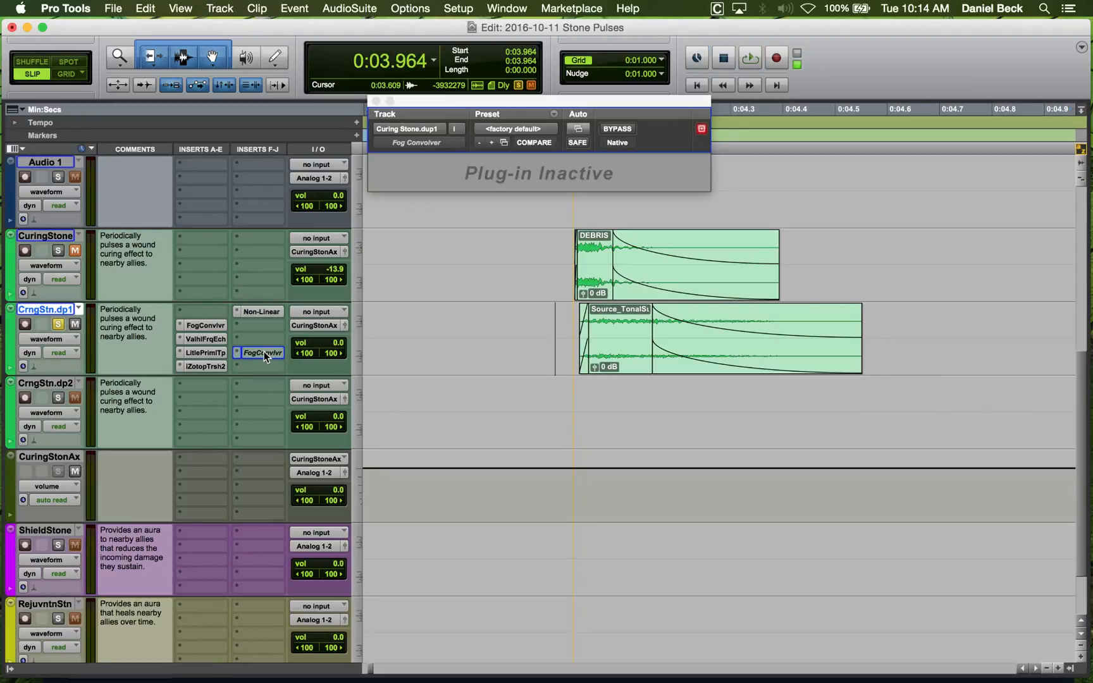
pyautogui.keyDown('ctrl'); pyautogui.keyDown('super'); pyautogui.click(264, 353); pyautogui.keyUp('super'); pyautogui.keyUp('ctrl')
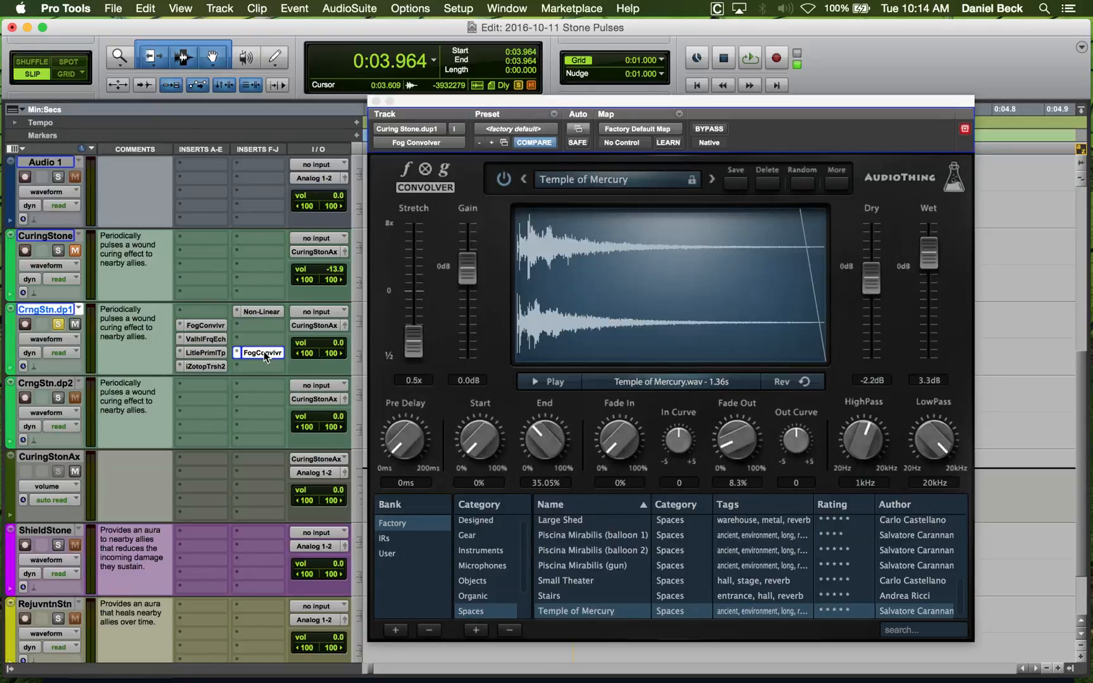
pyautogui.press('space')
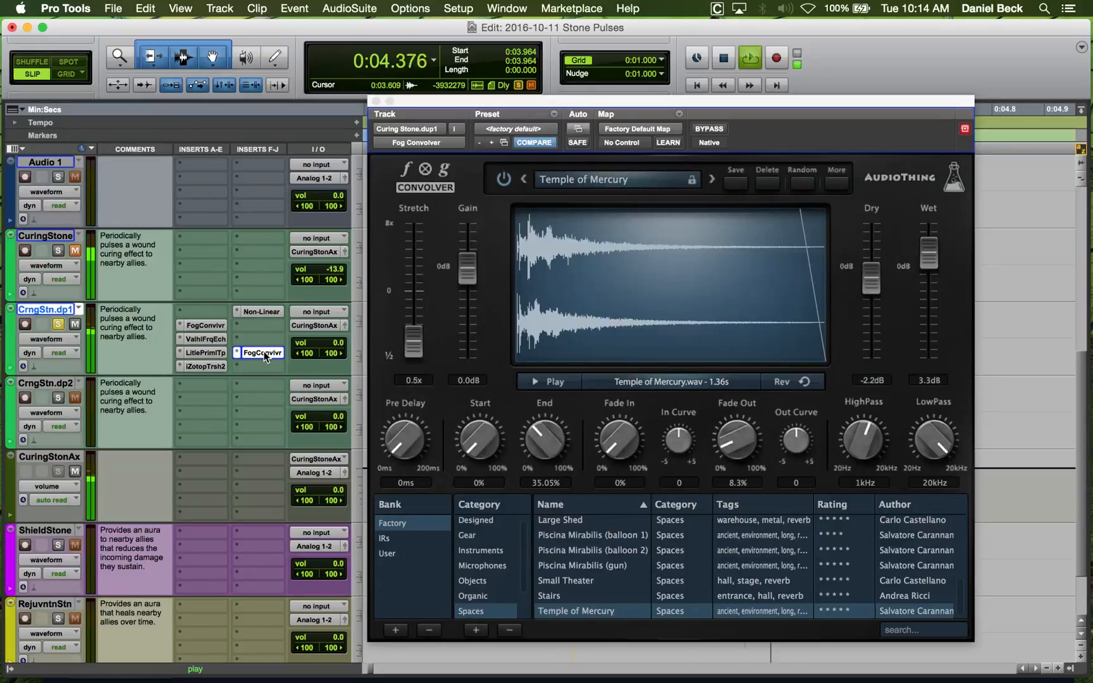
# Close the Fog Convolver window and audition the soloed CrngStn.dp1 clip from just before Location 3.
pyautogui.click(376, 101)
pyautogui.click(541, 310)
pyautogui.press('space')
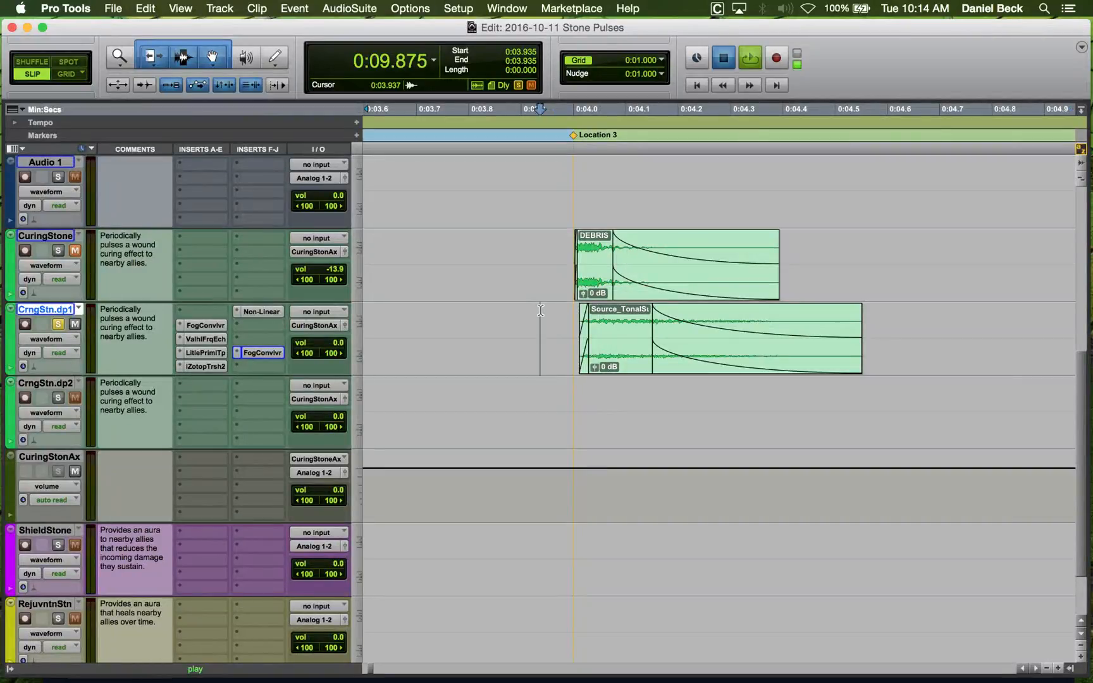
pyautogui.press('space')
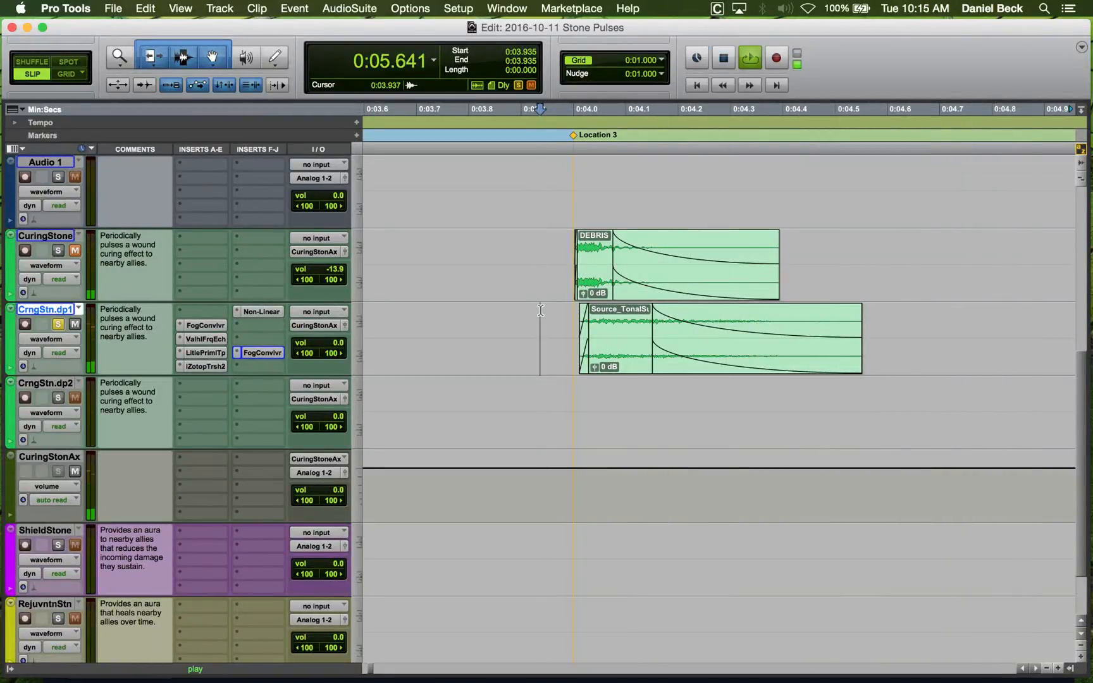
pyautogui.press('space')
# Unsolo CrngStn.dp1, unmute CuringStone, and audition both layers together from just before Location 3.
pyautogui.click(541, 312)
pyautogui.hotkey('shift', 's')
pyautogui.press('space')
pyautogui.press('space')
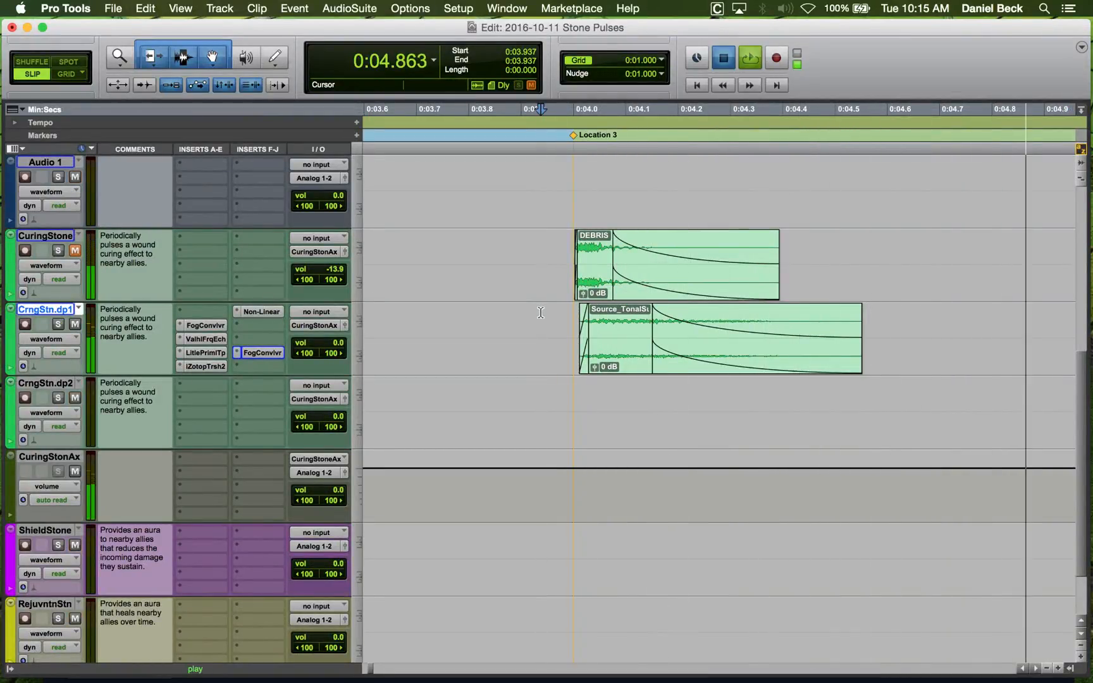
pyautogui.press('space')
pyautogui.press('space')
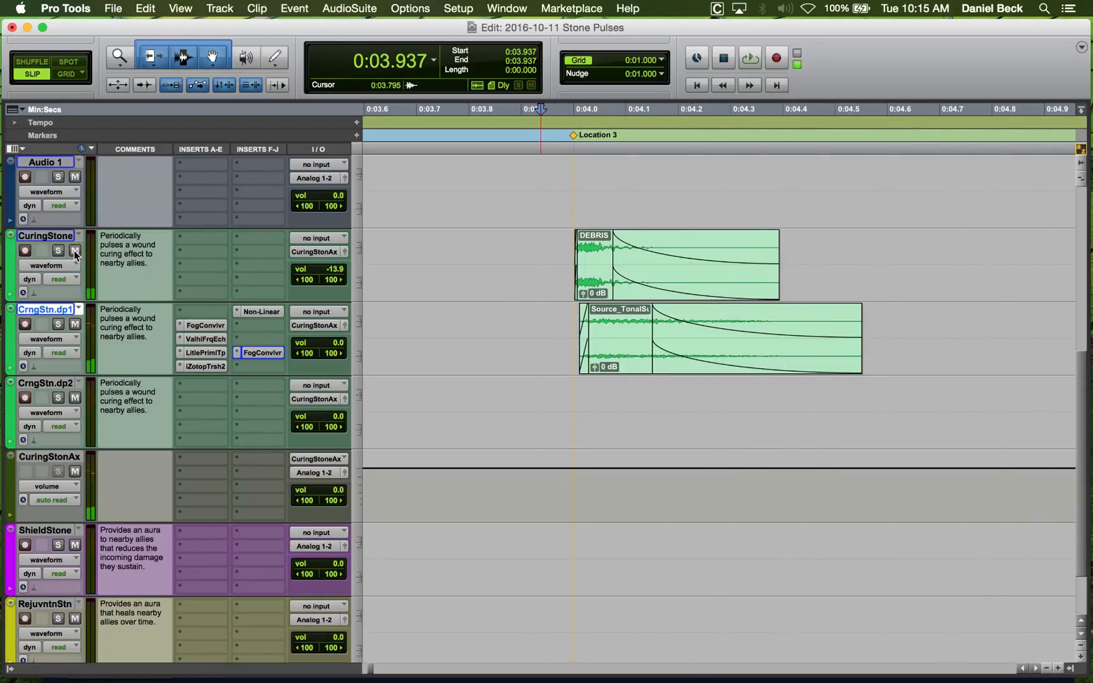
pyautogui.press('space')
pyautogui.press('space')
# Delete the DEBRIS clip at Location 3 from the CuringStone track.
pyautogui.click(595, 280)
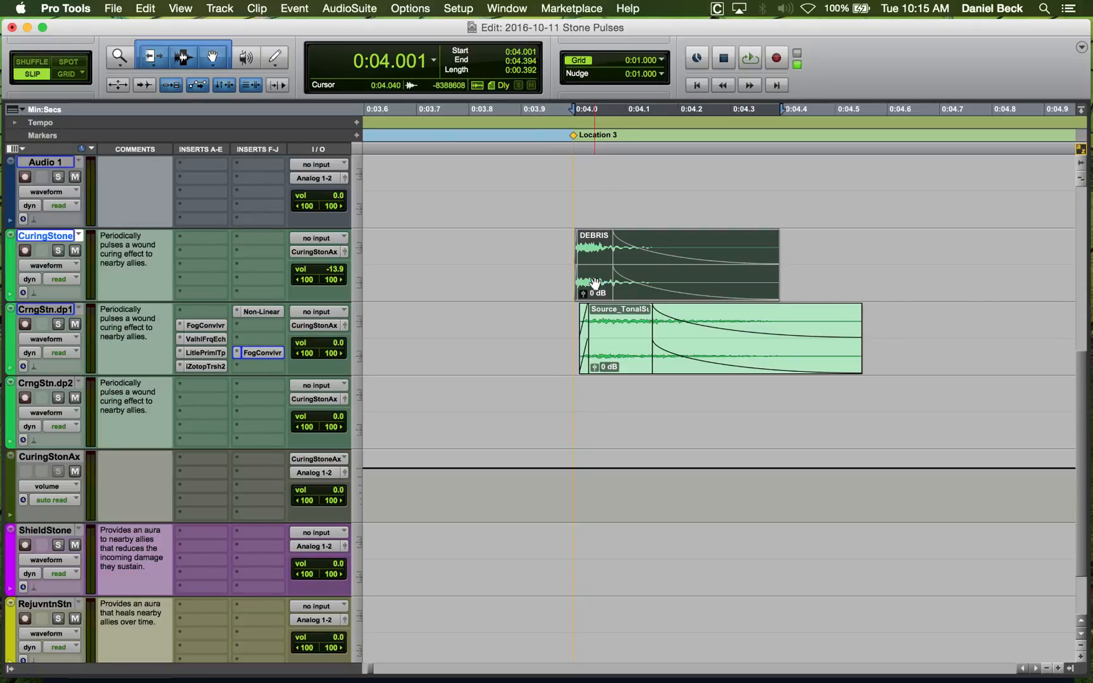
pyautogui.press('Delete')
pyautogui.click(570, 247)
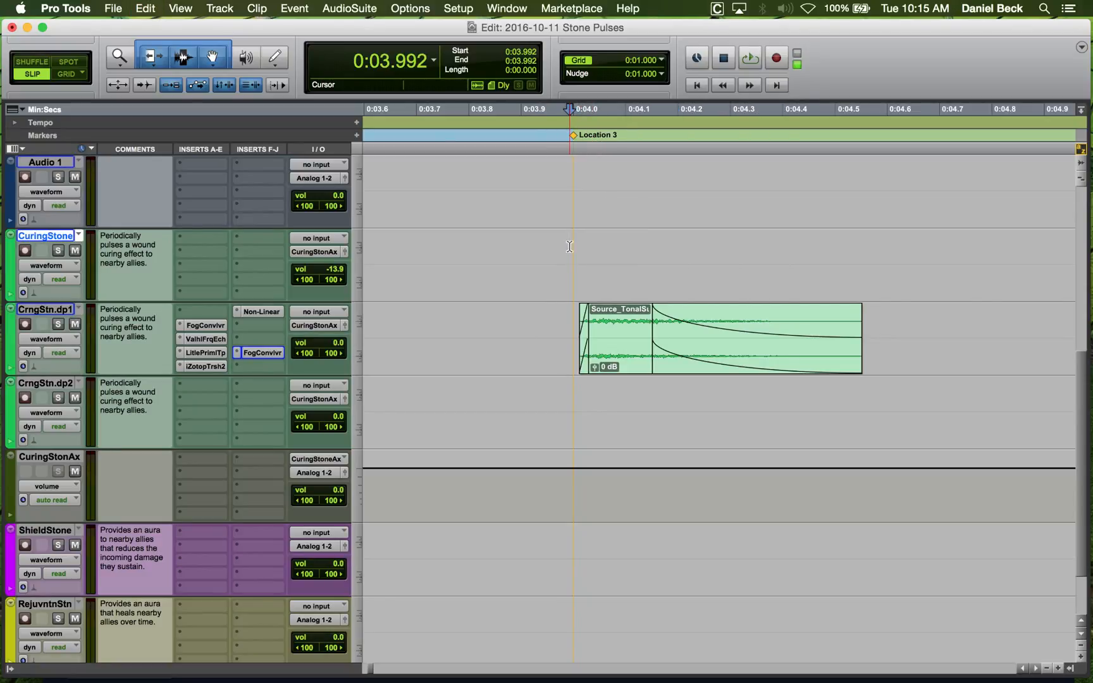
# Examine the Source section and the Life Stone tracks for clips to use in place of the impact.
pyautogui.press('r')
pyautogui.press('r')
pyautogui.press('r')
pyautogui.click(624, 387)
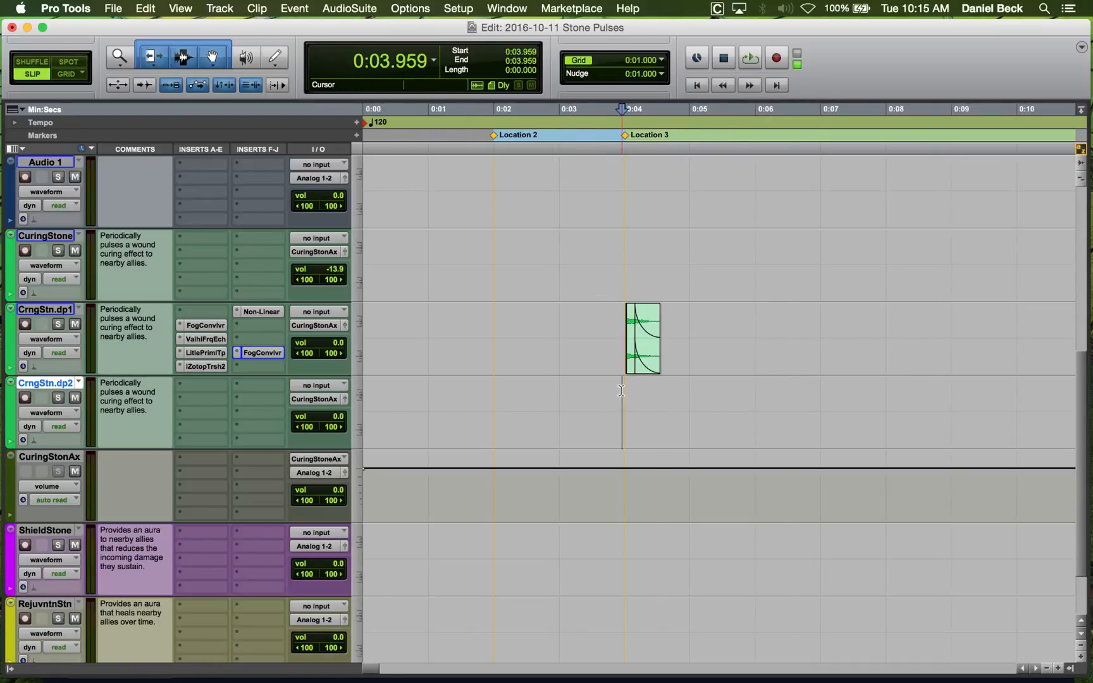
pyautogui.press('r')
pyautogui.press('r')
pyautogui.press('r')
pyautogui.press('r')
pyautogui.press('r')
pyautogui.press('r')
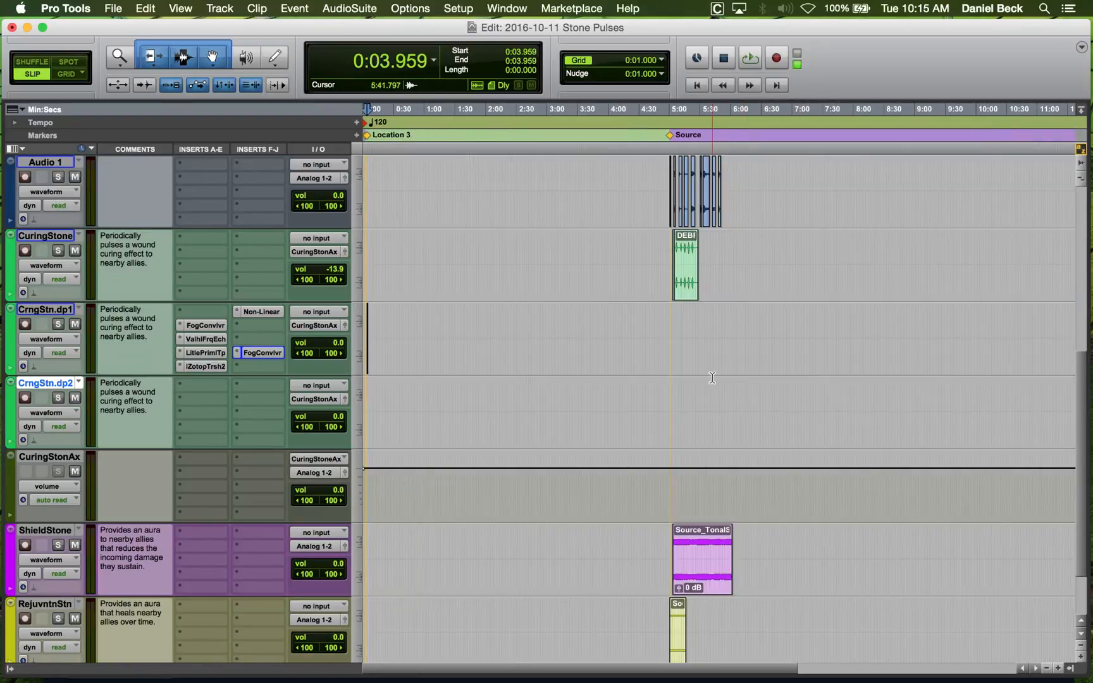
pyautogui.scroll(4, 708, 385)
pyautogui.scroll(-1, 702, 380)
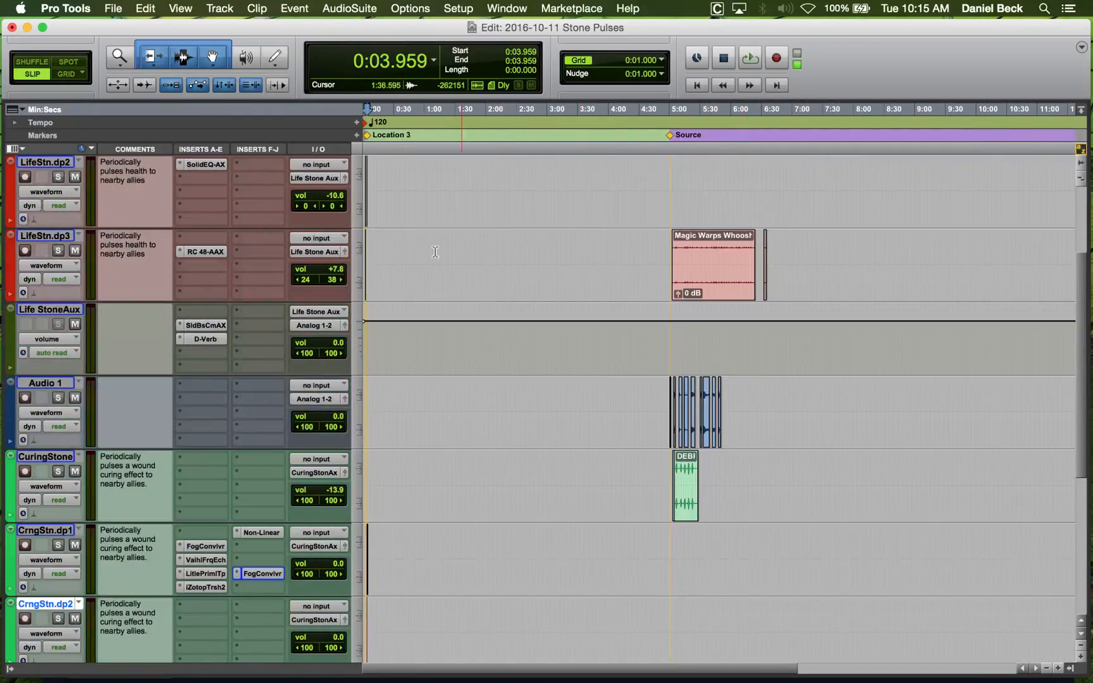
# Examine the LifeStn.dp2 and LifeStn.dp3 clips near the session start, around Location 2 and Location 3.
pyautogui.press('r')
pyautogui.click(370, 244)
pyautogui.press('Return')
pyautogui.press('t')
pyautogui.press('t')
pyautogui.press('t')
pyautogui.press('t')
pyautogui.press('t')
pyautogui.press('t')
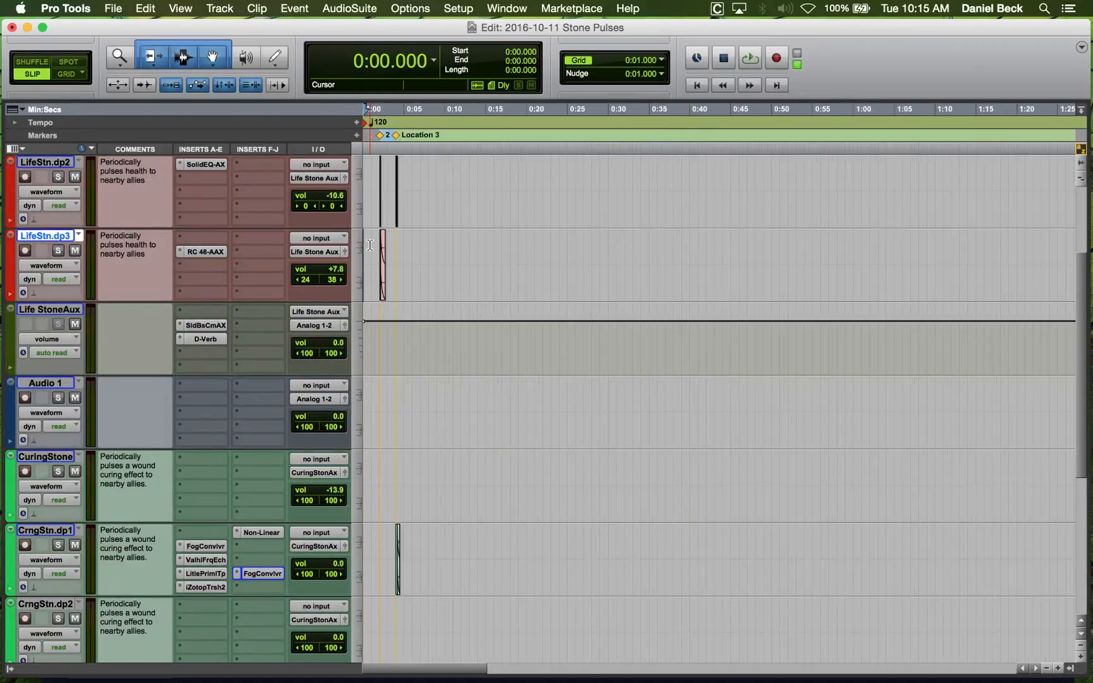
pyautogui.click(495, 243)
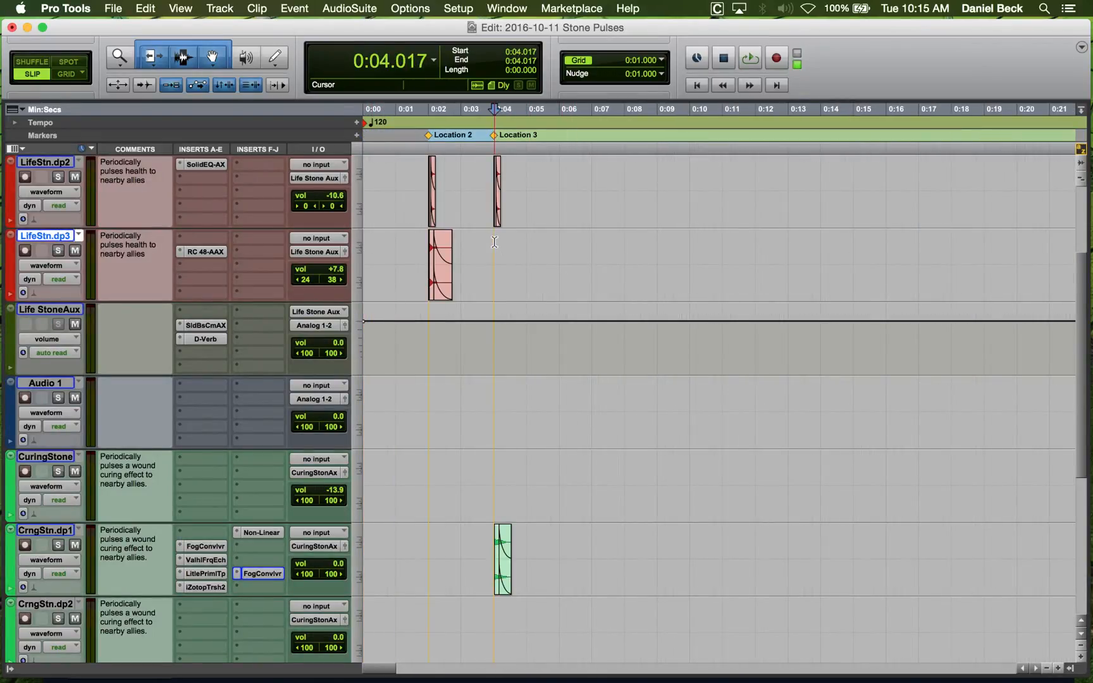
pyautogui.click(490, 241)
pyautogui.press('t')
pyautogui.press('t')
pyautogui.press('t')
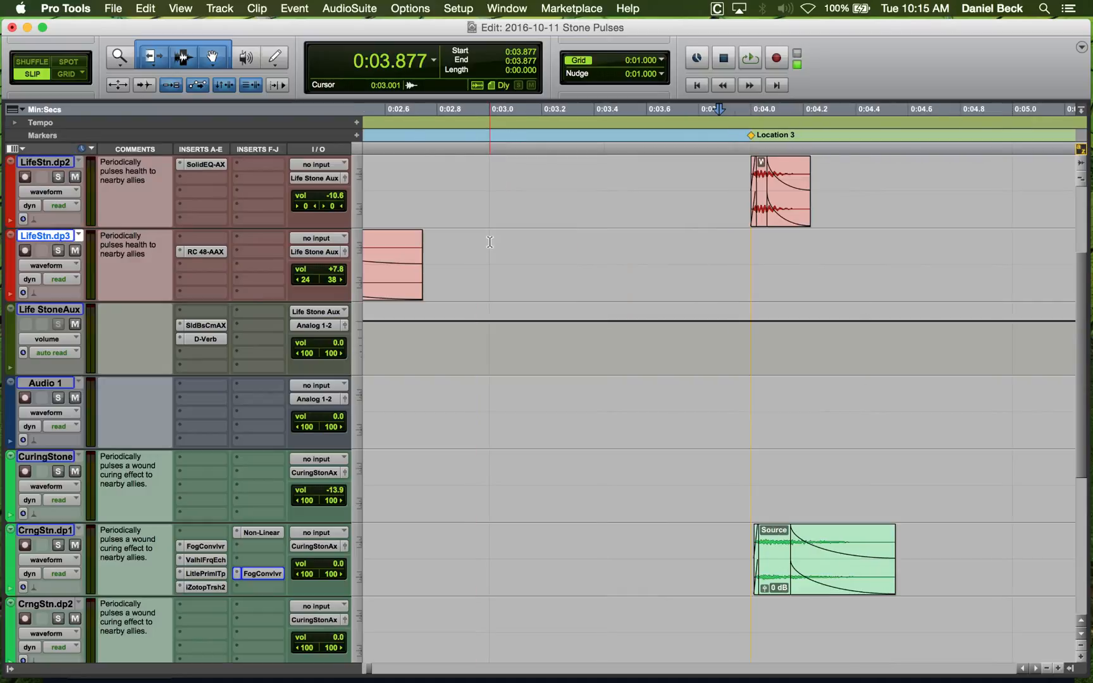
pyautogui.press('r')
# Solo LifeStn.dp2 and audition its short clip at Location 2.
pyautogui.click(462, 180)
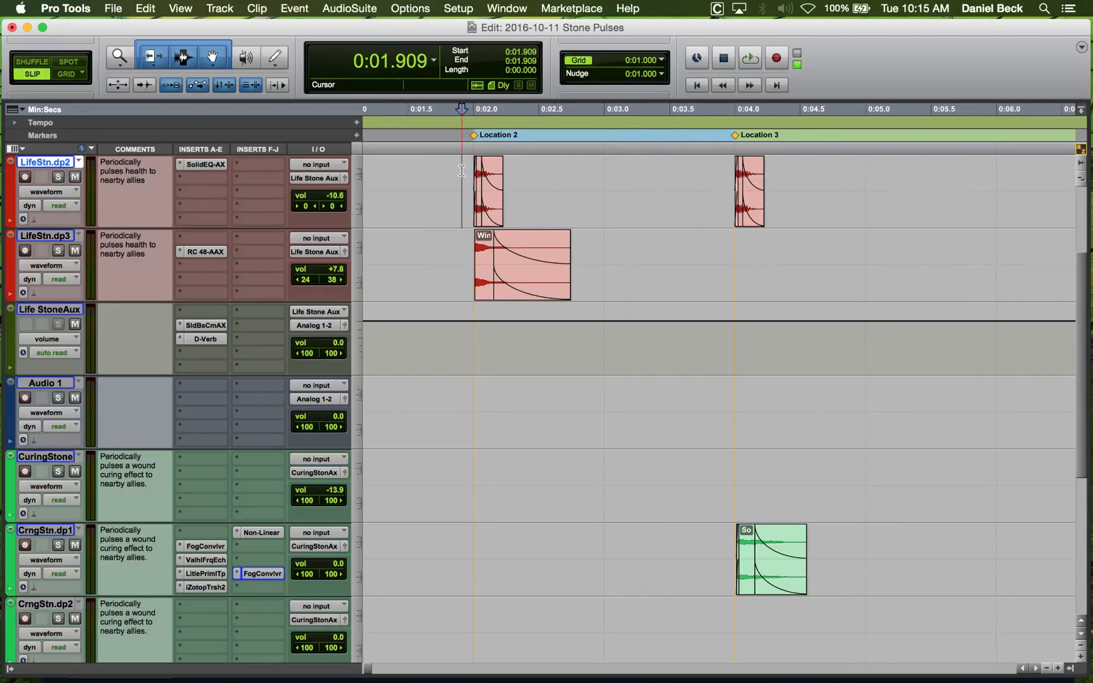
pyautogui.hotkey('shift', 's')
pyautogui.press('space')
pyautogui.press('t')
pyautogui.press('t')
pyautogui.press('space')
# Solo LifeStn.dp1 in place of LifeStn.dp2 and audition its Magic Warps Whoosh clip at Location 2.
pyautogui.click(759, 252)
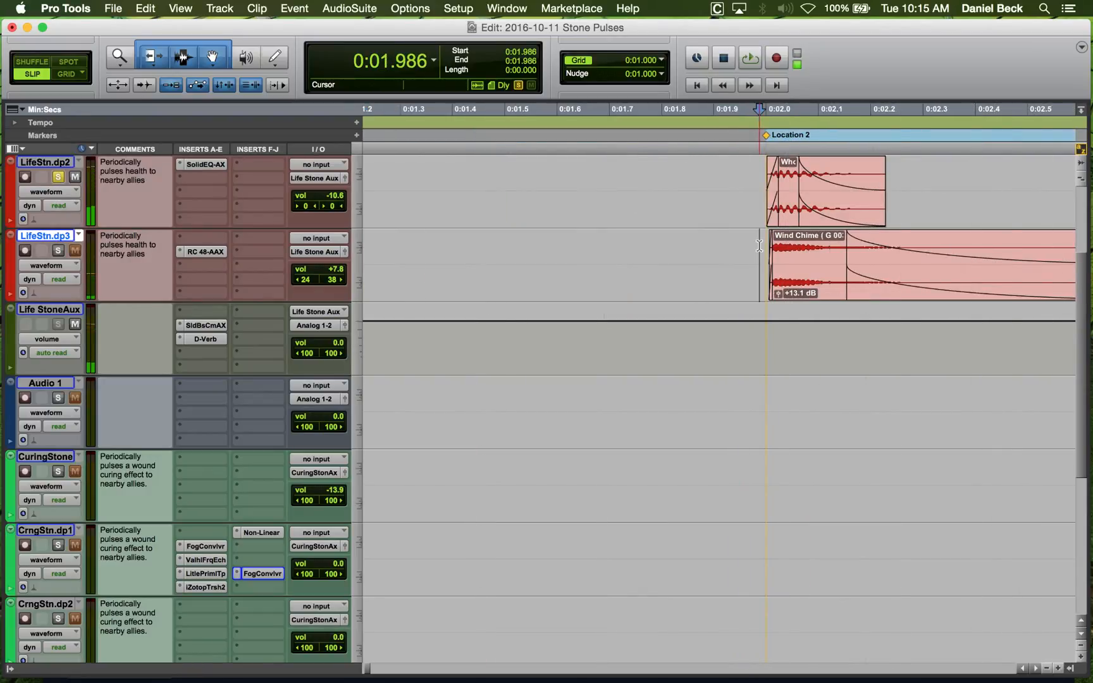
pyautogui.scroll(2, 759, 253)
pyautogui.click(756, 248)
pyautogui.hotkey('shift', 's')
pyautogui.press('space')
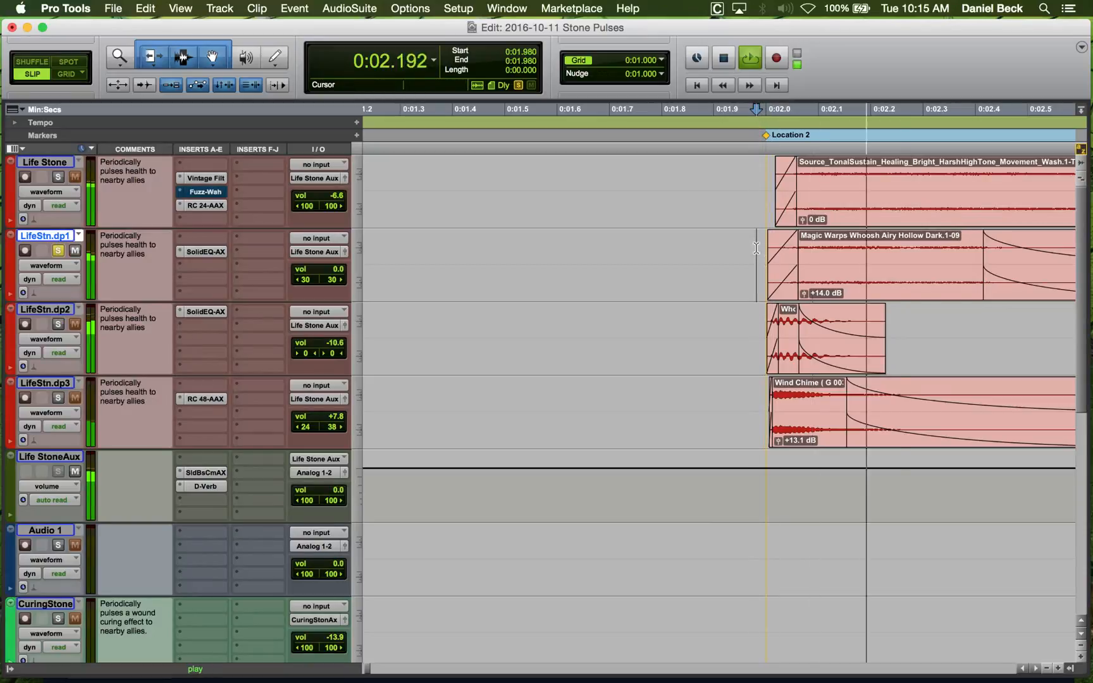
pyautogui.press('r')
pyautogui.press('r')
pyautogui.press('r')
pyautogui.press('space')
# Audition the Magic Warps Whoosh source clip on LifeStn.dp1 from about 5:31 and 5:33.
pyautogui.click(510, 286)
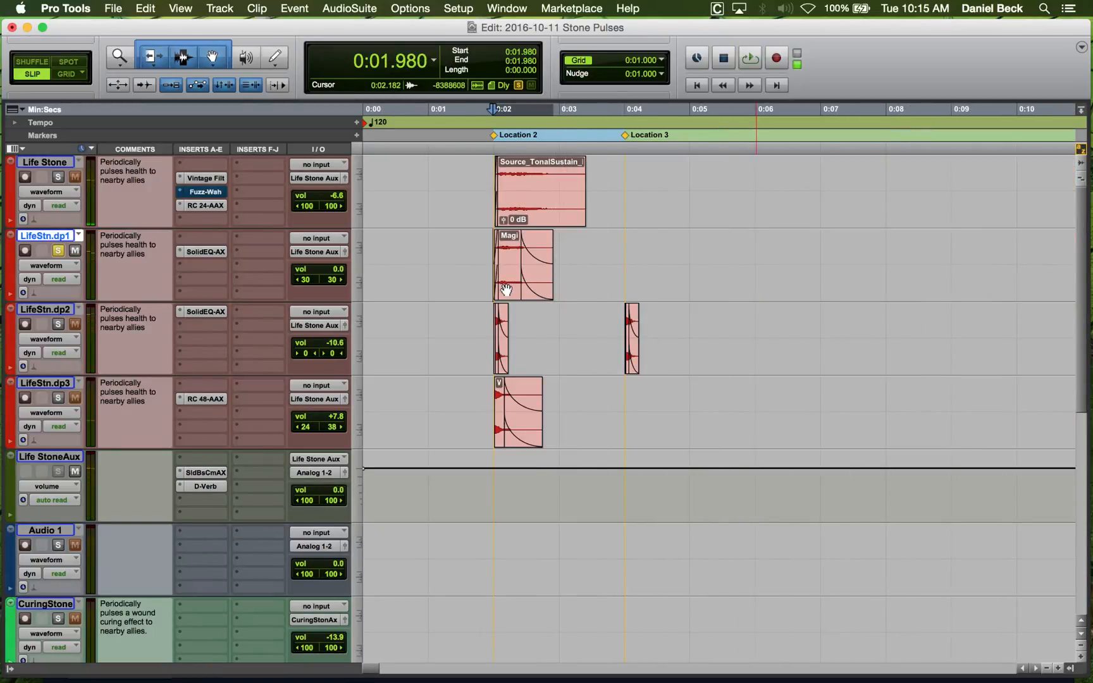
pyautogui.press('r')
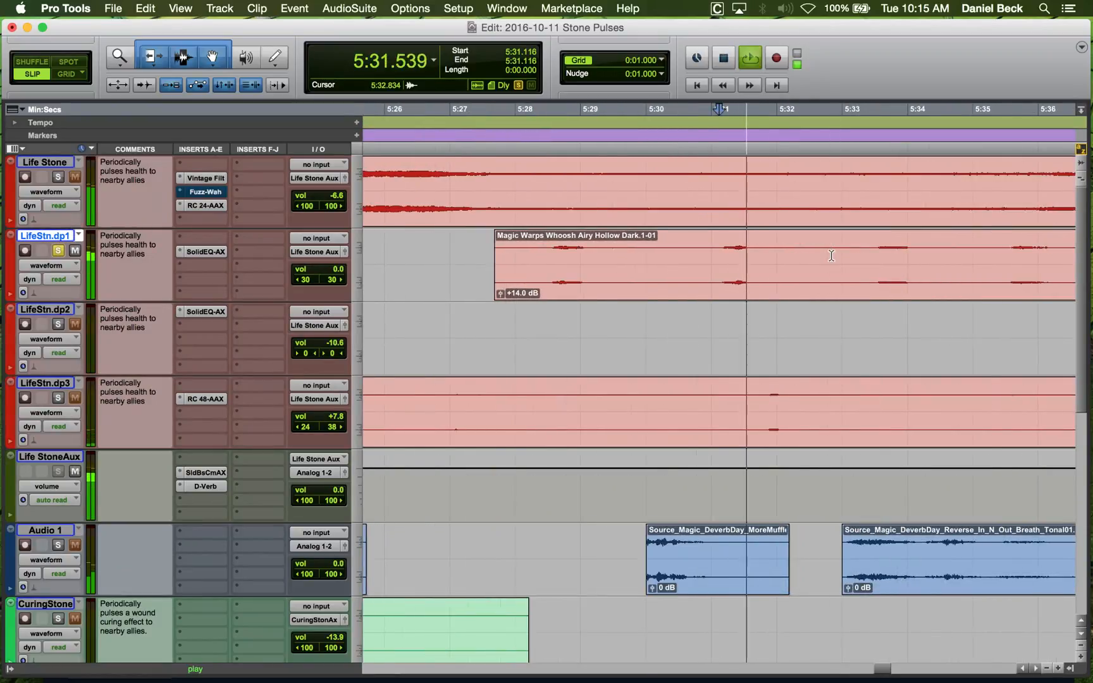
pyautogui.press('space')
pyautogui.click(868, 253)
pyautogui.press('space')
pyautogui.press('r')
pyautogui.press('space')
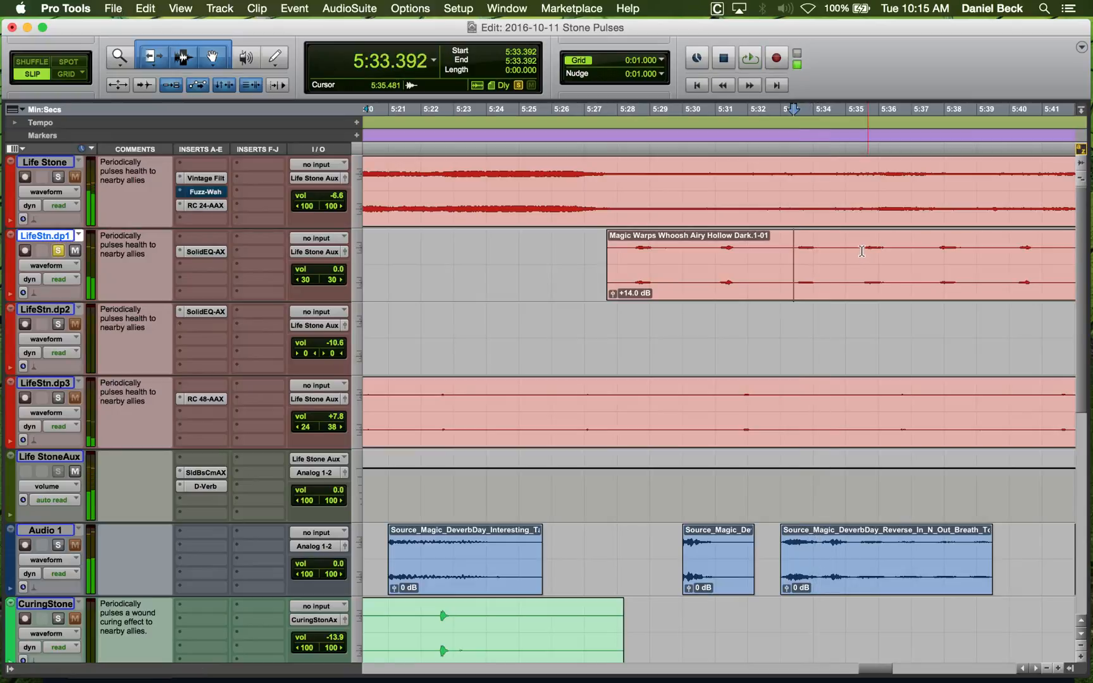
# Audition the next whooshes in the LifeStn.dp1 source clip, from about 5:35 through 5:42.
pyautogui.click(862, 252)
pyautogui.press('t')
pyautogui.press('space')
pyautogui.click(876, 252)
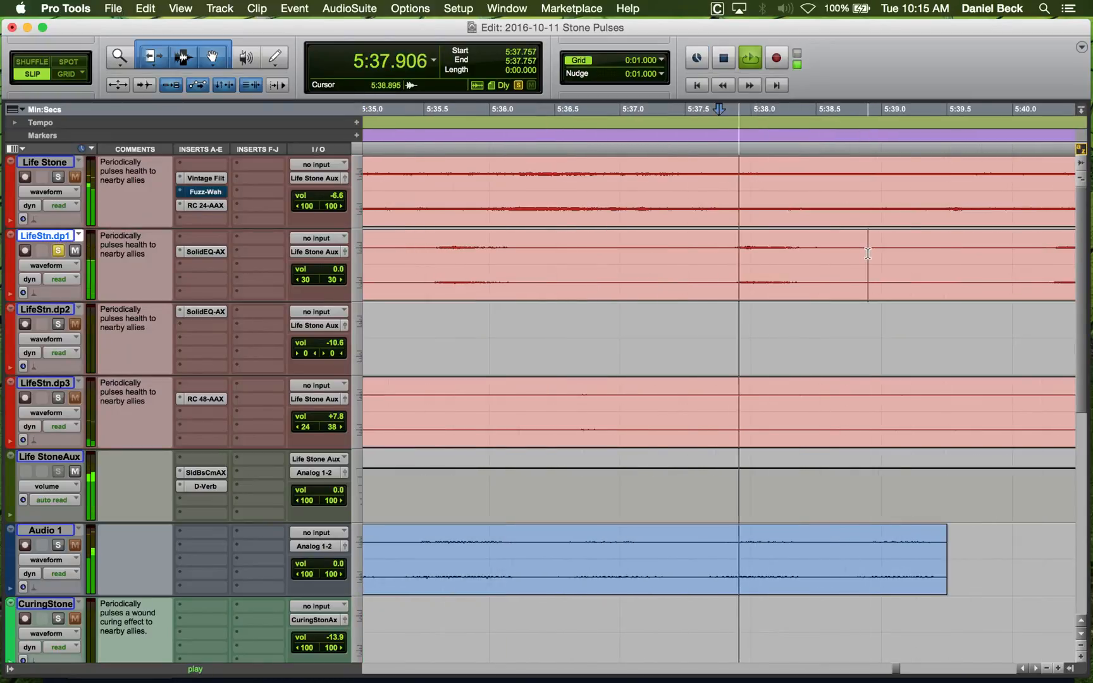
pyautogui.click(873, 253)
pyautogui.press('r')
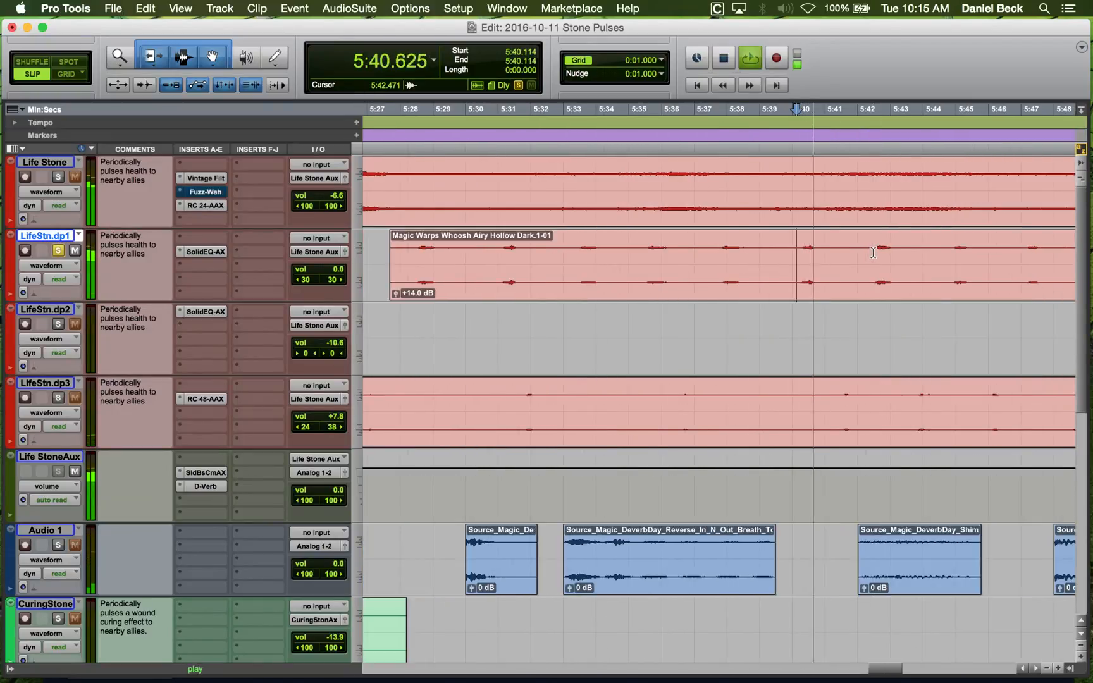
pyautogui.press('t')
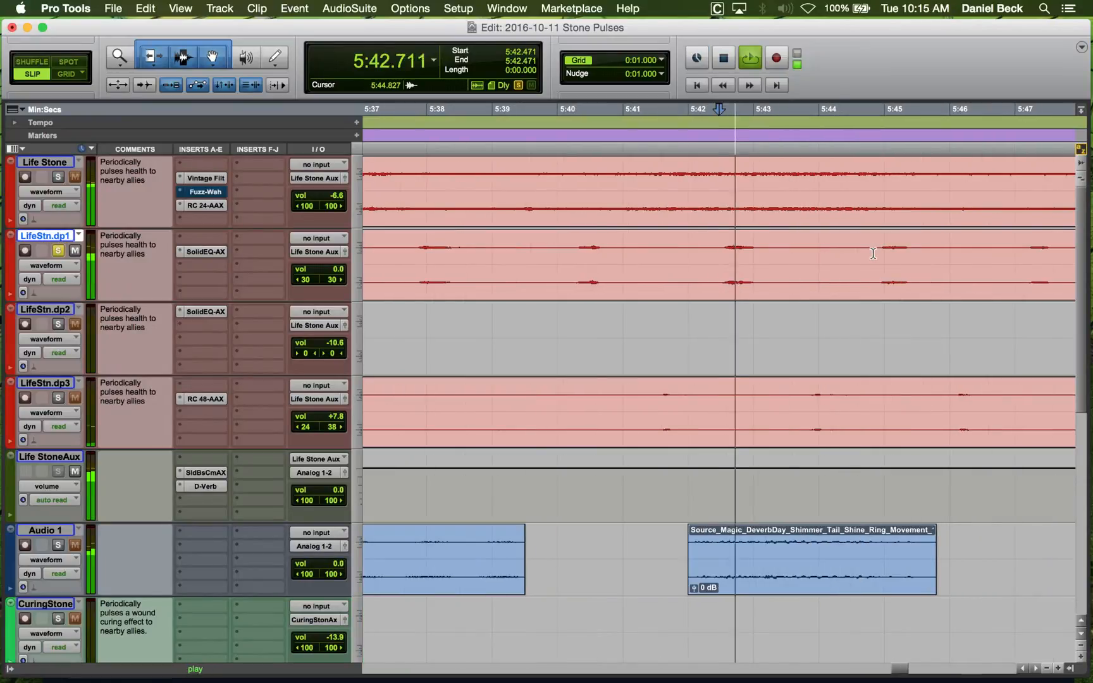
# Audition the LifeStn.dp1 source whoosh that starts at about 5:45.
pyautogui.press('space')
pyautogui.click(868, 256)
pyautogui.press('space')
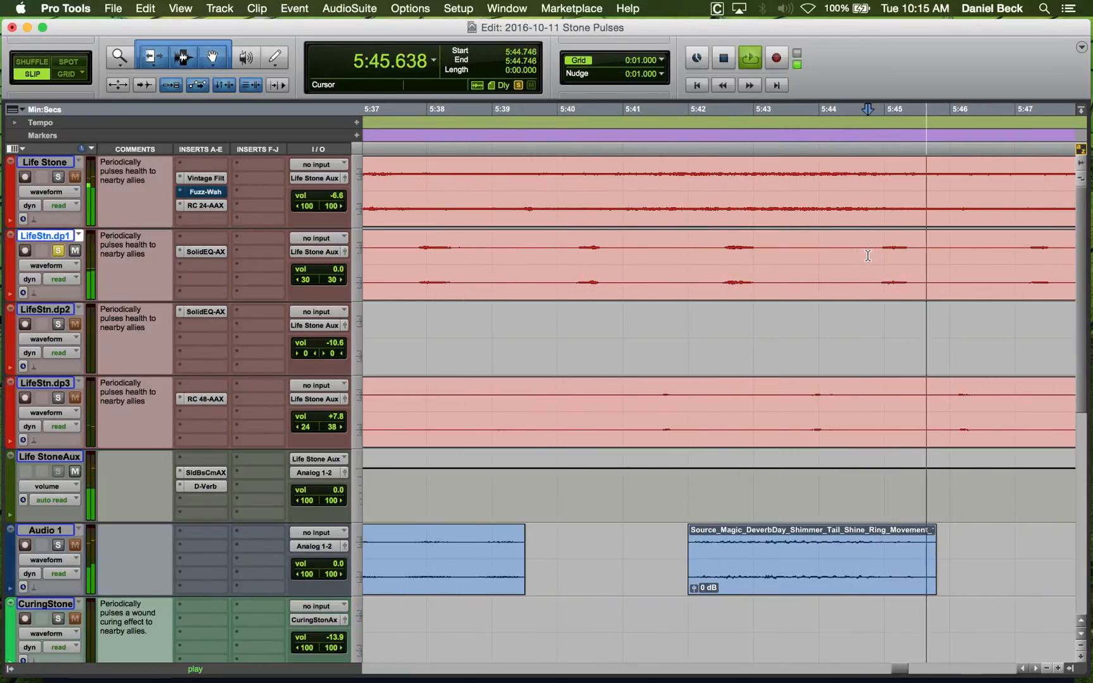
pyautogui.press('r')
pyautogui.press('r')
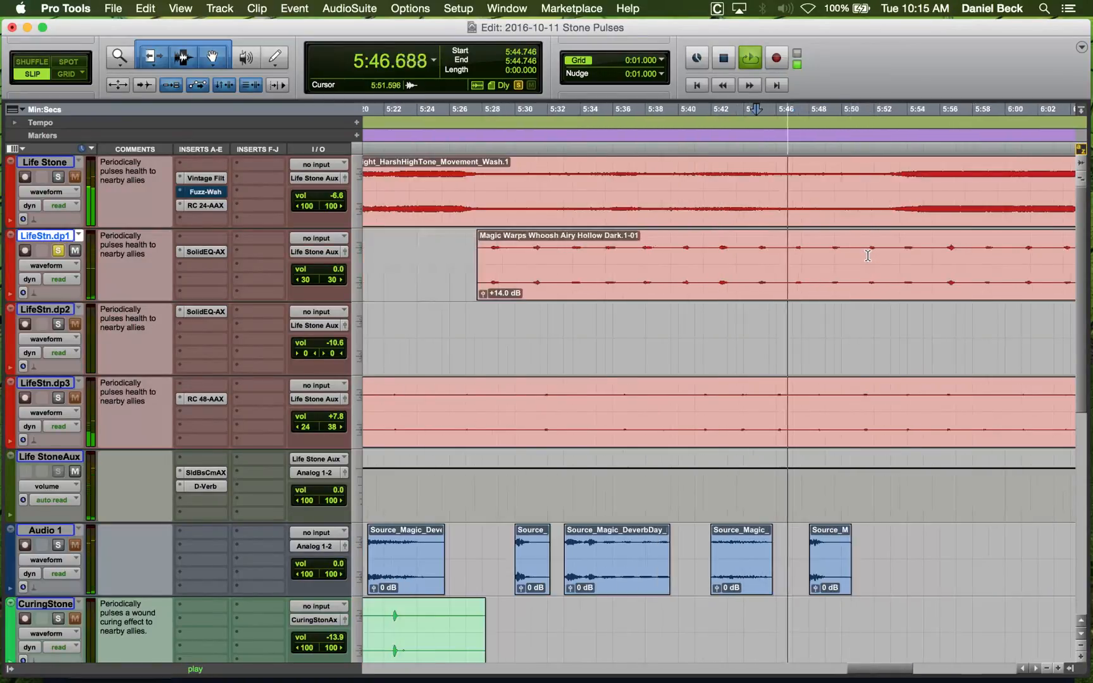
pyautogui.press('space')
# Skip ahead in the LifeStn.dp1 source clip and audition it from about 5:53.
pyautogui.click(827, 255)
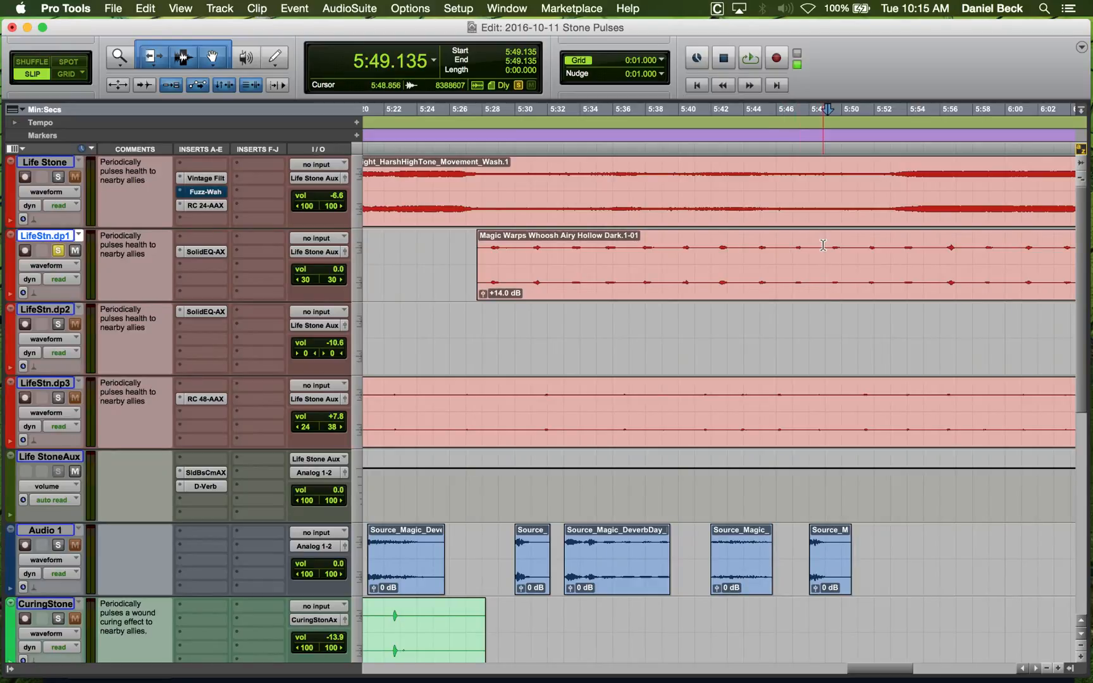
pyautogui.click(865, 249)
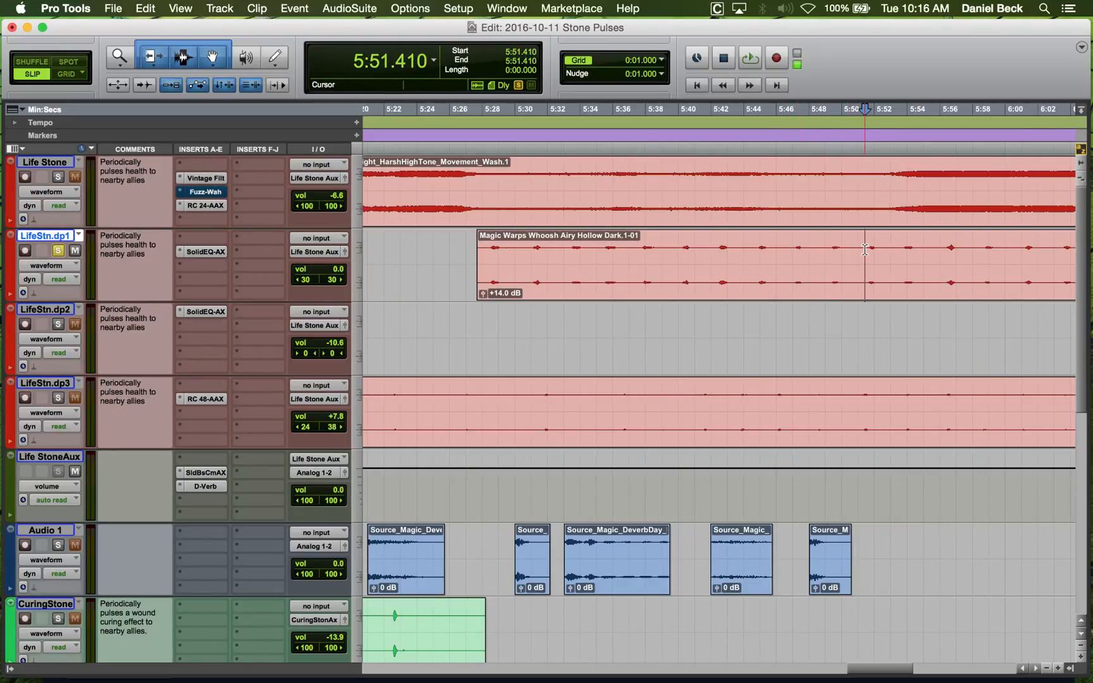
pyautogui.press('super+bracketright')
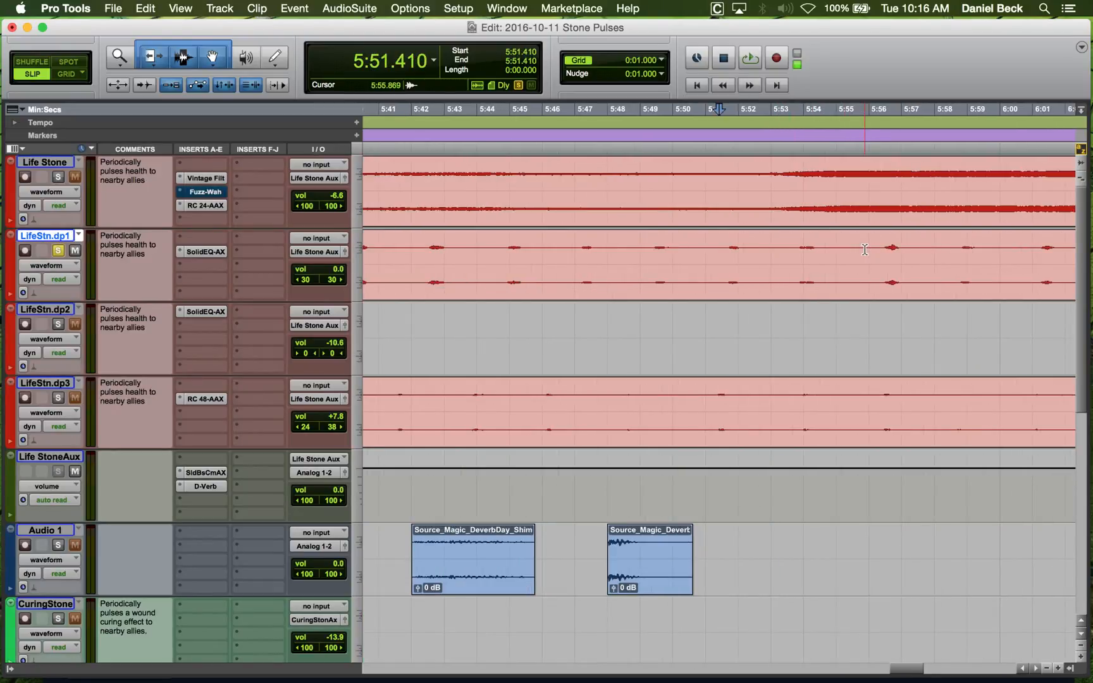
pyautogui.click(783, 248)
pyautogui.press('space')
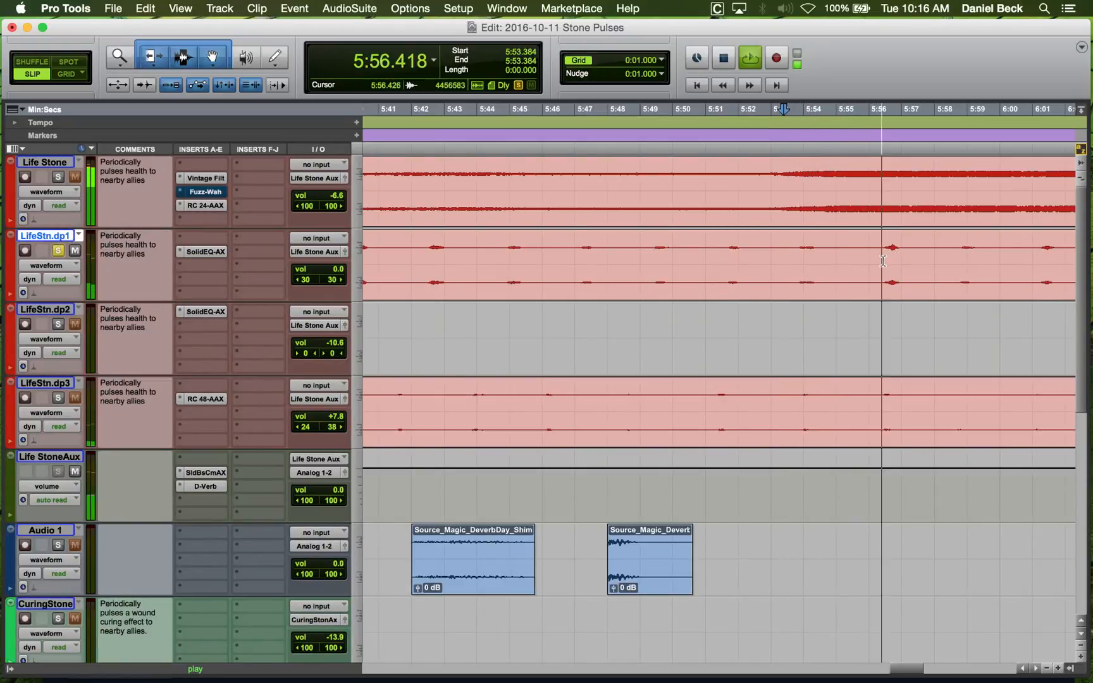
# Audition the individual whoosh pulses along the Magic Warps Whoosh Airy Hollow Dark source clip on LifeStn.dp1, up to about 6:30.
pyautogui.click(954, 252)
pyautogui.press('super+bracketleft')
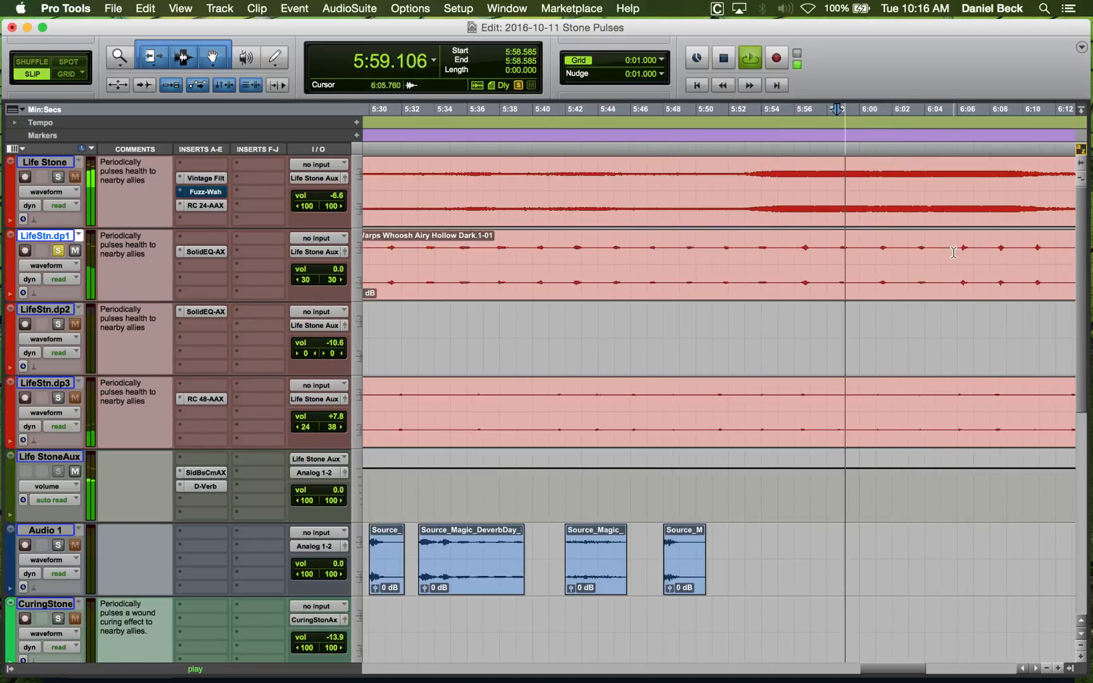
pyautogui.click(873, 256)
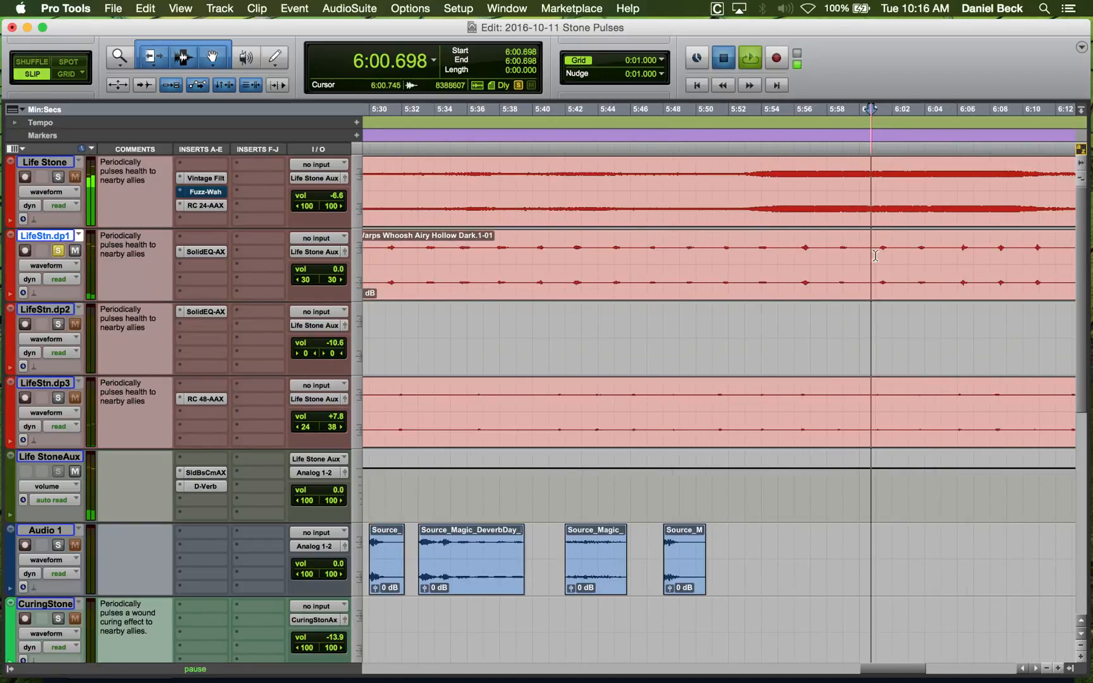
pyautogui.click(916, 257)
pyautogui.press('t')
pyautogui.click(806, 256)
pyautogui.press('t')
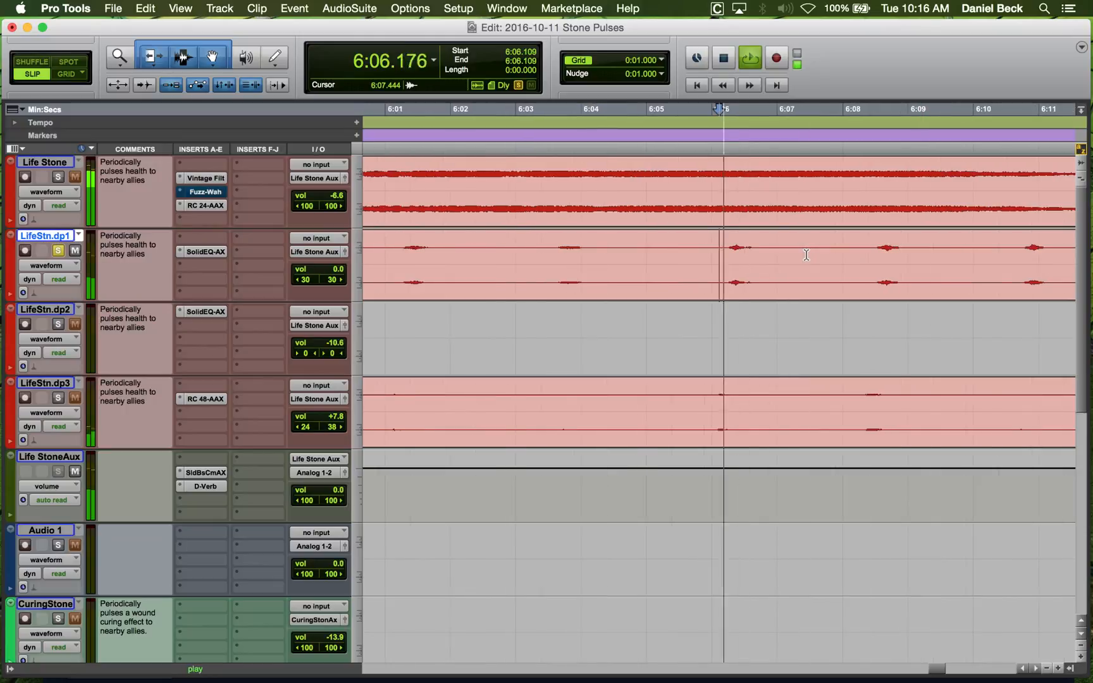
pyautogui.click(877, 253)
pyautogui.press('r')
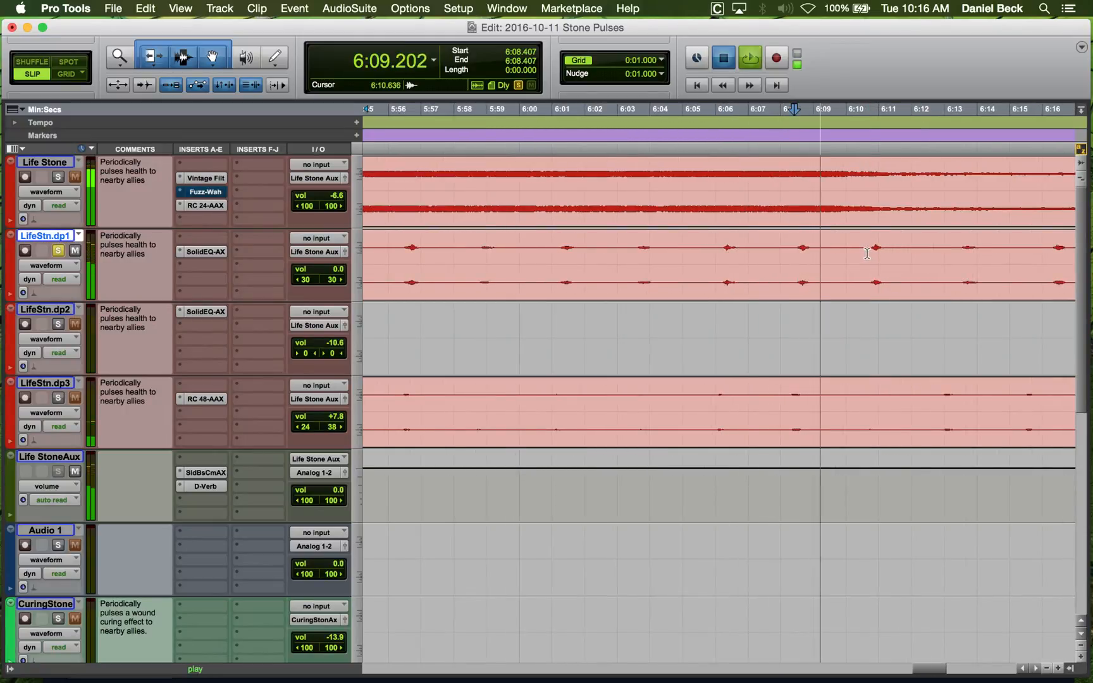
pyautogui.click(867, 254)
pyautogui.click(964, 255)
pyautogui.press('t')
pyautogui.click(878, 255)
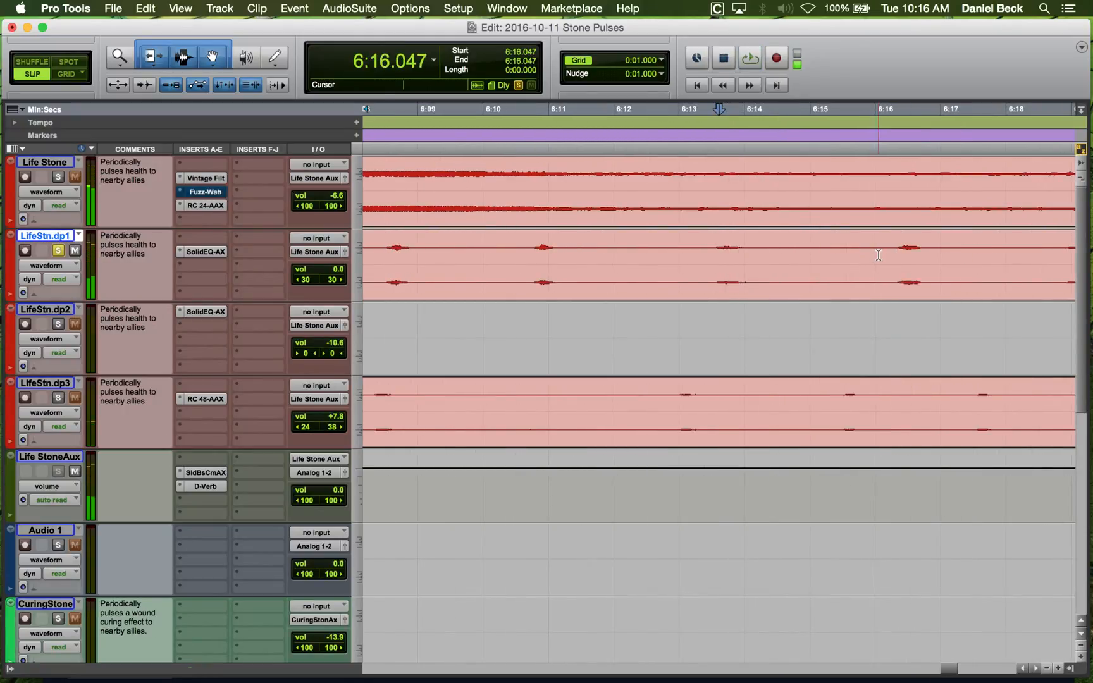
pyautogui.press('r')
pyautogui.click(962, 253)
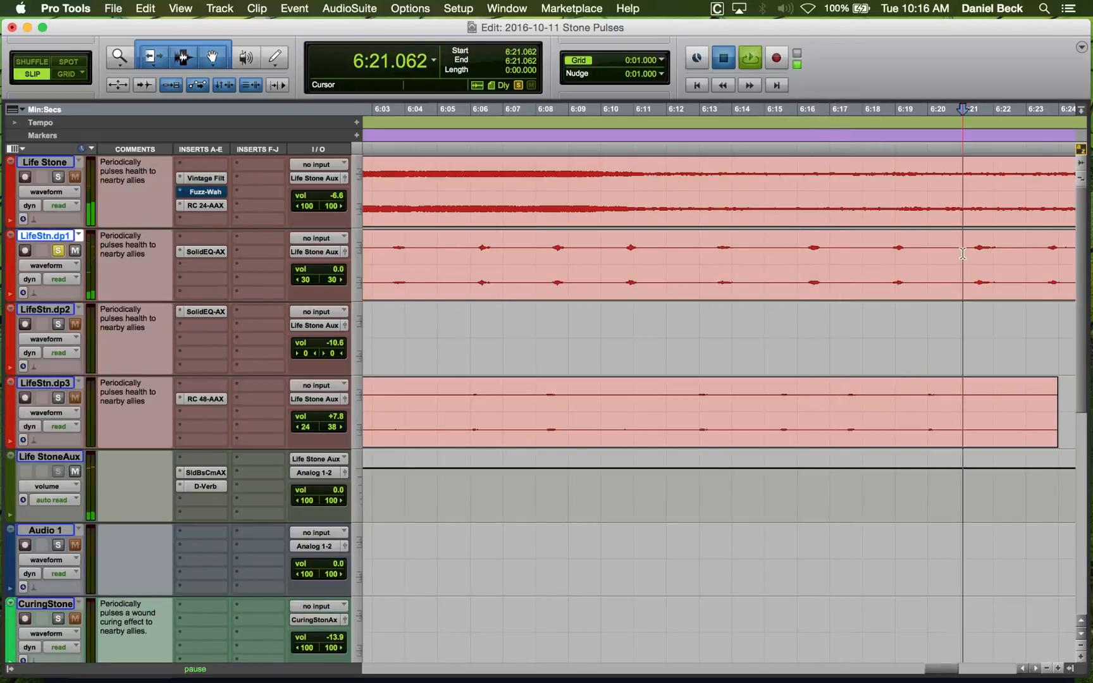
pyautogui.press('t')
pyautogui.press('space')
pyautogui.click(876, 256)
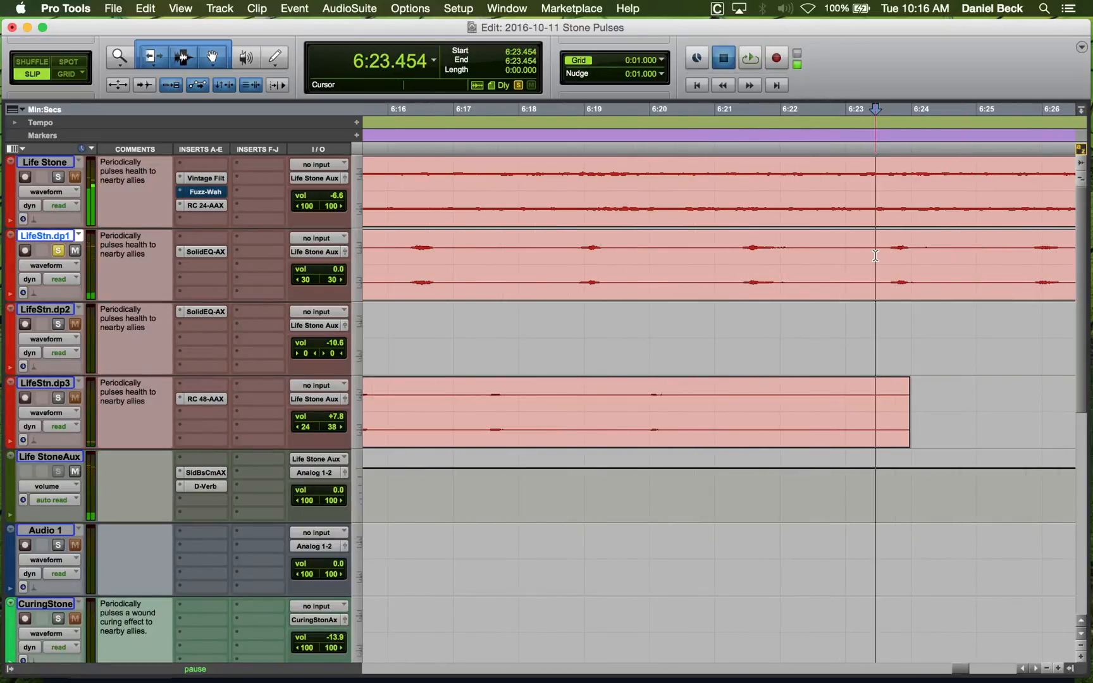
pyautogui.press('space')
pyautogui.click(1020, 255)
pyautogui.press('r')
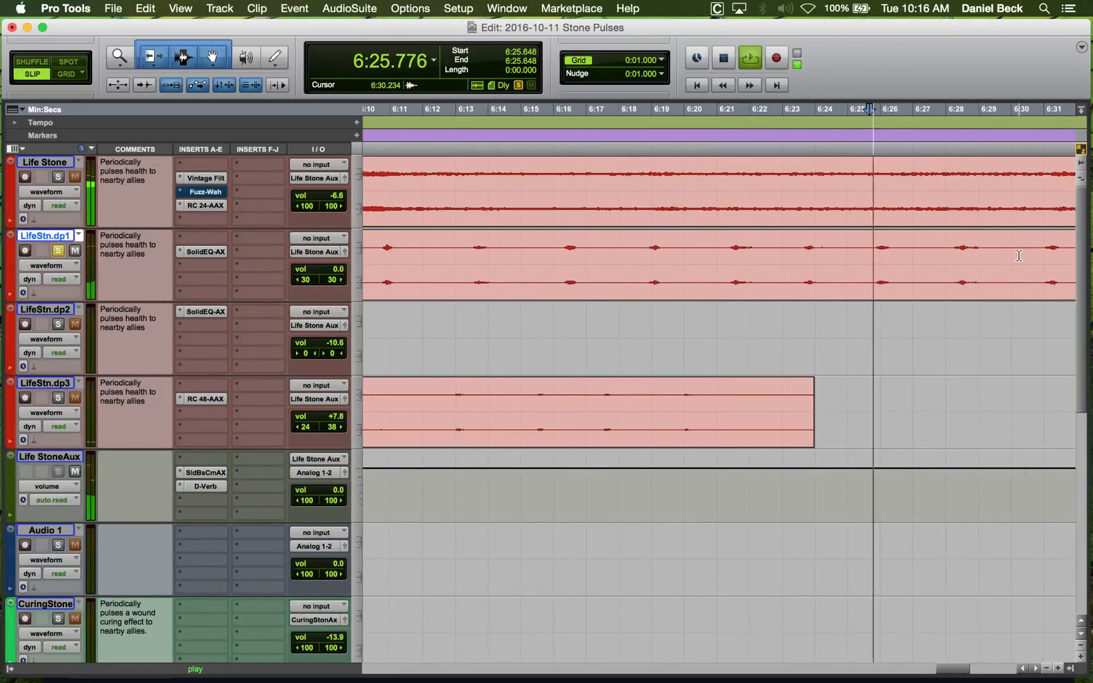
pyautogui.press('space')
# Copy the pulse between about 6:25.7 and 6:27.0 from the LifeStn.dp1 source clip.
pyautogui.click(872, 256)
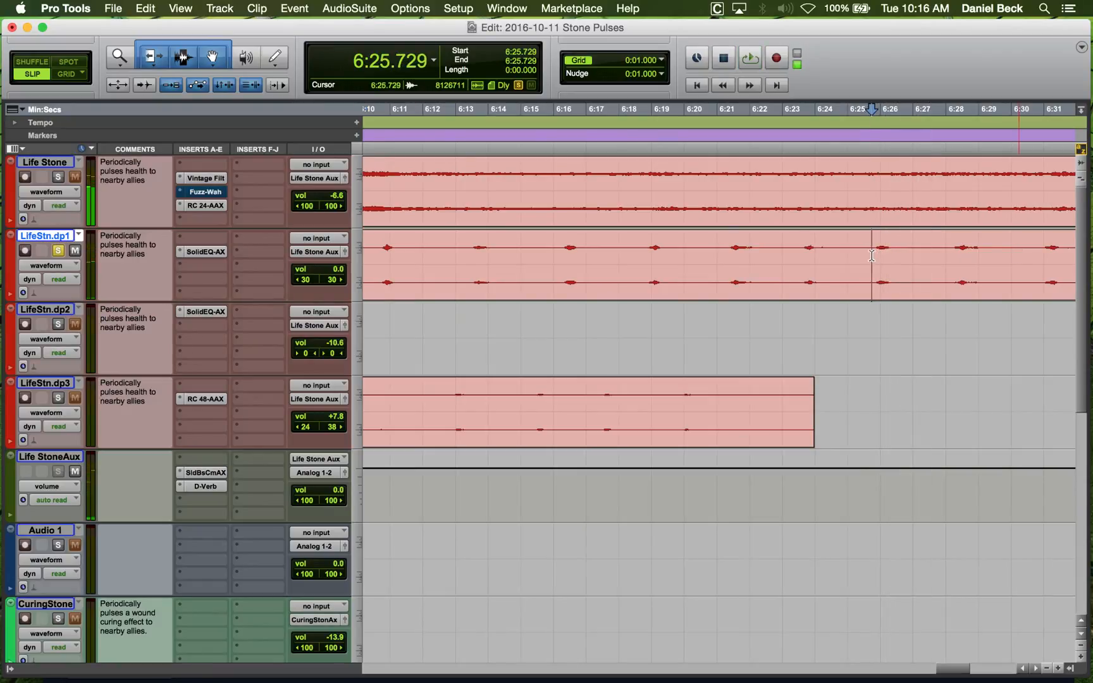
pyautogui.moveTo(872, 255); pyautogui.dragTo(914, 256)
pyautogui.press('r')
pyautogui.press('r')
pyautogui.press('r')
pyautogui.press('r')
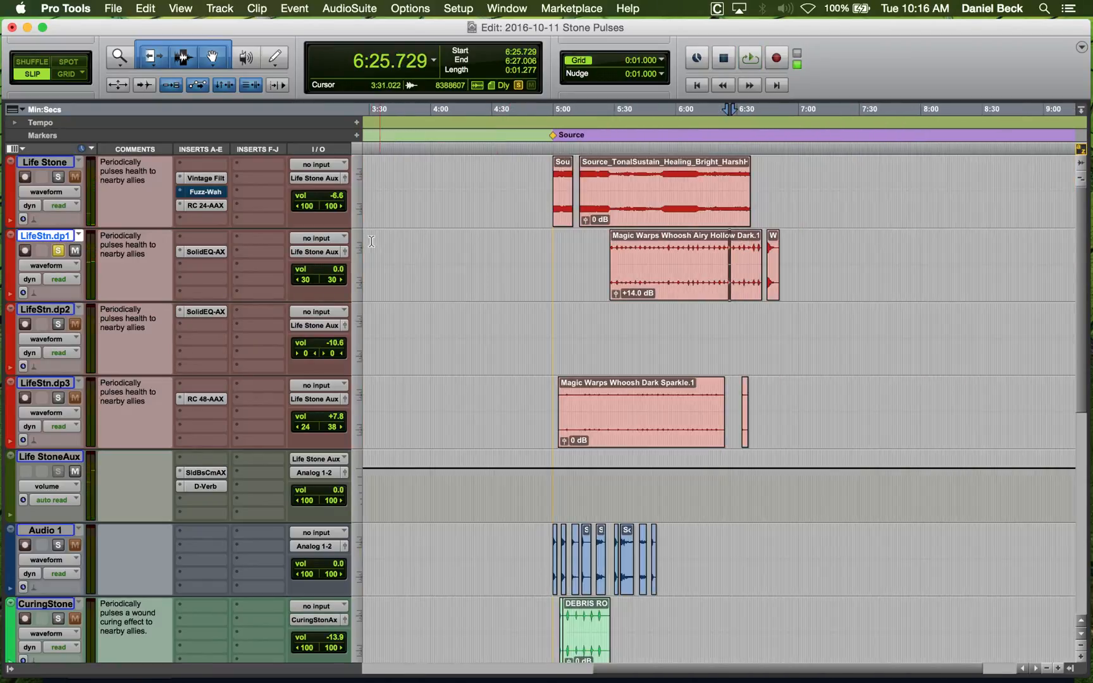
pyautogui.press('r')
# Paste the copied pulse on LifeStn.dp1 just before the Location 3 marker, at about 0:03.97.
pyautogui.press('Return')
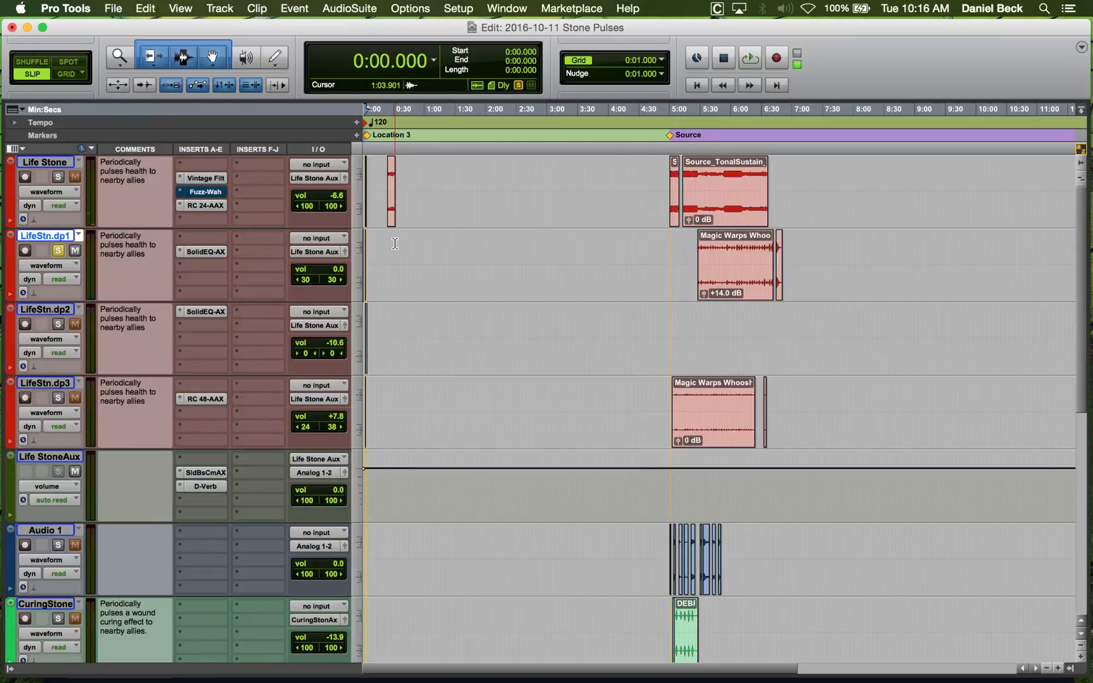
pyautogui.click(381, 243)
pyautogui.press('t')
pyautogui.press('t')
pyautogui.press('t')
pyautogui.press('t')
pyautogui.press('t')
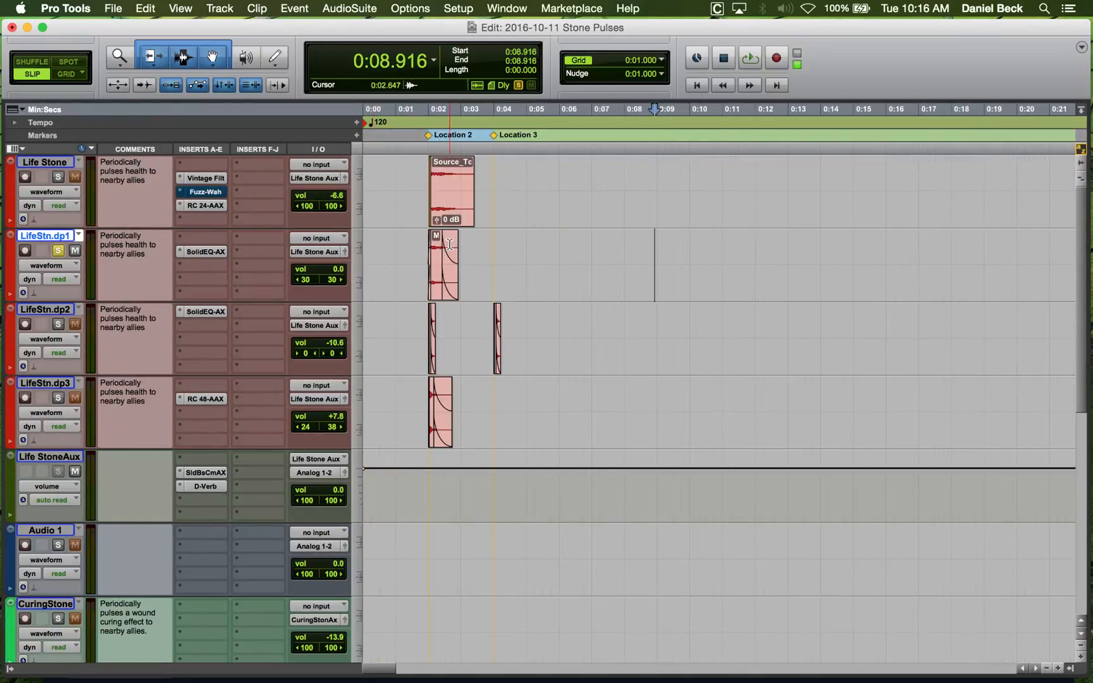
pyautogui.click(493, 242)
pyautogui.press('super+v')
pyautogui.press('t')
pyautogui.press('t')
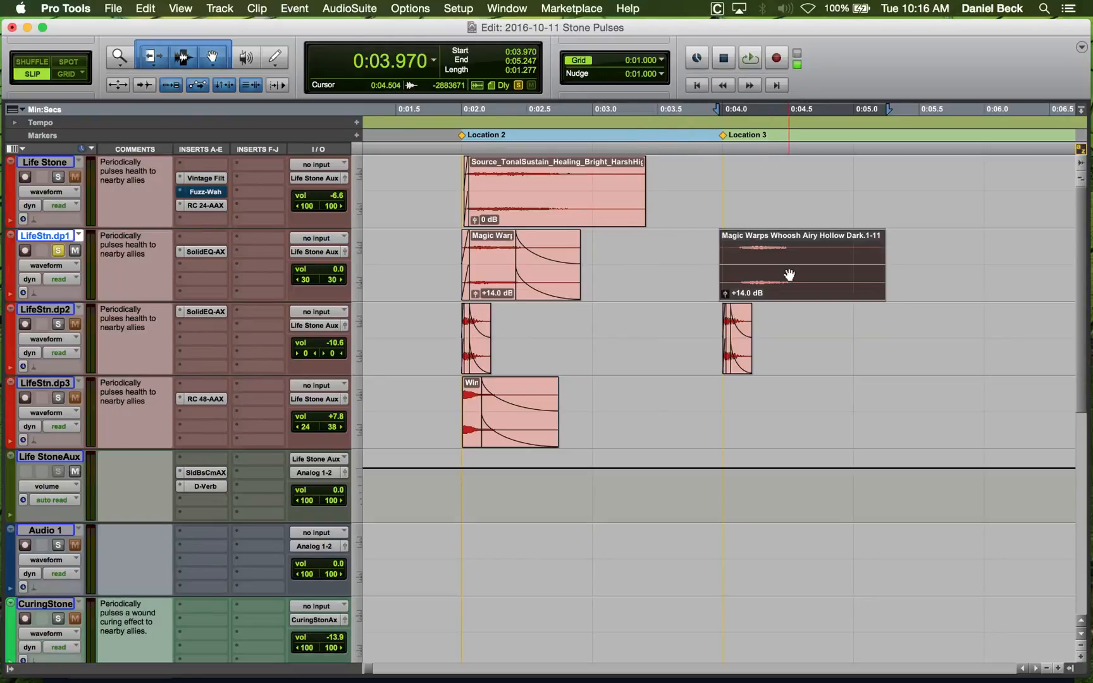
# Open the SoundShifter Parametric Stereo AudioSuite plug-in for the pasted pulse clip.
pyautogui.press('t')
pyautogui.click(349, 1)
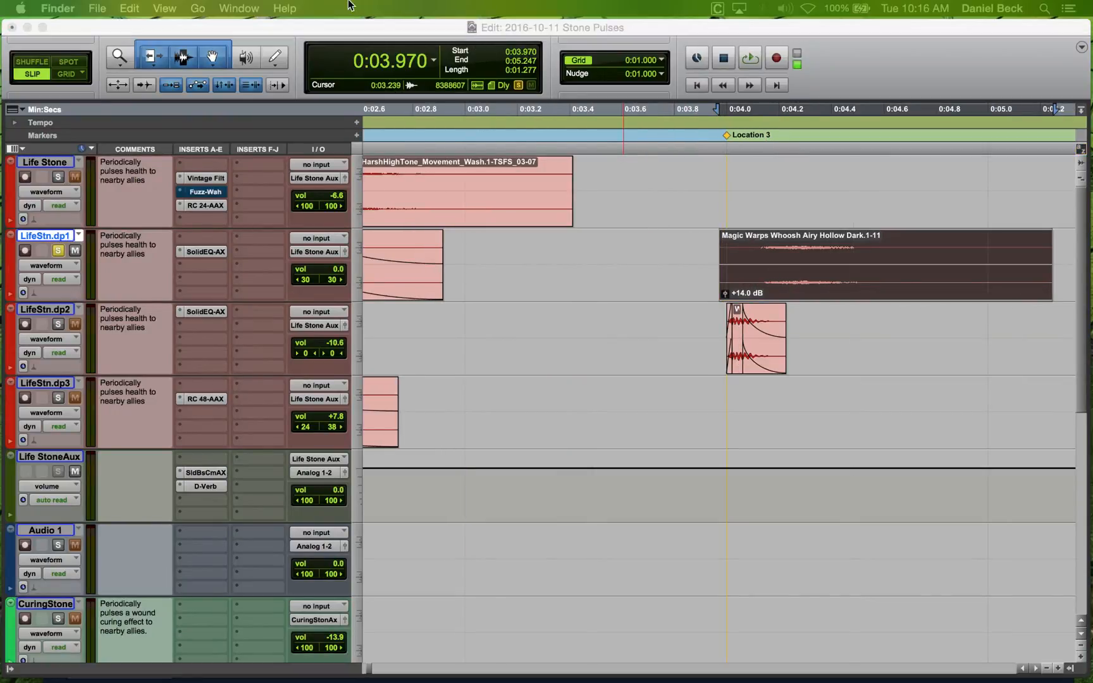
pyautogui.click(368, 31)
pyautogui.click(357, 12)
pyautogui.moveTo(367, 55)
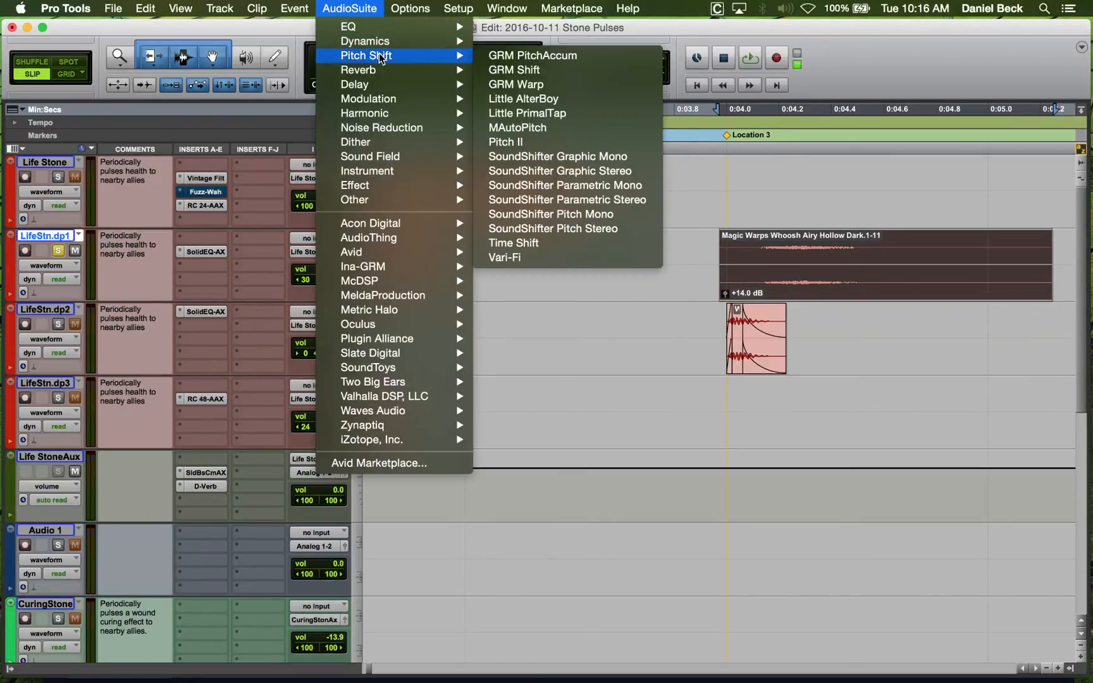
pyautogui.click(574, 197)
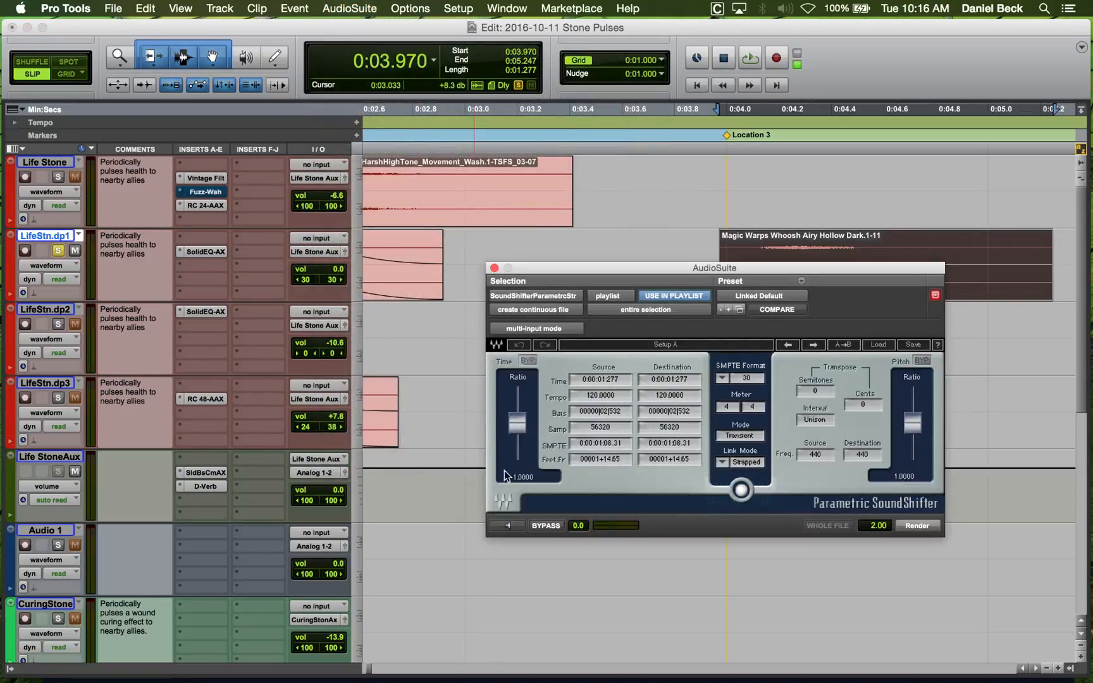
# Preview the pulse with time and pitch unlinked, trying time ratios of 1.0000 and 0.5000 and pitch ratios of 1.0000 and about 0.55.
pyautogui.moveTo(524, 431); pyautogui.dragTo(521, 456)
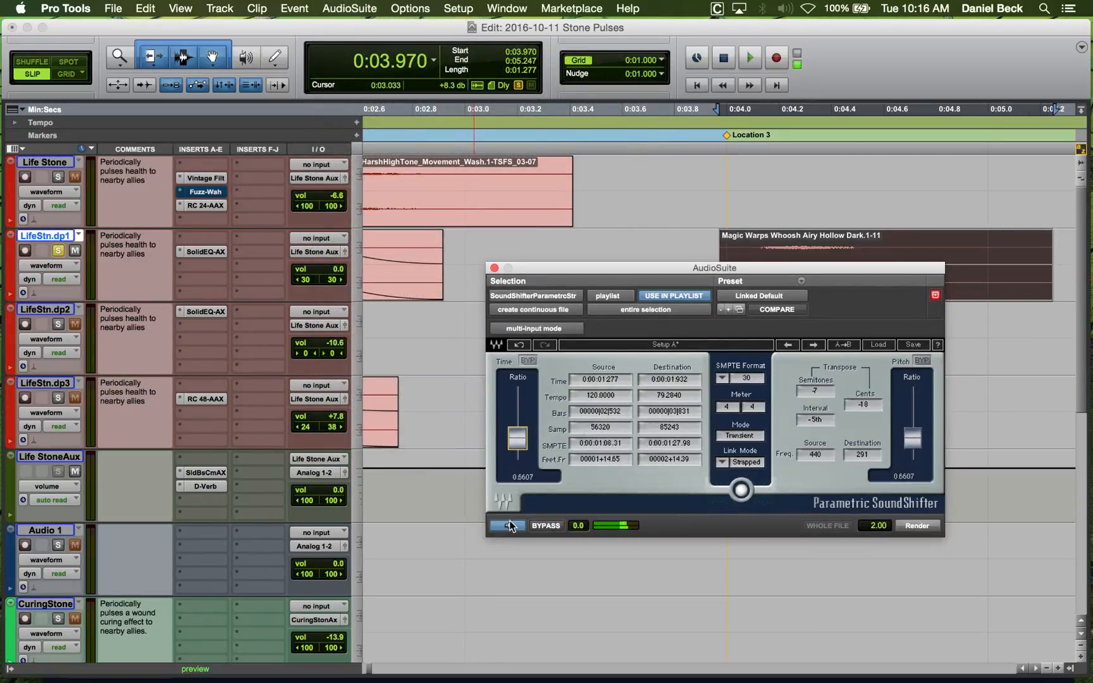
pyautogui.click(523, 448)
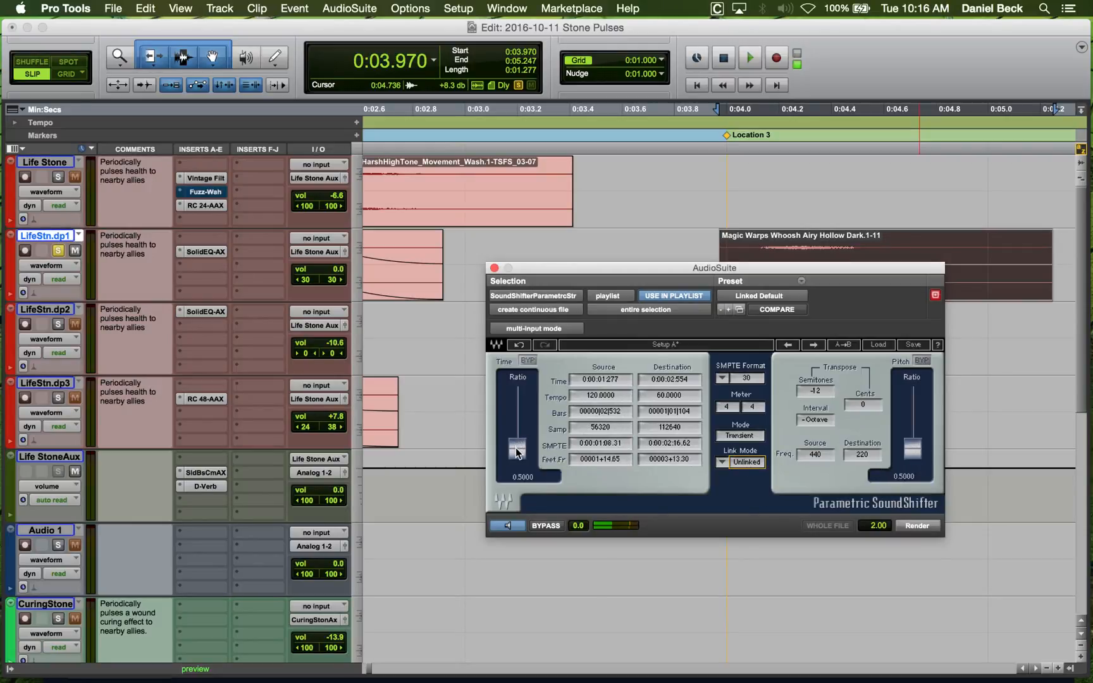
pyautogui.moveTo(517, 452); pyautogui.dragTo(516, 422)
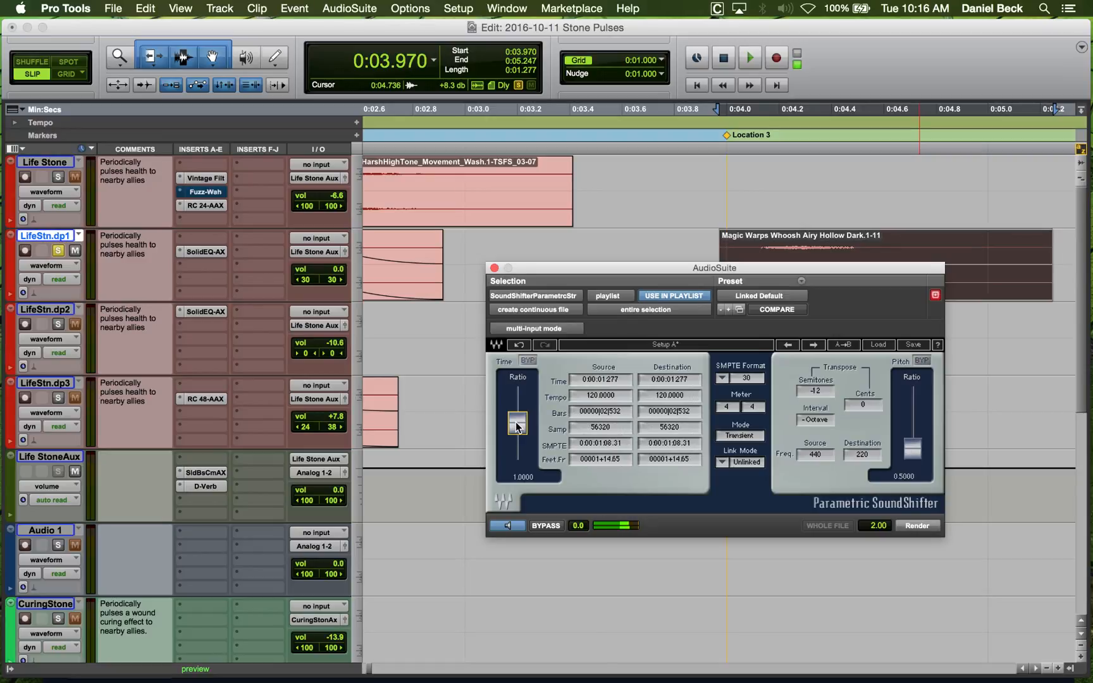
pyautogui.moveTo(516, 422); pyautogui.dragTo(517, 449)
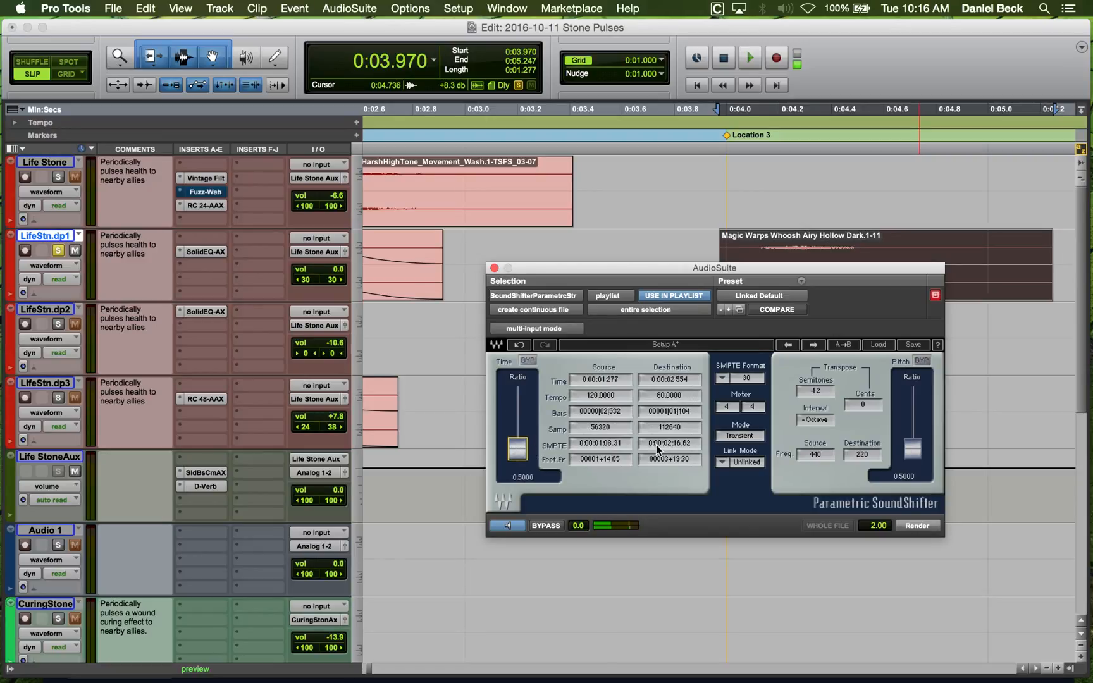
pyautogui.moveTo(913, 448); pyautogui.dragTo(918, 425)
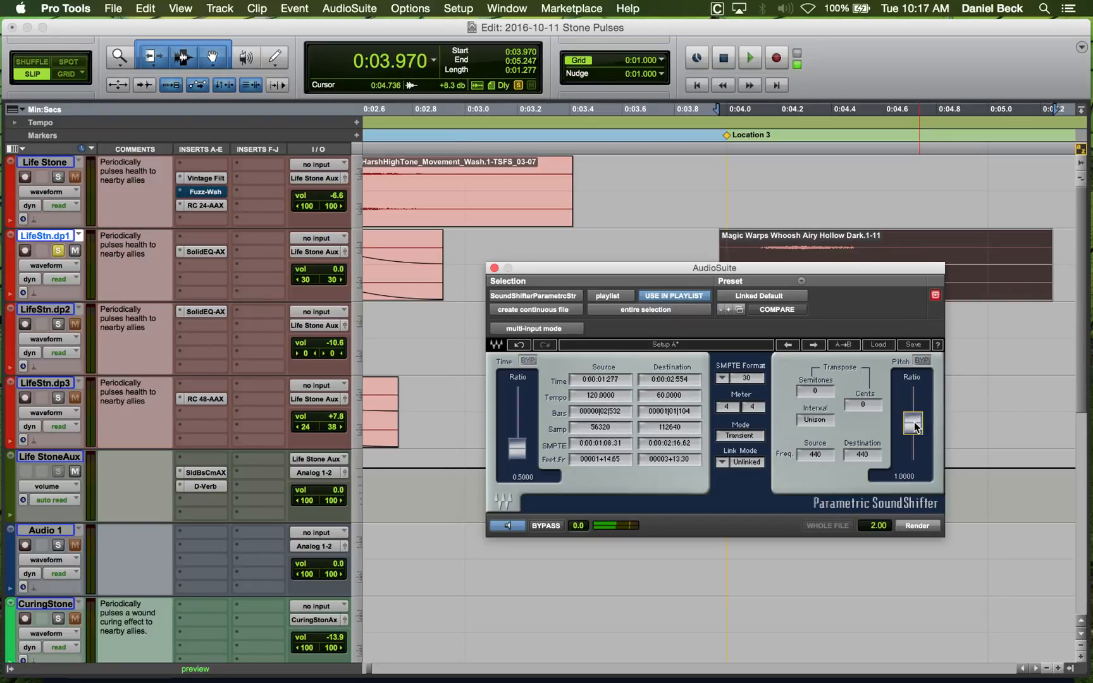
pyautogui.moveTo(915, 427); pyautogui.dragTo(915, 442)
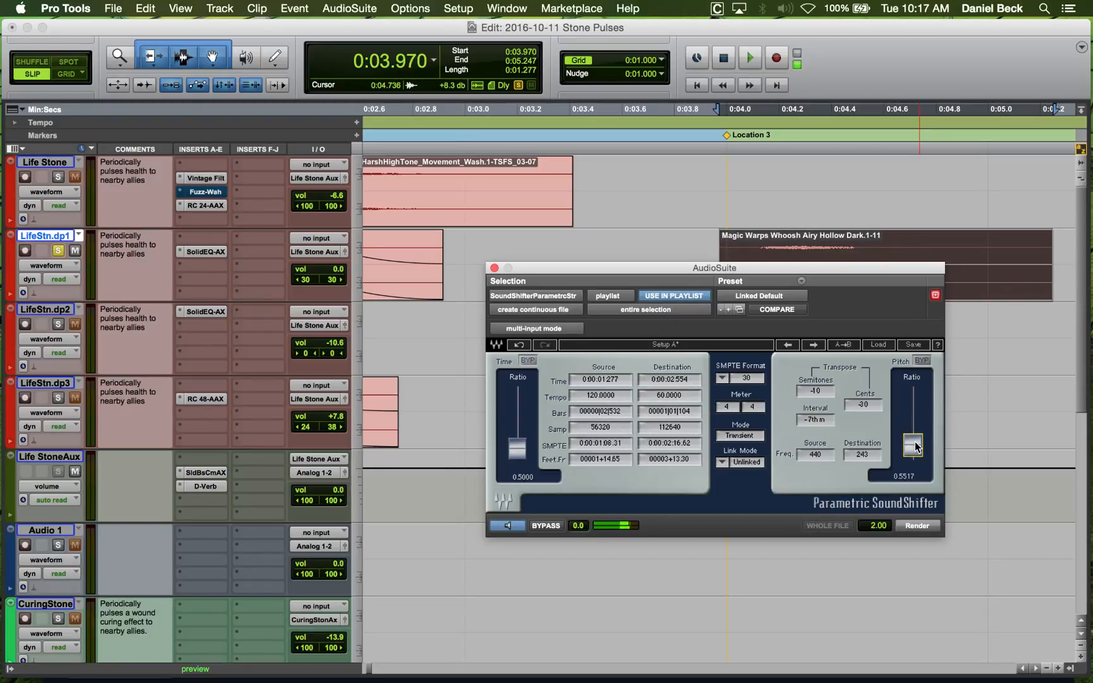
# Set the link mode to Strapped with a ratio of 0.6046 and render the slowed, lowered pulse.
pyautogui.click(748, 464)
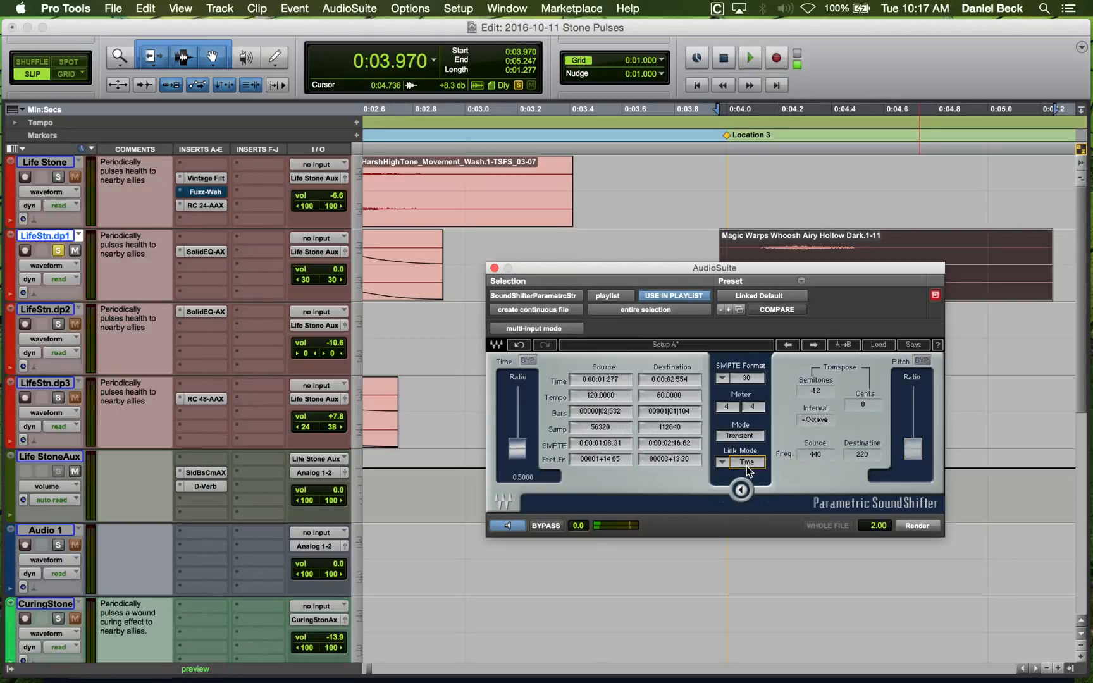
pyautogui.click(747, 463)
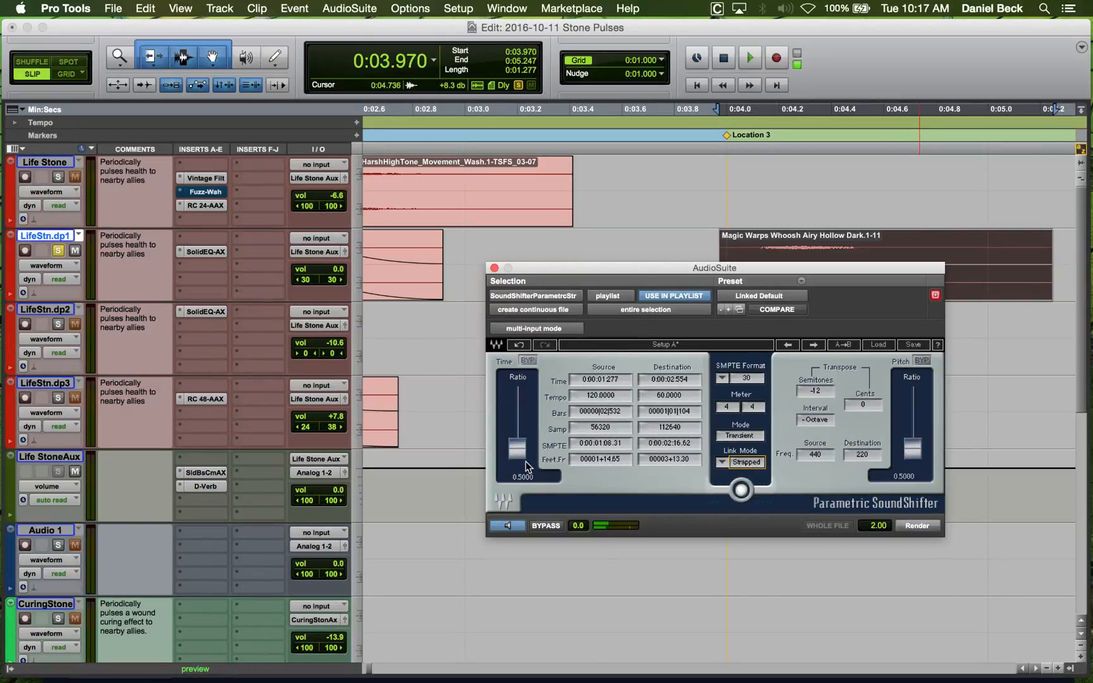
pyautogui.moveTo(526, 463); pyautogui.dragTo(522, 450)
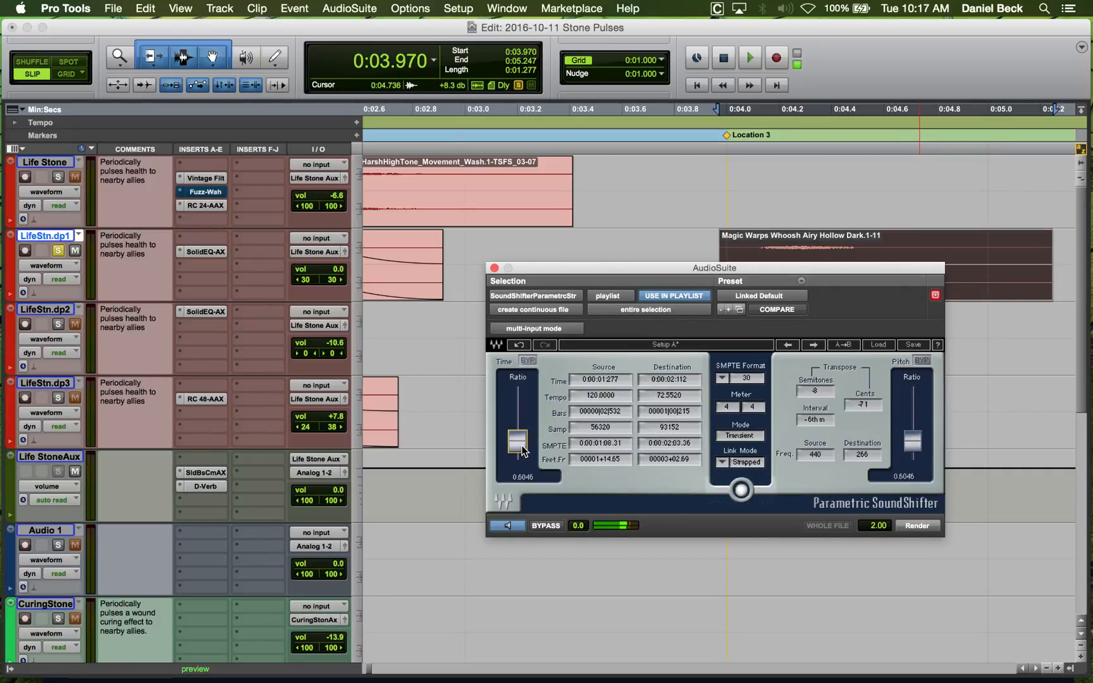
pyautogui.click(916, 526)
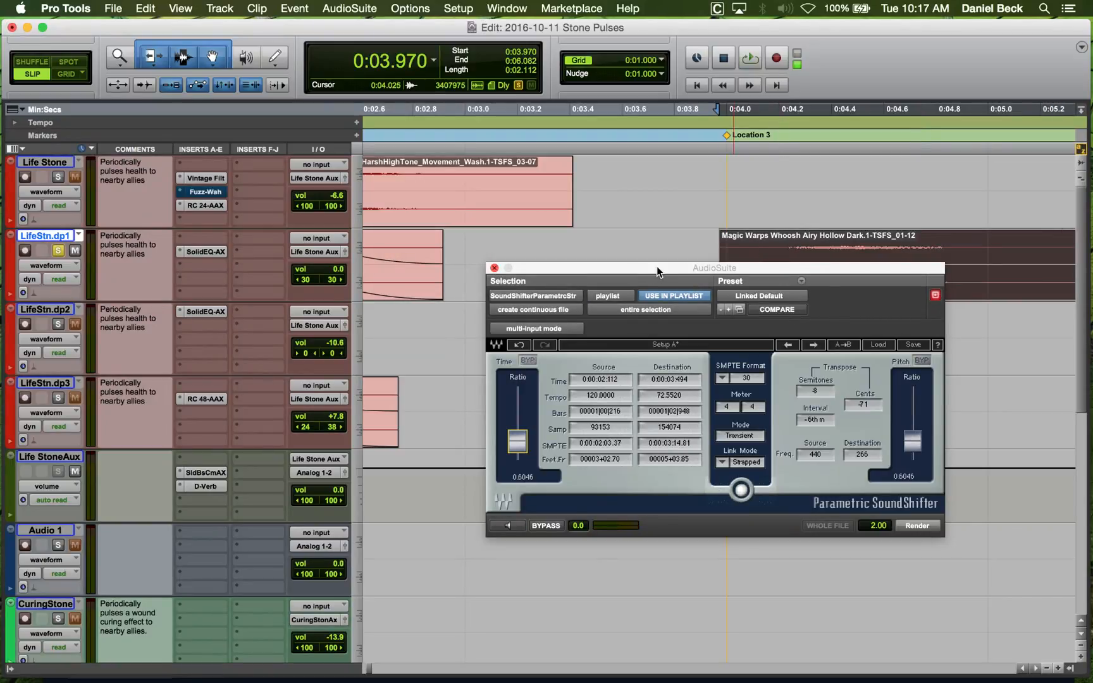
# Play back the rendered pulse from just before Location 3 and close the AudioSuite window.
pyautogui.moveTo(657, 267); pyautogui.dragTo(661, 359)
pyautogui.click(707, 246)
pyautogui.press('space')
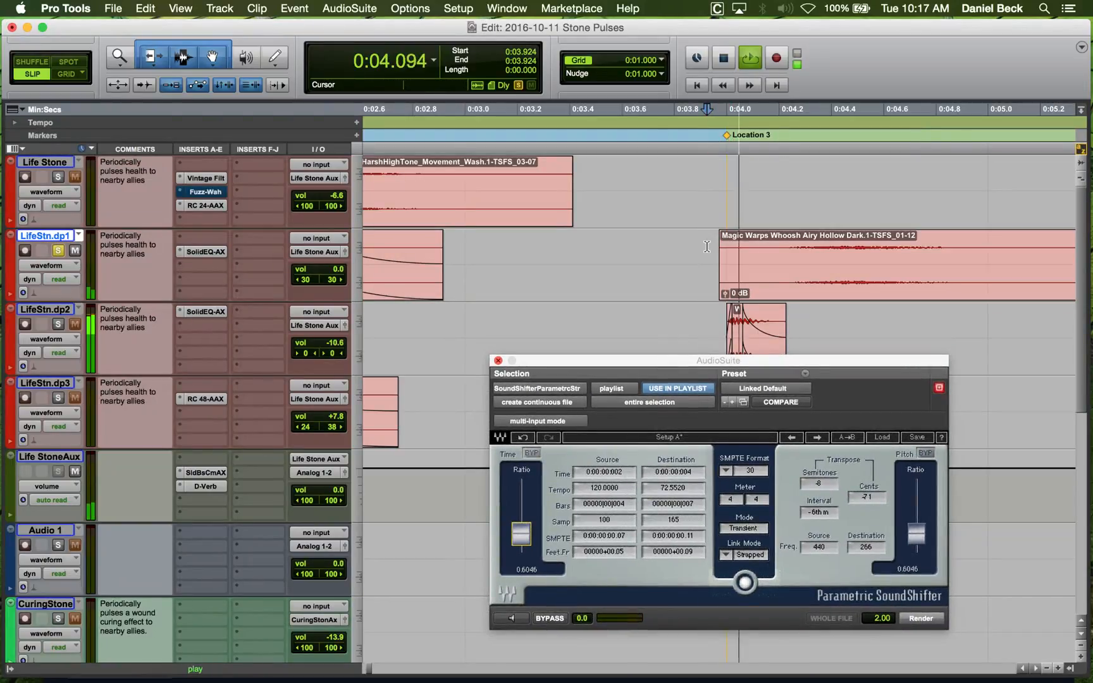
pyautogui.click(498, 362)
# Trim the start of the rendered clip on LifeStn.dp1 with a short fade-in, and align it with the Location 3 marker.
pyautogui.moveTo(747, 254); pyautogui.dragTo(759, 254)
pyautogui.press('super+bracketright')
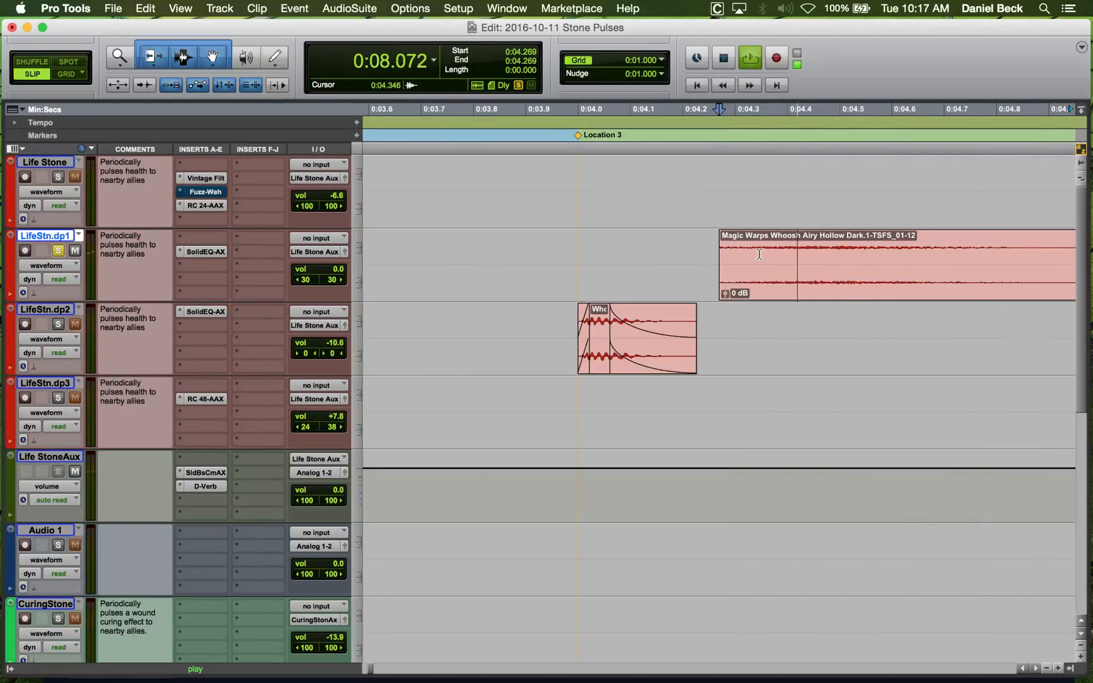
pyautogui.click(760, 254)
pyautogui.press('d')
pyautogui.click(738, 258)
pyautogui.press('a')
pyautogui.moveTo(825, 285); pyautogui.dragTo(667, 261)
# Play back the aligned pulse together with the LifeStn.dp2 layer from just before Location 3.
pyautogui.click(557, 255)
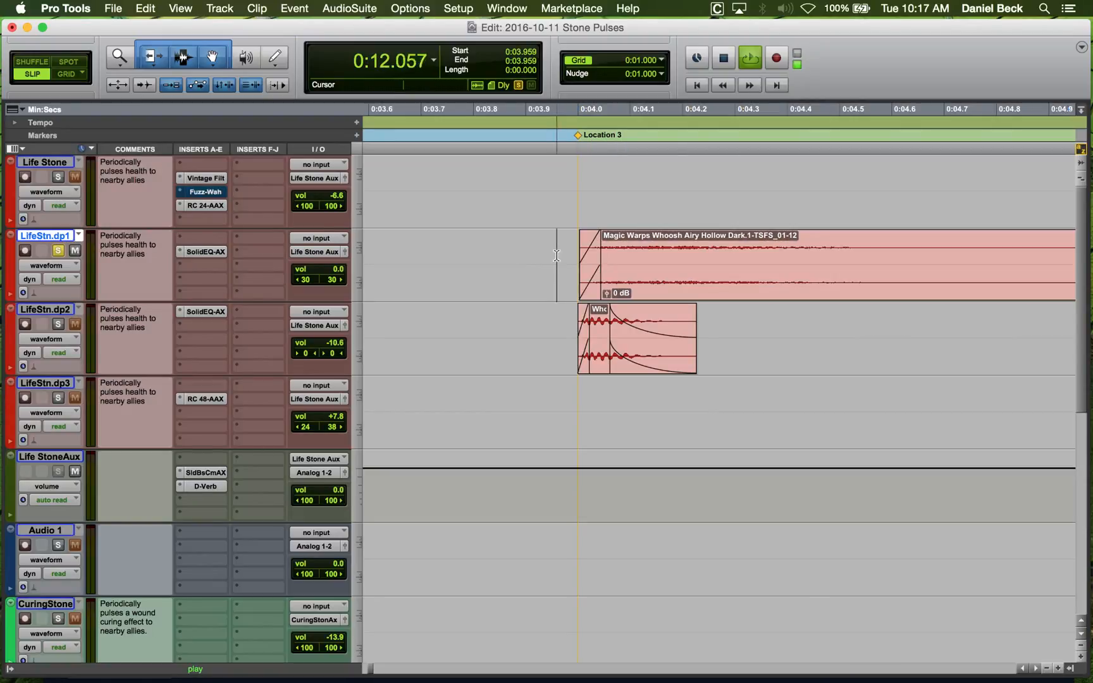
pyautogui.press('space')
pyautogui.press('space')
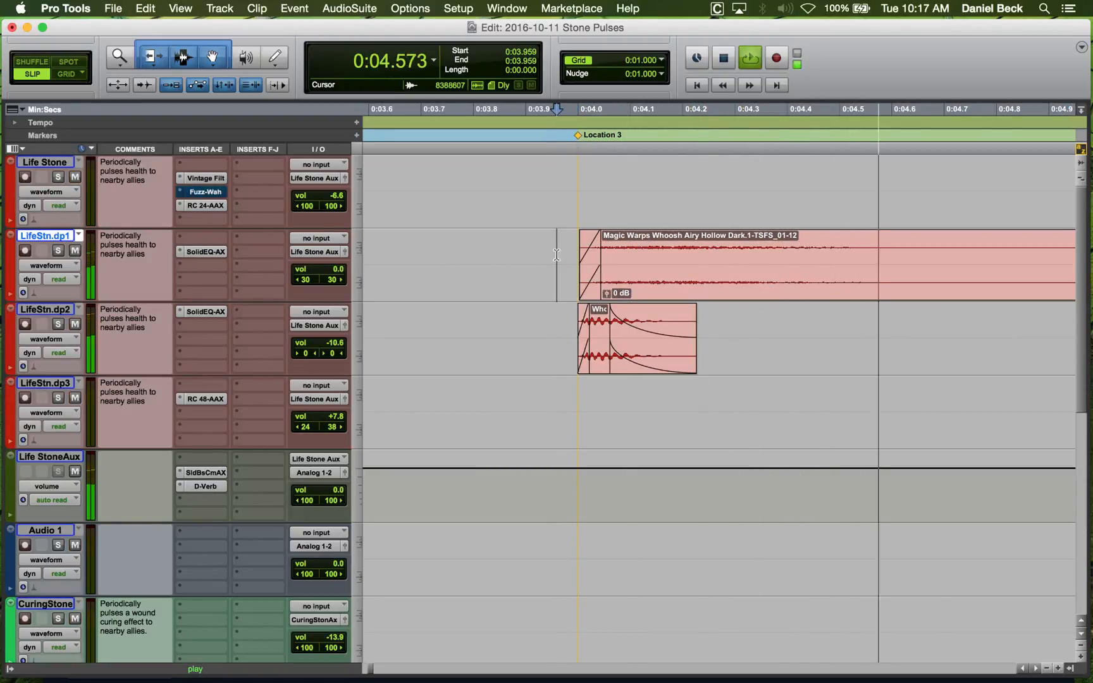
pyautogui.press('space')
pyautogui.press('space')
pyautogui.press('super+bracketleft')
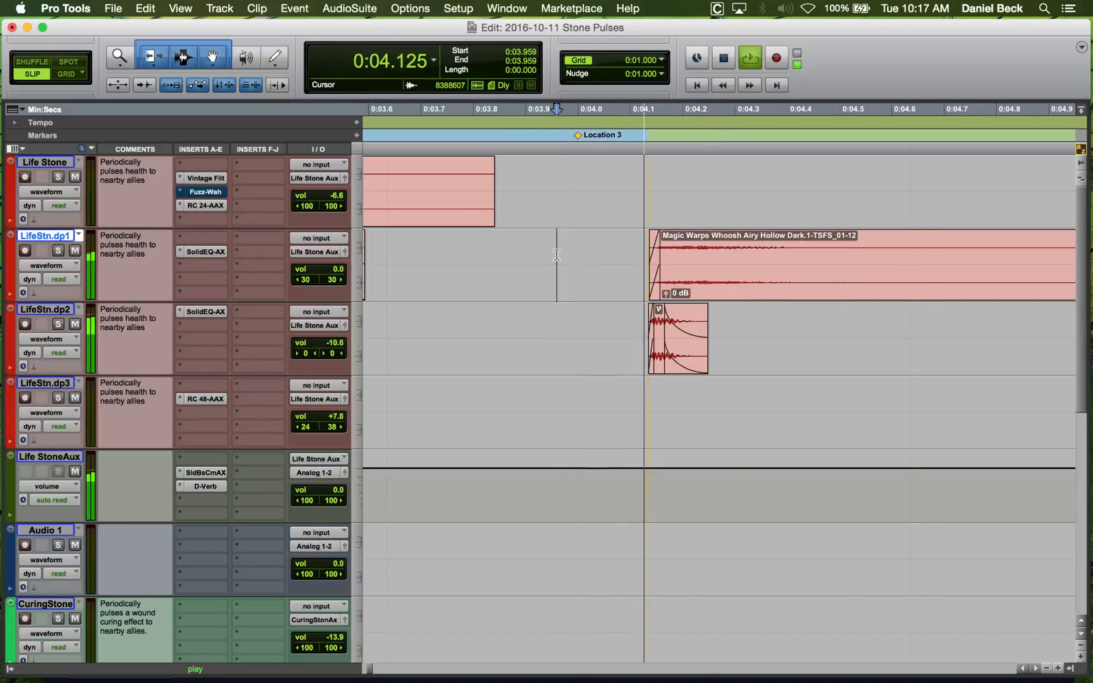
pyautogui.press('super+bracketleft')
pyautogui.press('space')
pyautogui.click(676, 266)
pyautogui.press('space')
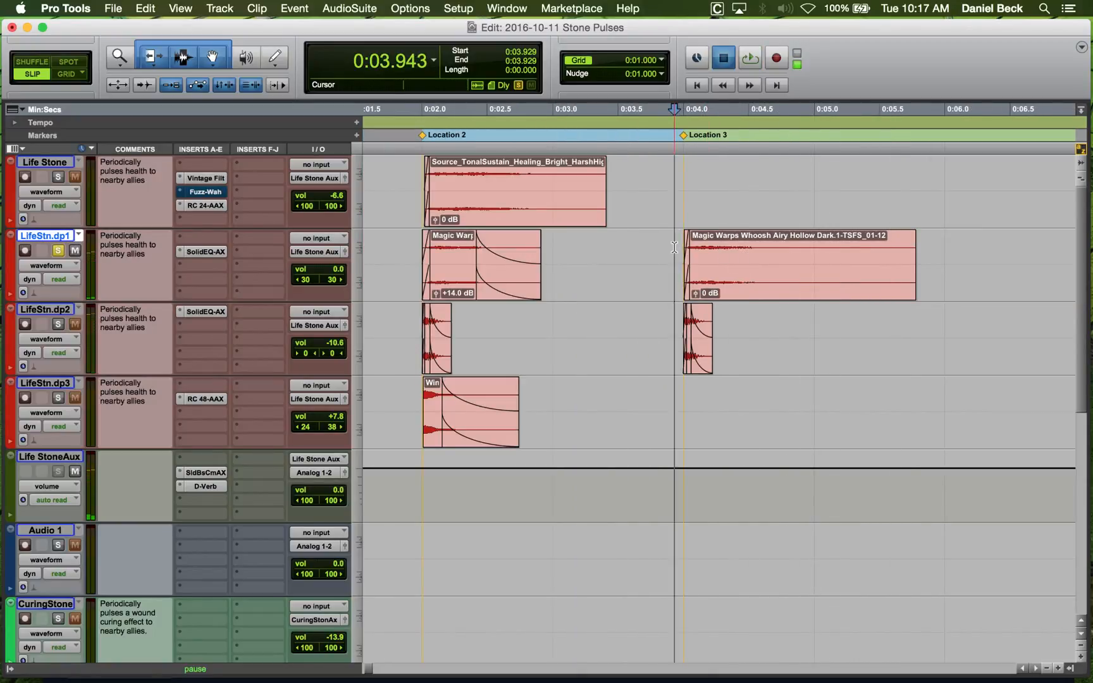
pyautogui.click(728, 282)
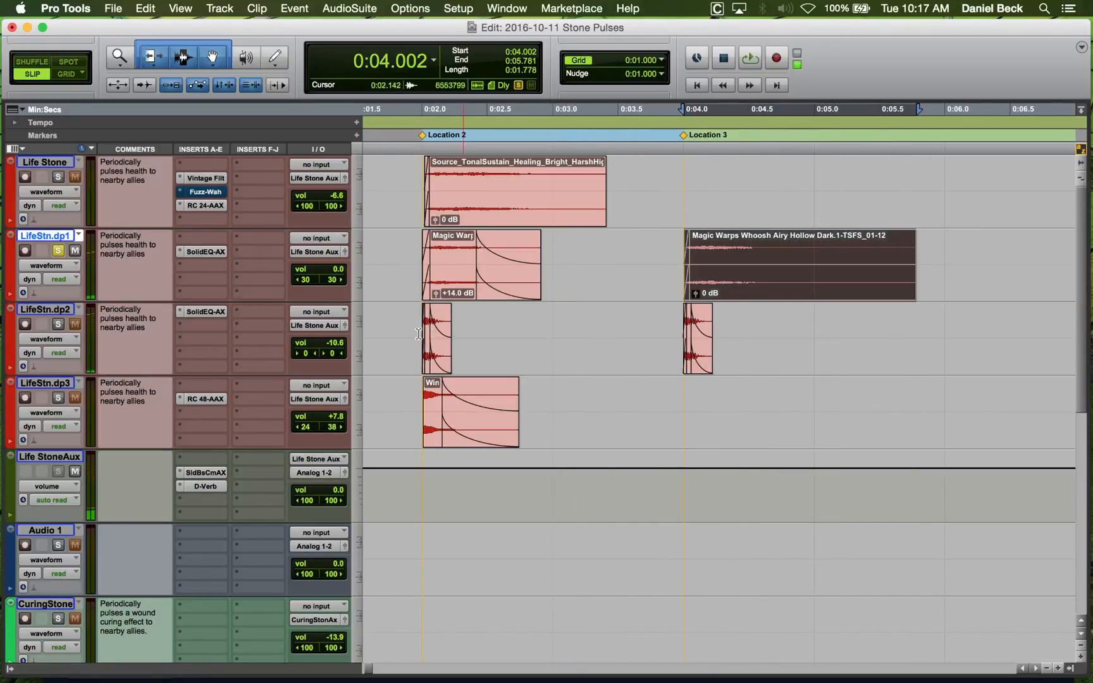
pyautogui.scroll(-6, 566, 344)
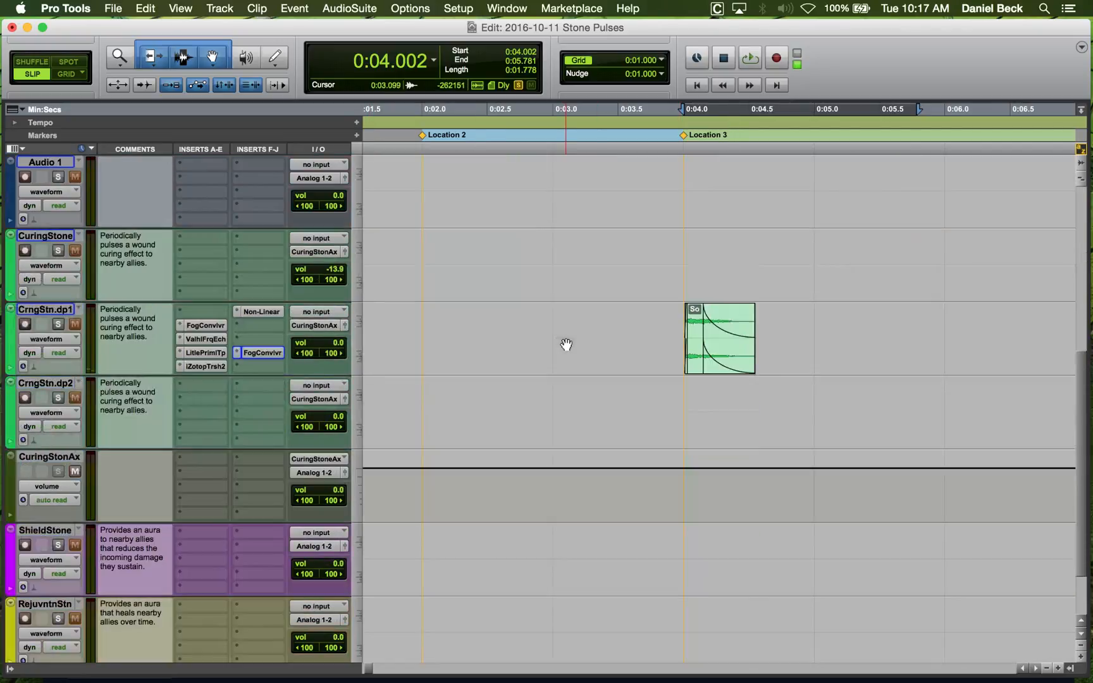
pyautogui.scroll(6, 566, 345)
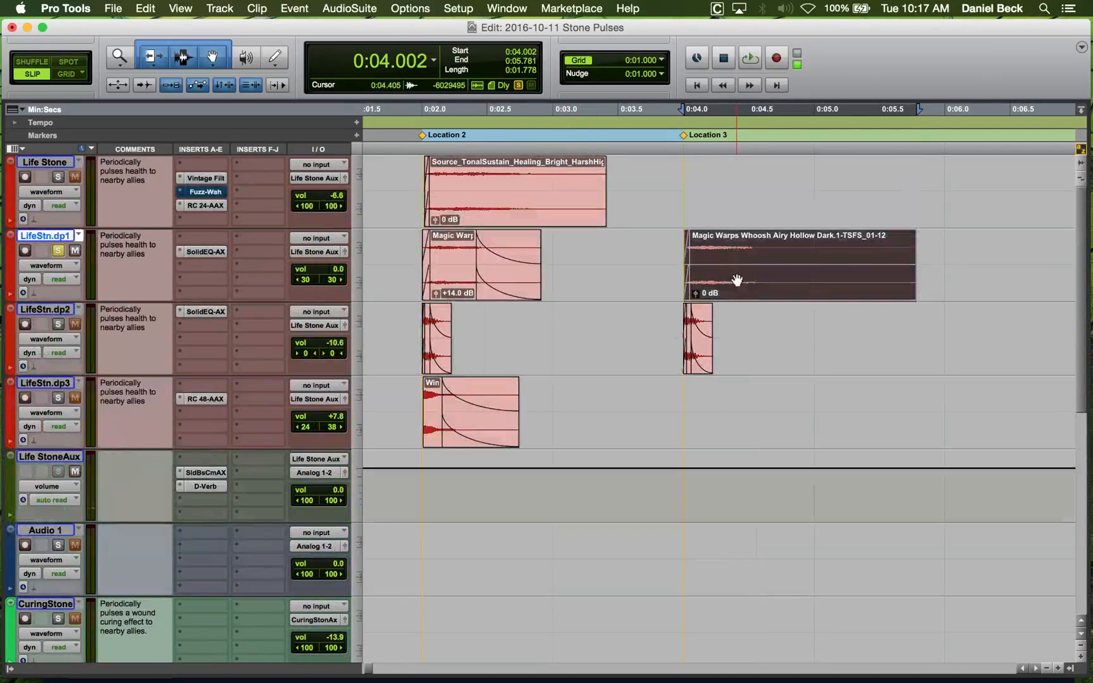
# Move the rendered whoosh clip at Location 3 from LifeStn.dp1 to the CuringStone track.
pyautogui.press(';')
pyautogui.press(';')
pyautogui.press(';')
pyautogui.press(';')
pyautogui.press(';')
pyautogui.press(';')
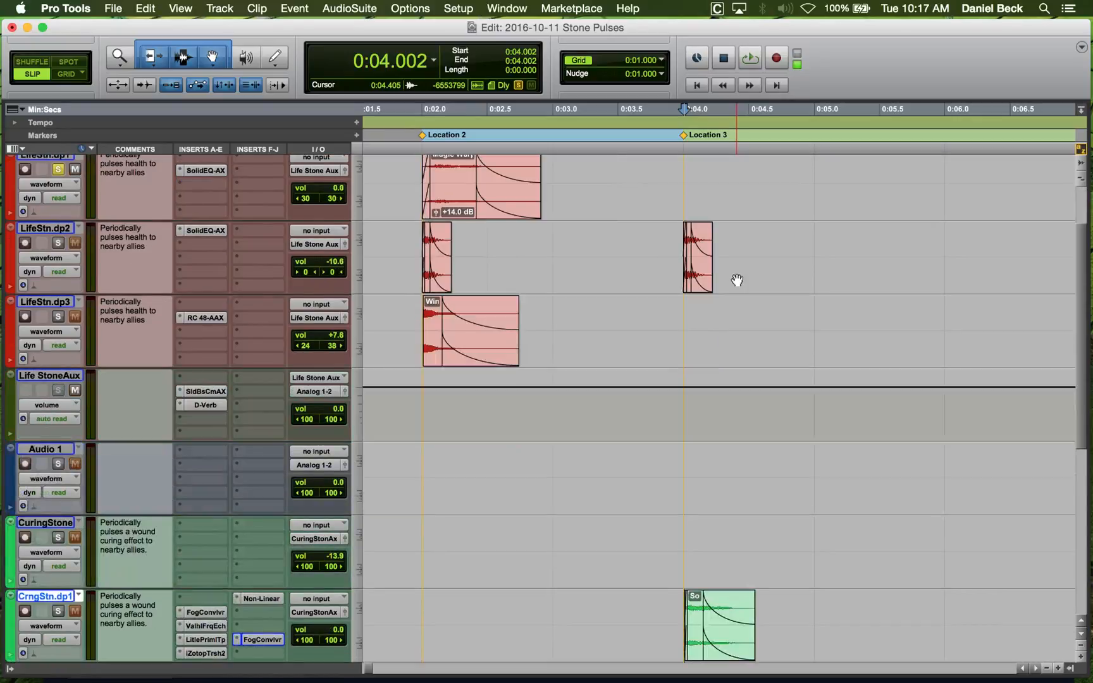
pyautogui.press(';')
pyautogui.press('p')
pyautogui.press('p')
pyautogui.press('super+v')
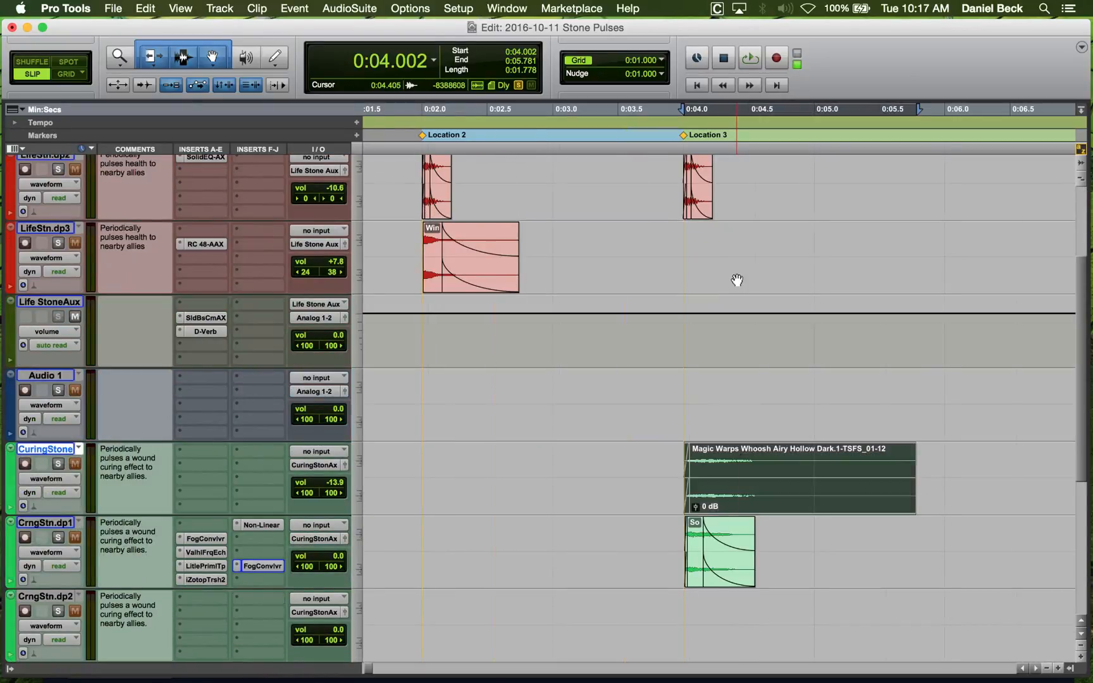
# Play back the moved whoosh clip together with the CrngStn.dp1 layer, and solo CuringStone to hear it alone.
pyautogui.press('super+bracketleft')
pyautogui.press('super+bracketleft')
pyautogui.press('super+bracketleft')
pyautogui.press('super+bracketright')
pyautogui.press('super+bracketright')
pyautogui.press('super+bracketright')
pyautogui.press('super+bracketright')
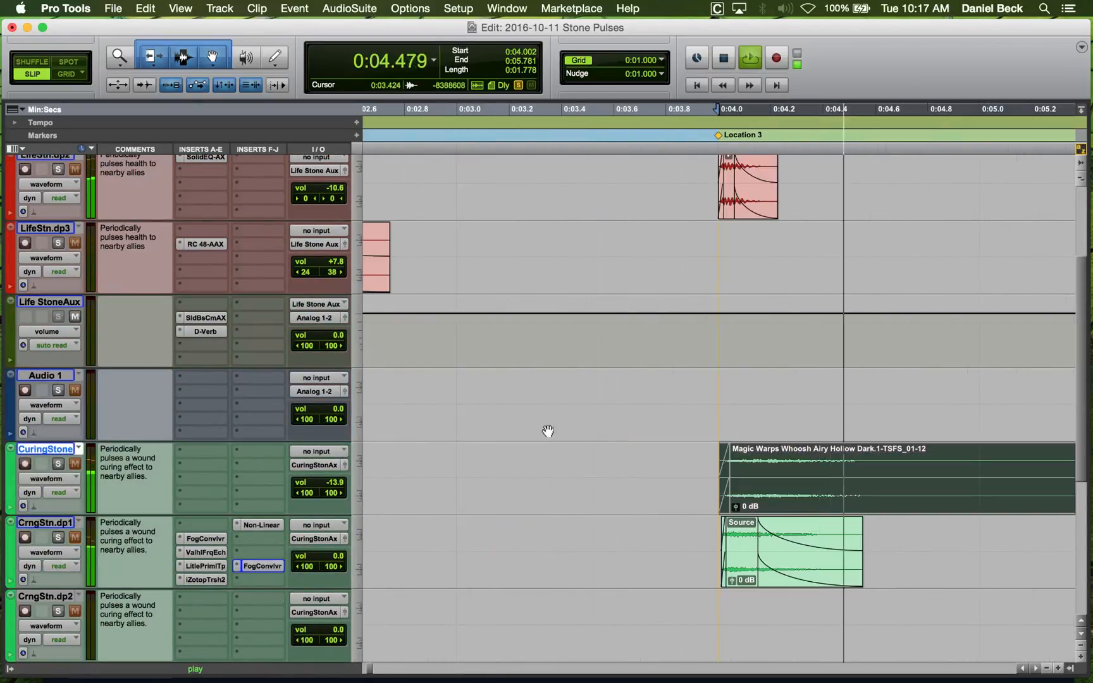
pyautogui.press('space')
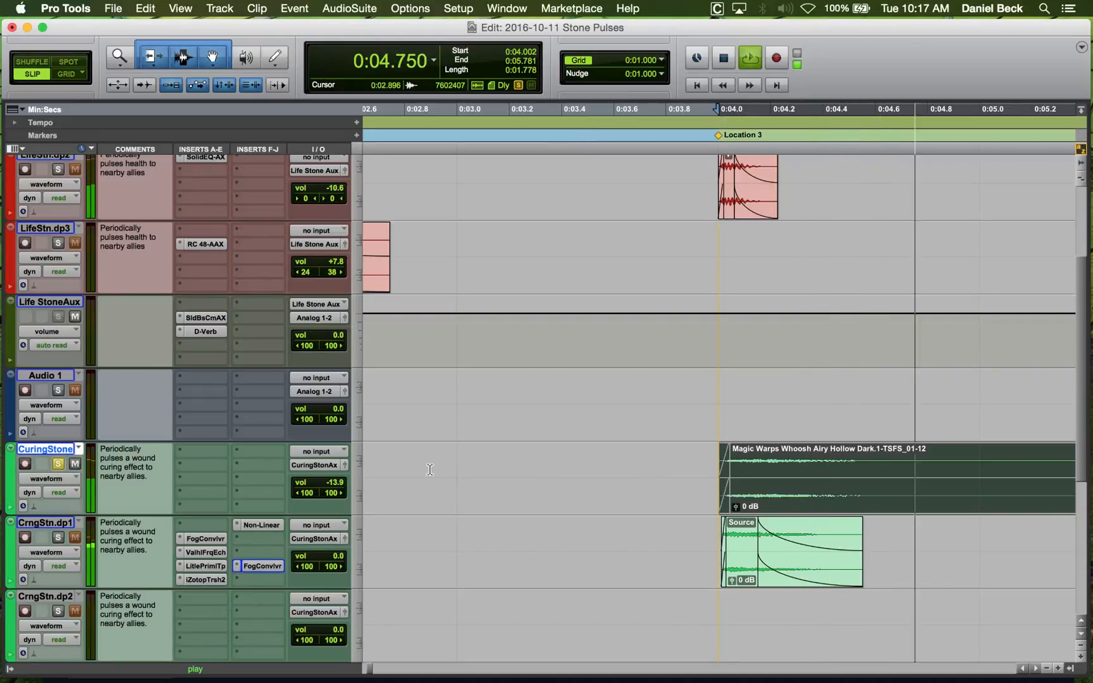
pyautogui.press('space')
pyautogui.press('space')
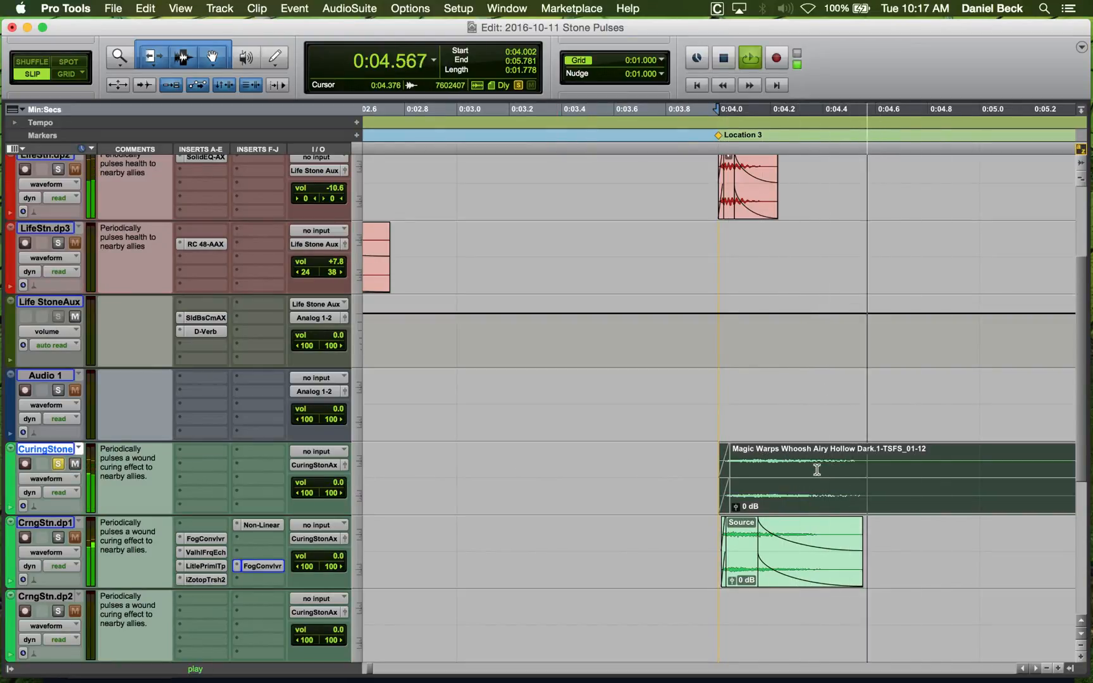
pyautogui.press('space')
# Insert a stereo Solid EQ-AAX on the CuringStone track and set its high-pass filter to 458 Hz during playback.
pyautogui.click(208, 469)
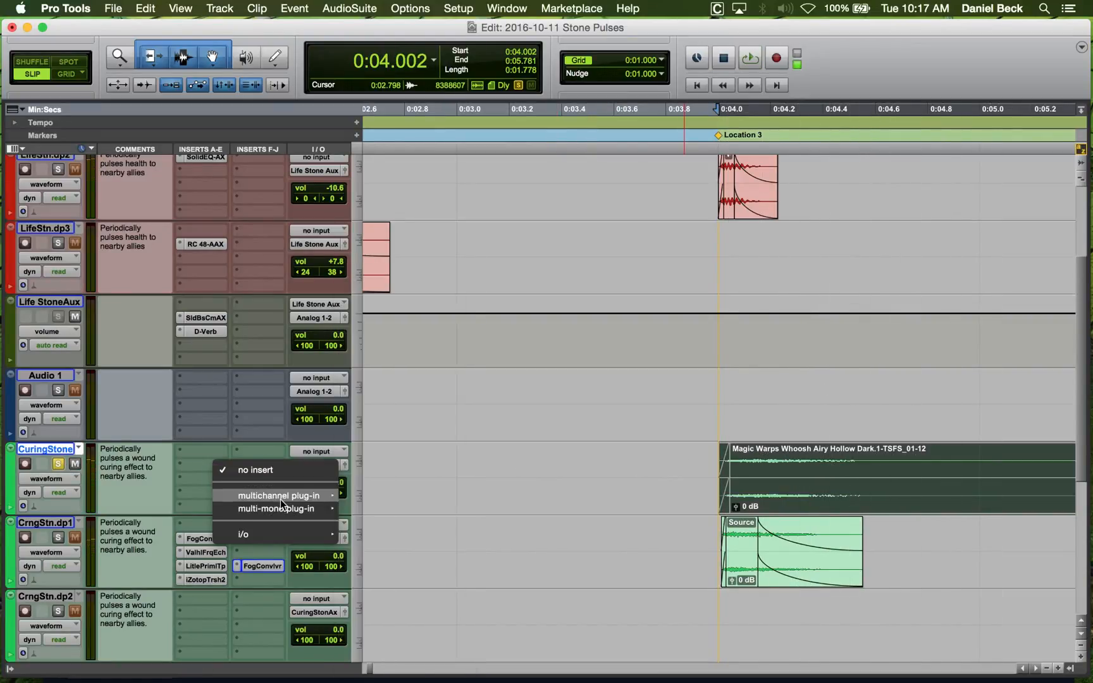
pyautogui.moveTo(281, 496)
pyautogui.moveTo(428, 241)
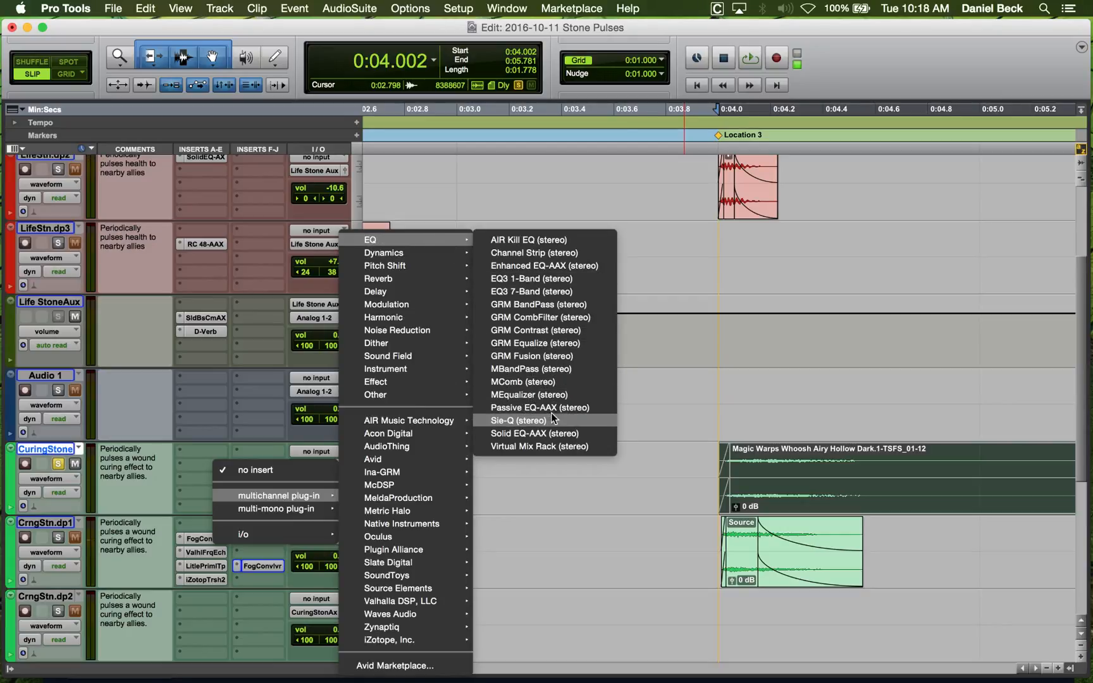
pyautogui.click(548, 435)
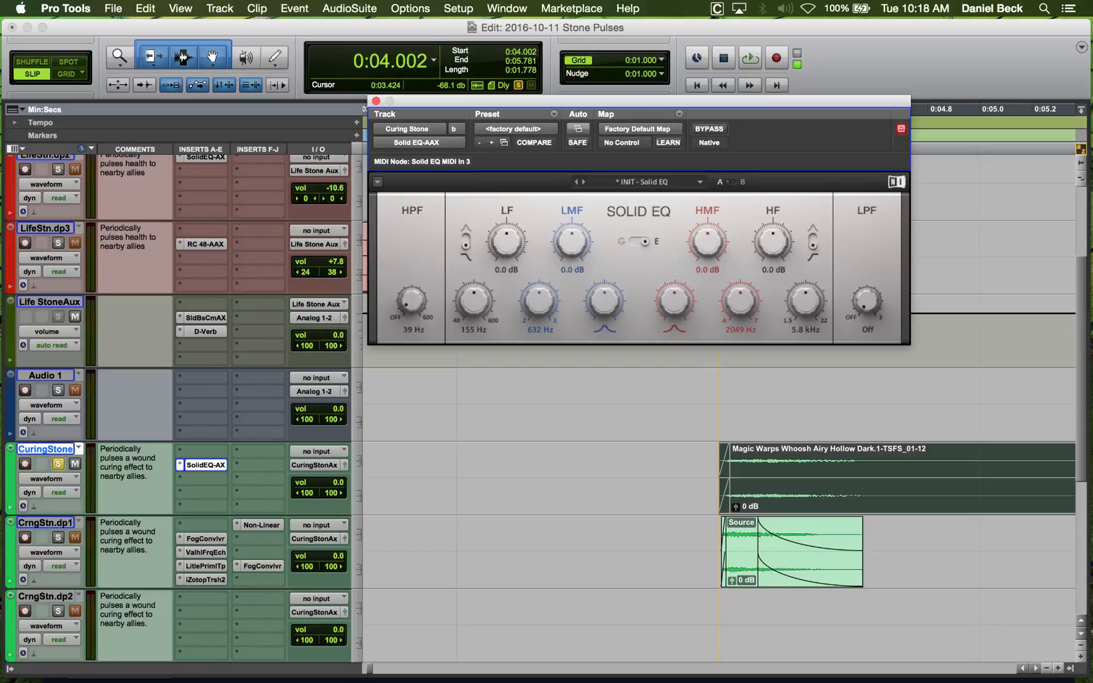
pyautogui.press('space')
pyautogui.moveTo(411, 303)
pyautogui.mouseDown()
pyautogui.moveTo(419, 260)
pyautogui.moveTo(416, 311)
pyautogui.mouseUp()
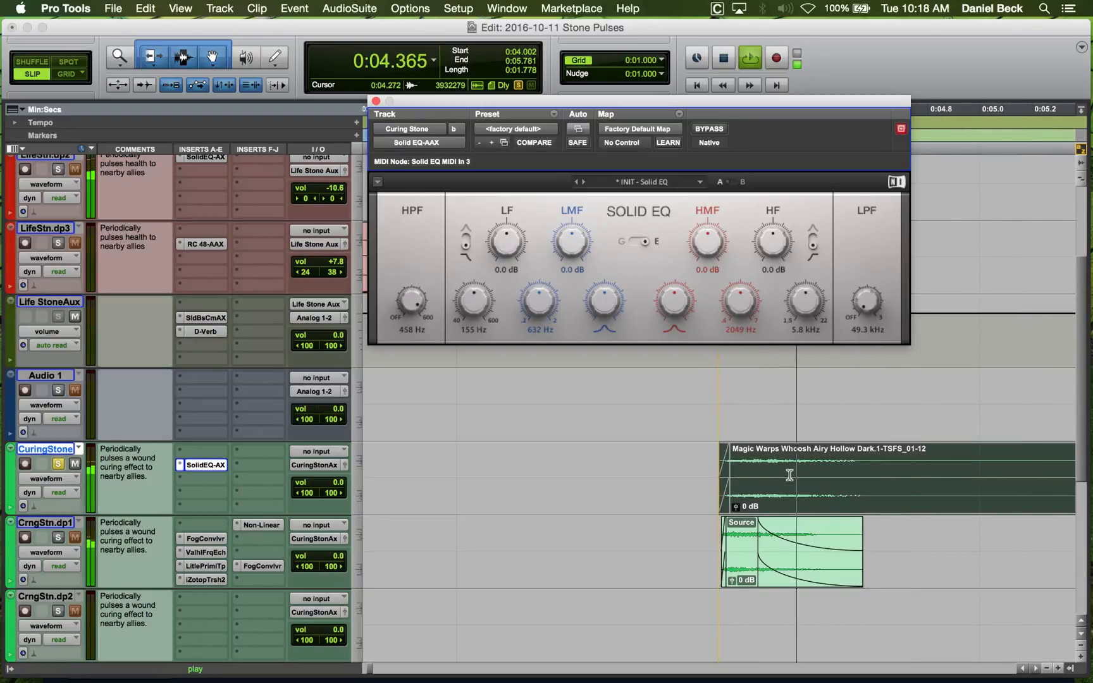
# Play the layers without solo from just before Location 3, and lower the Solid EQ high-pass filter to 168 Hz.
pyautogui.click(711, 465)
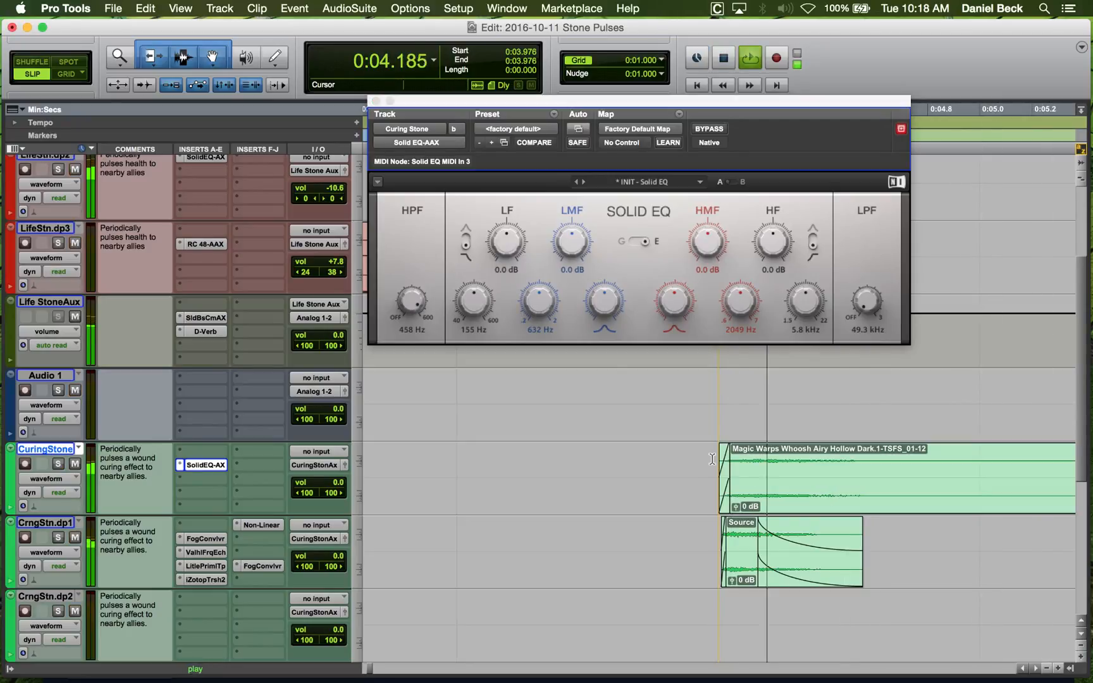
pyautogui.press('space')
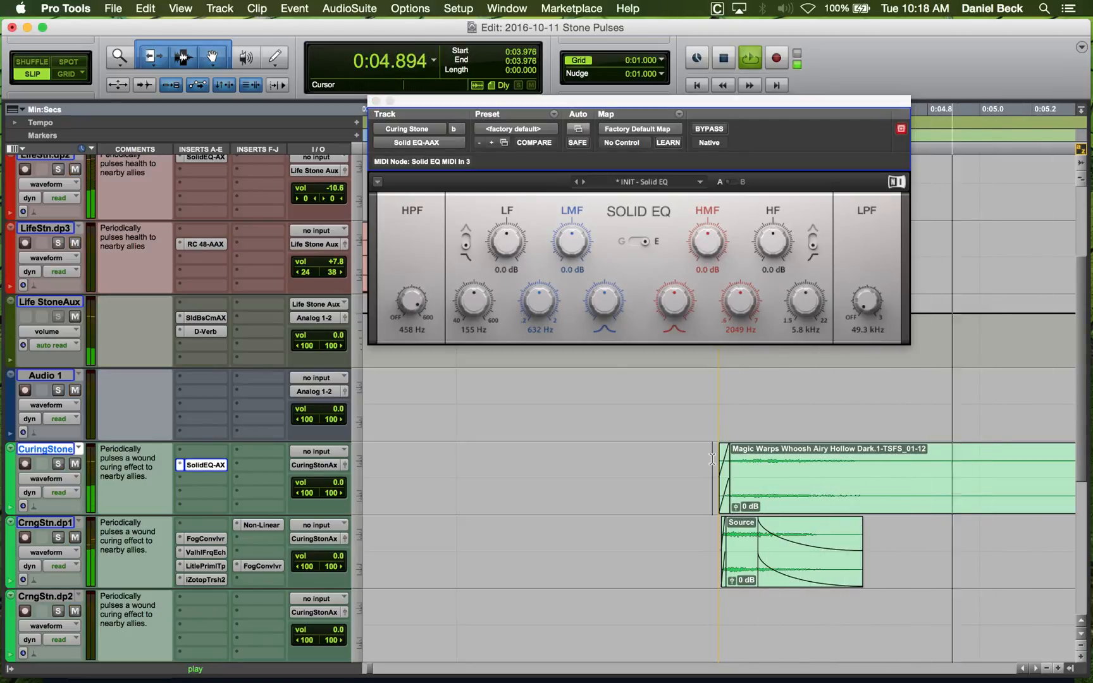
pyautogui.press('space')
pyautogui.press('space')
pyautogui.press('space')
pyautogui.moveTo(412, 301); pyautogui.dragTo(413, 311)
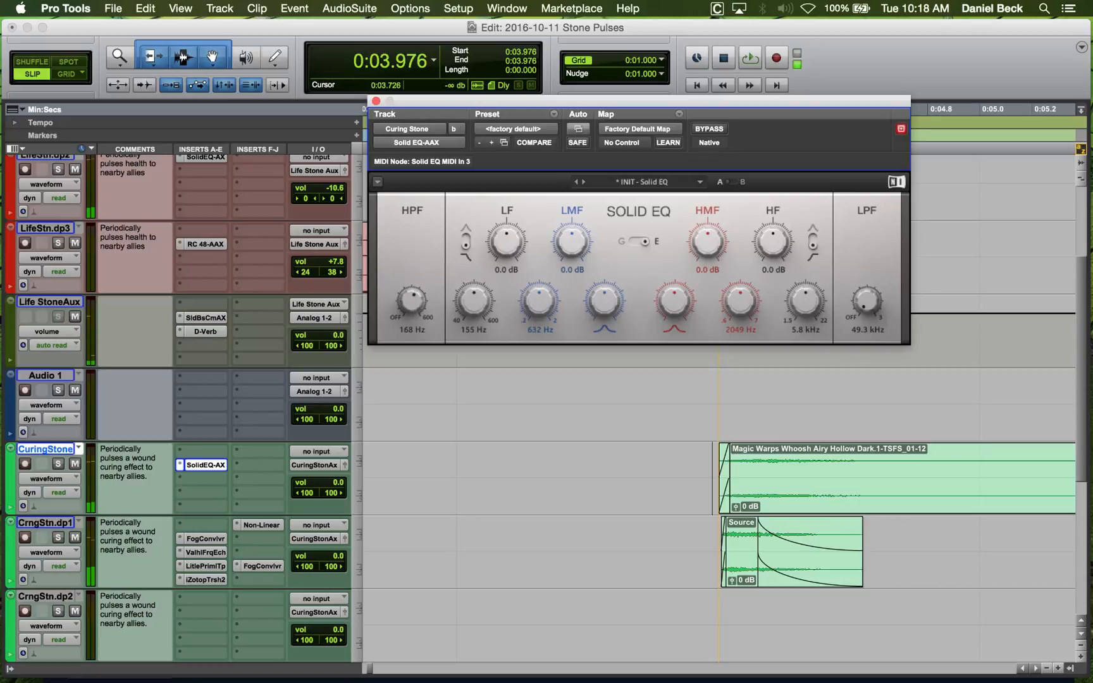
# Cut the Solid EQ low-frequency band by 20 dB and set its frequency to 226 Hz while auditioning the pulse.
pyautogui.press('space')
pyautogui.press('space')
pyautogui.moveTo(504, 244)
pyautogui.mouseDown()
pyautogui.moveTo(504, 272)
pyautogui.moveTo(510, 258)
pyautogui.mouseUp()
pyautogui.press('space')
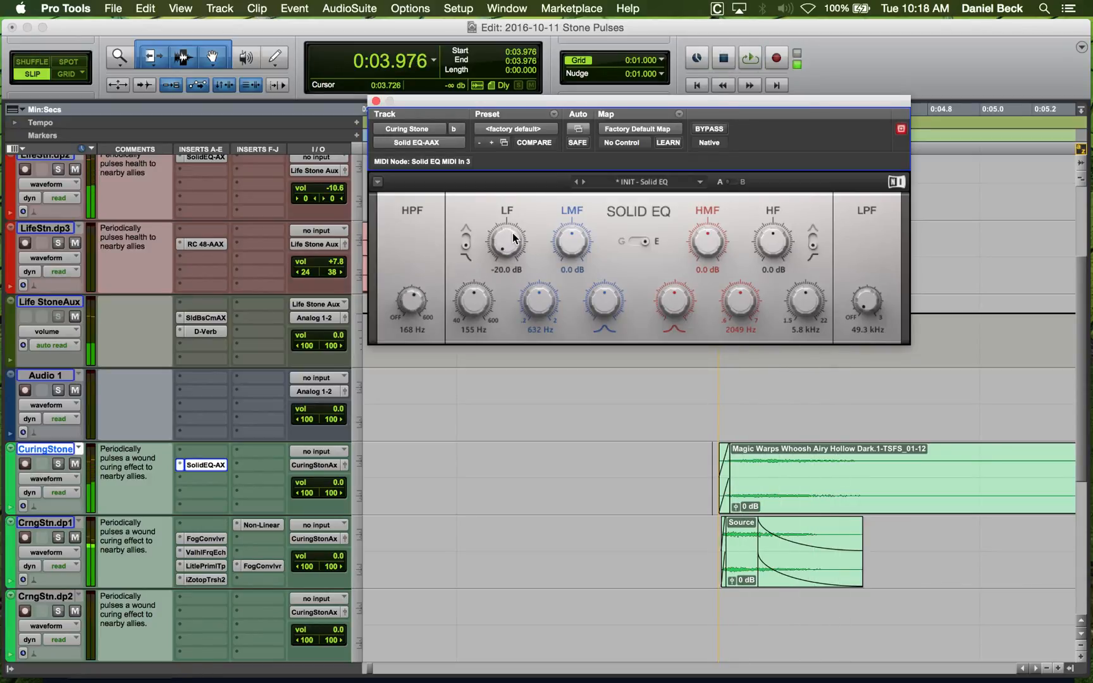
pyautogui.press('space')
pyautogui.press('space')
pyautogui.press('space')
pyautogui.moveTo(476, 304); pyautogui.dragTo(477, 292)
pyautogui.press('space')
pyautogui.press('space')
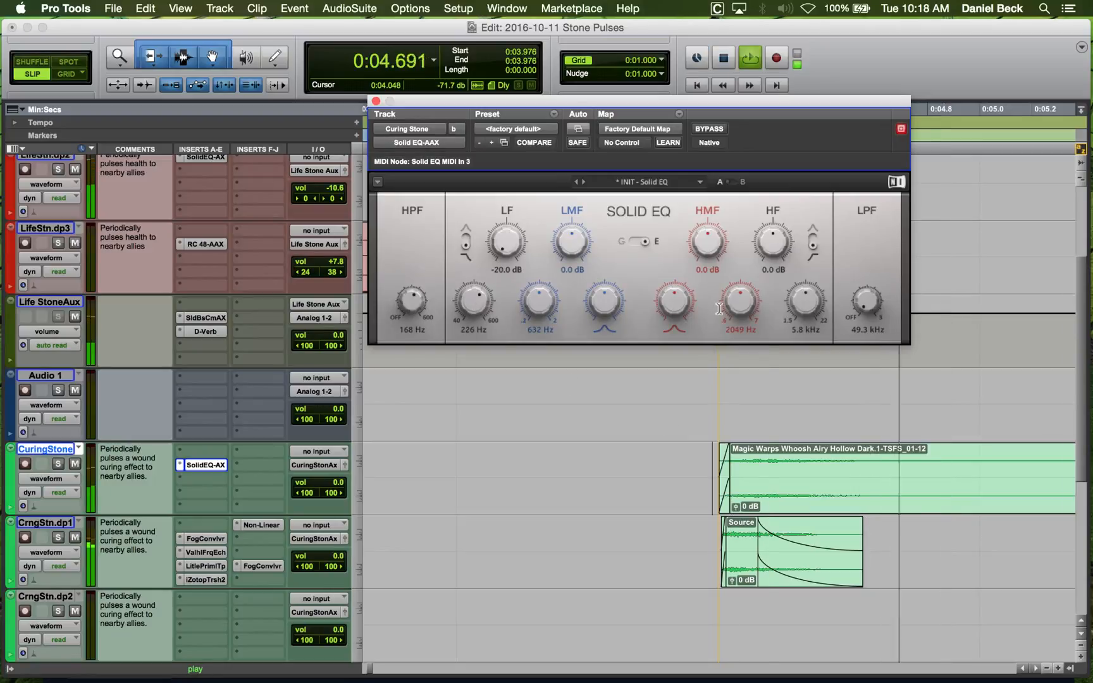
# Solo CuringStone to audition the equalized whoosh from just before Location 3, then unsolo it and close the Solid EQ window.
pyautogui.press('space')
pyautogui.click(710, 452)
pyautogui.hotkey('shift', 's')
pyautogui.press('space')
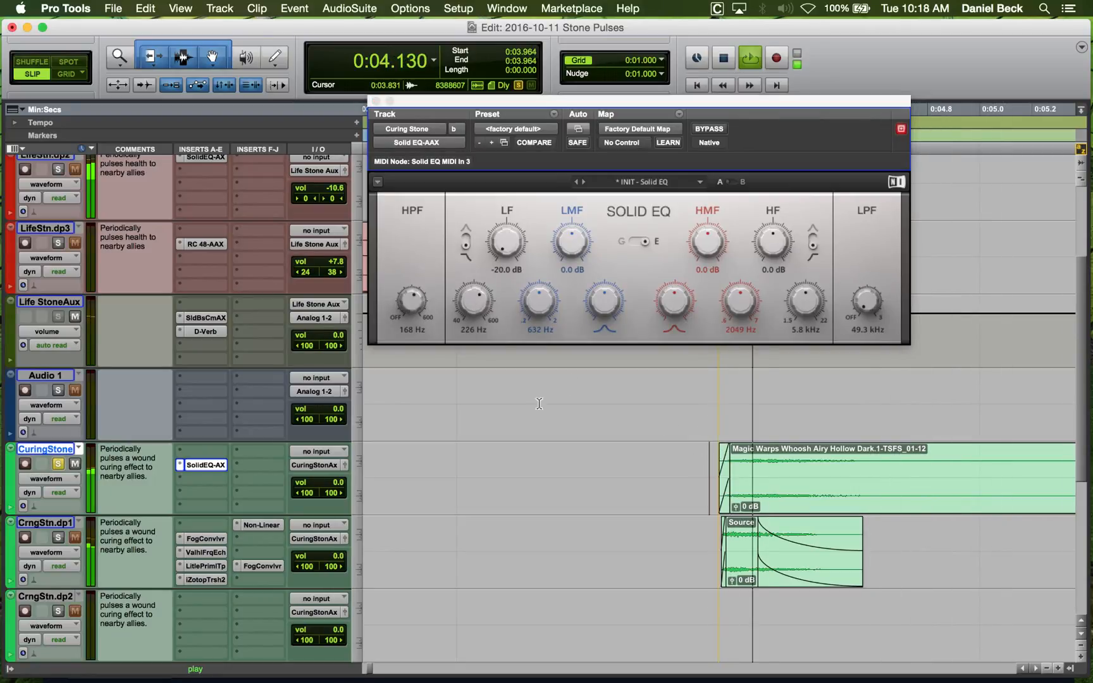
pyautogui.press('space')
pyautogui.click(377, 100)
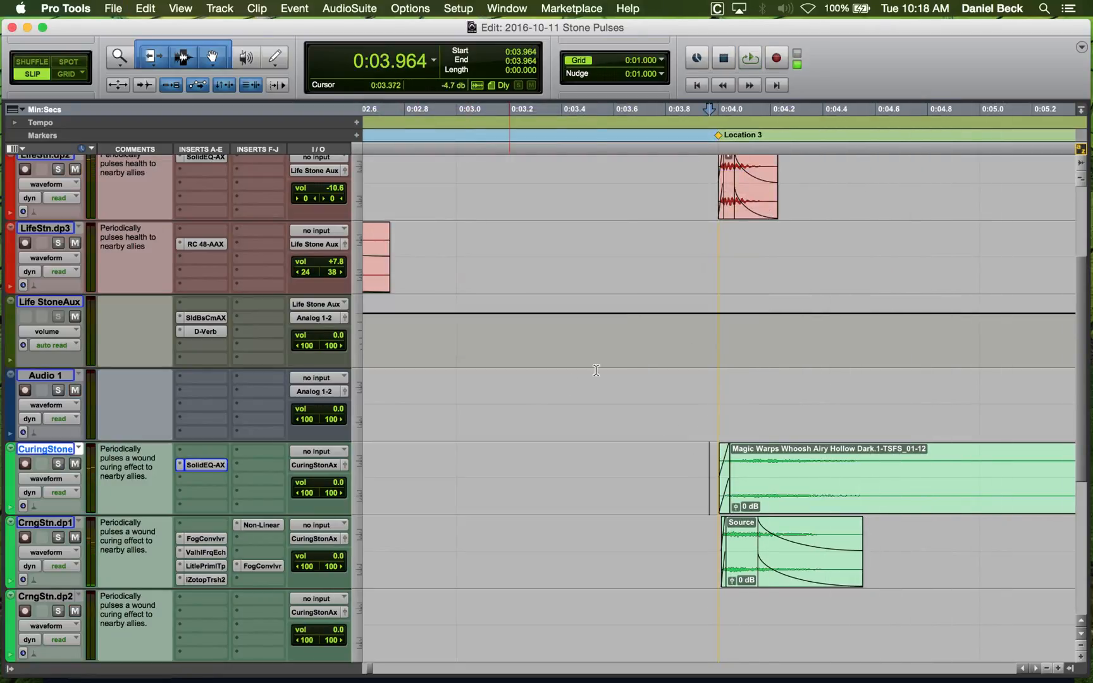
# Play back the combined Curing Stone layers, then solo CrngStn.dp1 and audition it from just before Location 3.
pyautogui.press('space')
pyautogui.scroll(-5, 698, 457)
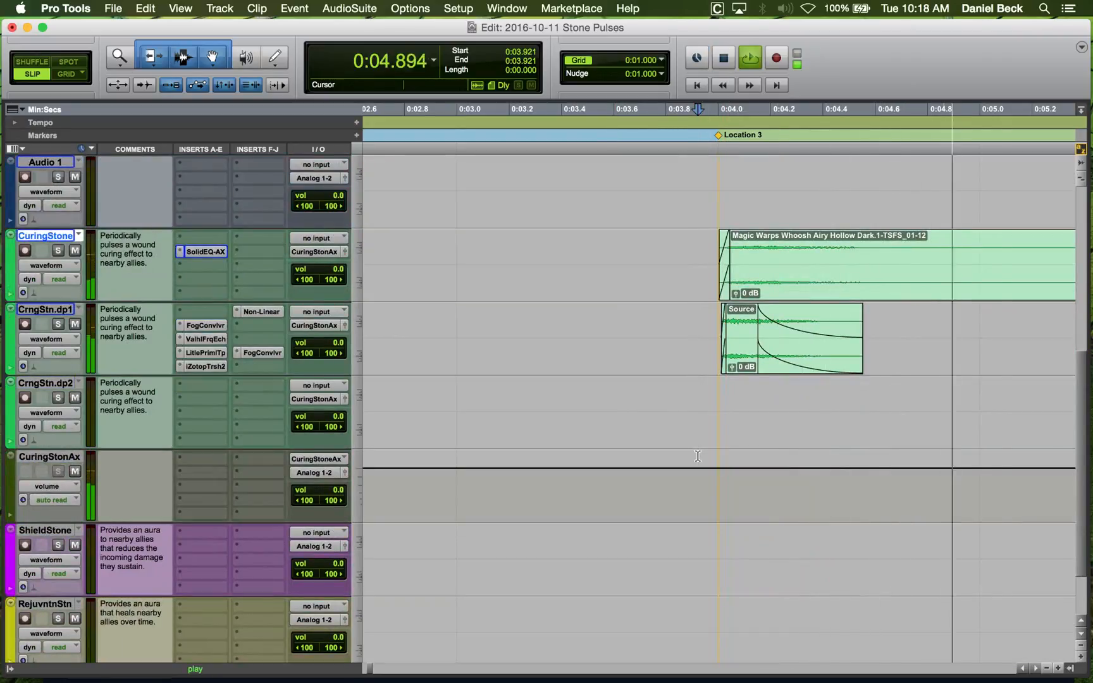
pyautogui.press('space')
pyautogui.click(714, 314)
pyautogui.hotkey('shift', 's')
pyautogui.press('space')
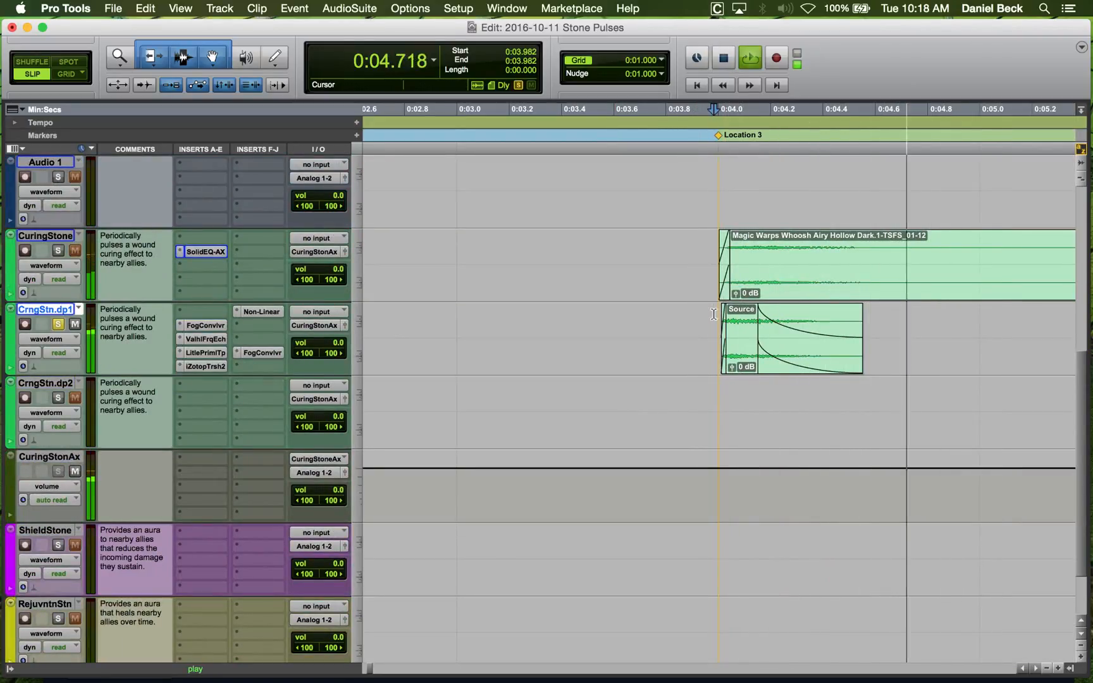
pyautogui.press('space')
pyautogui.press('space')
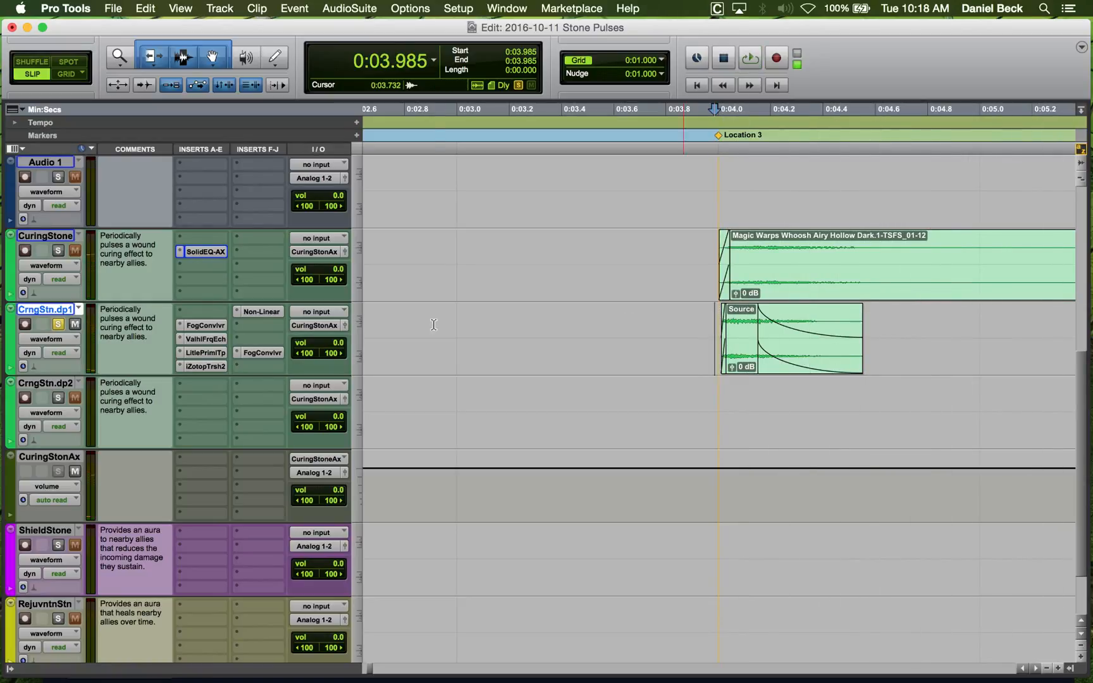
# Open the ValhallaFreqEcho insert on CrngStn.dp1 and lower its Shift to -18.01 Hz during playback.
pyautogui.click(218, 340)
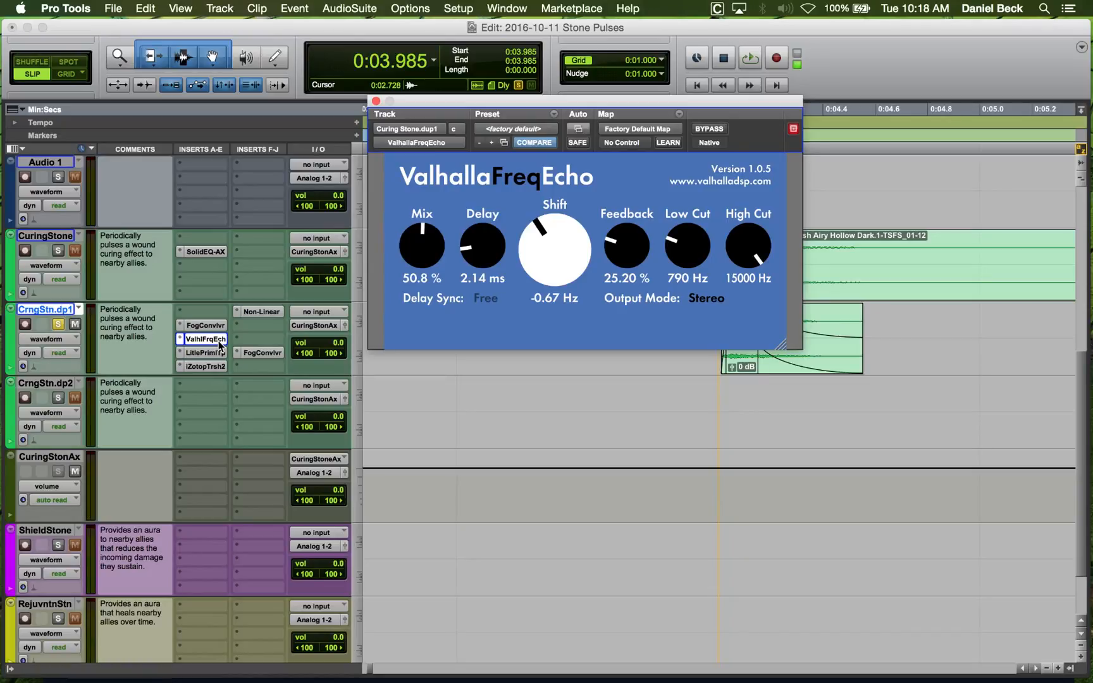
pyautogui.press('space')
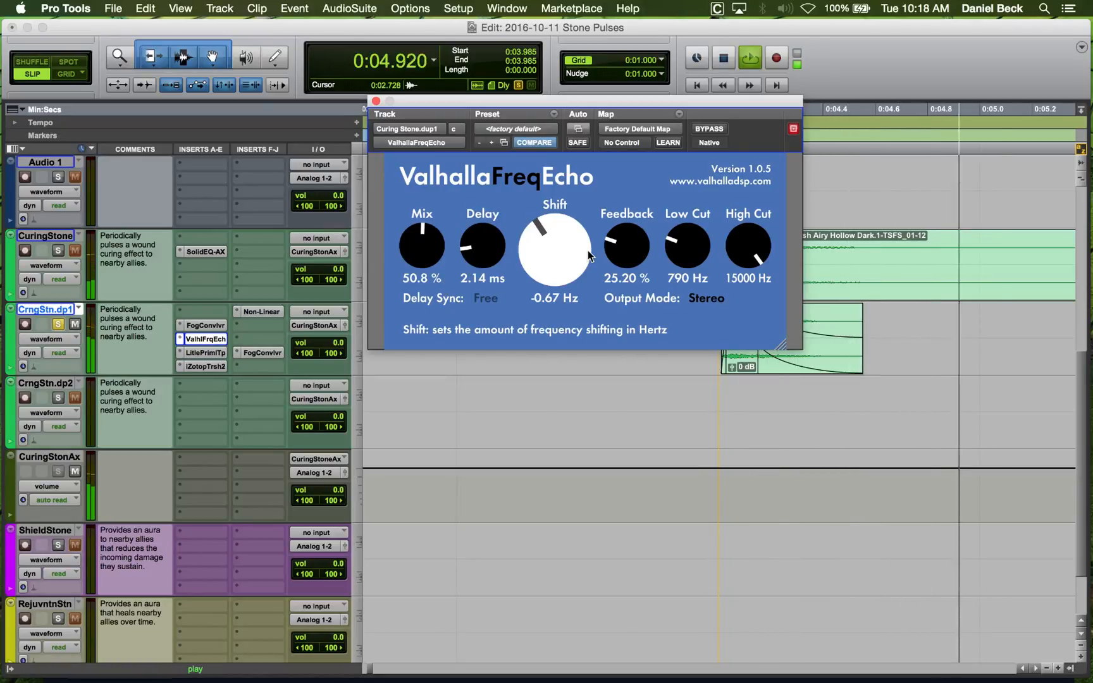
pyautogui.press('space')
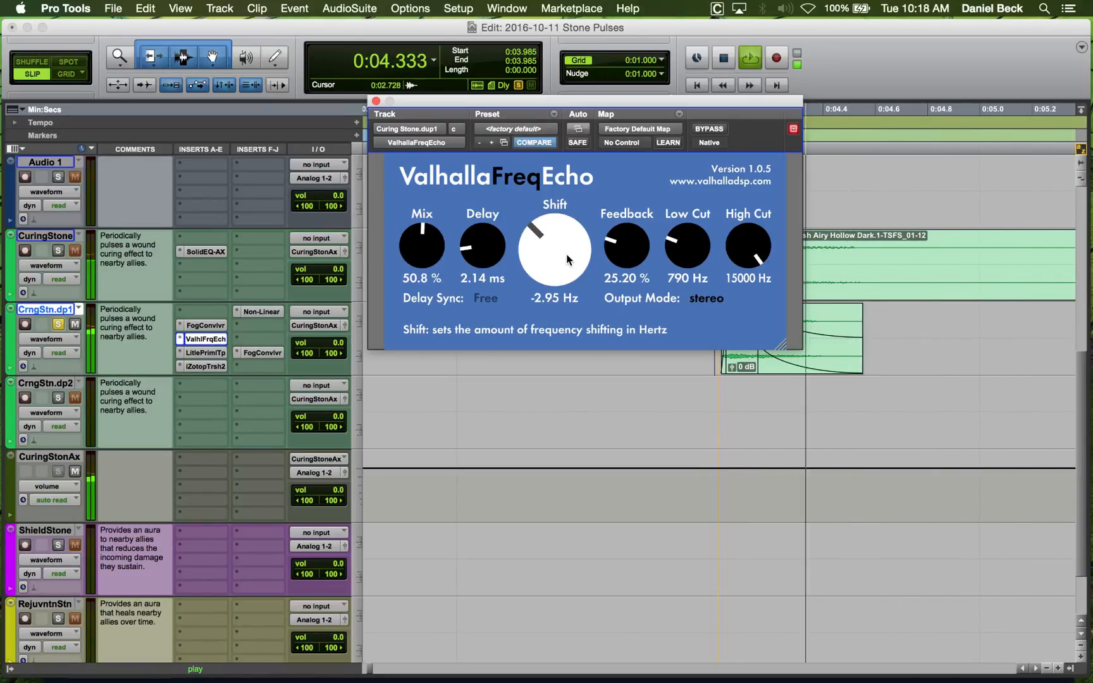
pyautogui.press('space')
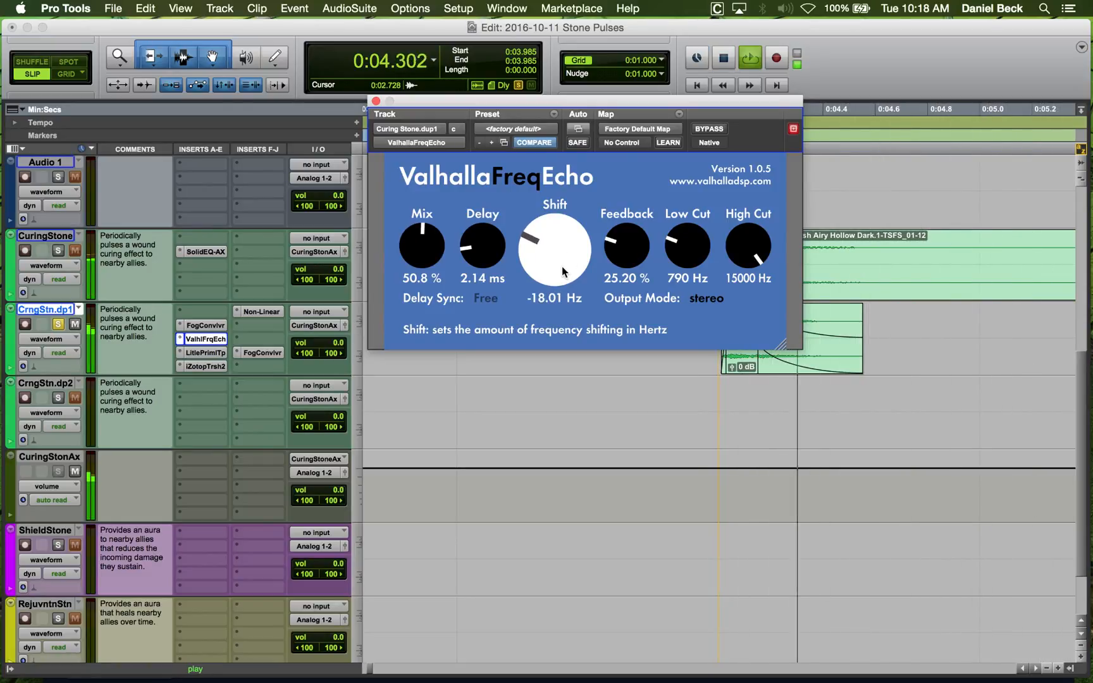
# Try ValhallaFreqEcho Shift values of 19.76 Hz and 1.10 Hz on the soloed layer.
pyautogui.moveTo(562, 272); pyautogui.dragTo(569, 205)
pyautogui.press('space')
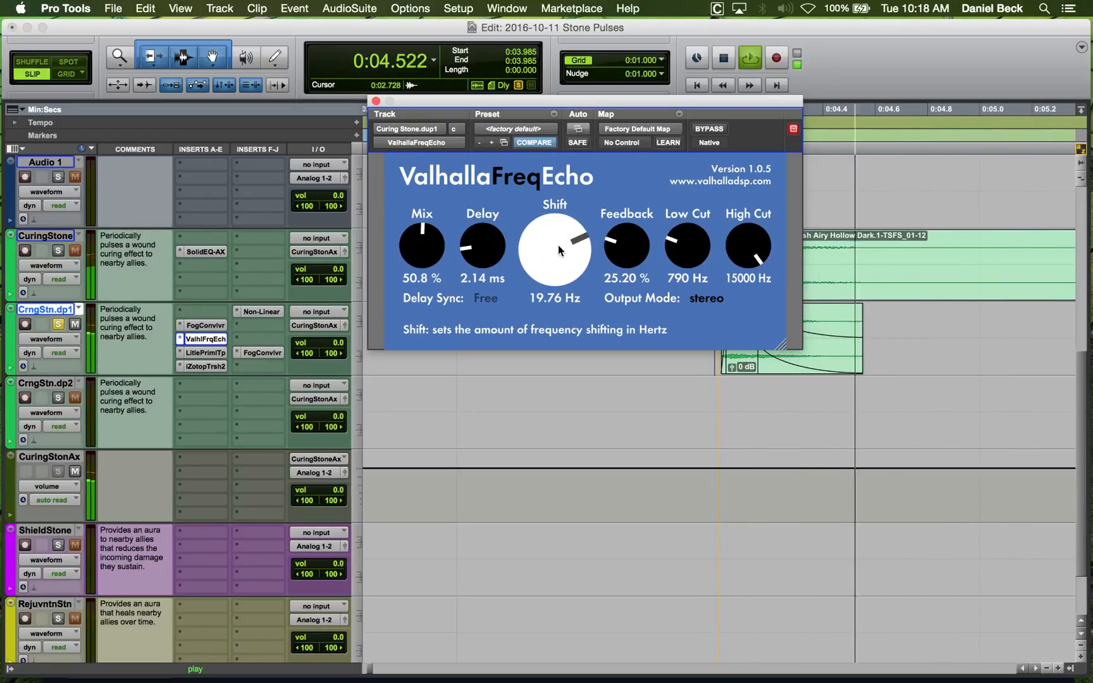
pyautogui.moveTo(558, 245); pyautogui.dragTo(556, 269)
pyautogui.press('space')
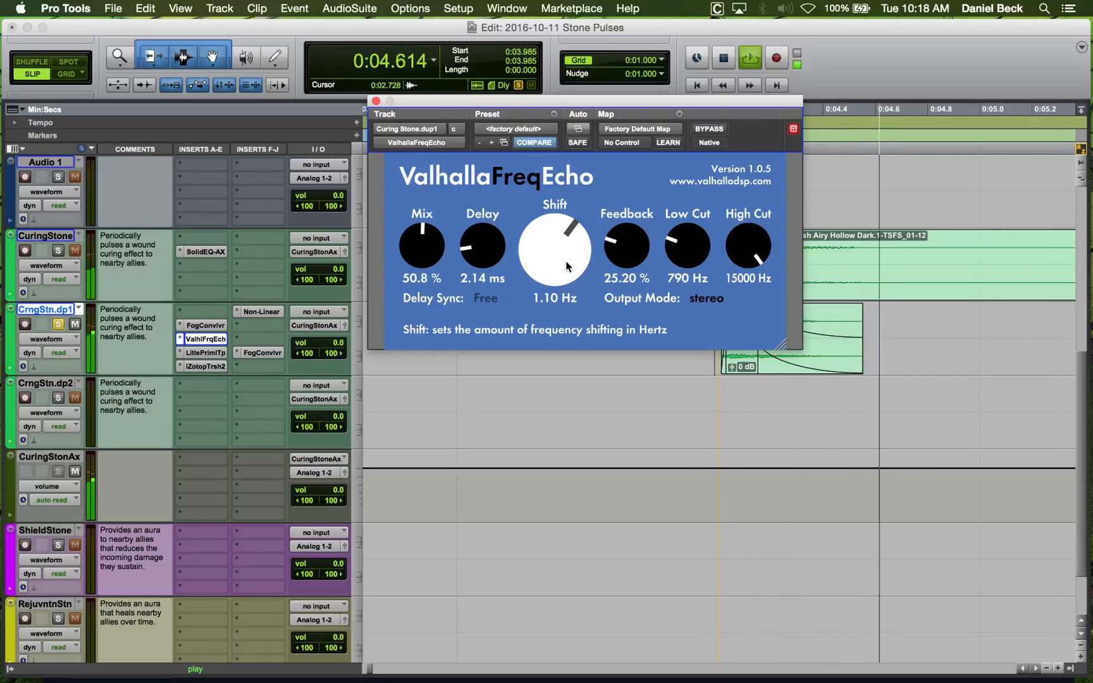
# Set the ValhallaFreqEcho Low Cut to 330 Hz, Feedback to 65.20 % and Shift to 0.47 Hz, auditioning the result.
pyautogui.press('space')
pyautogui.moveTo(684, 253); pyautogui.dragTo(634, 232)
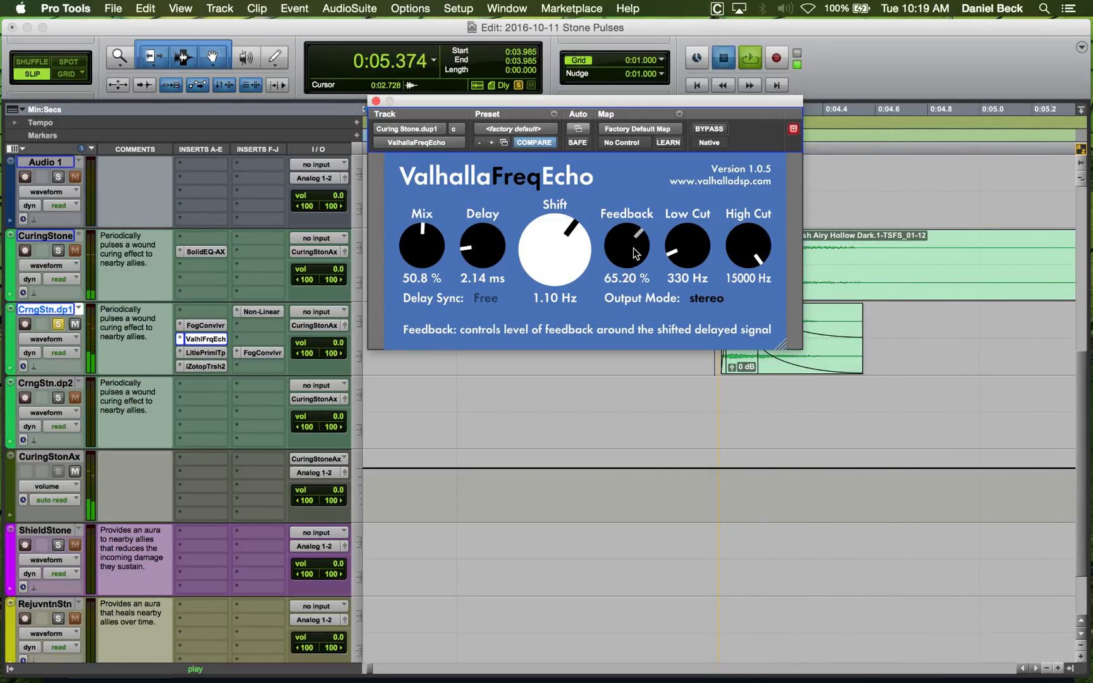
pyautogui.moveTo(566, 253)
pyautogui.mouseDown()
pyautogui.moveTo(576, 235)
pyautogui.moveTo(575, 272)
pyautogui.moveTo(574, 260)
pyautogui.mouseUp()
pyautogui.press('space')
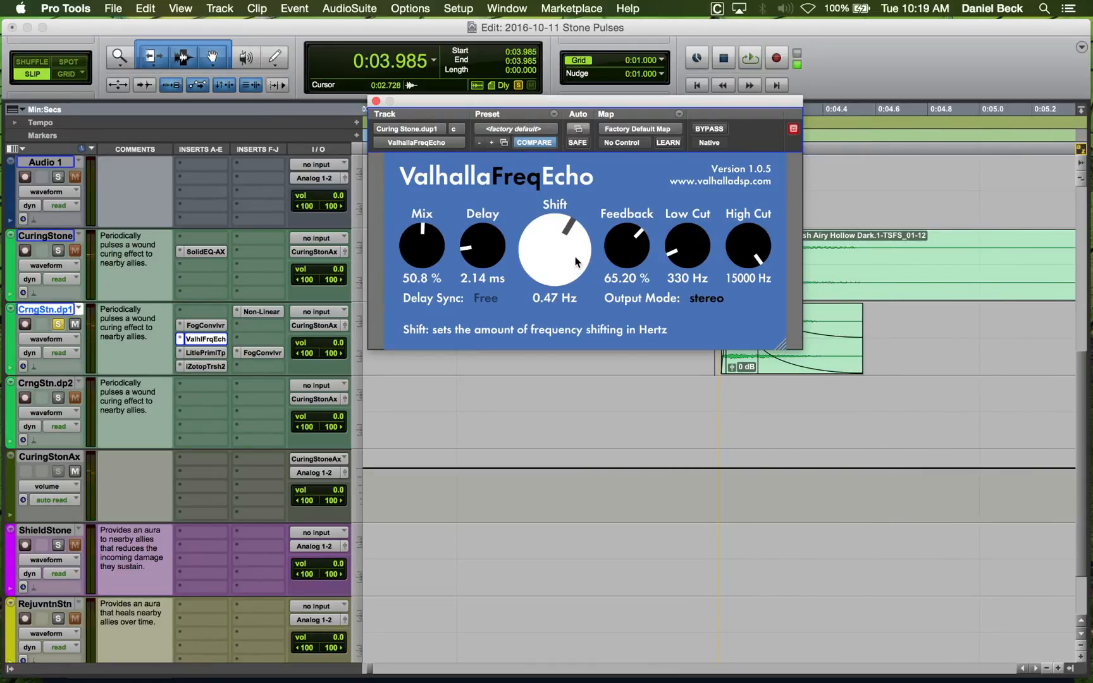
pyautogui.press('space')
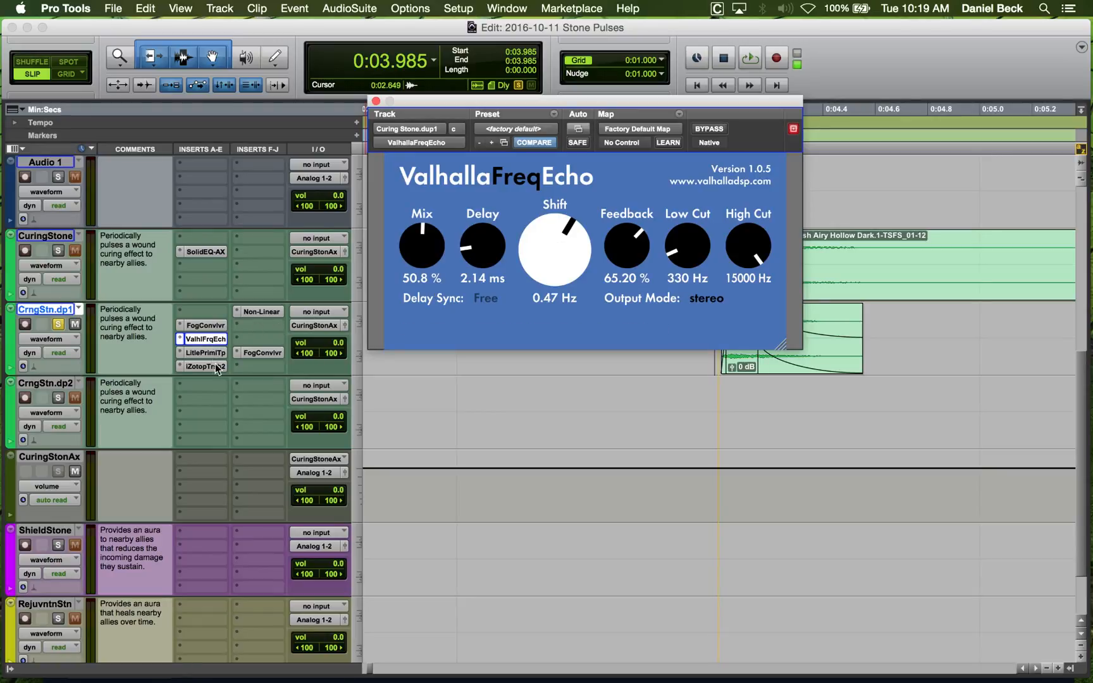
# Raise the ValhallaFreqEcho Shift to 0.94 Hz and replay the soloed layer to judge it.
pyautogui.press('space')
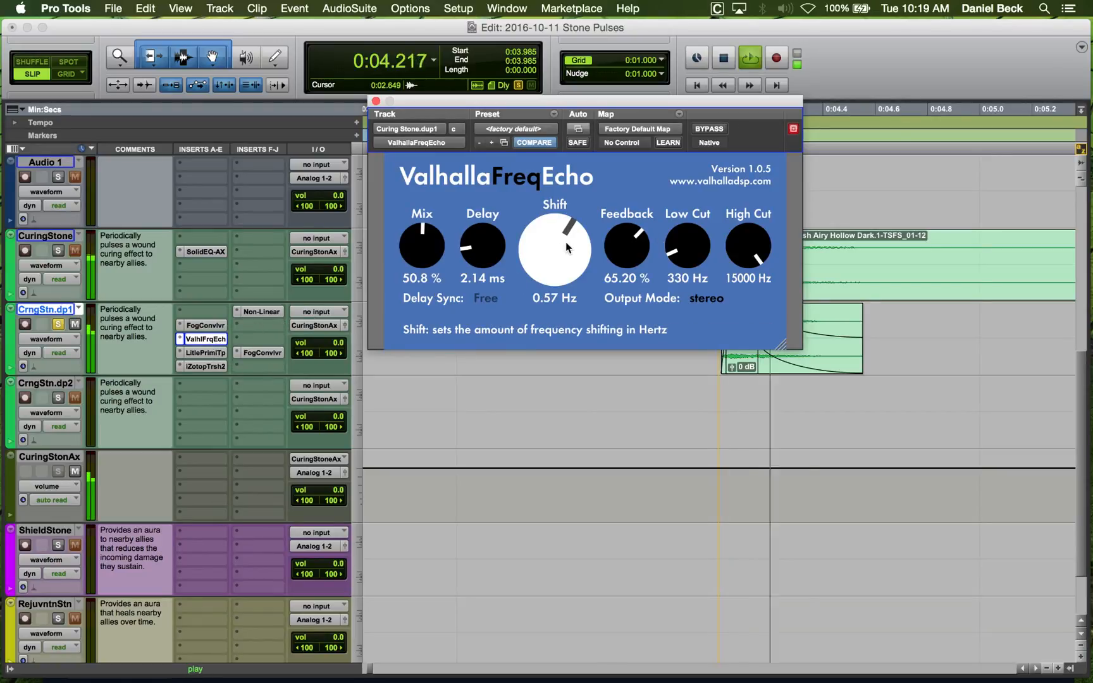
pyautogui.press('space')
pyautogui.press('space')
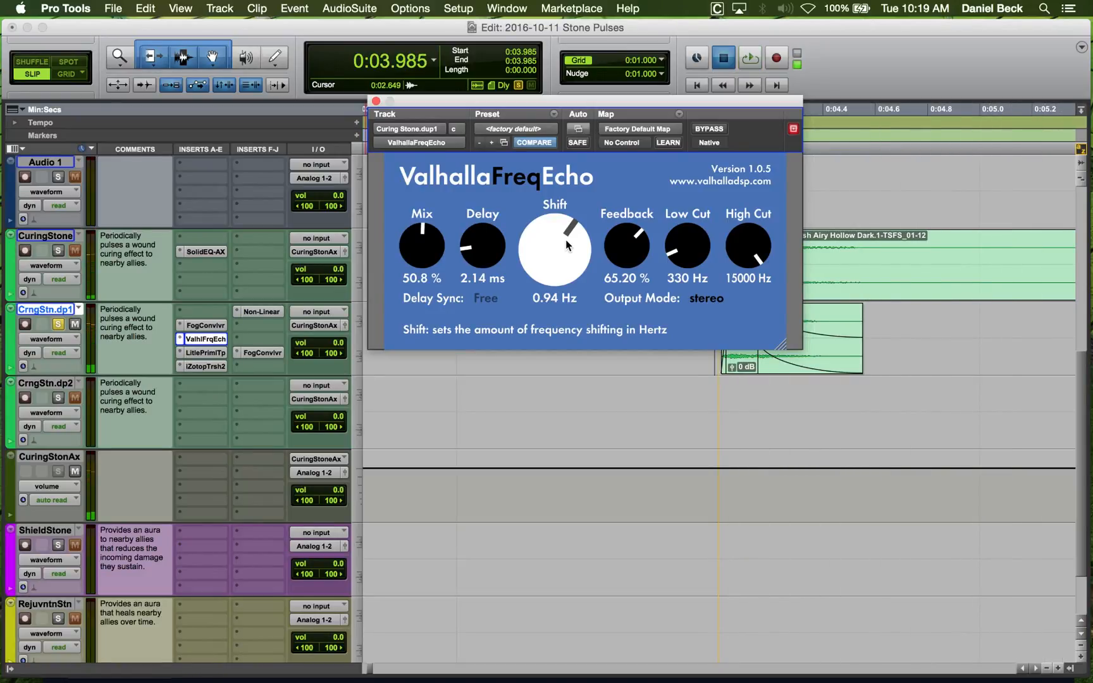
pyautogui.press('space')
pyautogui.press('space')
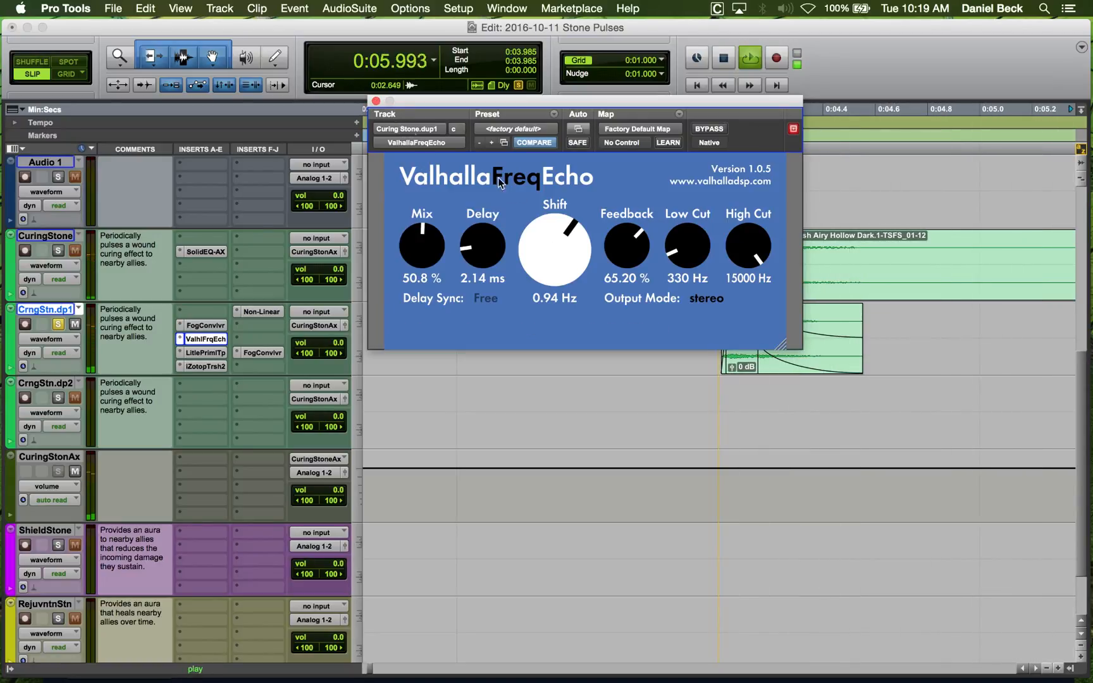
pyautogui.press('space')
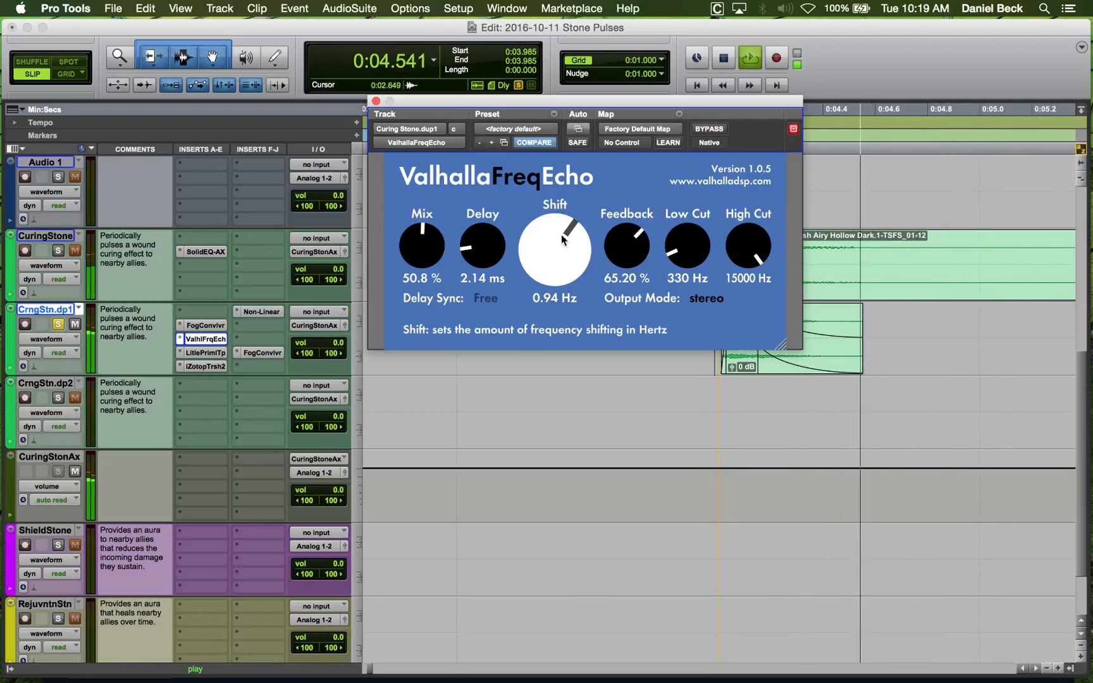
# Reset the ValhallaFreqEcho Shift to zero and fine-tune it to -0.56 Hz during playback.
pyautogui.keyDown('alt'); pyautogui.click(560, 258); pyautogui.keyUp('alt')
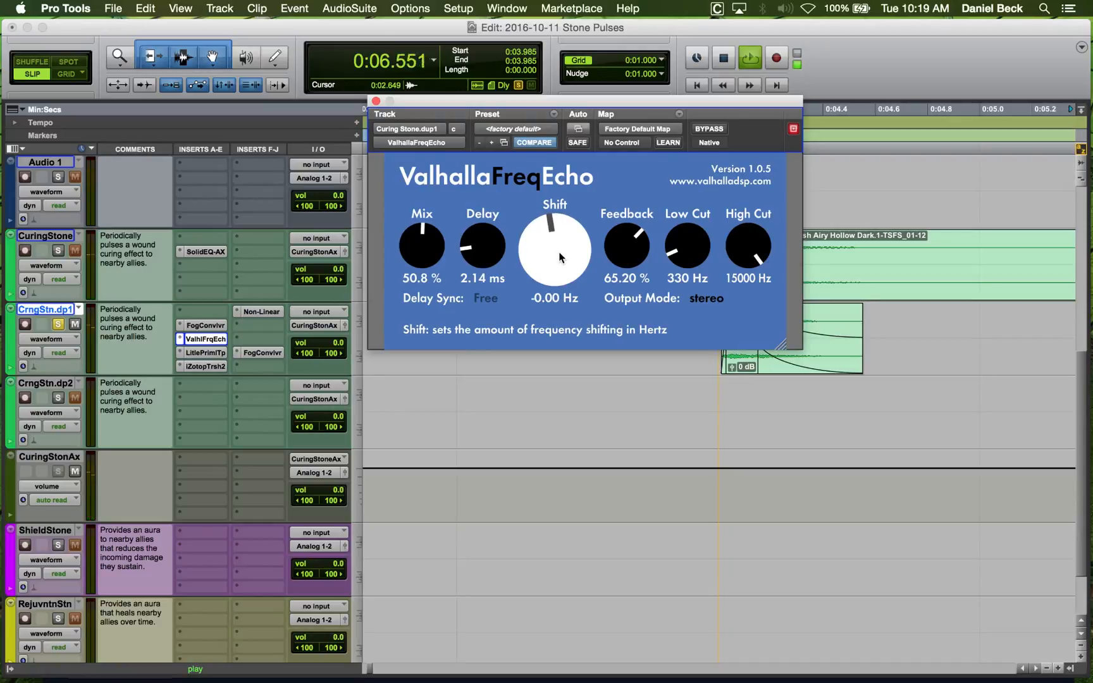
pyautogui.moveTo(560, 261)
pyautogui.mouseDown()
pyautogui.moveTo(555, 236)
pyautogui.moveTo(556, 245)
pyautogui.mouseUp()
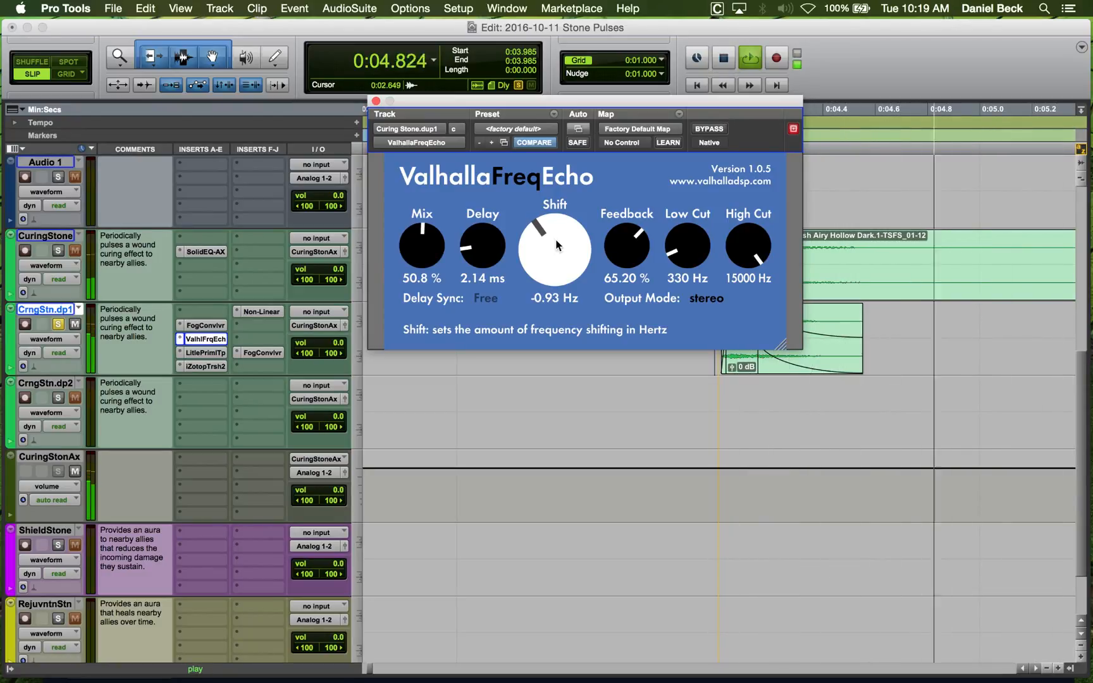
pyautogui.moveTo(557, 239); pyautogui.dragTo(556, 238)
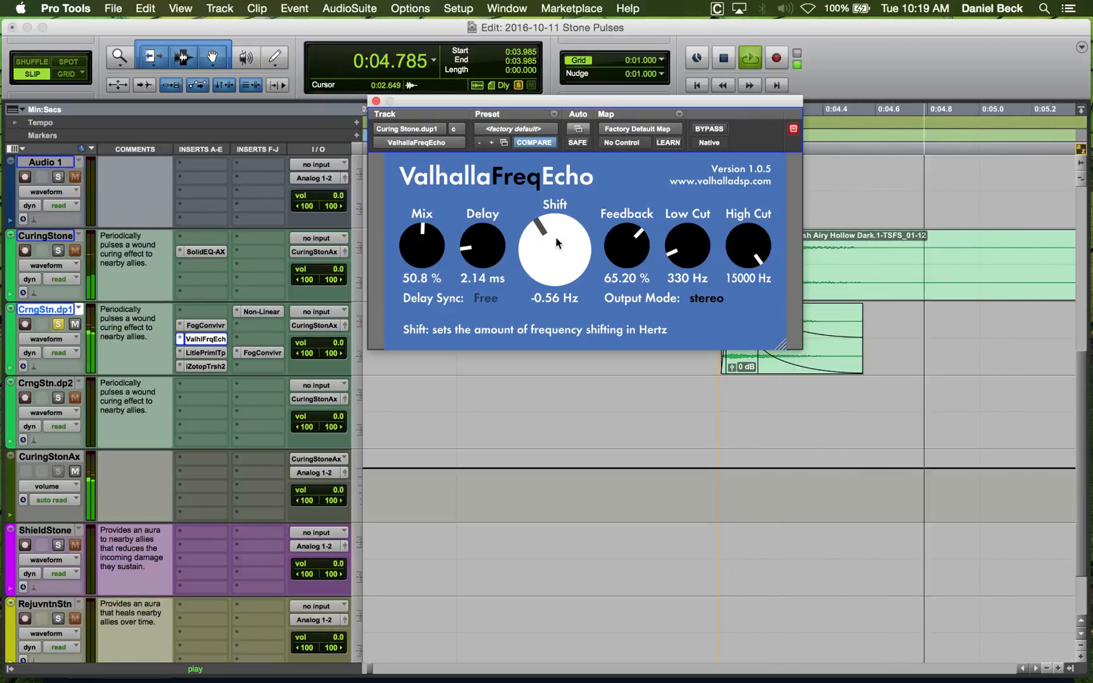
# Try a 2.73 ms Delay and a 100 % Mix in ValhallaFreqEcho, and restore the 2.14 ms and 50.8 % values.
pyautogui.moveTo(501, 254); pyautogui.dragTo(491, 250)
pyautogui.press('space')
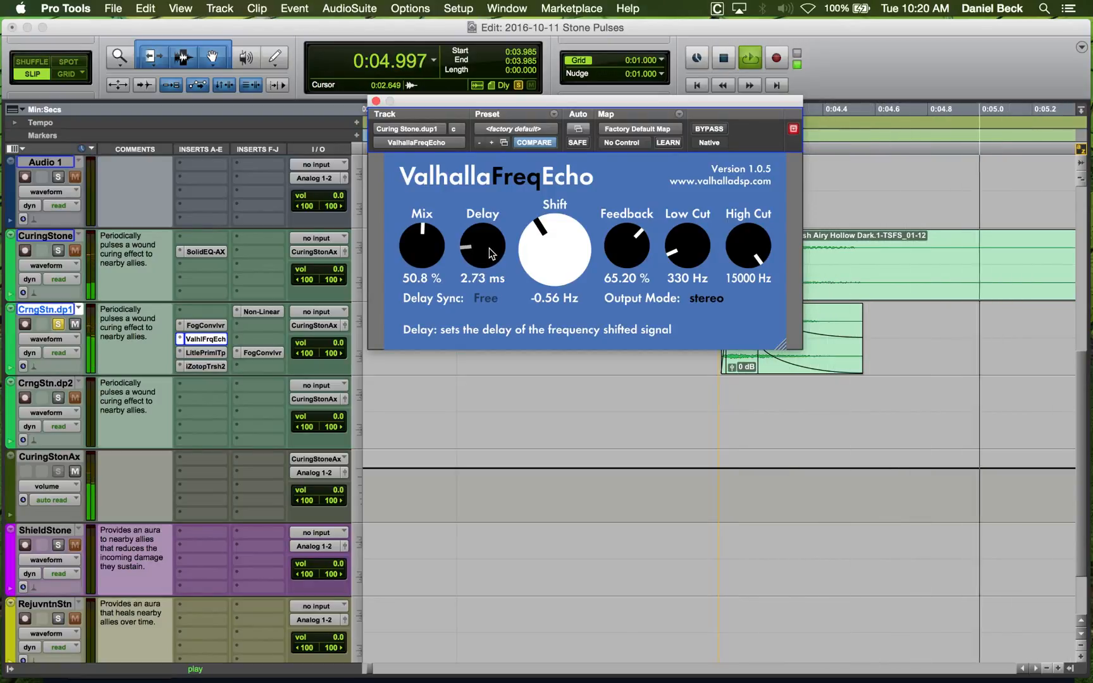
pyautogui.moveTo(490, 253); pyautogui.dragTo(445, 155)
pyautogui.press('space')
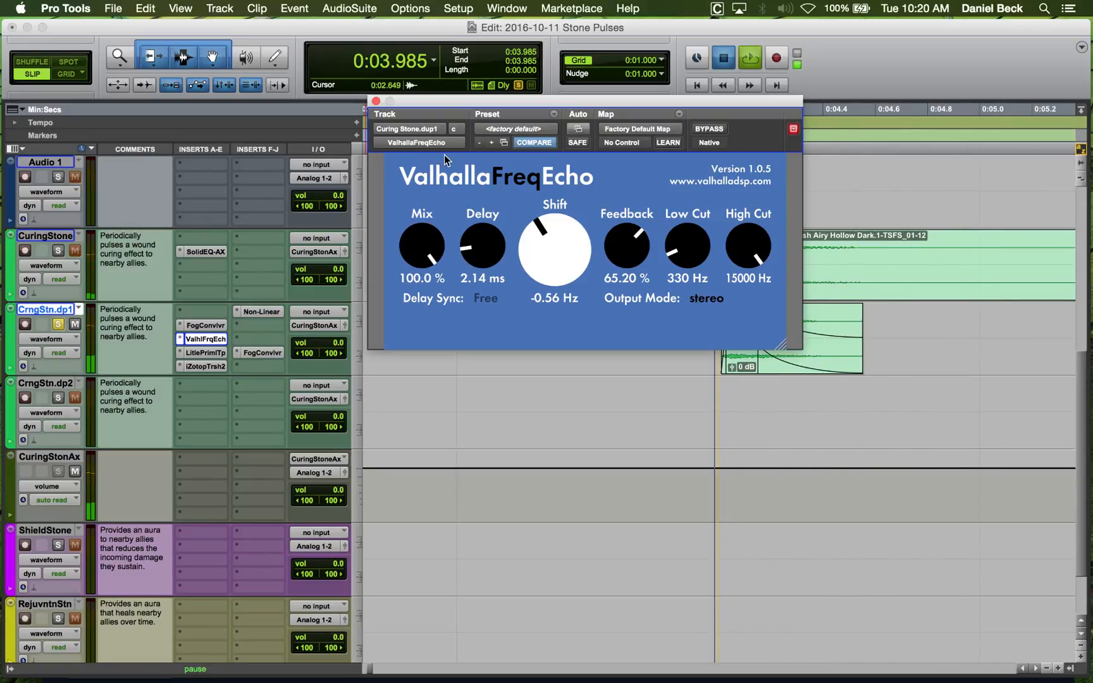
pyautogui.moveTo(425, 229); pyautogui.dragTo(421, 332)
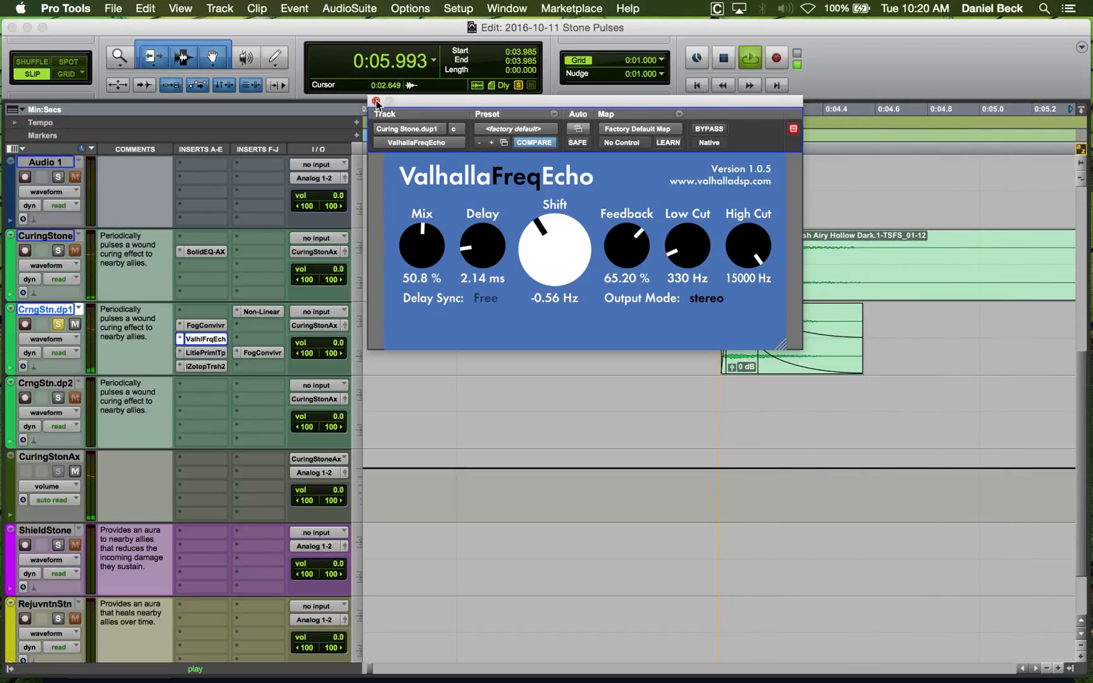
pyautogui.click(376, 102)
# Play both Curing Stone layers together from just before Location 3 and check the ValhallaFreqEcho settings on the lower layer.
pyautogui.click(698, 244)
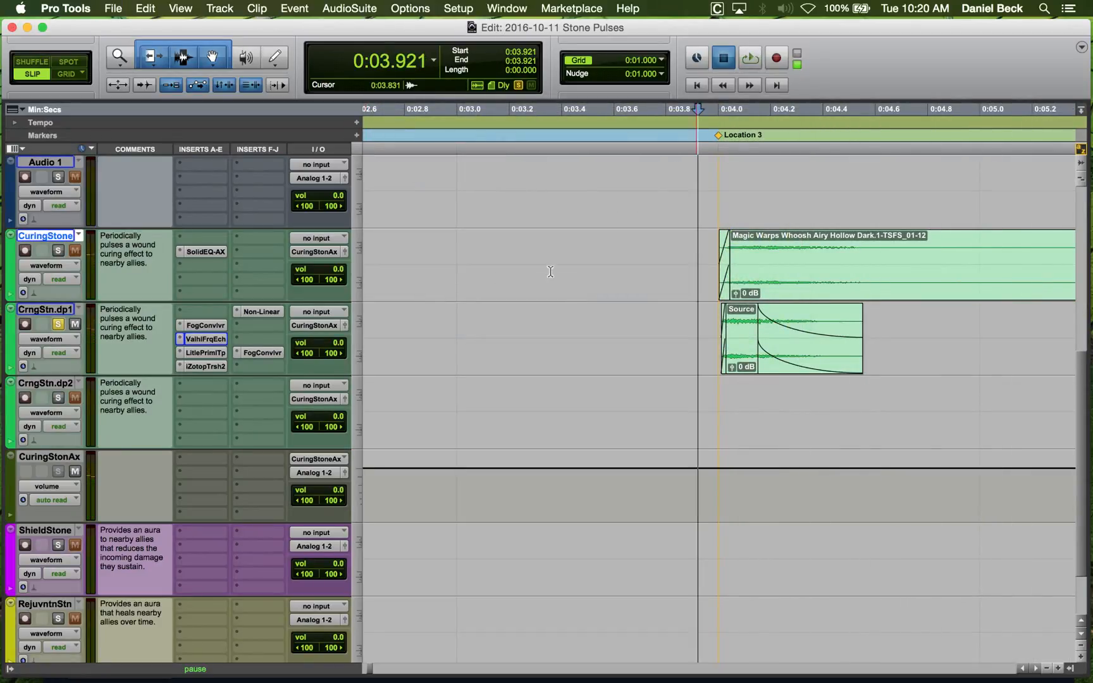
pyautogui.press('space')
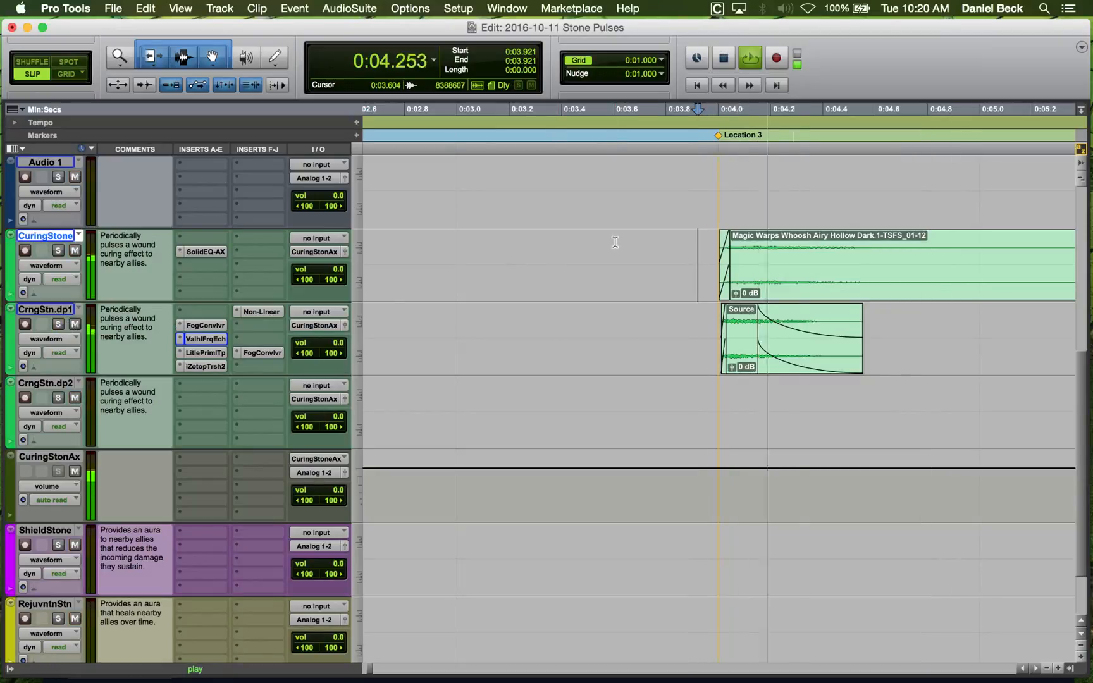
pyautogui.click(704, 245)
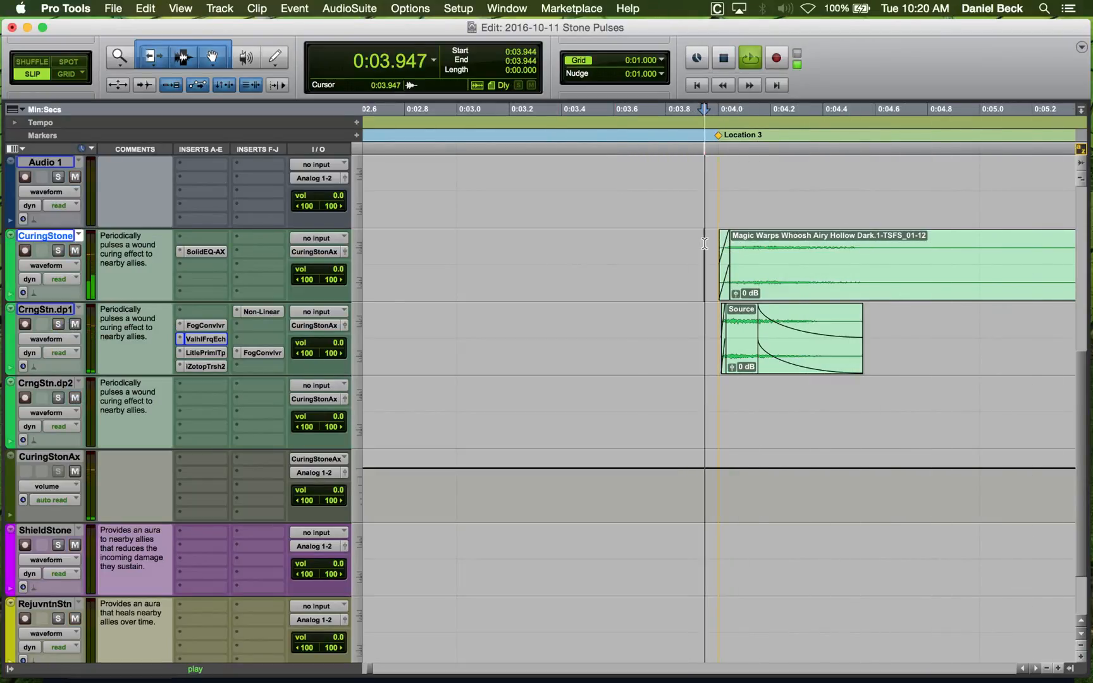
pyautogui.click(208, 339)
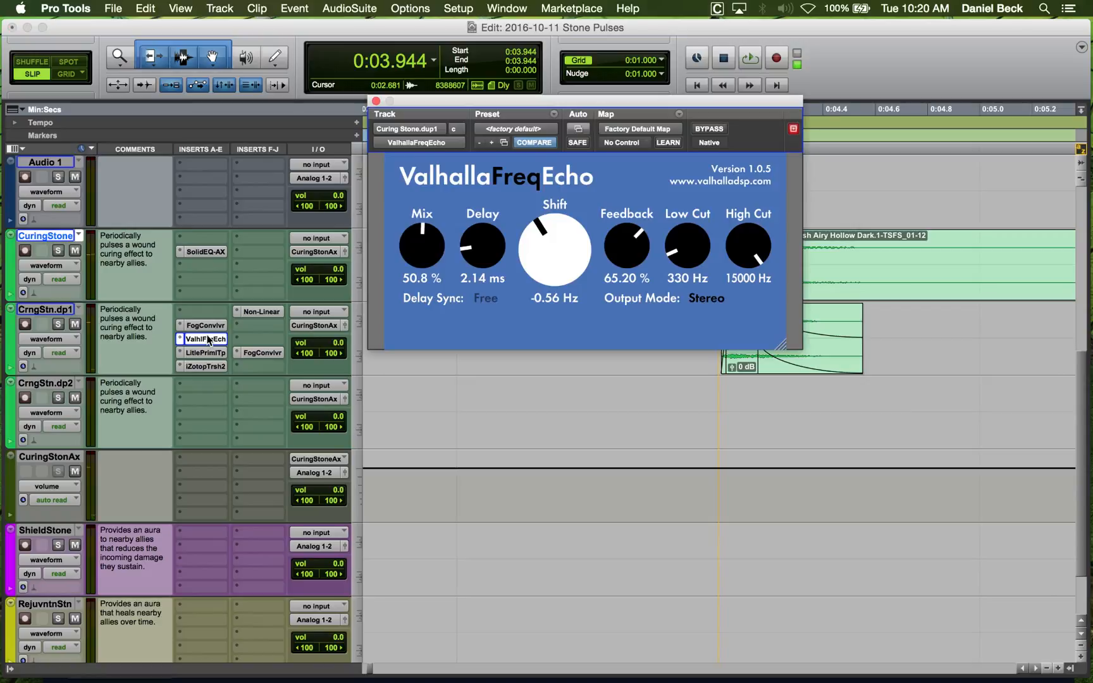
pyautogui.click(376, 102)
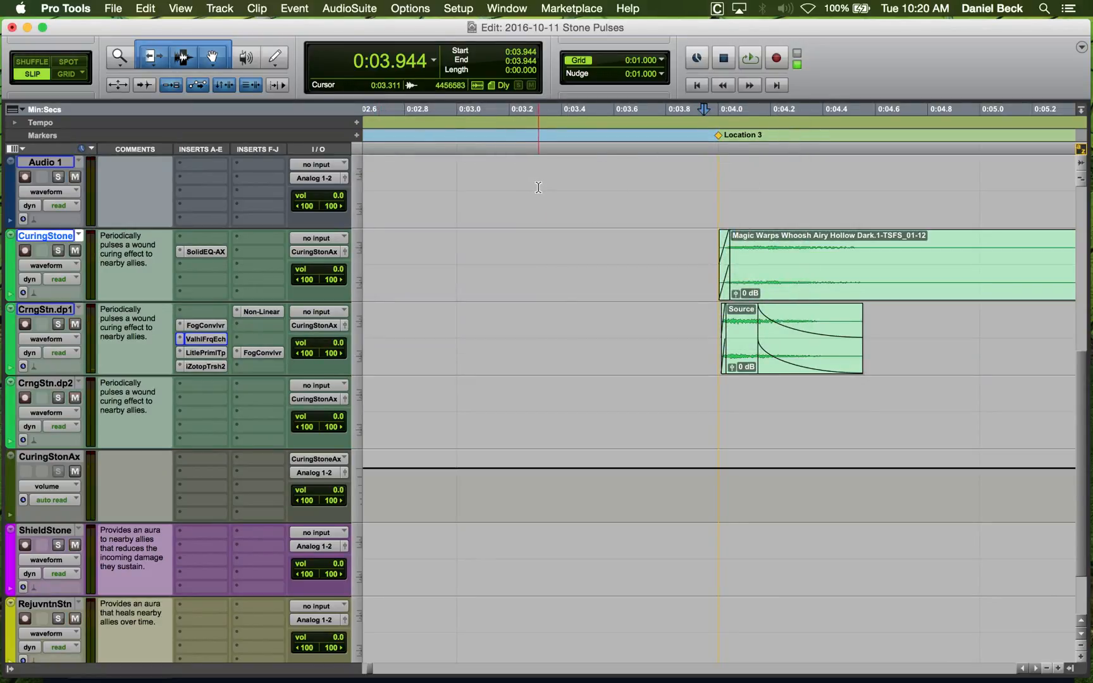
# Audition the layered Curing Stone pulse with a lead-in from just before Location 2.
pyautogui.press('r')
pyautogui.press('r')
pyautogui.press('r')
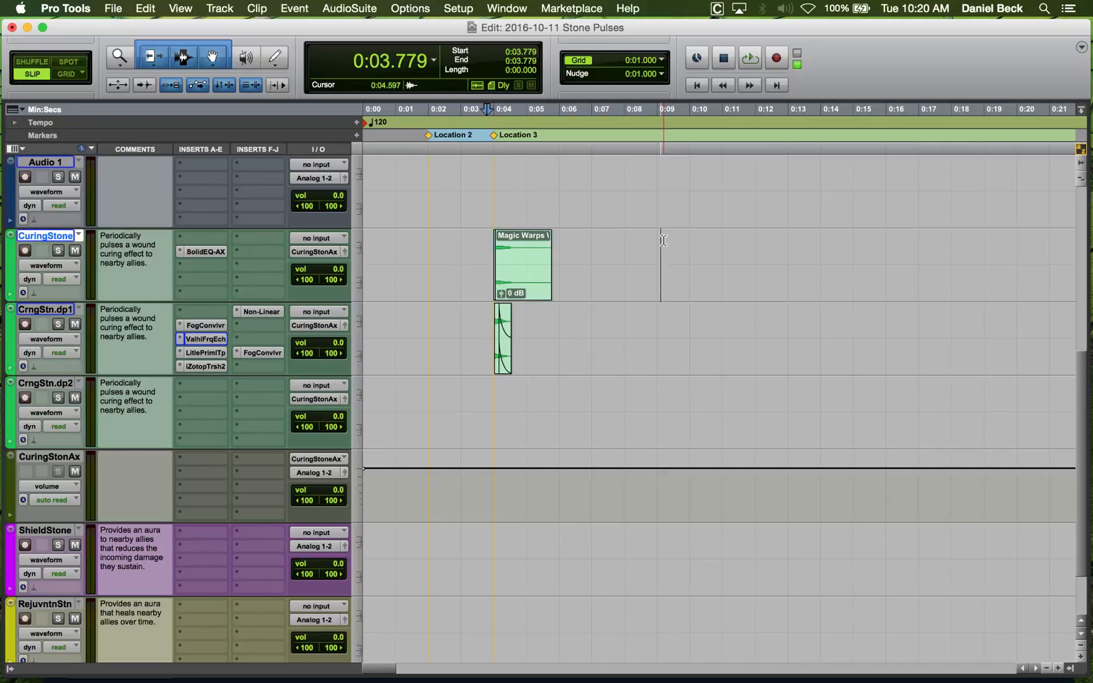
pyautogui.click(424, 247)
pyautogui.press('space')
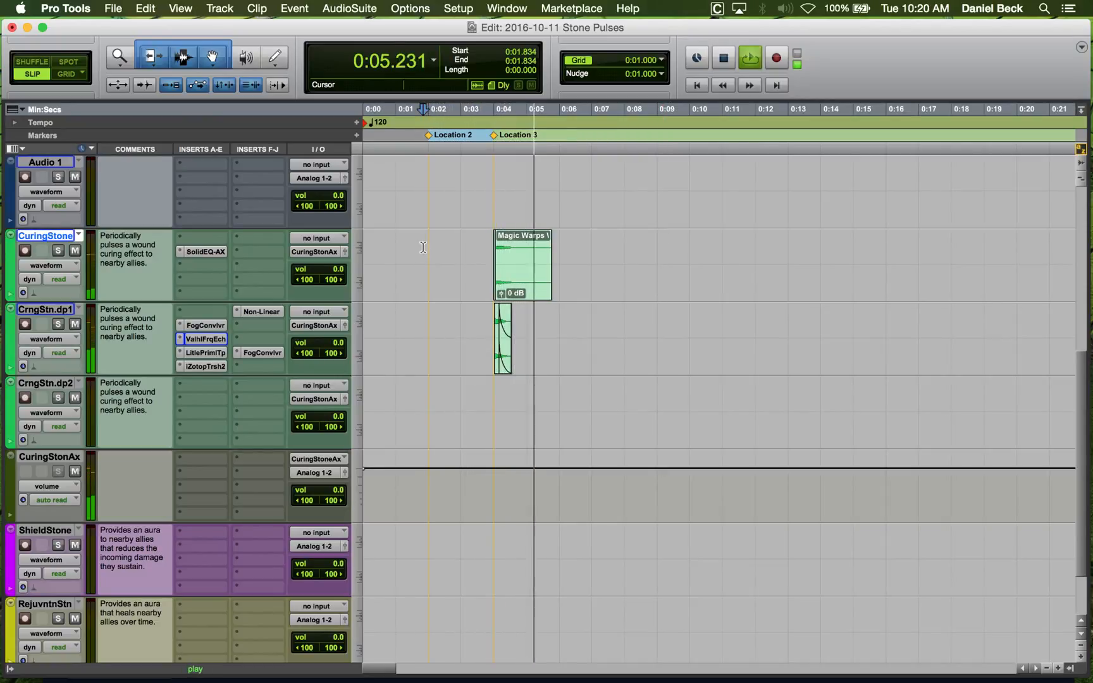
pyautogui.press('space')
# Solo the CuringStone whoosh layer and play it from just before Location 3.
pyautogui.click(489, 251)
pyautogui.hotkey('shift', 's')
pyautogui.press('space')
pyautogui.press('t')
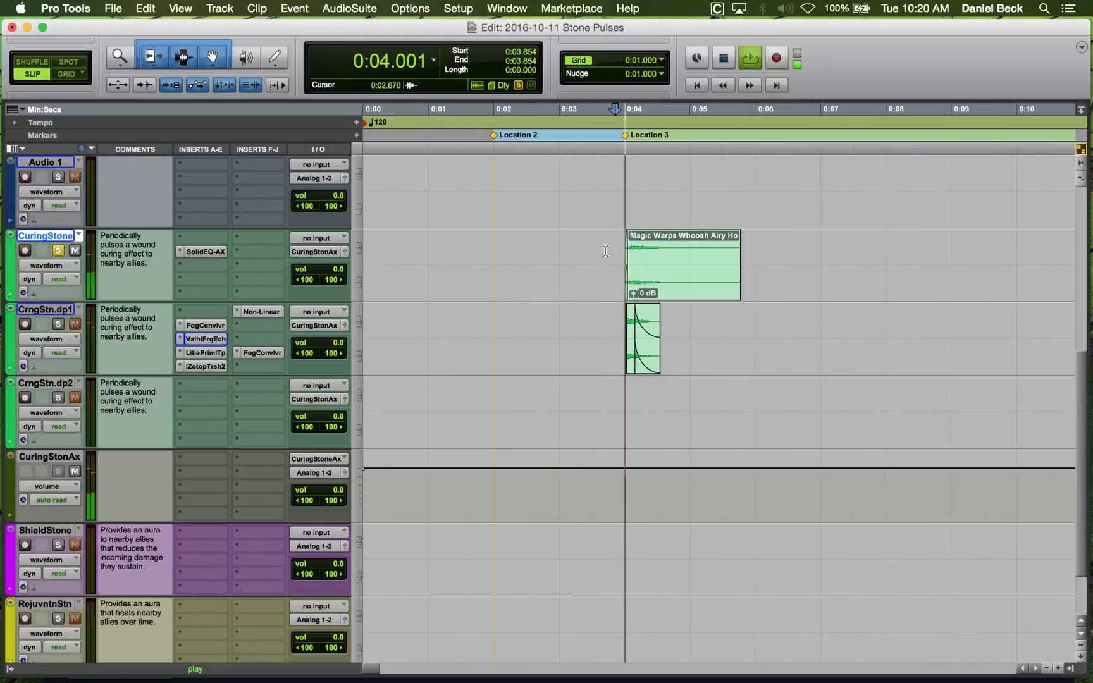
pyautogui.press('t')
pyautogui.click(682, 243)
pyautogui.press('space')
# Trim the Magic Warps Whoosh clip's end to about 5.3 s, fade it out from about 4.34 s and audition it.
pyautogui.click(813, 249)
pyautogui.press('g')
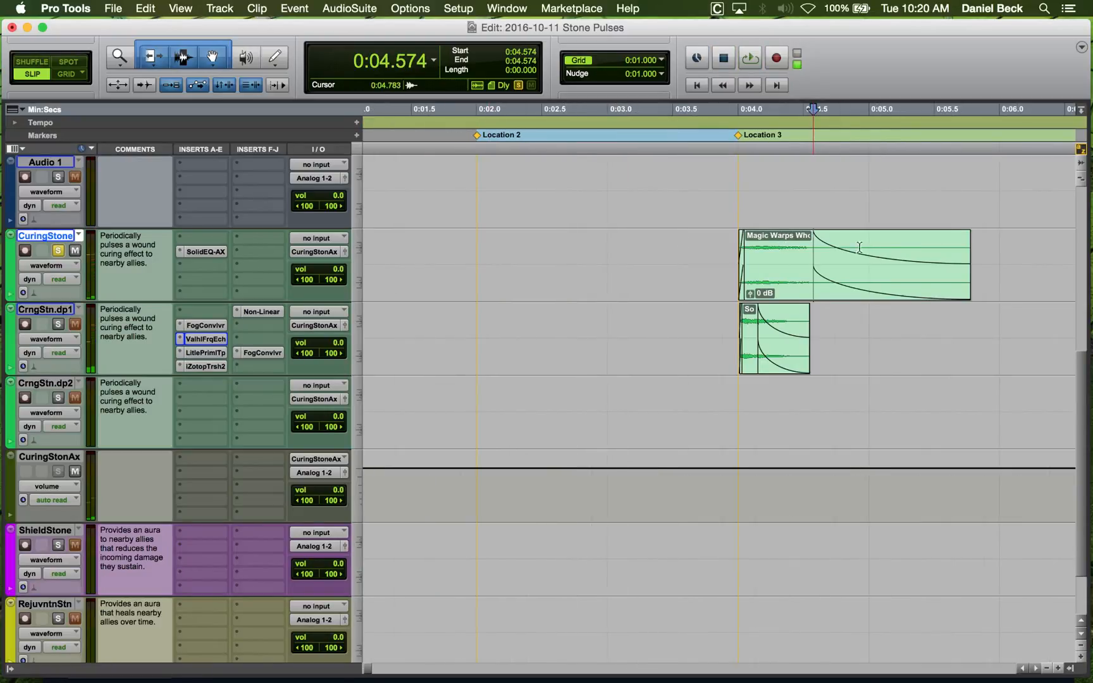
pyautogui.press('s')
pyautogui.click(721, 247)
pyautogui.press('t')
pyautogui.press('space')
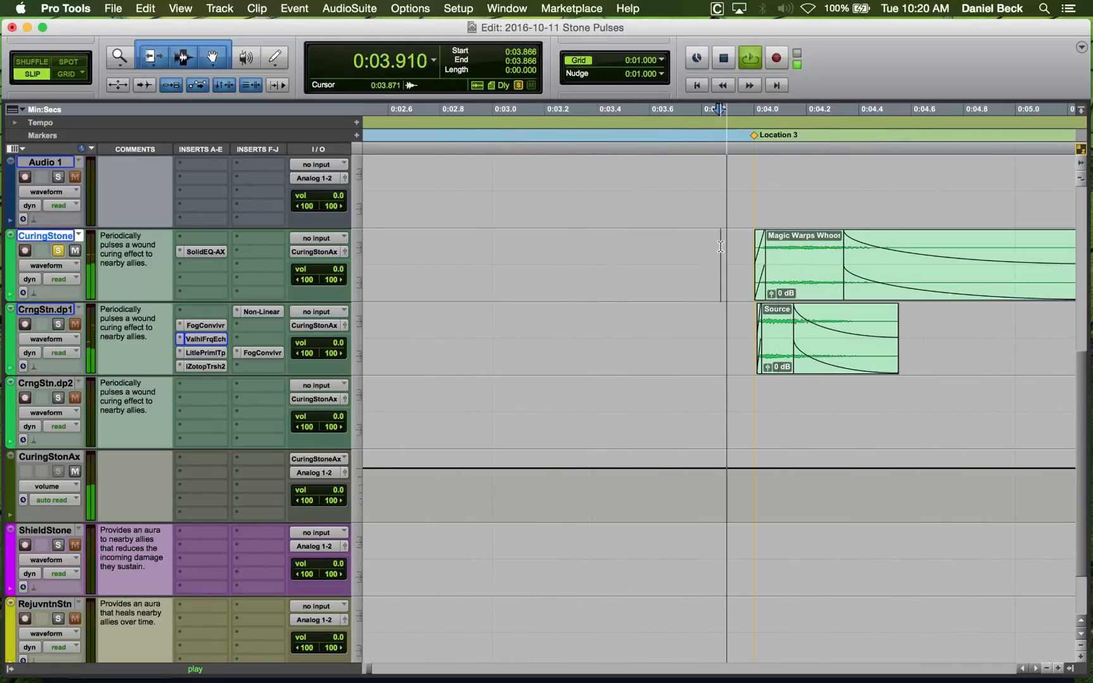
# Play the shortened pulse with both layers, and solo the CrngStn.dp1 layer to hear it alone.
pyautogui.press('space')
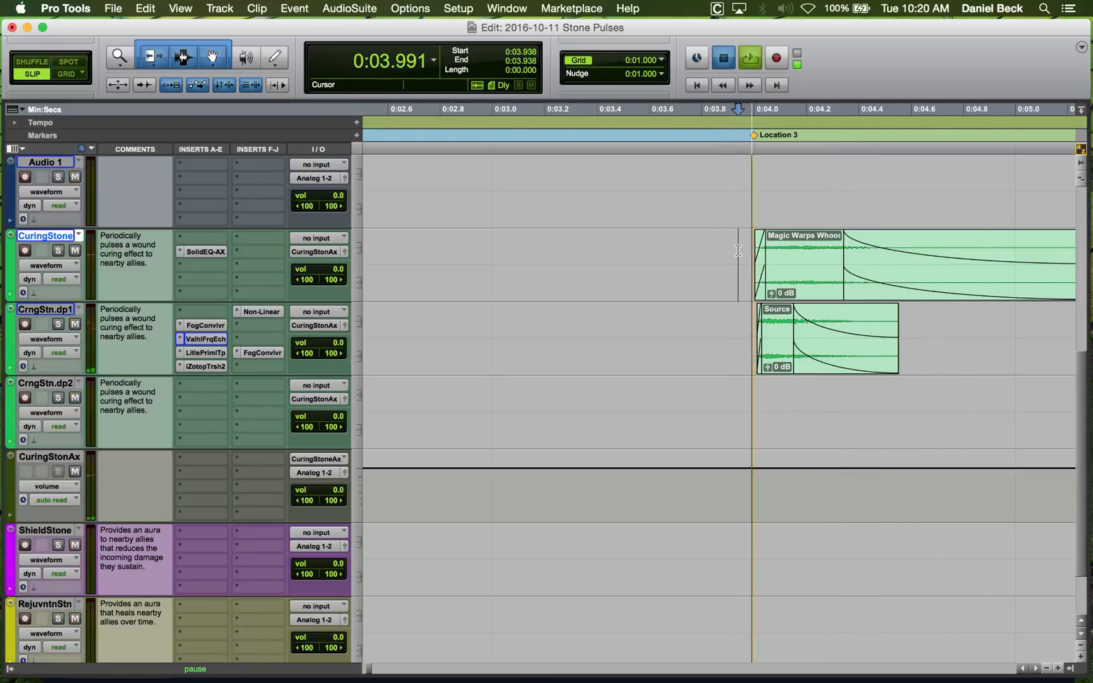
pyautogui.click(735, 315)
pyautogui.press('space')
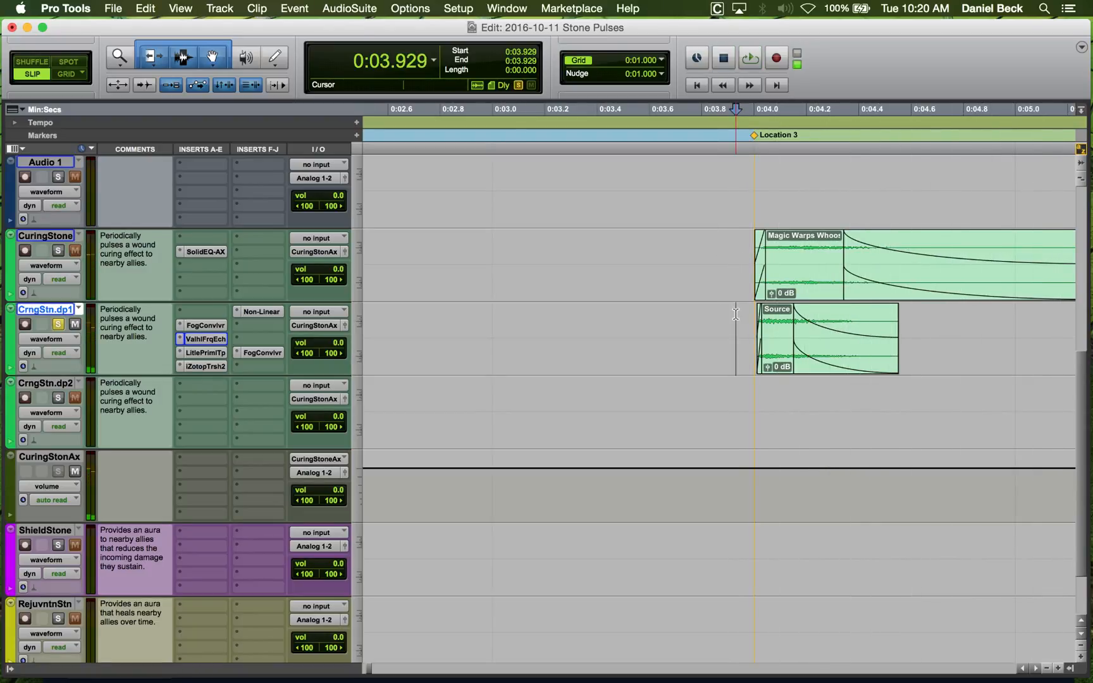
pyautogui.press('space')
pyautogui.press('space')
# Compare the LifeStn.dp3 layer and Life Stone pulse at Location 2 with the pulse at Location 3.
pyautogui.scroll(5, 606, 275)
pyautogui.press('r')
pyautogui.press('space')
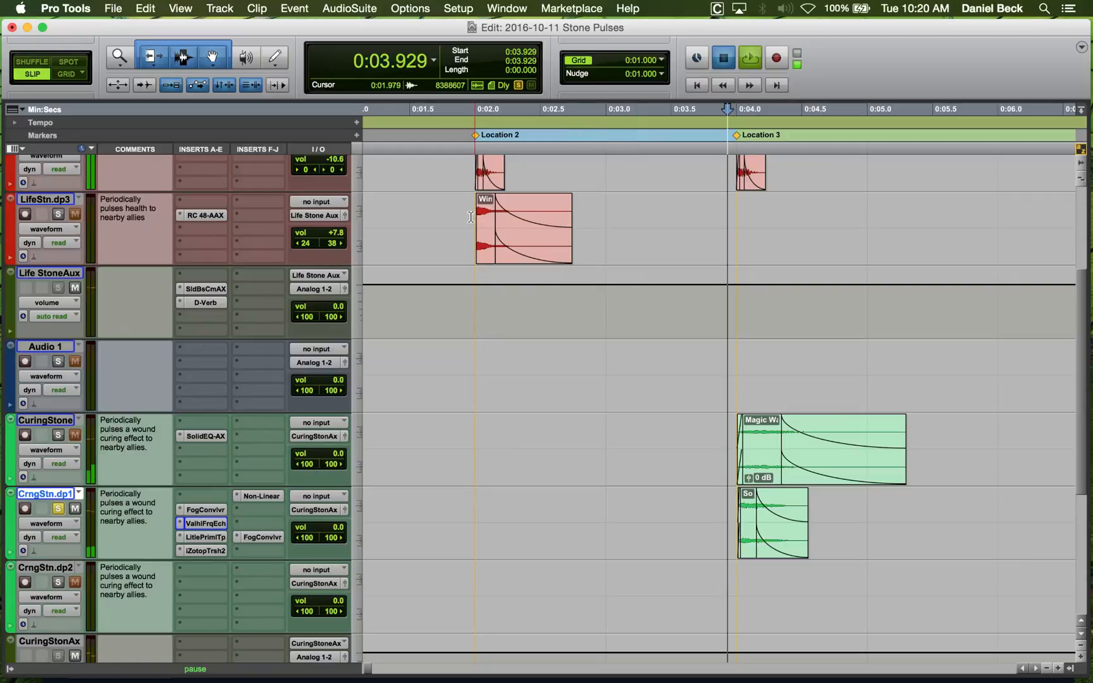
pyautogui.click(446, 210)
pyautogui.press('space')
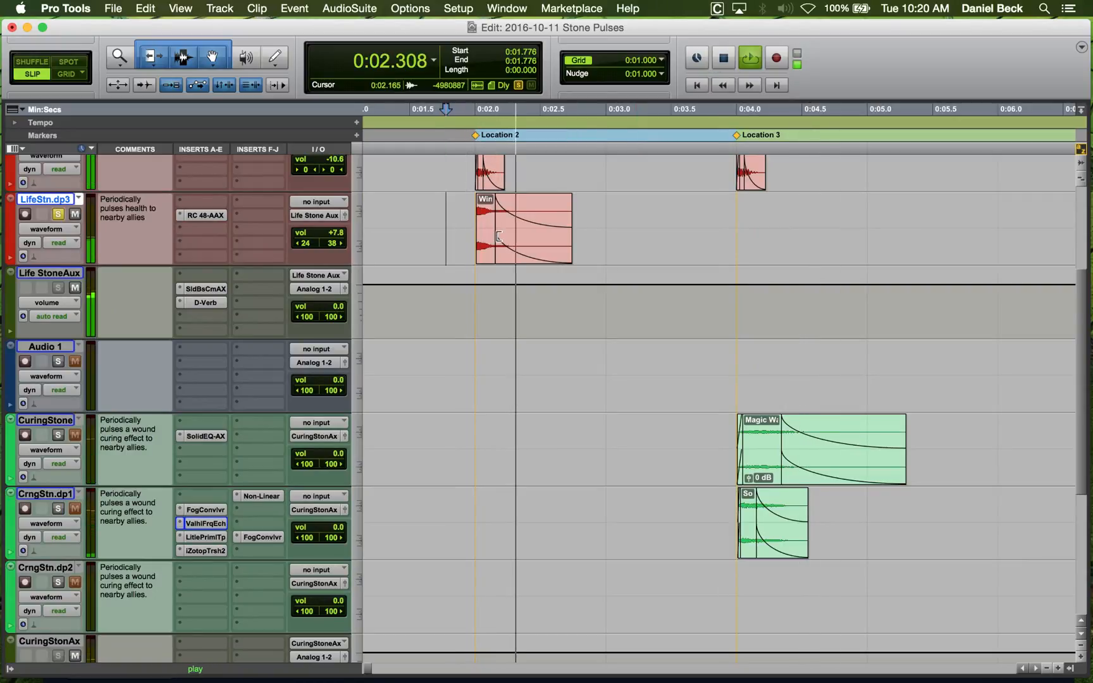
pyautogui.click(467, 209)
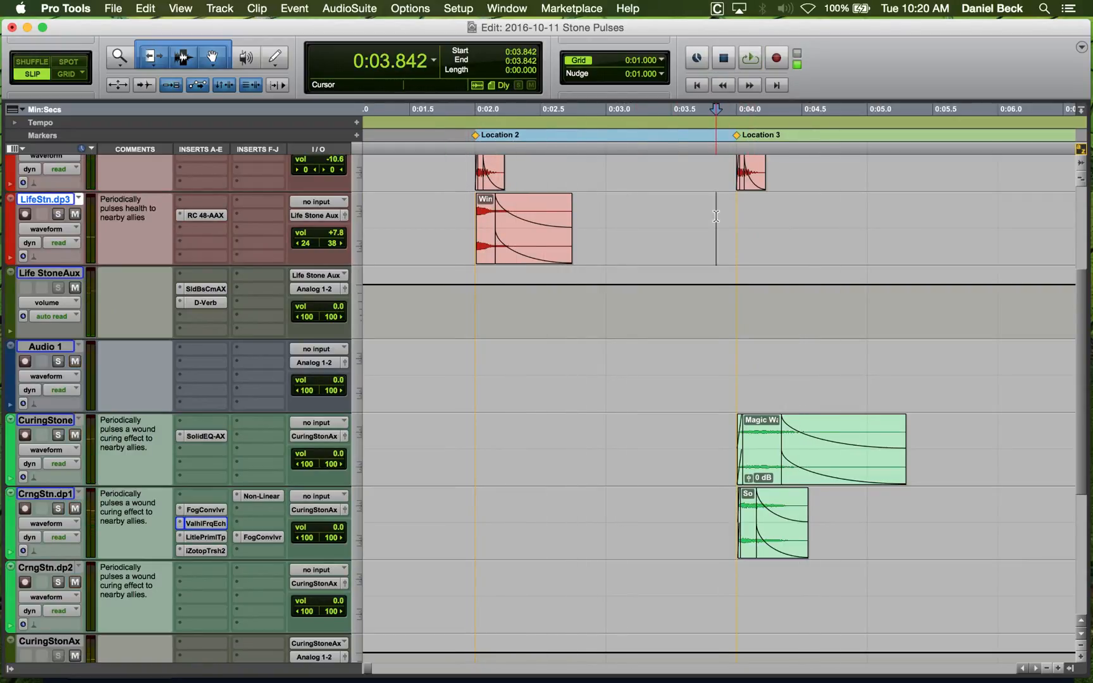
pyautogui.press('space')
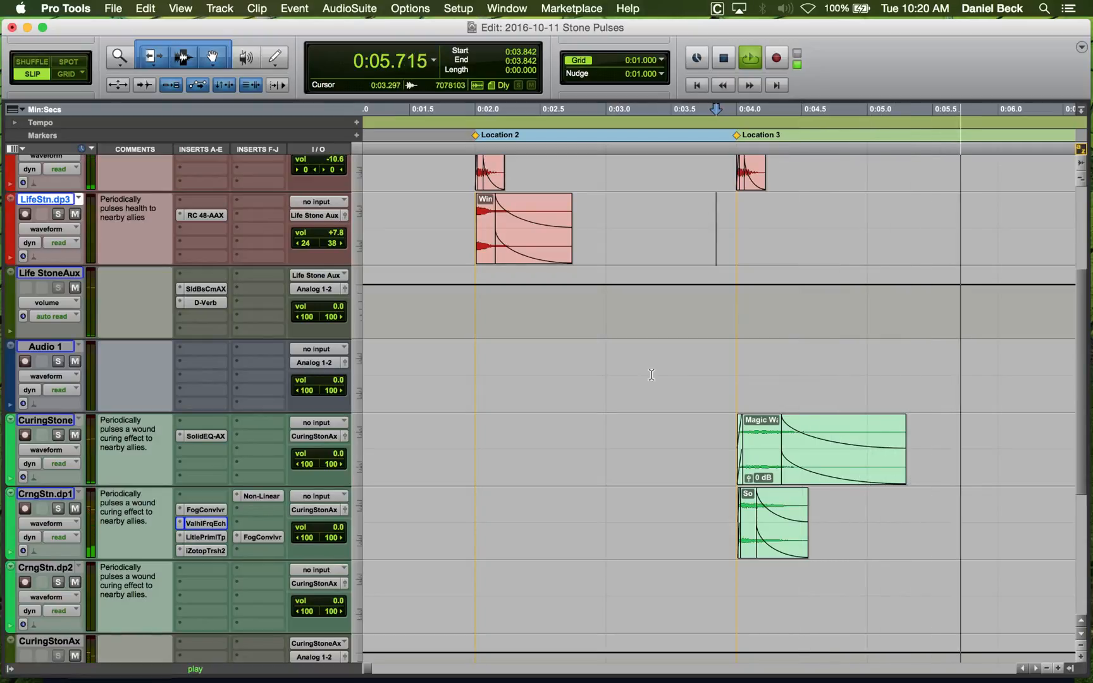
# Replay the Curing Stone layers without solo from just before Location 3.
pyautogui.click(713, 491)
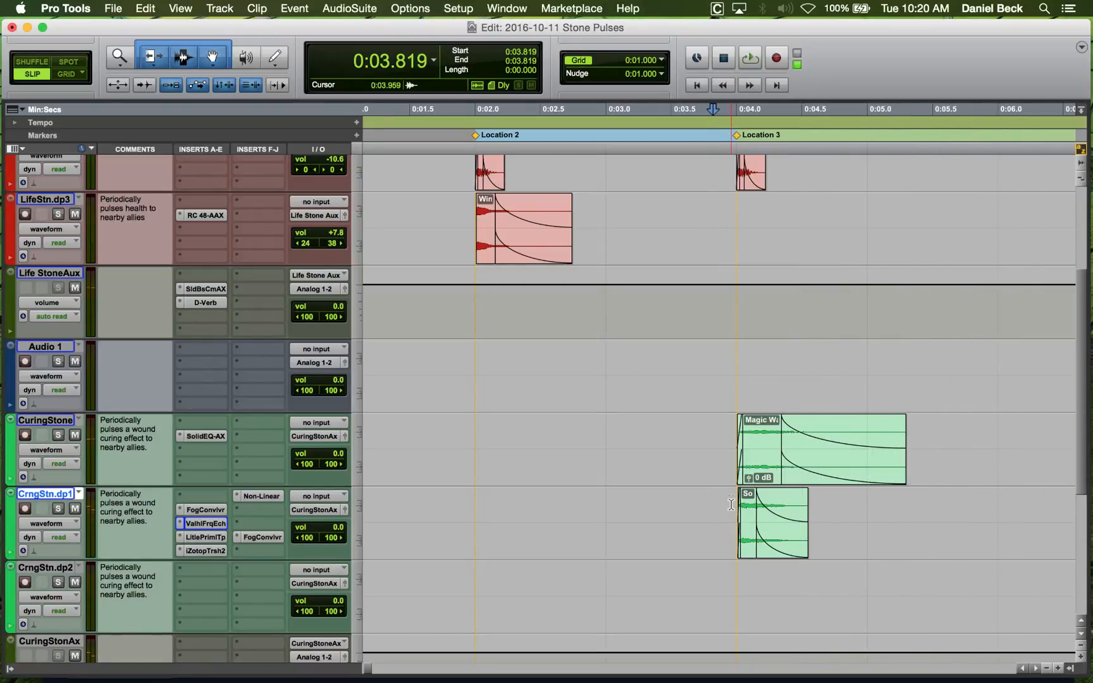
pyautogui.click(731, 506)
pyautogui.press('super+bracketright')
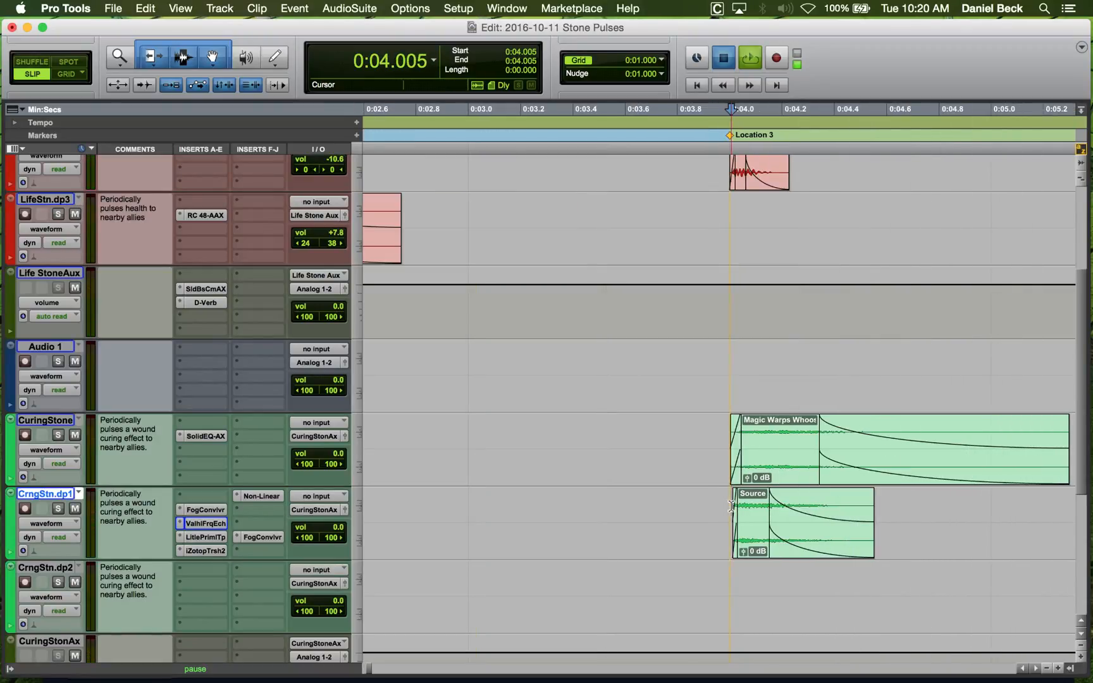
pyautogui.press('space')
pyautogui.click(717, 507)
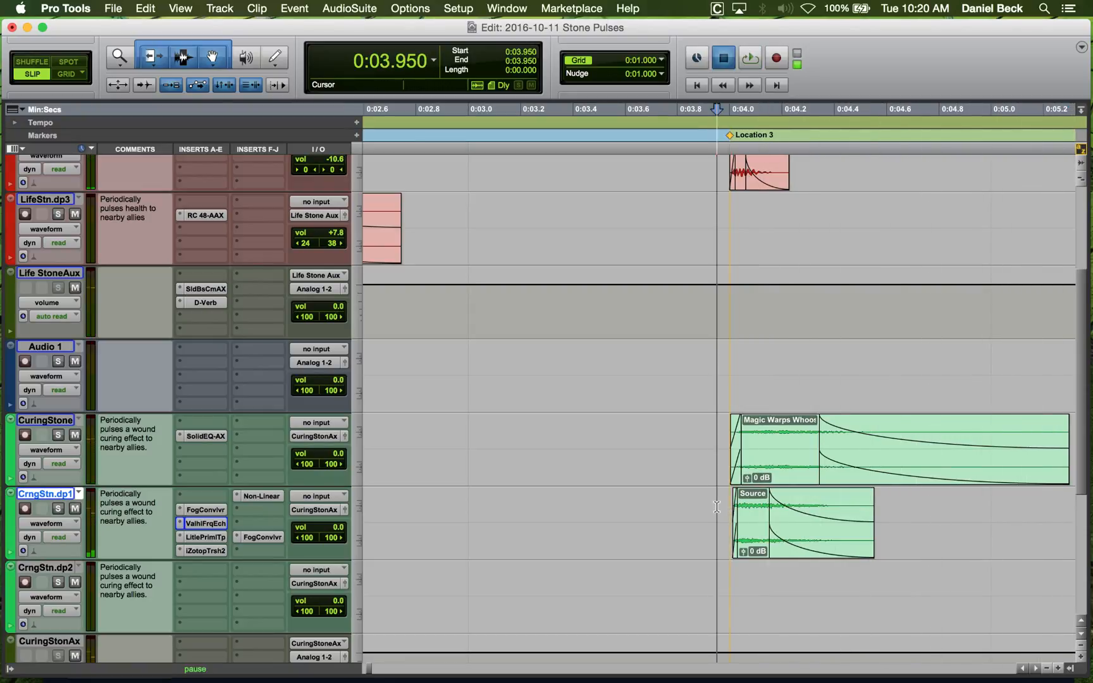
pyautogui.press('space')
# Audition the full Curing Stone pulse from 3.738 s and with a longer lead-in from 1.880 s.
pyautogui.scroll(-5, 717, 507)
pyautogui.press('super+bracketleft')
pyautogui.press('super+bracketleft')
pyautogui.press('super+bracketleft')
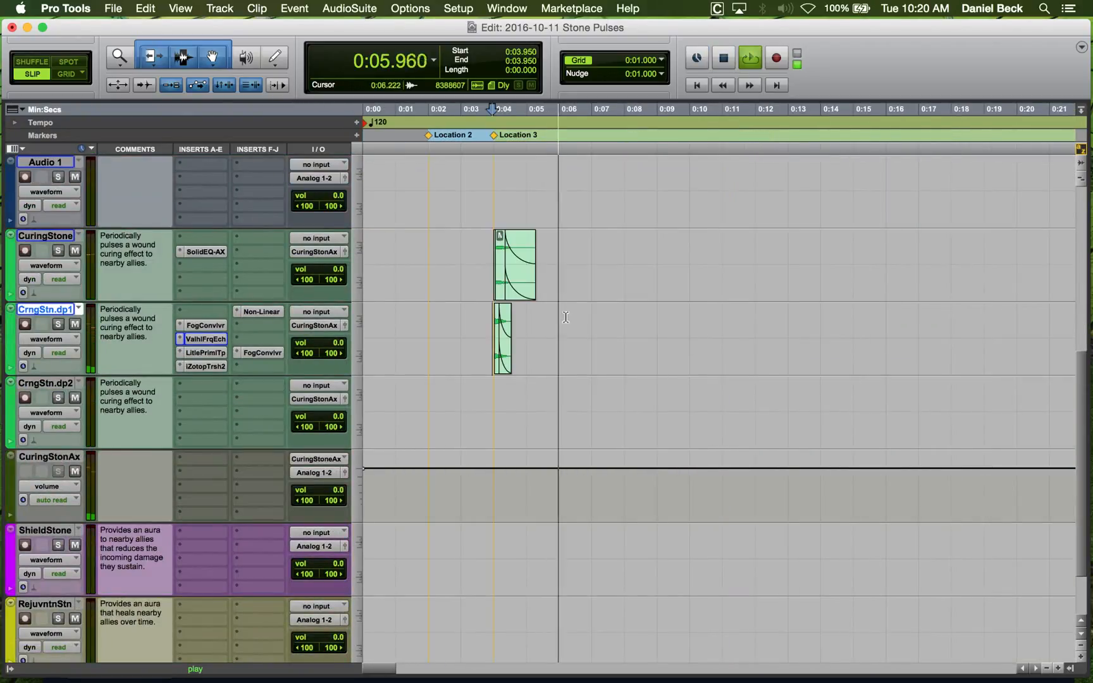
pyautogui.press('space')
pyautogui.click(485, 328)
pyautogui.press('space')
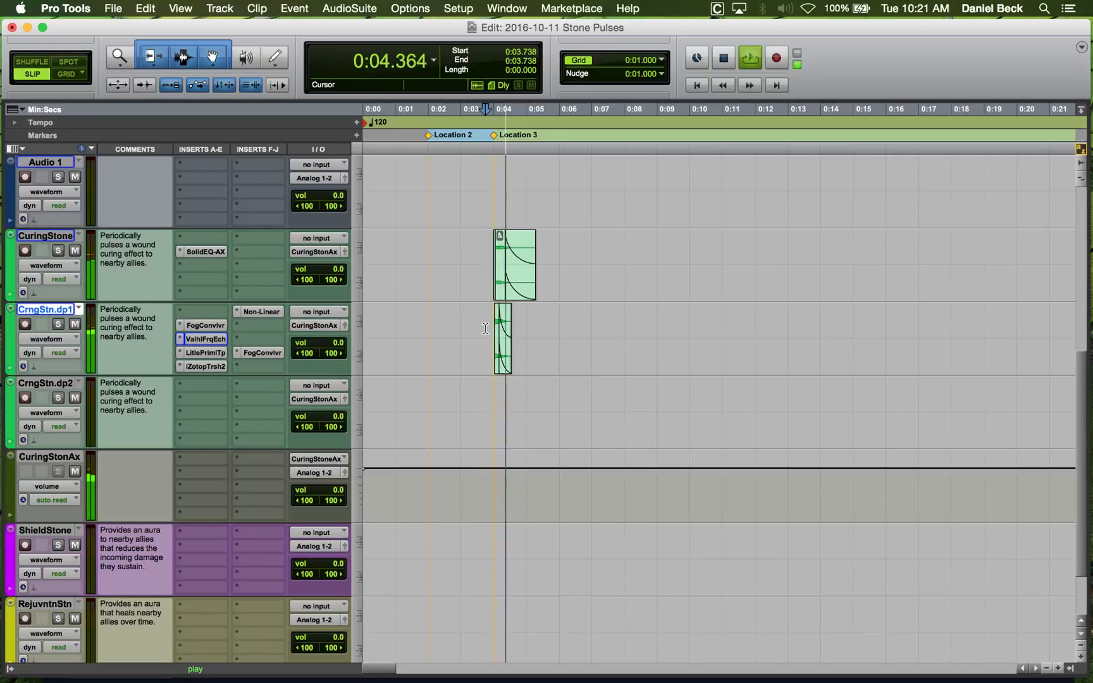
pyautogui.press('space')
pyautogui.click(425, 317)
pyautogui.press('space')
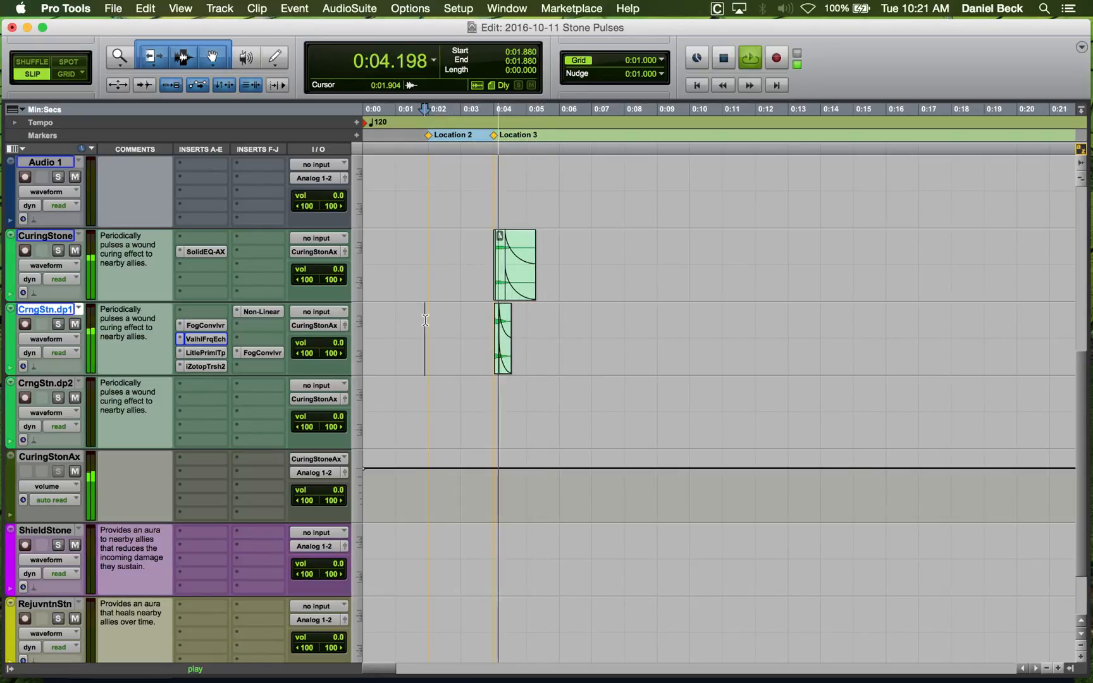
pyautogui.press('space')
# Replay both Curing Stone layers from 3.645 s to judge the shortened whoosh.
pyautogui.click(490, 246)
pyautogui.press('t')
pyautogui.press('t')
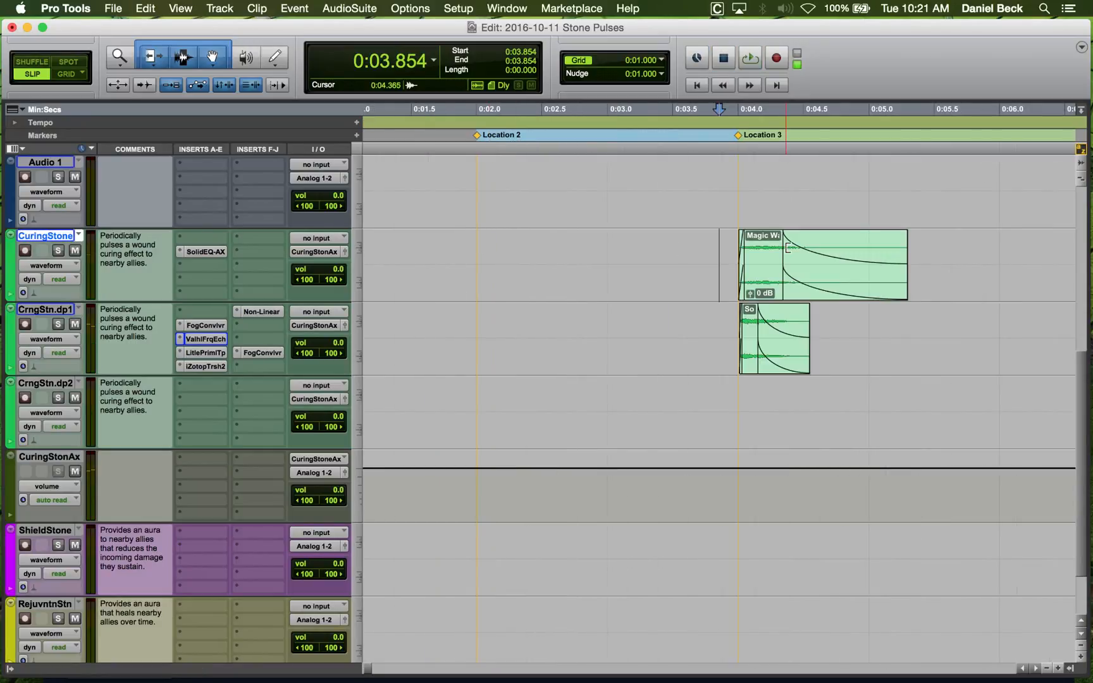
pyautogui.click(692, 246)
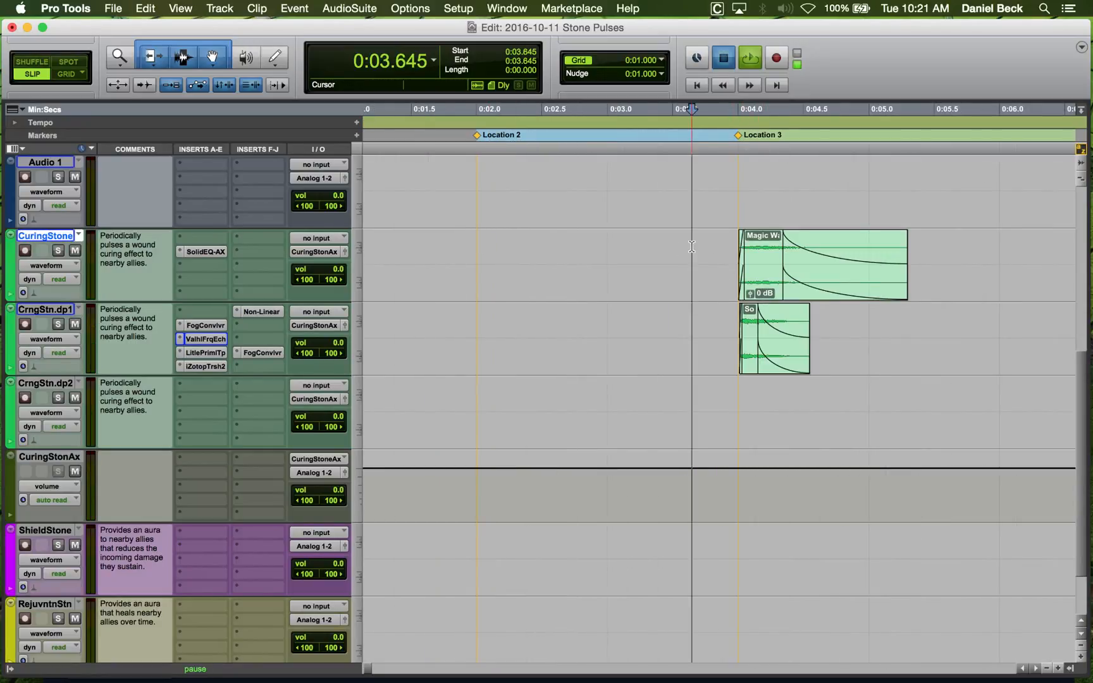
pyautogui.press('space')
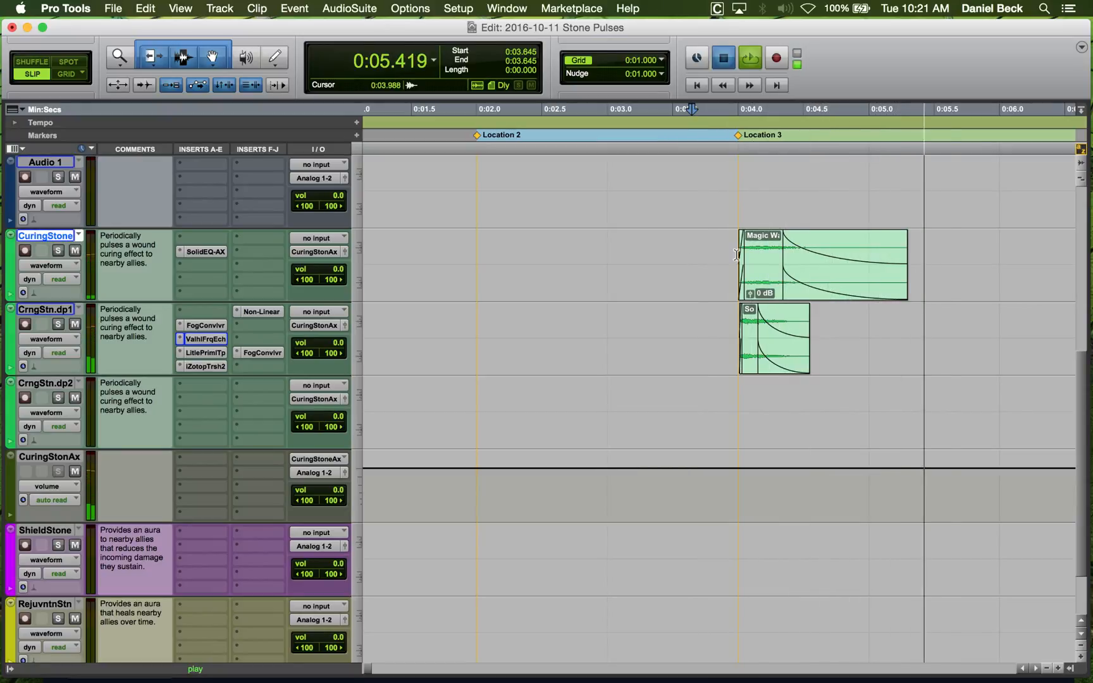
# Solo the CrngStn.dp1 layer and play it from 3.848 s.
pyautogui.press('space')
pyautogui.click(725, 249)
pyautogui.click(718, 310)
pyautogui.press('space')
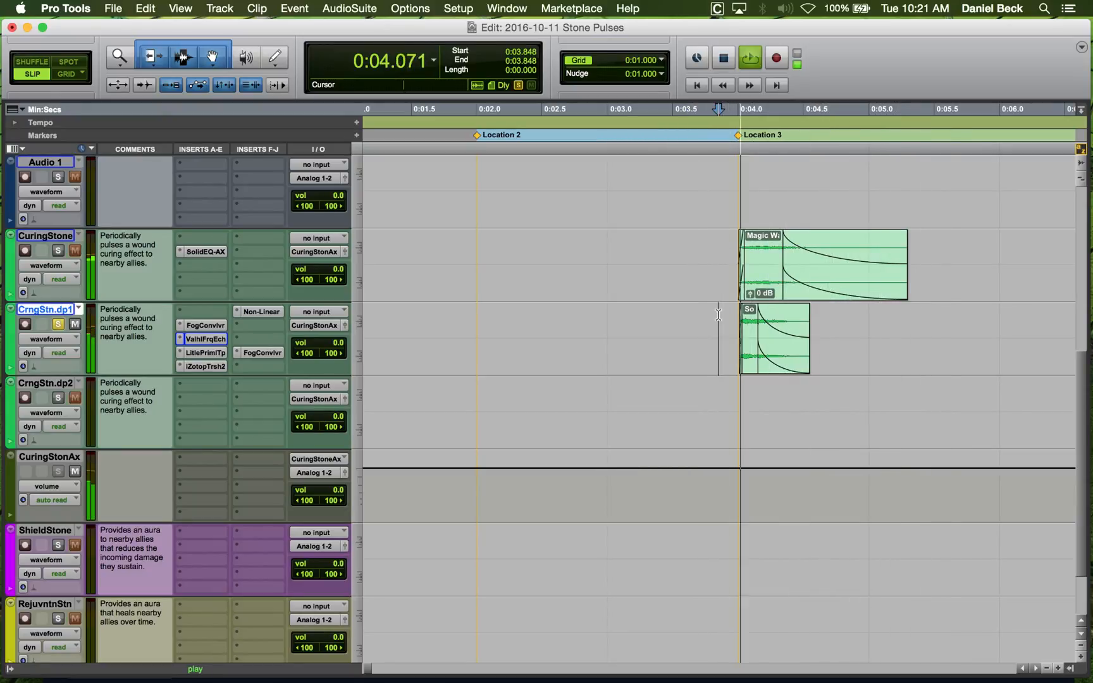
pyautogui.press('space')
# Bypass the Little PrimalTap insert on CrngStn.dp1 and compare the soloed layer with and without it.
pyautogui.click(205, 353)
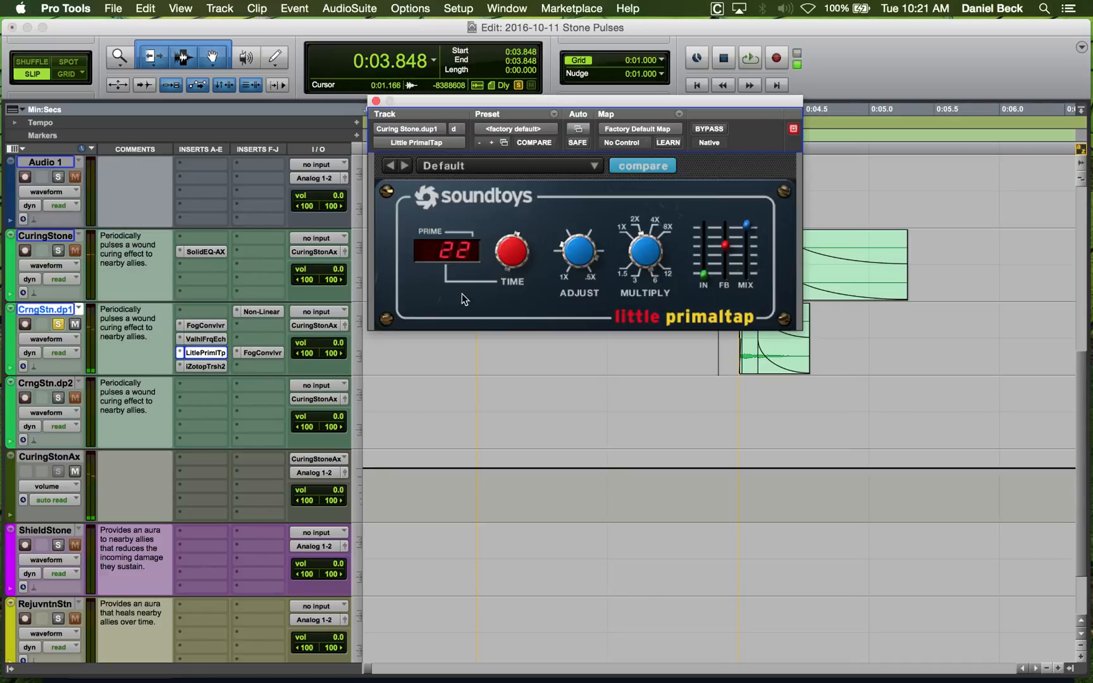
pyautogui.press('space')
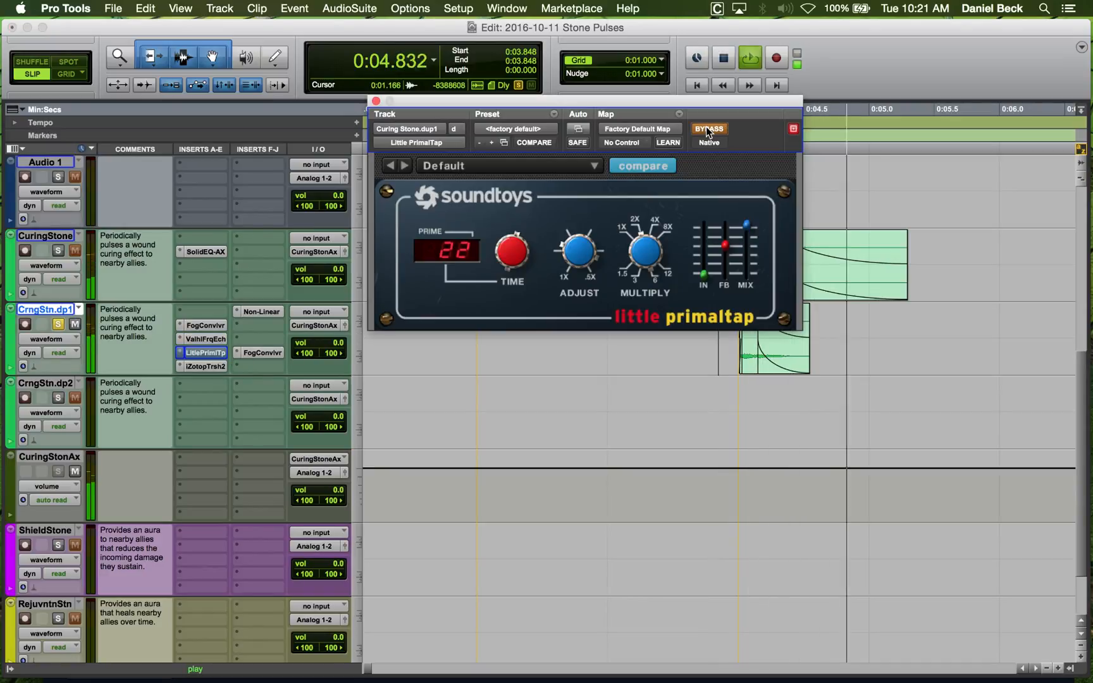
pyautogui.press('space')
pyautogui.press('space')
pyautogui.press('space')
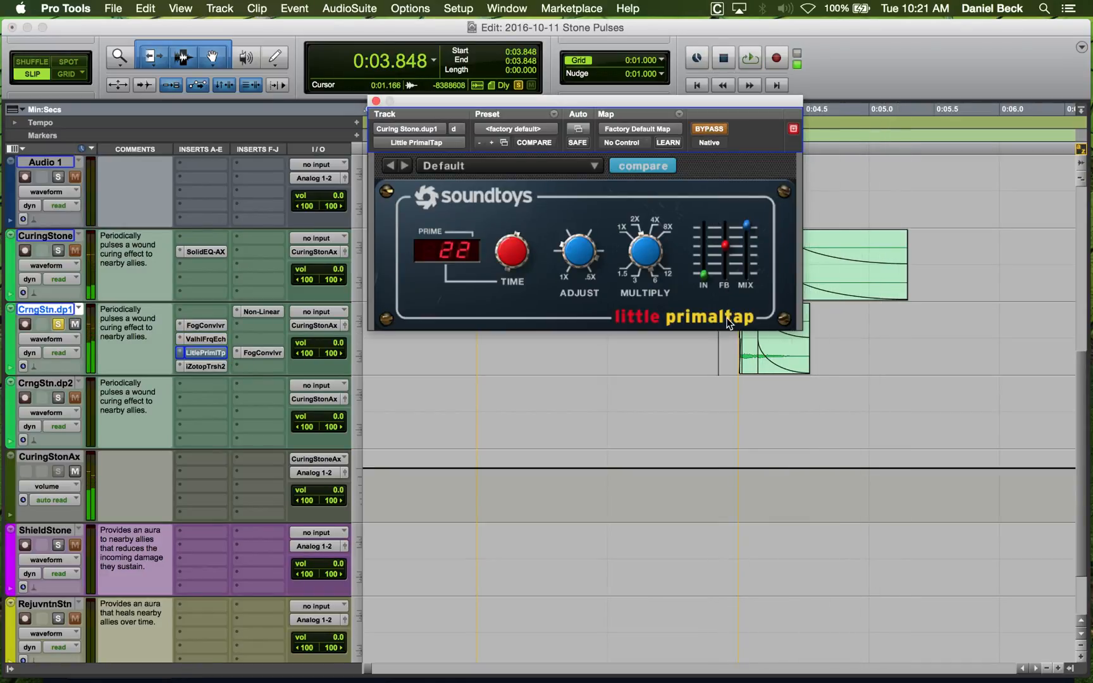
# Unsolo CrngStn.dp1 and repeatedly play both layers from 3.854 s with Little PrimalTap bypassed.
pyautogui.click(720, 339)
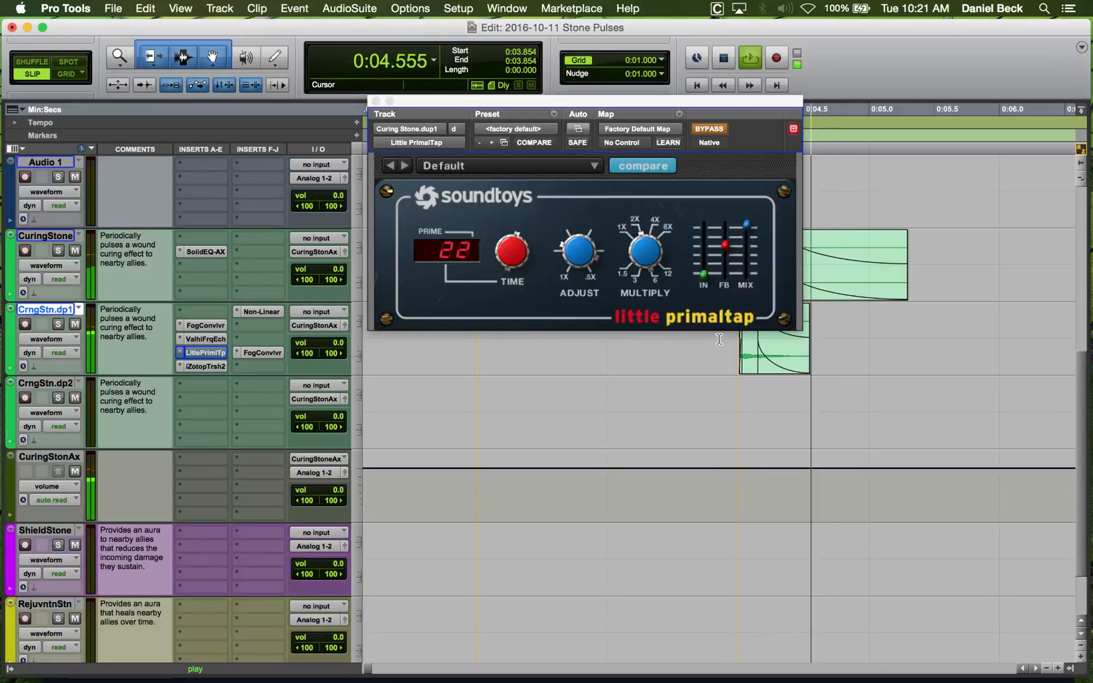
pyautogui.press('space')
pyautogui.press('space')
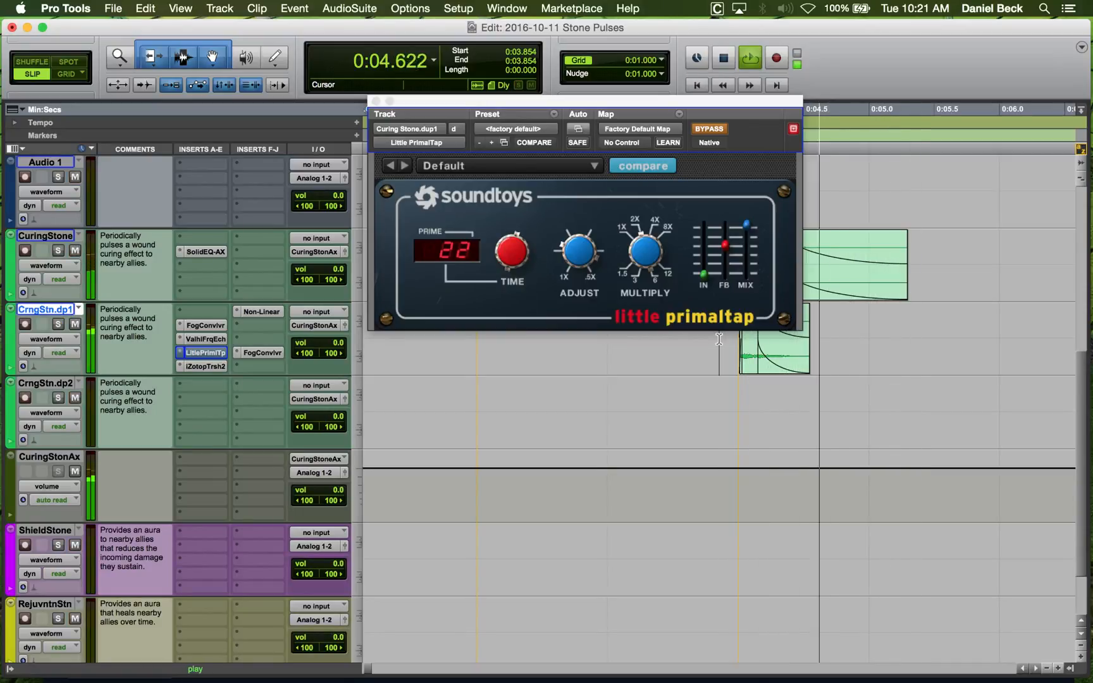
pyautogui.press('space')
pyautogui.press('space')
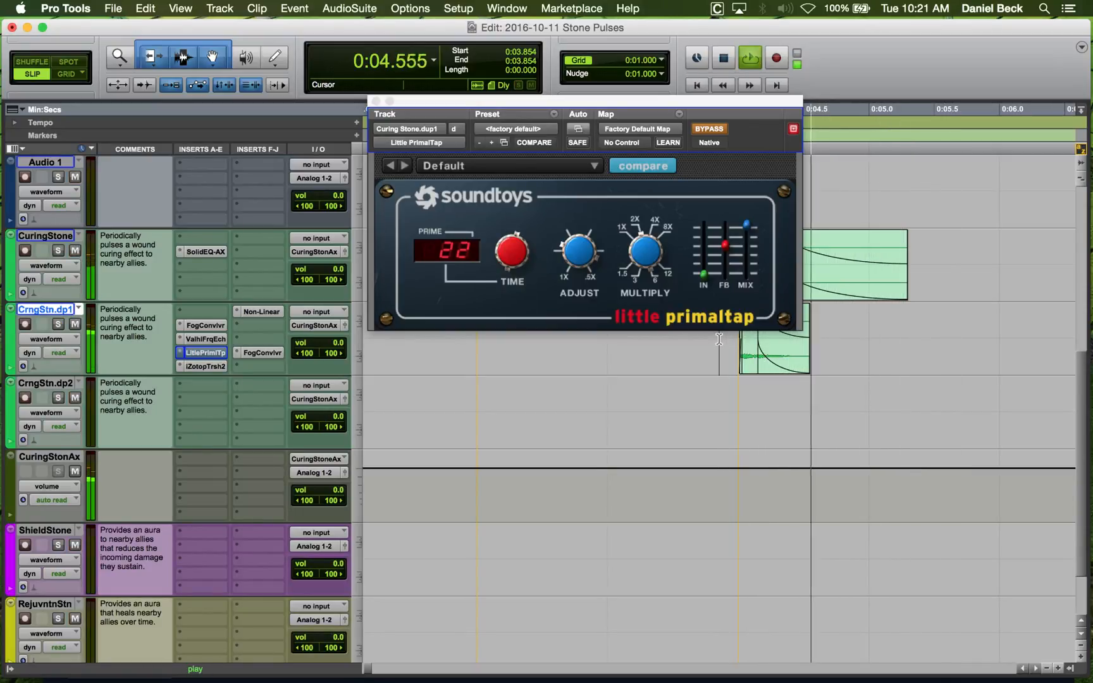
# Replay both Curing Stone layers several more times from 3.854 s without Little PrimalTap.
pyautogui.press('space')
pyautogui.press('space')
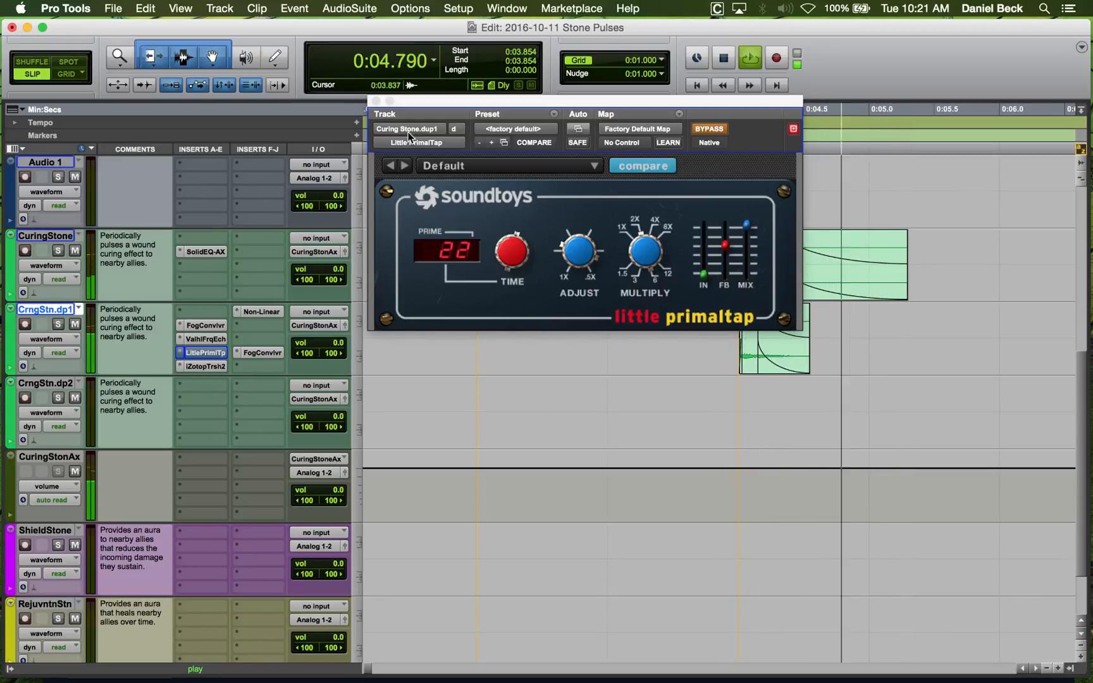
pyautogui.press('space')
pyautogui.press('space')
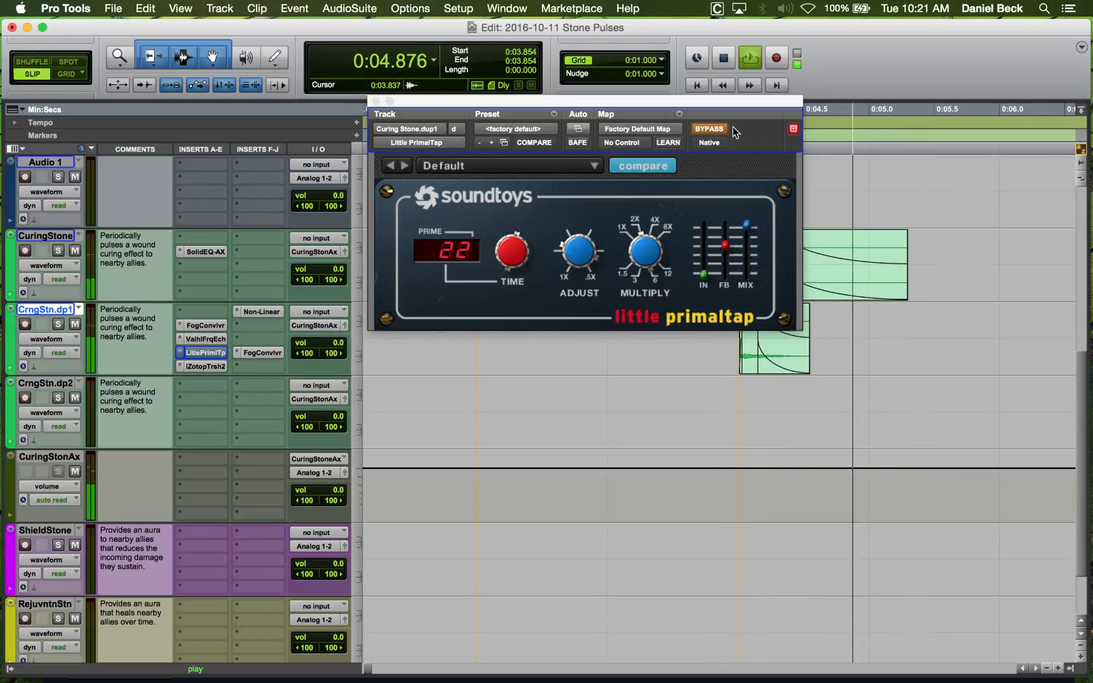
pyautogui.press('space')
pyautogui.press('space')
# Compare the layers with and without Little PrimalTap, leave the insert active on CrngStn.dp1, and close its window.
pyautogui.click(711, 129)
pyautogui.press('space')
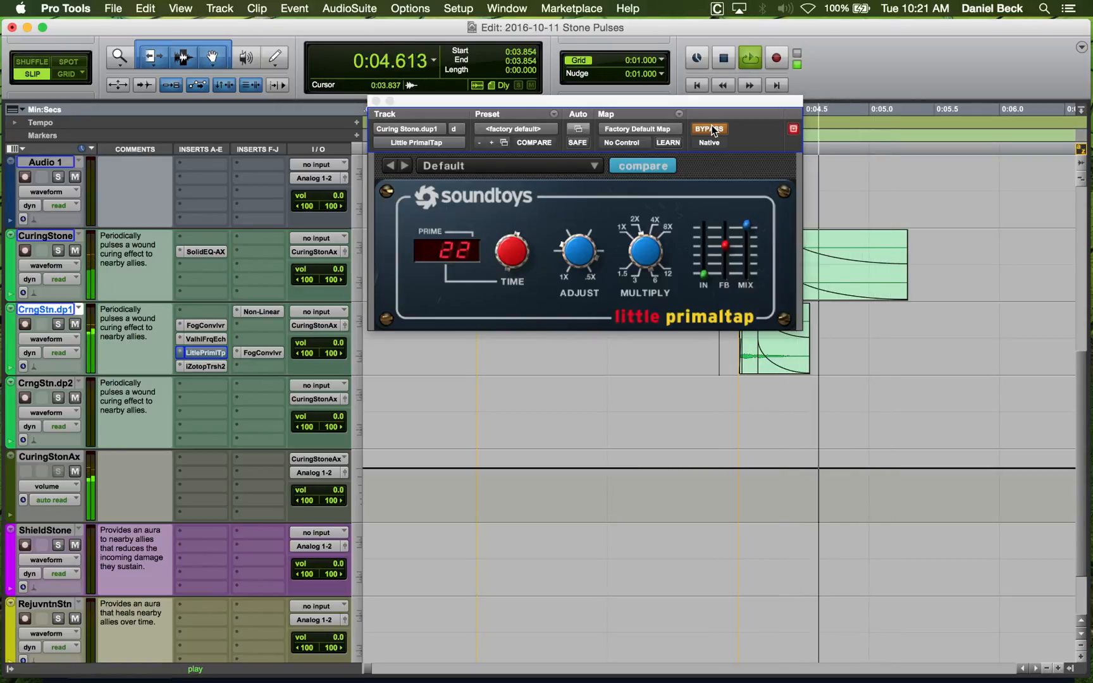
pyautogui.click(712, 129)
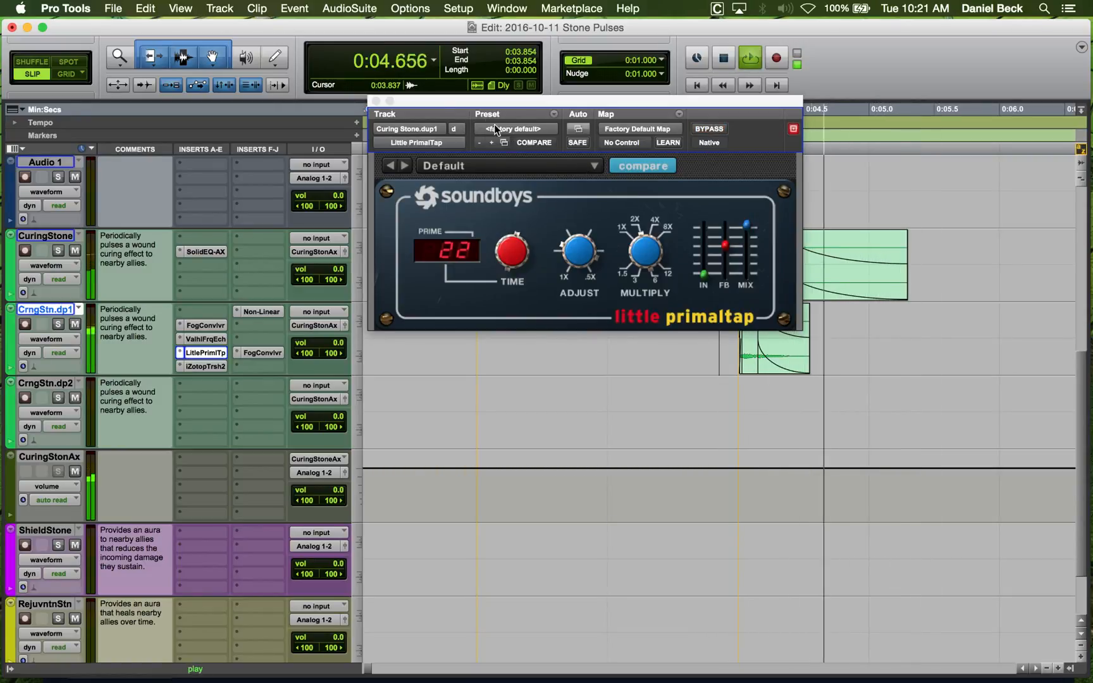
pyautogui.click(376, 101)
pyautogui.press('space')
# Insert the stereo Solid Bus Comp-AAX in the second insert slot of the CuringStonAx track.
pyautogui.click(714, 324)
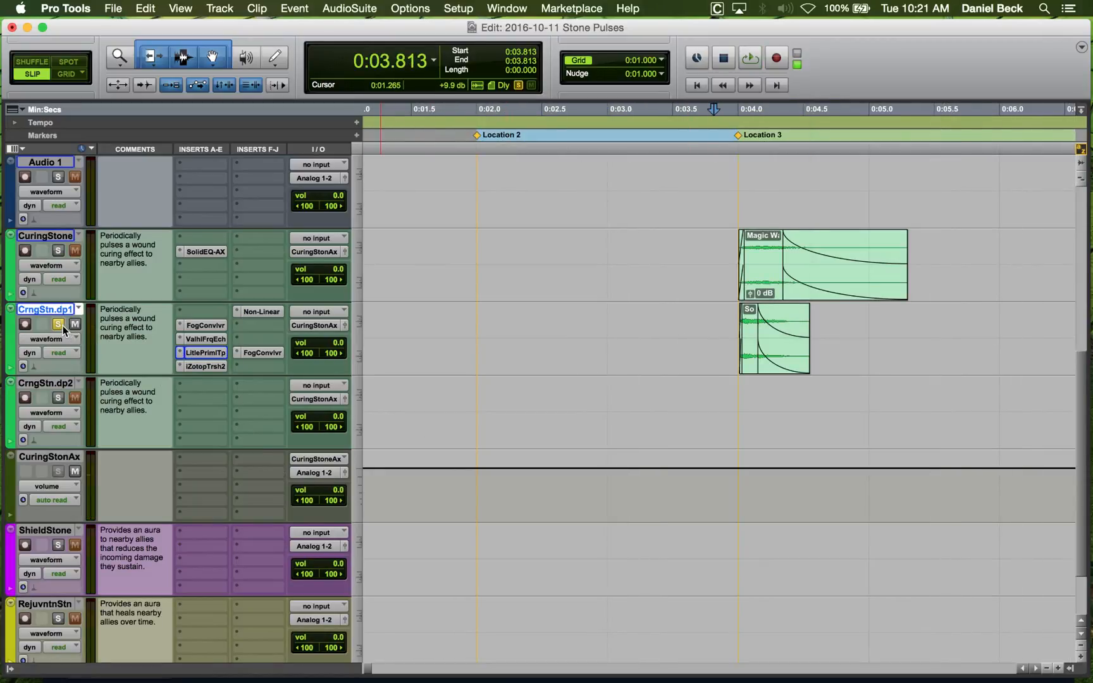
pyautogui.click(209, 469)
pyautogui.moveTo(279, 503)
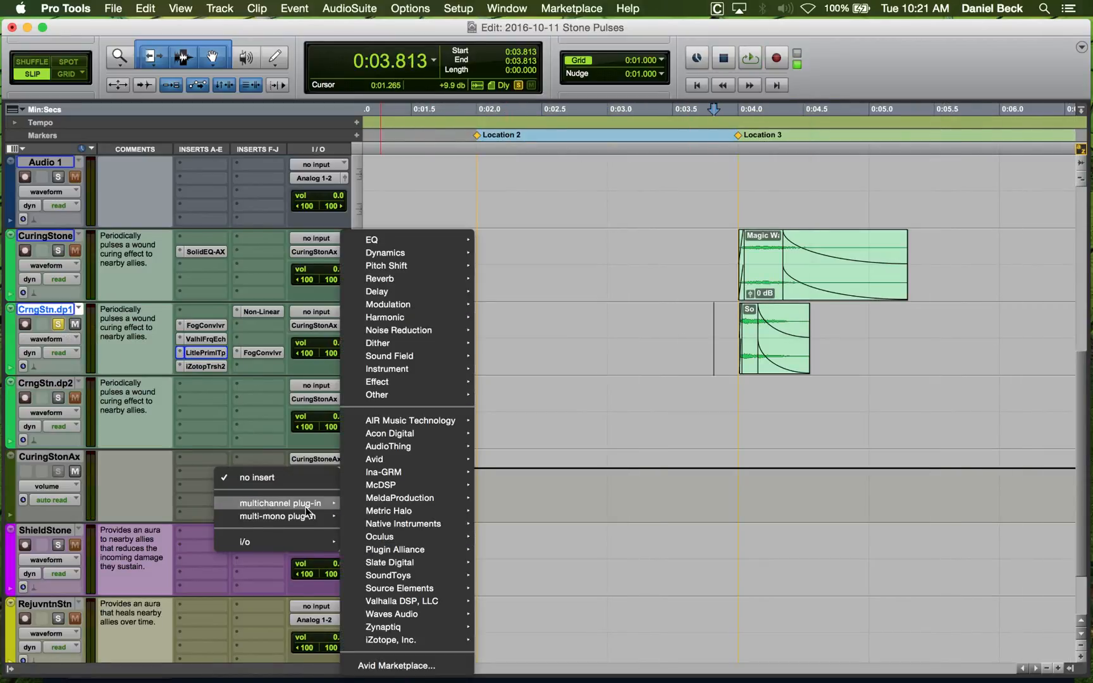
pyautogui.moveTo(454, 262)
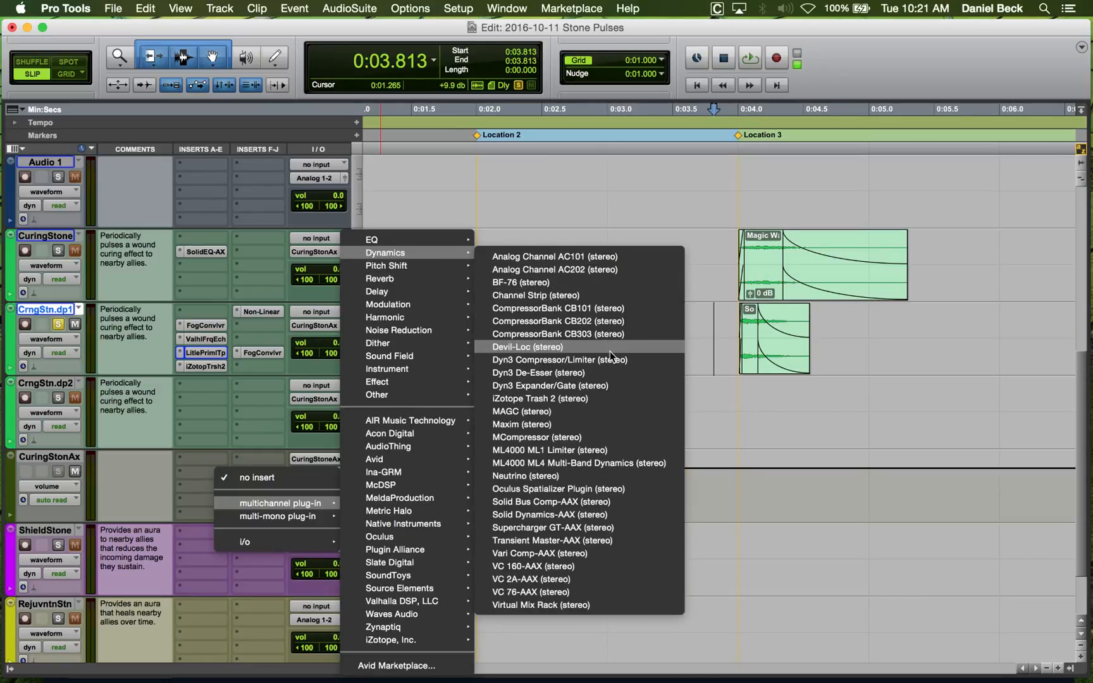
pyautogui.click(608, 500)
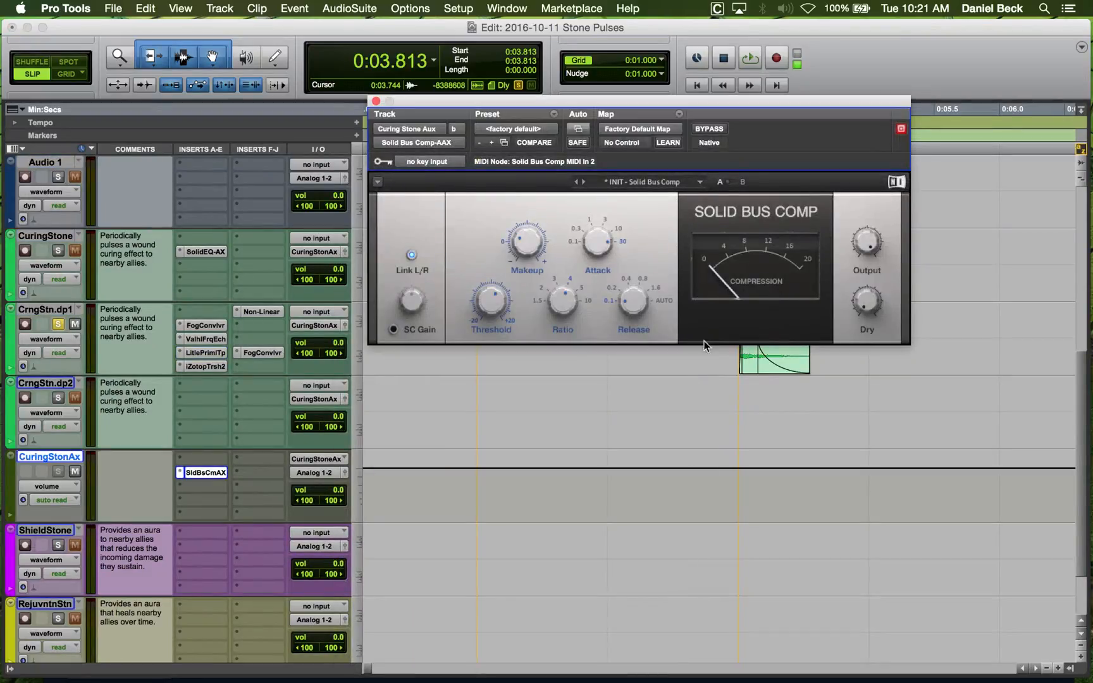
# Unsolo CrngStn.dp1 and play both layers through the Solid Bus Comp from 3.813 s and 3.947 s.
pyautogui.click(58, 324)
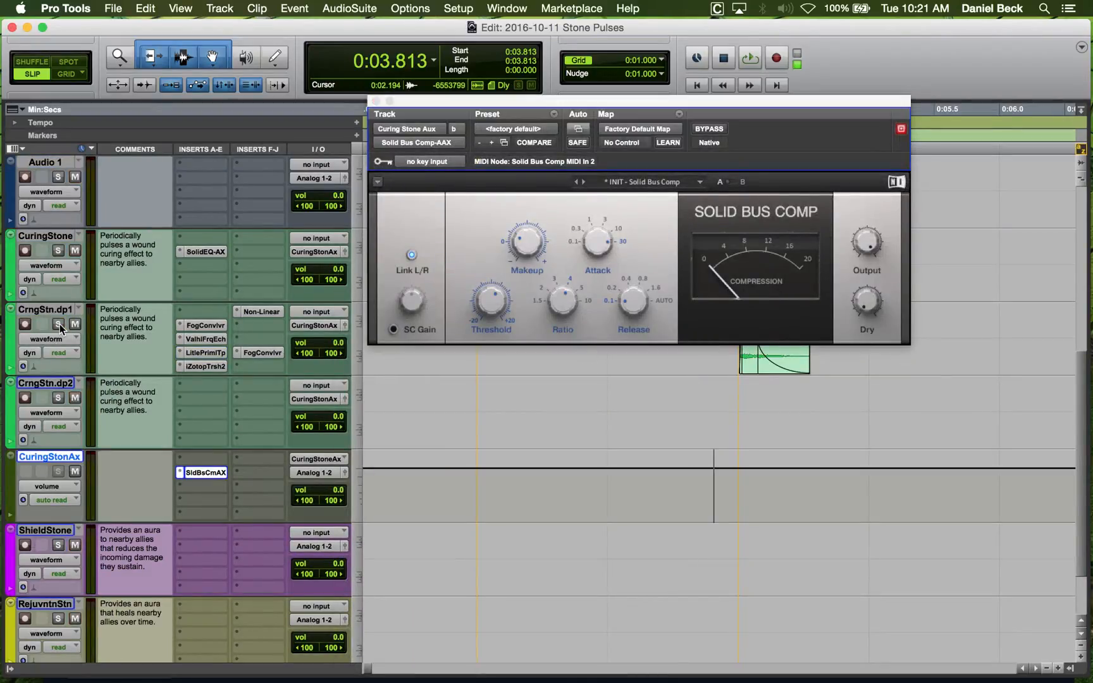
pyautogui.press('space')
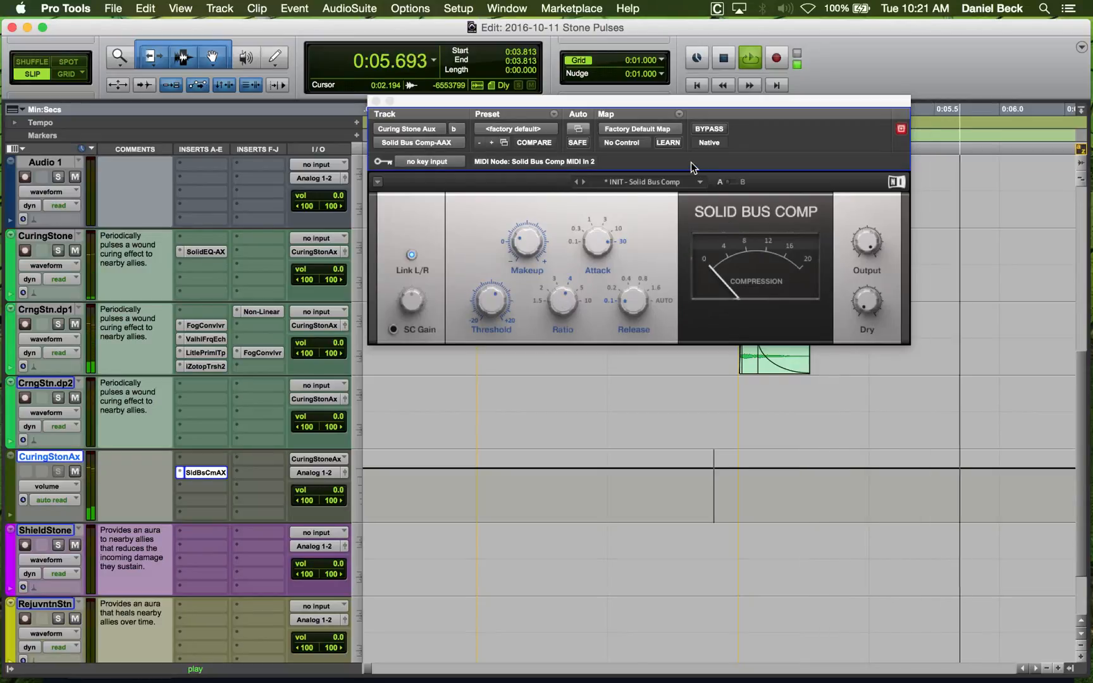
pyautogui.press('space')
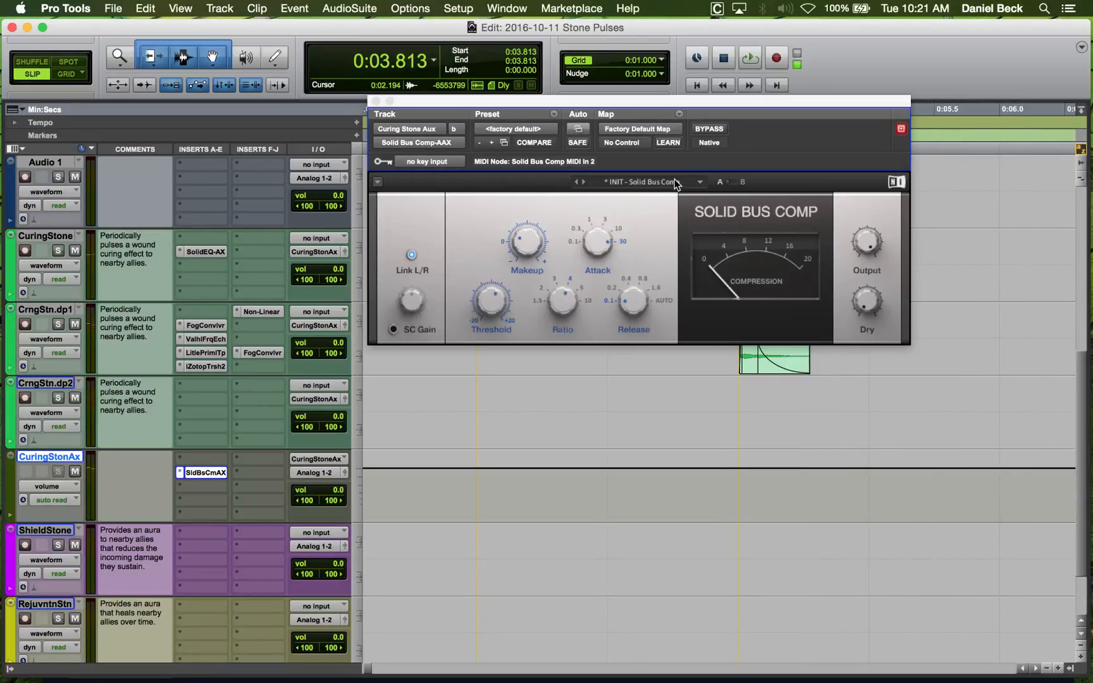
pyautogui.press('space')
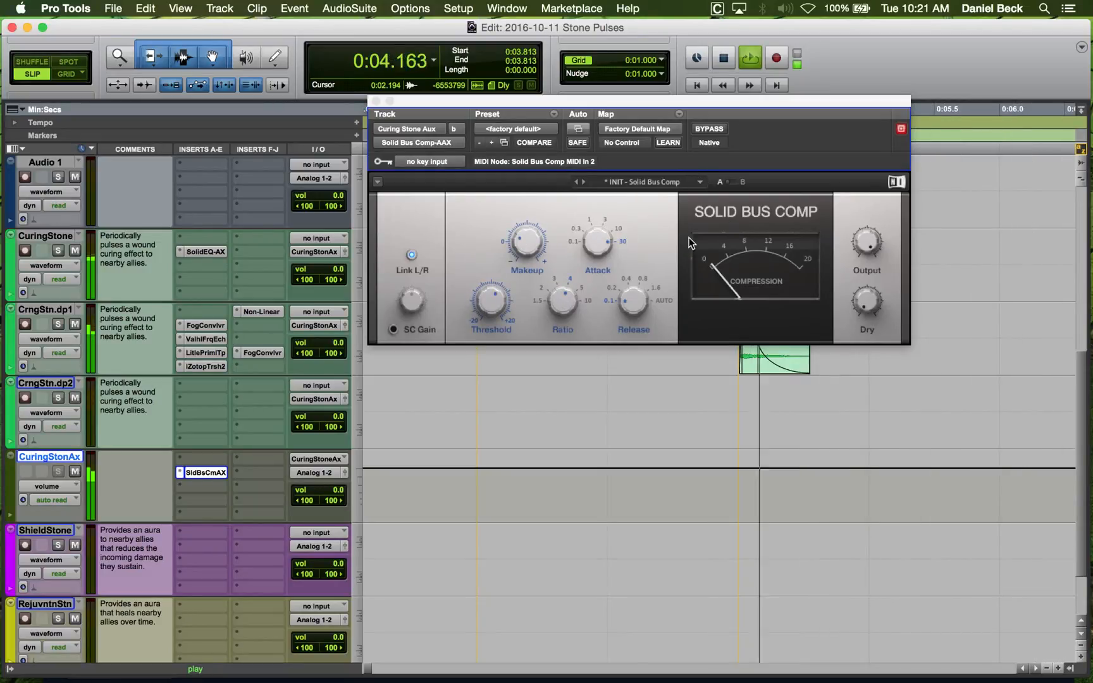
pyautogui.click(730, 392)
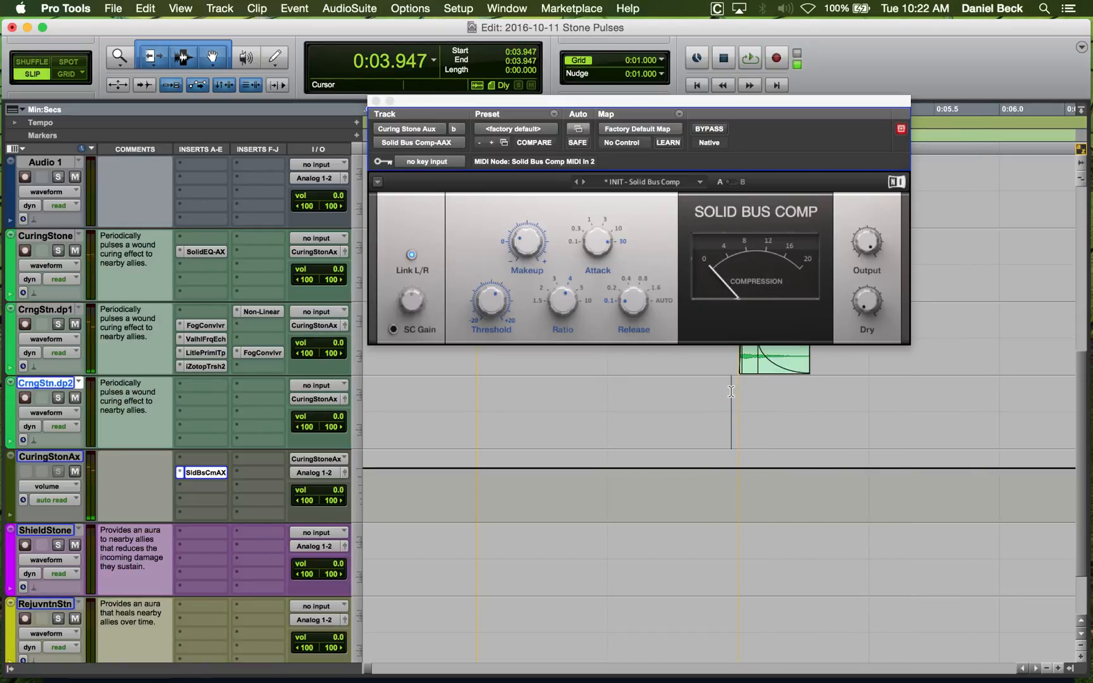
pyautogui.press('space')
pyautogui.press('space')
# Set the Solid Bus Comp's attack to 1 and its release to AUTO while auditioning both layers.
pyautogui.moveTo(414, 299)
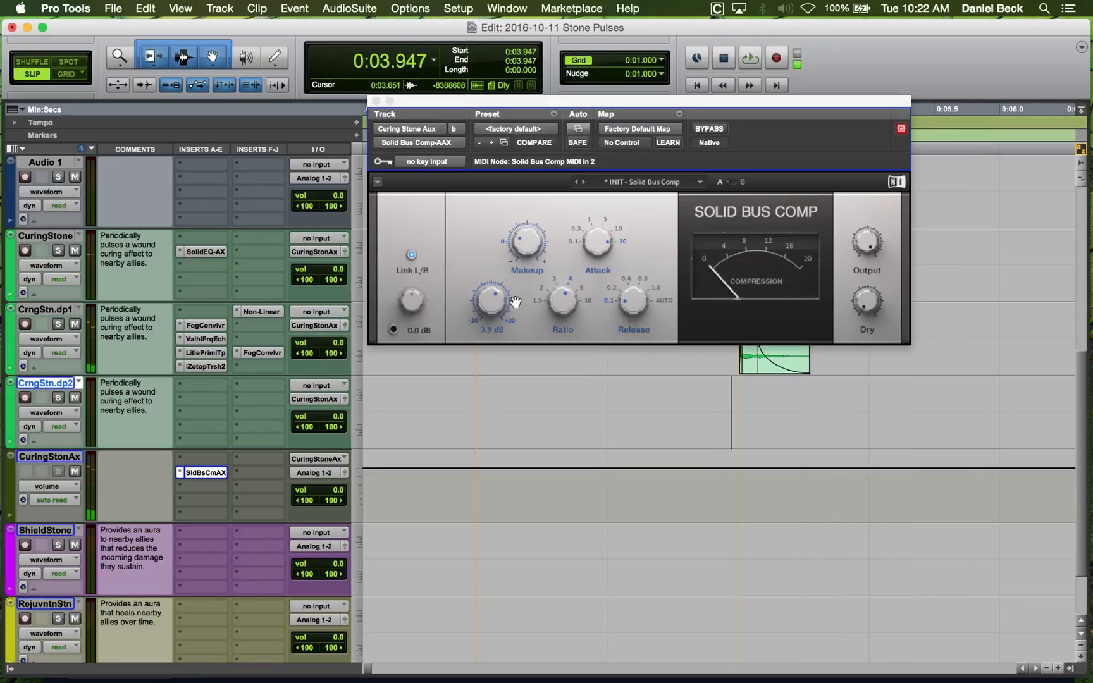
pyautogui.click(596, 240)
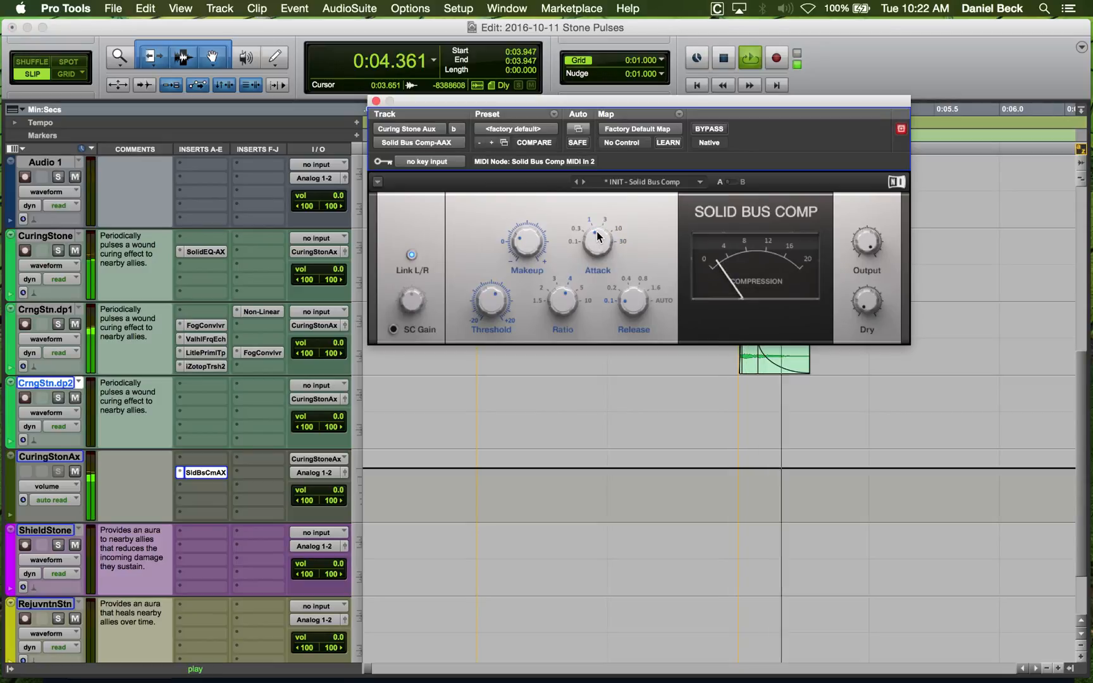
pyautogui.press('space')
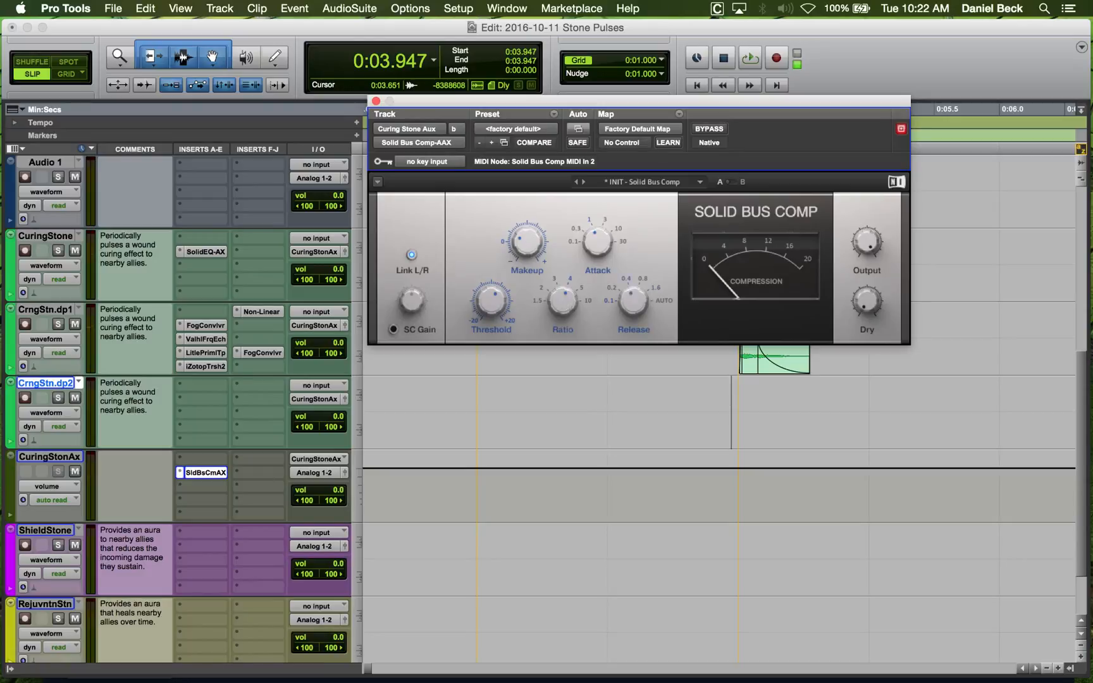
pyautogui.press('space')
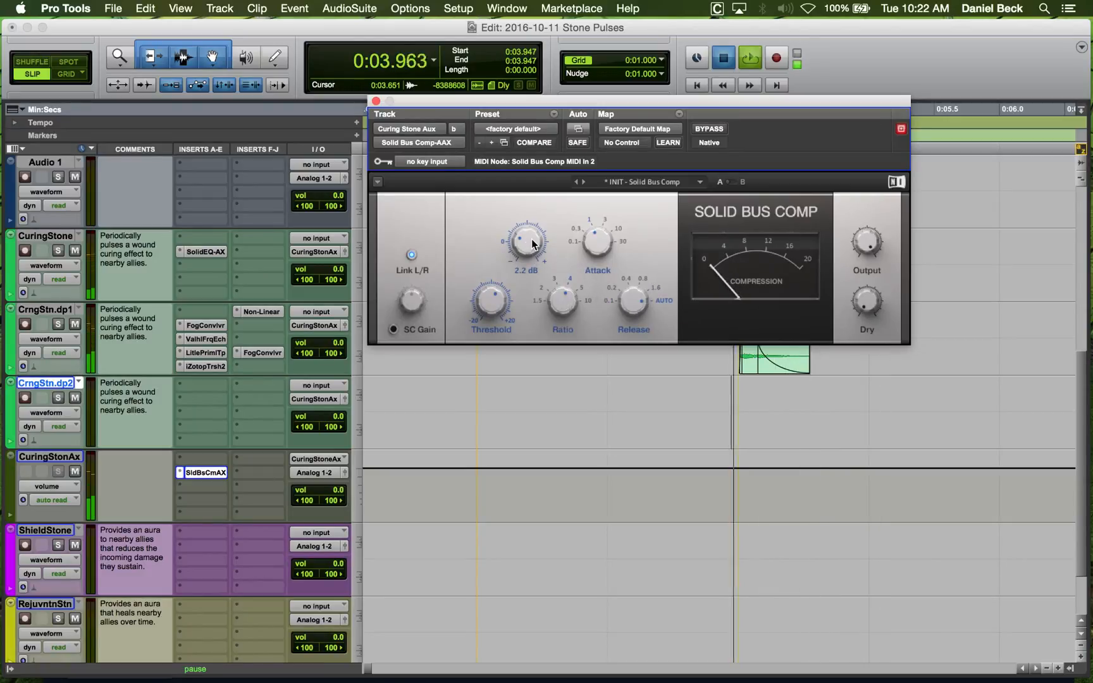
# Set the Solid Bus Comp's makeup gain to 3.9 dB and threshold to -2.0 dB, replaying the layers to judge the compression.
pyautogui.press('space')
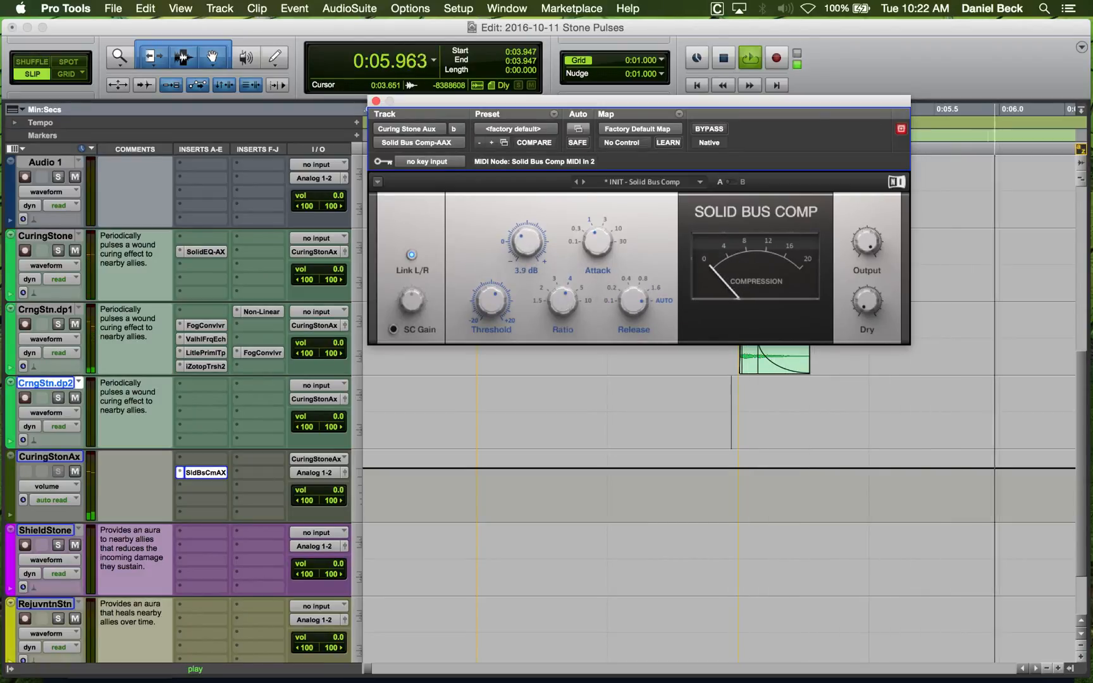
pyautogui.press('space')
pyautogui.moveTo(527, 242); pyautogui.dragTo(529, 231)
pyautogui.press('space')
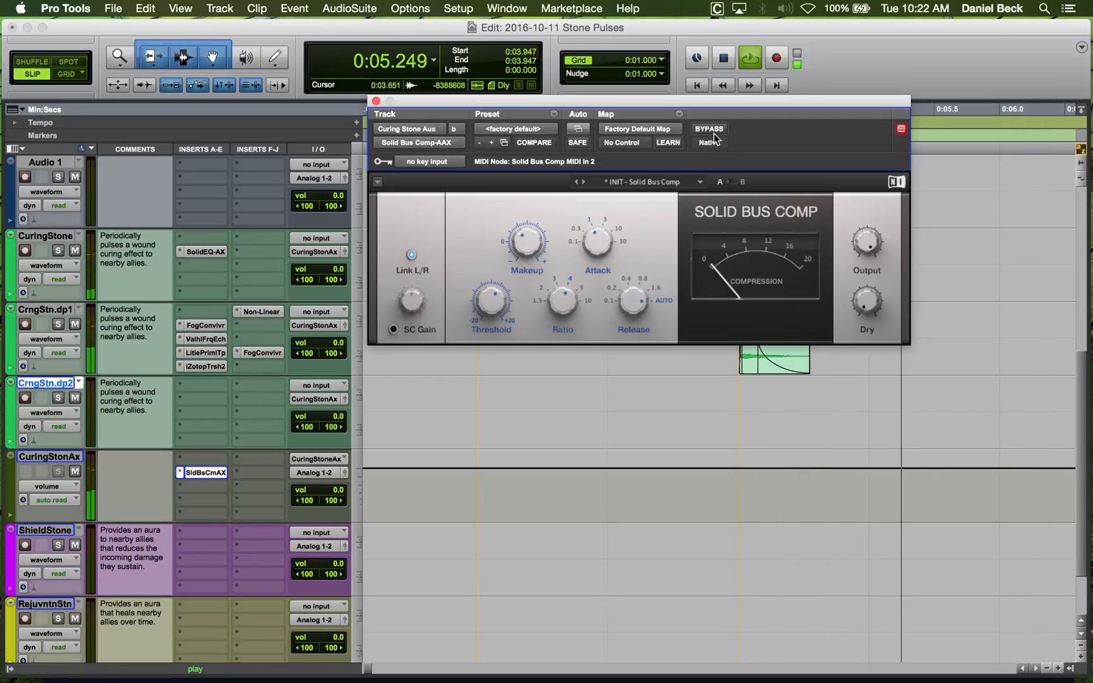
pyautogui.moveTo(495, 300); pyautogui.dragTo(495, 317)
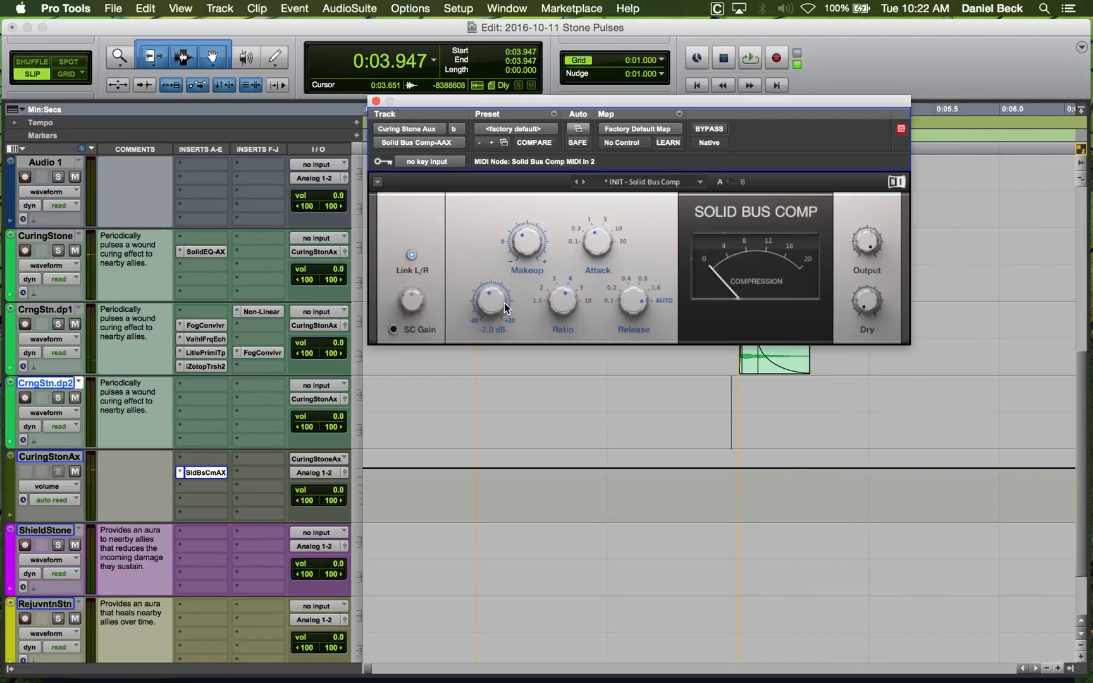
pyautogui.press('space')
pyautogui.press('space')
pyautogui.press('space')
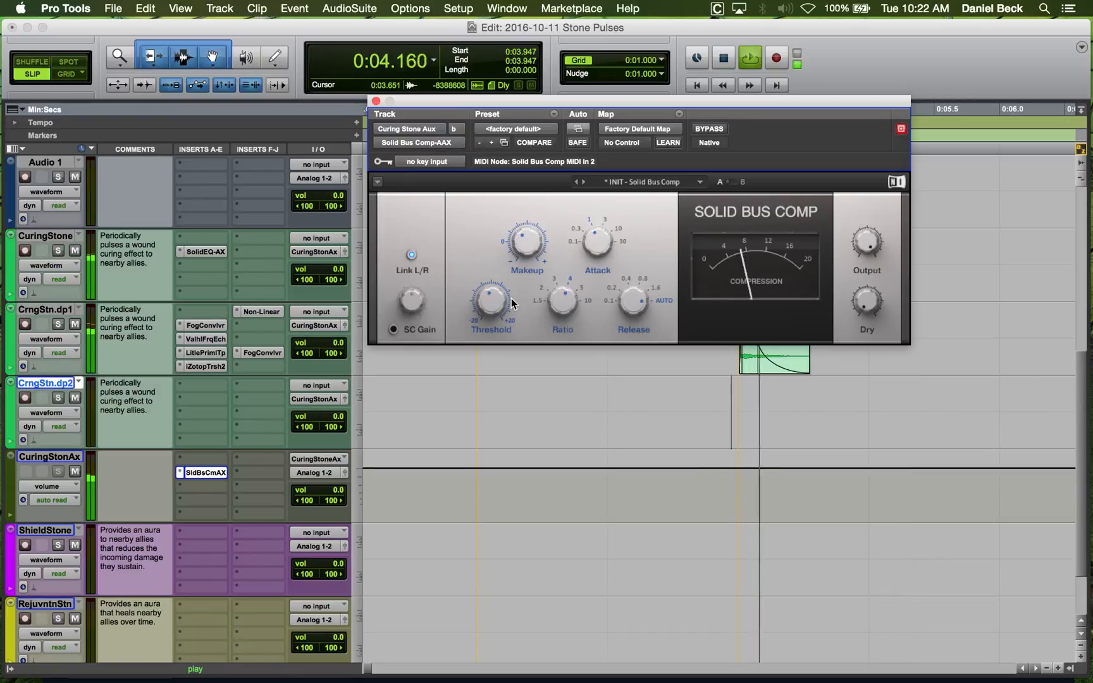
pyautogui.press('space')
pyautogui.press('space')
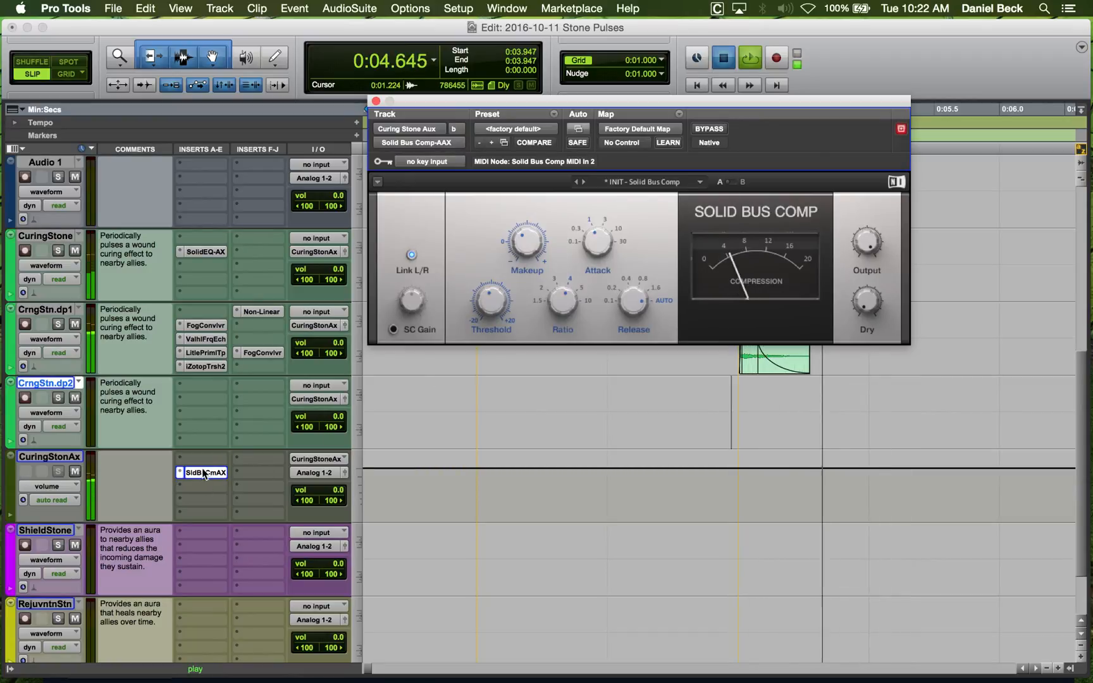
# Insert the stereo Analog Channel AC202 in CuringStonAx's first insert slot, ahead of the Solid Bus Comp.
pyautogui.click(201, 473)
pyautogui.moveTo(323, 492)
pyautogui.moveTo(405, 253)
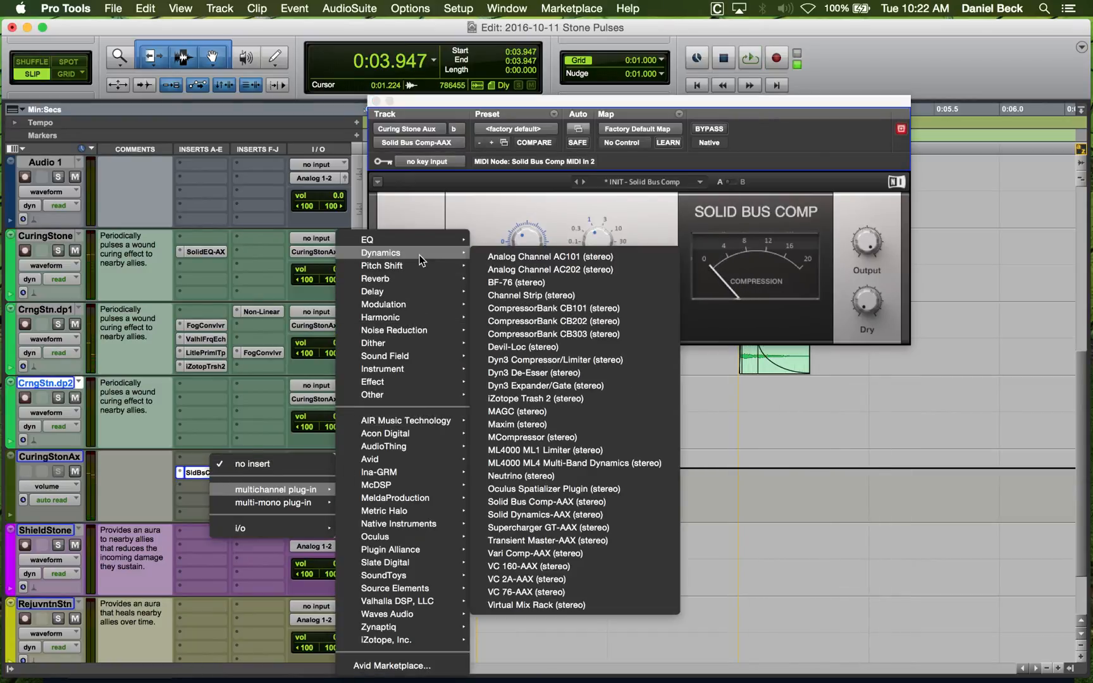
pyautogui.press('Escape')
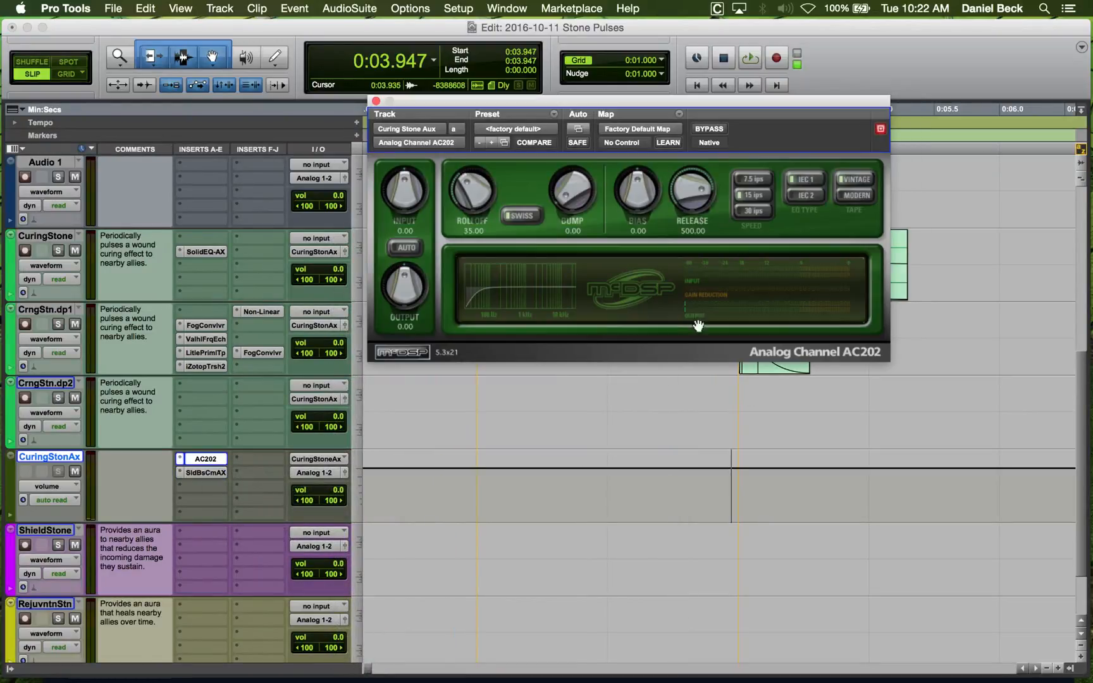
# Turn on AUTO in the AC202 and play both layers through it from 3.935 s.
pyautogui.press('space')
pyautogui.click(408, 248)
pyautogui.press('space')
pyautogui.press('space')
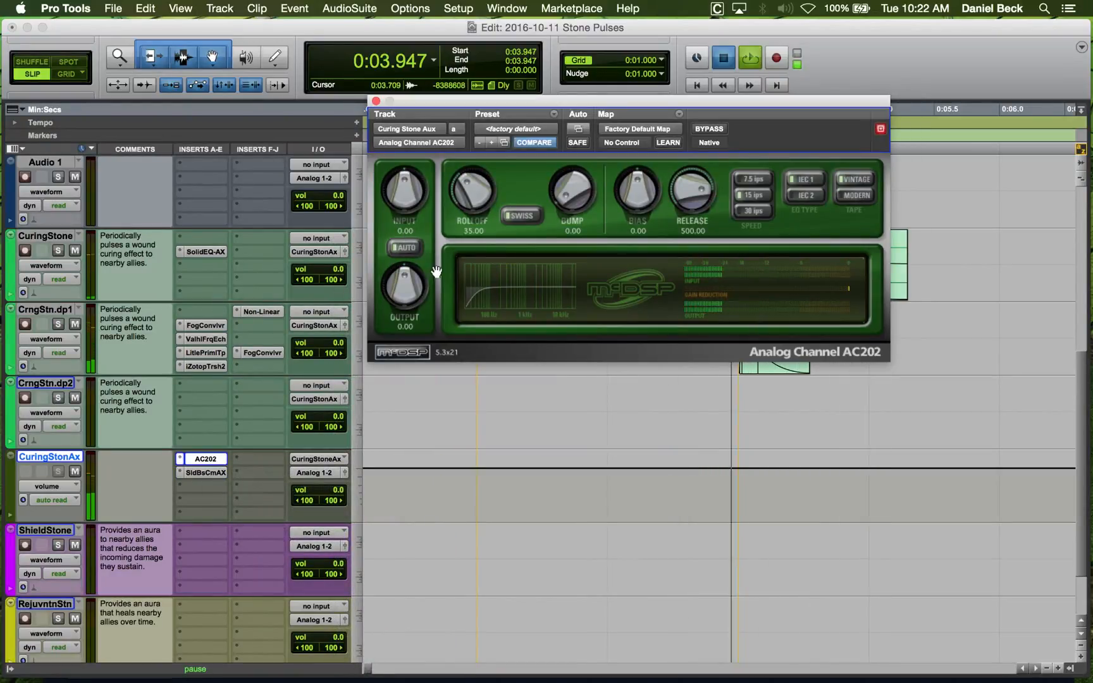
pyautogui.click(730, 403)
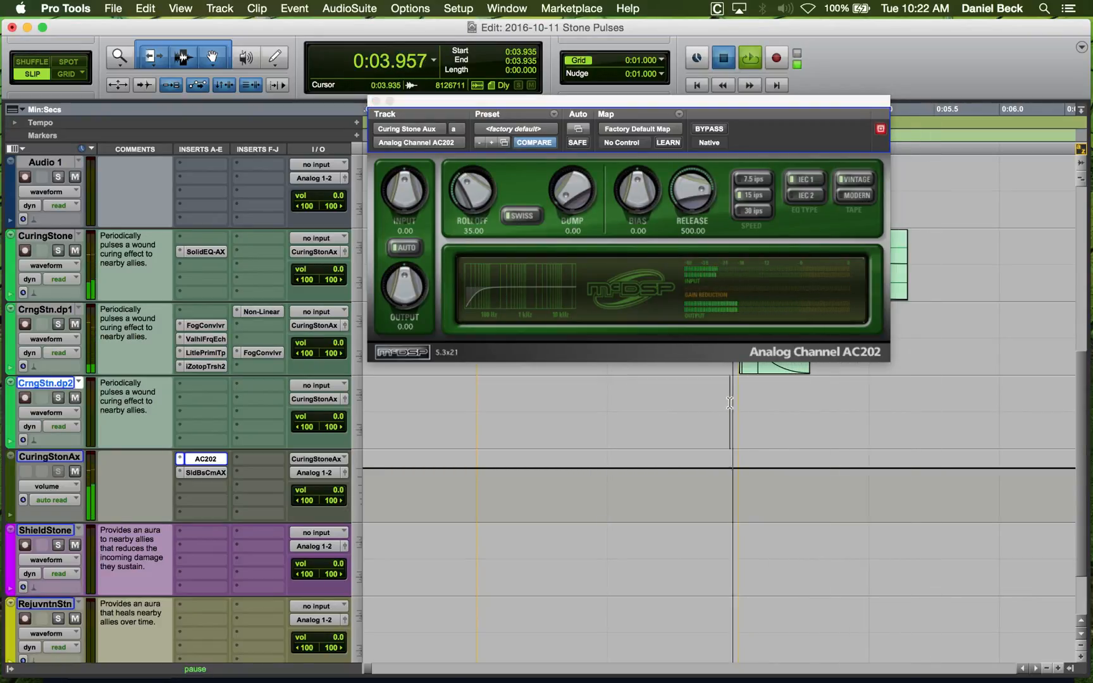
pyautogui.press('space')
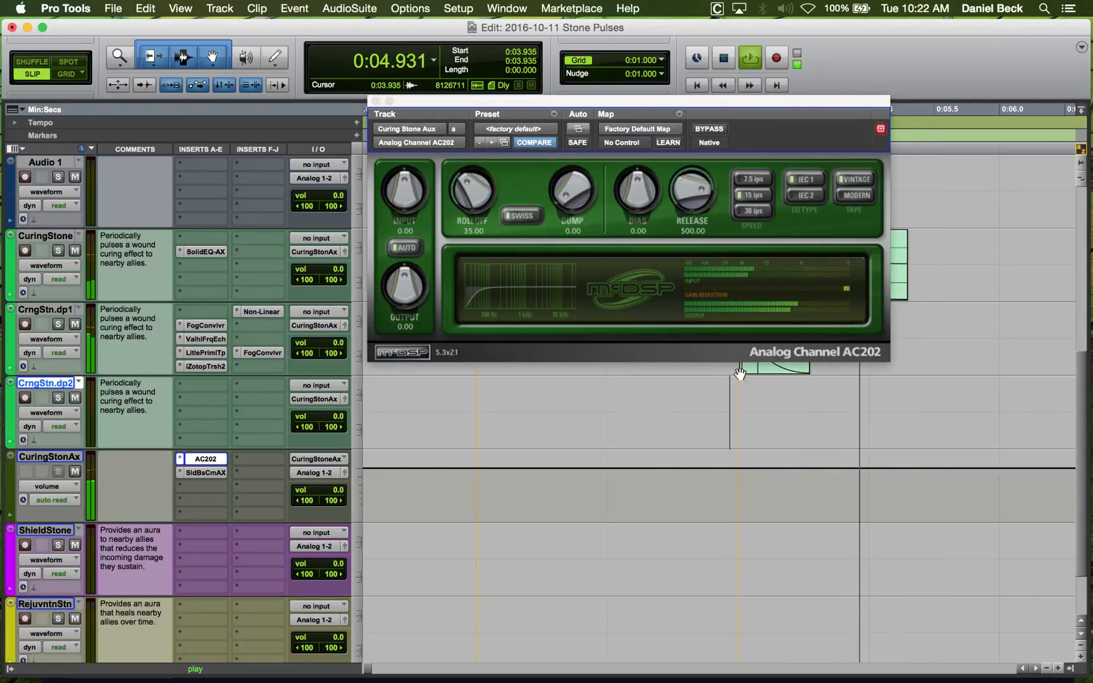
# Set the AC202's tape speed to 30 ips, release to 69.02 and bias to 12.00 during playback.
pyautogui.click(761, 210)
pyautogui.moveTo(688, 227); pyautogui.dragTo(686, 237)
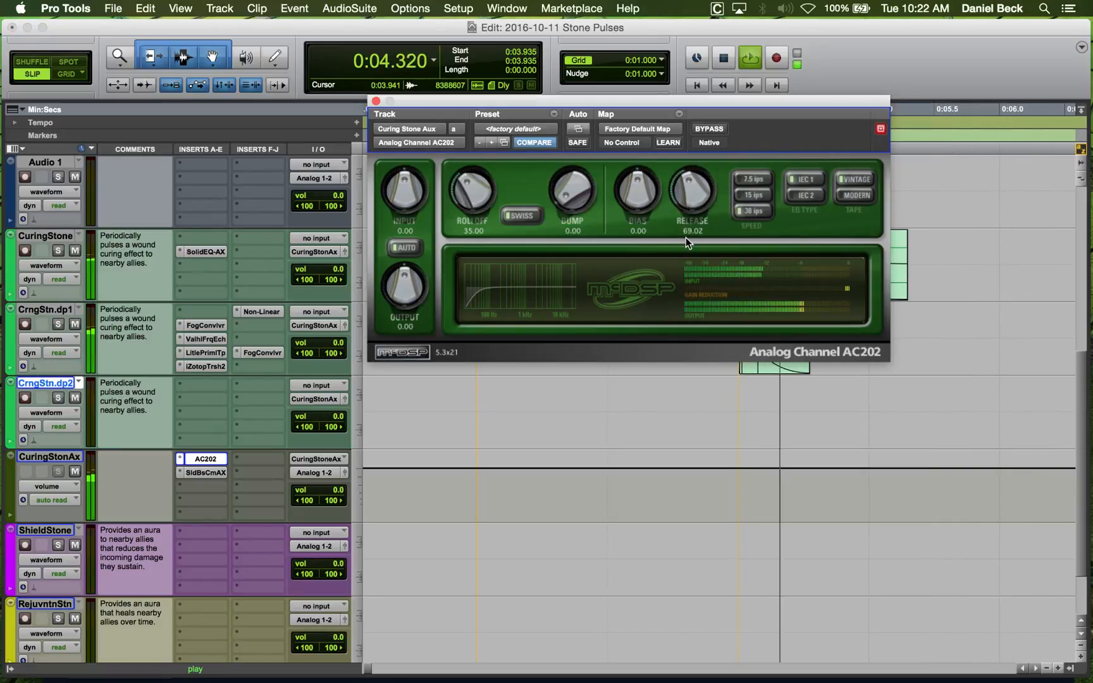
pyautogui.moveTo(640, 188); pyautogui.dragTo(642, 130)
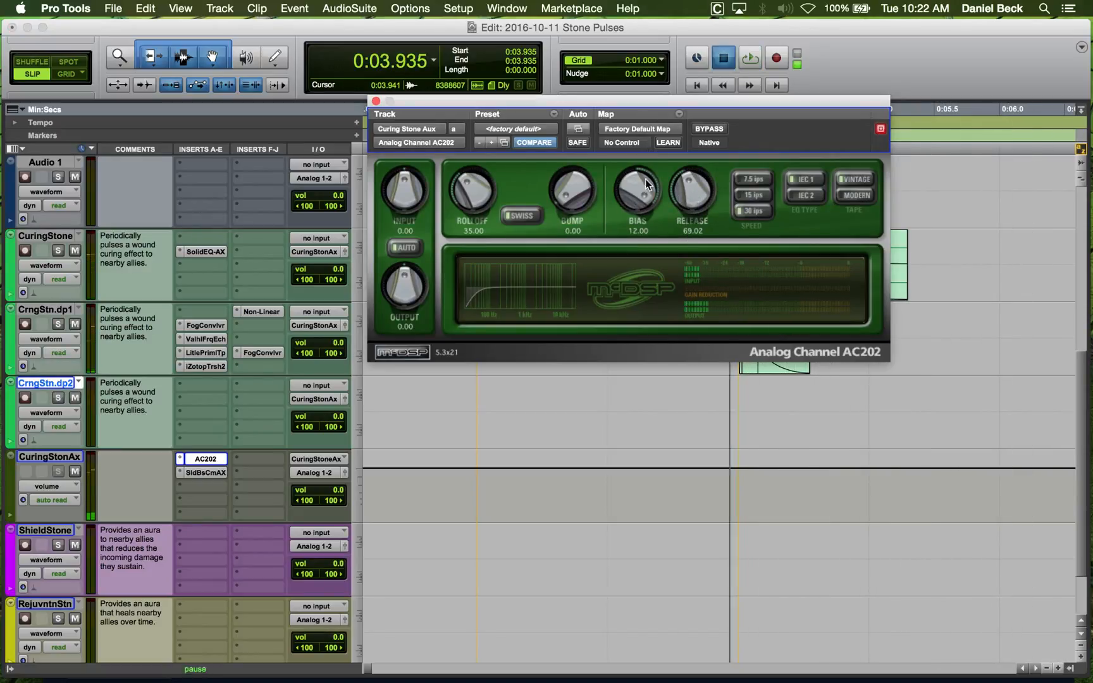
# Switch the AC202 to Modern tape at 15 ips, set the rolloff to 49.07, and replay the layers.
pyautogui.click(842, 196)
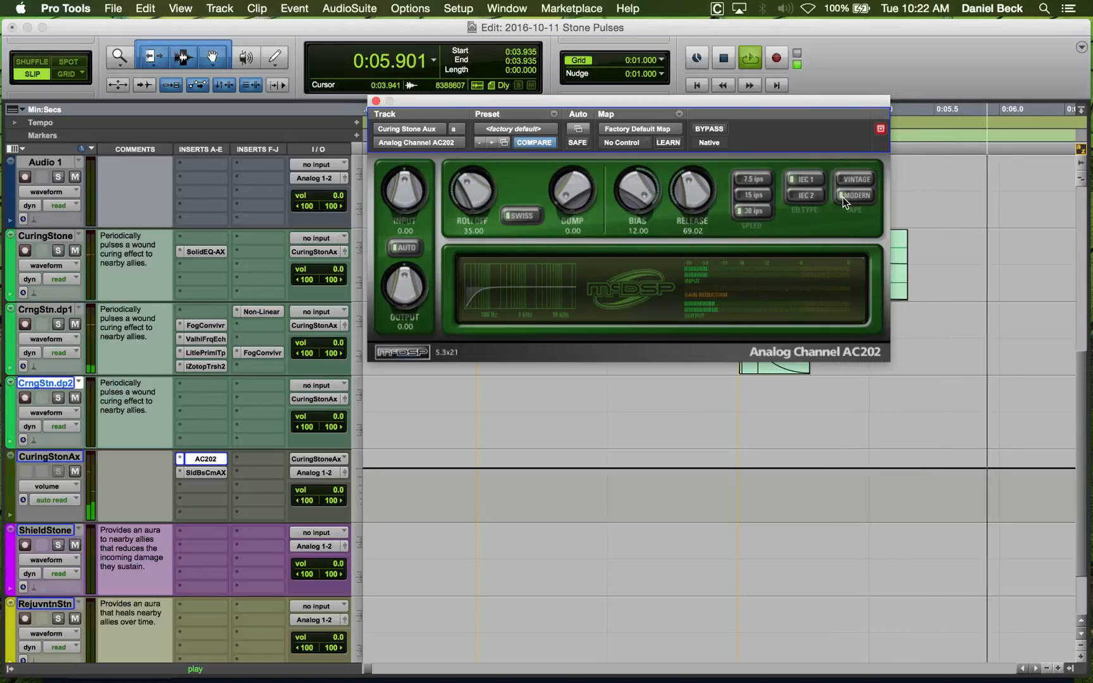
pyautogui.click(759, 197)
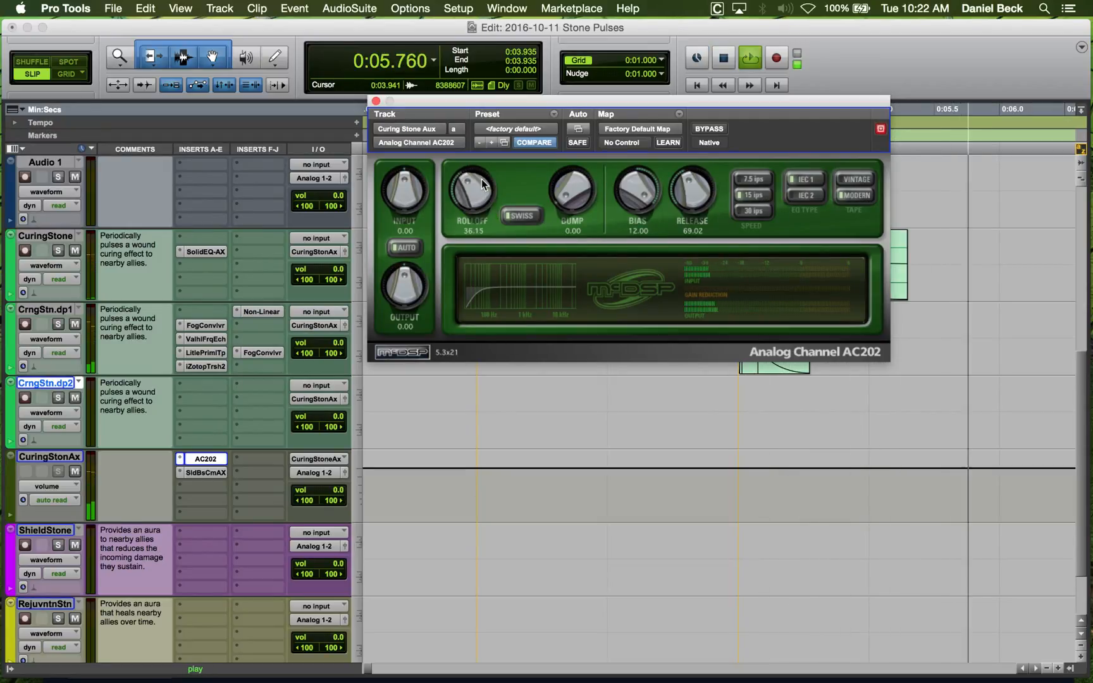
pyautogui.moveTo(474, 192); pyautogui.dragTo(483, 173)
pyautogui.press('space')
pyautogui.press('space')
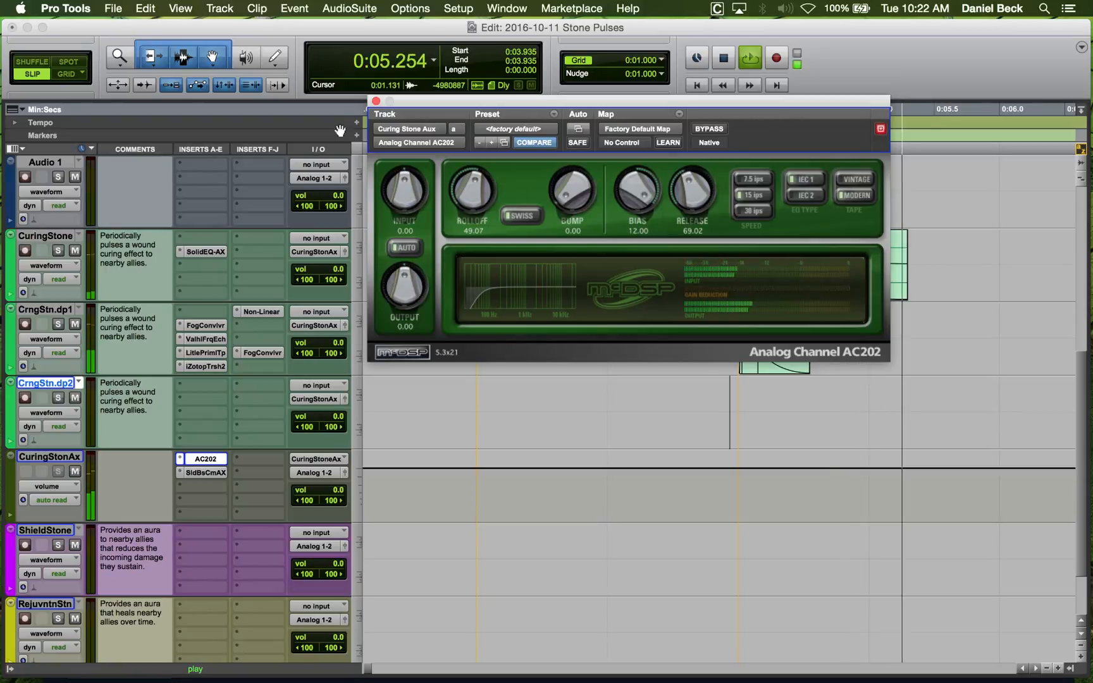
# Close the AC202 window and audition the CrngStn.dp1 layer soloed from 3.895 s.
pyautogui.click(376, 102)
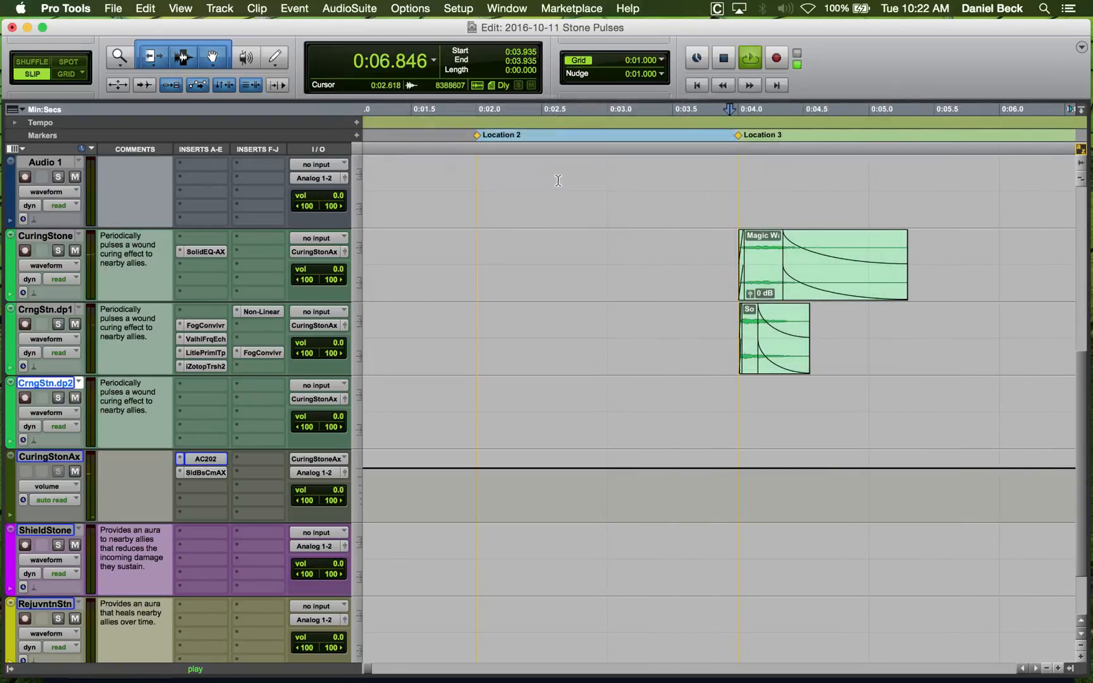
pyautogui.click(730, 248)
pyautogui.click(724, 325)
pyautogui.hotkey('shift', 's')
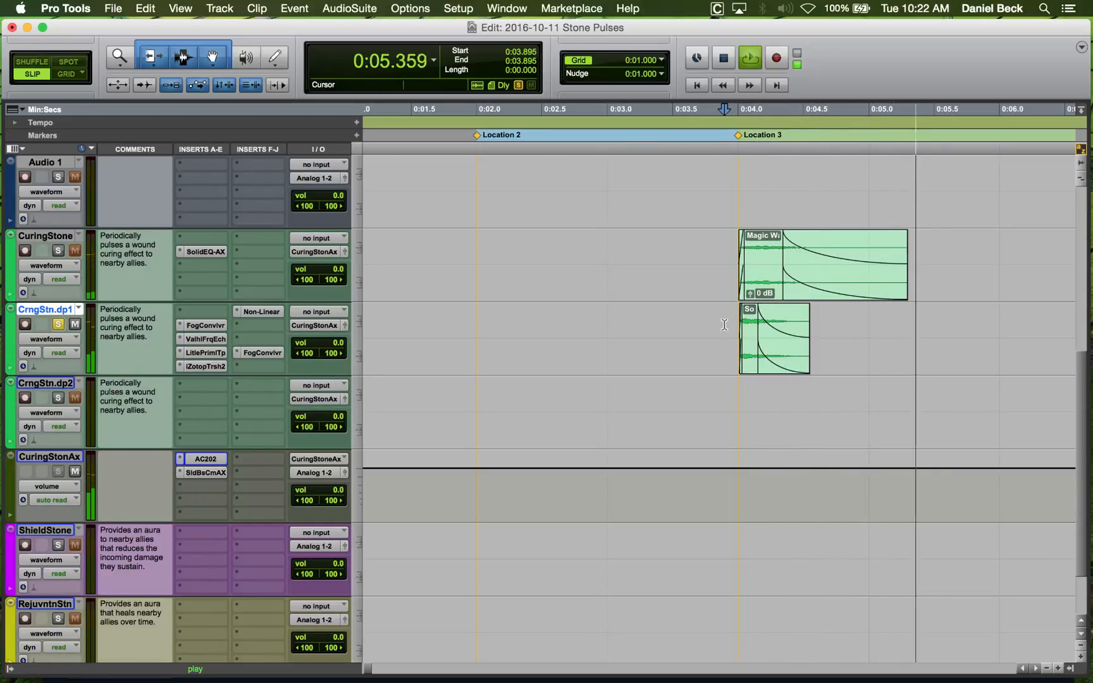
pyautogui.press('space')
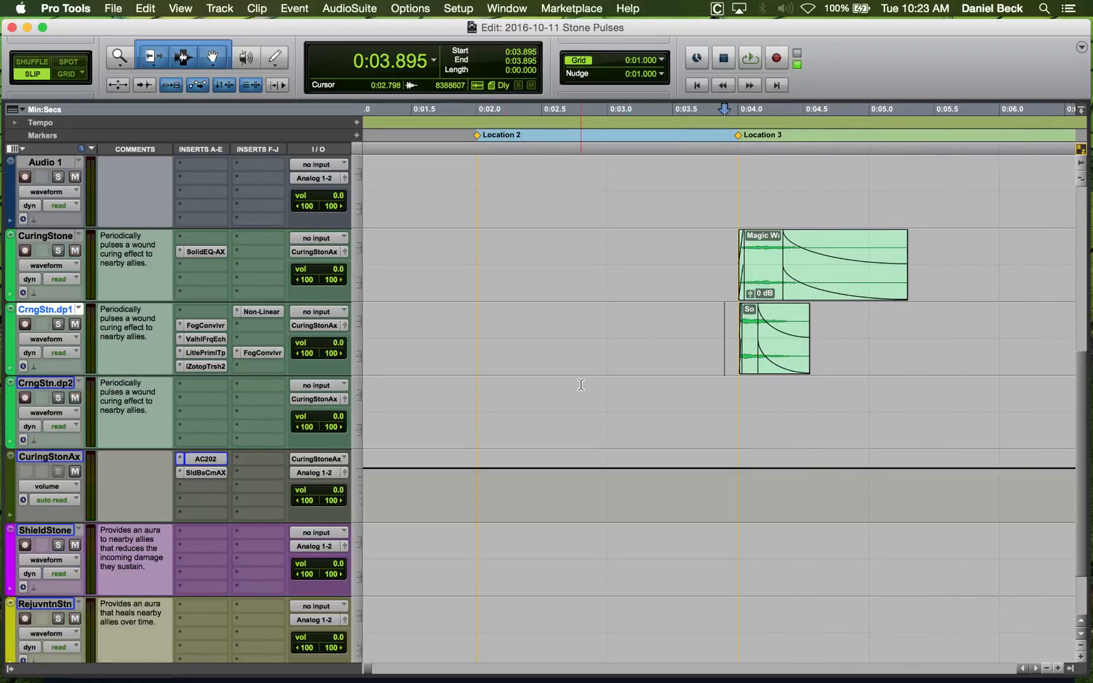
# Play the layers from 3.808 s, then insert the stereo RC 48-AAX reverb after the bus compressor on the Curing Stone Aux.
pyautogui.click(711, 474)
pyautogui.press('space')
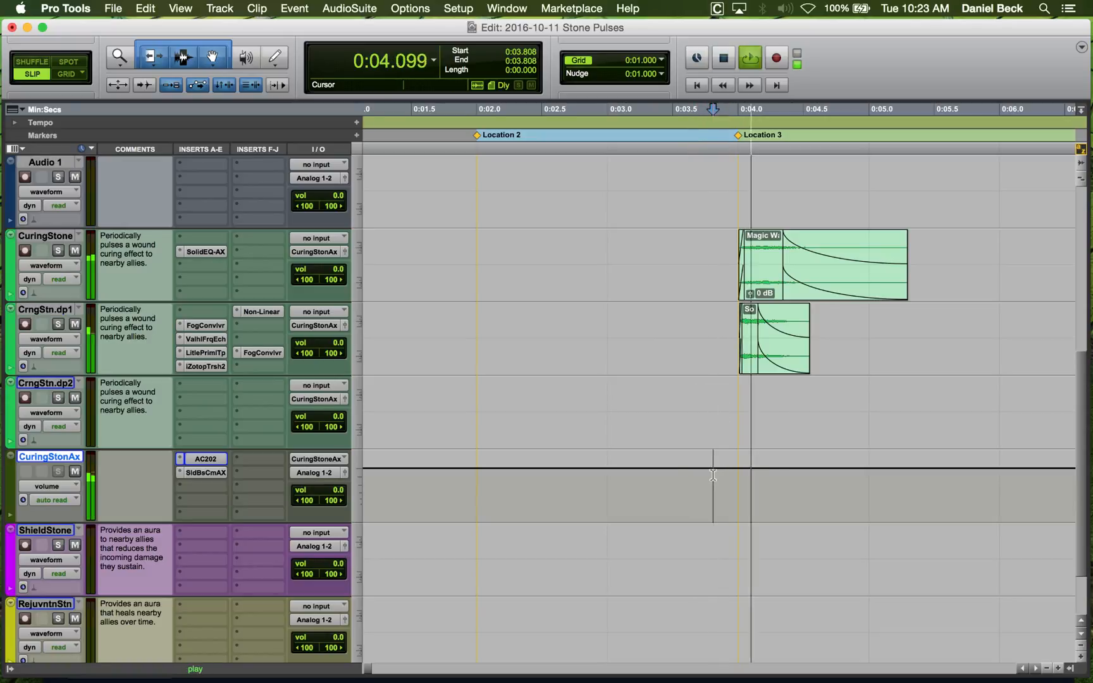
pyautogui.press('space')
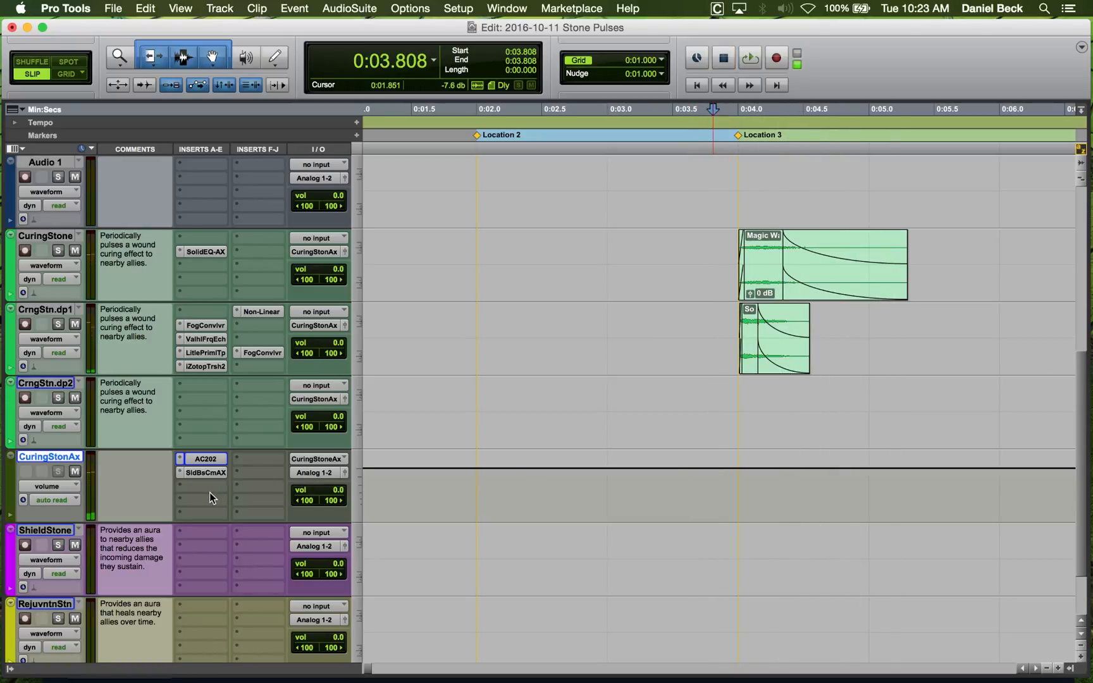
pyautogui.click(210, 492)
pyautogui.moveTo(248, 515)
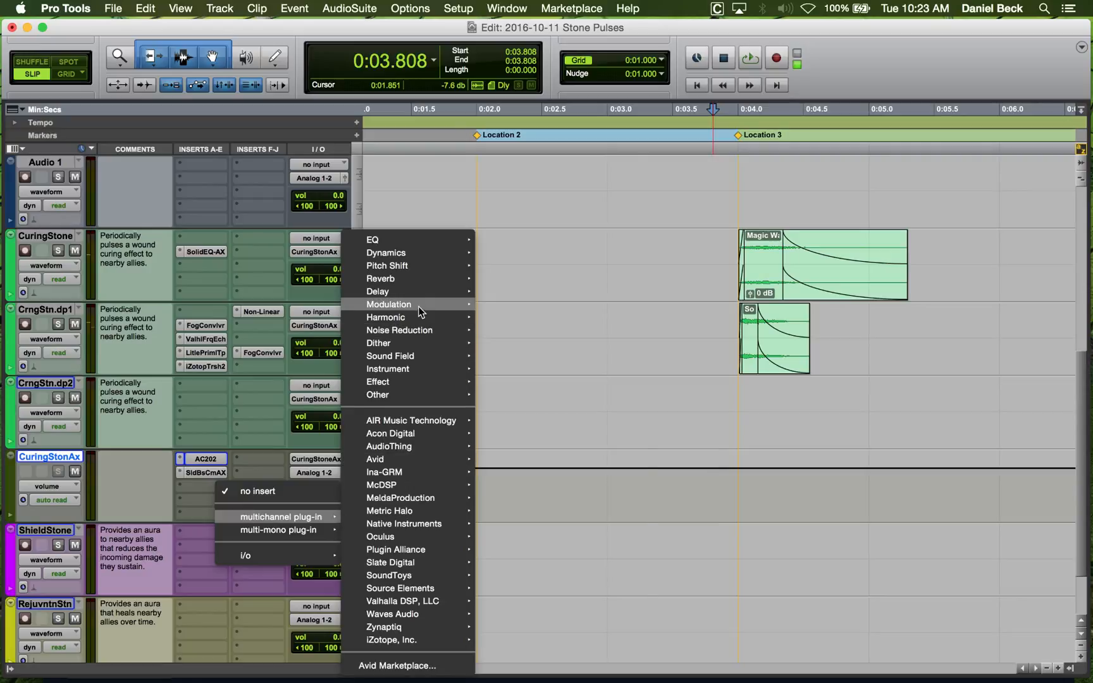
pyautogui.moveTo(418, 280)
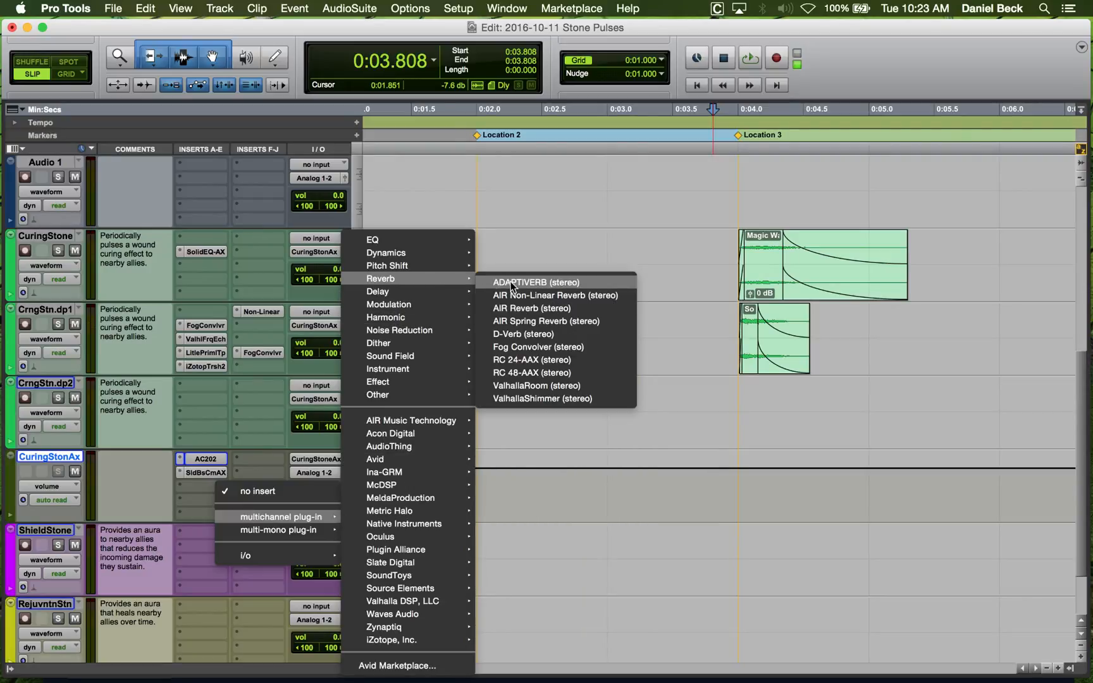
pyautogui.click(544, 371)
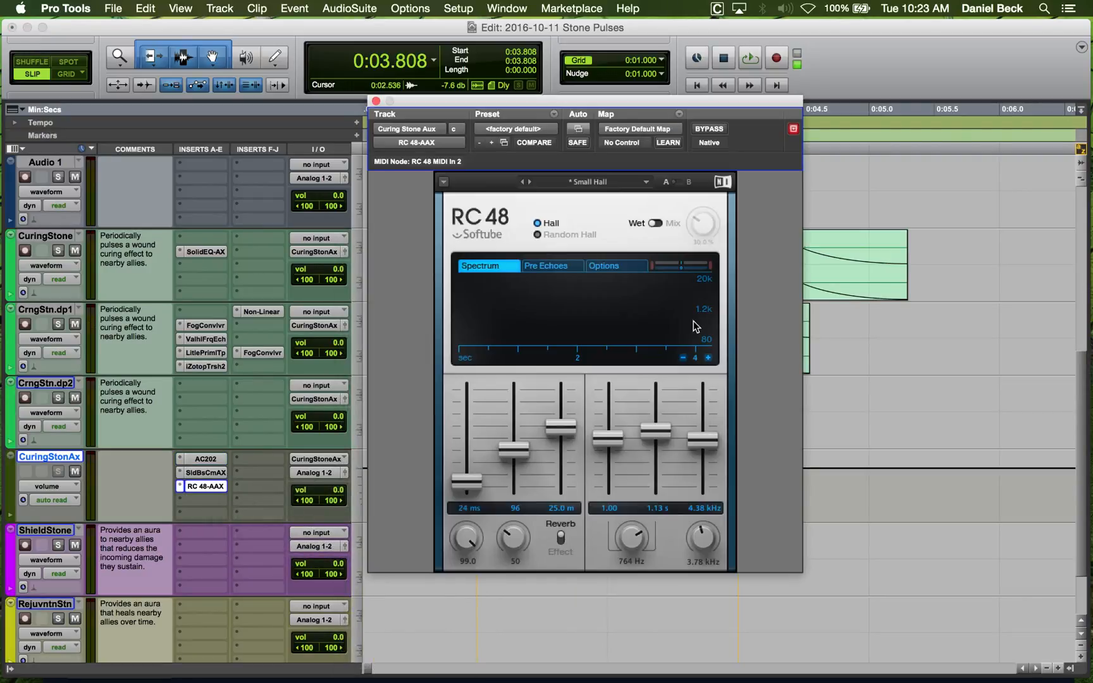
pyautogui.moveTo(625, 104); pyautogui.dragTo(496, 108)
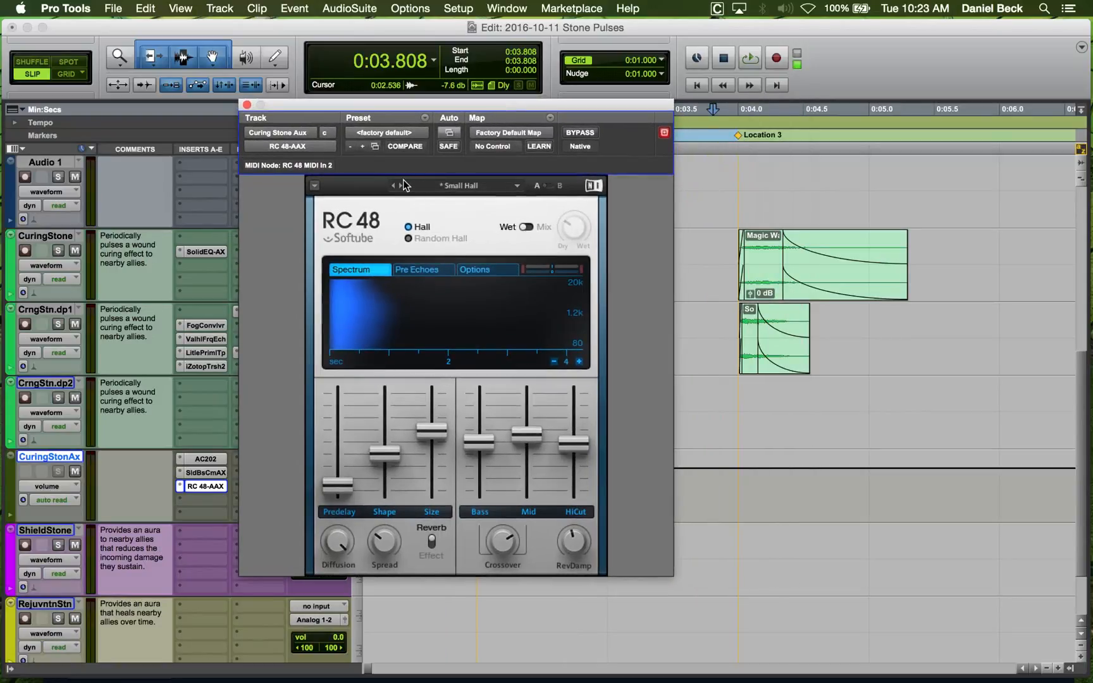
# Load the RC 48's Medium Hall preset, switch it from Wet to Mix, and set the mix to 26.0% during playback.
pyautogui.click(401, 185)
pyautogui.press('space')
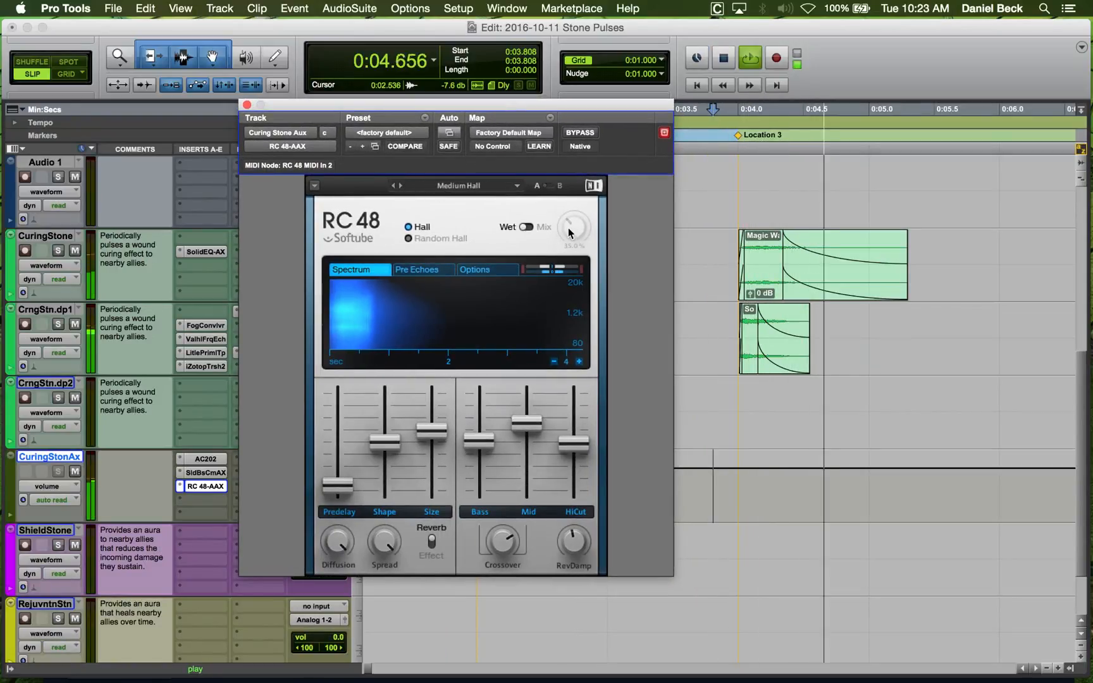
pyautogui.click(526, 226)
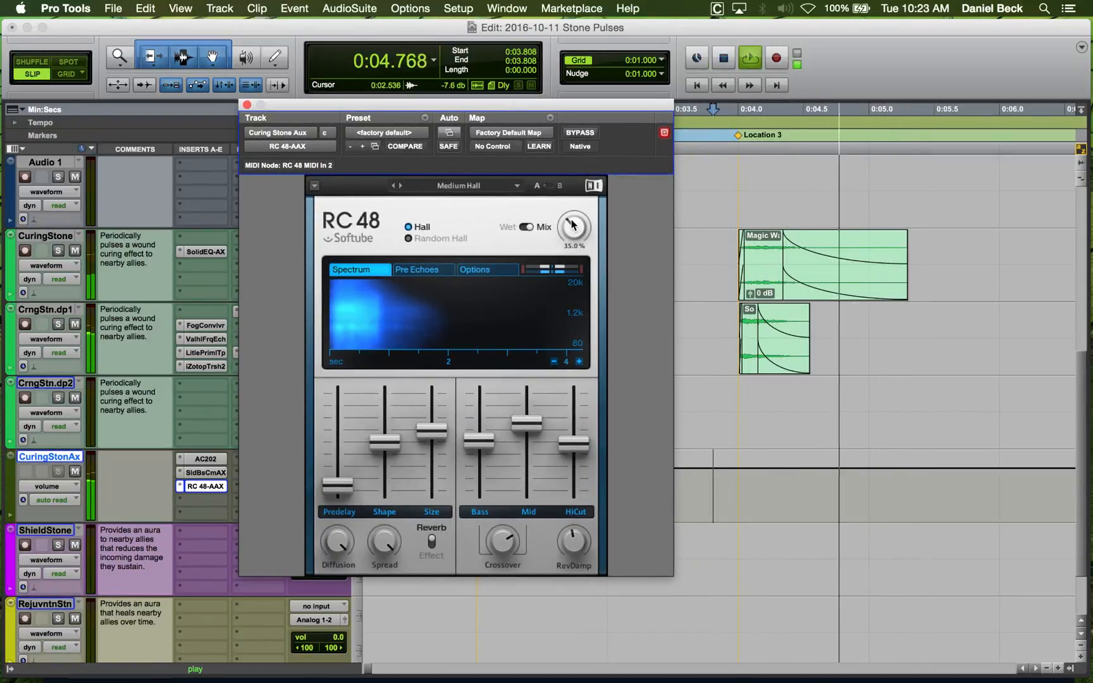
pyautogui.moveTo(571, 225)
pyautogui.mouseDown()
pyautogui.moveTo(571, 246)
pyautogui.moveTo(573, 226)
pyautogui.mouseUp()
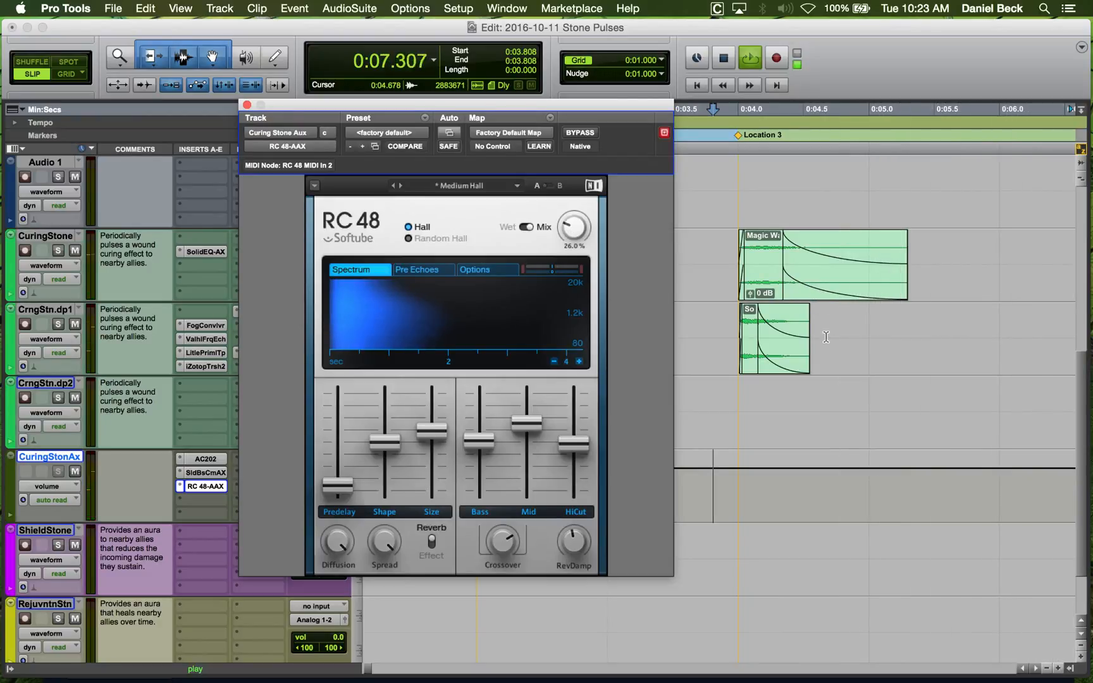
# Try a 5.65 s mid decay and a 68.0% mix on the RC 48 while replaying from 3.889 s.
pyautogui.click(724, 325)
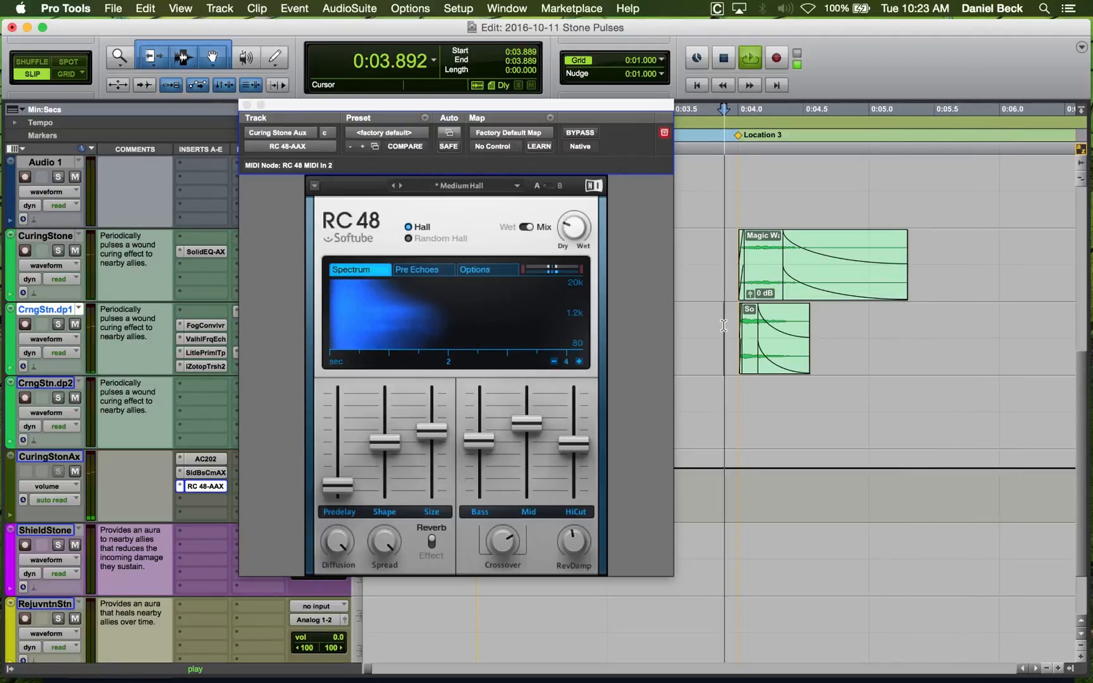
pyautogui.moveTo(526, 424); pyautogui.dragTo(531, 407)
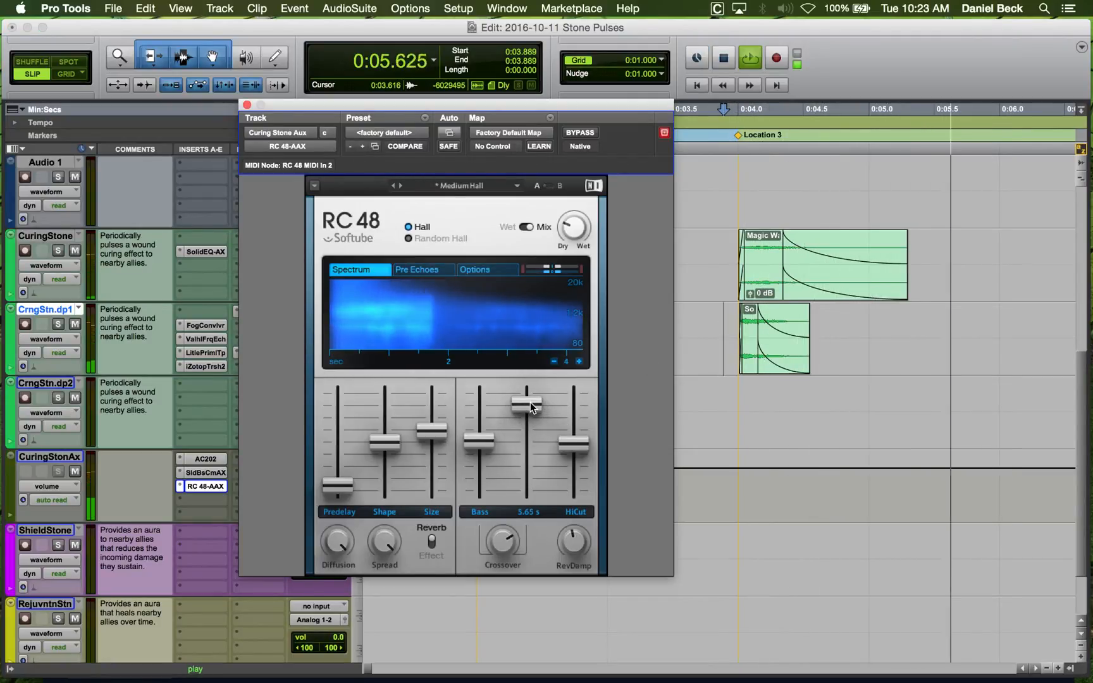
pyautogui.moveTo(575, 241)
pyautogui.mouseDown()
pyautogui.moveTo(575, 221)
pyautogui.moveTo(571, 255)
pyautogui.mouseUp()
pyautogui.press('space')
pyautogui.press('space')
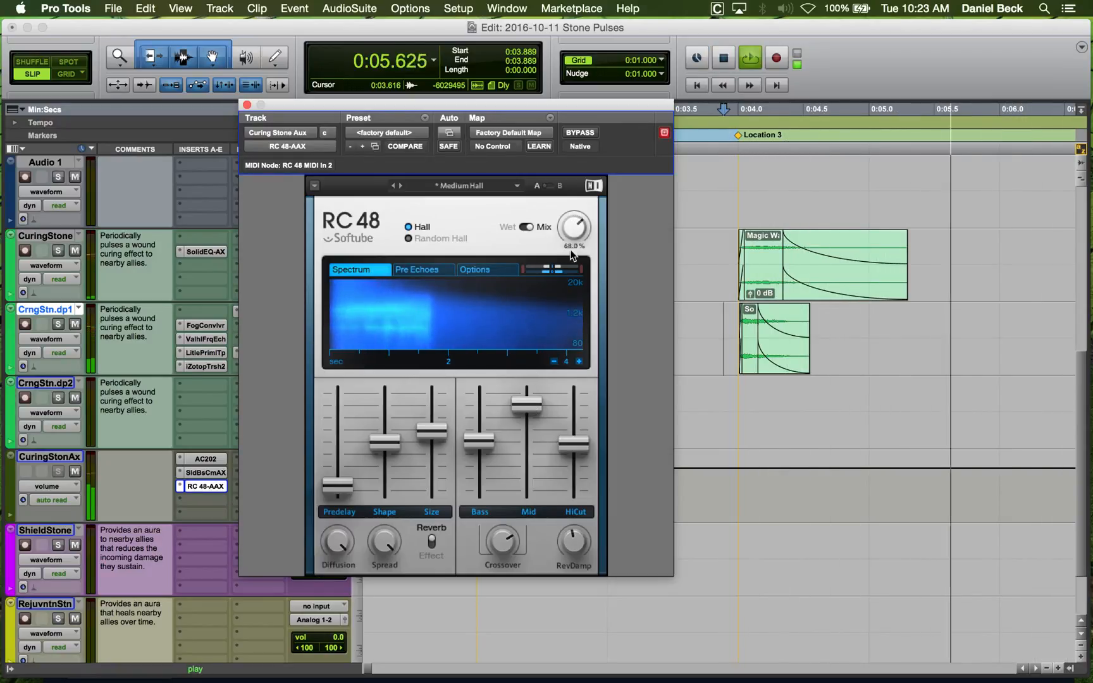
# Set the RC 48's mid decay to 1.59 s and replay the layers.
pyautogui.moveTo(526, 405); pyautogui.dragTo(524, 424)
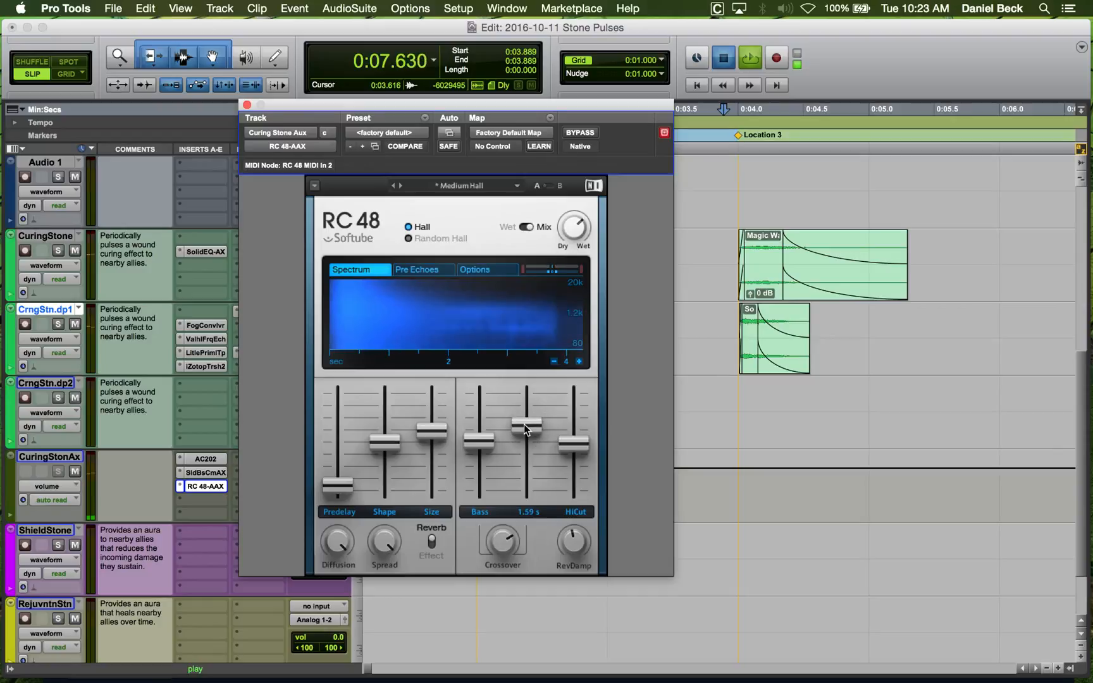
pyautogui.press('space')
pyautogui.press('space')
pyautogui.press('space')
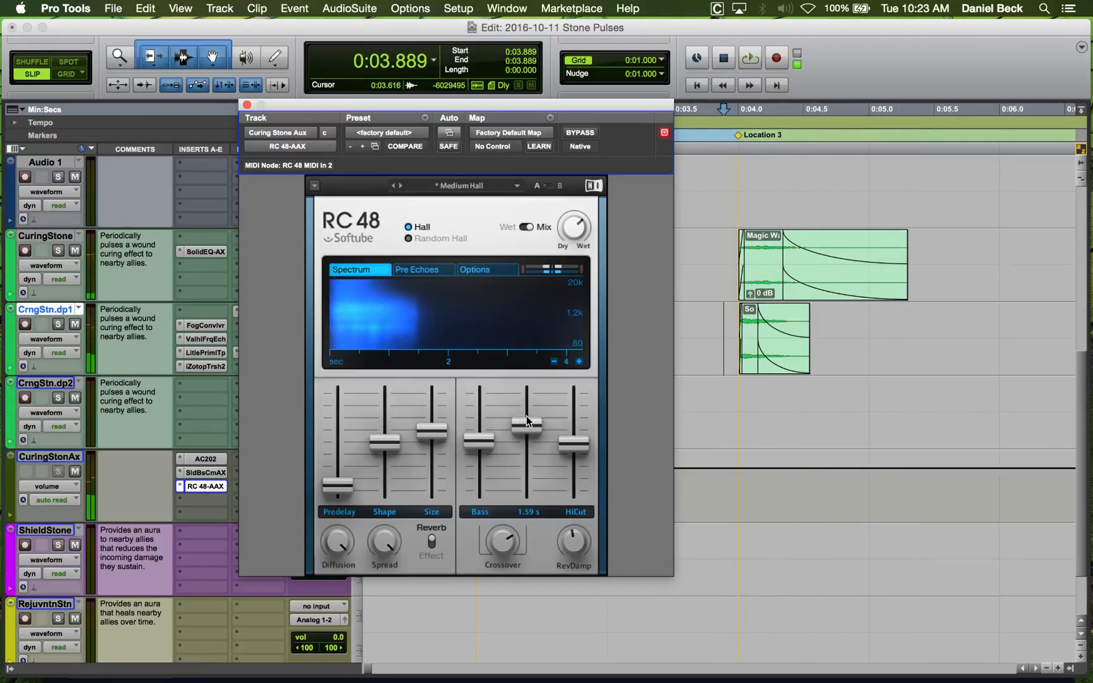
# Try the RC 48's mix at 98.0%, restarting playback from 3.889 s several times.
pyautogui.press('space')
pyautogui.press('space')
pyautogui.press('space')
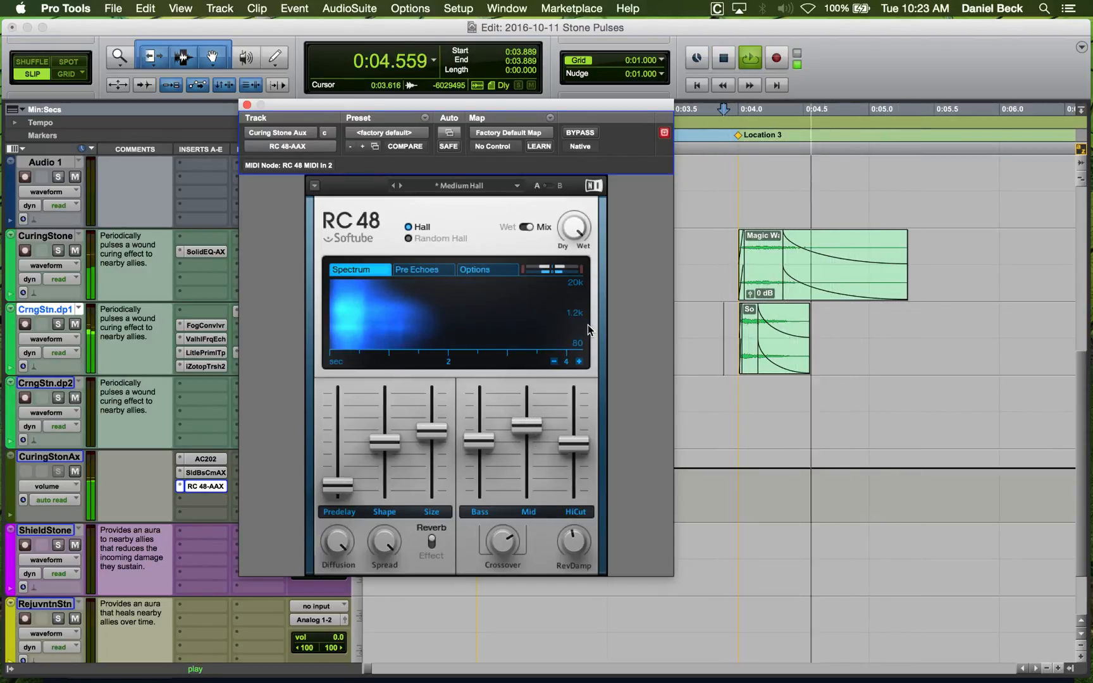
pyautogui.press('space')
pyautogui.press('space')
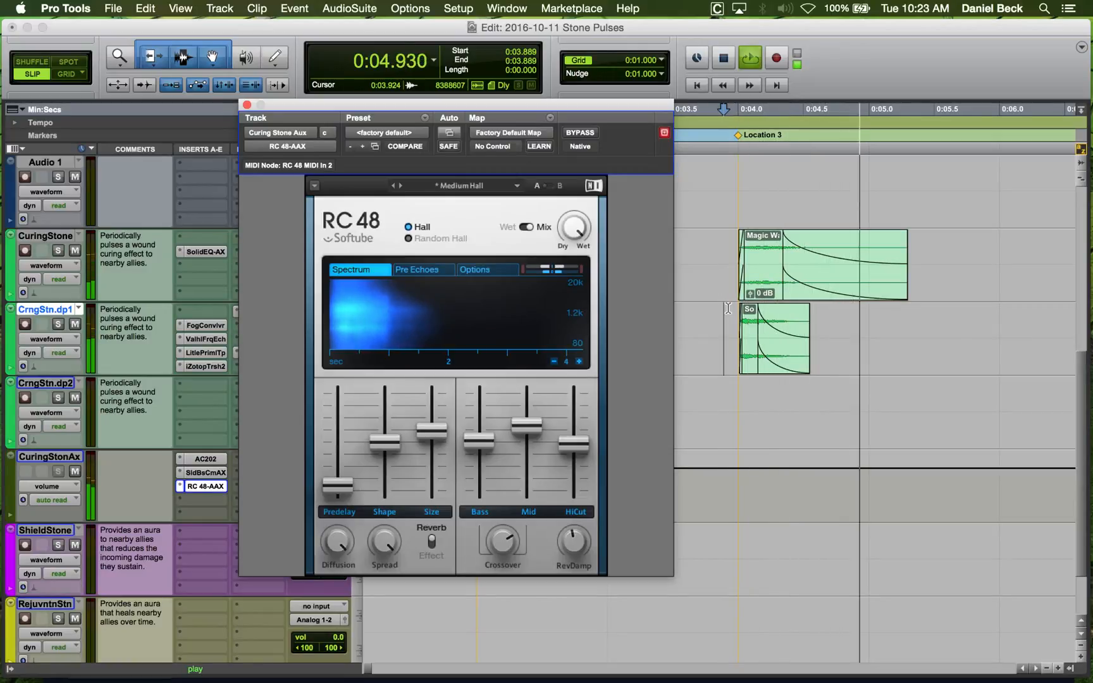
pyautogui.press('space')
pyautogui.press('space')
pyautogui.press('space')
# Lower the RC 48's mix to 59.0% while repeatedly replaying from 3.889 s, and close its window.
pyautogui.moveTo(576, 229)
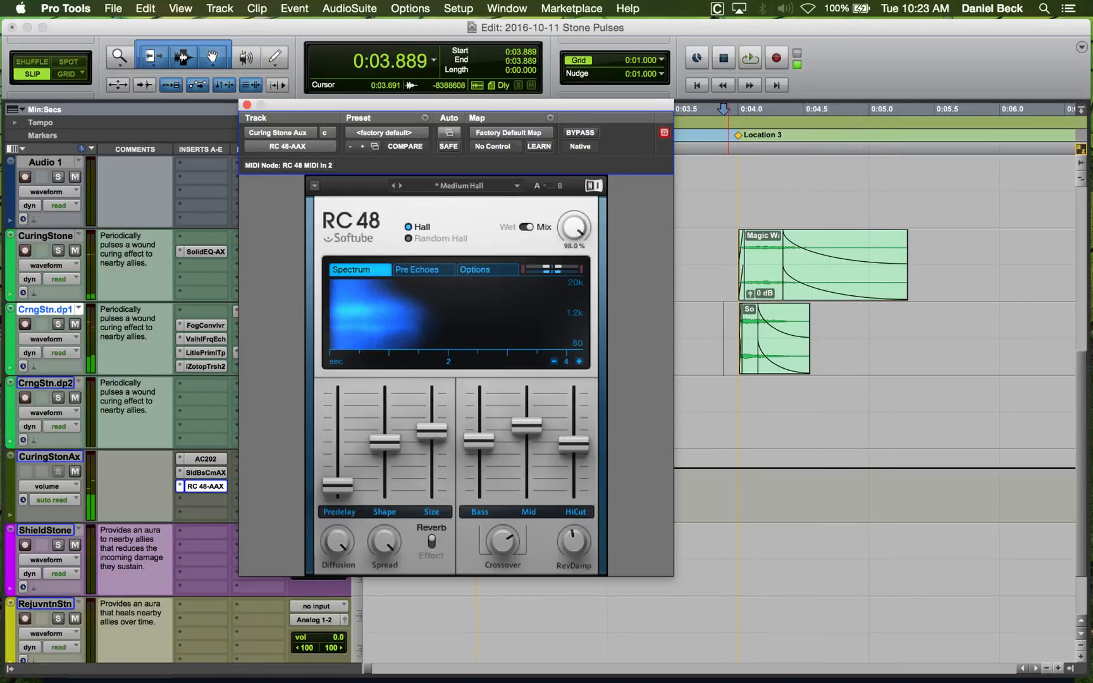
pyautogui.press('space')
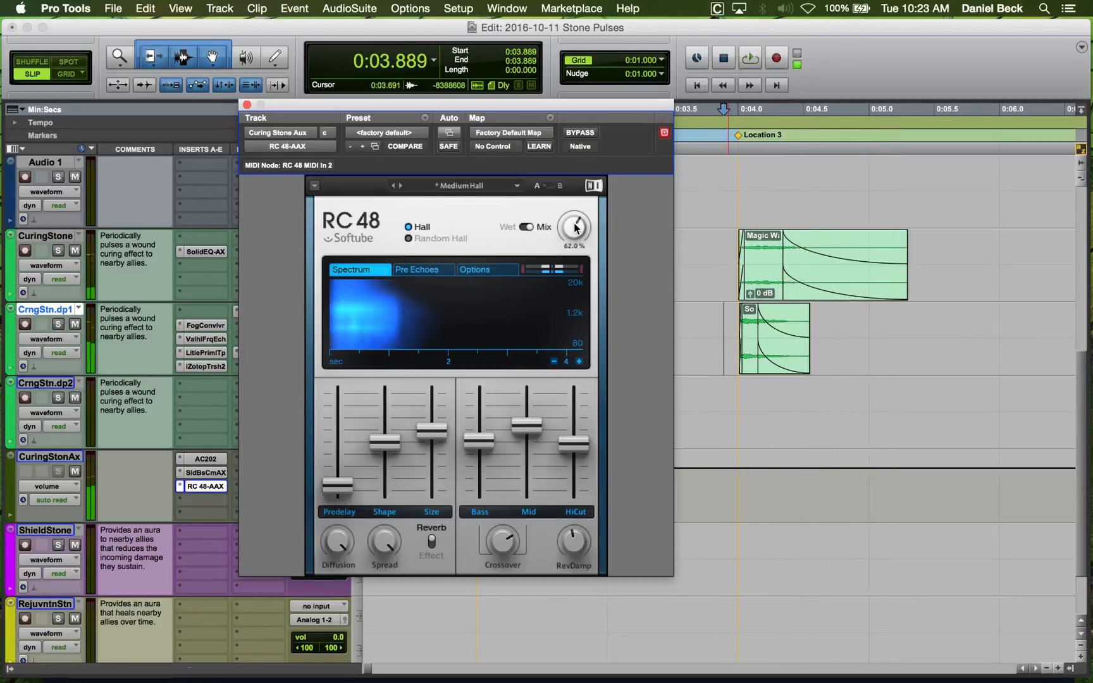
pyautogui.press('space')
pyautogui.press('space')
pyautogui.press('space')
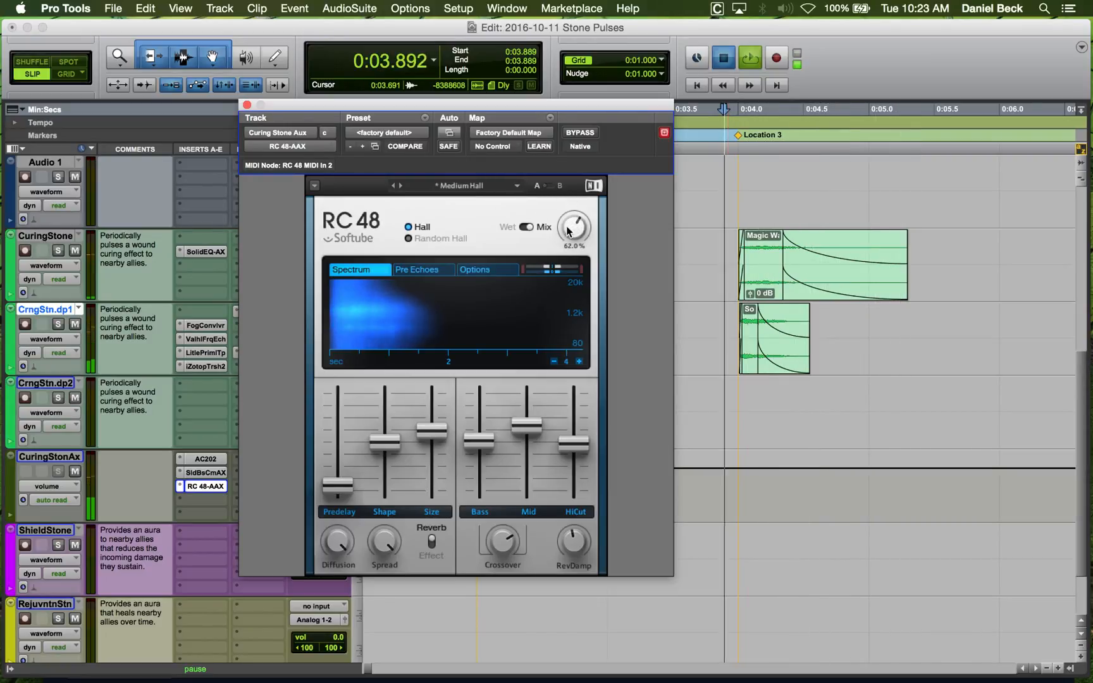
pyautogui.press('space')
pyautogui.press('space')
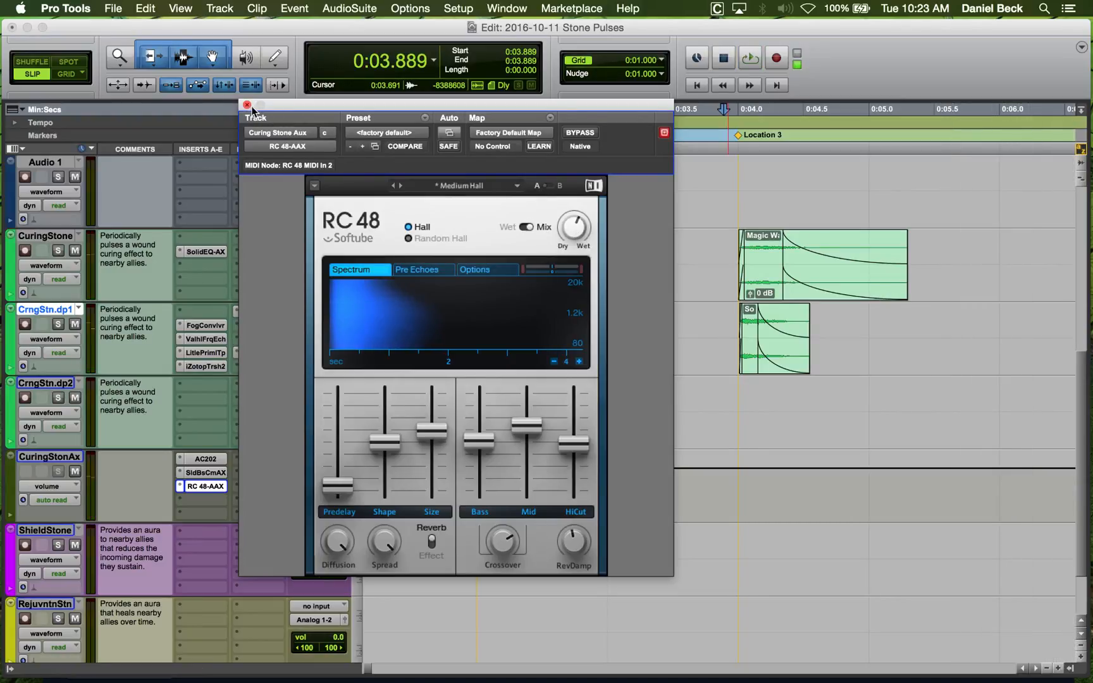
pyautogui.click(246, 105)
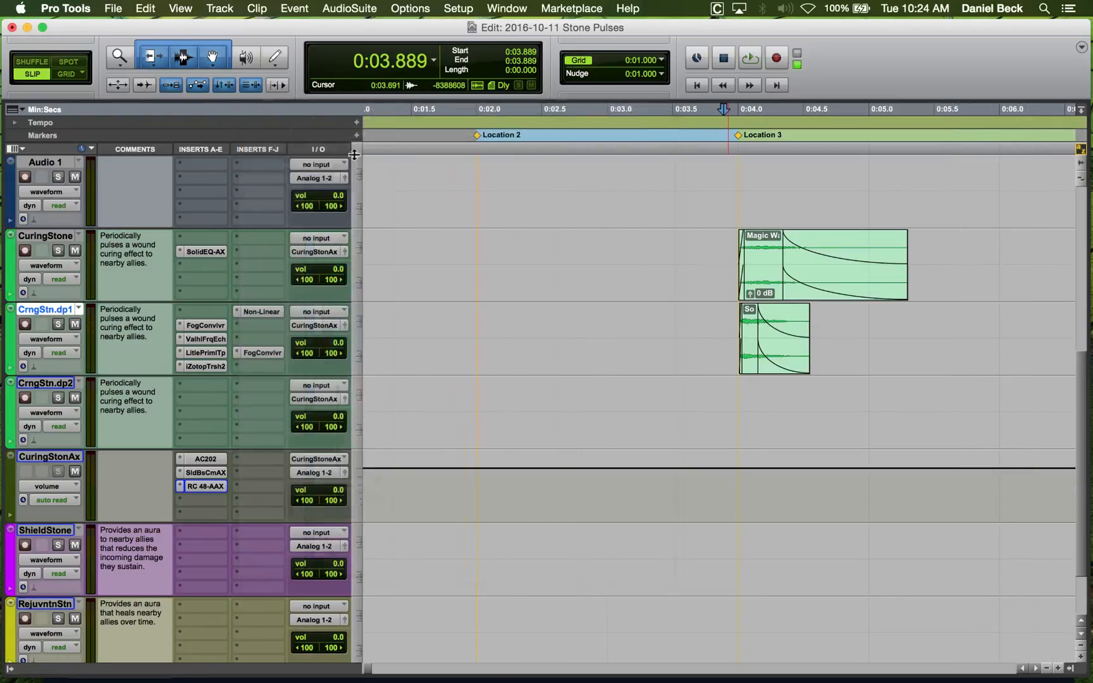
# Mute the Life Stone Aux track and play the session from 3.761 s on the LifeStn.dp2 track.
pyautogui.click(712, 247)
pyautogui.scroll(5, 728, 272)
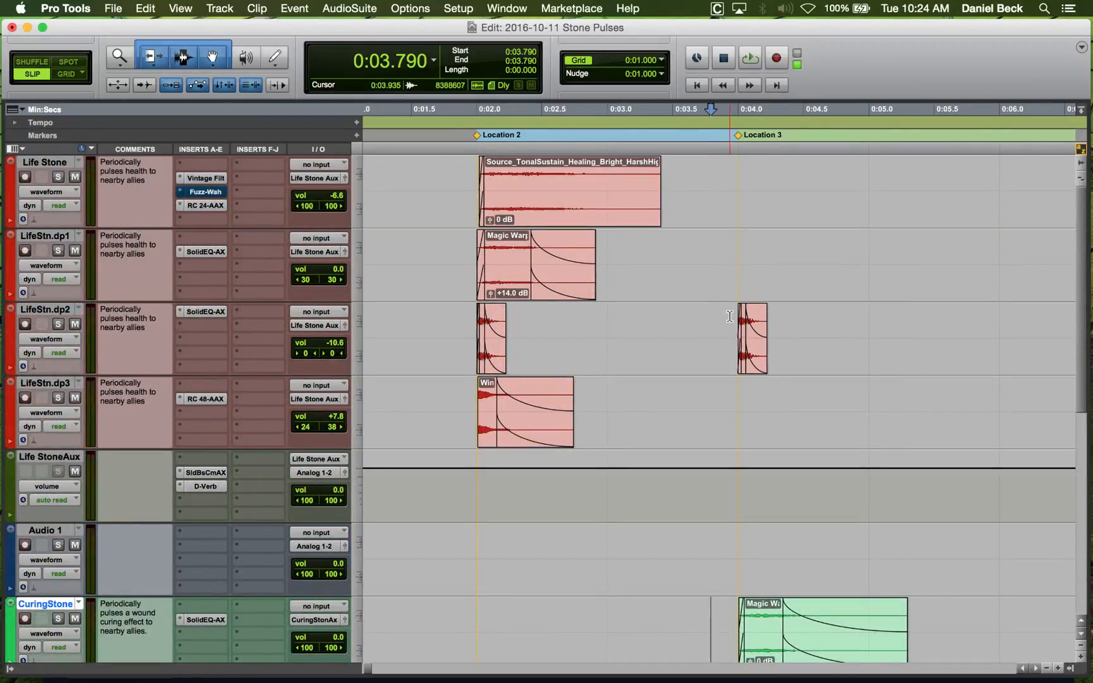
pyautogui.scroll(-2, 729, 317)
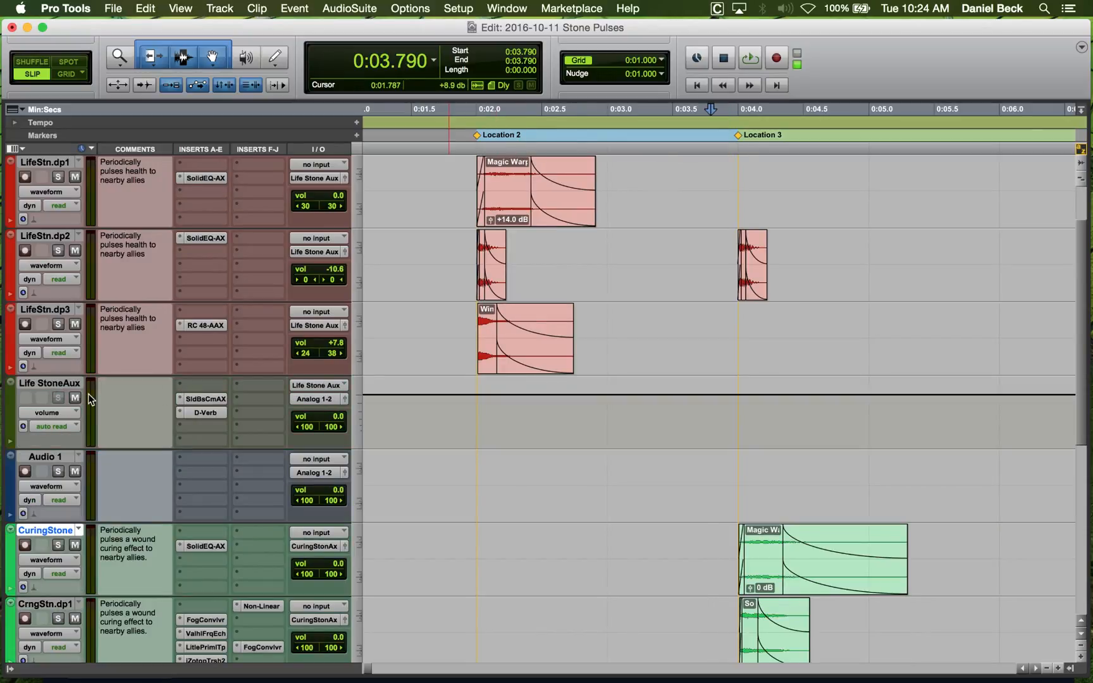
pyautogui.click(707, 244)
pyautogui.press('space')
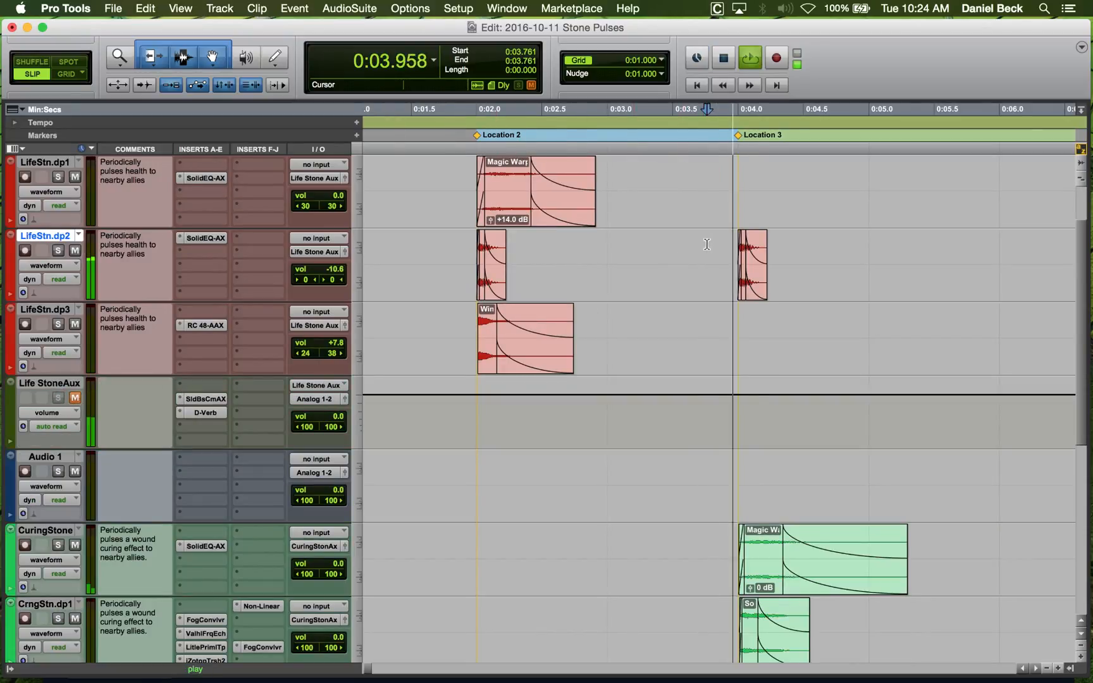
pyautogui.press('space')
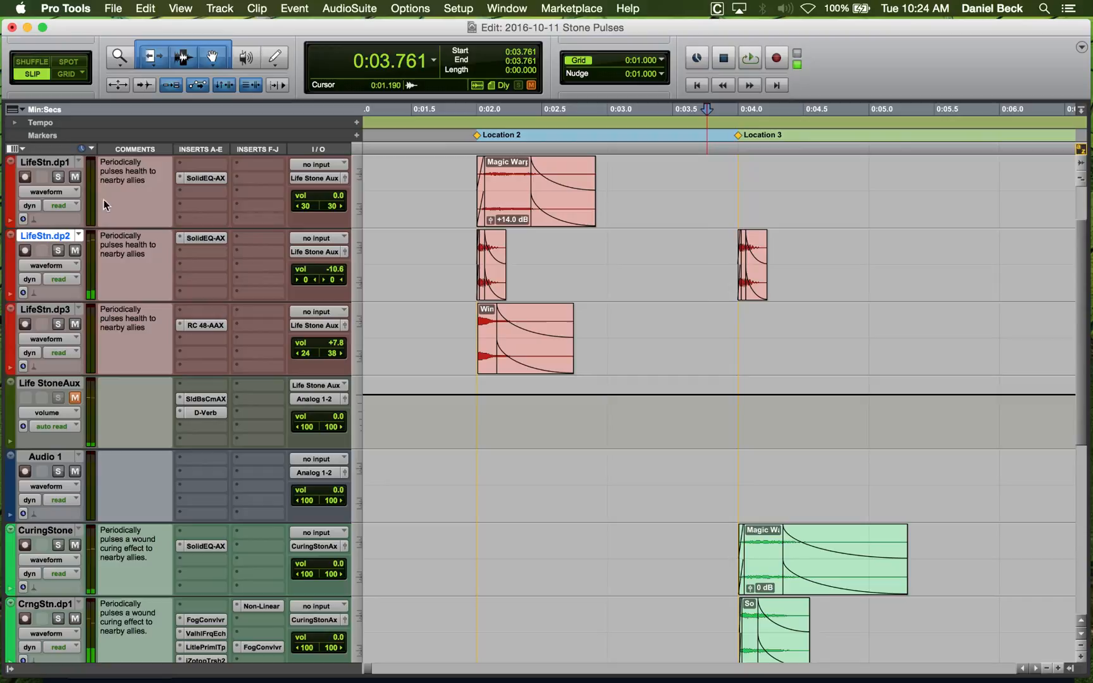
# Show Sends A-E for the tracks and route send c of LifeStn.dp2 to the Curing Stone Aux track.
pyautogui.click(24, 149)
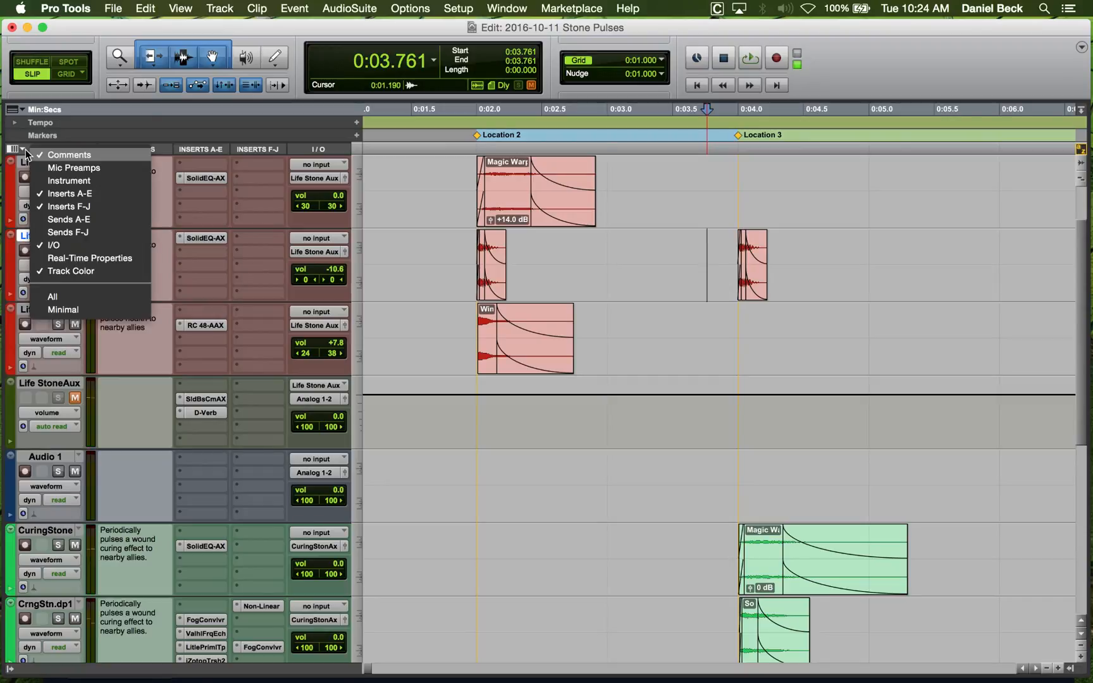
pyautogui.click(63, 219)
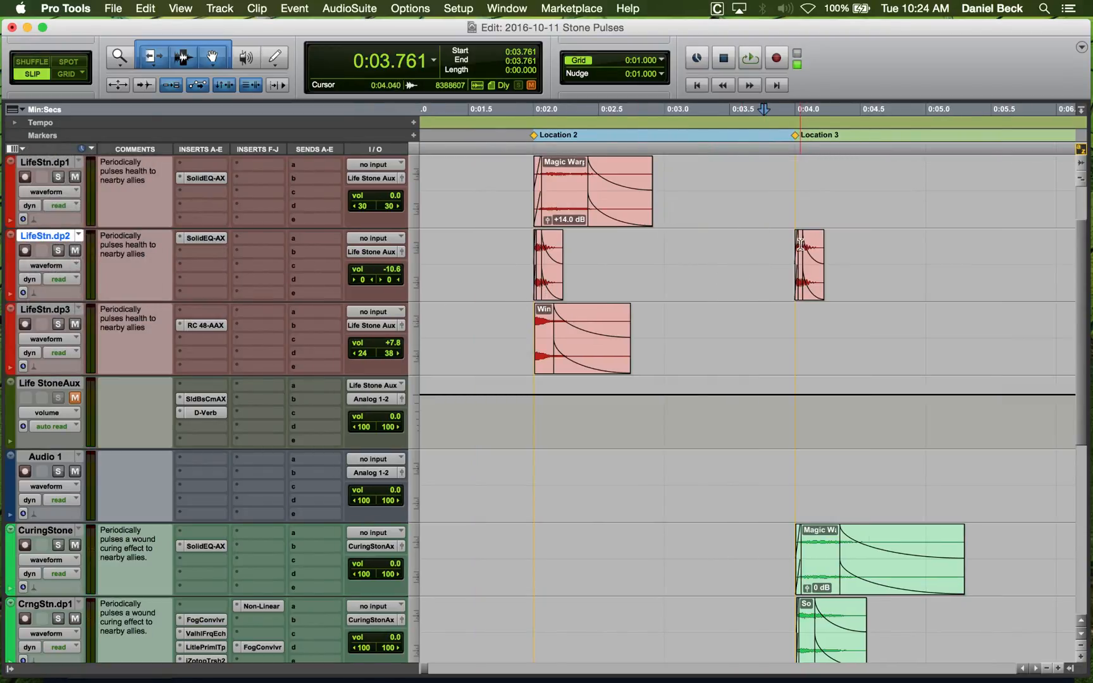
pyautogui.click(317, 264)
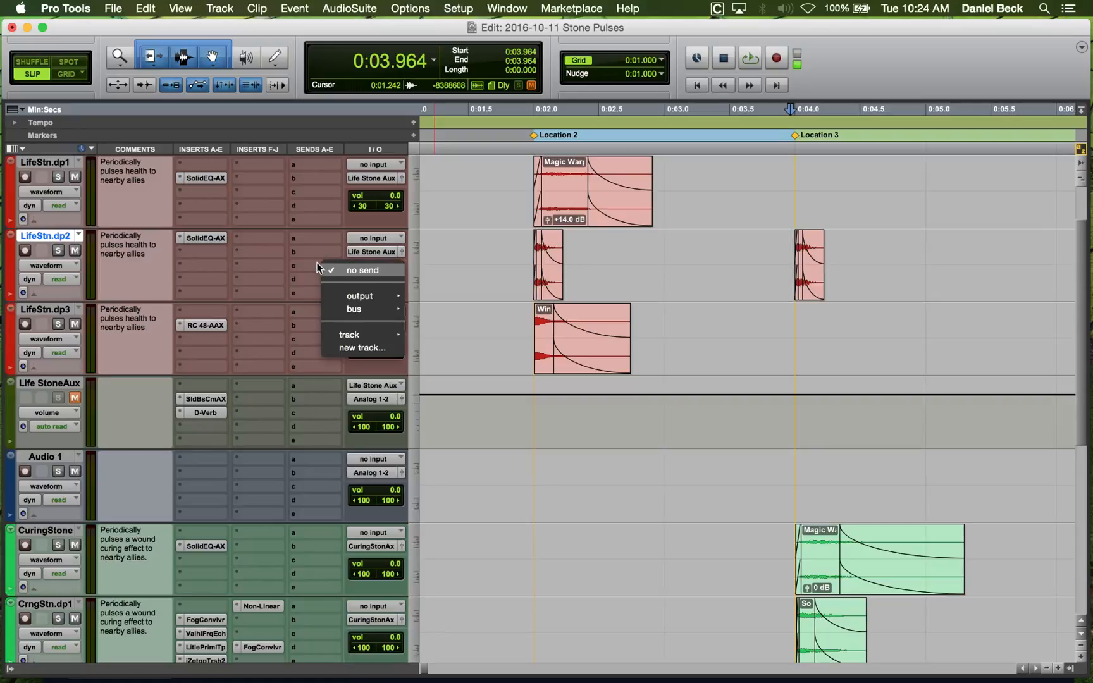
pyautogui.moveTo(365, 334)
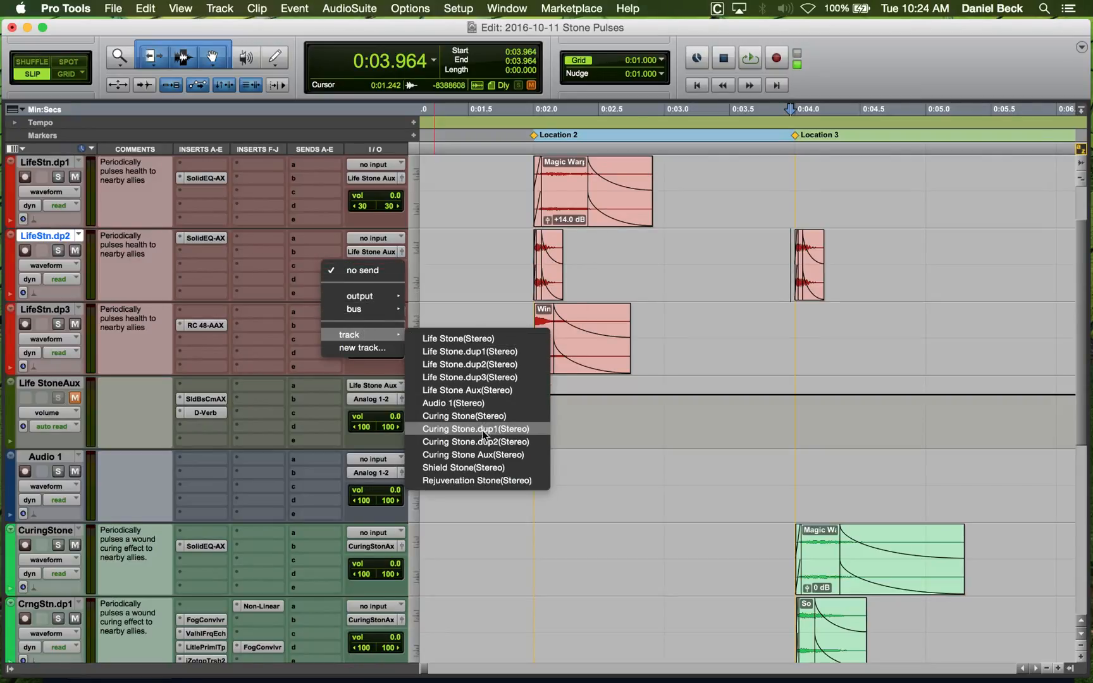
pyautogui.click(481, 454)
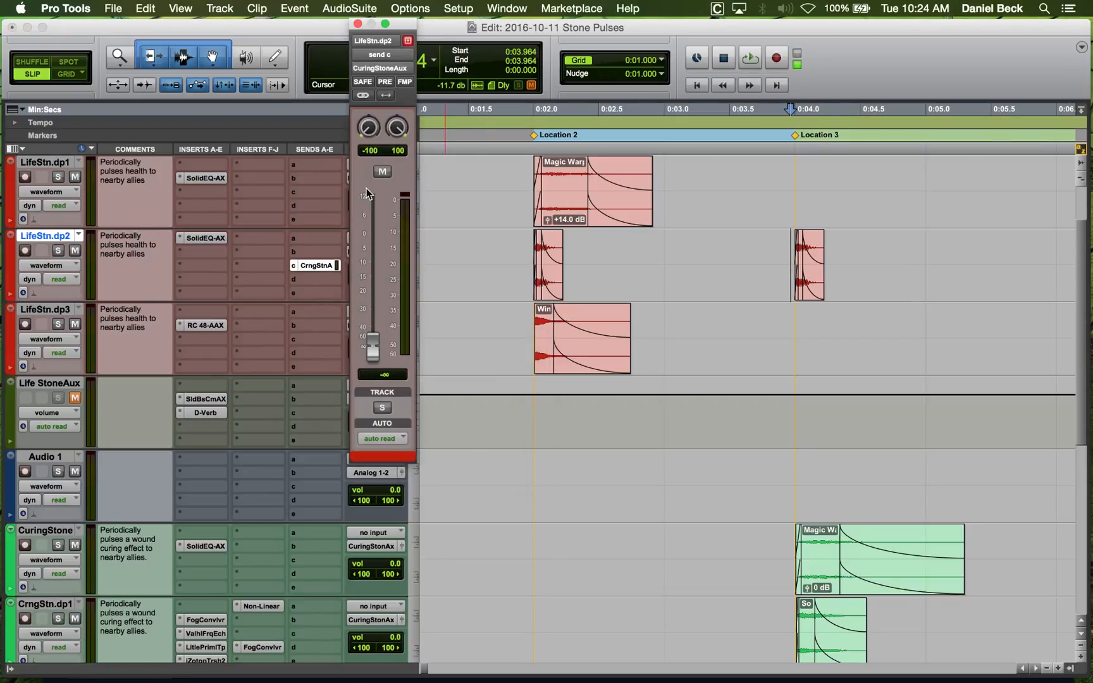
# Set the LifeStn.dp2 send to 0.0 dB and pre-fader, play from 3.866 s, and close the send window.
pyautogui.keyDown('alt'); pyautogui.click(373, 343); pyautogui.keyUp('alt')
pyautogui.press('space')
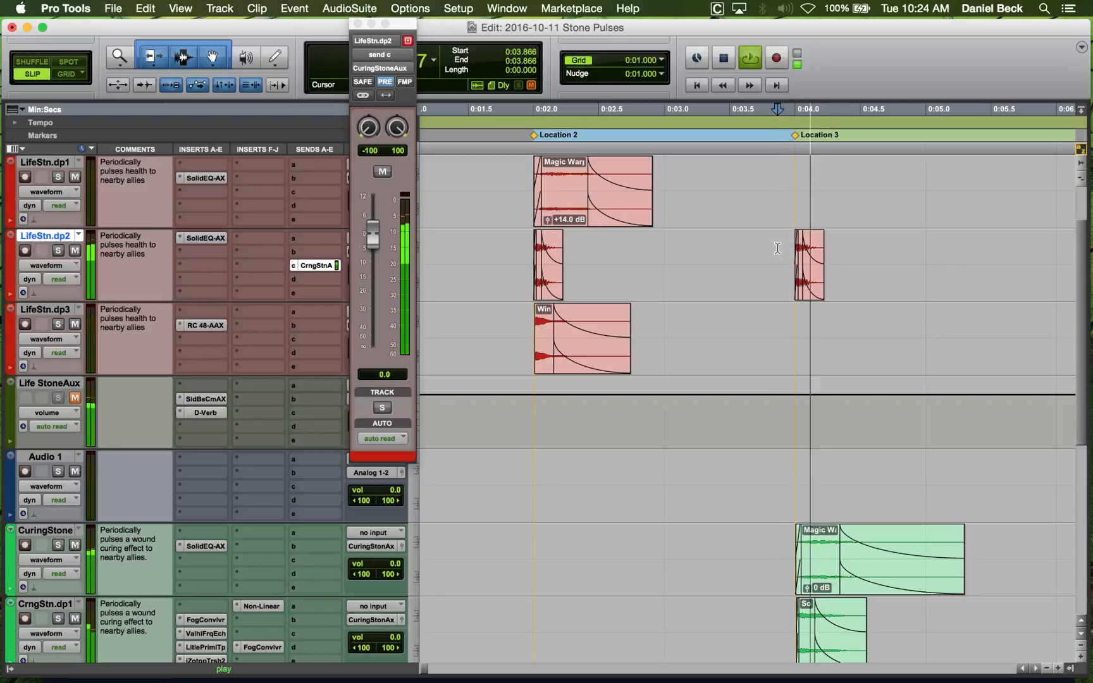
pyautogui.click(358, 24)
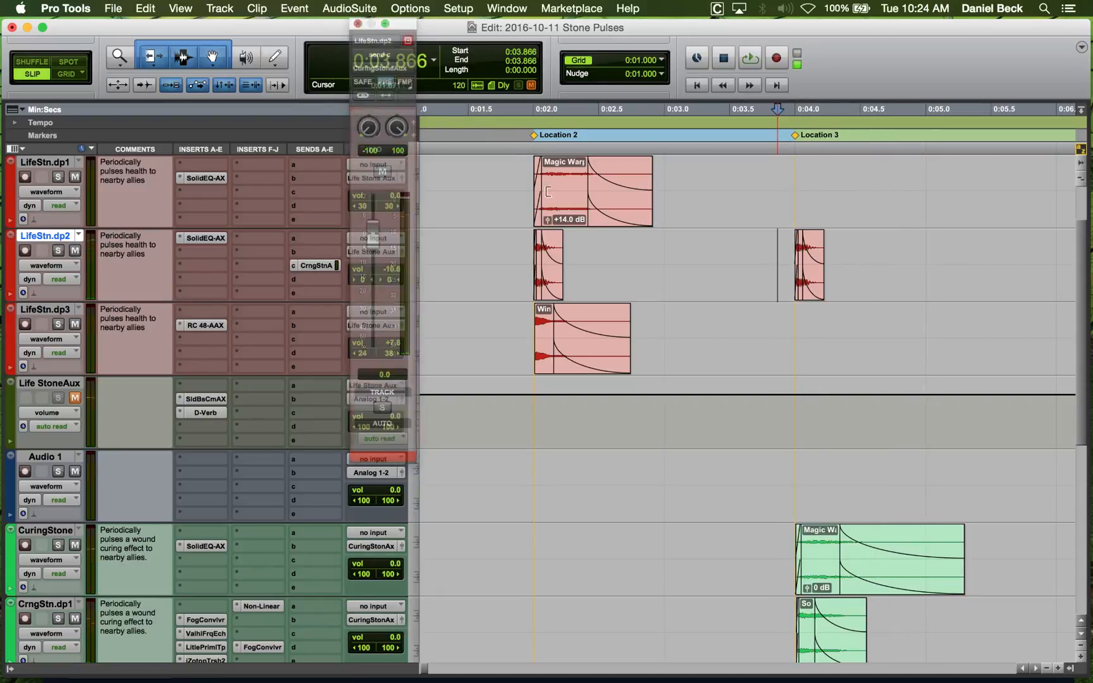
# Reopen the RC 48 on the Curing Stone Aux and lower its mix to 26.0% while repeatedly replaying from 3.866 s.
pyautogui.scroll(-2, 683, 260)
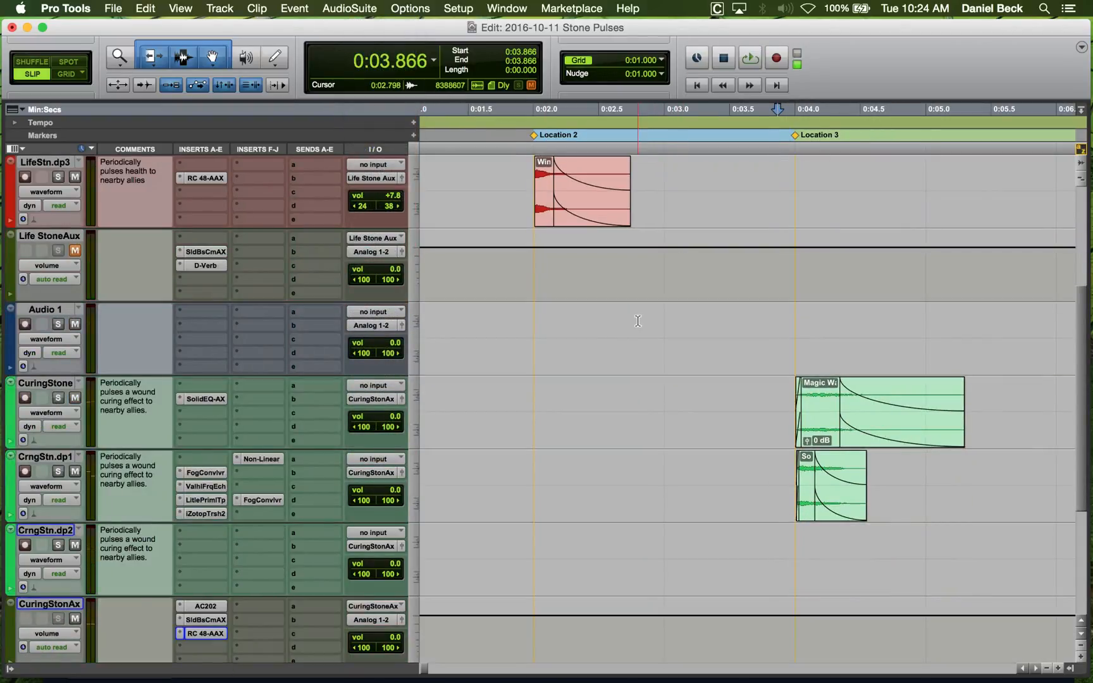
pyautogui.scroll(-2, 638, 321)
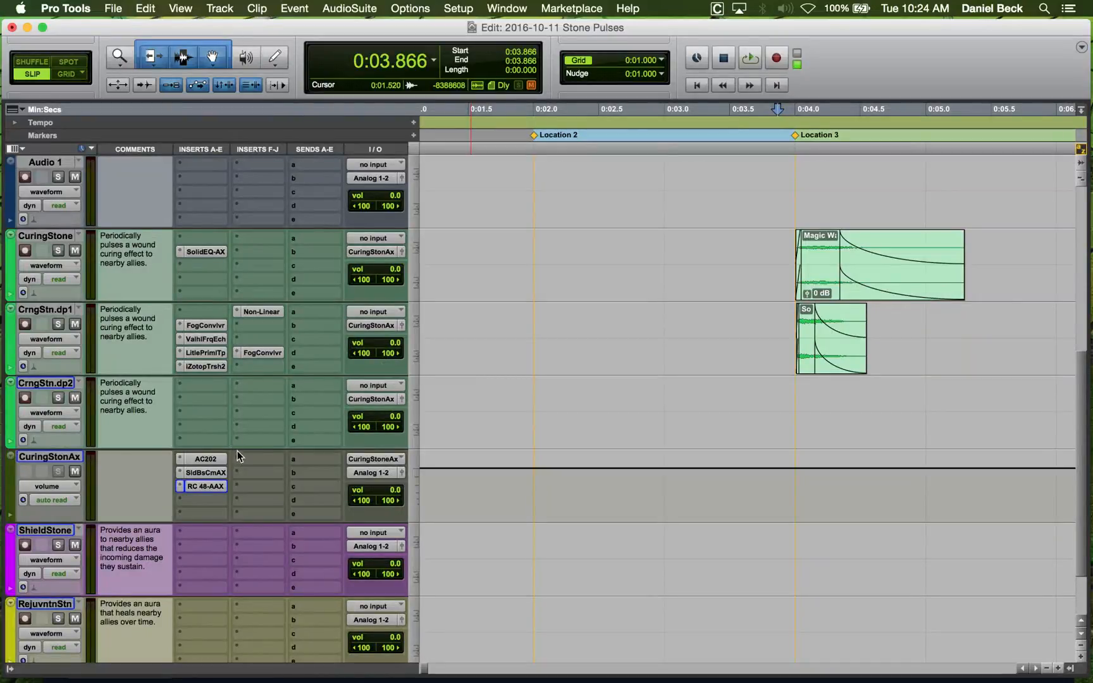
pyautogui.press('ctrl+alt+super+w')
pyautogui.press('space')
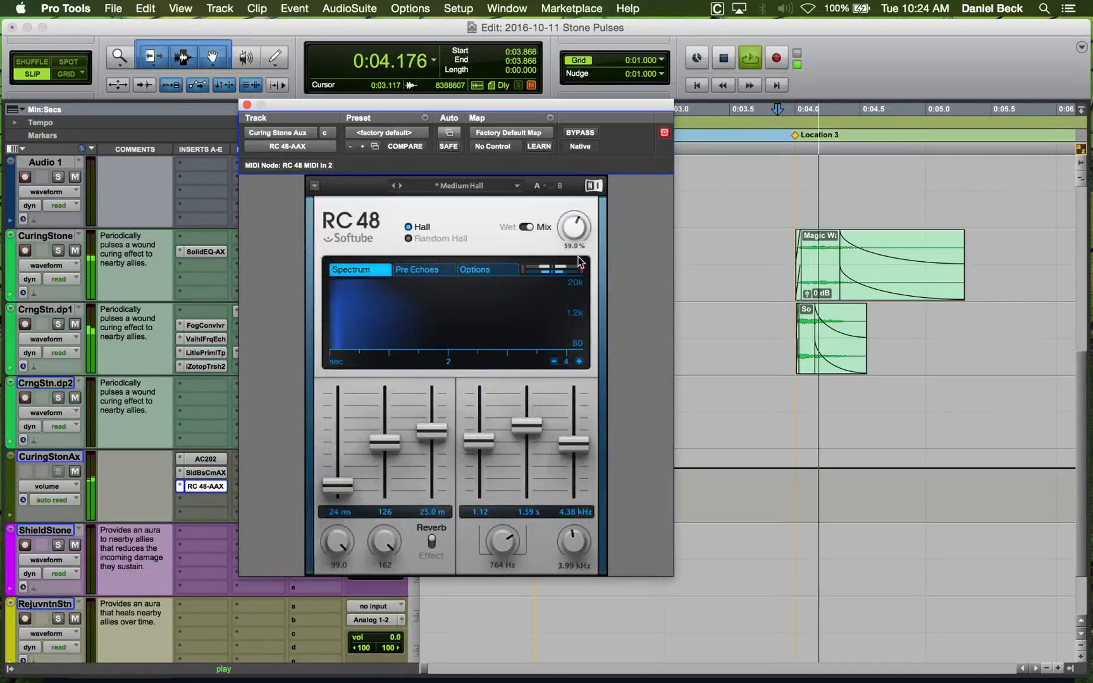
pyautogui.press('space')
pyautogui.press('space')
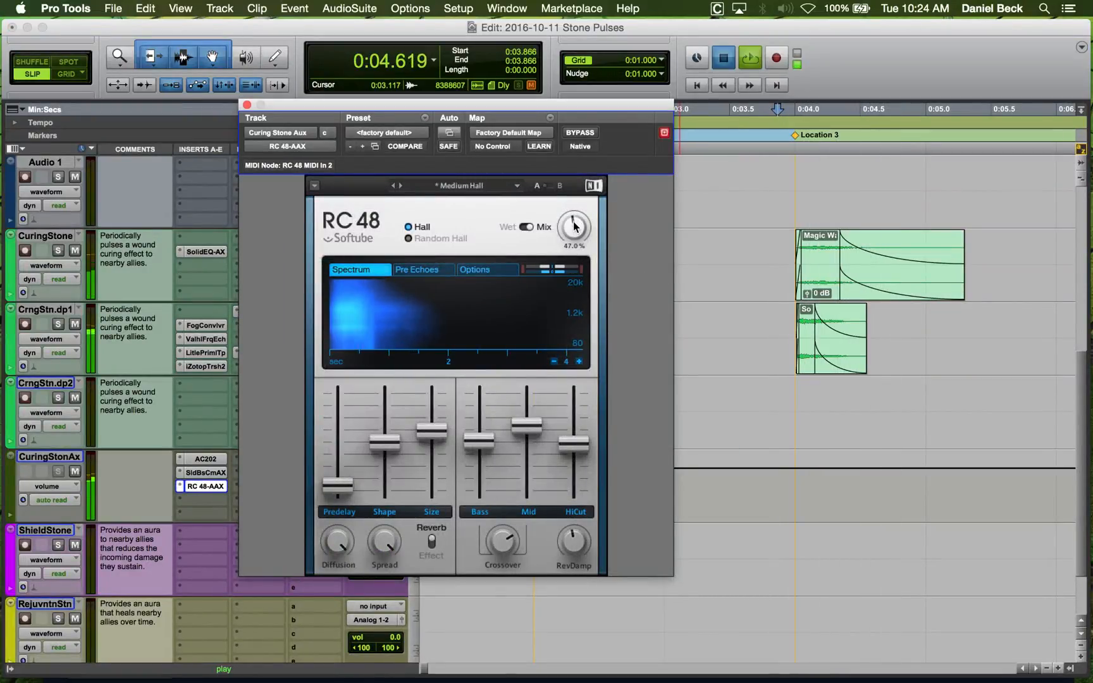
pyautogui.press('space')
pyautogui.moveTo(573, 225); pyautogui.dragTo(571, 229)
pyautogui.press('space')
pyautogui.press('space')
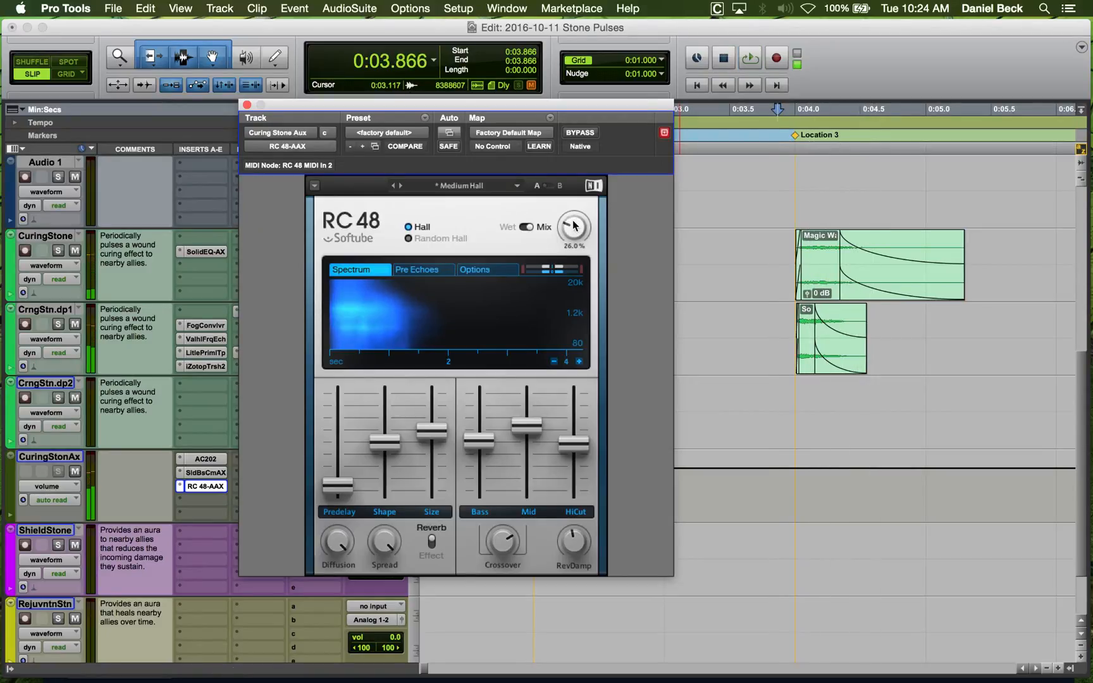
pyautogui.press('space')
pyautogui.press('space')
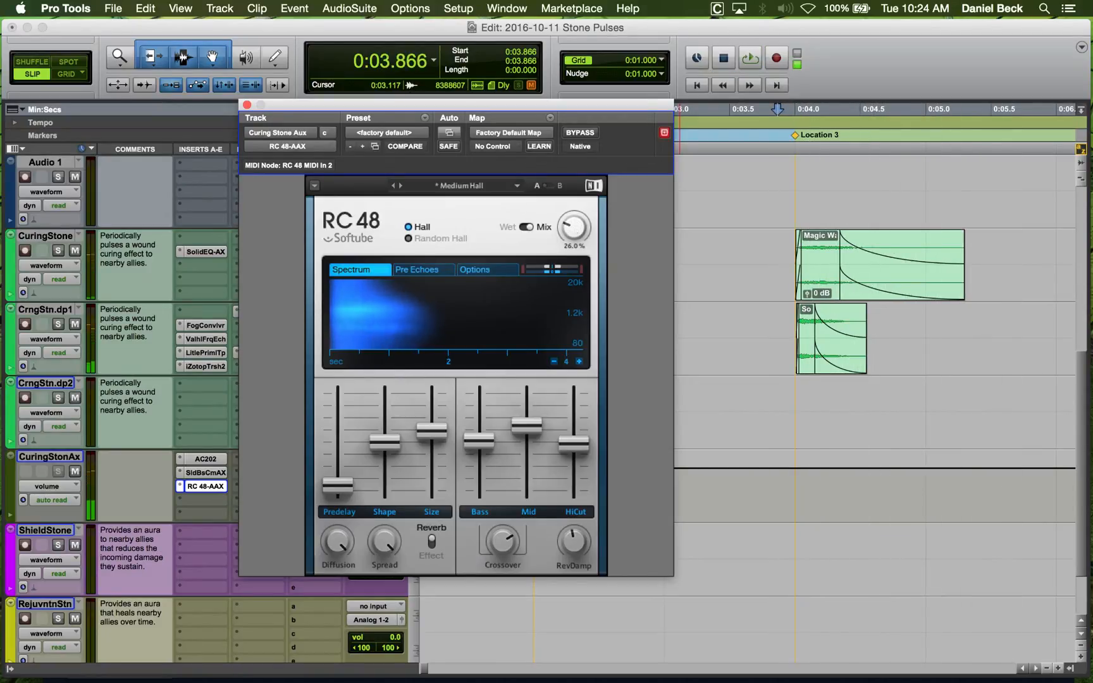
# Lower the RC 48's Mid decay slightly, raise HiCut to 21.51 kHz and set RevDamp to Full Range during playback.
pyautogui.press('space')
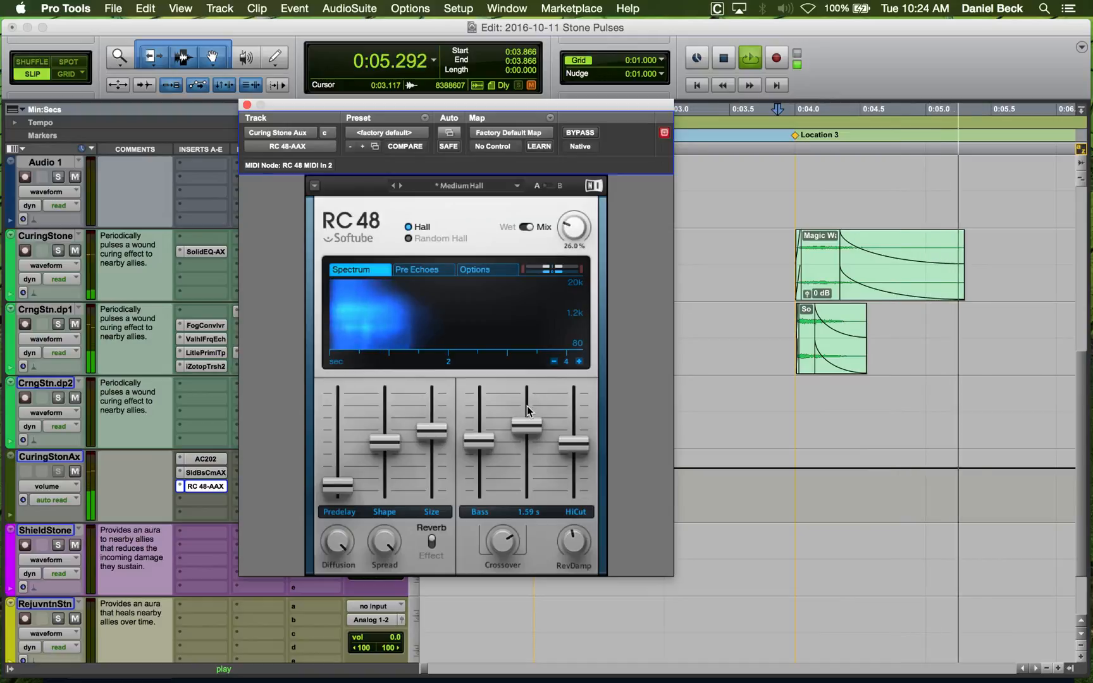
pyautogui.moveTo(526, 429); pyautogui.dragTo(572, 412)
pyautogui.press('space')
pyautogui.press('space')
pyautogui.press('space')
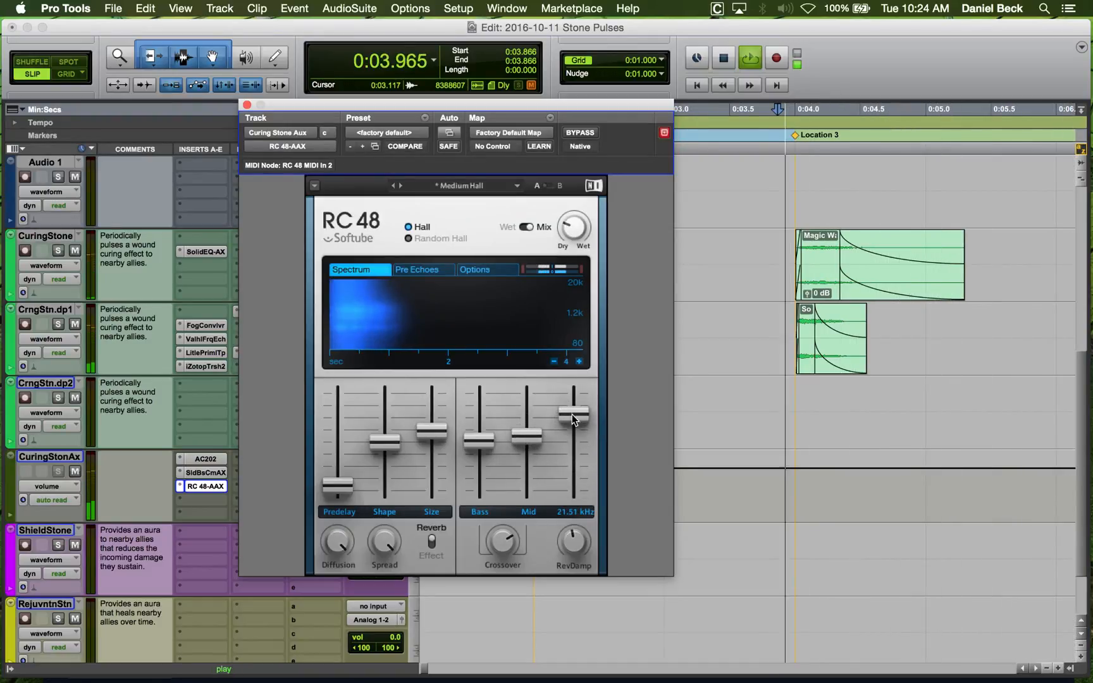
pyautogui.moveTo(574, 539); pyautogui.dragTo(576, 545)
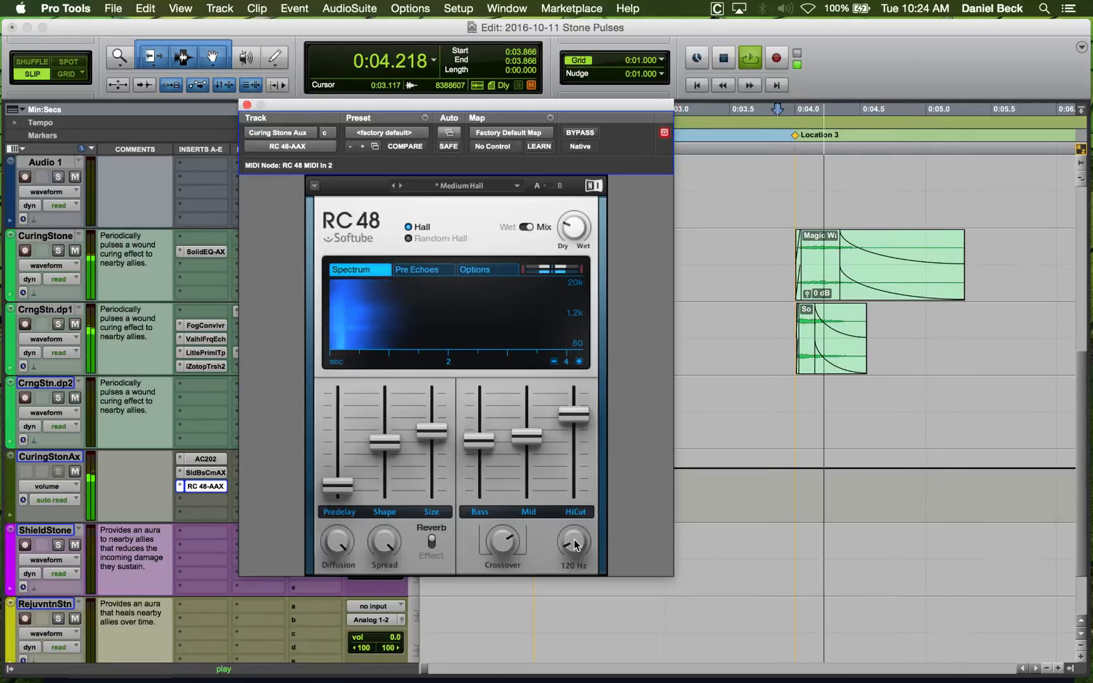
pyautogui.press('space')
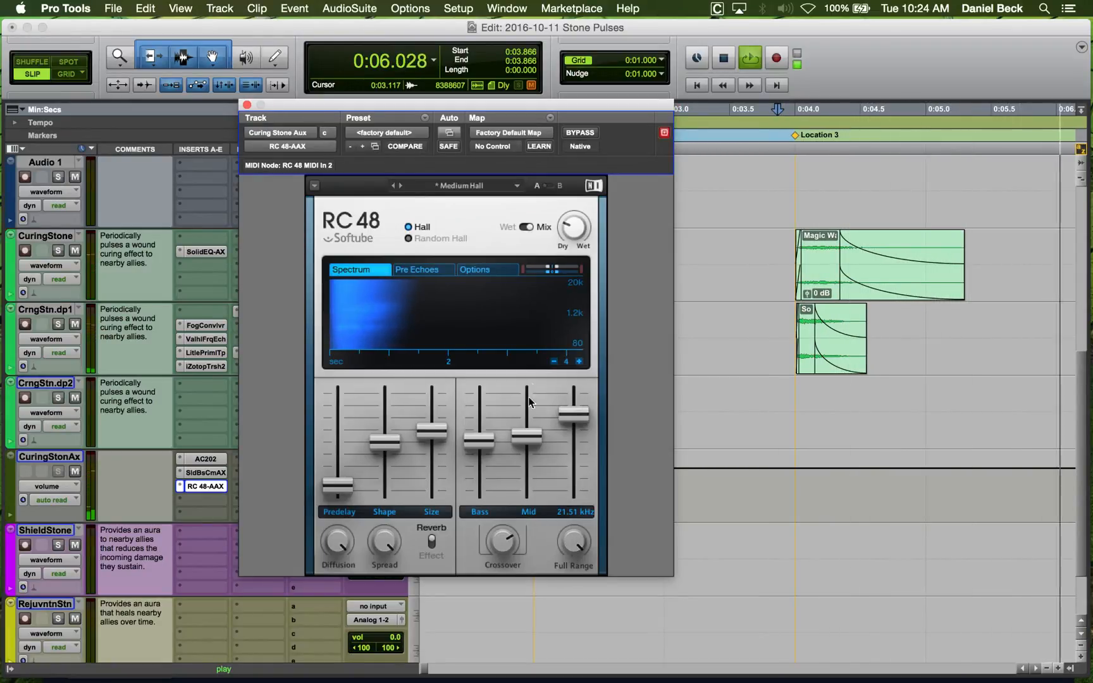
# Try an 8.52 s Mid decay on the RC 48, settle on 1.53 s while replaying, and close its window.
pyautogui.moveTo(527, 436); pyautogui.dragTo(527, 400)
pyautogui.press('space')
pyautogui.press('space')
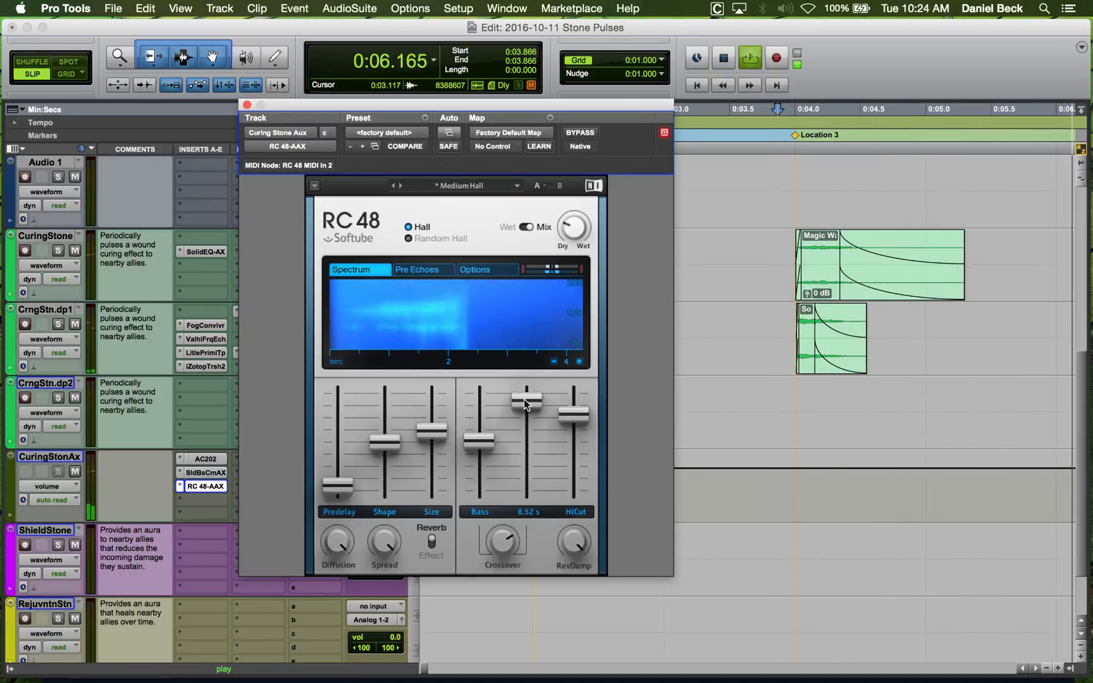
pyautogui.moveTo(531, 400); pyautogui.dragTo(530, 426)
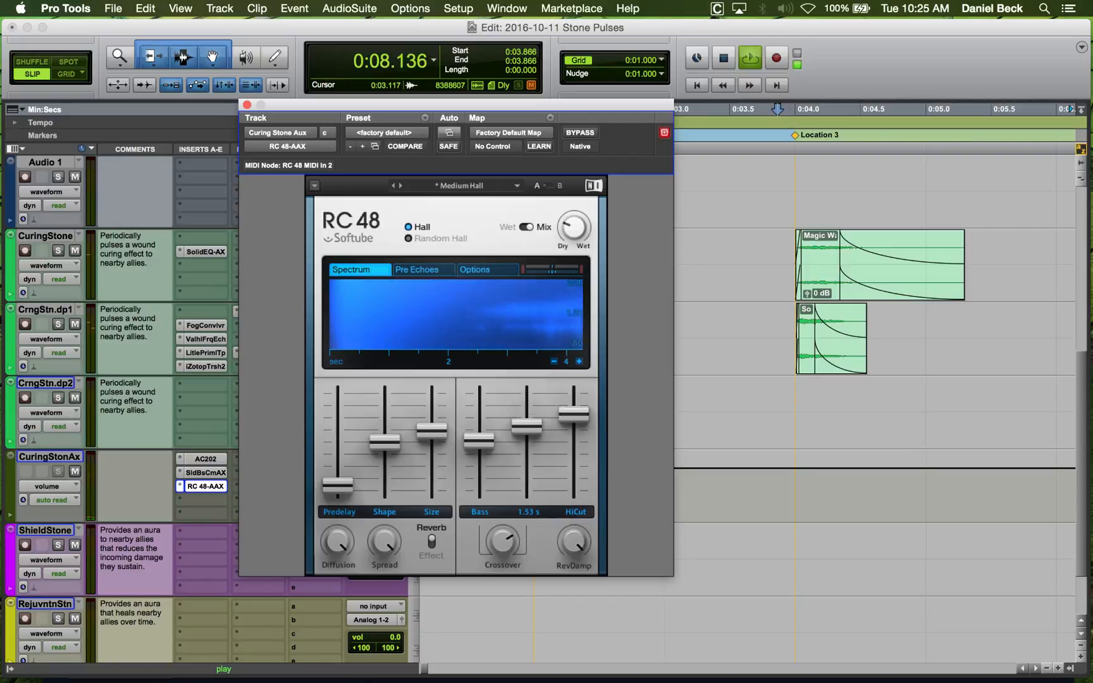
pyautogui.press('space')
pyautogui.press('space')
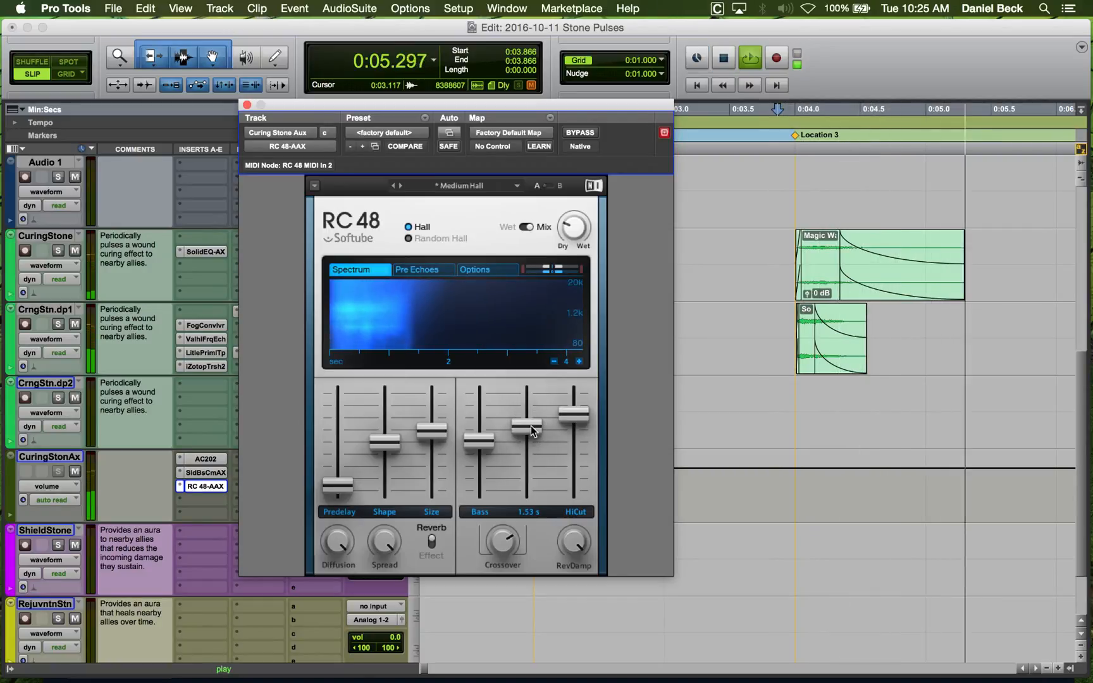
pyautogui.press('space')
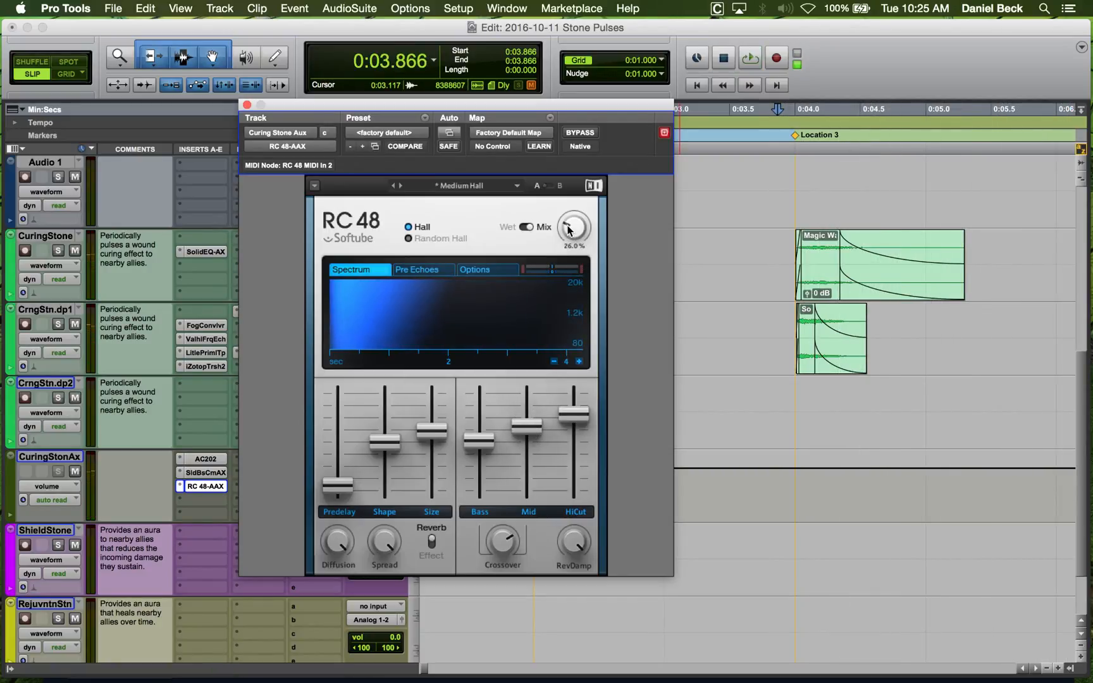
pyautogui.press('space')
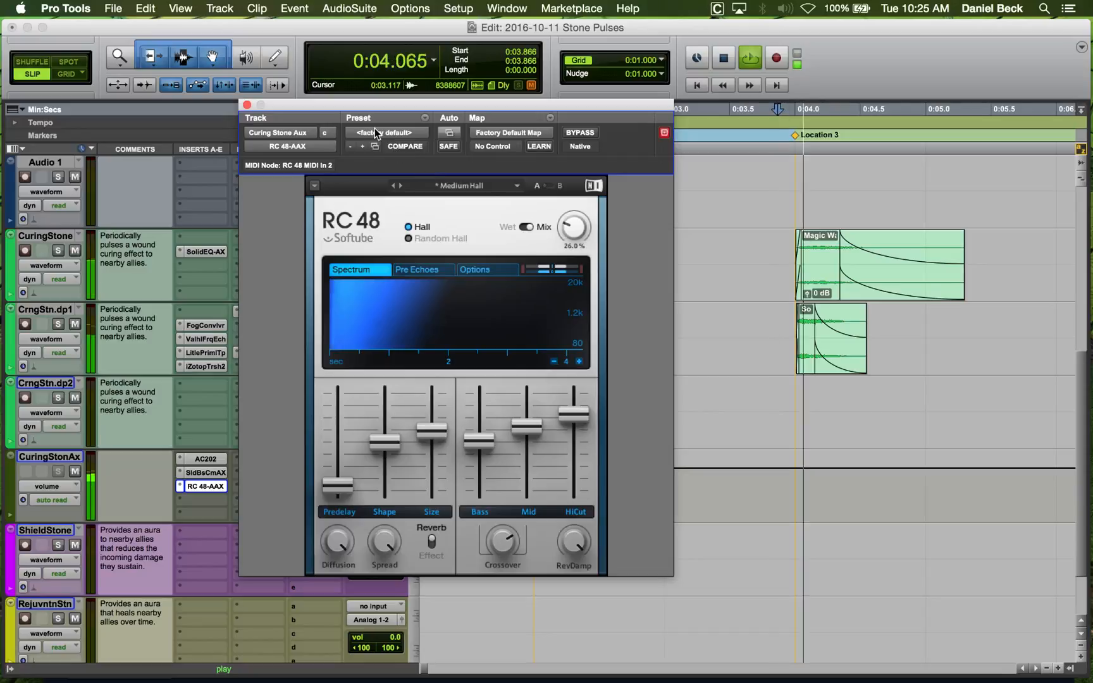
pyautogui.click(247, 104)
# Replay the Curing Stone pulse from 3.848 s and 3.691 s, stop, and place the cursor at 3.831 s.
pyautogui.click(775, 245)
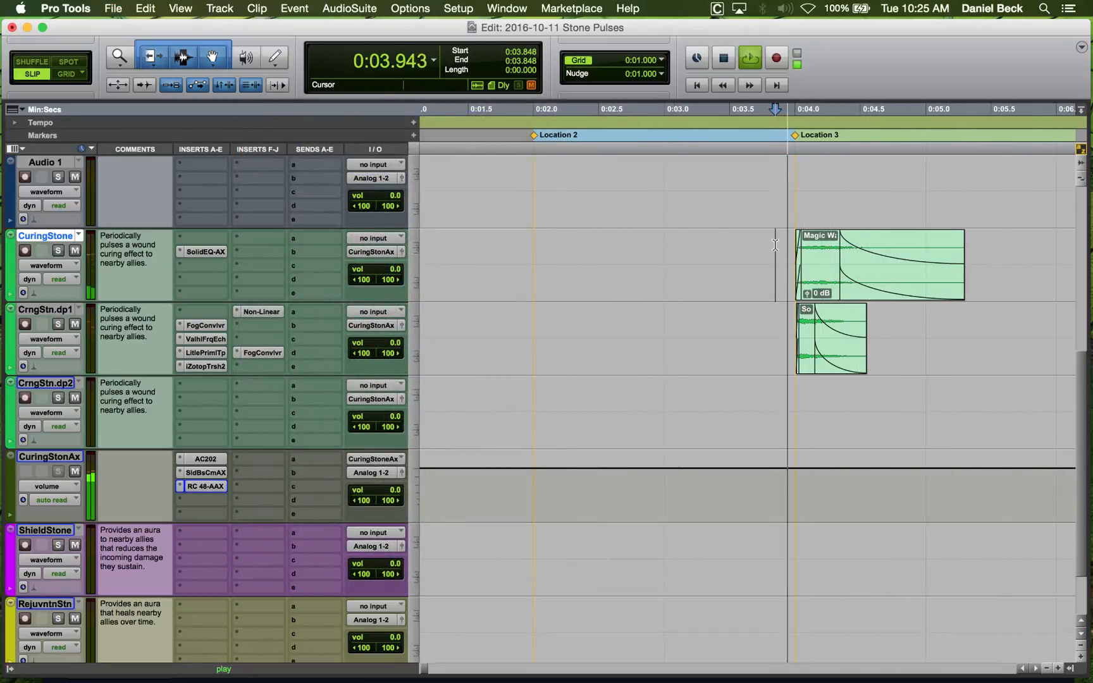
pyautogui.press('r')
pyautogui.press('r')
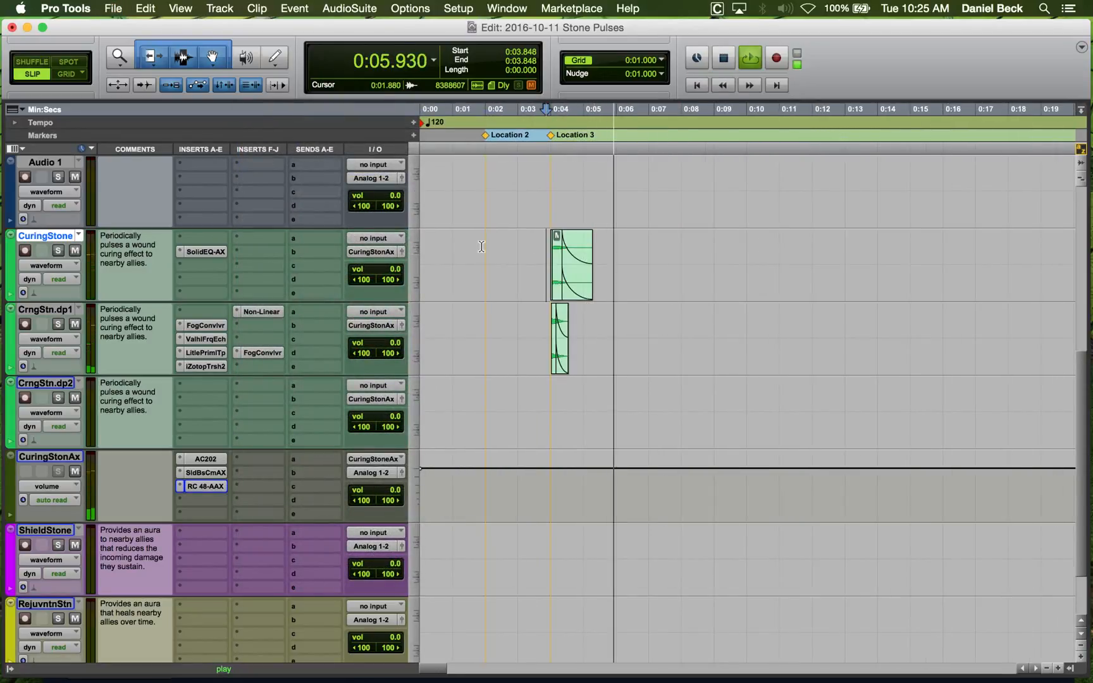
pyautogui.click(481, 247)
pyautogui.press('t')
pyautogui.click(662, 250)
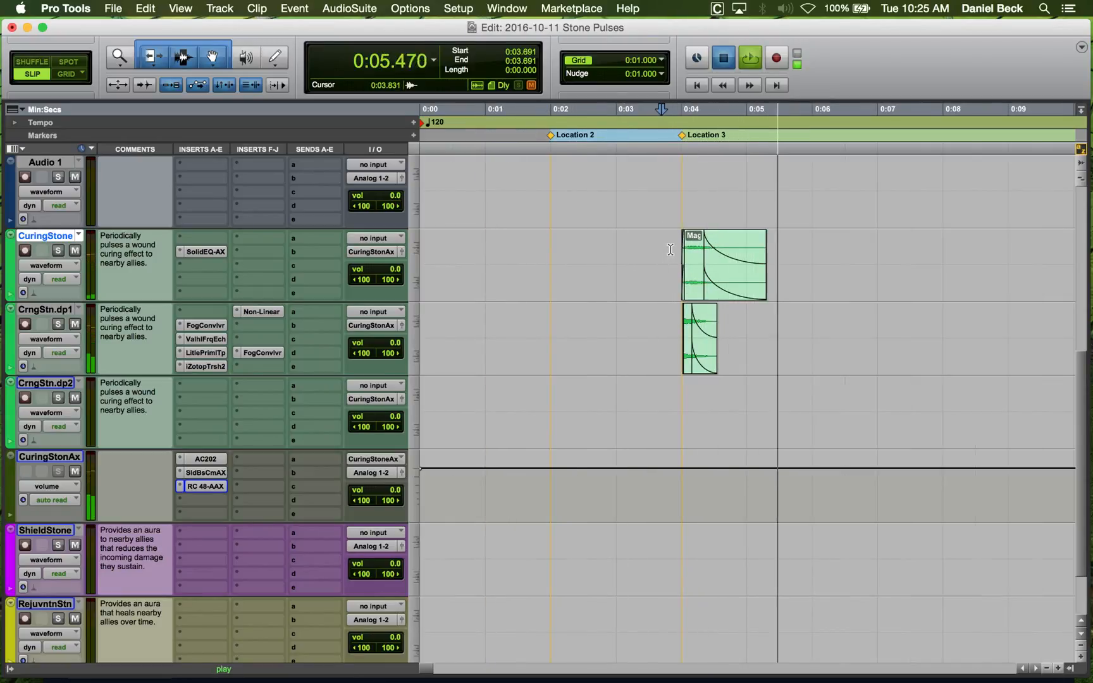
pyautogui.press('space')
pyautogui.click(670, 266)
# Show the volume automation of LifeStn.dp2 and pull it down to minus infinity from 3.883 s to 4.777 s.
pyautogui.scroll(2, 660, 265)
pyautogui.scroll(2, 660, 266)
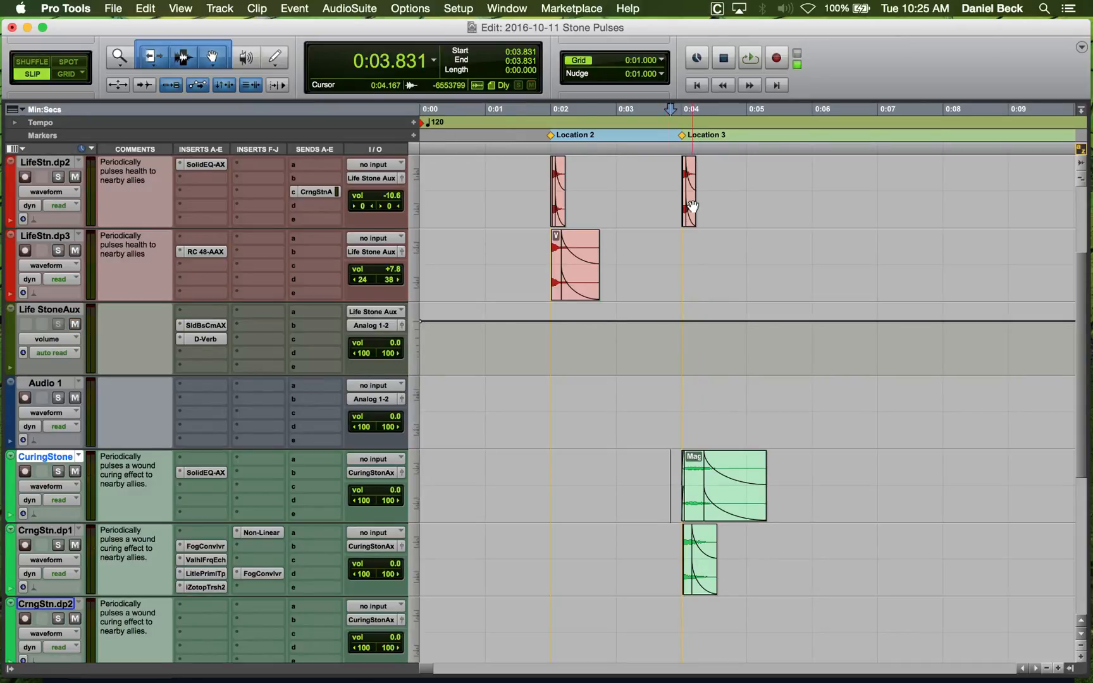
pyautogui.click(672, 189)
pyautogui.press('t')
pyautogui.press('t')
pyautogui.press('t')
pyautogui.click(790, 181)
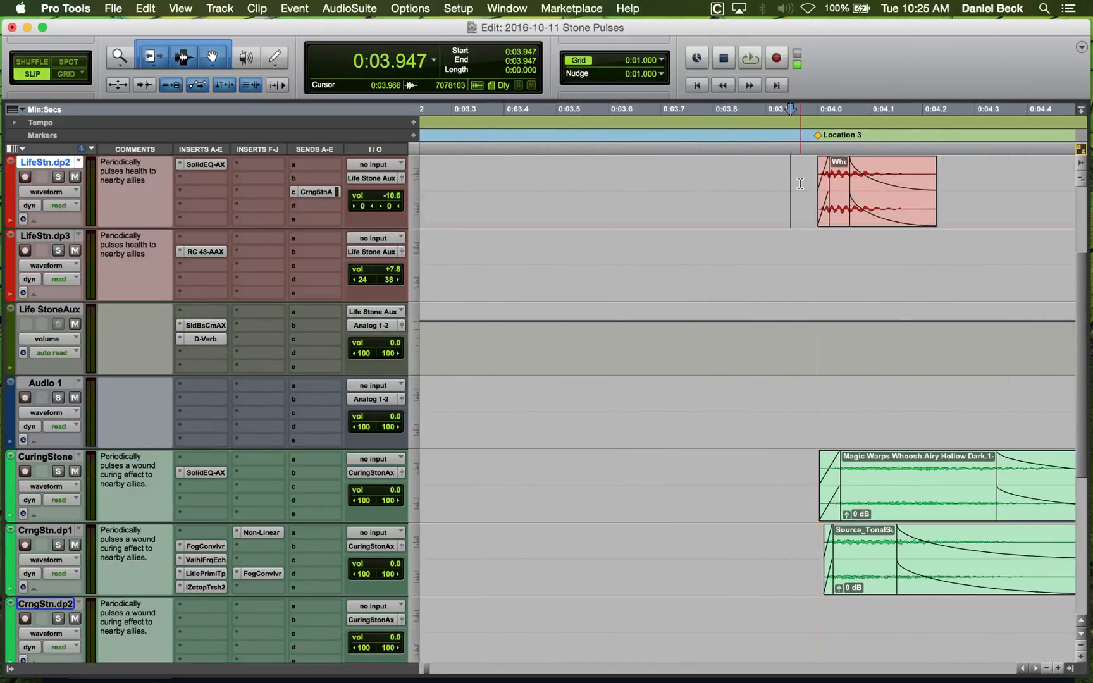
pyautogui.hotkey('ctrl', '-')
pyautogui.press('r')
pyautogui.moveTo(753, 187); pyautogui.dragTo(985, 198)
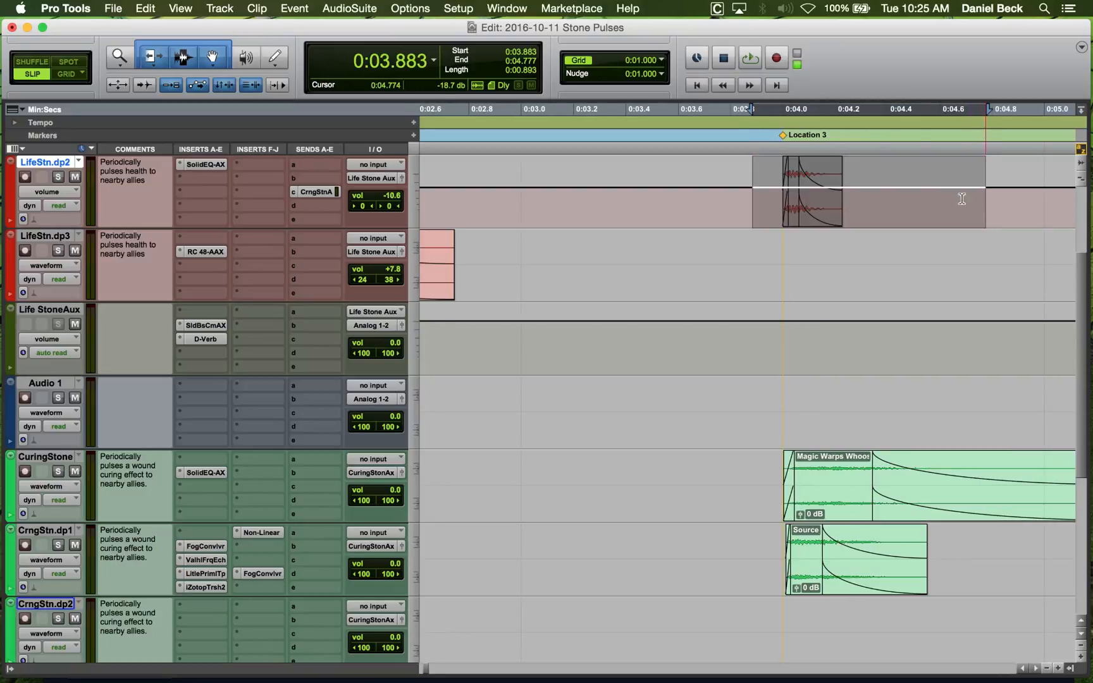
pyautogui.moveTo(821, 173); pyautogui.dragTo(816, 308)
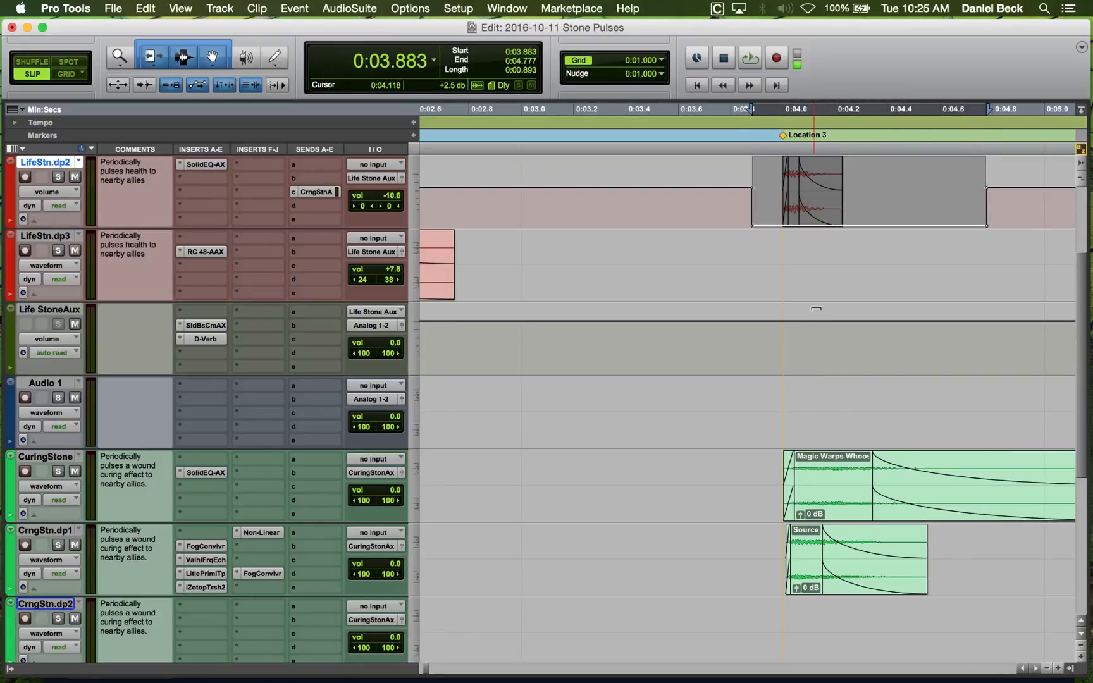
# Replay from 3.973 s with LifeStn.dp2 unsoloed and soloed to check its send, leaving the track unsoloed.
pyautogui.click(776, 181)
pyautogui.press('space')
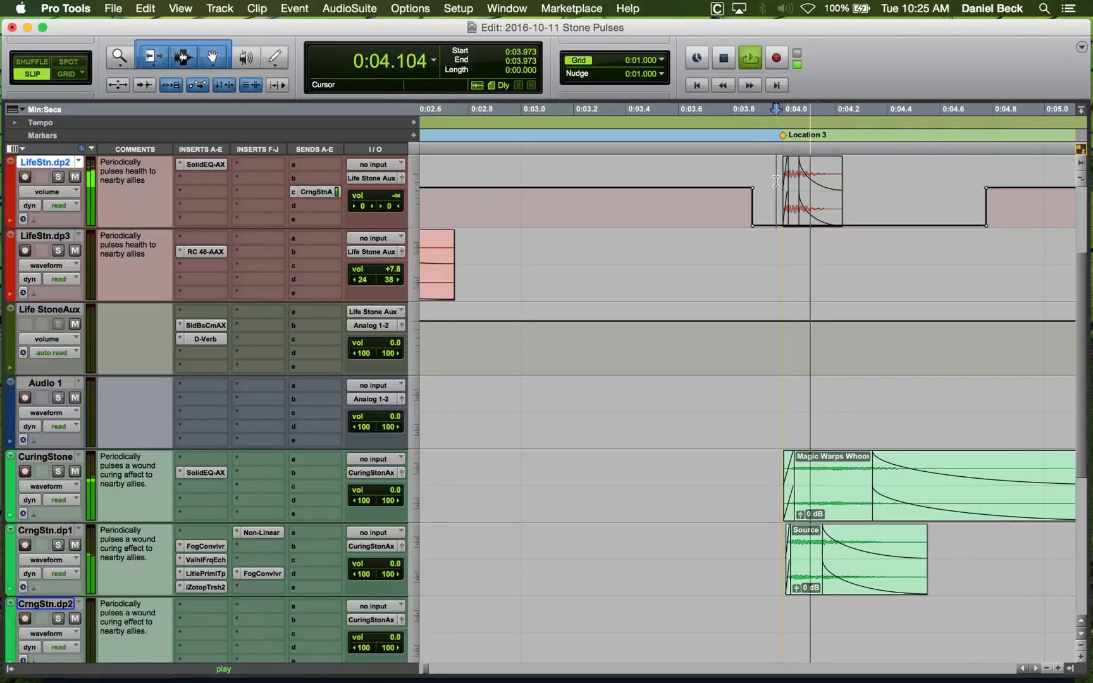
pyautogui.press('space')
pyautogui.hotkey('shift', 's')
pyautogui.press('space')
pyautogui.press('space')
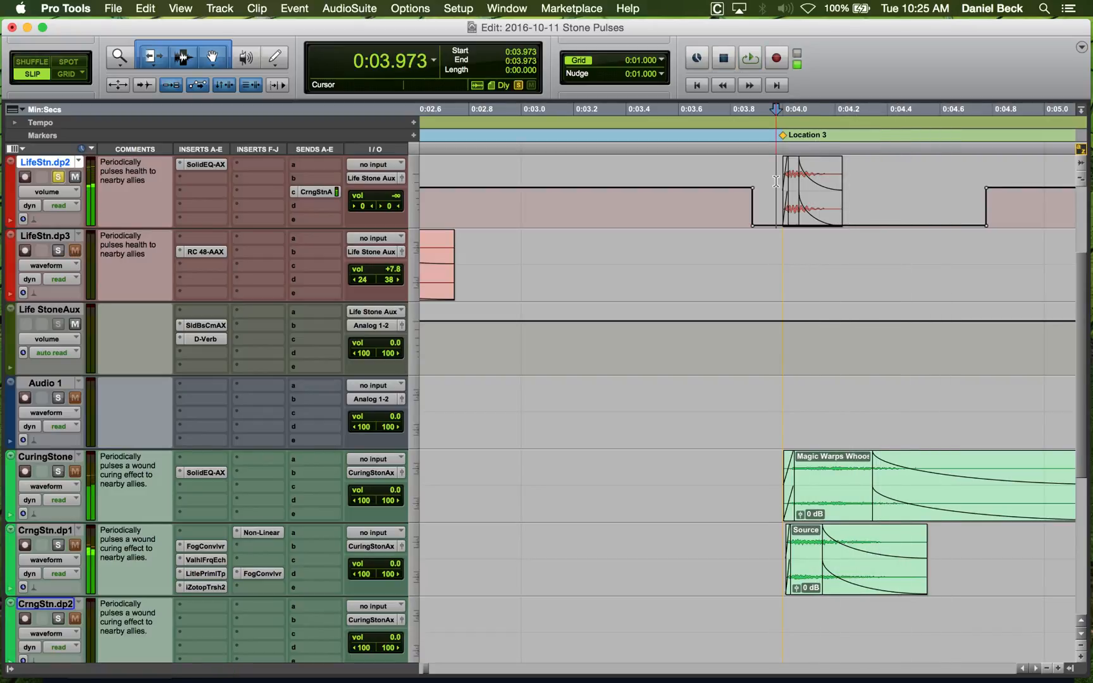
pyautogui.press('space')
pyautogui.press('space')
pyautogui.press('space')
pyautogui.press('space')
pyautogui.press('space')
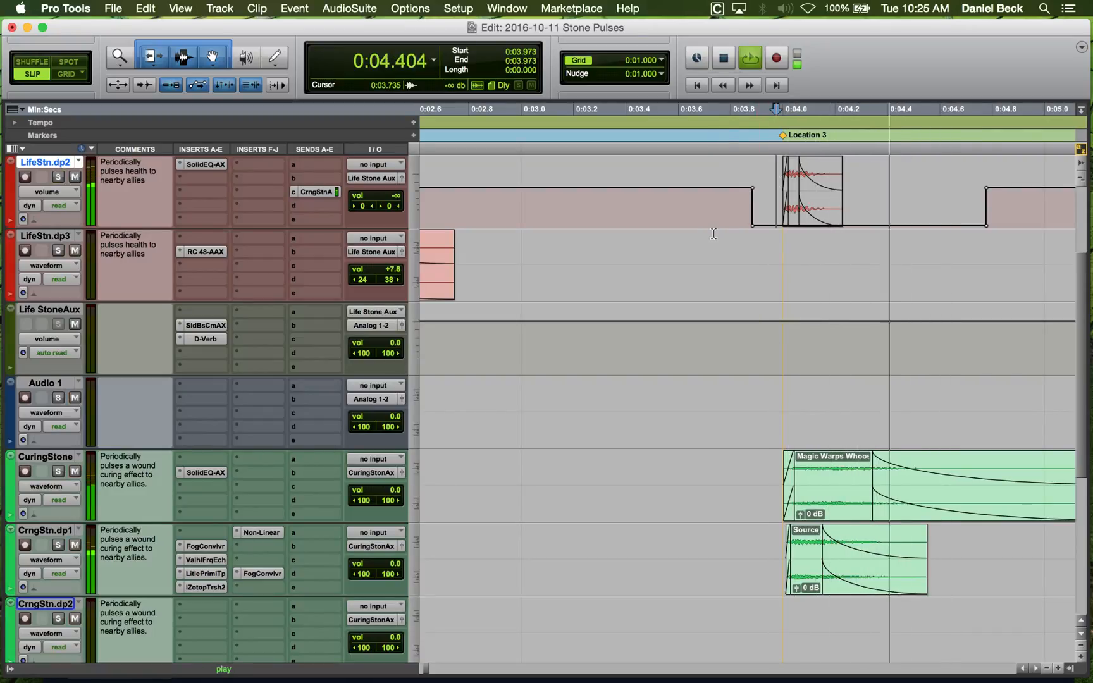
pyautogui.press('space')
pyautogui.hotkey('shift', 's')
pyautogui.press('space')
# Play the Life Stone and Curing Stone pulses in sequence from 1.962 s, and stop playback.
pyautogui.press('r')
pyautogui.press('r')
pyautogui.press('space')
pyautogui.click(548, 205)
pyautogui.press('space')
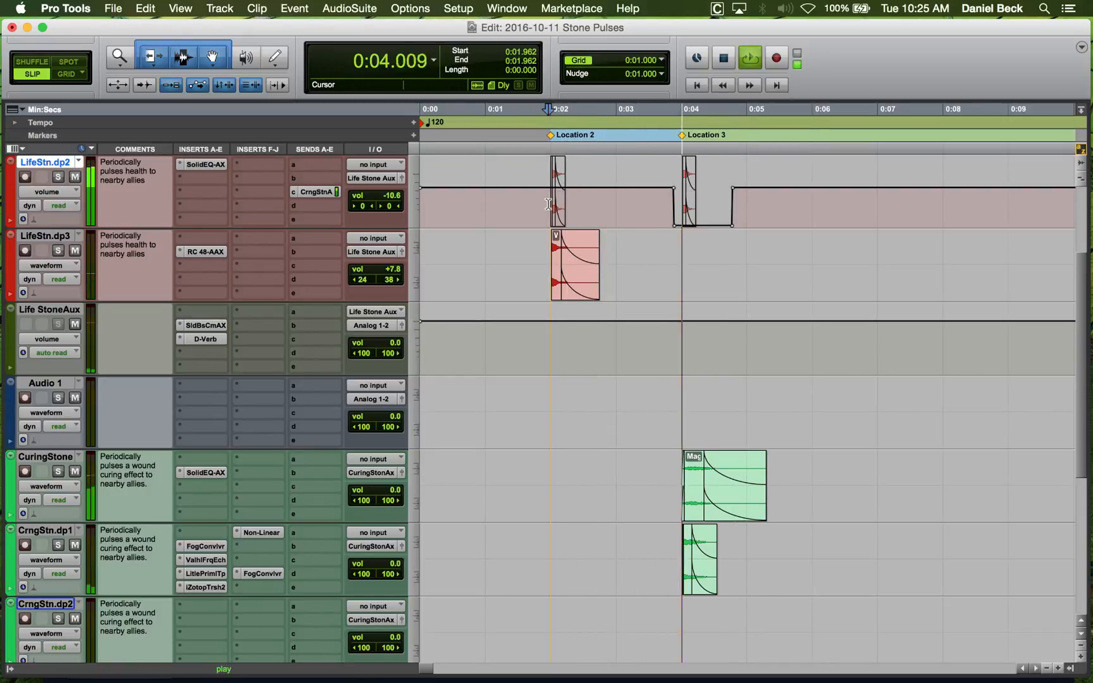
pyautogui.click(798, 207)
pyautogui.press('space')
pyautogui.click(801, 208)
pyautogui.press('r')
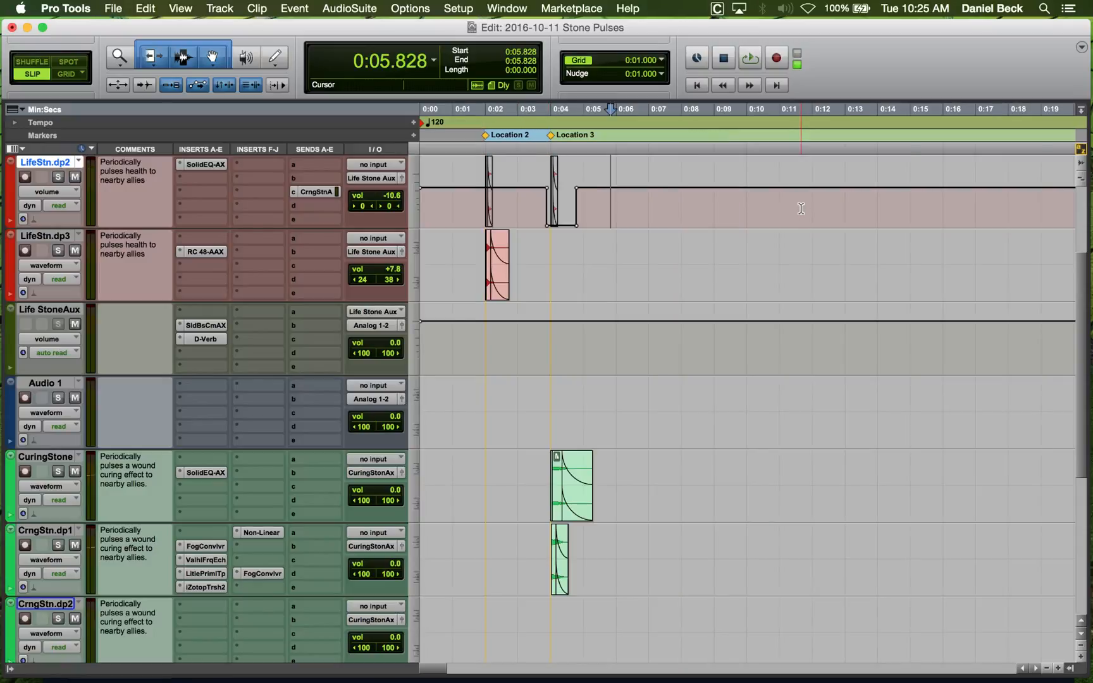
# Listen to the Curing Stone pulse from 3.877 s and again from 3.970 s on the CuringStone track.
pyautogui.click(535, 354)
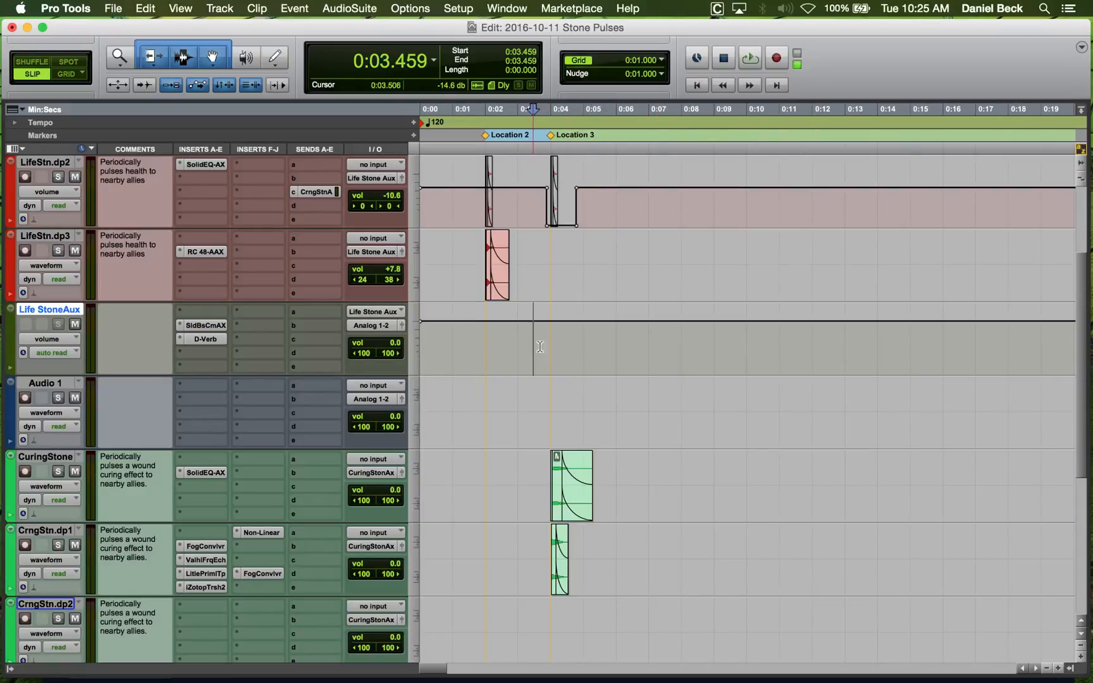
pyautogui.scroll(-5, 558, 294)
pyautogui.click(551, 241)
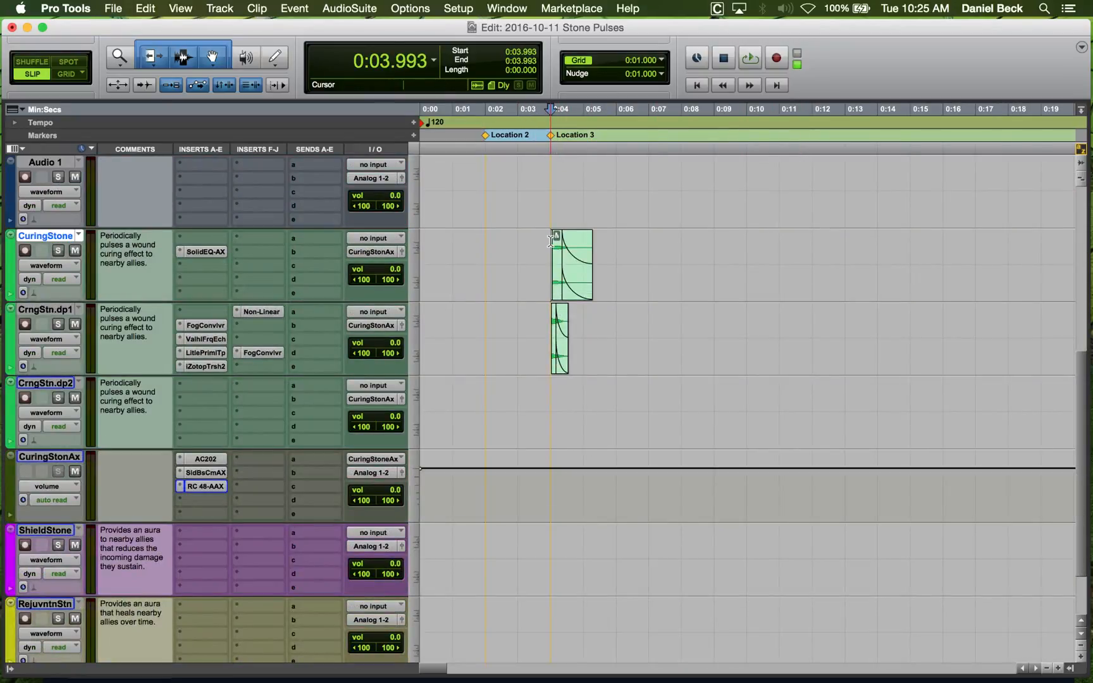
pyautogui.click(548, 242)
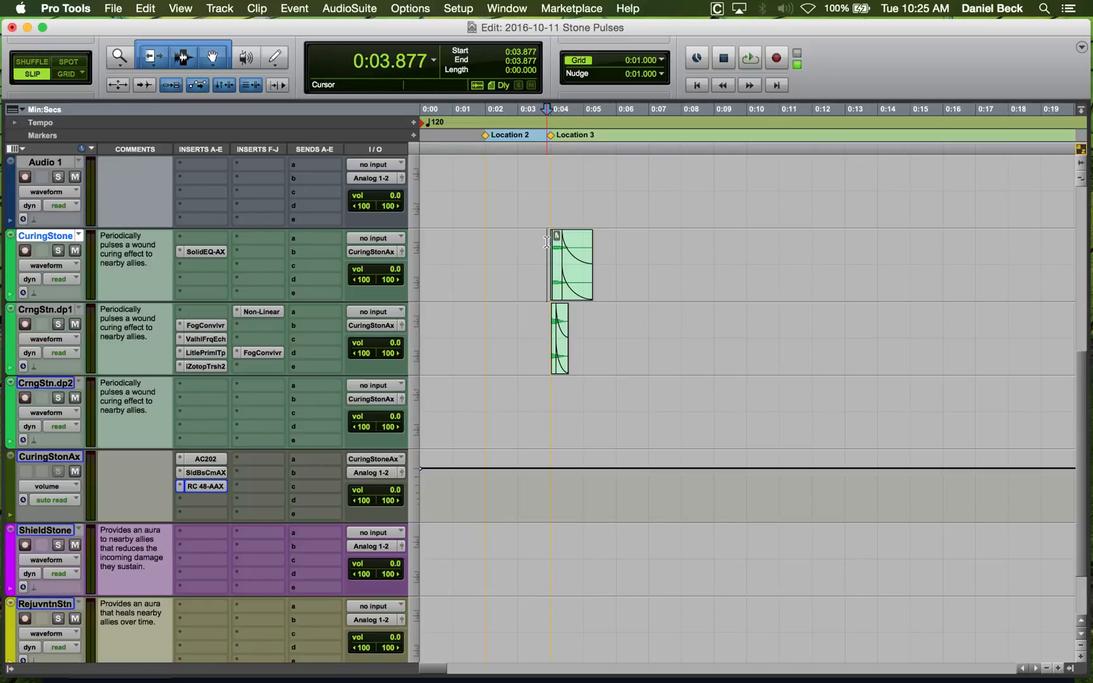
pyautogui.press('super+bracketright')
pyautogui.press('super+bracketright')
pyautogui.press('space')
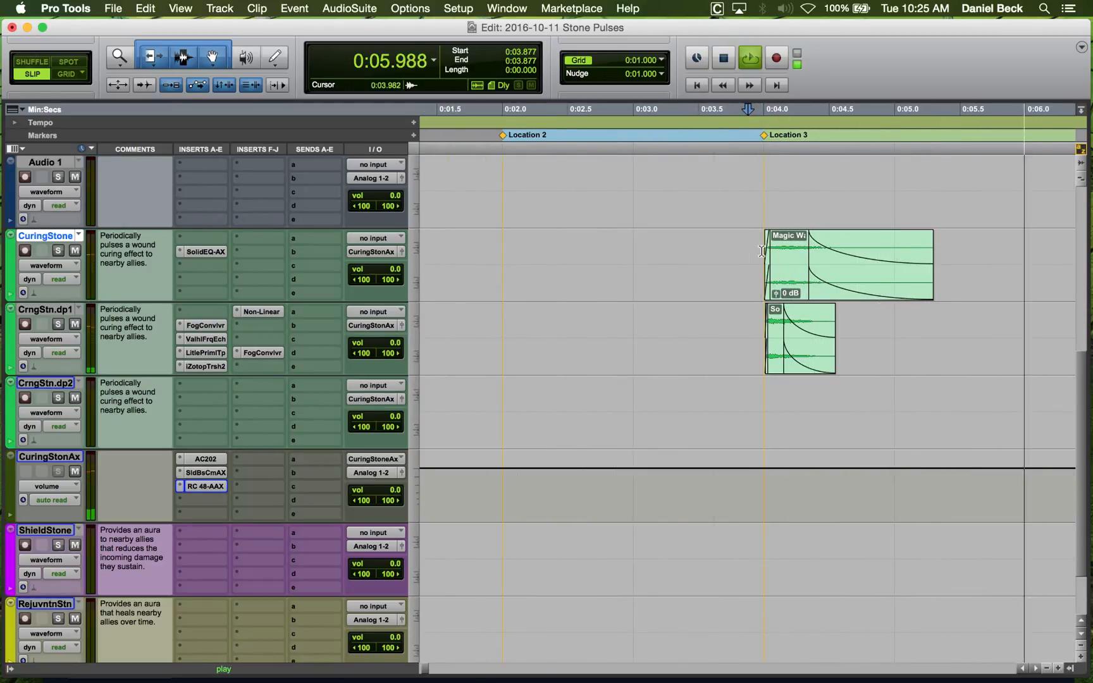
pyautogui.press('space')
pyautogui.click(760, 251)
pyautogui.press('space')
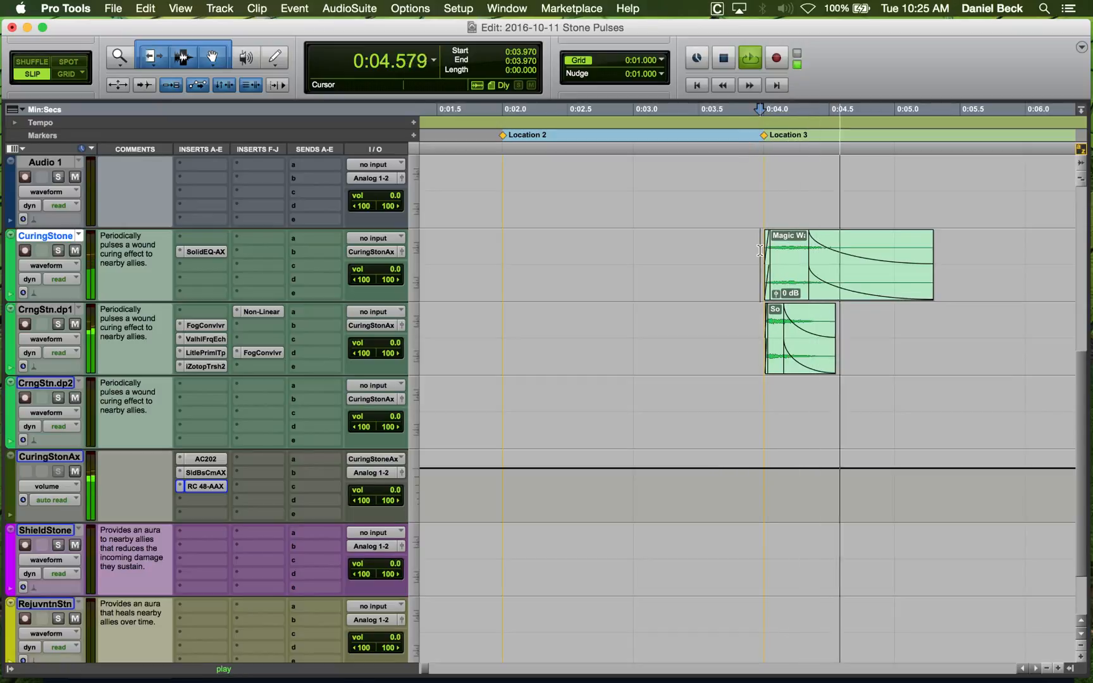
pyautogui.press('space')
# Solo CrngStn.dp1, show its first Fog Convolver, and play the layer from 3.964 s.
pyautogui.click(759, 318)
pyautogui.hotkey('shift', 's')
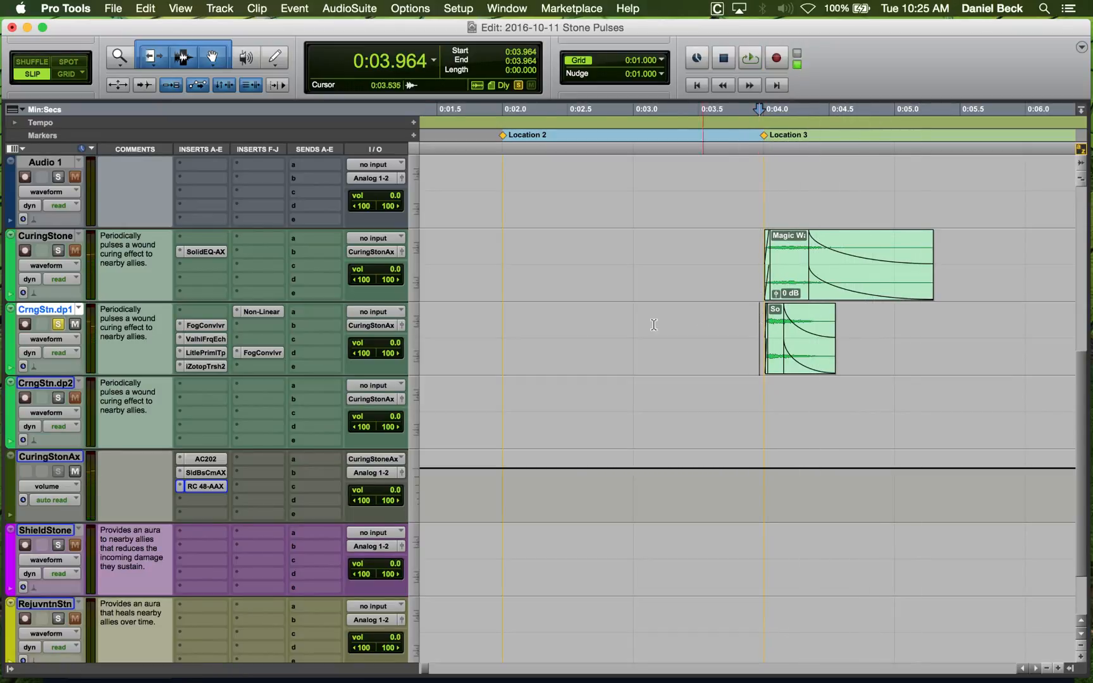
pyautogui.scroll(5, 211, 345)
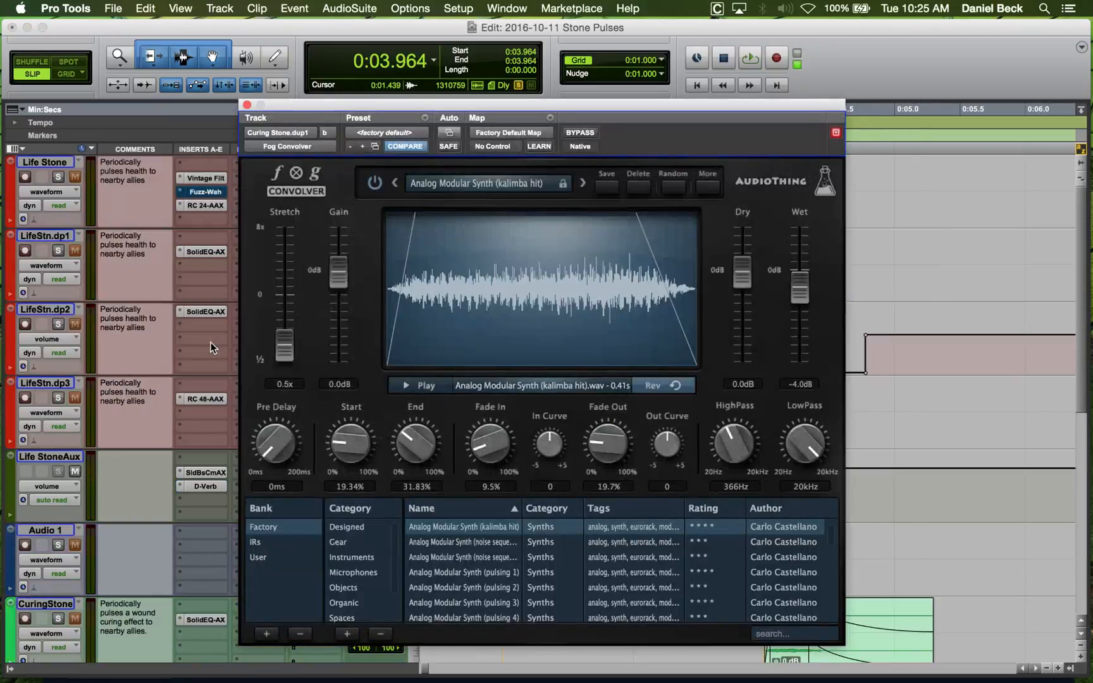
pyautogui.scroll(-4, 218, 332)
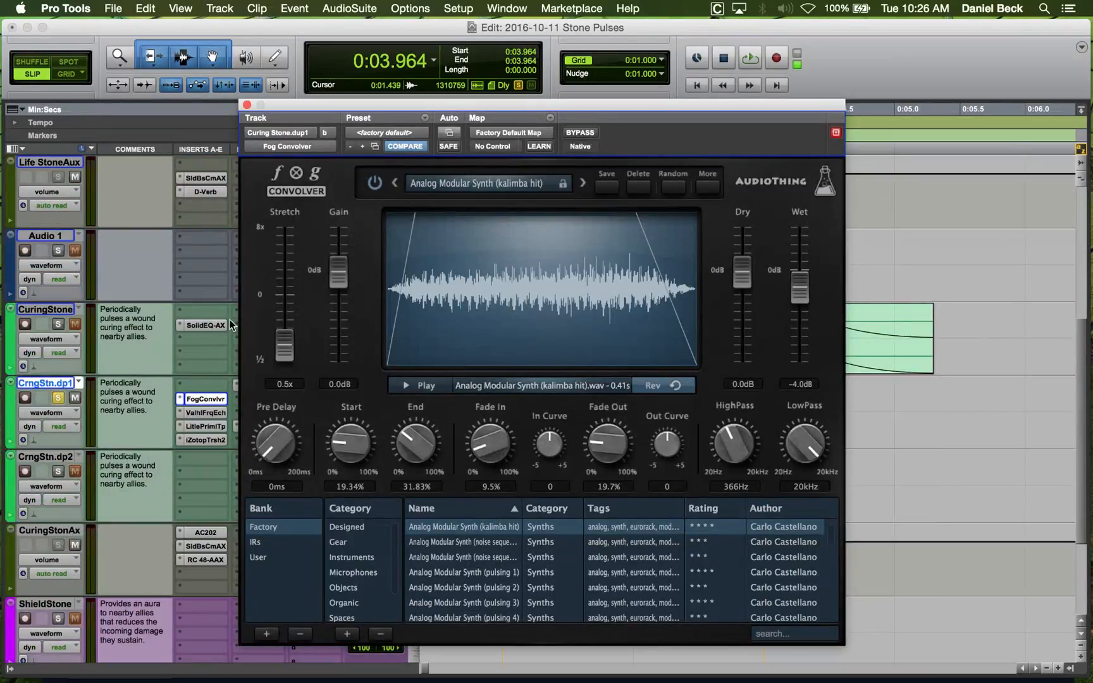
pyautogui.moveTo(473, 107); pyautogui.dragTo(509, 131)
pyautogui.press('space')
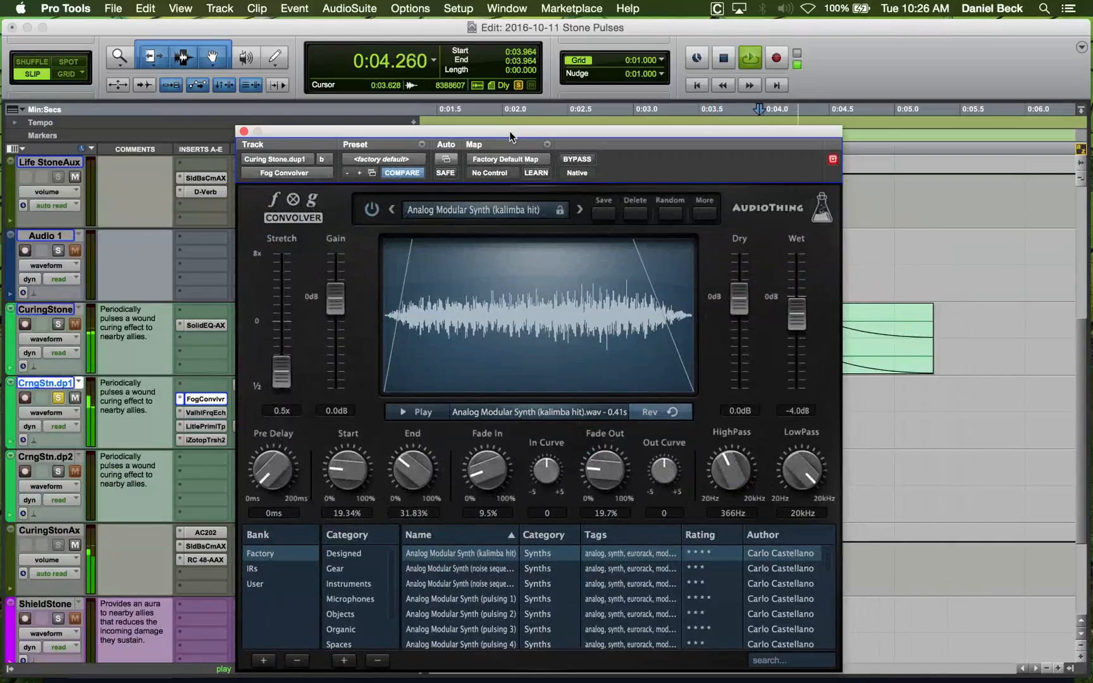
pyautogui.press('space')
# Review the ValhallaFreqEcho, Trash 2, Little PrimalTap, Non-Linear Reverb and second Fog Convolver settings on CrngStn.dp1, then close the plug-in window.
pyautogui.click(215, 413)
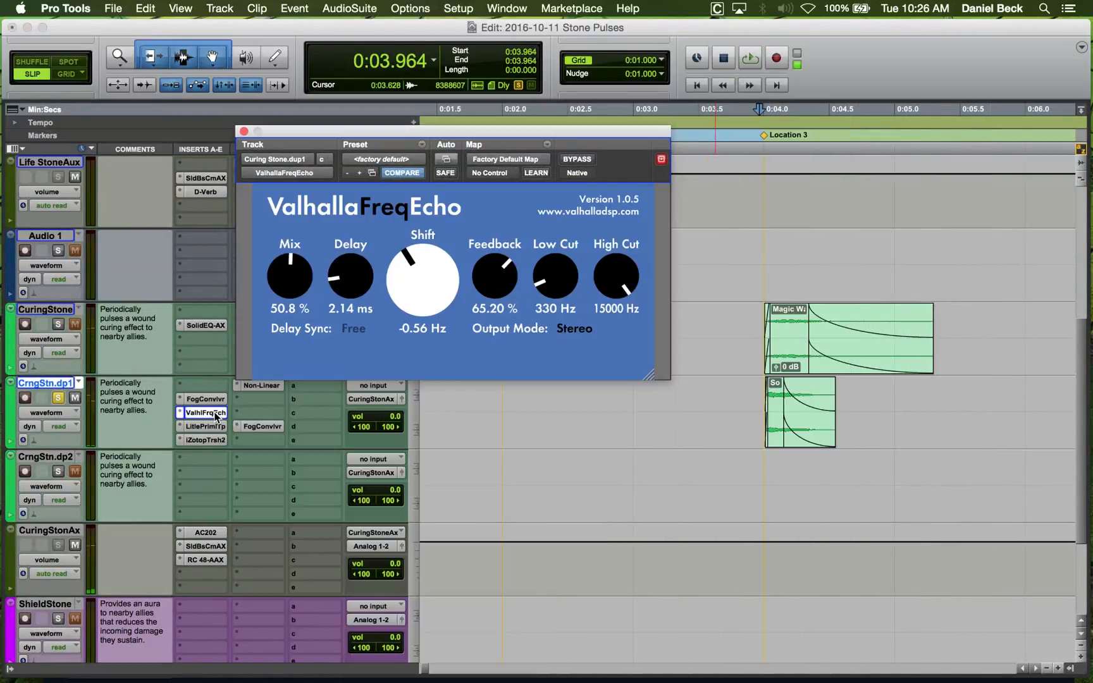
pyautogui.click(210, 427)
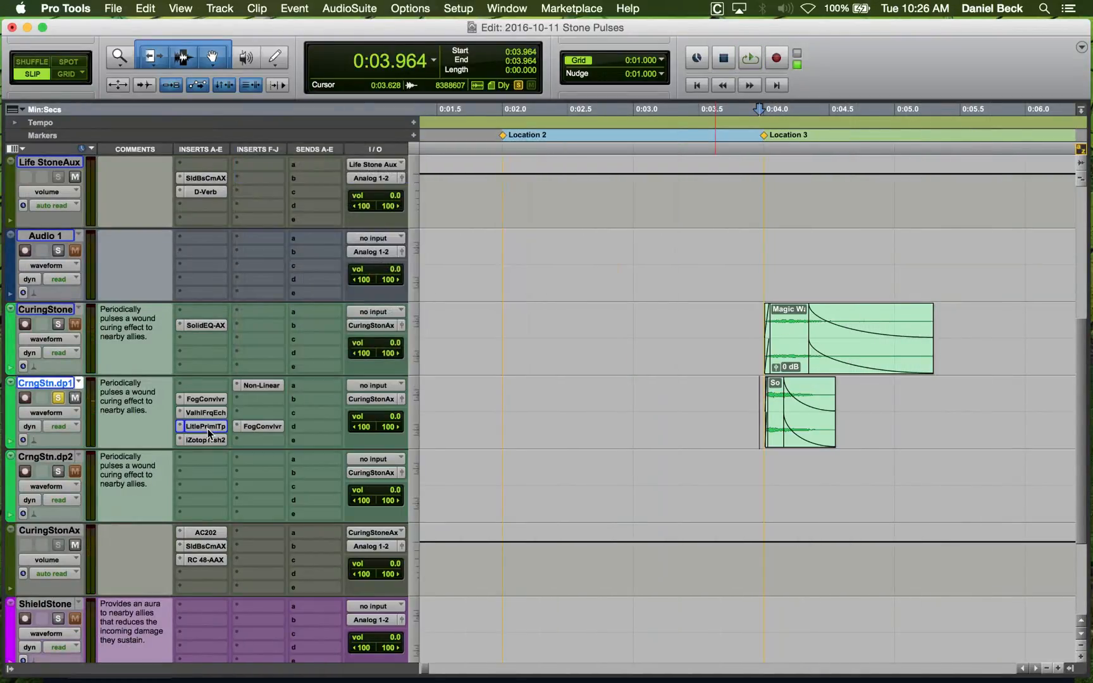
pyautogui.click(207, 441)
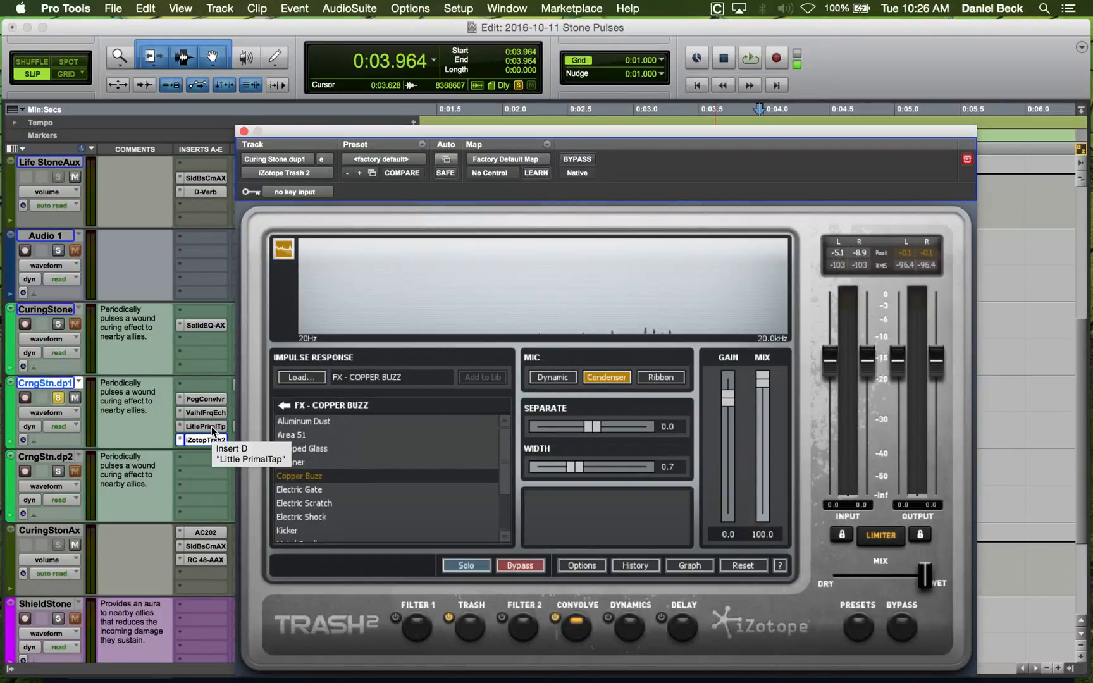
pyautogui.click(212, 427)
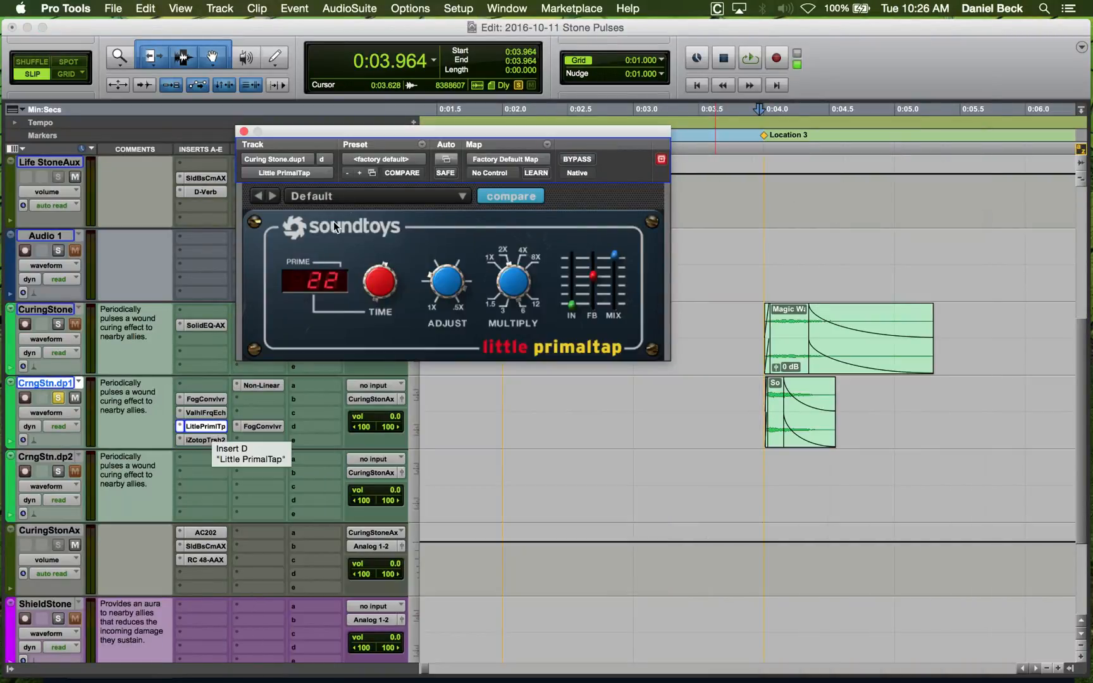
pyautogui.click(265, 388)
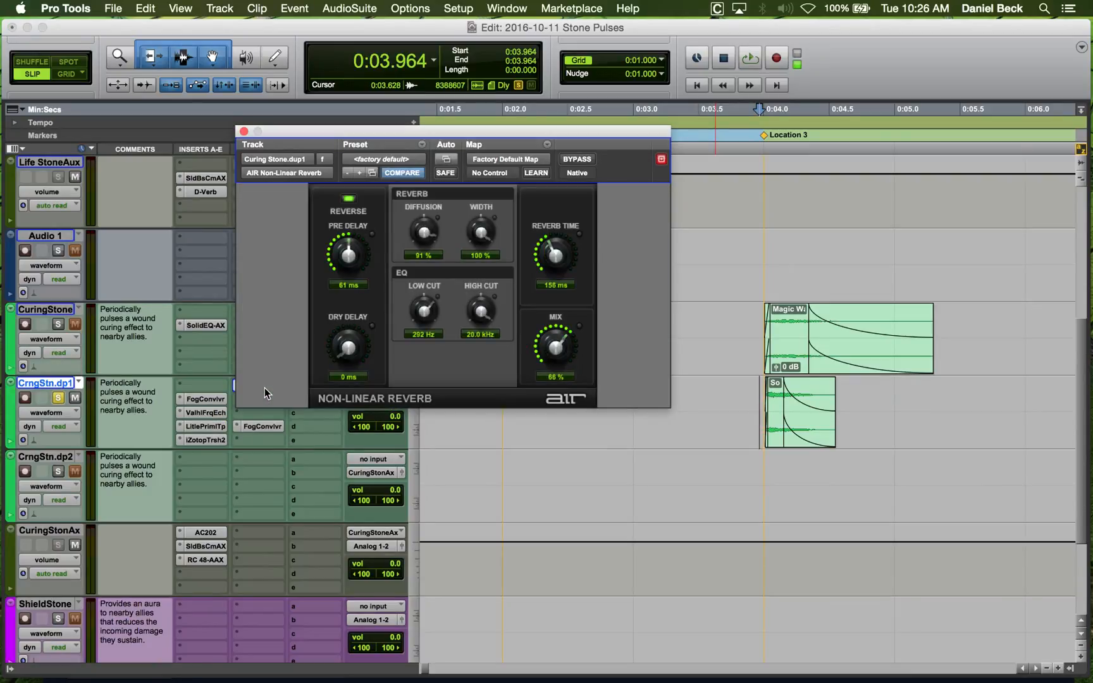
pyautogui.click(265, 426)
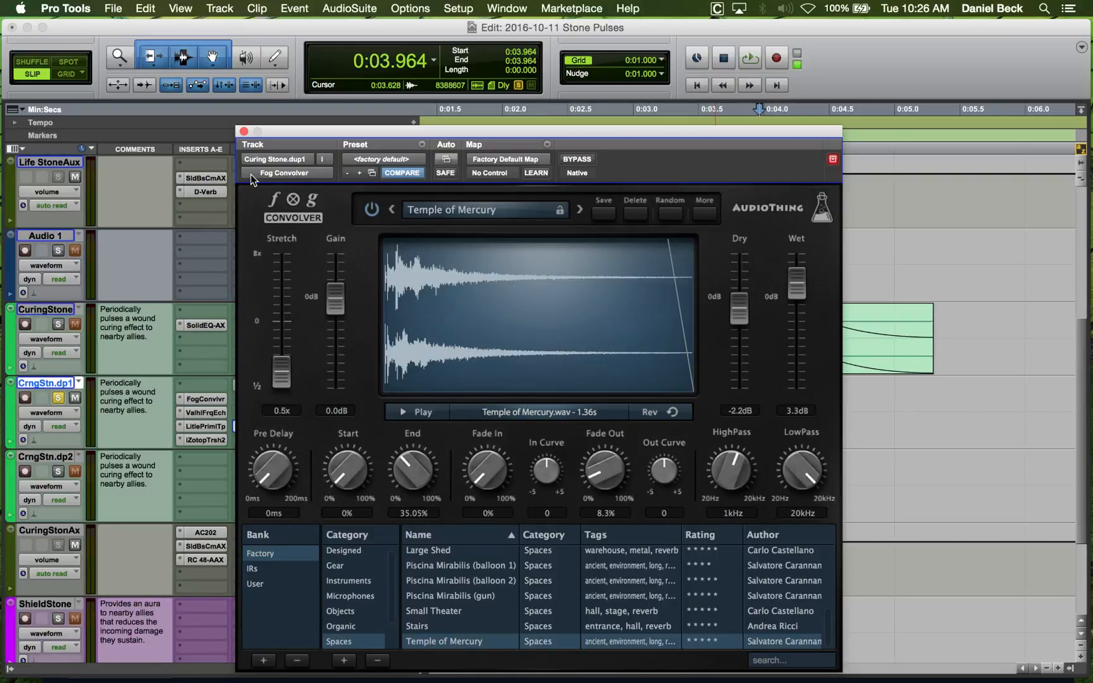
pyautogui.click(243, 131)
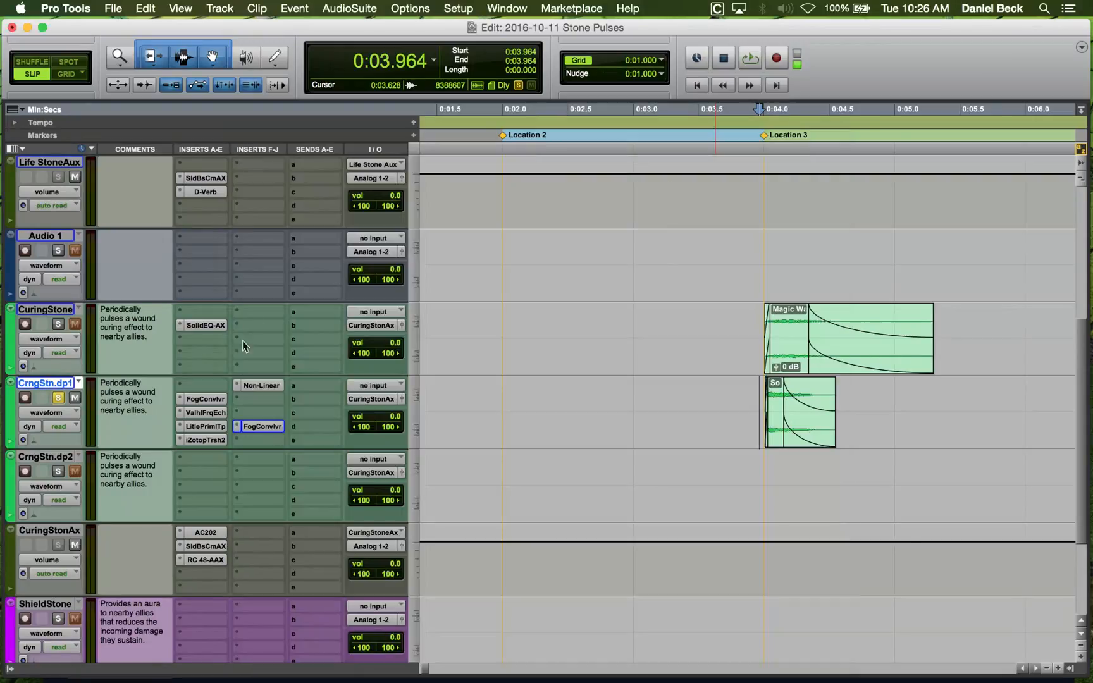
# Show ValhallaFreqEcho on CrngStn.dp1 and compare playback from 3.964 s with the effect active and bypassed.
pyautogui.click(214, 400)
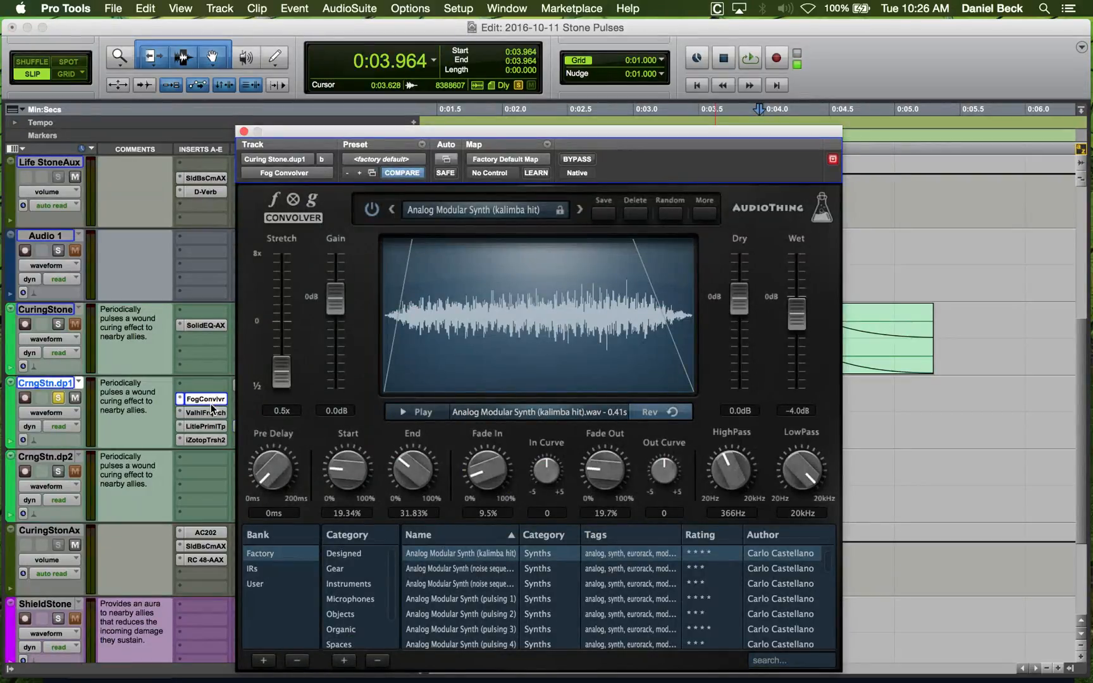
pyautogui.click(207, 412)
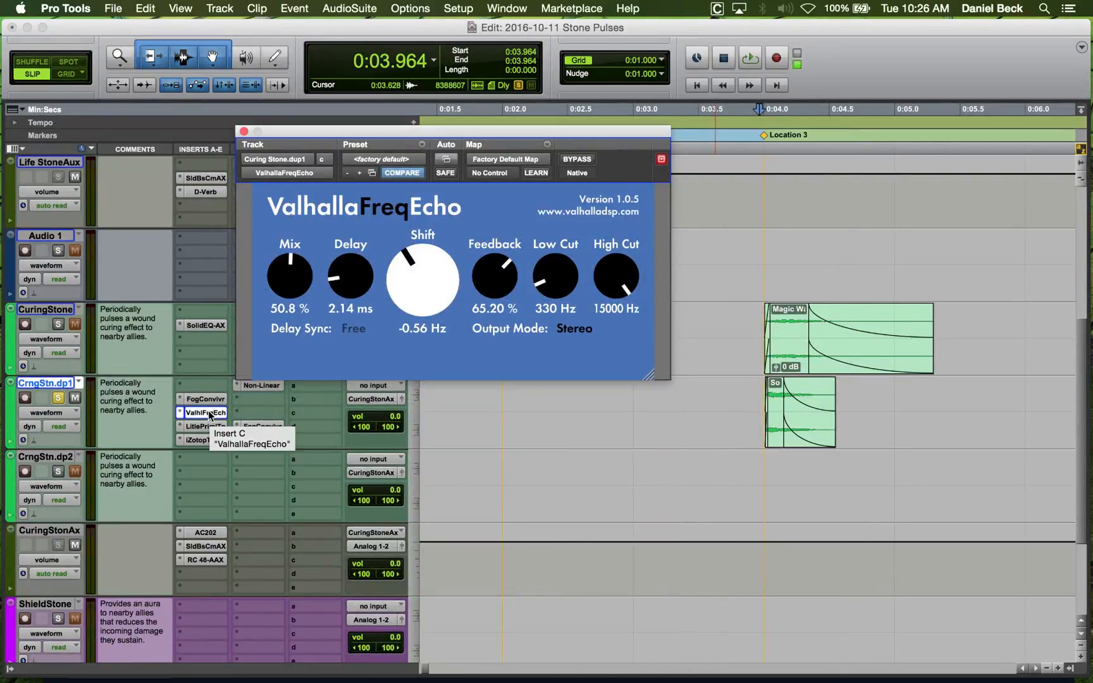
pyautogui.press('space')
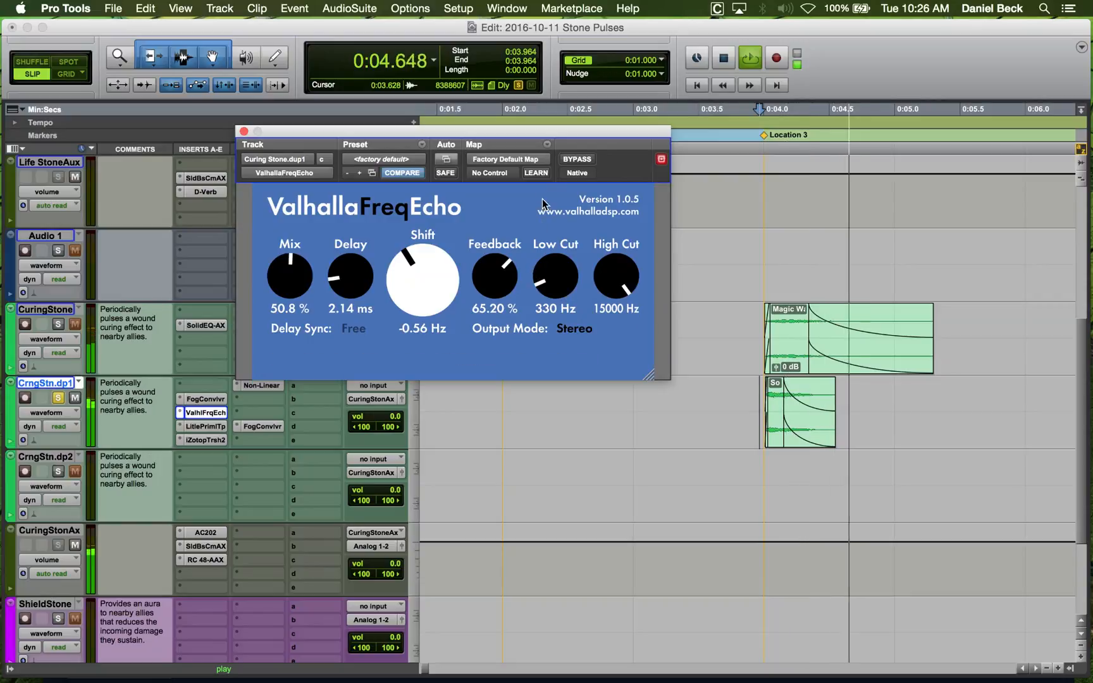
pyautogui.press('space')
pyautogui.click(574, 164)
pyautogui.press('space')
pyautogui.press('space')
pyautogui.press('space')
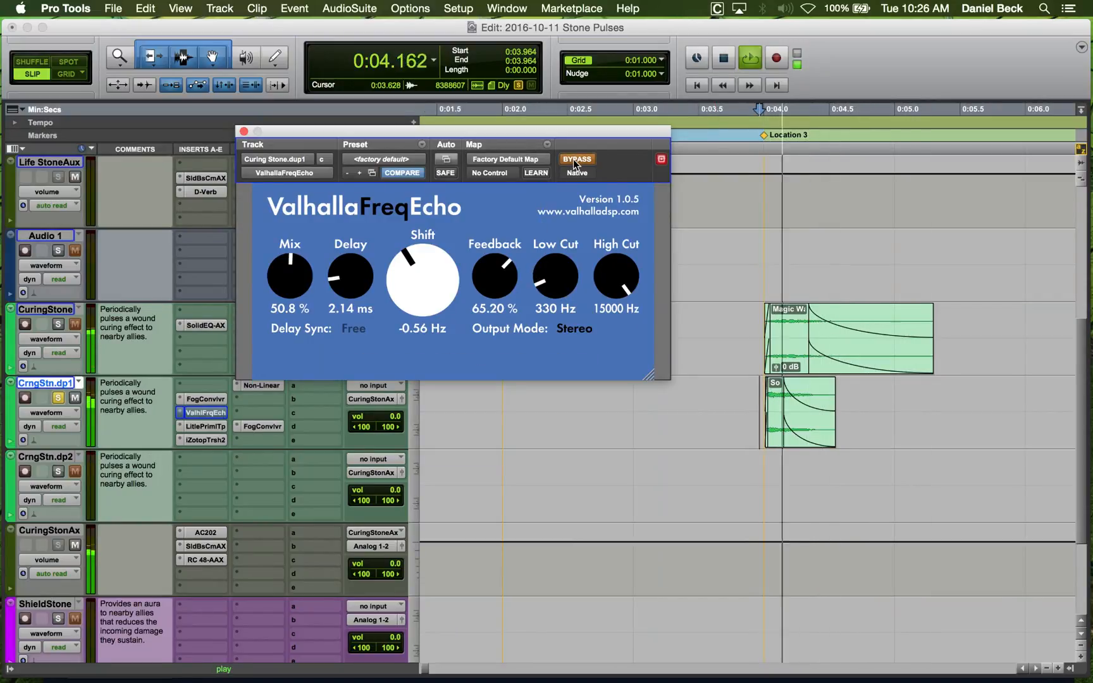
pyautogui.press('space')
pyautogui.press('space')
pyautogui.press('space')
pyautogui.press('space')
pyautogui.press('space')
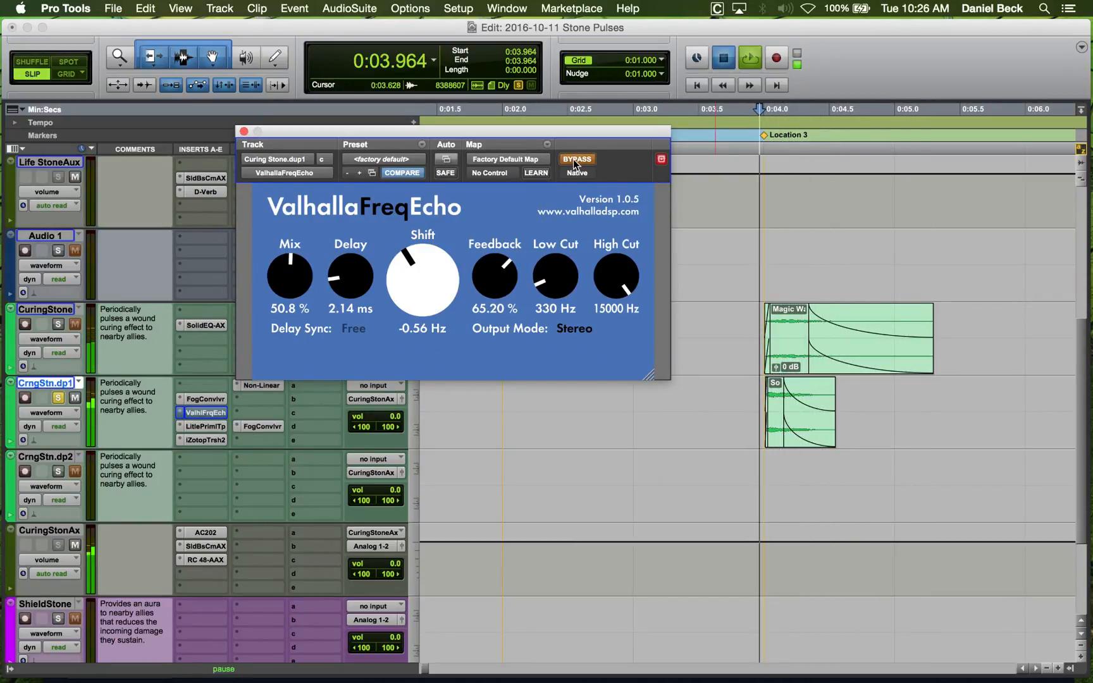
pyautogui.press('space')
# Take ValhallaFreqEcho out of bypass and replay the CrngStn.dp1 layer repeatedly from 3.964 s.
pyautogui.click(574, 164)
pyautogui.press('space')
pyautogui.press('space')
pyautogui.press('space')
pyautogui.press('space')
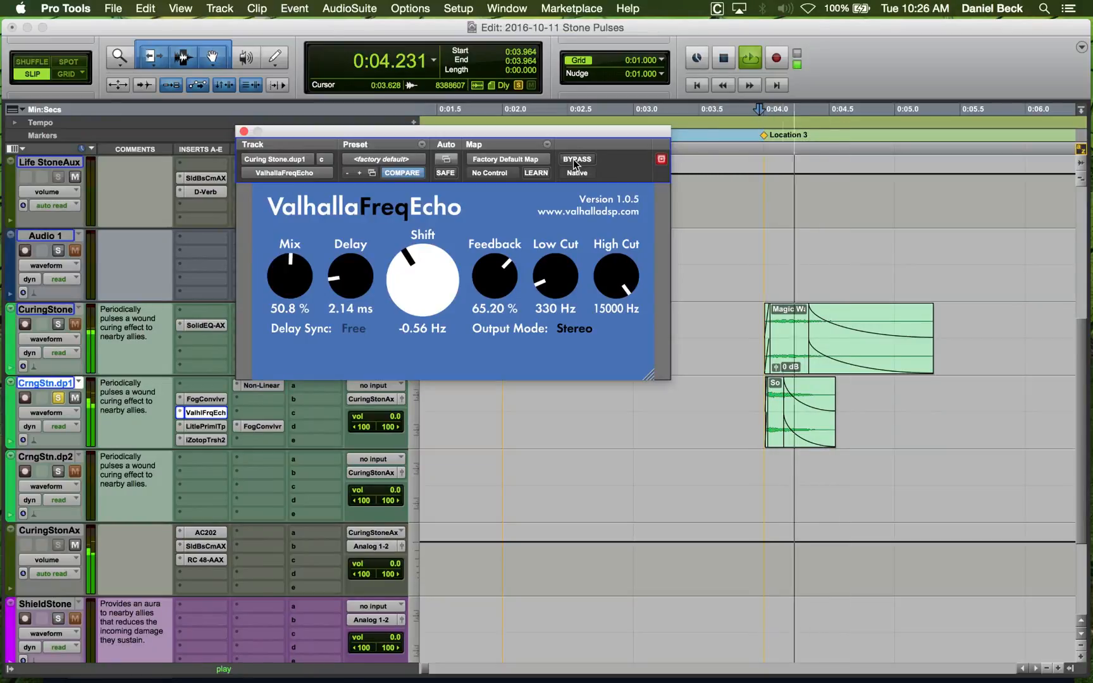
pyautogui.press('space')
pyautogui.press('space')
pyautogui.press('space')
pyautogui.press('space')
pyautogui.press('space')
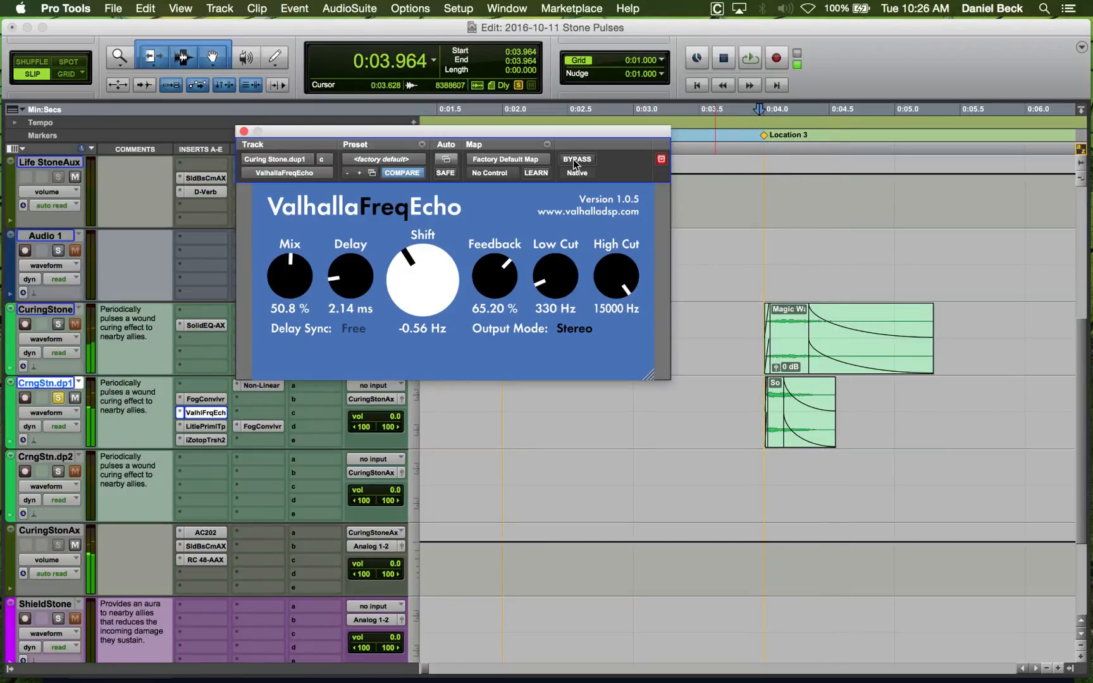
pyautogui.press('space')
pyautogui.press('space')
pyautogui.press('space')
pyautogui.press('space')
pyautogui.press('space')
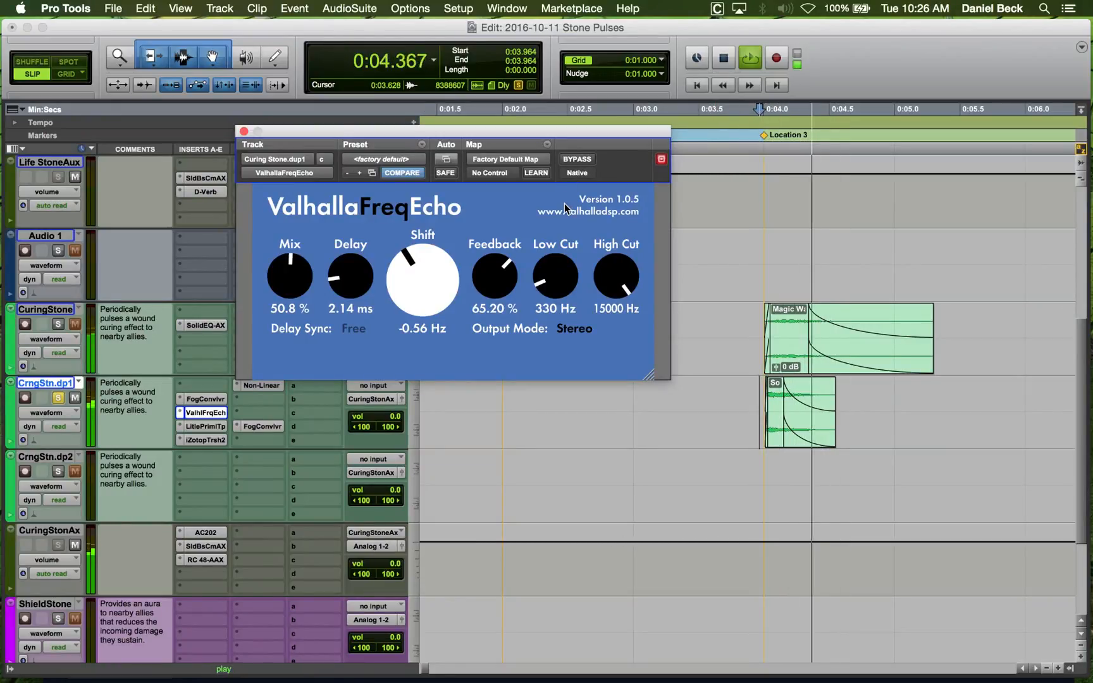
pyautogui.press('space')
pyautogui.press('space')
pyautogui.press('space')
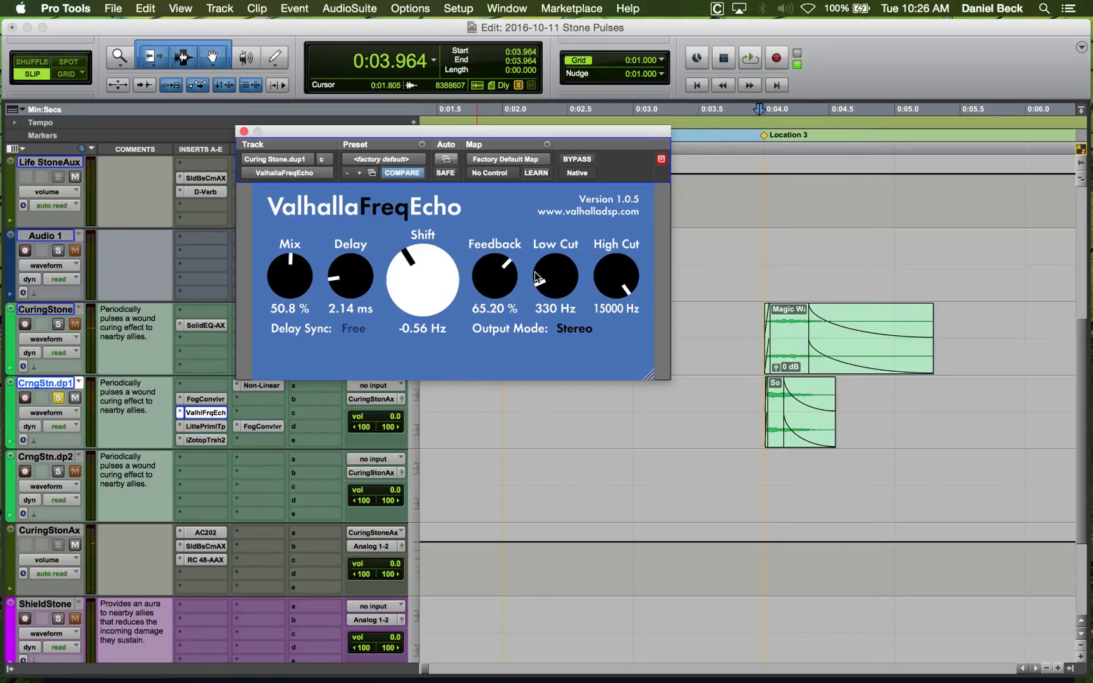
# Listen to the soloed CrngStn.dp1 layer from 3.953 s and 3.982 s, then close the ValhallaFreqEcho window.
pyautogui.click(751, 400)
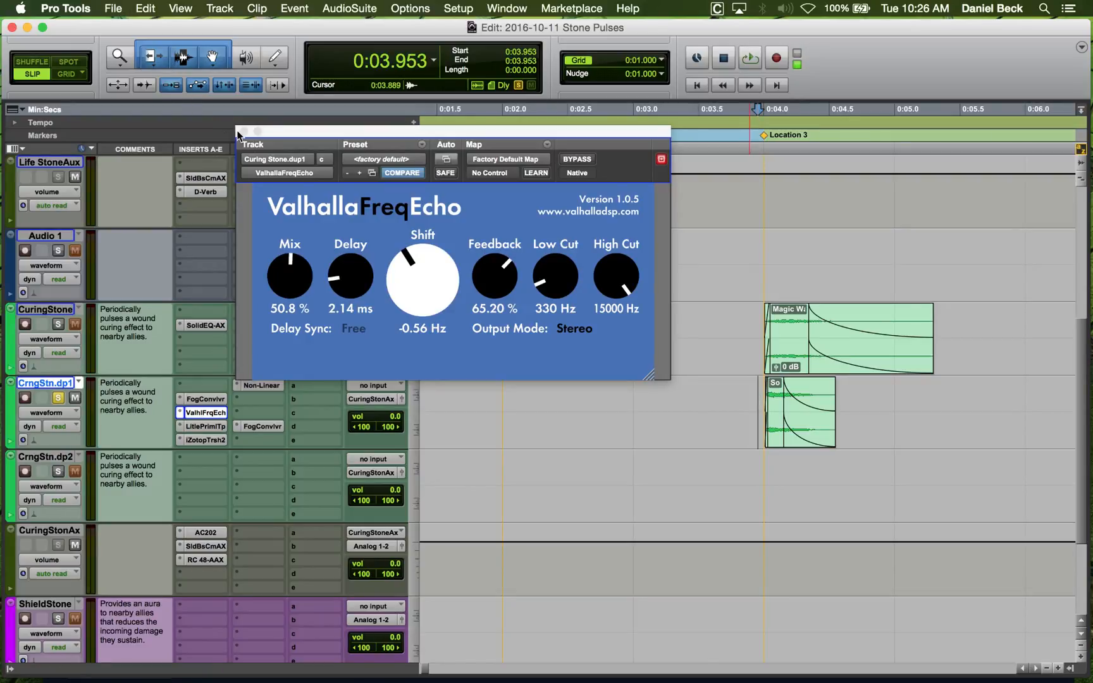
pyautogui.press('space')
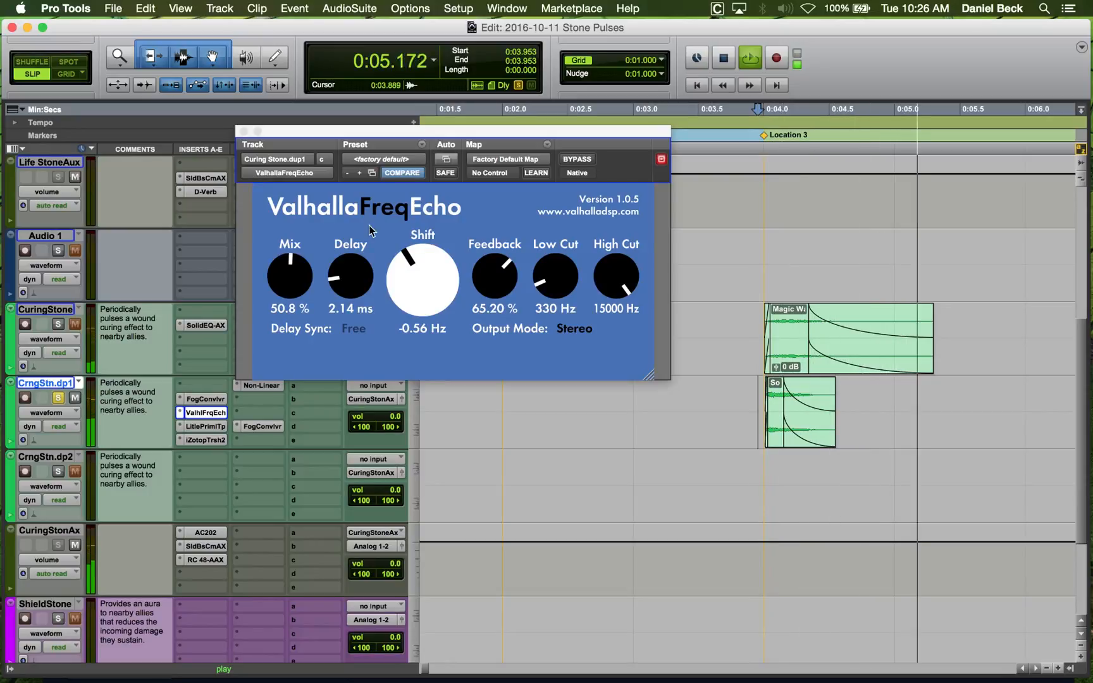
pyautogui.click(762, 394)
pyautogui.press('space')
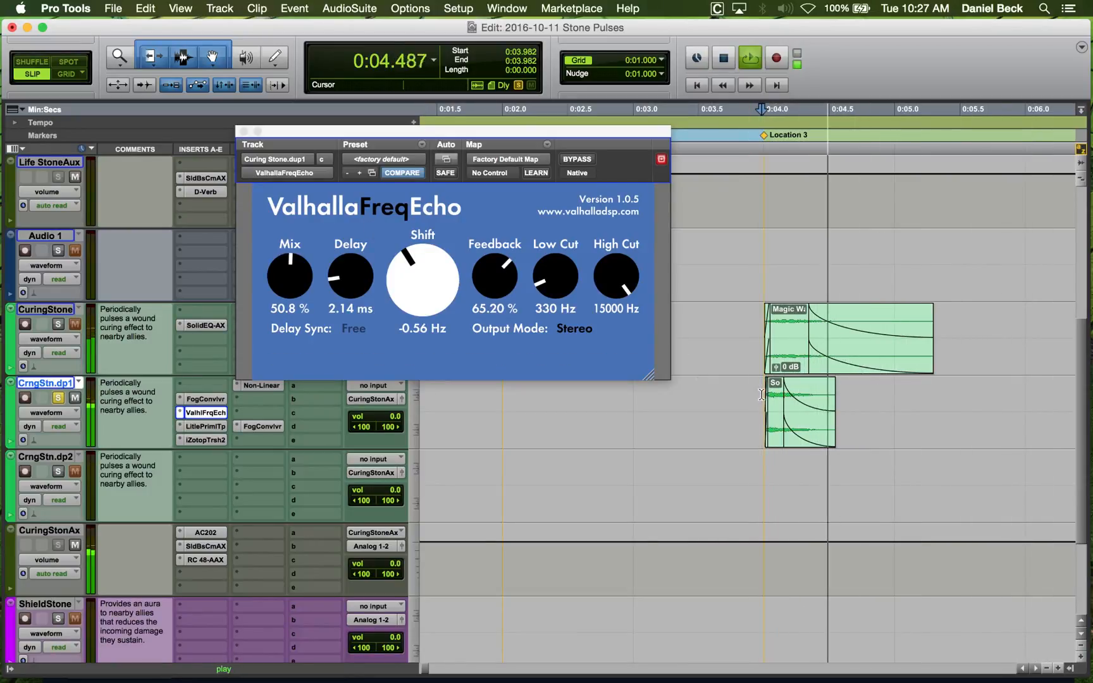
pyautogui.press('space')
pyautogui.press('space')
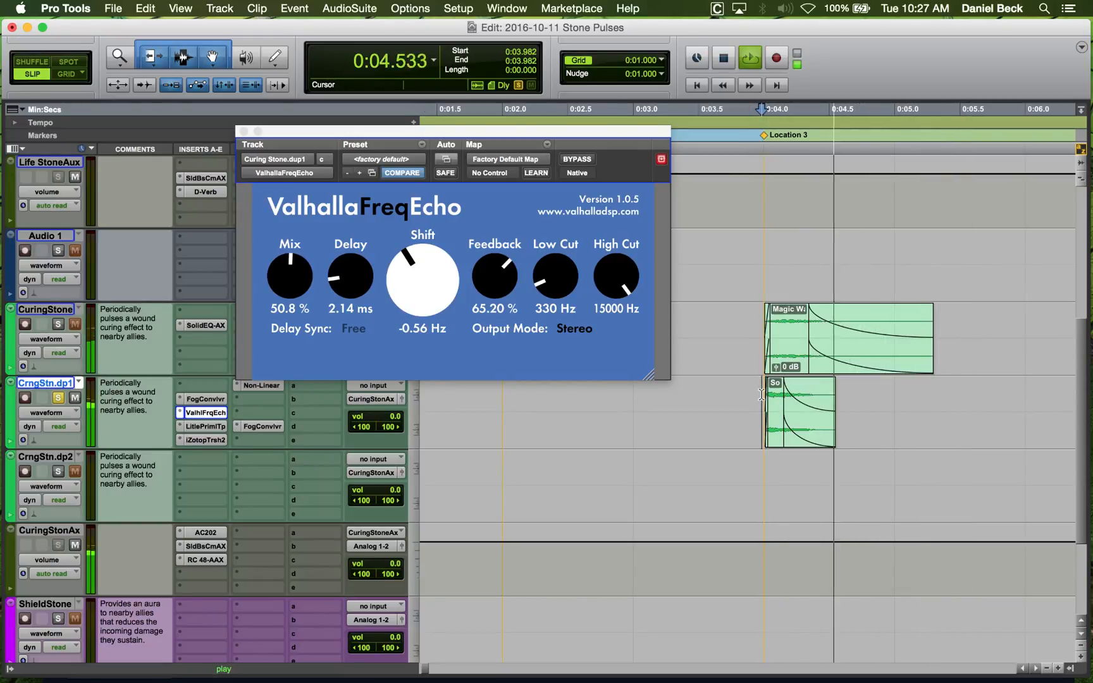
pyautogui.press('space')
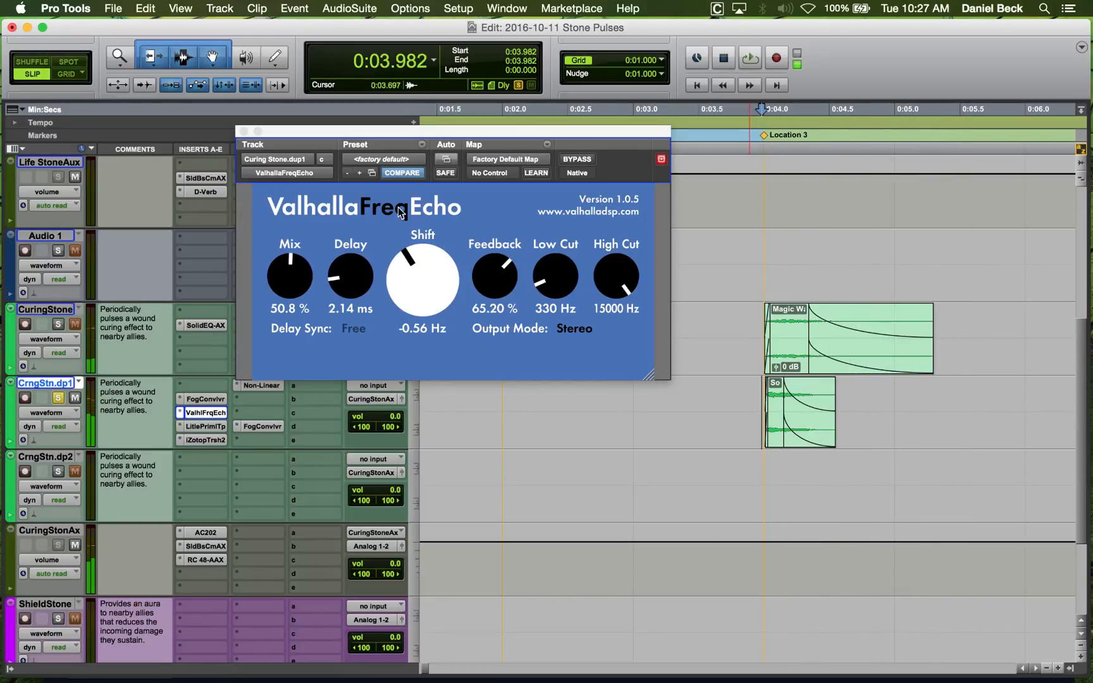
pyautogui.click(244, 132)
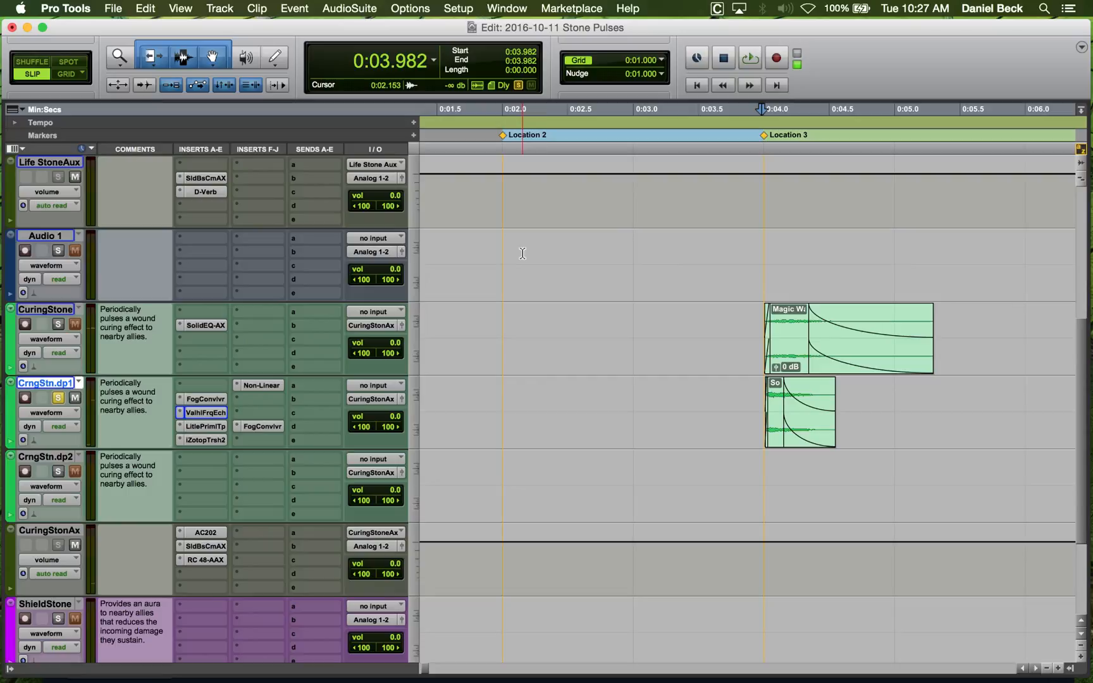
# Place the edit cursor at 3.831 s on CrngStn.dp1 and unsolo the track.
pyautogui.click(741, 392)
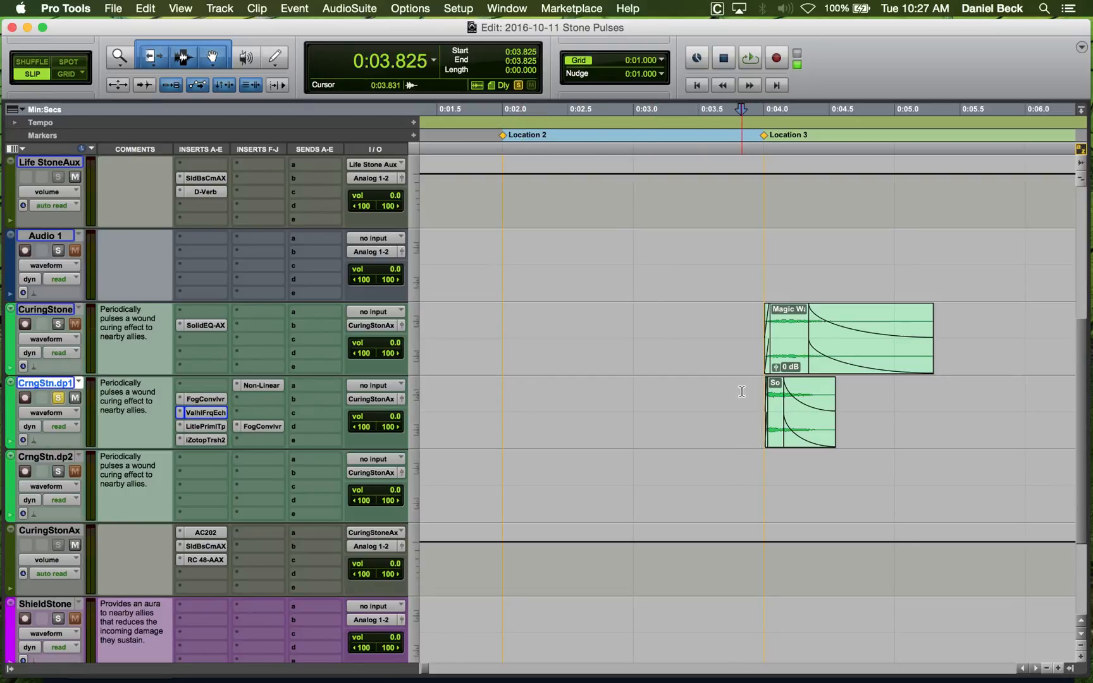
pyautogui.click(741, 392)
pyautogui.press('super+bracketleft')
pyautogui.press('super+bracketleft')
pyautogui.press('super+bracketleft')
pyautogui.scroll(-1, 608, 378)
pyautogui.scroll(-1, 608, 379)
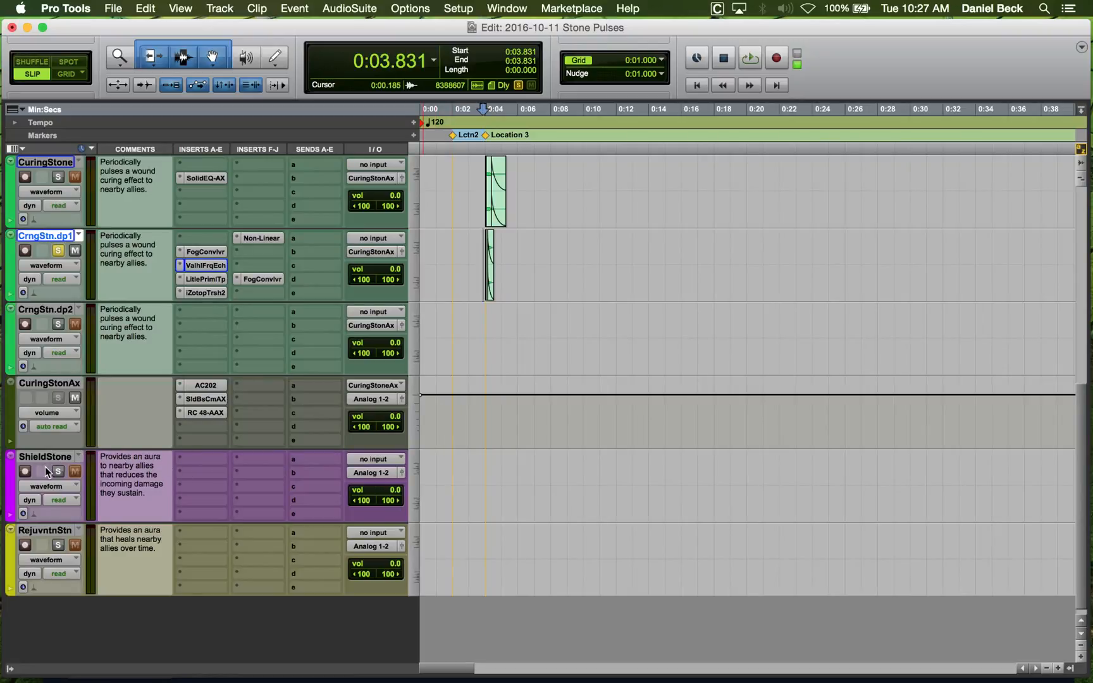
pyautogui.click(59, 251)
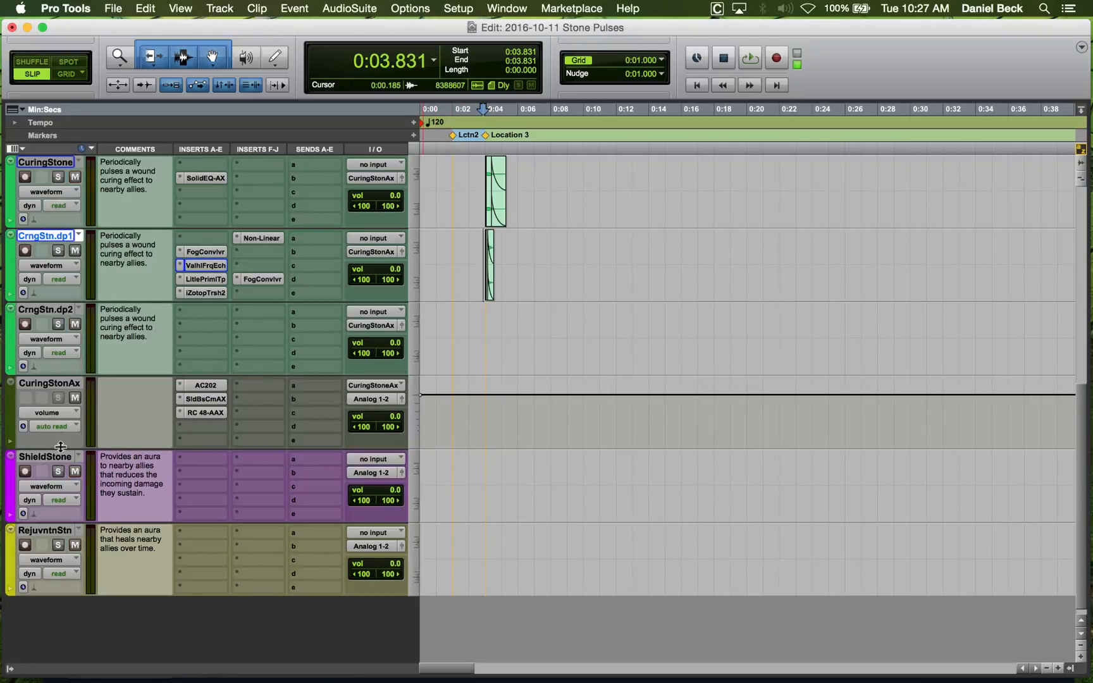
# Select the ShieldStone track and locate its tonal sustain clip in the Source section, placing the cursor at 5:14.305.
pyautogui.click(60, 468)
pyautogui.press('super+bracketleft')
pyautogui.press('super+bracketleft')
pyautogui.press('super+bracketleft')
pyautogui.press('super+bracketleft')
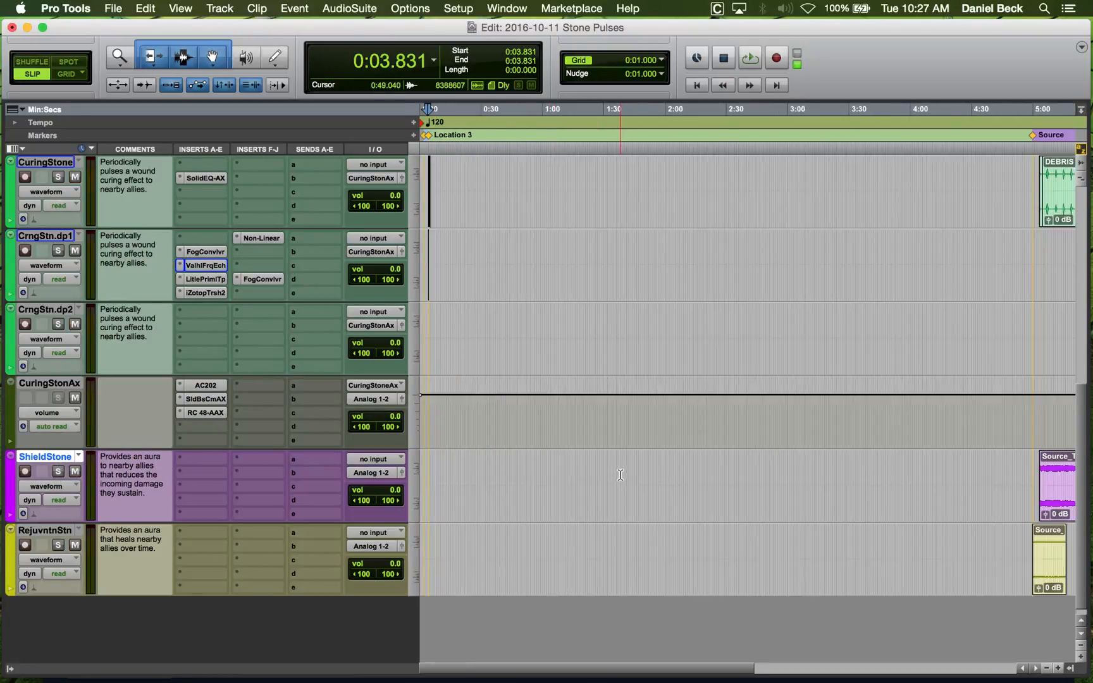
pyautogui.click(766, 479)
pyautogui.press('super+bracketright')
pyautogui.press('super+bracketright')
pyautogui.press('super+bracketright')
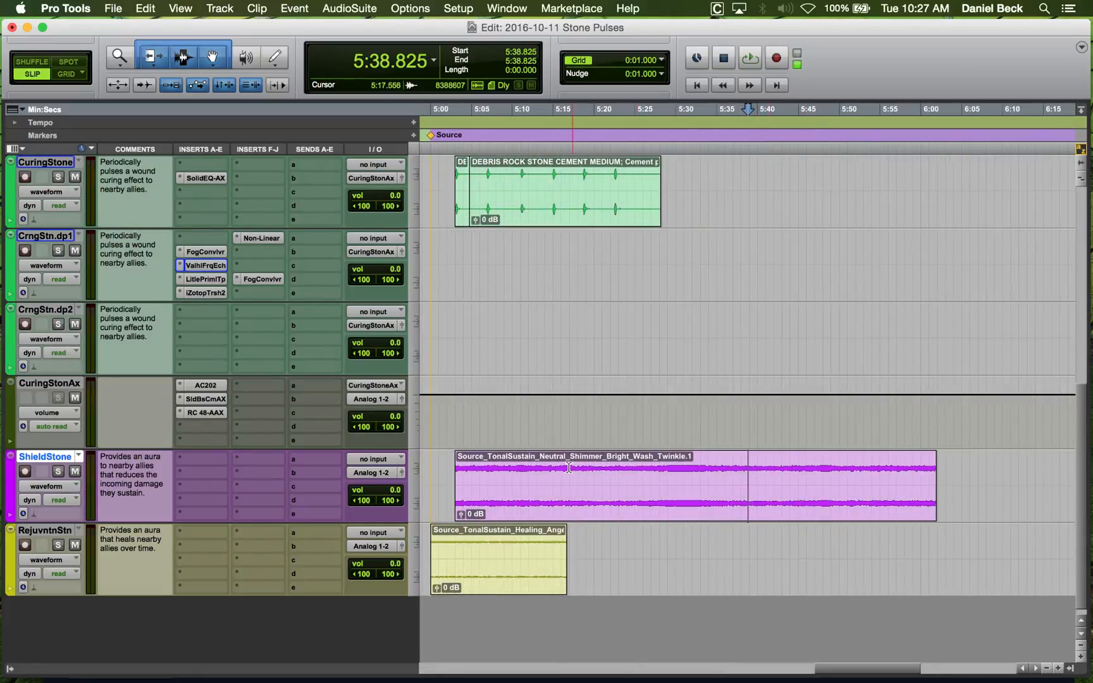
pyautogui.click(548, 466)
pyautogui.press('super+bracketleft')
pyautogui.press('super+bracketleft')
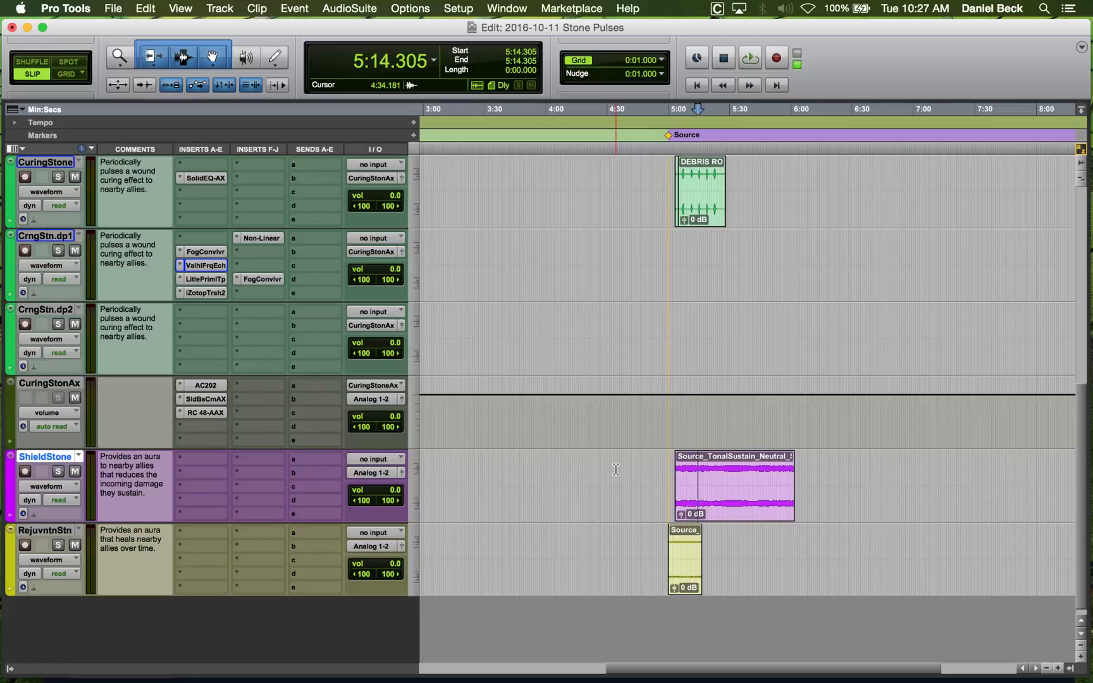
# Return to the session start and place the edit cursor at 4.504 s on the ShieldStone track.
pyautogui.press('super+bracketleft')
pyautogui.click(457, 470)
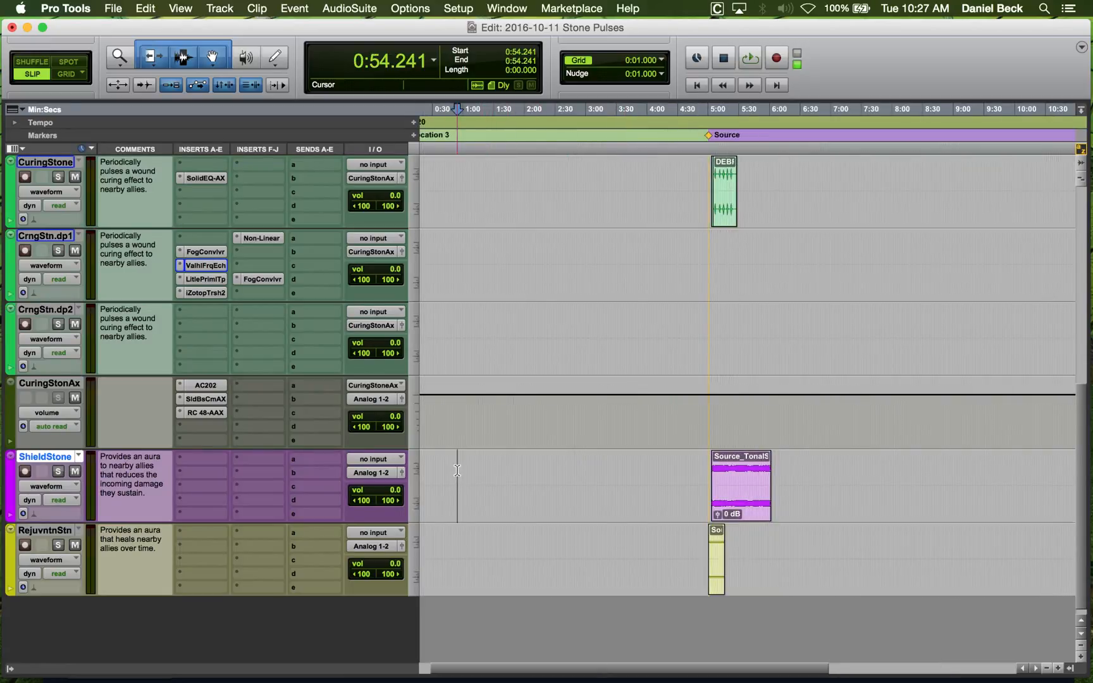
pyautogui.press('super+bracketright')
pyautogui.press('super+bracketright')
pyautogui.press('Return')
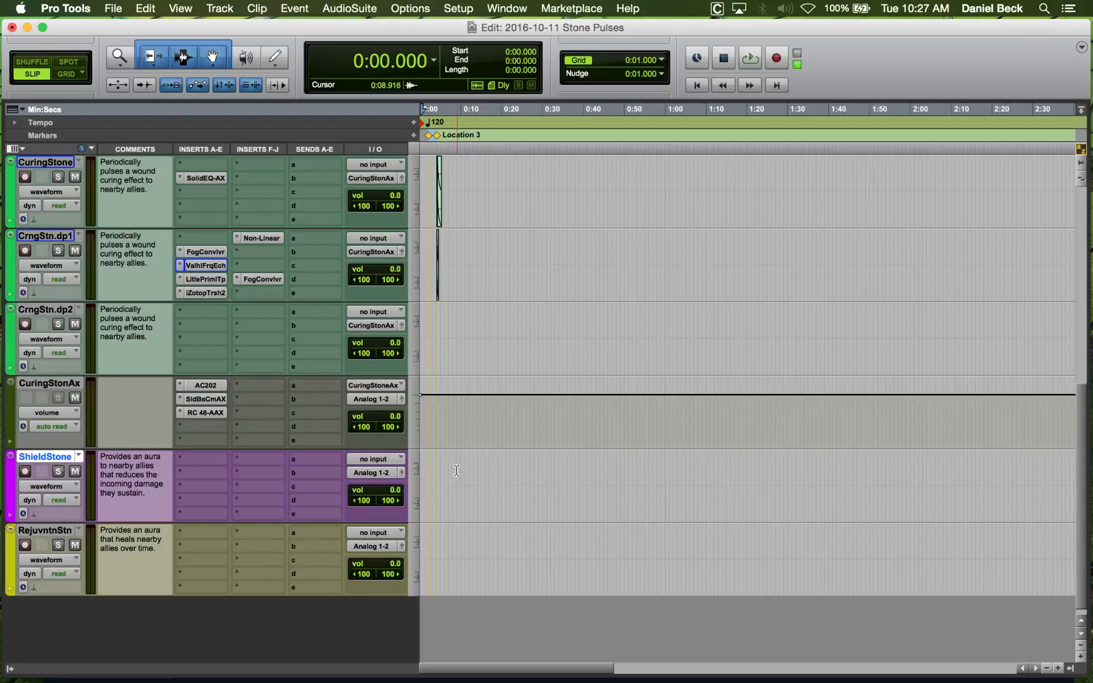
pyautogui.click(436, 472)
pyautogui.press('super+bracketright')
pyautogui.press('super+bracketright')
pyautogui.click(494, 465)
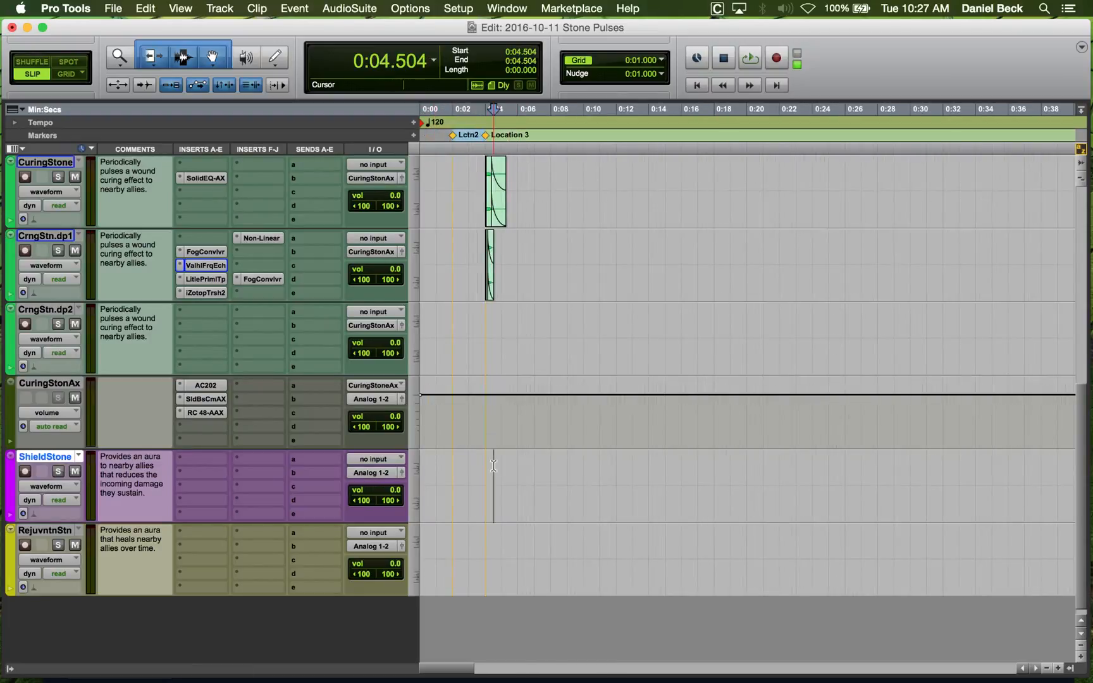
# Switch the session to Grid mode and add a marker at 0:06.000 for the Shield Stone pulse.
pyautogui.press('F4')
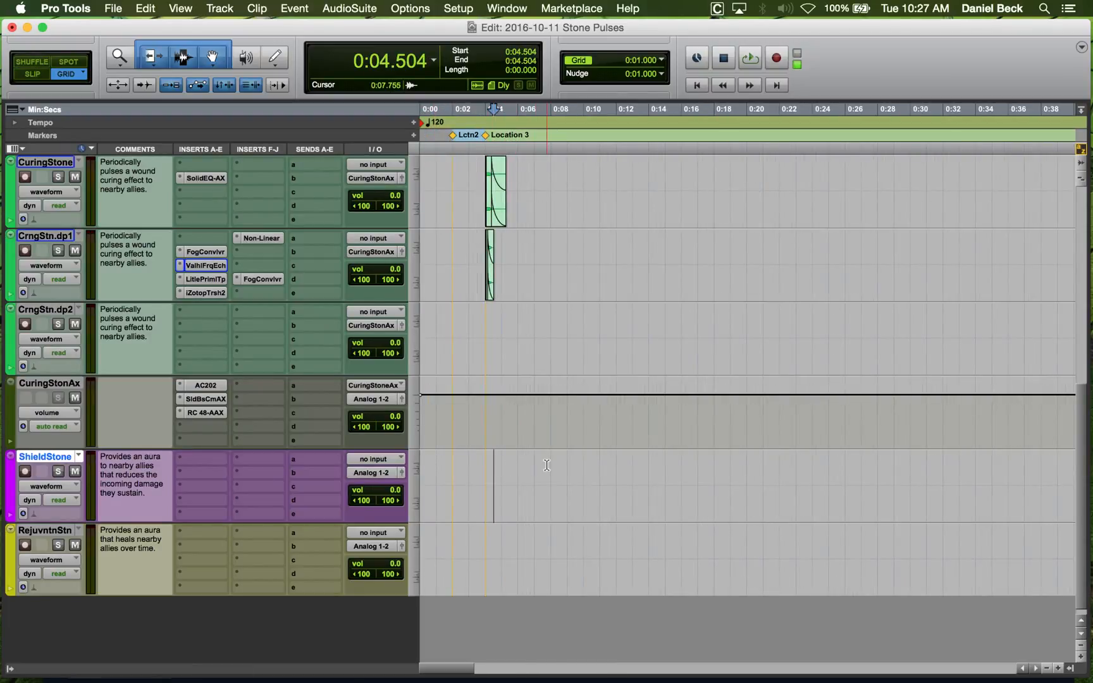
pyautogui.click(538, 468)
pyautogui.press('super+bracketright')
pyautogui.press('super+bracketright')
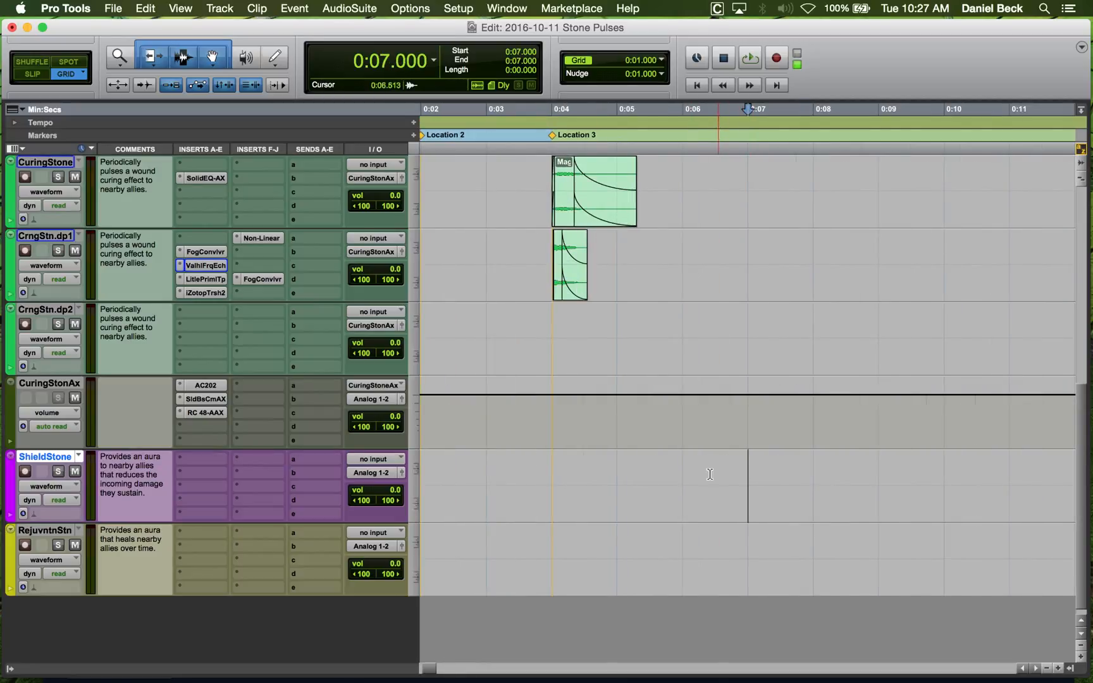
pyautogui.click(686, 470)
pyautogui.press('Return')
pyautogui.press('Return')
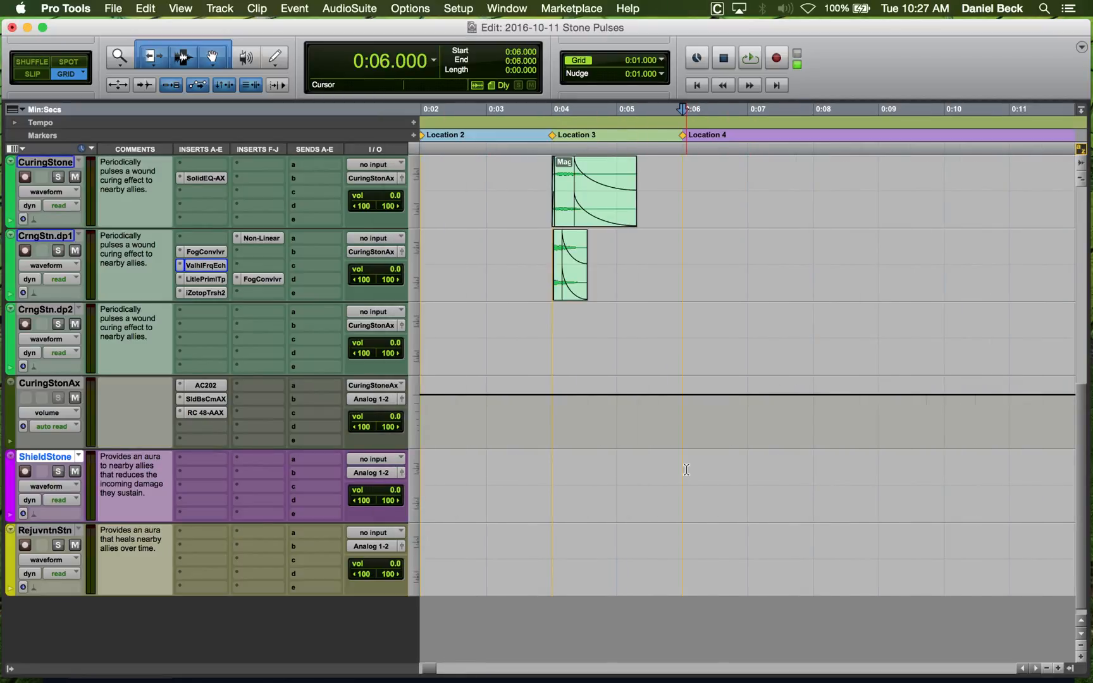
# Locate the ShieldStone tonal sustain clip in the Source section and audition it soloed from 5:03.000.
pyautogui.press('super+bracketleft')
pyautogui.press('super+bracketleft')
pyautogui.press('super+bracketleft')
pyautogui.press('super+bracketleft')
pyautogui.click(837, 470)
pyautogui.press('super+bracketleft')
pyautogui.press('super+bracketleft')
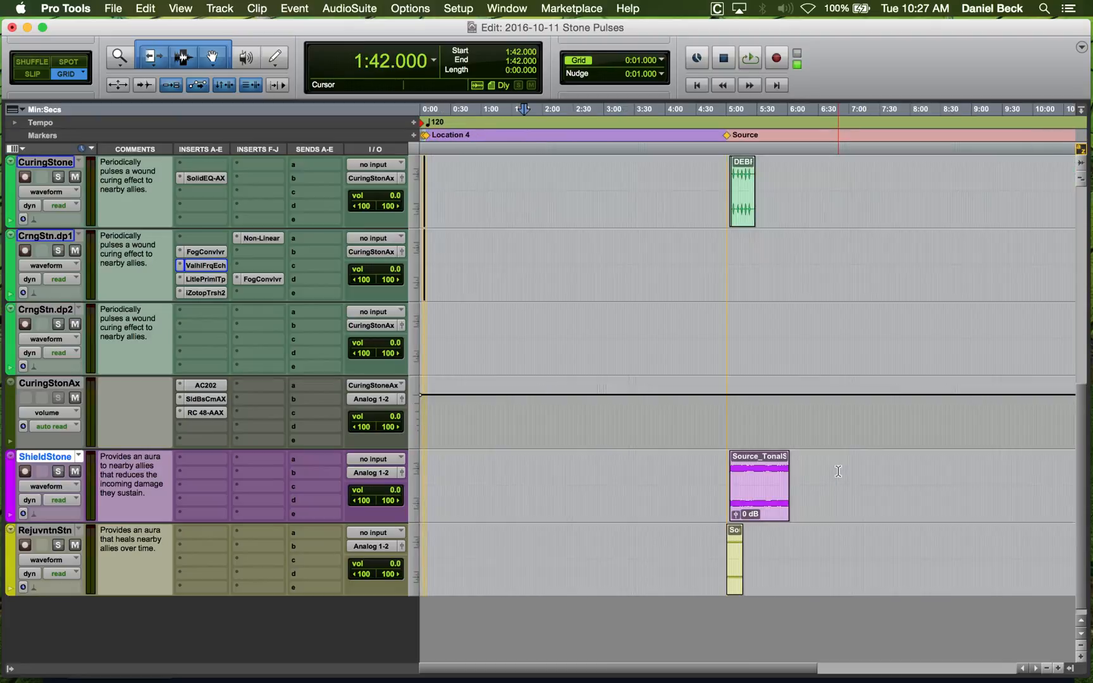
pyautogui.click(737, 468)
pyautogui.click(739, 468)
pyautogui.press('space')
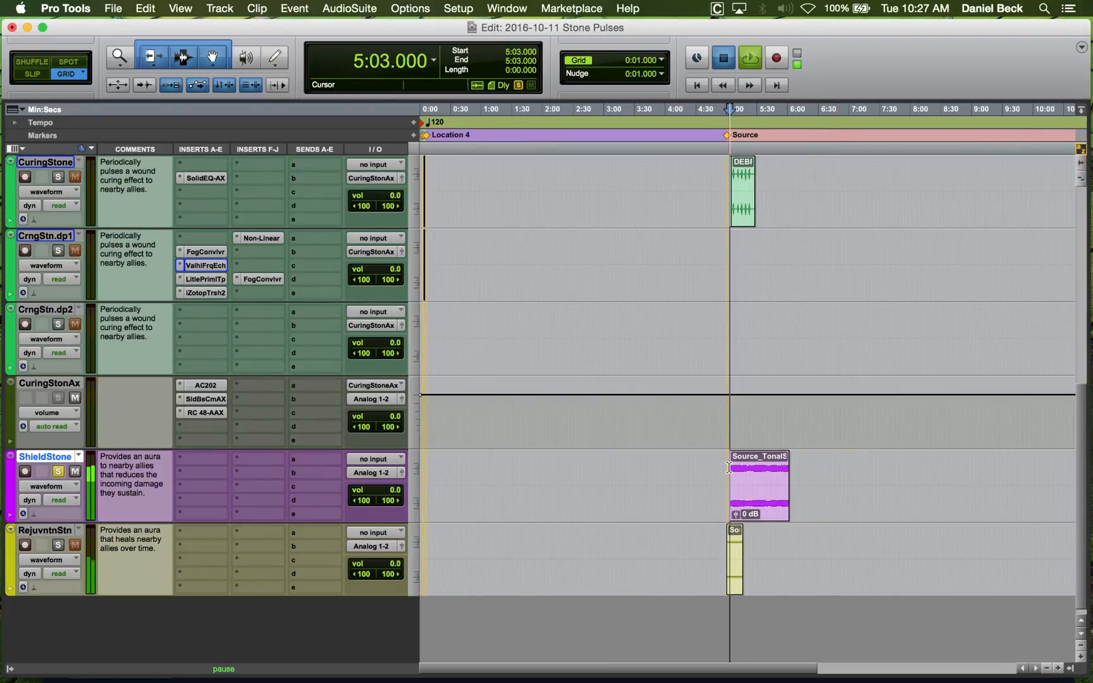
pyautogui.press('super+bracketright')
pyautogui.press('super+bracketright')
pyautogui.press('super+bracketright')
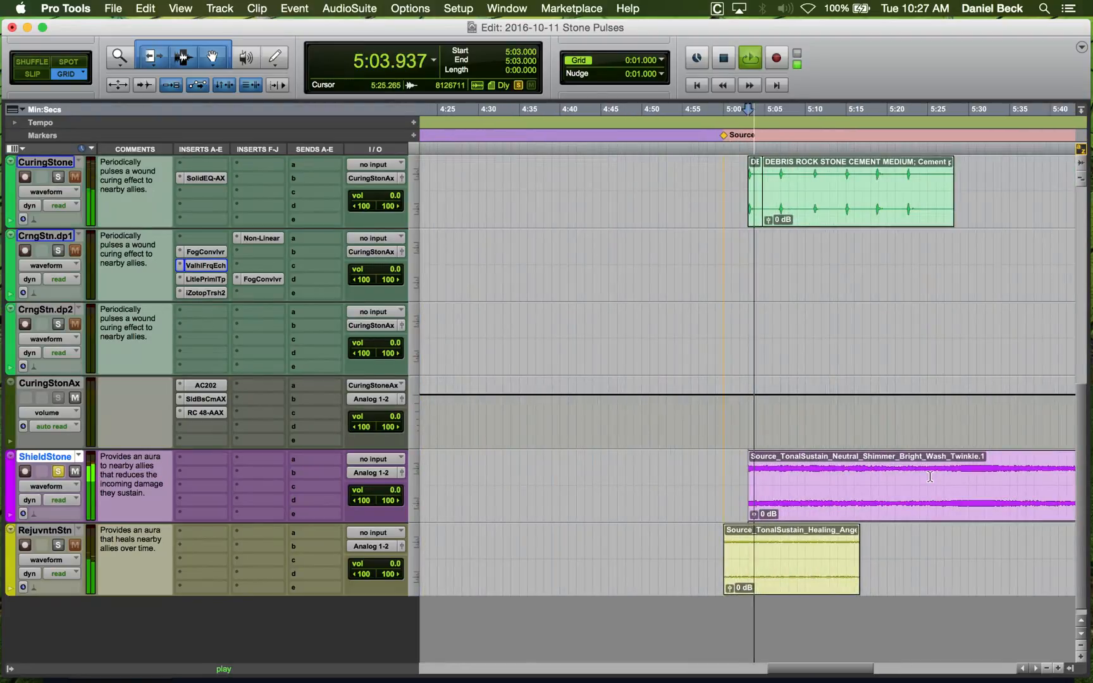
pyautogui.press('space')
# Listen to the soloed ShieldStone shimmer clip from 5:10.000.
pyautogui.click(856, 473)
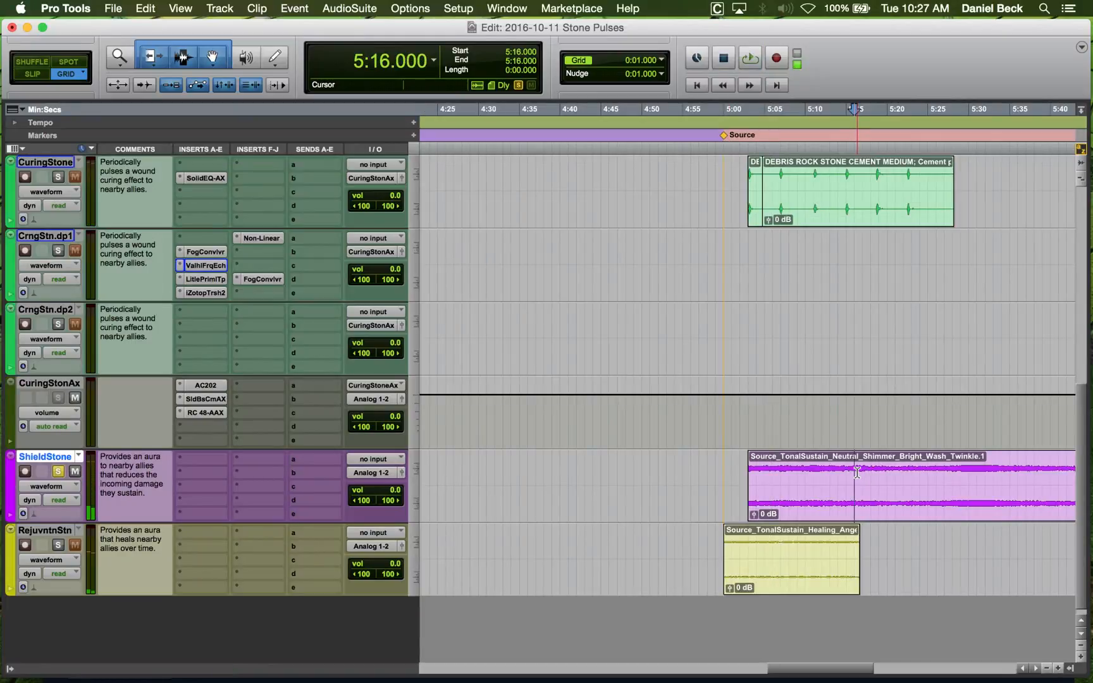
pyautogui.click(839, 471)
pyautogui.press('super+bracketright')
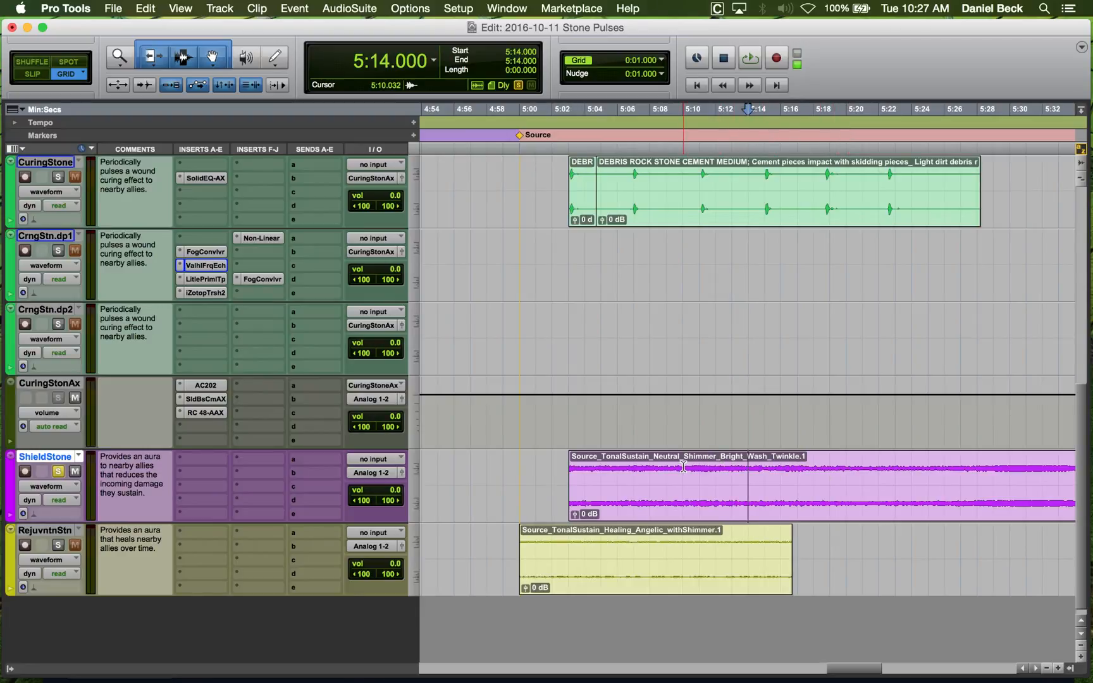
pyautogui.press('space')
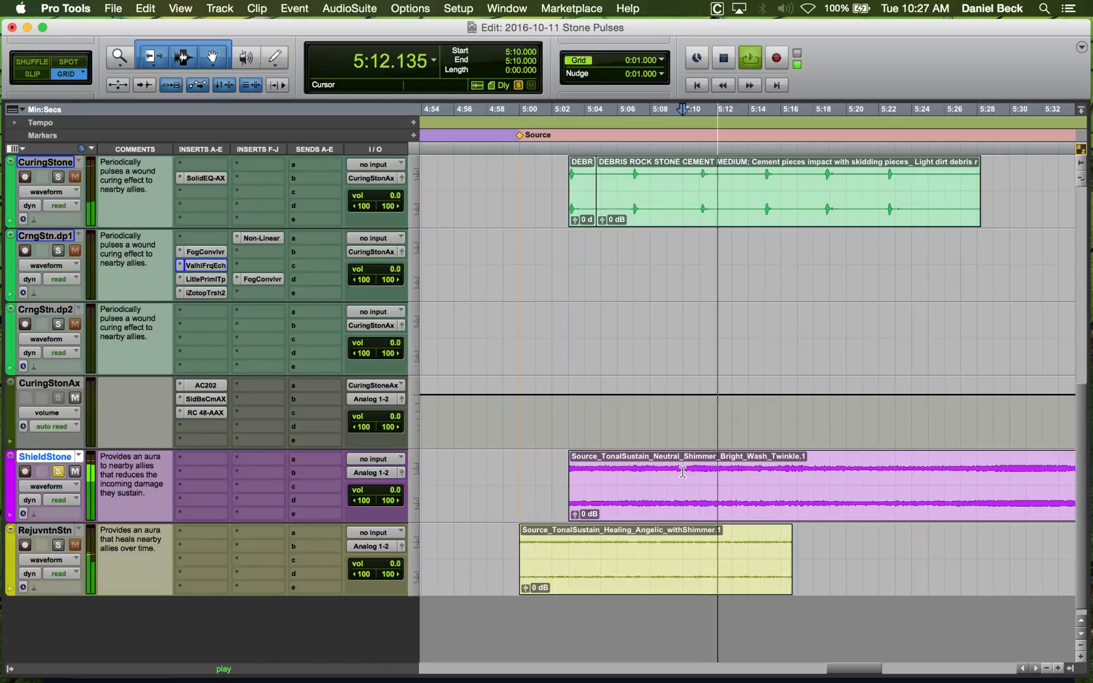
pyautogui.press('space')
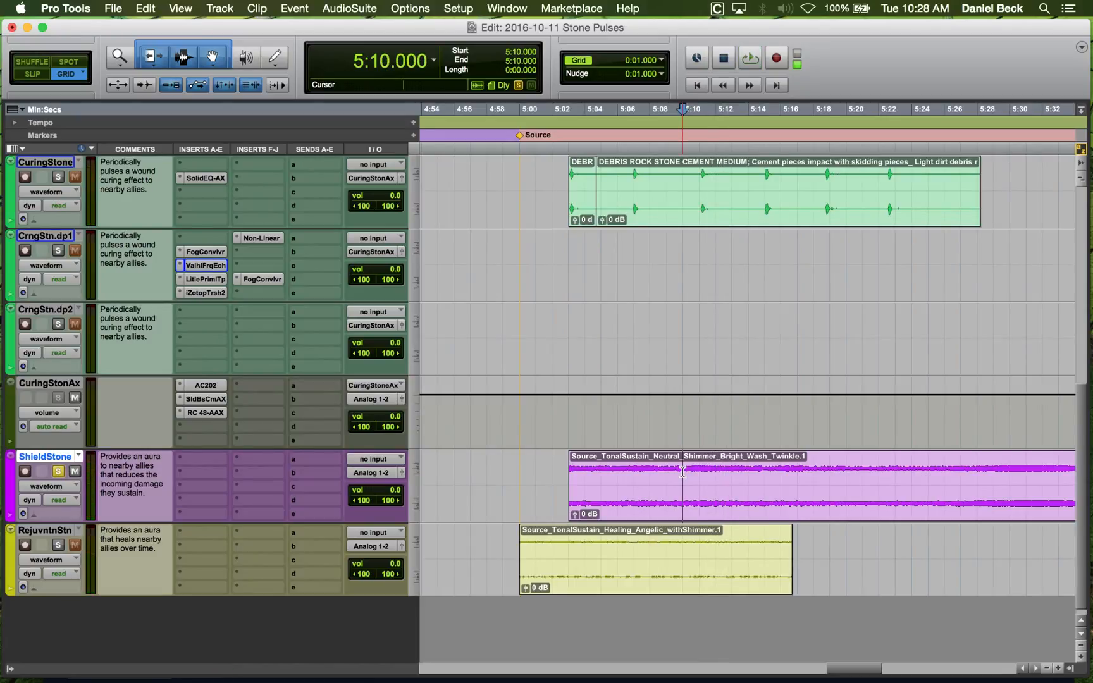
# Compare further sections of the ShieldStone shimmer clip by playing it from 5:13.000 and 5:18.000.
pyautogui.click(879, 465)
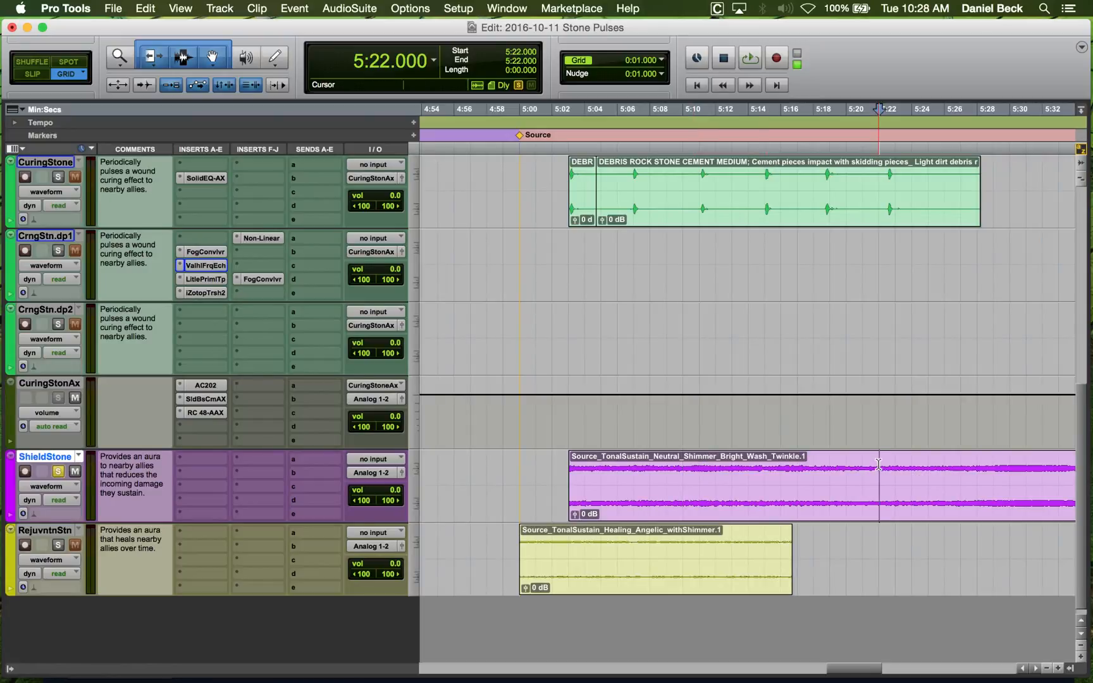
pyautogui.click(728, 467)
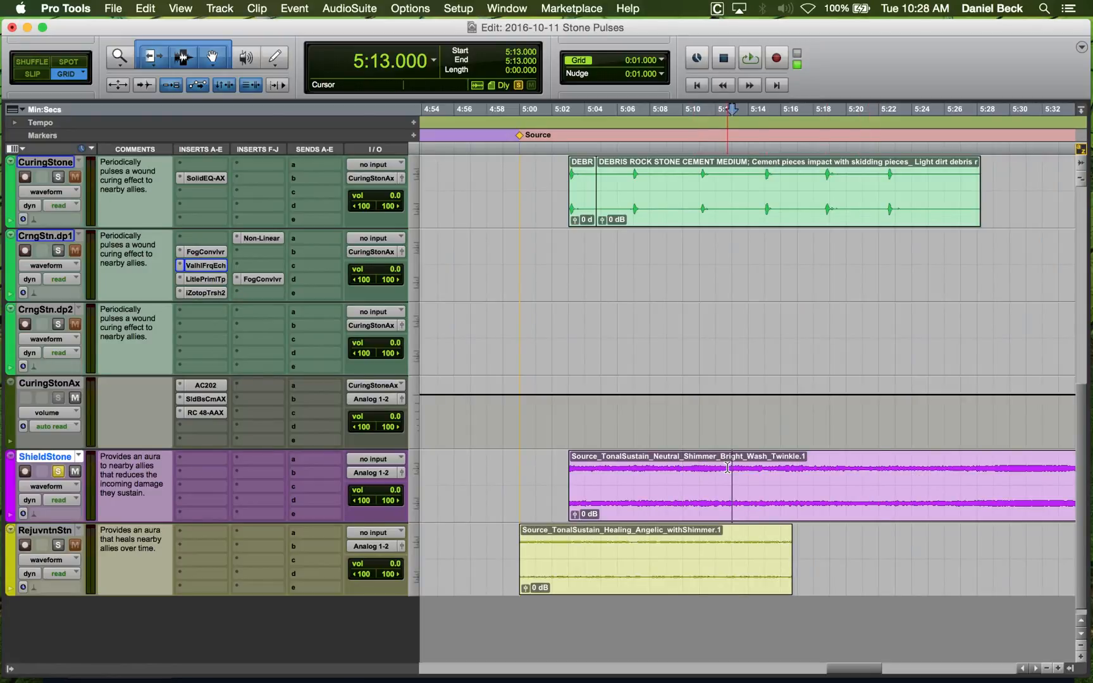
pyautogui.press('space')
pyautogui.press('space')
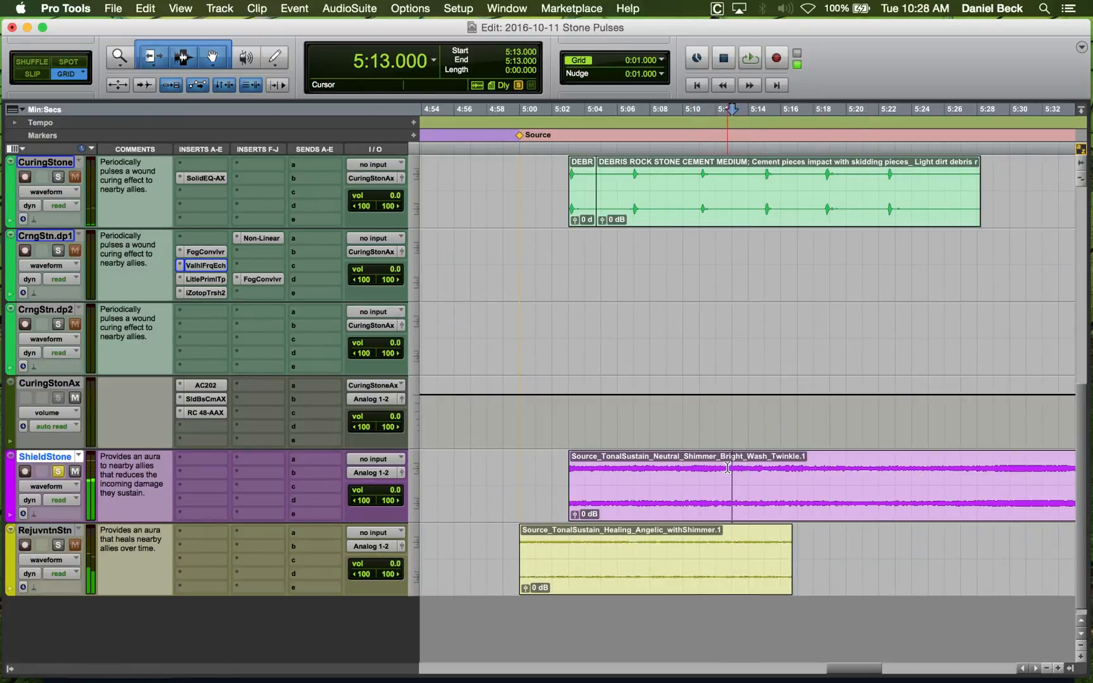
pyautogui.click(814, 475)
pyautogui.press('space')
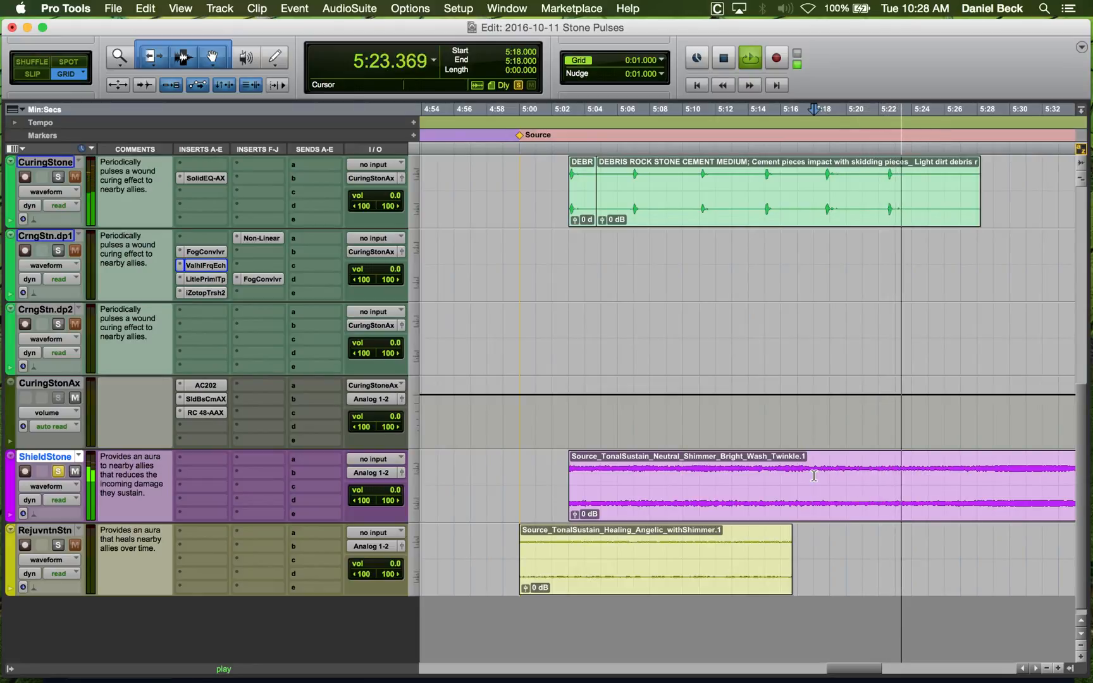
pyautogui.press('space')
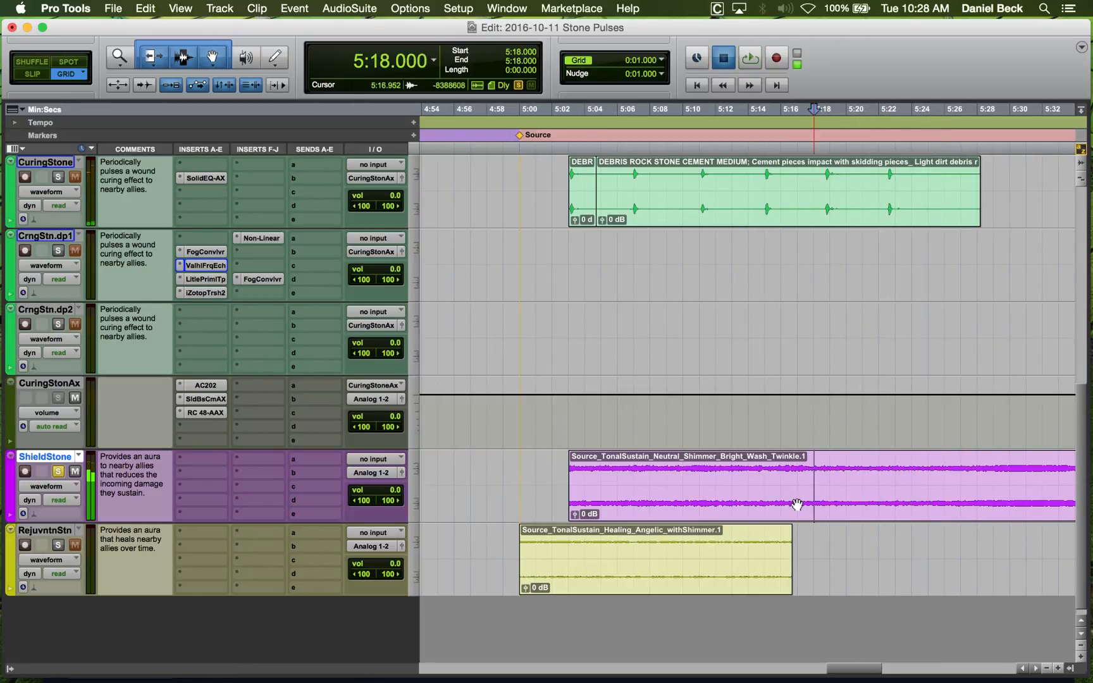
# Preview the ShieldStone shimmer clip in SoundShifter Parametric Stereo at a ratio of 0.5000, then reset the ratio and close the plug-in without rendering.
pyautogui.click(794, 505)
pyautogui.click(339, 7)
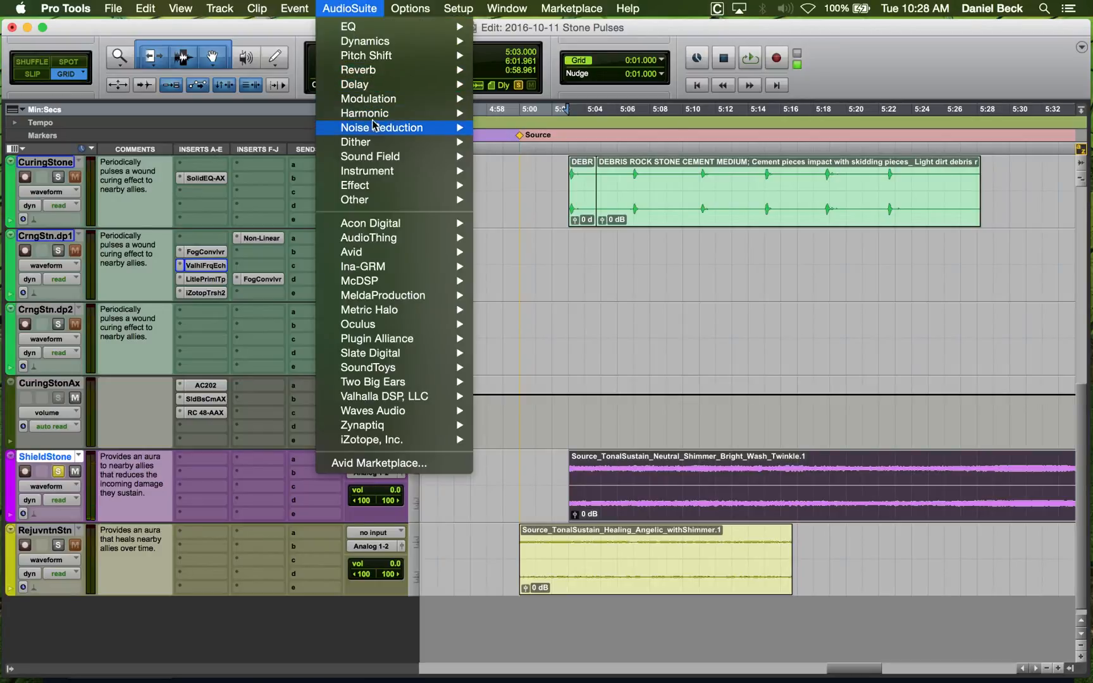
pyautogui.moveTo(456, 60)
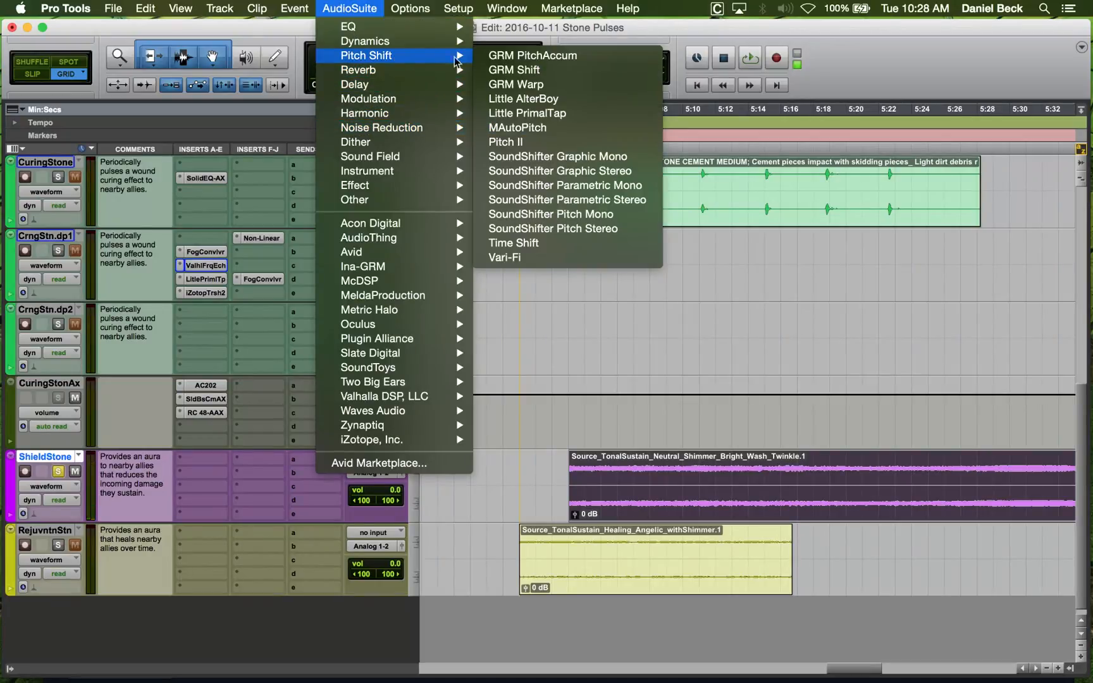
pyautogui.click(581, 195)
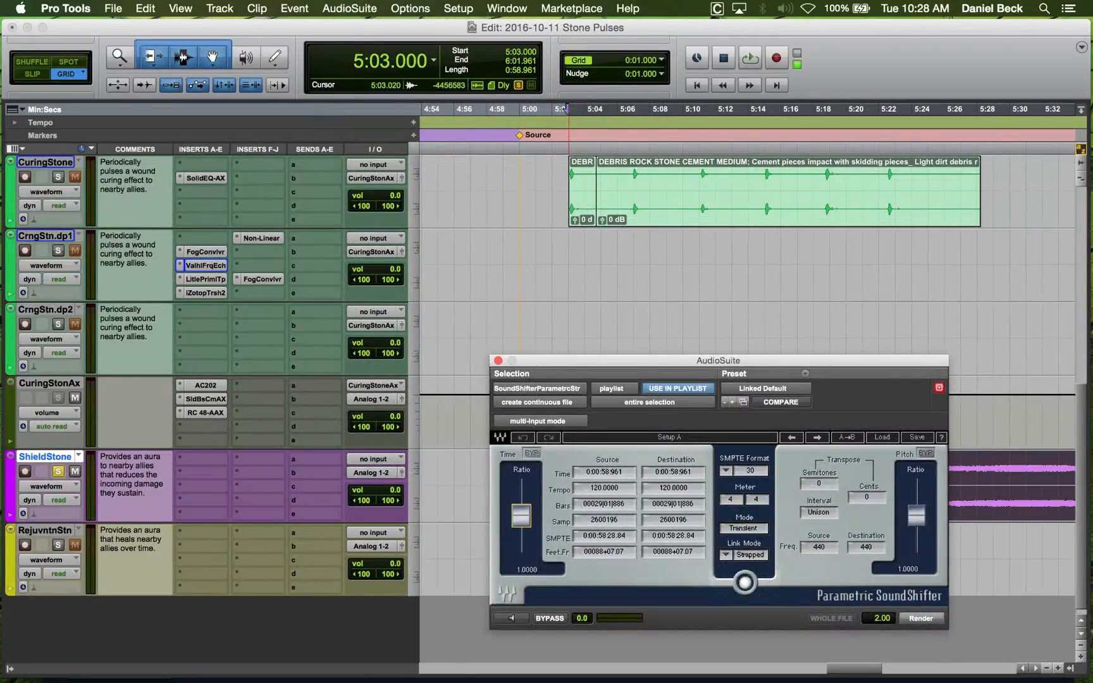
pyautogui.moveTo(521, 516); pyautogui.dragTo(521, 542)
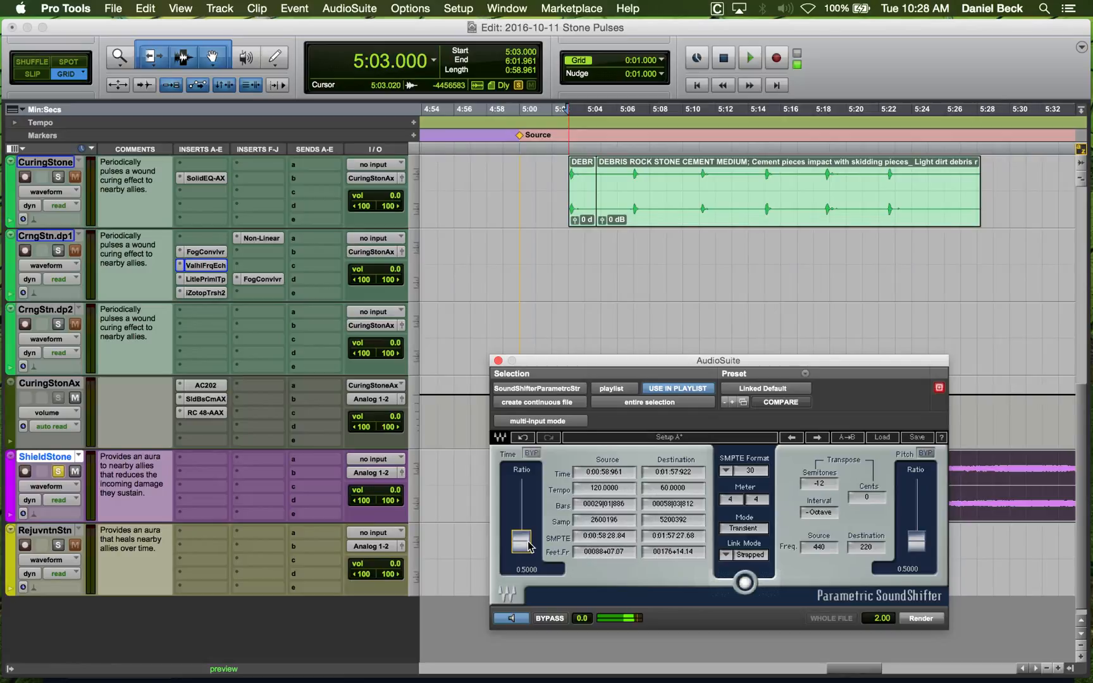
pyautogui.keyDown('alt'); pyautogui.click(529, 545); pyautogui.keyUp('alt')
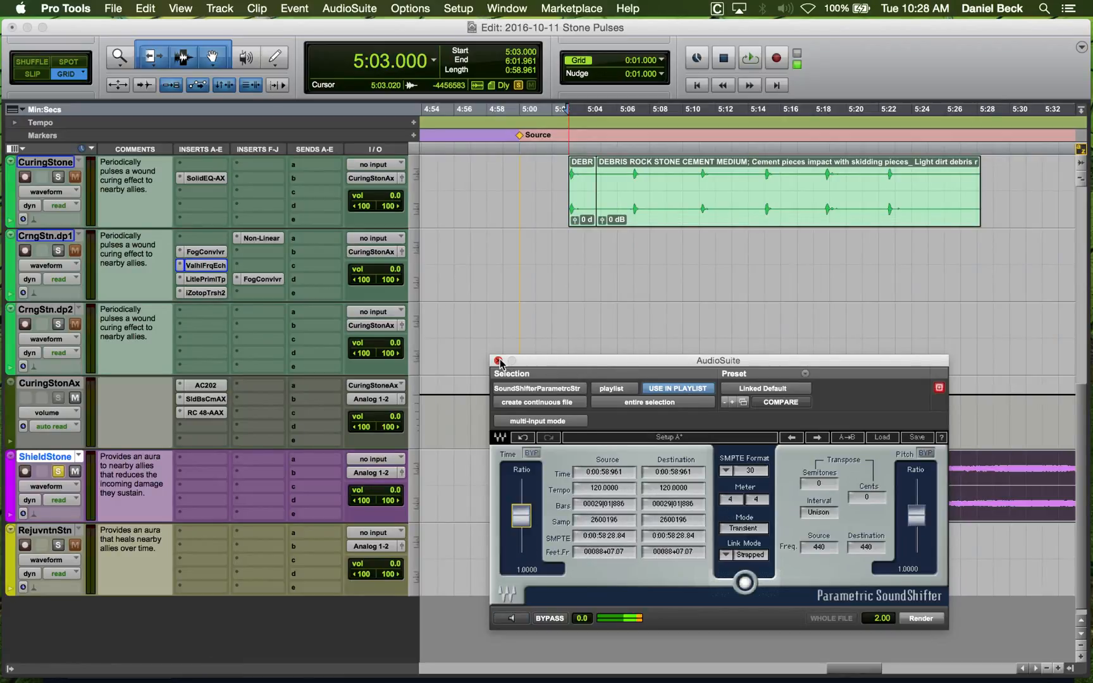
pyautogui.click(498, 361)
# Place the edit cursor at 6:24.000 on the ShieldStone track, in the empty space after its source clip.
pyautogui.press('super+bracketleft')
pyautogui.press('super+bracketleft')
pyautogui.press('super+bracketleft')
pyautogui.click(891, 475)
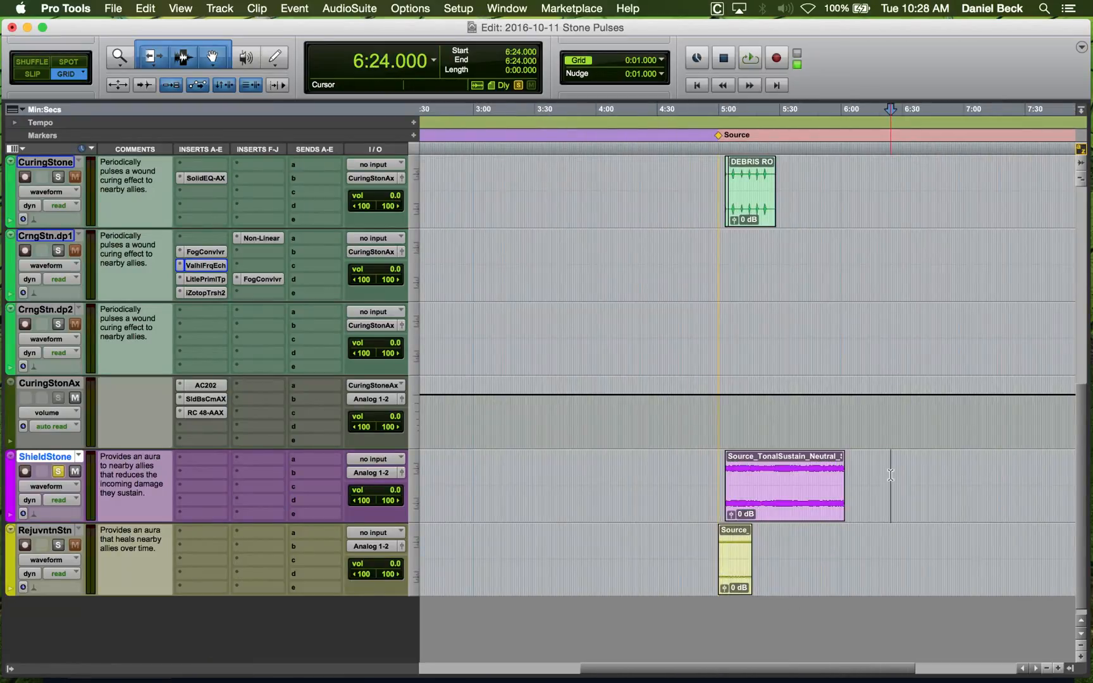
# Switch to BaseHead and search the sound library descriptions for "tone".
pyautogui.press('super+Tab')
pyautogui.press('super+Tab')
pyautogui.press('super+Tab')
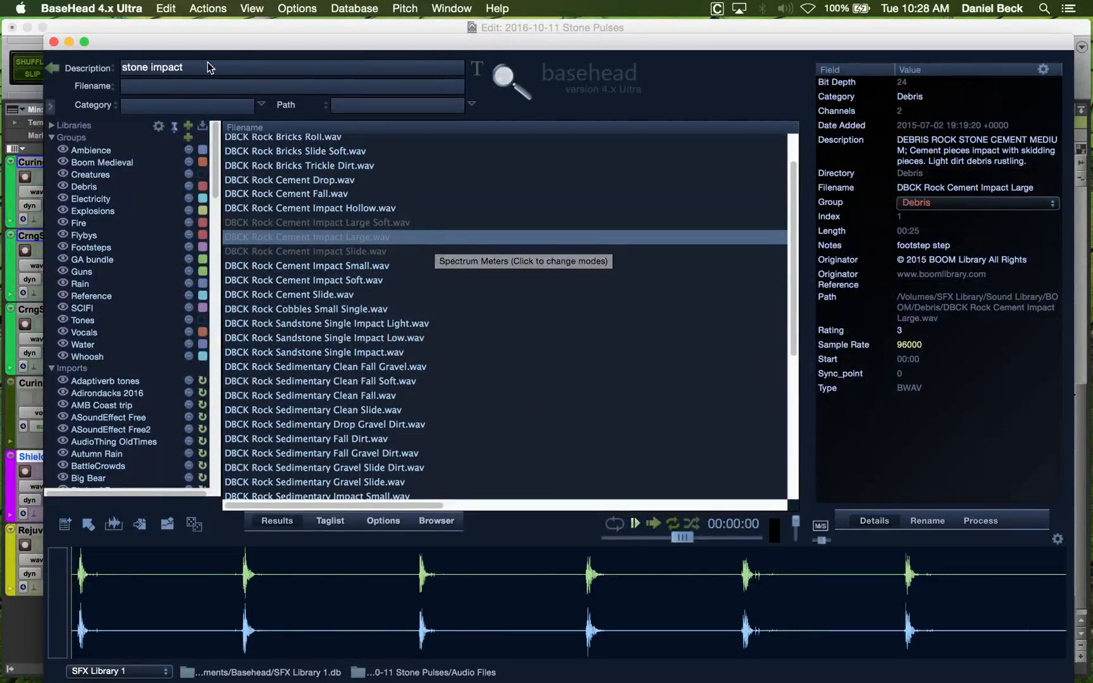
pyautogui.doubleClick(165, 67)
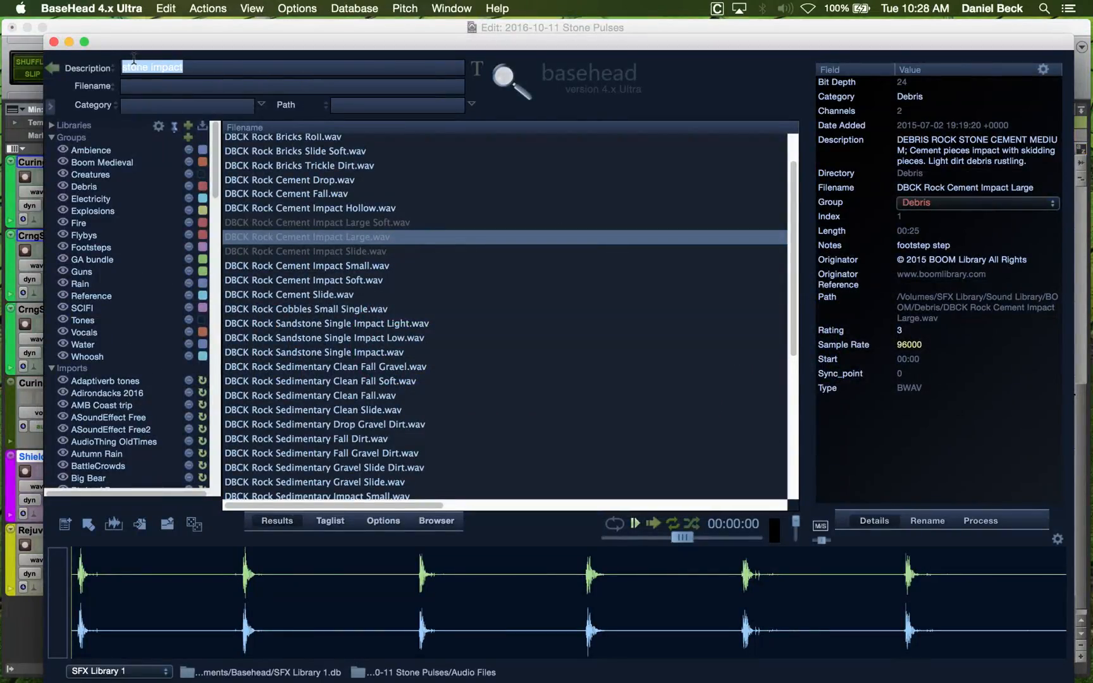
pyautogui.write('tone')
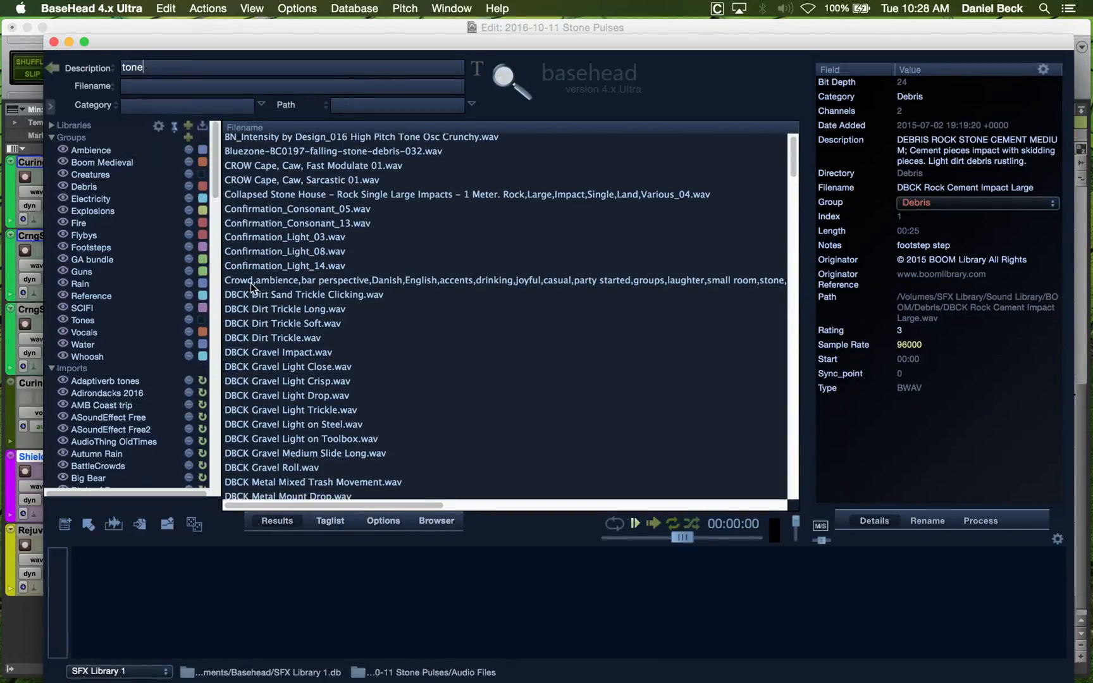
# Audition the Source_TonalSustain sounds in the tone results, from Healing_Angelic_Calm_LowTones through Neutral_Shimmer_HighTone.
pyautogui.scroll(-10, 381, 308)
pyautogui.scroll(-15, 381, 309)
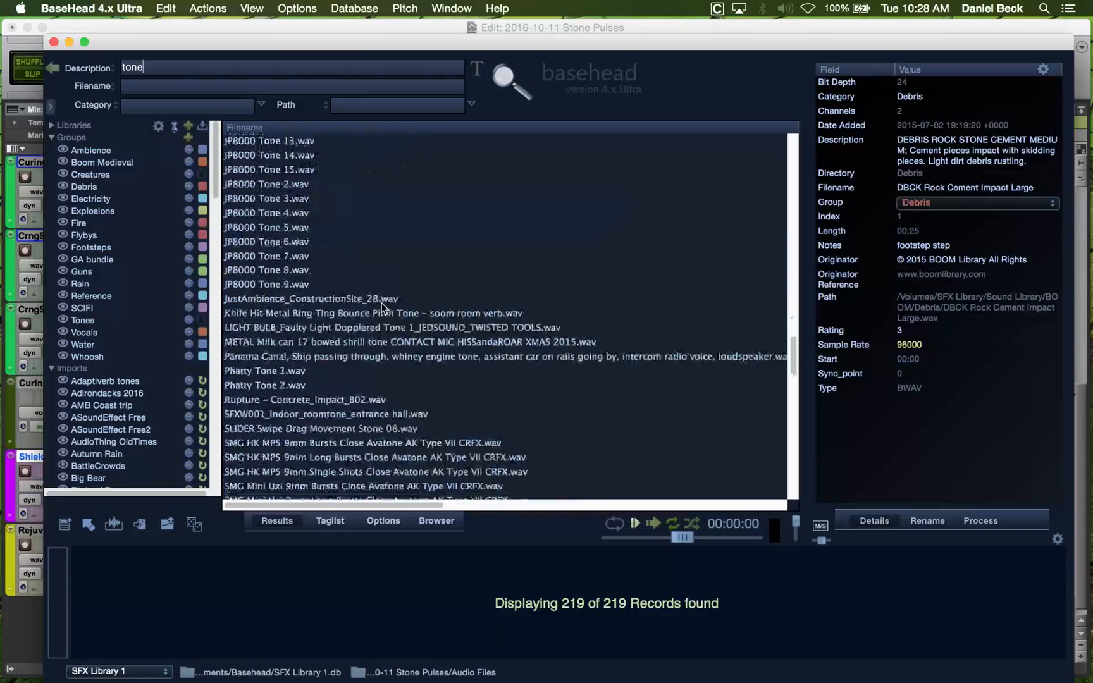
pyautogui.scroll(-5, 382, 308)
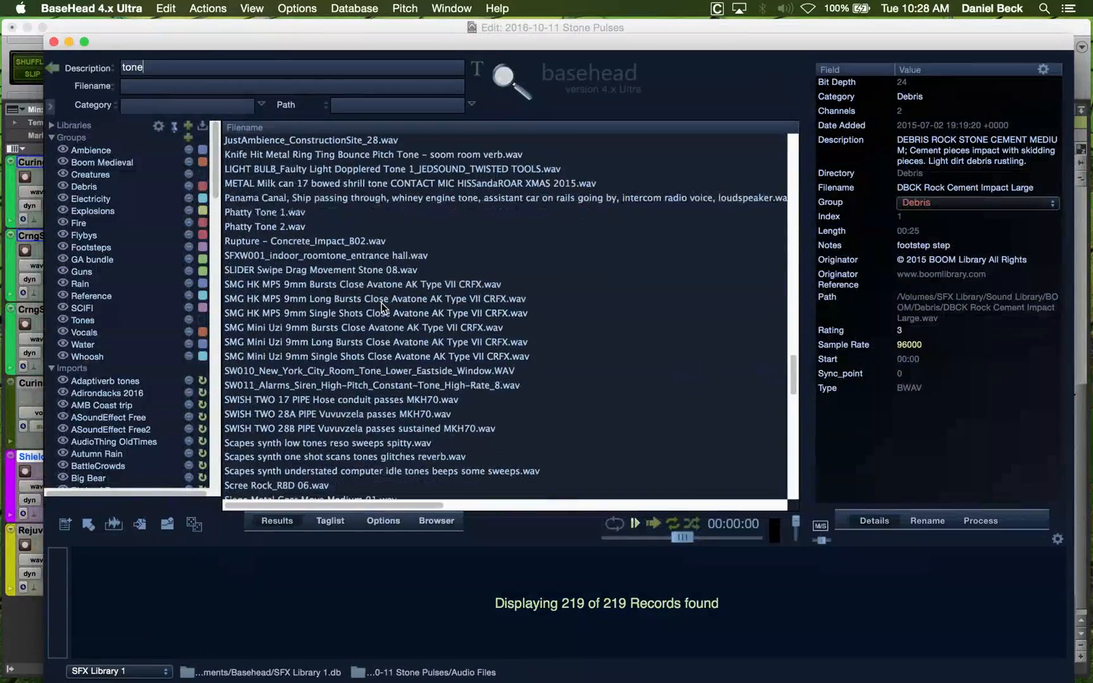
pyautogui.scroll(-4, 382, 308)
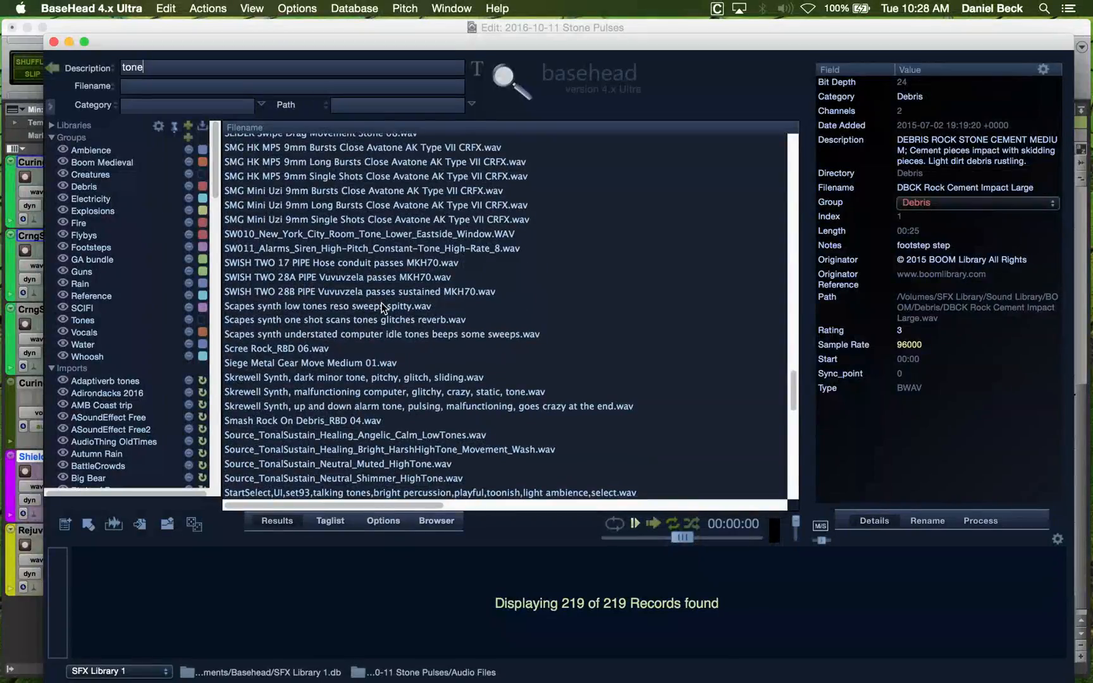
pyautogui.scroll(-5, 382, 308)
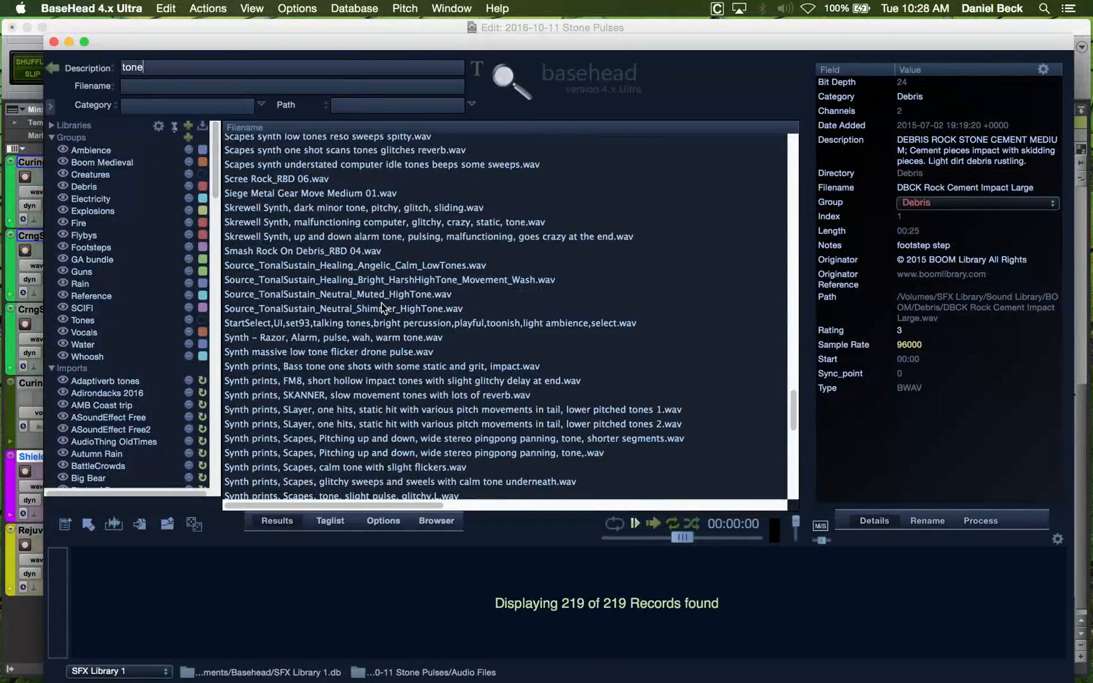
pyautogui.click(388, 270)
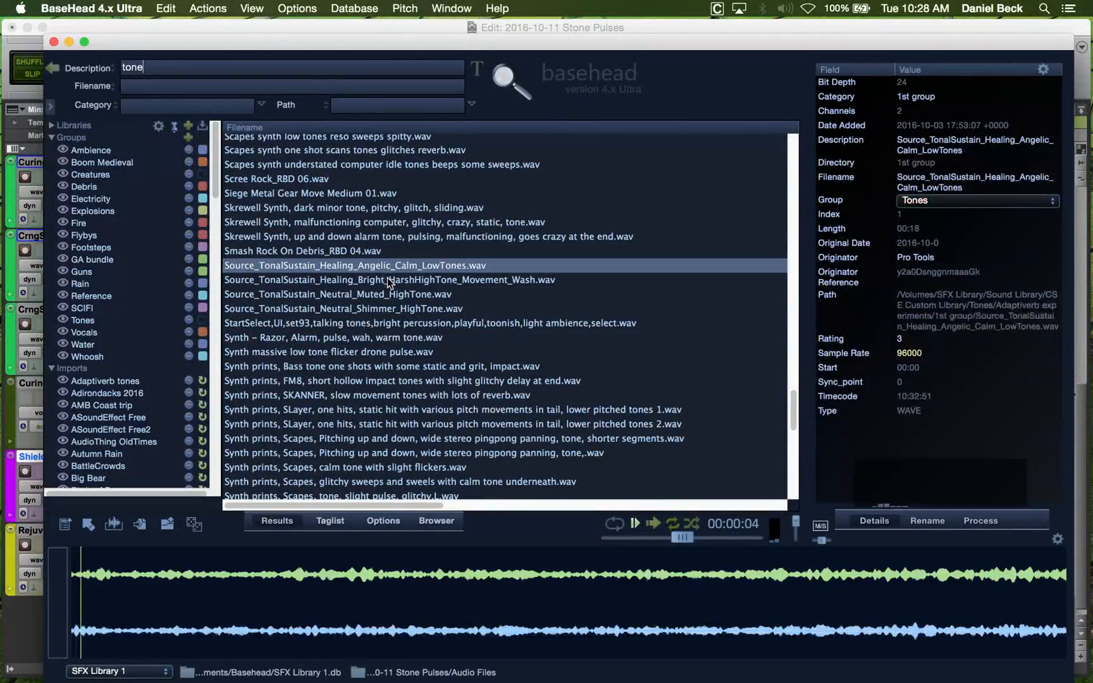
pyautogui.click(386, 280)
pyautogui.click(388, 292)
pyautogui.click(383, 308)
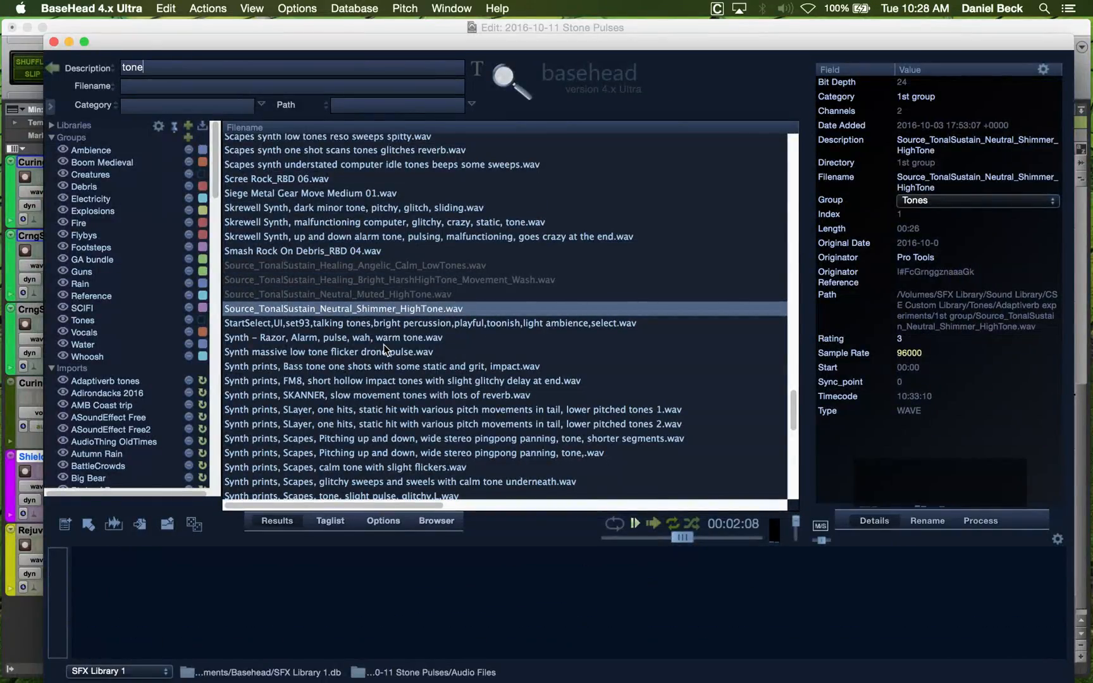
# Audition the Synth prints bass tone one-shots with static and grit, and look through the remaining tone results.
pyautogui.scroll(-1, 384, 344)
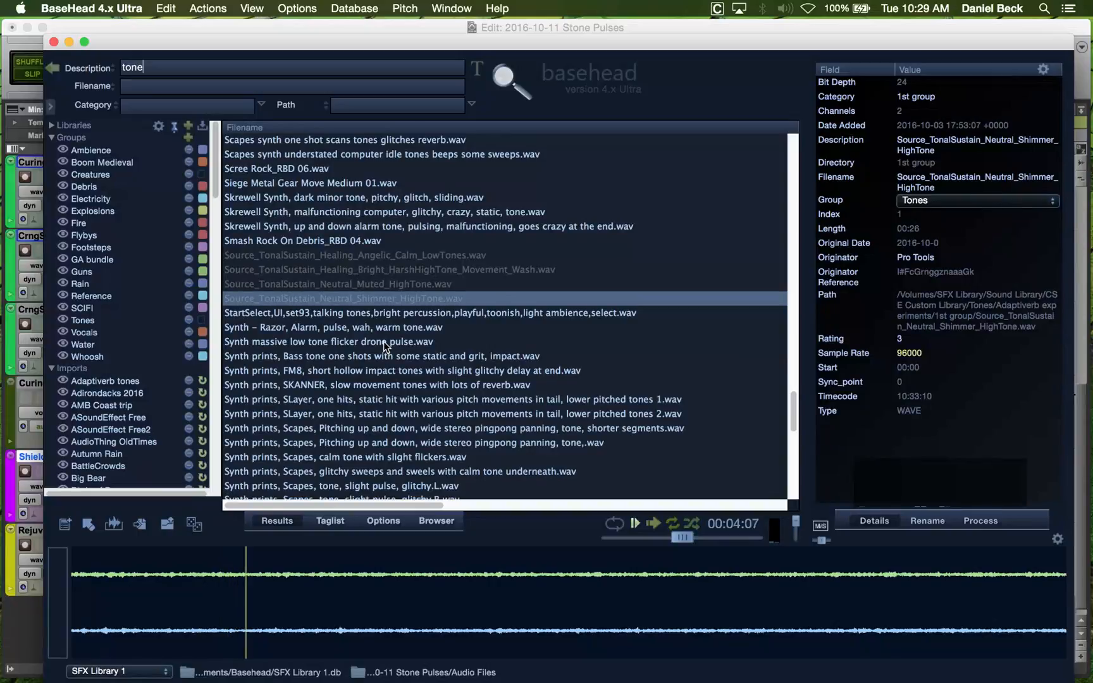
pyautogui.click(389, 359)
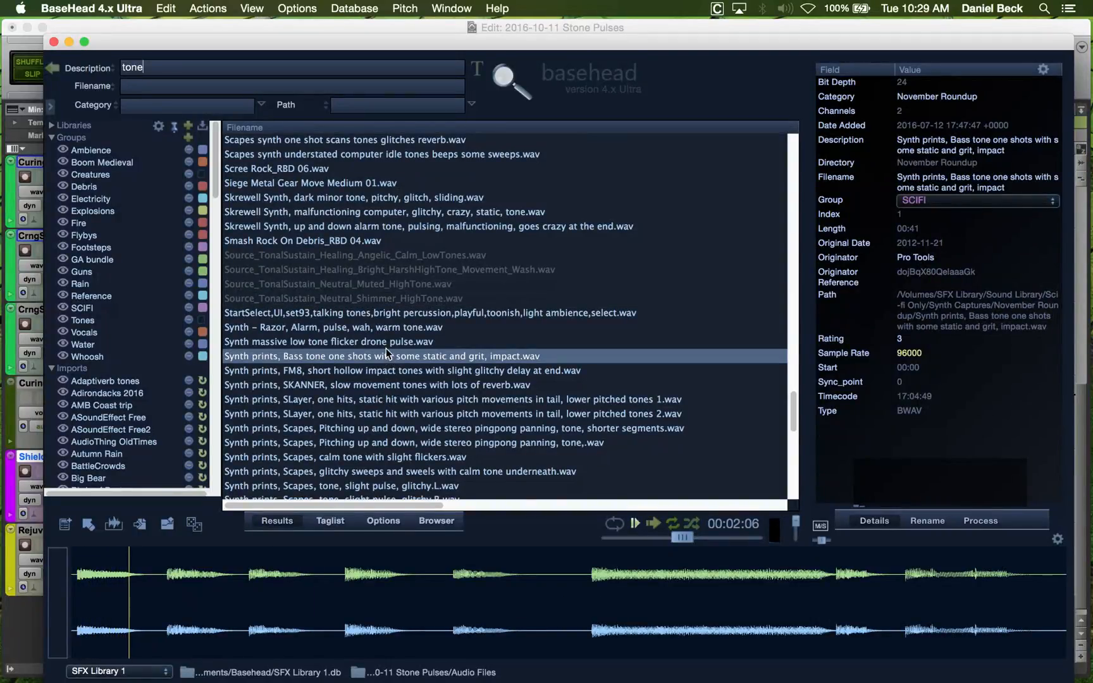
pyautogui.scroll(-5, 389, 345)
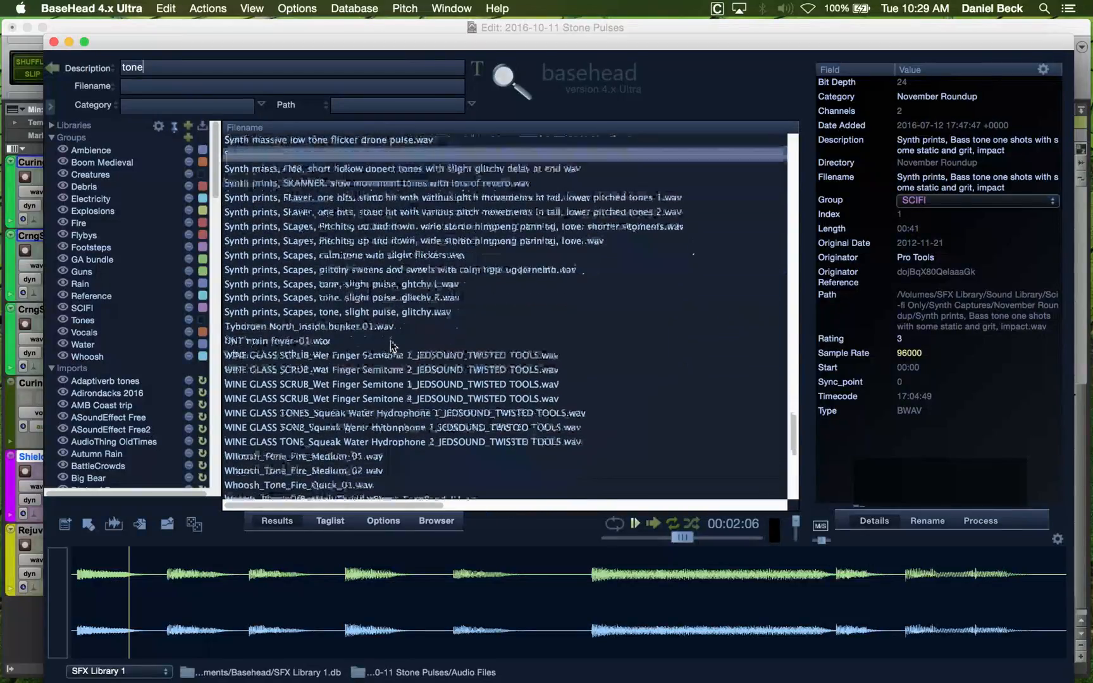
pyautogui.scroll(-2, 391, 342)
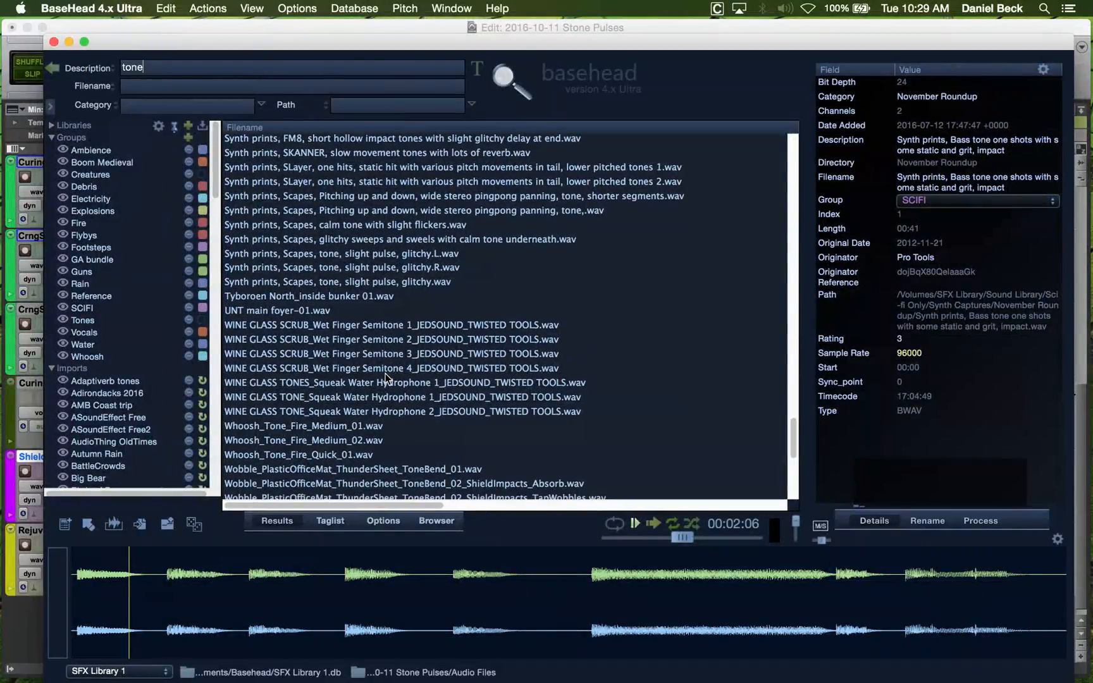
pyautogui.scroll(-4, 385, 374)
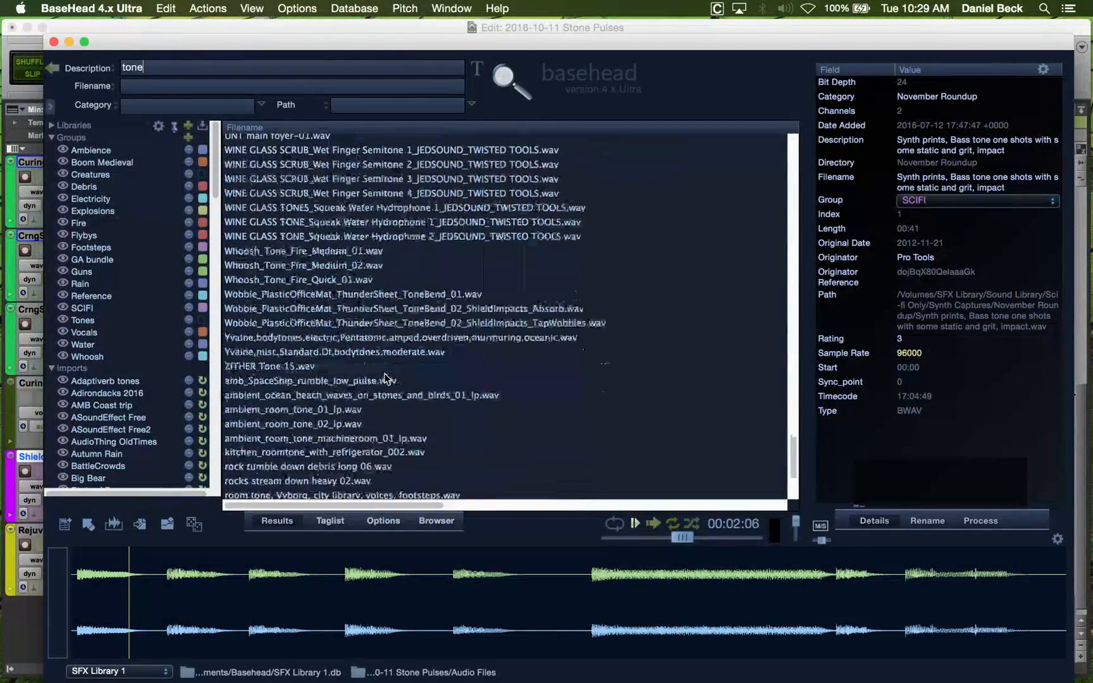
pyautogui.scroll(-4, 386, 376)
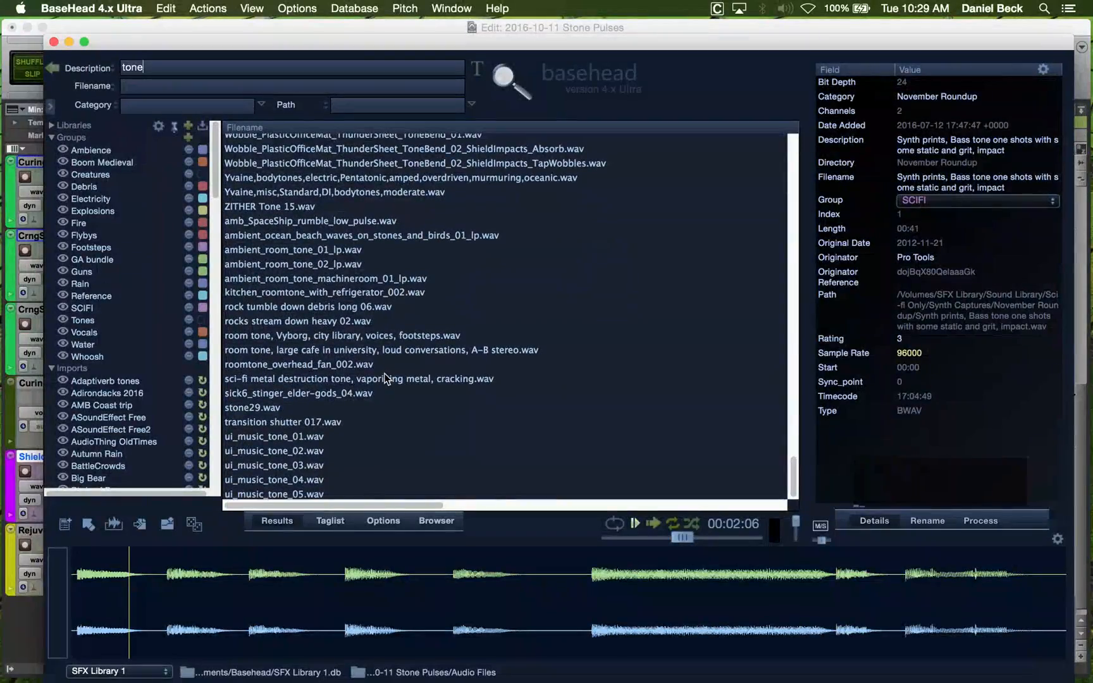
pyautogui.scroll(4, 385, 378)
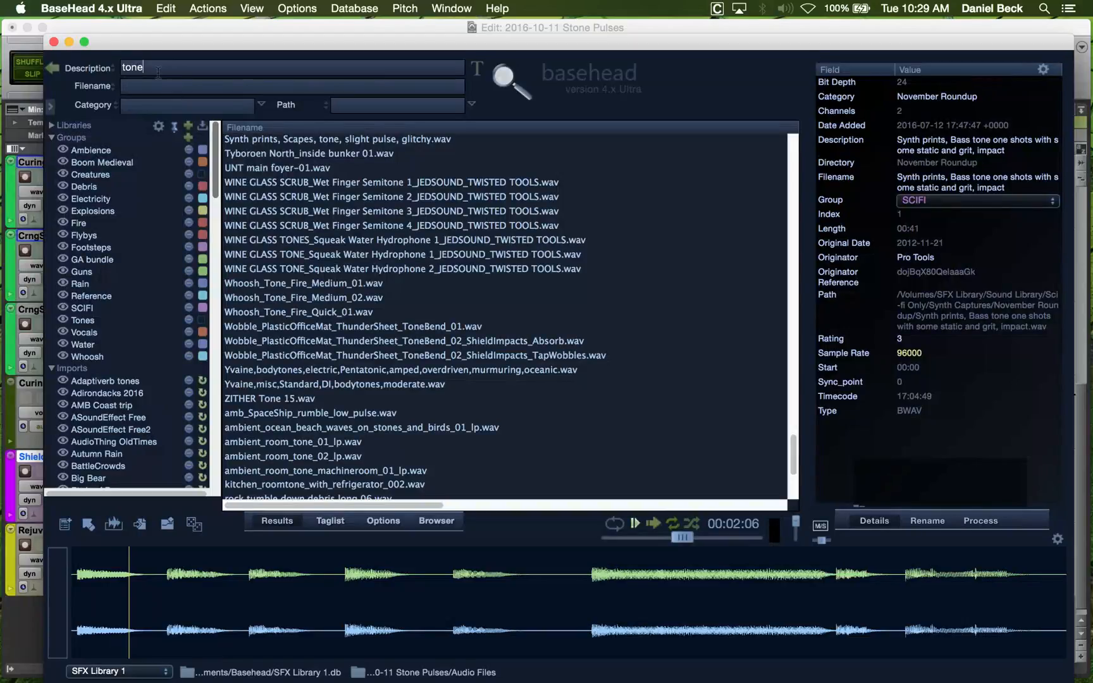
# Search the sound library descriptions for "source" and audition CSE_Source_Healing_05.
pyautogui.write('source')
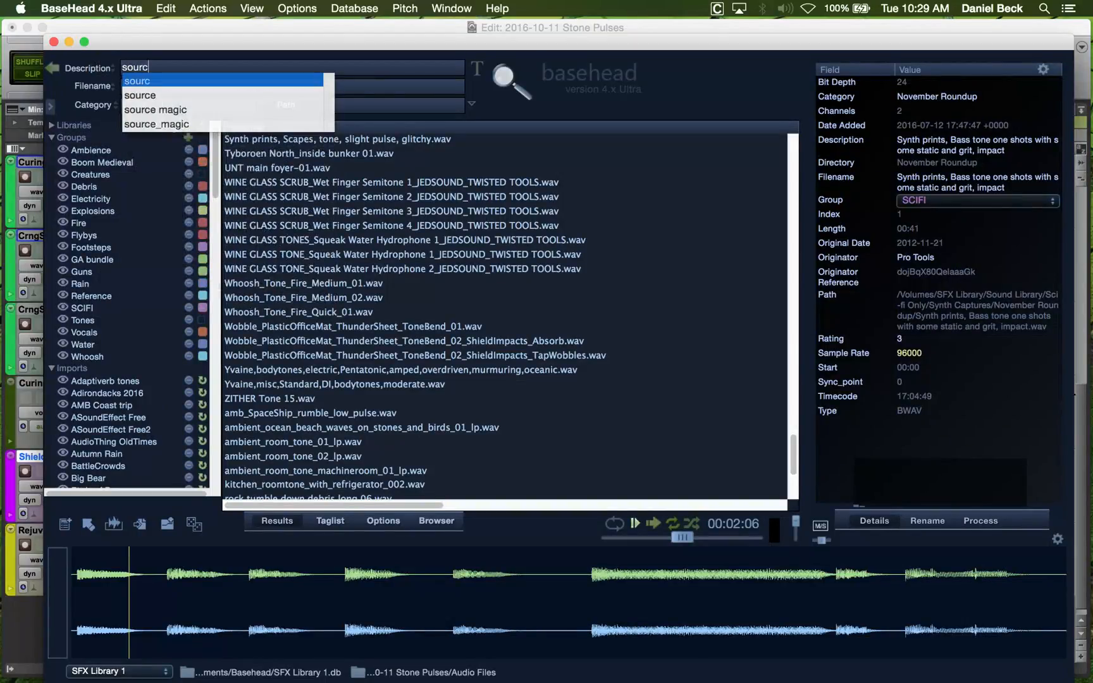
pyautogui.press('Return')
pyautogui.click(380, 196)
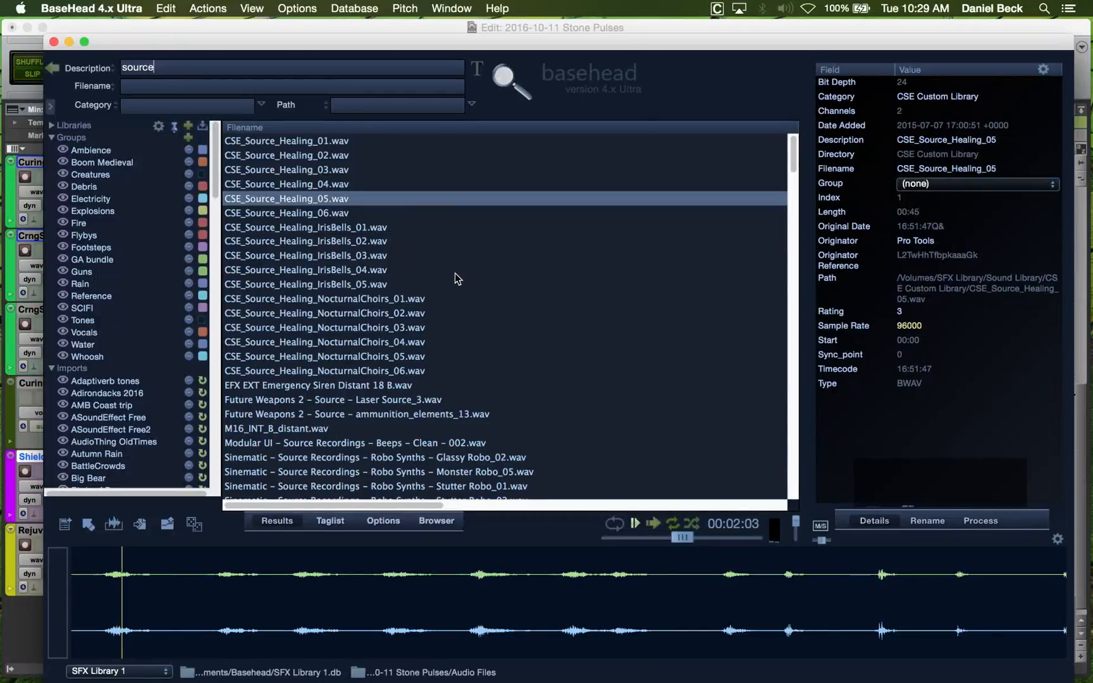
# Audition CSE_Source_Healing_NocturnalChoirs_01 and 02, sampling an early and a middle portion of each recording.
pyautogui.click(456, 299)
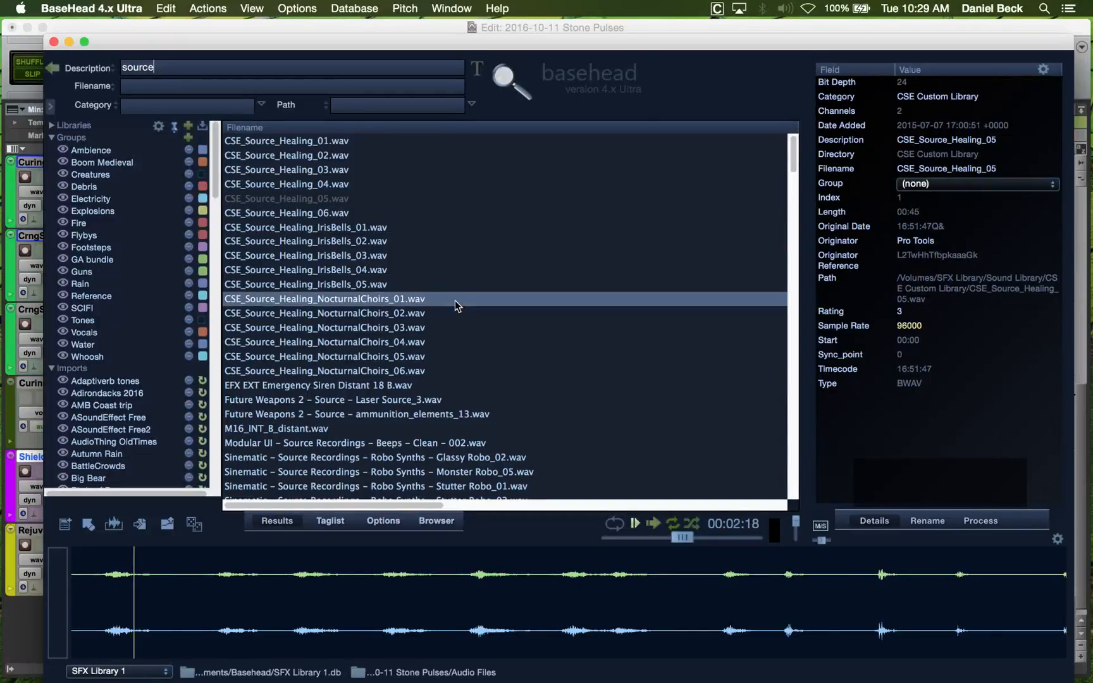
pyautogui.click(376, 573)
pyautogui.click(646, 586)
pyautogui.press('Down')
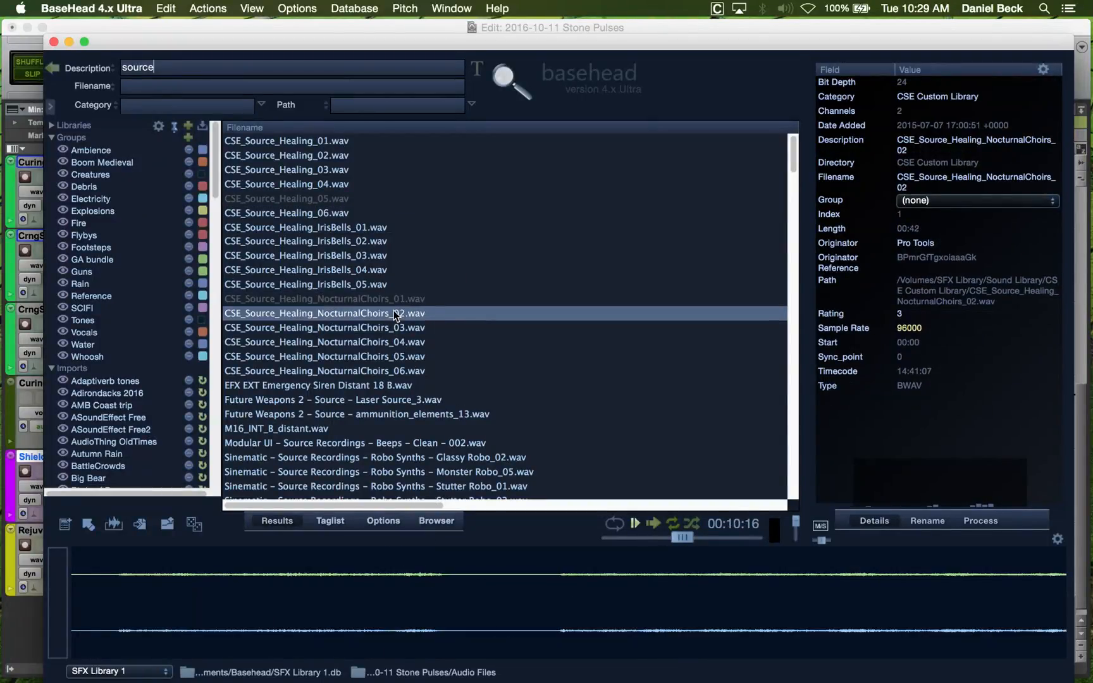
pyautogui.click(235, 580)
pyautogui.click(640, 579)
# Audition CSE_Source_Healing_NocturnalChoirs_03 through 06, skipping ahead to louder passages within 04, 05 and 06.
pyautogui.click(375, 327)
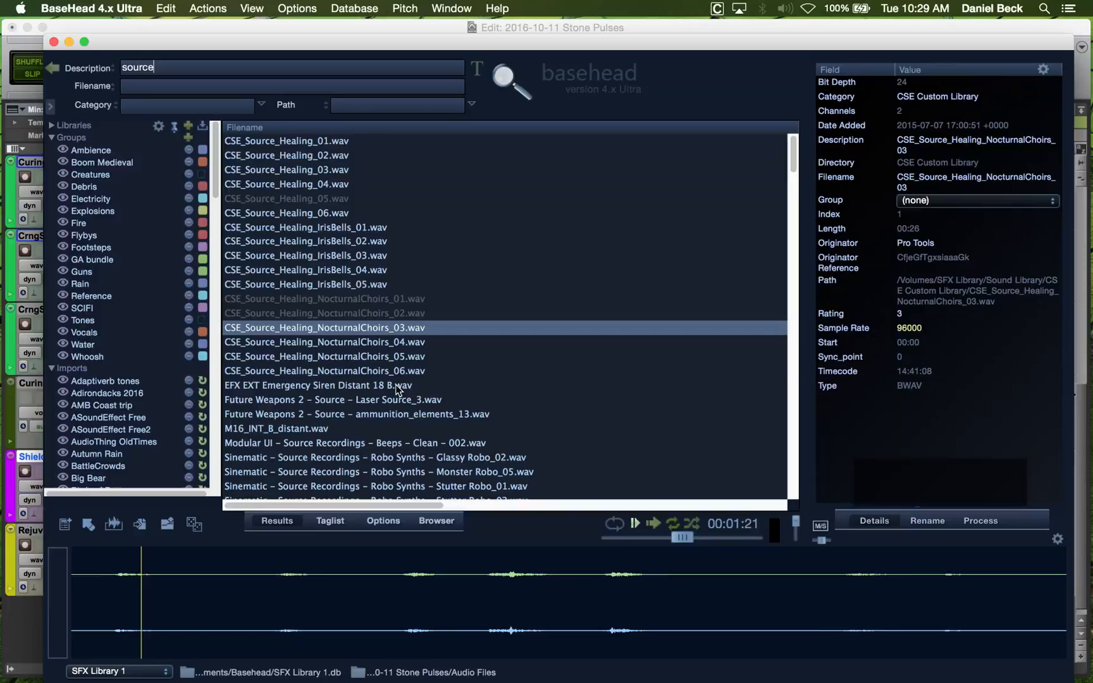
pyautogui.click(405, 342)
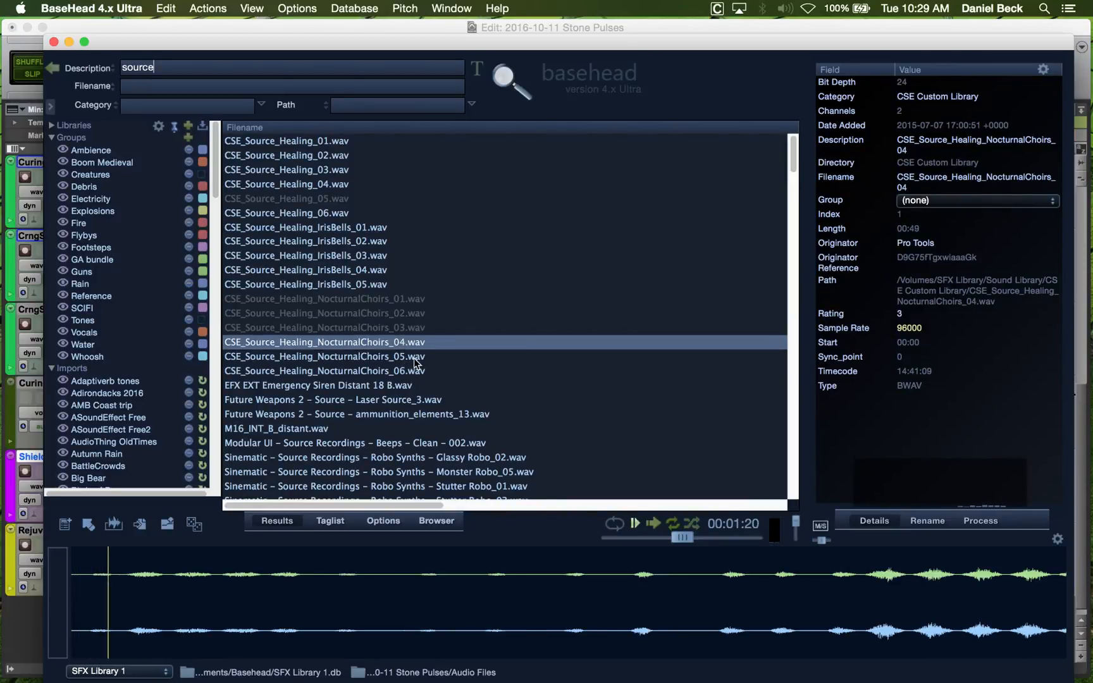
pyautogui.click(864, 586)
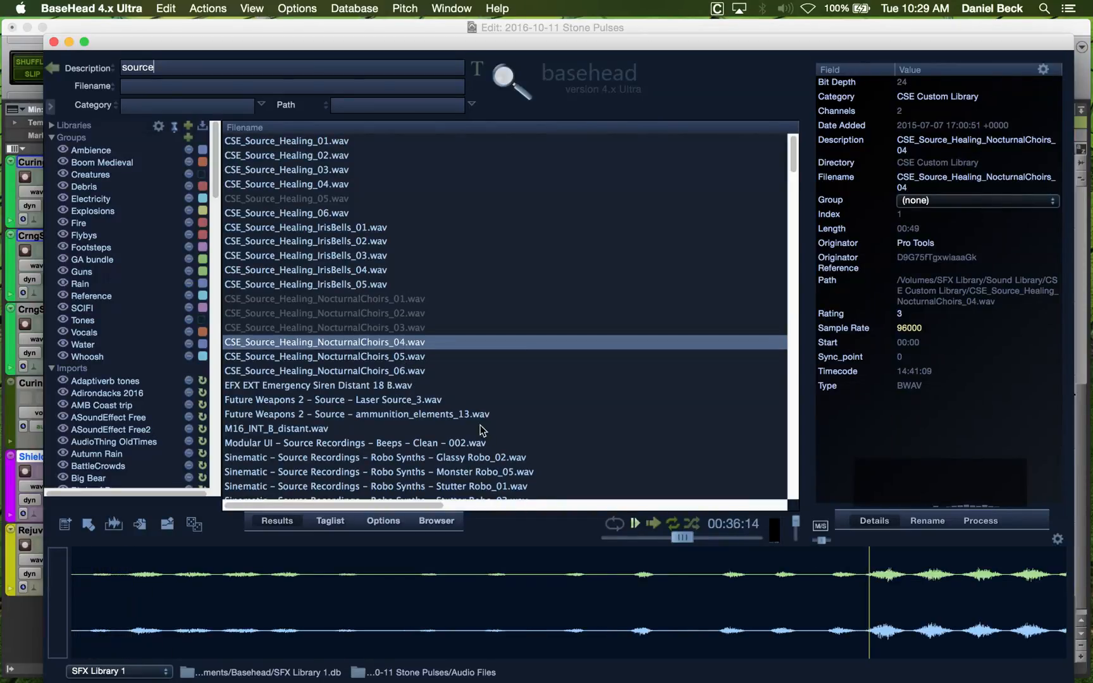
pyautogui.click(390, 356)
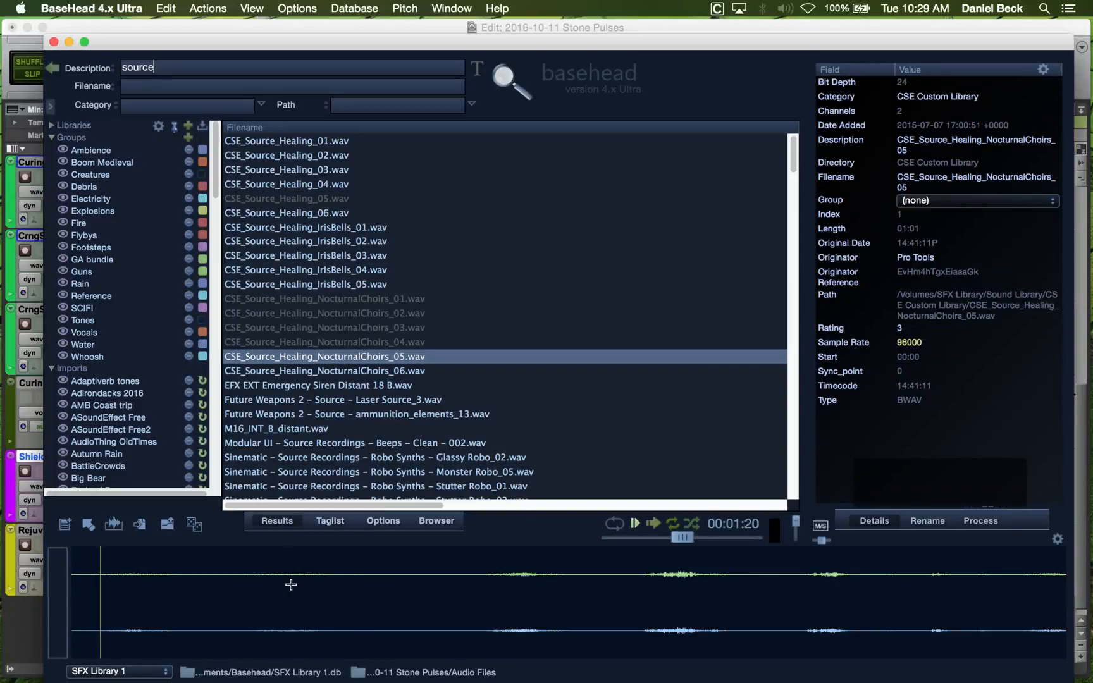
pyautogui.click(288, 588)
pyautogui.click(517, 586)
pyautogui.click(324, 370)
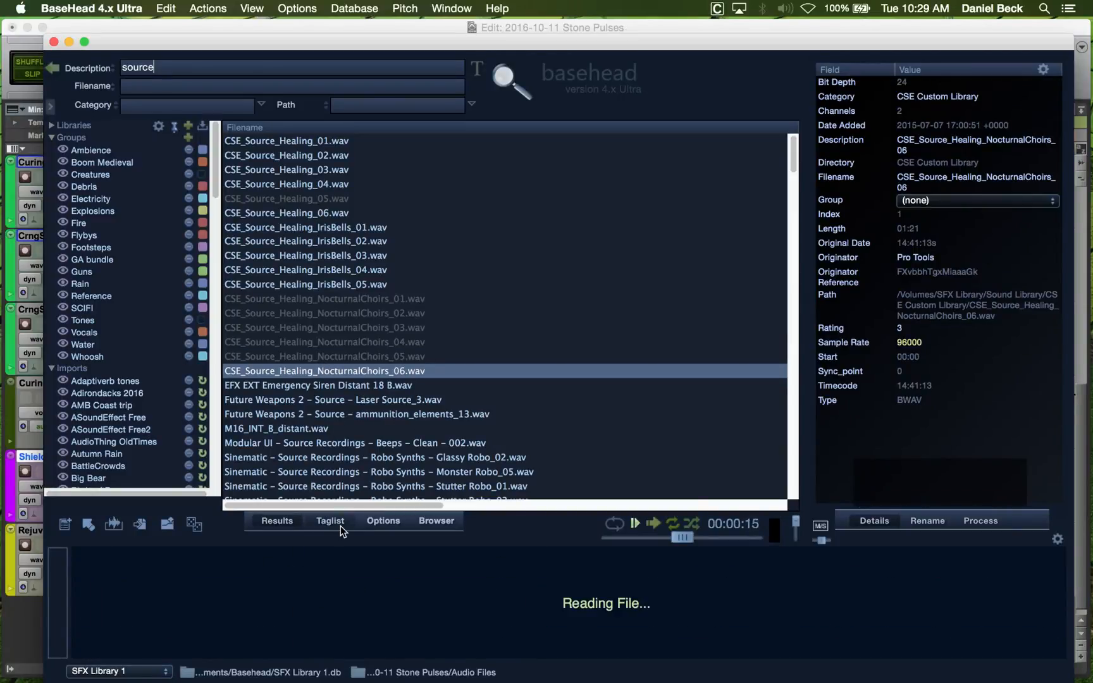
pyautogui.click(304, 583)
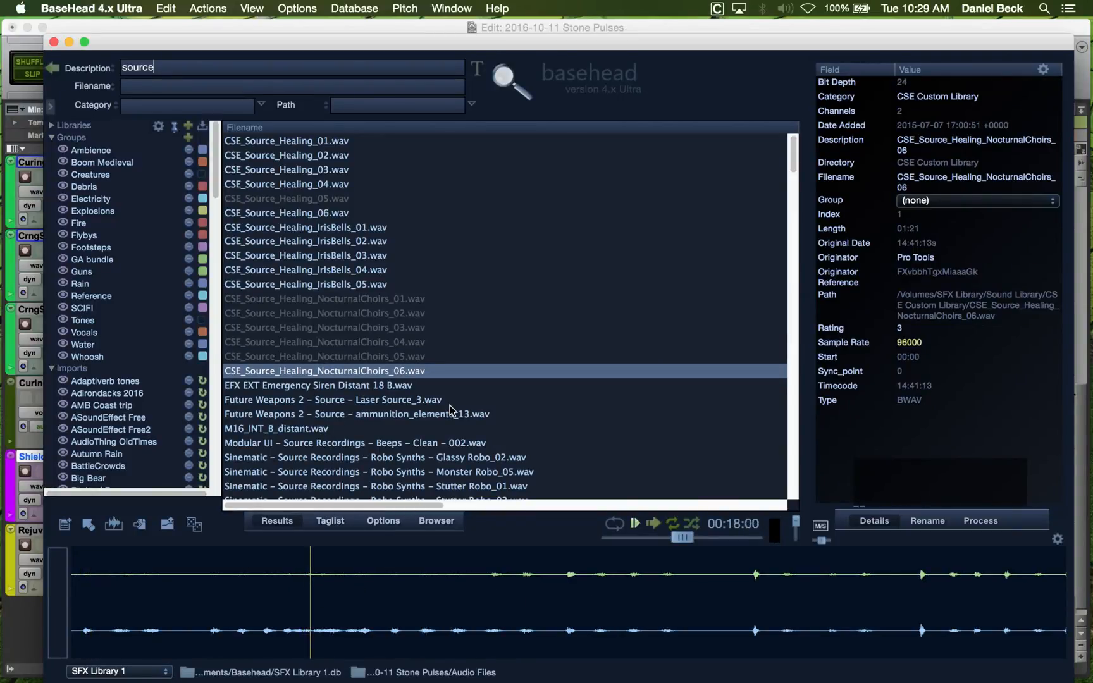
# Look past the dry ice and explosion sources and audition Source_Magic_DeverbDay_Interesting_Tails_Sustain_01.
pyautogui.scroll(-5, 417, 348)
pyautogui.scroll(-7, 417, 344)
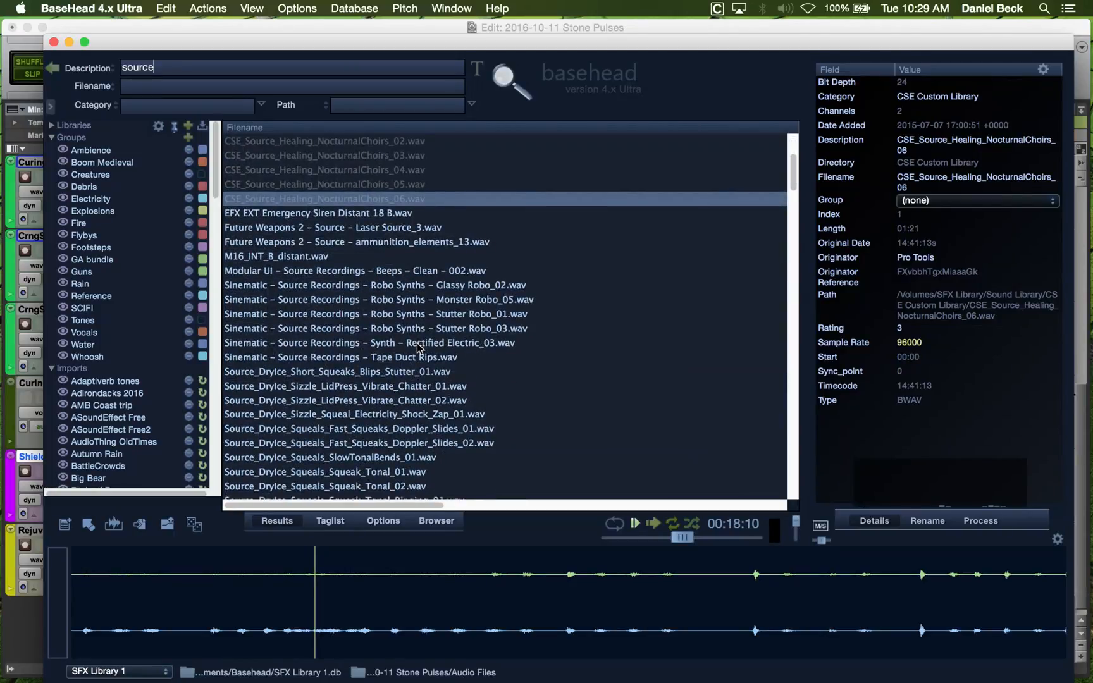
pyautogui.scroll(-3, 417, 342)
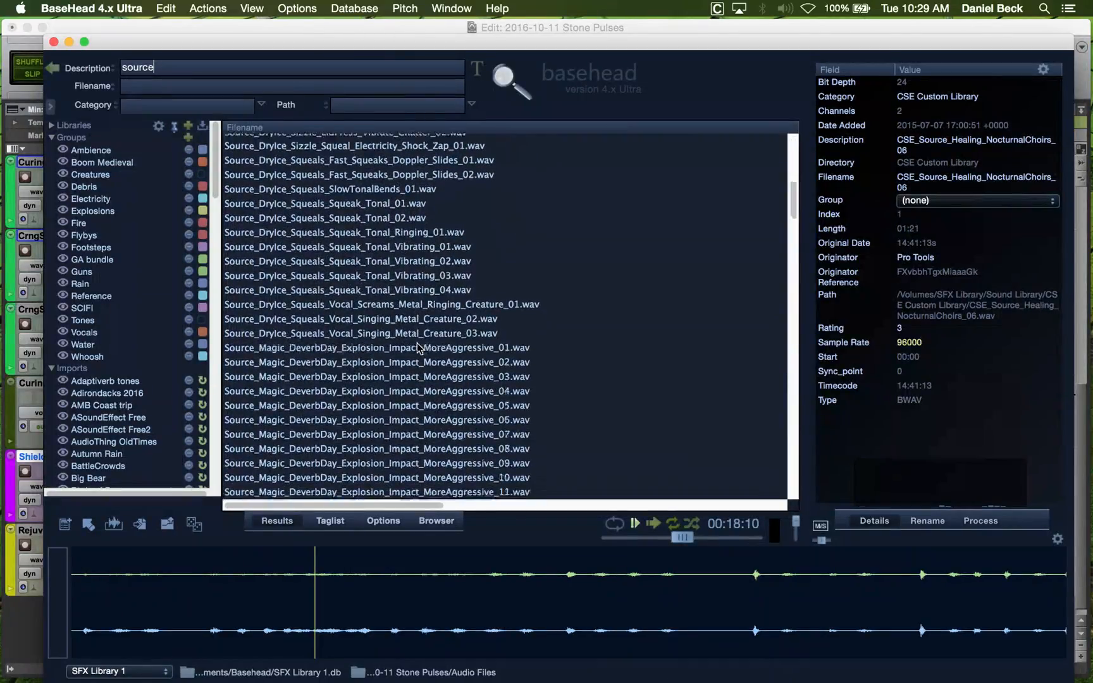
pyautogui.scroll(-20, 417, 342)
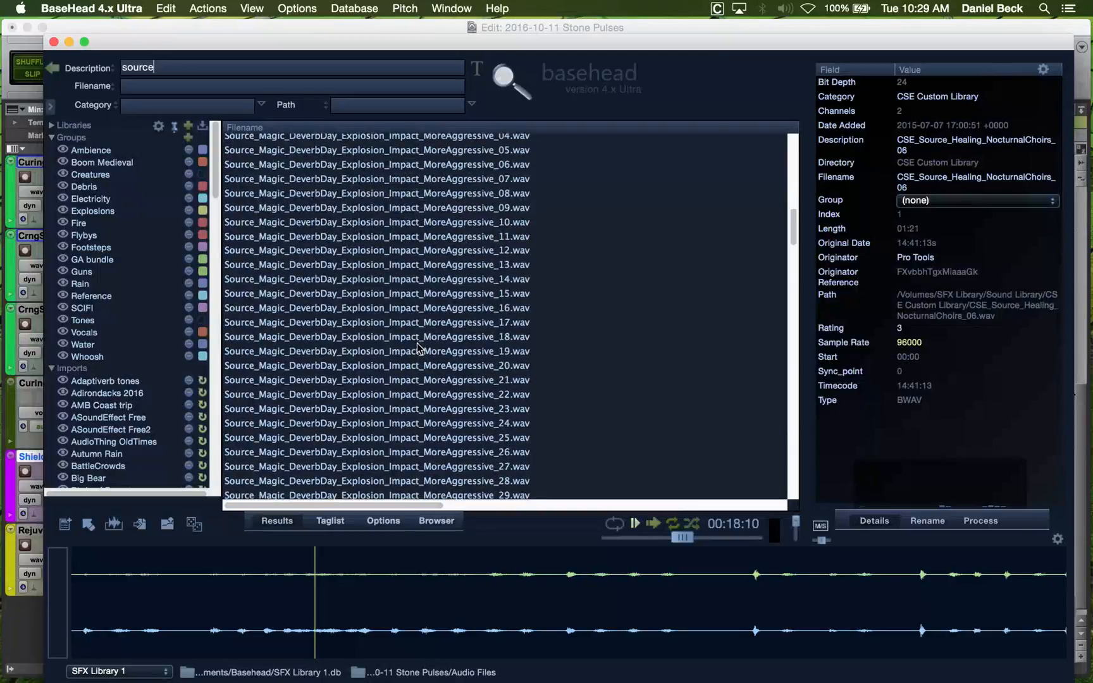
pyautogui.scroll(-10, 417, 348)
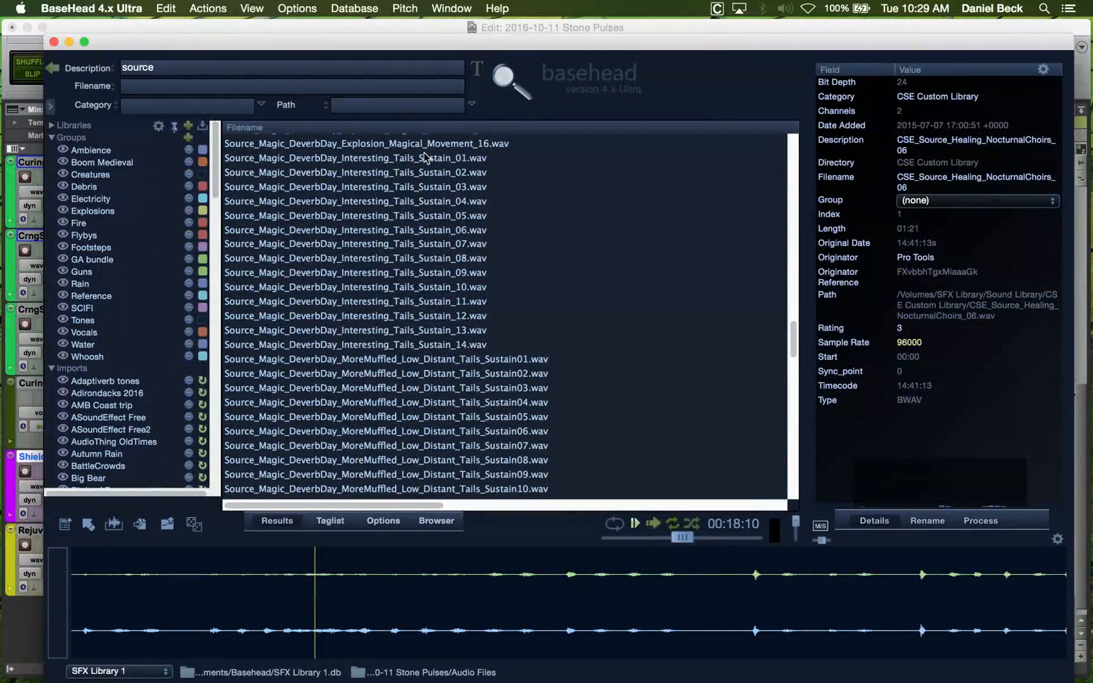
pyautogui.click(423, 160)
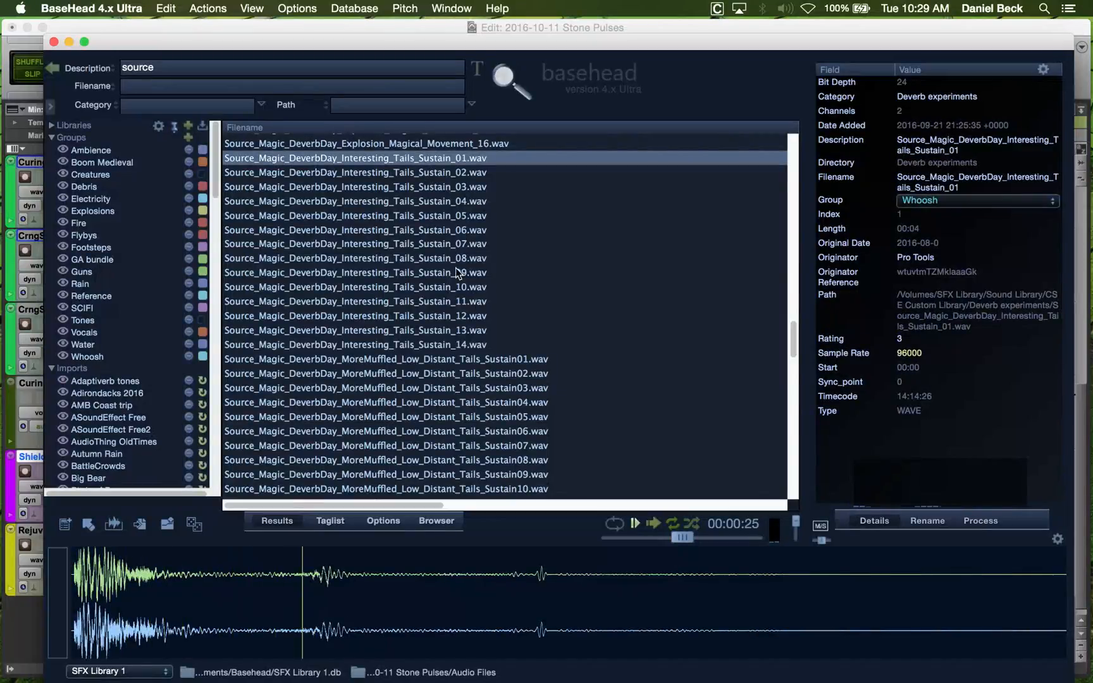
# Look through the remaining source results, from the DeverbDay shimmer and whoosh sounds to the TonalSustain and microkorg recordings.
pyautogui.scroll(-8, 447, 262)
pyautogui.scroll(-11, 447, 261)
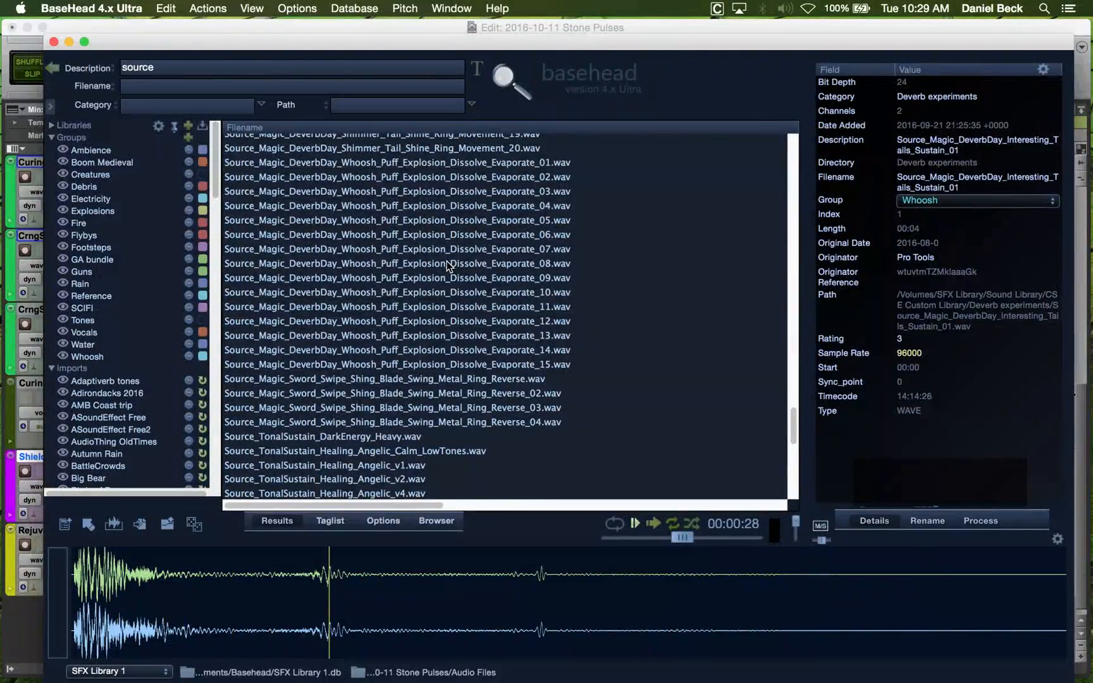
pyautogui.scroll(-5, 446, 261)
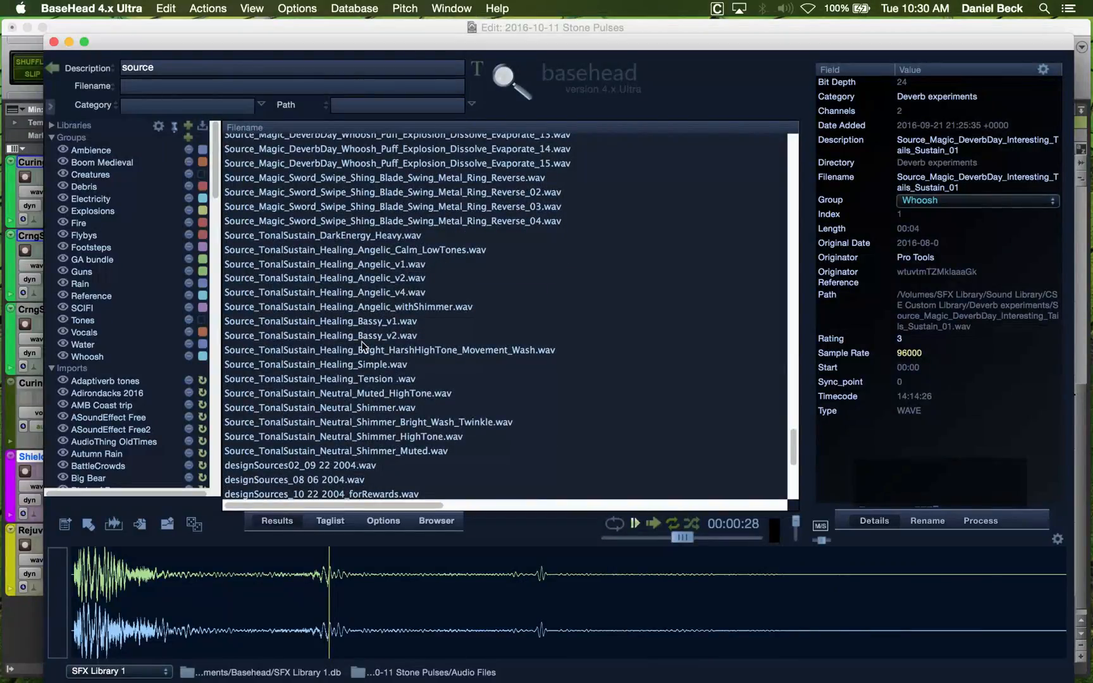
pyautogui.scroll(-7, 314, 420)
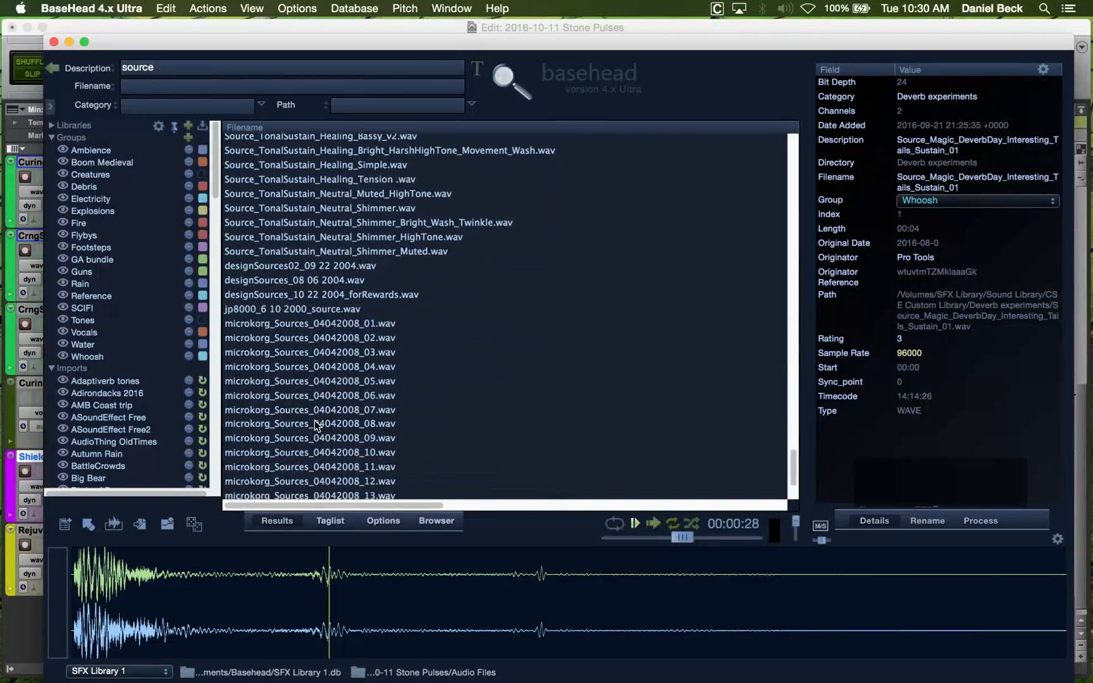
pyautogui.scroll(8, 315, 420)
pyautogui.scroll(7, 315, 420)
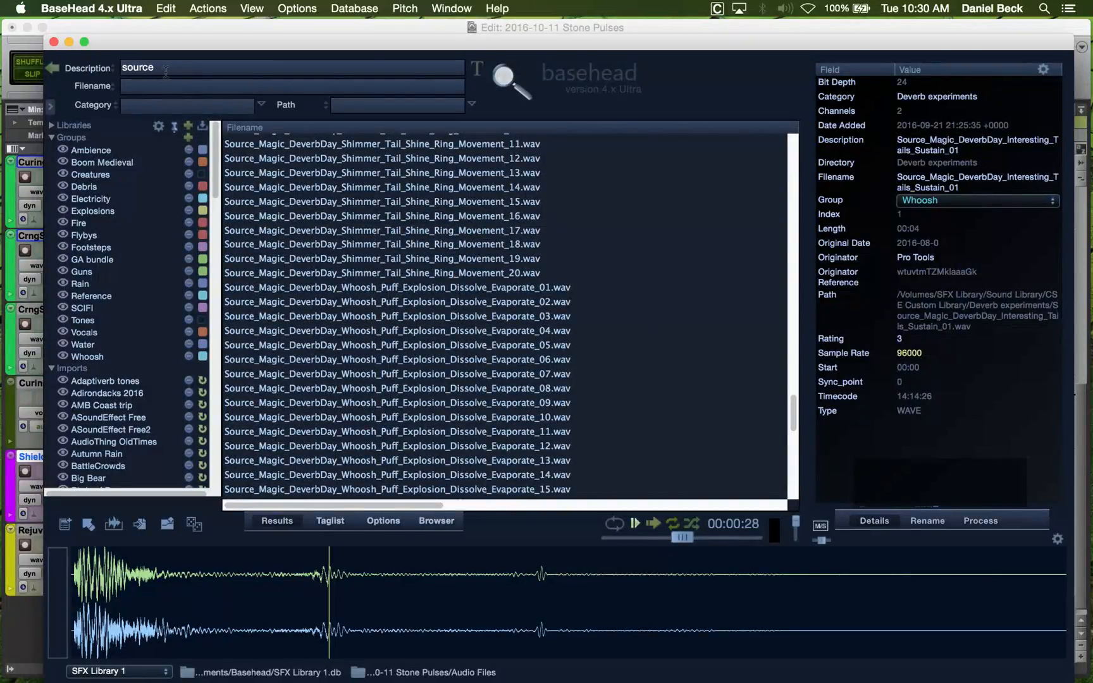
# Clear the description search and list the sounds in the Tones group.
pyautogui.press('BackSpace')
pyautogui.press('BackSpace')
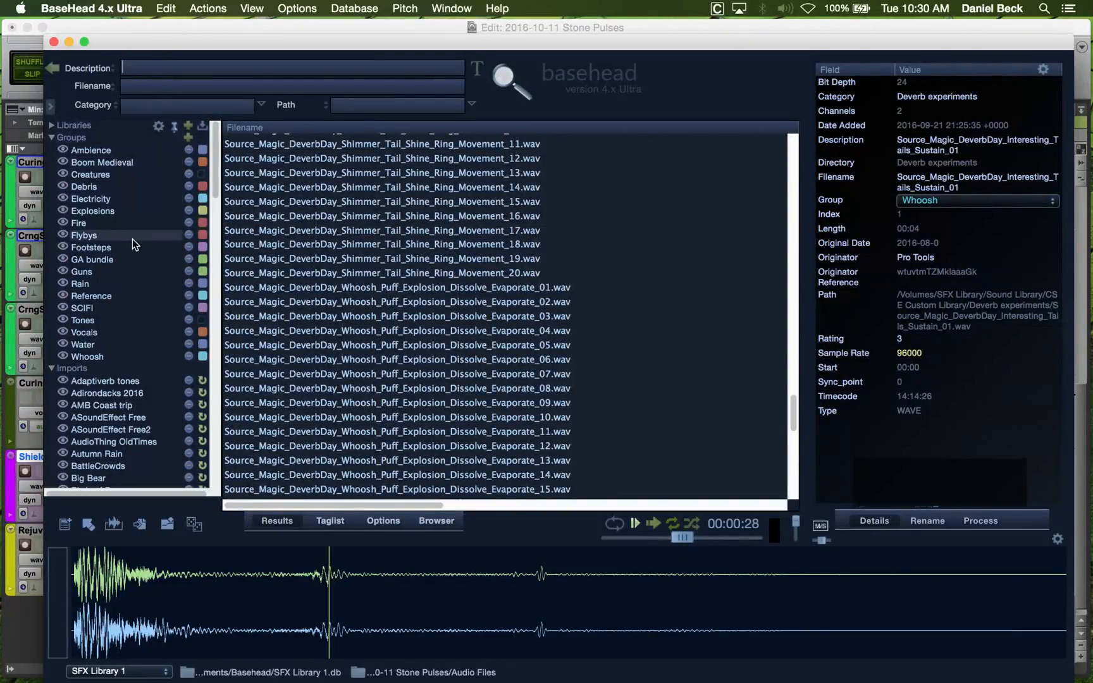
pyautogui.press('BackSpace')
pyautogui.click(111, 321)
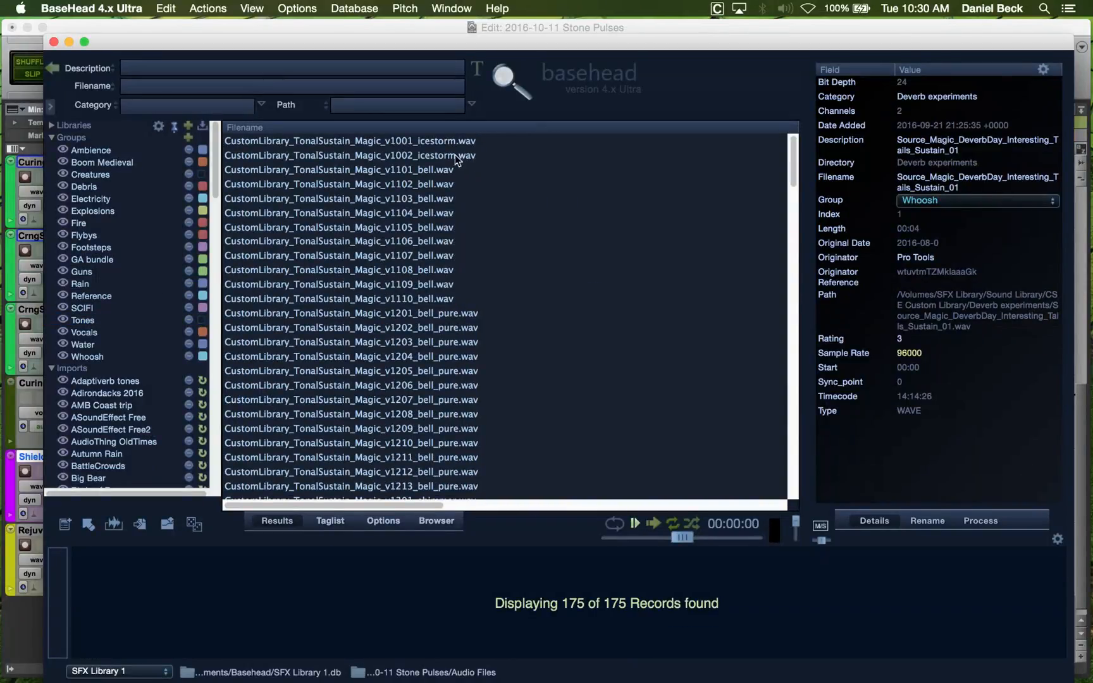
# Audition the CustomLibrary_TonalSustain_Magic bell sounds v1101, v1102, v1103, v1105, v1107 and v1109.
pyautogui.click(400, 168)
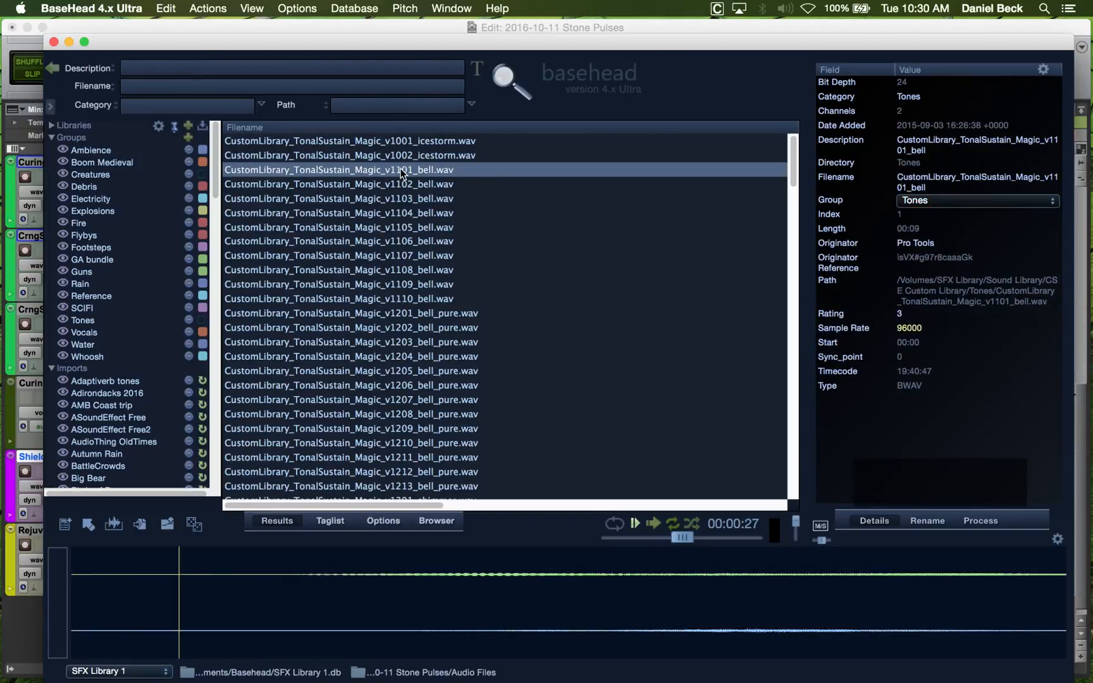
pyautogui.click(451, 185)
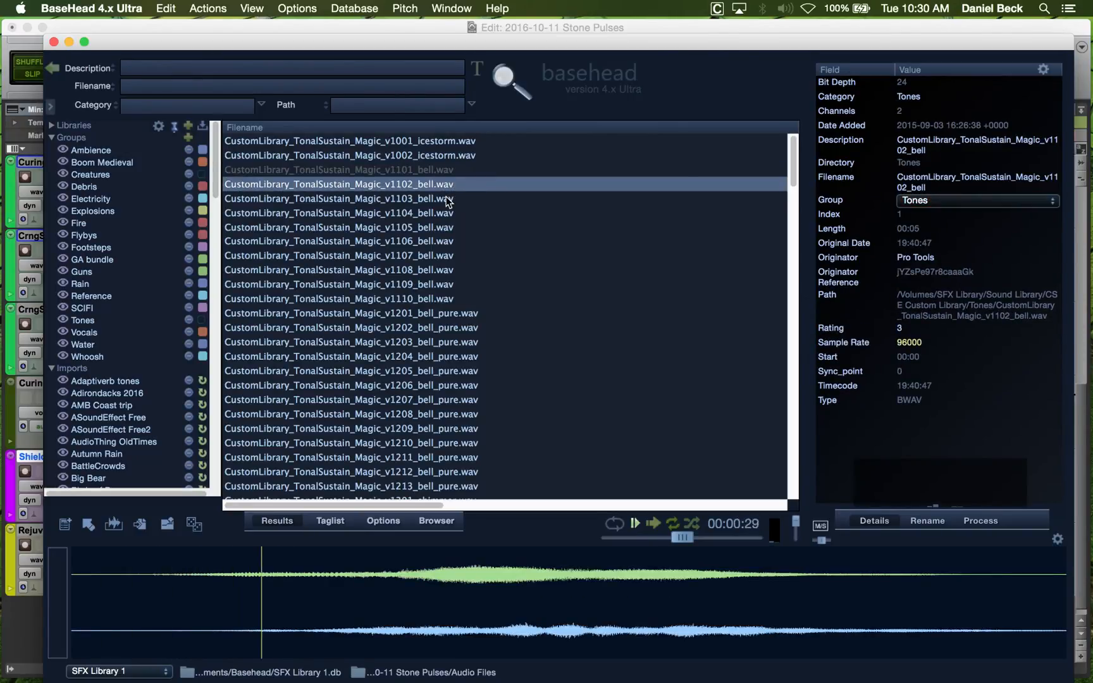
pyautogui.click(447, 198)
pyautogui.click(444, 227)
pyautogui.click(446, 255)
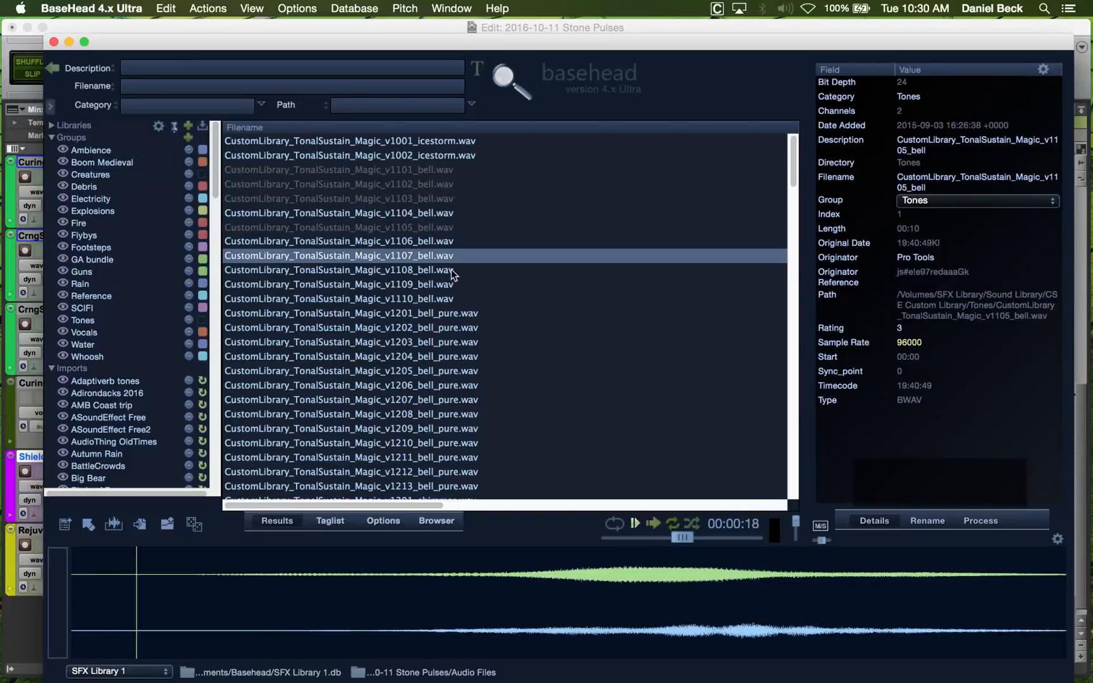
pyautogui.click(452, 284)
# Audition the TonalSustain_Magic bell_pure sounds v1202, v1206, v1209 and v1212, and the v1301 shimmer.
pyautogui.click(455, 329)
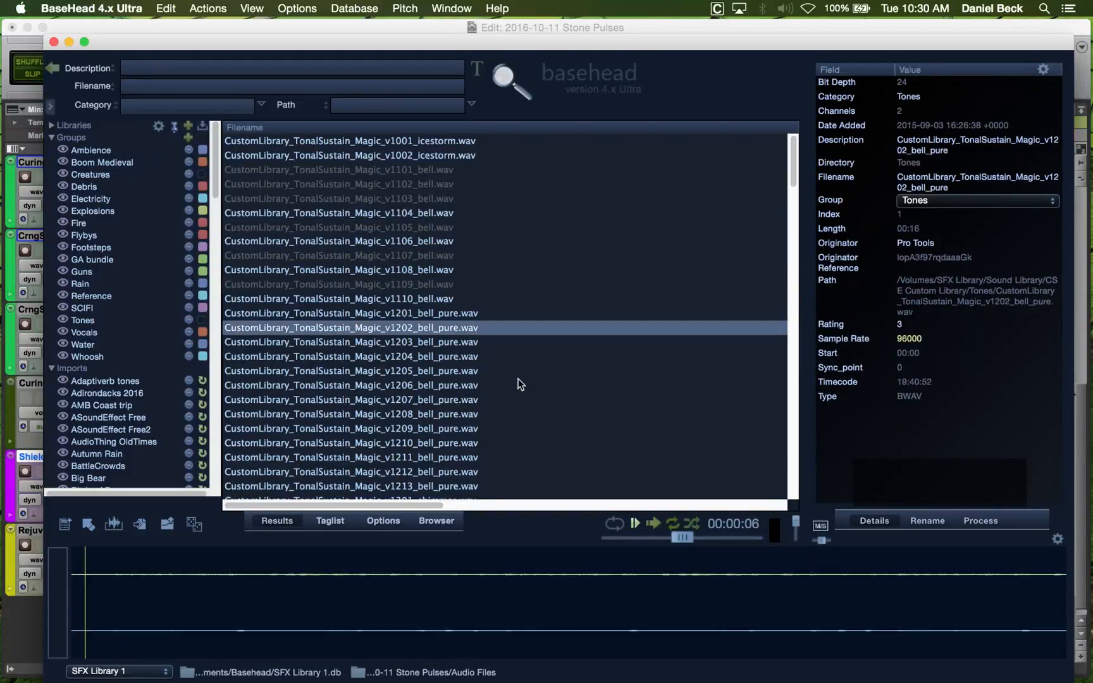
pyautogui.click(503, 391)
pyautogui.scroll(-2, 503, 394)
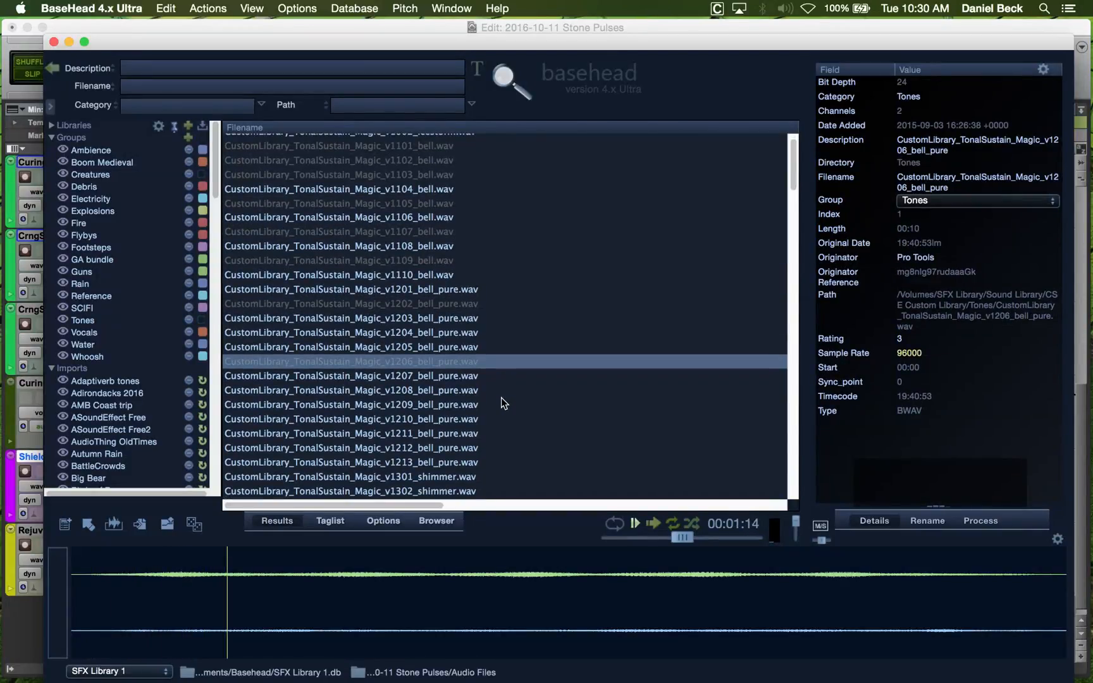
pyautogui.click(502, 403)
pyautogui.scroll(-4, 501, 403)
pyautogui.click(490, 397)
pyautogui.click(506, 415)
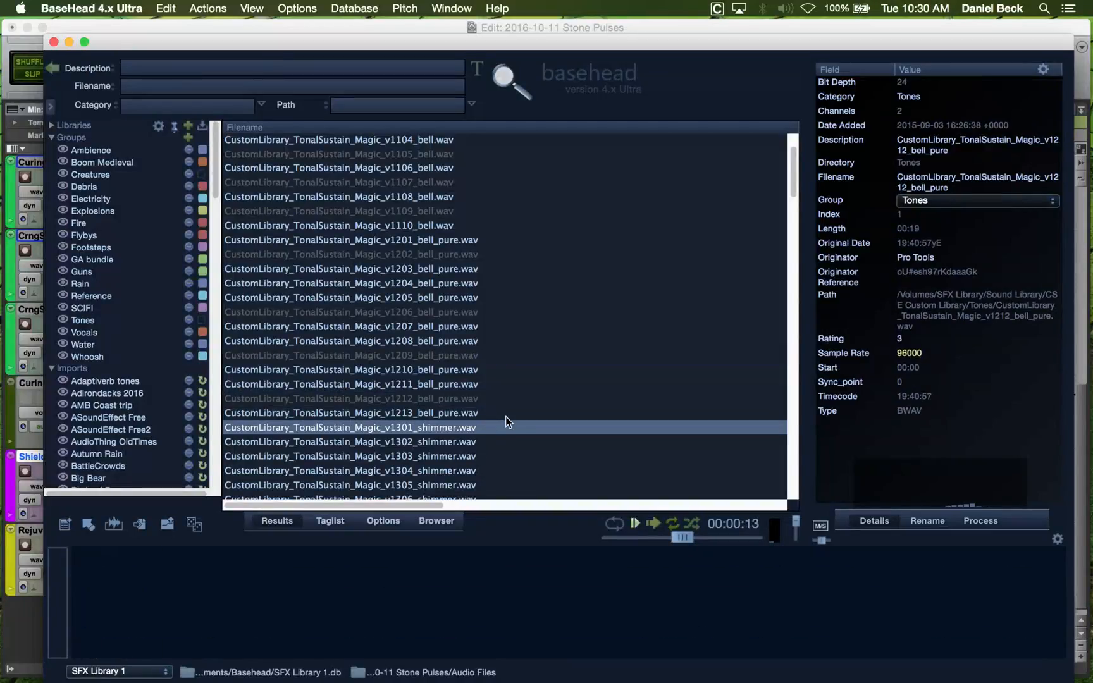
pyautogui.scroll(-5, 505, 416)
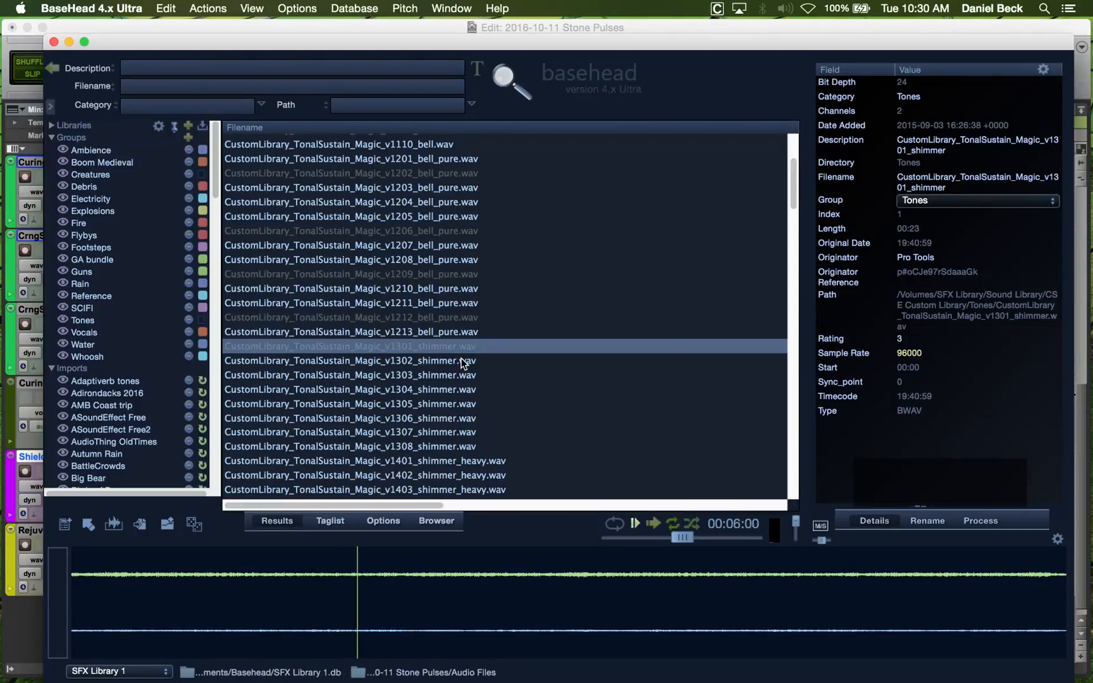
# Audition the CustomLibrary_TonalSustain_Magic shimmer sounds from v1302 through v1306.
pyautogui.click(461, 362)
pyautogui.click(459, 375)
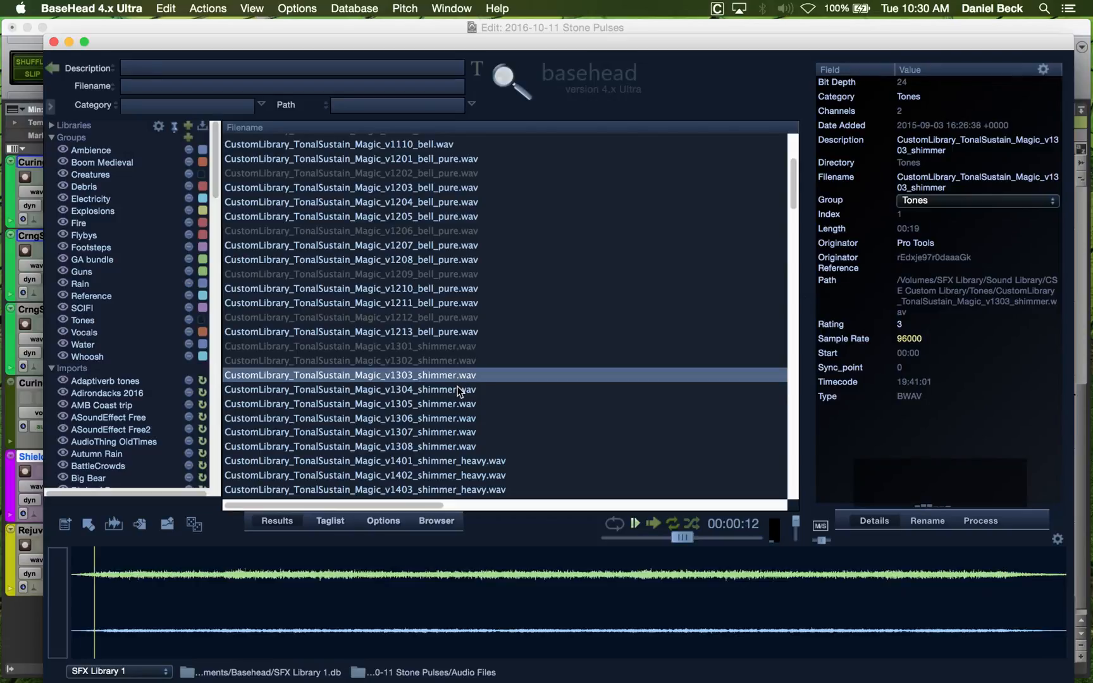
pyautogui.click(461, 389)
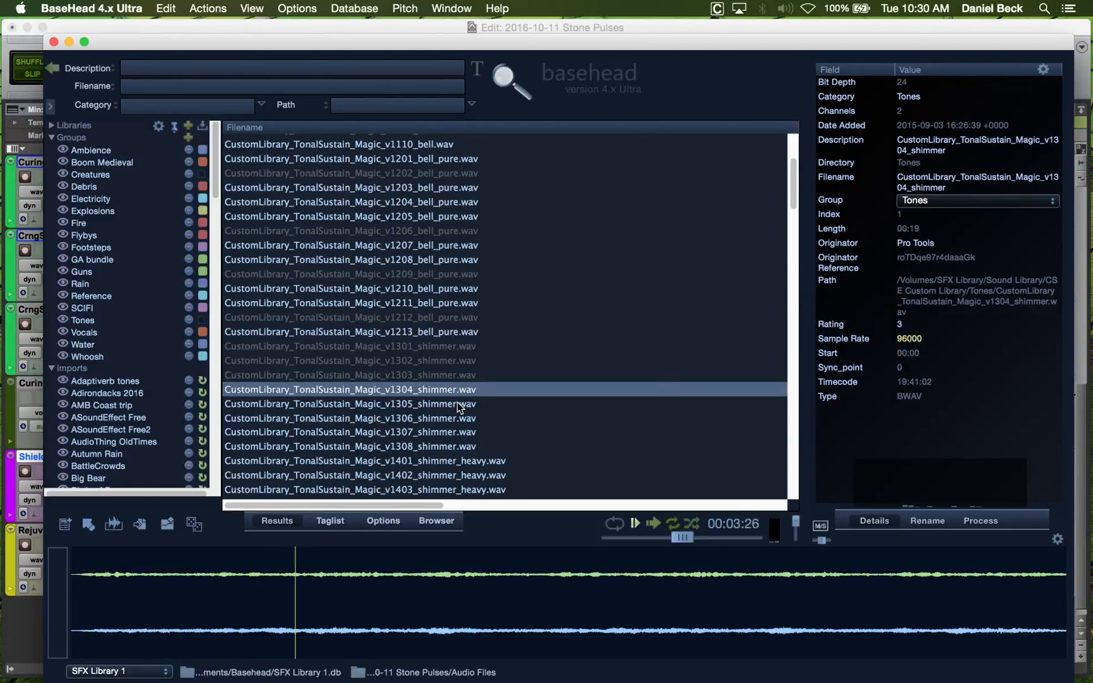
pyautogui.click(458, 409)
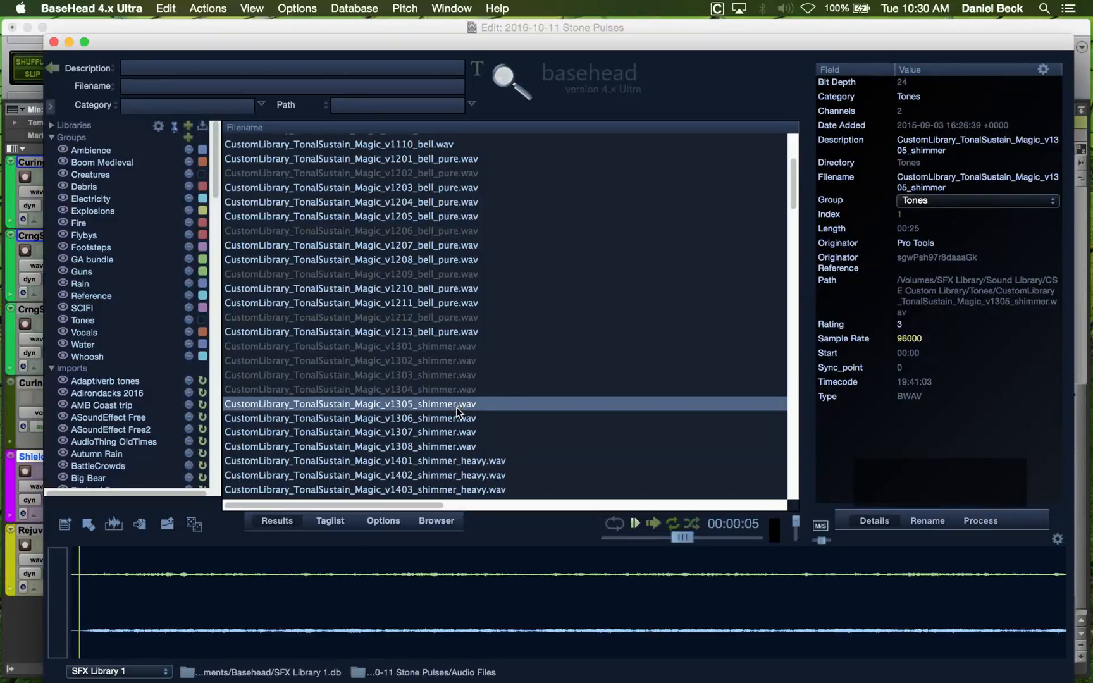
pyautogui.click(454, 416)
# Spot the TonalSustain_Magic_v1301_shimmer sound onto the ShieldStone track at 6:24 in Pro Tools, set the insertion point after it, and return to BaseHead.
pyautogui.click(463, 347)
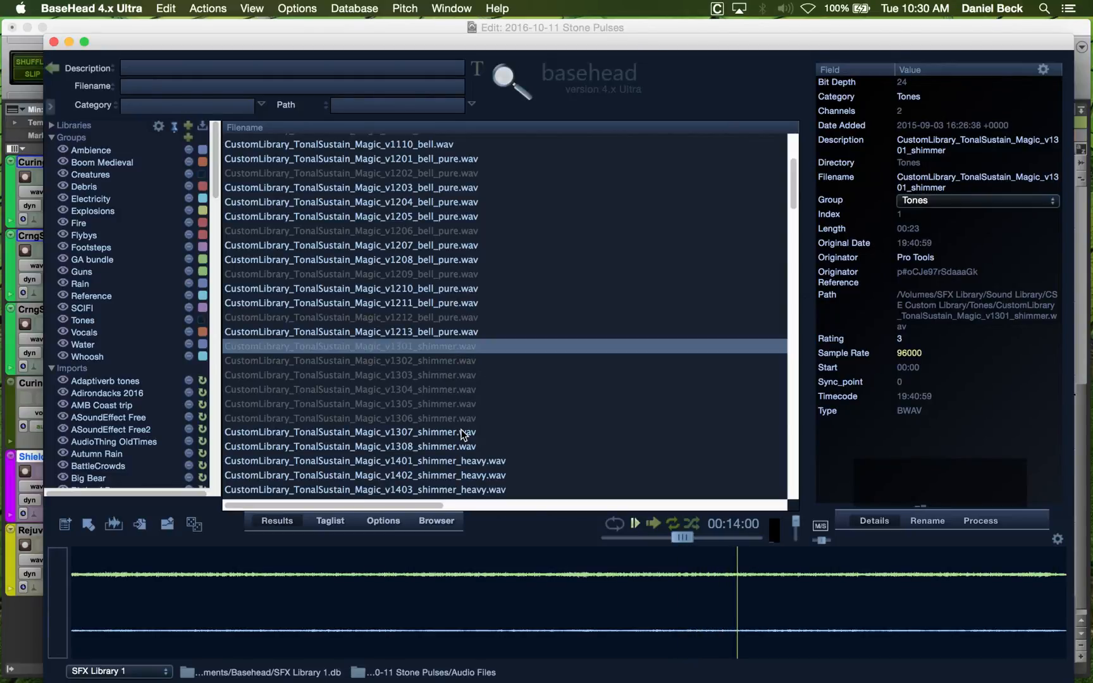
pyautogui.press('super+Tab')
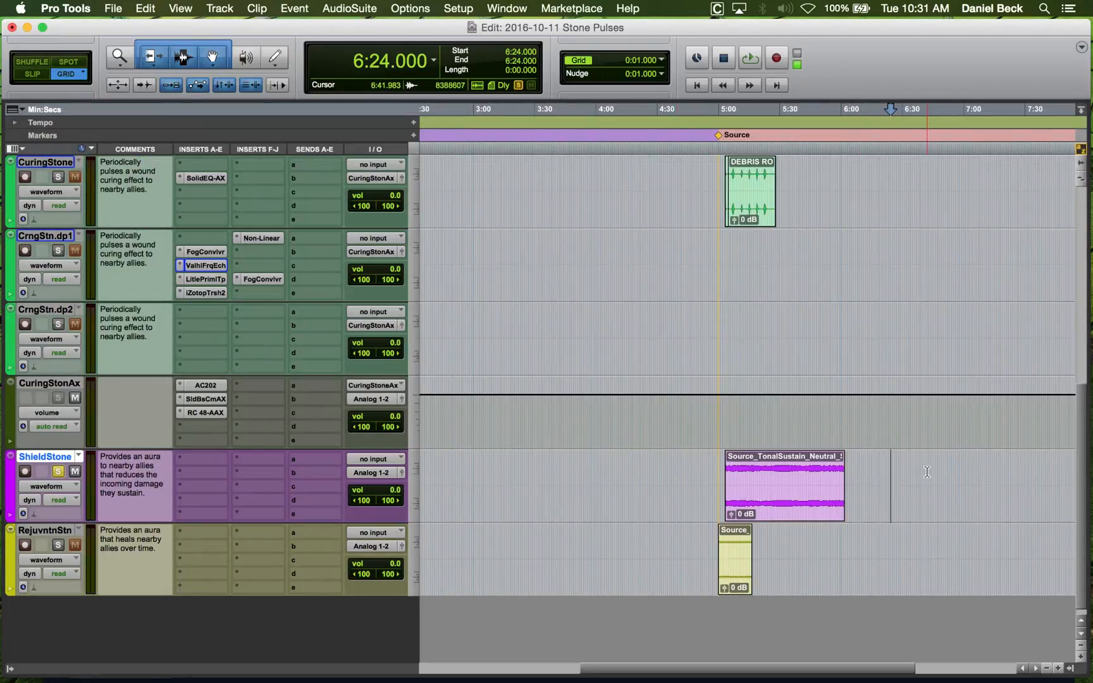
pyautogui.press('super+Tab')
pyautogui.press('s')
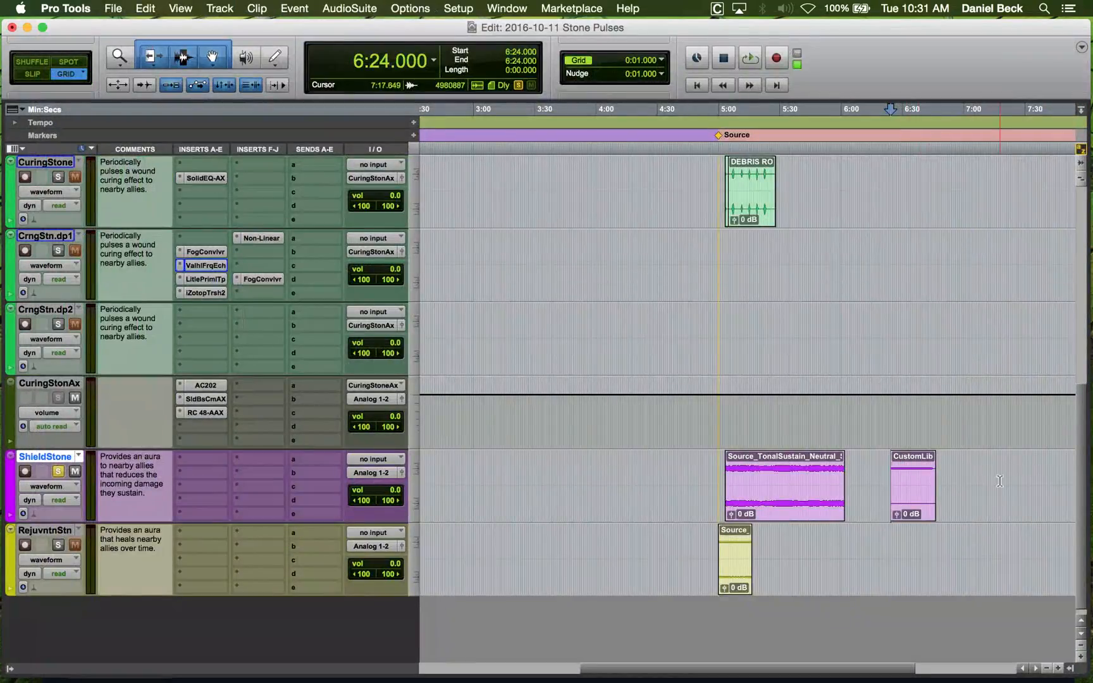
pyautogui.click(970, 476)
pyautogui.press('super+Tab')
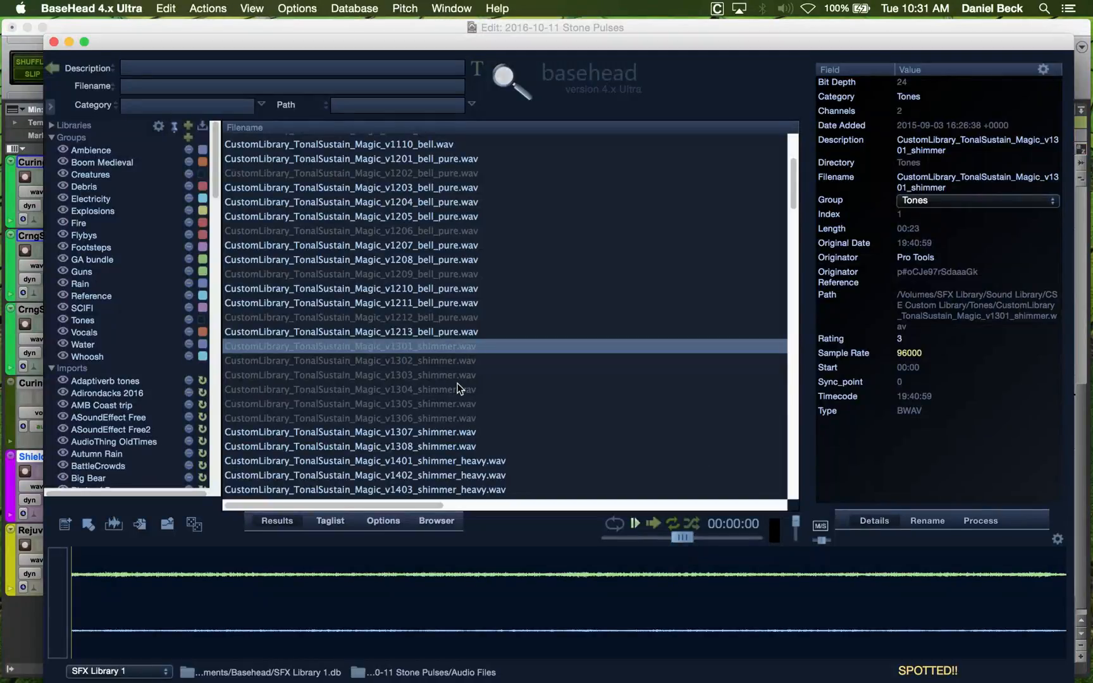
# Audition the TonalSustain_Magic shimmer sounds v1306 to v1308 and the shimmer_heavy sounds v1401 to v1404.
pyautogui.click(452, 415)
pyautogui.click(451, 432)
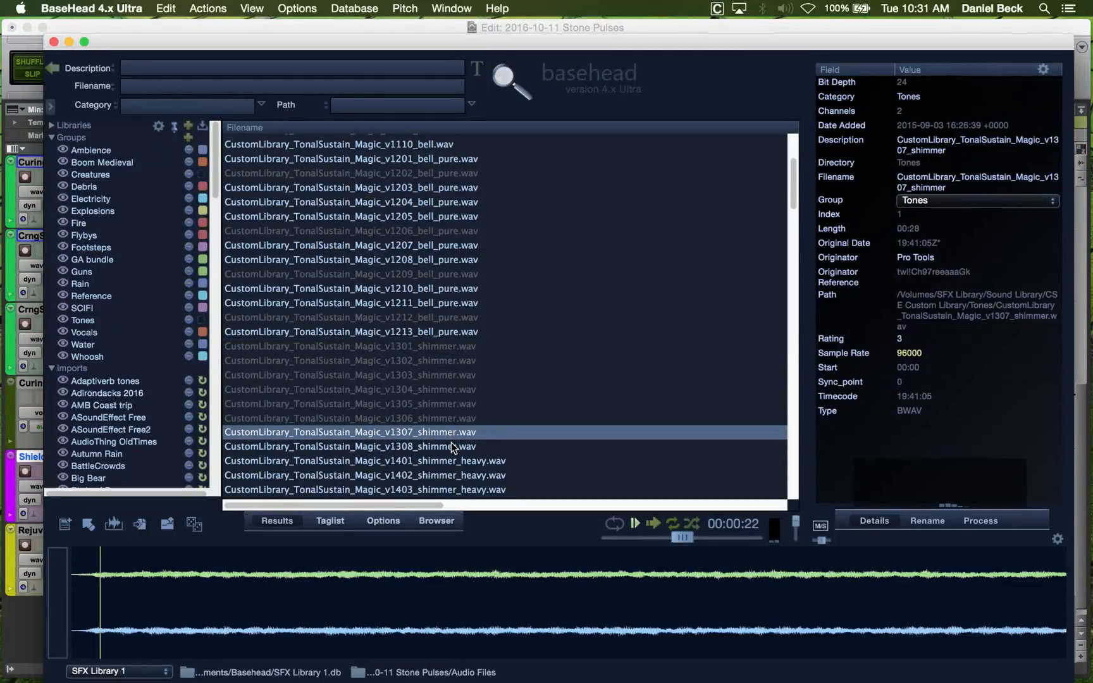
pyautogui.click(452, 444)
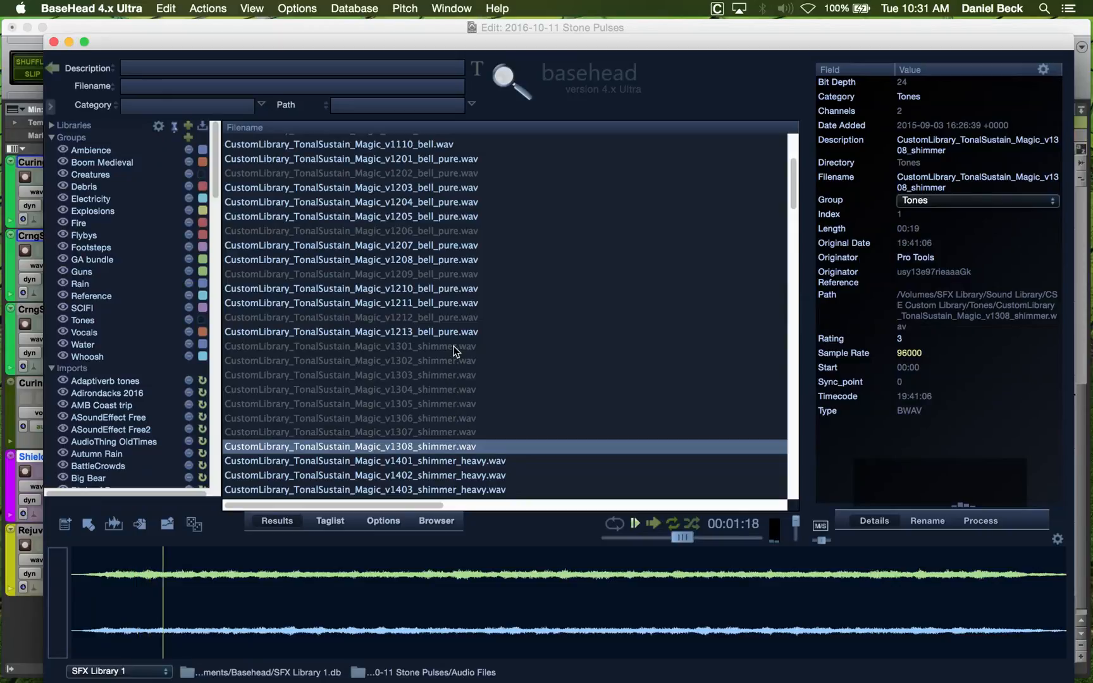
pyautogui.scroll(-3, 466, 406)
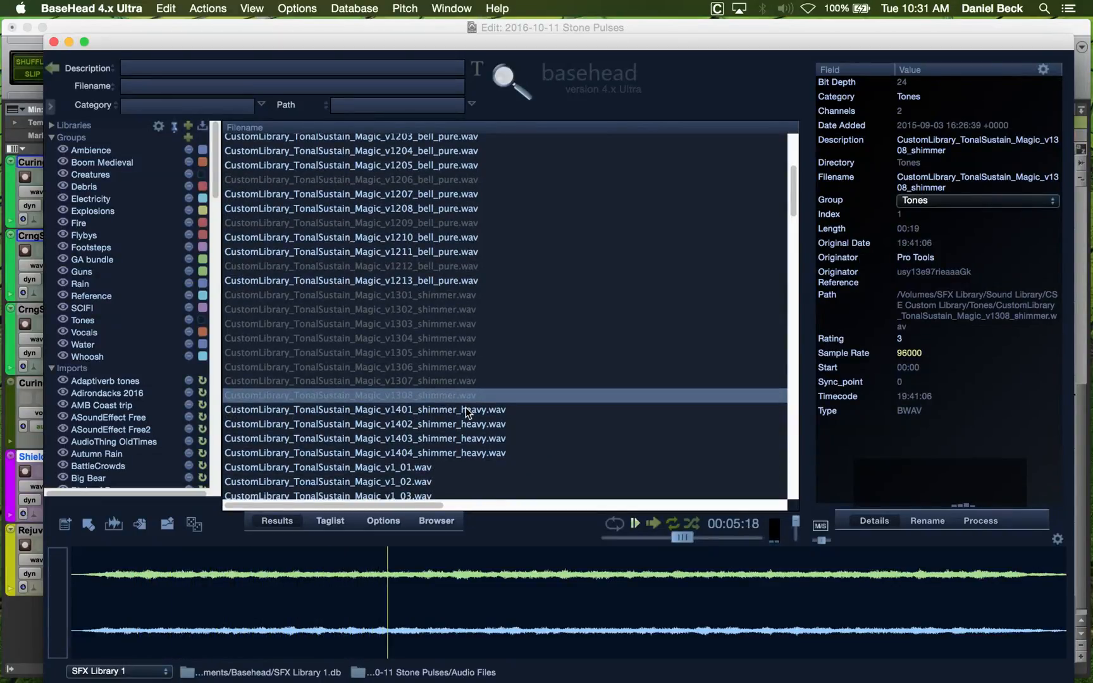
pyautogui.click(466, 409)
pyautogui.click(466, 425)
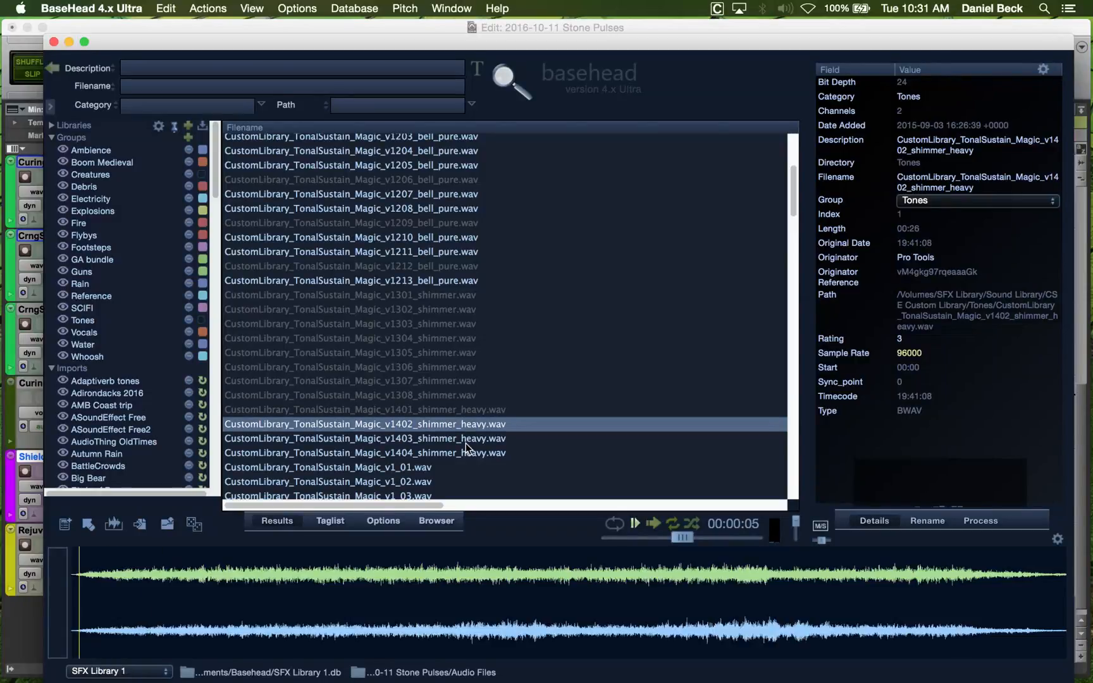
pyautogui.click(466, 441)
pyautogui.click(466, 451)
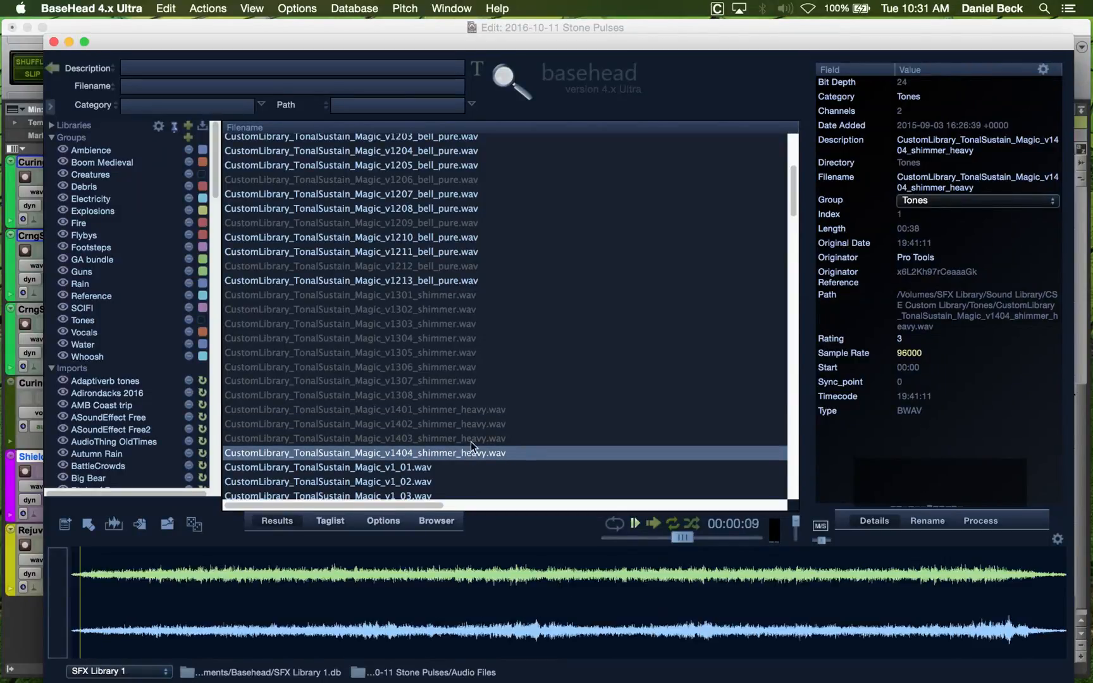
# Re-audition the shimmer sounds from v1308 back to v1305 and spot v1305 onto the ShieldStone track after the v1301 clip.
pyautogui.click(473, 395)
pyautogui.click(473, 382)
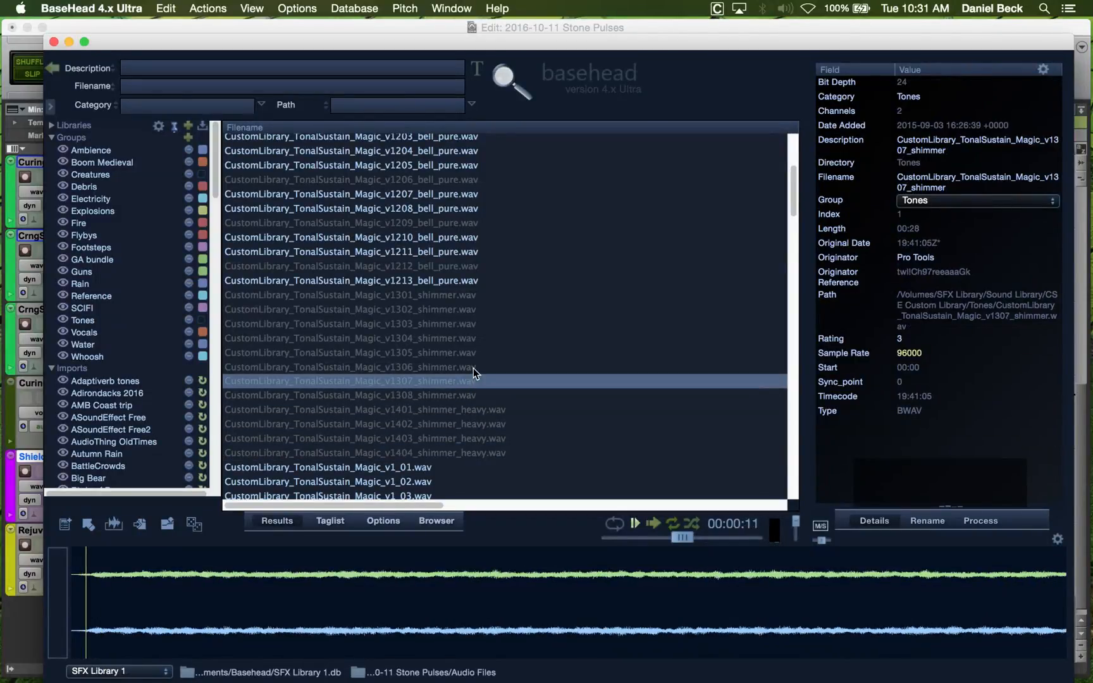
pyautogui.click(473, 366)
pyautogui.click(474, 352)
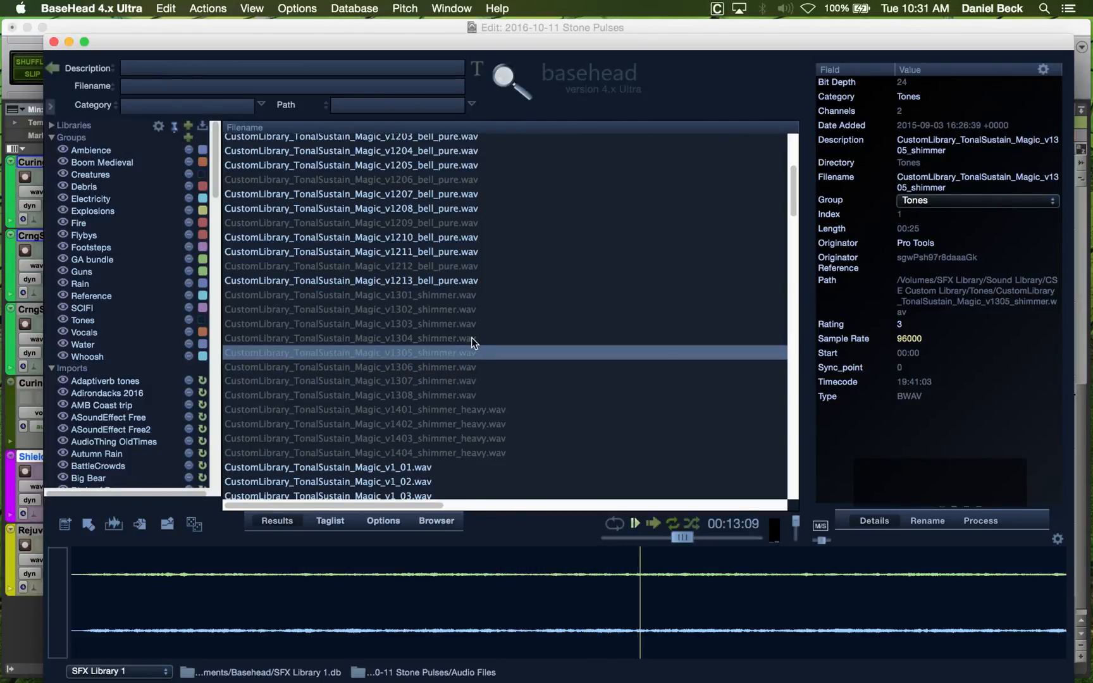
pyautogui.press('space')
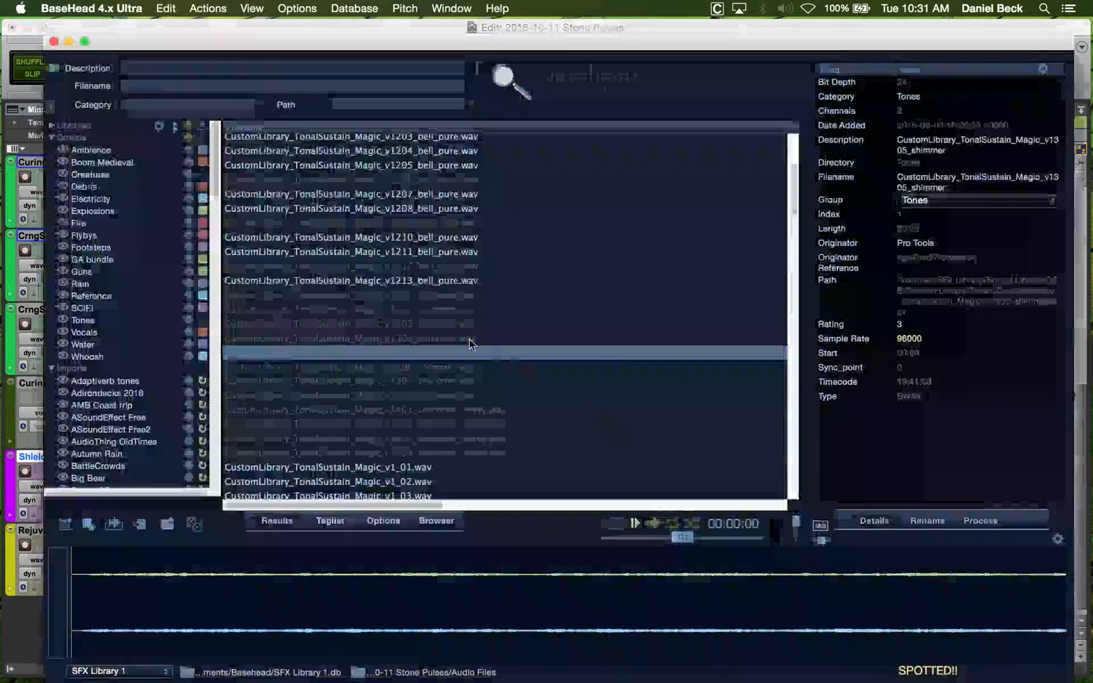
# Spot the v1304 shimmer onto the ShieldStone track at 7:32, set the insertion point to 7:54, and return to BaseHead.
pyautogui.click(469, 339)
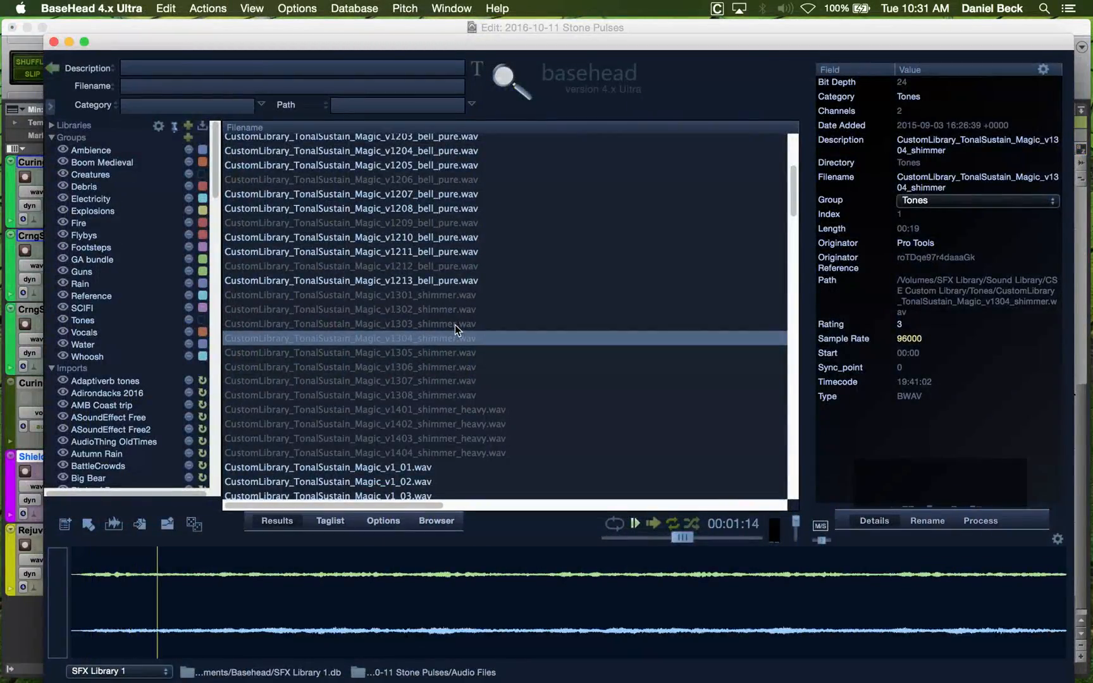
pyautogui.press('s')
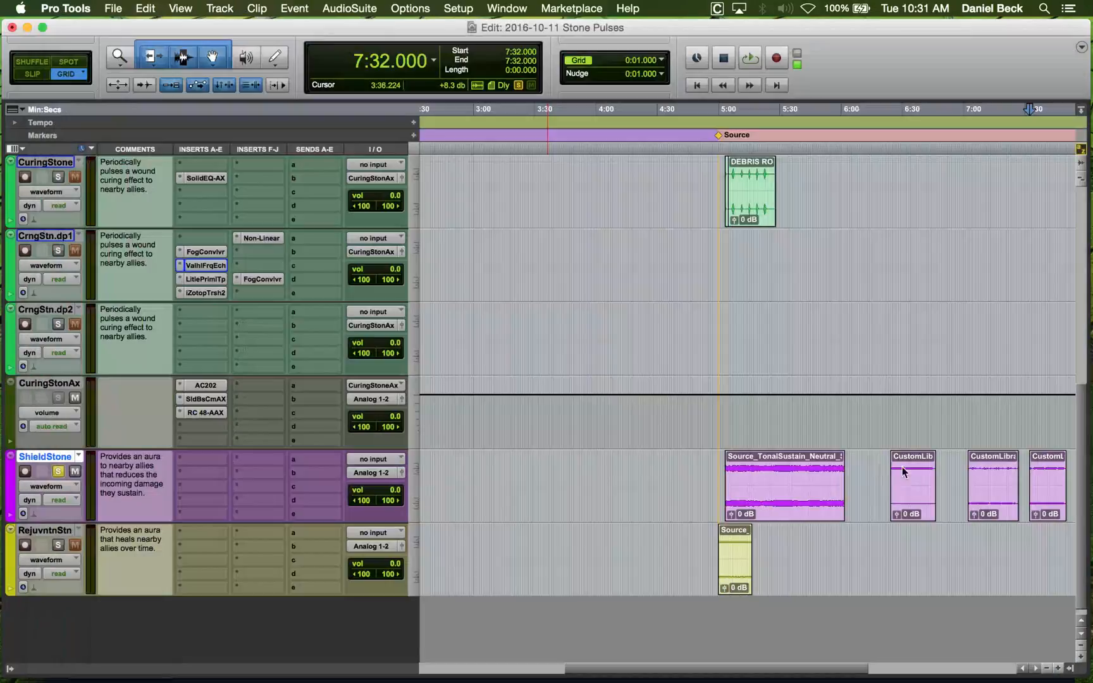
pyautogui.click(1073, 466)
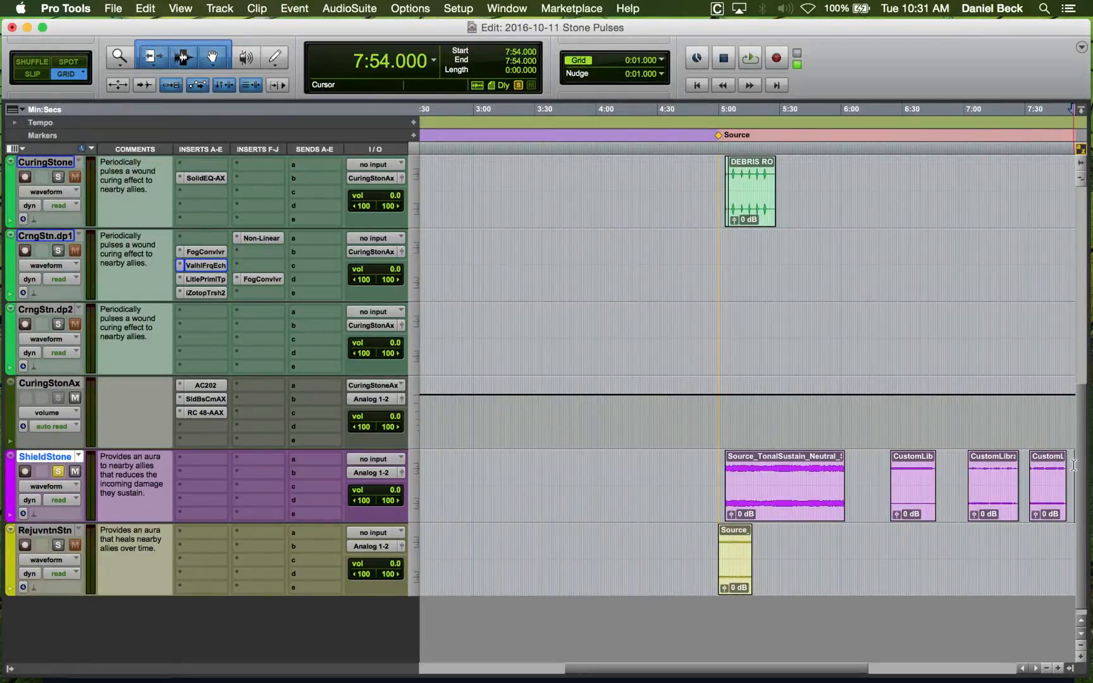
pyautogui.press('super+Tab')
# Compare the v1303, v1302 and v1301 shimmers and spot v1303 onto the ShieldStone track at 7:54.
pyautogui.click(507, 321)
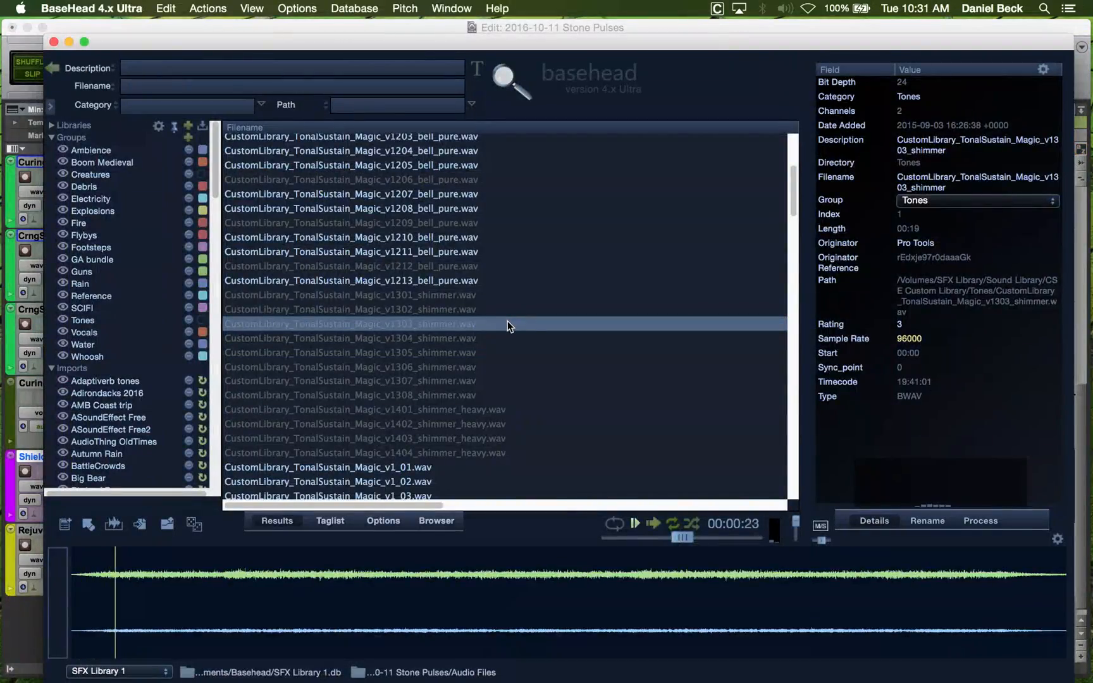
pyautogui.click(473, 310)
pyautogui.click(474, 295)
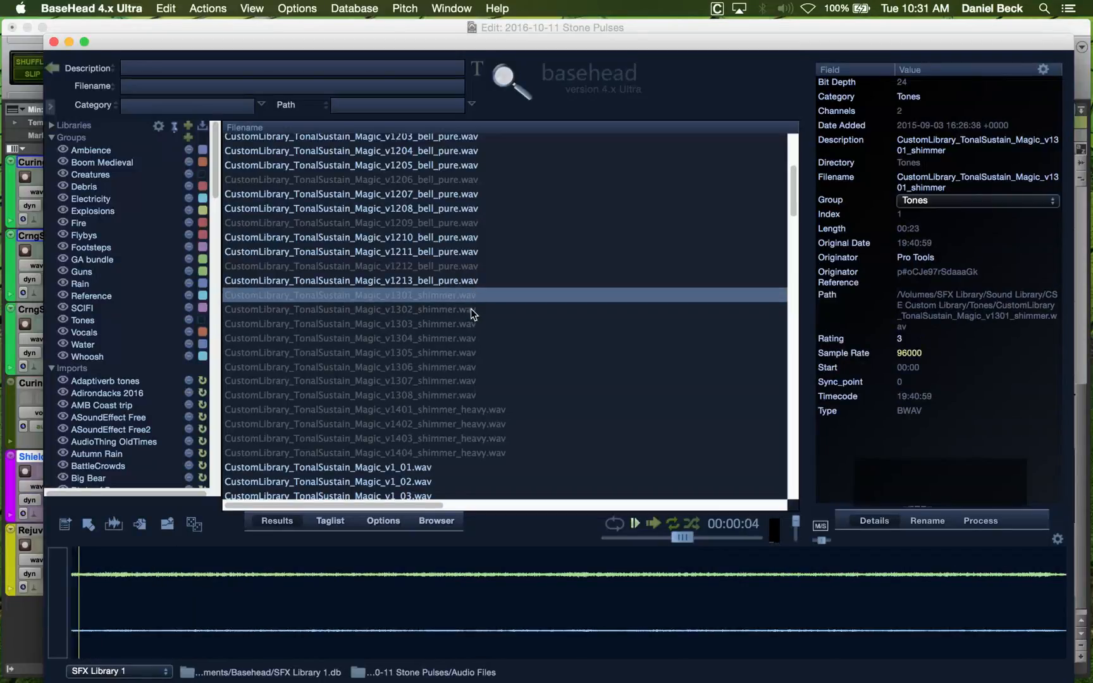
pyautogui.click(470, 323)
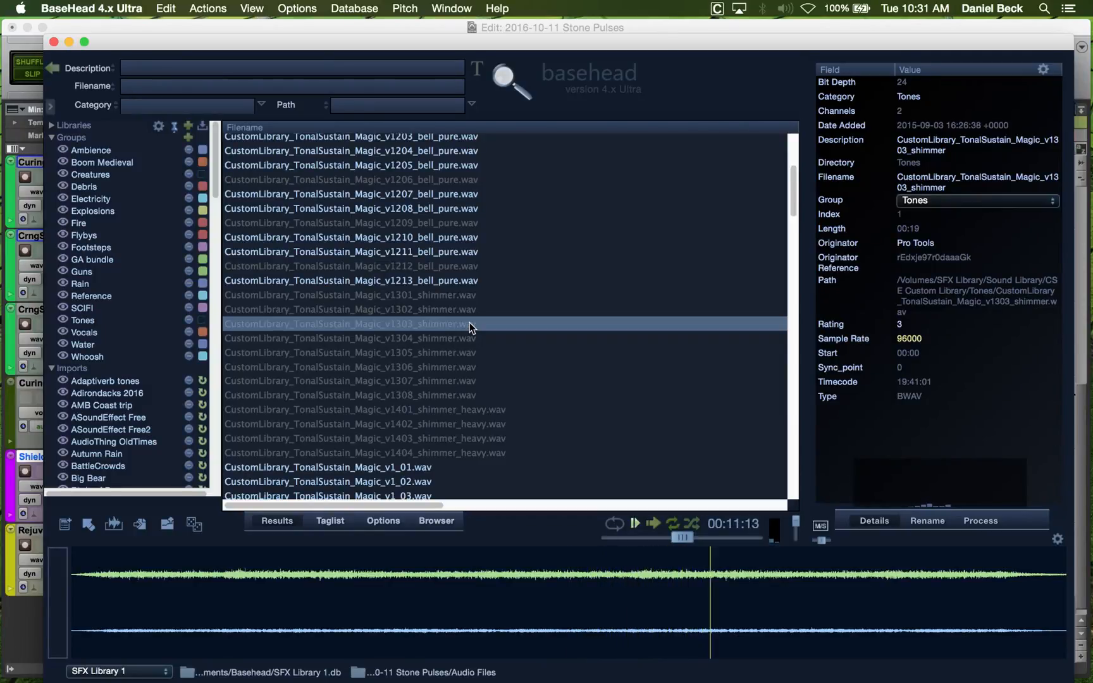
pyautogui.press('space')
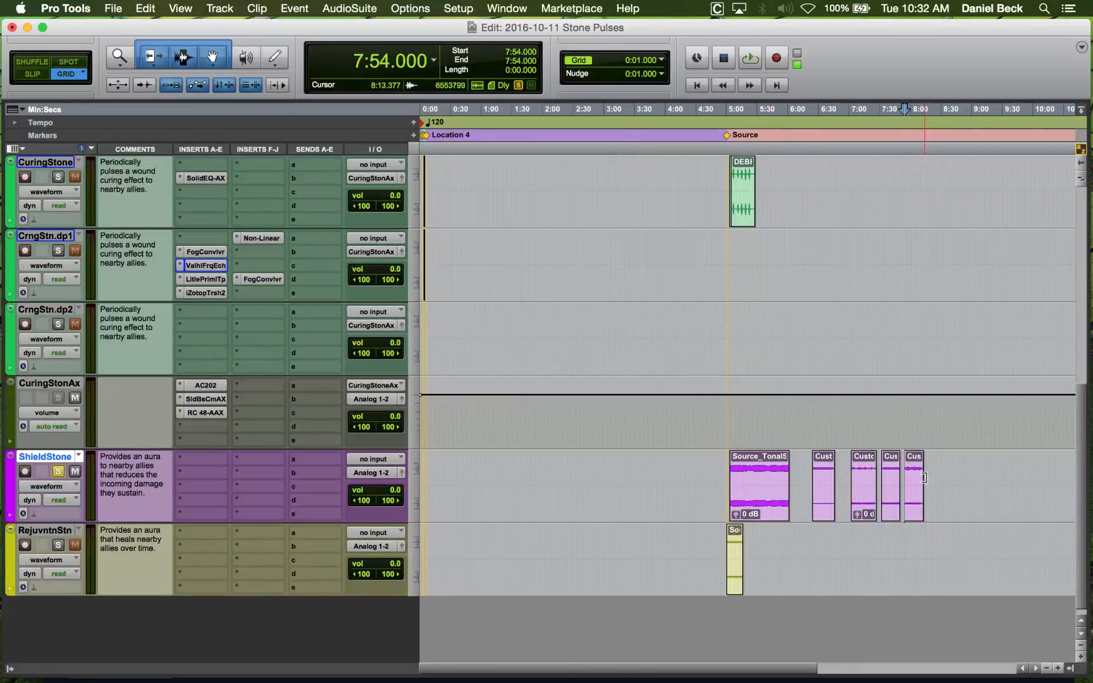
# Look over the source clips on the ShieldStone track and the track comment describing its damage-reducing aura.
pyautogui.click(924, 478)
pyautogui.press('super+bracketright')
pyautogui.press('super+bracketright')
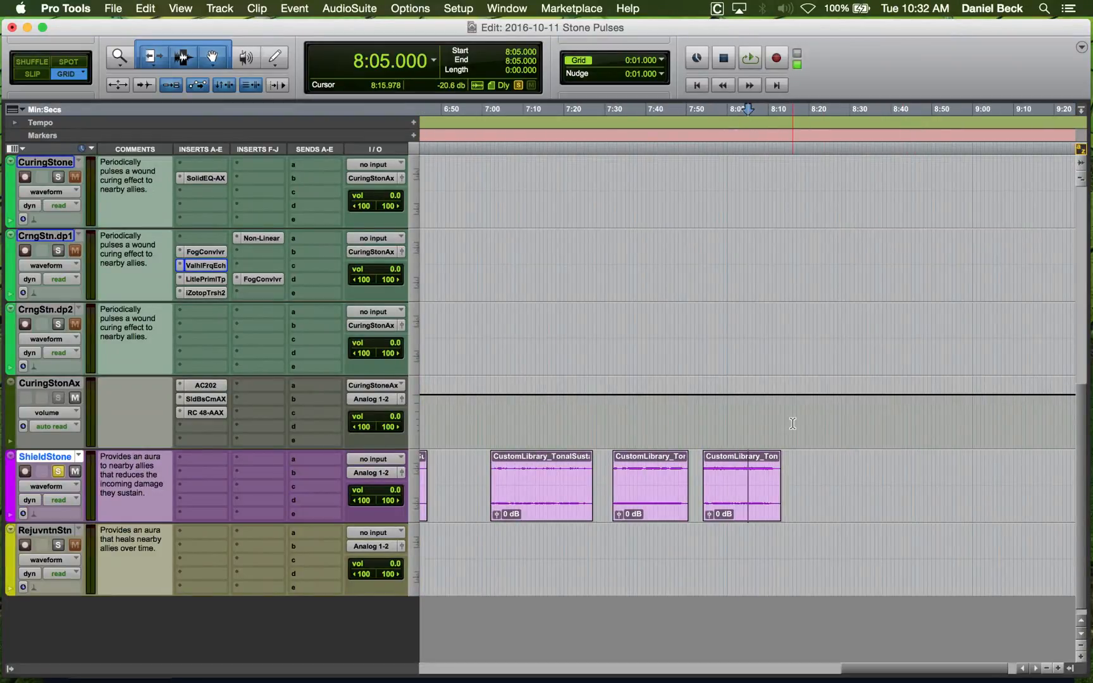
pyautogui.click(721, 468)
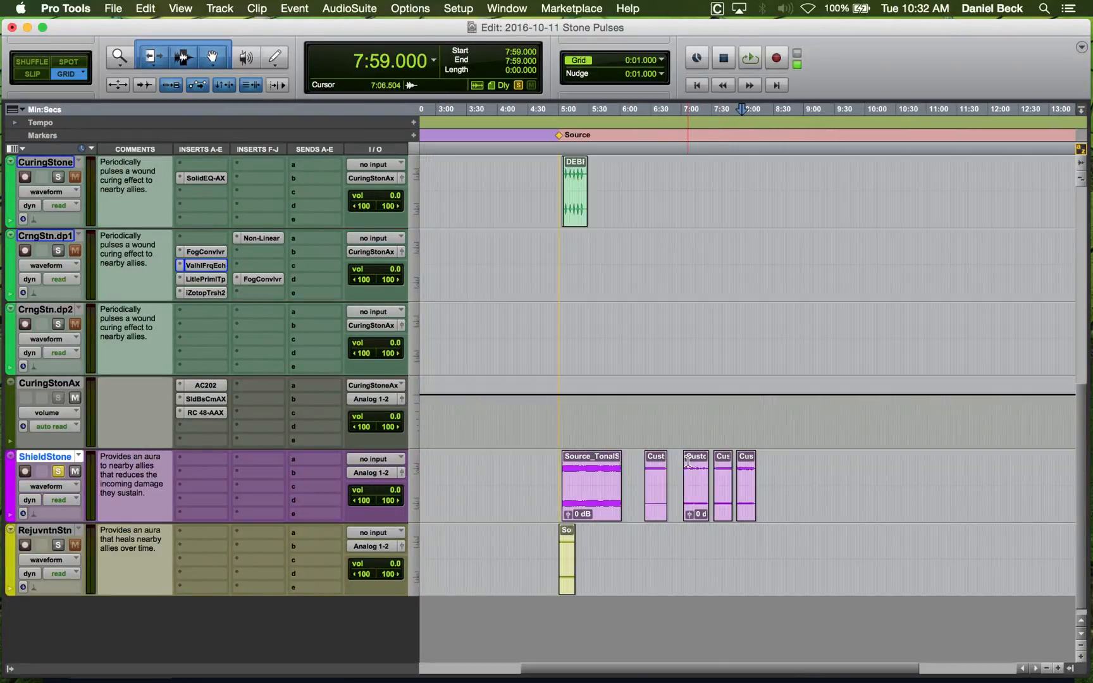
pyautogui.press('r')
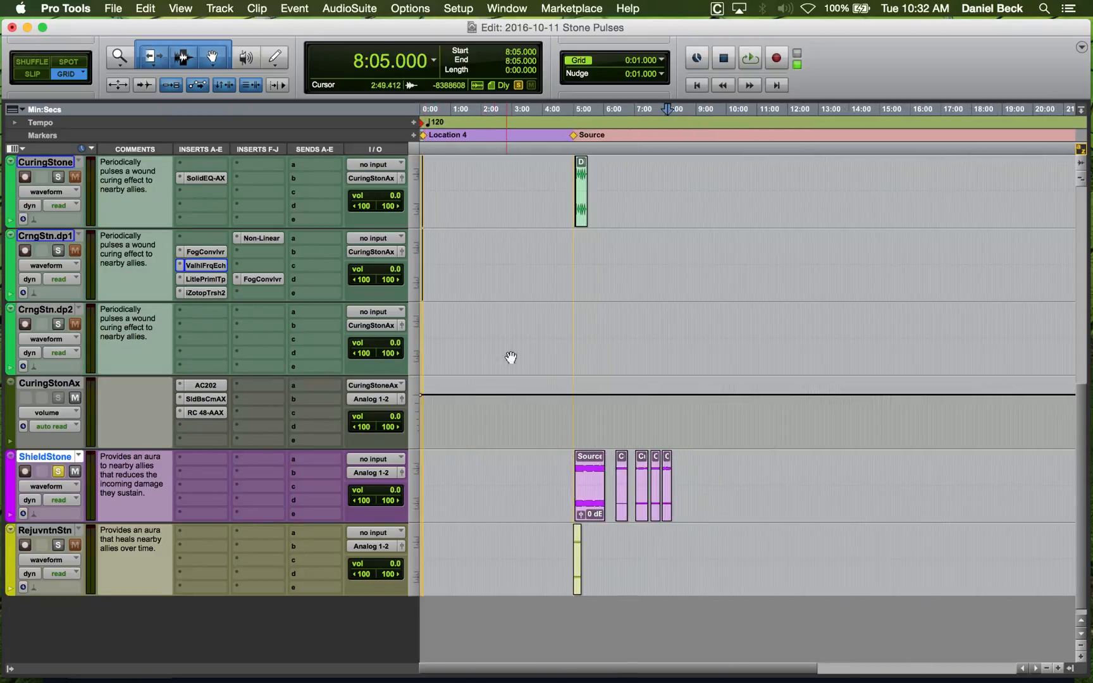
pyautogui.click(432, 324)
pyautogui.press('t')
pyautogui.press('t')
pyautogui.press('r')
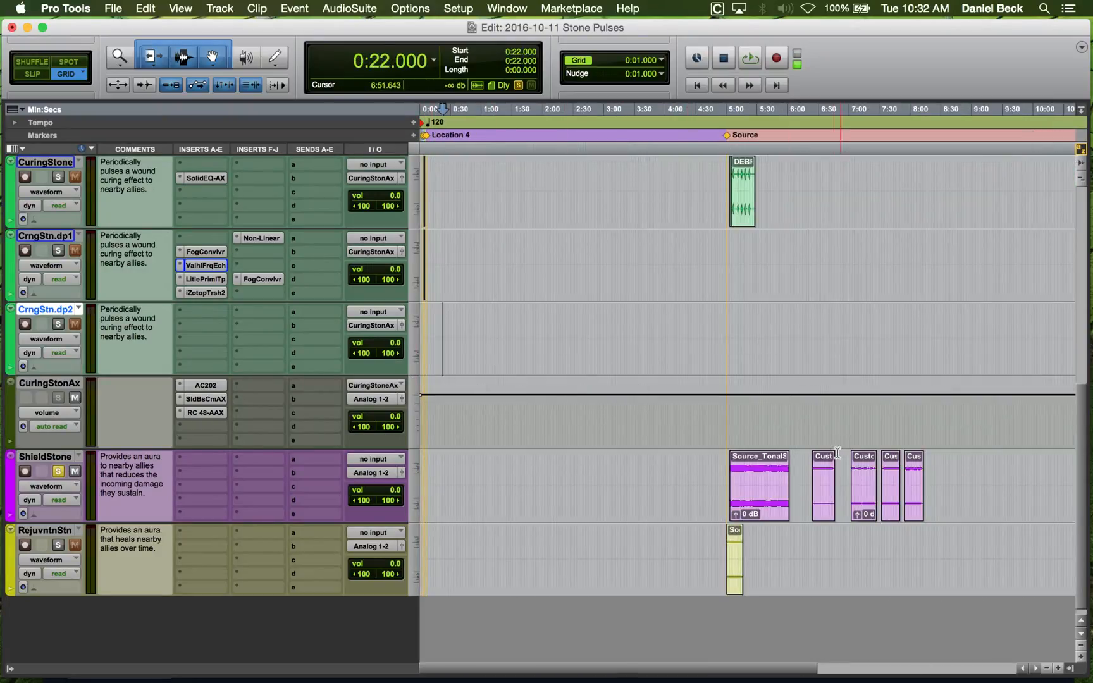
pyautogui.click(756, 481)
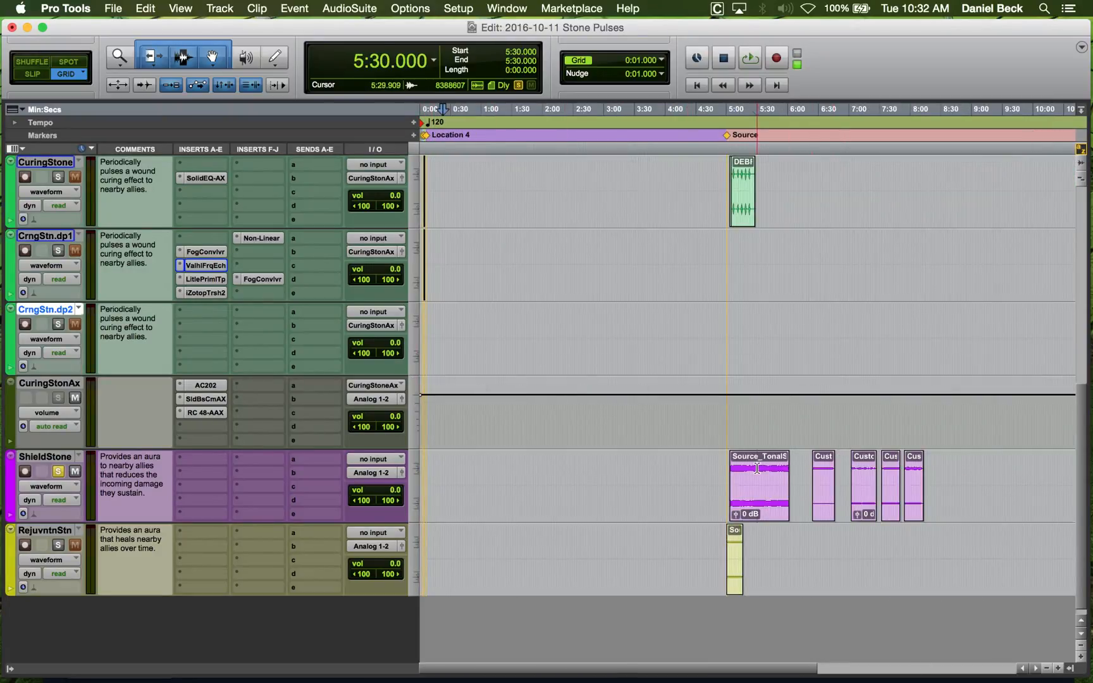
pyautogui.click(151, 495)
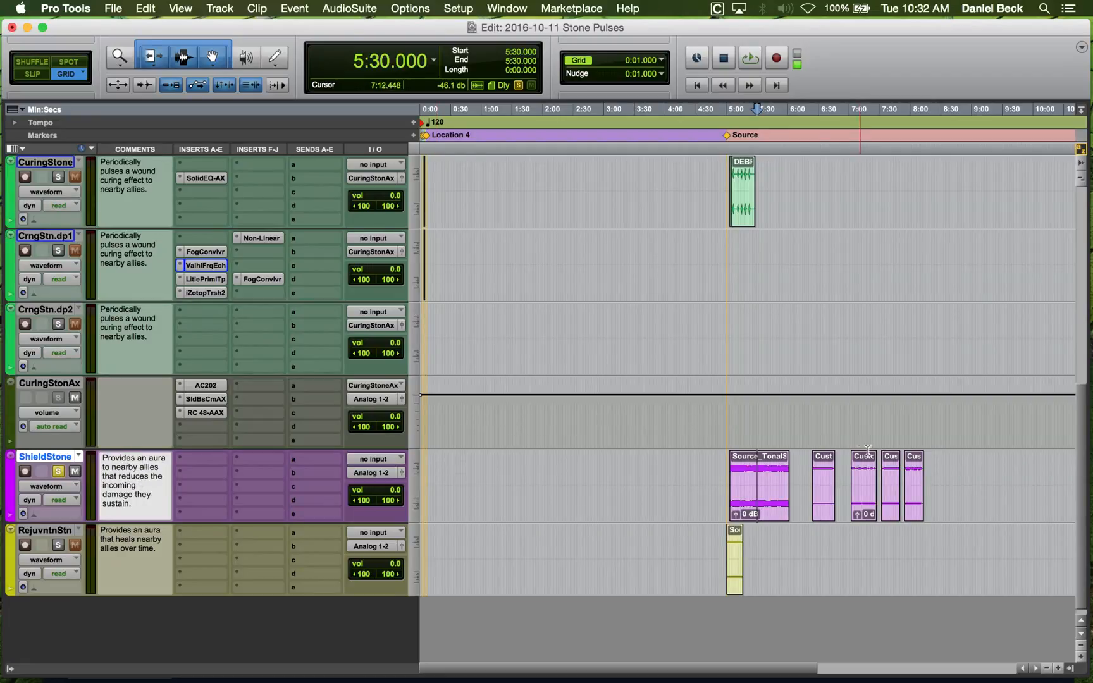
pyautogui.click(917, 481)
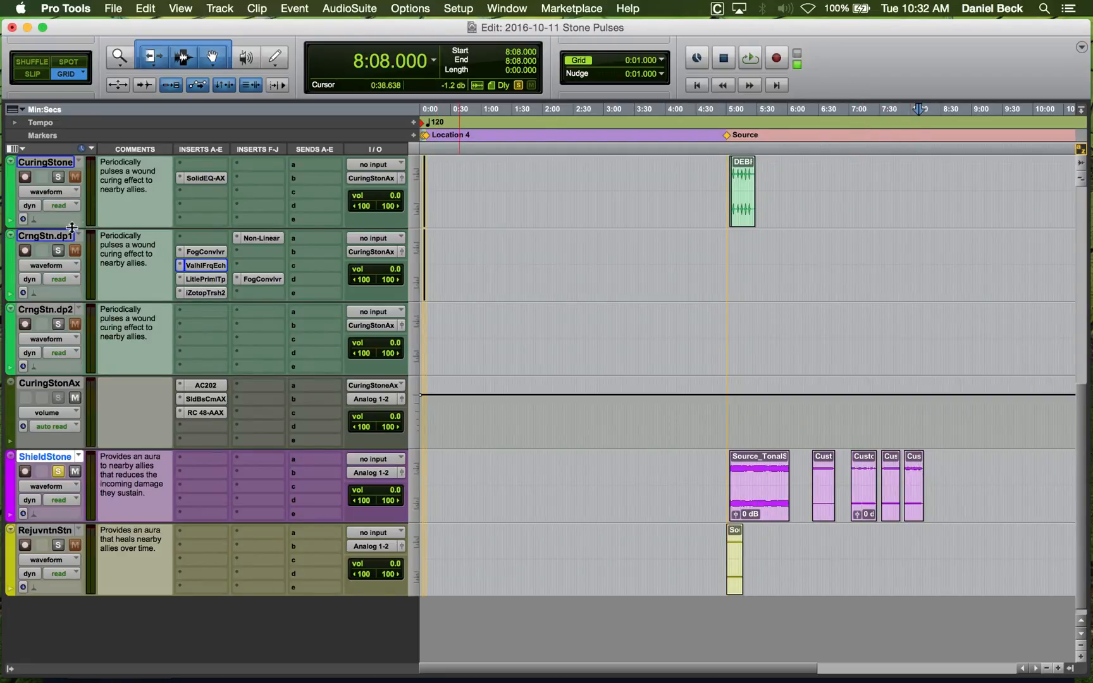
pyautogui.scroll(5, 73, 231)
pyautogui.scroll(-5, 550, 432)
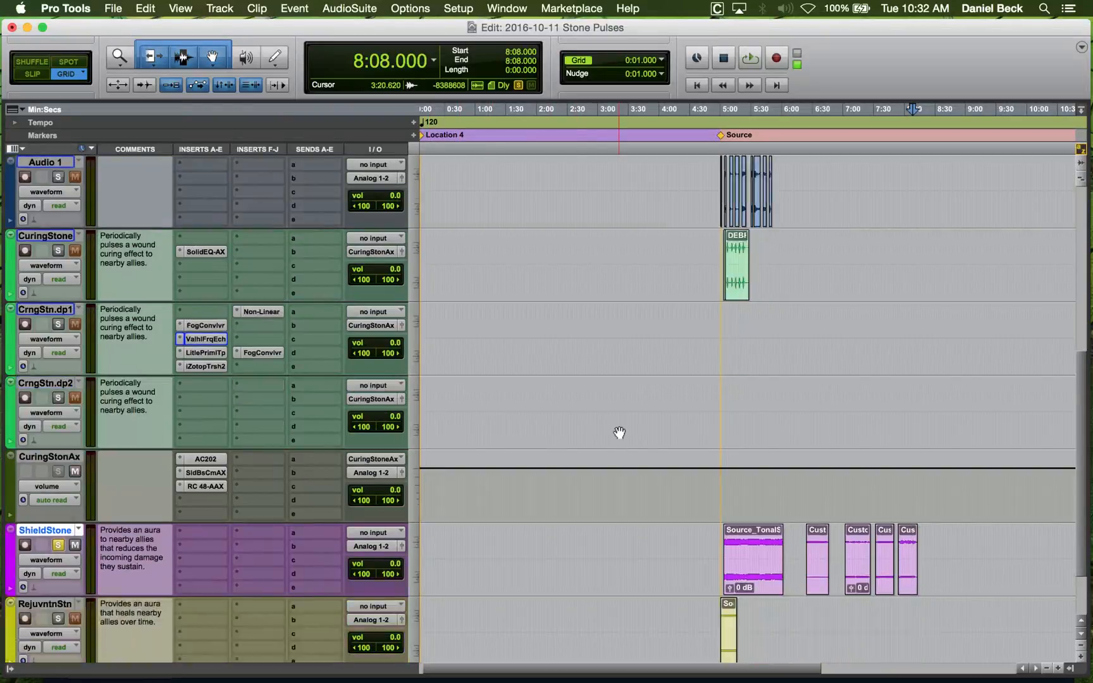
# Play back parts of the imported shimmer clips on the ShieldStone track, including from 8:01, 7:14 and 6:36.
pyautogui.click(906, 467)
pyautogui.press('t')
pyautogui.press('t')
pyautogui.press('t')
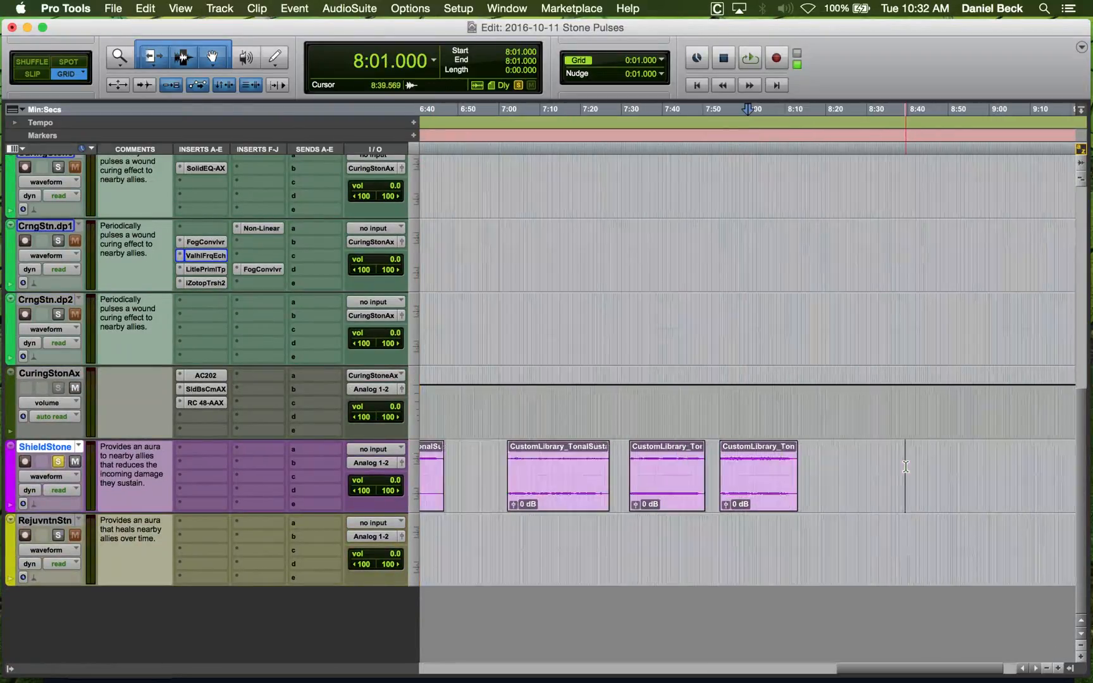
pyautogui.press('space')
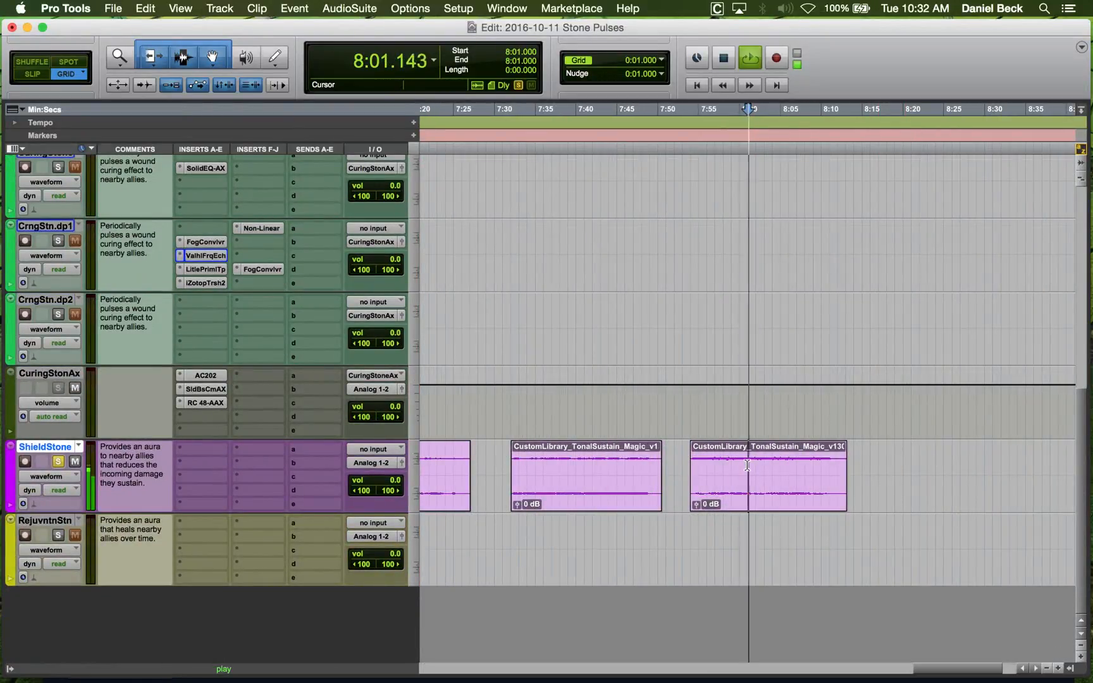
pyautogui.press('r')
pyautogui.press('space')
pyautogui.click(654, 465)
pyautogui.press('space')
pyautogui.press('space')
pyautogui.click(549, 461)
pyautogui.press('r')
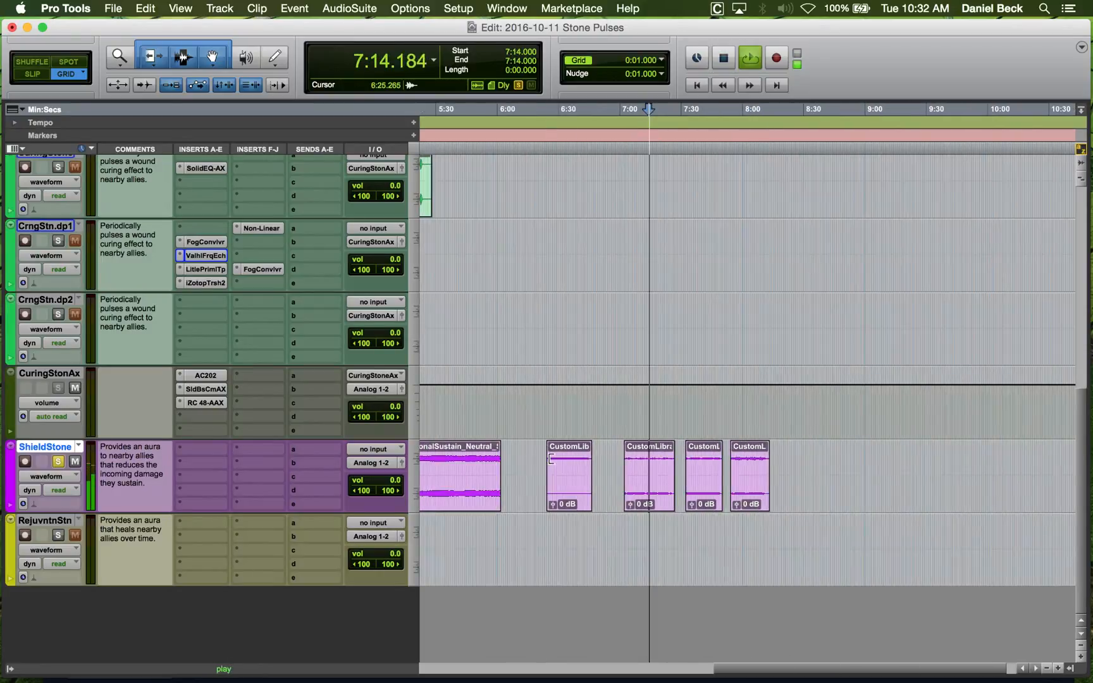
pyautogui.click(571, 466)
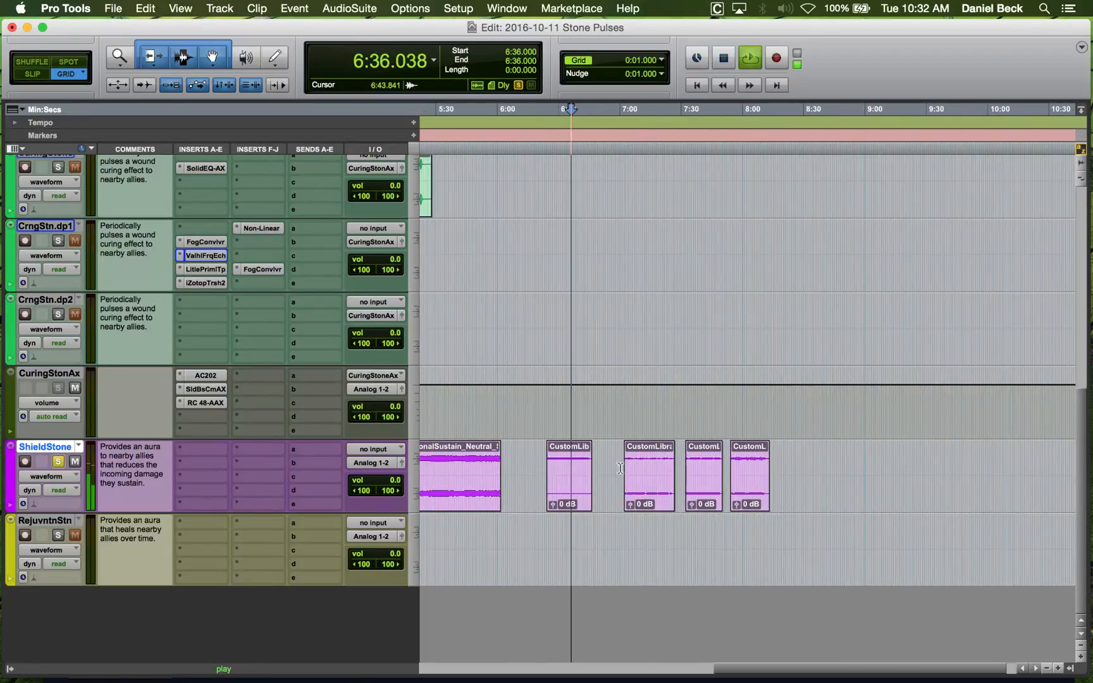
pyautogui.press('space')
pyautogui.click(743, 456)
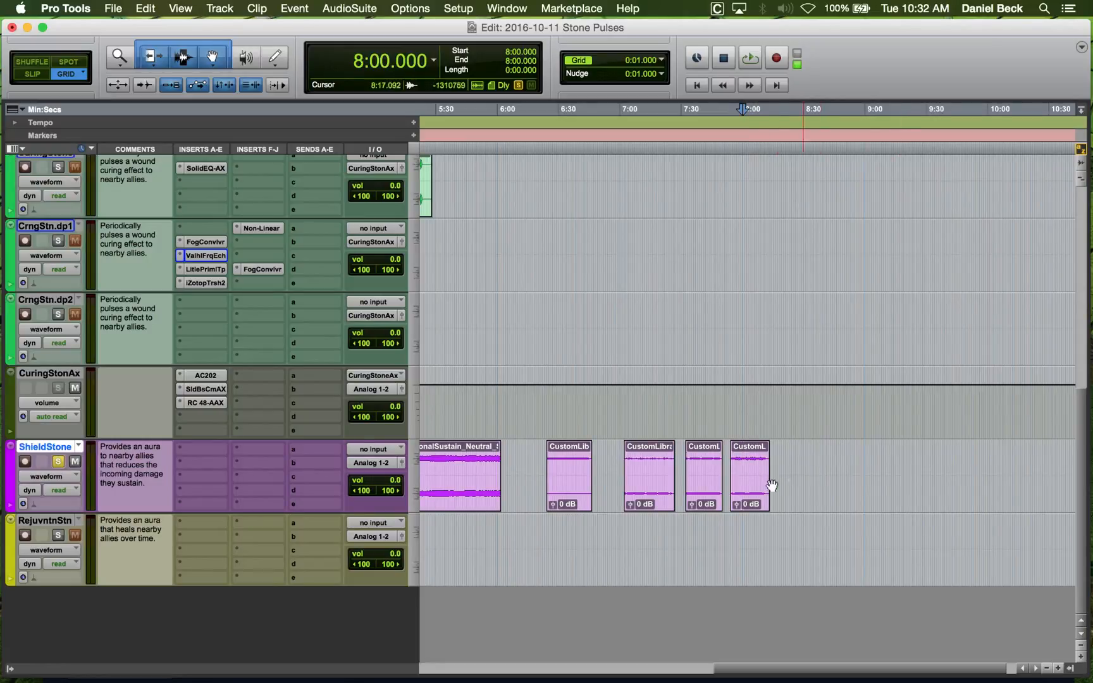
pyautogui.click(751, 456)
pyautogui.press('super+z')
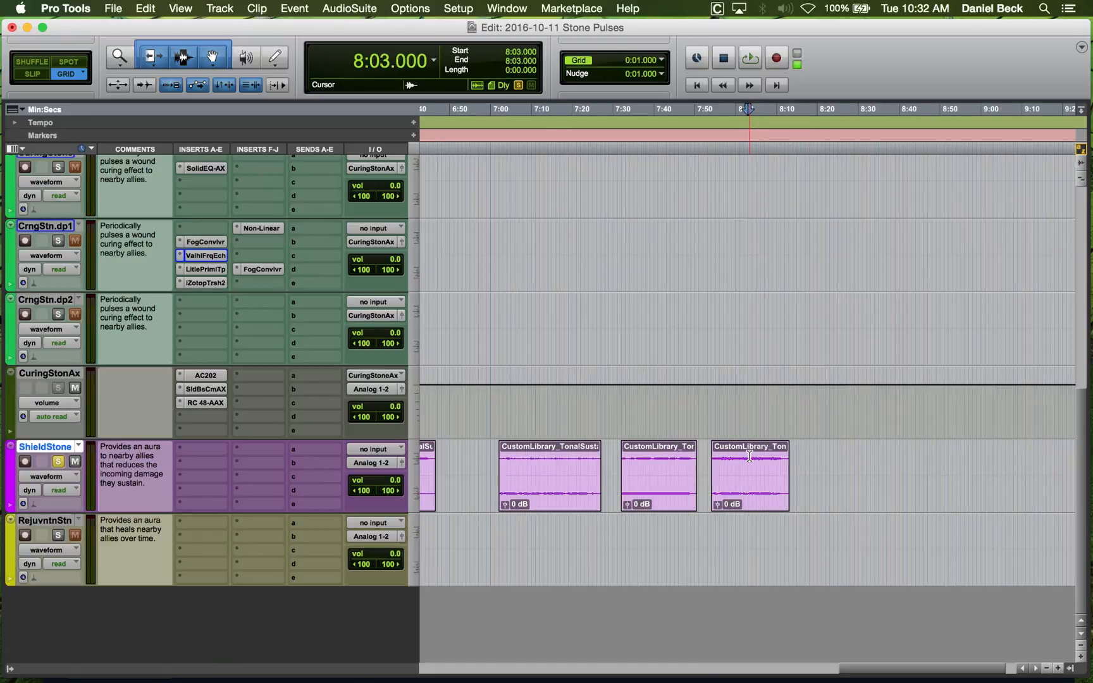
pyautogui.press('super+z')
pyautogui.press('super+shift+z')
pyautogui.press('super+shift+z')
pyautogui.press('super+z')
pyautogui.press('super+bracketleft')
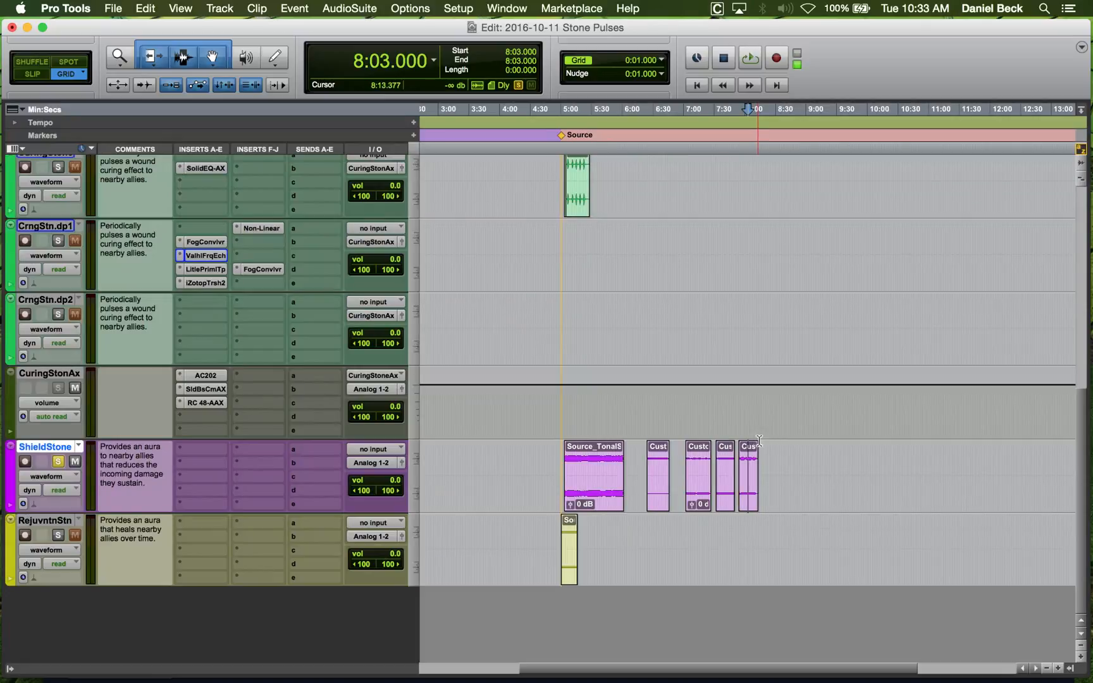
# Place the insertion point at 8:19 on the ShieldStone track, past the last shimmer clip, and save the session.
pyautogui.click(750, 455)
pyautogui.press('super+bracketright')
pyautogui.press('super+bracketright')
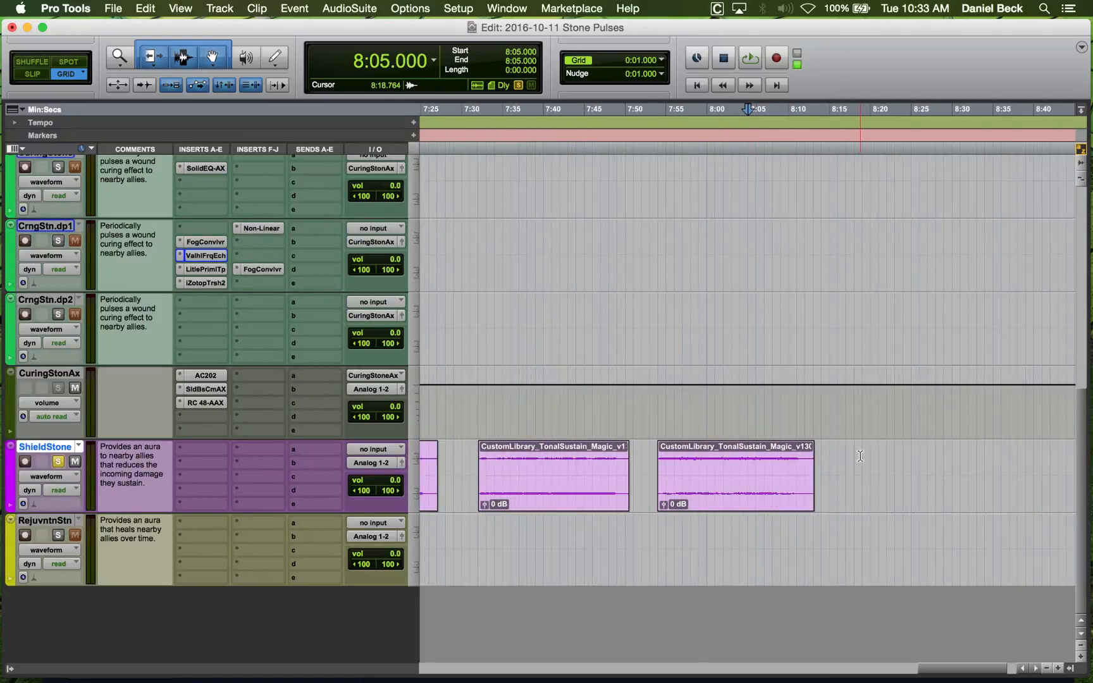
pyautogui.click(861, 455)
pyautogui.press('super+s')
pyautogui.press('super+bracketleft')
pyautogui.press('super+bracketleft')
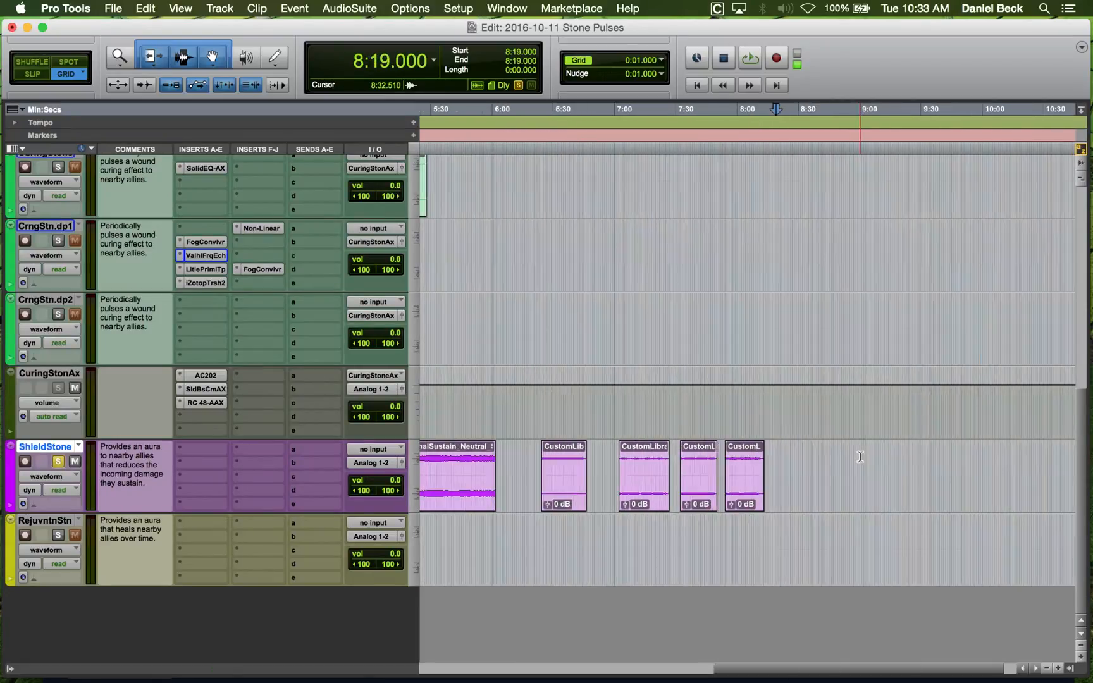
# Move the insertion point to 8:29 in the empty space after the ShieldStone track's last shimmer clip.
pyautogui.click(749, 455)
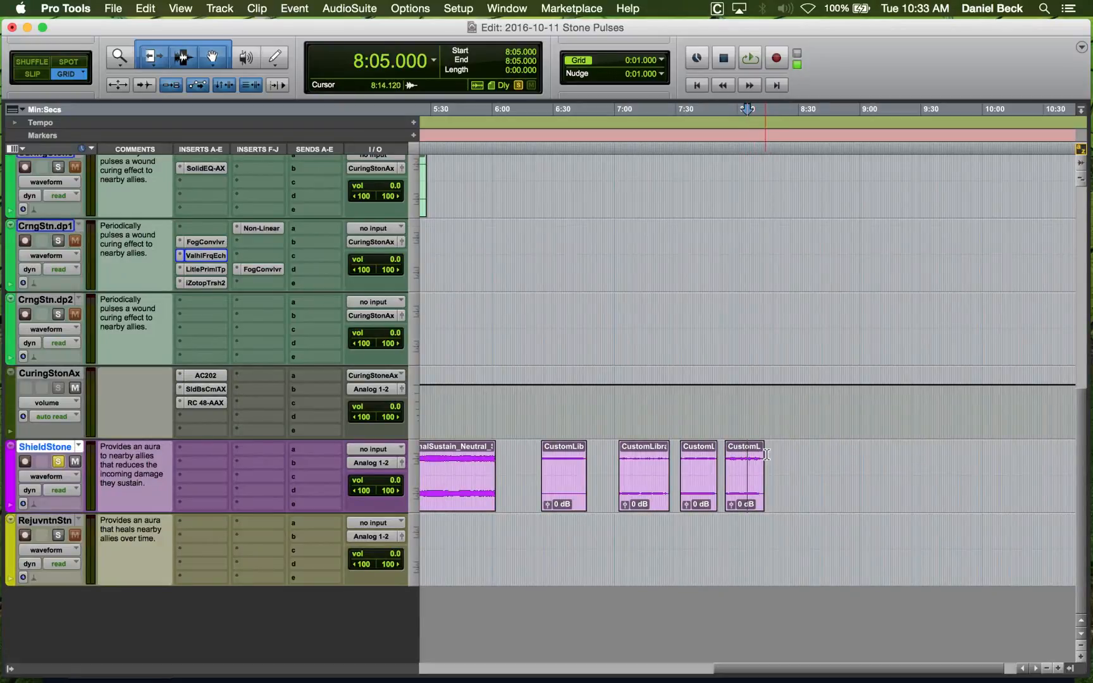
pyautogui.click(798, 456)
pyautogui.press('super+bracketleft')
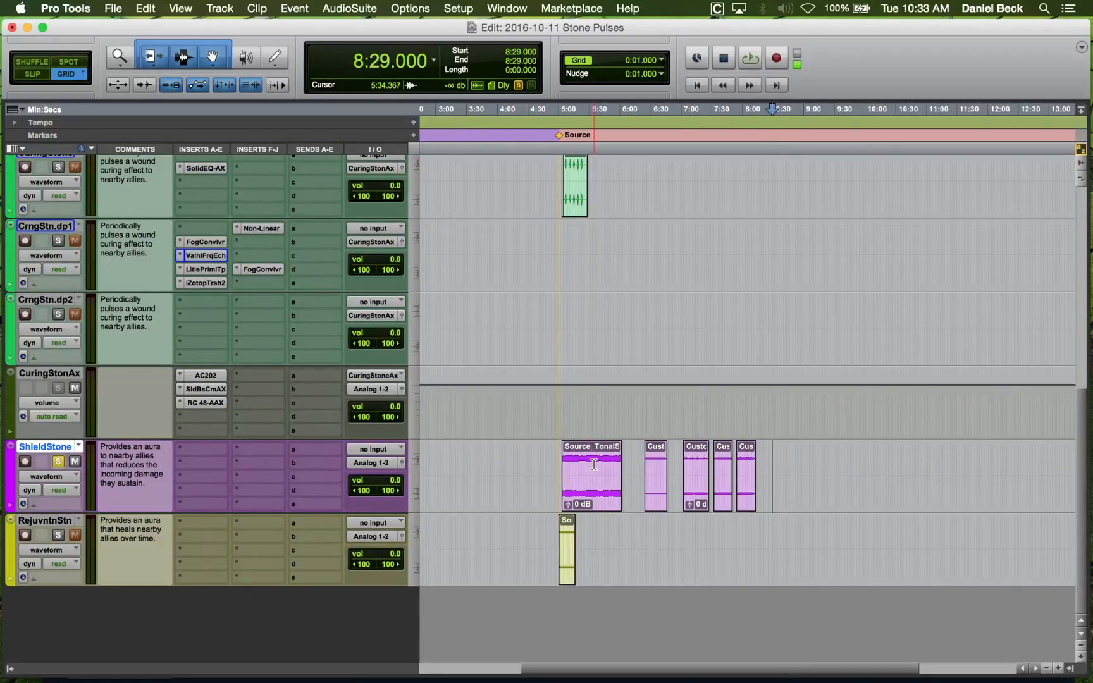